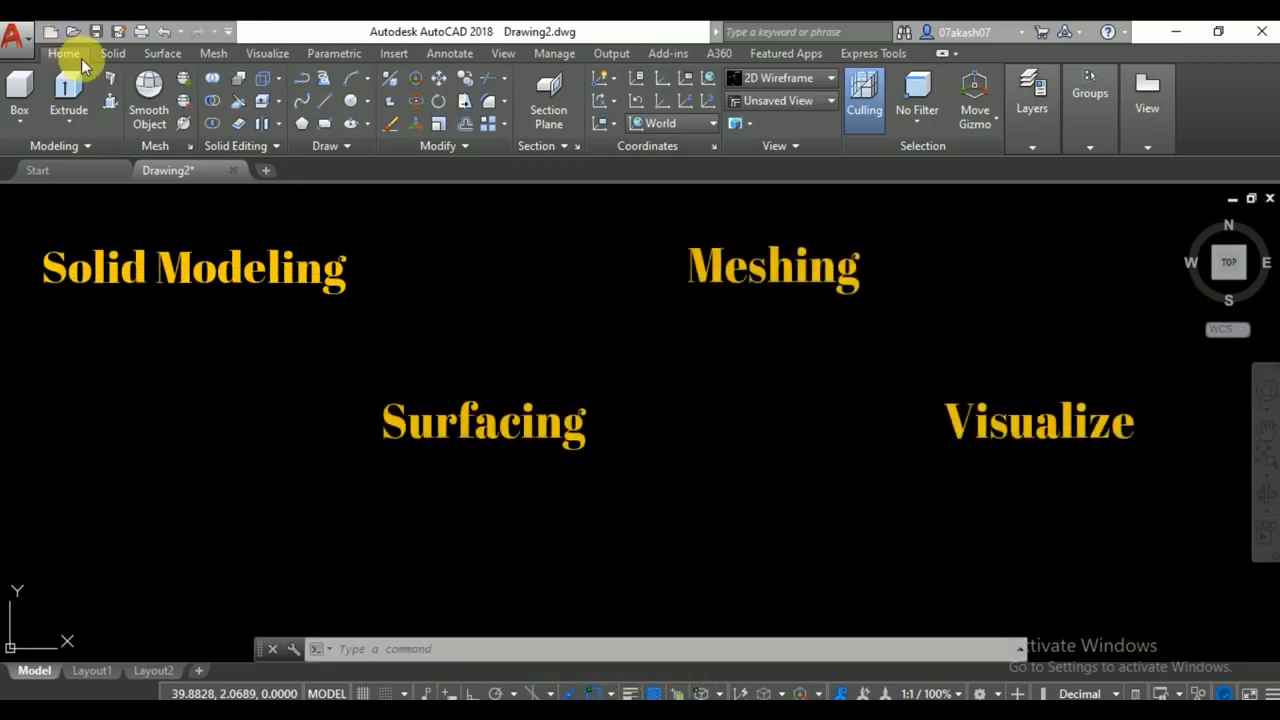
Look through the surface, mesh, visualization and solid modeling toolsets available for 3D work.
{"action": "left_click", "coordinate": [160, 53]}
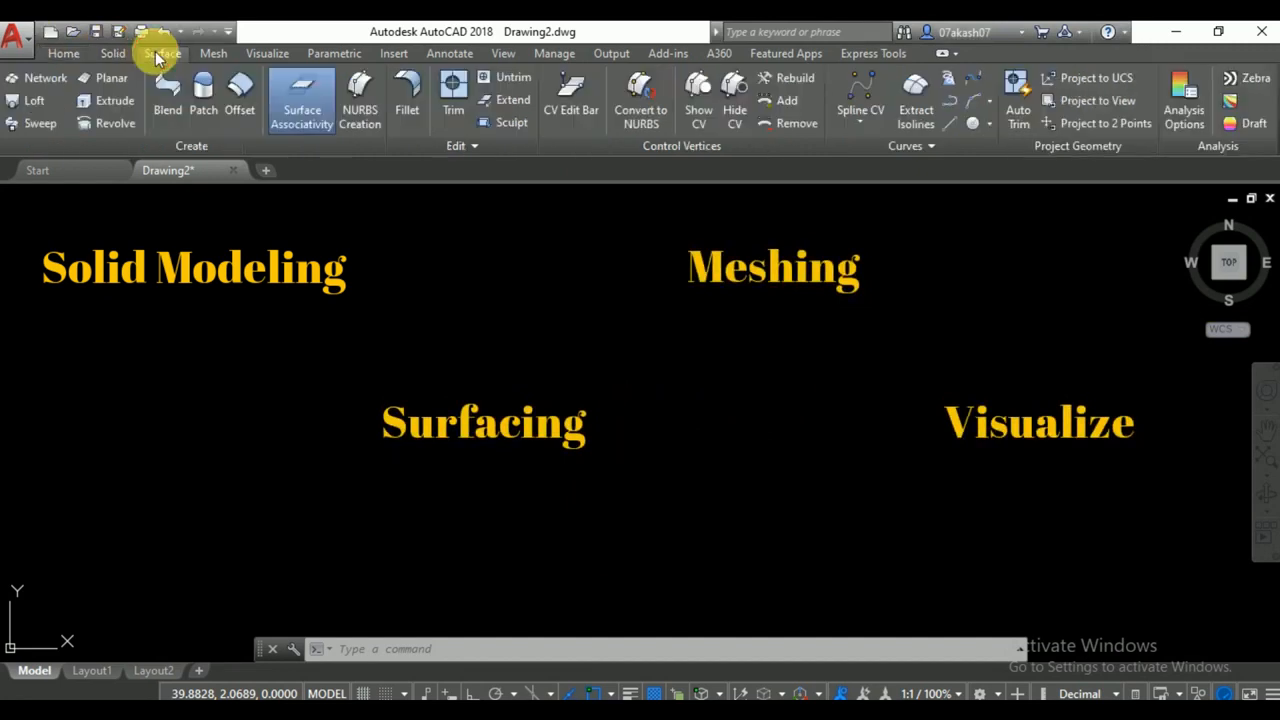
{"action": "left_click", "coordinate": [213, 53]}
{"action": "left_click", "coordinate": [257, 54]}
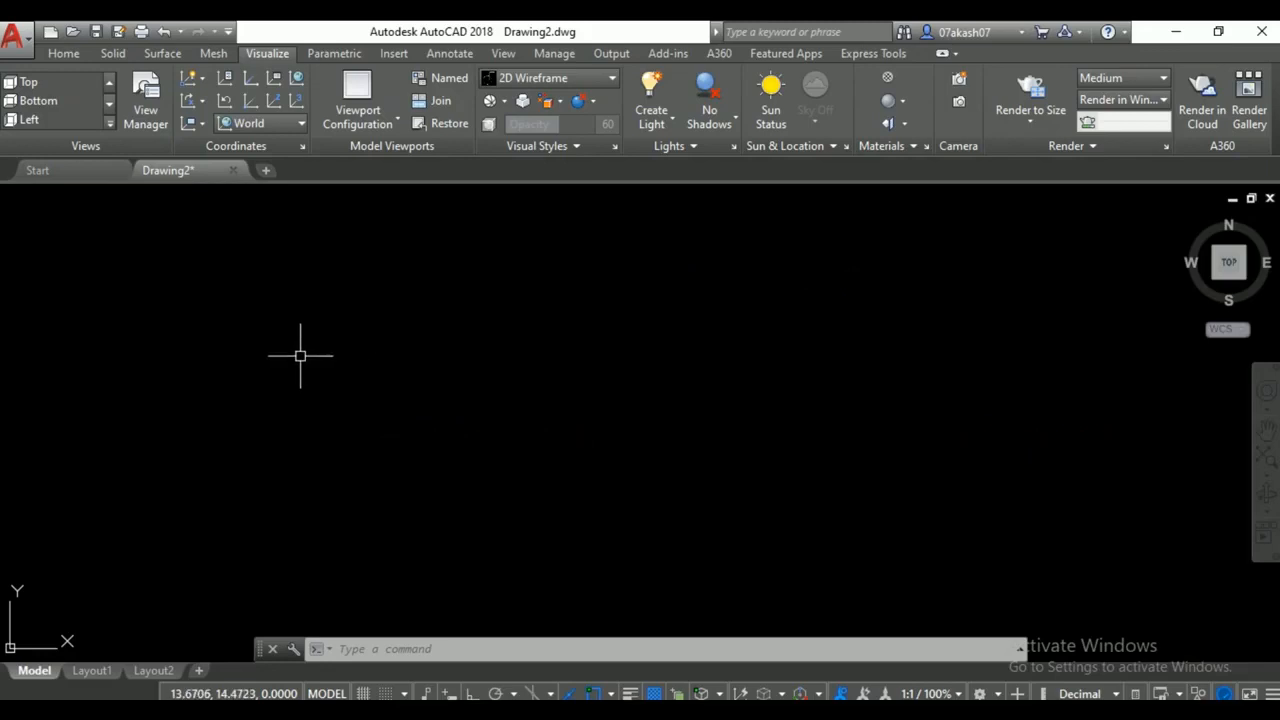
{"action": "left_click", "coordinate": [110, 53]}
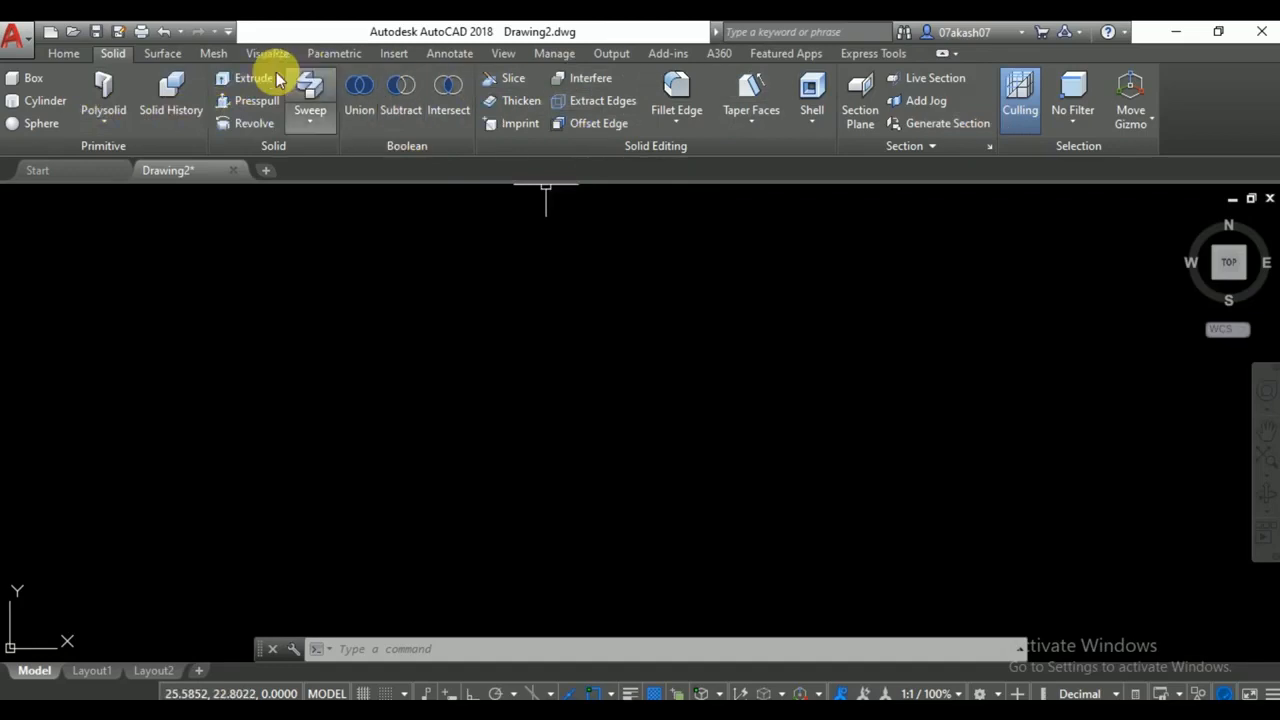
{"action": "left_click", "coordinate": [63, 53]}
{"action": "left_click", "coordinate": [162, 53]}
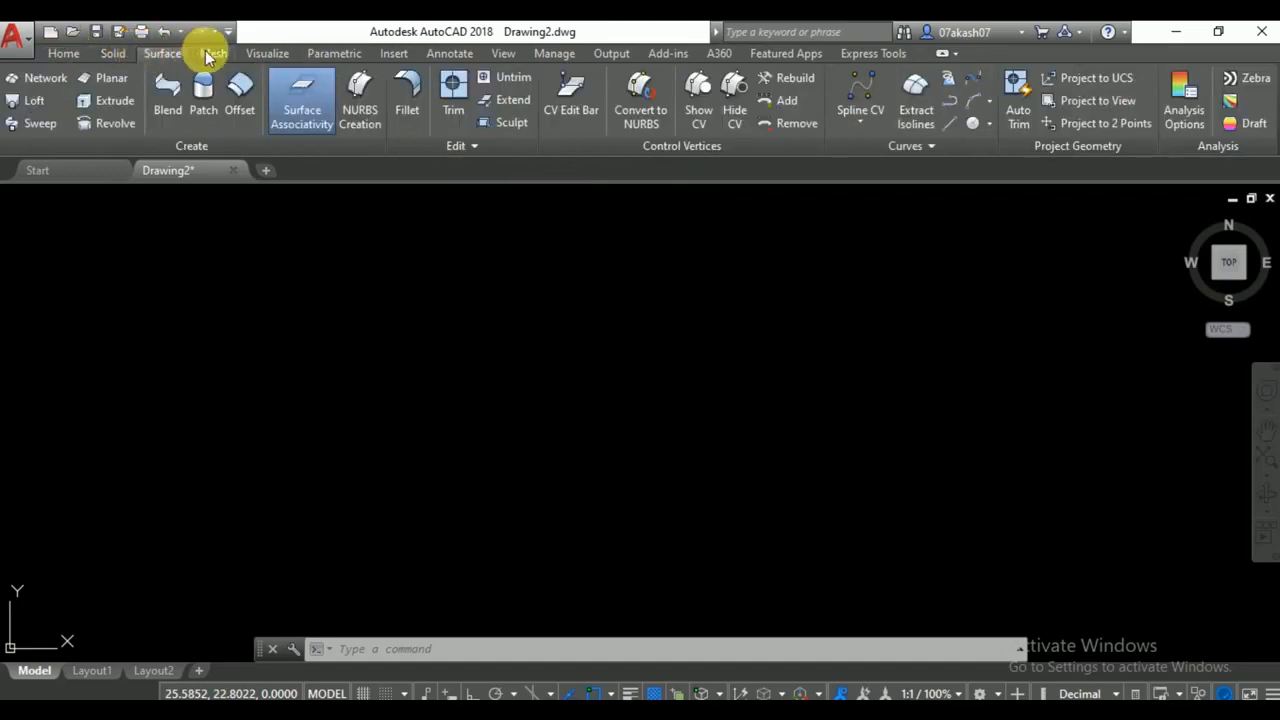
{"action": "left_click", "coordinate": [213, 53]}
{"action": "left_click", "coordinate": [267, 53]}
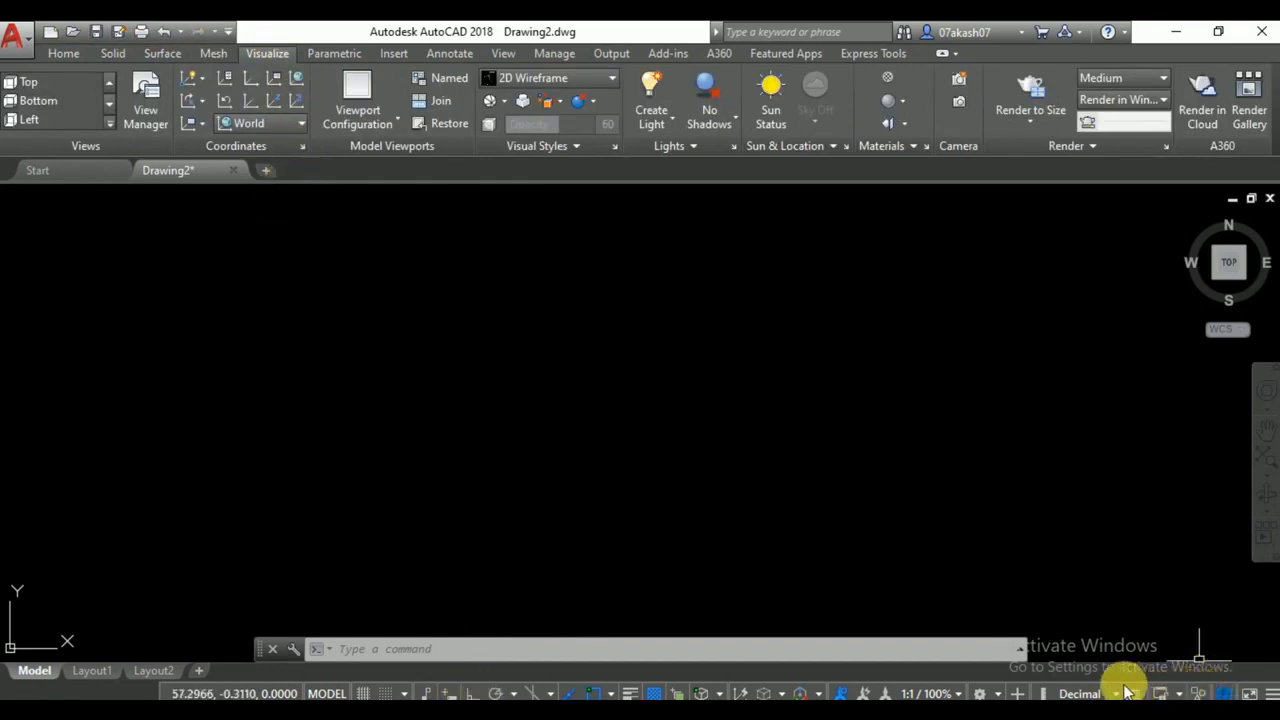
Choose the 3D Modeling workspace and set the drawing's viewpoint to SW Isometric.
{"action": "left_click", "coordinate": [984, 692]}
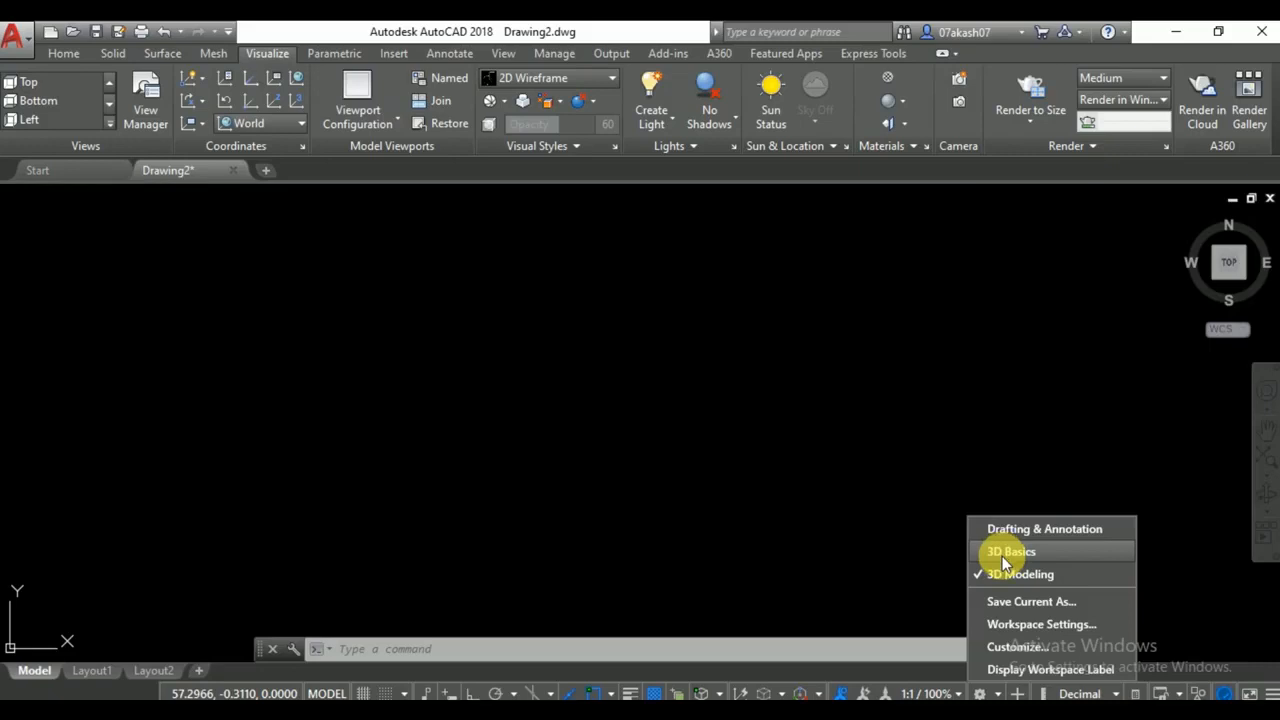
{"action": "left_click", "coordinate": [1009, 578]}
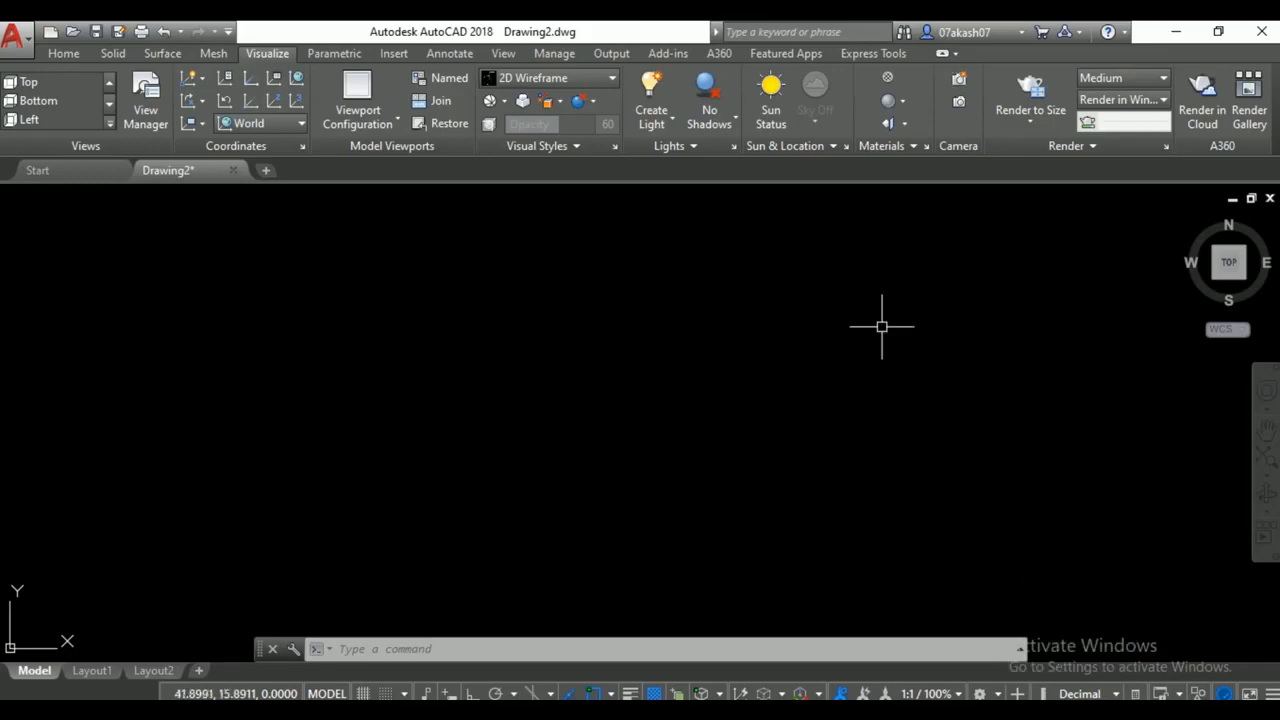
{"action": "left_click", "coordinate": [64, 54]}
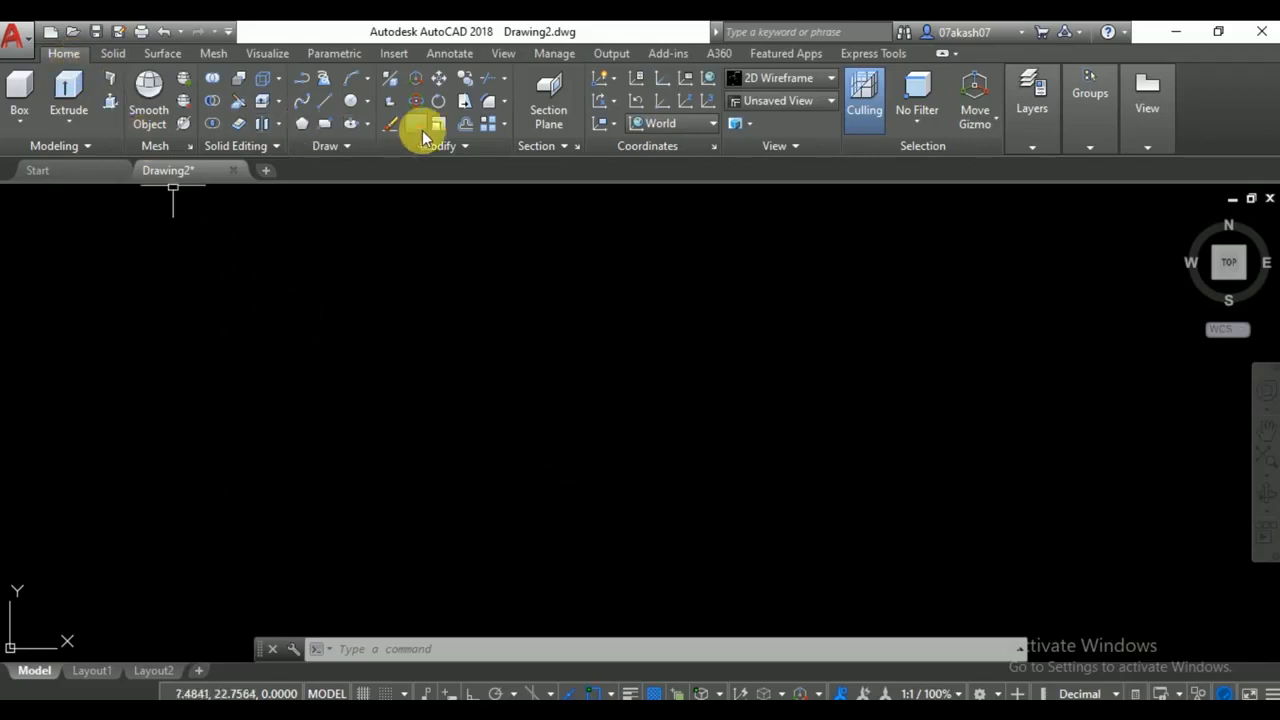
{"action": "left_click", "coordinate": [770, 104]}
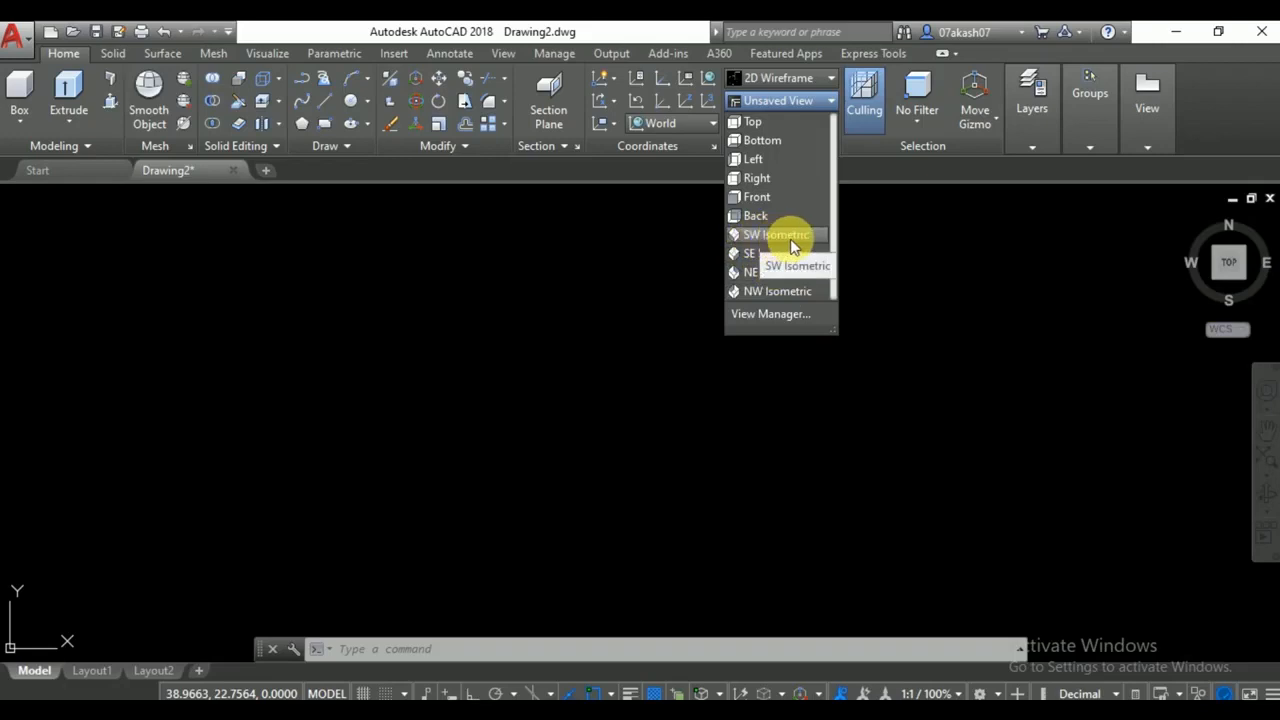
{"action": "left_click", "coordinate": [751, 234]}
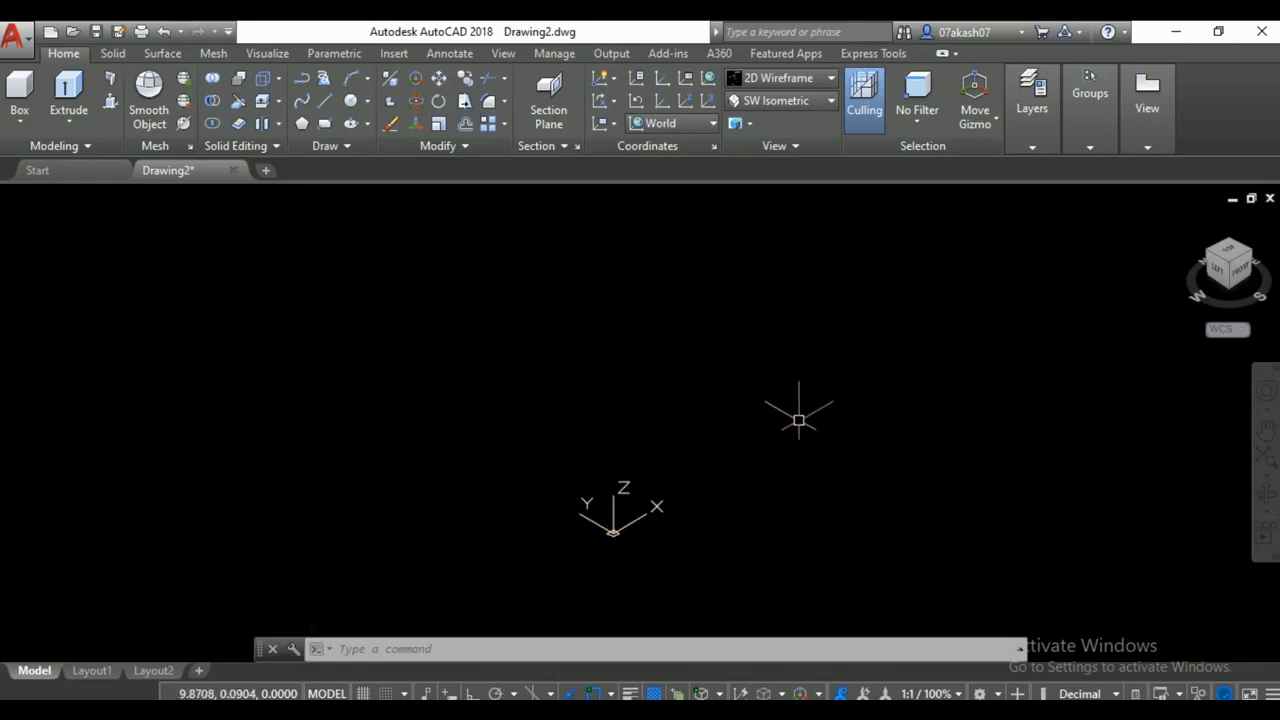
View the coordinate axes from the SE, NE and NW Isometric viewpoints in turn.
{"action": "left_click", "coordinate": [765, 101]}
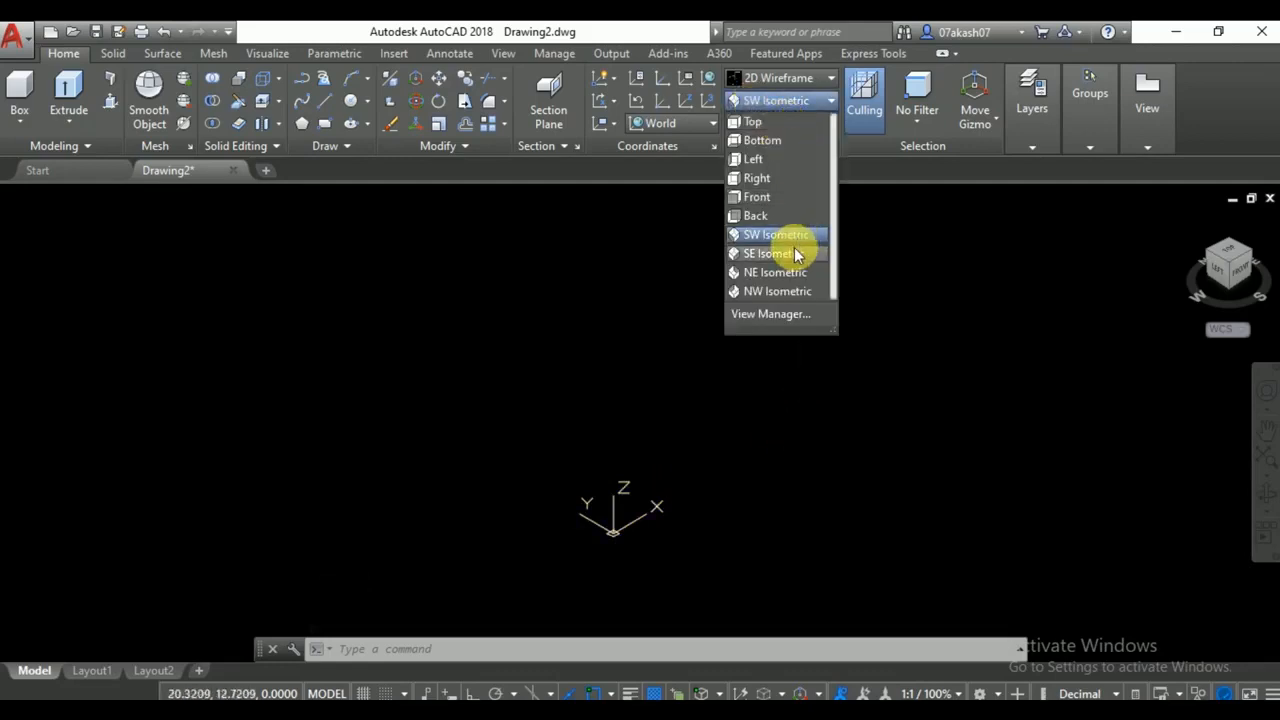
{"action": "left_click", "coordinate": [795, 253]}
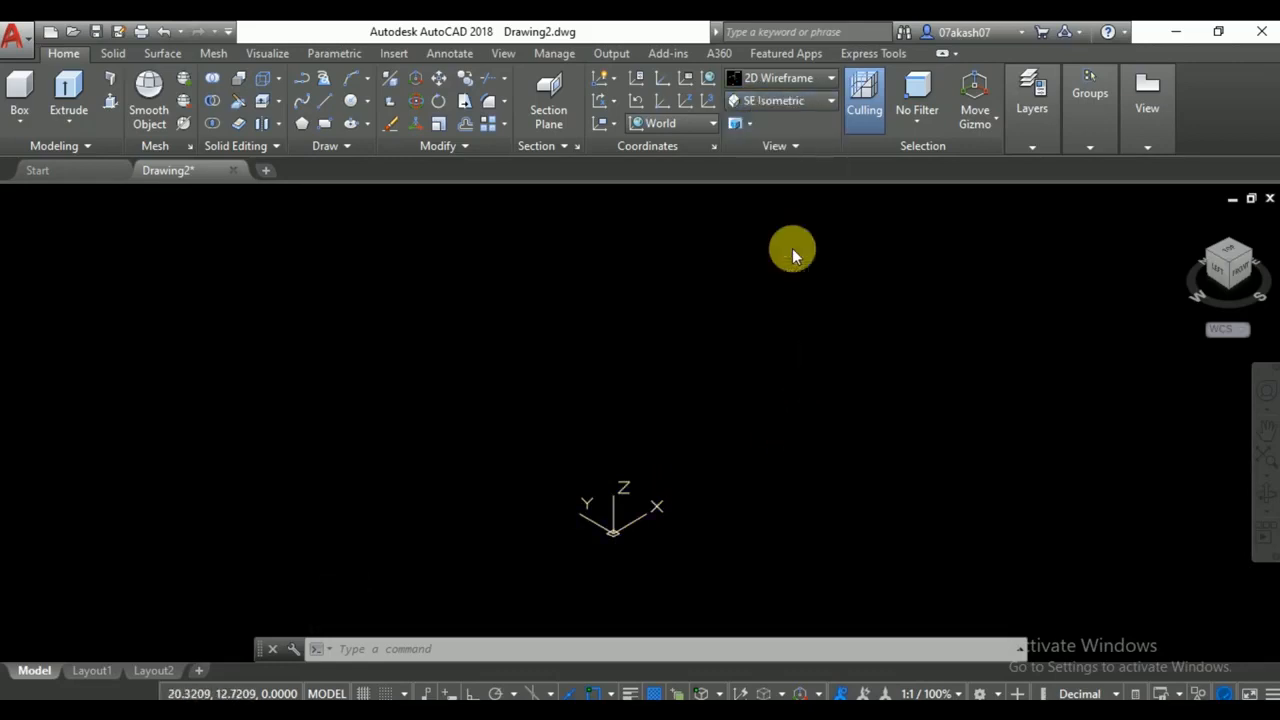
{"action": "left_click", "coordinate": [780, 100]}
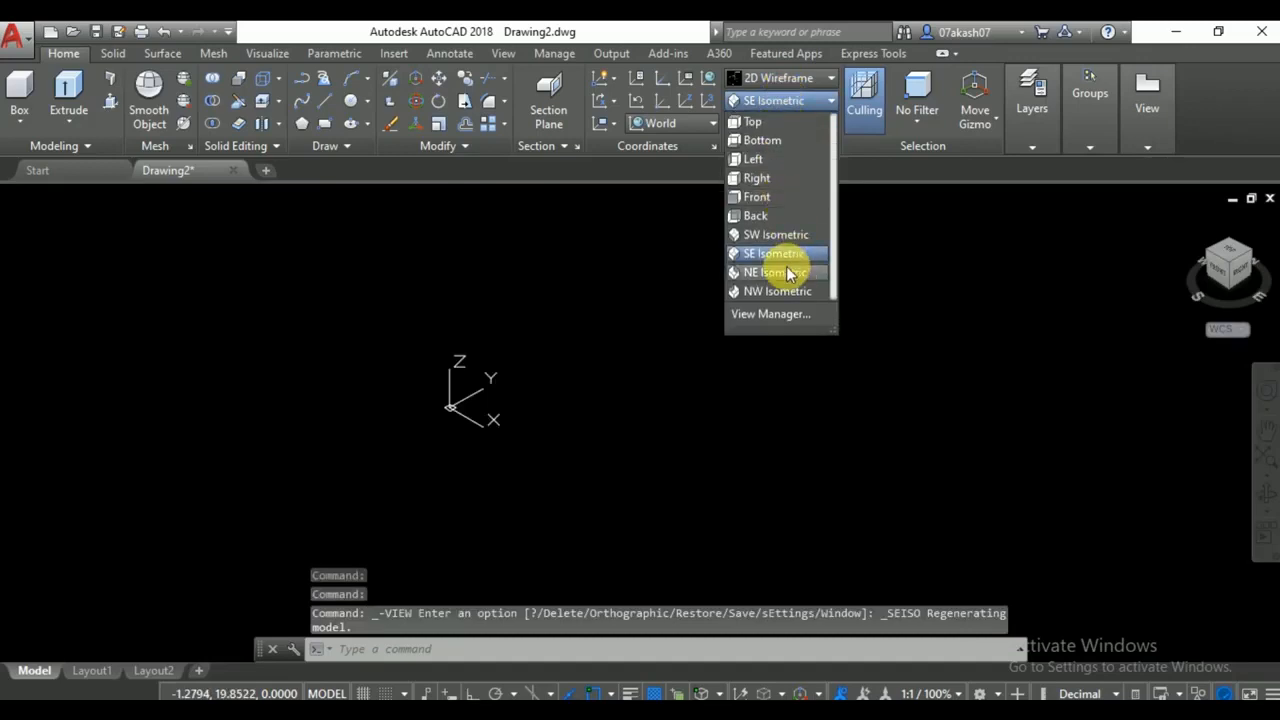
{"action": "left_click", "coordinate": [788, 272]}
{"action": "left_click", "coordinate": [775, 101]}
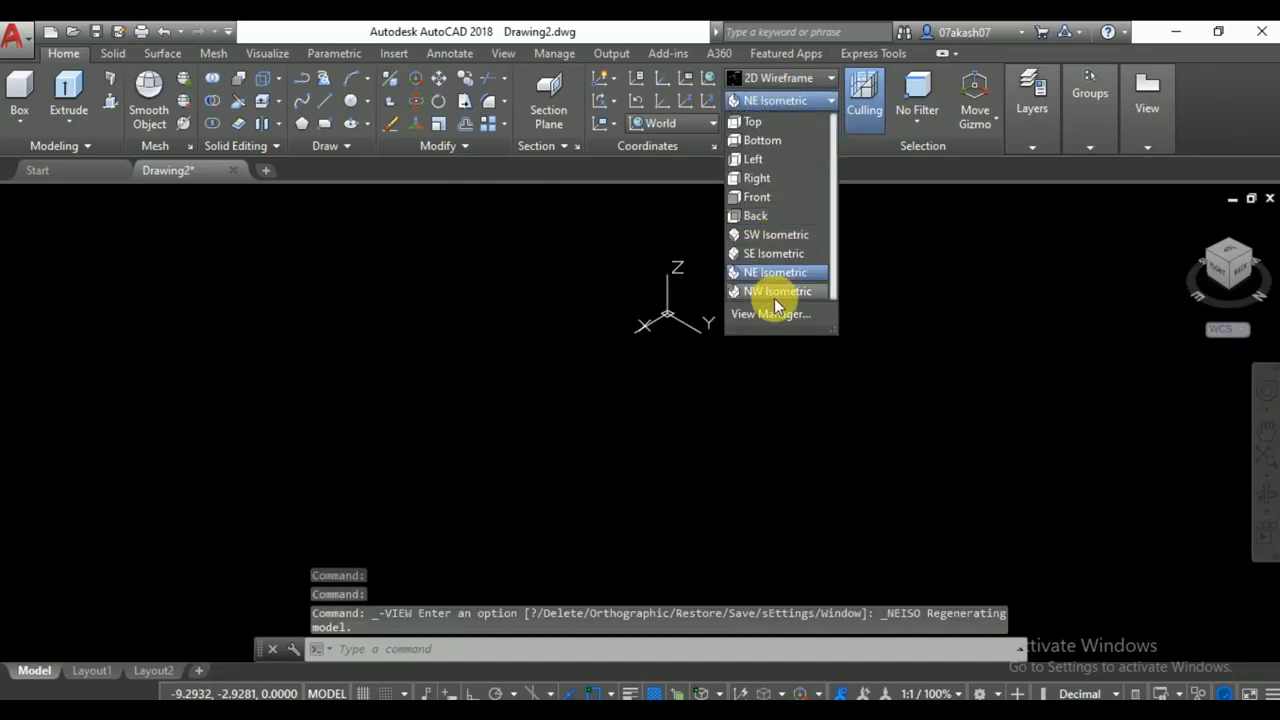
{"action": "left_click", "coordinate": [777, 292]}
{"action": "middle_click_drag", "start_coordinate": [736, 401], "coordinate": [390, 351]}
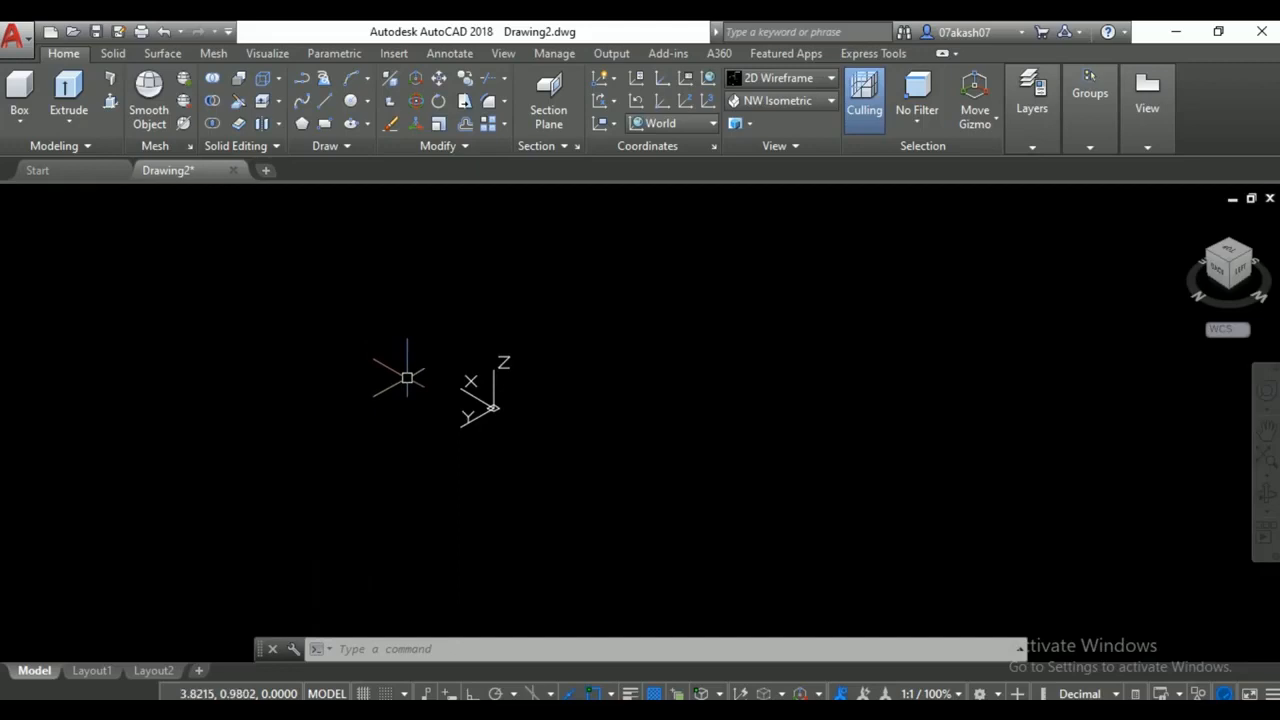
Return the drawing's viewpoint to SW Isometric.
{"action": "left_click", "coordinate": [810, 100]}
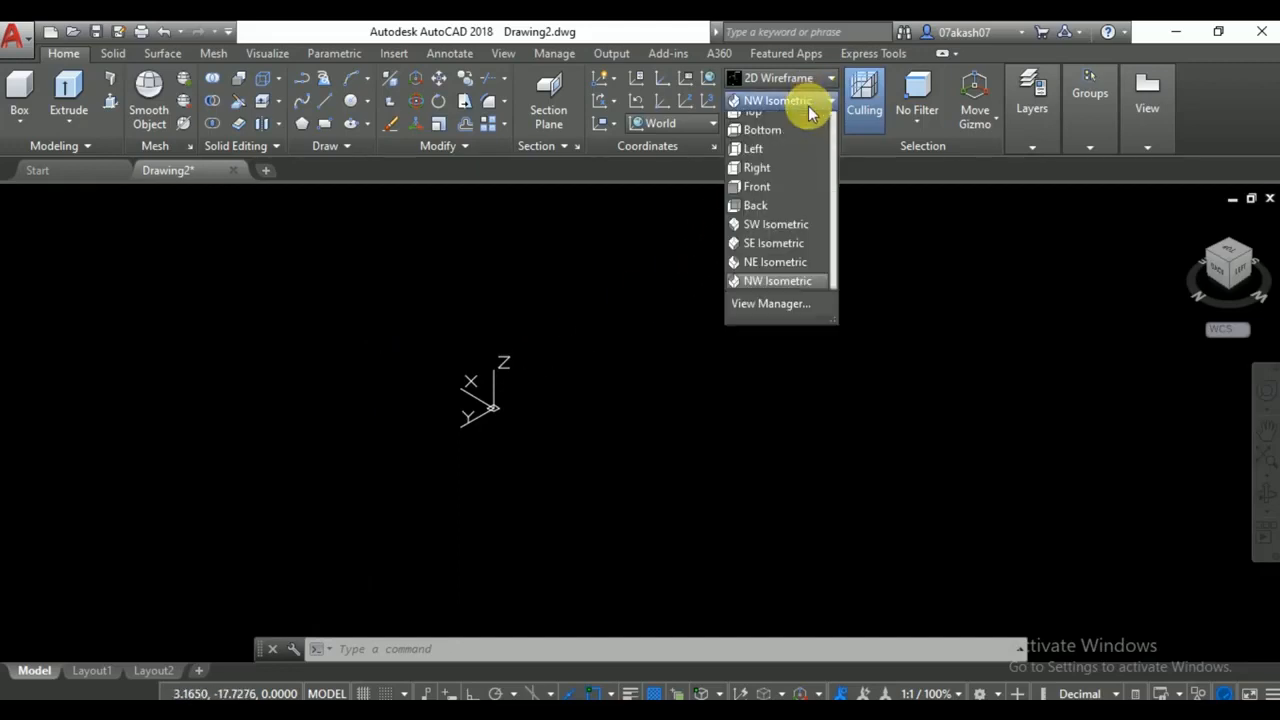
{"action": "left_click", "coordinate": [770, 234]}
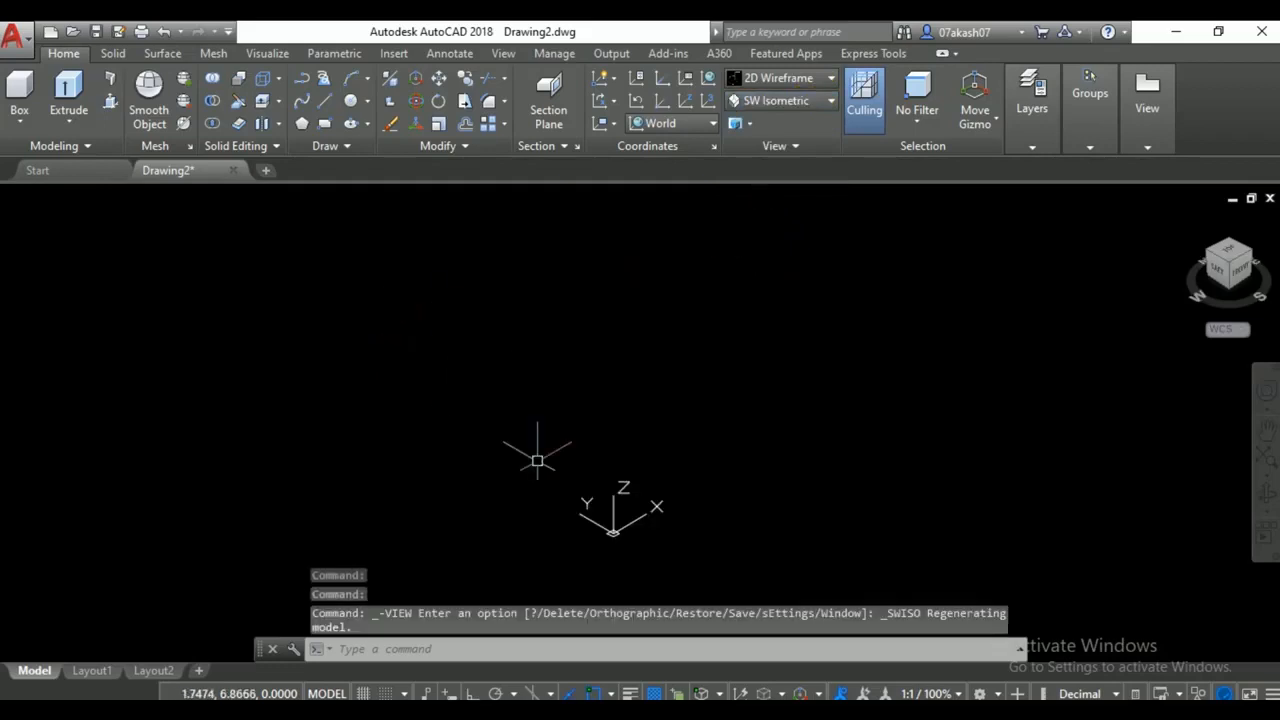
{"action": "middle_click_drag", "start_coordinate": [585, 443], "coordinate": [357, 377]}
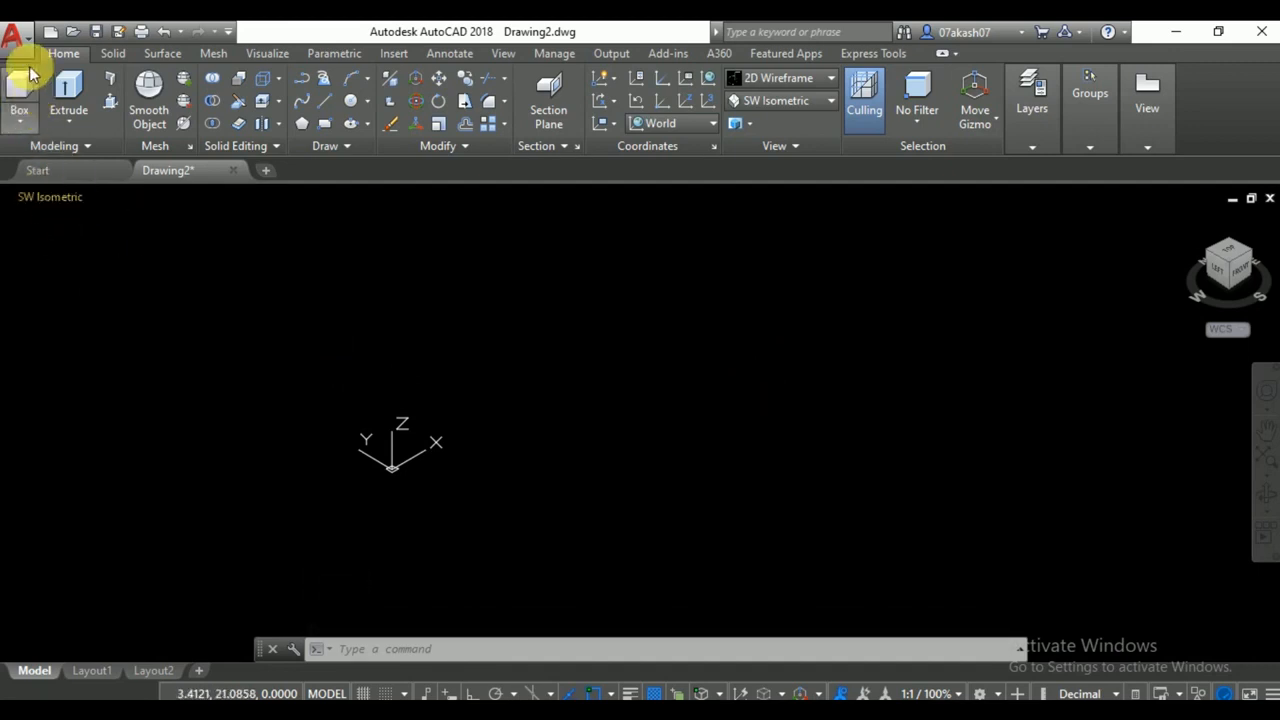
Create a solid box with the Cube option and a length of 10, starting from a corner near the origin on the X side.
{"action": "left_click", "coordinate": [15, 118]}
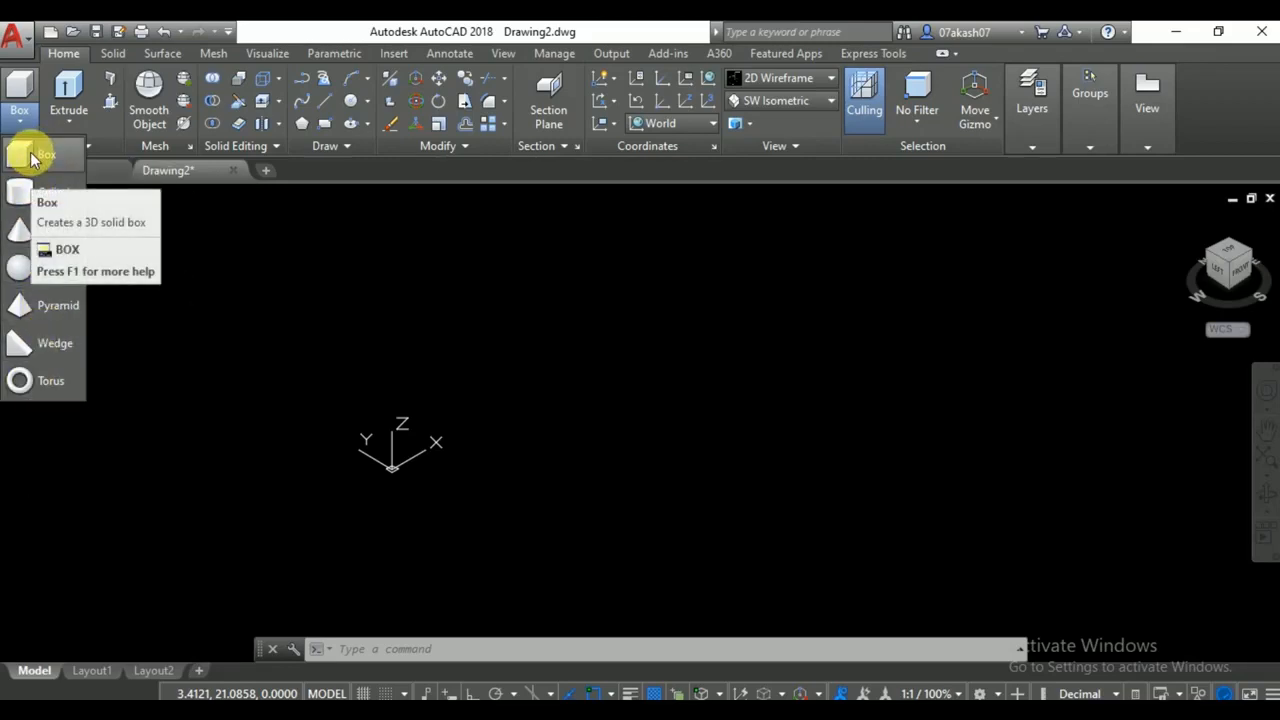
{"action": "key", "text": "Escape"}
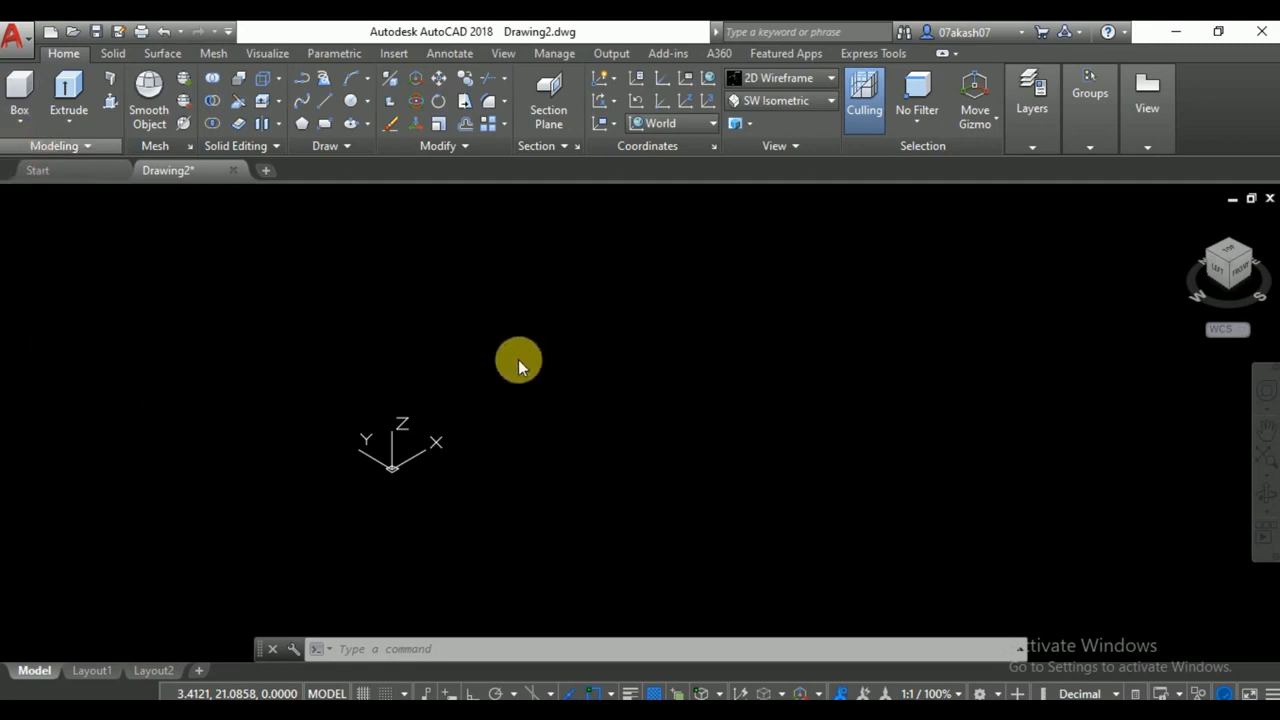
{"action": "key", "text": "Return"}
{"action": "right_click", "coordinate": [501, 433]}
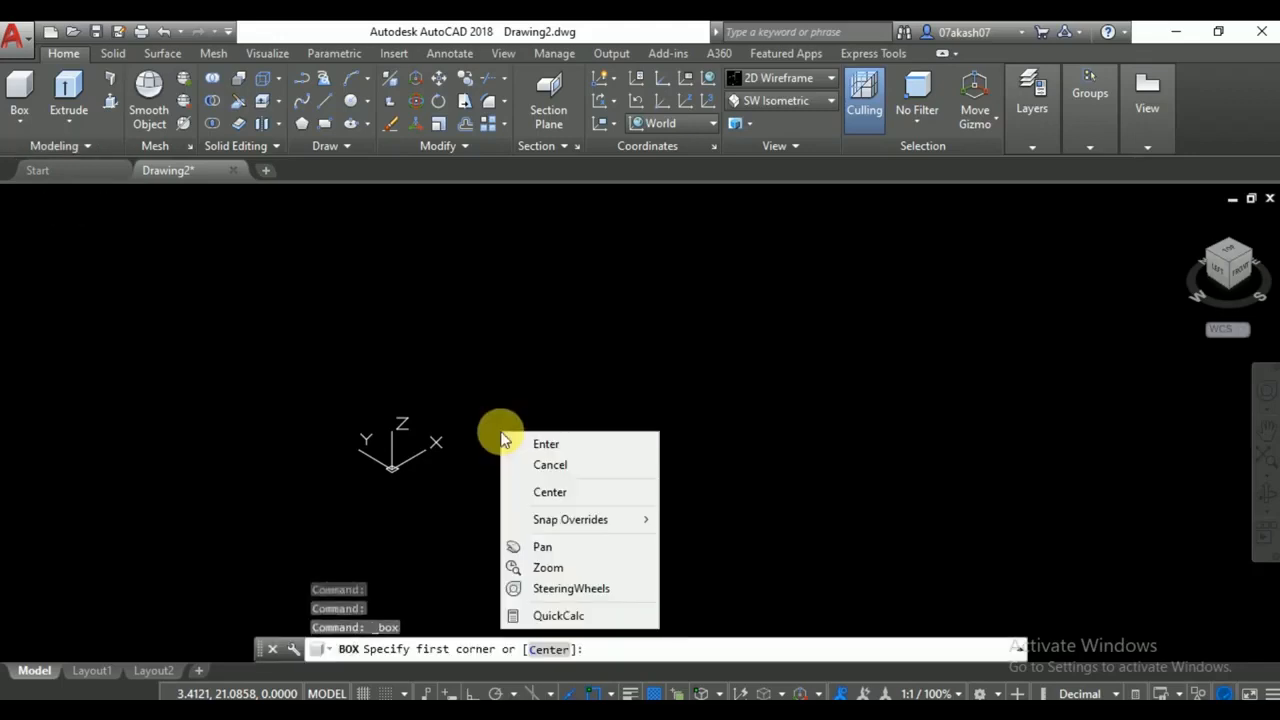
{"action": "left_click", "coordinate": [479, 414]}
{"action": "left_click", "coordinate": [479, 412]}
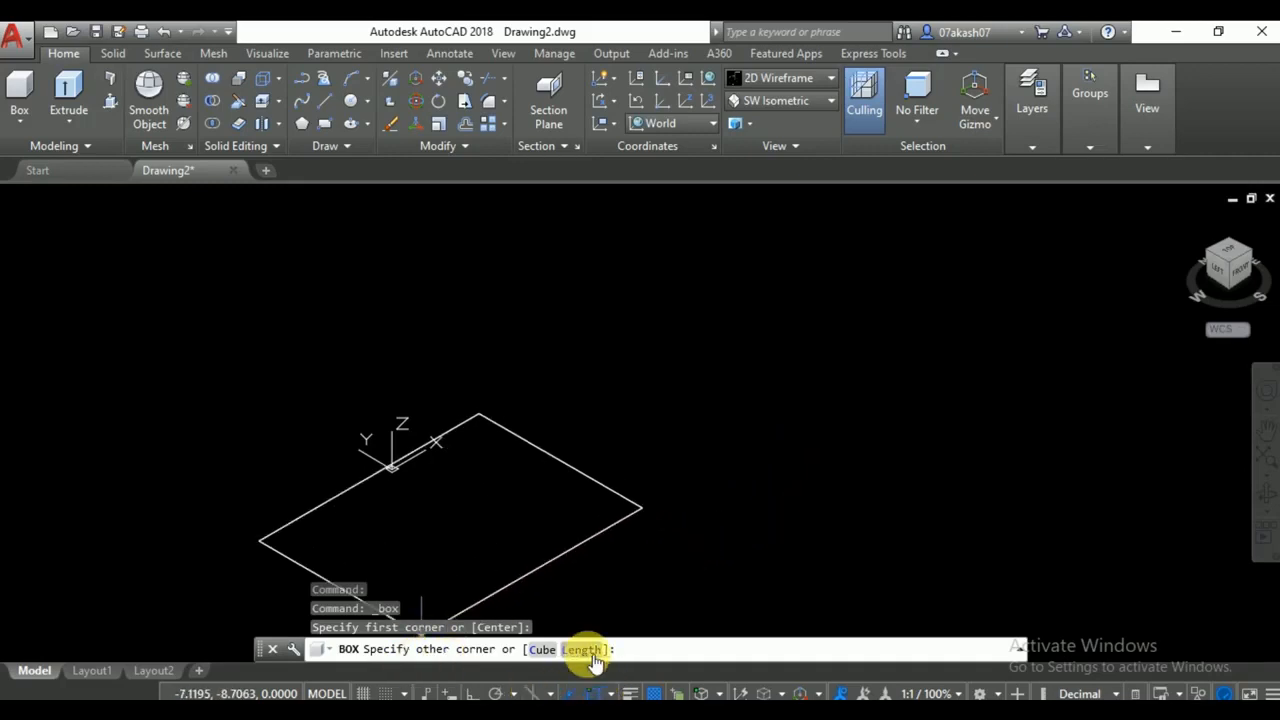
{"action": "left_click", "coordinate": [541, 650]}
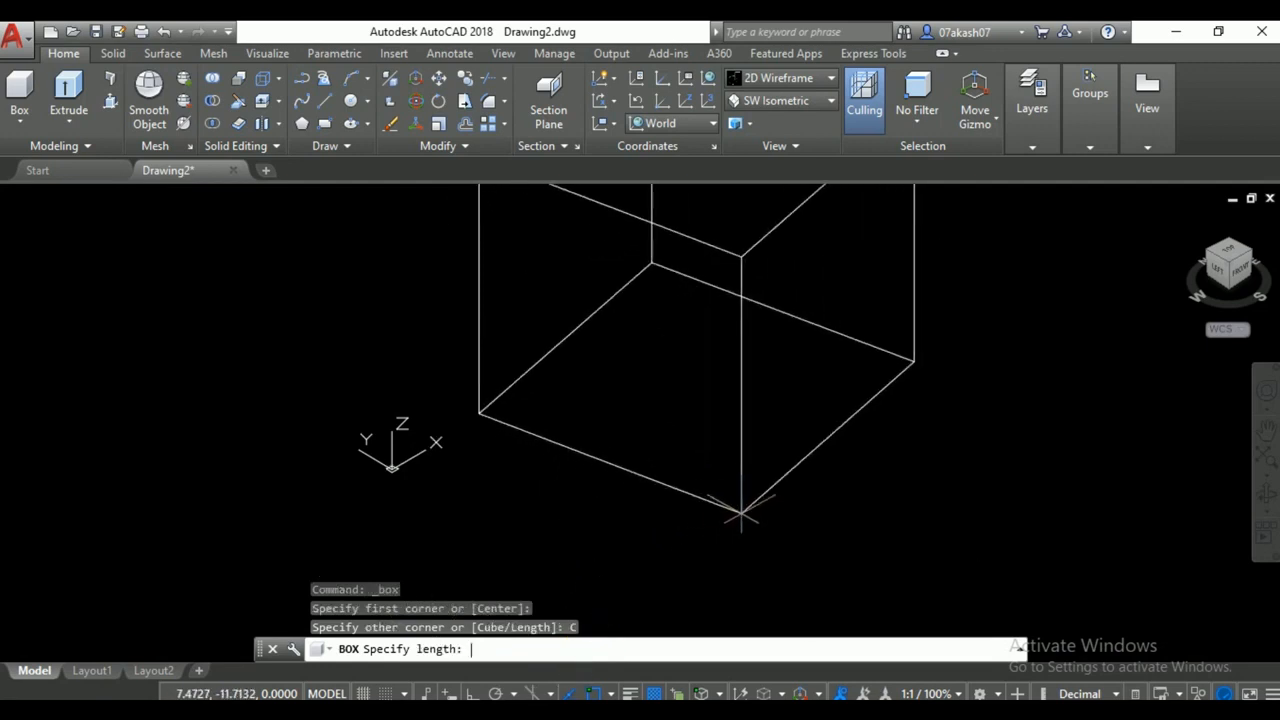
{"action": "key", "text": "Return"}
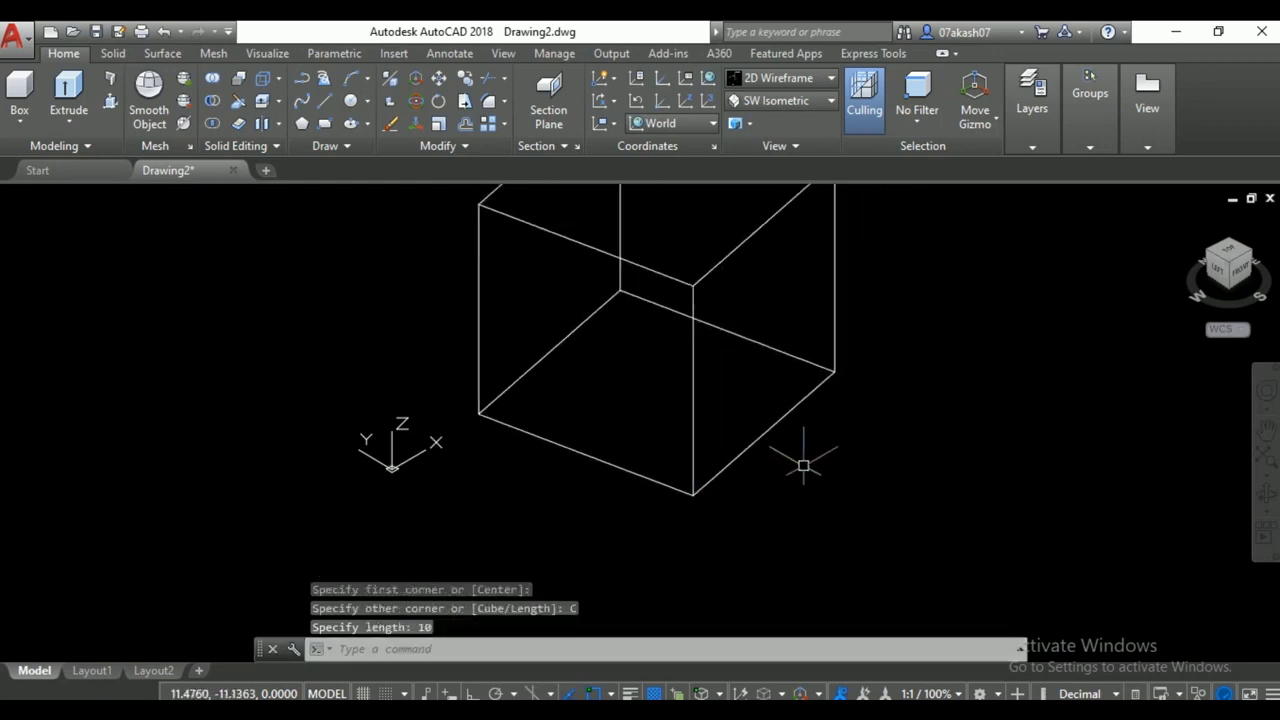
Create a second box beside the cube using the Length option, with length 10, width 5 and a freehand height extending downward.
{"action": "left_click", "coordinate": [20, 92]}
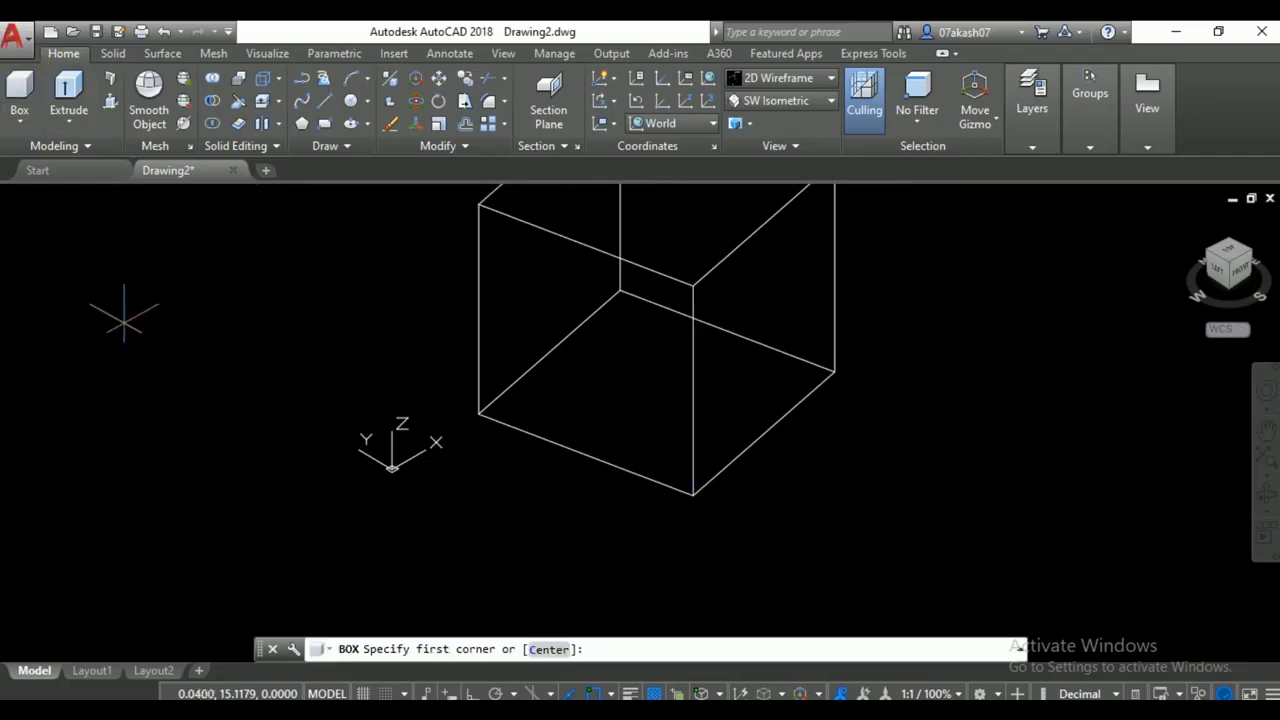
{"action": "left_click", "coordinate": [100, 403]}
{"action": "left_click", "coordinate": [588, 650]}
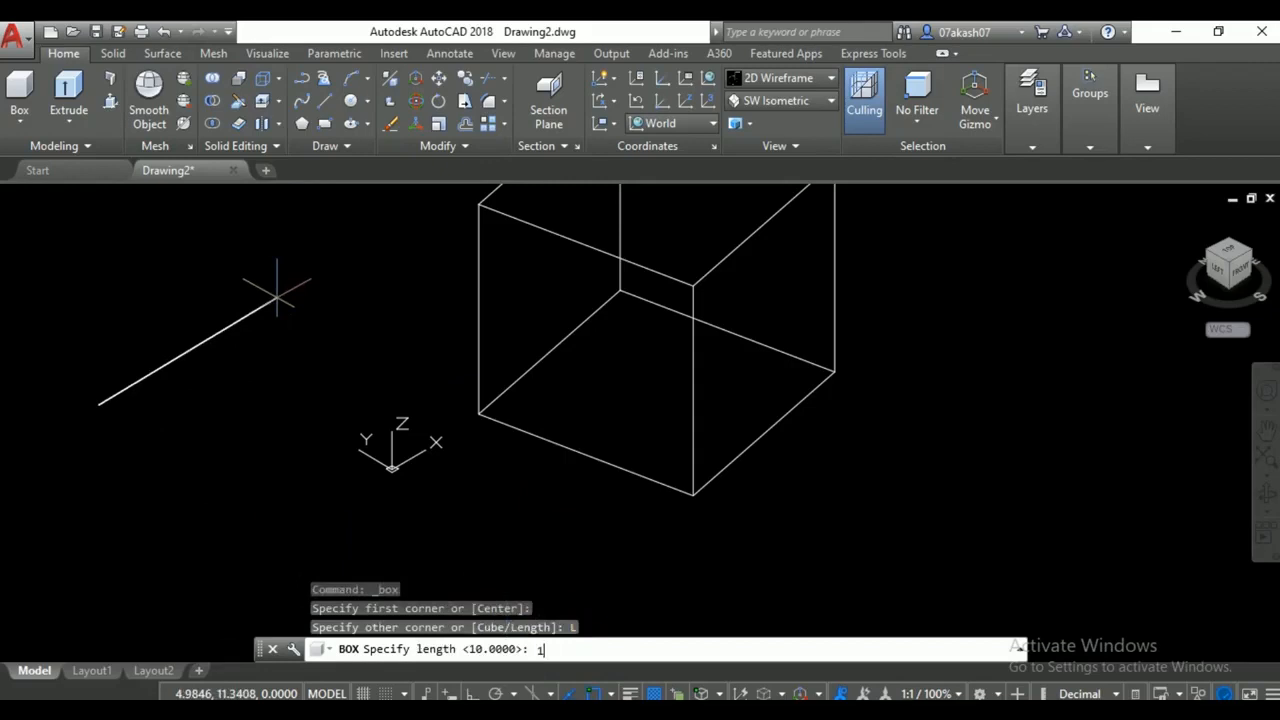
{"action": "type", "text": "10"}
{"action": "key", "text": "Return"}
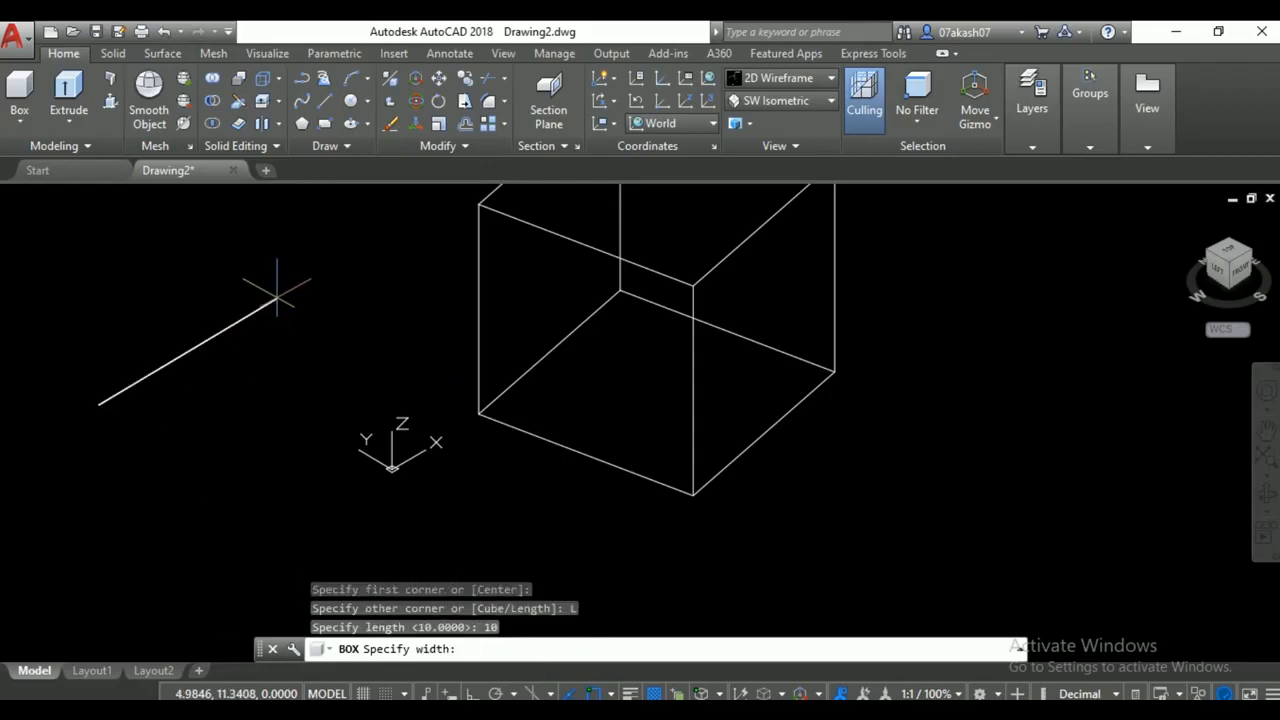
{"action": "type", "text": "5"}
{"action": "key", "text": "Return"}
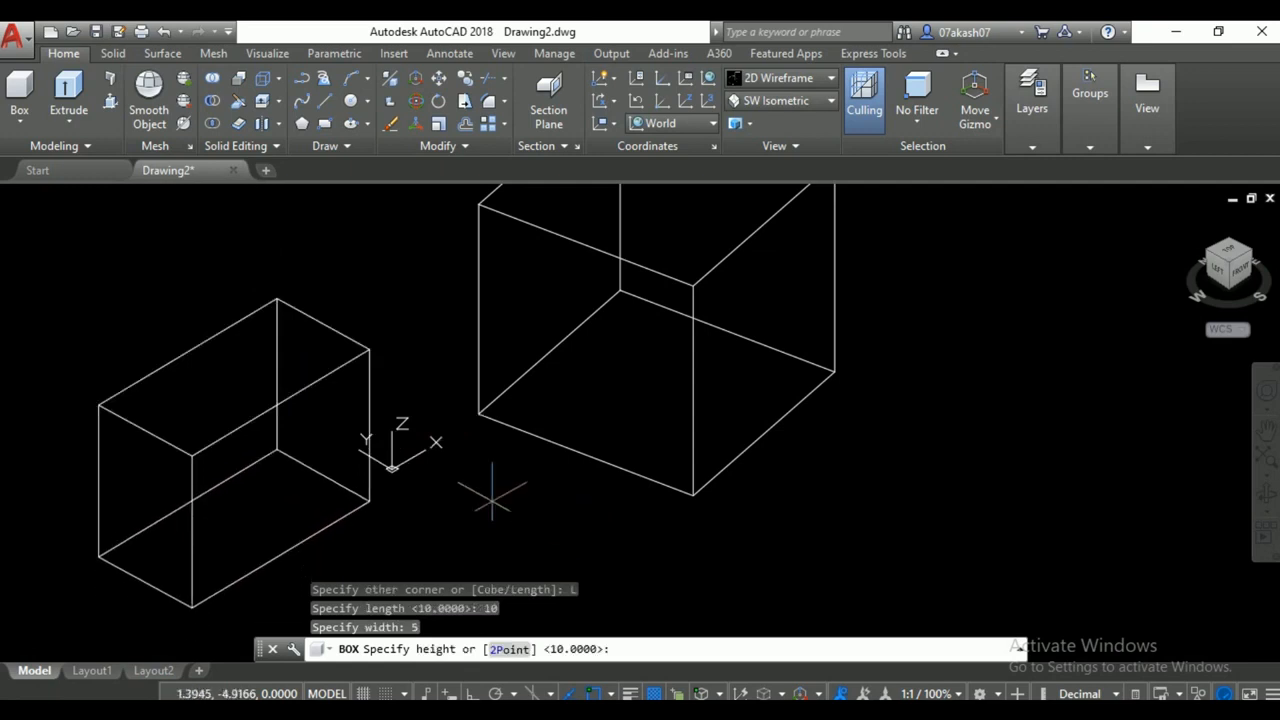
{"action": "left_click", "coordinate": [316, 519]}
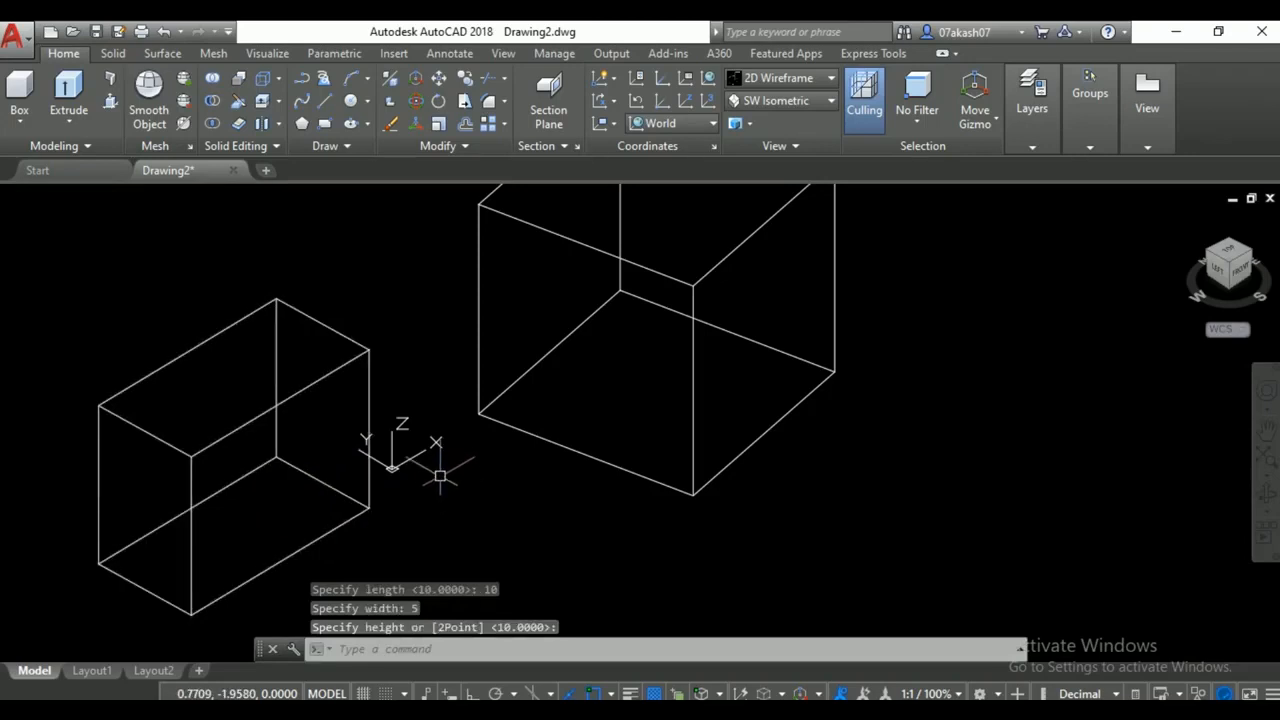
Display both boxes in the Conceptual visual style and switch them to the Realistic style.
{"action": "scroll", "coordinate": [560, 340], "scroll_direction": "down", "scroll_amount": 3}
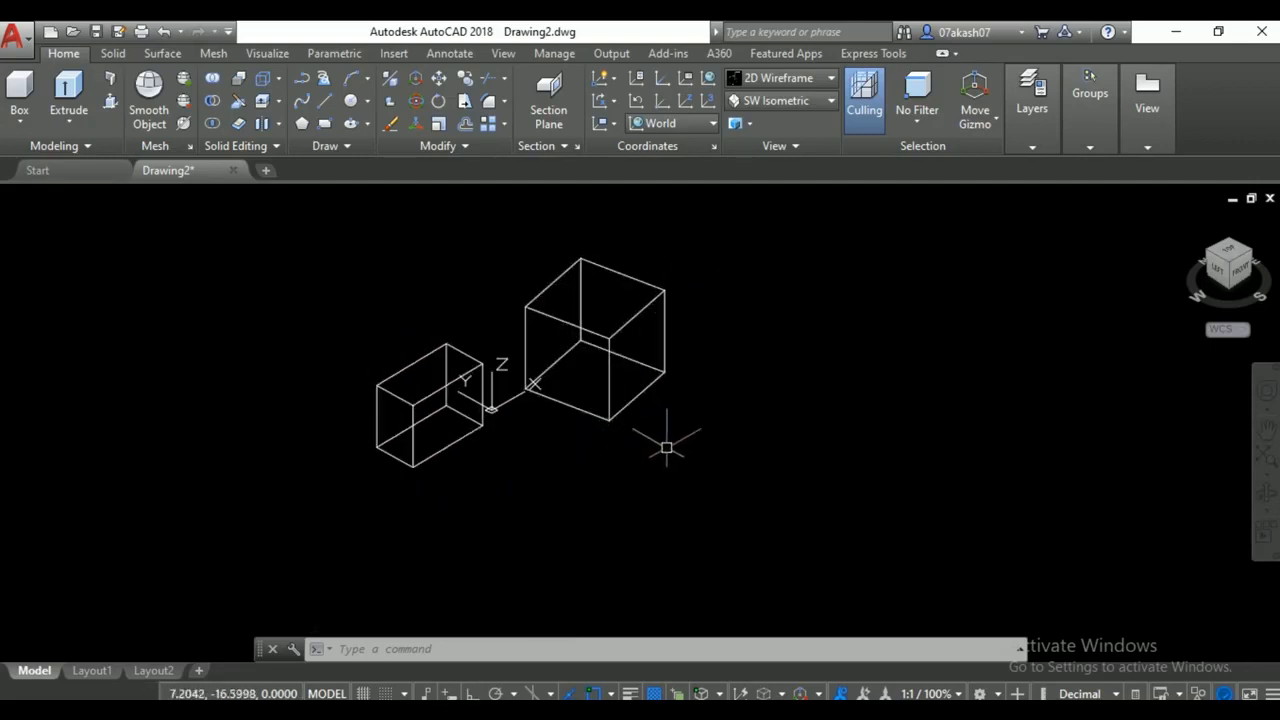
{"action": "middle_click_drag", "start_coordinate": [715, 497], "coordinate": [699, 527]}
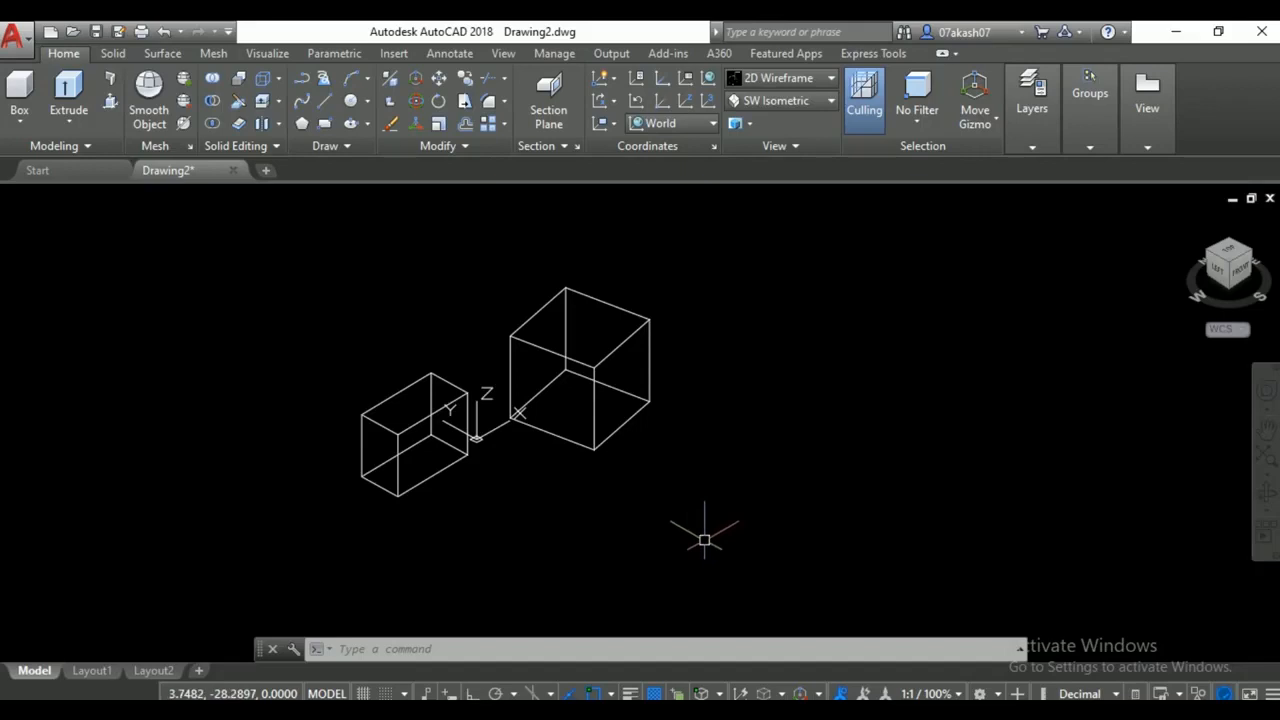
{"action": "left_click", "coordinate": [770, 82]}
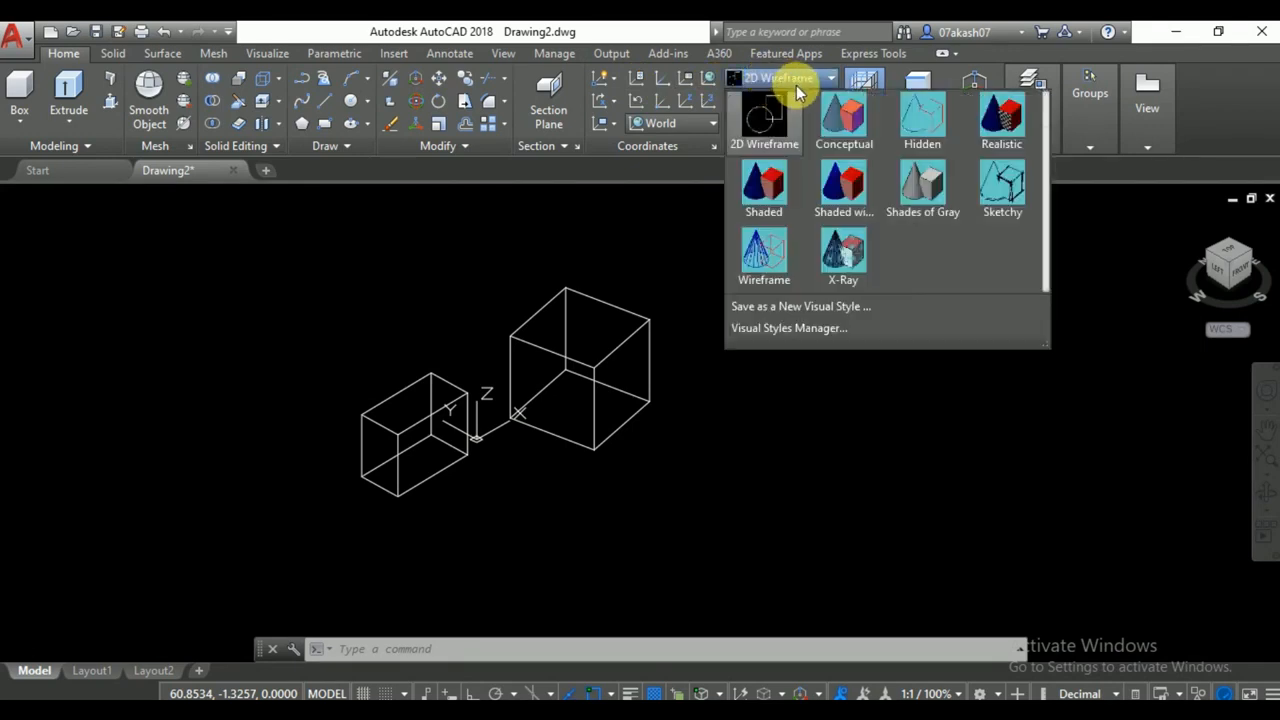
{"action": "left_click", "coordinate": [849, 128]}
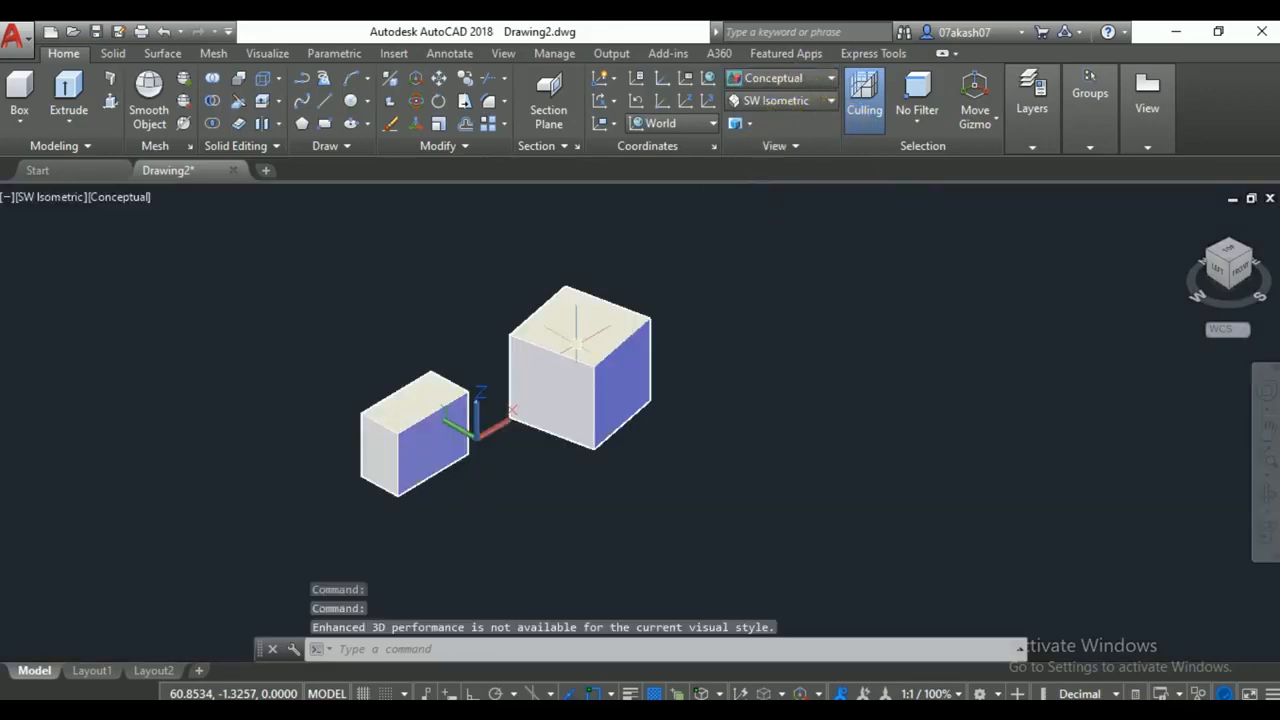
{"action": "left_click", "coordinate": [820, 80]}
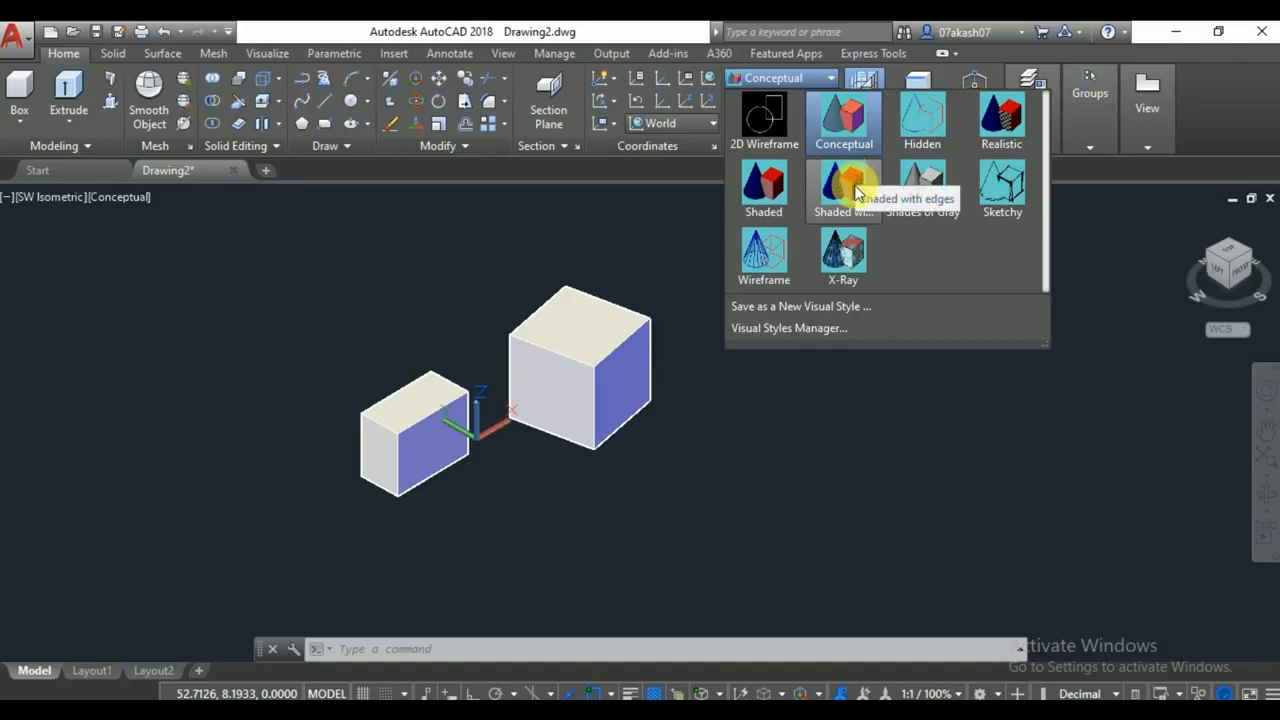
{"action": "left_click", "coordinate": [1008, 137]}
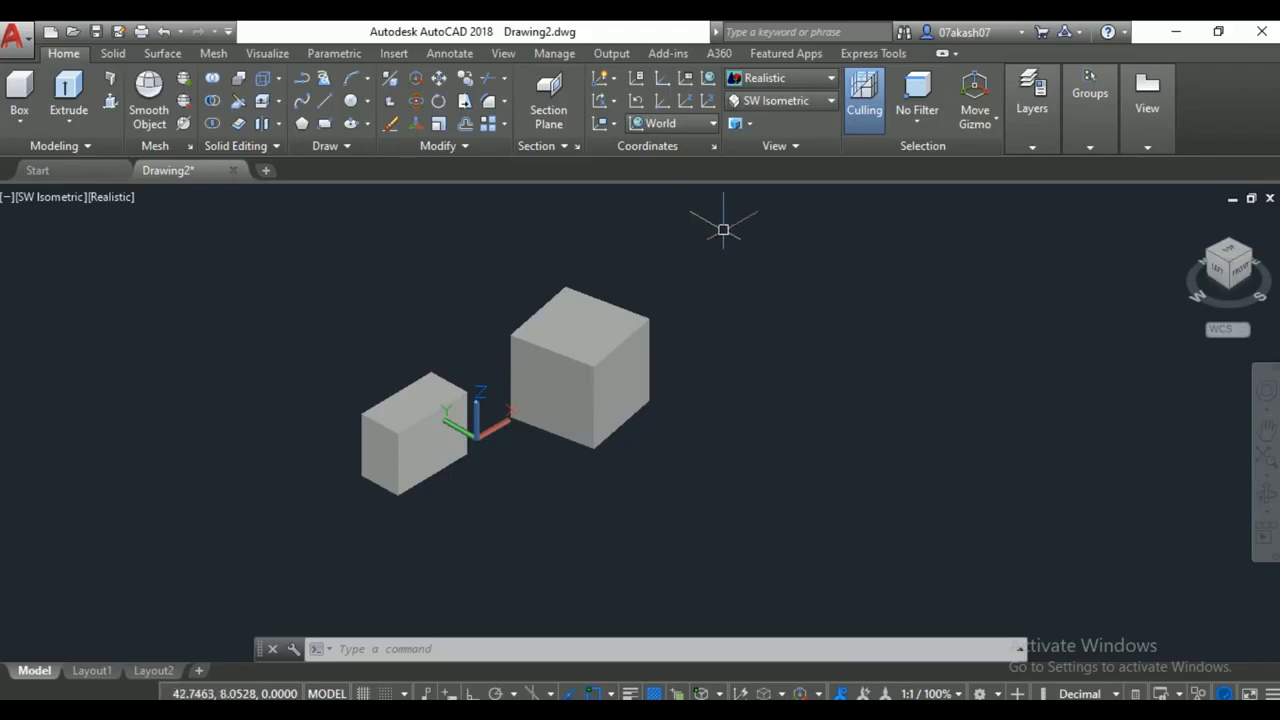
View the two boxes in the Hidden and Shades of Gray visual styles, and restore the Realistic style.
{"action": "left_click", "coordinate": [778, 78]}
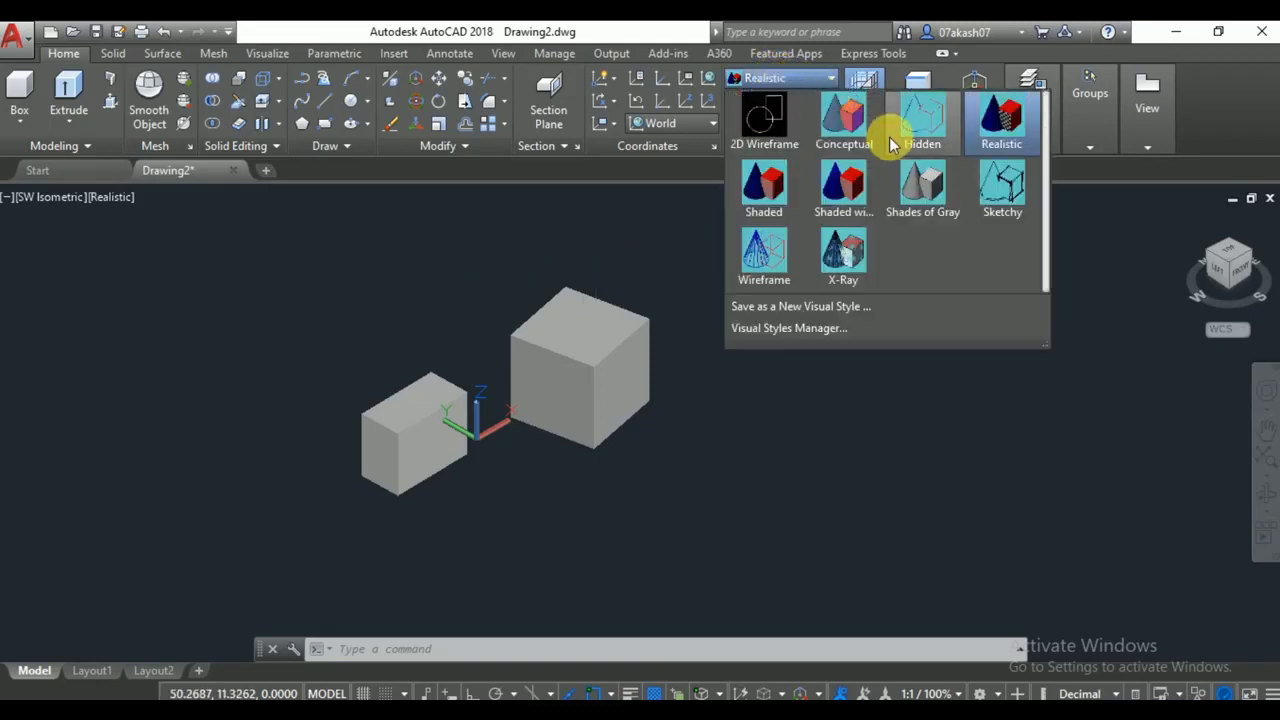
{"action": "left_click", "coordinate": [923, 130]}
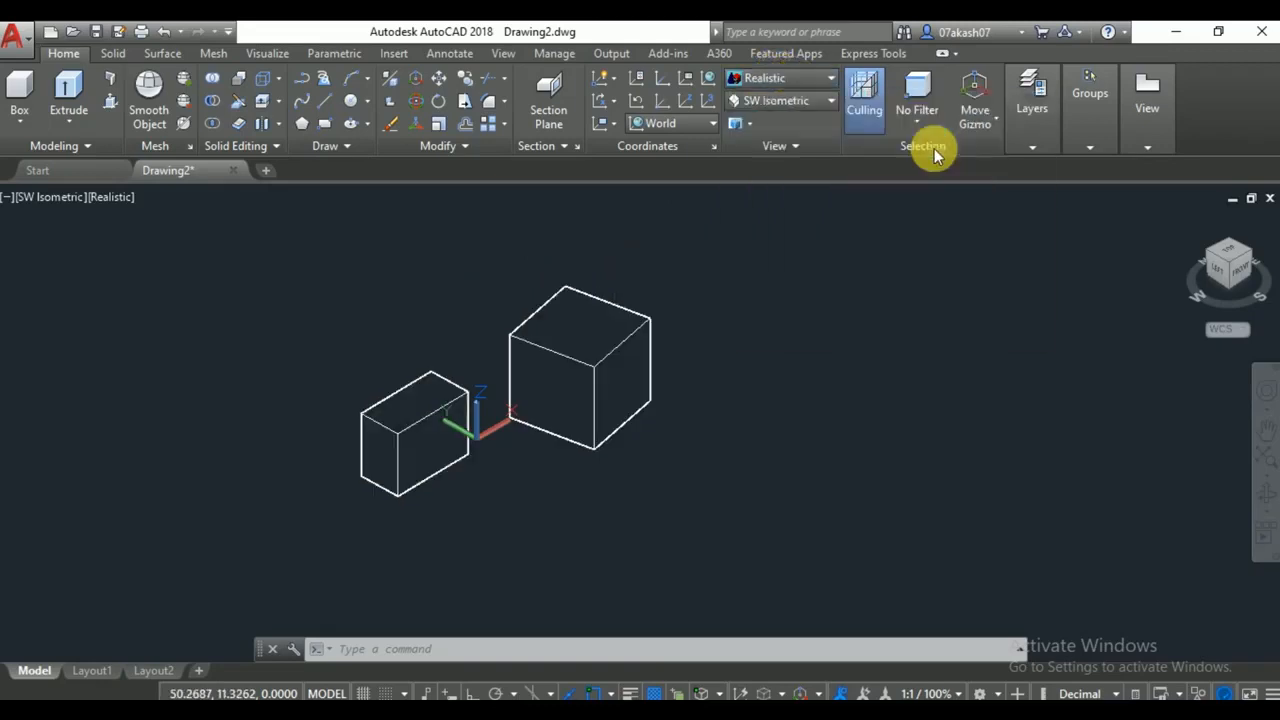
{"action": "left_click", "coordinate": [759, 78]}
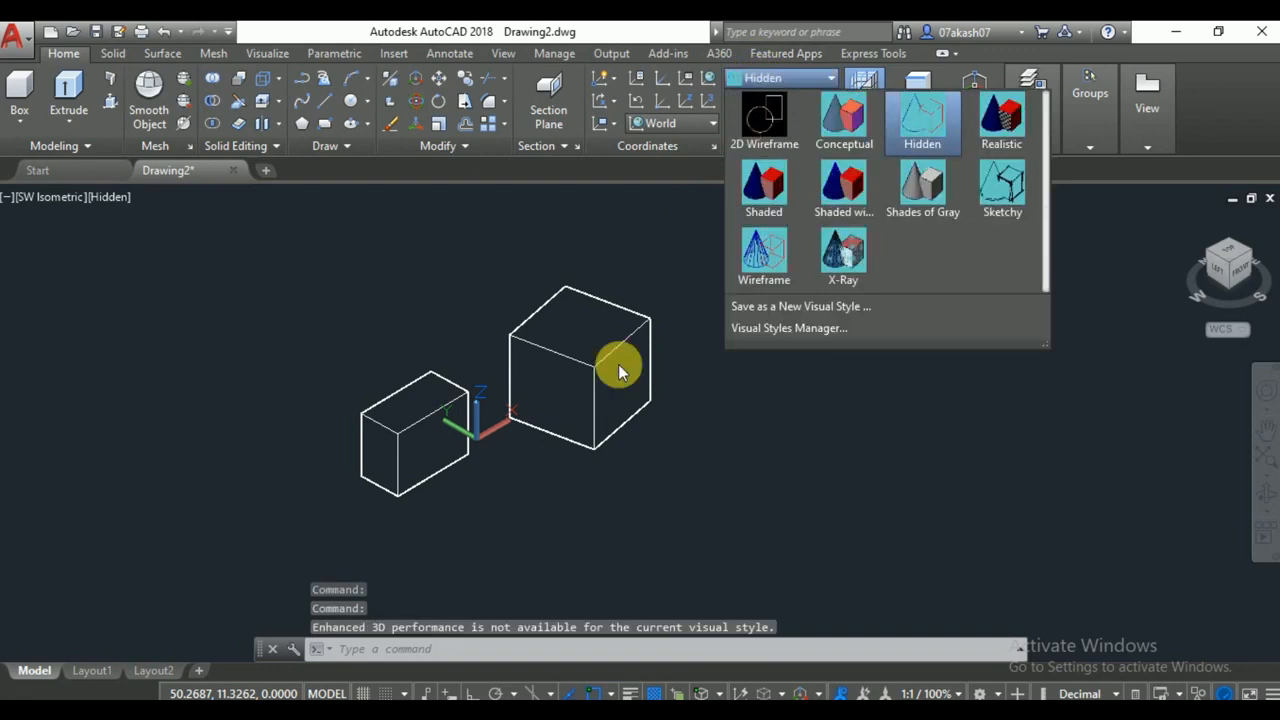
{"action": "left_click", "coordinate": [923, 195]}
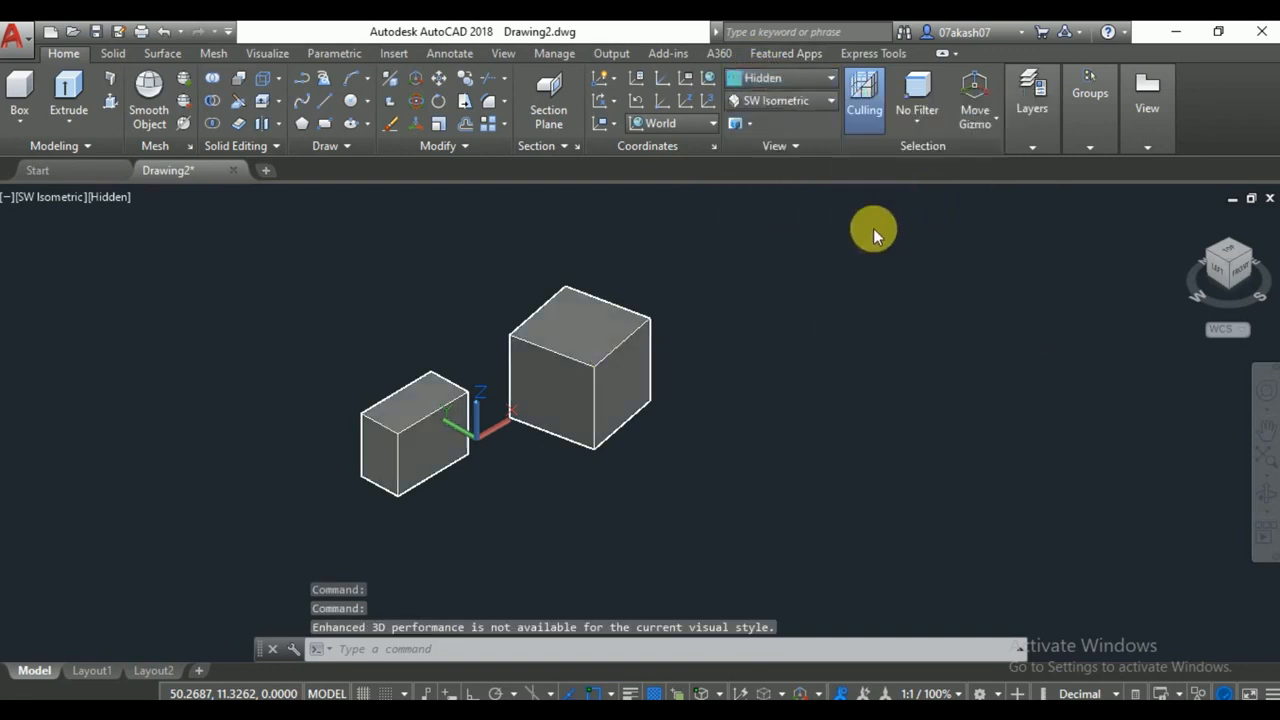
{"action": "left_click", "coordinate": [780, 80]}
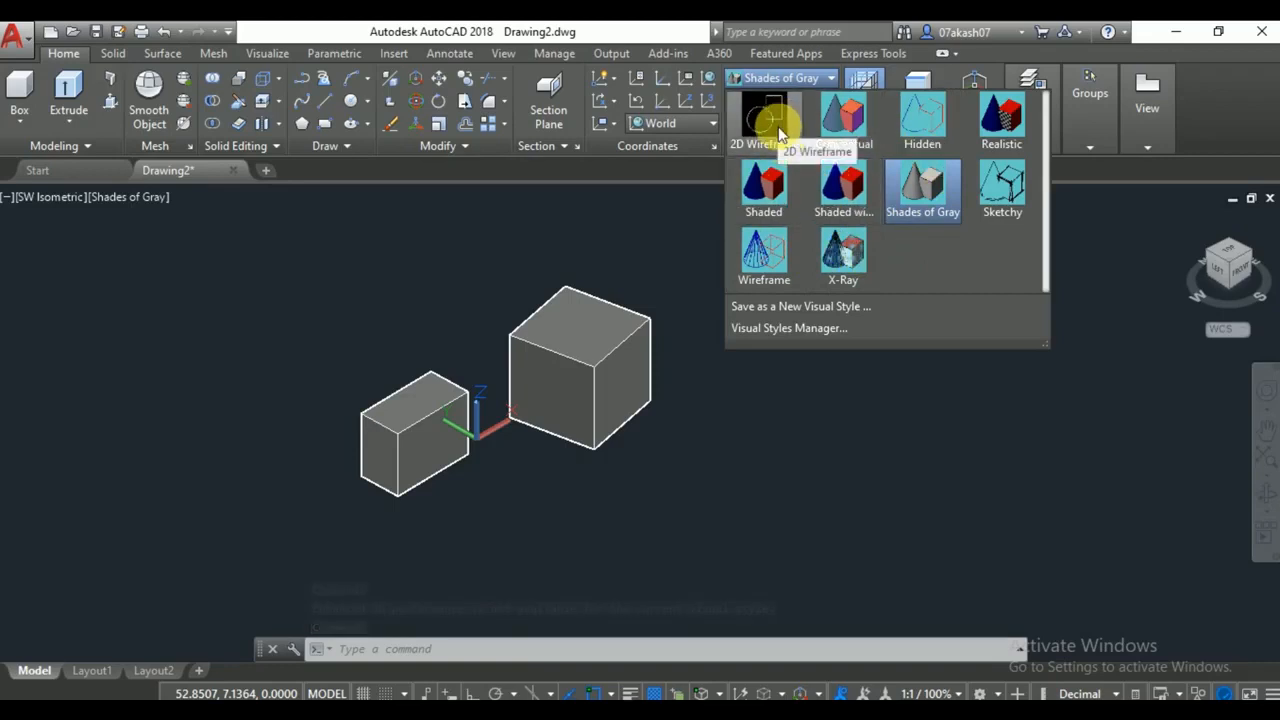
{"action": "left_click", "coordinate": [992, 135]}
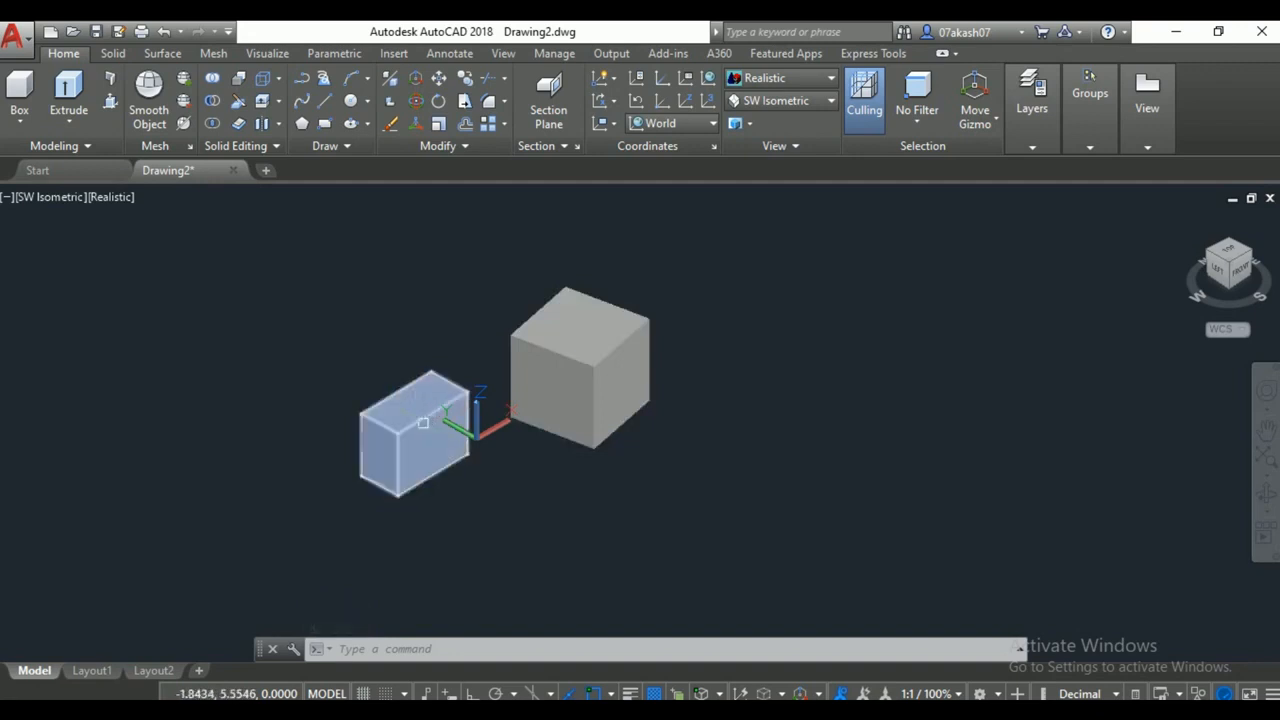
Create a solid cylinder beside the cube, with a base radius of 5 and a height of 10.
{"action": "left_click", "coordinate": [20, 117]}
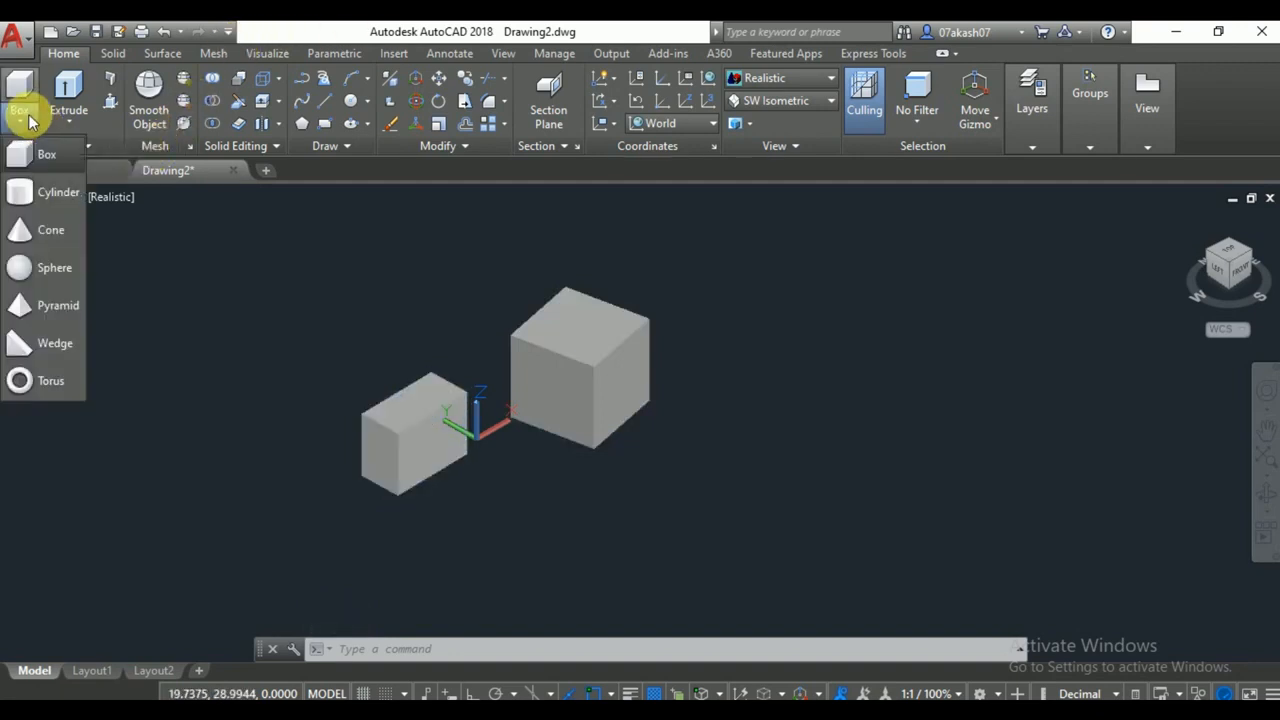
{"action": "left_click", "coordinate": [54, 194]}
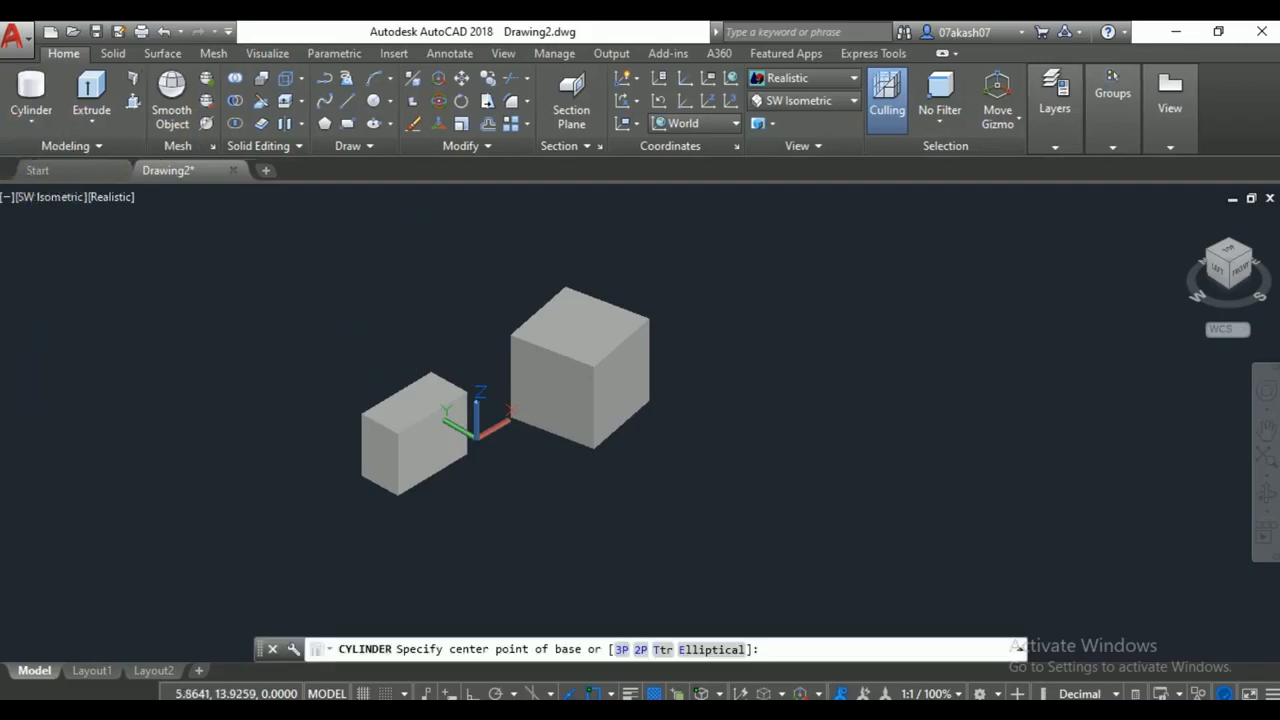
{"action": "middle_click_drag", "start_coordinate": [656, 384], "coordinate": [236, 412]}
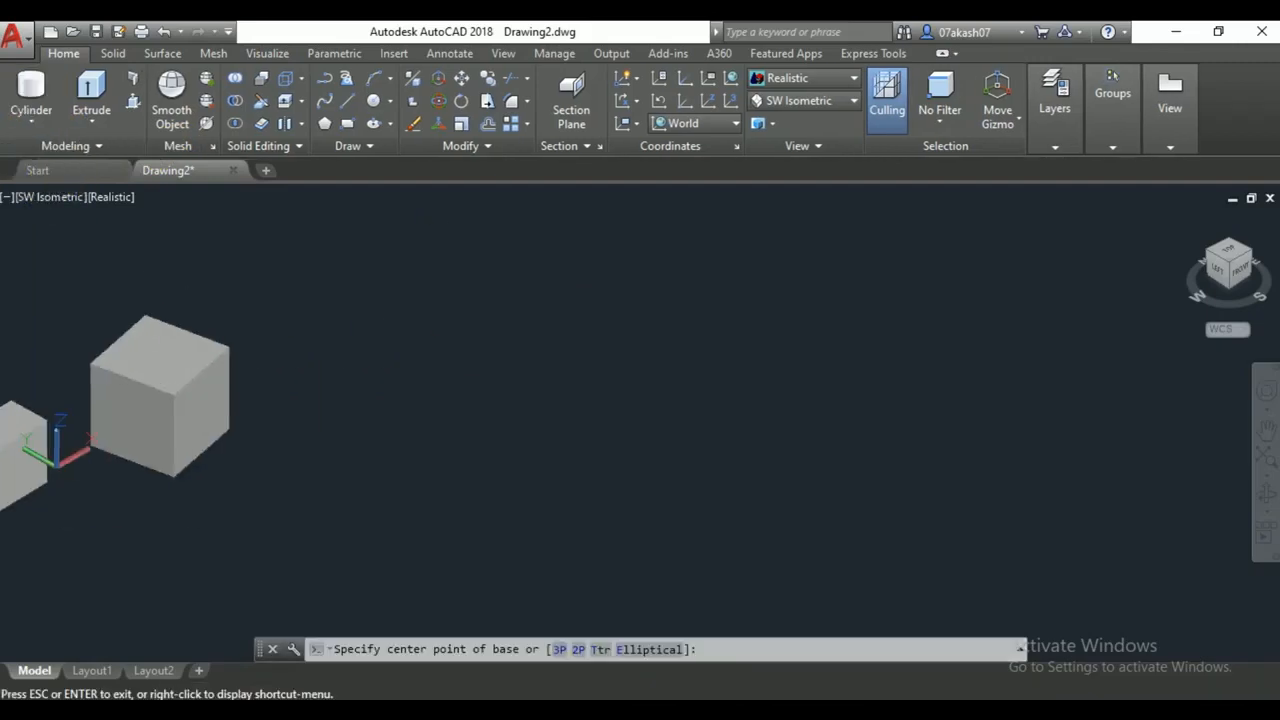
{"action": "left_click", "coordinate": [339, 423]}
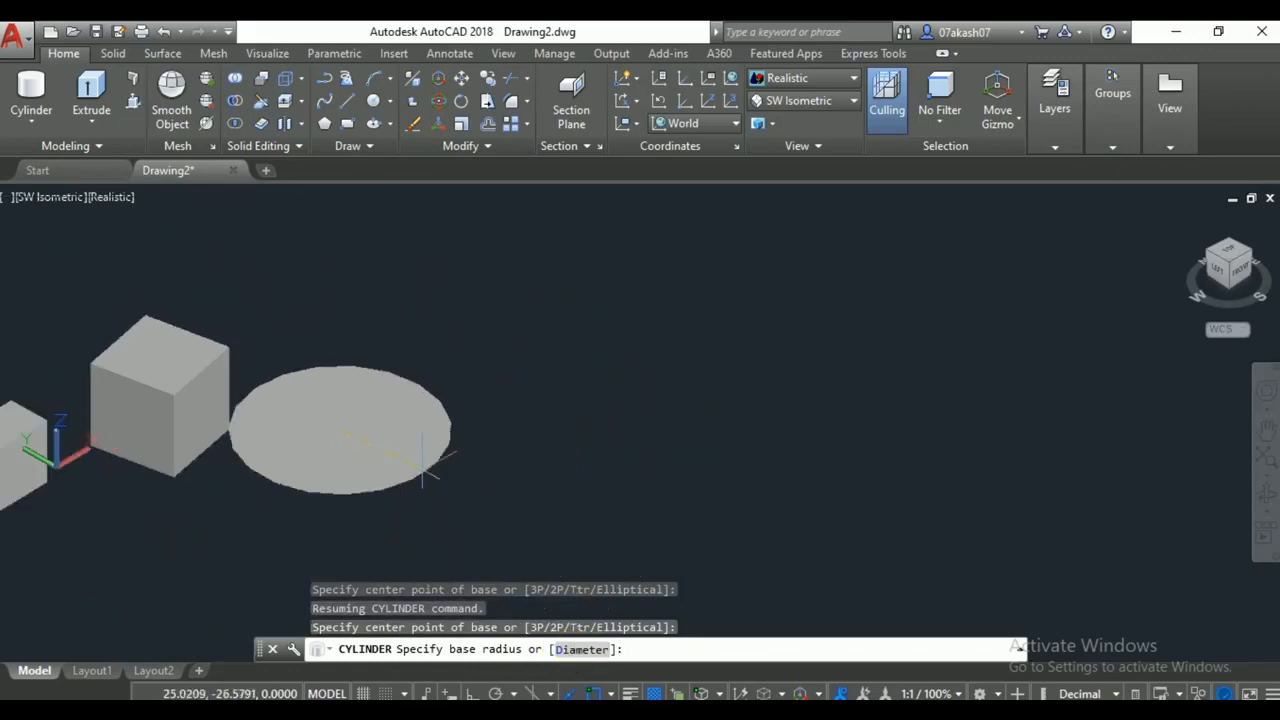
{"action": "key", "text": "Return"}
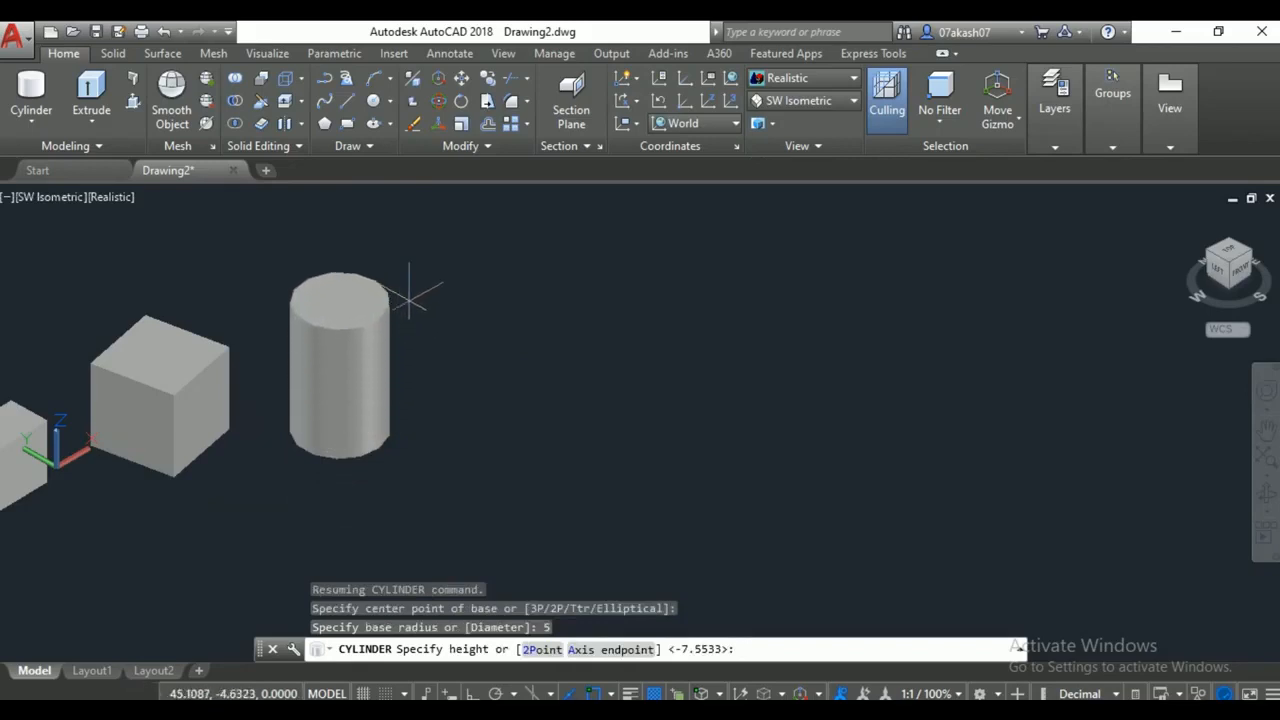
{"action": "key", "text": "Return"}
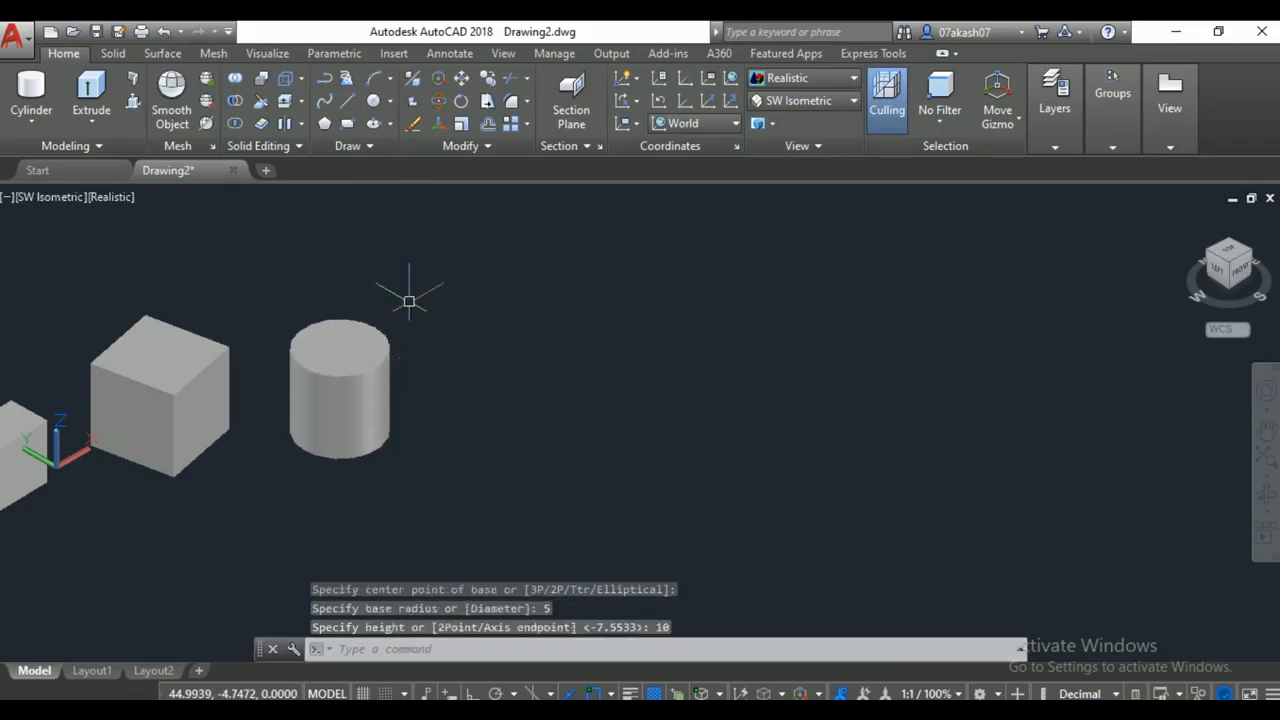
Create a freehand solid cone beside the cylinder, with a base radius of about 7.8 and a height of about 24.6.
{"action": "left_click", "coordinate": [32, 118]}
{"action": "left_click", "coordinate": [49, 229]}
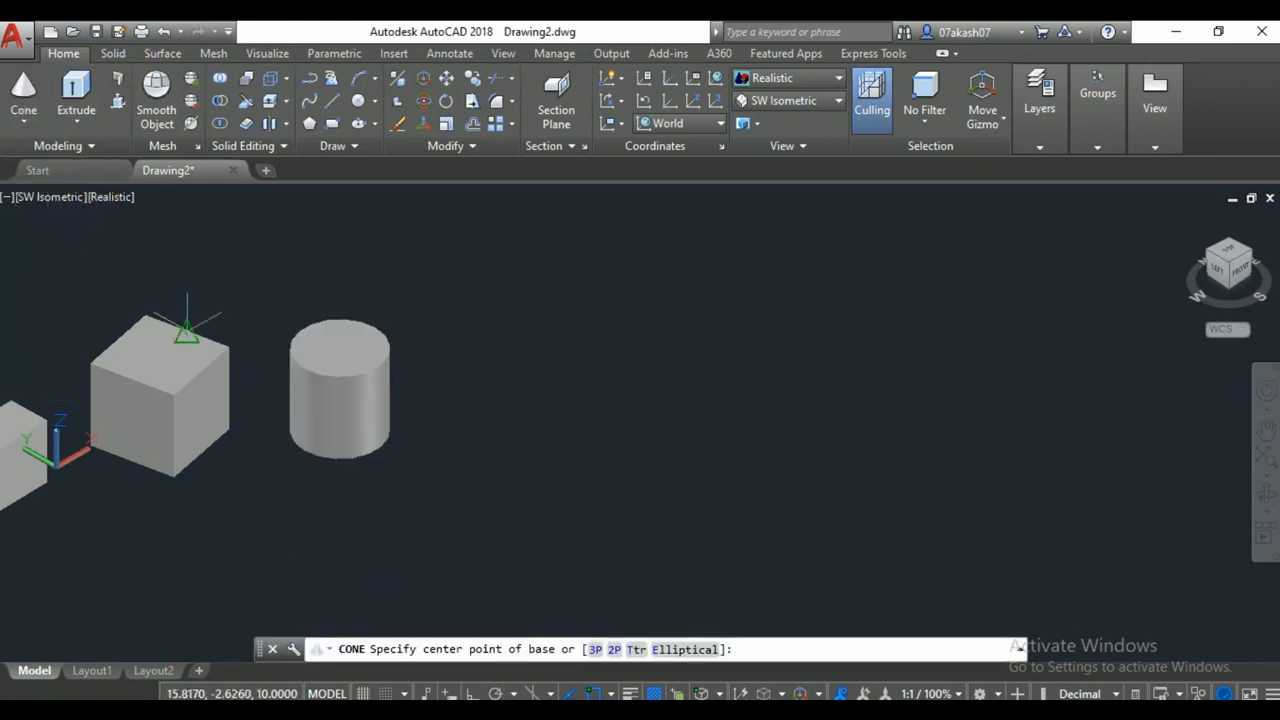
{"action": "left_click", "coordinate": [542, 435]}
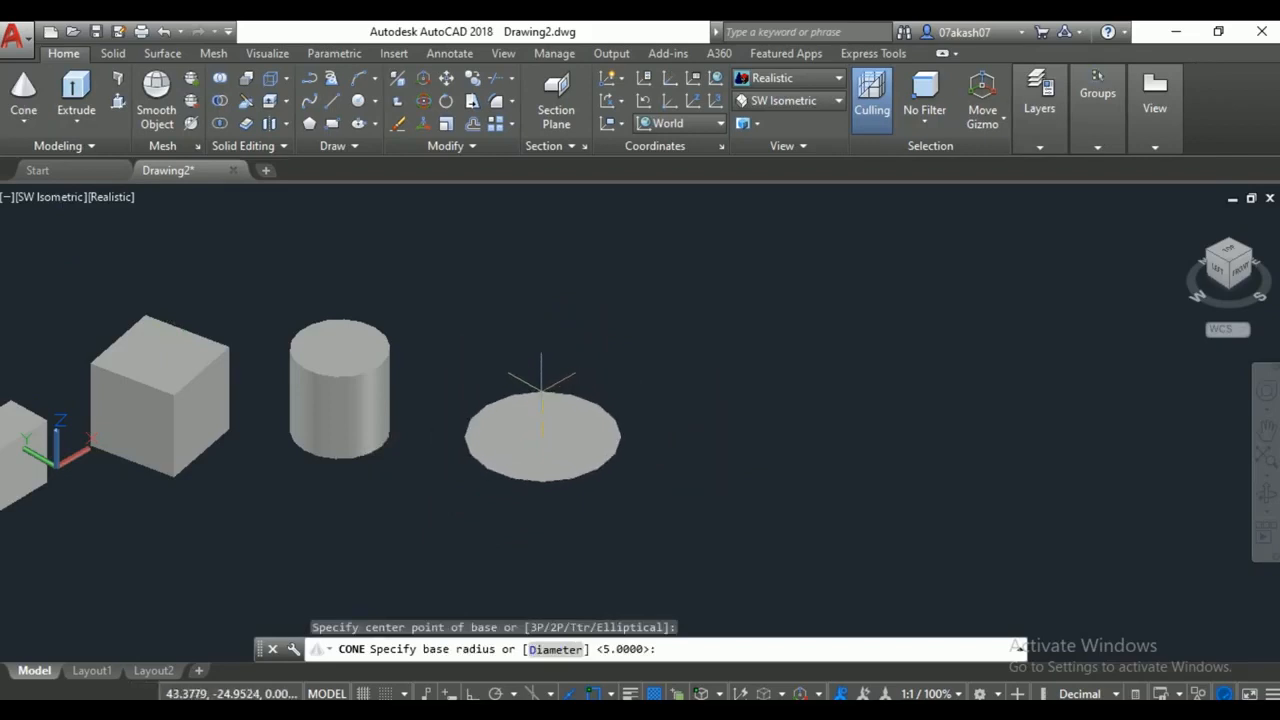
{"action": "left_click", "coordinate": [518, 372]}
{"action": "left_click", "coordinate": [540, 236]}
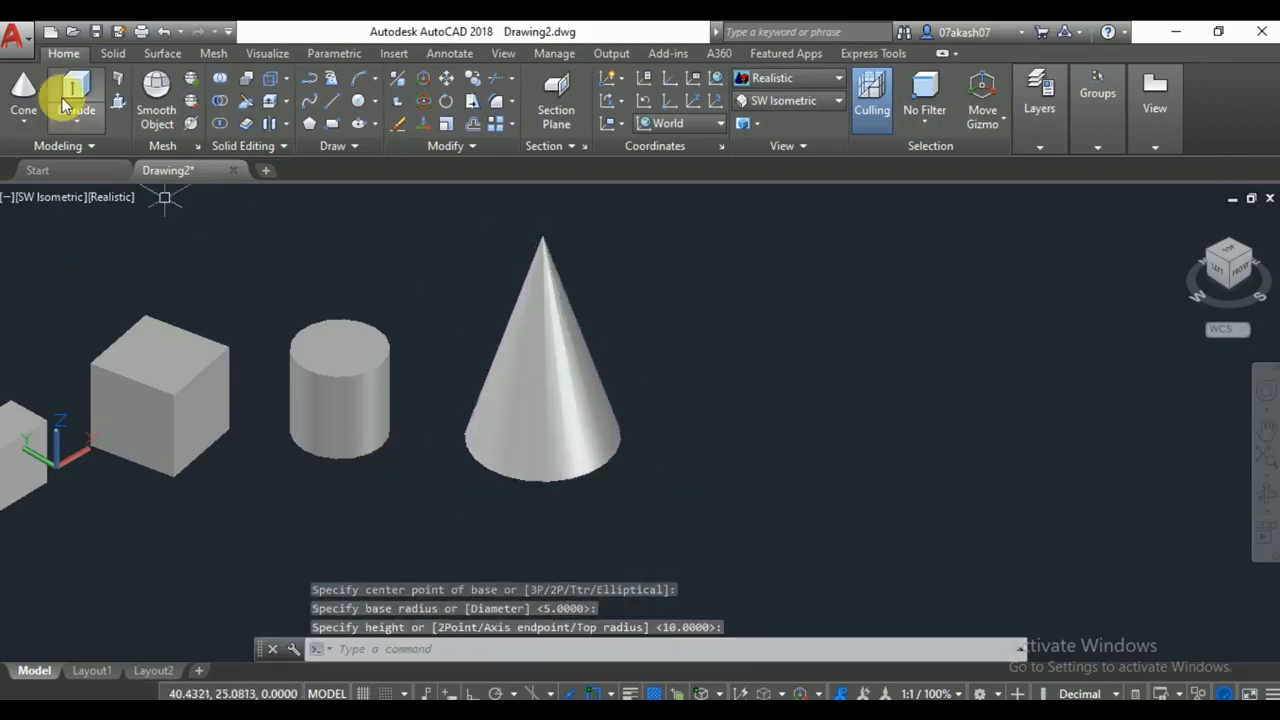
Create a freehand solid sphere beside the cone, with a radius of about 8.9.
{"action": "left_click", "coordinate": [28, 124]}
{"action": "left_click", "coordinate": [30, 262]}
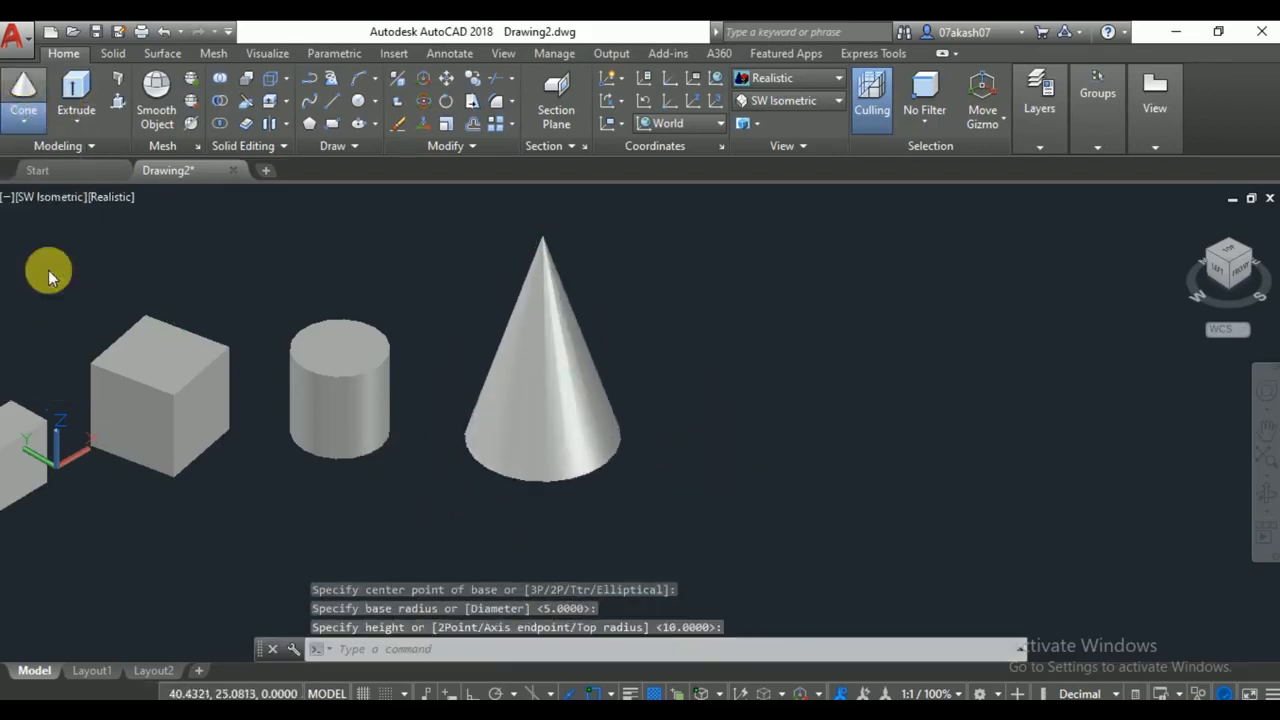
{"action": "left_click", "coordinate": [737, 380]}
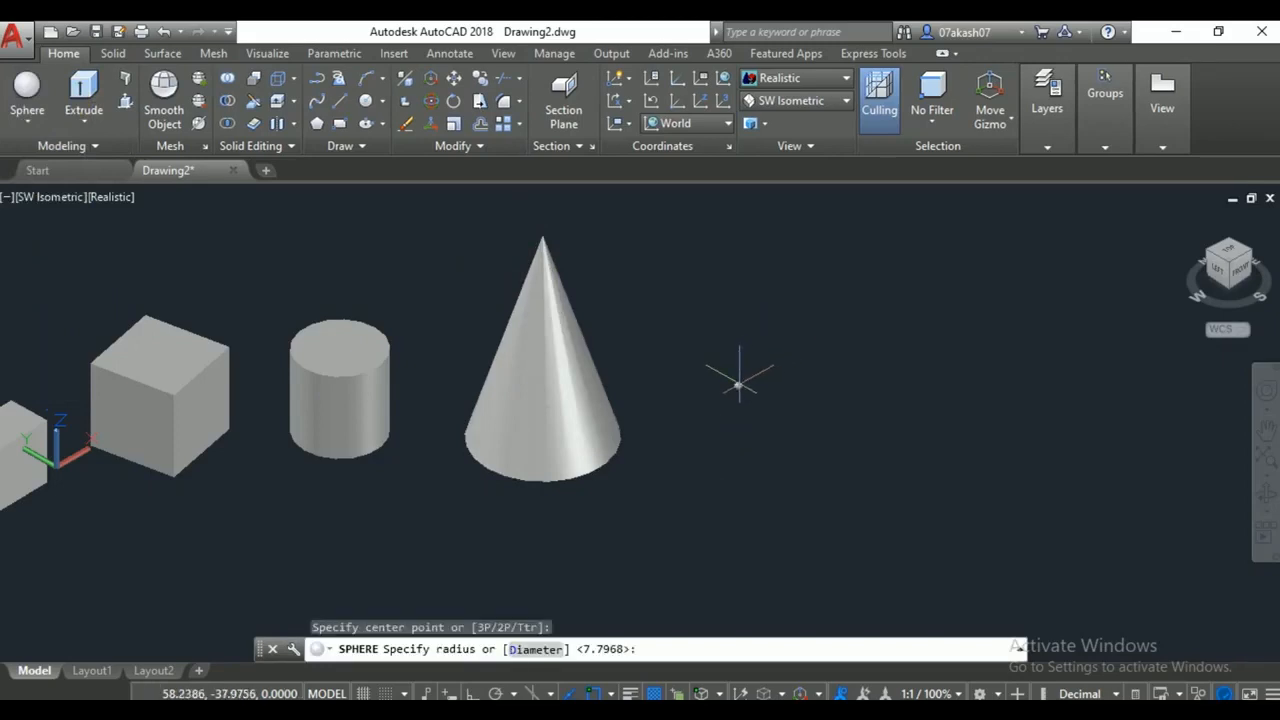
{"action": "left_click", "coordinate": [731, 341]}
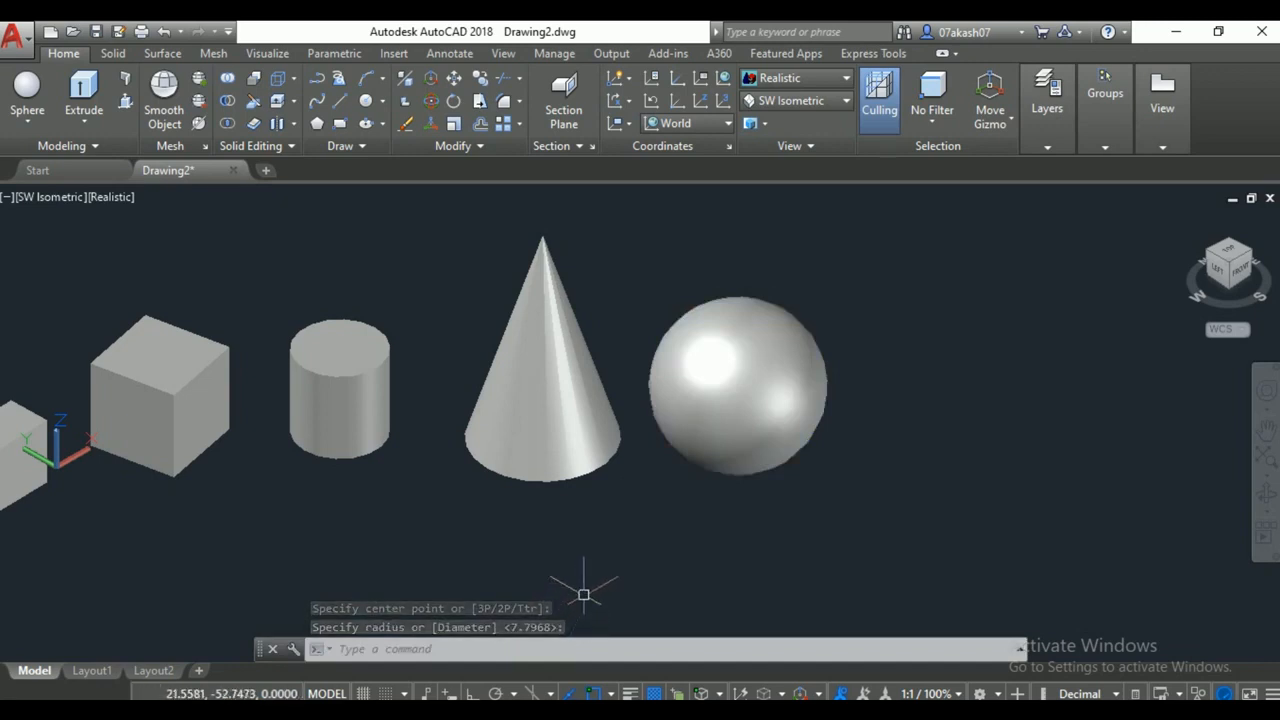
Create a freehand square-based solid pyramid beside the sphere, with a height of about 32.
{"action": "left_click", "coordinate": [27, 116]}
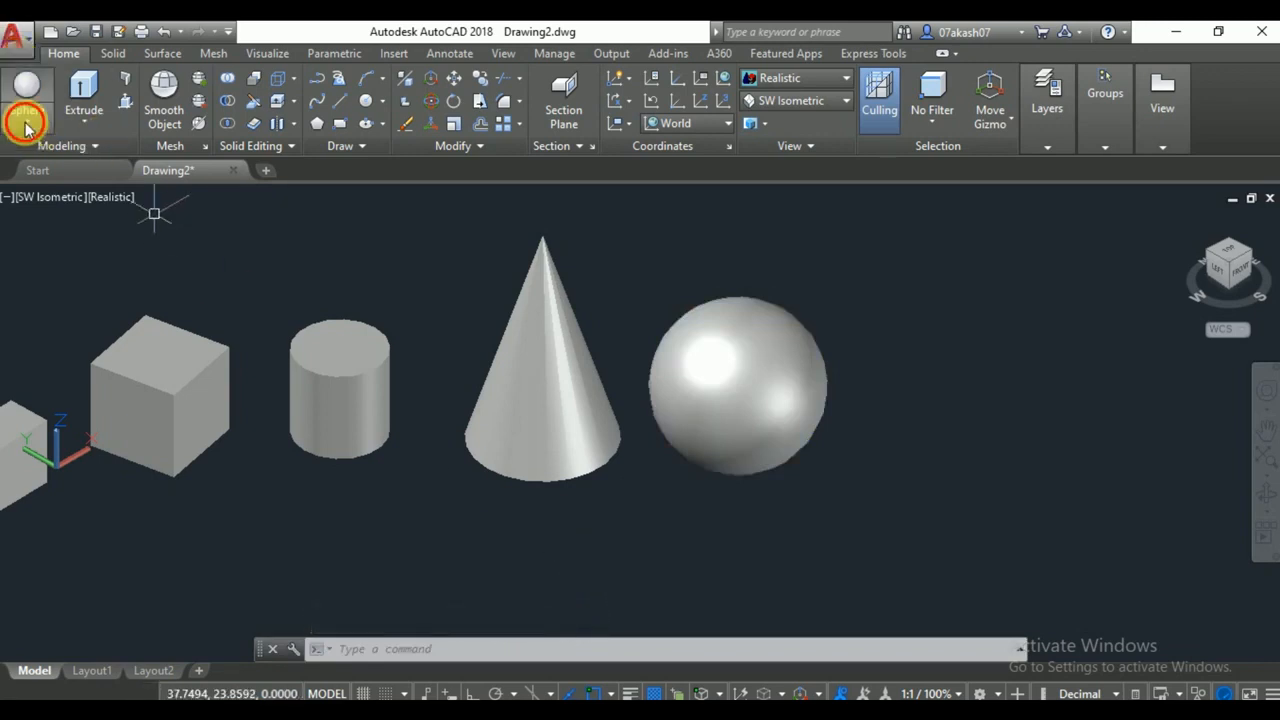
{"action": "left_click", "coordinate": [57, 308]}
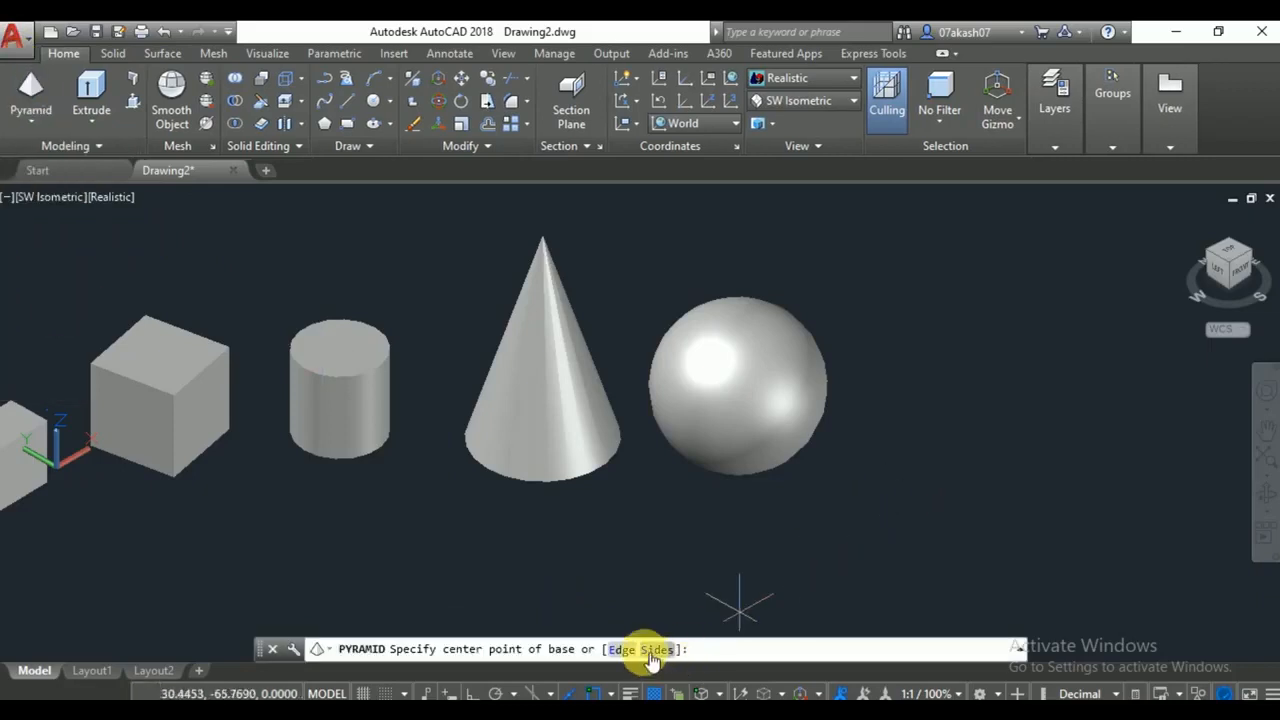
{"action": "left_click", "coordinate": [1003, 496]}
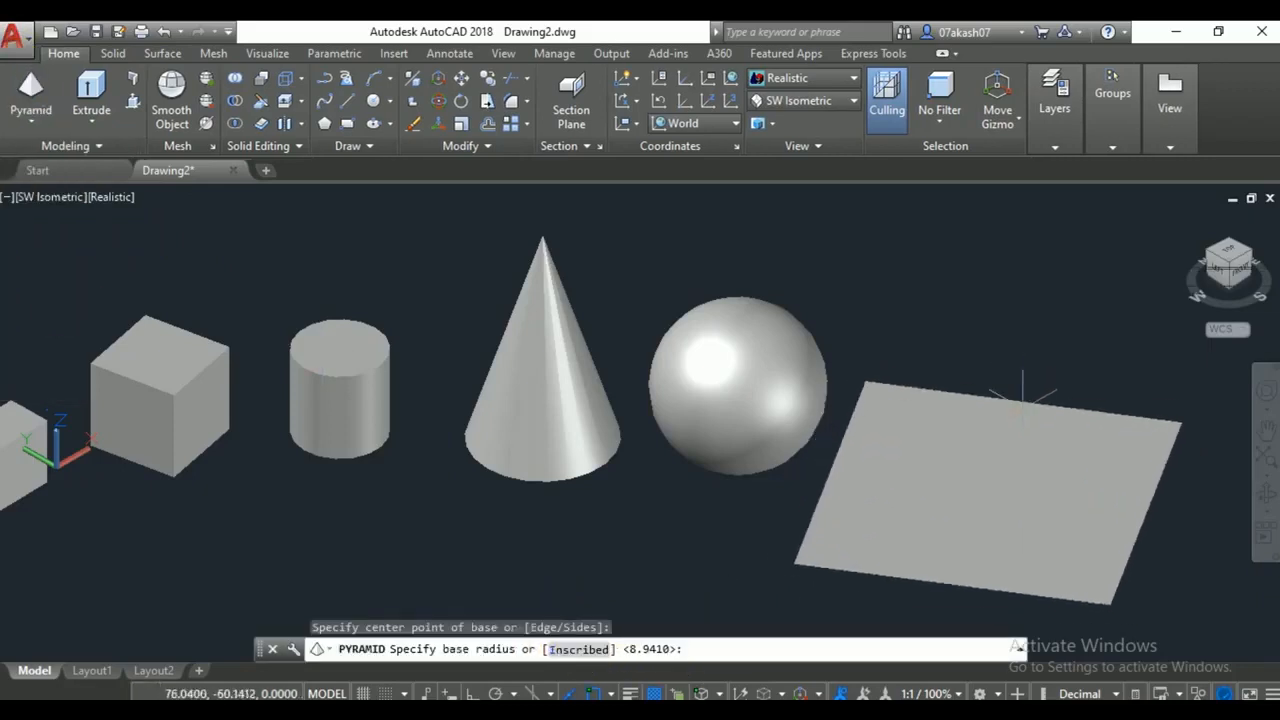
{"action": "left_click", "coordinate": [988, 415]}
{"action": "left_click", "coordinate": [990, 228]}
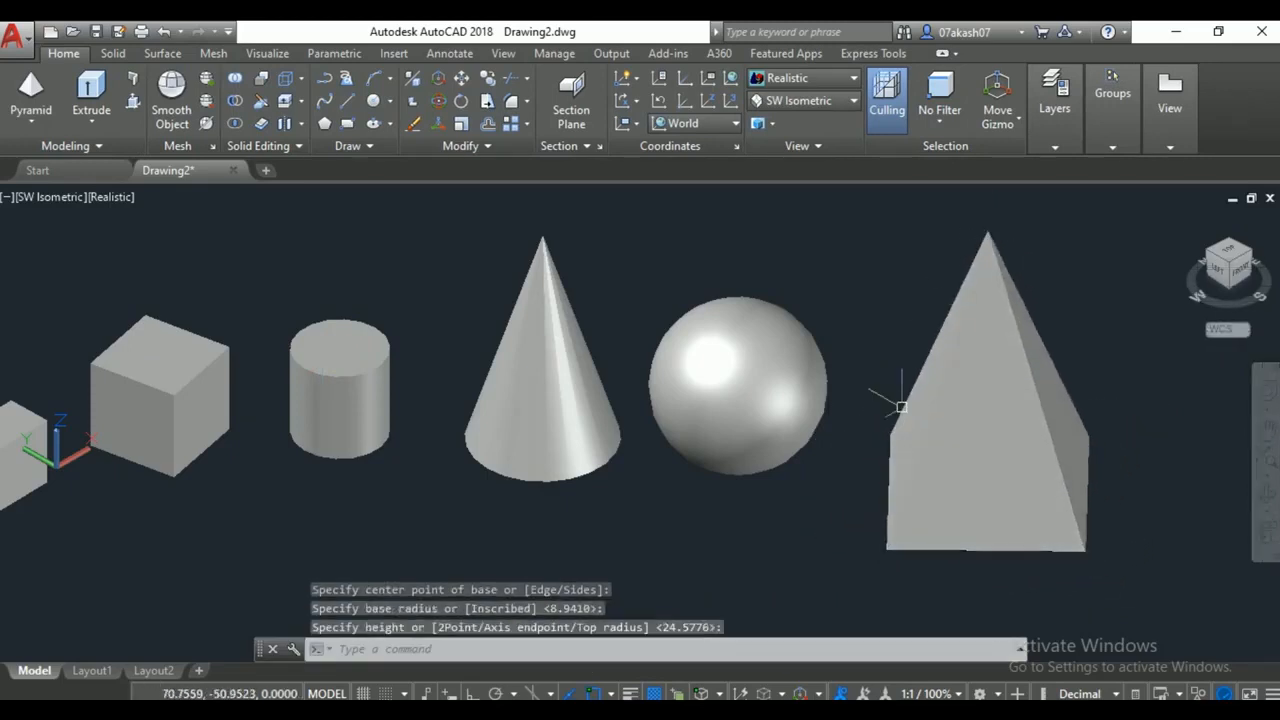
Create a long, narrow solid wedge beside the pyramid from two freehand base corners, with a freehand height extending upward.
{"action": "left_click", "coordinate": [31, 121]}
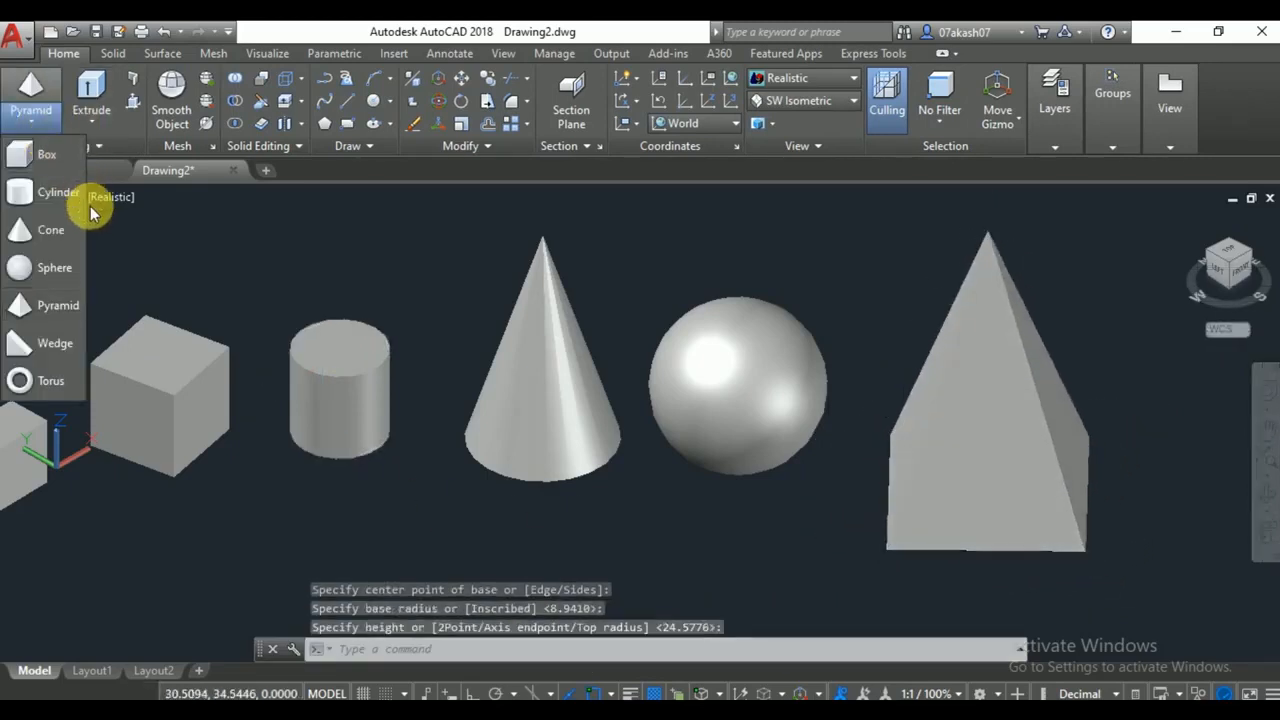
{"action": "middle_click_drag", "start_coordinate": [697, 371], "coordinate": [287, 301]}
{"action": "left_click", "coordinate": [776, 432]}
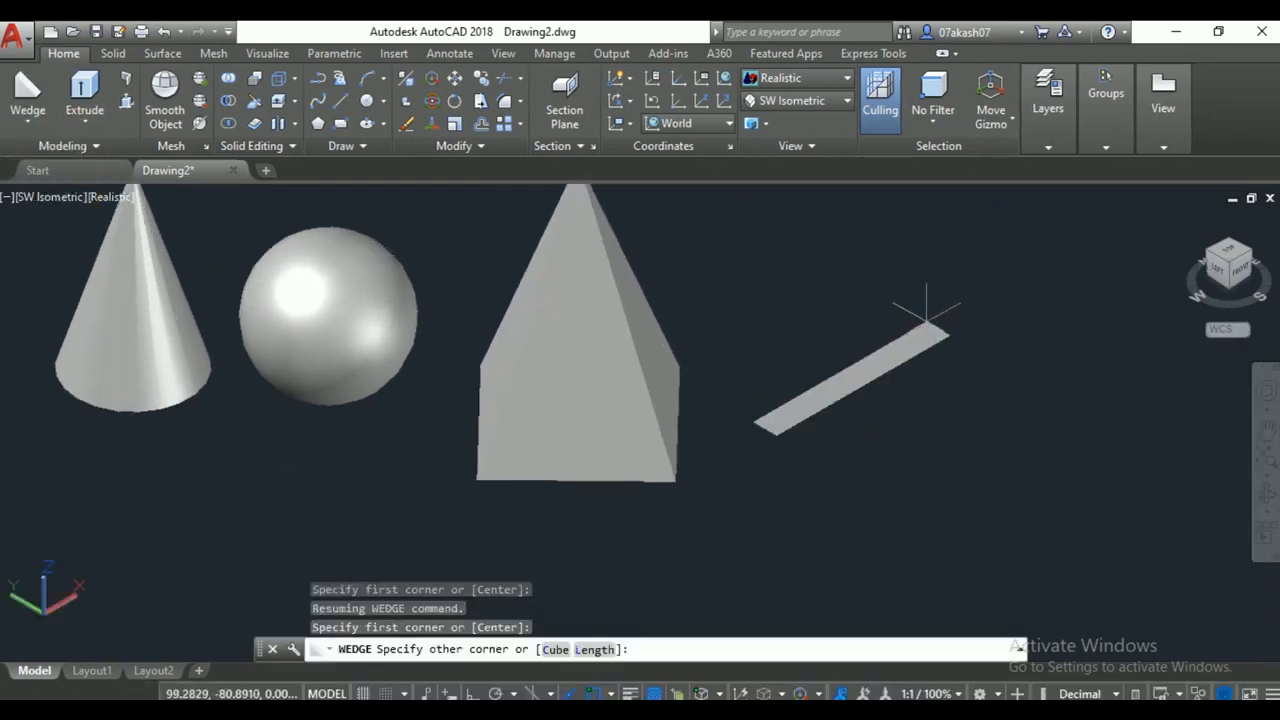
{"action": "left_click", "coordinate": [945, 337]}
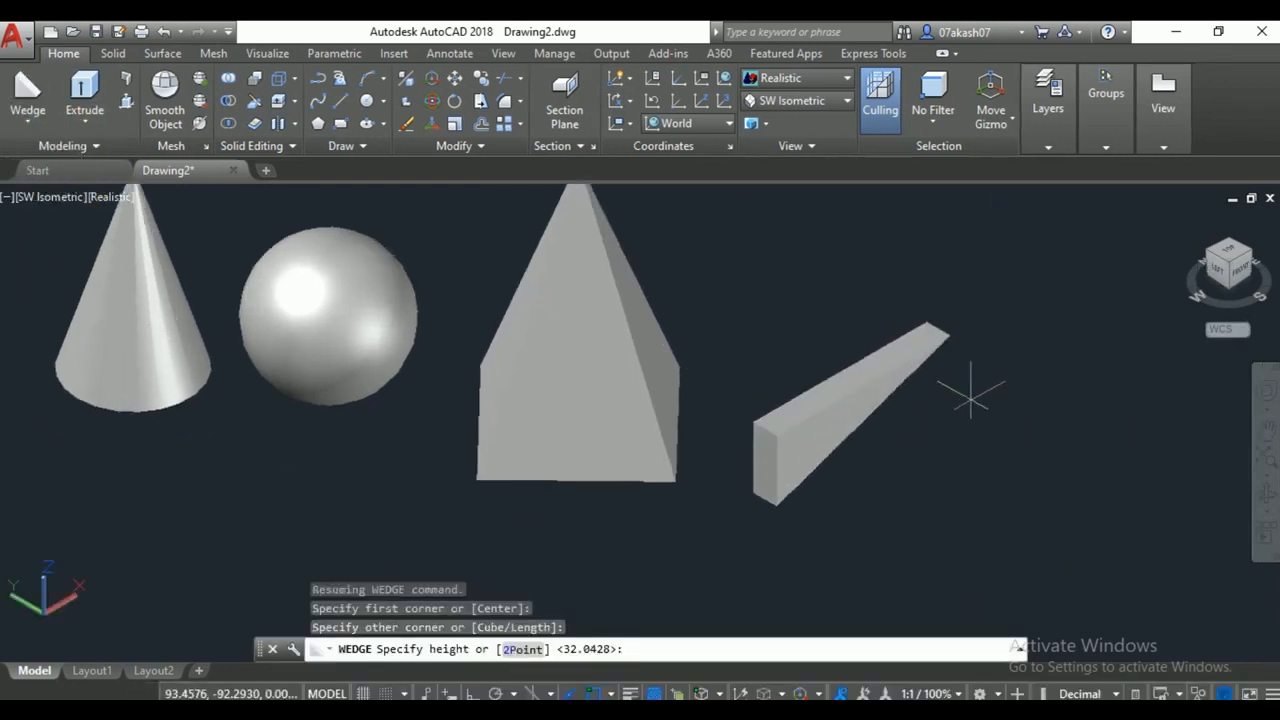
{"action": "left_click", "coordinate": [898, 214]}
Create a solid torus beside the wedge with a freehand radius and a thick freehand tube radius.
{"action": "left_click", "coordinate": [84, 122]}
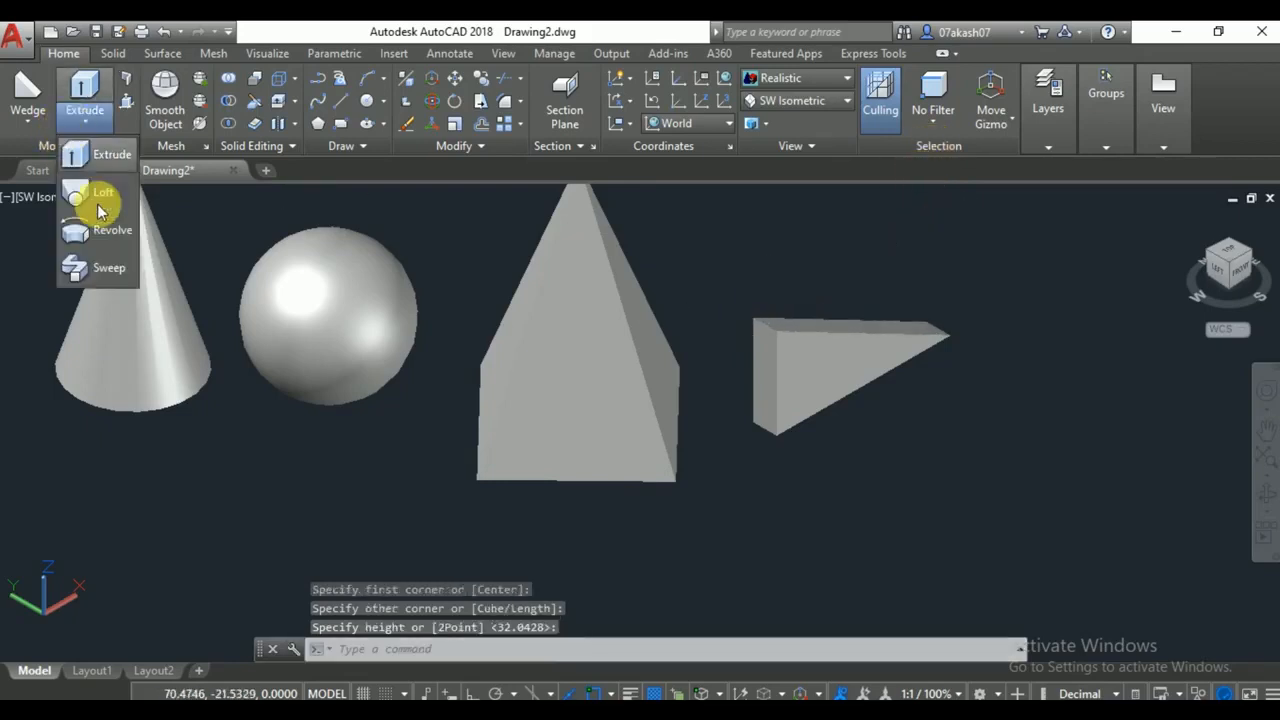
{"action": "left_click", "coordinate": [27, 121]}
{"action": "left_click", "coordinate": [88, 373]}
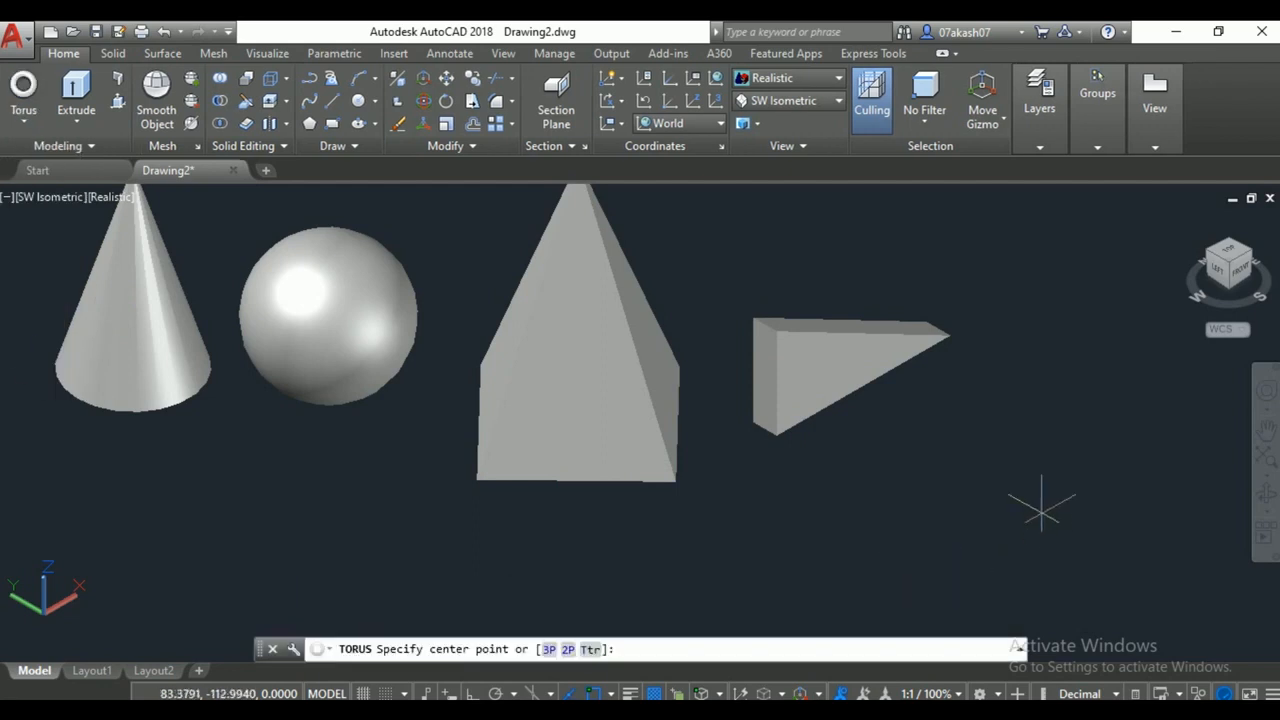
{"action": "left_click", "coordinate": [1033, 452]}
{"action": "left_click", "coordinate": [1040, 377]}
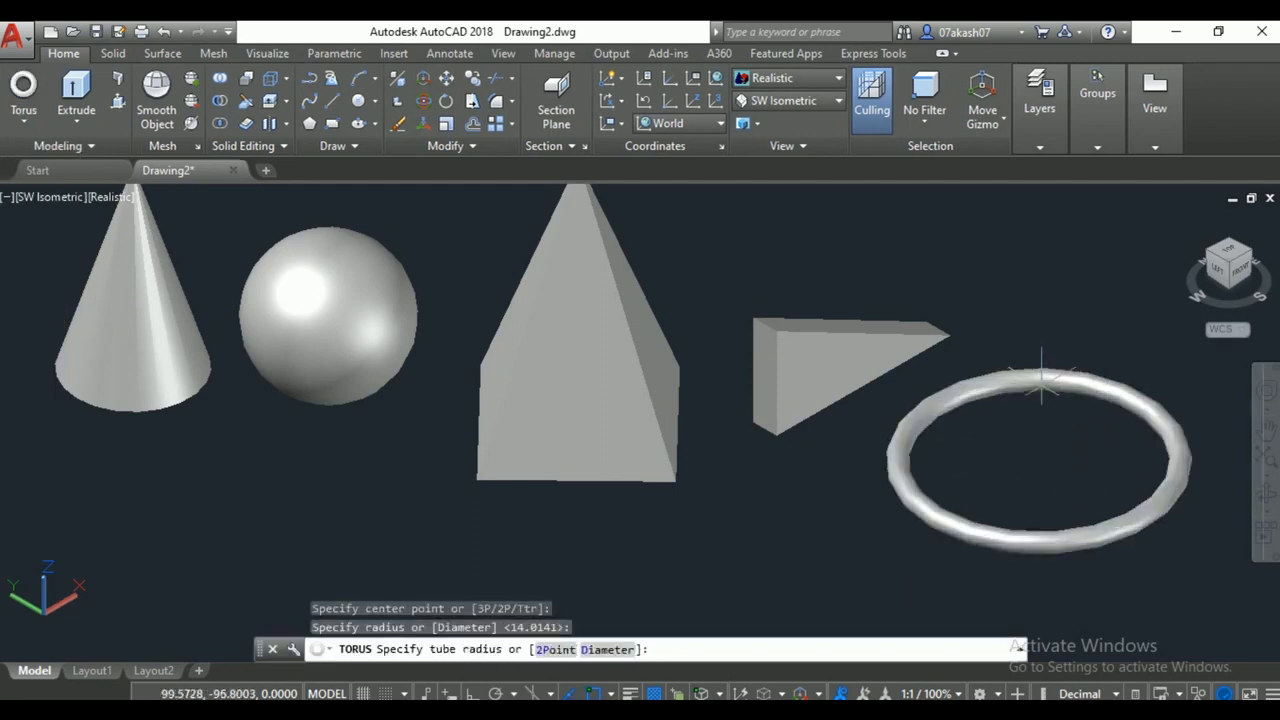
{"action": "left_click", "coordinate": [1061, 394]}
Examine the whole row of solids together and orbit around it to view the shapes from the opposite side.
{"action": "middle_click_drag", "start_coordinate": [1254, 543], "coordinate": [1043, 543]}
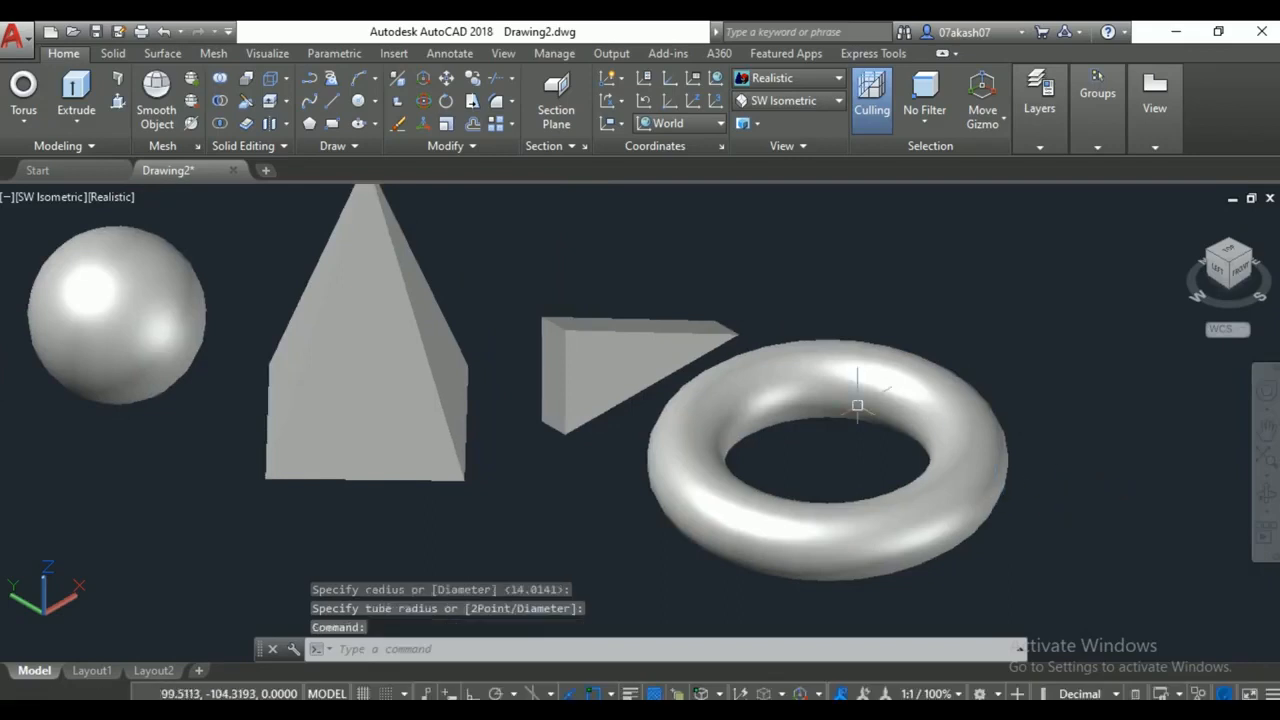
{"action": "scroll", "coordinate": [849, 409], "scroll_direction": "down", "scroll_amount": 3}
{"action": "middle_click_drag", "start_coordinate": [606, 434], "coordinate": [766, 520]}
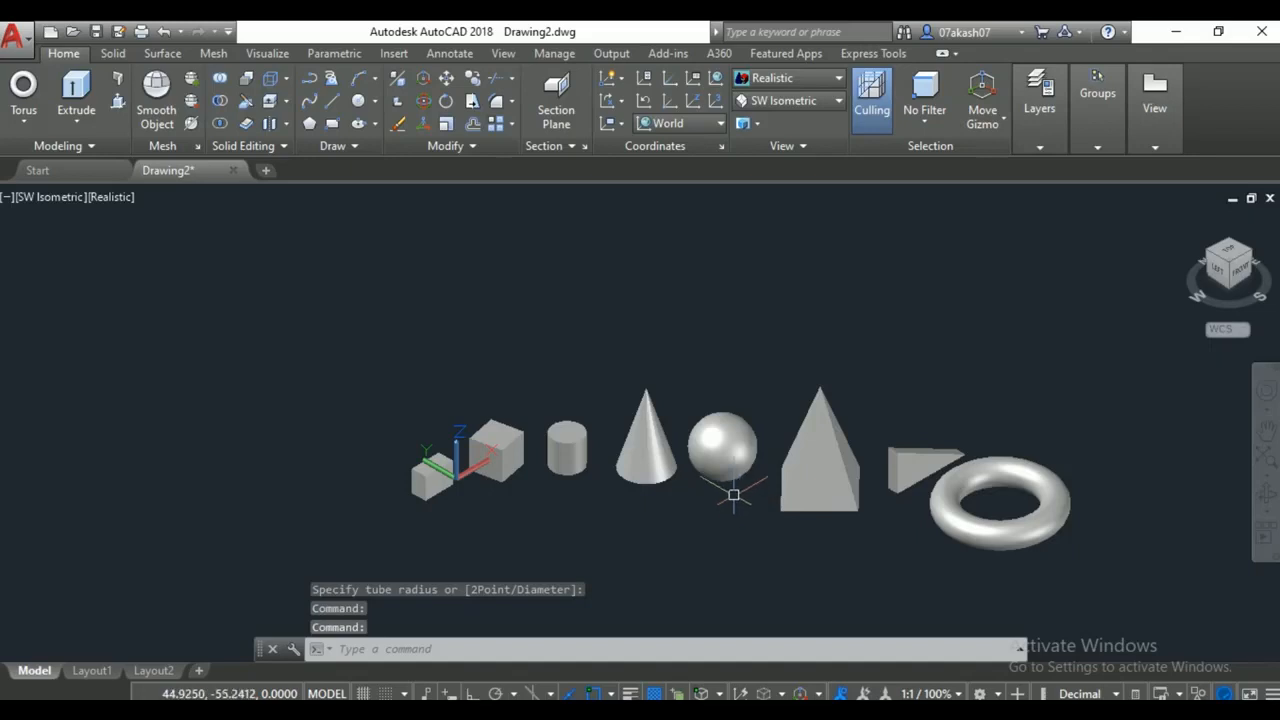
{"action": "scroll", "coordinate": [734, 494], "scroll_direction": "up", "scroll_amount": 2}
{"action": "middle_click_drag", "start_coordinate": [781, 562], "coordinate": [734, 501]}
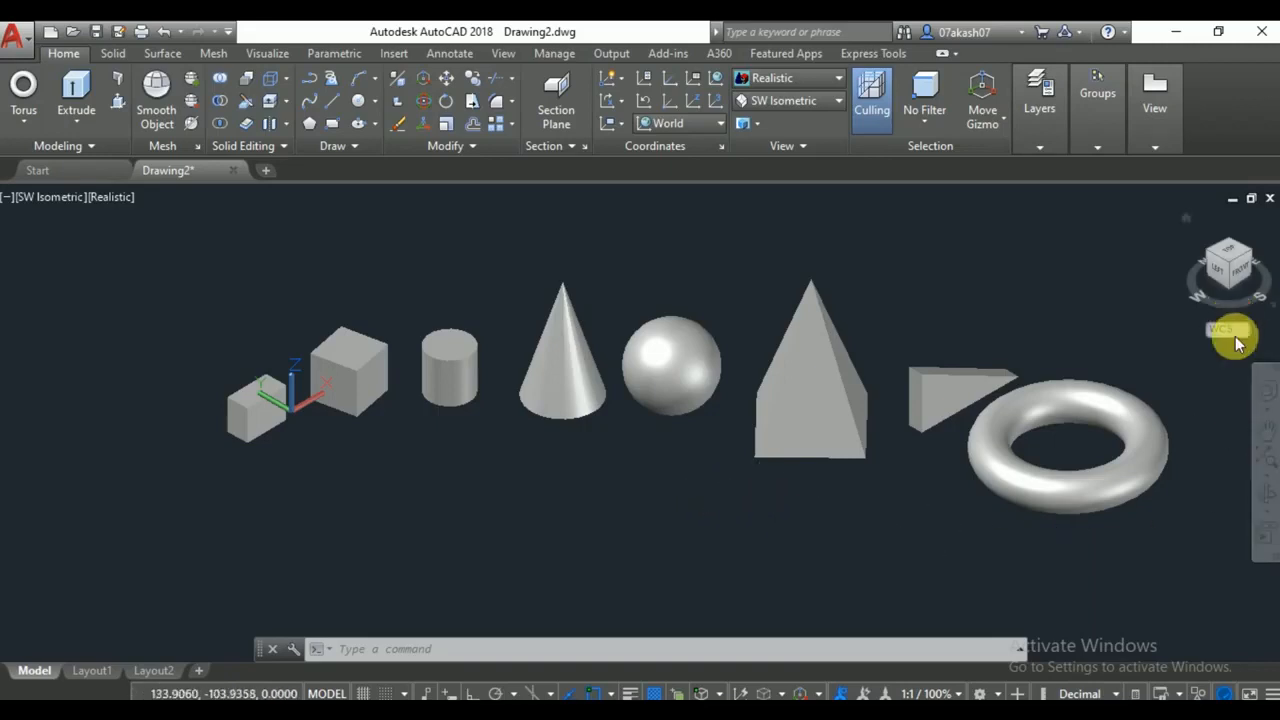
{"action": "left_click", "coordinate": [1262, 494]}
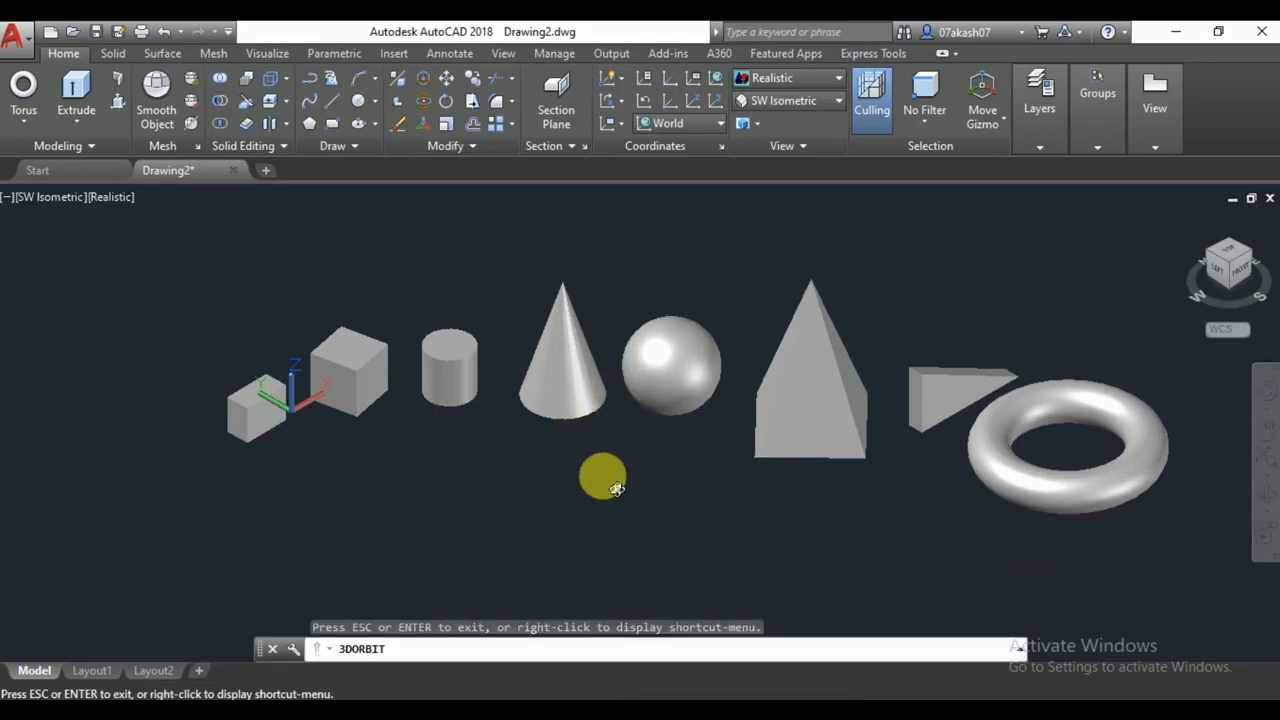
{"action": "mouse_move", "coordinate": [615, 488]}
{"action": "left_mouse_down"}
{"action": "mouse_move", "coordinate": [646, 457]}
{"action": "mouse_move", "coordinate": [709, 446]}
{"action": "mouse_move", "coordinate": [1002, 447]}
{"action": "mouse_move", "coordinate": [870, 459]}
{"action": "mouse_move", "coordinate": [888, 481]}
{"action": "mouse_move", "coordinate": [706, 434]}
{"action": "mouse_move", "coordinate": [574, 434]}
{"action": "mouse_move", "coordinate": [517, 461]}
{"action": "mouse_move", "coordinate": [423, 442]}
{"action": "mouse_move", "coordinate": [671, 427]}
{"action": "mouse_move", "coordinate": [1094, 447]}
{"action": "mouse_move", "coordinate": [1123, 484]}
{"action": "mouse_move", "coordinate": [1074, 573]}
{"action": "mouse_move", "coordinate": [1124, 498]}
{"action": "mouse_move", "coordinate": [963, 409]}
{"action": "mouse_move", "coordinate": [951, 486]}
{"action": "mouse_move", "coordinate": [1051, 457]}
{"action": "mouse_move", "coordinate": [1069, 483]}
{"action": "mouse_move", "coordinate": [1040, 509]}
{"action": "mouse_move", "coordinate": [1025, 485]}
{"action": "left_mouse_up"}
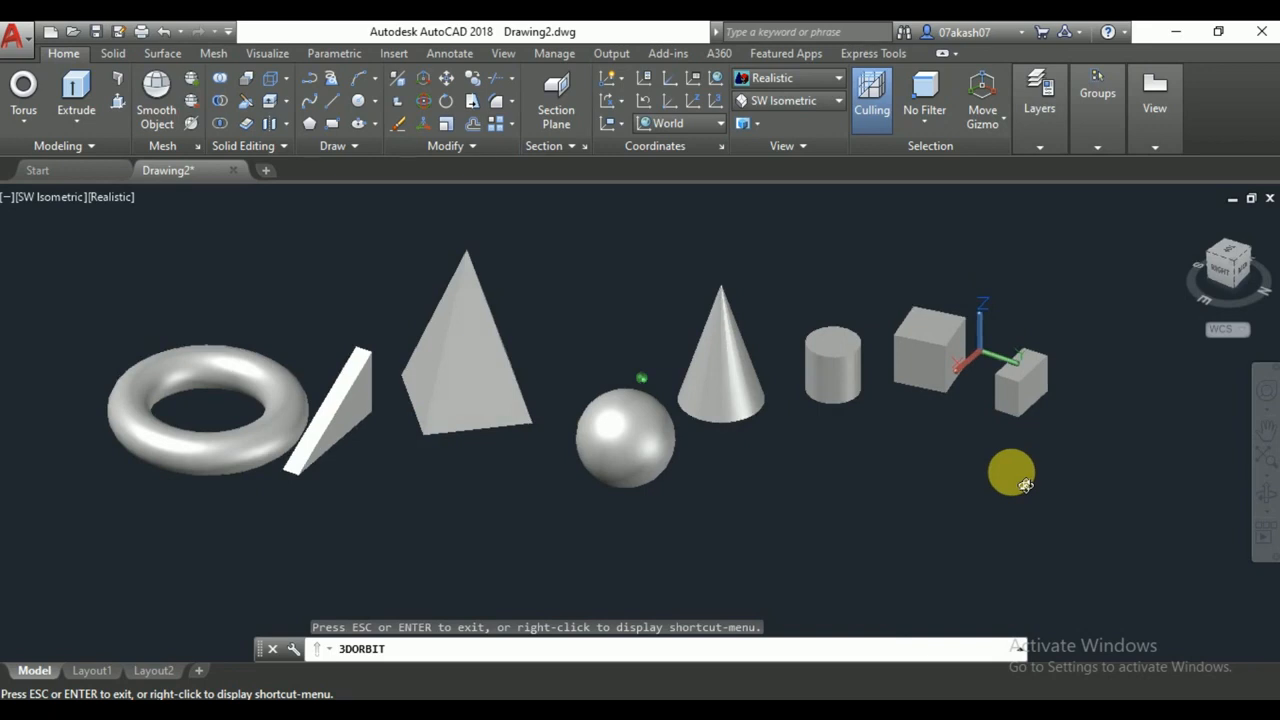
{"action": "left_click_drag", "start_coordinate": [1025, 485], "coordinate": [1029, 478]}
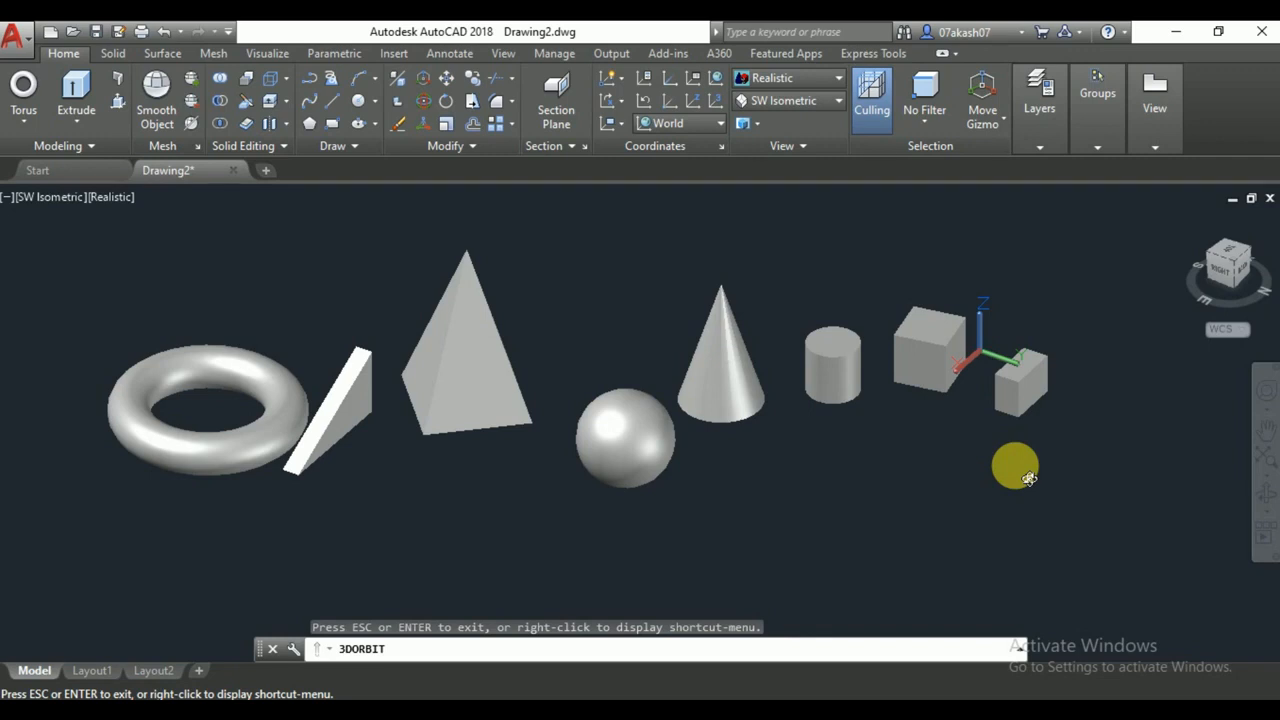
{"action": "left_click_drag", "start_coordinate": [726, 457], "coordinate": [769, 463]}
{"action": "key", "text": "Escape"}
{"action": "key", "text": "Escape"}
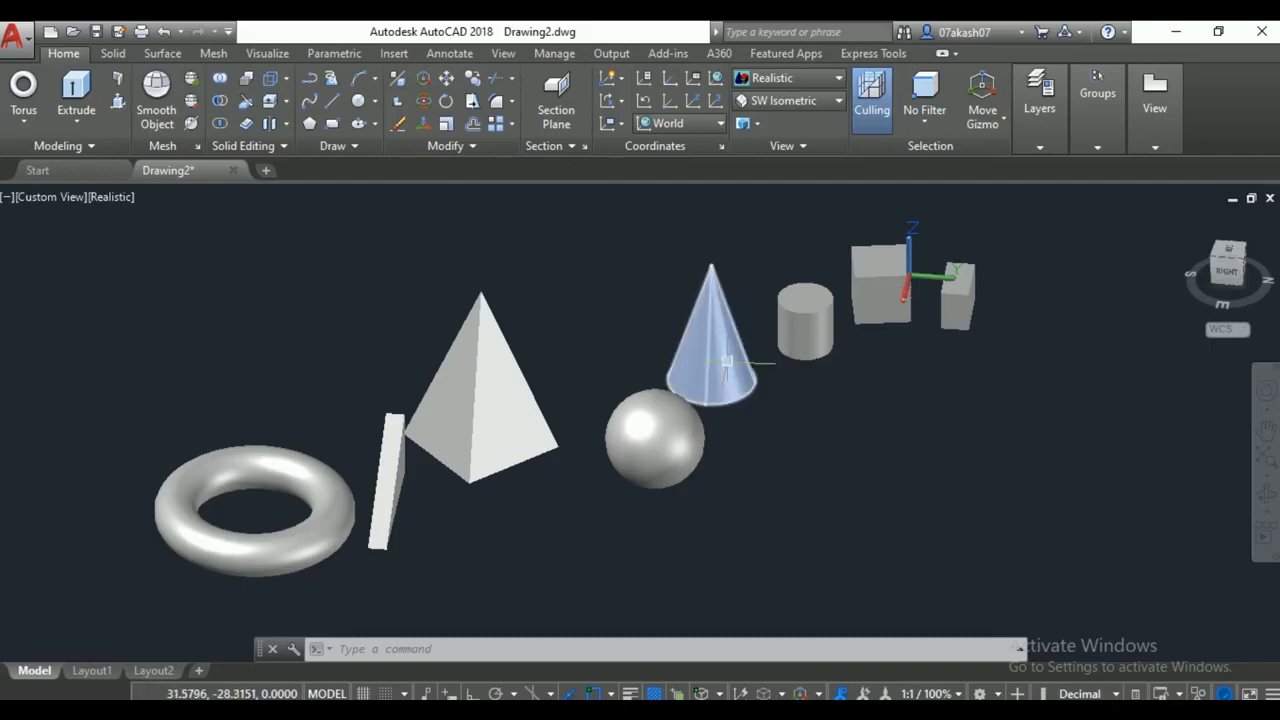
Return to the SW Isometric view and erase all the primitive solids from the drawing.
{"action": "left_click", "coordinate": [803, 108]}
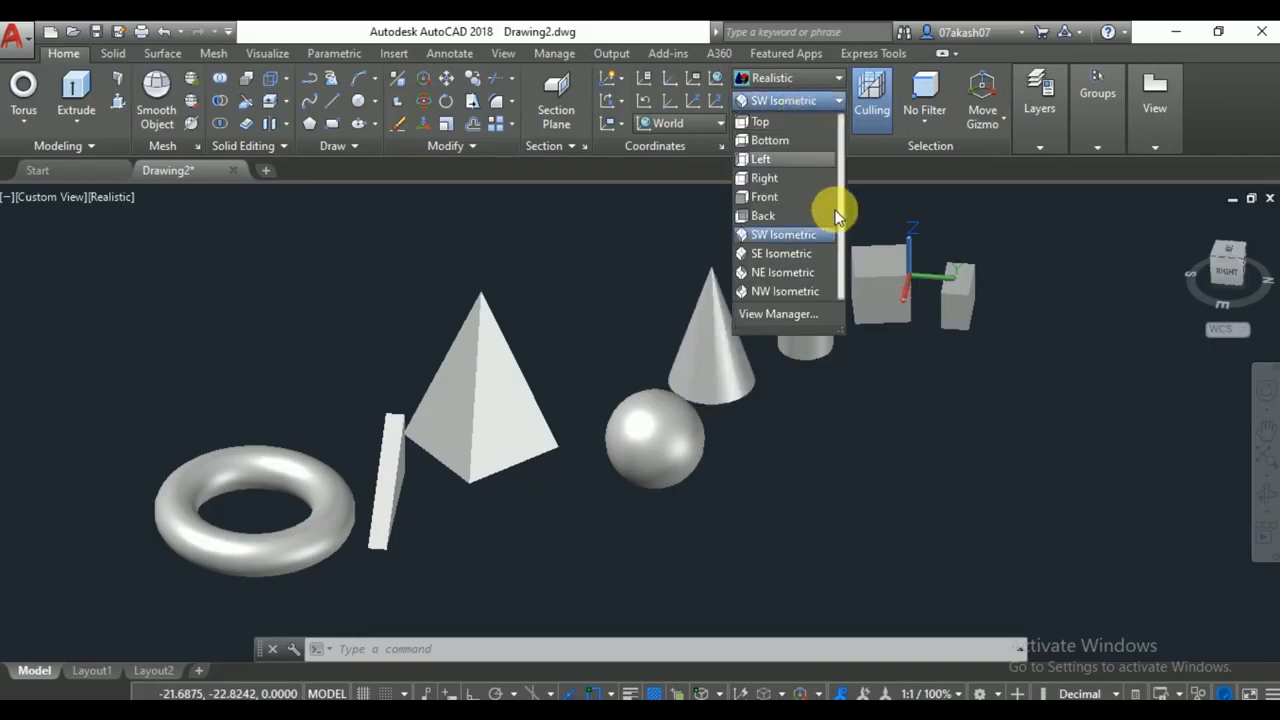
{"action": "left_click", "coordinate": [807, 240]}
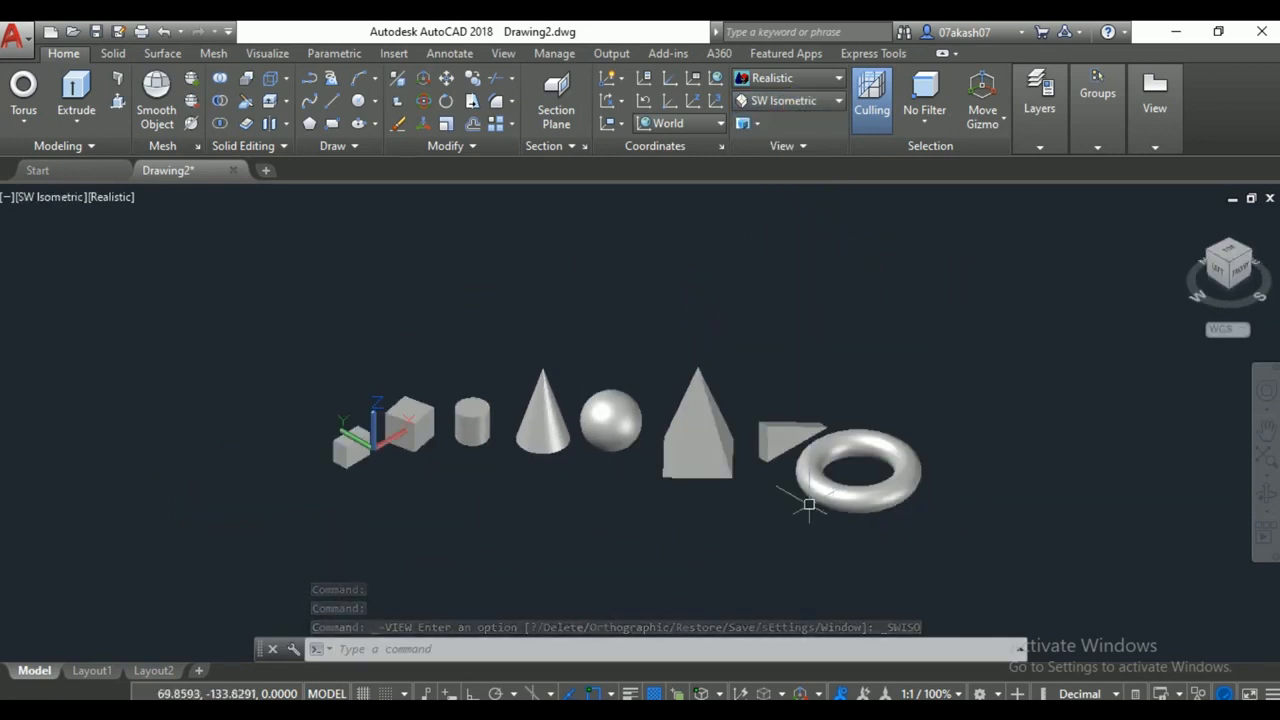
{"action": "left_click", "coordinate": [88, 122]}
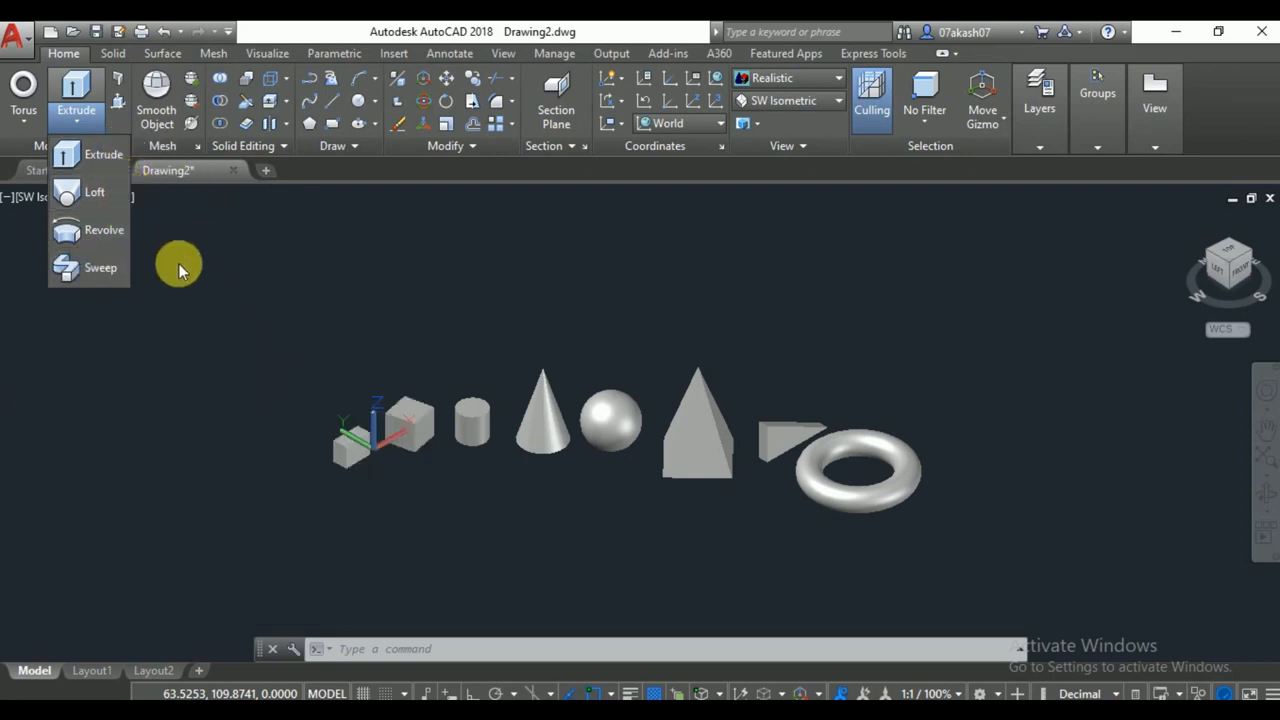
{"action": "left_click", "coordinate": [1061, 279]}
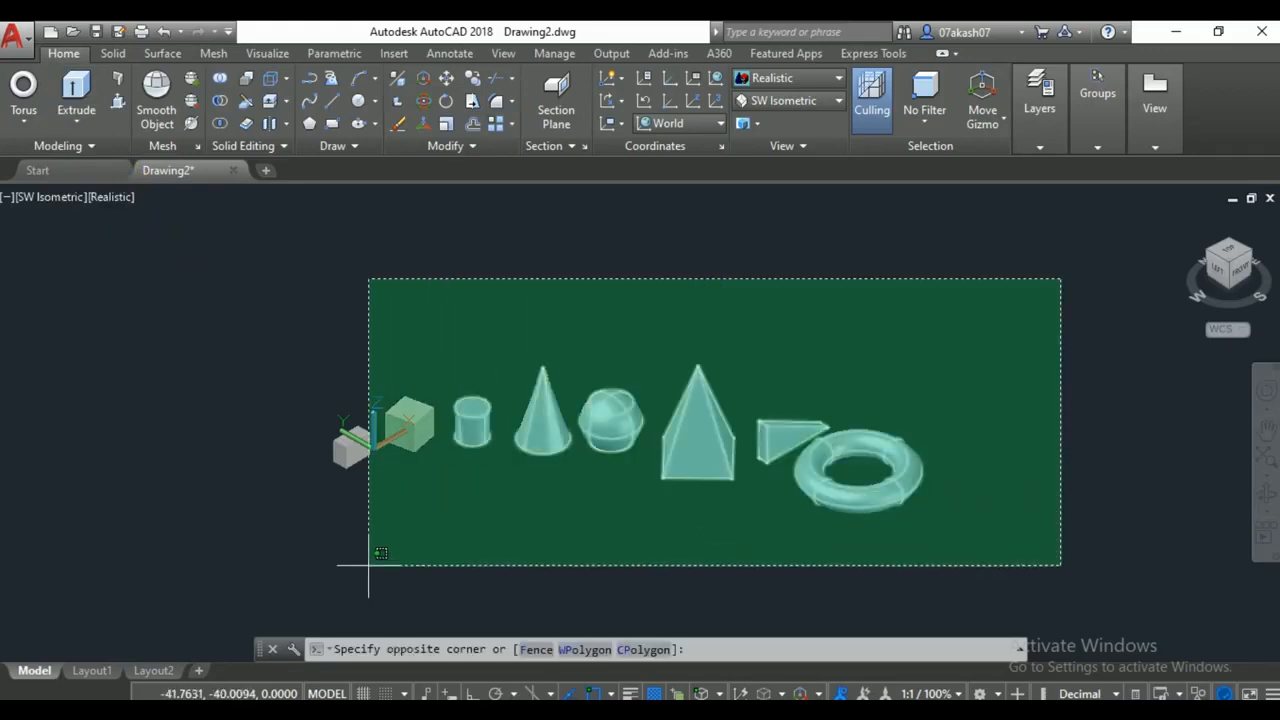
{"action": "left_click", "coordinate": [240, 600]}
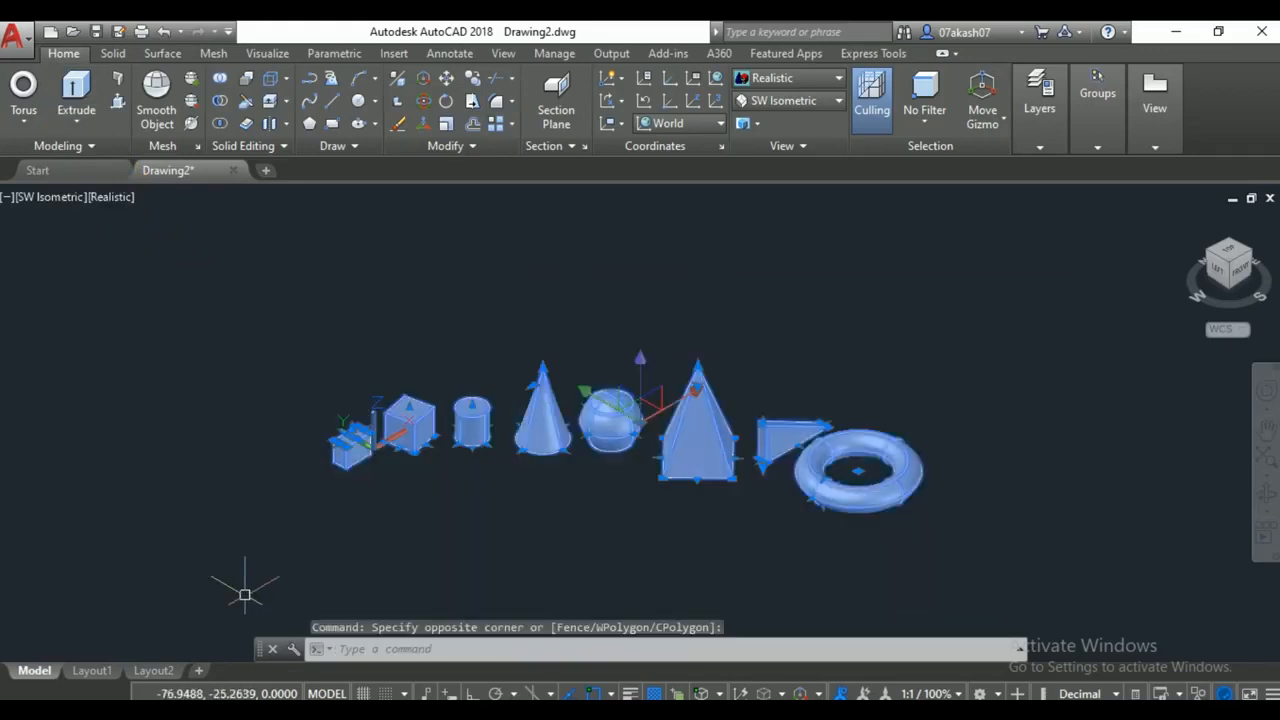
{"action": "key", "text": "Delete"}
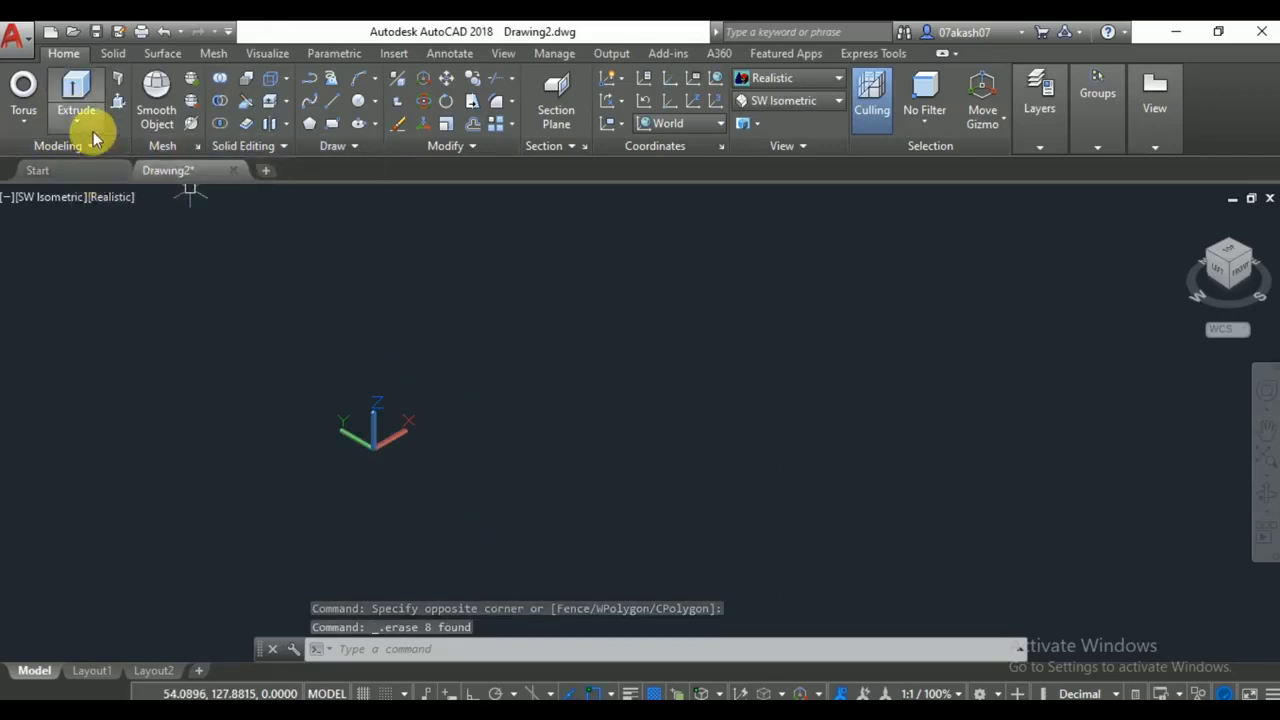
{"action": "left_click", "coordinate": [23, 126]}
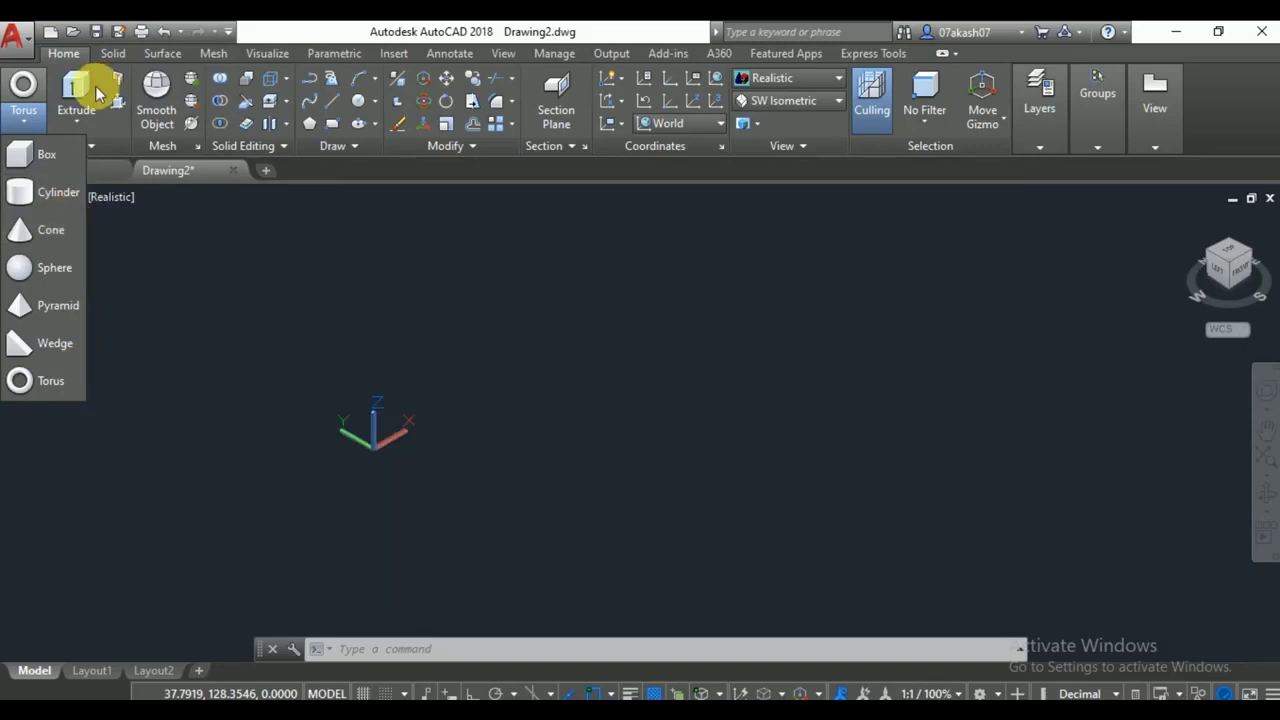
{"action": "left_click", "coordinate": [431, 290]}
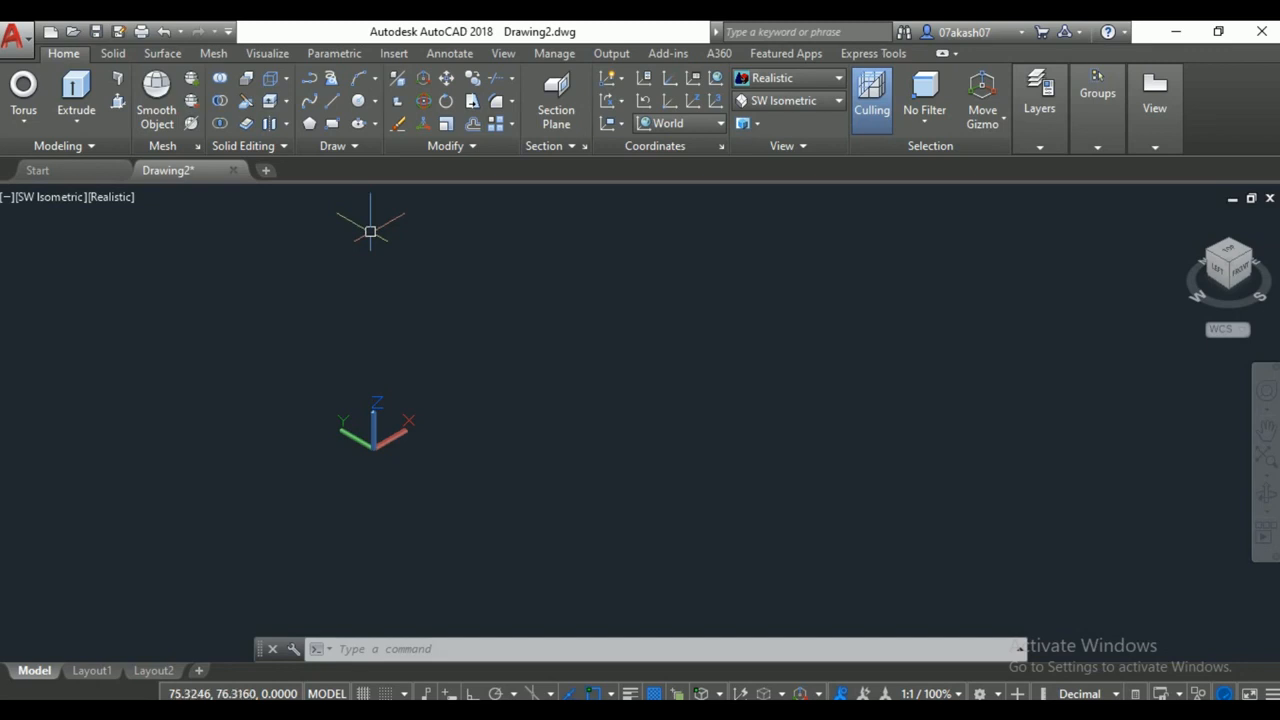
With Ortho on, draw the first four line segments of a freehand stepped profile, running along +X, -Y, -X and -Y.
{"action": "middle_click_drag", "start_coordinate": [492, 366], "coordinate": [395, 378]}
{"action": "left_click", "coordinate": [331, 101]}
{"action": "left_click", "coordinate": [455, 425]}
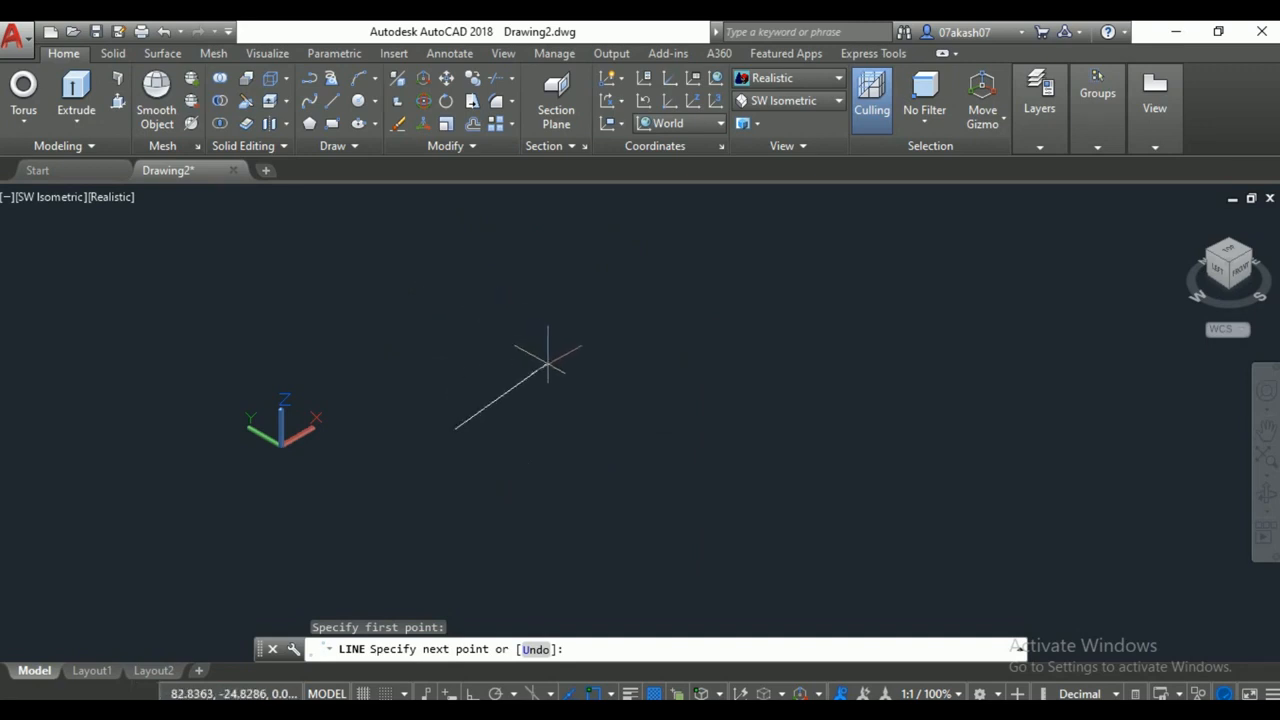
{"action": "left_click", "coordinate": [467, 690]}
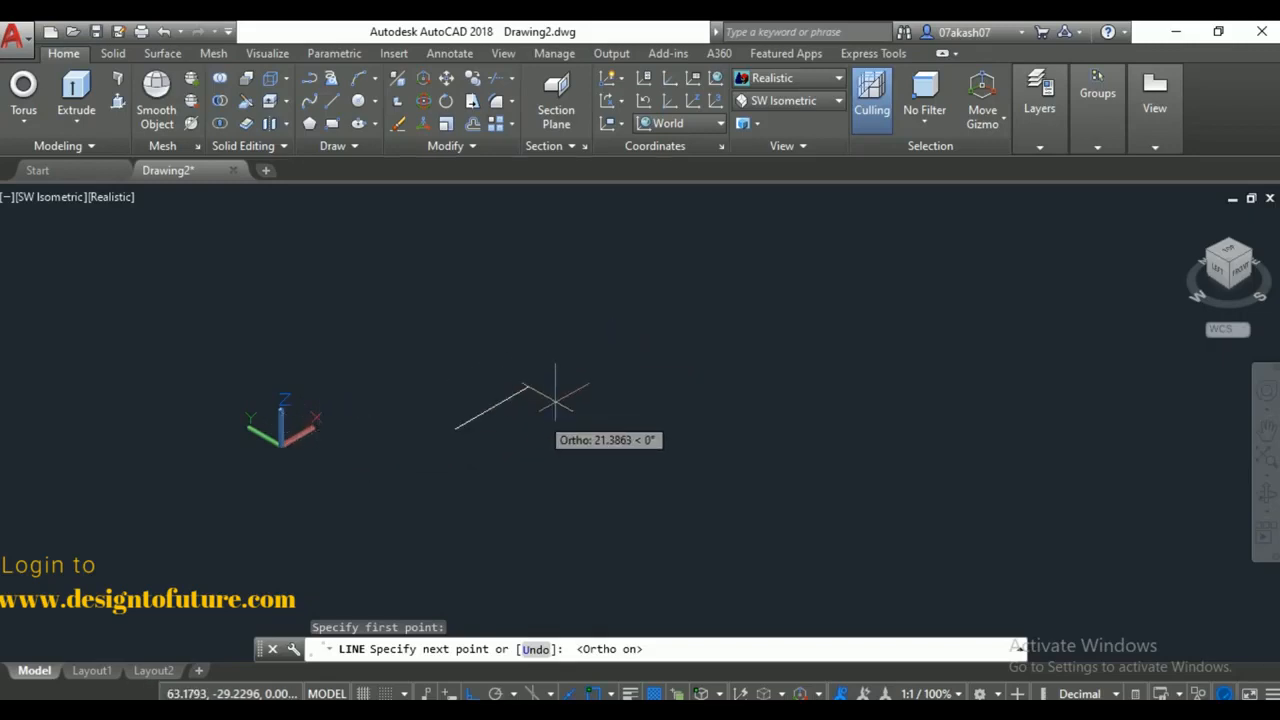
{"action": "left_click", "coordinate": [651, 317]}
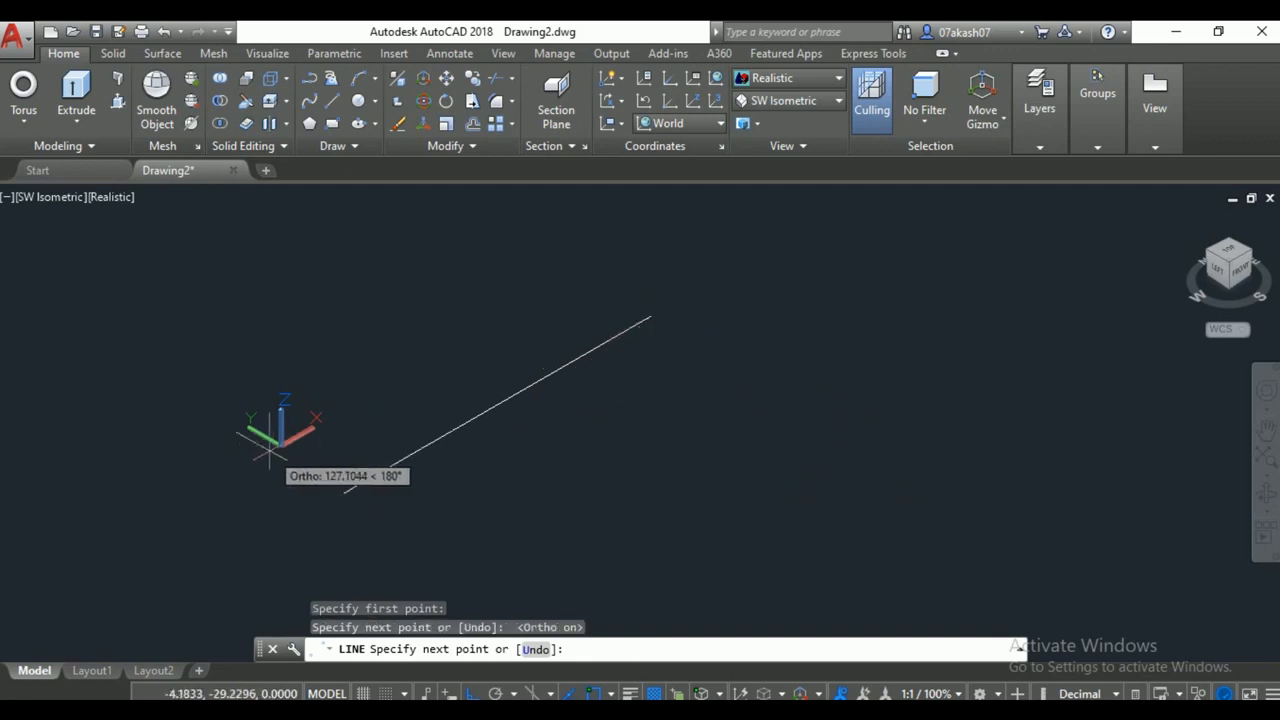
{"action": "left_click", "coordinate": [742, 367]}
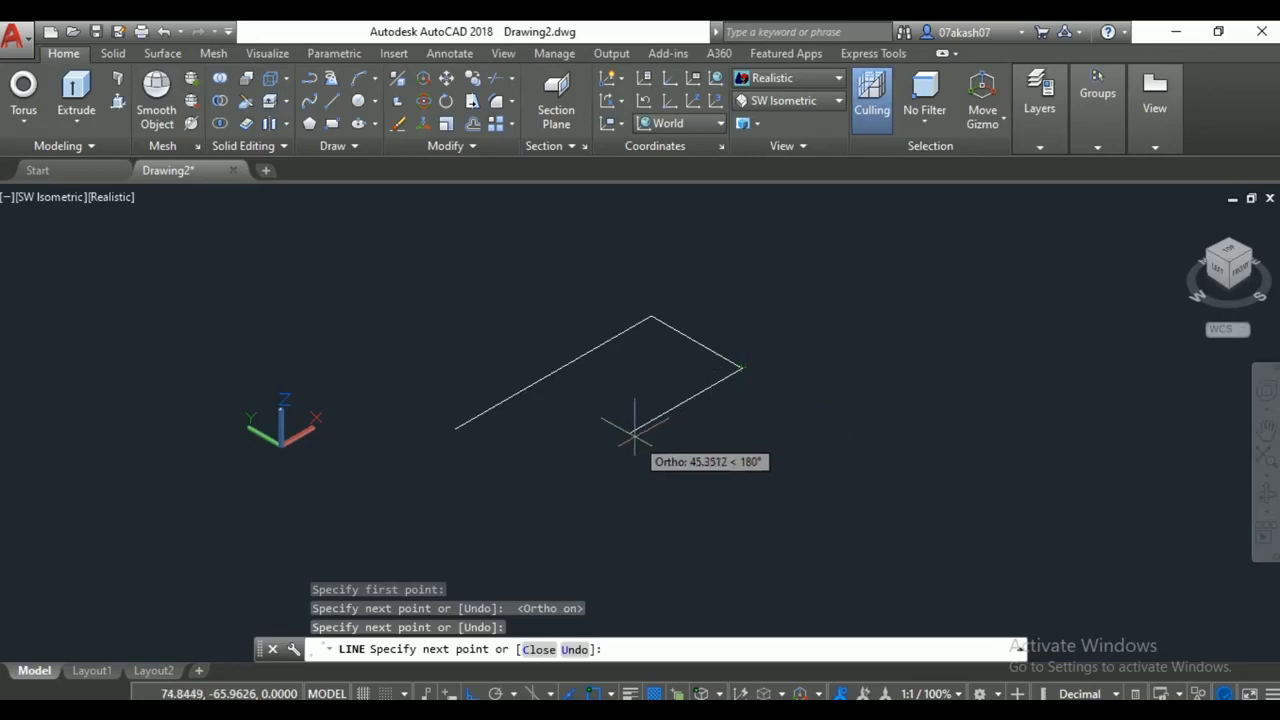
{"action": "left_click", "coordinate": [675, 407]}
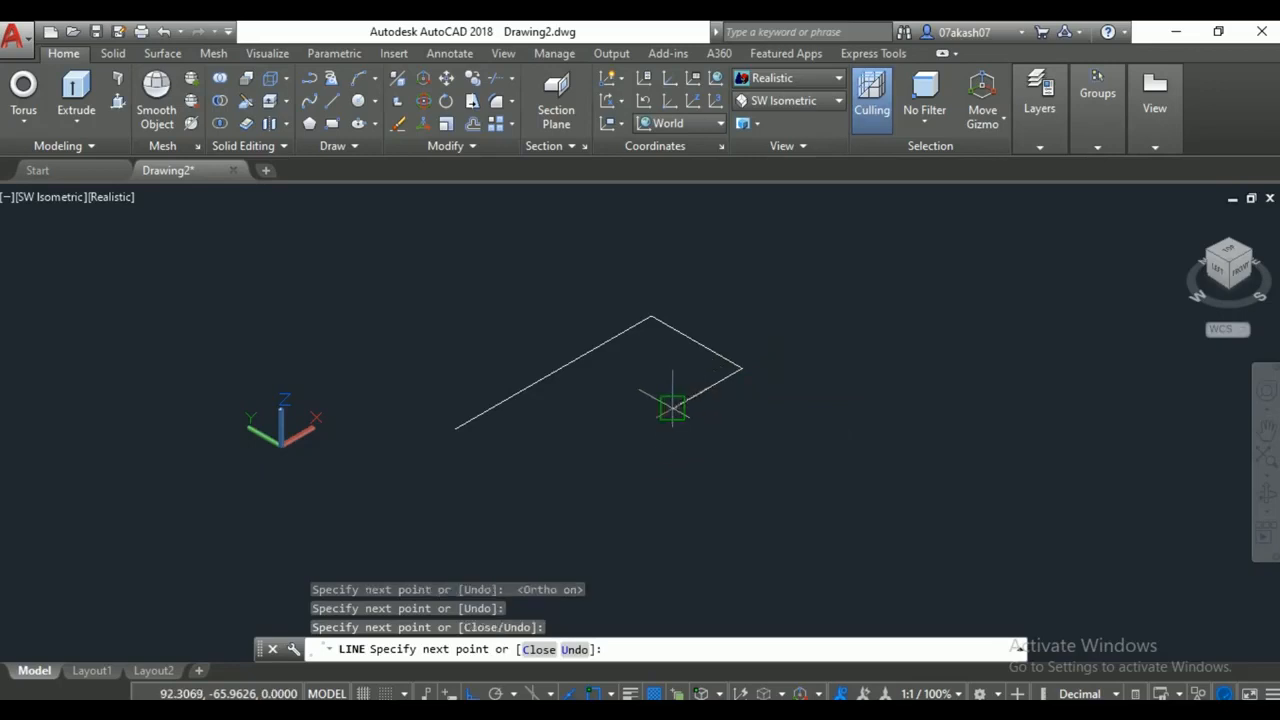
{"action": "left_click", "coordinate": [772, 485]}
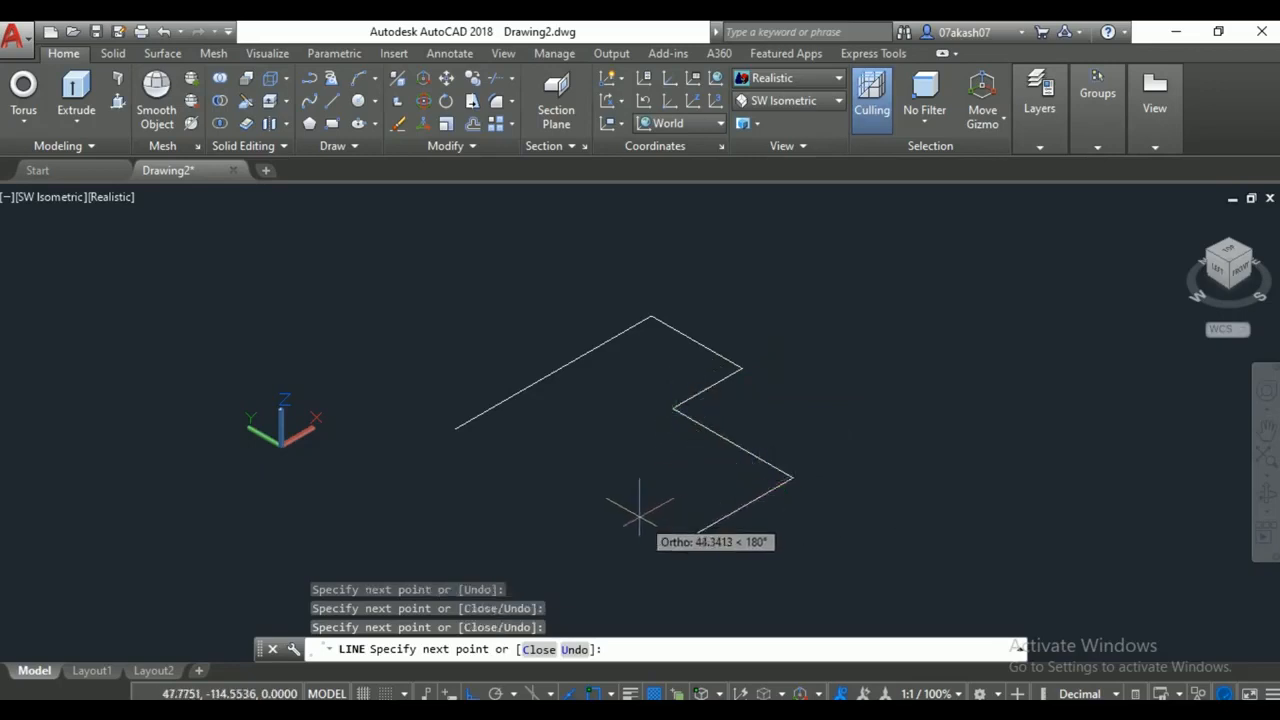
Continue the stepped outline with five orthogonal segments along -X, +Y, +X, +Y and -X, and close it with a slanted line to the start point.
{"action": "left_click", "coordinate": [588, 503]}
{"action": "left_click", "coordinate": [563, 498]}
{"action": "left_click", "coordinate": [592, 445]}
{"action": "left_click", "coordinate": [549, 430]}
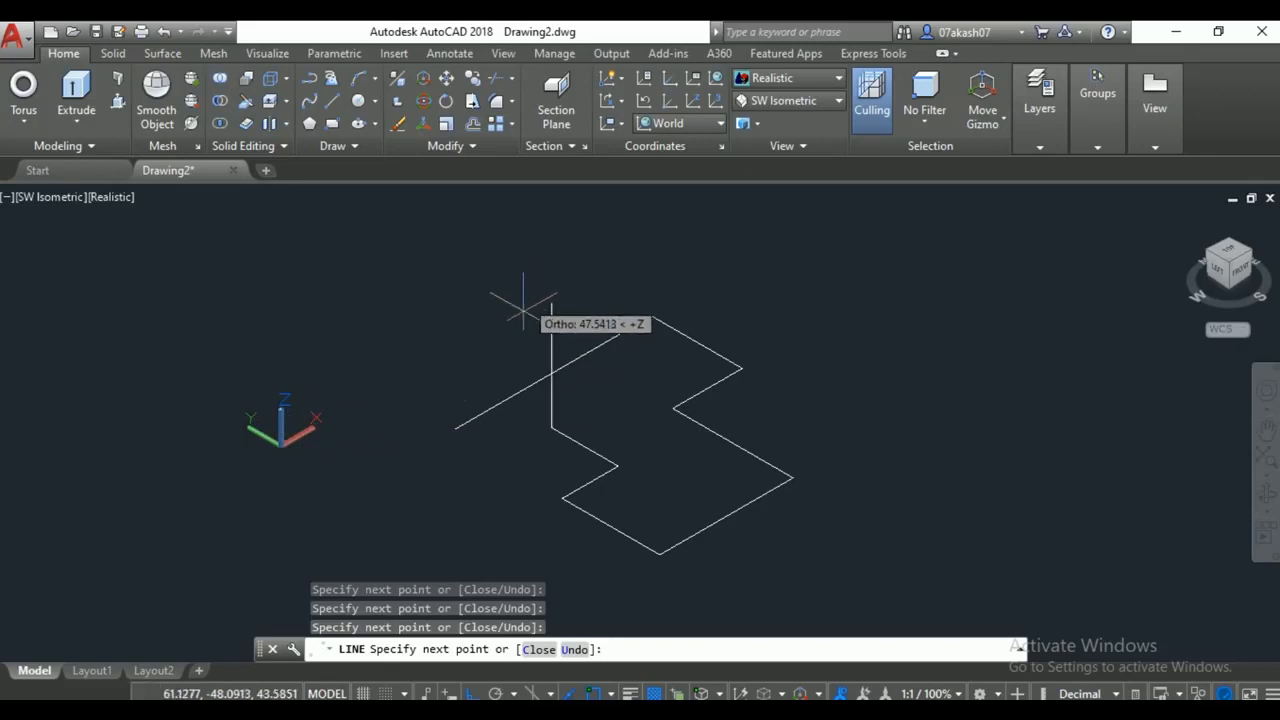
{"action": "middle_click_drag", "start_coordinate": [543, 451], "coordinate": [535, 420]}
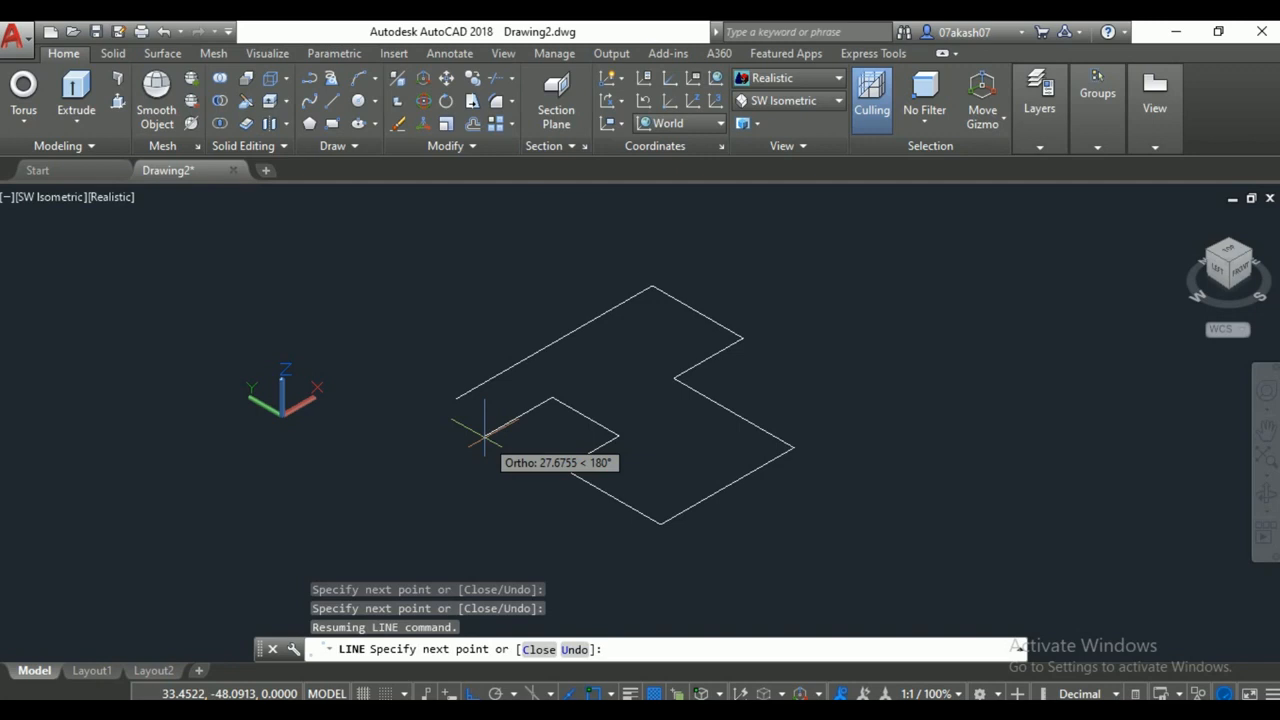
{"action": "left_click", "coordinate": [418, 474]}
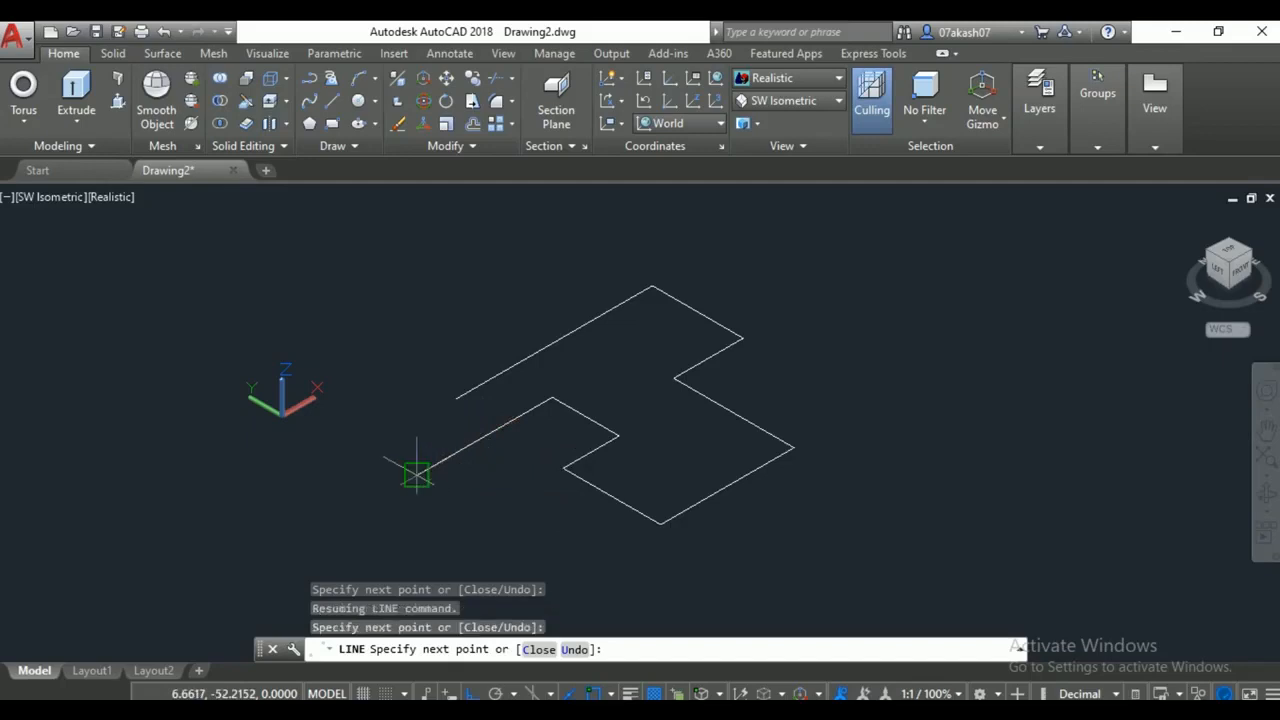
{"action": "left_click", "coordinate": [455, 399]}
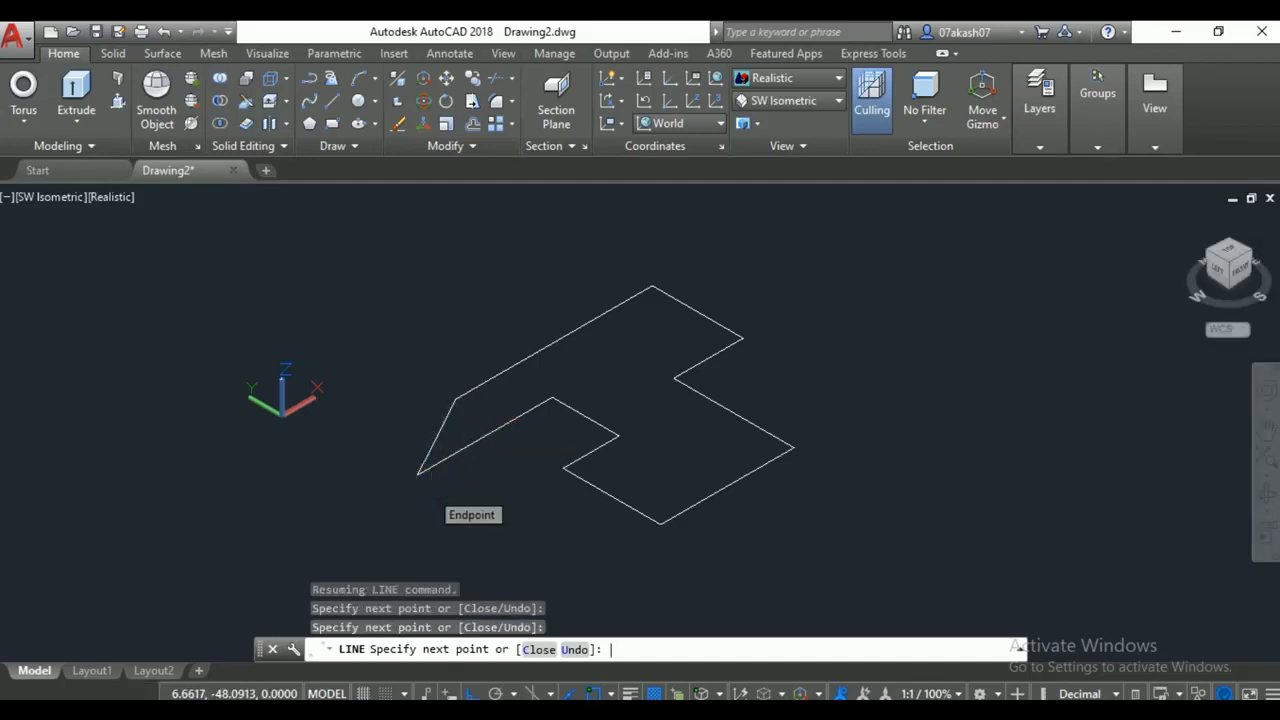
{"action": "left_click", "coordinate": [428, 489]}
{"action": "key", "text": "Return"}
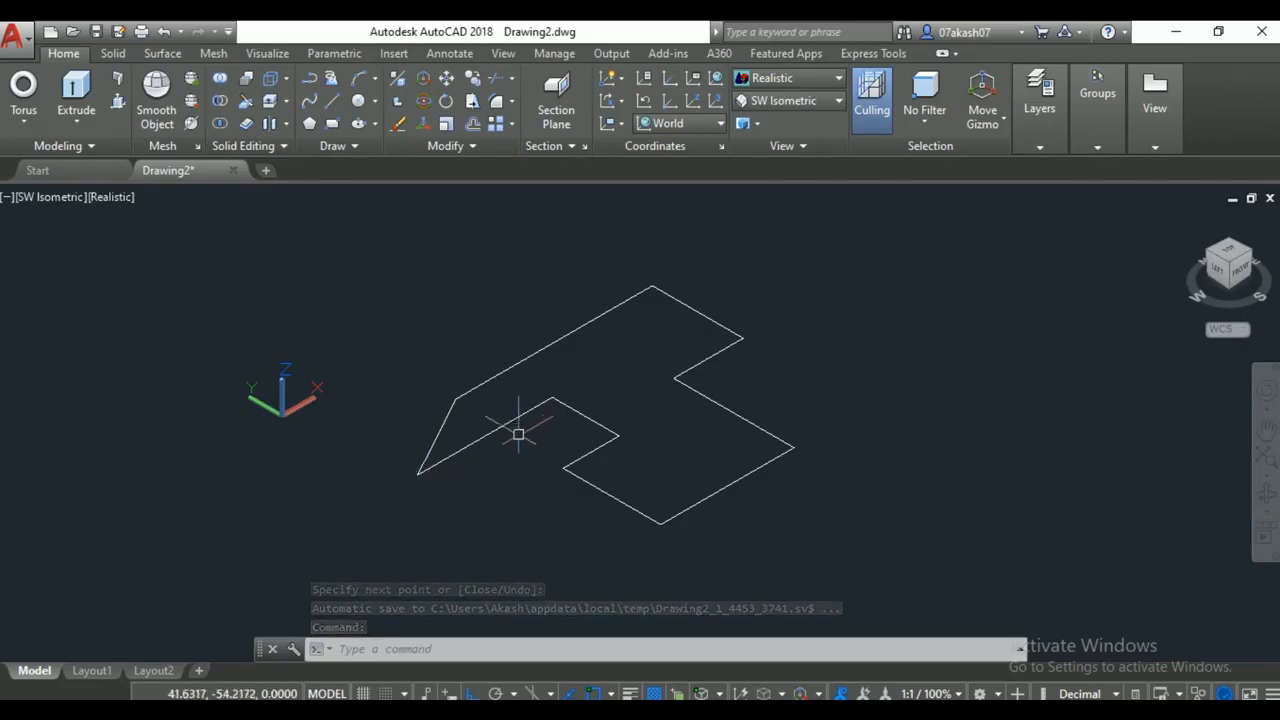
Select three of the profile's segments individually to check whether they are separate objects, and clear the selection.
{"action": "middle_click_drag", "start_coordinate": [543, 443], "coordinate": [460, 461]}
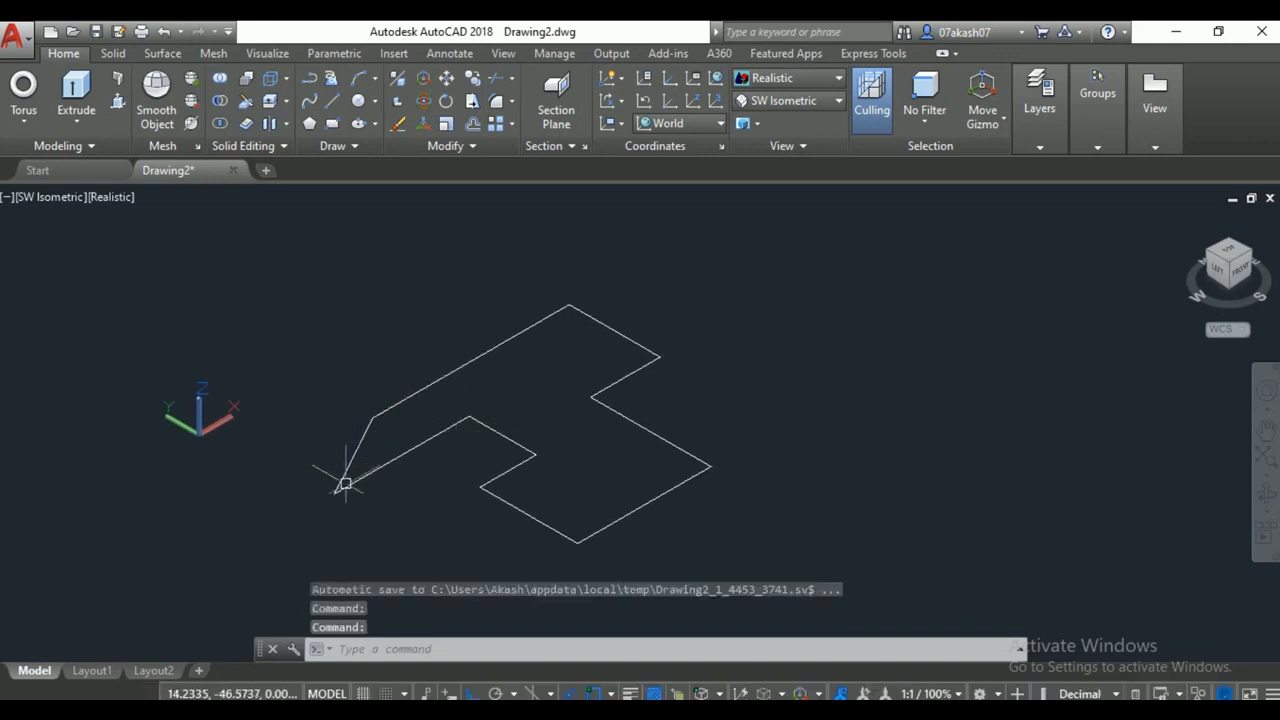
{"action": "left_click", "coordinate": [594, 319]}
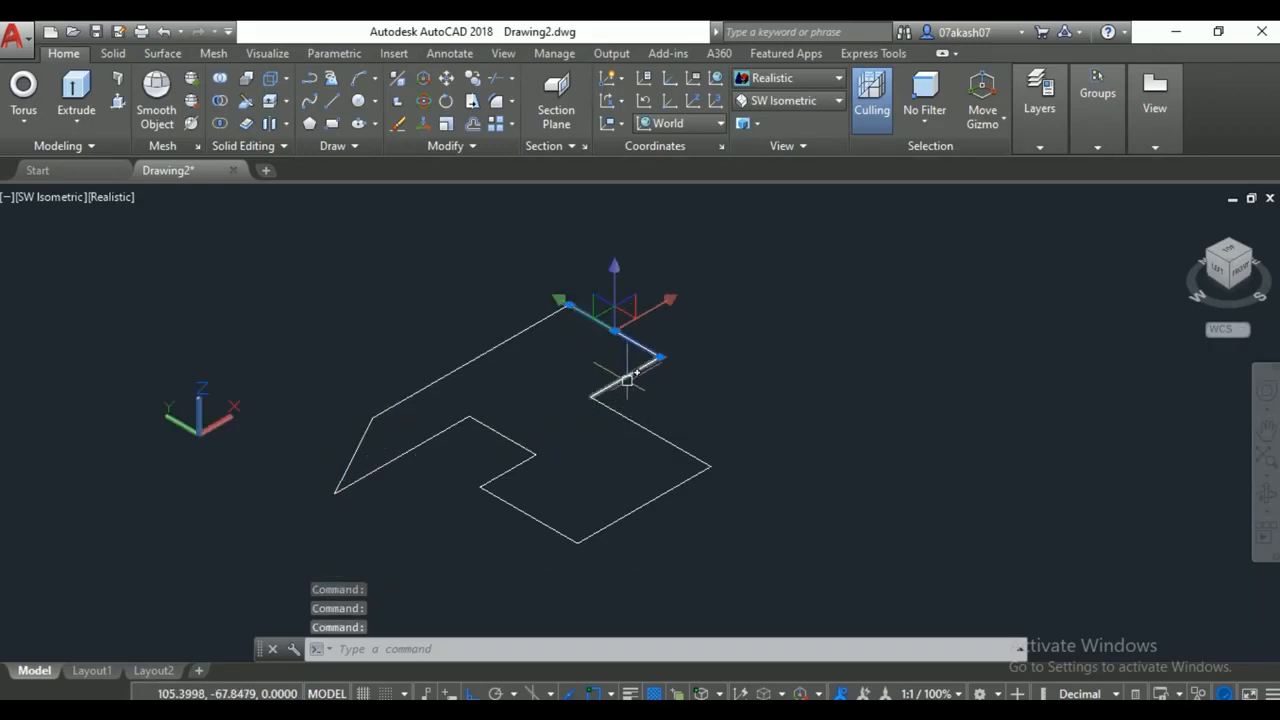
{"action": "left_click", "coordinate": [626, 380]}
{"action": "left_click", "coordinate": [605, 525]}
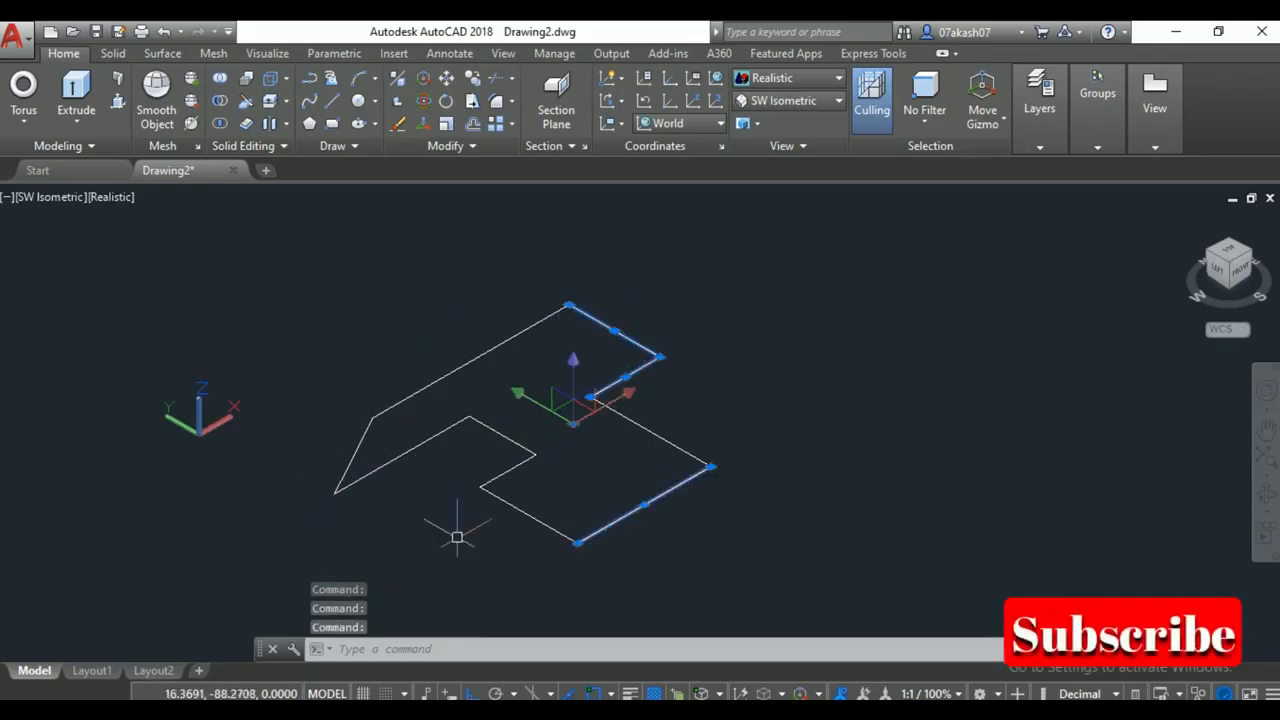
{"action": "key", "text": "Escape"}
{"action": "key", "text": "Escape"}
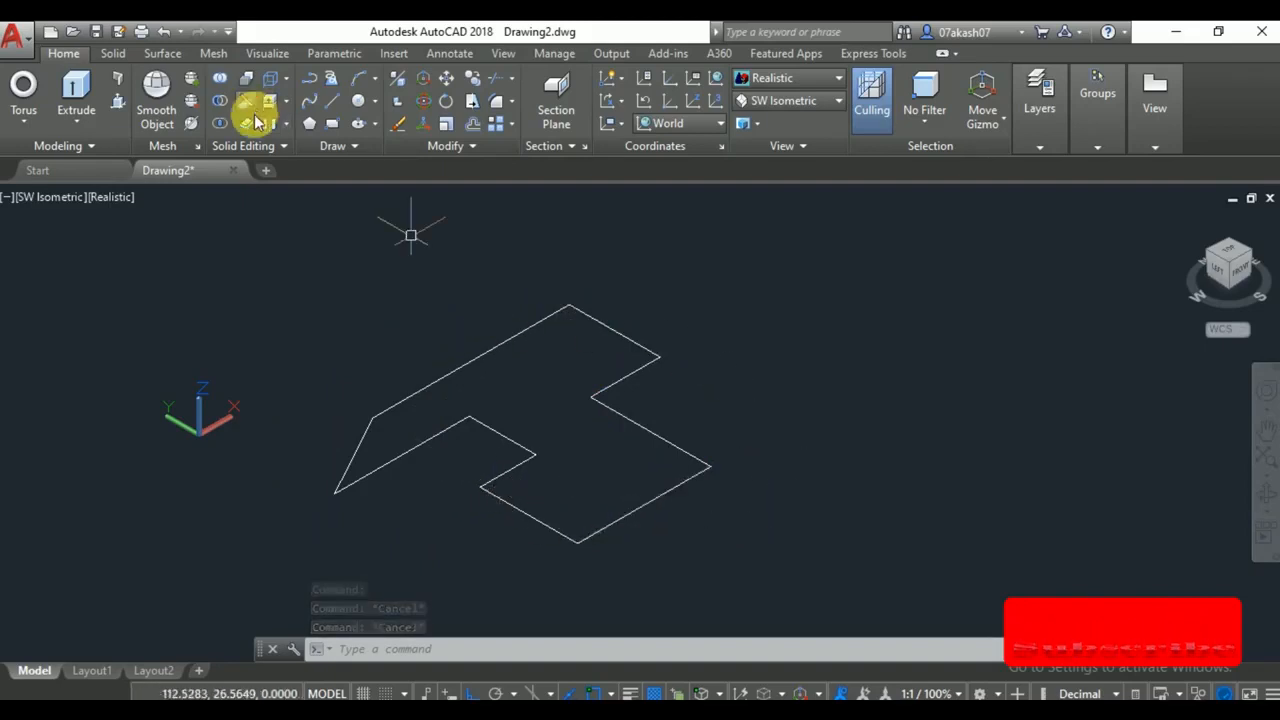
Draw a circle centred on the midpoint of the profile's front end segment, with its radius reaching that segment's endpoint.
{"action": "left_click", "coordinate": [358, 100]}
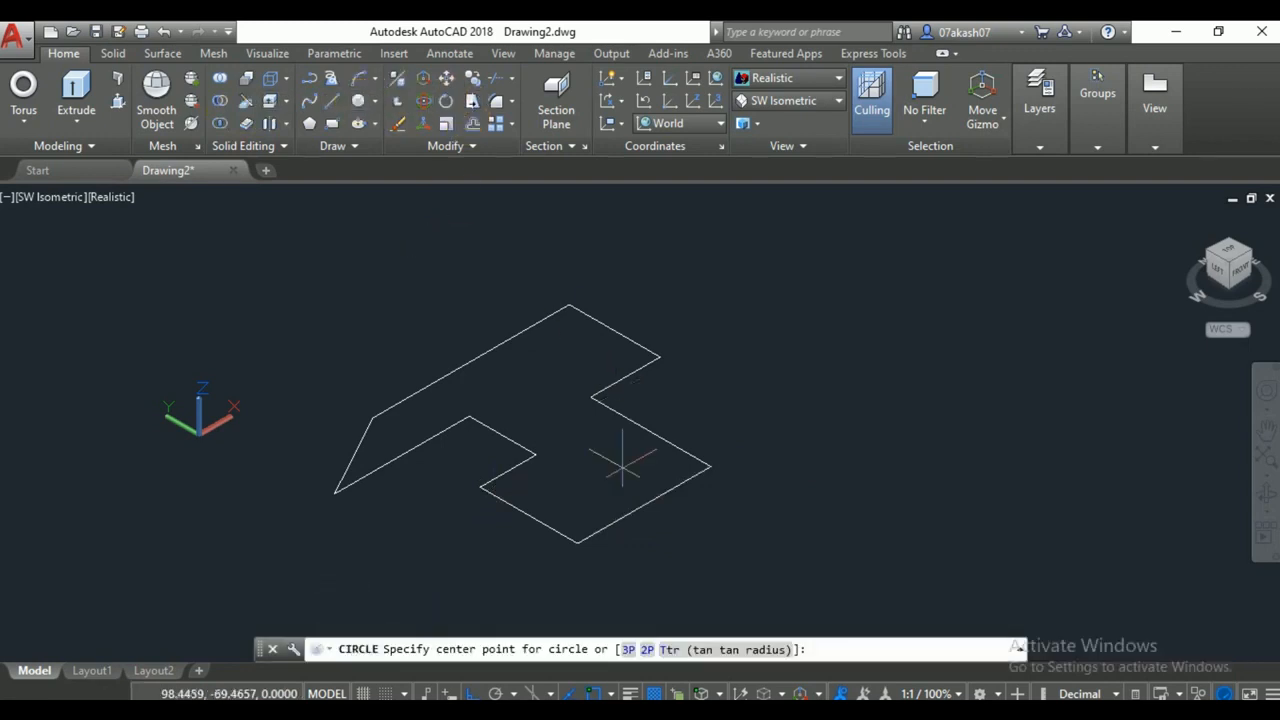
{"action": "left_click", "coordinate": [645, 508]}
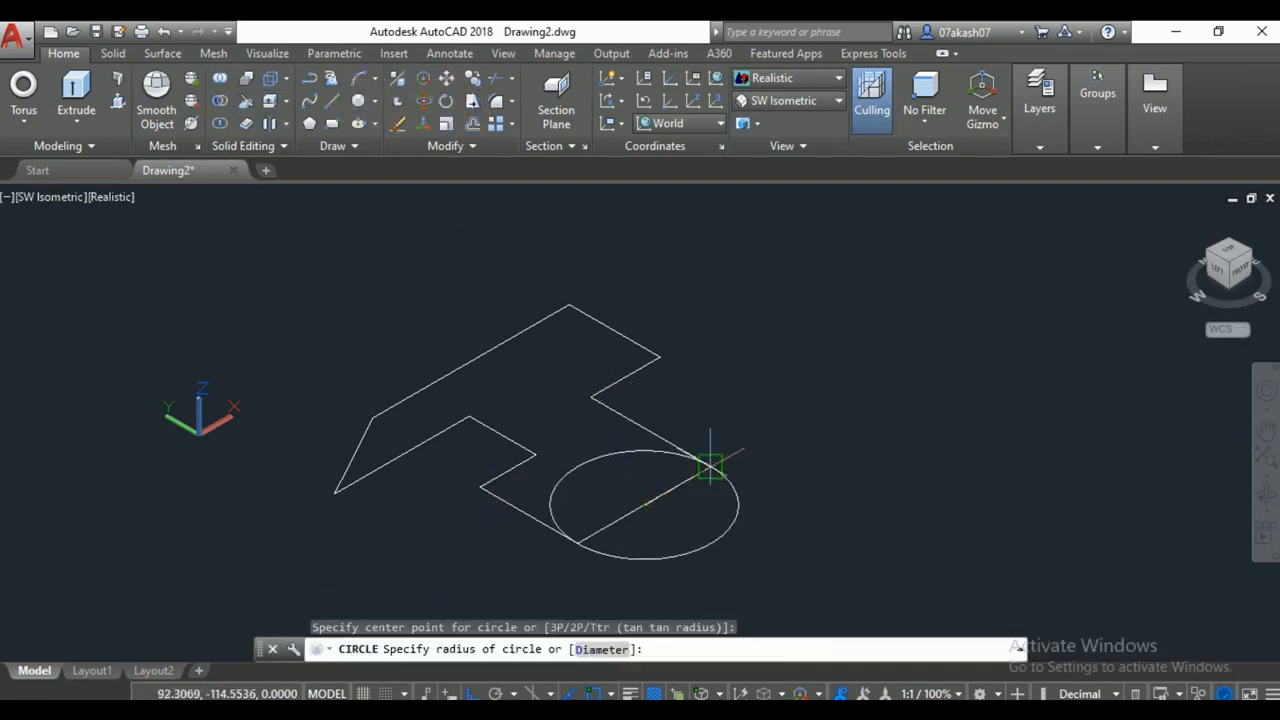
{"action": "left_click", "coordinate": [709, 463]}
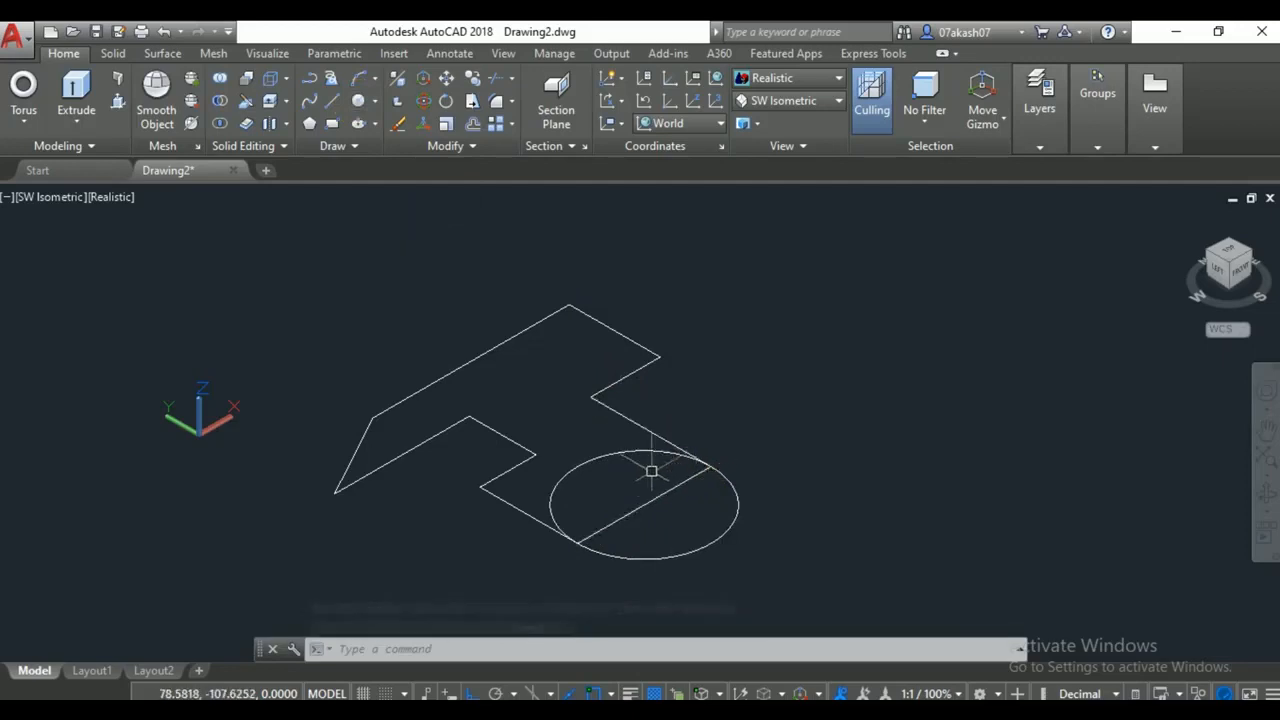
Trim away the circle's half inside the profile and erase the straight segment across it, leaving a rounded end.
{"action": "type", "text": "t"}
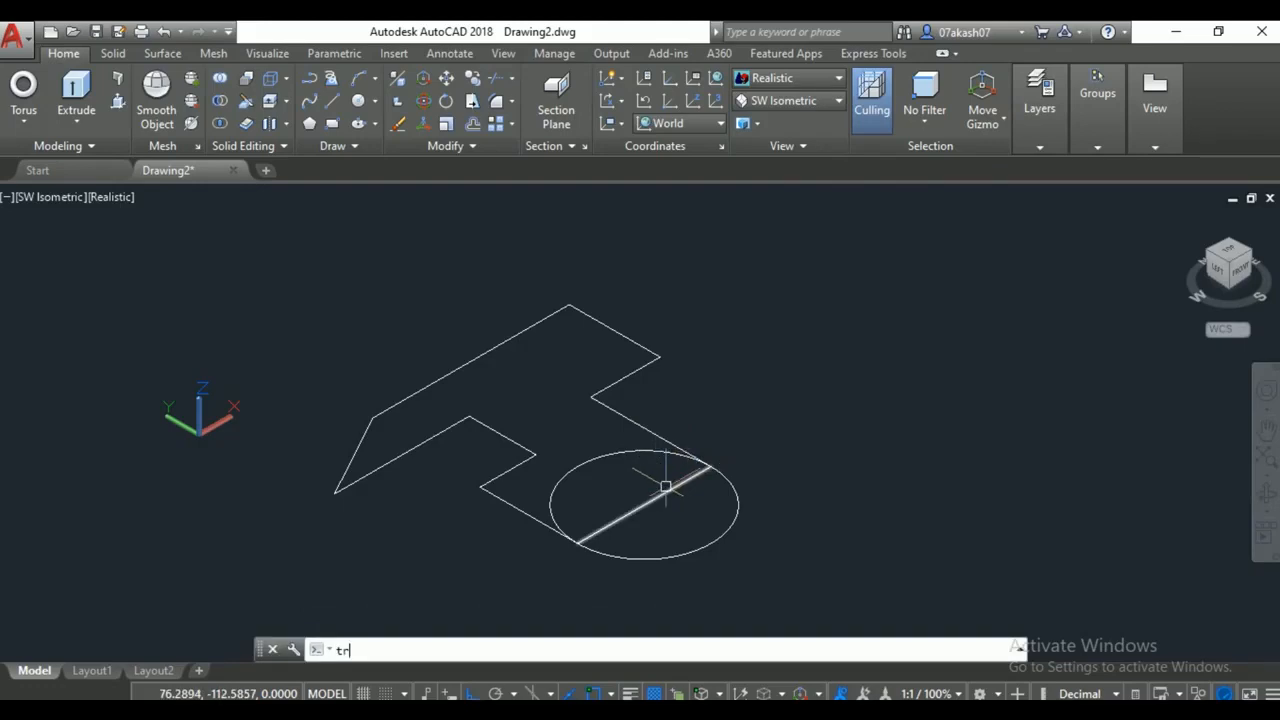
{"action": "type", "text": "r"}
{"action": "key", "text": "Return"}
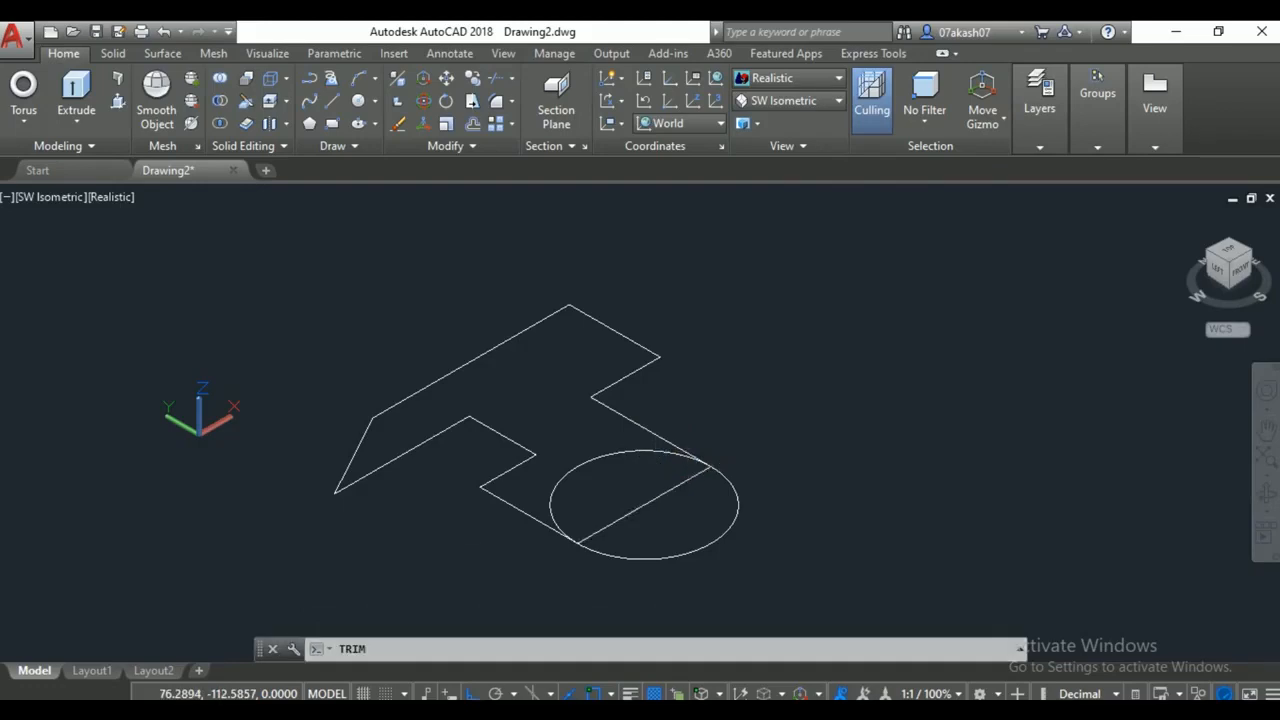
{"action": "key", "text": "Return"}
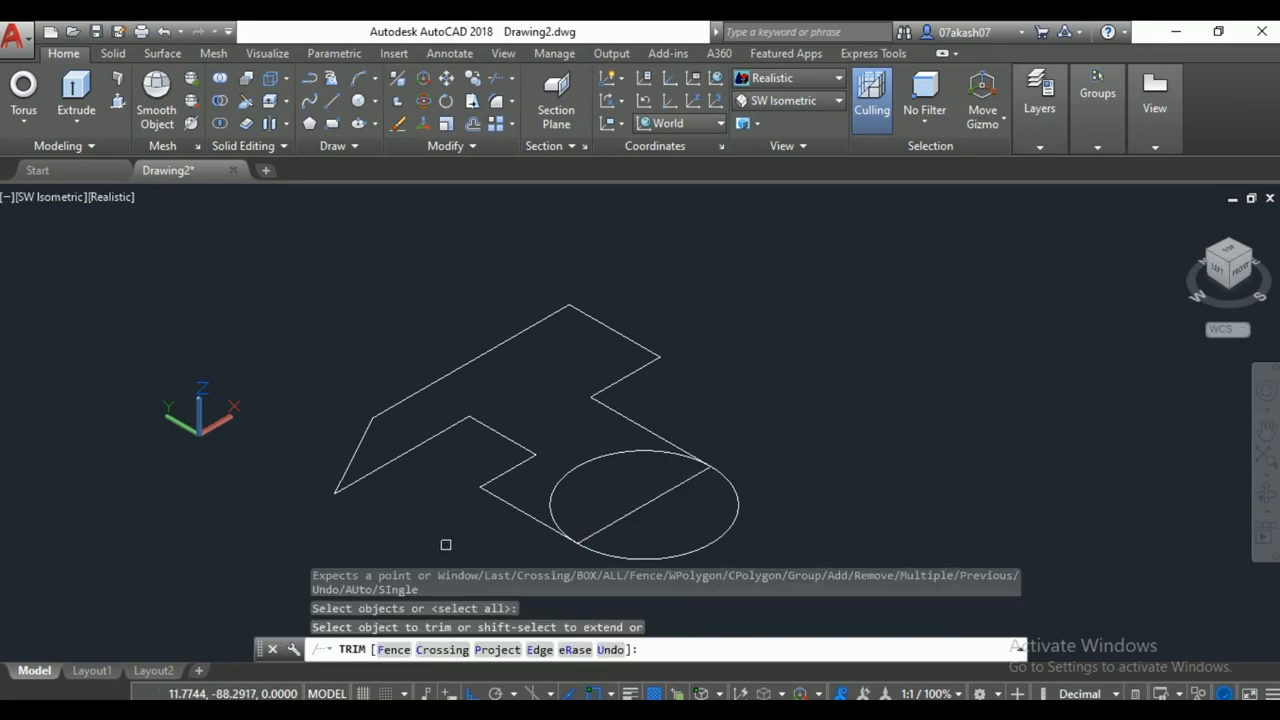
{"action": "left_click", "coordinate": [604, 454]}
{"action": "left_click", "coordinate": [648, 494]}
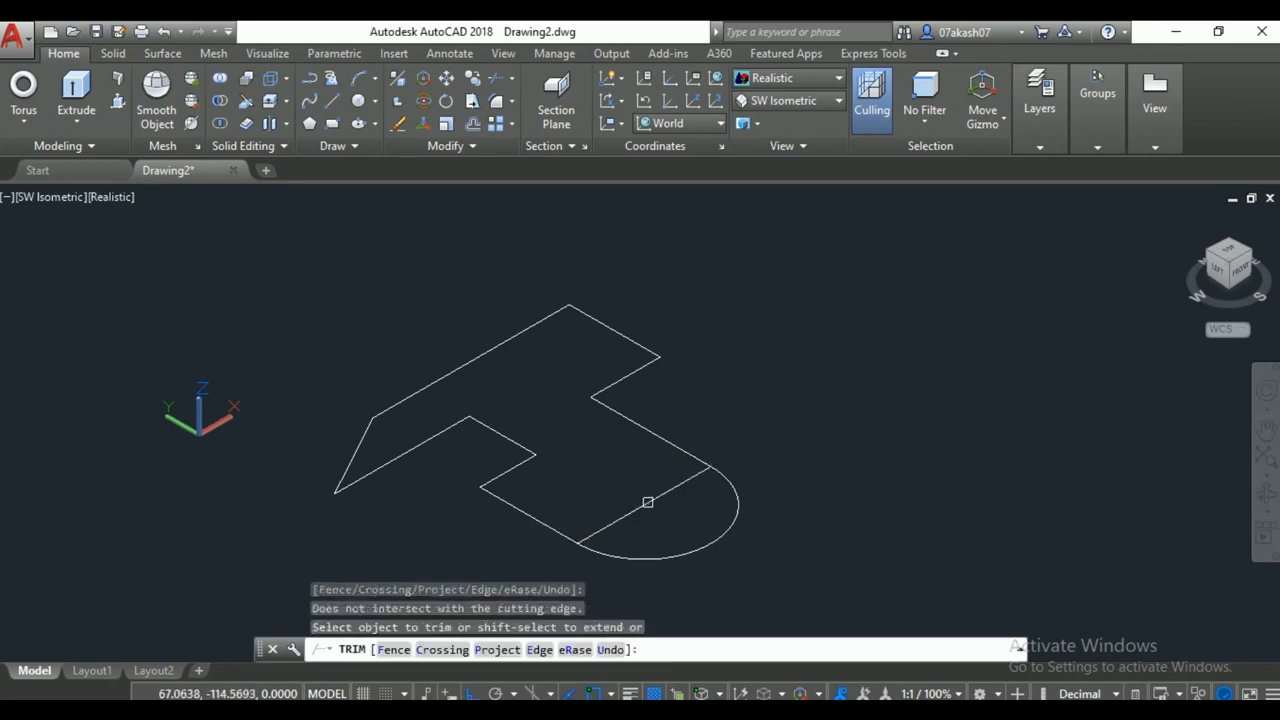
{"action": "key", "text": "Escape"}
{"action": "left_click", "coordinate": [648, 502]}
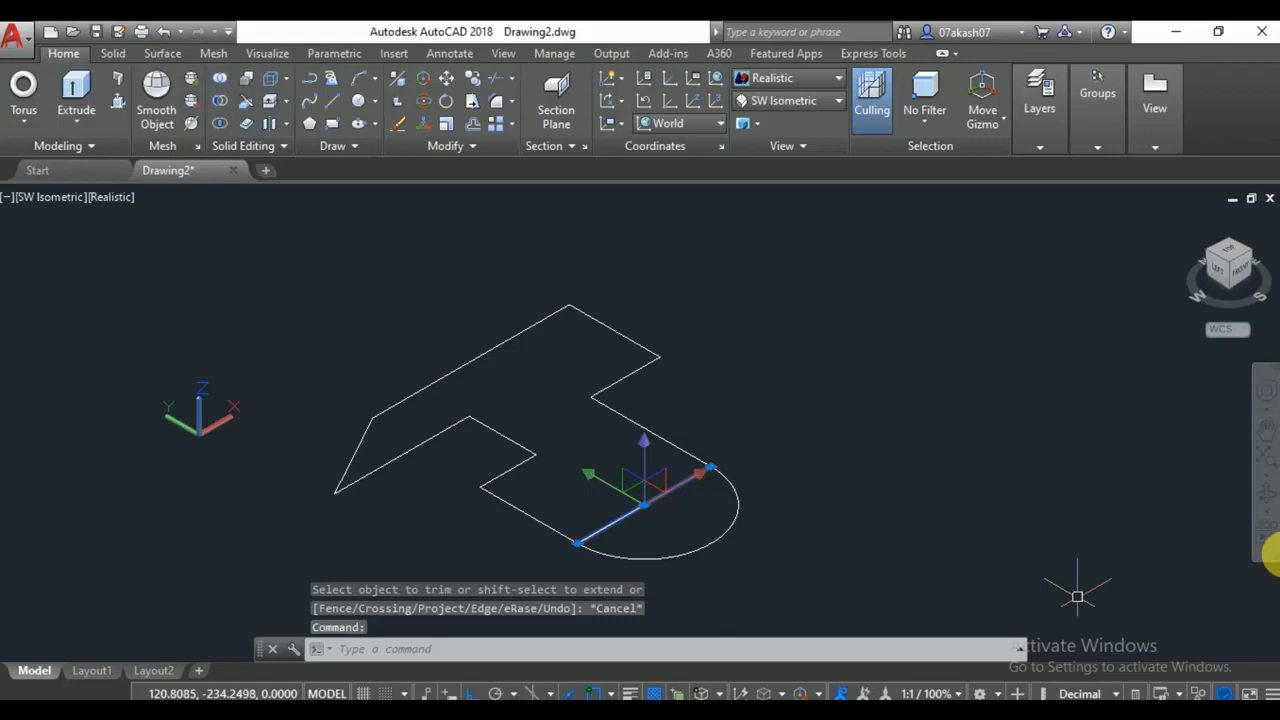
{"action": "key", "text": "Delete"}
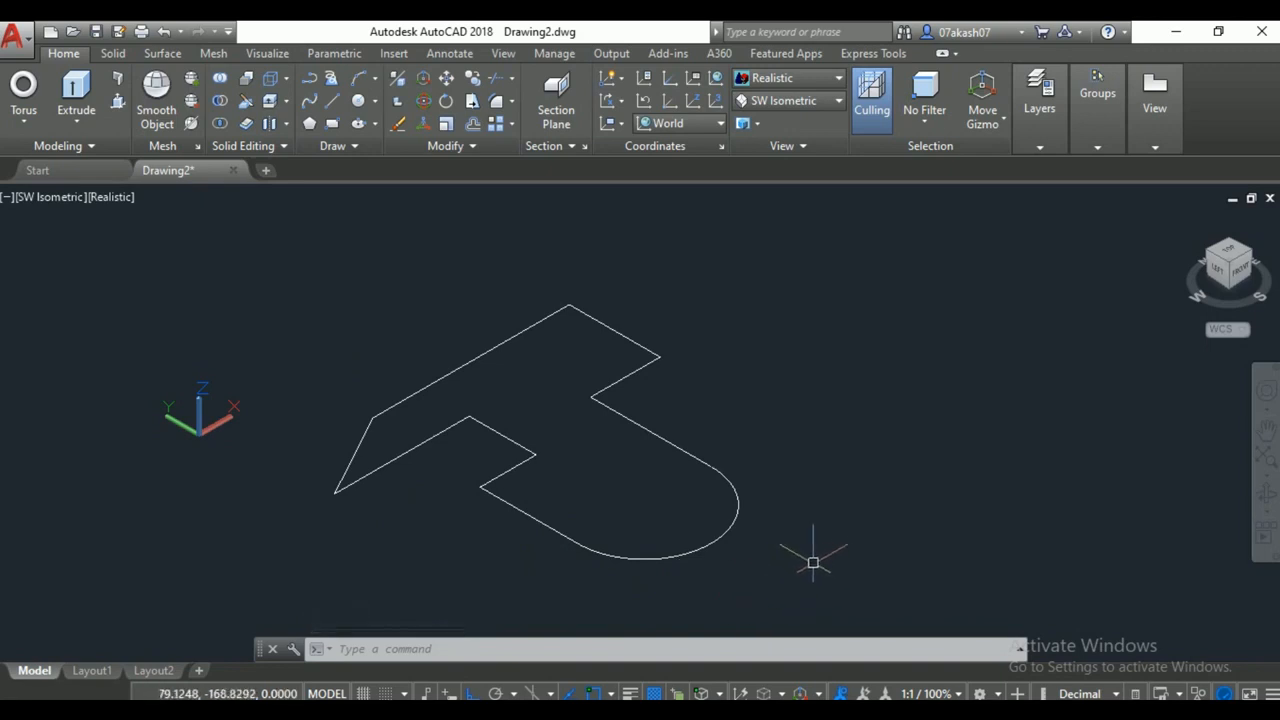
Join all the profile's lines and the arc into a single polyline.
{"action": "type", "text": "J"}
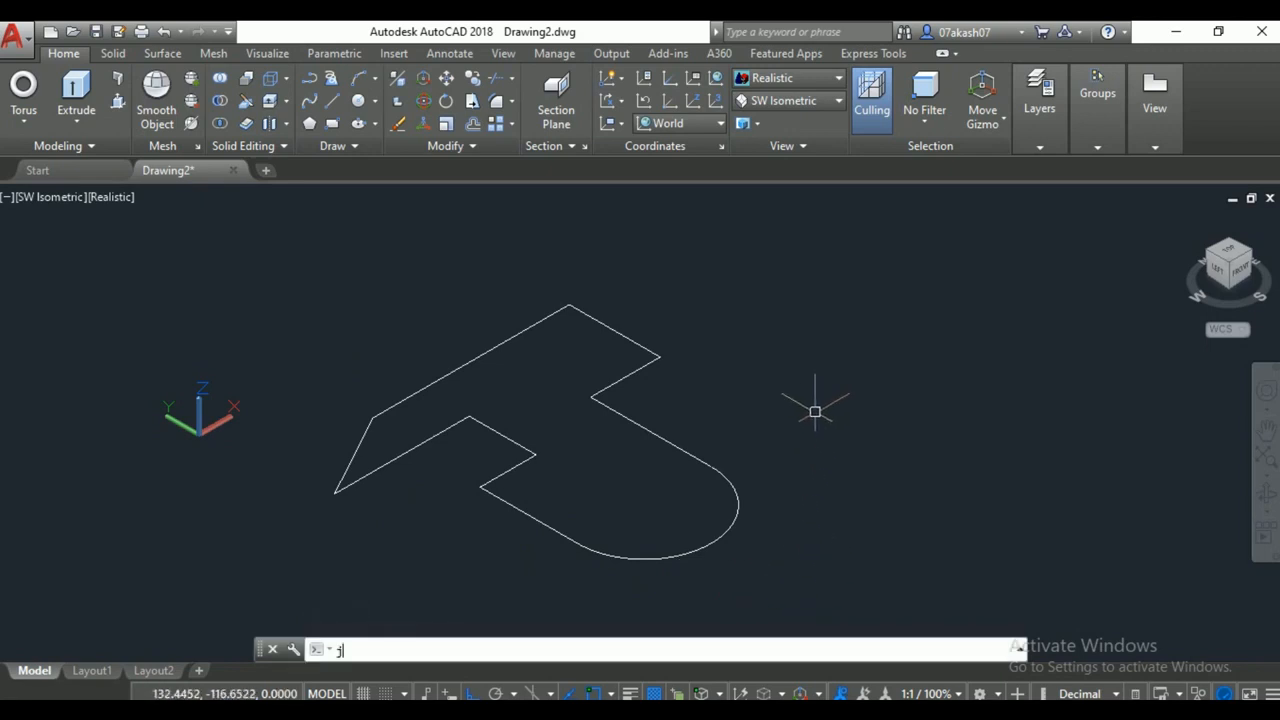
{"action": "key", "text": "Return"}
{"action": "left_click", "coordinate": [846, 251]}
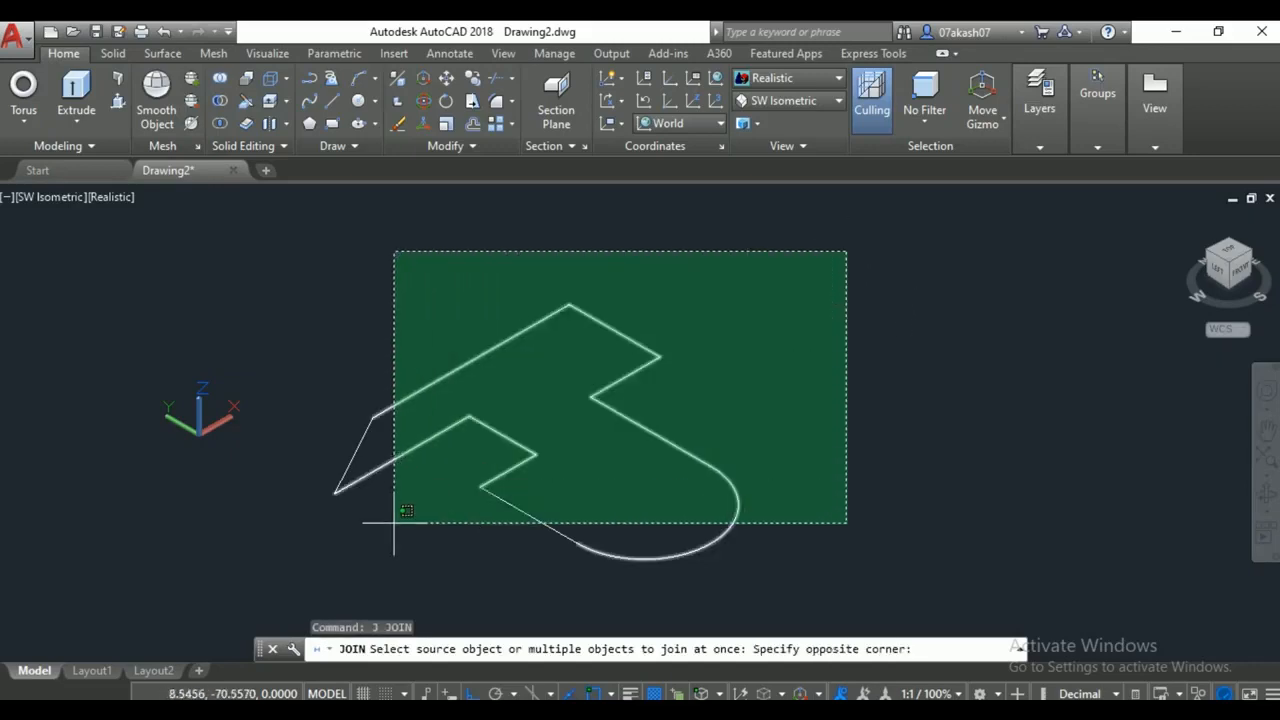
{"action": "left_click", "coordinate": [305, 591]}
{"action": "right_click", "coordinate": [305, 589]}
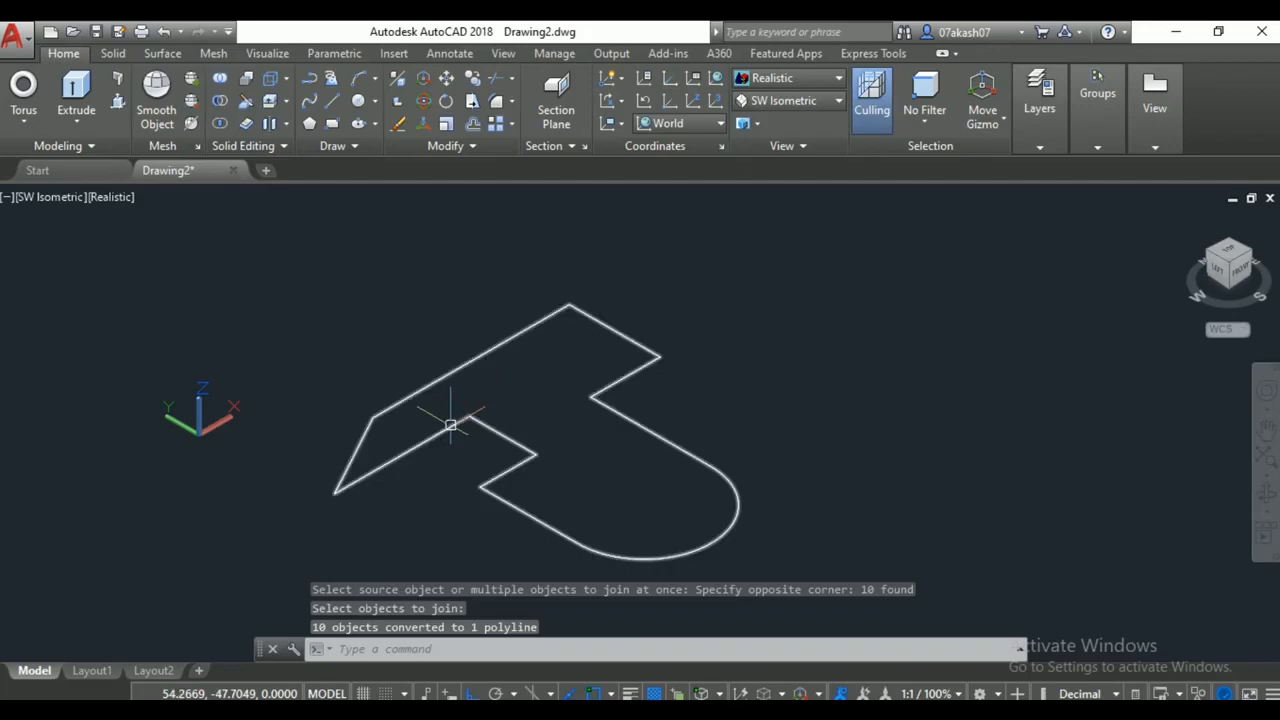
Extrude the joined profile with the rounded end upward into a solid about 113 units high.
{"action": "mouse_move", "coordinate": [450, 425]}
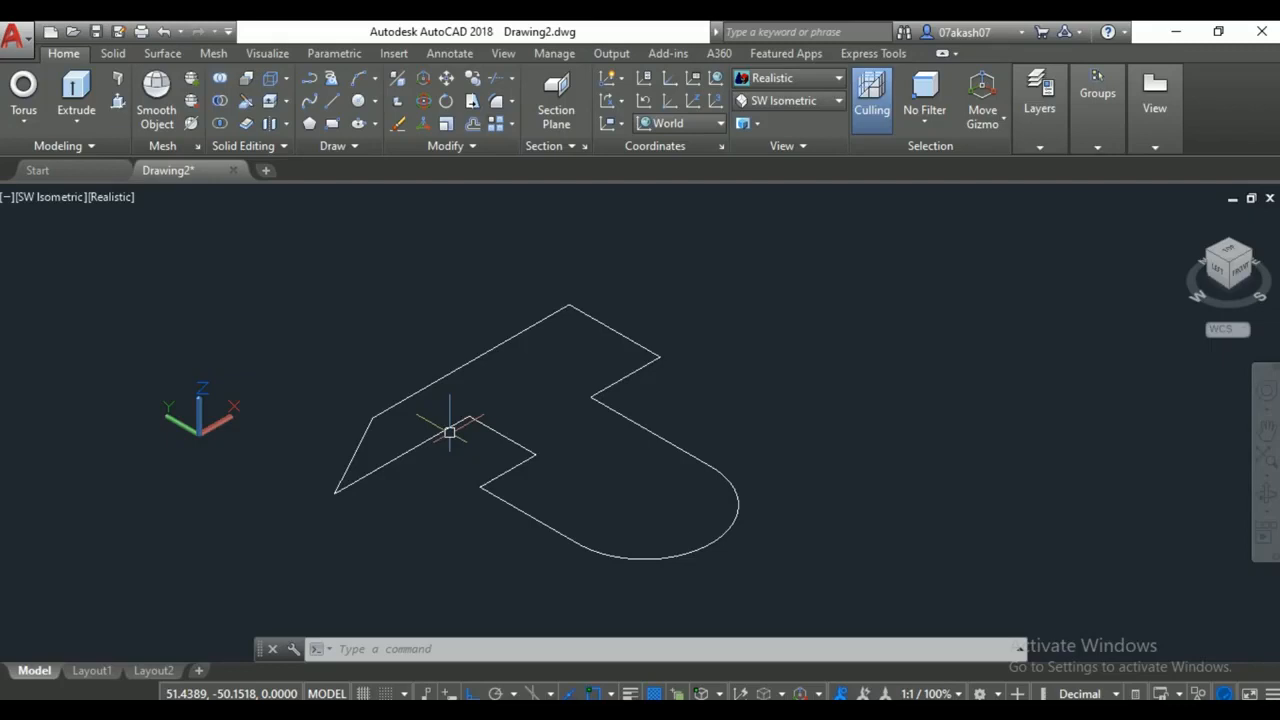
{"action": "left_click", "coordinate": [78, 88]}
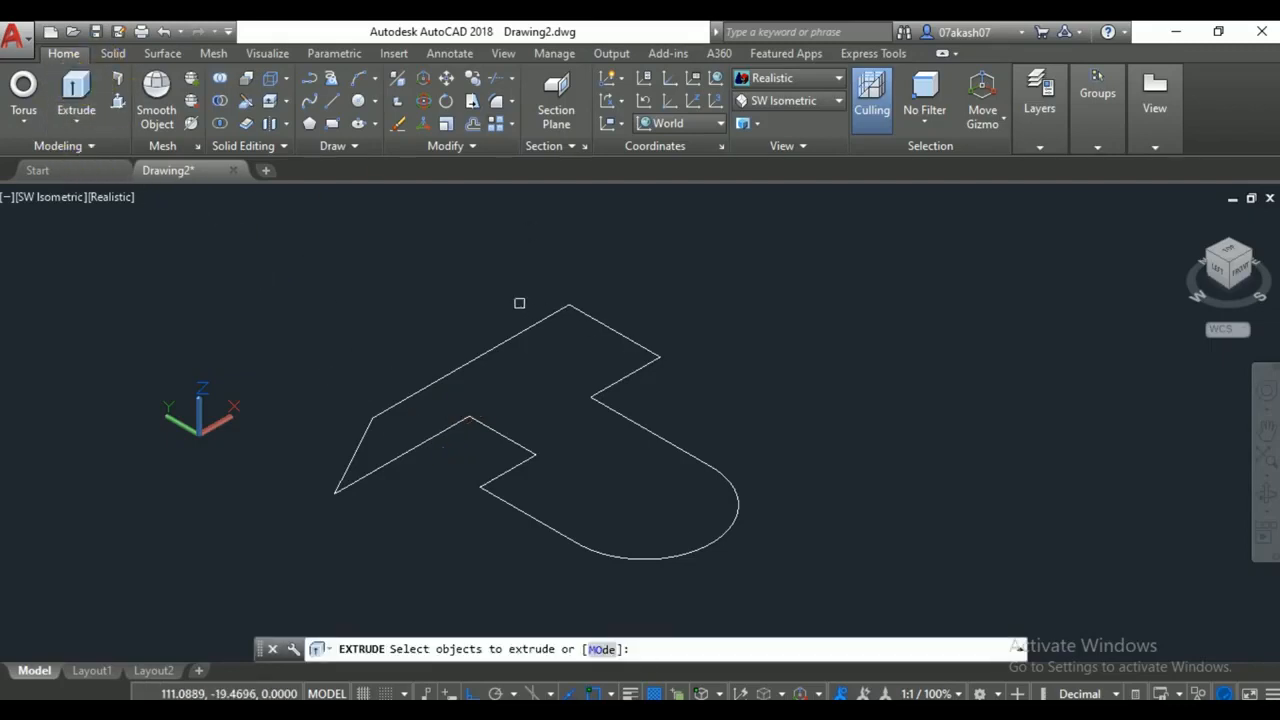
{"action": "left_click", "coordinate": [515, 333]}
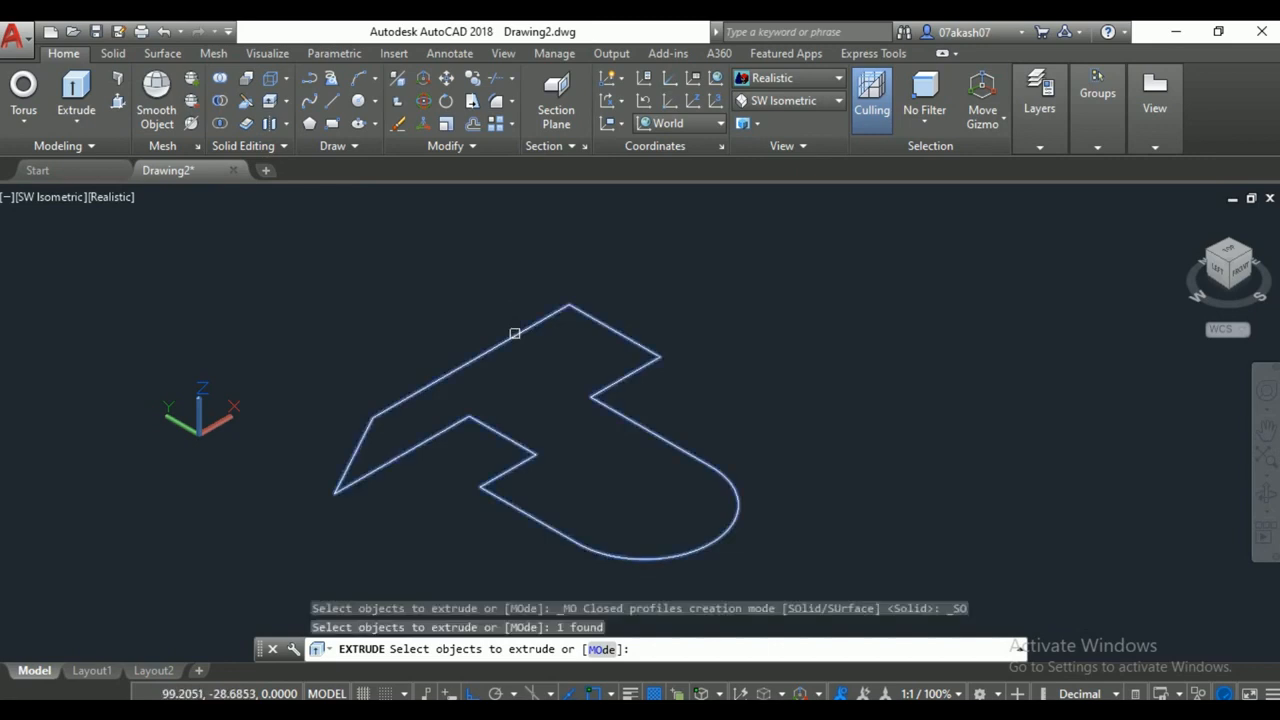
{"action": "key", "text": "Return"}
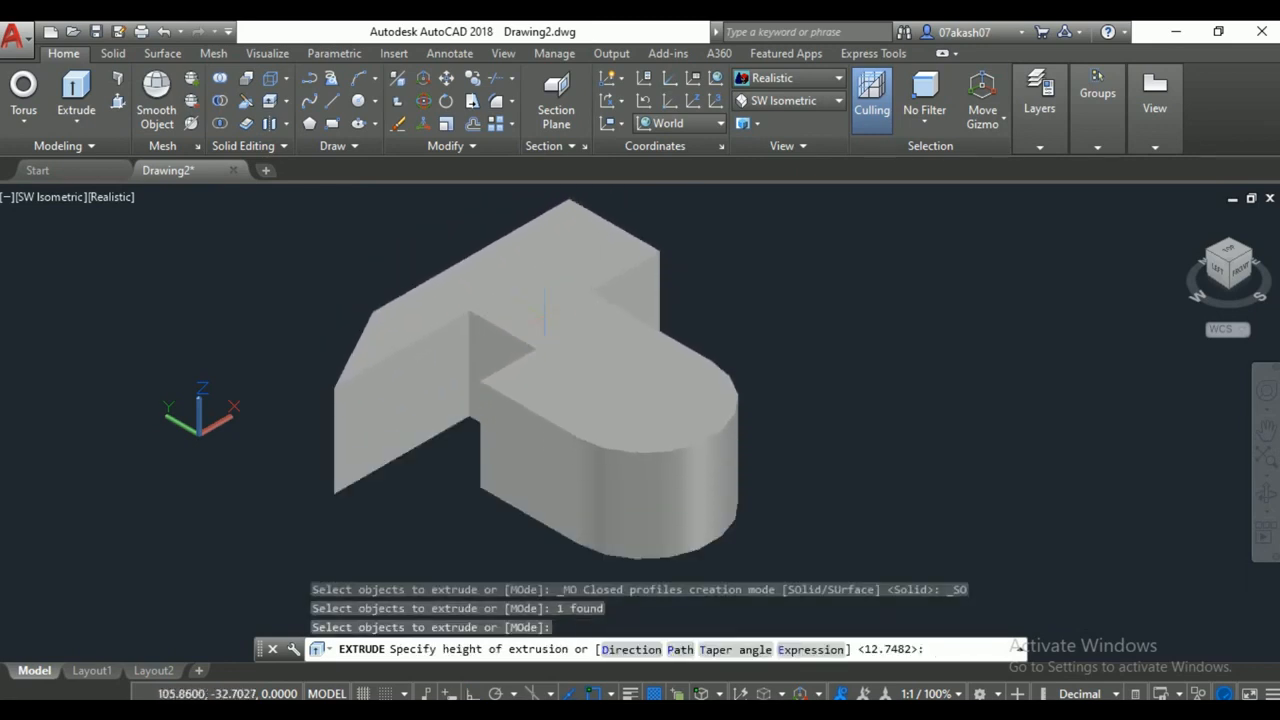
{"action": "scroll", "coordinate": [550, 285], "scroll_direction": "down", "scroll_amount": 4}
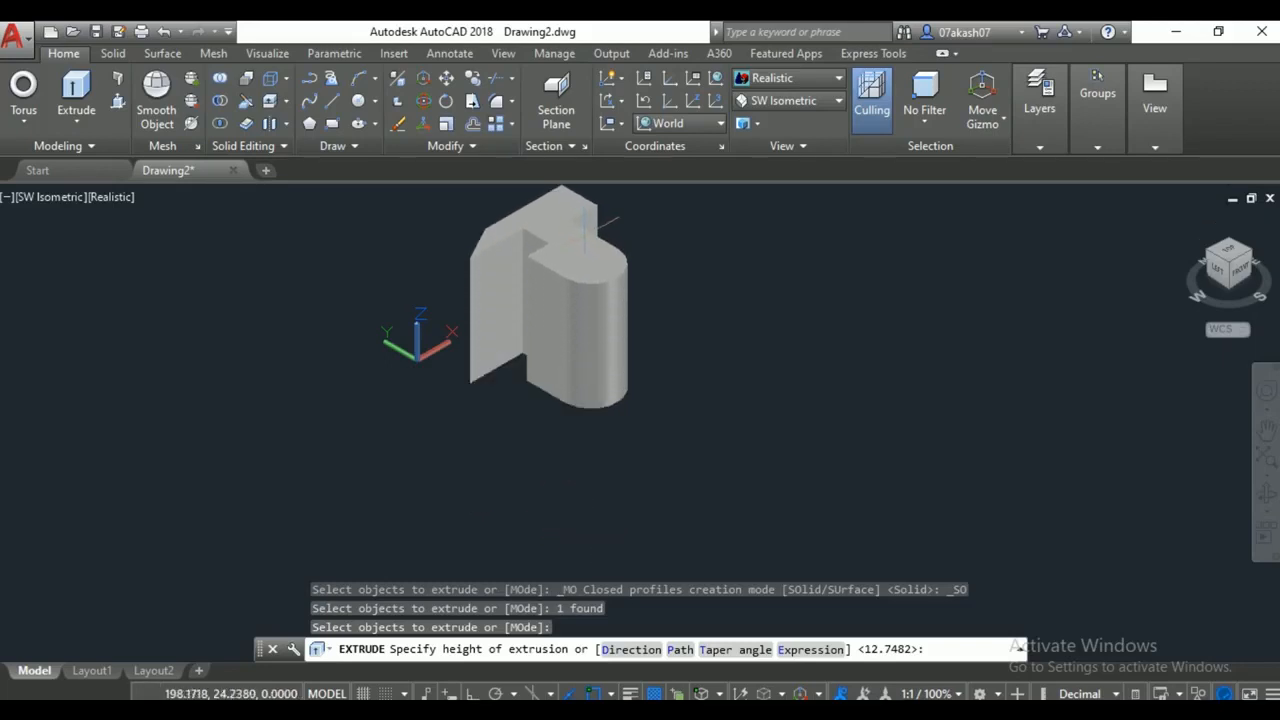
{"action": "left_click", "coordinate": [598, 222]}
{"action": "middle_click_drag", "start_coordinate": [646, 452], "coordinate": [603, 517]}
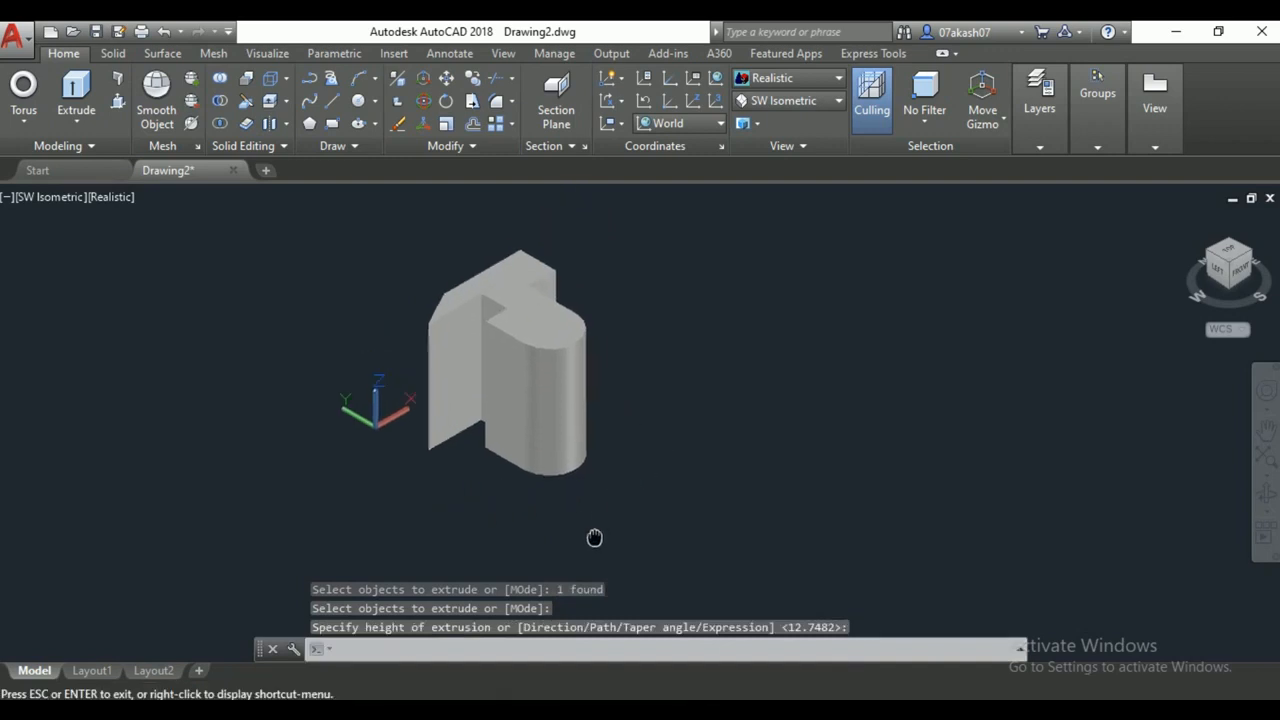
{"action": "scroll", "coordinate": [555, 350], "scroll_direction": "up", "scroll_amount": 2}
{"action": "middle_click_drag", "start_coordinate": [712, 516], "coordinate": [554, 485]}
{"action": "middle_click_drag", "start_coordinate": [471, 471], "coordinate": [474, 520]}
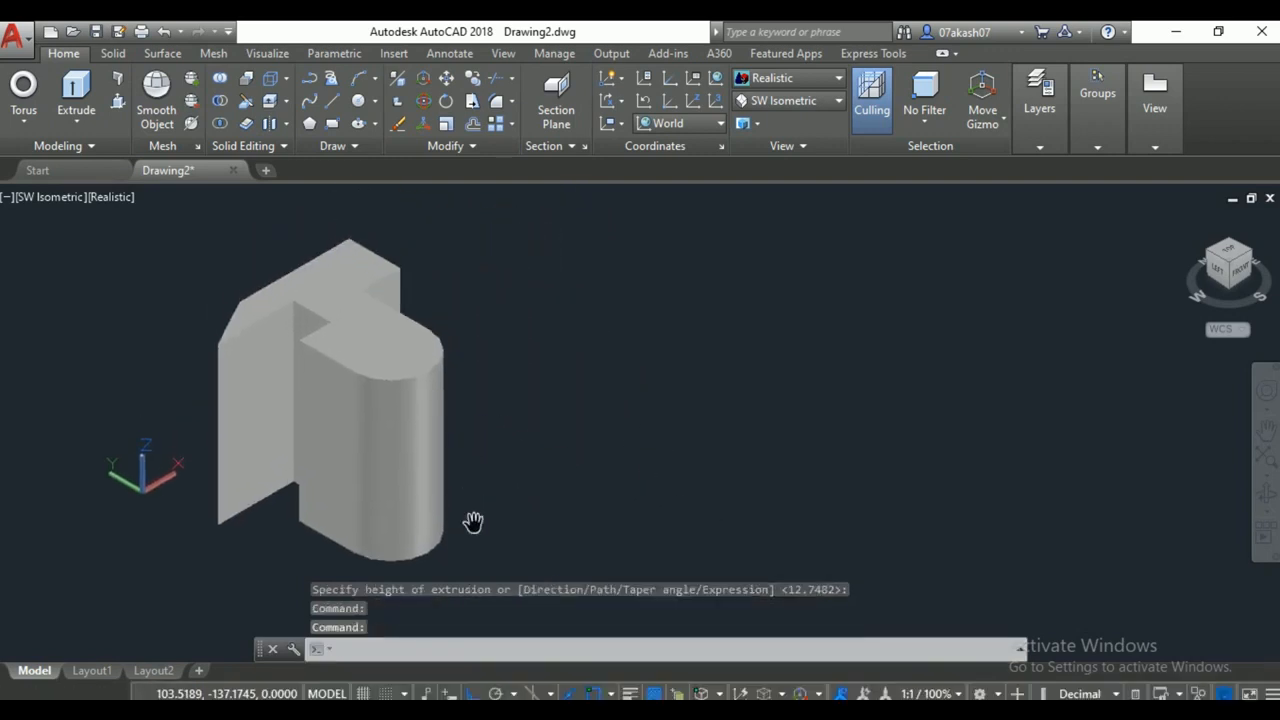
Draw a closed, stepped polyline of eight straight segments on the ground plane beside the extruded solid.
{"action": "type", "text": "pl"}
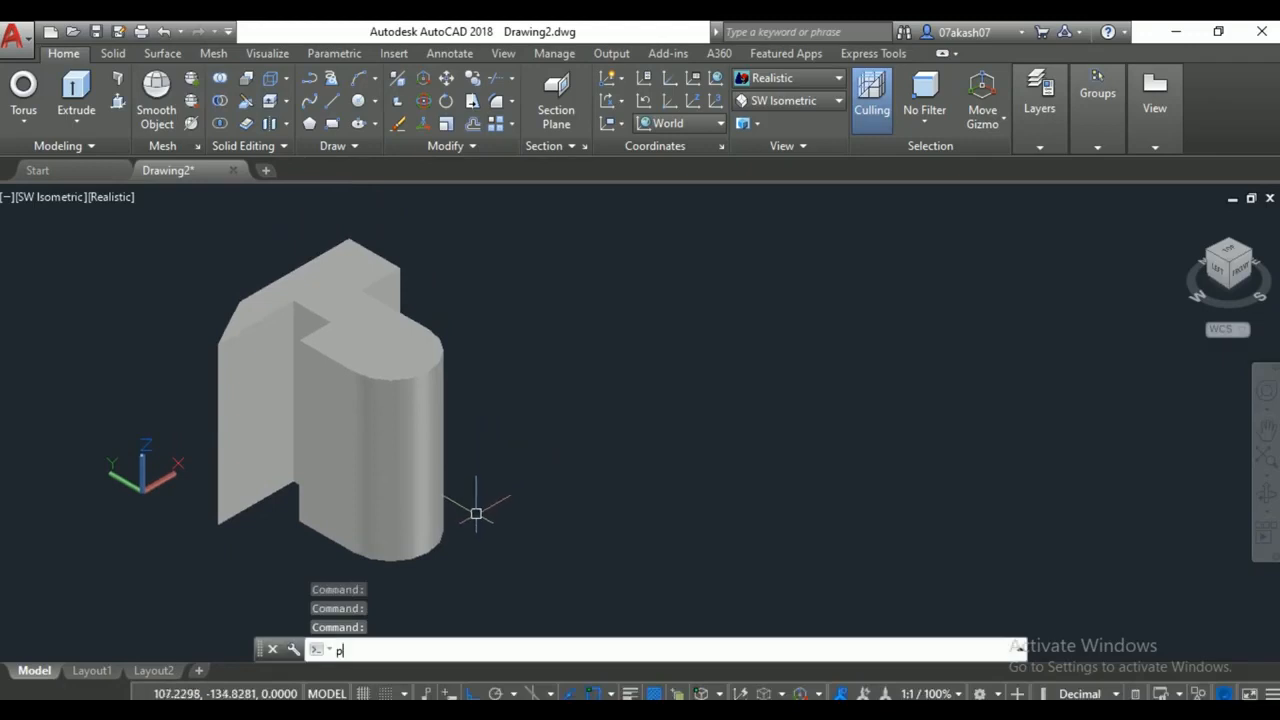
{"action": "key", "text": "Return"}
{"action": "left_click", "coordinate": [622, 480]}
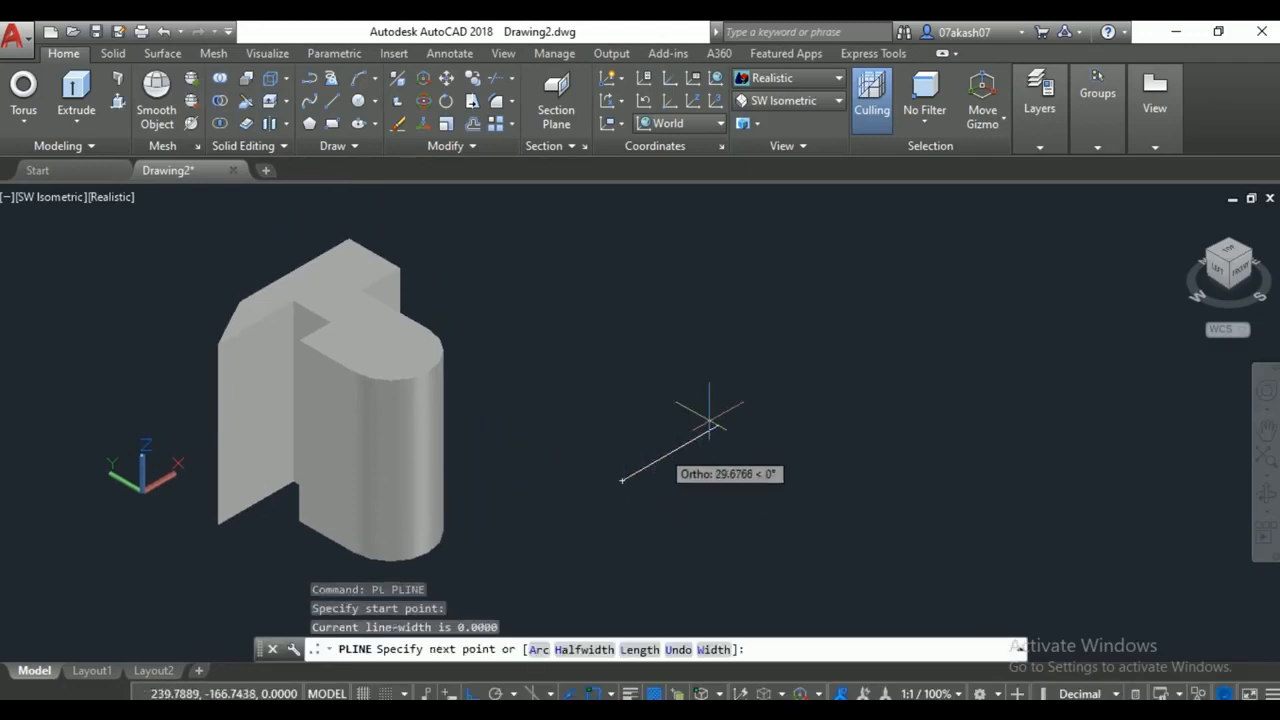
{"action": "left_click", "coordinate": [785, 386]}
{"action": "left_click", "coordinate": [683, 326]}
{"action": "left_click", "coordinate": [830, 243]}
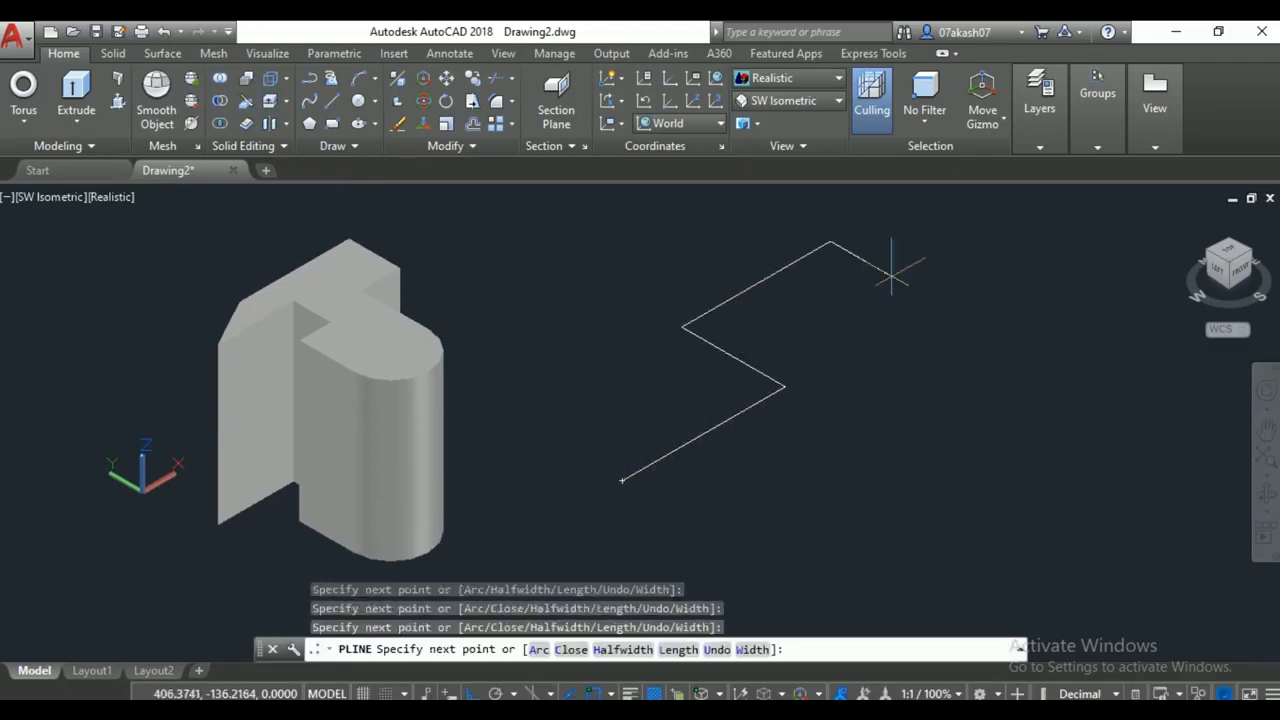
{"action": "left_click", "coordinate": [1028, 352]}
{"action": "left_click", "coordinate": [974, 386]}
{"action": "left_click", "coordinate": [1115, 470]}
{"action": "left_click", "coordinate": [885, 602]}
{"action": "left_click", "coordinate": [622, 480]}
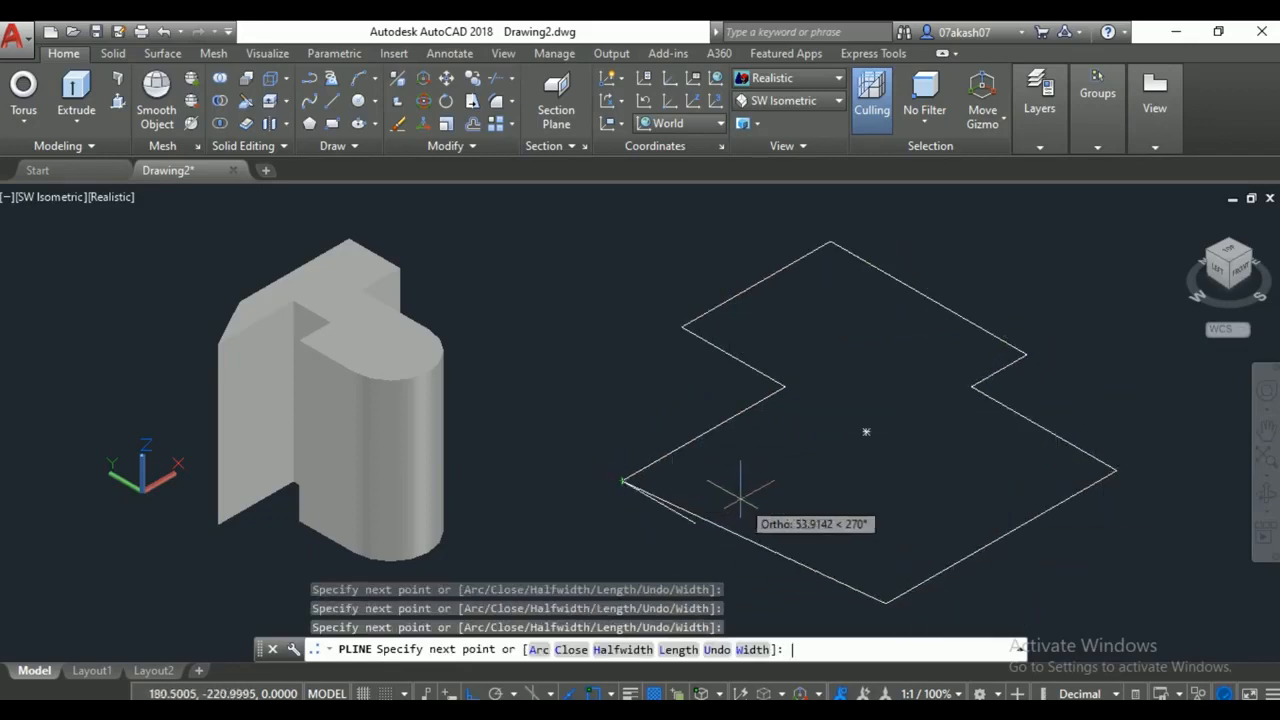
{"action": "key", "text": "Return"}
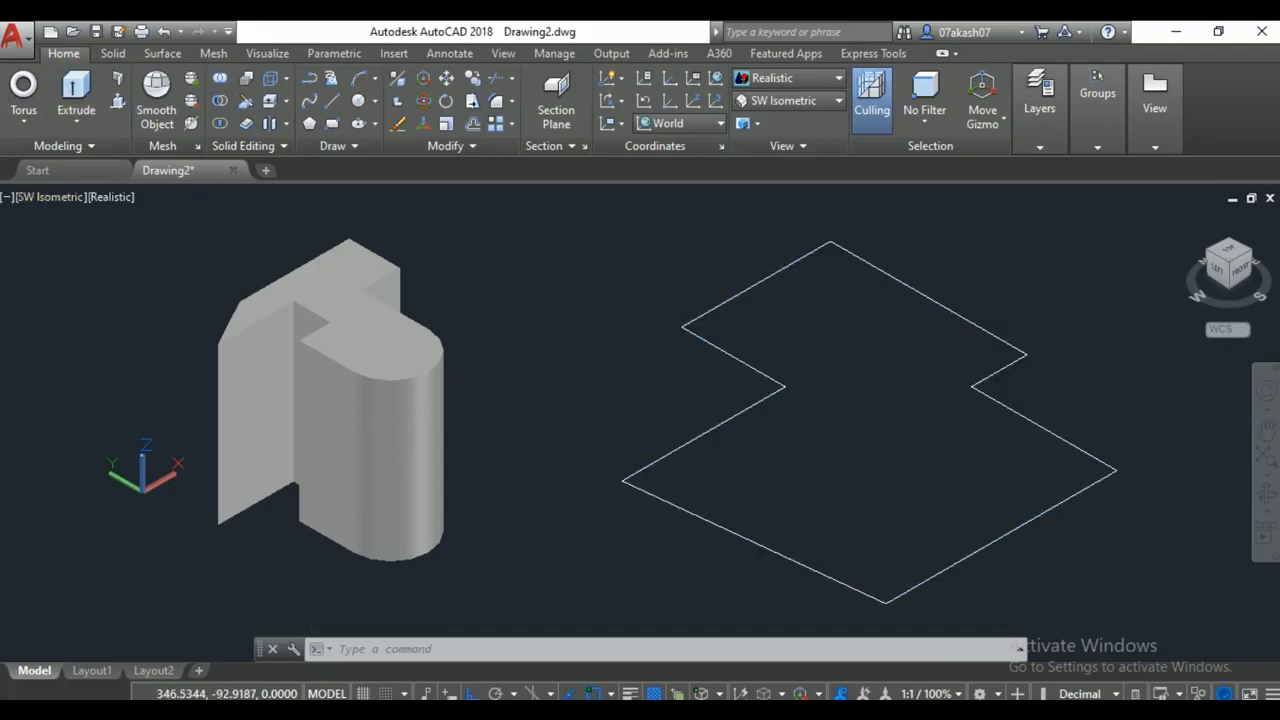
Extrude the new stepped polyline upward into a solid about 170 units high.
{"action": "left_click", "coordinate": [704, 433]}
{"action": "left_click", "coordinate": [77, 88]}
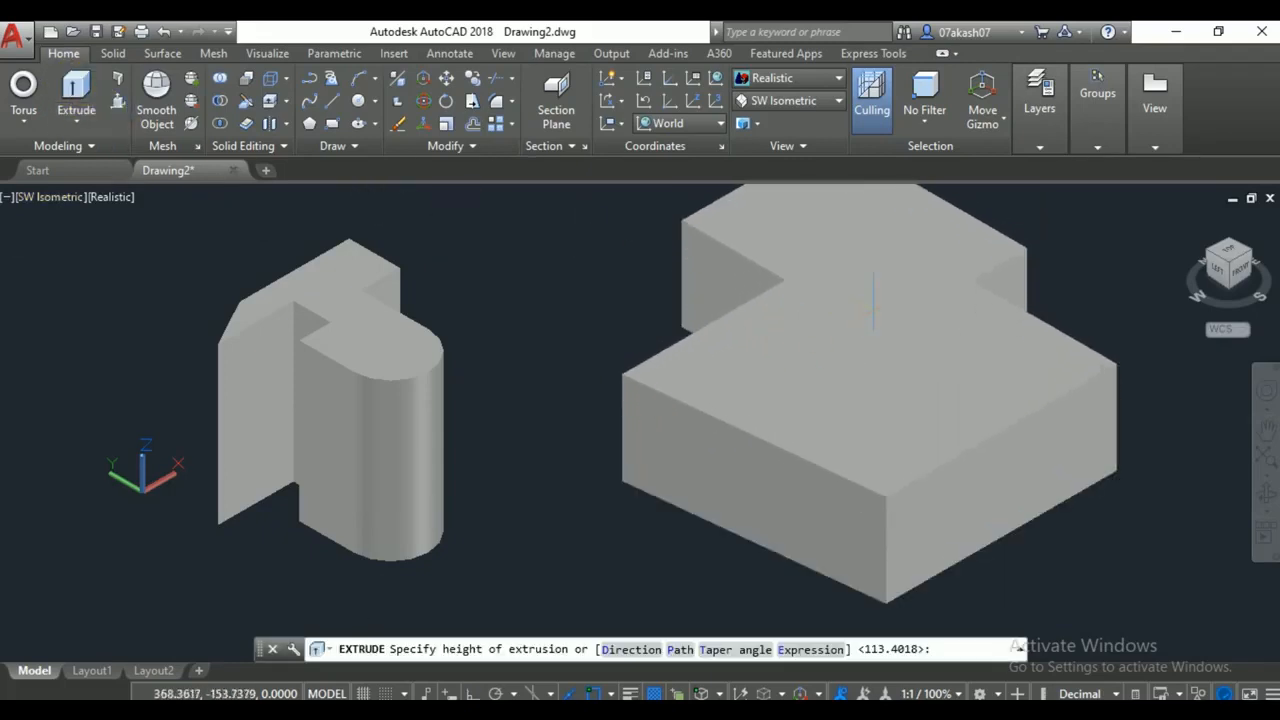
{"action": "middle_click_drag", "start_coordinate": [862, 310], "coordinate": [806, 354]}
{"action": "scroll", "coordinate": [731, 256], "scroll_direction": "down", "scroll_amount": 3}
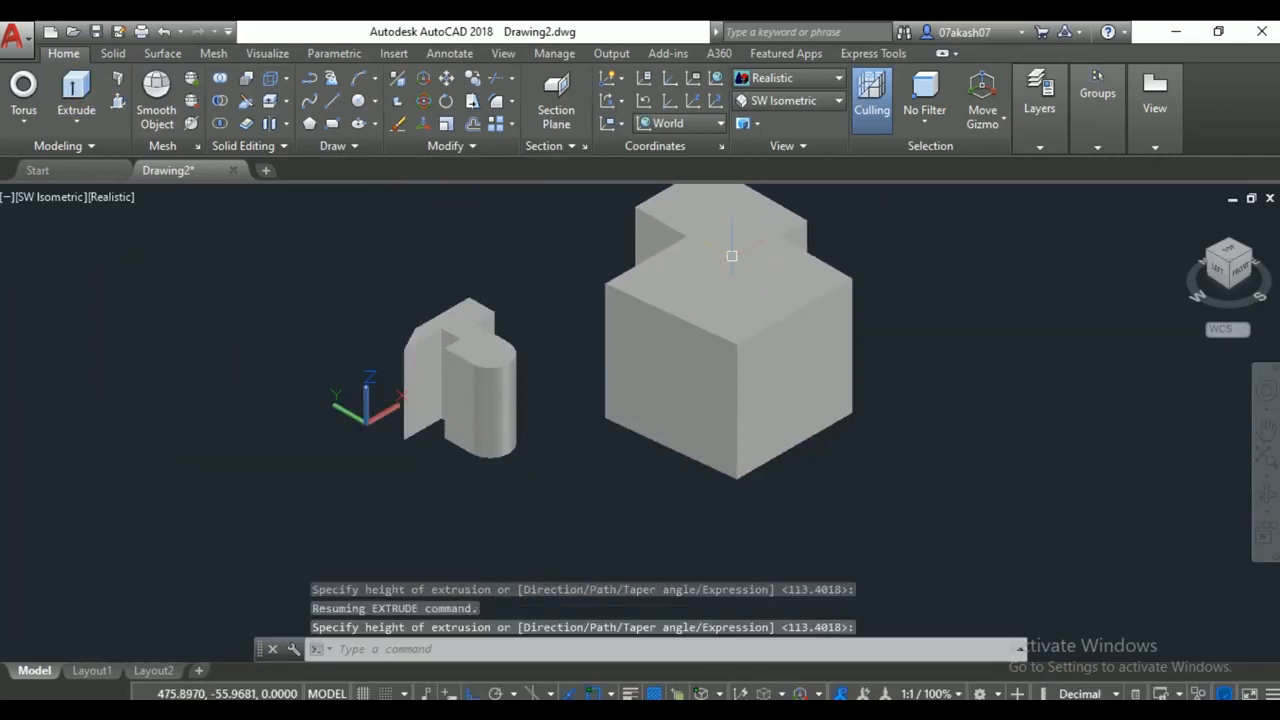
{"action": "middle_click_drag", "start_coordinate": [908, 481], "coordinate": [758, 530]}
{"action": "left_click", "coordinate": [760, 527]}
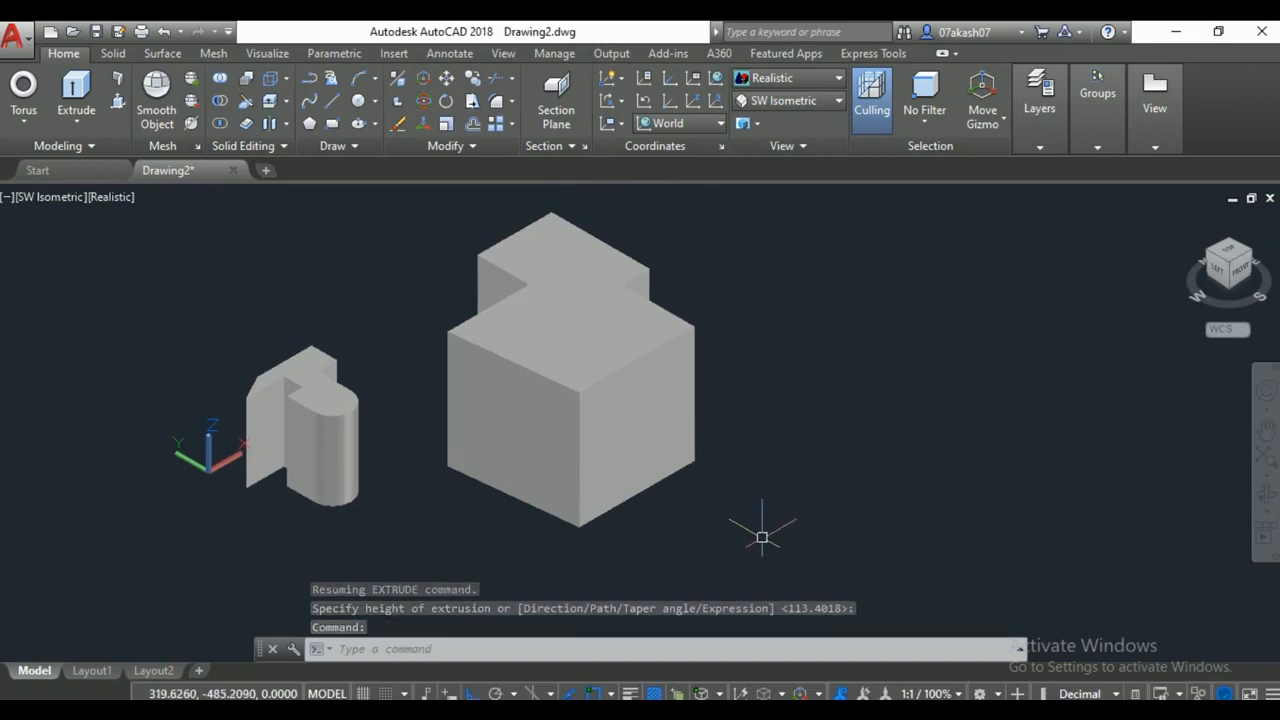
{"action": "left_click", "coordinate": [90, 120]}
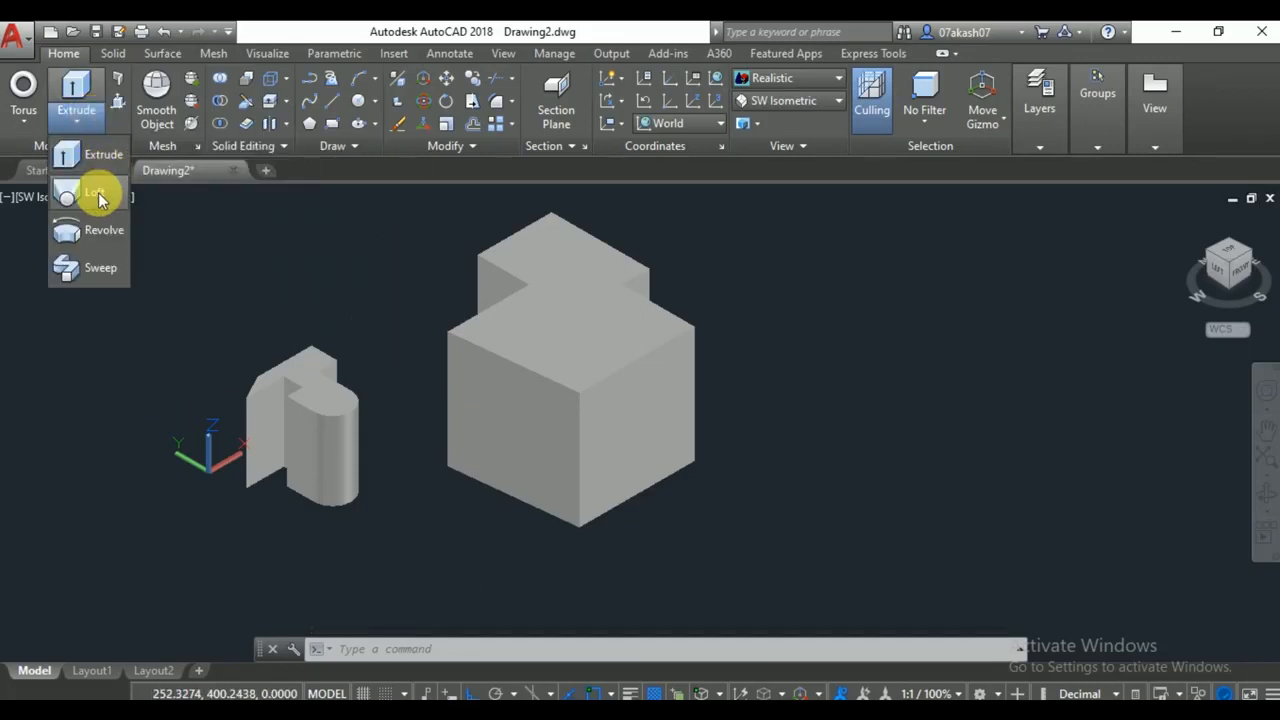
{"action": "left_click", "coordinate": [310, 252]}
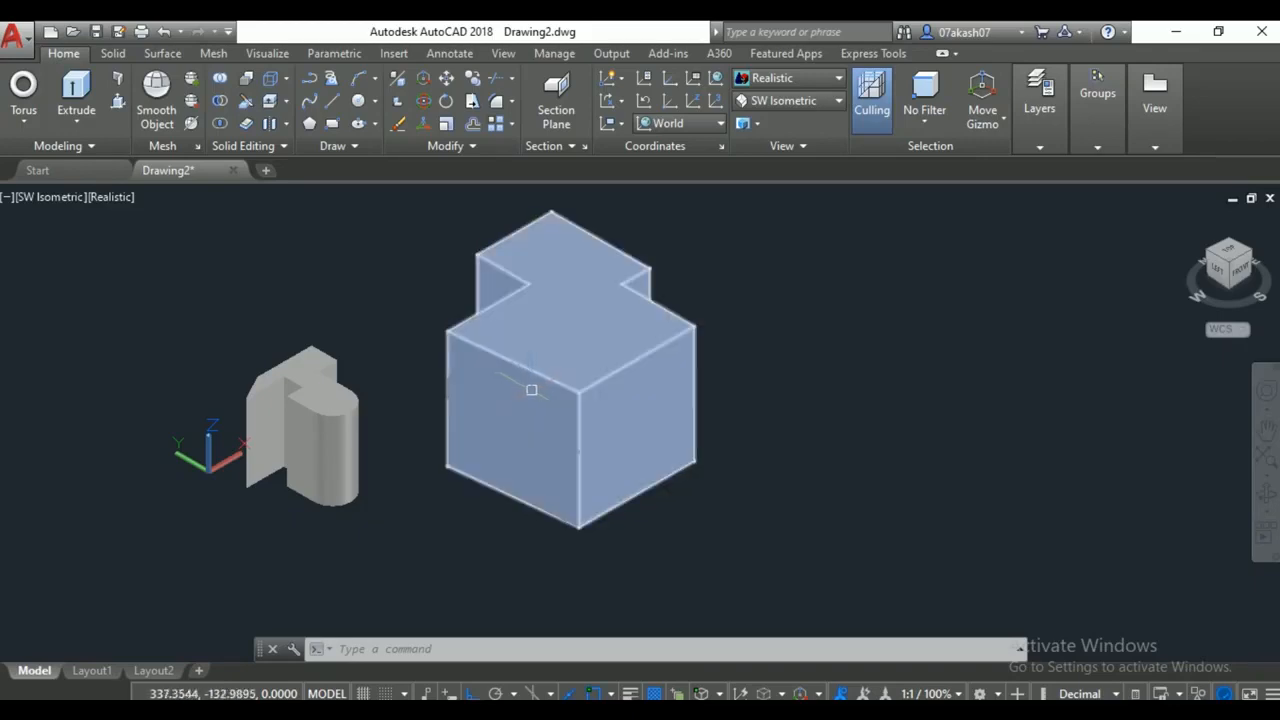
{"action": "middle_click_drag", "start_coordinate": [694, 374], "coordinate": [616, 447]}
{"action": "middle_click_drag", "start_coordinate": [594, 551], "coordinate": [617, 500]}
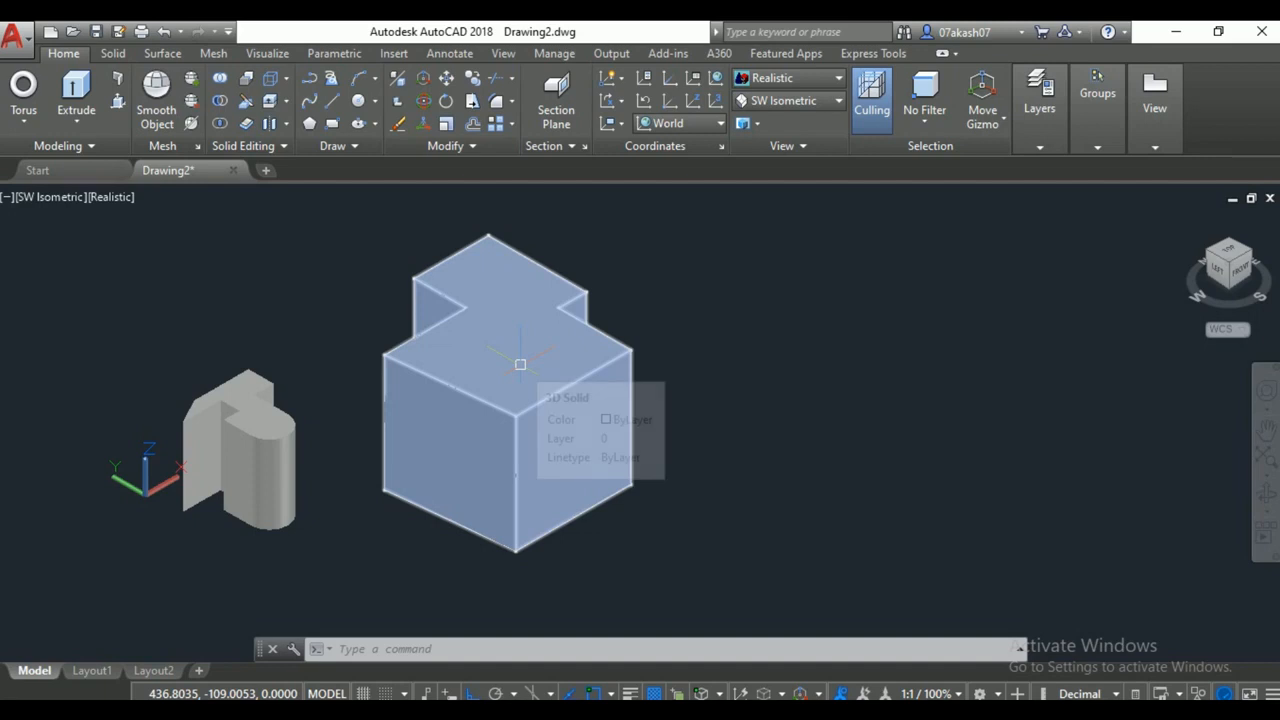
{"action": "type", "text": "c"}
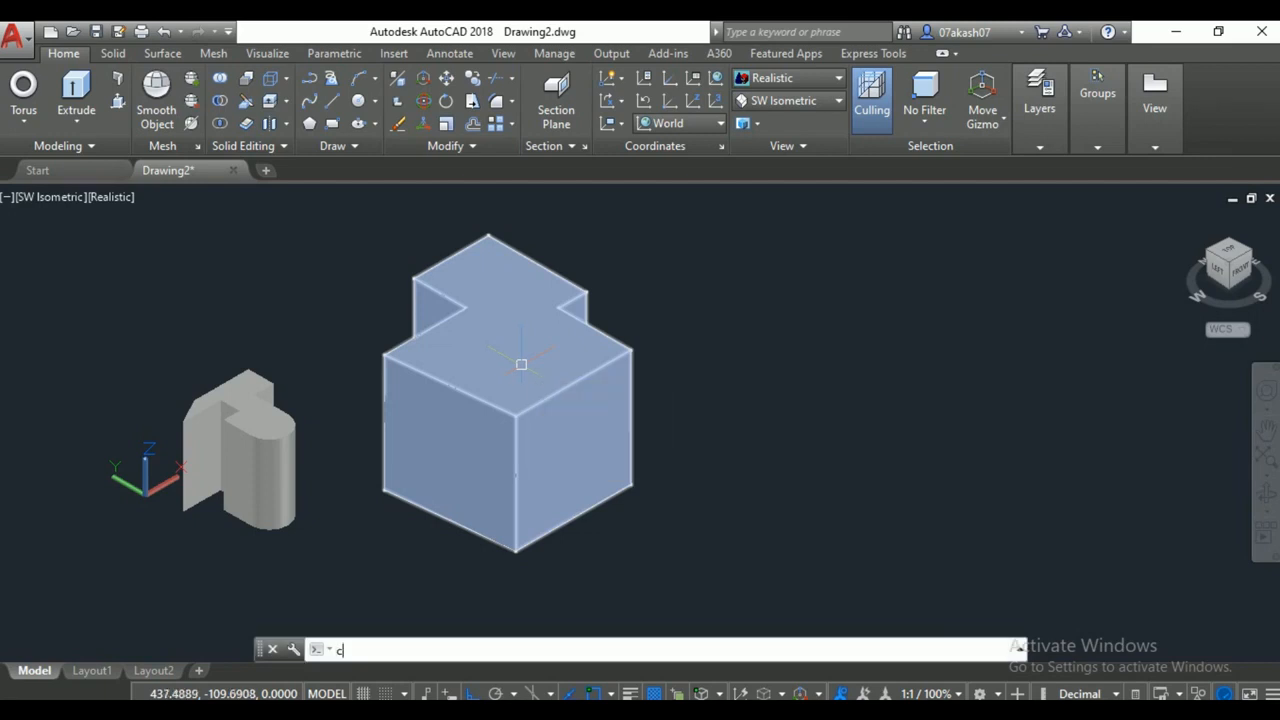
{"action": "key", "text": "Return"}
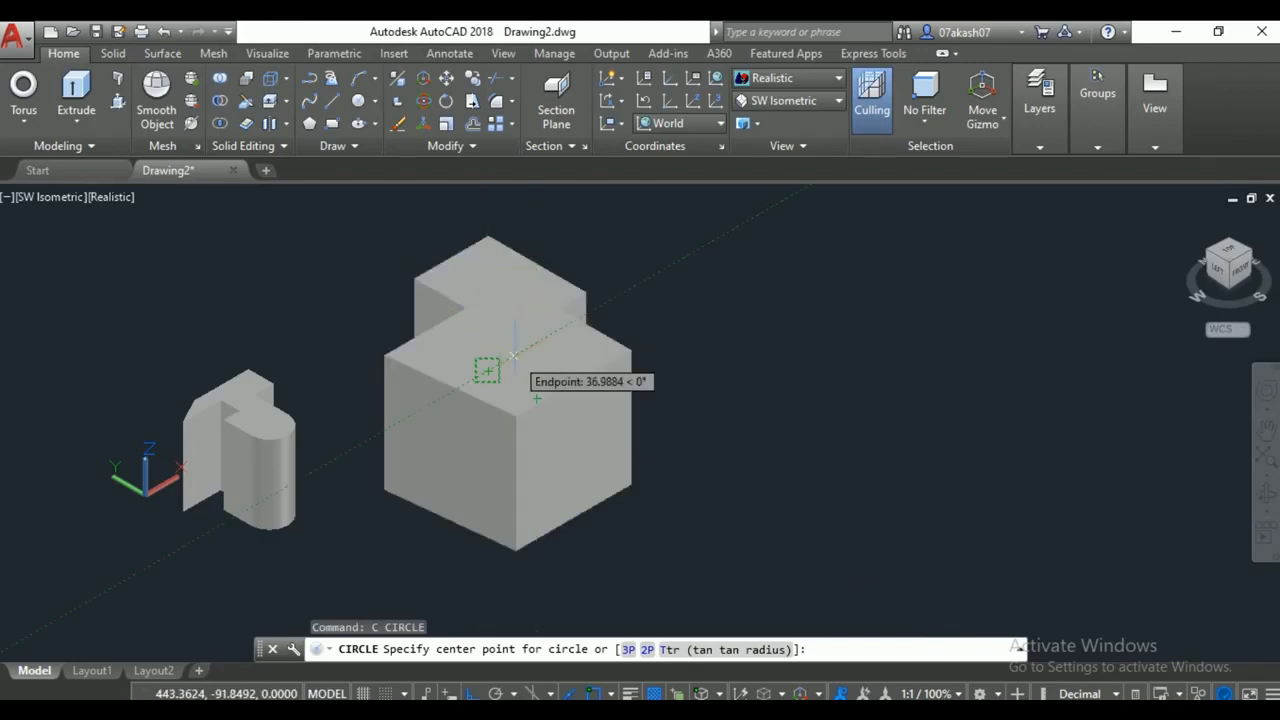
{"action": "scroll", "coordinate": [525, 370], "scroll_direction": "up", "scroll_amount": 3}
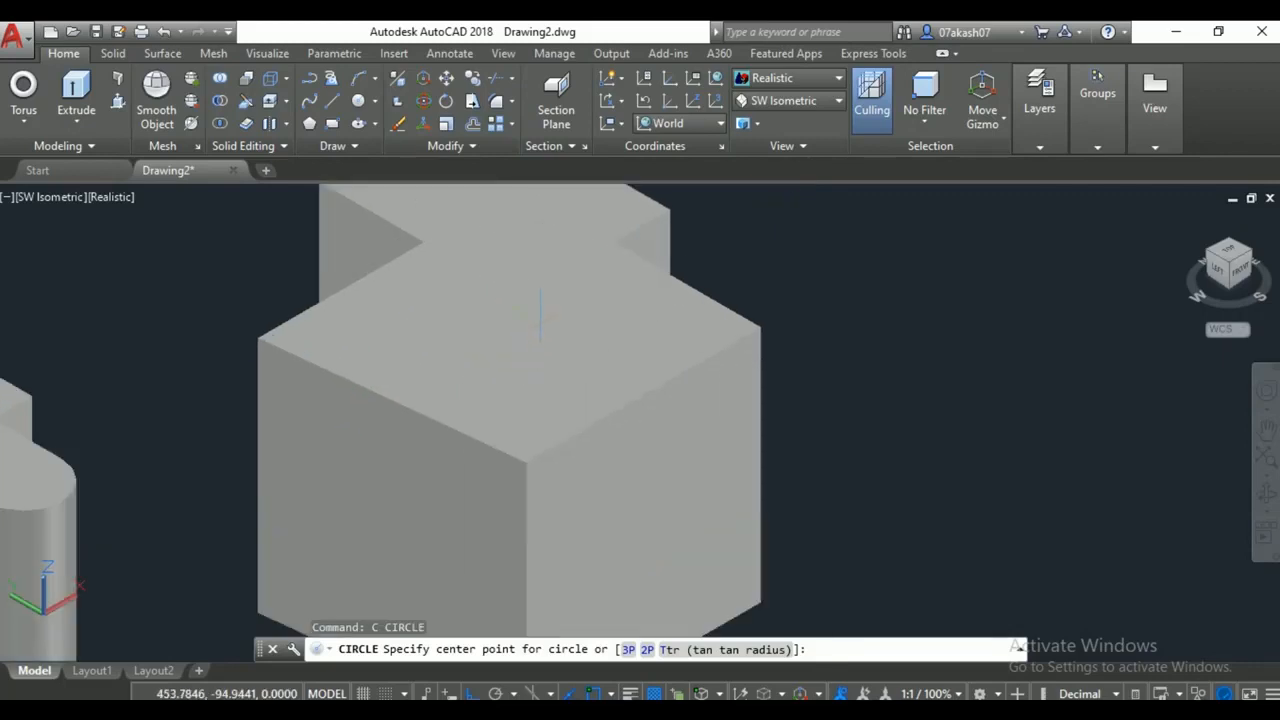
{"action": "scroll", "coordinate": [470, 344], "scroll_direction": "down", "scroll_amount": 2}
{"action": "middle_click_drag", "start_coordinate": [470, 344], "coordinate": [514, 406]}
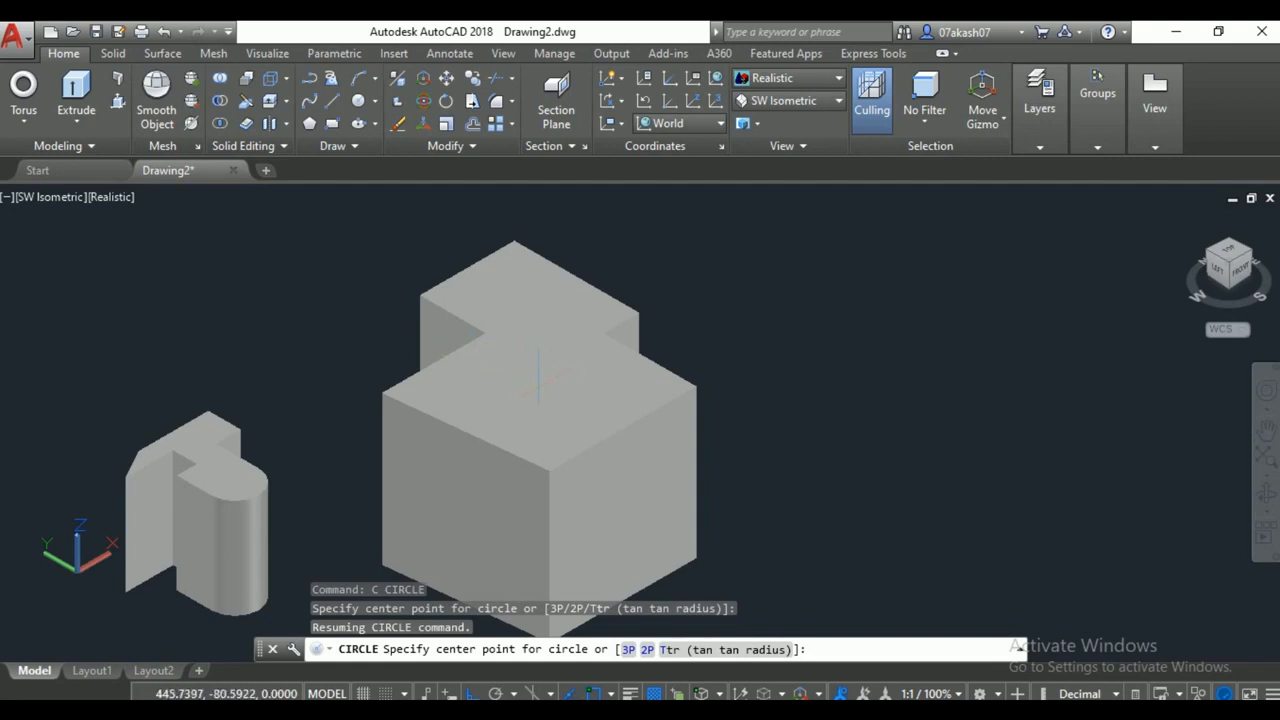
{"action": "left_click", "coordinate": [578, 388]}
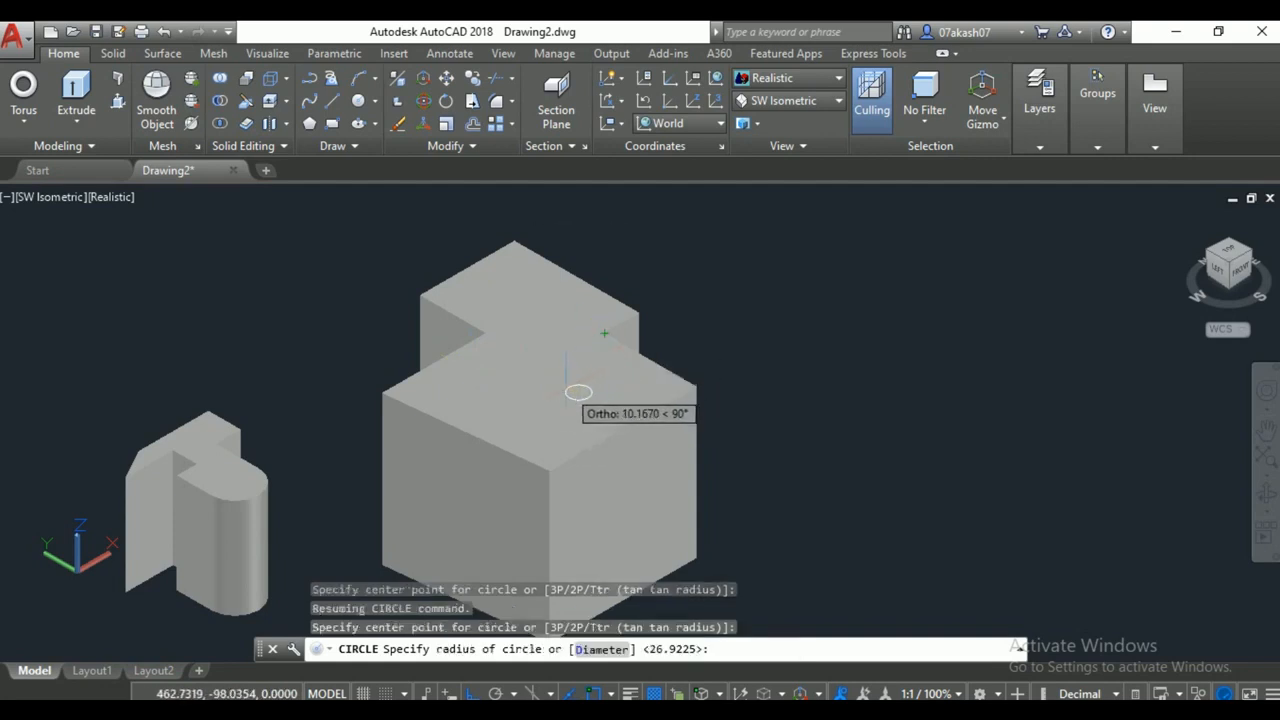
{"action": "key", "text": "Escape"}
Draw a helper line from the midpoint of the large solid's top front-left edge inward across the top face, parallel to the X axis.
{"action": "mouse_move", "coordinate": [566, 387]}
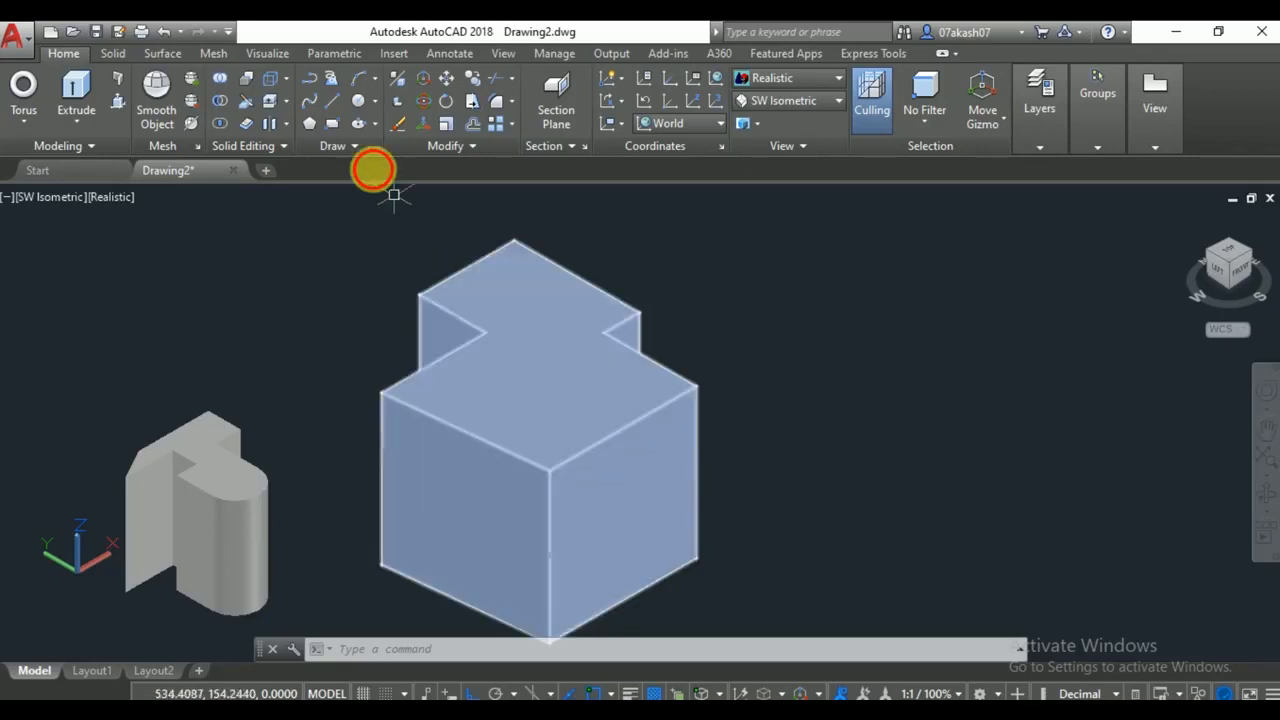
{"action": "left_click", "coordinate": [336, 104]}
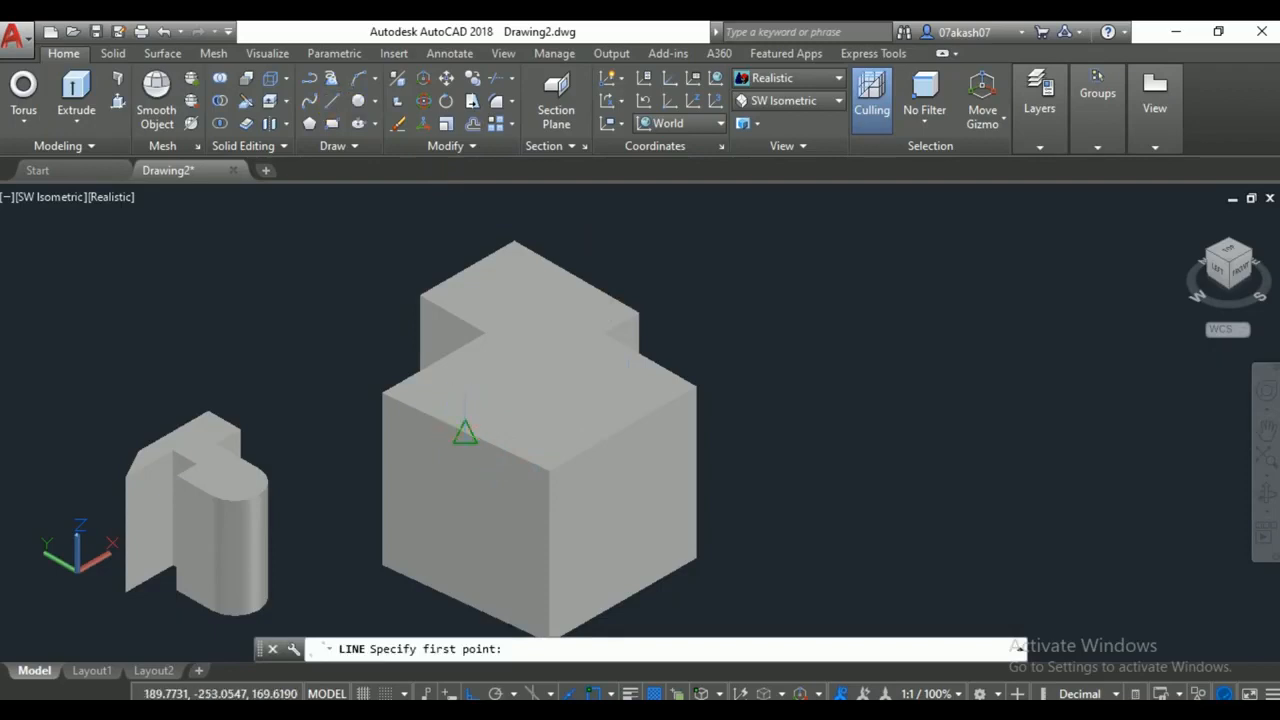
{"action": "left_click", "coordinate": [467, 435]}
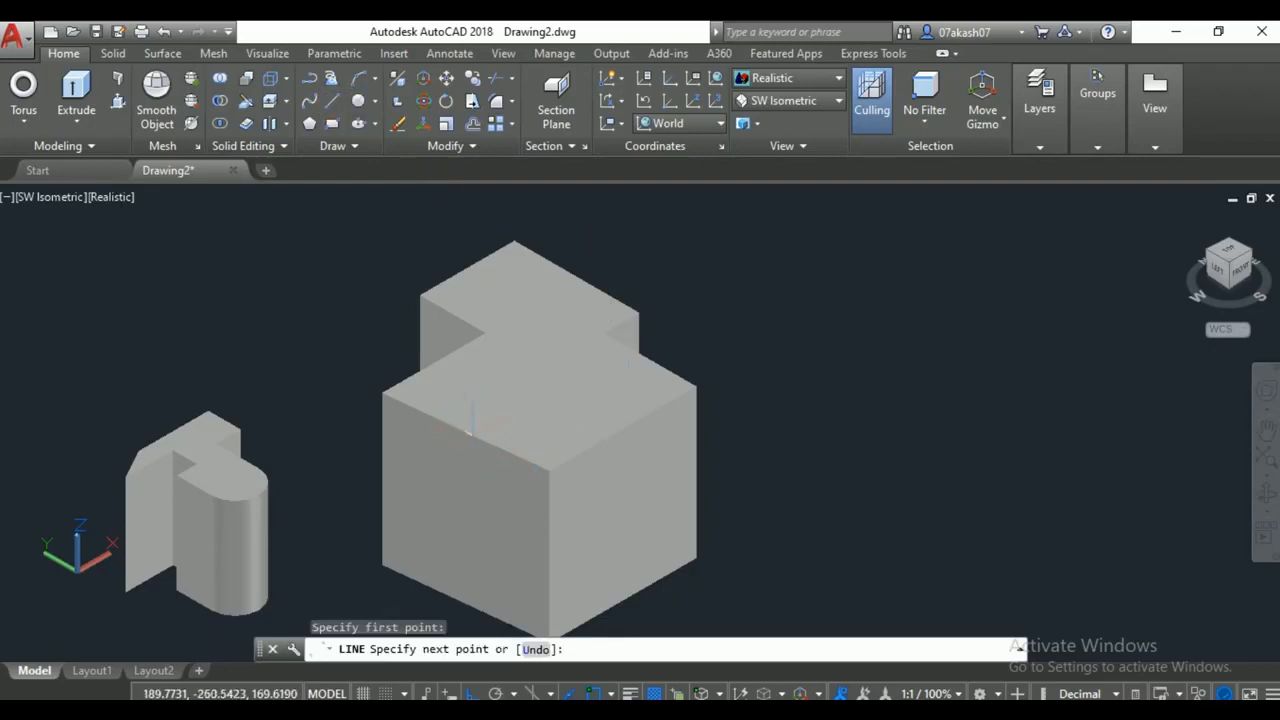
{"action": "left_click", "coordinate": [548, 381]}
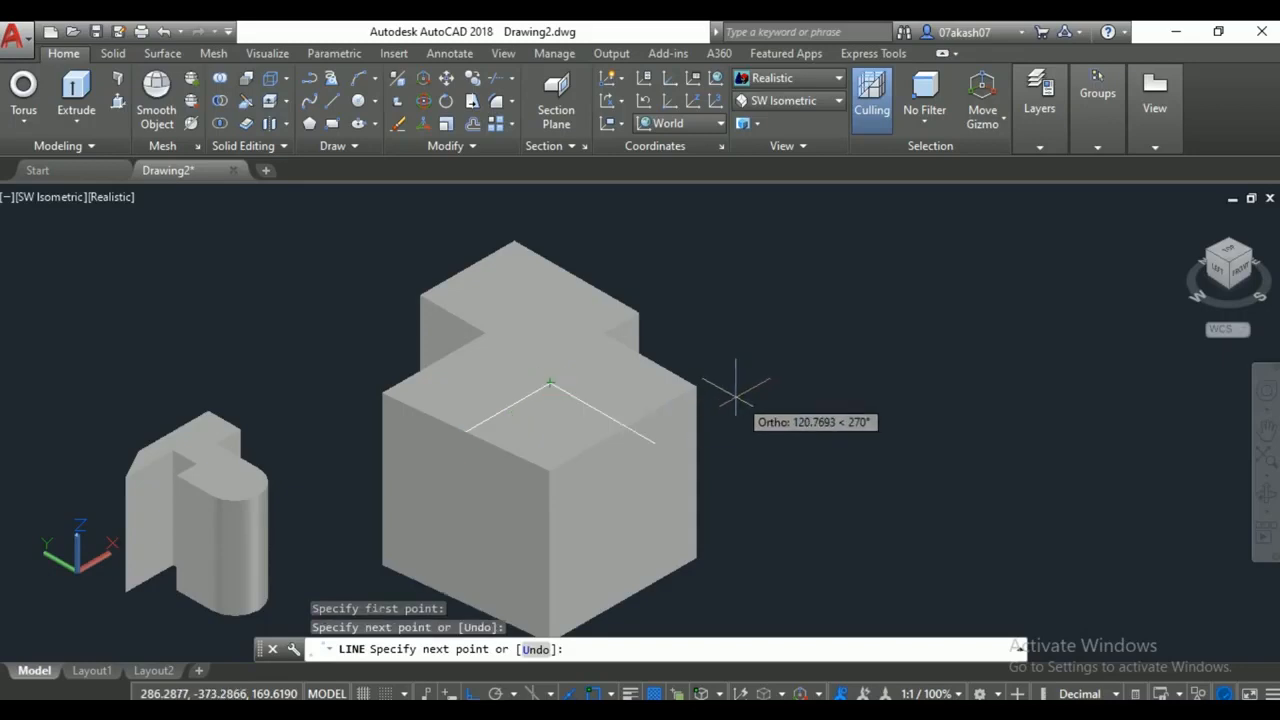
{"action": "key", "text": "Return"}
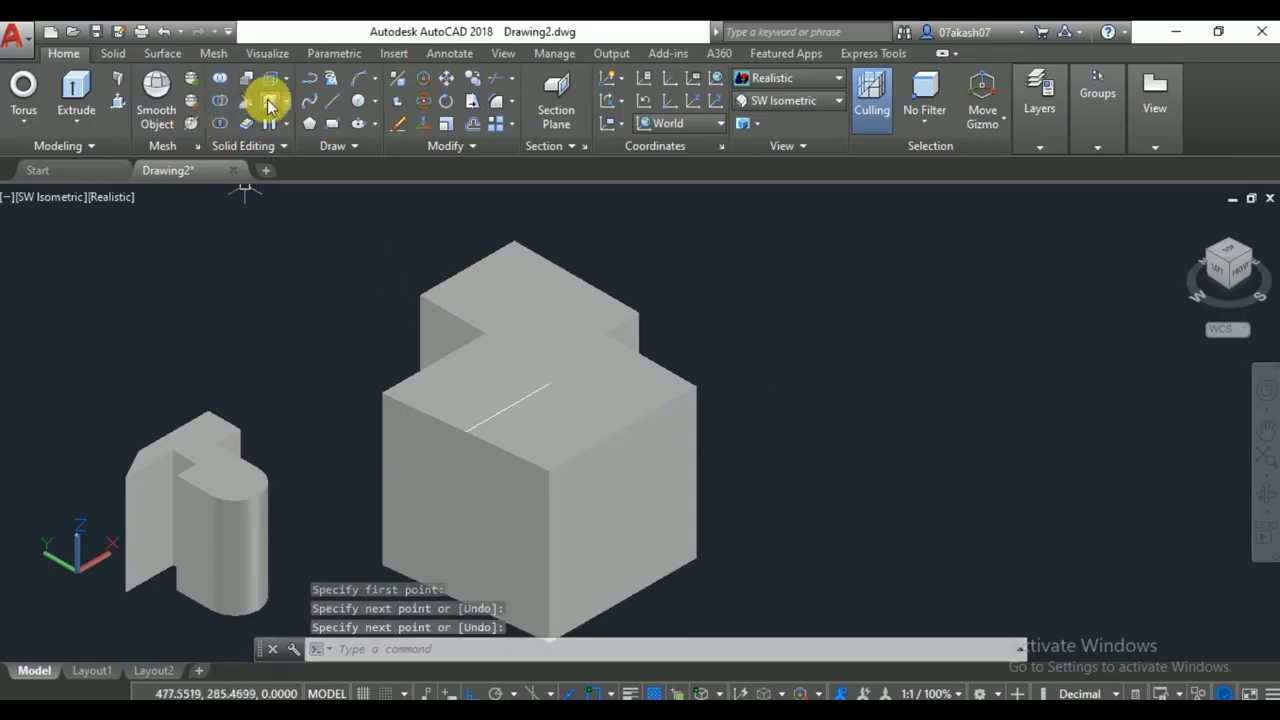
Draw a circle on the large solid's top face centred on the helper line's inner endpoint, and erase the line.
{"action": "left_click", "coordinate": [361, 92]}
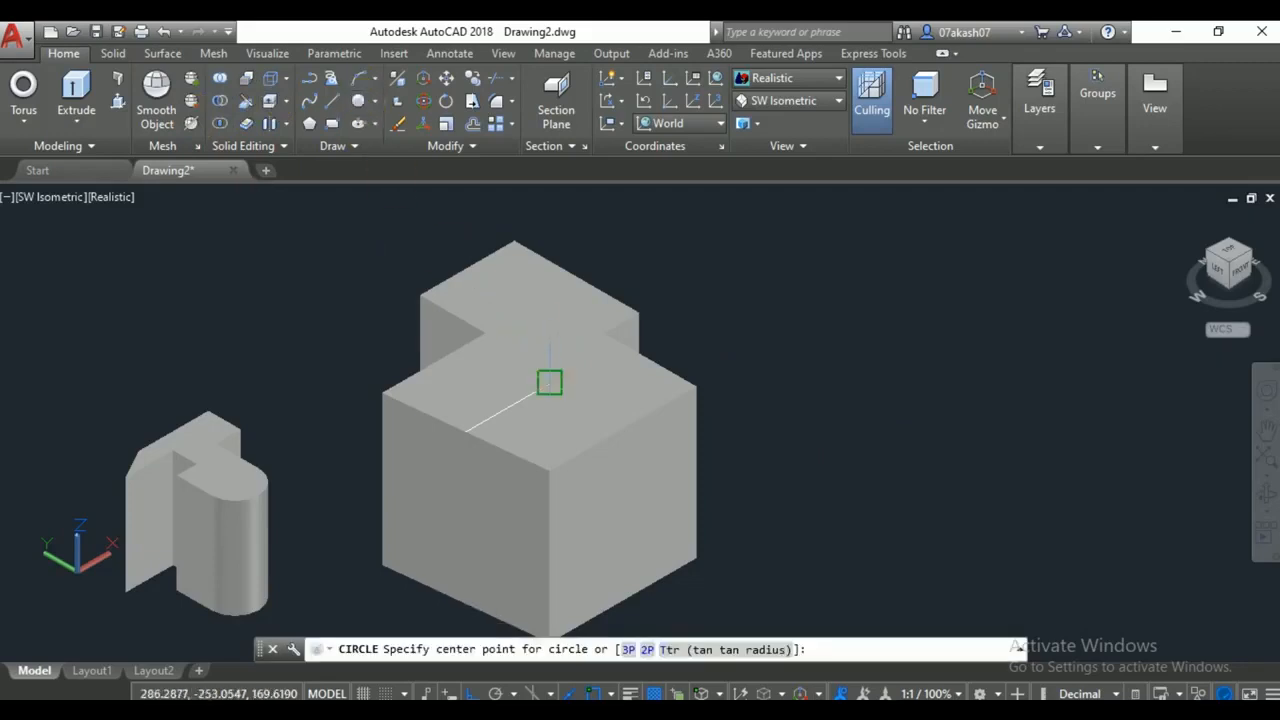
{"action": "left_click", "coordinate": [549, 382]}
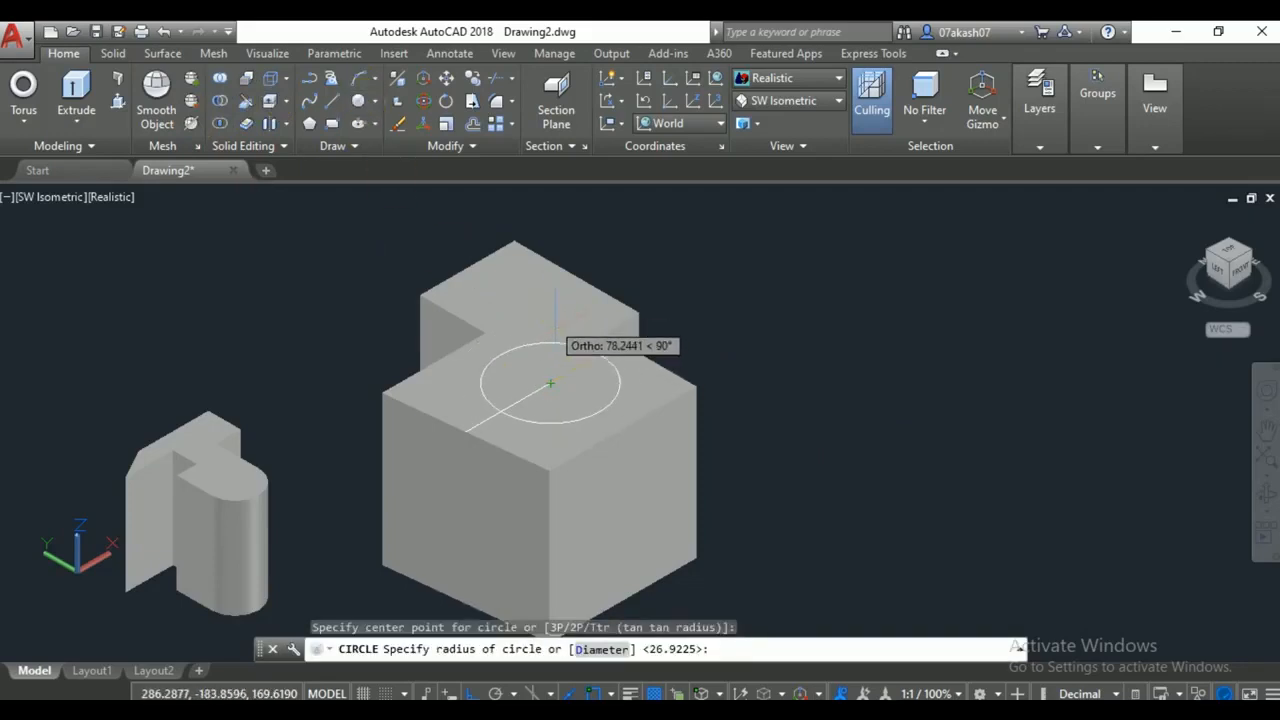
{"action": "left_click", "coordinate": [537, 352]}
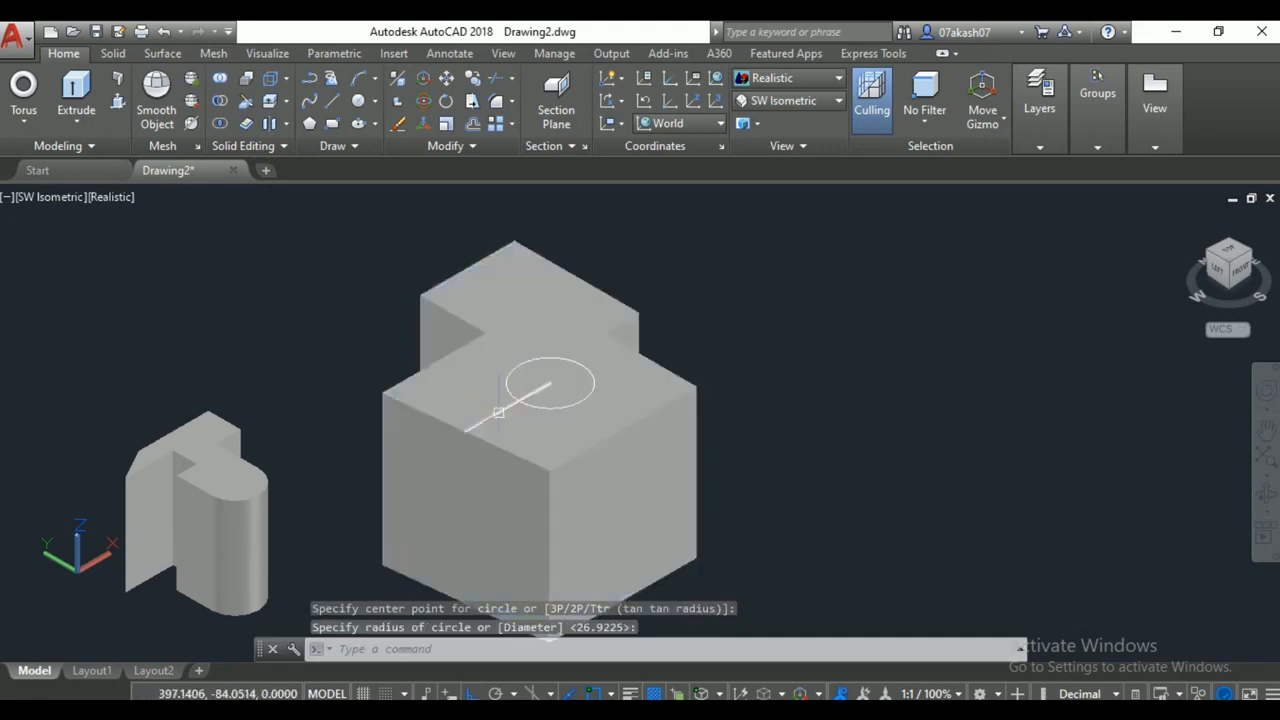
{"action": "left_click", "coordinate": [499, 412]}
{"action": "key", "text": "Delete"}
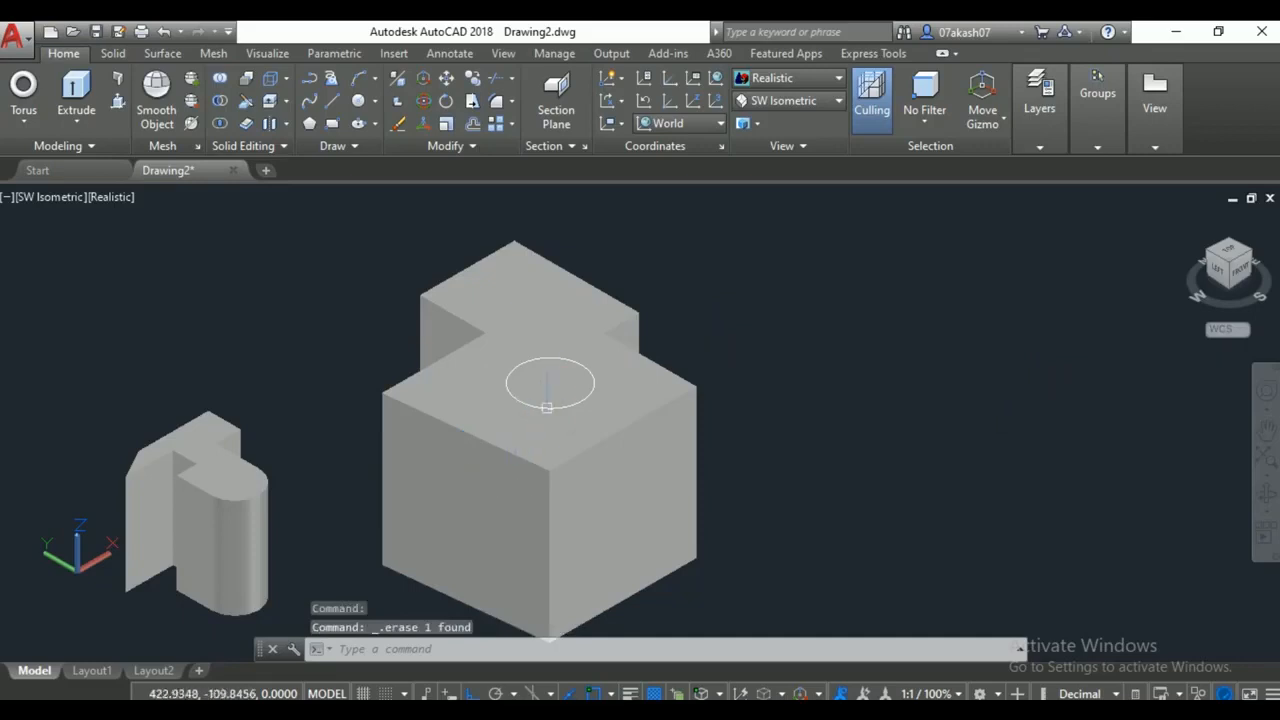
Extrude the circle on the large solid's top face downward until the cylinder extends past the solid's base.
{"action": "middle_click_drag", "start_coordinate": [634, 543], "coordinate": [628, 486]}
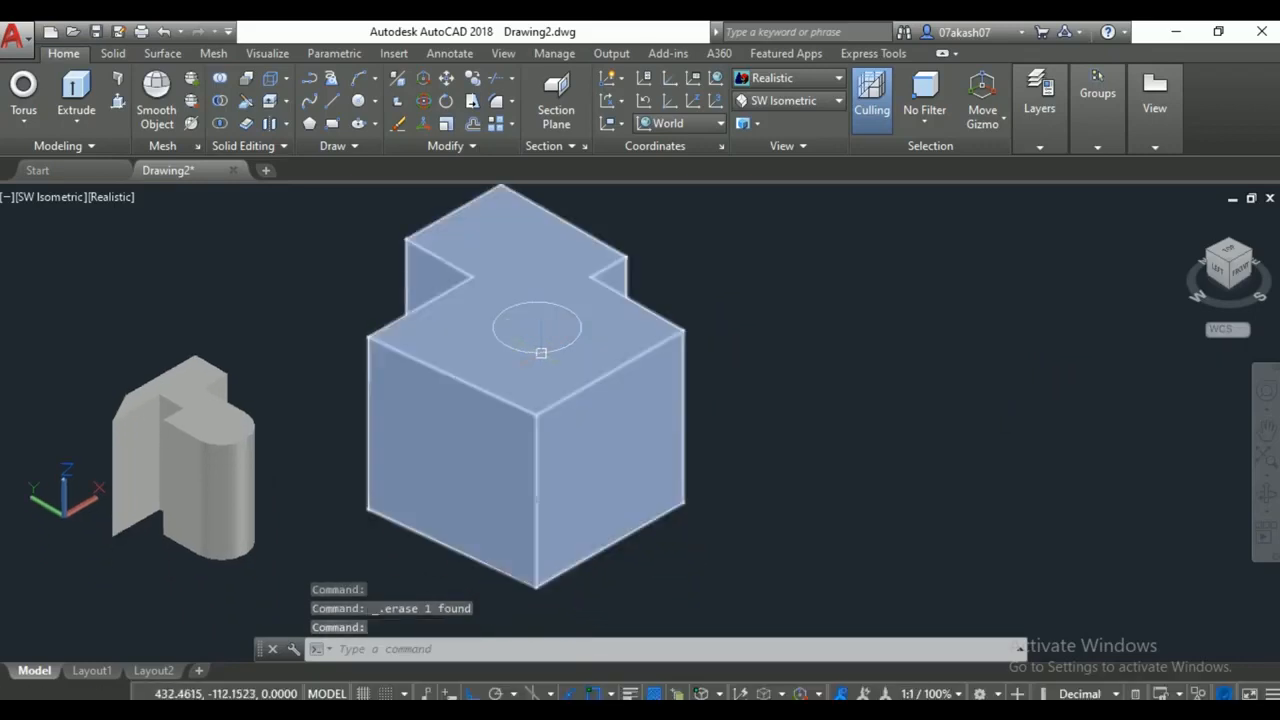
{"action": "left_click", "coordinate": [76, 92]}
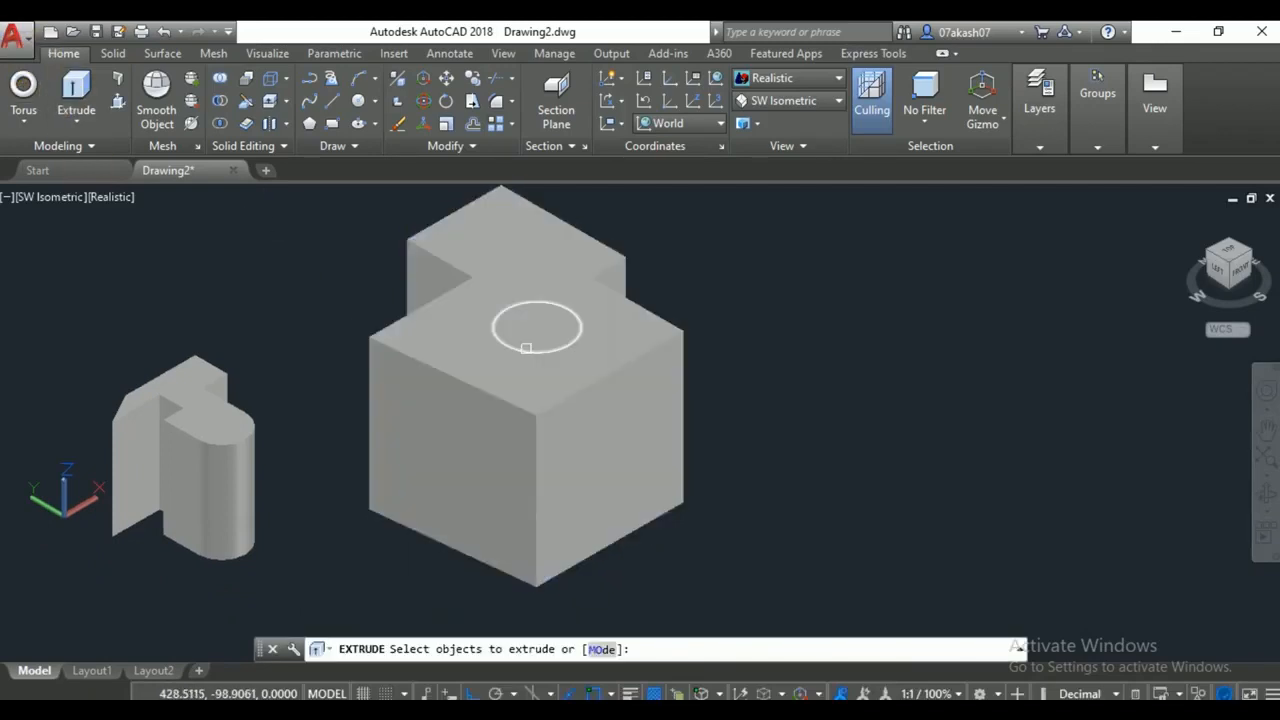
{"action": "left_click", "coordinate": [515, 351]}
{"action": "key", "text": "Return"}
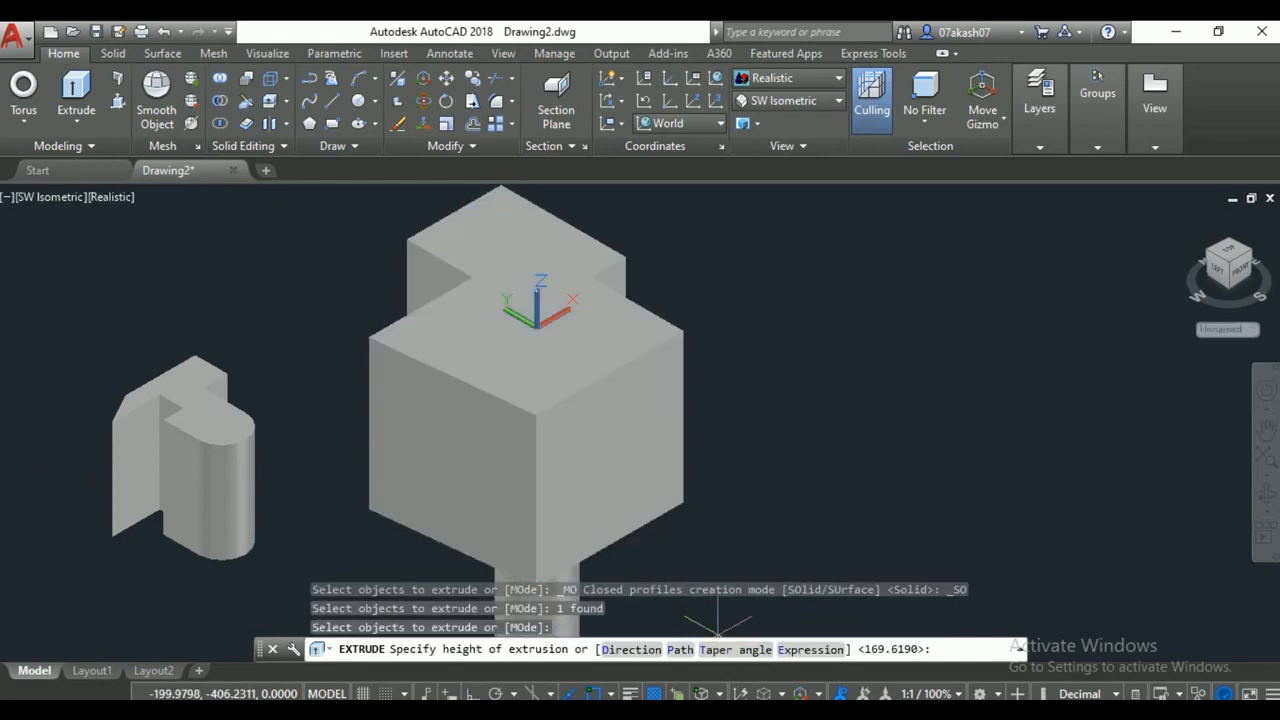
{"action": "left_click", "coordinate": [660, 560]}
{"action": "middle_click_drag", "start_coordinate": [666, 566], "coordinate": [600, 517]}
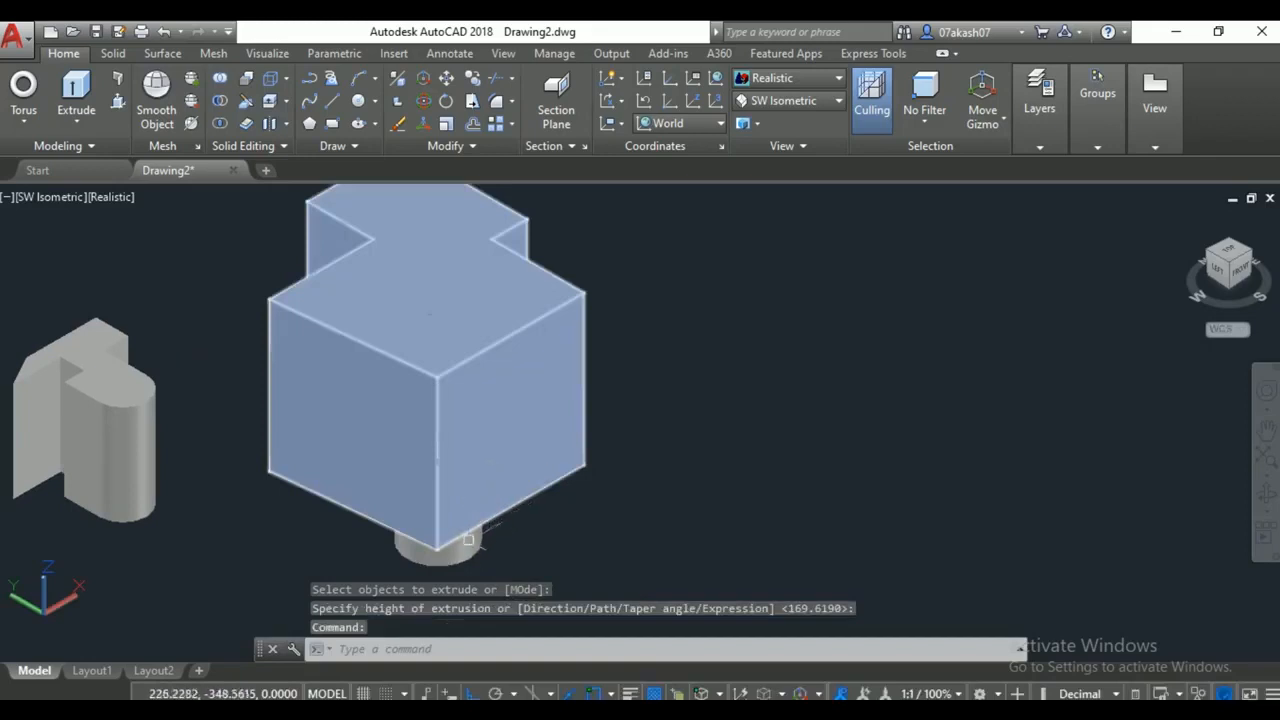
{"action": "left_click", "coordinate": [465, 555]}
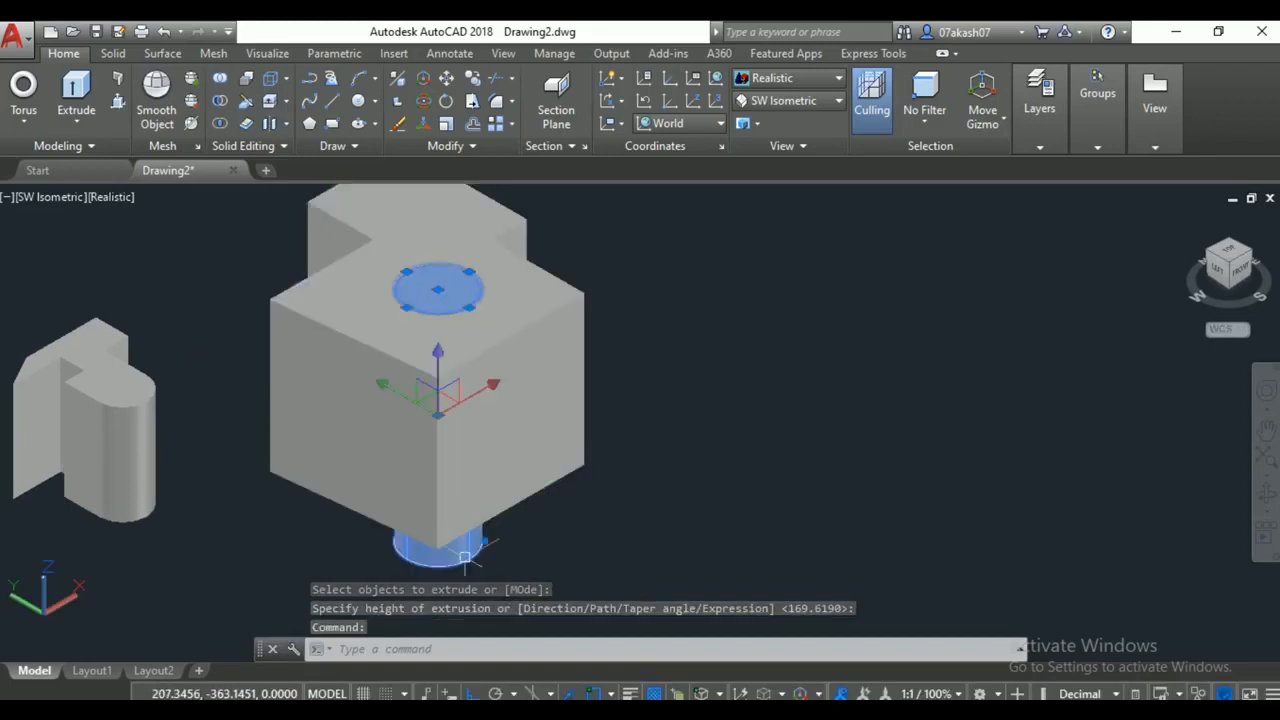
{"action": "left_click", "coordinate": [530, 493]}
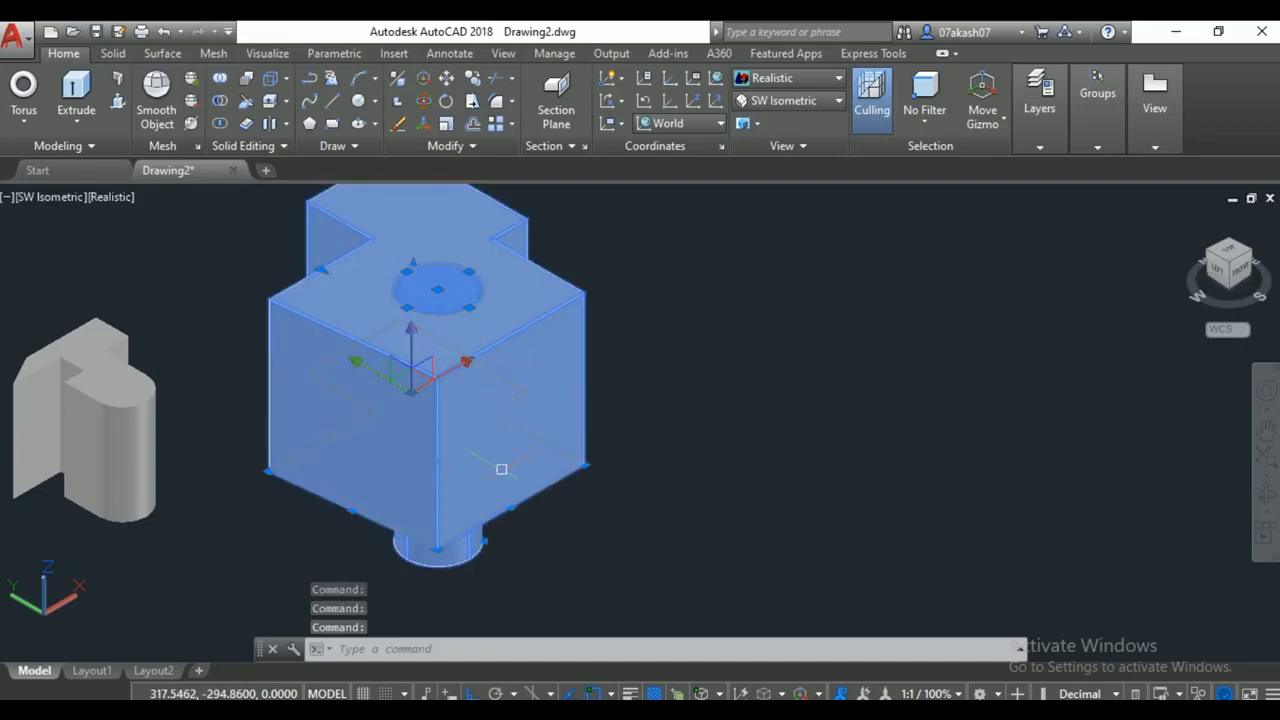
{"action": "key", "text": "Escape"}
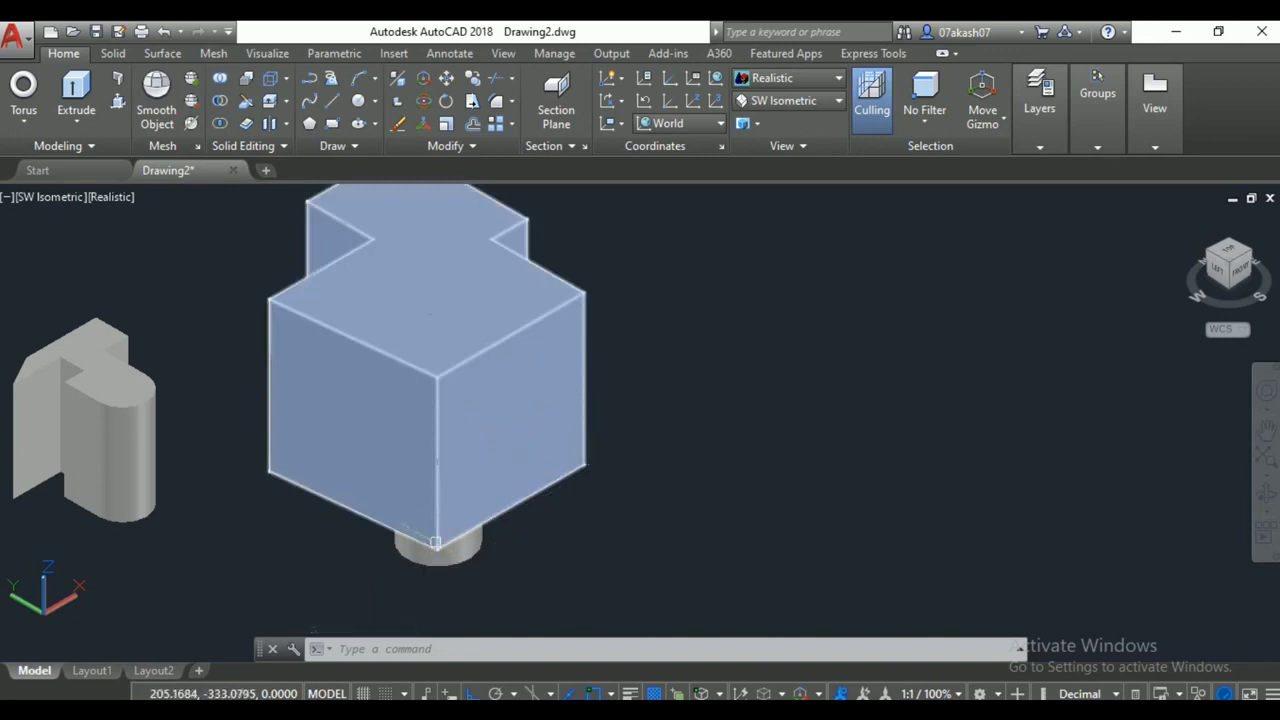
Subtract the extruded cylinder from the large solid to cut a vertical through hole.
{"action": "left_click", "coordinate": [220, 102]}
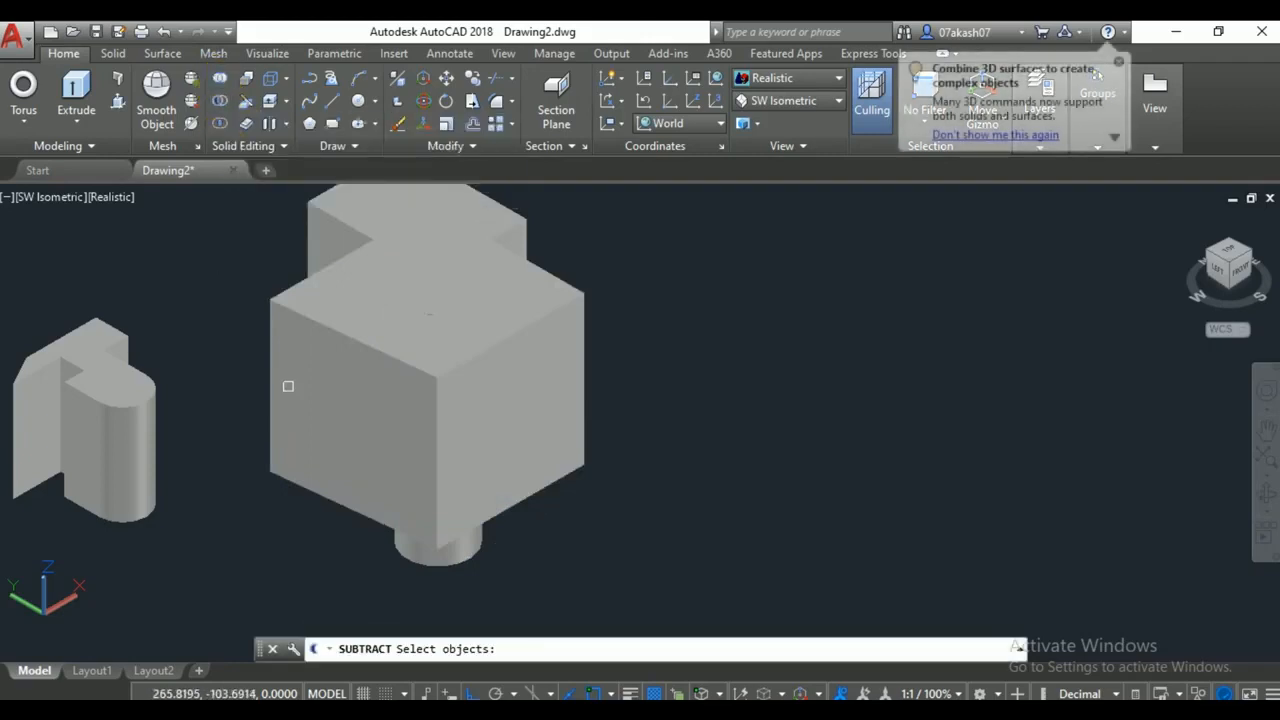
{"action": "left_click", "coordinate": [276, 355]}
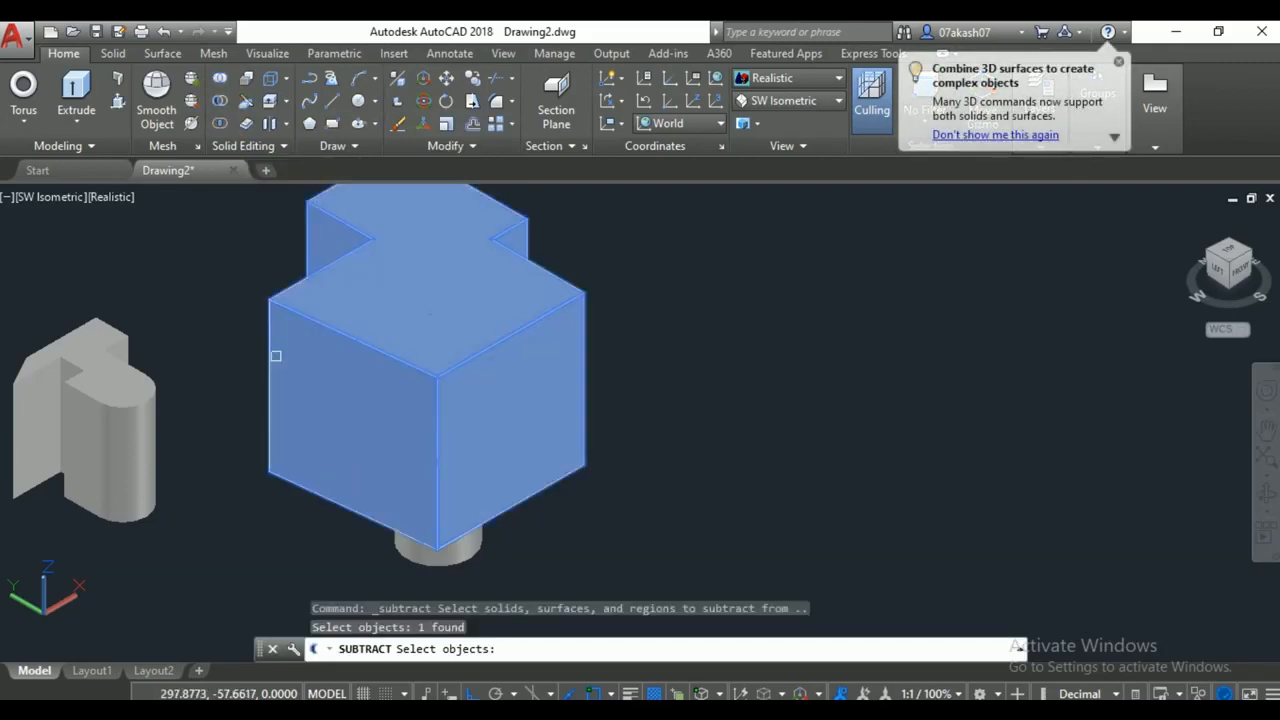
{"action": "key", "text": "Return"}
{"action": "left_click", "coordinate": [408, 555]}
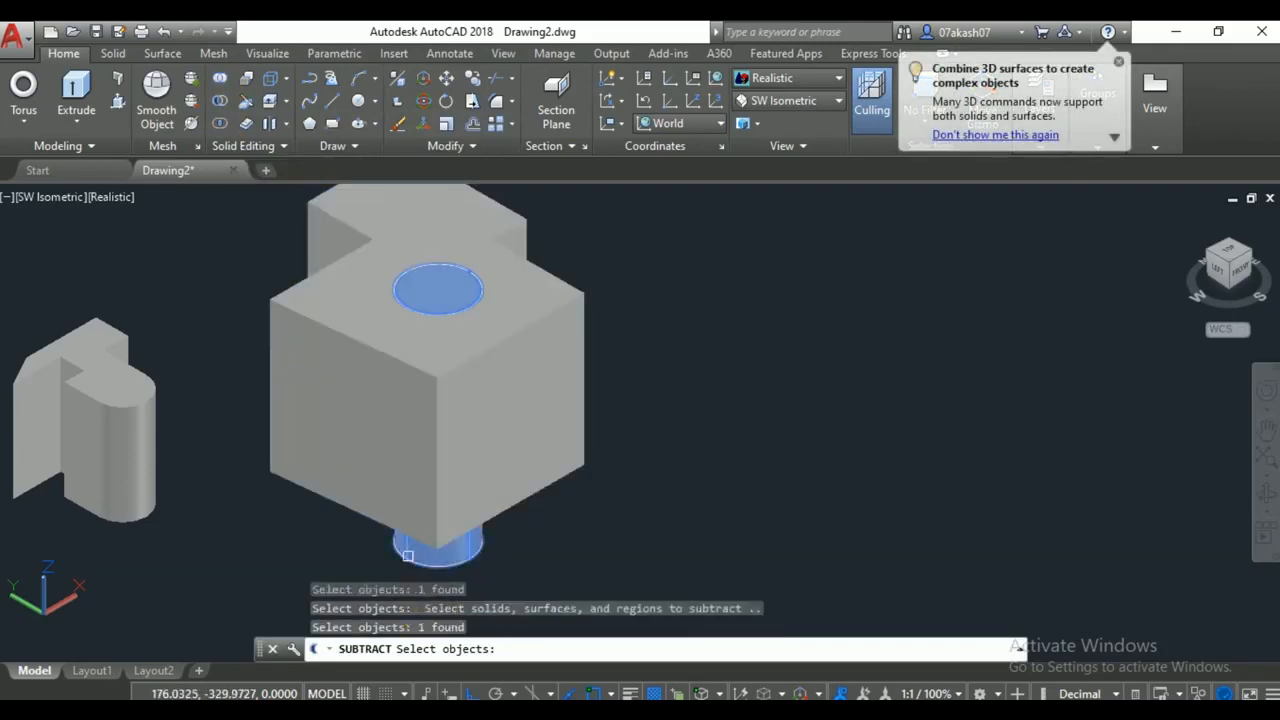
{"action": "key", "text": "Return"}
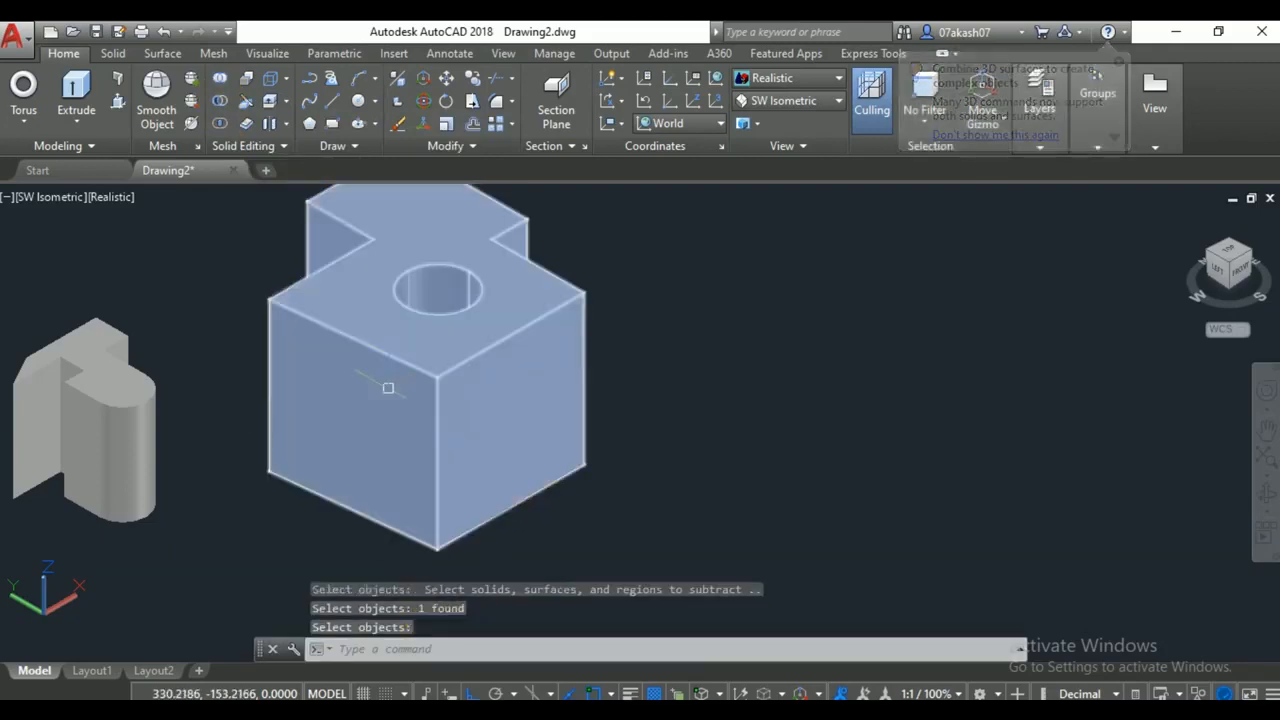
Orbit the model to examine the through hole from above, and restore the SW Isometric view.
{"action": "left_click", "coordinate": [1265, 492]}
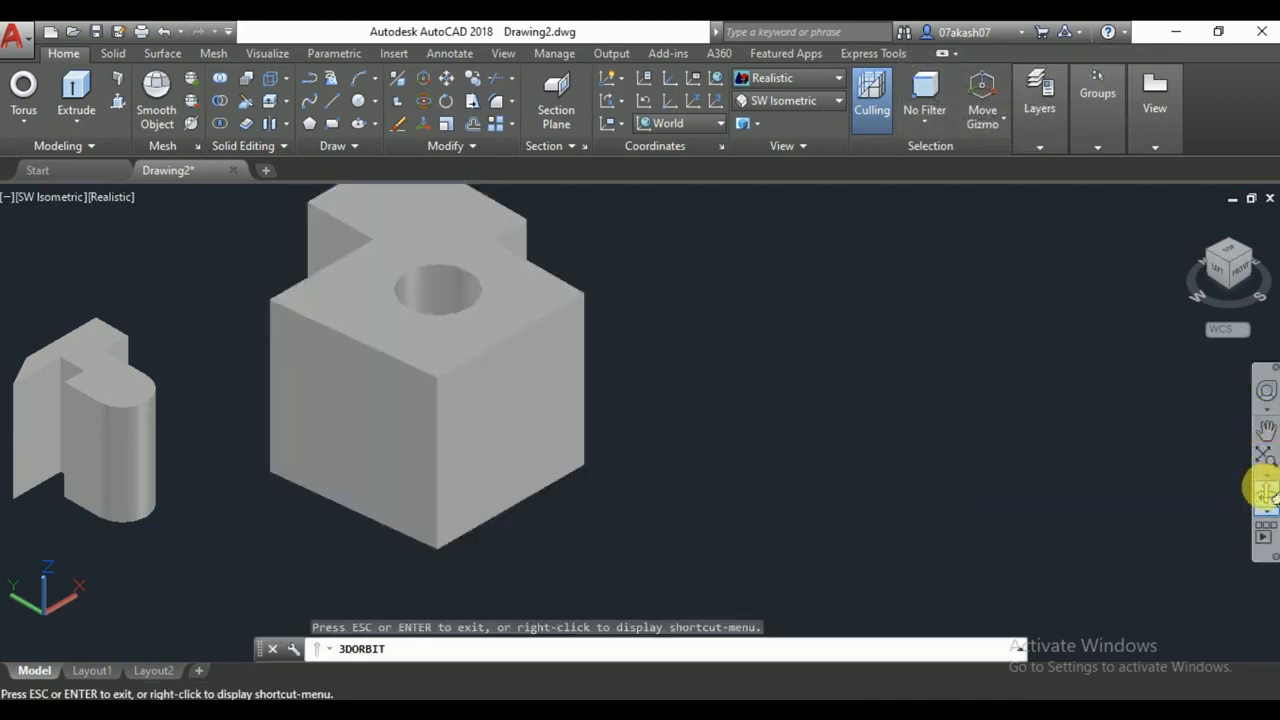
{"action": "left_click_drag", "start_coordinate": [455, 279], "coordinate": [449, 315]}
{"action": "key", "text": "Escape"}
{"action": "key", "text": "Escape"}
{"action": "key", "text": "Escape"}
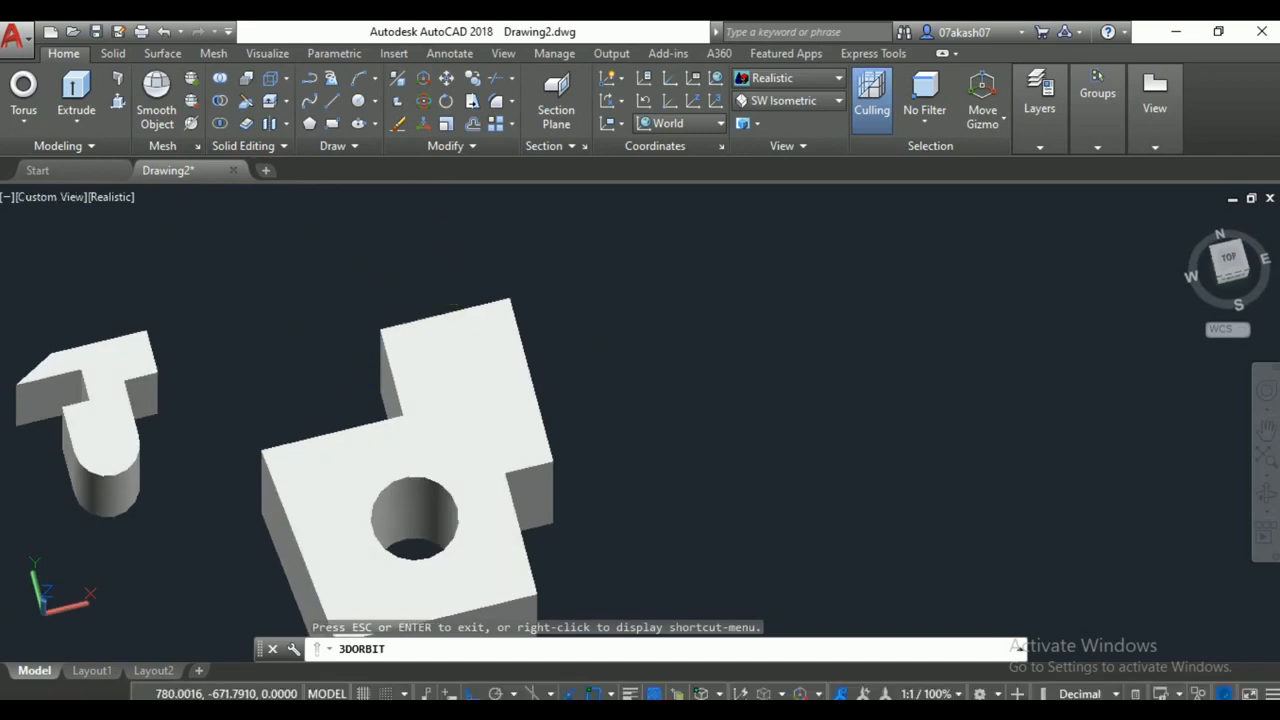
{"action": "left_click", "coordinate": [790, 103]}
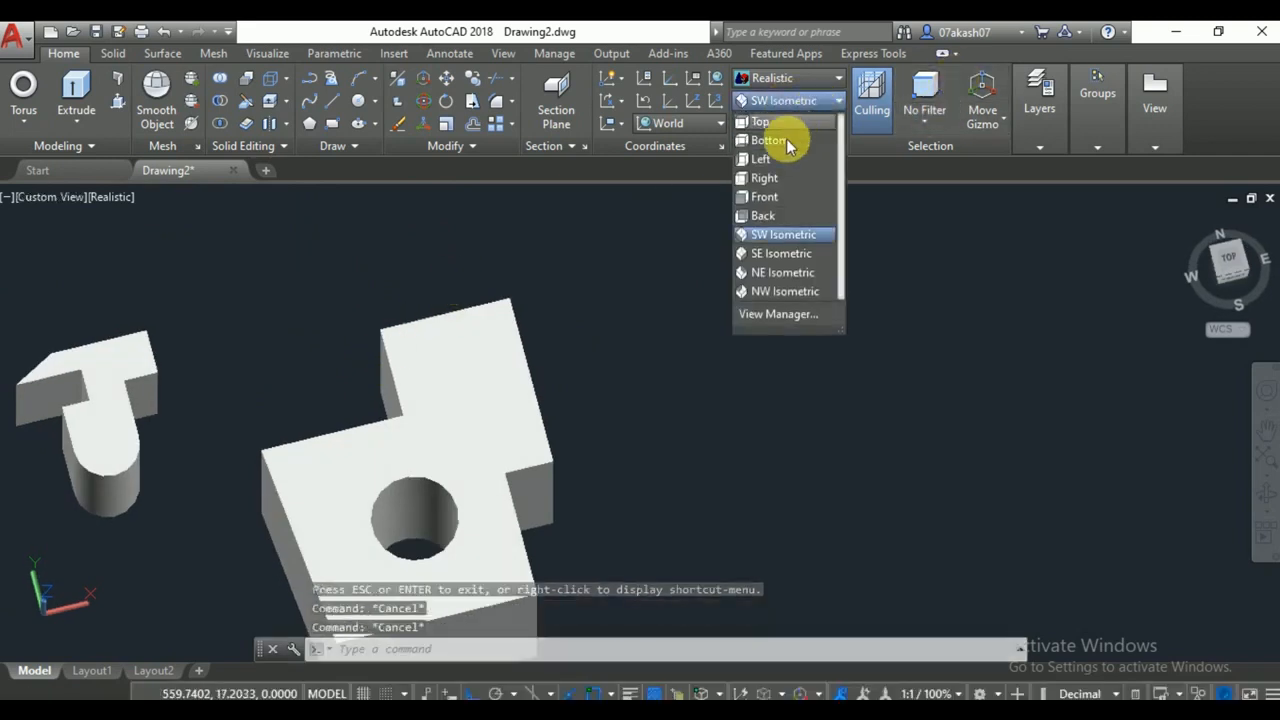
{"action": "left_click", "coordinate": [783, 236]}
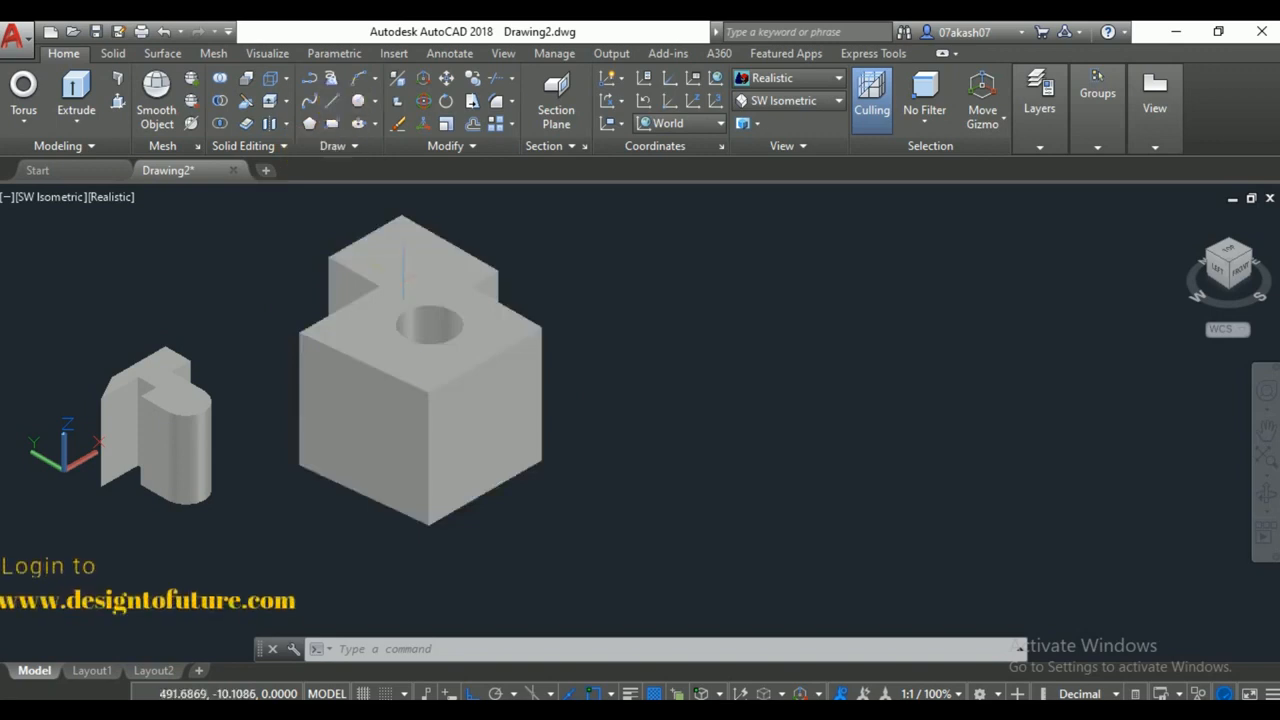
Draw a helper line from the midpoint of the large solid's nearest vertical edge across the front face, parallel to the X axis.
{"action": "type", "text": "l"}
{"action": "key", "text": "Return"}
{"action": "left_click", "coordinate": [428, 460]}
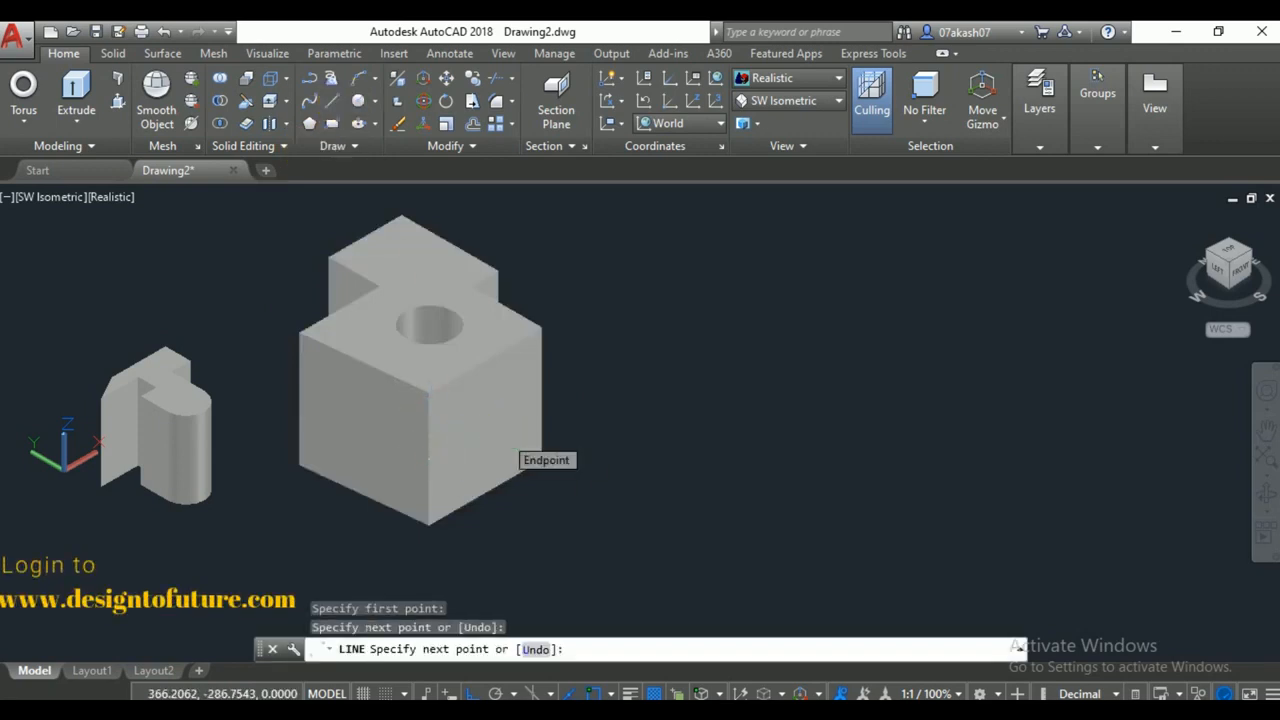
{"action": "left_click", "coordinate": [508, 447]}
{"action": "scroll", "coordinate": [469, 417], "scroll_direction": "up", "scroll_amount": 3}
{"action": "key", "text": "ctrl+z"}
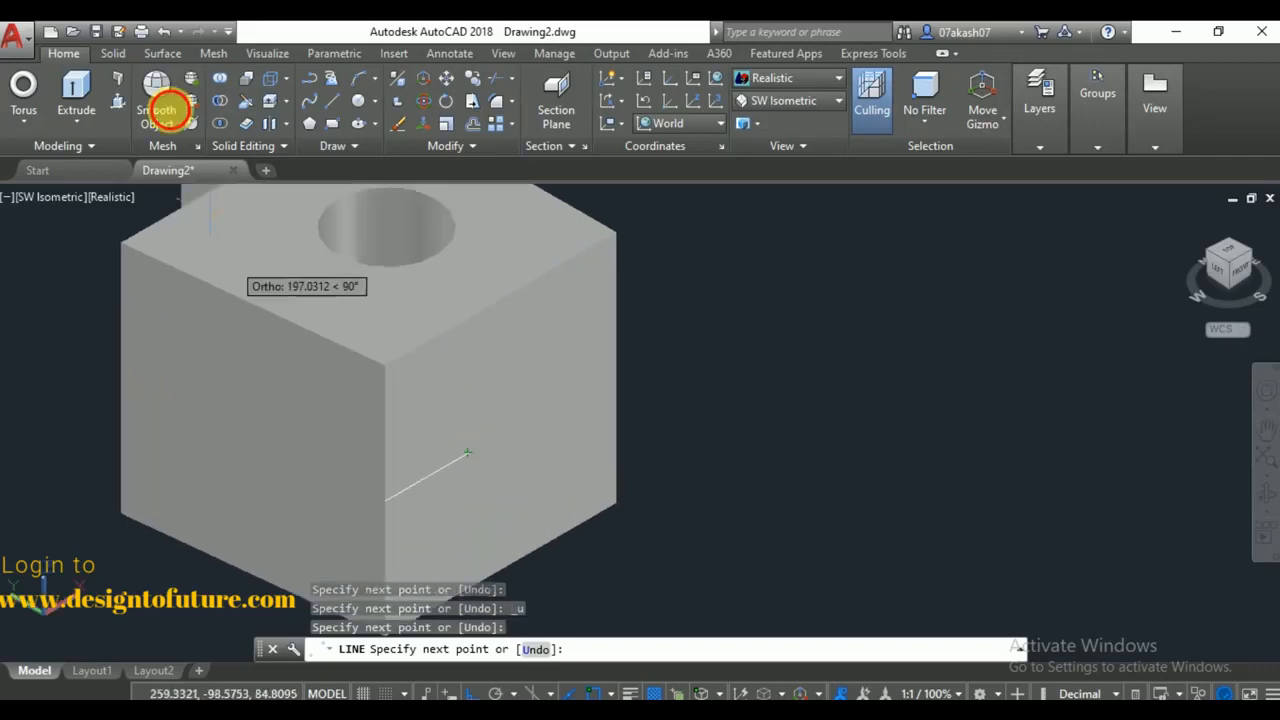
Try to draw a circle on the large solid's front face, centred on the helper line's free endpoint.
{"action": "left_click", "coordinate": [358, 101]}
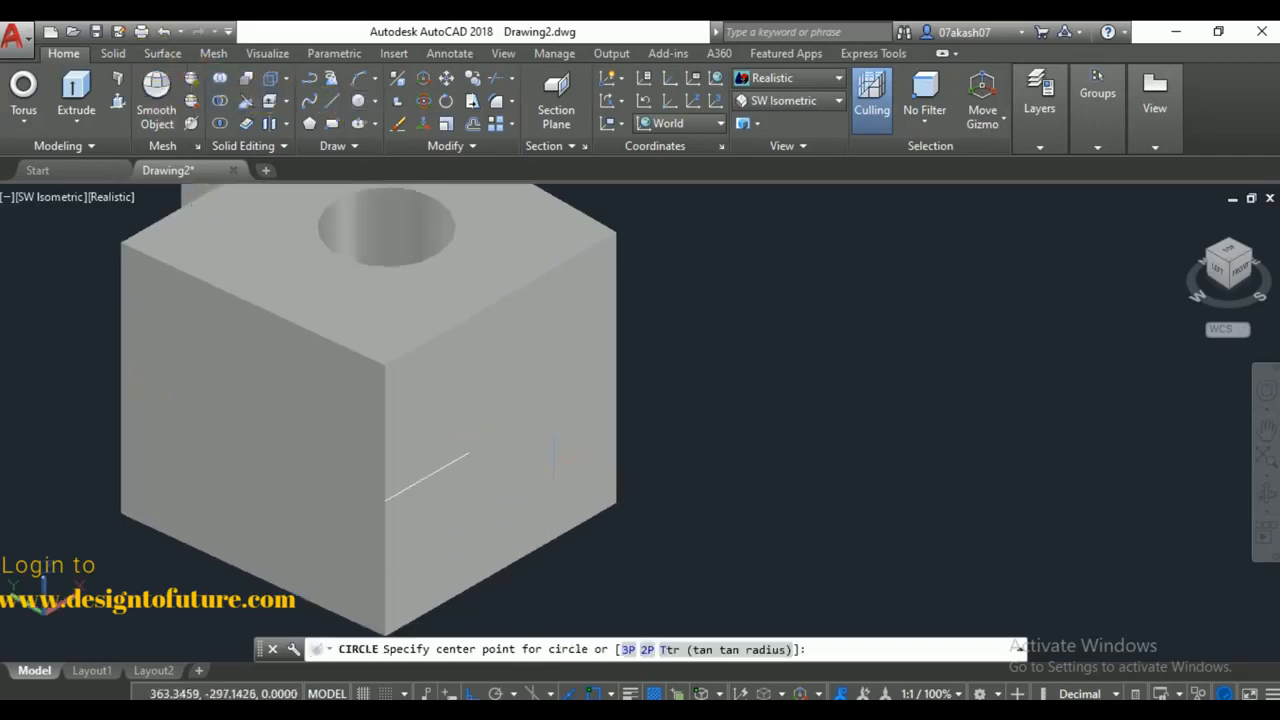
{"action": "left_click", "coordinate": [498, 403]}
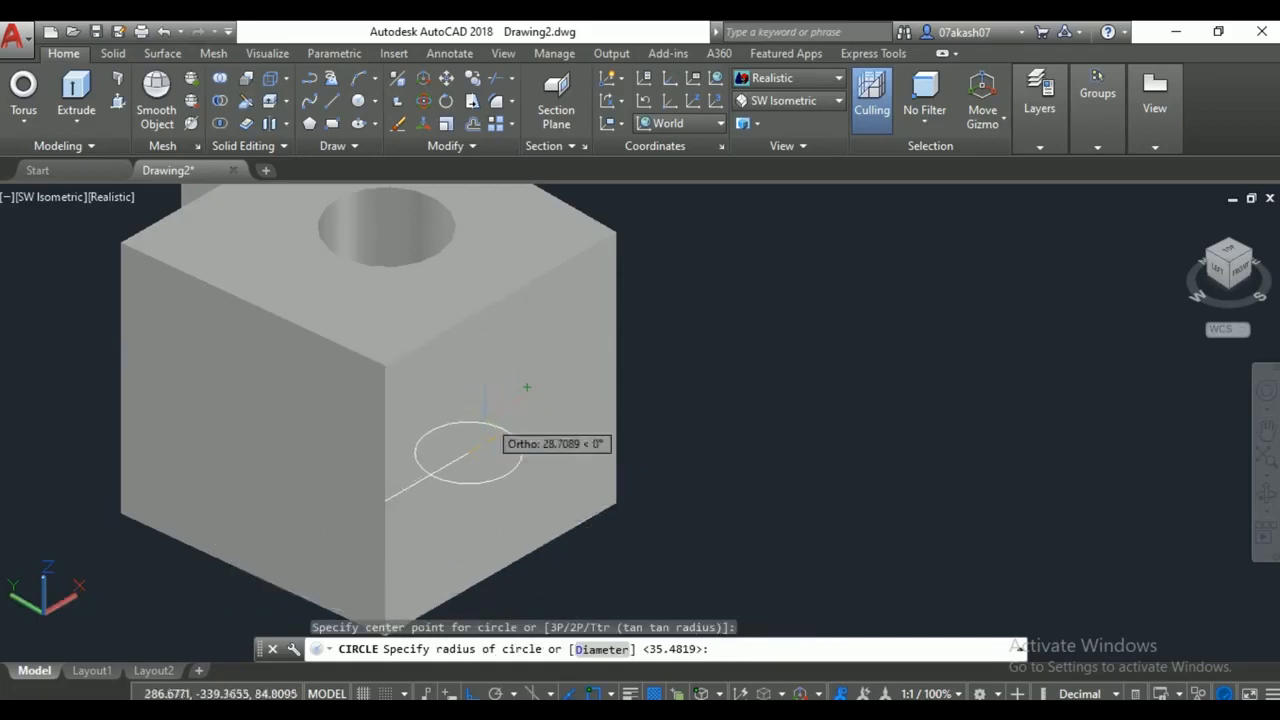
{"action": "scroll", "coordinate": [465, 425], "scroll_direction": "up", "scroll_amount": 2}
{"action": "scroll", "coordinate": [467, 468], "scroll_direction": "up", "scroll_amount": 1}
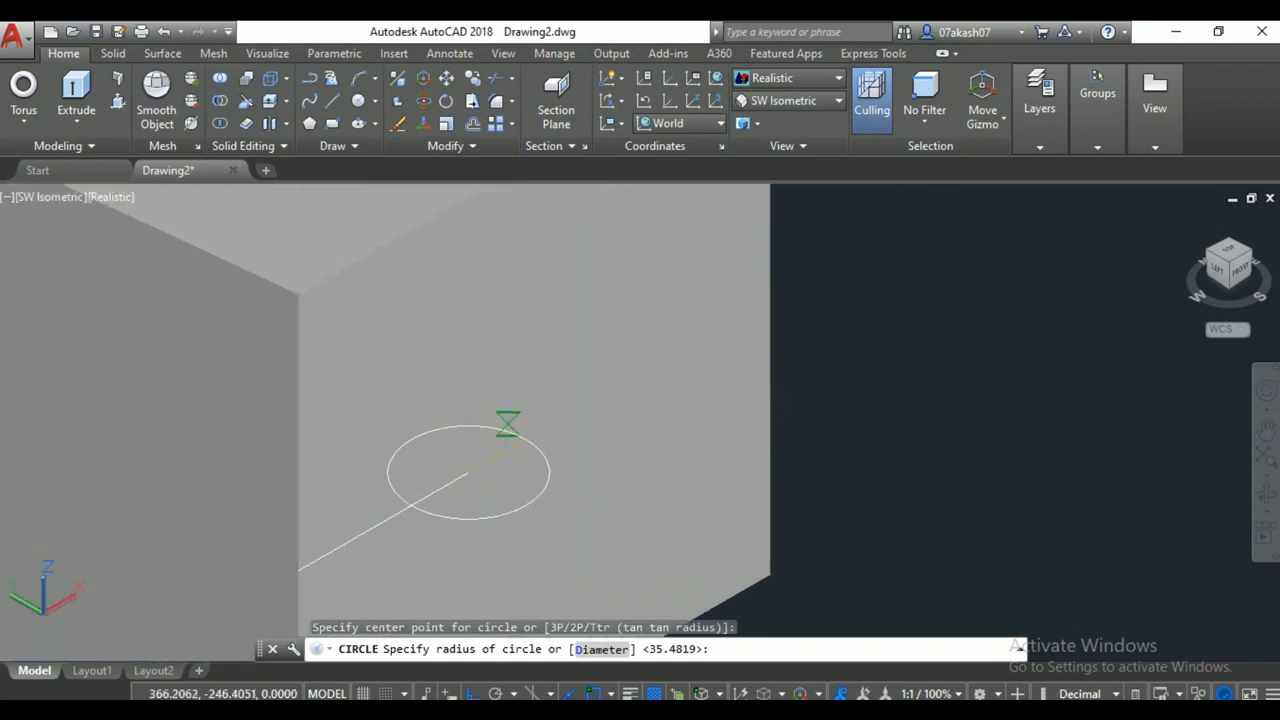
{"action": "scroll", "coordinate": [500, 425], "scroll_direction": "down", "scroll_amount": 2}
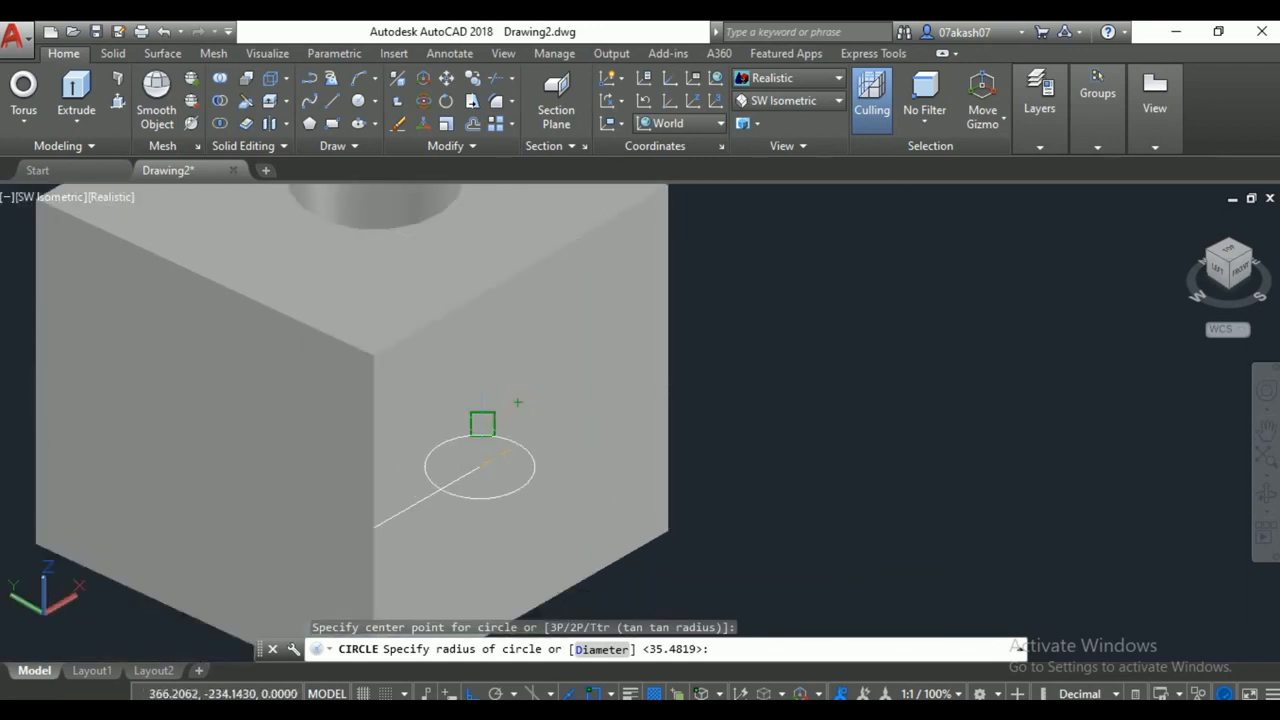
{"action": "scroll", "coordinate": [517, 402], "scroll_direction": "down", "scroll_amount": 3}
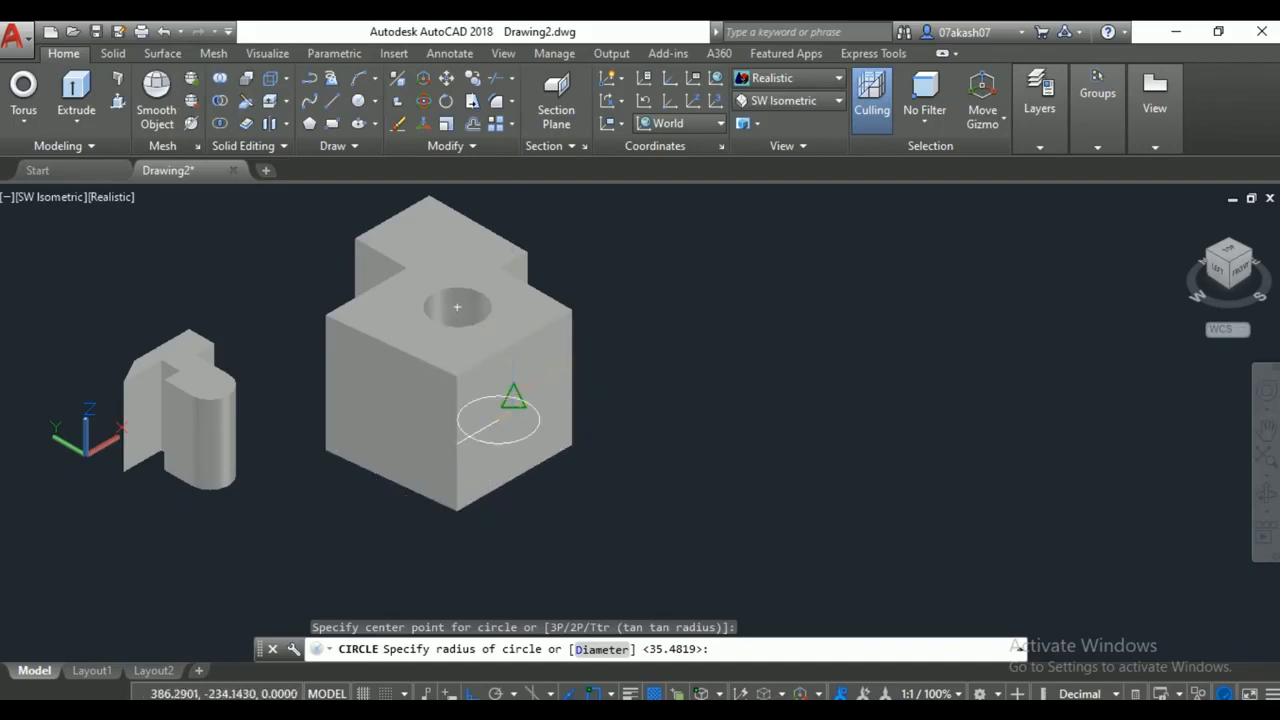
{"action": "key", "text": "Escape"}
{"action": "key", "text": "Escape"}
{"action": "key", "text": "Escape"}
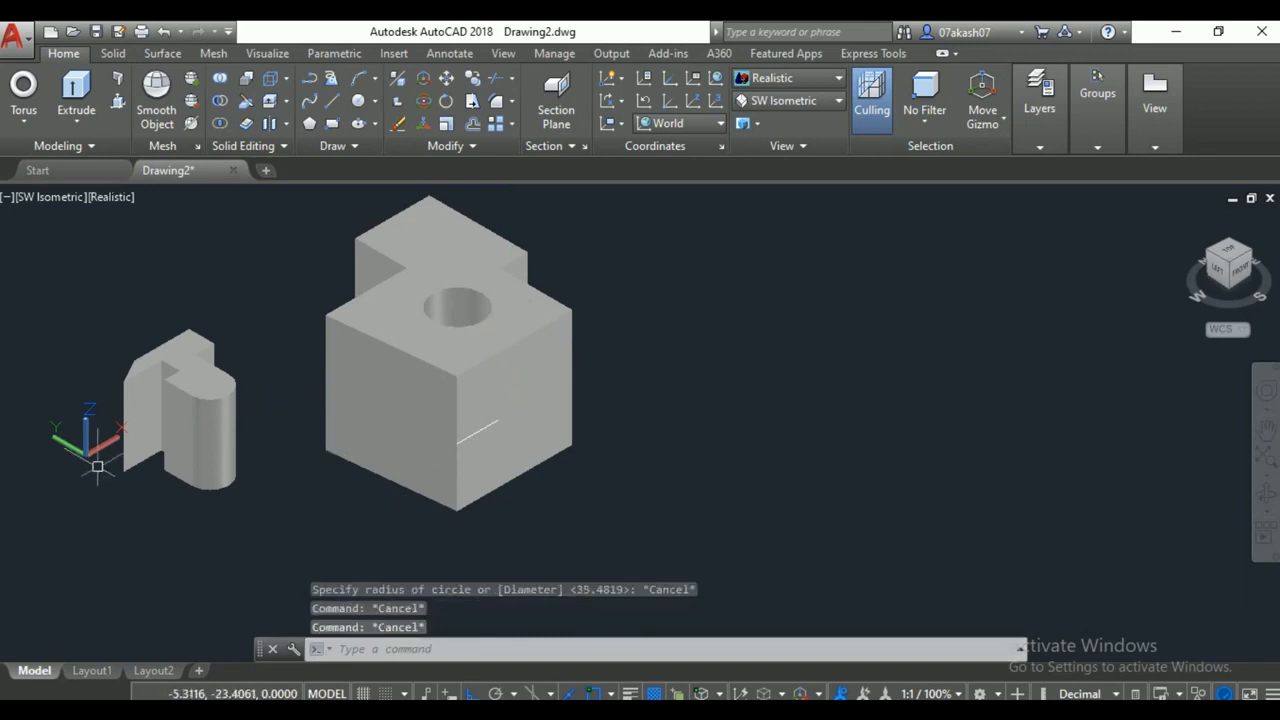
Try again to draw a circle on the front face, using centre points above the helper line.
{"action": "left_click", "coordinate": [222, 441]}
{"action": "key", "text": "Escape"}
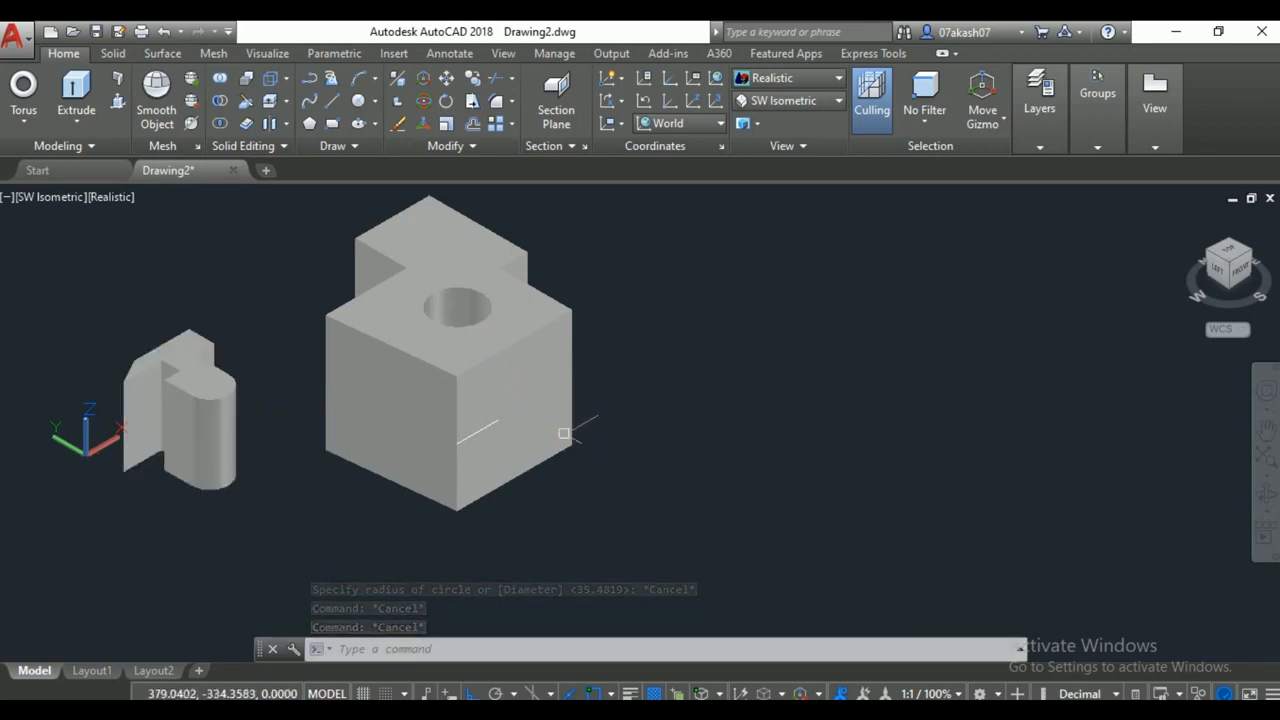
{"action": "left_click", "coordinate": [358, 103]}
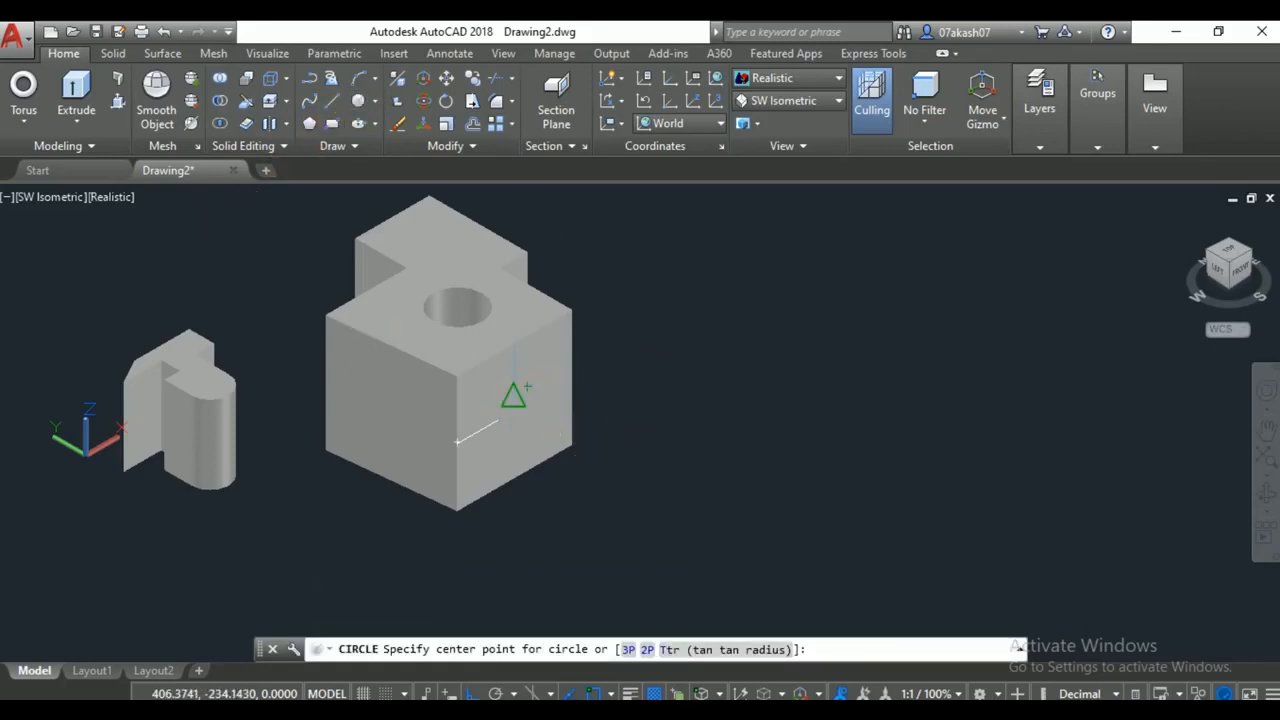
{"action": "left_click", "coordinate": [513, 395]}
{"action": "key", "text": "Escape"}
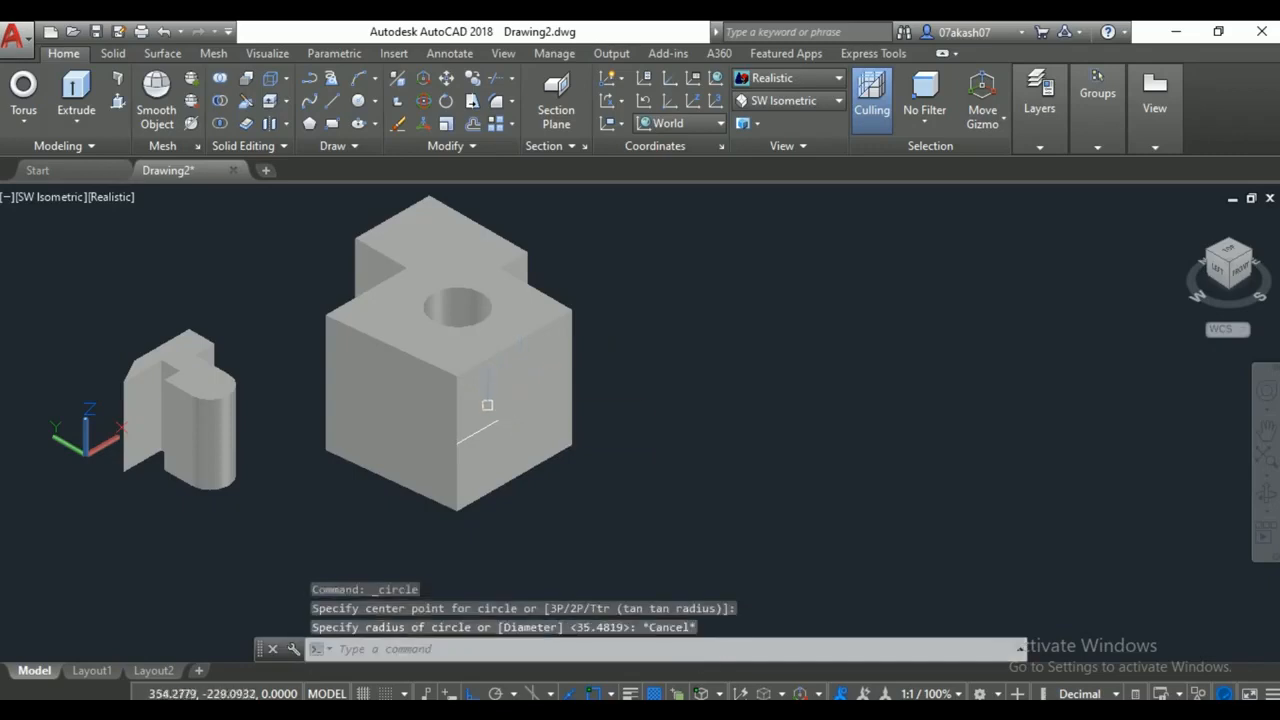
{"action": "key", "text": "space"}
{"action": "scroll", "coordinate": [498, 425], "scroll_direction": "up", "scroll_amount": 2}
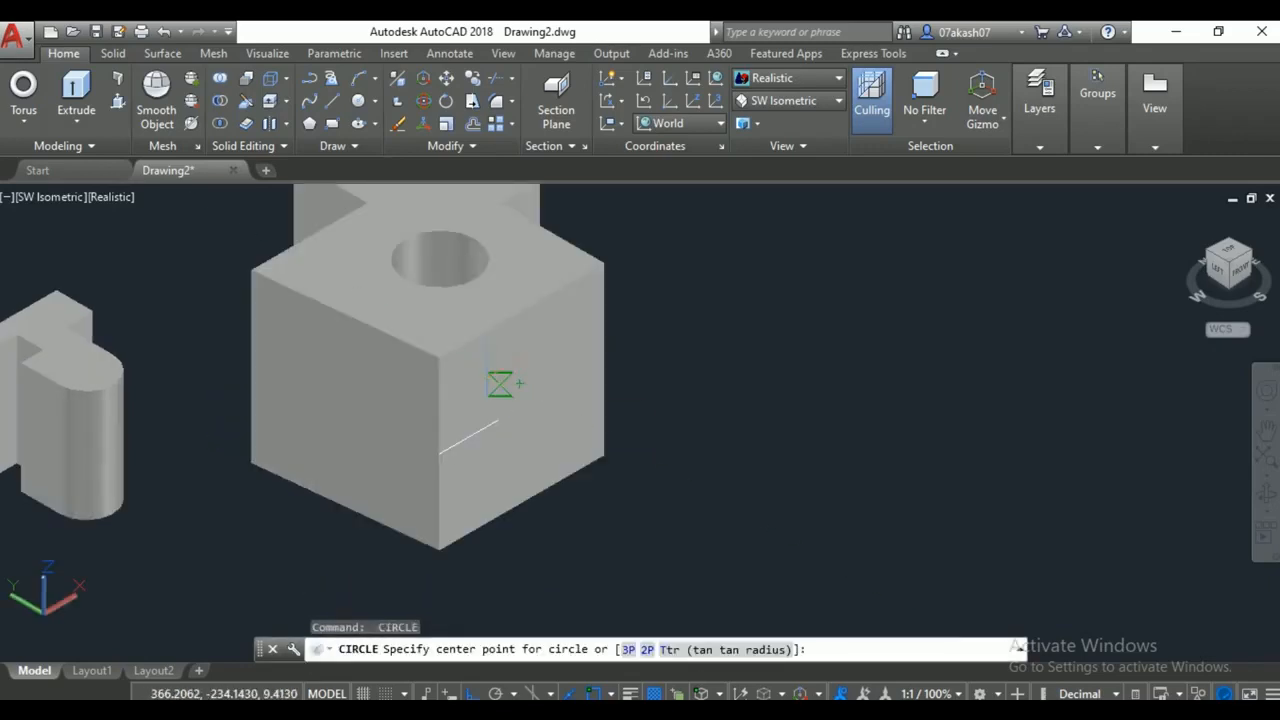
{"action": "scroll", "coordinate": [499, 384], "scroll_direction": "up", "scroll_amount": 3}
{"action": "left_click", "coordinate": [502, 375]}
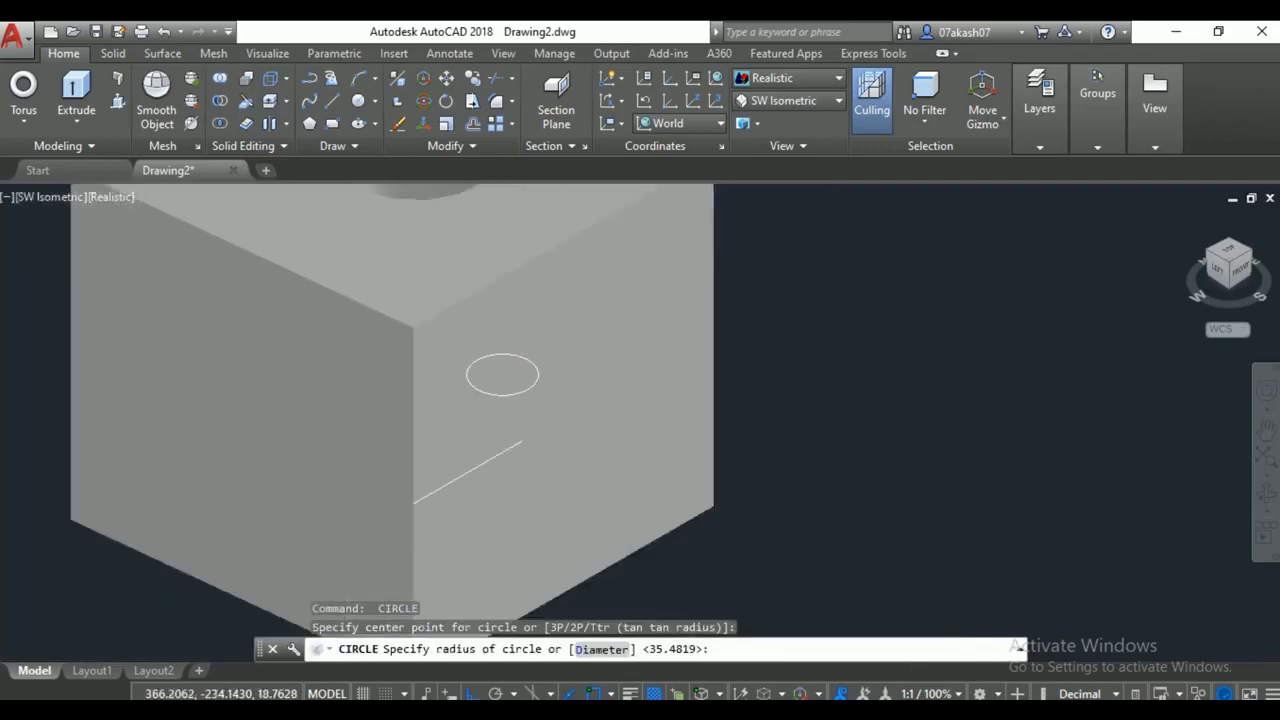
{"action": "scroll", "coordinate": [520, 442], "scroll_direction": "down", "scroll_amount": 3}
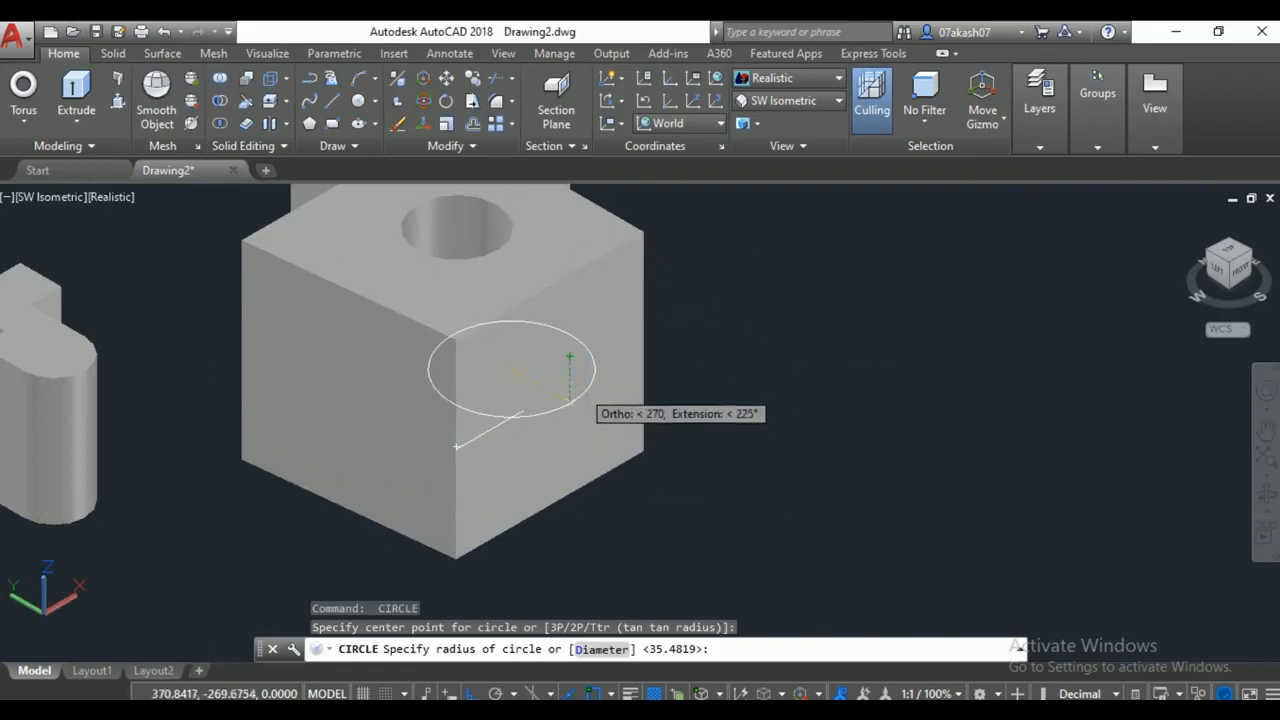
{"action": "key", "text": "Escape"}
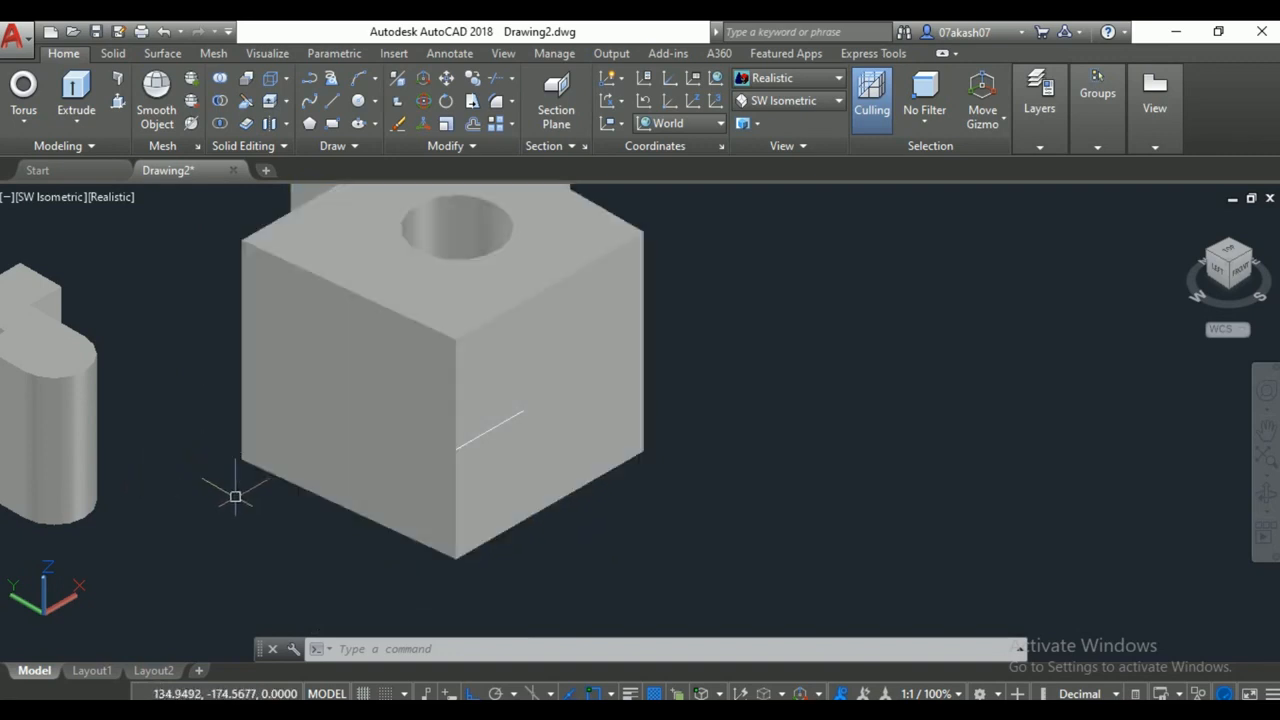
Define a new UCS by Z-axis vector, with its origin about 782 units along the X axis and Z pointing along world Y.
{"action": "scroll", "coordinate": [300, 488], "scroll_direction": "down", "scroll_amount": 4}
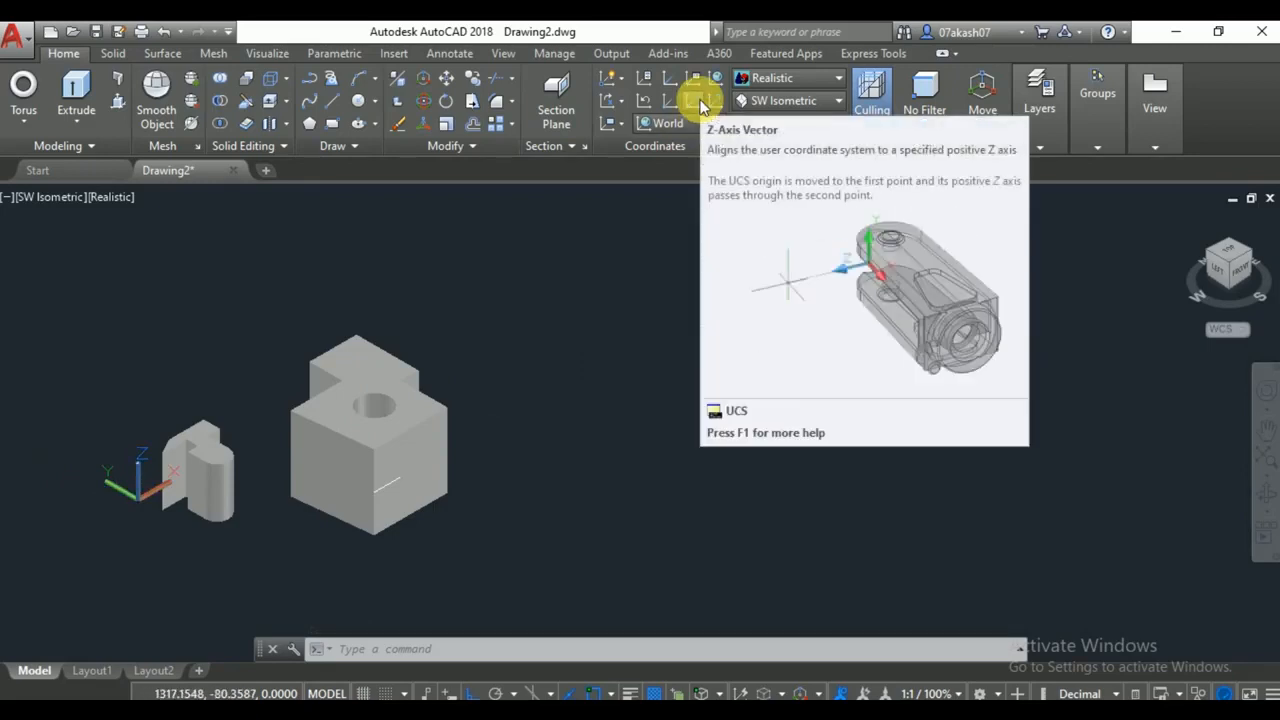
{"action": "left_click", "coordinate": [700, 105]}
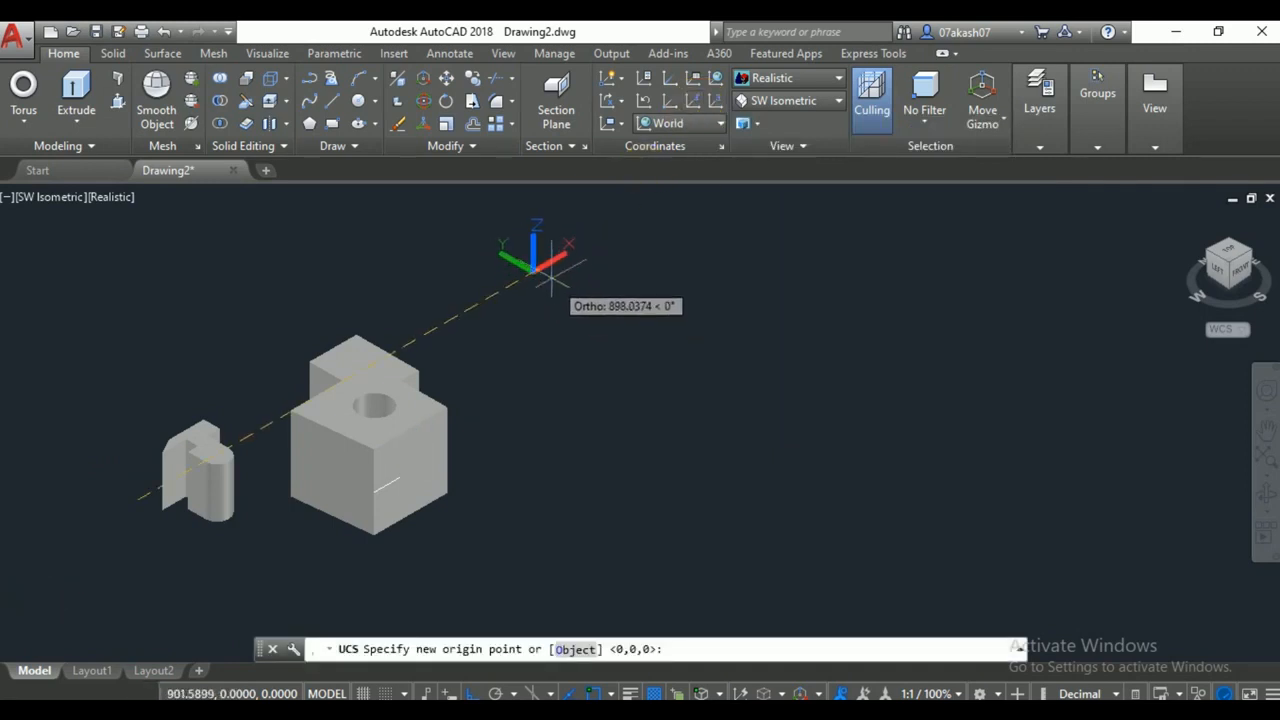
{"action": "left_click", "coordinate": [481, 296]}
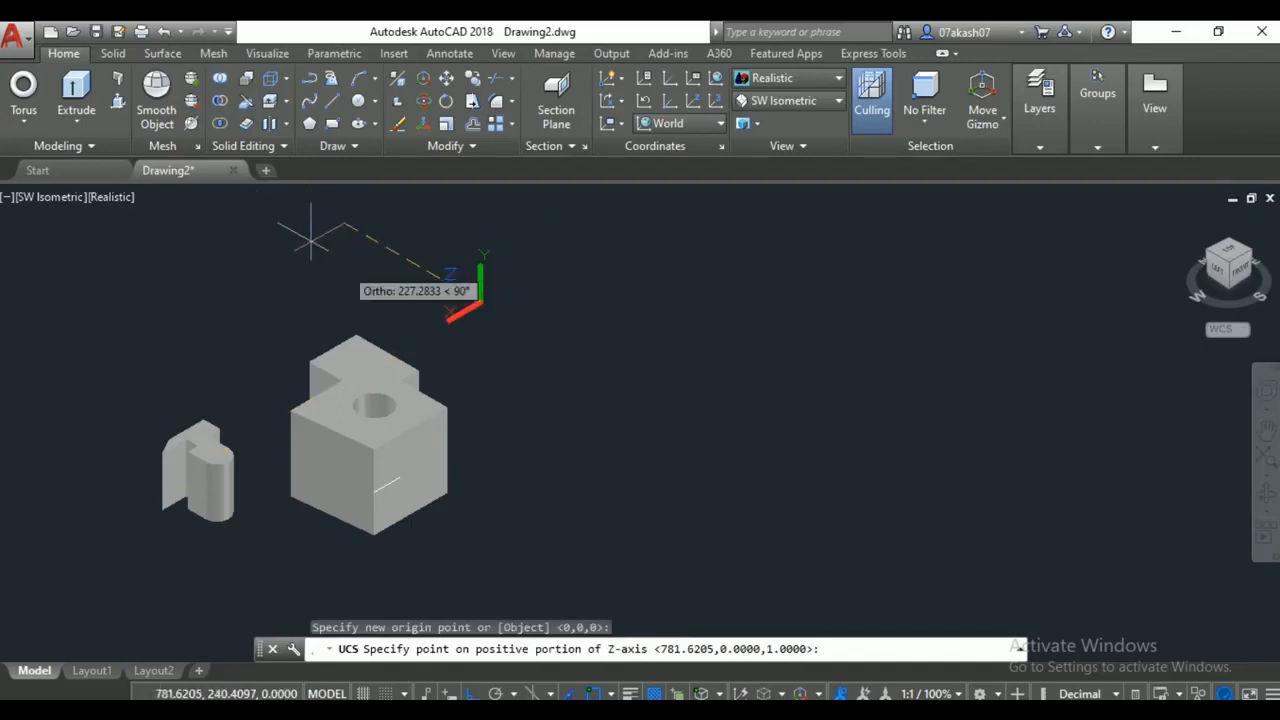
{"action": "key", "text": "Return"}
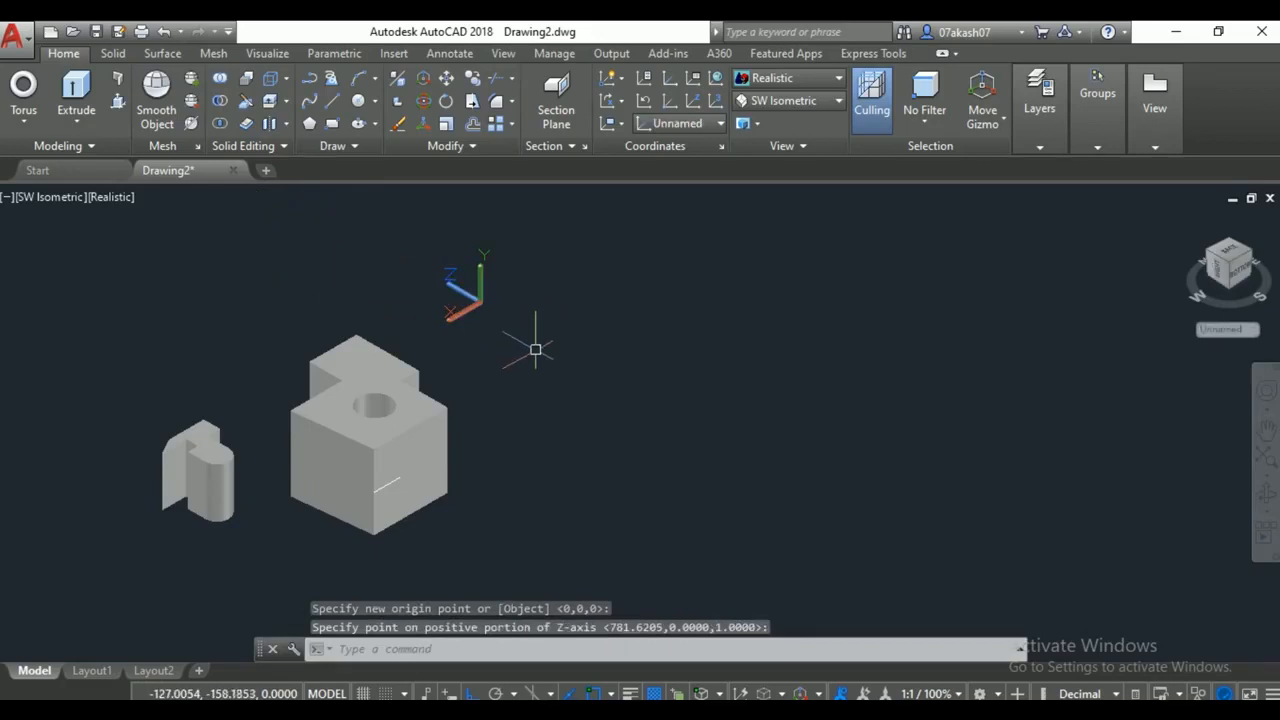
Draw a circle with a radius of about 177 units on the large solid's front face, centred on the helper line's free endpoint.
{"action": "left_click", "coordinate": [358, 100]}
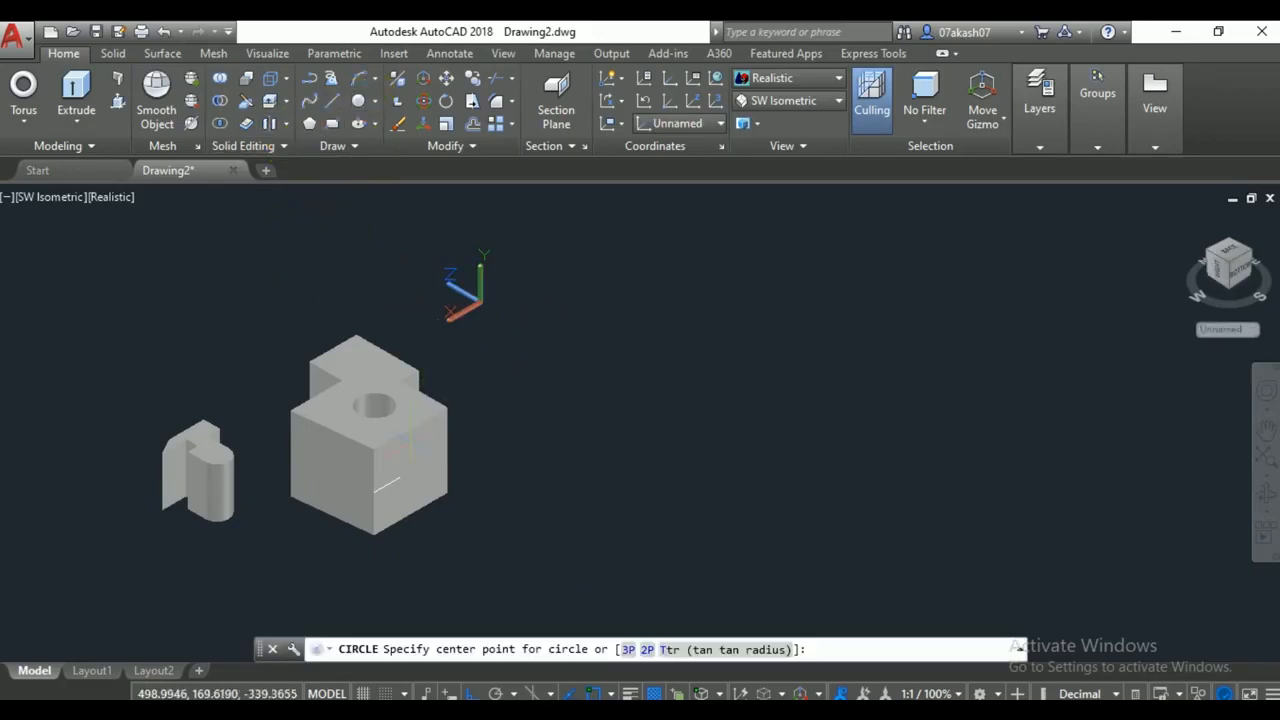
{"action": "scroll", "coordinate": [399, 481], "scroll_direction": "up", "scroll_amount": 3}
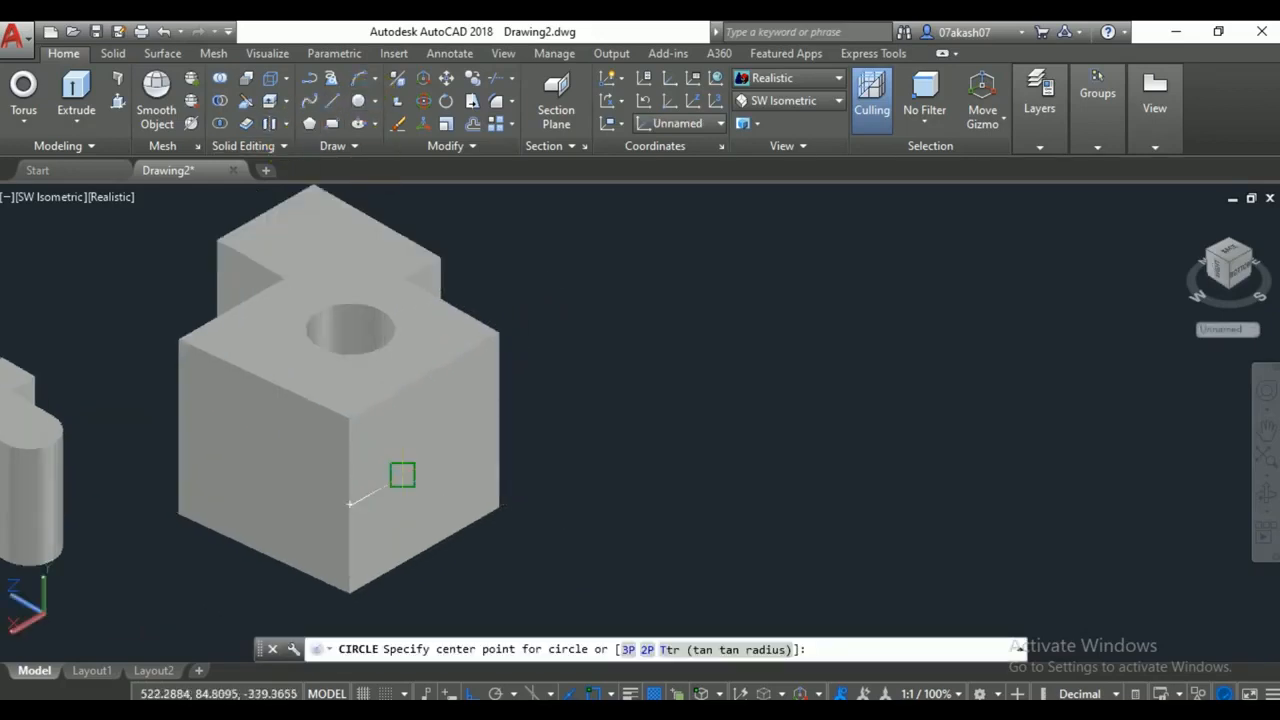
{"action": "left_click", "coordinate": [402, 475]}
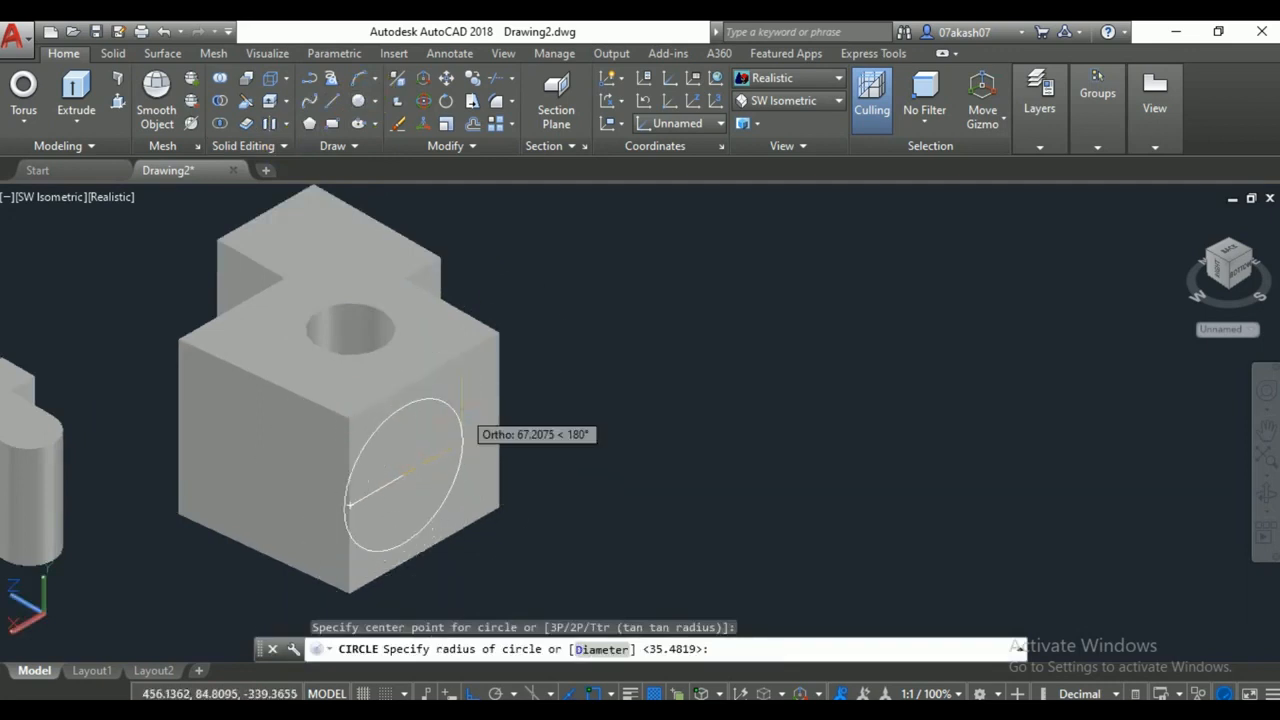
{"action": "scroll", "coordinate": [390, 480], "scroll_direction": "up", "scroll_amount": 2}
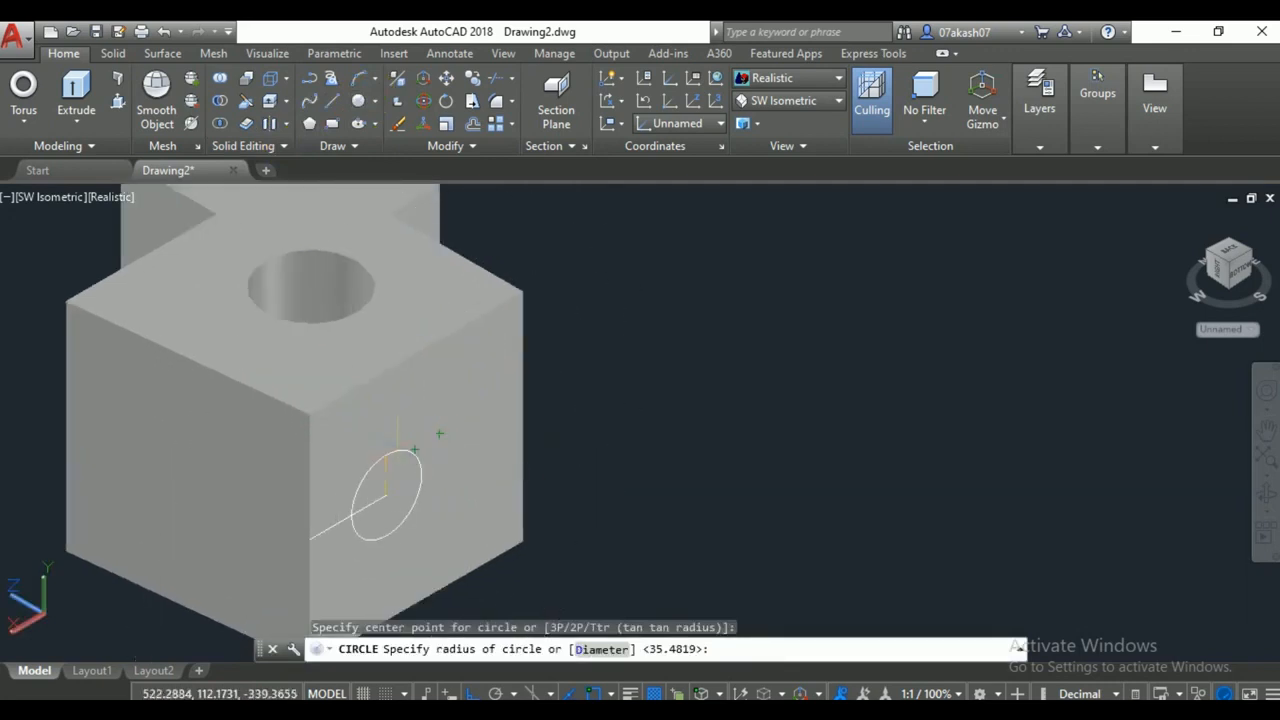
{"action": "scroll", "coordinate": [420, 450], "scroll_direction": "up", "scroll_amount": 4}
{"action": "left_click", "coordinate": [396, 467]}
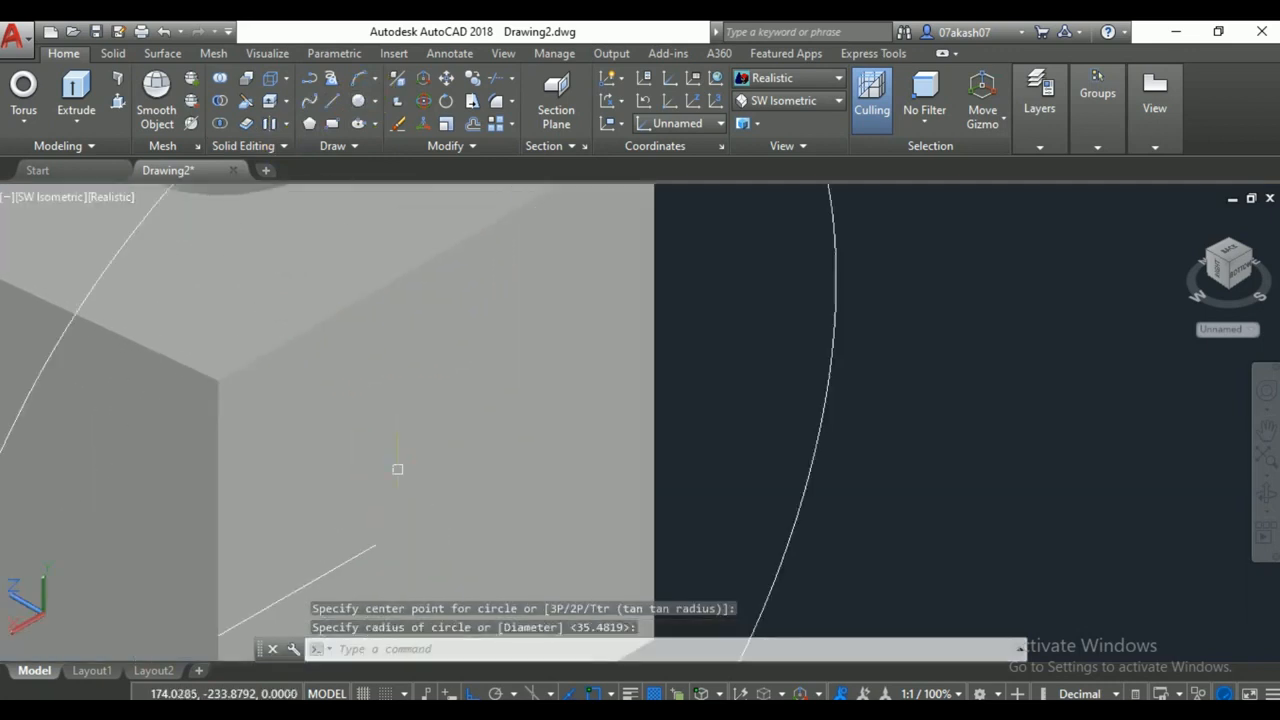
Shrink the oversized circle by stretching its quadrant grip inward until it fits inside the front face.
{"action": "scroll", "coordinate": [794, 309], "scroll_direction": "down", "scroll_amount": 5}
{"action": "left_click", "coordinate": [820, 277]}
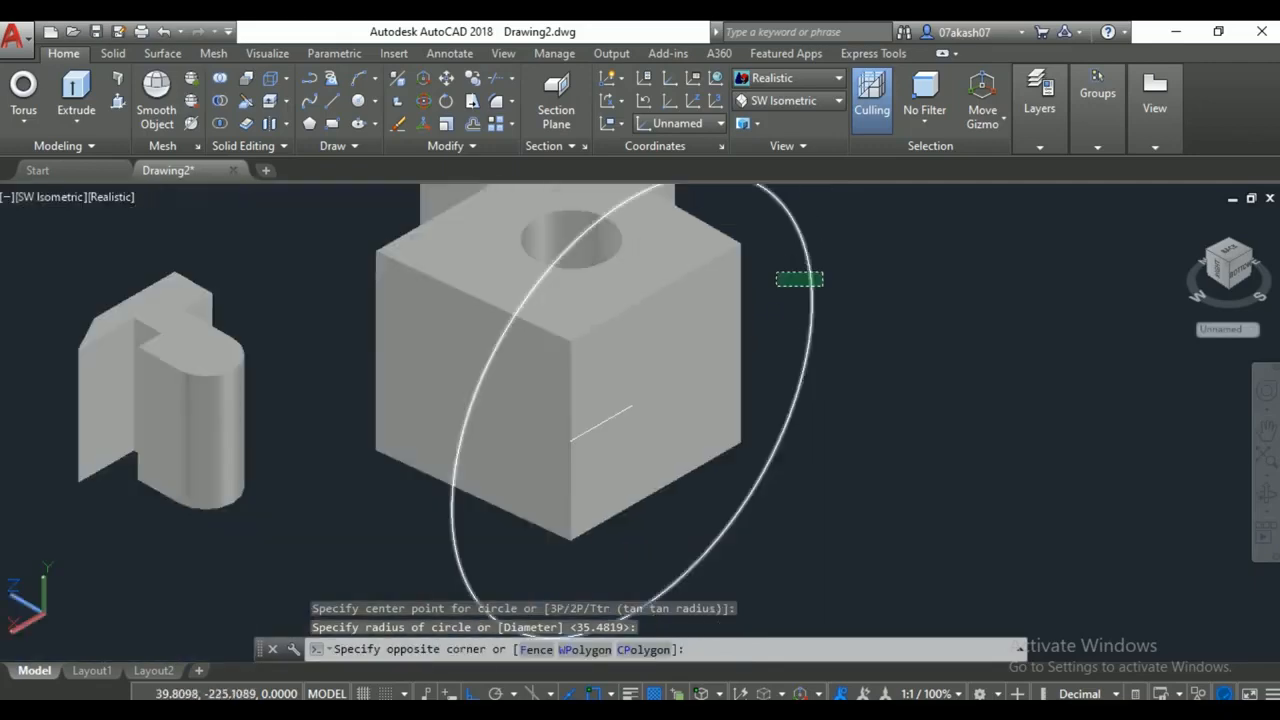
{"action": "left_click", "coordinate": [784, 288]}
{"action": "left_click", "coordinate": [816, 302]}
{"action": "left_click", "coordinate": [801, 314]}
{"action": "left_click", "coordinate": [812, 302]}
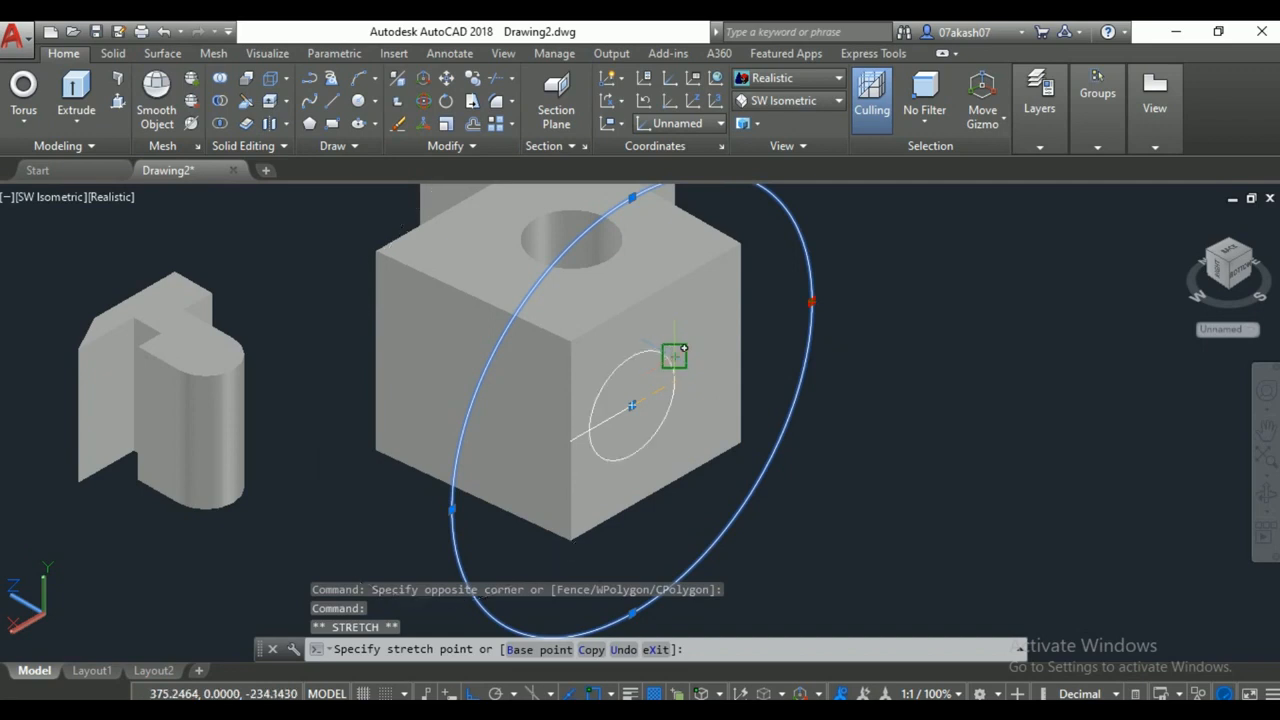
{"action": "scroll", "coordinate": [652, 368], "scroll_direction": "up", "scroll_amount": 2}
{"action": "scroll", "coordinate": [622, 421], "scroll_direction": "up", "scroll_amount": 3}
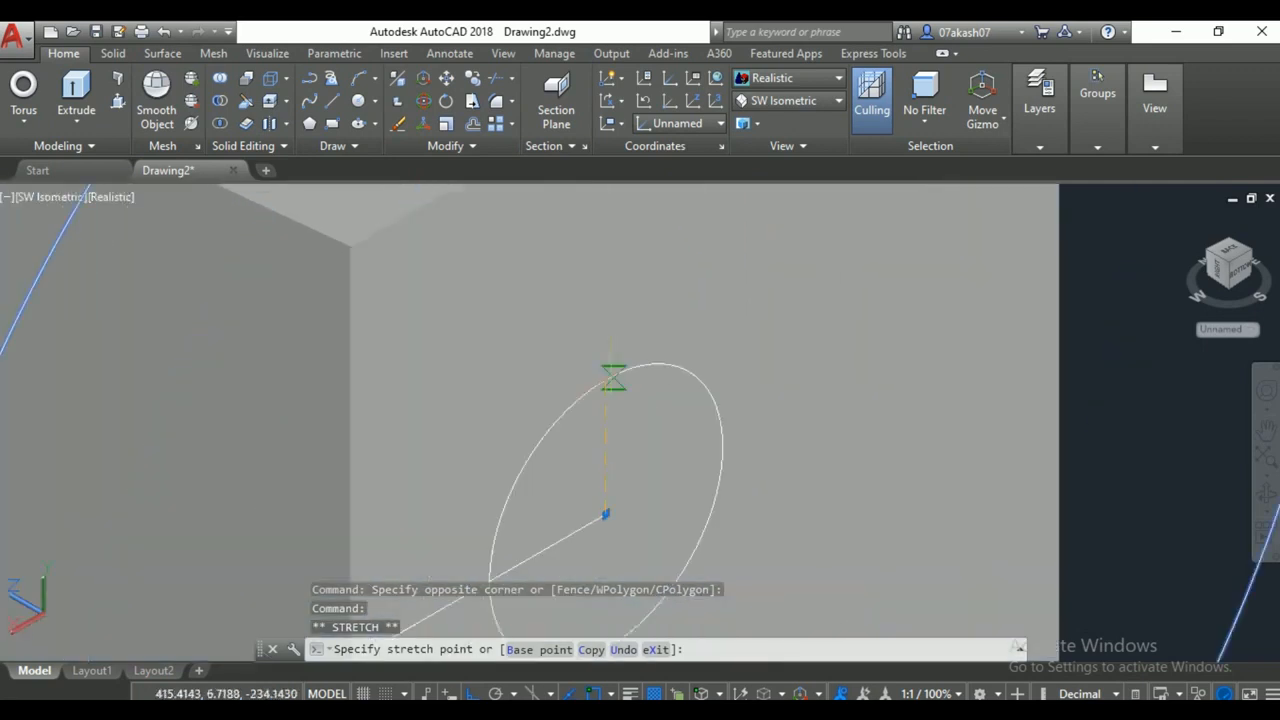
{"action": "scroll", "coordinate": [619, 367], "scroll_direction": "up", "scroll_amount": 2}
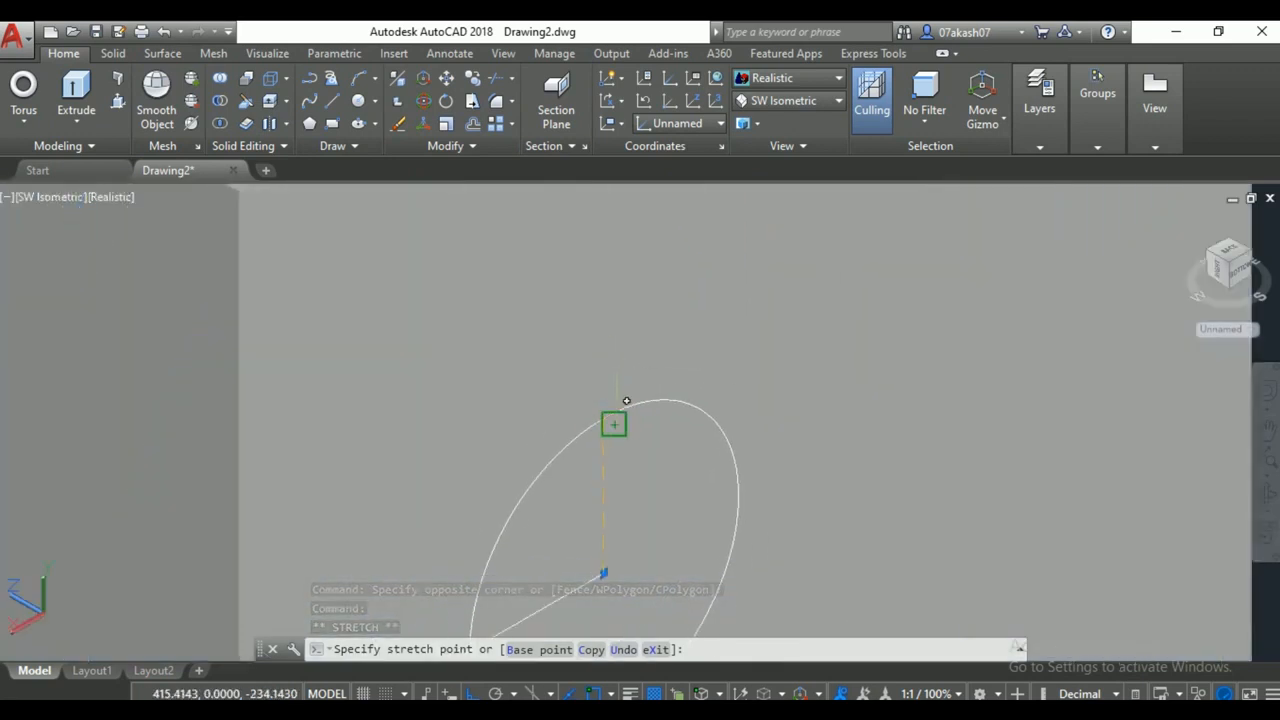
{"action": "left_click", "coordinate": [601, 398]}
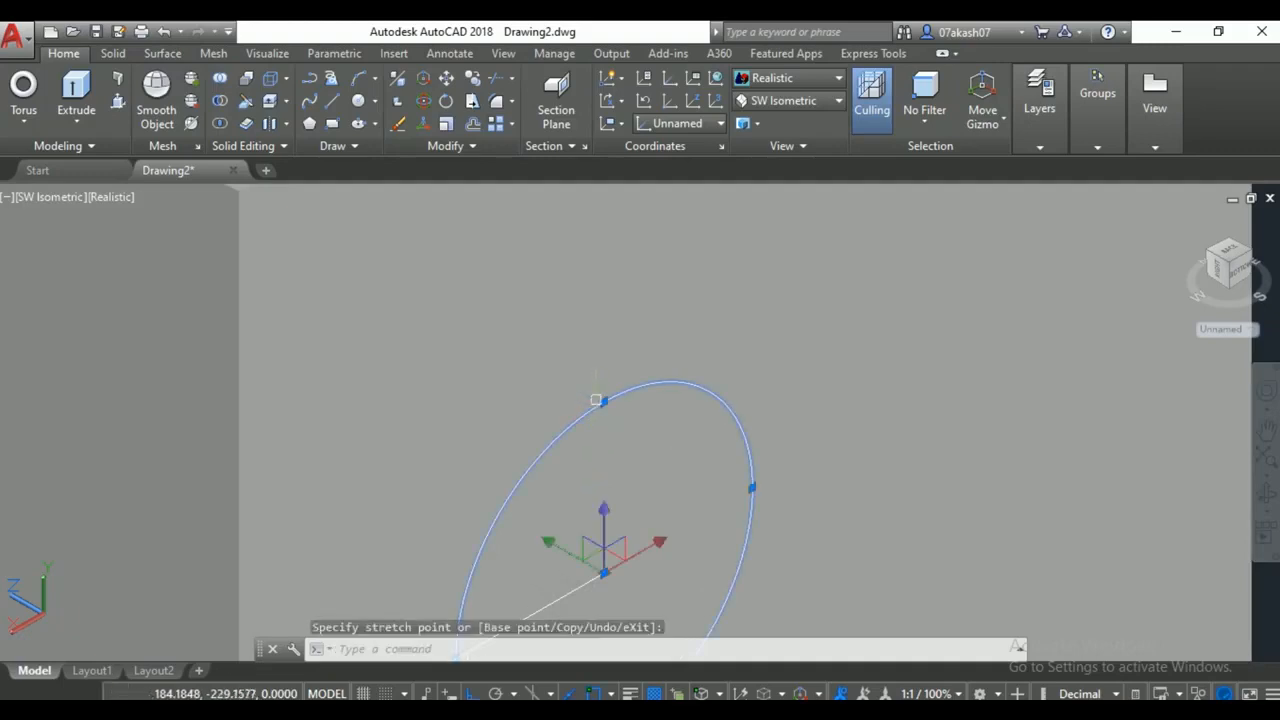
{"action": "scroll", "coordinate": [687, 394], "scroll_direction": "down", "scroll_amount": 3}
{"action": "scroll", "coordinate": [687, 394], "scroll_direction": "down", "scroll_amount": 2}
{"action": "key", "text": "Escape"}
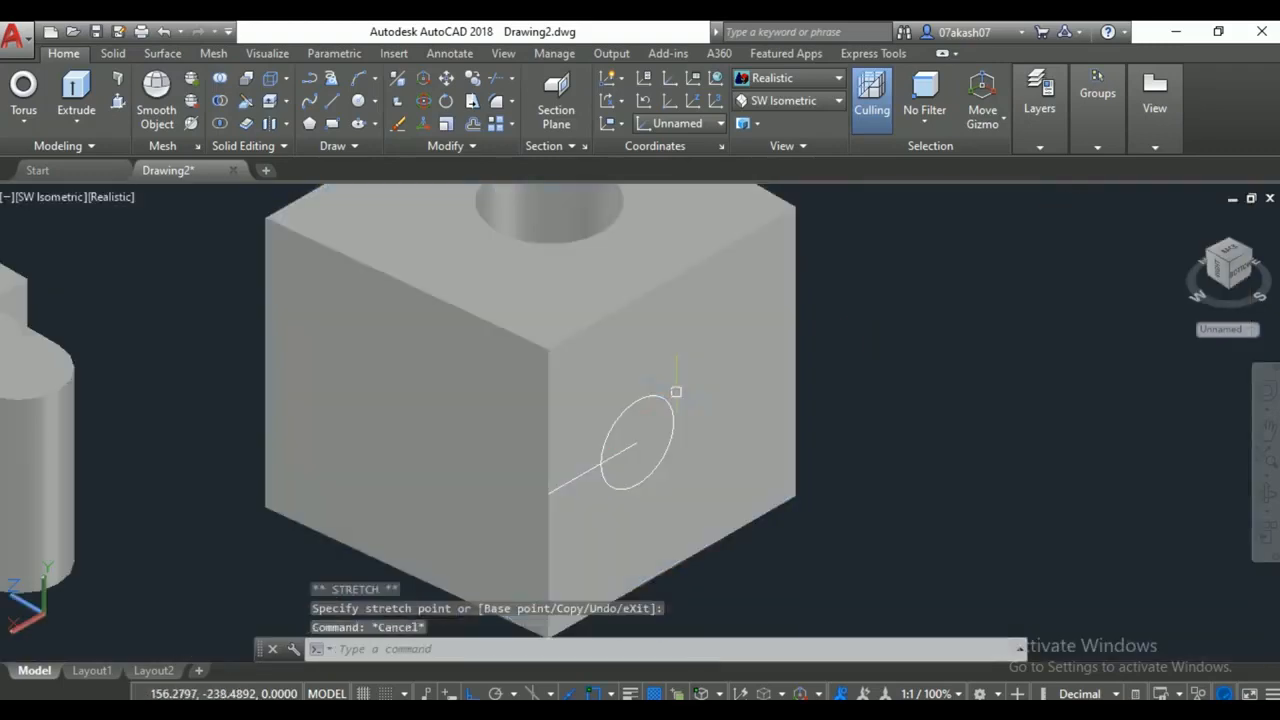
Extrude the front-face circle about 286 units backward through the large solid so the cylinder extends past its rear.
{"action": "left_click", "coordinate": [76, 88]}
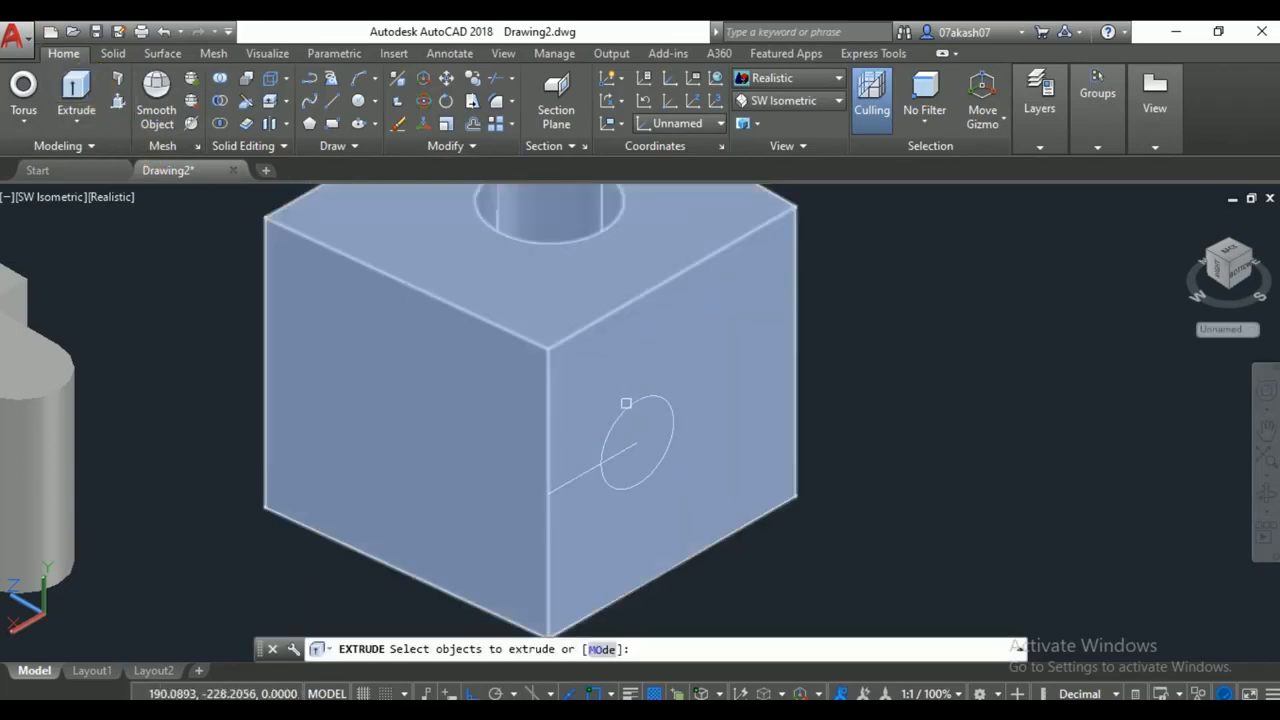
{"action": "left_click", "coordinate": [628, 405]}
{"action": "key", "text": "Escape"}
{"action": "key", "text": "Return"}
{"action": "left_click", "coordinate": [630, 408]}
{"action": "key", "text": "Return"}
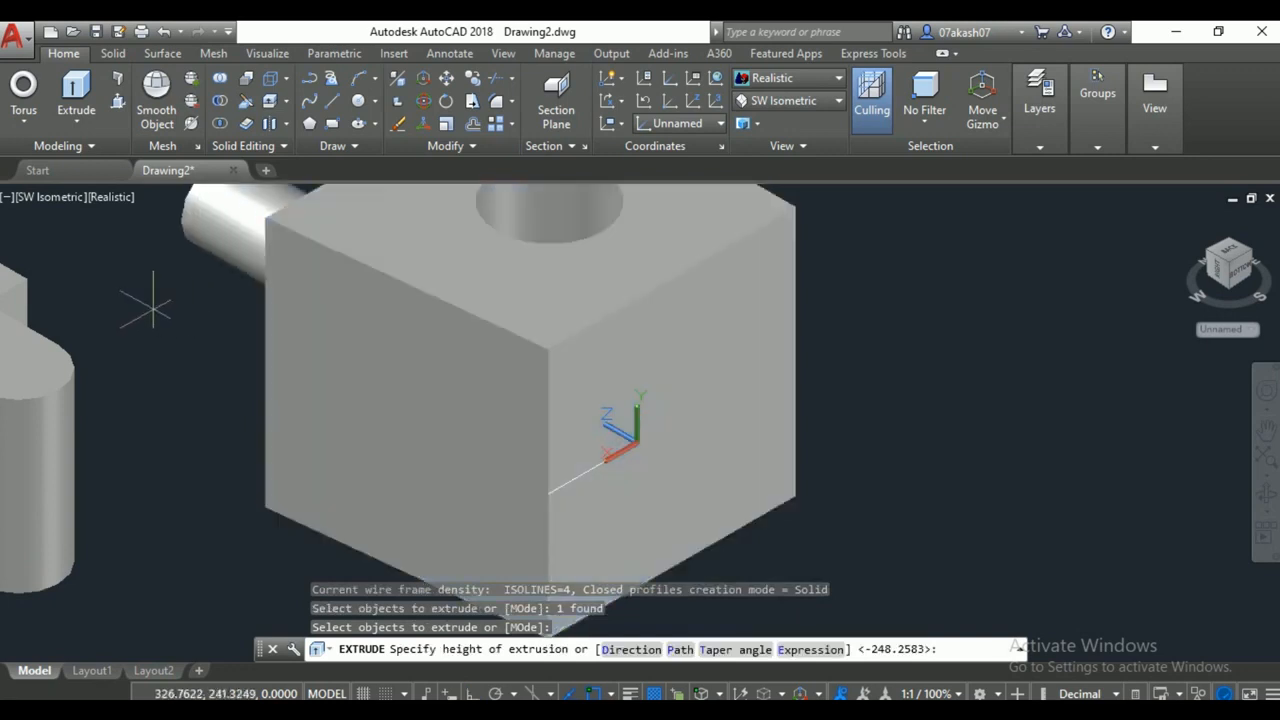
{"action": "left_click", "coordinate": [630, 440]}
{"action": "scroll", "coordinate": [191, 377], "scroll_direction": "down", "scroll_amount": 1}
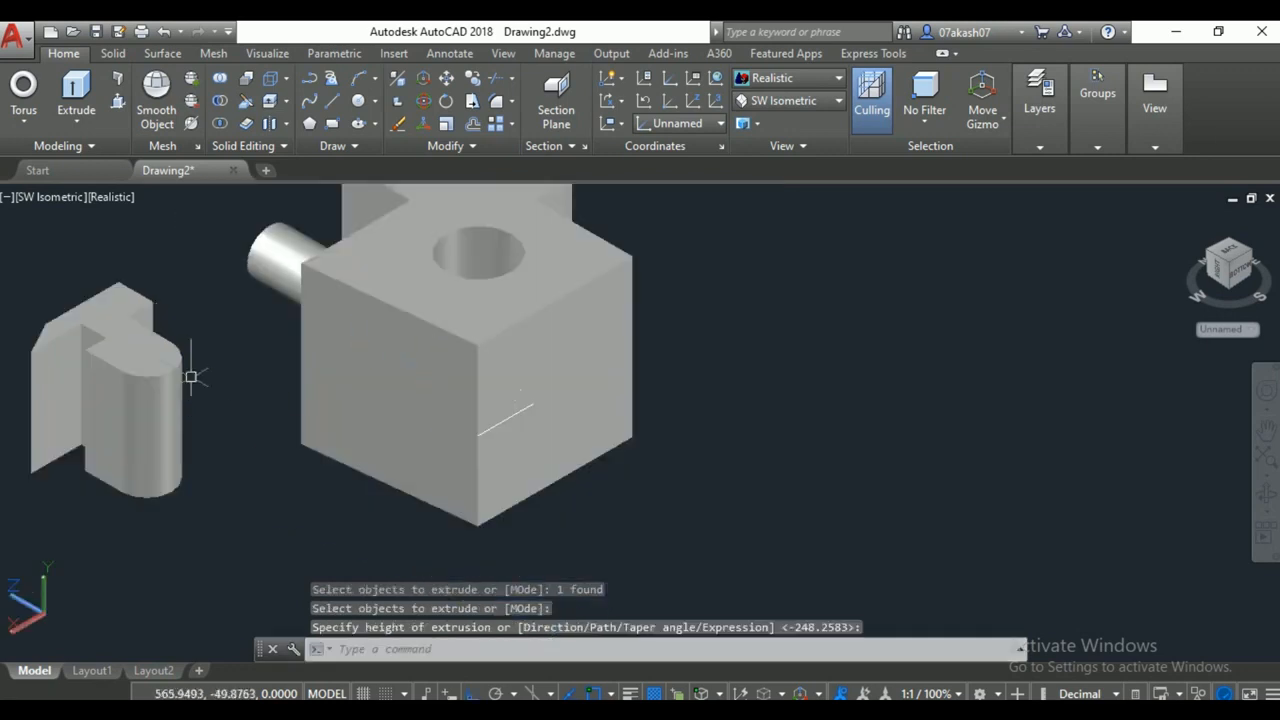
Subtract the extruded cylinder from the large solid to cut a horizontal hole through its front face.
{"action": "left_click", "coordinate": [220, 100]}
{"action": "left_click", "coordinate": [407, 236]}
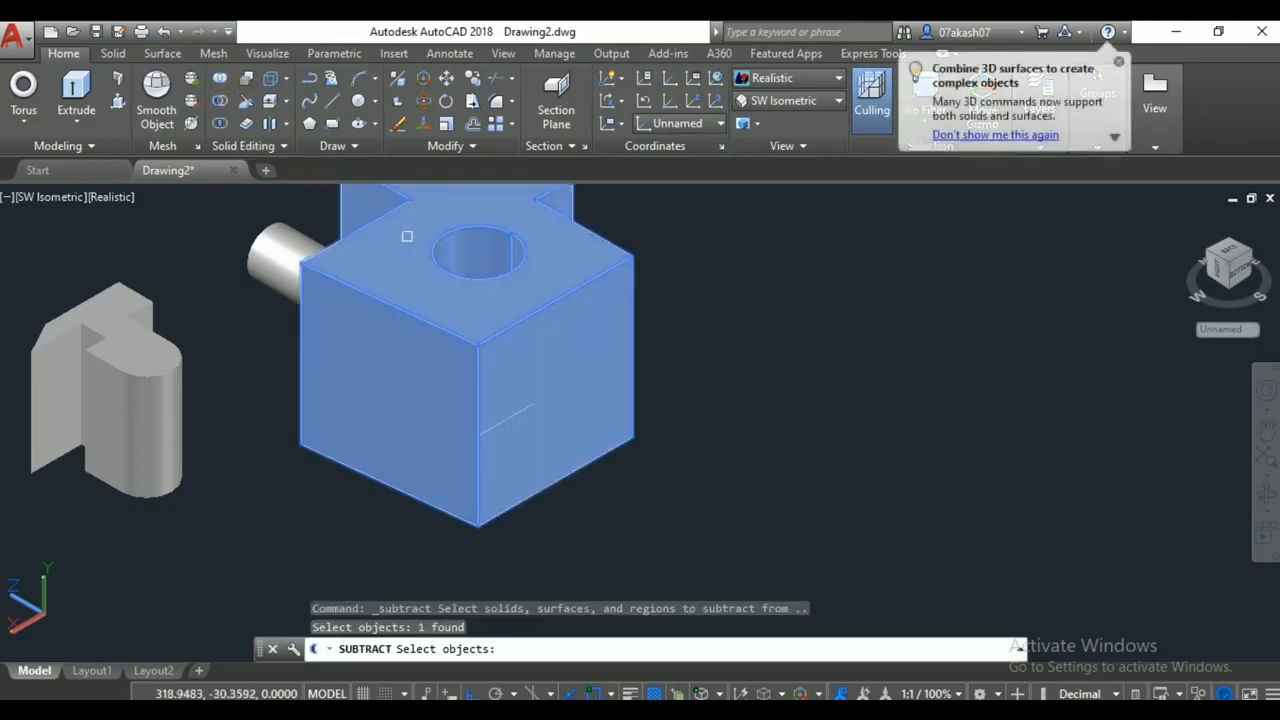
{"action": "key", "text": "Return"}
{"action": "left_click", "coordinate": [281, 252]}
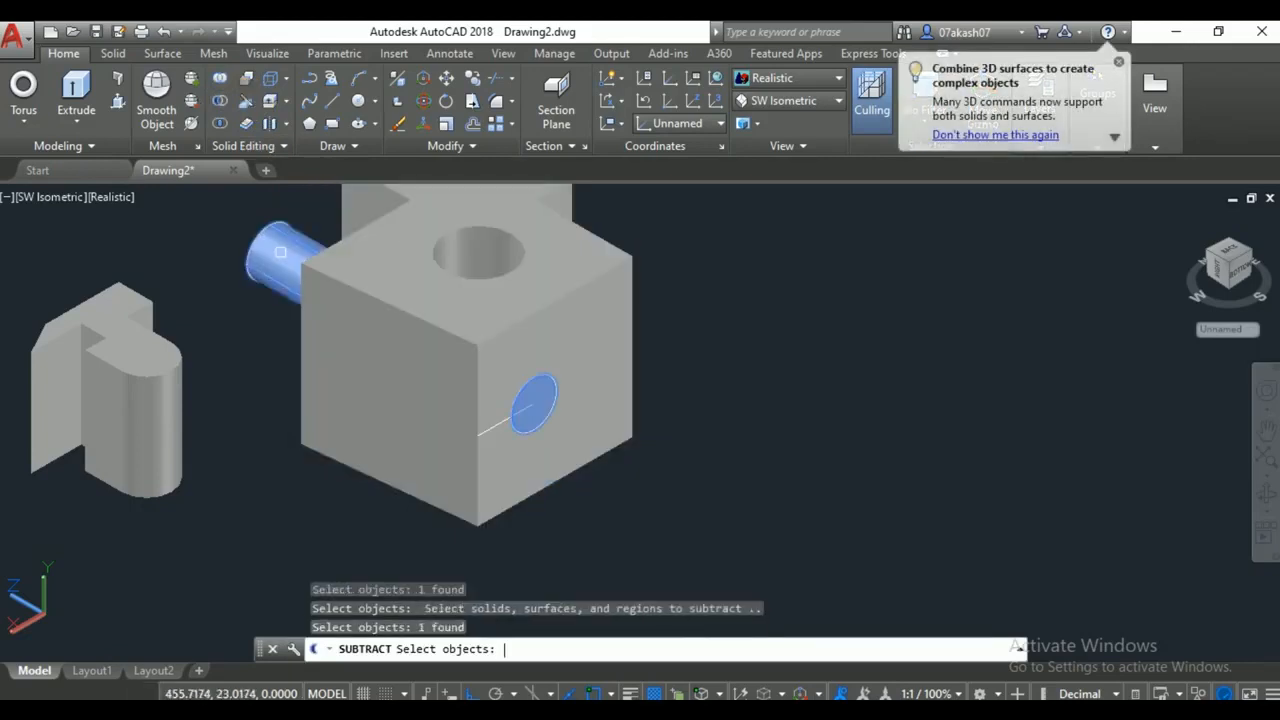
{"action": "key", "text": "Return"}
{"action": "middle_click_drag", "start_coordinate": [620, 317], "coordinate": [532, 337]}
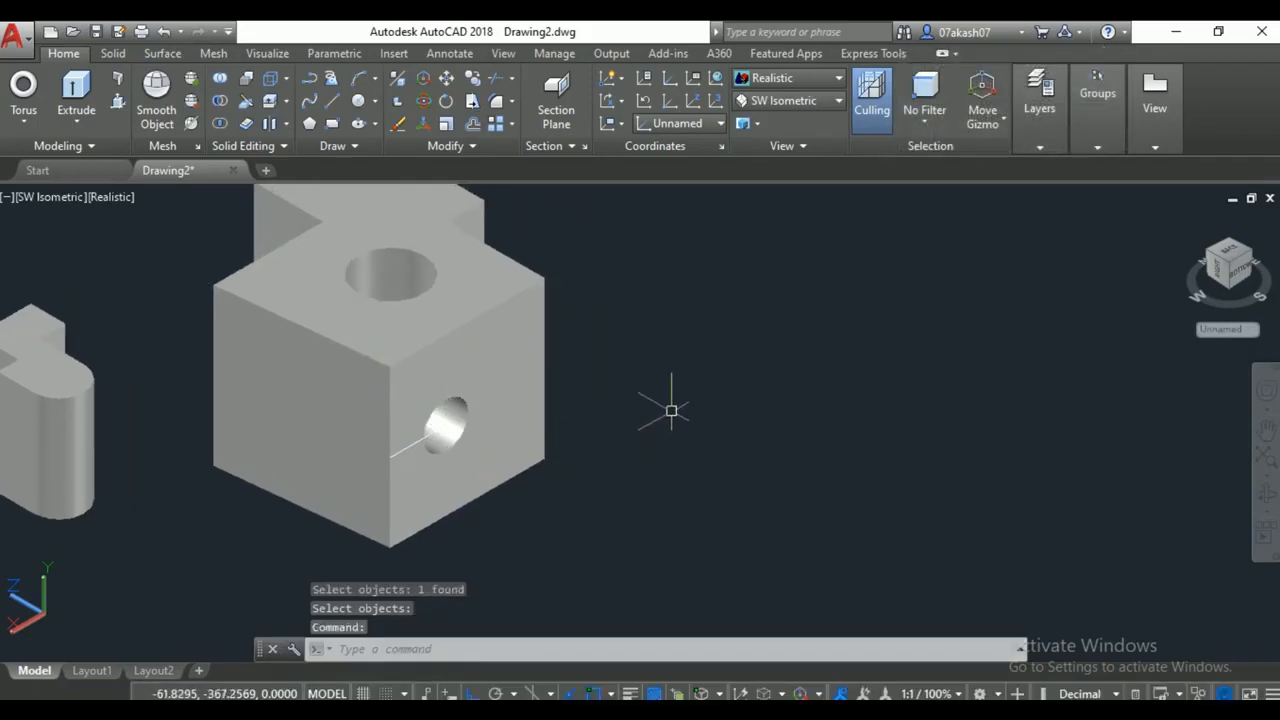
{"action": "scroll", "coordinate": [671, 410], "scroll_direction": "down", "scroll_amount": 4}
{"action": "middle_click_drag", "start_coordinate": [671, 403], "coordinate": [677, 433]}
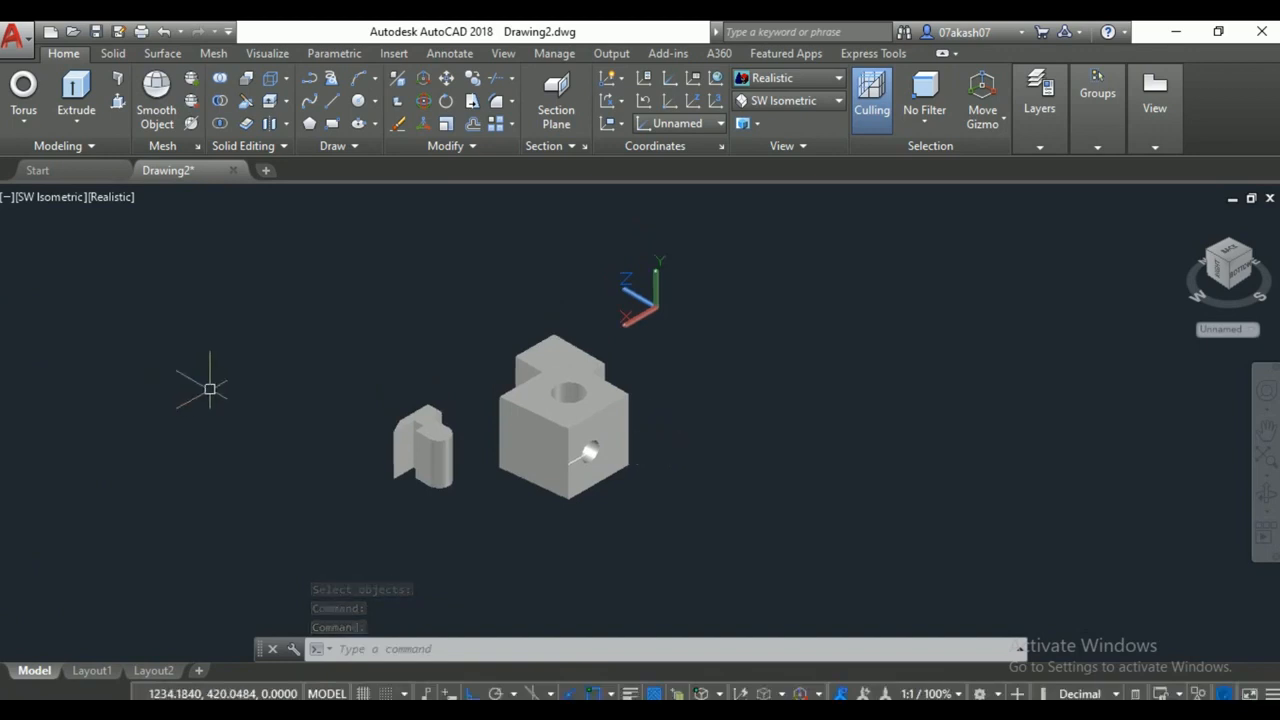
{"action": "left_click", "coordinate": [77, 119]}
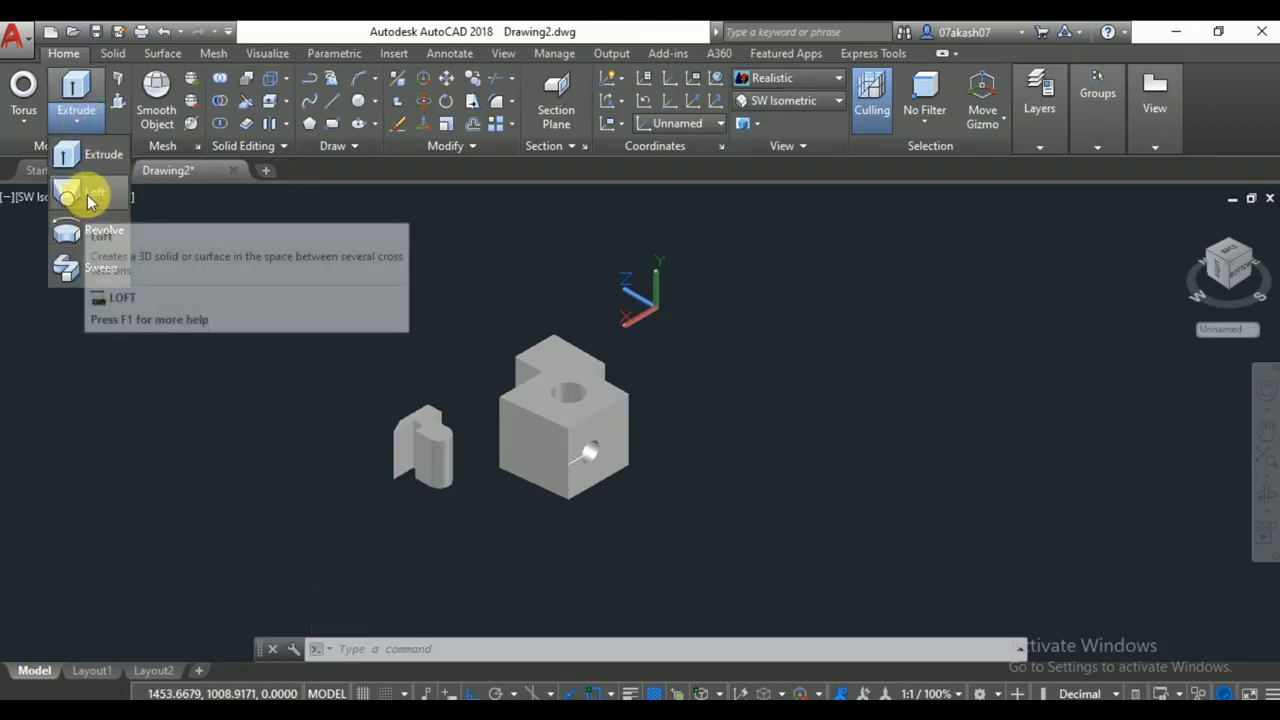
{"action": "left_click", "coordinate": [433, 382]}
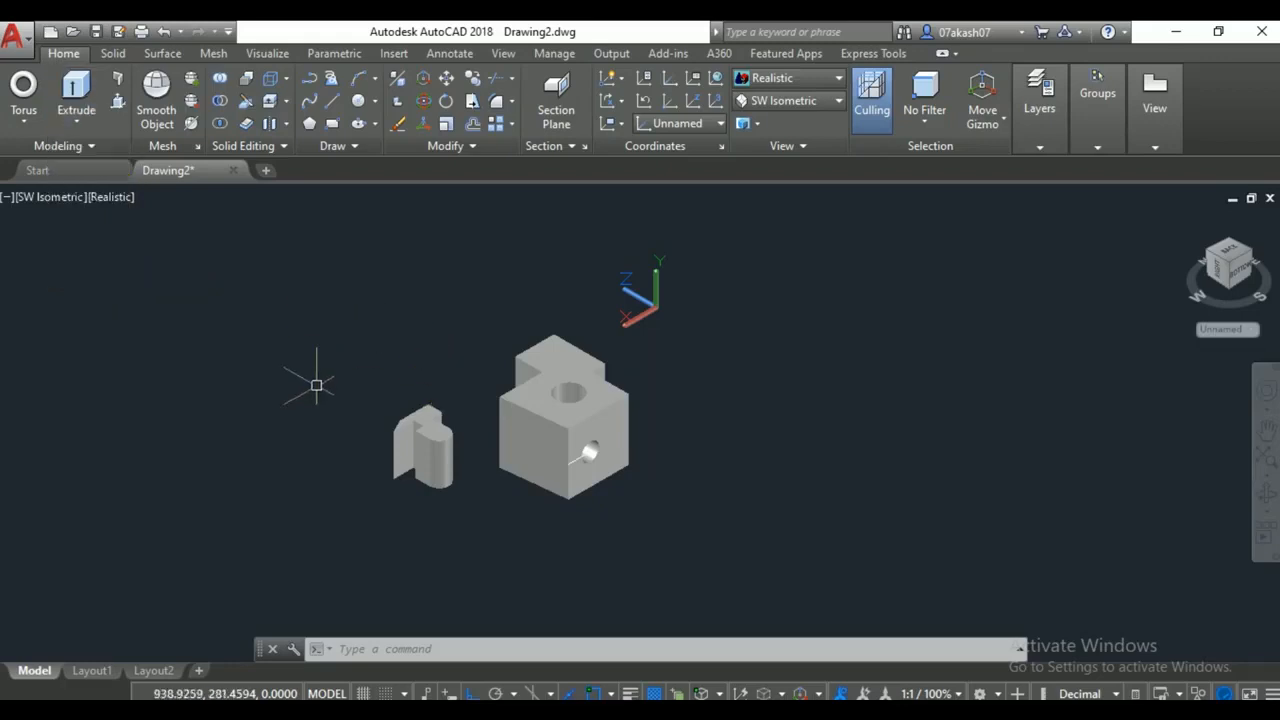
Draw a separate circle in empty space beside the large solid, on the current UCS XY plane.
{"action": "middle_click_drag", "start_coordinate": [560, 420], "coordinate": [265, 420]}
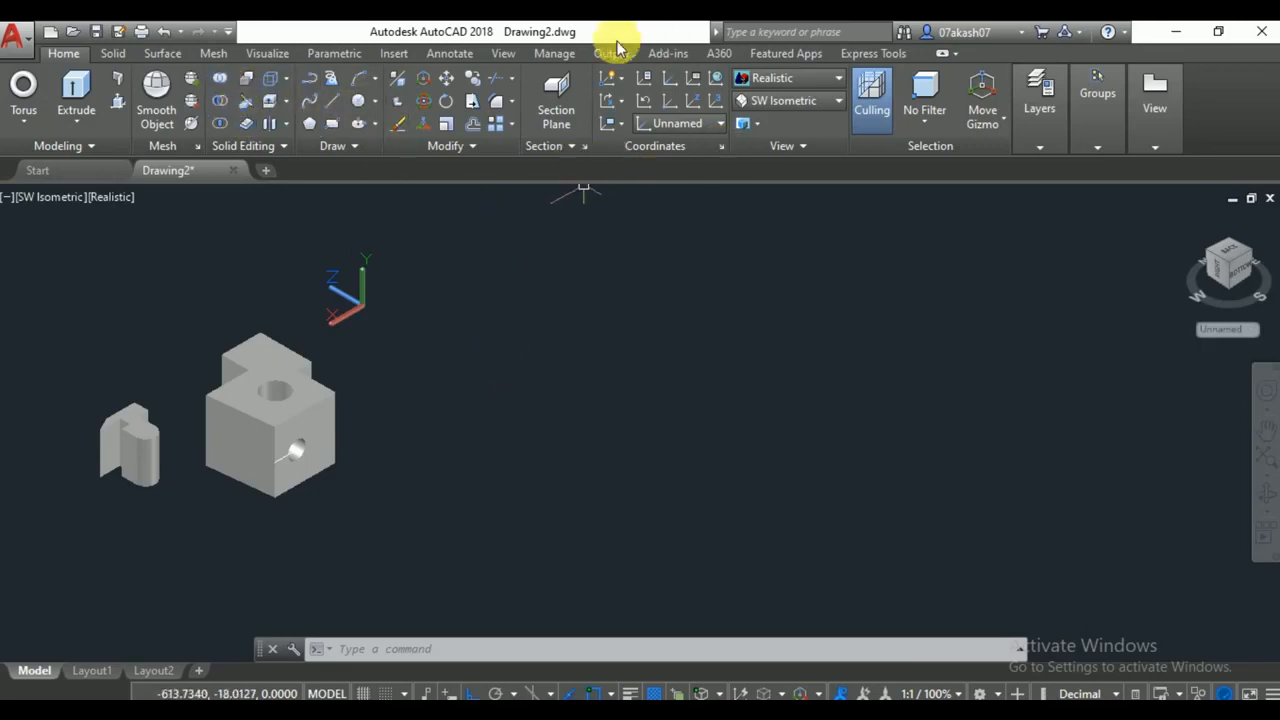
{"action": "left_click", "coordinate": [355, 104]}
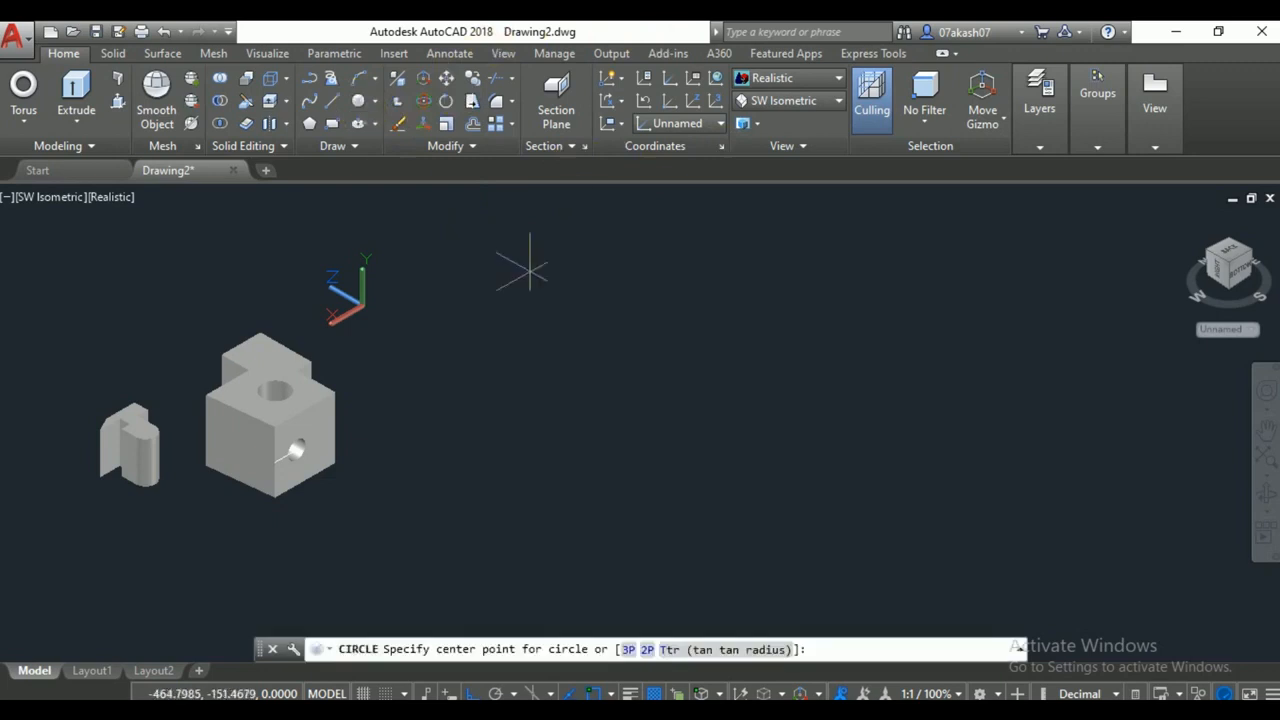
{"action": "left_click", "coordinate": [480, 380]}
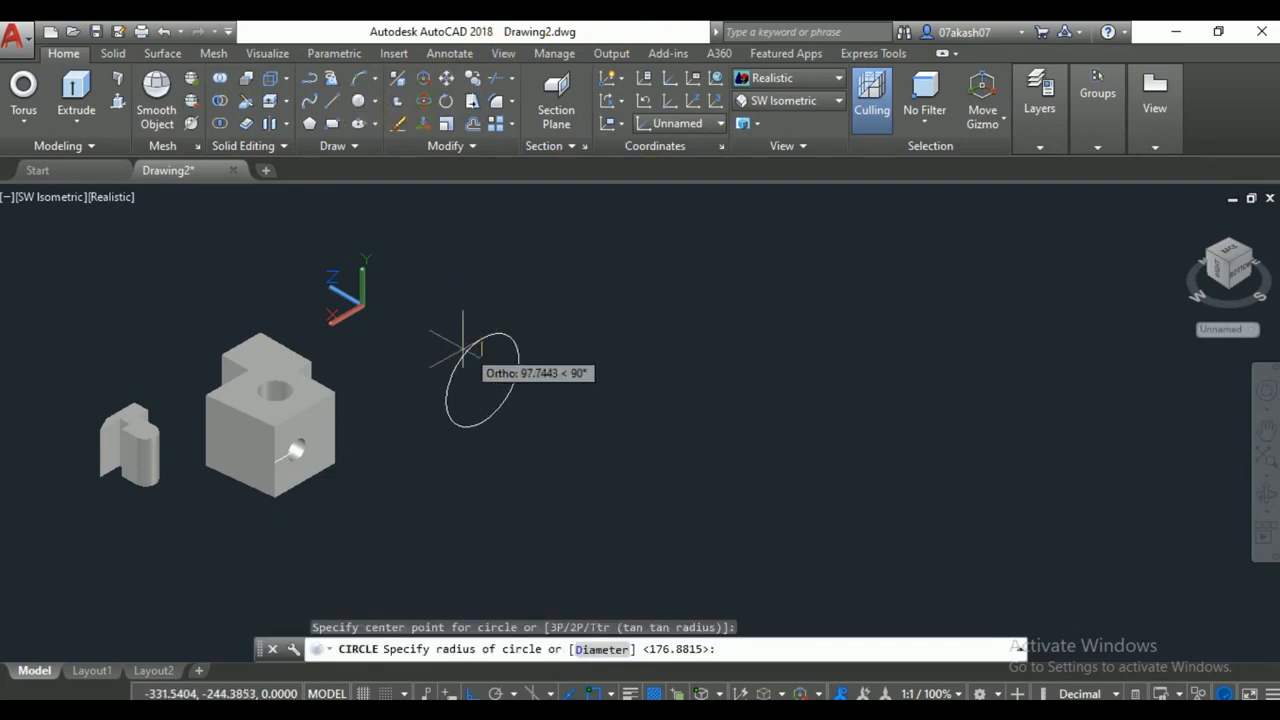
{"action": "scroll", "coordinate": [458, 338], "scroll_direction": "up", "scroll_amount": 2}
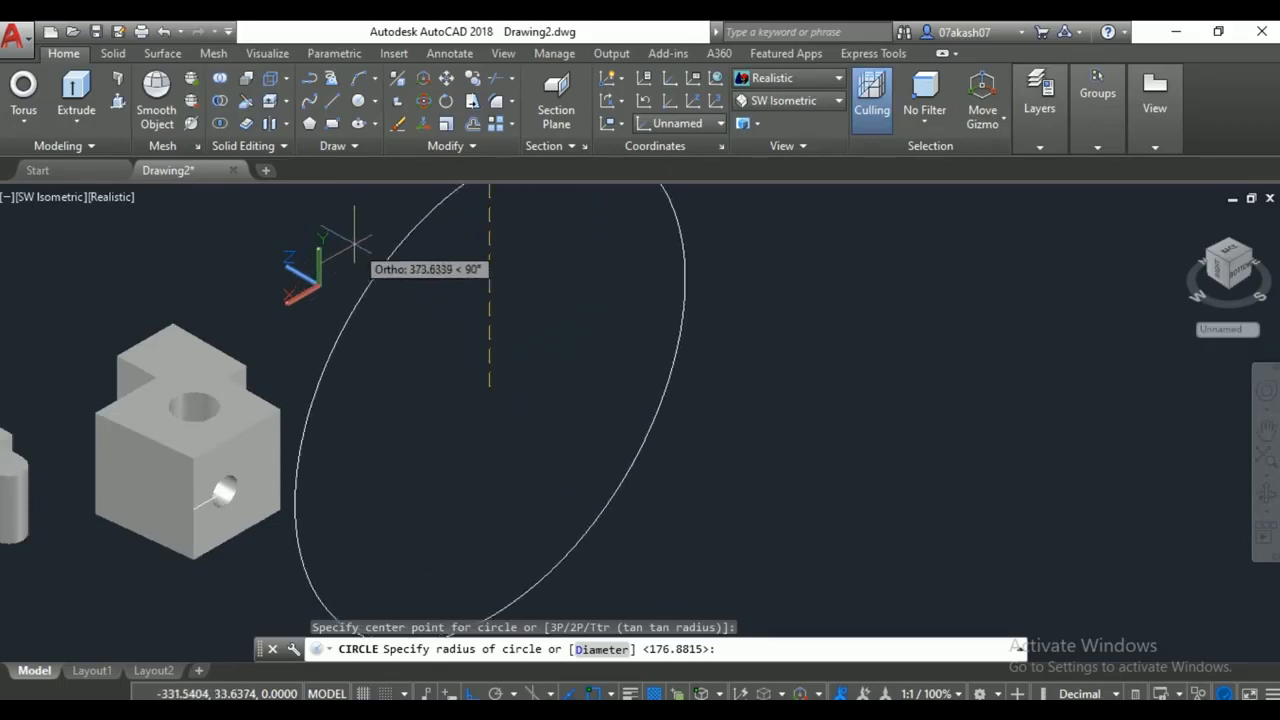
{"action": "left_click", "coordinate": [430, 330]}
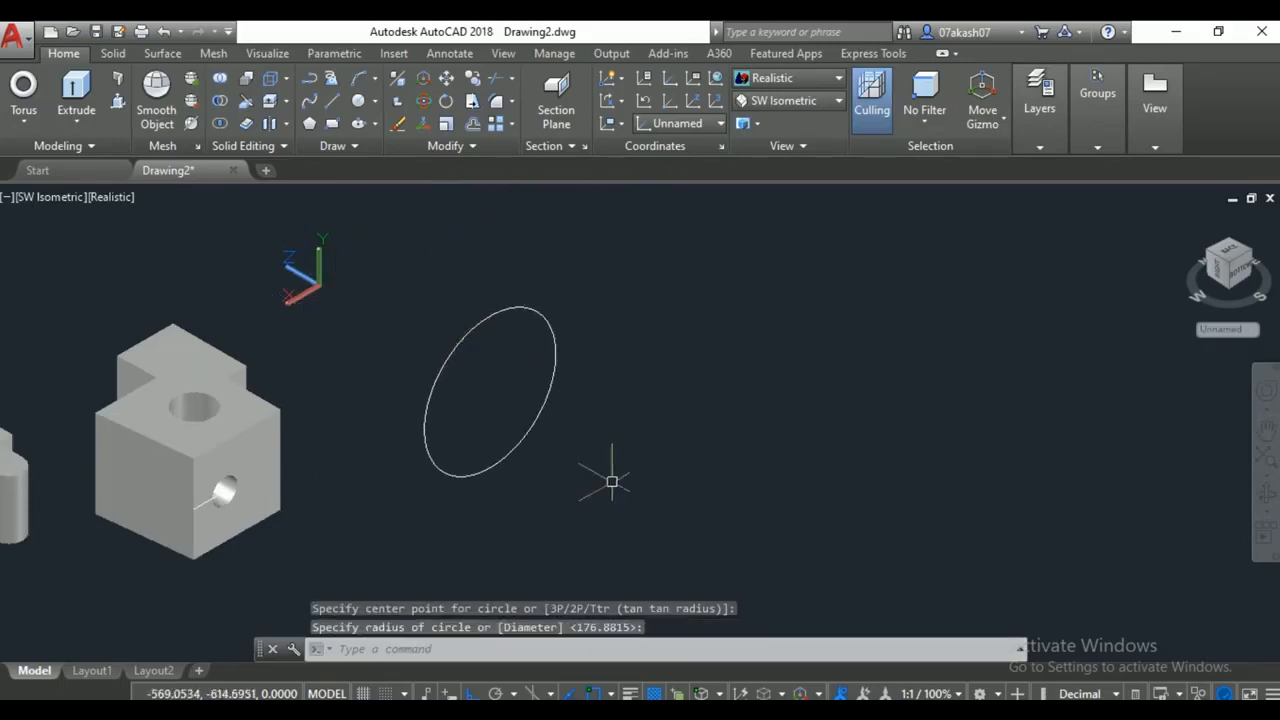
{"action": "middle_click_drag", "start_coordinate": [517, 429], "coordinate": [383, 361]}
{"action": "scroll", "coordinate": [383, 361], "scroll_direction": "up", "scroll_amount": 2}
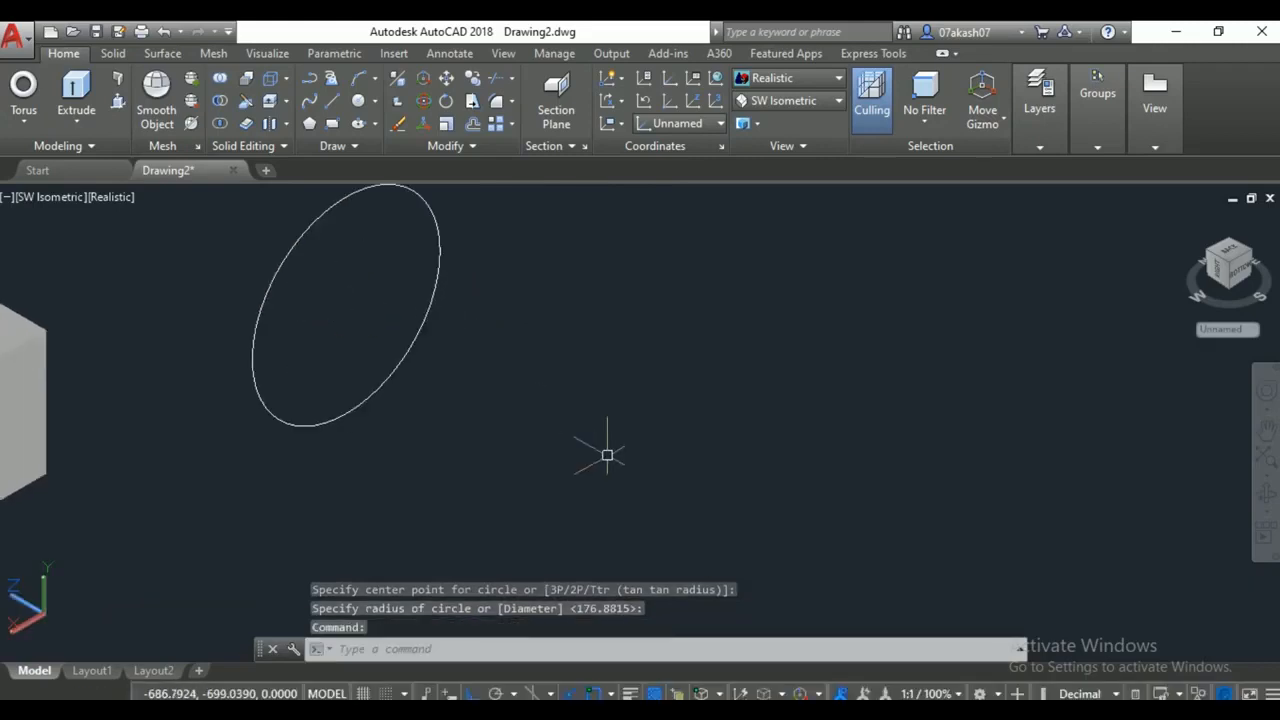
Try extruding the separate circle into a long cylinder along the negative Z direction, and undo the extrusion.
{"action": "scroll", "coordinate": [483, 426], "scroll_direction": "down", "scroll_amount": 7}
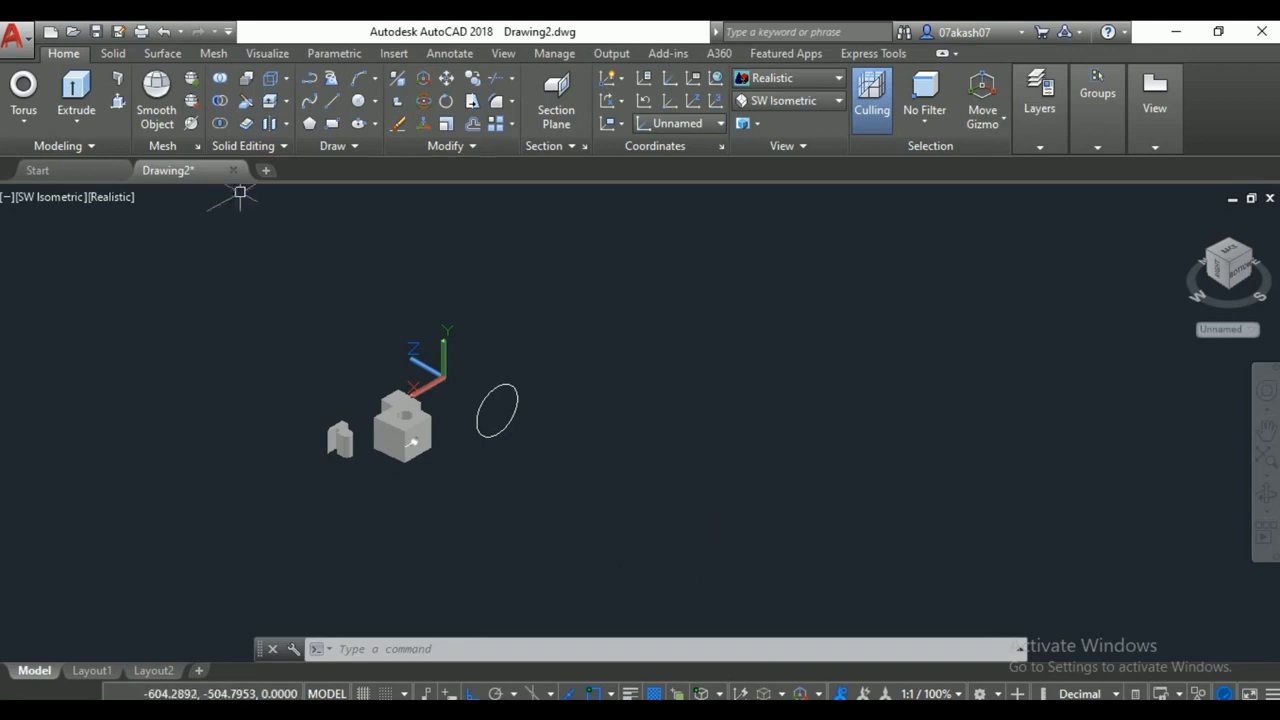
{"action": "left_click", "coordinate": [78, 88]}
{"action": "left_click", "coordinate": [501, 395]}
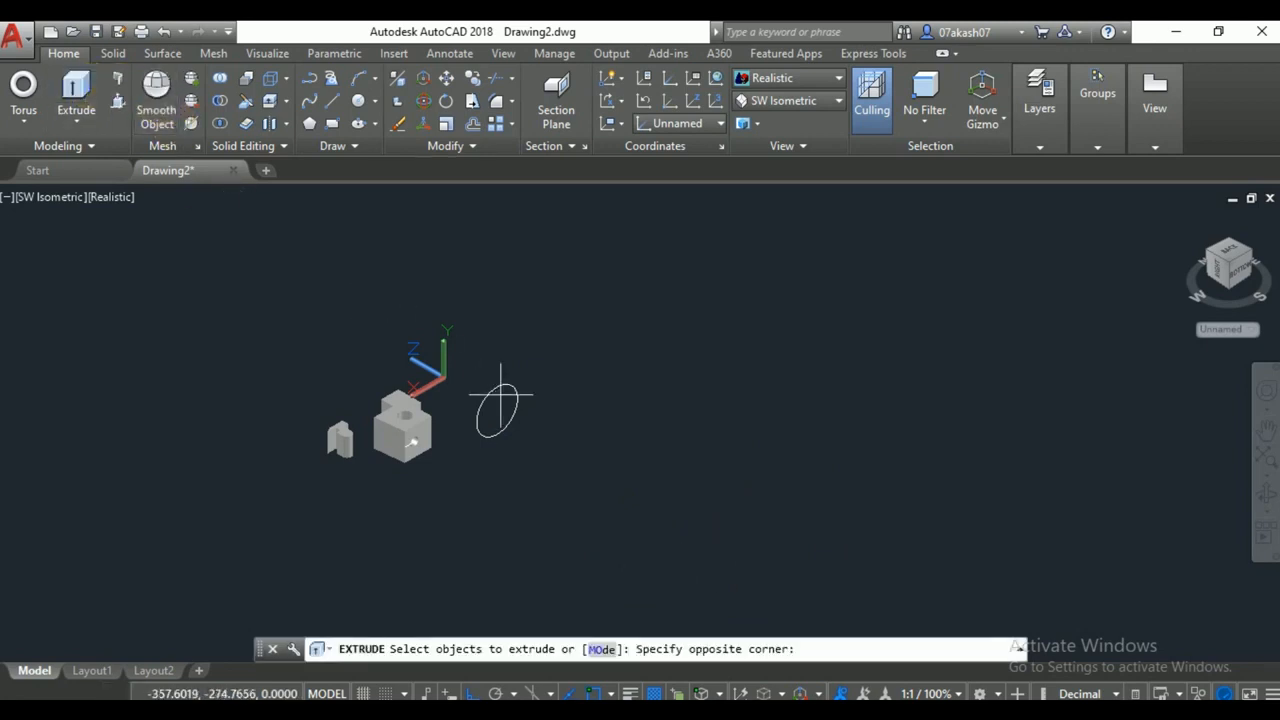
{"action": "left_click", "coordinate": [485, 385]}
{"action": "right_click", "coordinate": [500, 391]}
{"action": "left_click", "coordinate": [505, 393]}
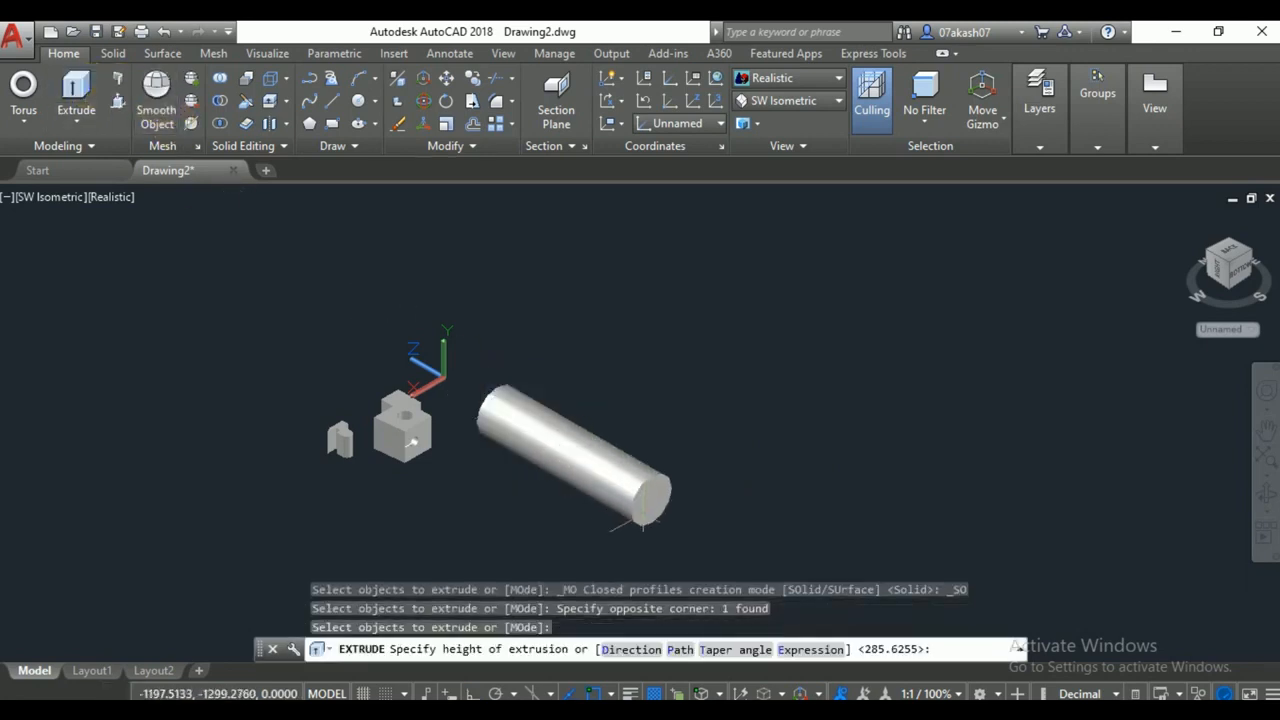
{"action": "left_click", "coordinate": [643, 522]}
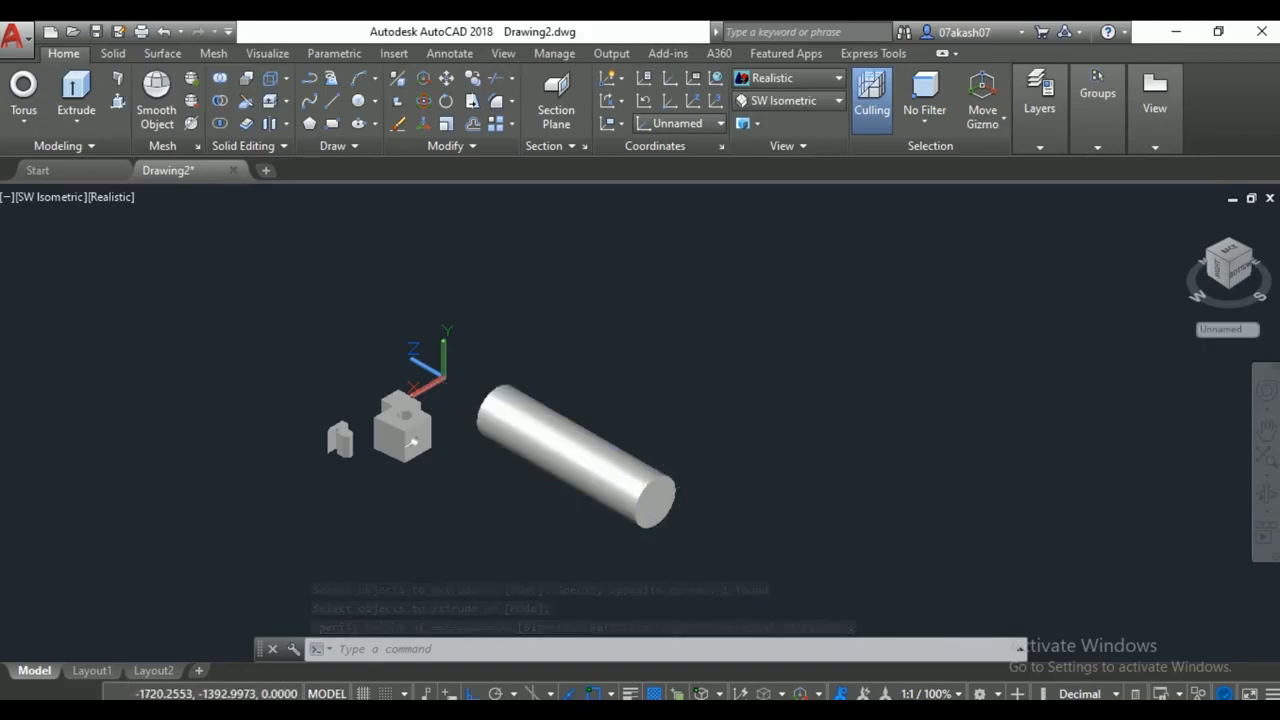
{"action": "key", "text": "ctrl+z"}
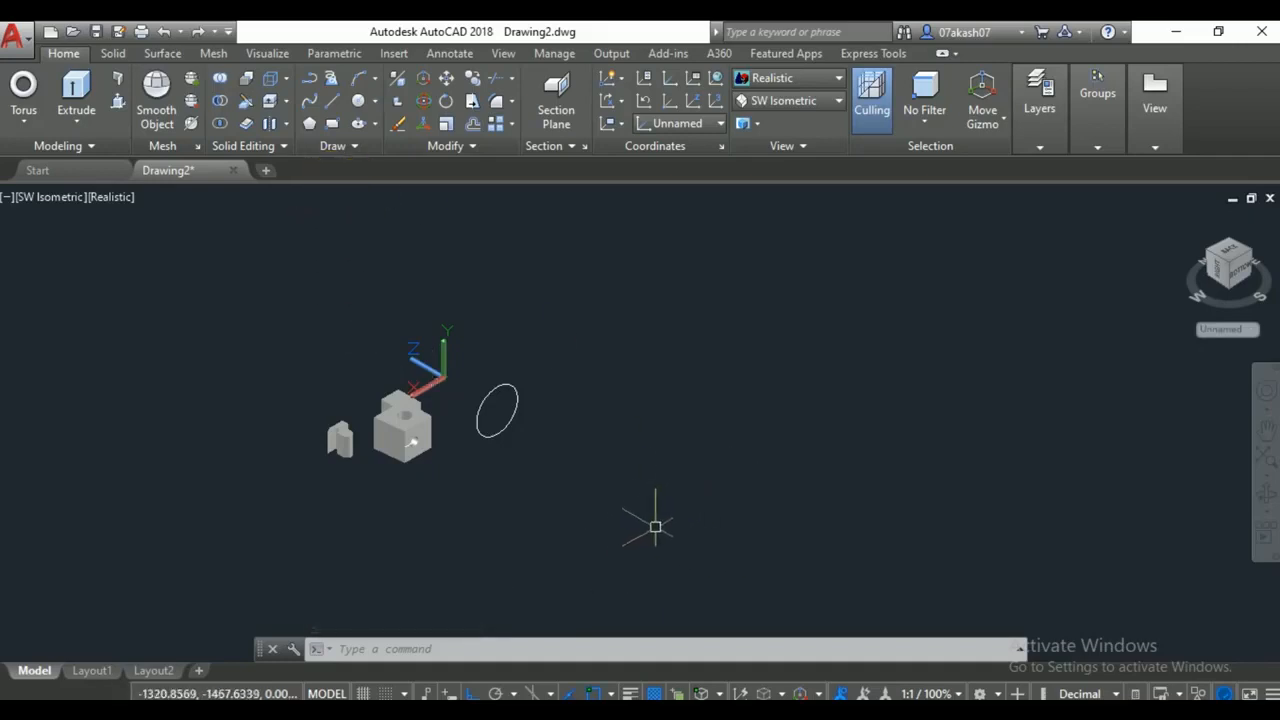
Draw a rectangle on the XY plane in empty space, away from the separate circle on its negative X side.
{"action": "left_click", "coordinate": [332, 123]}
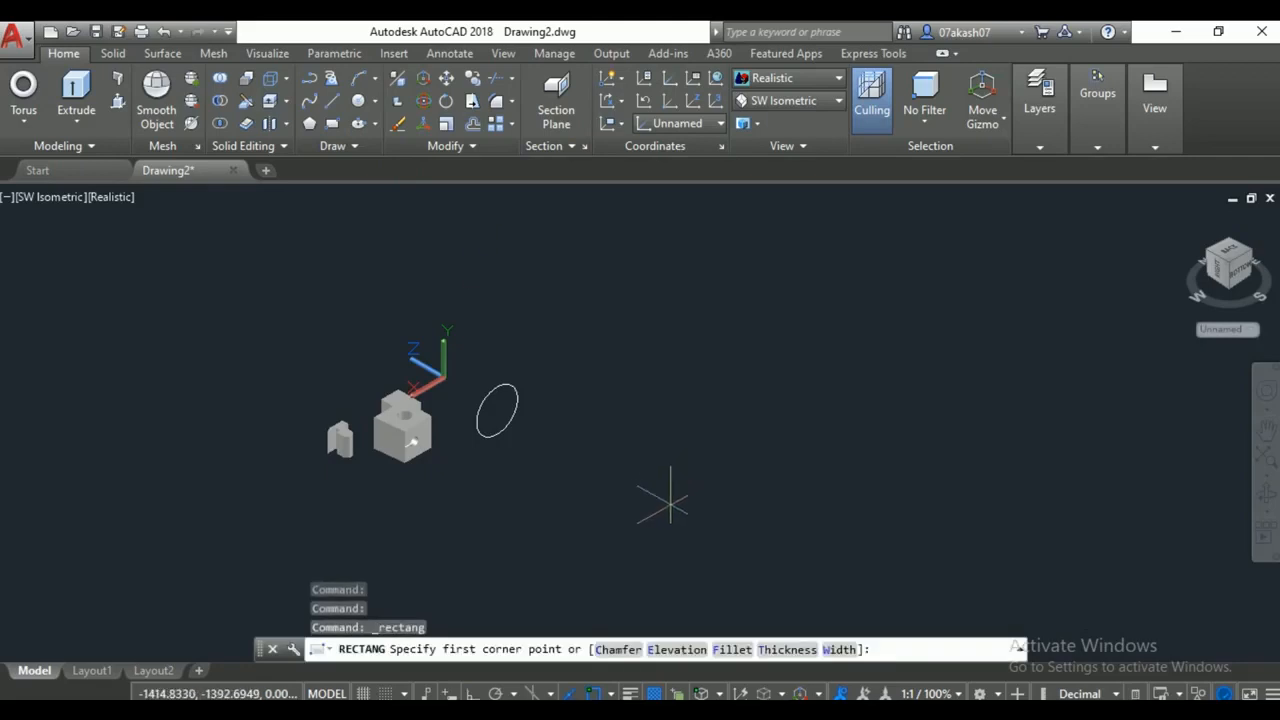
{"action": "left_click", "coordinate": [657, 500]}
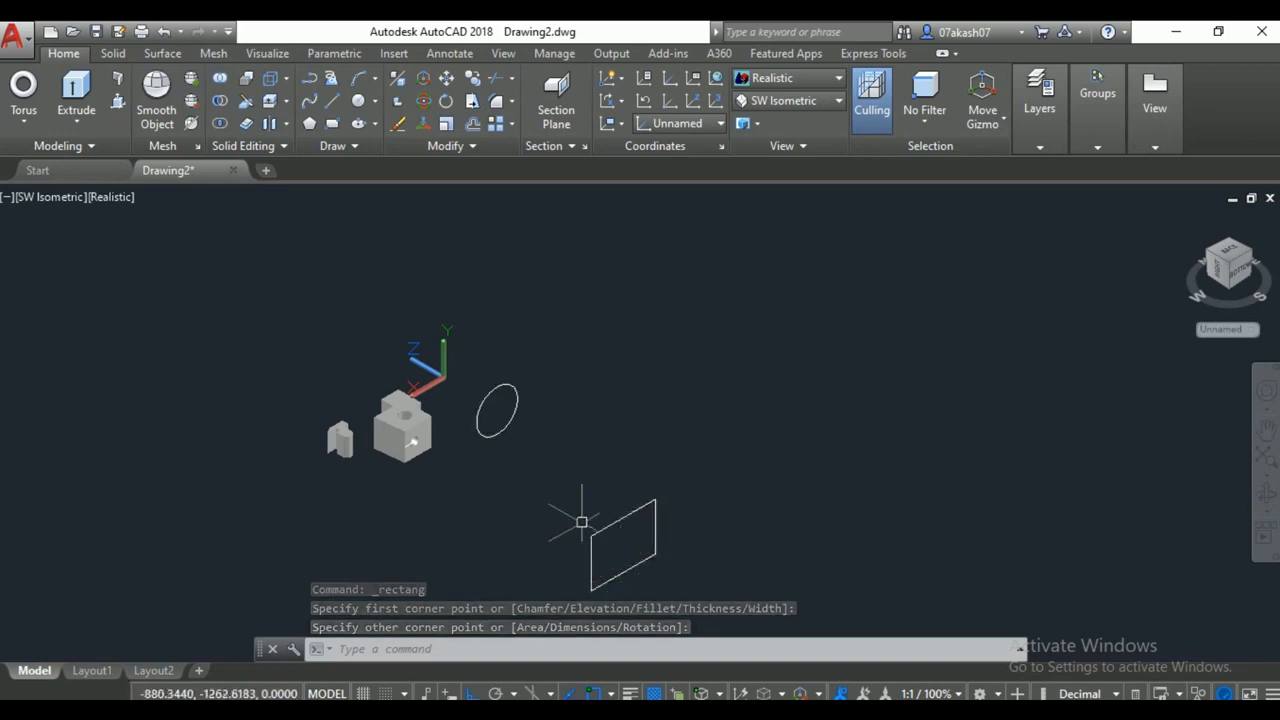
{"action": "middle_click_drag", "start_coordinate": [636, 540], "coordinate": [569, 446]}
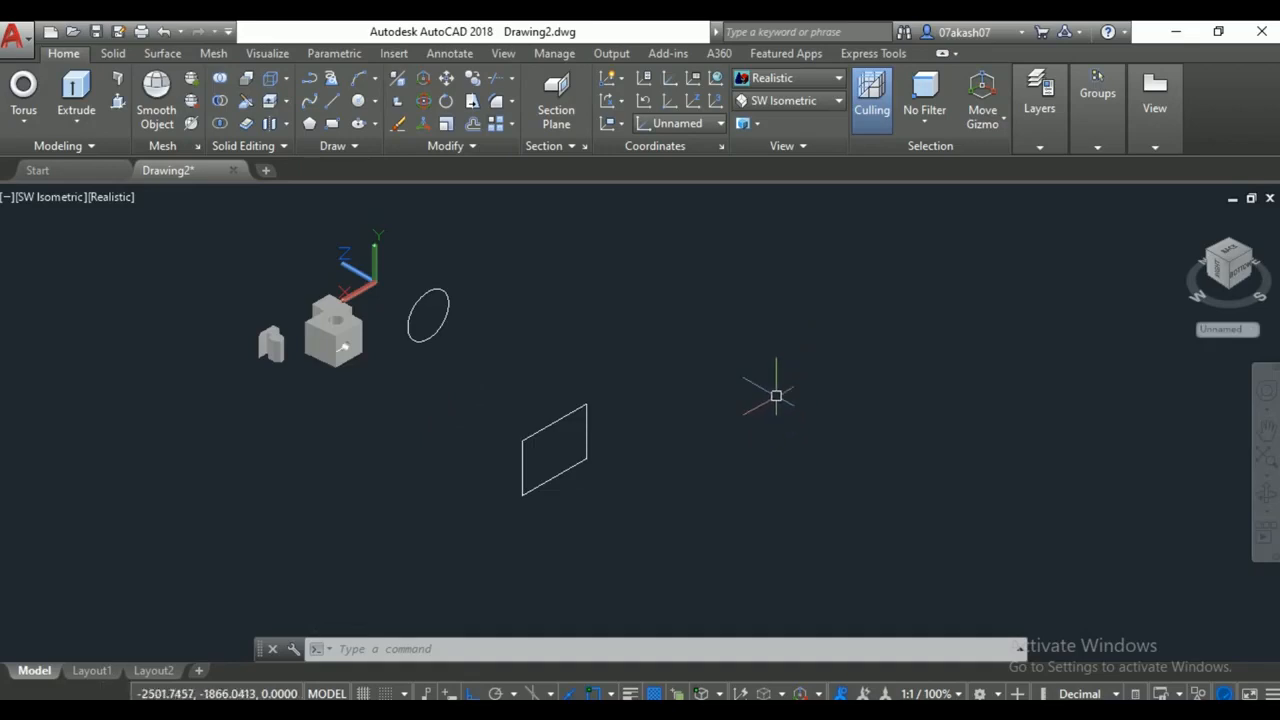
{"action": "middle_click_drag", "start_coordinate": [495, 401], "coordinate": [504, 463]}
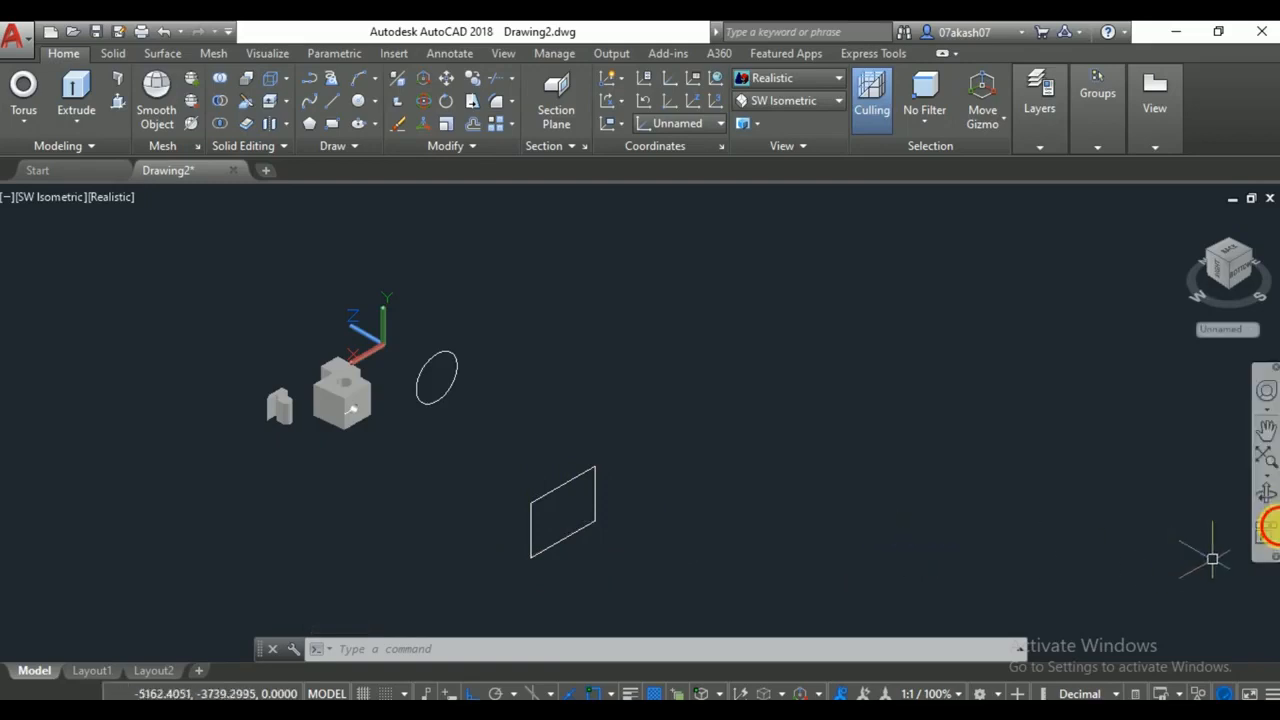
Restore the SW Isometric view and erase the rectangle drawn away from the separate circle.
{"action": "left_click", "coordinate": [1266, 492]}
{"action": "left_click_drag", "start_coordinate": [943, 494], "coordinate": [694, 566]}
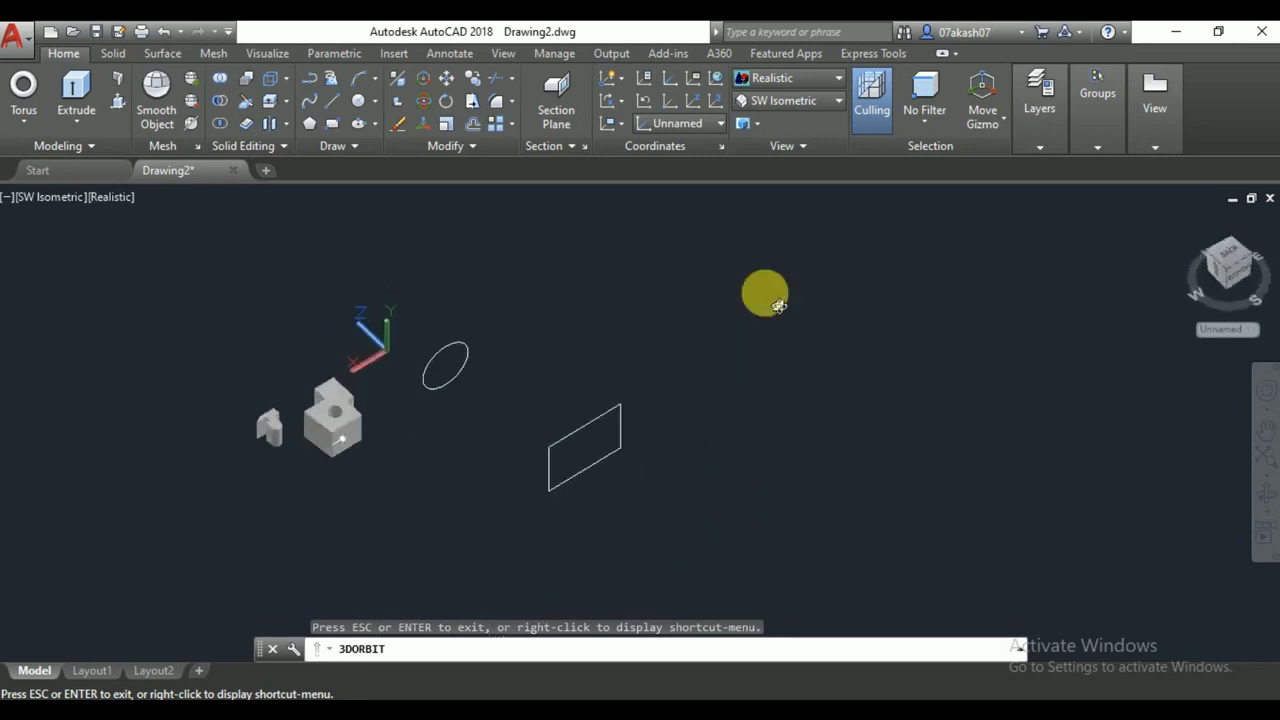
{"action": "left_click", "coordinate": [805, 101]}
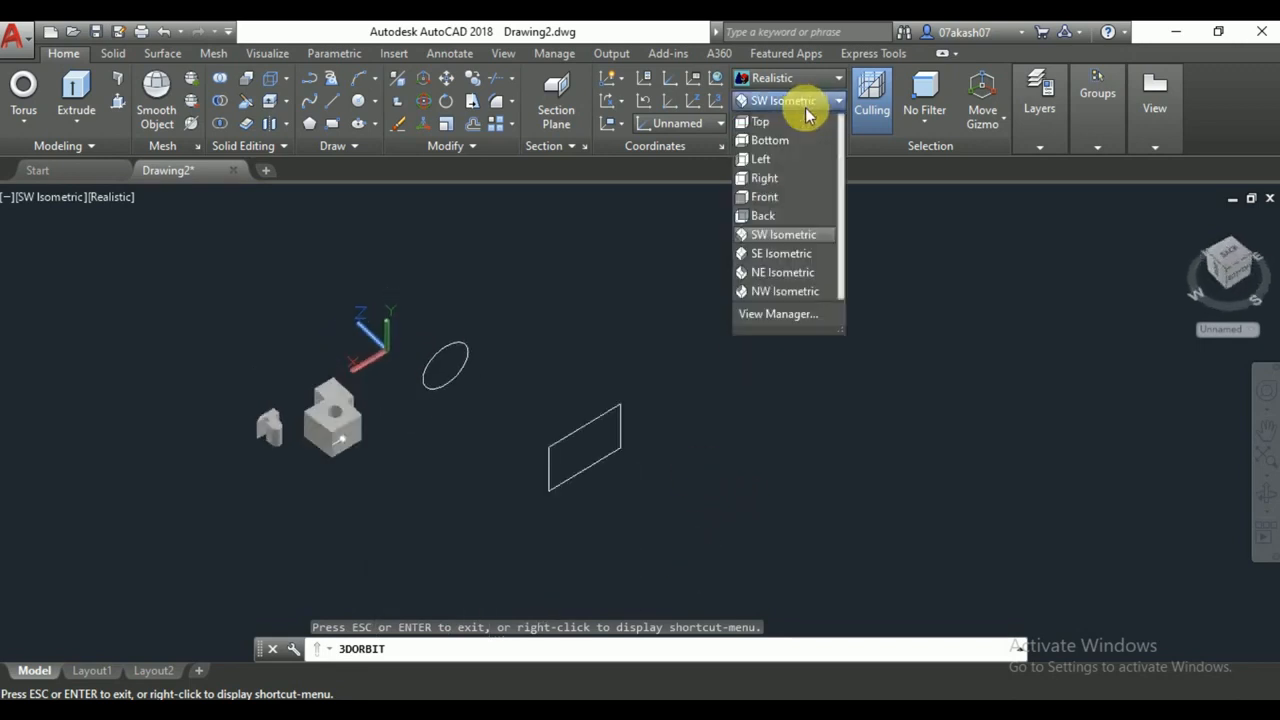
{"action": "left_click", "coordinate": [784, 234]}
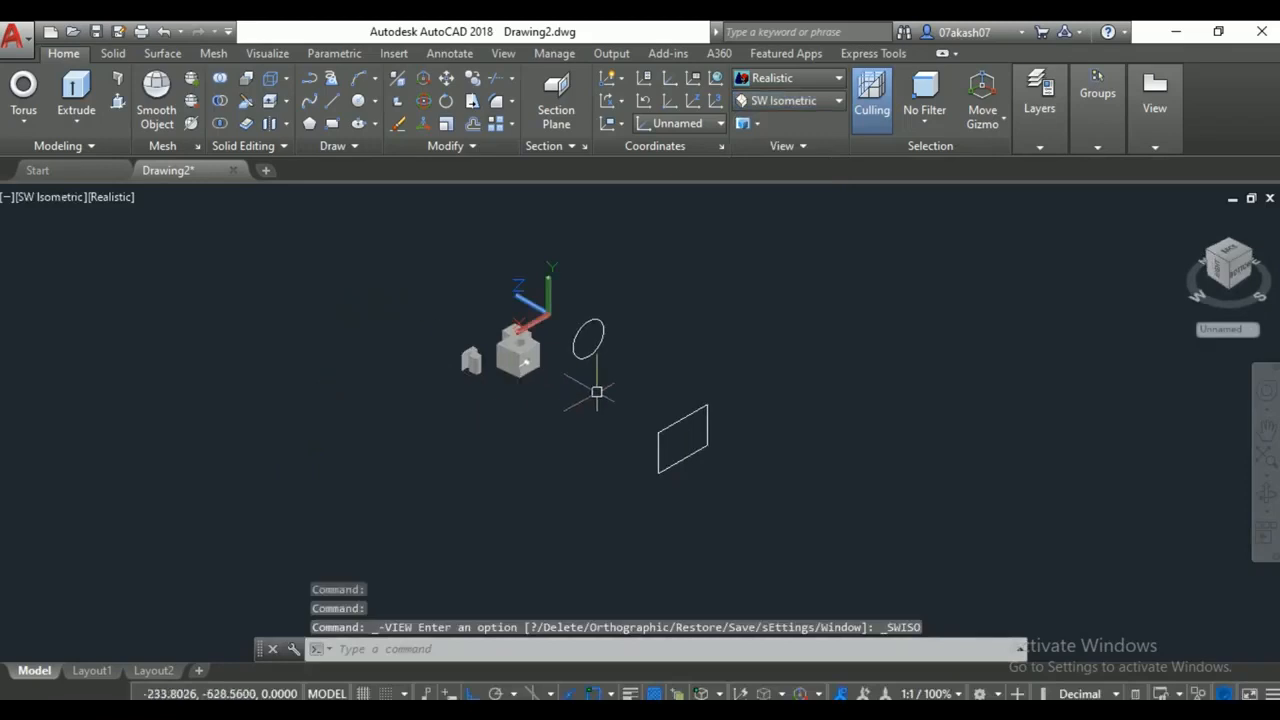
{"action": "left_click", "coordinate": [706, 429]}
{"action": "left_click", "coordinate": [674, 389]}
{"action": "left_click", "coordinate": [765, 352]}
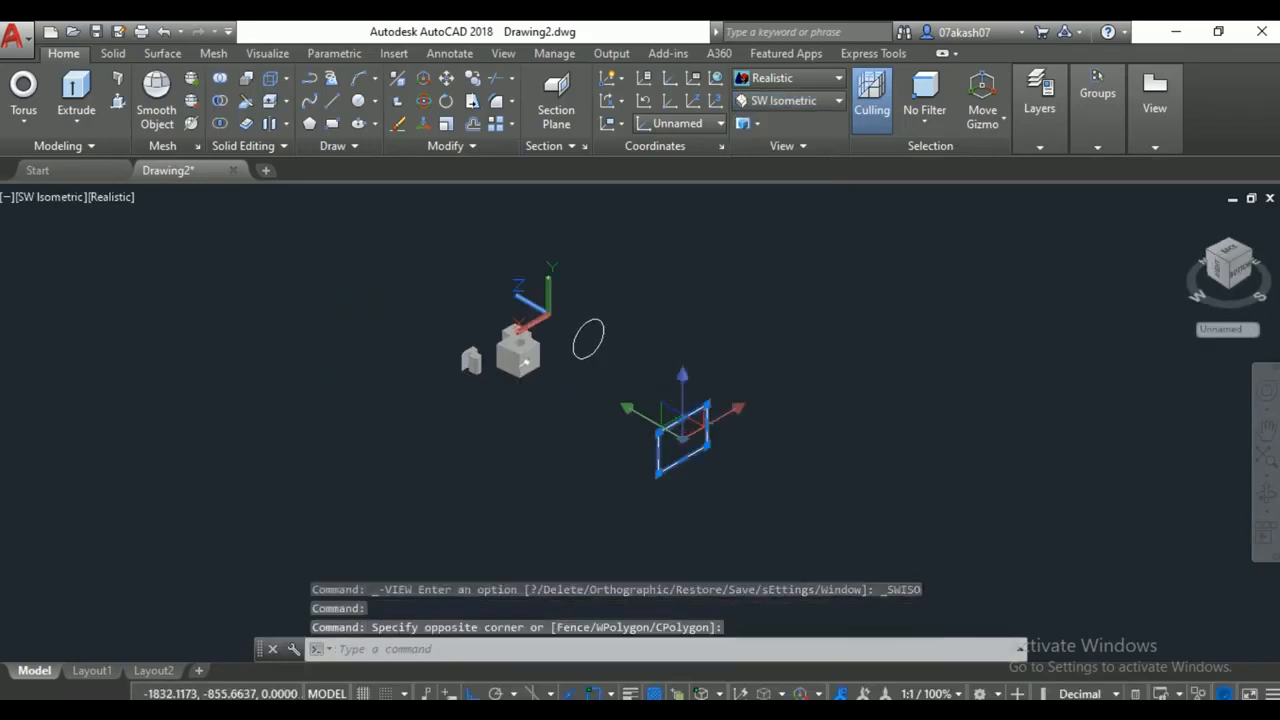
{"action": "key", "text": "Delete"}
Draw a line from the circle's centre along negative Z, and a rectangle parallel to the circle starting at the line's end.
{"action": "left_click", "coordinate": [338, 96]}
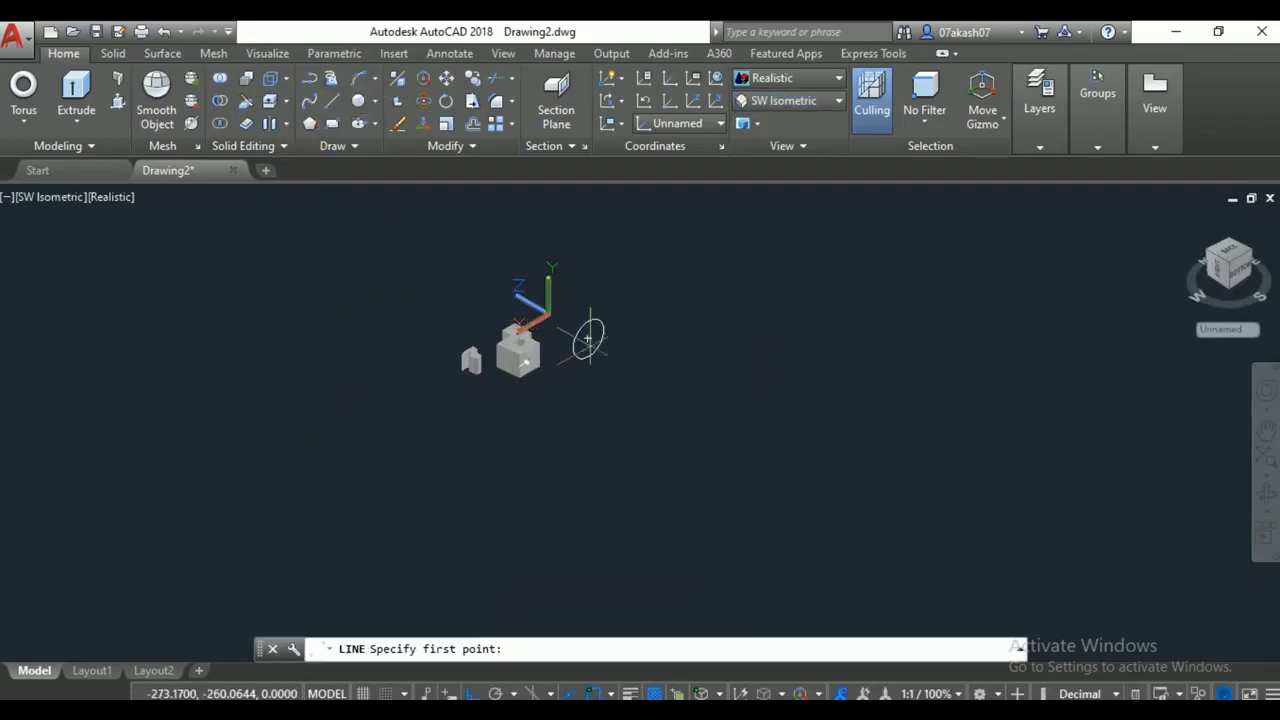
{"action": "left_click", "coordinate": [589, 340]}
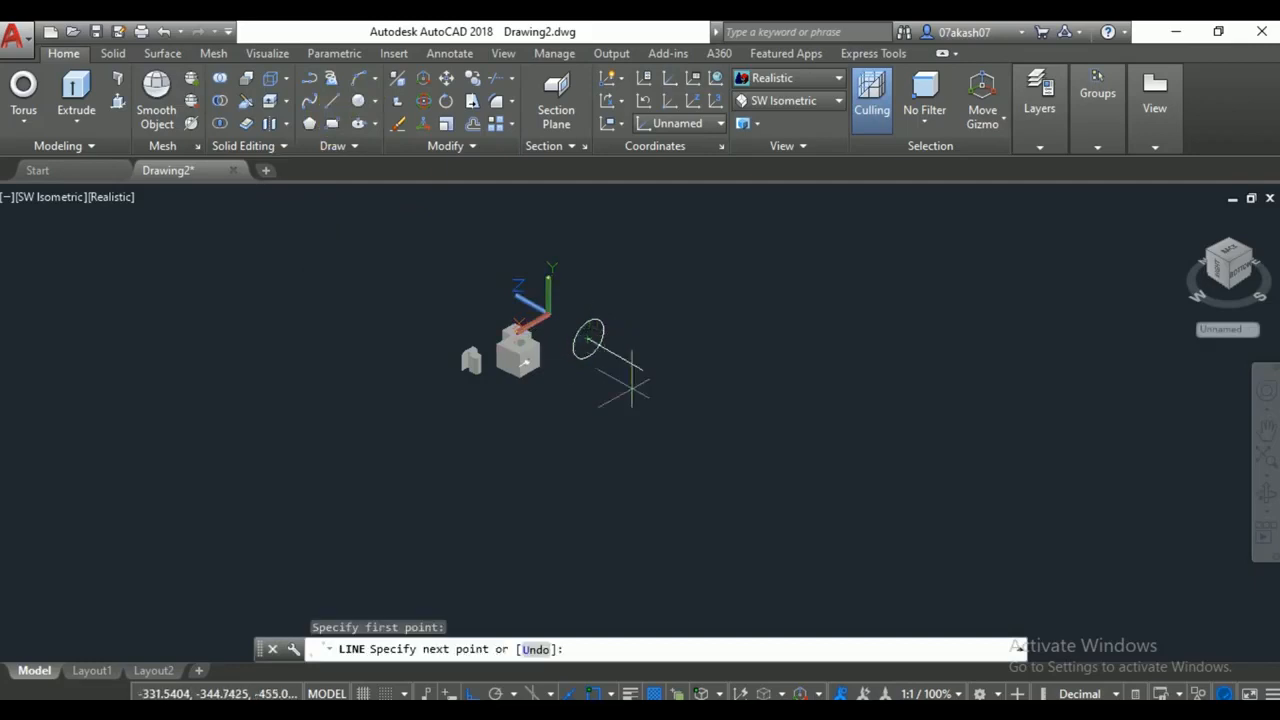
{"action": "left_click", "coordinate": [776, 446]}
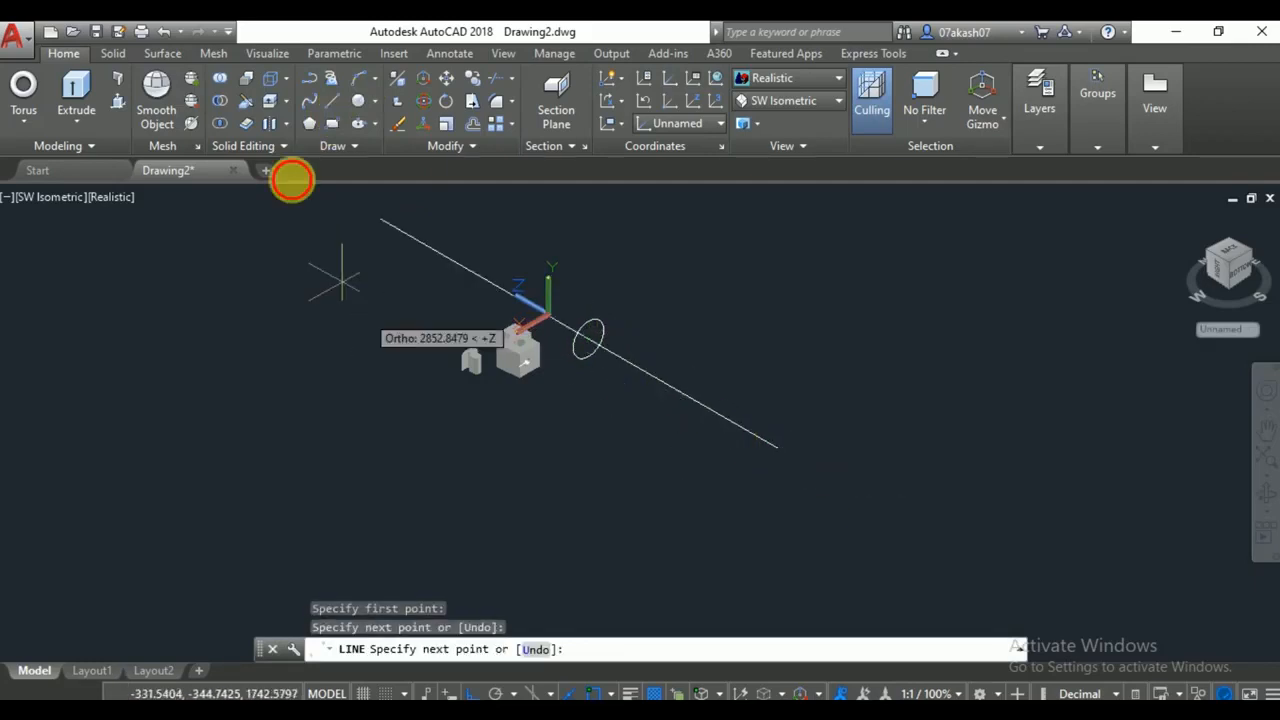
{"action": "left_click", "coordinate": [331, 123]}
{"action": "left_click", "coordinate": [777, 448]}
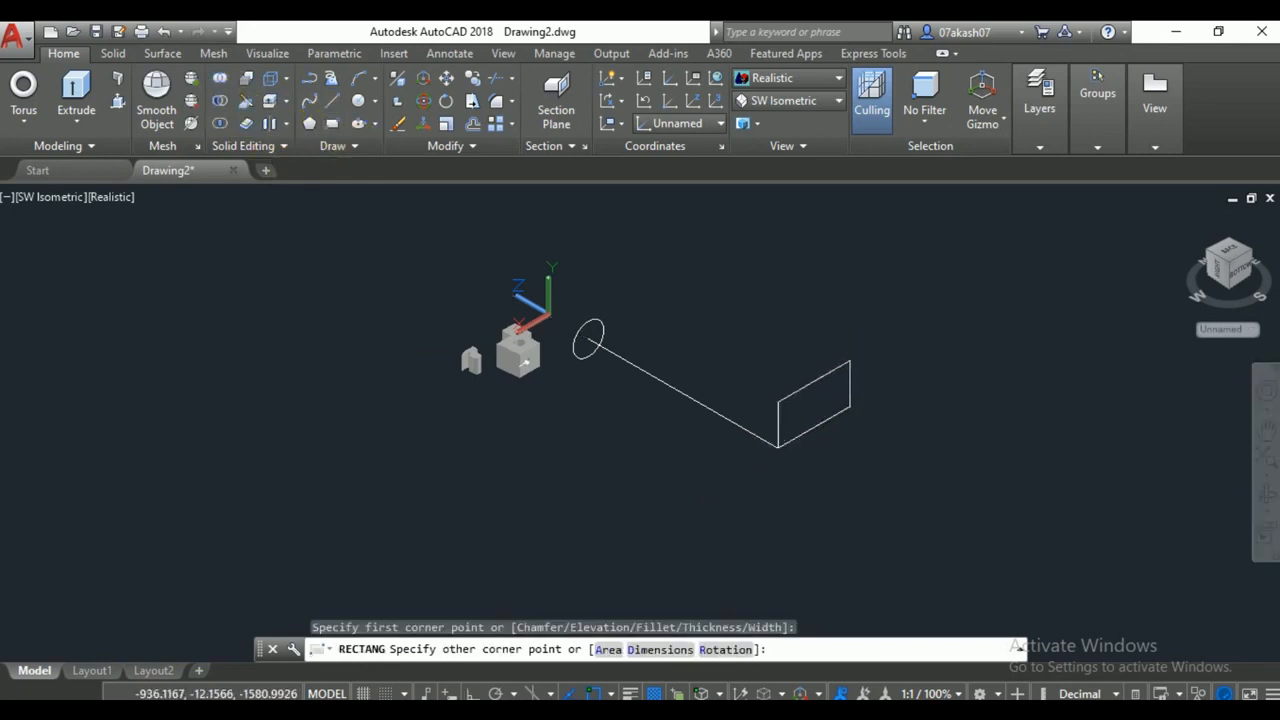
{"action": "left_click", "coordinate": [850, 360]}
Erase the guide line between the circle and the rectangle.
{"action": "left_click", "coordinate": [714, 397]}
{"action": "left_click", "coordinate": [674, 450]}
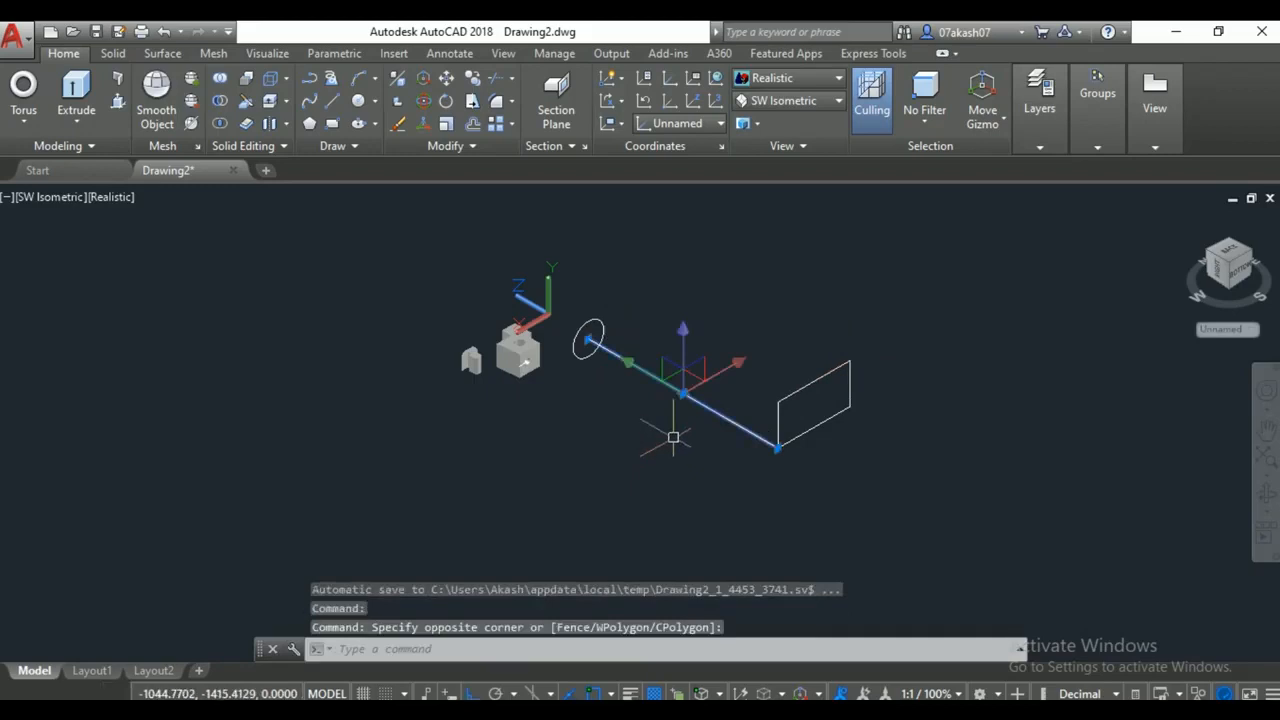
{"action": "key", "text": "Delete"}
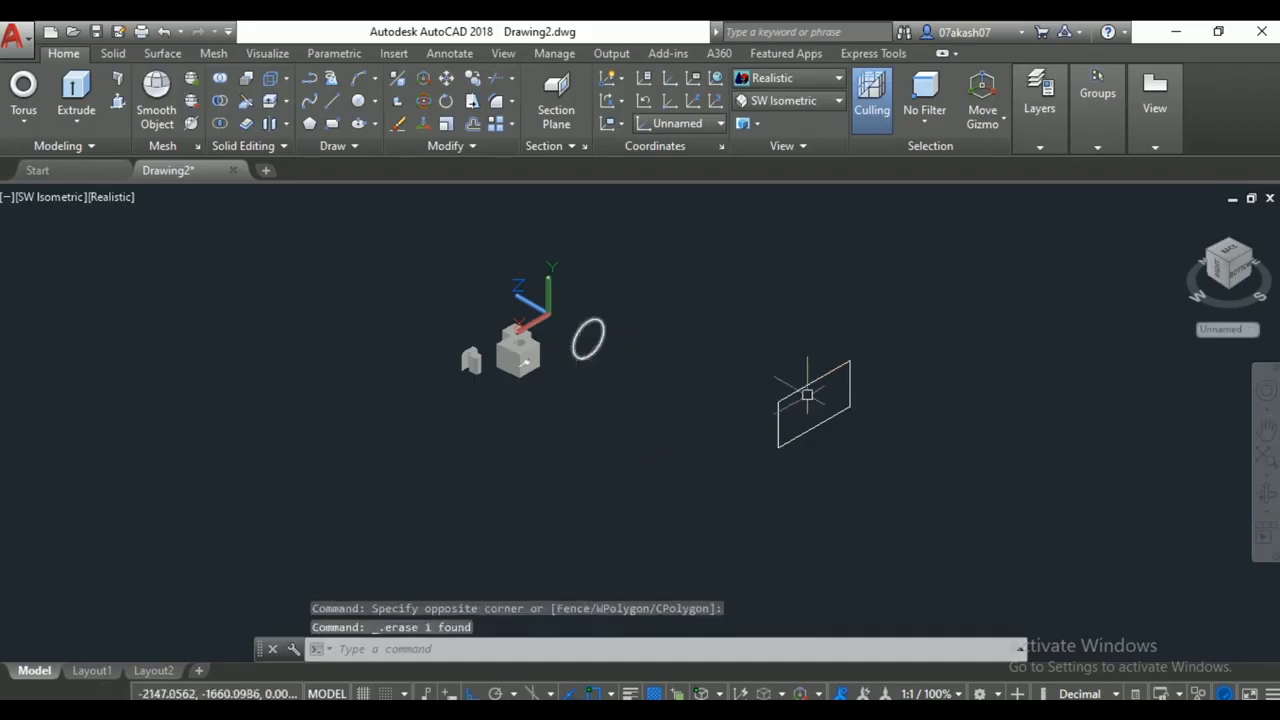
Loft a solid from the circle to the rectangle using cross sections only.
{"action": "left_click", "coordinate": [80, 122]}
{"action": "left_click", "coordinate": [77, 184]}
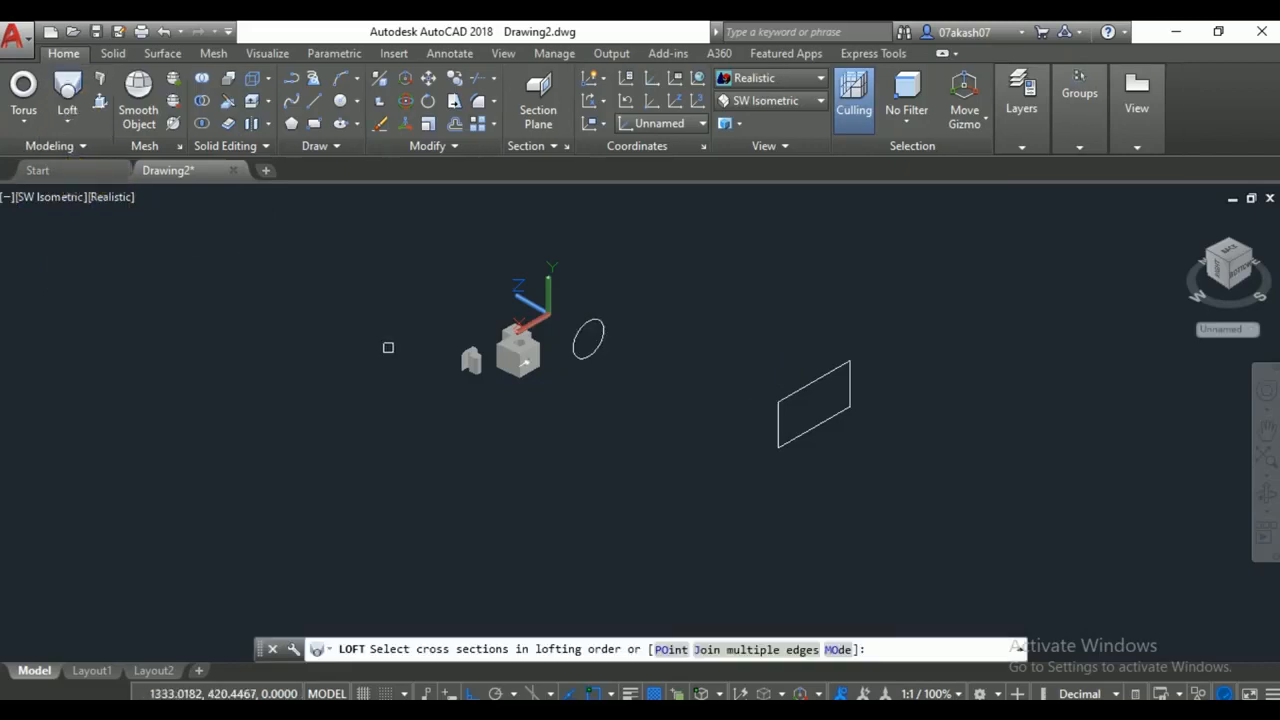
{"action": "scroll", "coordinate": [790, 390], "scroll_direction": "up", "scroll_amount": 3}
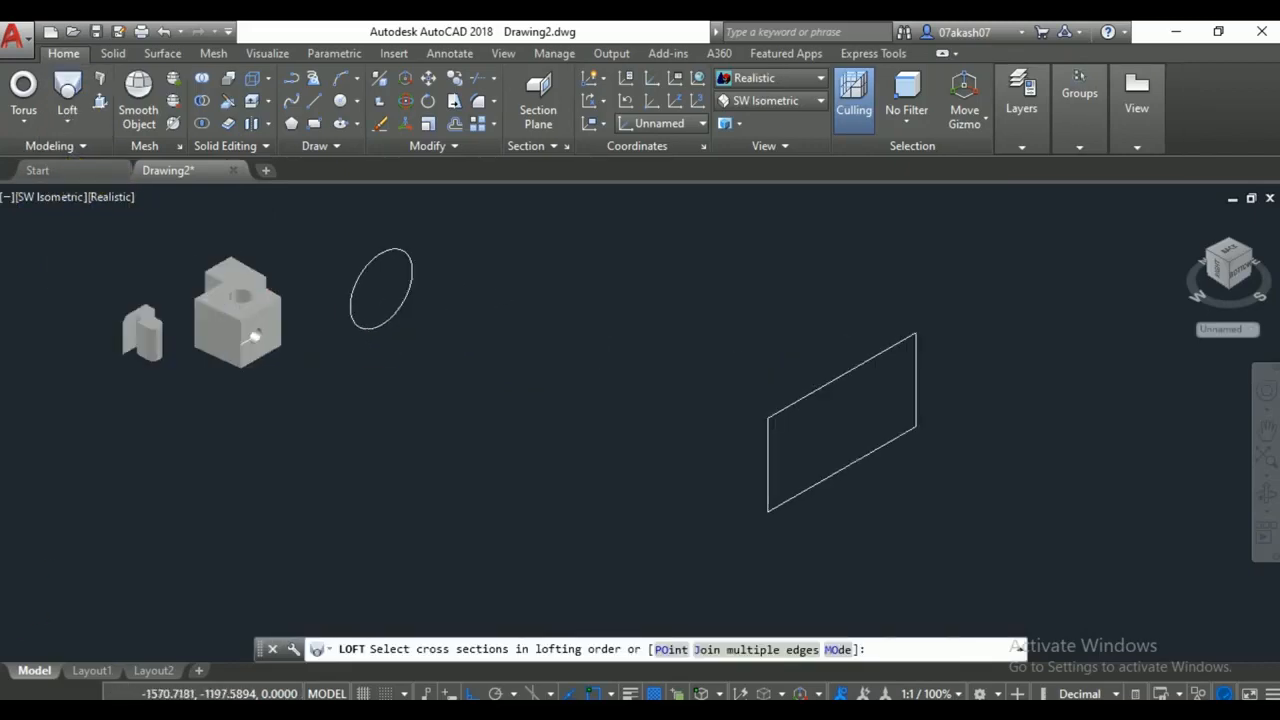
{"action": "left_click", "coordinate": [408, 252]}
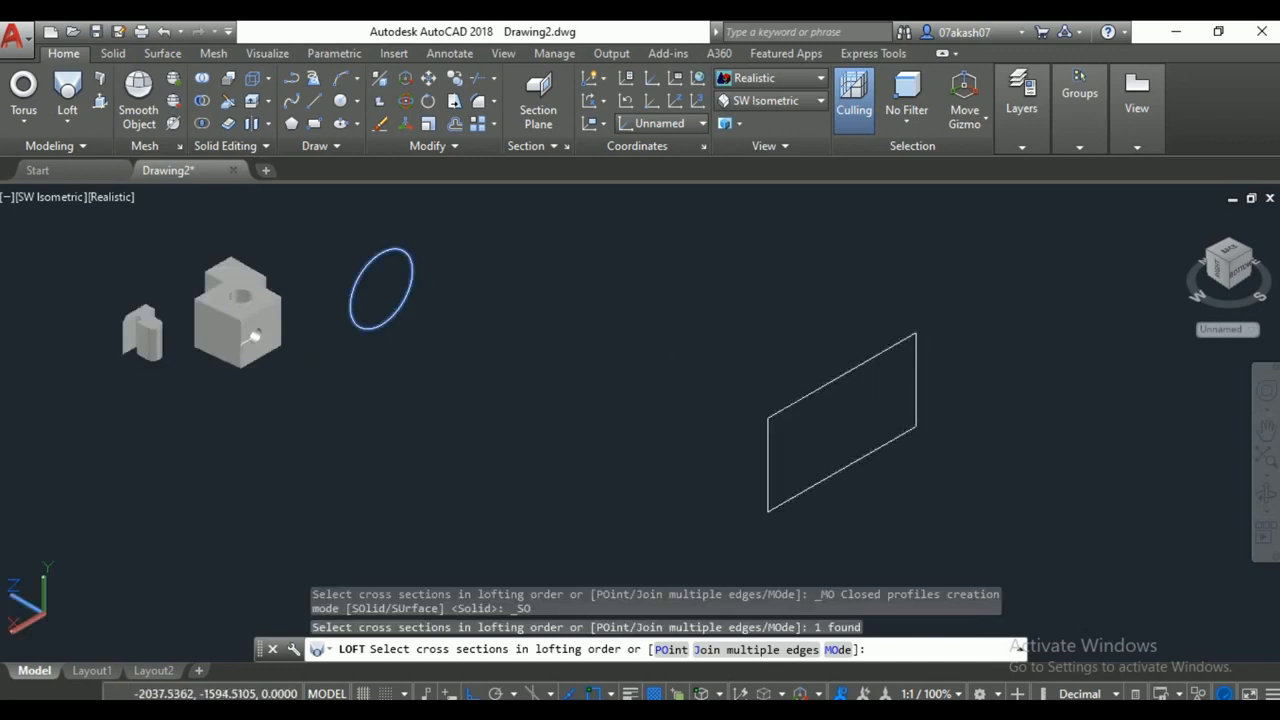
{"action": "left_click", "coordinate": [795, 401]}
{"action": "key", "text": "Return"}
{"action": "key", "text": "Return"}
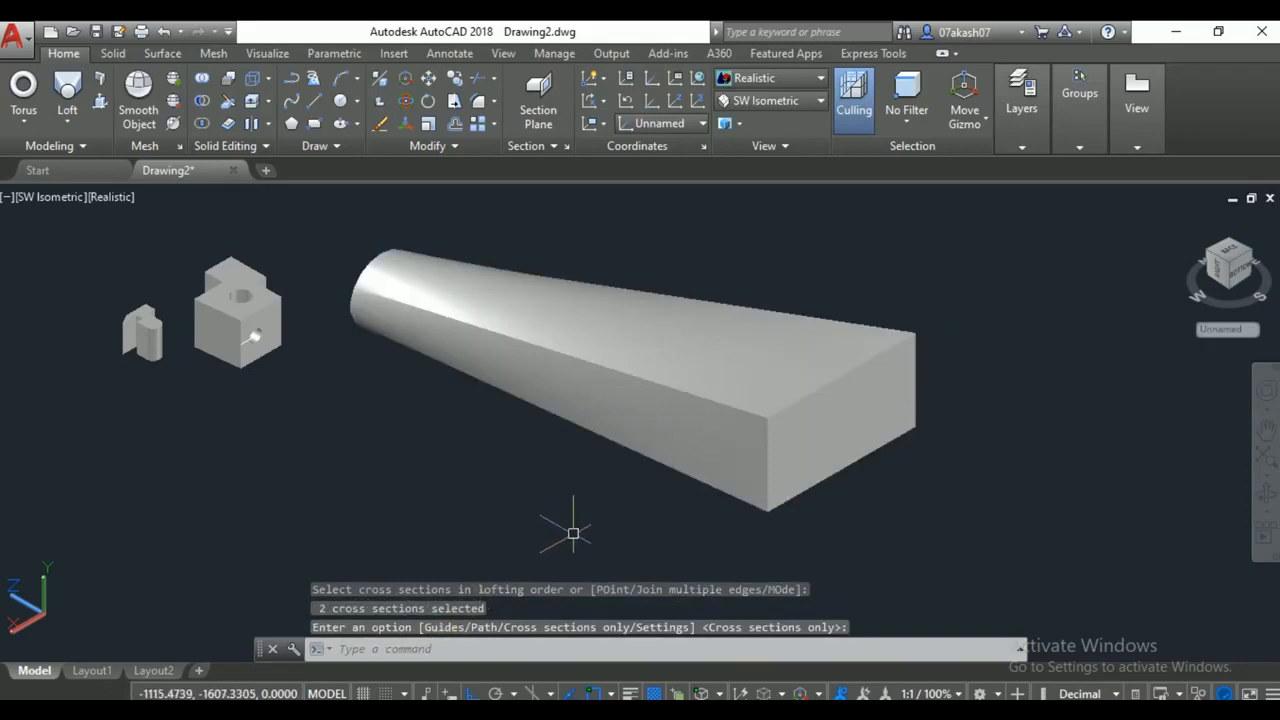
Undo the loft between the circle and the rectangle.
{"action": "middle_click_drag", "start_coordinate": [719, 443], "coordinate": [394, 451]}
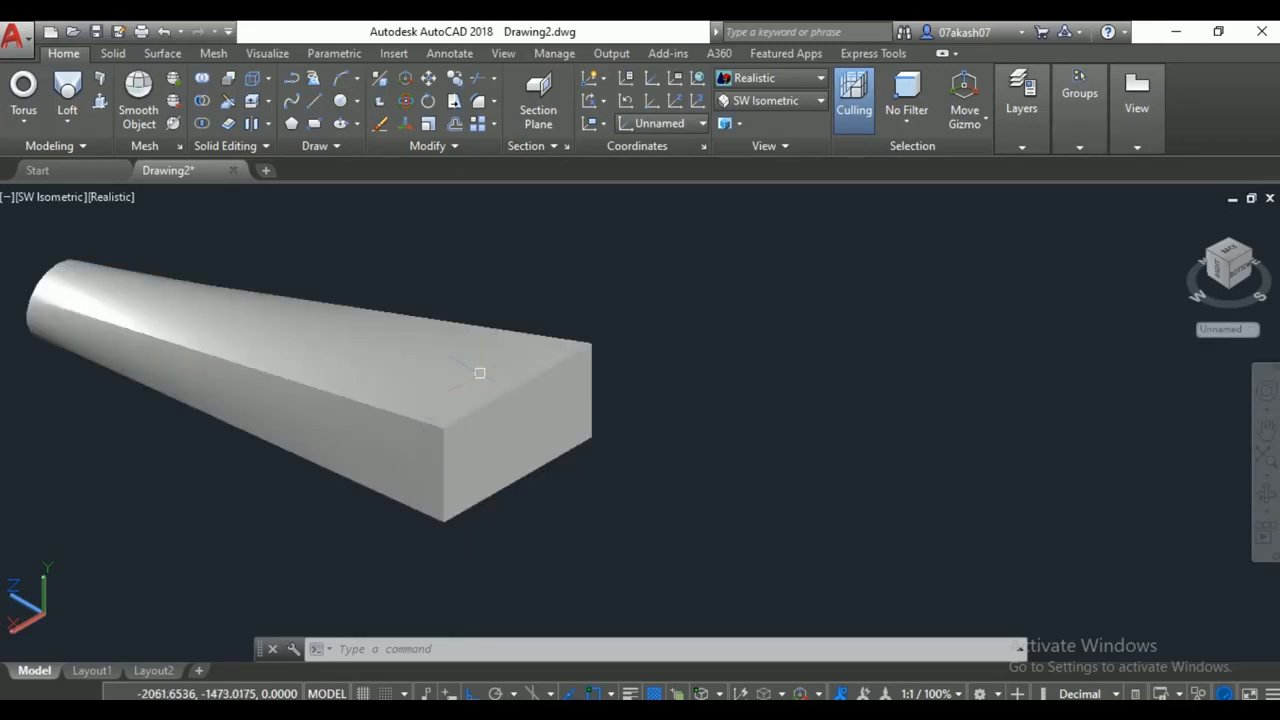
{"action": "key", "text": "ctrl+z"}
{"action": "key", "text": "ctrl+z"}
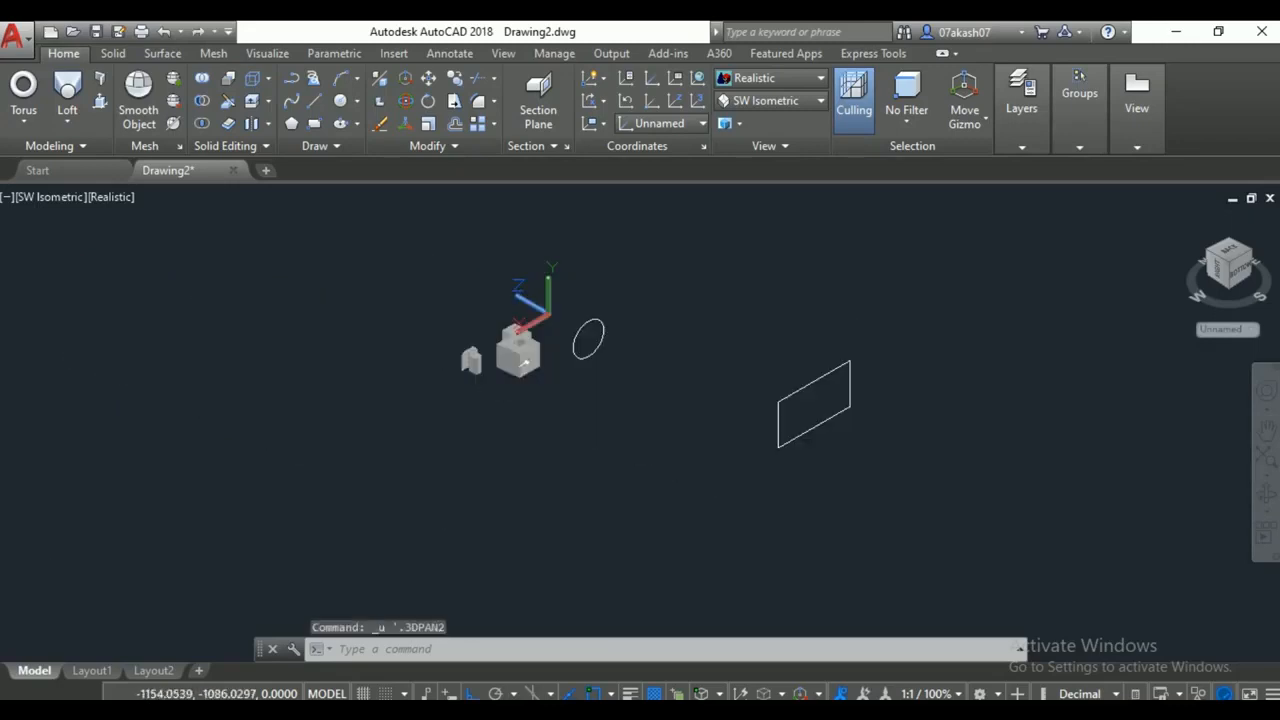
Draw a line about 790 units long from the circle's centre along negative Z, ending between the circle and the rectangle.
{"action": "left_click", "coordinate": [314, 100]}
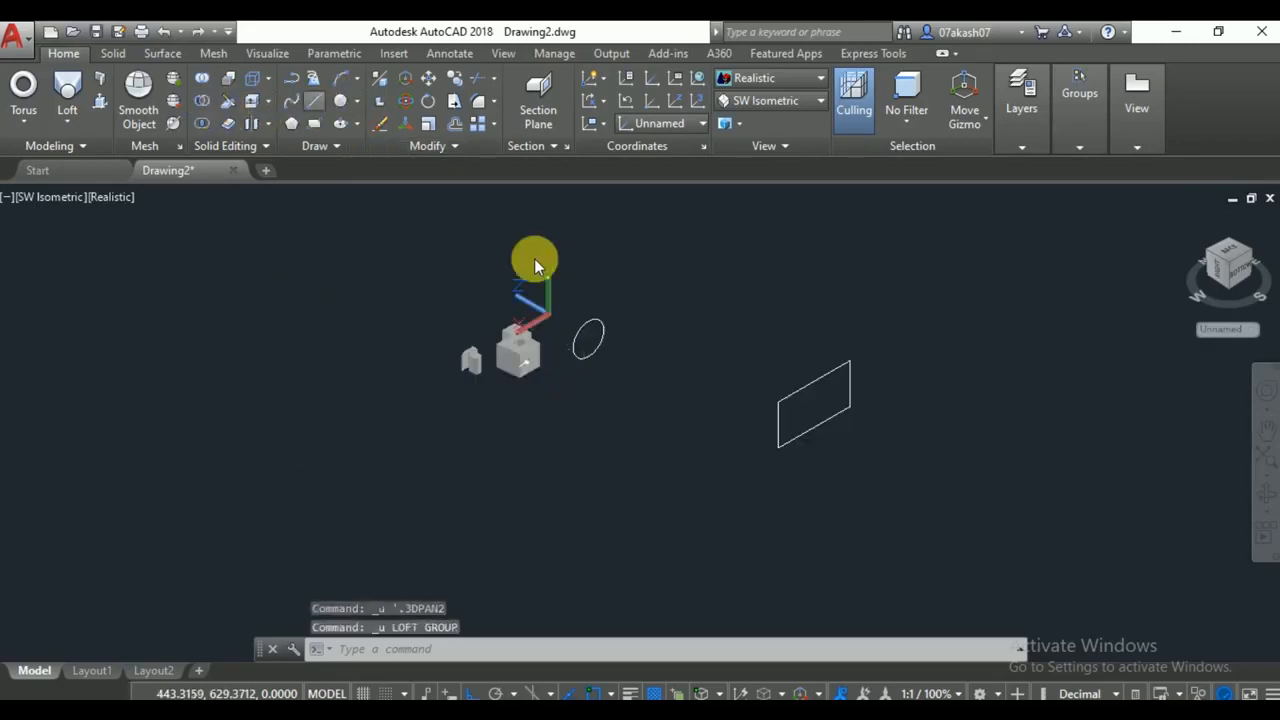
{"action": "scroll", "coordinate": [737, 449], "scroll_direction": "up", "scroll_amount": 3}
{"action": "left_click", "coordinate": [432, 222]}
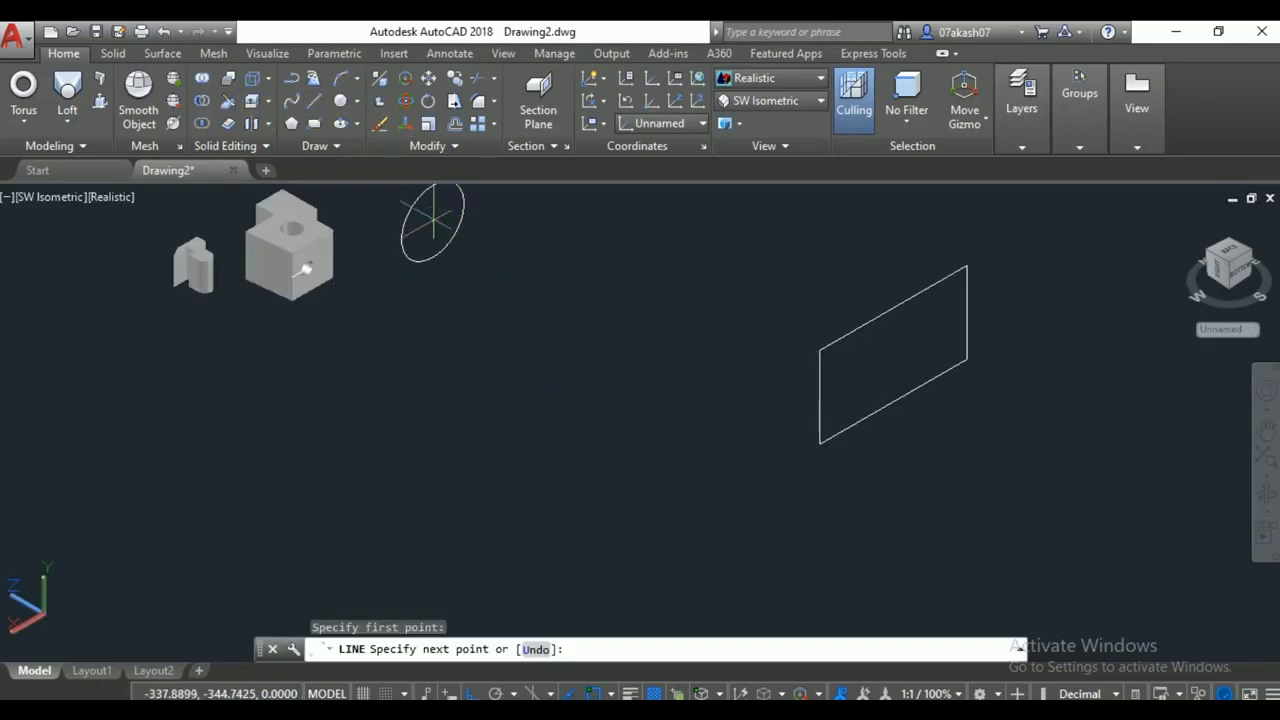
{"action": "left_click", "coordinate": [625, 331]}
{"action": "key", "text": "Return"}
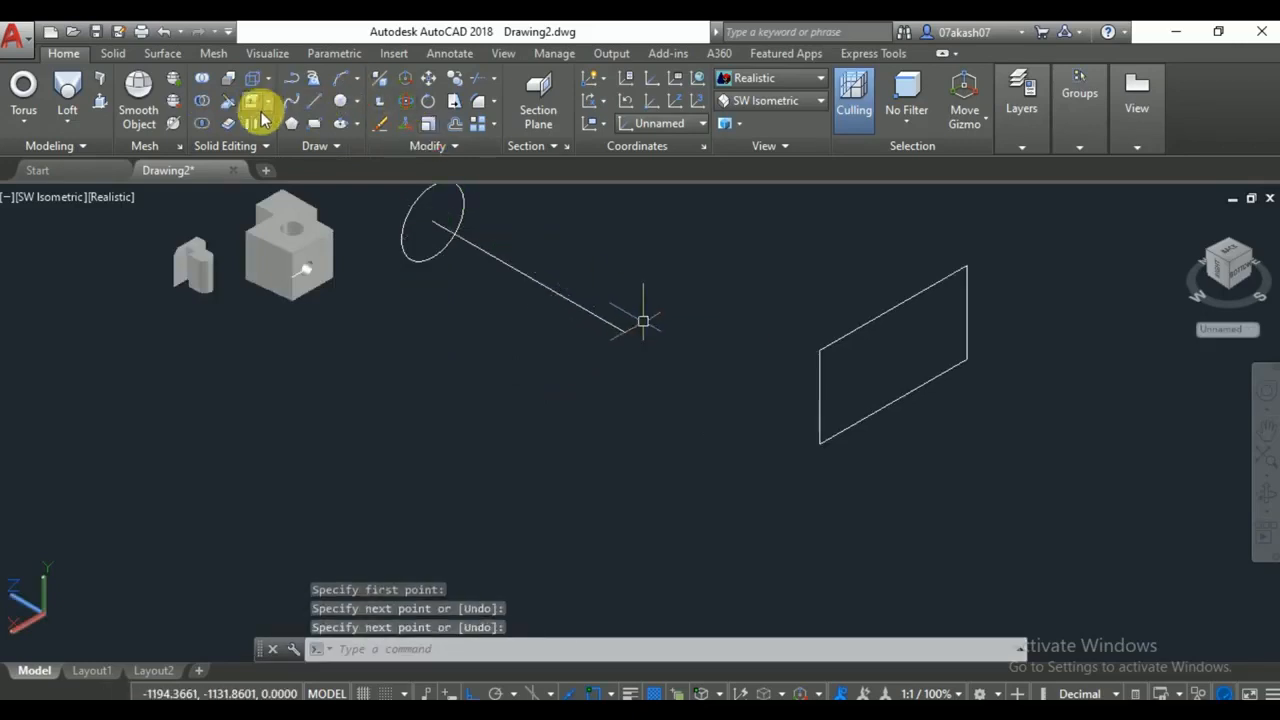
Draw an ellipse centred on the line's free end, parallel to the circle.
{"action": "left_click", "coordinate": [340, 125]}
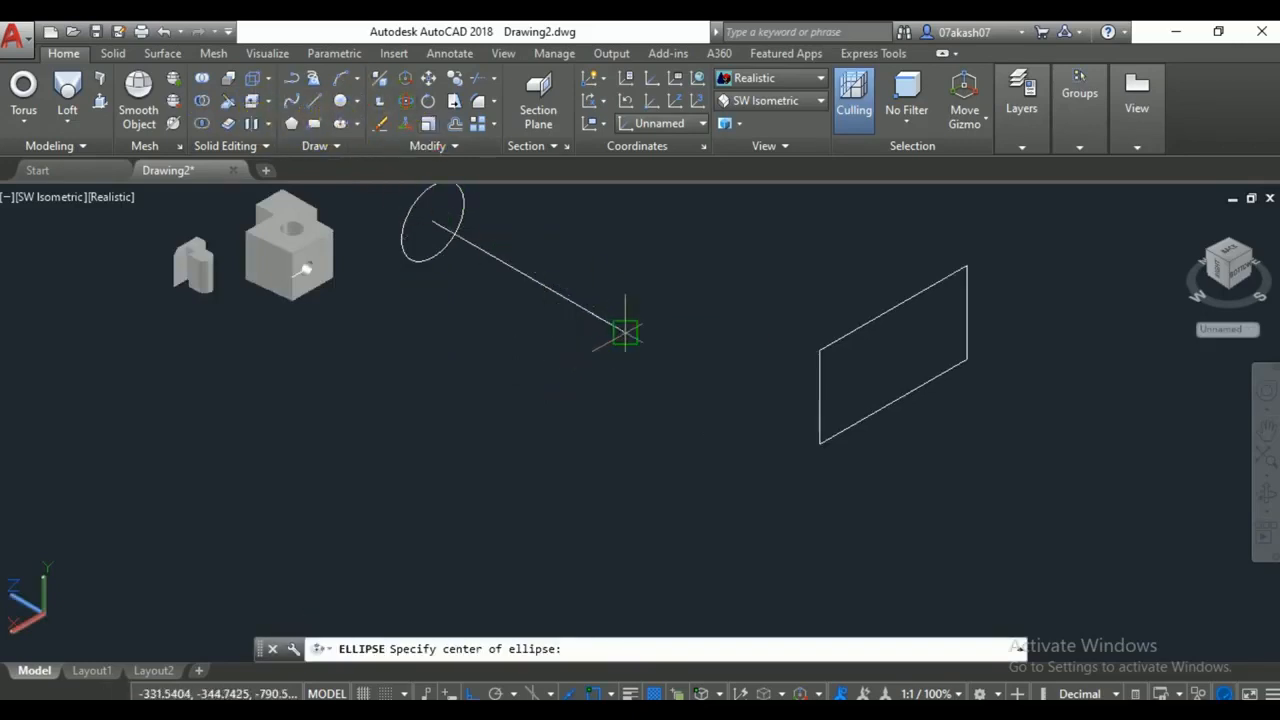
{"action": "left_click", "coordinate": [625, 331]}
{"action": "left_click", "coordinate": [669, 314]}
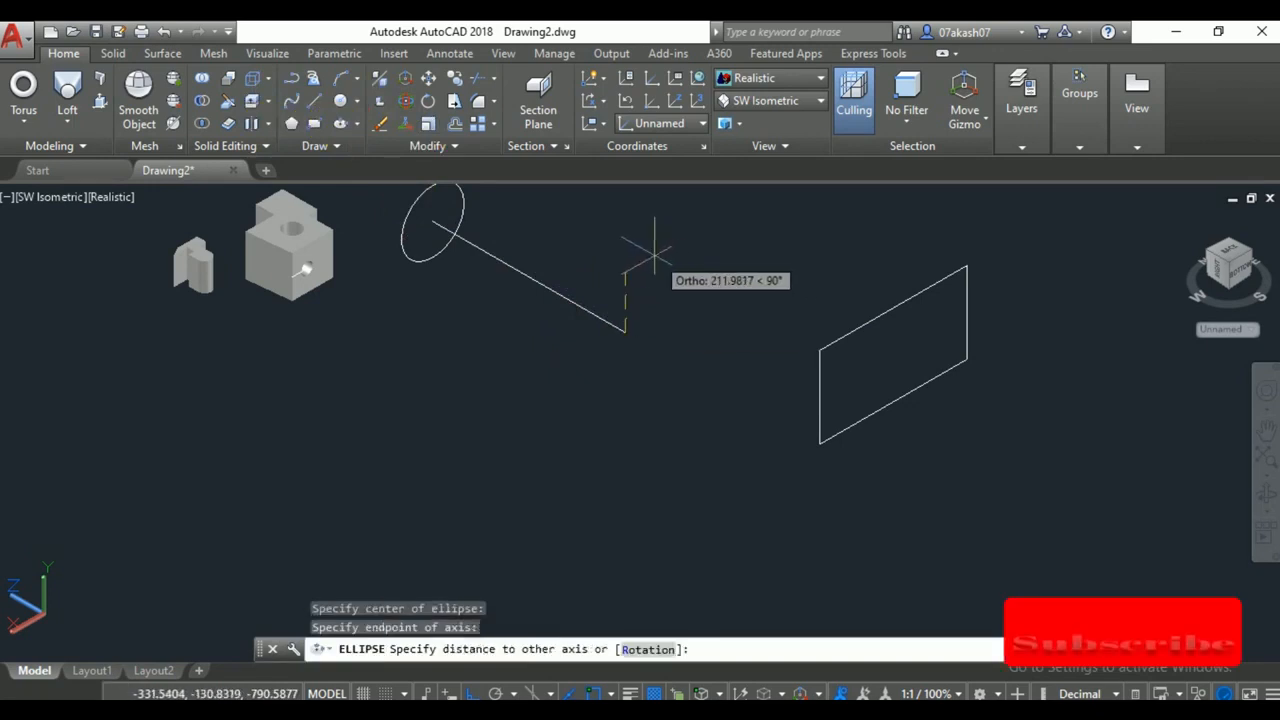
{"action": "left_click", "coordinate": [640, 277]}
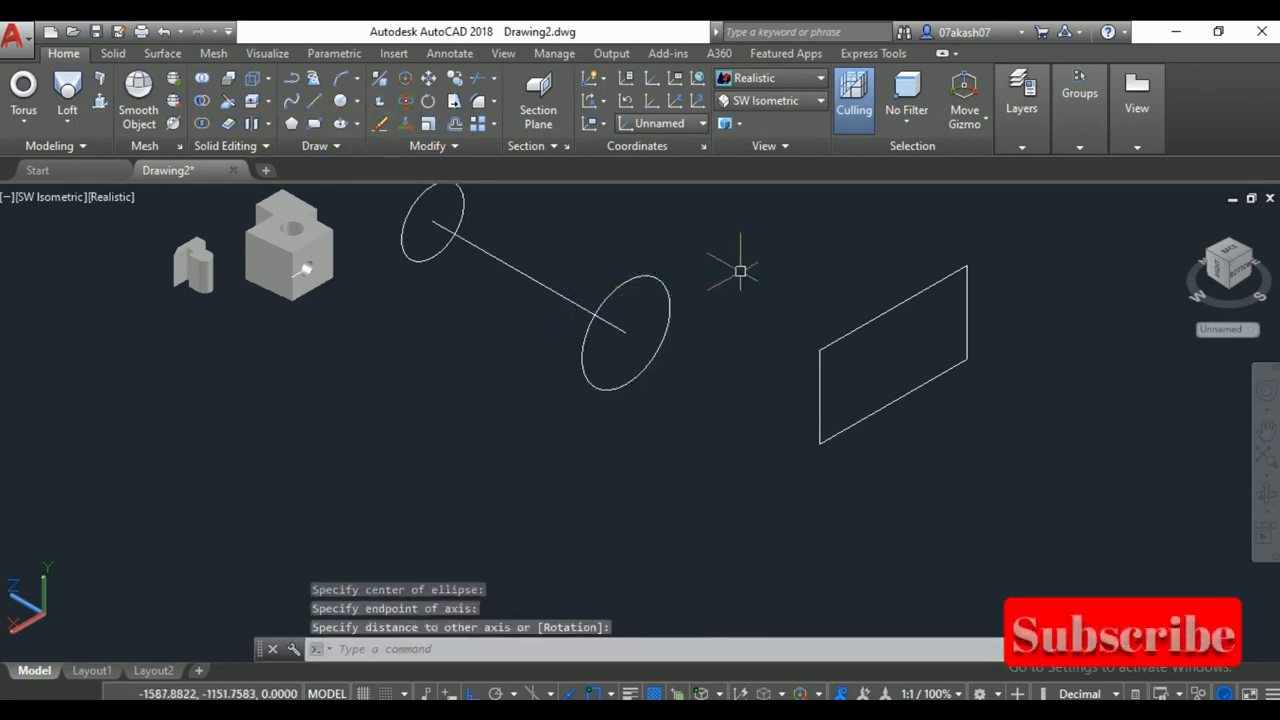
Stretch the ellipse along the X axis to a half-axis of about 485 units.
{"action": "left_click", "coordinate": [663, 291]}
{"action": "left_click", "coordinate": [669, 307]}
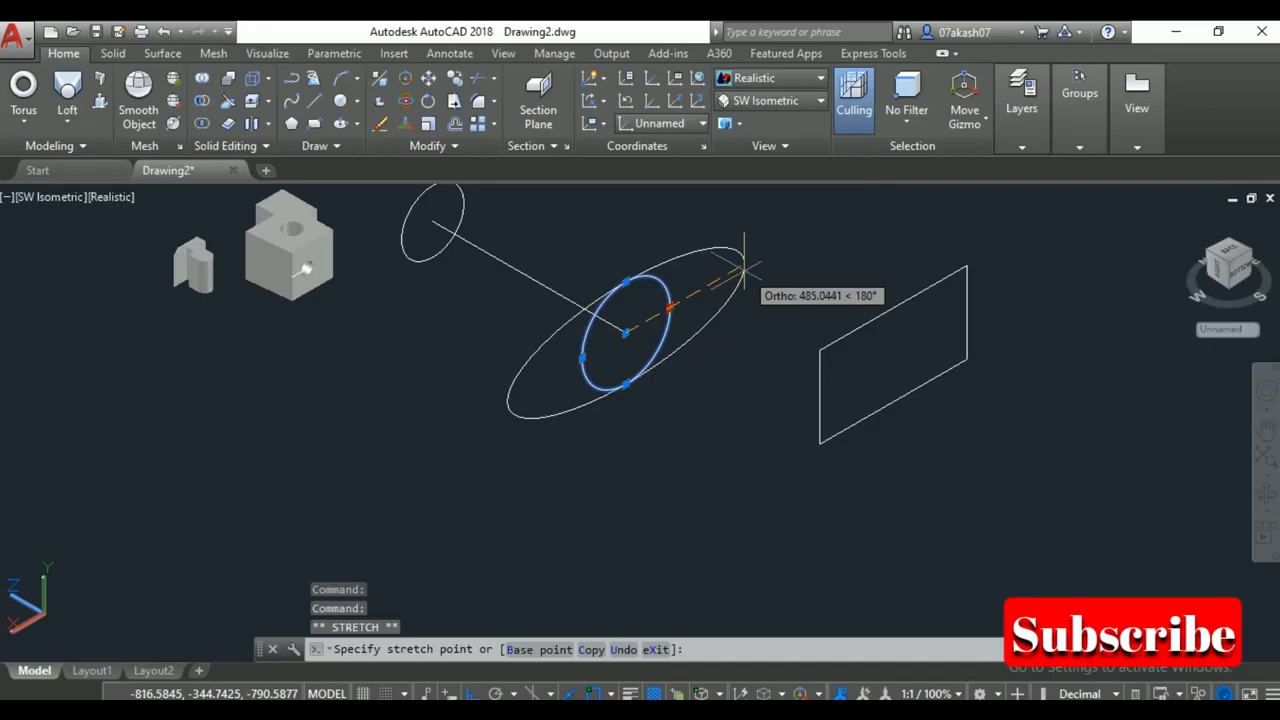
{"action": "key", "text": "Escape"}
{"action": "key", "text": "Escape"}
{"action": "key", "text": "Escape"}
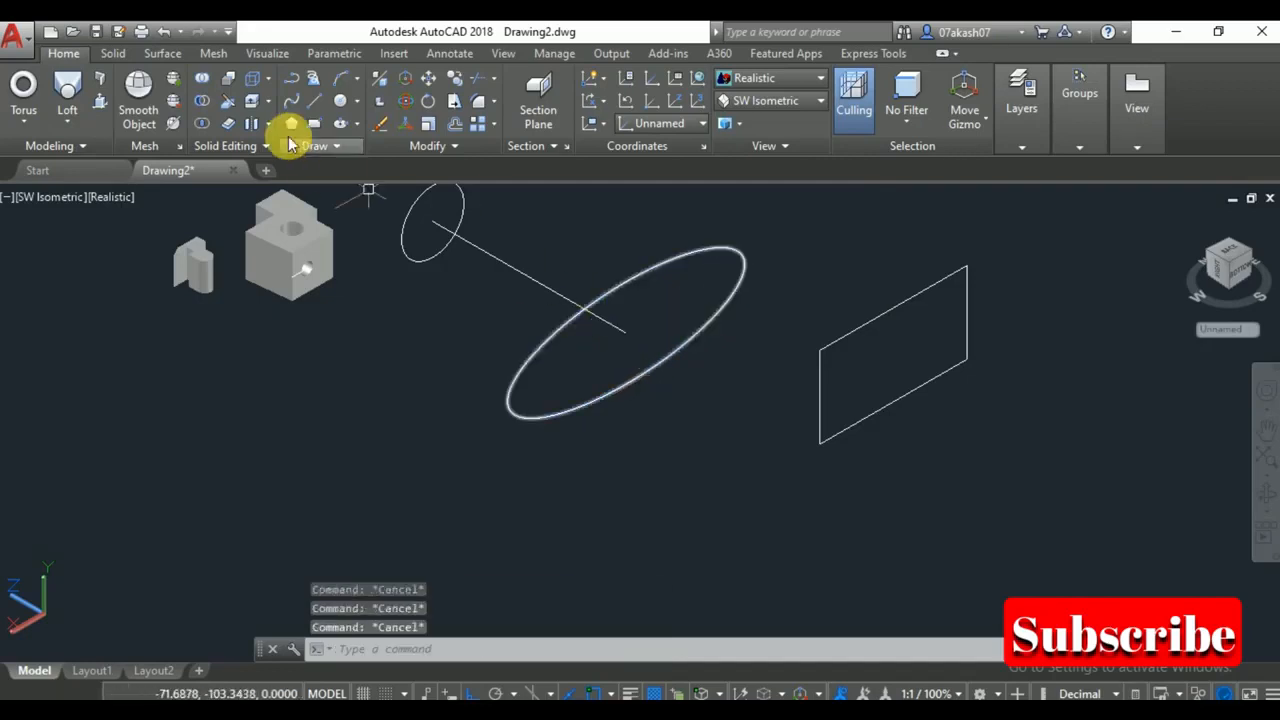
Loft a solid through the circle, the ellipse and the rectangle, in that order, using cross sections only.
{"action": "left_click", "coordinate": [84, 110]}
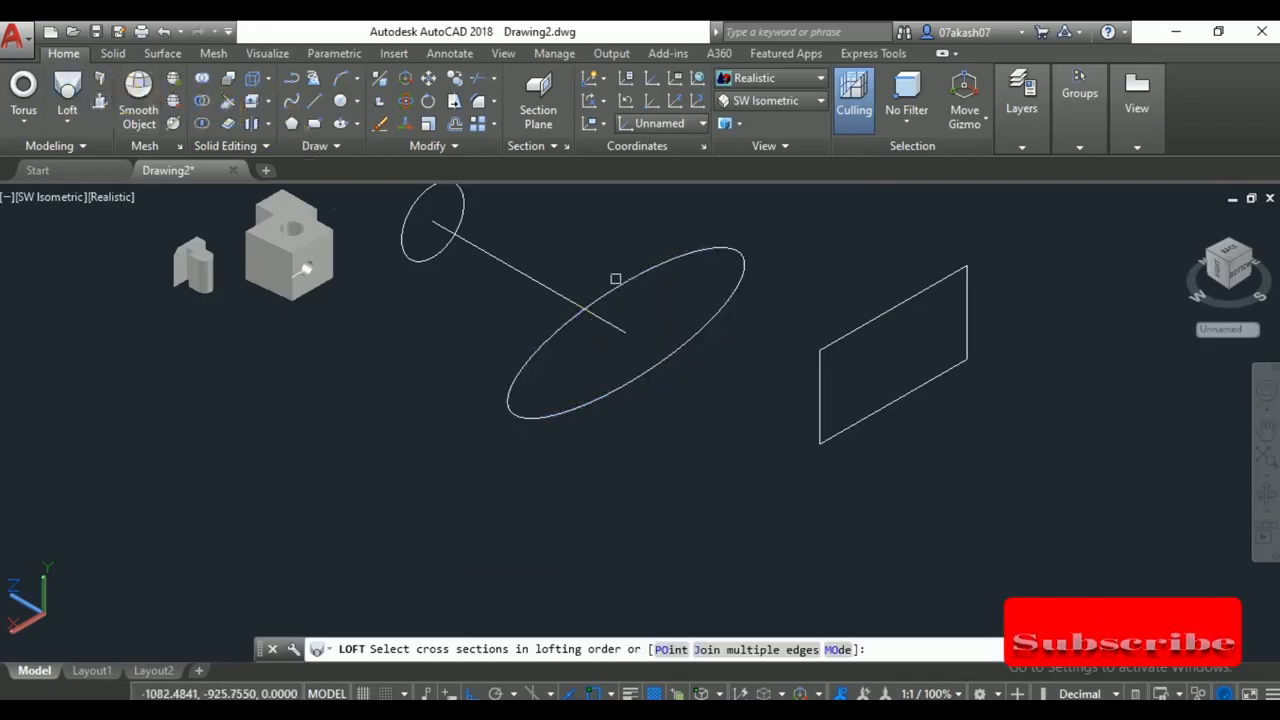
{"action": "left_click", "coordinate": [456, 193]}
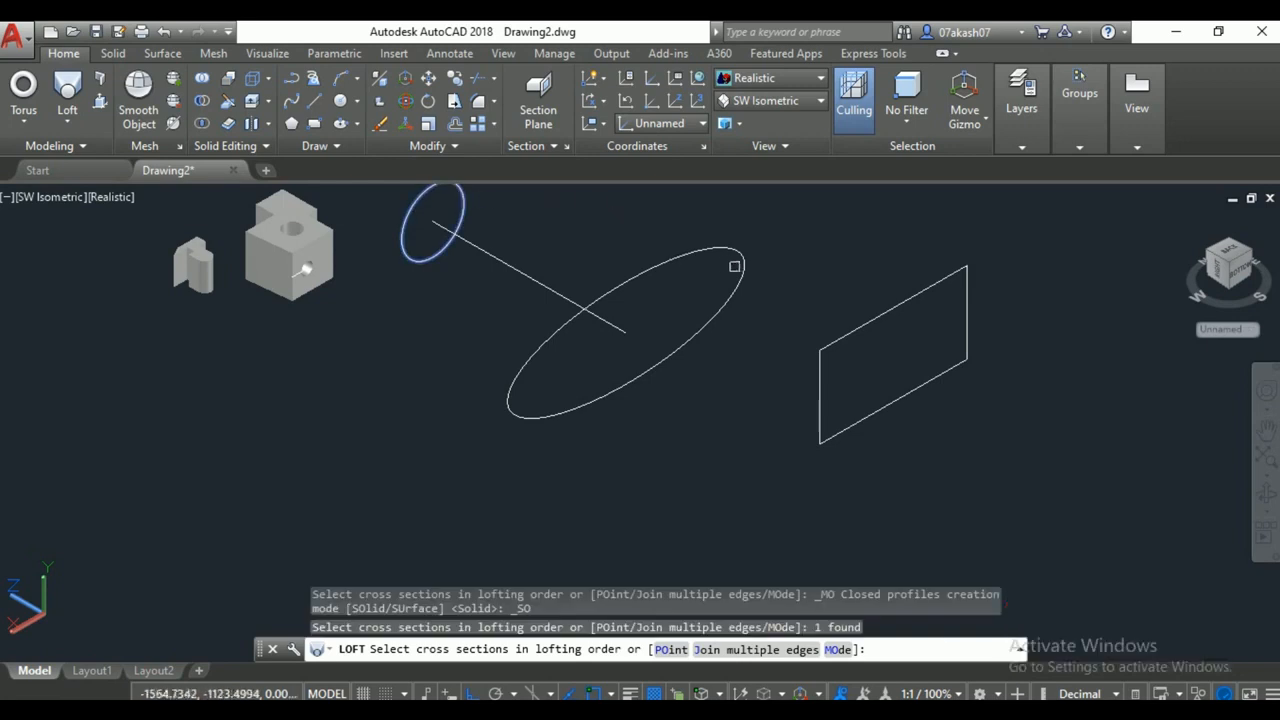
{"action": "left_click", "coordinate": [742, 255]}
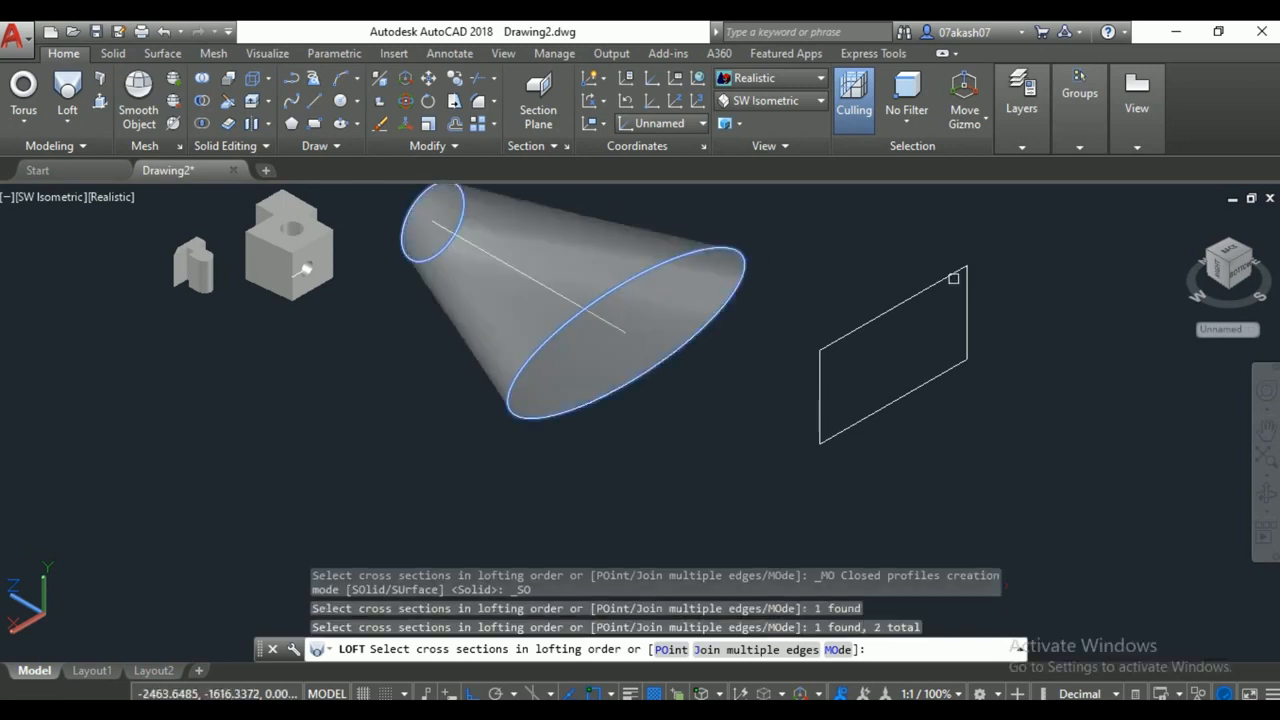
{"action": "left_click", "coordinate": [832, 340]}
{"action": "key", "text": "Return"}
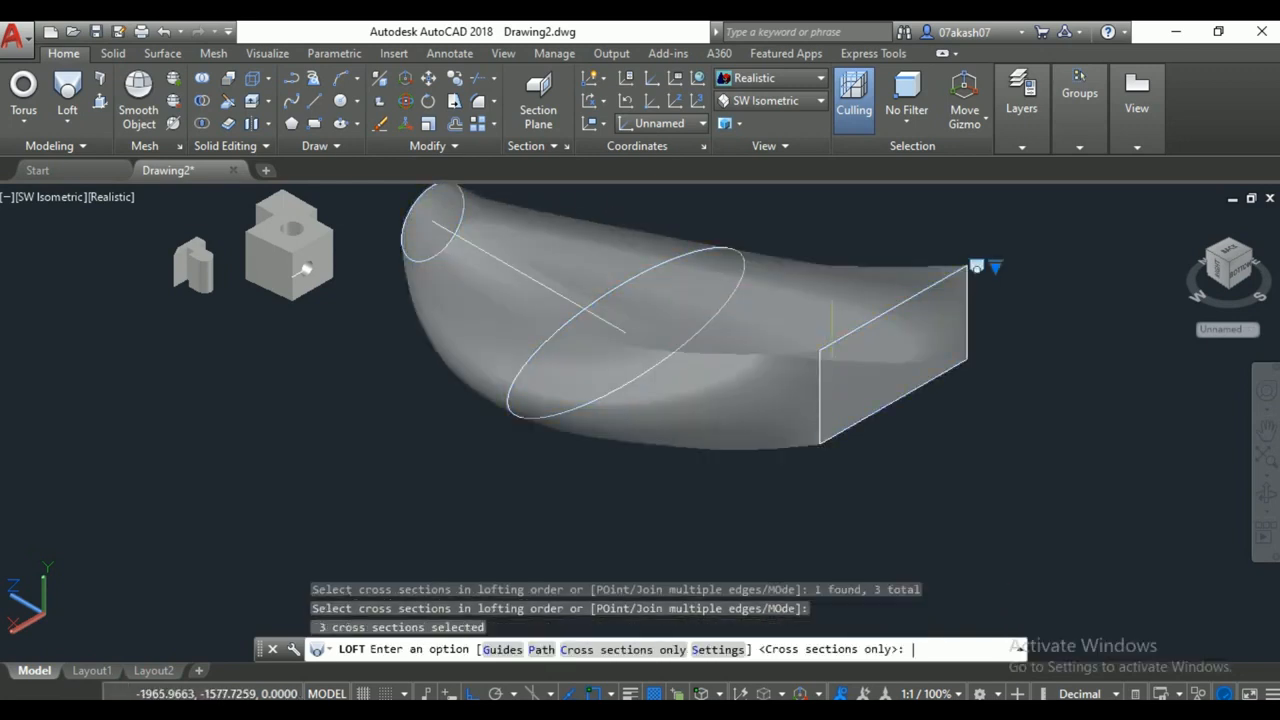
{"action": "key", "text": "Return"}
{"action": "scroll", "coordinate": [672, 368], "scroll_direction": "down", "scroll_amount": 4}
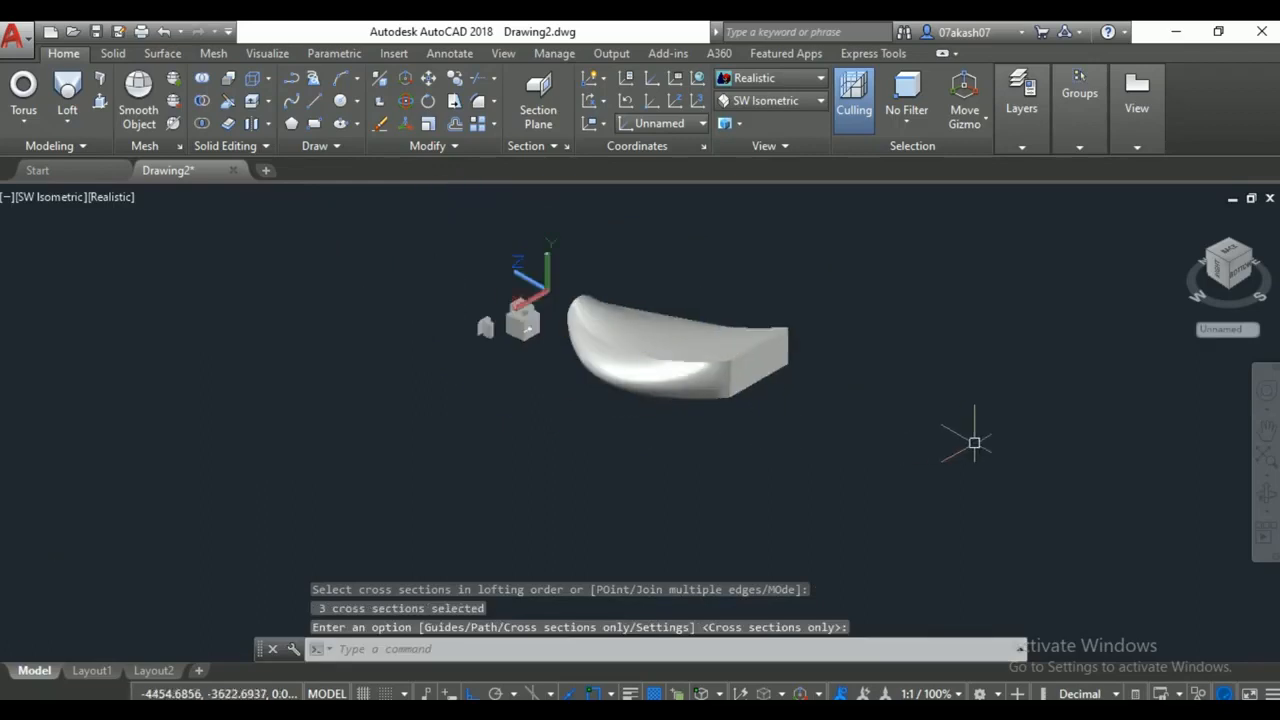
{"action": "middle_click_drag", "start_coordinate": [1184, 474], "coordinate": [900, 489], "text": "shift"}
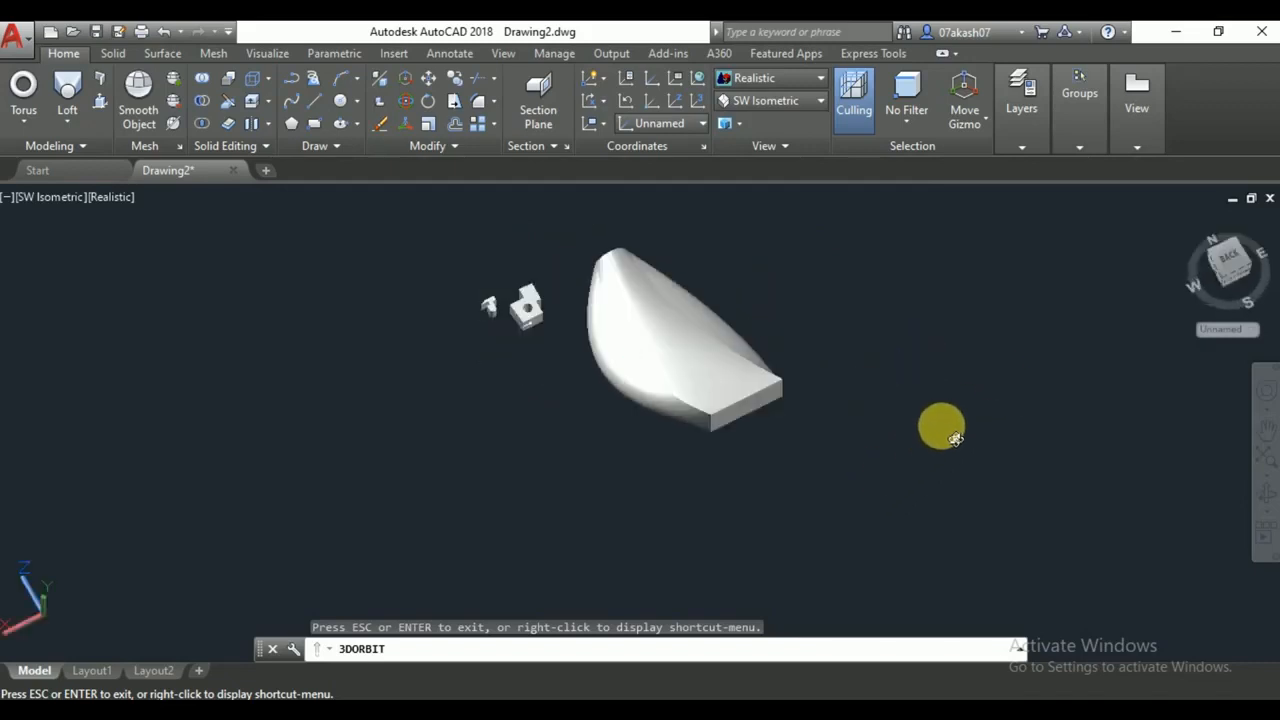
{"action": "middle_click_drag", "start_coordinate": [955, 437], "coordinate": [955, 437], "text": "shift"}
{"action": "key", "text": "ctrl+z"}
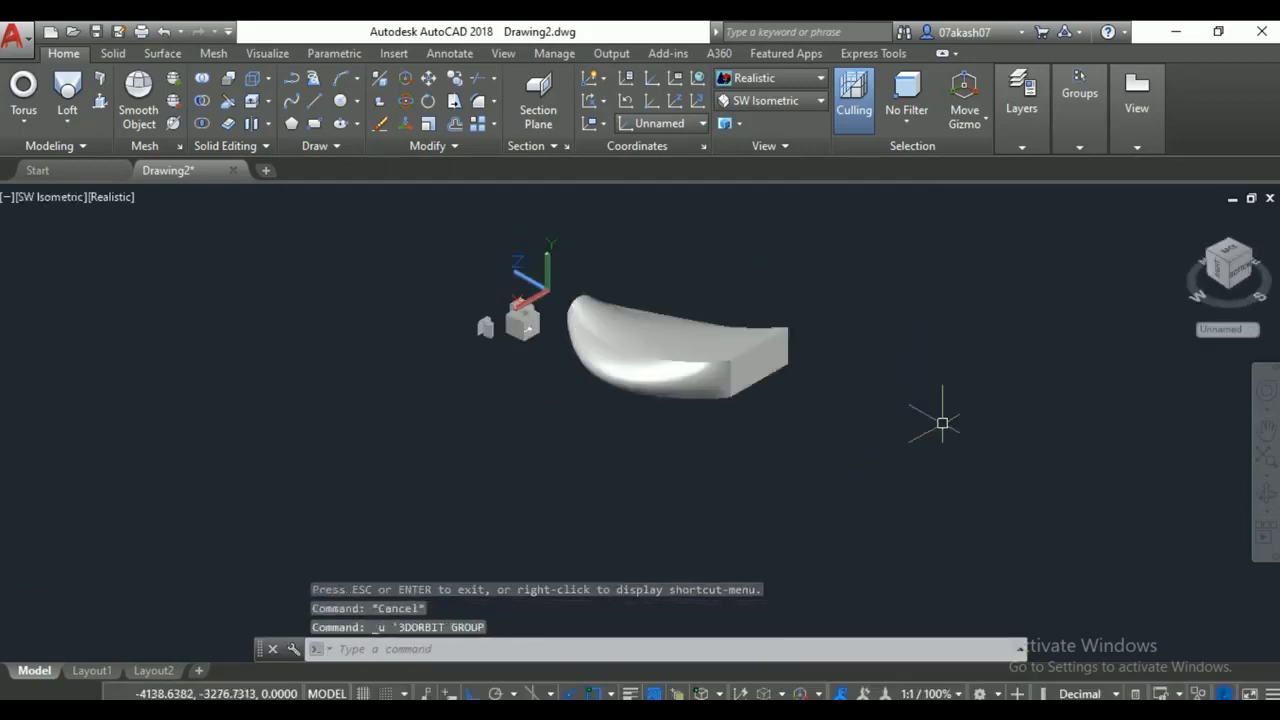
{"action": "scroll", "coordinate": [720, 300], "scroll_direction": "up", "scroll_amount": 4}
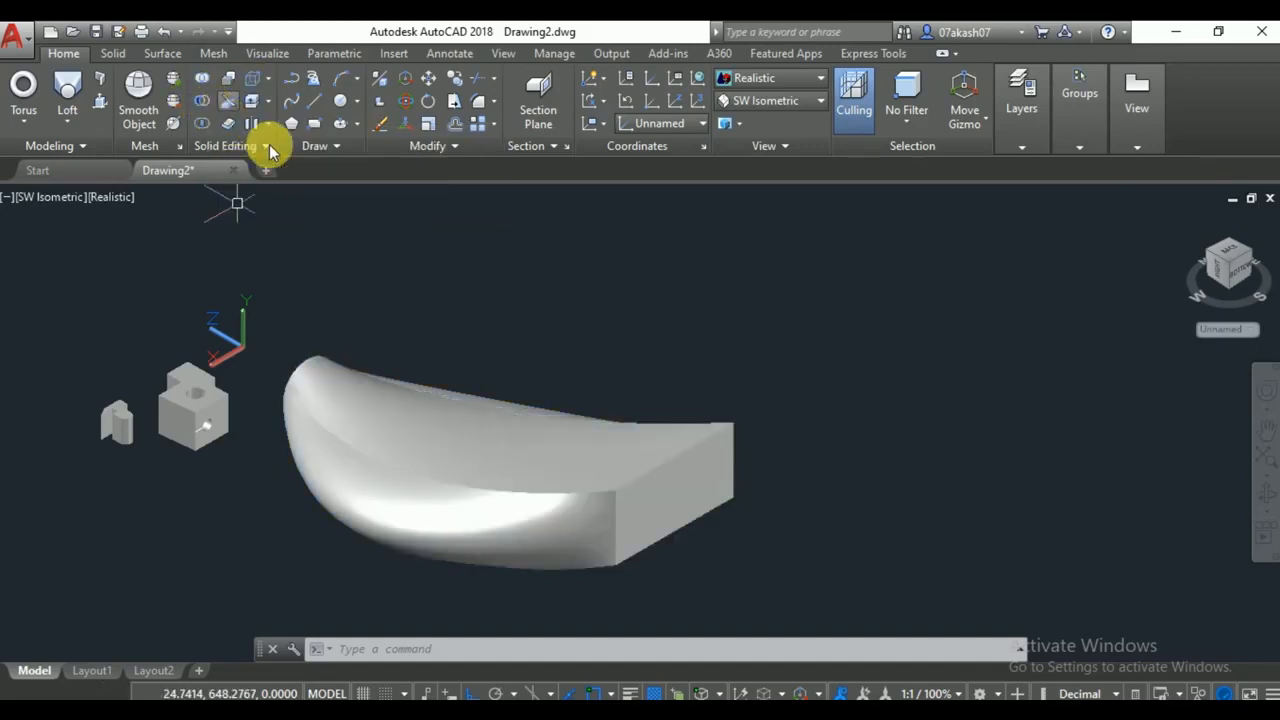
{"action": "left_click", "coordinate": [70, 127]}
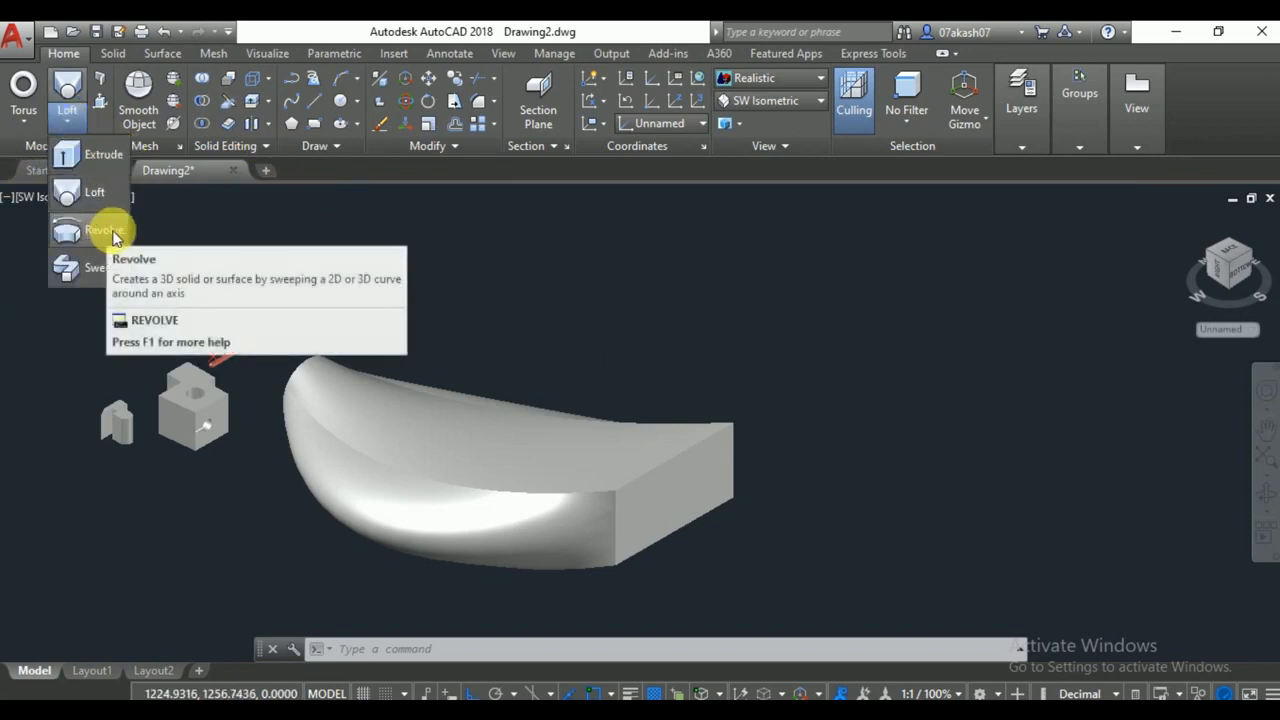
Erase all objects in the drawing, including the lofted solid and the earlier solids.
{"action": "left_click", "coordinate": [694, 263]}
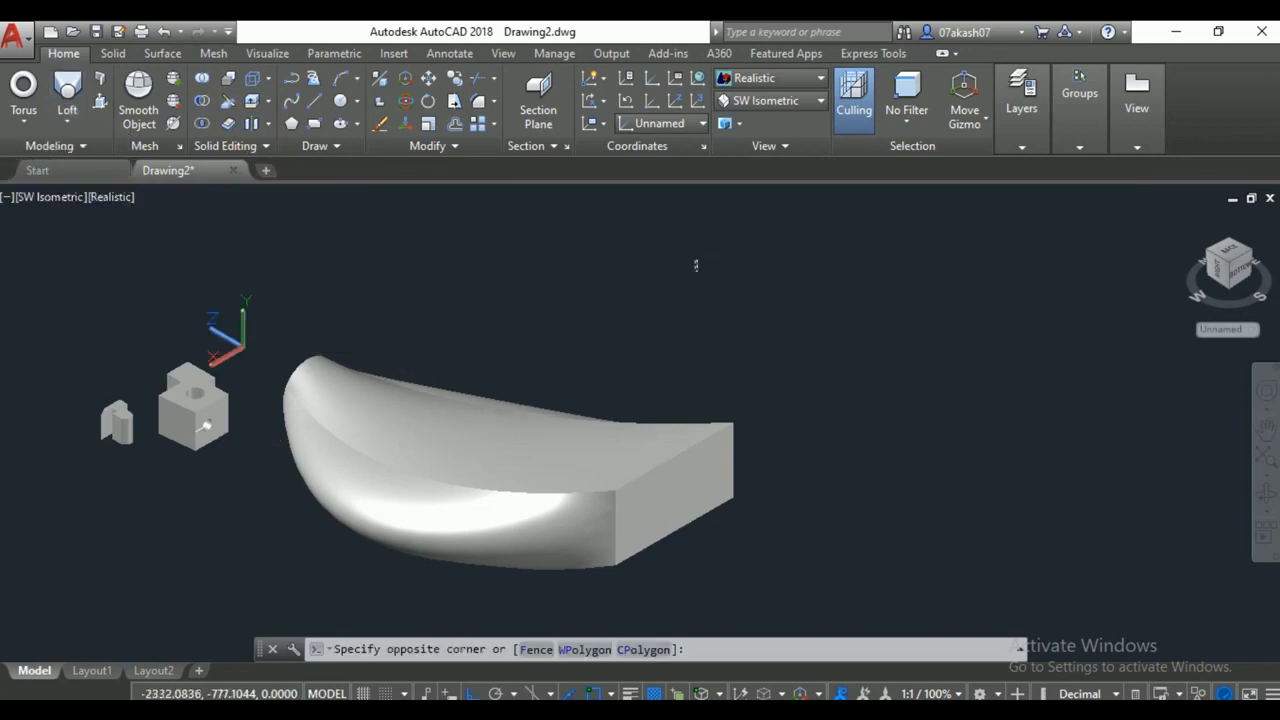
{"action": "left_click", "coordinate": [58, 556]}
{"action": "key", "text": "Delete"}
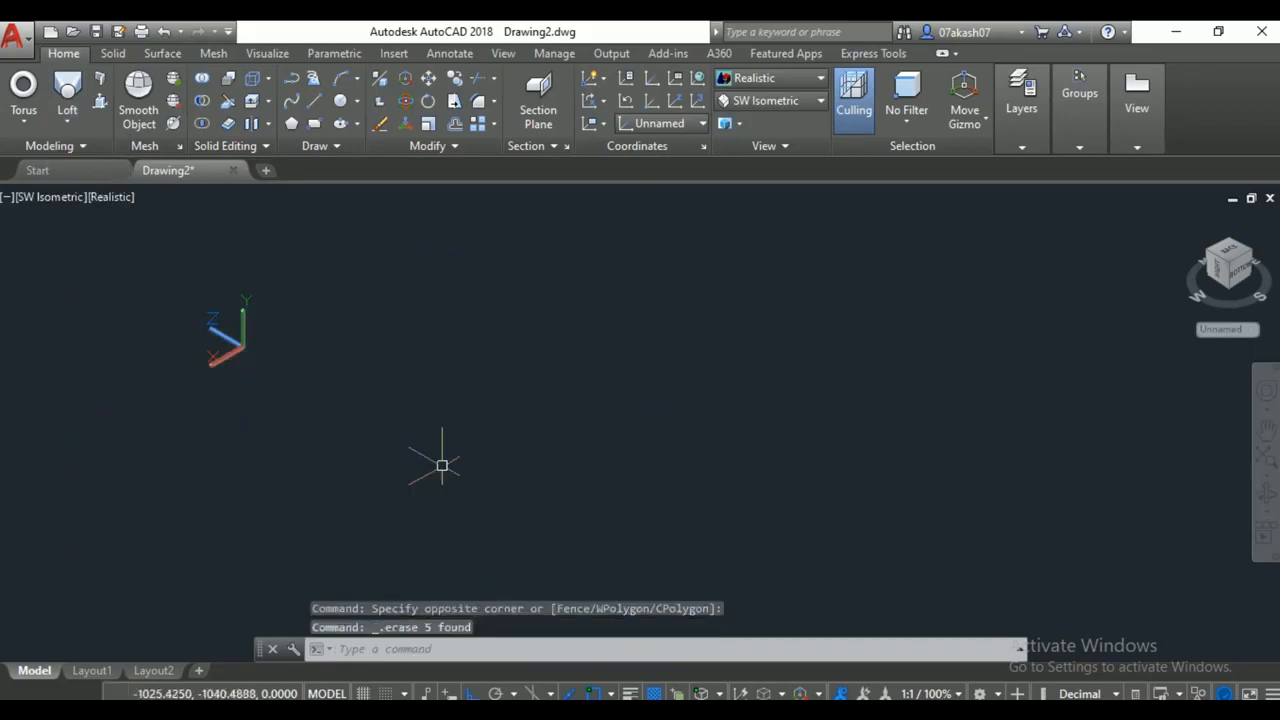
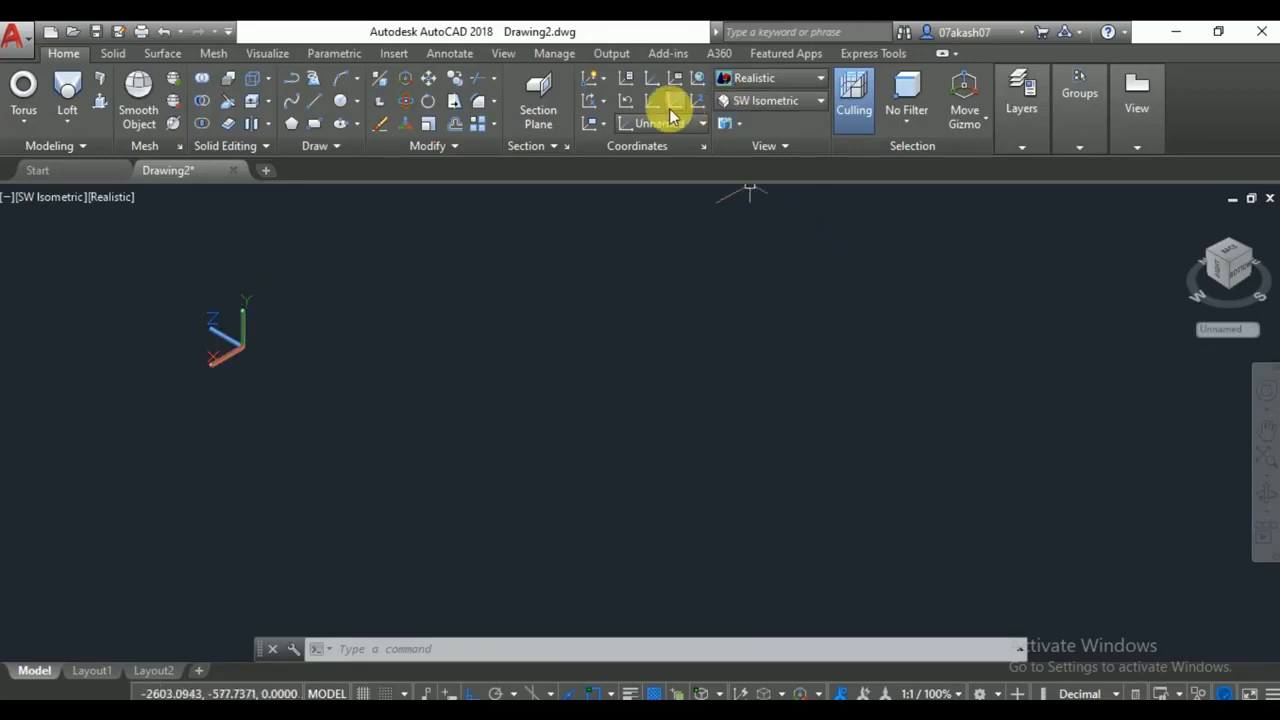
Define a new UCS by its origin and Z axis, with Z pointing vertically upward.
{"action": "left_click", "coordinate": [678, 103]}
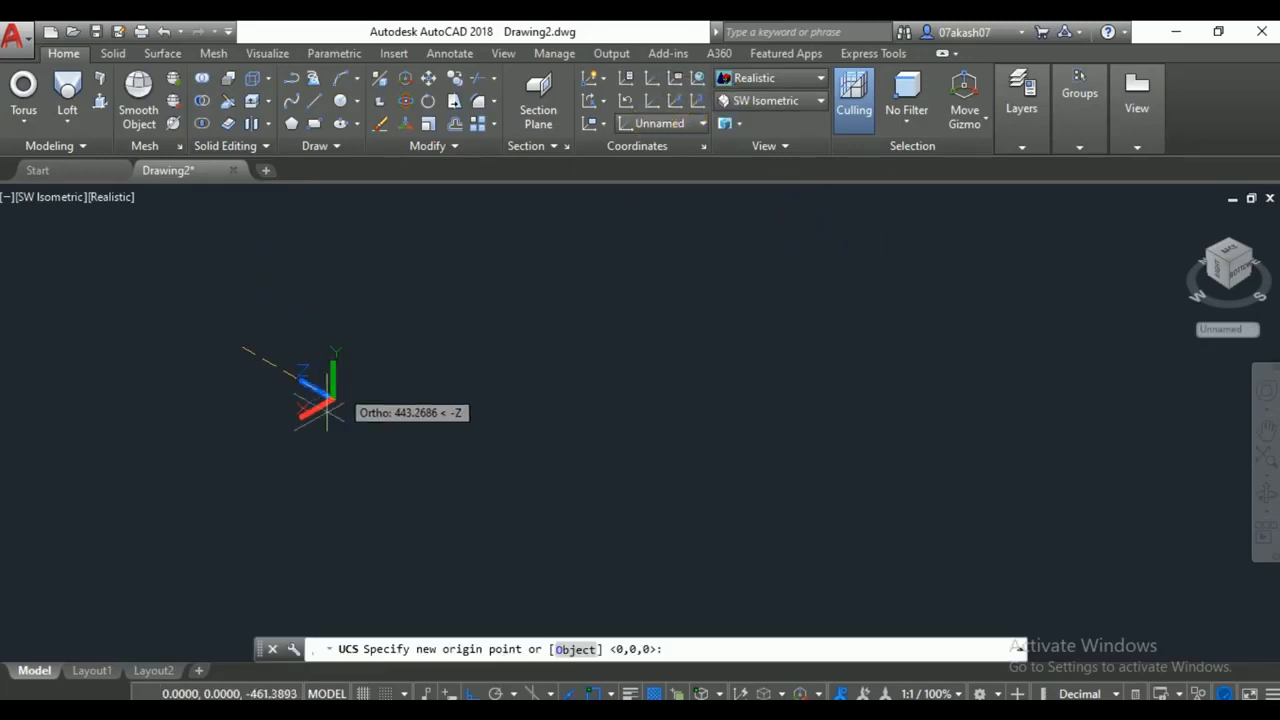
{"action": "left_click", "coordinate": [295, 405]}
{"action": "left_click", "coordinate": [343, 200]}
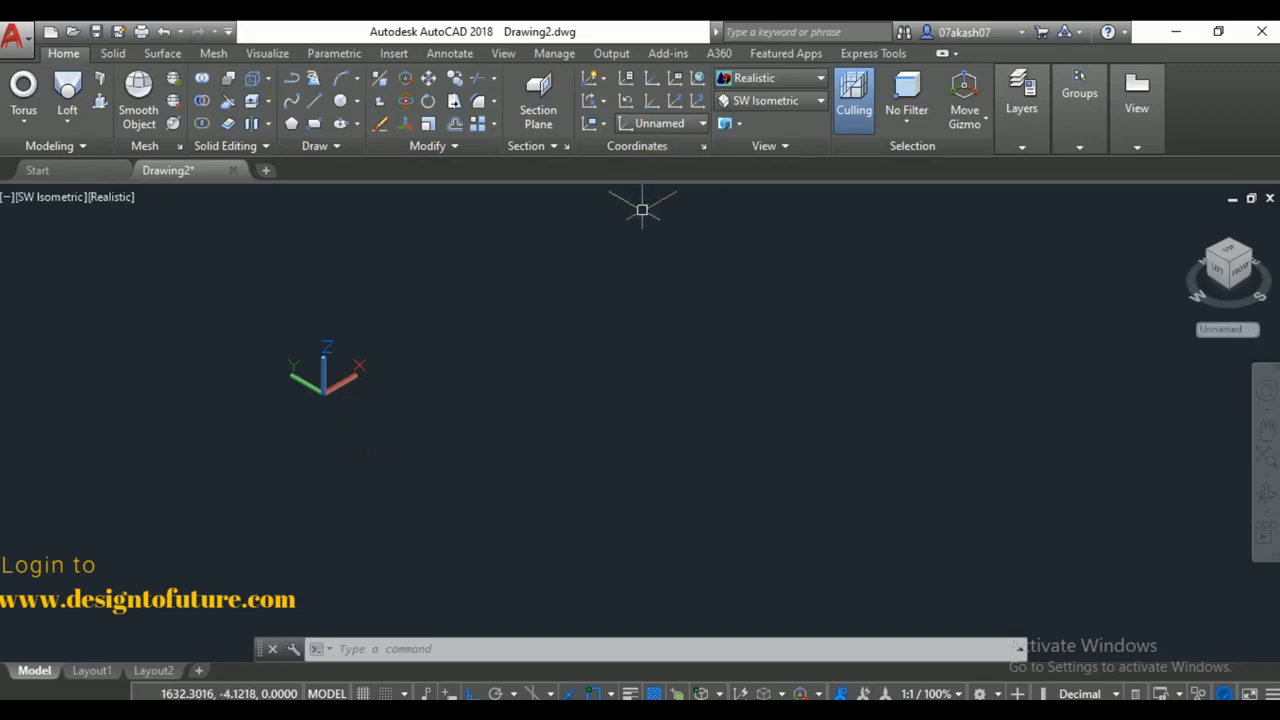
Draw a stepped chain of lines alternating along X and Y, starting with a segment about 514 units long, and undo the zero-length segment.
{"action": "left_click", "coordinate": [314, 100]}
{"action": "left_click", "coordinate": [513, 394]}
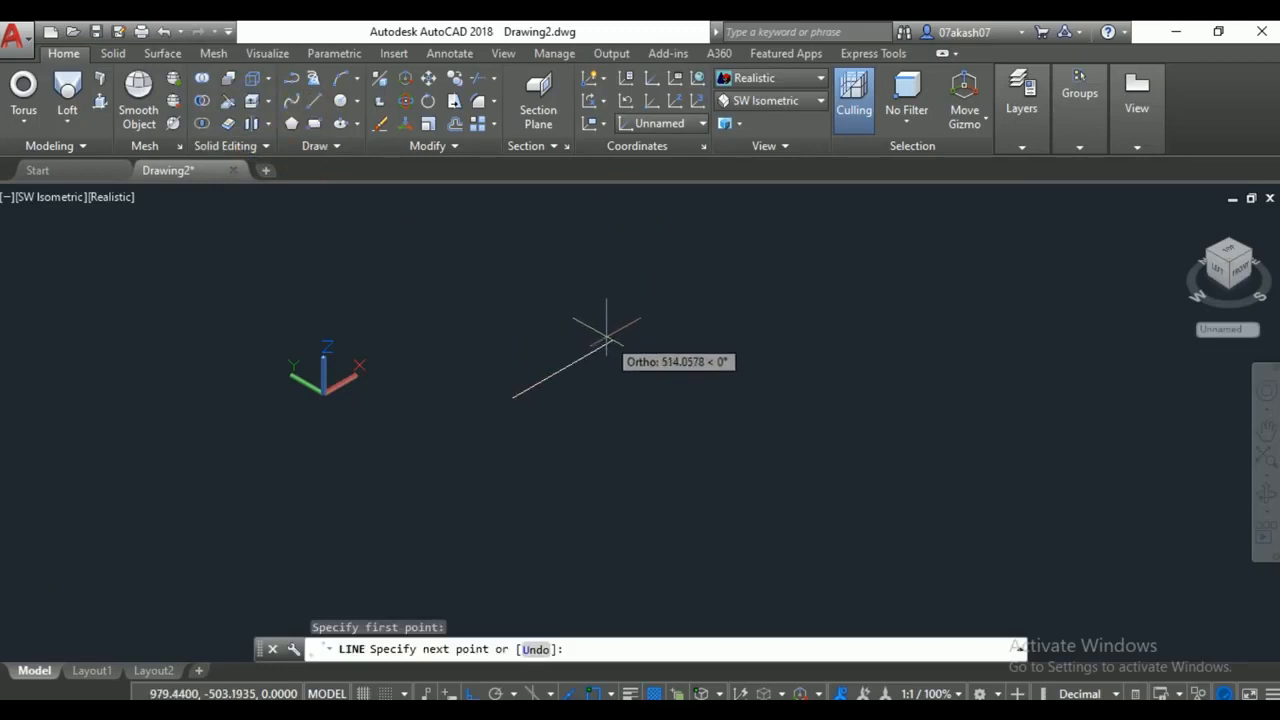
{"action": "left_click", "coordinate": [612, 341]}
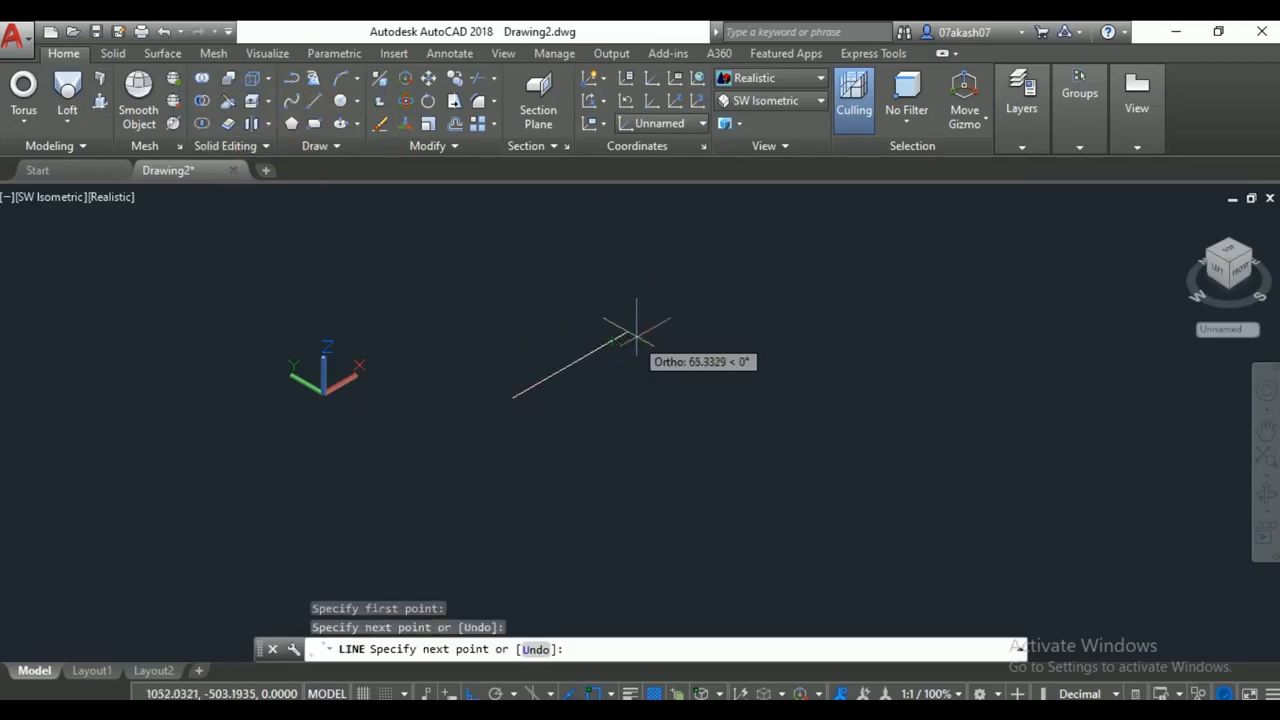
{"action": "left_click", "coordinate": [645, 358]}
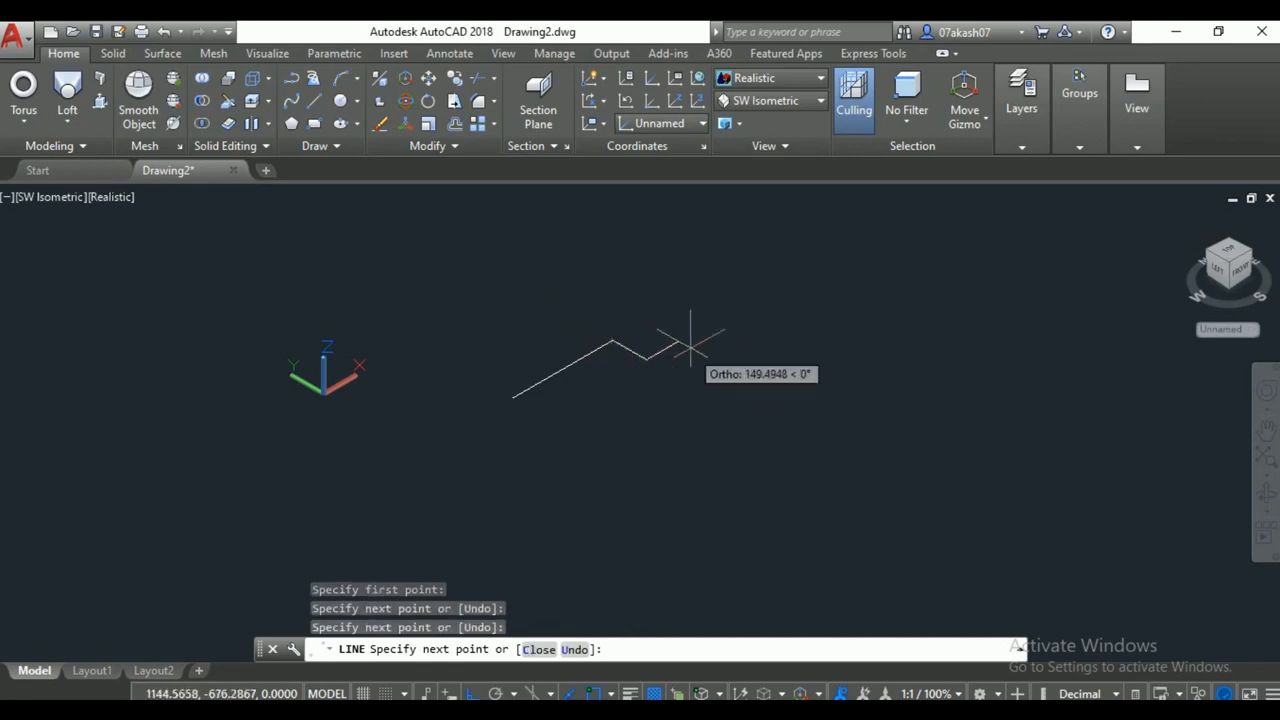
{"action": "left_click", "coordinate": [748, 300]}
{"action": "left_click", "coordinate": [776, 302]}
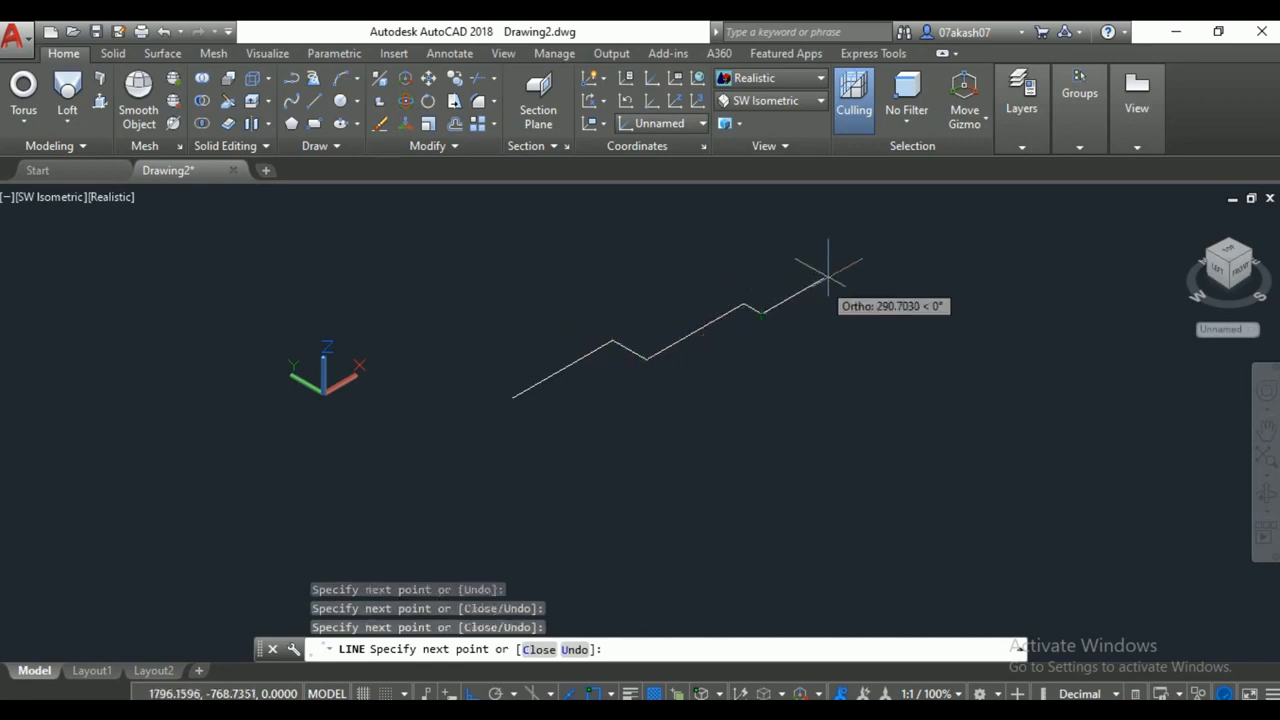
{"action": "left_click", "coordinate": [848, 262]}
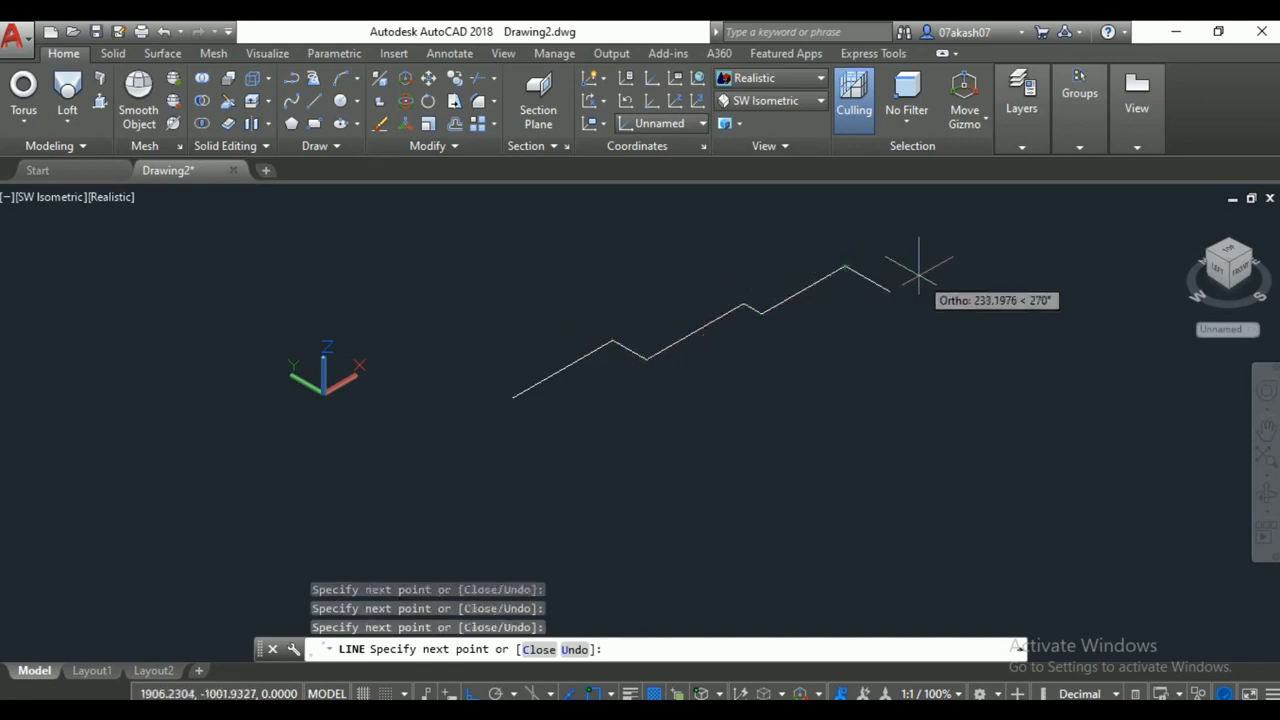
{"action": "left_click", "coordinate": [852, 270]}
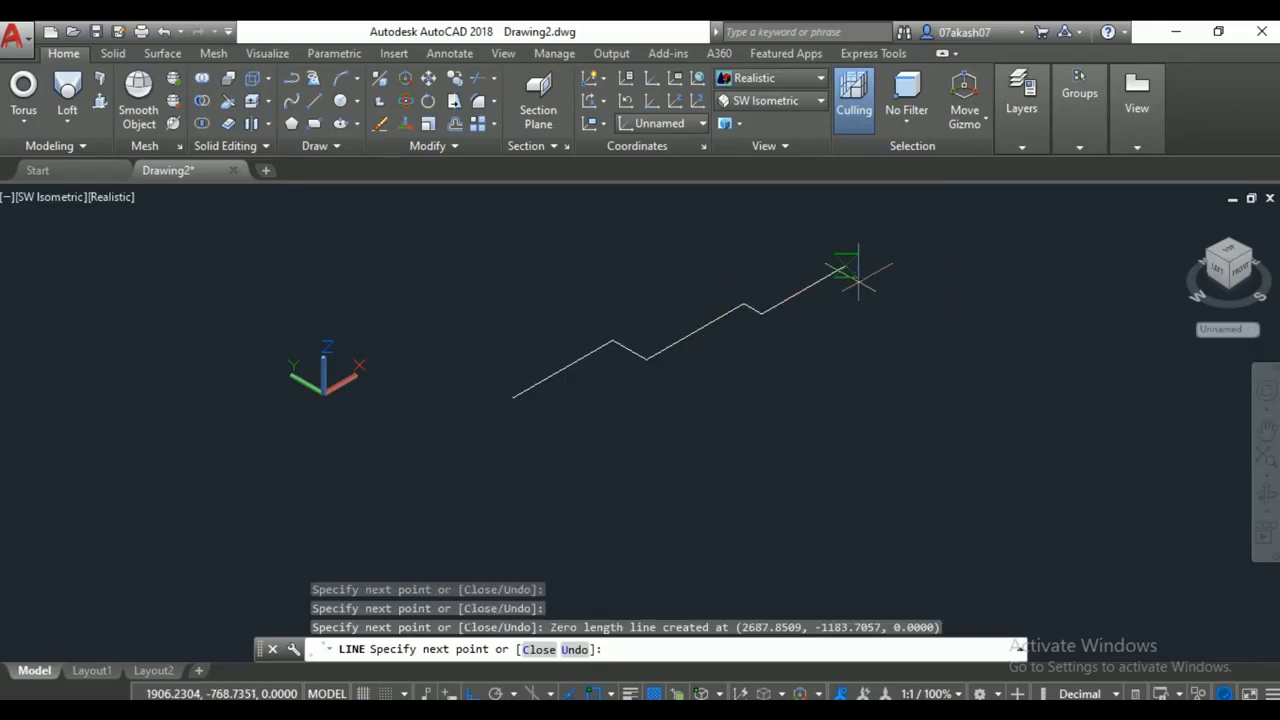
{"action": "key", "text": "ctrl+z"}
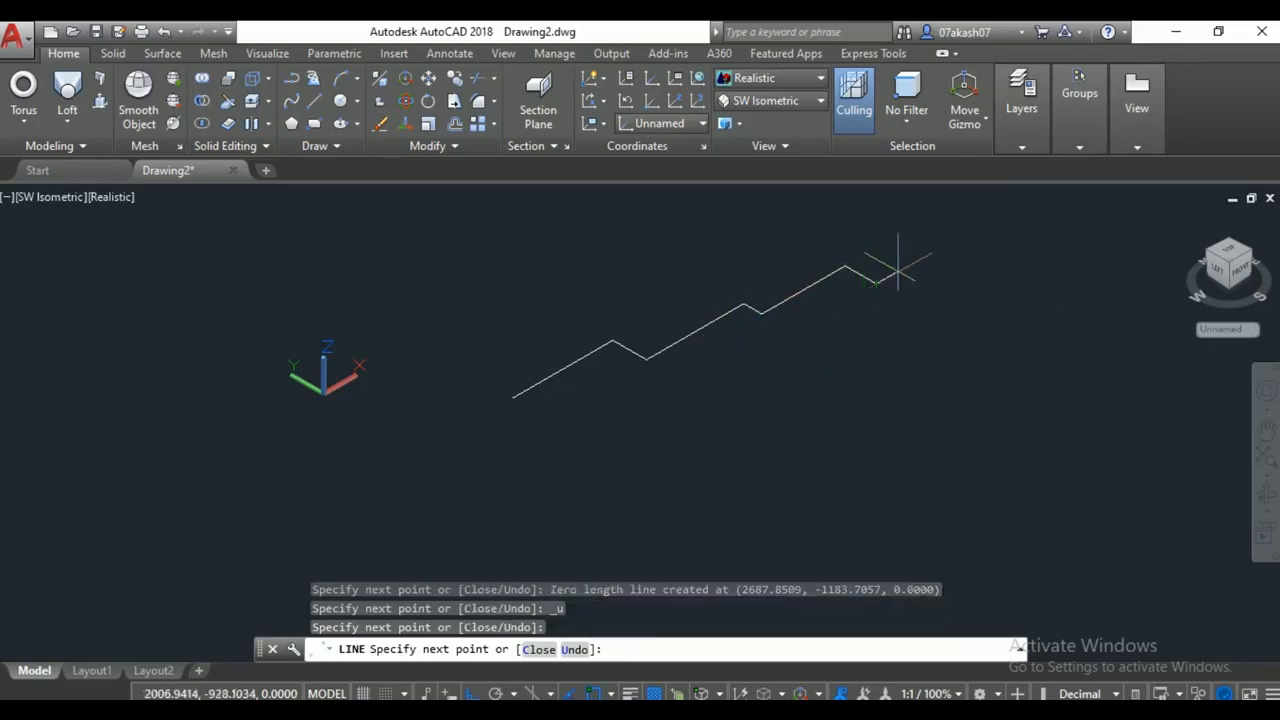
Continue the chain with a short step and a long line along X, ending with a slanted line back to the last step's upper corner.
{"action": "middle_click_drag", "start_coordinate": [991, 258], "coordinate": [883, 428]}
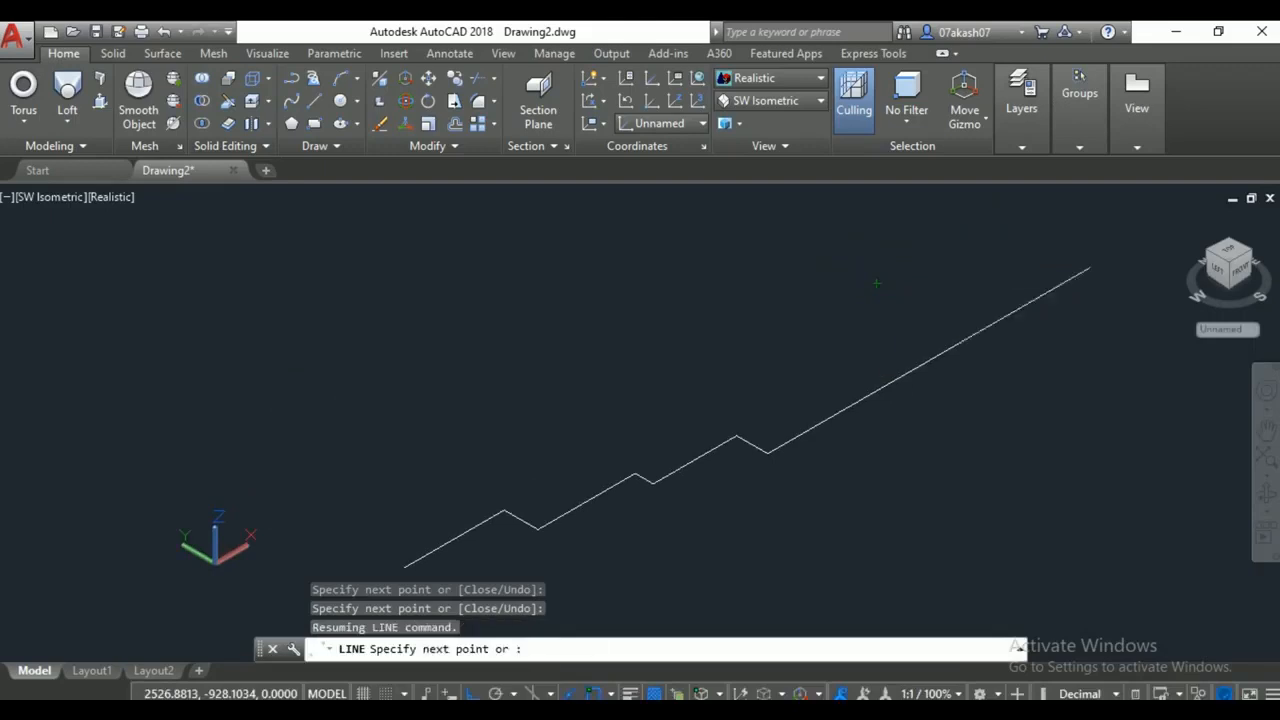
{"action": "left_click", "coordinate": [876, 284]}
{"action": "left_click", "coordinate": [737, 434]}
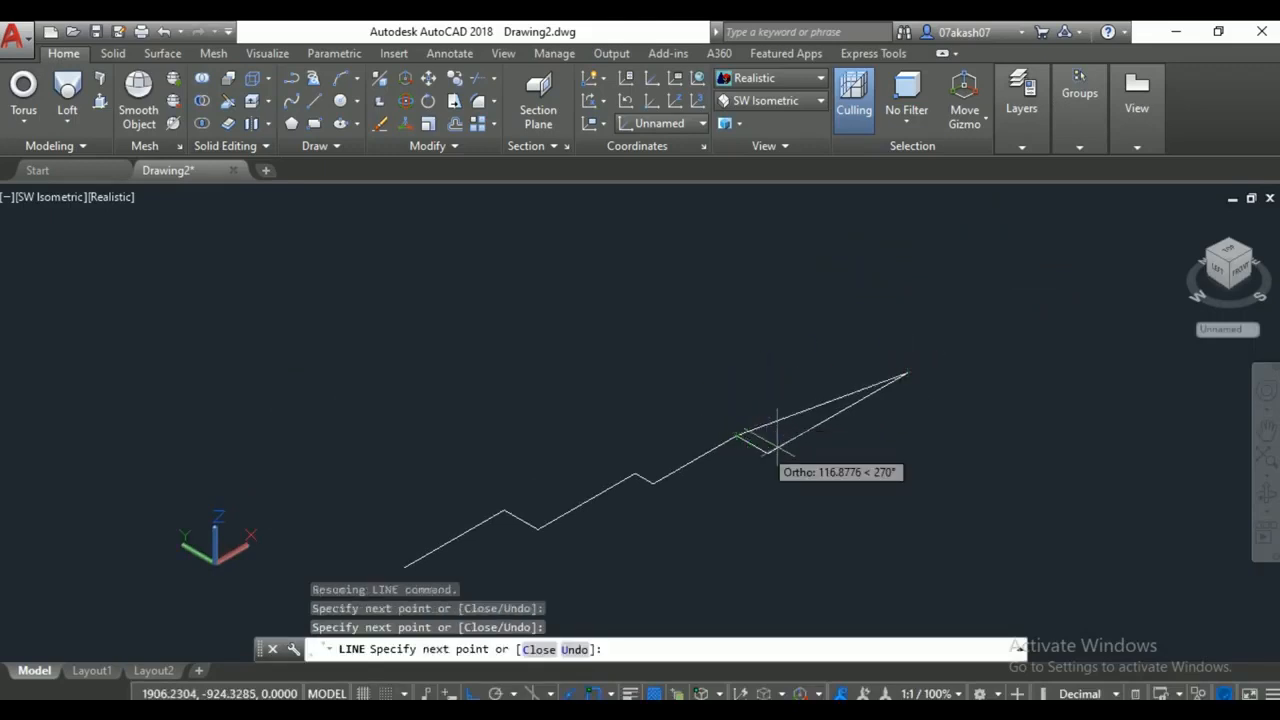
{"action": "key", "text": "Return"}
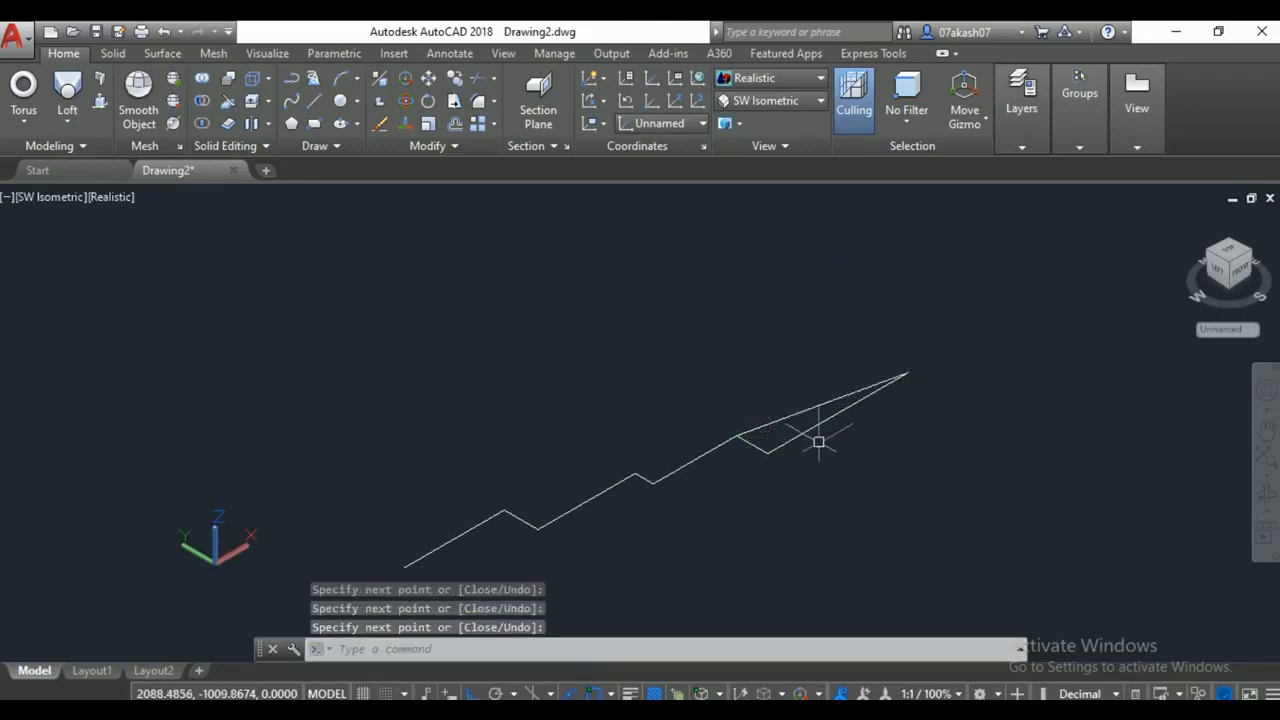
Erase the short line at the taper's base and close the profile with a straight bottom edge along X and an end line to the start point.
{"action": "left_click", "coordinate": [757, 447]}
{"action": "key", "text": "Delete"}
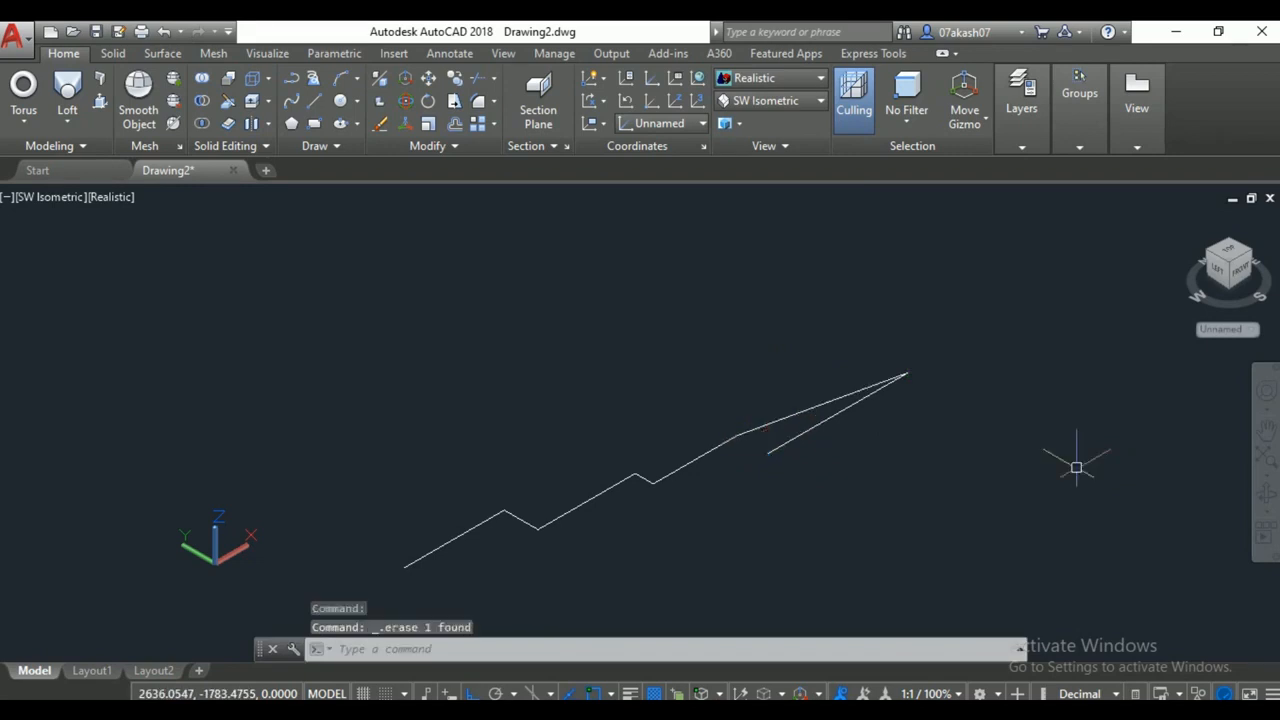
{"action": "type", "text": "l"}
{"action": "key", "text": "Return"}
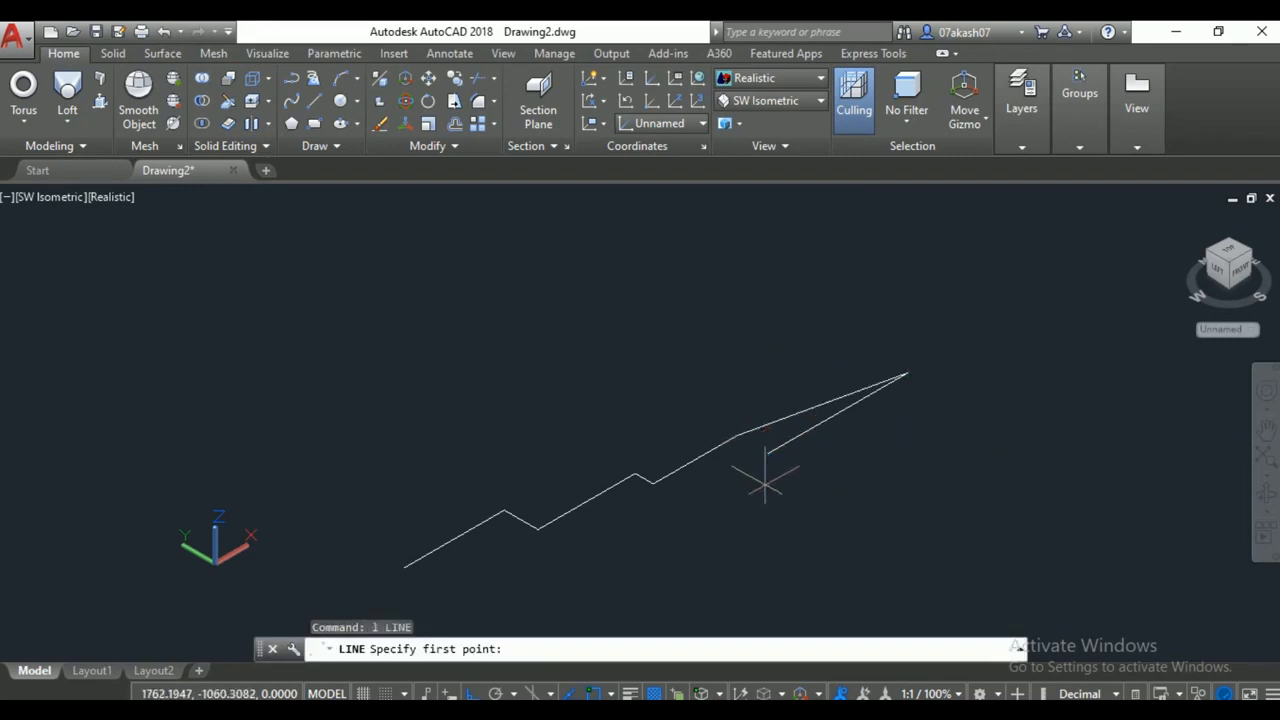
{"action": "left_click", "coordinate": [766, 453]}
{"action": "middle_click_drag", "start_coordinate": [586, 580], "coordinate": [757, 508]}
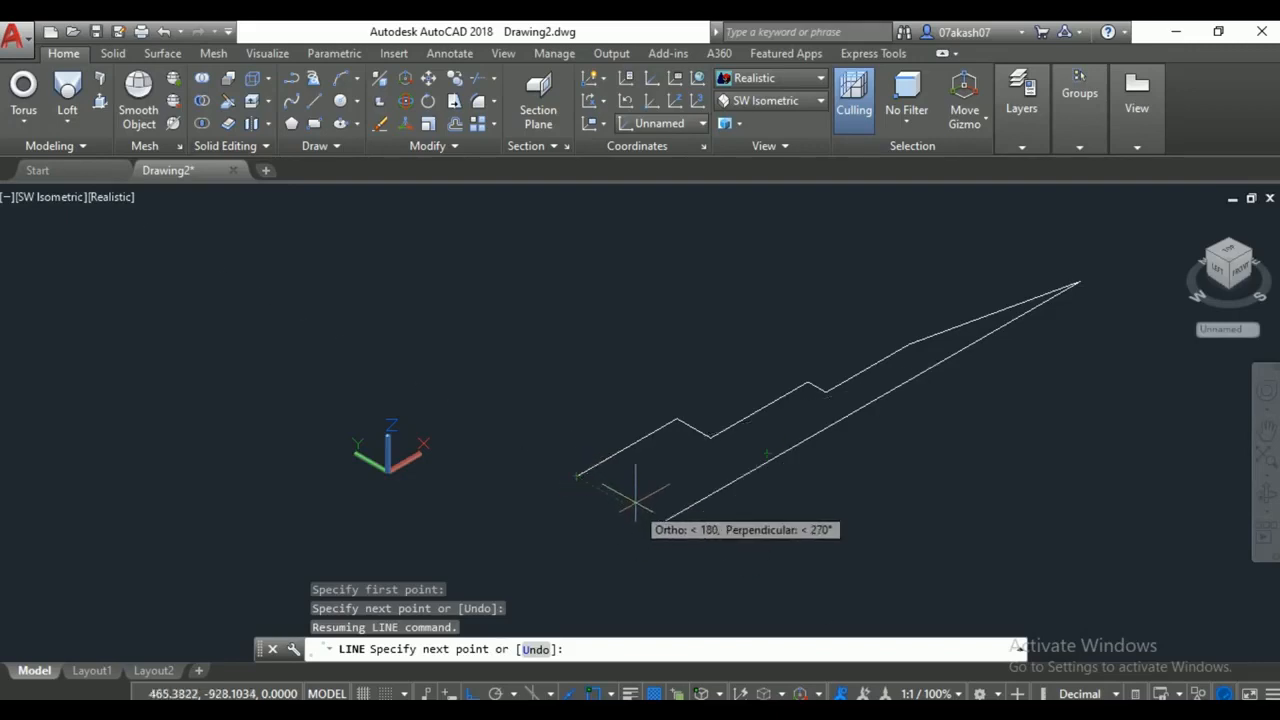
{"action": "left_click", "coordinate": [659, 524]}
{"action": "left_click", "coordinate": [577, 475]}
{"action": "key", "text": "Return"}
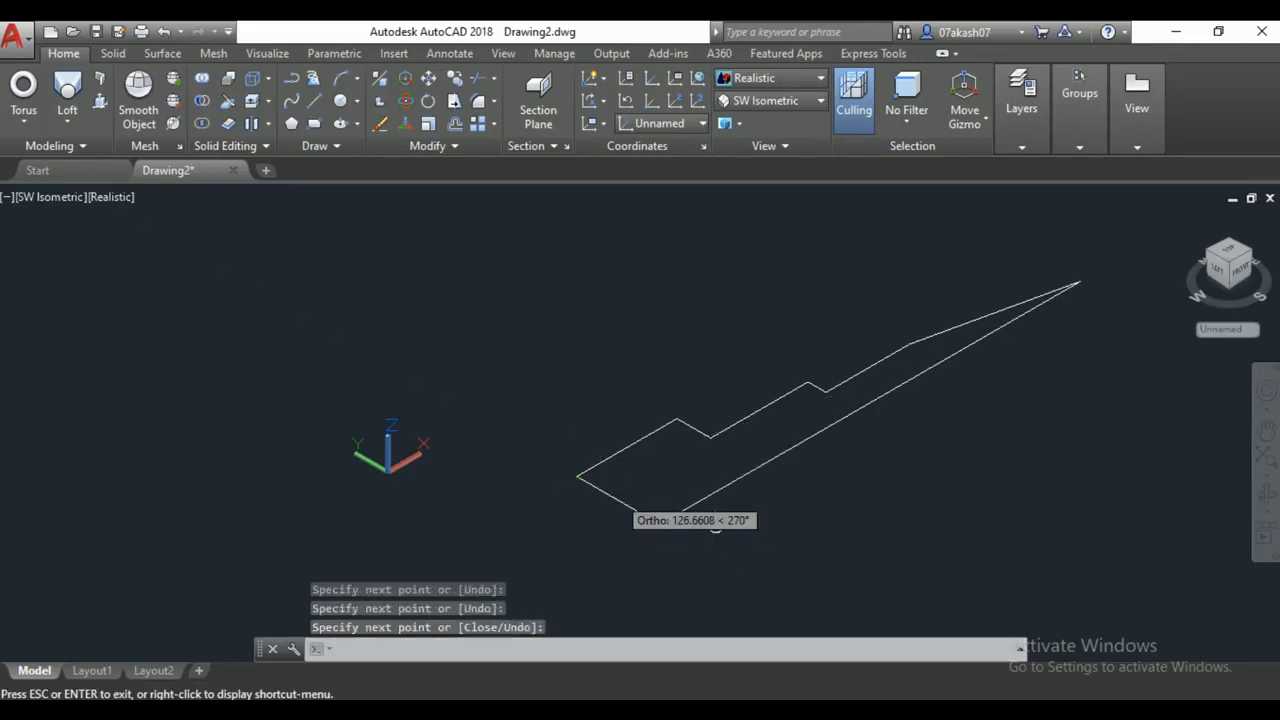
Join all lines of the closed stepped profile into a single polyline.
{"action": "middle_click_drag", "start_coordinate": [580, 480], "coordinate": [384, 520]}
{"action": "scroll", "coordinate": [706, 457], "scroll_direction": "down", "scroll_amount": 2}
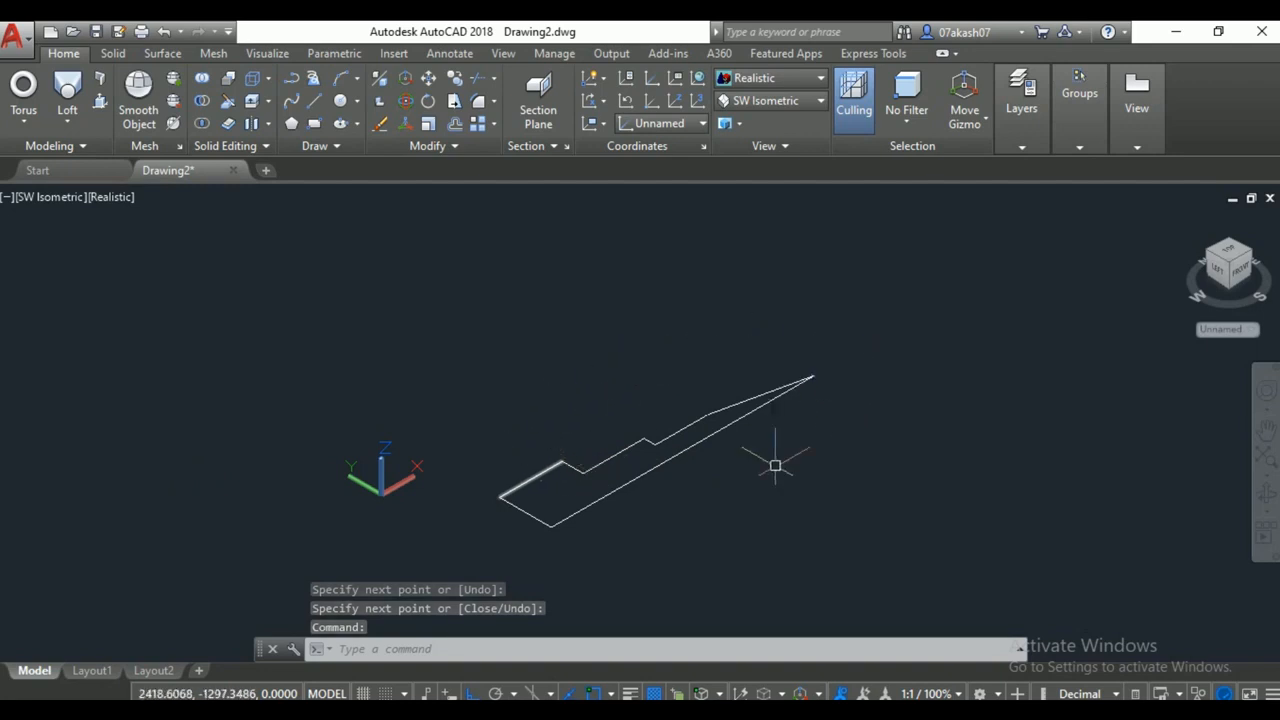
{"action": "scroll", "coordinate": [741, 406], "scroll_direction": "up", "scroll_amount": 3}
{"action": "scroll", "coordinate": [690, 440], "scroll_direction": "up", "scroll_amount": 3}
{"action": "scroll", "coordinate": [700, 434], "scroll_direction": "down", "scroll_amount": 4}
{"action": "left_click", "coordinate": [910, 313]}
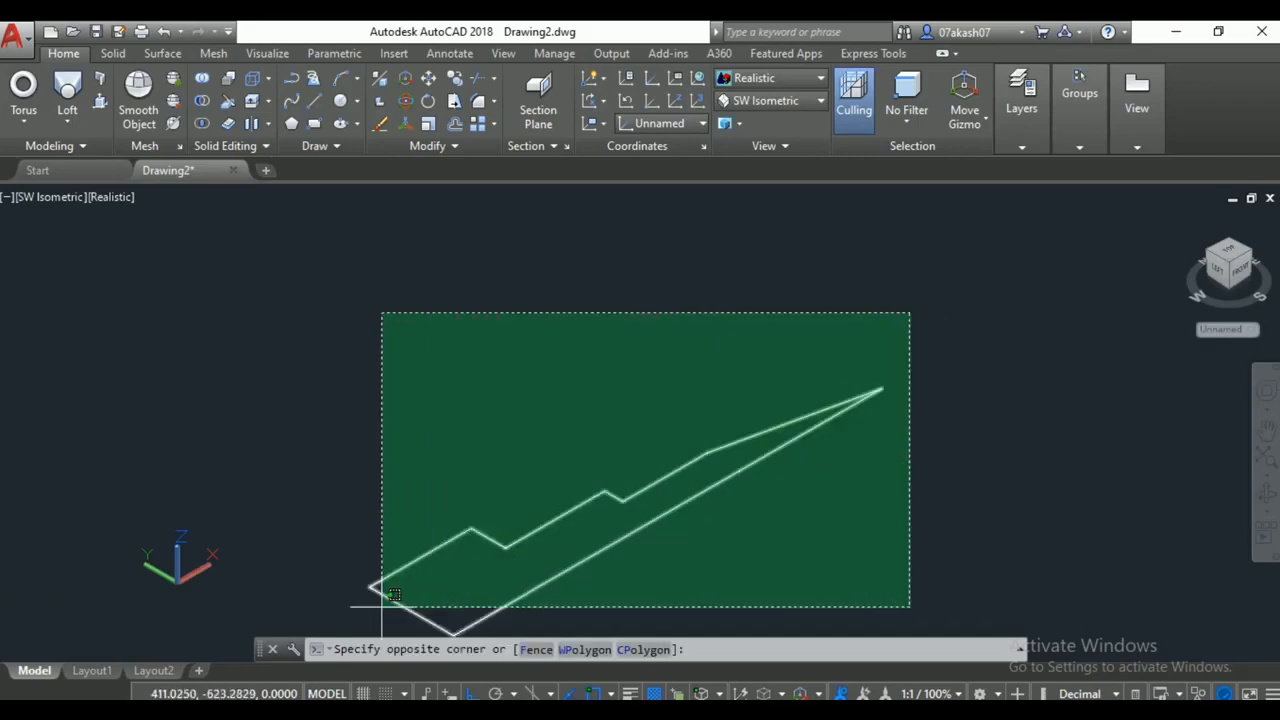
{"action": "left_click", "coordinate": [381, 612]}
{"action": "type", "text": "j"}
{"action": "key", "text": "Return"}
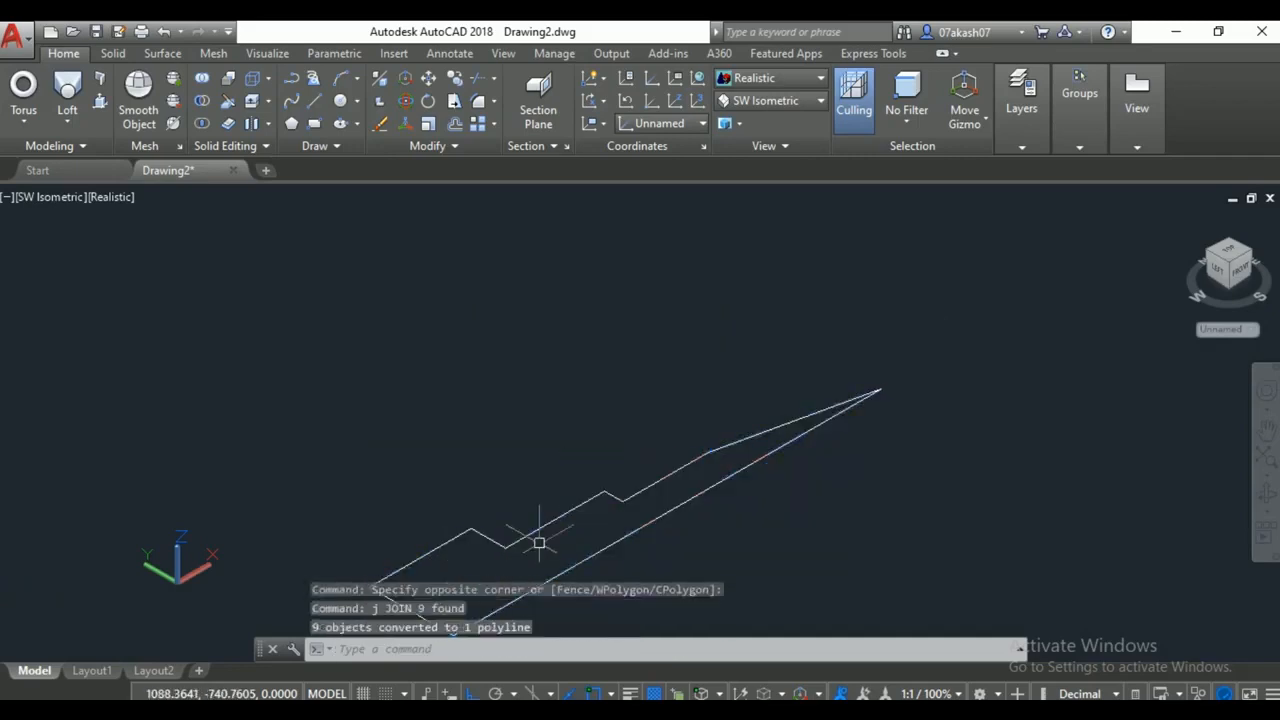
{"action": "left_click", "coordinate": [506, 552]}
{"action": "middle_click_drag", "start_coordinate": [663, 477], "coordinate": [712, 388]}
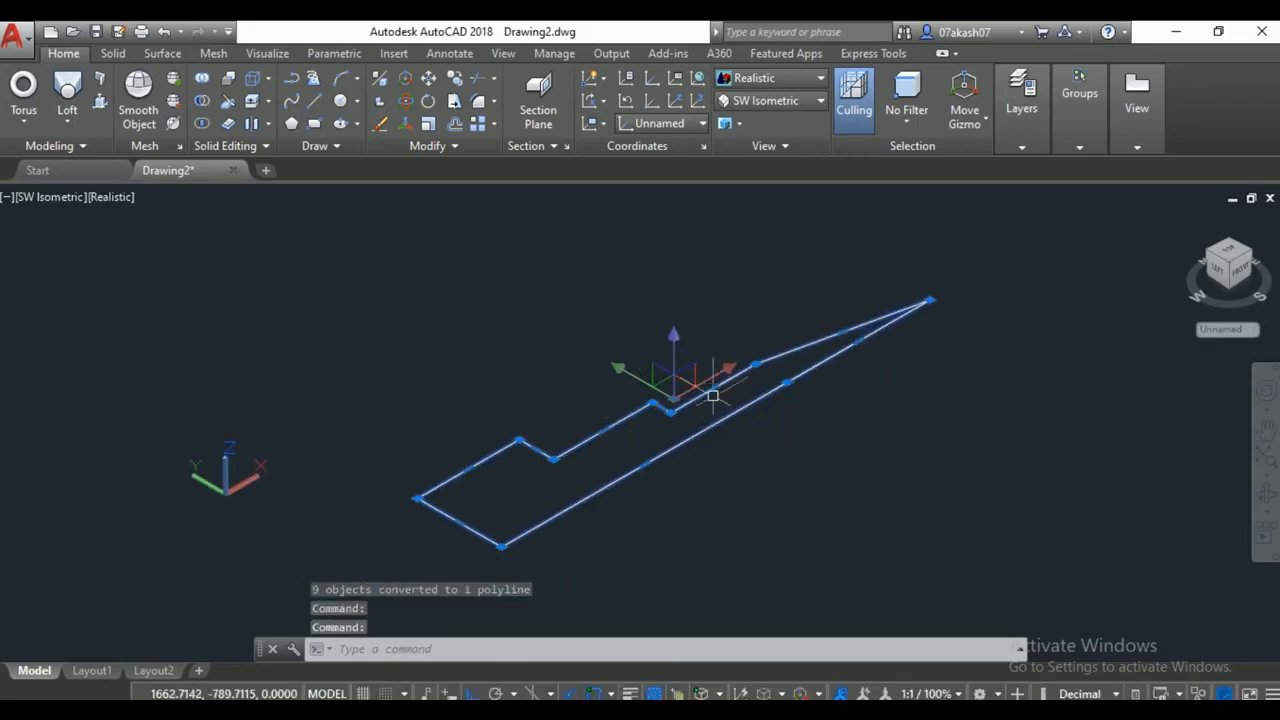
{"action": "key", "text": "Escape"}
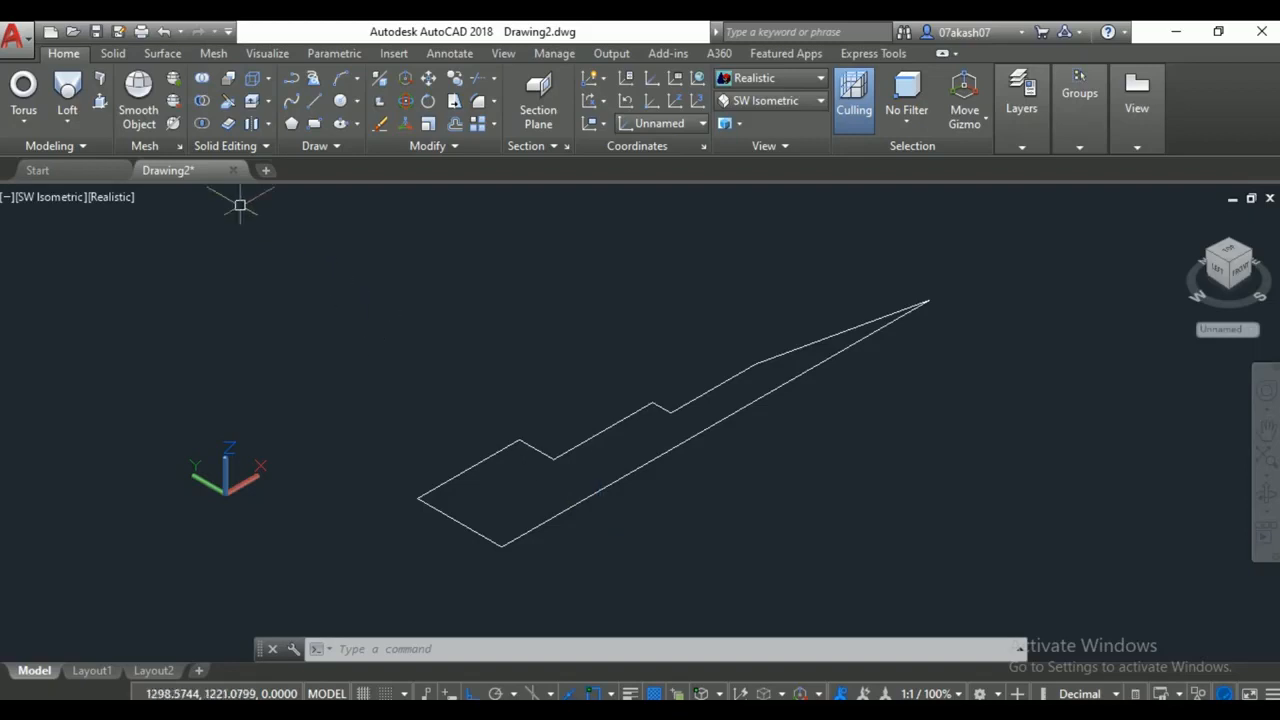
Try to revolve the profile polyline as a solid about its long straight edge, from the wide-end corner to the tip.
{"action": "left_click", "coordinate": [65, 120]}
{"action": "left_click", "coordinate": [105, 229]}
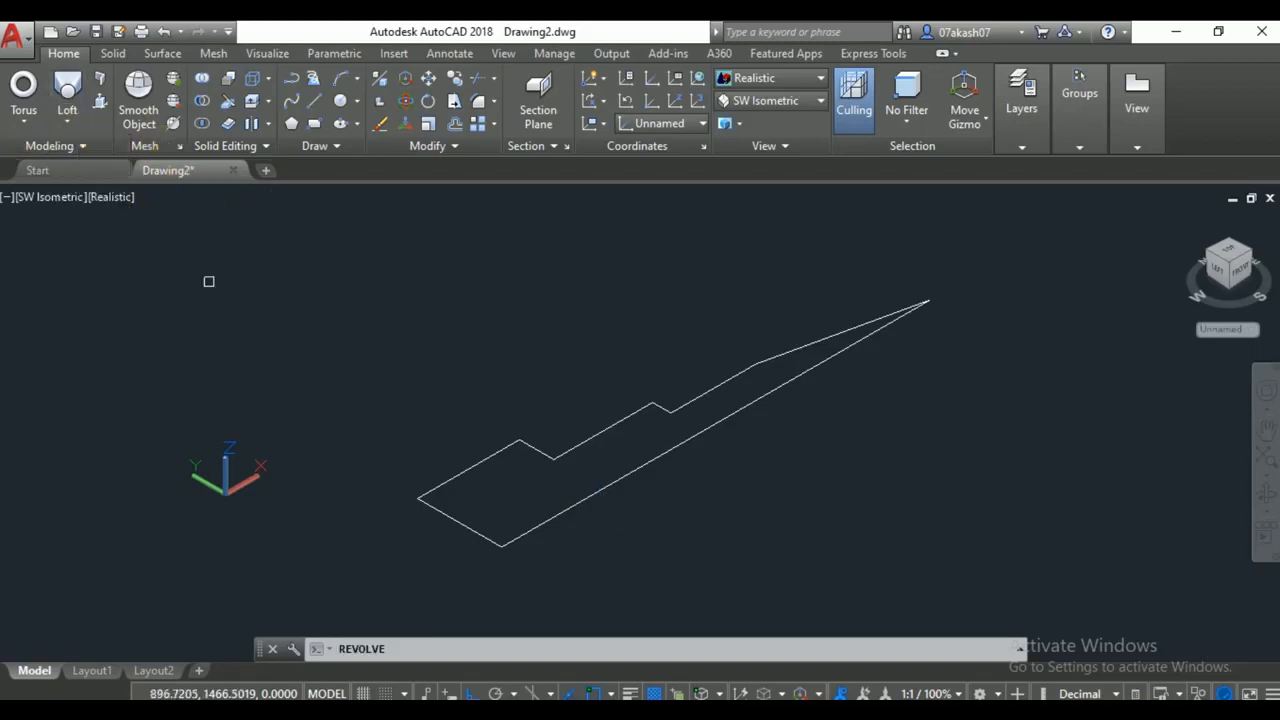
{"action": "left_click", "coordinate": [646, 461]}
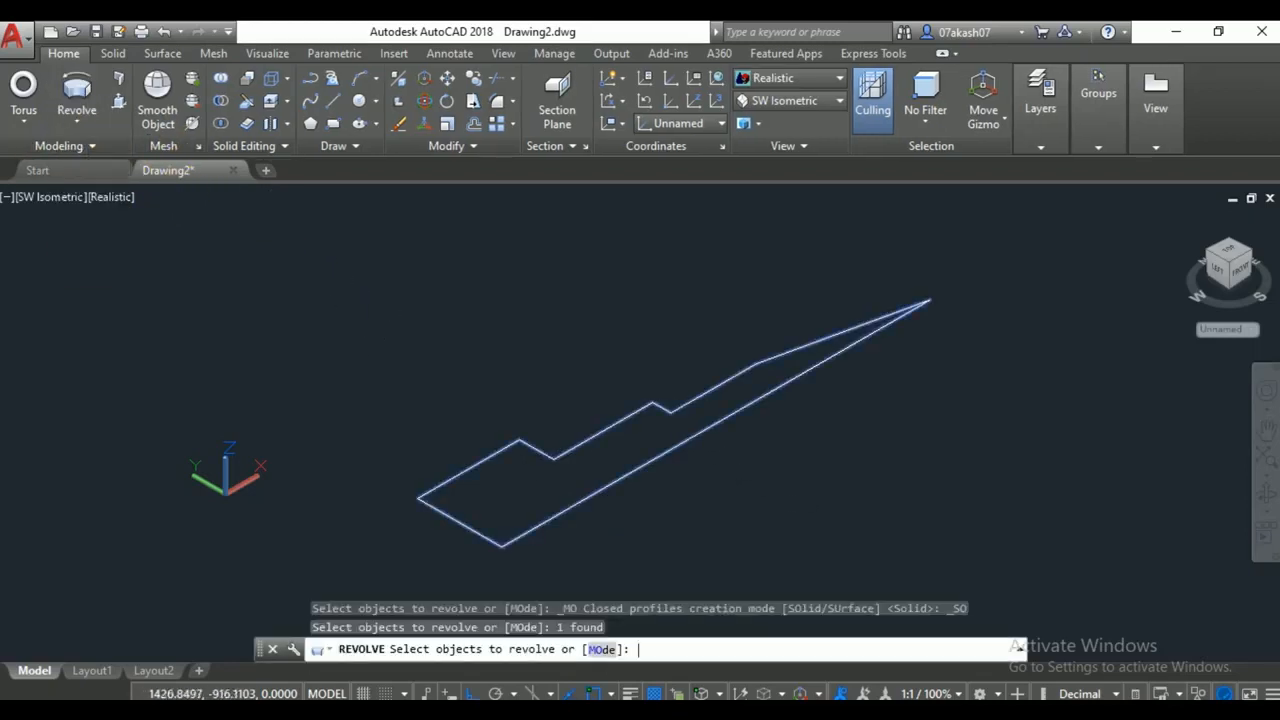
{"action": "key", "text": "Return"}
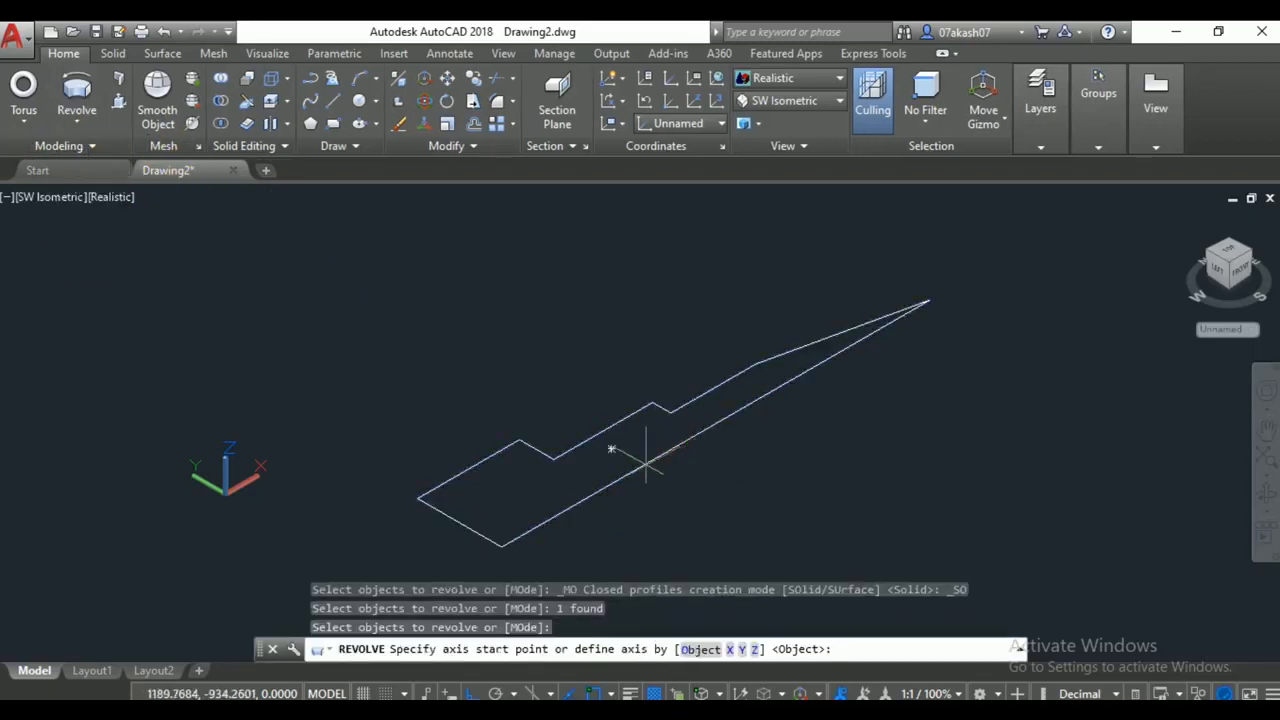
{"action": "left_click", "coordinate": [501, 546]}
{"action": "left_click", "coordinate": [930, 302]}
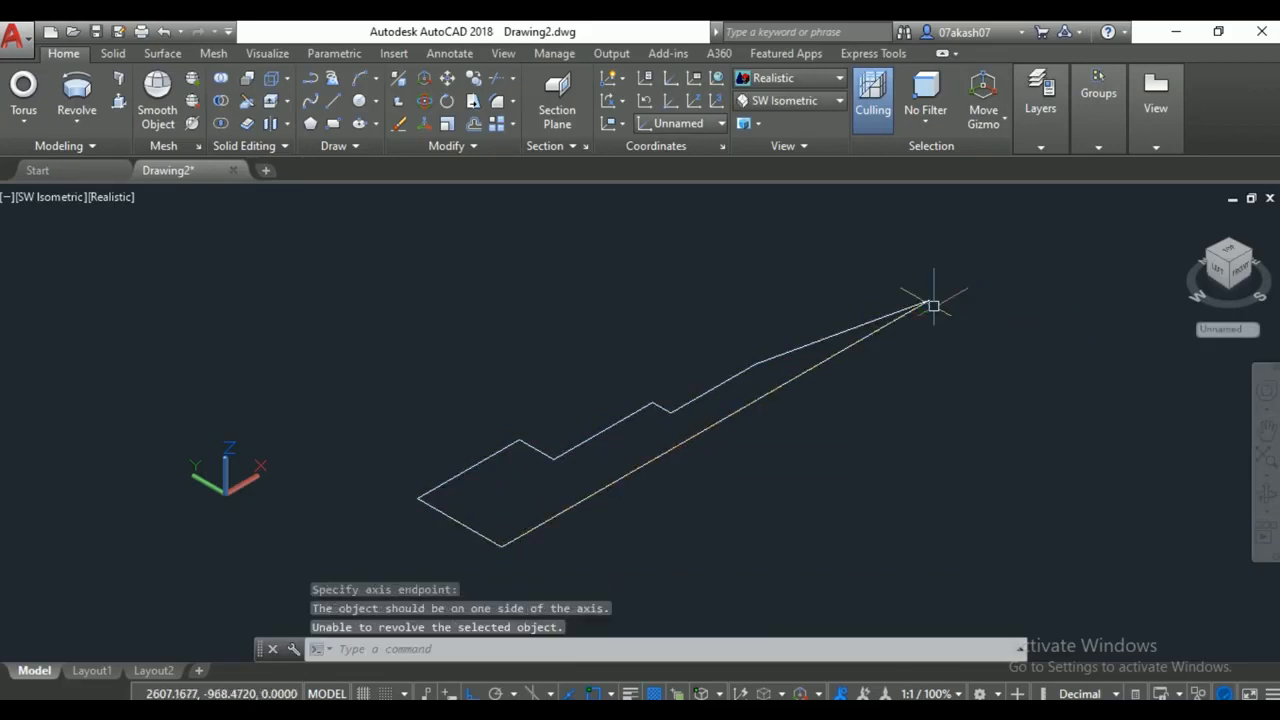
Revolve the profile polyline 360 degrees about its long straight edge, picking the wide-end corner and the pointed tip as axis points.
{"action": "key", "text": "Return"}
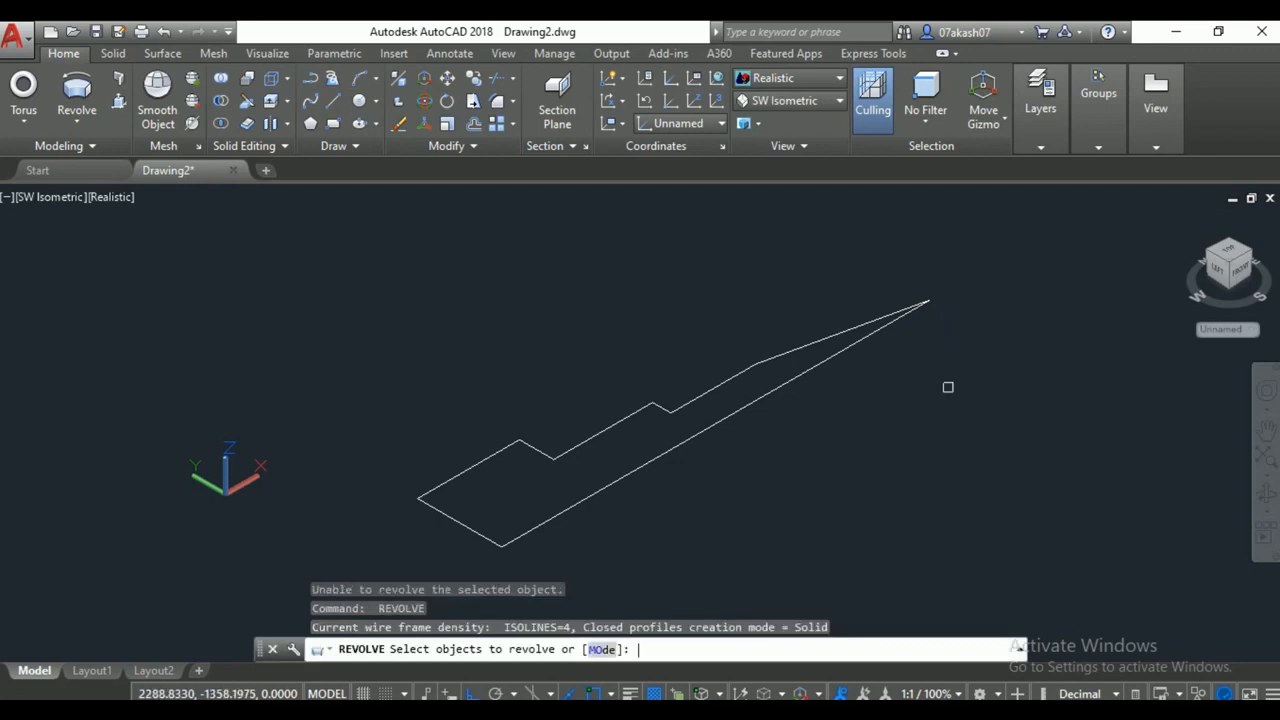
{"action": "left_click", "coordinate": [694, 432]}
{"action": "key", "text": "Return"}
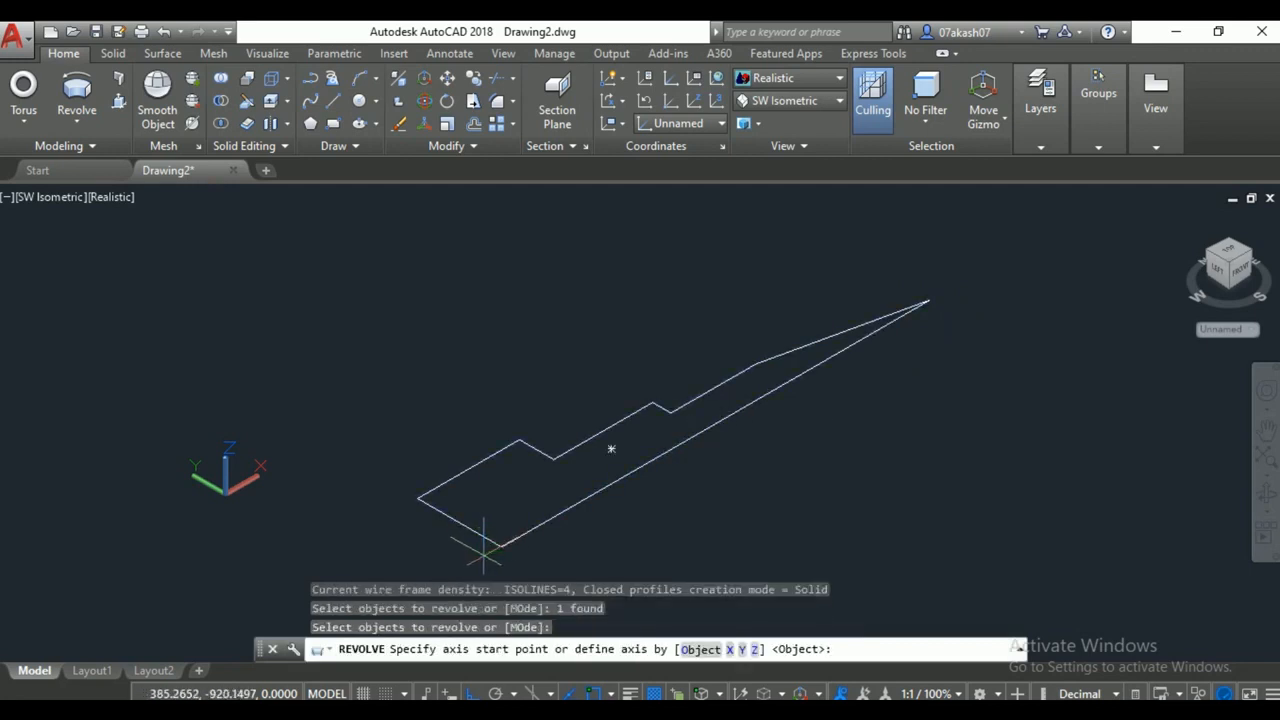
{"action": "left_click", "coordinate": [501, 546]}
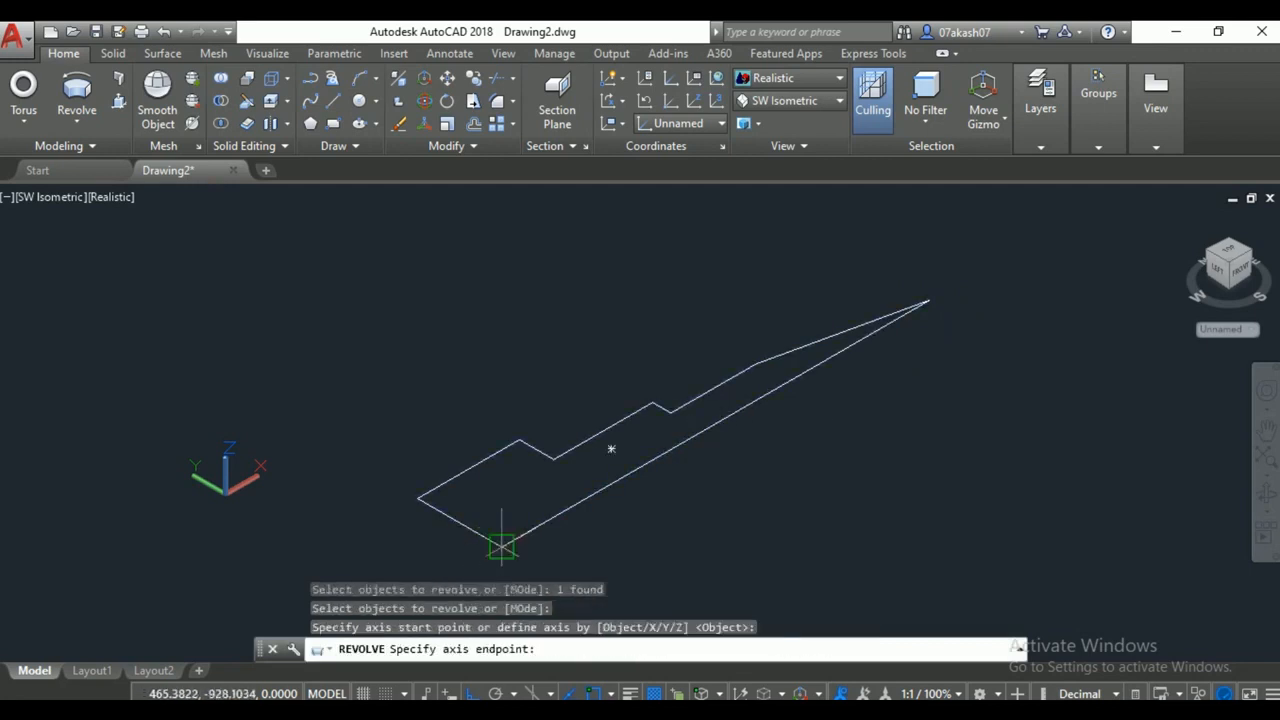
{"action": "left_click", "coordinate": [929, 300]}
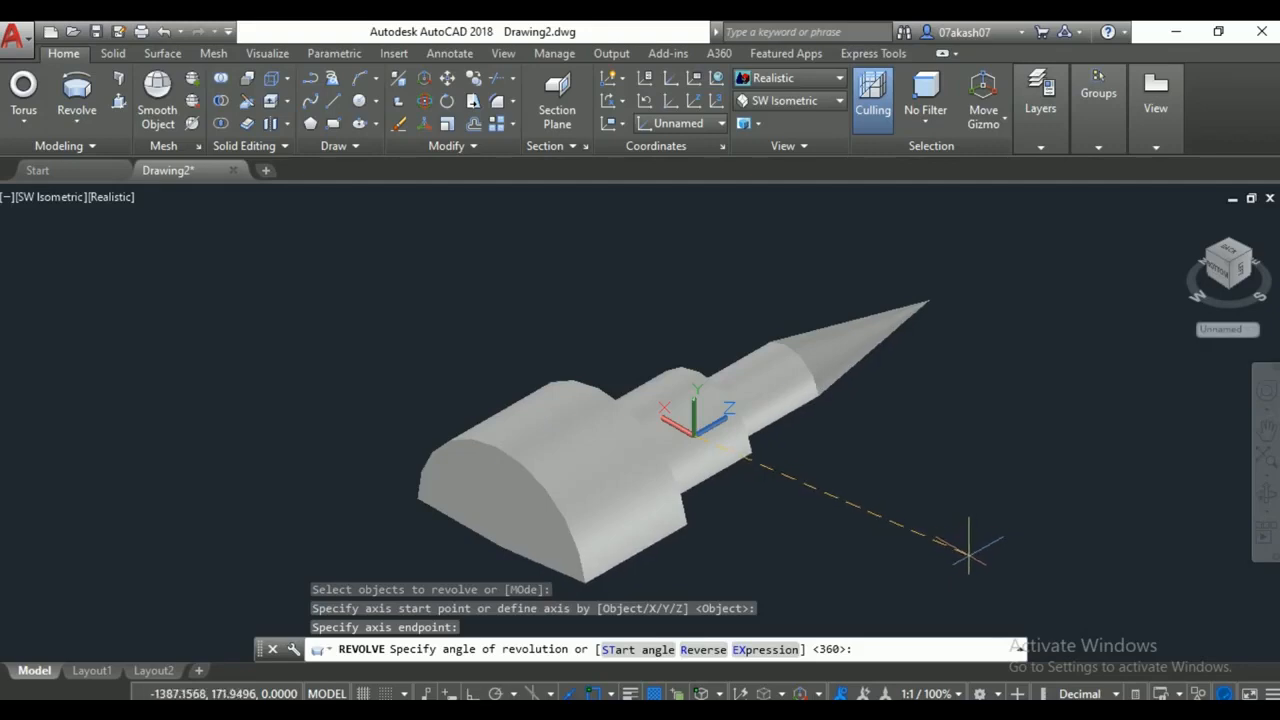
{"action": "key", "text": "Return"}
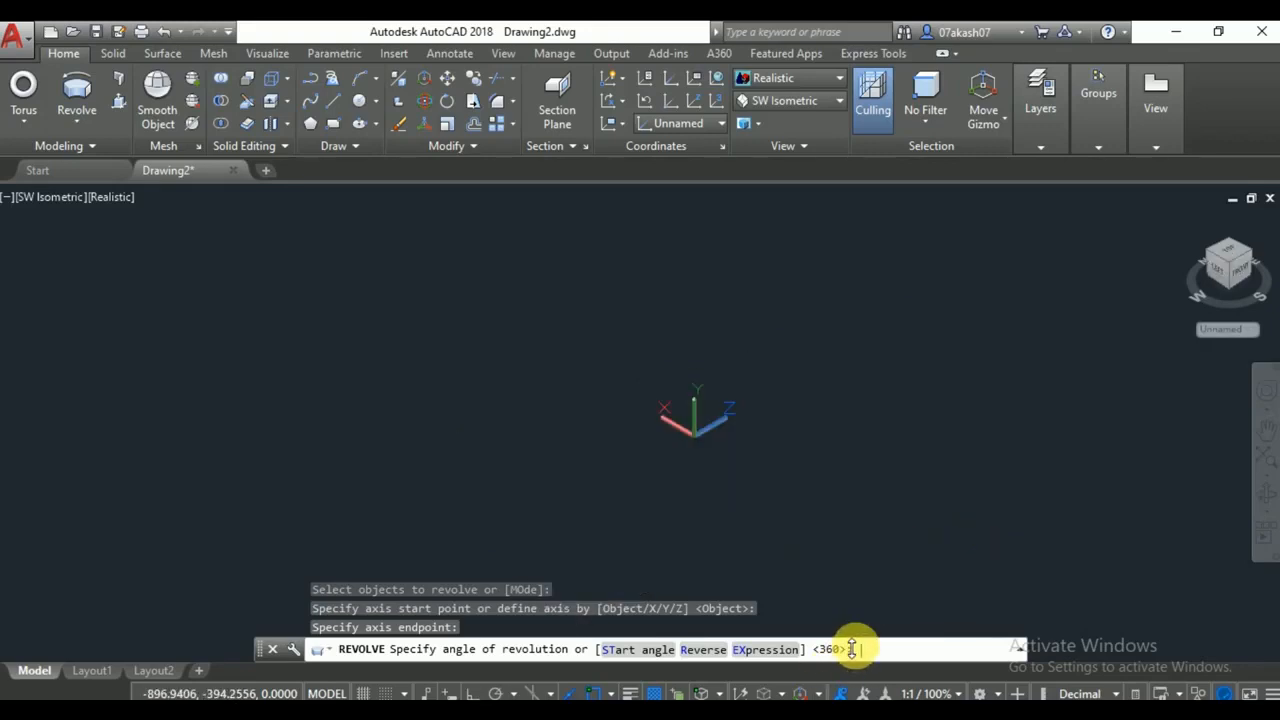
{"action": "scroll", "coordinate": [817, 462], "scroll_direction": "down", "scroll_amount": 2}
{"action": "scroll", "coordinate": [860, 410], "scroll_direction": "down", "scroll_amount": 2}
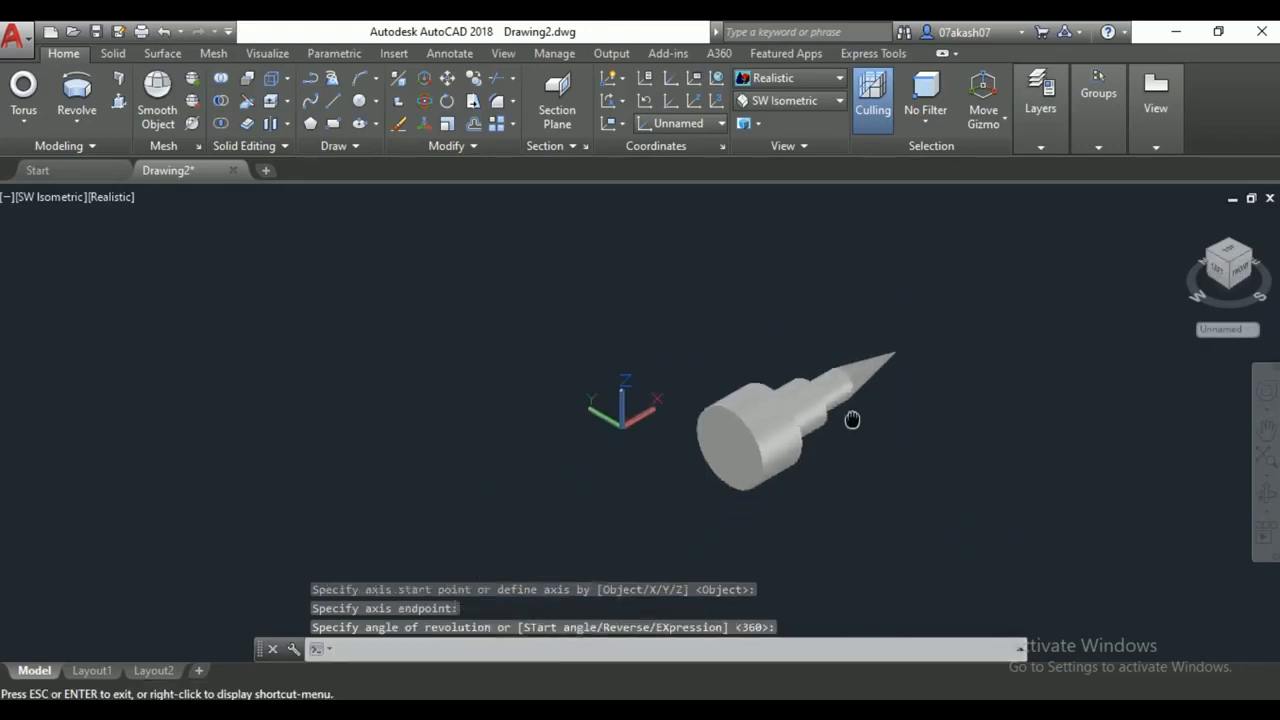
Inspect the stepped, pointed revolved solid up close from a different viewing angle.
{"action": "left_click", "coordinate": [1265, 497]}
{"action": "mouse_move", "coordinate": [931, 394]}
{"action": "left_mouse_down"}
{"action": "mouse_move", "coordinate": [597, 249]}
{"action": "mouse_move", "coordinate": [740, 225]}
{"action": "mouse_move", "coordinate": [834, 337]}
{"action": "mouse_move", "coordinate": [705, 451]}
{"action": "mouse_move", "coordinate": [671, 423]}
{"action": "mouse_move", "coordinate": [723, 366]}
{"action": "mouse_move", "coordinate": [714, 377]}
{"action": "mouse_move", "coordinate": [771, 437]}
{"action": "mouse_move", "coordinate": [691, 297]}
{"action": "mouse_move", "coordinate": [889, 289]}
{"action": "mouse_move", "coordinate": [922, 345]}
{"action": "mouse_move", "coordinate": [928, 408]}
{"action": "left_mouse_up"}
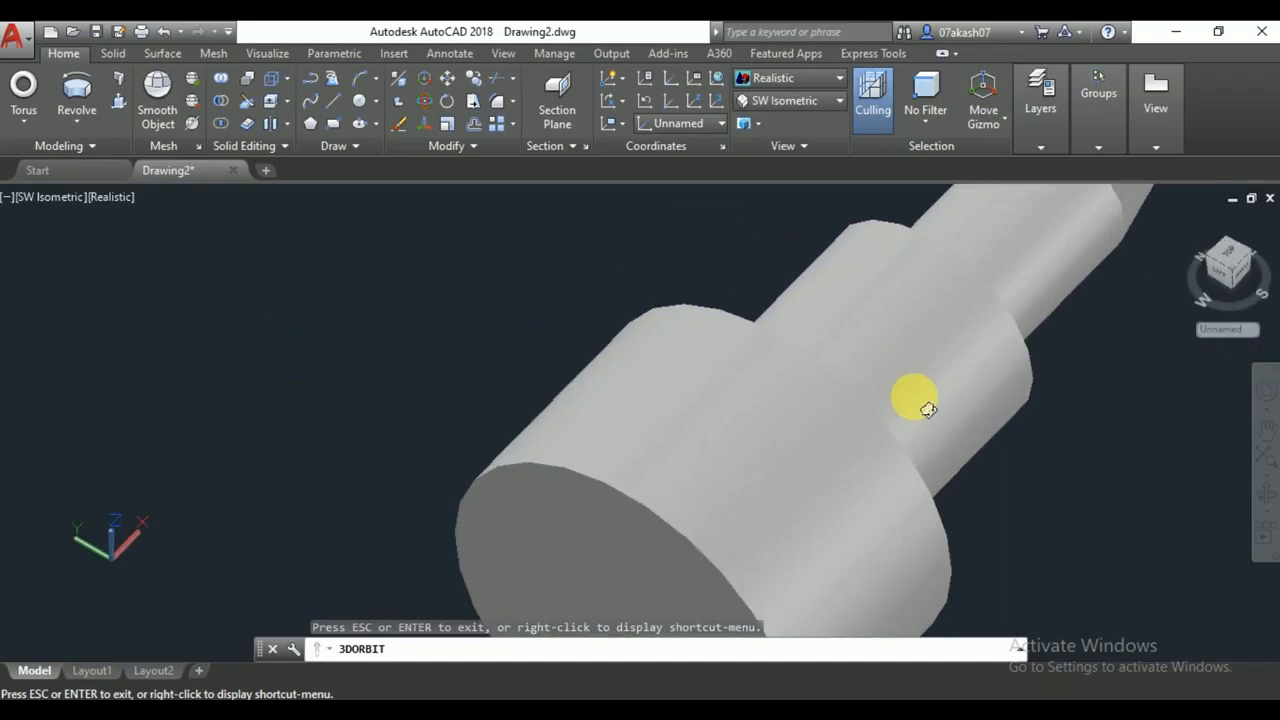
{"action": "left_click_drag", "start_coordinate": [921, 419], "coordinate": [900, 406]}
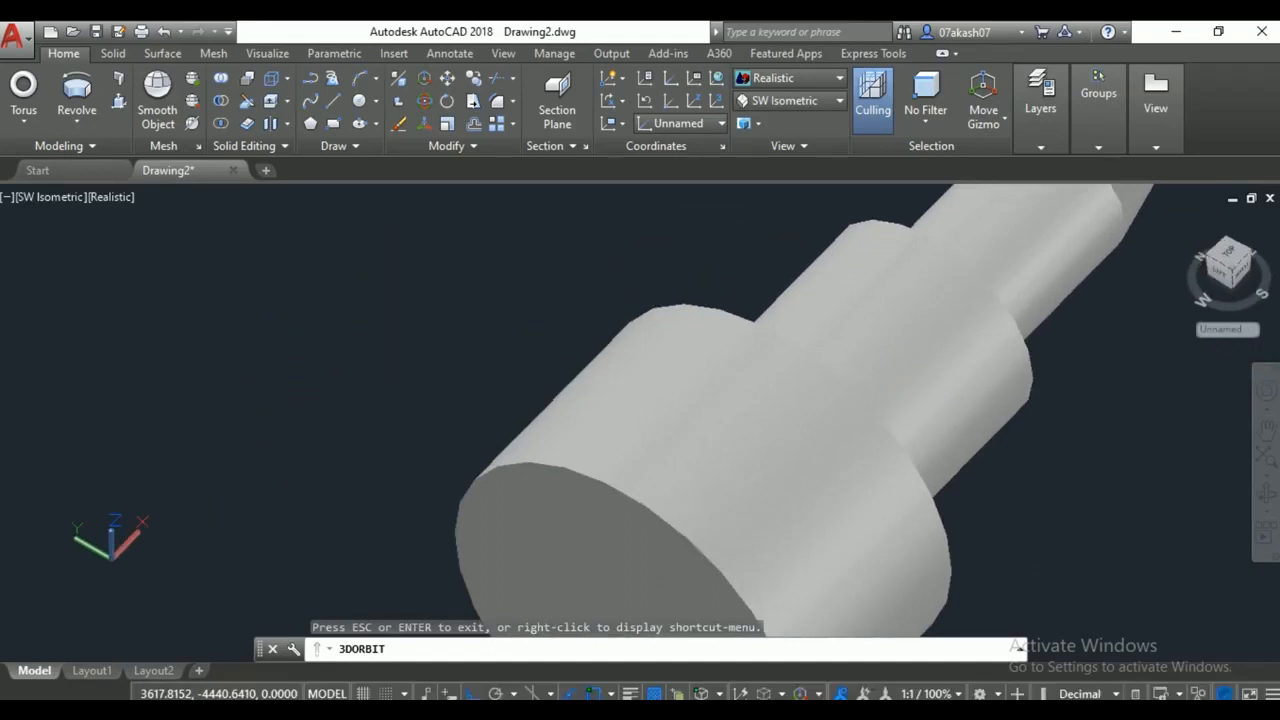
{"action": "key", "text": "Escape"}
{"action": "key", "text": "Escape"}
{"action": "key", "text": "Escape"}
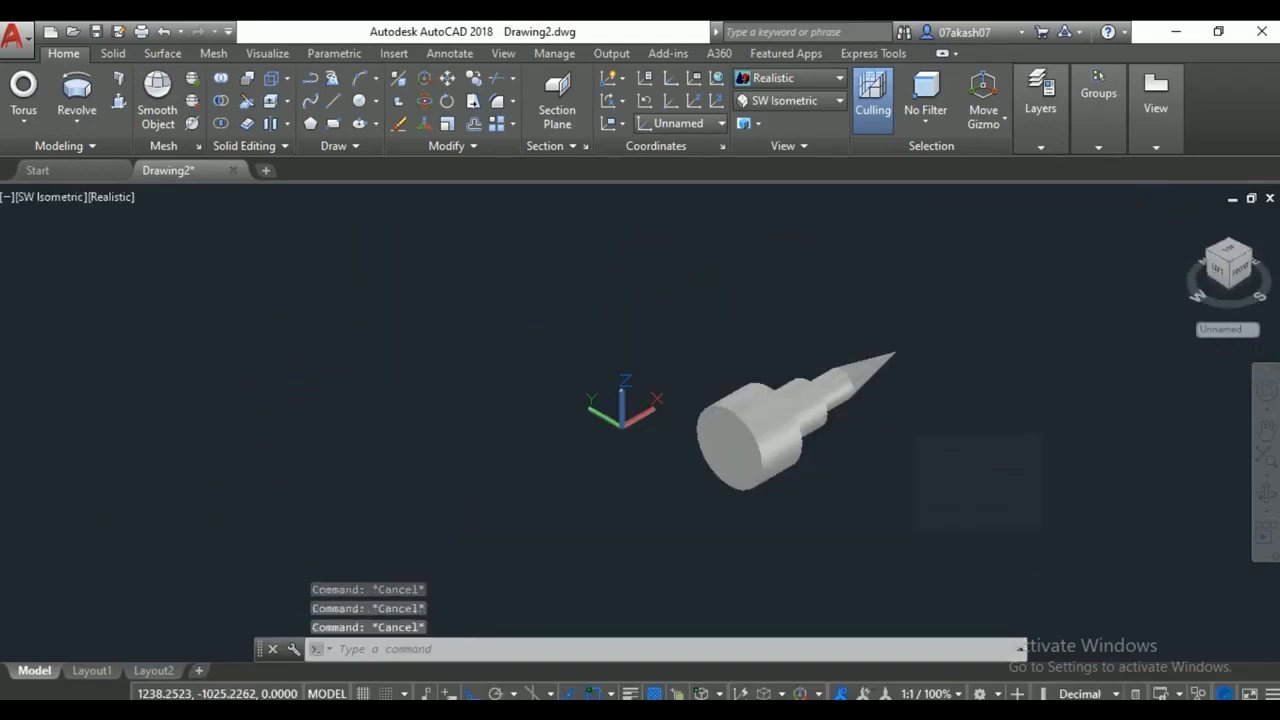
Draw a long straight edge along X beside the pointed solid, with a short end edge and the narrow first step of a profile.
{"action": "key", "text": "ctrl+z"}
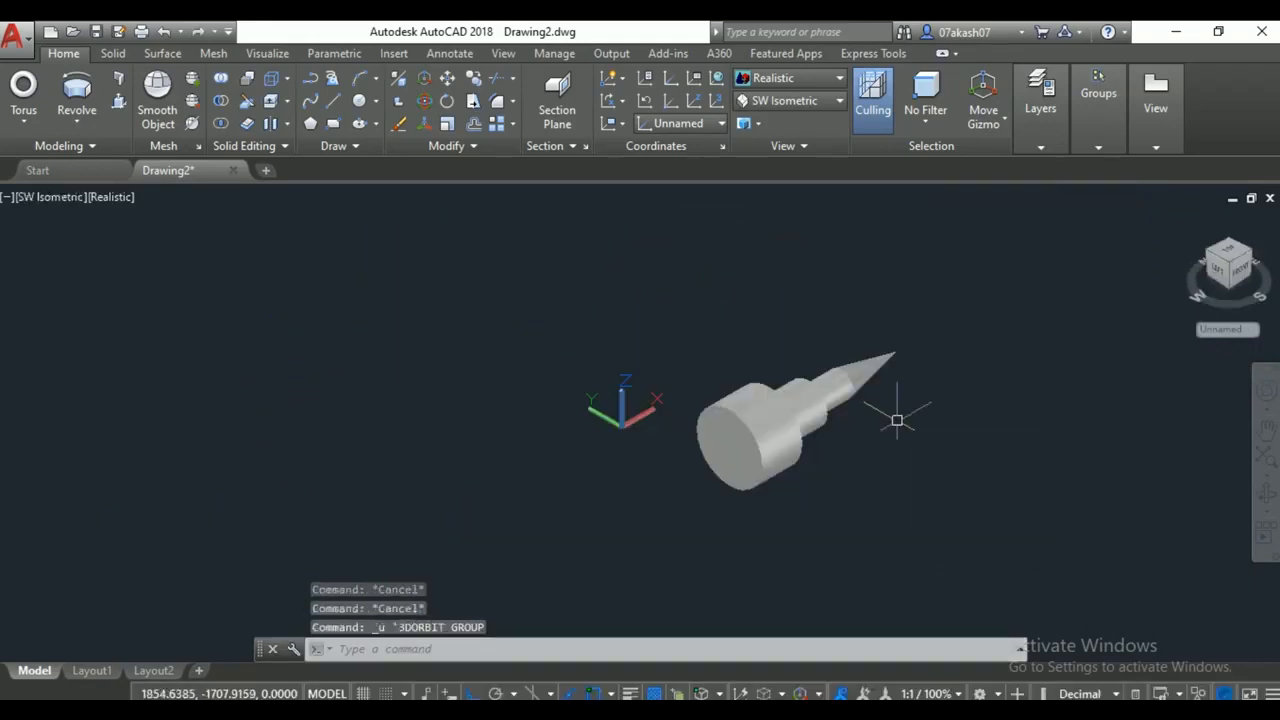
{"action": "left_click", "coordinate": [333, 101]}
{"action": "left_click", "coordinate": [354, 494]}
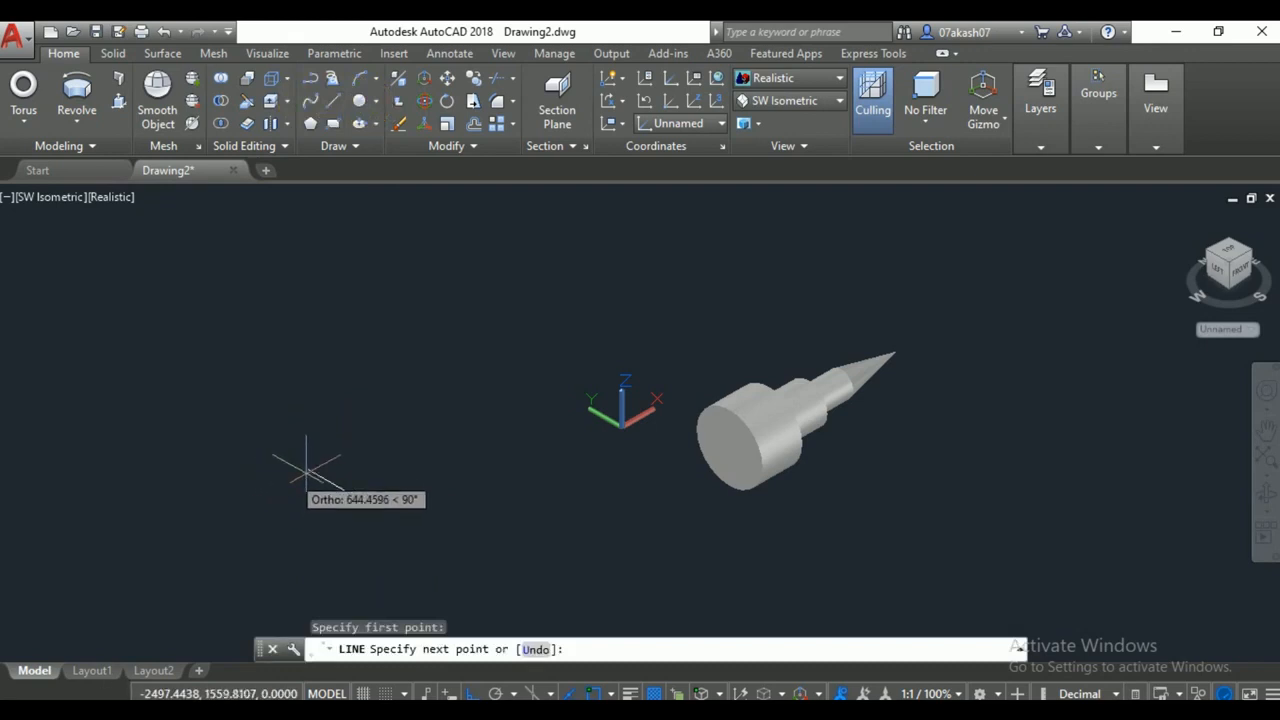
{"action": "left_click", "coordinate": [608, 350]}
{"action": "scroll", "coordinate": [600, 348], "scroll_direction": "up", "scroll_amount": 3}
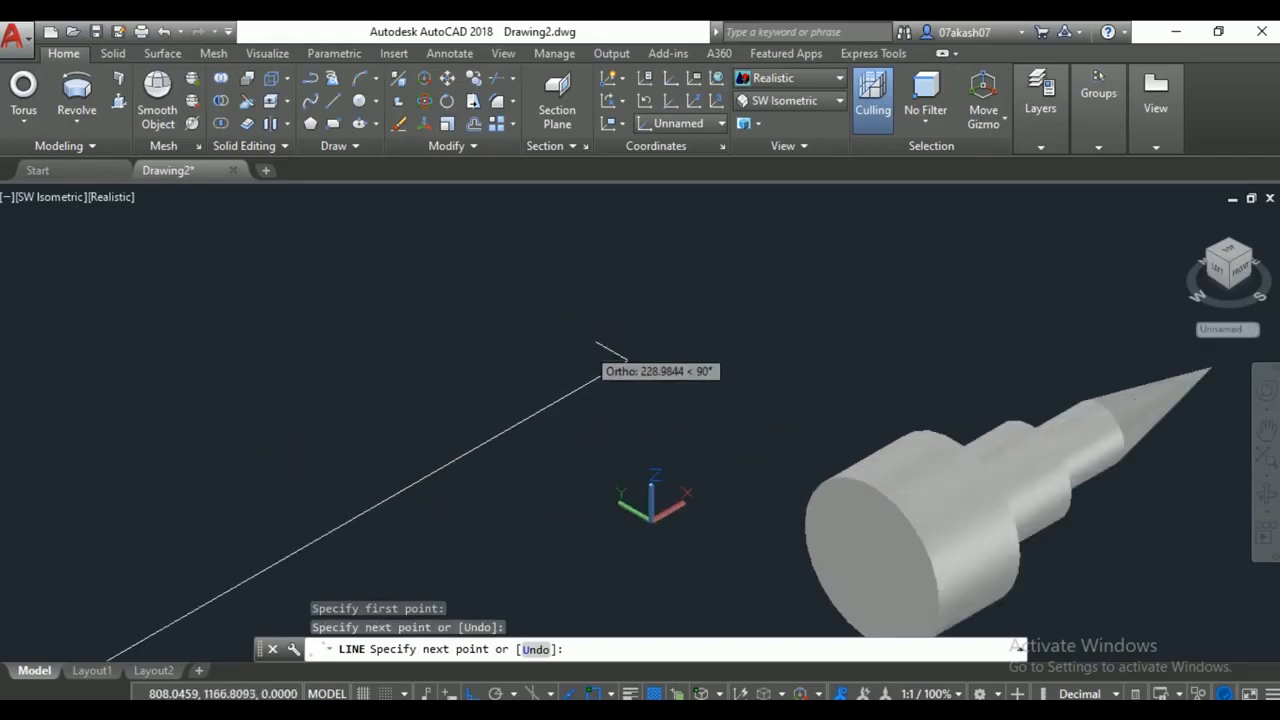
{"action": "scroll", "coordinate": [610, 352], "scroll_direction": "up", "scroll_amount": 1}
{"action": "left_click", "coordinate": [605, 350]}
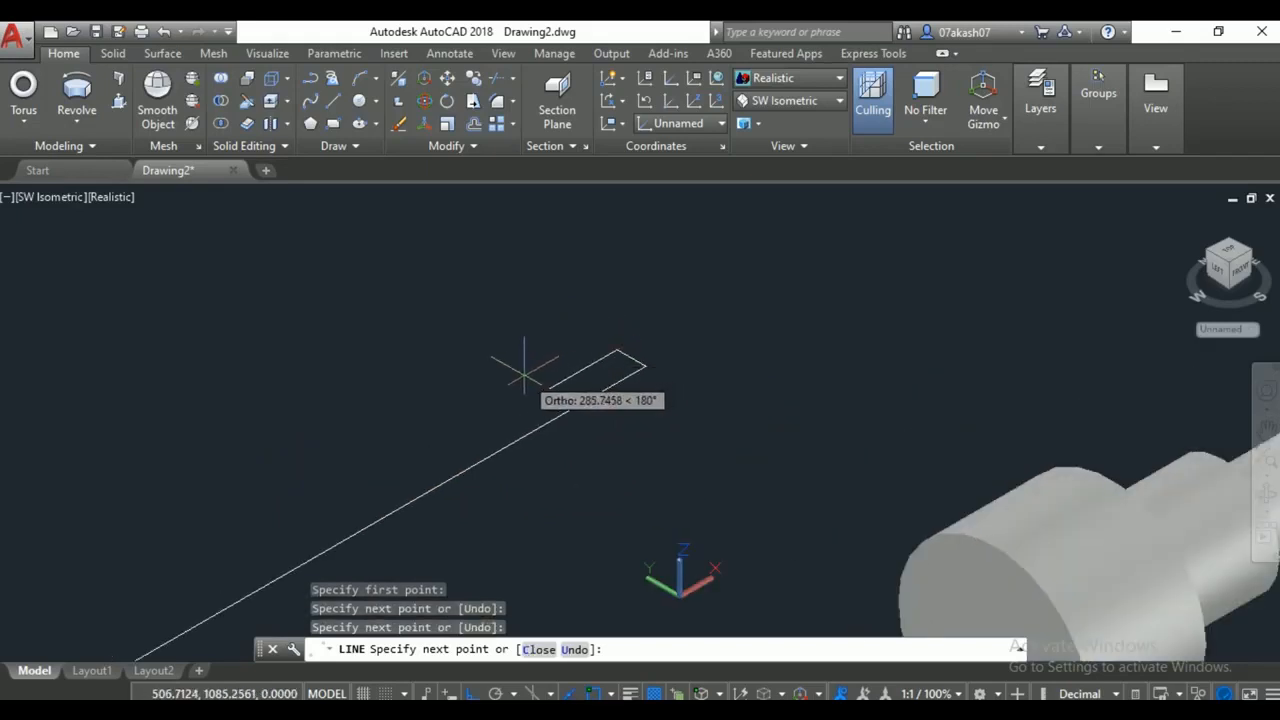
{"action": "left_click", "coordinate": [522, 370]}
{"action": "left_click", "coordinate": [514, 364]}
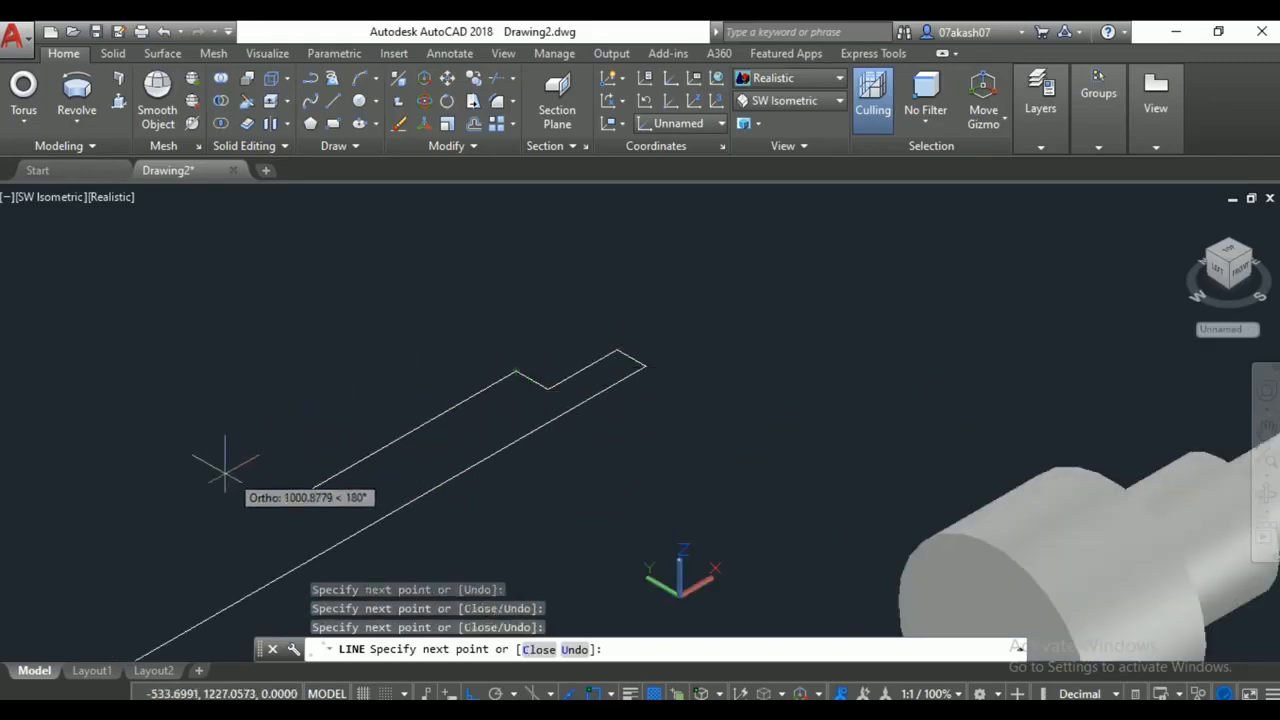
Add the longer middle step and the wide section, and close the stepped profile at its starting corner.
{"action": "left_click", "coordinate": [185, 518]}
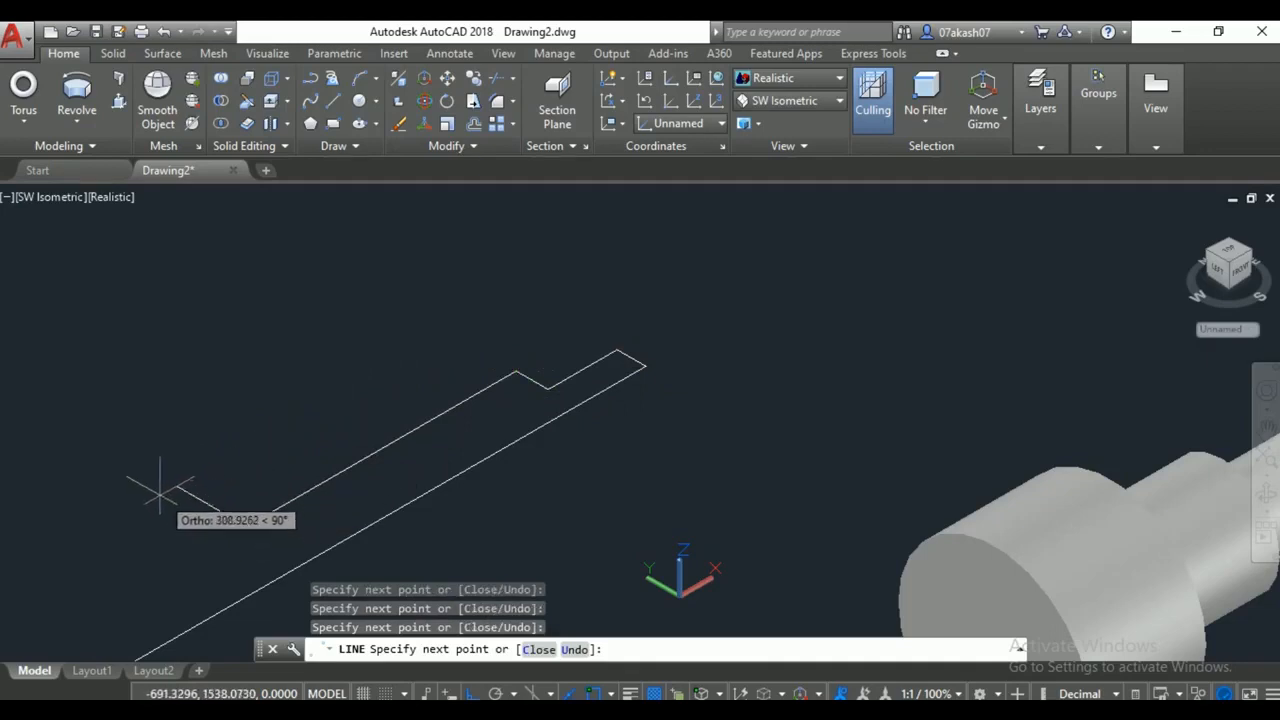
{"action": "left_click", "coordinate": [160, 489]}
{"action": "scroll", "coordinate": [160, 489], "scroll_direction": "down", "scroll_amount": 2}
{"action": "middle_click_drag", "start_coordinate": [160, 489], "coordinate": [584, 314]}
{"action": "scroll", "coordinate": [586, 312], "scroll_direction": "up", "scroll_amount": 1}
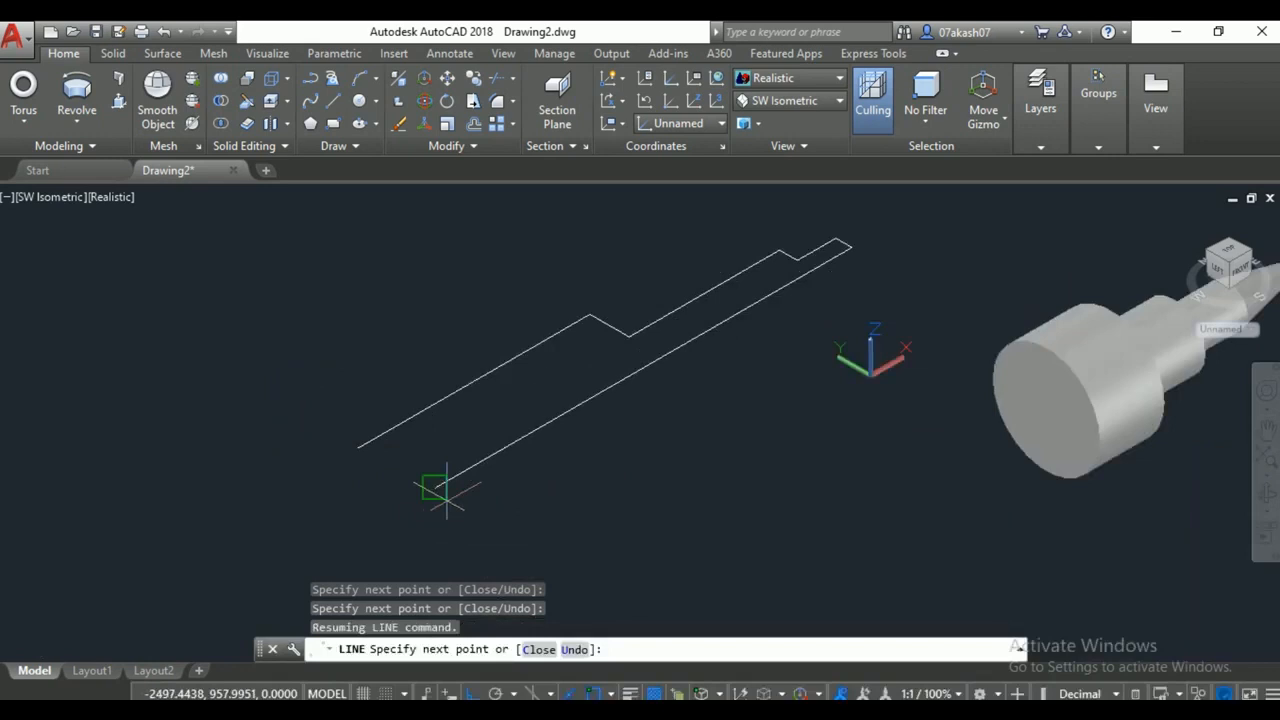
{"action": "left_click", "coordinate": [377, 451]}
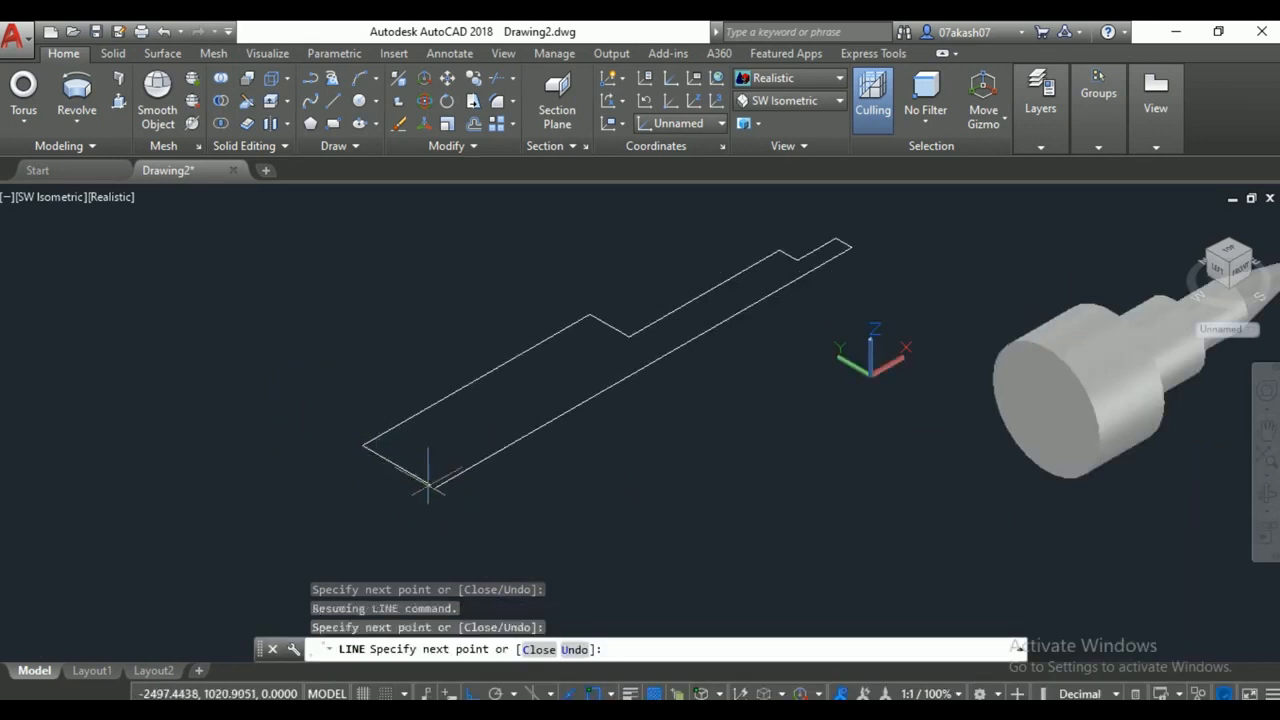
{"action": "left_click", "coordinate": [433, 487]}
{"action": "key", "text": "Return"}
Join all lines of the new stepped profile into a single polyline.
{"action": "left_click", "coordinate": [837, 206]}
{"action": "left_click", "coordinate": [337, 363]}
{"action": "type", "text": "j"}
{"action": "key", "text": "Return"}
{"action": "left_click", "coordinate": [77, 95]}
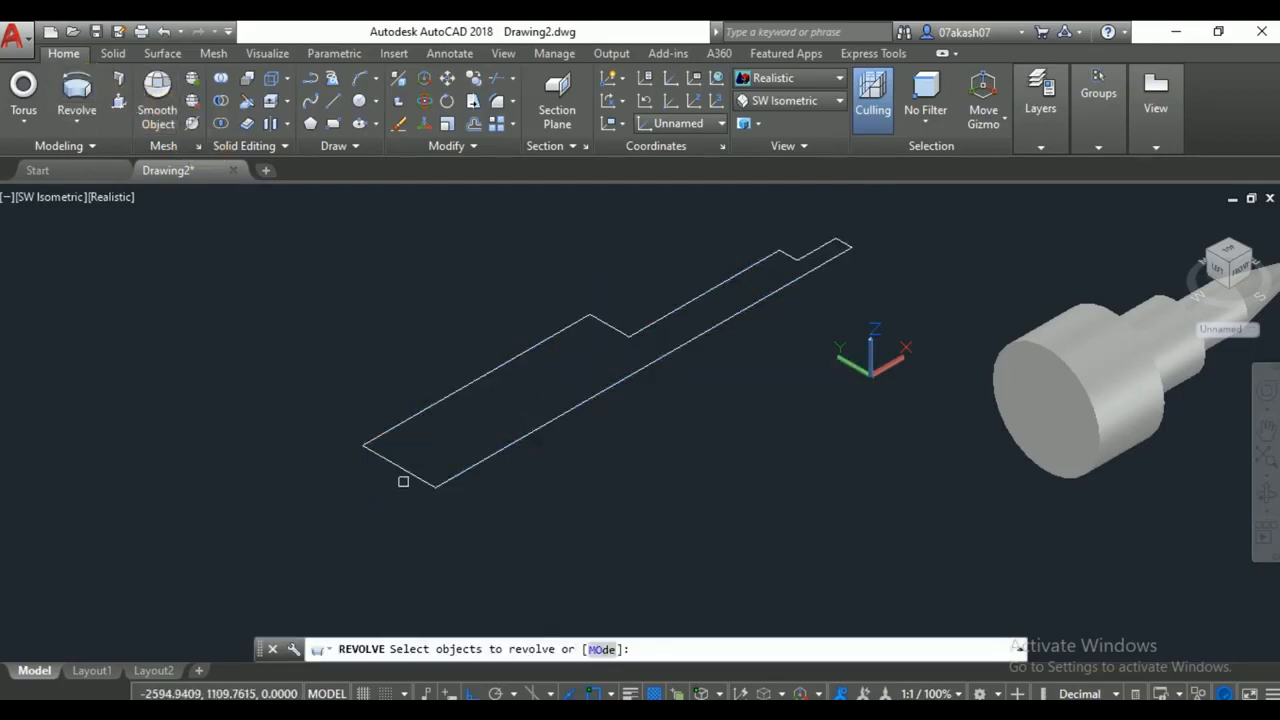
{"action": "left_click", "coordinate": [405, 478]}
{"action": "key", "text": "Return"}
{"action": "left_click", "coordinate": [433, 489]}
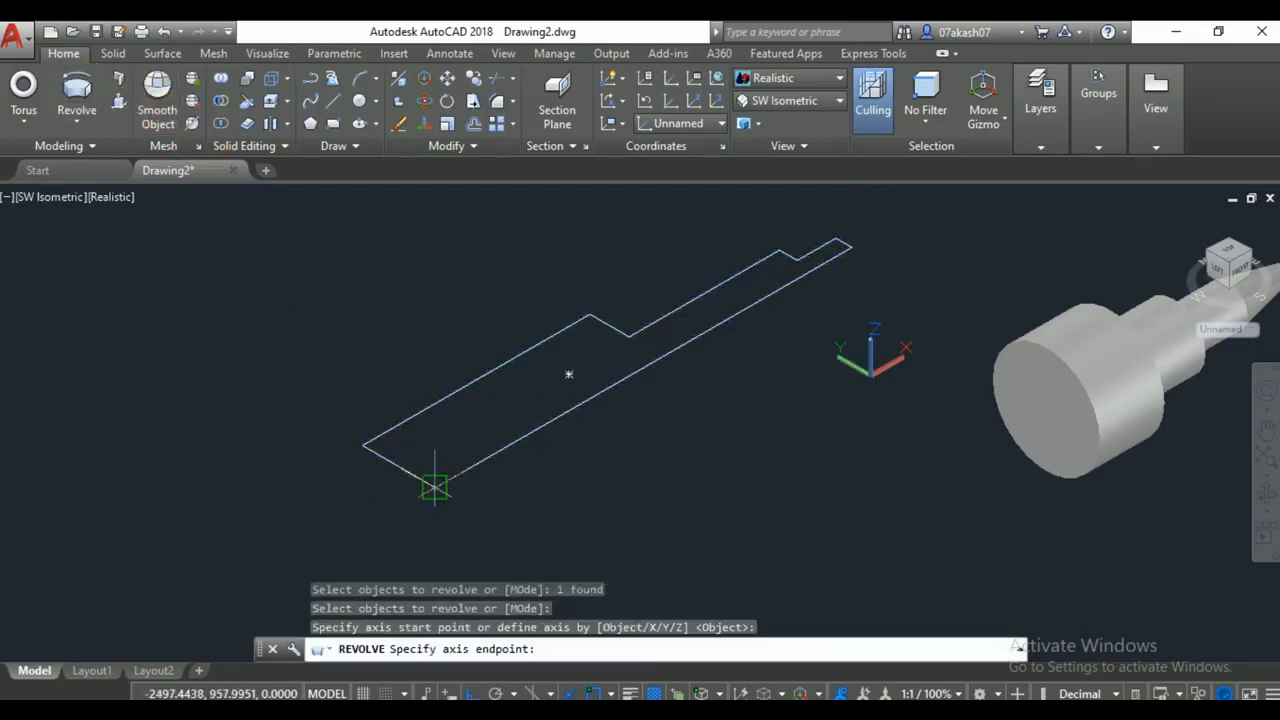
{"action": "key", "text": "Escape"}
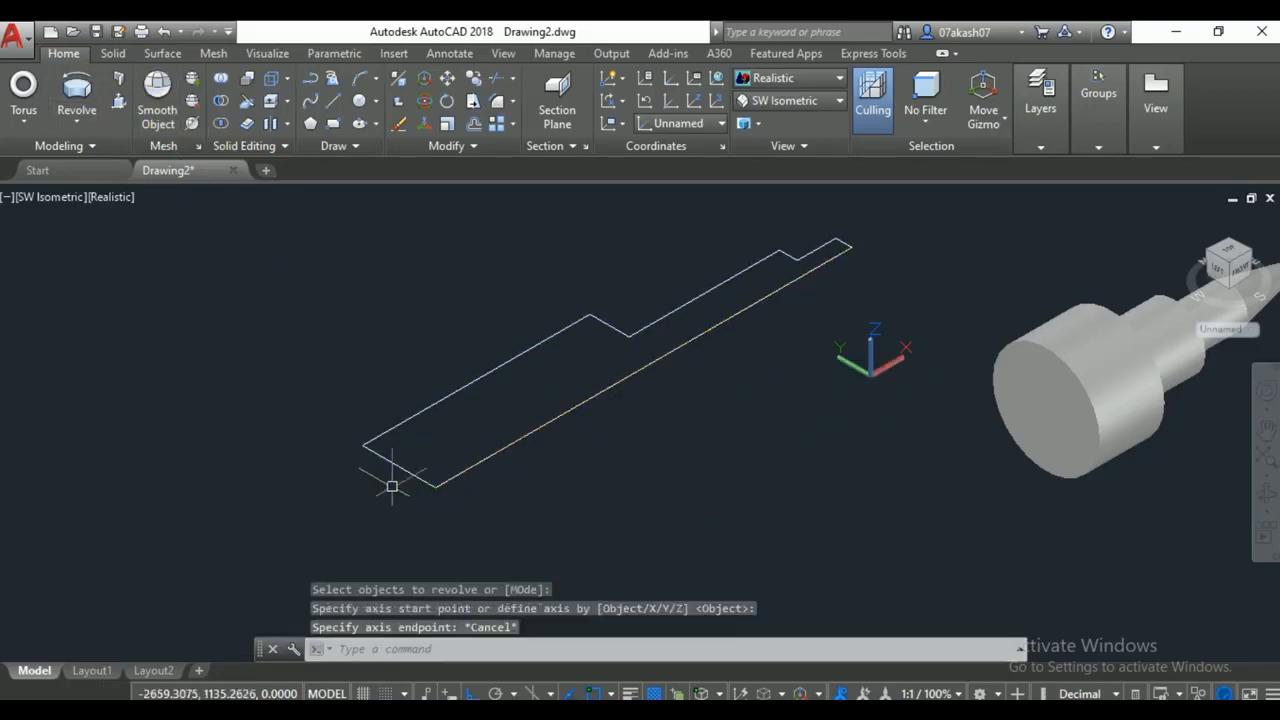
{"action": "type", "text": "`"}
{"action": "key", "text": "Return"}
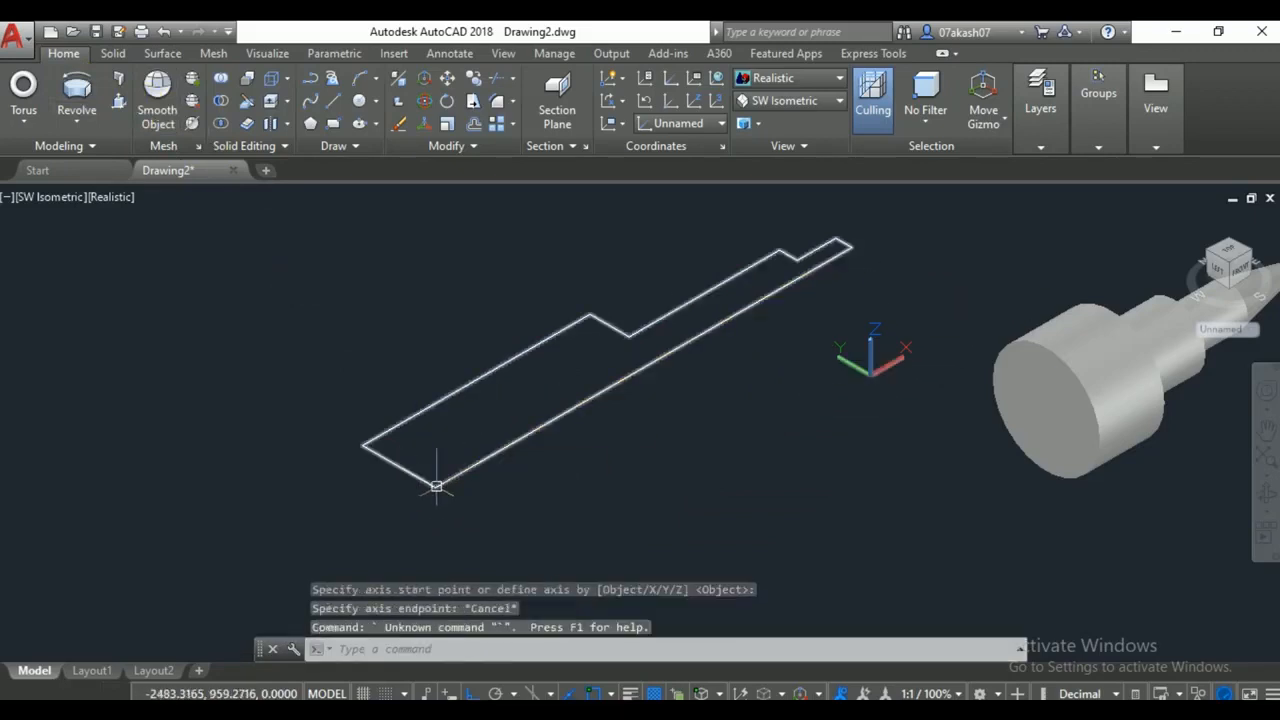
Revolve the new stepped profile 360 degrees about its long straight edge, starting the axis at the wide-end corner.
{"action": "key", "text": "Return"}
{"action": "left_click", "coordinate": [440, 492]}
{"action": "key", "text": "Return"}
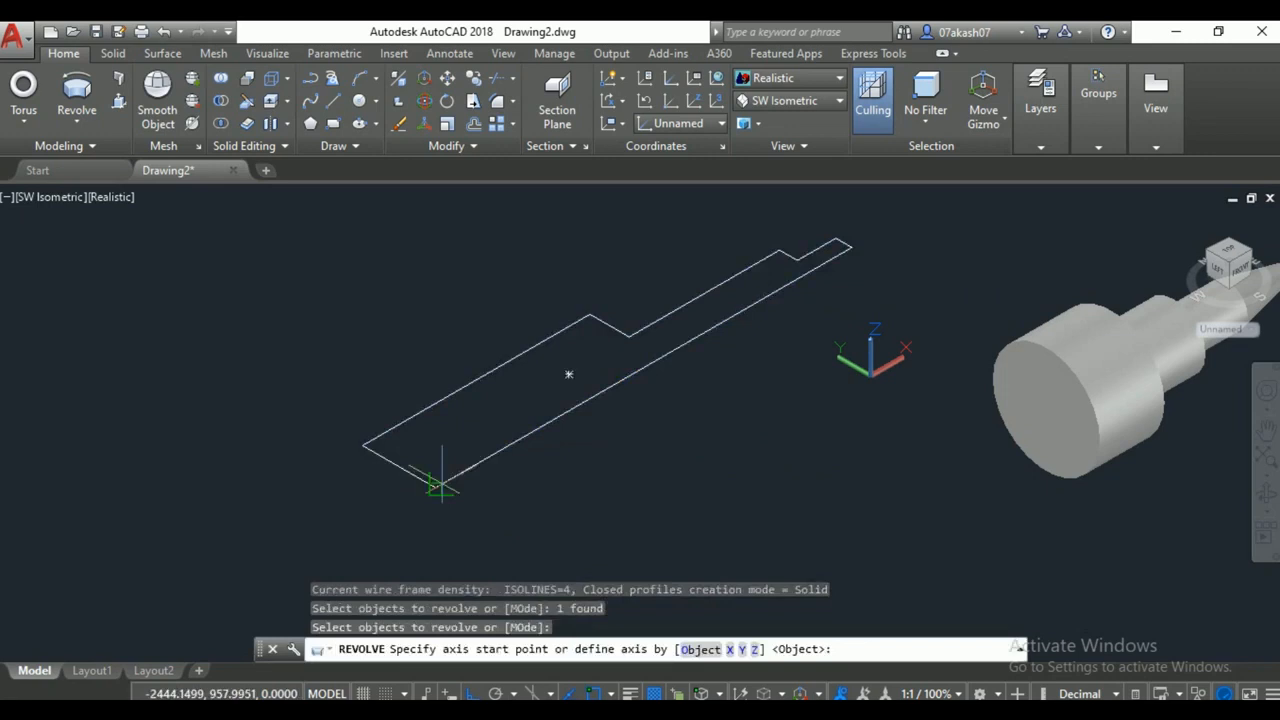
{"action": "left_click", "coordinate": [436, 490]}
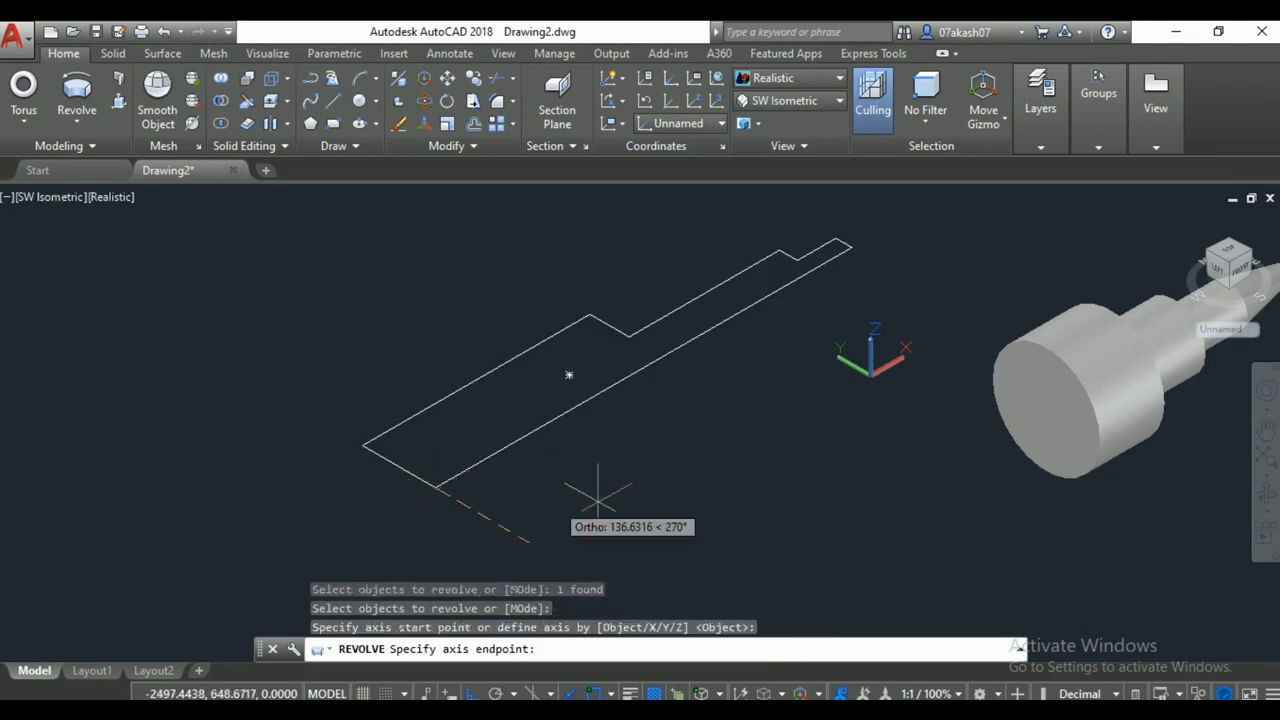
{"action": "left_click", "coordinate": [910, 250]}
{"action": "key", "text": "Return"}
{"action": "middle_click_drag", "start_coordinate": [777, 434], "coordinate": [501, 467]}
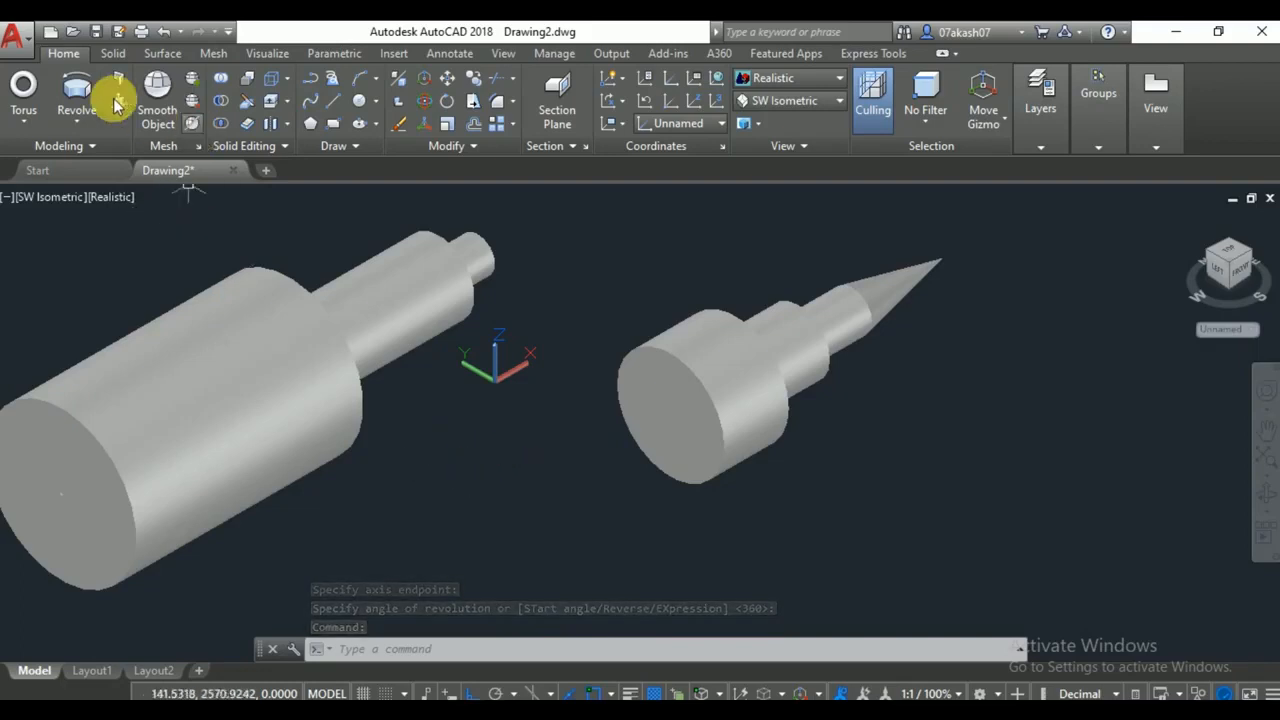
Delete both revolved solids from the drawing.
{"action": "left_click", "coordinate": [77, 118]}
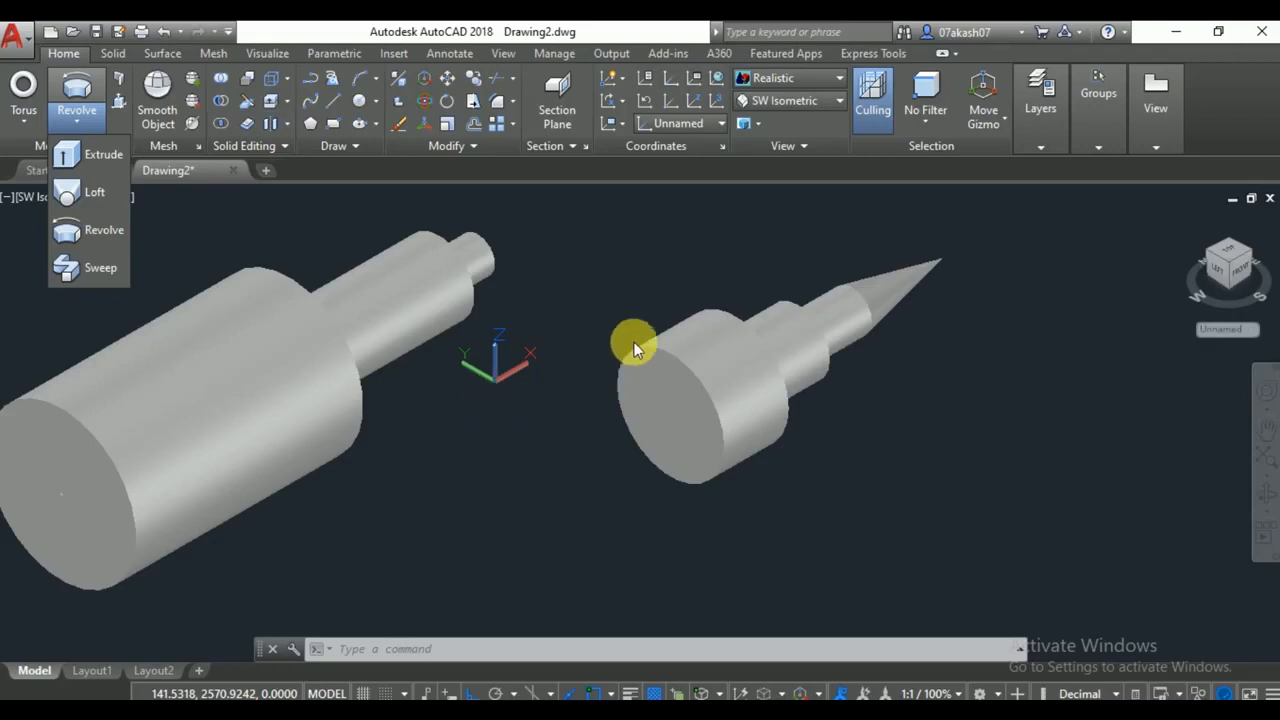
{"action": "left_click", "coordinate": [886, 229]}
{"action": "left_click", "coordinate": [525, 507]}
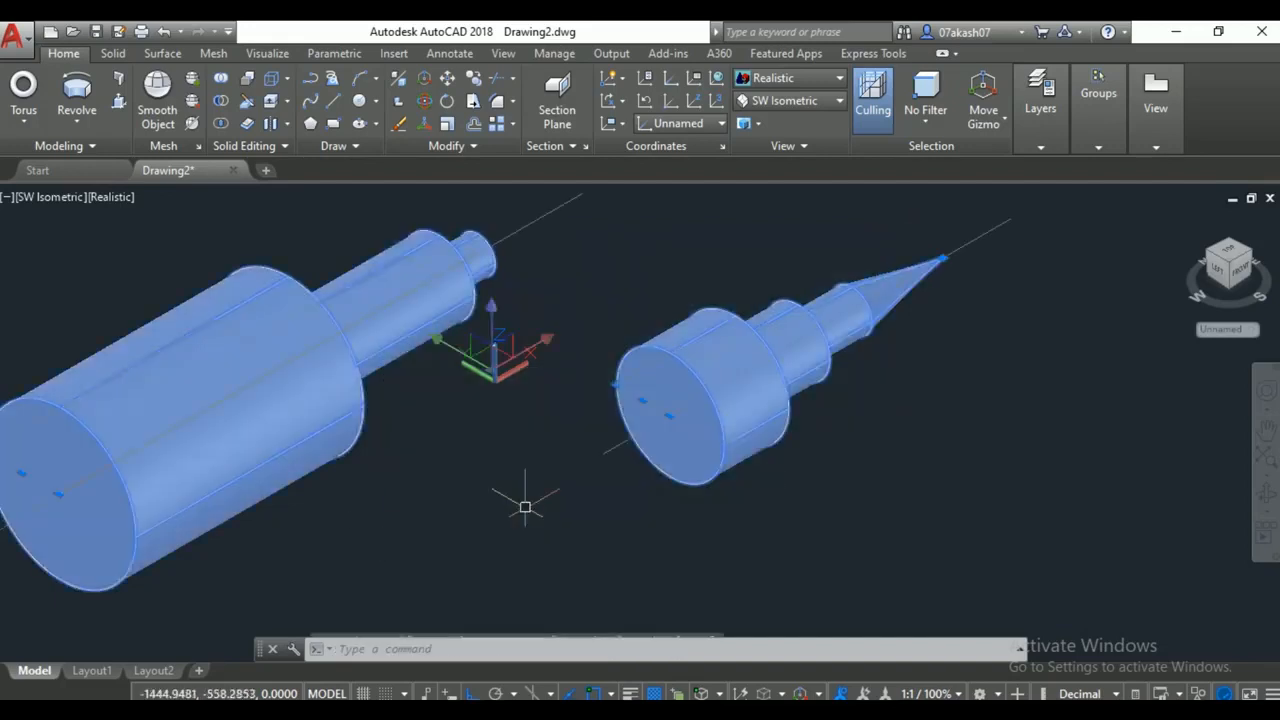
{"action": "key", "text": "Delete"}
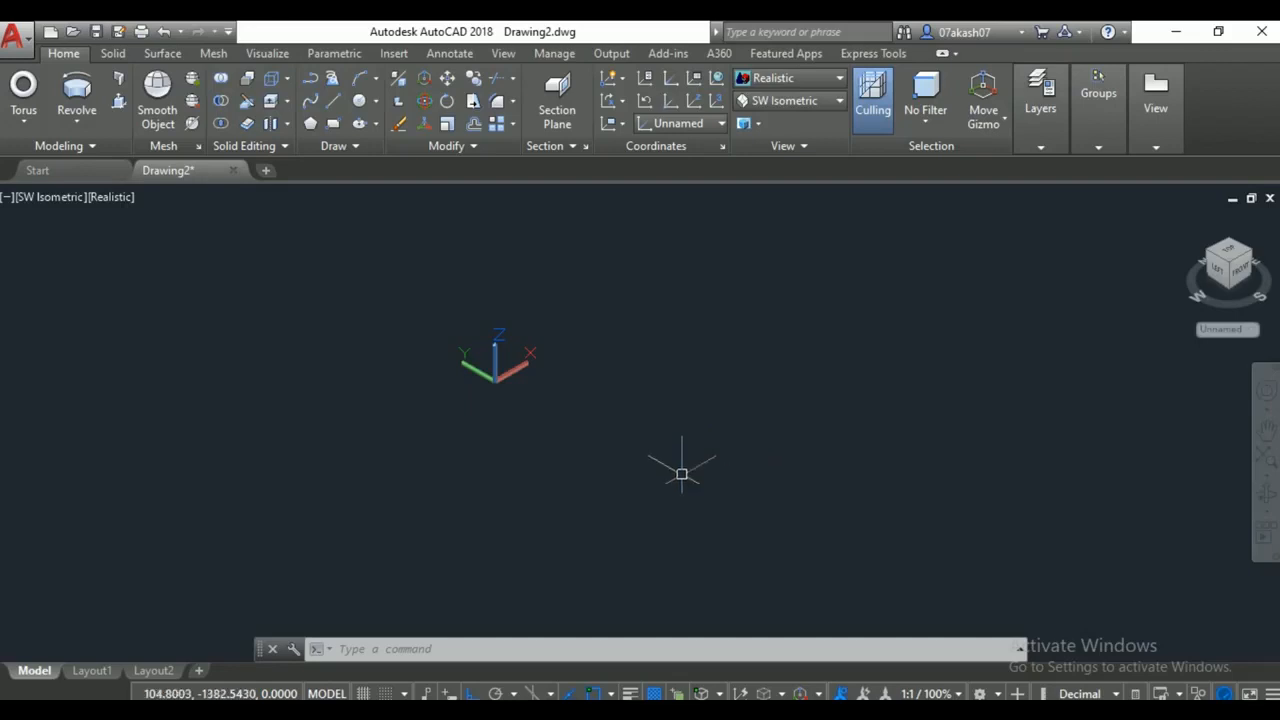
Draw a small circle on the ground plane near the origin as a sweep profile.
{"action": "left_click", "coordinate": [359, 100]}
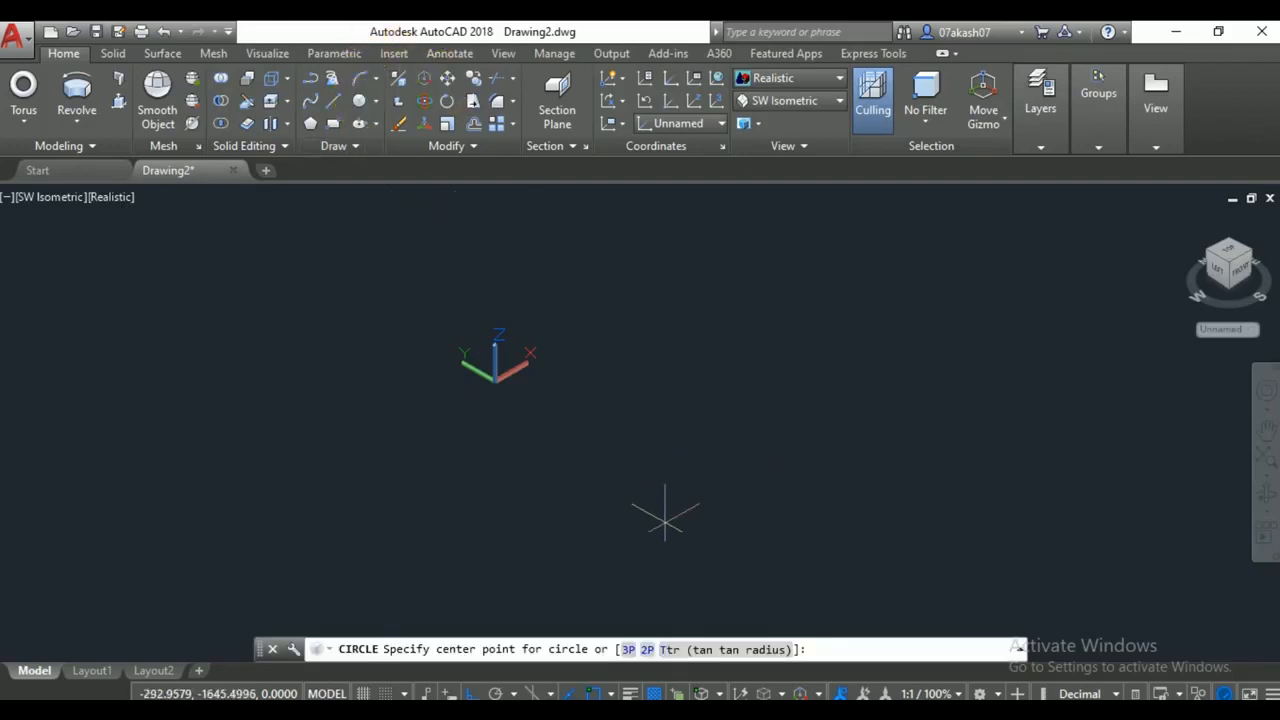
{"action": "left_click", "coordinate": [638, 403]}
{"action": "left_click", "coordinate": [652, 381]}
{"action": "scroll", "coordinate": [623, 466], "scroll_direction": "down", "scroll_amount": 4}
{"action": "middle_click_drag", "start_coordinate": [597, 372], "coordinate": [376, 470]}
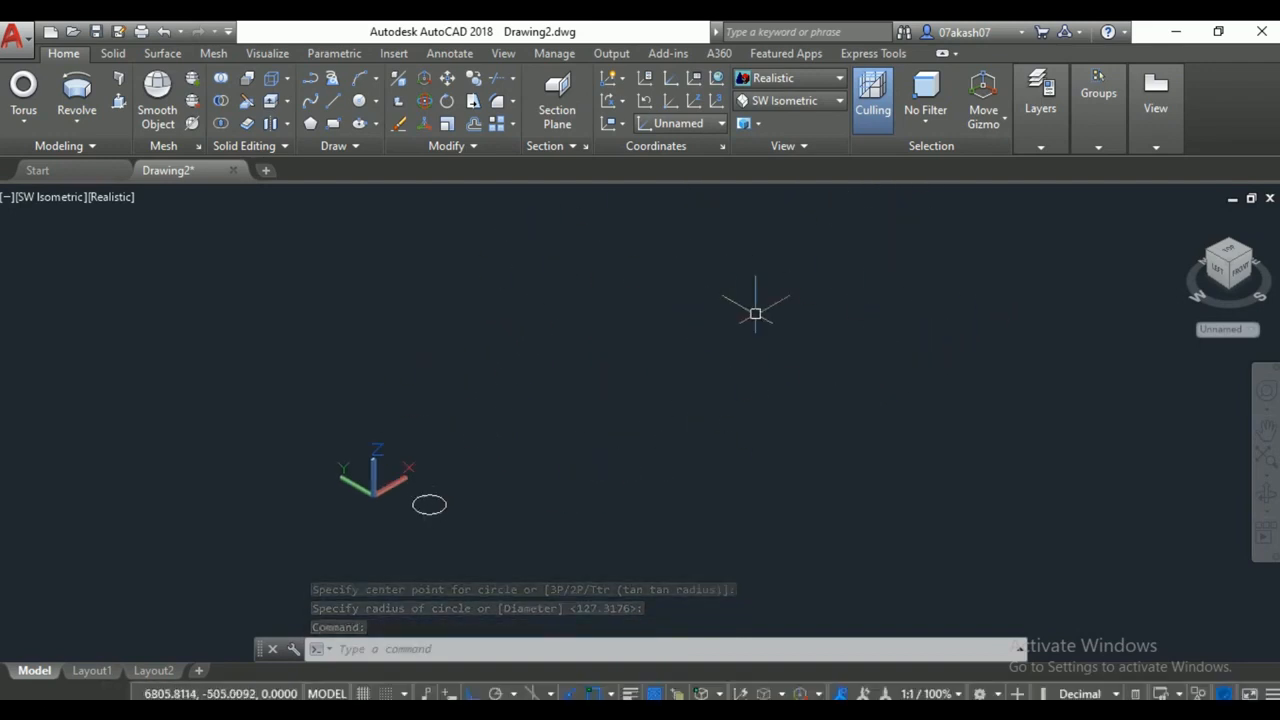
Draw a line path from the circle's centre: about 3000 up, 4500 along X, 2750 down and 3000 along X.
{"action": "left_click", "coordinate": [333, 101]}
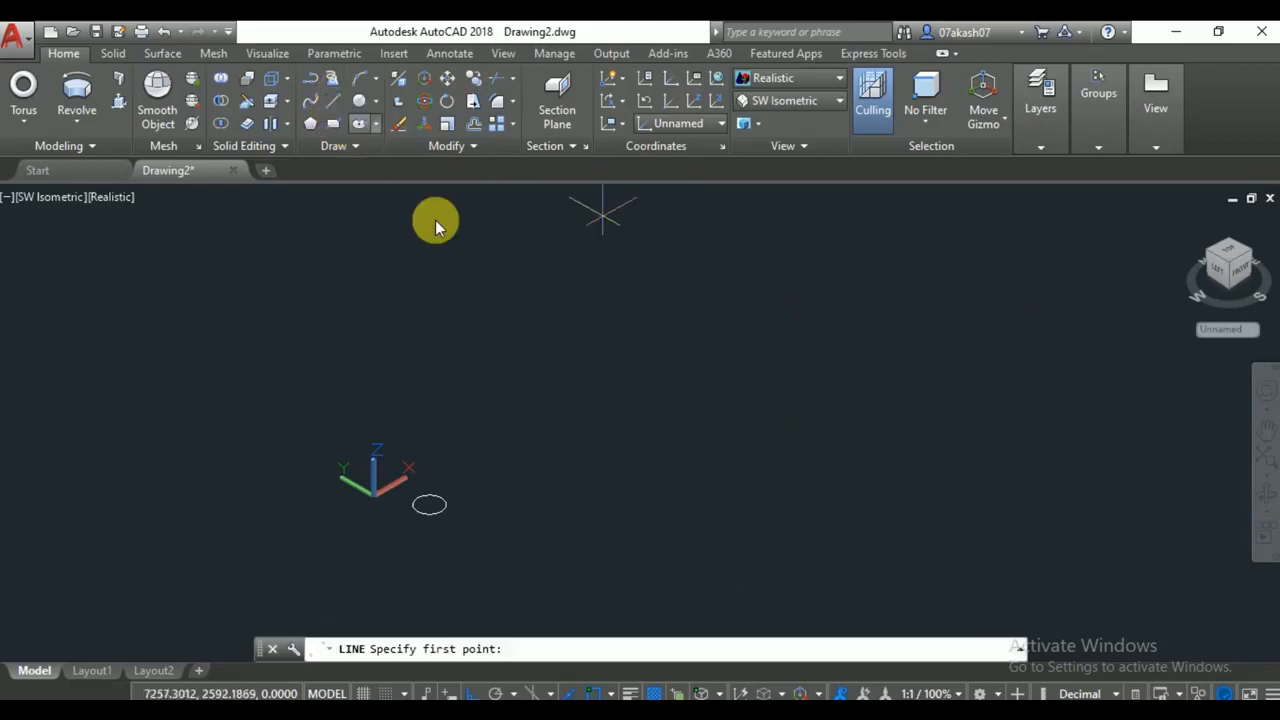
{"action": "left_click", "coordinate": [429, 504]}
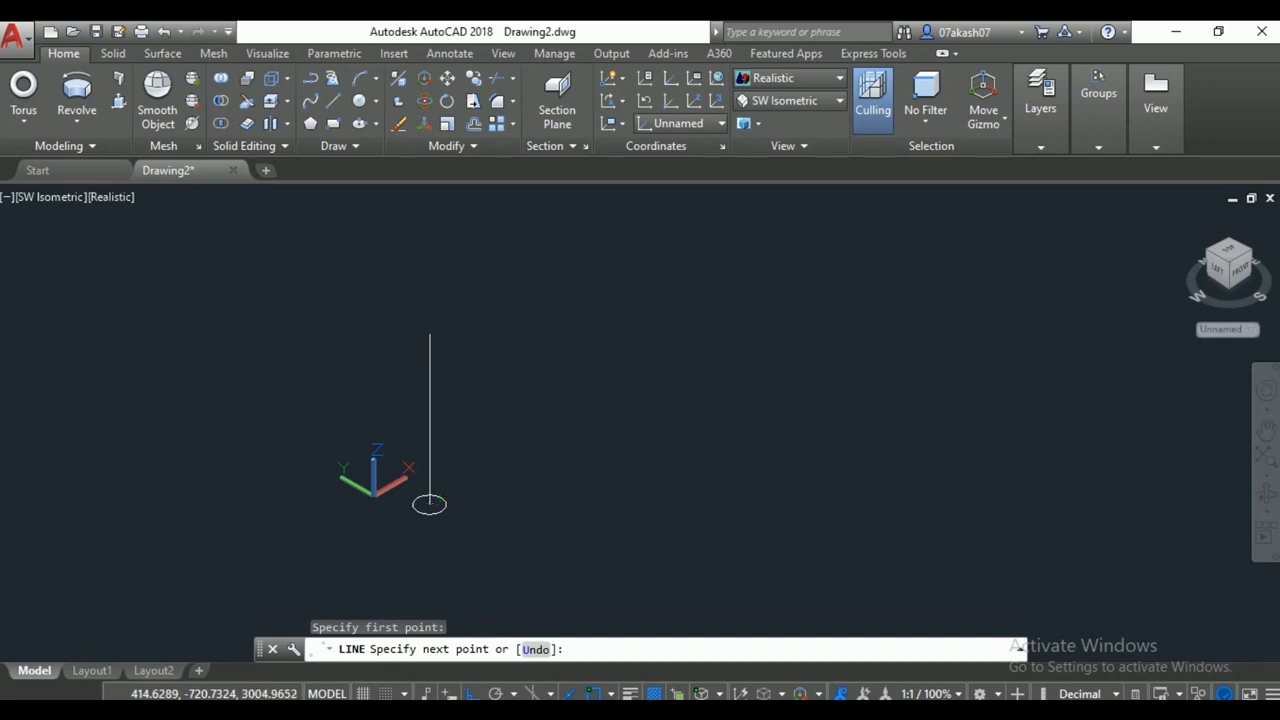
{"action": "left_click", "coordinate": [436, 332]}
{"action": "left_click", "coordinate": [650, 208]}
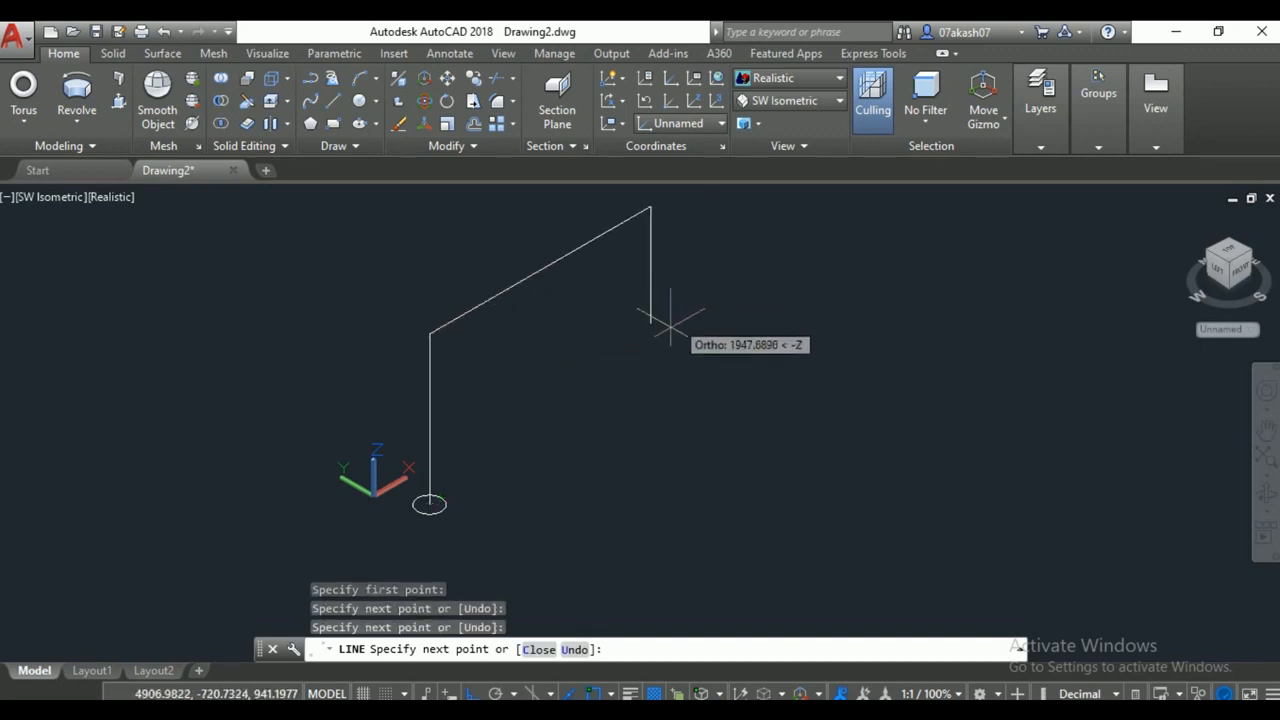
{"action": "left_click", "coordinate": [650, 360]}
{"action": "left_click", "coordinate": [798, 275]}
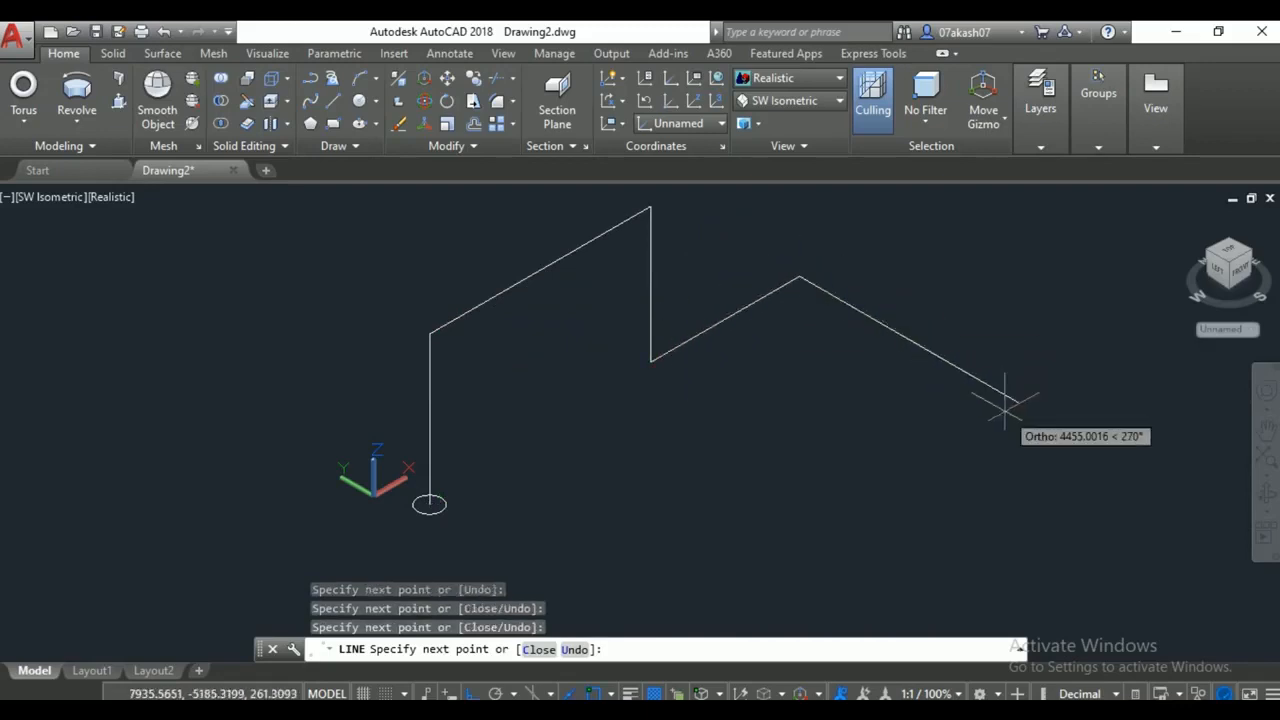
{"action": "middle_click_drag", "start_coordinate": [996, 432], "coordinate": [962, 463]}
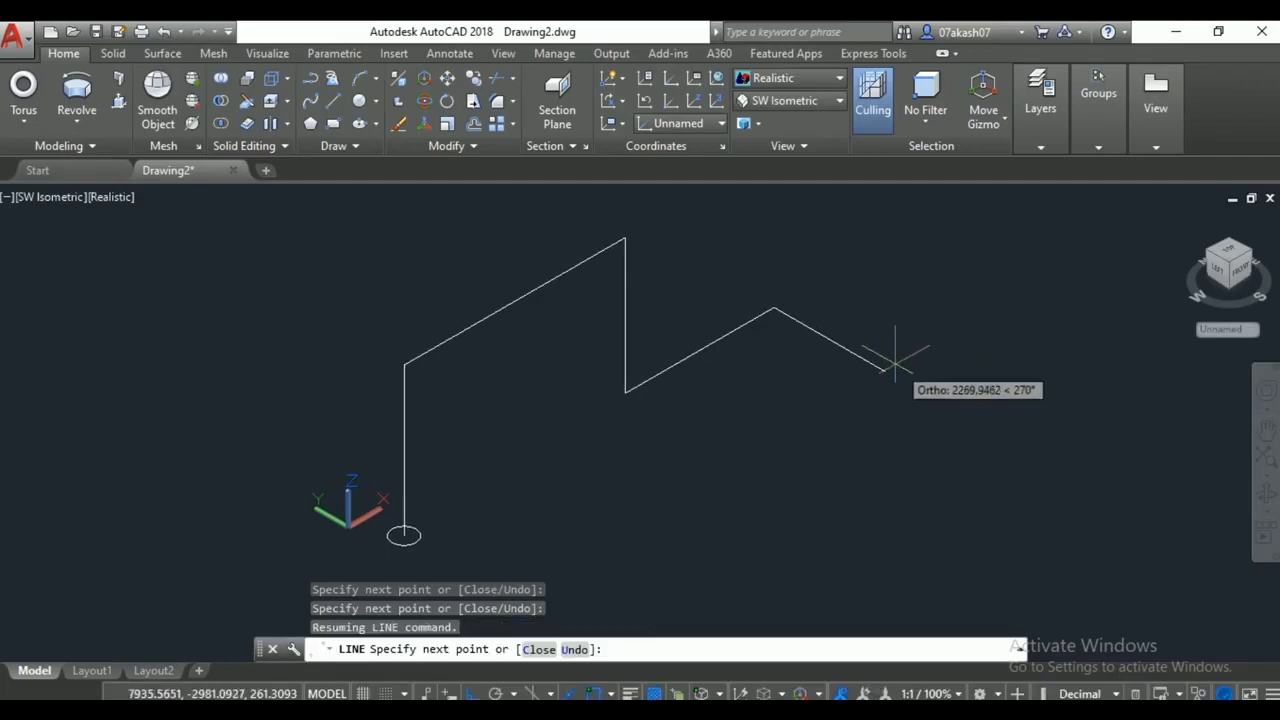
{"action": "key", "text": "Return"}
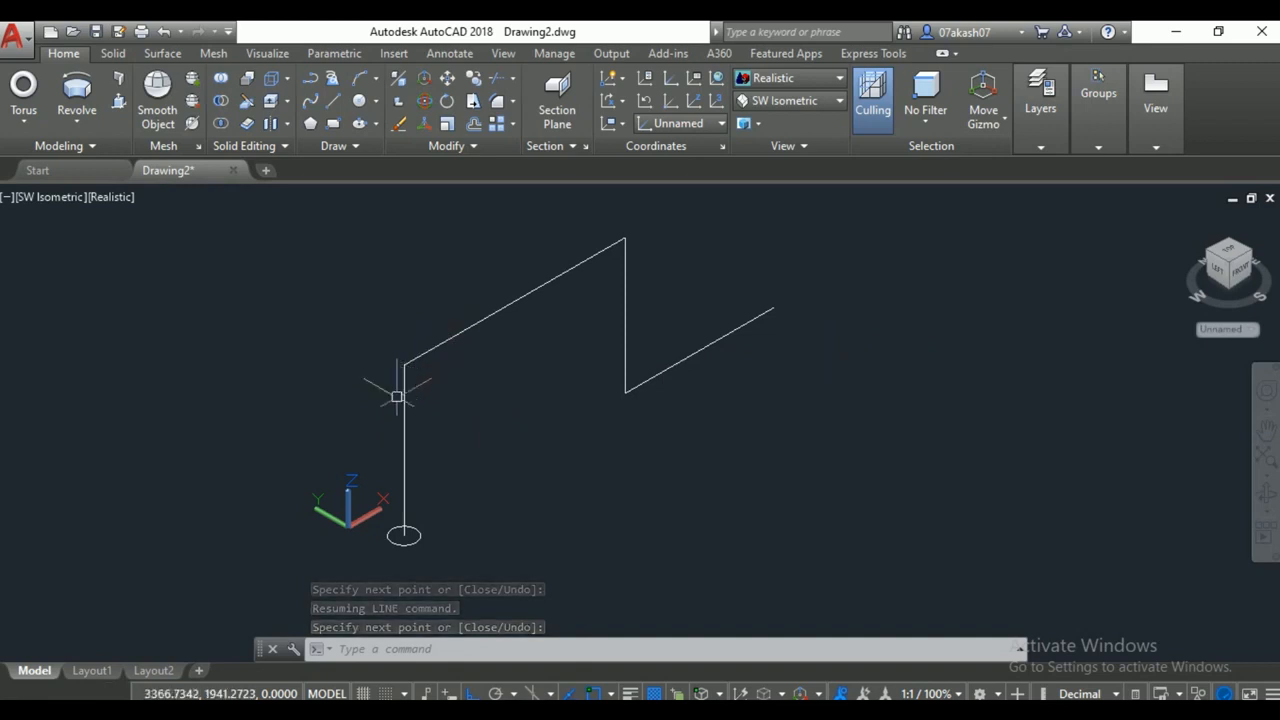
{"action": "key", "text": "Return"}
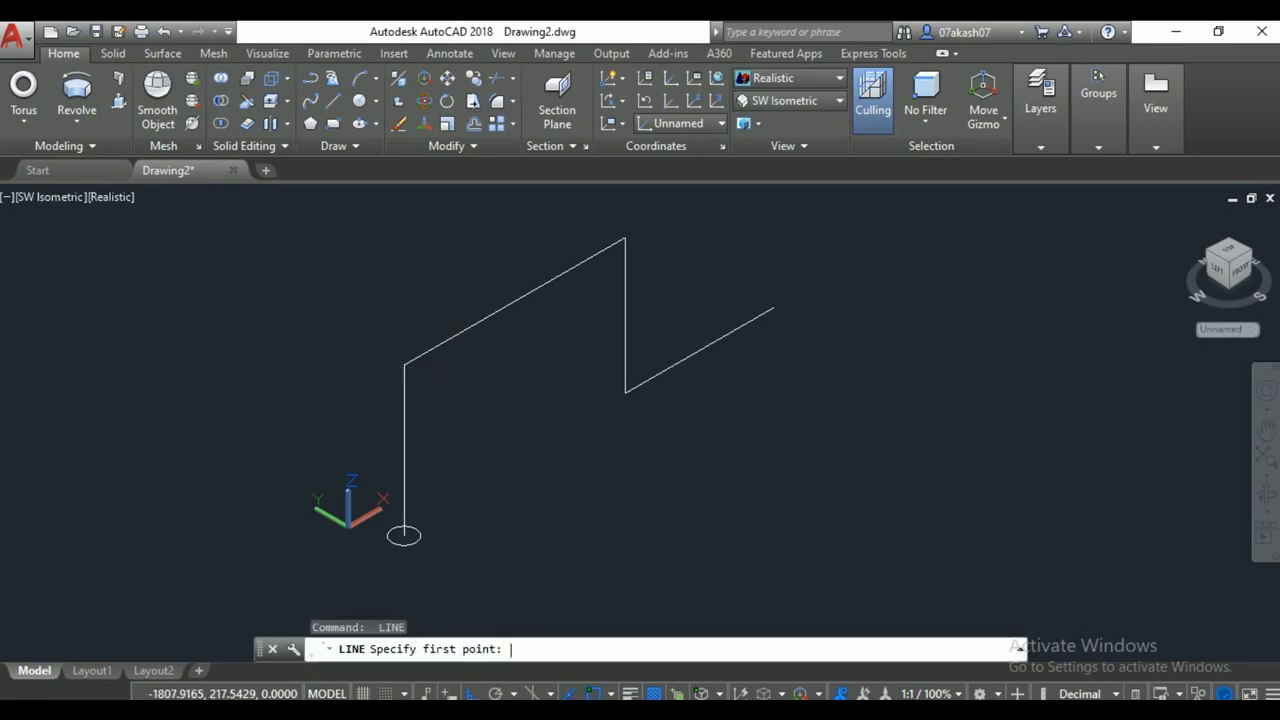
{"action": "key", "text": "Escape"}
Fillet the path's first corner above the circle with a radius of 5 and check the rounding up close.
{"action": "type", "text": "f"}
{"action": "key", "text": "Return"}
{"action": "type", "text": "r"}
{"action": "key", "text": "Return"}
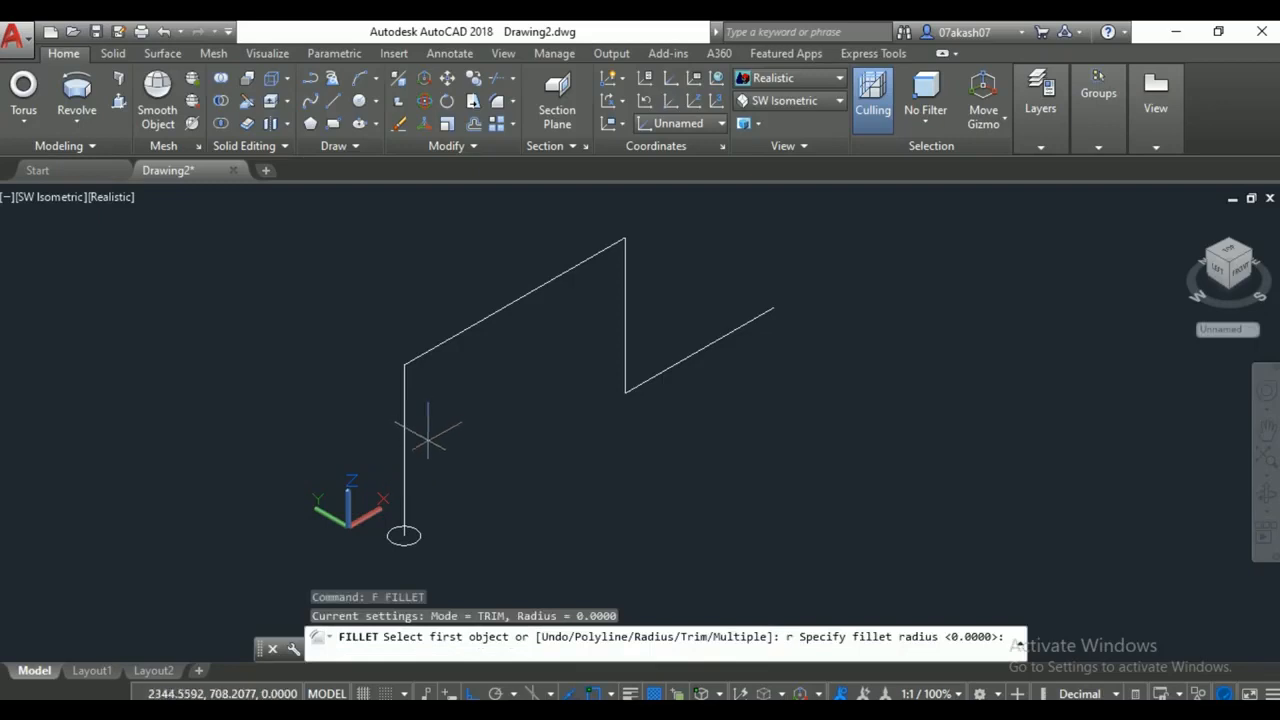
{"action": "type", "text": "5"}
{"action": "key", "text": "Return"}
{"action": "left_click", "coordinate": [404, 390]}
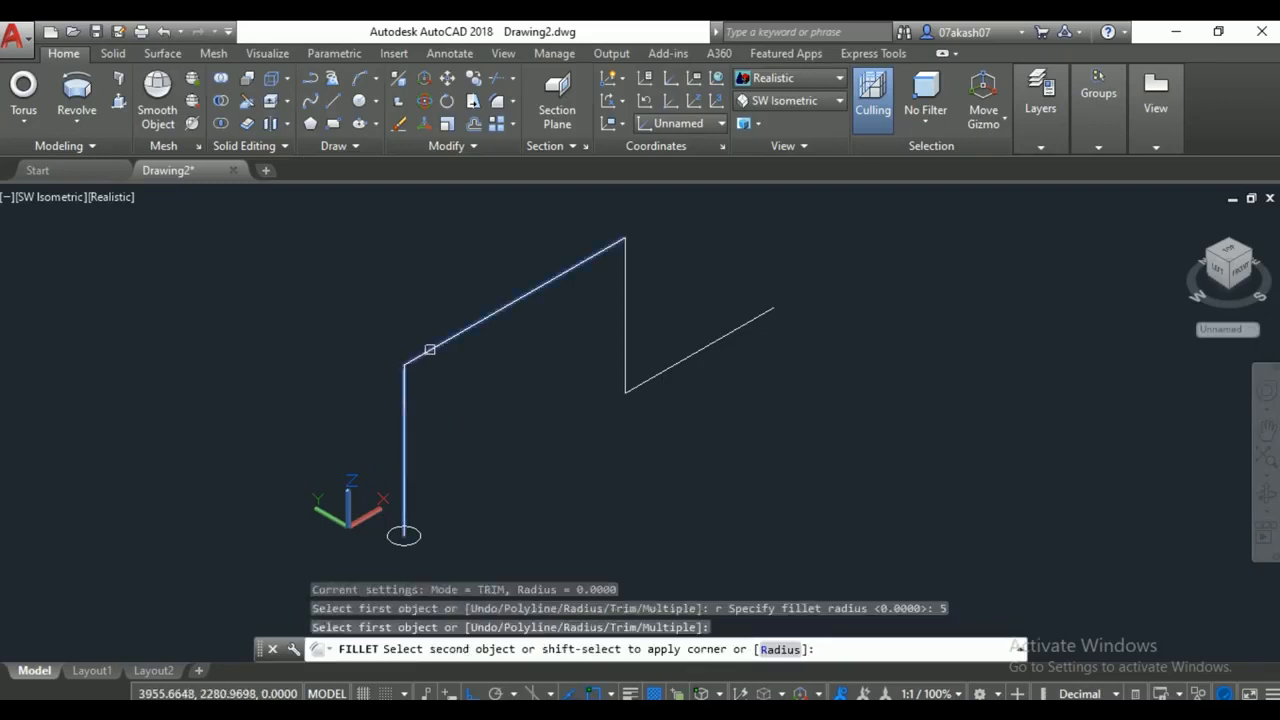
{"action": "left_click", "coordinate": [429, 349]}
{"action": "scroll", "coordinate": [408, 362], "scroll_direction": "up", "scroll_amount": 3}
{"action": "scroll", "coordinate": [393, 342], "scroll_direction": "up", "scroll_amount": 5}
{"action": "scroll", "coordinate": [477, 306], "scroll_direction": "down", "scroll_amount": 5}
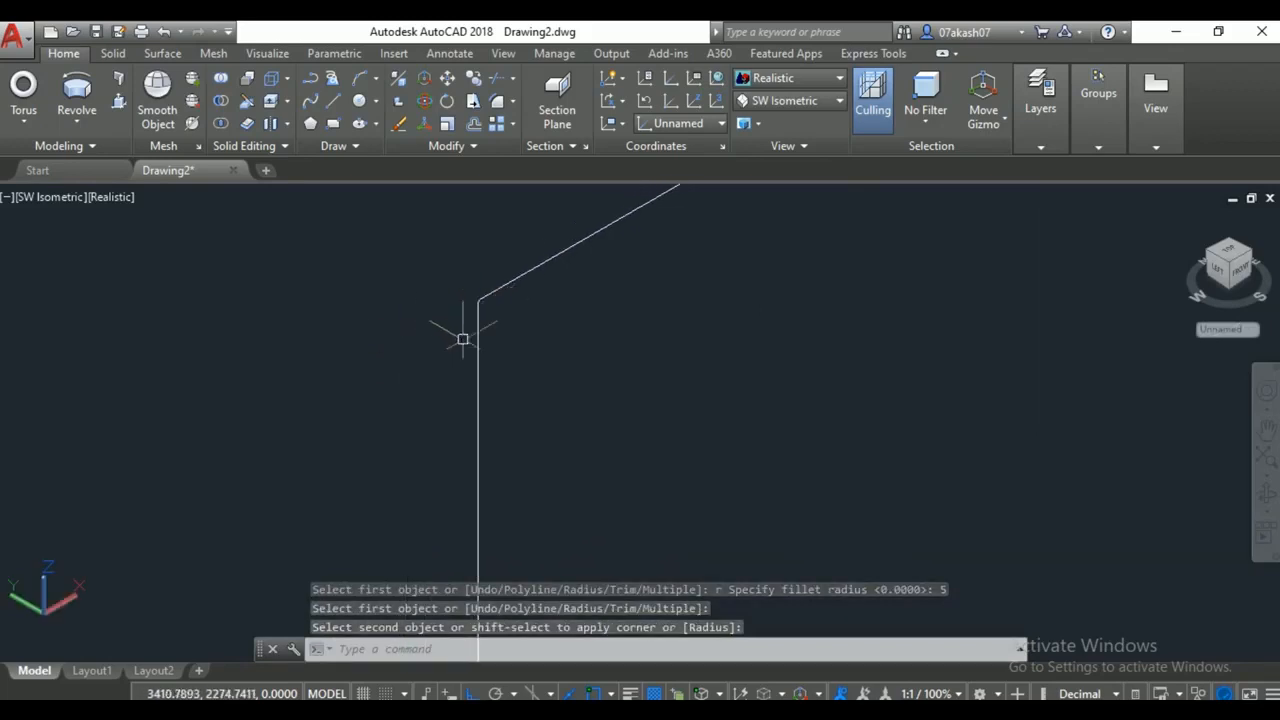
Undo the radius 5 fillet on the path's first corner.
{"action": "key", "text": "ctrl+z"}
{"action": "key", "text": "ctrl+z"}
{"action": "key", "text": "ctrl+z"}
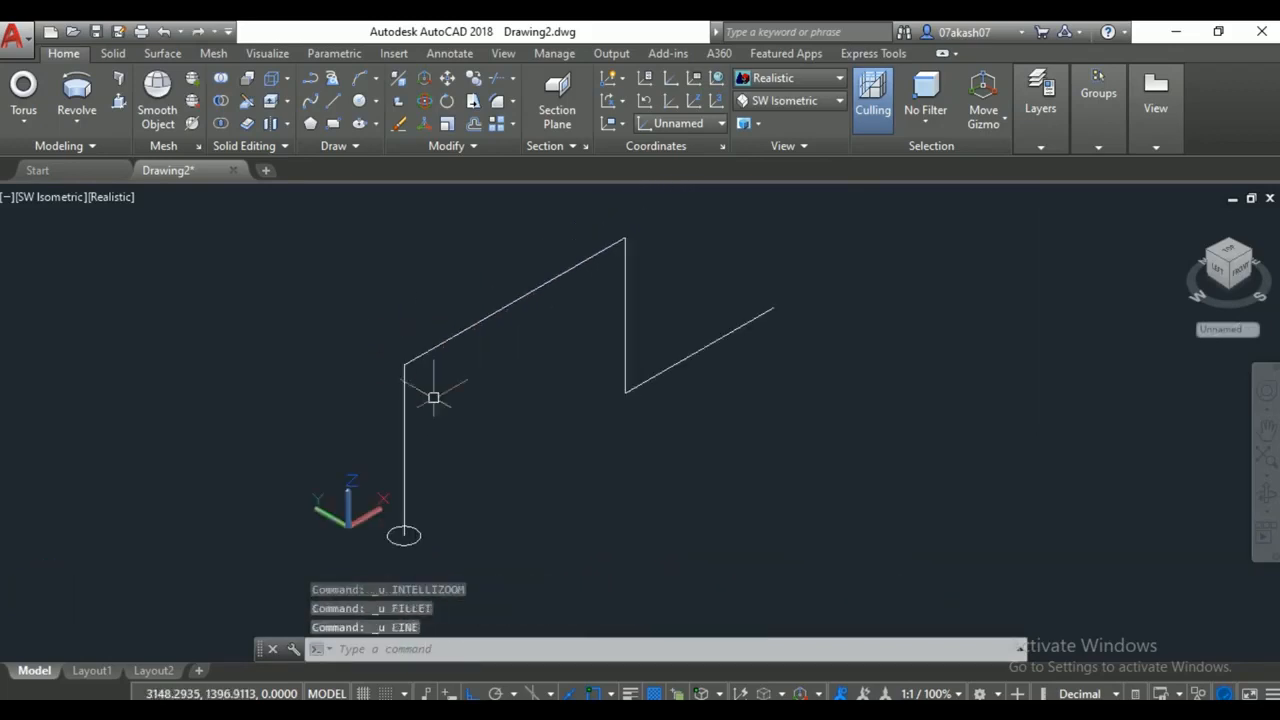
Try to fillet the path's first corner with a value of 40.
{"action": "type", "text": "f"}
{"action": "key", "text": "Return"}
{"action": "type", "text": "rv"}
{"action": "key", "text": "Return"}
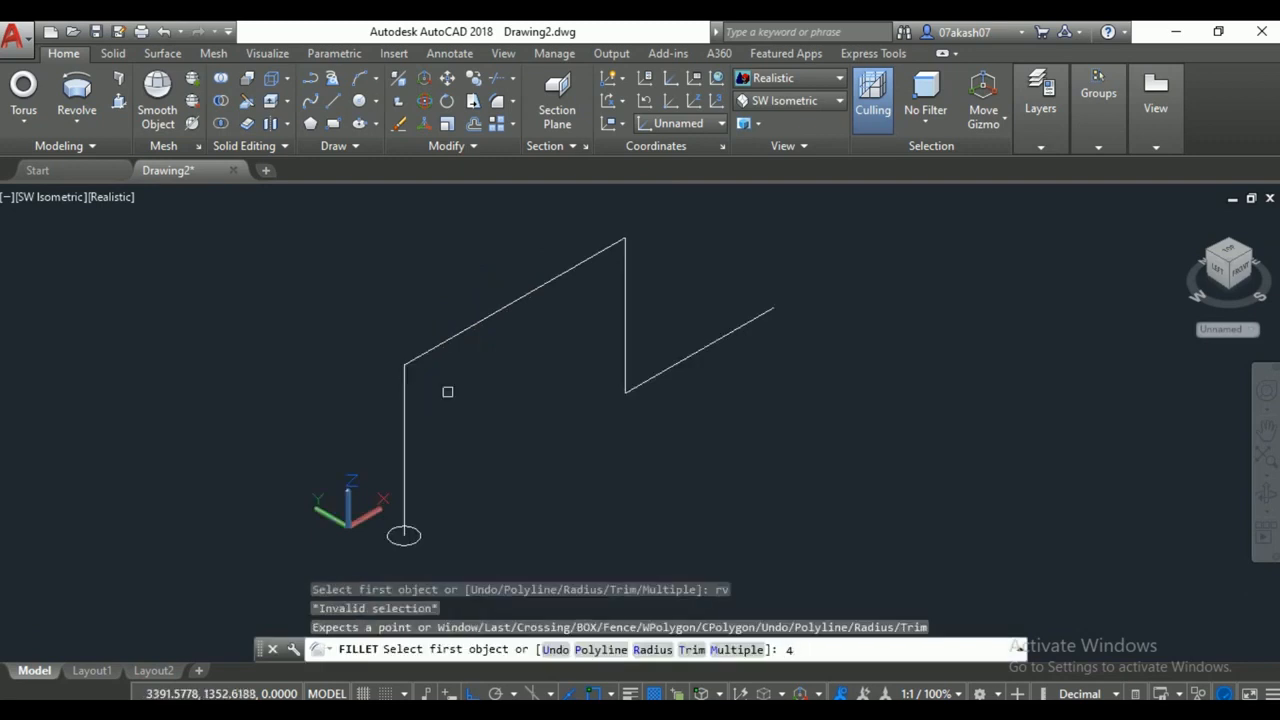
{"action": "key", "text": "Return"}
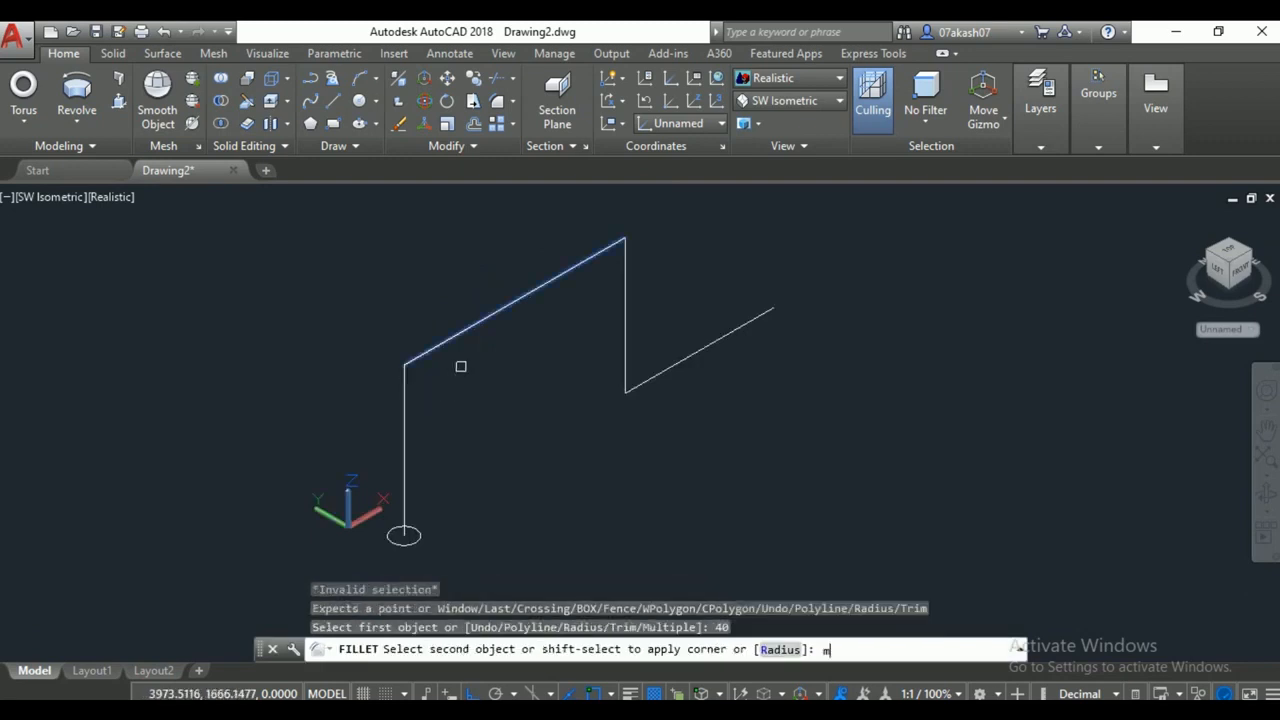
{"action": "key", "text": "Return"}
{"action": "key", "text": "Escape"}
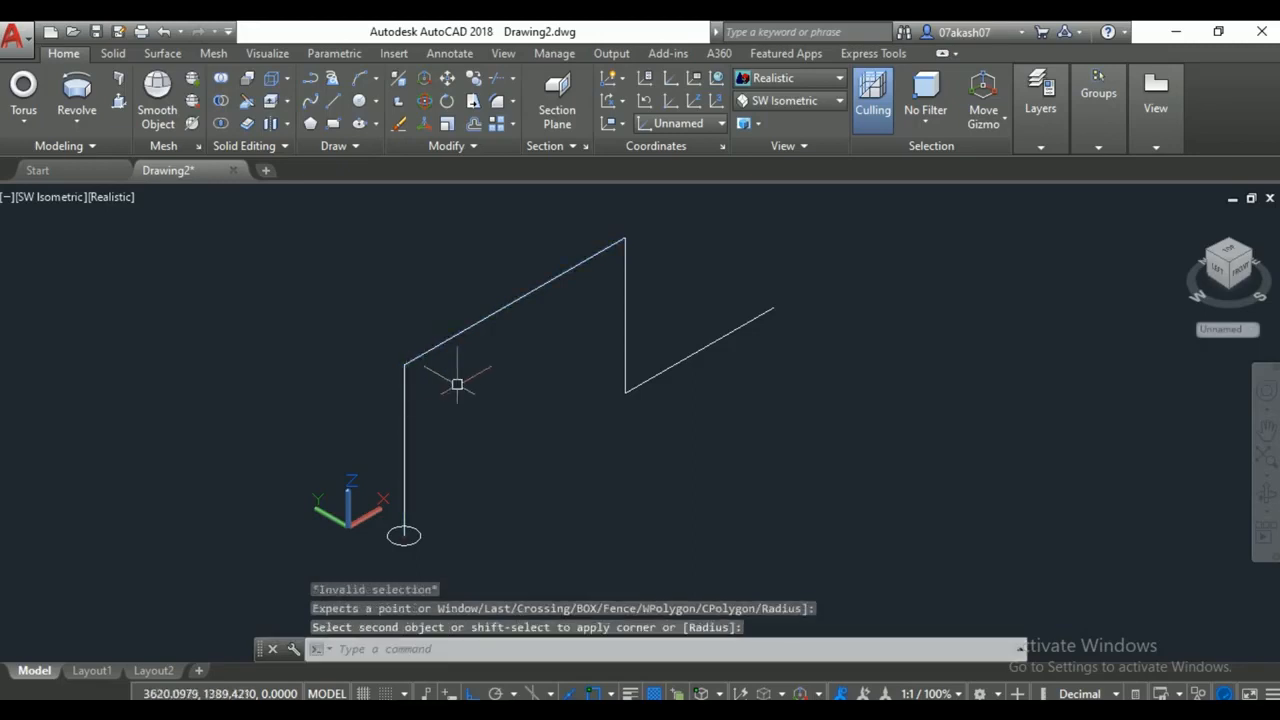
Undo the last fillet attempt and the line path, back to the circle alone.
{"action": "key", "text": "ctrl+z"}
{"action": "key", "text": "ctrl+z"}
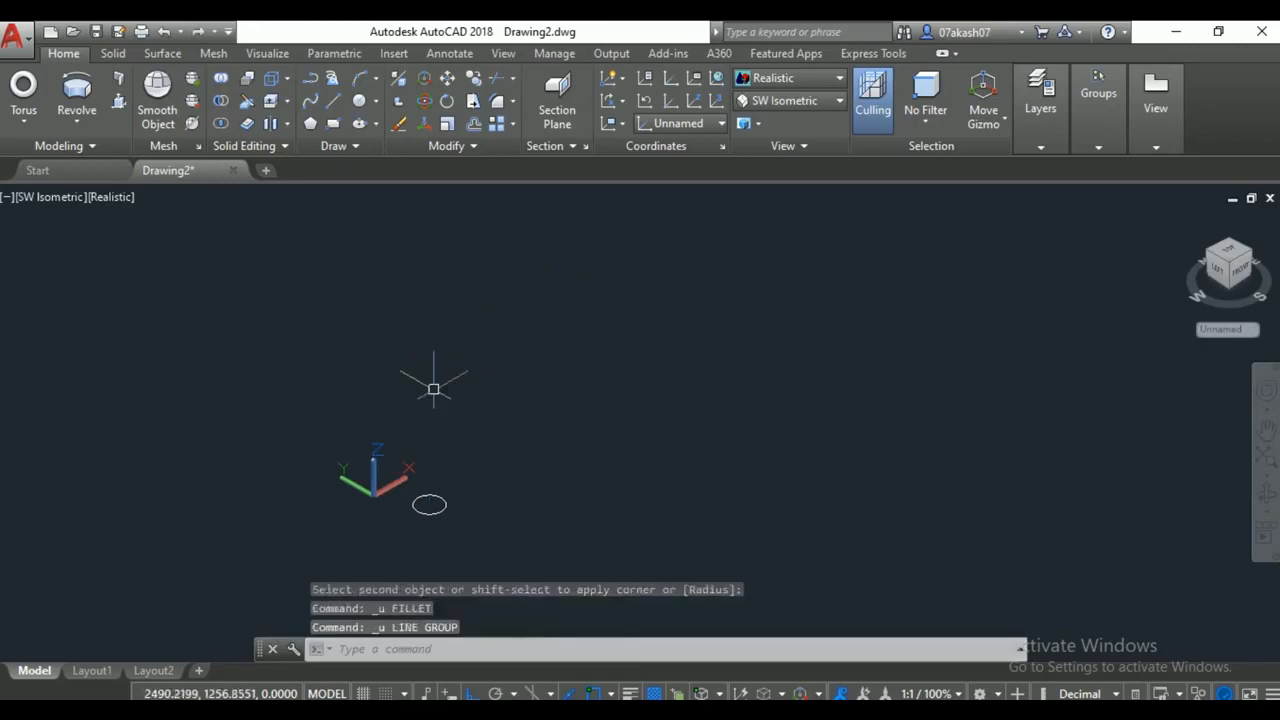
Draw a four-segment line path rising from the circle's centre, running along X, dropping down and continuing along X.
{"action": "key", "text": "F4"}
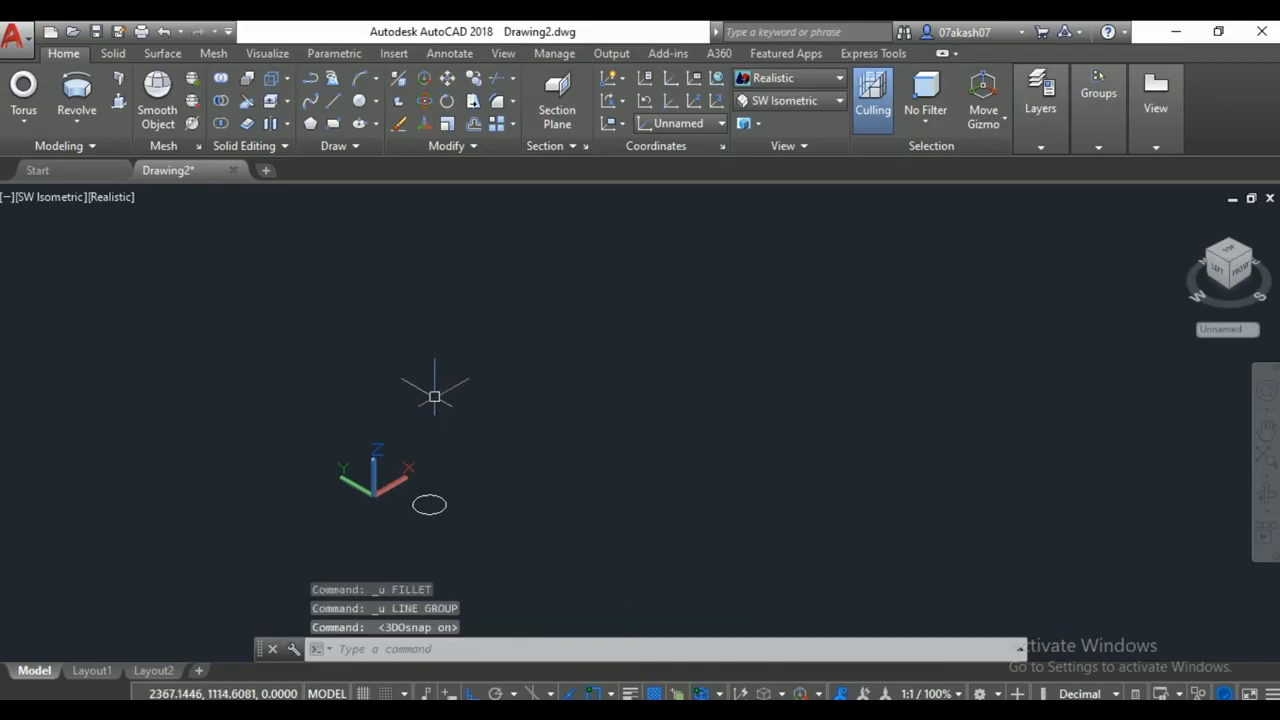
{"action": "key", "text": "ctrl+y"}
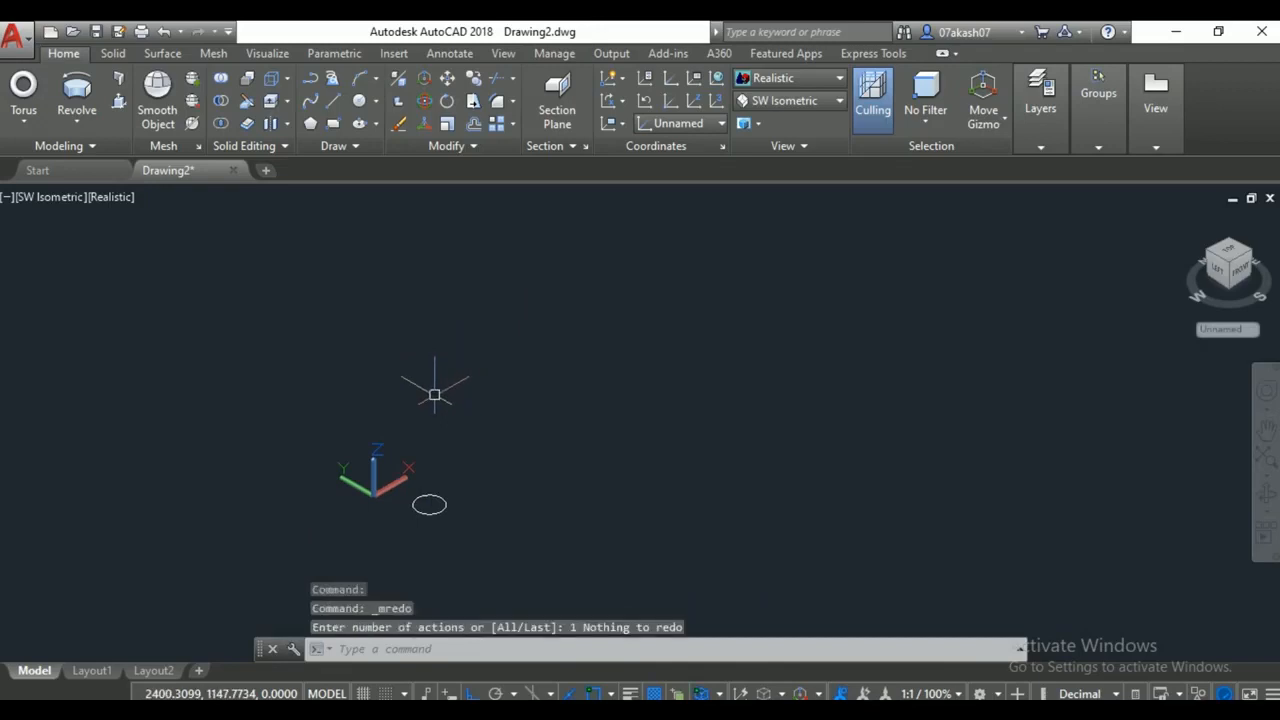
{"action": "left_click", "coordinate": [333, 101]}
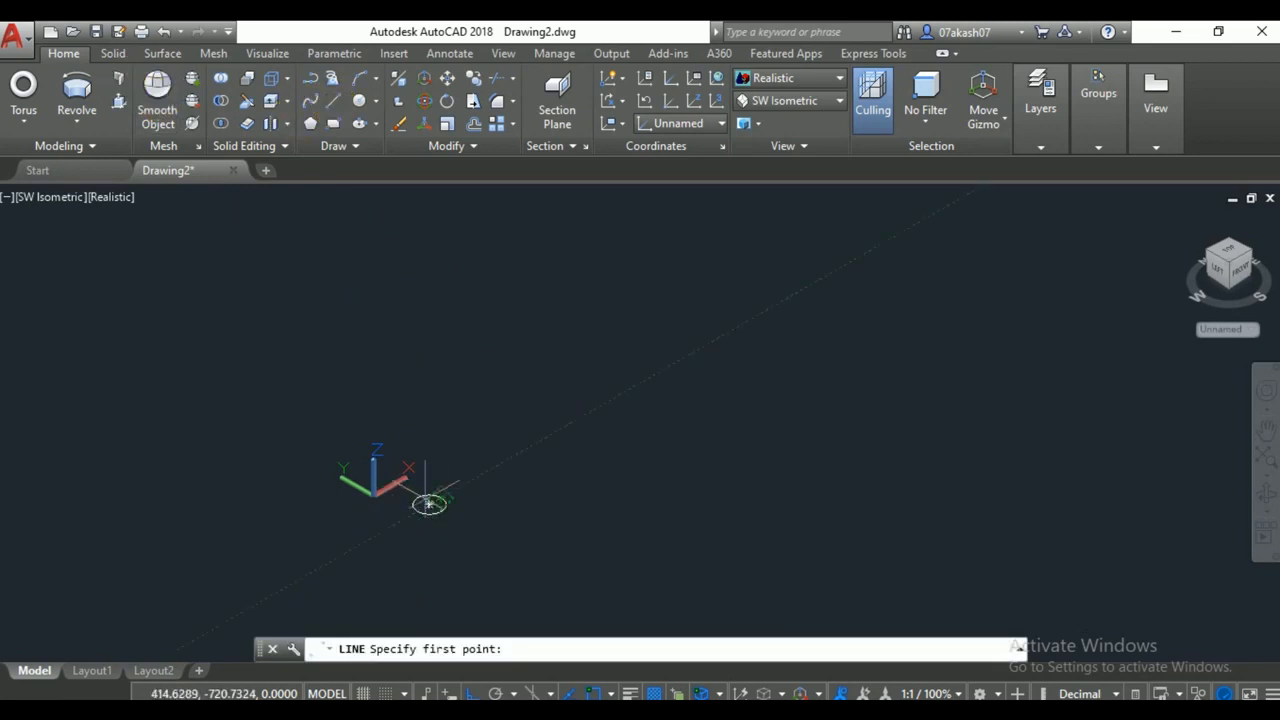
{"action": "left_click", "coordinate": [429, 504]}
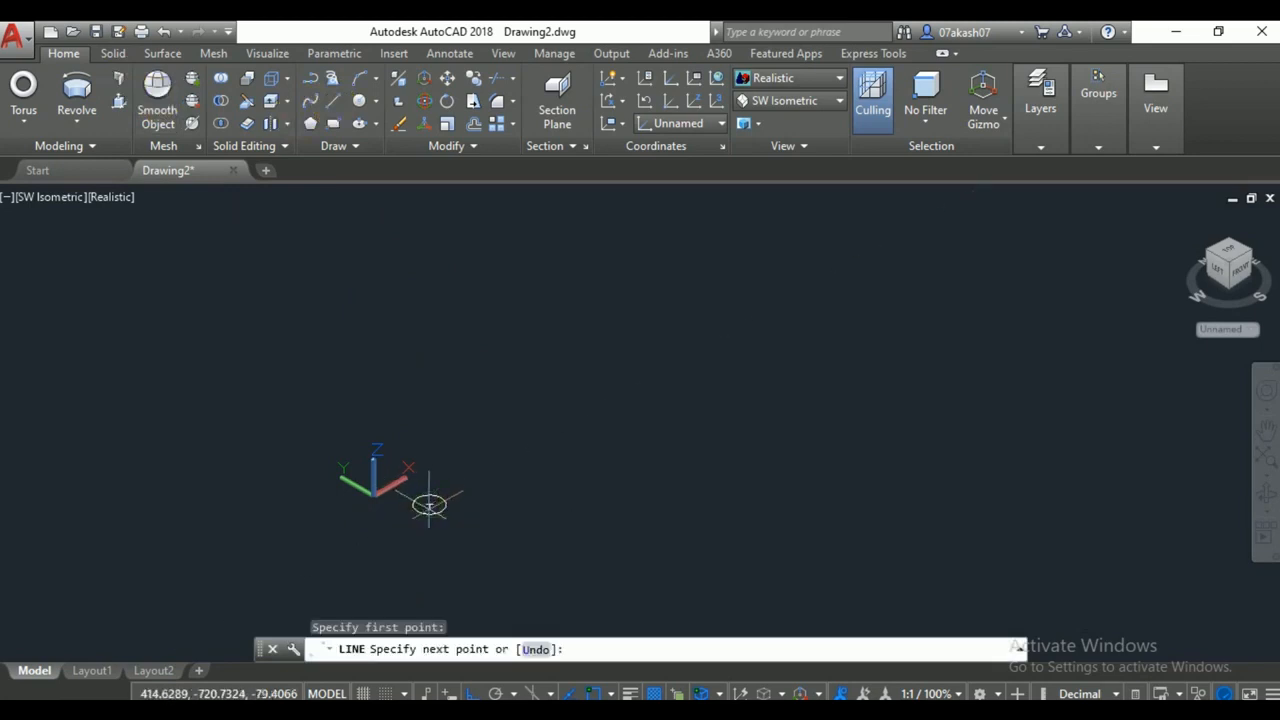
{"action": "left_click", "coordinate": [430, 296]}
{"action": "left_click", "coordinate": [642, 188]}
{"action": "left_click", "coordinate": [640, 333]}
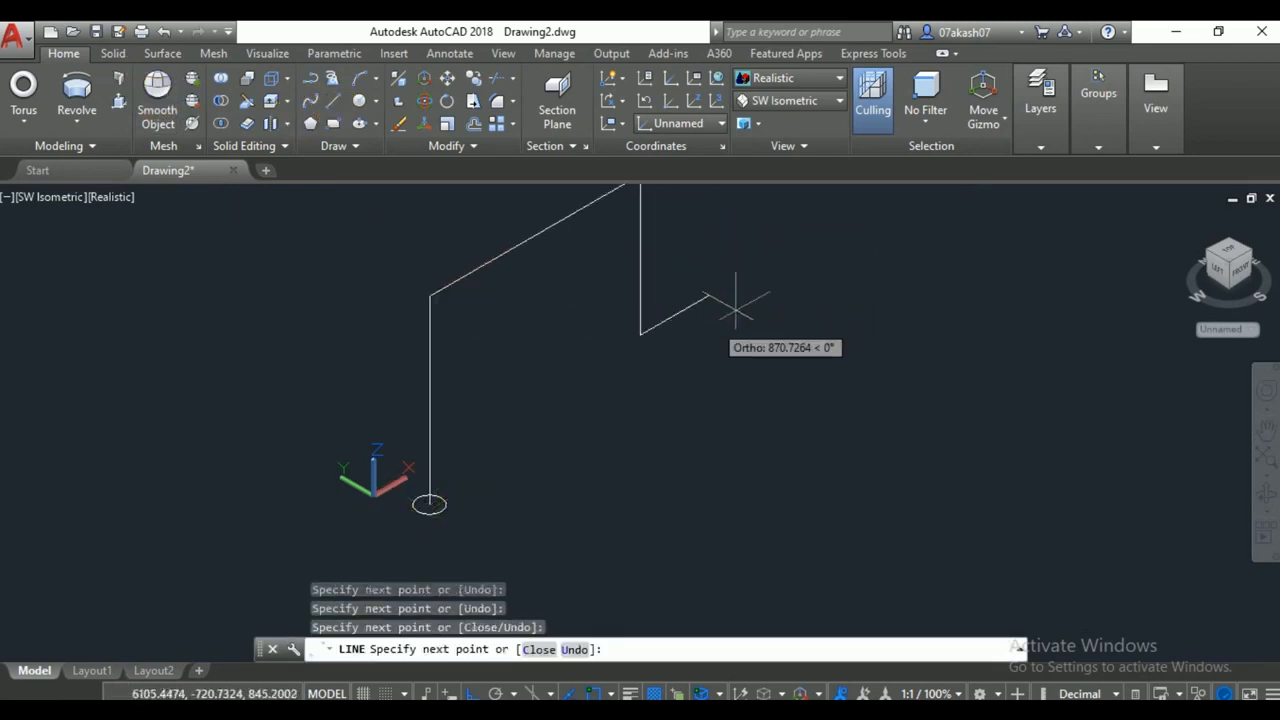
{"action": "left_click", "coordinate": [856, 211]}
{"action": "key", "text": "Return"}
Fillet the path's first corner above the circle with radius 50, using the Multiple option.
{"action": "type", "text": "f"}
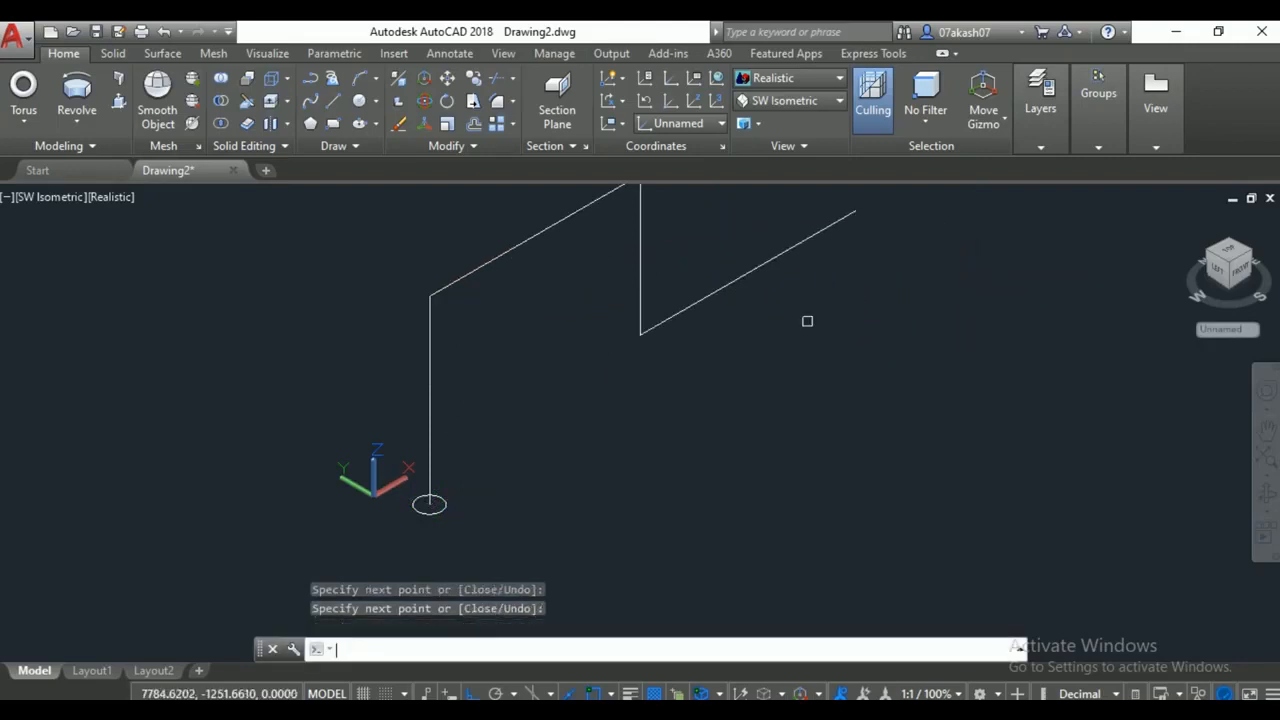
{"action": "key", "text": "Return"}
{"action": "type", "text": "r"}
{"action": "key", "text": "Return"}
{"action": "type", "text": "50"}
{"action": "key", "text": "Return"}
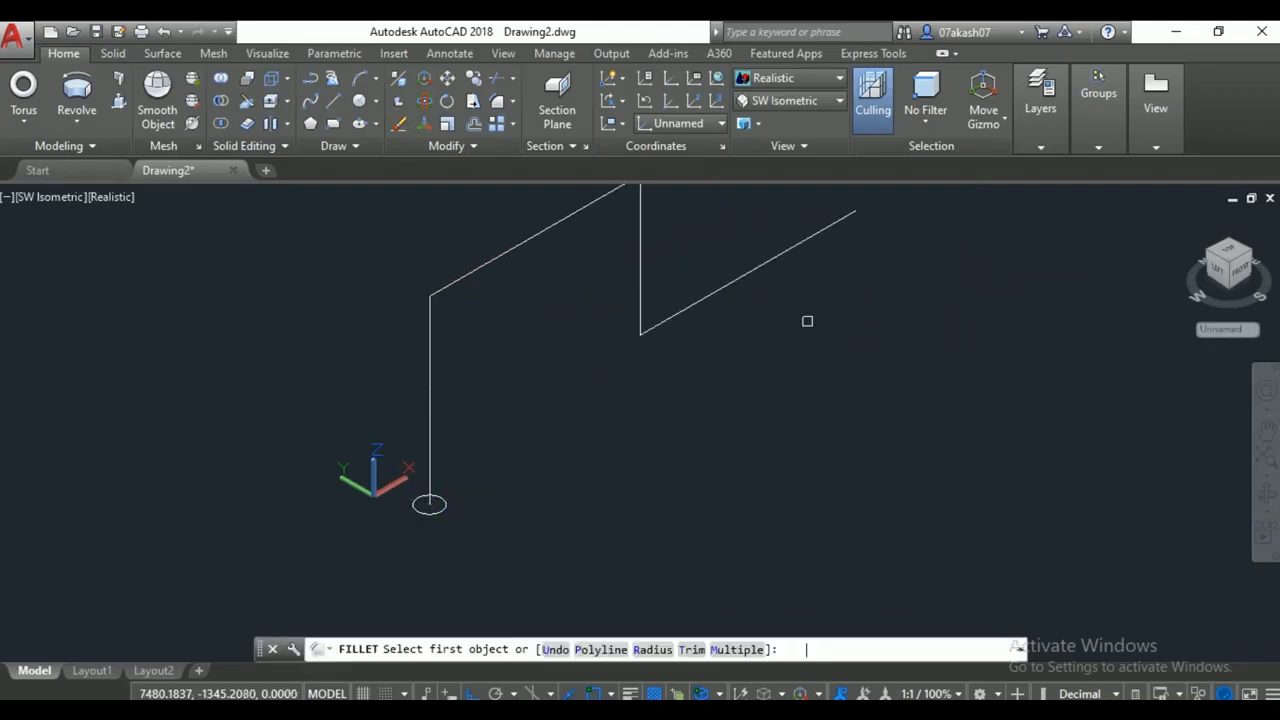
{"action": "type", "text": "m"}
{"action": "key", "text": "Return"}
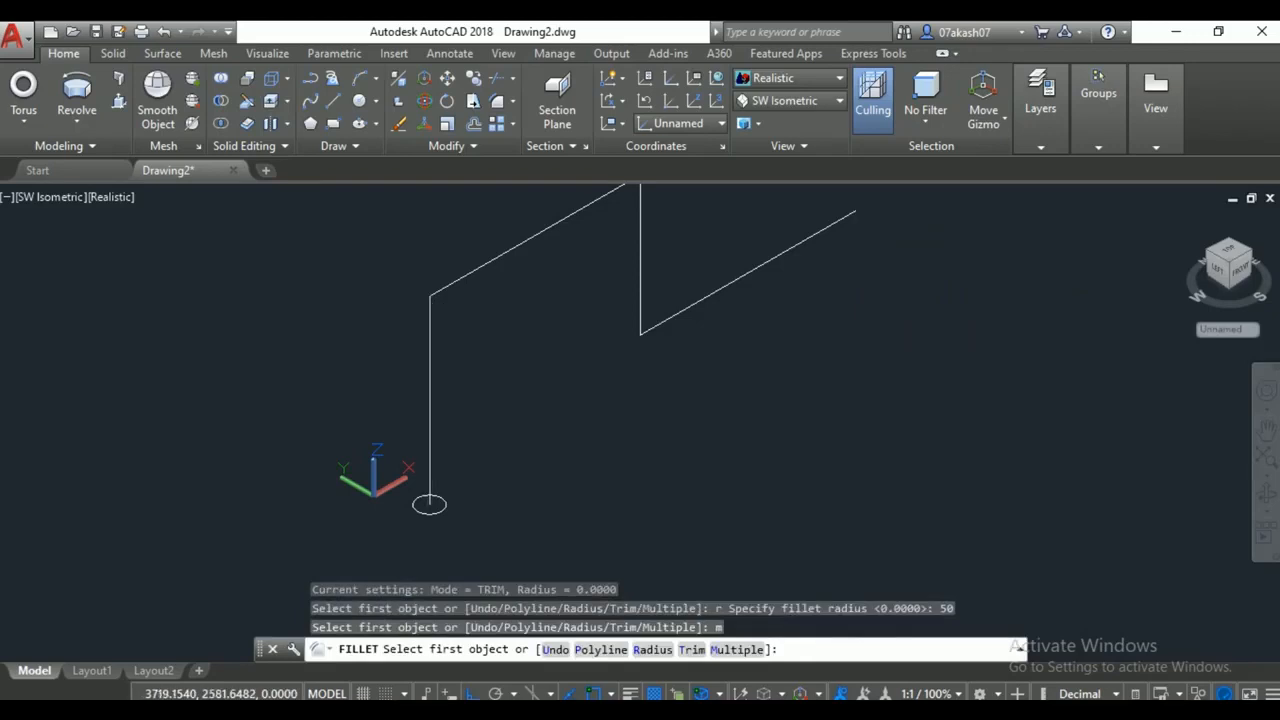
{"action": "left_click", "coordinate": [431, 319]}
{"action": "left_click", "coordinate": [473, 277]}
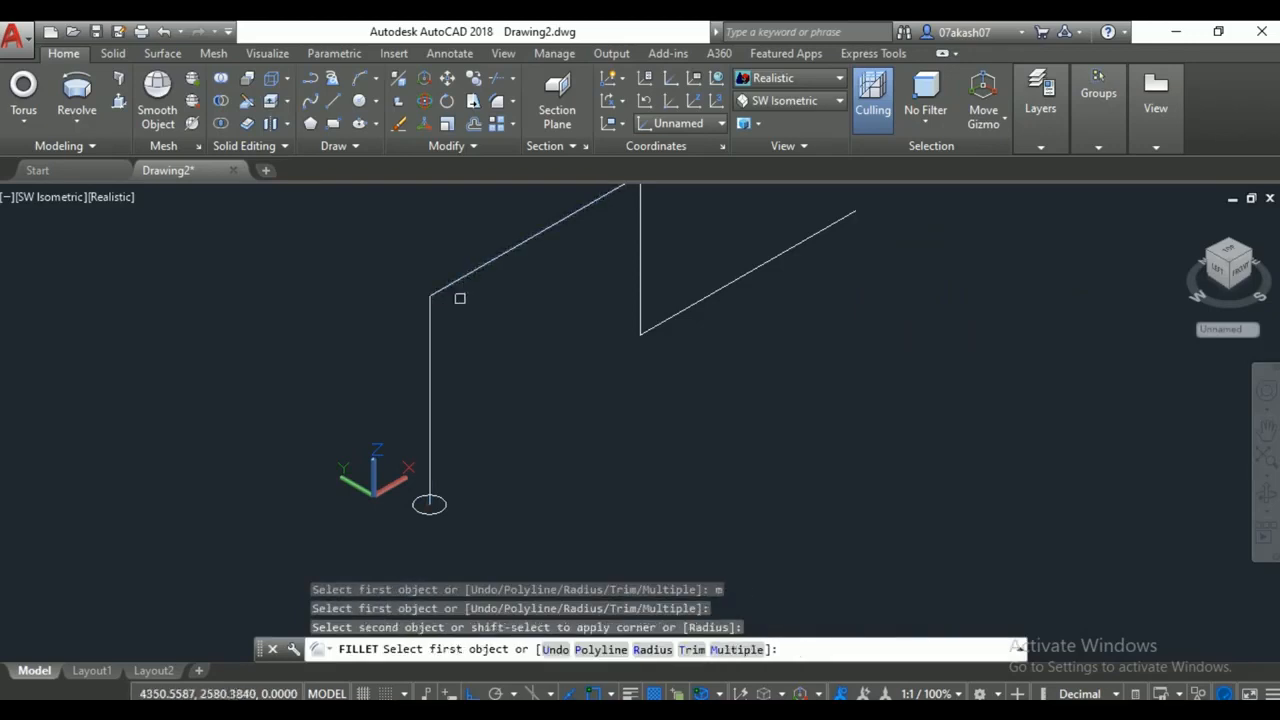
Fillet the path's lower corner between the descending line and the last line, and end the Fillet command.
{"action": "scroll", "coordinate": [450, 292], "scroll_direction": "up", "scroll_amount": 3}
{"action": "scroll", "coordinate": [488, 374], "scroll_direction": "down", "scroll_amount": 5}
{"action": "scroll", "coordinate": [624, 436], "scroll_direction": "down", "scroll_amount": 1}
{"action": "middle_click_drag", "start_coordinate": [624, 436], "coordinate": [526, 411]}
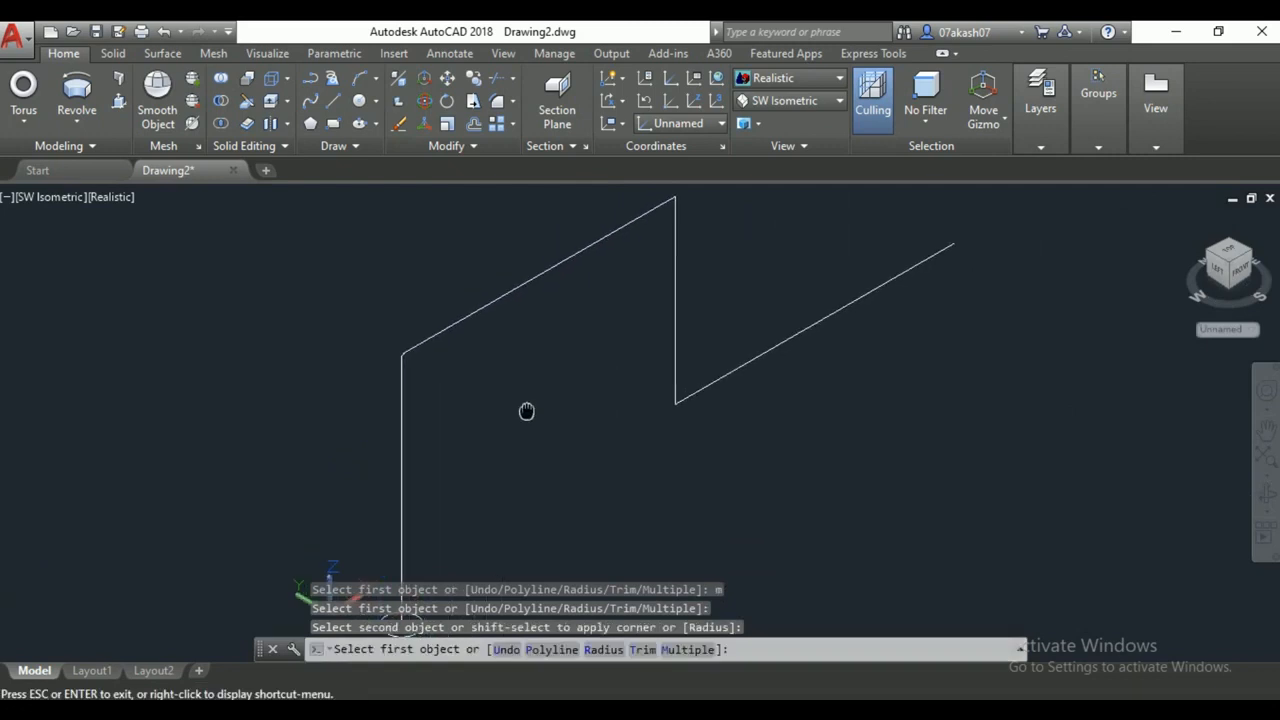
{"action": "left_click", "coordinate": [676, 350]}
{"action": "left_click", "coordinate": [702, 402]}
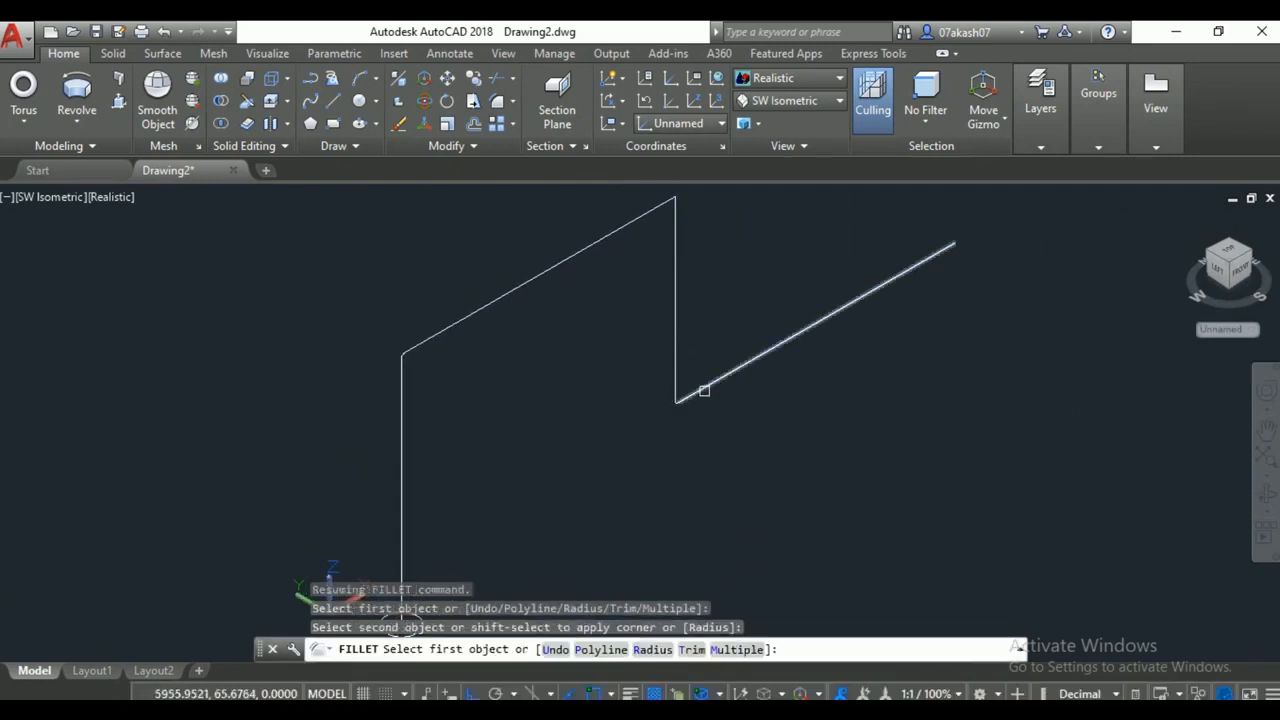
{"action": "key", "text": "Escape"}
Join all lines and fillet arcs of the path into a single object.
{"action": "scroll", "coordinate": [660, 410], "scroll_direction": "down", "scroll_amount": 3}
{"action": "key", "text": "Escape"}
{"action": "left_click", "coordinate": [846, 223]}
{"action": "left_click", "coordinate": [483, 434]}
{"action": "type", "text": "j"}
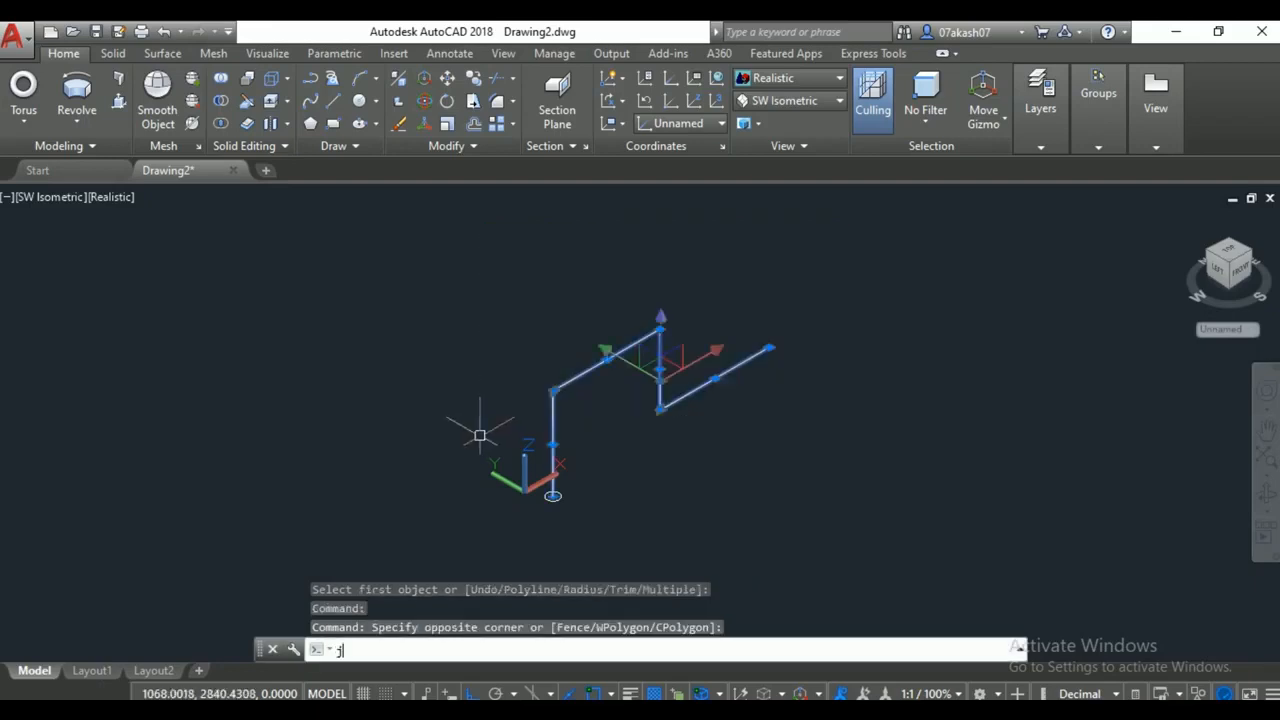
{"action": "key", "text": "Return"}
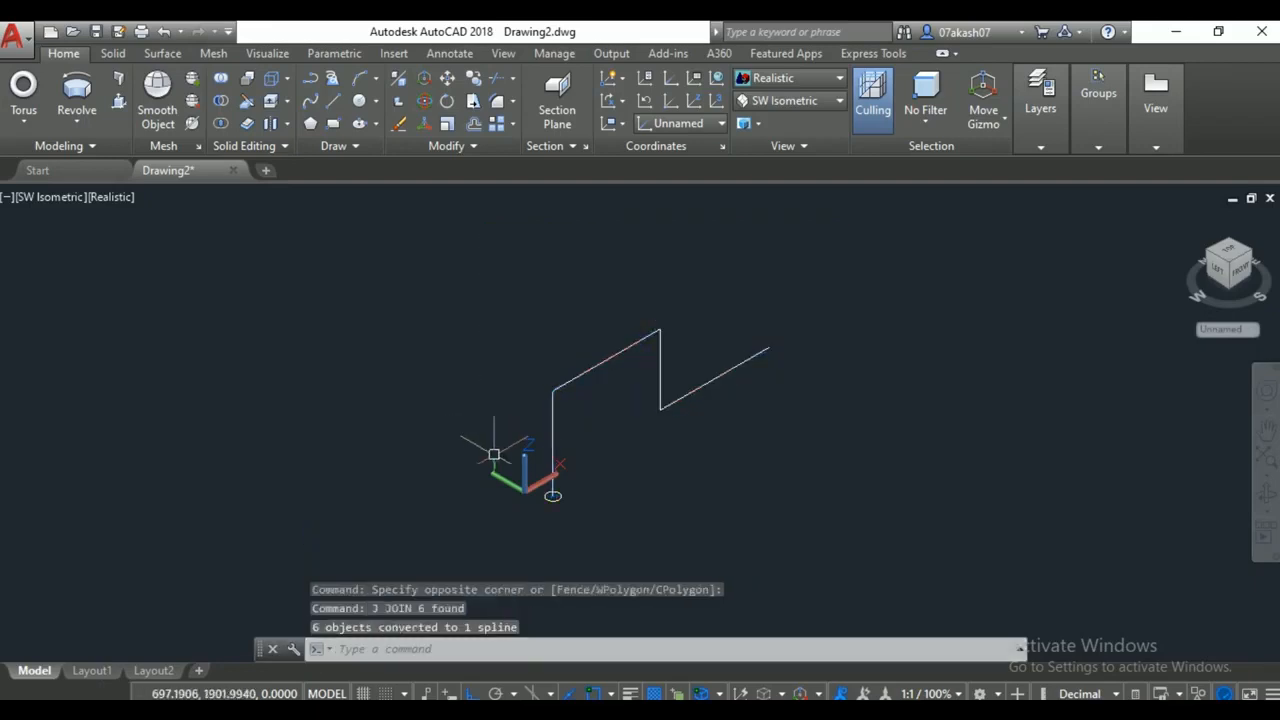
Try to sweep the circle along the joined, filleted path.
{"action": "scroll", "coordinate": [556, 505], "scroll_direction": "up", "scroll_amount": 2}
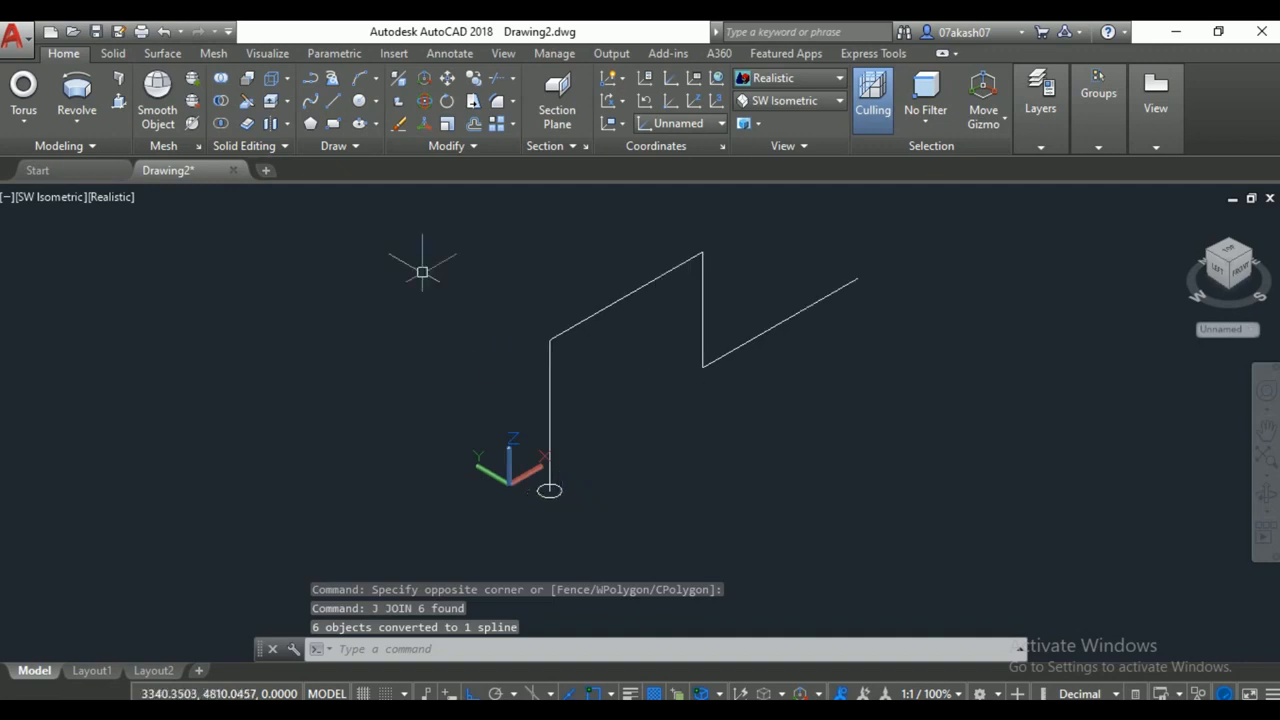
{"action": "left_click", "coordinate": [78, 118]}
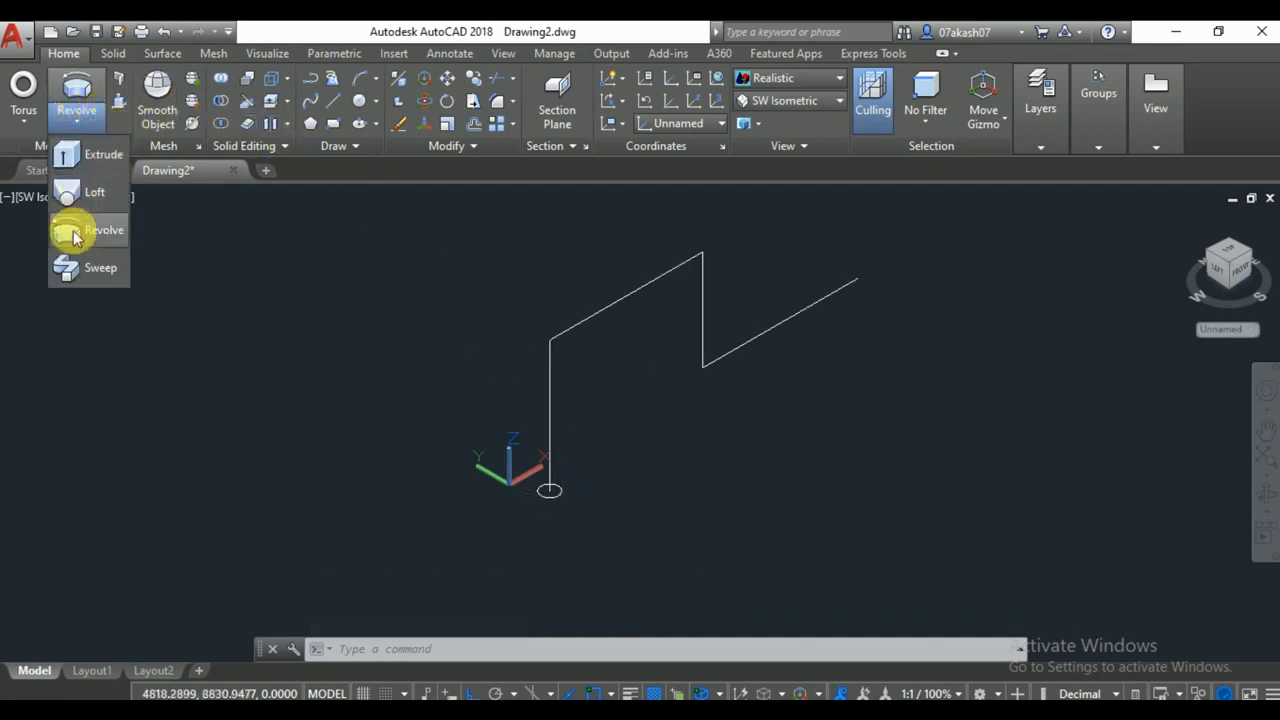
{"action": "left_click", "coordinate": [82, 277]}
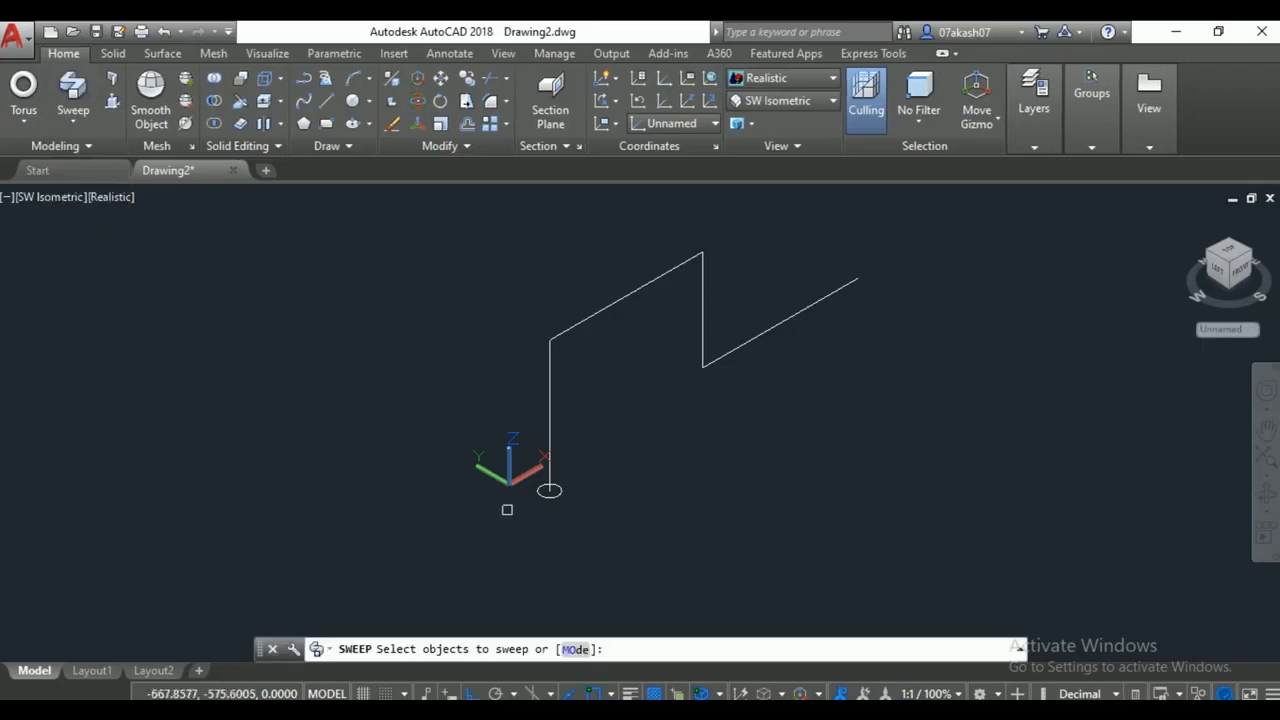
{"action": "scroll", "coordinate": [568, 491], "scroll_direction": "up", "scroll_amount": 2}
{"action": "left_click", "coordinate": [557, 483]}
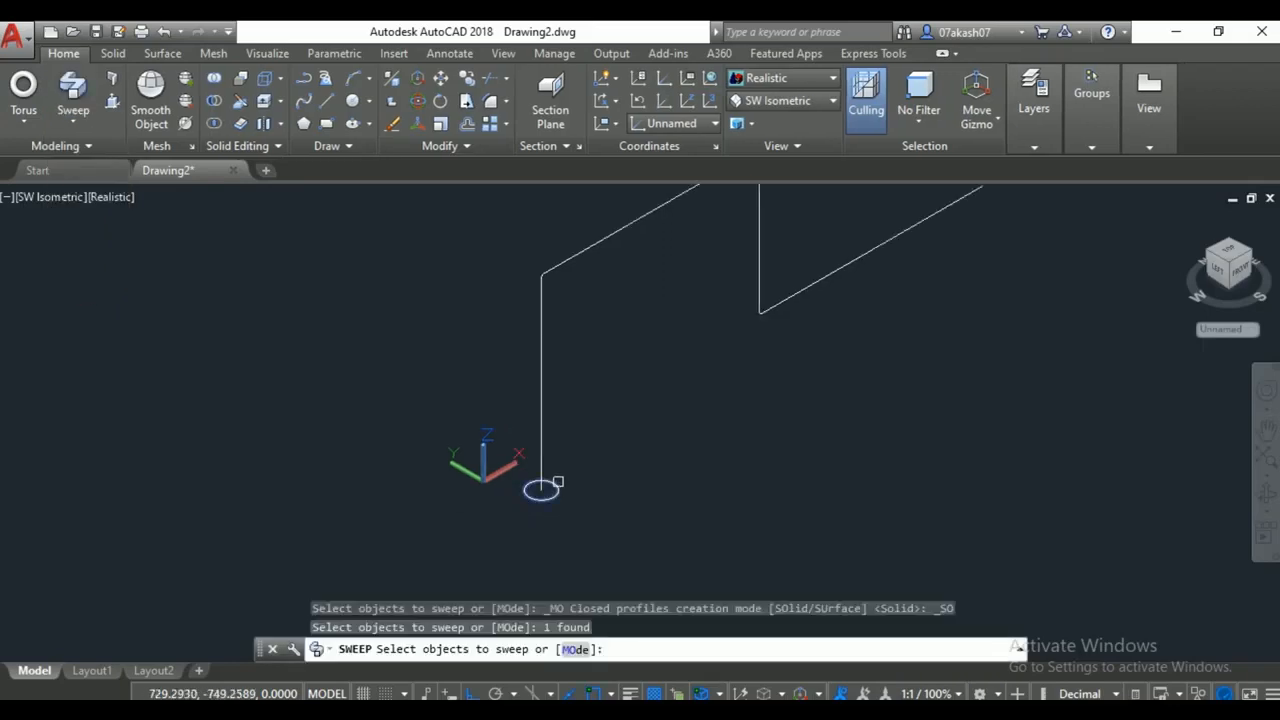
{"action": "key", "text": "Return"}
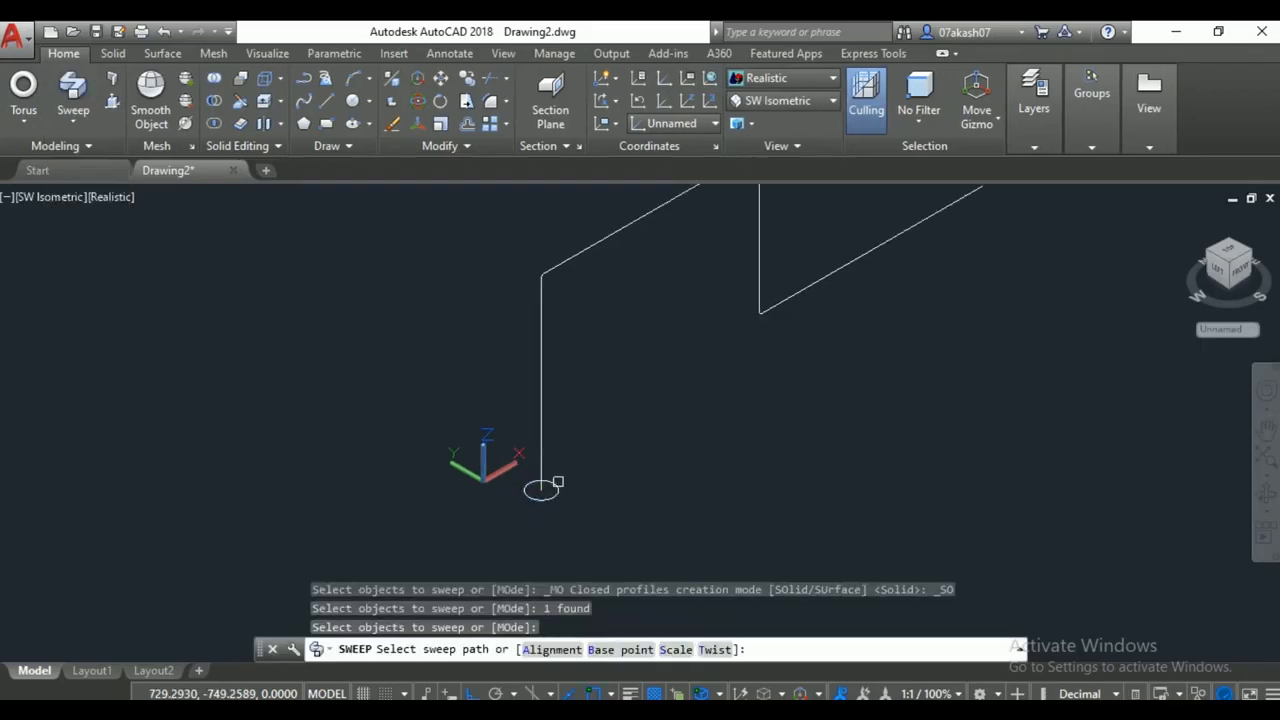
{"action": "left_click", "coordinate": [542, 406]}
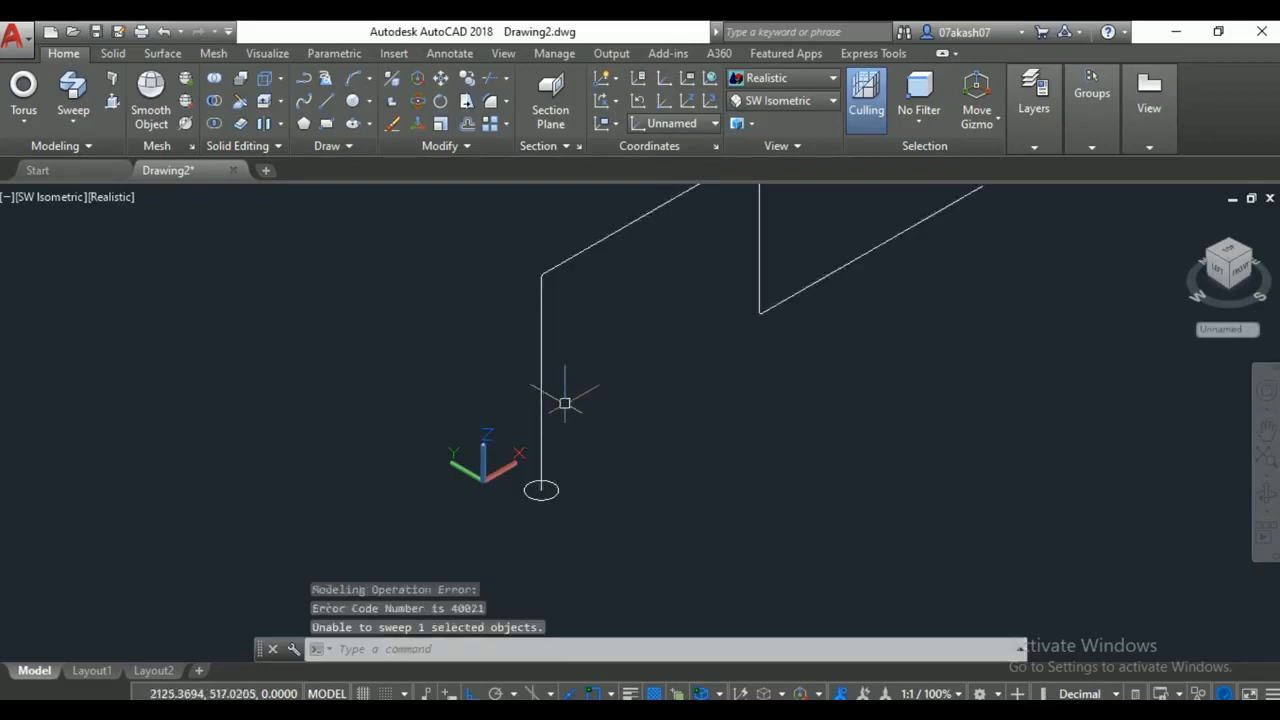
Delete the joined, filleted path, keeping only the circle.
{"action": "middle_click_drag", "start_coordinate": [760, 433], "coordinate": [580, 492]}
{"action": "scroll", "coordinate": [602, 464], "scroll_direction": "down", "scroll_amount": 2}
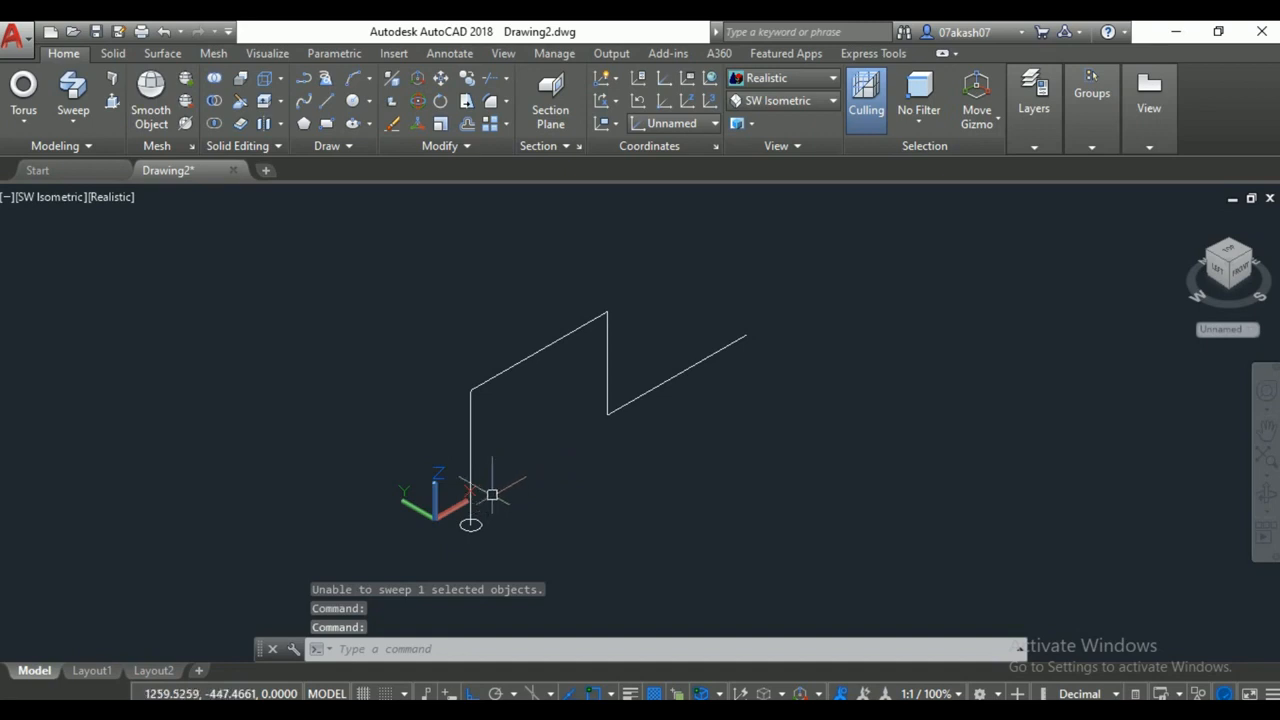
{"action": "scroll", "coordinate": [478, 407], "scroll_direction": "up", "scroll_amount": 3}
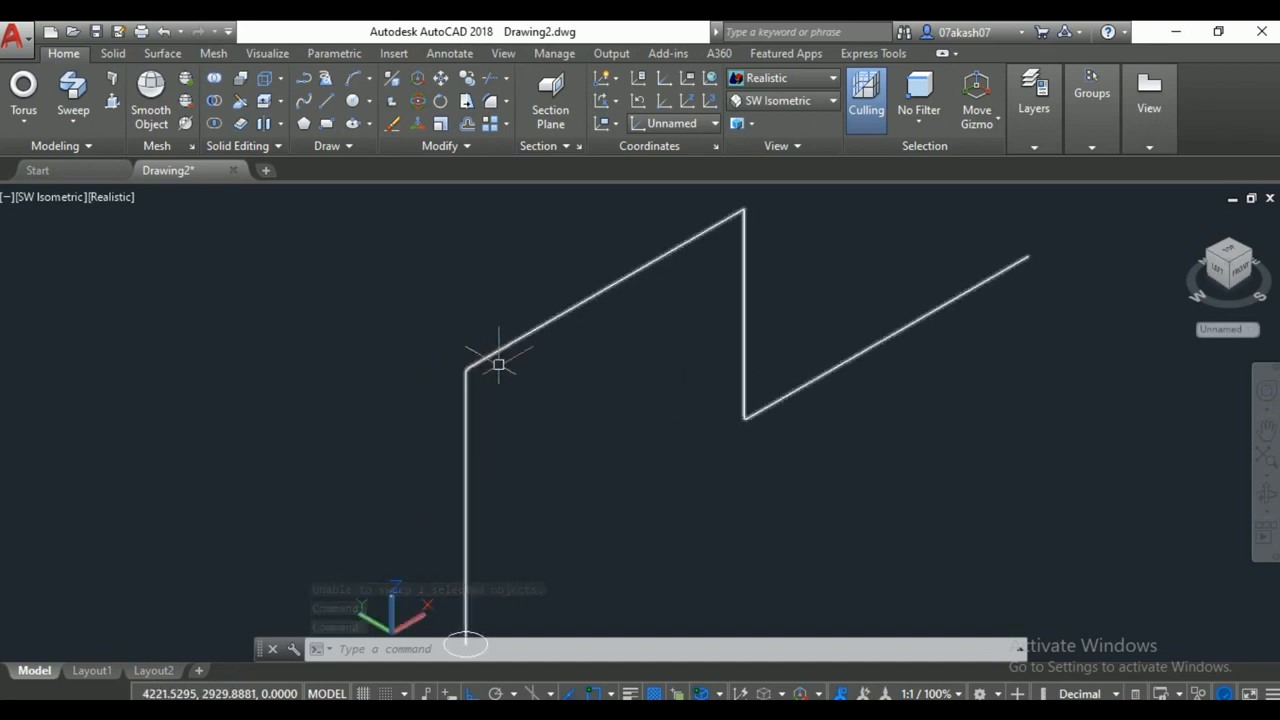
{"action": "left_click", "coordinate": [812, 285]}
{"action": "left_click", "coordinate": [651, 343]}
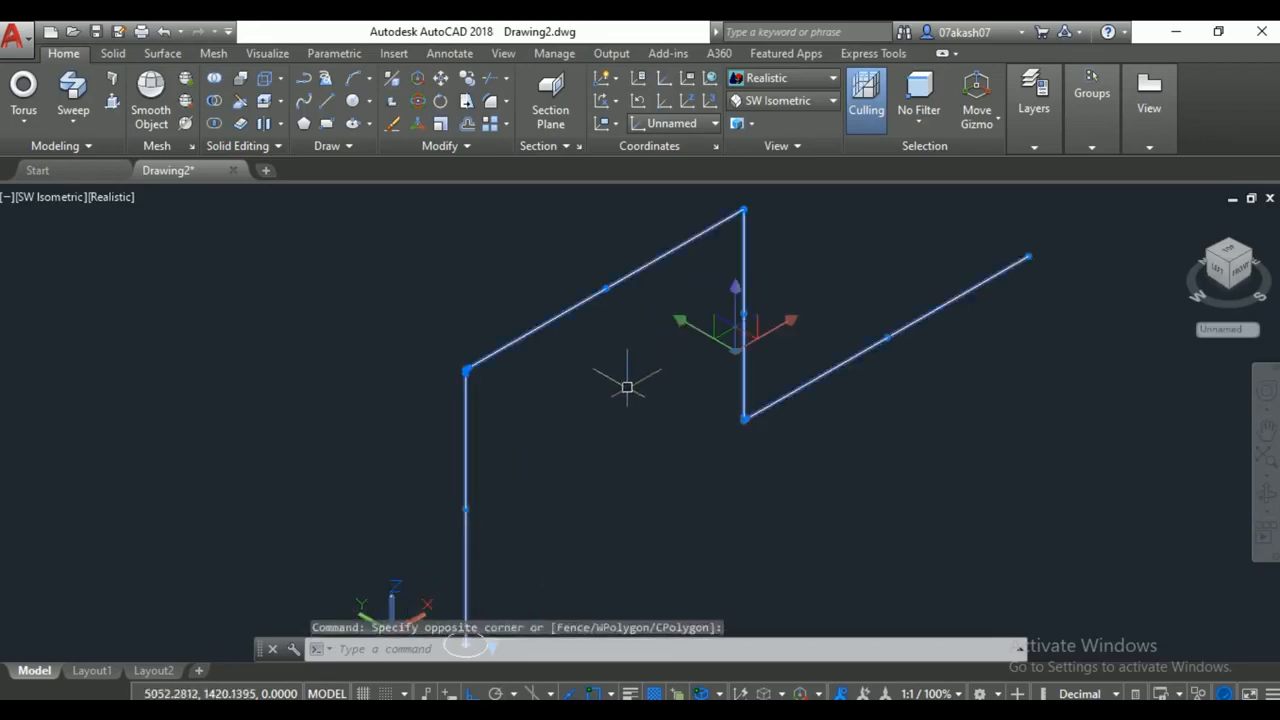
{"action": "key", "text": "Delete"}
Draw a five-segment line path from the circle's centre: up, along X, down, along X and up again.
{"action": "type", "text": "L"}
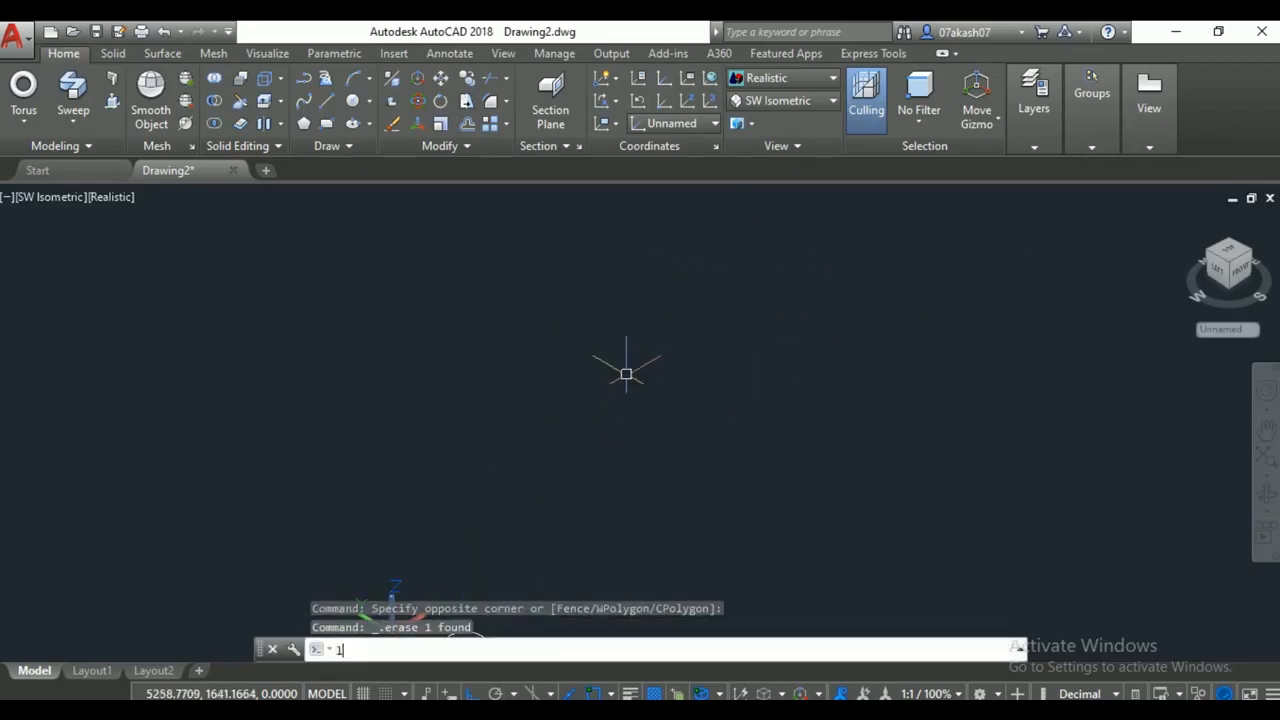
{"action": "key", "text": "Return"}
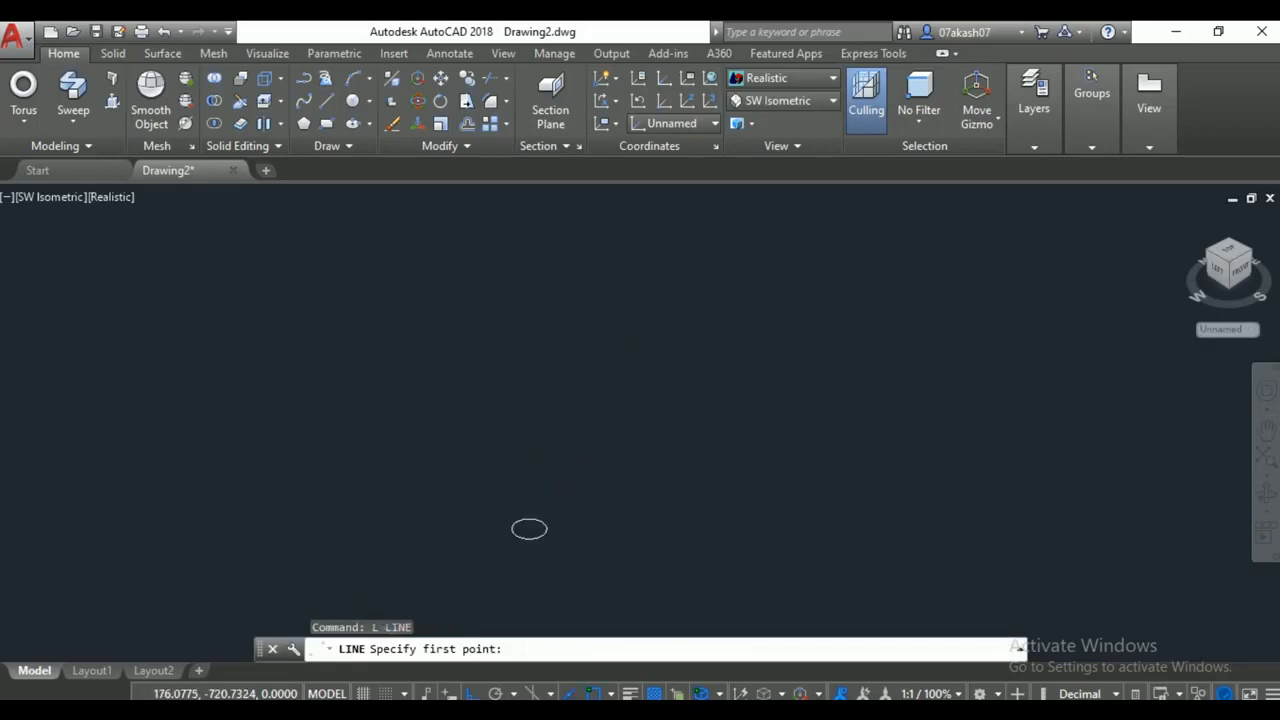
{"action": "left_click", "coordinate": [530, 524]}
{"action": "middle_click_drag", "start_coordinate": [600, 280], "coordinate": [569, 371]}
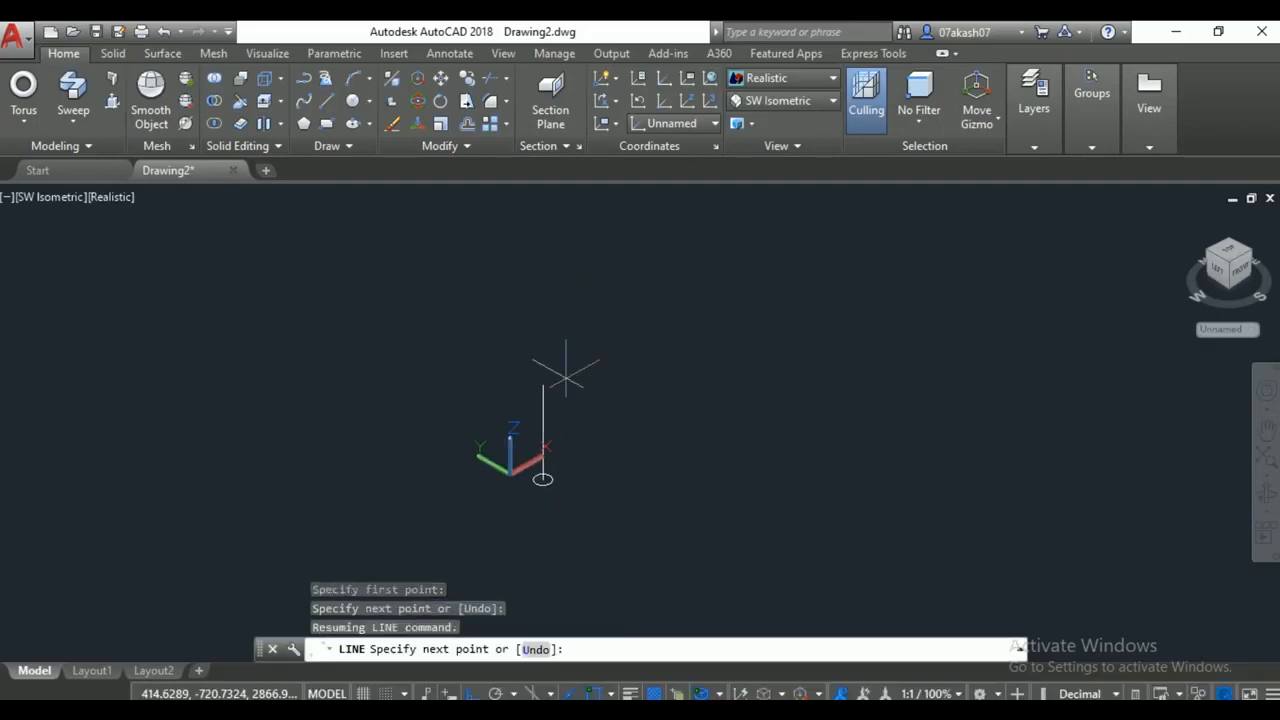
{"action": "left_click", "coordinate": [543, 378]}
{"action": "left_click", "coordinate": [707, 285]}
{"action": "left_click", "coordinate": [707, 396]}
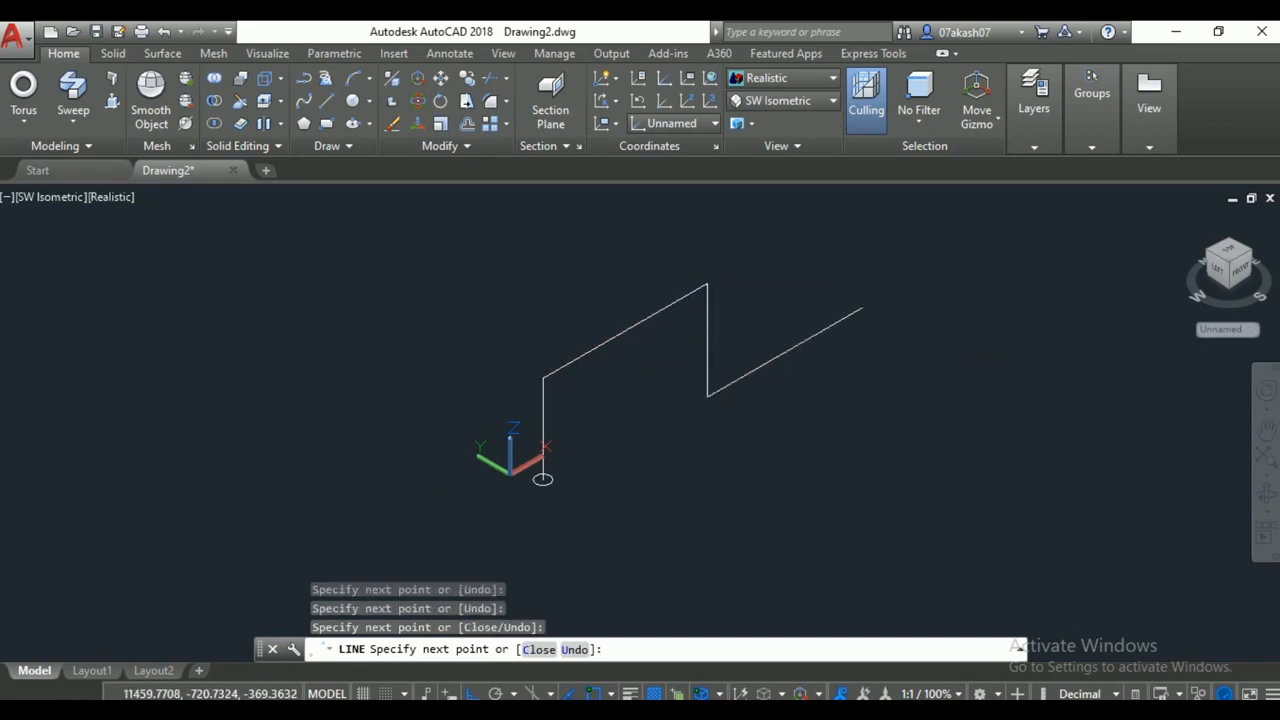
{"action": "left_click", "coordinate": [856, 309]}
{"action": "type", "text": "b"}
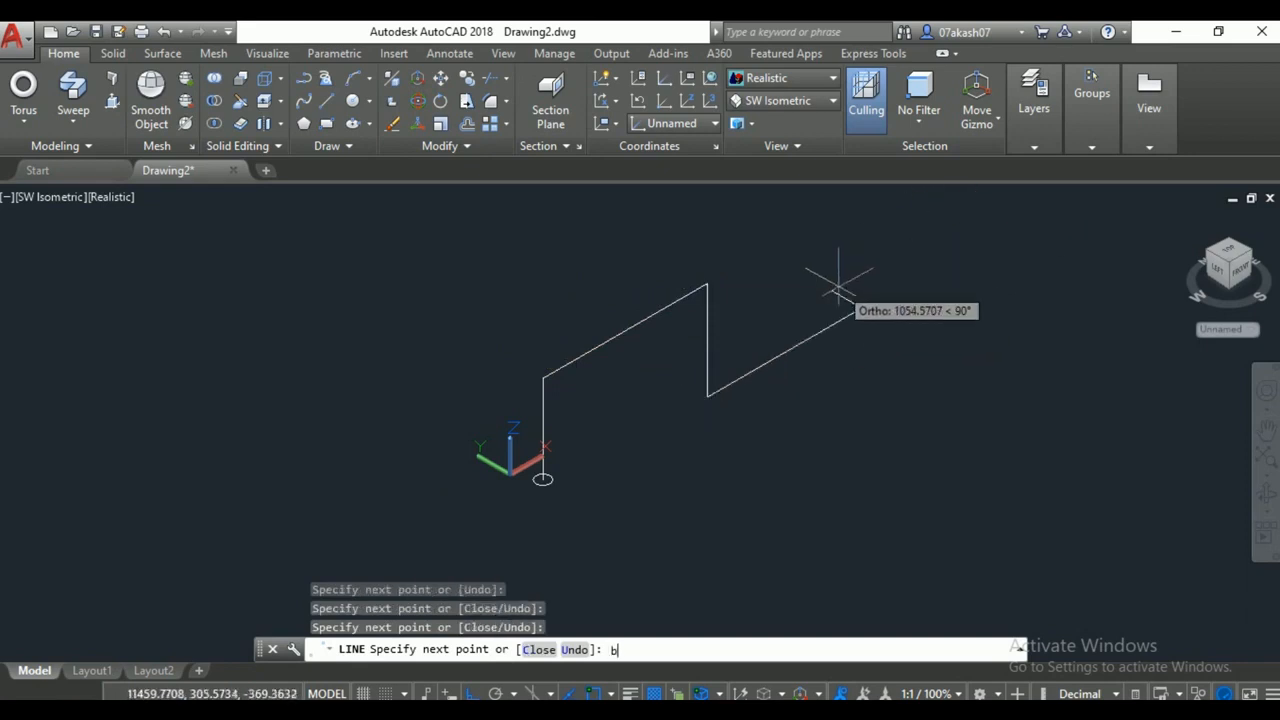
{"action": "key", "text": "Return"}
{"action": "left_click", "coordinate": [862, 233]}
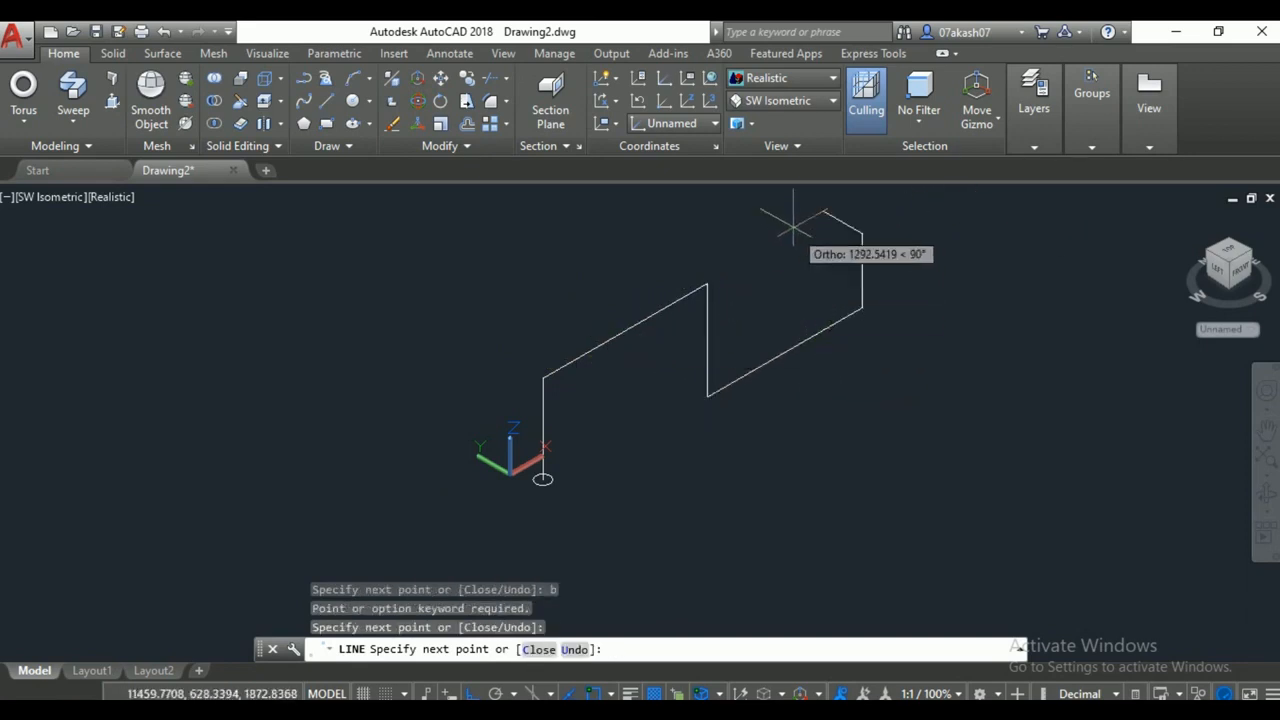
{"action": "key", "text": "Escape"}
{"action": "key", "text": "Escape"}
Join the five unfilleted path lines into a single 3D polyline.
{"action": "left_click", "coordinate": [934, 226]}
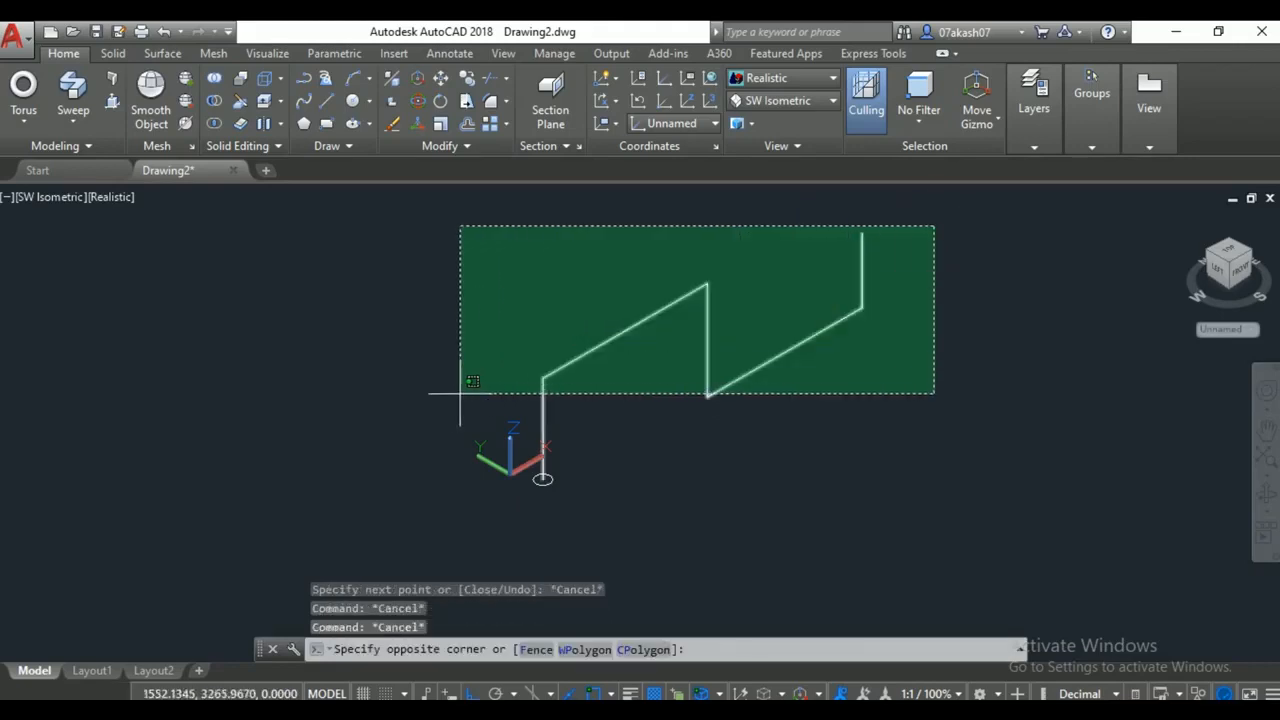
{"action": "left_click", "coordinate": [460, 393]}
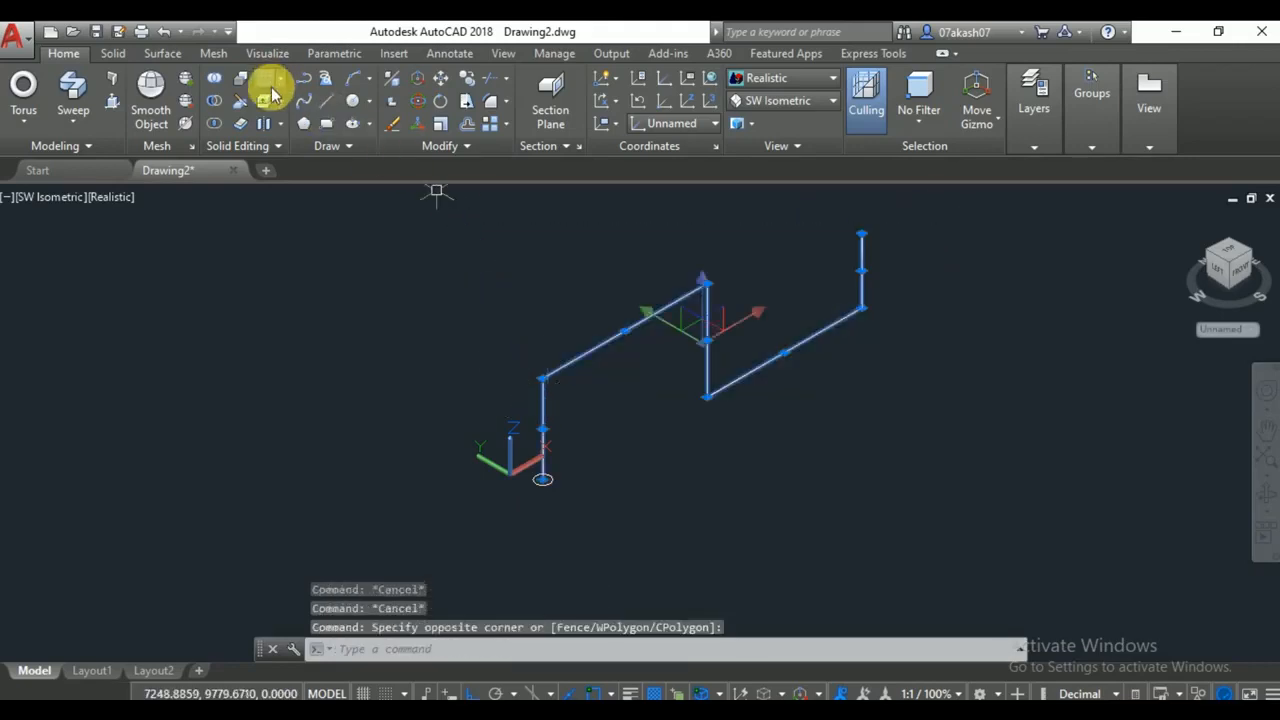
{"action": "type", "text": "j"}
{"action": "key", "text": "Return"}
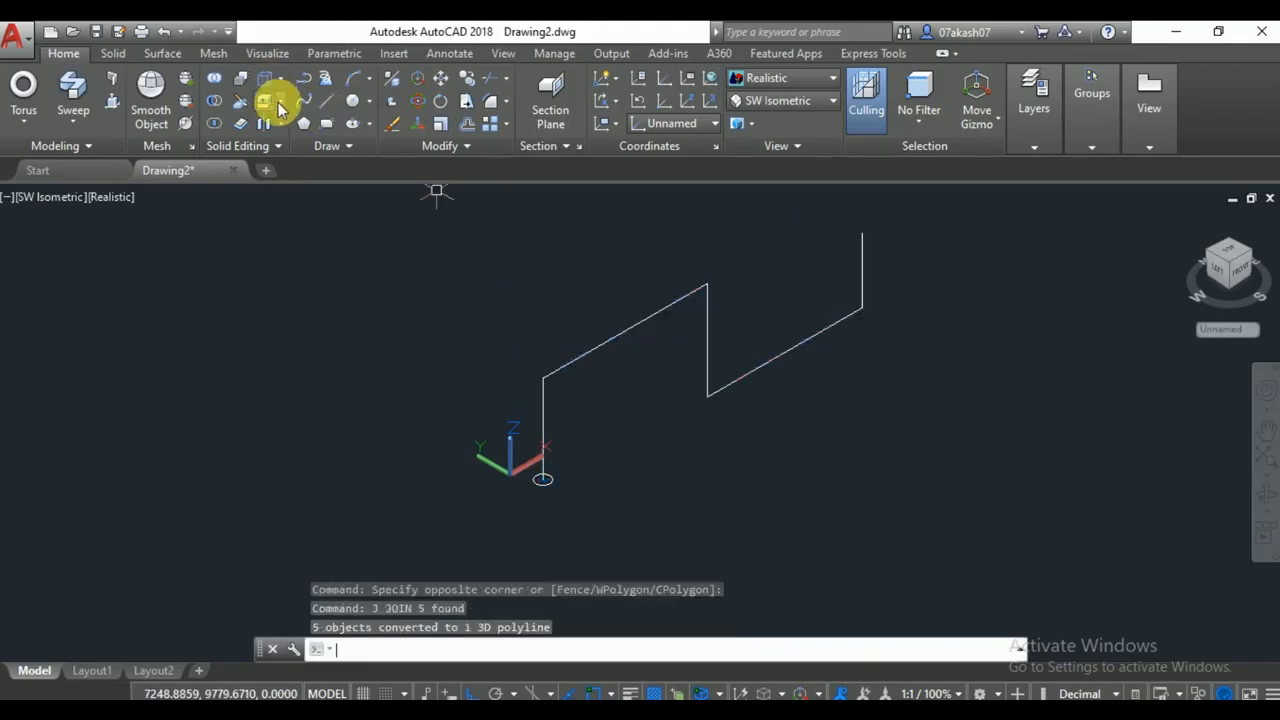
Sweep the circle along the joined 3D polyline into a solid pipe and inspect its corners up close.
{"action": "left_click", "coordinate": [76, 88]}
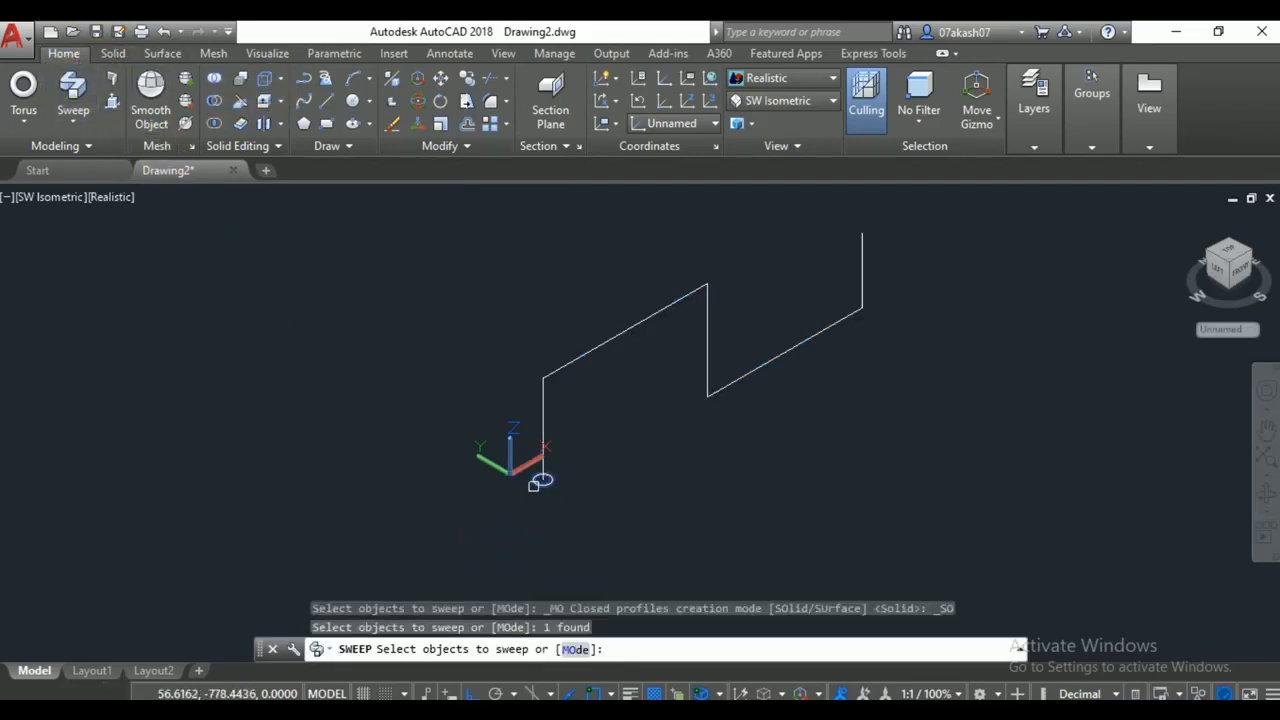
{"action": "key", "text": "Return"}
{"action": "left_click", "coordinate": [548, 443]}
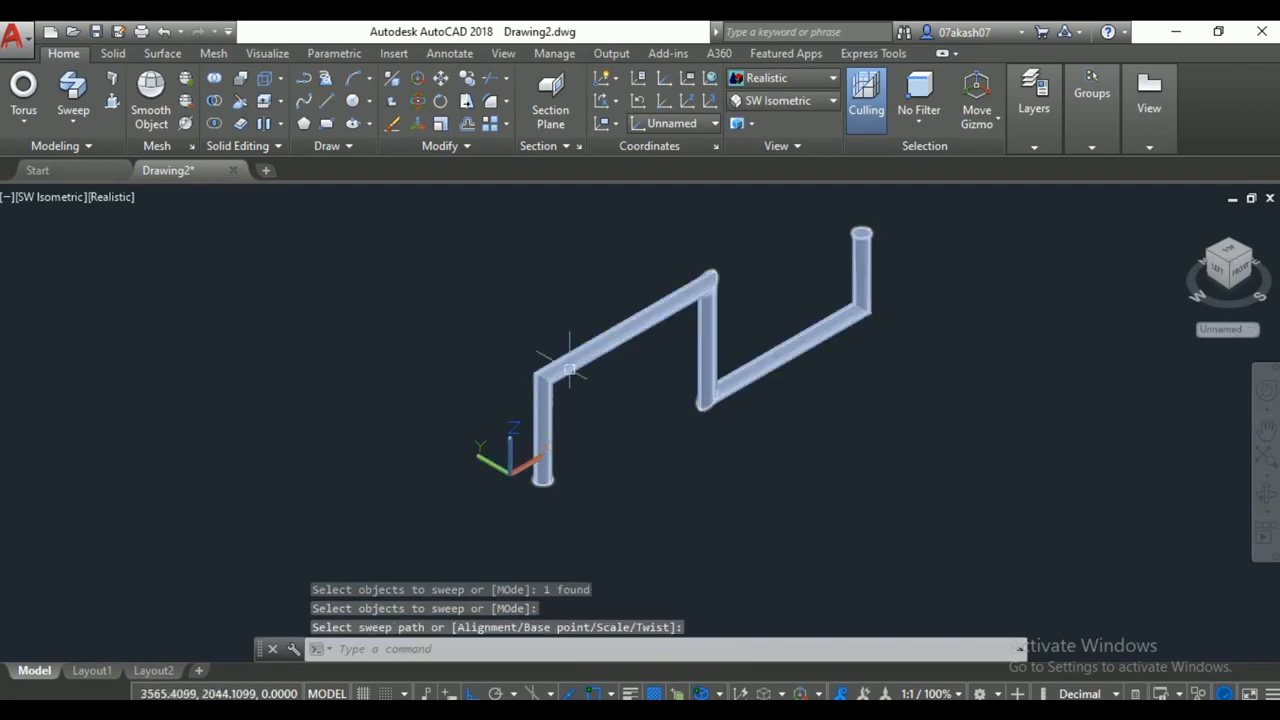
{"action": "scroll", "coordinate": [764, 393], "scroll_direction": "up", "scroll_amount": 2}
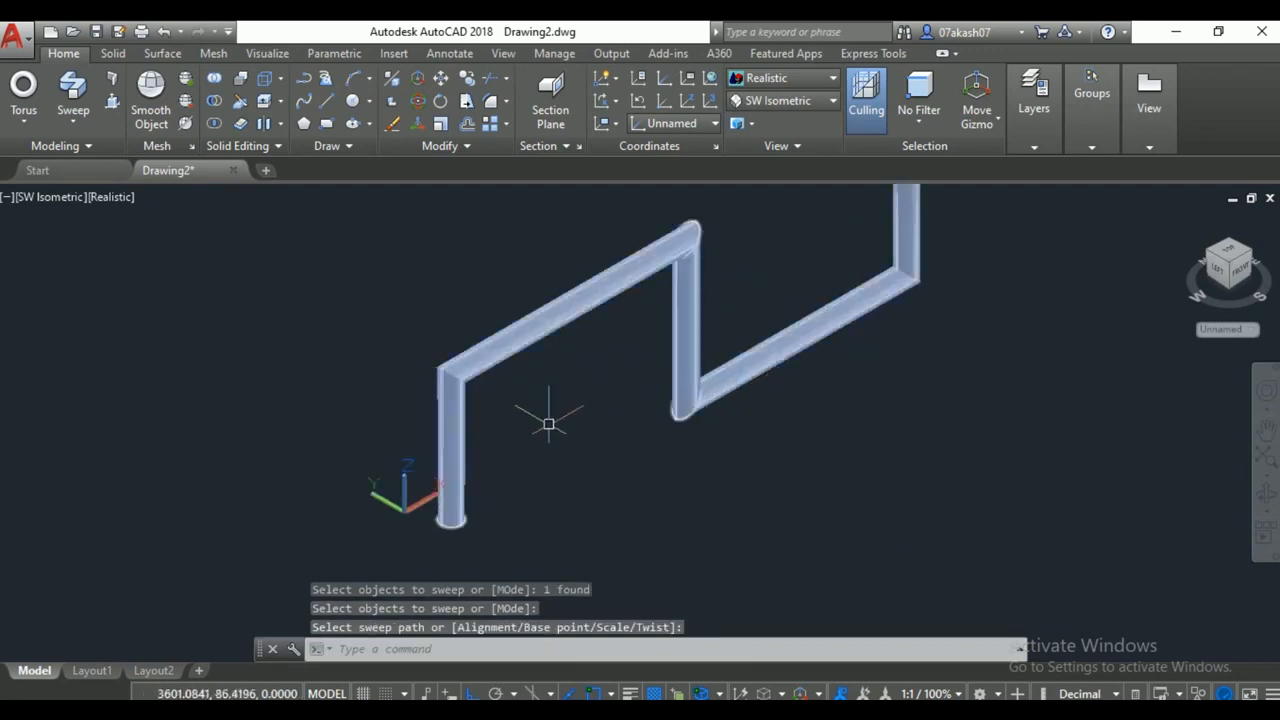
{"action": "scroll", "coordinate": [820, 602], "scroll_direction": "up", "scroll_amount": 2}
{"action": "middle_click_drag", "start_coordinate": [820, 602], "coordinate": [718, 627]}
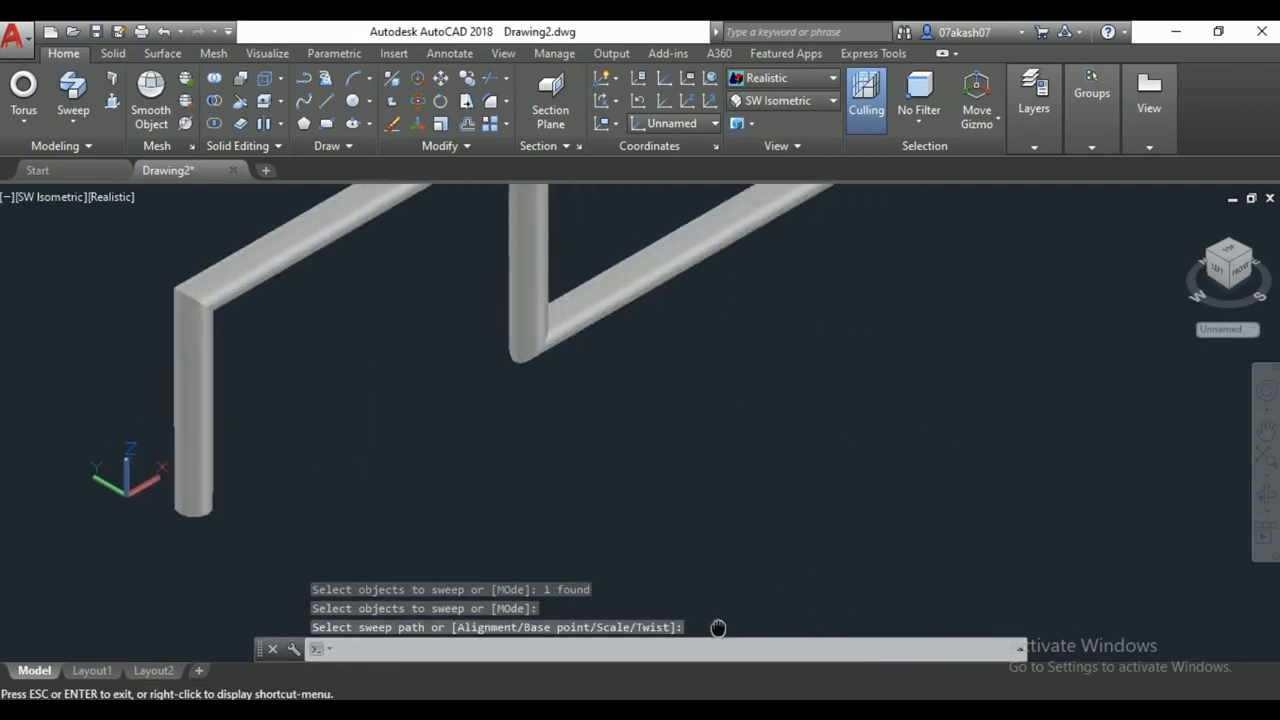
{"action": "scroll", "coordinate": [718, 627], "scroll_direction": "down", "scroll_amount": 3}
{"action": "scroll", "coordinate": [790, 520], "scroll_direction": "down", "scroll_amount": 2}
{"action": "middle_click_drag", "start_coordinate": [791, 523], "coordinate": [733, 558]}
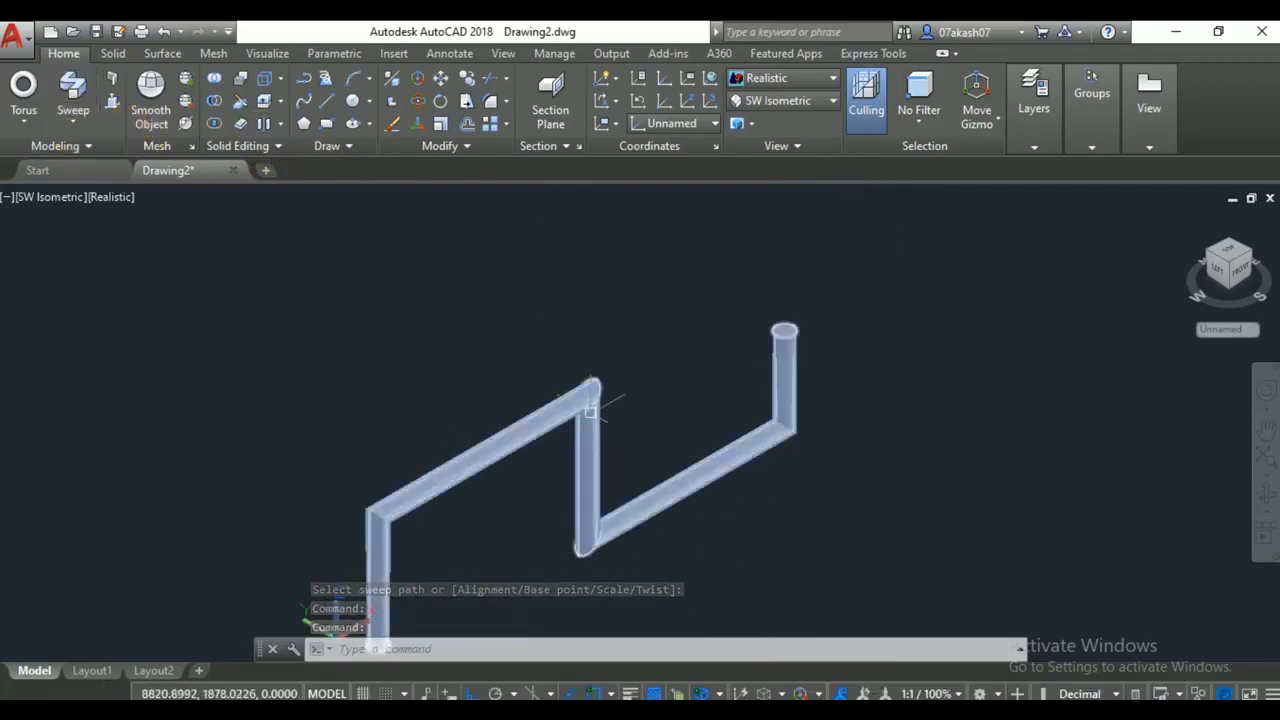
{"action": "left_click", "coordinate": [110, 85]}
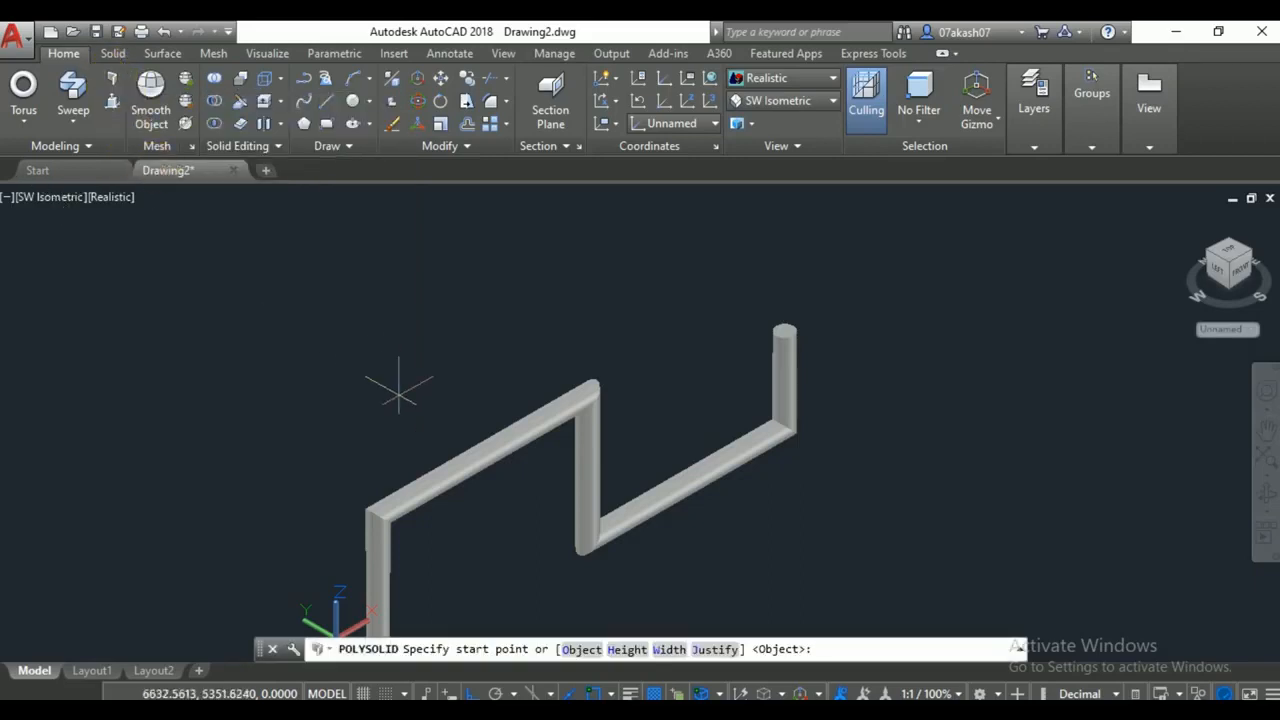
{"action": "middle_click_drag", "start_coordinate": [391, 386], "coordinate": [149, 306]}
{"action": "middle_click_drag", "start_coordinate": [425, 440], "coordinate": [360, 440]}
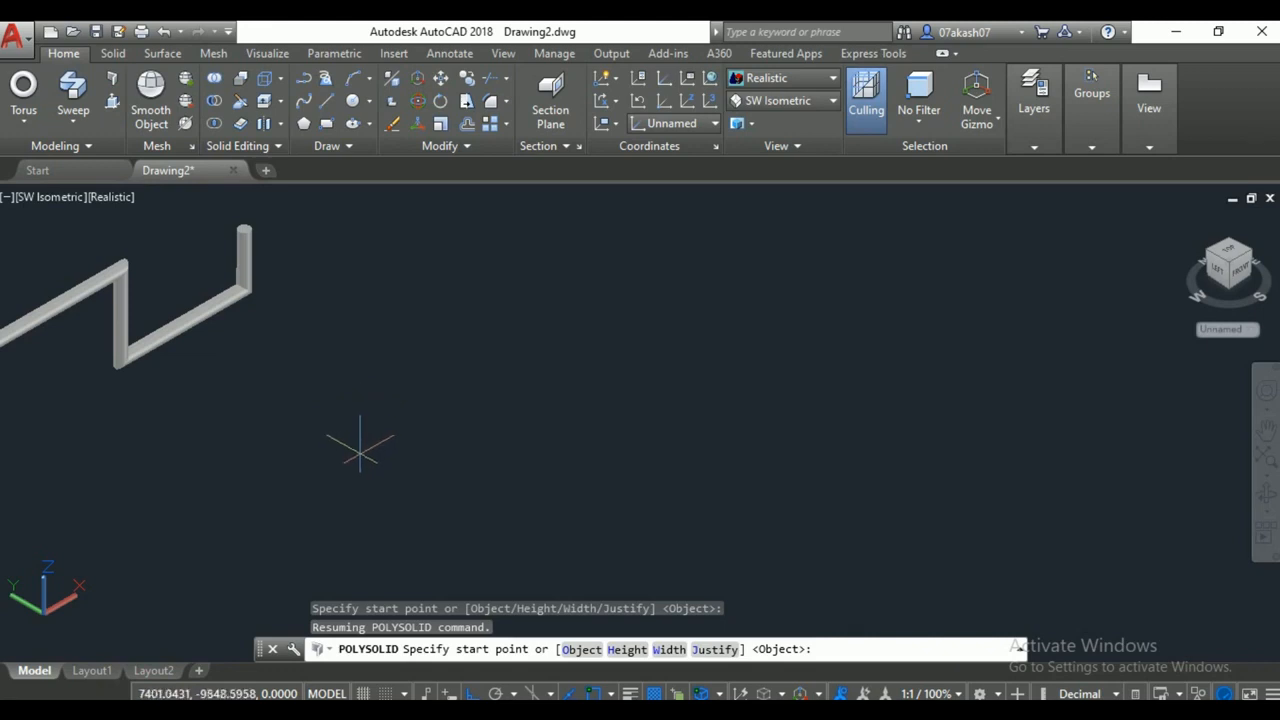
{"action": "scroll", "coordinate": [371, 466], "scroll_direction": "down", "scroll_amount": 3}
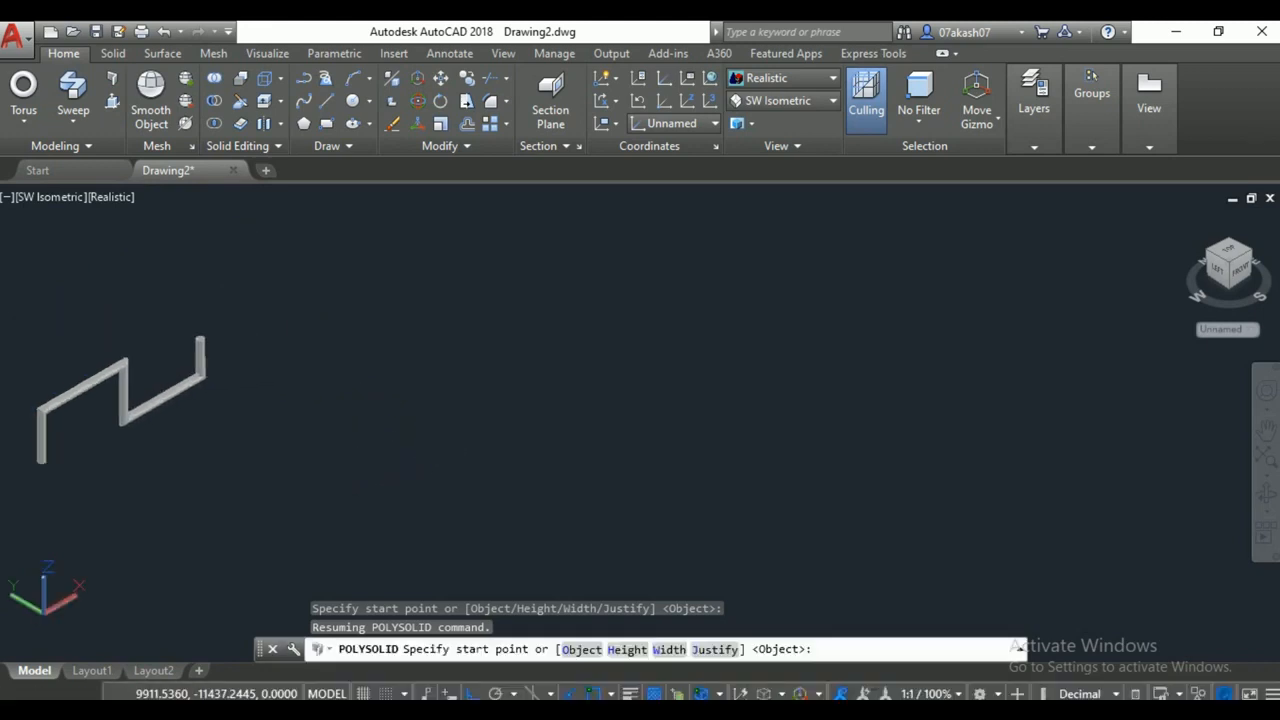
Start a polysolid in the empty area beside the pipe and run its first straight wall along the X axis.
{"action": "left_click", "coordinate": [113, 82]}
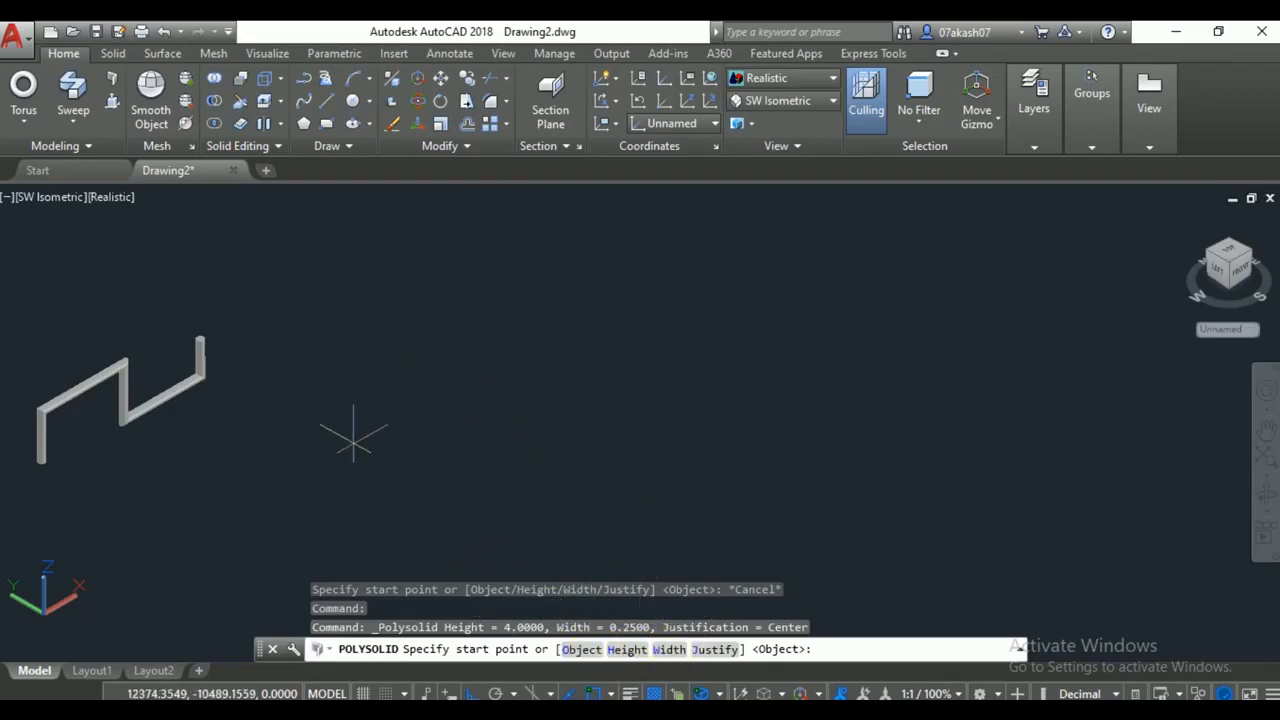
{"action": "left_click", "coordinate": [352, 438]}
{"action": "scroll", "coordinate": [390, 437], "scroll_direction": "up", "scroll_amount": 4}
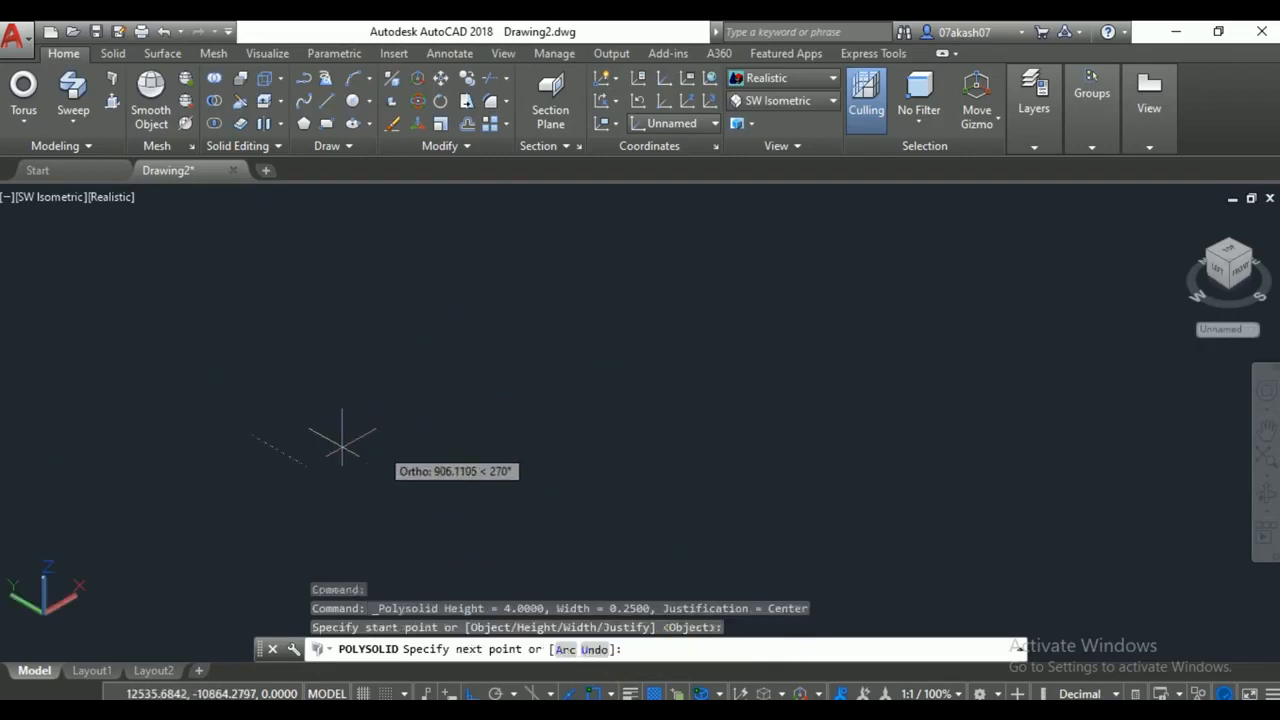
{"action": "scroll", "coordinate": [200, 410], "scroll_direction": "up", "scroll_amount": 8}
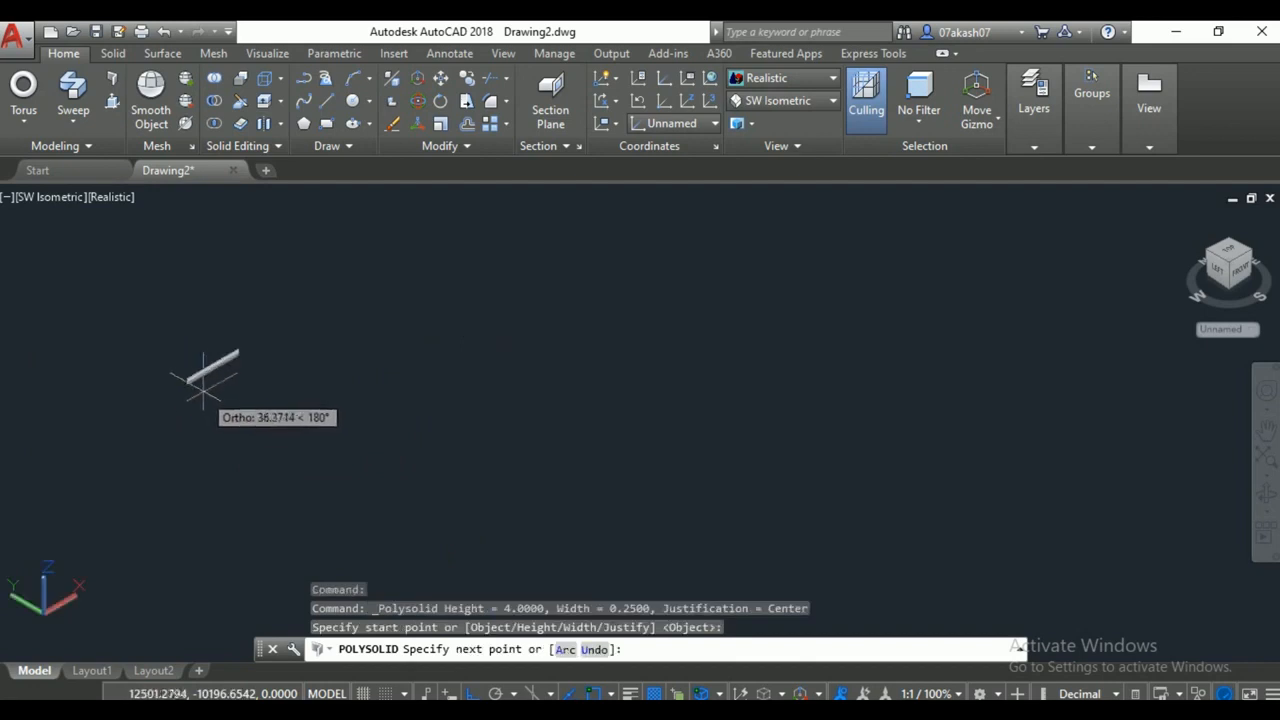
{"action": "scroll", "coordinate": [232, 372], "scroll_direction": "up", "scroll_amount": 10}
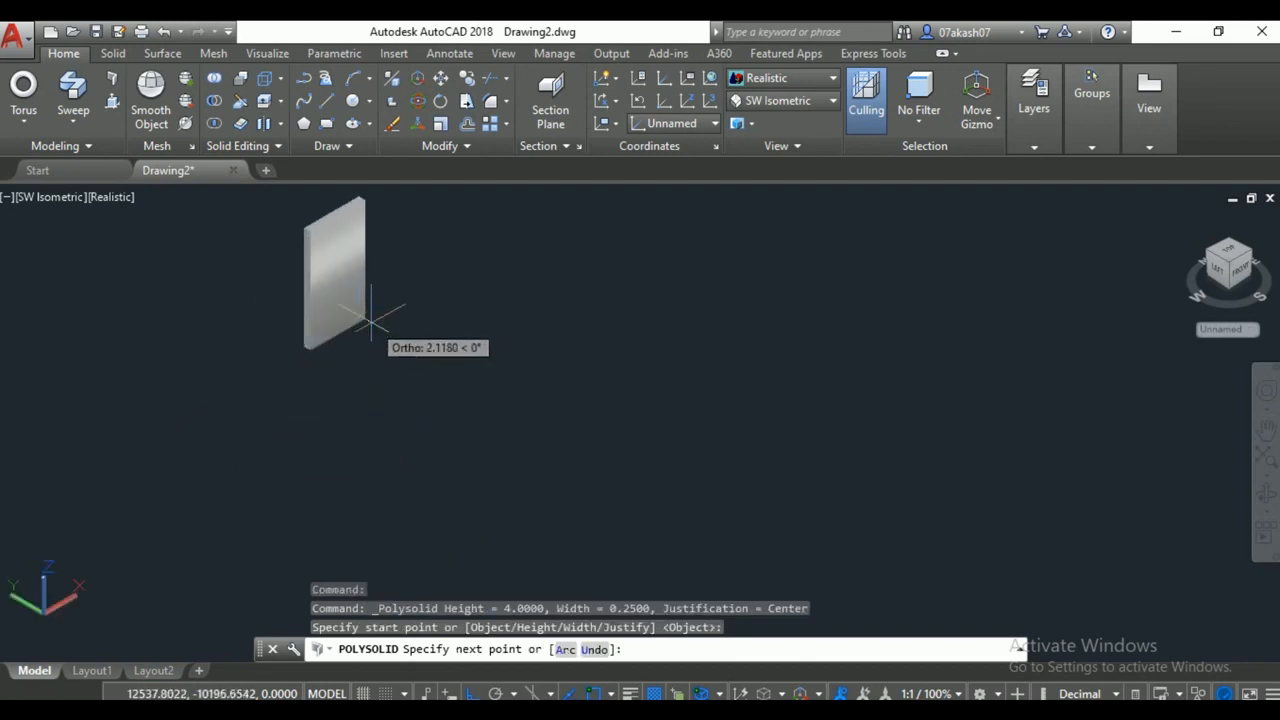
{"action": "scroll", "coordinate": [361, 338], "scroll_direction": "down", "scroll_amount": 5}
{"action": "middle_click_drag", "start_coordinate": [361, 338], "coordinate": [330, 438]}
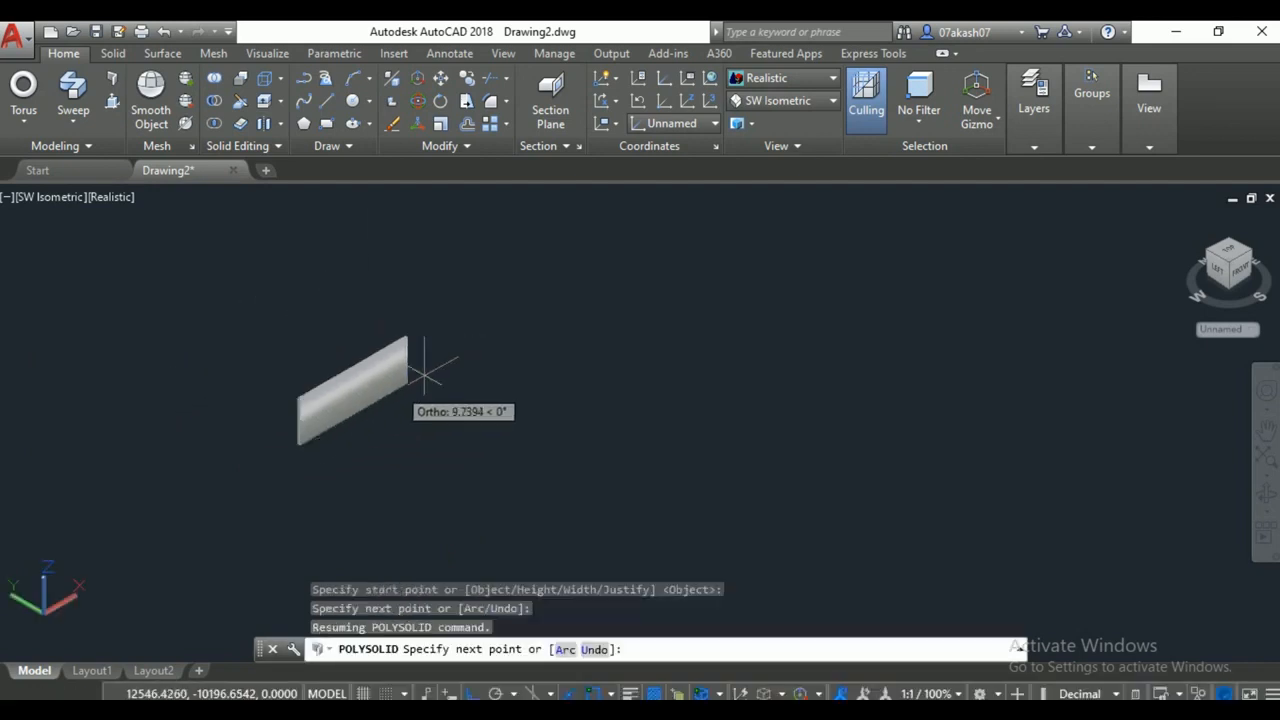
{"action": "left_click", "coordinate": [640, 244]}
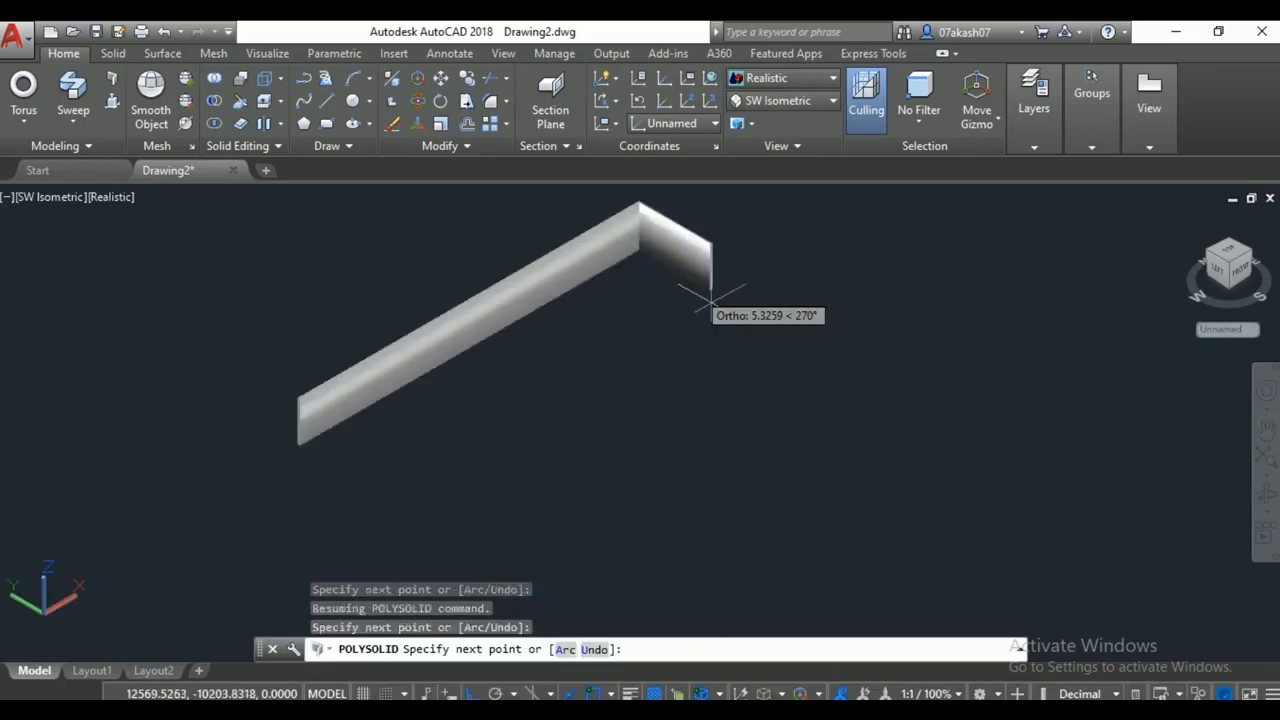
Add four more right-angled wall segments in a stepped outline and close the polysolid back to its start.
{"action": "left_click", "coordinate": [752, 340]}
{"action": "left_click", "coordinate": [651, 387]}
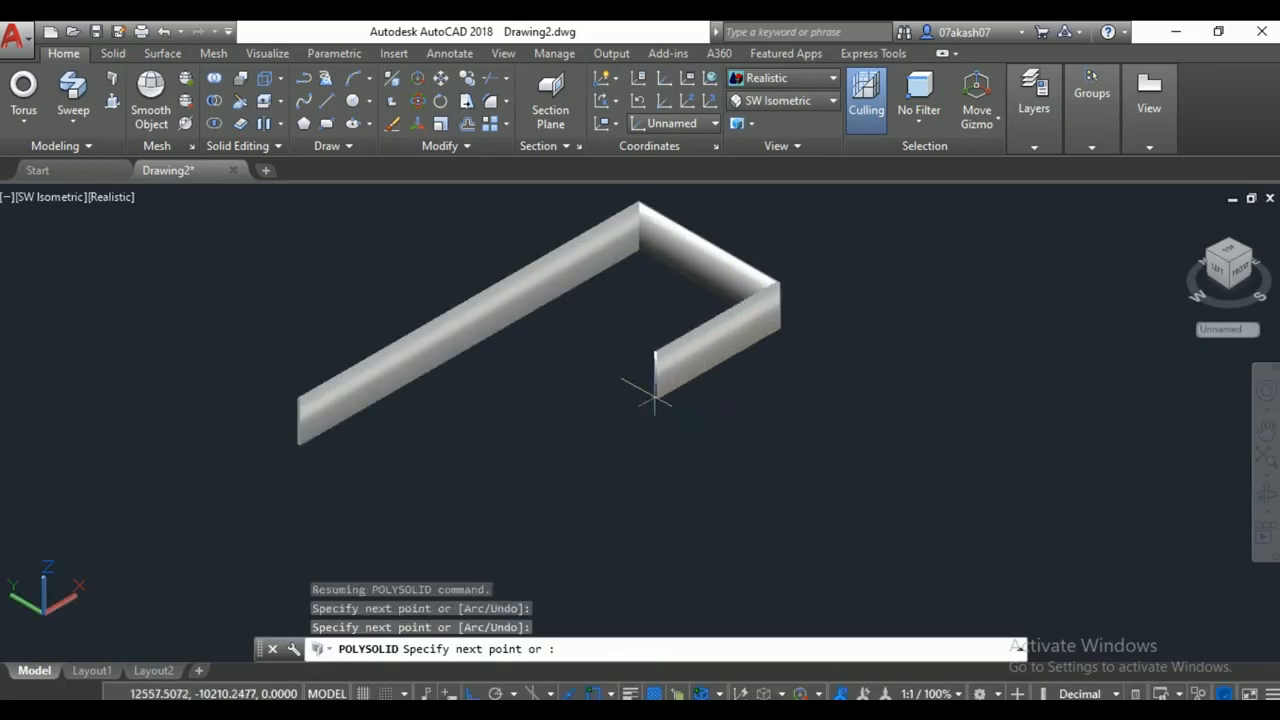
{"action": "left_click", "coordinate": [830, 515]}
{"action": "left_click", "coordinate": [610, 598]}
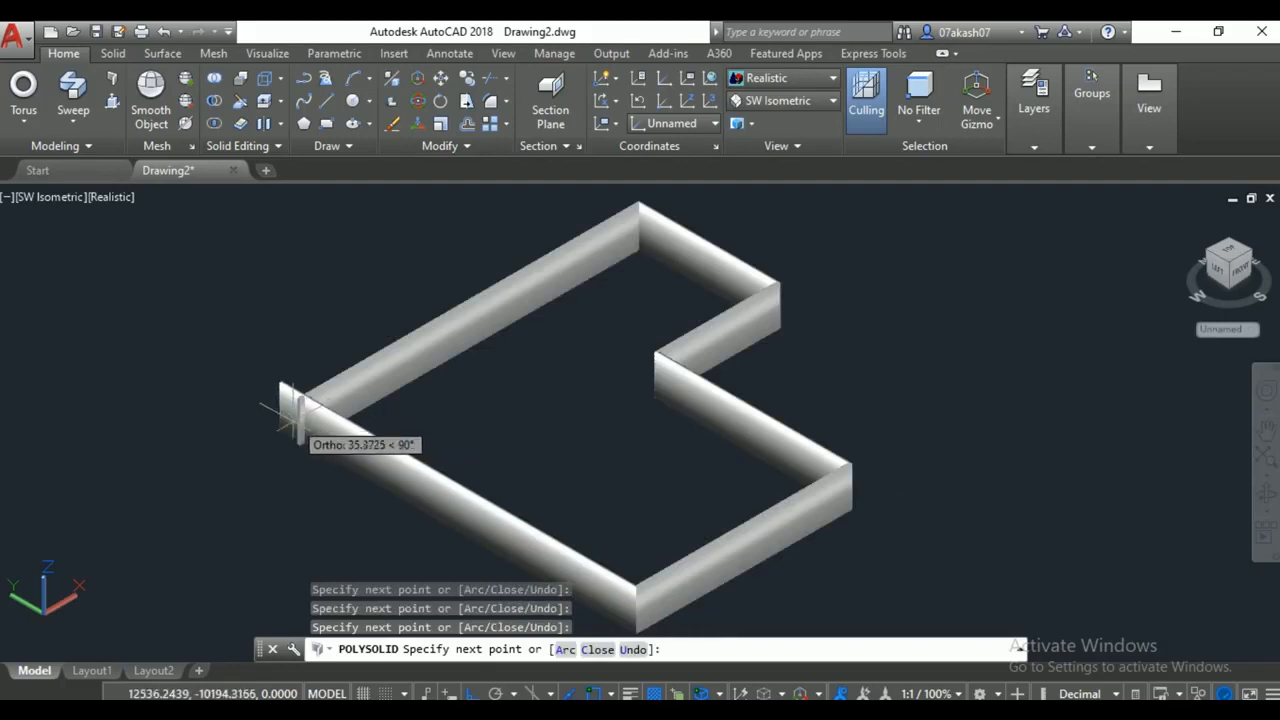
{"action": "type", "text": "c"}
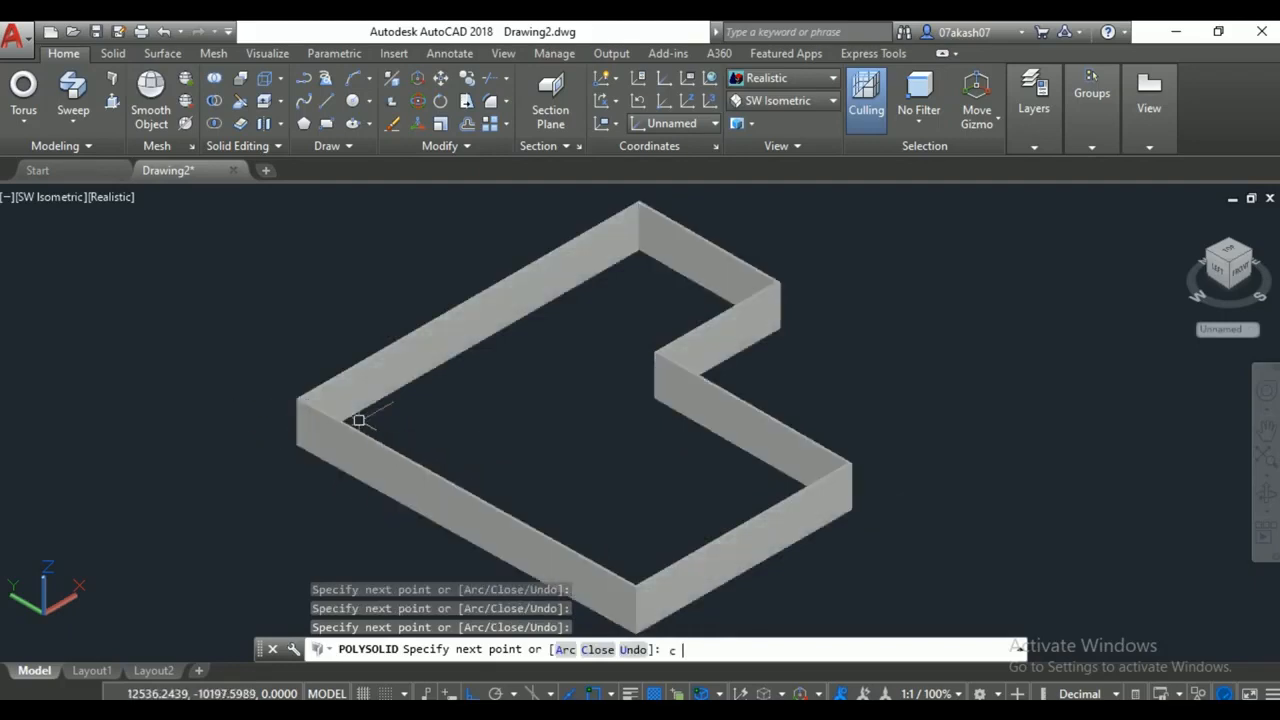
{"action": "key", "text": "Return"}
Restart the Polysolid command with height 10 and width 3.
{"action": "middle_click_drag", "start_coordinate": [870, 507], "coordinate": [500, 386]}
{"action": "middle_click_drag", "start_coordinate": [801, 424], "coordinate": [565, 430]}
{"action": "left_click", "coordinate": [214, 125]}
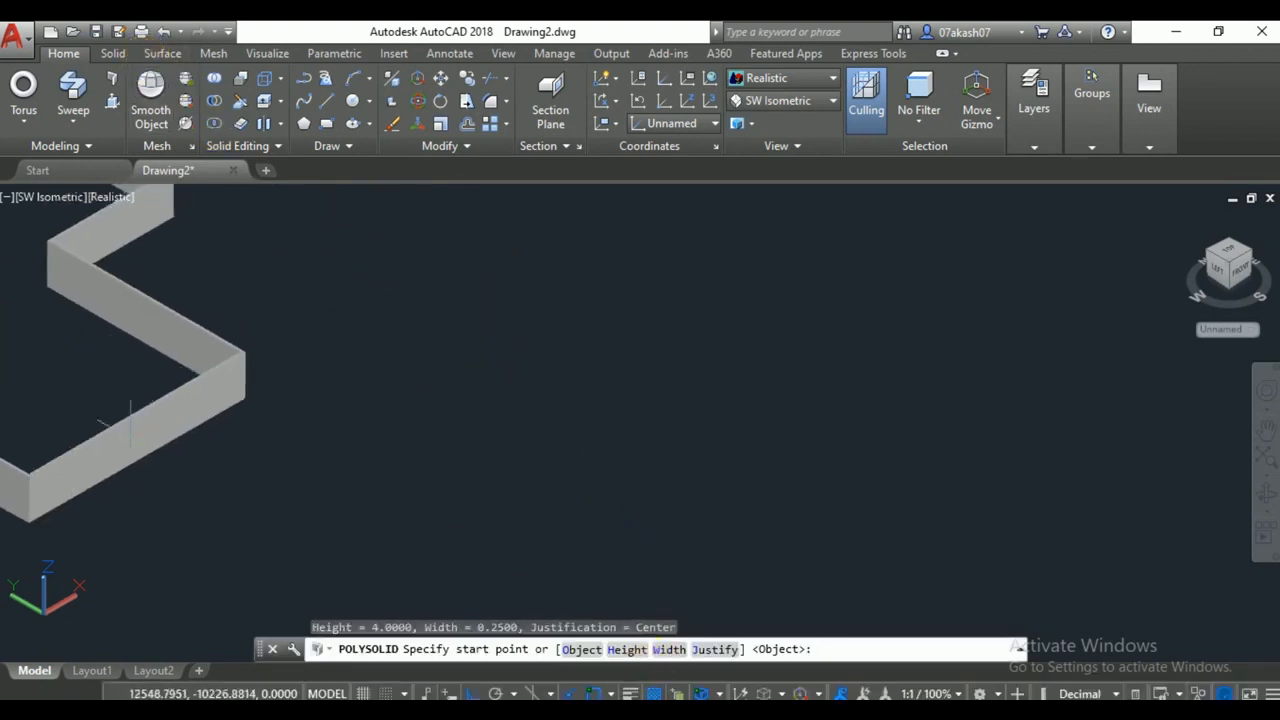
{"action": "scroll", "coordinate": [169, 400], "scroll_direction": "up", "scroll_amount": 10}
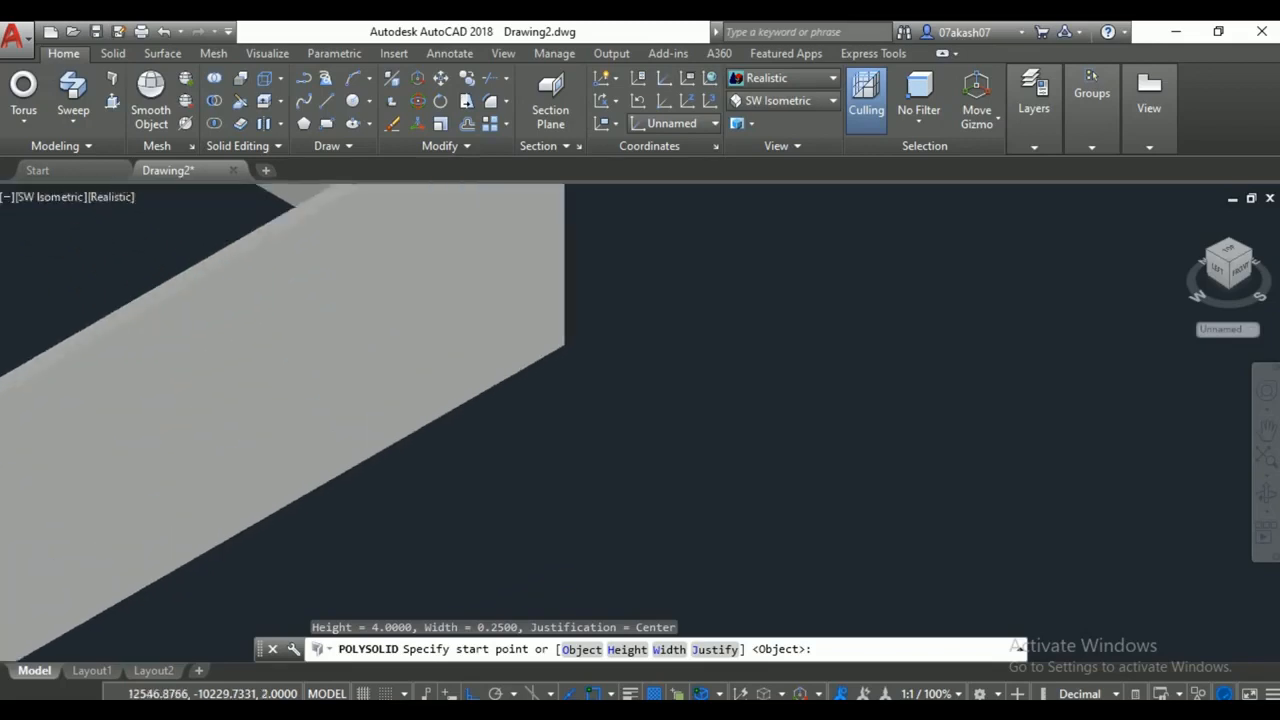
{"action": "scroll", "coordinate": [243, 395], "scroll_direction": "down", "scroll_amount": 8}
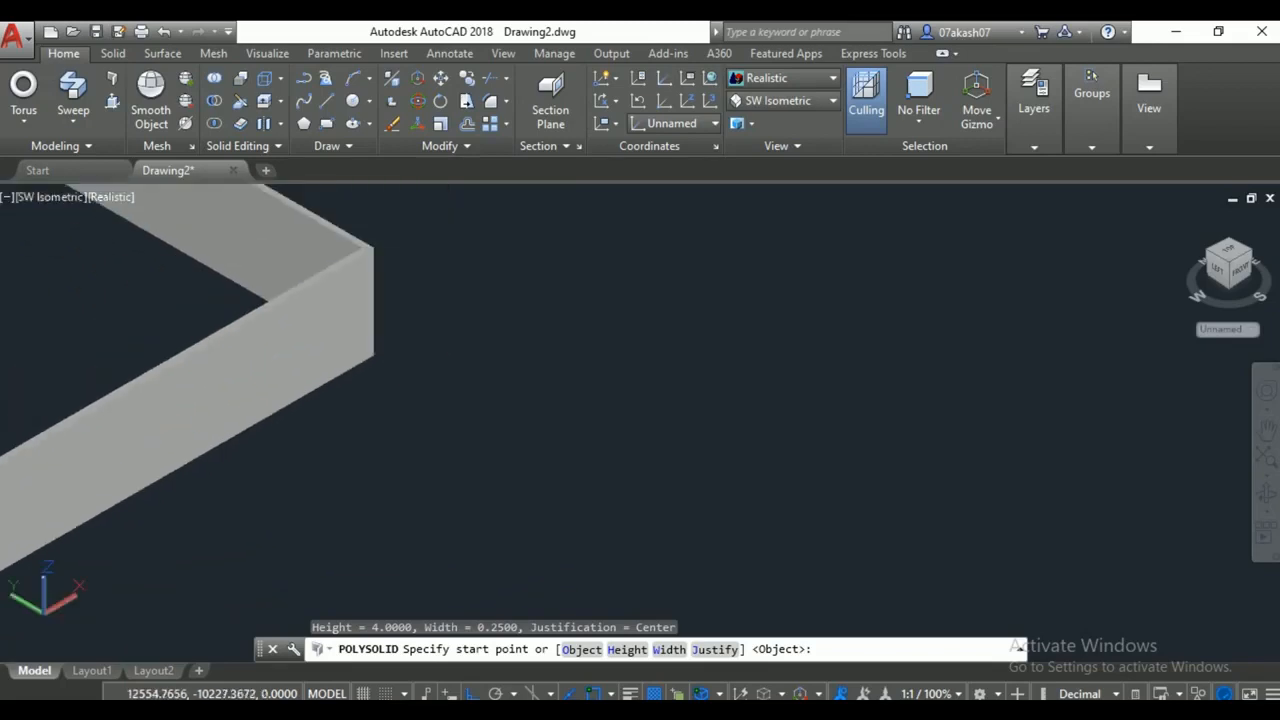
{"action": "left_click", "coordinate": [627, 649]}
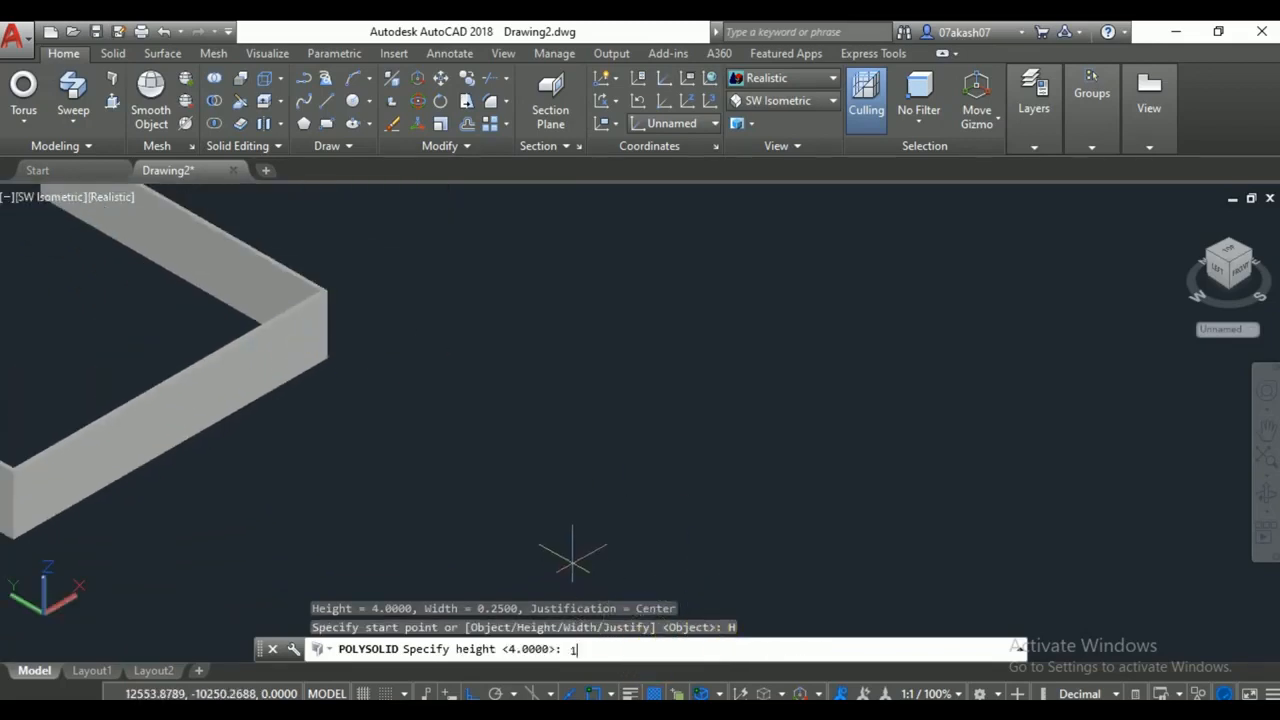
{"action": "key", "text": "Return"}
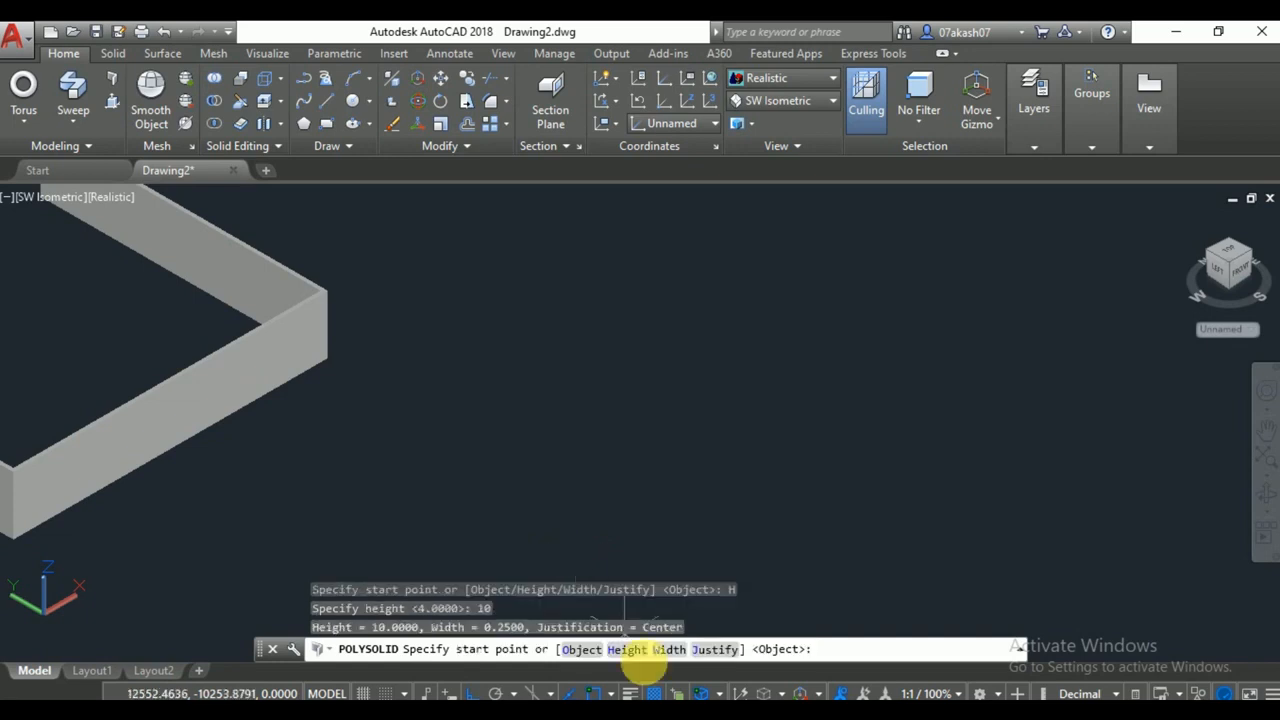
{"action": "type", "text": "w"}
{"action": "key", "text": "Return"}
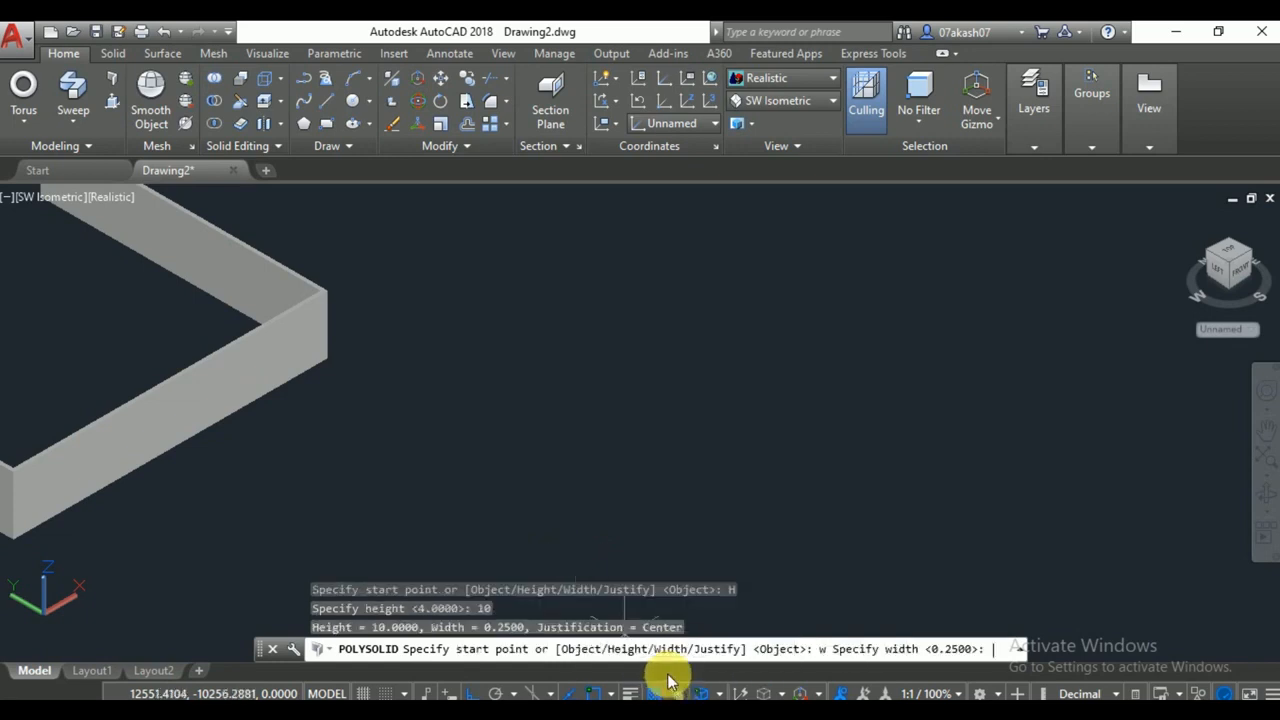
{"action": "key", "text": "Return"}
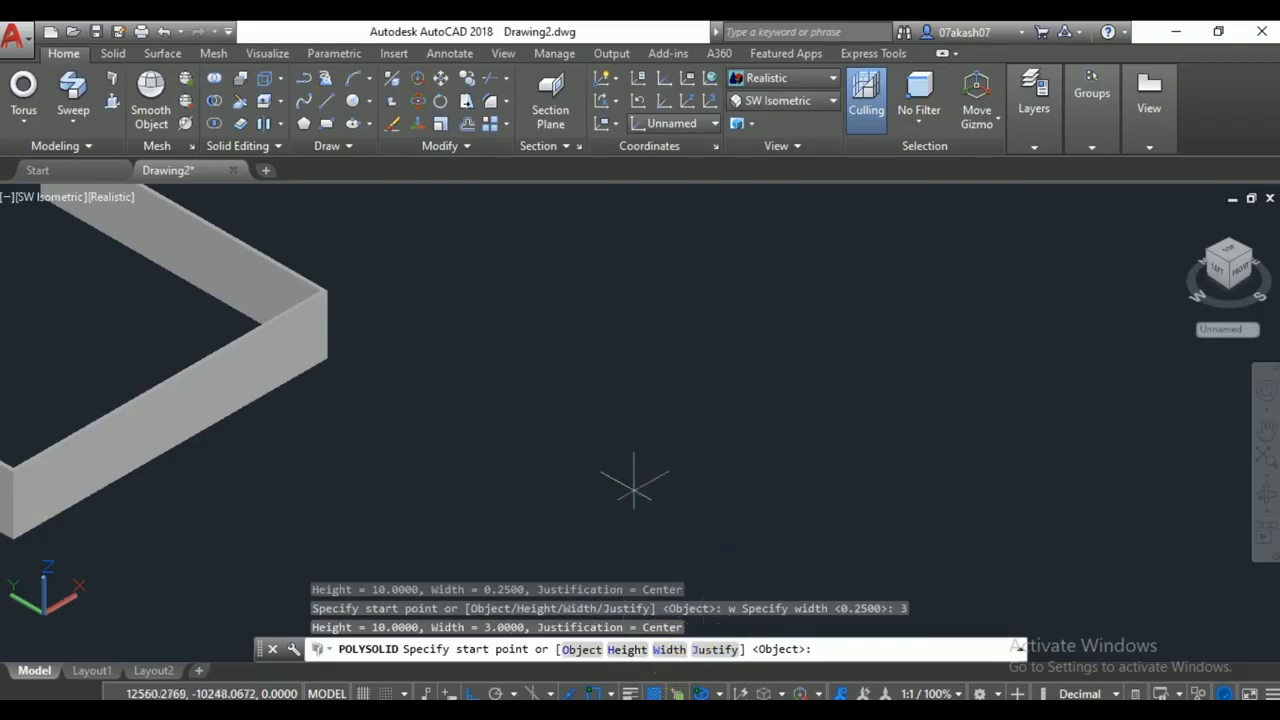
Draw five right-angled straight segments of the thicker polysolid in a stepped outline beside the thin-walled one.
{"action": "left_click", "coordinate": [634, 485]}
{"action": "scroll", "coordinate": [723, 480], "scroll_direction": "down", "scroll_amount": 3}
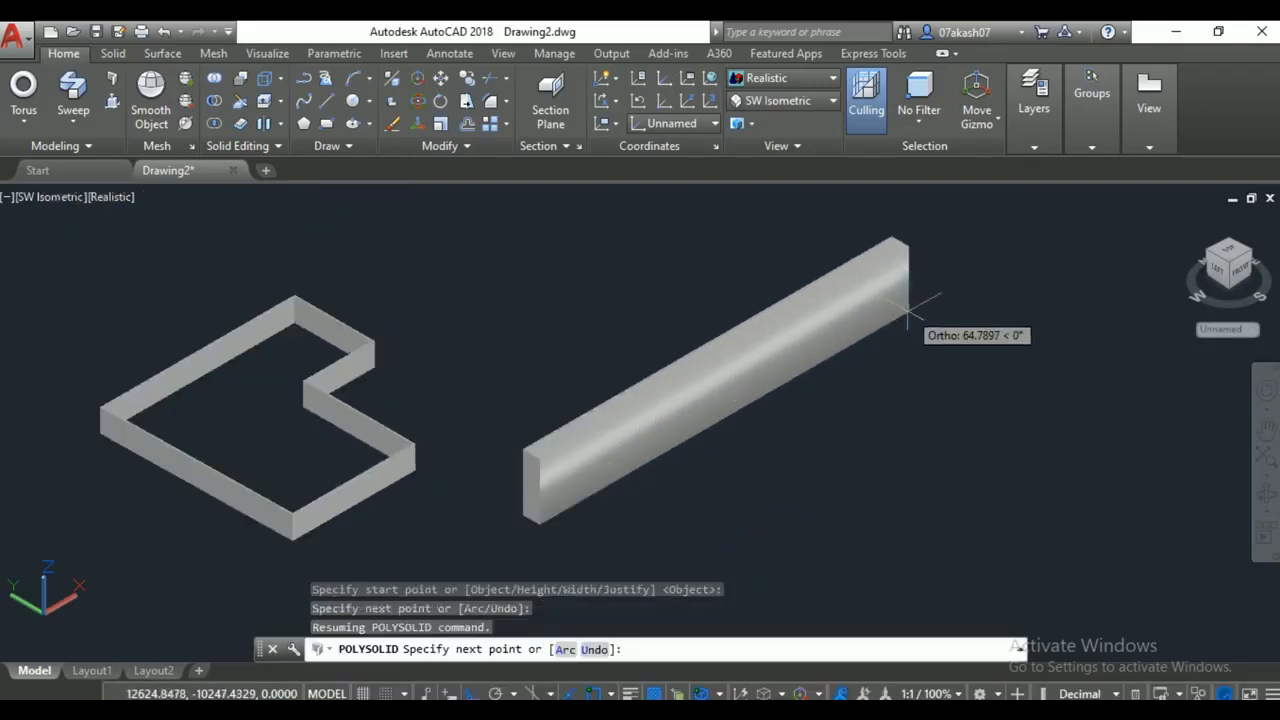
{"action": "left_click", "coordinate": [902, 302]}
{"action": "scroll", "coordinate": [1085, 512], "scroll_direction": "down", "scroll_amount": 2}
{"action": "middle_click_drag", "start_coordinate": [1026, 505], "coordinate": [732, 417]}
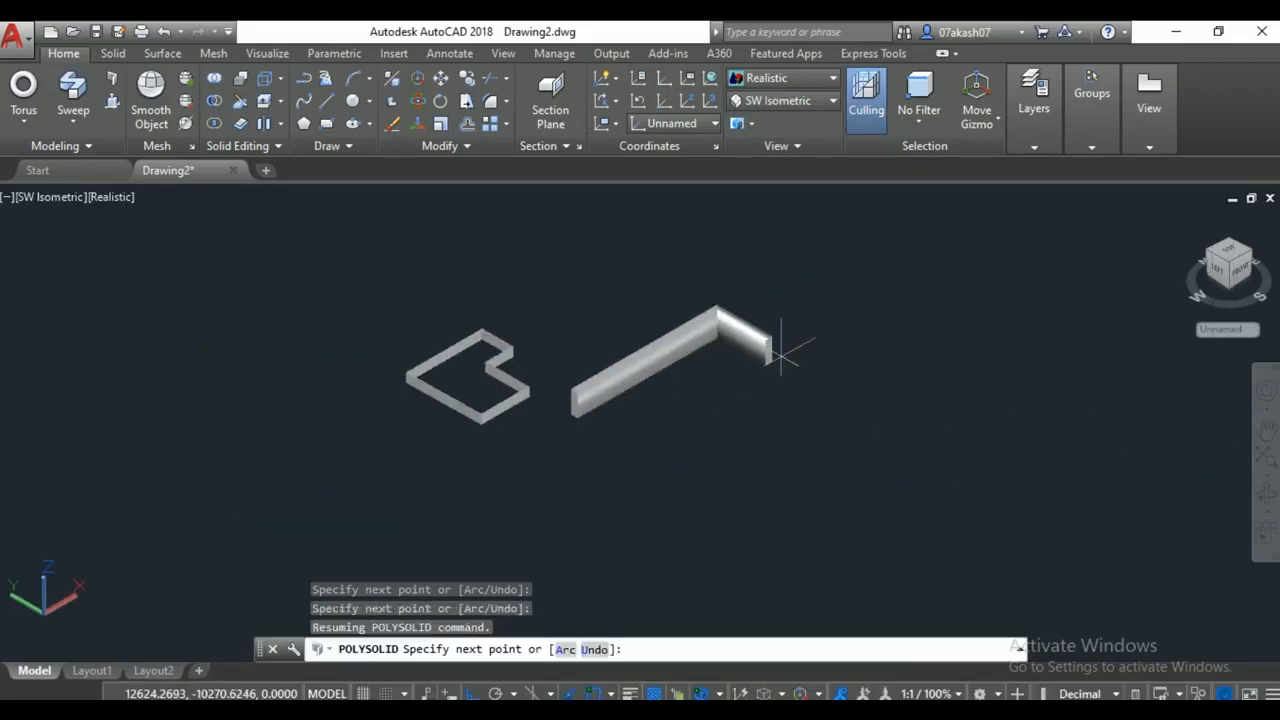
{"action": "left_click", "coordinate": [824, 398]}
{"action": "left_click", "coordinate": [778, 417]}
{"action": "left_click", "coordinate": [866, 467]}
{"action": "left_click", "coordinate": [768, 511]}
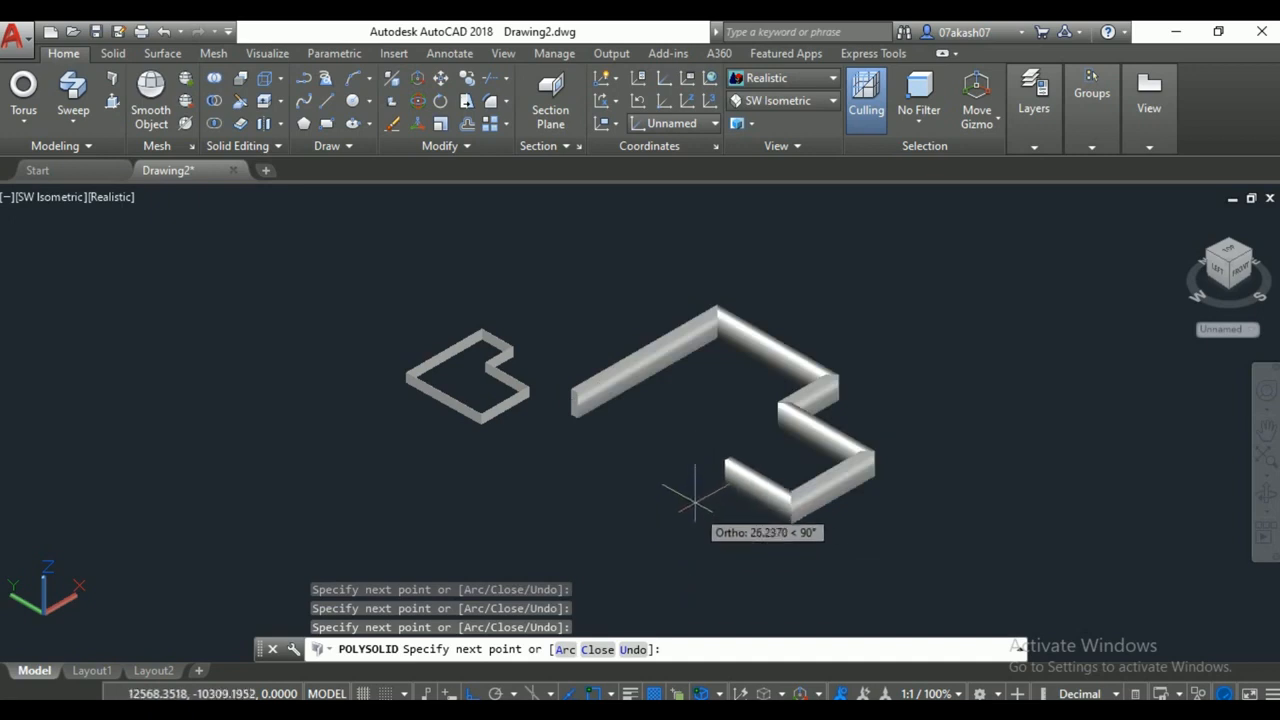
Continue the thick wall with two arcs in an S-curve, add a straight segment, and close the outline.
{"action": "type", "text": "a"}
{"action": "key", "text": "Return"}
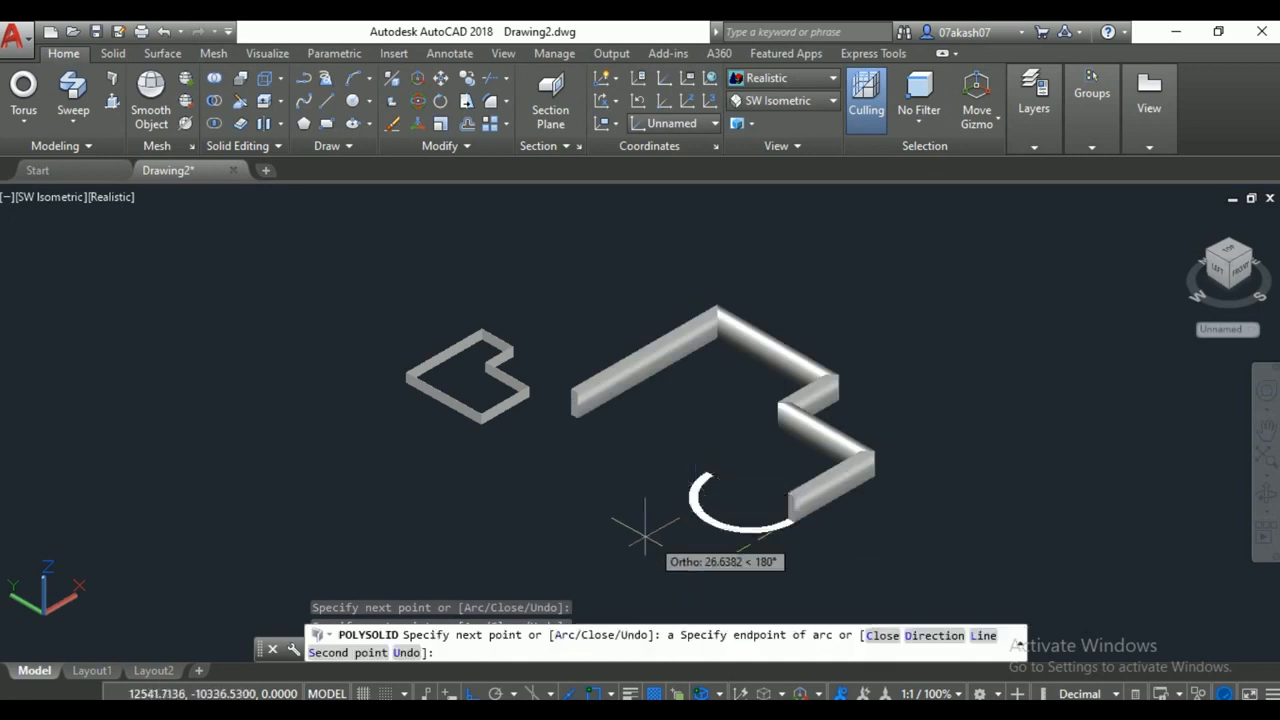
{"action": "left_click", "coordinate": [660, 420]}
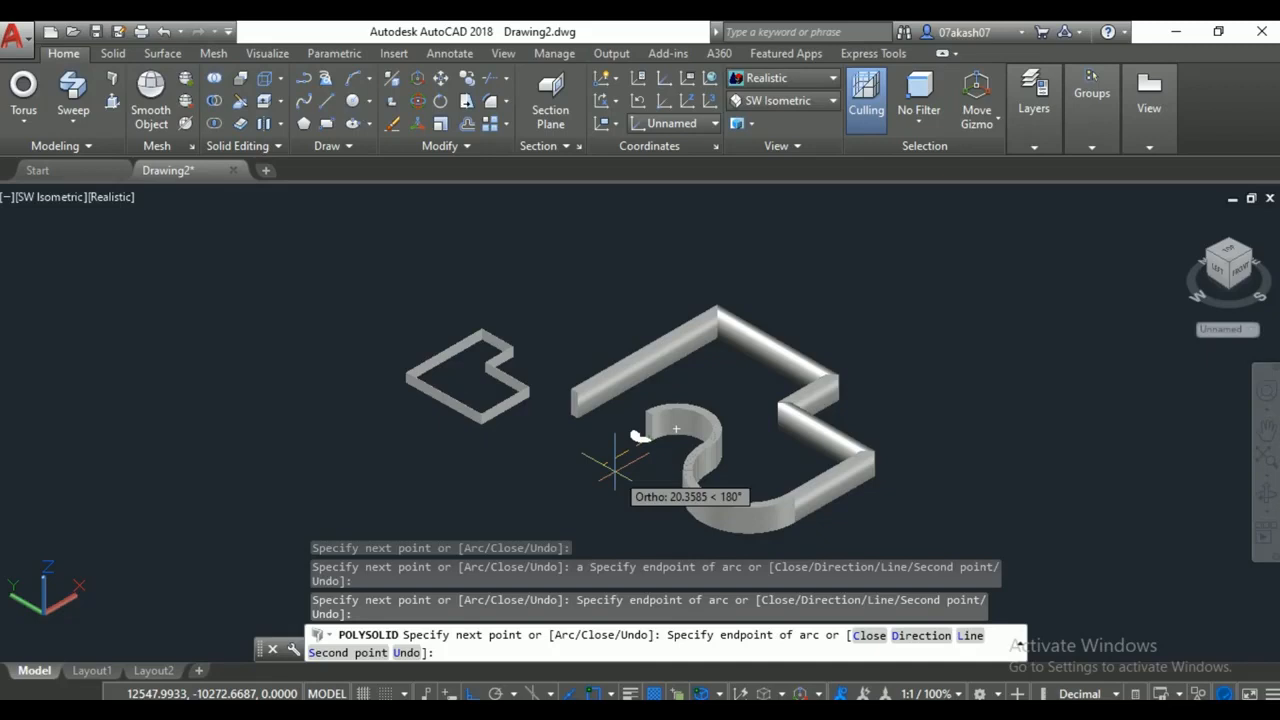
{"action": "type", "text": "l"}
{"action": "key", "text": "Return"}
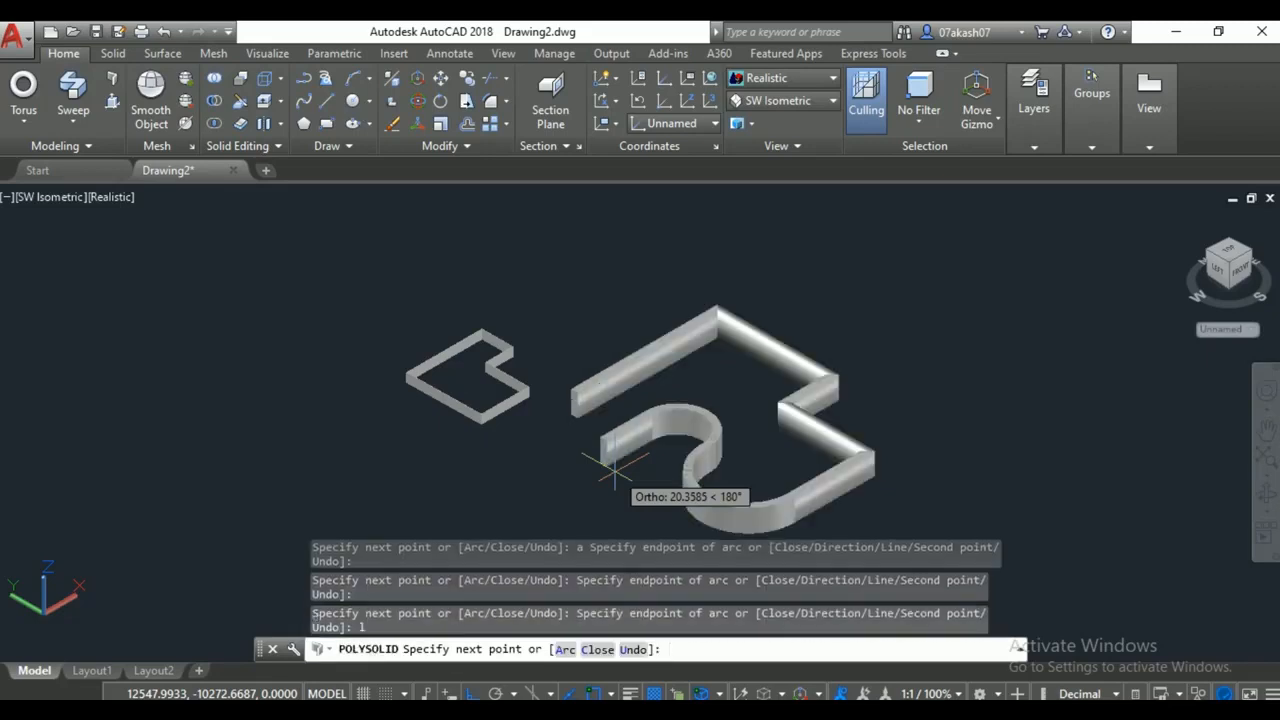
{"action": "left_click", "coordinate": [527, 505]}
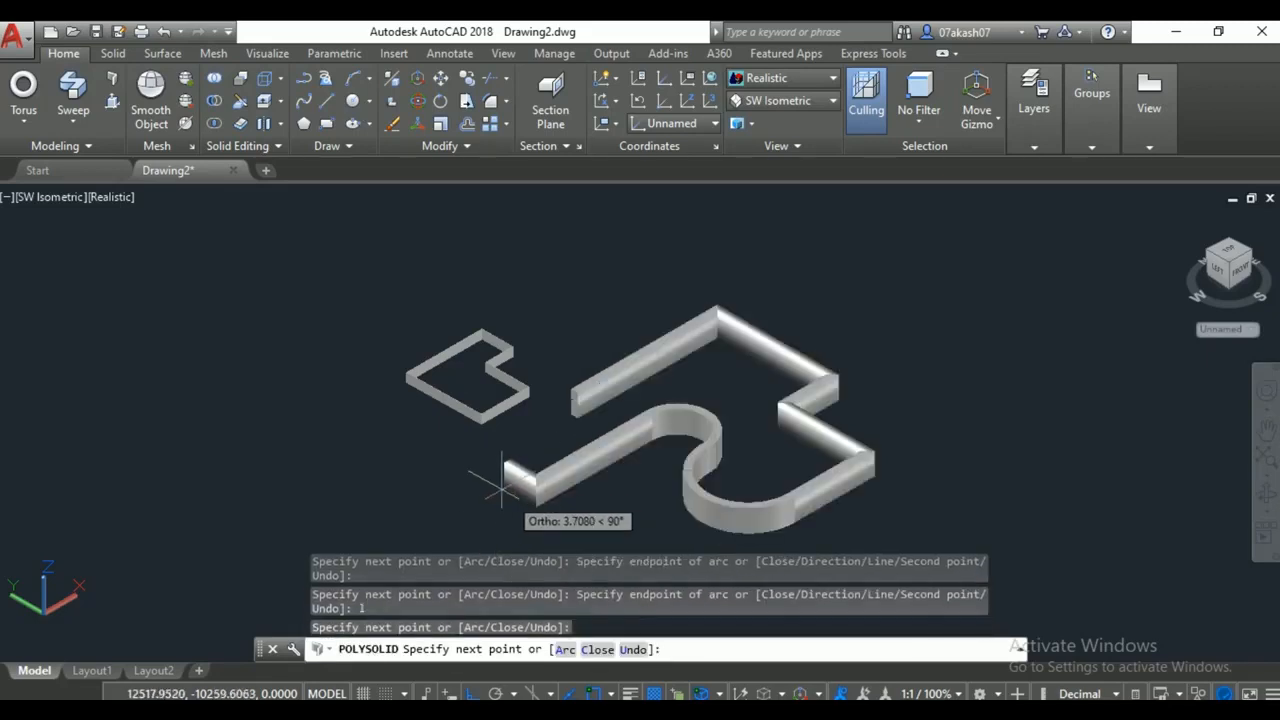
{"action": "type", "text": "c"}
{"action": "key", "text": "Return"}
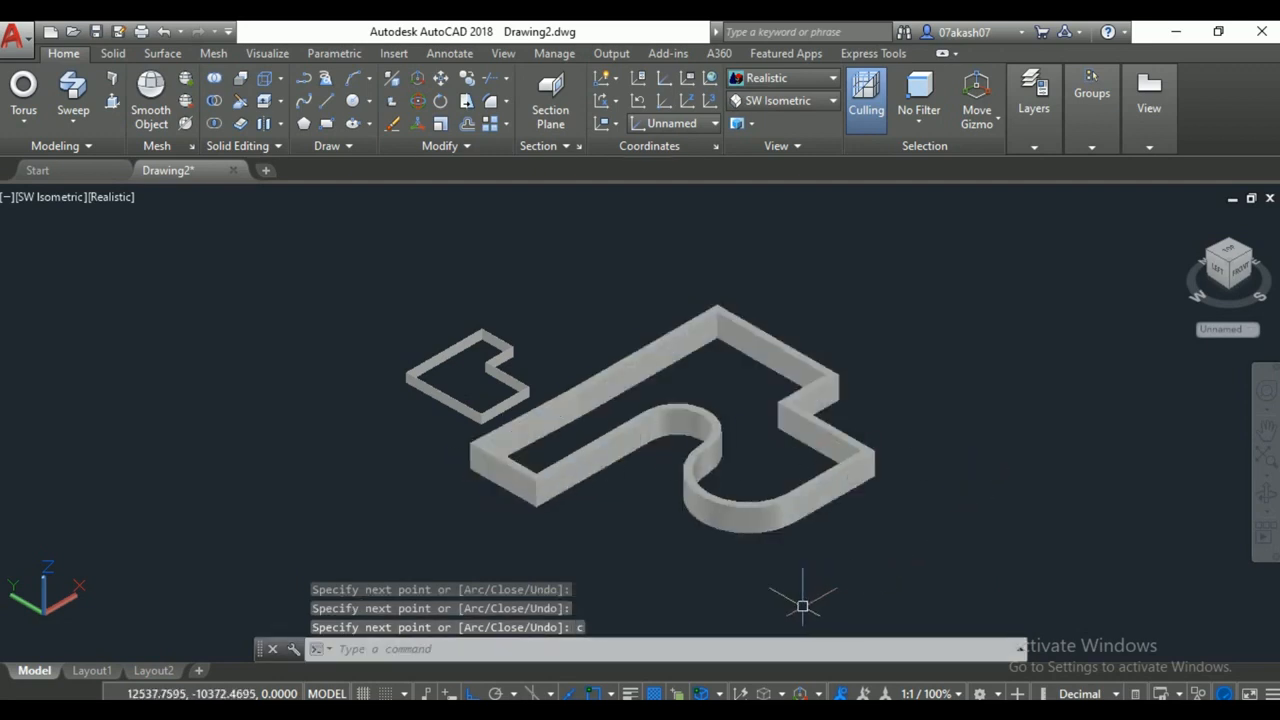
{"action": "scroll", "coordinate": [802, 606], "scroll_direction": "up", "scroll_amount": 3}
{"action": "middle_click_drag", "start_coordinate": [684, 306], "coordinate": [500, 543]}
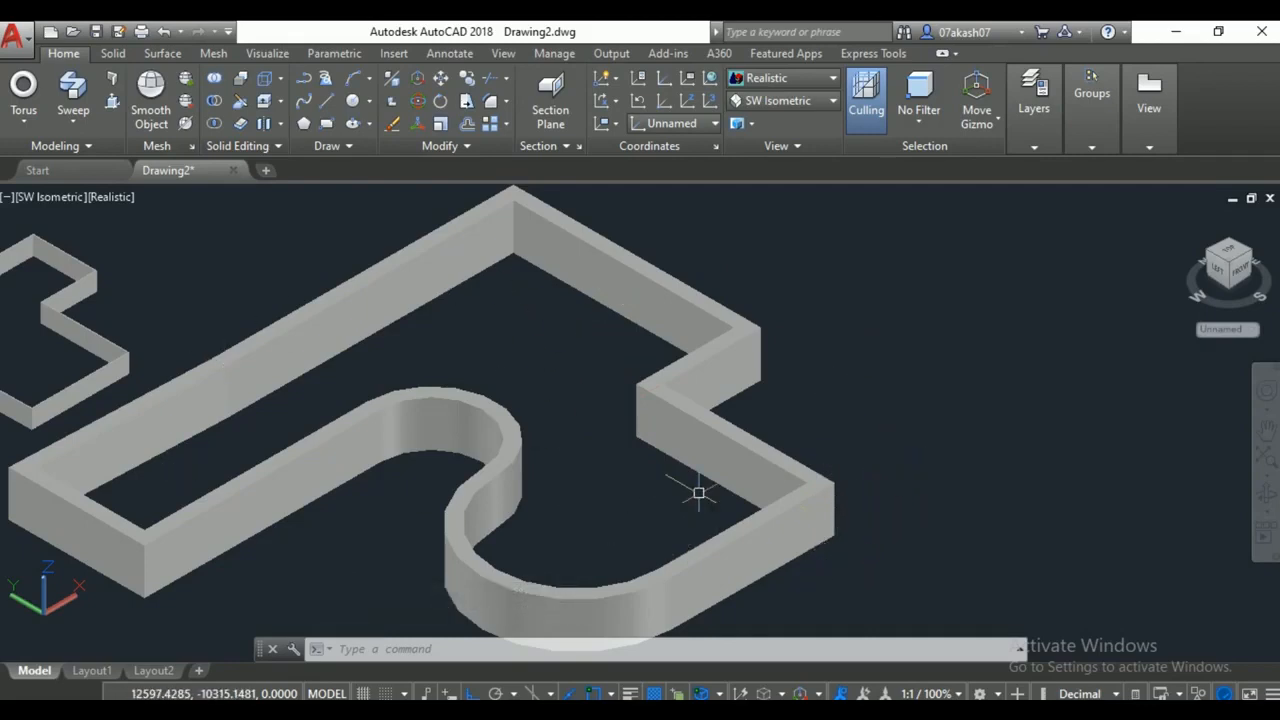
Presspull the area enclosed by the thick wall upward into a solid floor lower than the wall's top edge.
{"action": "scroll", "coordinate": [699, 493], "scroll_direction": "down", "scroll_amount": 5}
{"action": "left_click", "coordinate": [80, 95]}
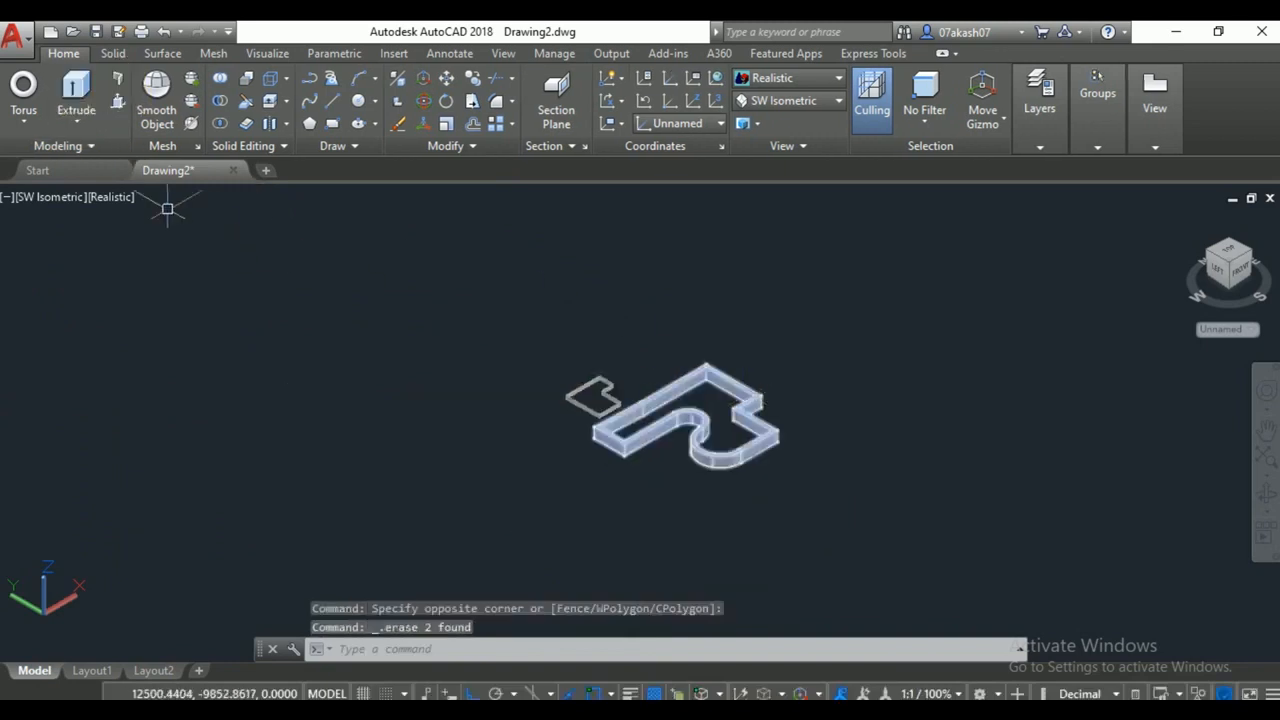
{"action": "key", "text": "Escape"}
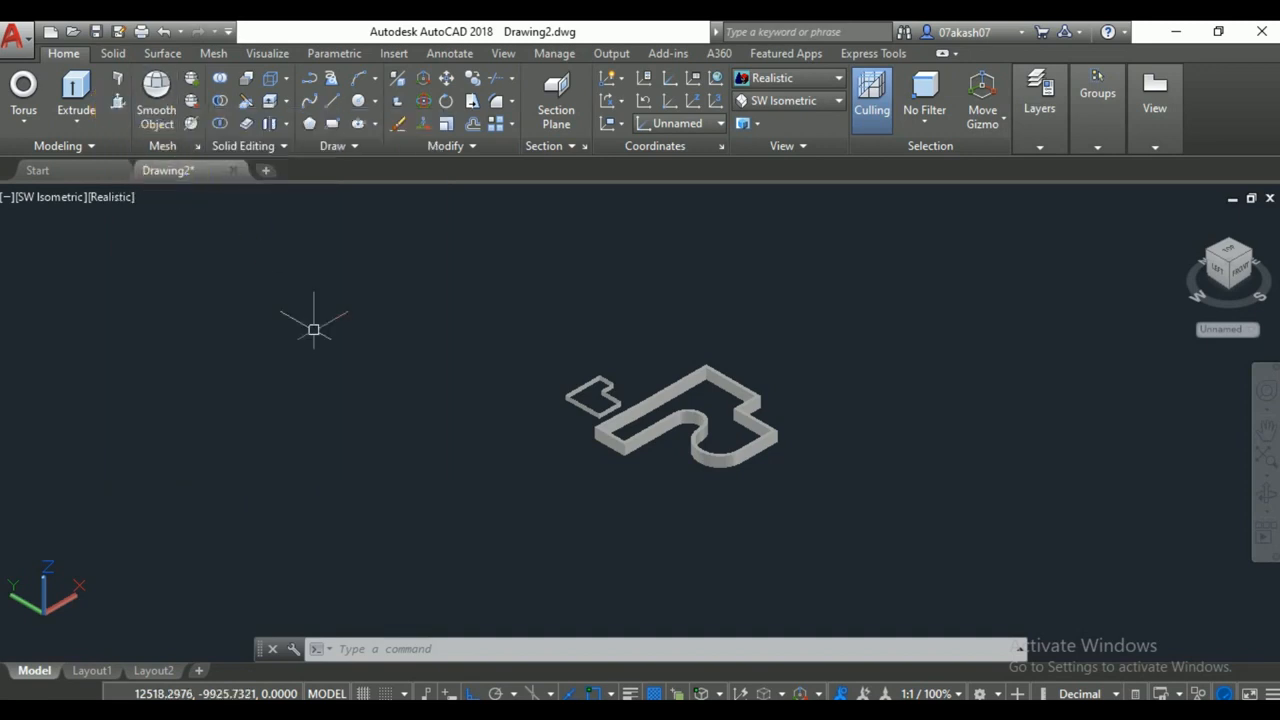
{"action": "scroll", "coordinate": [674, 402], "scroll_direction": "up", "scroll_amount": 3}
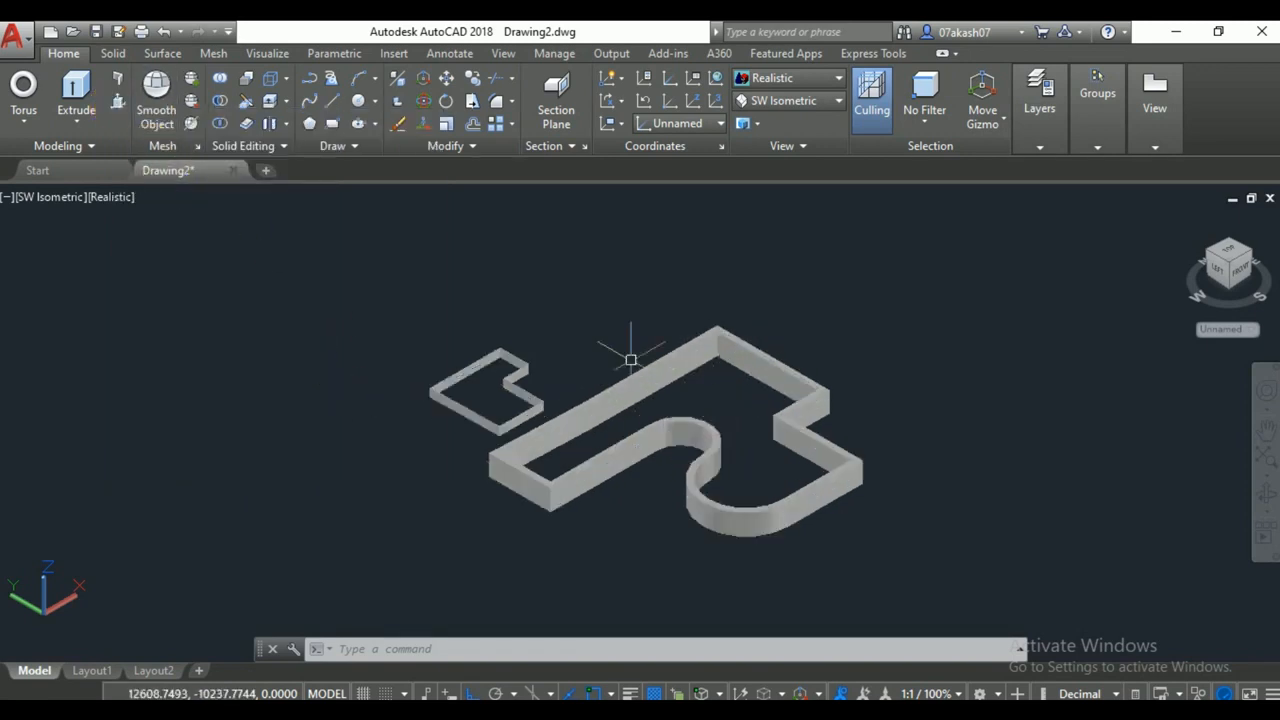
{"action": "scroll", "coordinate": [726, 493], "scroll_direction": "up", "scroll_amount": 3}
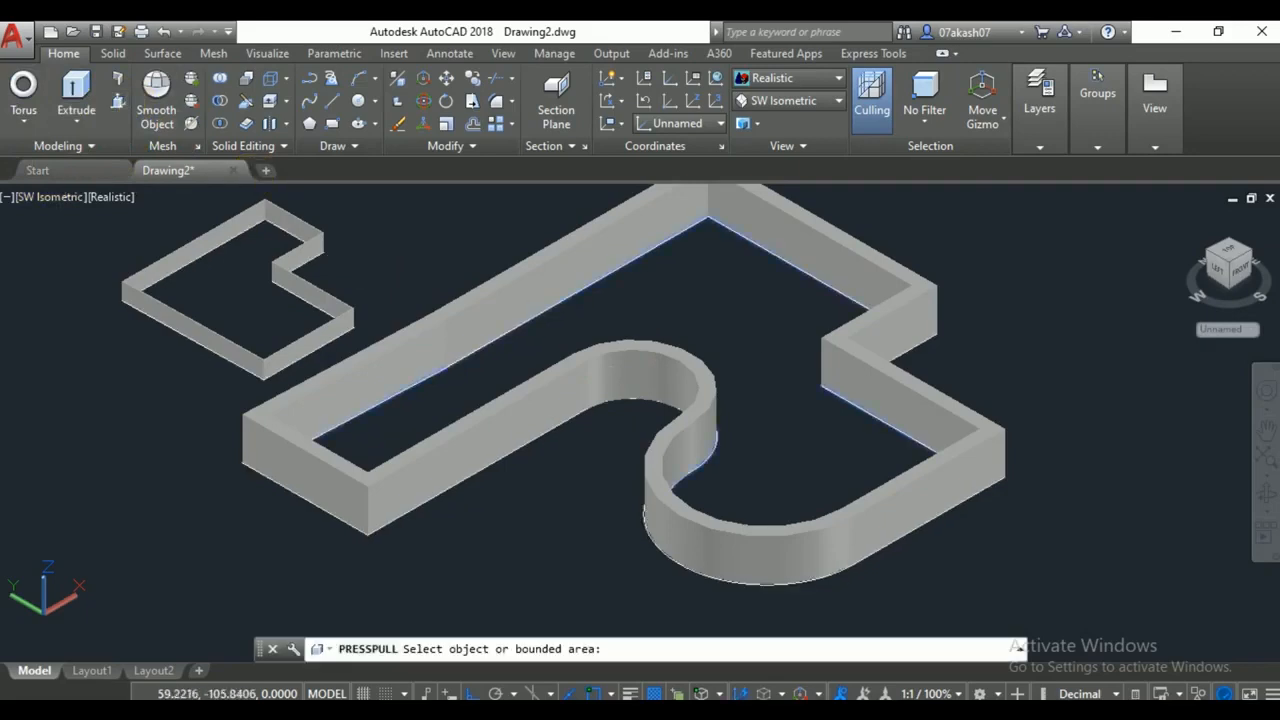
{"action": "left_click", "coordinate": [765, 330]}
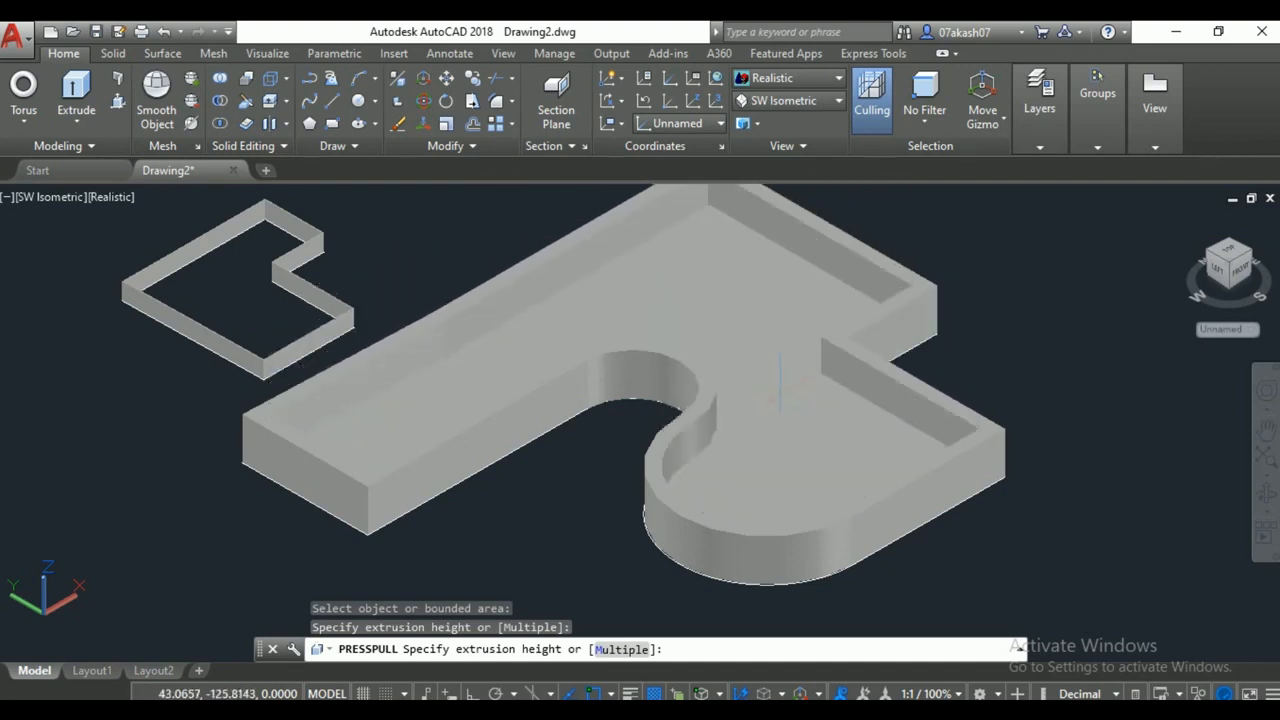
{"action": "left_click", "coordinate": [766, 423]}
{"action": "middle_click_drag", "start_coordinate": [771, 457], "coordinate": [618, 546]}
{"action": "middle_click_drag", "start_coordinate": [695, 513], "coordinate": [715, 625]}
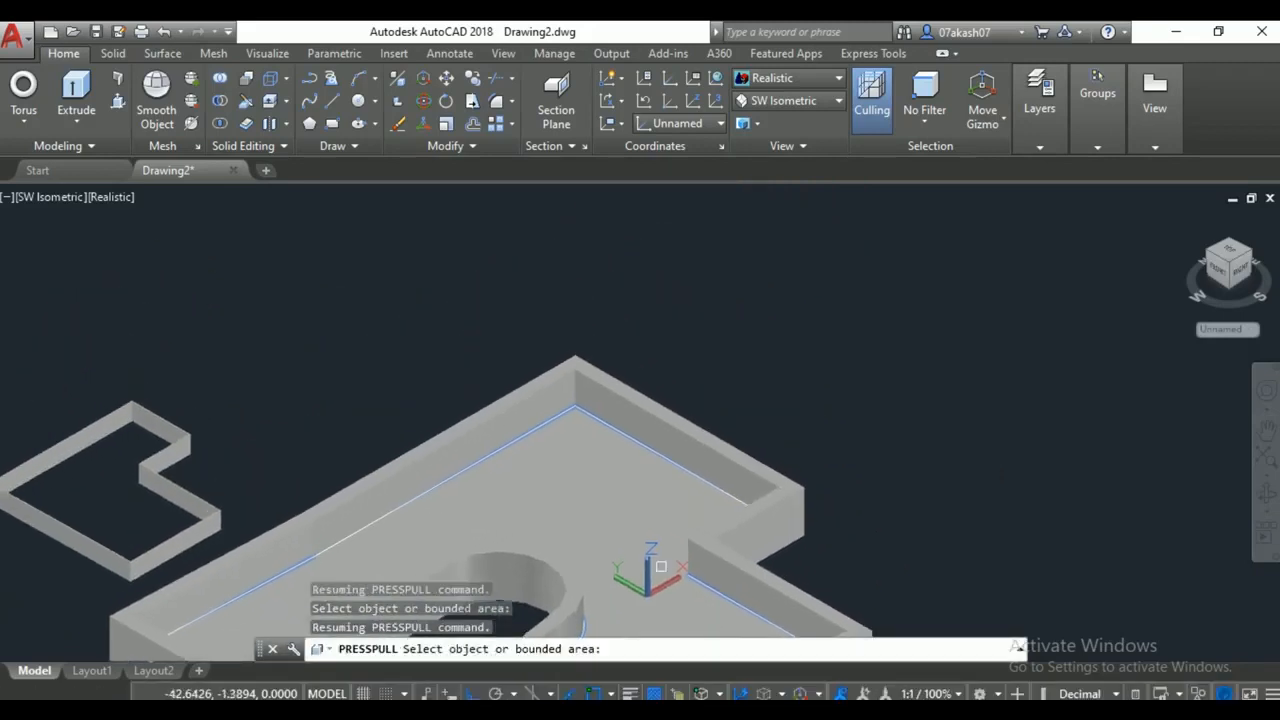
{"action": "key", "text": "Escape"}
{"action": "key", "text": "Escape"}
{"action": "middle_click_drag", "start_coordinate": [661, 567], "coordinate": [776, 380]}
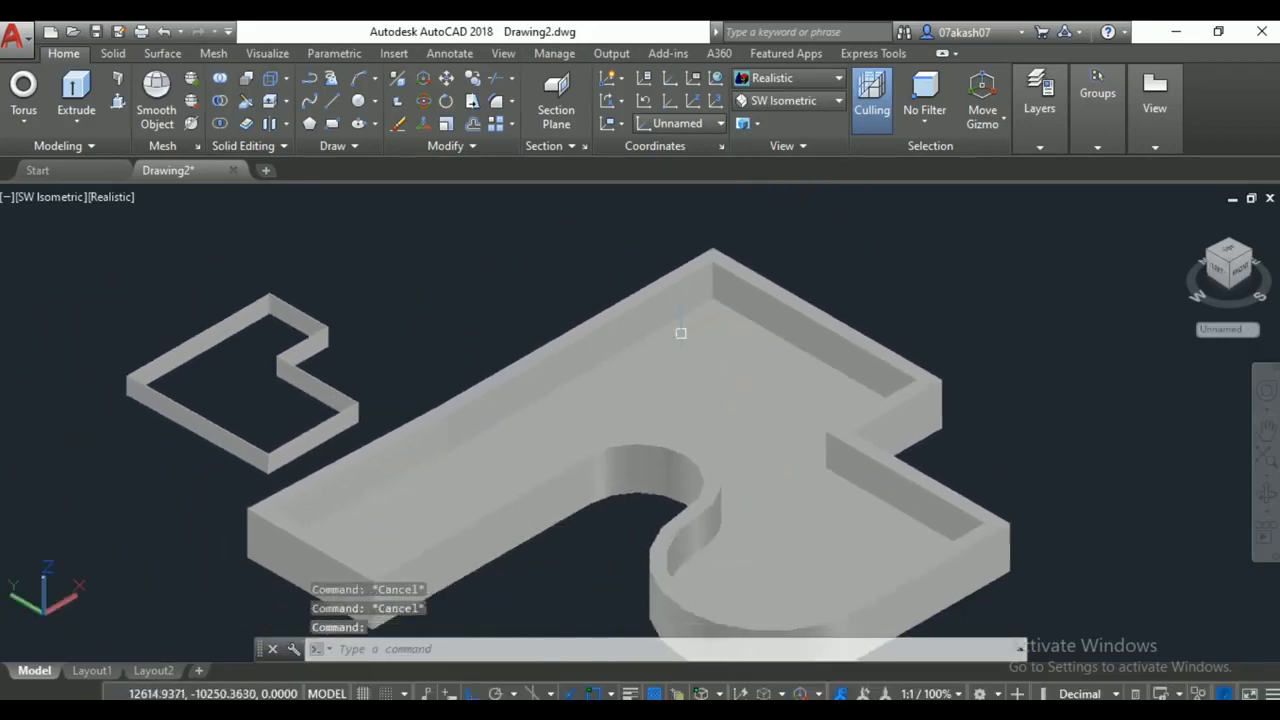
Try to draw a circle on the raised floor inside the thick wall, and undo it.
{"action": "left_click", "coordinate": [358, 100]}
{"action": "left_click", "coordinate": [710, 390]}
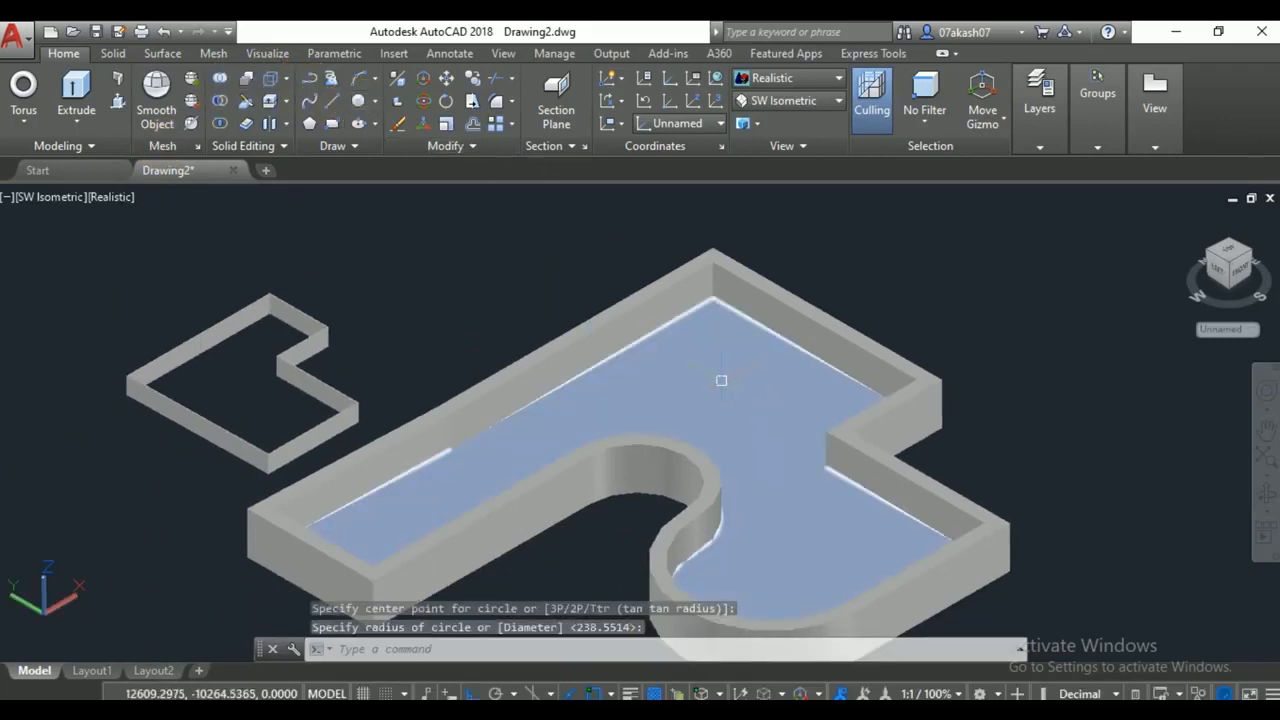
{"action": "key", "text": "ctrl+z"}
Start a line on the raised floor inside the thick wall.
{"action": "left_click", "coordinate": [360, 101]}
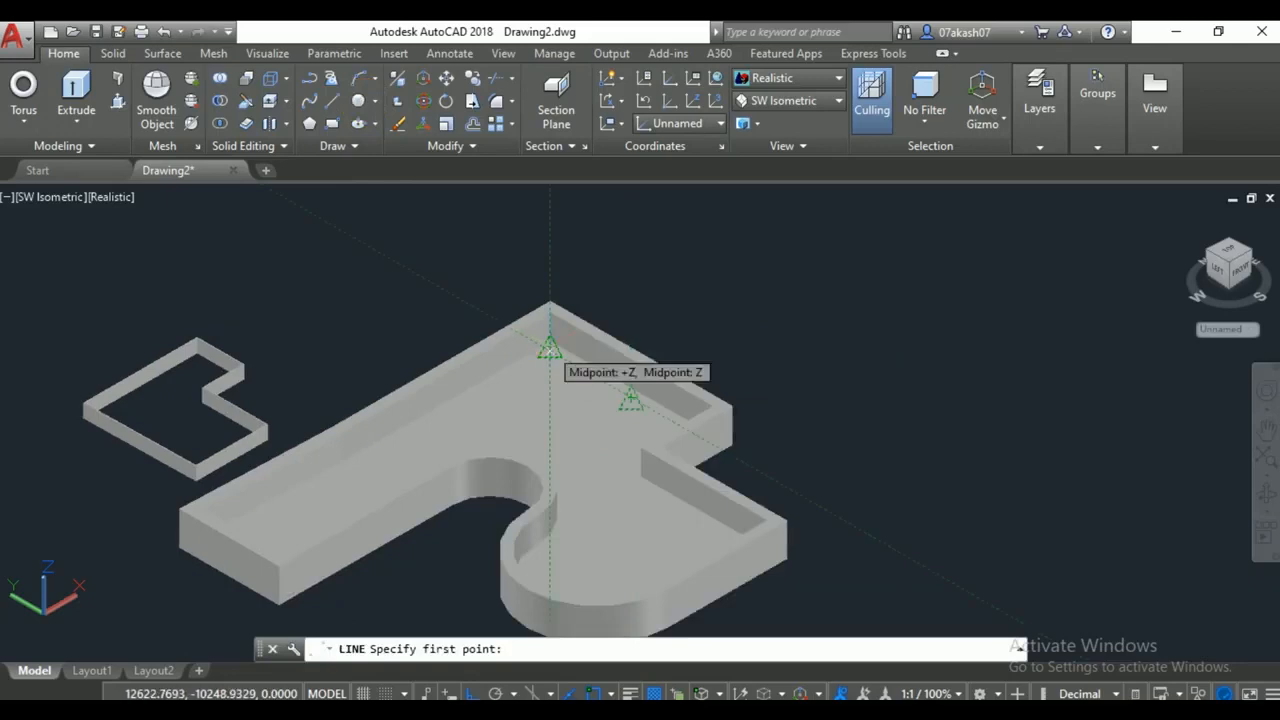
Draw a straight line across the walled base's floor, from the foot of the short end wall toward the middle.
{"action": "left_click", "coordinate": [603, 370]}
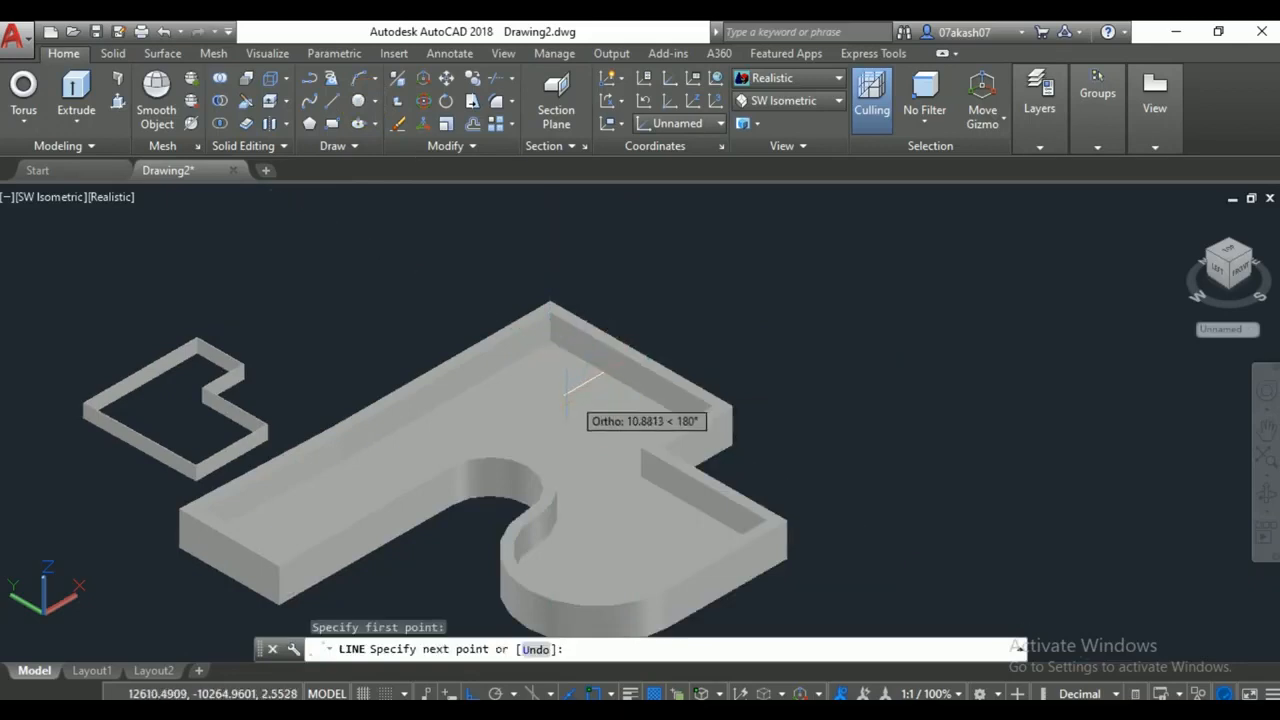
{"action": "left_click", "coordinate": [552, 417]}
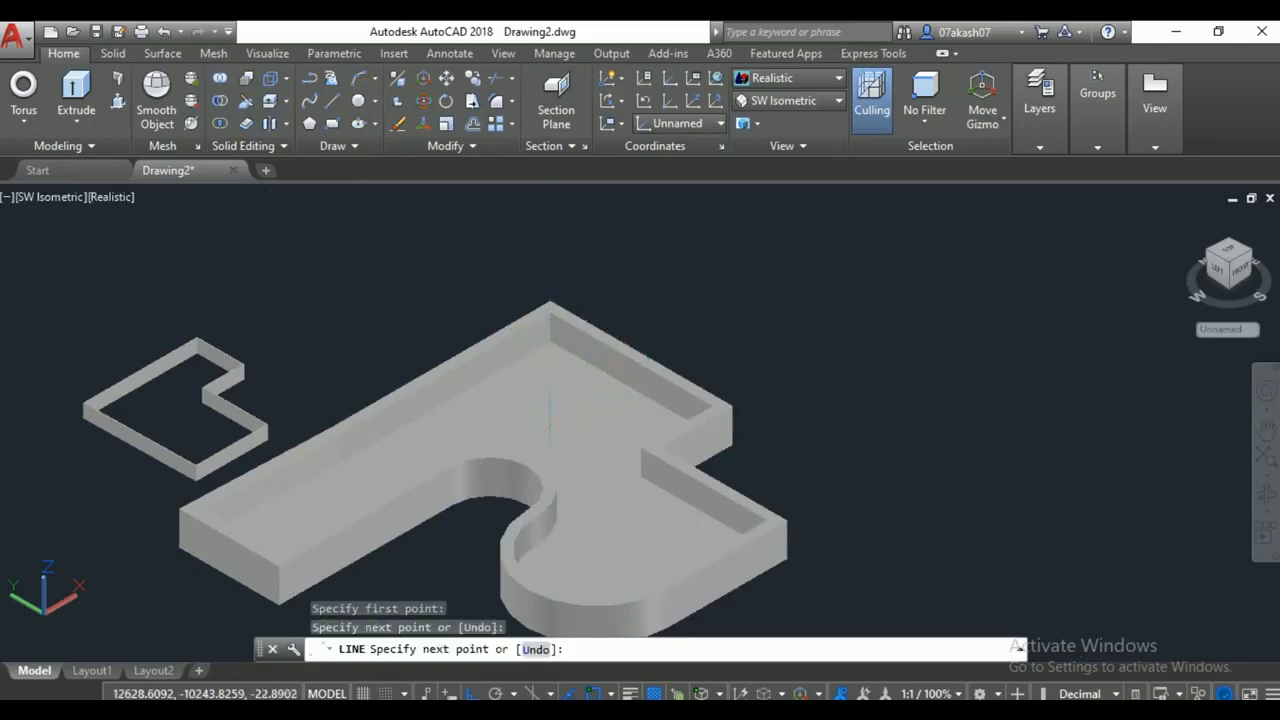
{"action": "left_click", "coordinate": [536, 649]}
{"action": "scroll", "coordinate": [549, 438], "scroll_direction": "up", "scroll_amount": 3}
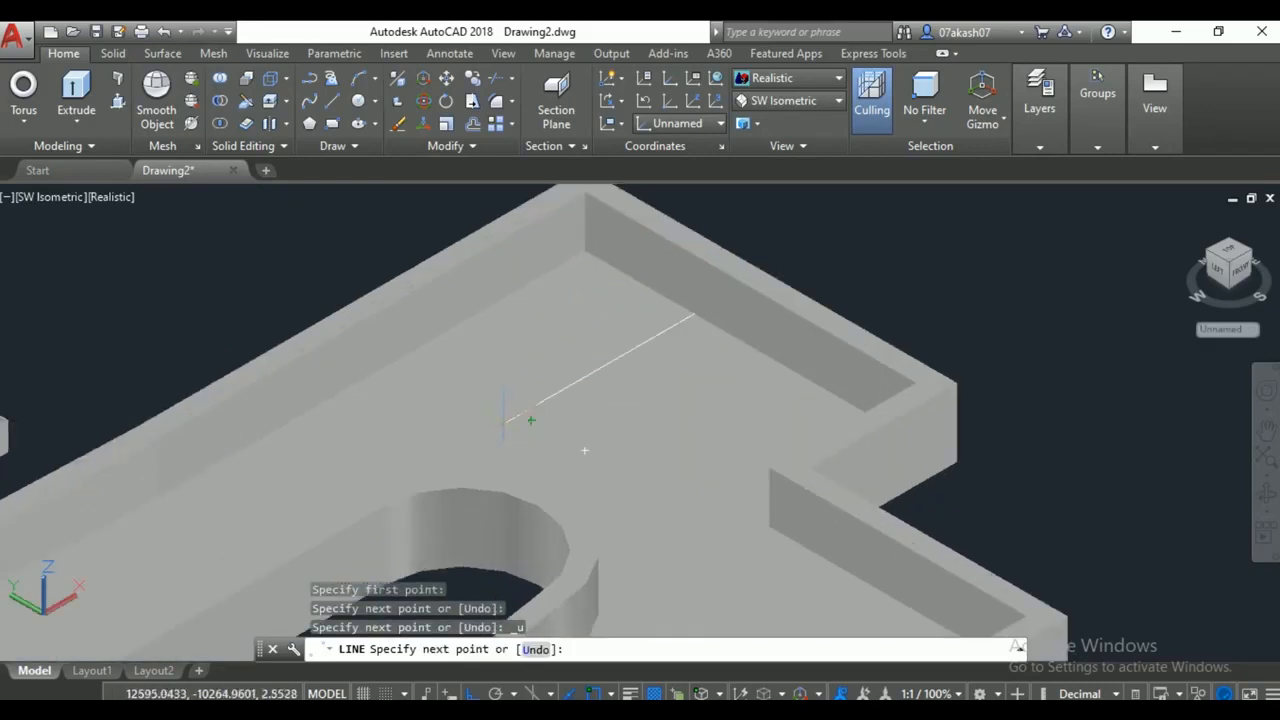
{"action": "scroll", "coordinate": [520, 432], "scroll_direction": "up", "scroll_amount": 3}
{"action": "key", "text": "Return"}
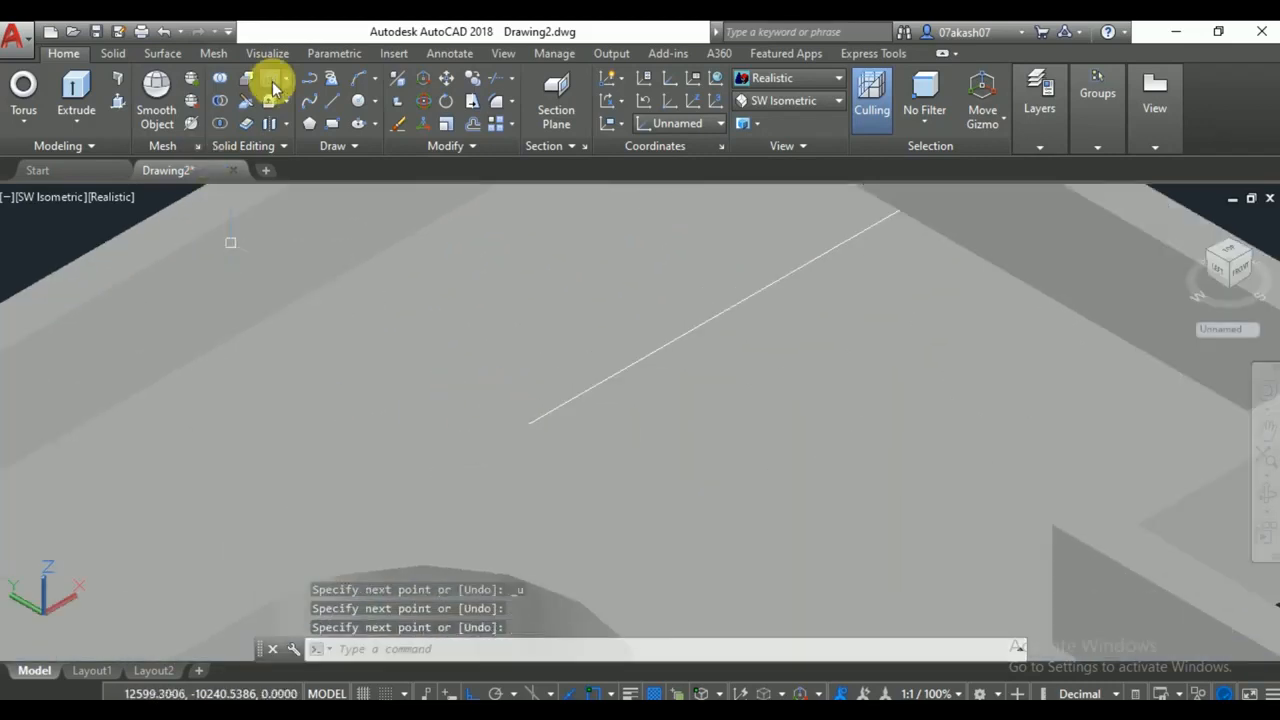
Draw a circle on the floor centred on the free end of the line.
{"action": "left_click", "coordinate": [360, 104]}
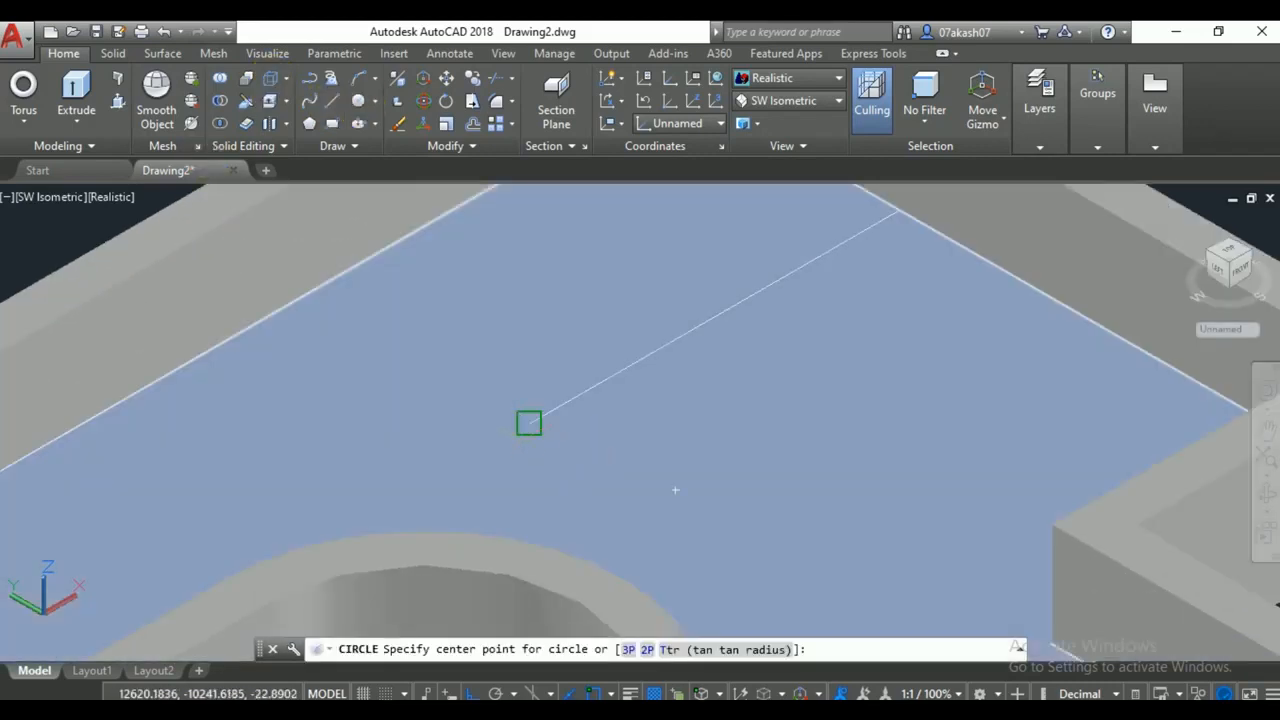
{"action": "left_click", "coordinate": [529, 423]}
{"action": "left_click", "coordinate": [575, 467]}
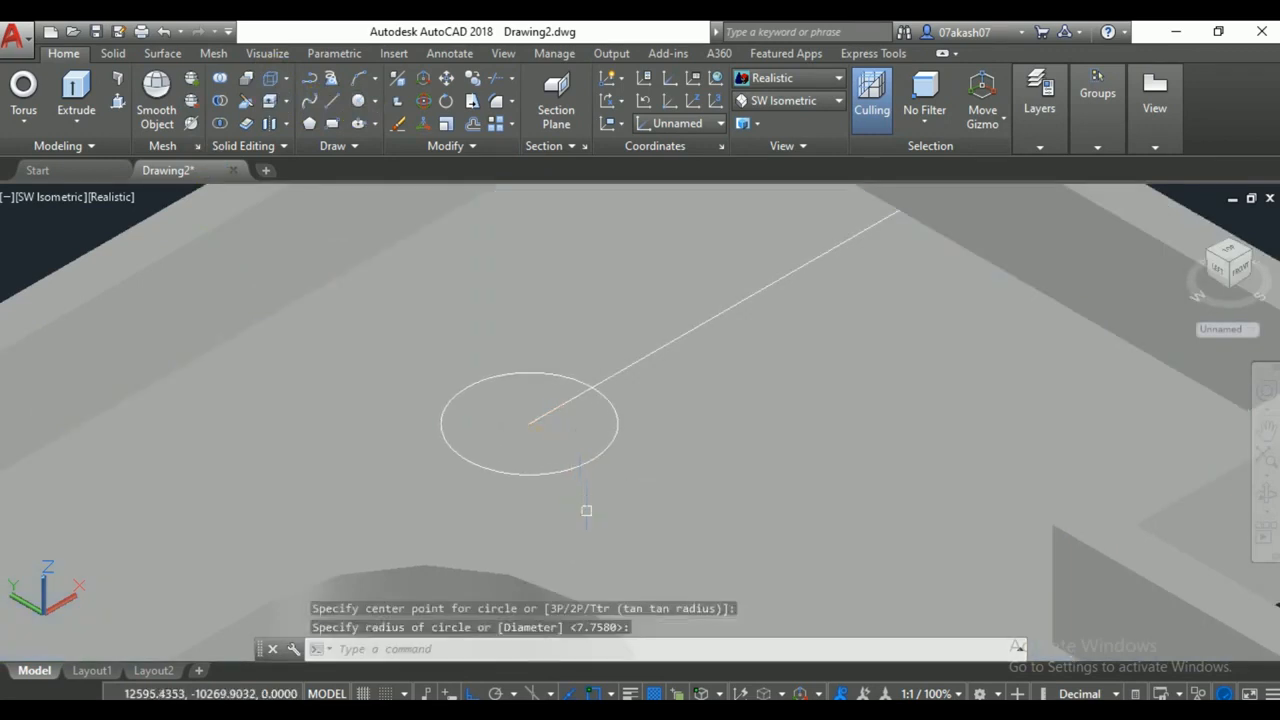
Press-pull the circular area downward through the floor to cut a round hole.
{"action": "left_click", "coordinate": [117, 100]}
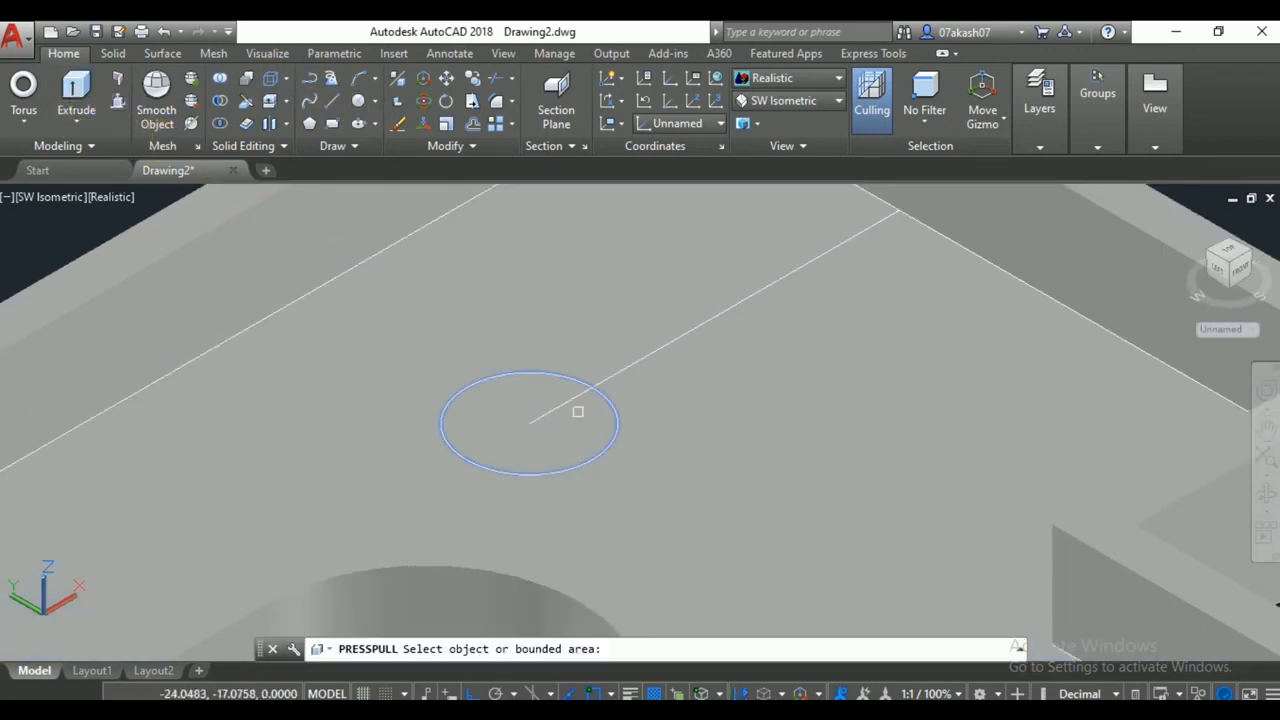
{"action": "left_click", "coordinate": [563, 429]}
{"action": "scroll", "coordinate": [535, 426], "scroll_direction": "down", "scroll_amount": 6}
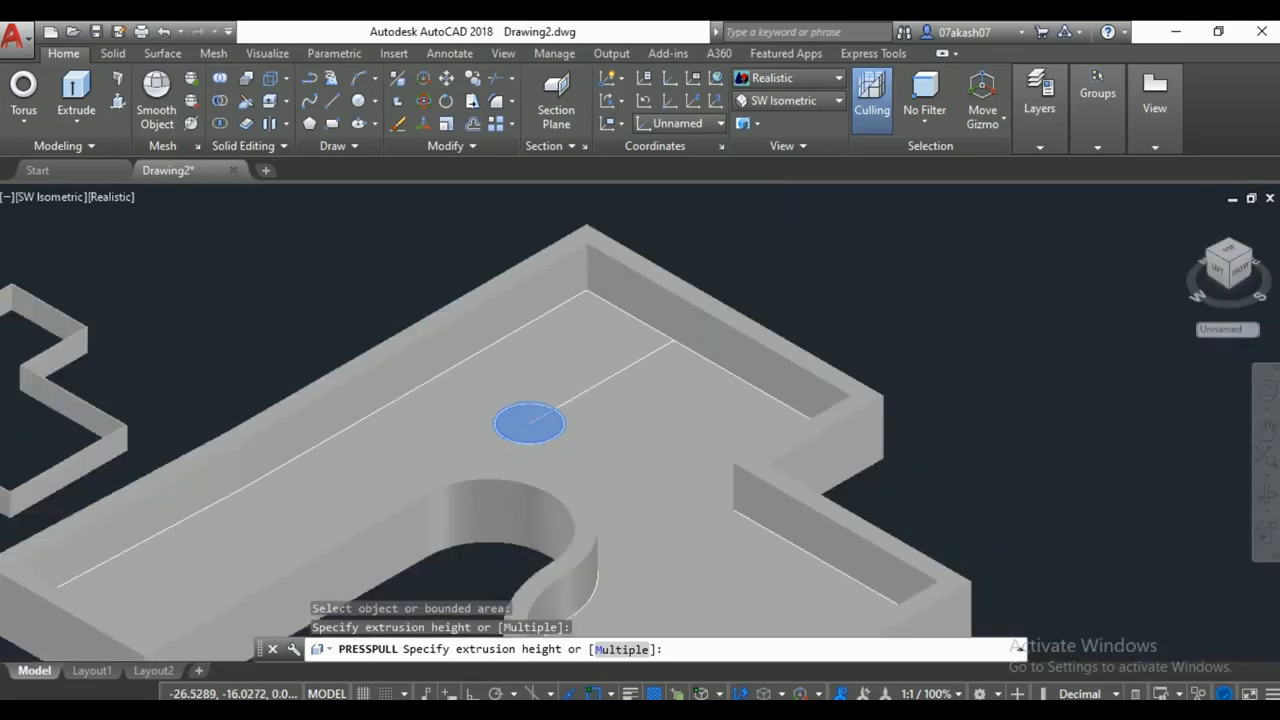
{"action": "left_click", "coordinate": [502, 590]}
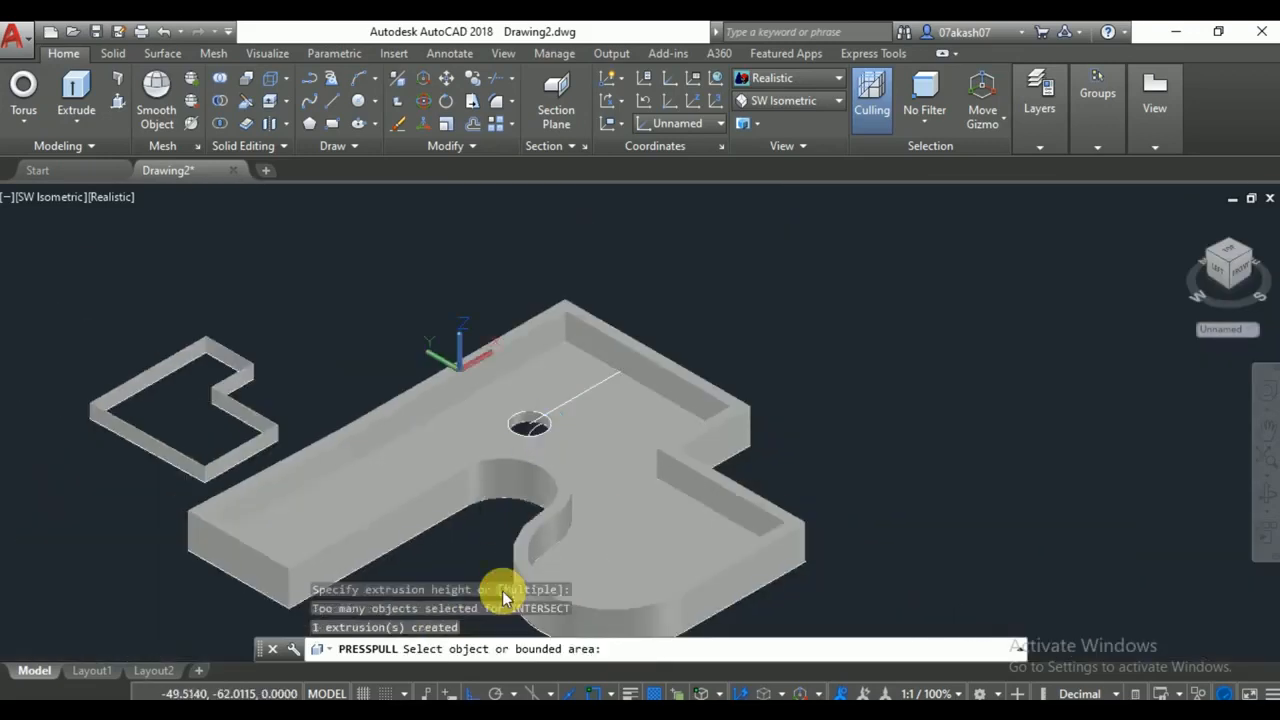
Leave the Presspull command and undo the round cut.
{"action": "type", "text": "u"}
{"action": "key", "text": "Return"}
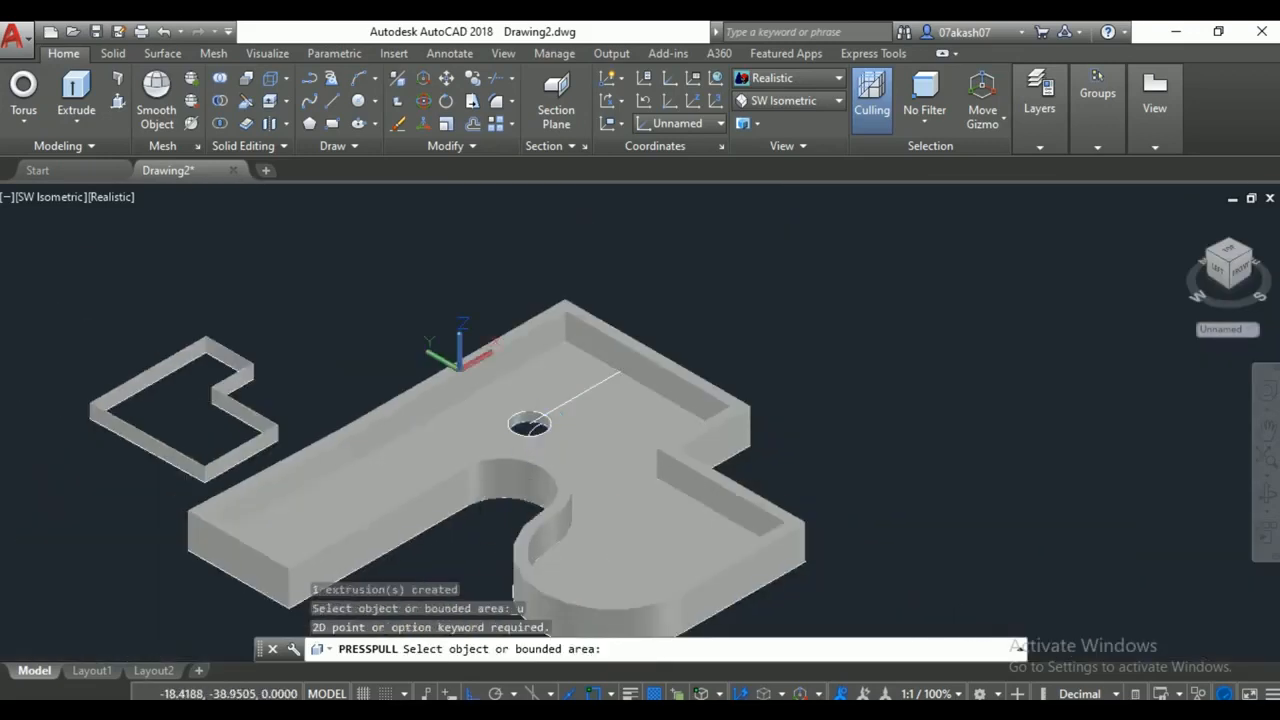
{"action": "key", "text": "Return"}
{"action": "scroll", "coordinate": [534, 445], "scroll_direction": "up", "scroll_amount": 5}
{"action": "key", "text": "ctrl+z"}
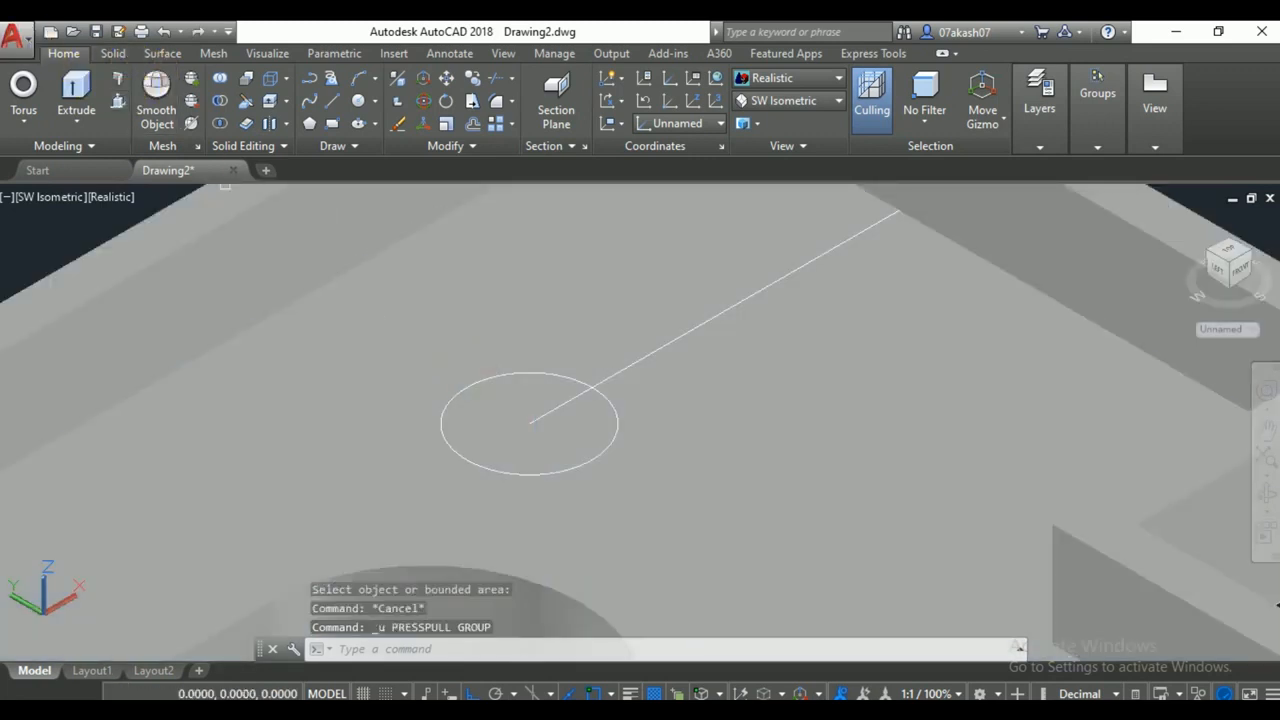
Press-pull the circle upward from the floor into a cylindrical post taller than the surrounding walls.
{"action": "left_click", "coordinate": [119, 98]}
{"action": "left_click", "coordinate": [567, 430]}
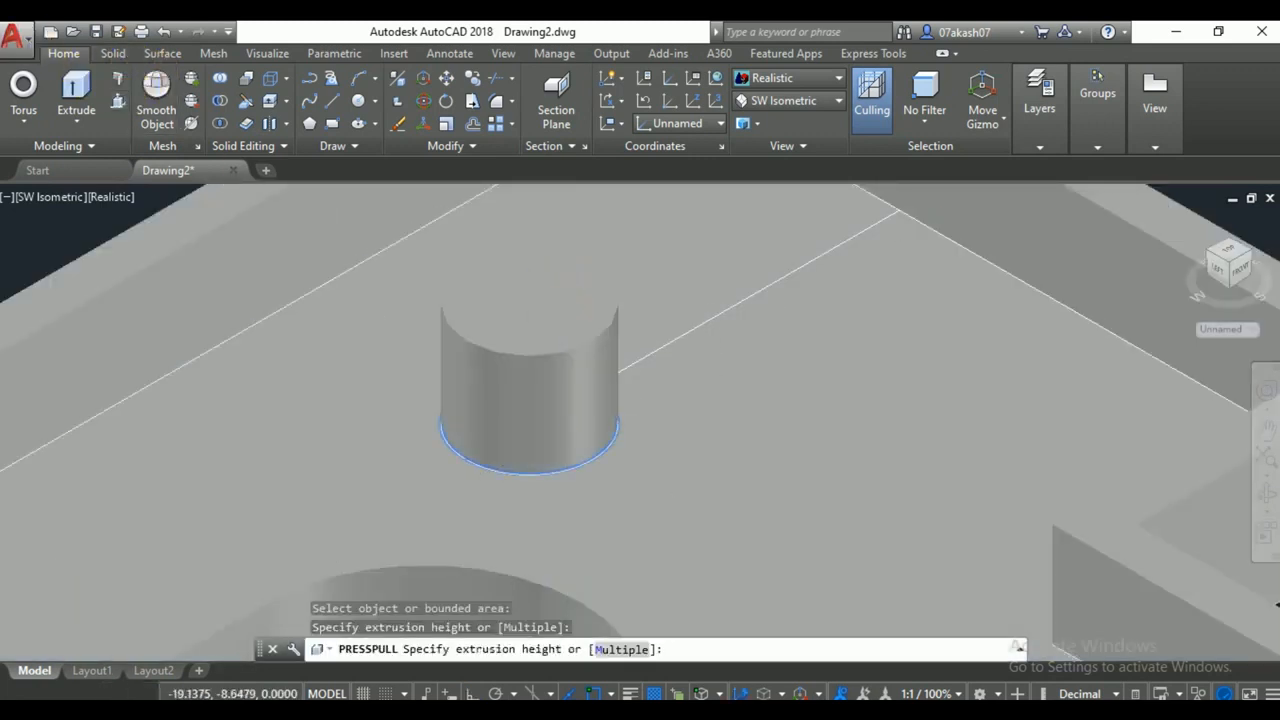
{"action": "scroll", "coordinate": [530, 330], "scroll_direction": "down", "scroll_amount": 4}
{"action": "left_click", "coordinate": [397, 197]}
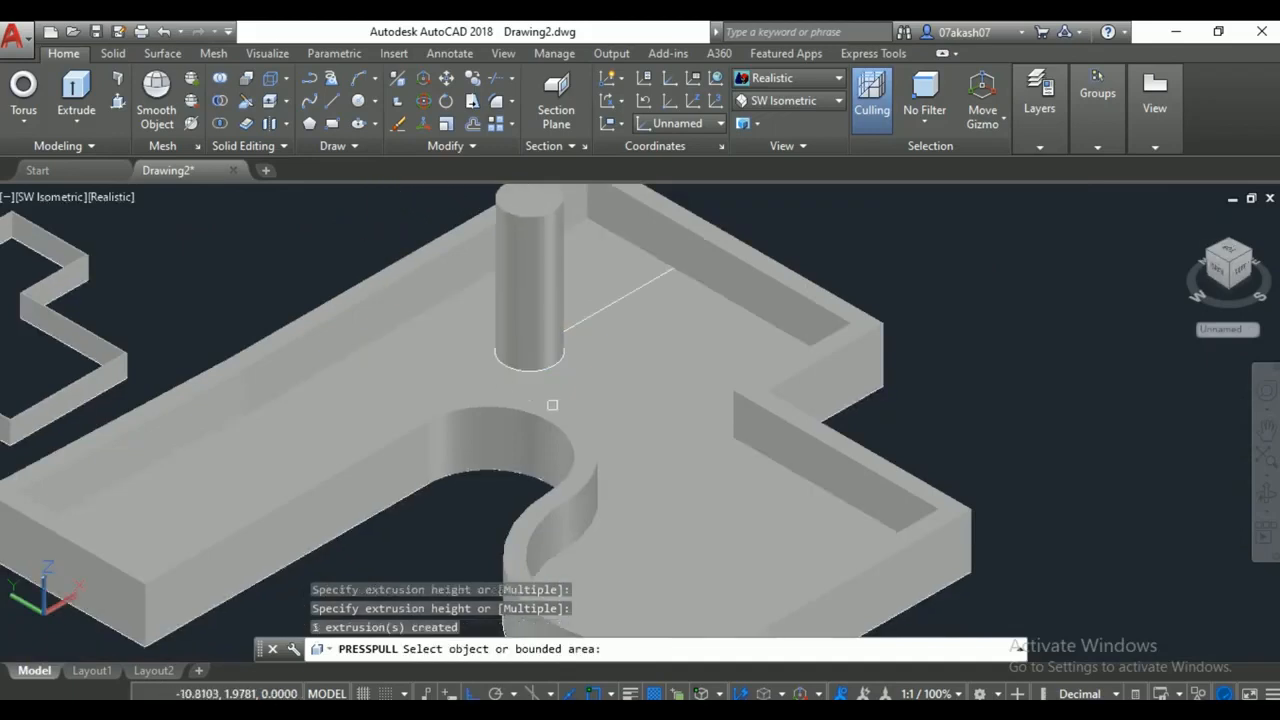
{"action": "scroll", "coordinate": [552, 405], "scroll_direction": "down", "scroll_amount": 5}
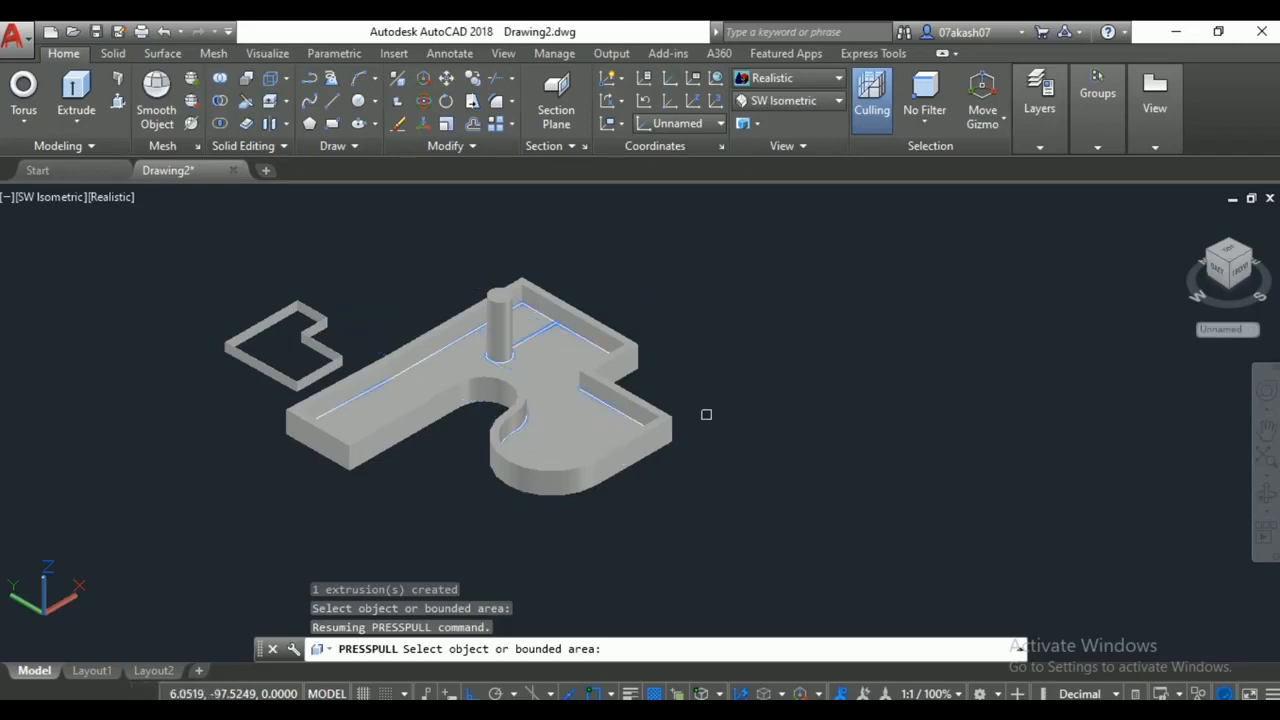
{"action": "key", "text": "Escape"}
{"action": "key", "text": "Escape"}
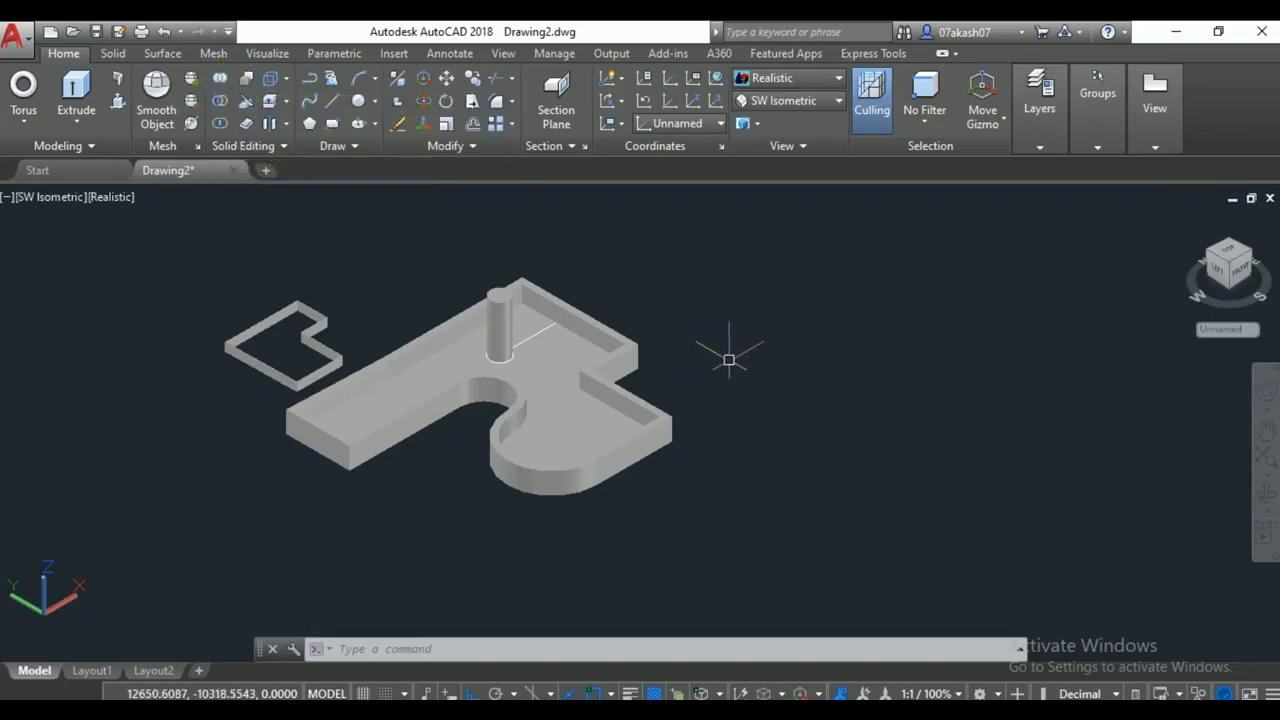
Select the post, the wall and the floor in turn to check which parts belong to the same solid.
{"action": "middle_click_drag", "start_coordinate": [783, 382], "coordinate": [609, 386]}
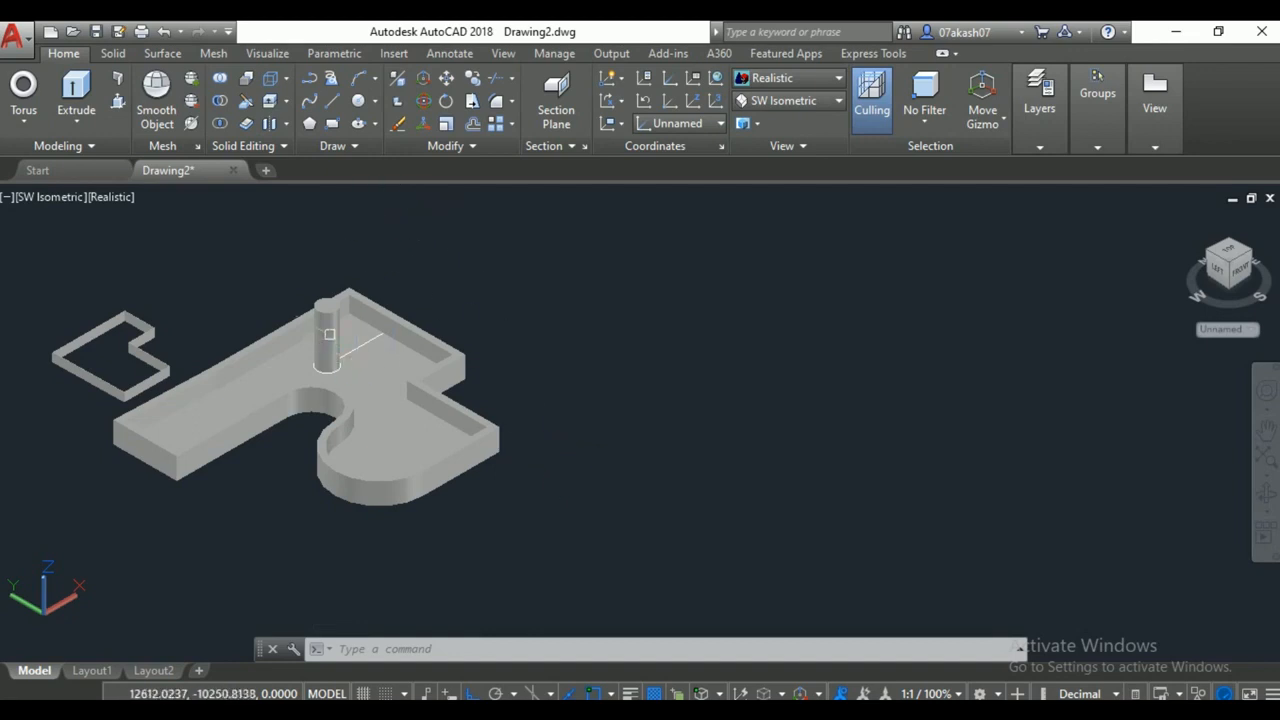
{"action": "left_click", "coordinate": [329, 327]}
{"action": "key", "text": "Escape"}
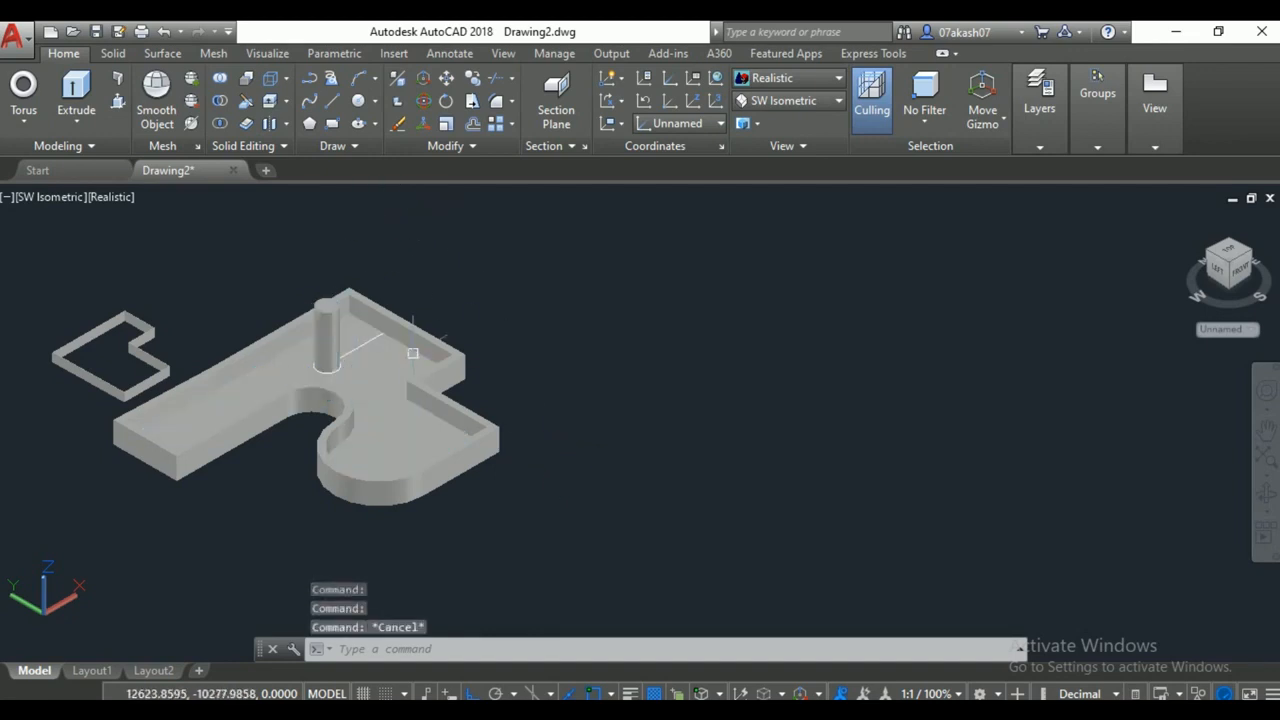
{"action": "left_click", "coordinate": [412, 345]}
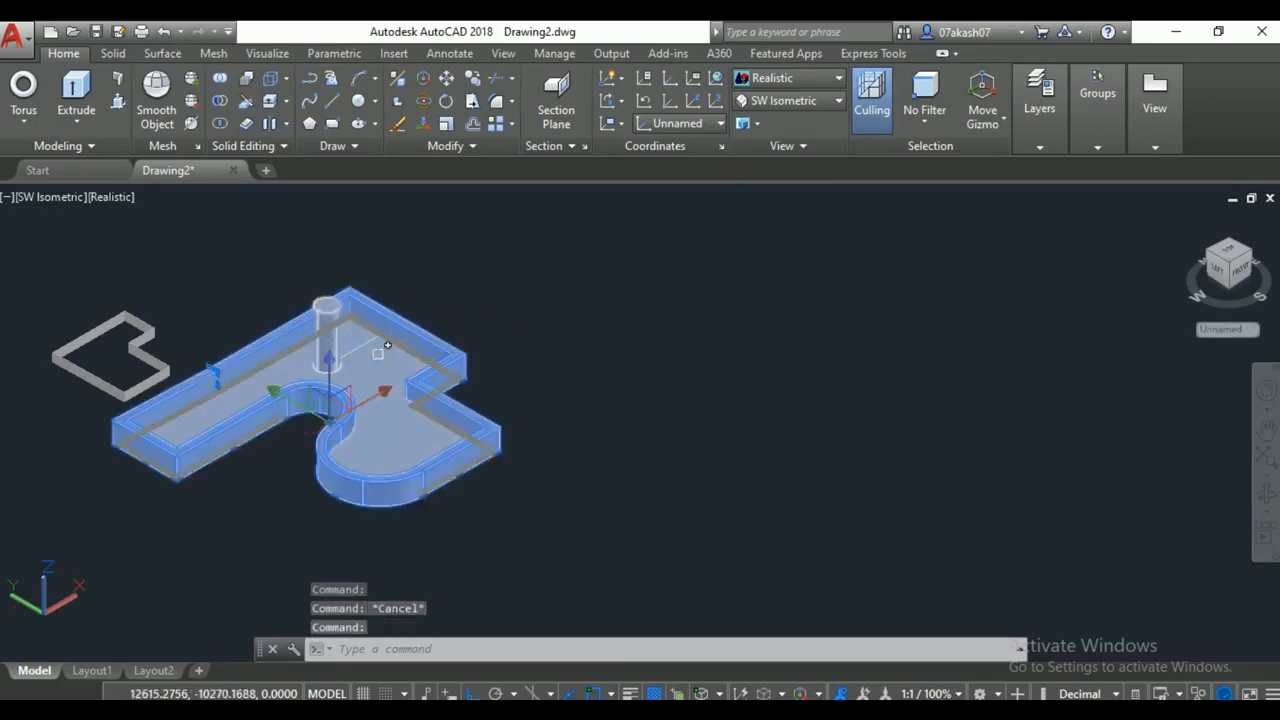
{"action": "key", "text": "Escape"}
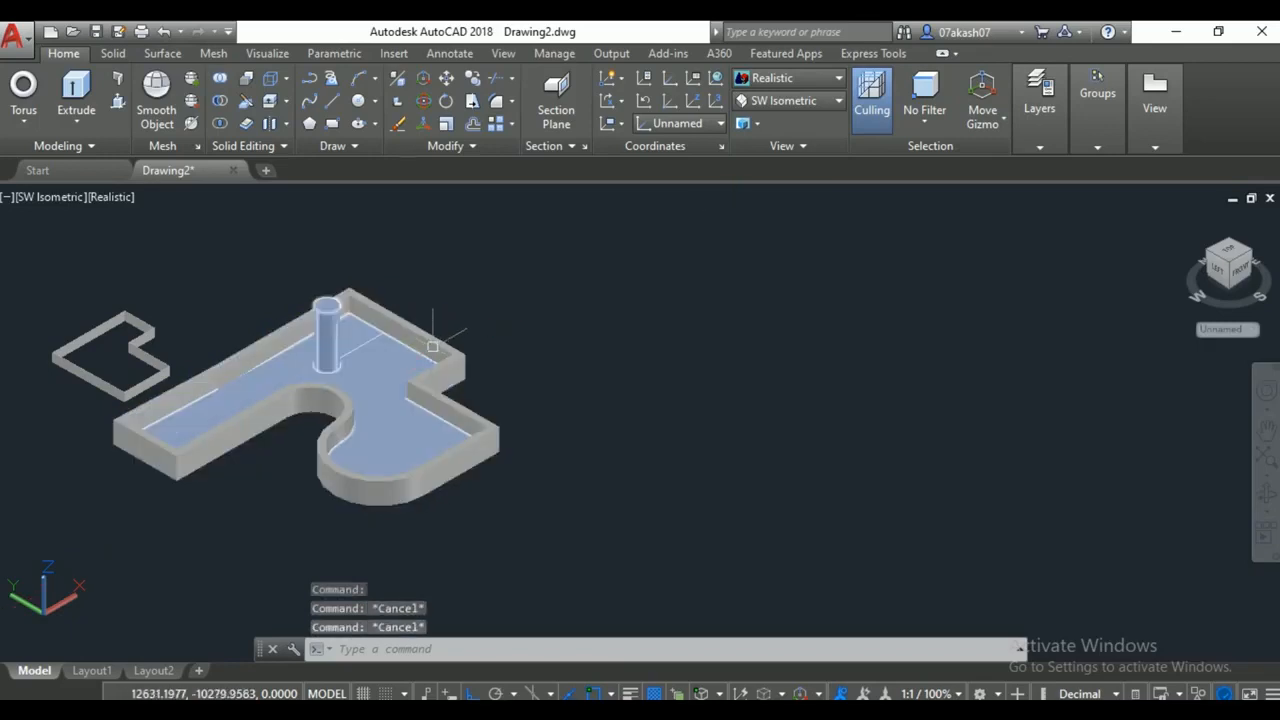
{"action": "left_click", "coordinate": [372, 368]}
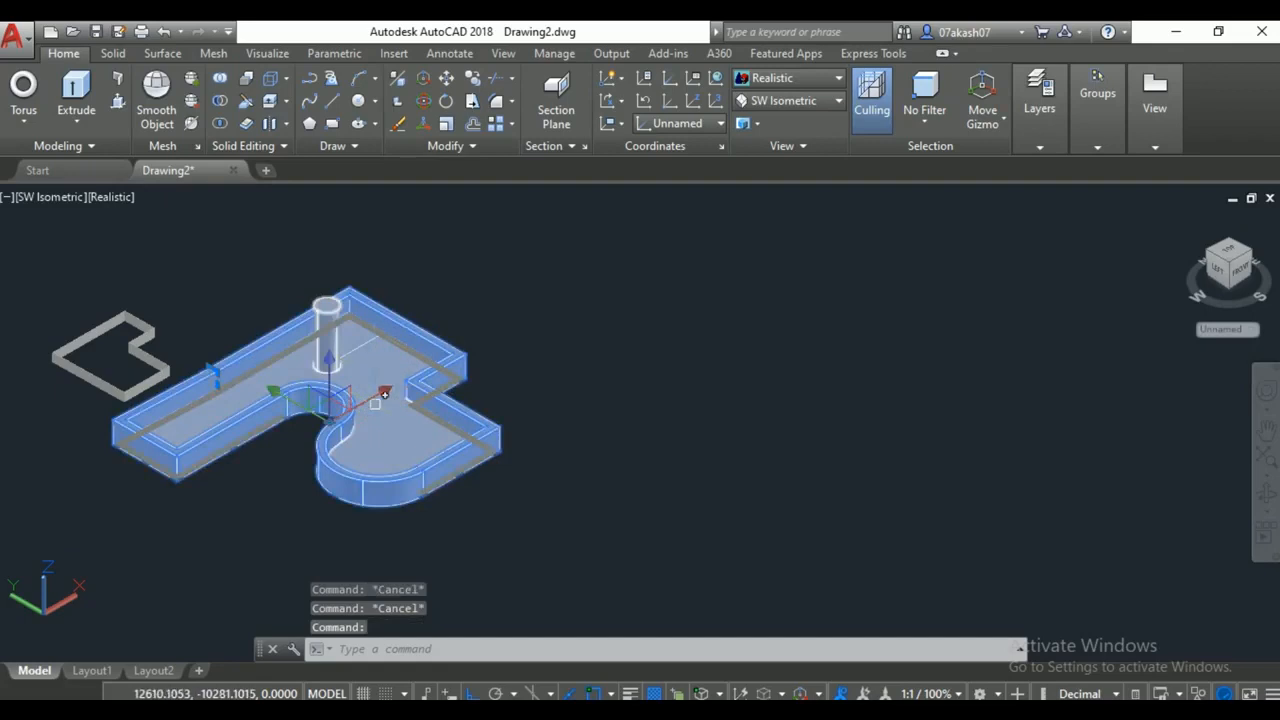
{"action": "key", "text": "Escape"}
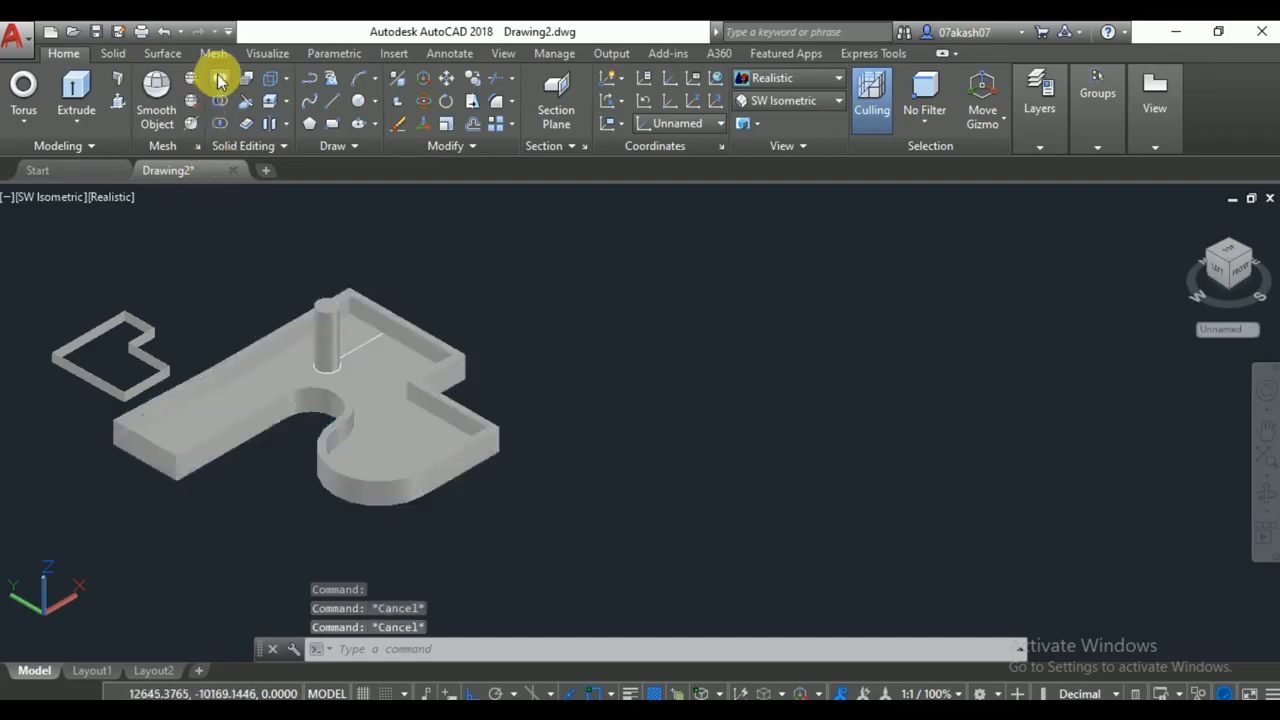
Try a union of the cylindrical post with the walled base, and undo it.
{"action": "left_click", "coordinate": [219, 79]}
{"action": "left_click", "coordinate": [321, 296]}
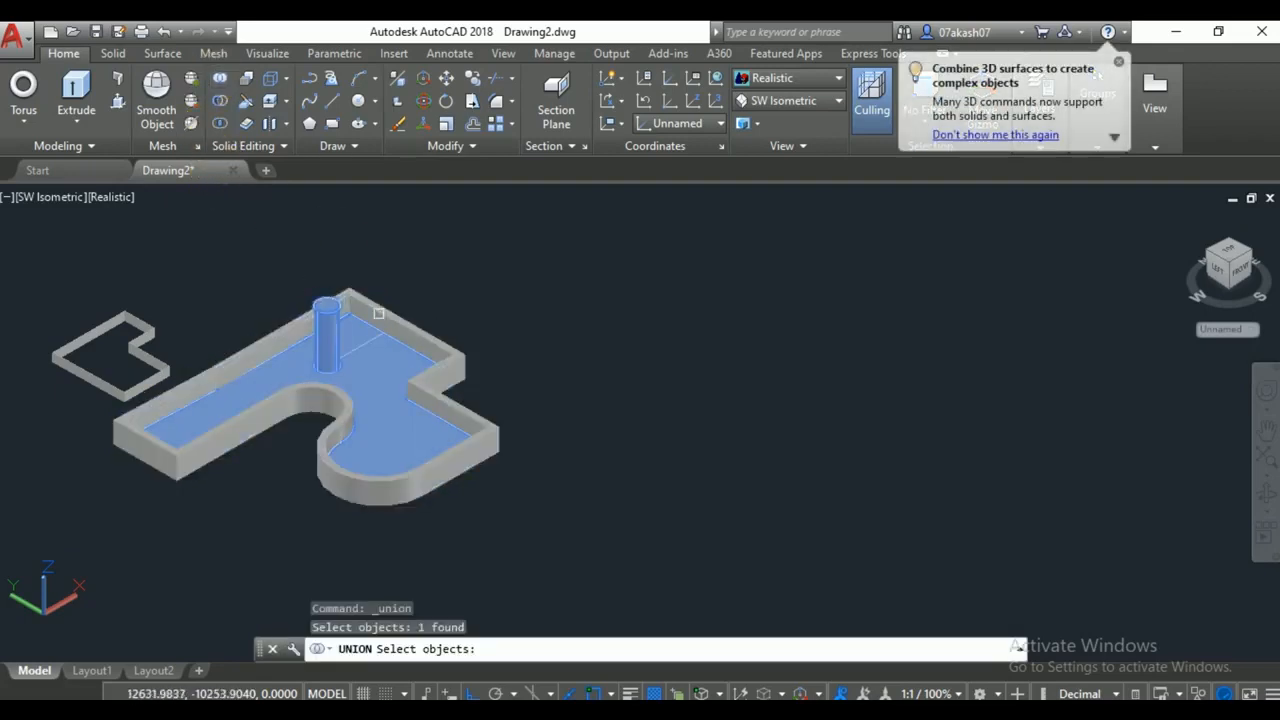
{"action": "left_click", "coordinate": [372, 316]}
{"action": "key", "text": "Return"}
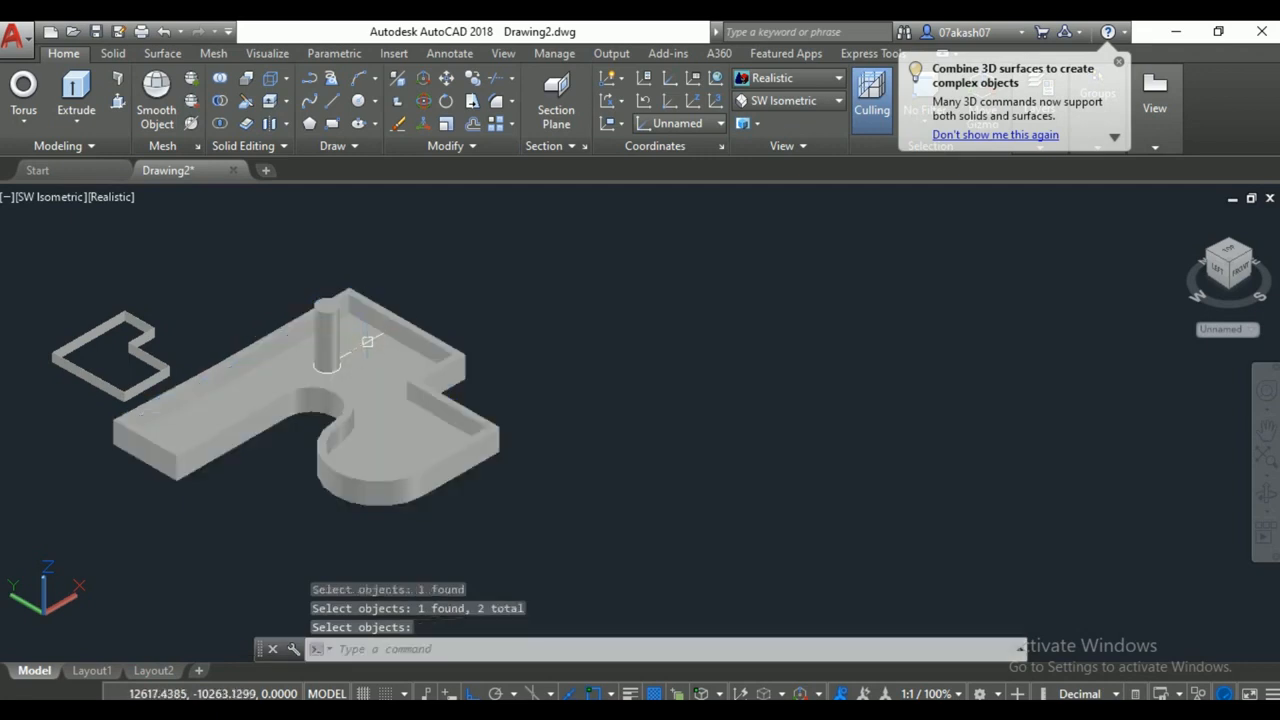
{"action": "left_click", "coordinate": [429, 338]}
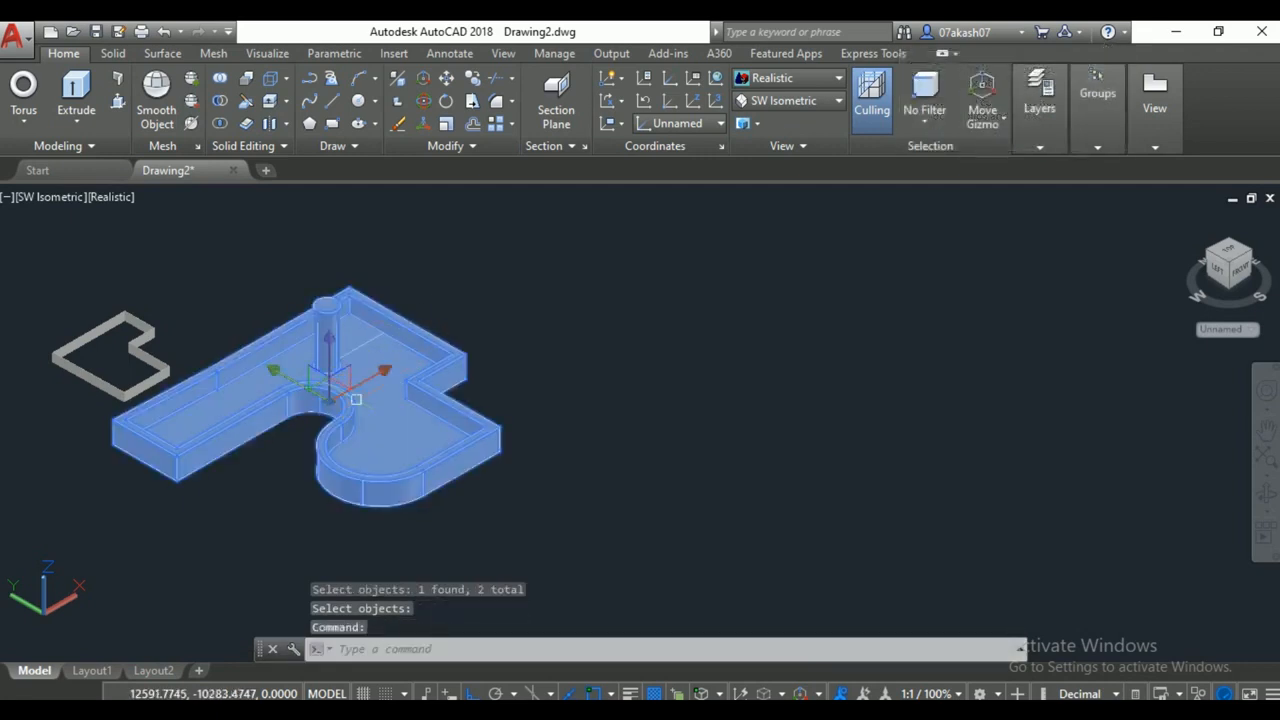
{"action": "key", "text": "ctrl+z"}
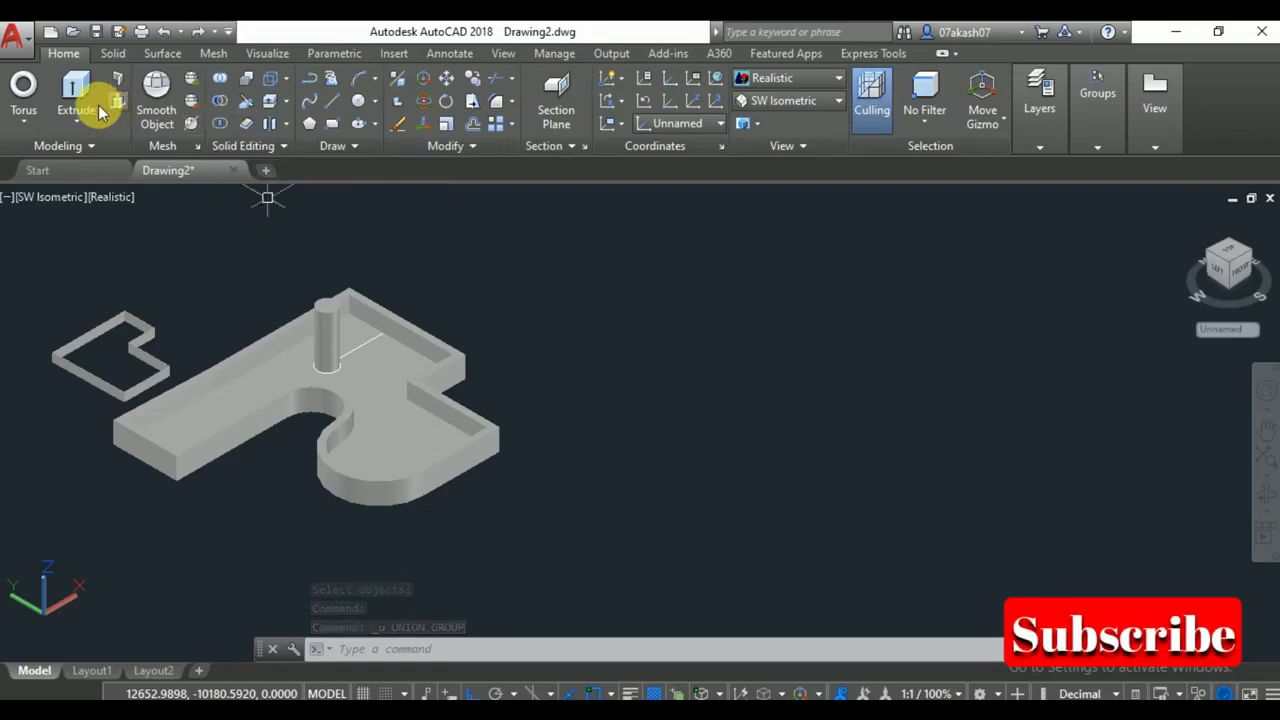
Create a solid box in the empty space beside the walled base, taller than its walls.
{"action": "left_click", "coordinate": [27, 124]}
{"action": "left_click", "coordinate": [66, 154]}
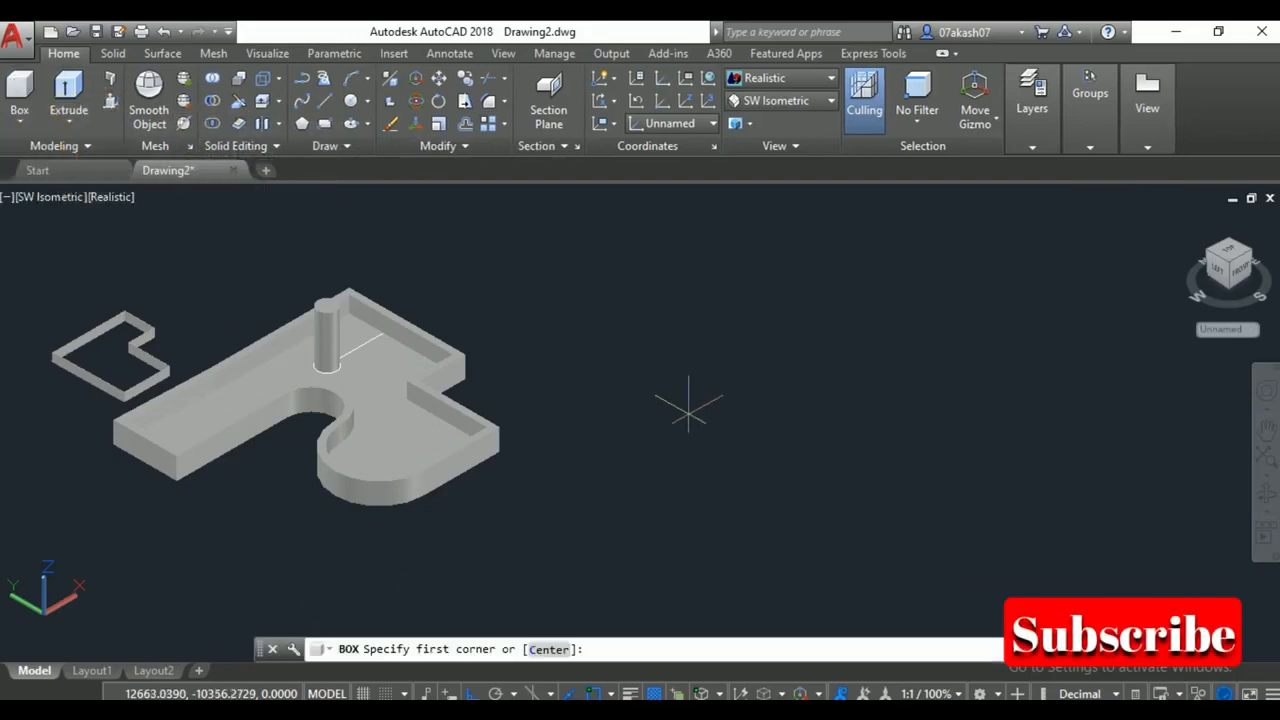
{"action": "scroll", "coordinate": [600, 400], "scroll_direction": "up", "scroll_amount": 3}
{"action": "left_click", "coordinate": [573, 358]}
{"action": "left_click", "coordinate": [703, 543]}
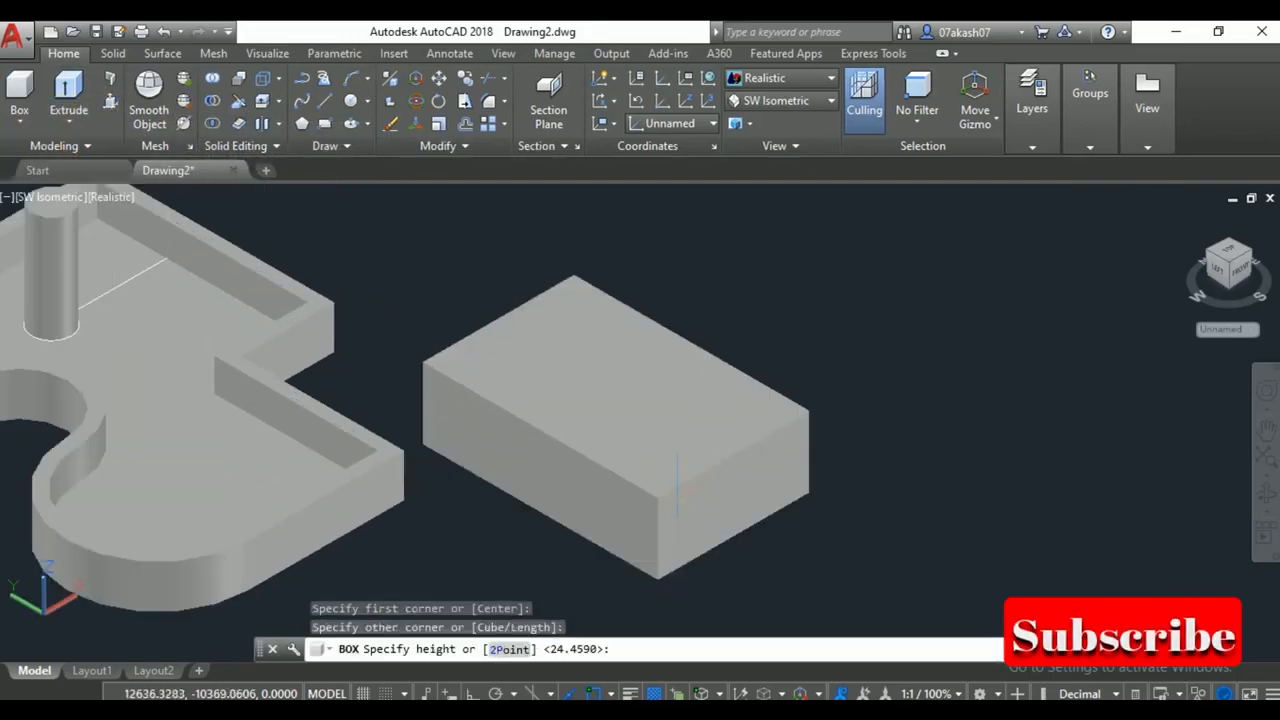
{"action": "left_click", "coordinate": [634, 429]}
Create a cylinder with a radius of about 17.6 on the box's top face, overlapping one end and extending down past its base.
{"action": "left_click", "coordinate": [20, 121]}
{"action": "left_click", "coordinate": [42, 185]}
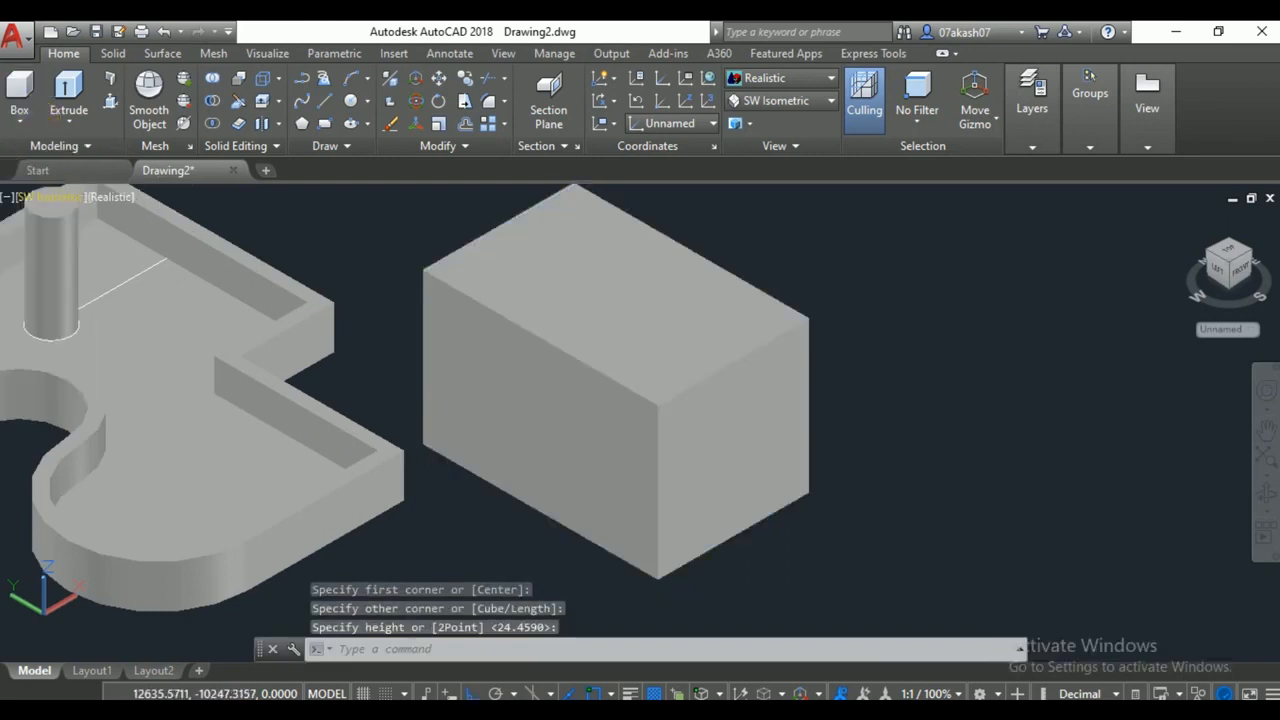
{"action": "left_click", "coordinate": [693, 295]}
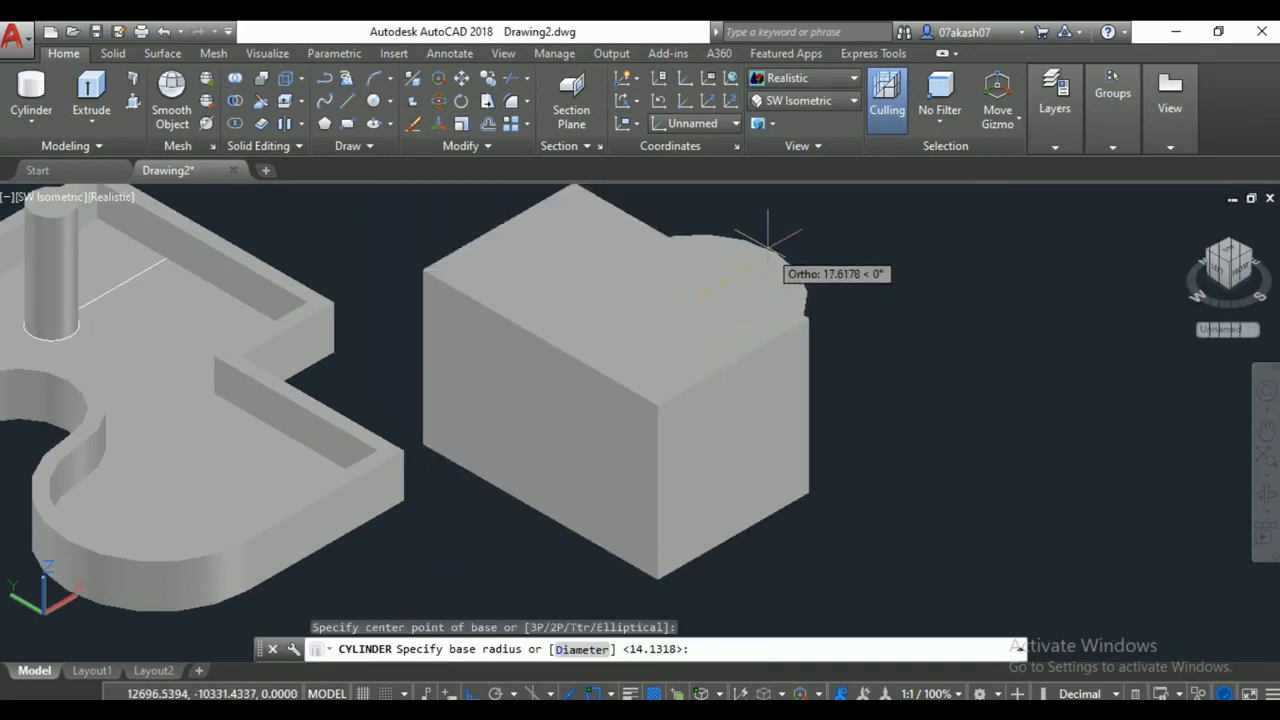
{"action": "left_click", "coordinate": [768, 240]}
{"action": "left_click", "coordinate": [905, 590]}
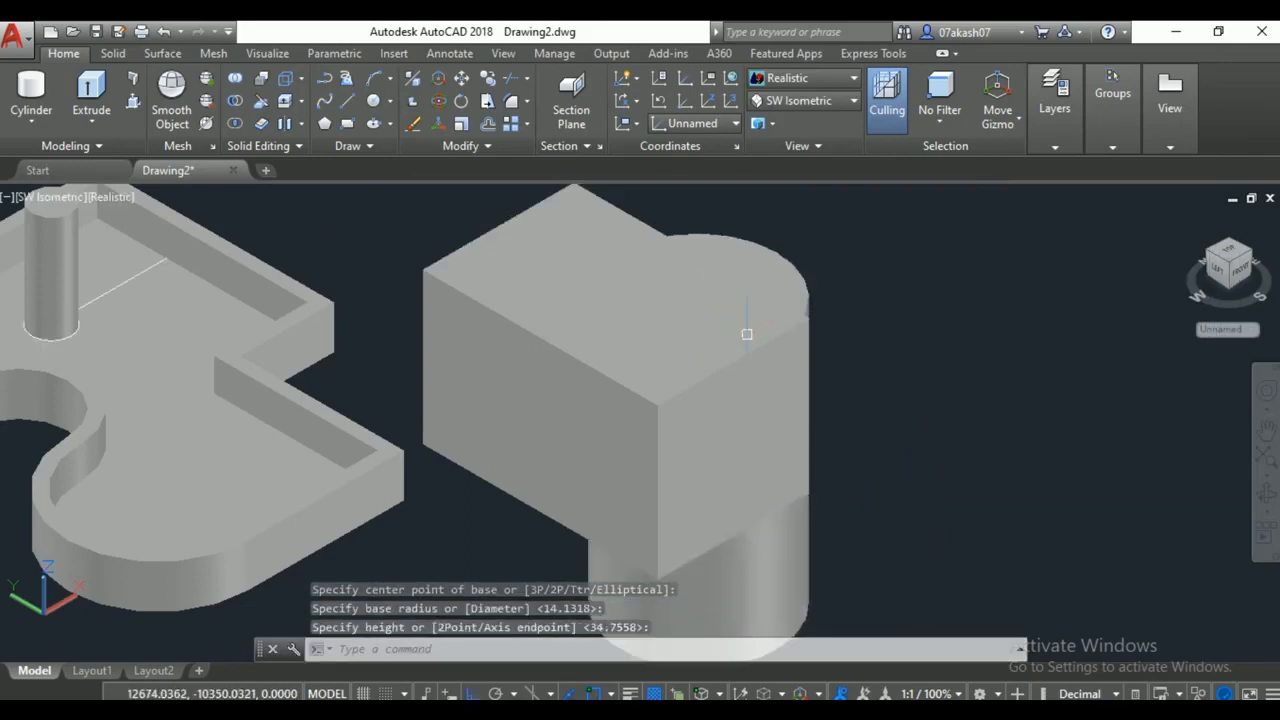
Select the box and the cylinder to examine where the two solids overlap, and clear the selection.
{"action": "left_click", "coordinate": [569, 222]}
{"action": "left_click", "coordinate": [787, 252]}
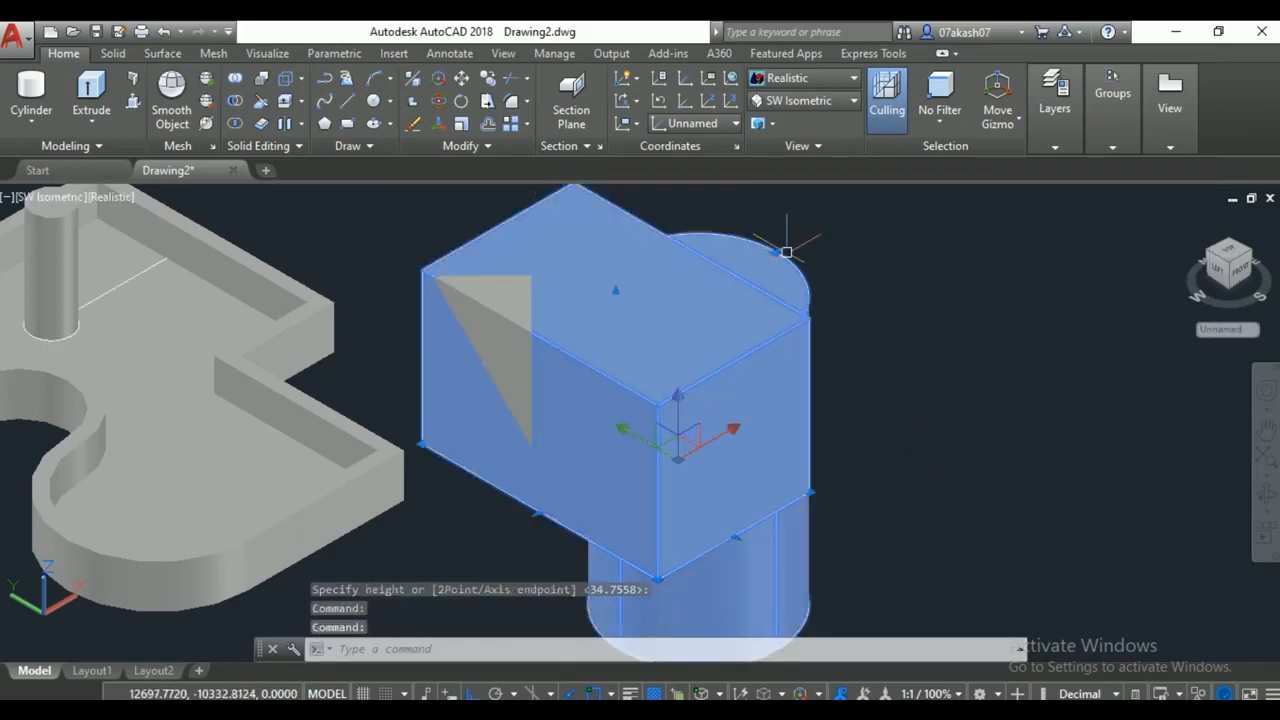
{"action": "scroll", "coordinate": [618, 330], "scroll_direction": "down", "scroll_amount": 4}
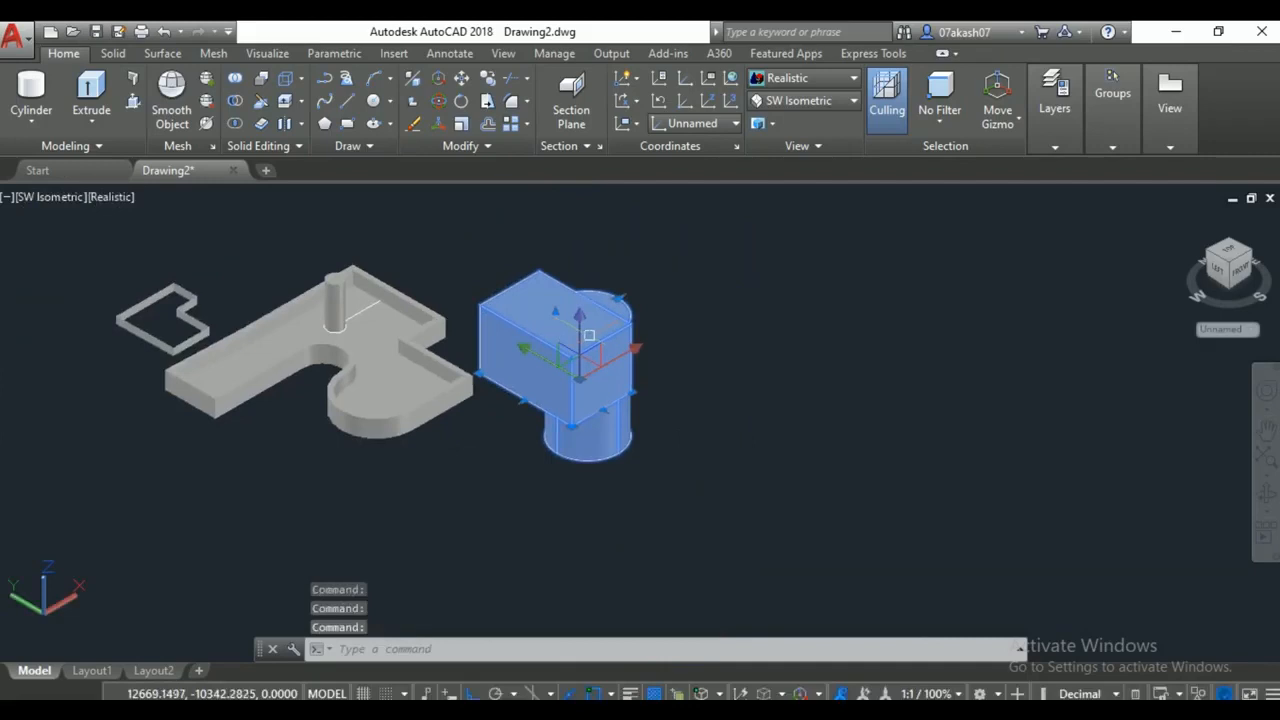
{"action": "scroll", "coordinate": [700, 375], "scroll_direction": "up", "scroll_amount": 2}
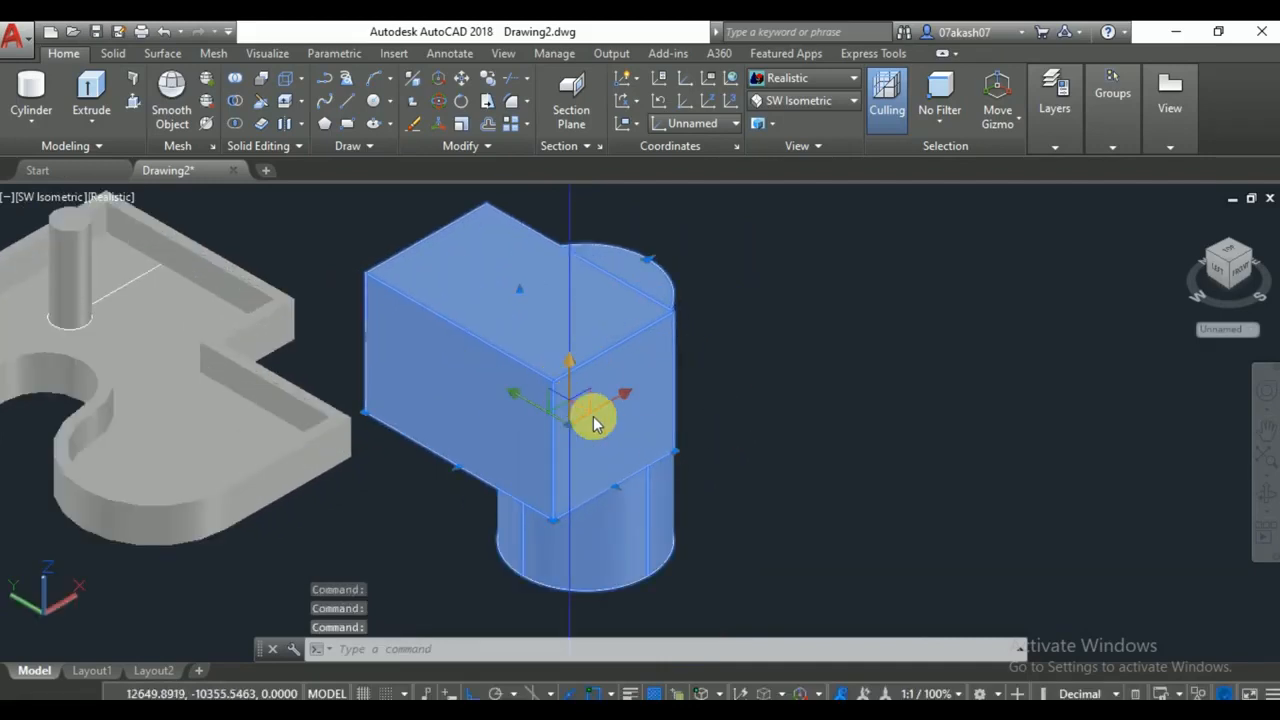
{"action": "key", "text": "Escape"}
{"action": "key", "text": "Escape"}
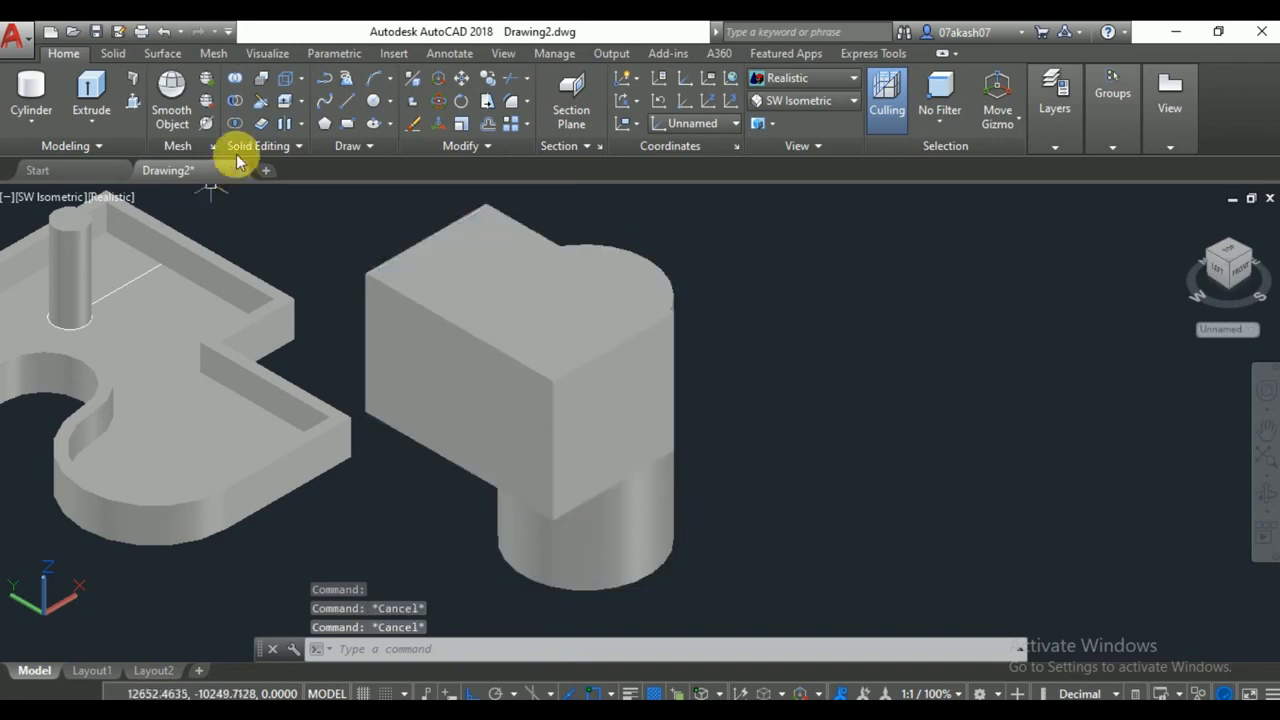
Try to intersect the box with the overlapping cylinder, and undo the intersection.
{"action": "left_click", "coordinate": [235, 122]}
{"action": "left_click", "coordinate": [465, 232]}
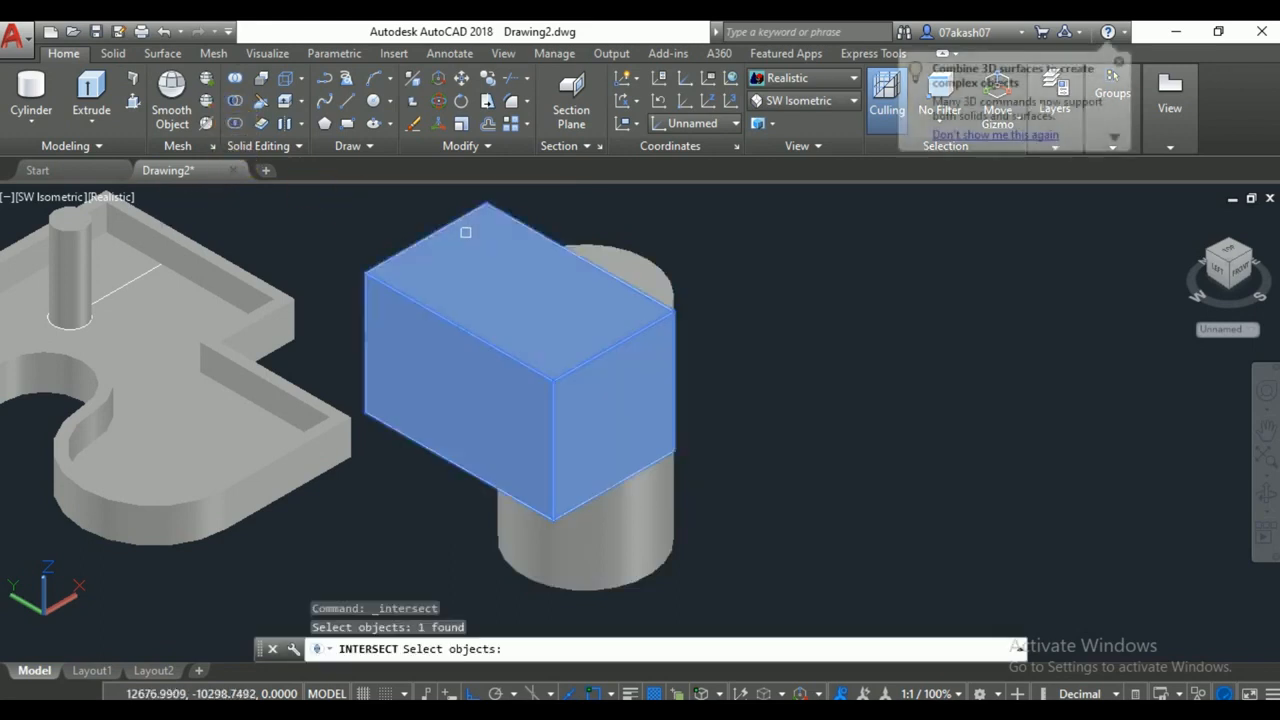
{"action": "left_click", "coordinate": [648, 262]}
{"action": "key", "text": "Return"}
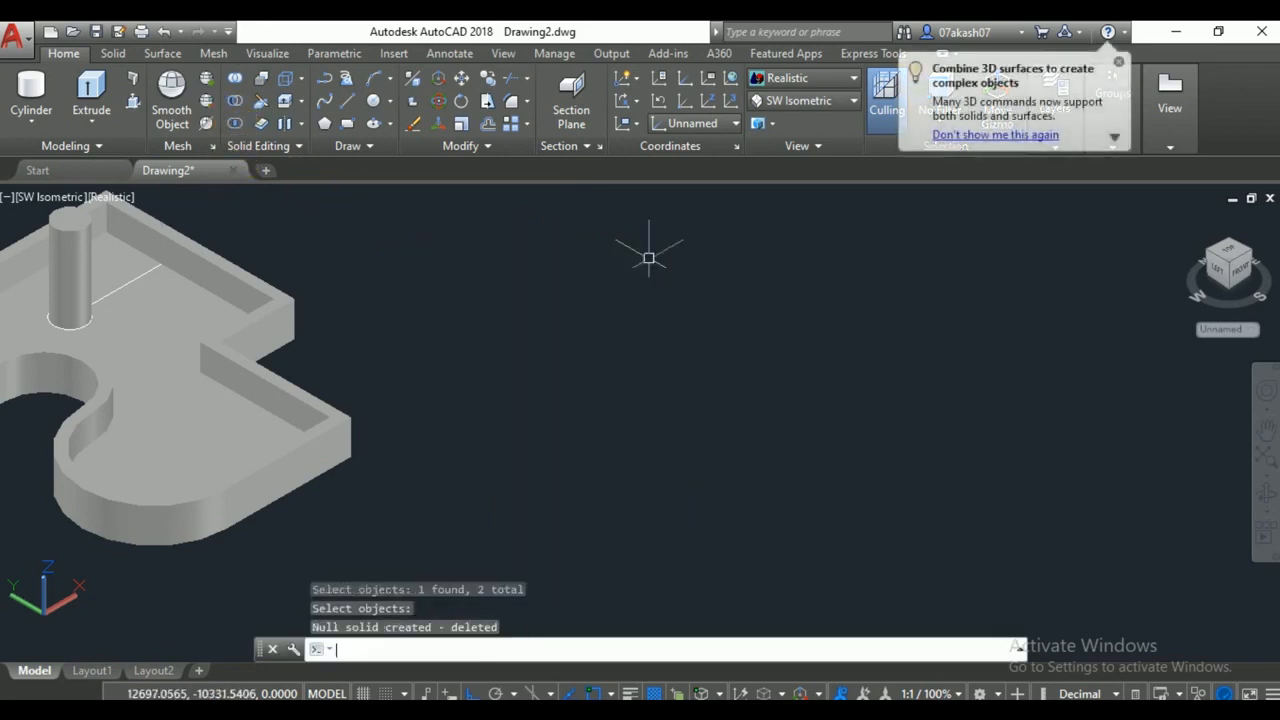
{"action": "key", "text": "ctrl+z"}
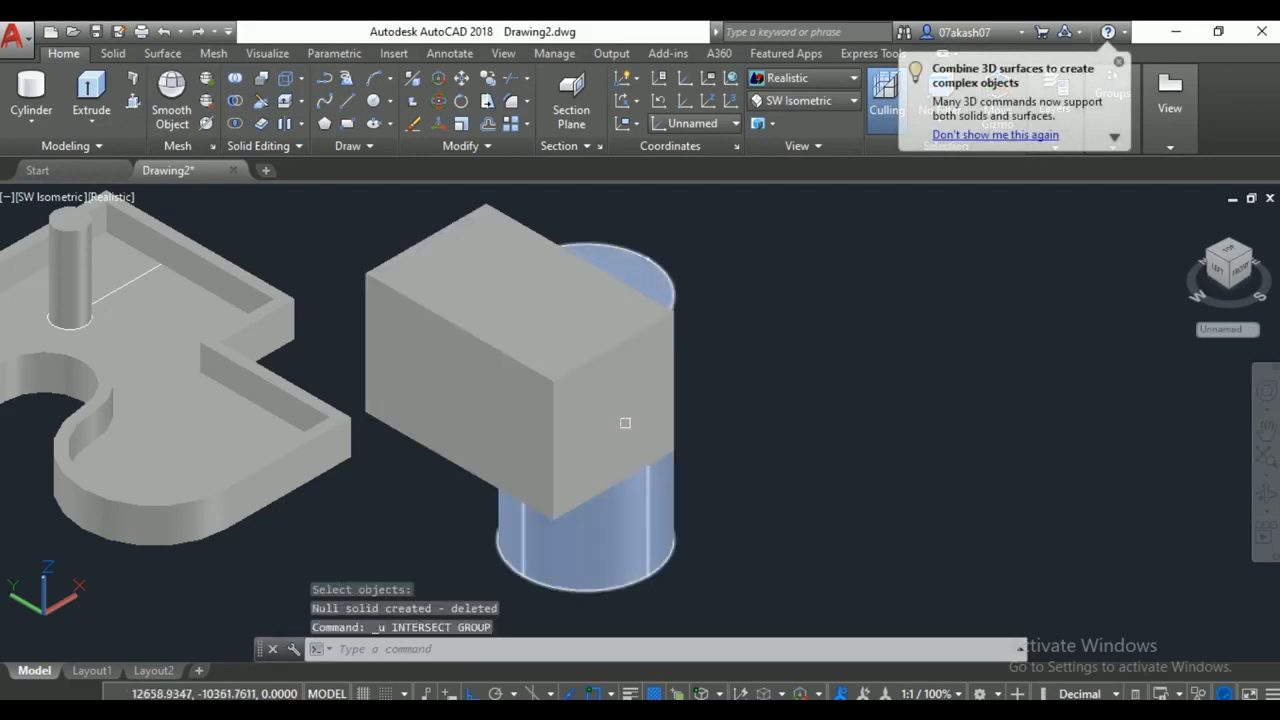
Replace the cylinder with one centred on the box's rightmost top-face corner, extending down past the box's base.
{"action": "left_click", "coordinate": [660, 545]}
{"action": "key", "text": "Delete"}
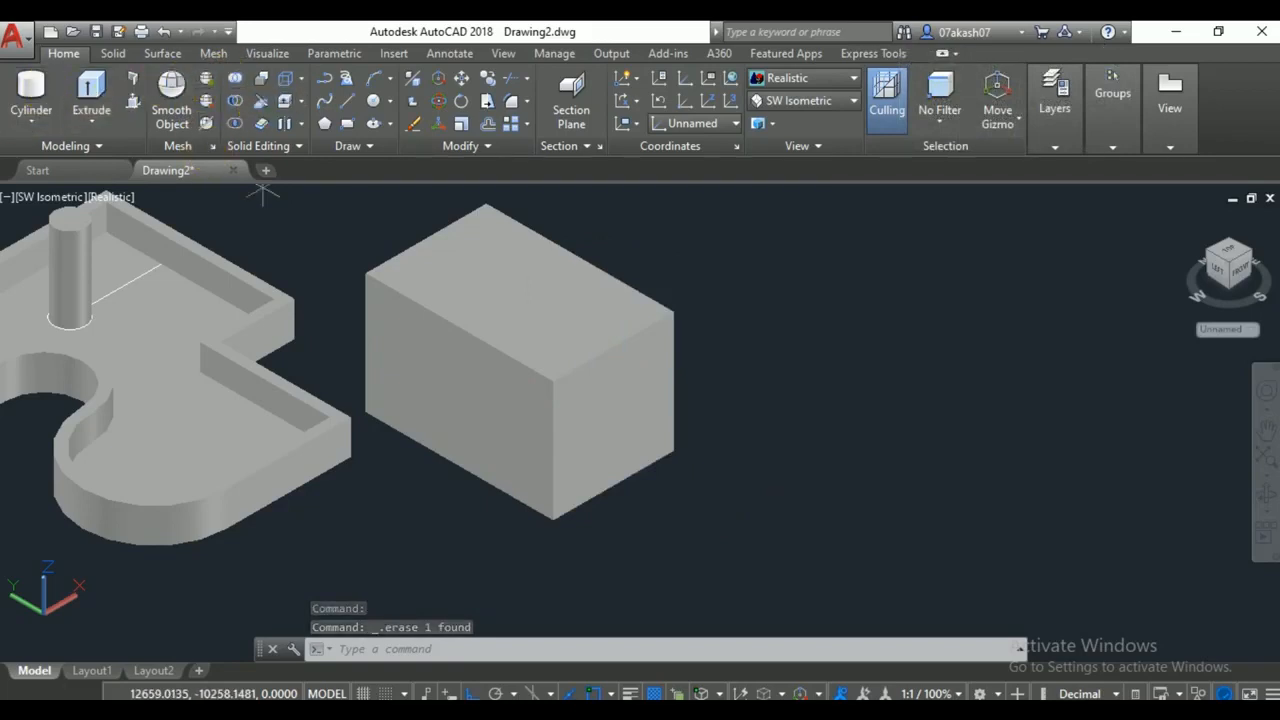
{"action": "left_click", "coordinate": [31, 95]}
{"action": "left_click", "coordinate": [672, 308]}
{"action": "left_click", "coordinate": [740, 268]}
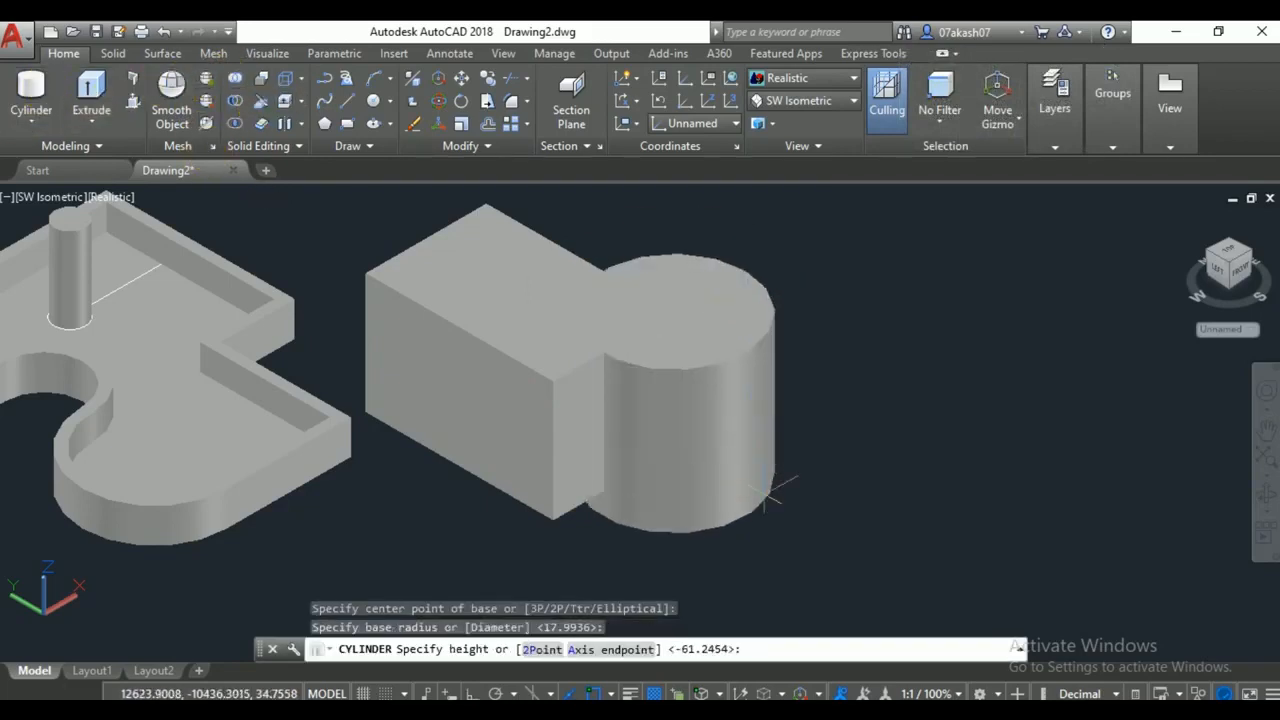
{"action": "left_click", "coordinate": [686, 575]}
Try to intersect the box with the corner cylinder, and undo the intersection while keeping both original solids.
{"action": "left_click", "coordinate": [238, 124]}
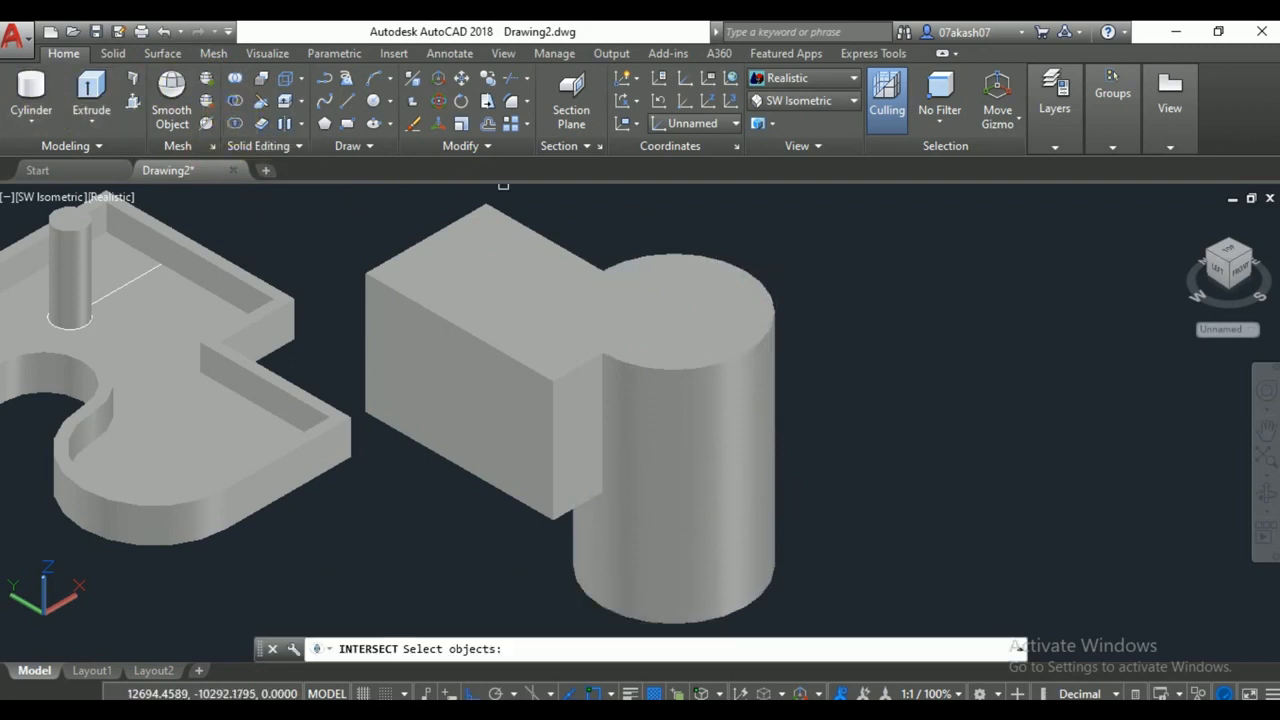
{"action": "left_click", "coordinate": [490, 265]}
{"action": "left_click", "coordinate": [675, 250]}
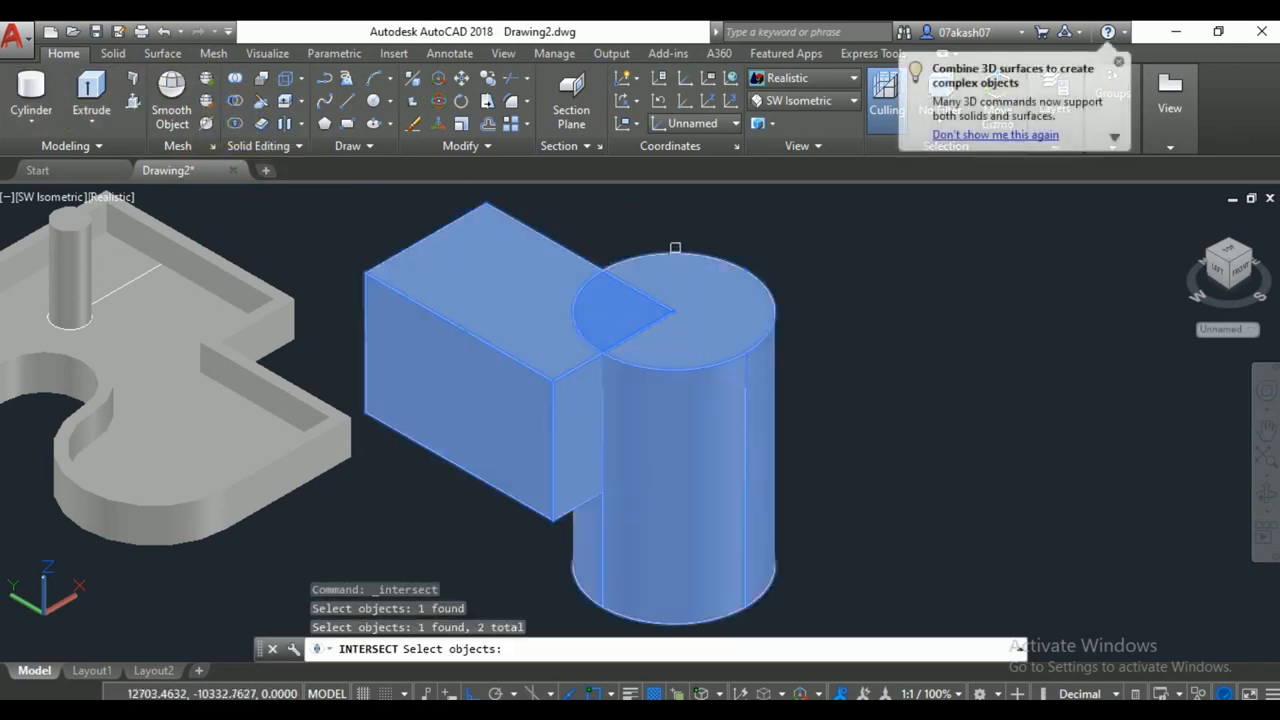
{"action": "key", "text": "Return"}
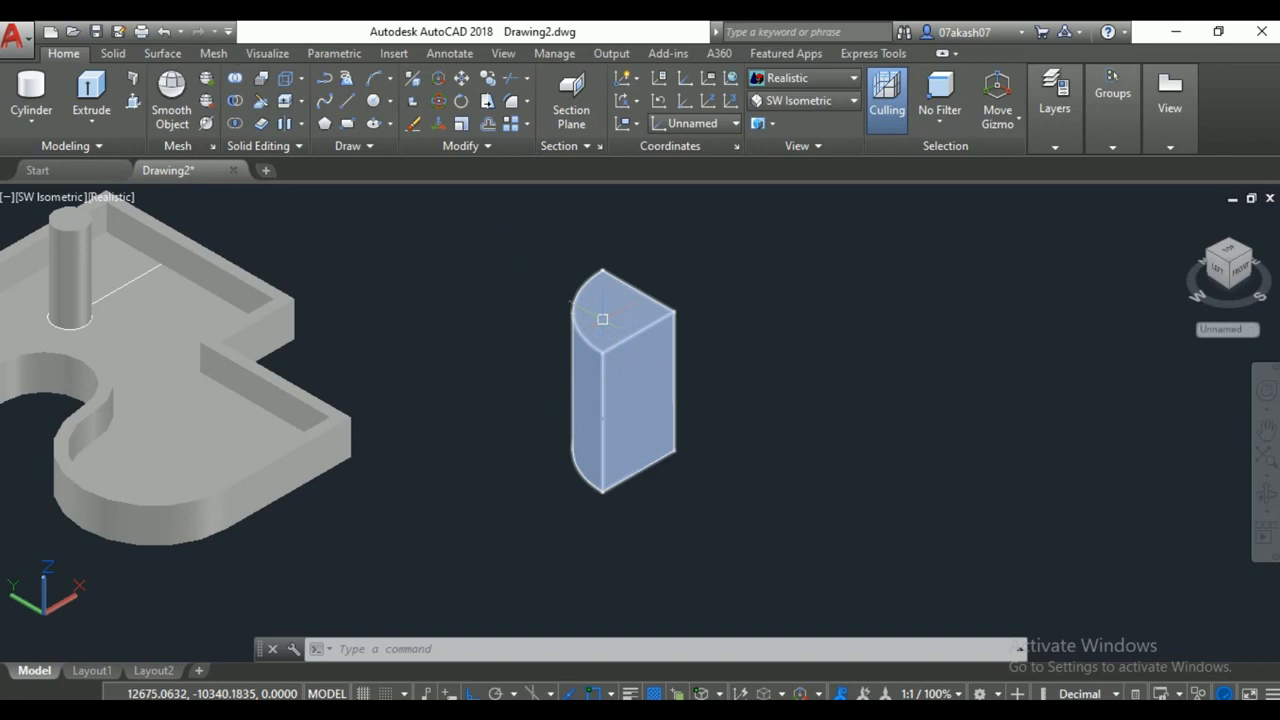
{"action": "key", "text": "ctrl+z"}
{"action": "key", "text": "ctrl+z"}
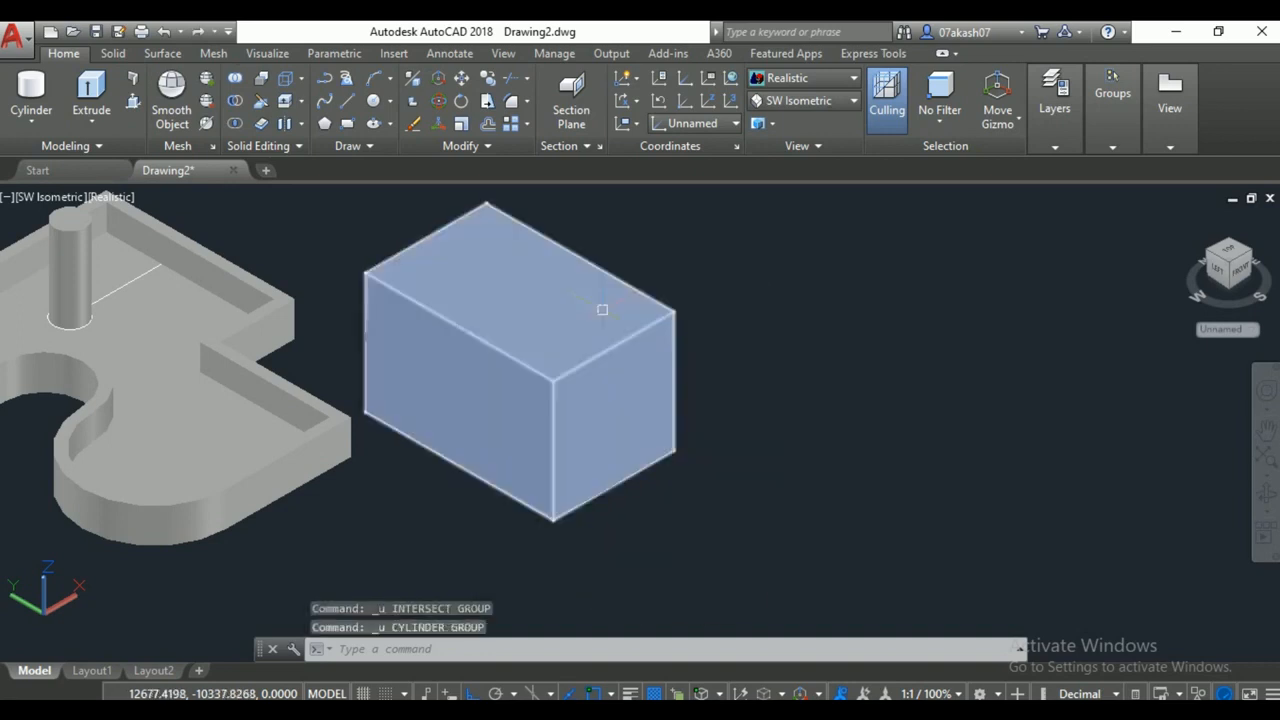
{"action": "key", "text": "ctrl+y"}
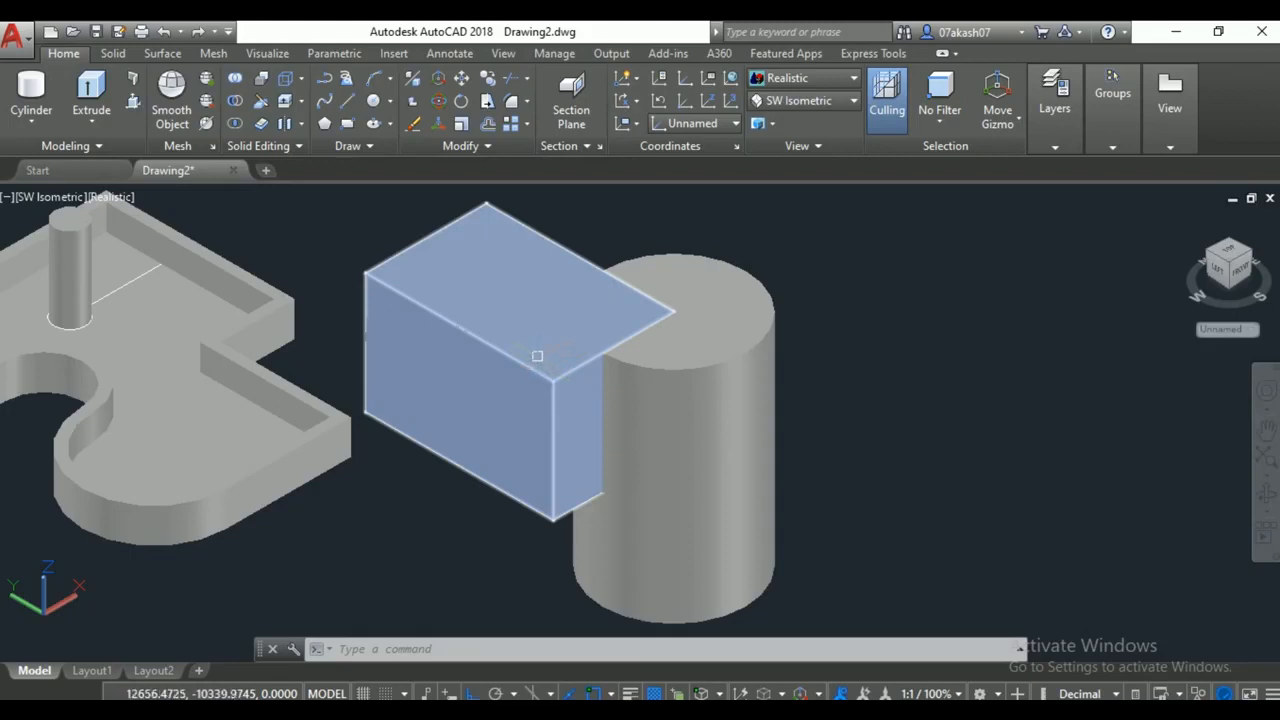
Run an interference check on the box and the cylinder together as one selection set.
{"action": "left_click", "coordinate": [474, 266]}
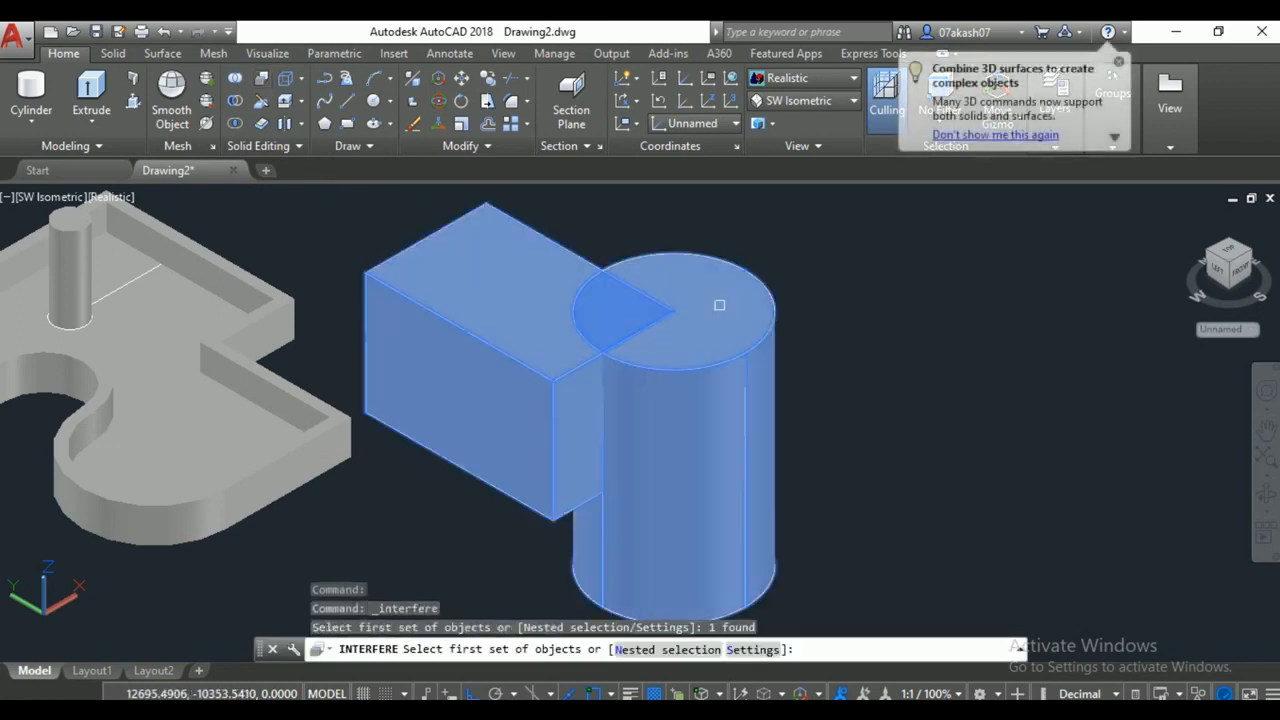
{"action": "left_click", "coordinate": [720, 296]}
{"action": "right_click", "coordinate": [722, 298]}
{"action": "left_click", "coordinate": [748, 305]}
{"action": "right_click", "coordinate": [728, 296]}
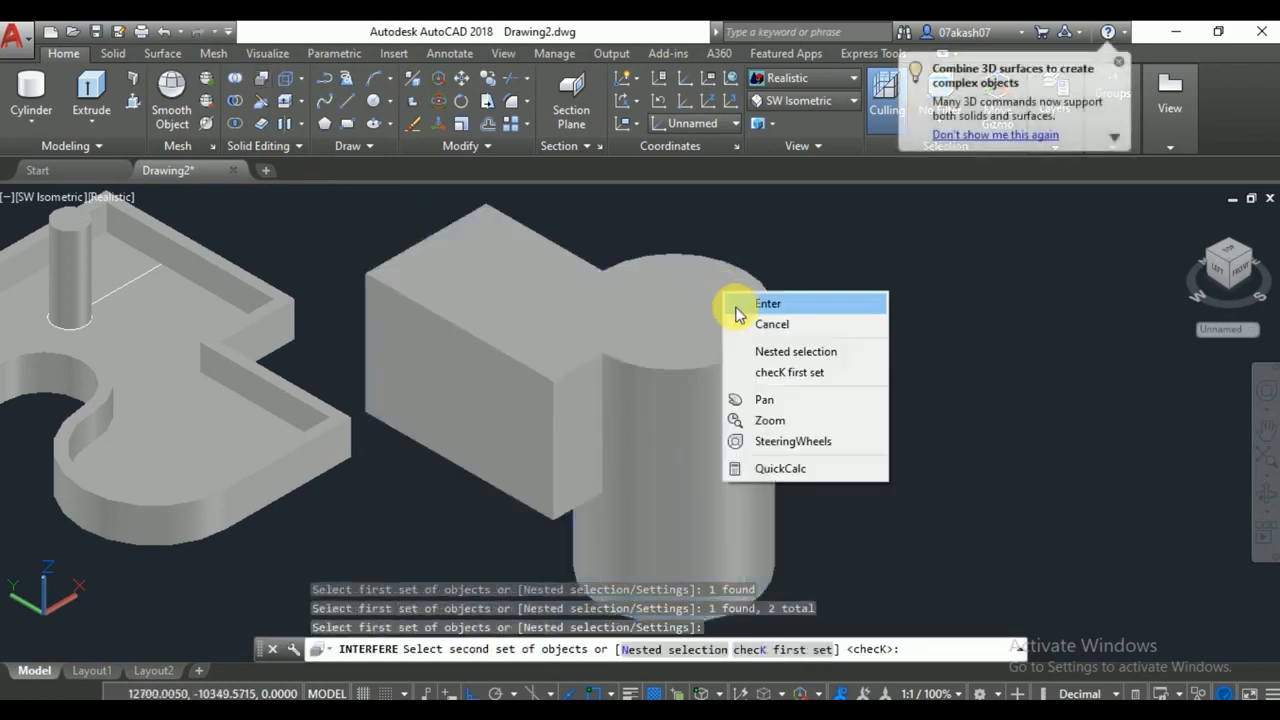
{"action": "left_click", "coordinate": [750, 304]}
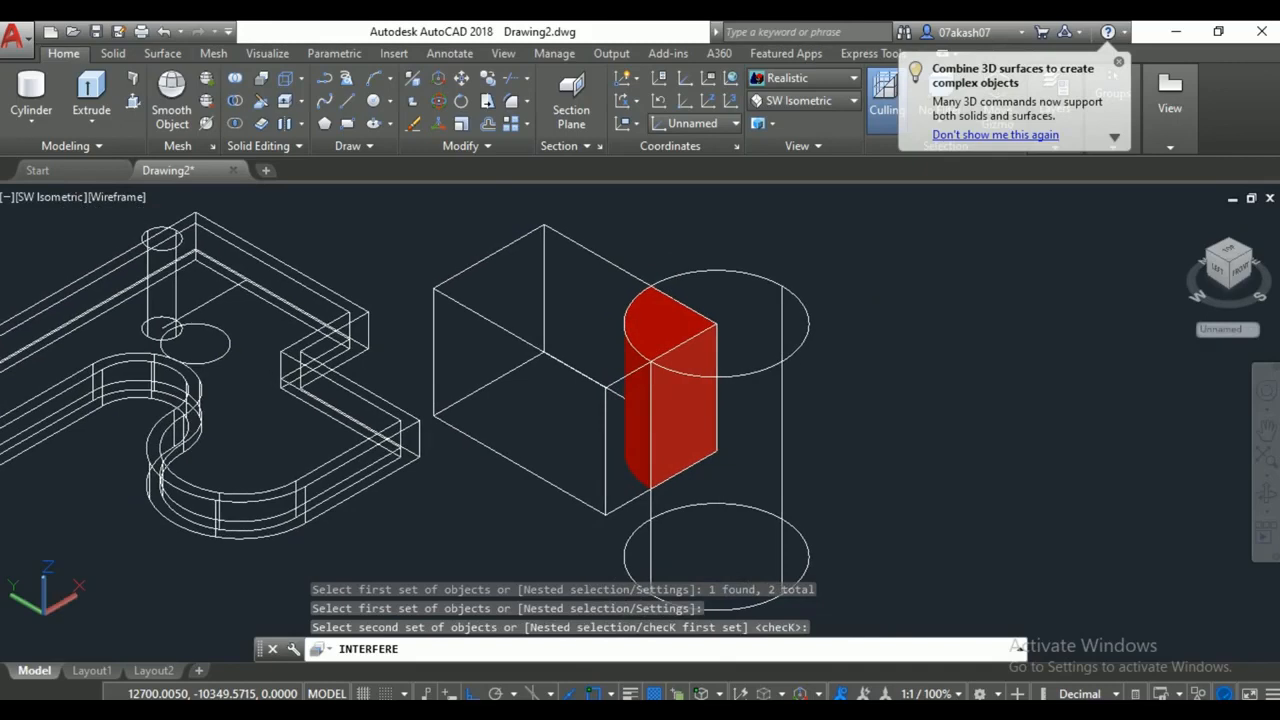
Zoom in to examine the interfering volume, and close the interference check without keeping the interference object.
{"action": "mouse_move", "coordinate": [671, 262]}
{"action": "left_mouse_down"}
{"action": "mouse_move", "coordinate": [920, 229]}
{"action": "mouse_move", "coordinate": [910, 240]}
{"action": "left_mouse_up"}
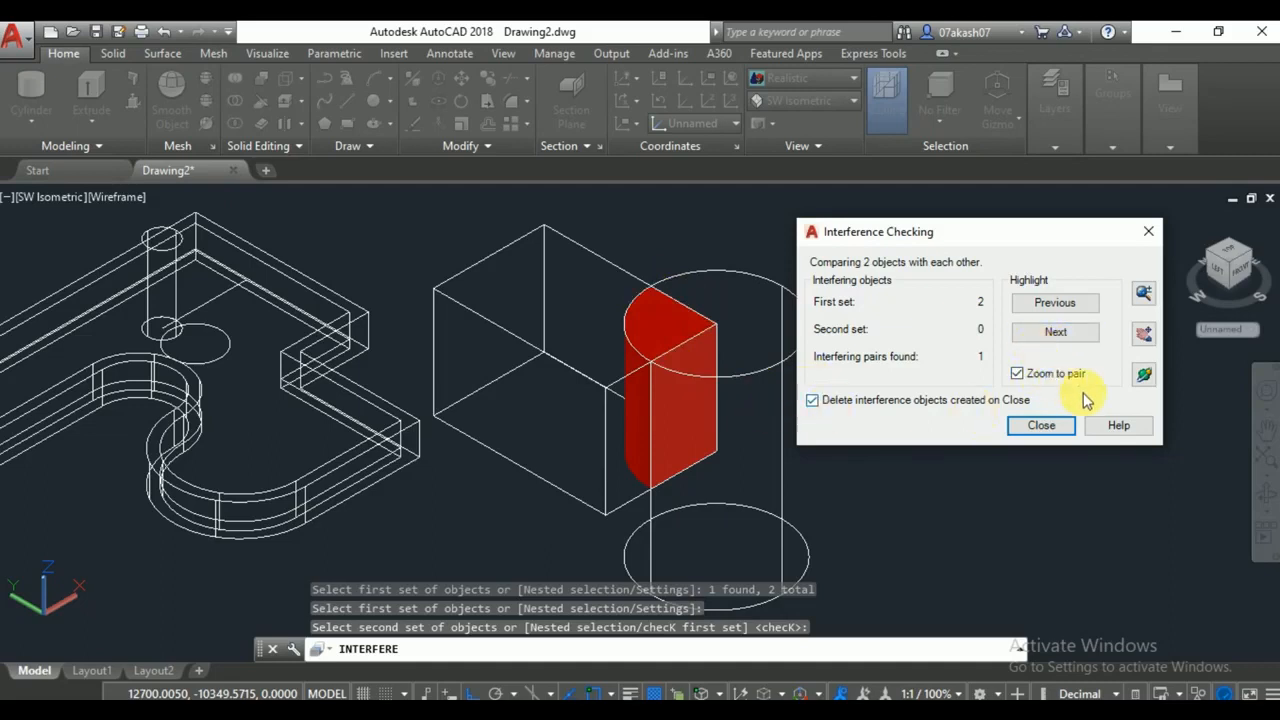
{"action": "left_click", "coordinate": [1145, 293]}
{"action": "mouse_move", "coordinate": [768, 445]}
{"action": "left_mouse_down"}
{"action": "mouse_move", "coordinate": [768, 200]}
{"action": "mouse_move", "coordinate": [814, 551]}
{"action": "mouse_move", "coordinate": [743, 226]}
{"action": "mouse_move", "coordinate": [786, 403]}
{"action": "mouse_move", "coordinate": [784, 386]}
{"action": "left_mouse_up"}
{"action": "right_click", "coordinate": [784, 386]}
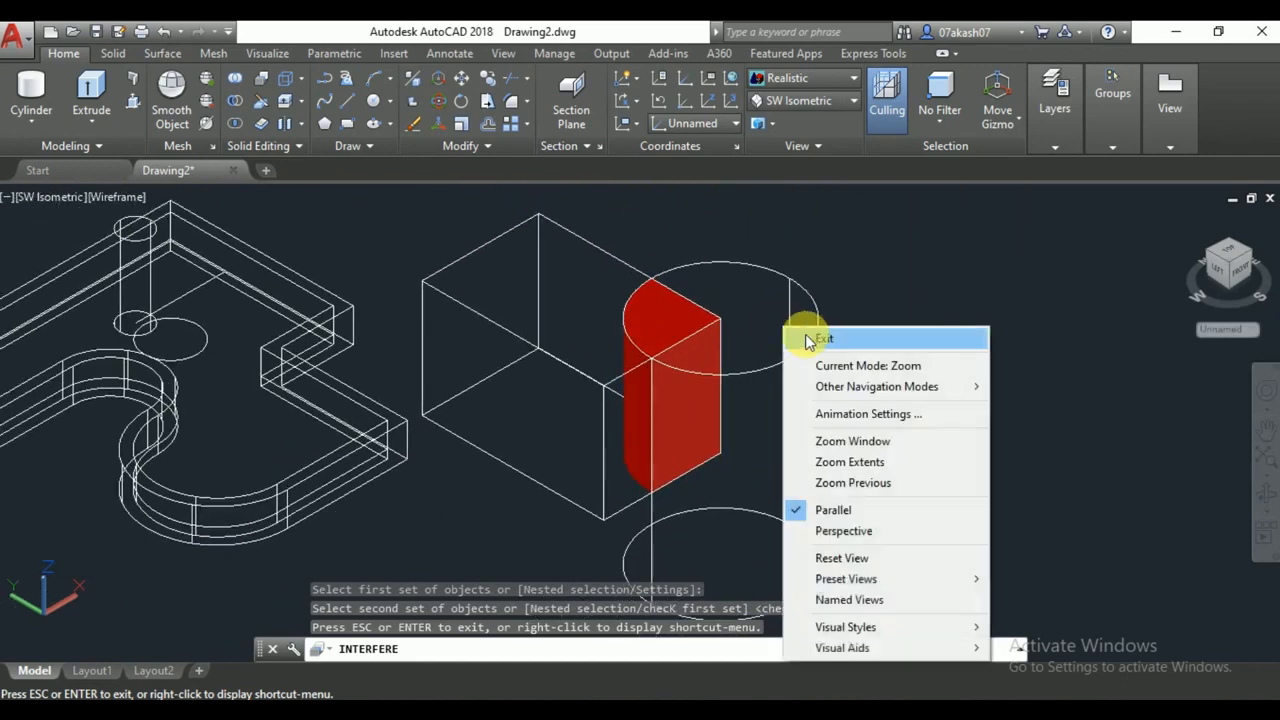
{"action": "left_click", "coordinate": [815, 341]}
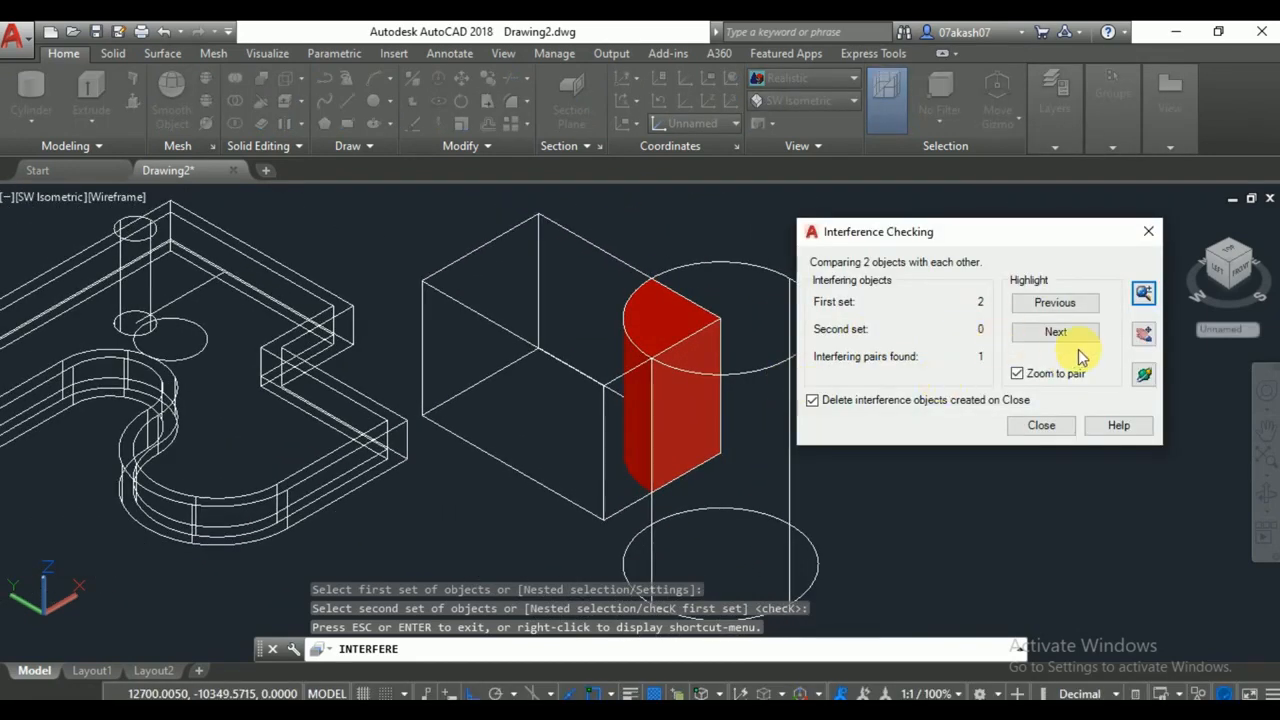
{"action": "left_click", "coordinate": [1145, 237]}
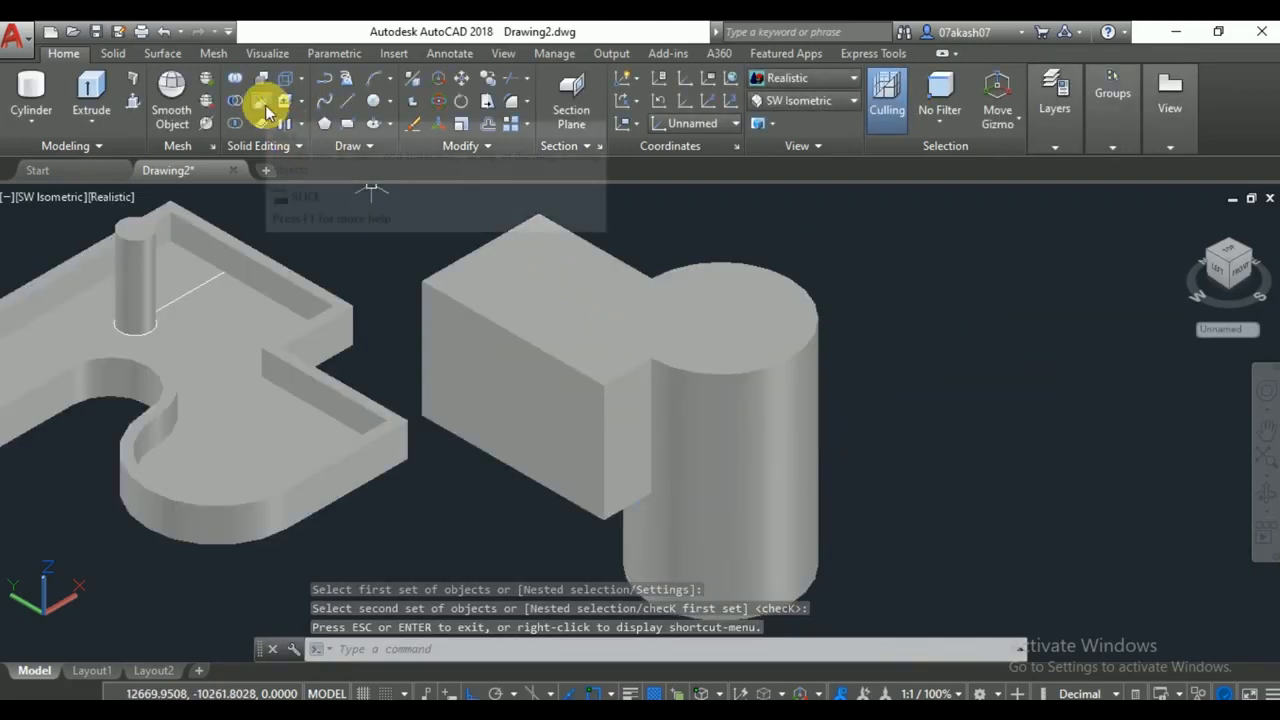
Erase the cylinder that overlaps the box's corner.
{"action": "left_click", "coordinate": [860, 429]}
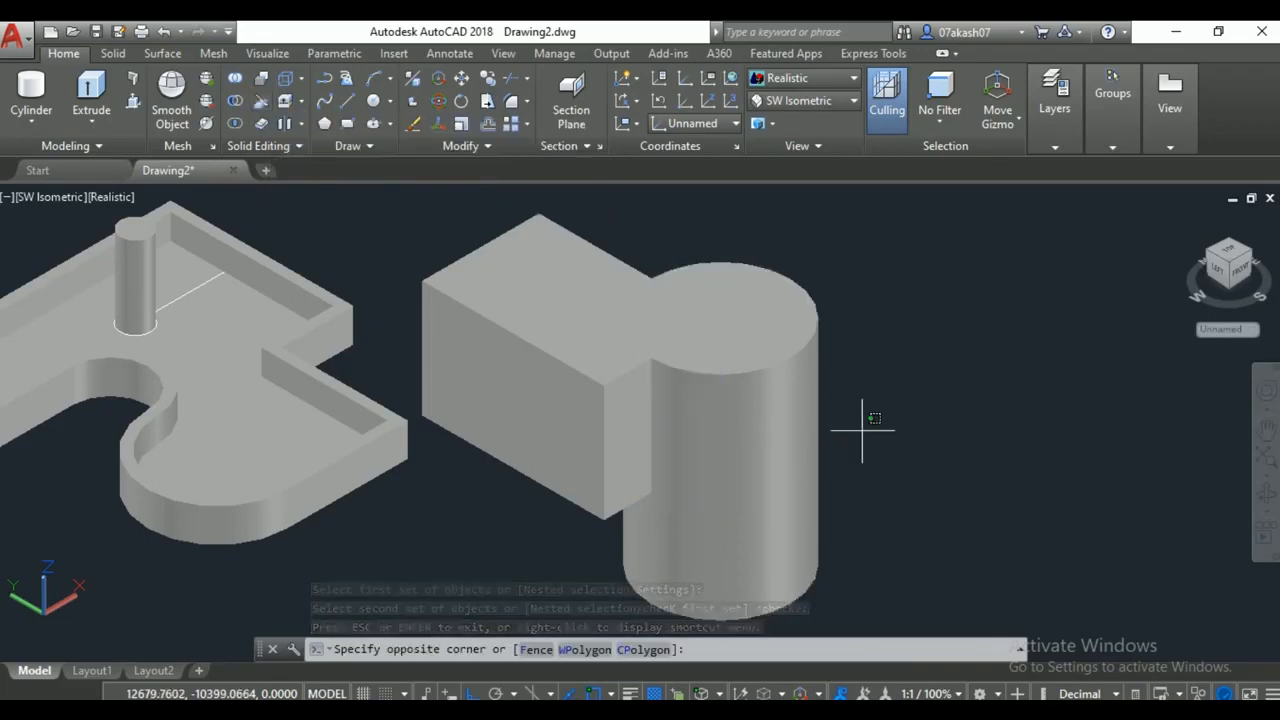
{"action": "left_click", "coordinate": [783, 525]}
{"action": "key", "text": "Delete"}
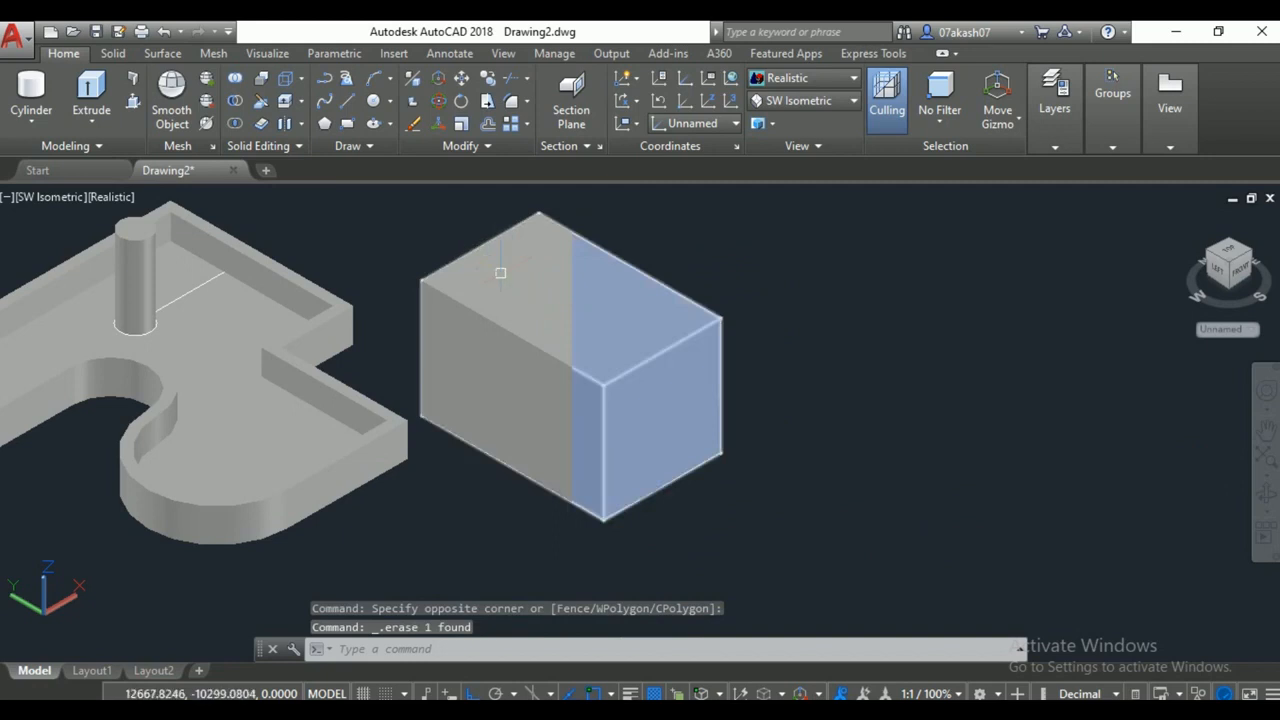
Slice the box vertically along its top face's diagonal between the left and right corners, keeping both sides.
{"action": "scroll", "coordinate": [669, 390], "scroll_direction": "up", "scroll_amount": 3}
{"action": "middle_click_drag", "start_coordinate": [537, 271], "coordinate": [677, 394]}
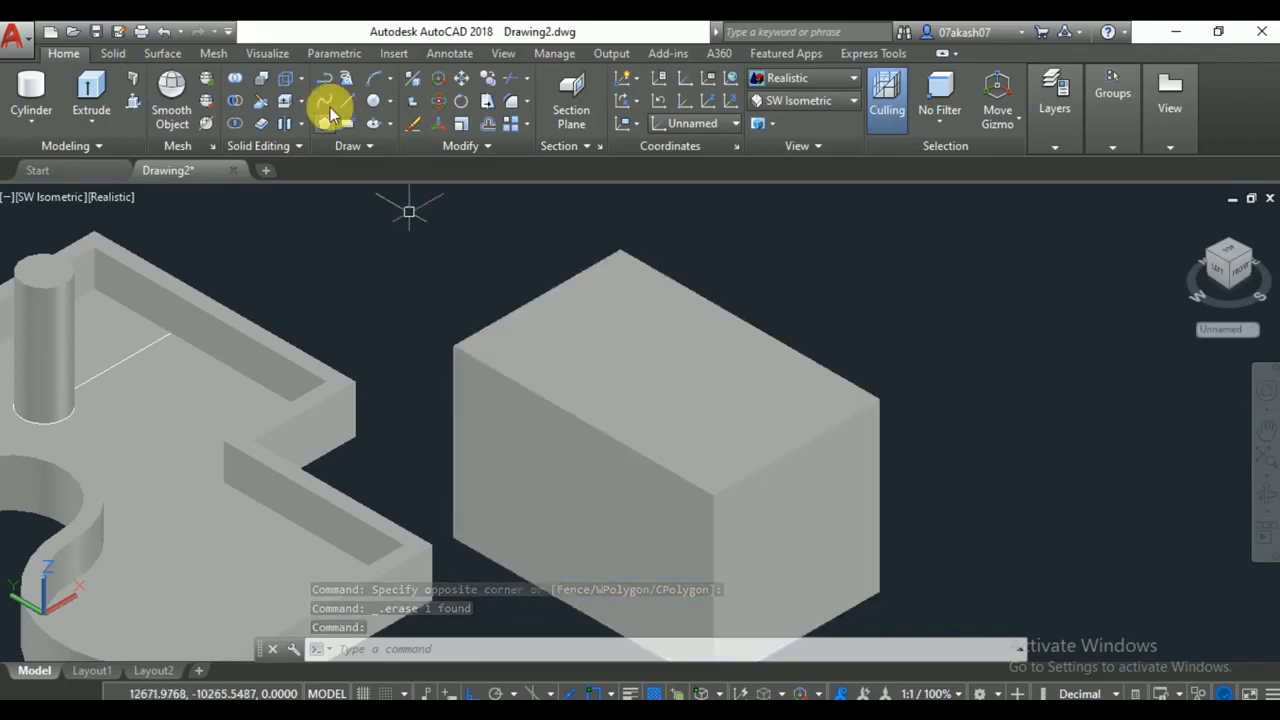
{"action": "left_click", "coordinate": [260, 101]}
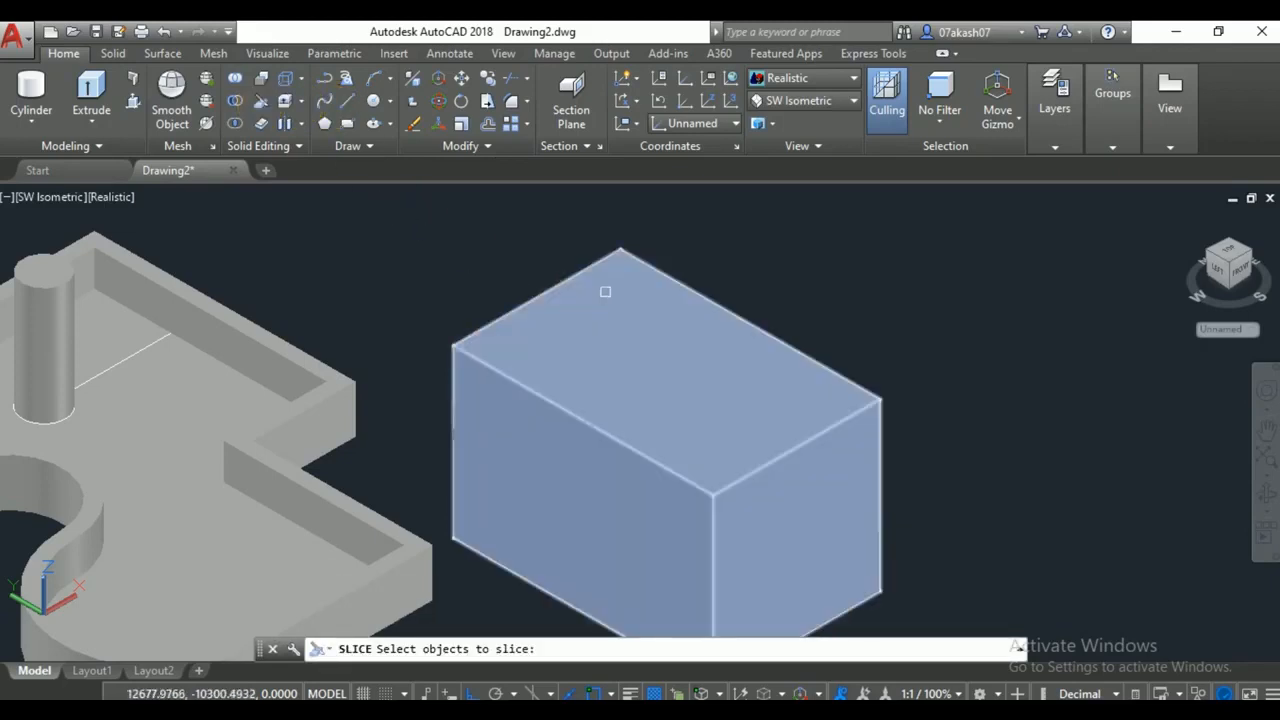
{"action": "left_click", "coordinate": [564, 334]}
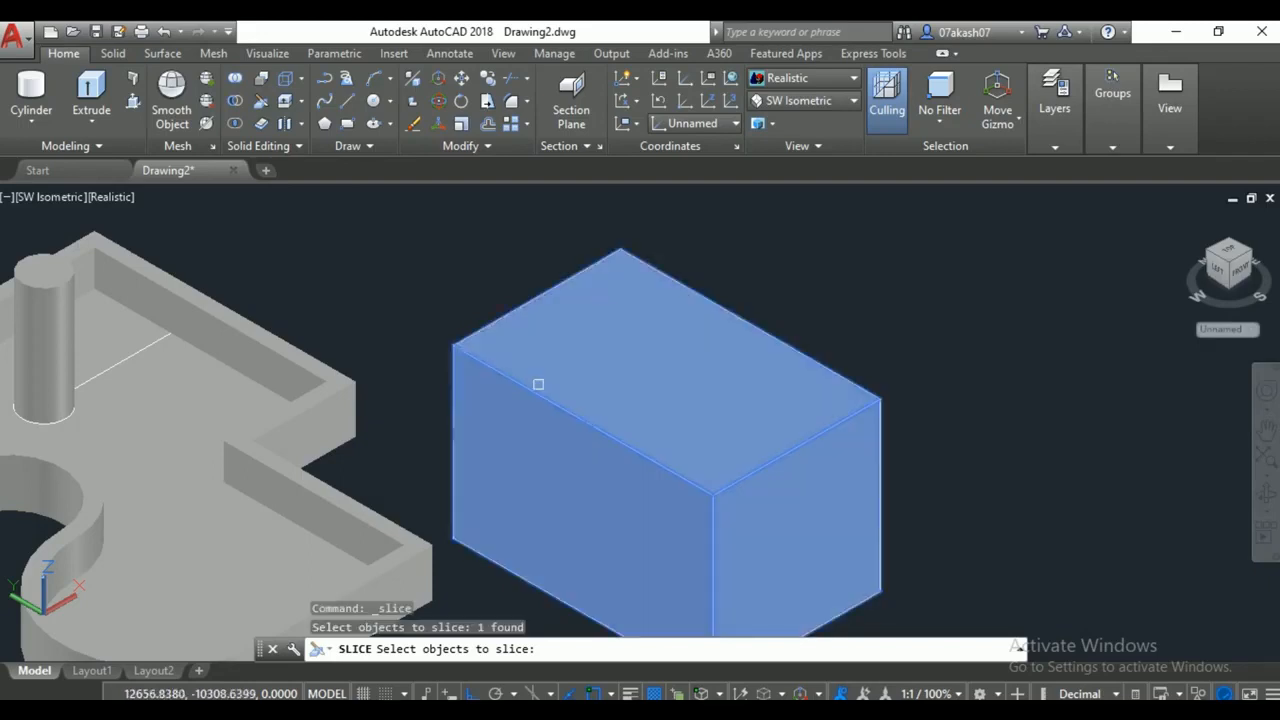
{"action": "key", "text": "Return"}
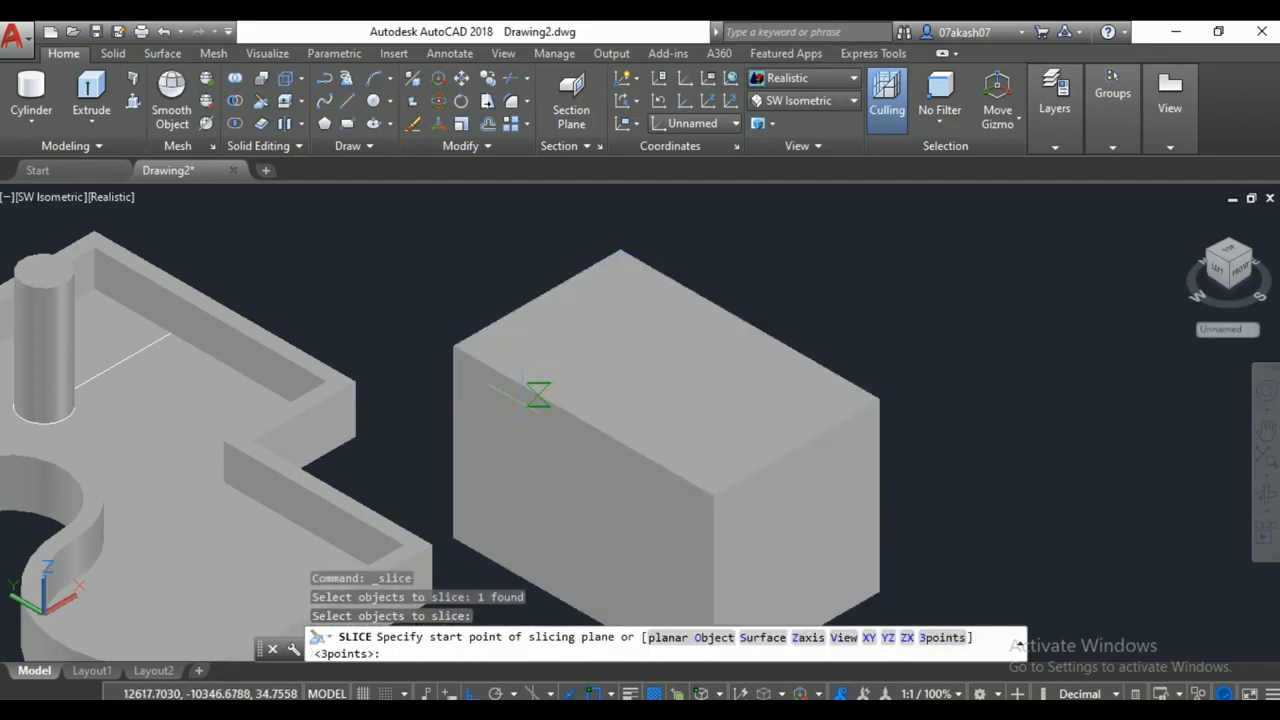
{"action": "left_click", "coordinate": [452, 345]}
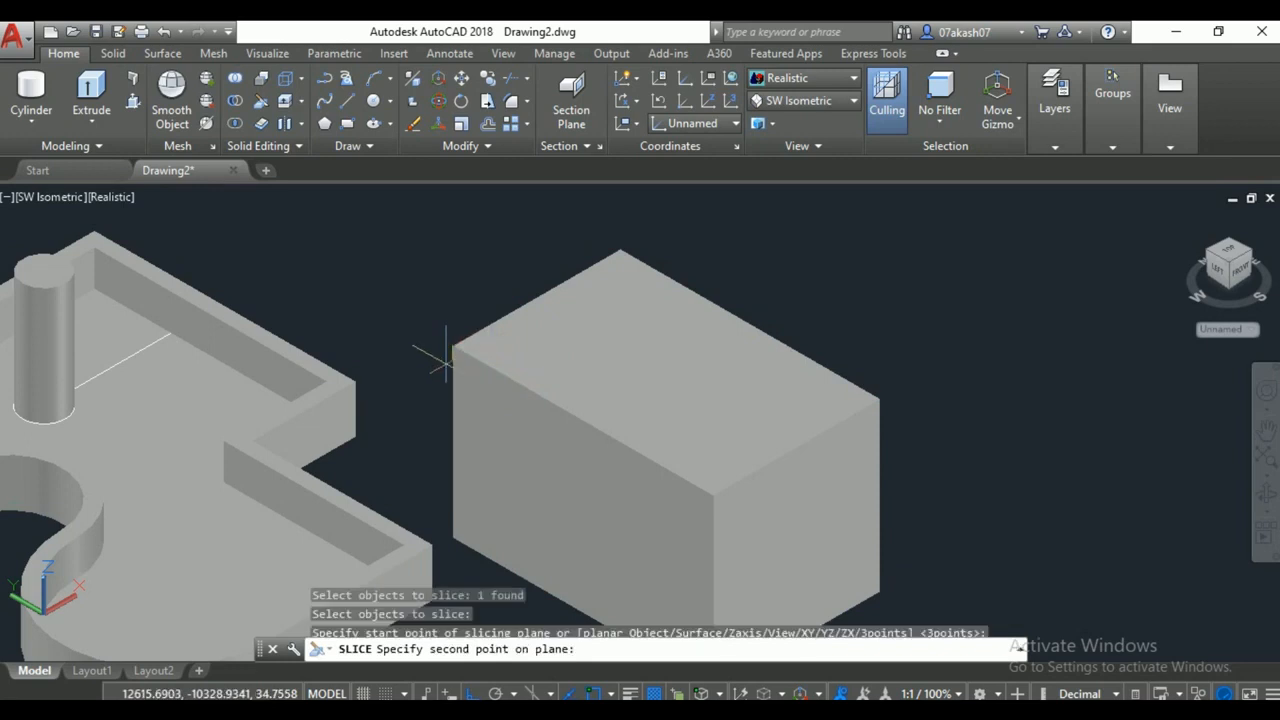
{"action": "left_click", "coordinate": [879, 399]}
{"action": "key", "text": "Return"}
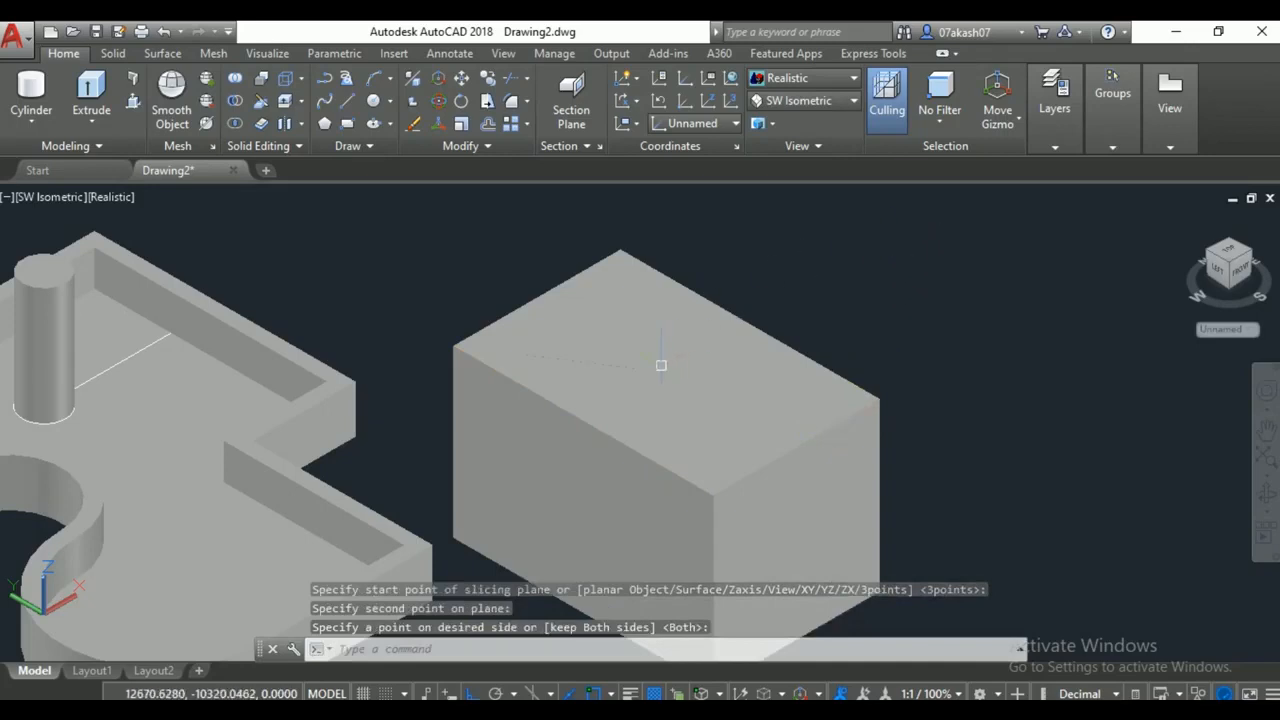
Select both halves of the sliced box to examine the cut, and clear the selection.
{"action": "left_click", "coordinate": [684, 339]}
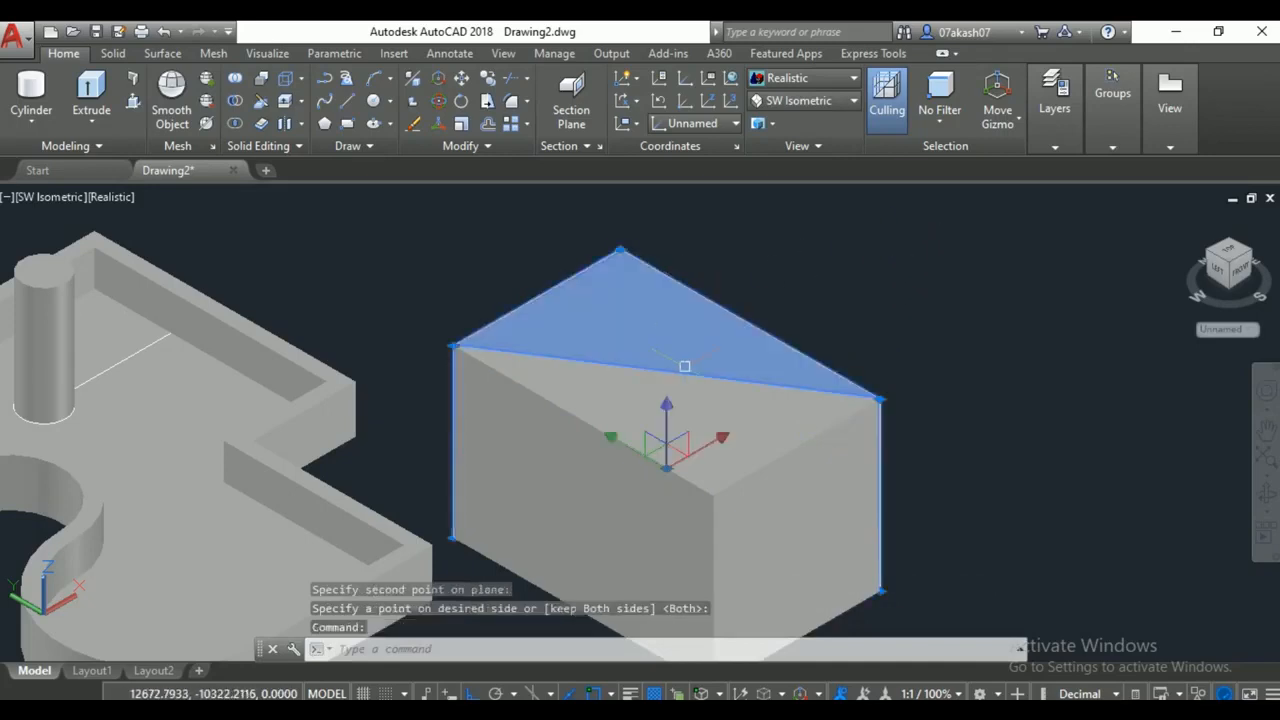
{"action": "left_click", "coordinate": [759, 469]}
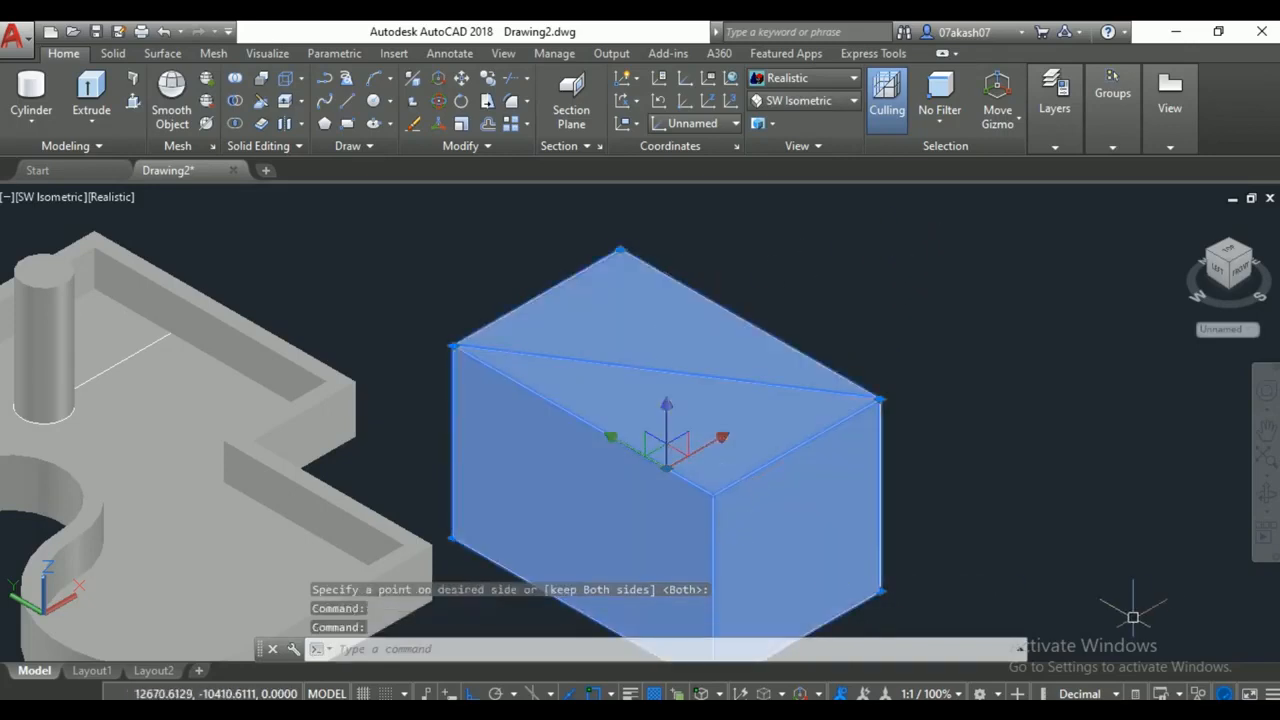
{"action": "key", "text": "Escape"}
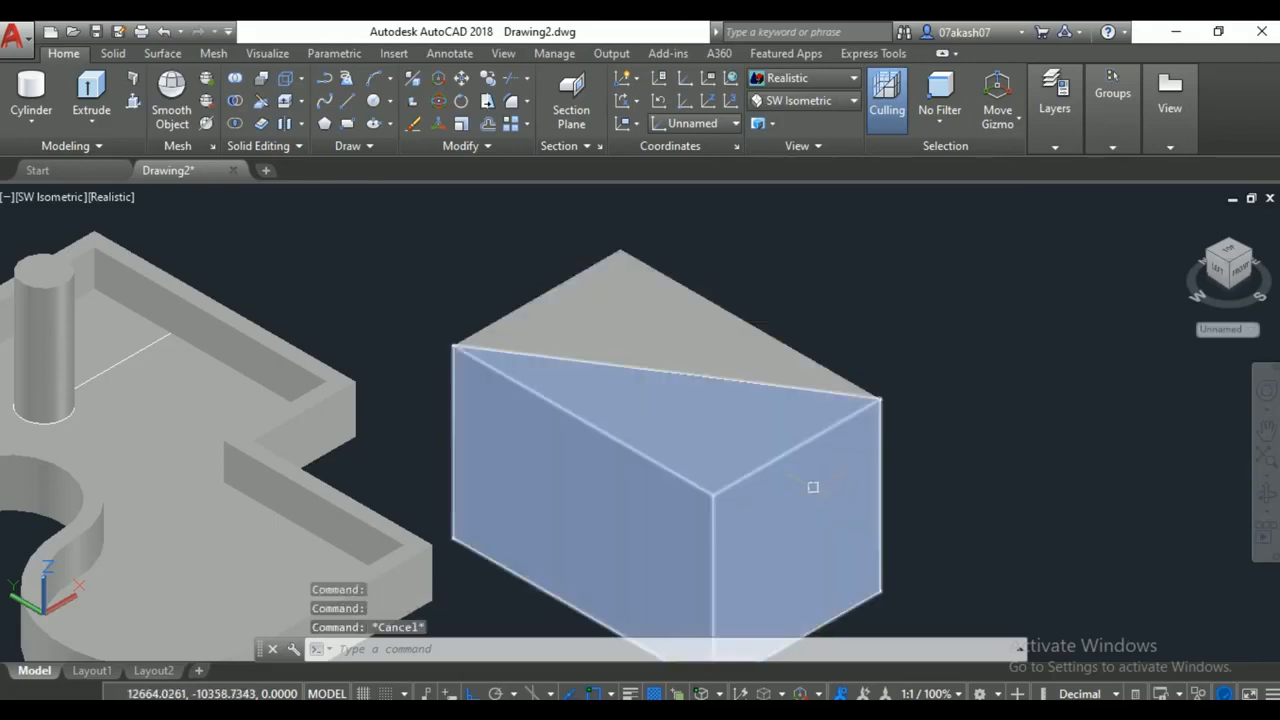
Move the rear half of the sliced box along the X axis, well clear of the front half.
{"action": "left_click", "coordinate": [749, 297]}
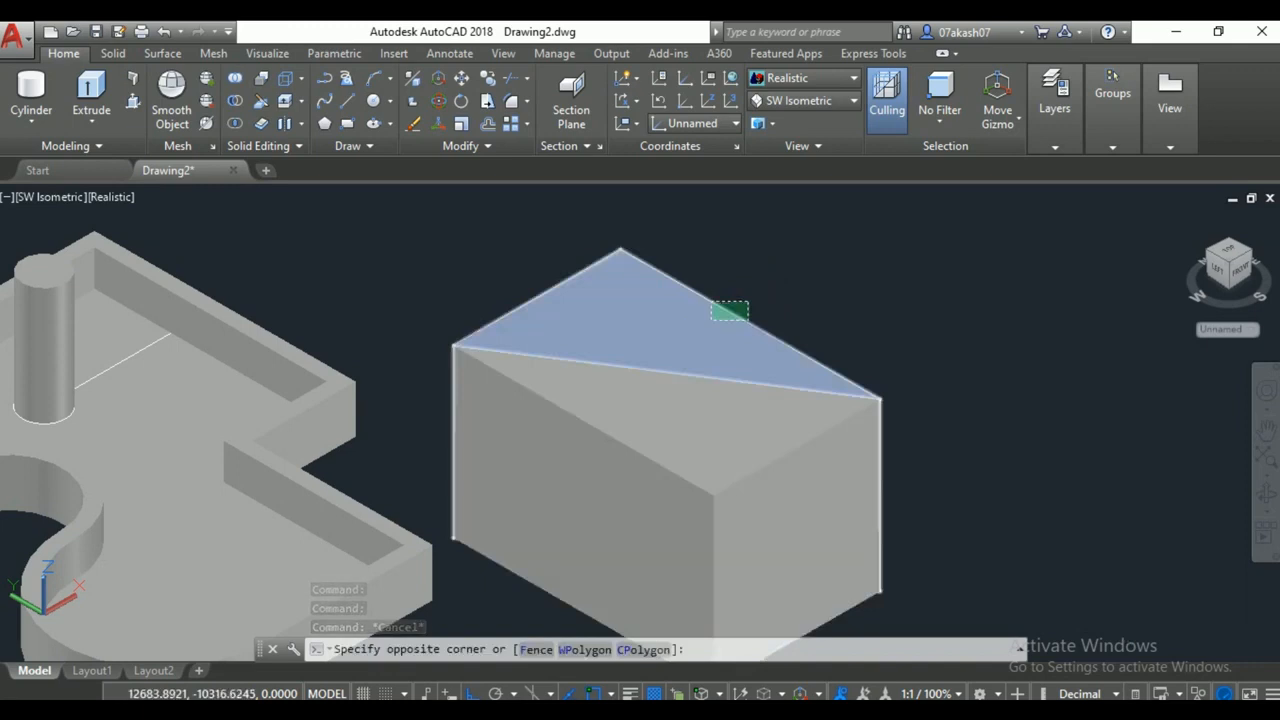
{"action": "left_click", "coordinate": [729, 312]}
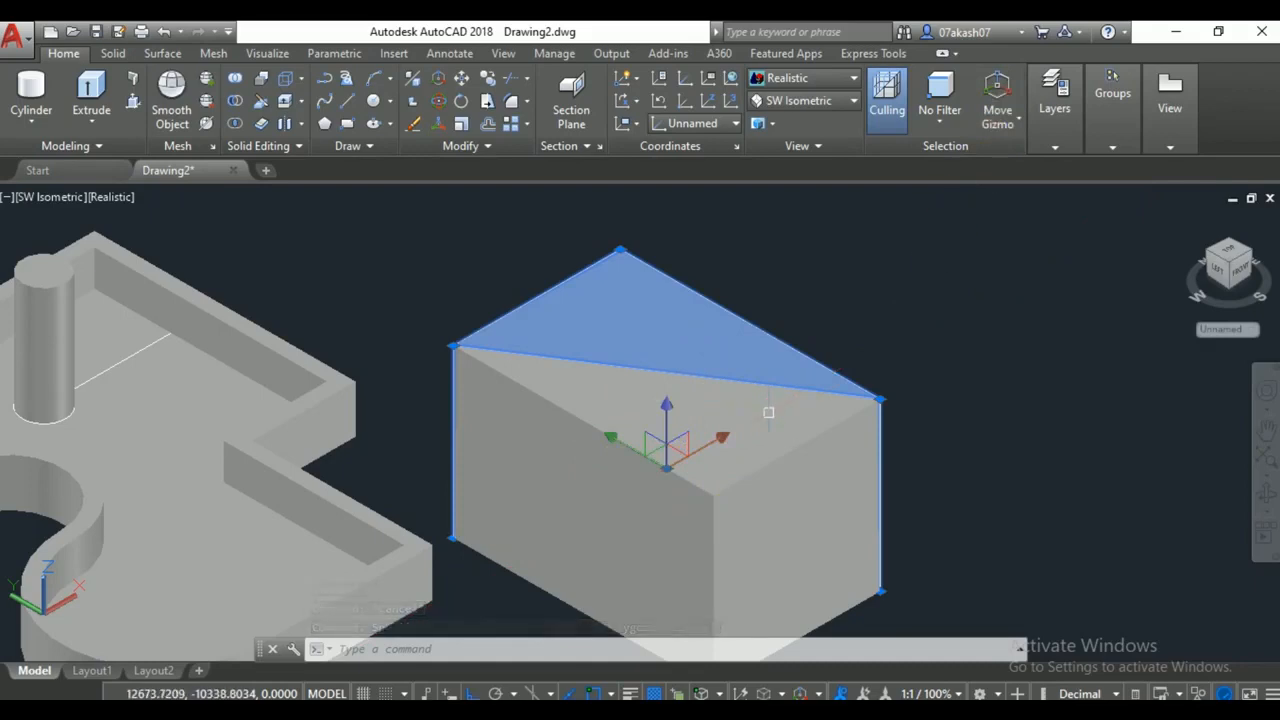
{"action": "middle_click_drag", "start_coordinate": [812, 488], "coordinate": [657, 494]}
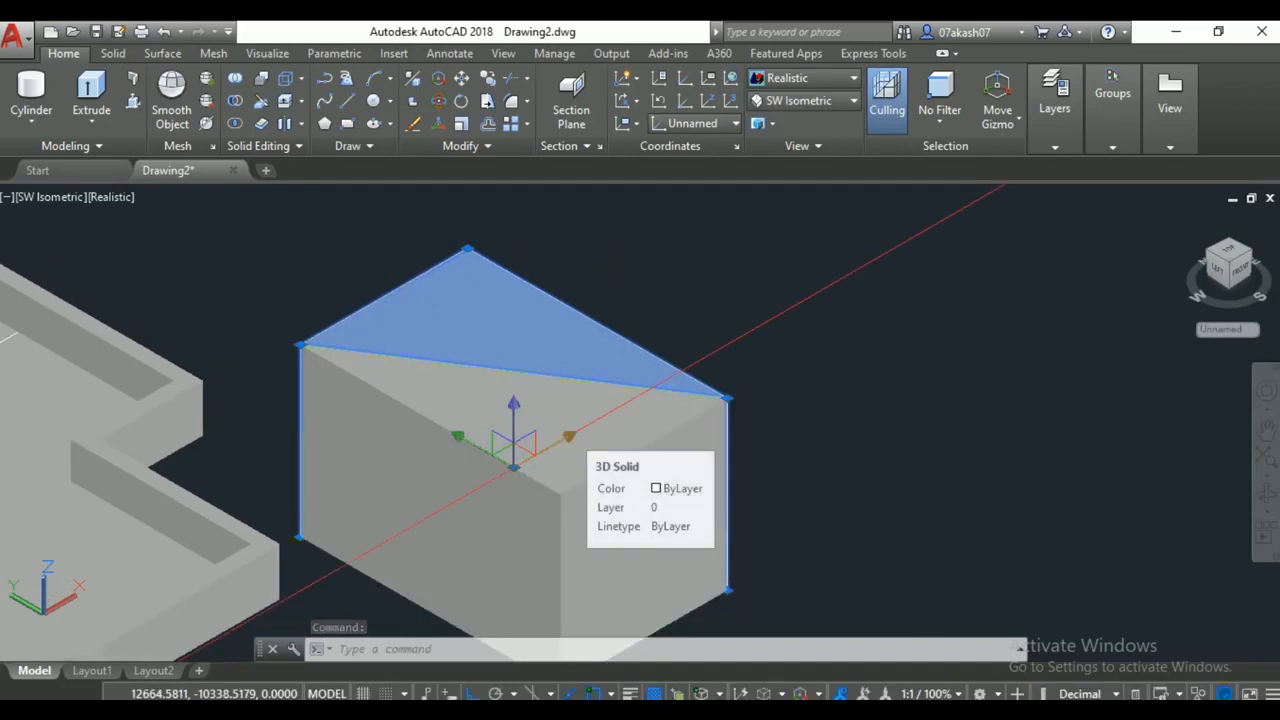
{"action": "left_click", "coordinate": [571, 435]}
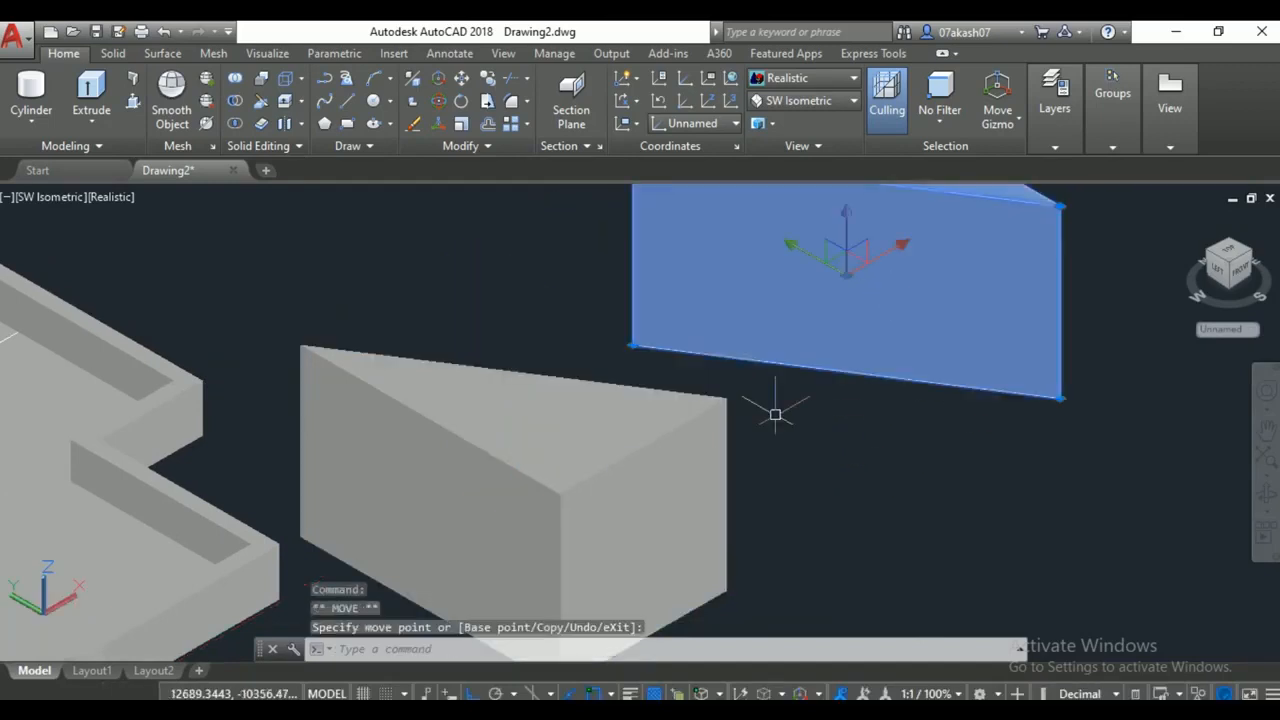
{"action": "middle_click_drag", "start_coordinate": [820, 278], "coordinate": [777, 440]}
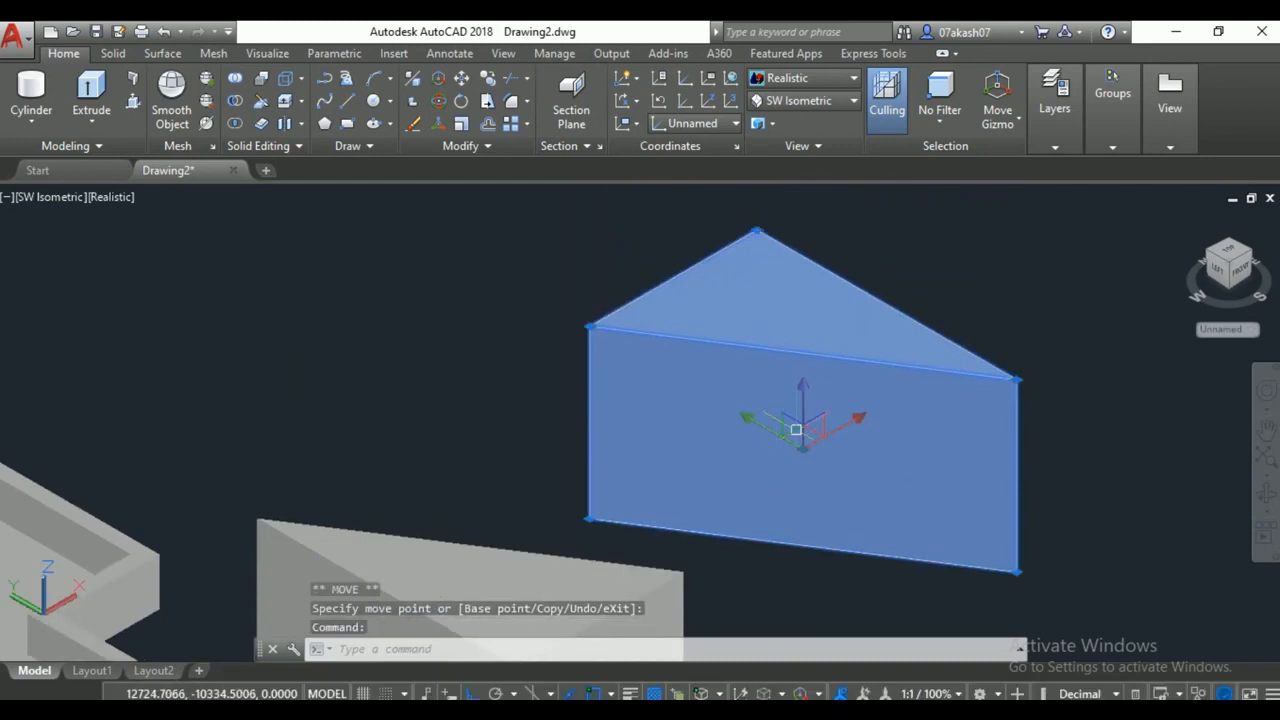
Raise the rear half of the sliced box along the Z axis, shift it slightly along Y, and clear the selection.
{"action": "left_click", "coordinate": [807, 398]}
{"action": "left_click", "coordinate": [803, 302]}
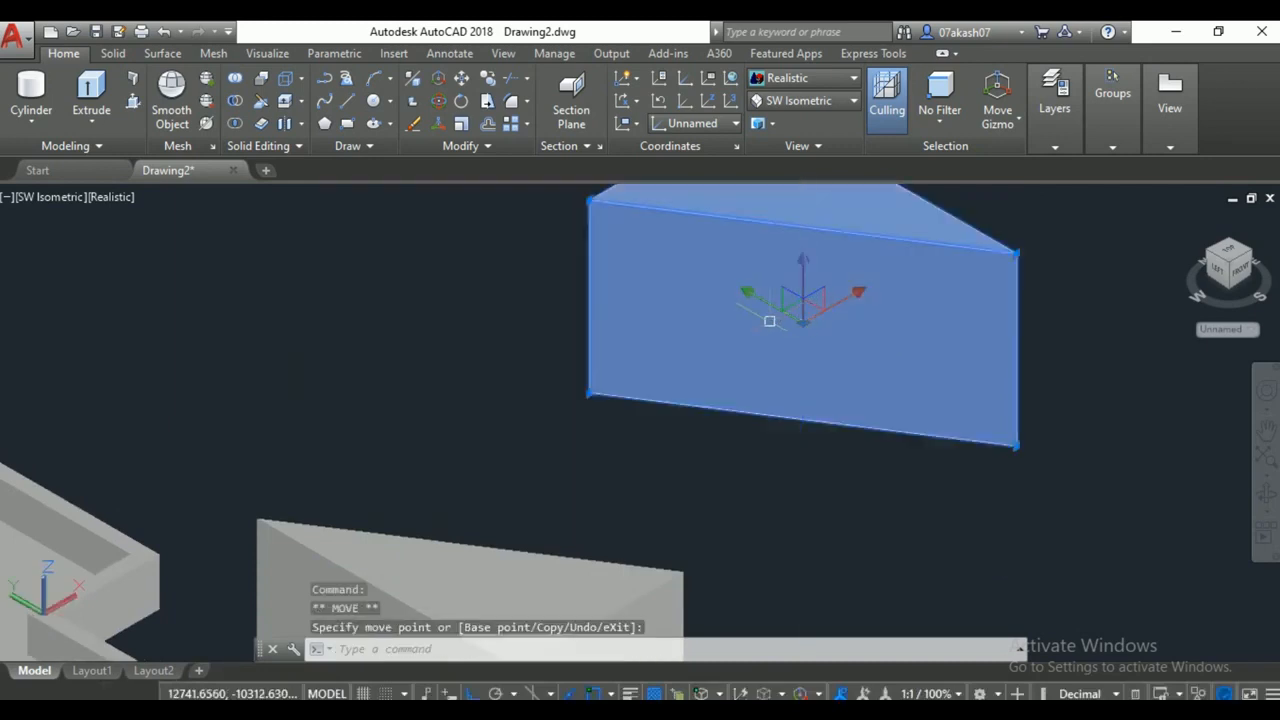
{"action": "left_click", "coordinate": [780, 292]}
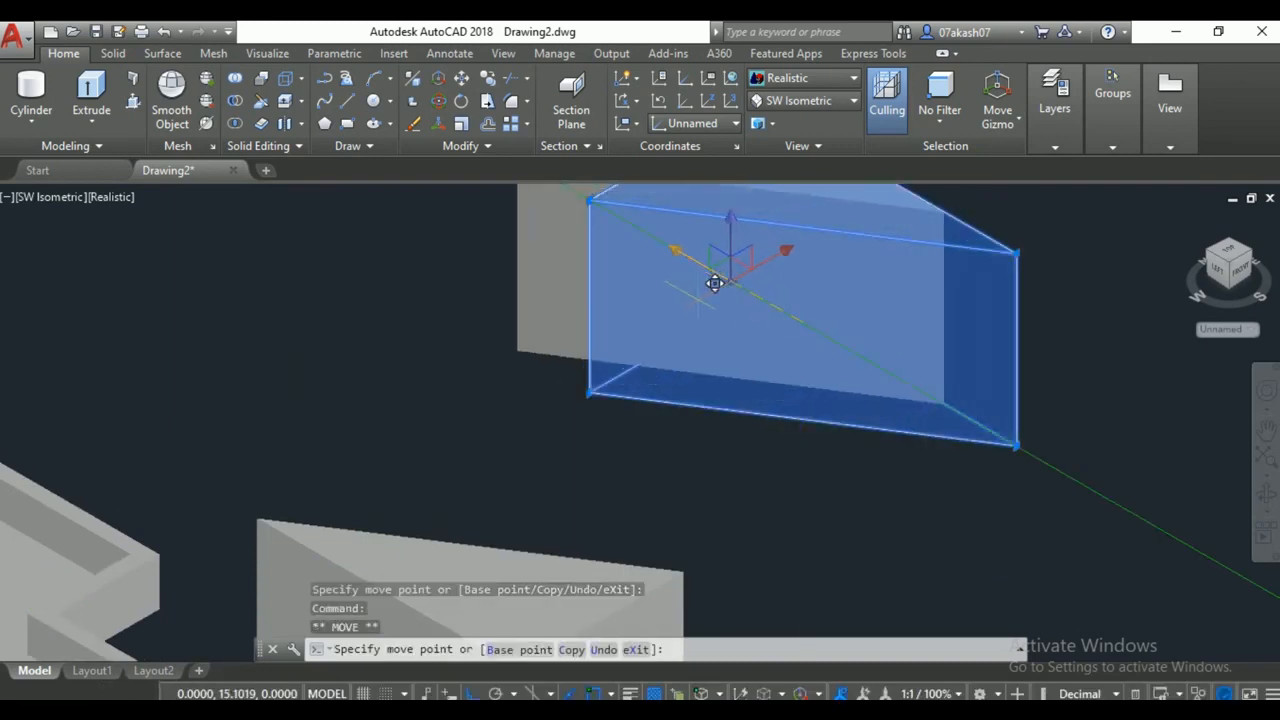
{"action": "left_click", "coordinate": [734, 331]}
{"action": "scroll", "coordinate": [745, 400], "scroll_direction": "down", "scroll_amount": 5}
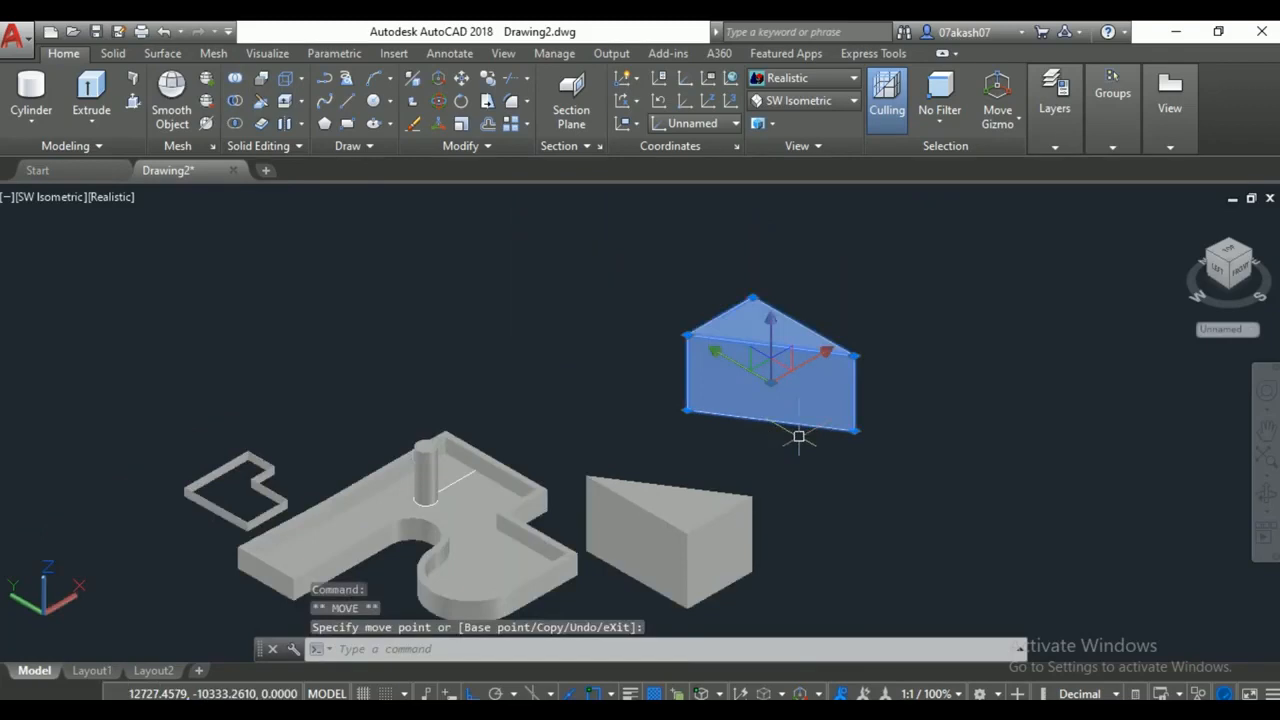
{"action": "key", "text": "Escape"}
{"action": "key", "text": "Escape"}
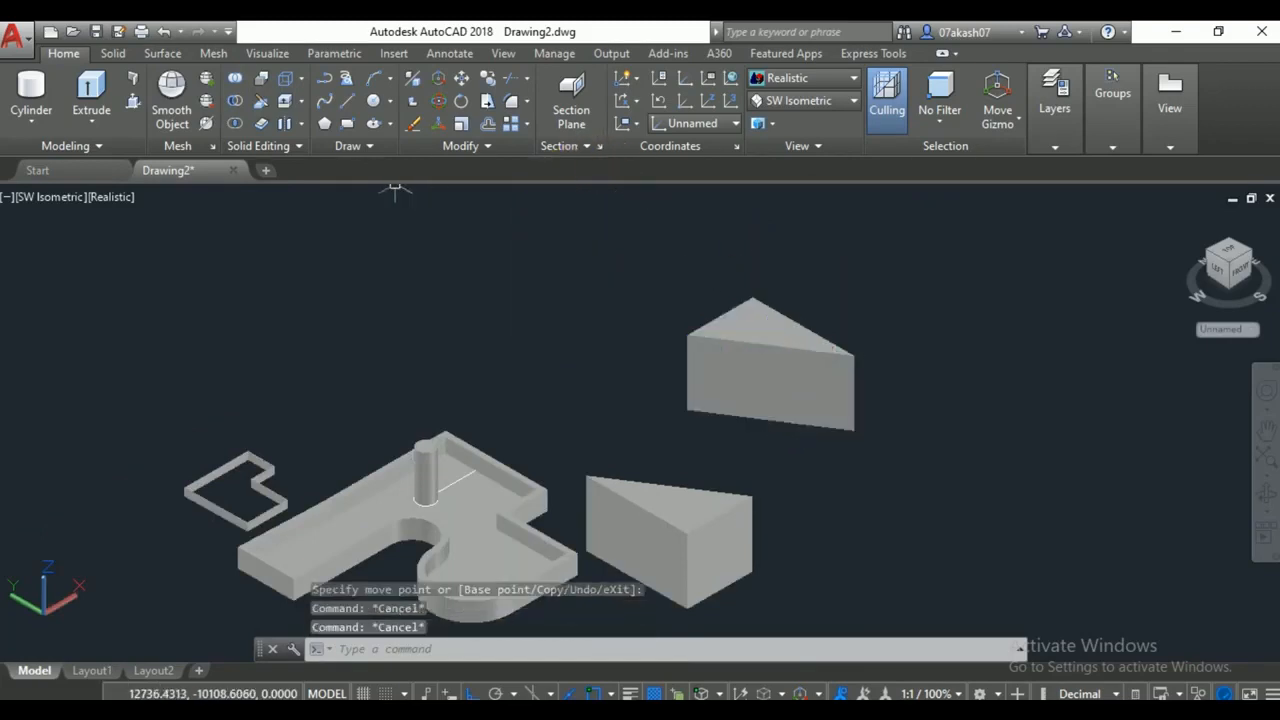
Try to slice the front half from its front top corner along the plane of its X-direction end face, and check the solid.
{"action": "left_click", "coordinate": [247, 104]}
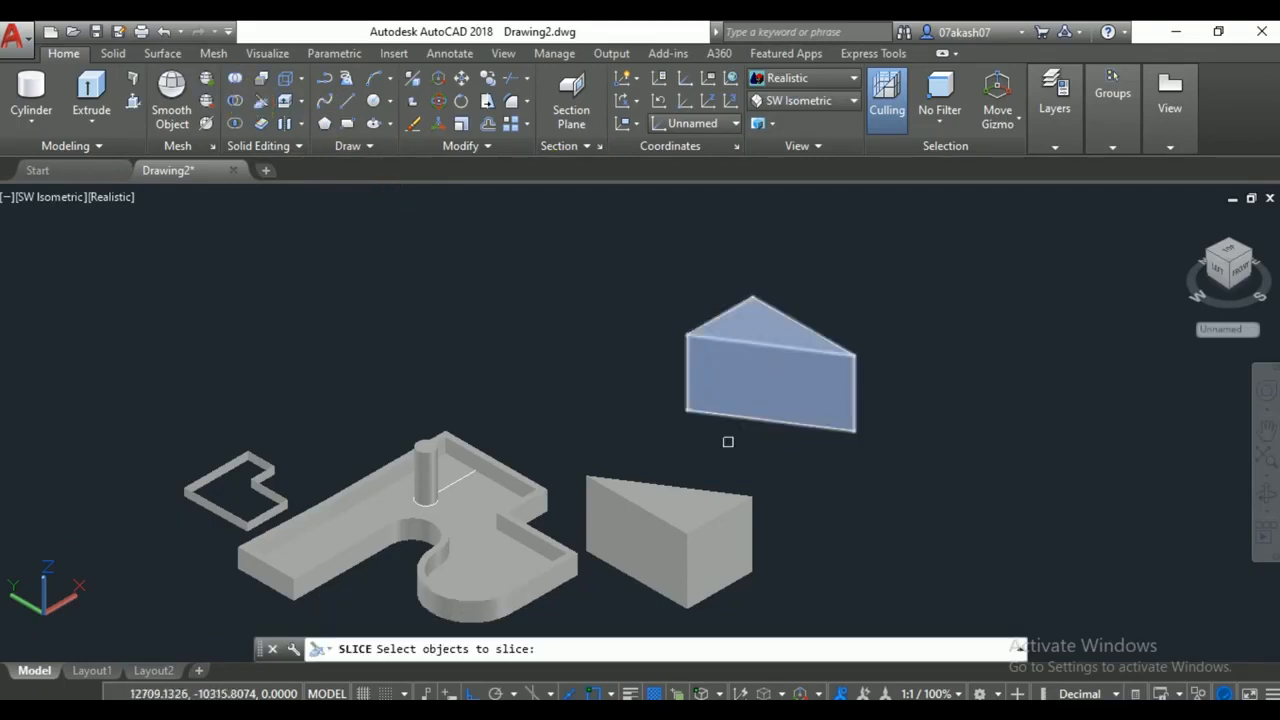
{"action": "scroll", "coordinate": [690, 530], "scroll_direction": "up", "scroll_amount": 4}
{"action": "left_click", "coordinate": [774, 565]}
{"action": "middle_click_drag", "start_coordinate": [774, 565], "coordinate": [732, 490]}
{"action": "key", "text": "Return"}
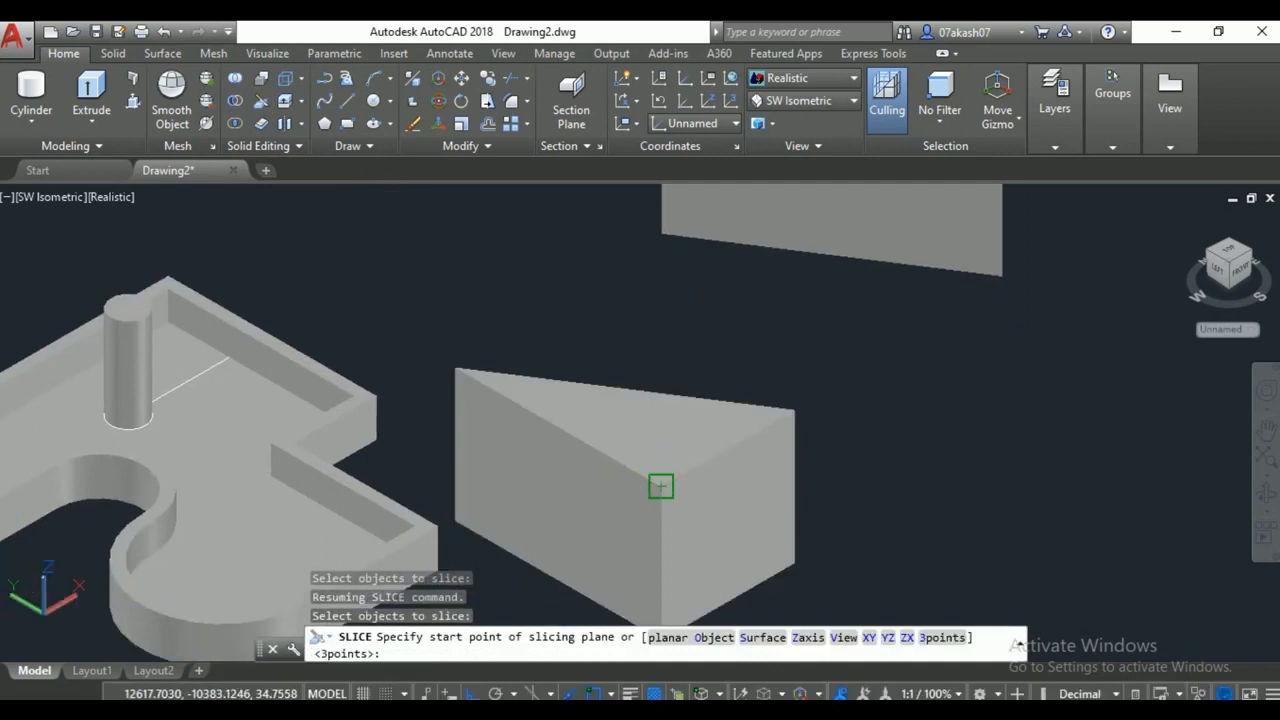
{"action": "left_click", "coordinate": [661, 486]}
{"action": "left_click", "coordinate": [786, 550]}
{"action": "left_click", "coordinate": [782, 545]}
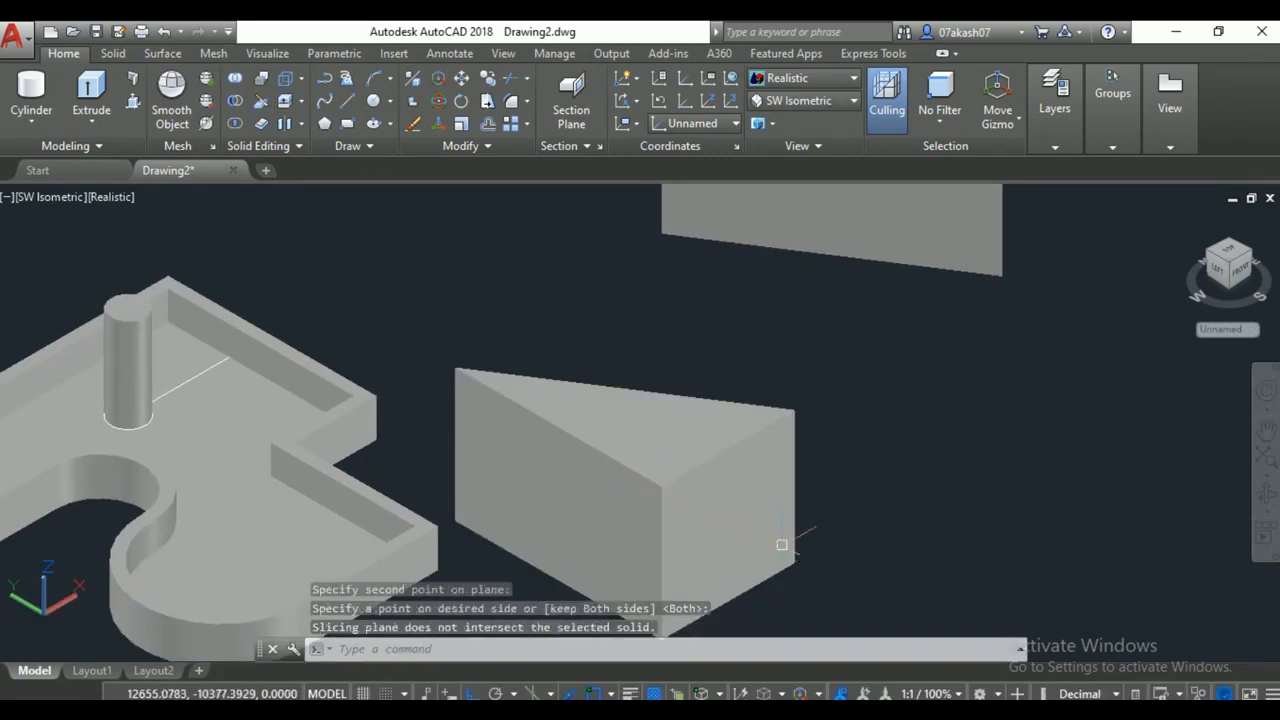
{"action": "left_click", "coordinate": [743, 486]}
{"action": "middle_click_drag", "start_coordinate": [737, 532], "coordinate": [706, 448]}
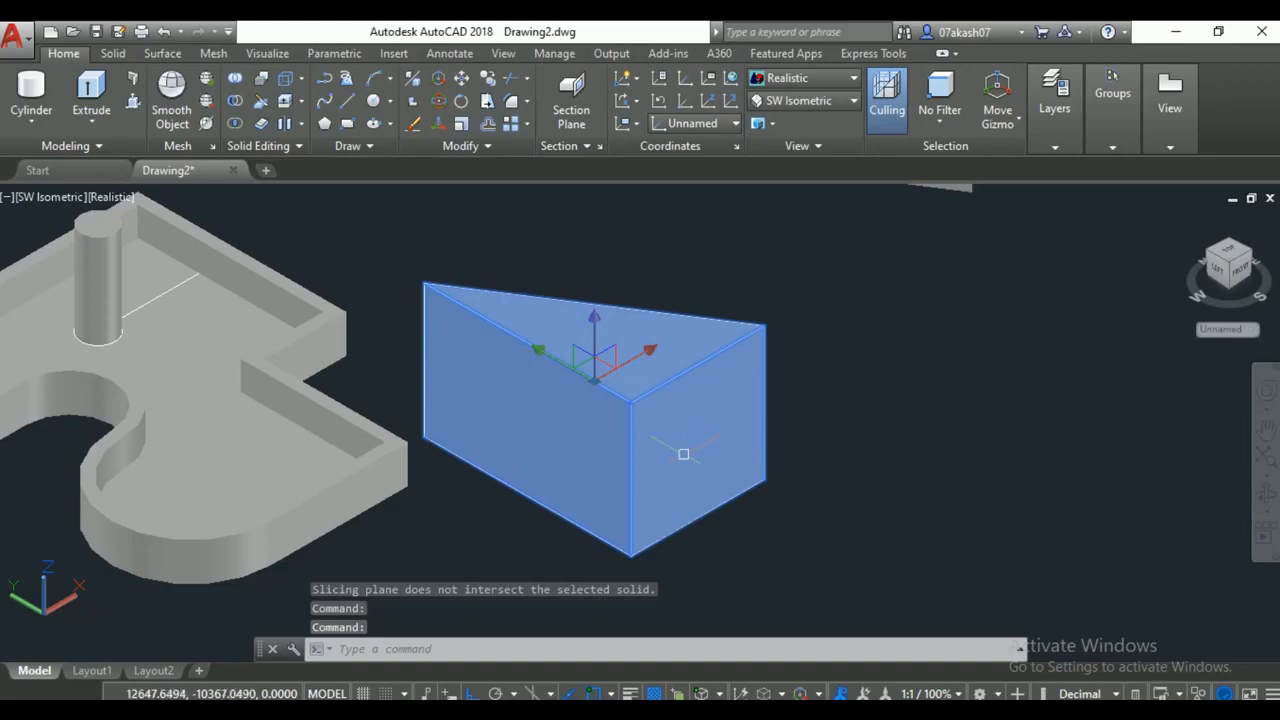
{"action": "key", "text": "Escape"}
{"action": "key", "text": "Escape"}
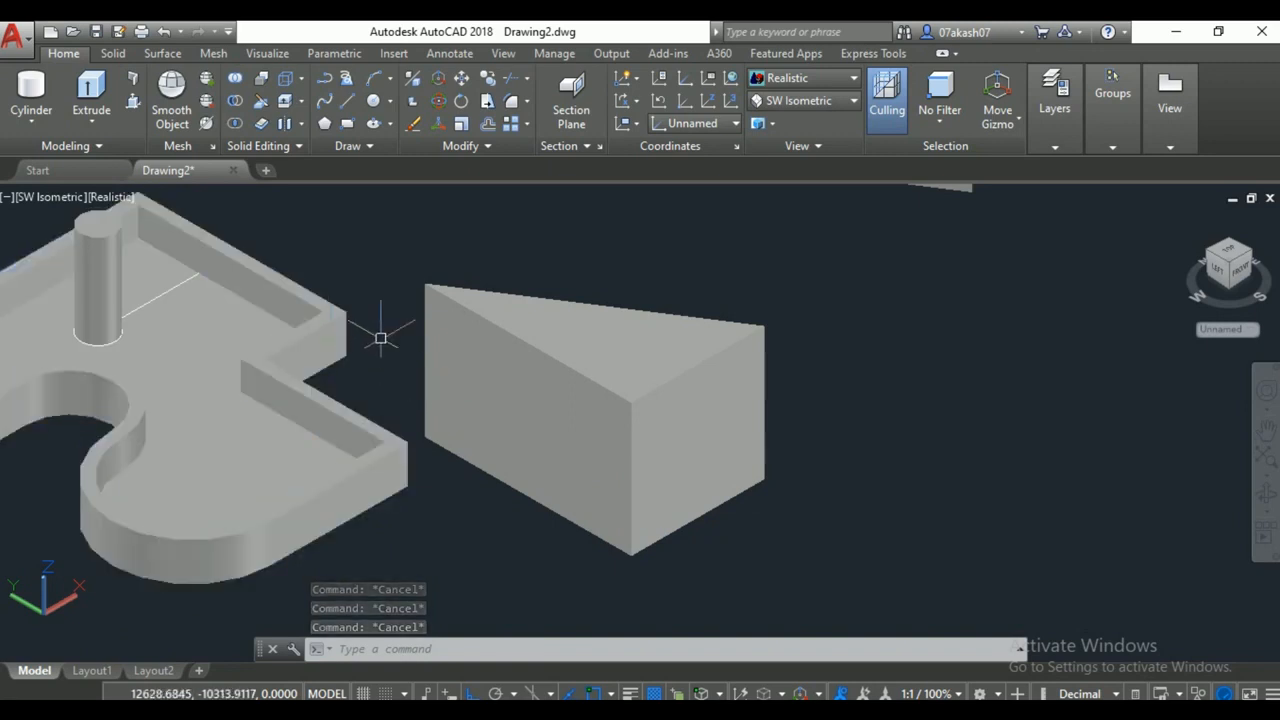
Slice the front half vertically from the midpoint of its top Y-direction edge to its far right top corner, keeping both sides.
{"action": "left_click", "coordinate": [259, 101]}
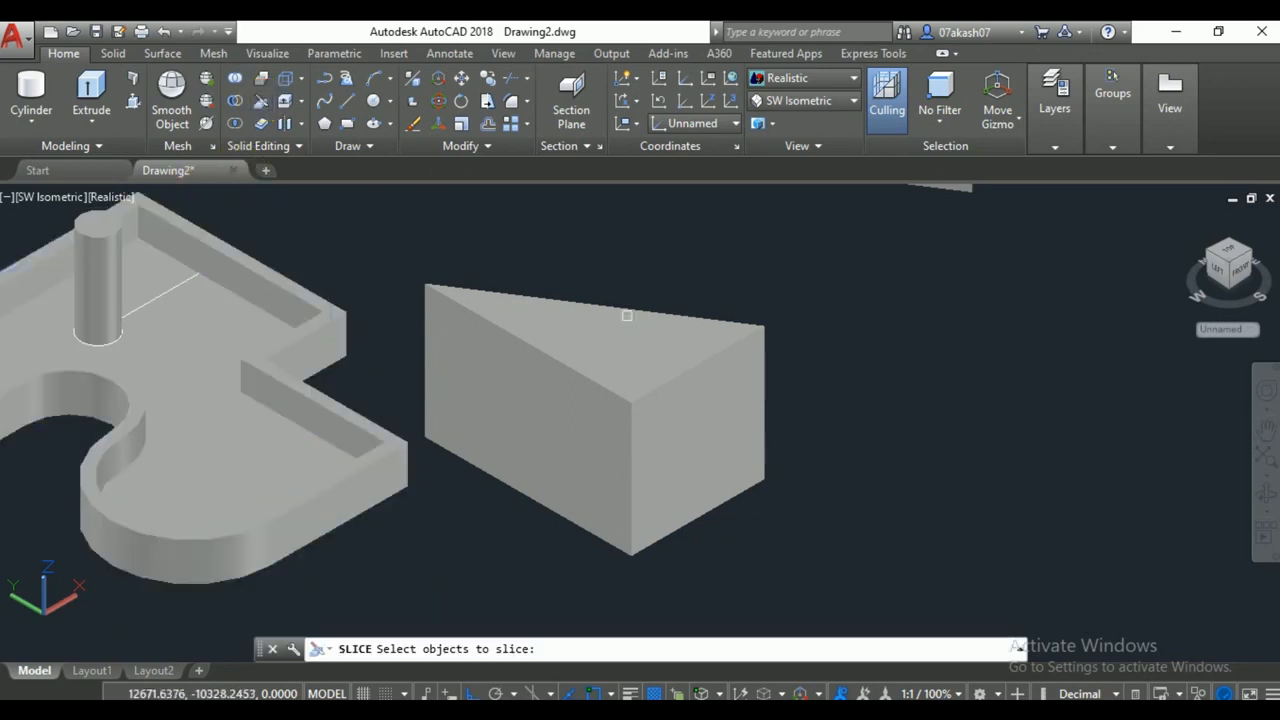
{"action": "left_click", "coordinate": [679, 342]}
{"action": "key", "text": "Return"}
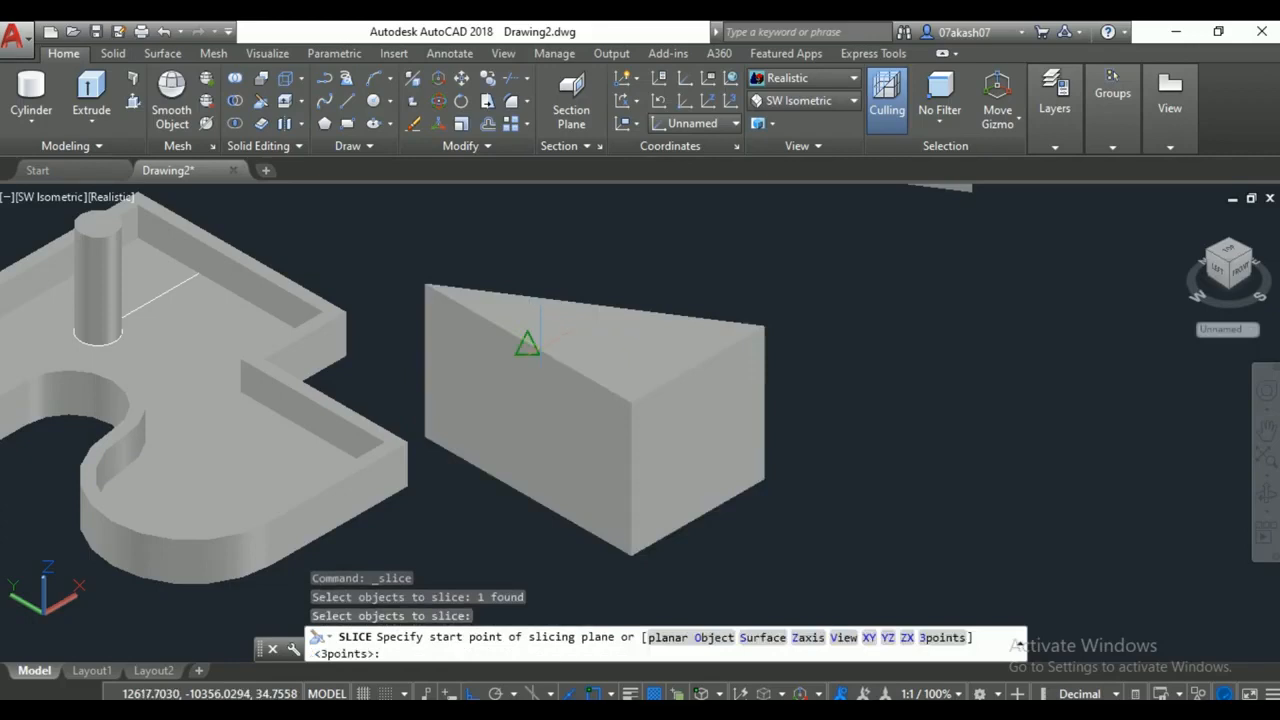
{"action": "left_click", "coordinate": [537, 348]}
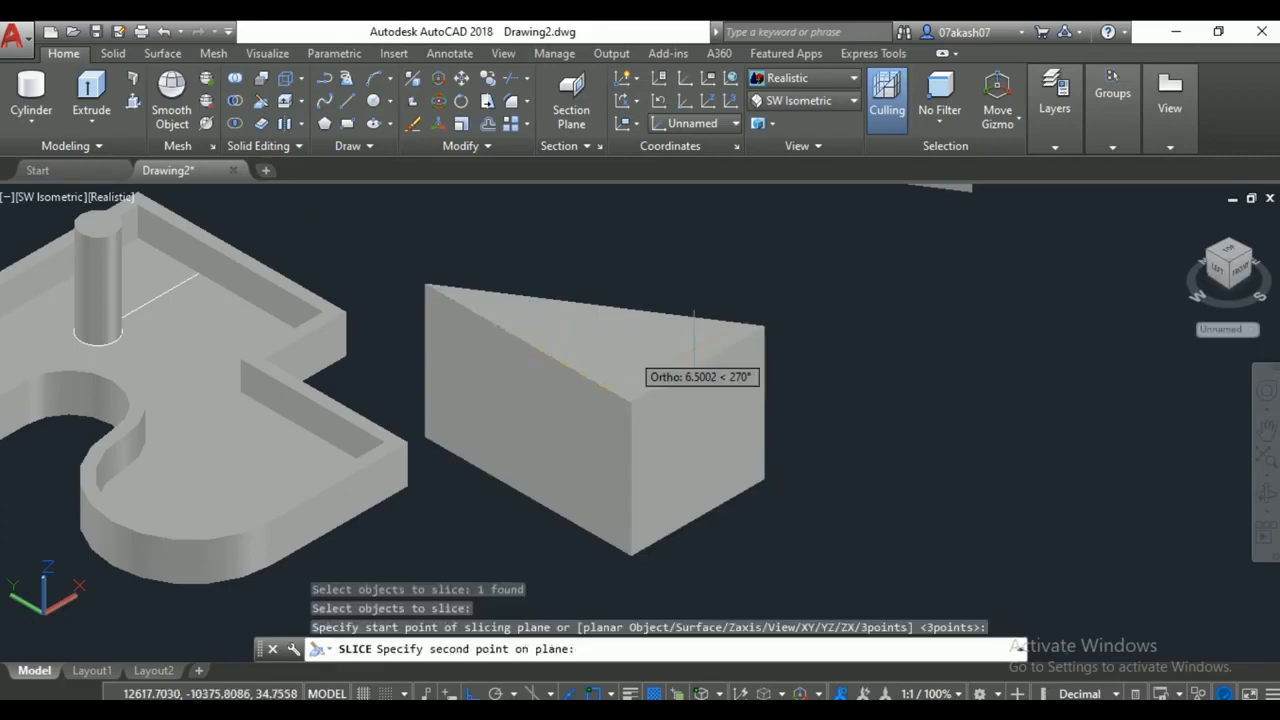
{"action": "left_click", "coordinate": [764, 325]}
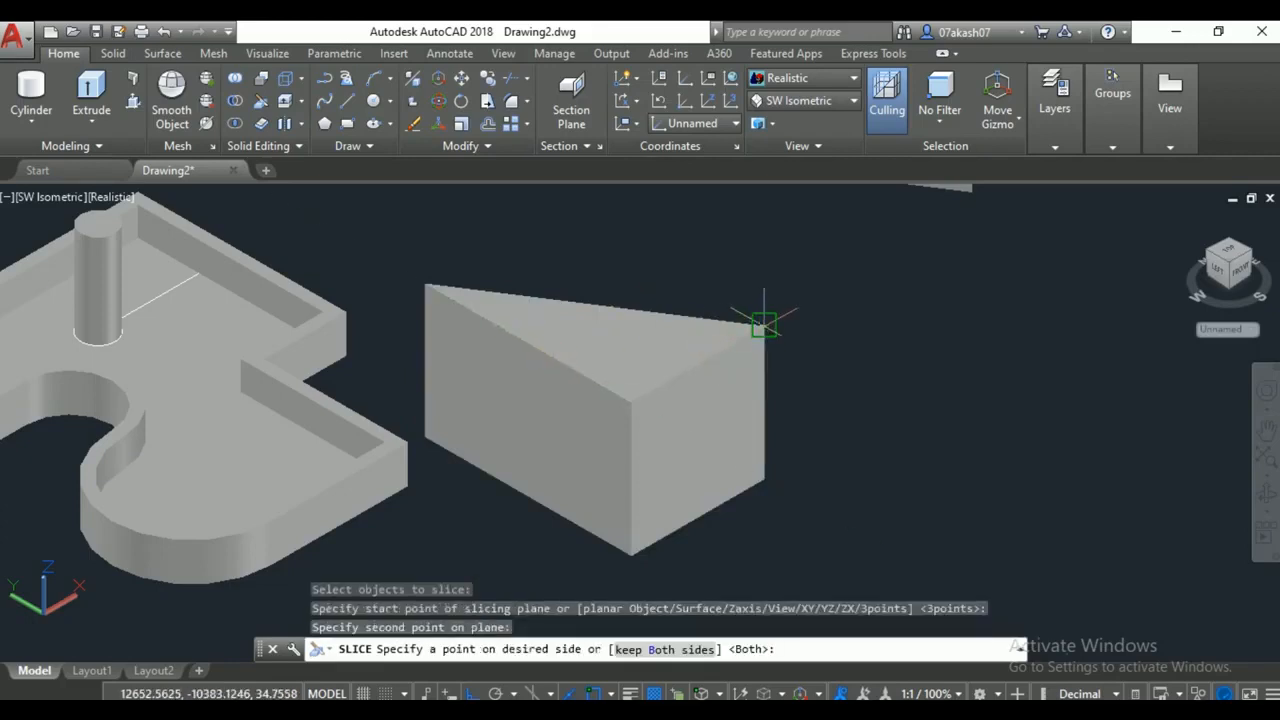
{"action": "key", "text": "Return"}
Move the rear piece of the newly sliced half along the Y axis to open a gap, and clear the selection.
{"action": "left_click", "coordinate": [597, 322]}
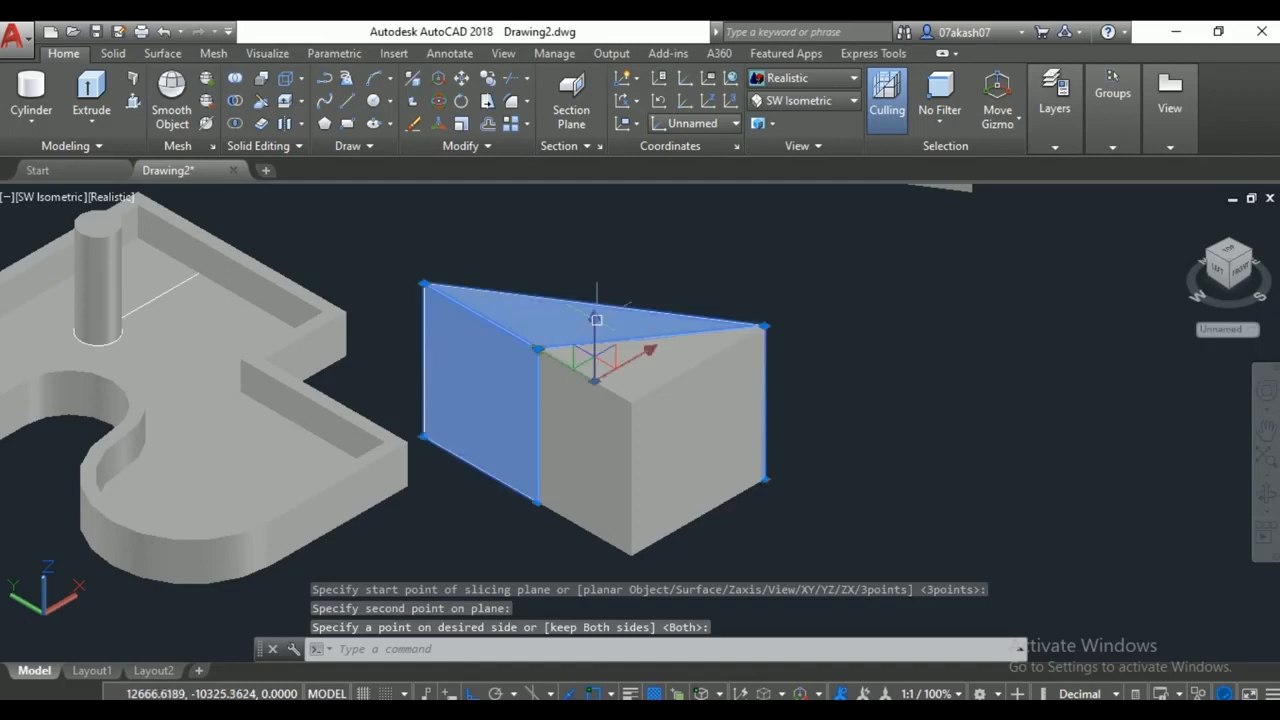
{"action": "left_click", "coordinate": [568, 367]}
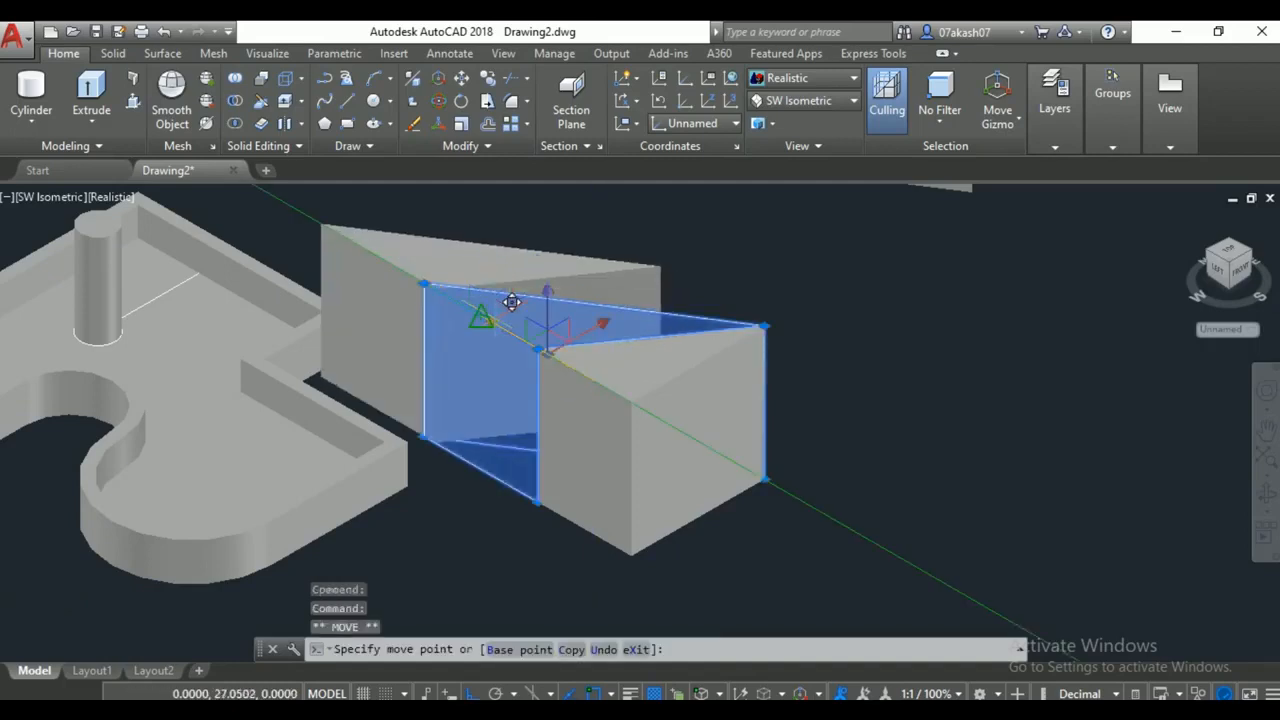
{"action": "key", "text": "Escape"}
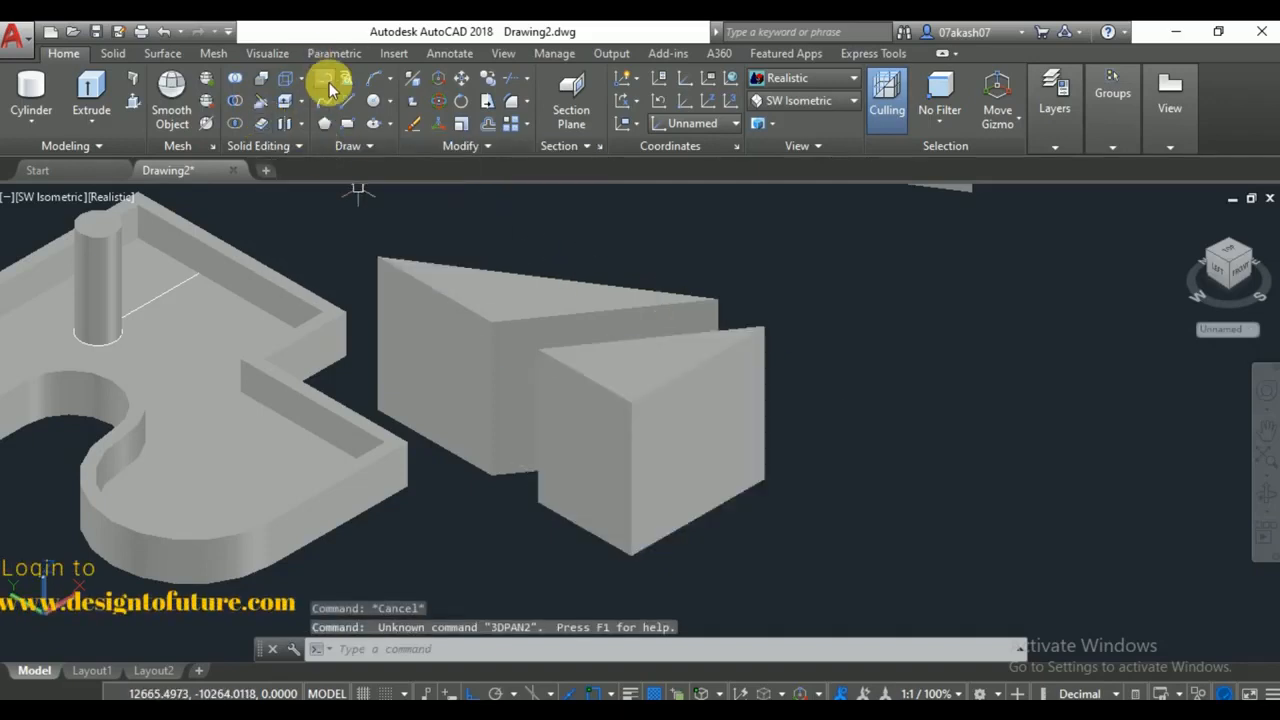
Draw a single straight line parallel to the X axis in the empty space in front of the sliced pieces.
{"action": "left_click", "coordinate": [352, 96]}
{"action": "middle_click_drag", "start_coordinate": [931, 409], "coordinate": [703, 486]}
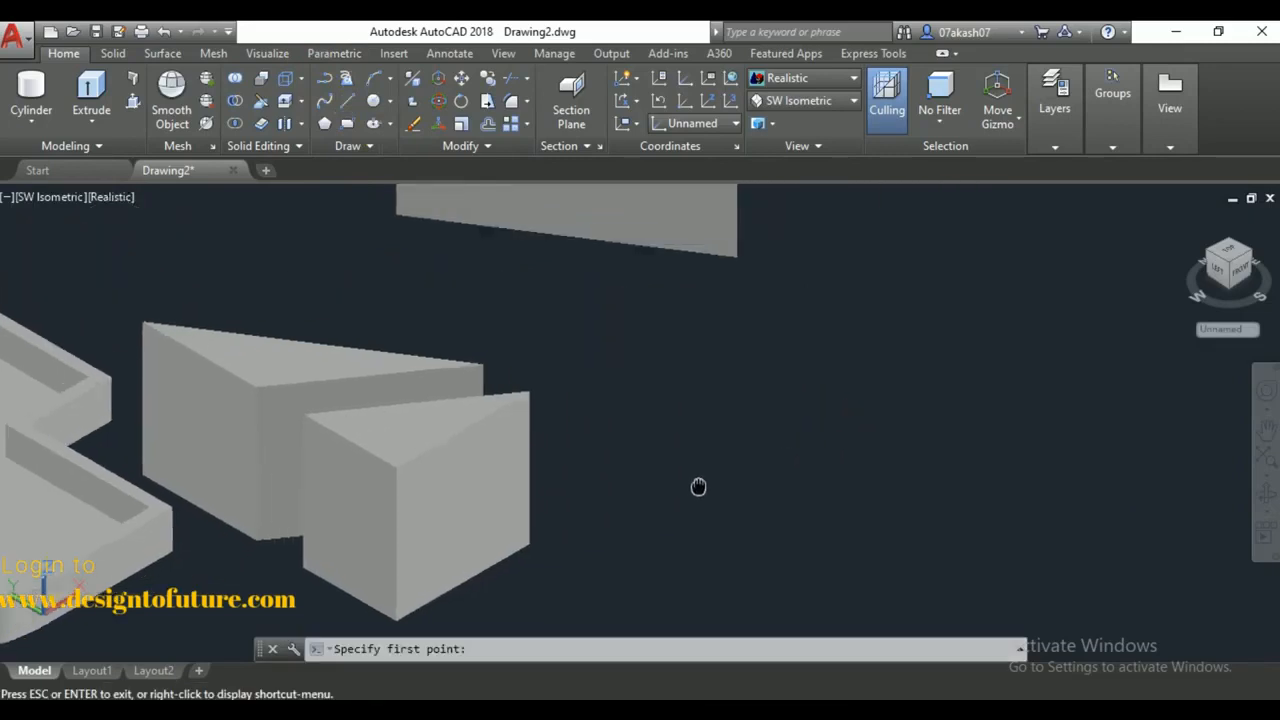
{"action": "scroll", "coordinate": [720, 465], "scroll_direction": "down", "scroll_amount": 4}
{"action": "left_click", "coordinate": [757, 555]}
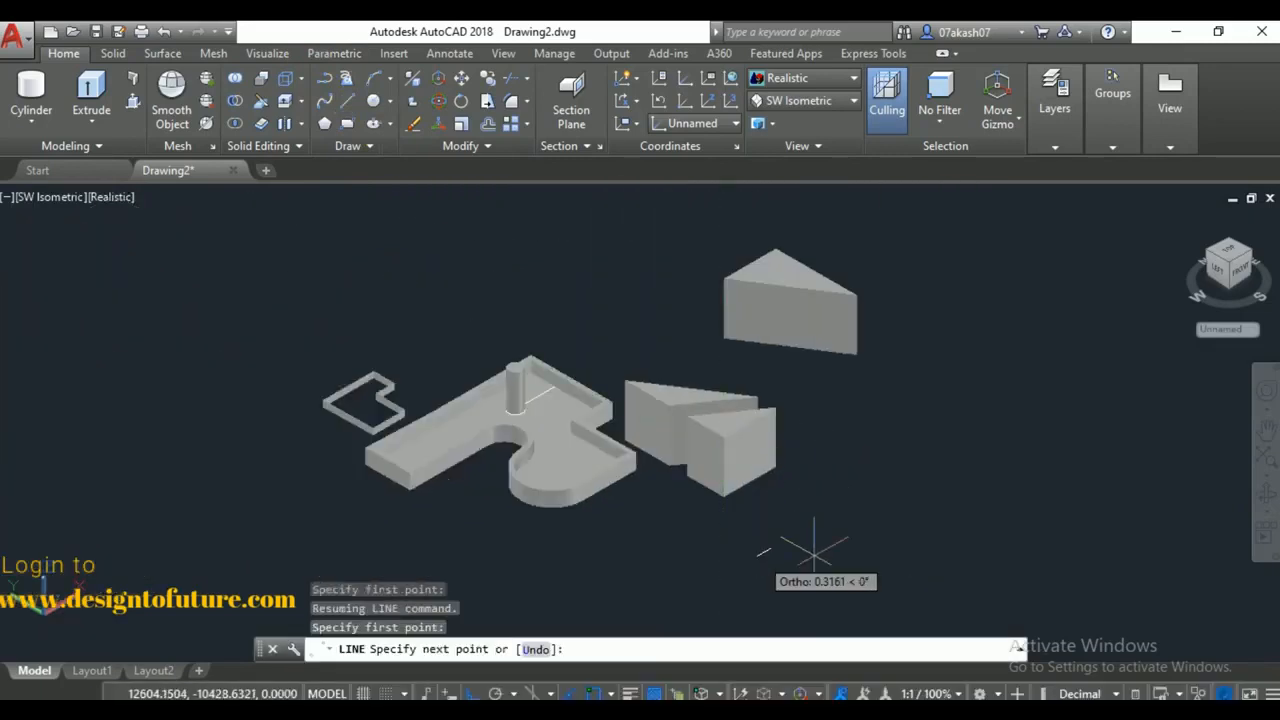
{"action": "left_click", "coordinate": [916, 462]}
{"action": "right_click", "coordinate": [905, 410]}
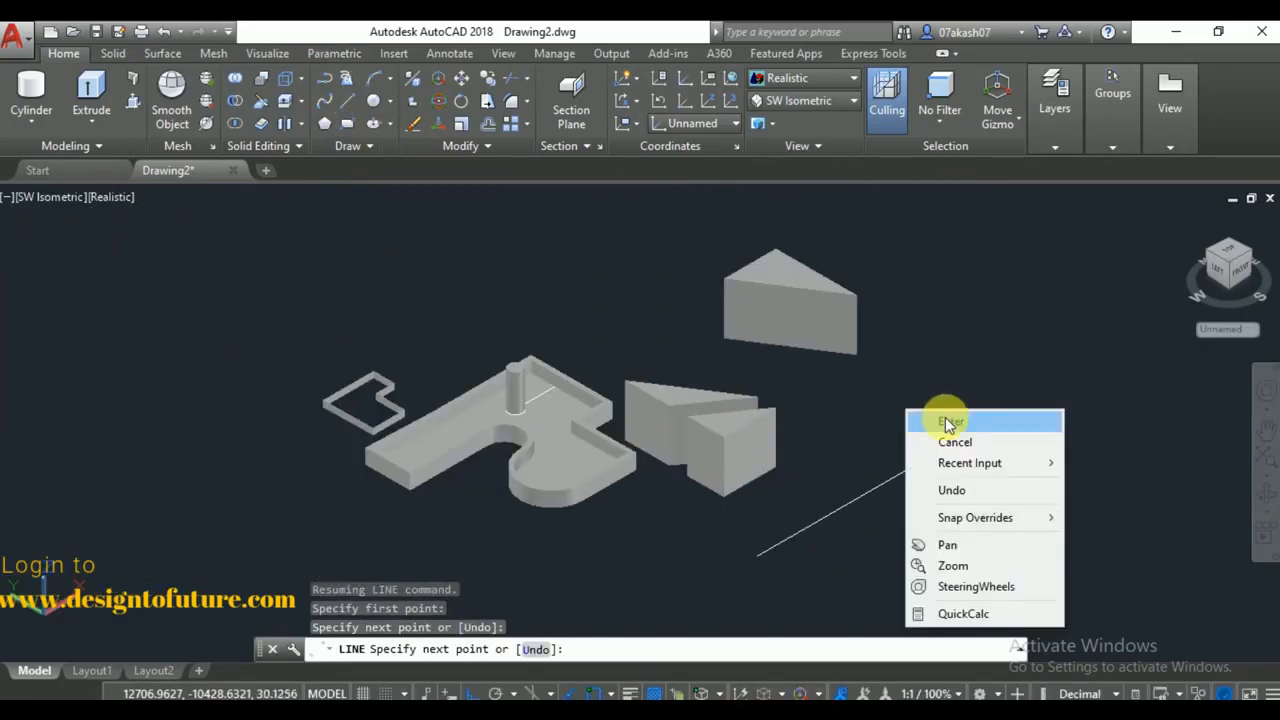
{"action": "left_click", "coordinate": [935, 423]}
Extrude the new line upward into a tall vertical surface.
{"action": "left_click", "coordinate": [78, 93]}
{"action": "left_click", "coordinate": [871, 484]}
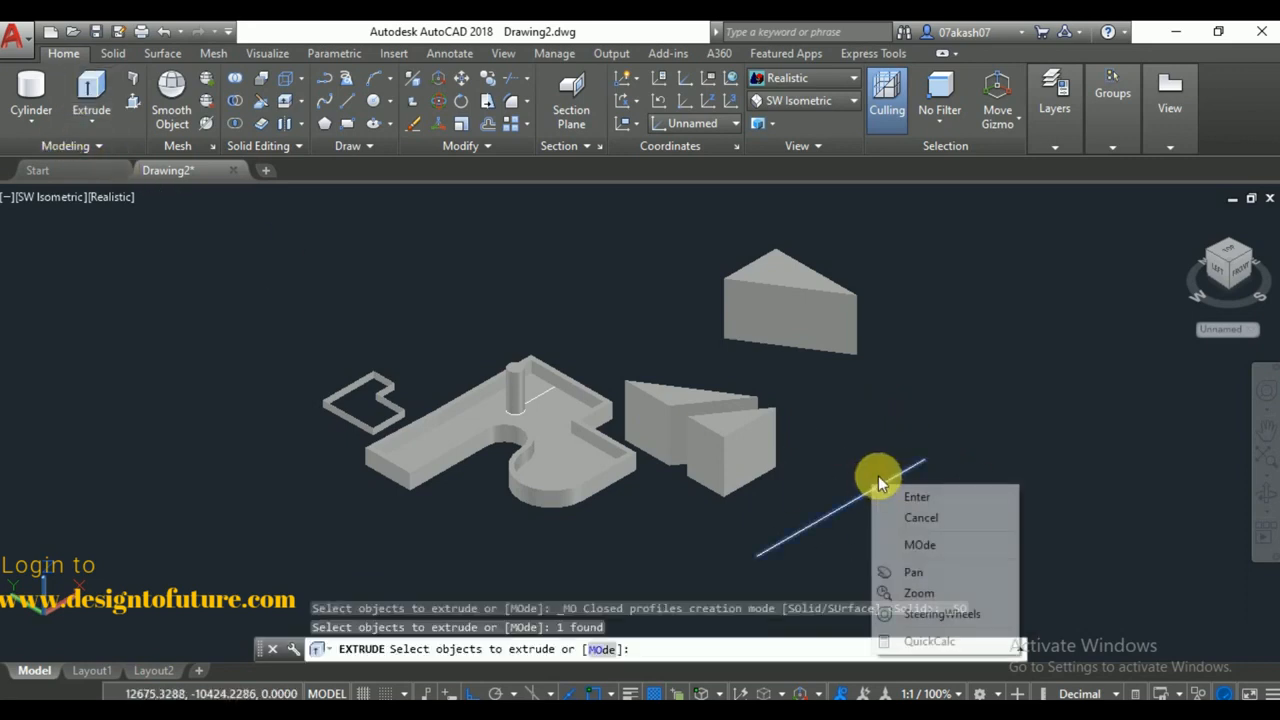
{"action": "left_click", "coordinate": [870, 483]}
{"action": "right_click", "coordinate": [887, 457]}
{"action": "left_click", "coordinate": [897, 453]}
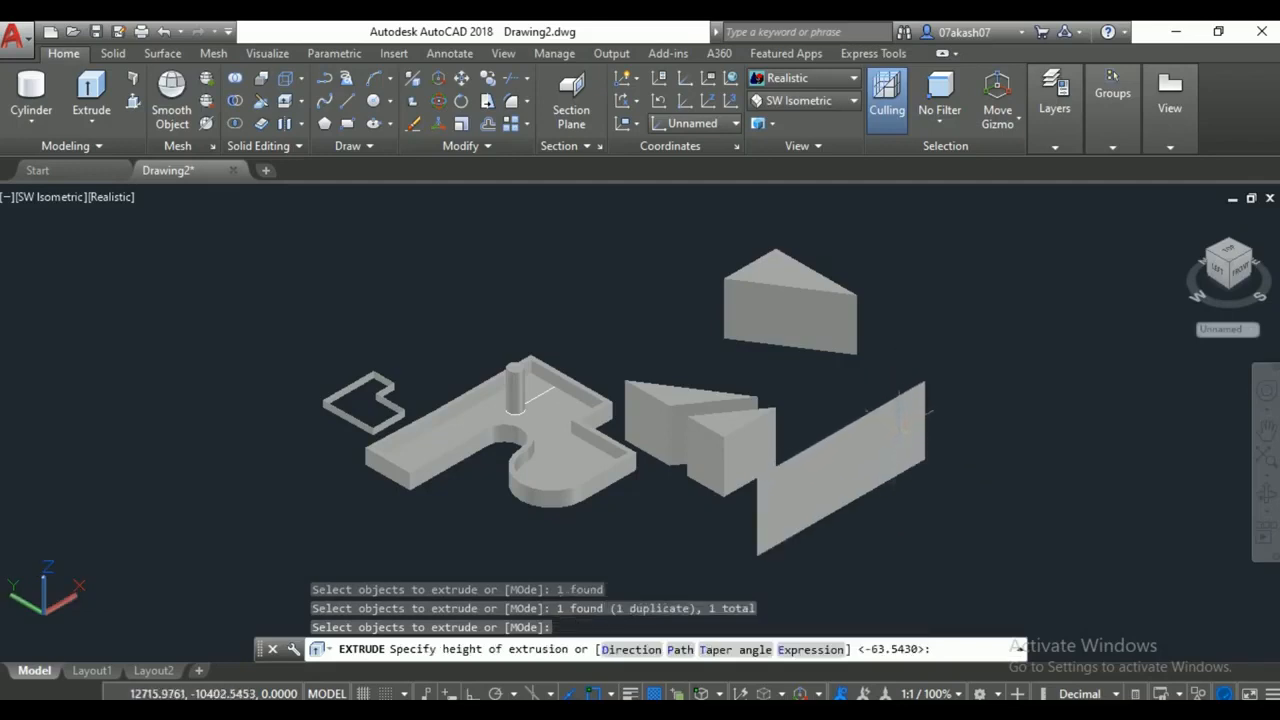
{"action": "left_click", "coordinate": [850, 380]}
Thicken the extruded vertical surface into a solid wall with a thickness of 10.
{"action": "scroll", "coordinate": [851, 376], "scroll_direction": "up", "scroll_amount": 3}
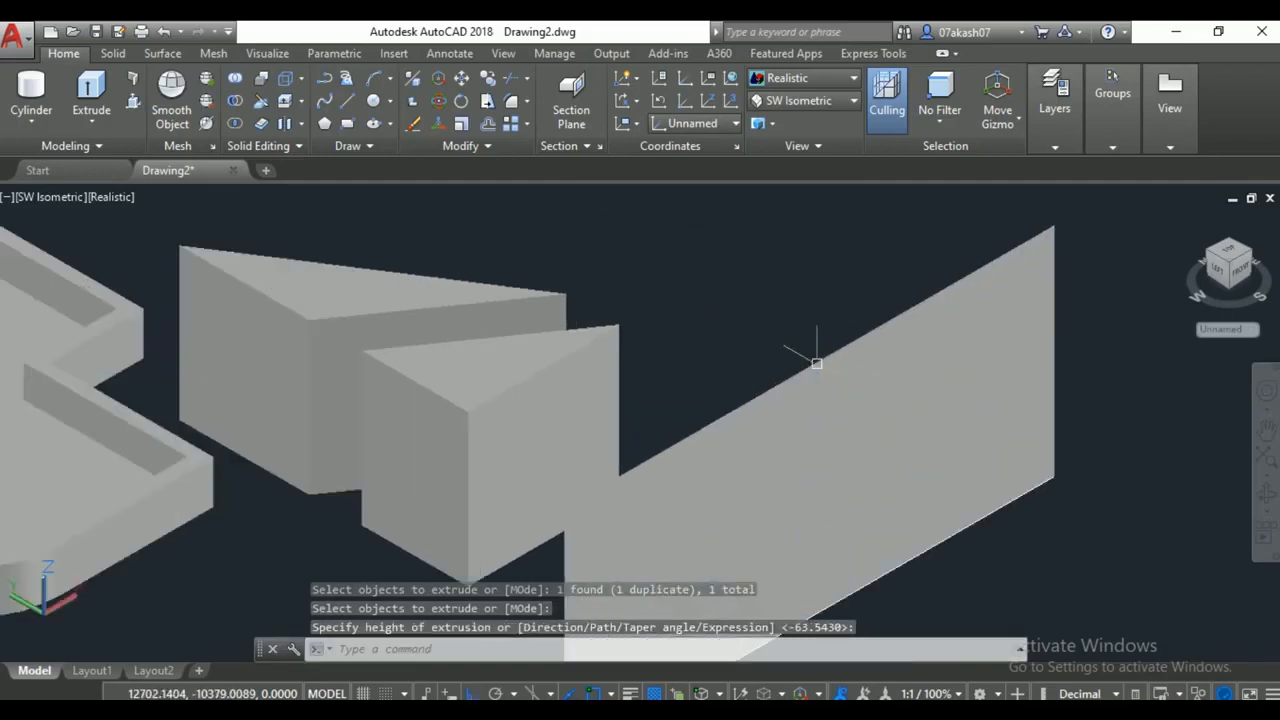
{"action": "middle_click_drag", "start_coordinate": [808, 405], "coordinate": [760, 403]}
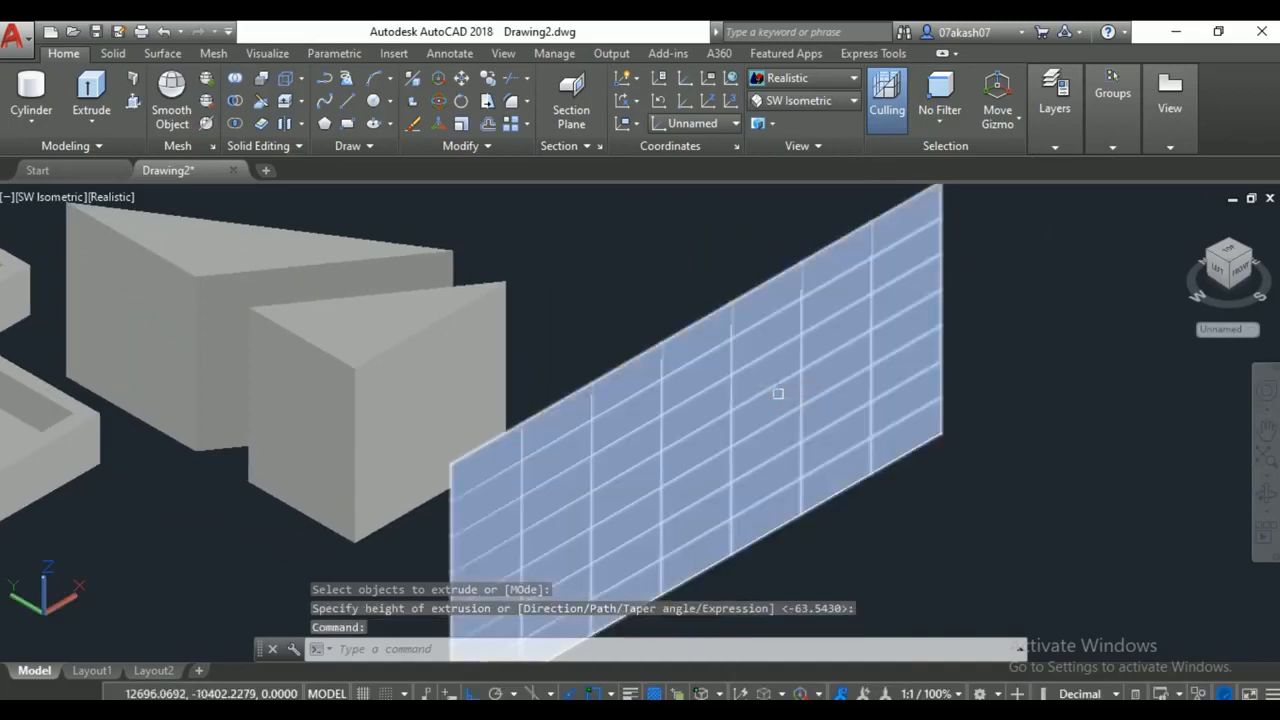
{"action": "left_click", "coordinate": [267, 120]}
{"action": "left_click", "coordinate": [728, 300]}
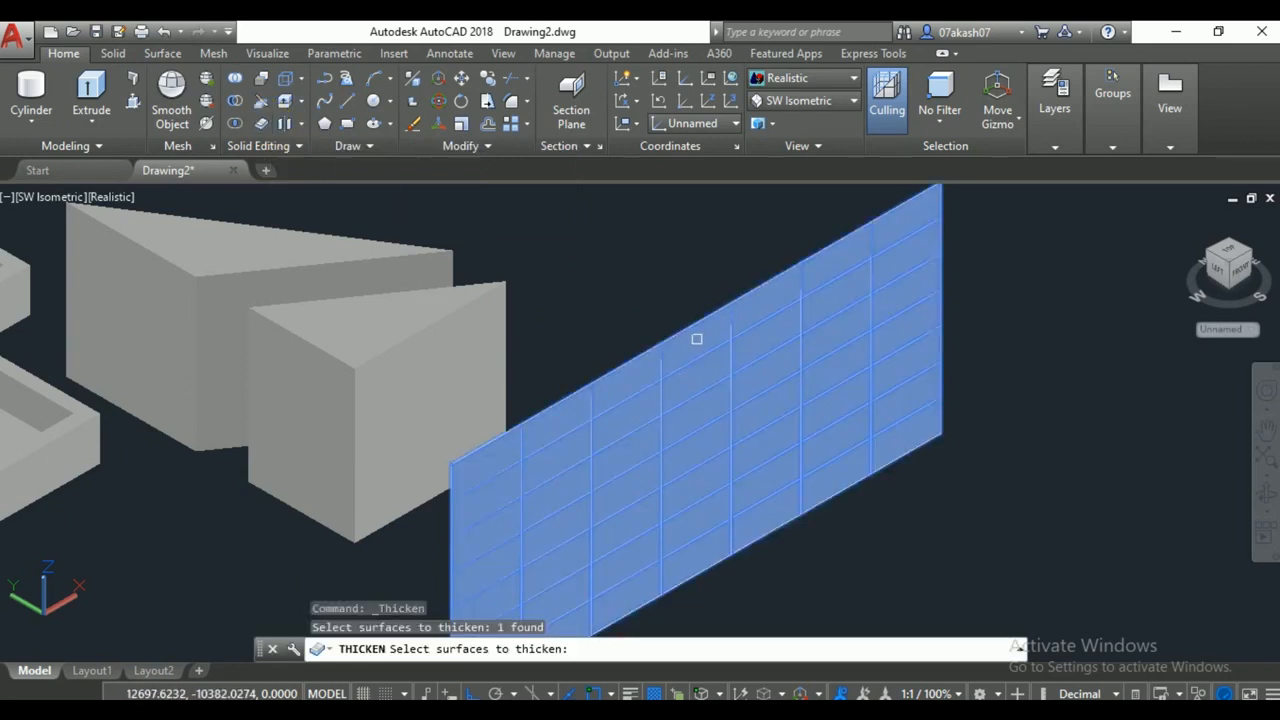
{"action": "key", "text": "Return"}
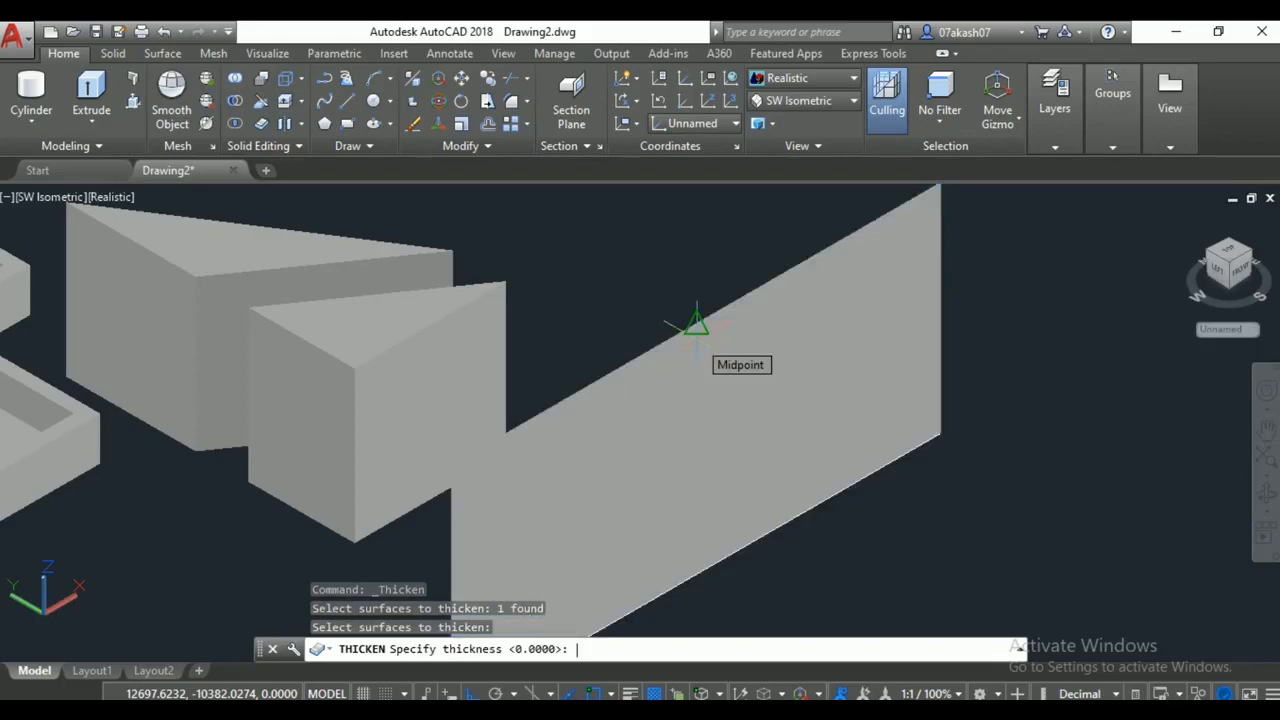
{"action": "type", "text": "10"}
{"action": "key", "text": "Return"}
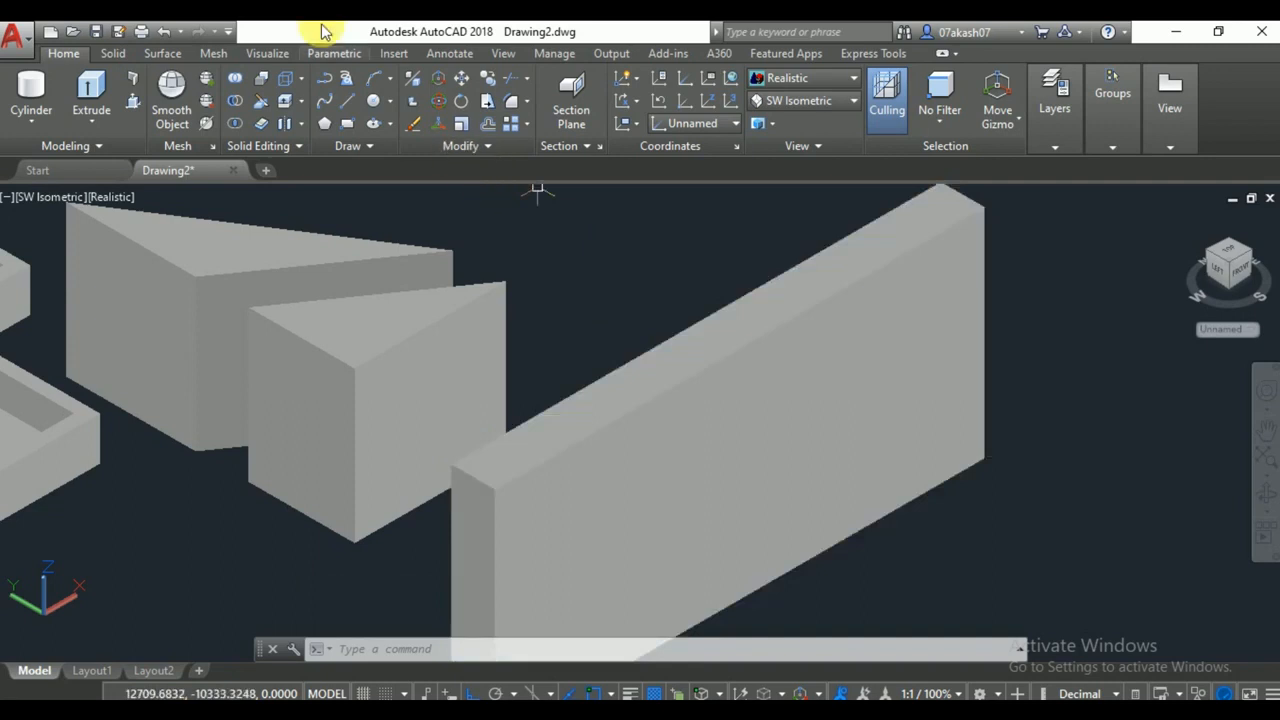
Extract the edges of the thickened wall solid as separate wireframe lines.
{"action": "left_click", "coordinate": [300, 82]}
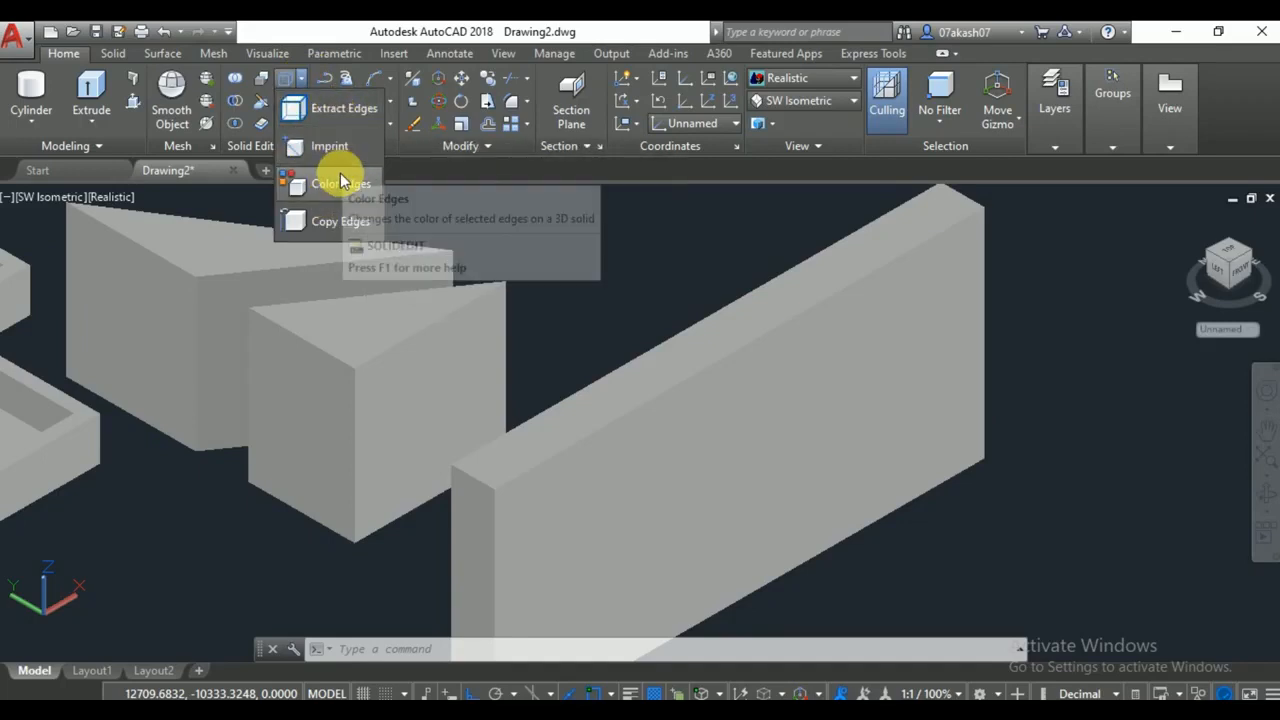
{"action": "left_click", "coordinate": [343, 112]}
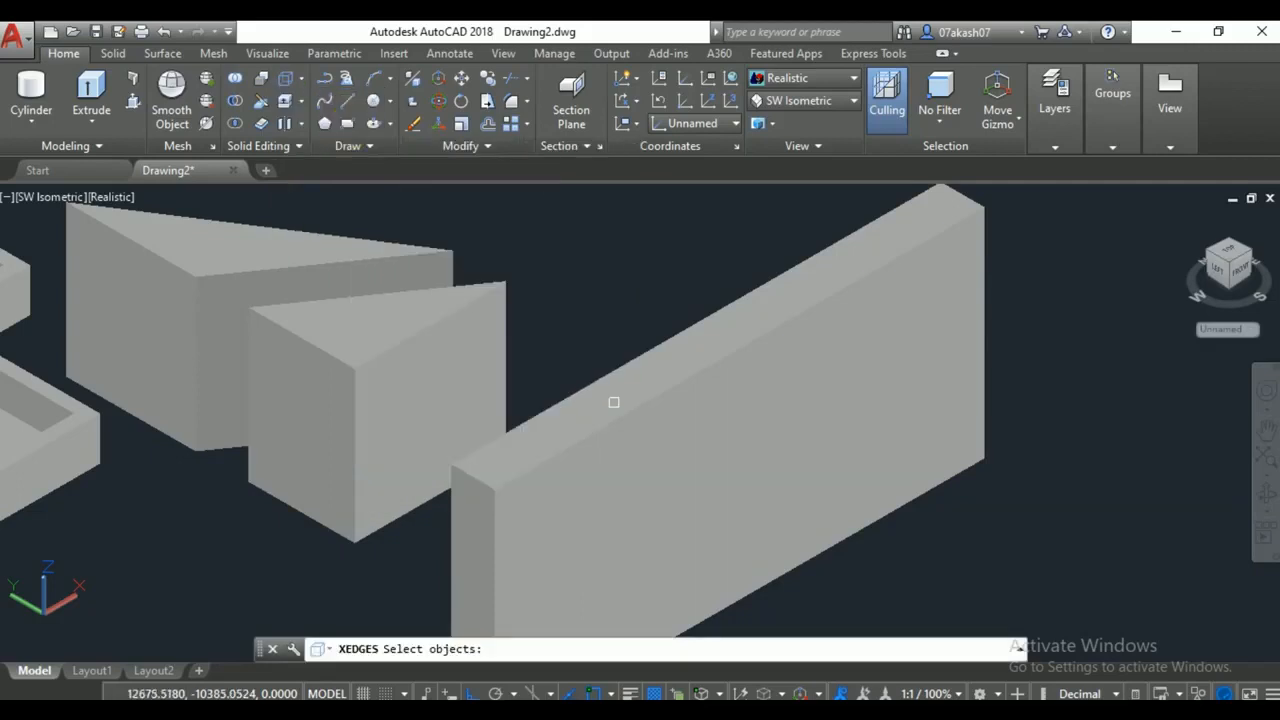
{"action": "scroll", "coordinate": [771, 349], "scroll_direction": "down", "scroll_amount": 4}
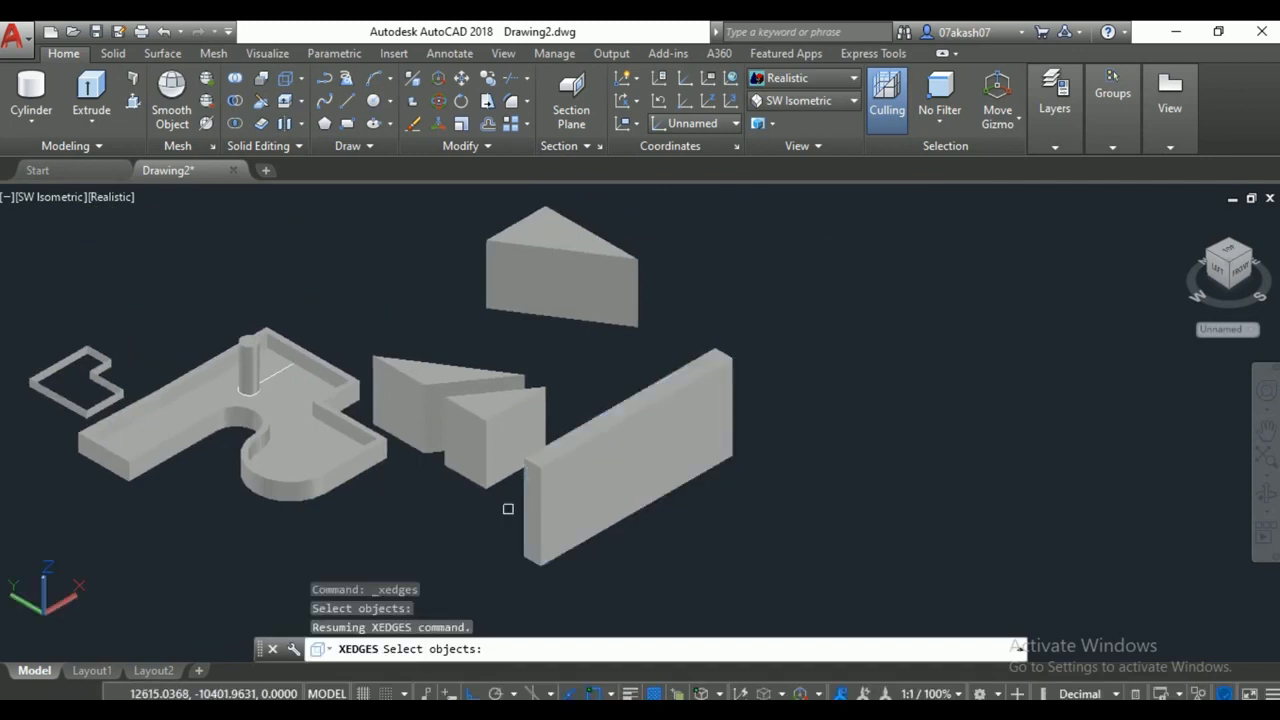
{"action": "scroll", "coordinate": [566, 489], "scroll_direction": "up", "scroll_amount": 3}
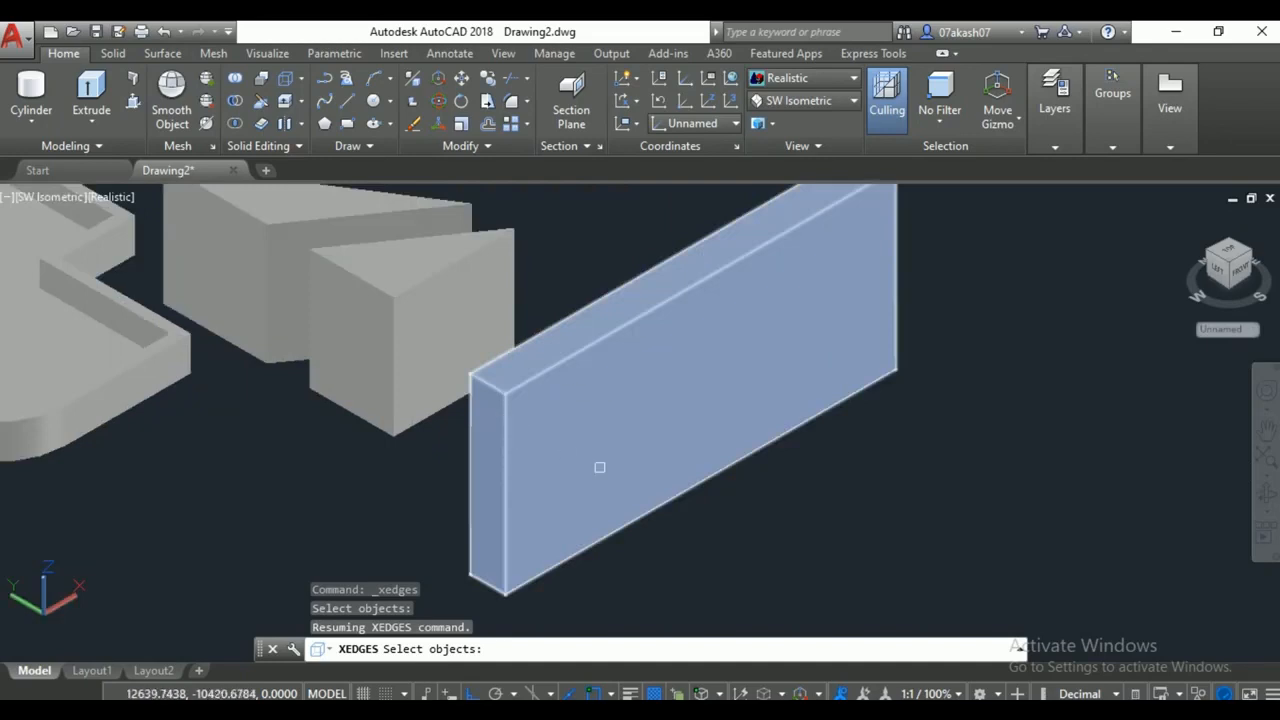
{"action": "left_click", "coordinate": [699, 361]}
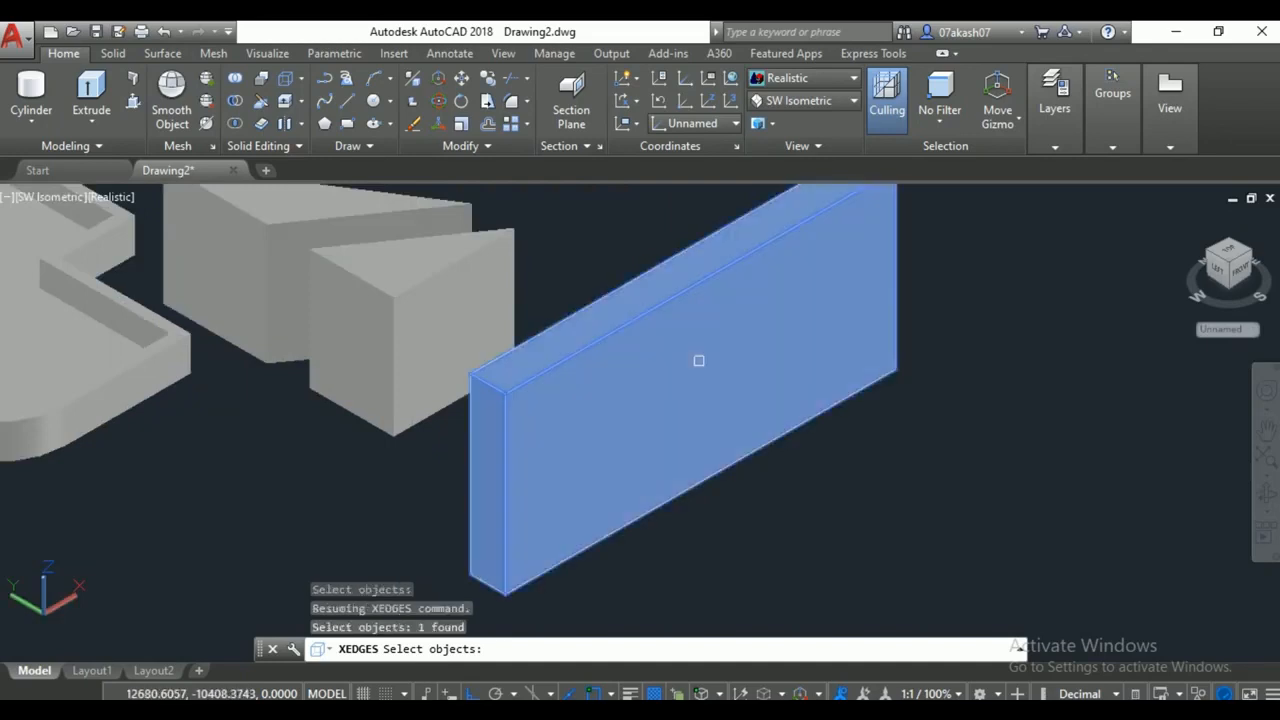
{"action": "key", "text": "Return"}
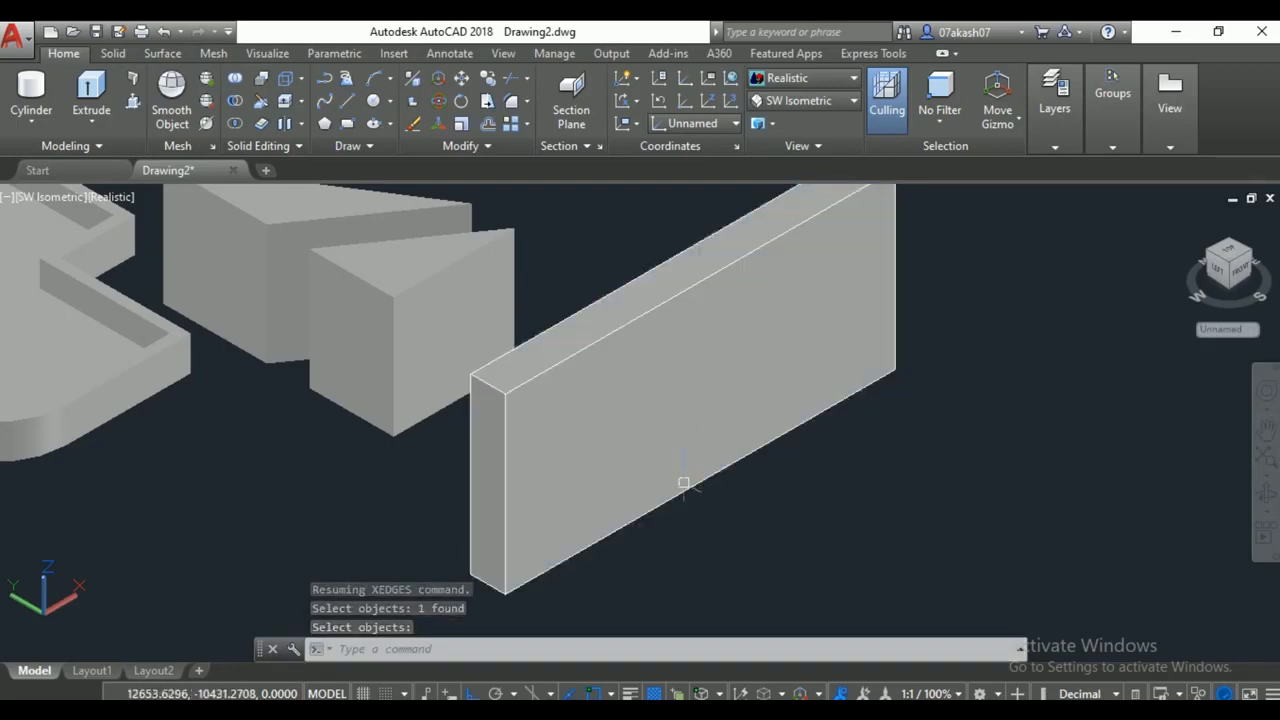
{"action": "key", "text": "Escape"}
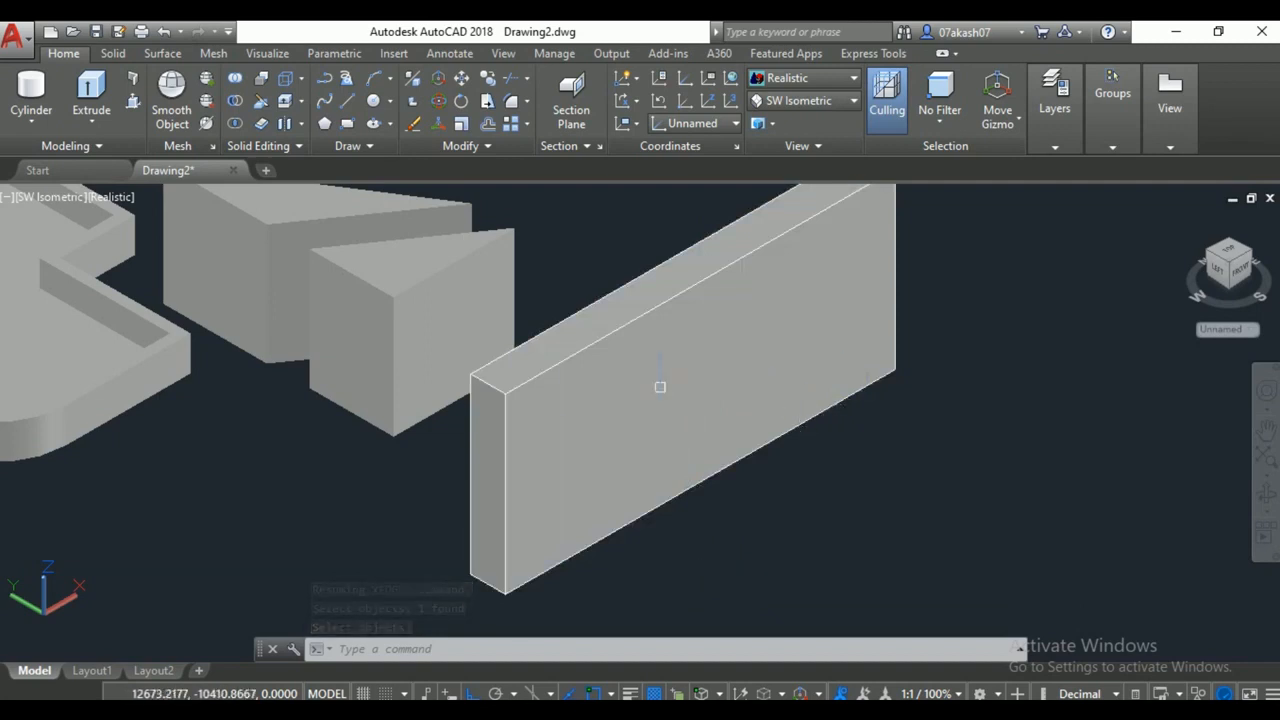
Move the thickened wall solid along the Y axis, clear of its extracted edge lines, and deselect it.
{"action": "left_click", "coordinate": [714, 327]}
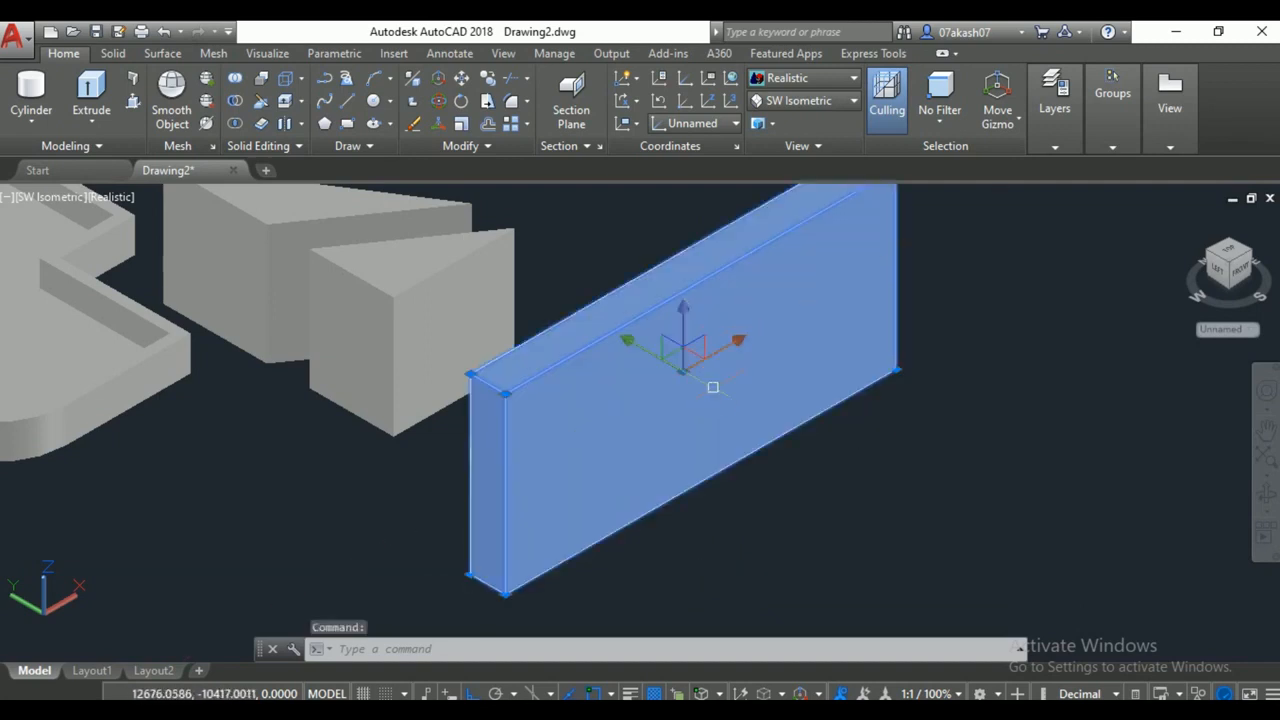
{"action": "left_click", "coordinate": [628, 343]}
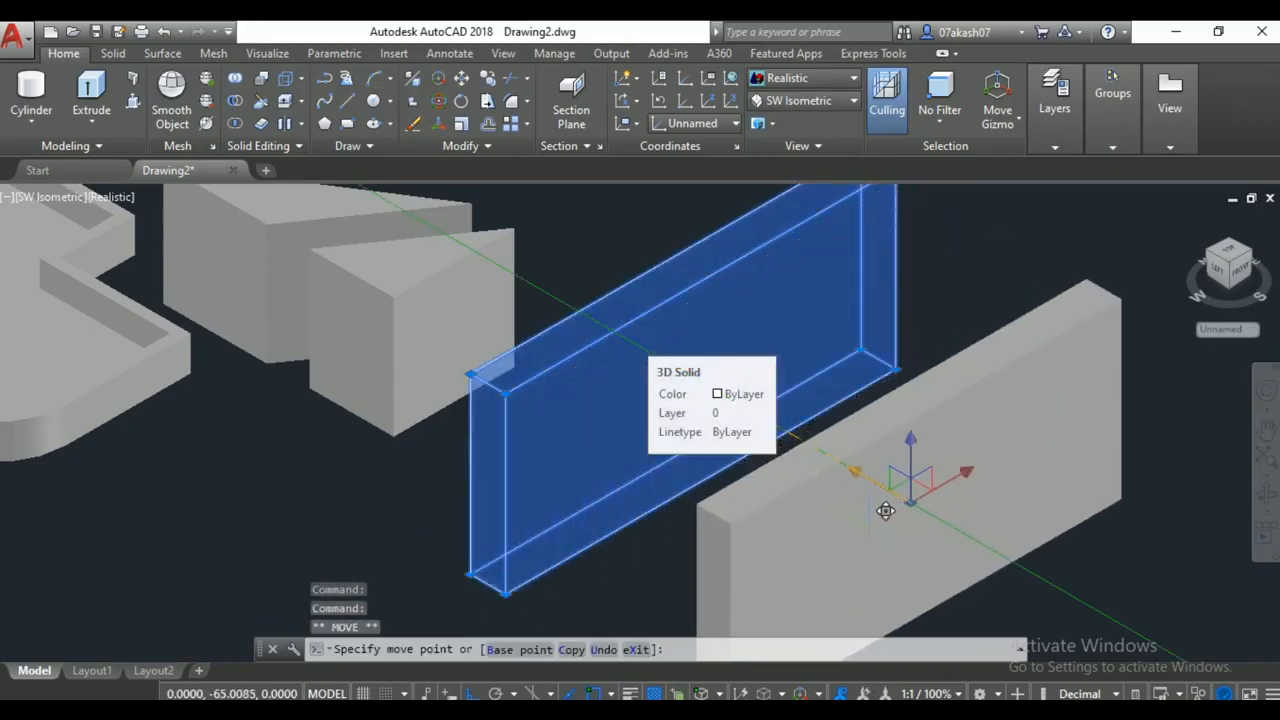
{"action": "left_click", "coordinate": [928, 577]}
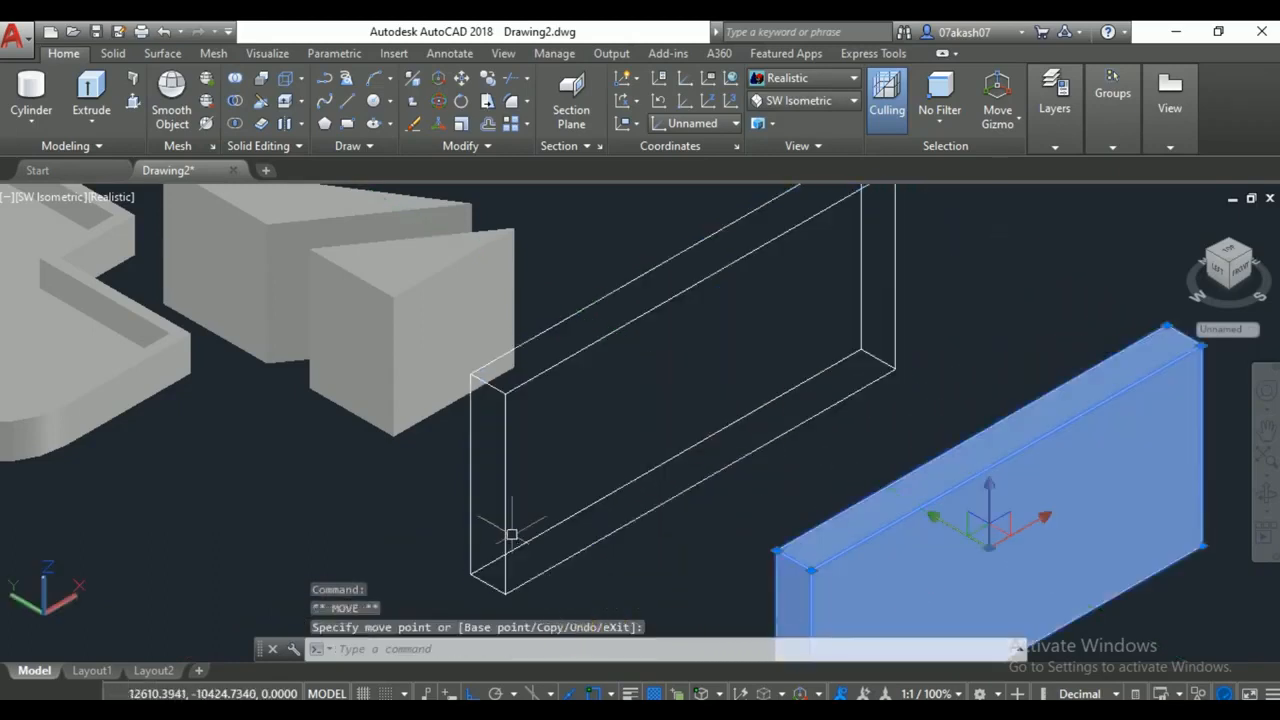
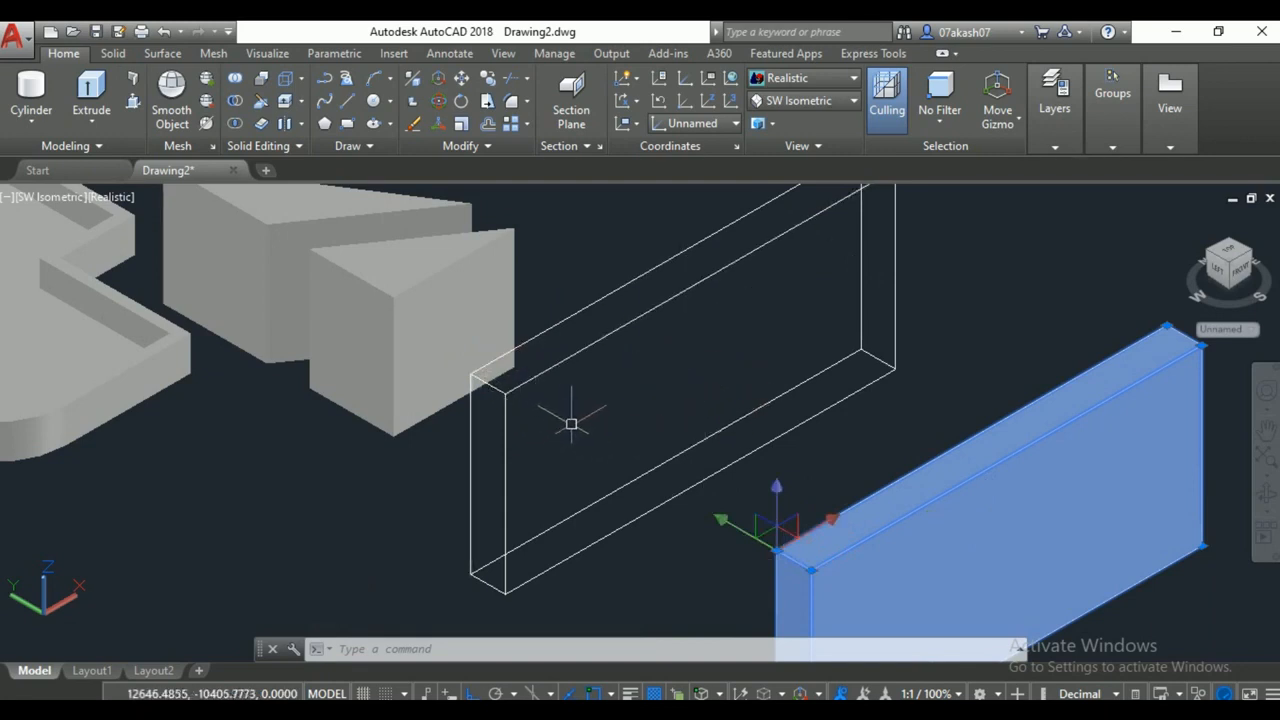
{"action": "middle_click_drag", "start_coordinate": [568, 435], "coordinate": [563, 477]}
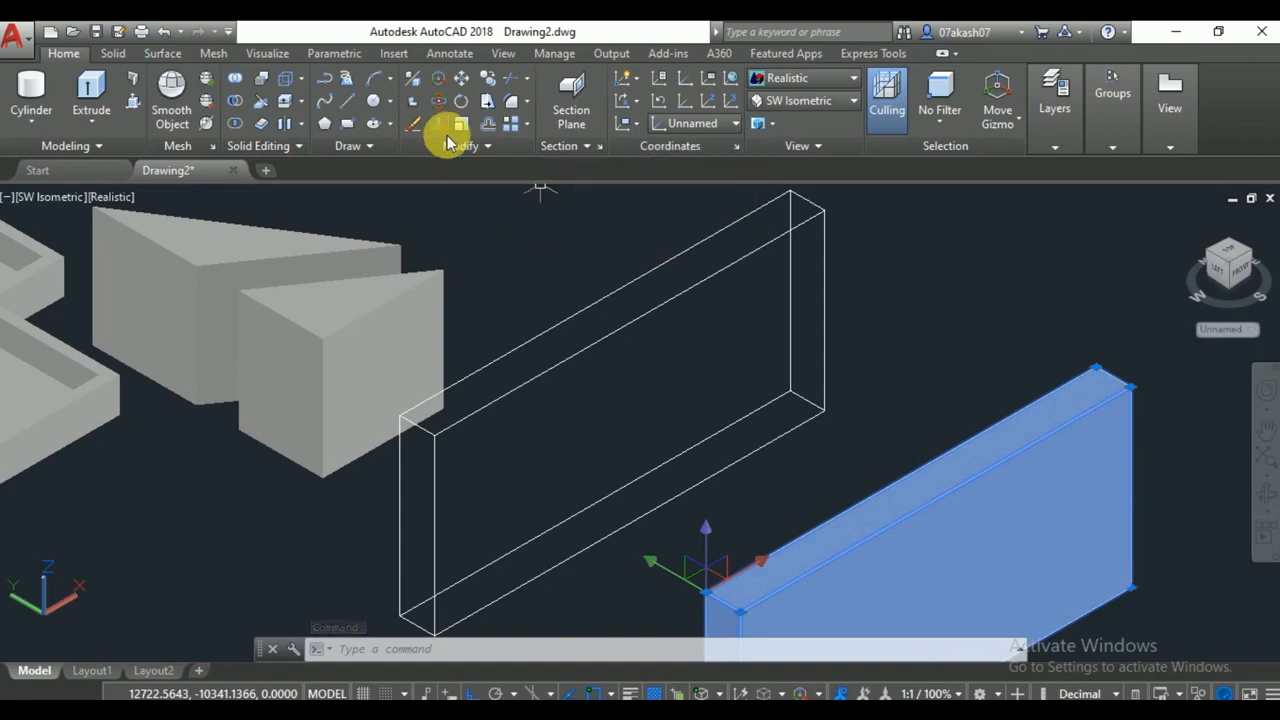
{"action": "left_click", "coordinate": [301, 79]}
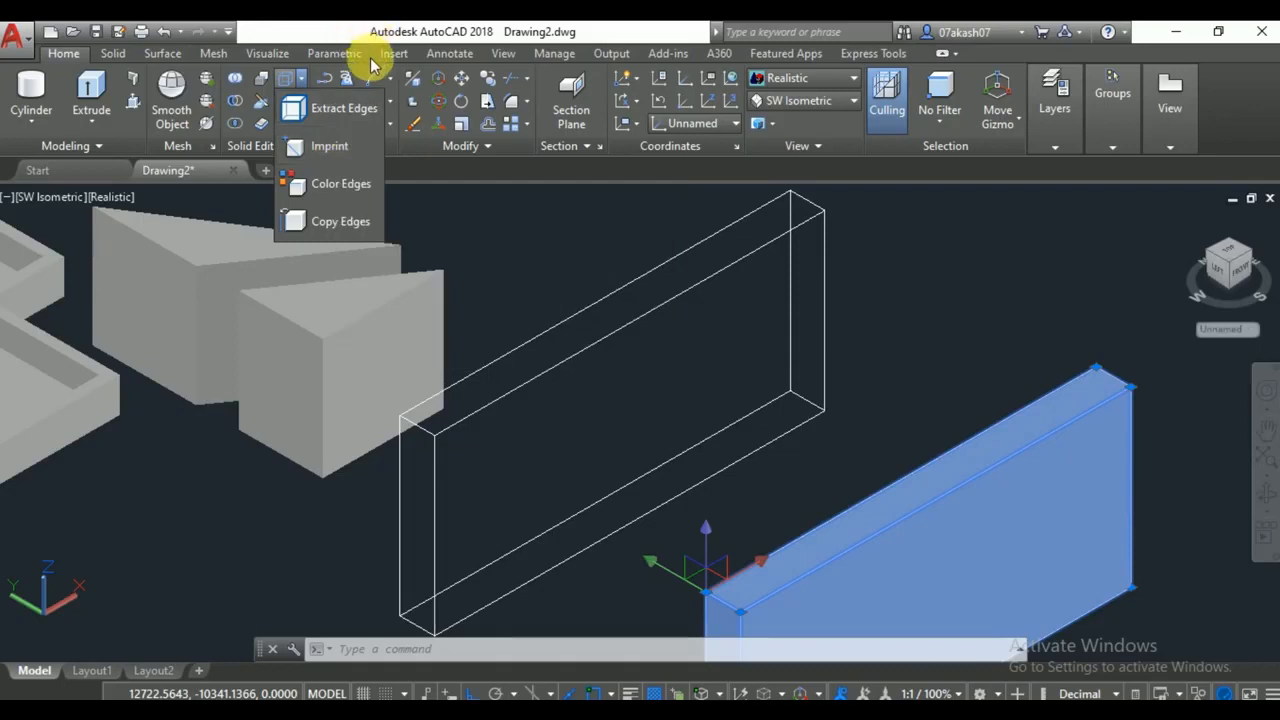
{"action": "key", "text": "Escape"}
{"action": "key", "text": "Escape"}
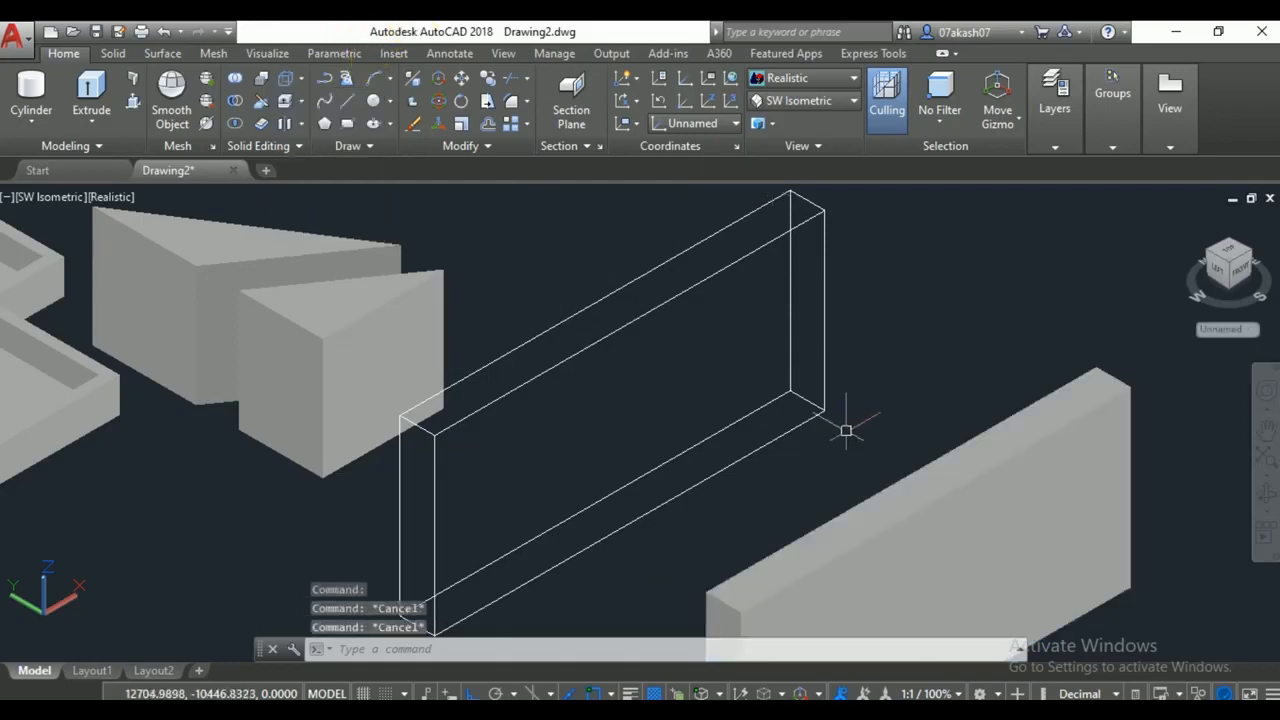
Draw a closed rectangle of four lines, about 15 high, on the wall's front face, standing on its lower edge.
{"action": "left_click", "coordinate": [356, 107]}
{"action": "middle_click_drag", "start_coordinate": [930, 615], "coordinate": [783, 345]}
{"action": "left_click", "coordinate": [760, 447]}
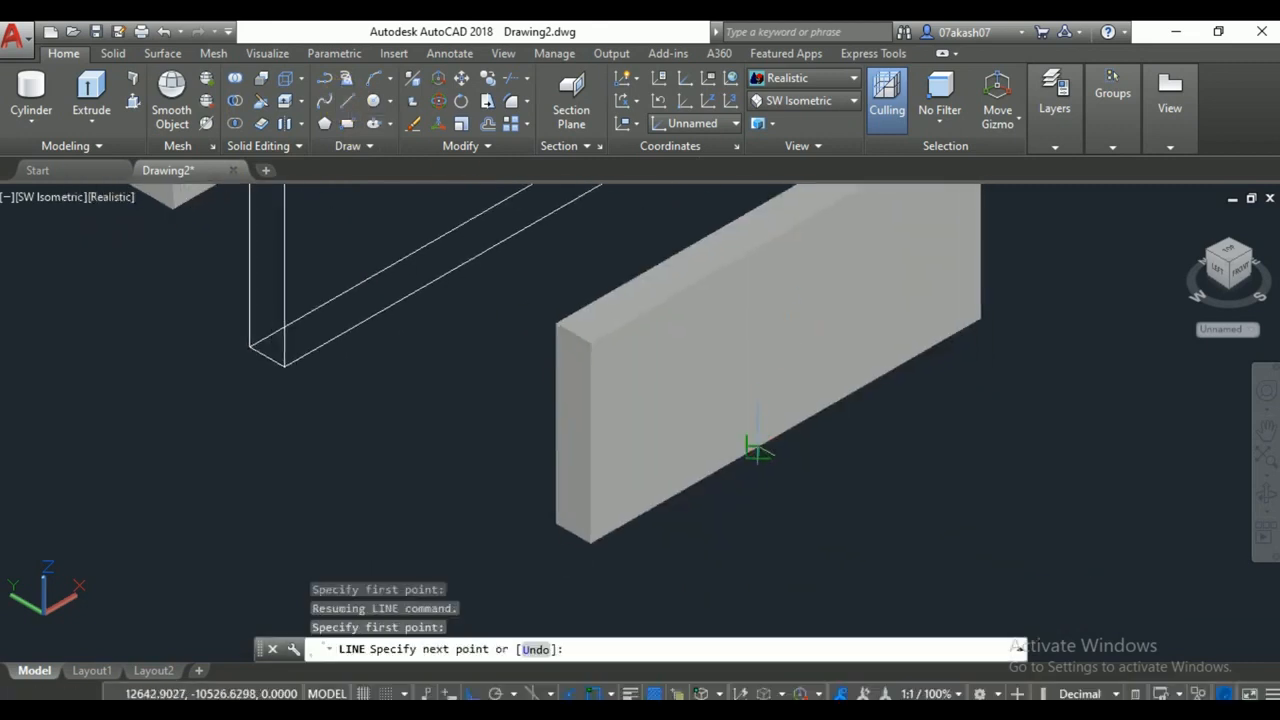
{"action": "left_click", "coordinate": [758, 365]}
{"action": "left_click", "coordinate": [846, 318]}
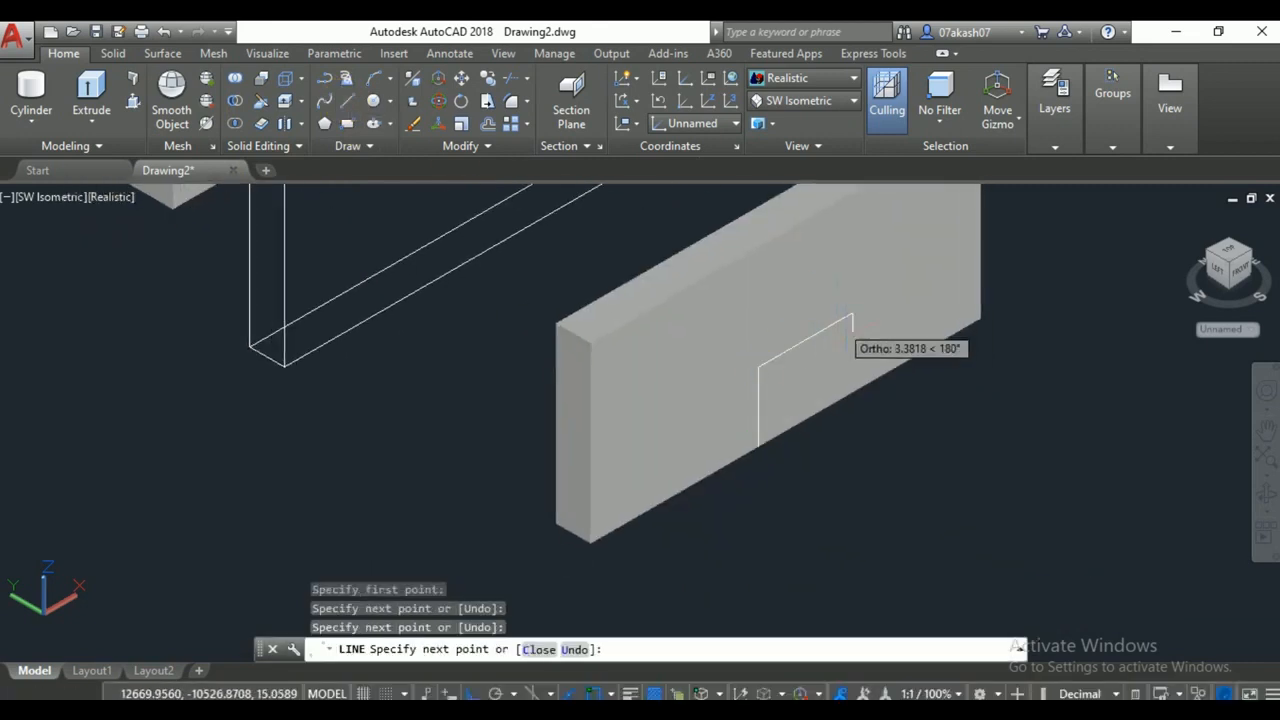
{"action": "left_click", "coordinate": [852, 395]}
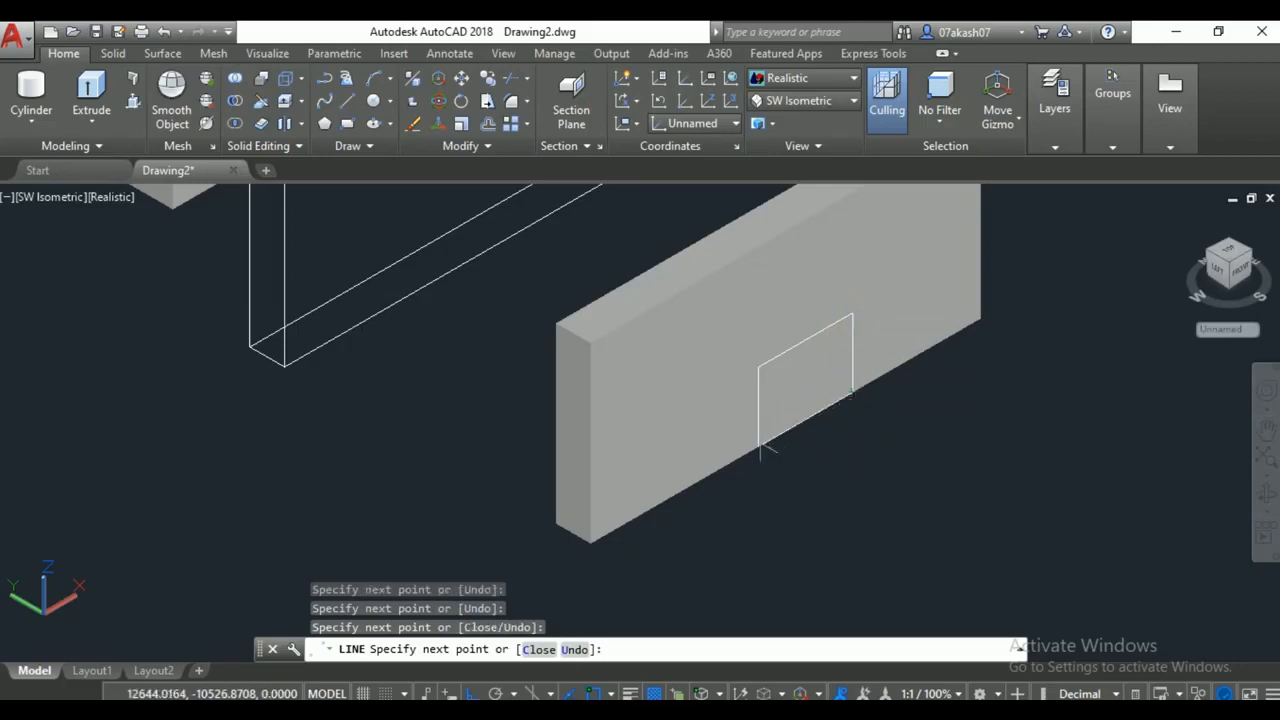
{"action": "left_click", "coordinate": [760, 447]}
{"action": "key", "text": "Return"}
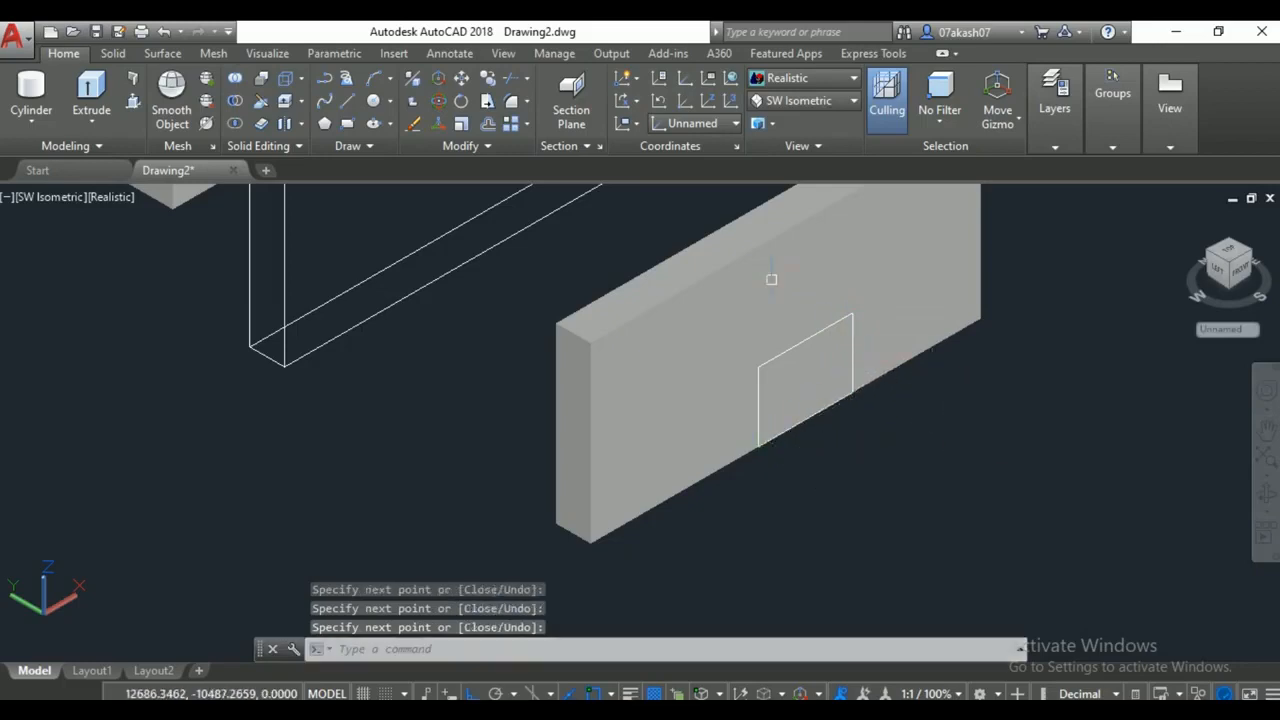
{"action": "left_click", "coordinate": [660, 307]}
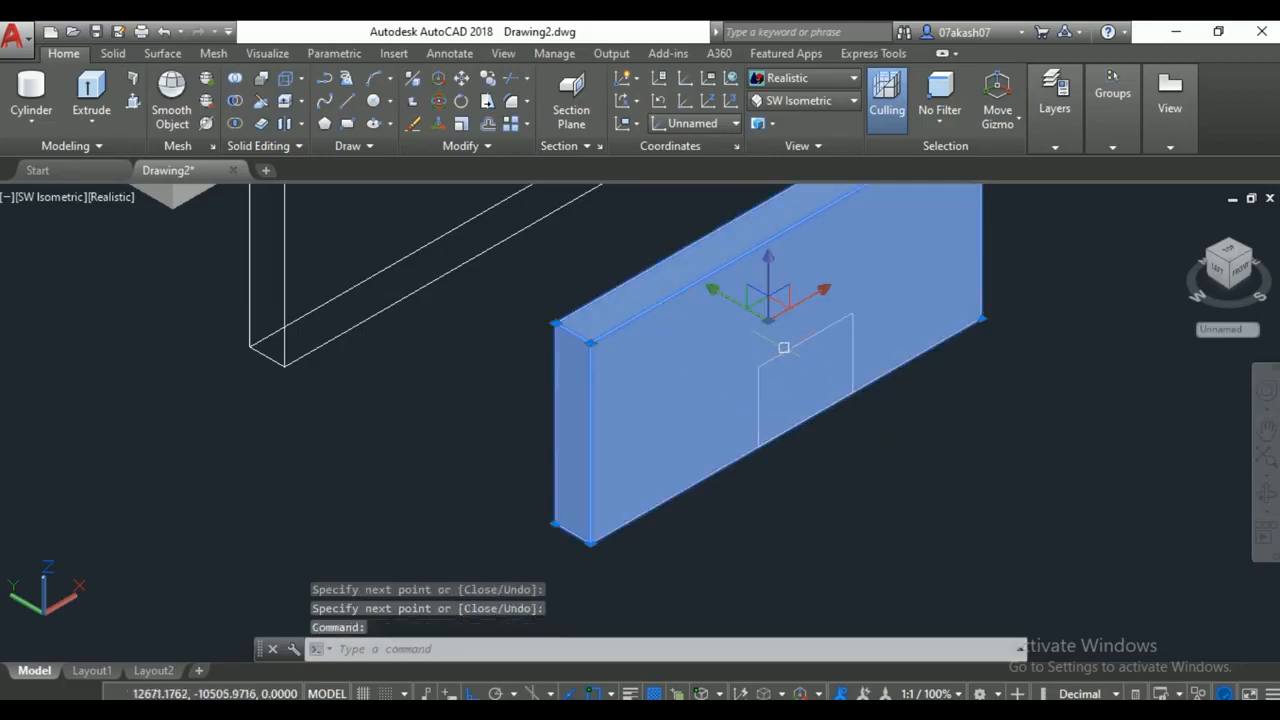
{"action": "left_click", "coordinate": [767, 371]}
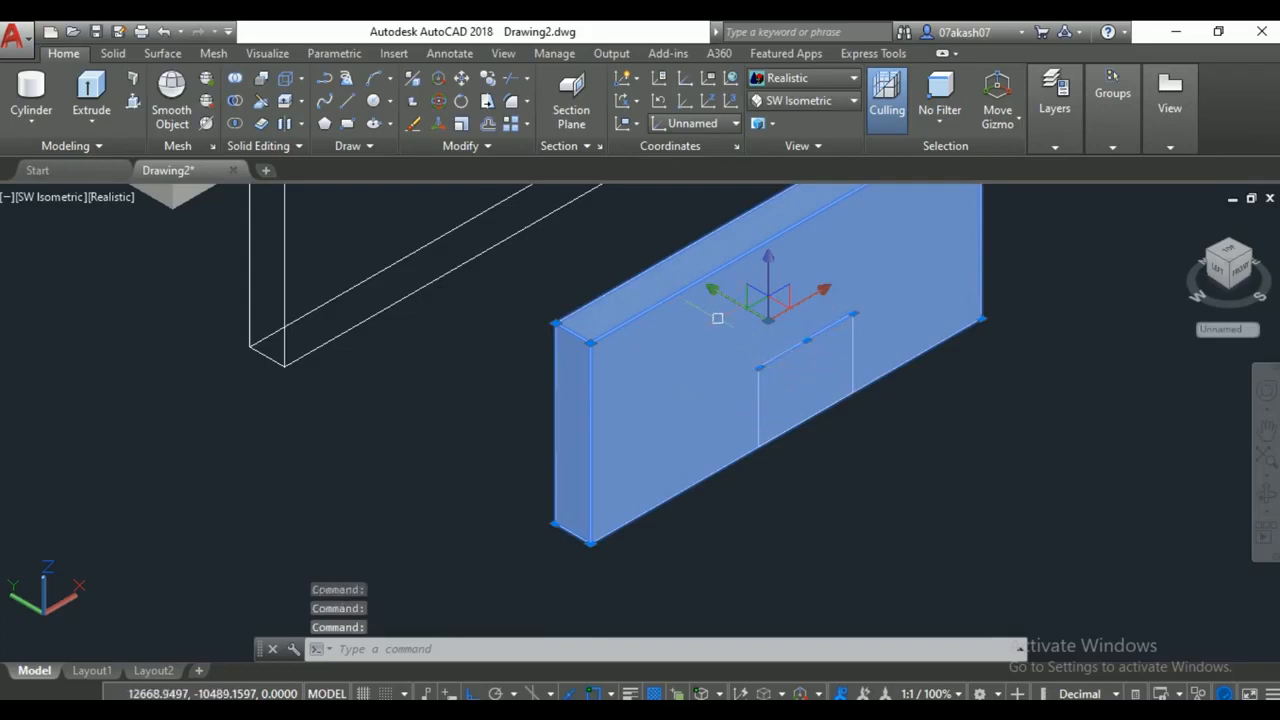
{"action": "key", "text": "Escape"}
{"action": "key", "text": "Escape"}
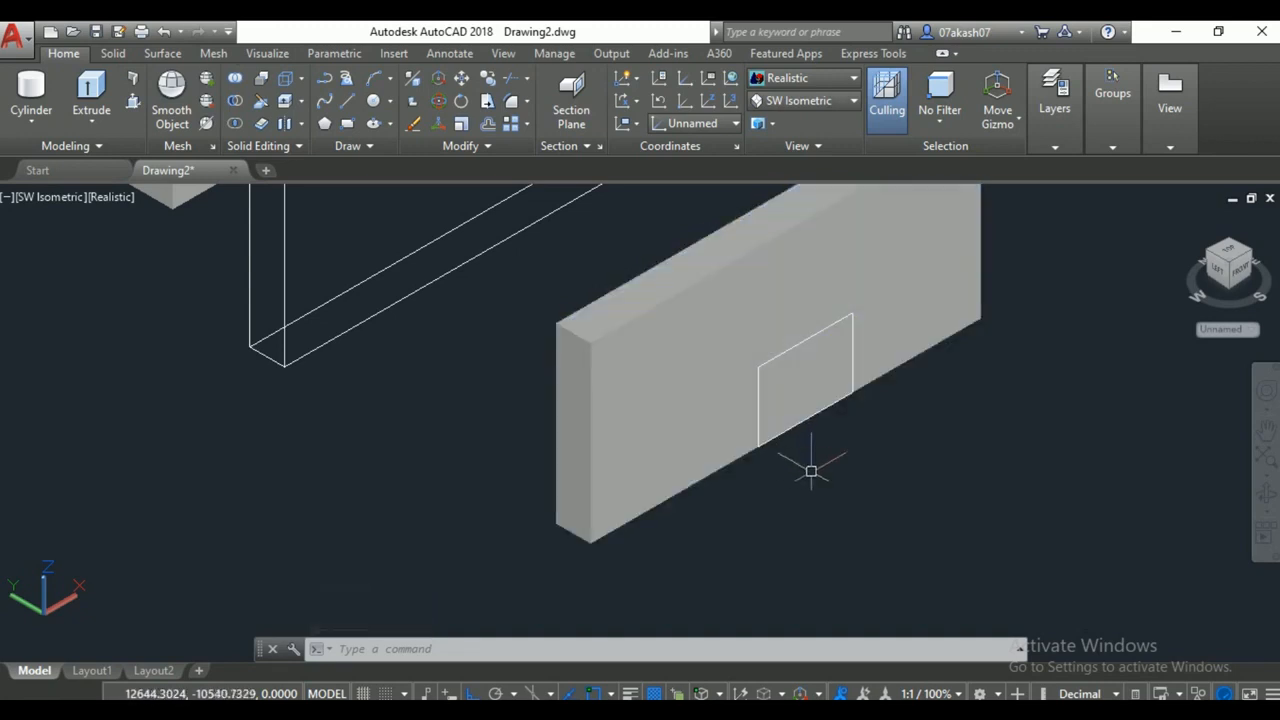
Imprint the rectangle's top line and its far vertical line onto the wall solid's front face, keeping the source lines.
{"action": "left_click", "coordinate": [292, 82]}
{"action": "left_click", "coordinate": [300, 82]}
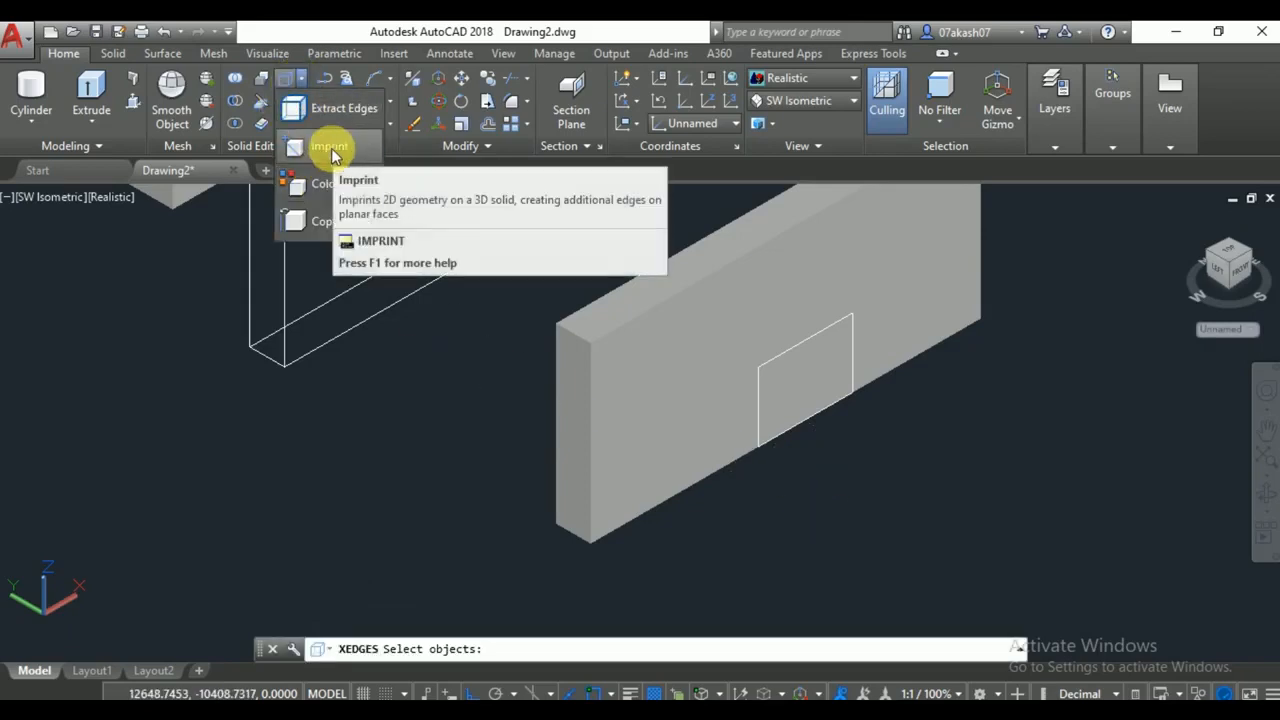
{"action": "left_click", "coordinate": [330, 148]}
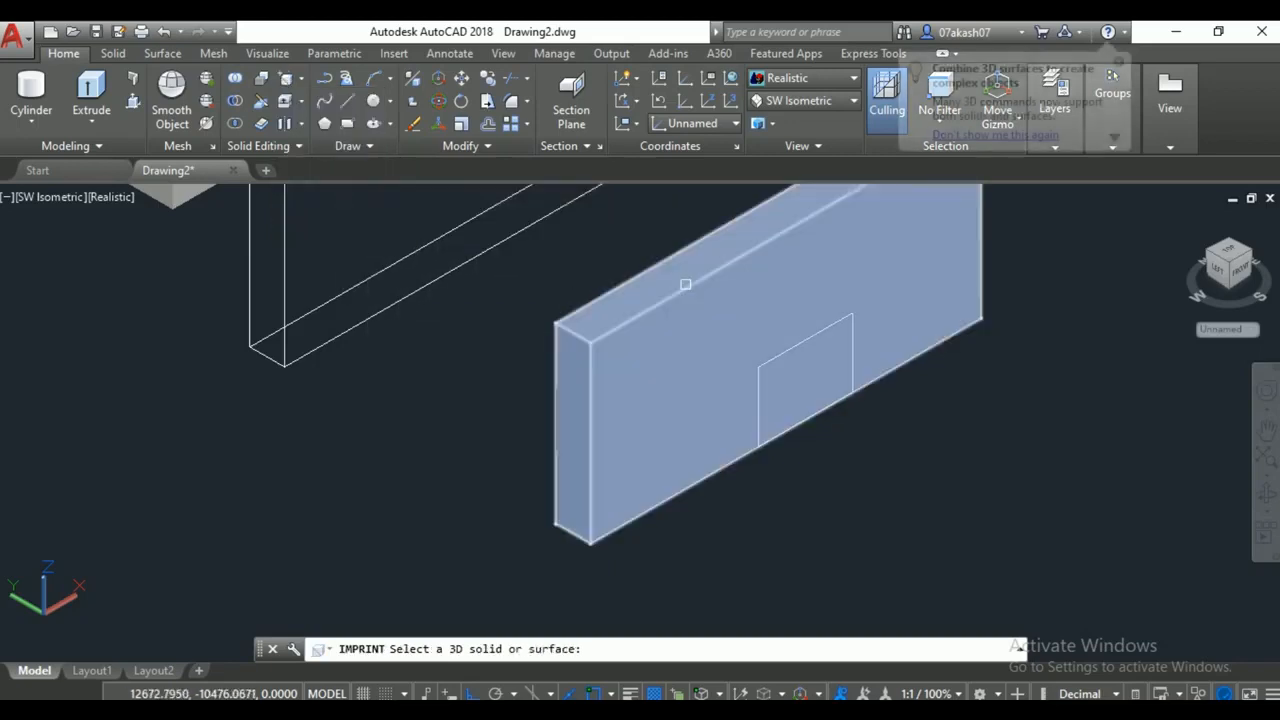
{"action": "left_click", "coordinate": [705, 298]}
{"action": "left_click", "coordinate": [811, 339]}
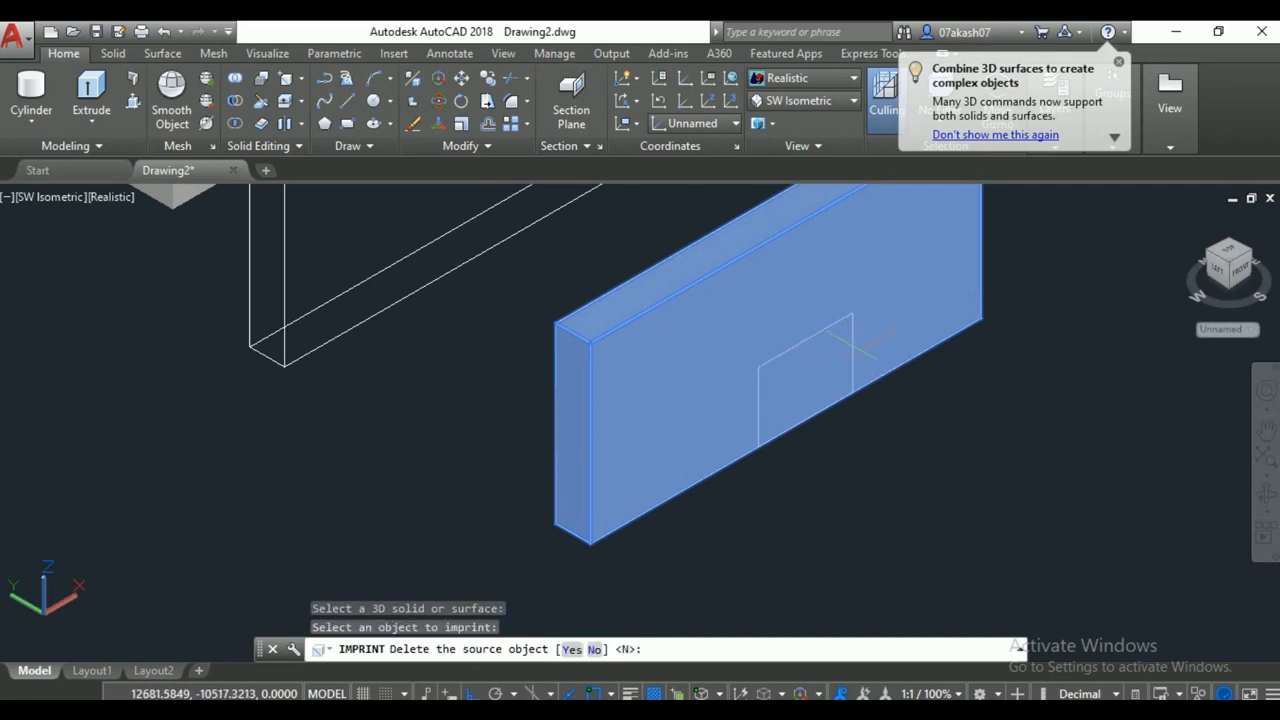
{"action": "key", "text": "Return"}
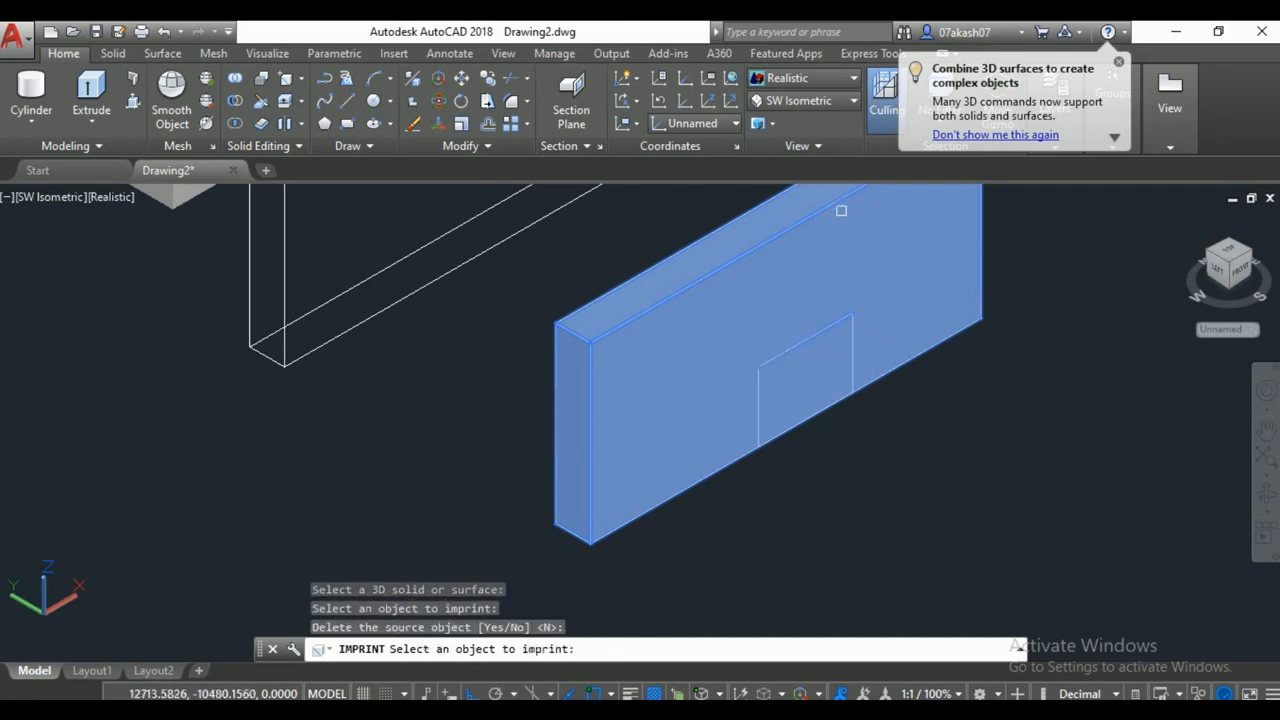
{"action": "left_click", "coordinate": [851, 318]}
{"action": "key", "text": "Return"}
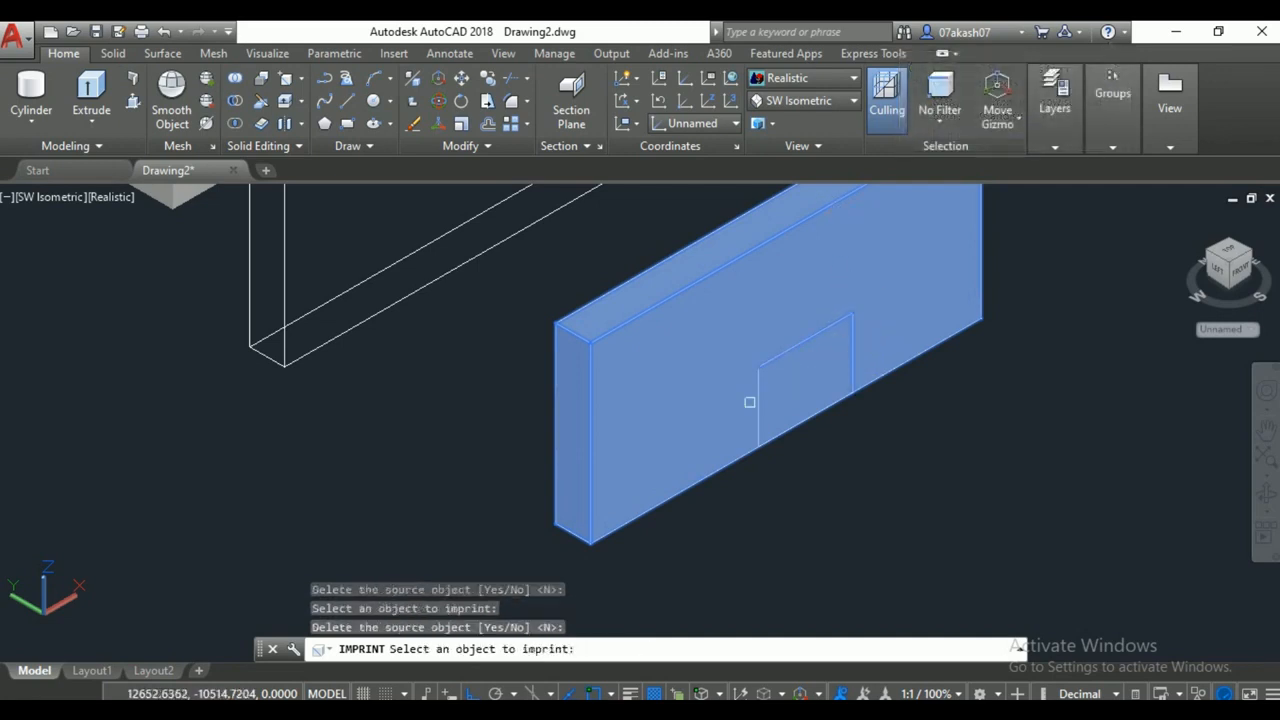
{"action": "left_click", "coordinate": [758, 400]}
{"action": "left_click", "coordinate": [760, 401]}
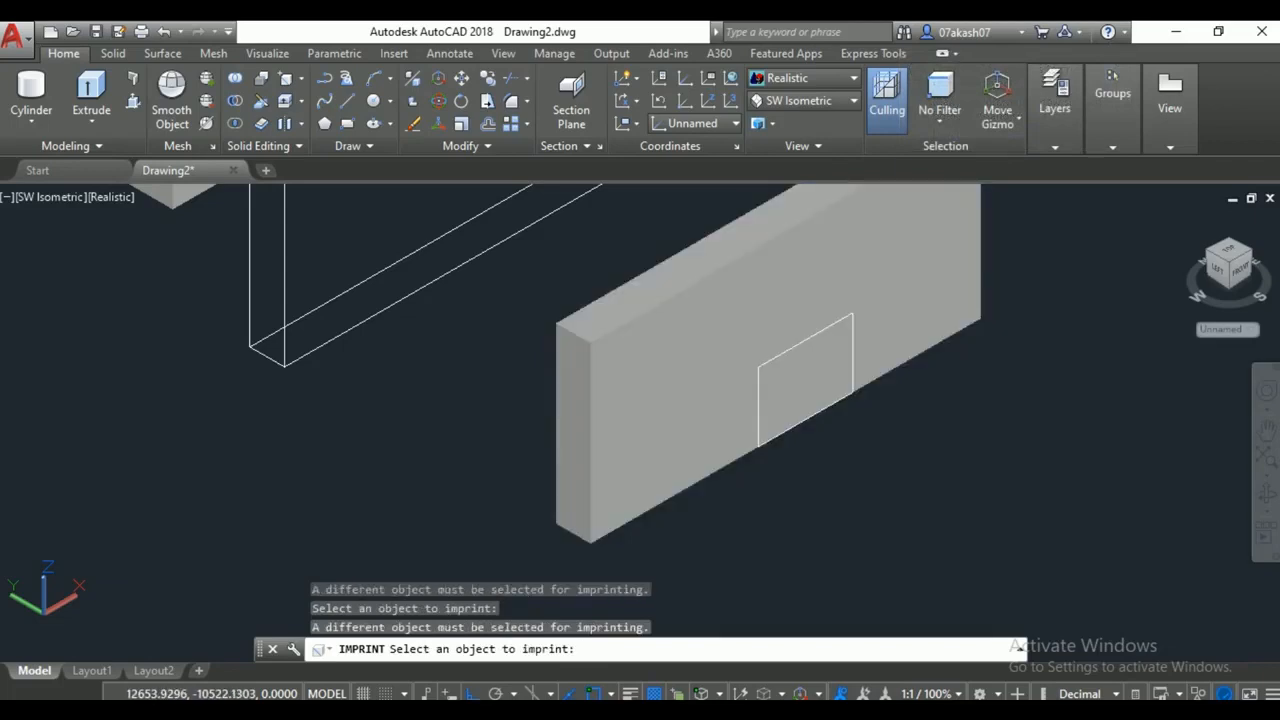
{"action": "key", "text": "Return"}
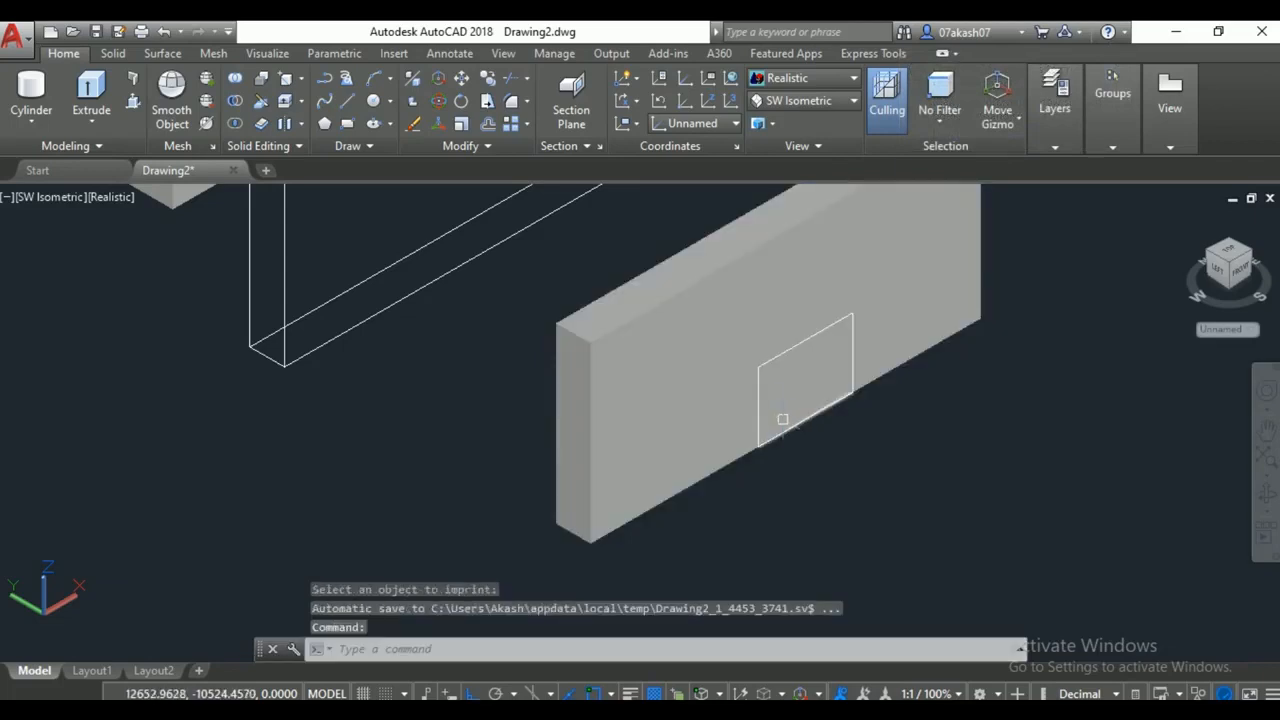
Select the wall solid and examine the imprinted edges on its front face.
{"action": "left_click", "coordinate": [722, 268]}
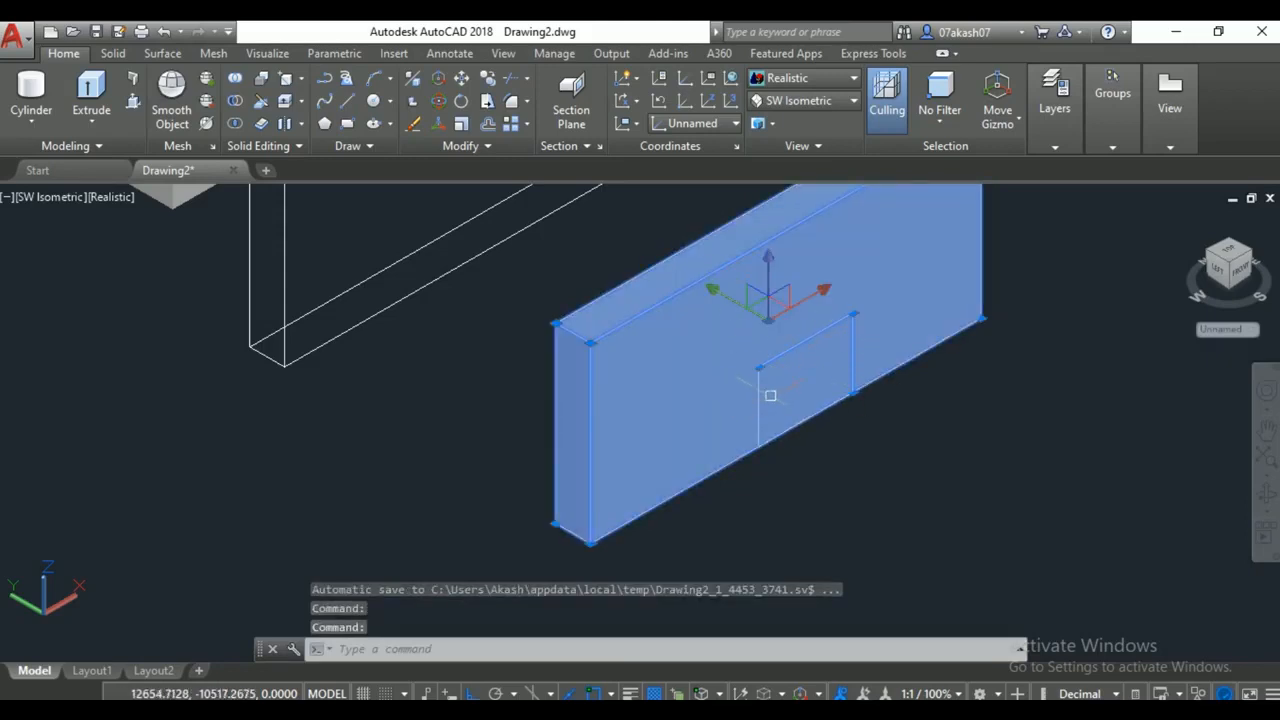
{"action": "middle_click_drag", "start_coordinate": [851, 392], "coordinate": [817, 448]}
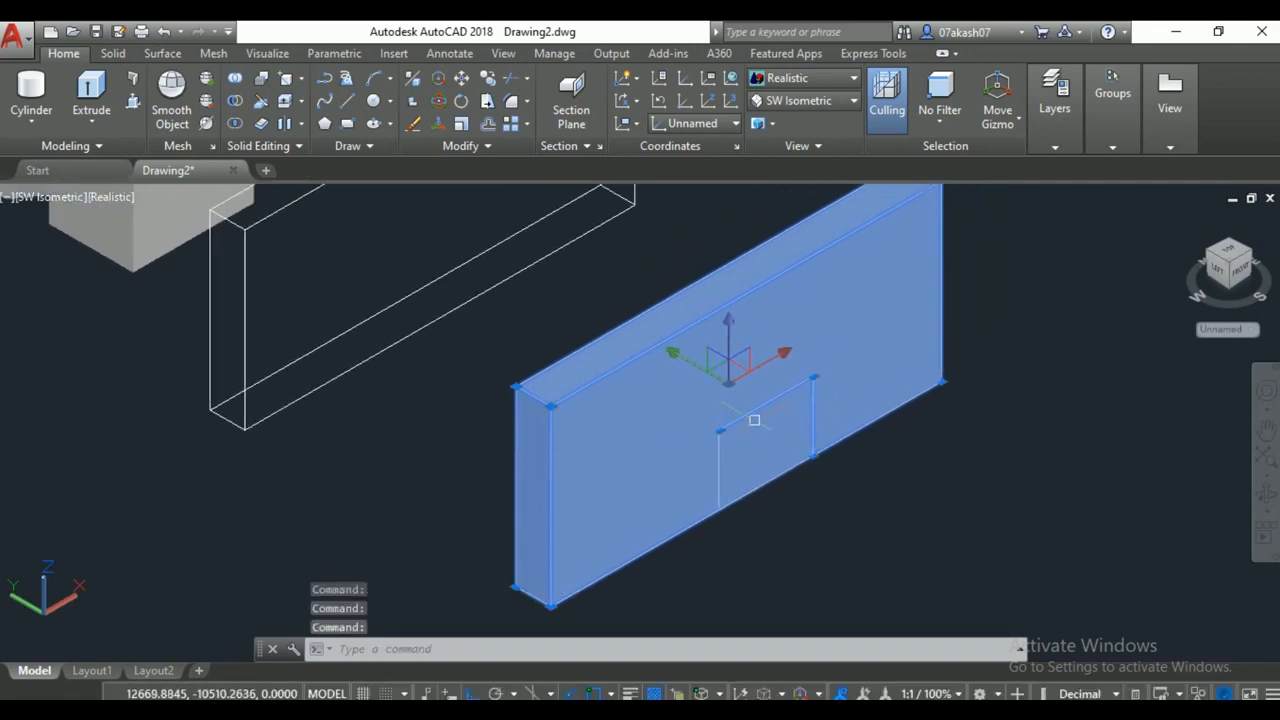
{"action": "scroll", "coordinate": [754, 422], "scroll_direction": "up", "scroll_amount": 2}
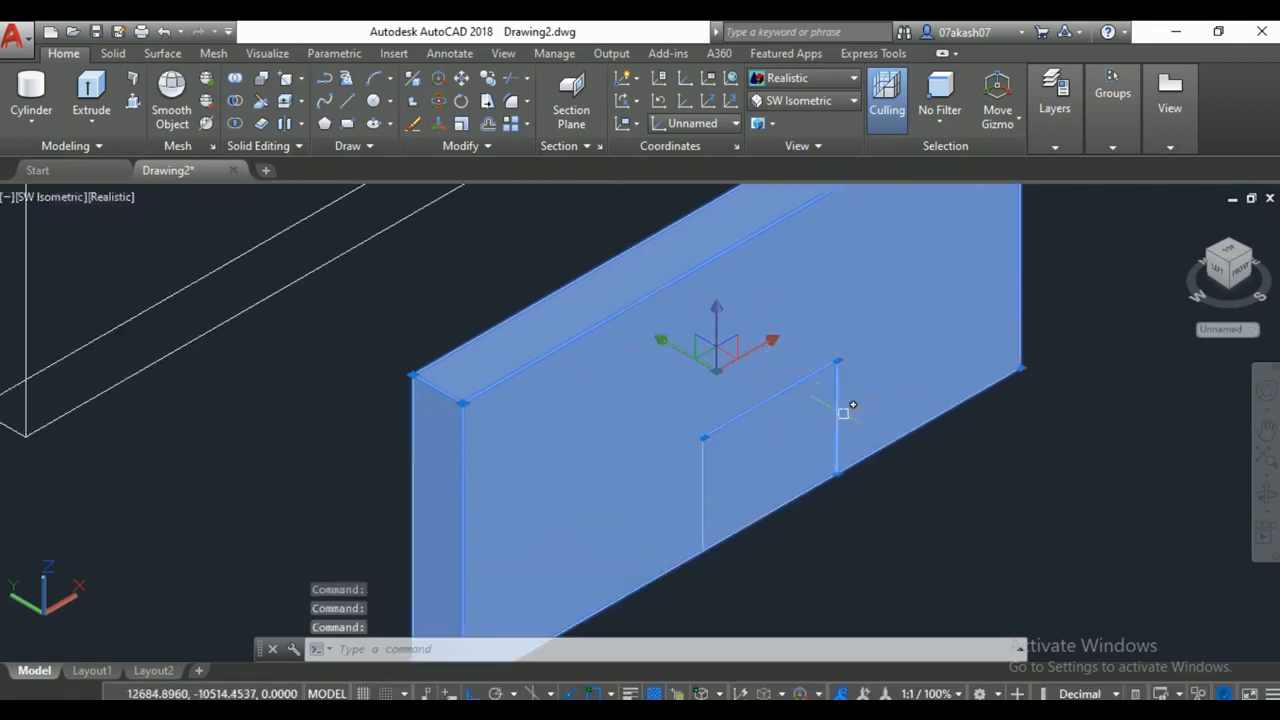
{"action": "left_click", "coordinate": [710, 300]}
{"action": "key", "text": "Escape"}
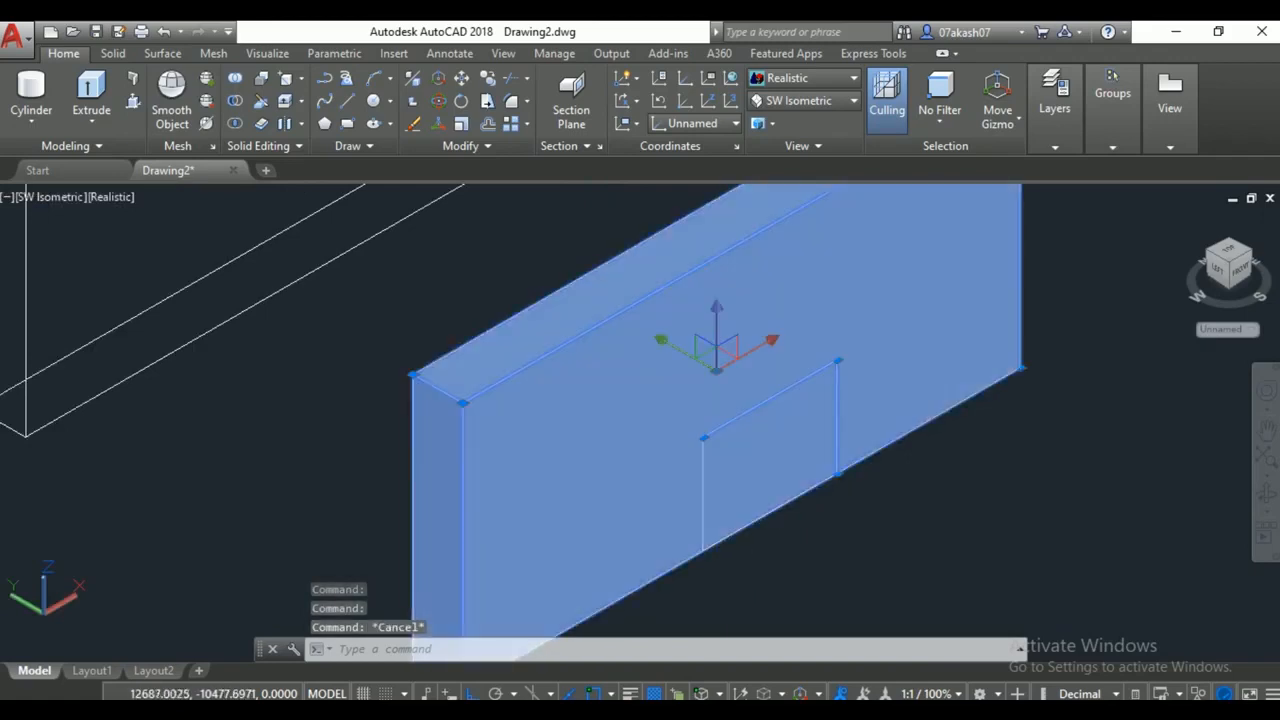
Erase the wall solid to check the separate source lines, and undo the erasure.
{"action": "left_click", "coordinate": [742, 357]}
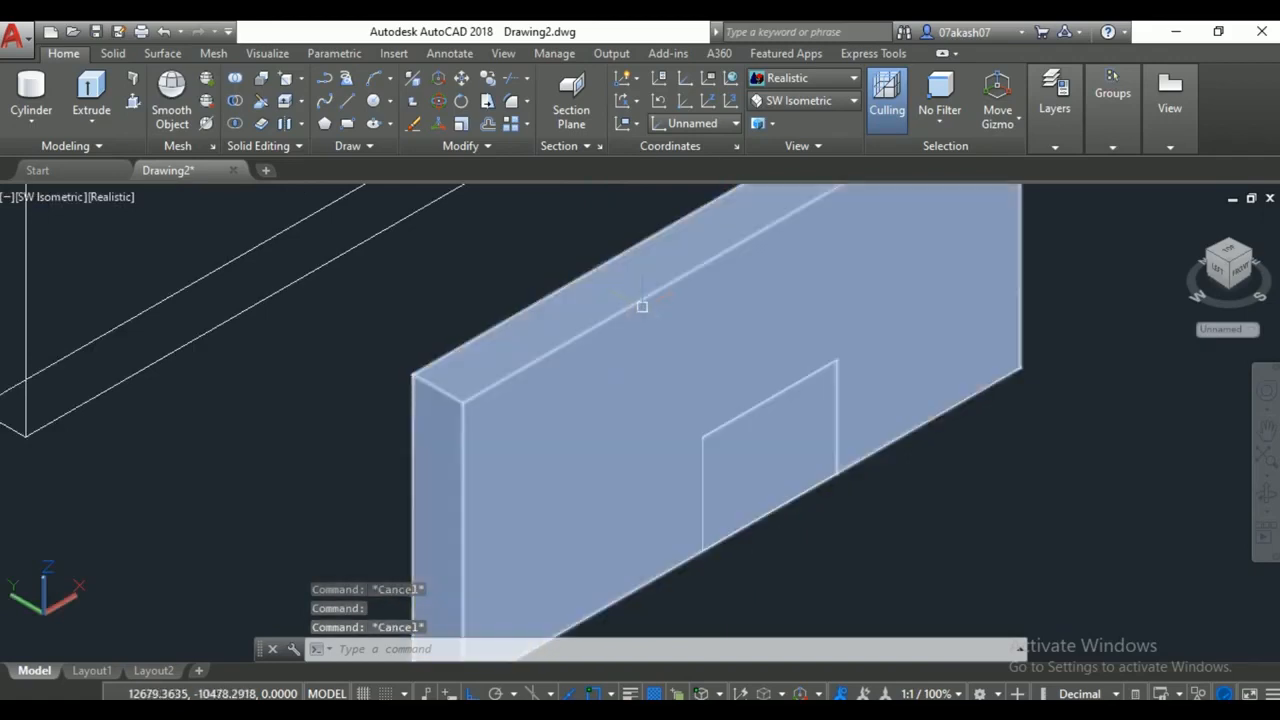
{"action": "key", "text": "Delete"}
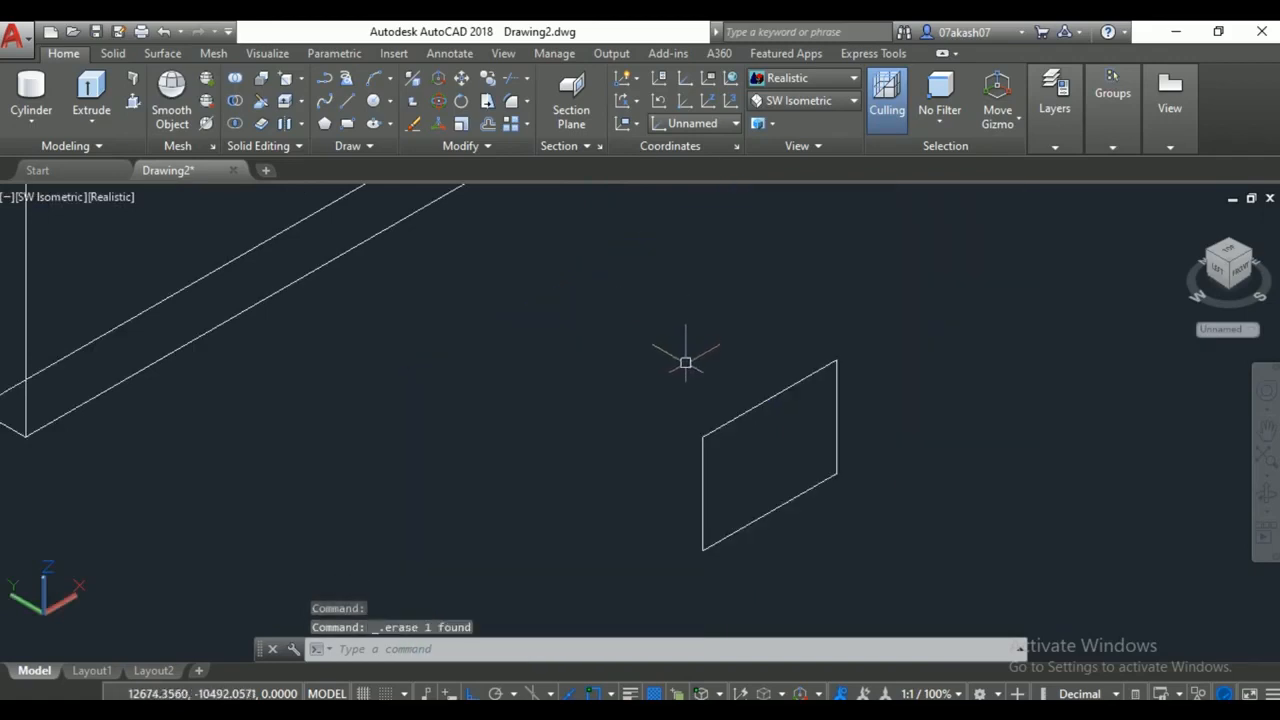
{"action": "left_click", "coordinate": [776, 393]}
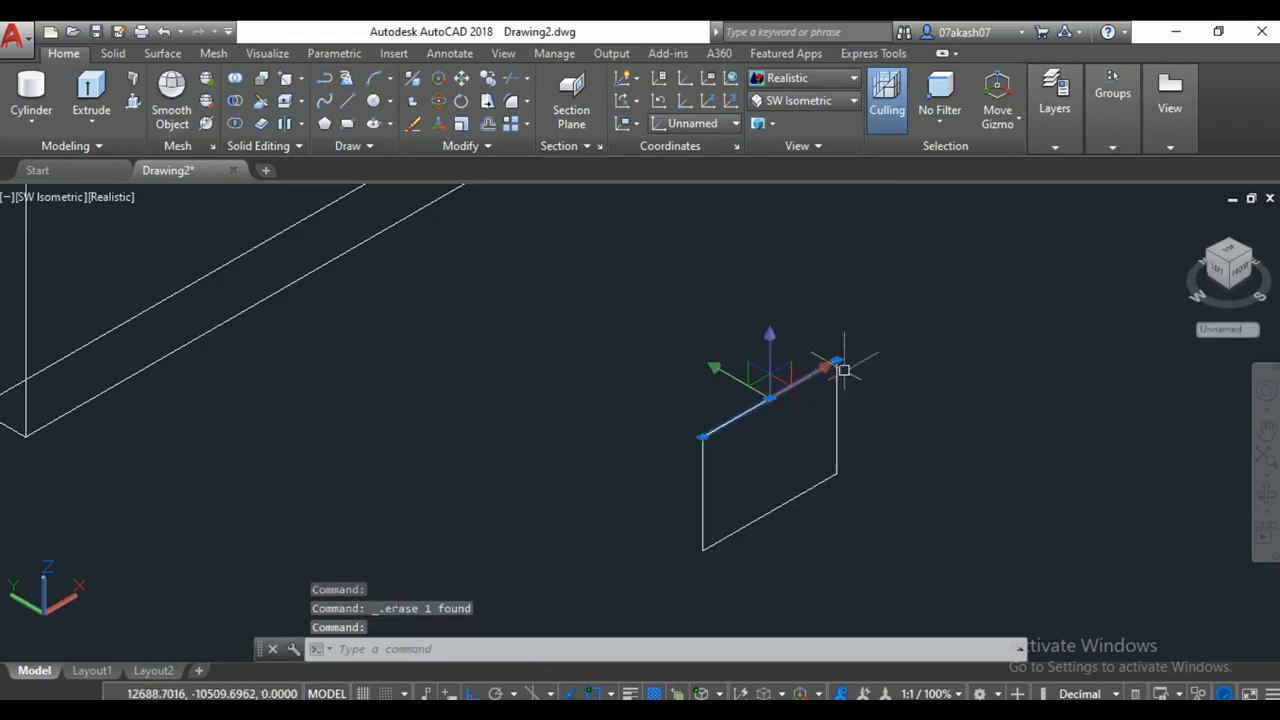
{"action": "key", "text": "ctrl+z"}
{"action": "left_click", "coordinate": [667, 289]}
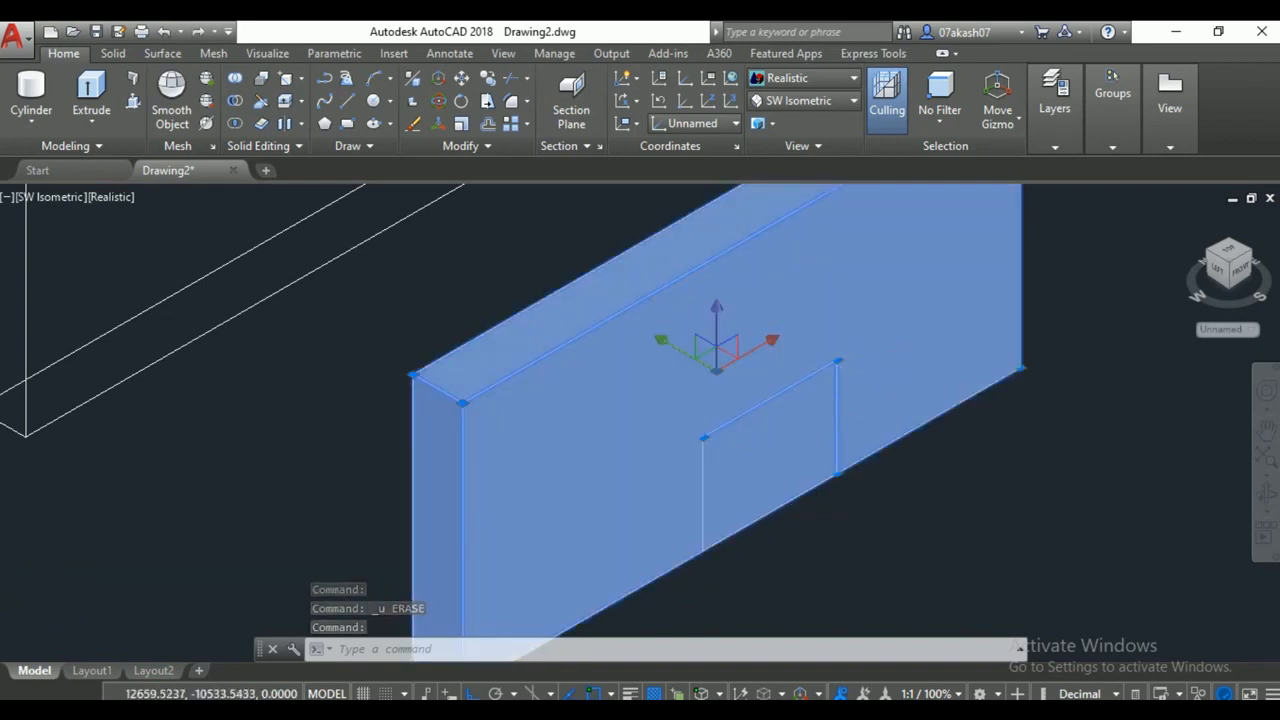
Color the three top edges of the standalone triangular prism green with index color 102.
{"action": "scroll", "coordinate": [870, 377], "scroll_direction": "down", "scroll_amount": 5}
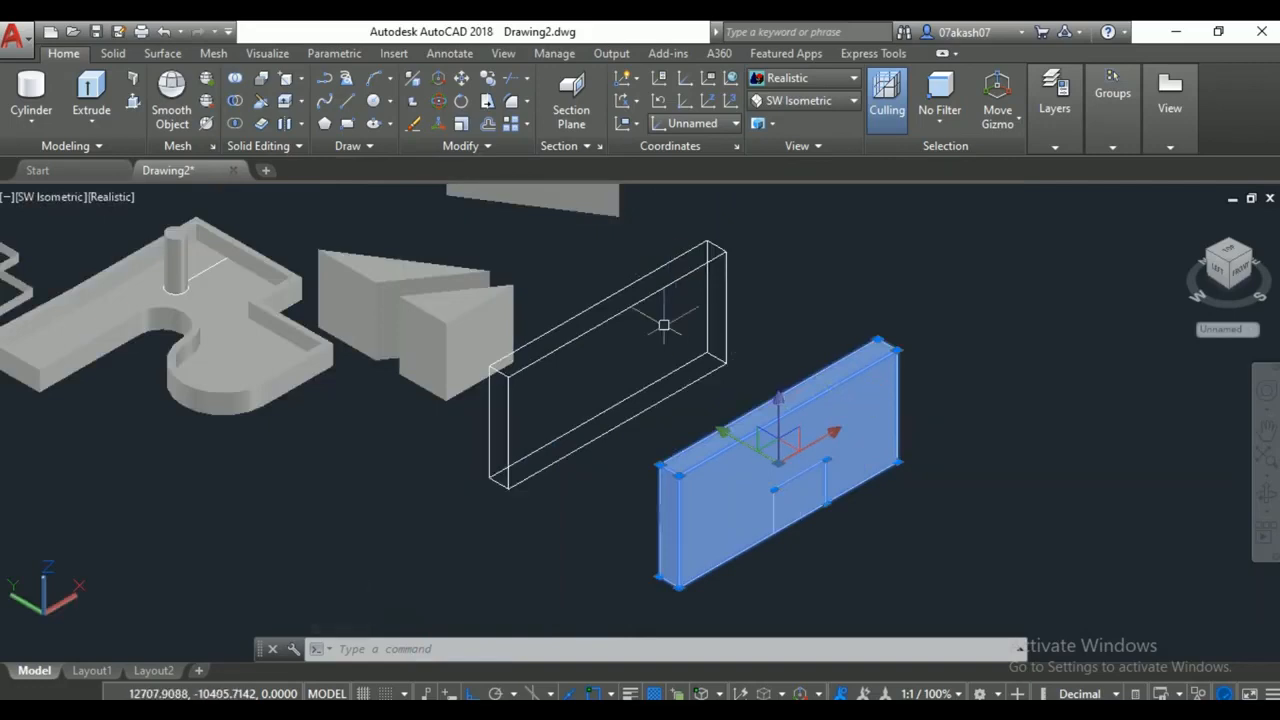
{"action": "left_click", "coordinate": [299, 78]}
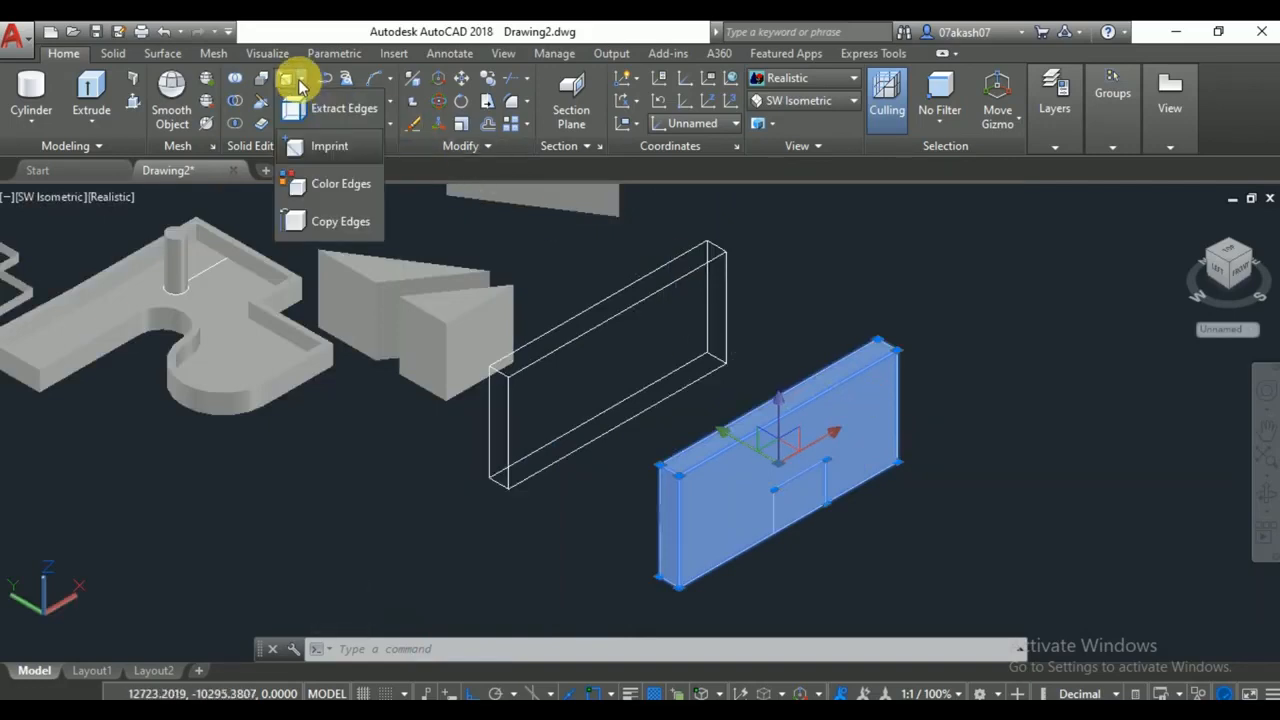
{"action": "left_click", "coordinate": [326, 186]}
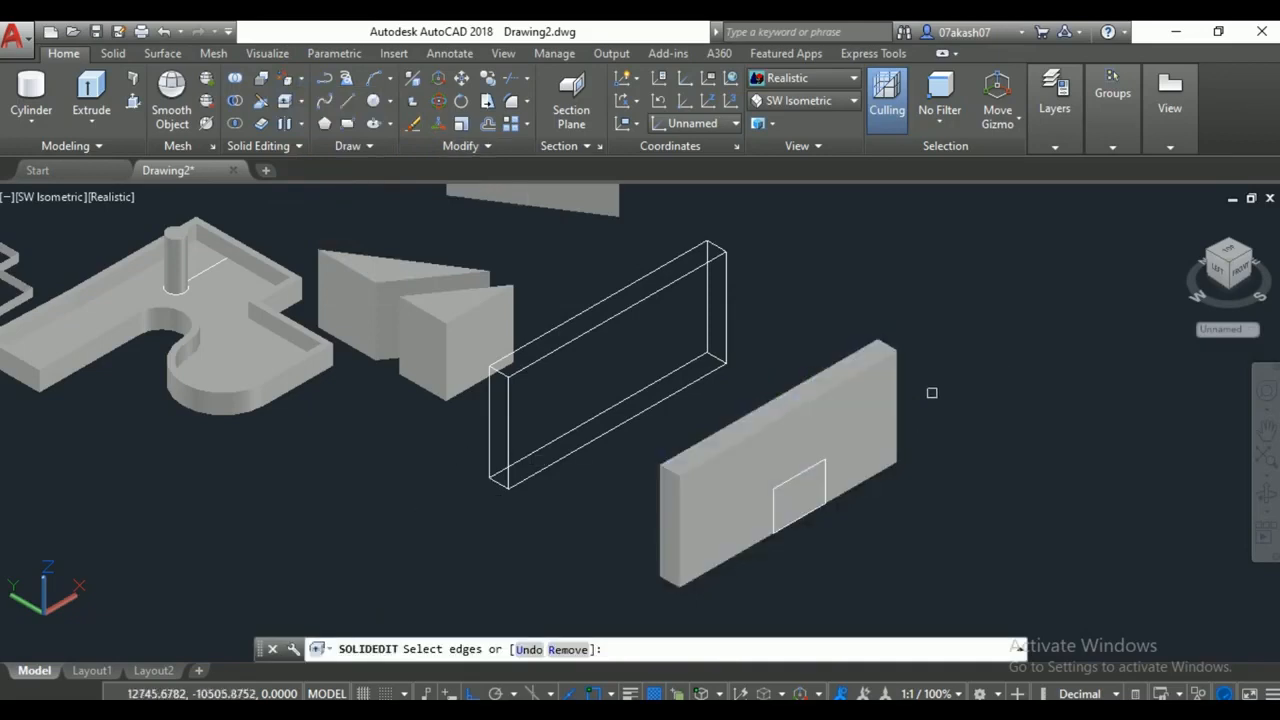
{"action": "scroll", "coordinate": [932, 393], "scroll_direction": "up", "scroll_amount": 3}
{"action": "scroll", "coordinate": [700, 545], "scroll_direction": "down", "scroll_amount": 4}
{"action": "middle_click_drag", "start_coordinate": [723, 534], "coordinate": [725, 558]}
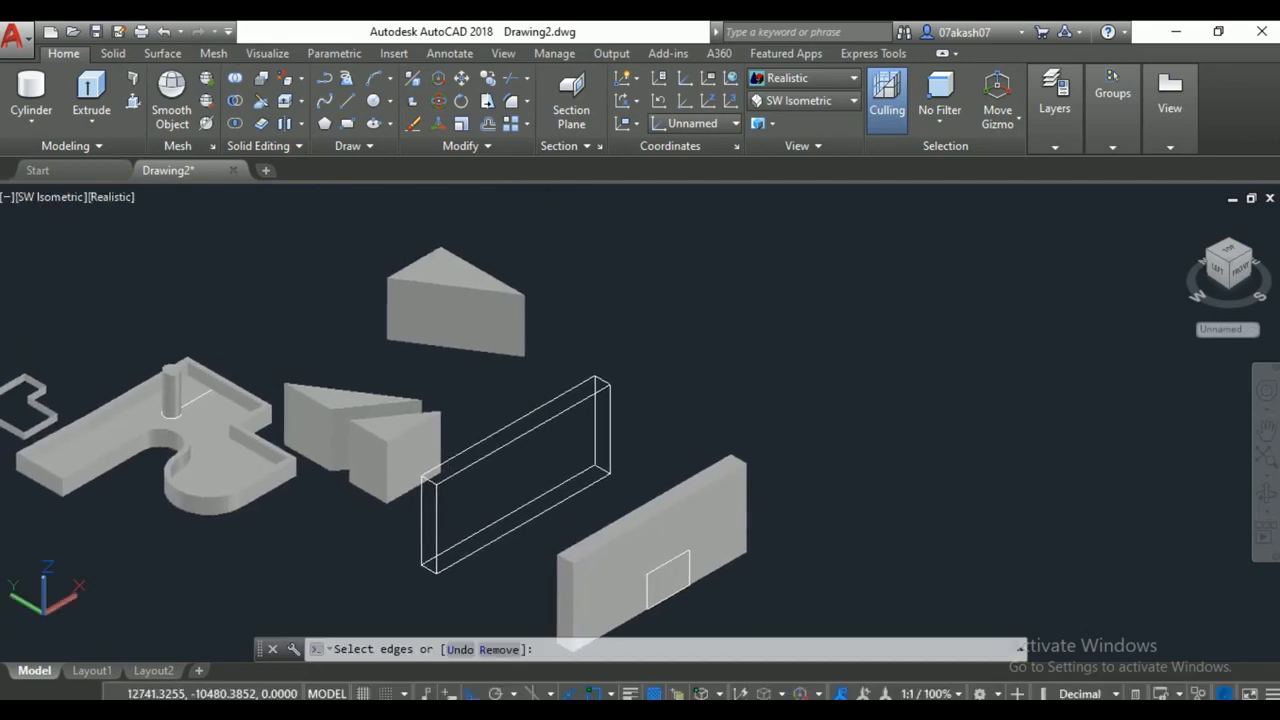
{"action": "scroll", "coordinate": [511, 305], "scroll_direction": "up", "scroll_amount": 5}
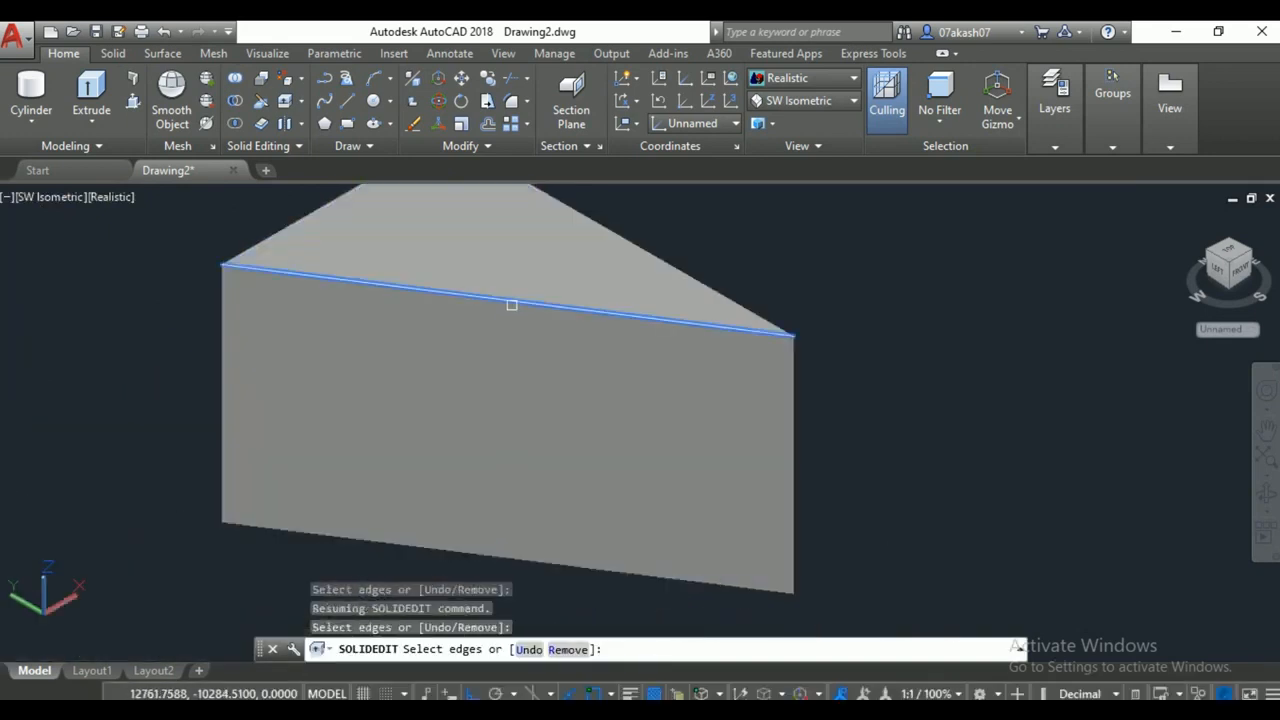
{"action": "left_click", "coordinate": [732, 301]}
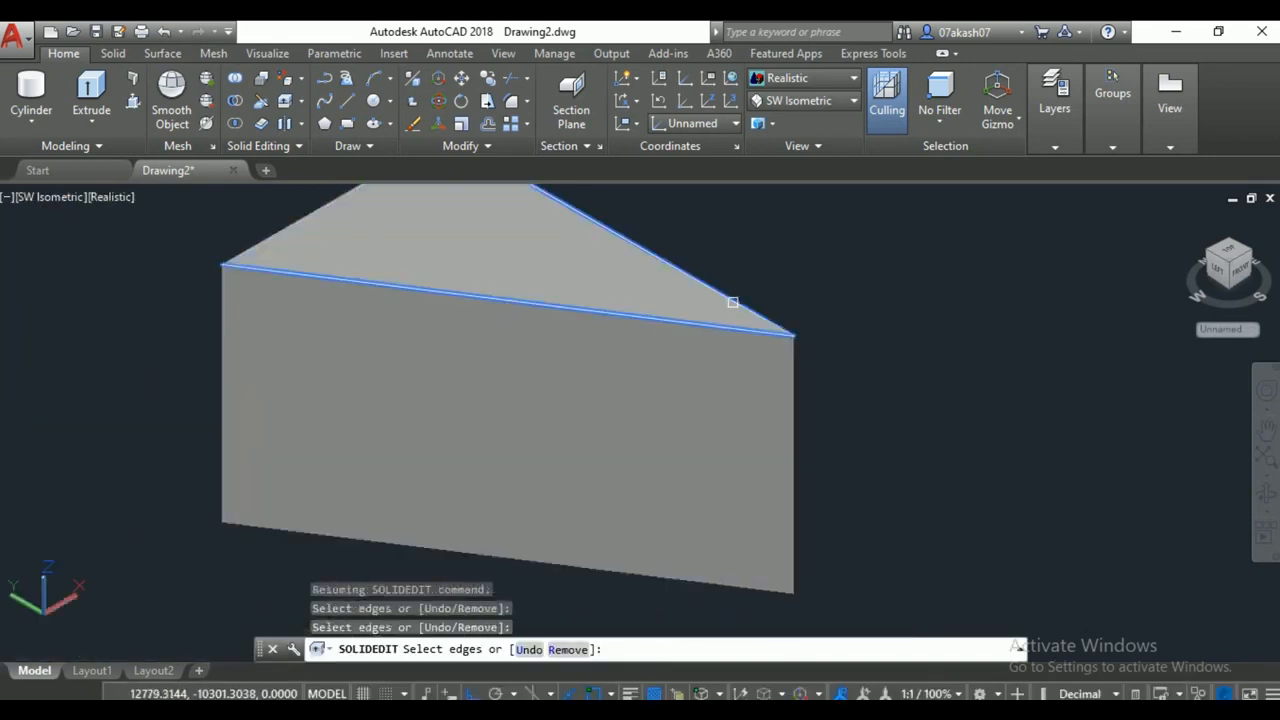
{"action": "middle_click_drag", "start_coordinate": [447, 193], "coordinate": [560, 360]}
{"action": "left_click", "coordinate": [536, 318]}
{"action": "right_click", "coordinate": [477, 283]}
{"action": "left_click", "coordinate": [532, 298]}
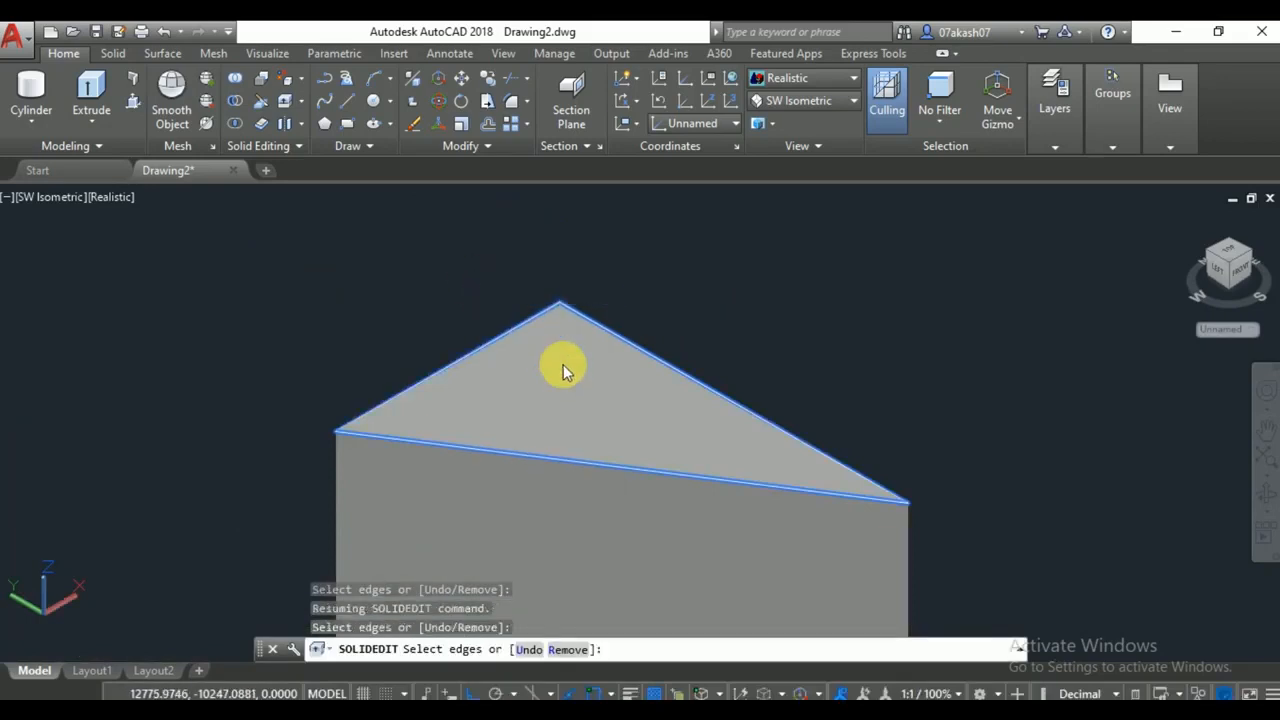
{"action": "left_click", "coordinate": [603, 305]}
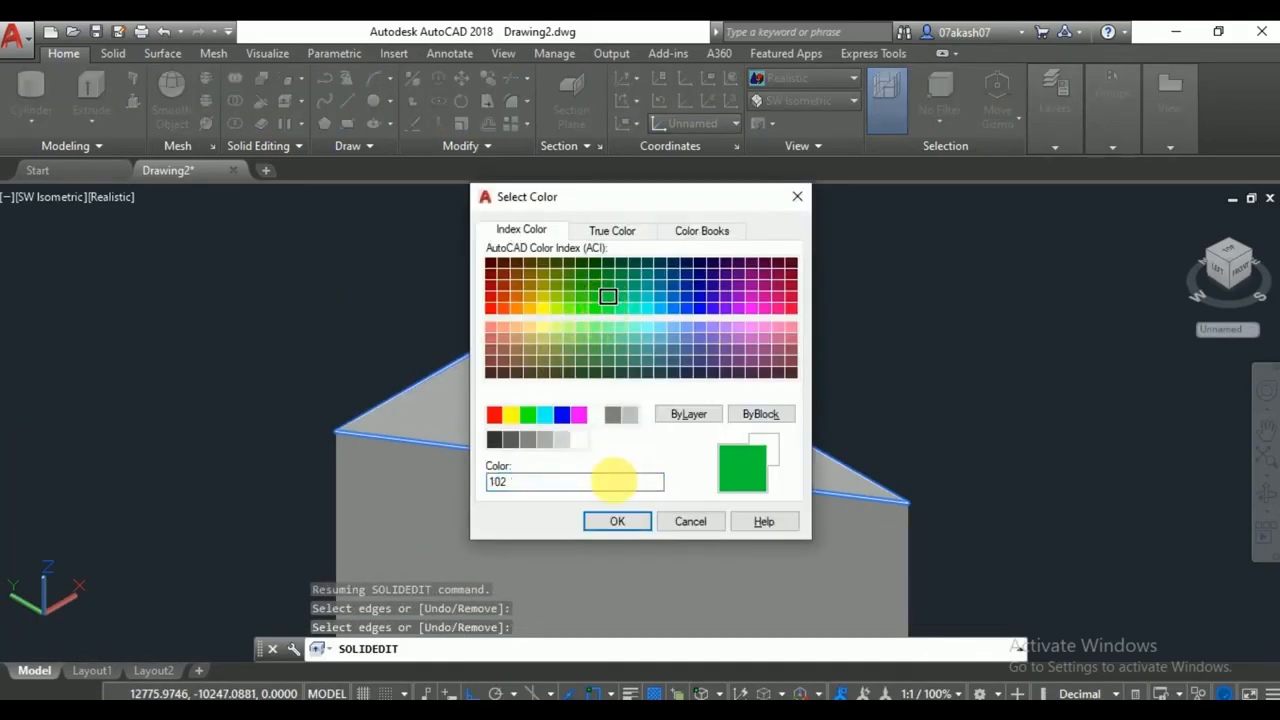
{"action": "left_click", "coordinate": [614, 521]}
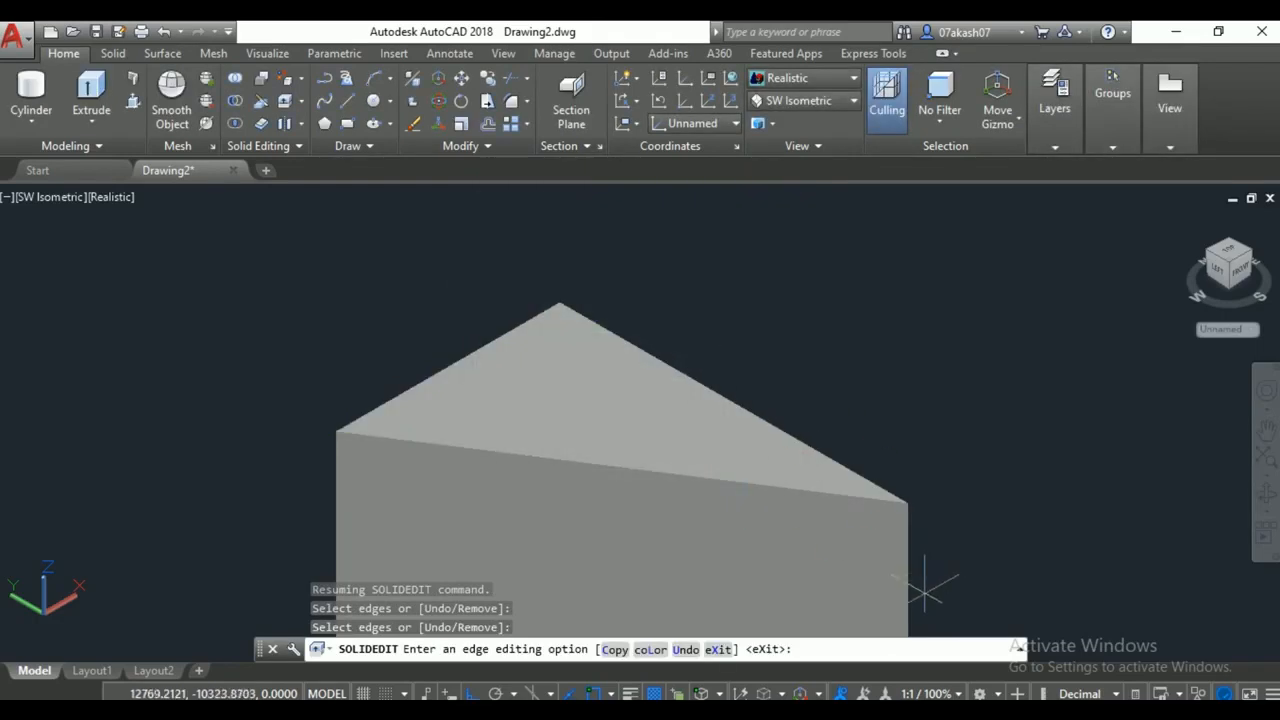
Check the prism's colored edges in the 2D Wireframe visual style, and restore the Realistic style.
{"action": "scroll", "coordinate": [924, 591], "scroll_direction": "down", "scroll_amount": 5}
{"action": "middle_click_drag", "start_coordinate": [920, 531], "coordinate": [866, 388]}
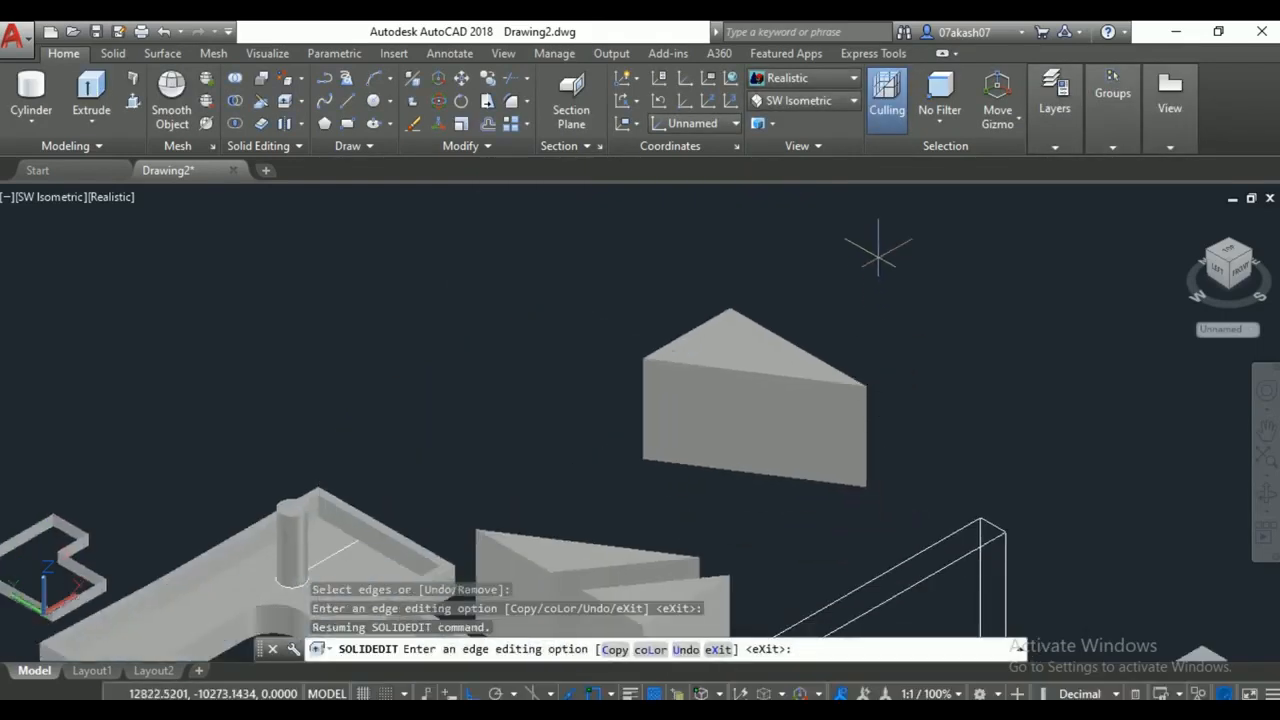
{"action": "left_click", "coordinate": [818, 77]}
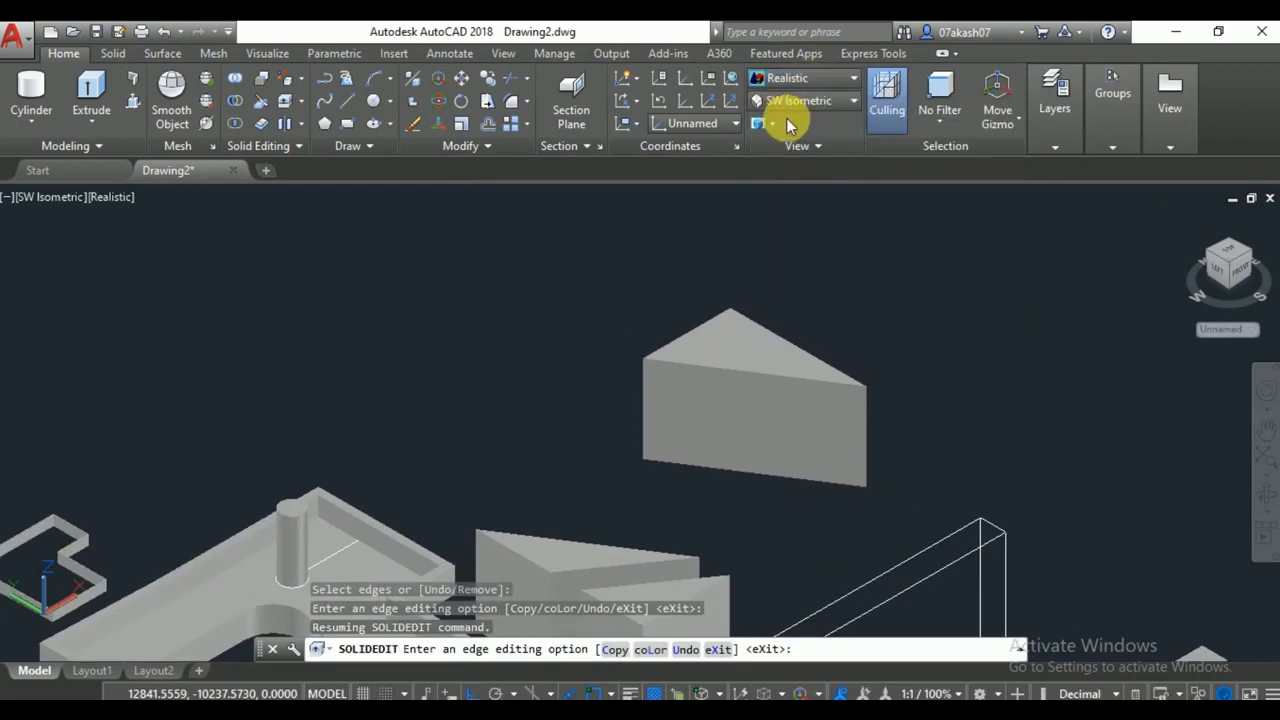
{"action": "scroll", "coordinate": [728, 391], "scroll_direction": "up", "scroll_amount": 5}
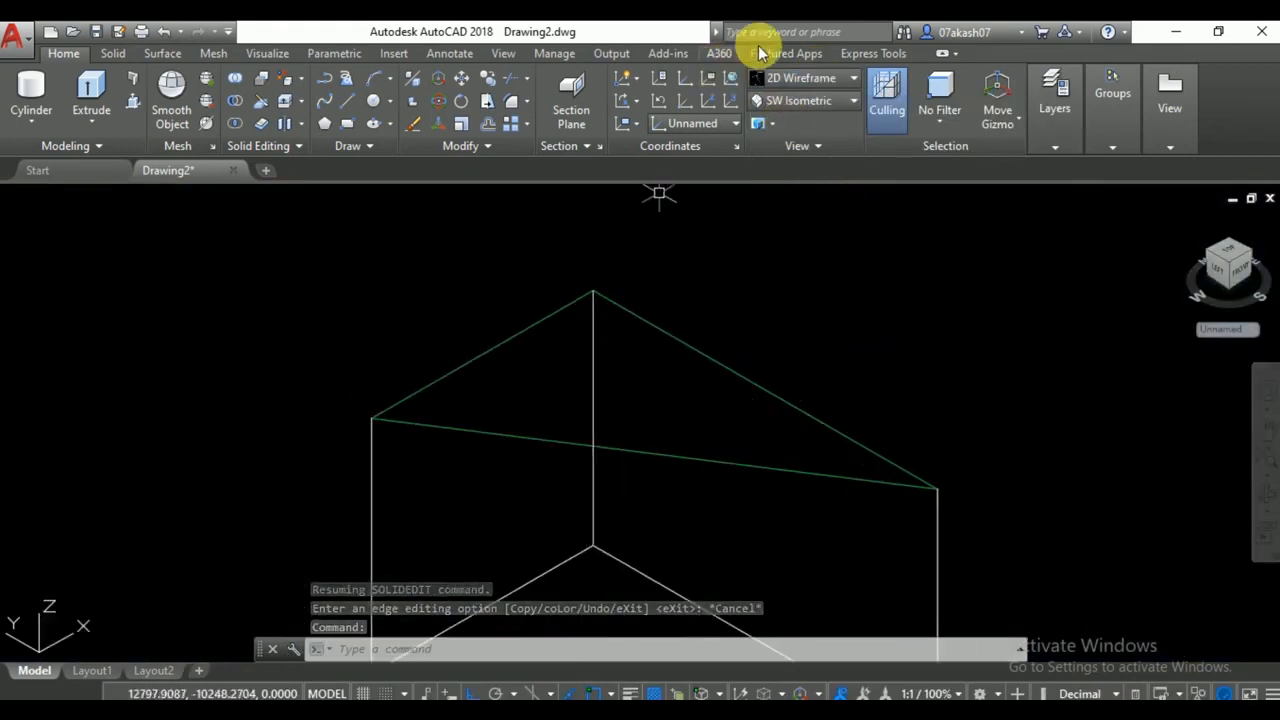
{"action": "left_click", "coordinate": [825, 78]}
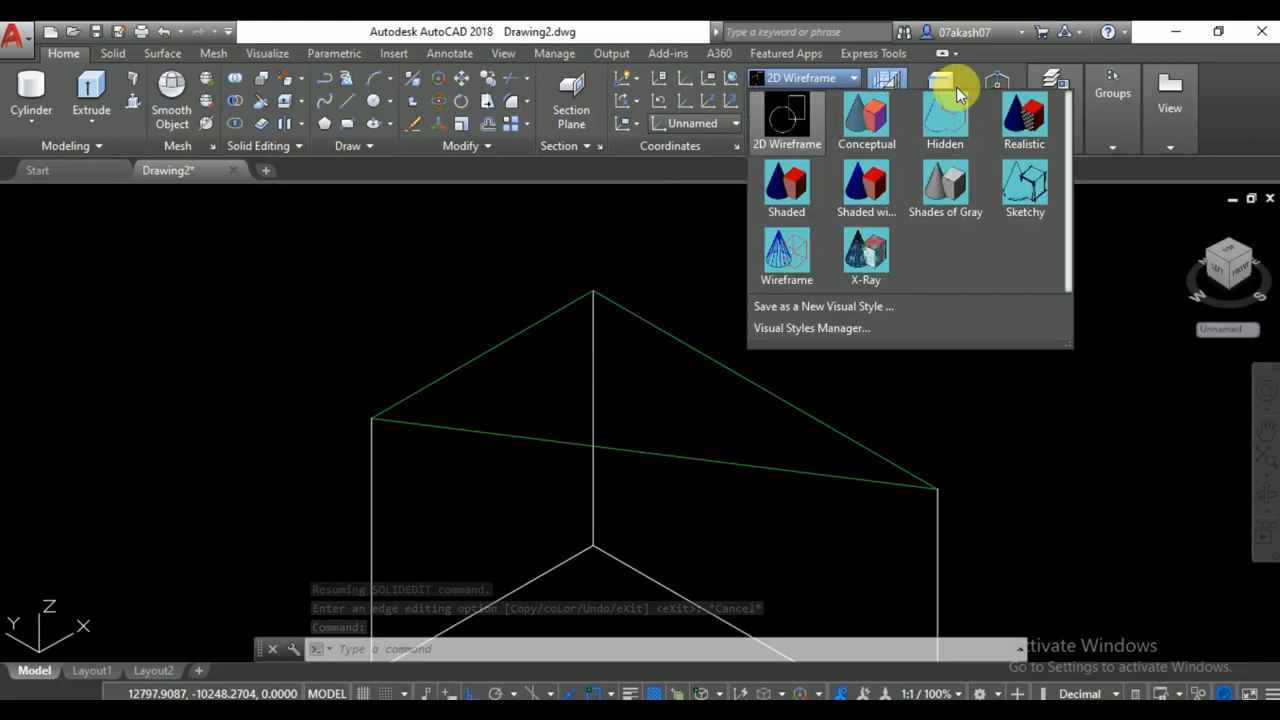
{"action": "left_click", "coordinate": [1030, 118]}
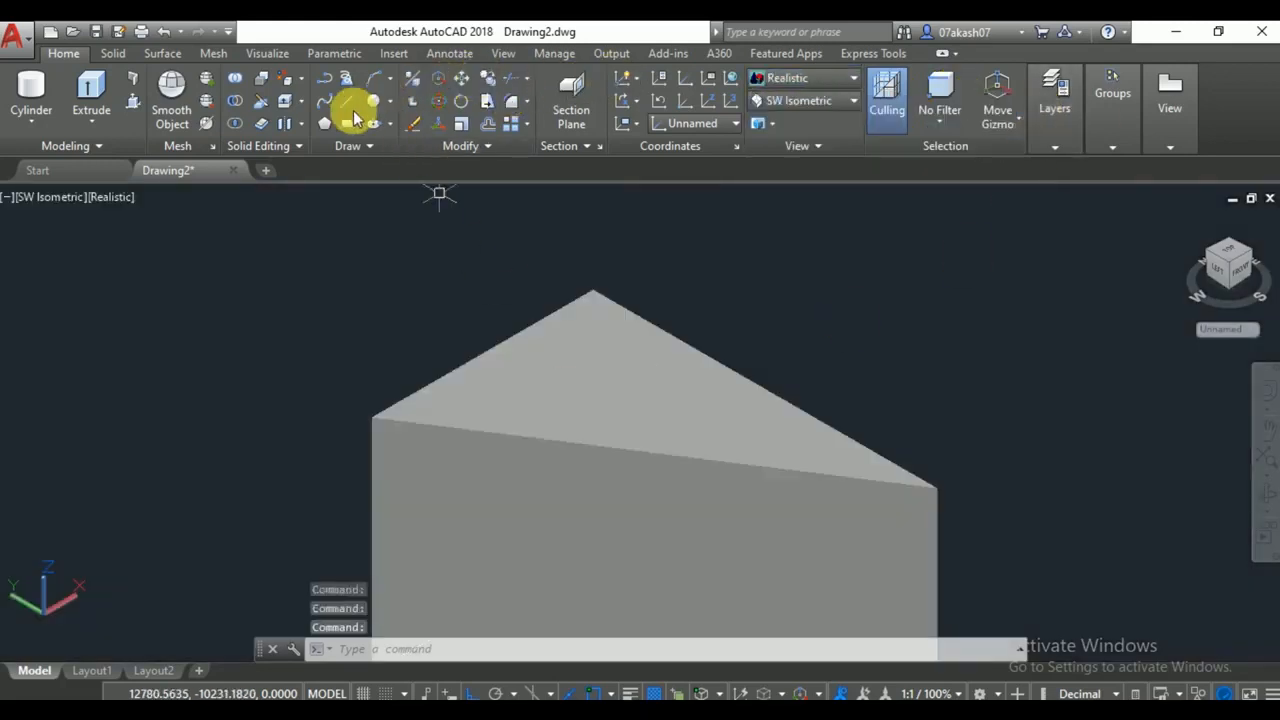
{"action": "left_click", "coordinate": [290, 80]}
{"action": "left_click", "coordinate": [301, 80]}
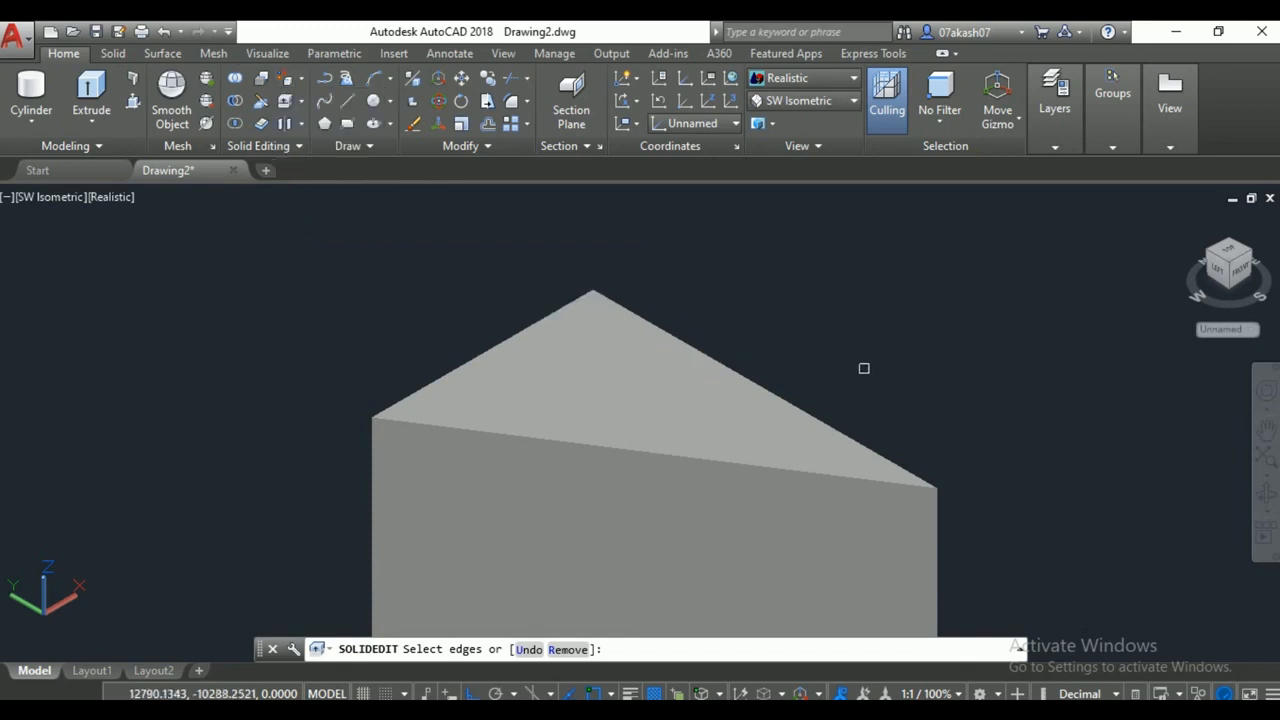
{"action": "scroll", "coordinate": [766, 371], "scroll_direction": "down", "scroll_amount": 5}
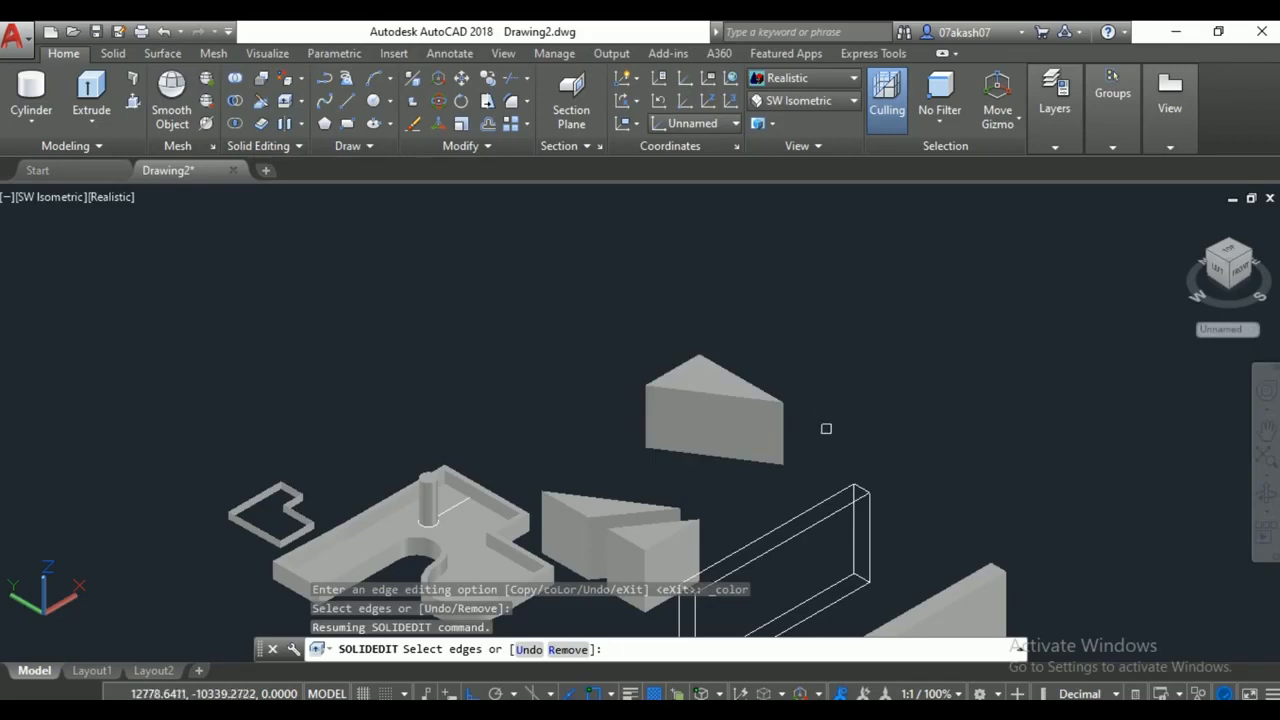
{"action": "scroll", "coordinate": [791, 424], "scroll_direction": "up", "scroll_amount": 2}
{"action": "middle_click_drag", "start_coordinate": [794, 406], "coordinate": [629, 463]}
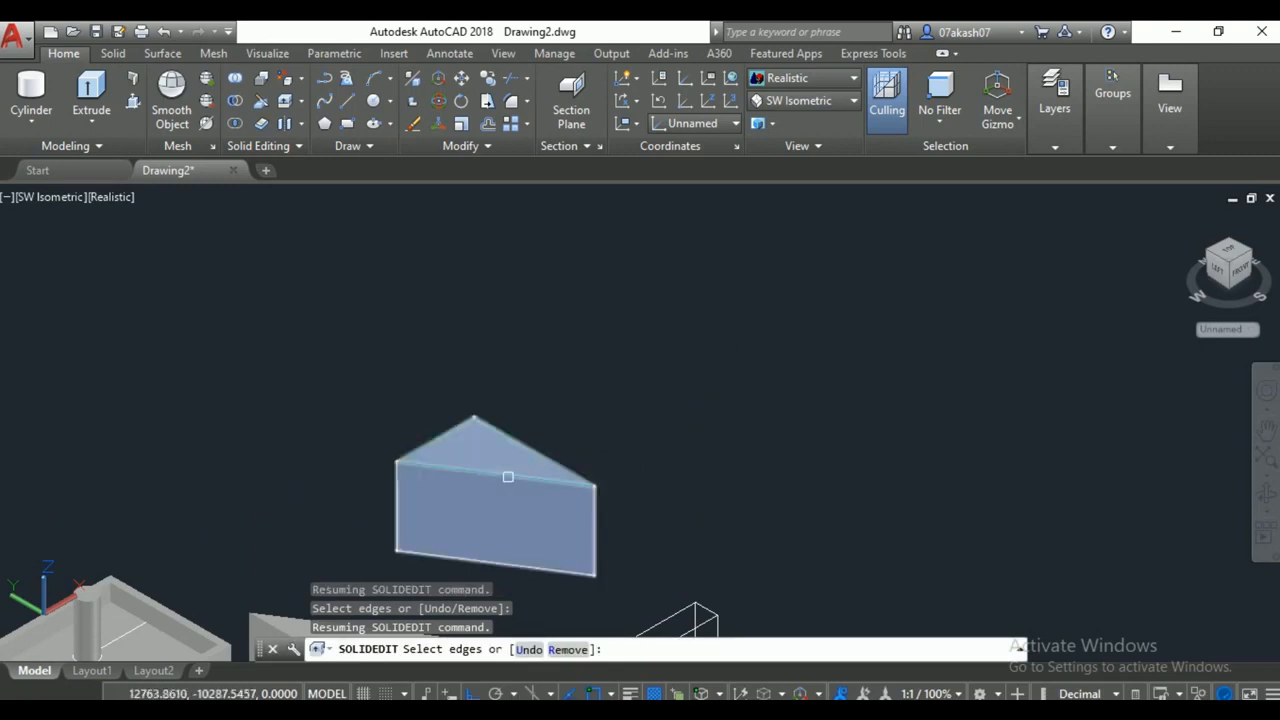
{"action": "left_click", "coordinate": [508, 474]}
{"action": "left_click", "coordinate": [533, 450]}
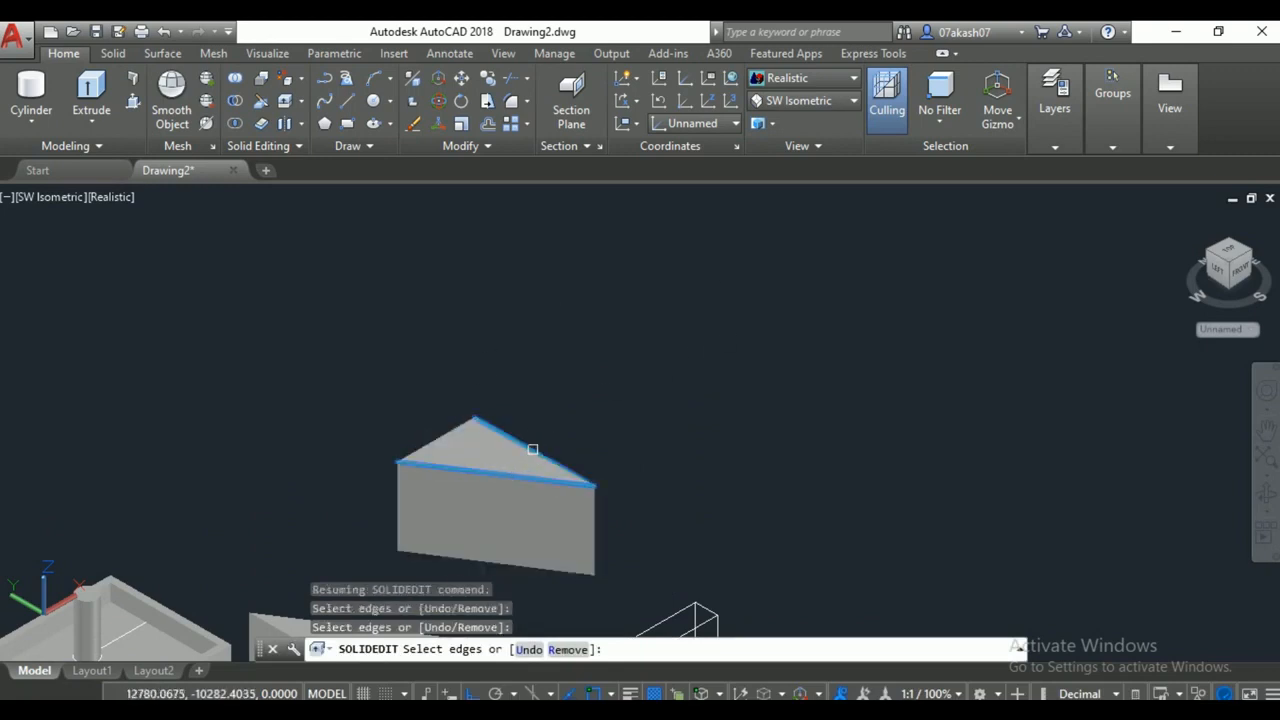
{"action": "right_click", "coordinate": [484, 396]}
{"action": "left_click", "coordinate": [529, 409]}
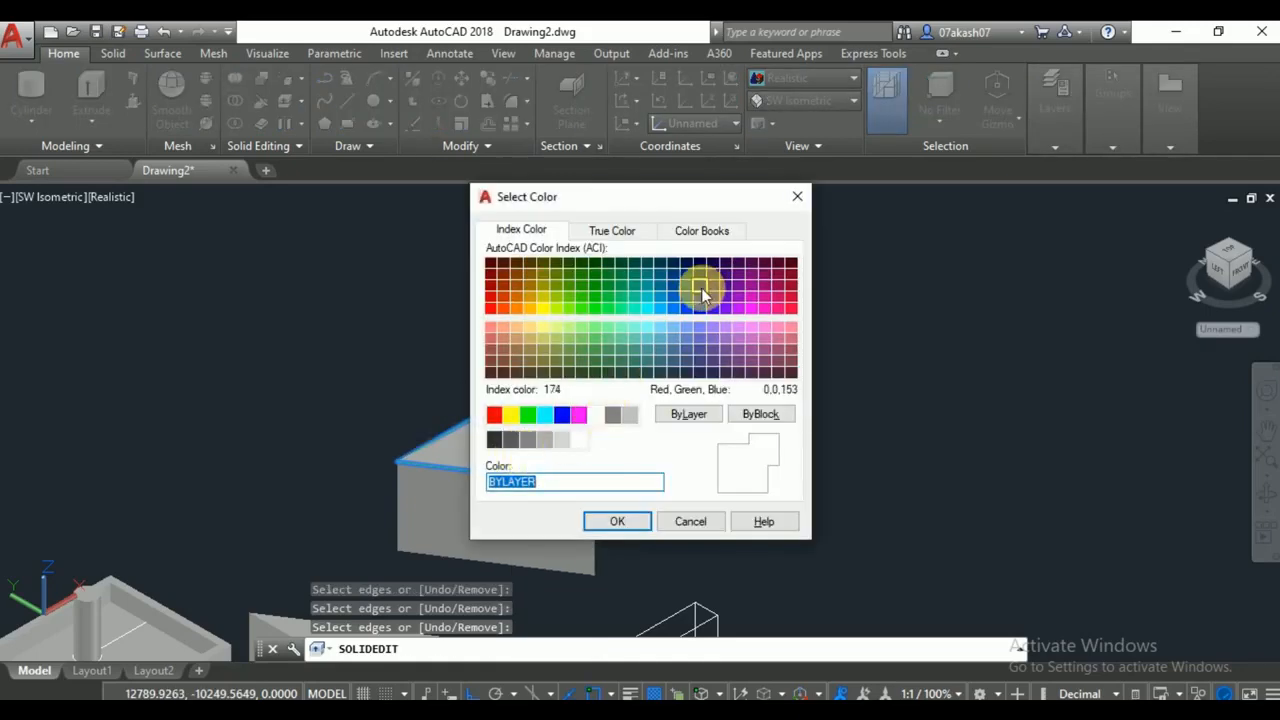
{"action": "key", "text": "Escape"}
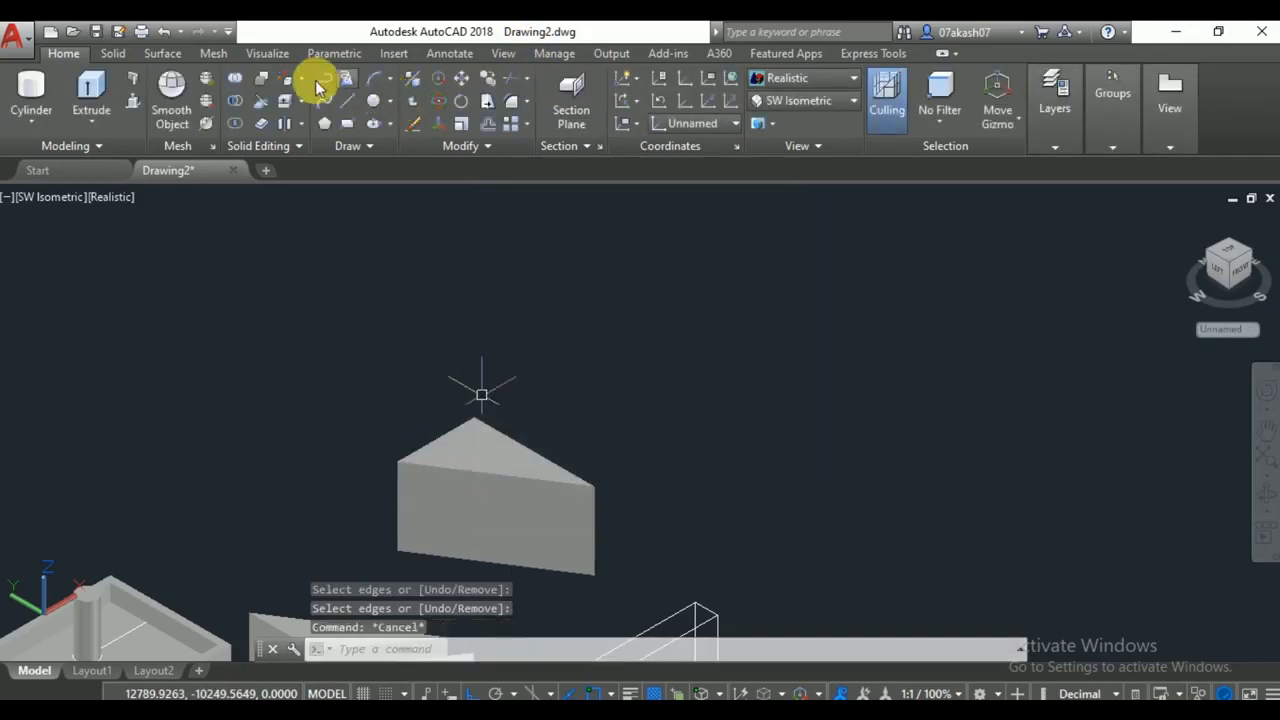
Copy the three top edges of the triangular prism to an empty spot beside the solid.
{"action": "left_click", "coordinate": [299, 79]}
{"action": "left_click", "coordinate": [323, 218]}
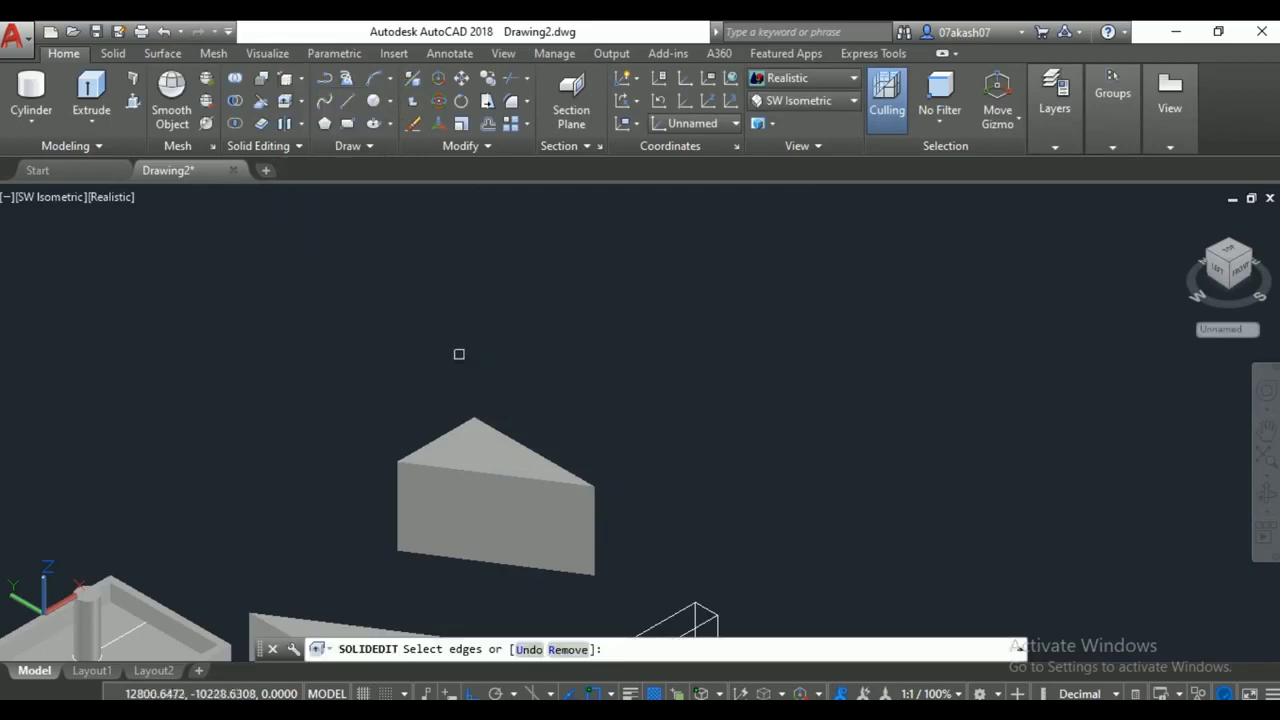
{"action": "left_click", "coordinate": [451, 431]}
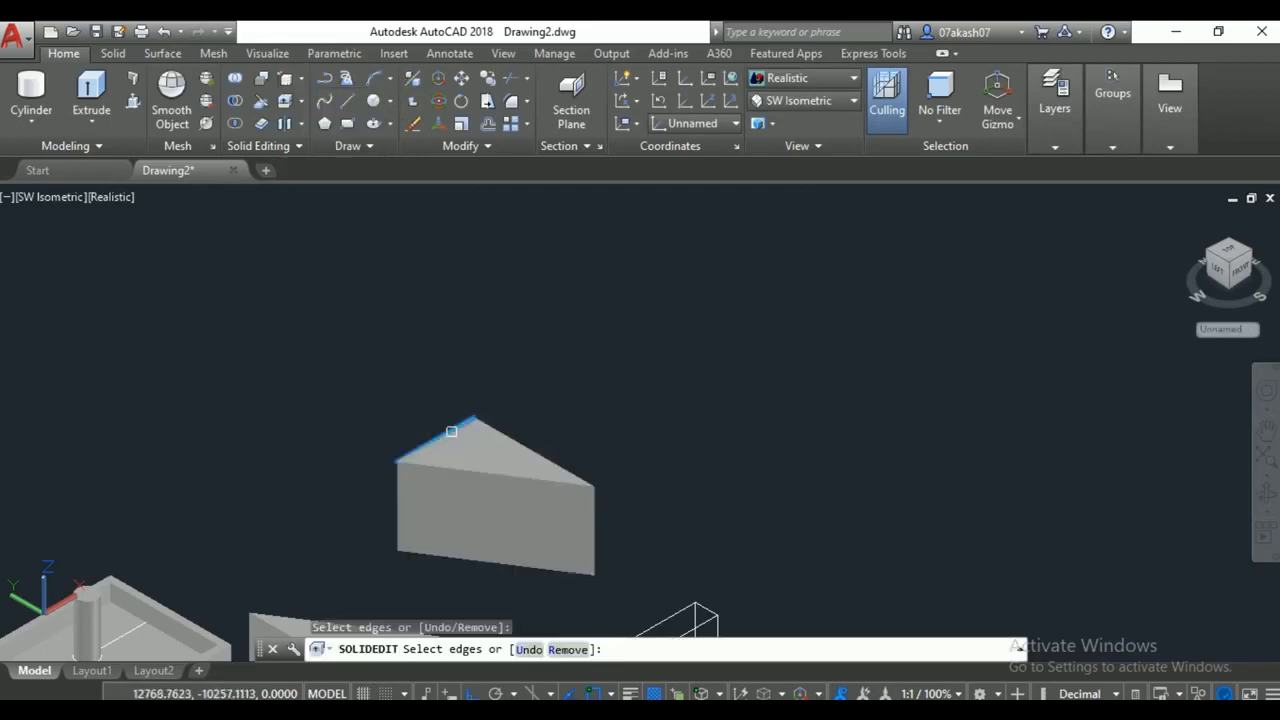
{"action": "left_click", "coordinate": [517, 442]}
{"action": "left_click", "coordinate": [494, 477]}
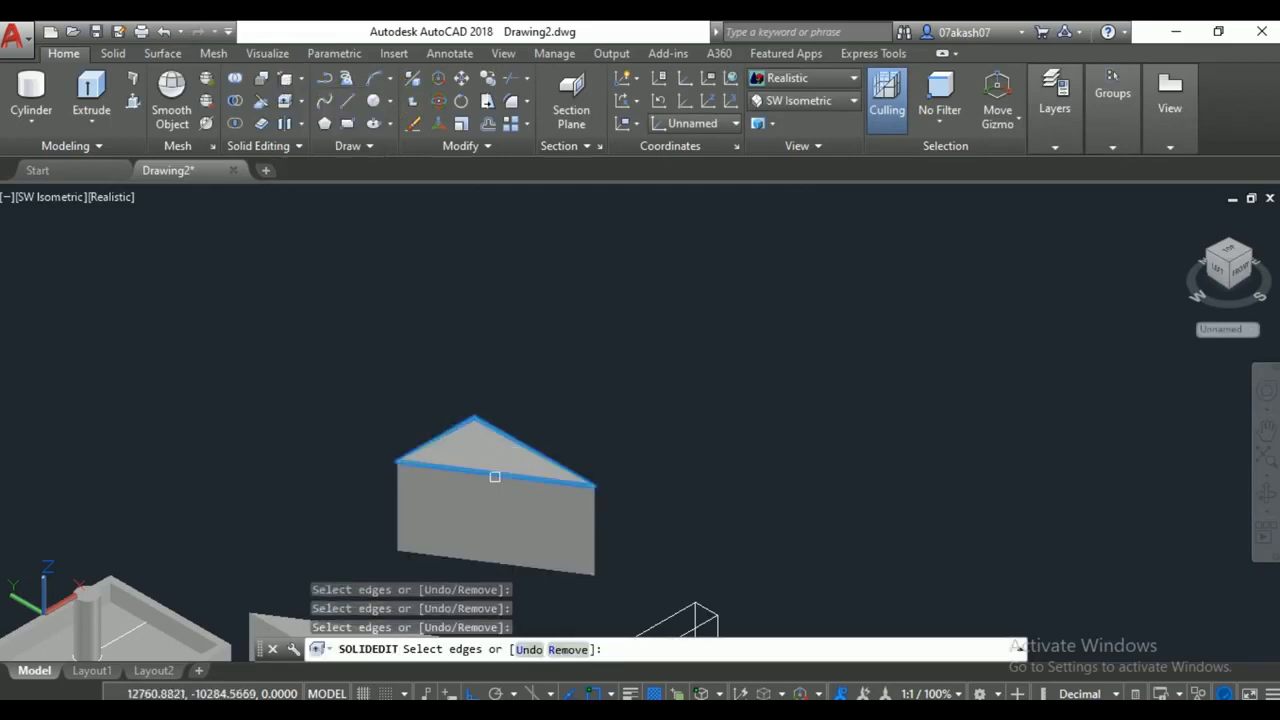
{"action": "key", "text": "Return"}
{"action": "left_click", "coordinate": [535, 452]}
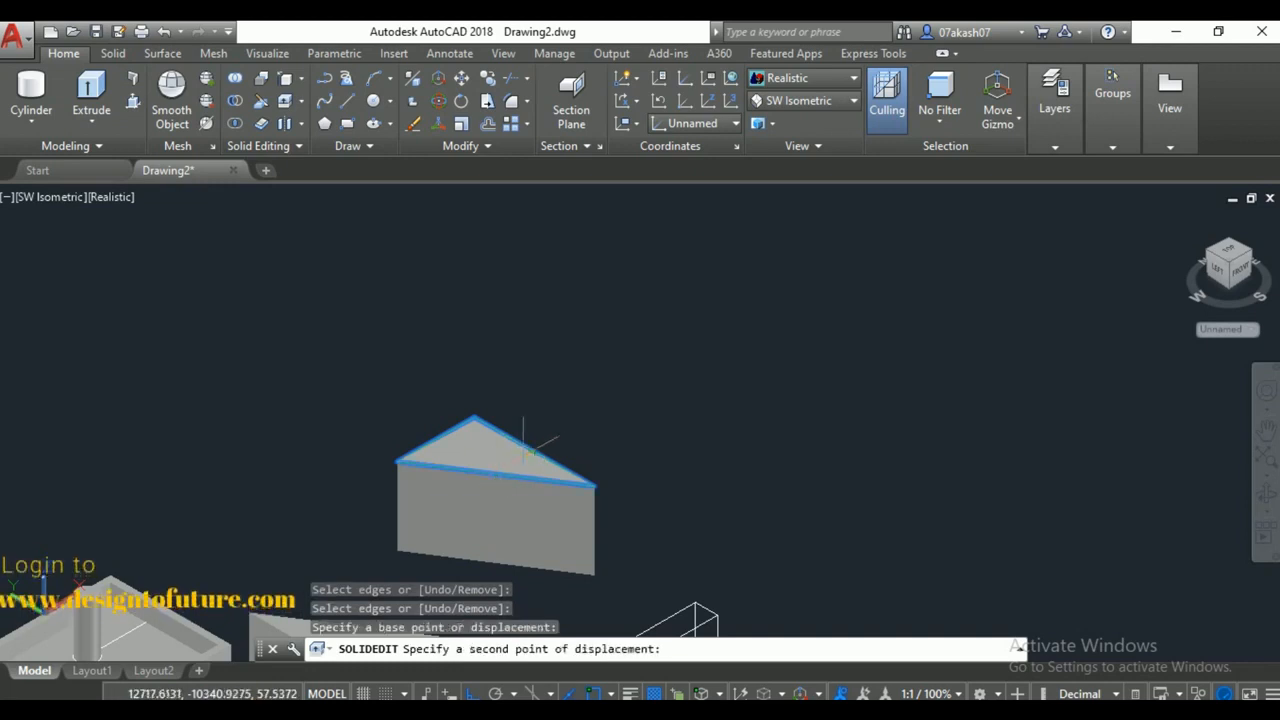
{"action": "left_click", "coordinate": [712, 388]}
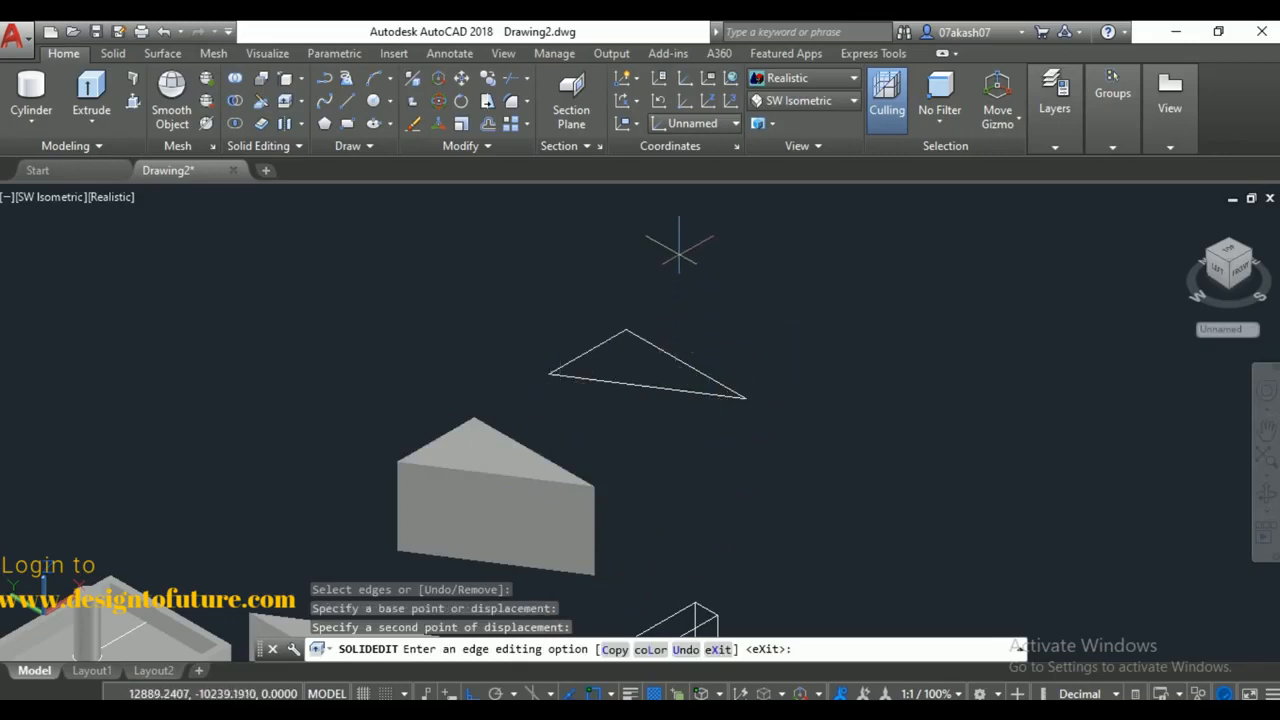
{"action": "key", "text": "Return"}
{"action": "key", "text": "Return"}
Join the three copied edge lines into a single polyline.
{"action": "left_click", "coordinate": [723, 300]}
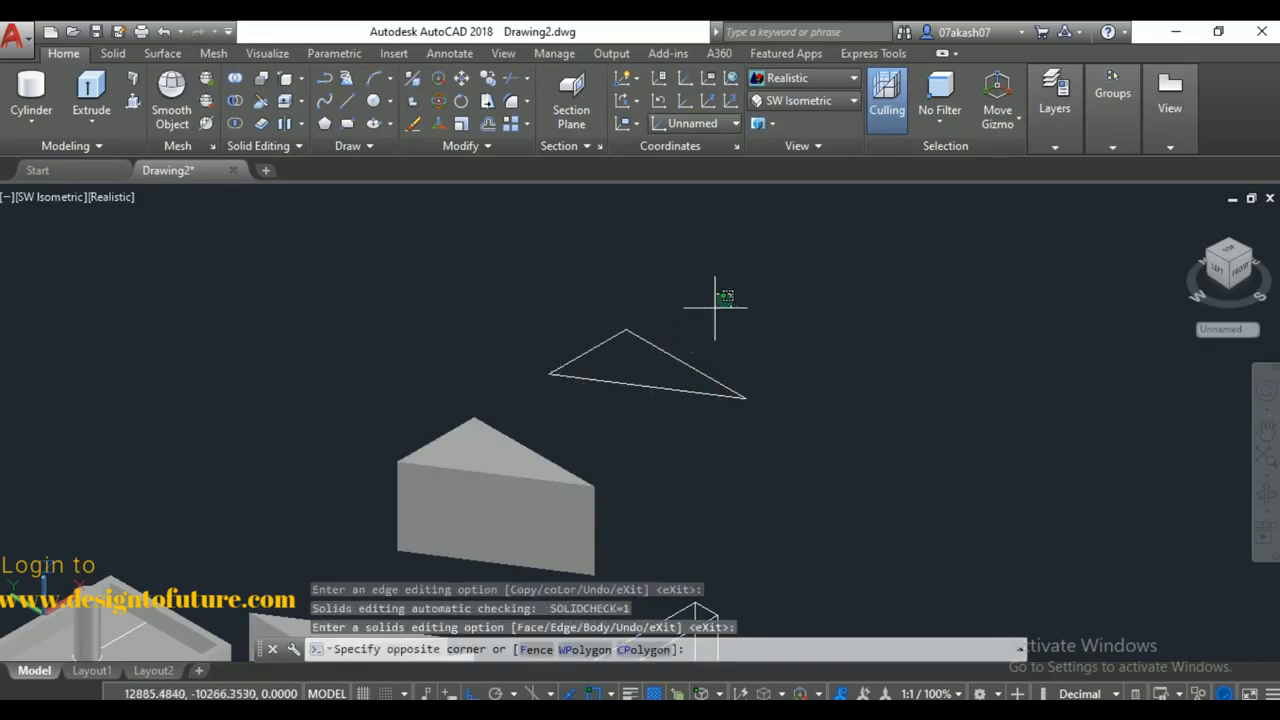
{"action": "left_click", "coordinate": [590, 425]}
{"action": "type", "text": "j"}
{"action": "key", "text": "Return"}
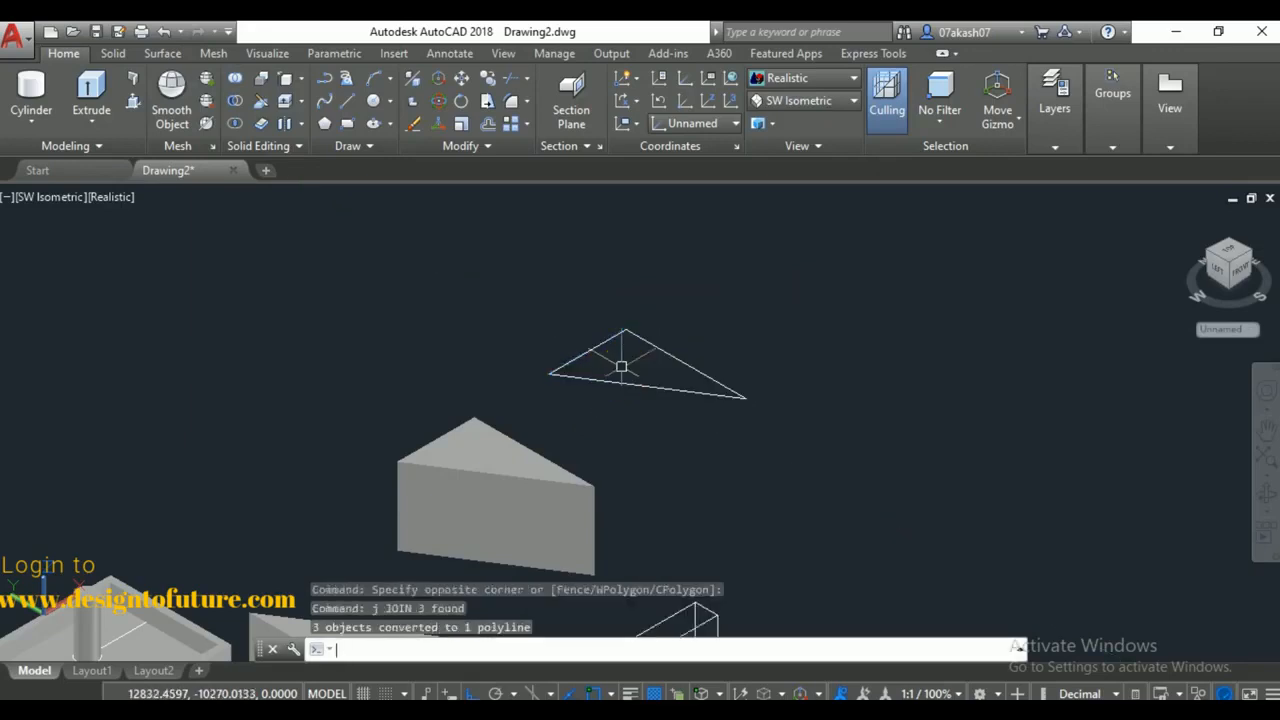
Extrude the joined triangle upward into a second triangular prism, somewhat lower than the original.
{"action": "left_click", "coordinate": [91, 95]}
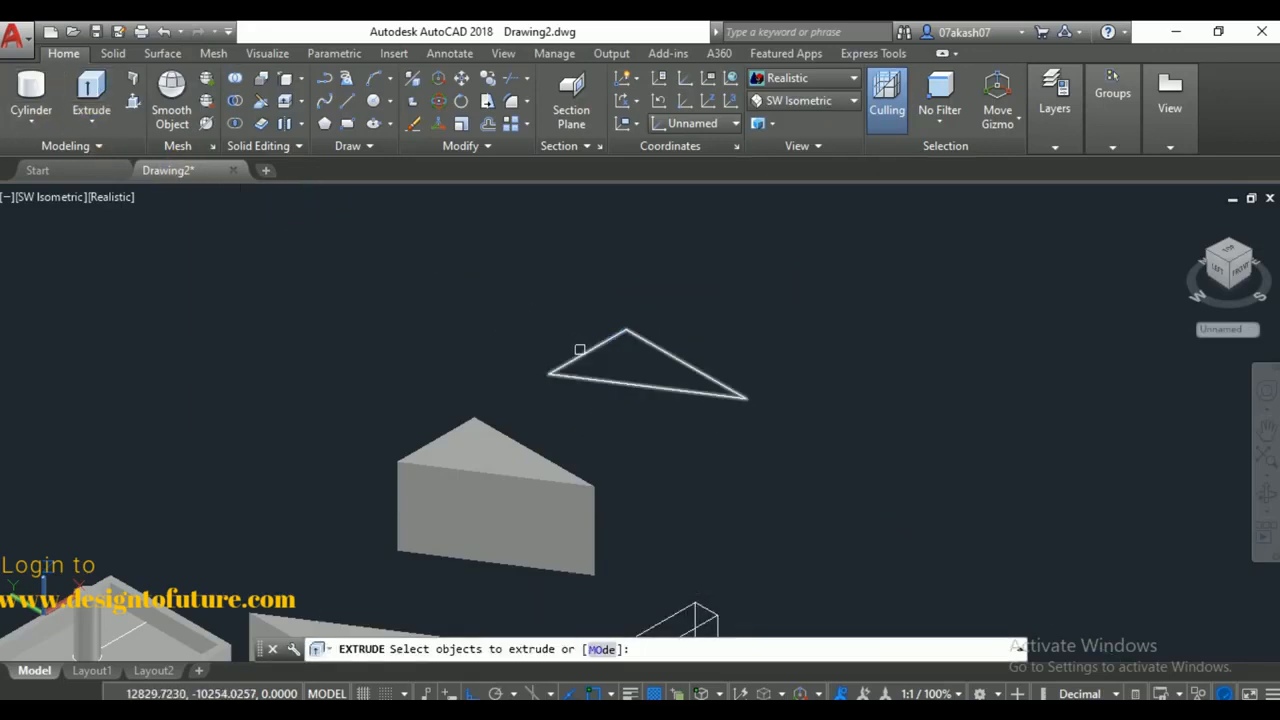
{"action": "left_click", "coordinate": [579, 352]}
{"action": "key", "text": "Return"}
{"action": "left_click", "coordinate": [578, 328]}
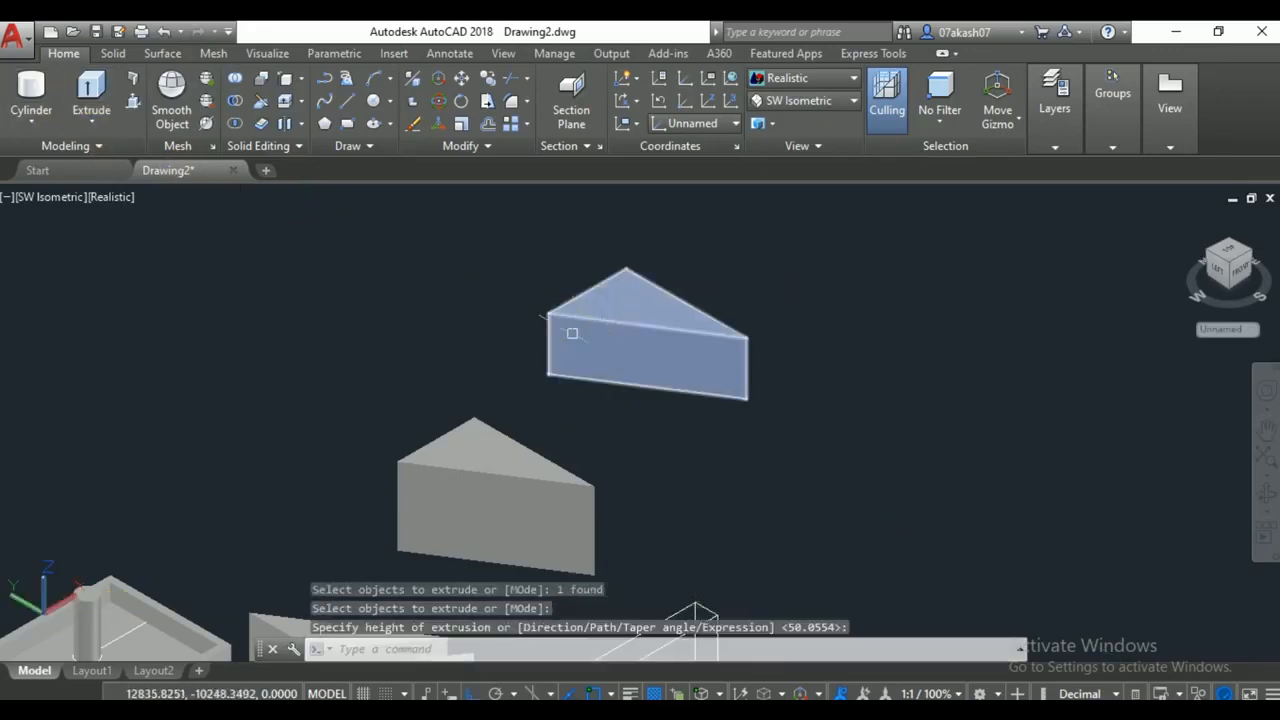
Extrude the top face of the original triangular prism upward to nearly double its height, keeping the taper angle at 0.
{"action": "left_click", "coordinate": [299, 76]}
{"action": "left_click", "coordinate": [321, 191]}
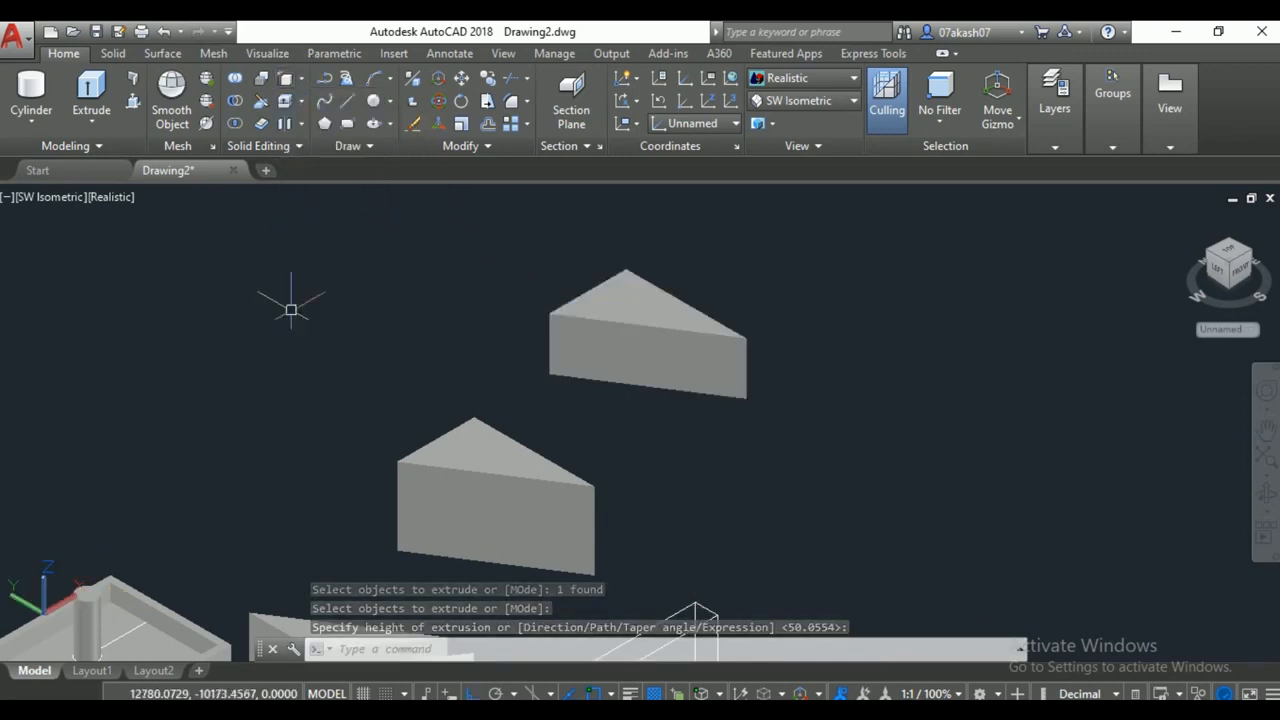
{"action": "left_click", "coordinate": [300, 101]}
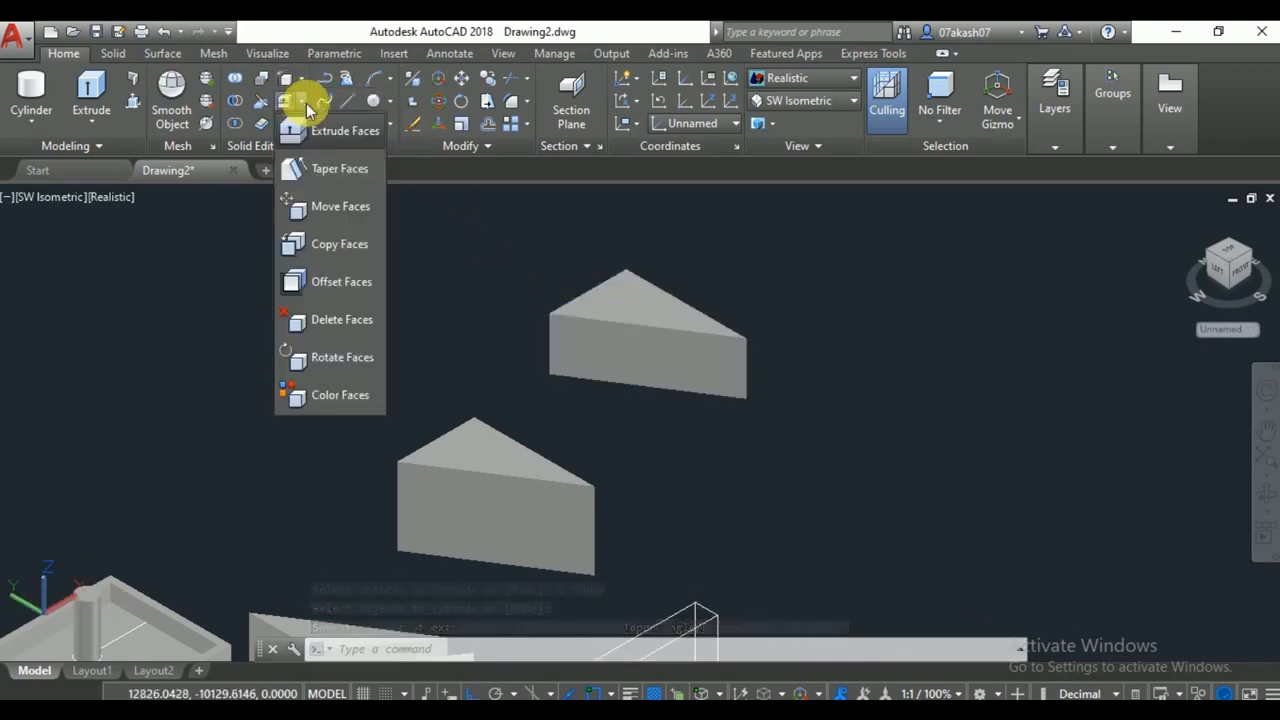
{"action": "left_click", "coordinate": [355, 133]}
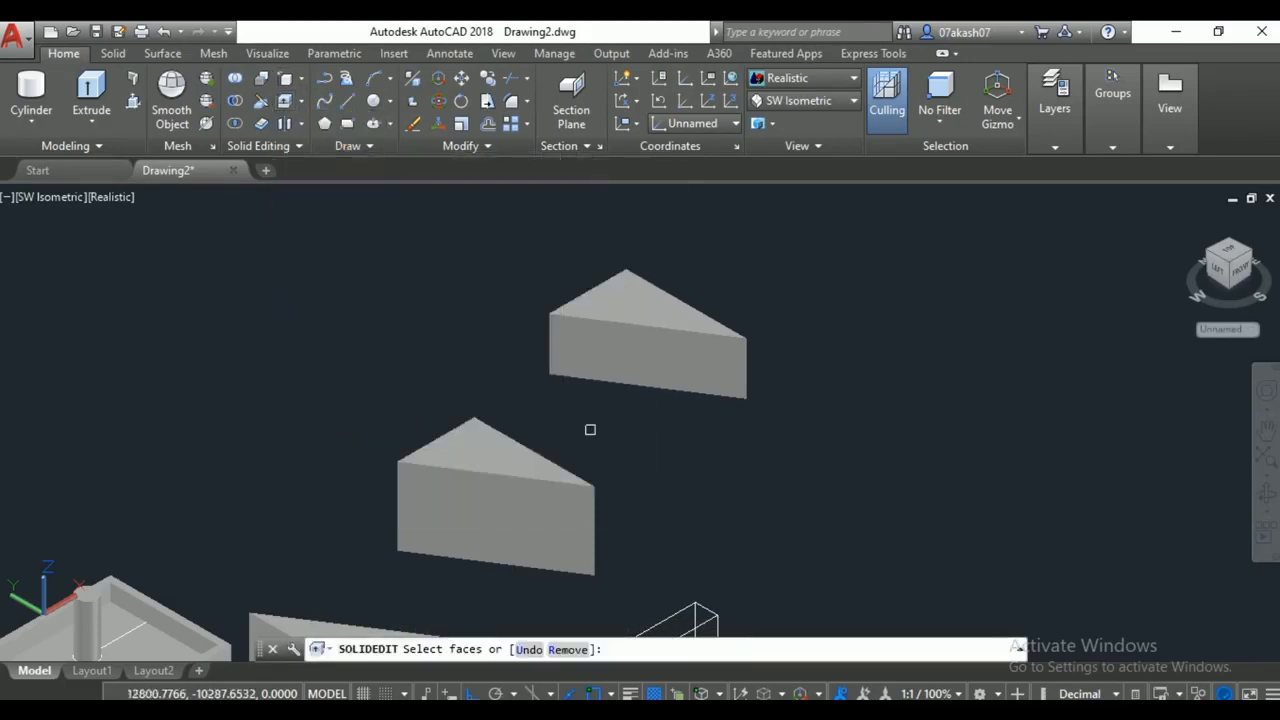
{"action": "left_click", "coordinate": [492, 437]}
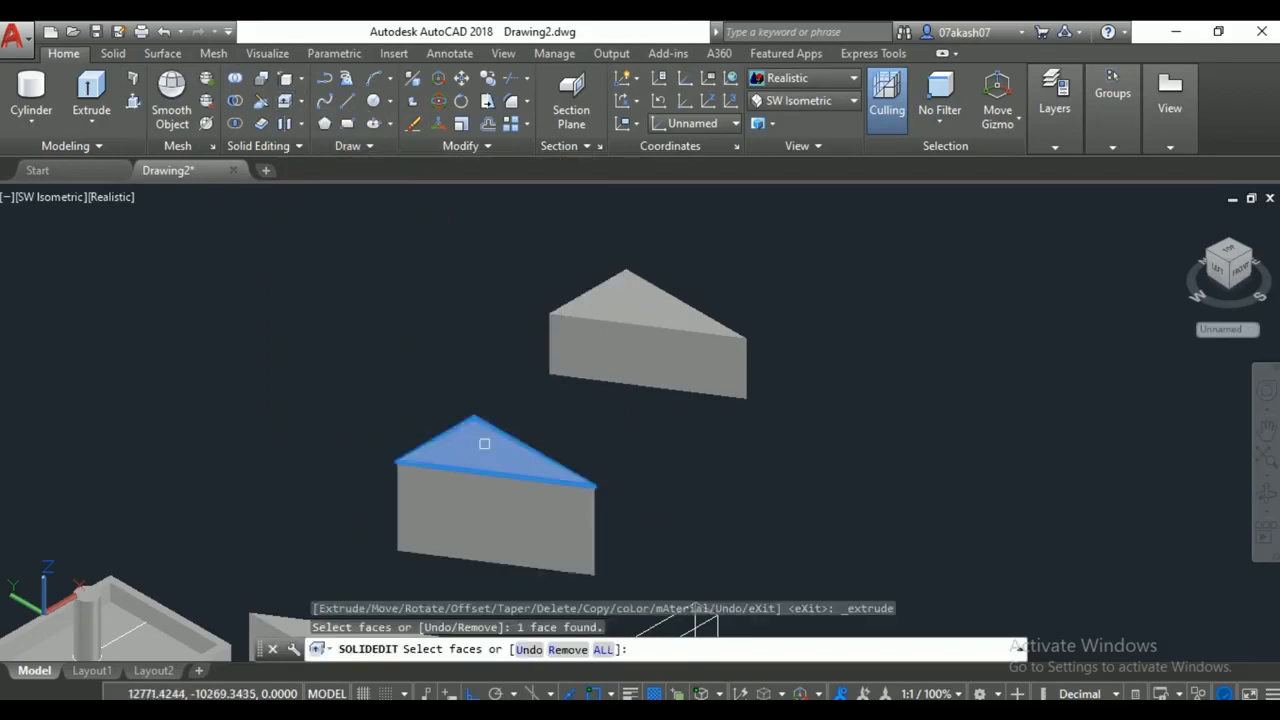
{"action": "right_click", "coordinate": [485, 445]}
{"action": "left_click", "coordinate": [530, 458]}
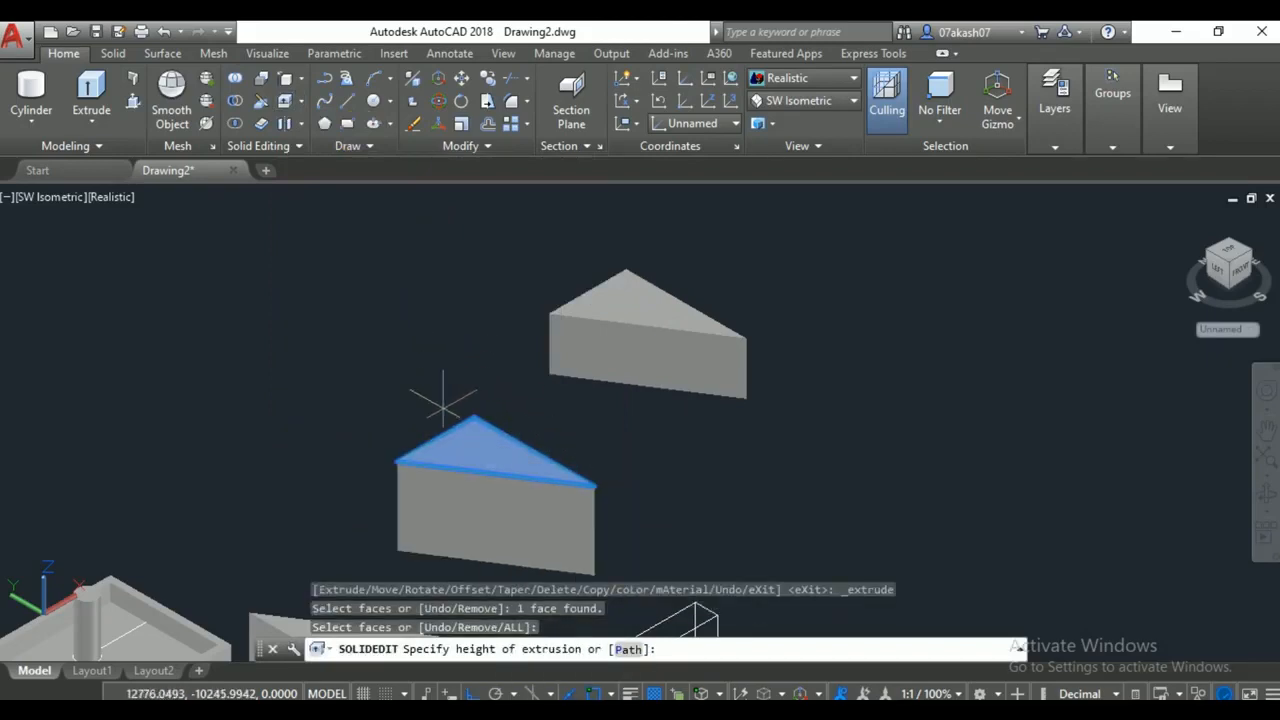
{"action": "left_click", "coordinate": [432, 437]}
{"action": "left_click", "coordinate": [440, 362]}
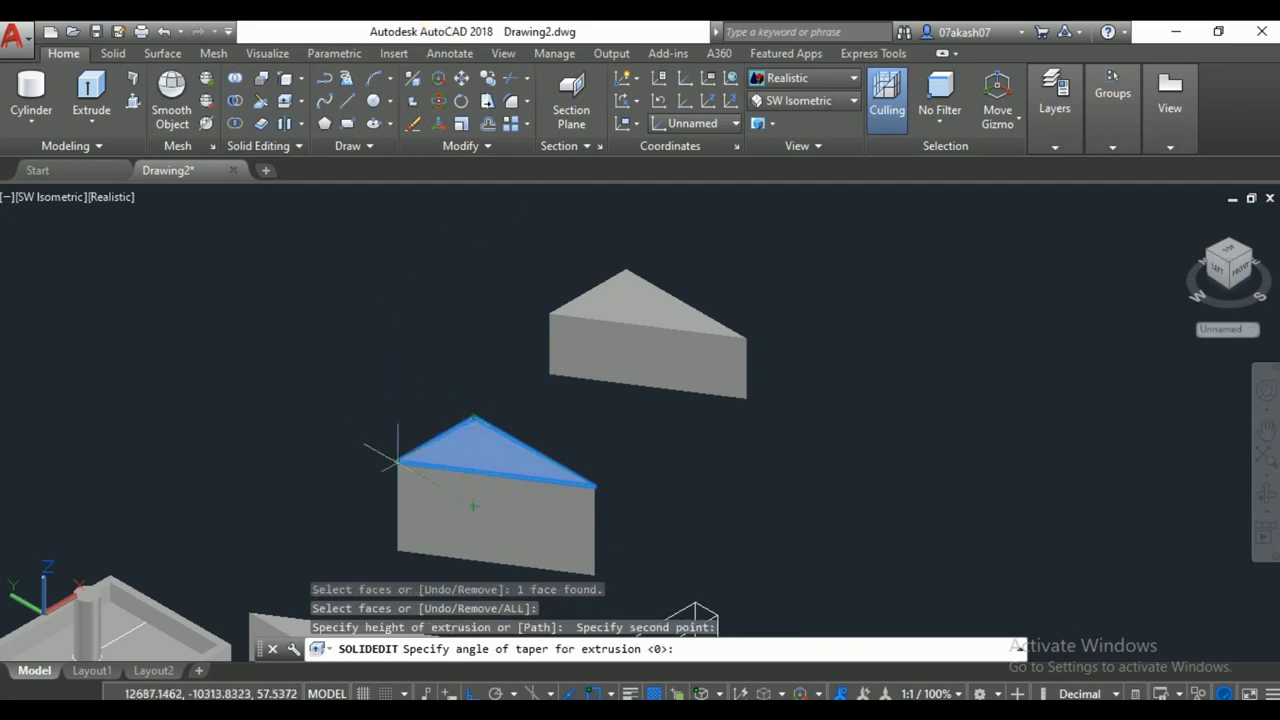
{"action": "key", "text": "Return"}
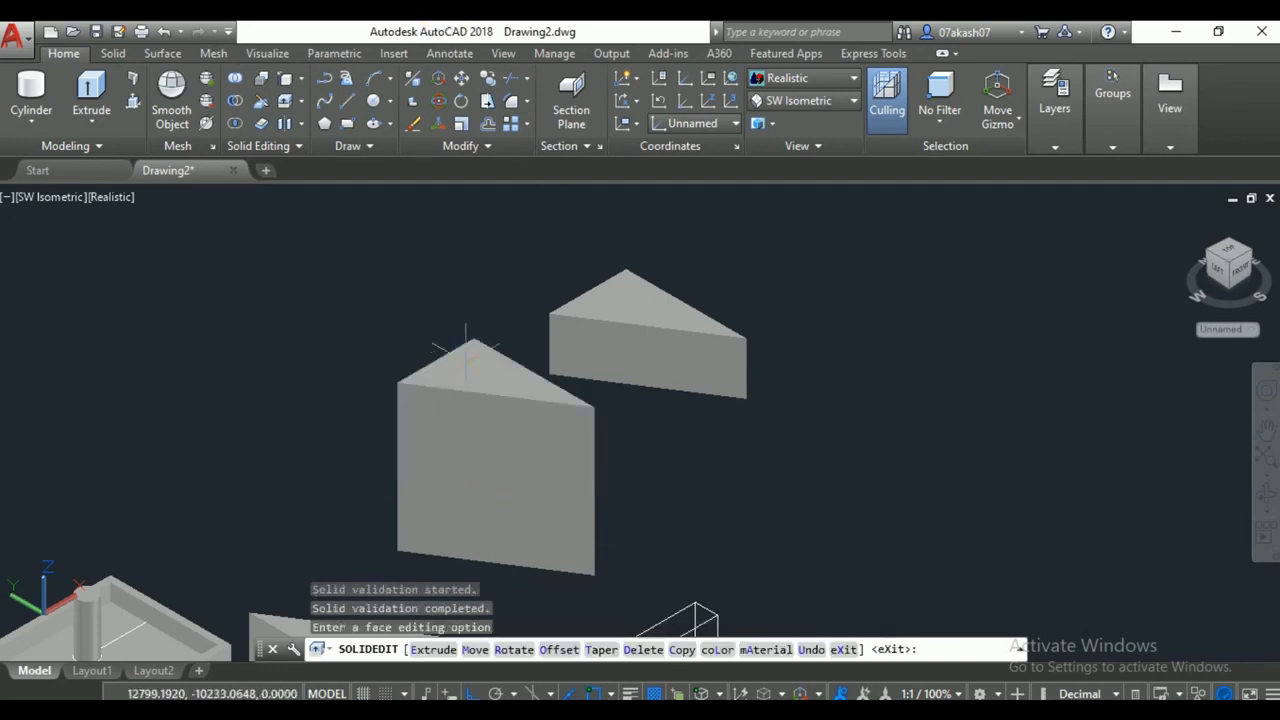
Taper the side face of the small wedge beside the wireframe box by 20 degrees, using a tapering axis point at distance 20.
{"action": "scroll", "coordinate": [509, 568], "scroll_direction": "down", "scroll_amount": 3}
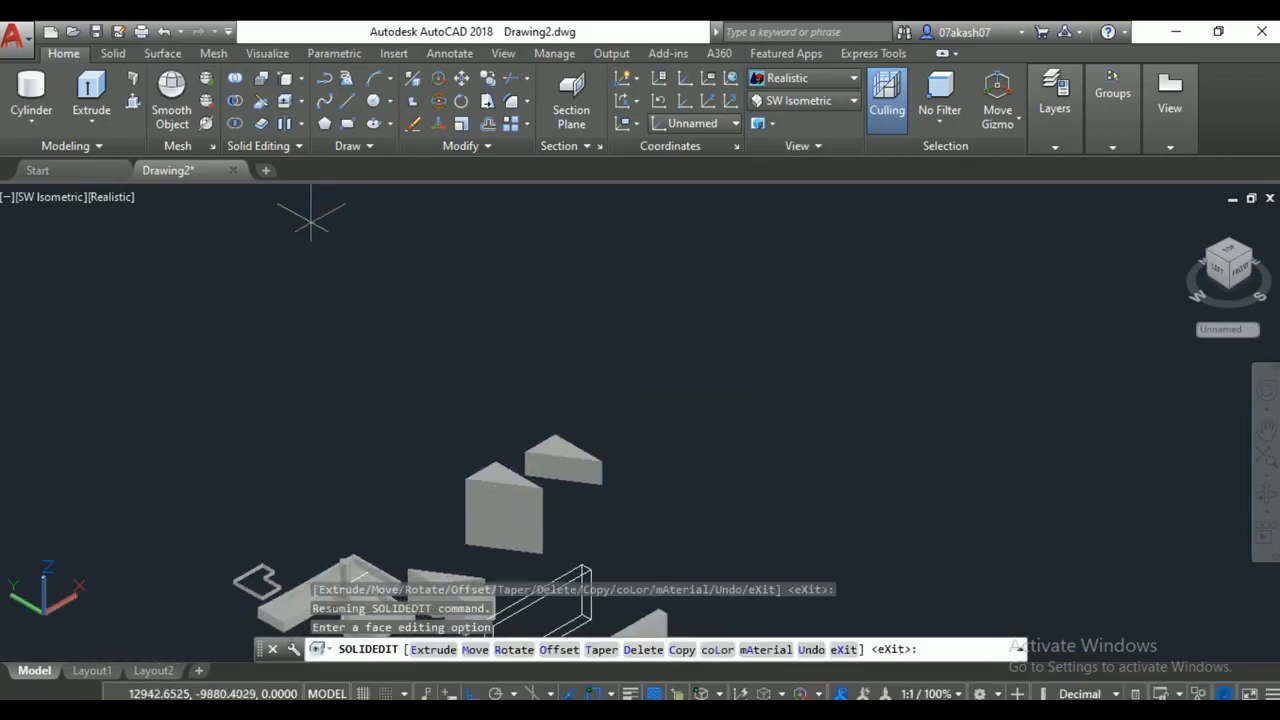
{"action": "left_click", "coordinate": [298, 110]}
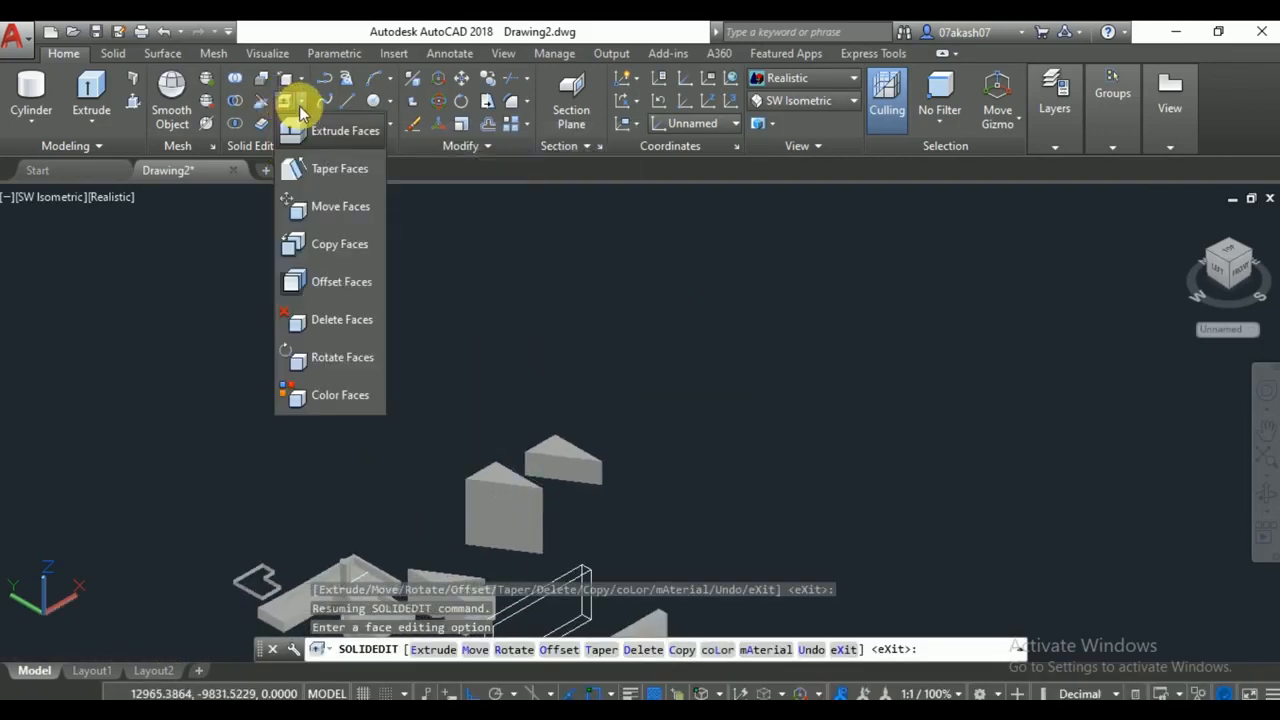
{"action": "left_click", "coordinate": [338, 172]}
{"action": "scroll", "coordinate": [673, 527], "scroll_direction": "up", "scroll_amount": 4}
{"action": "middle_click_drag", "start_coordinate": [658, 548], "coordinate": [704, 361]}
{"action": "scroll", "coordinate": [324, 535], "scroll_direction": "up", "scroll_amount": 5}
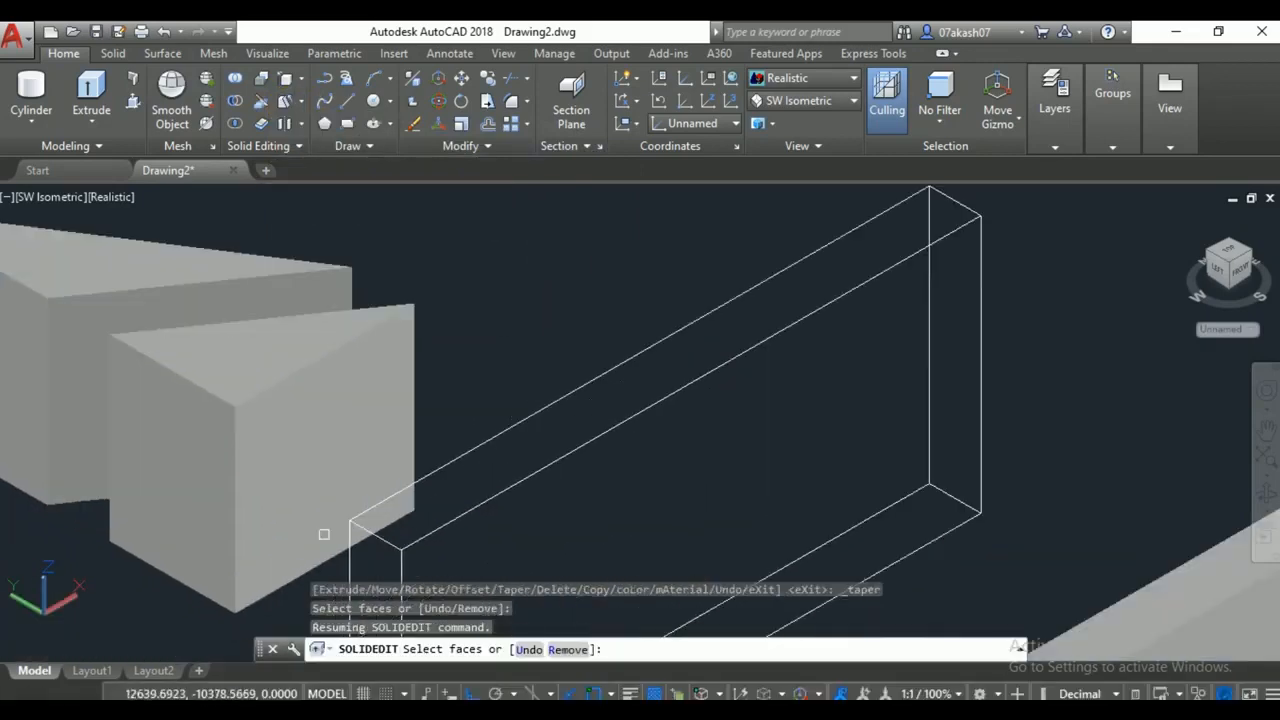
{"action": "left_click", "coordinate": [347, 462]}
{"action": "right_click", "coordinate": [418, 364]}
{"action": "left_click", "coordinate": [438, 371]}
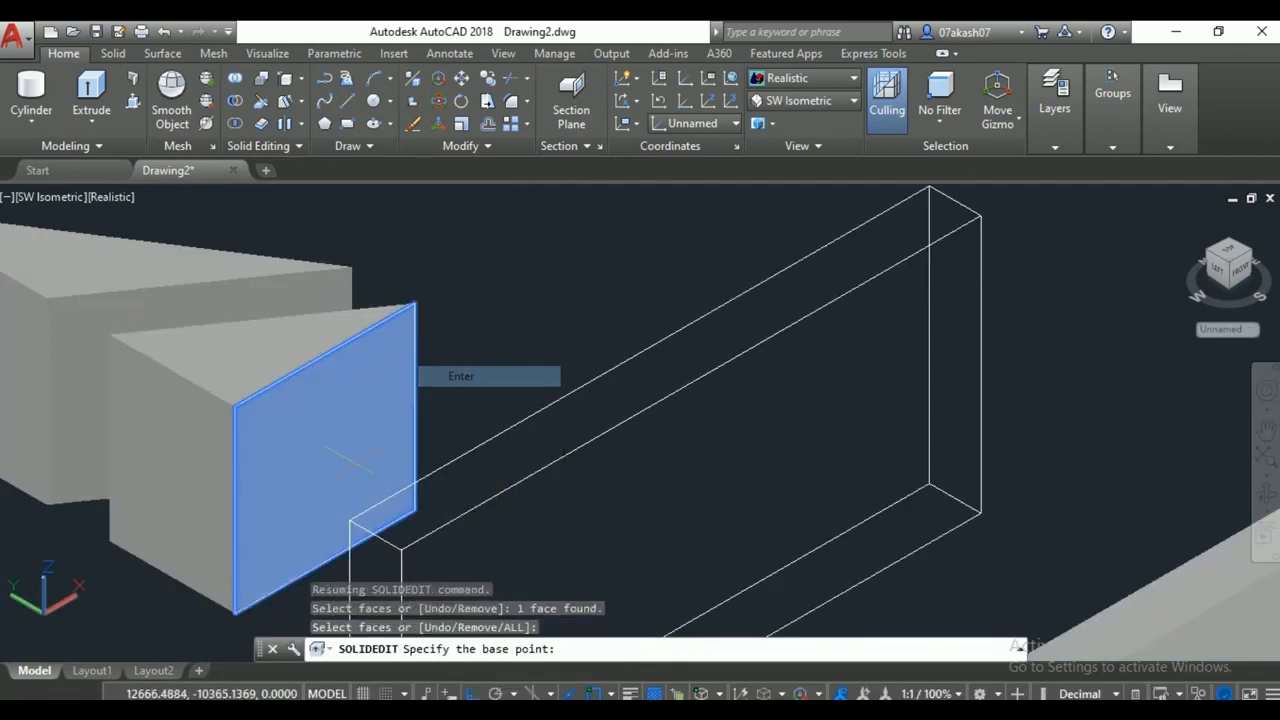
{"action": "left_click", "coordinate": [291, 579]}
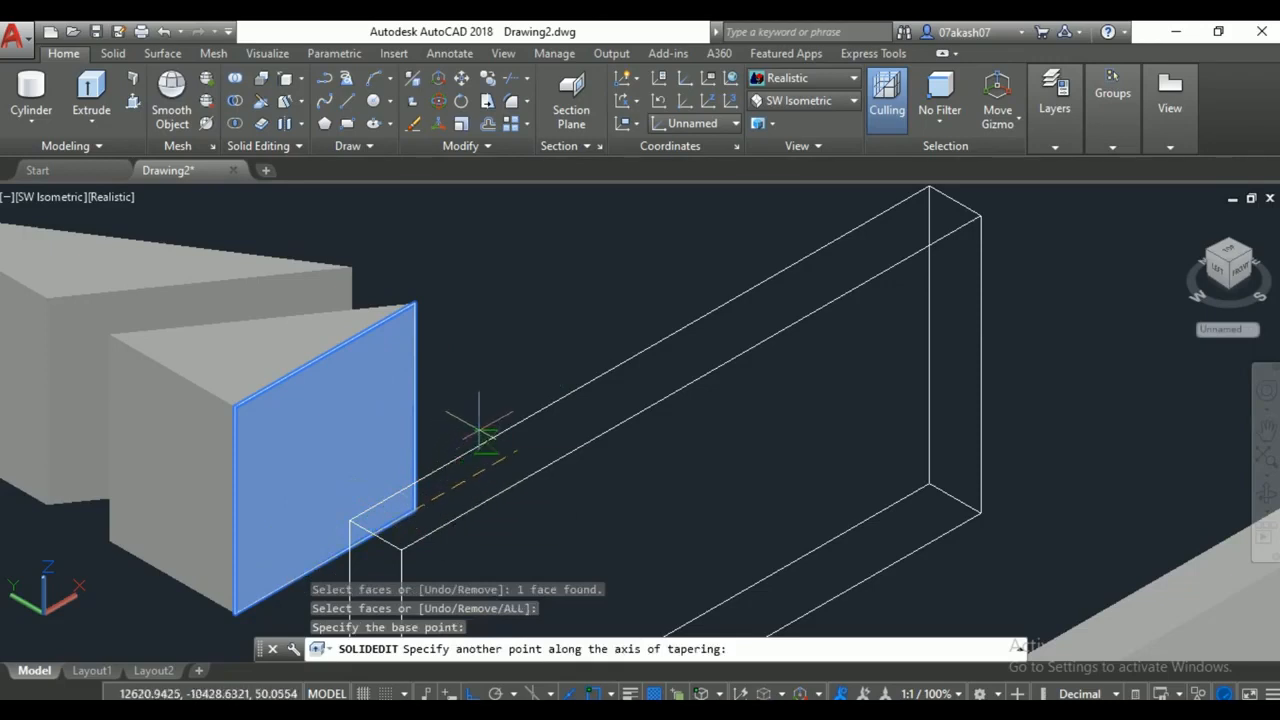
{"action": "type", "text": "20"}
{"action": "key", "text": "Return"}
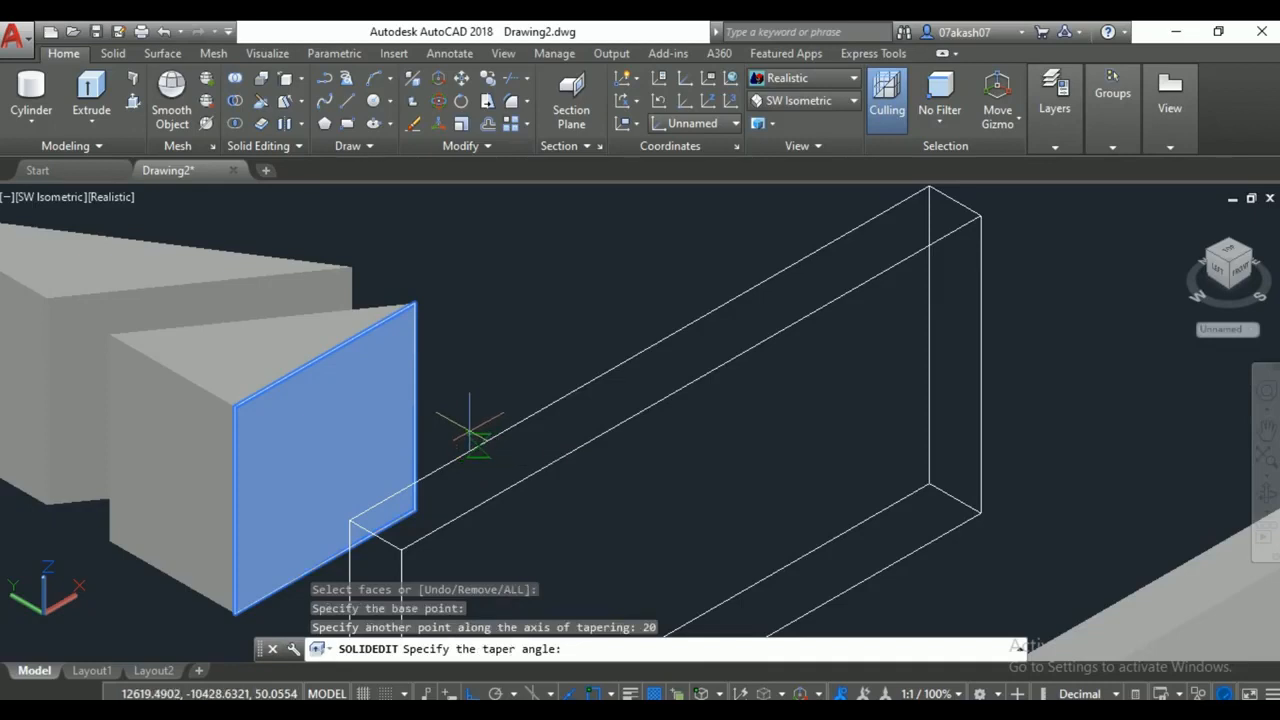
{"action": "type", "text": "20"}
{"action": "key", "text": "Return"}
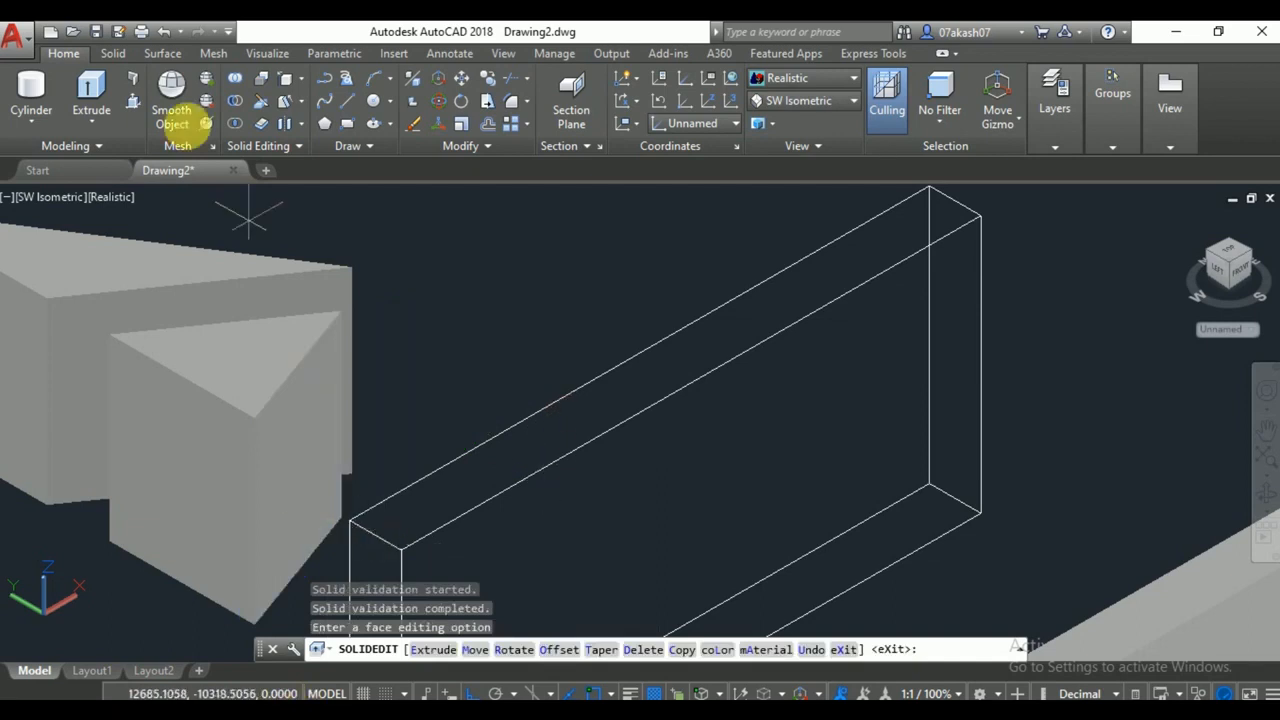
Move the long front face of the imprinted slab outward to make it a much thicker block.
{"action": "left_click", "coordinate": [301, 104]}
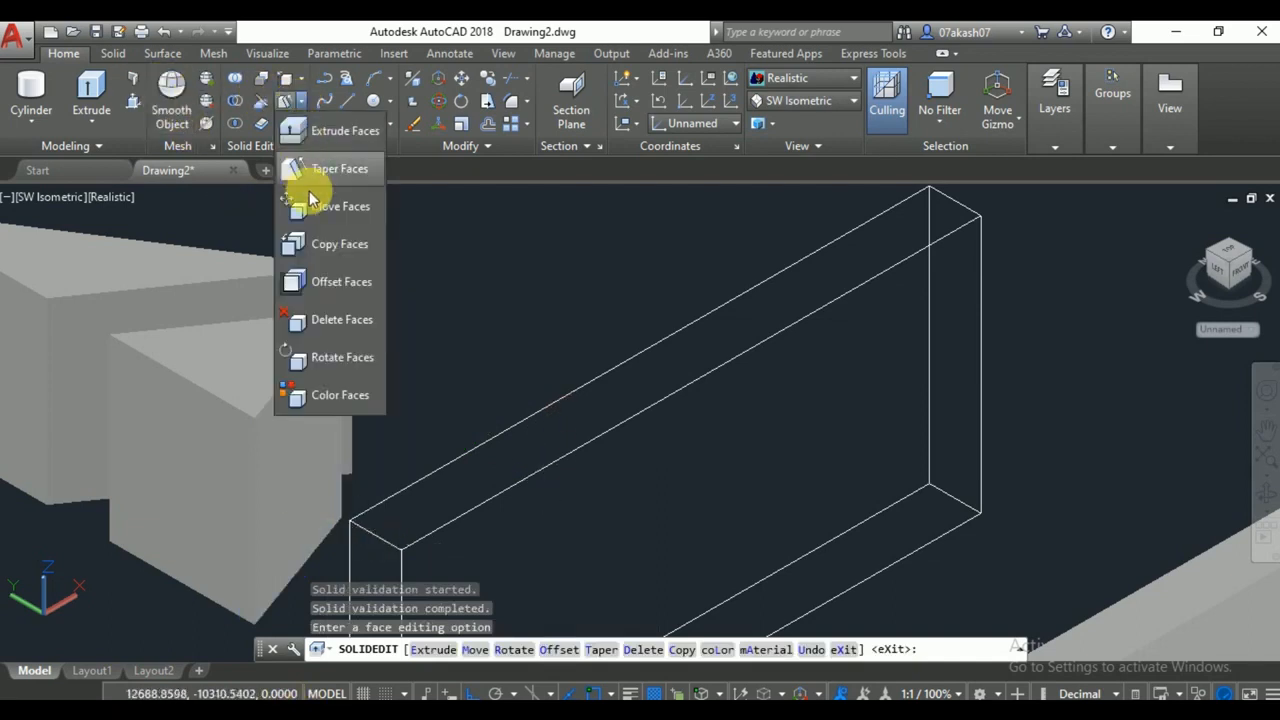
{"action": "left_click", "coordinate": [321, 208]}
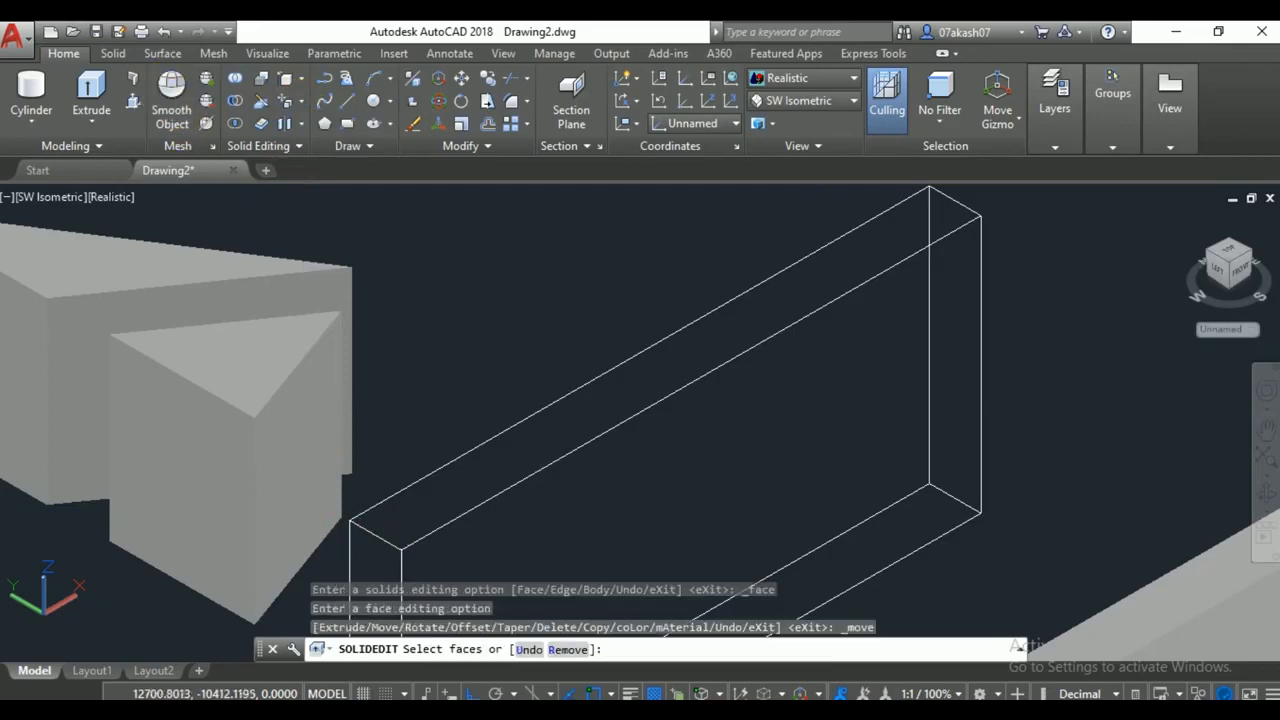
{"action": "middle_click_drag", "start_coordinate": [712, 484], "coordinate": [767, 342]}
{"action": "left_click", "coordinate": [767, 342]}
{"action": "left_click", "coordinate": [946, 336]}
{"action": "right_click", "coordinate": [950, 337]}
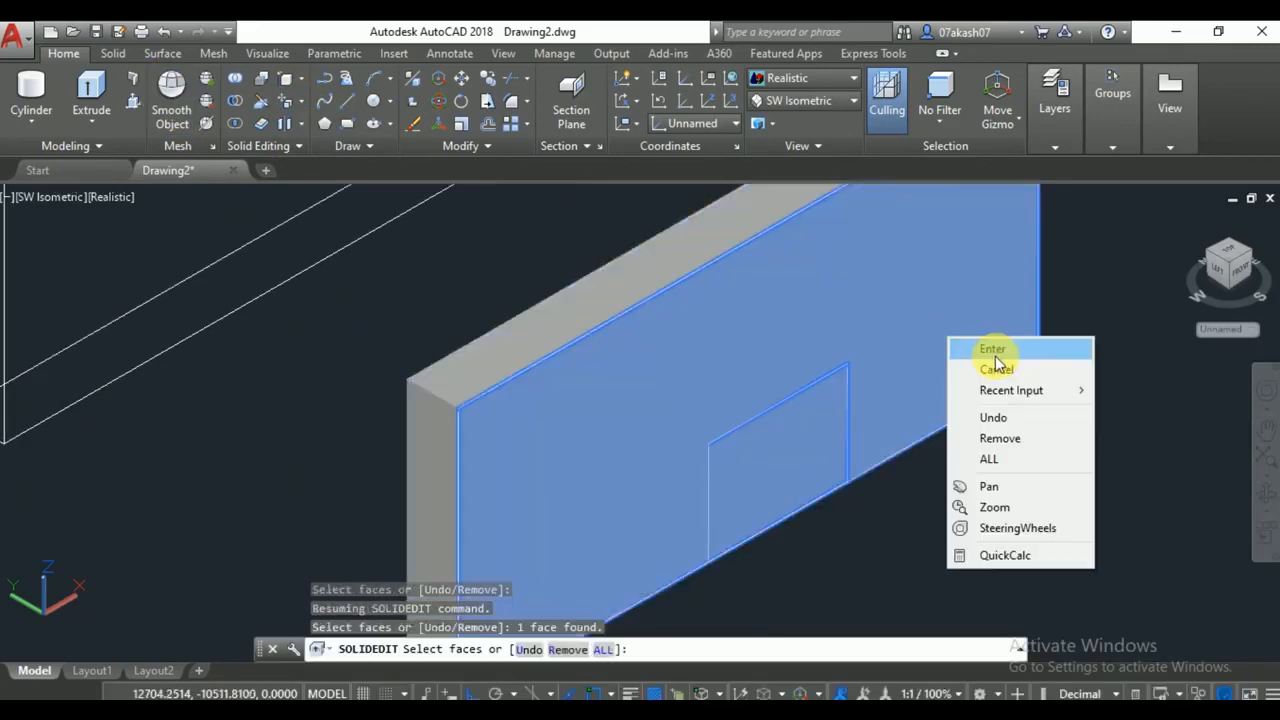
{"action": "left_click", "coordinate": [972, 342]}
{"action": "left_click", "coordinate": [965, 405]}
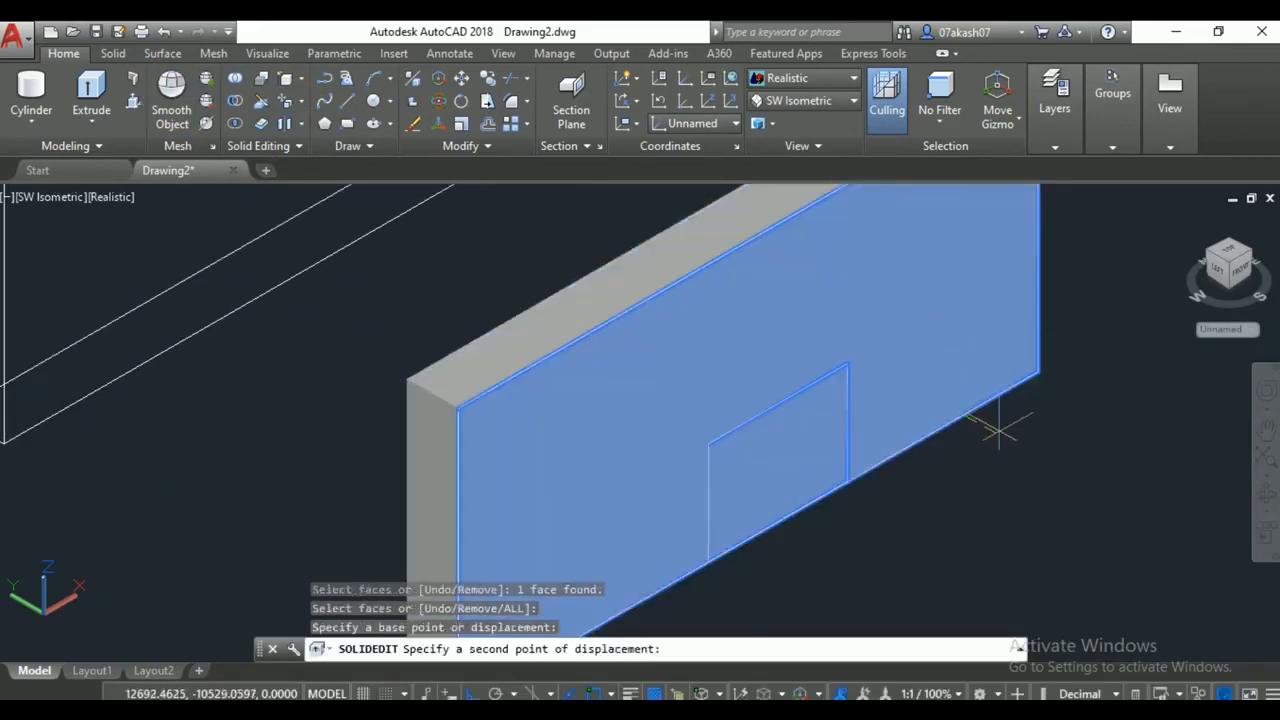
{"action": "left_click", "coordinate": [1137, 537]}
Copy the thickened block's long front face to a spot in front of the block.
{"action": "scroll", "coordinate": [1043, 460], "scroll_direction": "up", "scroll_amount": 3}
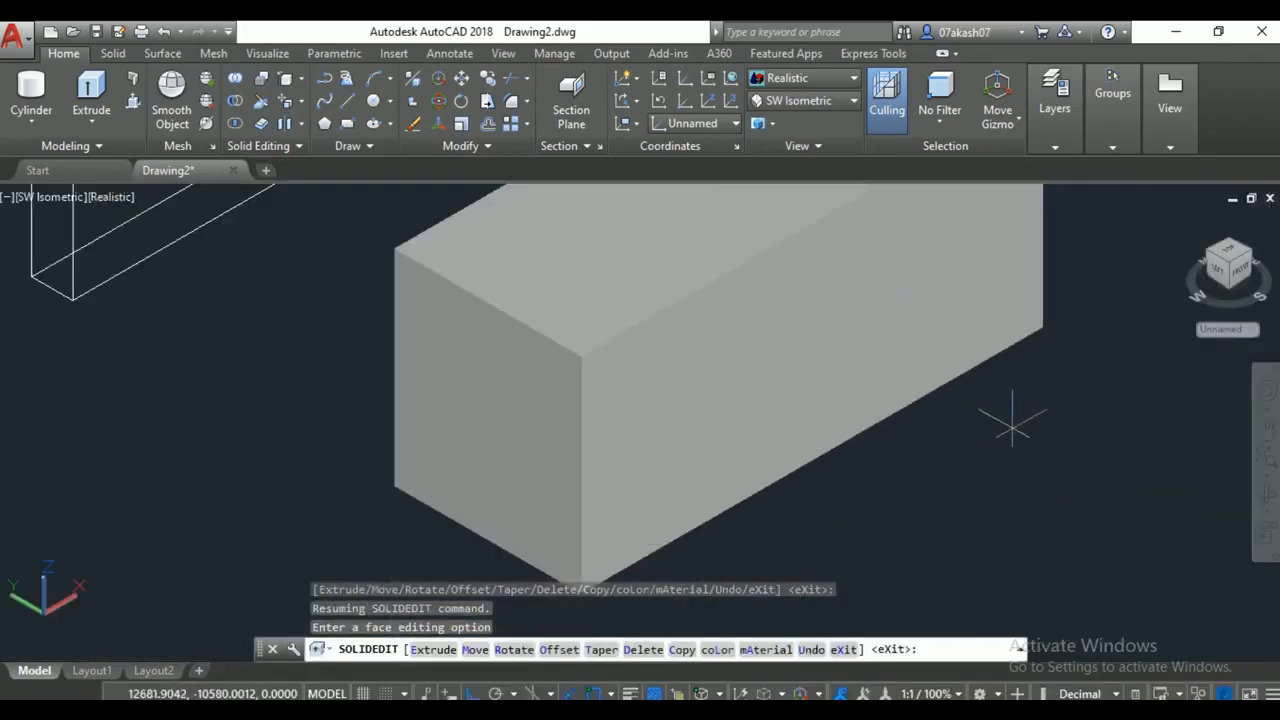
{"action": "left_click", "coordinate": [300, 106]}
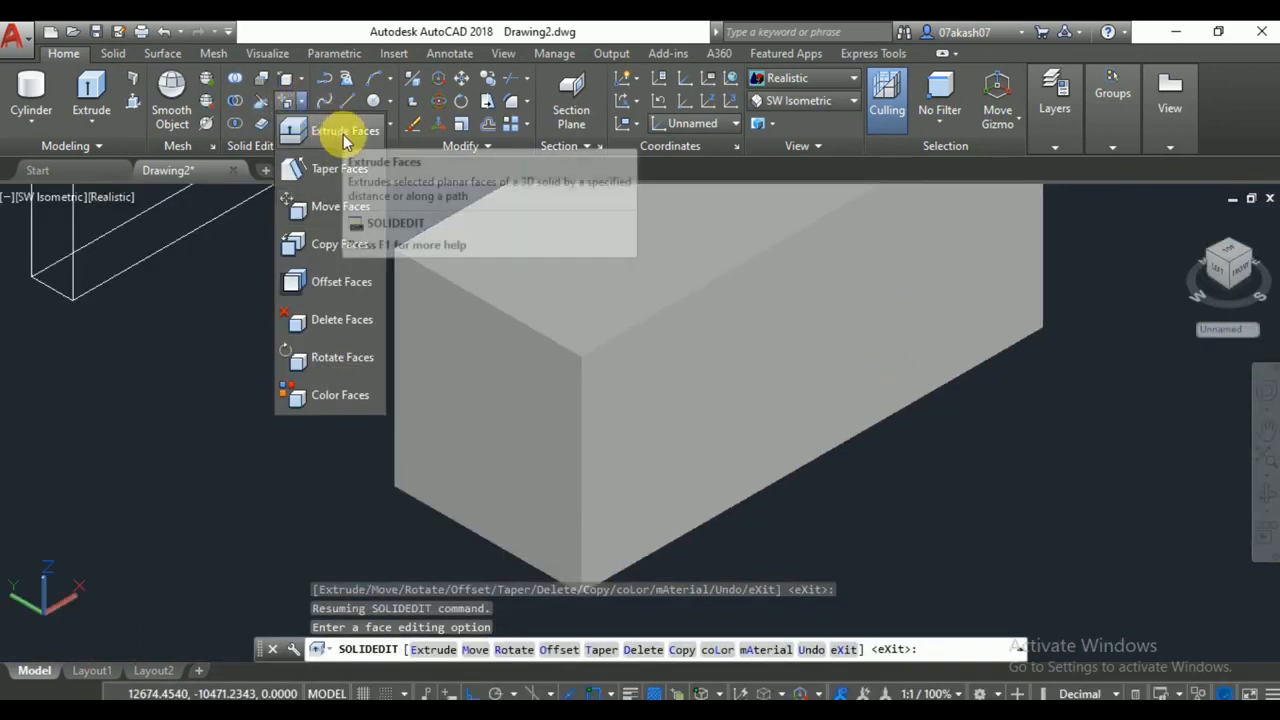
{"action": "left_click", "coordinate": [366, 250]}
{"action": "left_click", "coordinate": [780, 409]}
{"action": "right_click", "coordinate": [787, 411]}
{"action": "left_click", "coordinate": [828, 424]}
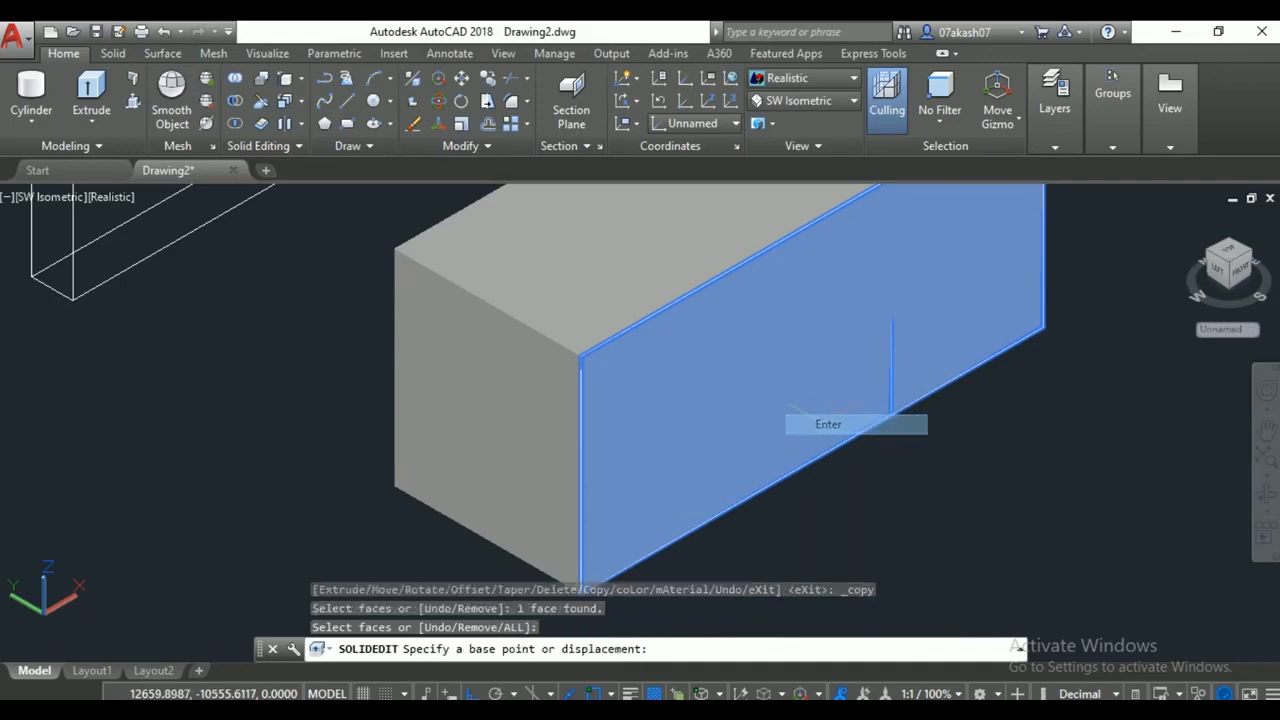
{"action": "left_click", "coordinate": [851, 437]}
{"action": "left_click", "coordinate": [1016, 534]}
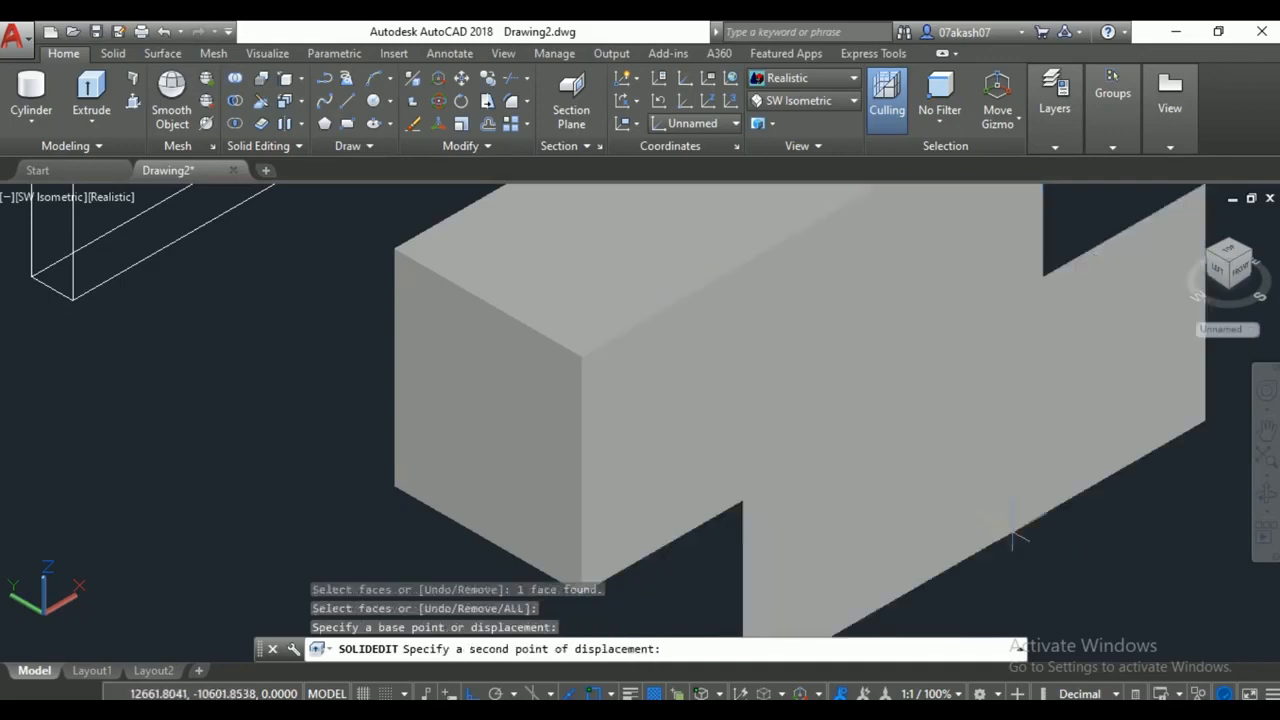
Offset the near end face of the thickened block outward to lengthen the block.
{"action": "scroll", "coordinate": [829, 516], "scroll_direction": "down", "scroll_amount": 2}
{"action": "scroll", "coordinate": [819, 494], "scroll_direction": "down", "scroll_amount": 2}
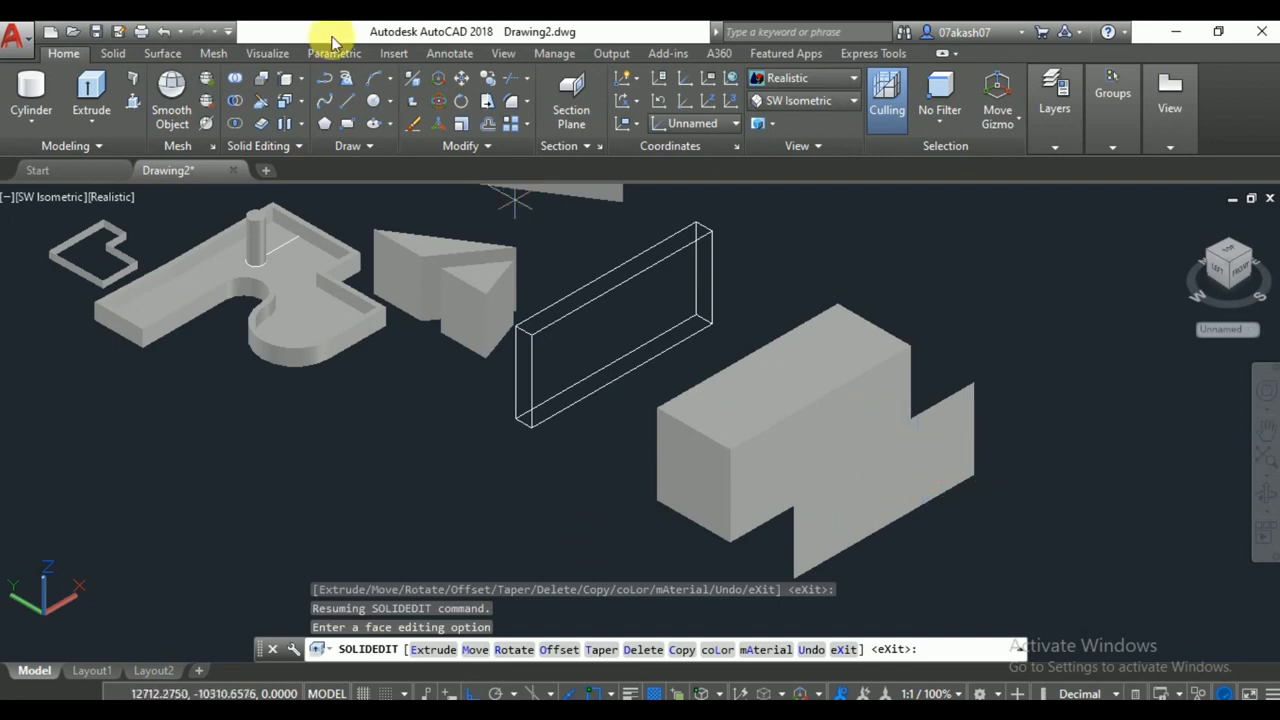
{"action": "left_click", "coordinate": [301, 104]}
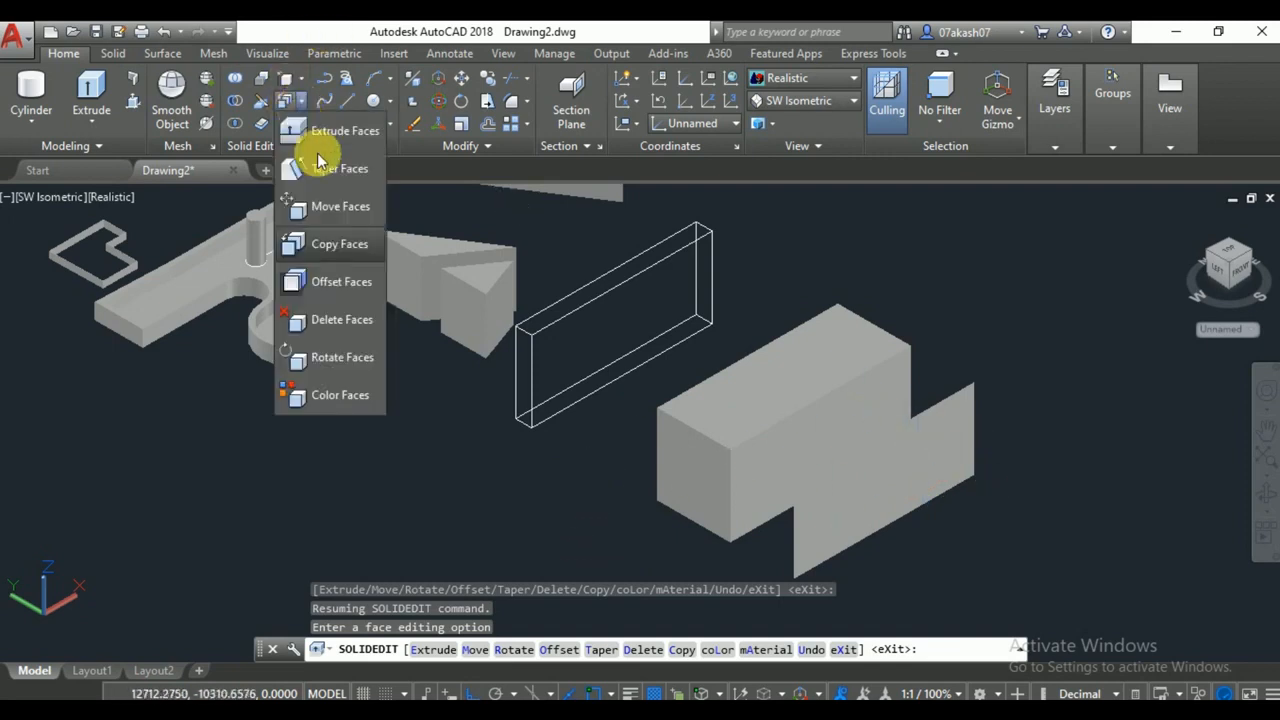
{"action": "left_click", "coordinate": [362, 286]}
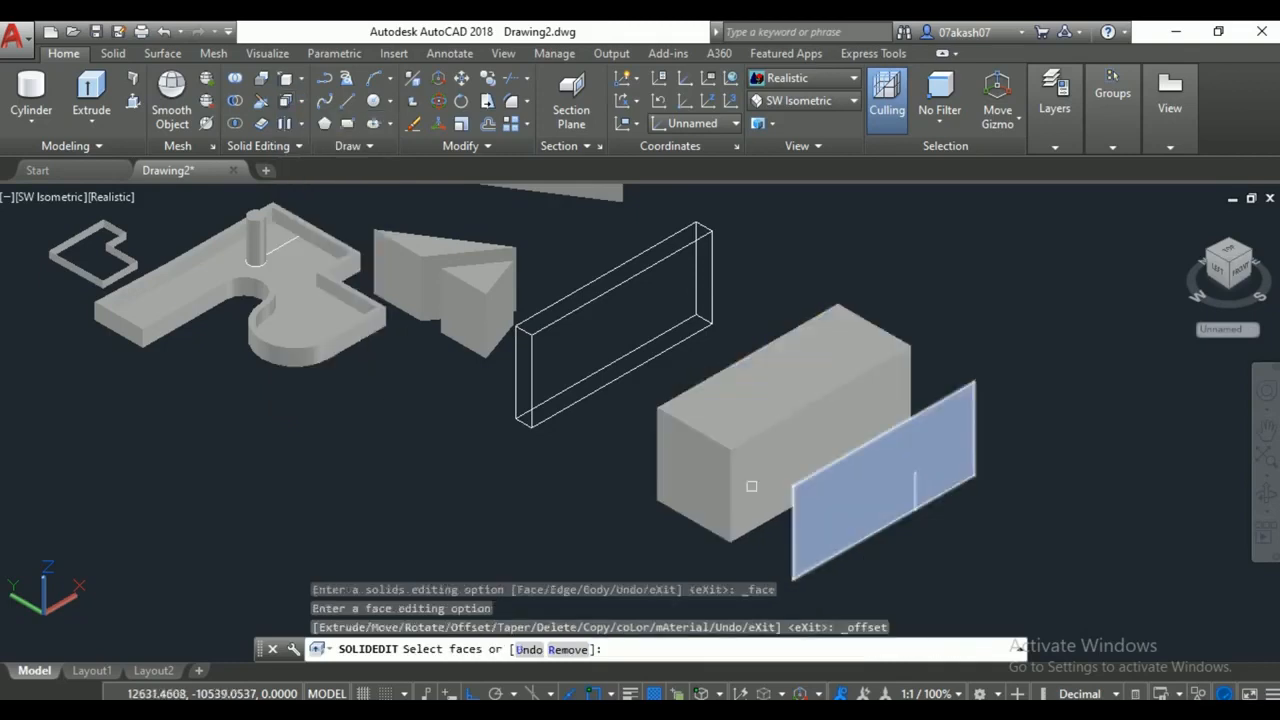
{"action": "left_click", "coordinate": [690, 465]}
{"action": "right_click", "coordinate": [690, 465]}
{"action": "left_click", "coordinate": [720, 474]}
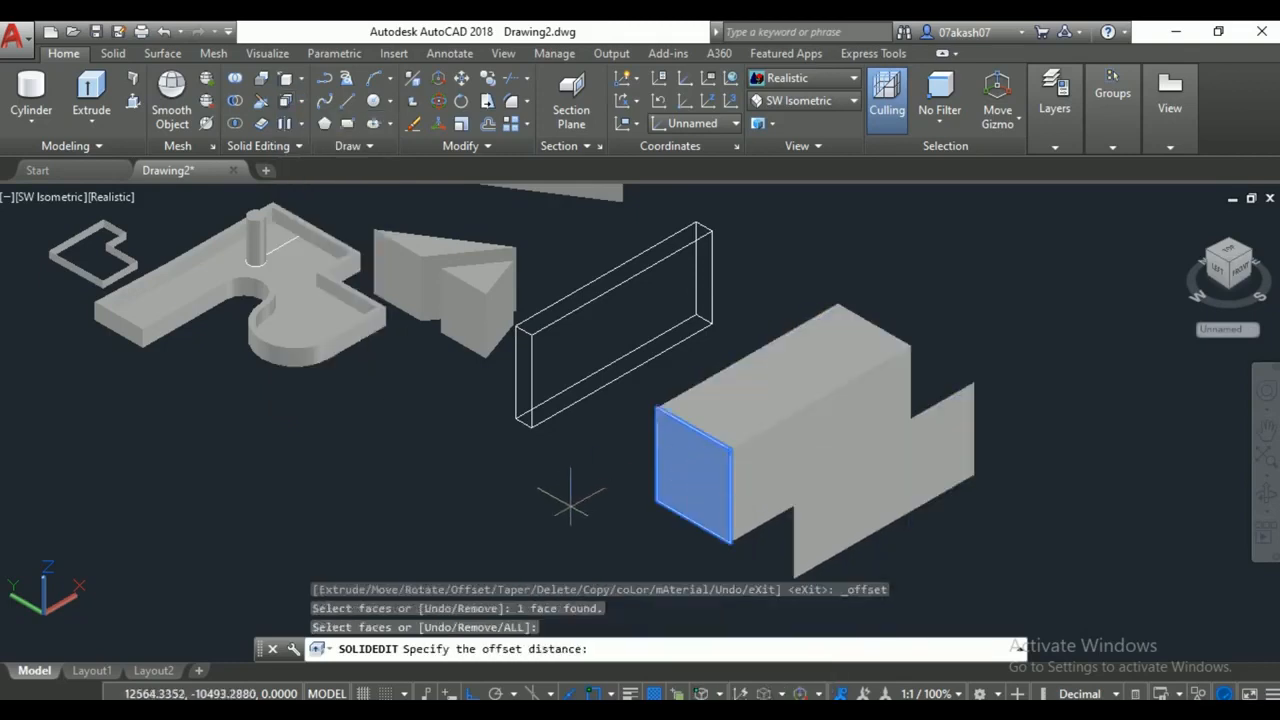
{"action": "left_click", "coordinate": [533, 520]}
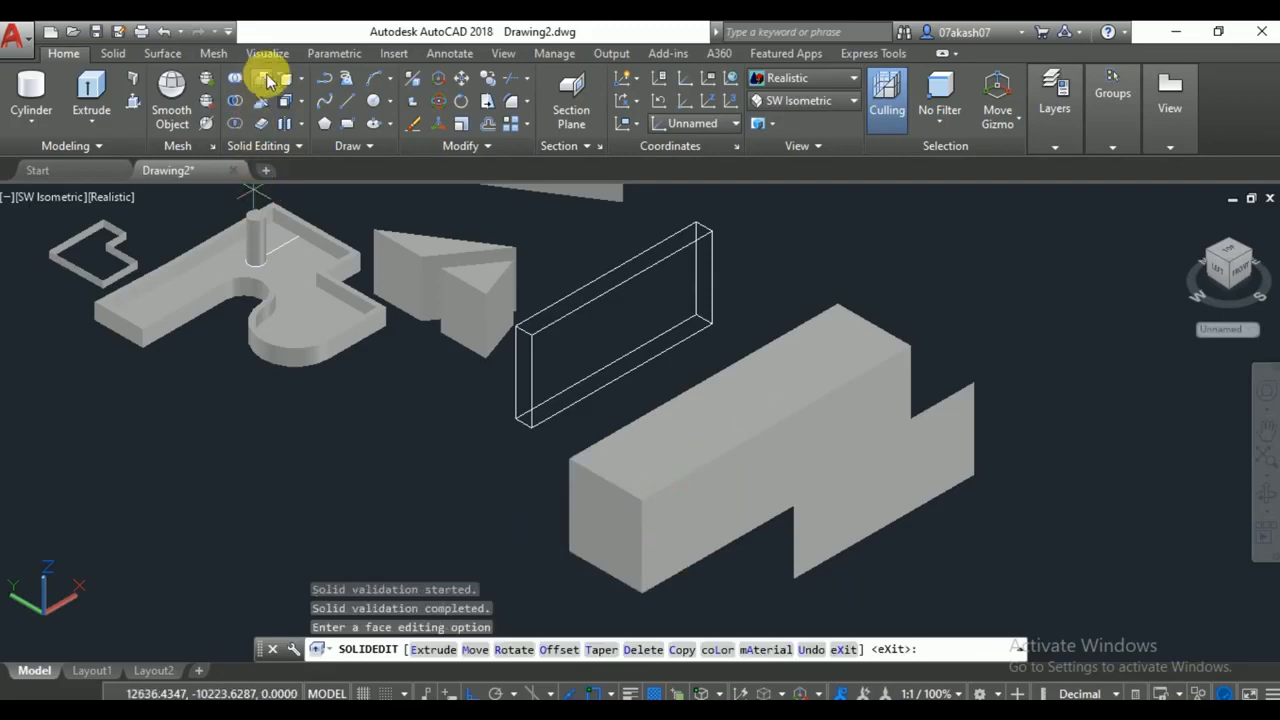
Rotate the block's long front face 10 degrees about an axis starting at its near upper corner, with the second axis point at distance 10.
{"action": "left_click", "coordinate": [297, 101]}
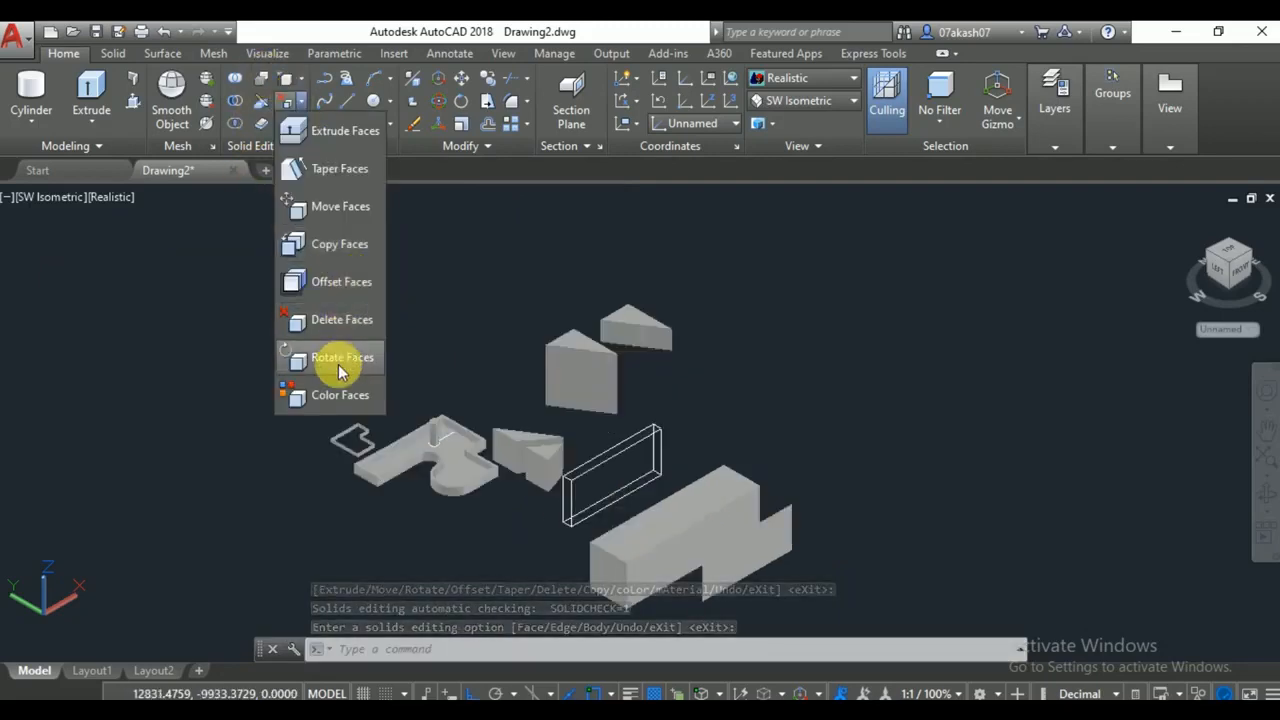
{"action": "left_click", "coordinate": [338, 371]}
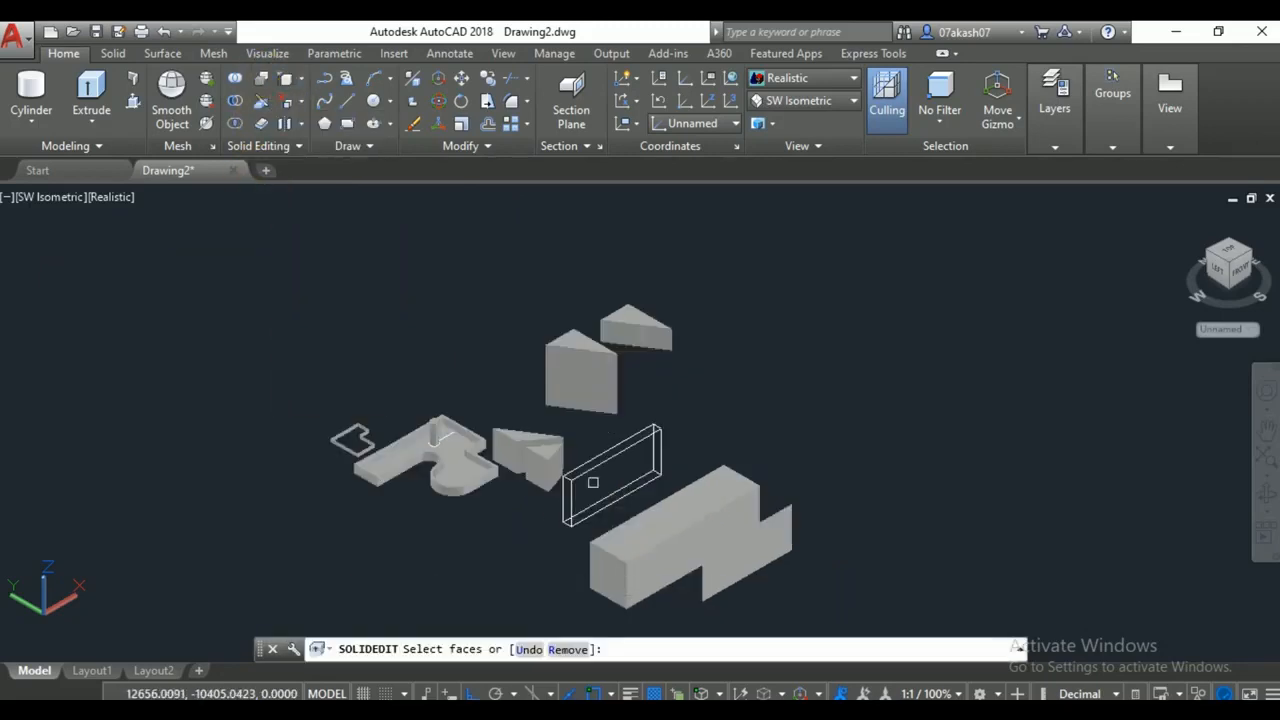
{"action": "scroll", "coordinate": [707, 568], "scroll_direction": "up", "scroll_amount": 3}
{"action": "left_click", "coordinate": [647, 562]}
{"action": "right_click", "coordinate": [647, 562]}
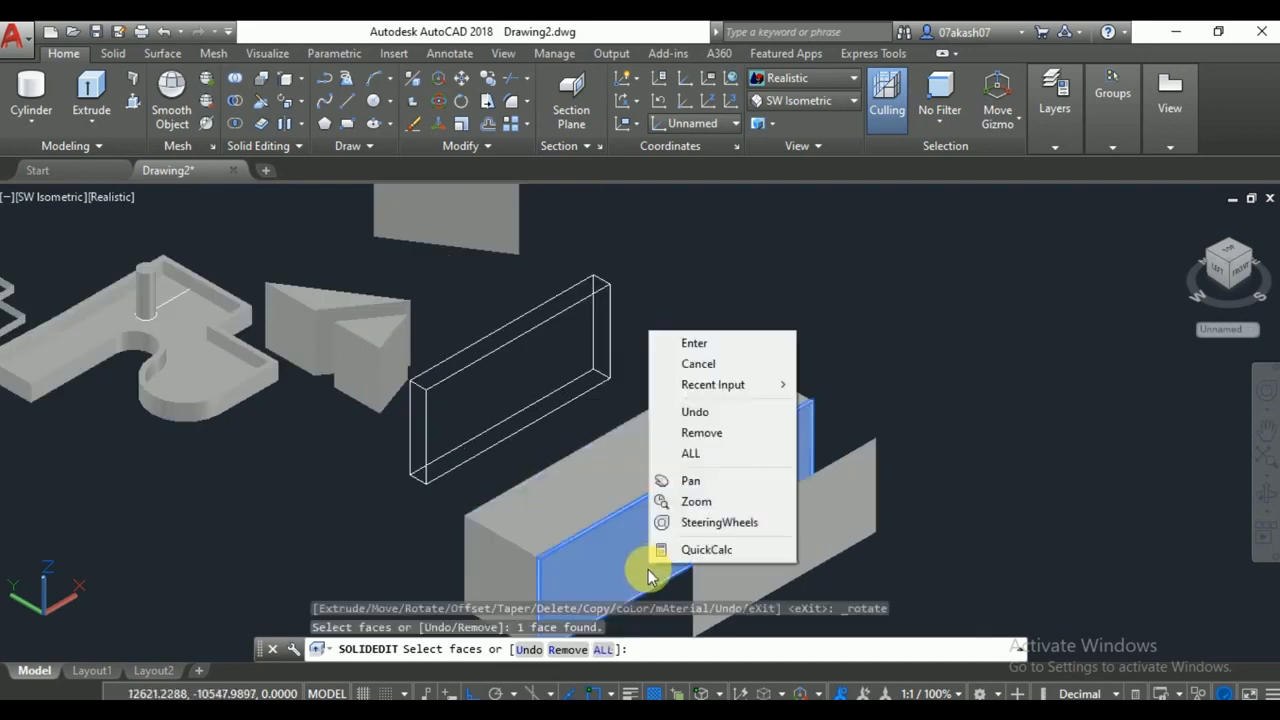
{"action": "left_click", "coordinate": [697, 343]}
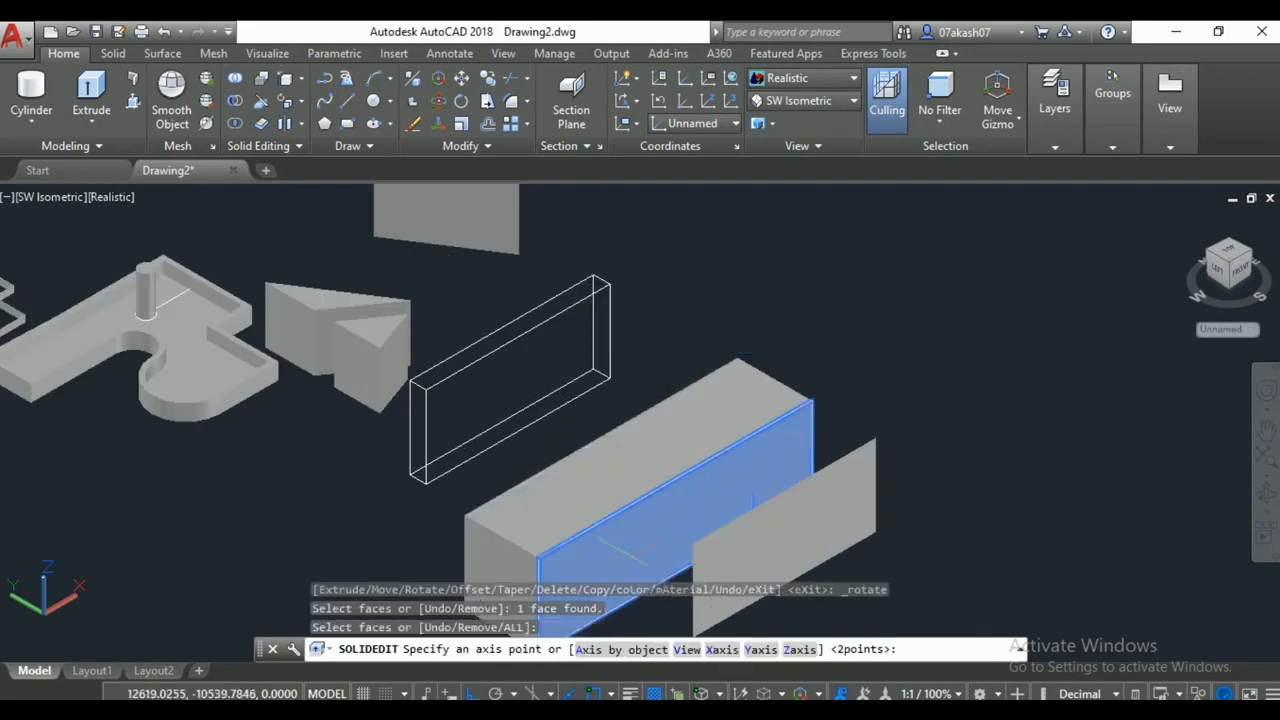
{"action": "left_click", "coordinate": [538, 558]}
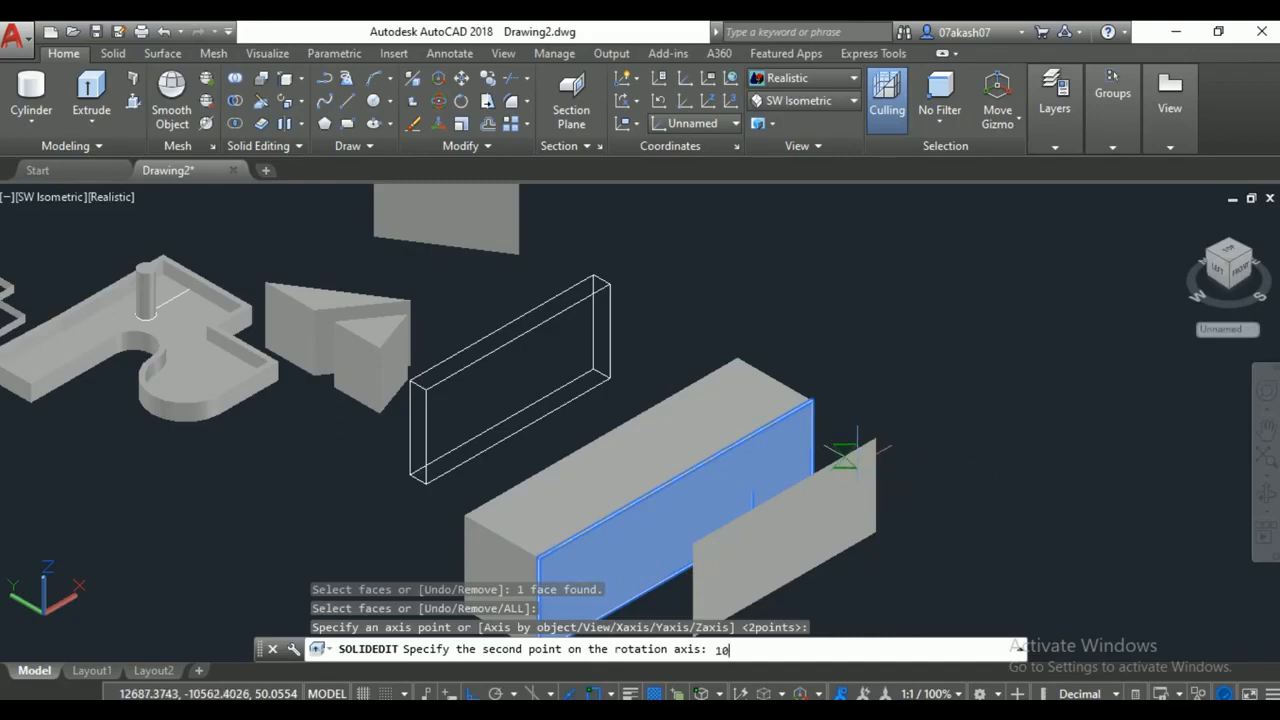
{"action": "key", "text": "Return"}
{"action": "key", "text": "Return"}
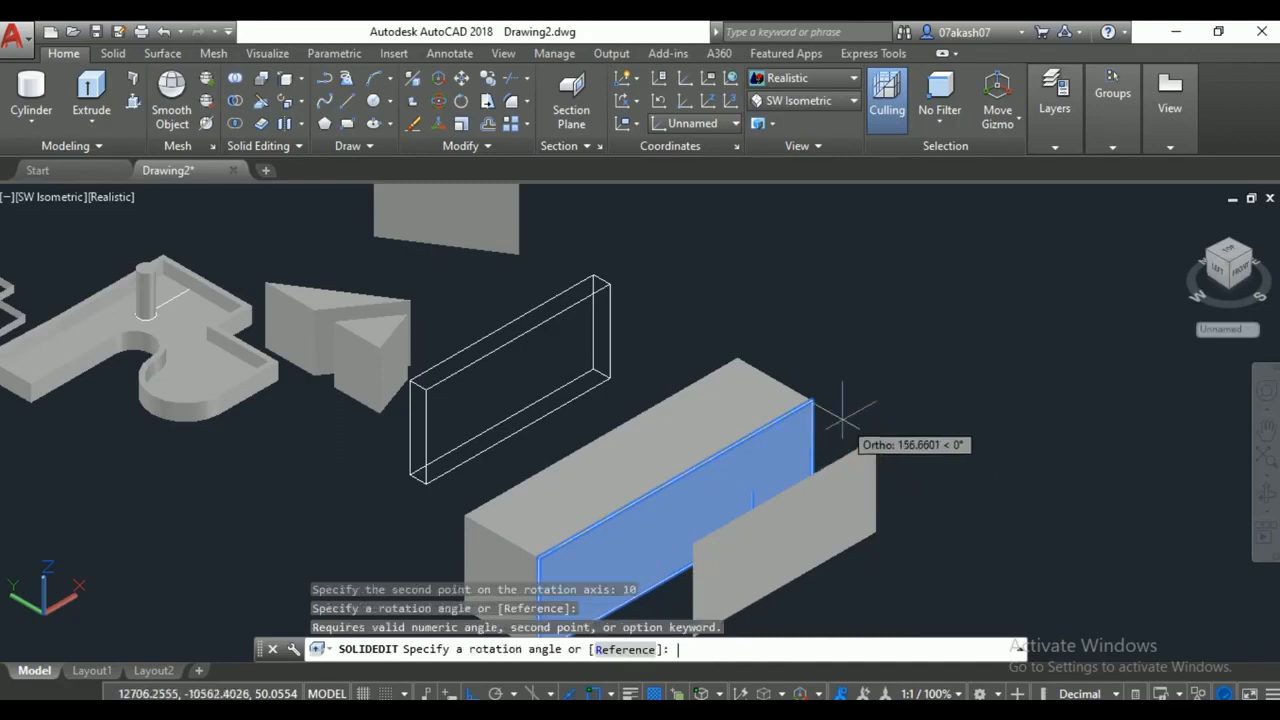
{"action": "key", "text": "Return"}
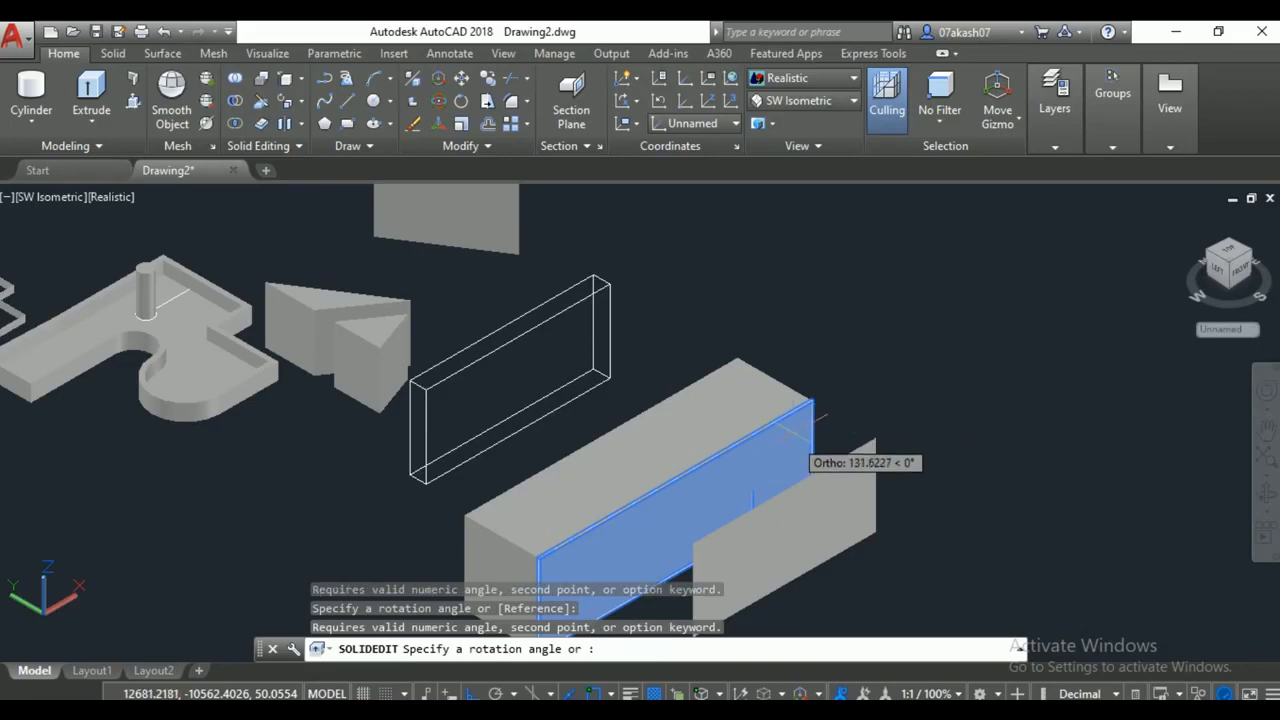
{"action": "type", "text": "1"}
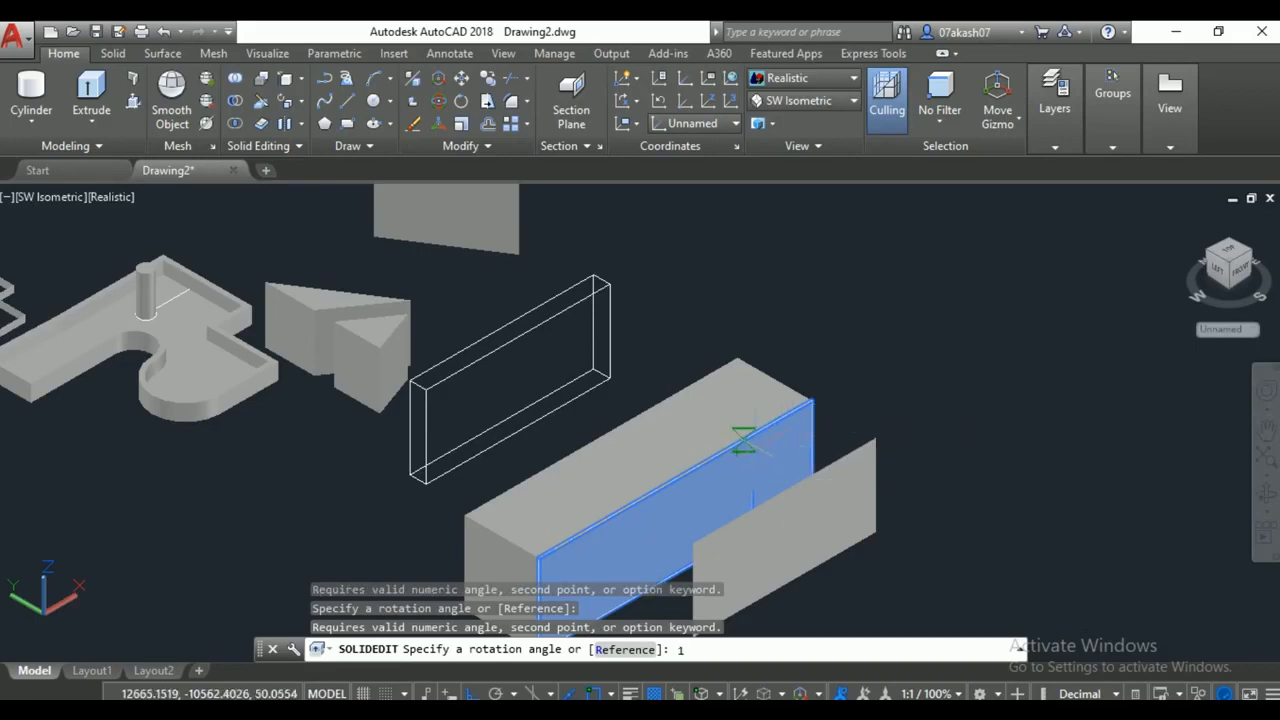
{"action": "type", "text": "0"}
{"action": "key", "text": "Return"}
{"action": "middle_click_drag", "start_coordinate": [737, 490], "coordinate": [763, 403]}
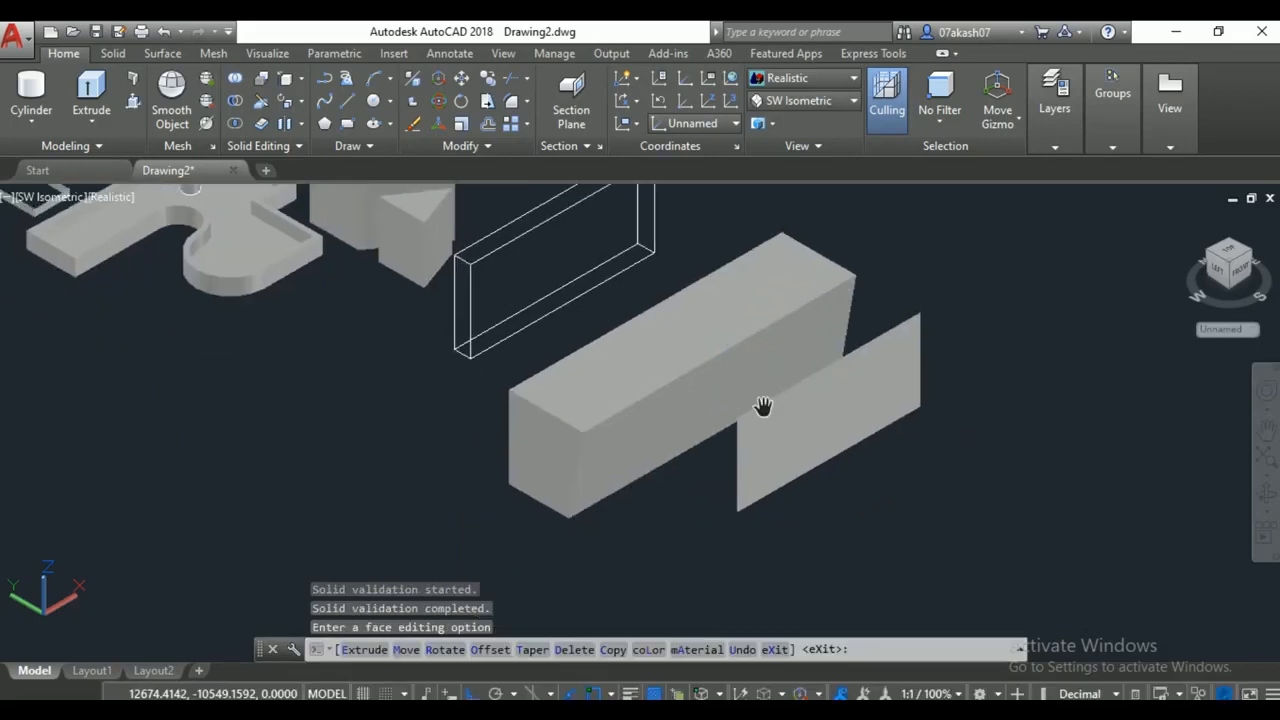
Color the top face of the block magenta using index color 220, and leave face editing.
{"action": "scroll", "coordinate": [763, 403], "scroll_direction": "up", "scroll_amount": 2}
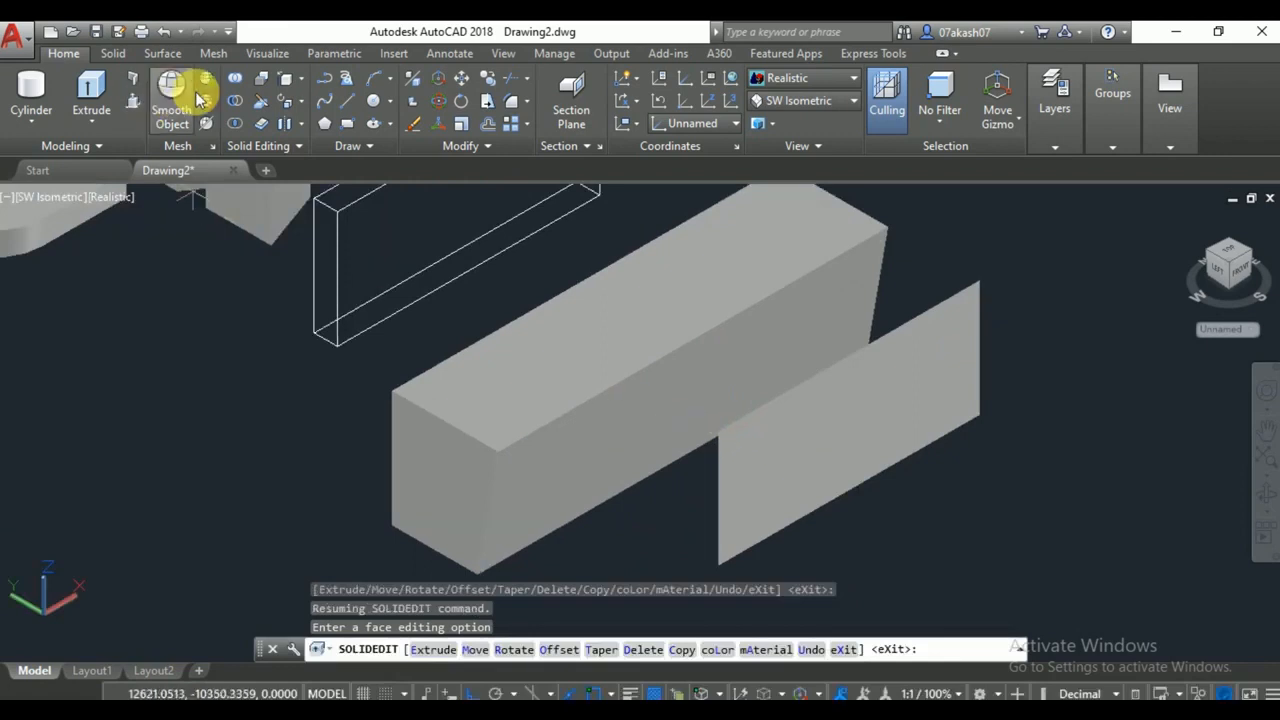
{"action": "left_click", "coordinate": [299, 104]}
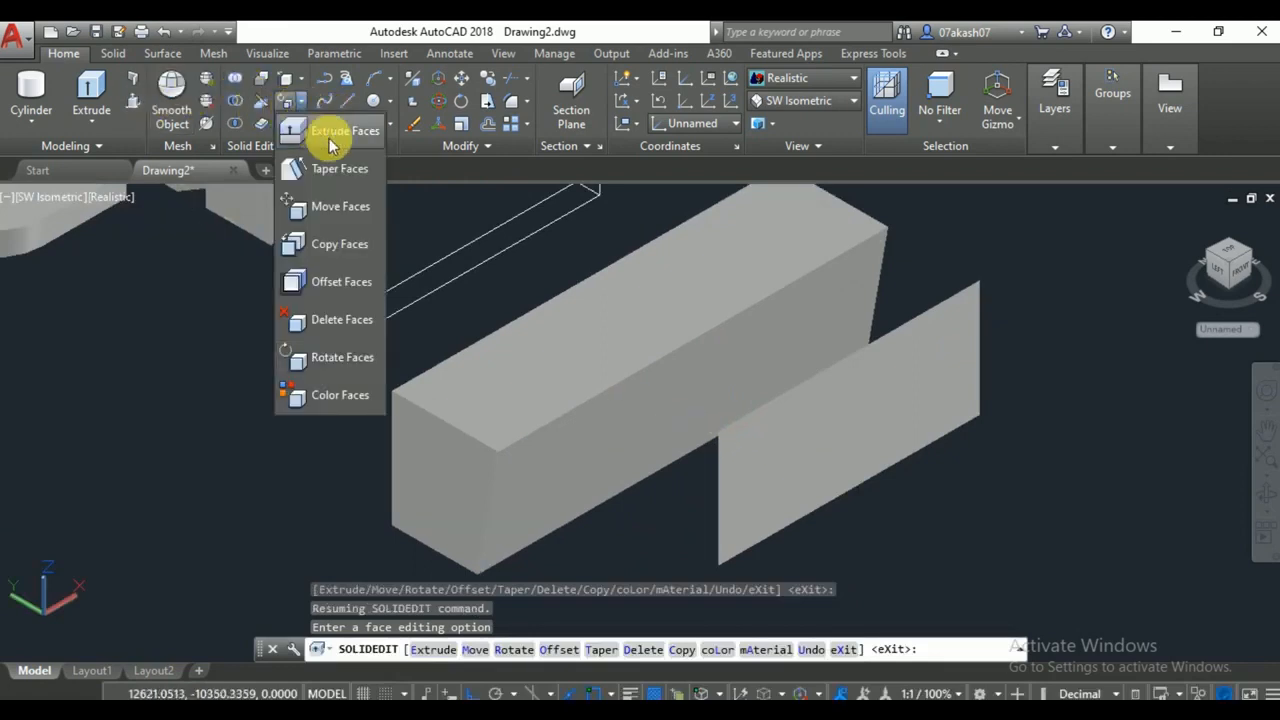
{"action": "left_click", "coordinate": [340, 396]}
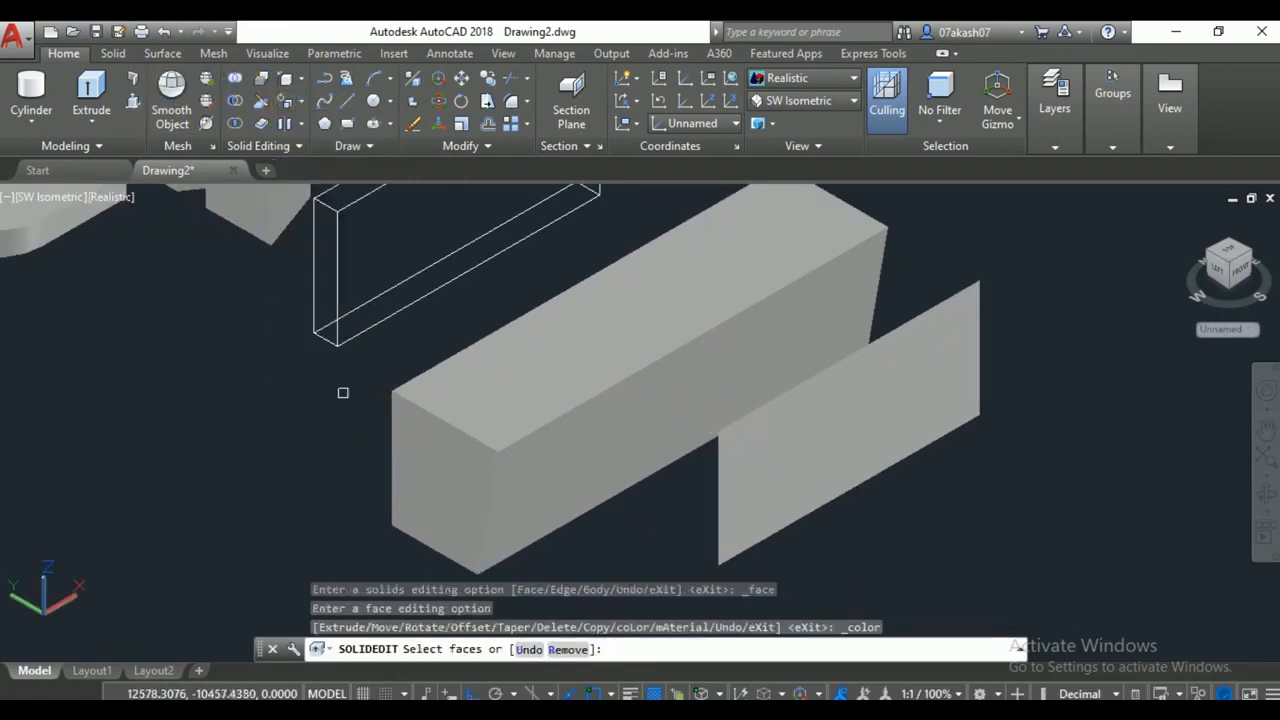
{"action": "left_click", "coordinate": [554, 366]}
{"action": "right_click", "coordinate": [561, 365]}
{"action": "left_click", "coordinate": [590, 376]}
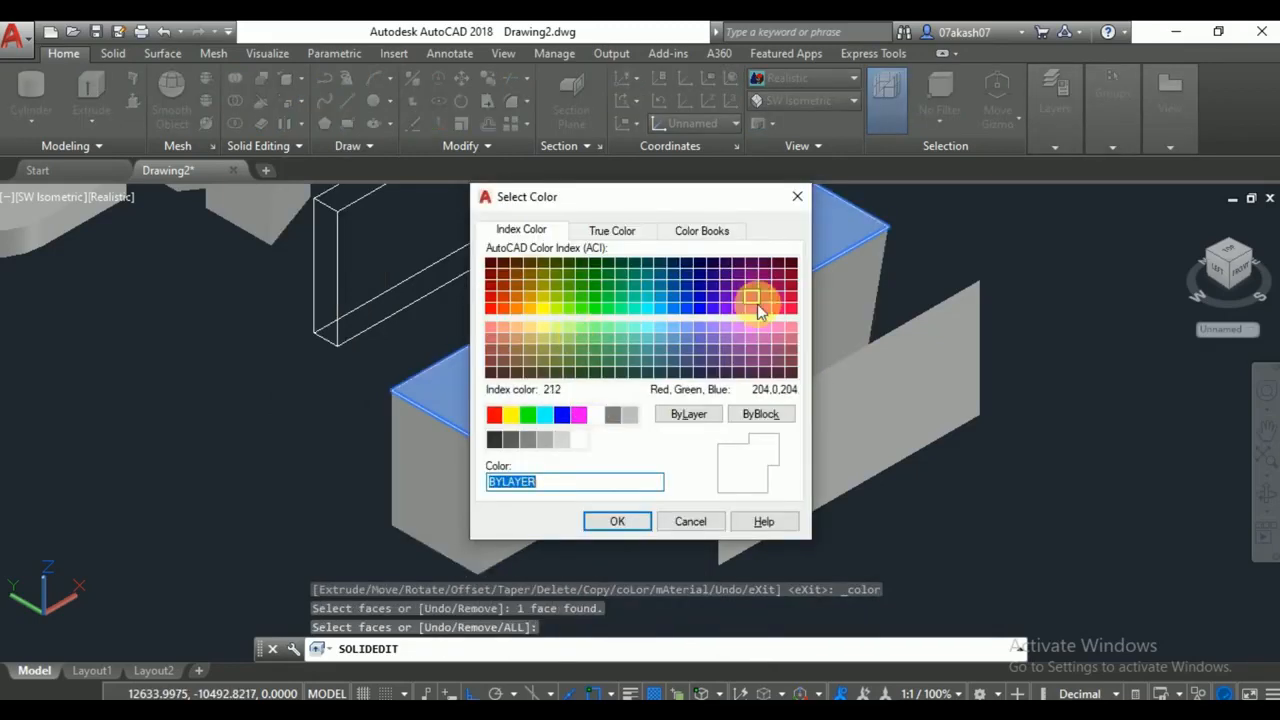
{"action": "left_click", "coordinate": [765, 309]}
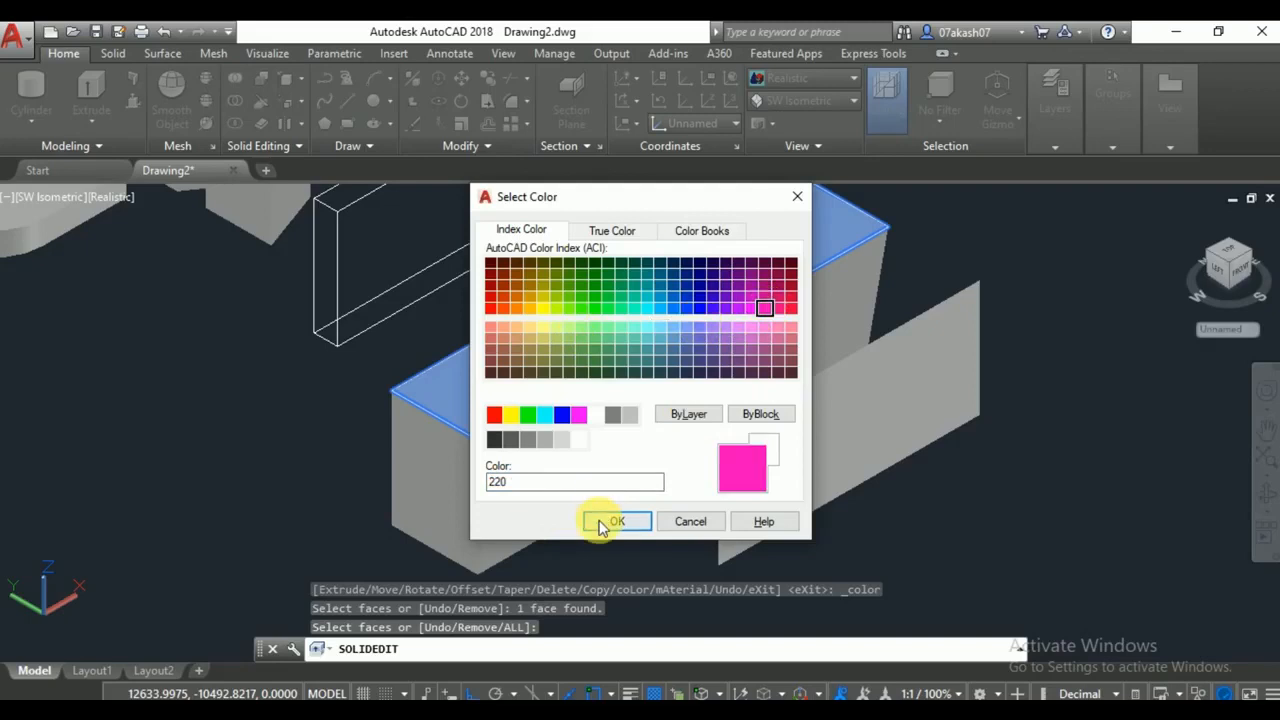
{"action": "left_click", "coordinate": [603, 523]}
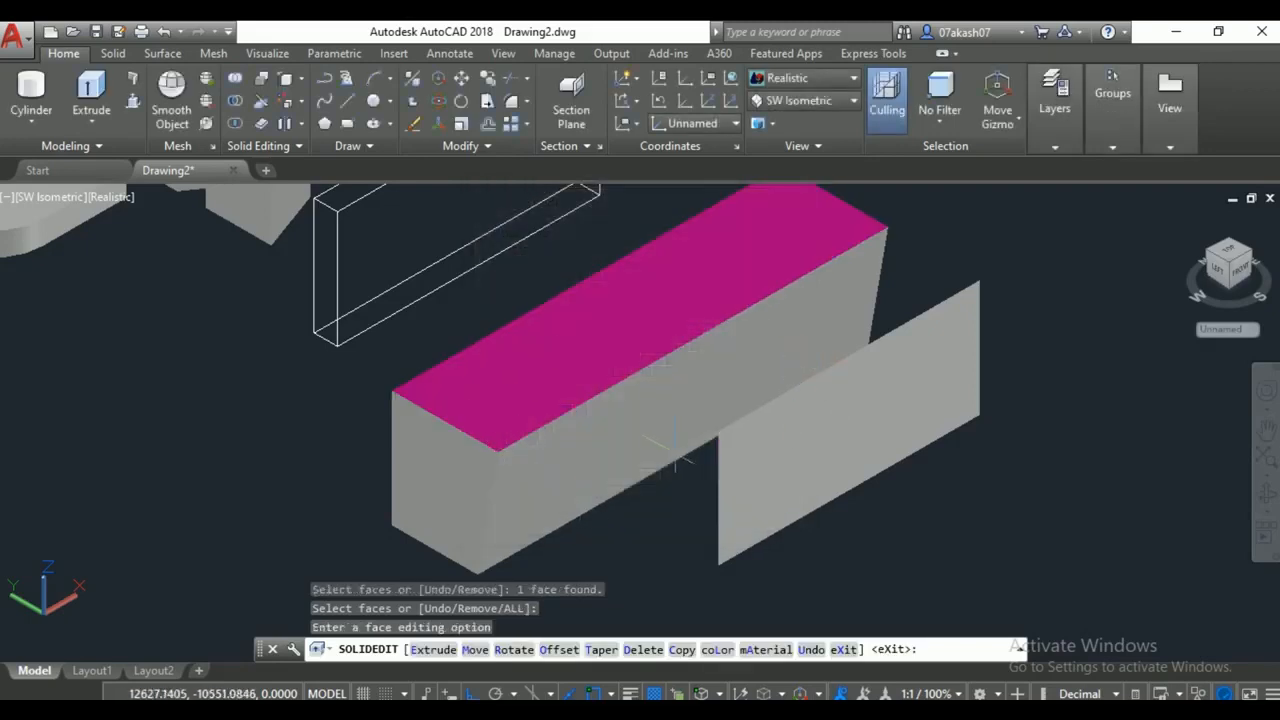
{"action": "right_click", "coordinate": [580, 527]}
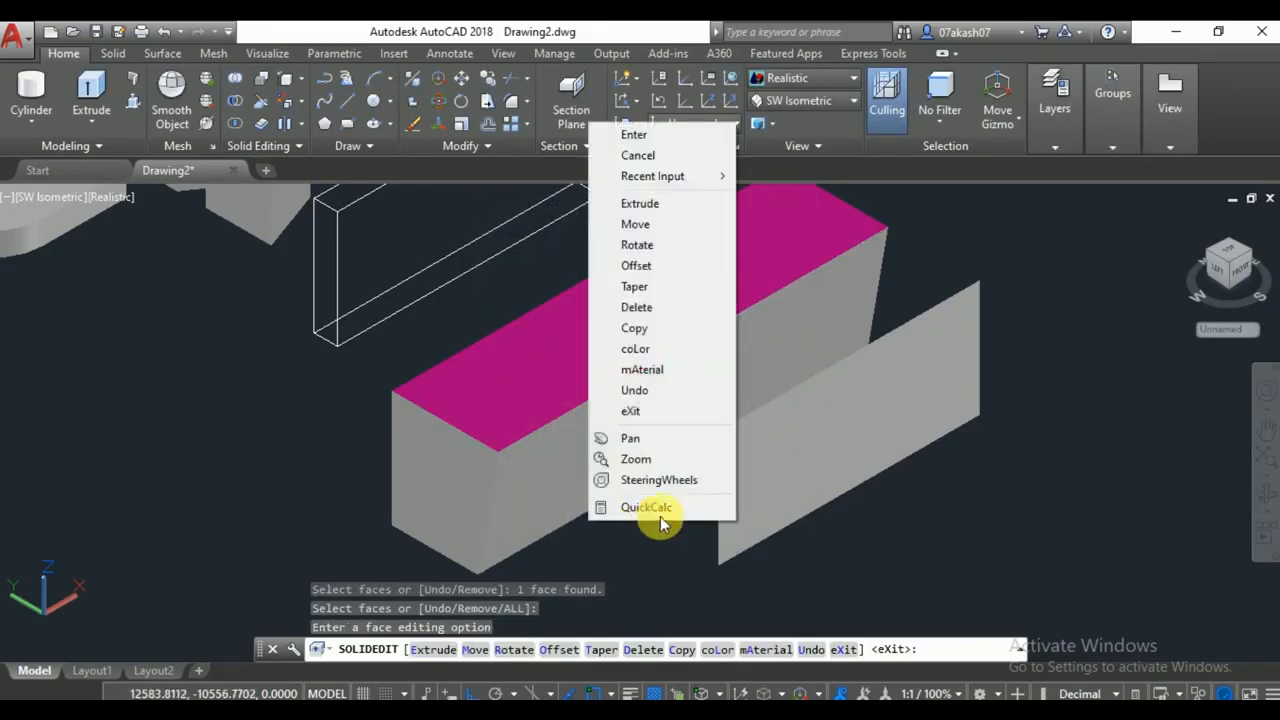
{"action": "left_click", "coordinate": [656, 136]}
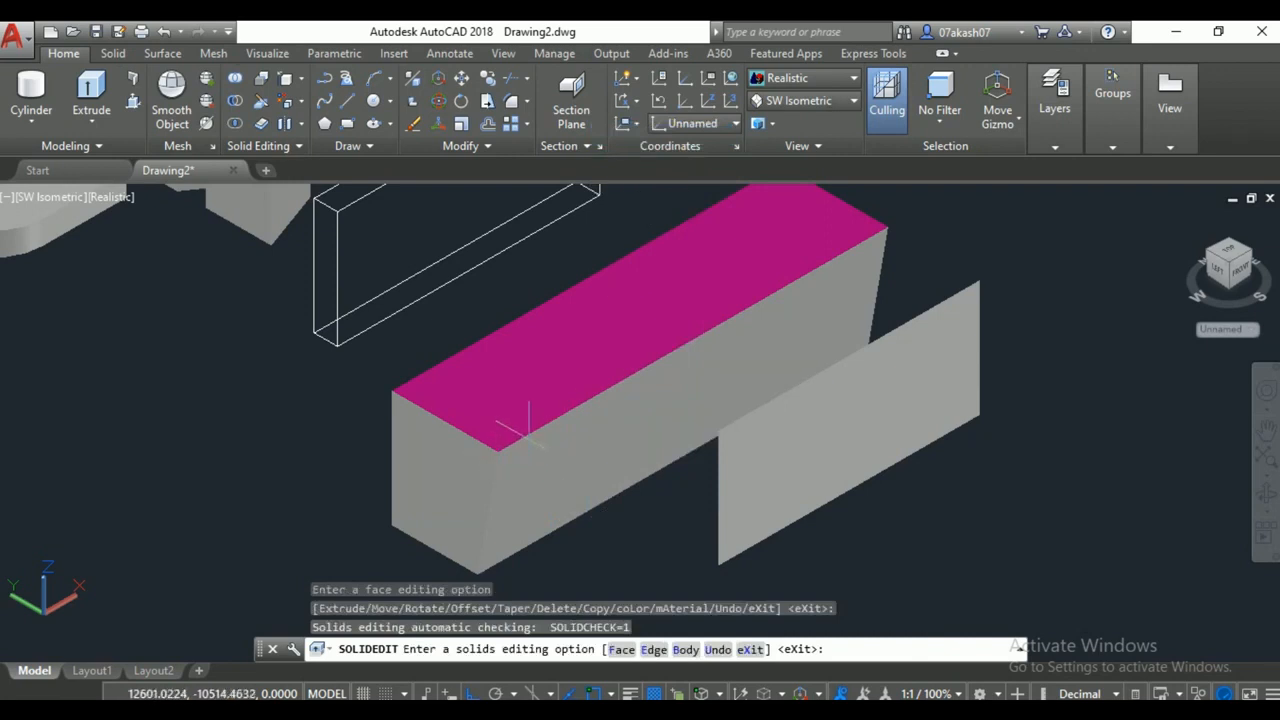
{"action": "left_click", "coordinate": [300, 106]}
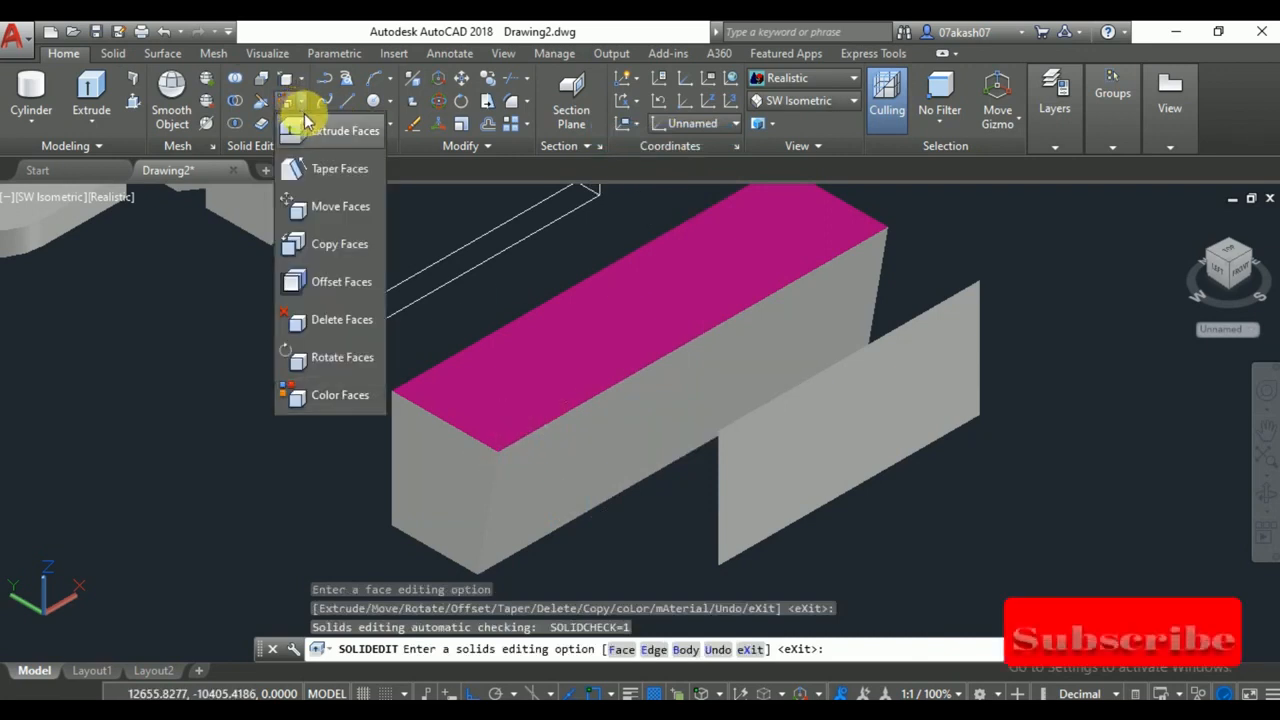
{"action": "left_click", "coordinate": [190, 338]}
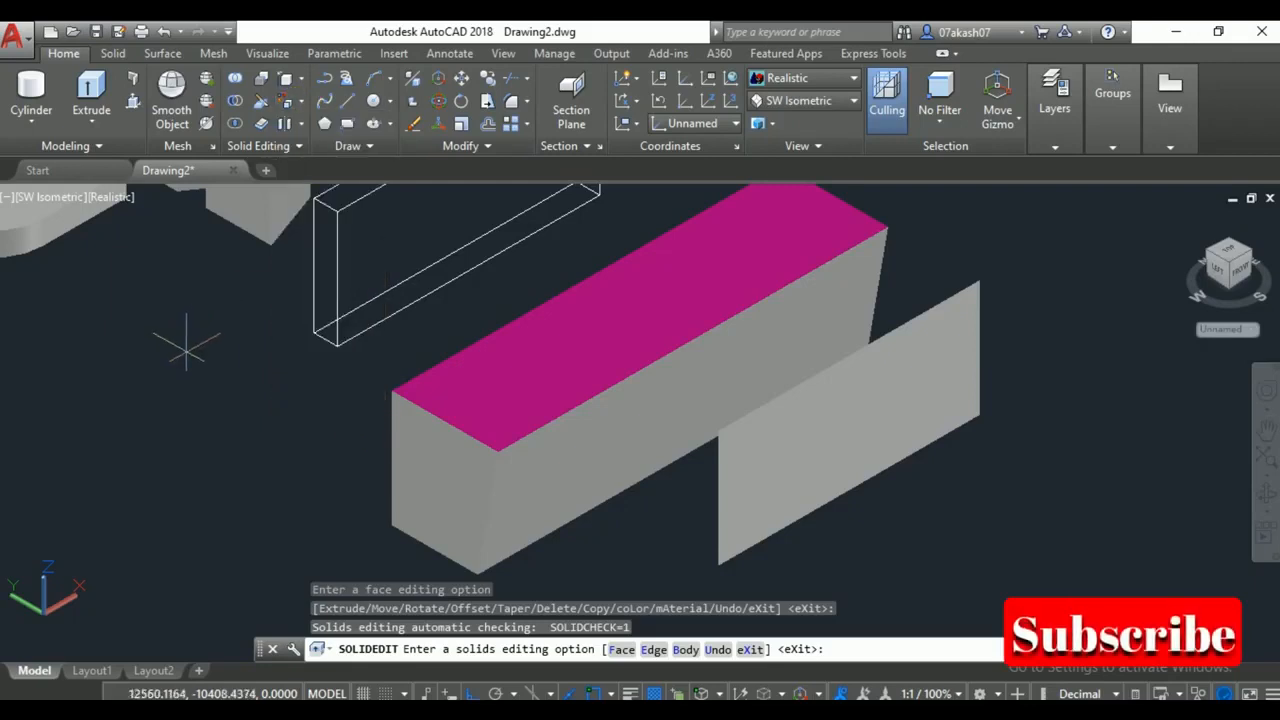
{"action": "left_click", "coordinate": [302, 123]}
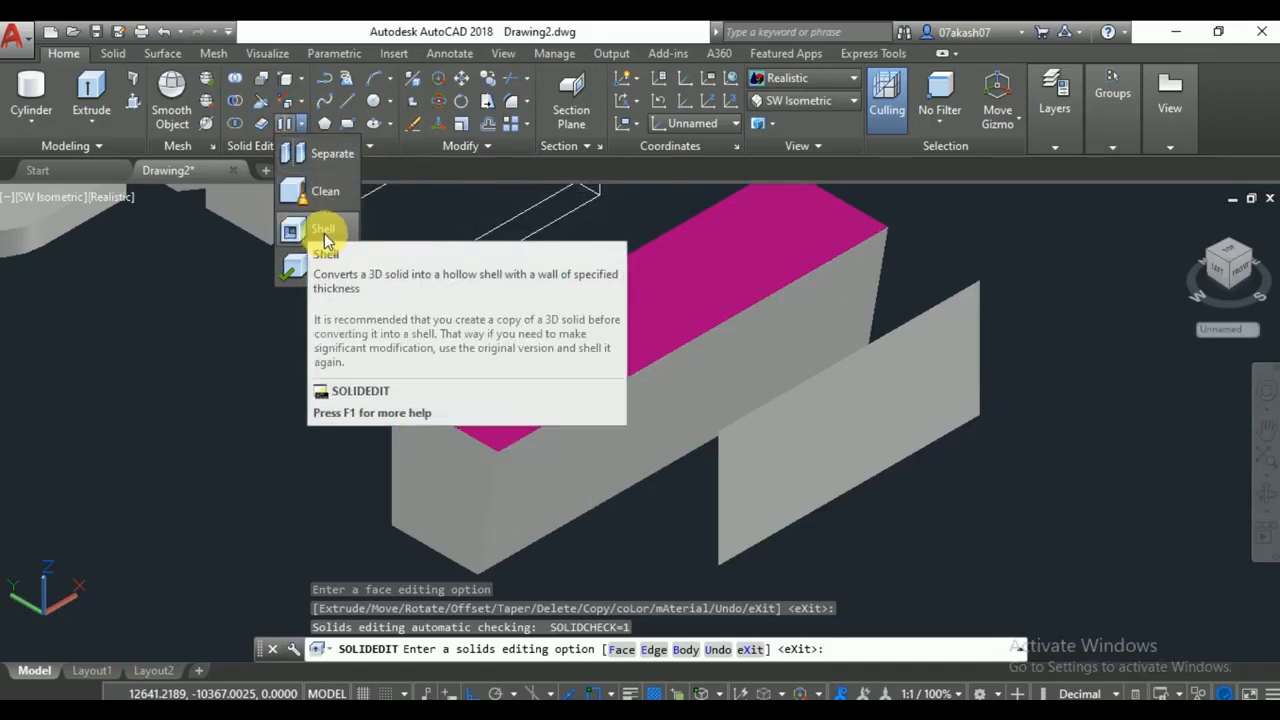
{"action": "left_click", "coordinate": [288, 402]}
Shell the magenta-topped block with an offset distance of 1, keeping all its faces, and end the solid editing command.
{"action": "scroll", "coordinate": [244, 405], "scroll_direction": "down", "scroll_amount": 4}
{"action": "middle_click_drag", "start_coordinate": [244, 405], "coordinate": [292, 456]}
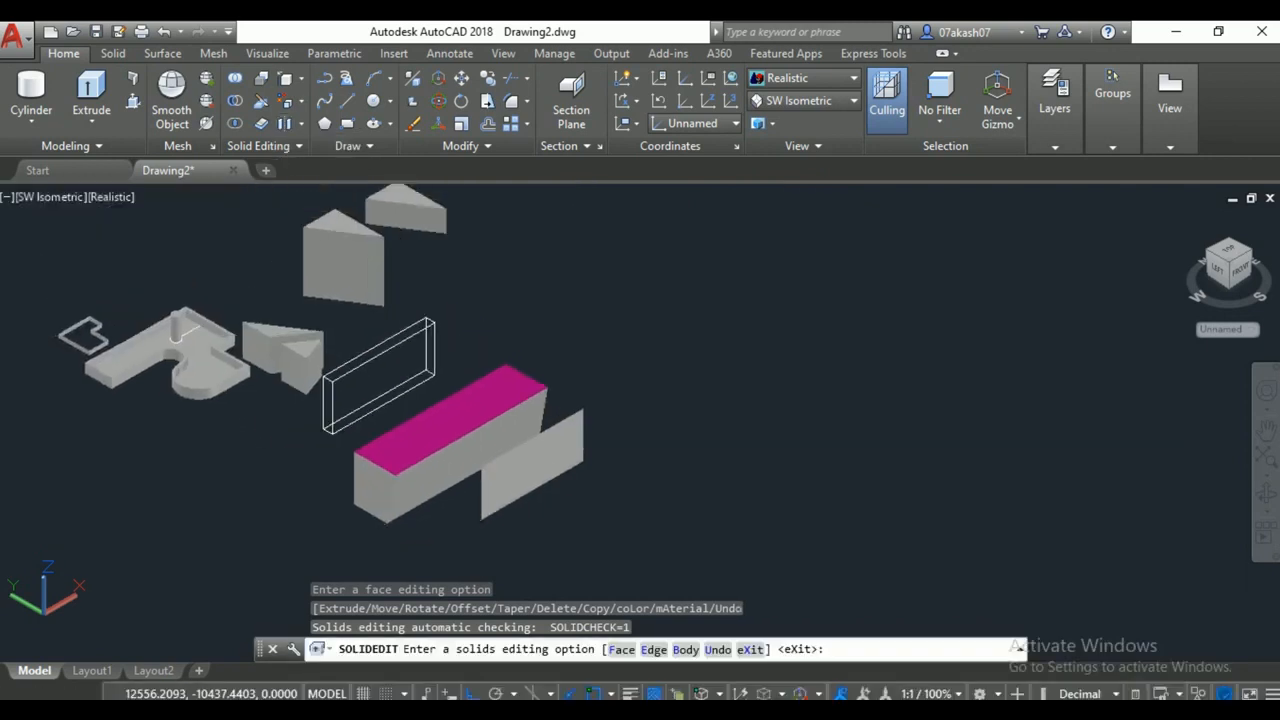
{"action": "scroll", "coordinate": [413, 226], "scroll_direction": "up", "scroll_amount": 3}
{"action": "middle_click_drag", "start_coordinate": [413, 226], "coordinate": [412, 433]}
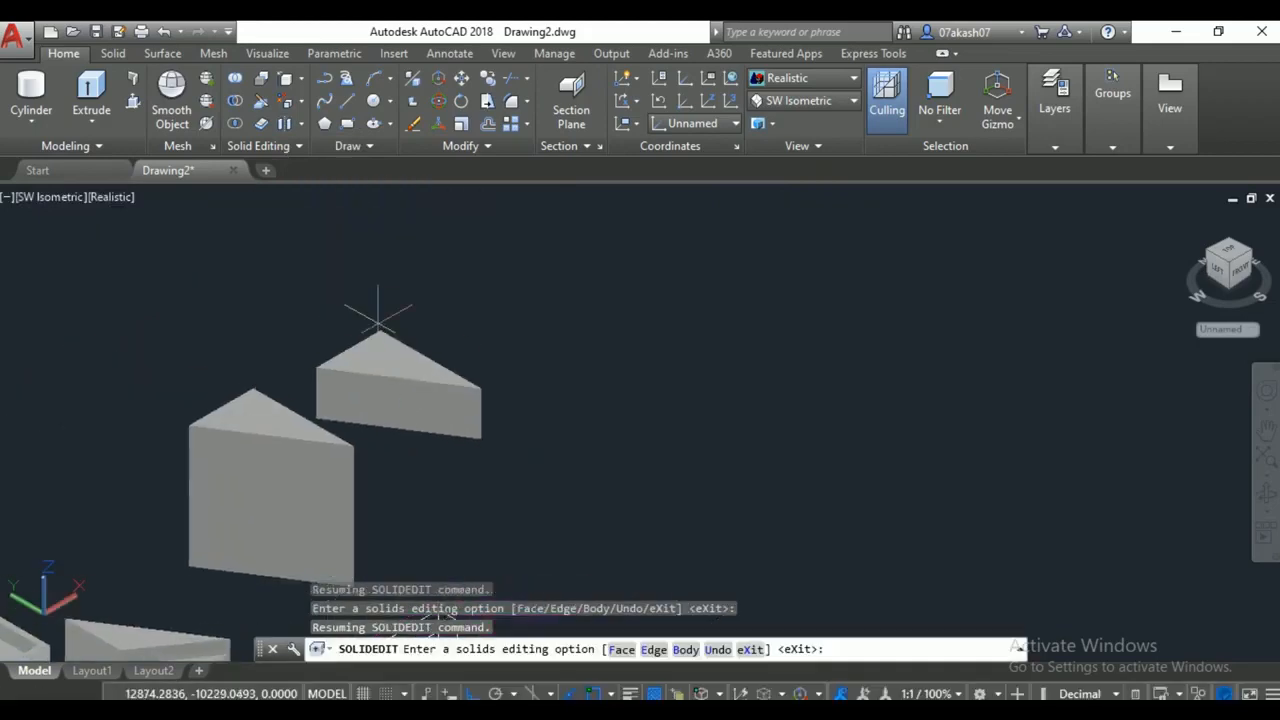
{"action": "left_click", "coordinate": [299, 125]}
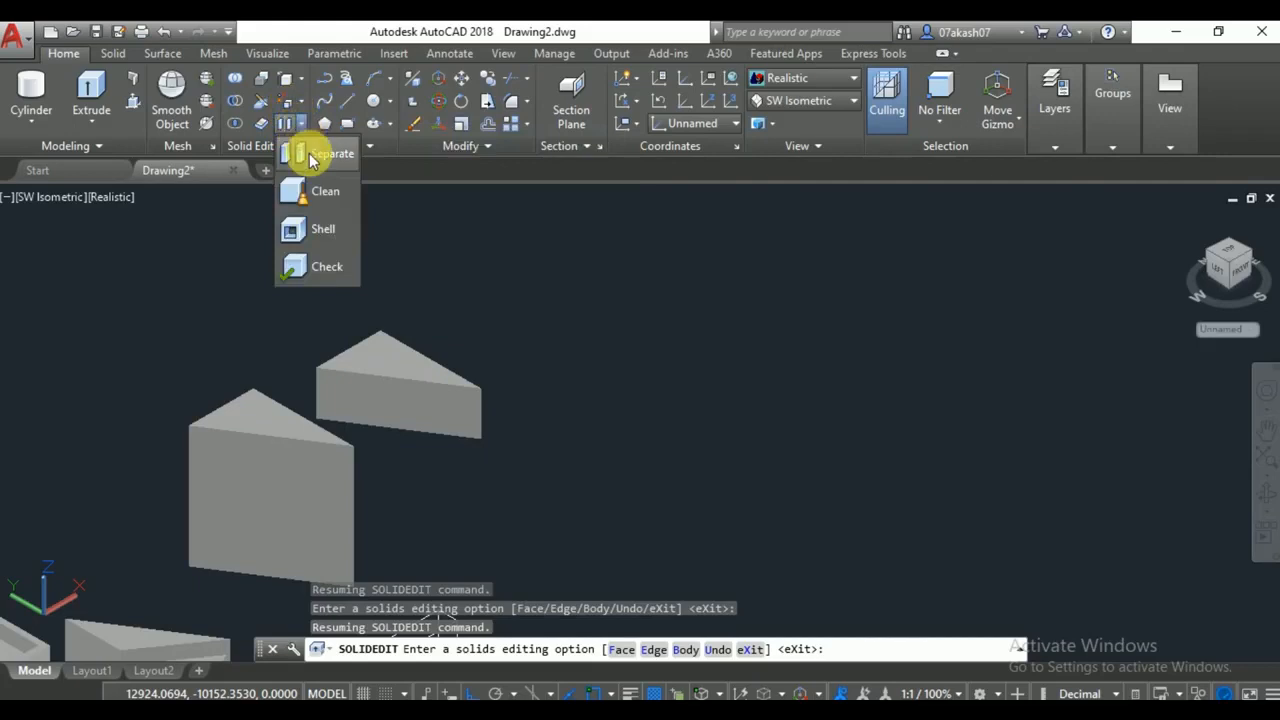
{"action": "left_click", "coordinate": [323, 245]}
{"action": "scroll", "coordinate": [551, 397], "scroll_direction": "down", "scroll_amount": 3}
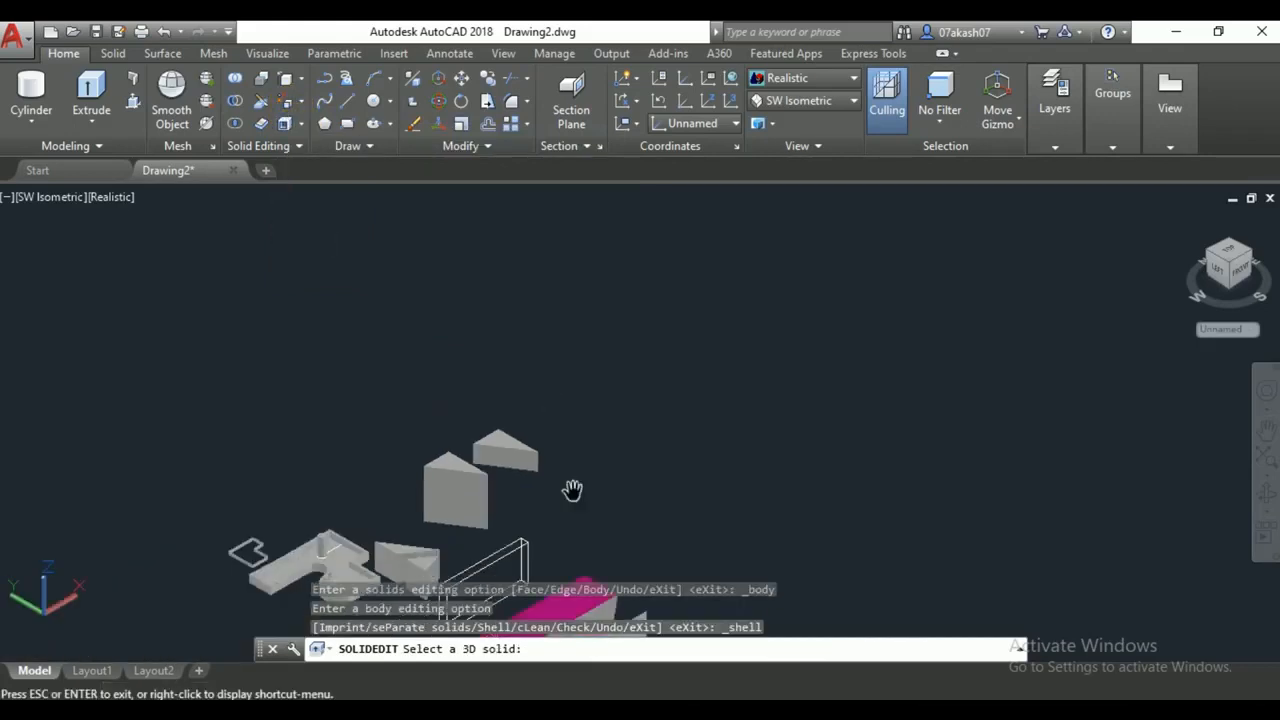
{"action": "scroll", "coordinate": [620, 376], "scroll_direction": "up", "scroll_amount": 2}
{"action": "scroll", "coordinate": [657, 545], "scroll_direction": "up", "scroll_amount": 4}
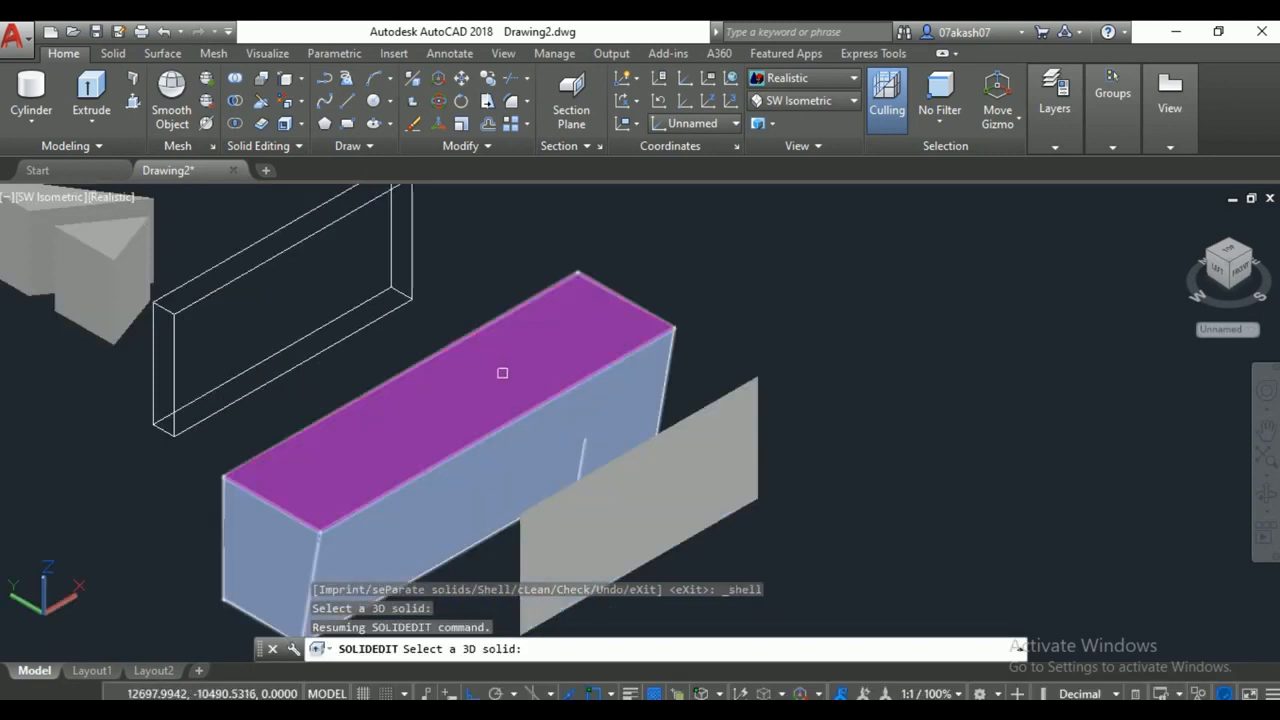
{"action": "left_click", "coordinate": [496, 379]}
{"action": "right_click", "coordinate": [497, 370]}
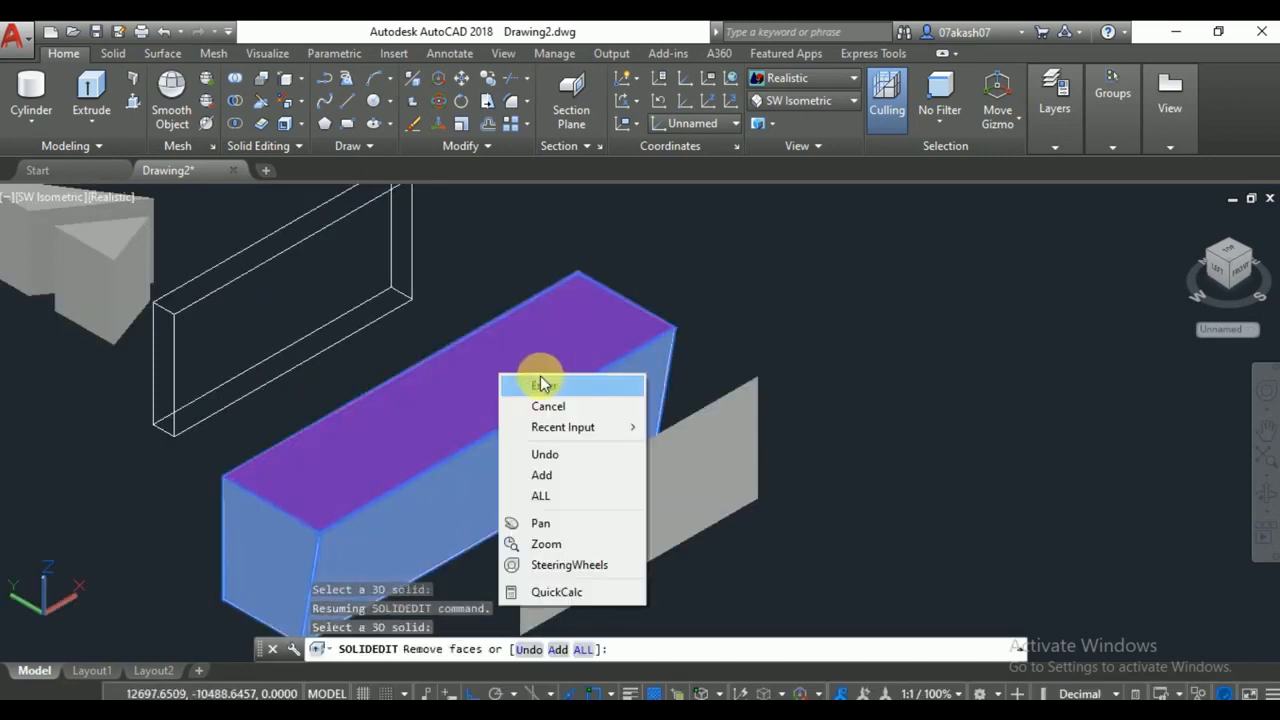
{"action": "left_click", "coordinate": [555, 378]}
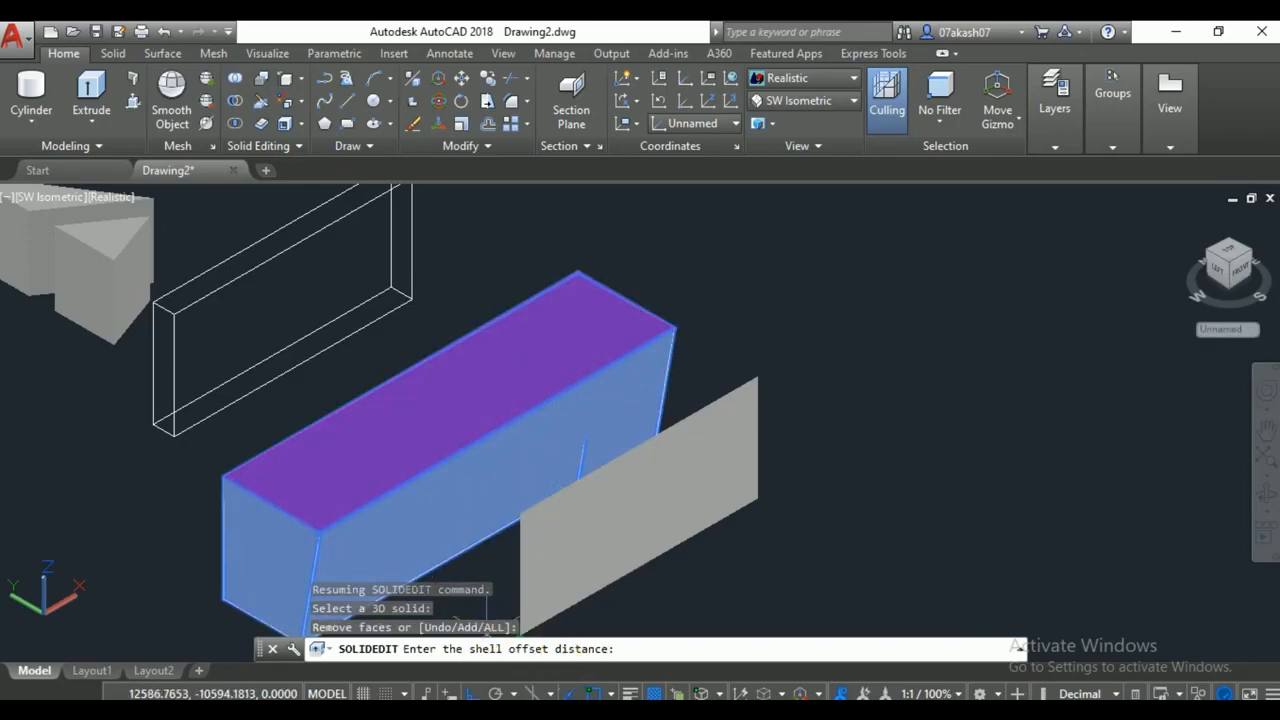
{"action": "type", "text": "1"}
{"action": "key", "text": "Return"}
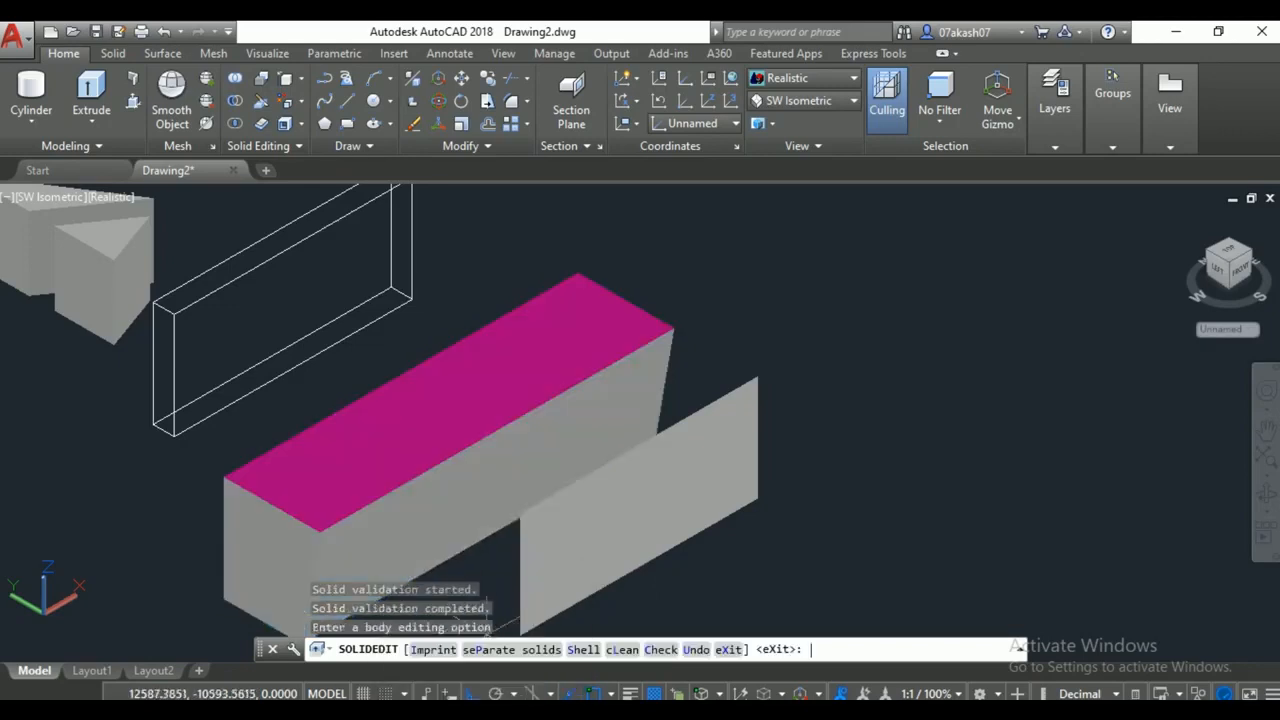
{"action": "left_click", "coordinate": [437, 585]}
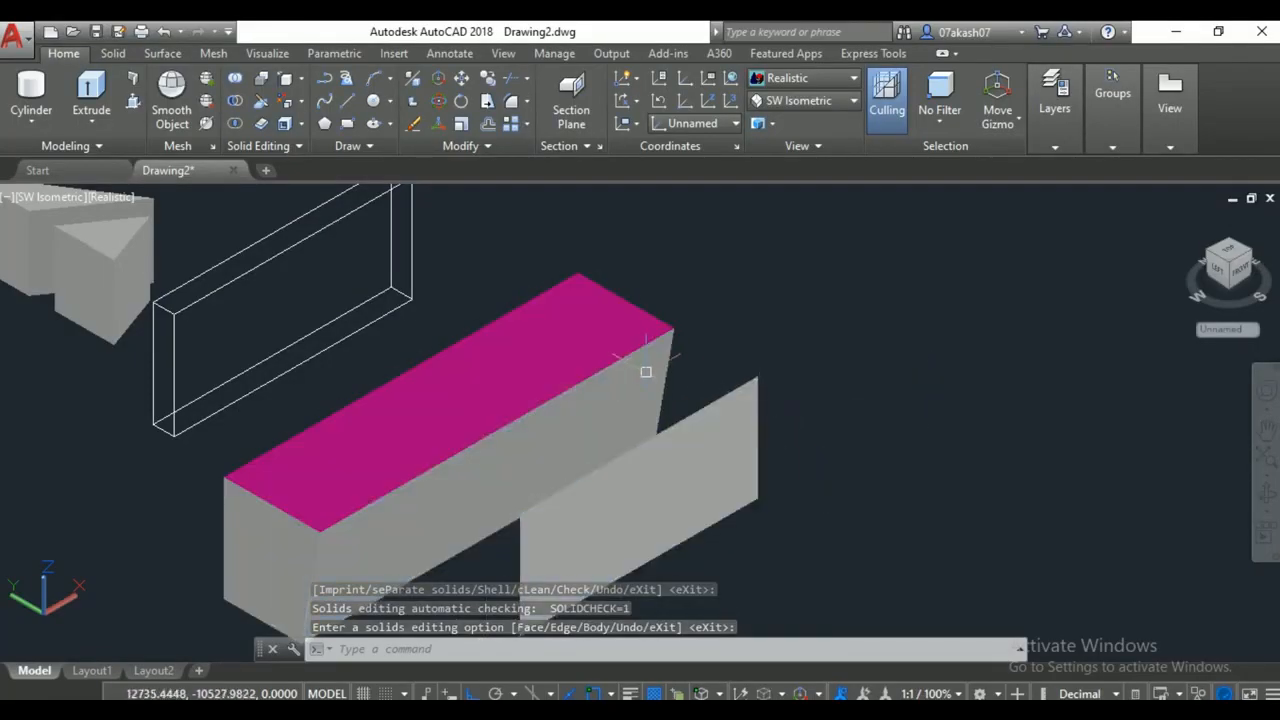
Slice the shelled block vertically along the diagonal between opposite corners of its top face, keeping both sides.
{"action": "left_click", "coordinate": [261, 101]}
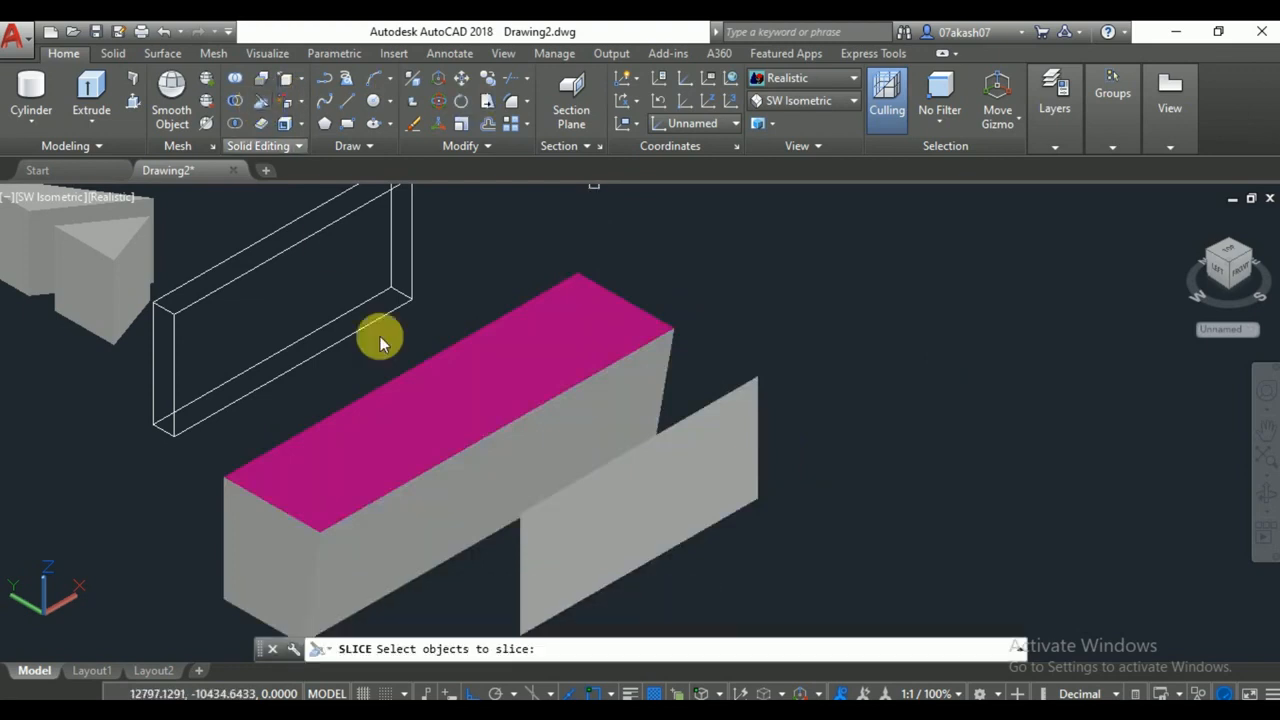
{"action": "left_click", "coordinate": [417, 414]}
{"action": "key", "text": "Return"}
{"action": "left_click", "coordinate": [222, 478]}
{"action": "left_click", "coordinate": [673, 327]}
{"action": "right_click", "coordinate": [673, 327]}
{"action": "left_click", "coordinate": [718, 334]}
Move the rear half of the sliced block away along the X axis to expose its hollow interior.
{"action": "left_click", "coordinate": [511, 343]}
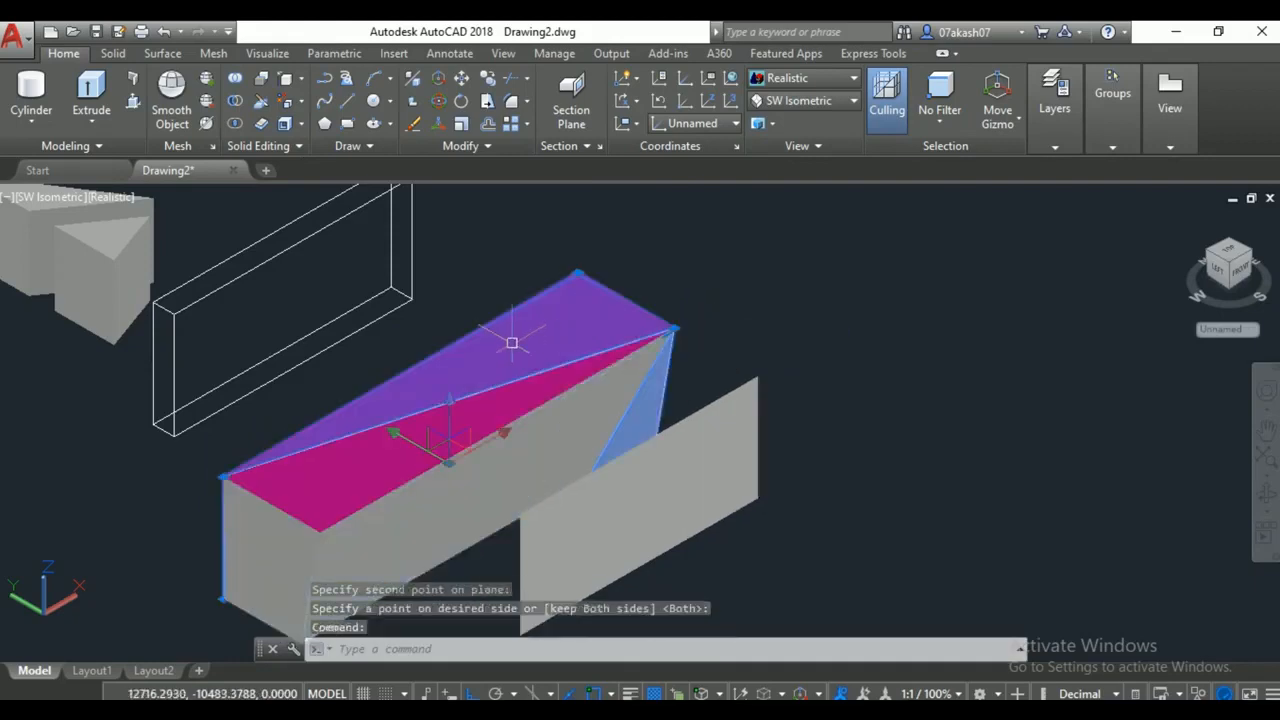
{"action": "left_click", "coordinate": [449, 458]}
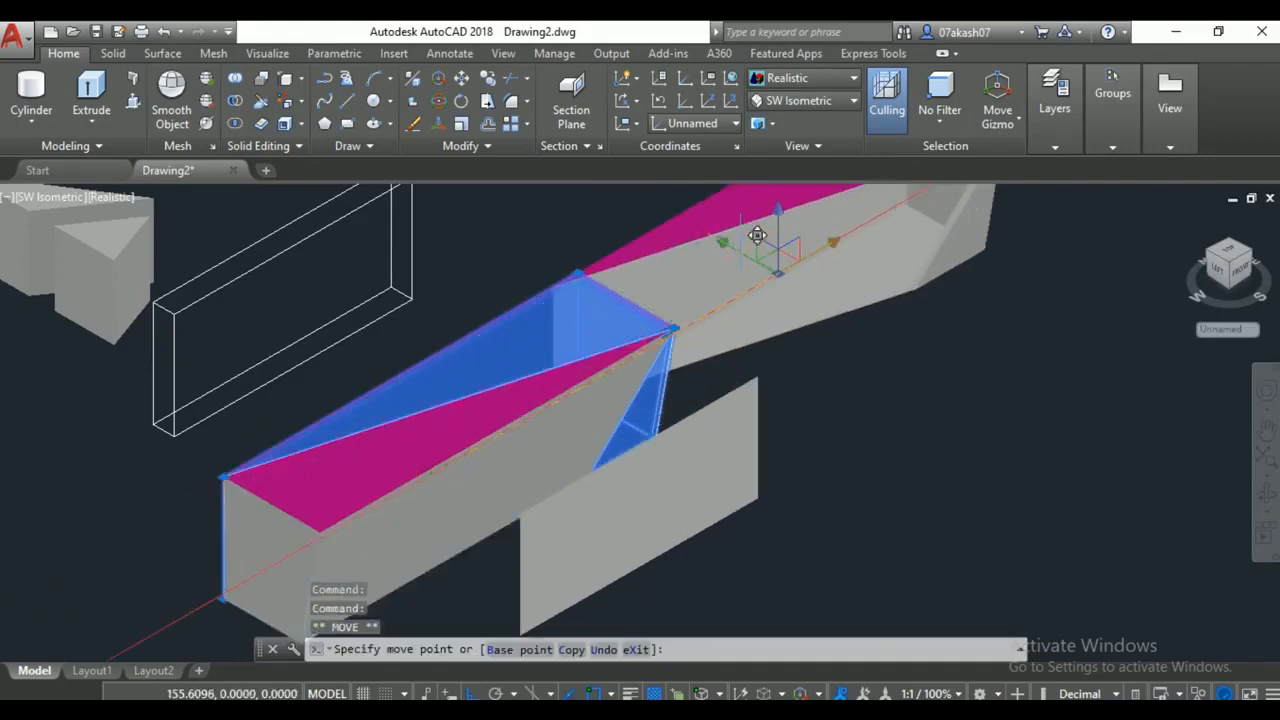
{"action": "left_click", "coordinate": [906, 356]}
{"action": "middle_click_drag", "start_coordinate": [906, 356], "coordinate": [727, 568]}
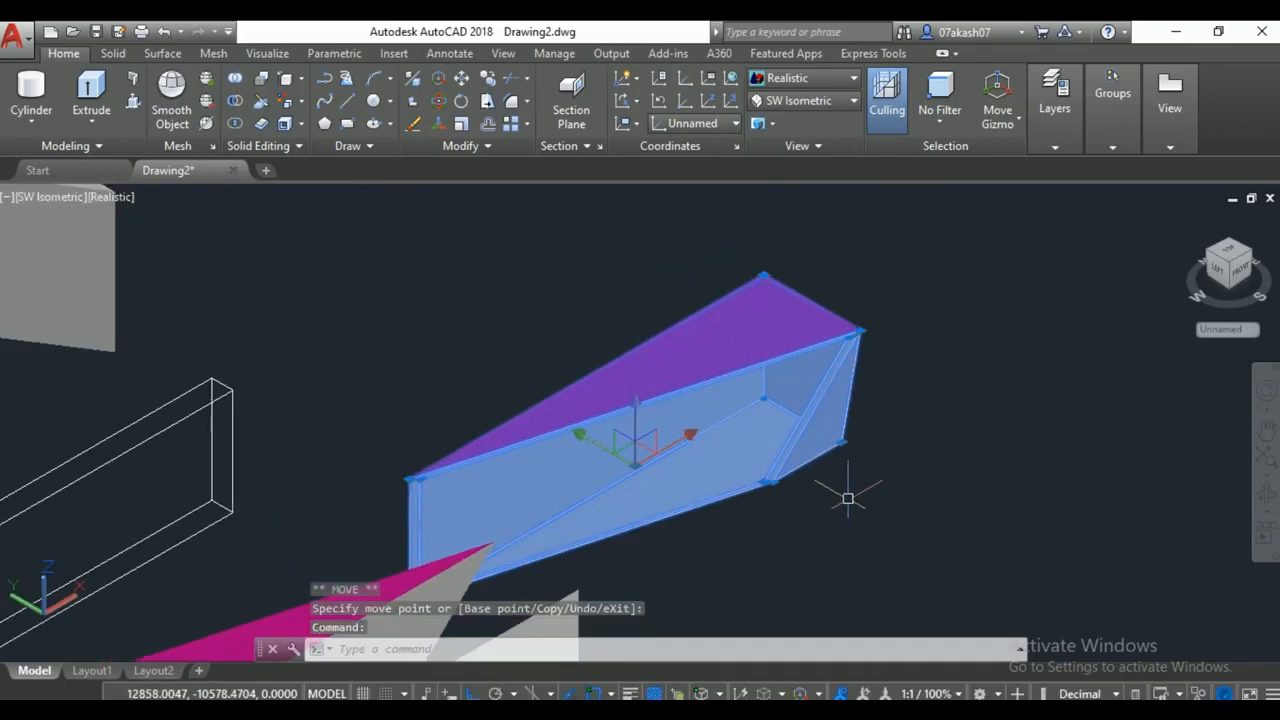
{"action": "key", "text": "Escape"}
{"action": "key", "text": "Escape"}
Examine the thin walls and hollow interior of the separated half from a different viewing angle.
{"action": "scroll", "coordinate": [991, 529], "scroll_direction": "up", "scroll_amount": 3}
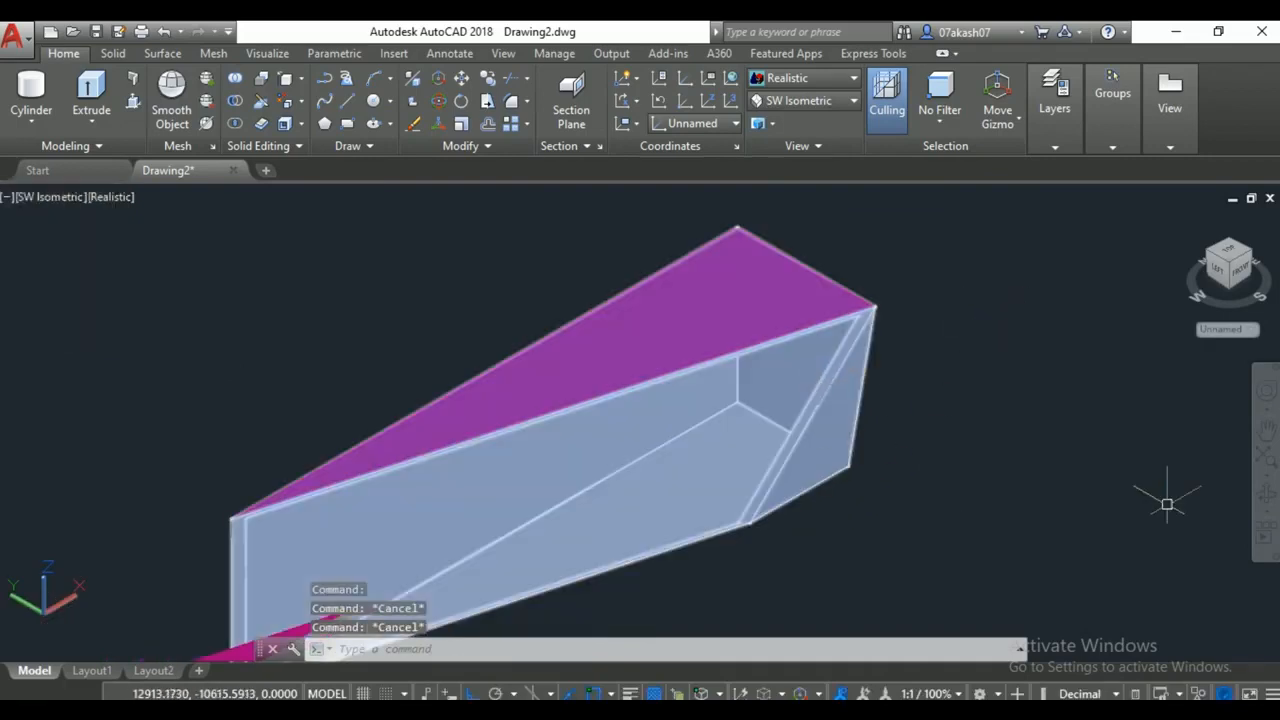
{"action": "left_click", "coordinate": [1263, 497]}
{"action": "left_click_drag", "start_coordinate": [994, 463], "coordinate": [857, 433]}
{"action": "key", "text": "Escape"}
{"action": "key", "text": "ctrl+z"}
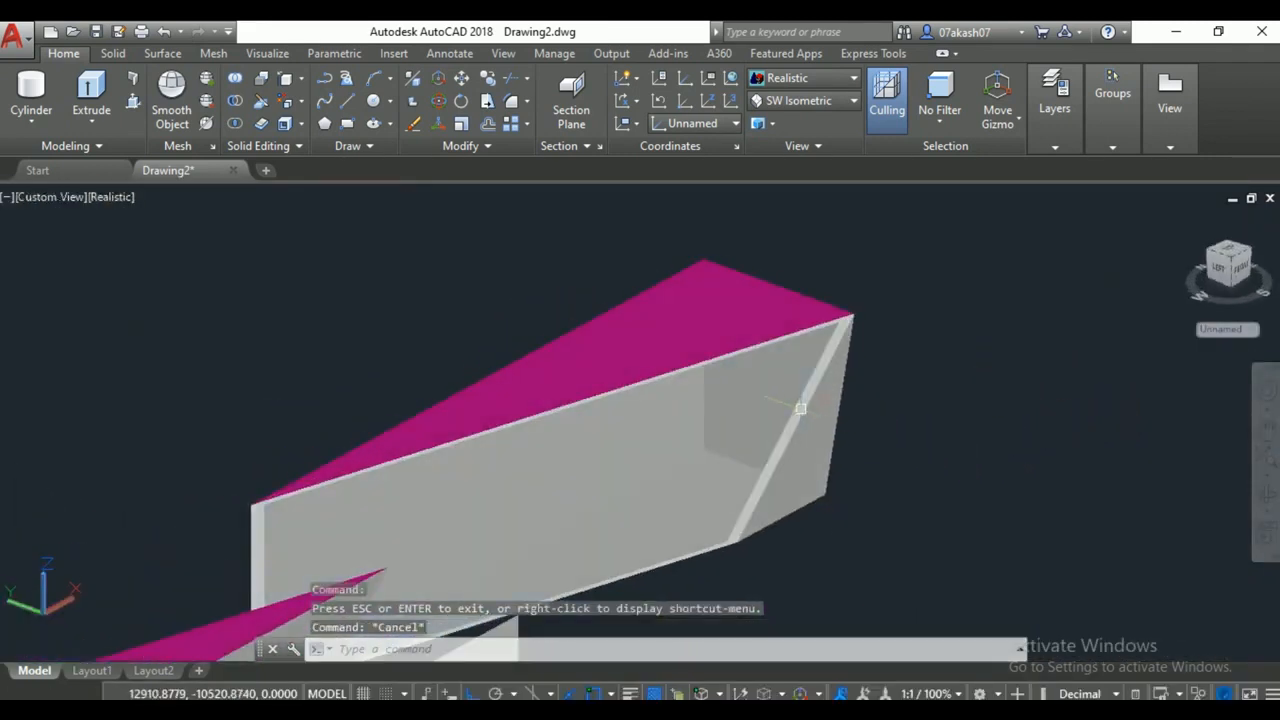
Mirror the hollow half of the sliced block in 3D across a three-point vertical plane along the X axis, keeping the source.
{"action": "key", "text": "ctrl+z"}
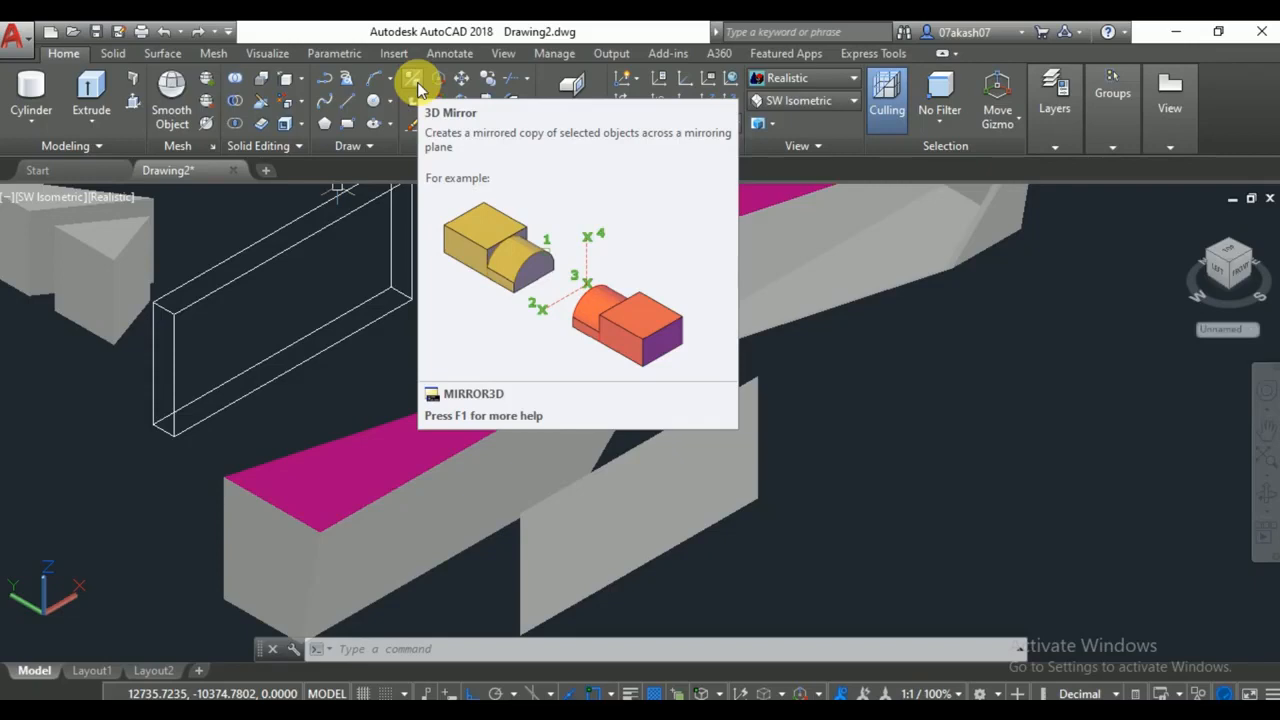
{"action": "left_click", "coordinate": [417, 85]}
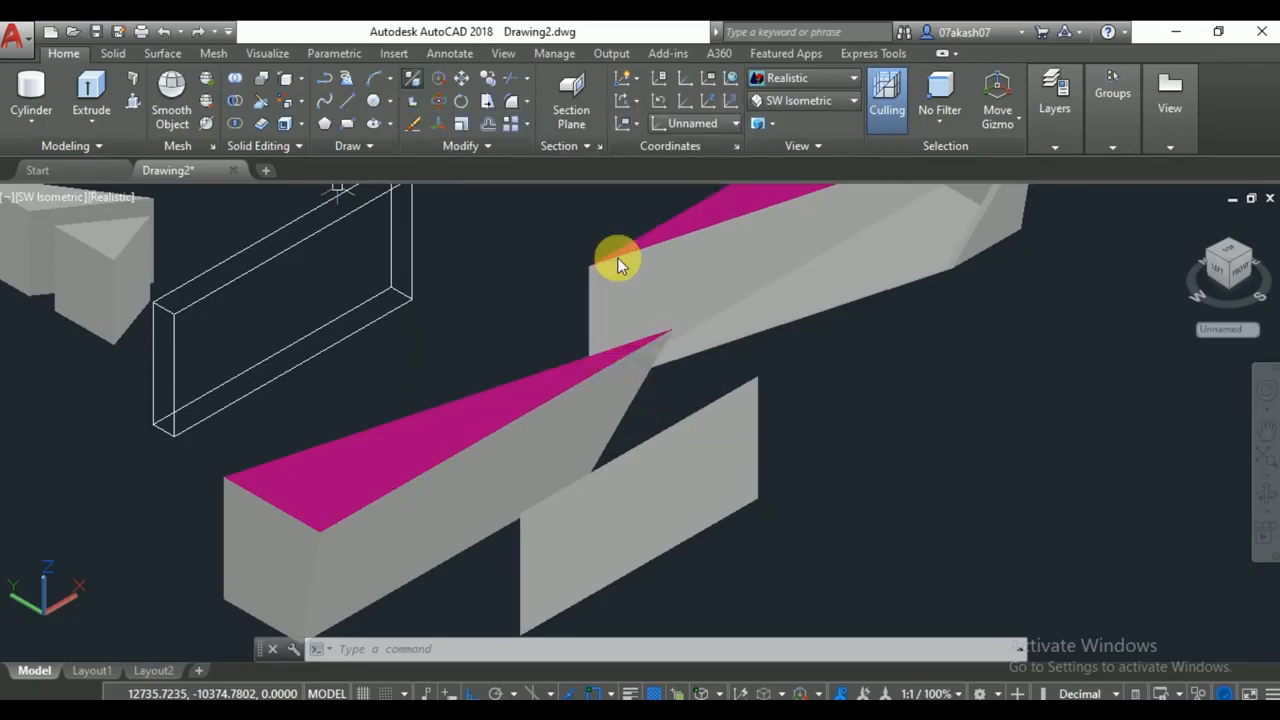
{"action": "middle_click_drag", "start_coordinate": [866, 363], "coordinate": [754, 436]}
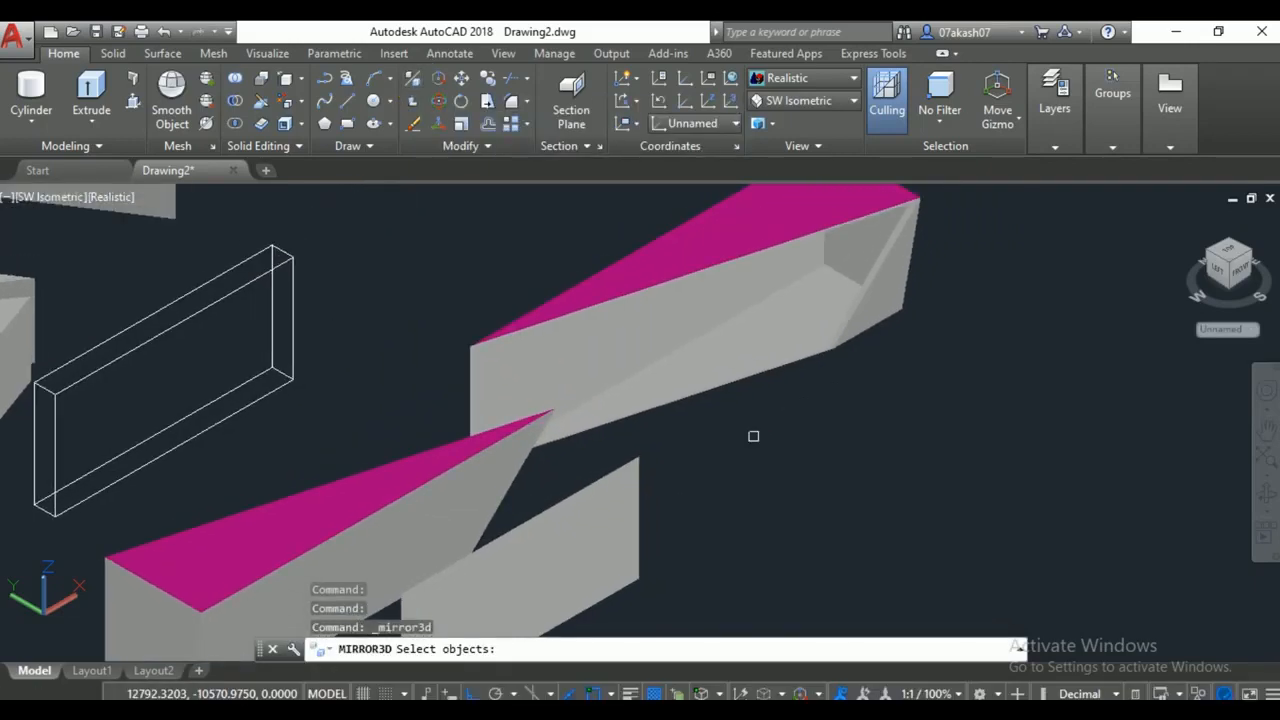
{"action": "left_click", "coordinate": [859, 314]}
{"action": "key", "text": "Return"}
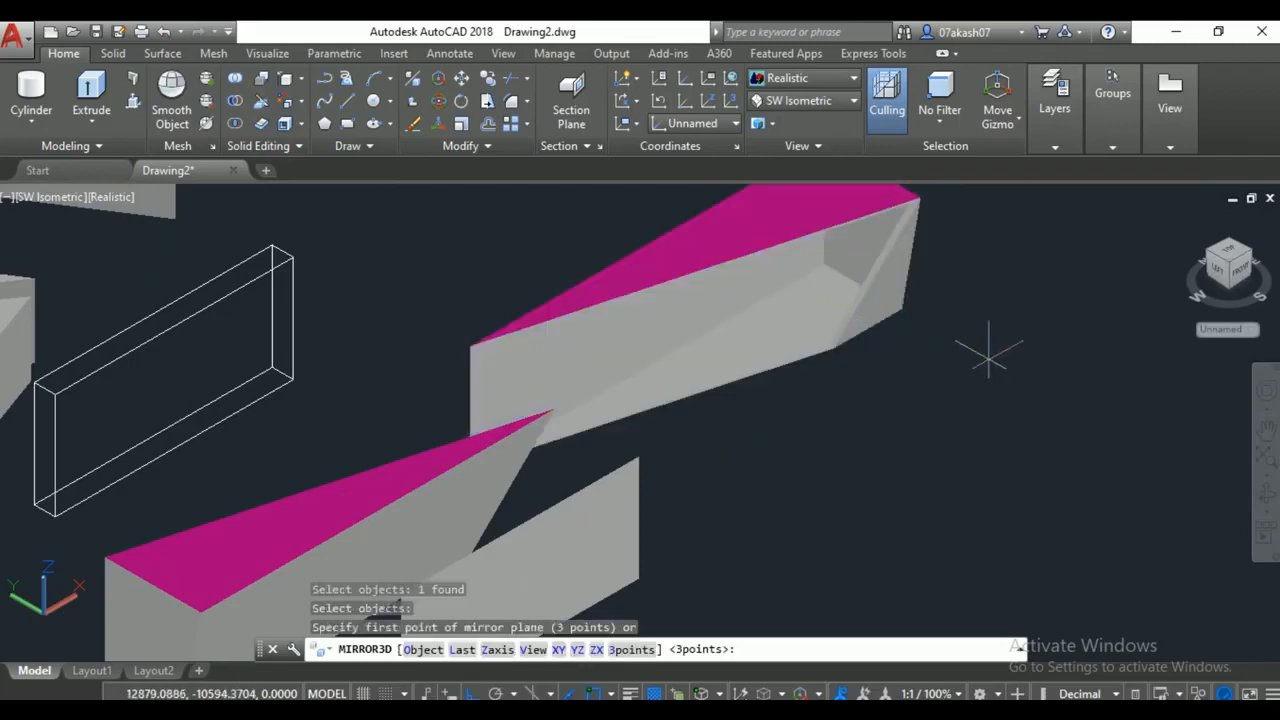
{"action": "left_click", "coordinate": [904, 313]}
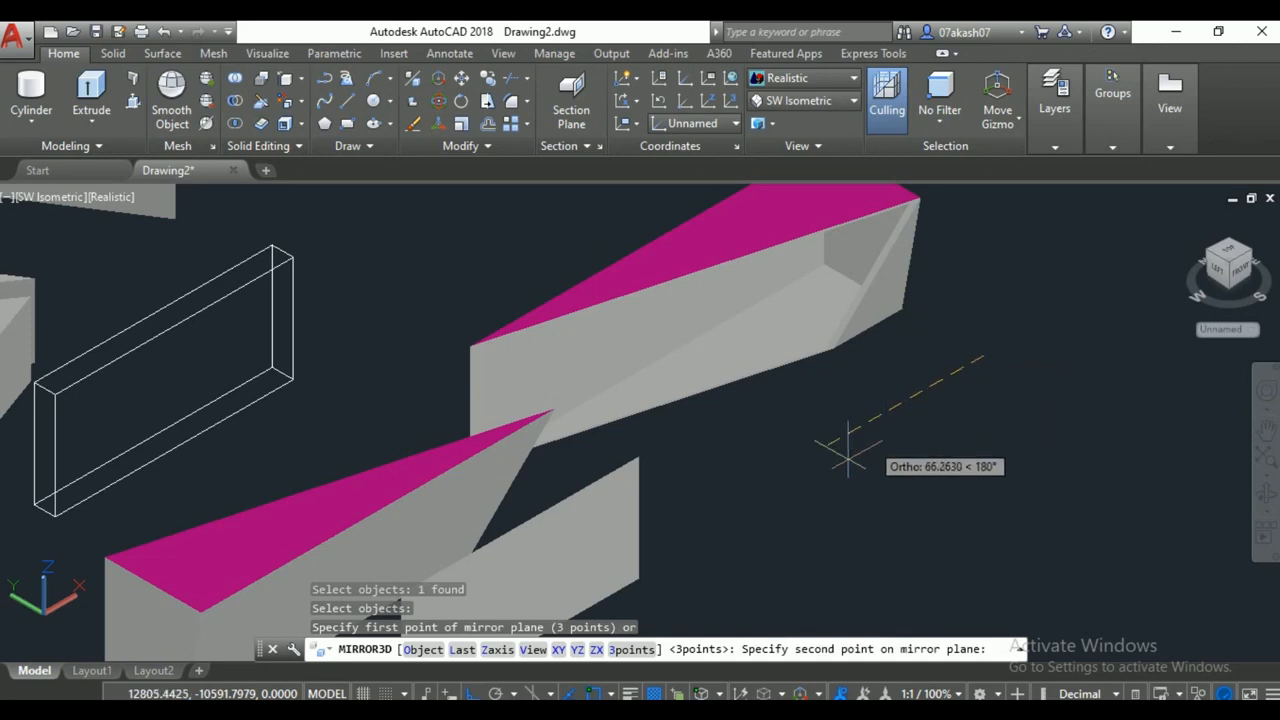
{"action": "left_click", "coordinate": [748, 512]}
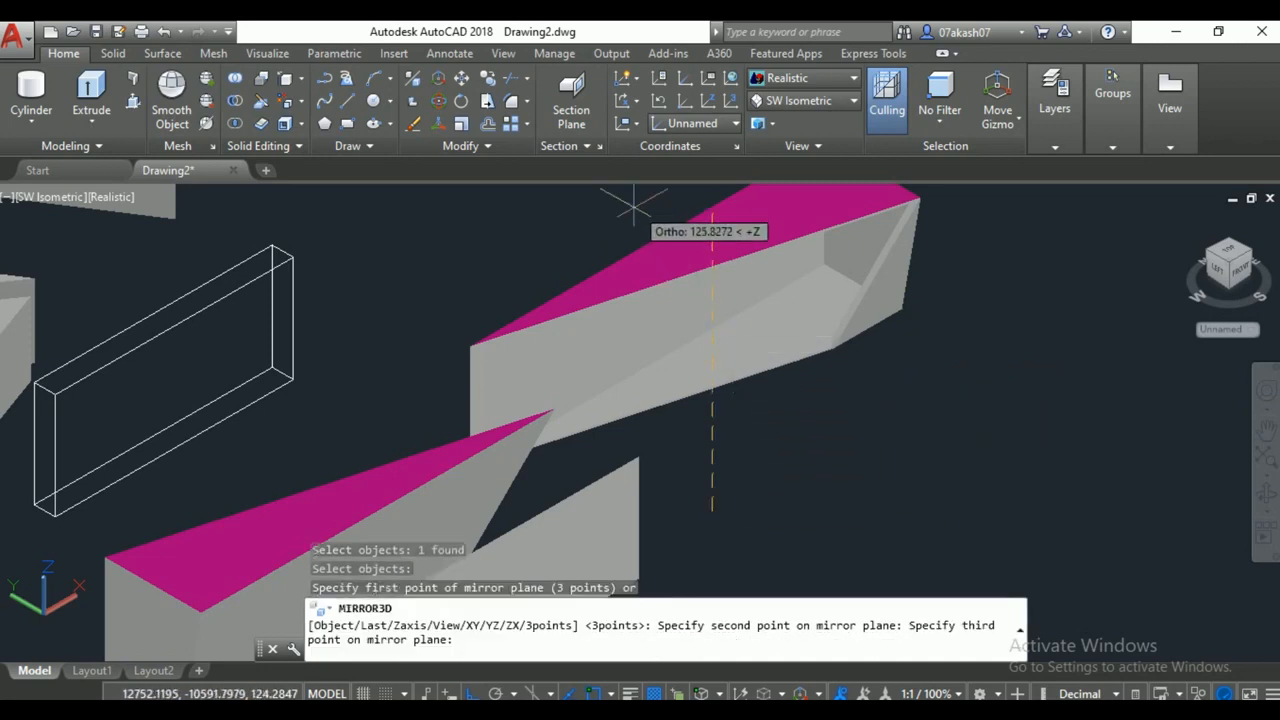
{"action": "left_click", "coordinate": [653, 240]}
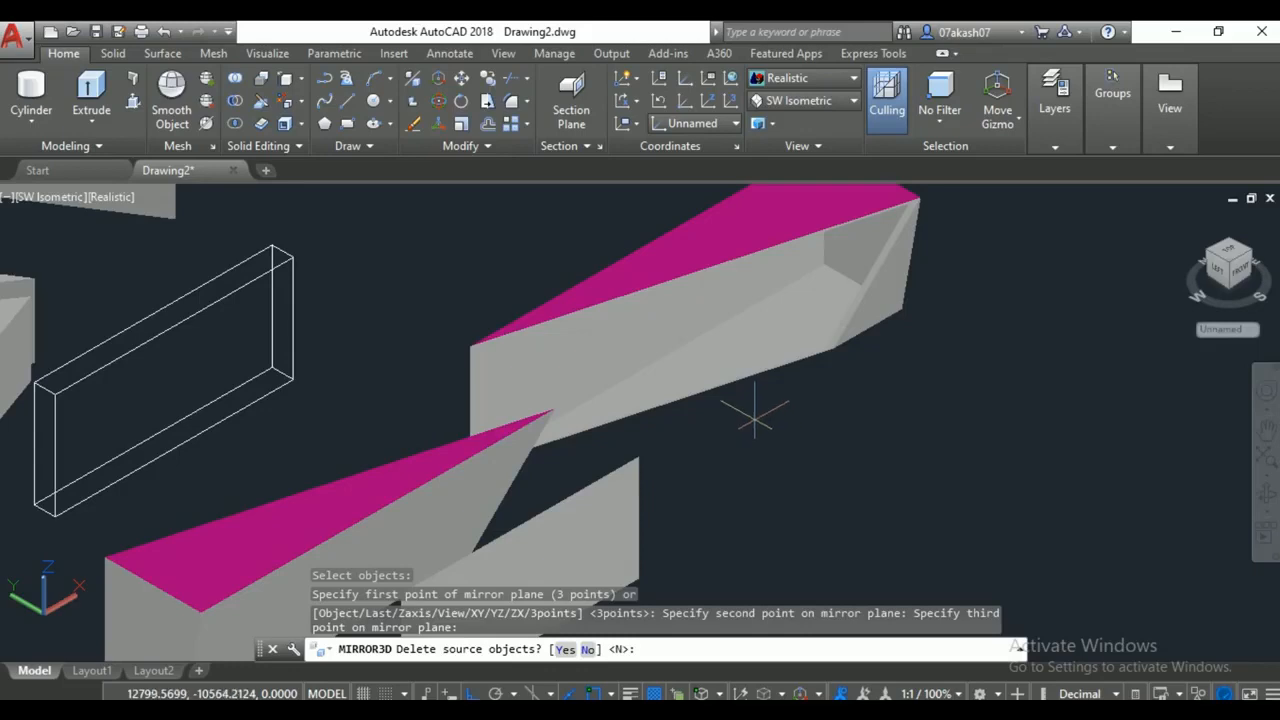
{"action": "key", "text": "Return"}
{"action": "scroll", "coordinate": [948, 406], "scroll_direction": "down", "scroll_amount": 5}
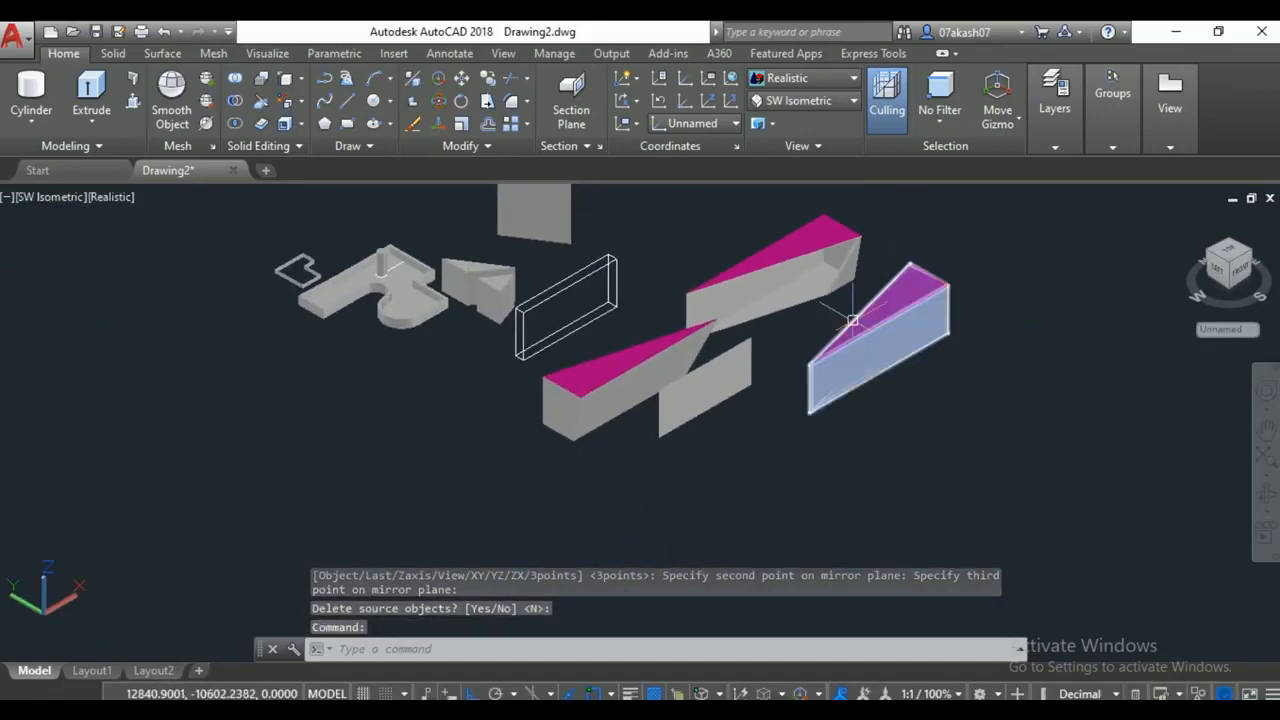
Mirror the new copy in 3D across another vertical plane along X in front of it, keeping the source solid.
{"action": "key", "text": "Return"}
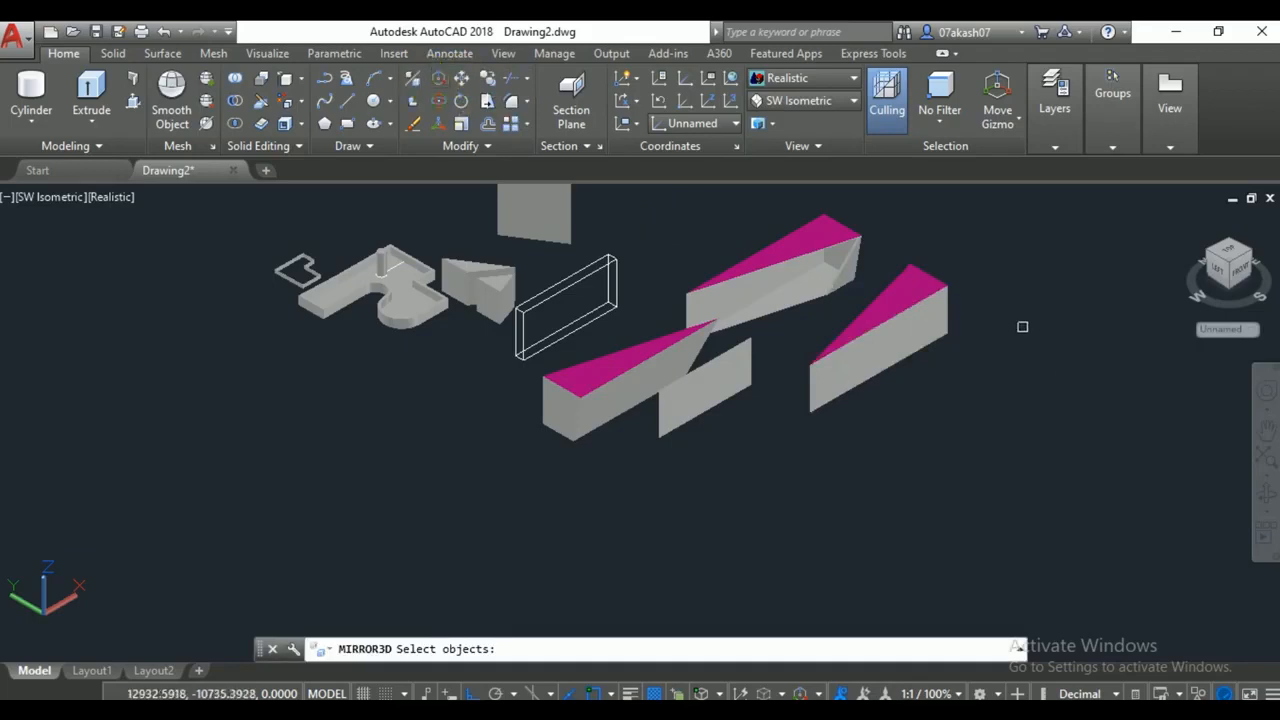
{"action": "left_click", "coordinate": [913, 308]}
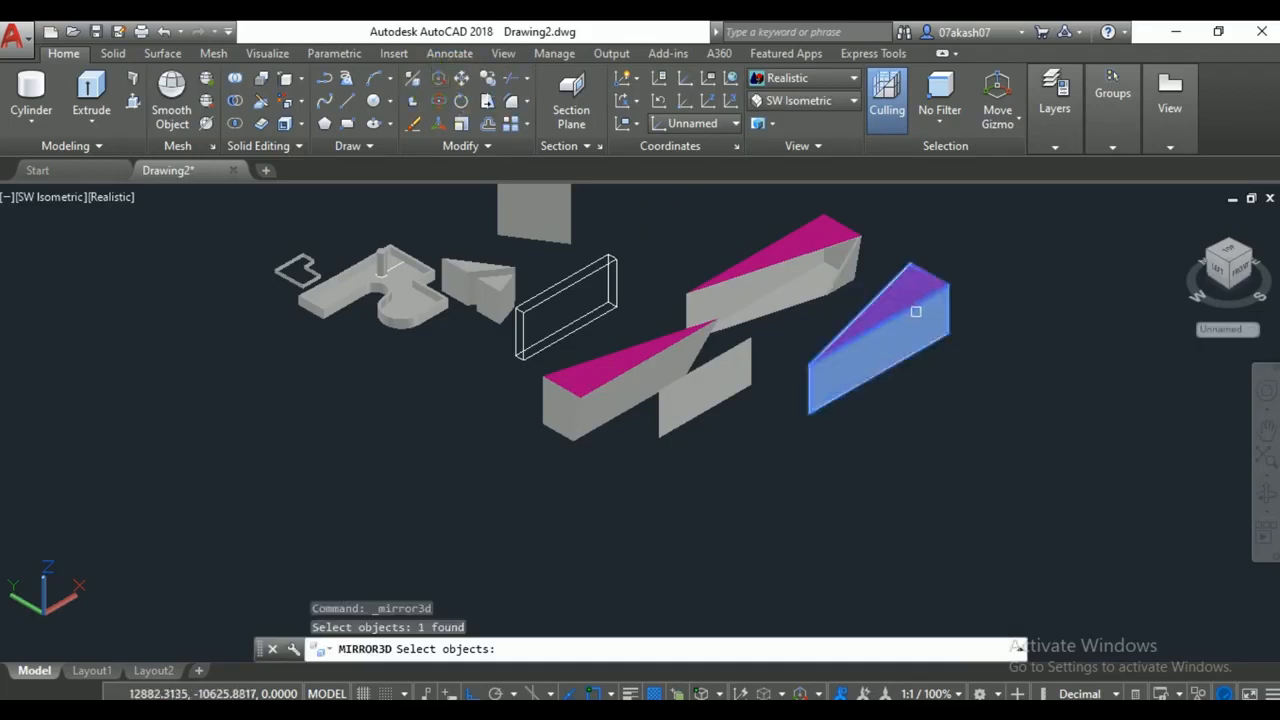
{"action": "key", "text": "Return"}
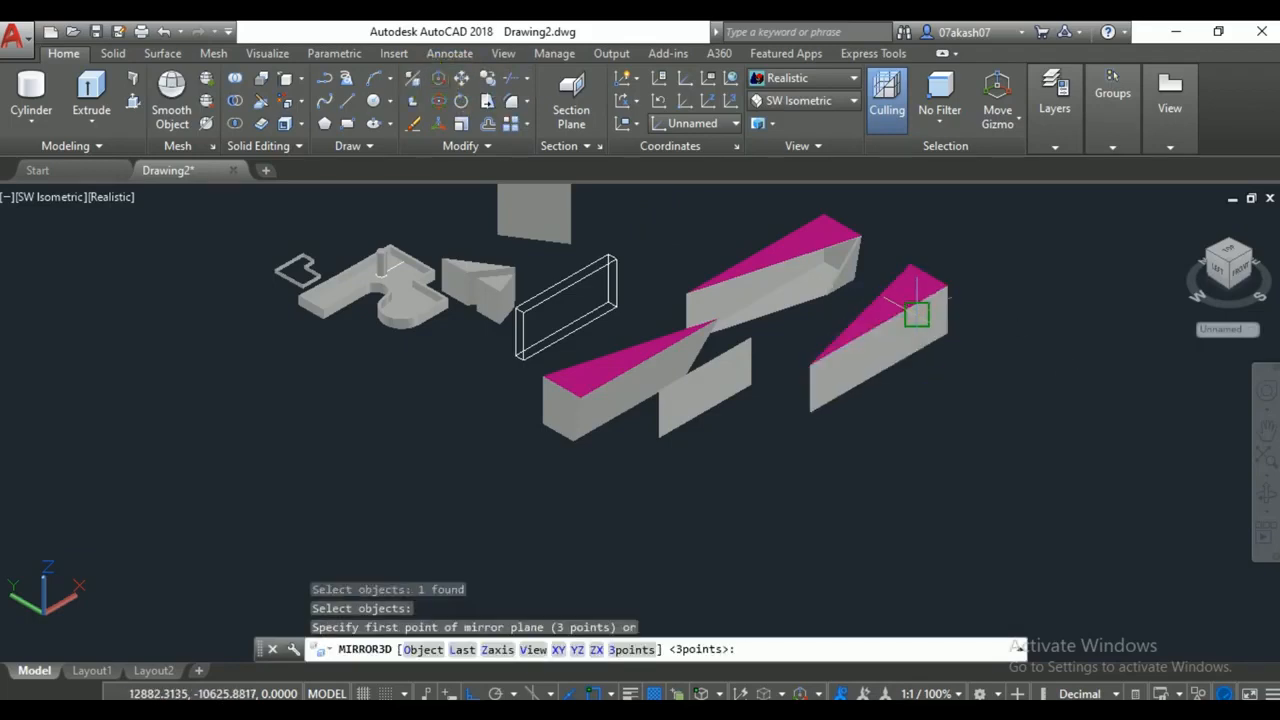
{"action": "left_click", "coordinate": [836, 457]}
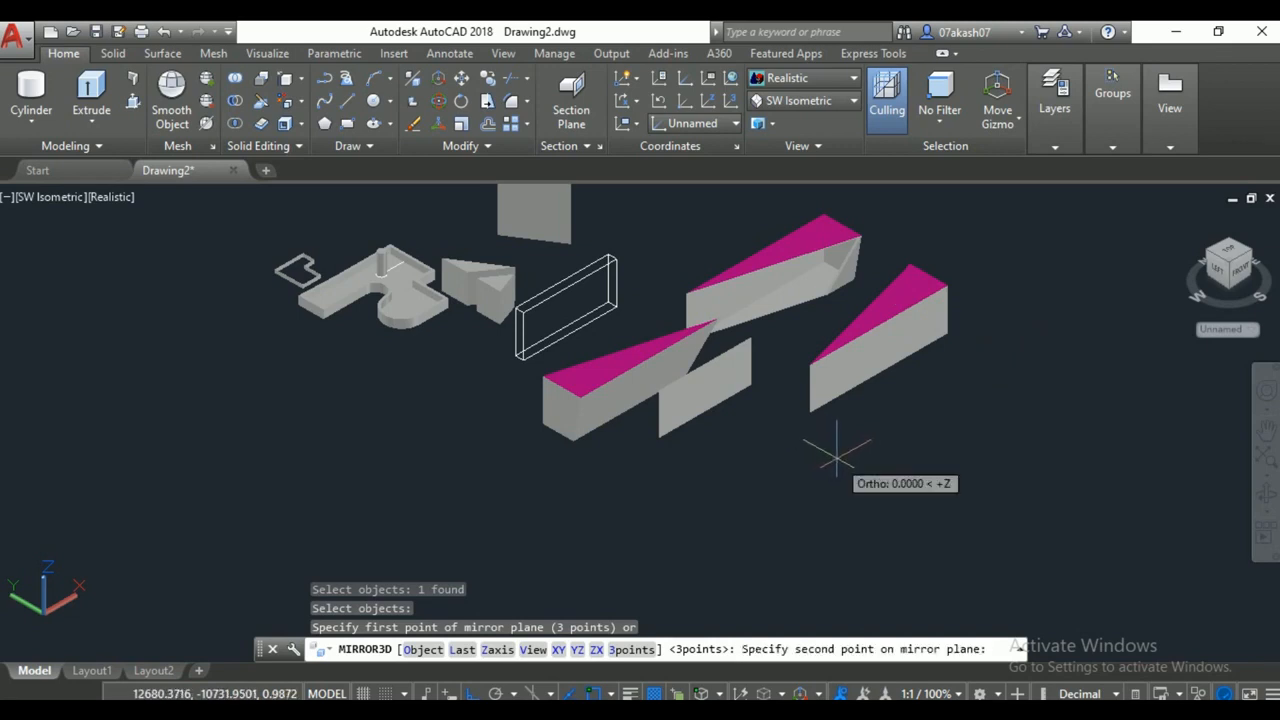
{"action": "left_click", "coordinate": [999, 357]}
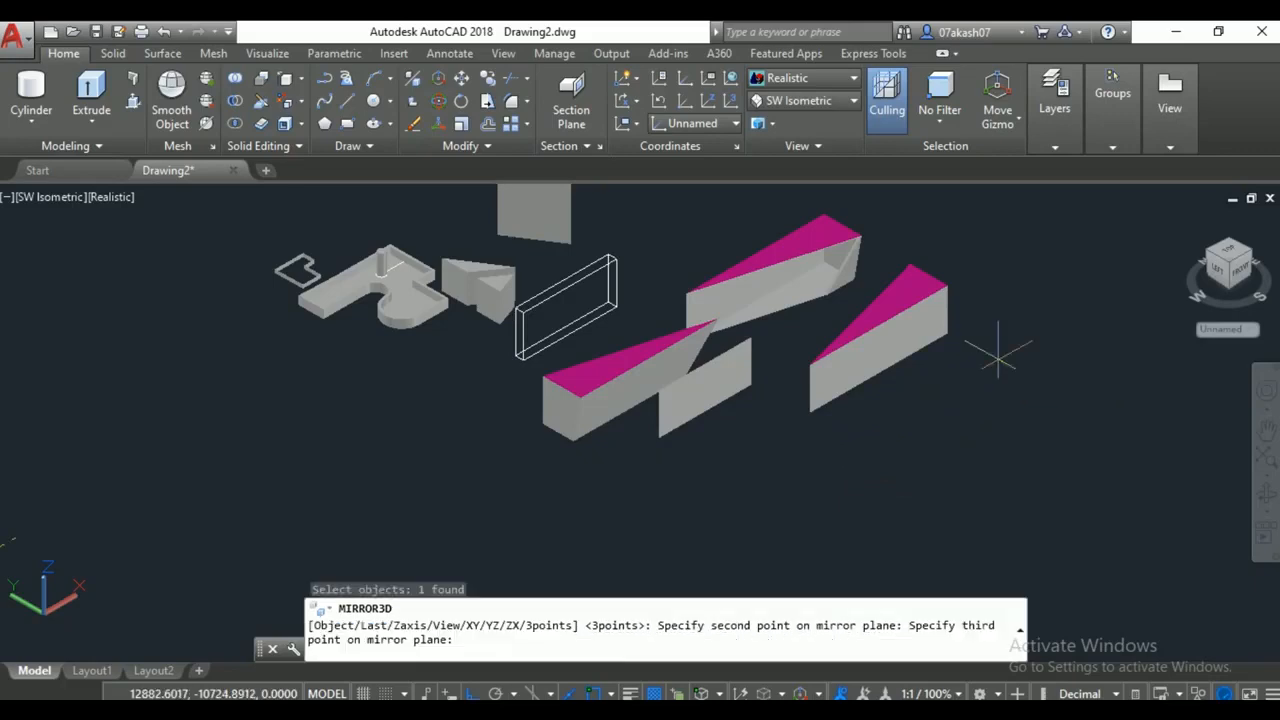
{"action": "left_click", "coordinate": [1024, 230]}
{"action": "key", "text": "Return"}
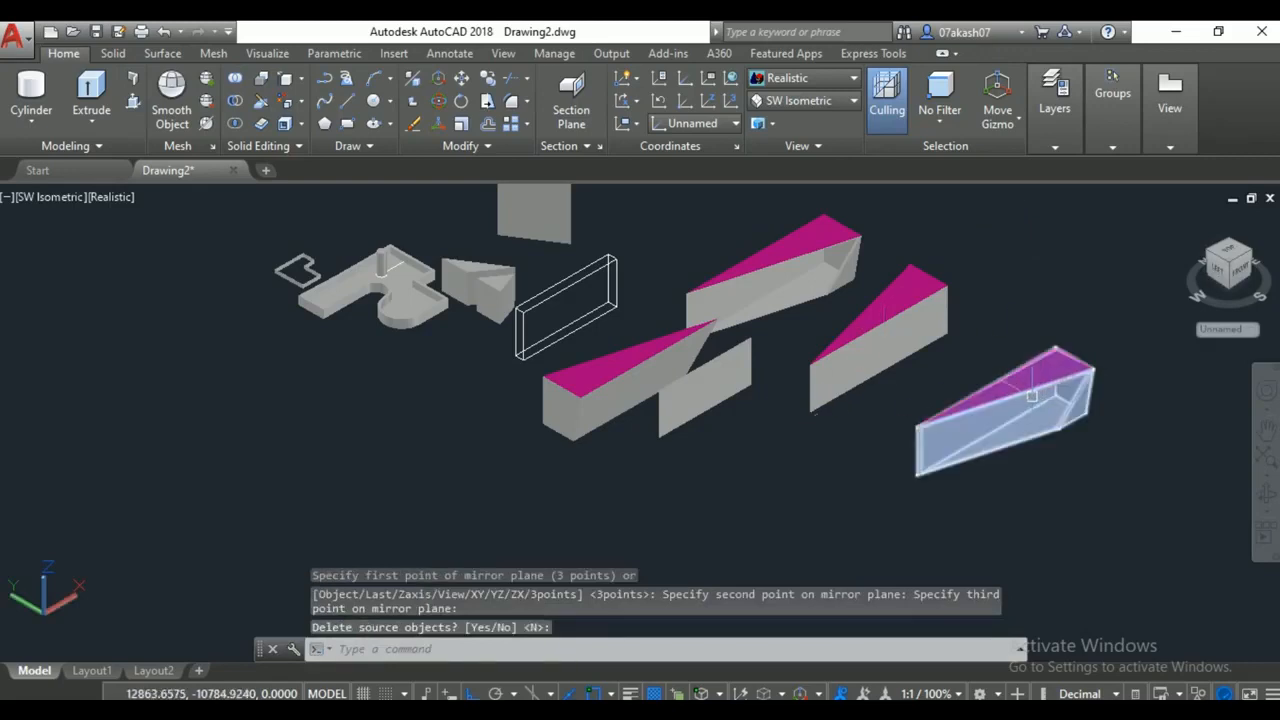
{"action": "mouse_move", "coordinate": [1030, 396]}
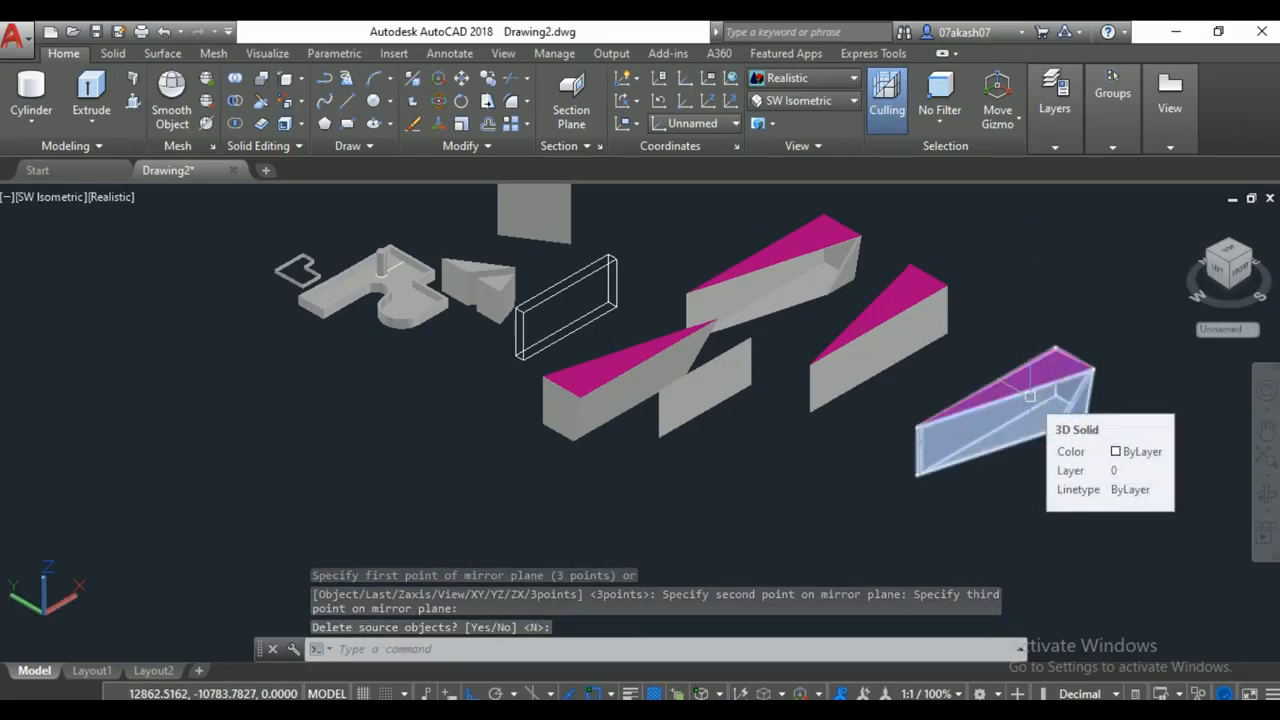
Draw an L-shaped pair of lines in front of the frontmost hollow solid, one along X and one rising vertically in Z.
{"action": "type", "text": "1"}
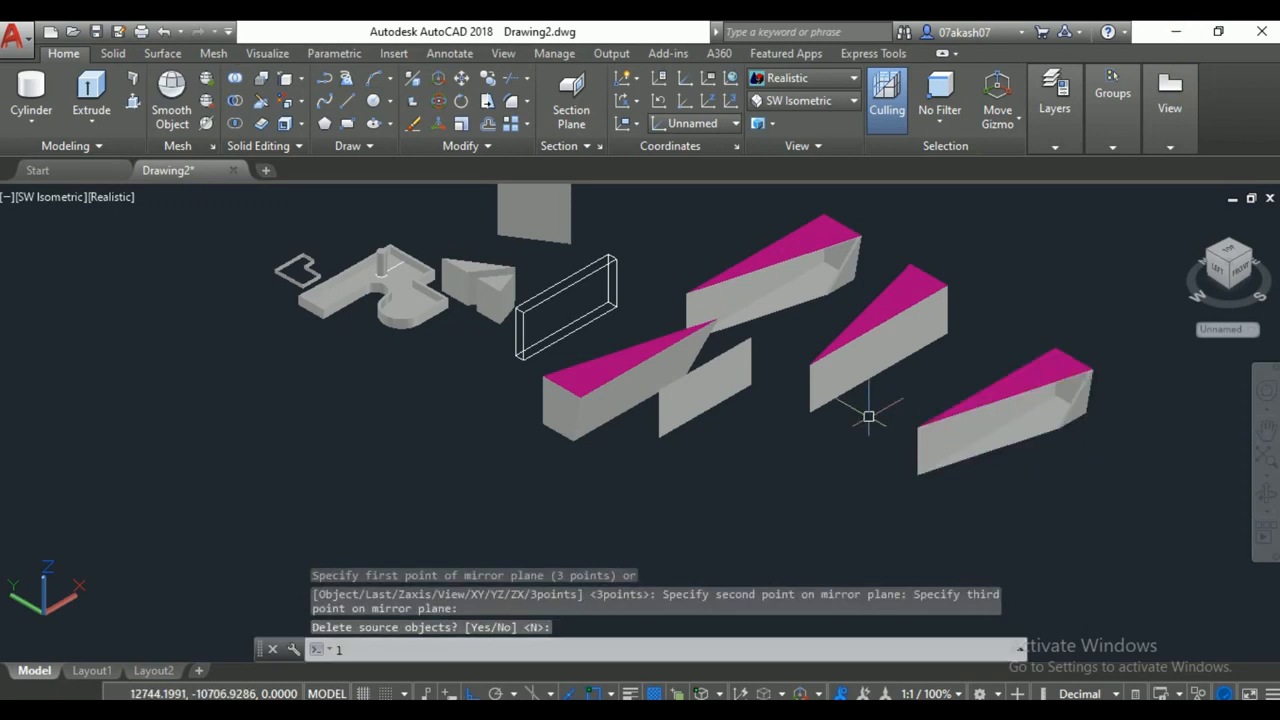
{"action": "key", "text": "Return"}
{"action": "middle_click_drag", "start_coordinate": [914, 557], "coordinate": [649, 412]}
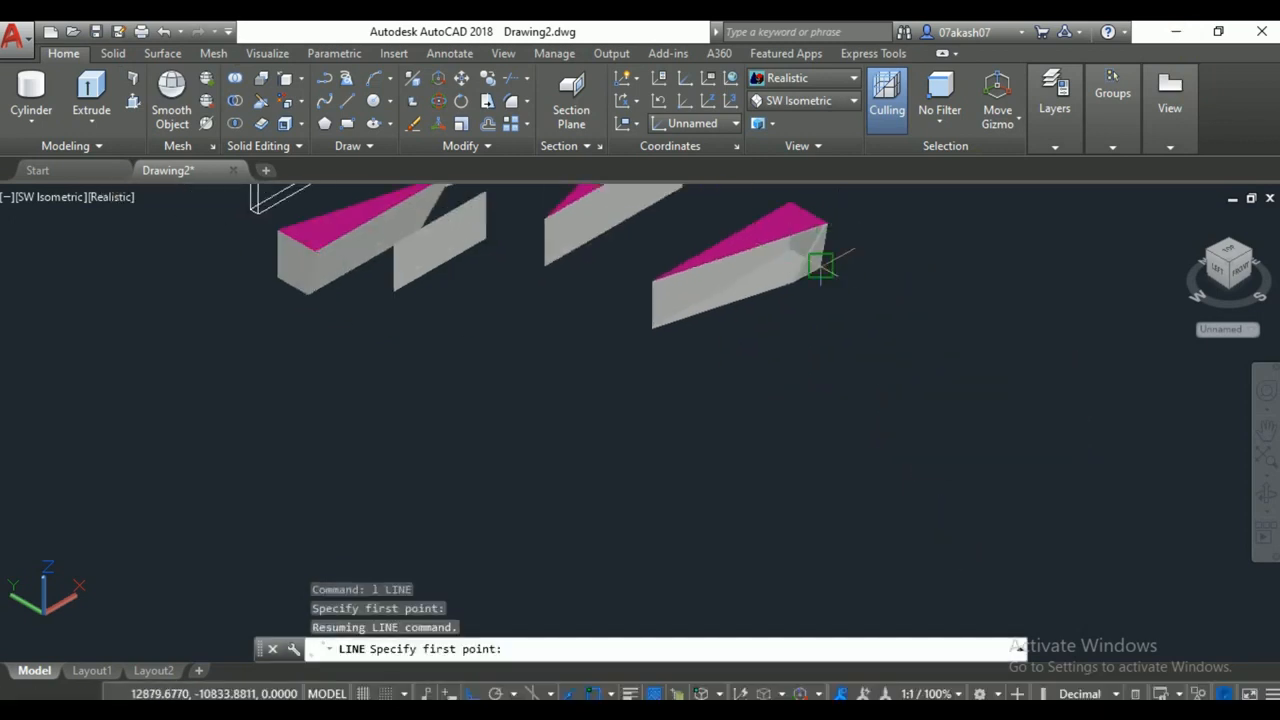
{"action": "left_click", "coordinate": [875, 298]}
{"action": "left_click", "coordinate": [686, 406]}
{"action": "left_click", "coordinate": [686, 230]}
{"action": "key", "text": "Return"}
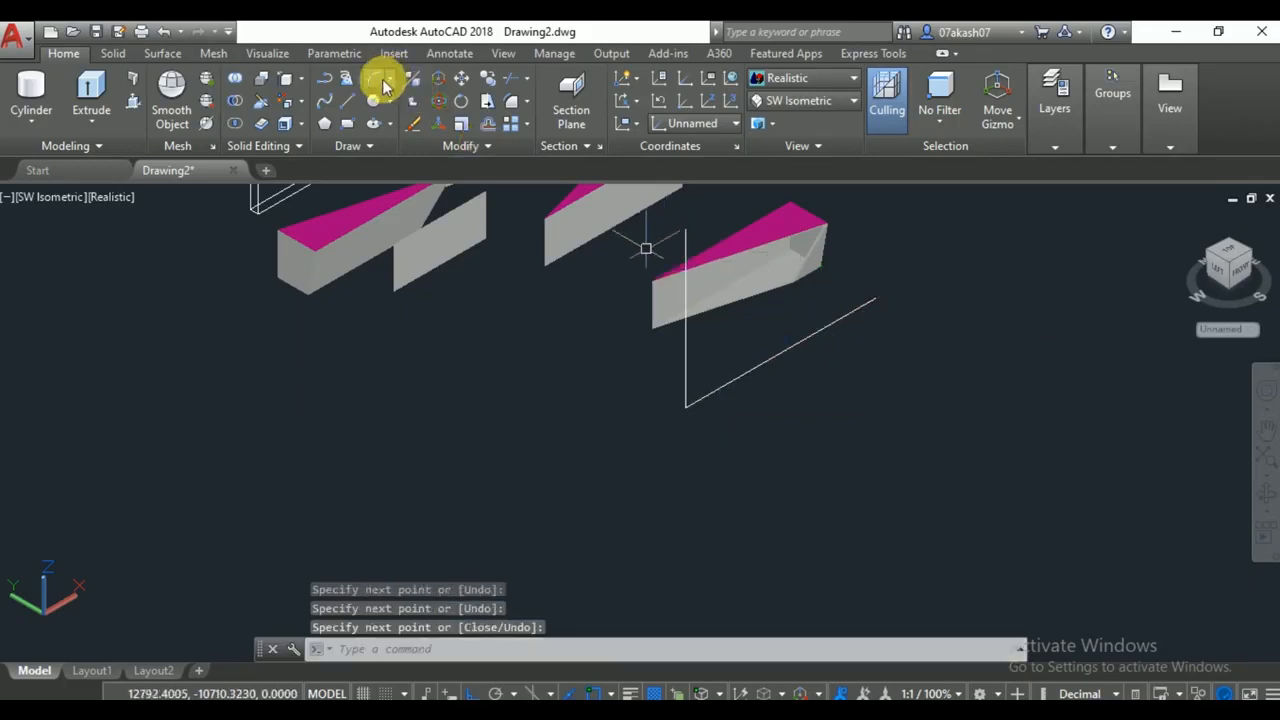
Mirror the frontmost hollow solid in 3D across the plane defined by the three endpoints of the L-shaped lines, keeping the source.
{"action": "left_click", "coordinate": [461, 123]}
{"action": "left_click", "coordinate": [801, 271]}
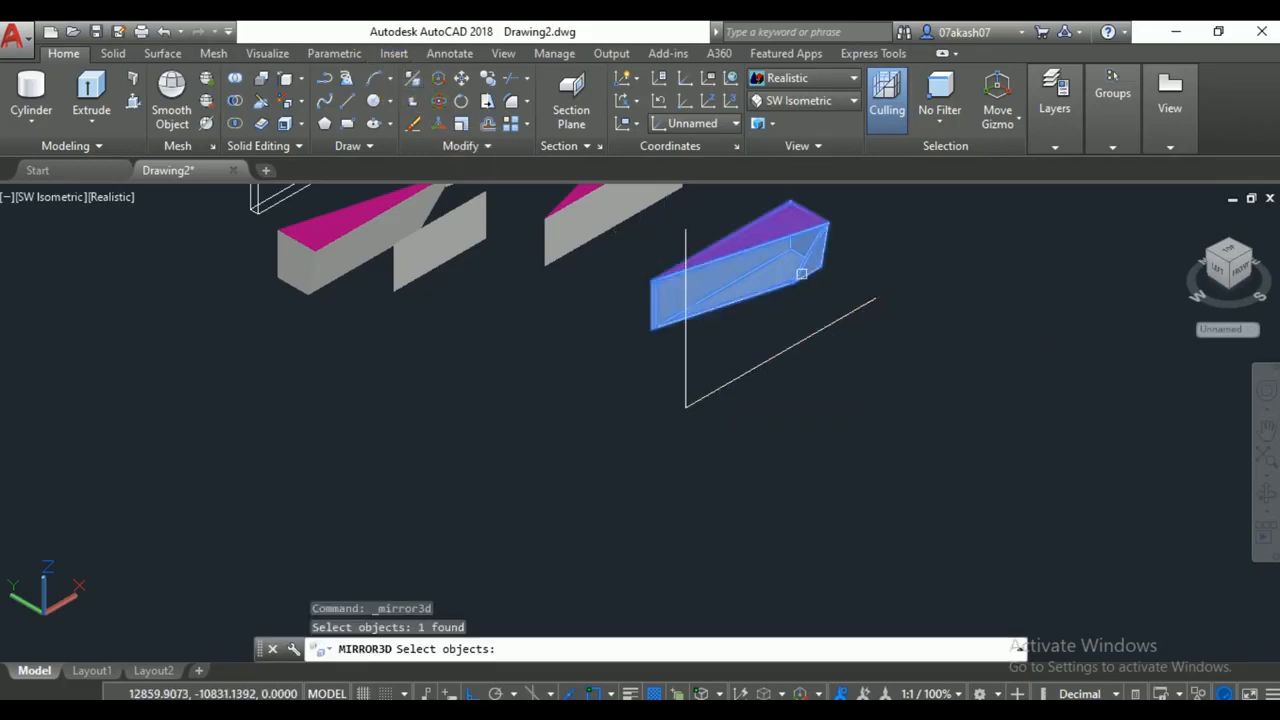
{"action": "key", "text": "Return"}
{"action": "left_click", "coordinate": [875, 297]}
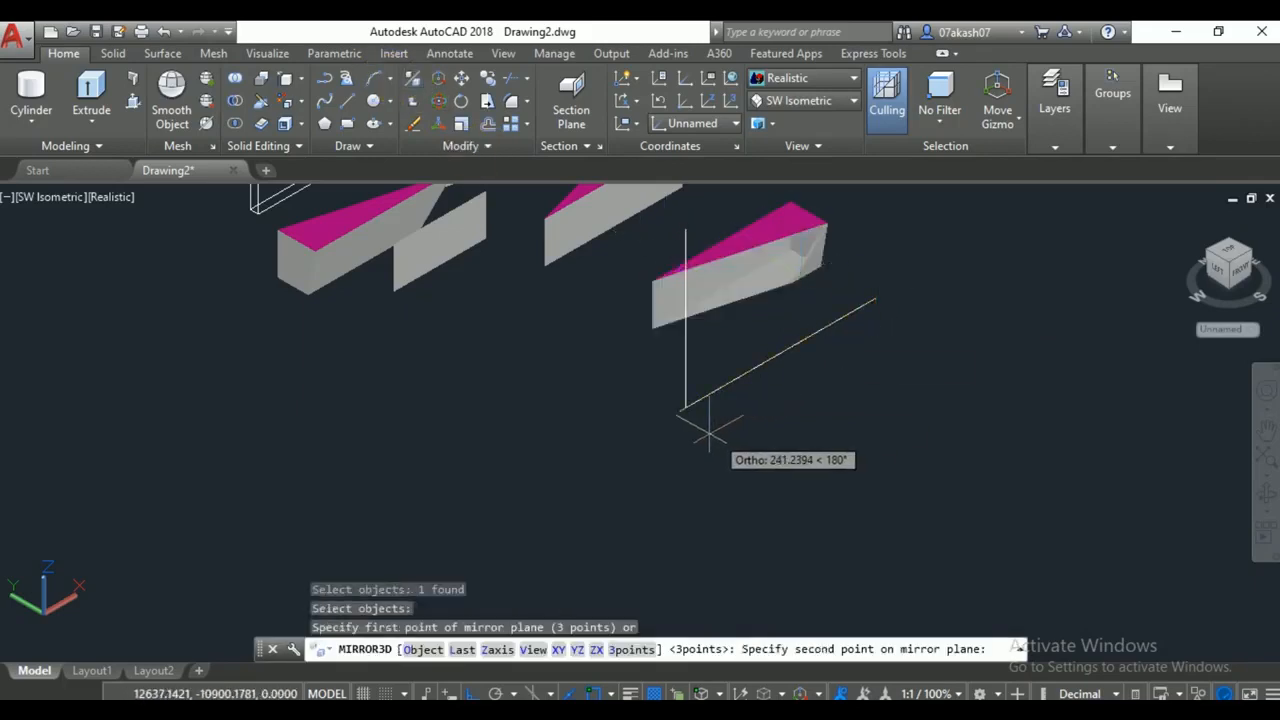
{"action": "left_click", "coordinate": [686, 406]}
{"action": "left_click", "coordinate": [686, 230]}
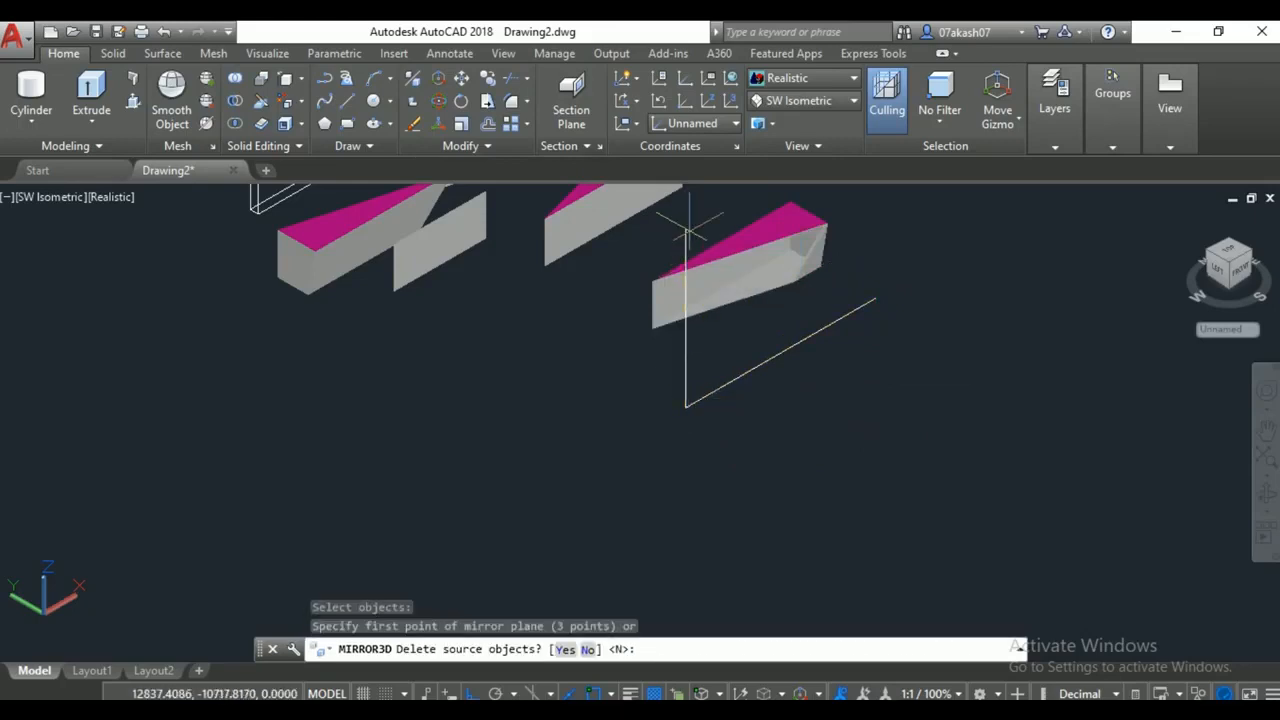
{"action": "key", "text": "Return"}
{"action": "middle_click_drag", "start_coordinate": [902, 420], "coordinate": [707, 577]}
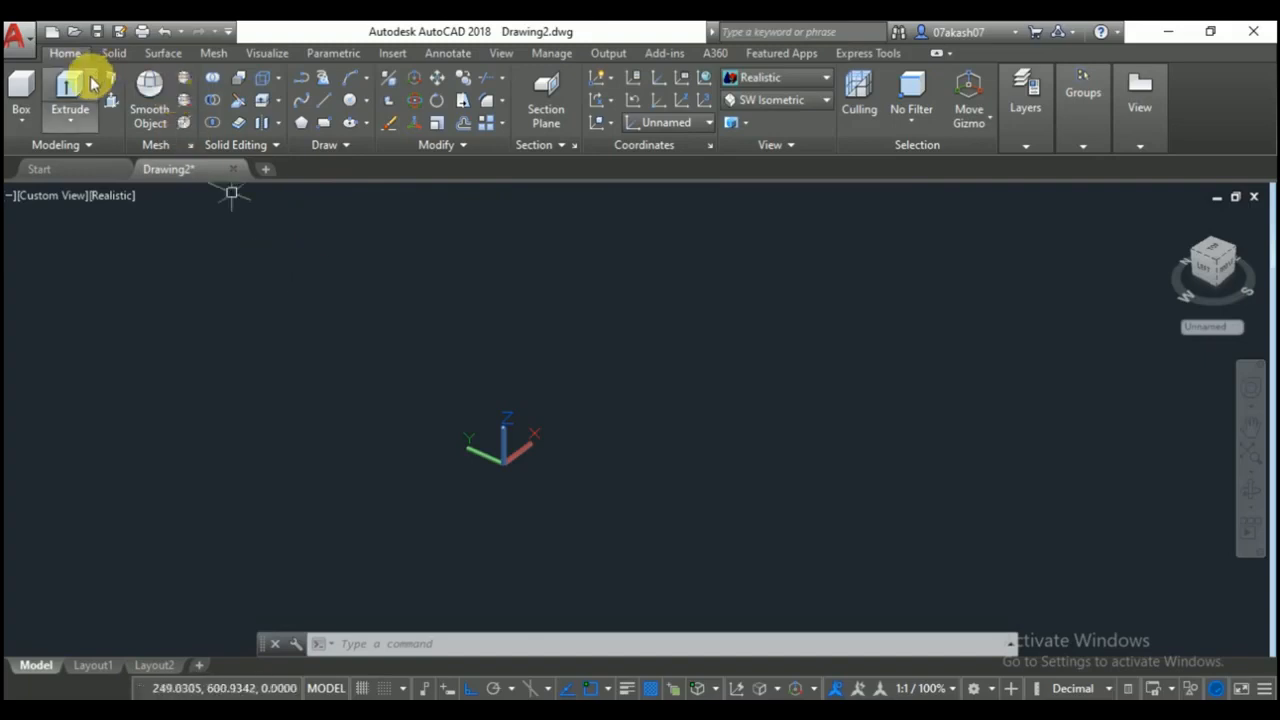
Create a long, low rectangular box with its length along the X axis in the empty drawing area.
{"action": "left_click", "coordinate": [21, 88]}
{"action": "left_click", "coordinate": [257, 424]}
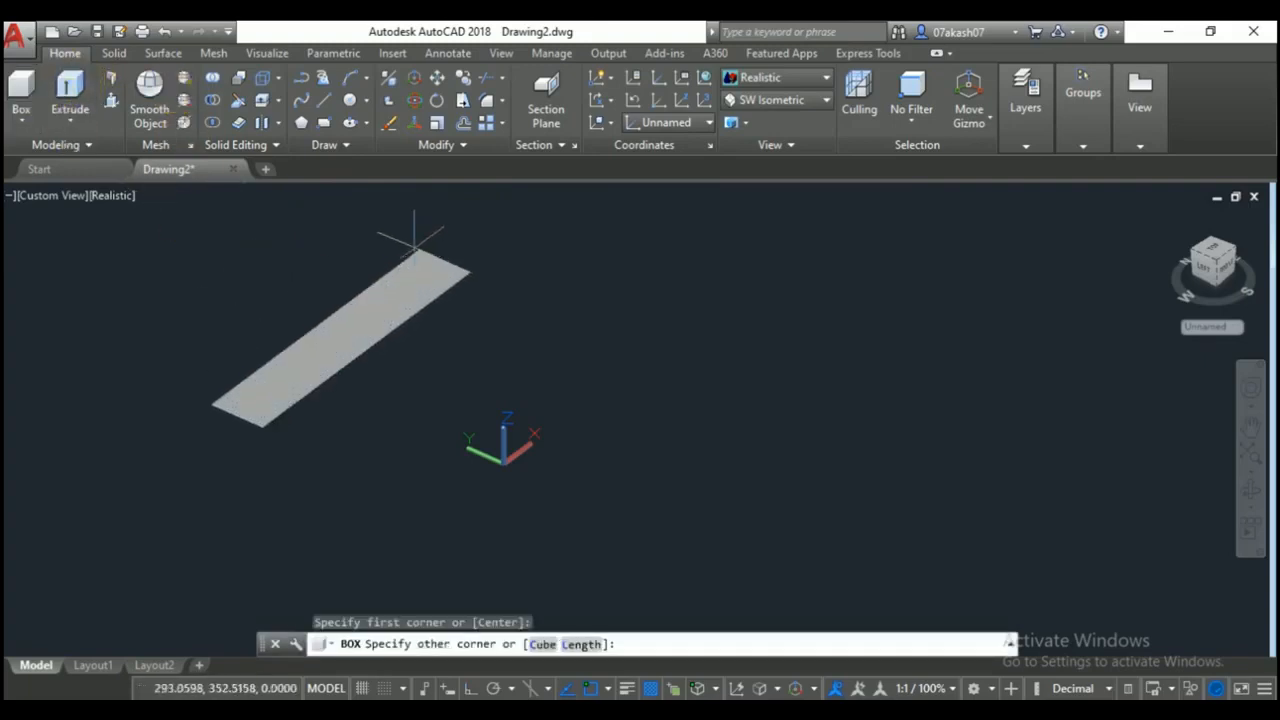
{"action": "left_click", "coordinate": [398, 246]}
{"action": "left_click", "coordinate": [396, 200]}
{"action": "middle_click_drag", "start_coordinate": [443, 366], "coordinate": [393, 401]}
Copy the box once to a spot in front of it, beside the original.
{"action": "left_click", "coordinate": [350, 372]}
{"action": "left_click", "coordinate": [300, 318]}
{"action": "type", "text": "co"}
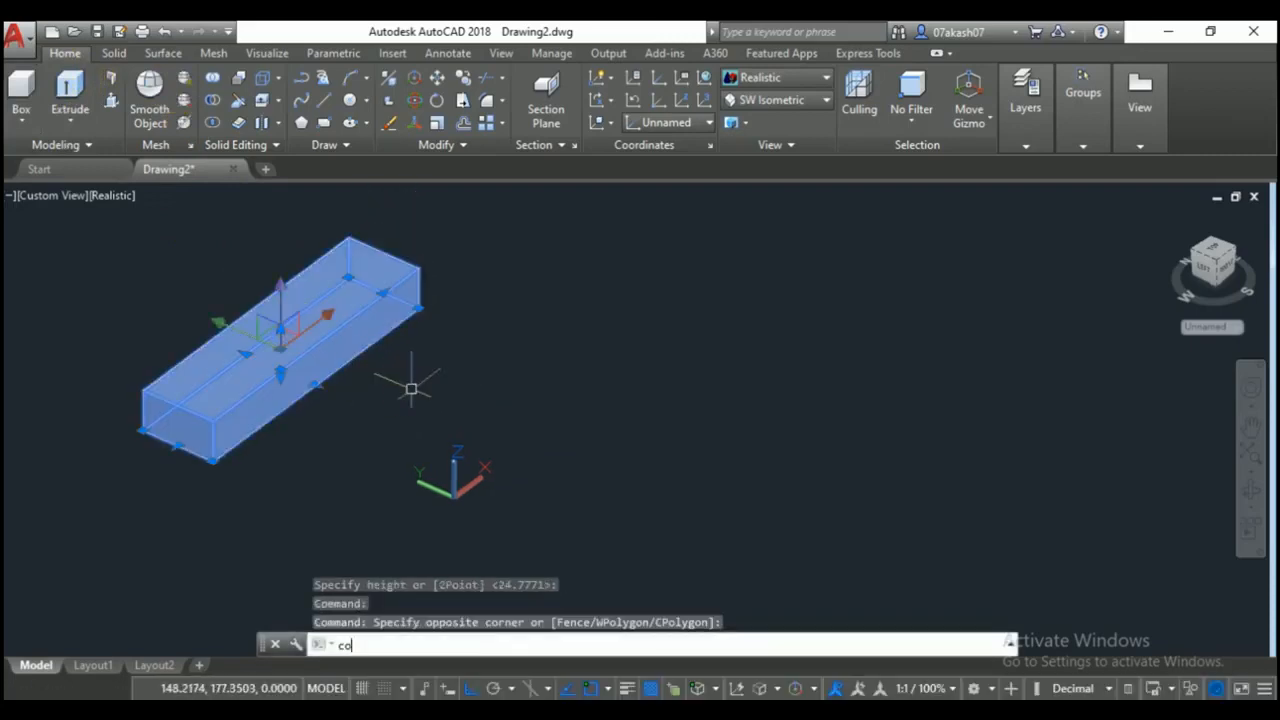
{"action": "key", "text": "Return"}
{"action": "left_click", "coordinate": [358, 357]}
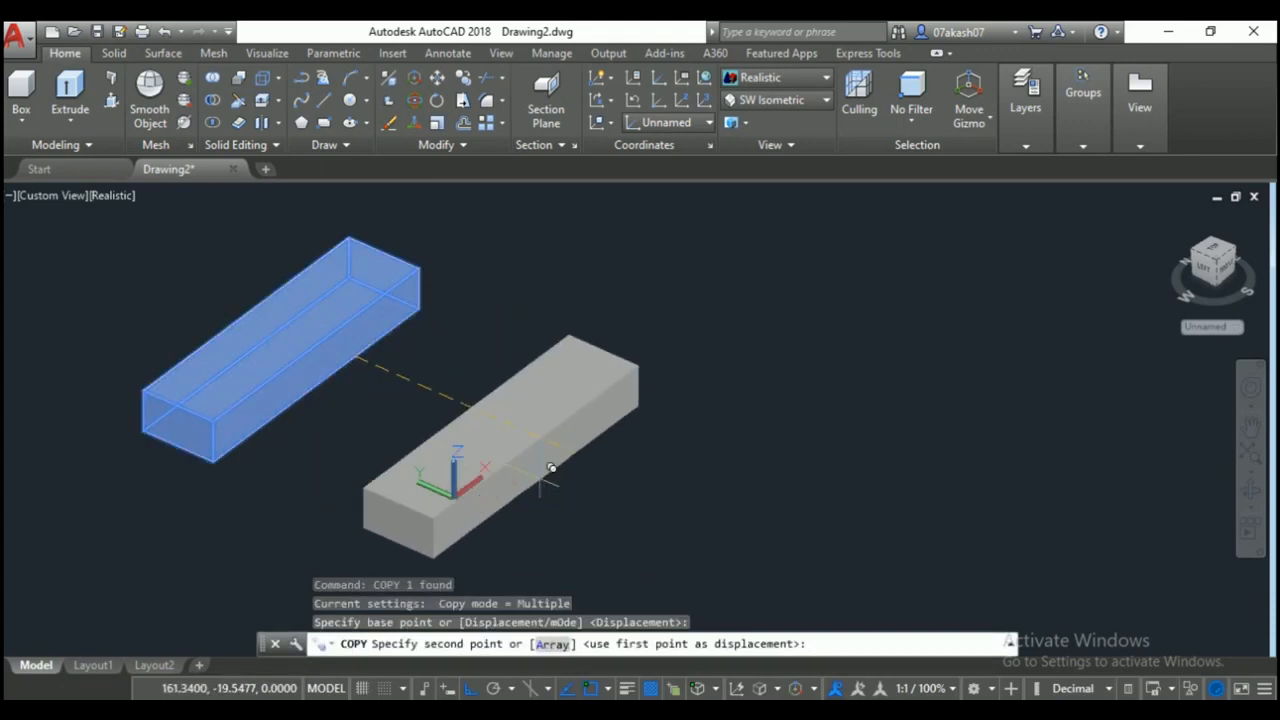
{"action": "left_click", "coordinate": [614, 367]}
{"action": "key", "text": "Return"}
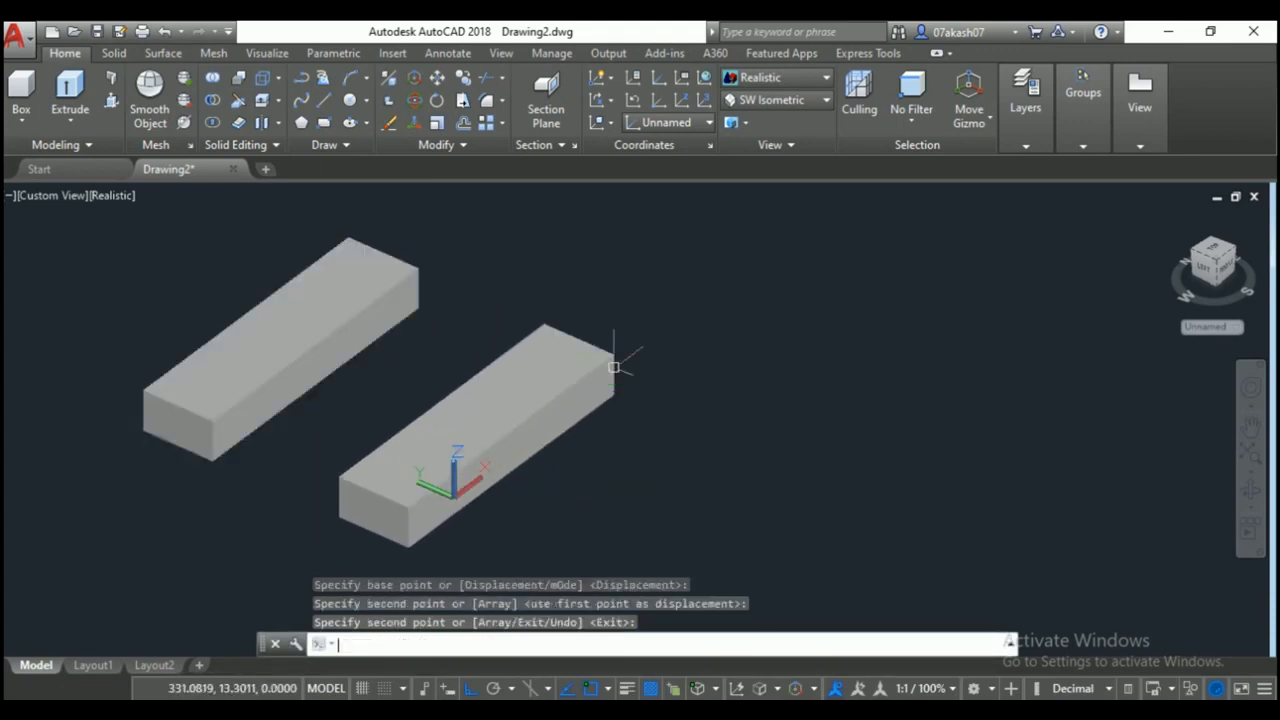
Tilt the copied box about its lengthwise X axis with 3D Rotate, setting the angle freehand.
{"action": "type", "text": "3dr"}
{"action": "key", "text": "Return"}
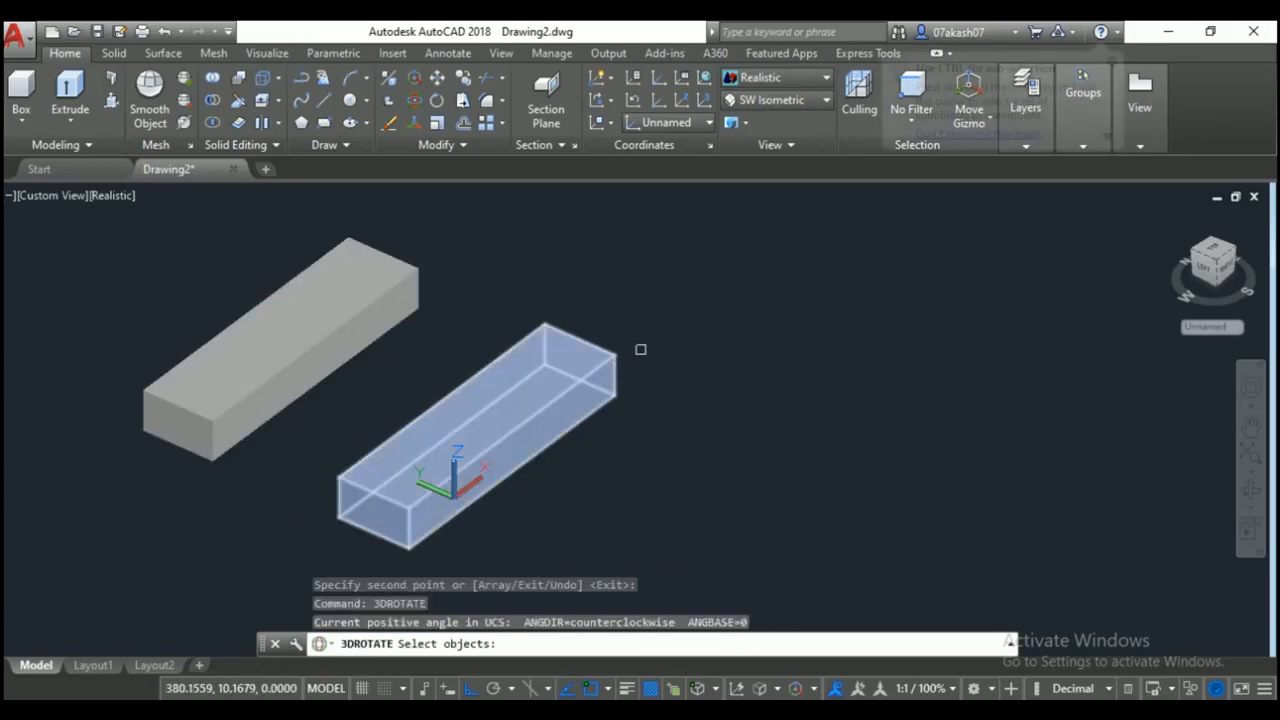
{"action": "left_click", "coordinate": [589, 365]}
{"action": "key", "text": "Return"}
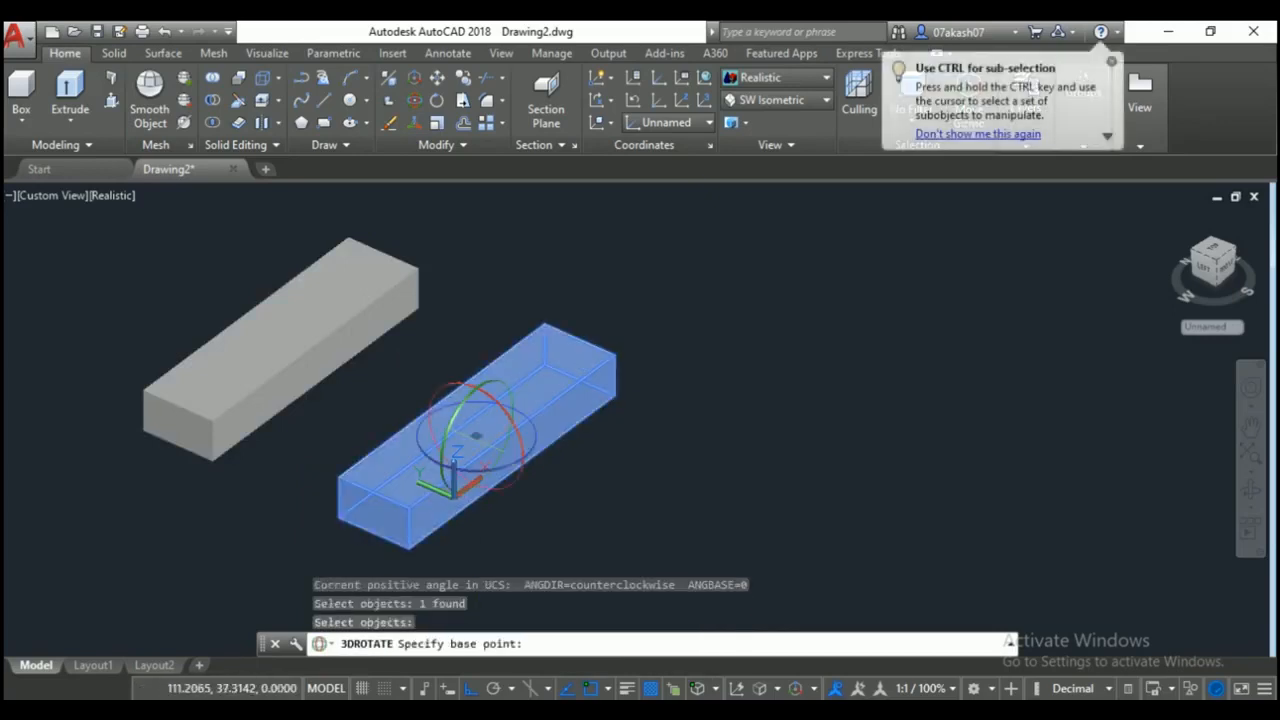
{"action": "left_click", "coordinate": [491, 398]}
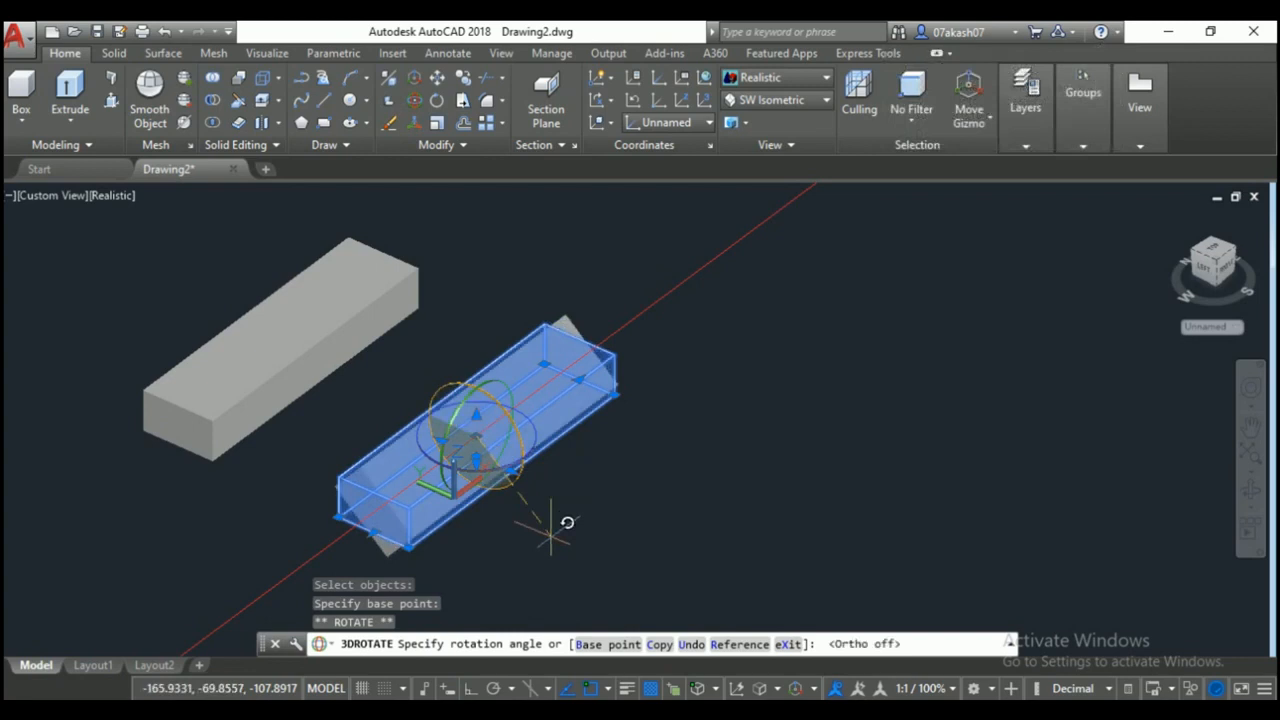
{"action": "left_click", "coordinate": [607, 430]}
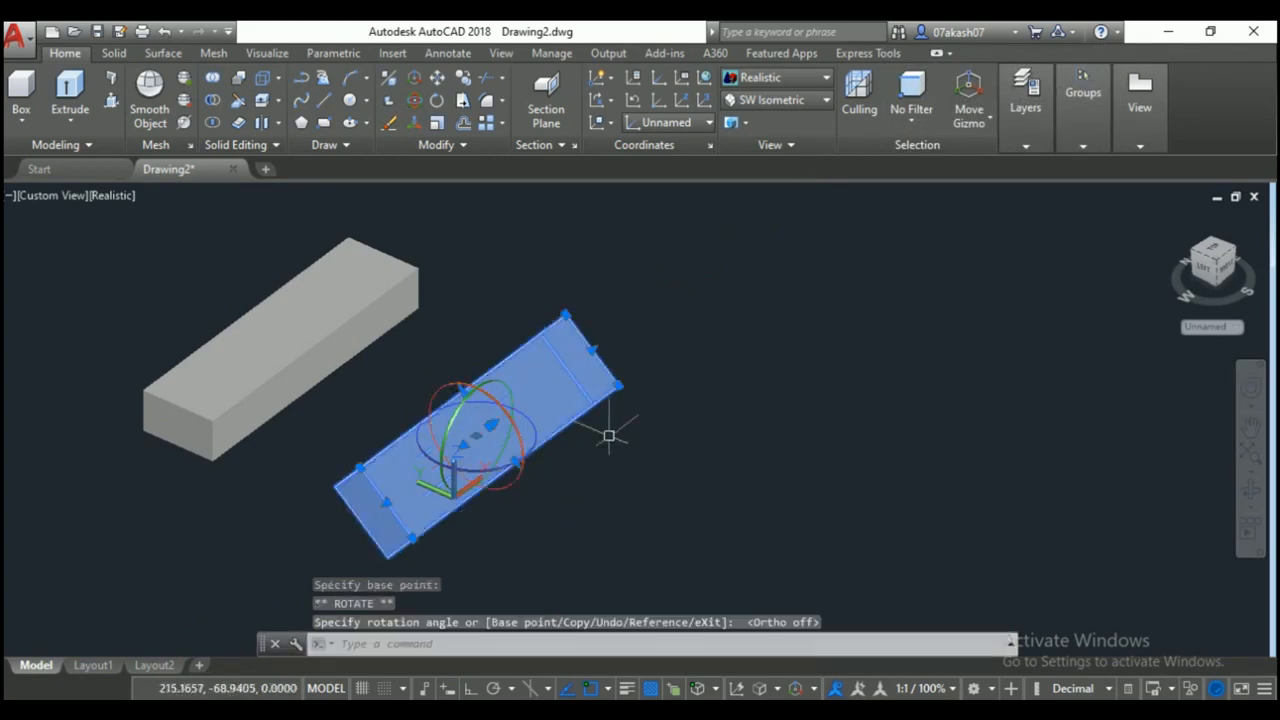
Display the model in the 2D Wireframe visual style.
{"action": "left_click", "coordinate": [795, 80]}
{"action": "left_click", "coordinate": [766, 110]}
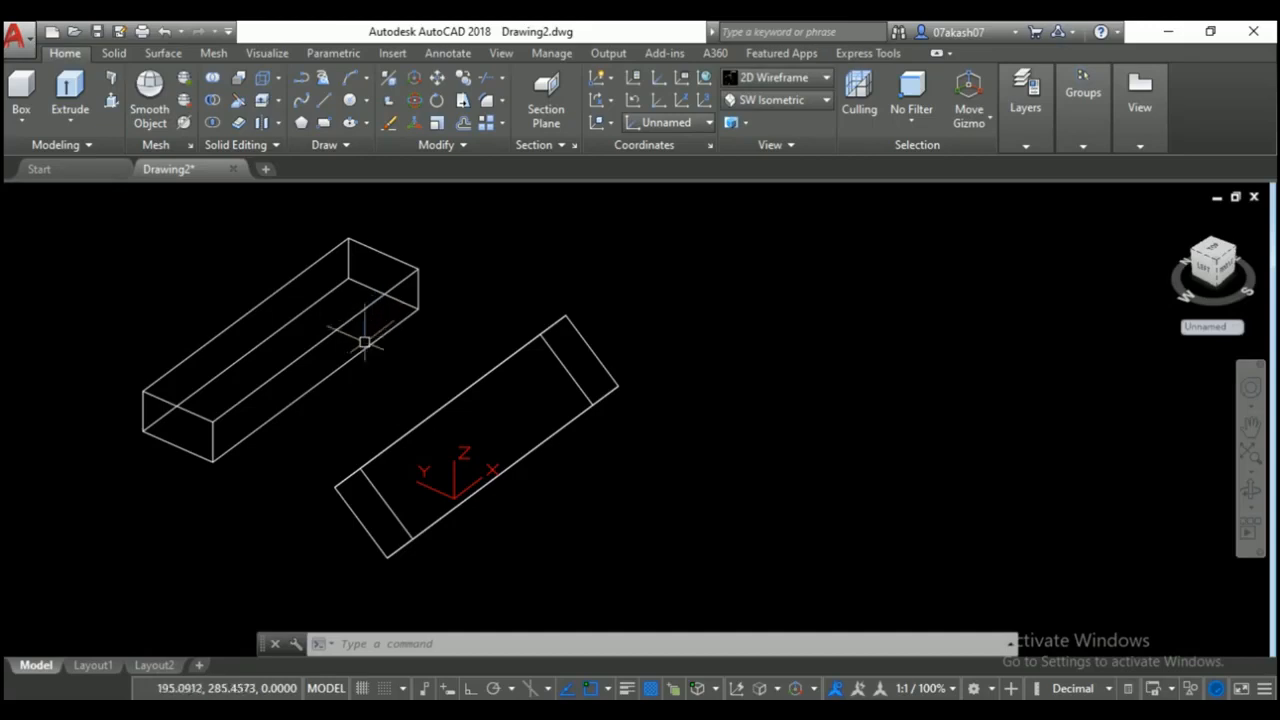
Try to align the tilted box side by side with the other box along its long front face, using 3D Align and three endpoint pairs.
{"action": "left_click", "coordinate": [390, 100]}
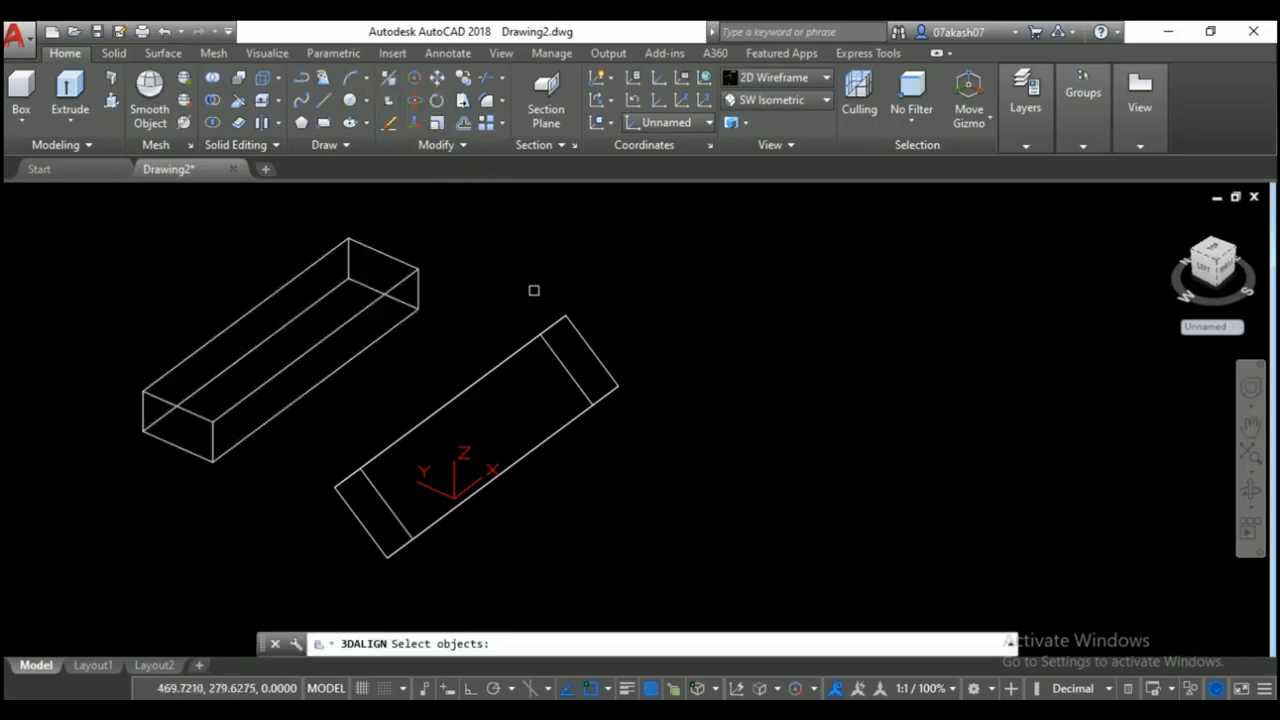
{"action": "left_click", "coordinate": [409, 433]}
{"action": "key", "text": "Return"}
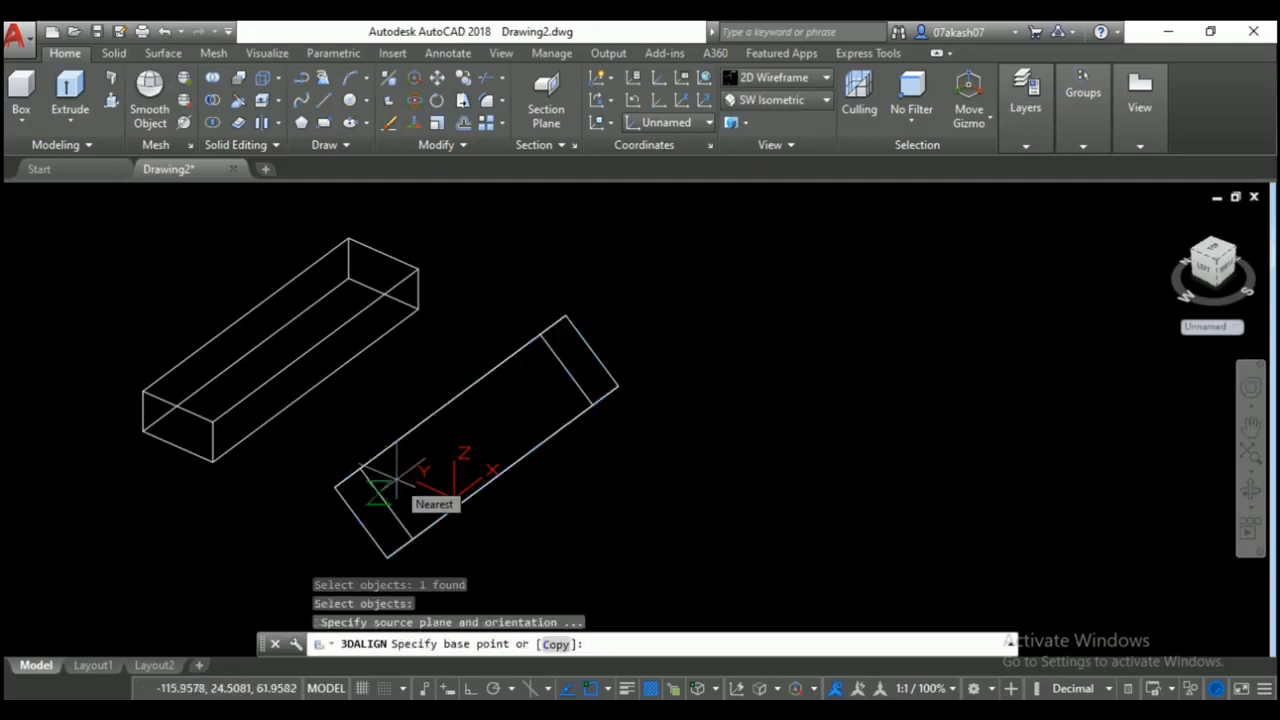
{"action": "left_click", "coordinate": [334, 487]}
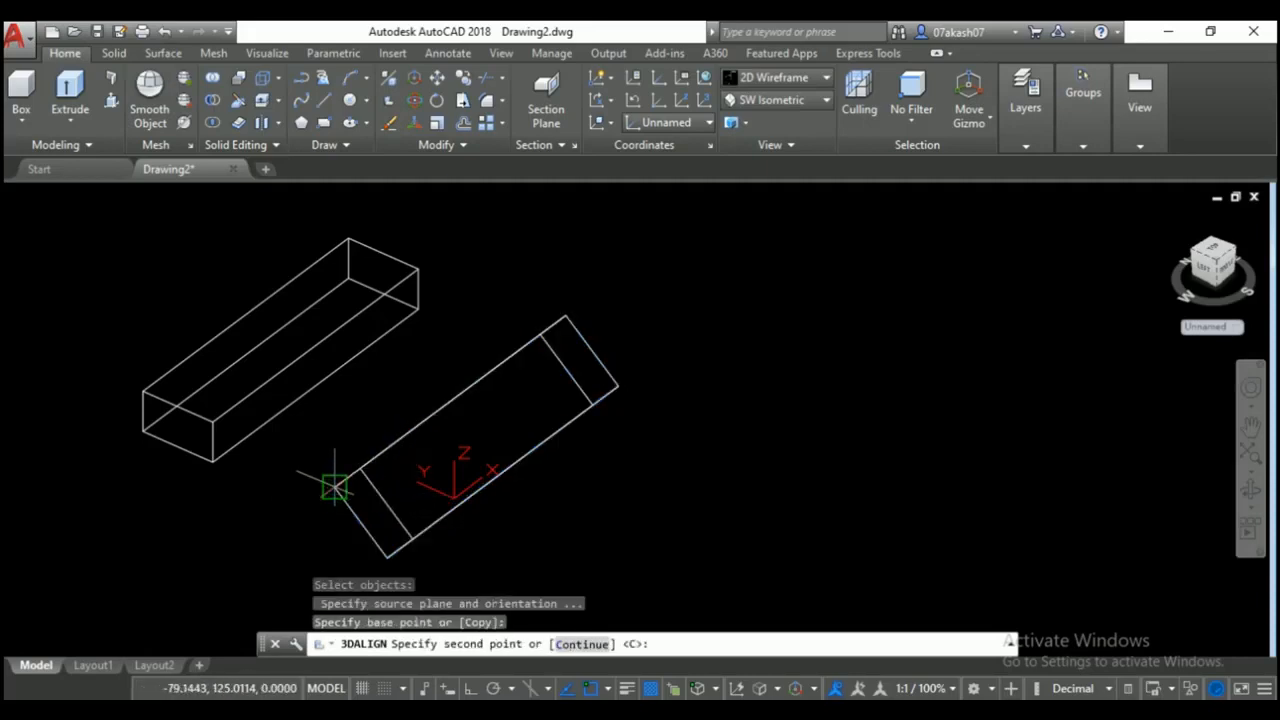
{"action": "left_click", "coordinate": [540, 333]}
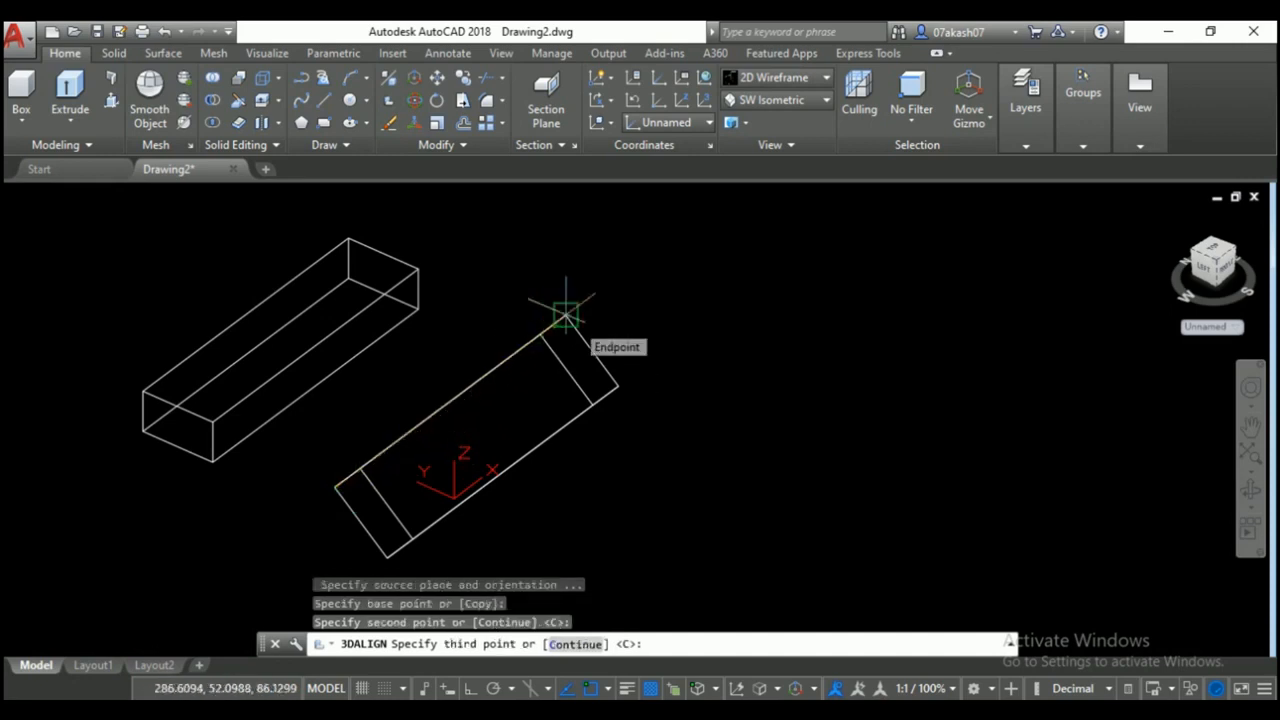
{"action": "left_click", "coordinate": [565, 315]}
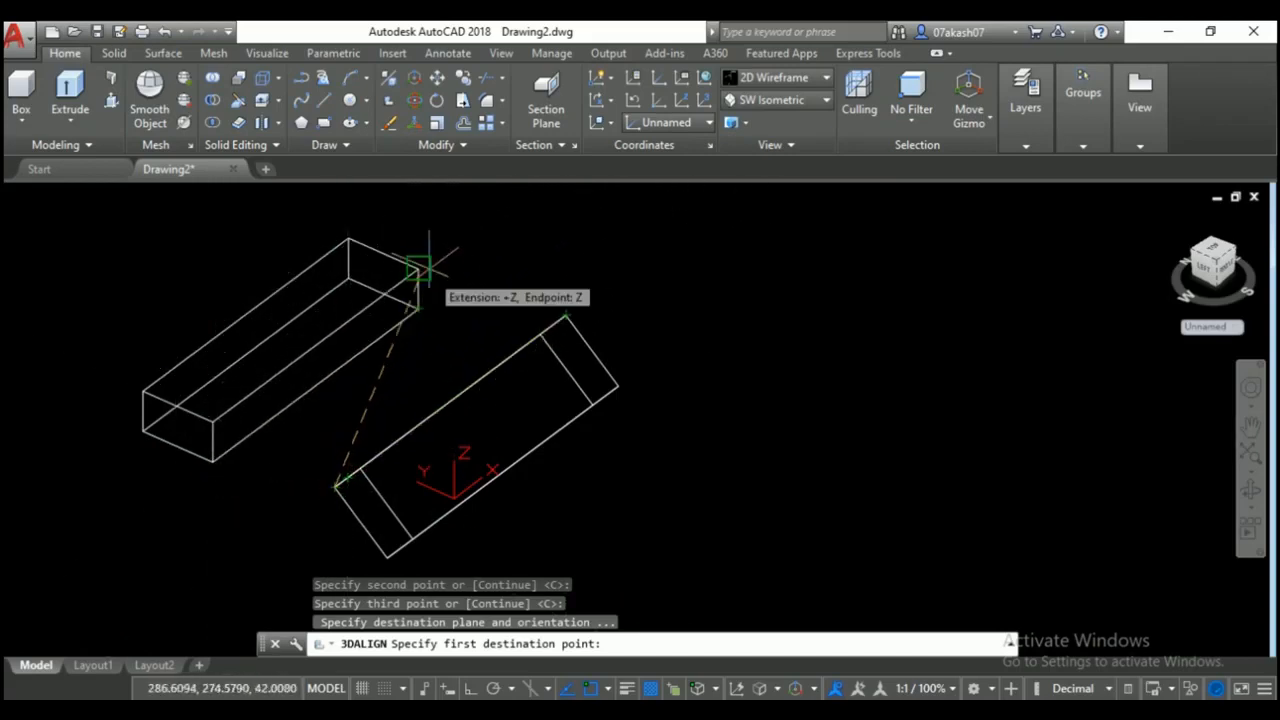
{"action": "left_click", "coordinate": [213, 462]}
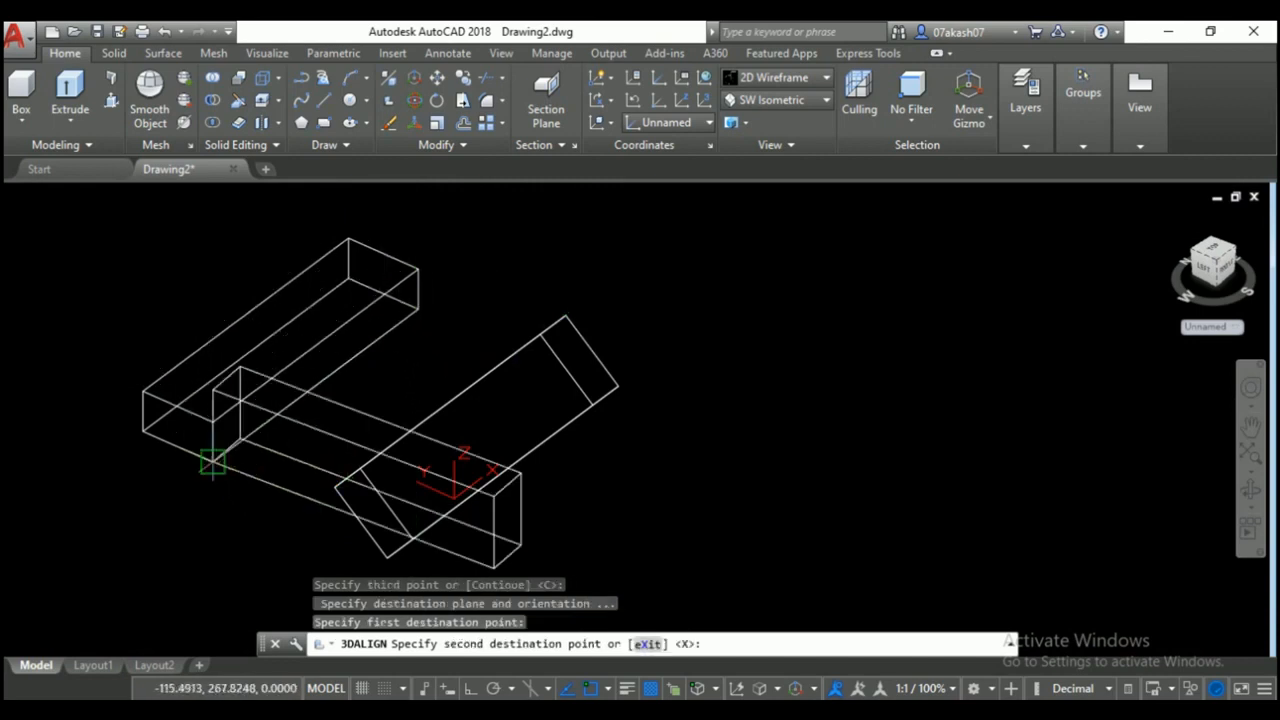
{"action": "left_click", "coordinate": [421, 306]}
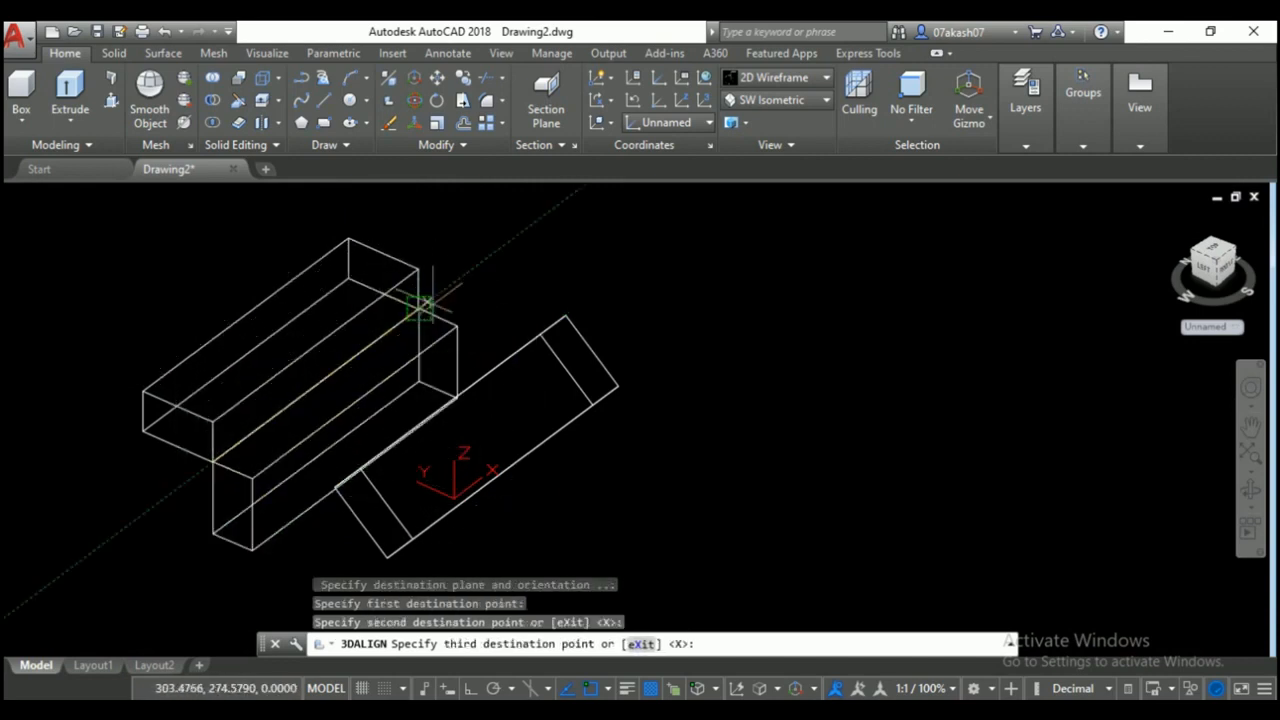
{"action": "left_click", "coordinate": [421, 272]}
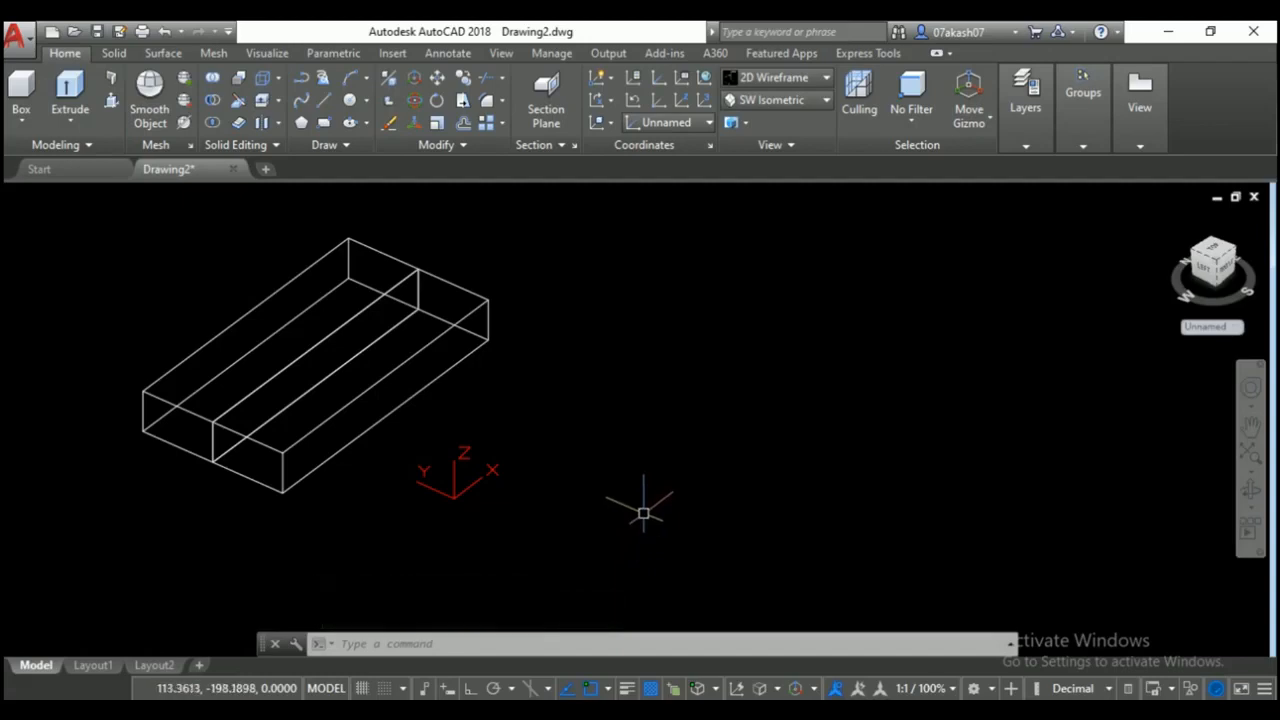
{"action": "key", "text": "ctrl+z"}
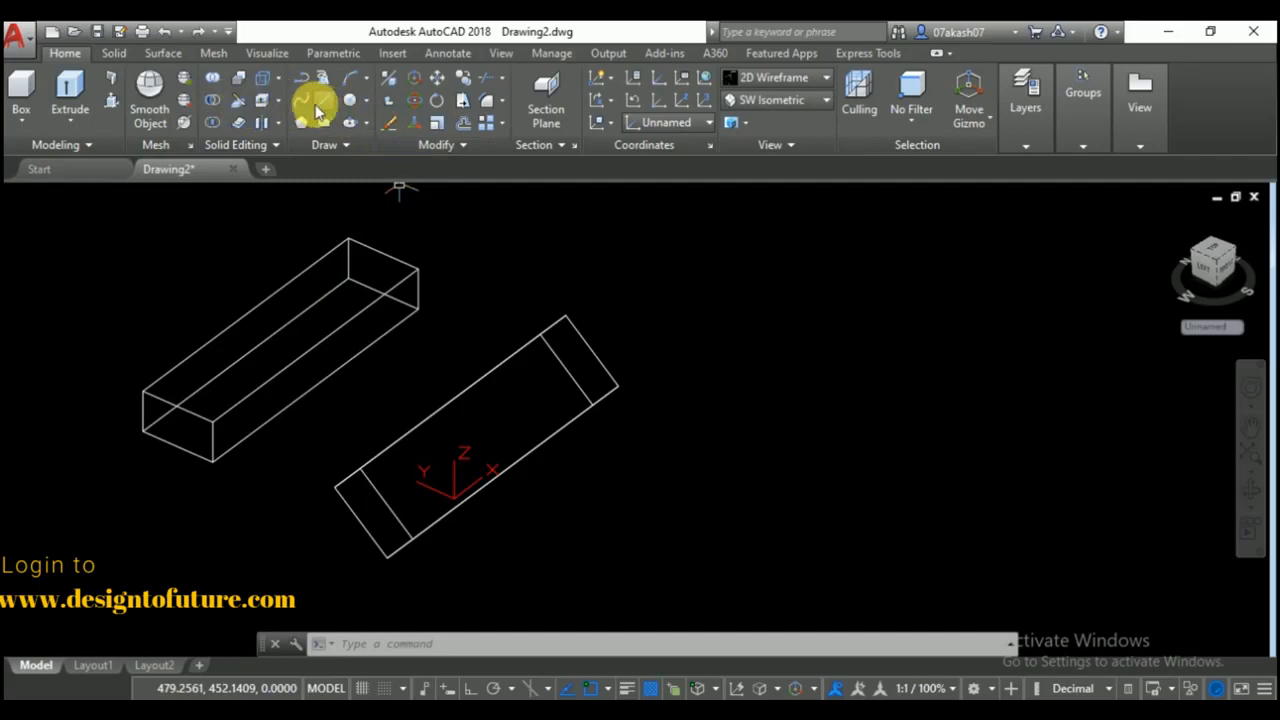
Align the tilted box end to end with the other box using 3D Align, matching three corners of their near end faces.
{"action": "left_click", "coordinate": [391, 121]}
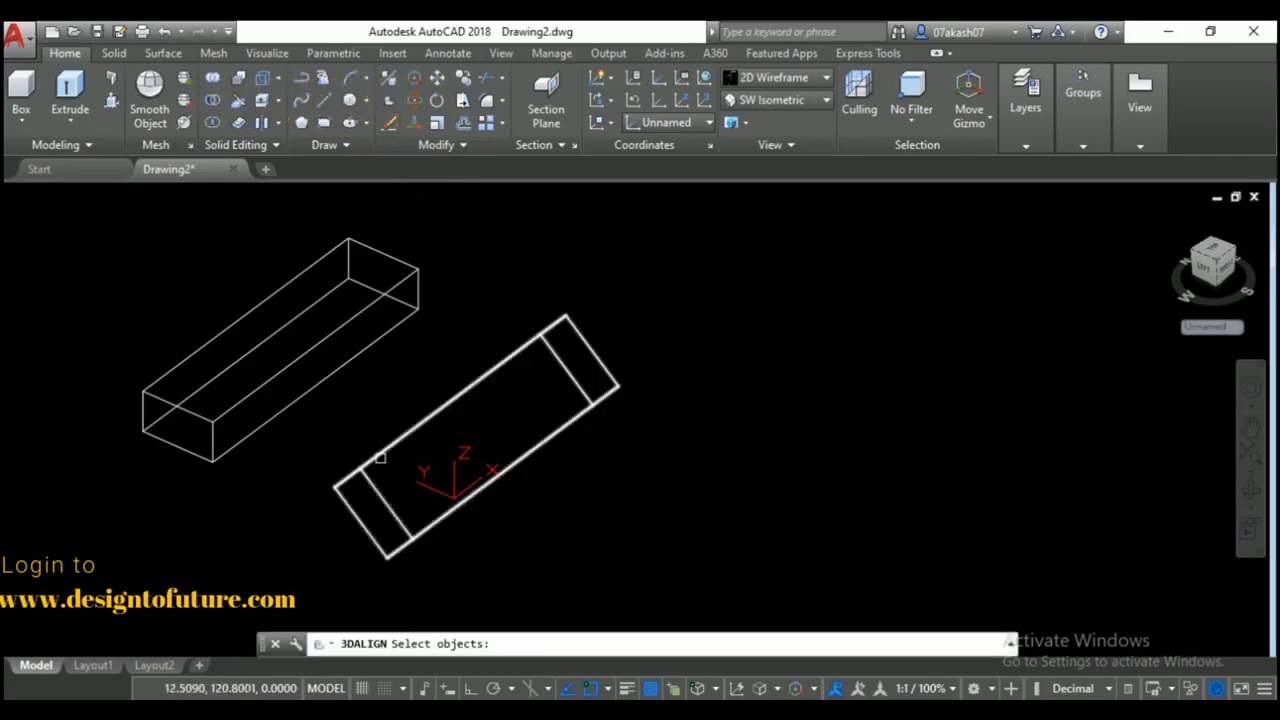
{"action": "left_click", "coordinate": [380, 457]}
{"action": "key", "text": "Return"}
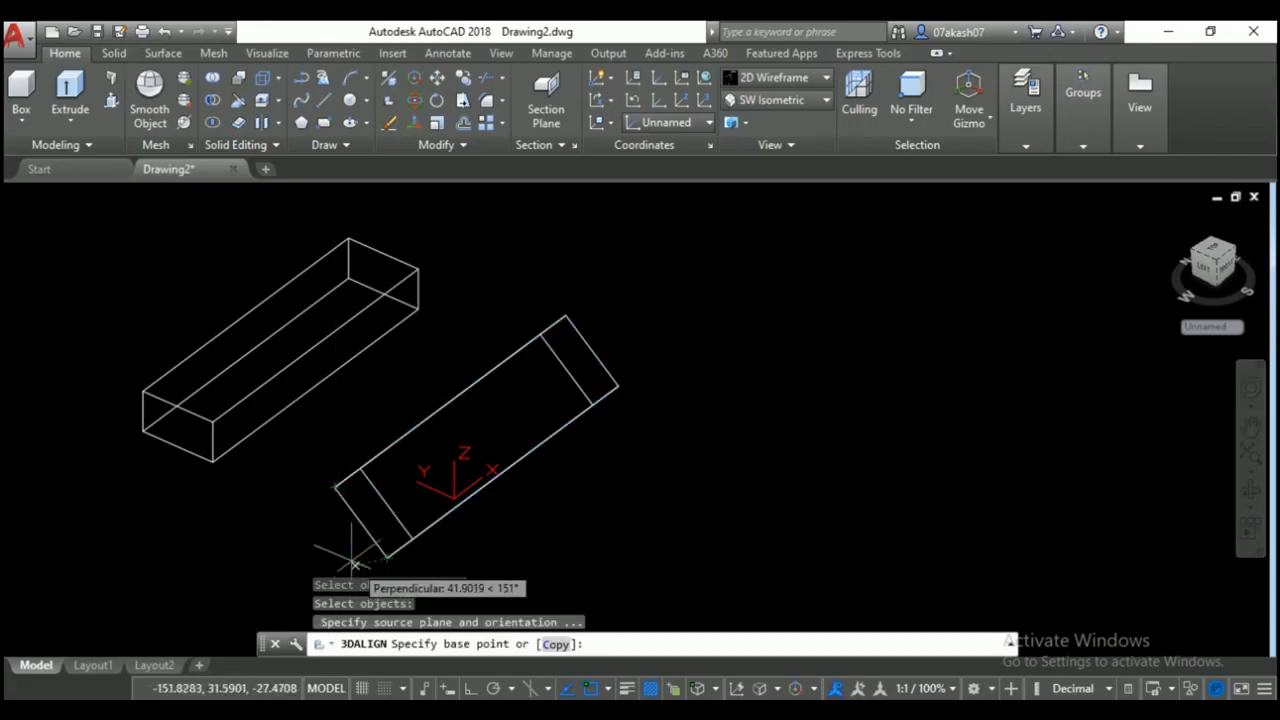
{"action": "left_click", "coordinate": [334, 487]}
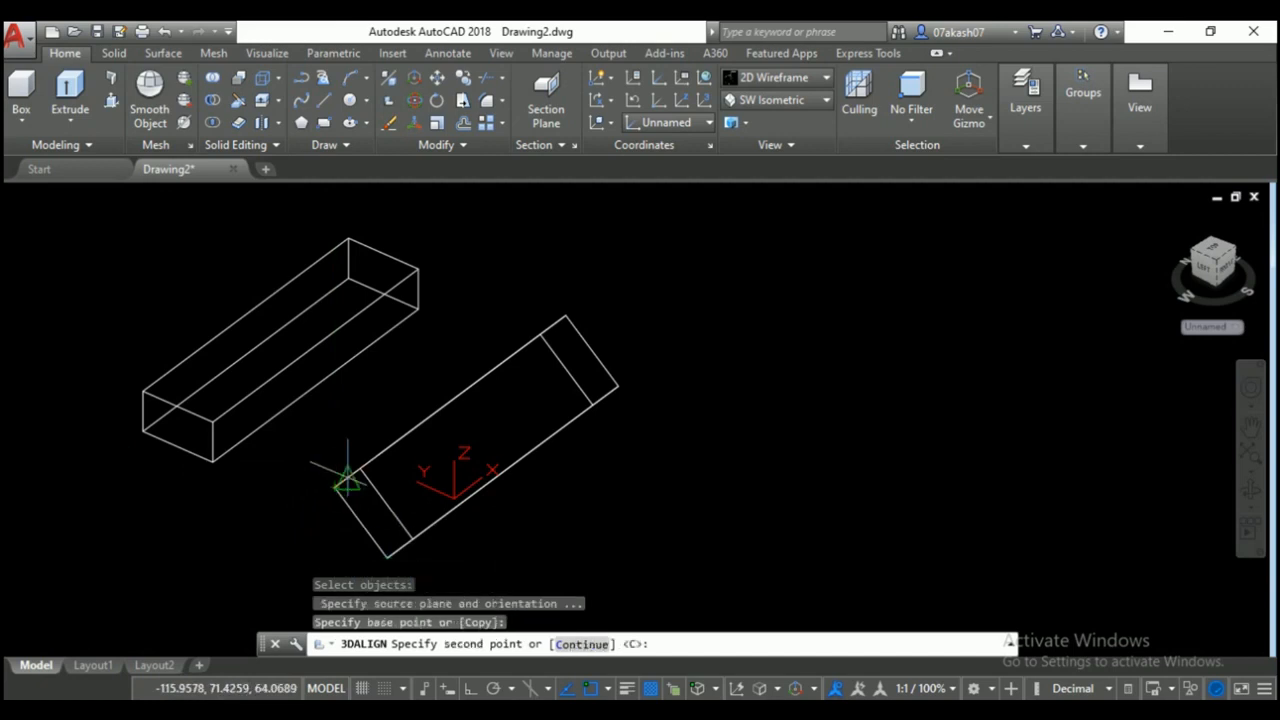
{"action": "left_click", "coordinate": [358, 469]}
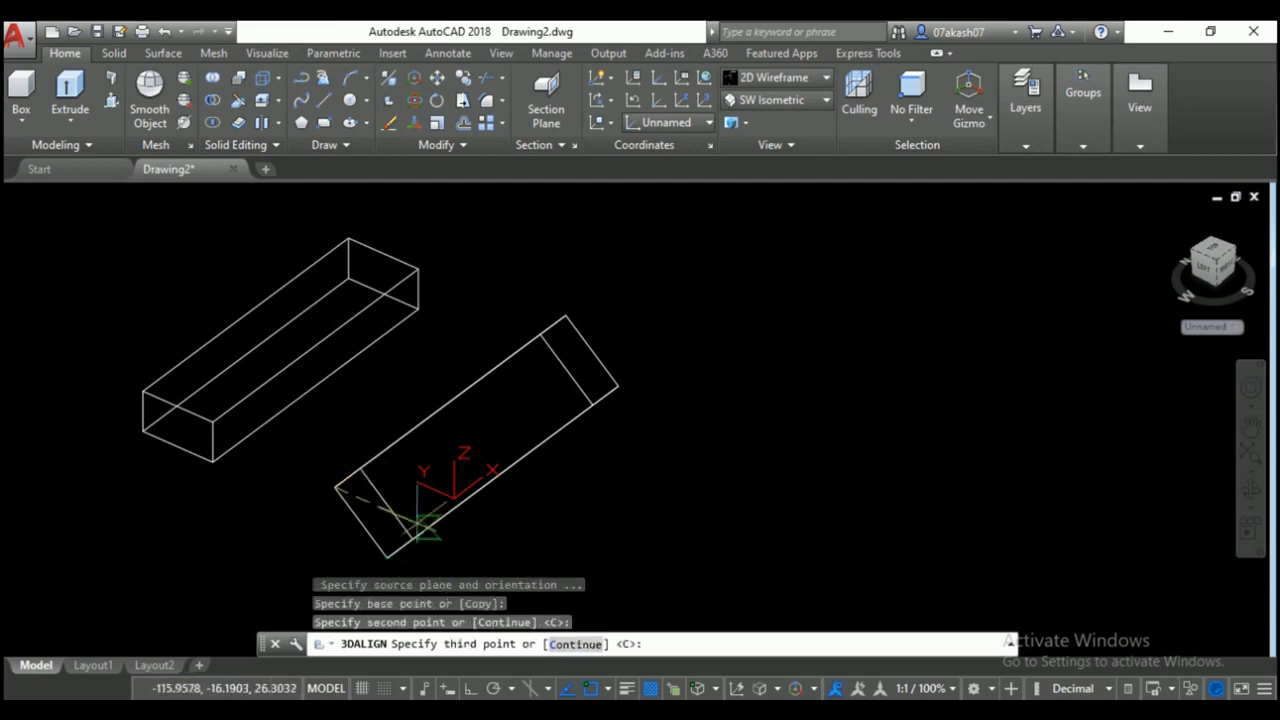
{"action": "left_click", "coordinate": [410, 540]}
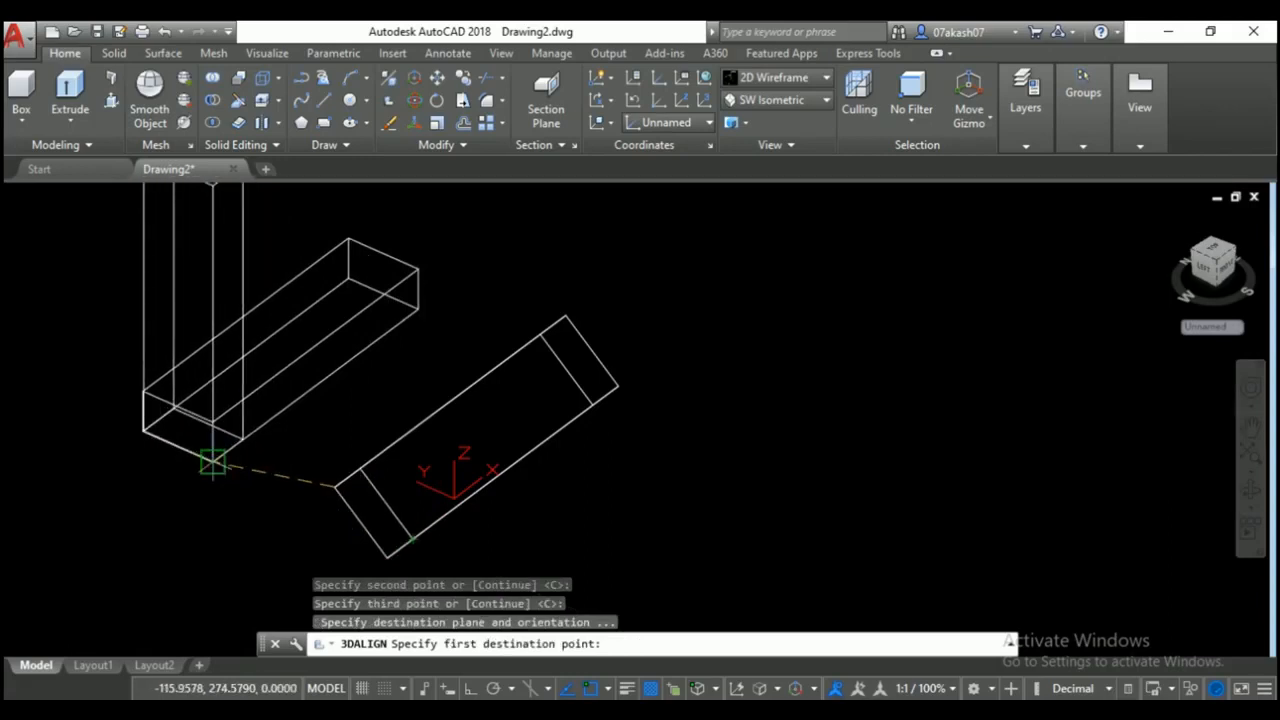
{"action": "left_click", "coordinate": [212, 462]}
{"action": "left_click", "coordinate": [212, 421]}
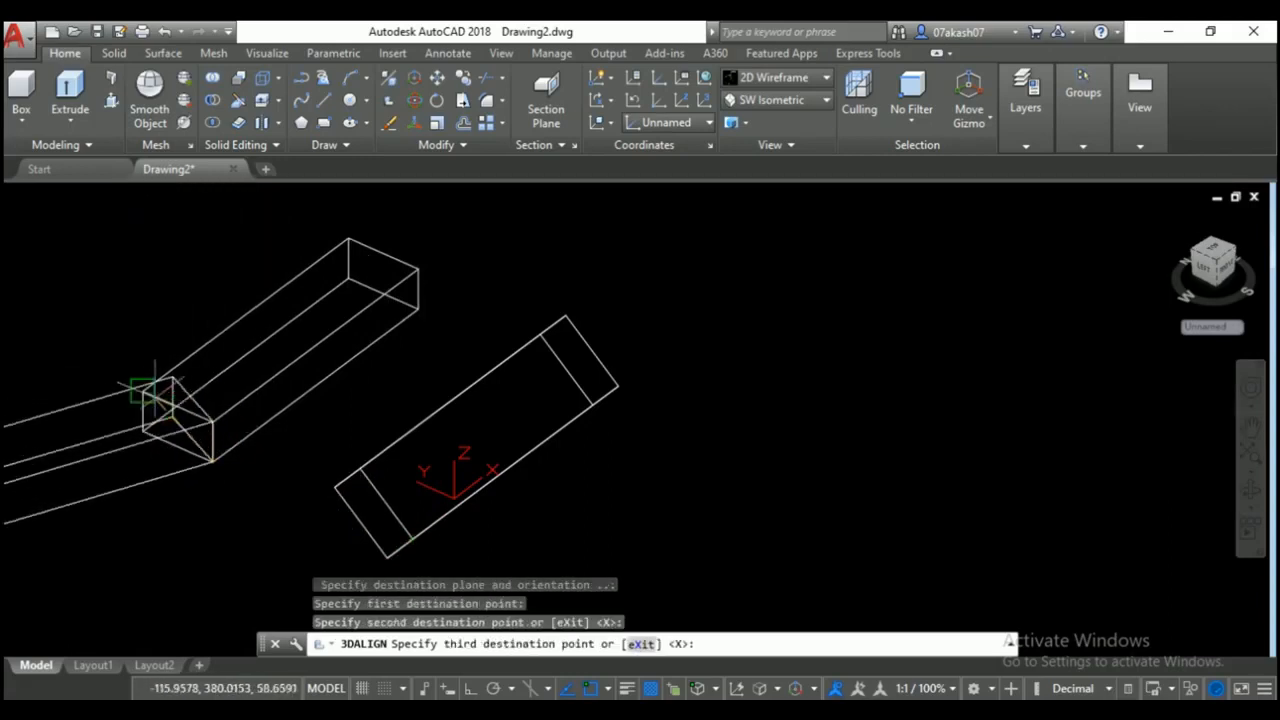
{"action": "key", "text": "Return"}
{"action": "middle_click_drag", "start_coordinate": [329, 563], "coordinate": [480, 551]}
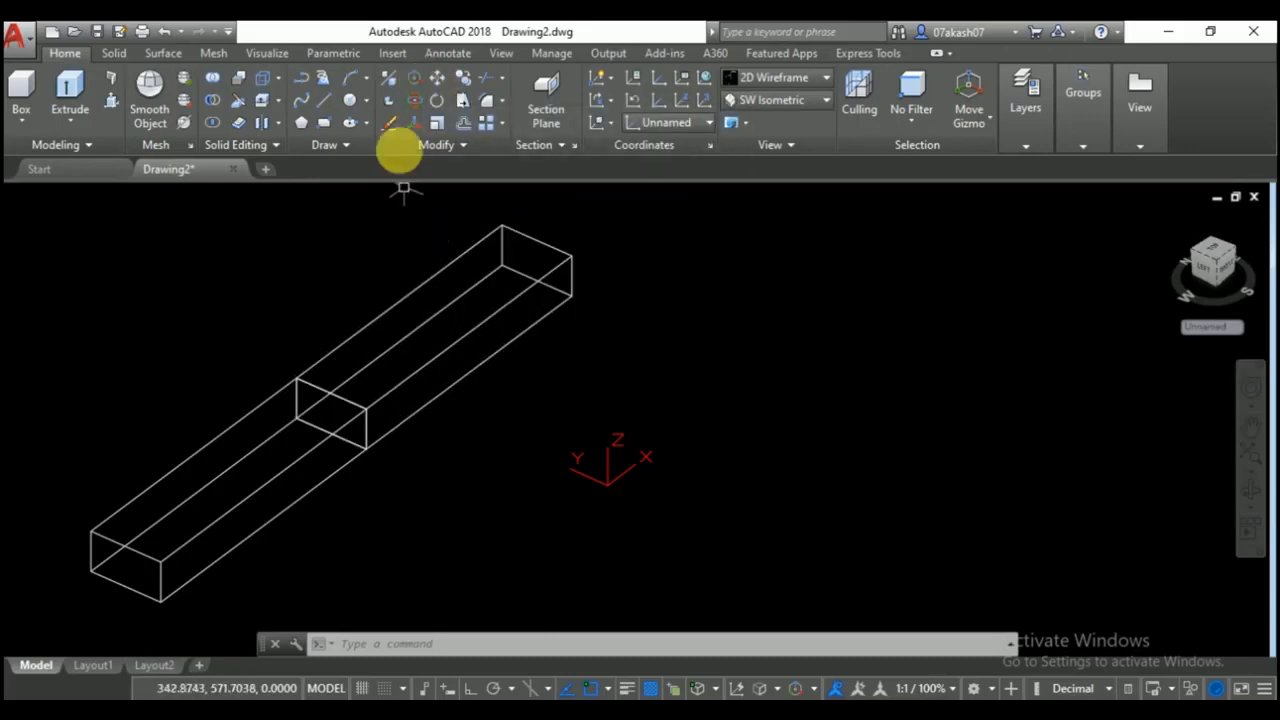
Move the far box freehand along the Y axis with 3D Move, first in the positive direction, and back past its starting spot in the negative direction.
{"action": "left_click", "coordinate": [417, 80]}
{"action": "left_click", "coordinate": [565, 300]}
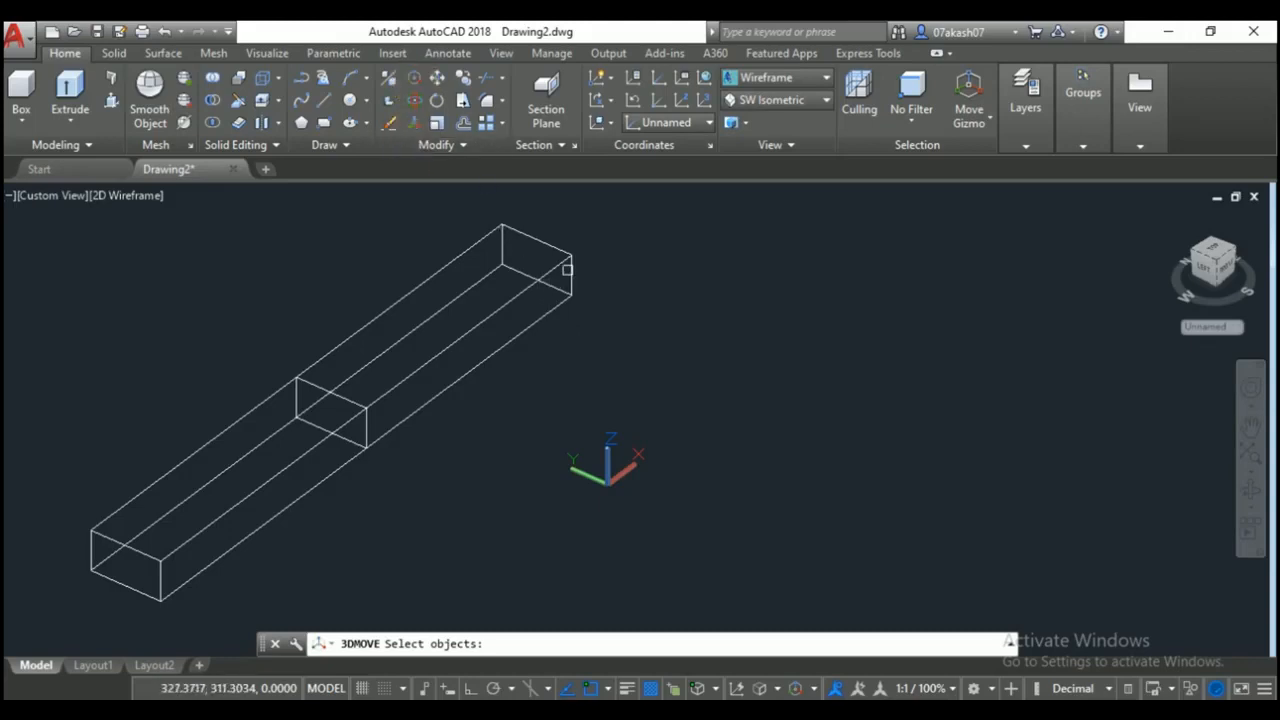
{"action": "left_click", "coordinate": [529, 286]}
{"action": "key", "text": "Return"}
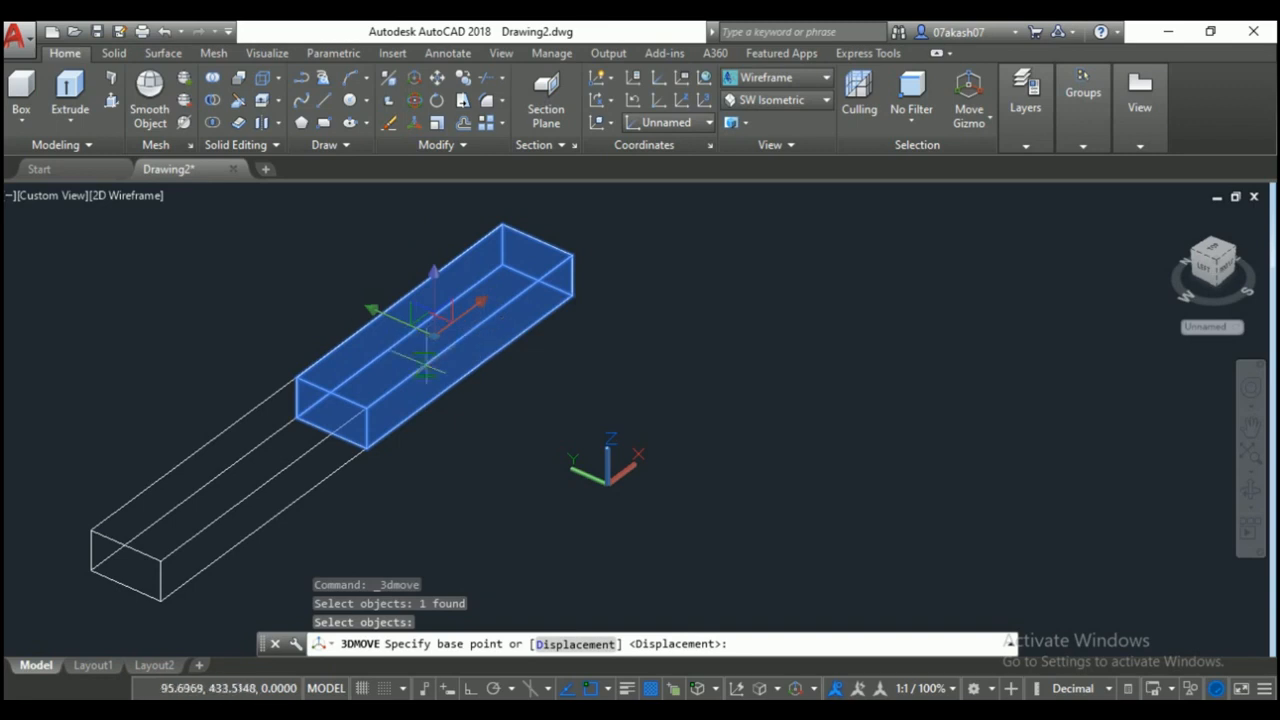
{"action": "left_click", "coordinate": [372, 305]}
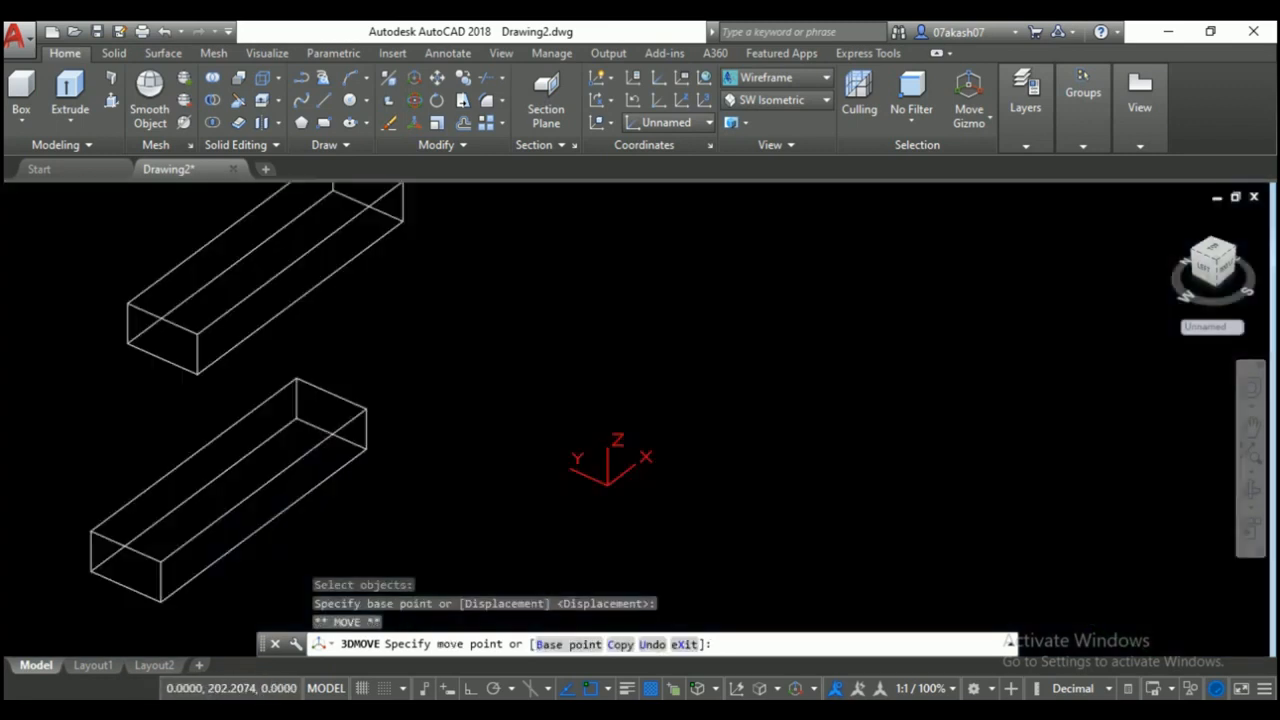
{"action": "left_click", "coordinate": [337, 315]}
{"action": "left_click", "coordinate": [328, 303]}
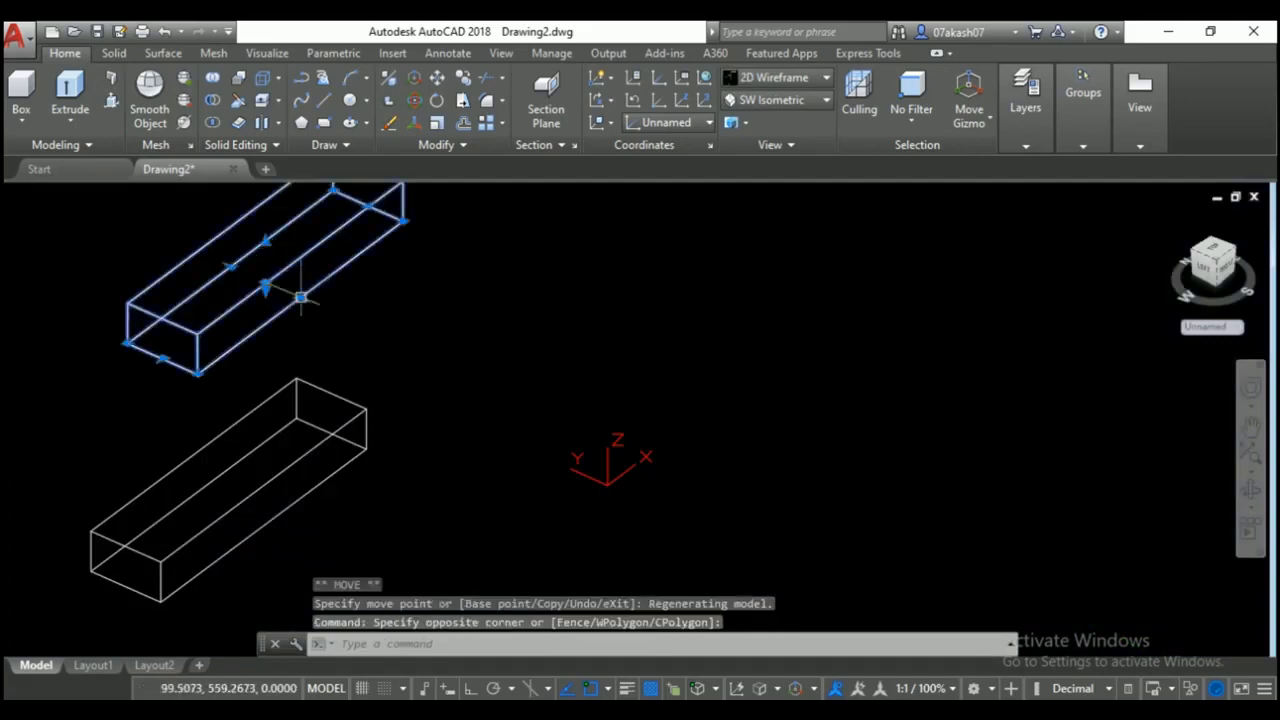
{"action": "left_click", "coordinate": [437, 80]}
{"action": "left_click", "coordinate": [200, 234]}
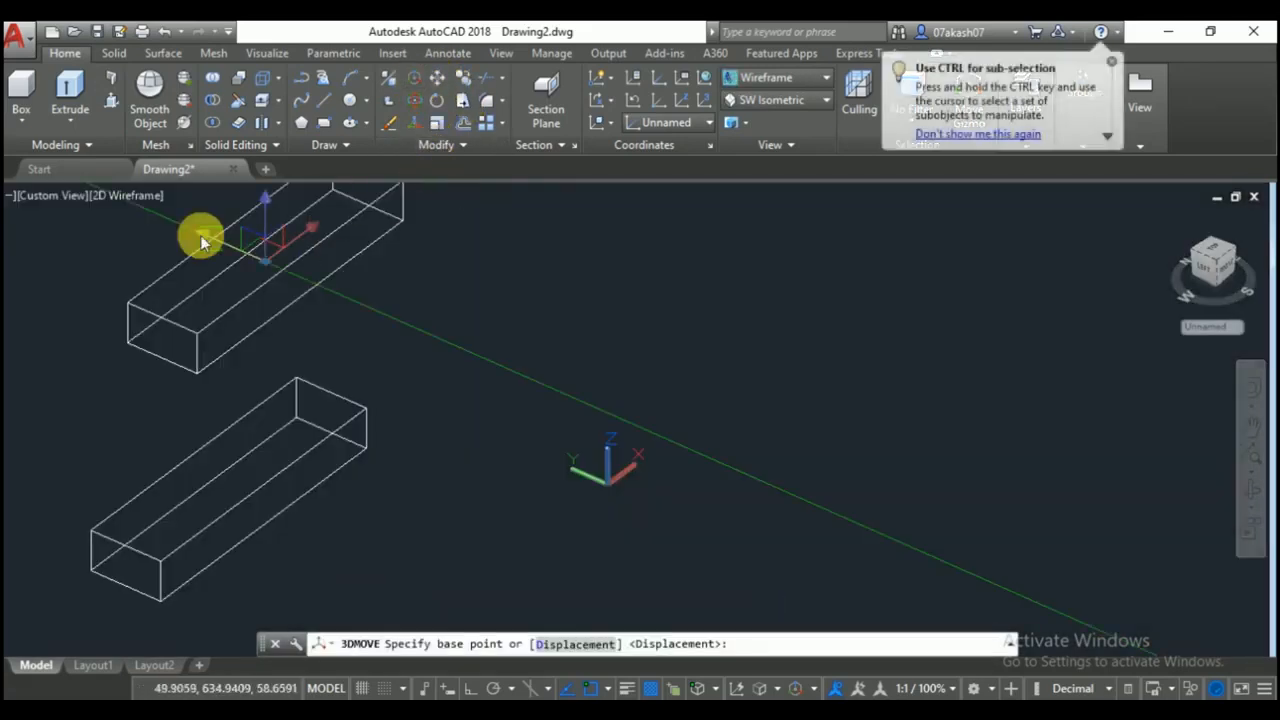
{"action": "left_click", "coordinate": [550, 343]}
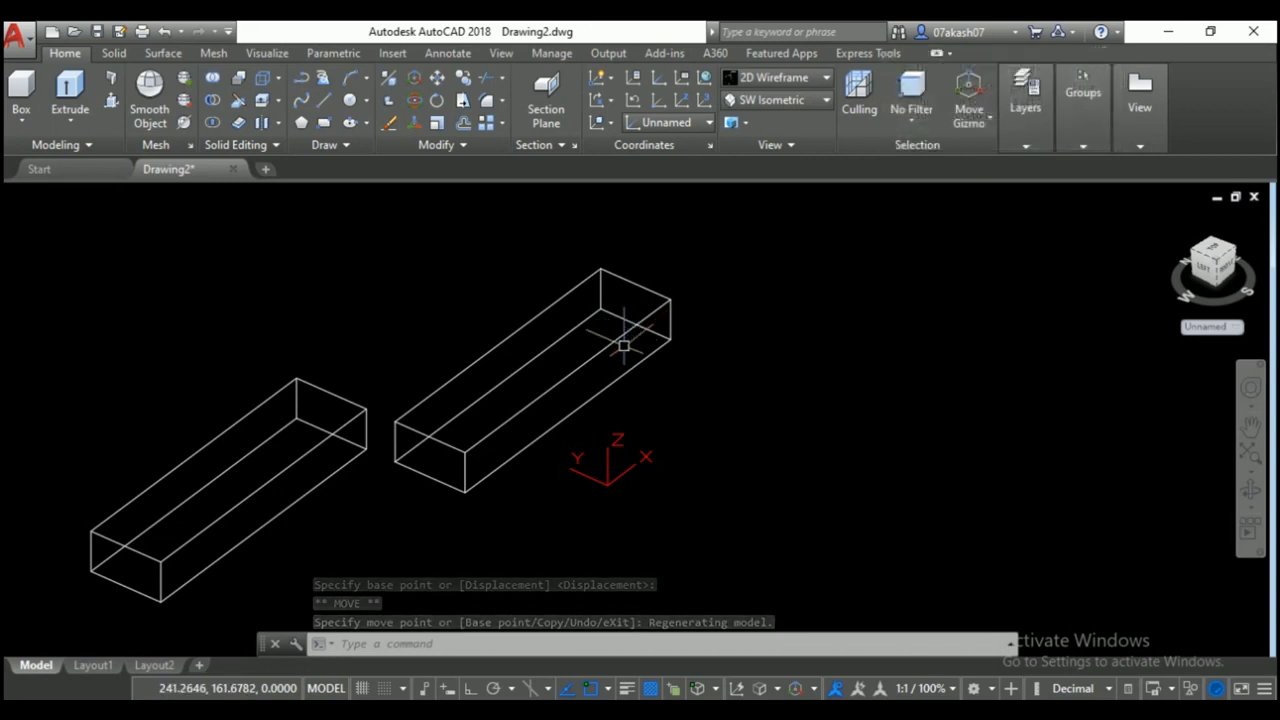
Try to rotate the moved box 60 degrees about the Y axis with 3D Rotate.
{"action": "left_click", "coordinate": [418, 108]}
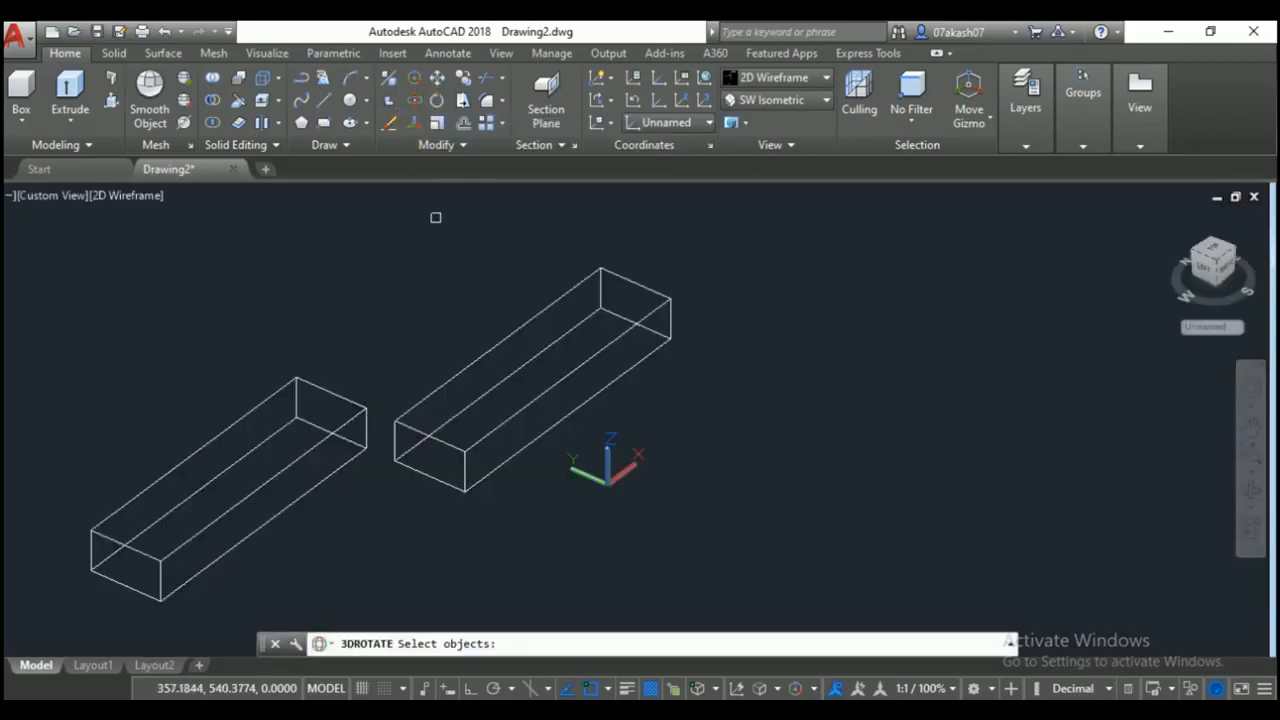
{"action": "left_click", "coordinate": [623, 337]}
{"action": "key", "text": "Return"}
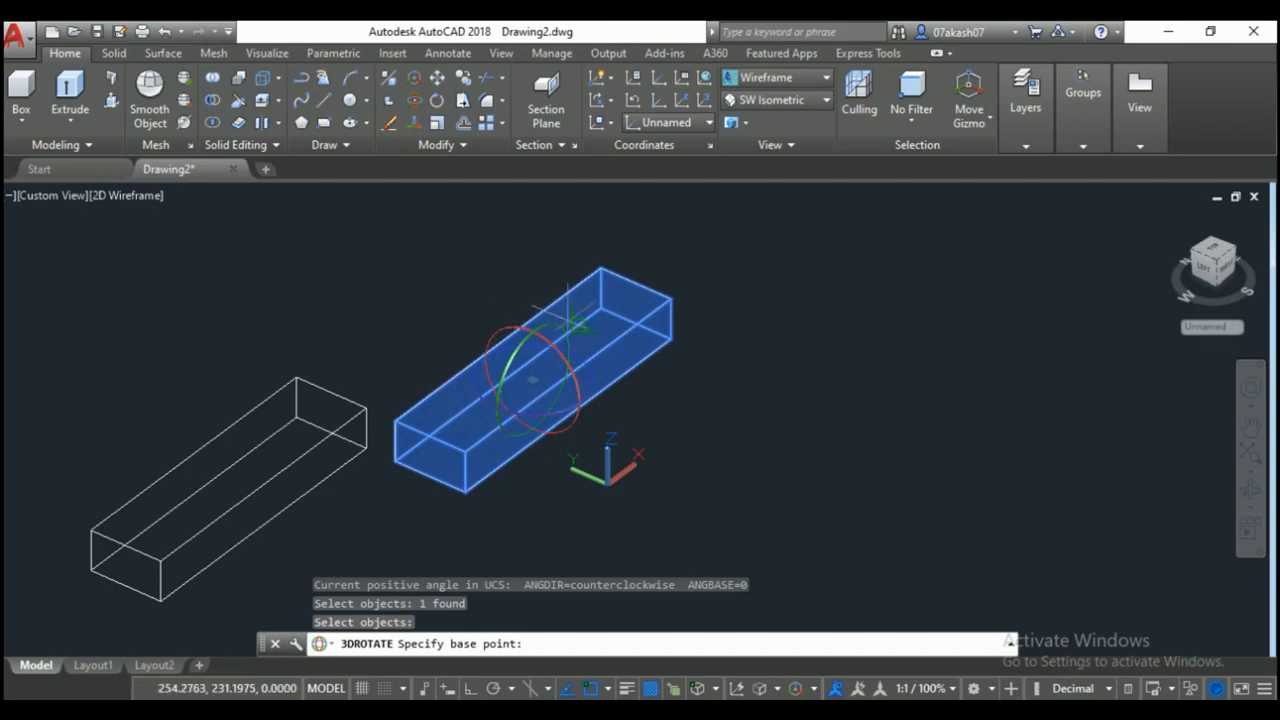
{"action": "left_click", "coordinate": [550, 325]}
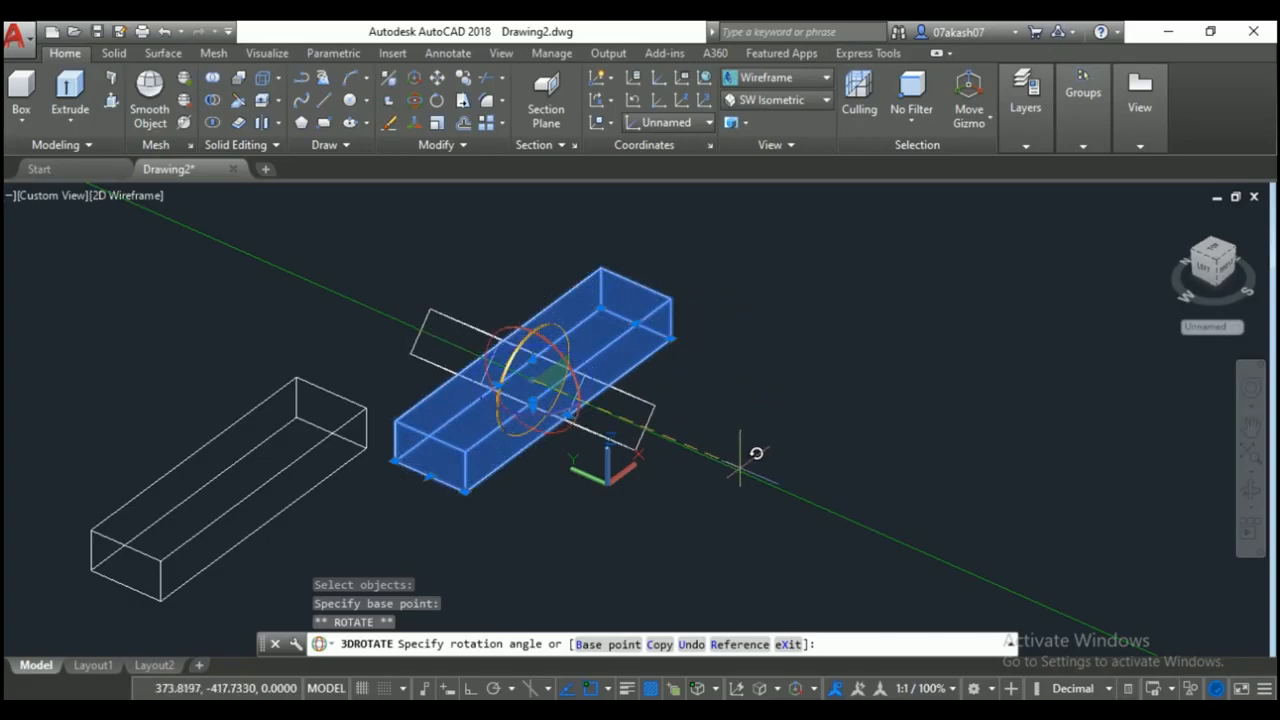
{"action": "key", "text": "Return"}
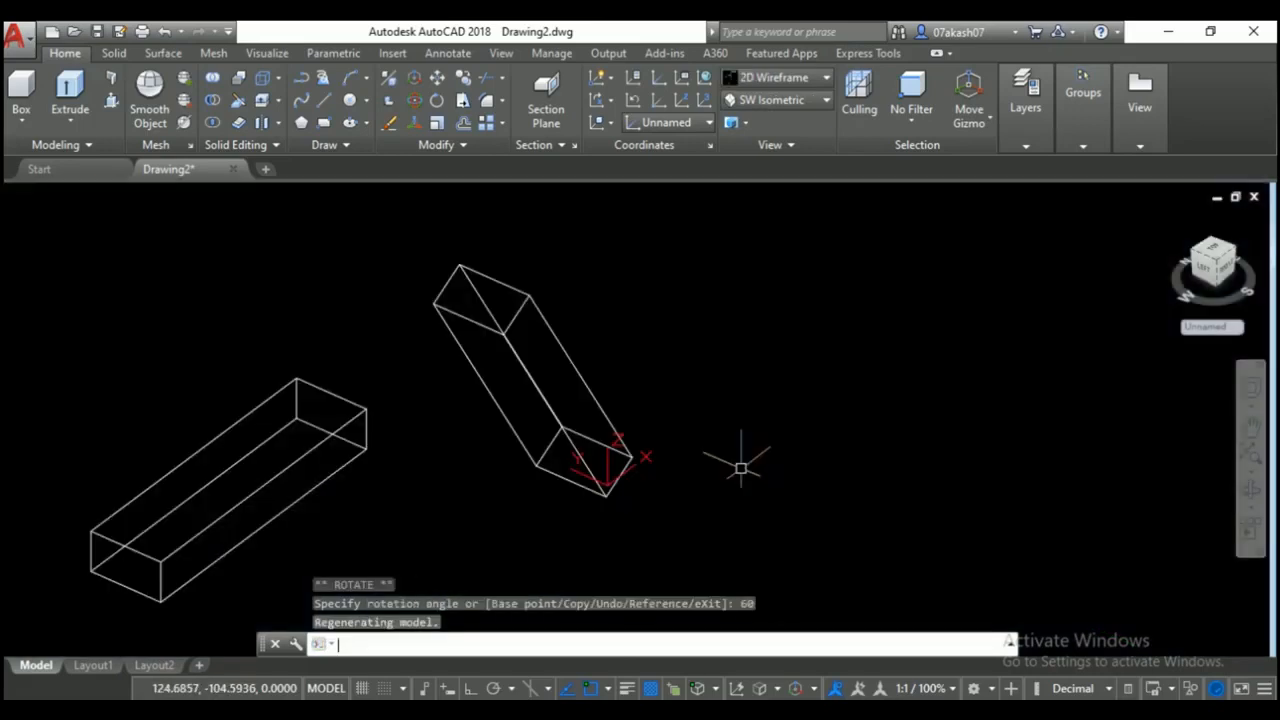
{"action": "key", "text": "ctrl+z"}
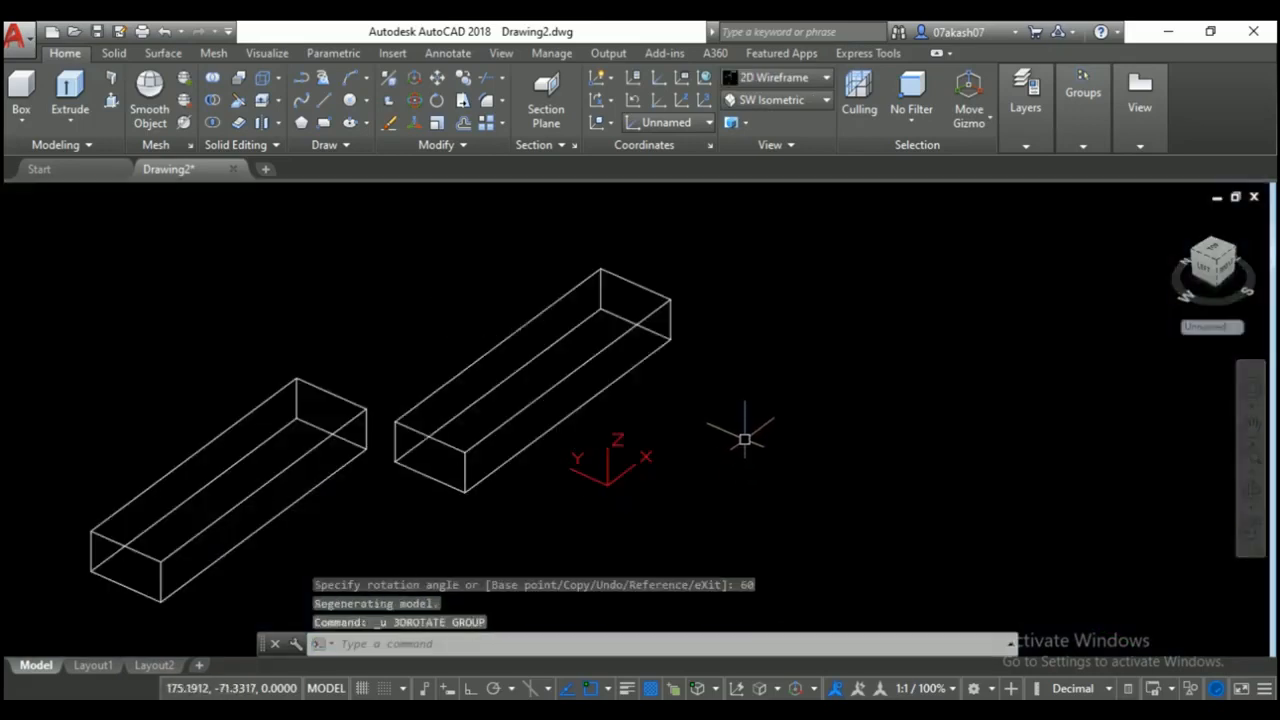
Enlarge the moved box uniformly about the centre of its base with 3D Scale, setting the scale factor freehand.
{"action": "left_click", "coordinate": [417, 124]}
{"action": "left_click", "coordinate": [596, 290]}
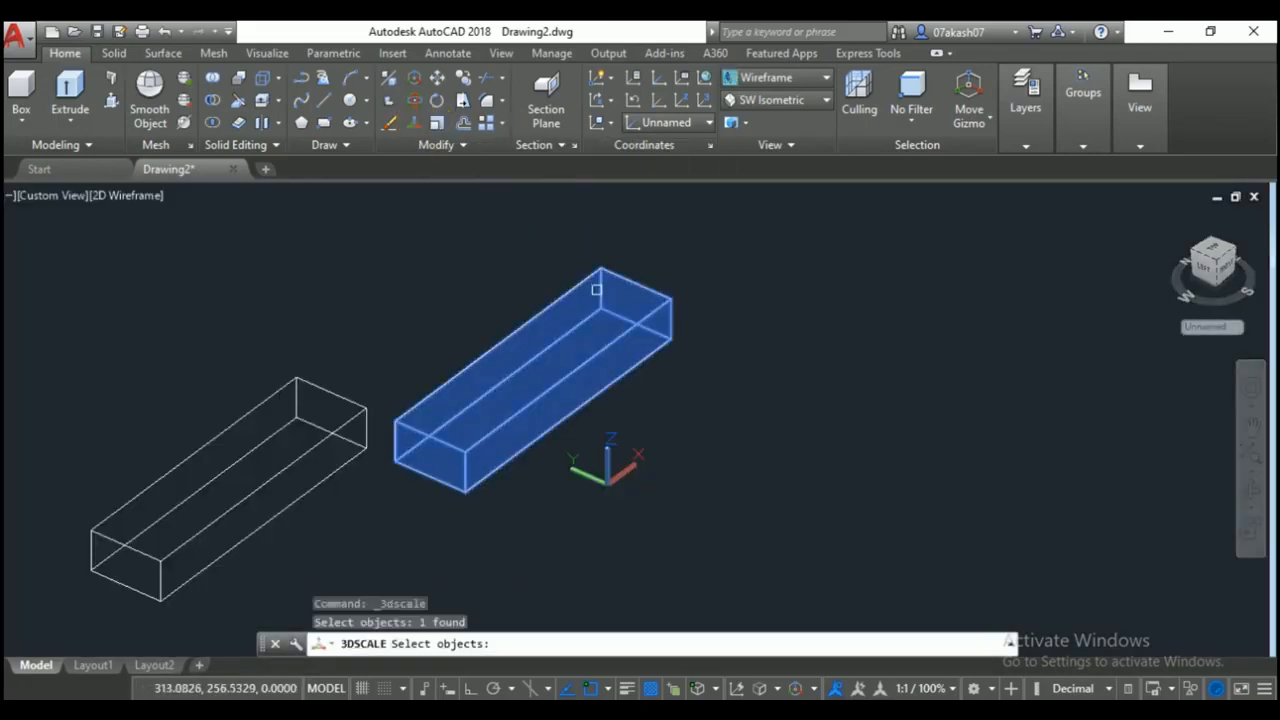
{"action": "key", "text": "Return"}
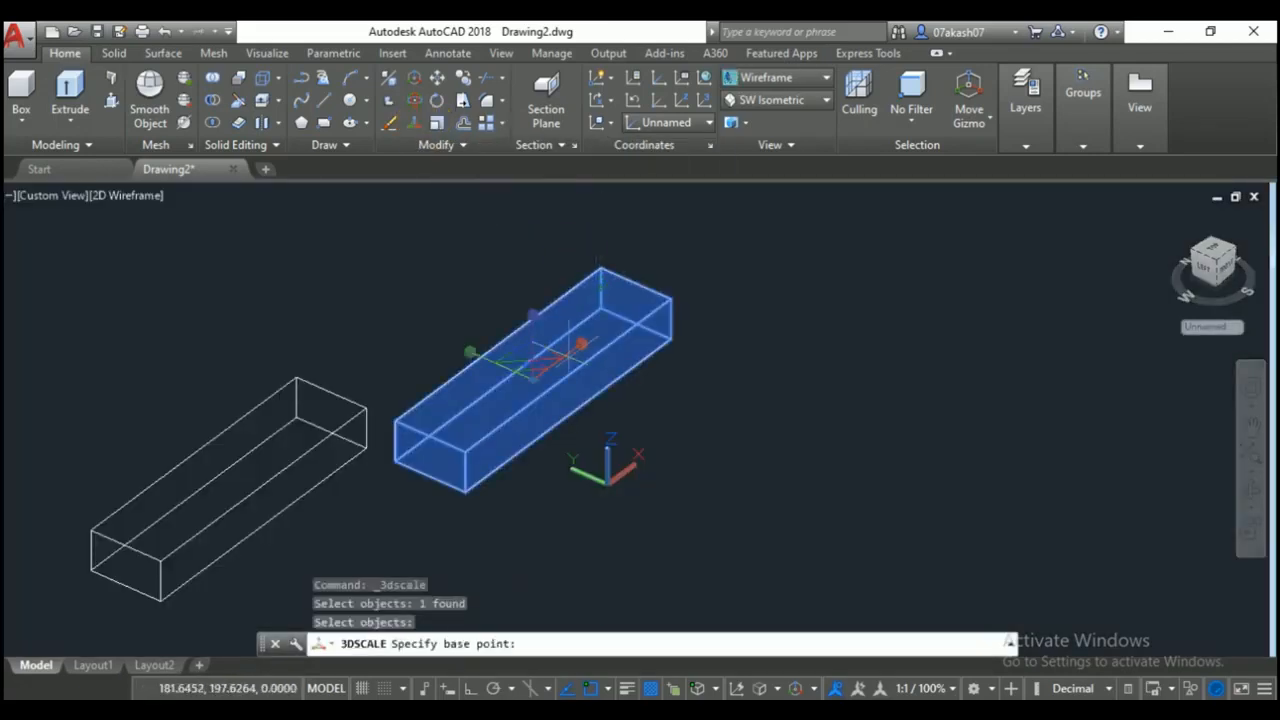
{"action": "left_click", "coordinate": [588, 340]}
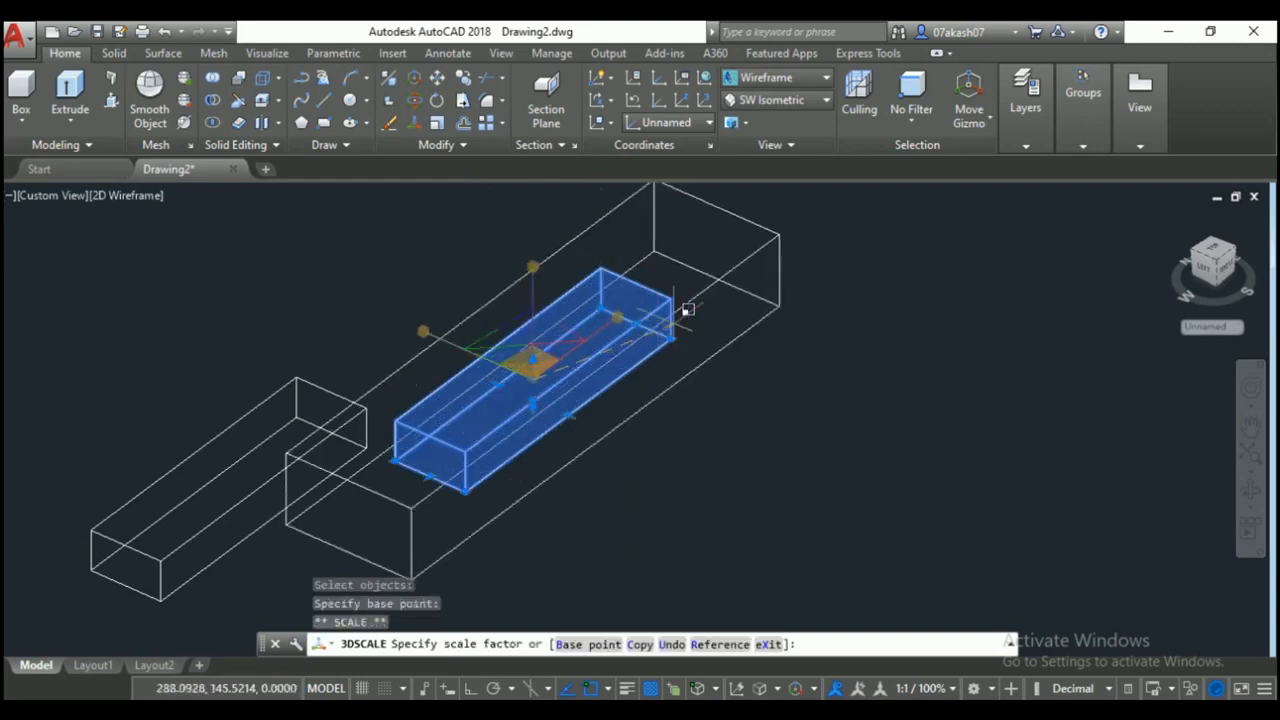
{"action": "left_click", "coordinate": [625, 490]}
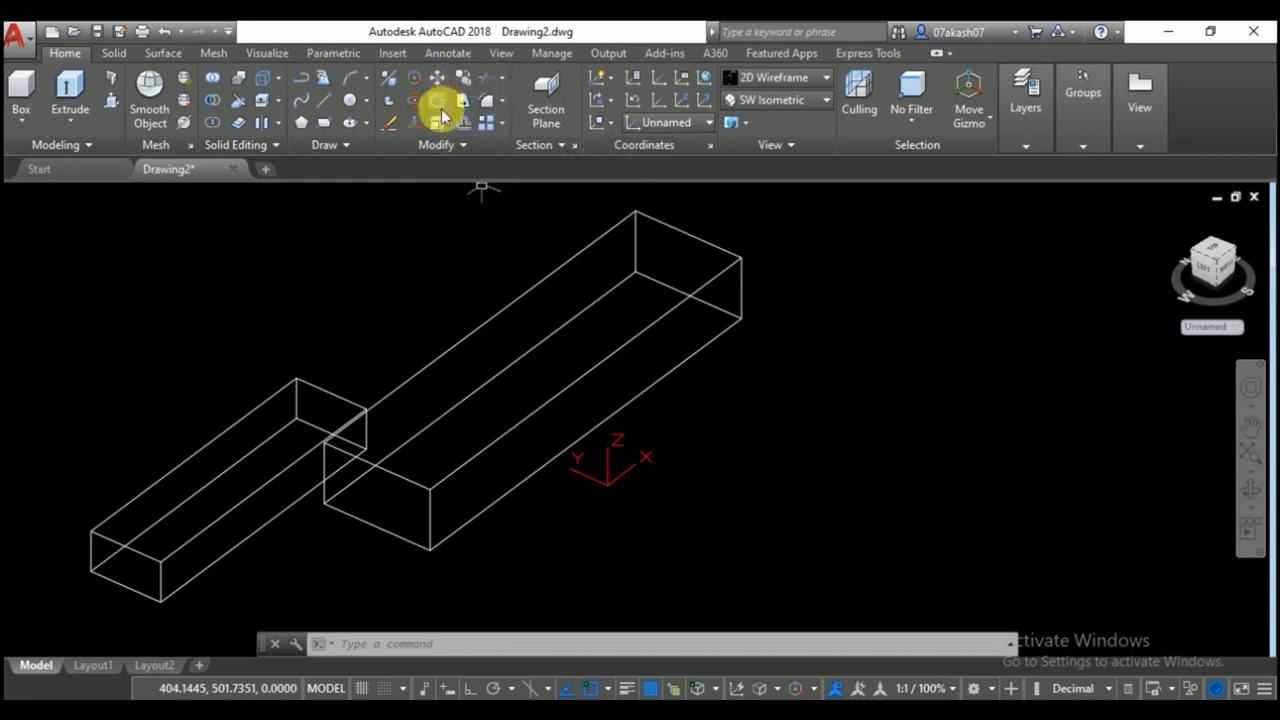
Display the model in the Realistic visual style.
{"action": "scroll", "coordinate": [546, 330], "scroll_direction": "down", "scroll_amount": 2}
{"action": "middle_click_drag", "start_coordinate": [546, 330], "coordinate": [814, 317]}
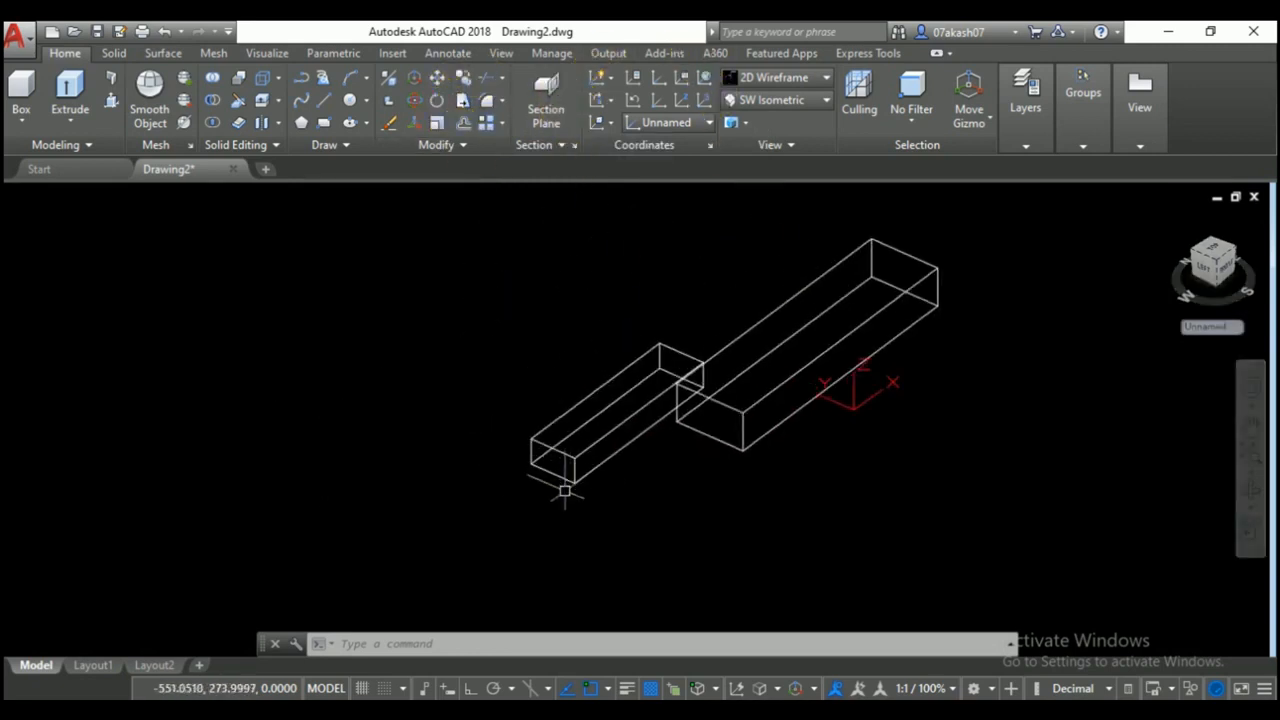
{"action": "scroll", "coordinate": [565, 490], "scroll_direction": "up", "scroll_amount": 4}
{"action": "middle_click_drag", "start_coordinate": [554, 466], "coordinate": [454, 552]}
{"action": "left_click", "coordinate": [823, 80]}
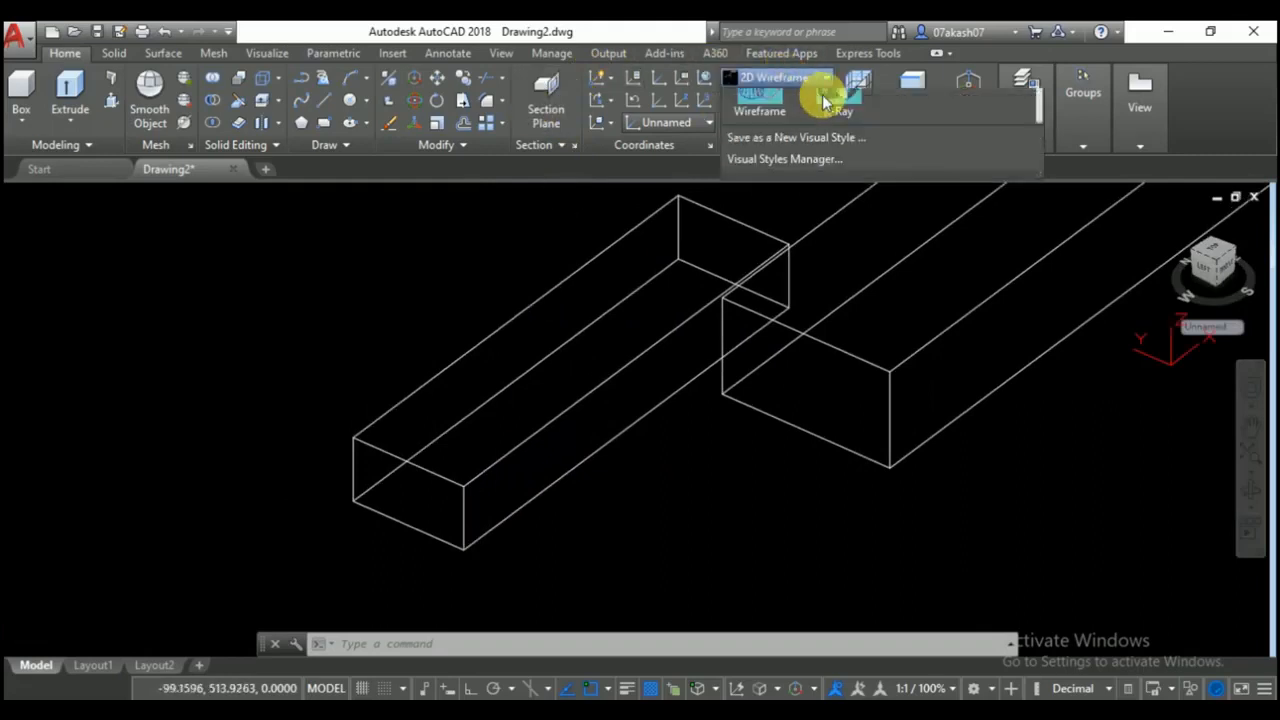
{"action": "left_click", "coordinate": [1016, 124]}
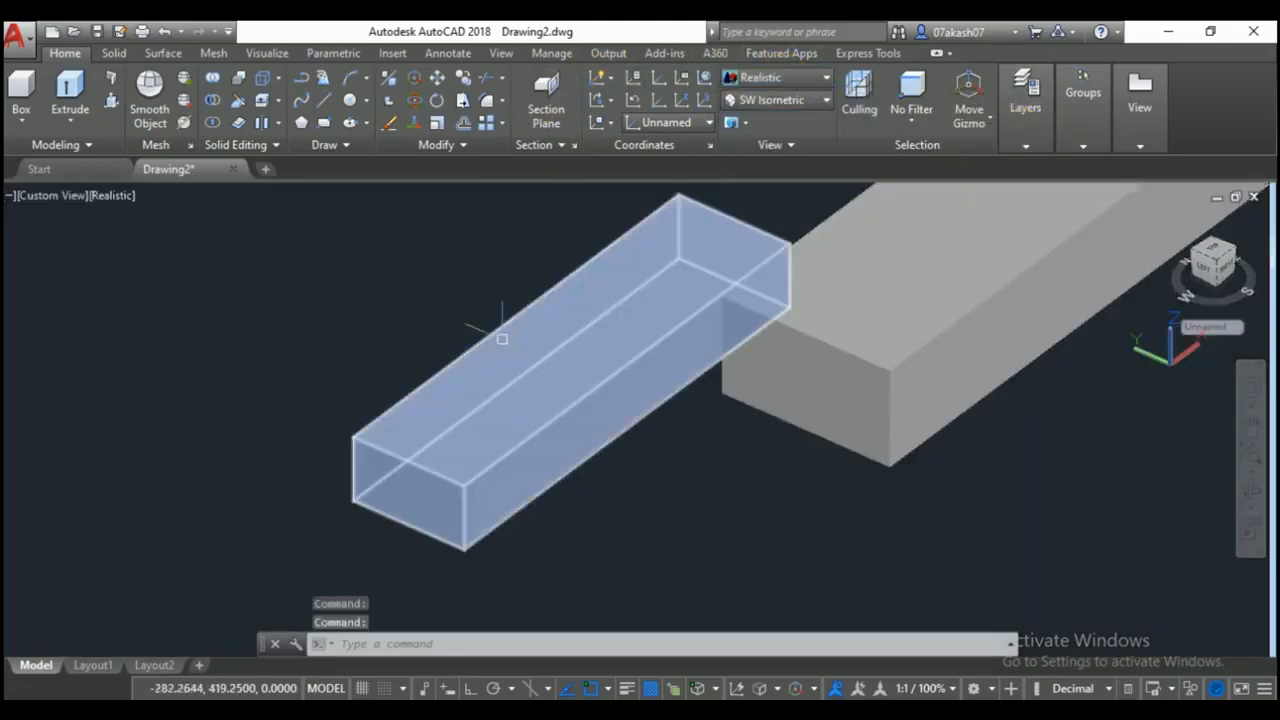
Add a section plane on the smaller box's near end face and move it about 143 units along the X axis into the box.
{"action": "middle_click_drag", "start_coordinate": [535, 235], "coordinate": [461, 240]}
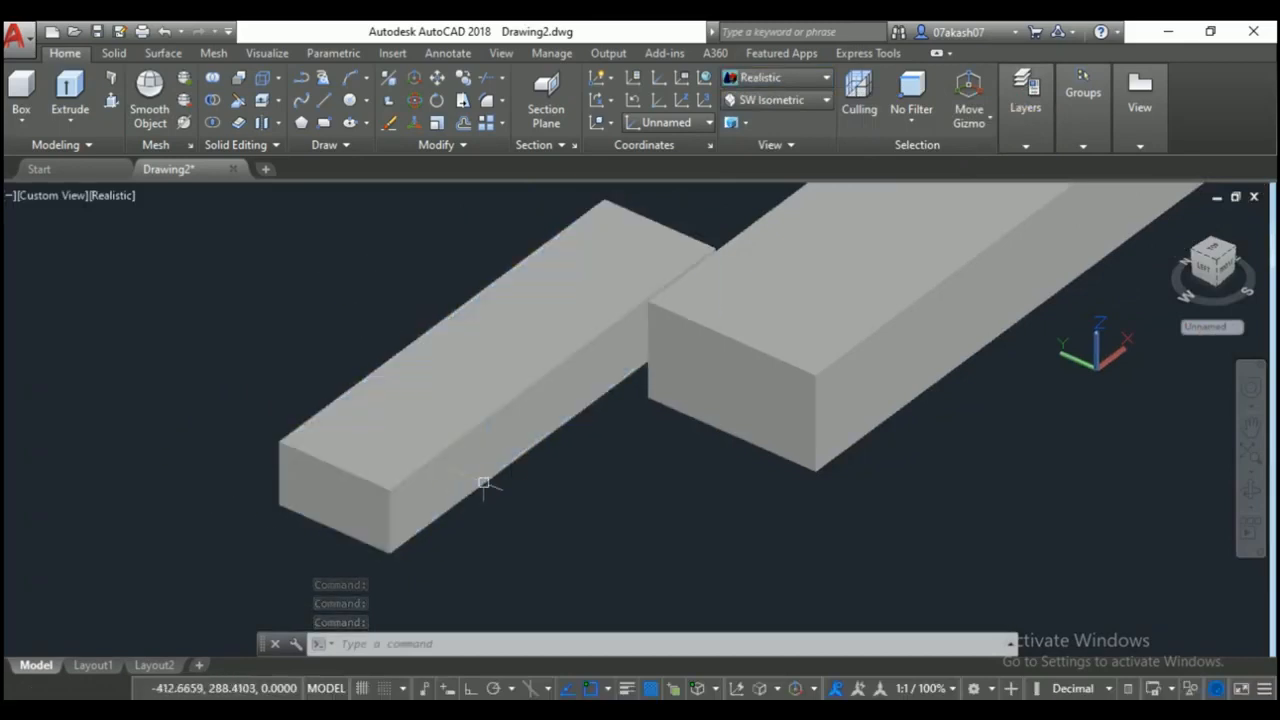
{"action": "left_click", "coordinate": [548, 100]}
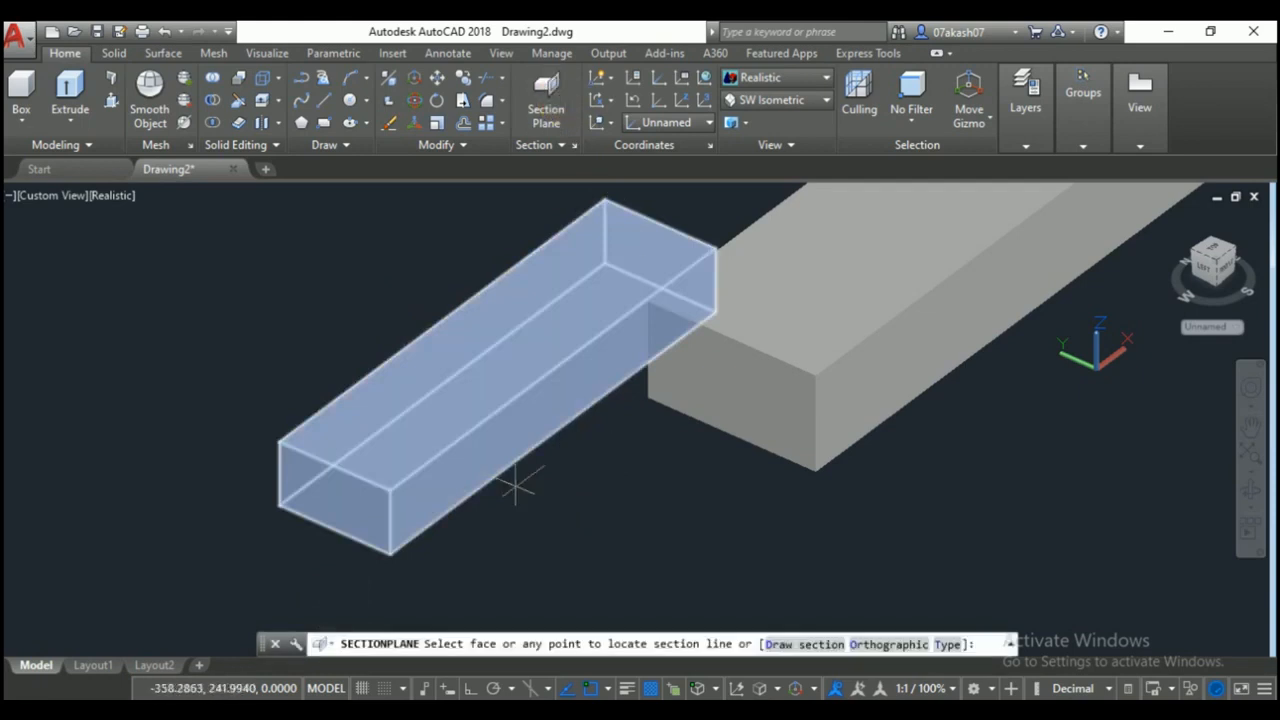
{"action": "left_click", "coordinate": [348, 505]}
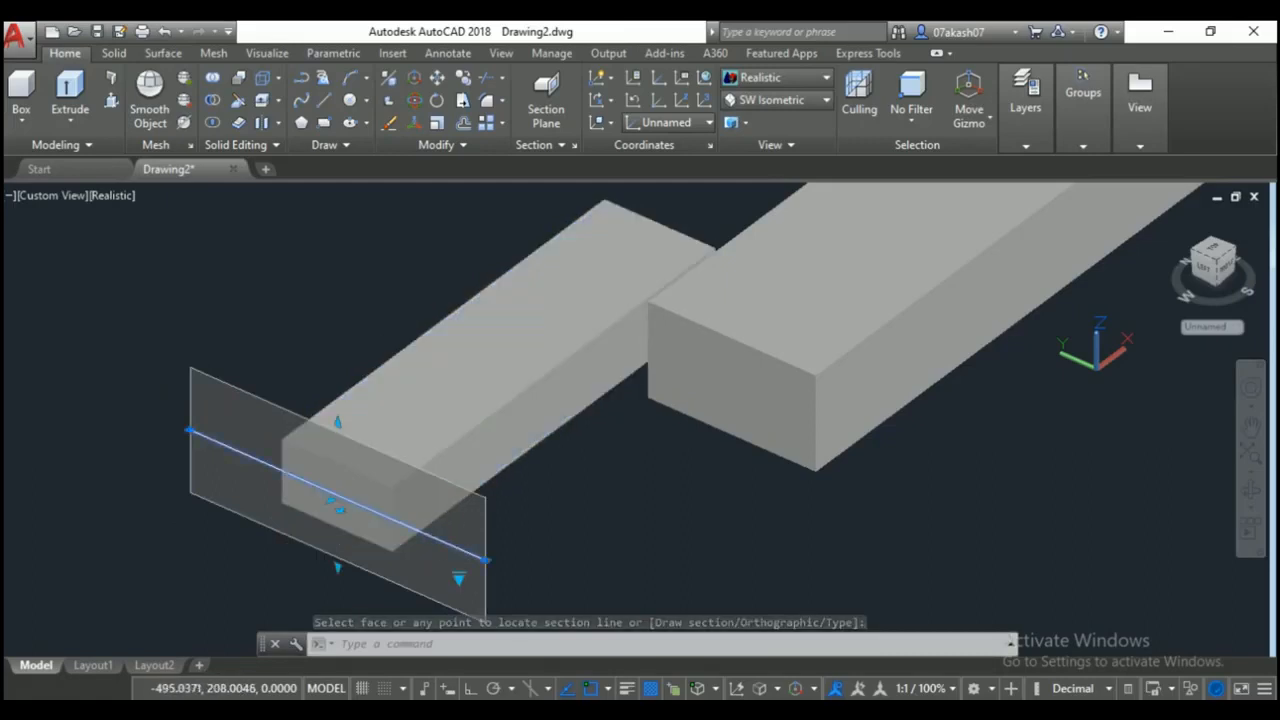
{"action": "left_click", "coordinate": [412, 555]}
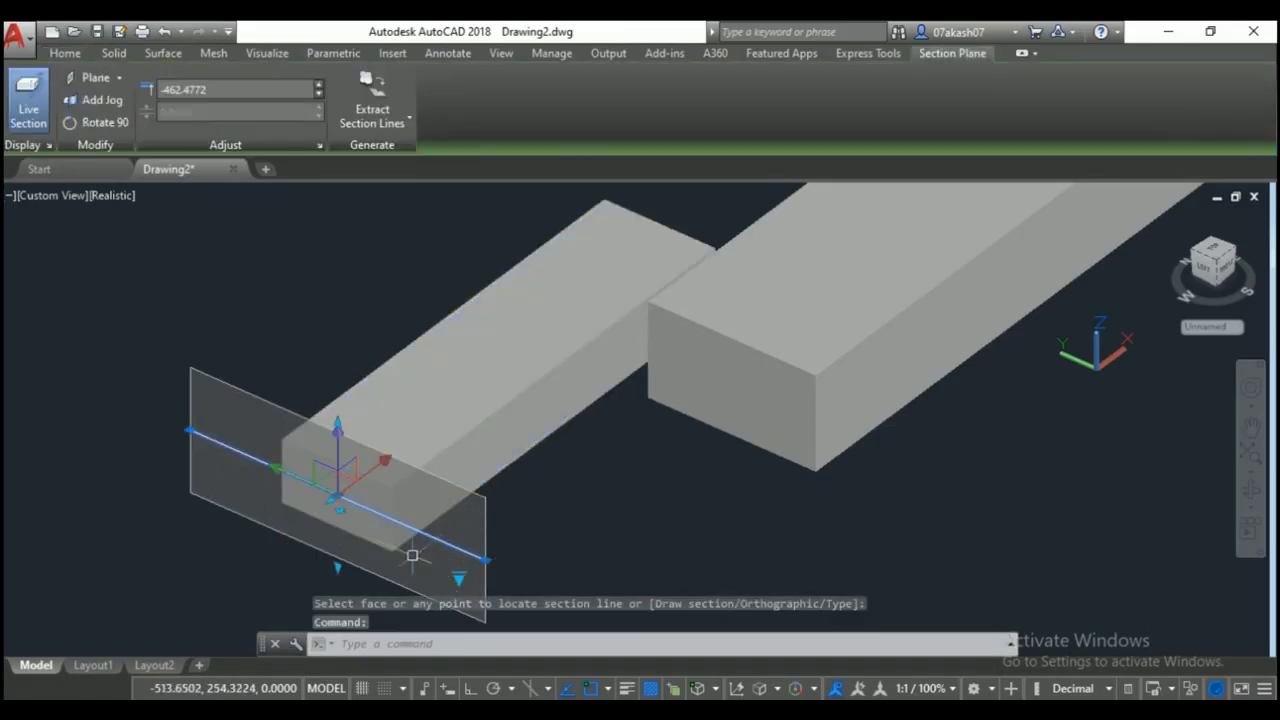
{"action": "left_click", "coordinate": [338, 497]}
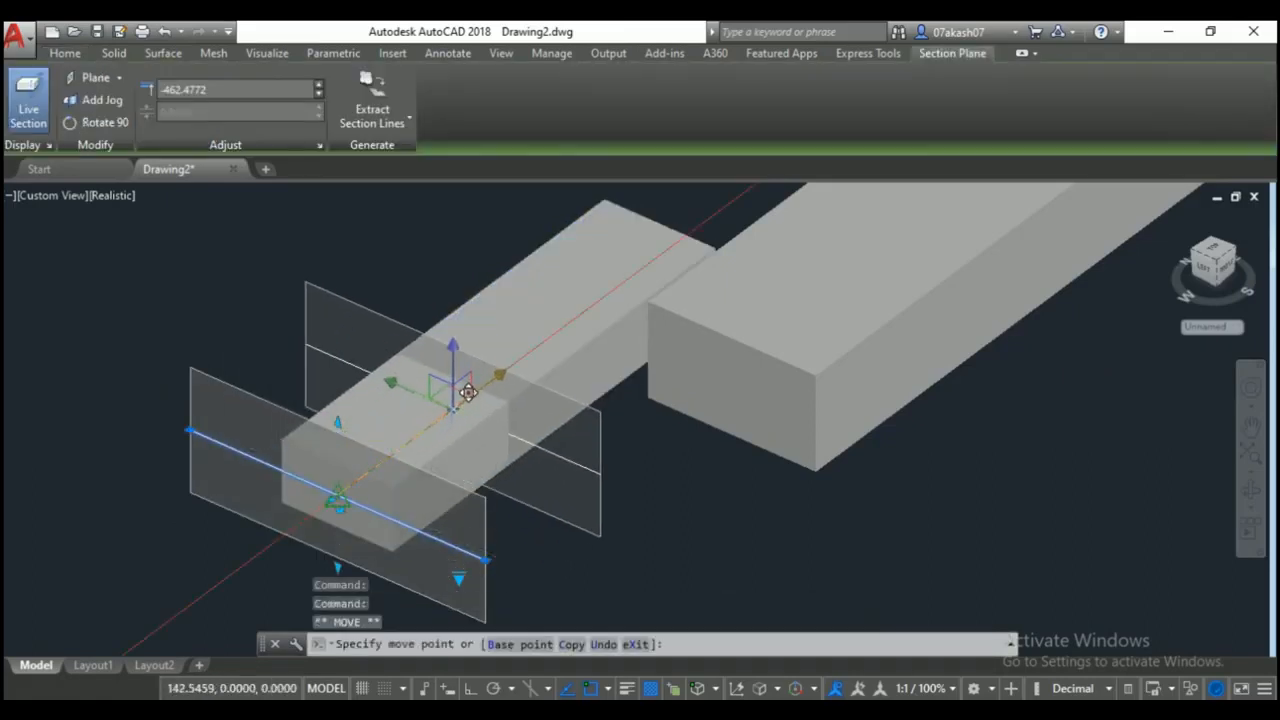
{"action": "left_click", "coordinate": [468, 392]}
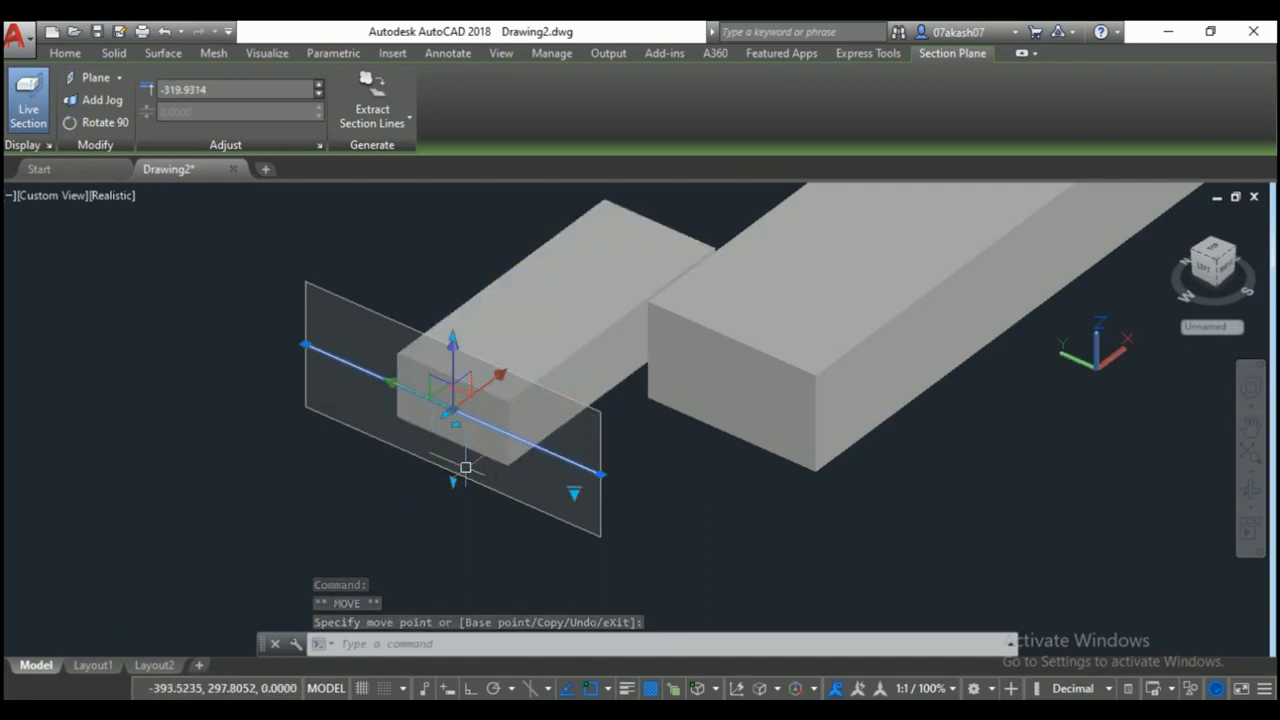
Move the larger box away from the smaller box and its section plane with the Move command, placing it freehand.
{"action": "scroll", "coordinate": [583, 428], "scroll_direction": "down", "scroll_amount": 3}
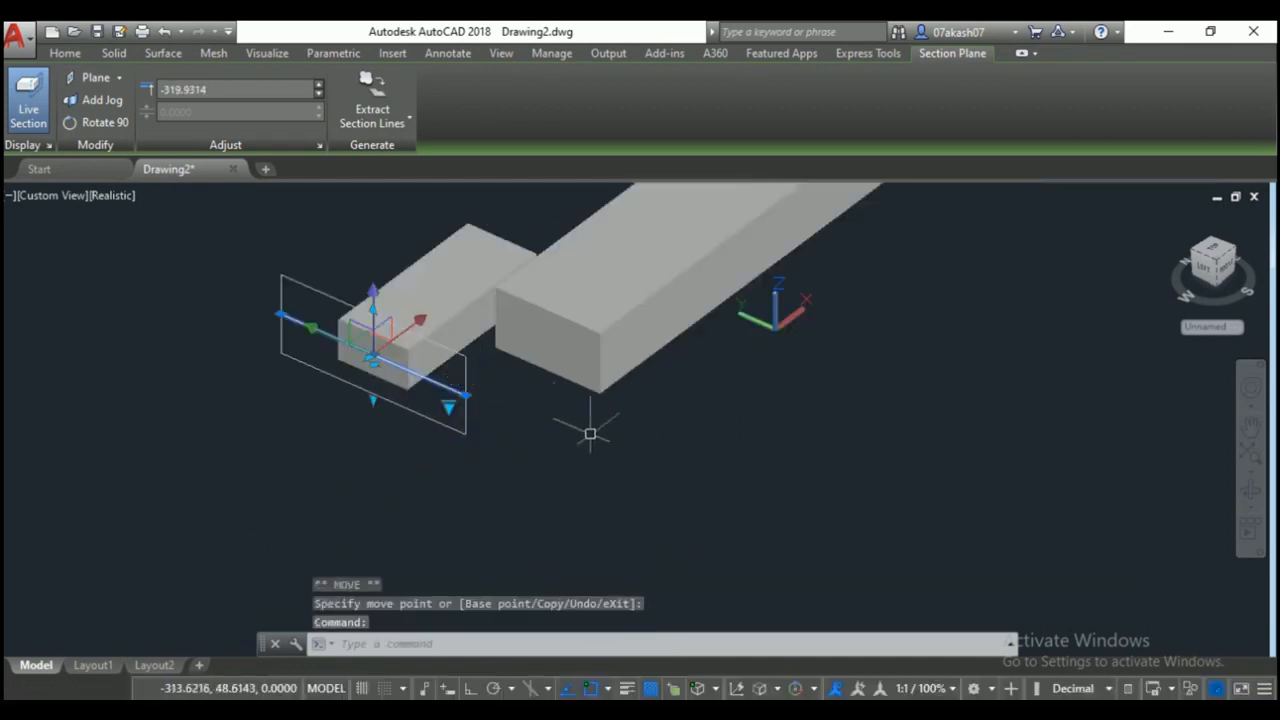
{"action": "left_click", "coordinate": [684, 371]}
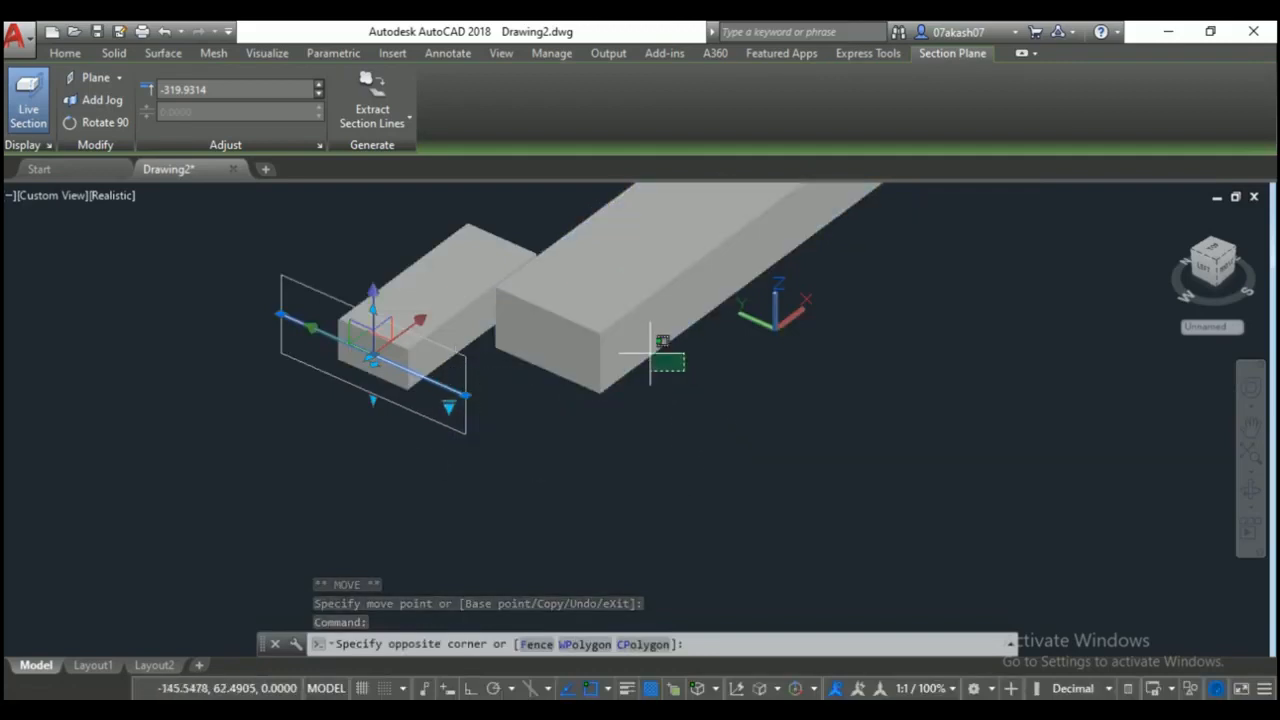
{"action": "left_click", "coordinate": [650, 352]}
{"action": "key", "text": "Escape"}
{"action": "left_click", "coordinate": [663, 363]}
{"action": "left_click", "coordinate": [634, 322]}
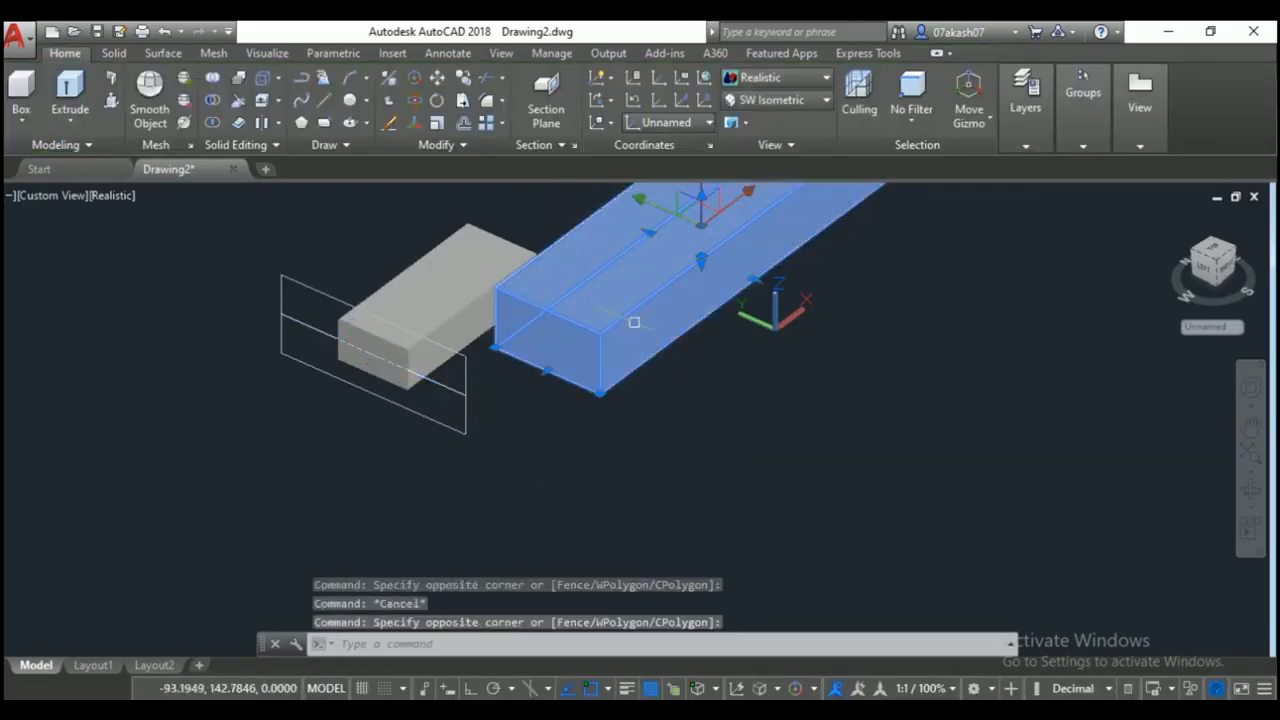
{"action": "type", "text": "m"}
{"action": "key", "text": "Return"}
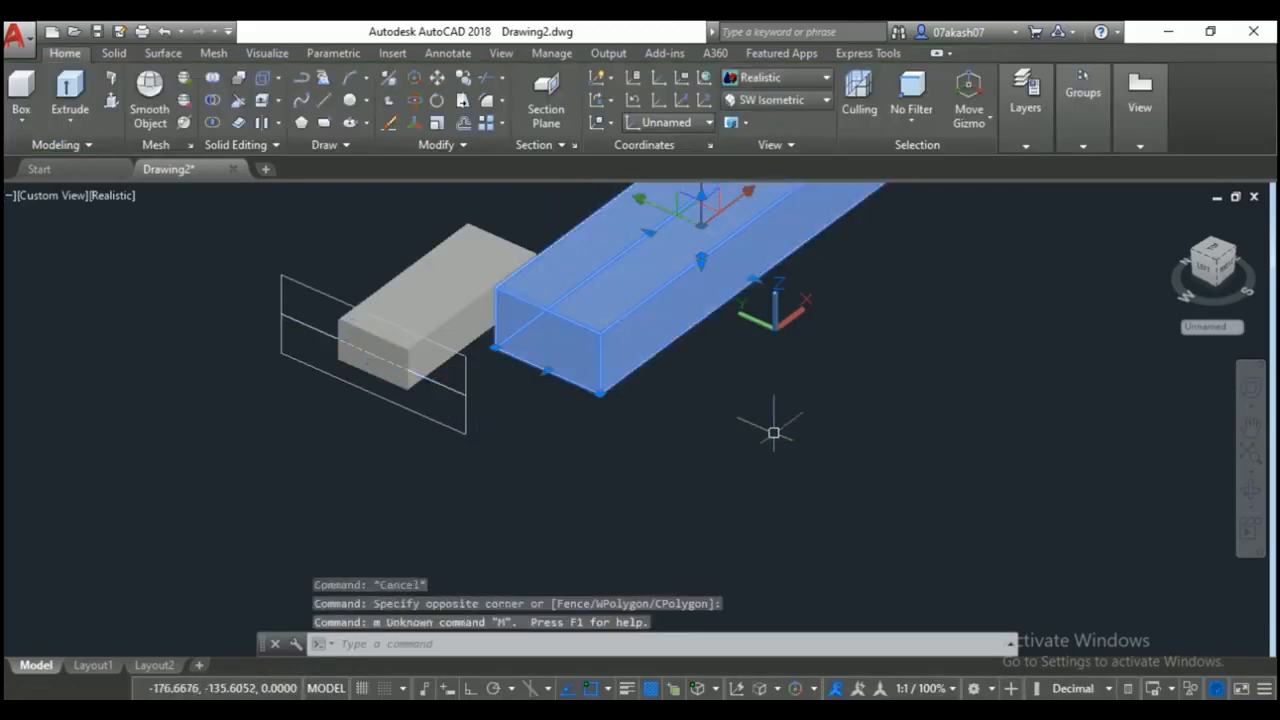
{"action": "type", "text": "mn"}
{"action": "key", "text": "Return"}
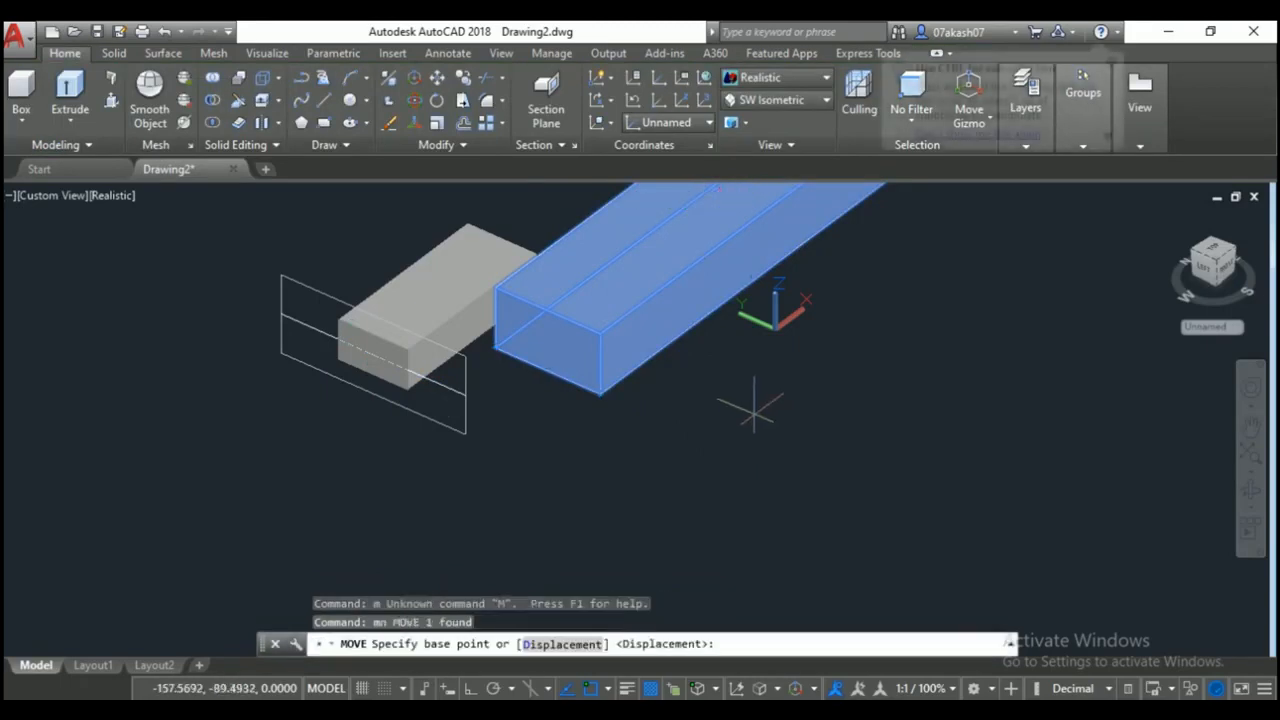
{"action": "left_click", "coordinate": [754, 414]}
{"action": "left_click", "coordinate": [941, 548]}
Move the section plane along the X axis towards the smaller box's far end, to a section offset of about -116.
{"action": "left_click", "coordinate": [491, 400]}
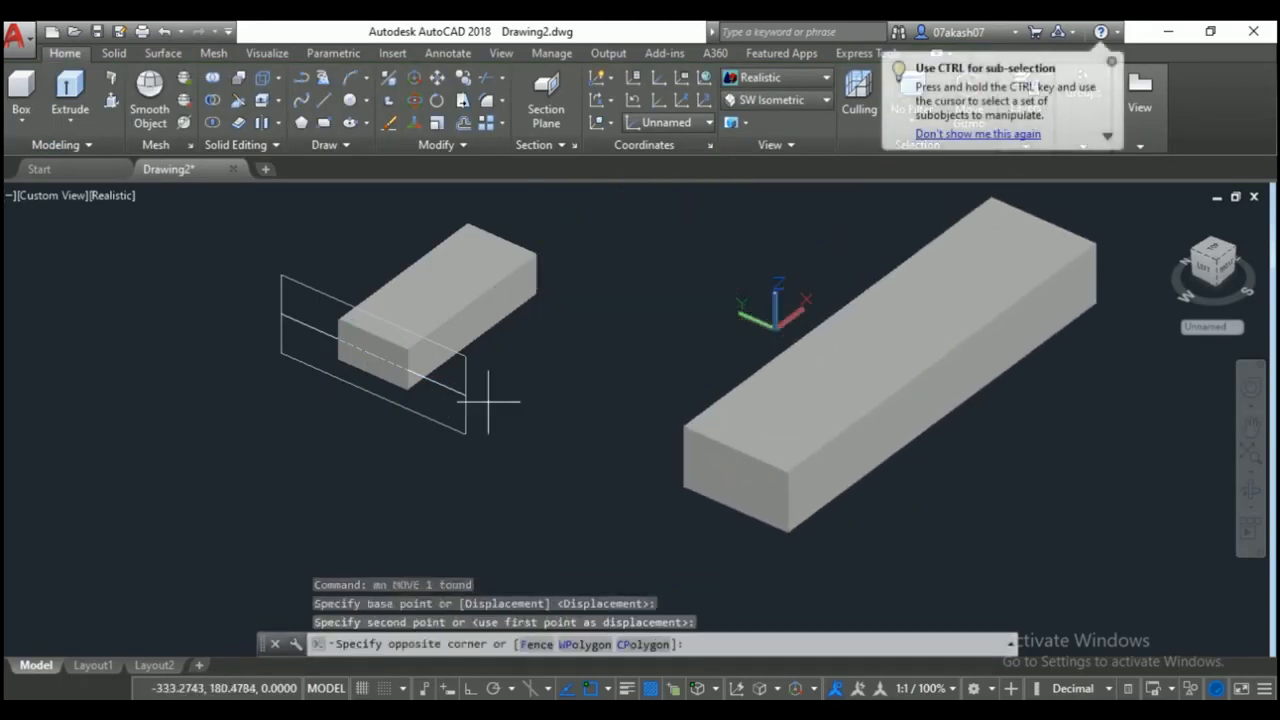
{"action": "left_click", "coordinate": [423, 409]}
{"action": "left_click", "coordinate": [423, 314]}
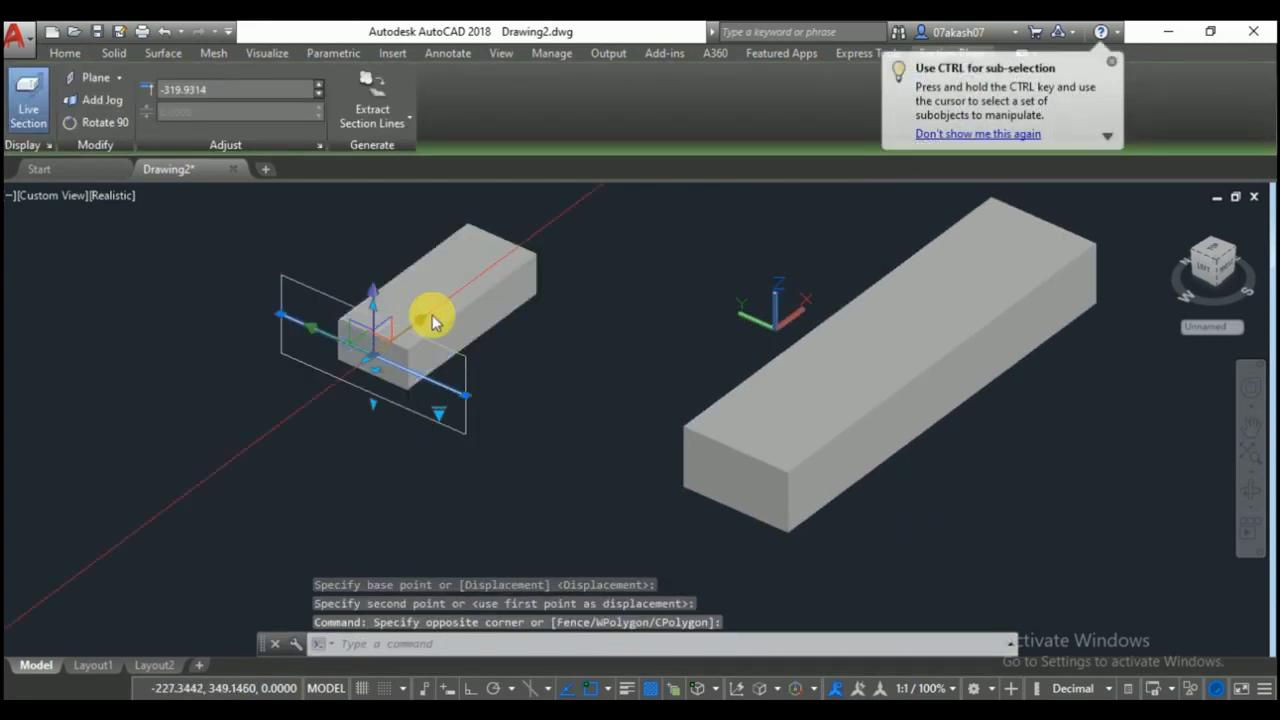
{"action": "left_click", "coordinate": [505, 267]}
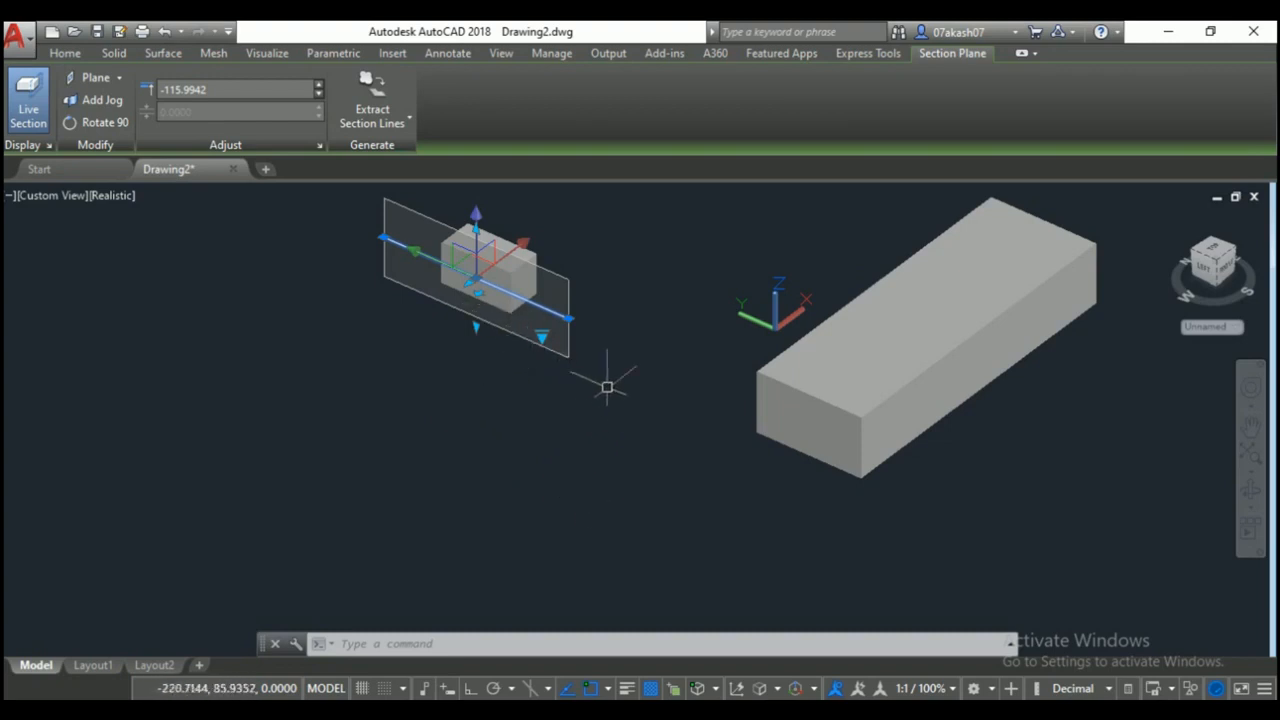
Change the section object's type from Plane to Slice, and on to Boundary.
{"action": "scroll", "coordinate": [598, 344], "scroll_direction": "up", "scroll_amount": 4}
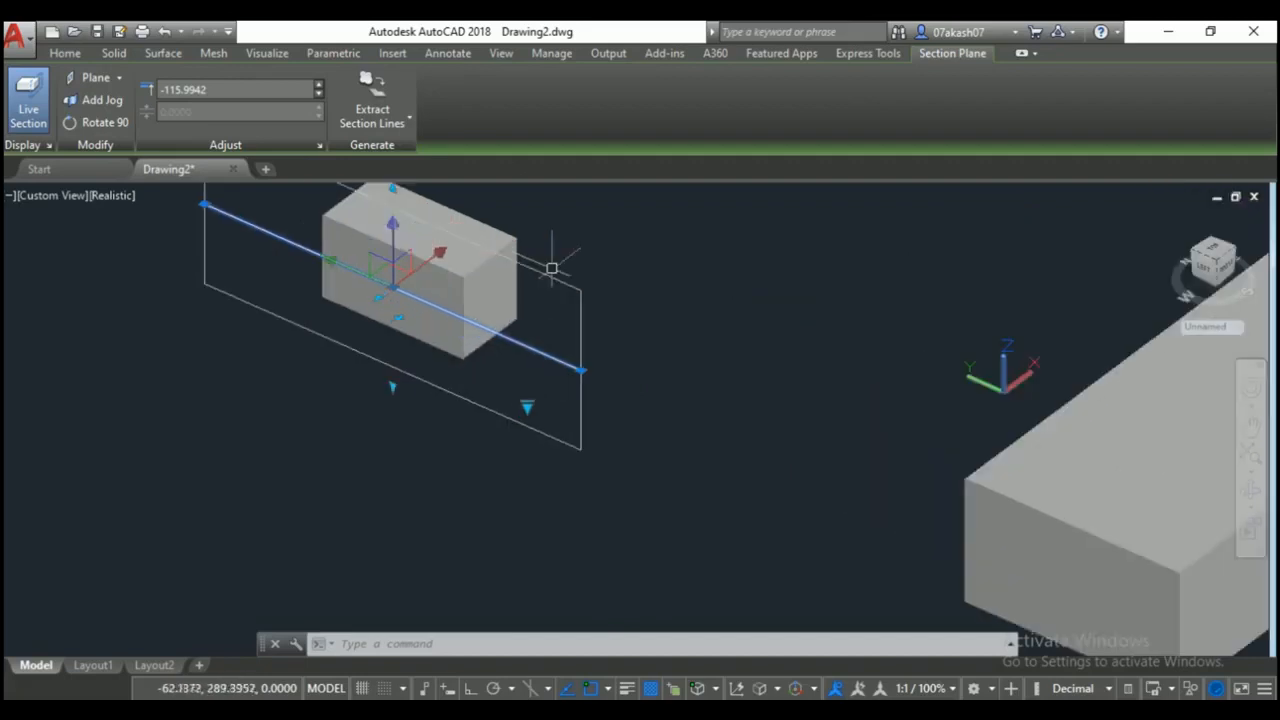
{"action": "left_click", "coordinate": [583, 479]}
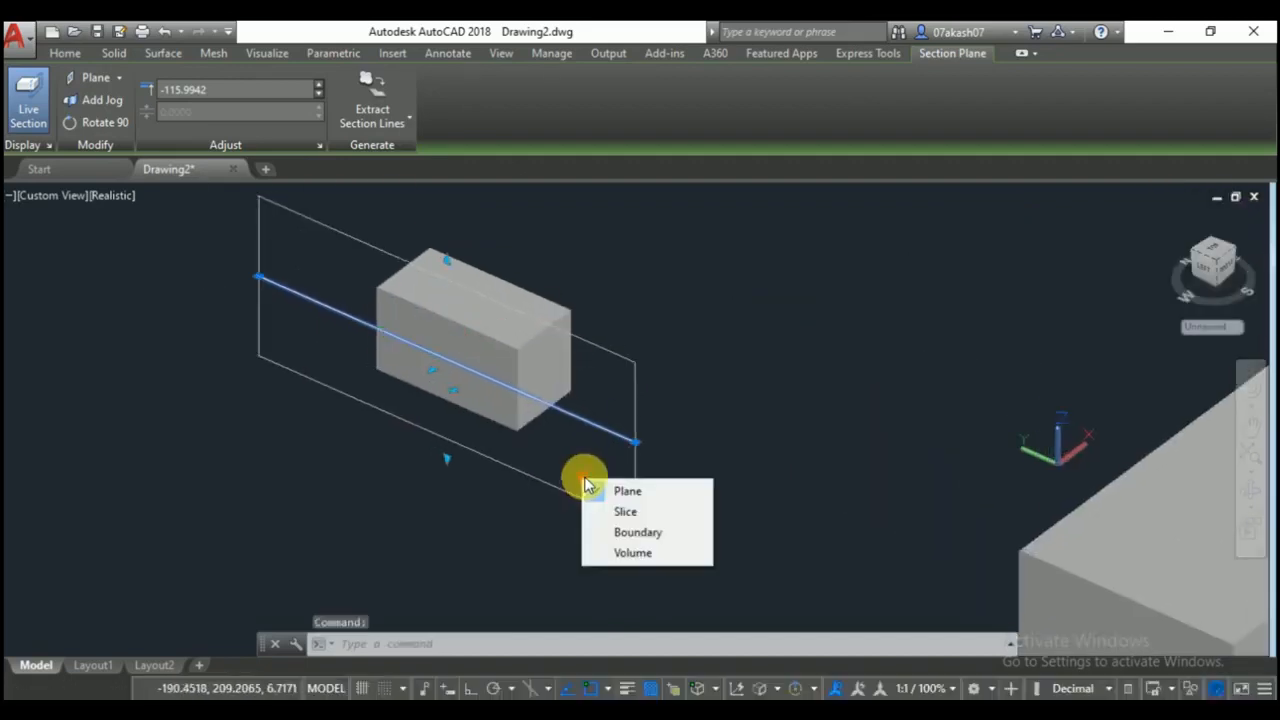
{"action": "left_click", "coordinate": [622, 514]}
{"action": "left_click", "coordinate": [607, 459]}
{"action": "left_click", "coordinate": [636, 514]}
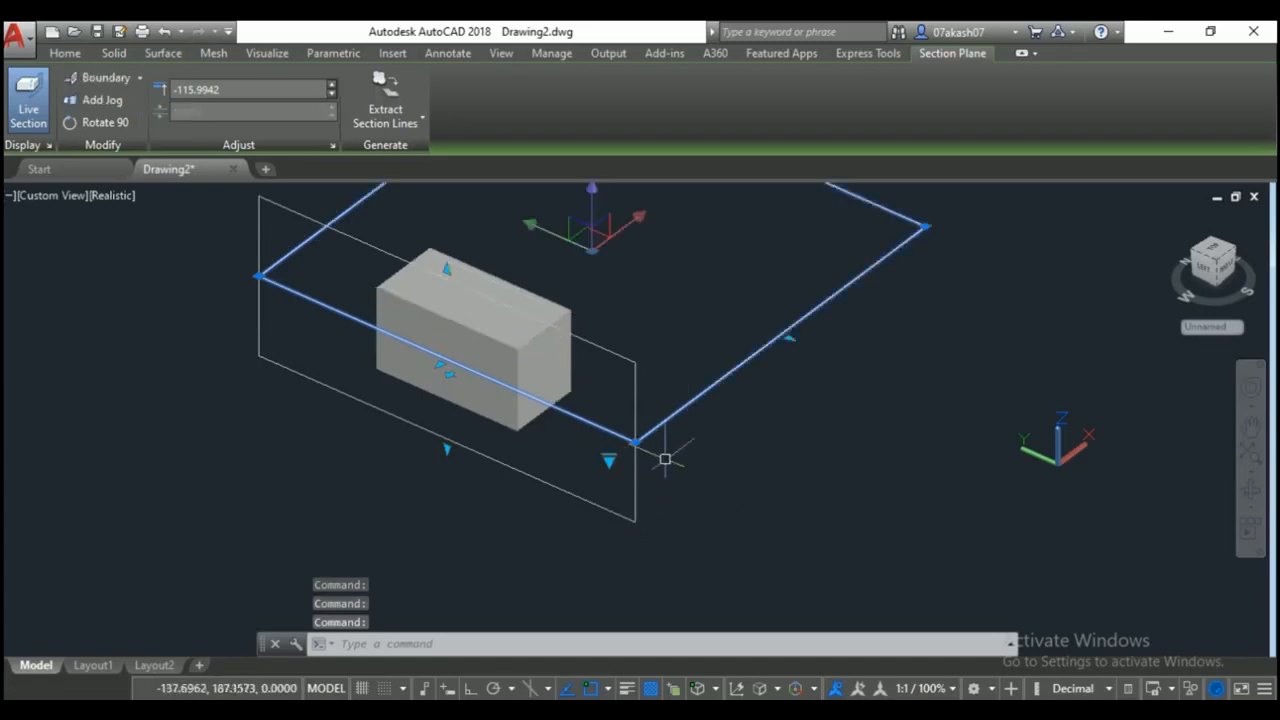
Change the section object's type to Volume, and return it to Plane.
{"action": "left_click", "coordinate": [607, 459]}
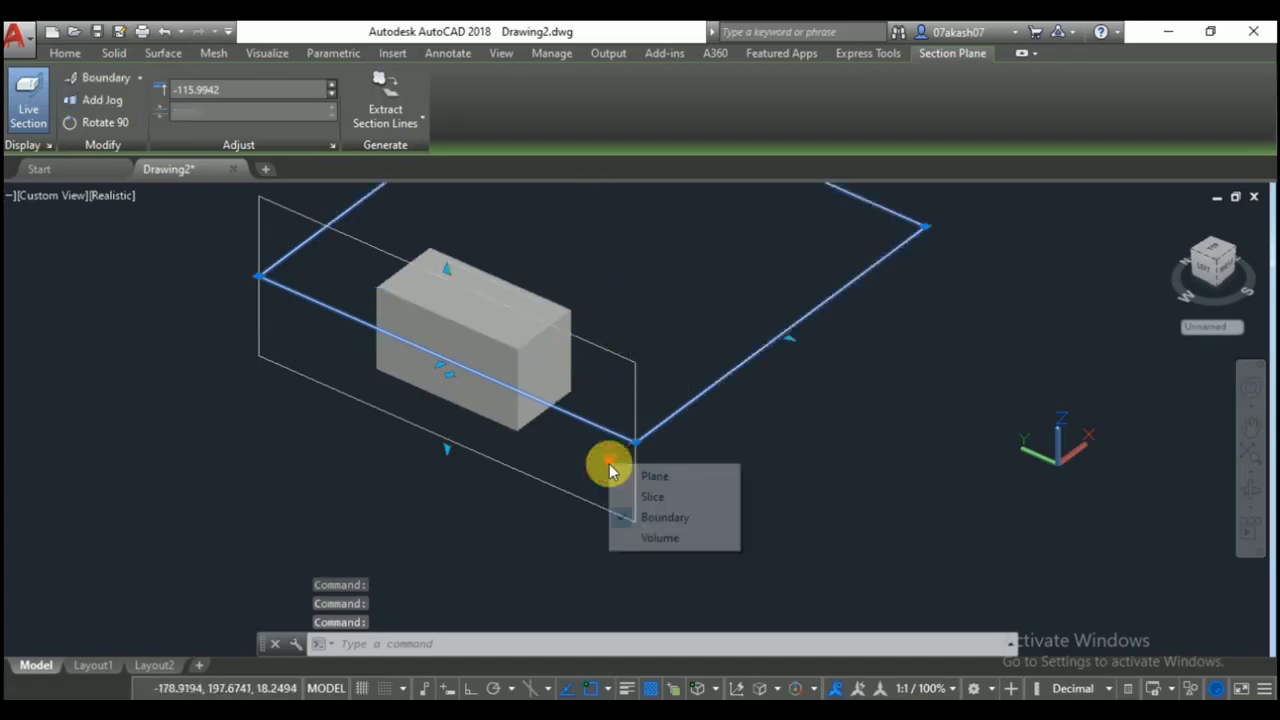
{"action": "left_click", "coordinate": [648, 537]}
{"action": "middle_click_drag", "start_coordinate": [587, 456], "coordinate": [545, 558]}
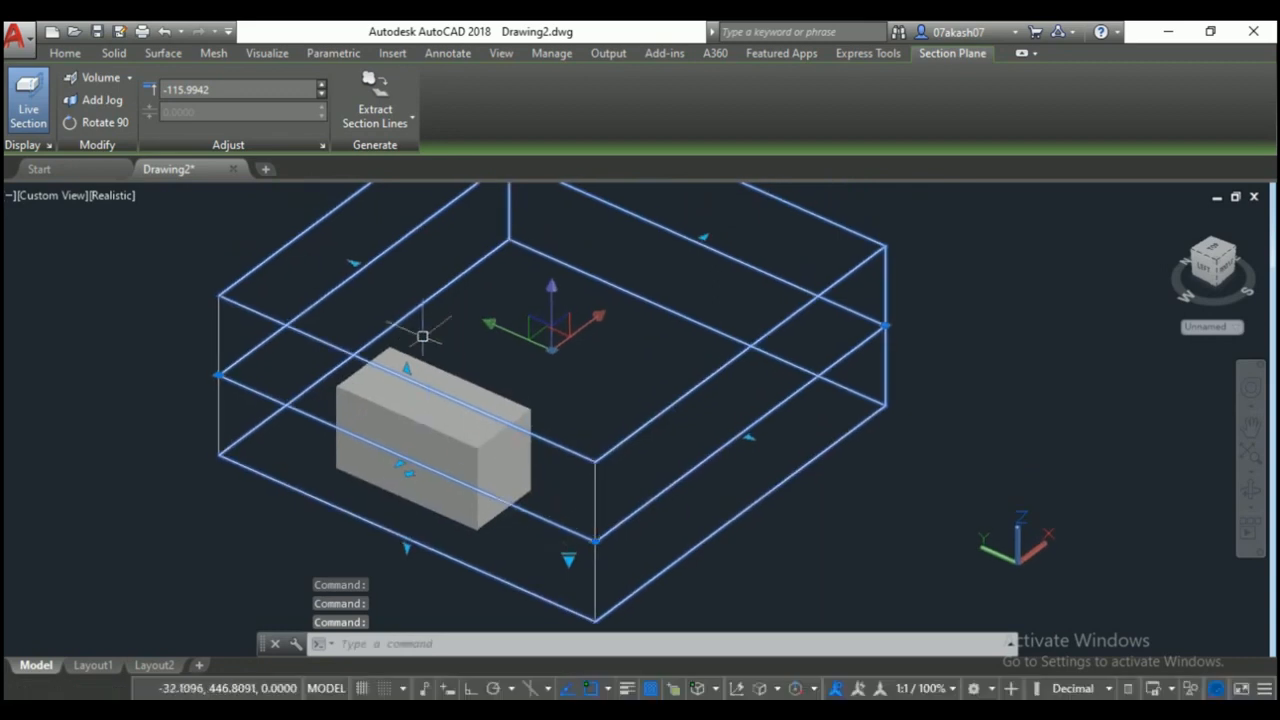
{"action": "left_click", "coordinate": [568, 558]}
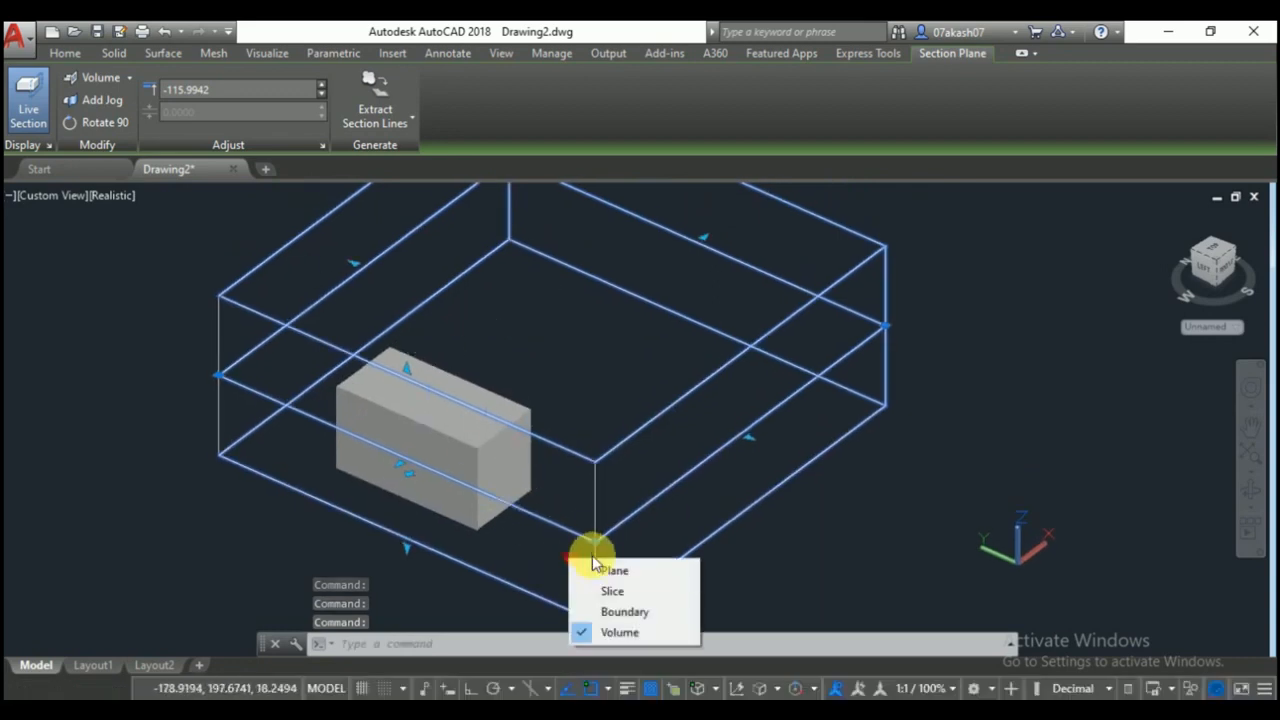
{"action": "left_click", "coordinate": [602, 569]}
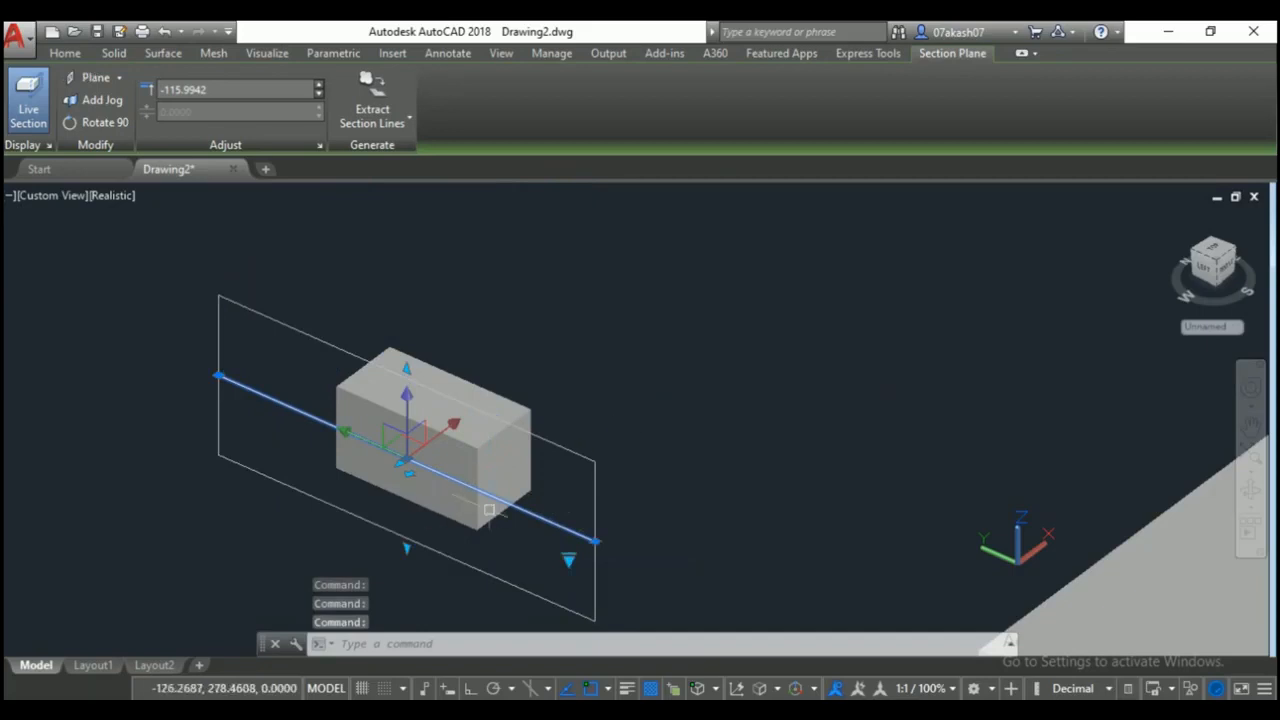
Rotate the section plane through a full turn about its section line in four 90-degree increments.
{"action": "left_click", "coordinate": [104, 122]}
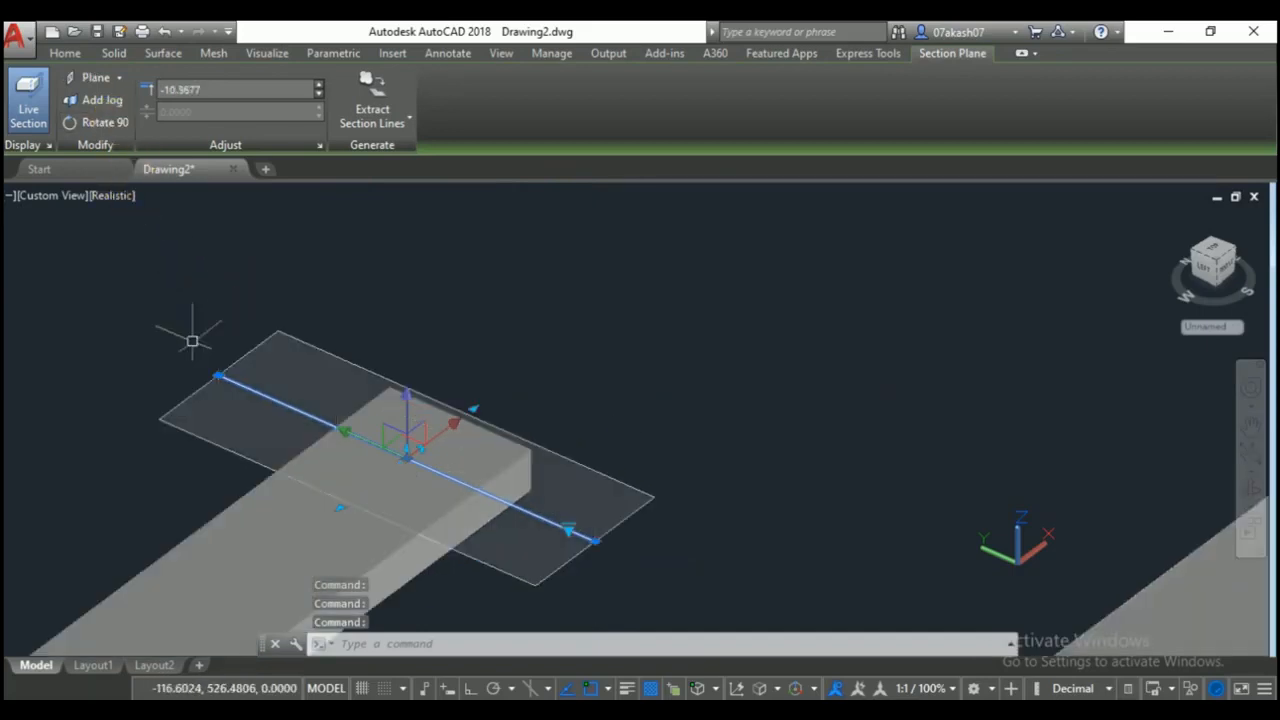
{"action": "left_click", "coordinate": [105, 126]}
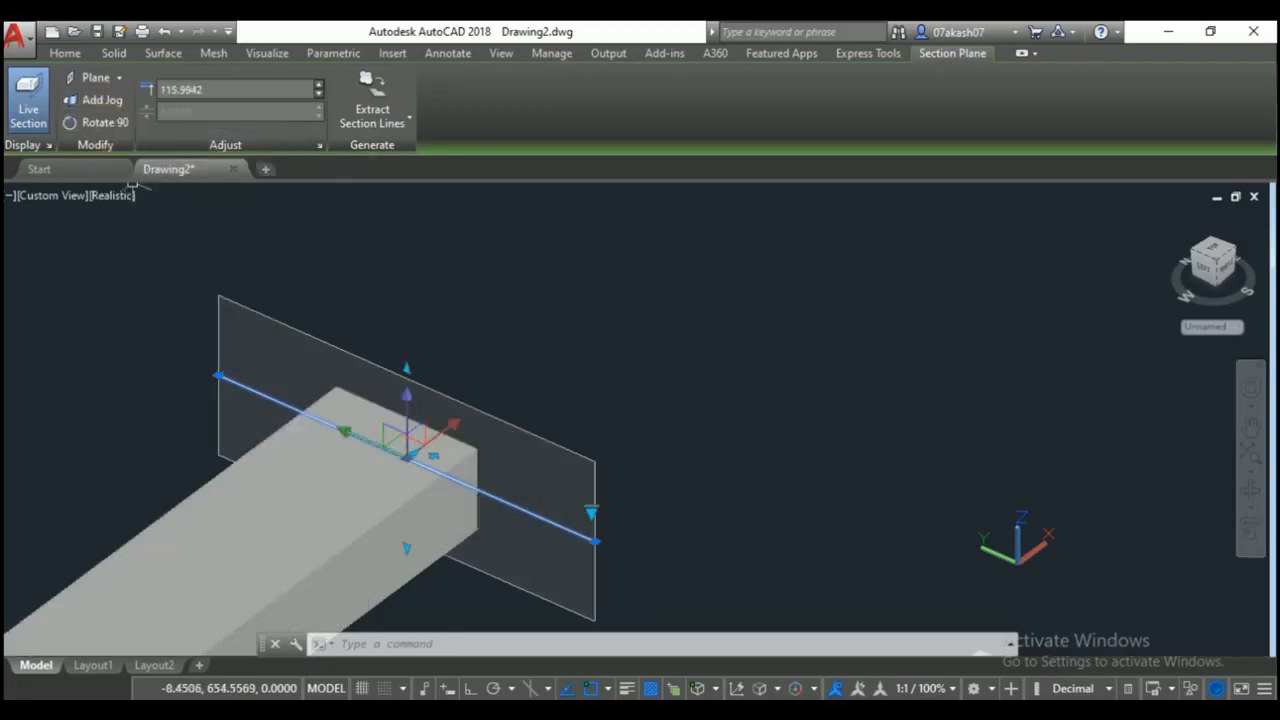
{"action": "left_click", "coordinate": [103, 126]}
{"action": "left_click", "coordinate": [103, 126]}
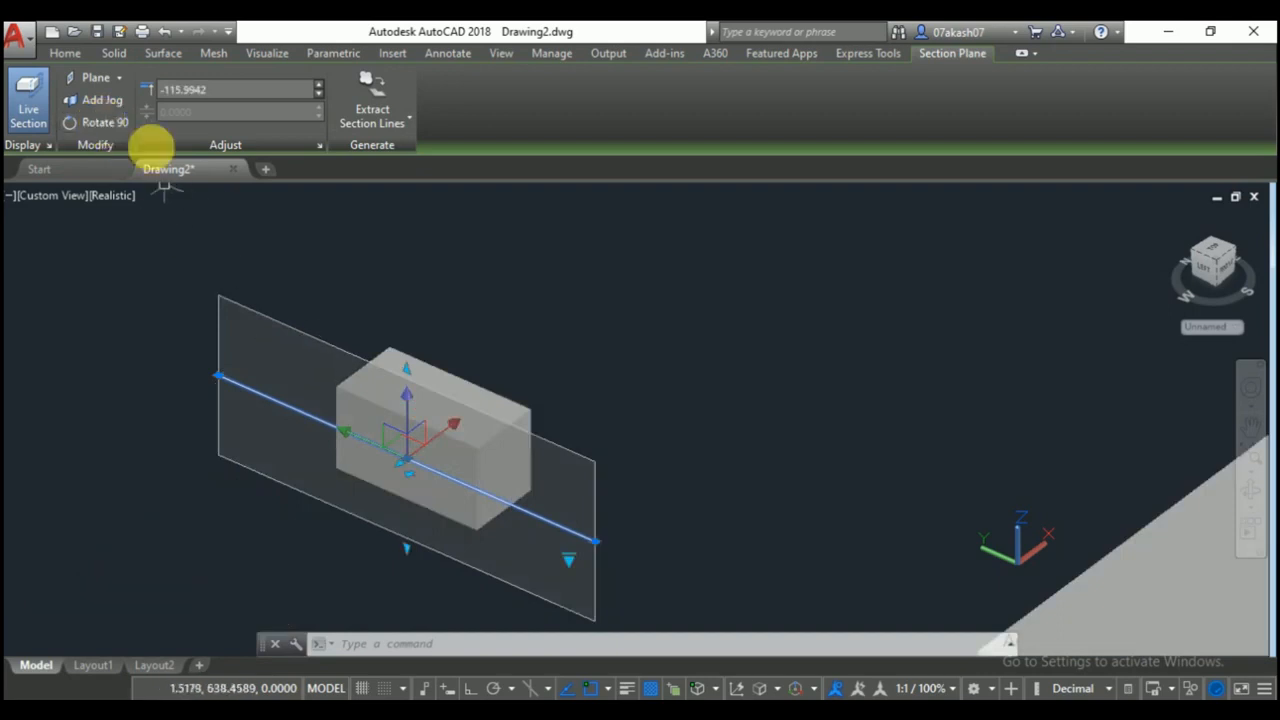
Add a jog to the section line at a point across the smaller box's cut face.
{"action": "left_click", "coordinate": [100, 100]}
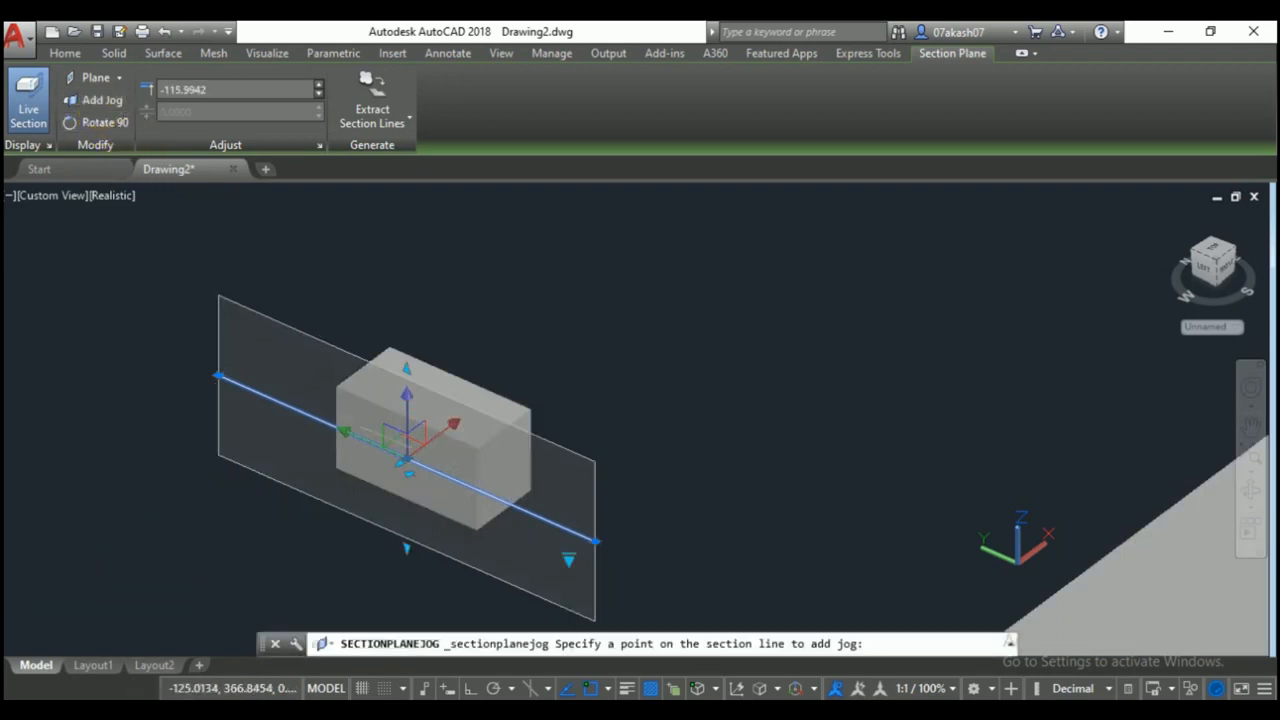
{"action": "left_click", "coordinate": [357, 441]}
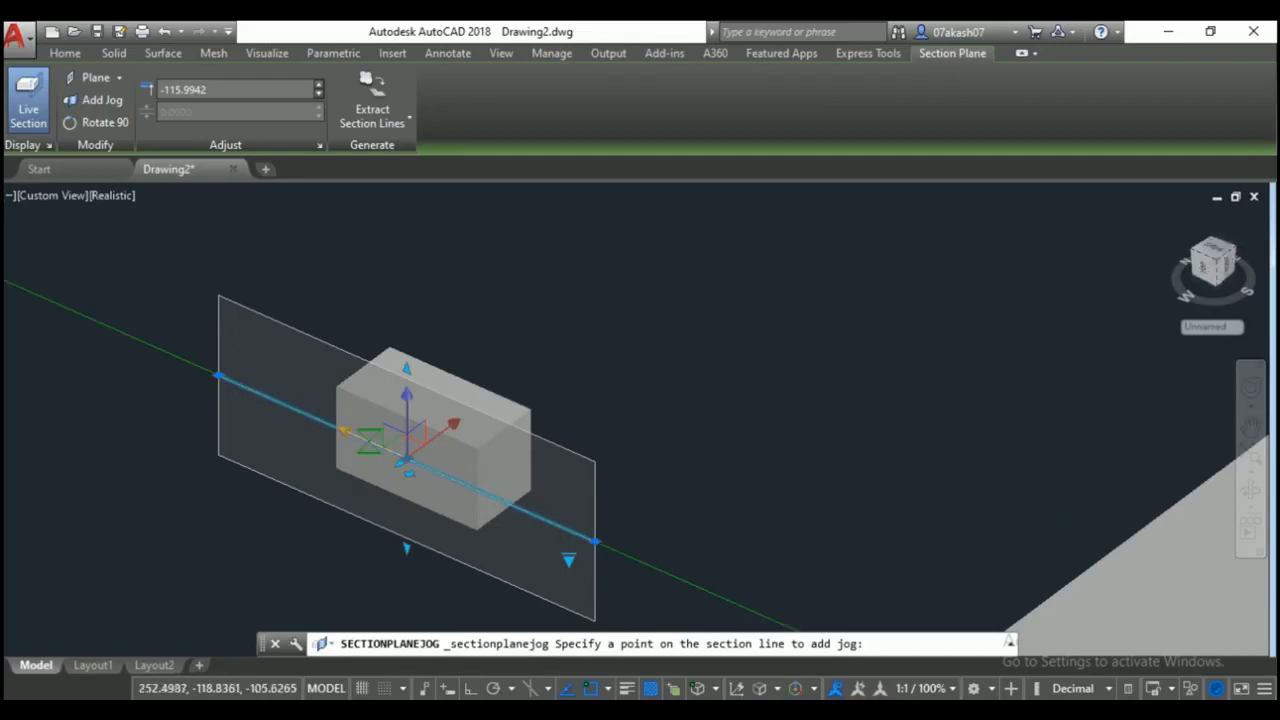
{"action": "left_click", "coordinate": [369, 442]}
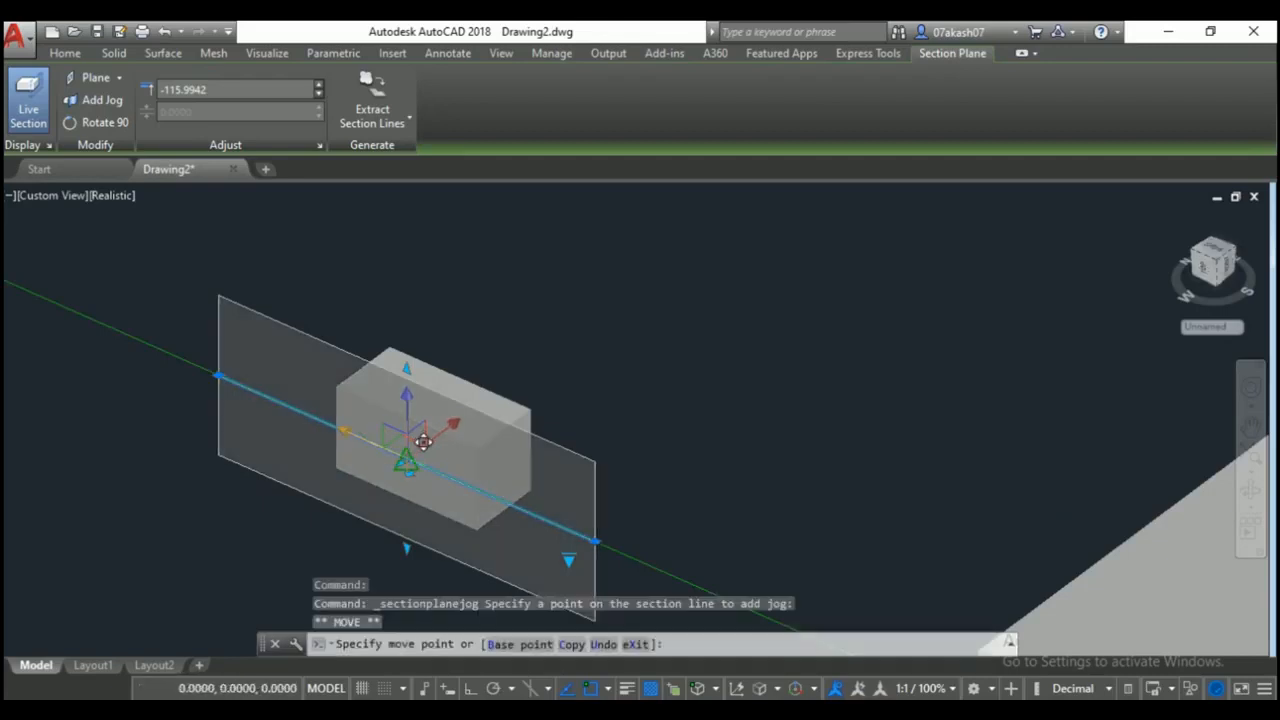
{"action": "left_click", "coordinate": [477, 340]}
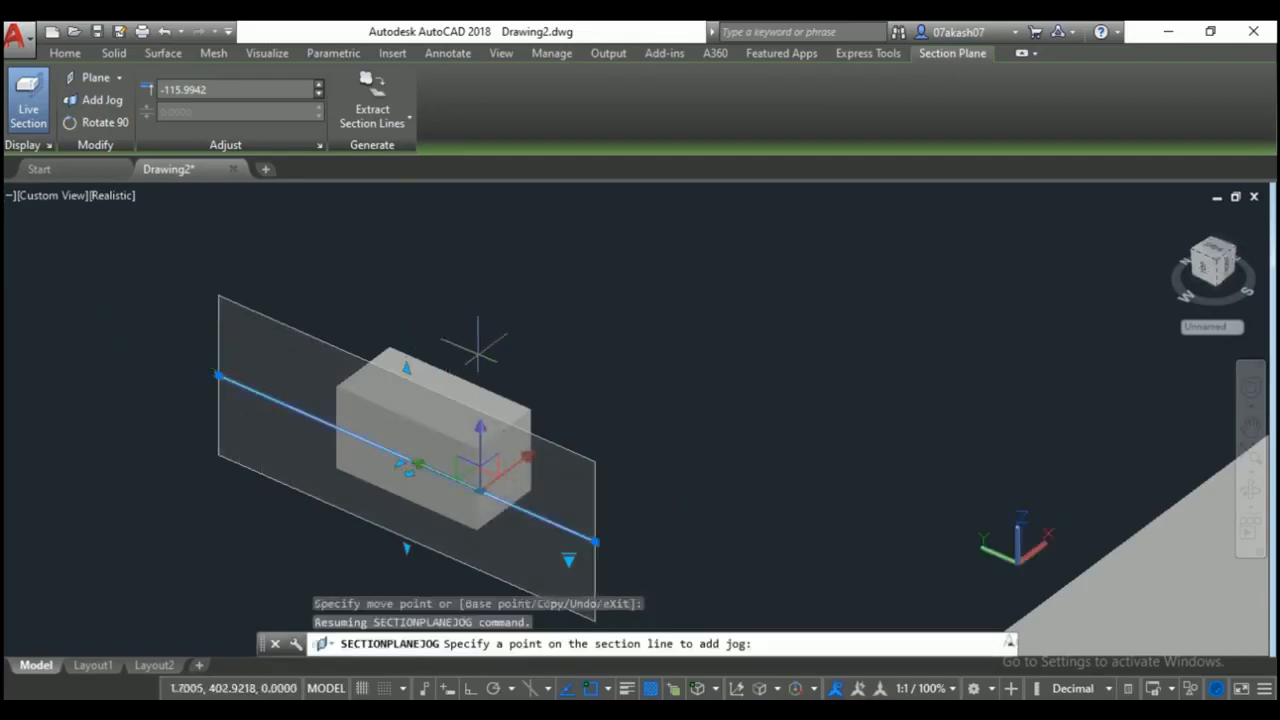
{"action": "left_click", "coordinate": [97, 100]}
{"action": "left_click", "coordinate": [376, 444]}
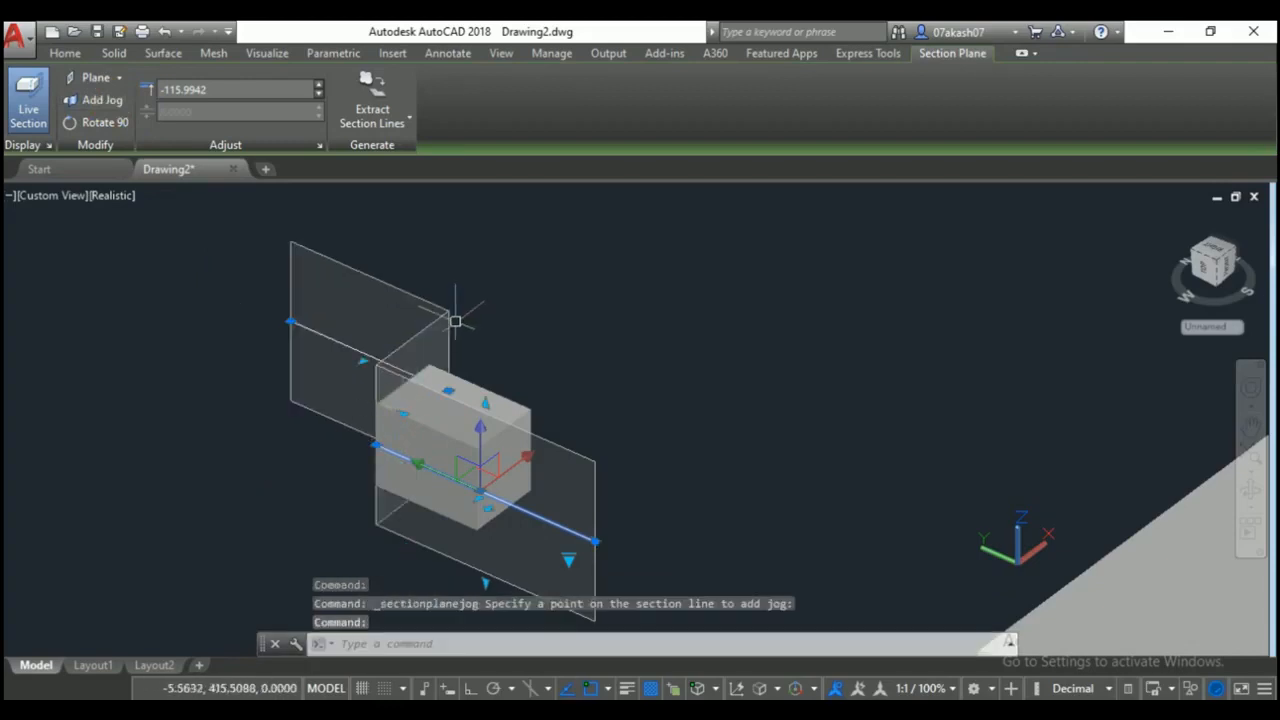
Deselect the jogged section plane and delete it from the model.
{"action": "left_click", "coordinate": [64, 53]}
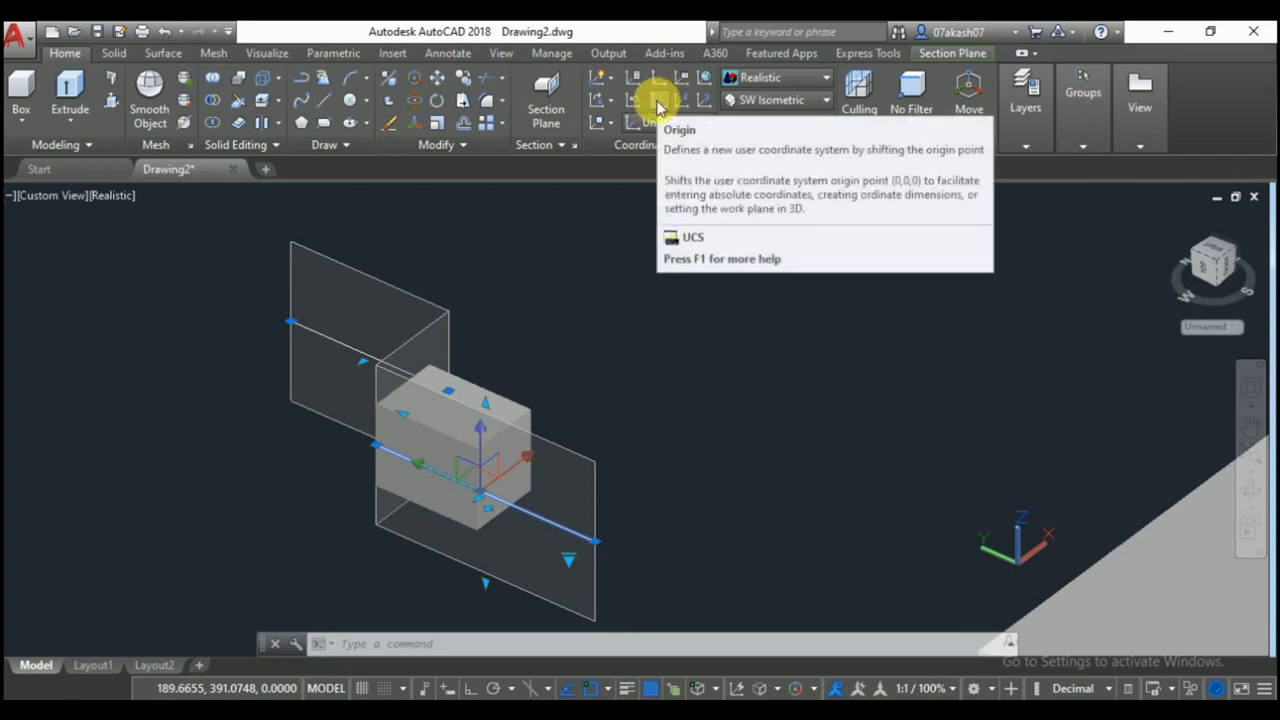
{"action": "key", "text": "Escape"}
{"action": "key", "text": "Escape"}
{"action": "scroll", "coordinate": [600, 343], "scroll_direction": "down", "scroll_amount": 4}
{"action": "middle_click_drag", "start_coordinate": [600, 343], "coordinate": [514, 448]}
{"action": "left_click", "coordinate": [400, 366]}
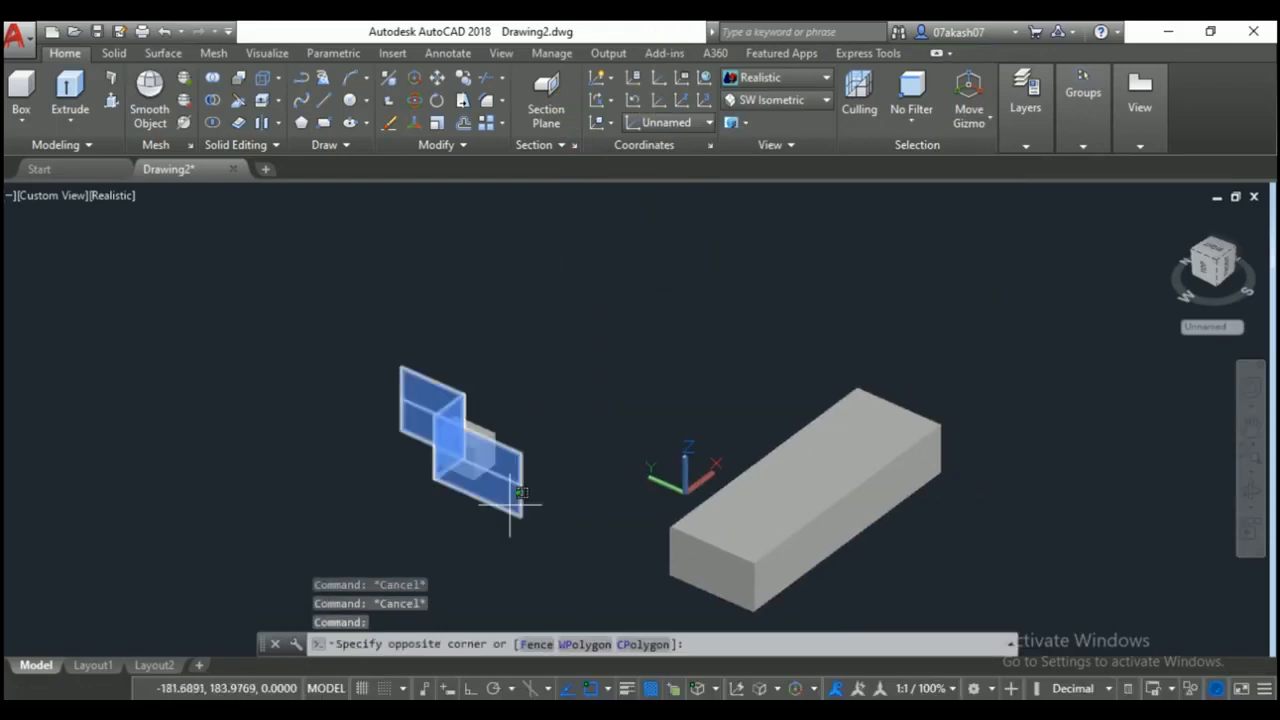
{"action": "left_click", "coordinate": [508, 502]}
{"action": "key", "text": "Delete"}
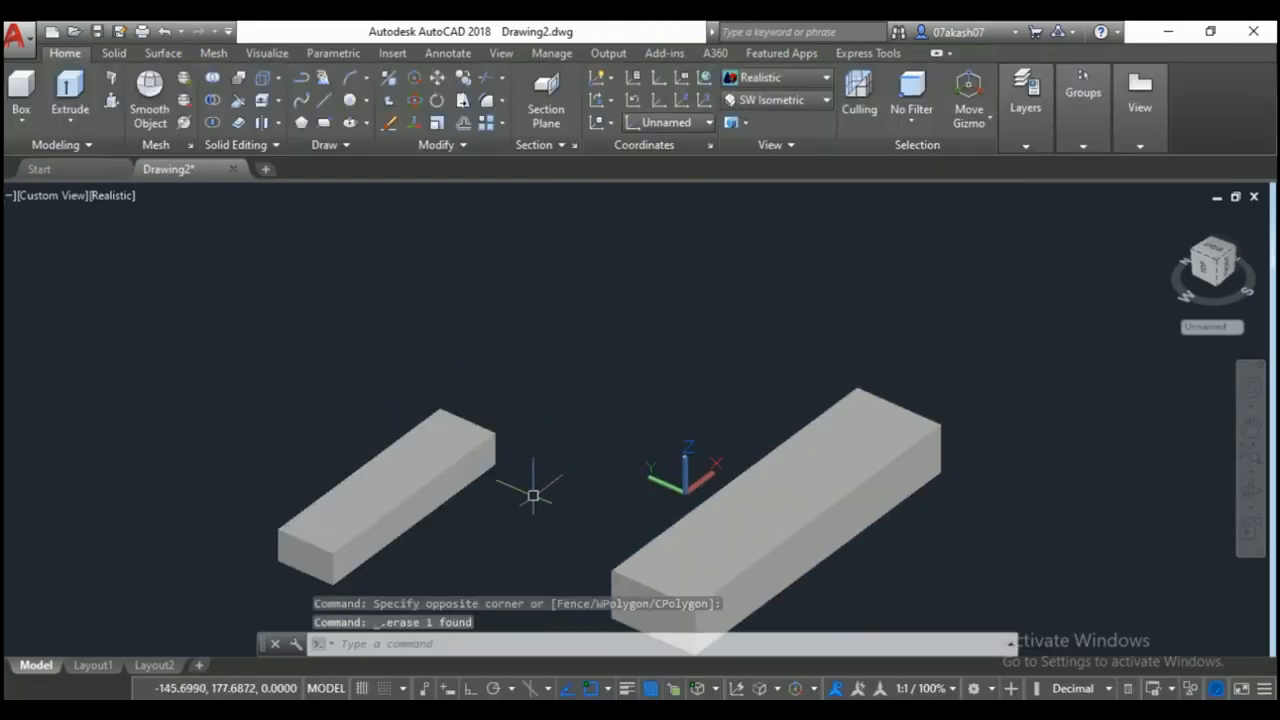
Define a UCS by Z-axis vector, with the origin between the two boxes and Z directed past the smaller box's far end.
{"action": "middle_click_drag", "start_coordinate": [458, 576], "coordinate": [453, 531]}
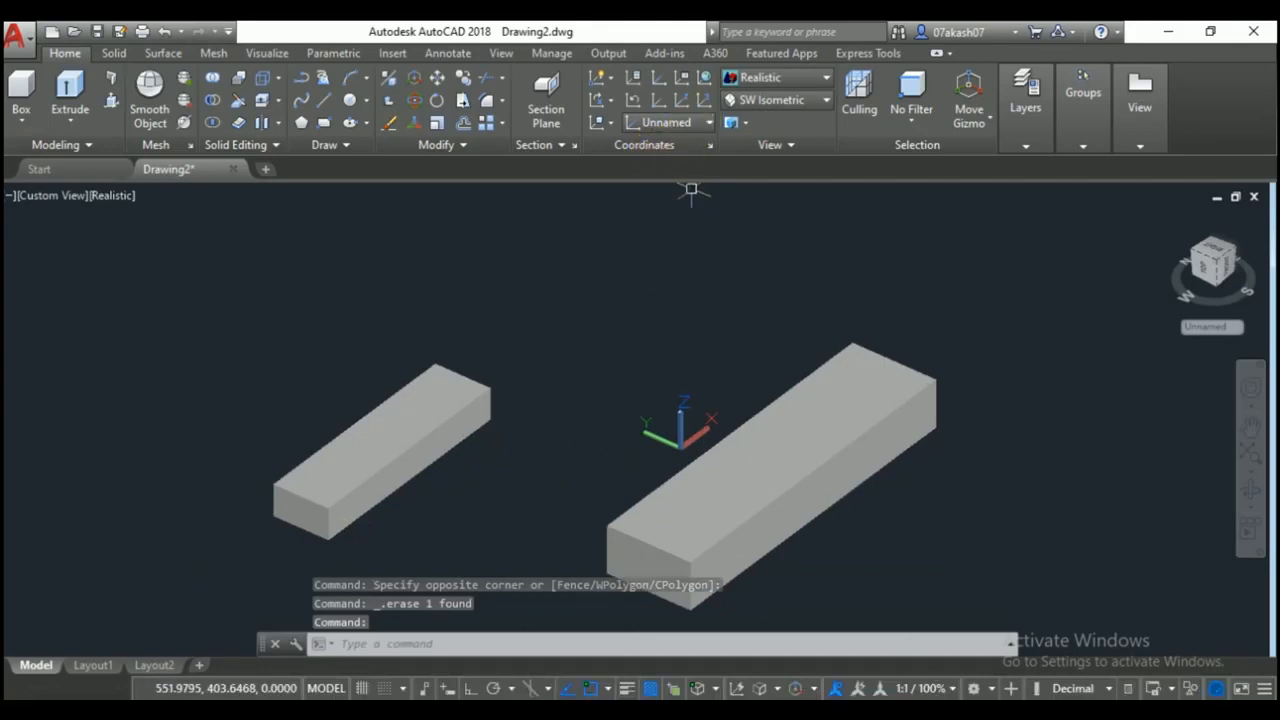
{"action": "left_click", "coordinate": [685, 425]}
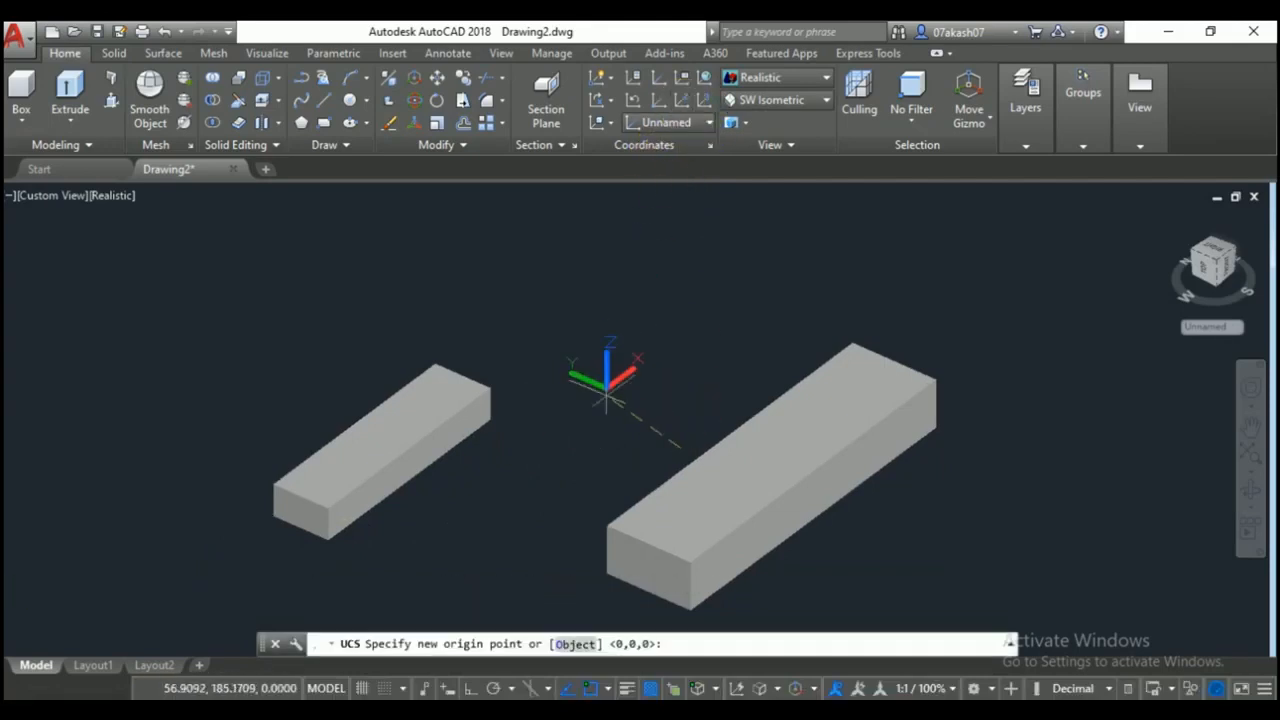
{"action": "left_click", "coordinate": [604, 400]}
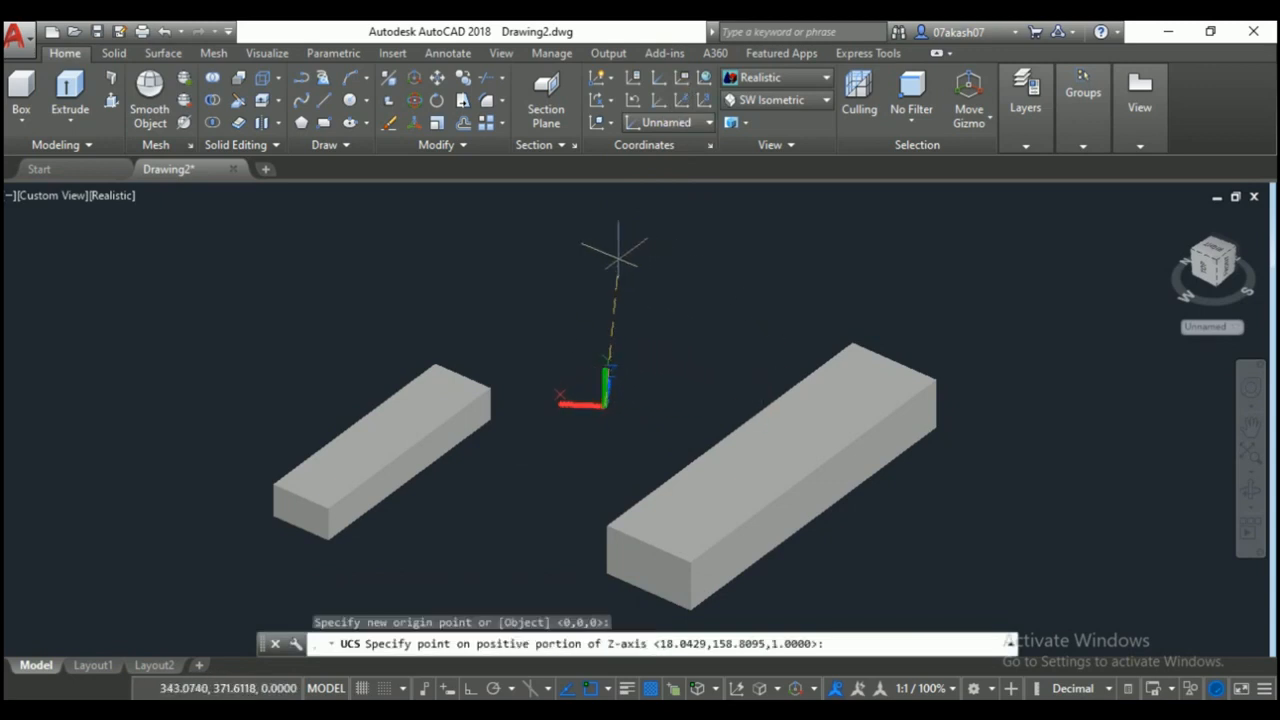
{"action": "left_click", "coordinate": [520, 295]}
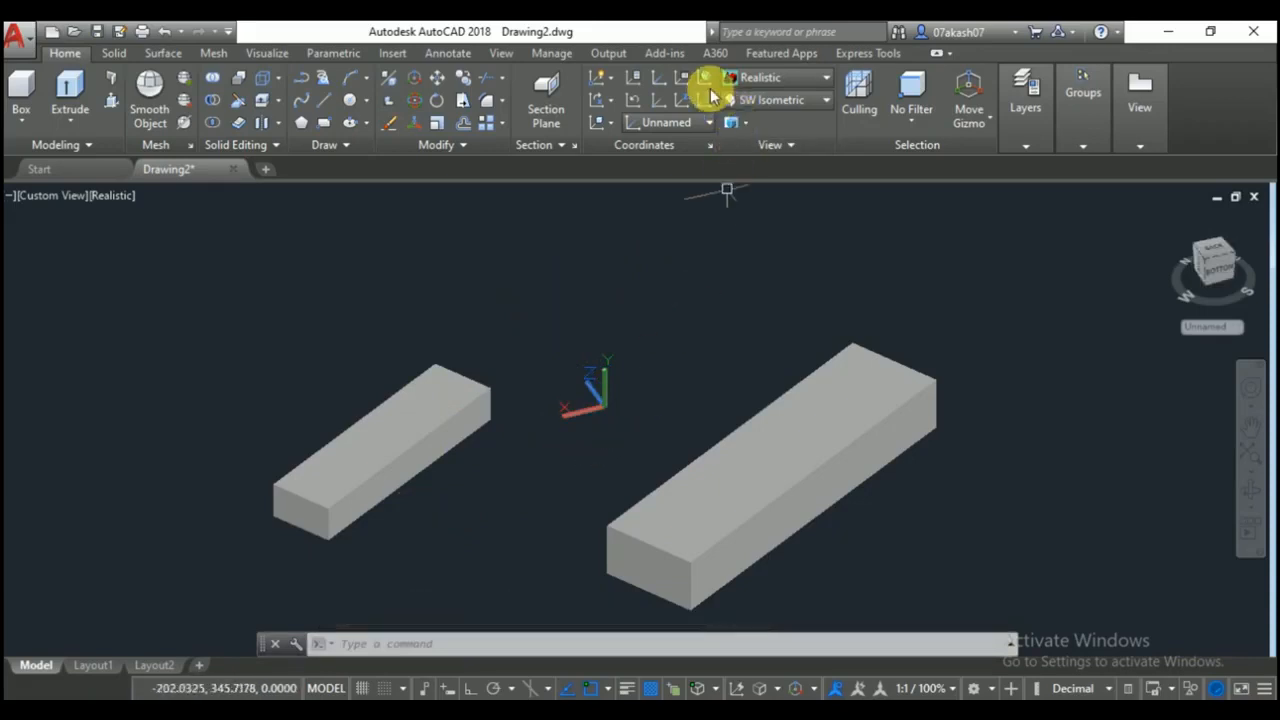
Restore the World coordinate system.
{"action": "left_click", "coordinate": [685, 130]}
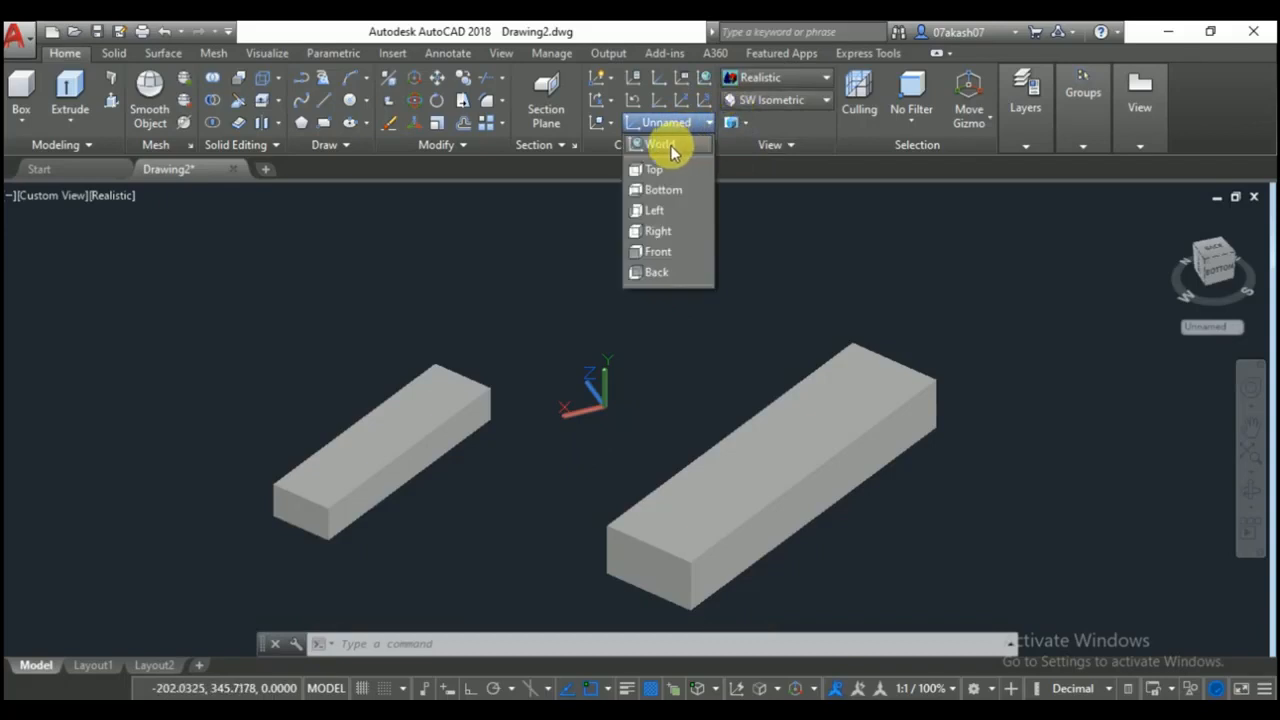
{"action": "left_click", "coordinate": [670, 145]}
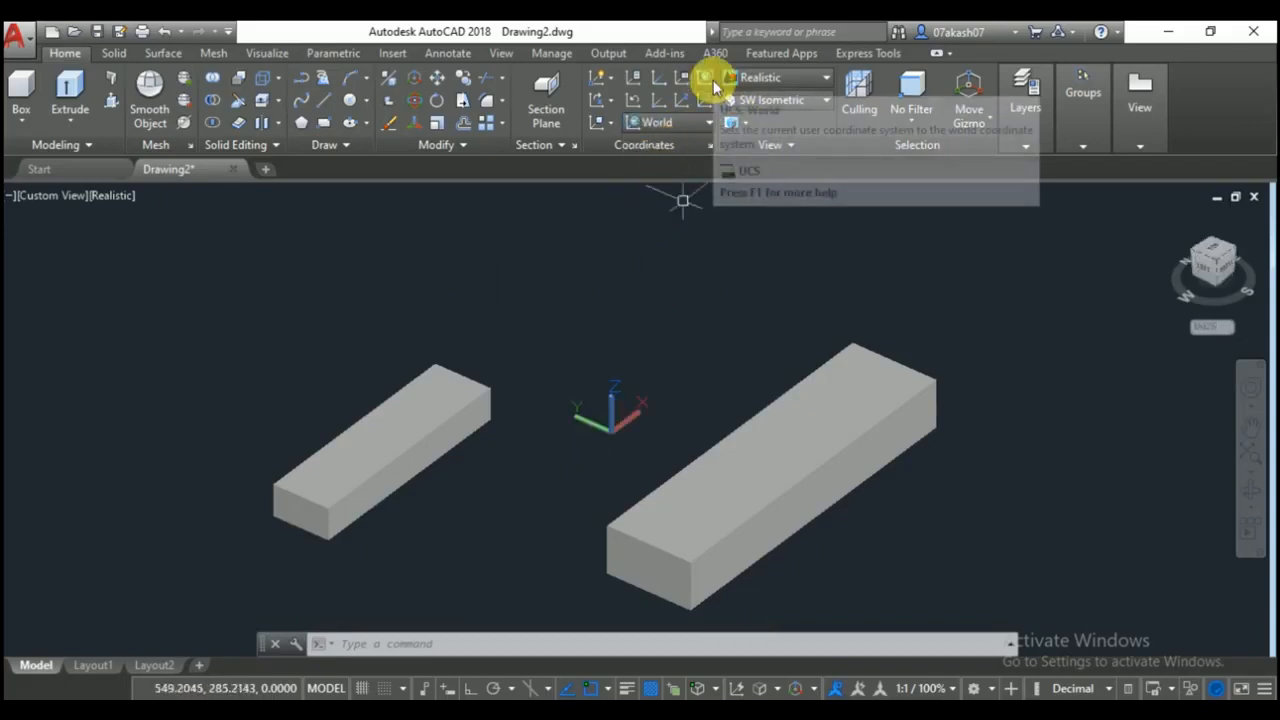
{"action": "left_click", "coordinate": [710, 80]}
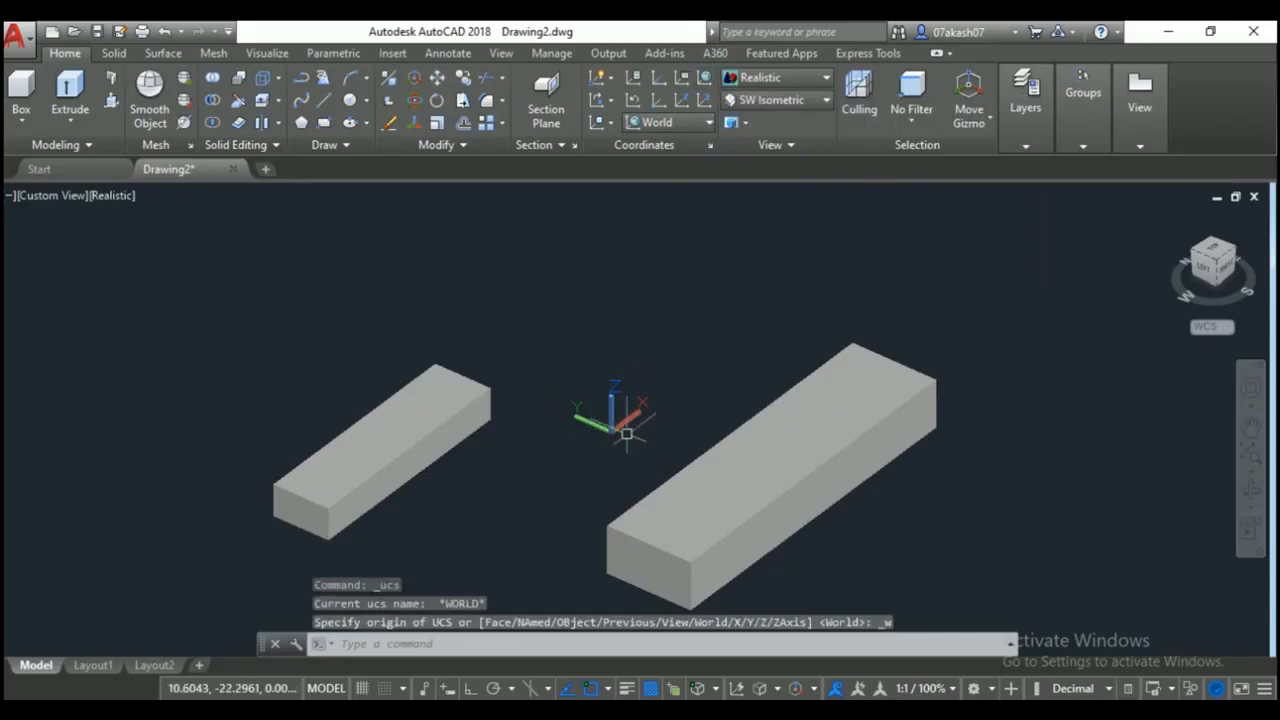
Switch Culling on to preview the smaller box's highlight without hidden edges, and switch it off again.
{"action": "middle_click_drag", "start_coordinate": [780, 337], "coordinate": [586, 374]}
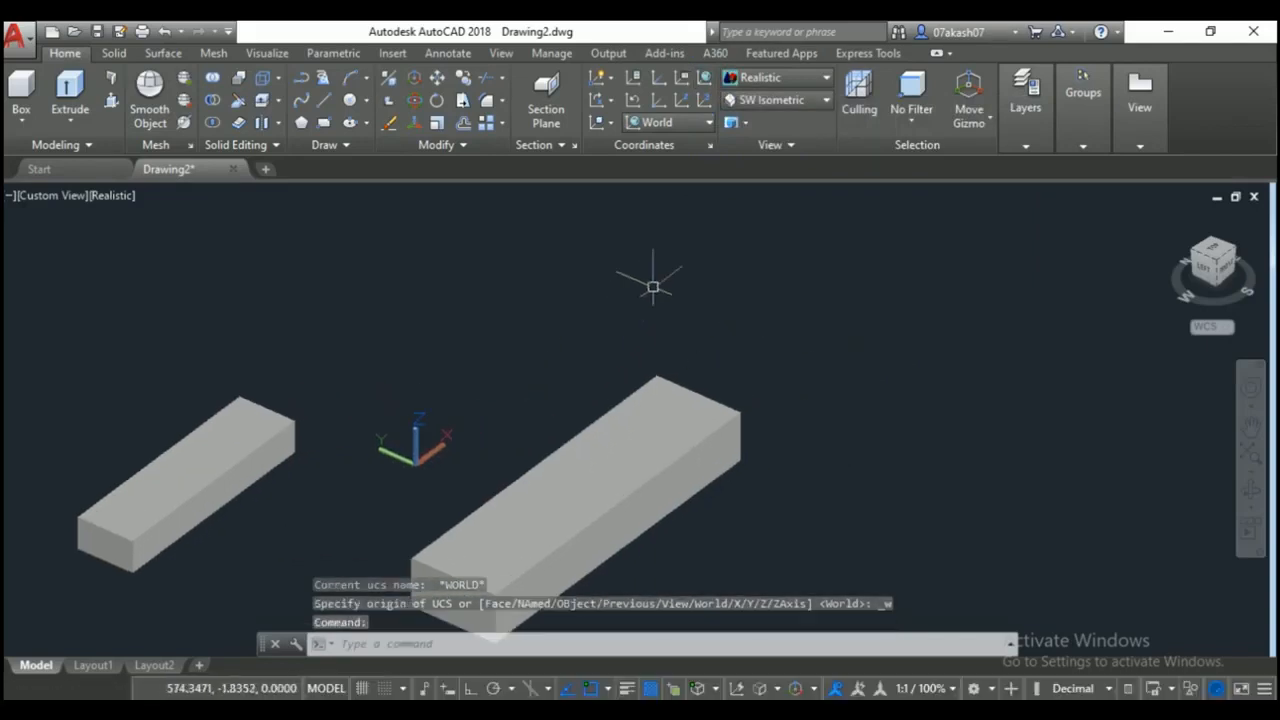
{"action": "middle_click_drag", "start_coordinate": [793, 337], "coordinate": [758, 339]}
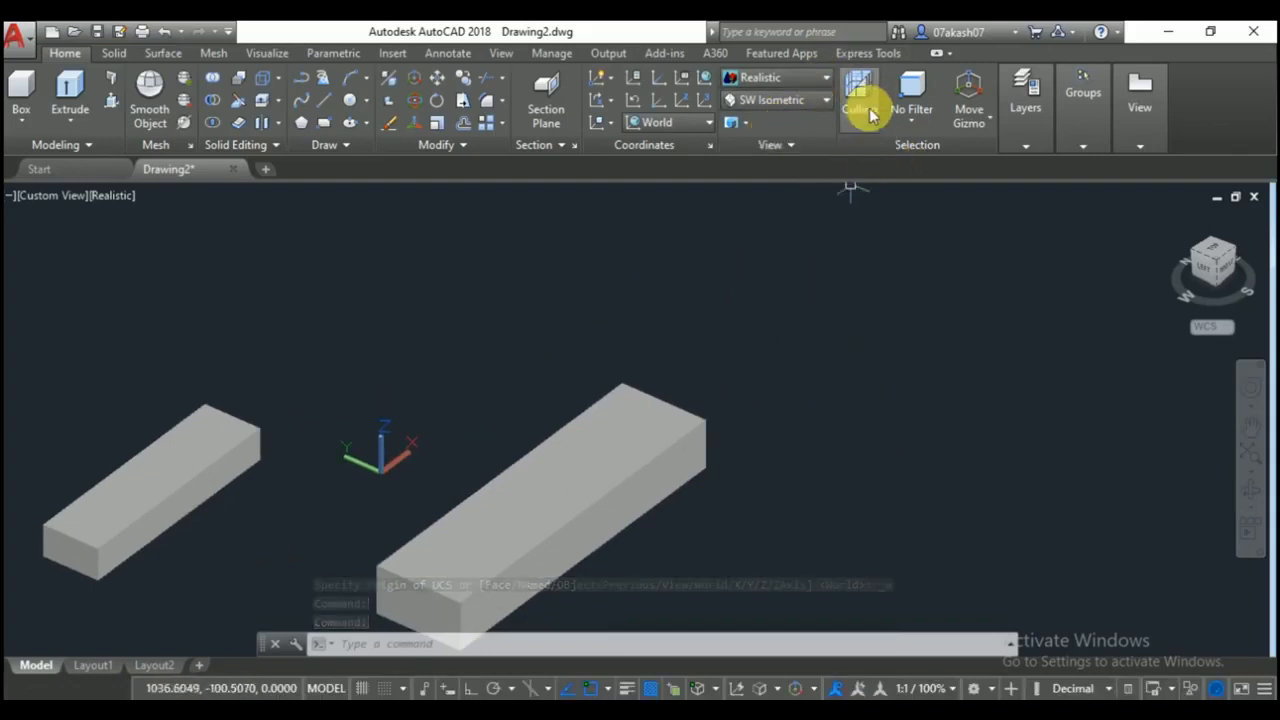
{"action": "middle_click_drag", "start_coordinate": [586, 371], "coordinate": [817, 343]}
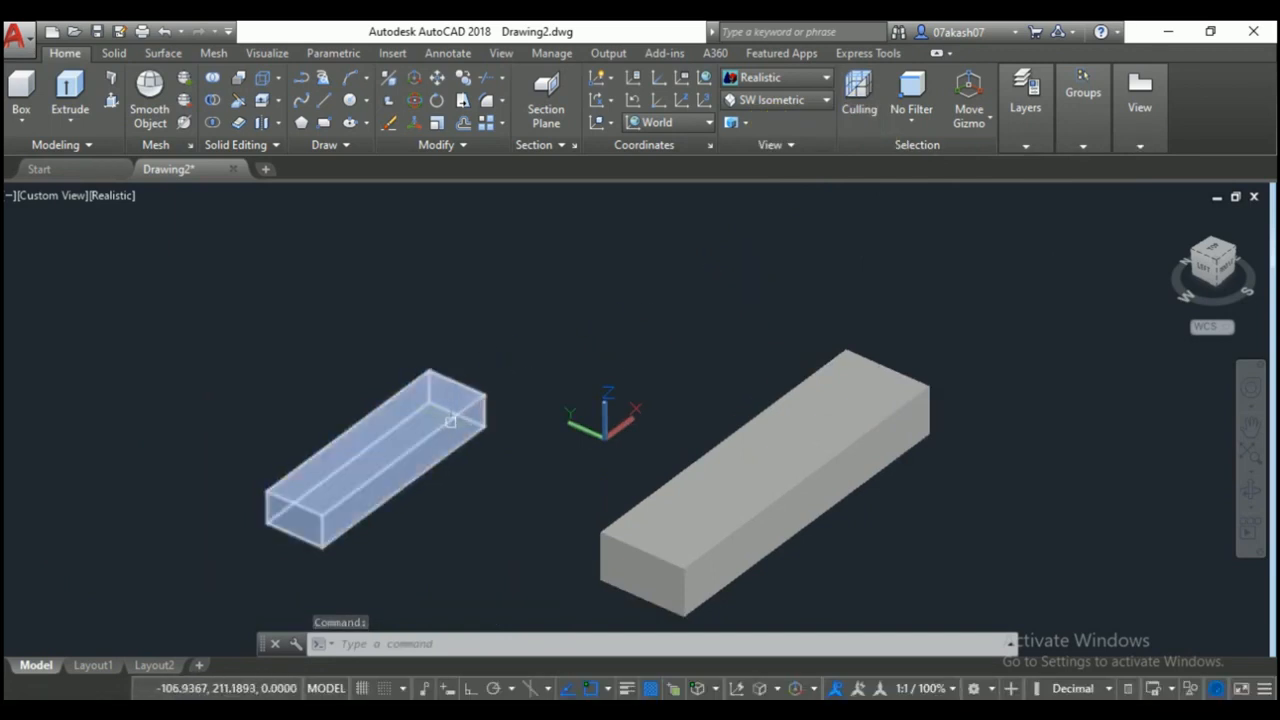
{"action": "mouse_move", "coordinate": [430, 432]}
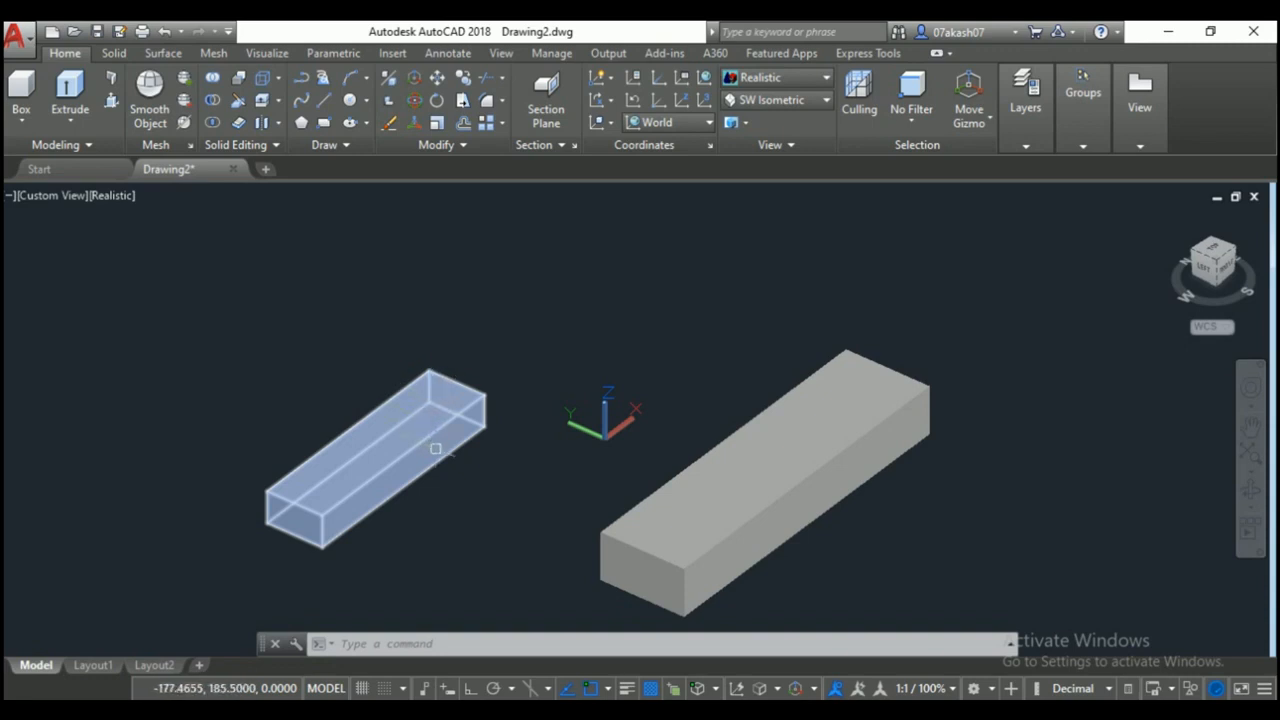
{"action": "left_click", "coordinate": [859, 95]}
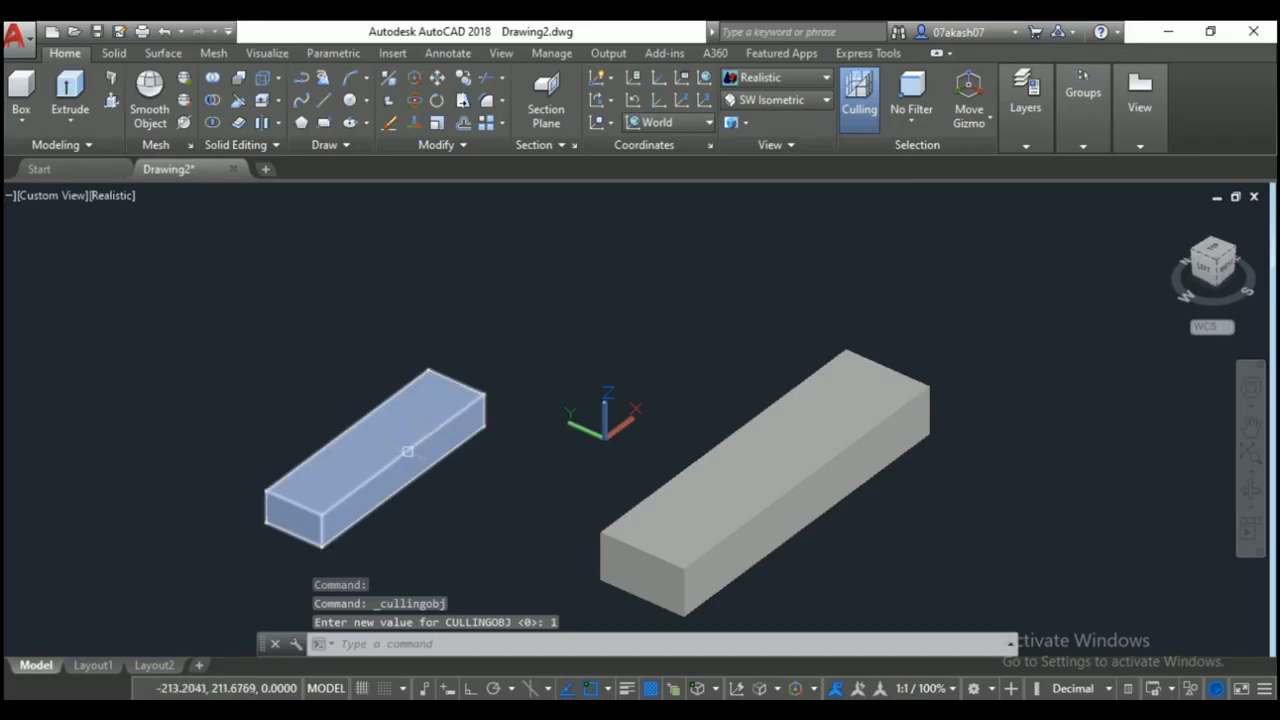
{"action": "left_click", "coordinate": [858, 100]}
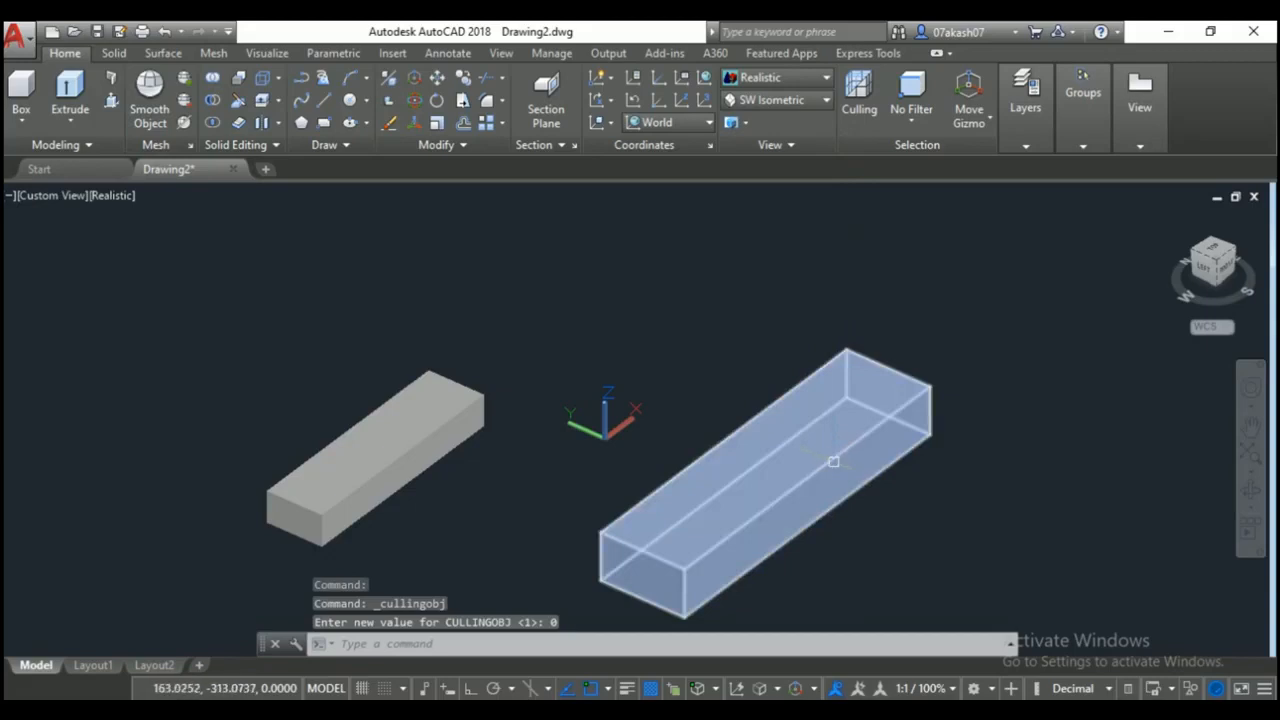
Select the whole larger box with no subobject filter active, and clear the selection.
{"action": "middle_click_drag", "start_coordinate": [911, 515], "coordinate": [784, 470]}
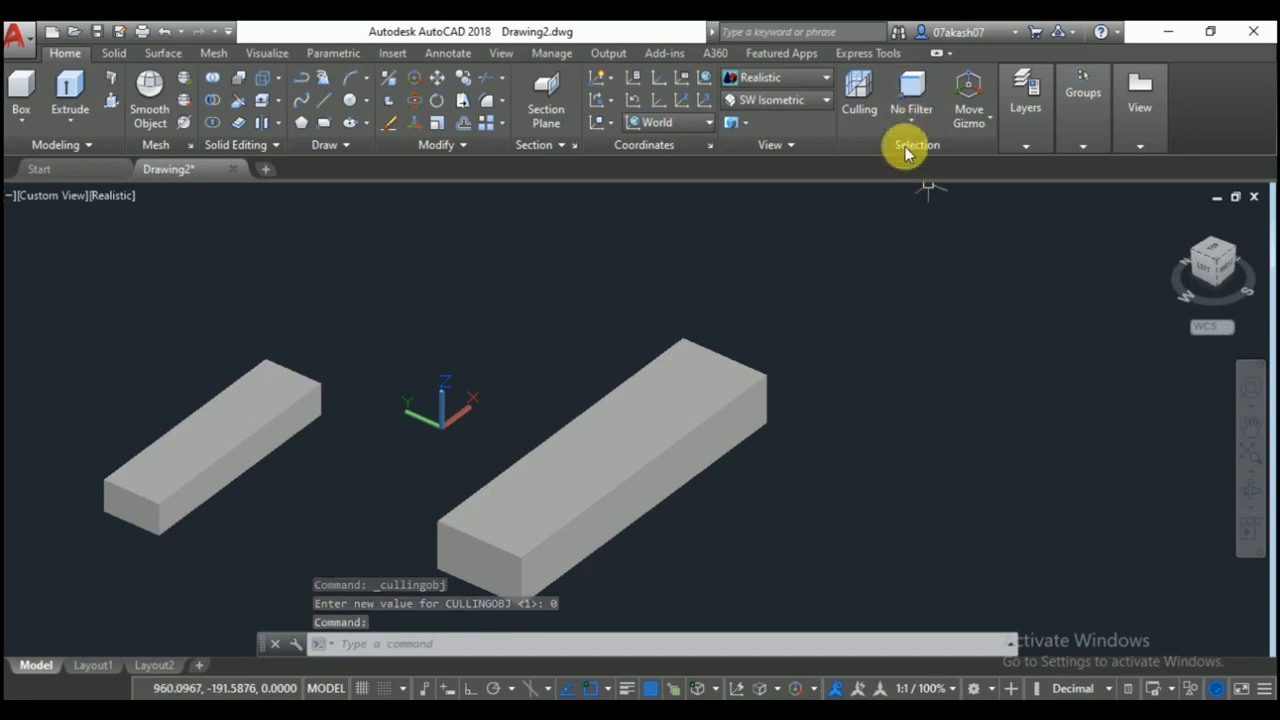
{"action": "left_click", "coordinate": [730, 425]}
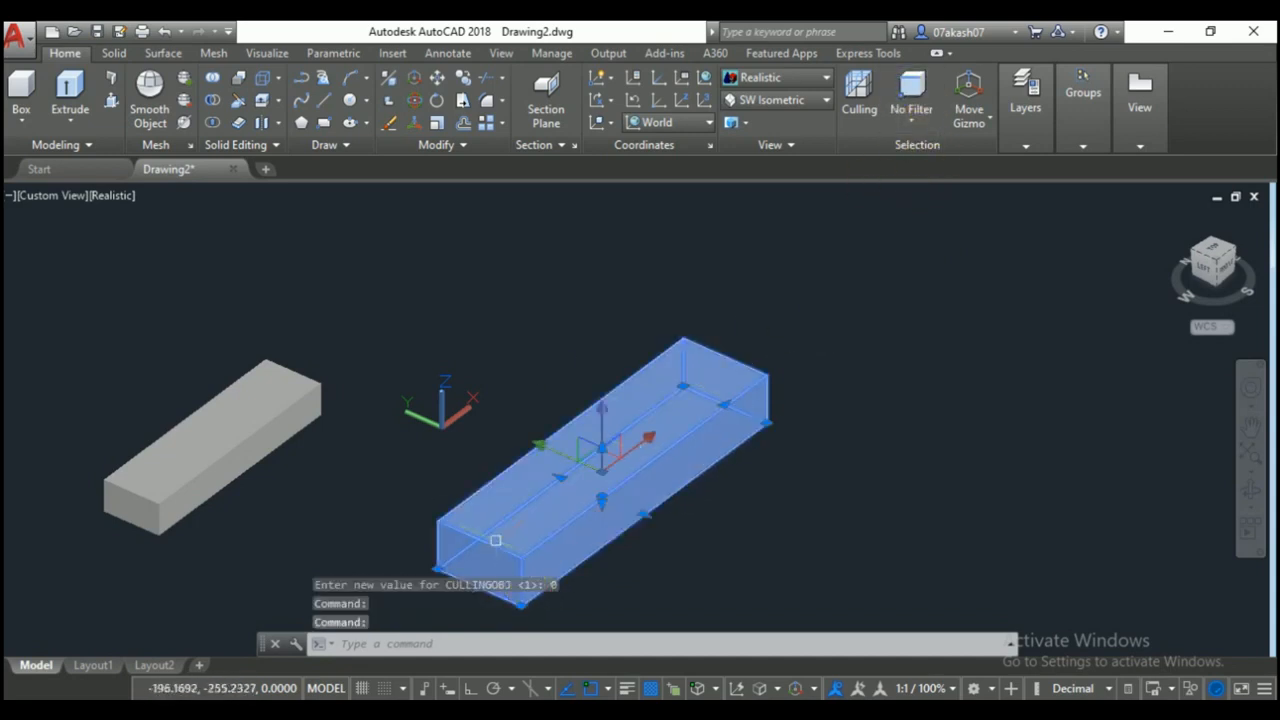
{"action": "middle_click_drag", "start_coordinate": [495, 540], "coordinate": [640, 440]}
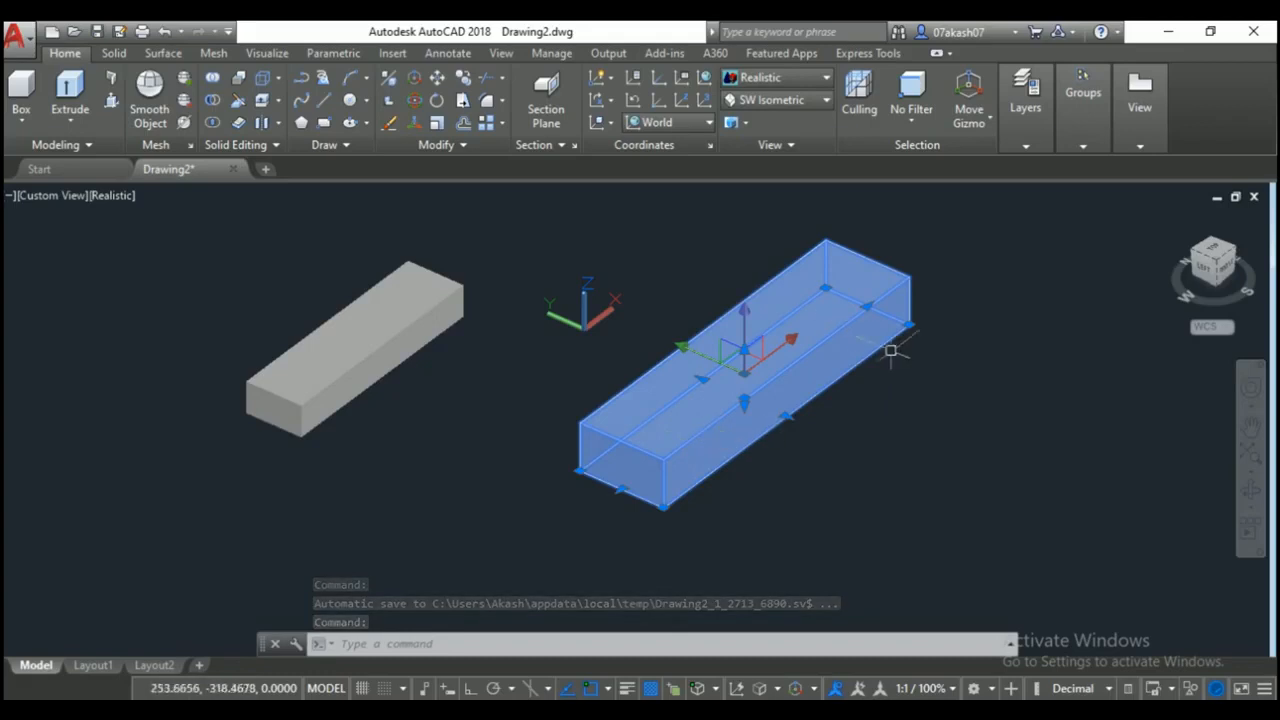
{"action": "middle_click_drag", "start_coordinate": [857, 390], "coordinate": [750, 449]}
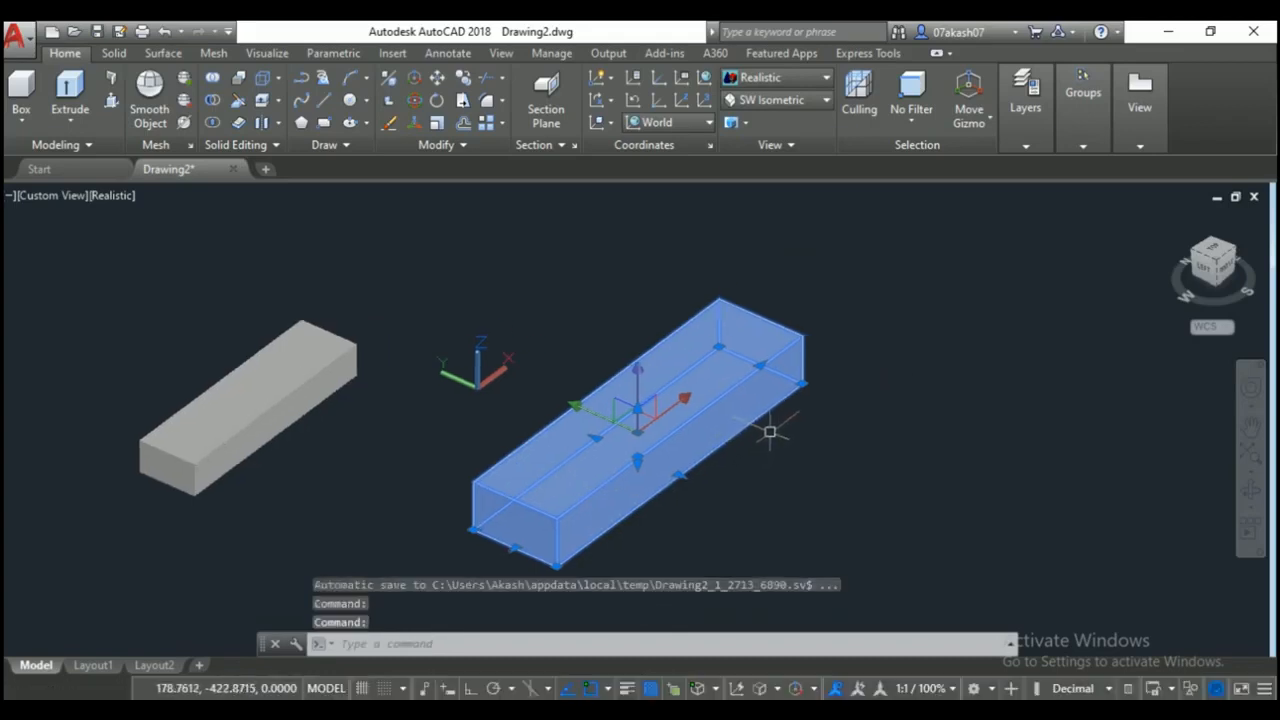
{"action": "key", "text": "Escape"}
{"action": "key", "text": "Escape"}
Set the subobject filter to Vertex and try stretching the larger box from its lower front corner.
{"action": "left_click", "coordinate": [908, 127]}
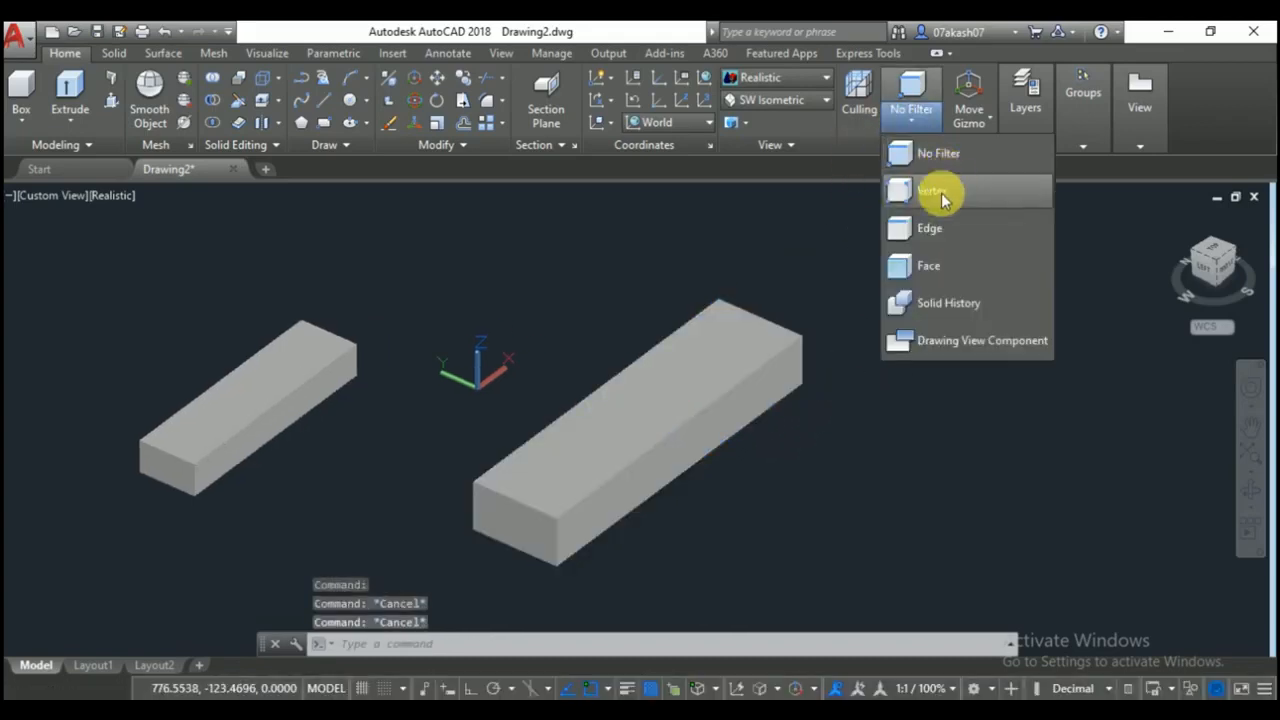
{"action": "left_click", "coordinate": [935, 191]}
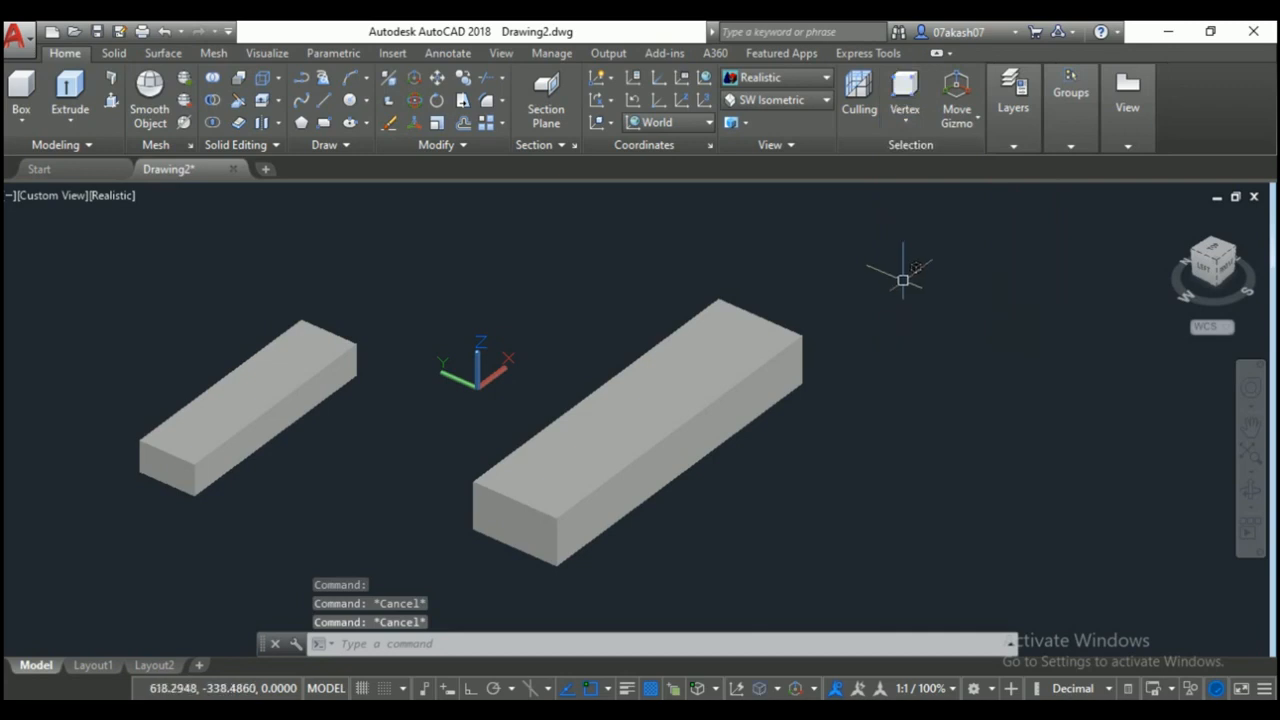
{"action": "left_click", "coordinate": [557, 565]}
{"action": "left_click", "coordinate": [557, 565]}
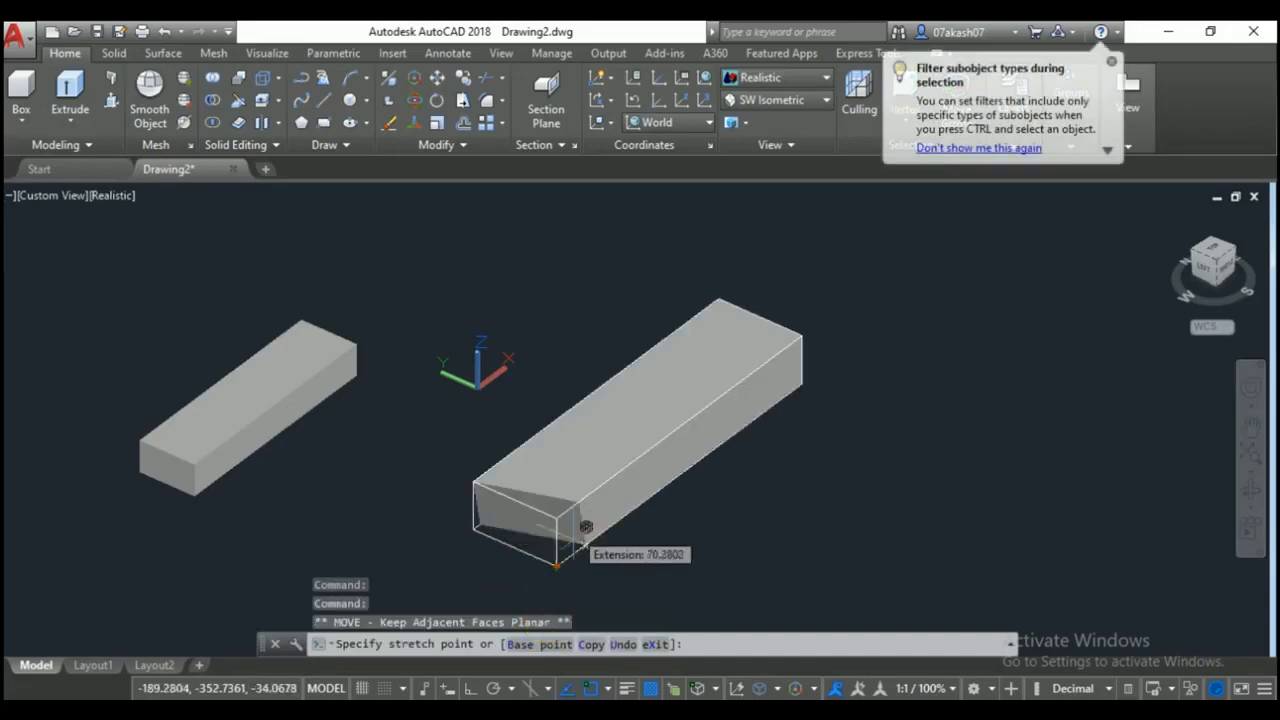
{"action": "key", "text": "Escape"}
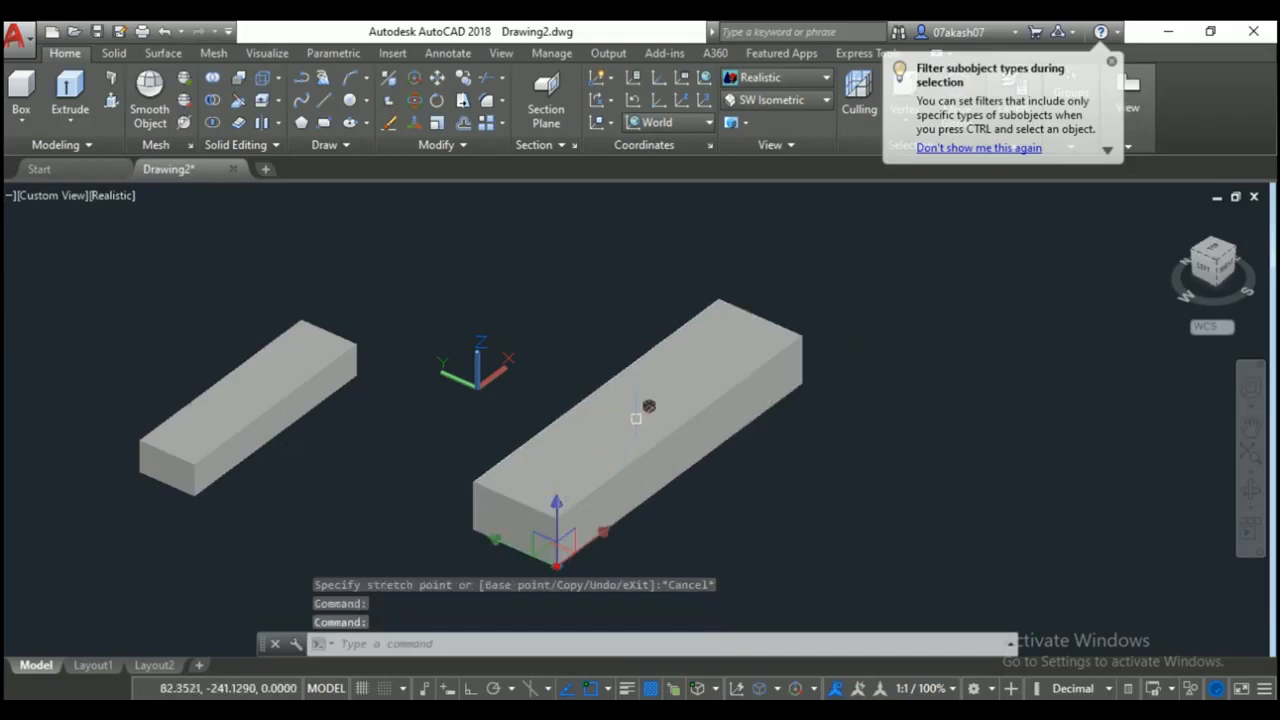
{"action": "left_click", "coordinate": [722, 383]}
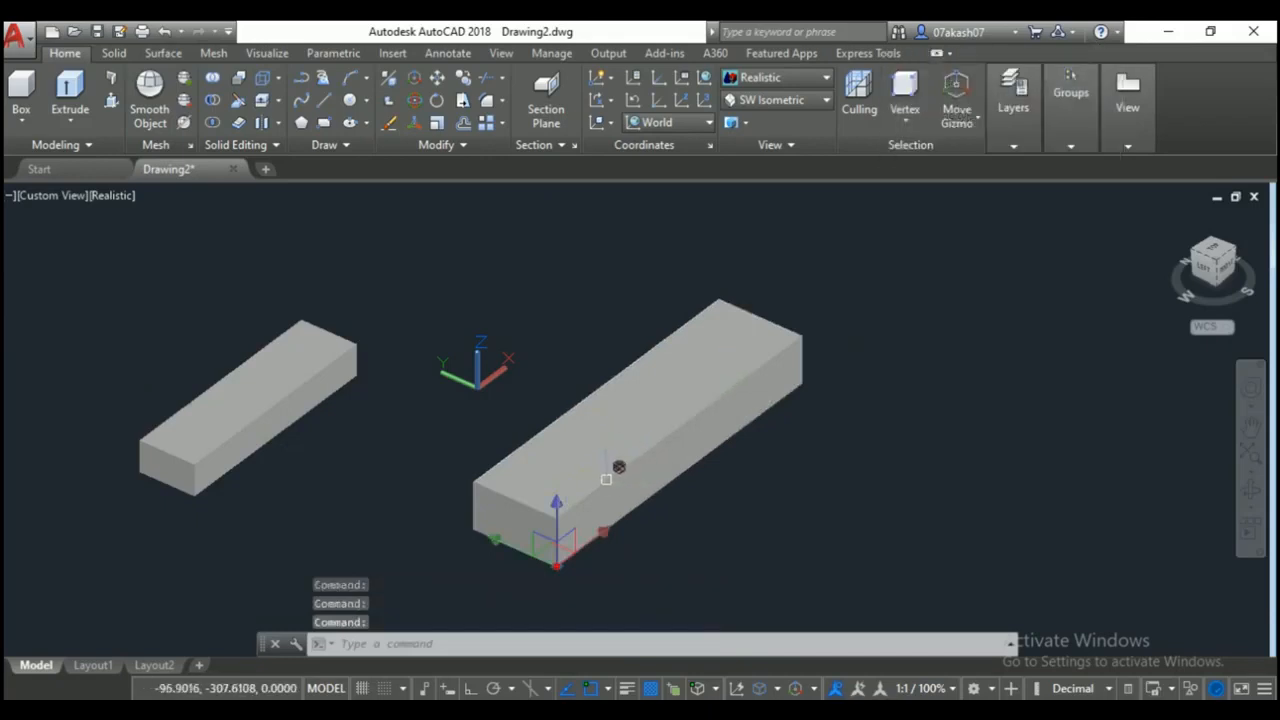
{"action": "key", "text": "Escape"}
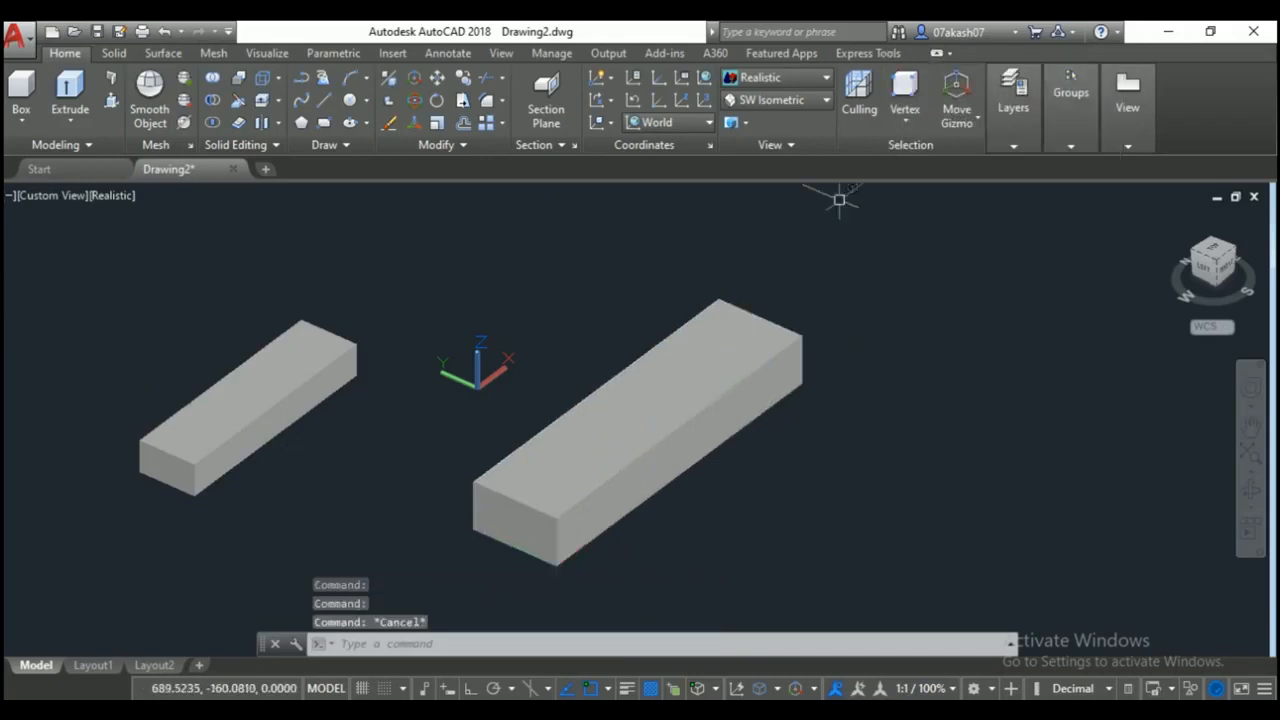
Change the subobject filter to Edge, select the larger box's long upper front edge, and clear the selection.
{"action": "left_click", "coordinate": [906, 124]}
{"action": "left_click", "coordinate": [929, 229]}
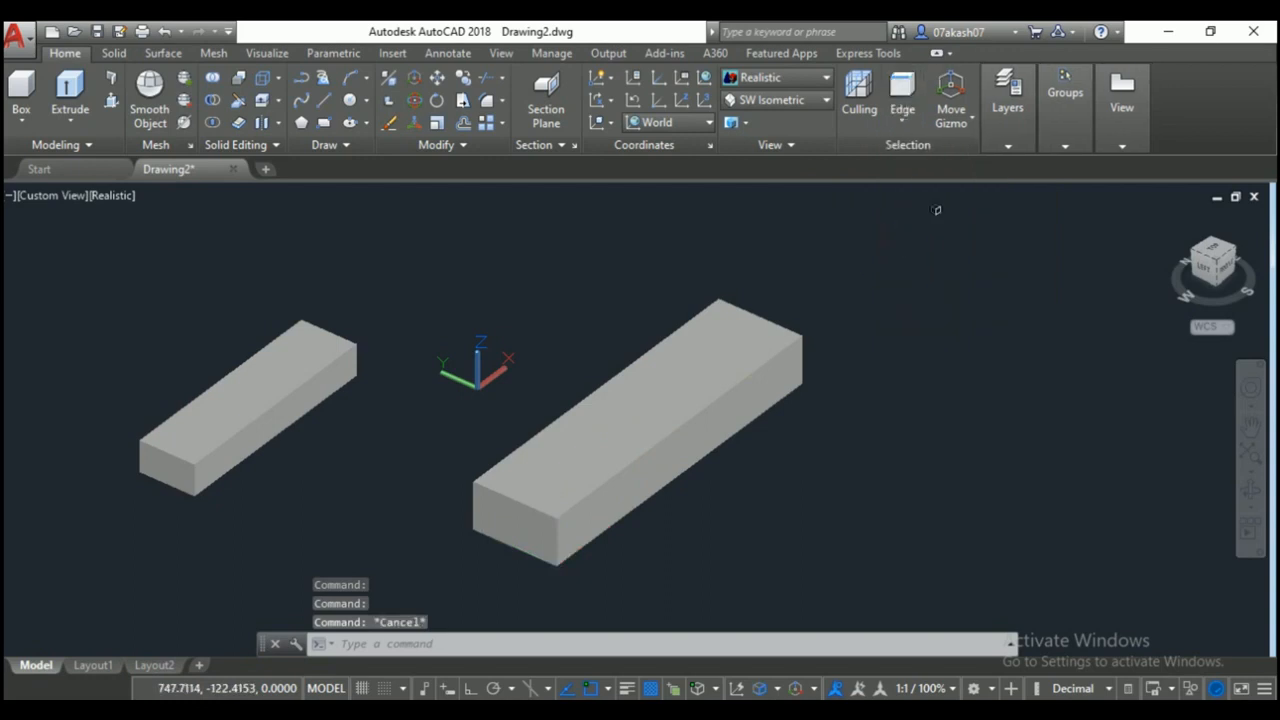
{"action": "left_click", "coordinate": [763, 362]}
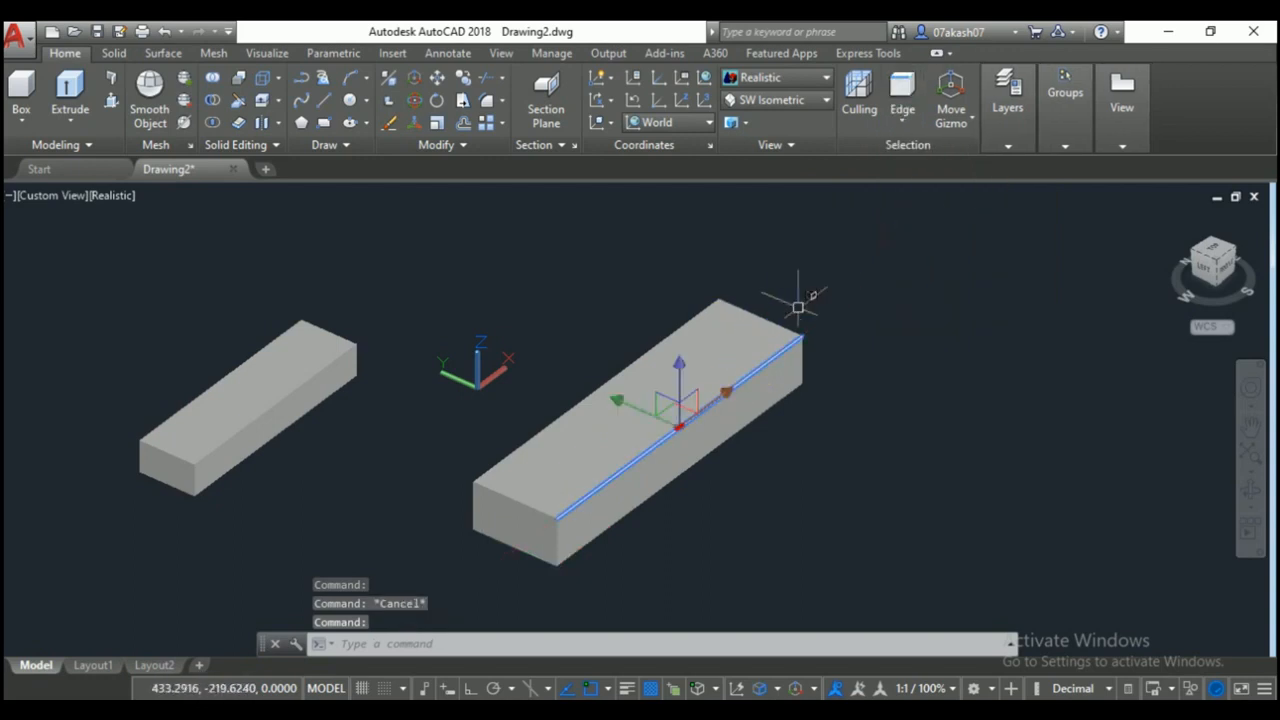
{"action": "key", "text": "Escape"}
Change the subobject filter to Face, select the larger box's top and long side faces, and clear the selection.
{"action": "left_click", "coordinate": [903, 124]}
{"action": "left_click", "coordinate": [744, 299]}
{"action": "left_click", "coordinate": [707, 388]}
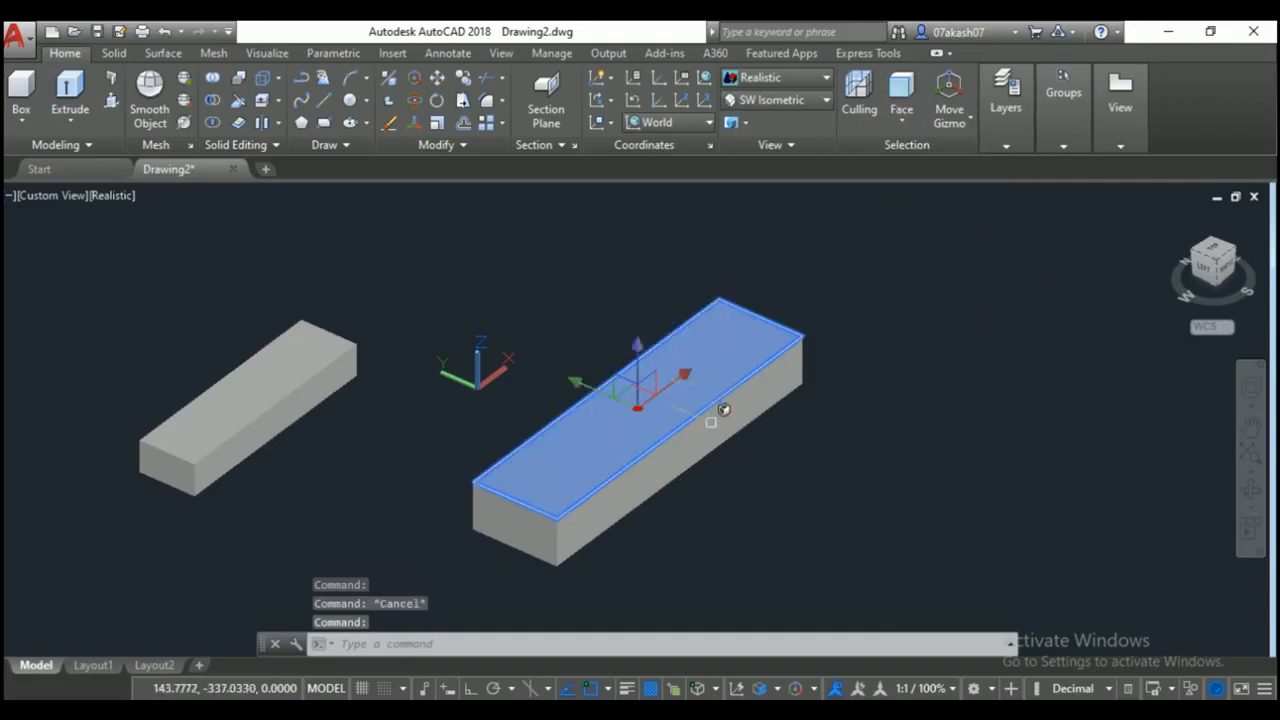
{"action": "left_click", "coordinate": [725, 405]}
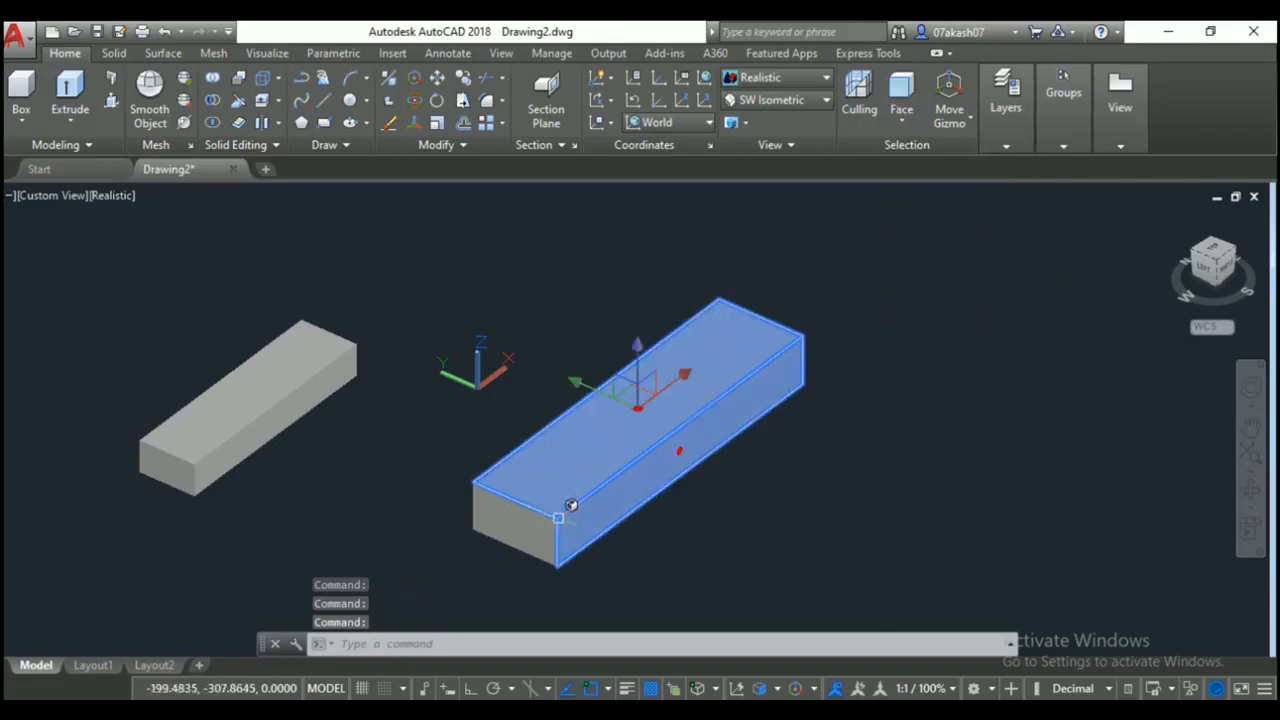
{"action": "key", "text": "Escape"}
{"action": "key", "text": "Escape"}
{"action": "key", "text": "Escape"}
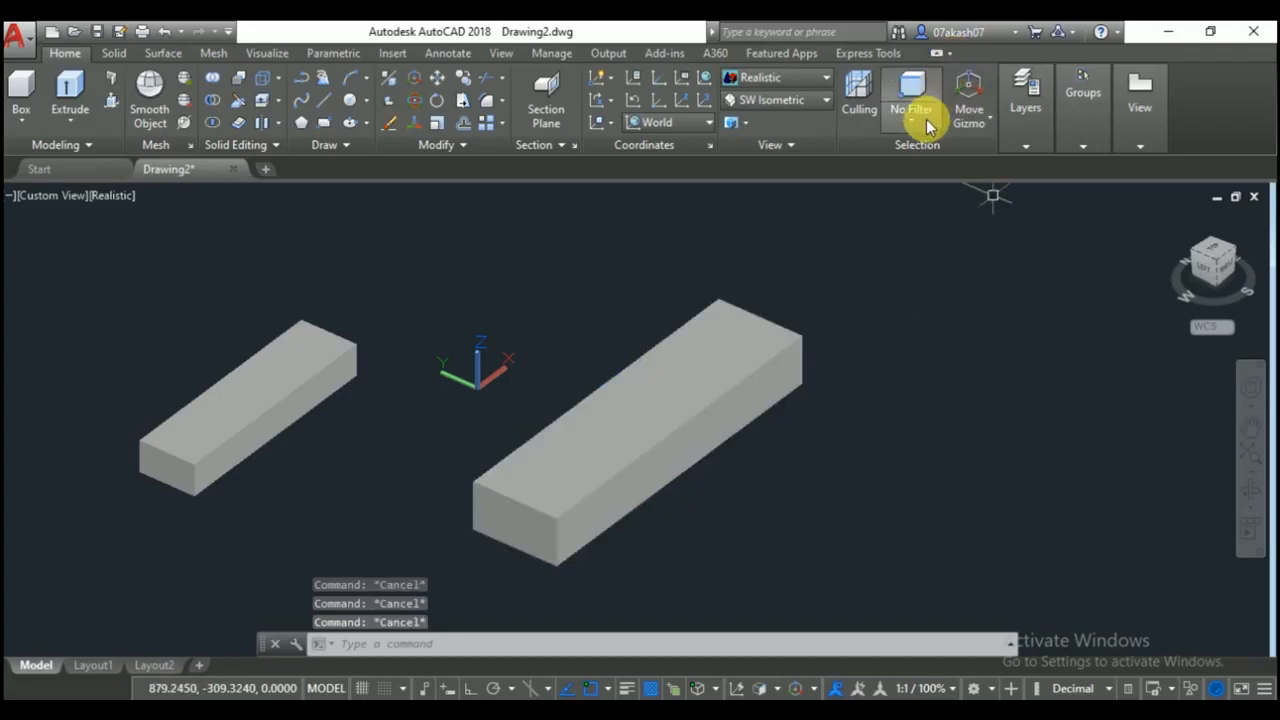
Reset the subobject filter to No Filter and select the whole larger box.
{"action": "left_click", "coordinate": [927, 133]}
{"action": "left_click", "coordinate": [930, 155]}
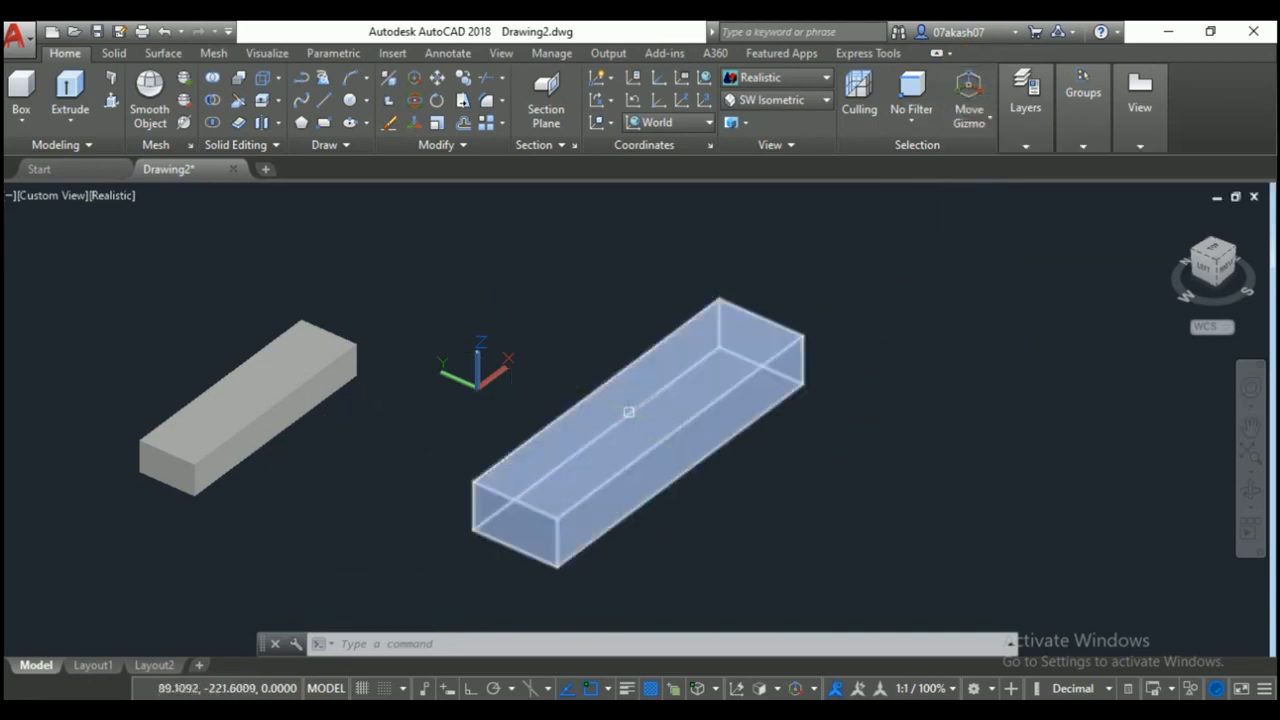
{"action": "left_click", "coordinate": [534, 521]}
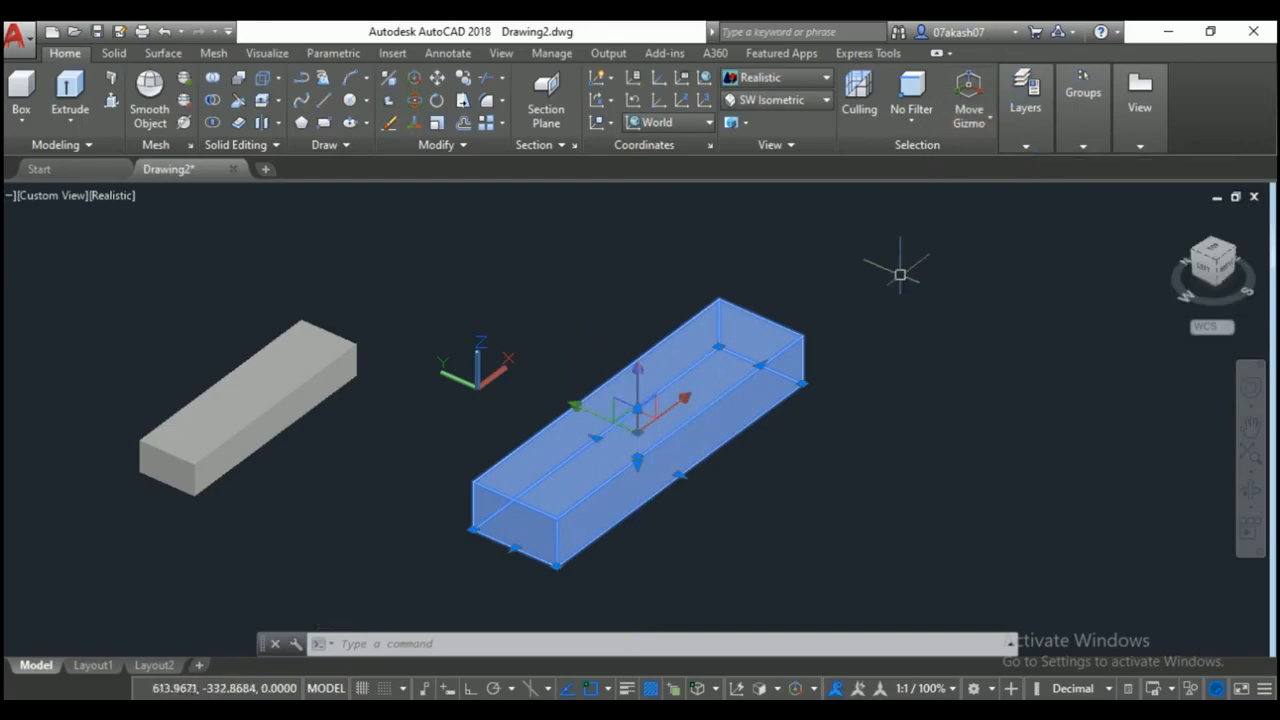
Move the larger box a short distance along the X axis of its move gizmo.
{"action": "middle_click_drag", "start_coordinate": [600, 501], "coordinate": [452, 565]}
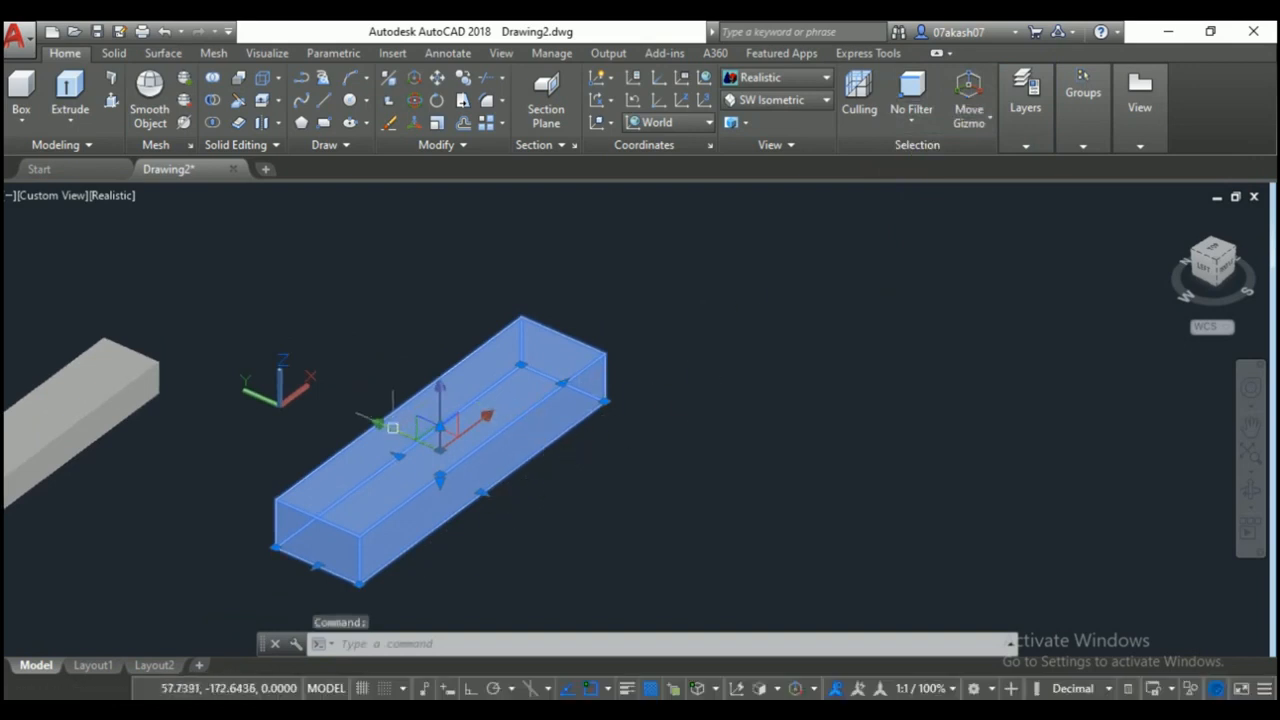
{"action": "left_click", "coordinate": [494, 418]}
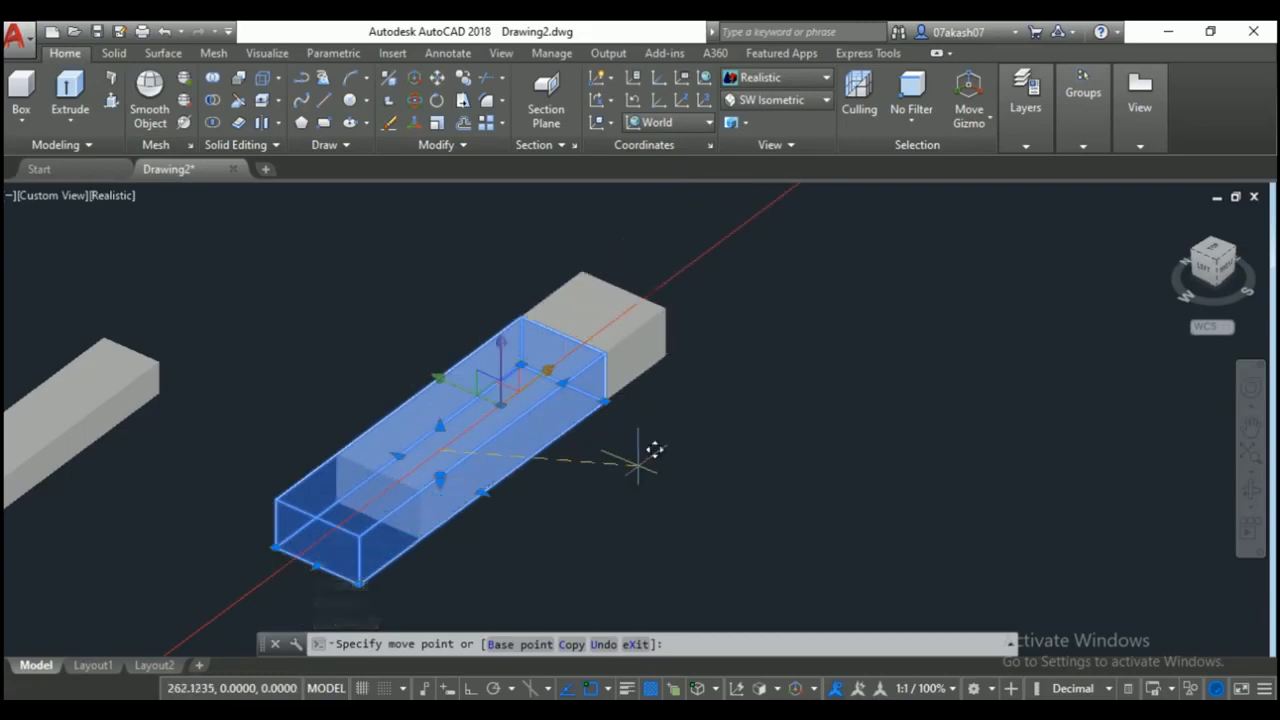
{"action": "left_click", "coordinate": [503, 405]}
Try to move the larger box along the gizmo's Z axis with the Move operation.
{"action": "left_click", "coordinate": [467, 381]}
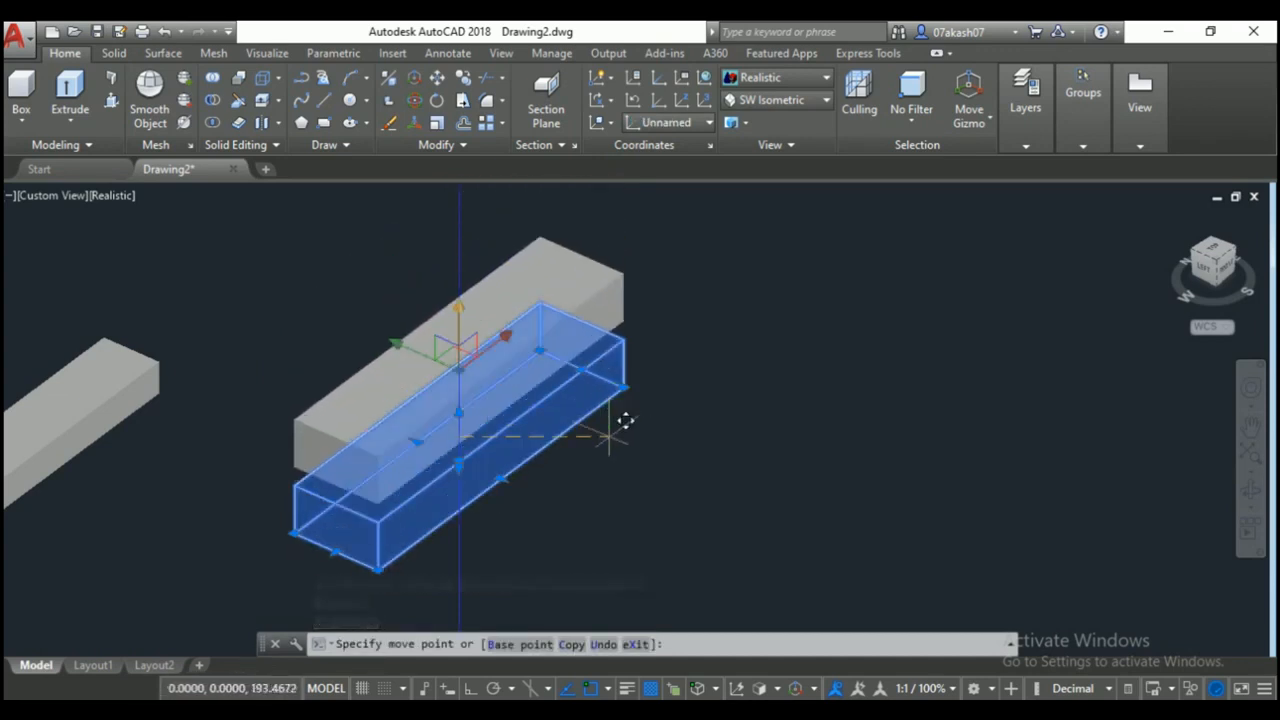
{"action": "right_click", "coordinate": [558, 480]}
{"action": "left_click", "coordinate": [560, 487]}
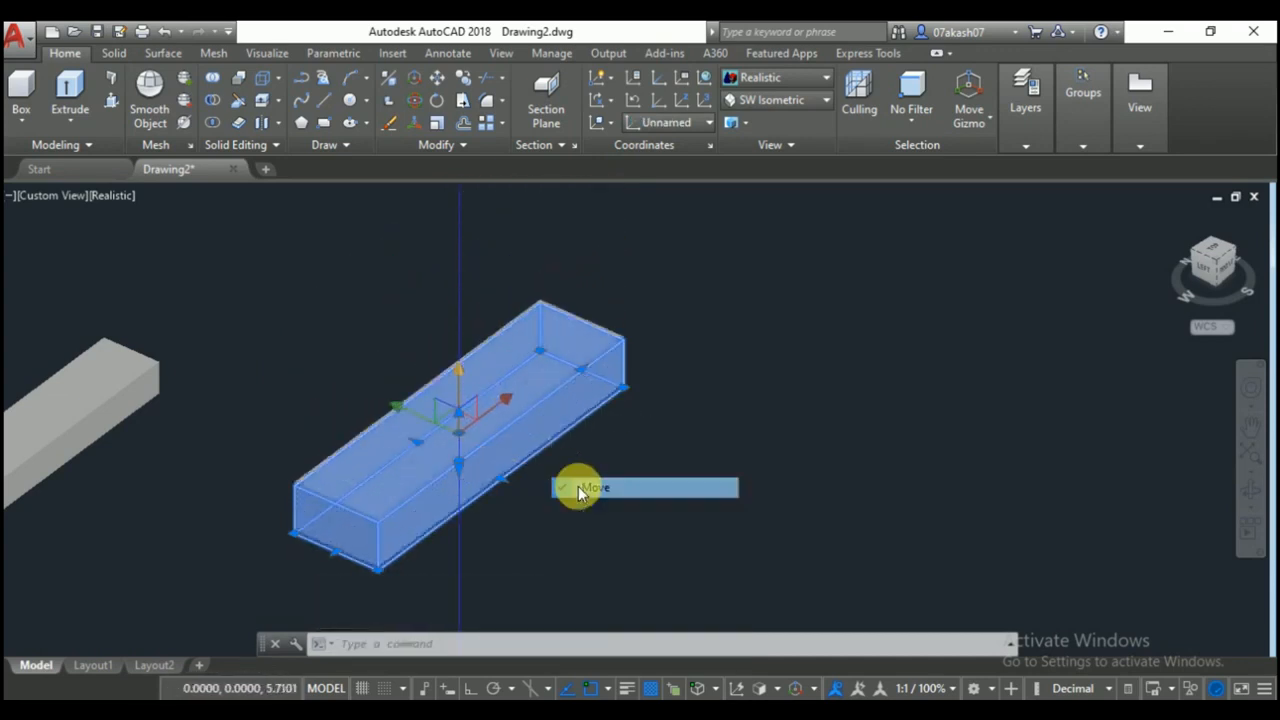
{"action": "key", "text": "Escape"}
Switch to the Rotate Gizmo and rotate the larger box freely about its X axis and about its Z axis.
{"action": "left_click", "coordinate": [962, 122]}
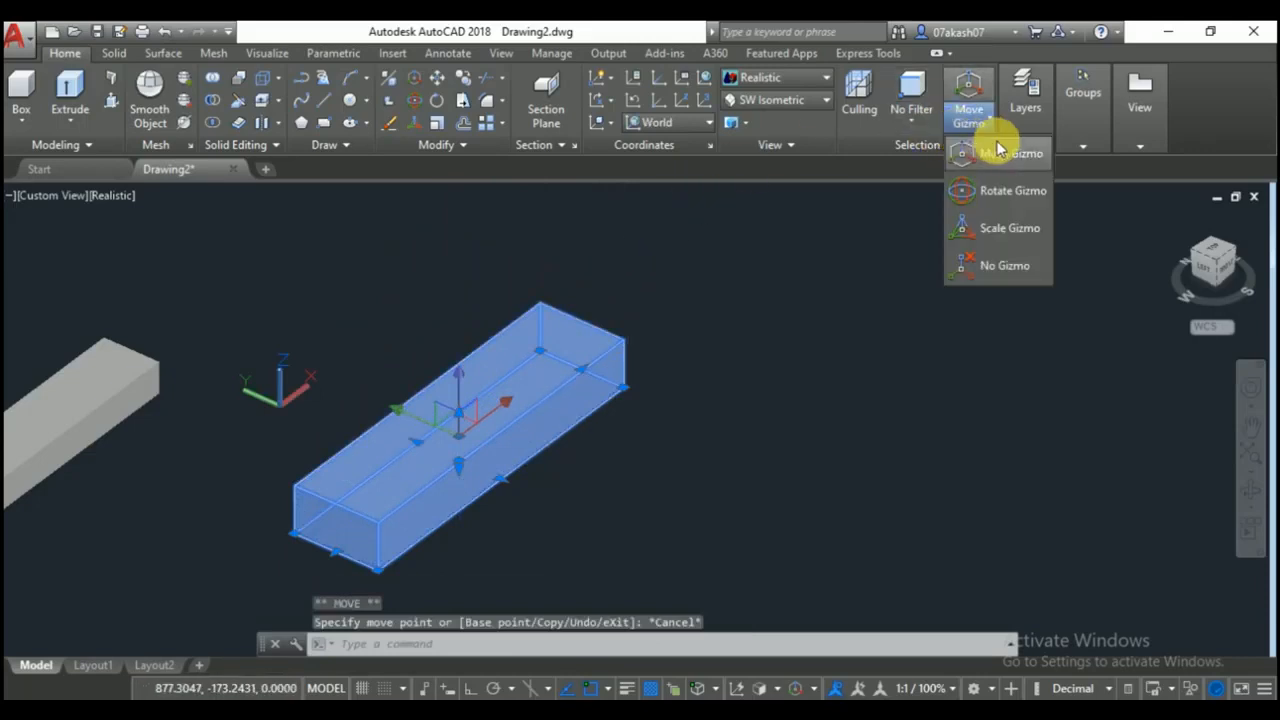
{"action": "left_click", "coordinate": [1008, 190]}
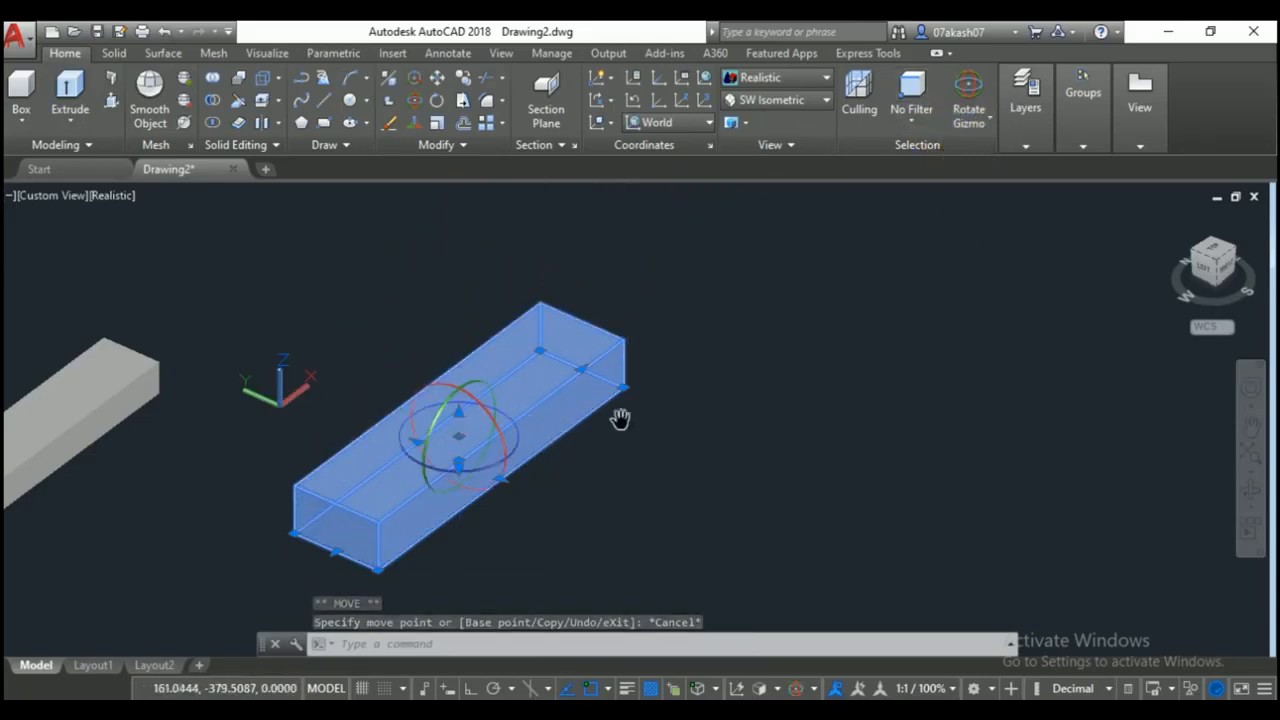
{"action": "middle_click_drag", "start_coordinate": [539, 401], "coordinate": [705, 327]}
{"action": "left_click", "coordinate": [636, 324]}
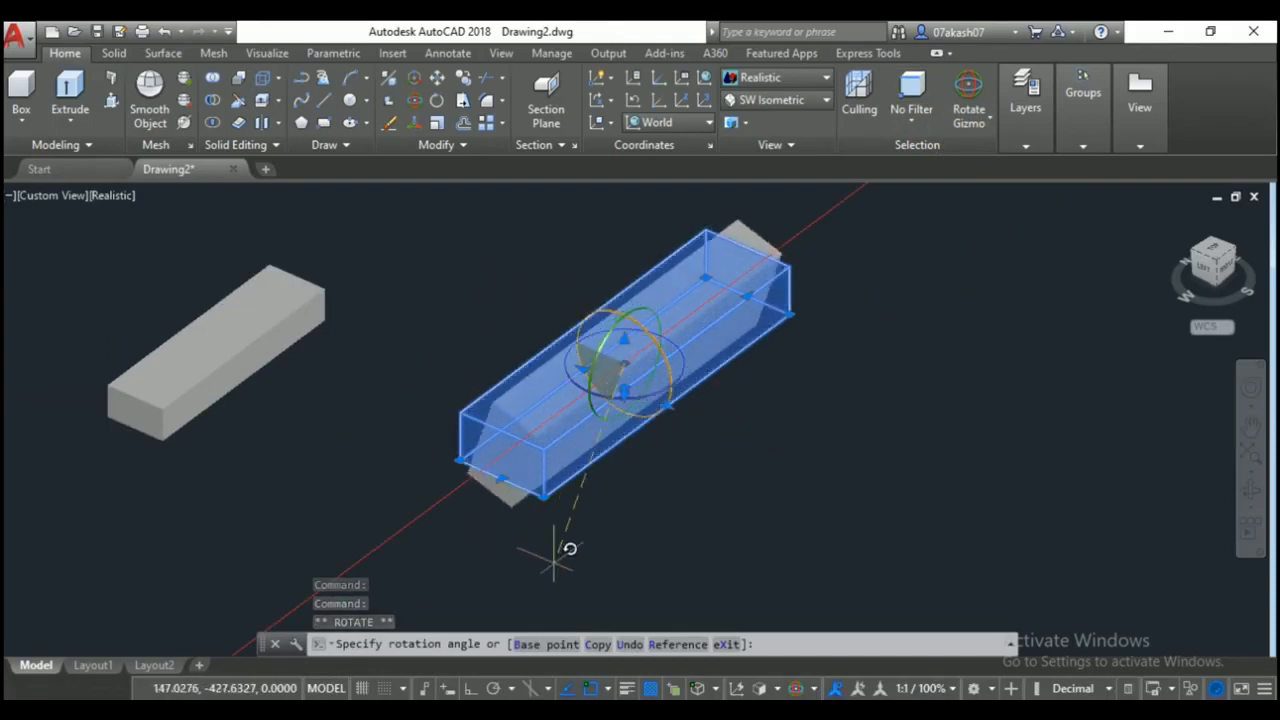
{"action": "left_click", "coordinate": [598, 521]}
{"action": "left_click", "coordinate": [623, 401]}
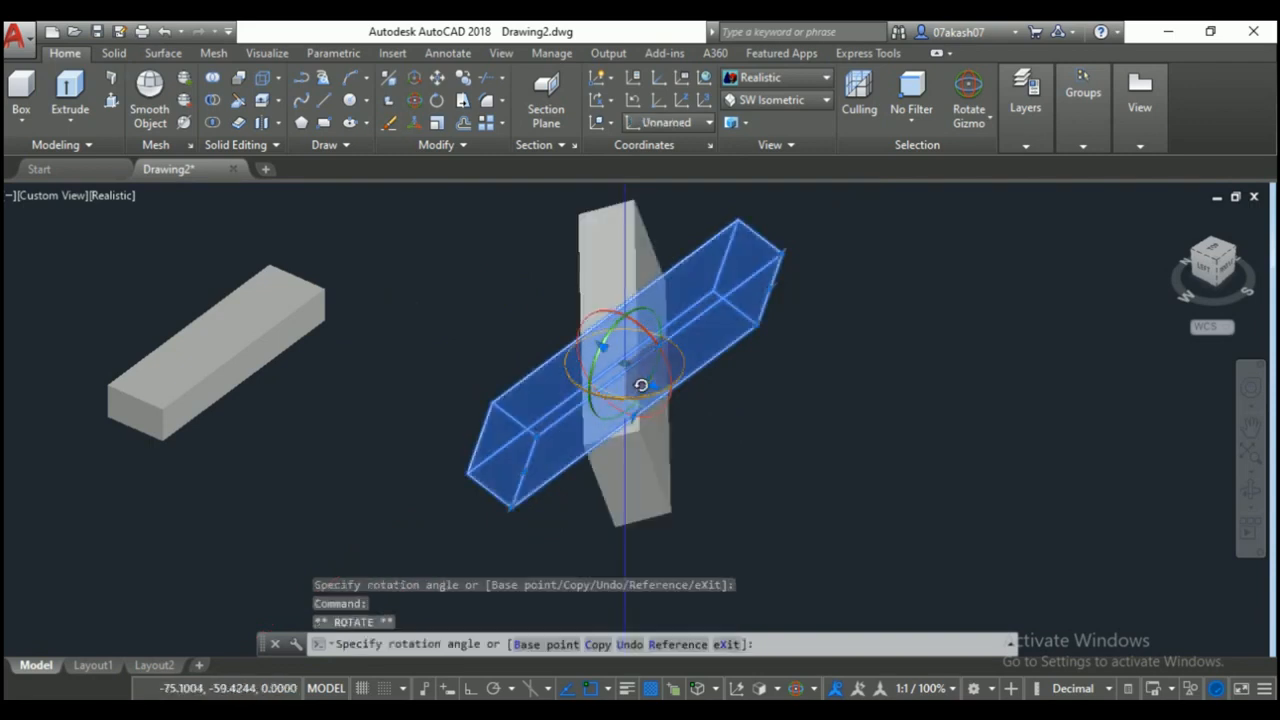
{"action": "left_click", "coordinate": [620, 476]}
Switch to the Scale Gizmo and enlarge the larger box uniformly by eye.
{"action": "left_click", "coordinate": [983, 128]}
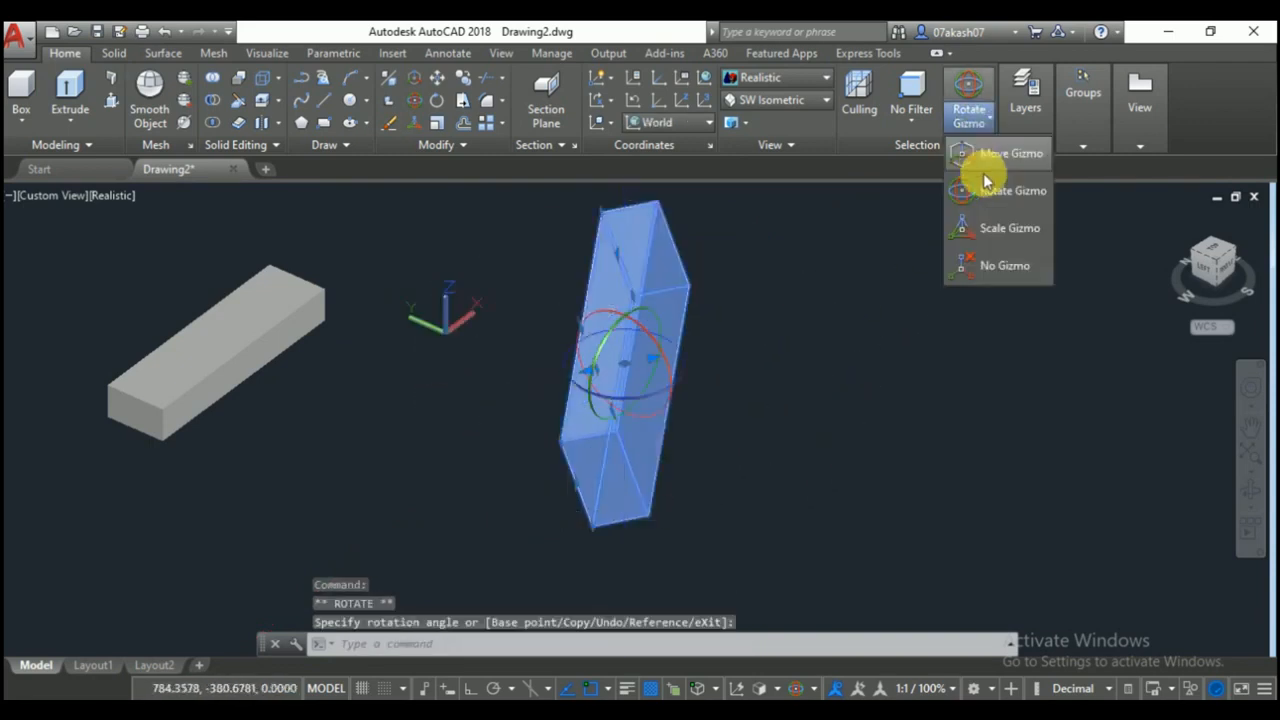
{"action": "left_click", "coordinate": [1008, 238]}
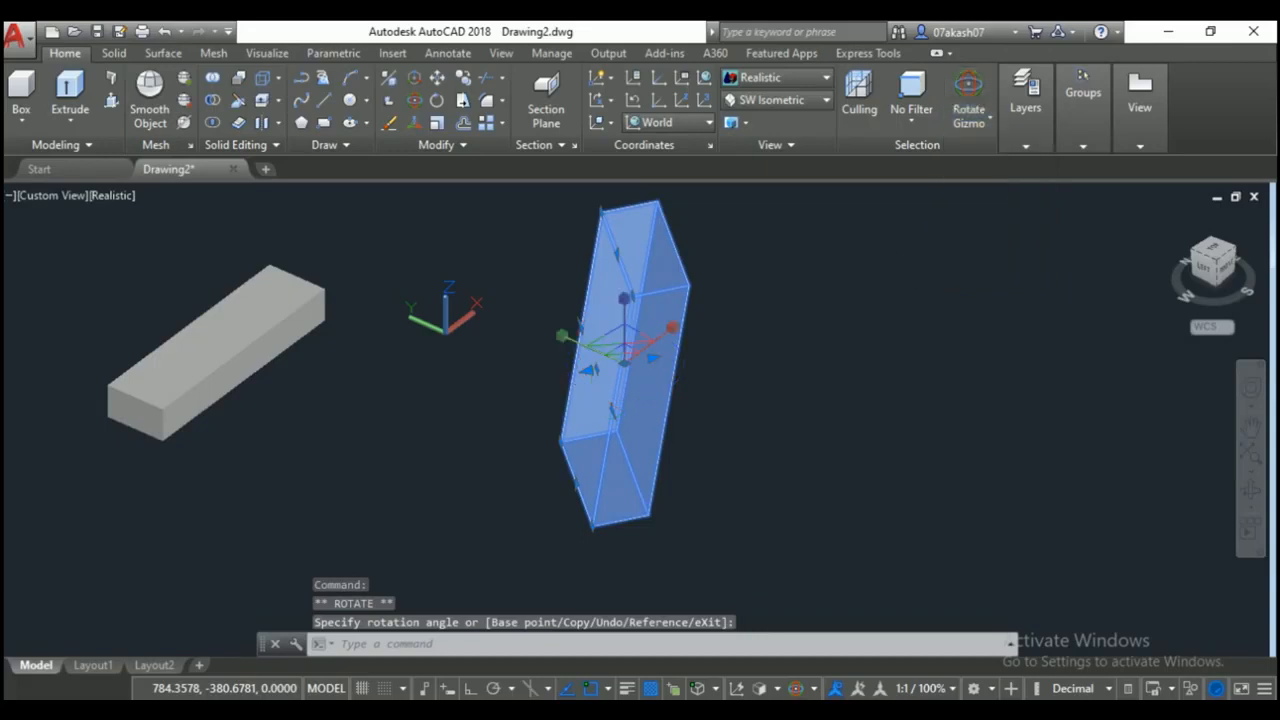
{"action": "left_click", "coordinate": [682, 330]}
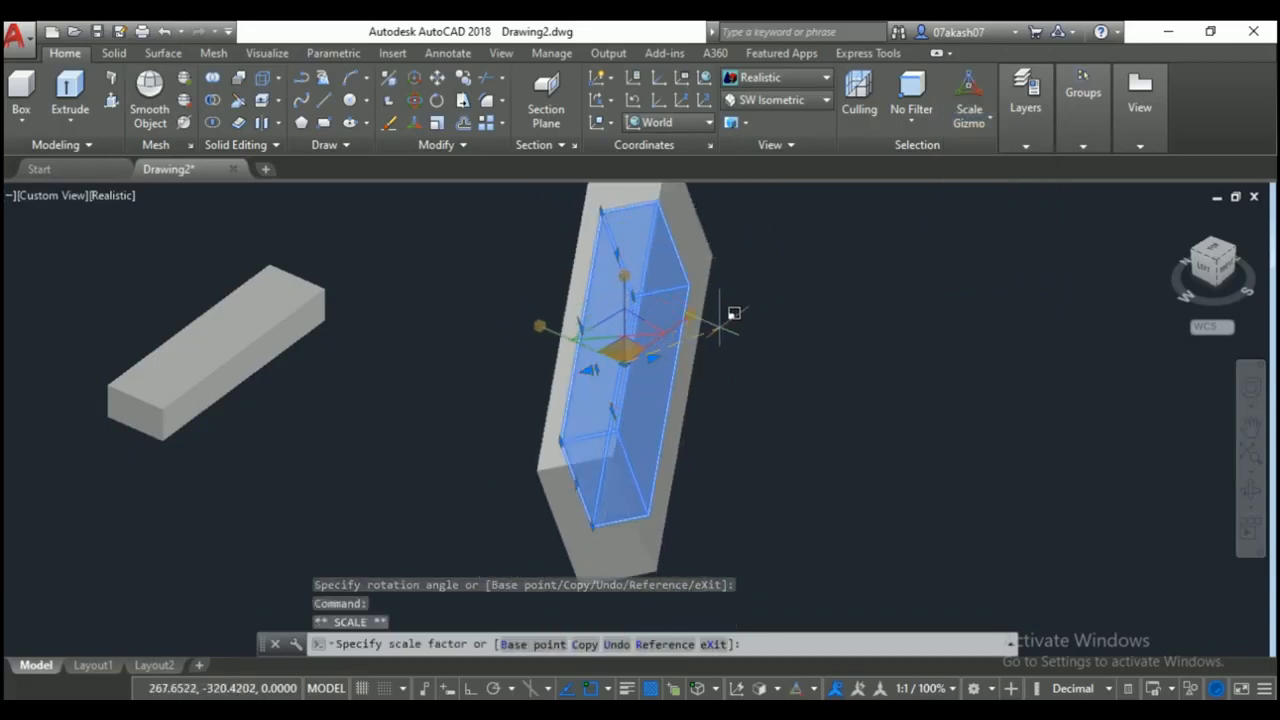
{"action": "left_click", "coordinate": [795, 300]}
Change the gizmo setting to No Gizmo and back to Move Gizmo.
{"action": "left_click", "coordinate": [969, 125]}
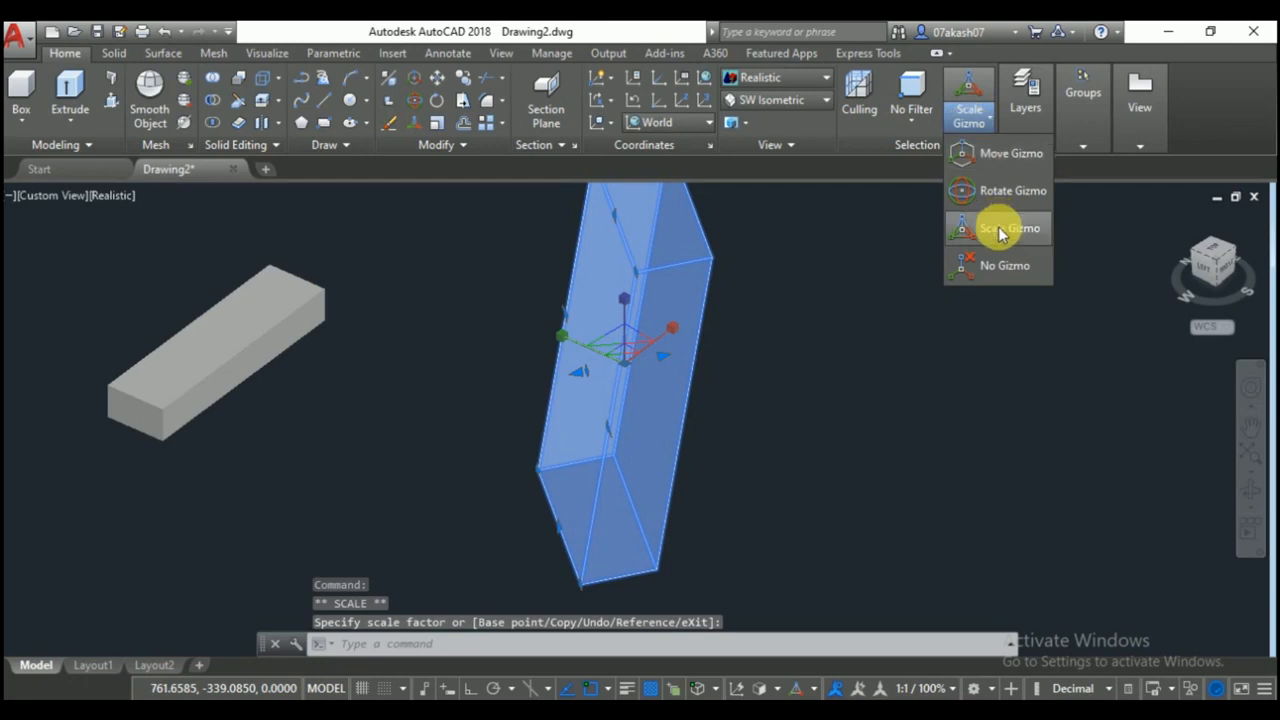
{"action": "left_click", "coordinate": [1005, 265]}
{"action": "left_click", "coordinate": [969, 125]}
{"action": "left_click", "coordinate": [963, 157]}
{"action": "key", "text": "Escape"}
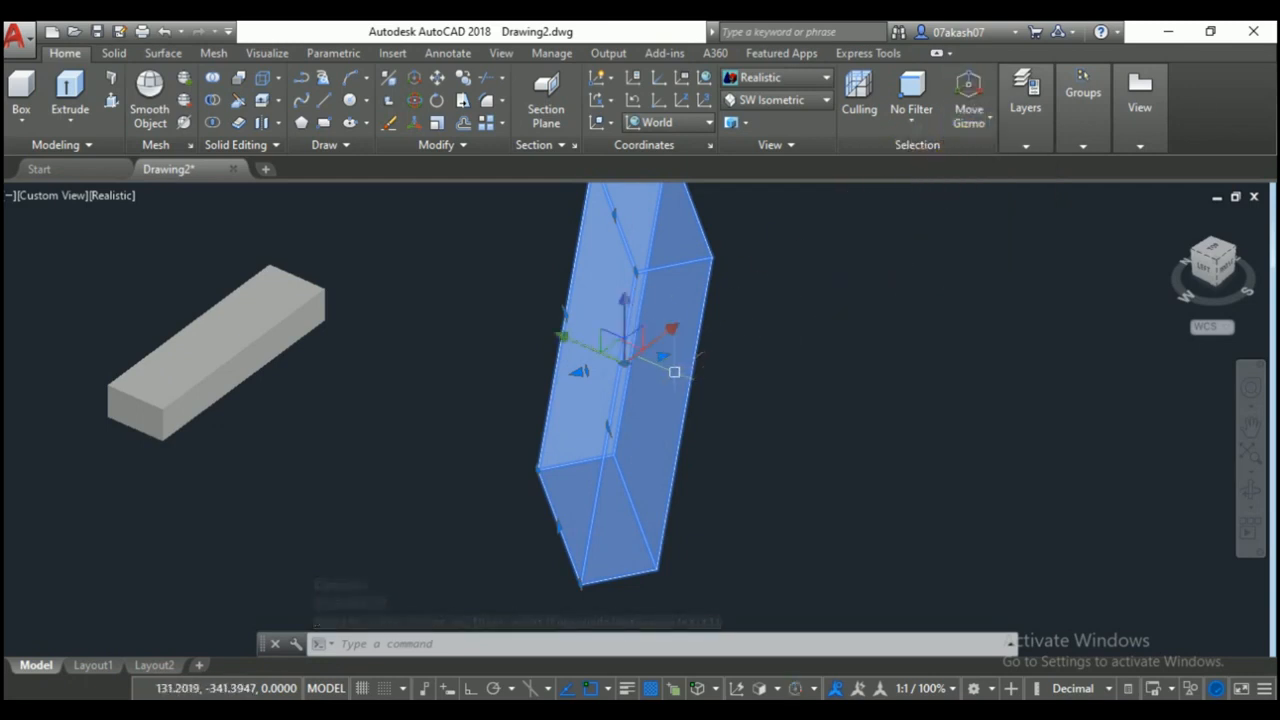
{"action": "scroll", "coordinate": [872, 291], "scroll_direction": "down", "scroll_amount": 3}
{"action": "scroll", "coordinate": [1022, 195], "scroll_direction": "up", "scroll_amount": 2}
Look over the group and view tools and bring up the solid modeling tools.
{"action": "left_click", "coordinate": [1083, 120]}
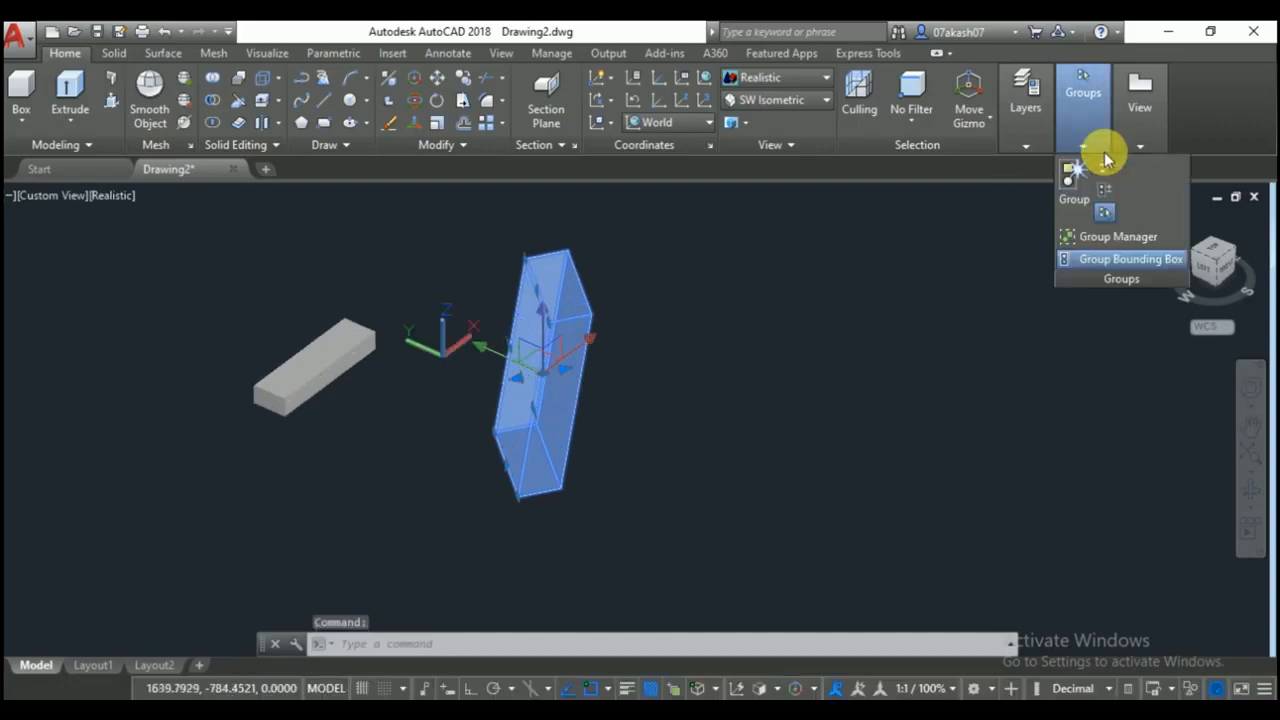
{"action": "left_click", "coordinate": [1138, 126]}
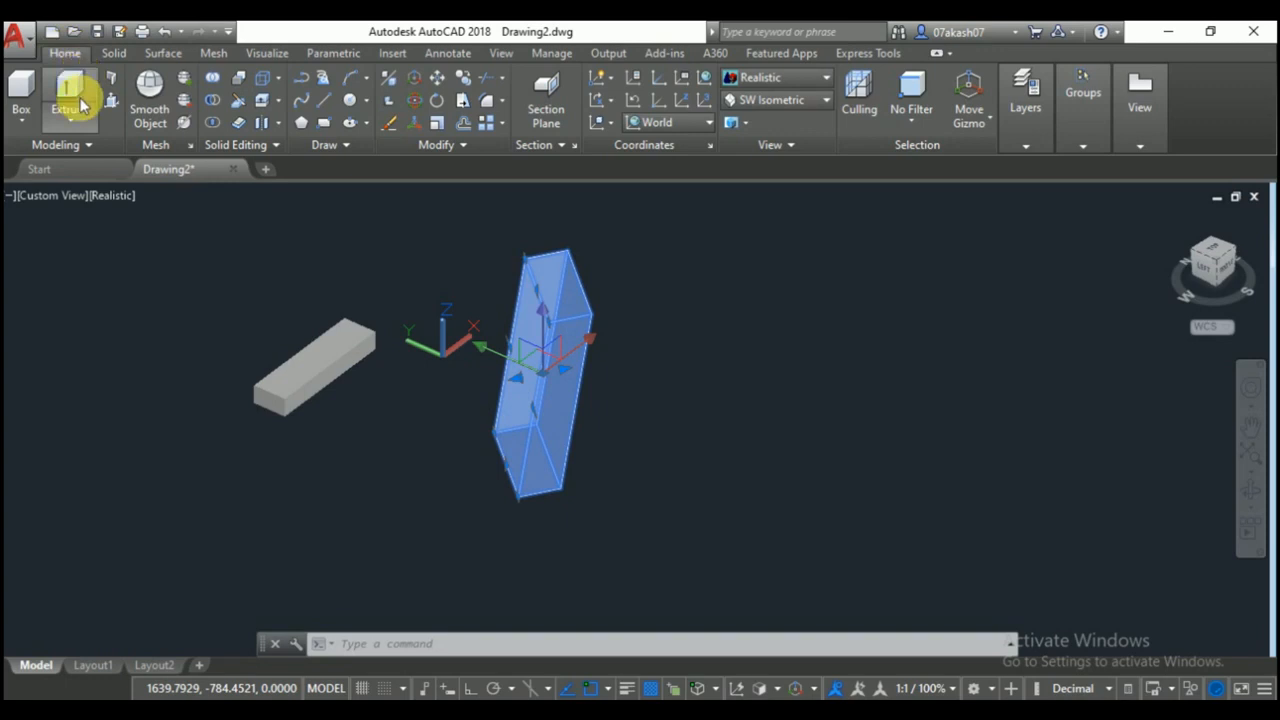
{"action": "left_click", "coordinate": [115, 55]}
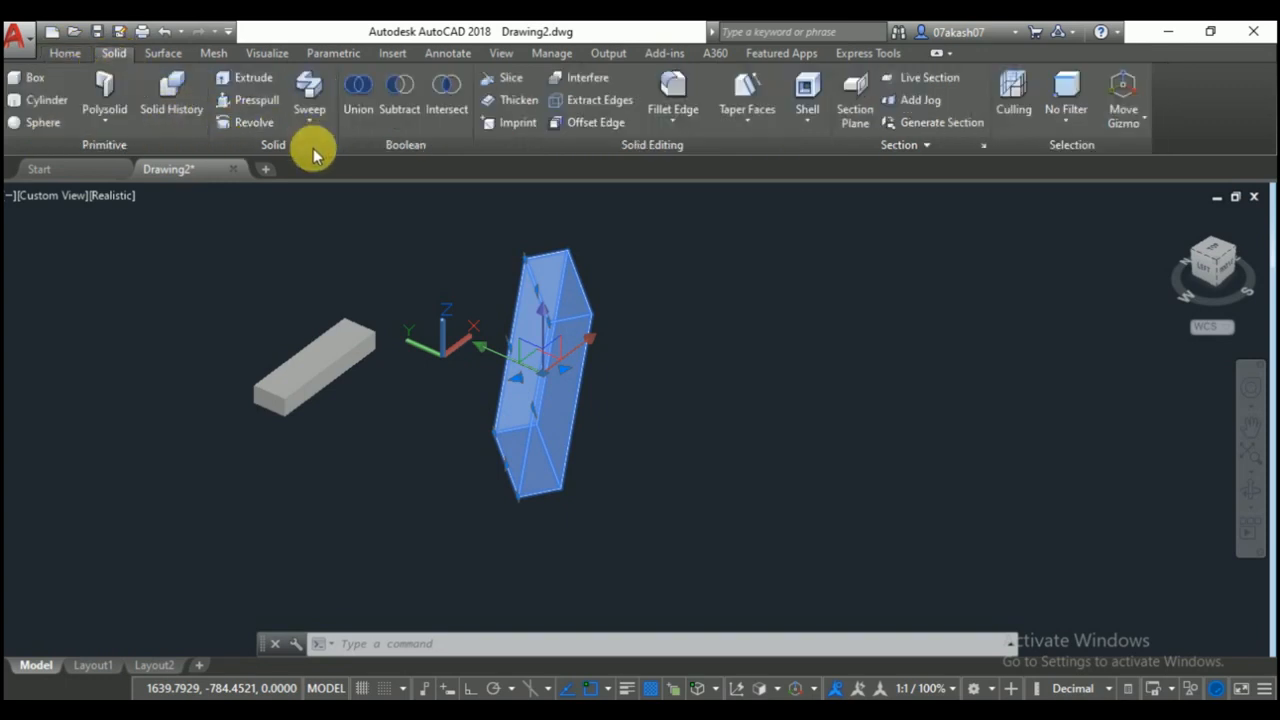
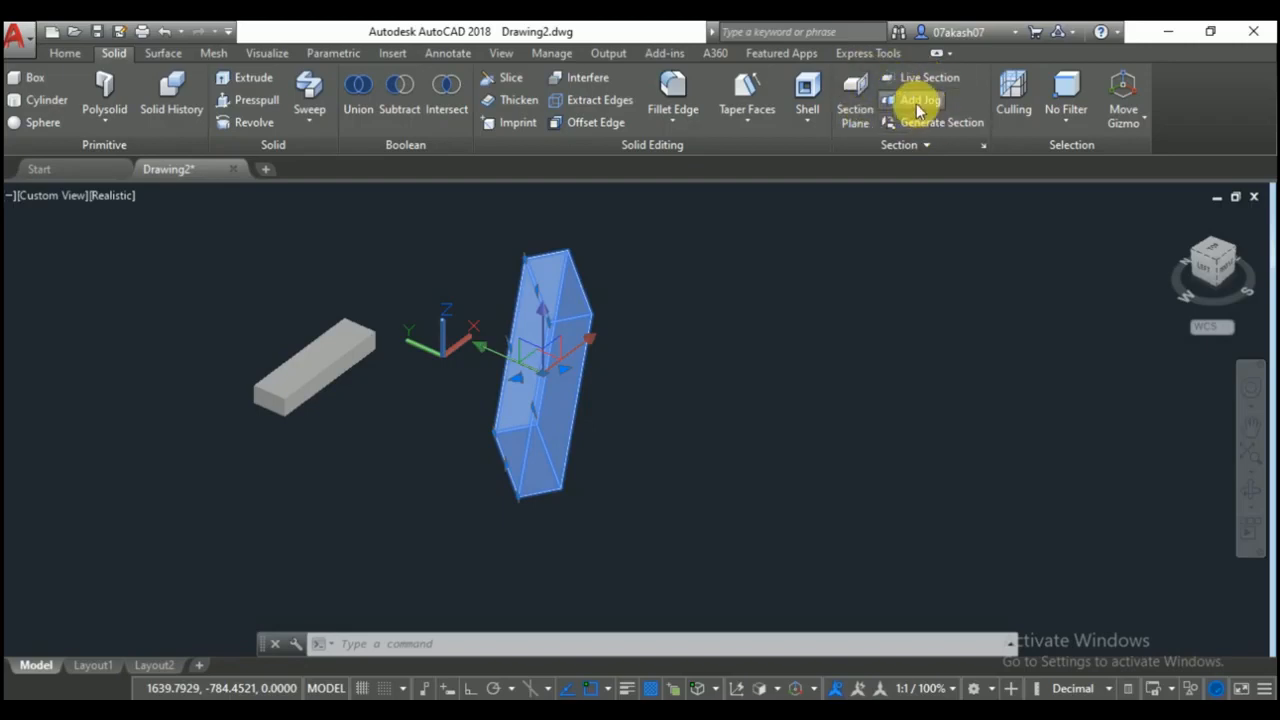
Try a section plane on the smaller box's top face and undo it.
{"action": "left_click", "coordinate": [840, 133]}
{"action": "scroll", "coordinate": [280, 440], "scroll_direction": "down", "scroll_amount": 5}
{"action": "scroll", "coordinate": [285, 435], "scroll_direction": "up", "scroll_amount": 6}
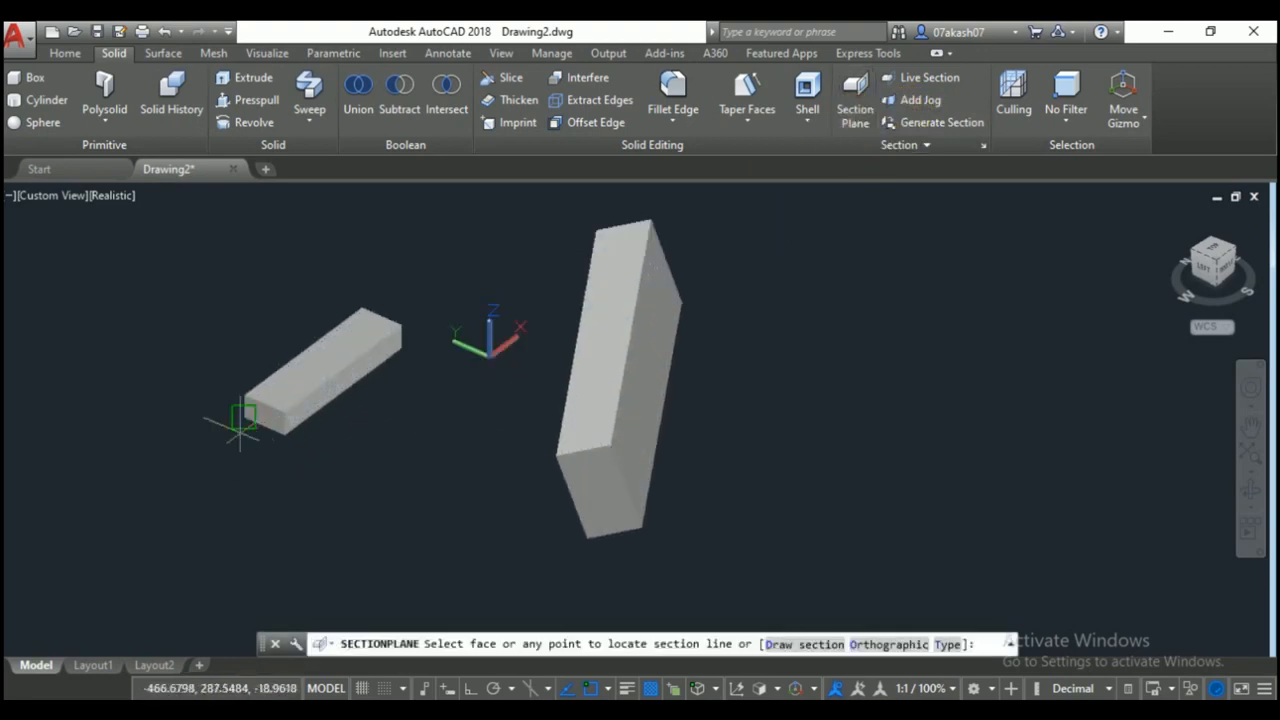
{"action": "left_click", "coordinate": [320, 352]}
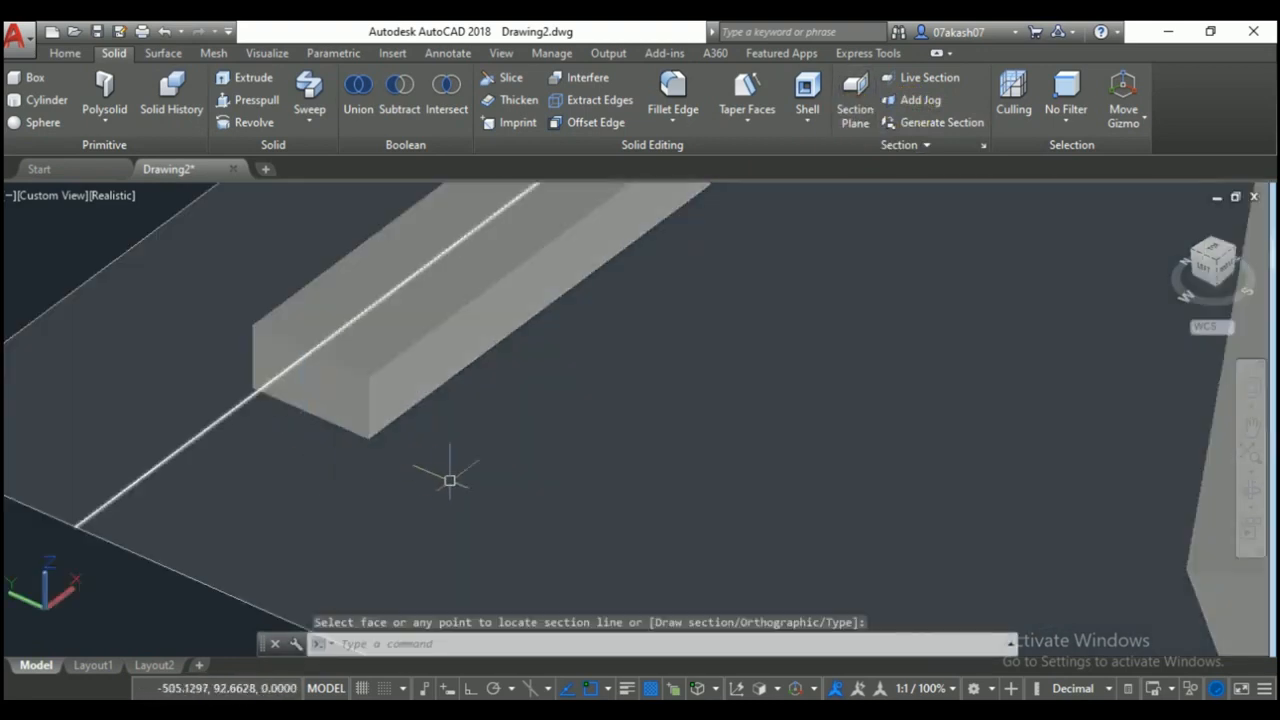
{"action": "scroll", "coordinate": [433, 485], "scroll_direction": "down", "scroll_amount": 7}
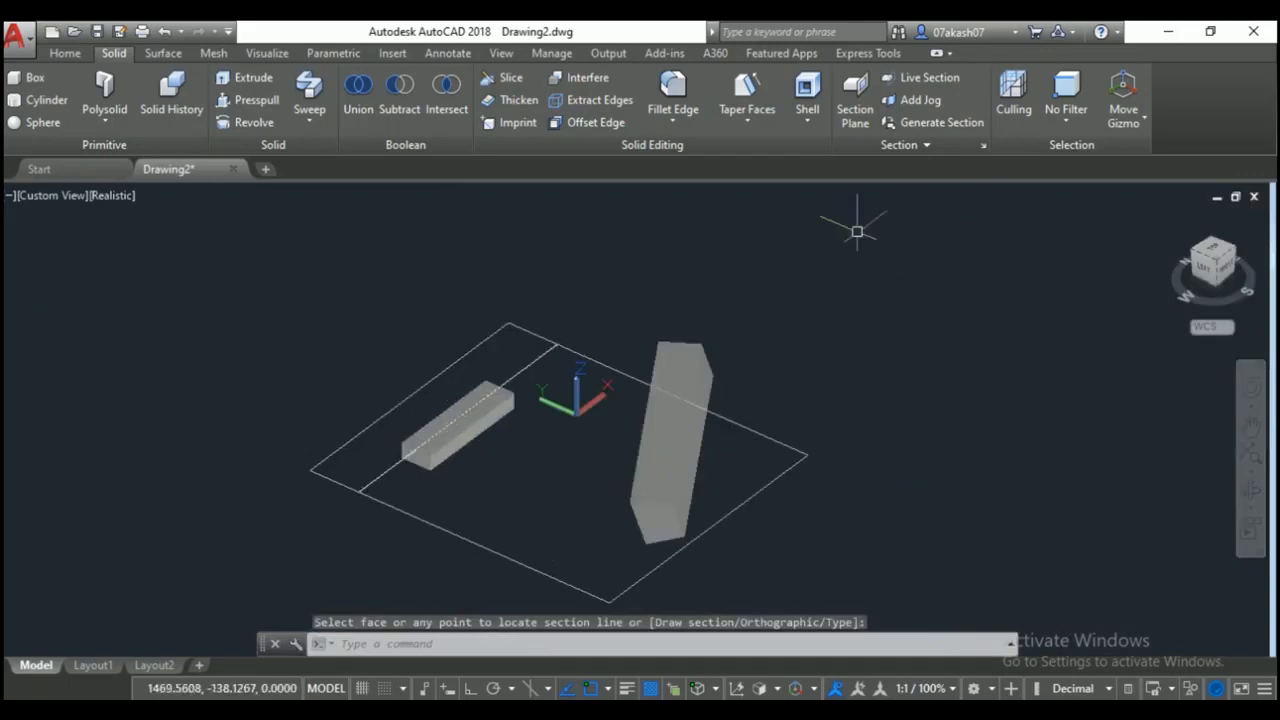
{"action": "key", "text": "ctrl+z"}
{"action": "key", "text": "ctrl+z"}
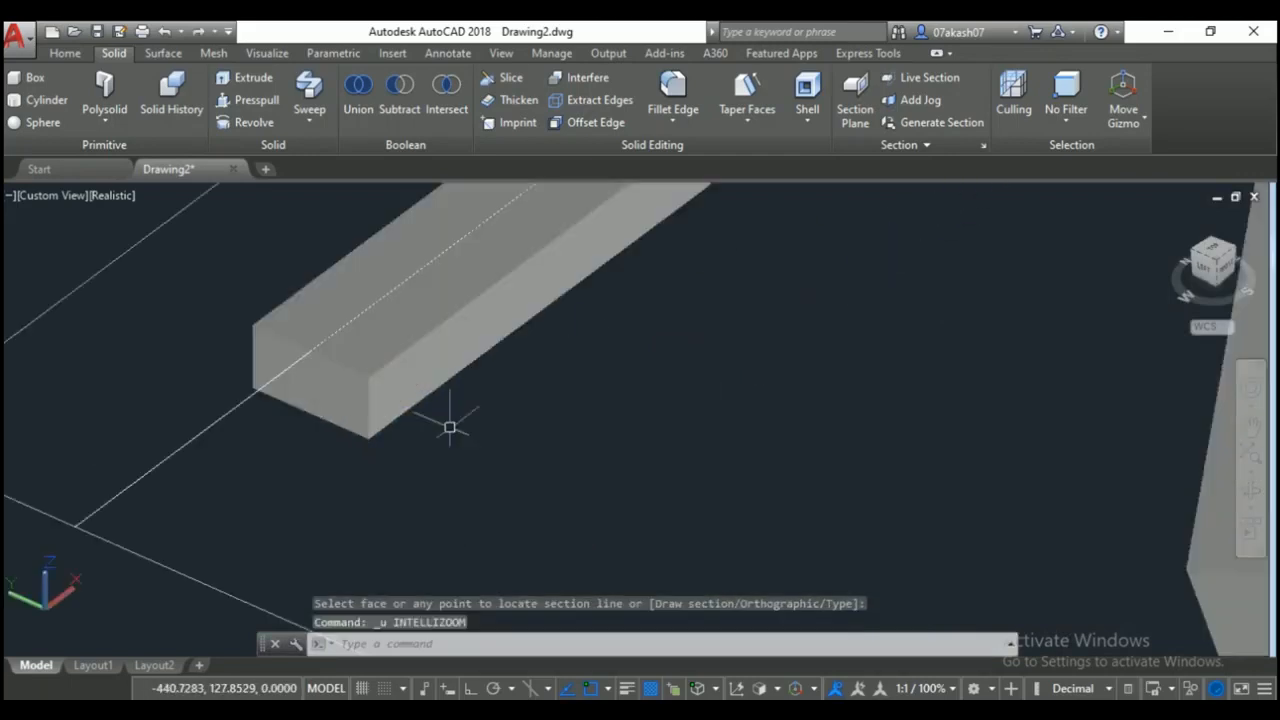
Create a section plane on the near end face of the smaller box.
{"action": "left_click", "coordinate": [851, 109]}
{"action": "scroll", "coordinate": [285, 420], "scroll_direction": "down", "scroll_amount": 5}
{"action": "scroll", "coordinate": [251, 434], "scroll_direction": "up", "scroll_amount": 8}
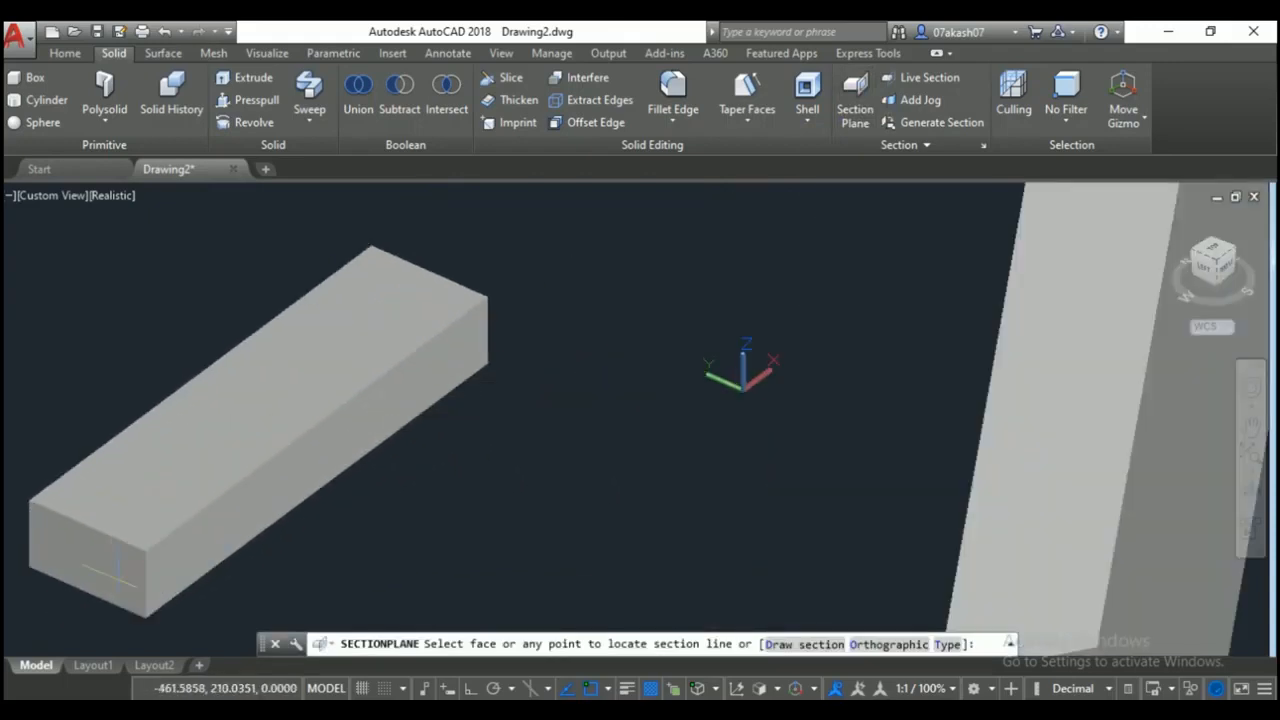
{"action": "left_click", "coordinate": [115, 577]}
{"action": "scroll", "coordinate": [214, 495], "scroll_direction": "down", "scroll_amount": 6}
{"action": "scroll", "coordinate": [335, 460], "scroll_direction": "up", "scroll_amount": 3}
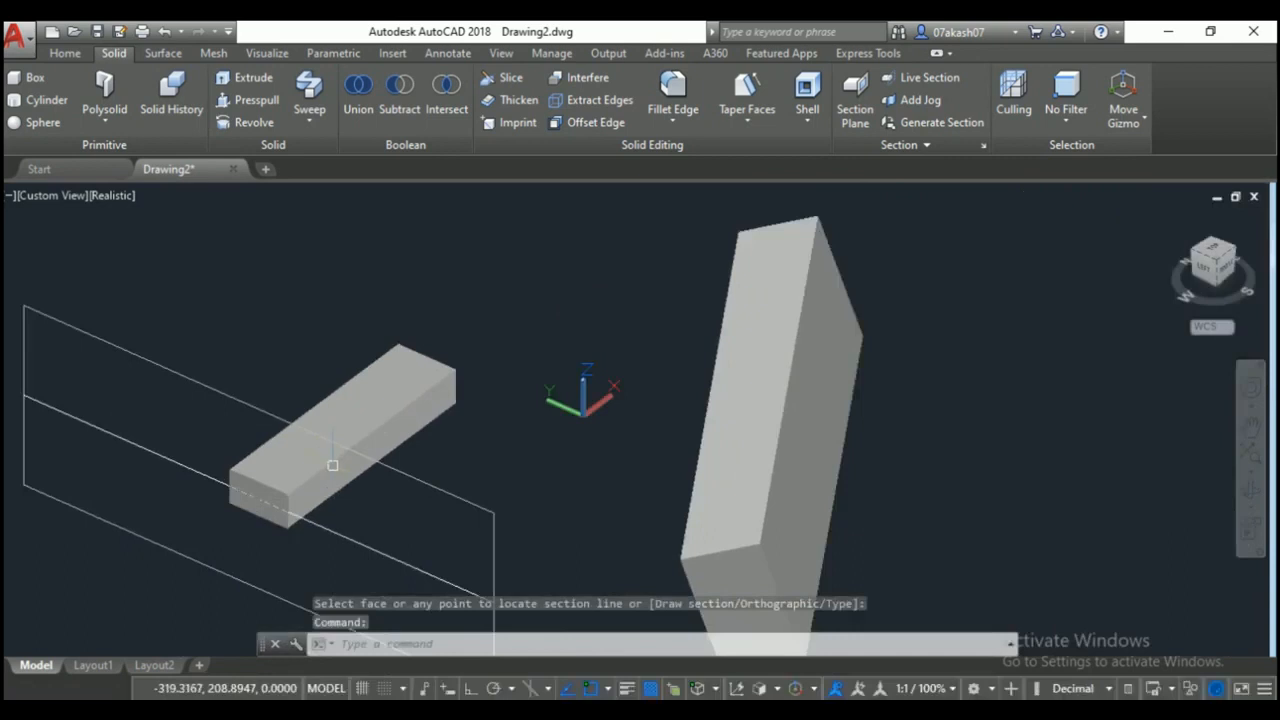
Add a jog to the section plane at a point on its section line across the smaller box's end face.
{"action": "left_click", "coordinate": [910, 100]}
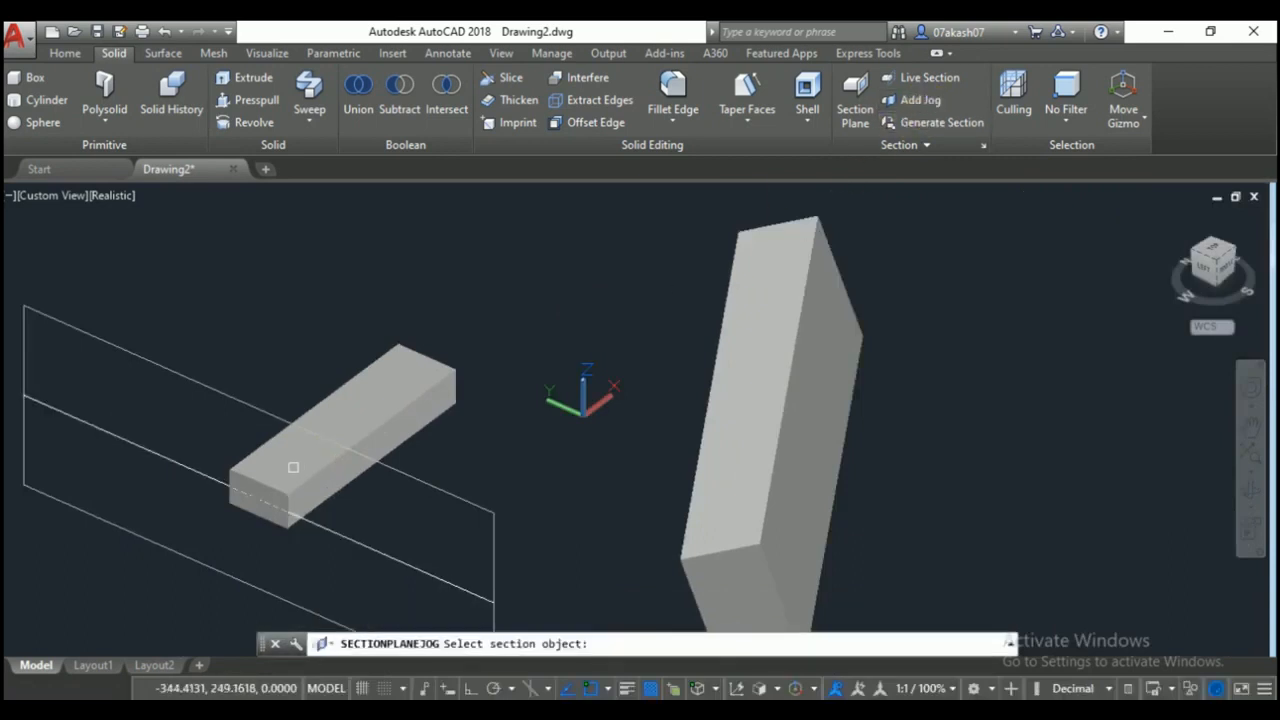
{"action": "scroll", "coordinate": [293, 467], "scroll_direction": "up", "scroll_amount": 3}
{"action": "left_click", "coordinate": [245, 333]}
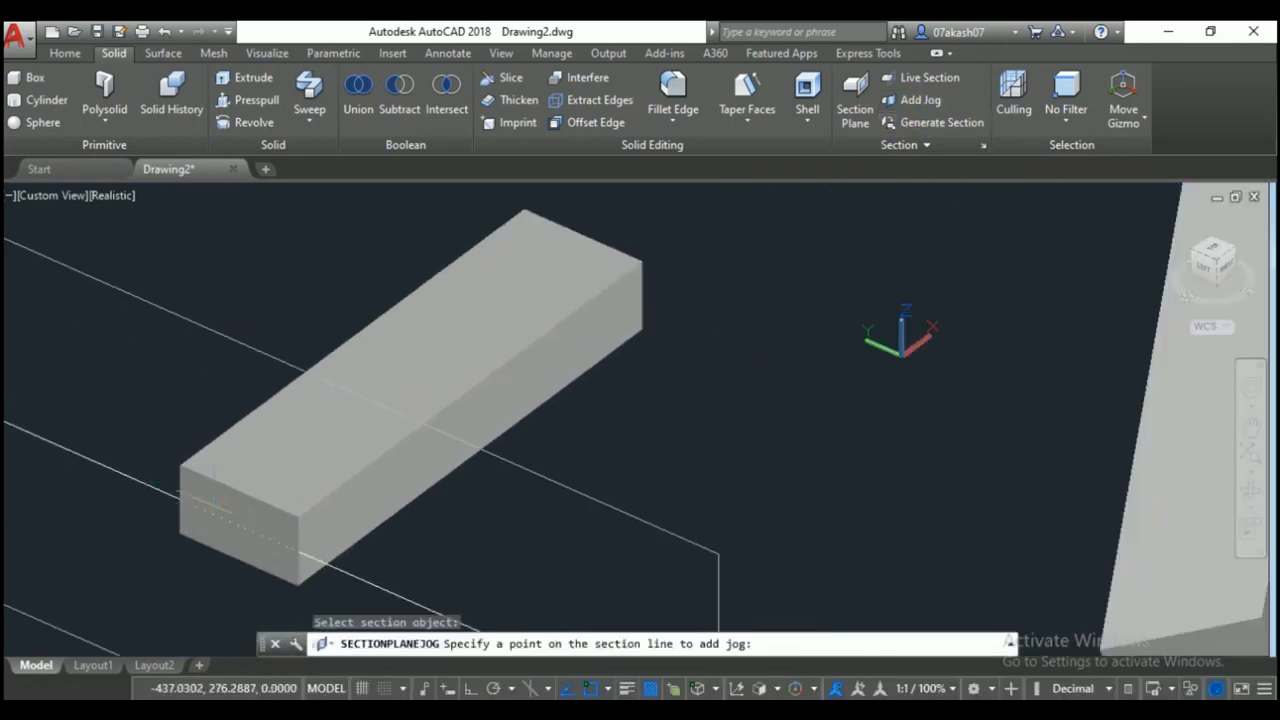
{"action": "left_click", "coordinate": [227, 520]}
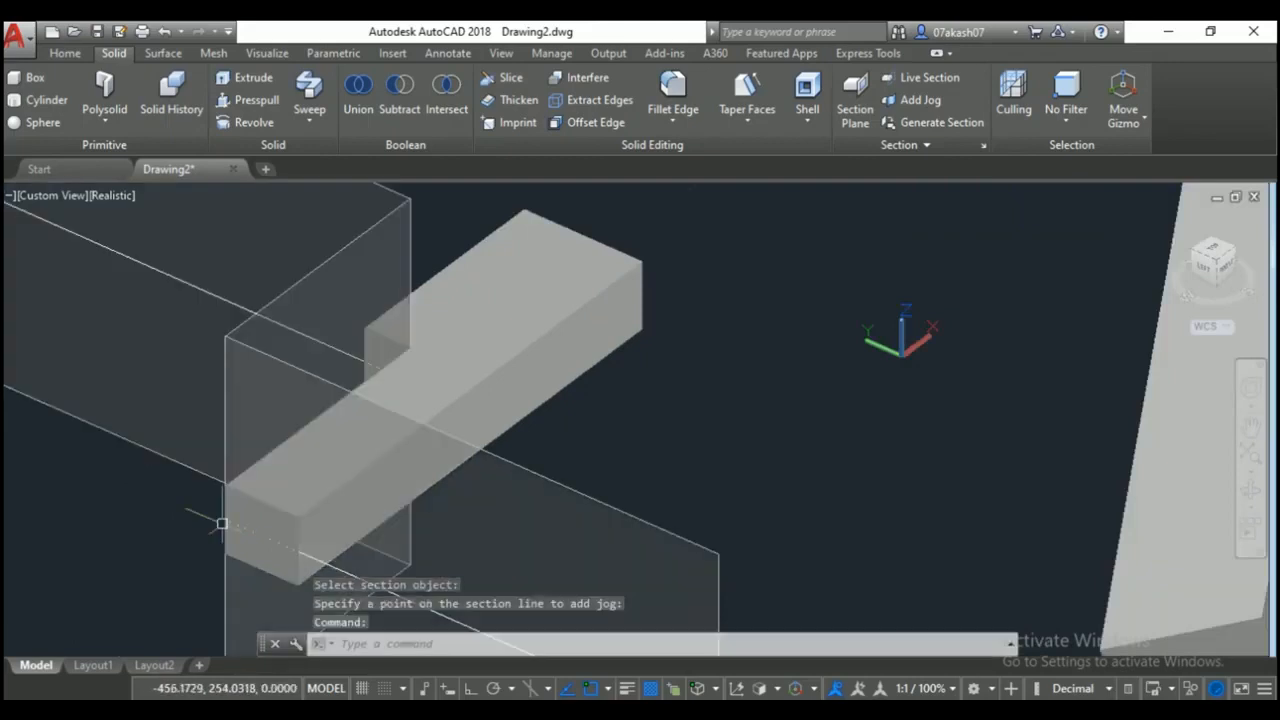
{"action": "middle_click_drag", "start_coordinate": [271, 394], "coordinate": [371, 414]}
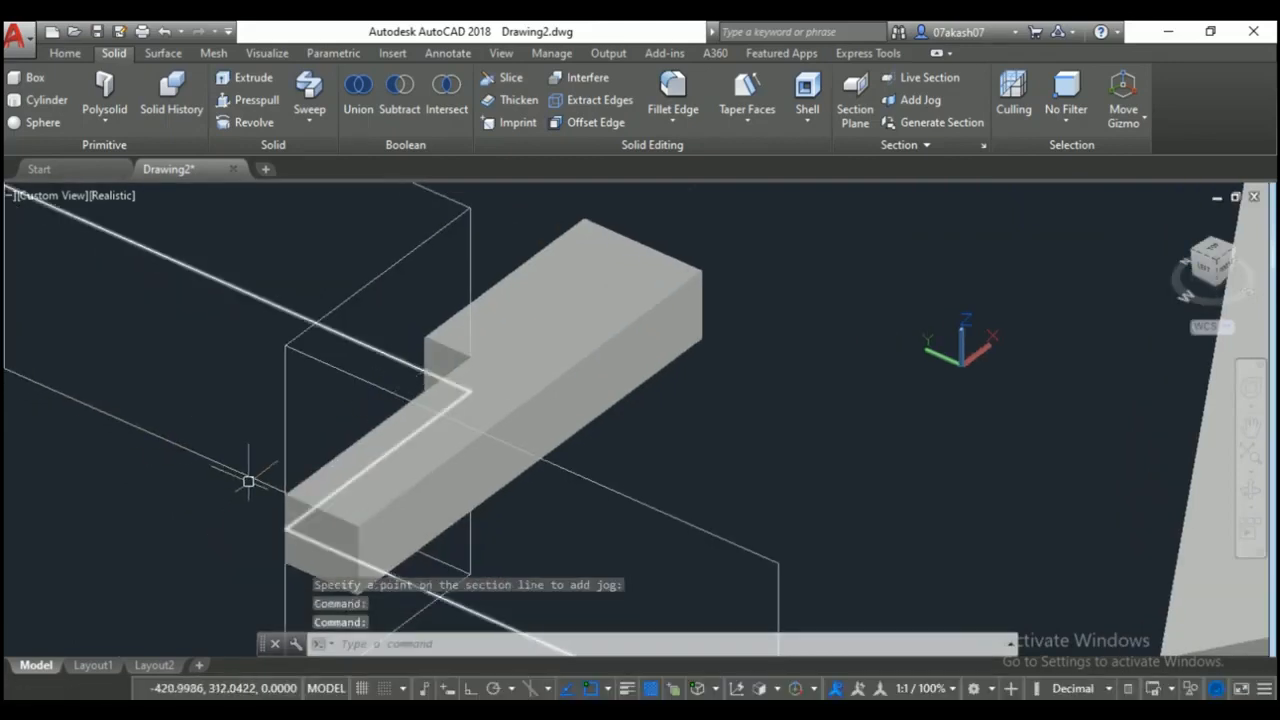
{"action": "scroll", "coordinate": [248, 482], "scroll_direction": "down", "scroll_amount": 3}
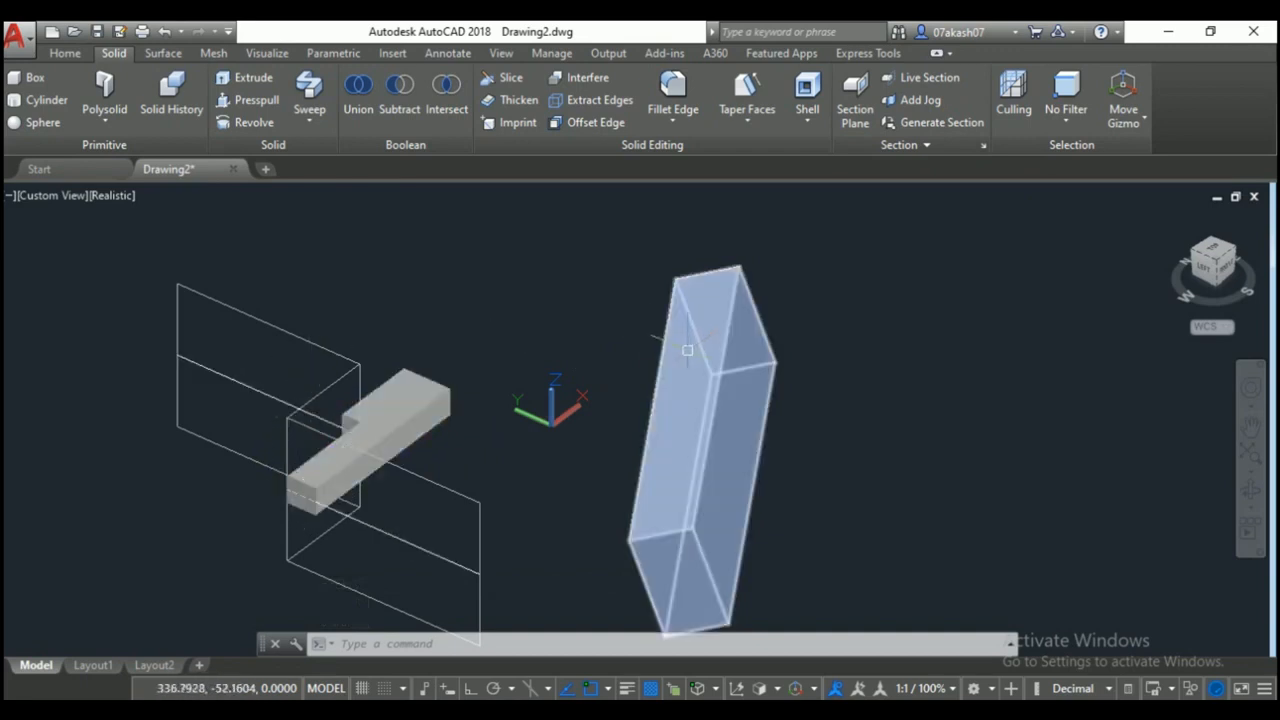
Generate a 2D Section / Elevation from the jogged section plane and insert it beside the larger box with default scale and rotation.
{"action": "left_click", "coordinate": [942, 121]}
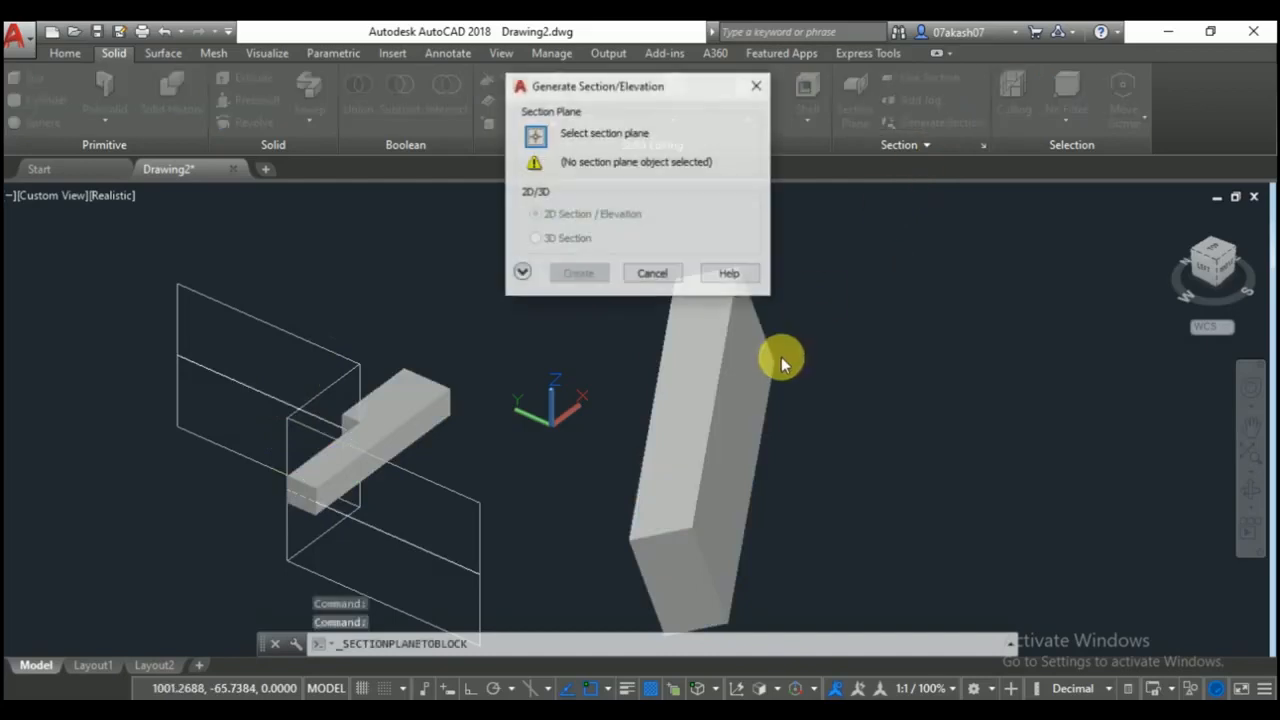
{"action": "left_click", "coordinate": [538, 137]}
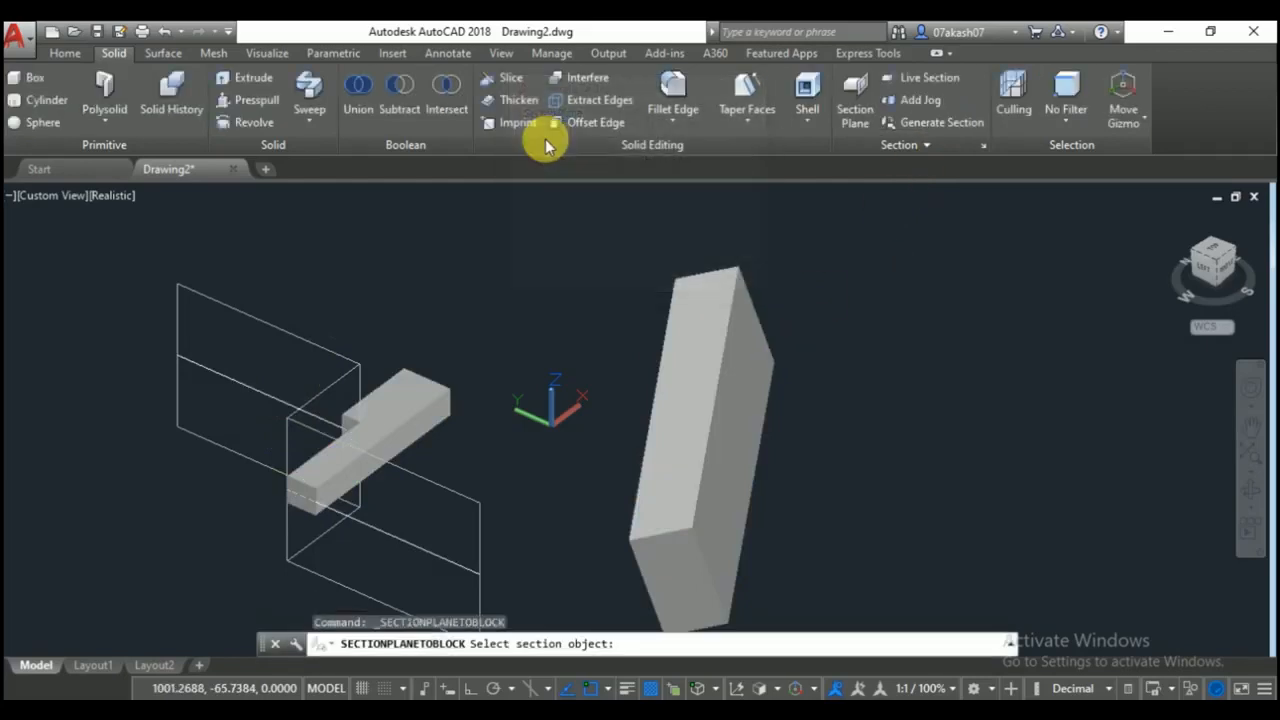
{"action": "left_click", "coordinate": [296, 335]}
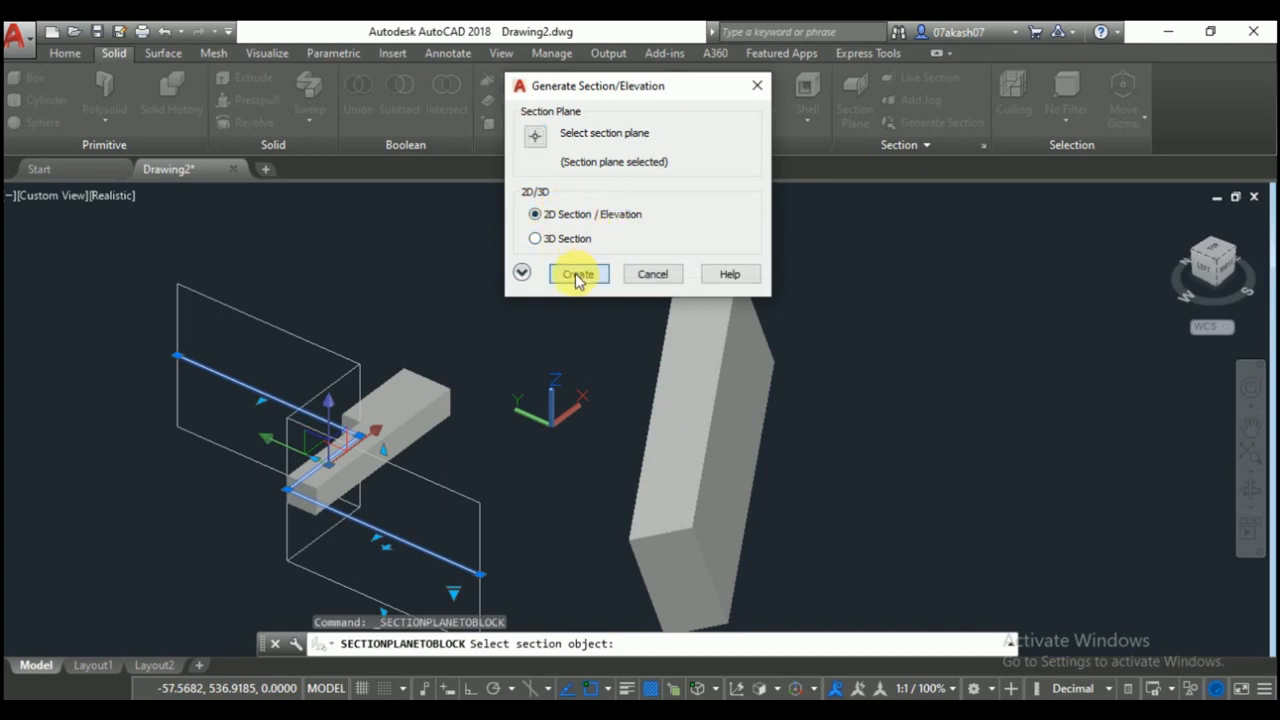
{"action": "left_click", "coordinate": [578, 276]}
{"action": "middle_click_drag", "start_coordinate": [830, 460], "coordinate": [543, 391]}
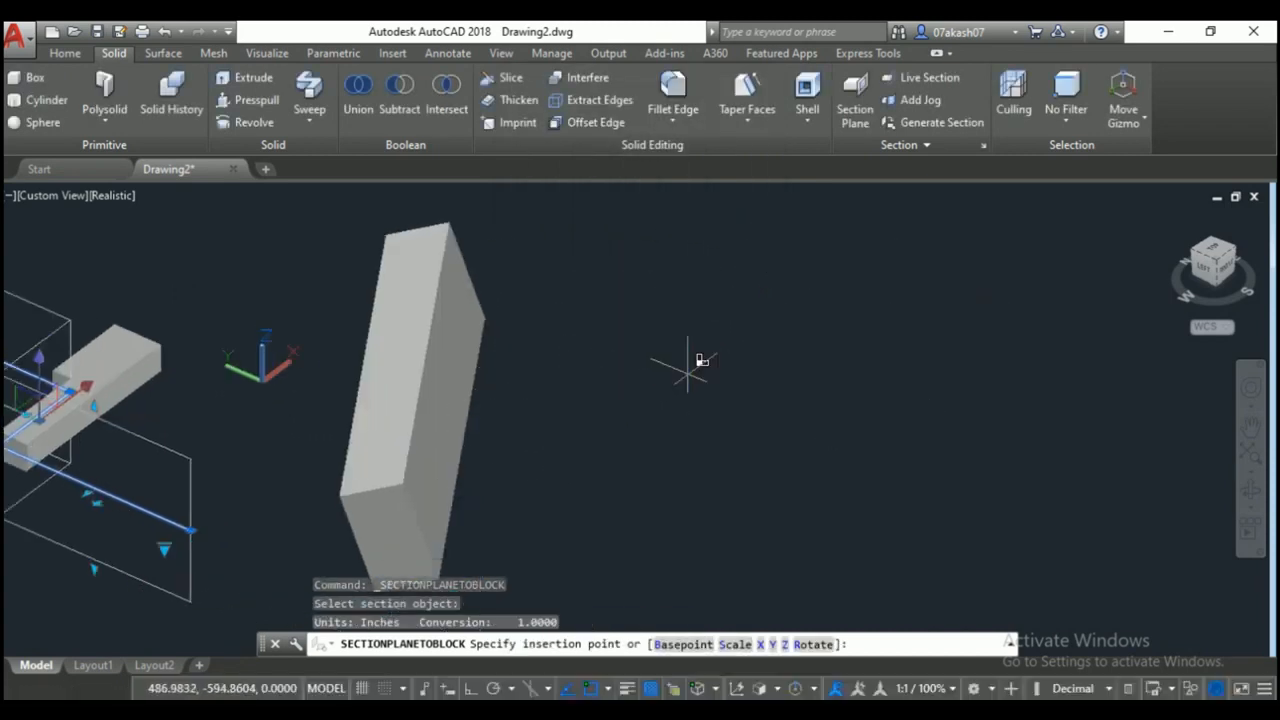
{"action": "left_click", "coordinate": [645, 457]}
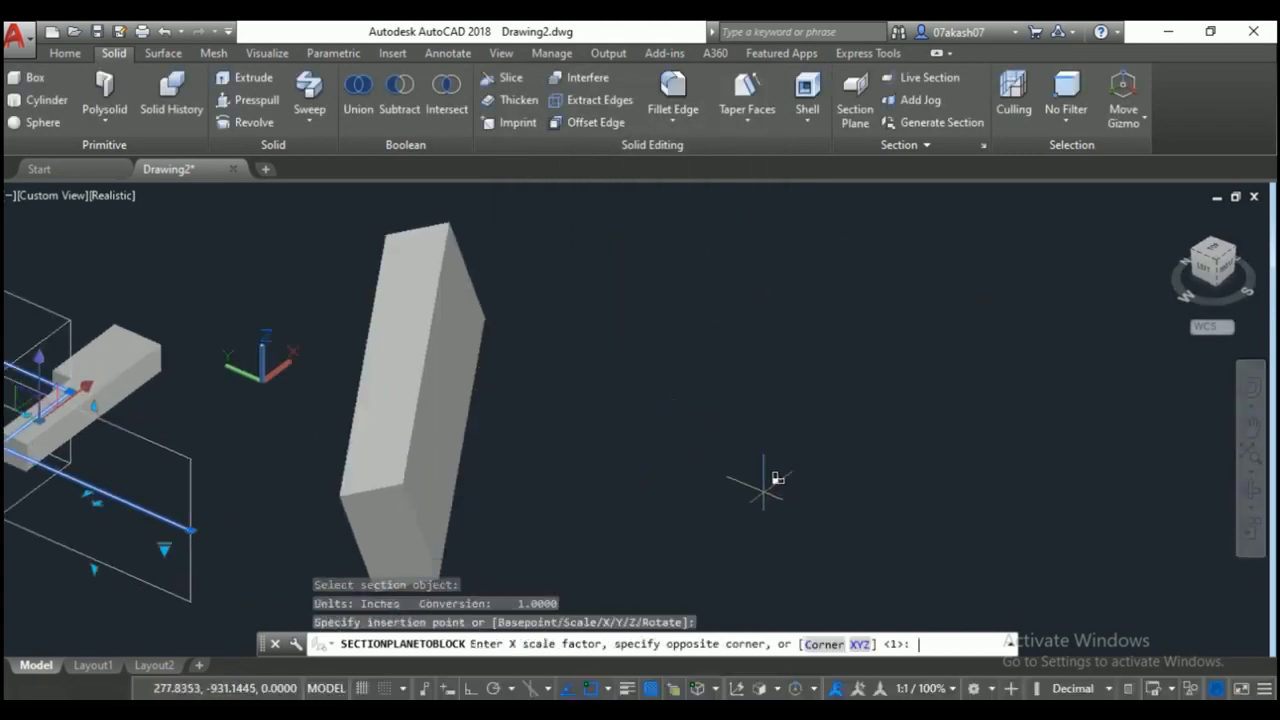
{"action": "key", "text": "Return"}
{"action": "key", "text": "Return"}
{"action": "key", "text": "Escape"}
{"action": "key", "text": "Escape"}
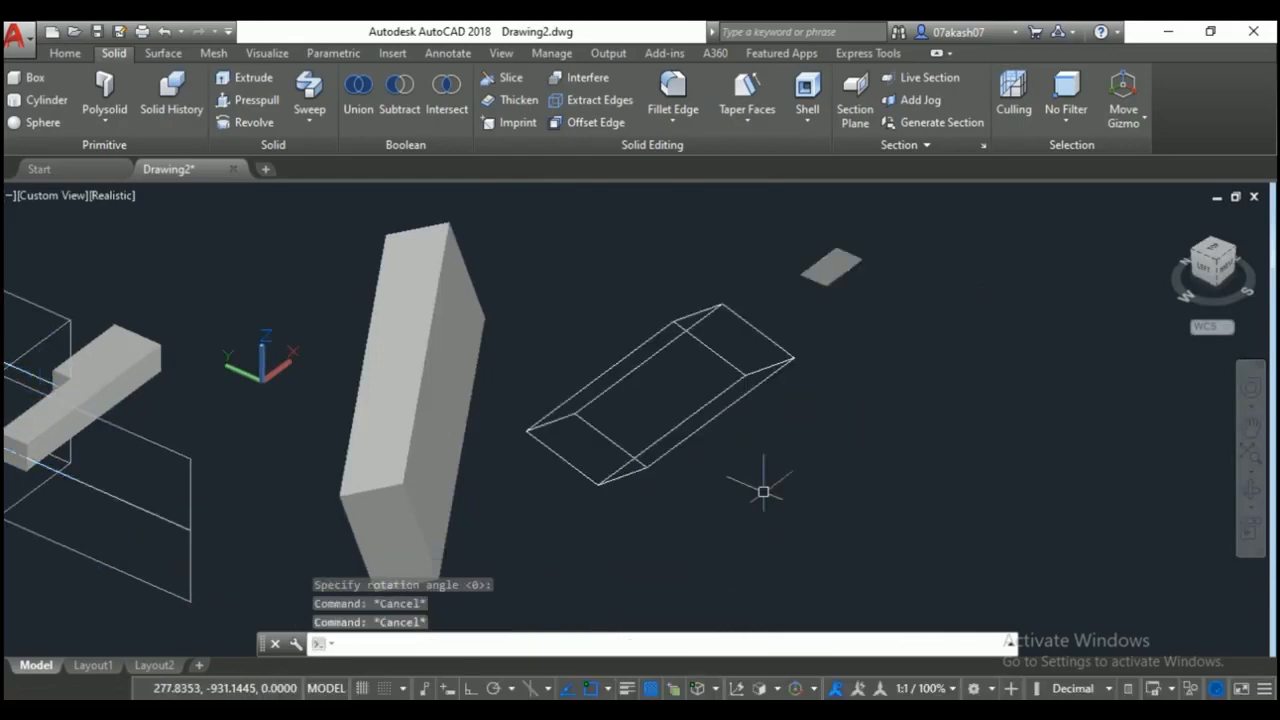
Examine the generated 2D section next to the solids and select the larger box for comparison.
{"action": "scroll", "coordinate": [835, 272], "scroll_direction": "up", "scroll_amount": 4}
{"action": "middle_click_drag", "start_coordinate": [846, 274], "coordinate": [816, 408]}
{"action": "scroll", "coordinate": [816, 408], "scroll_direction": "down", "scroll_amount": 6}
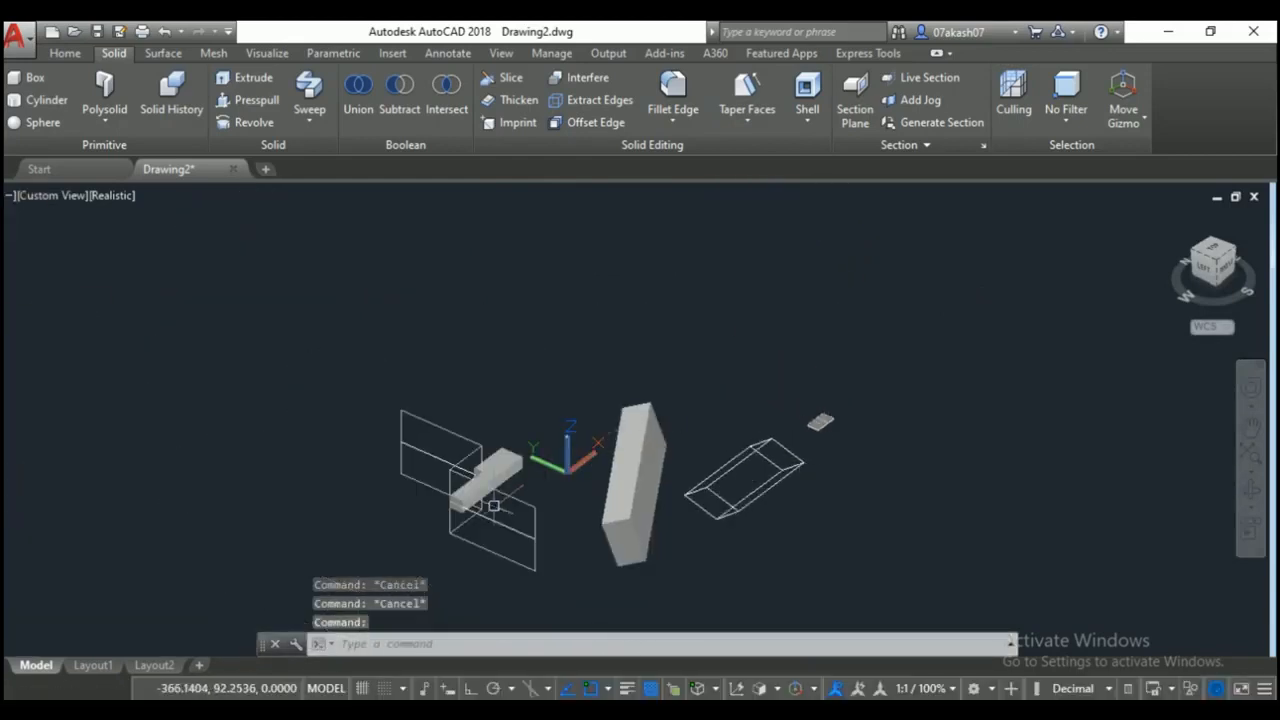
{"action": "scroll", "coordinate": [490, 506], "scroll_direction": "up", "scroll_amount": 3}
{"action": "middle_click_drag", "start_coordinate": [894, 451], "coordinate": [823, 473]}
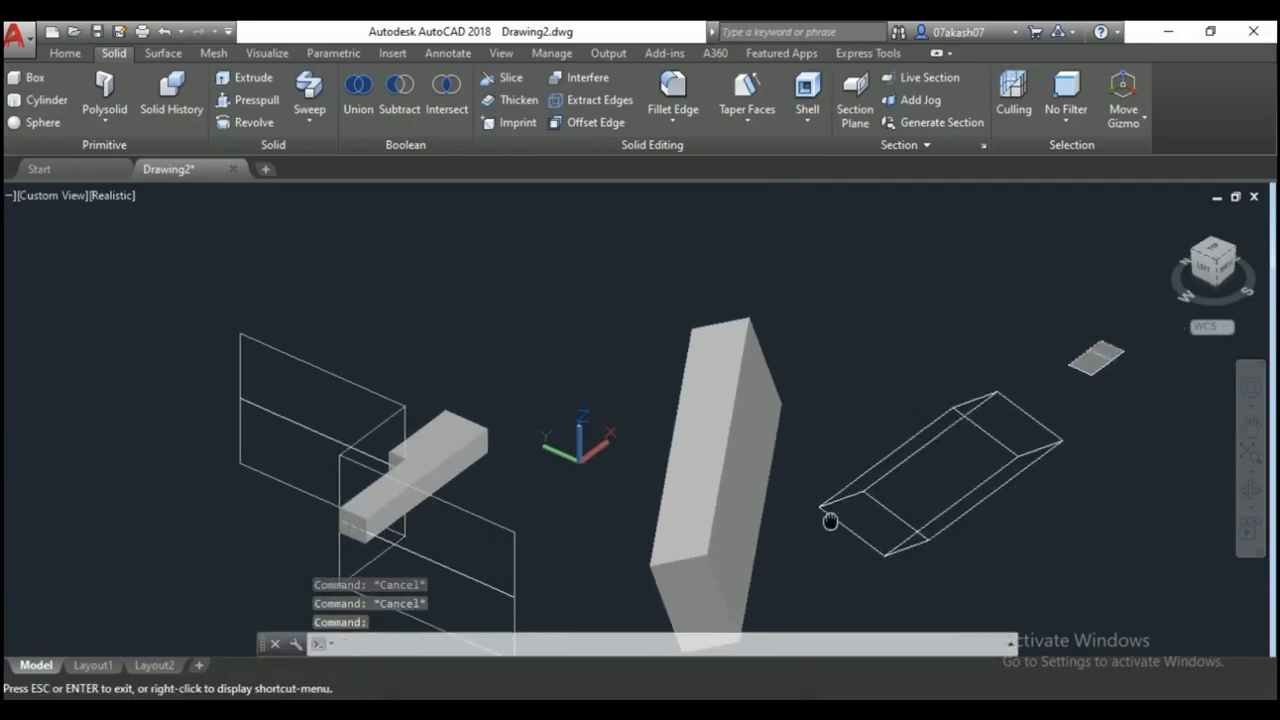
{"action": "left_click", "coordinate": [770, 418]}
{"action": "left_click", "coordinate": [685, 423]}
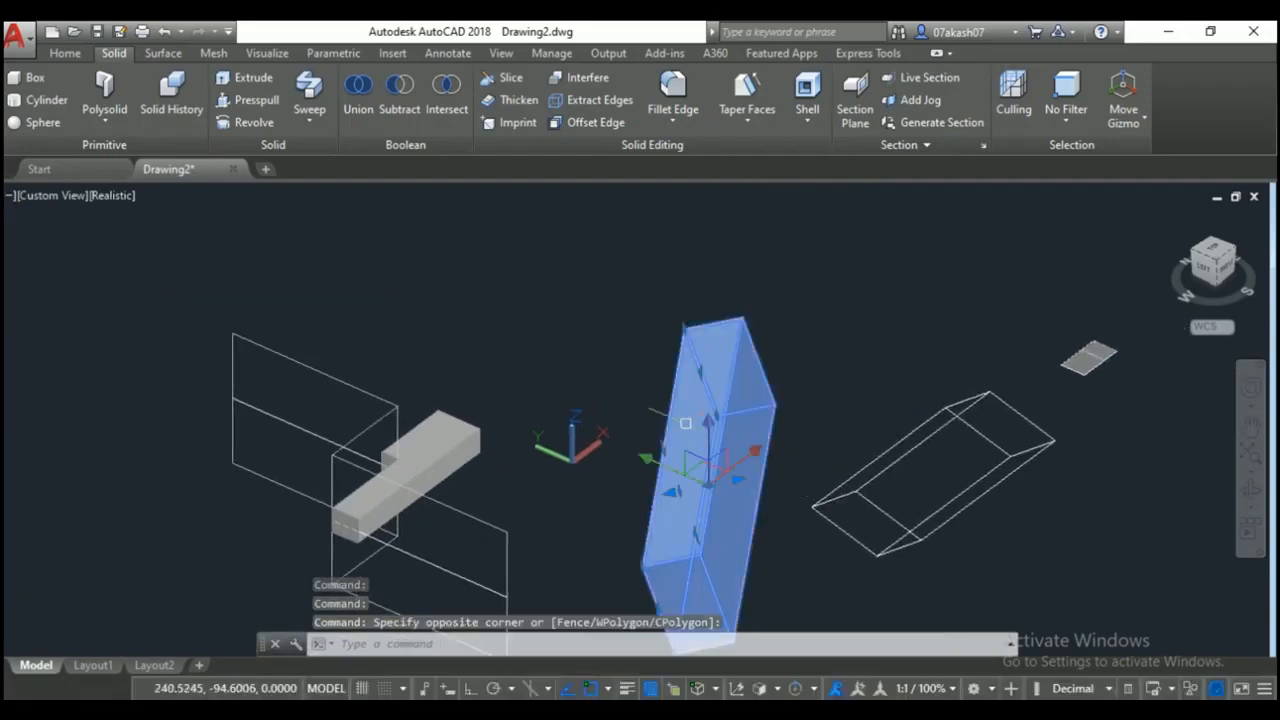
Erase the tall section solid, the wireframe prism and the small flat section block beside the original solid.
{"action": "left_click", "coordinate": [900, 430]}
{"action": "left_click", "coordinate": [857, 482]}
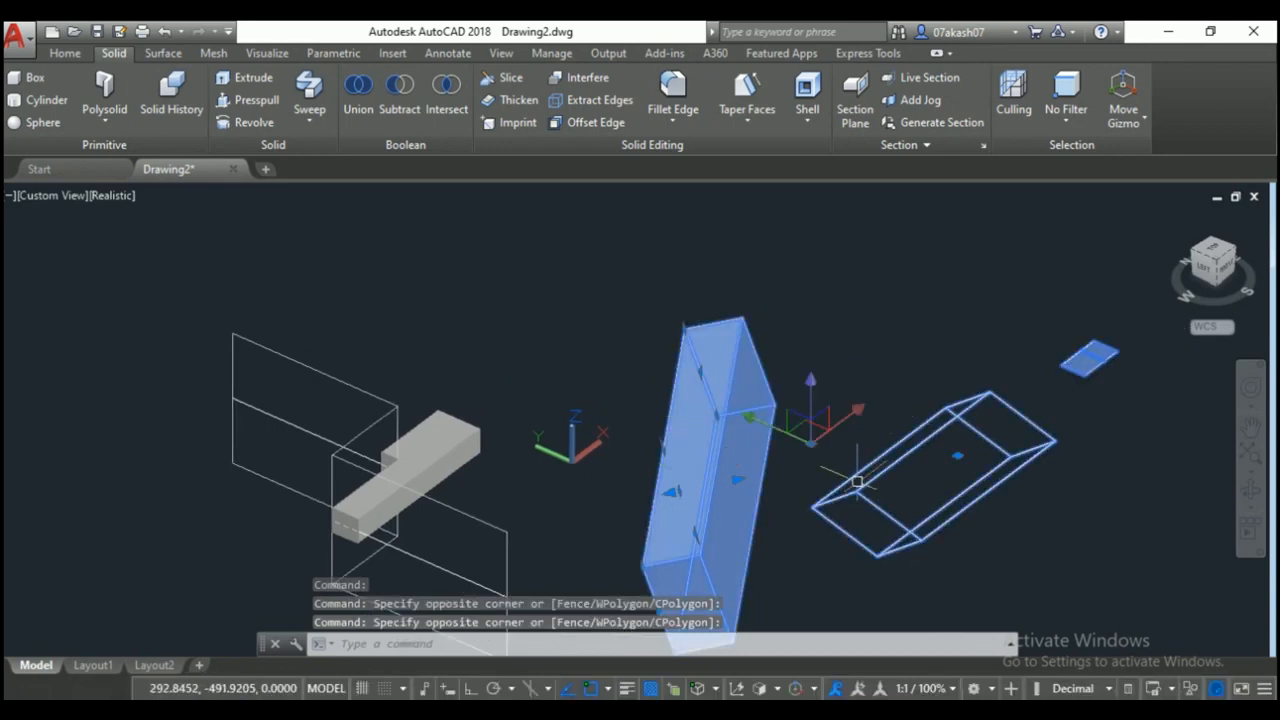
{"action": "key", "text": "Delete"}
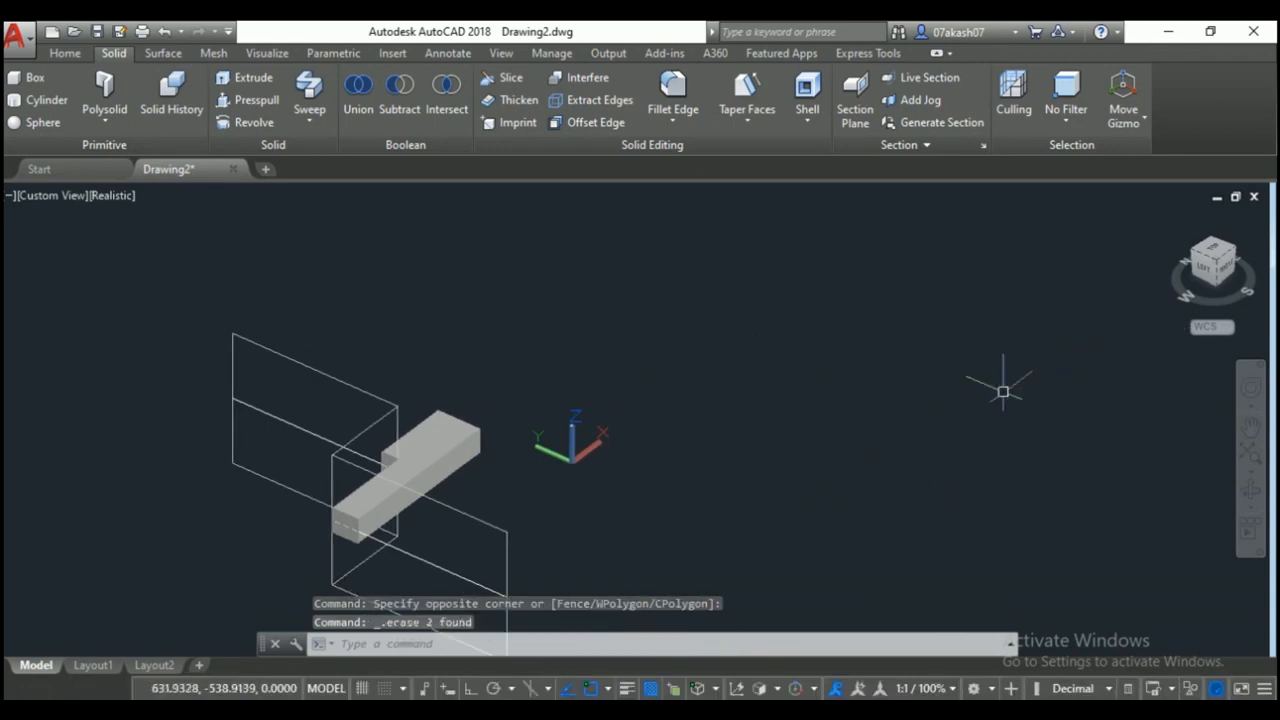
Move the jogged section plane along the X axis, further into the solid, to an offset of about -375.
{"action": "left_click", "coordinate": [900, 123]}
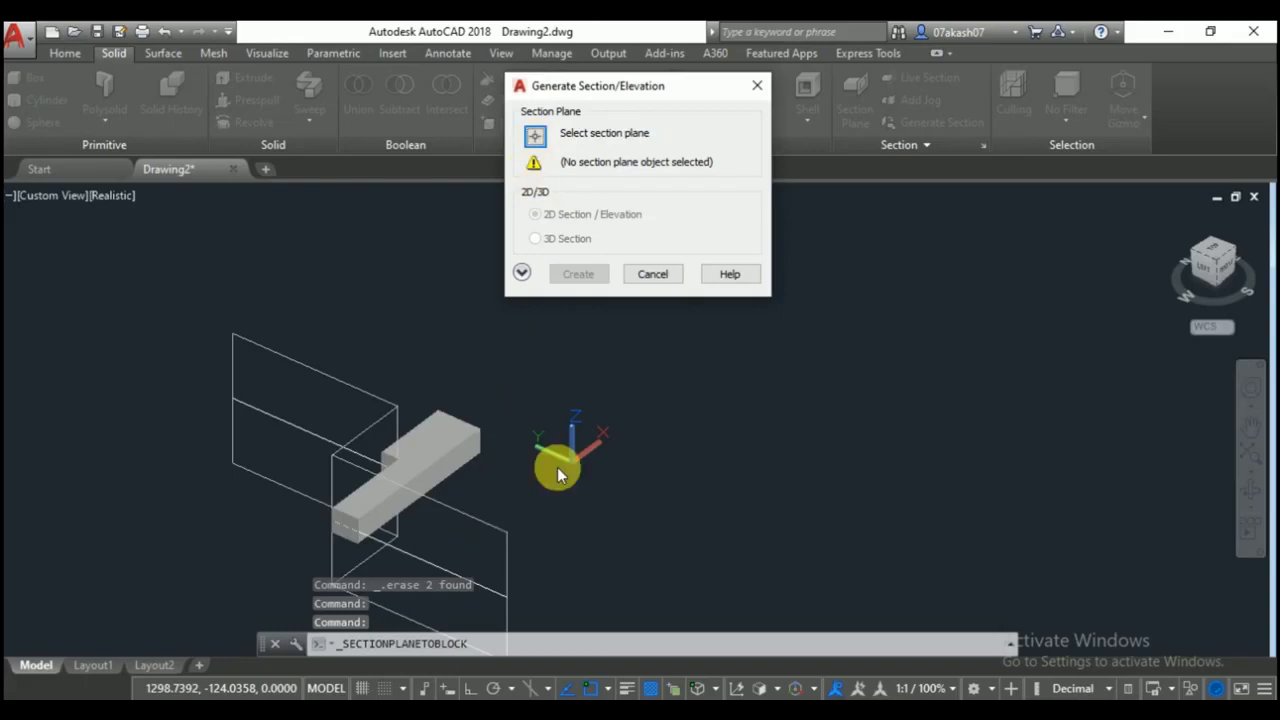
{"action": "left_click", "coordinate": [665, 277]}
{"action": "left_click", "coordinate": [430, 542]}
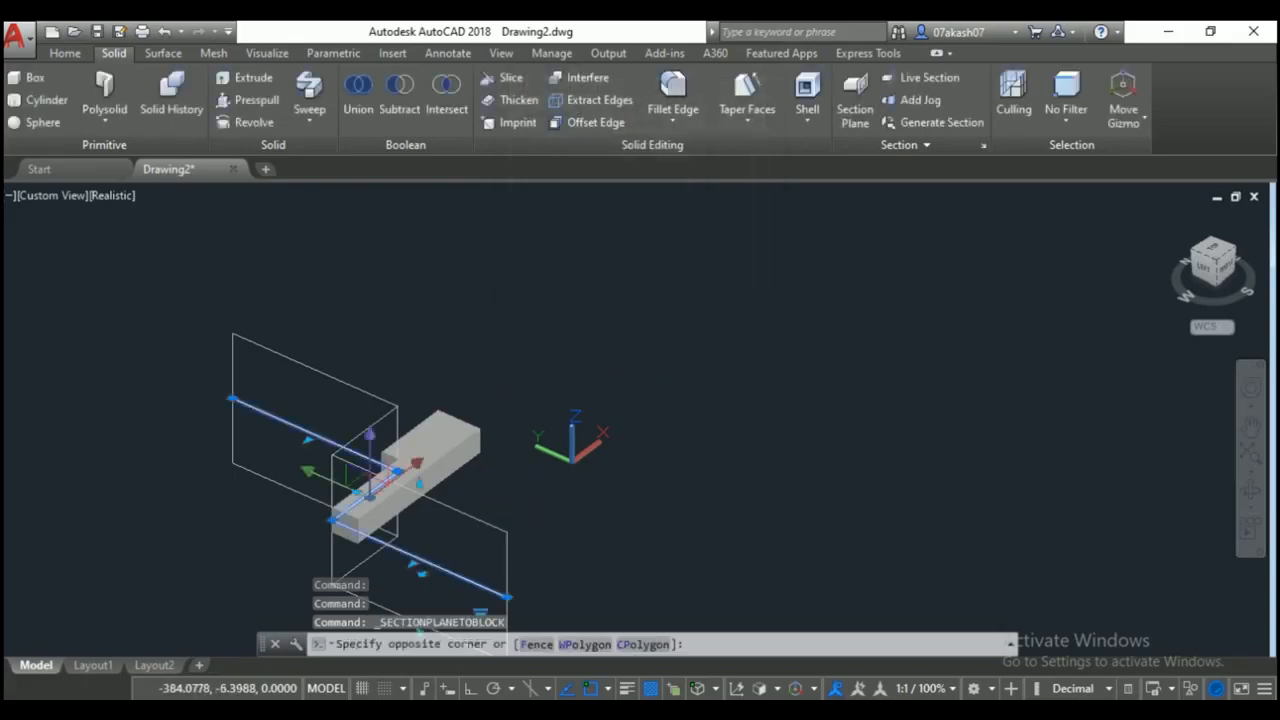
{"action": "left_click", "coordinate": [427, 548]}
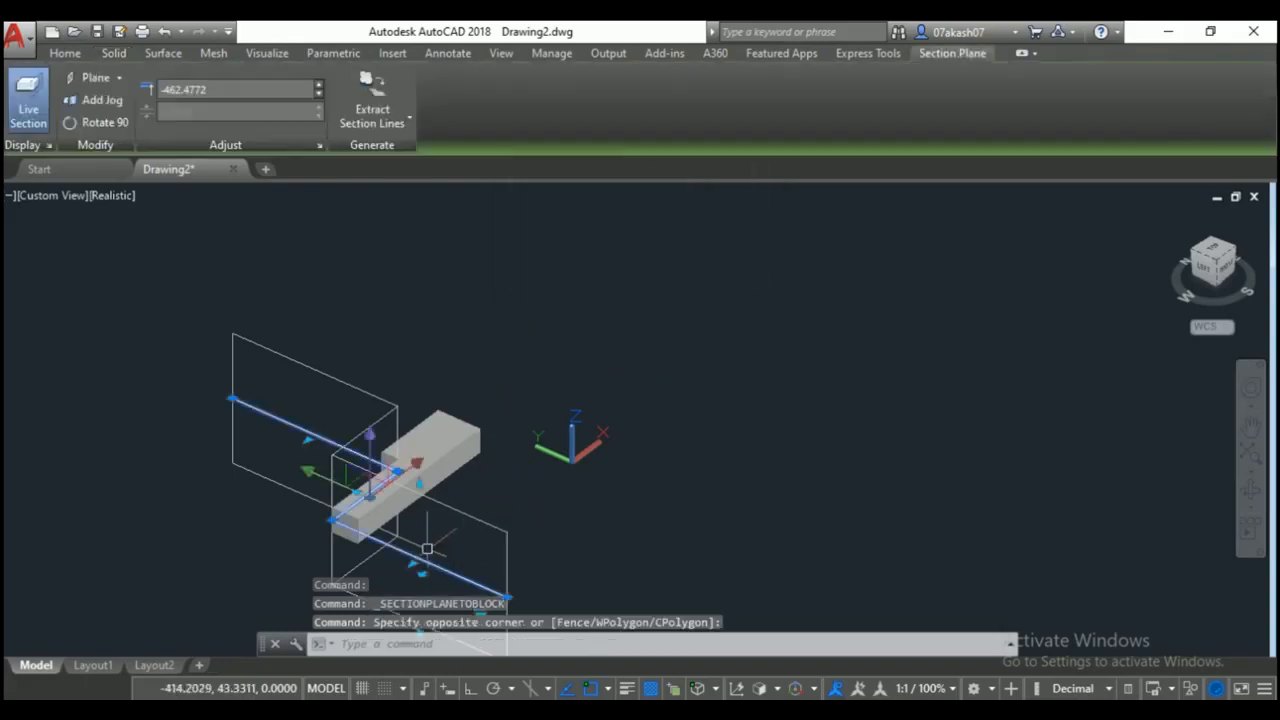
{"action": "left_click", "coordinate": [417, 460]}
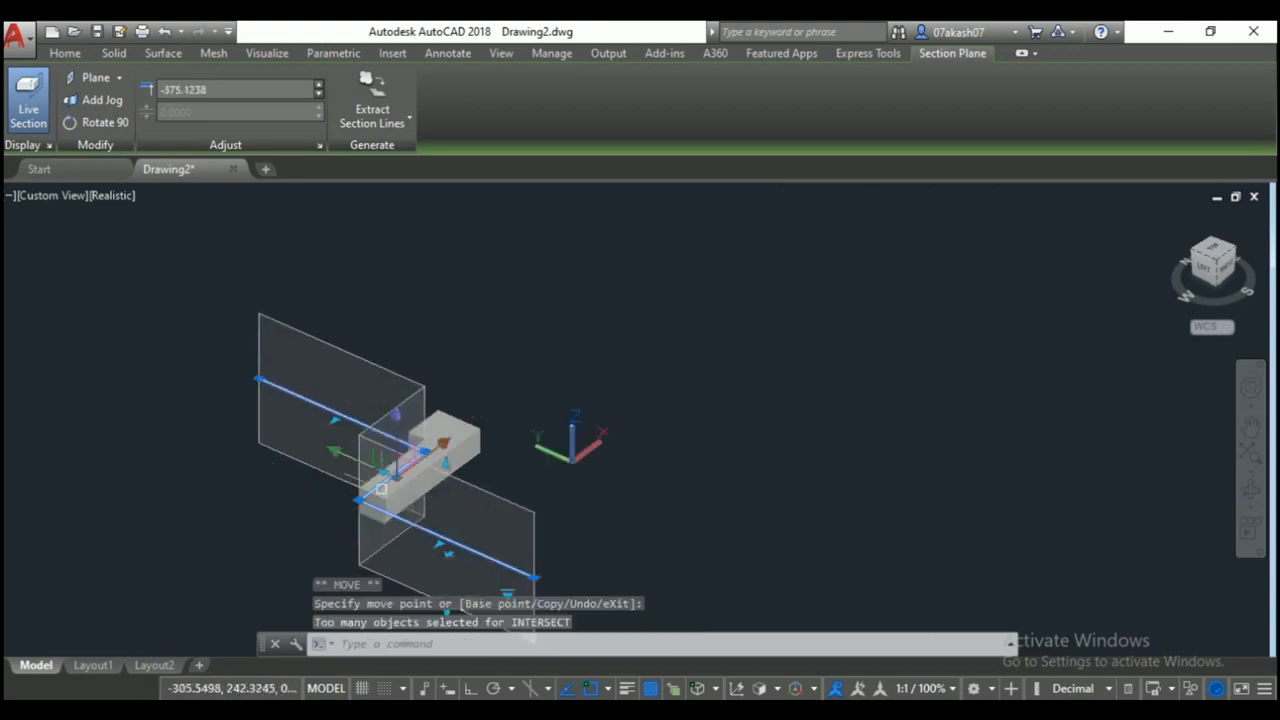
Generate a 2D Section / Elevation from the jogged section plane.
{"action": "left_click", "coordinate": [65, 54]}
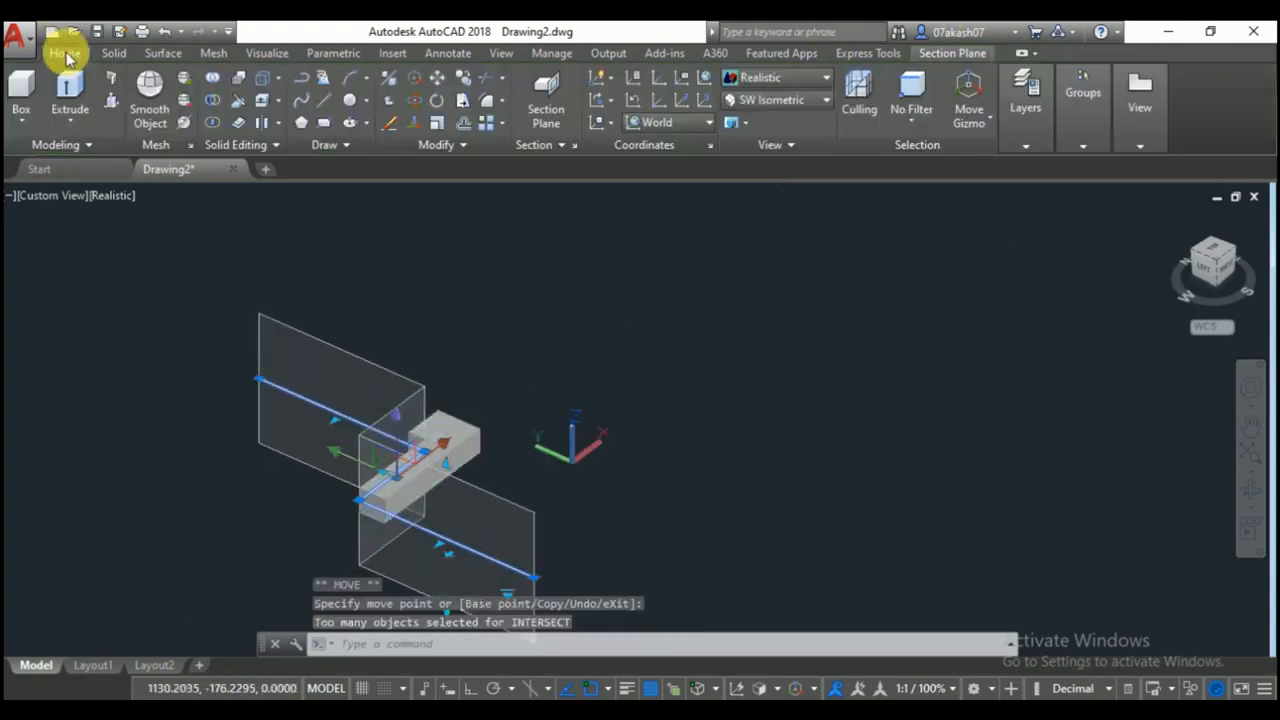
{"action": "left_click", "coordinate": [112, 53]}
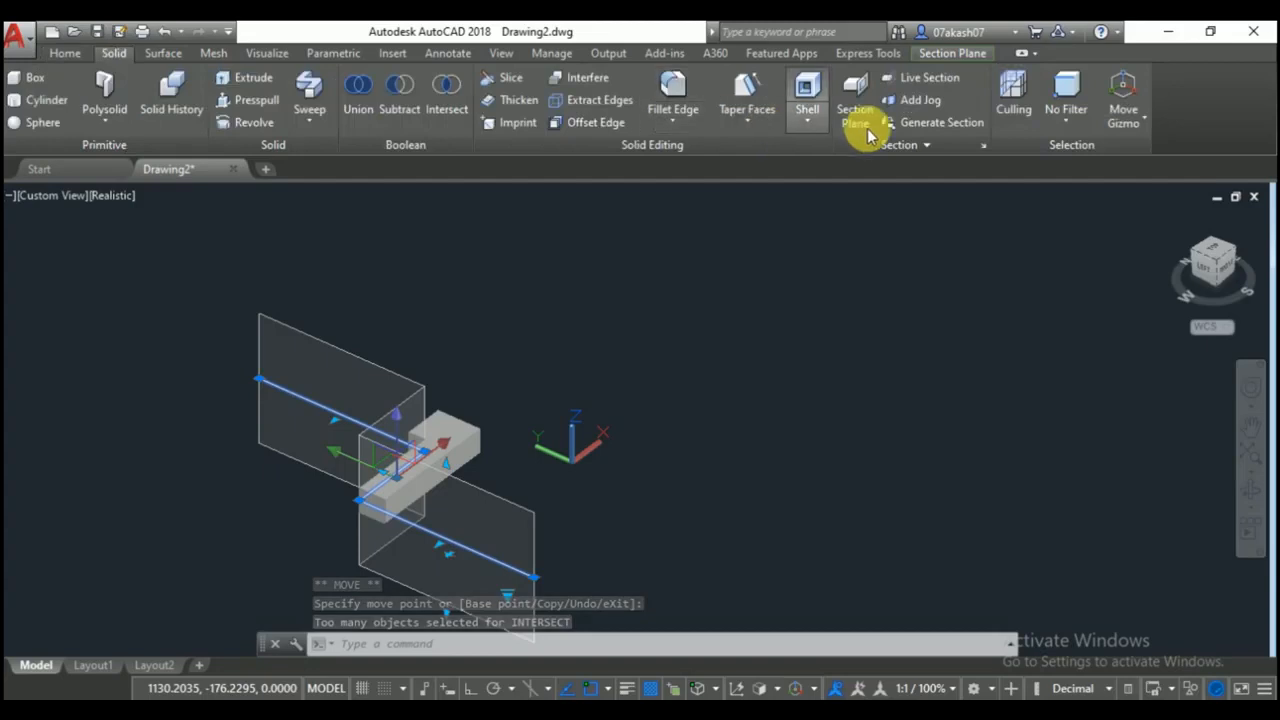
{"action": "left_click", "coordinate": [914, 122]}
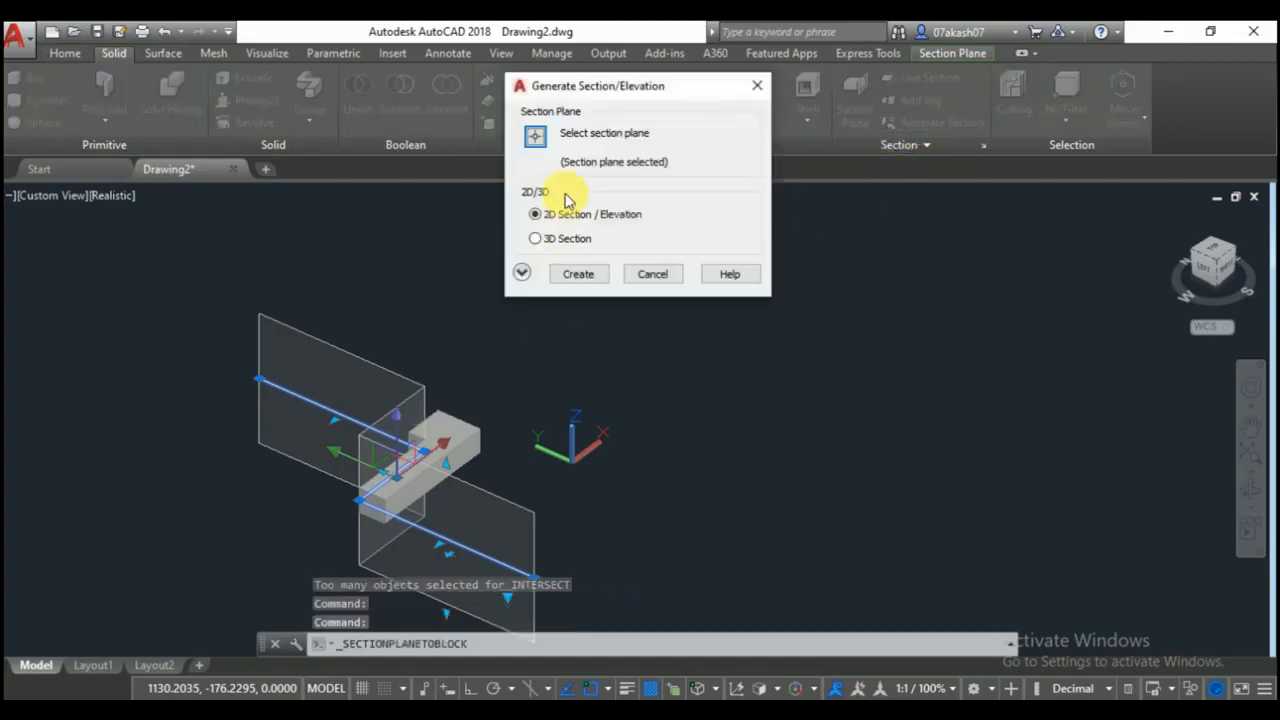
{"action": "left_click", "coordinate": [536, 137]}
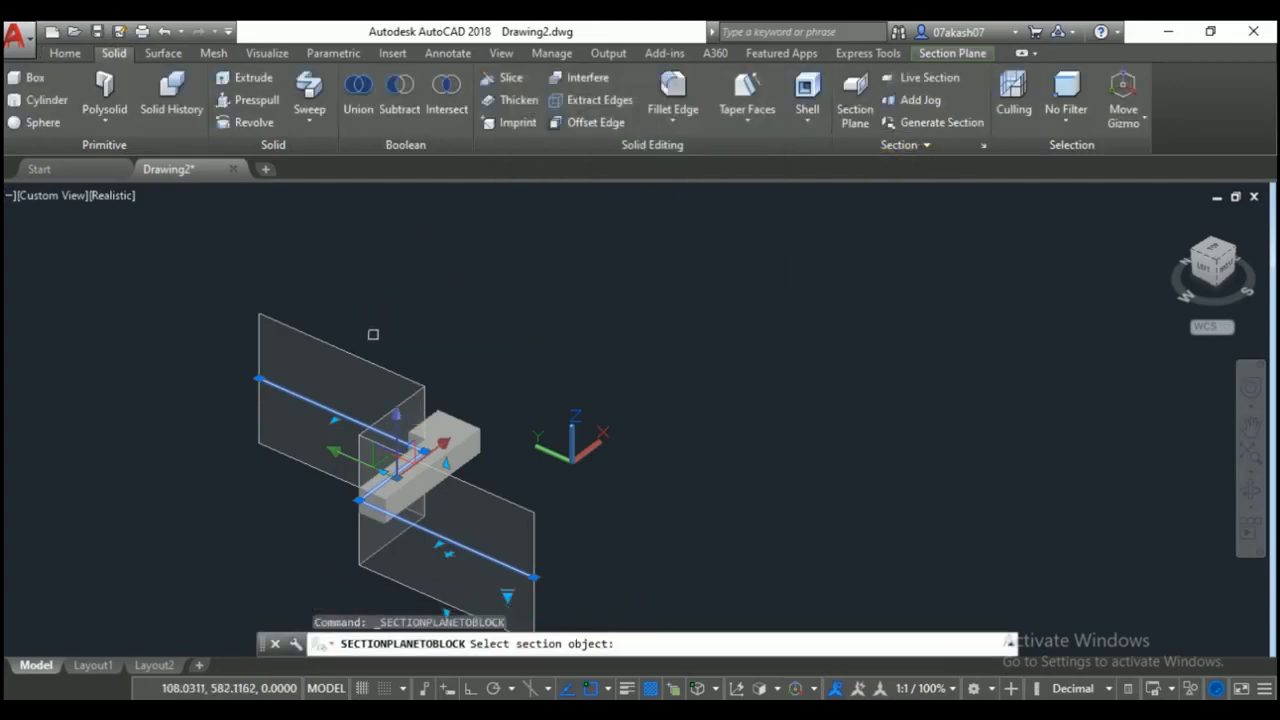
{"action": "left_click", "coordinate": [428, 400]}
{"action": "left_click", "coordinate": [573, 275]}
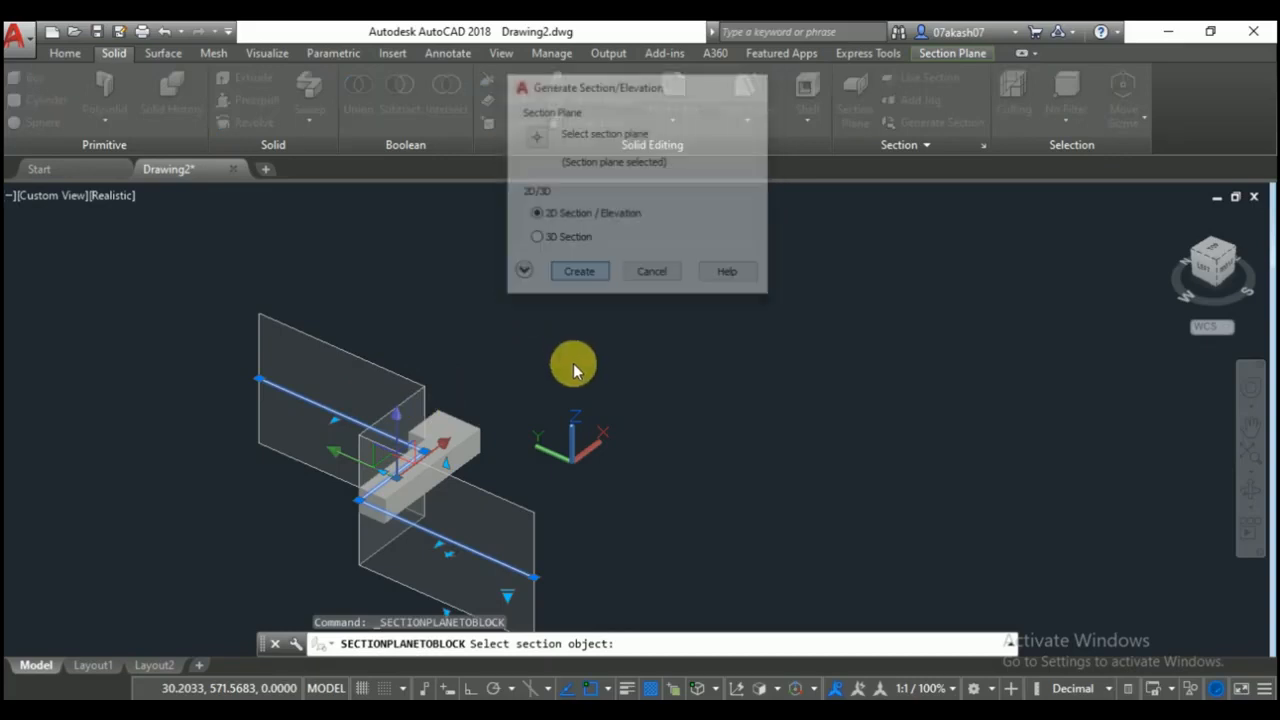
Insert the 2D section block in the empty area beside the solid with scale factor 1 and rotation 0.
{"action": "left_click", "coordinate": [661, 466]}
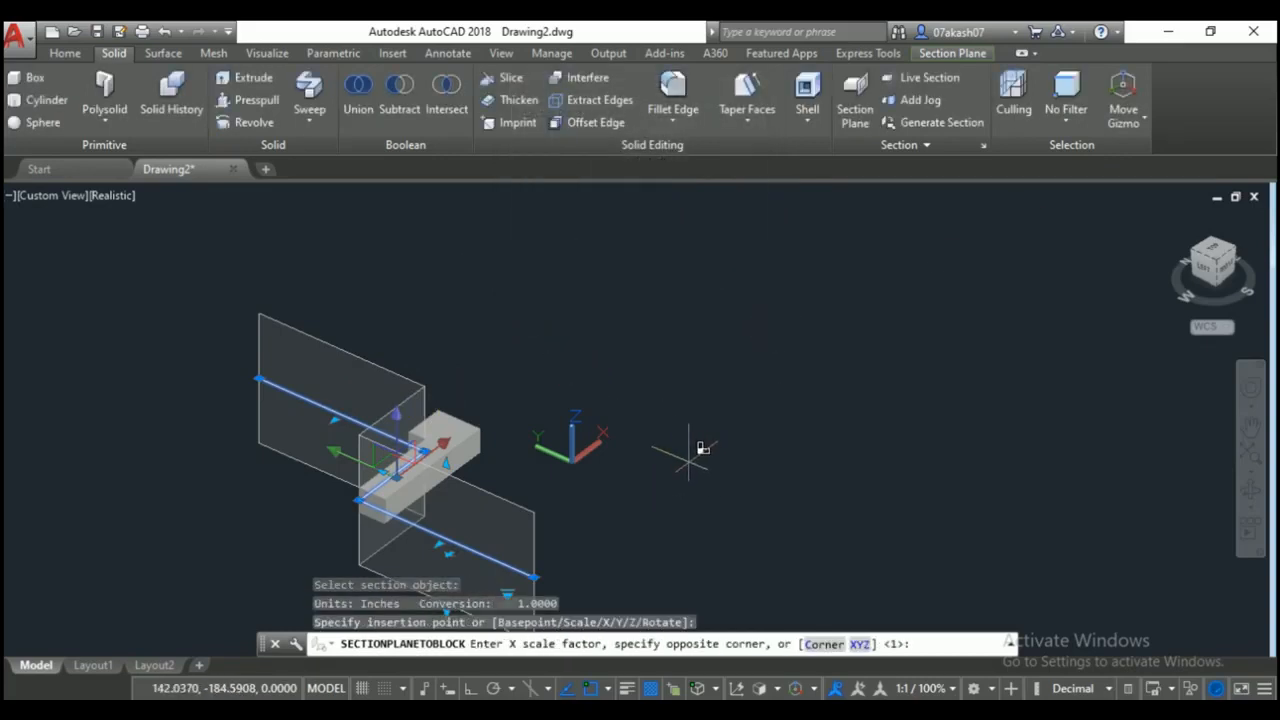
{"action": "key", "text": "Return"}
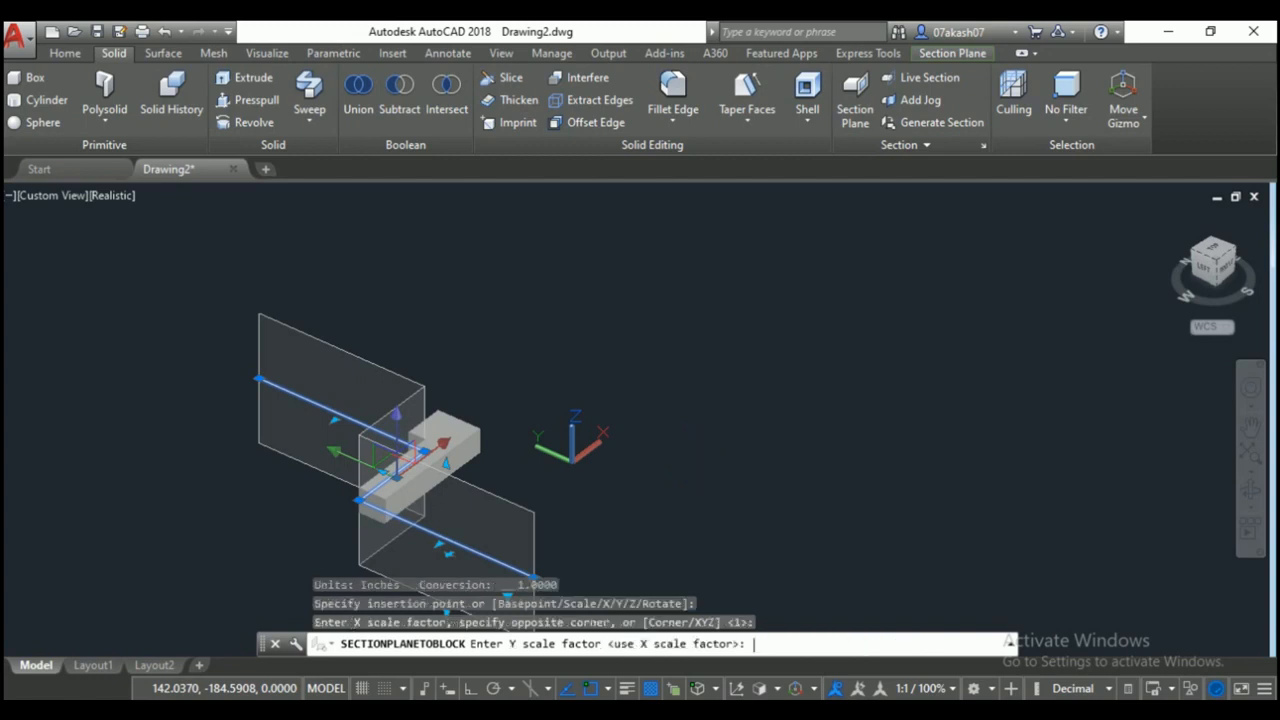
{"action": "key", "text": "Return"}
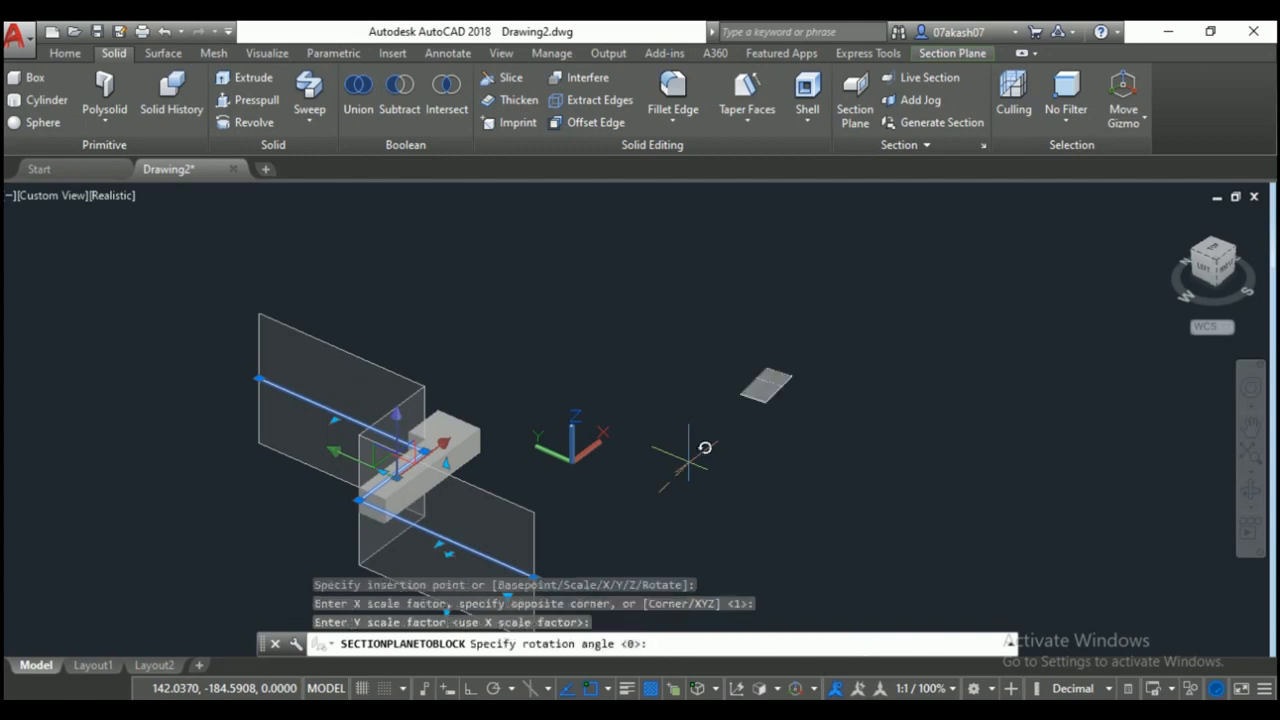
{"action": "key", "text": "Escape"}
{"action": "key", "text": "Escape"}
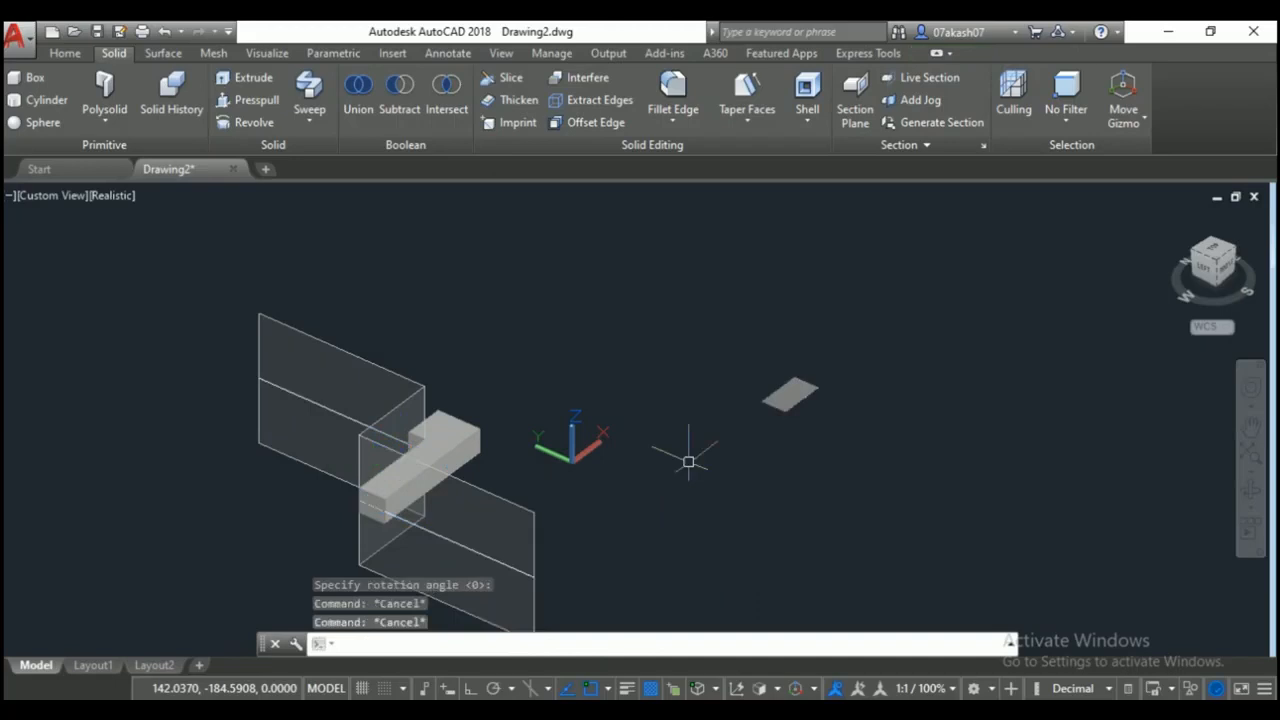
Examine the inserted 2D section block and compare it with the jogged cut through the solid.
{"action": "scroll", "coordinate": [851, 345], "scroll_direction": "up", "scroll_amount": 3}
{"action": "scroll", "coordinate": [673, 477], "scroll_direction": "up", "scroll_amount": 2}
{"action": "middle_click_drag", "start_coordinate": [688, 515], "coordinate": [688, 515]}
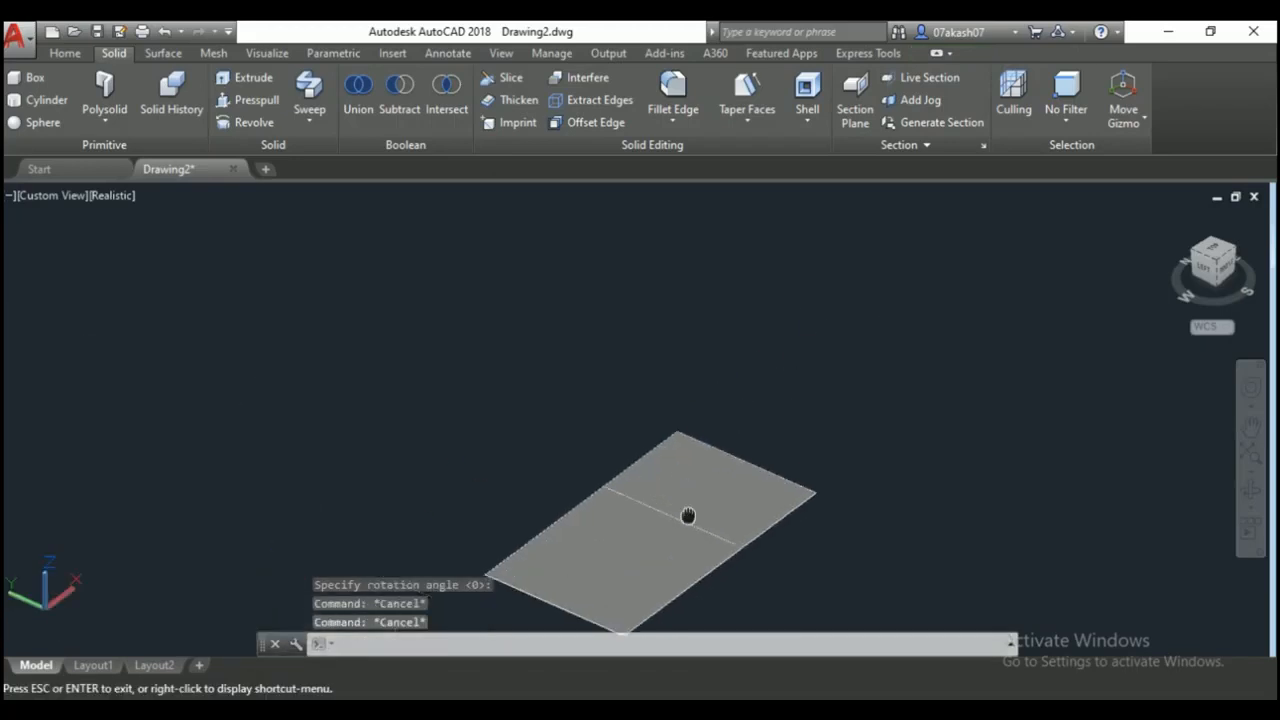
{"action": "scroll", "coordinate": [666, 423], "scroll_direction": "down", "scroll_amount": 2}
{"action": "left_click", "coordinate": [688, 411]}
{"action": "scroll", "coordinate": [688, 411], "scroll_direction": "down", "scroll_amount": 2}
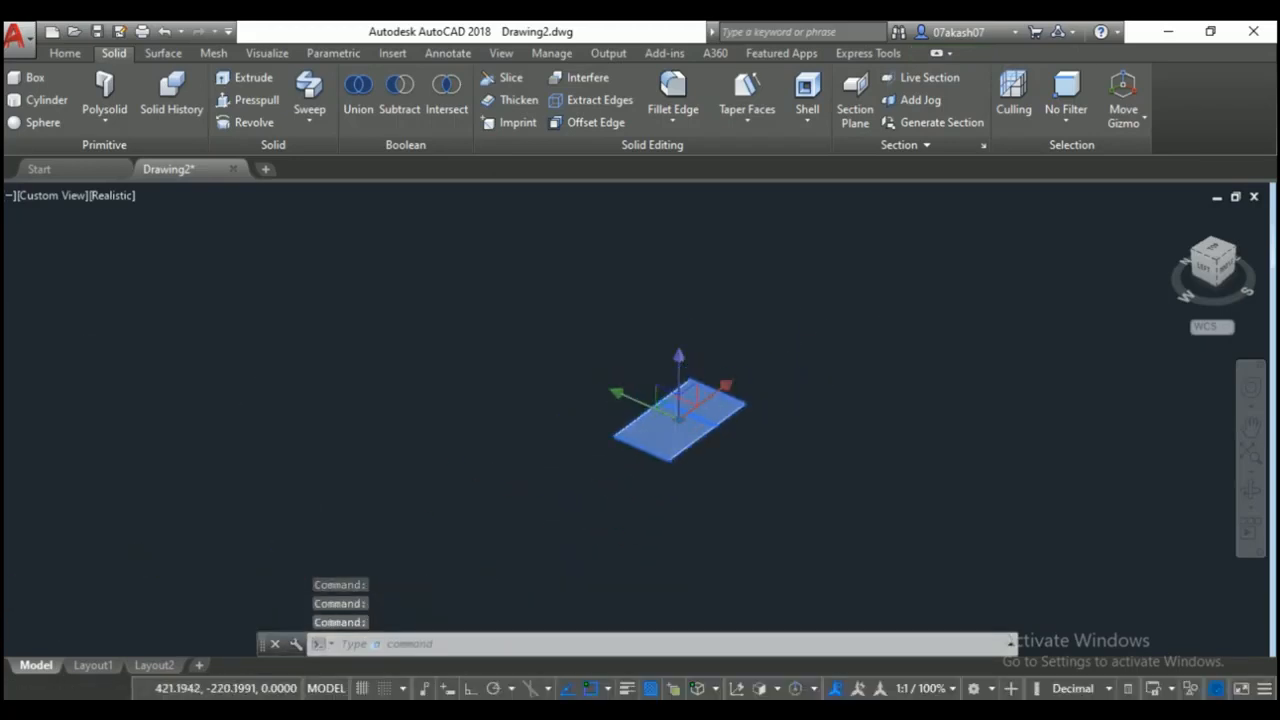
{"action": "scroll", "coordinate": [646, 455], "scroll_direction": "down", "scroll_amount": 5}
{"action": "scroll", "coordinate": [465, 501], "scroll_direction": "up", "scroll_amount": 2}
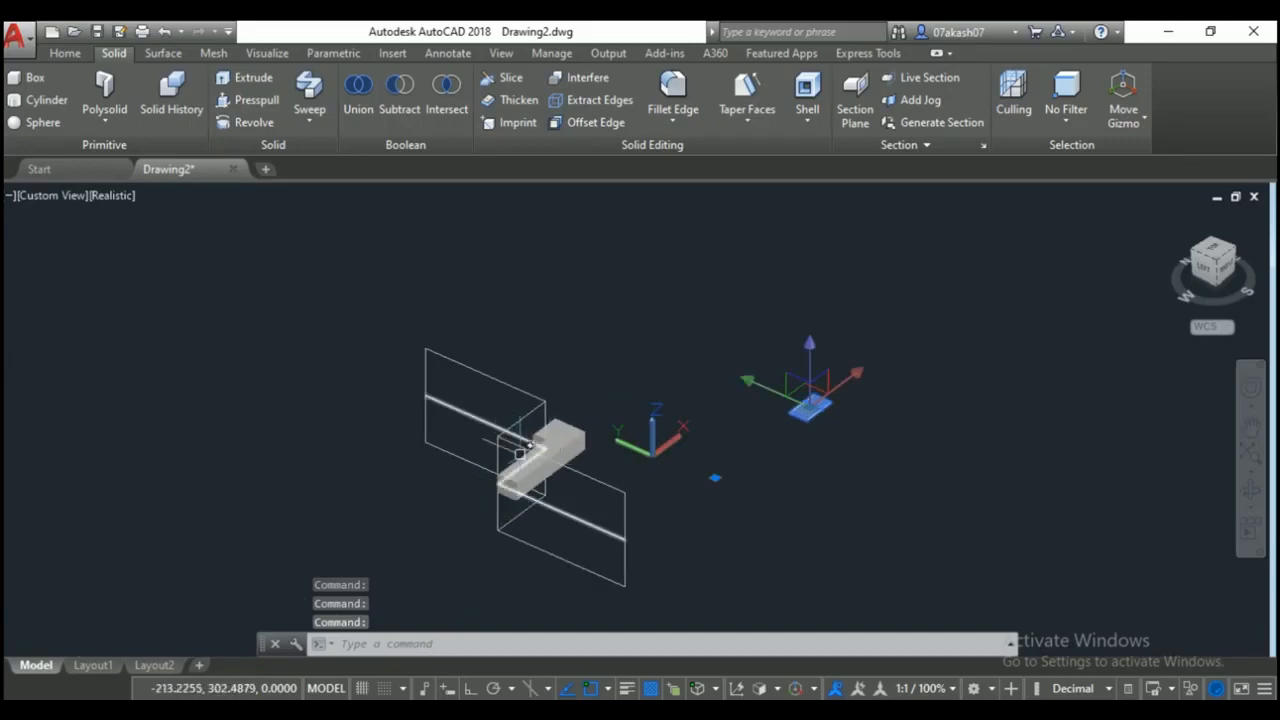
{"action": "scroll", "coordinate": [520, 453], "scroll_direction": "up", "scroll_amount": 3}
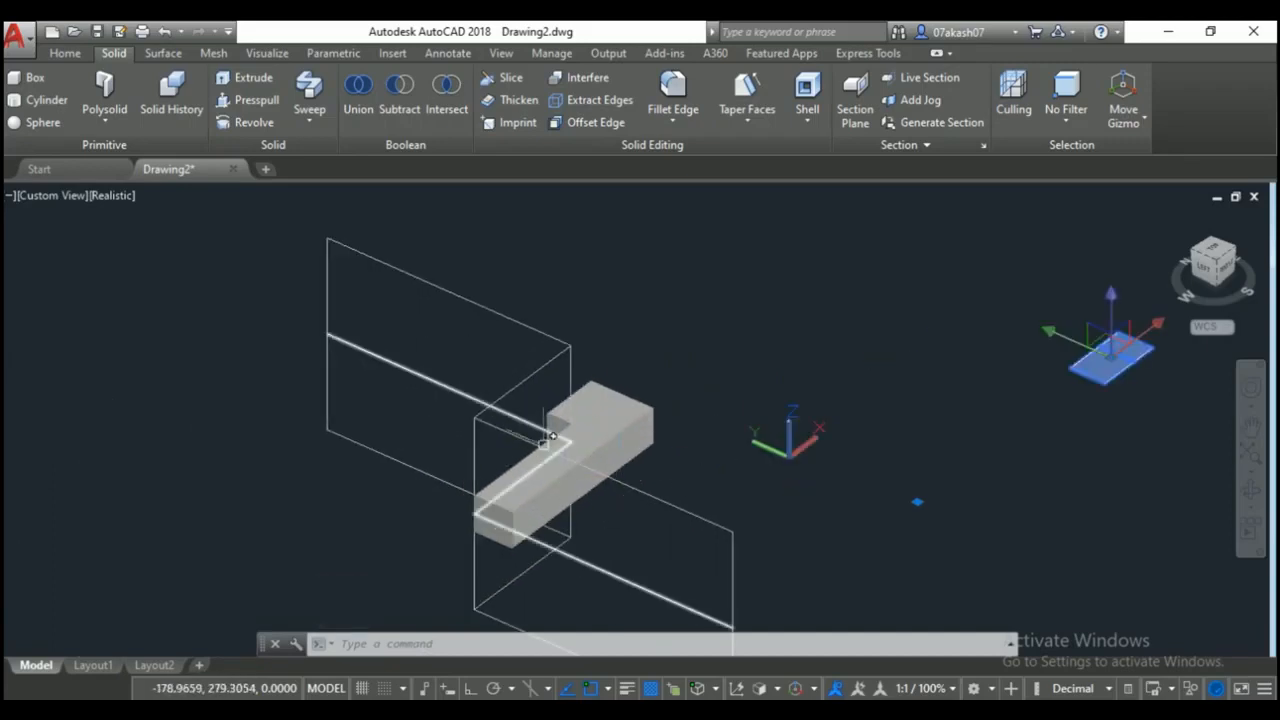
{"action": "left_click", "coordinate": [533, 442]}
{"action": "key", "text": "Escape"}
{"action": "middle_click_drag", "start_coordinate": [1026, 435], "coordinate": [871, 443]}
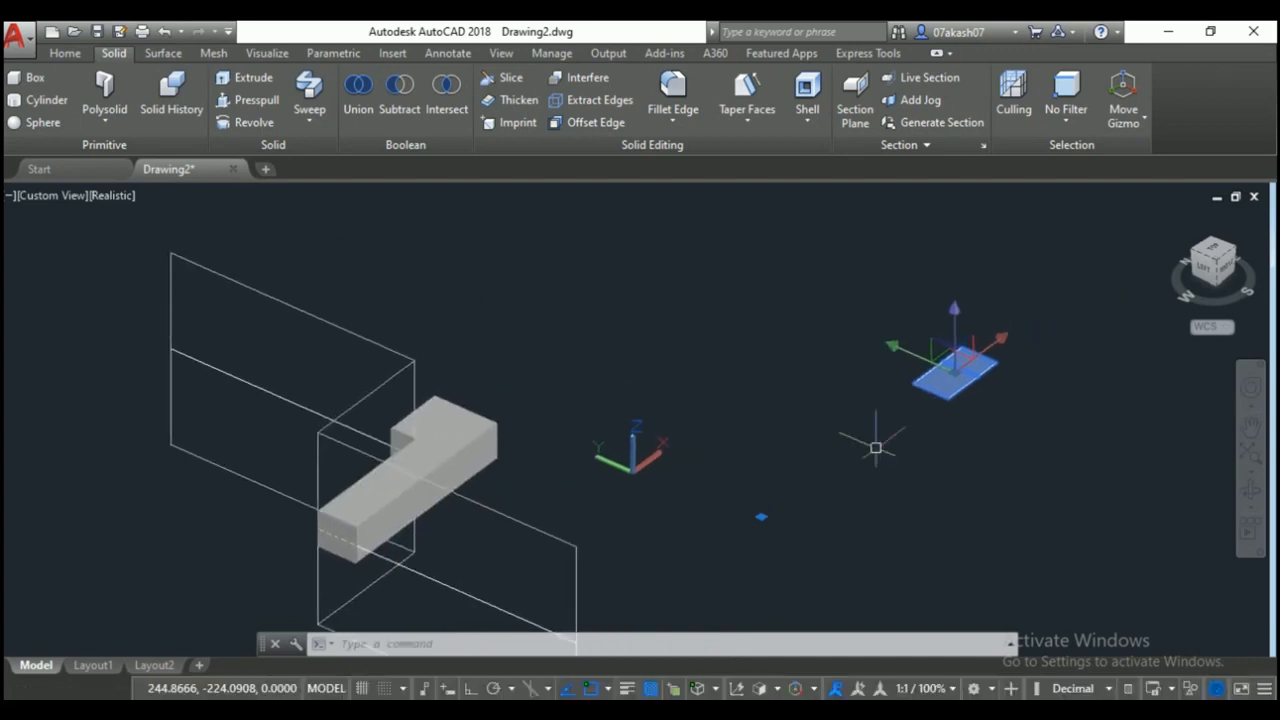
{"action": "middle_click_drag", "start_coordinate": [1047, 350], "coordinate": [980, 320]}
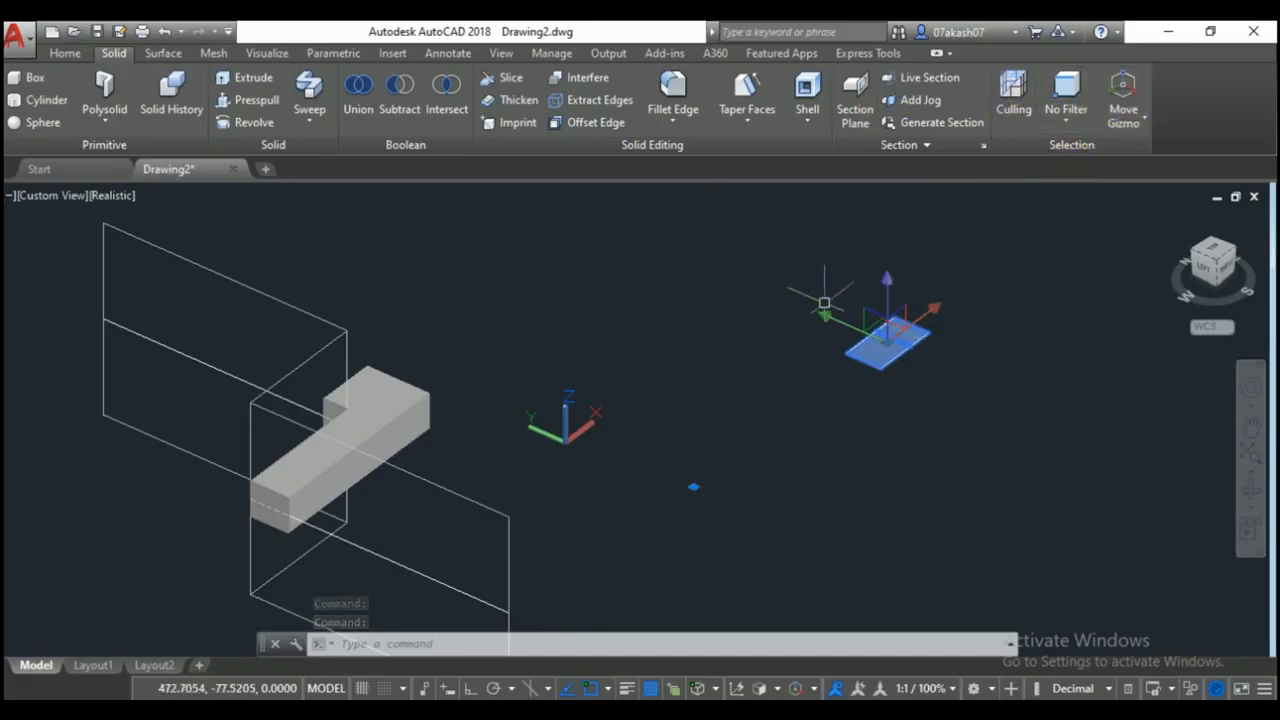
{"action": "scroll", "coordinate": [578, 343], "scroll_direction": "down", "scroll_amount": 4}
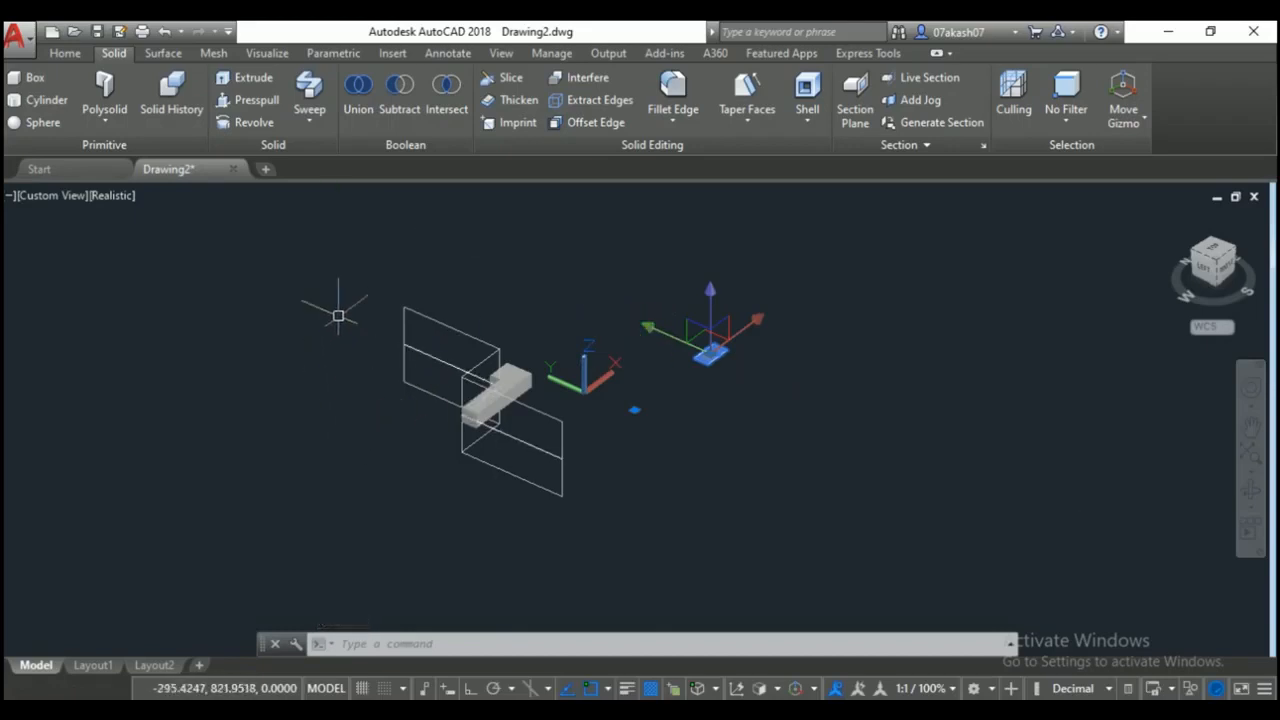
Bring up the surface modelling tools and erase the solid, its section plane and the 2D section block.
{"action": "left_click", "coordinate": [163, 53]}
{"action": "middle_click_drag", "start_coordinate": [780, 363], "coordinate": [697, 378]}
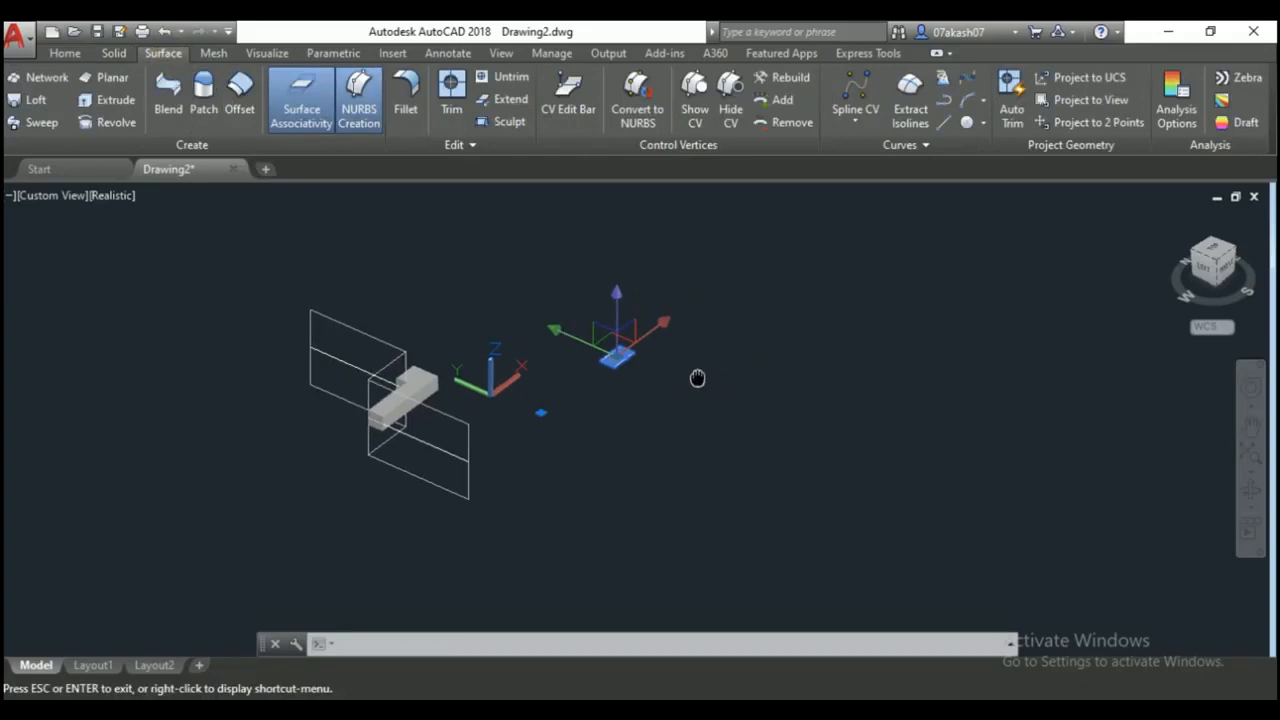
{"action": "key", "text": "Escape"}
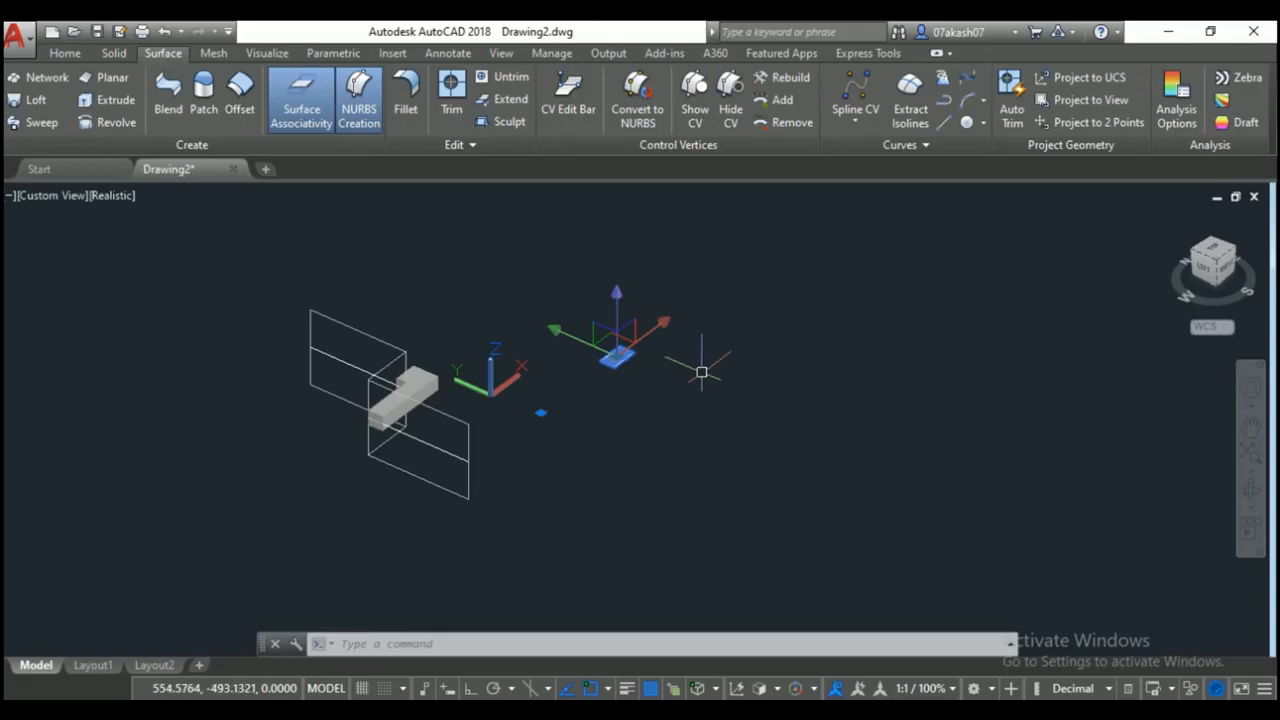
{"action": "left_click", "coordinate": [788, 333]}
{"action": "left_click", "coordinate": [190, 545]}
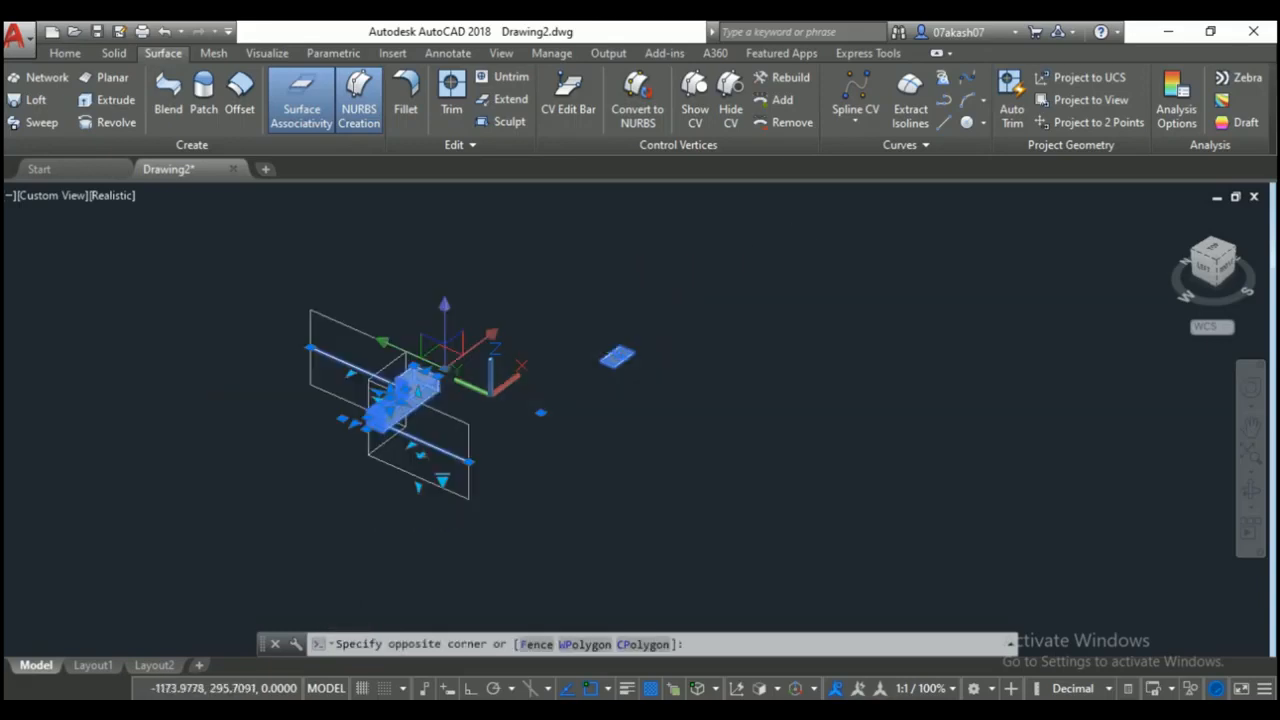
{"action": "key", "text": "Delete"}
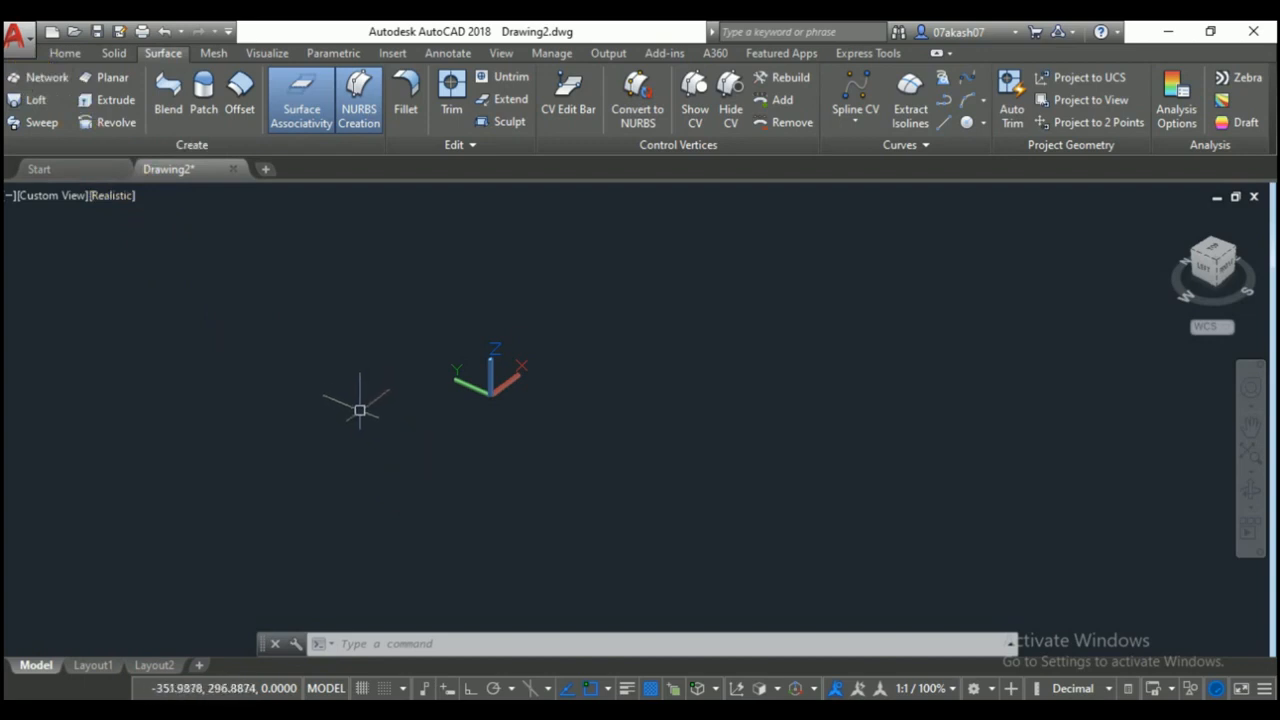
Draw a three-point arc below the coordinate origin.
{"action": "type", "text": "a"}
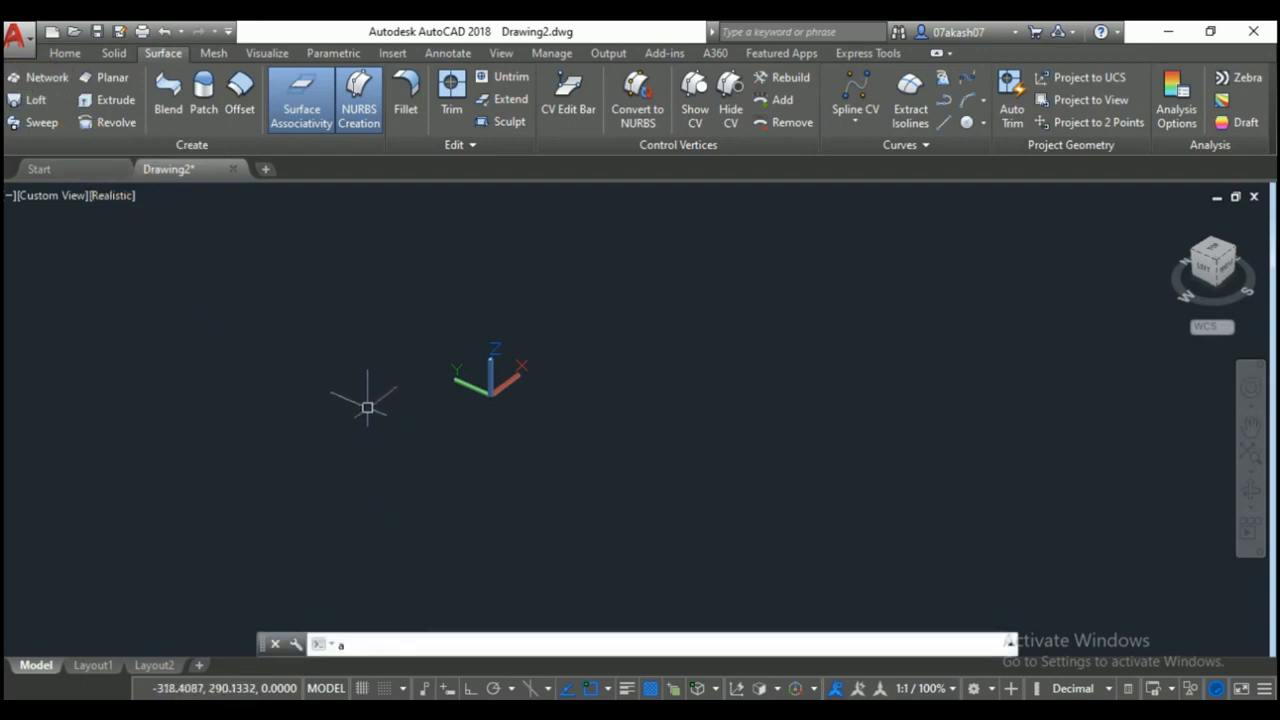
{"action": "key", "text": "Return"}
{"action": "left_click", "coordinate": [330, 516]}
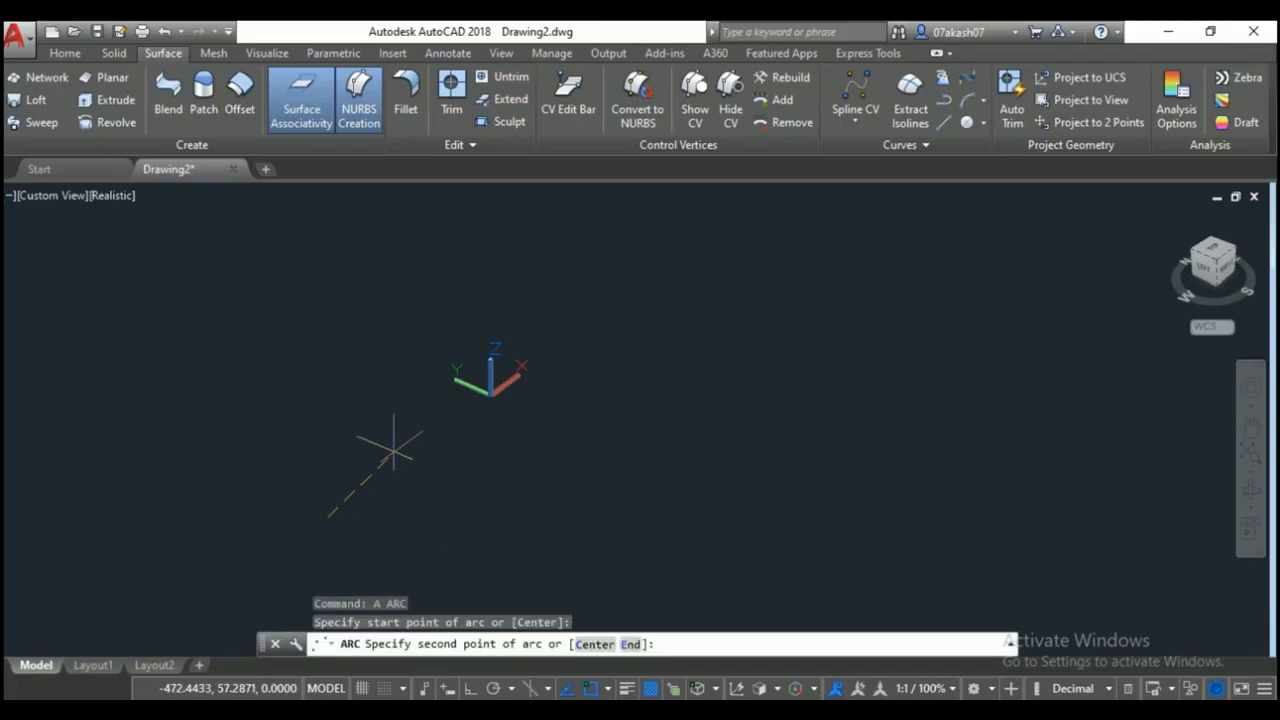
{"action": "left_click", "coordinate": [393, 451]}
{"action": "left_click", "coordinate": [504, 450]}
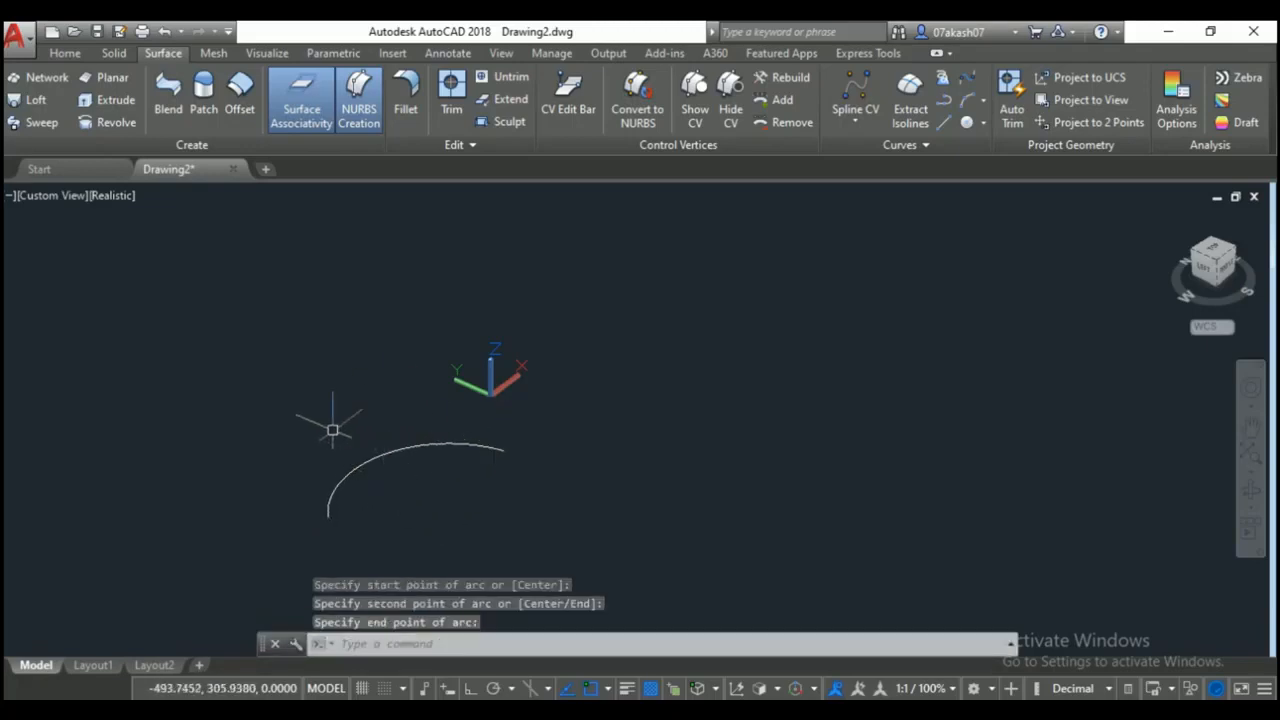
Copy the arc straight up along the Z axis with Ortho on, placing one copy above the original.
{"action": "type", "text": "co"}
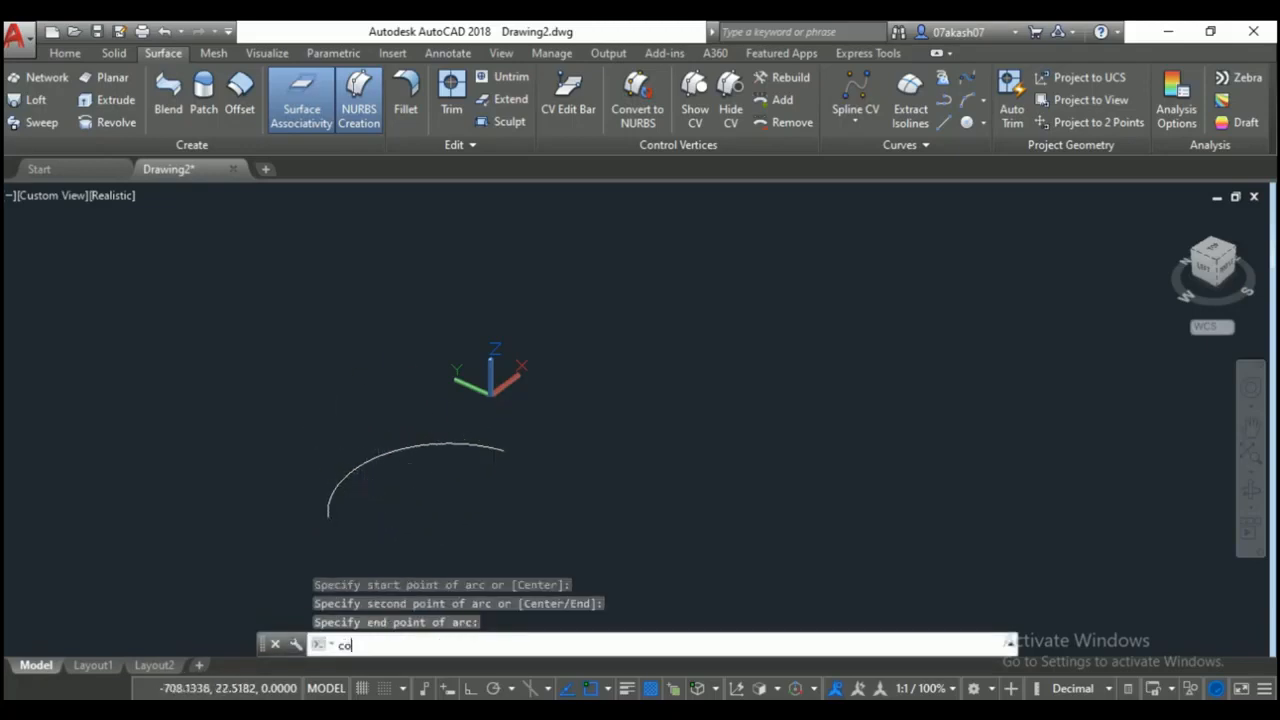
{"action": "key", "text": "Return"}
{"action": "left_click", "coordinate": [333, 483]}
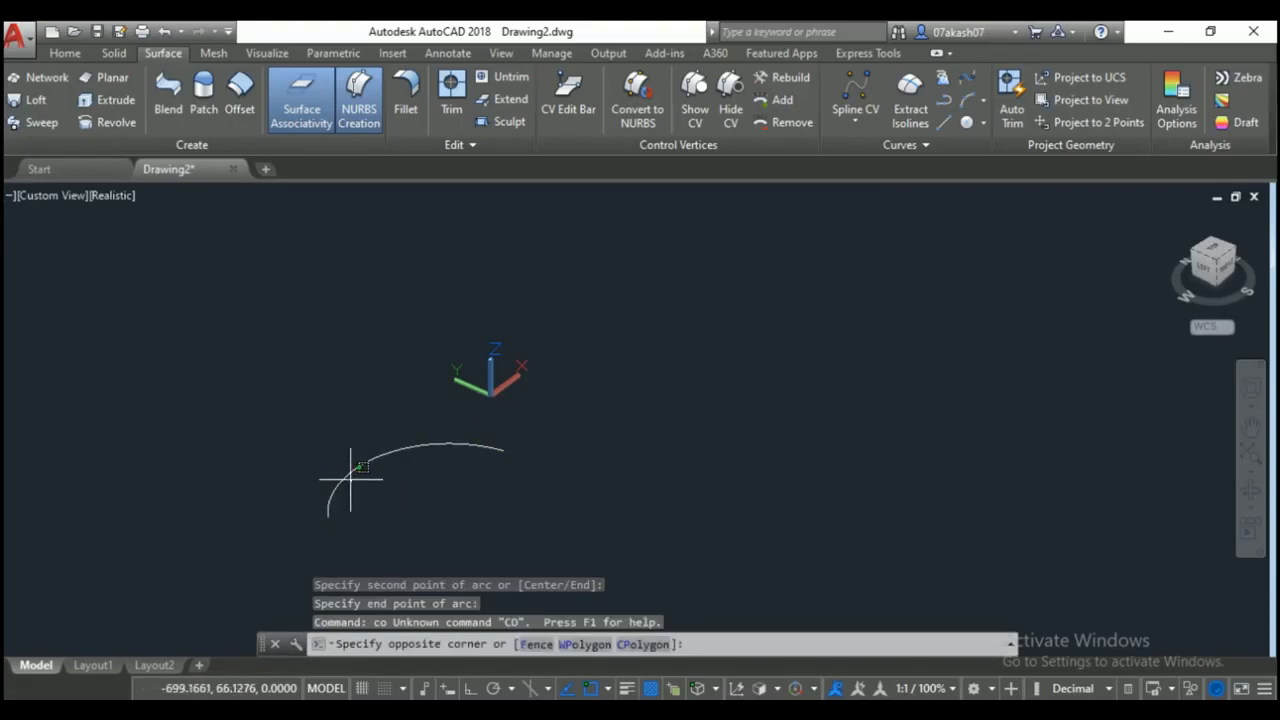
{"action": "left_click", "coordinate": [340, 448]}
{"action": "left_click", "coordinate": [410, 458]}
{"action": "type", "text": "c"}
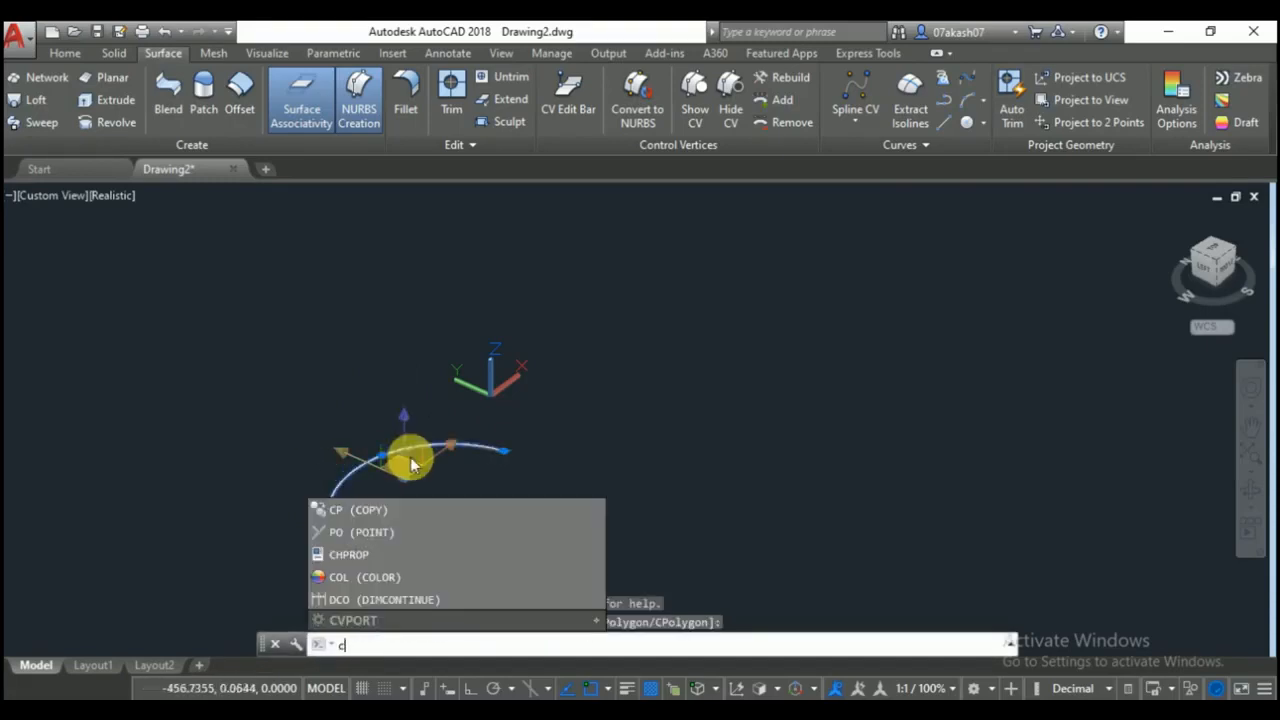
{"action": "type", "text": "pop"}
{"action": "key", "text": "Return"}
{"action": "left_click", "coordinate": [418, 444]}
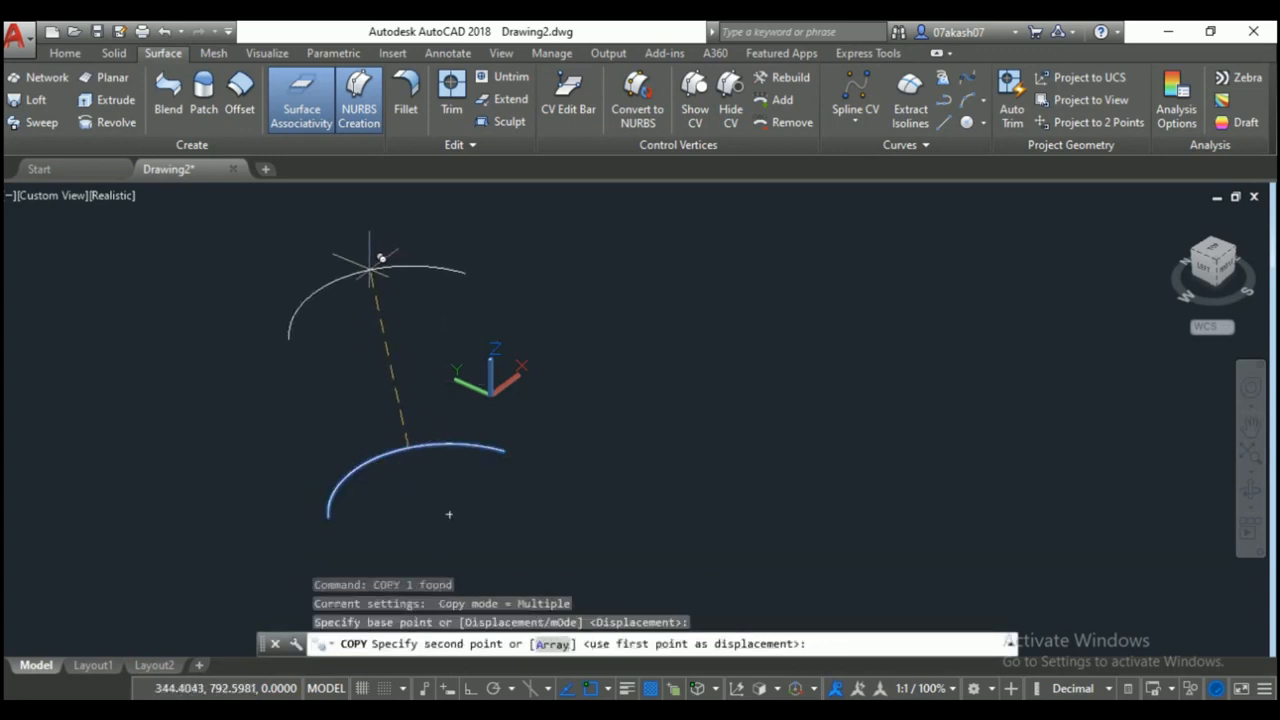
{"action": "key", "text": "F8"}
{"action": "left_click", "coordinate": [406, 245]}
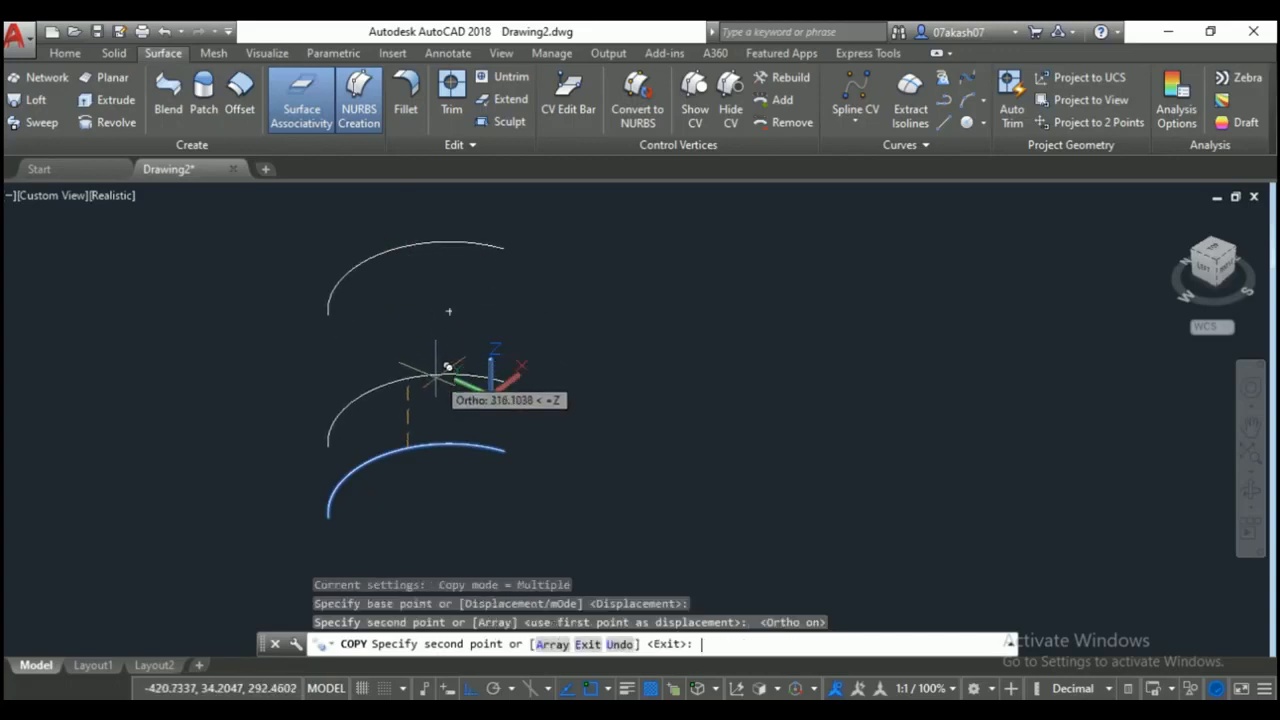
{"action": "key", "text": "Return"}
Draw two vertical lines joining the matching endpoints of the upper and lower arcs.
{"action": "type", "text": "l"}
{"action": "key", "text": "Return"}
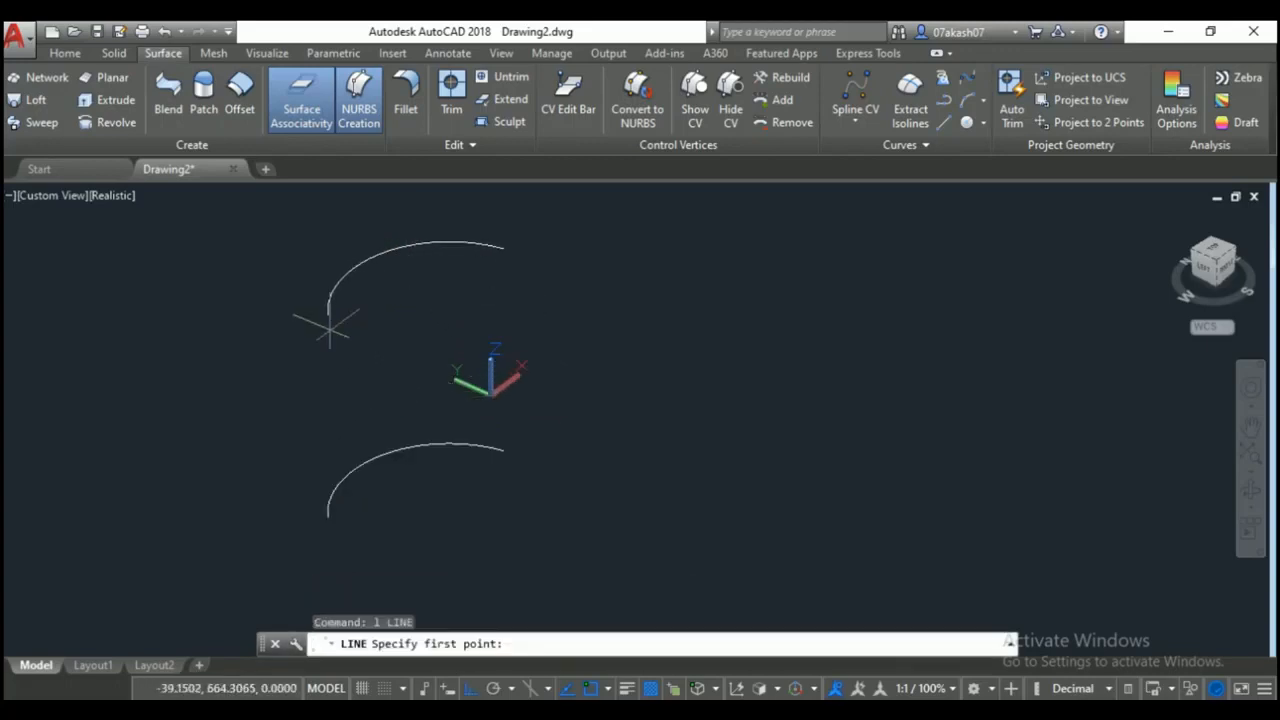
{"action": "left_click", "coordinate": [328, 312]}
{"action": "left_click", "coordinate": [327, 512]}
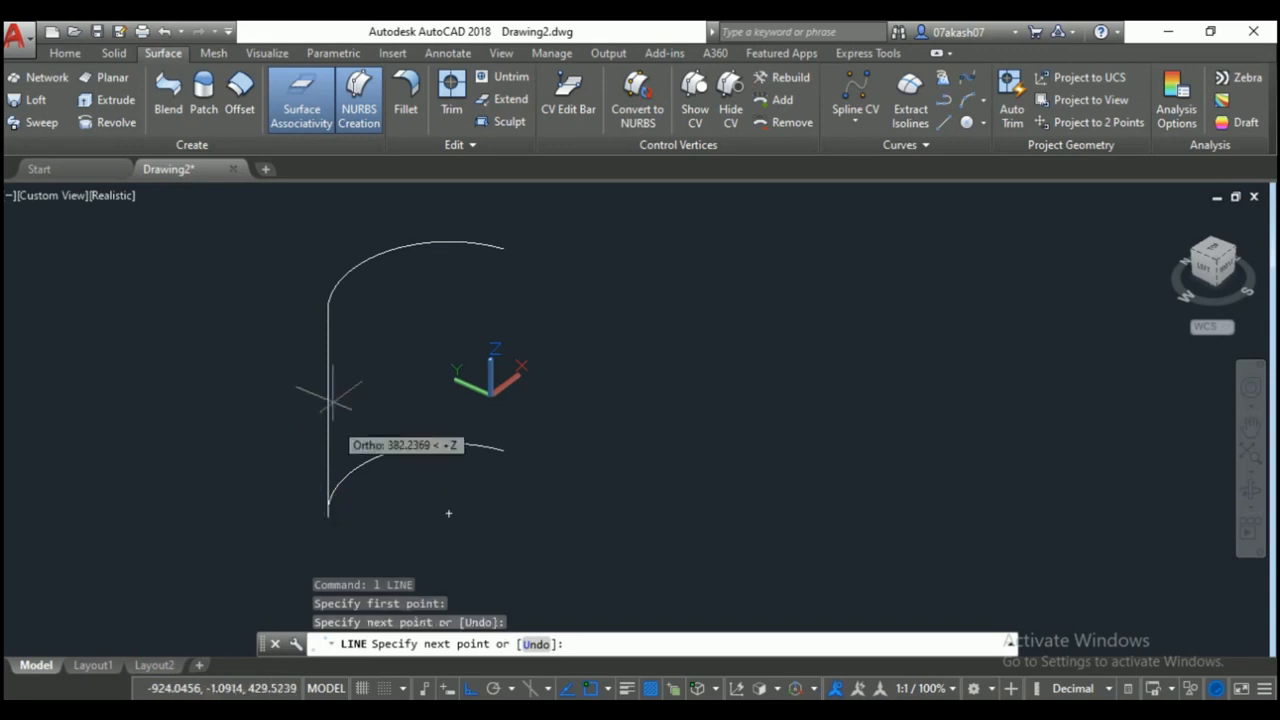
{"action": "key", "text": "Return"}
{"action": "key", "text": "Return"}
{"action": "left_click", "coordinate": [504, 245]}
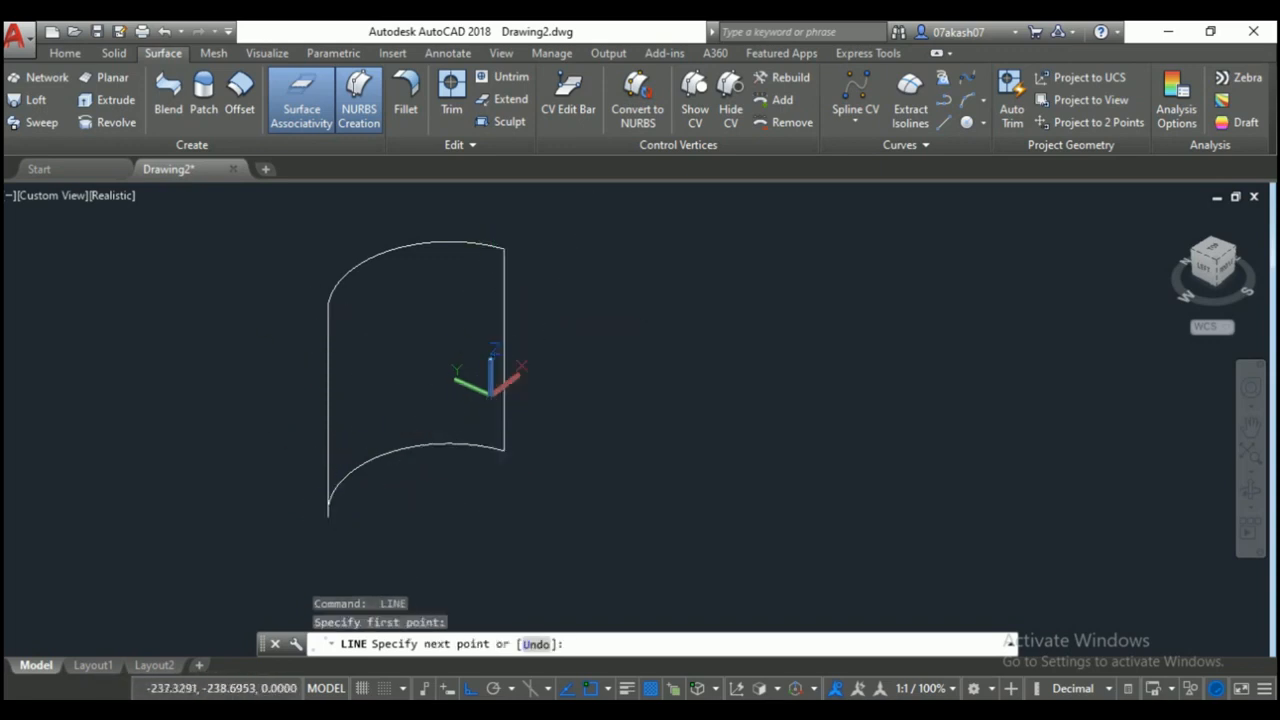
{"action": "left_click", "coordinate": [505, 449]}
{"action": "key", "text": "Return"}
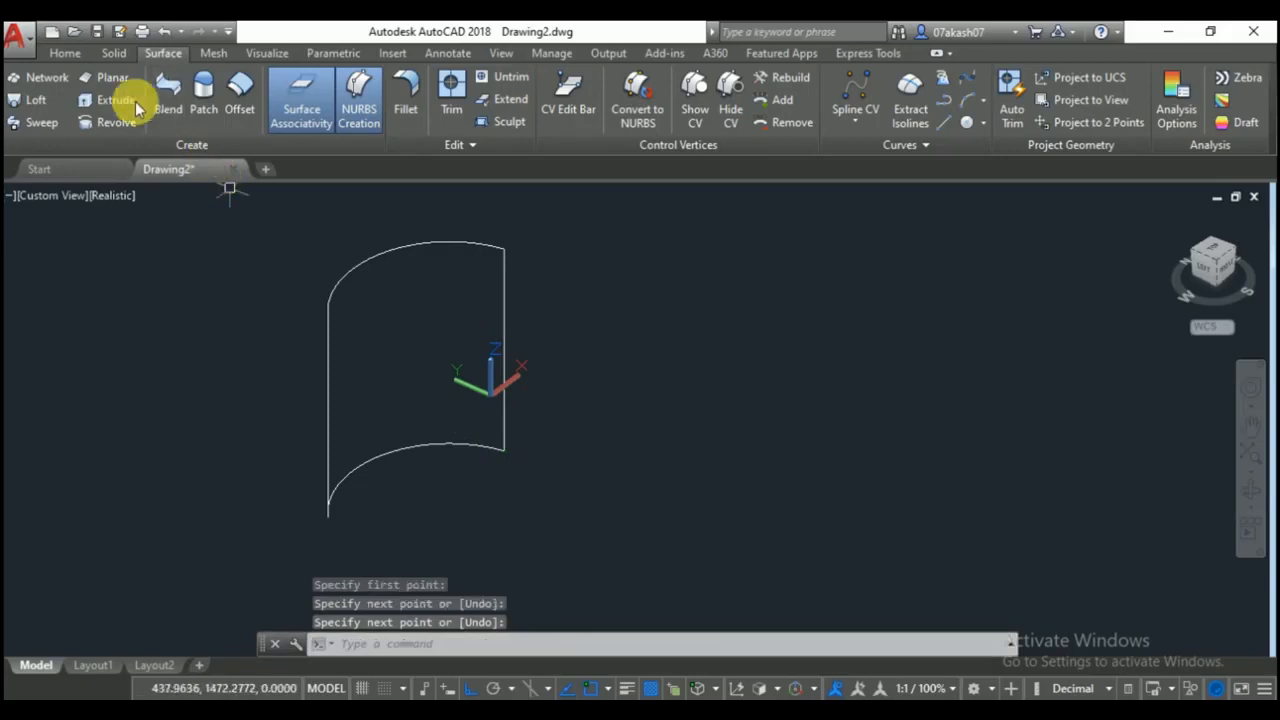
Create a network surface using the two arcs as the first direction and the two vertical lines as the second.
{"action": "left_click", "coordinate": [46, 78]}
{"action": "left_click", "coordinate": [355, 262]}
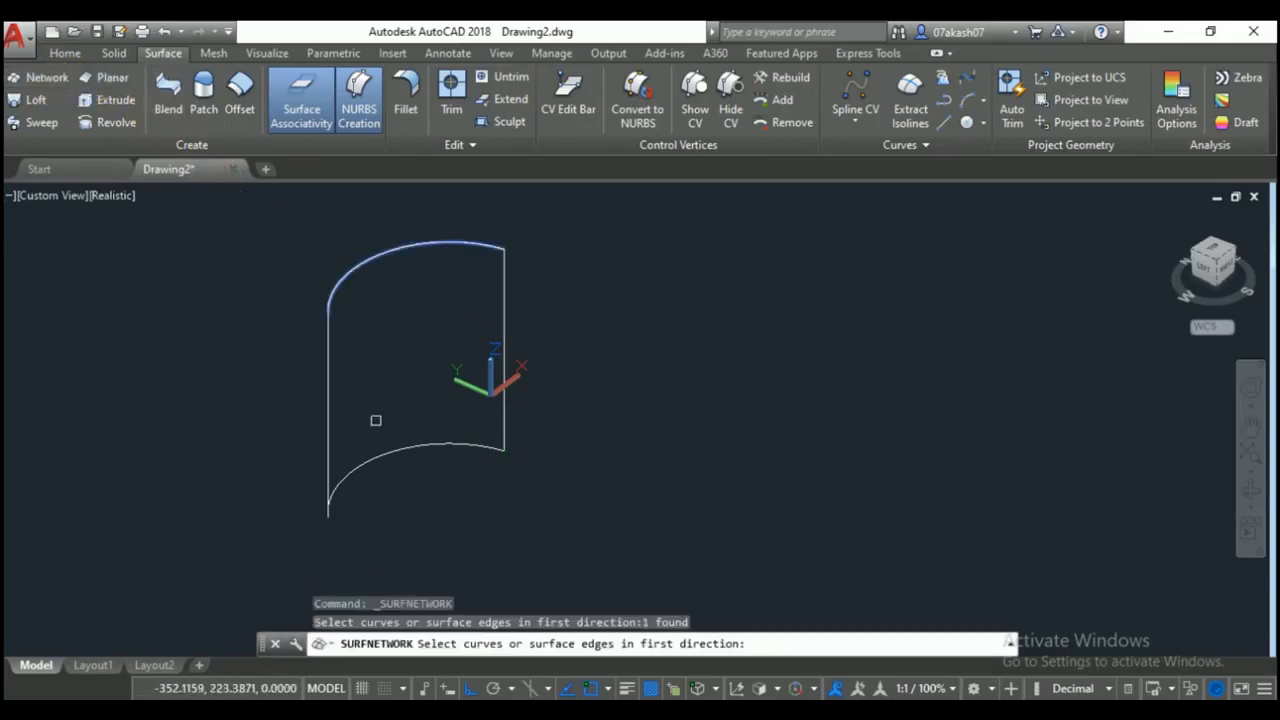
{"action": "left_click", "coordinate": [354, 465]}
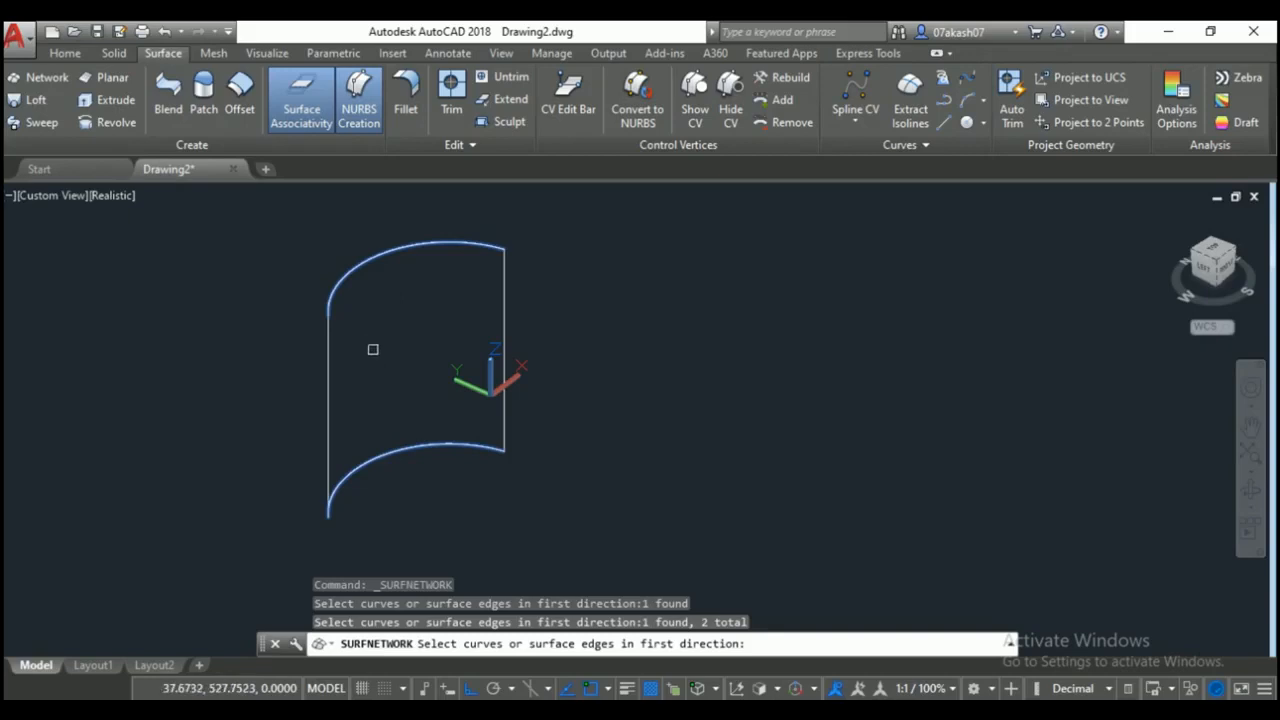
{"action": "key", "text": "Return"}
{"action": "left_click", "coordinate": [331, 330]}
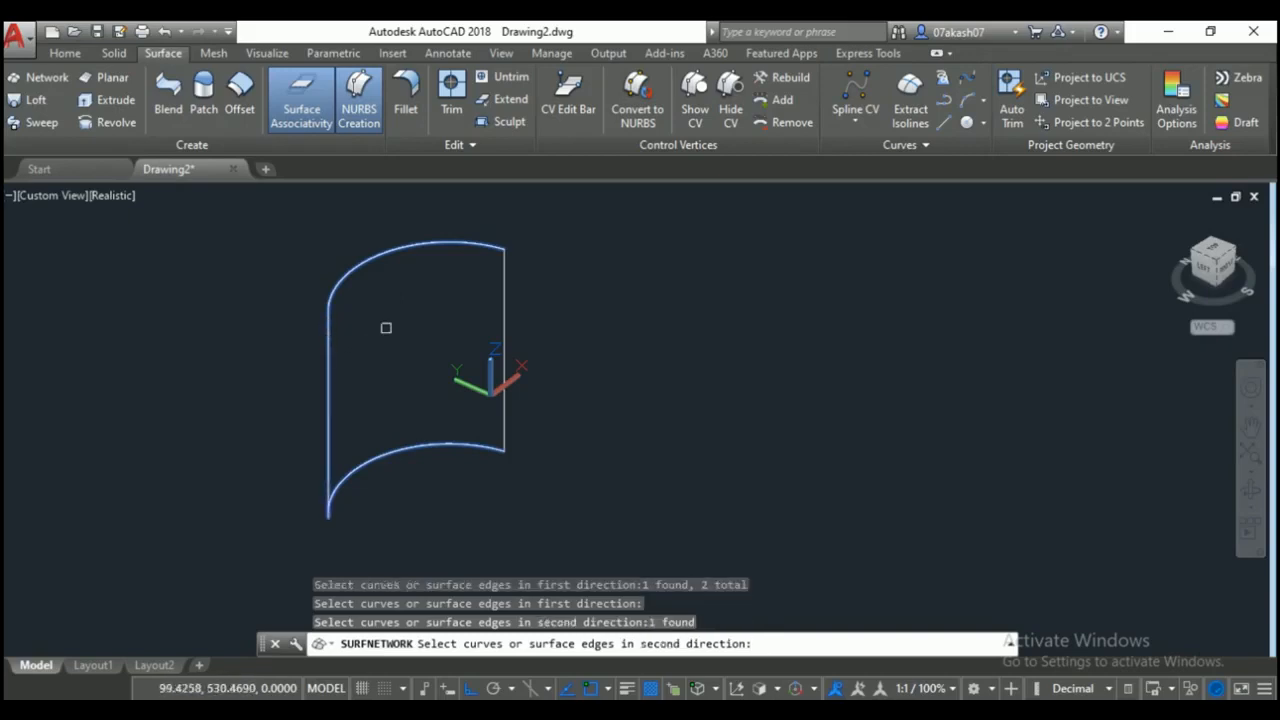
{"action": "left_click", "coordinate": [497, 285]}
{"action": "left_click", "coordinate": [508, 287]}
{"action": "left_click", "coordinate": [505, 292]}
{"action": "key", "text": "Return"}
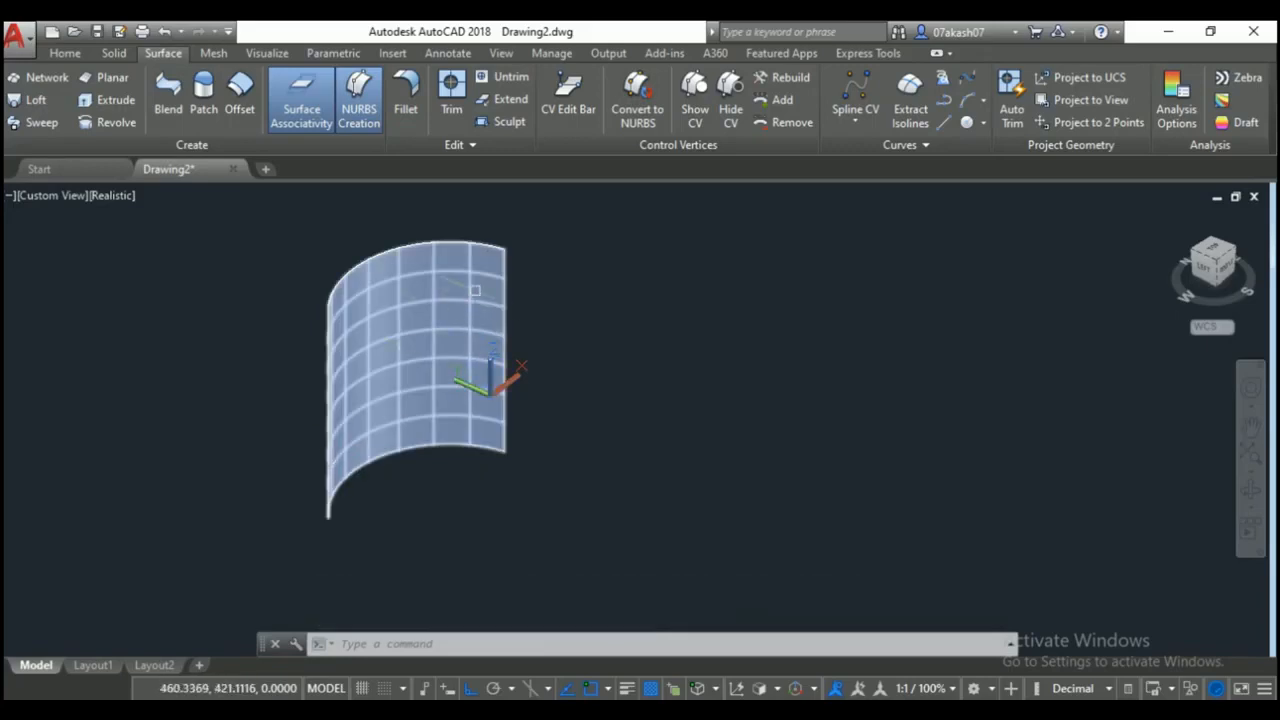
Create two separate rectangular planar surfaces beside the curved network surface, the second one smaller and farther away.
{"action": "middle_click_drag", "start_coordinate": [332, 312], "coordinate": [202, 289]}
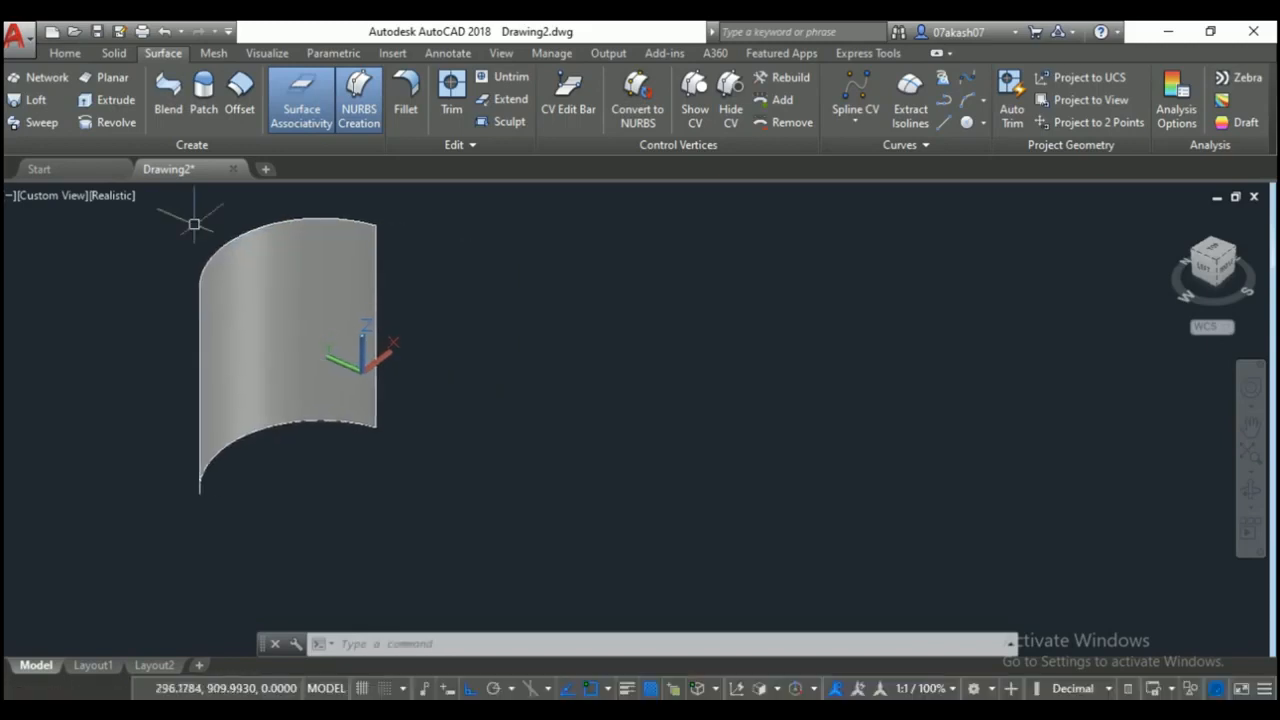
{"action": "left_click", "coordinate": [104, 80]}
{"action": "left_click", "coordinate": [497, 336]}
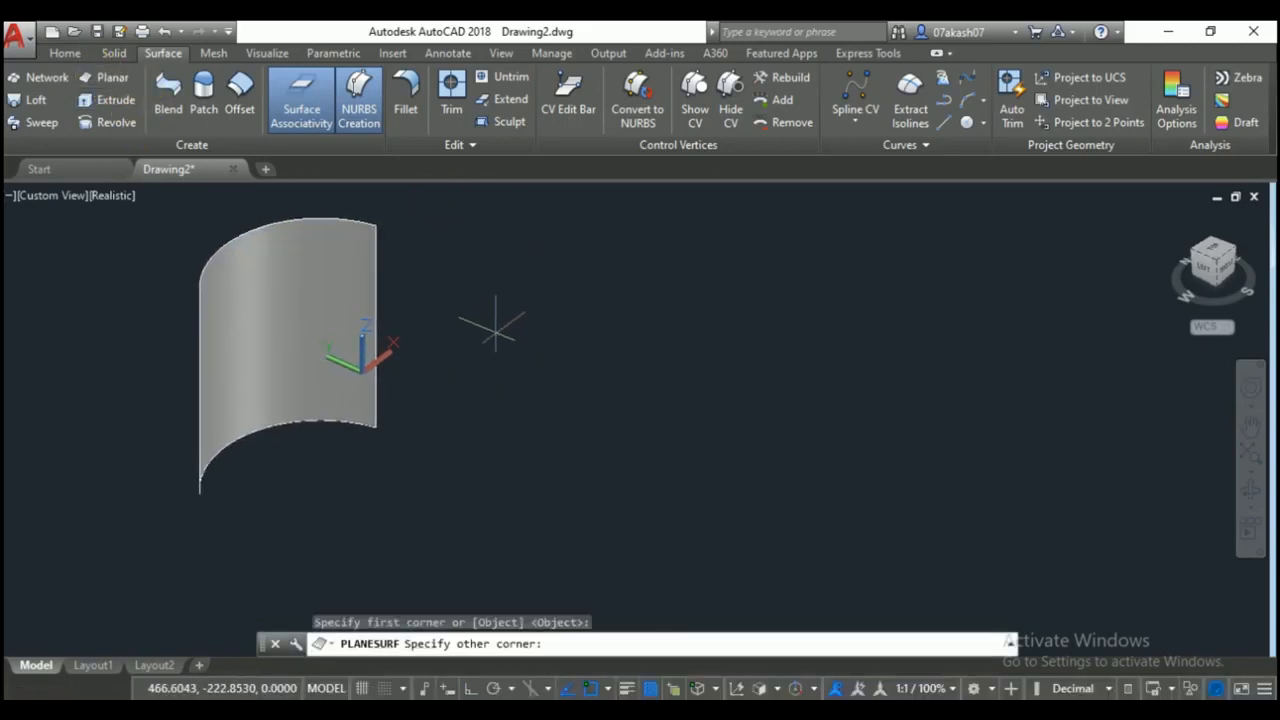
{"action": "left_click", "coordinate": [632, 557]}
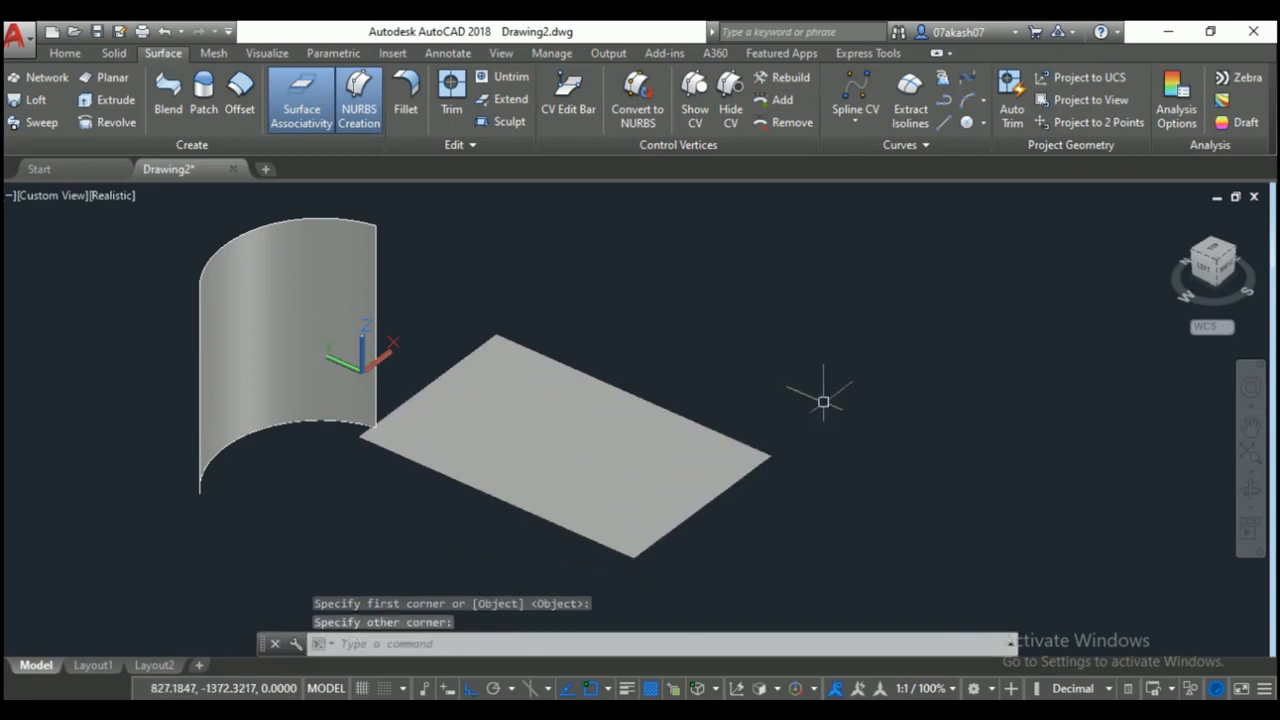
{"action": "left_click", "coordinate": [88, 78]}
{"action": "left_click", "coordinate": [762, 265]}
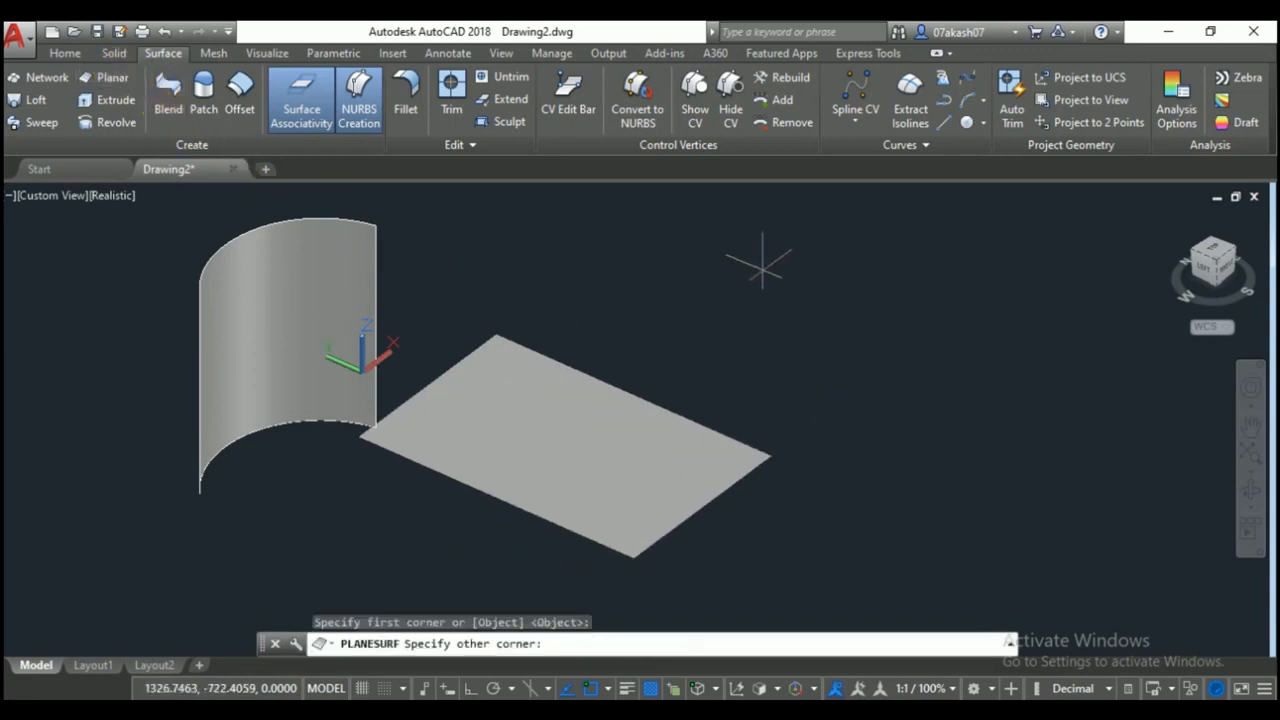
{"action": "left_click", "coordinate": [930, 427]}
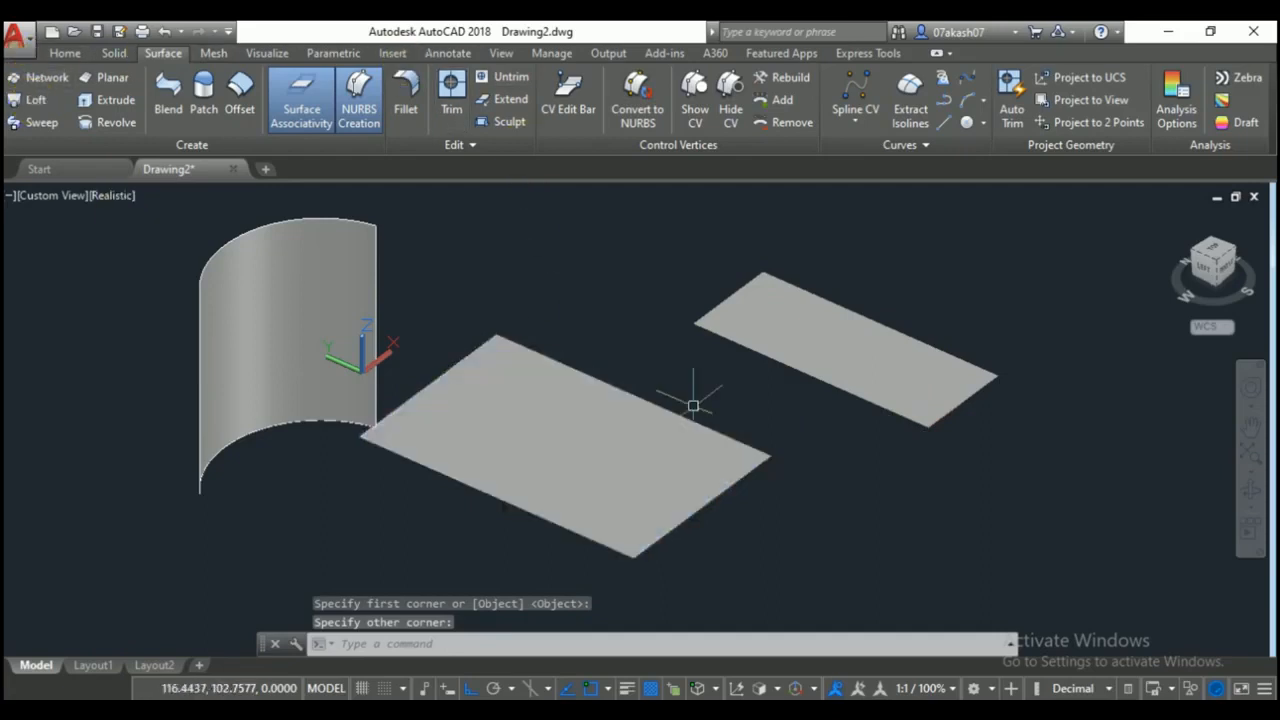
Draw a three-point arc in the empty area beyond the two planar surfaces.
{"action": "scroll", "coordinate": [700, 410], "scroll_direction": "down", "scroll_amount": 2}
{"action": "middle_click_drag", "start_coordinate": [709, 418], "coordinate": [424, 418]}
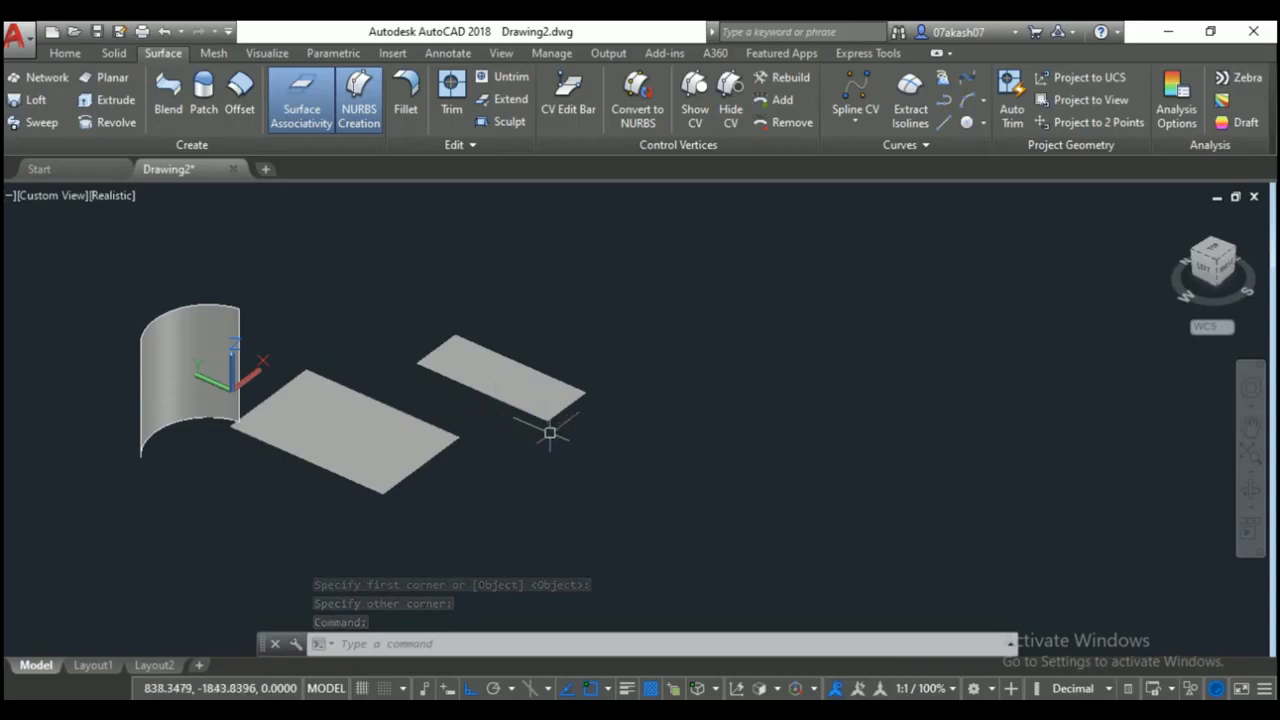
{"action": "type", "text": "a"}
{"action": "key", "text": "Return"}
{"action": "left_click", "coordinate": [677, 507]}
{"action": "left_click", "coordinate": [722, 430]}
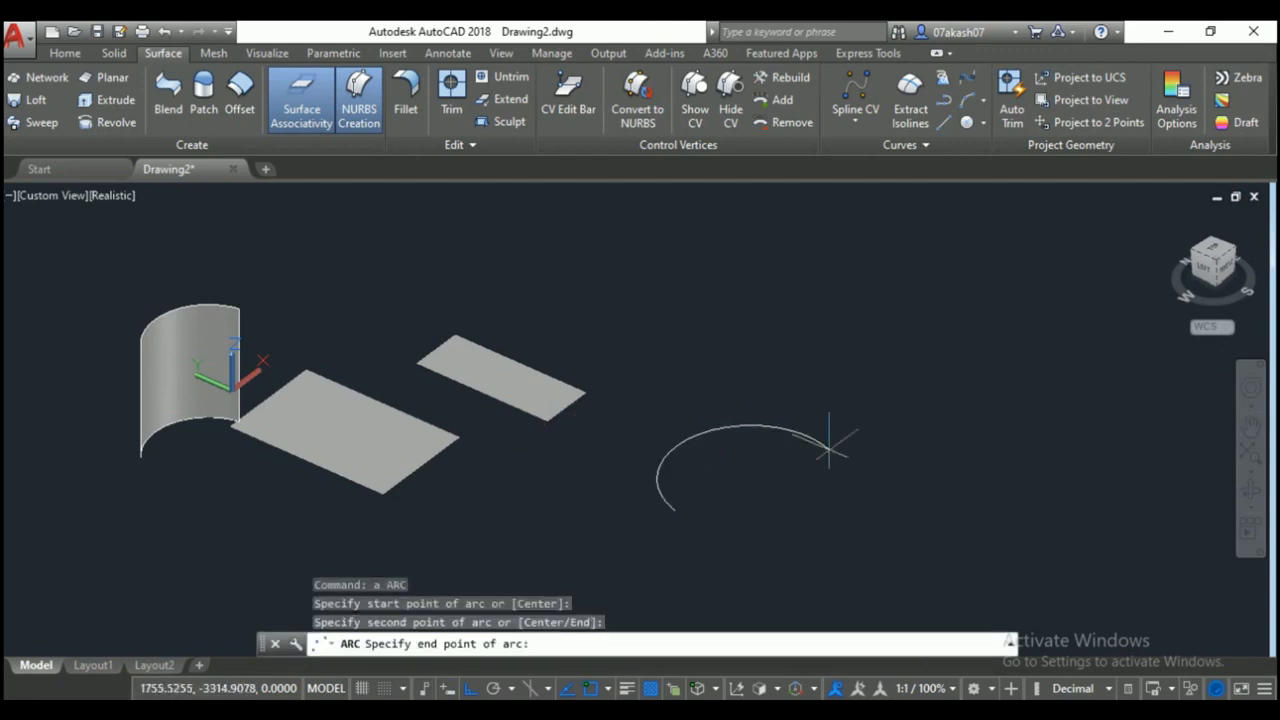
{"action": "left_click", "coordinate": [831, 450]}
Draw a vertical line about 1822 units long straight up along Z from the new arc's end.
{"action": "type", "text": "l"}
{"action": "key", "text": "Return"}
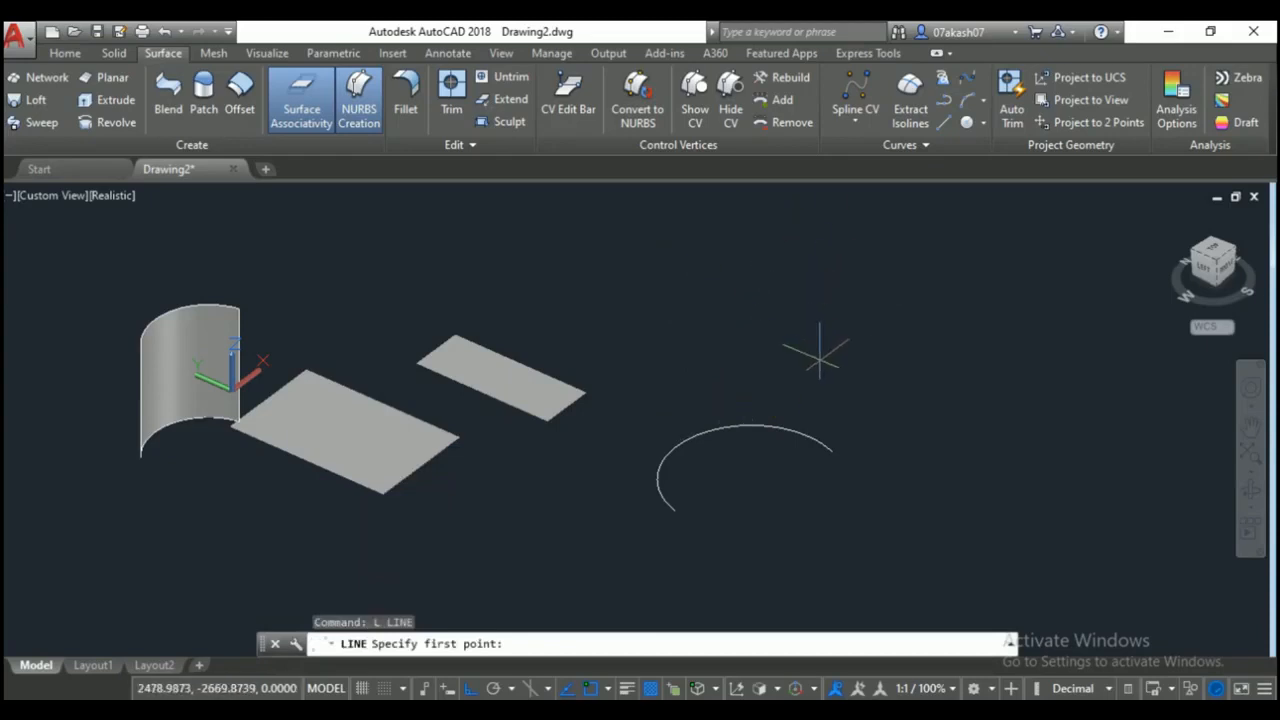
{"action": "middle_click_drag", "start_coordinate": [822, 392], "coordinate": [809, 422]}
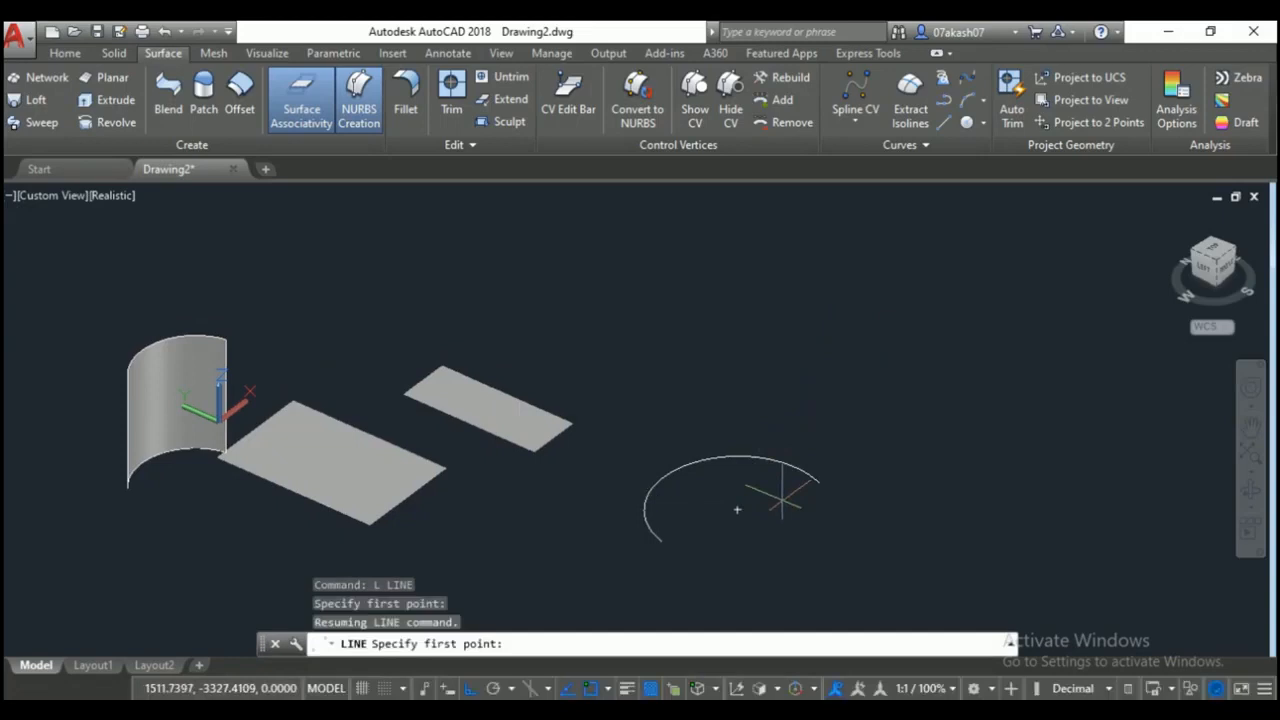
{"action": "left_click", "coordinate": [818, 482]}
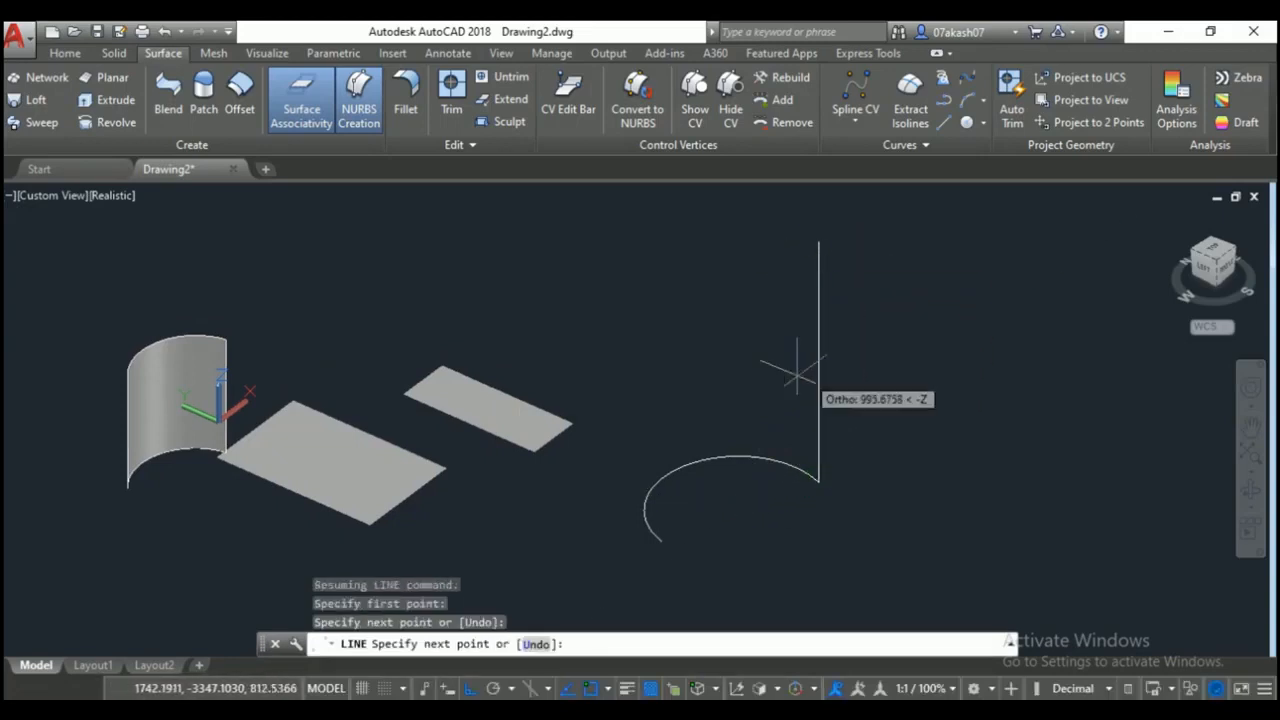
{"action": "left_click", "coordinate": [820, 252]}
{"action": "key", "text": "Return"}
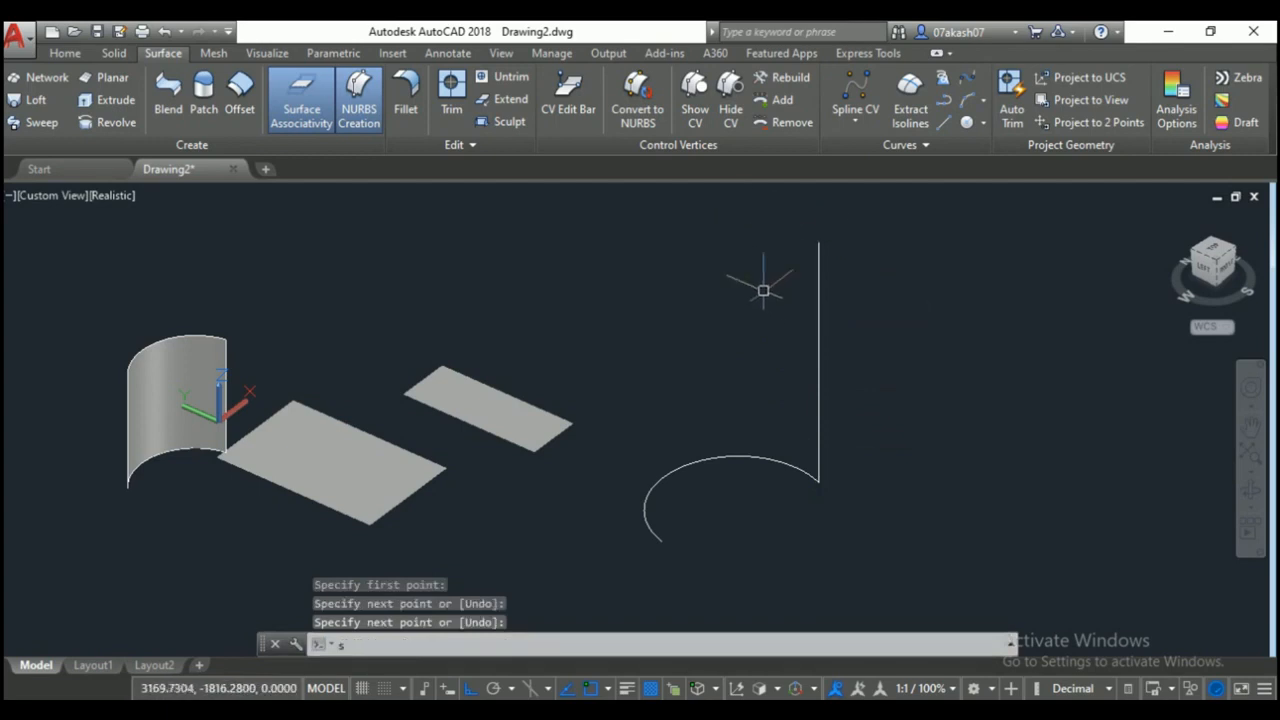
Draw a wavy control-vertex spline from the vertical line's upper end, running above the arc.
{"action": "type", "text": "spl"}
{"action": "key", "text": "Return"}
{"action": "left_click", "coordinate": [818, 240]}
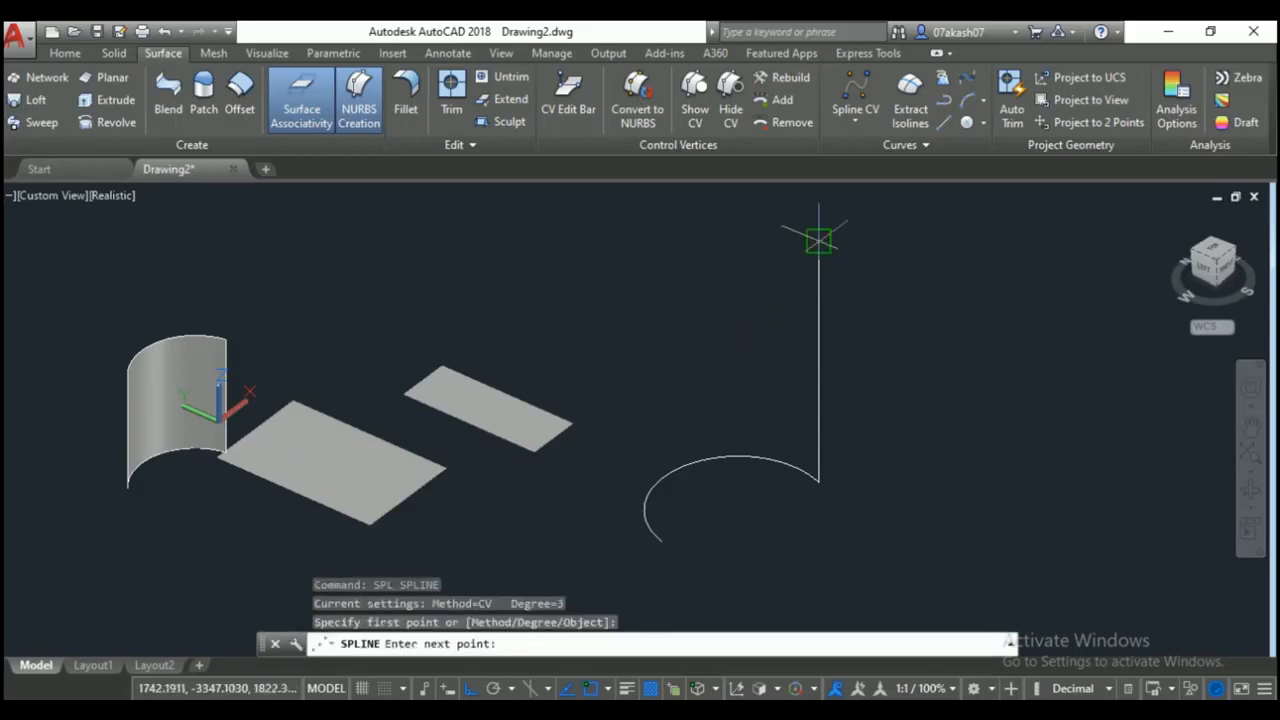
{"action": "left_click", "coordinate": [725, 268]}
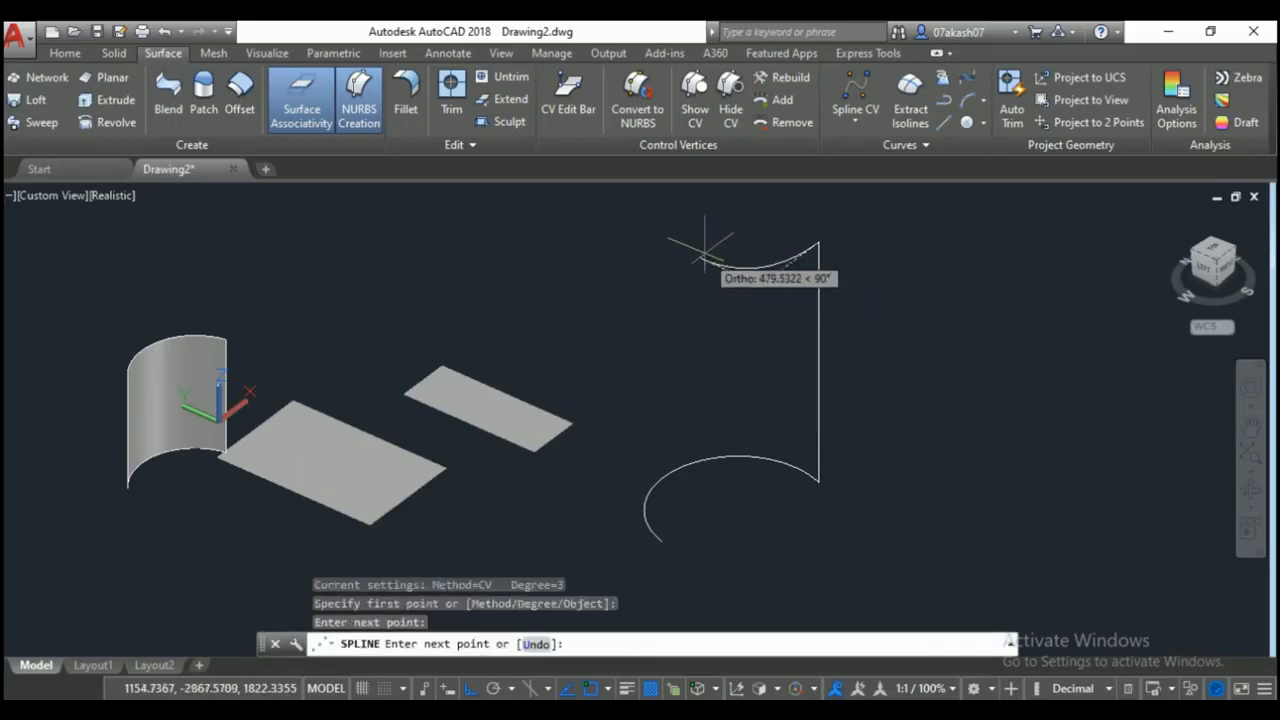
{"action": "left_click", "coordinate": [702, 256]}
{"action": "left_click", "coordinate": [628, 307]}
{"action": "left_click", "coordinate": [599, 299]}
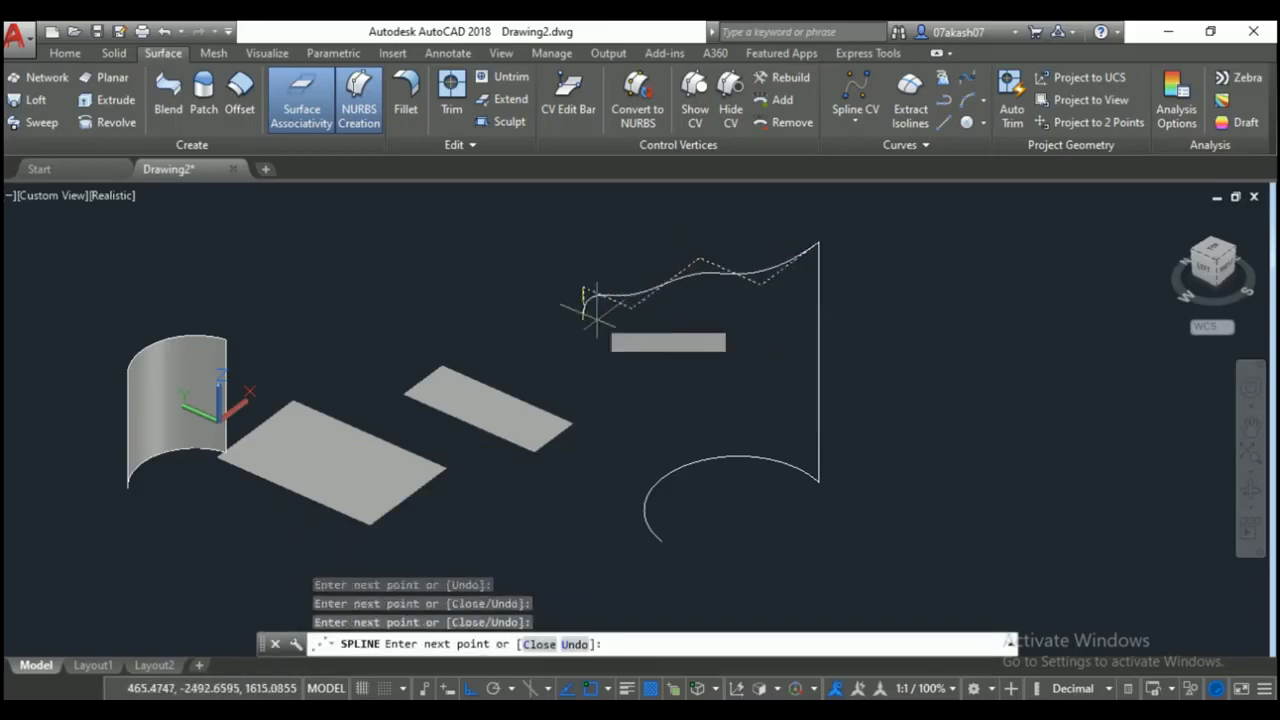
{"action": "left_click", "coordinate": [584, 340]}
{"action": "key", "text": "Return"}
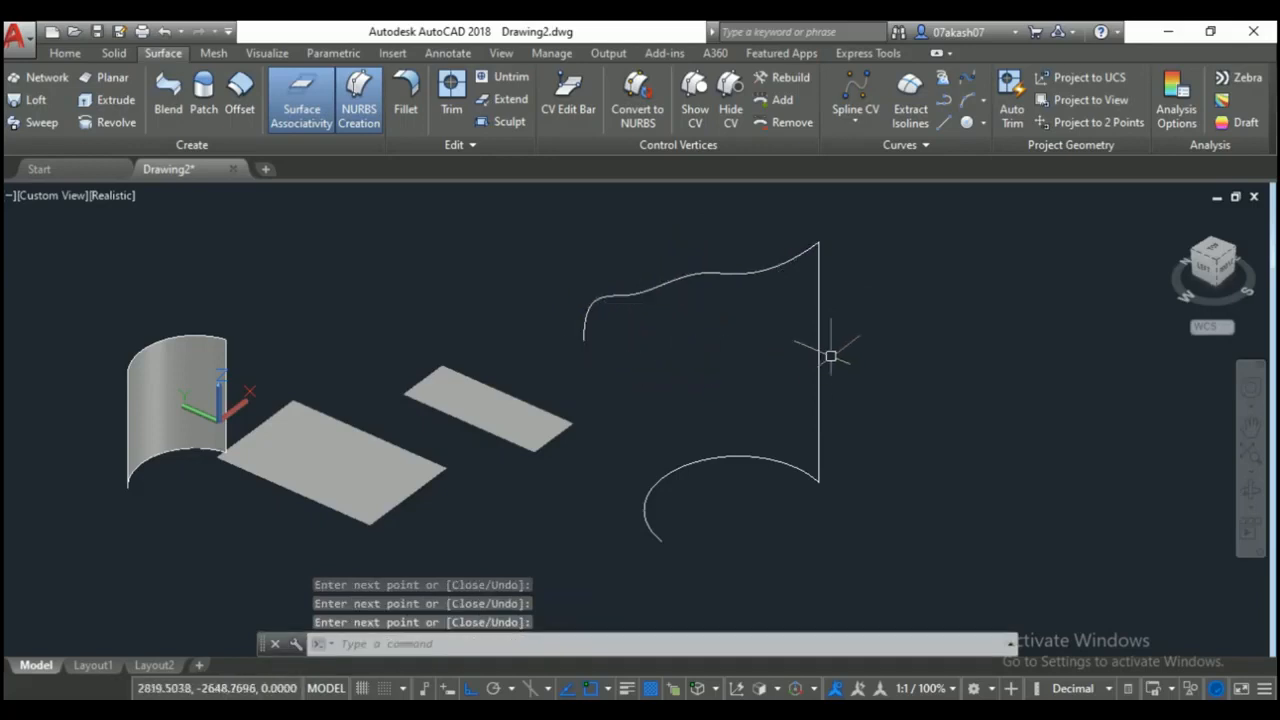
Loft a surface between the arc and the spline above it, using the cross sections only.
{"action": "left_click", "coordinate": [35, 100]}
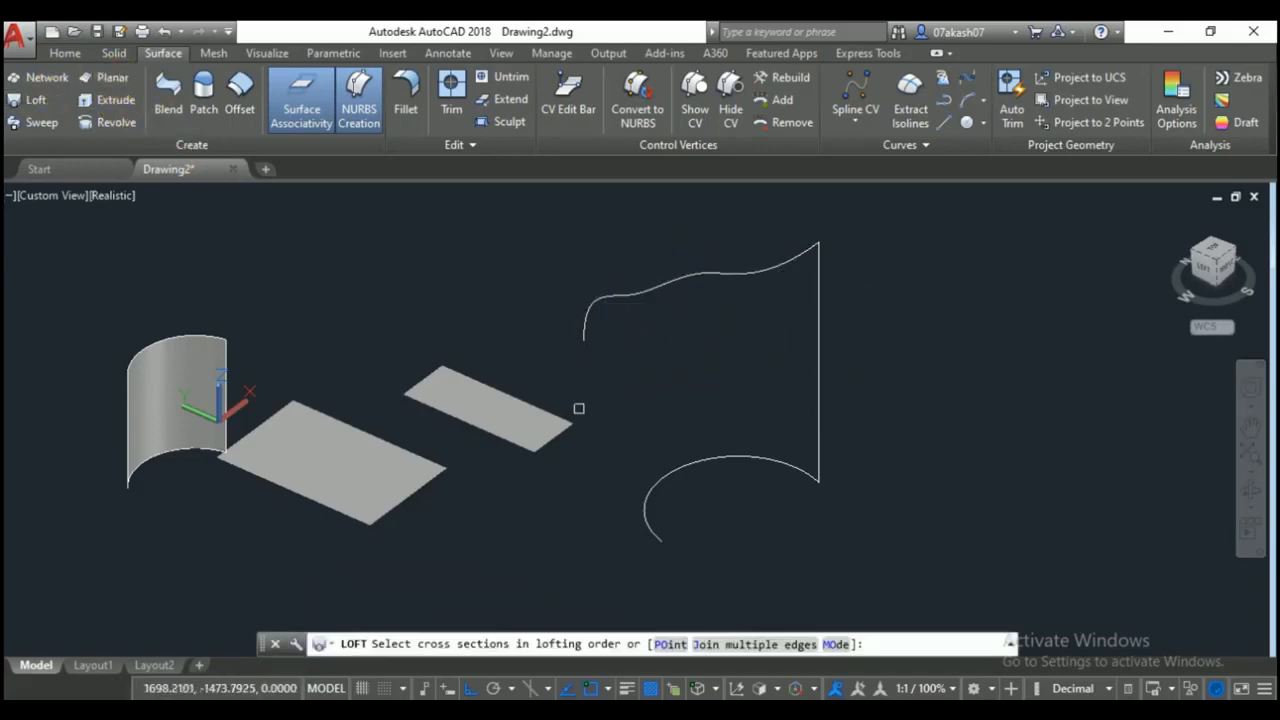
{"action": "left_click", "coordinate": [640, 512]}
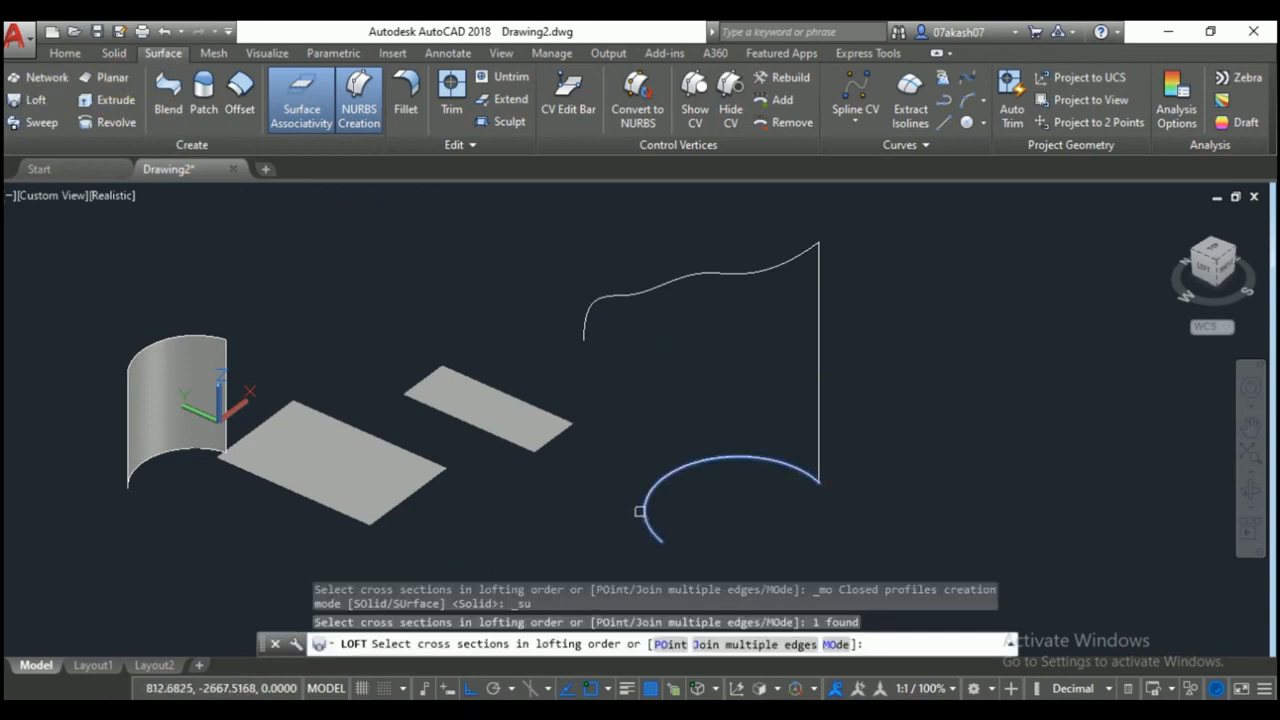
{"action": "left_click", "coordinate": [593, 321]}
{"action": "key", "text": "Return"}
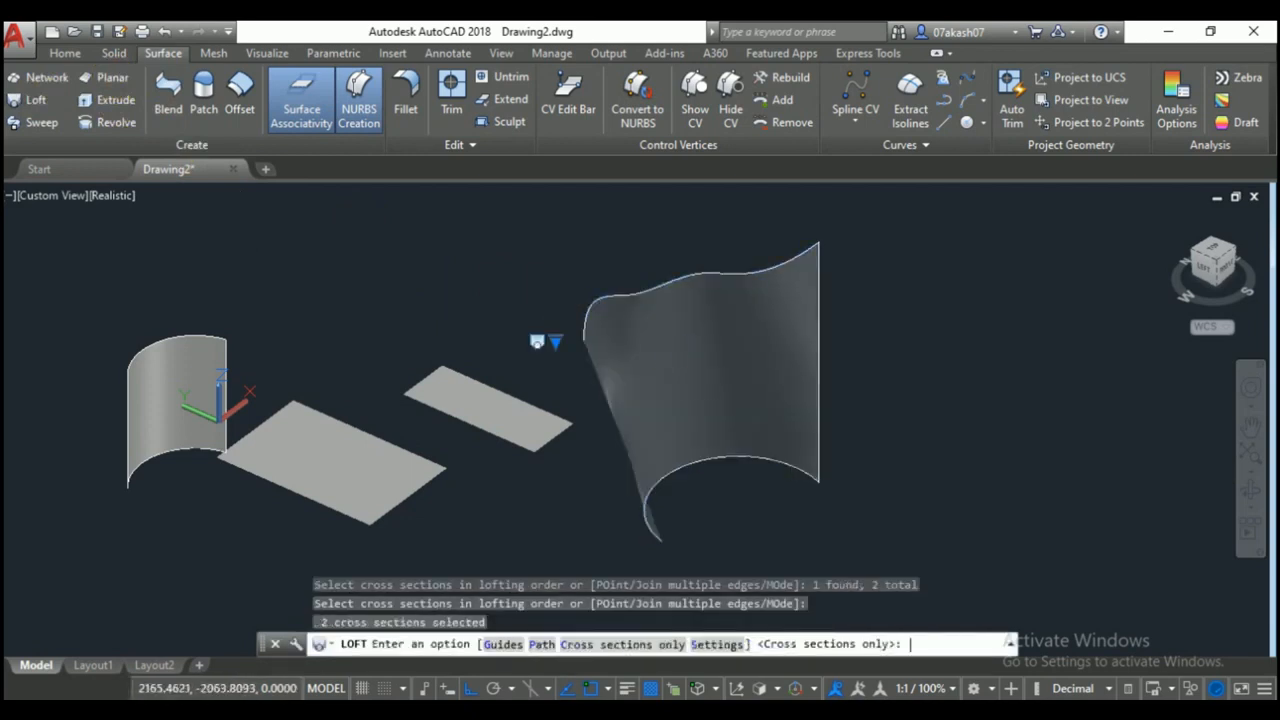
{"action": "key", "text": "Return"}
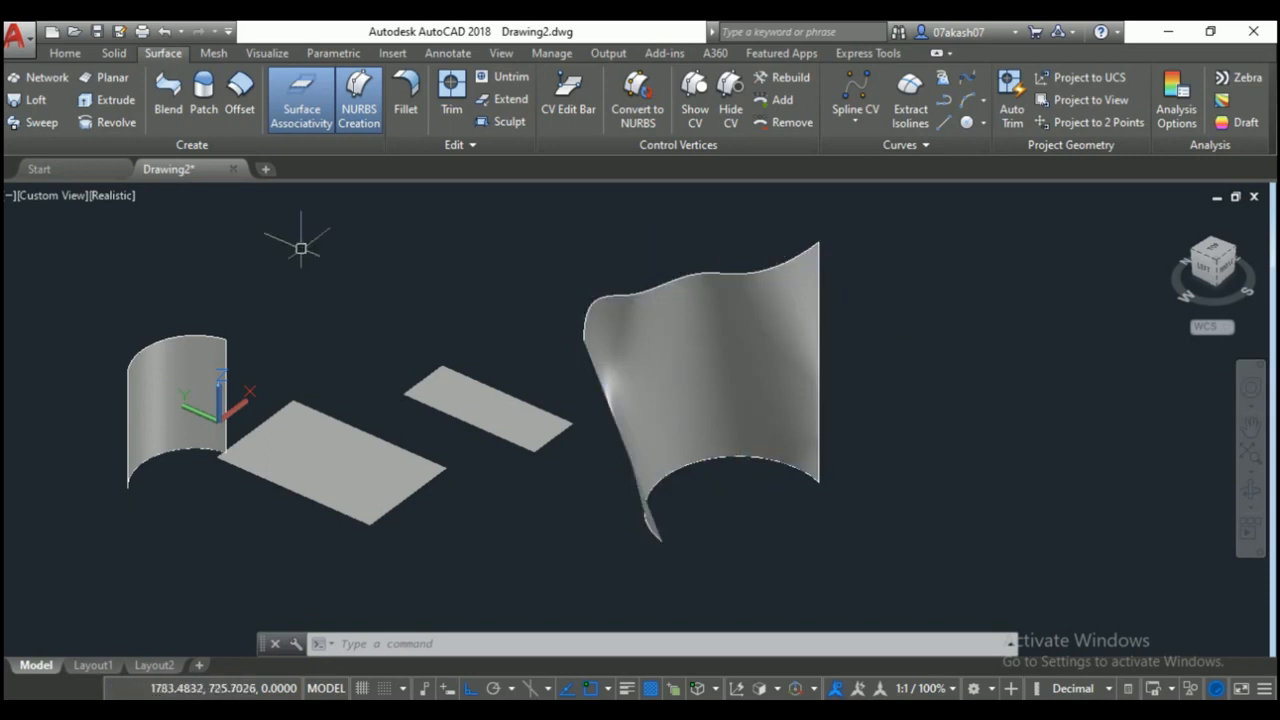
Erase the lofted surface together with its vertical line and upper spline, leaving only the arc.
{"action": "middle_click_drag", "start_coordinate": [930, 490], "coordinate": [660, 520]}
{"action": "left_click", "coordinate": [536, 258]}
{"action": "left_click", "coordinate": [457, 300]}
{"action": "key", "text": "Delete"}
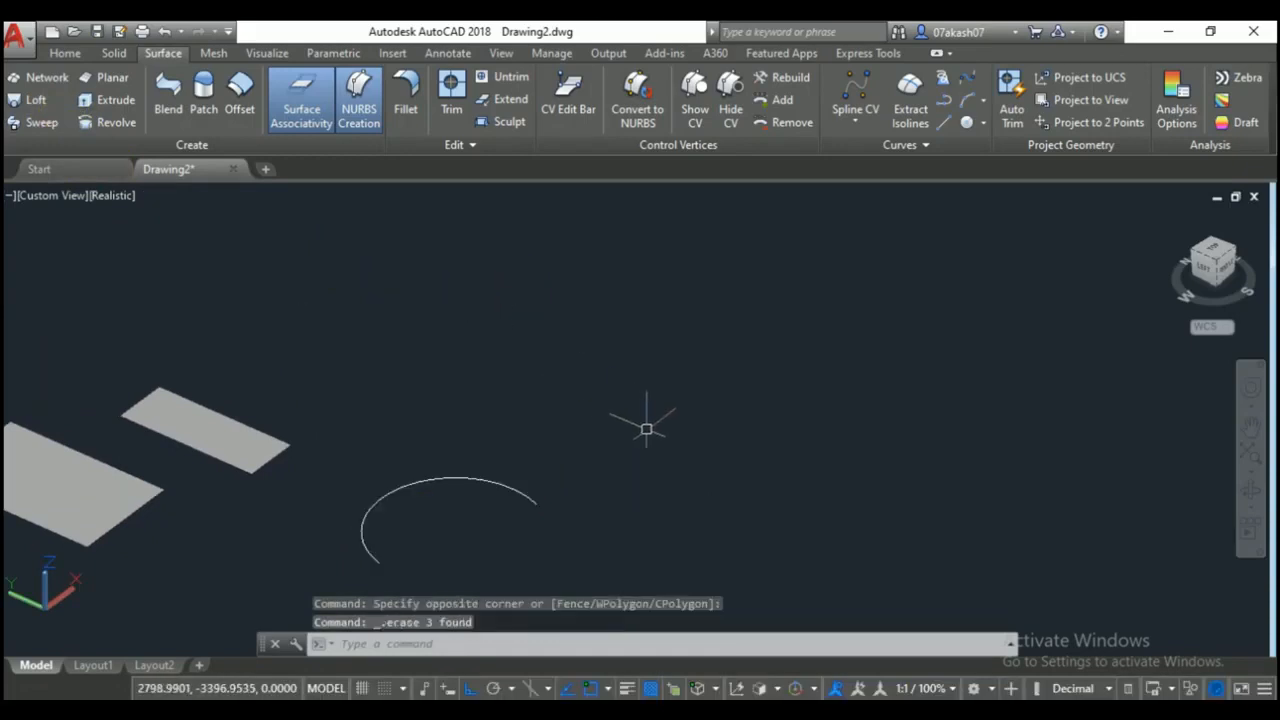
Draw a wavy control-vertex spline rising from the arc's end, alternating vertical and X-direction points with Ortho on.
{"action": "type", "text": "spl"}
{"action": "key", "text": "Return"}
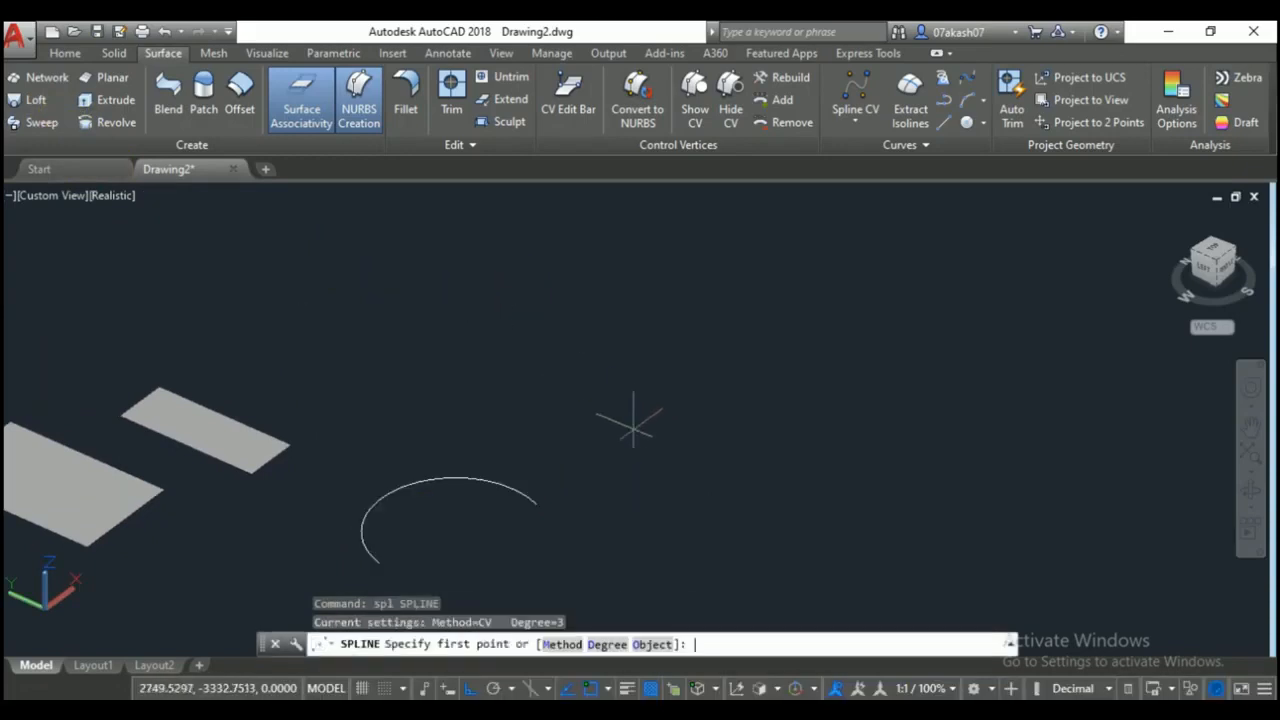
{"action": "left_click", "coordinate": [536, 503]}
{"action": "left_click", "coordinate": [537, 378]}
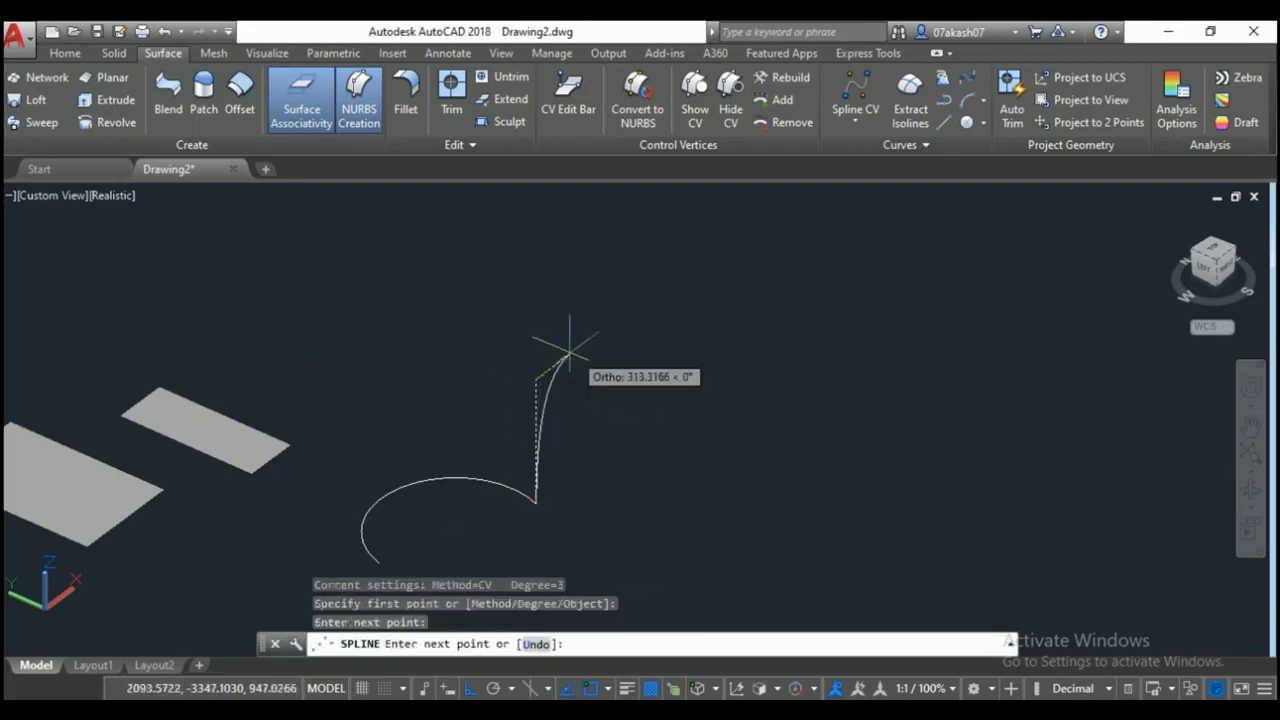
{"action": "left_click", "coordinate": [585, 330]}
{"action": "left_click", "coordinate": [544, 254]}
{"action": "middle_click_drag", "start_coordinate": [590, 188], "coordinate": [613, 285]}
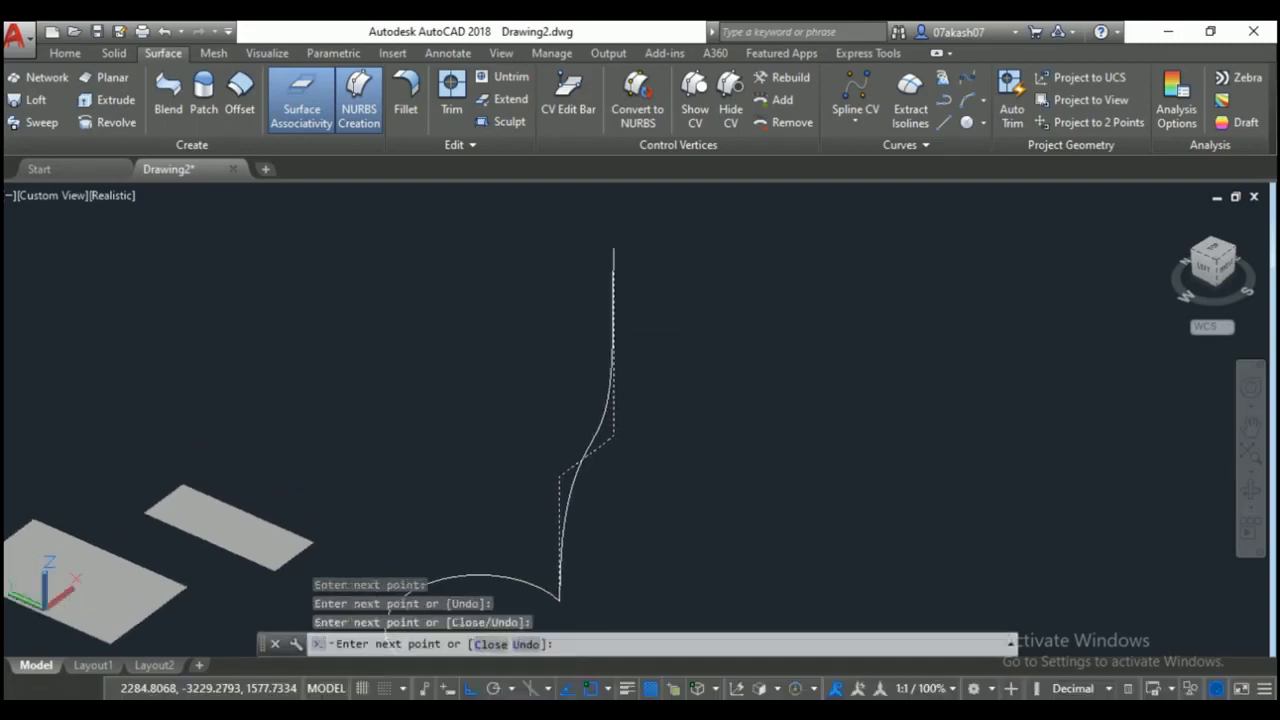
{"action": "left_click", "coordinate": [613, 285]}
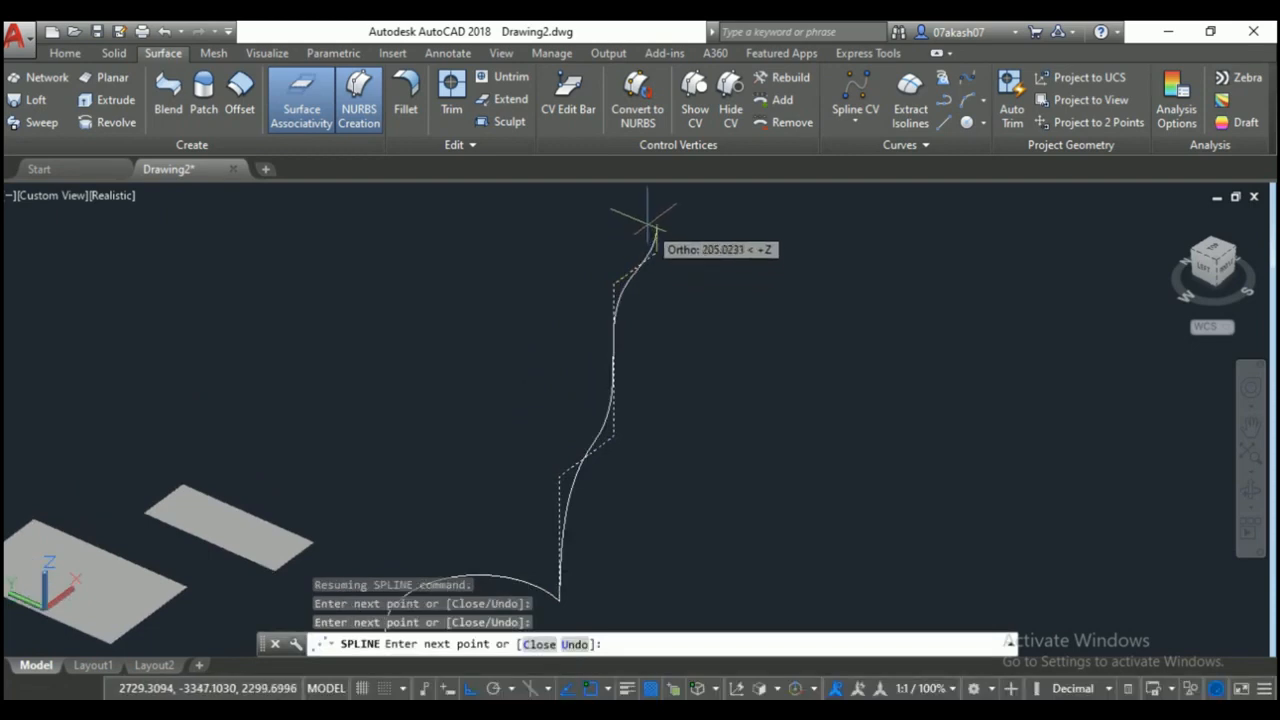
{"action": "key", "text": "Return"}
Try to sweep the arc as a surface along the wavy spline rising from its end.
{"action": "middle_click_drag", "start_coordinate": [659, 418], "coordinate": [670, 353]}
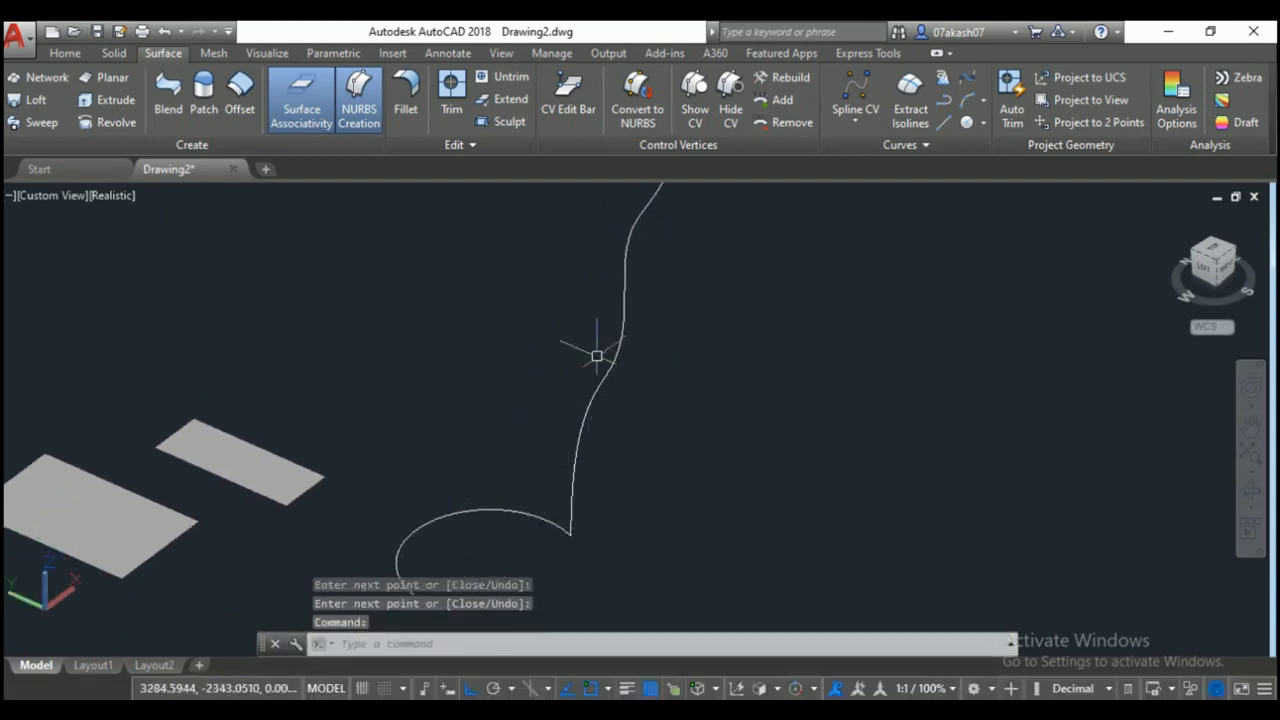
{"action": "scroll", "coordinate": [700, 330], "scroll_direction": "down", "scroll_amount": 2}
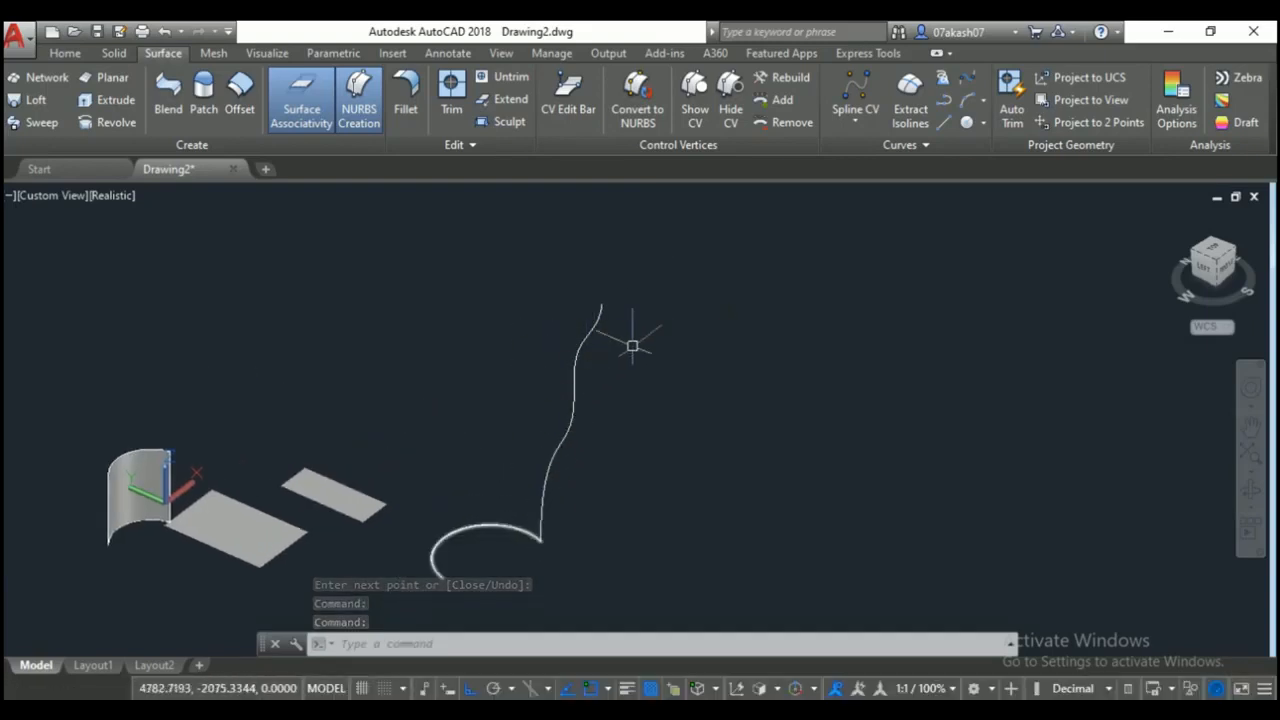
{"action": "left_click", "coordinate": [40, 122]}
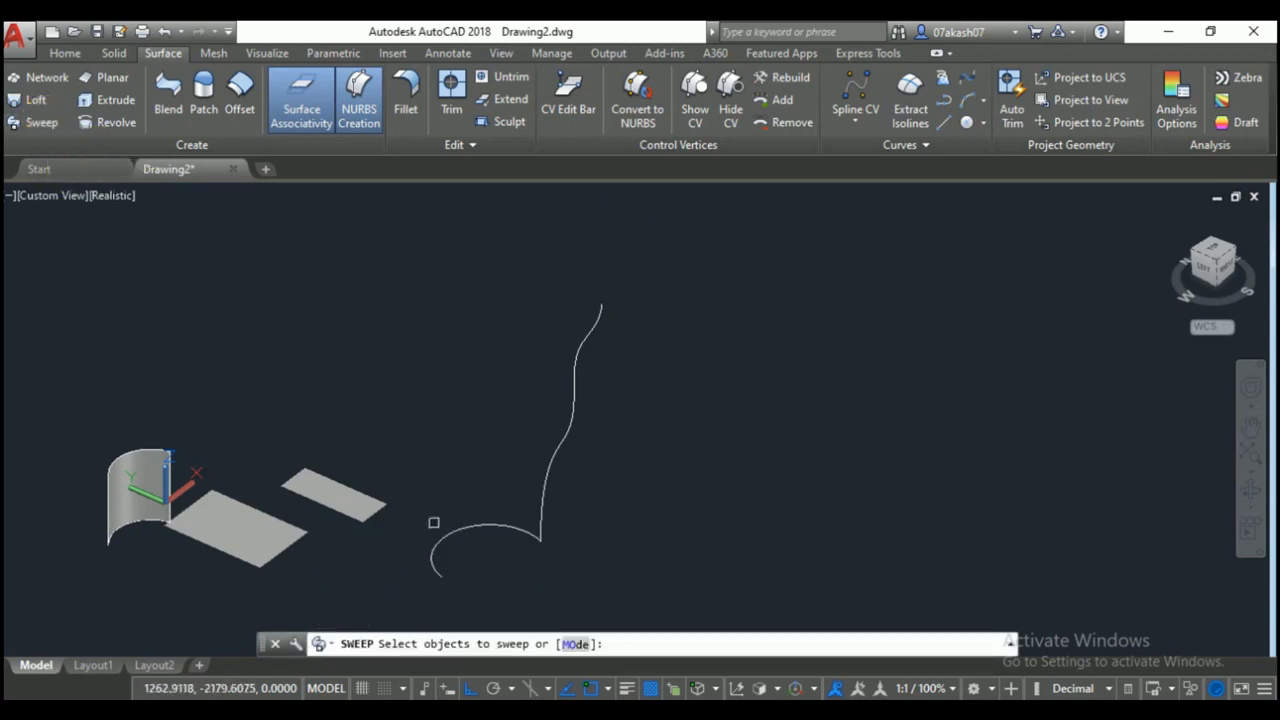
{"action": "left_click", "coordinate": [477, 527]}
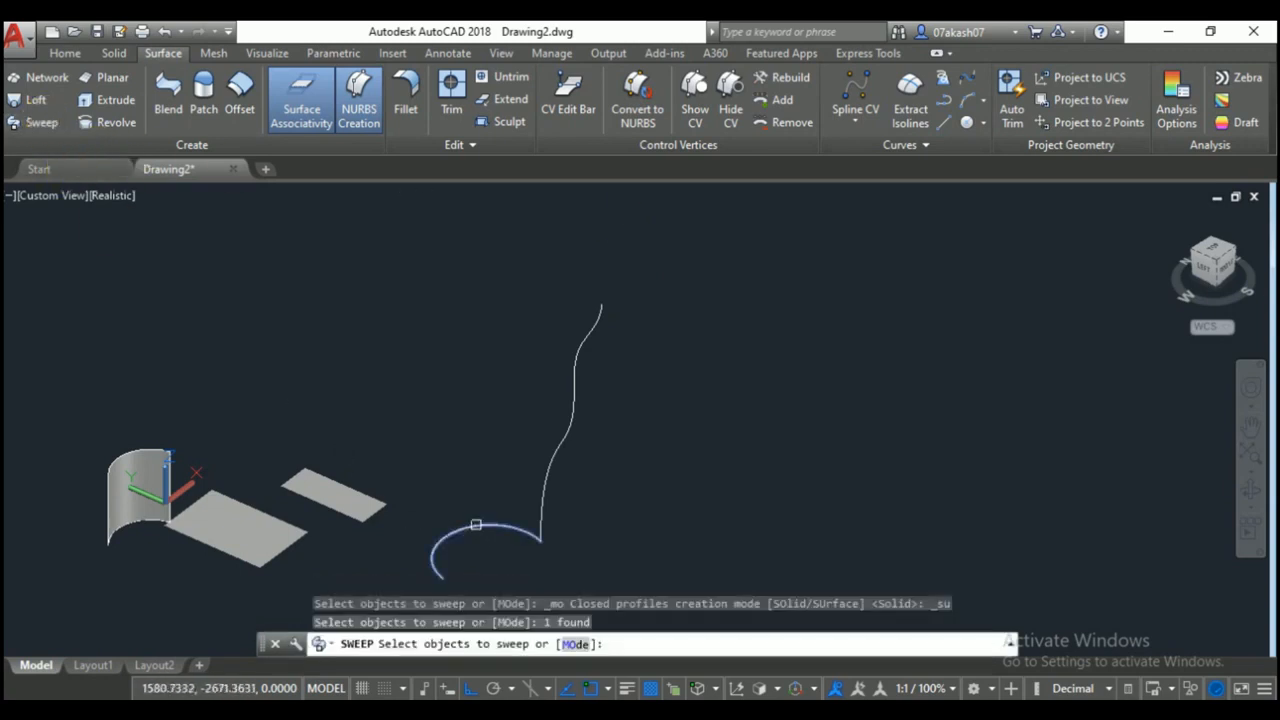
{"action": "key", "text": "Return"}
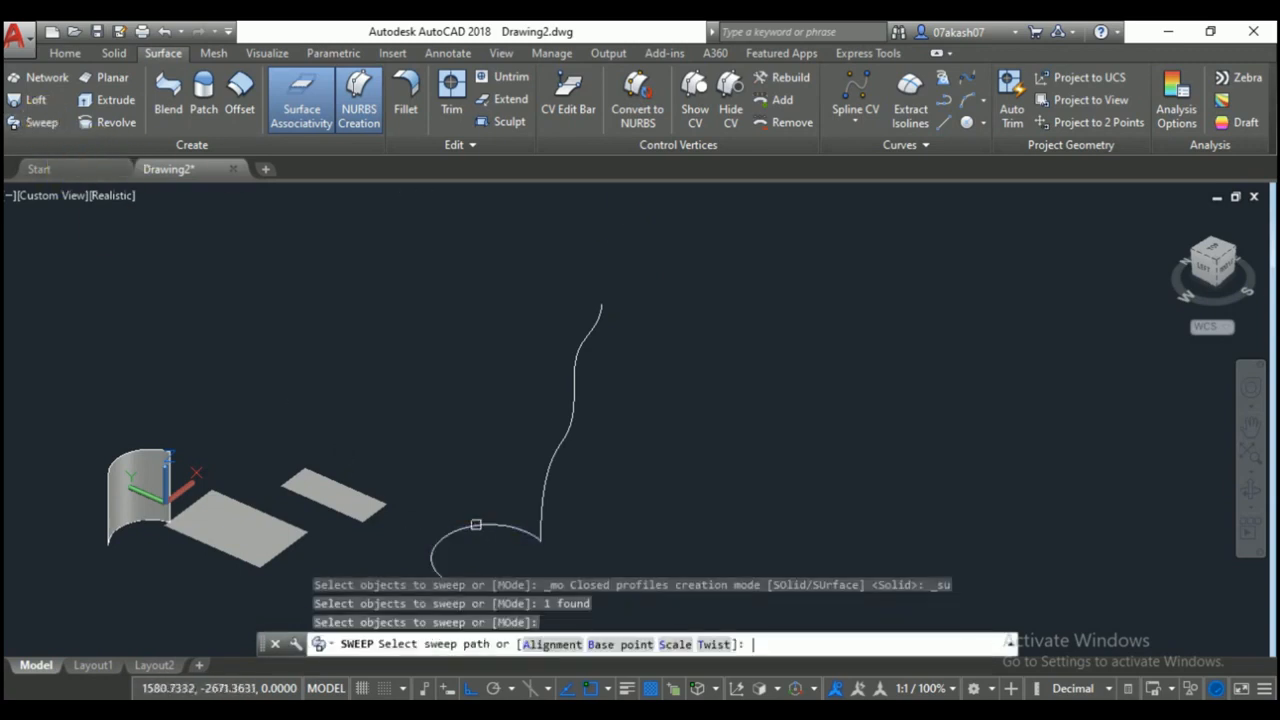
{"action": "left_click", "coordinate": [545, 500]}
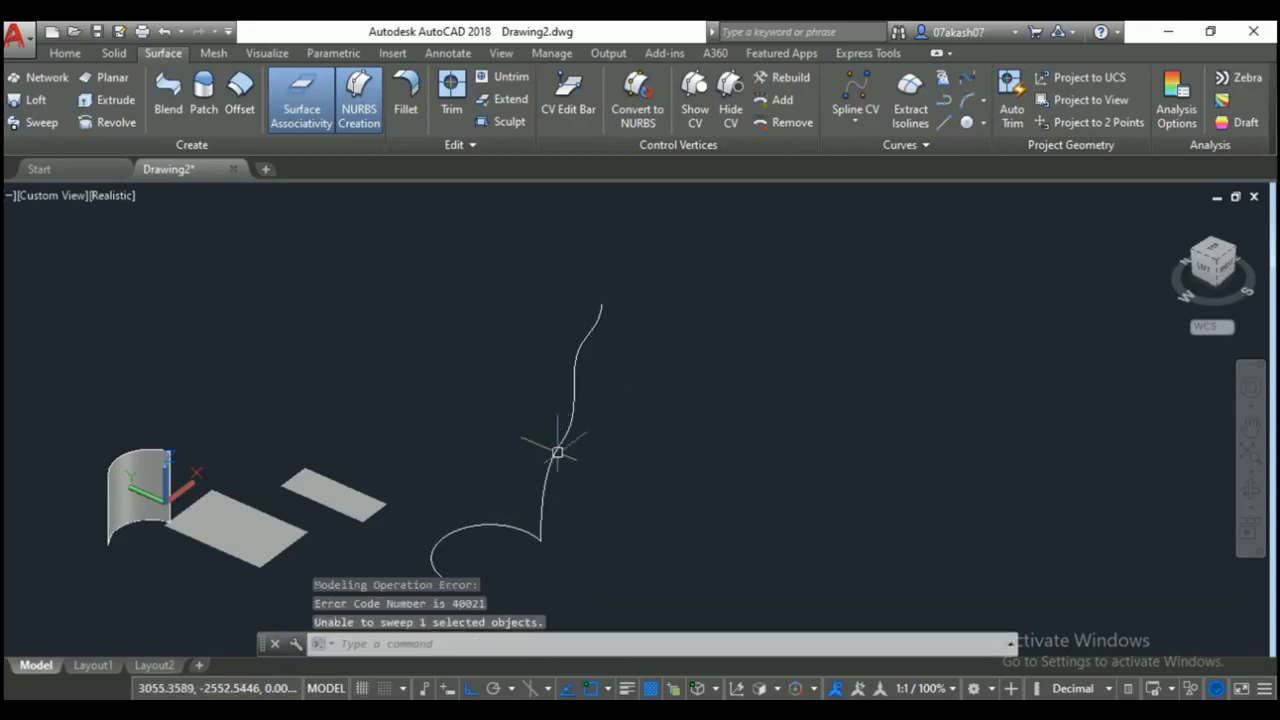
Stretch the wavy spline's upper bend control vertex in the negative X direction with Ortho on.
{"action": "mouse_move", "coordinate": [562, 467]}
{"action": "middle_mouse_down"}
{"action": "mouse_move", "coordinate": [711, 409]}
{"action": "mouse_move", "coordinate": [751, 449]}
{"action": "mouse_move", "coordinate": [786, 451]}
{"action": "mouse_move", "coordinate": [810, 441]}
{"action": "mouse_move", "coordinate": [746, 429]}
{"action": "mouse_move", "coordinate": [774, 391]}
{"action": "mouse_move", "coordinate": [866, 366]}
{"action": "mouse_move", "coordinate": [937, 437]}
{"action": "mouse_move", "coordinate": [1011, 349]}
{"action": "mouse_move", "coordinate": [1028, 405]}
{"action": "mouse_move", "coordinate": [780, 414]}
{"action": "mouse_move", "coordinate": [717, 446]}
{"action": "mouse_move", "coordinate": [774, 469]}
{"action": "mouse_move", "coordinate": [763, 486]}
{"action": "mouse_move", "coordinate": [738, 436]}
{"action": "middle_mouse_up"}
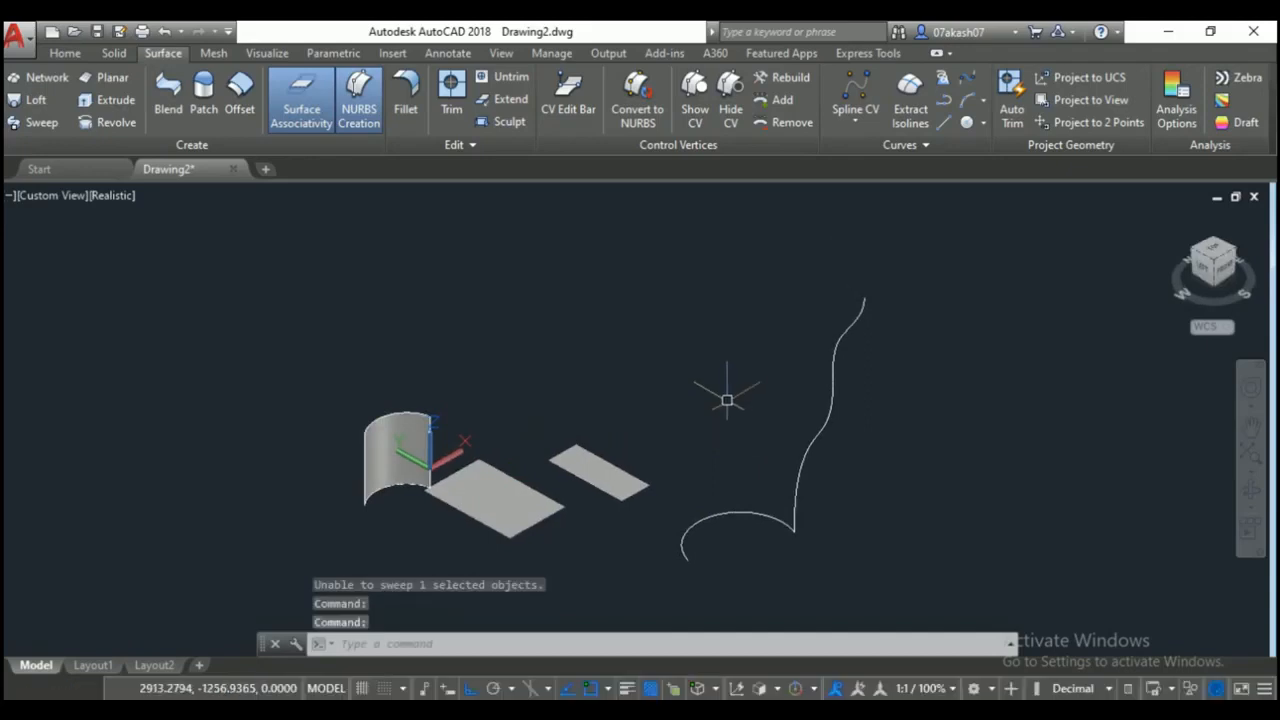
{"action": "key", "text": "ctrl+z"}
{"action": "left_click", "coordinate": [874, 389]}
{"action": "left_click", "coordinate": [812, 383]}
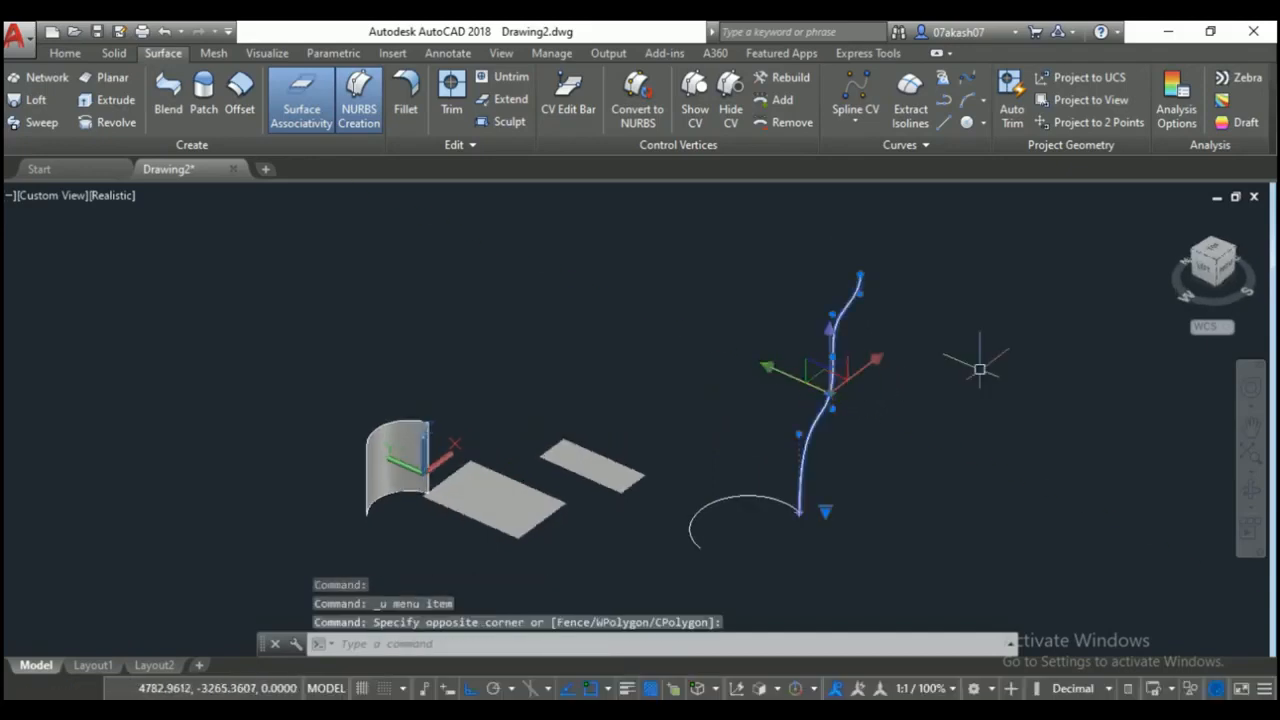
{"action": "middle_click_drag", "start_coordinate": [788, 404], "coordinate": [816, 382], "text": "shift"}
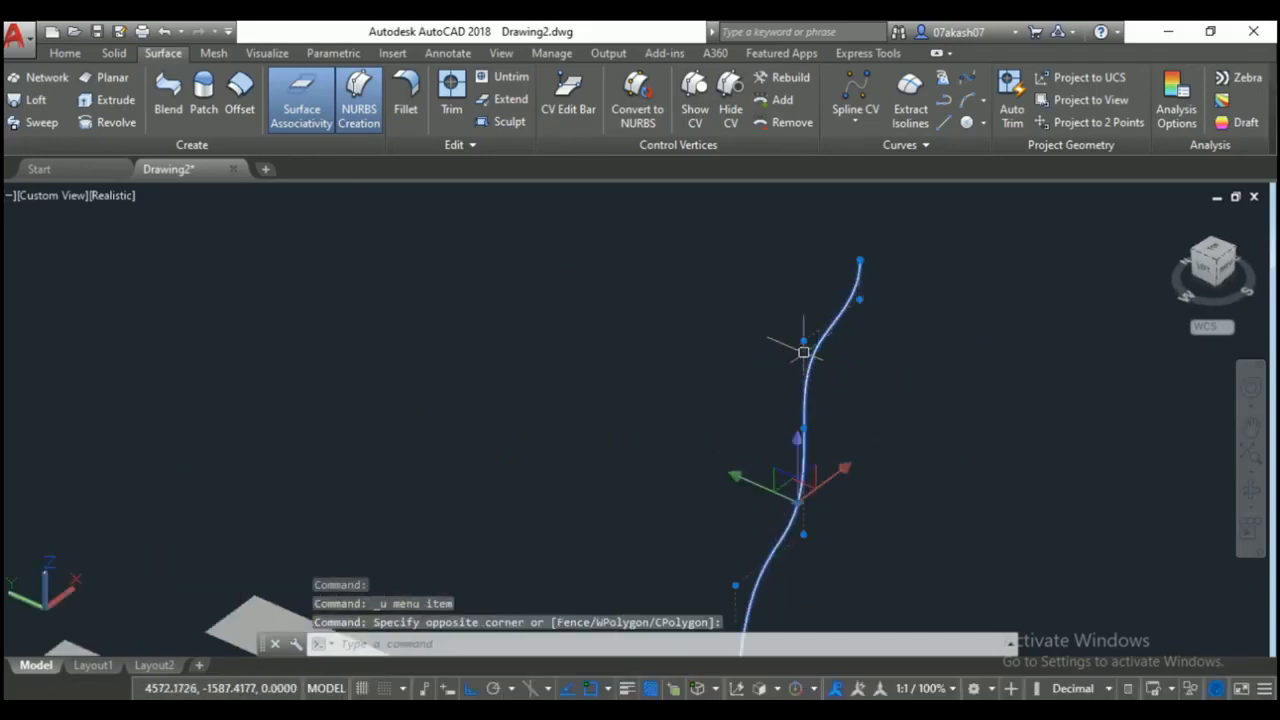
{"action": "left_click", "coordinate": [790, 355]}
{"action": "left_click", "coordinate": [803, 341]}
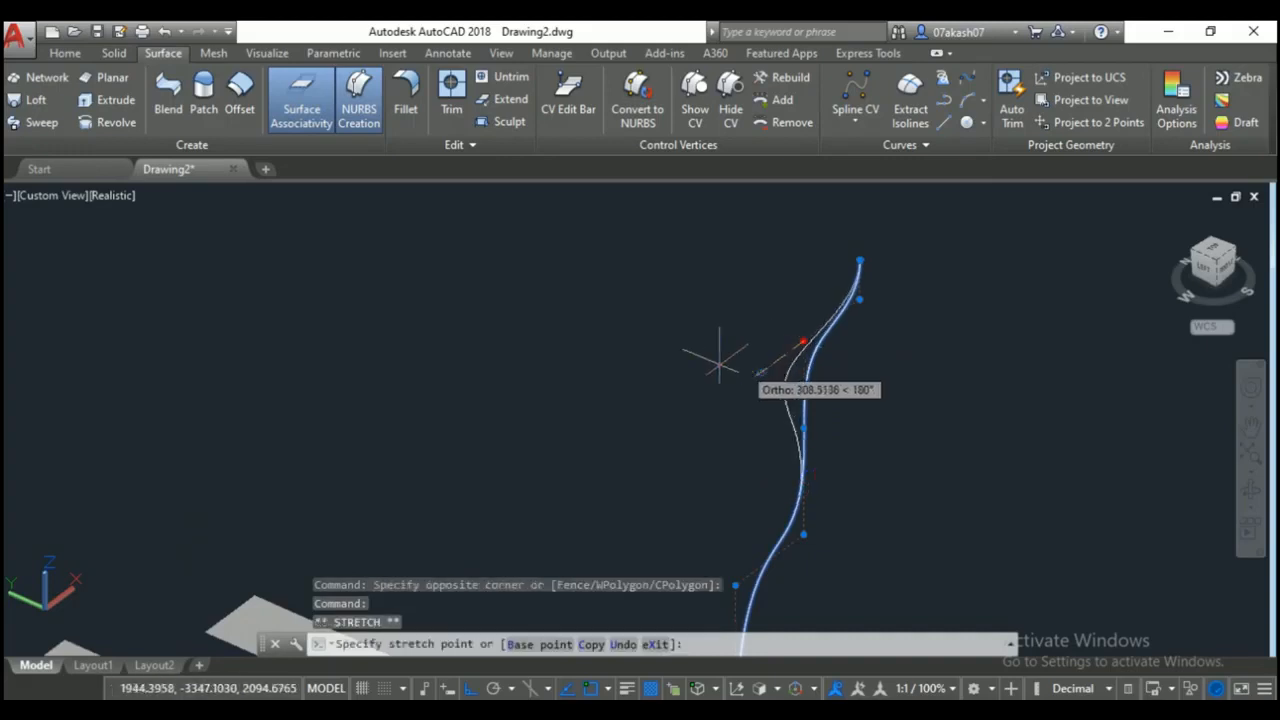
{"action": "left_click", "coordinate": [858, 298]}
{"action": "left_click", "coordinate": [858, 298]}
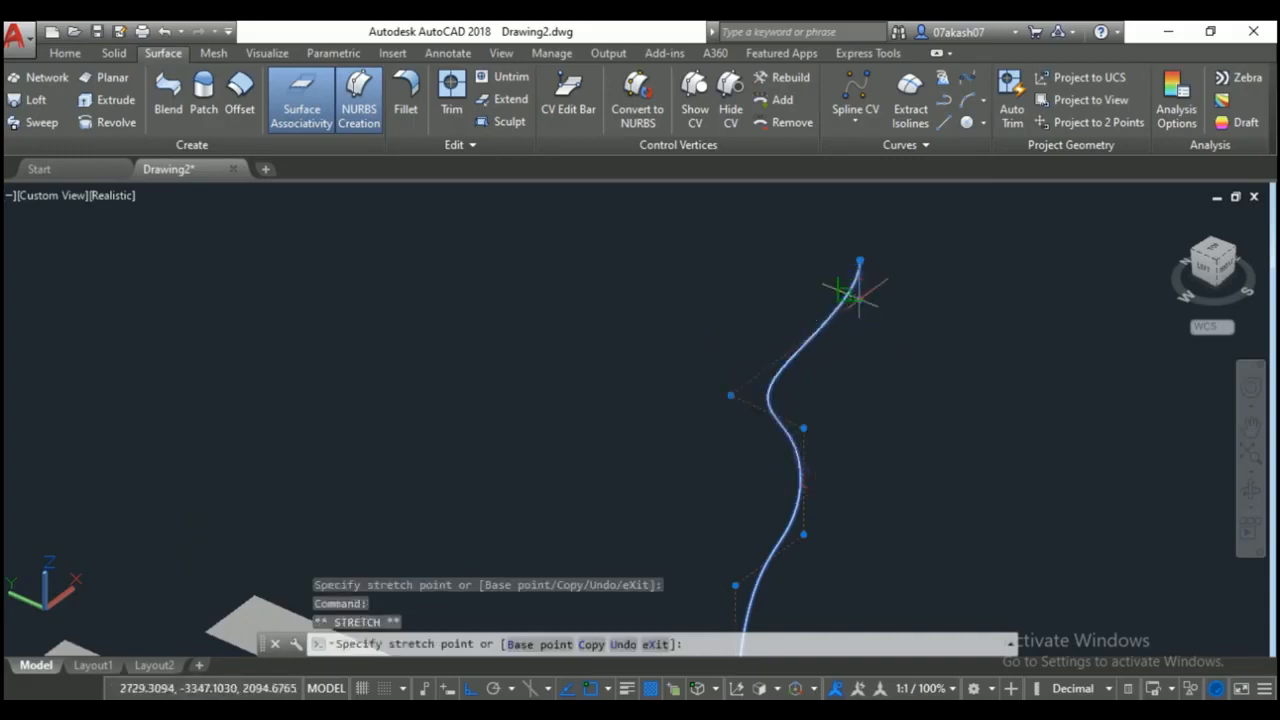
{"action": "key", "text": "Escape"}
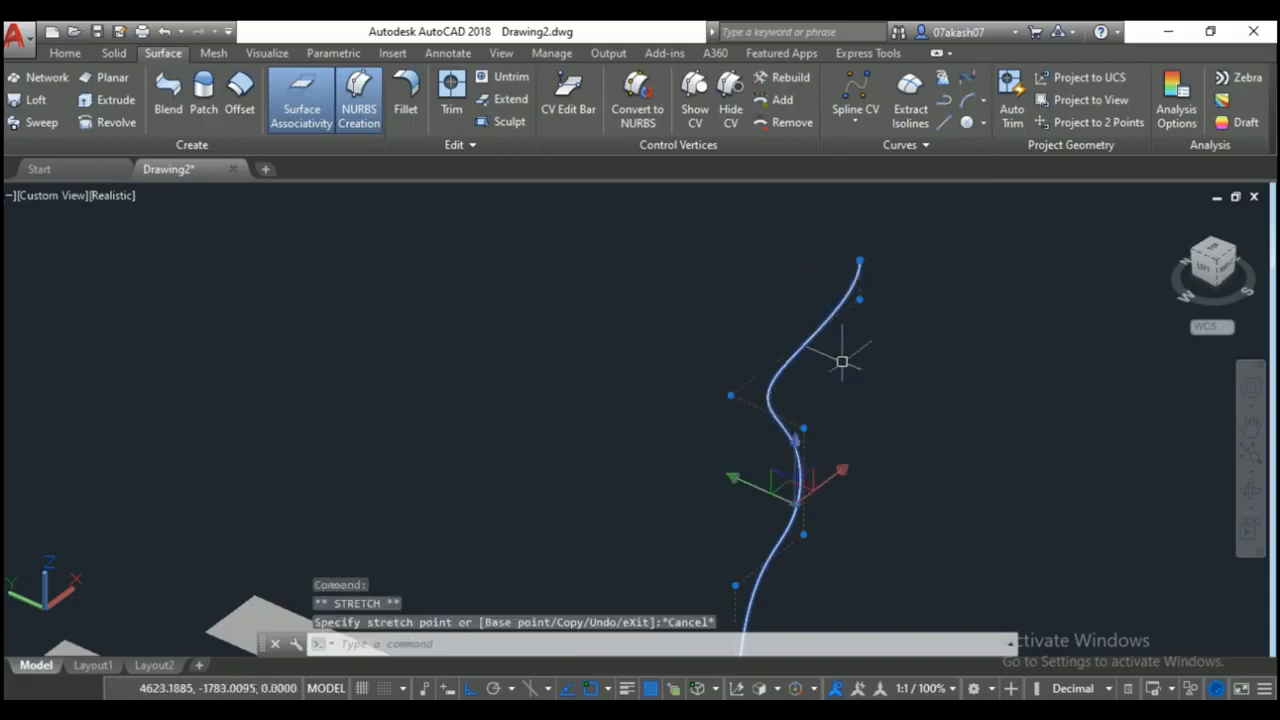
Erase the wavy spline, leaving only the arc as the sweep profile.
{"action": "key", "text": "Delete"}
{"action": "scroll", "coordinate": [737, 371], "scroll_direction": "down", "scroll_amount": 4}
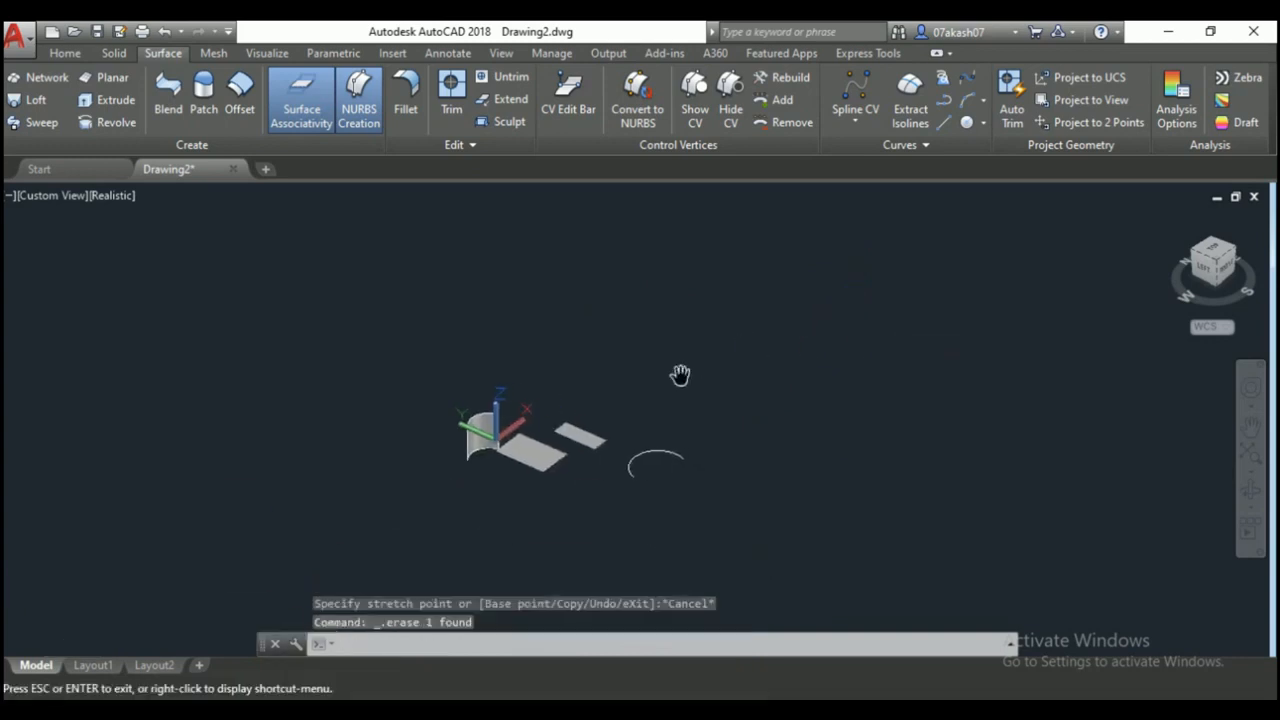
{"action": "scroll", "coordinate": [676, 362], "scroll_direction": "up", "scroll_amount": 2}
Draw a large three-point arc starting from the free end of the small arc as a sweep path.
{"action": "type", "text": "a"}
{"action": "key", "text": "Return"}
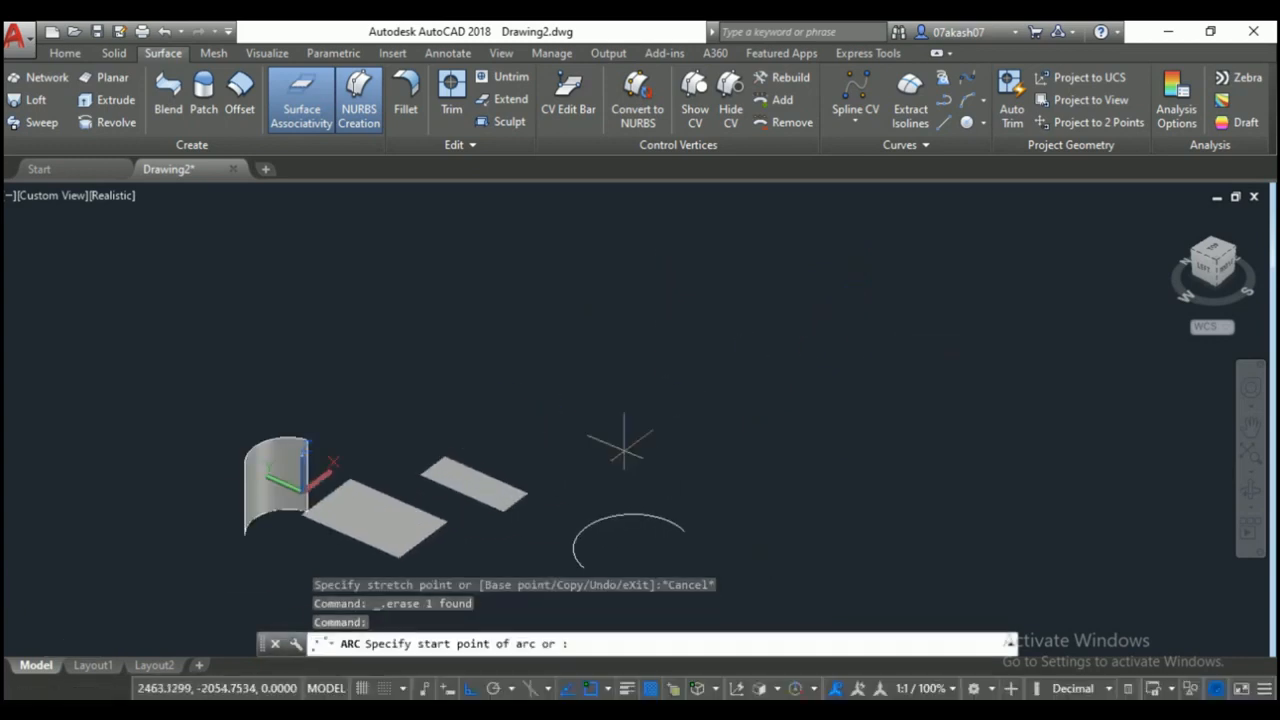
{"action": "left_click", "coordinate": [588, 558]}
{"action": "left_click", "coordinate": [576, 330]}
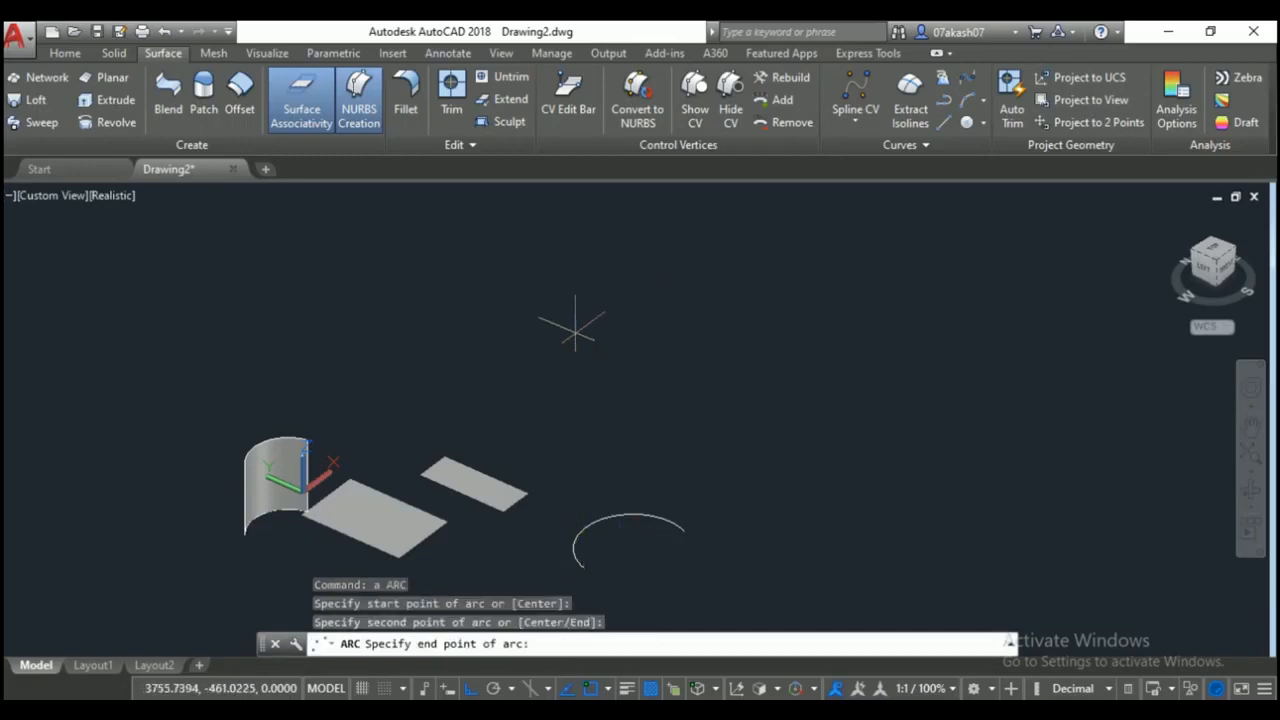
{"action": "left_click", "coordinate": [622, 289]}
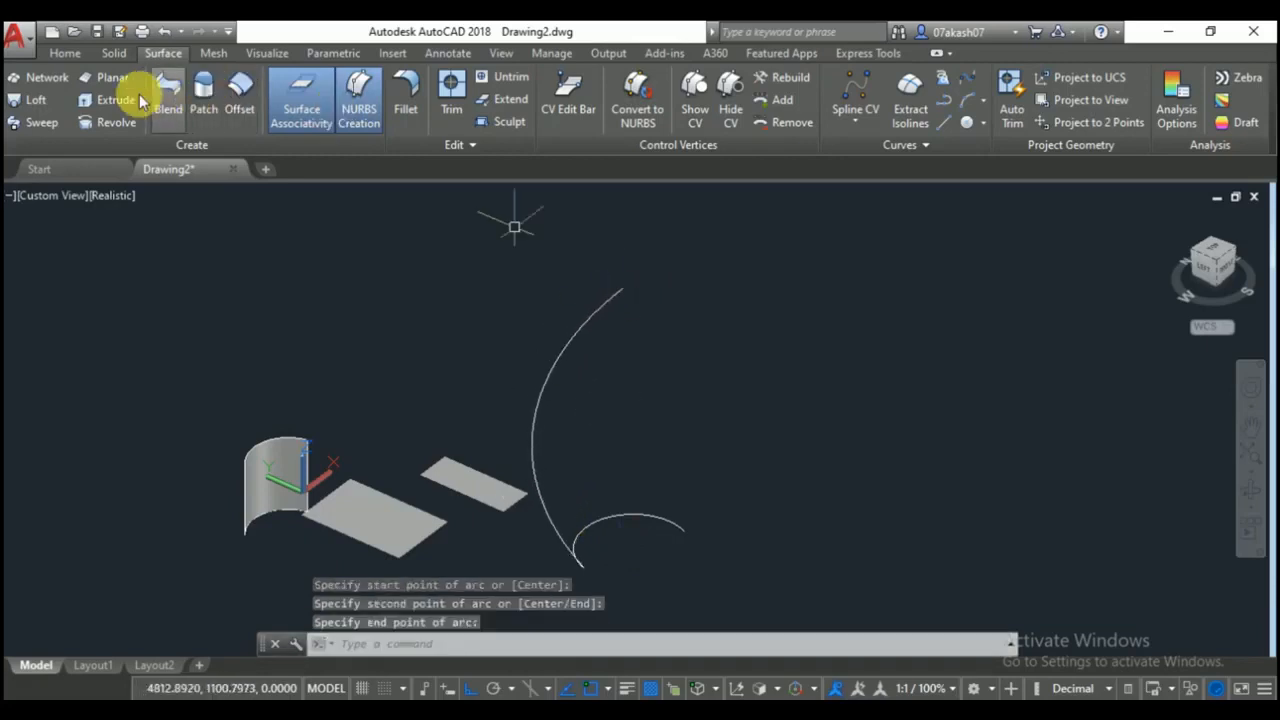
Sweep the small arc along the large arc into a surface and view it from the front.
{"action": "left_click", "coordinate": [38, 121]}
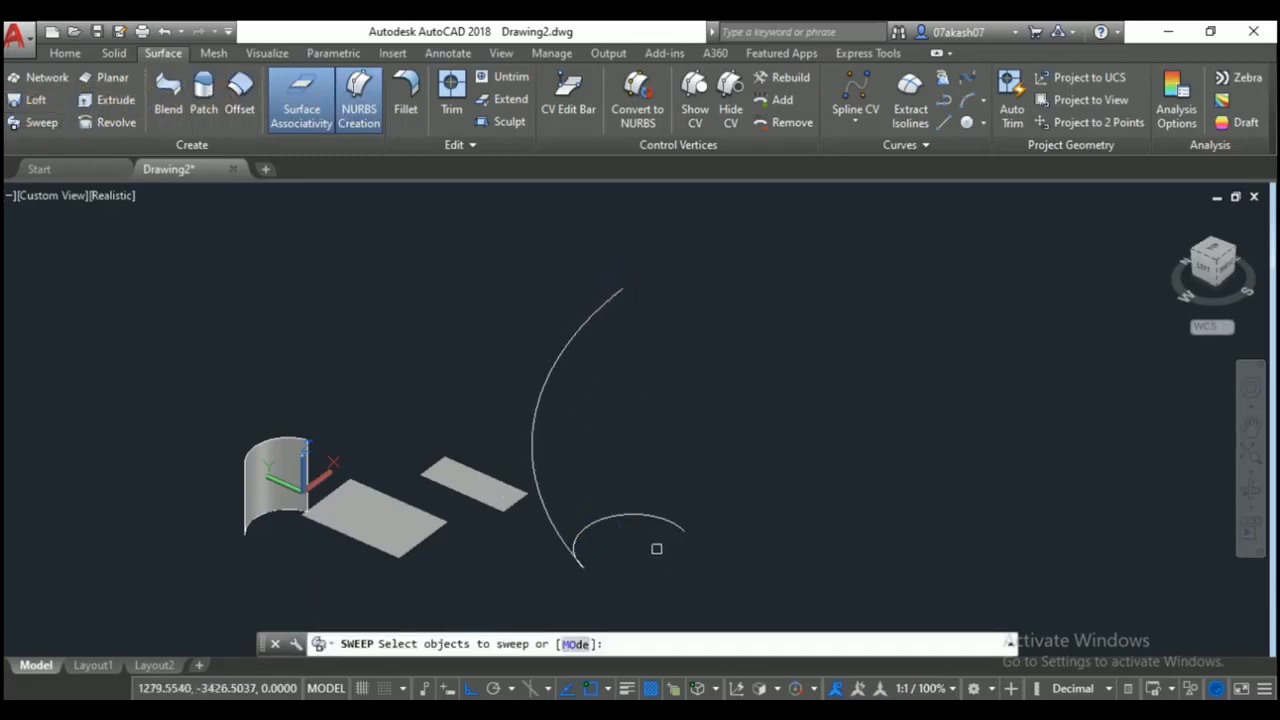
{"action": "left_click", "coordinate": [626, 511]}
{"action": "key", "text": "Return"}
{"action": "left_click", "coordinate": [559, 477]}
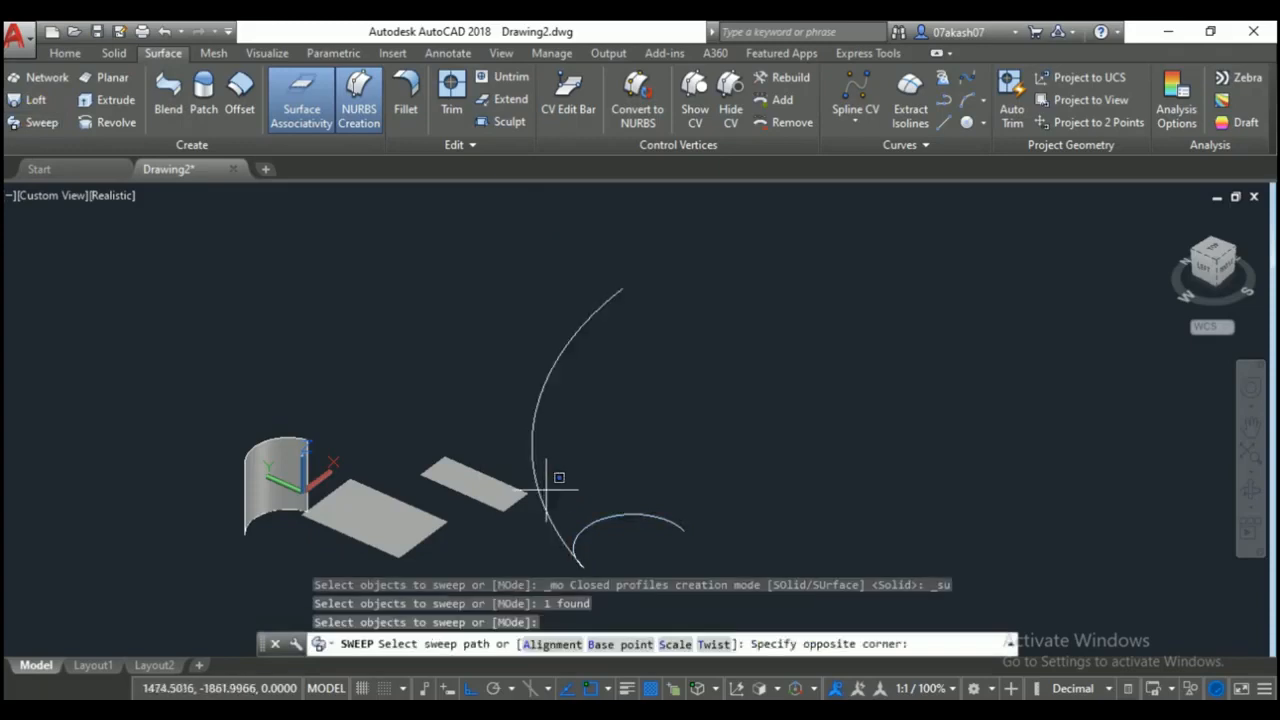
{"action": "left_click", "coordinate": [541, 405]}
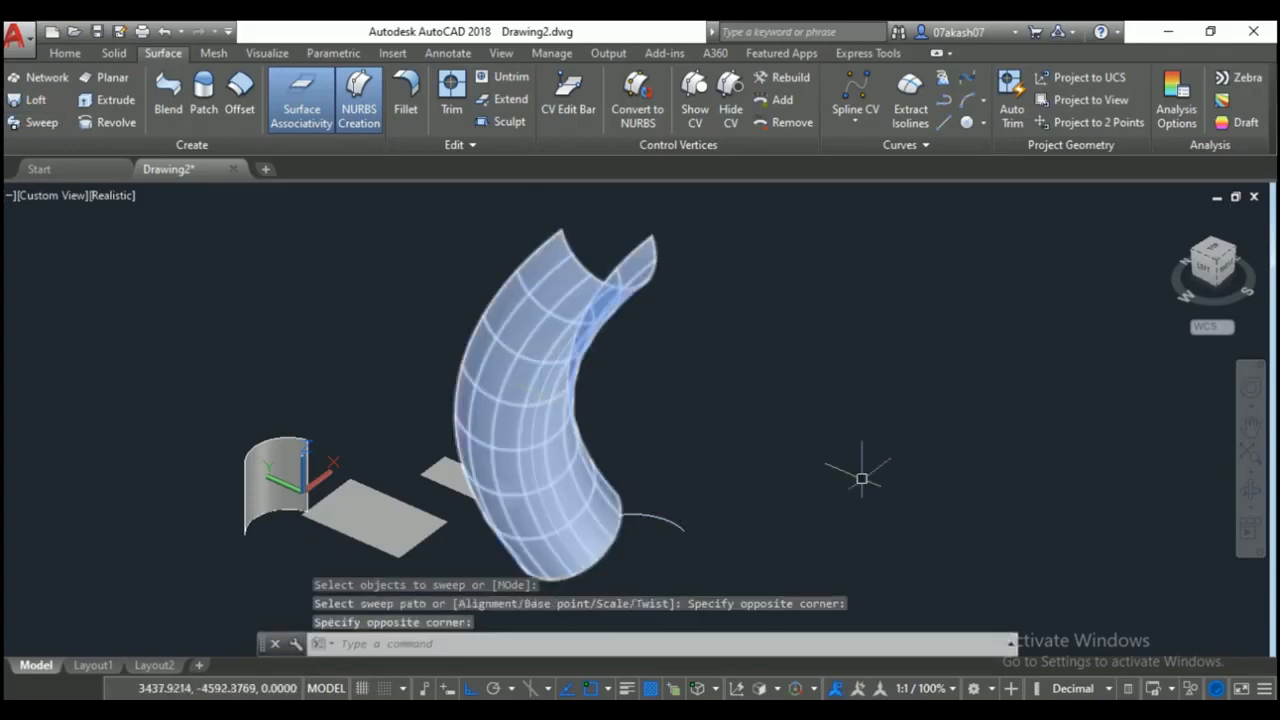
{"action": "scroll", "coordinate": [752, 362], "scroll_direction": "down", "scroll_amount": 3}
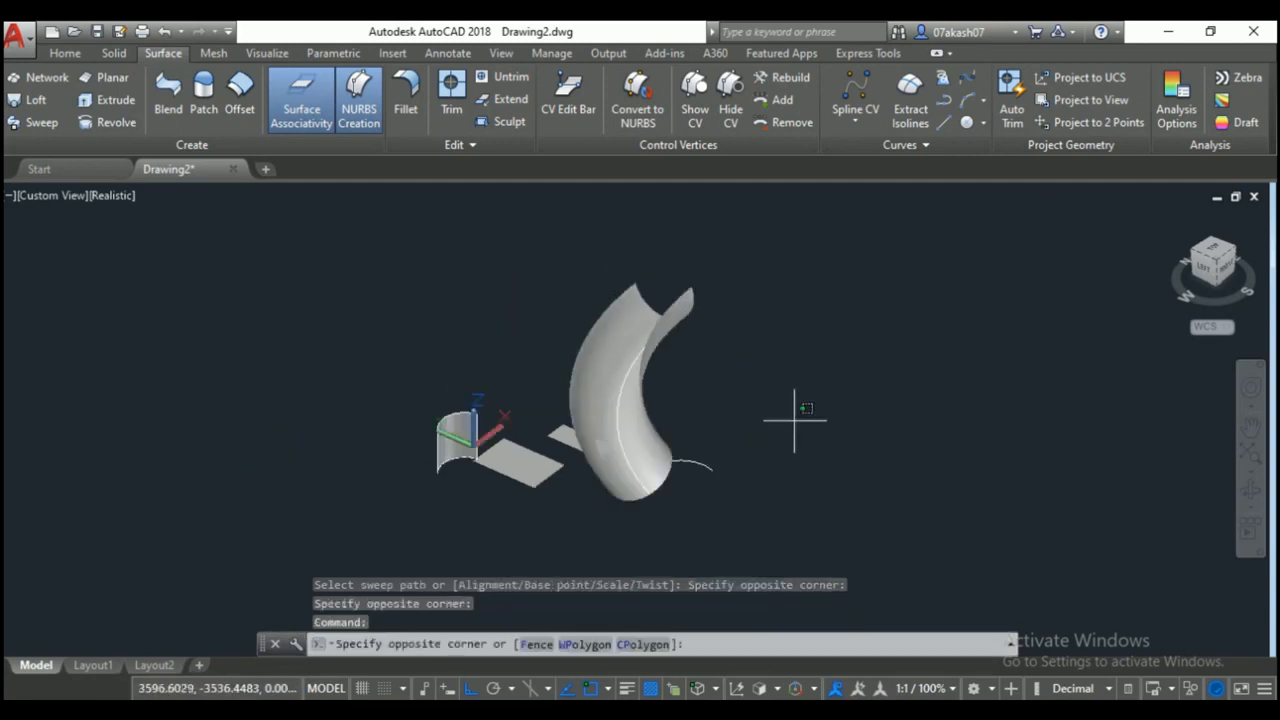
{"action": "left_click", "coordinate": [738, 397]}
{"action": "middle_click_drag", "start_coordinate": [780, 446], "coordinate": [700, 428], "text": "shift"}
{"action": "middle_click_drag", "start_coordinate": [686, 491], "coordinate": [757, 540], "text": "shift"}
Undo the swept surface and erase the large arc, keeping only the small arc.
{"action": "key", "text": "ctrl+z"}
{"action": "key", "text": "ctrl+z"}
{"action": "key", "text": "ctrl+z"}
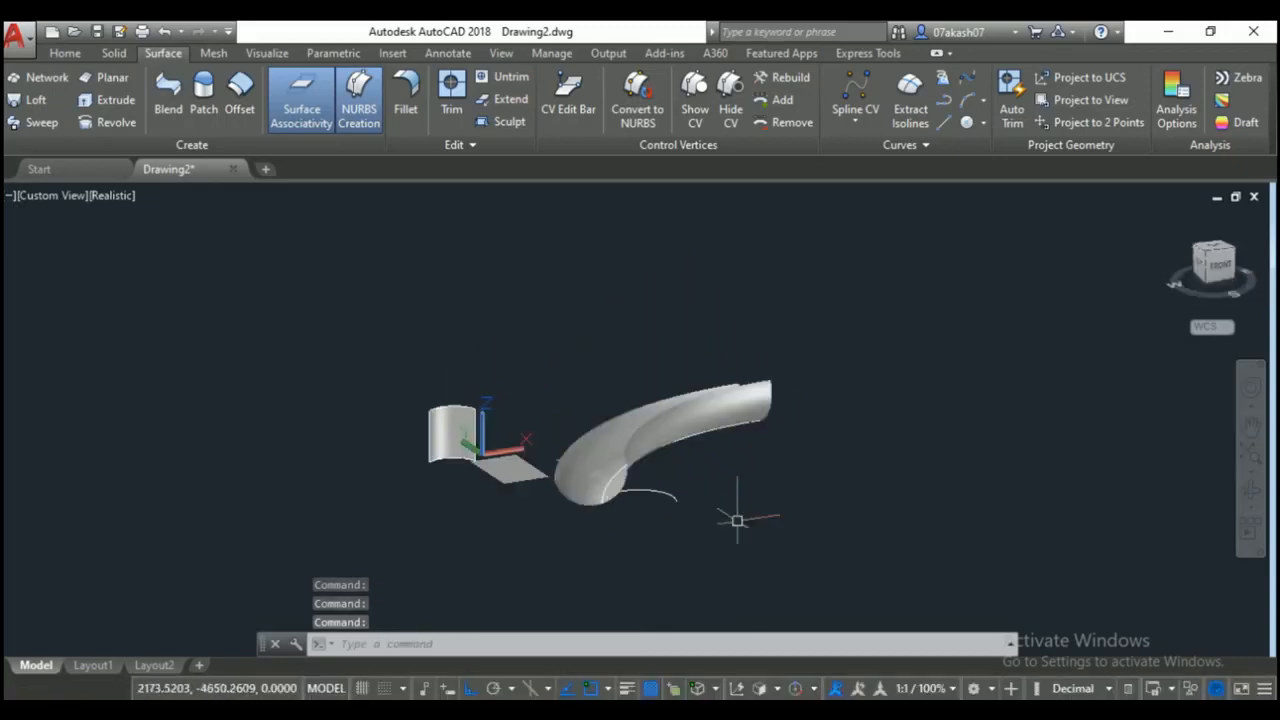
{"action": "key", "text": "ctrl+z"}
{"action": "key", "text": "ctrl+z"}
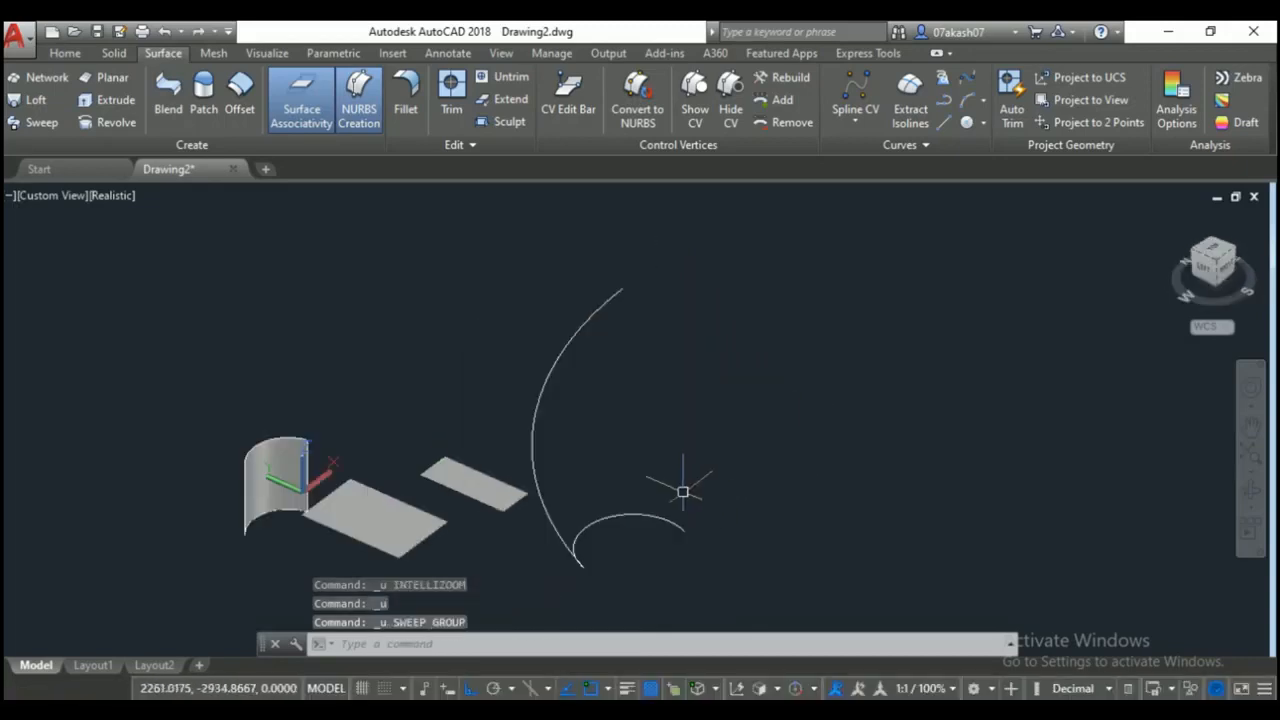
{"action": "left_click", "coordinate": [615, 408]}
{"action": "left_click", "coordinate": [529, 320]}
{"action": "key", "text": "Delete"}
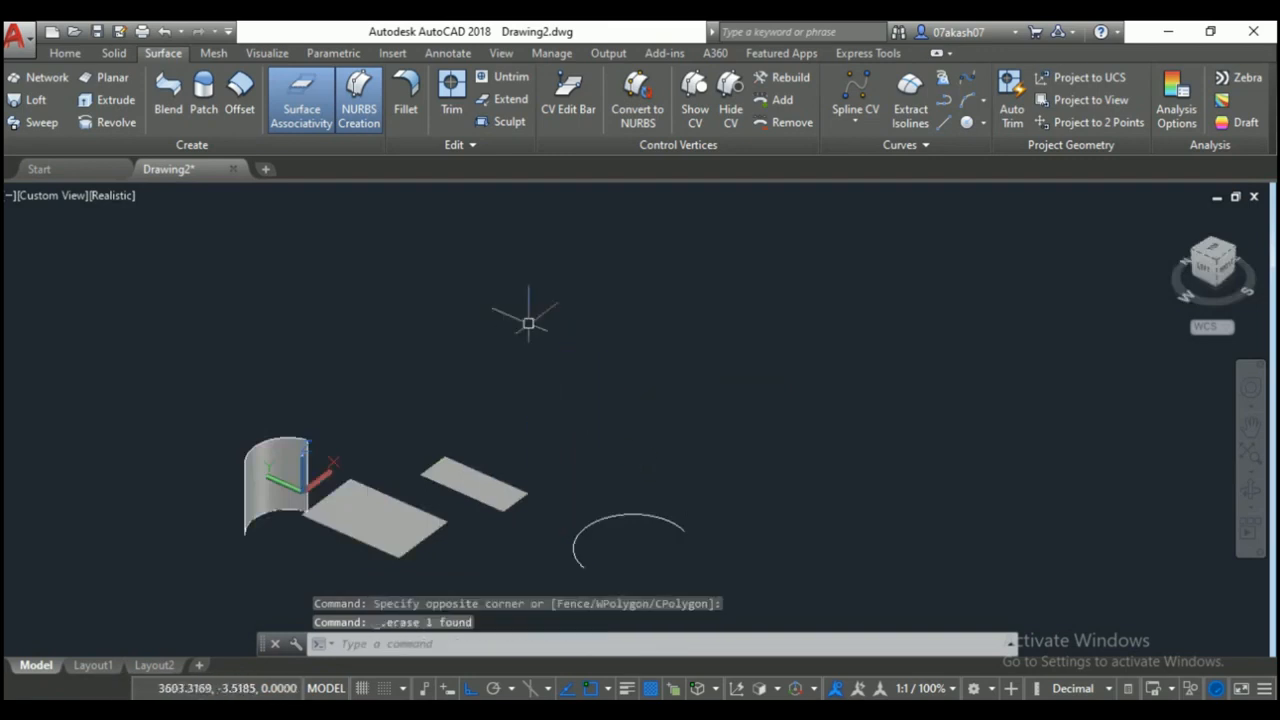
Draw a vertical guide line upward in Z from the end of the small arc.
{"action": "type", "text": "l"}
{"action": "key", "text": "Return"}
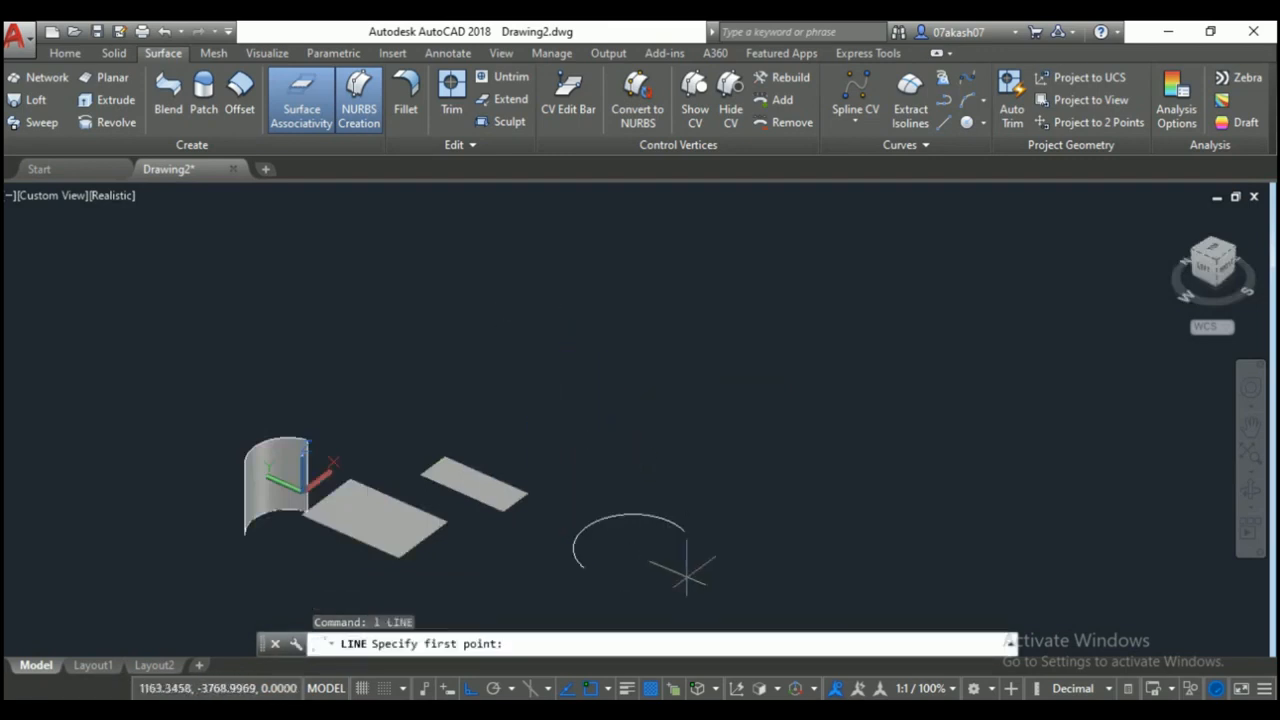
{"action": "left_click", "coordinate": [684, 531]}
{"action": "left_click", "coordinate": [700, 300]}
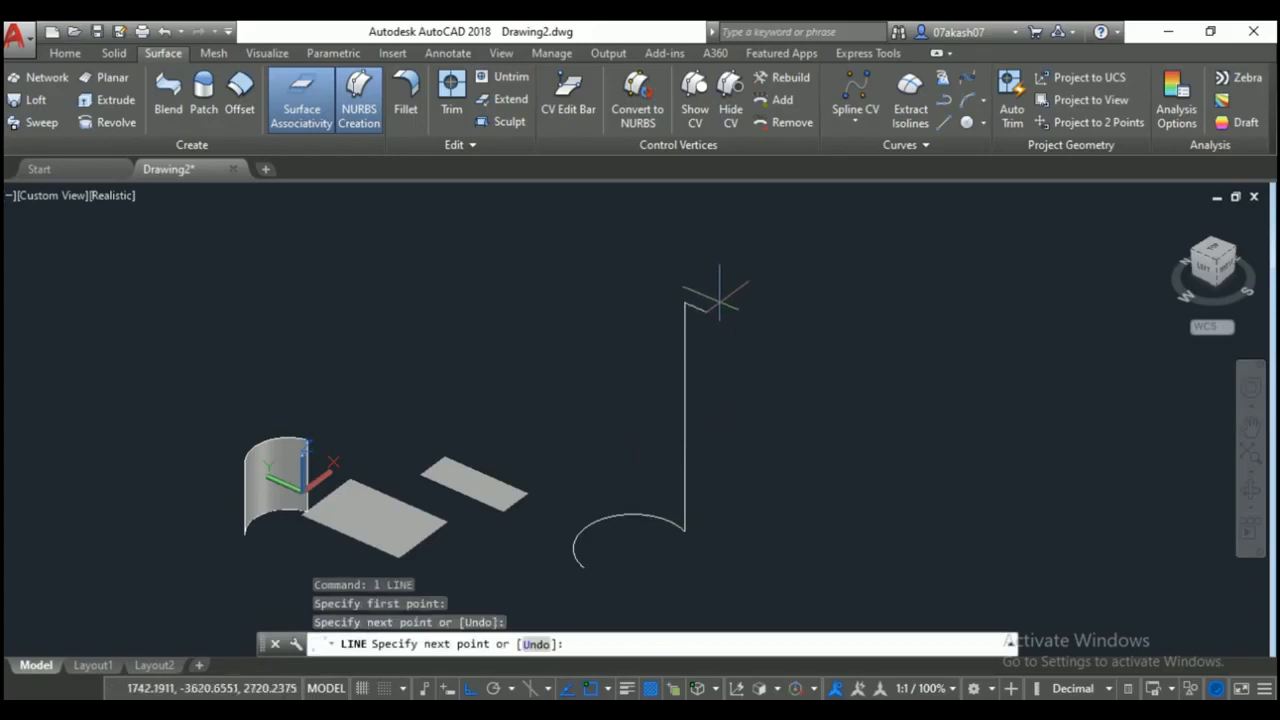
{"action": "key", "text": "Return"}
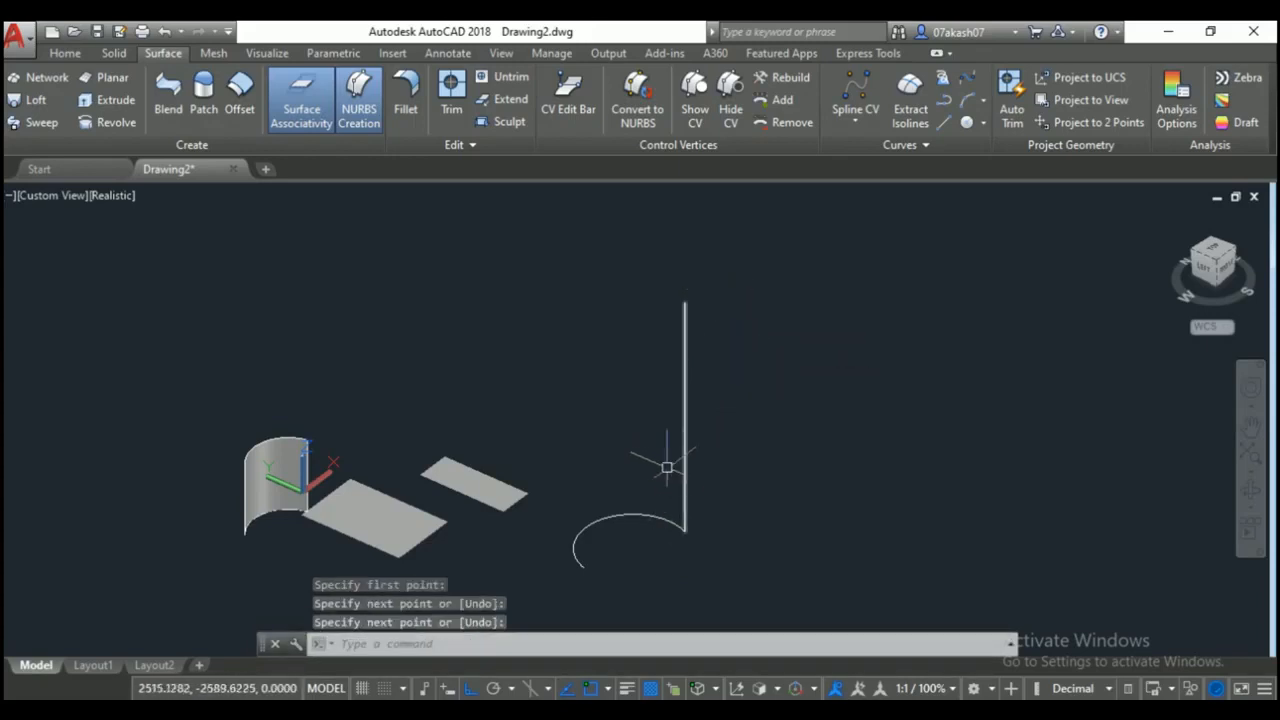
Draw a wavy control-vertex spline from the vertical line's lower end to its upper end, and erase the line.
{"action": "type", "text": "spl"}
{"action": "key", "text": "Return"}
{"action": "left_click", "coordinate": [685, 530]}
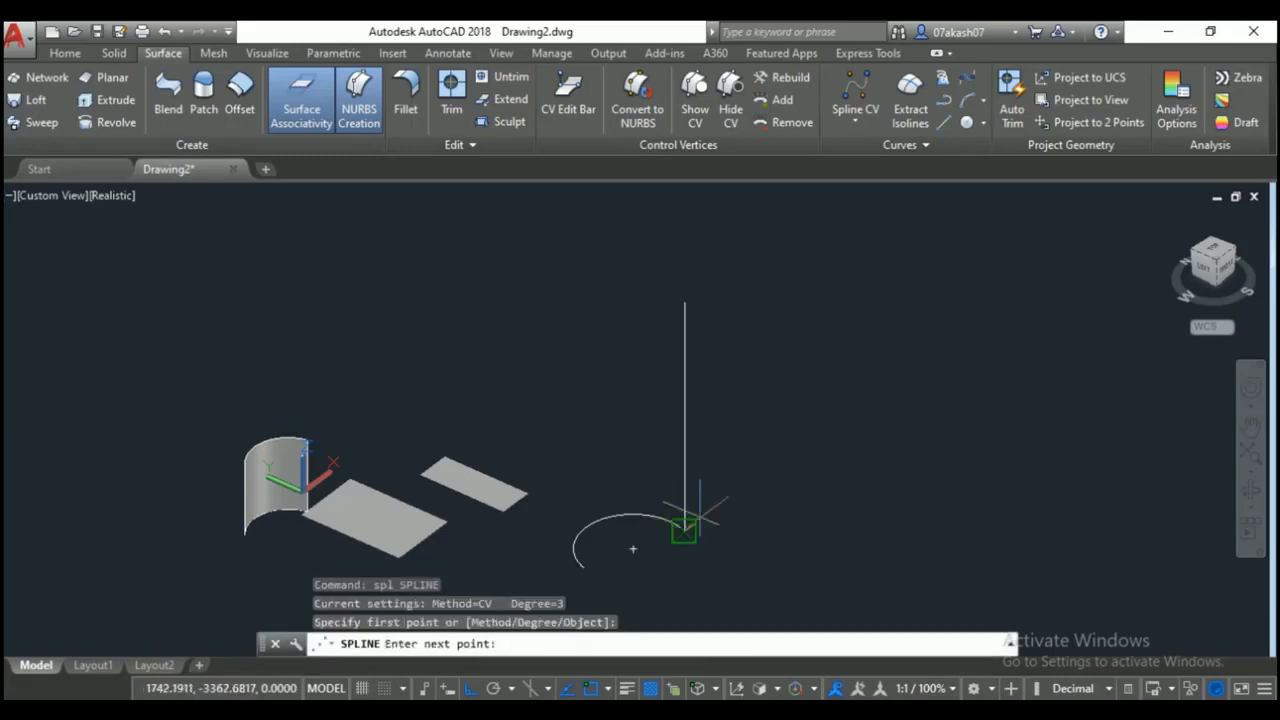
{"action": "left_click", "coordinate": [702, 444]}
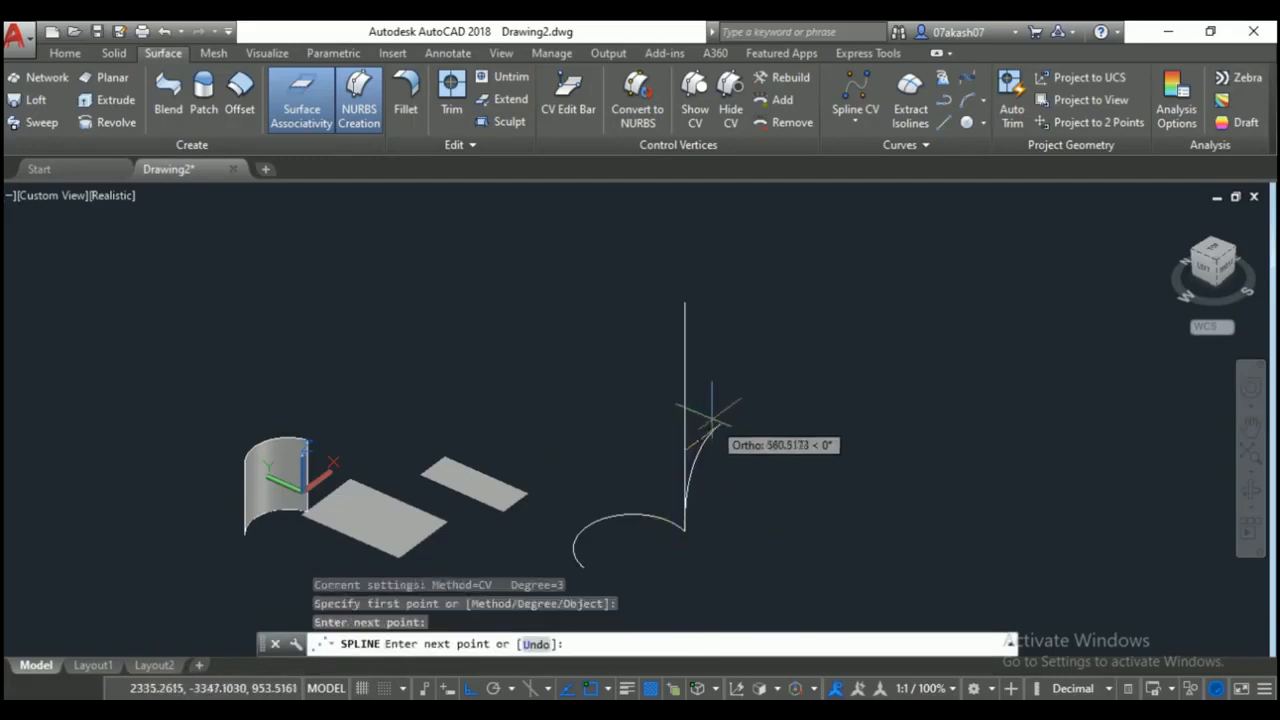
{"action": "left_click", "coordinate": [718, 422]}
{"action": "left_click", "coordinate": [688, 390]}
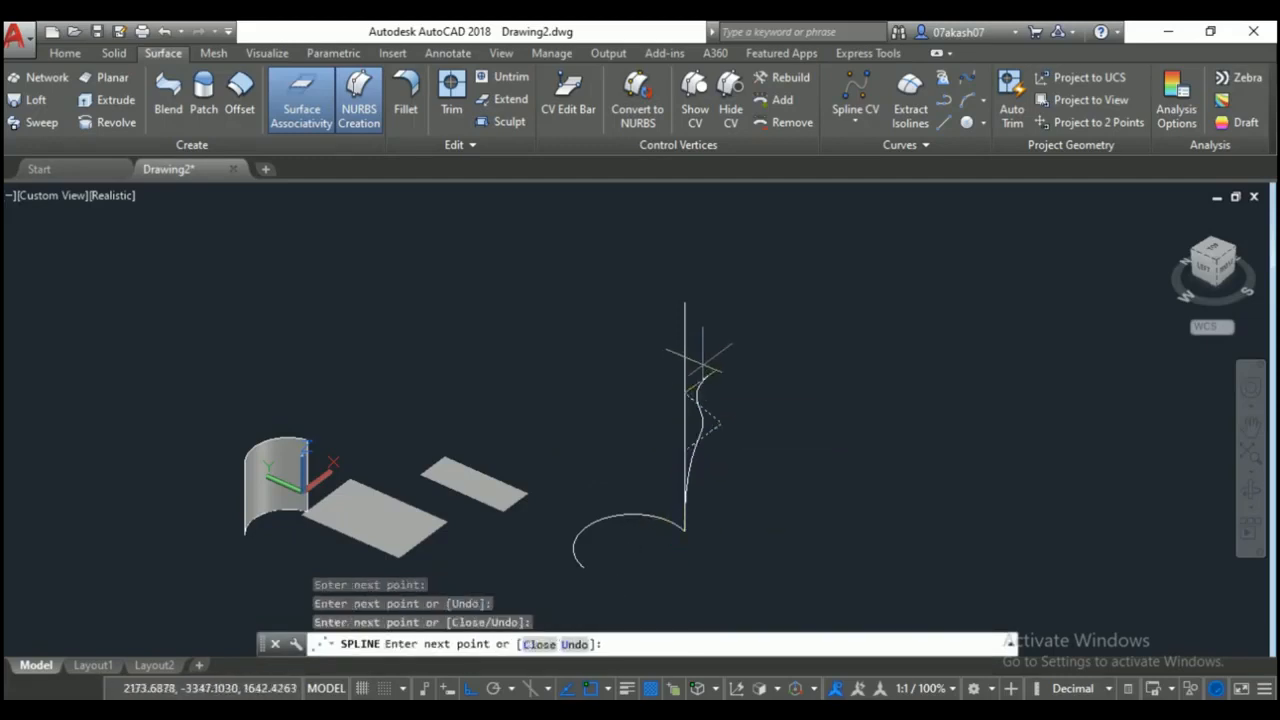
{"action": "left_click", "coordinate": [690, 362]}
{"action": "left_click", "coordinate": [714, 333]}
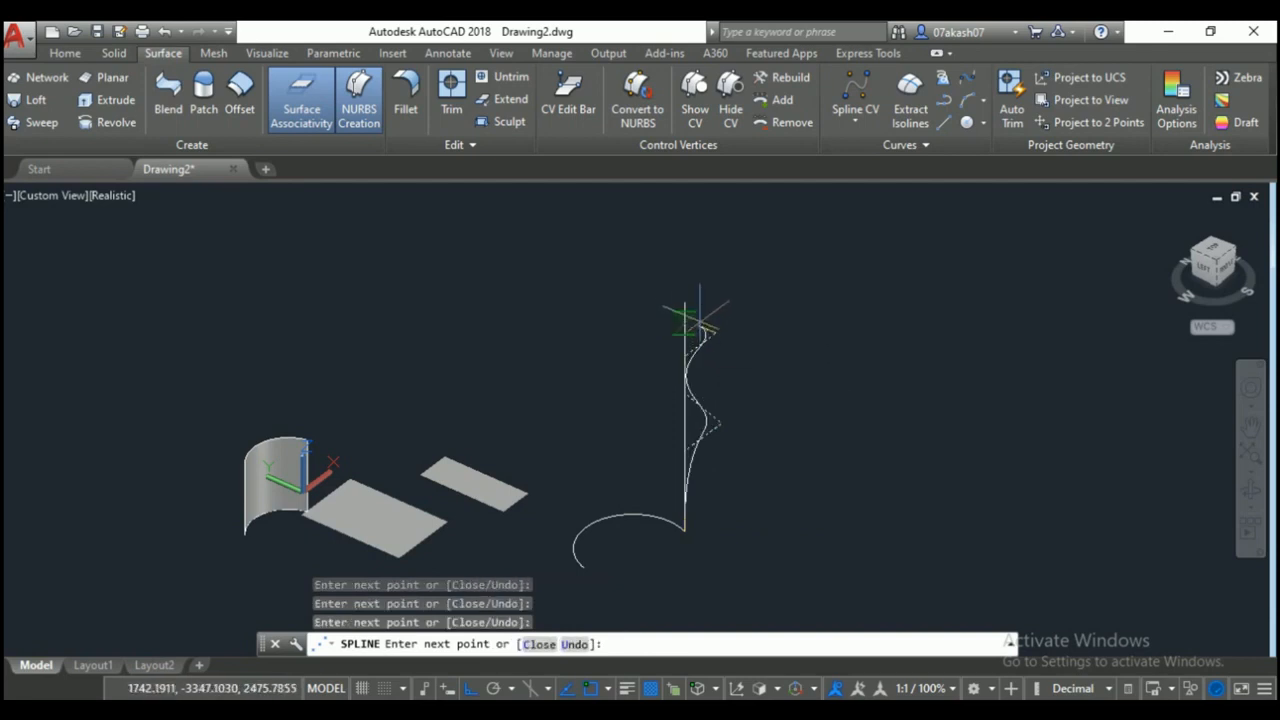
{"action": "left_click", "coordinate": [684, 302]}
{"action": "key", "text": "Return"}
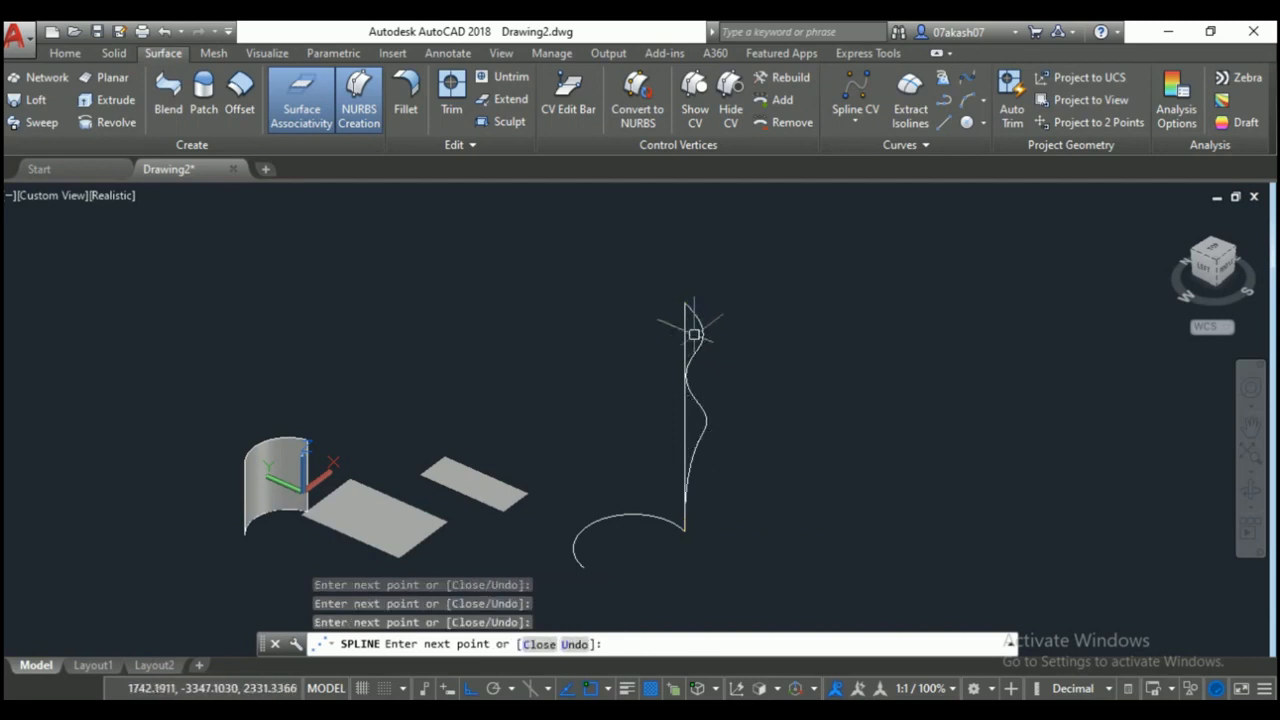
{"action": "left_click", "coordinate": [684, 330]}
{"action": "key", "text": "Delete"}
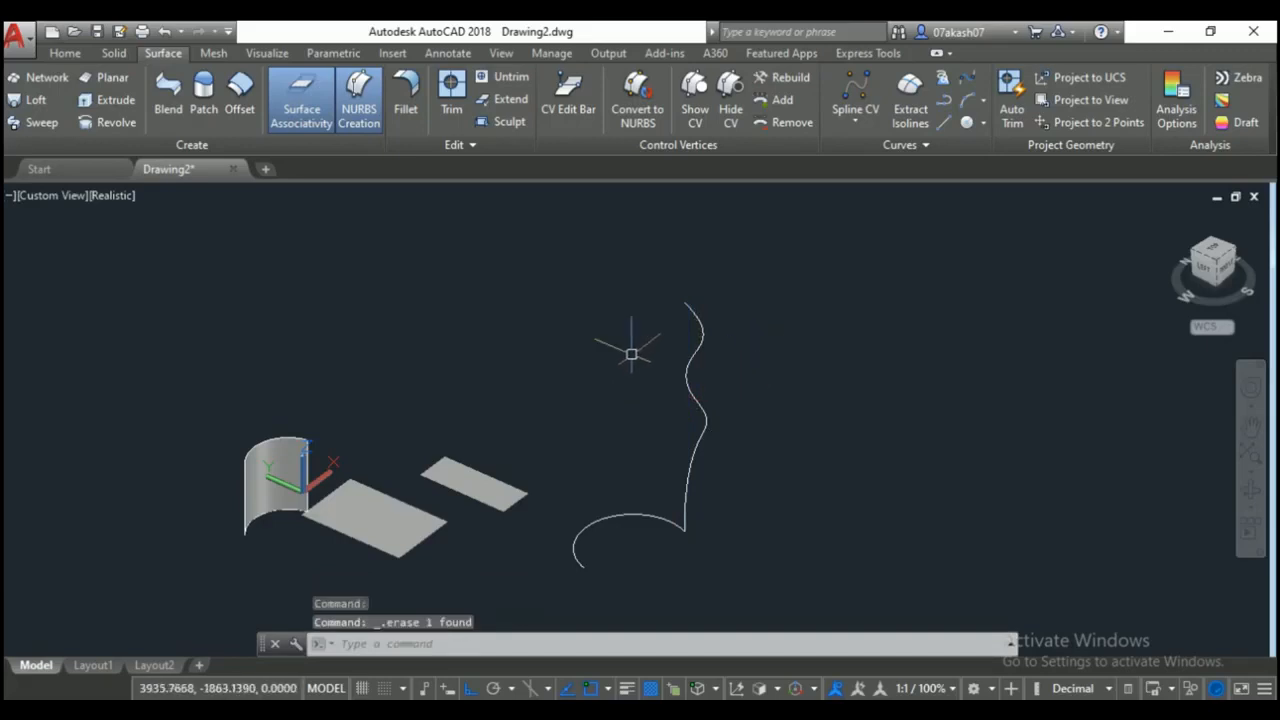
Try to sweep the arc along the wavy spline as a surface.
{"action": "left_click", "coordinate": [41, 122]}
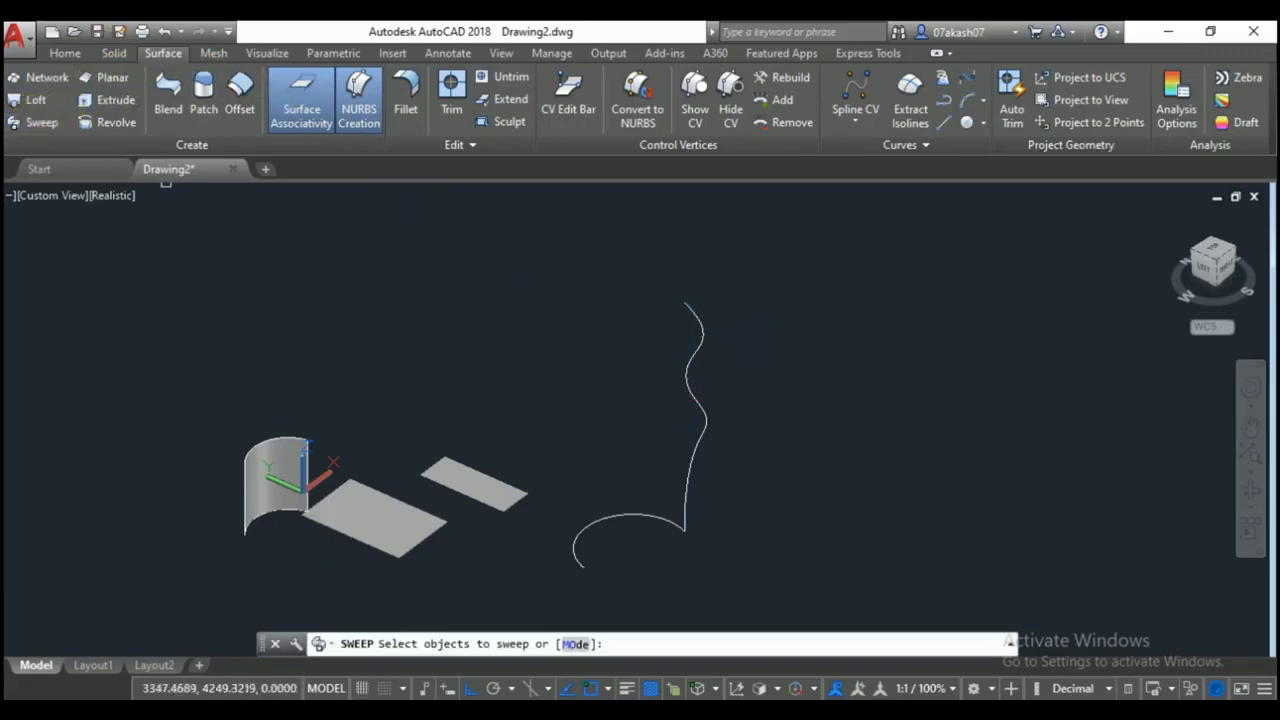
{"action": "left_click", "coordinate": [599, 526]}
{"action": "left_click", "coordinate": [582, 492]}
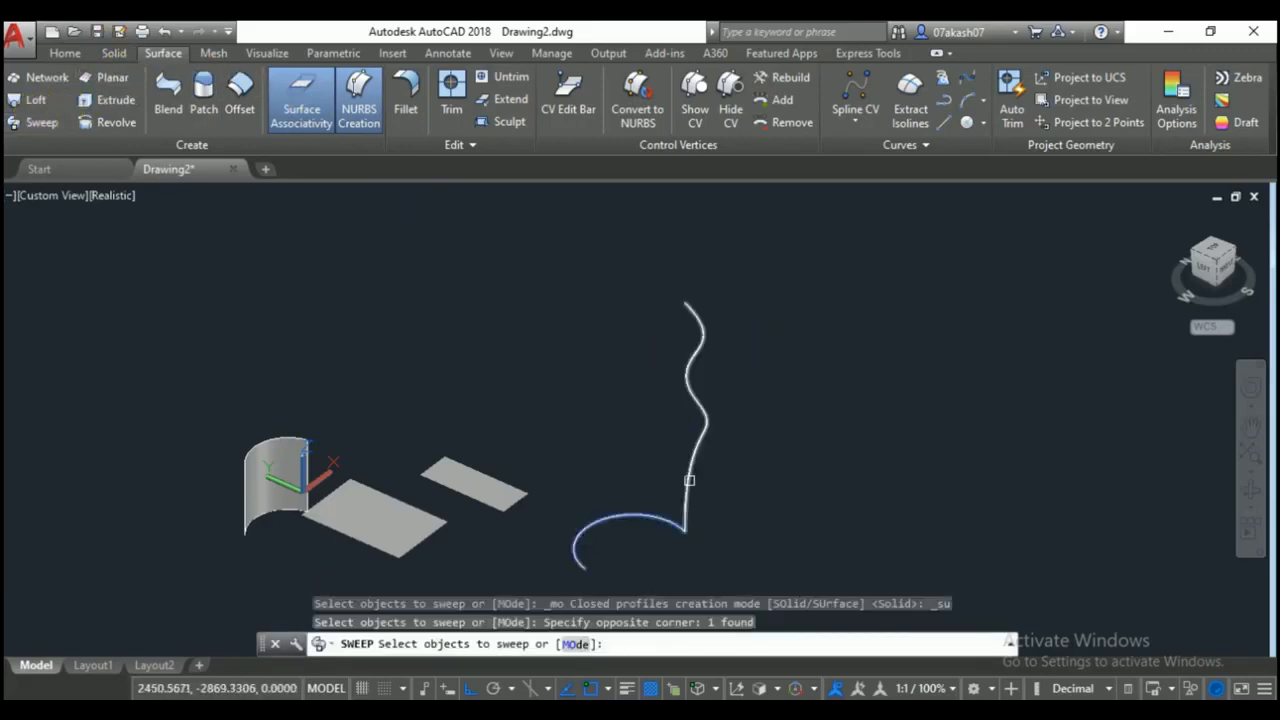
{"action": "key", "text": "Return"}
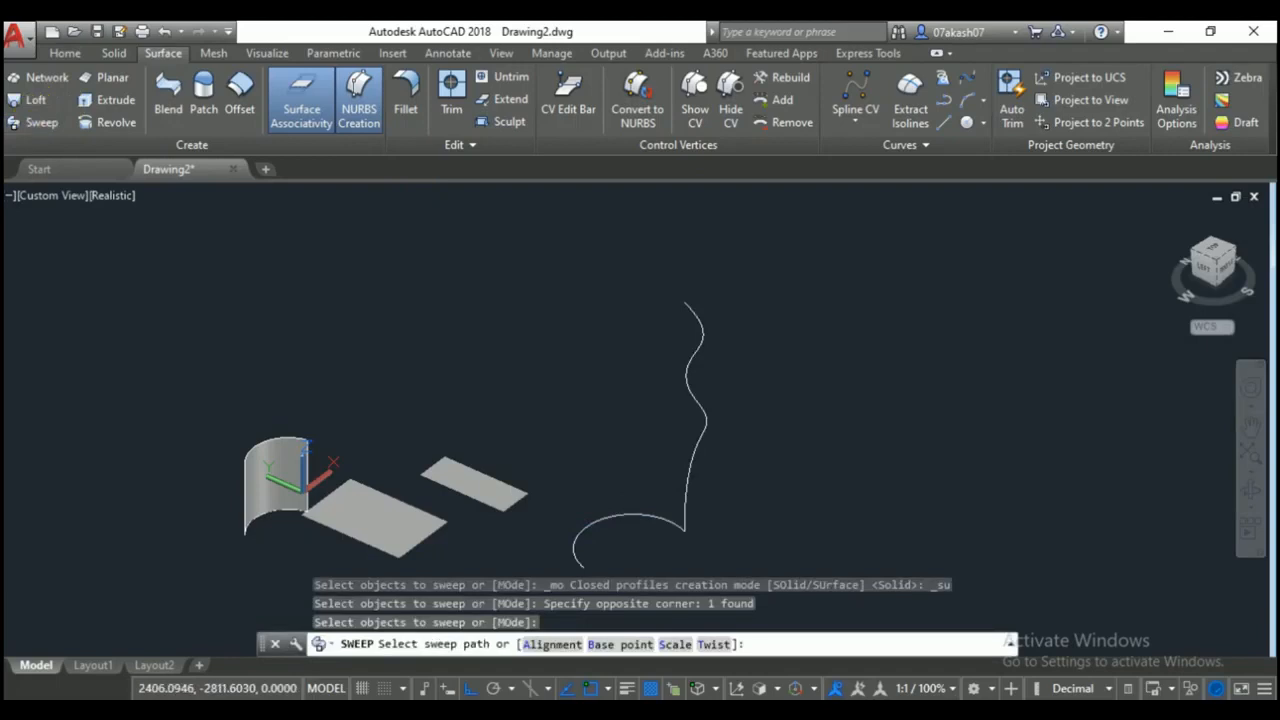
{"action": "left_click", "coordinate": [687, 481]}
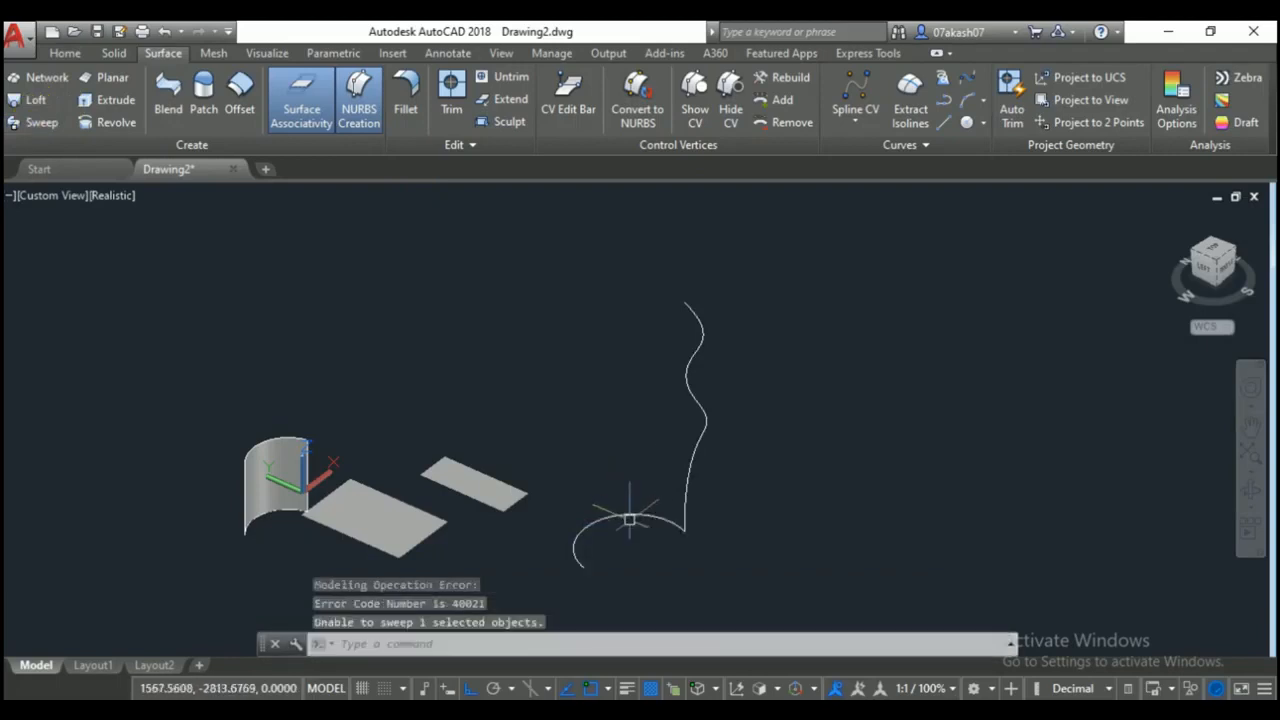
Erase the wavy spline that rises from the end of the arc.
{"action": "mouse_move", "coordinate": [701, 470]}
{"action": "middle_mouse_down", "text": "shift"}
{"action": "mouse_move", "coordinate": [691, 491]}
{"action": "mouse_move", "coordinate": [795, 467]}
{"action": "mouse_move", "coordinate": [717, 449]}
{"action": "mouse_move", "coordinate": [623, 474]}
{"action": "mouse_move", "coordinate": [723, 449]}
{"action": "middle_mouse_up", "text": "shift"}
{"action": "left_click", "coordinate": [723, 449]}
{"action": "left_click", "coordinate": [703, 447]}
{"action": "key", "text": "Delete"}
Draw a straight vertical line upward in Z from the near end of the arc.
{"action": "type", "text": "l"}
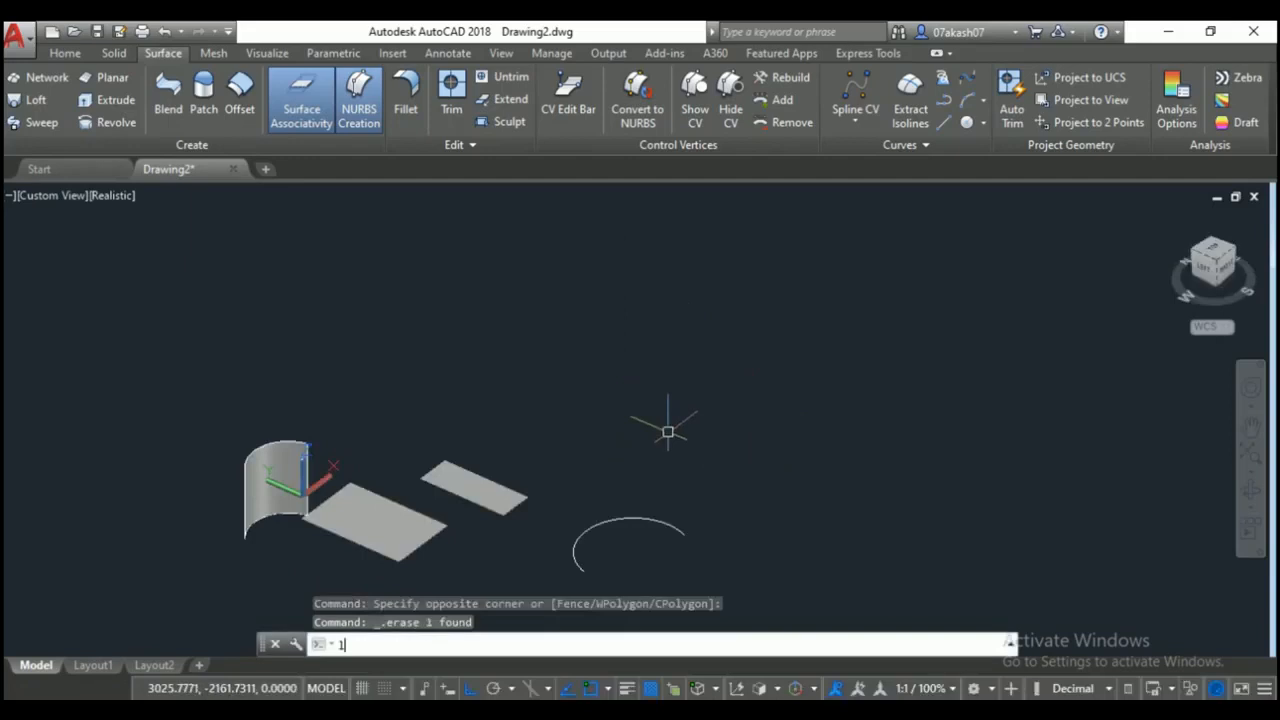
{"action": "key", "text": "Return"}
{"action": "left_click", "coordinate": [684, 535]}
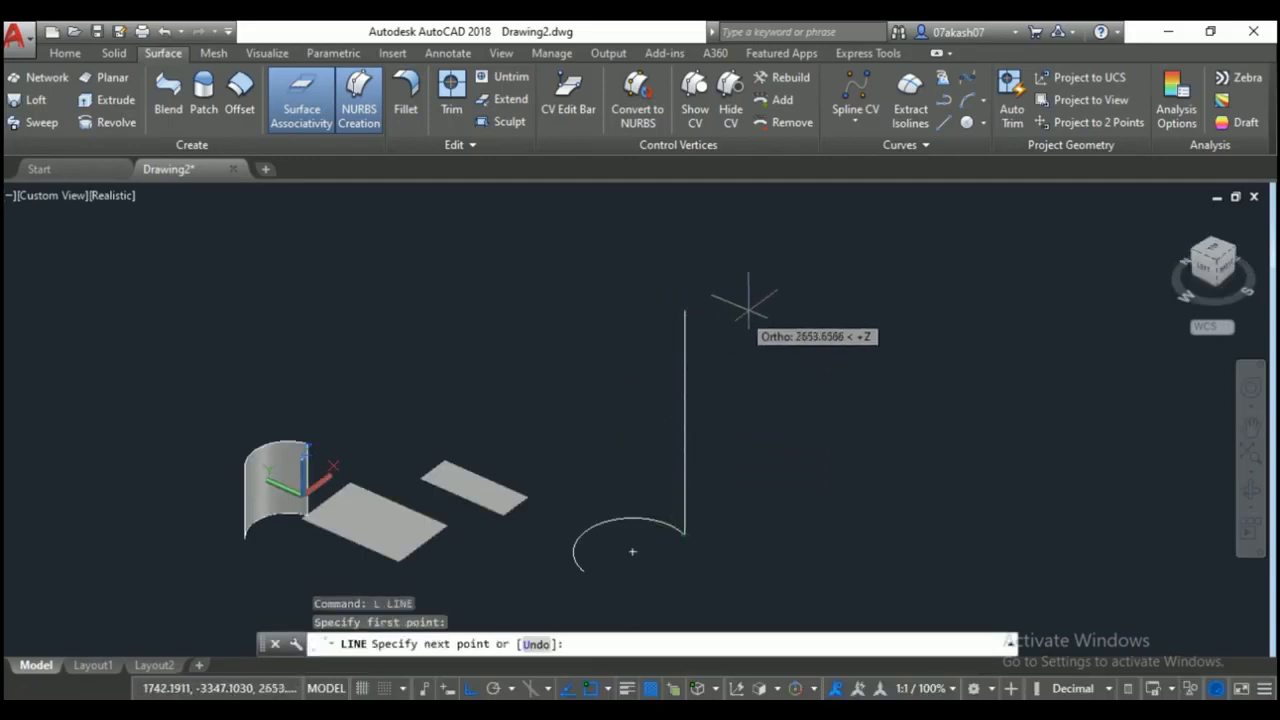
{"action": "left_click", "coordinate": [750, 273]}
{"action": "key", "text": "Return"}
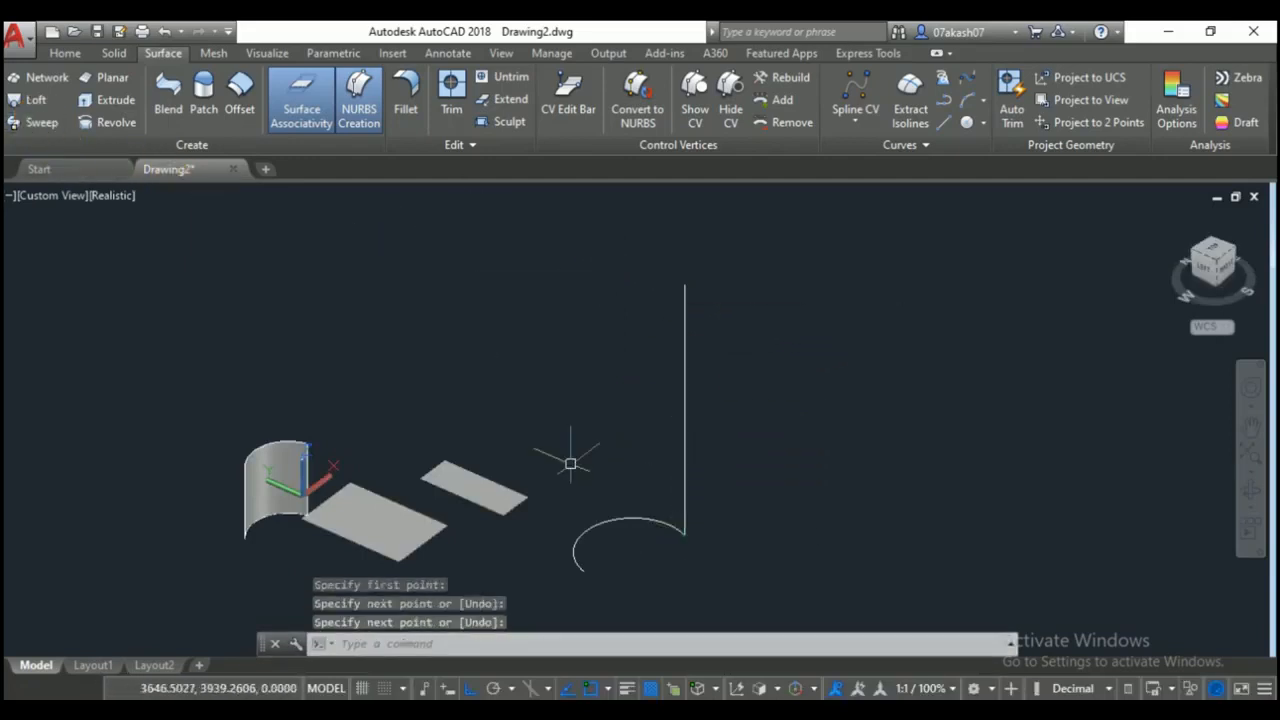
Sweep the arc along the straight vertical line to create a tall curved surface.
{"action": "left_click", "coordinate": [37, 122]}
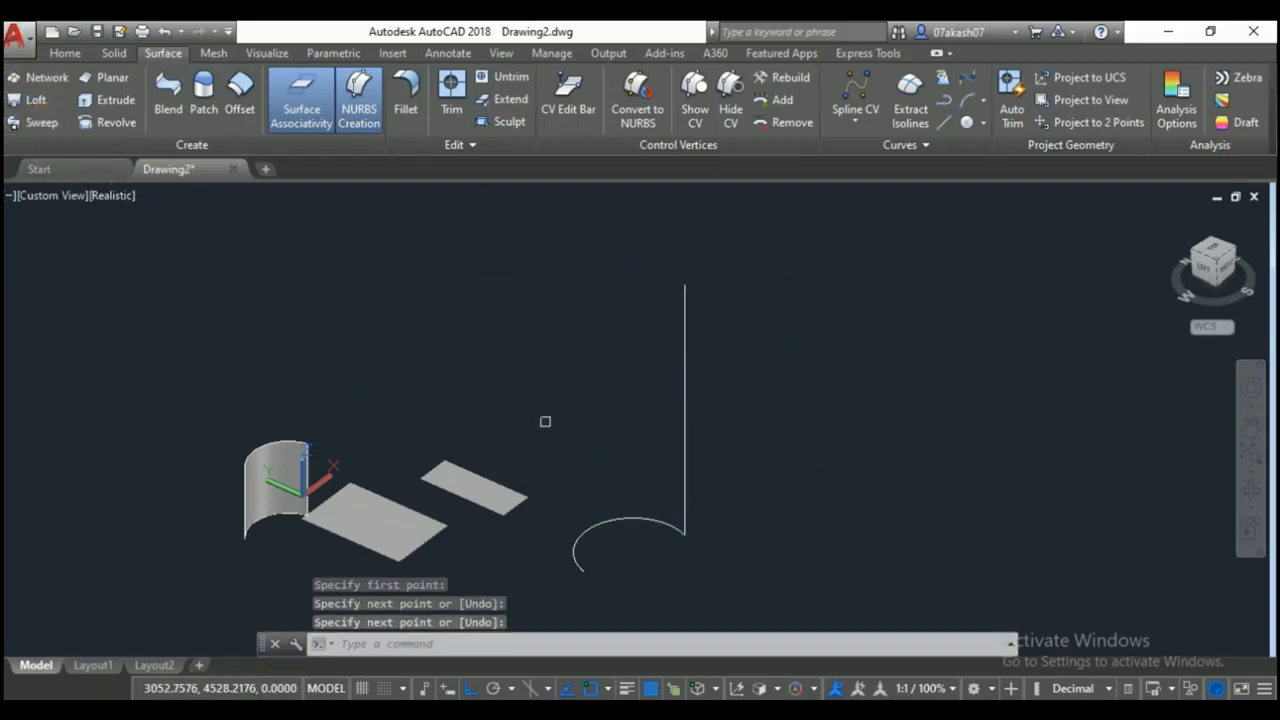
{"action": "left_click", "coordinate": [661, 525]}
{"action": "key", "text": "Return"}
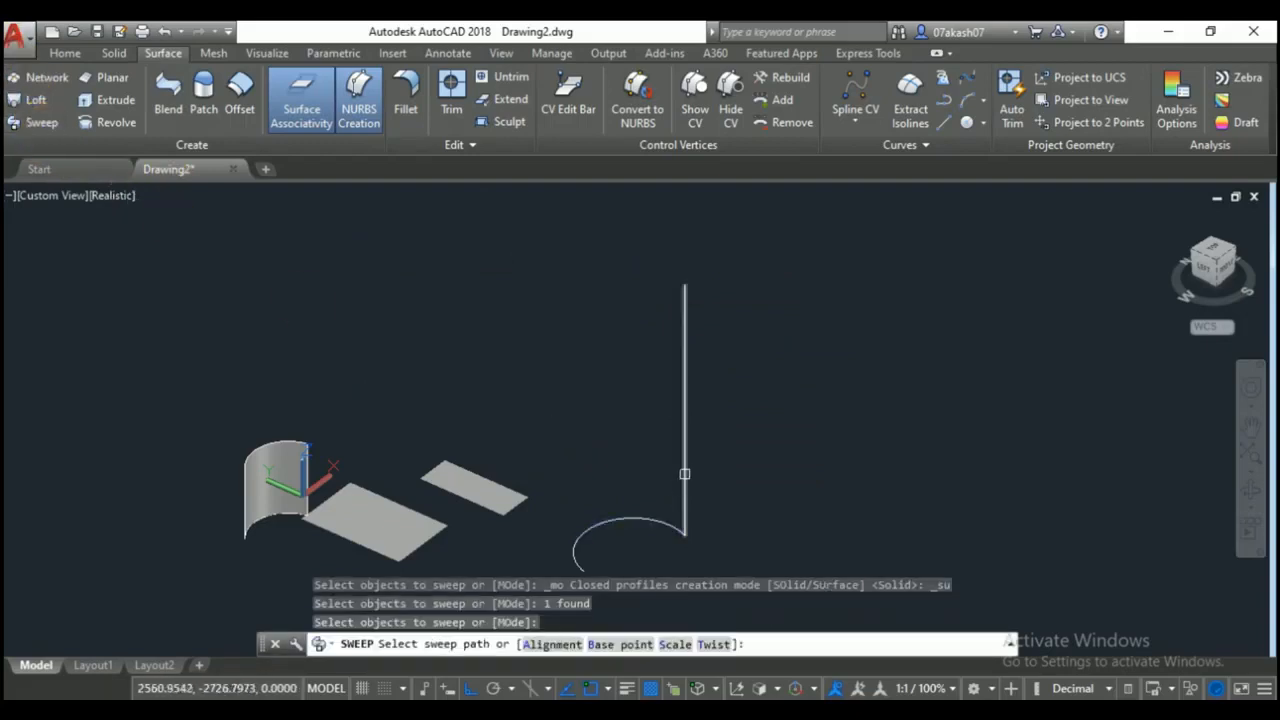
{"action": "left_click", "coordinate": [685, 480]}
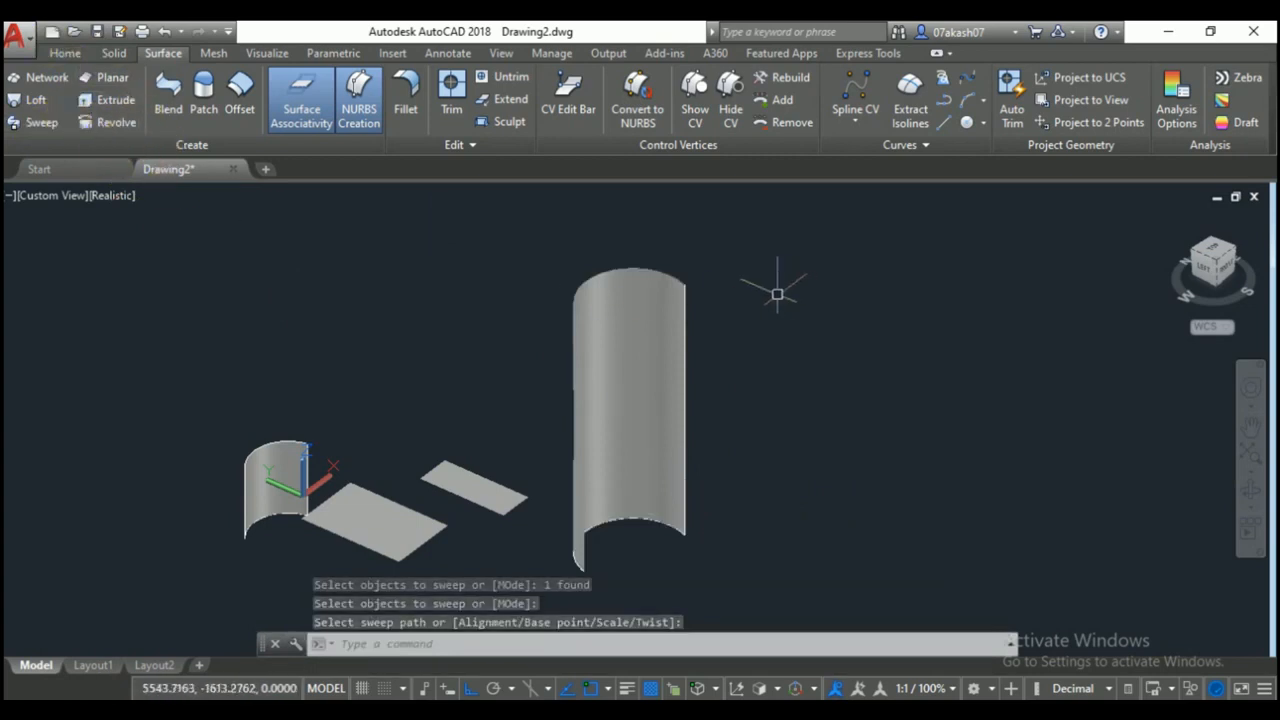
Draw a flat rectangle in the free space beside the tall swept surface.
{"action": "type", "text": "rec"}
{"action": "key", "text": "Return"}
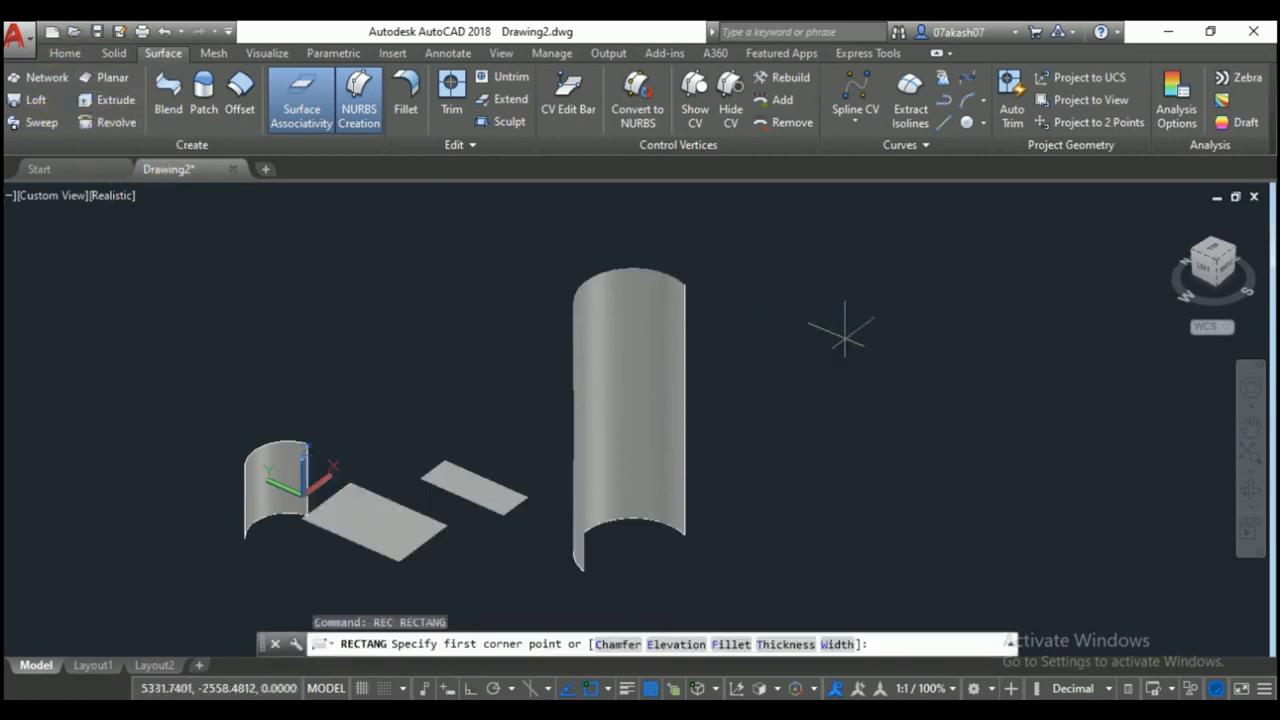
{"action": "left_click", "coordinate": [881, 390]}
{"action": "left_click", "coordinate": [840, 523]}
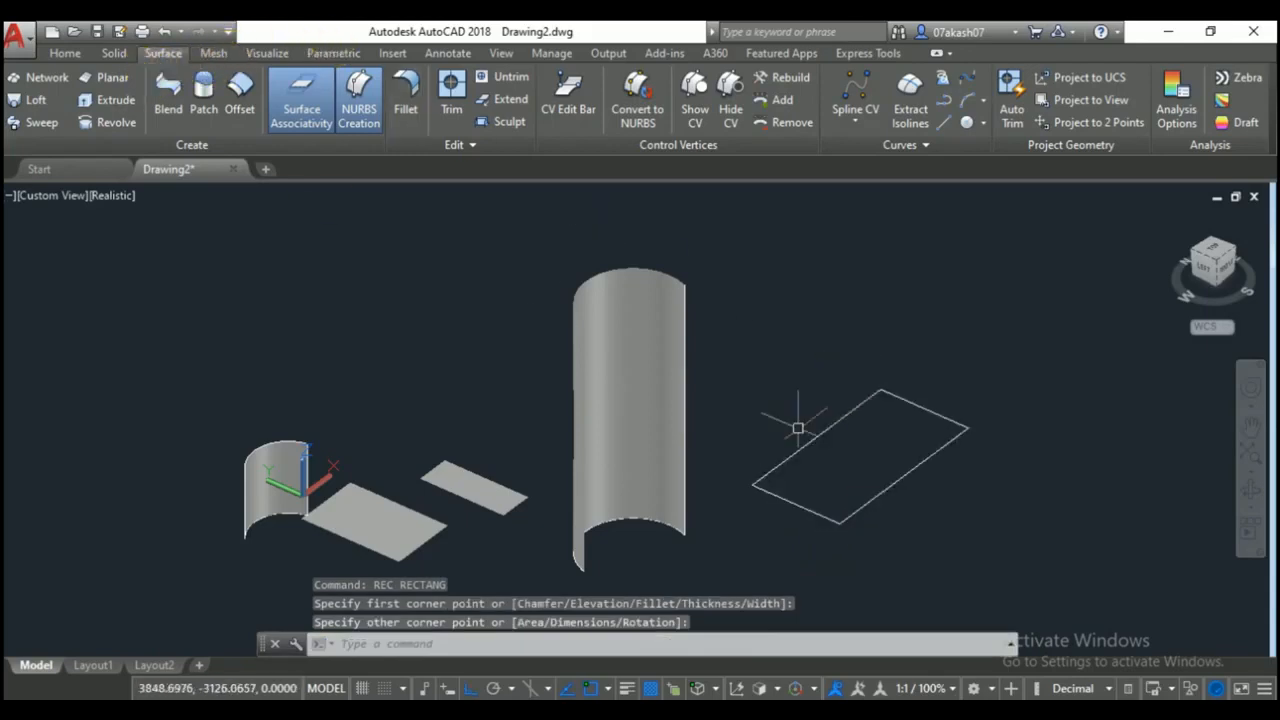
Extrude the rectangle upward as a surface to form an open-ended box.
{"action": "left_click", "coordinate": [112, 100]}
{"action": "left_click", "coordinate": [872, 390]}
{"action": "key", "text": "Return"}
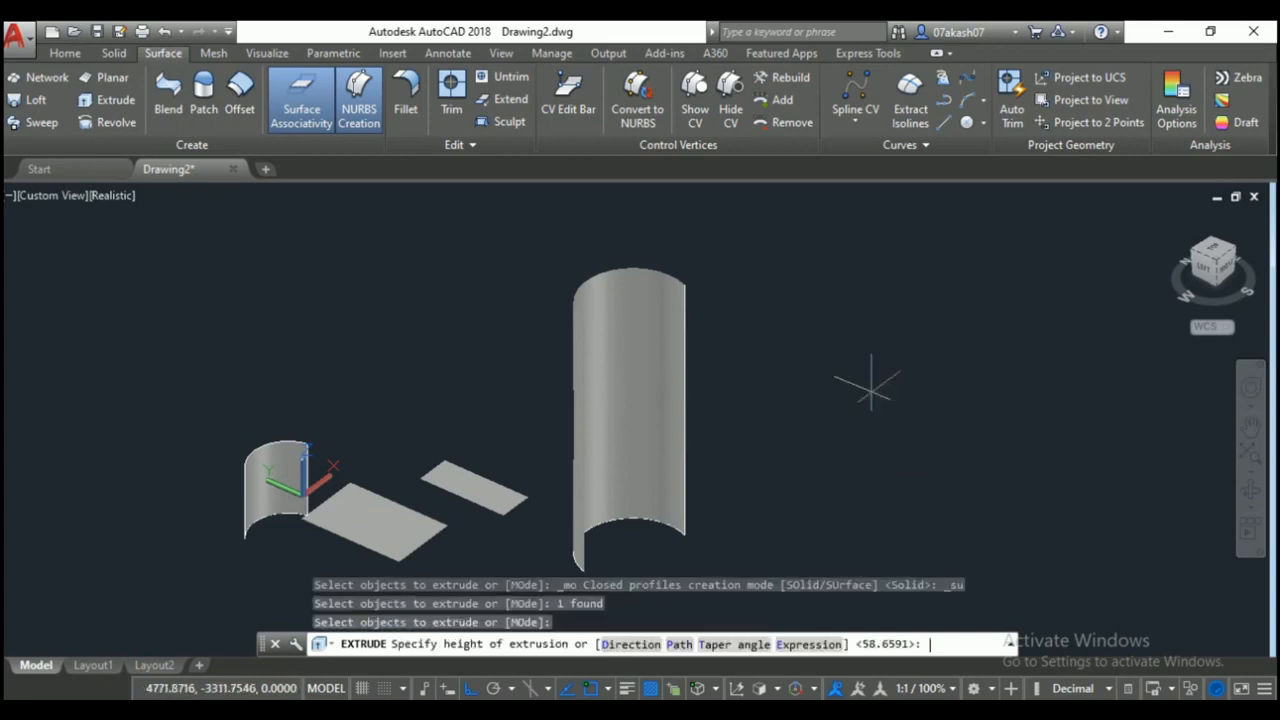
{"action": "left_click", "coordinate": [835, 350]}
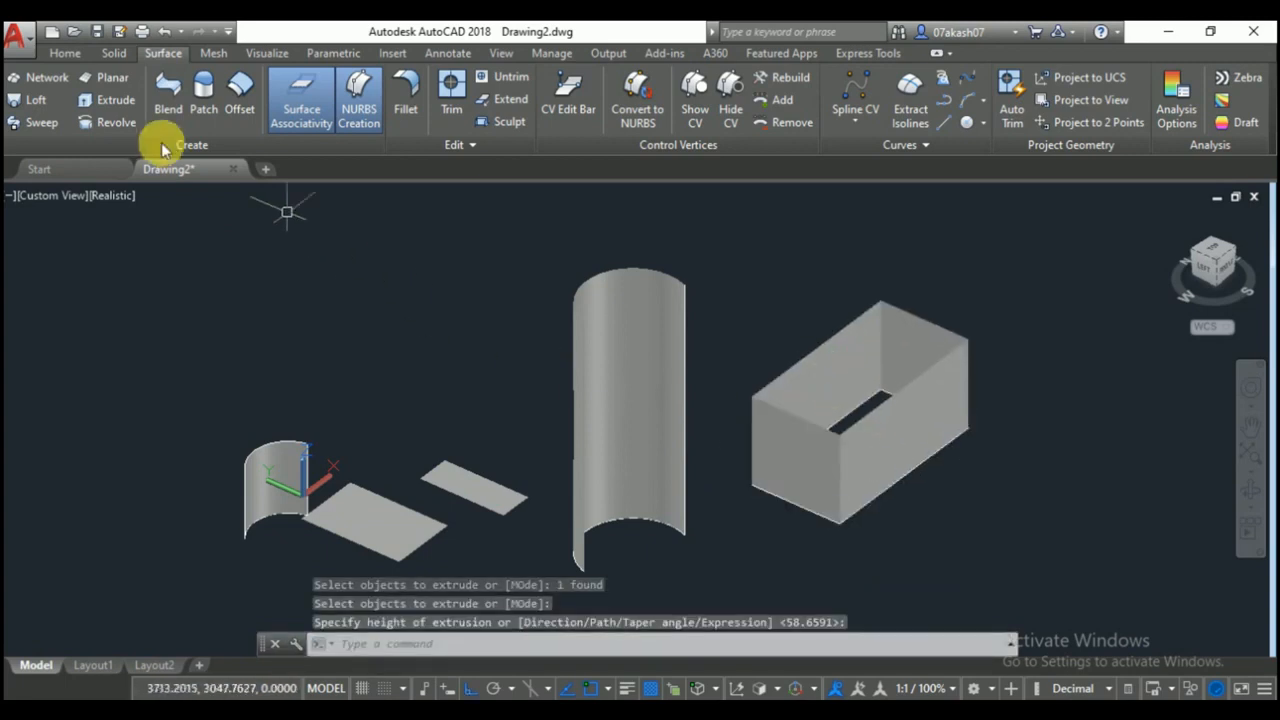
Erase all objects in the drawing.
{"action": "mouse_move", "coordinate": [349, 442]}
{"action": "middle_mouse_down"}
{"action": "mouse_move", "coordinate": [469, 466]}
{"action": "mouse_move", "coordinate": [834, 478]}
{"action": "middle_mouse_up"}
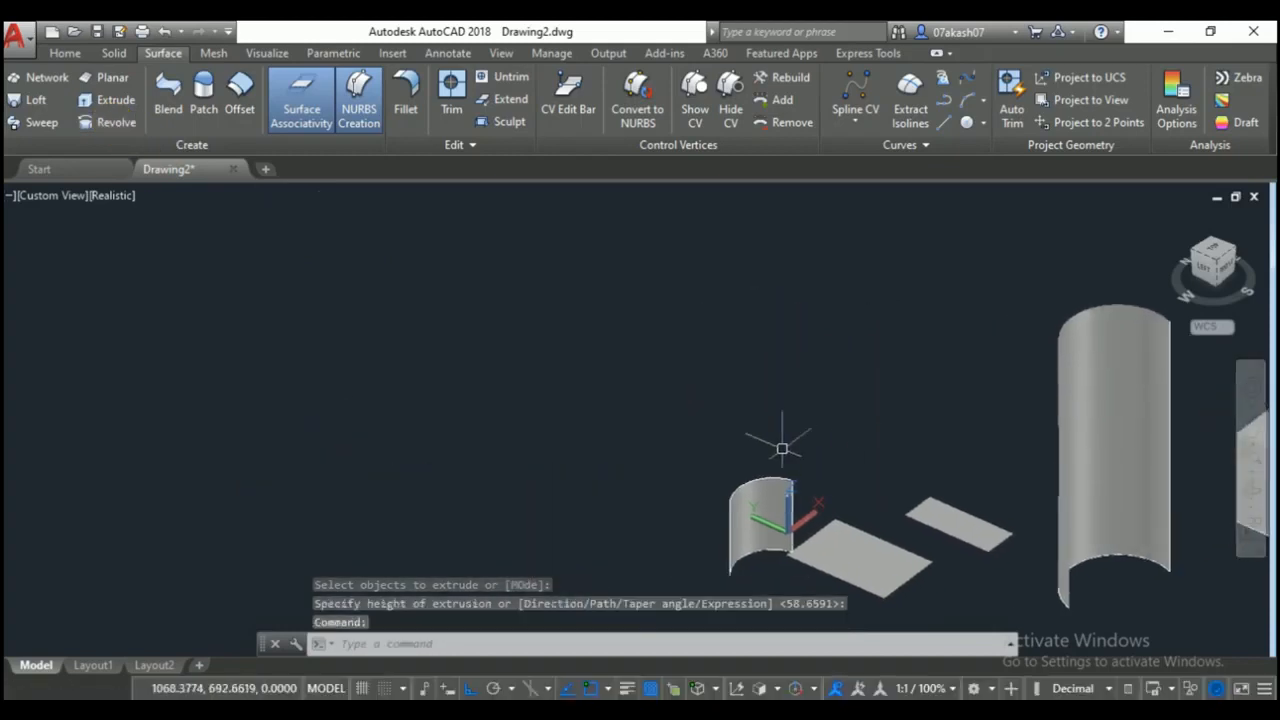
{"action": "scroll", "coordinate": [720, 442], "scroll_direction": "down", "scroll_amount": 2}
{"action": "key", "text": "ctrl+a"}
{"action": "key", "text": "Delete"}
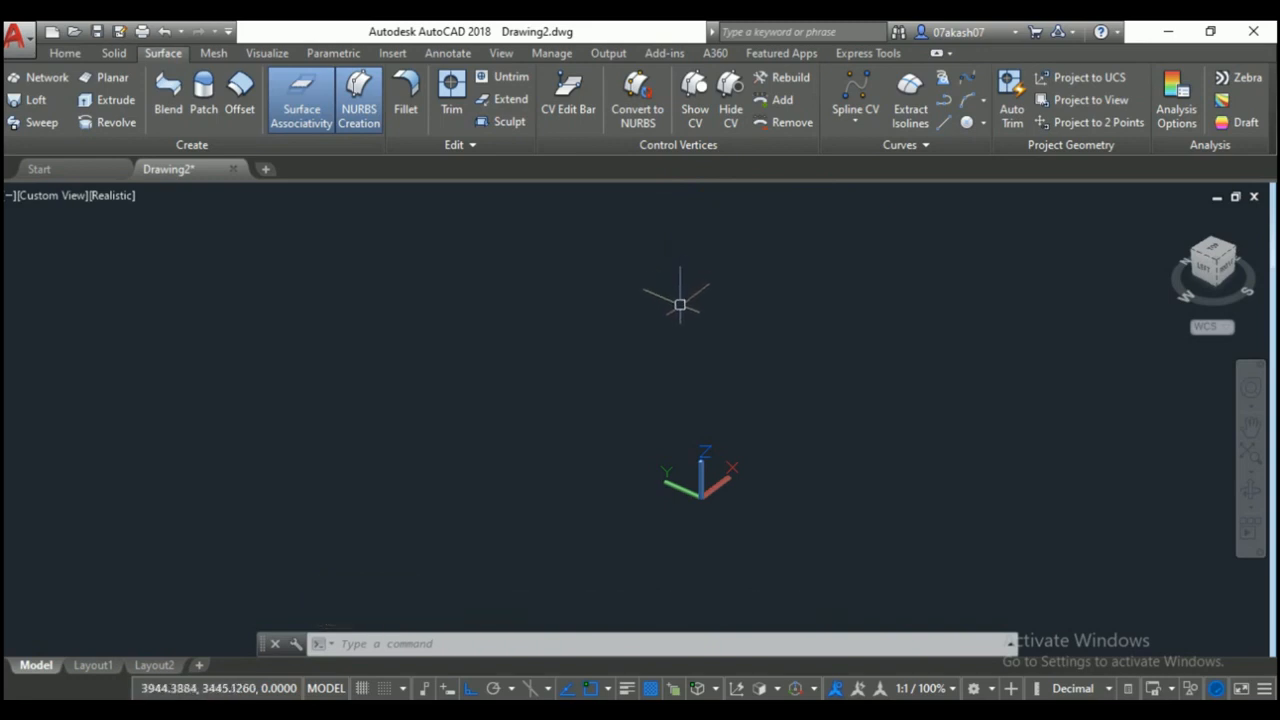
Switch the drawing to the Front view.
{"action": "left_click", "coordinate": [64, 52]}
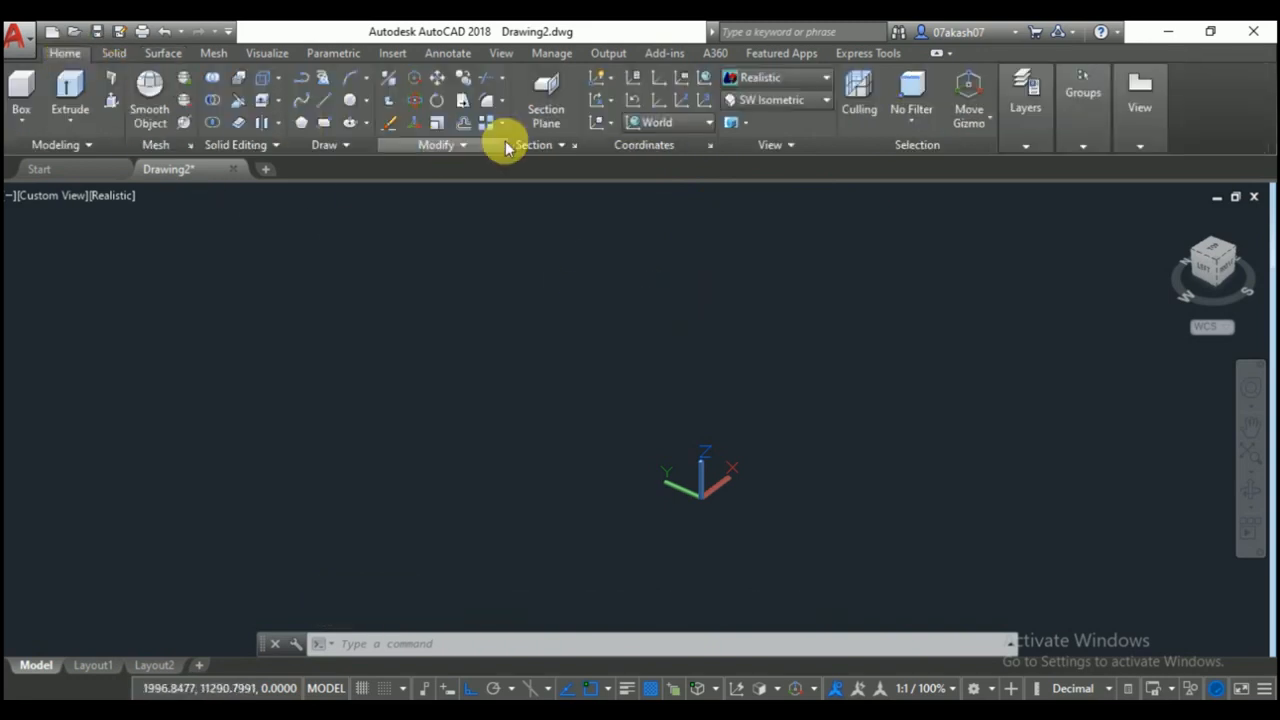
{"action": "left_click", "coordinate": [775, 100]}
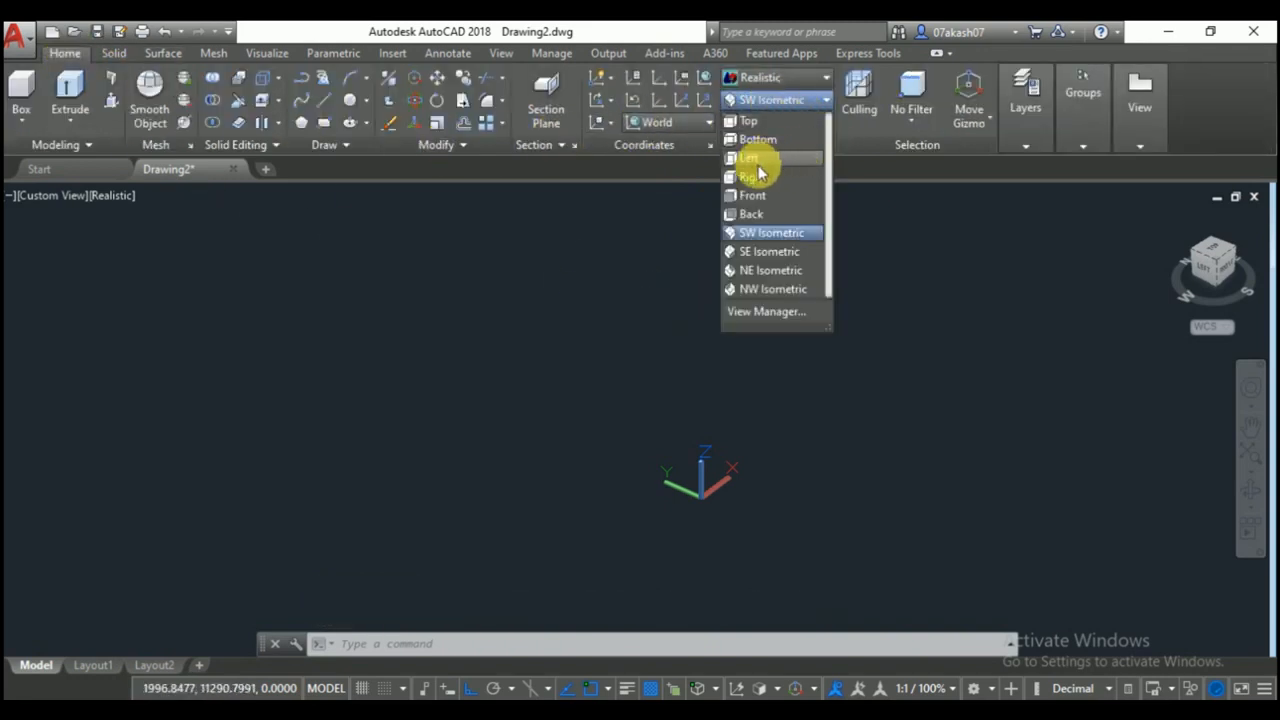
{"action": "left_click", "coordinate": [762, 195]}
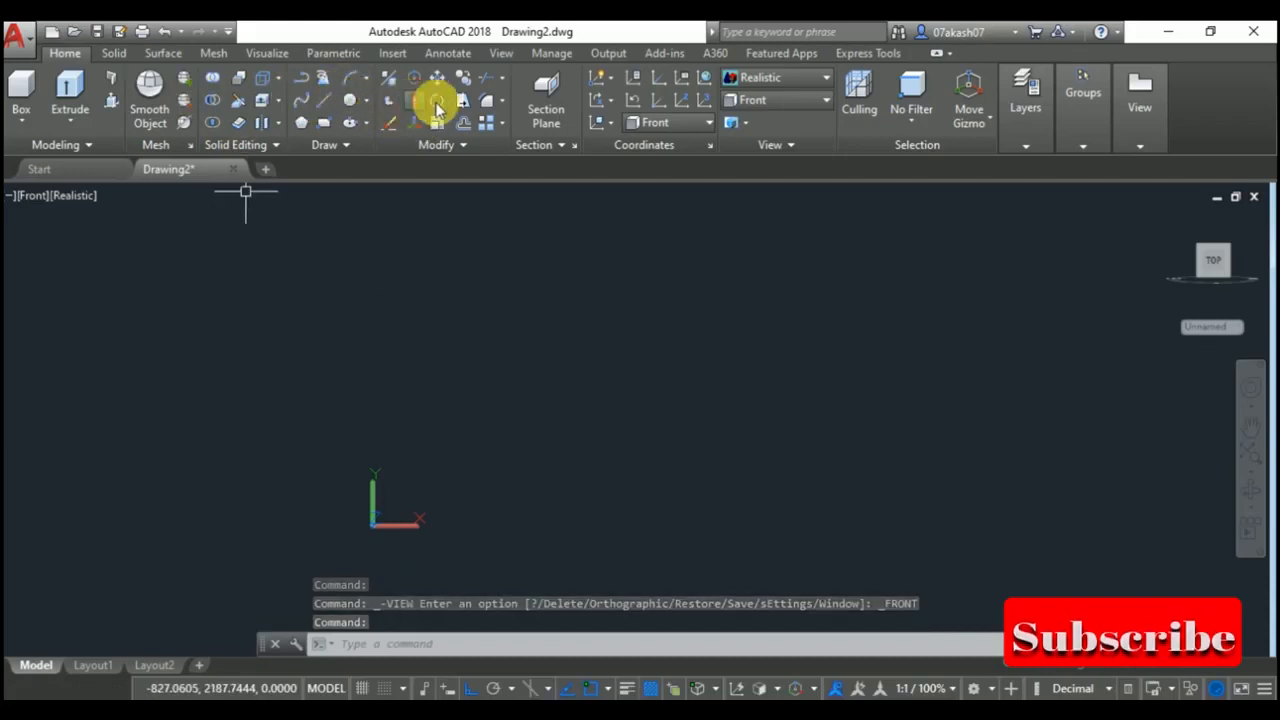
{"action": "type", "text": "sp"}
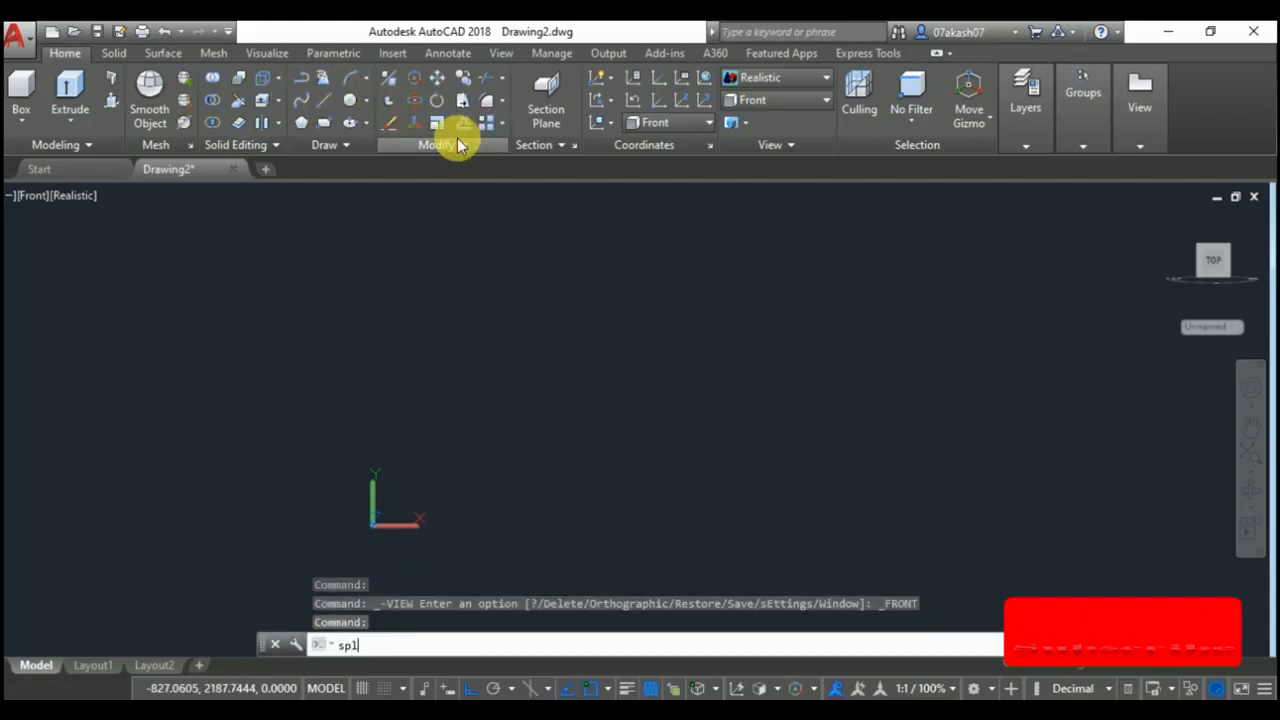
{"action": "type", "text": "l"}
{"action": "key", "text": "Return"}
{"action": "left_click", "coordinate": [518, 261]}
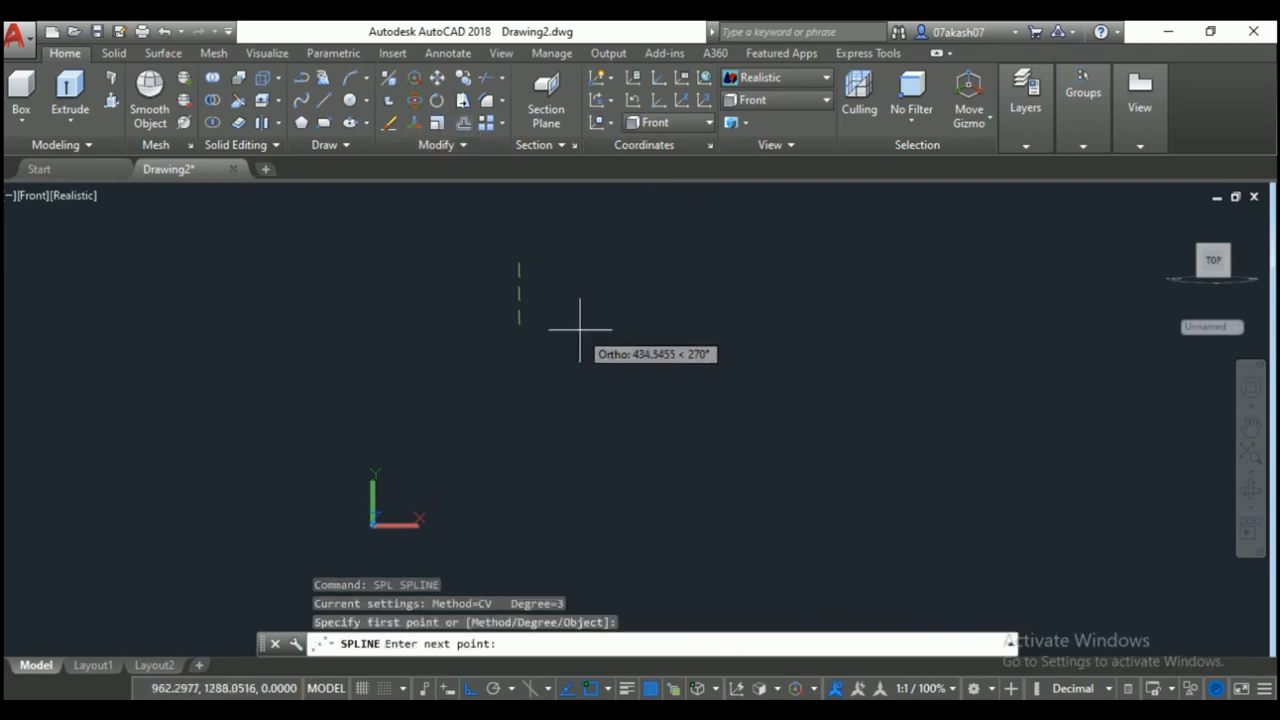
{"action": "left_click", "coordinate": [470, 688]}
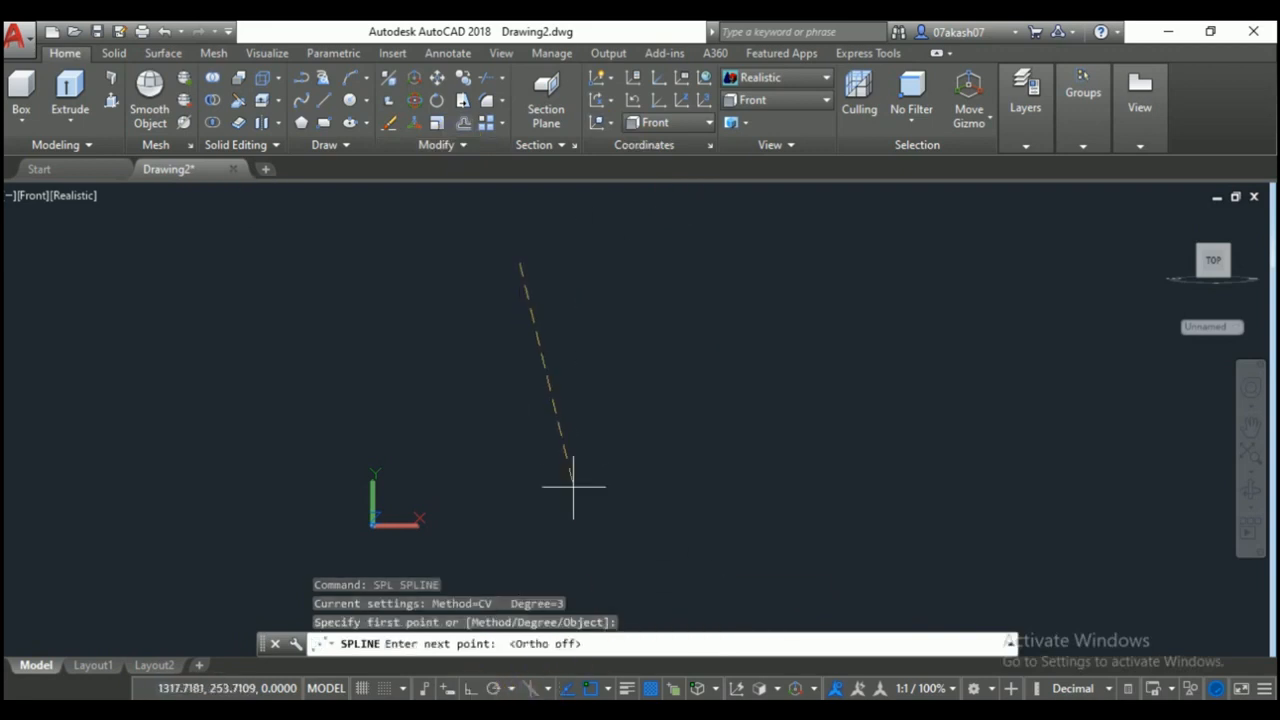
{"action": "left_click", "coordinate": [560, 328]}
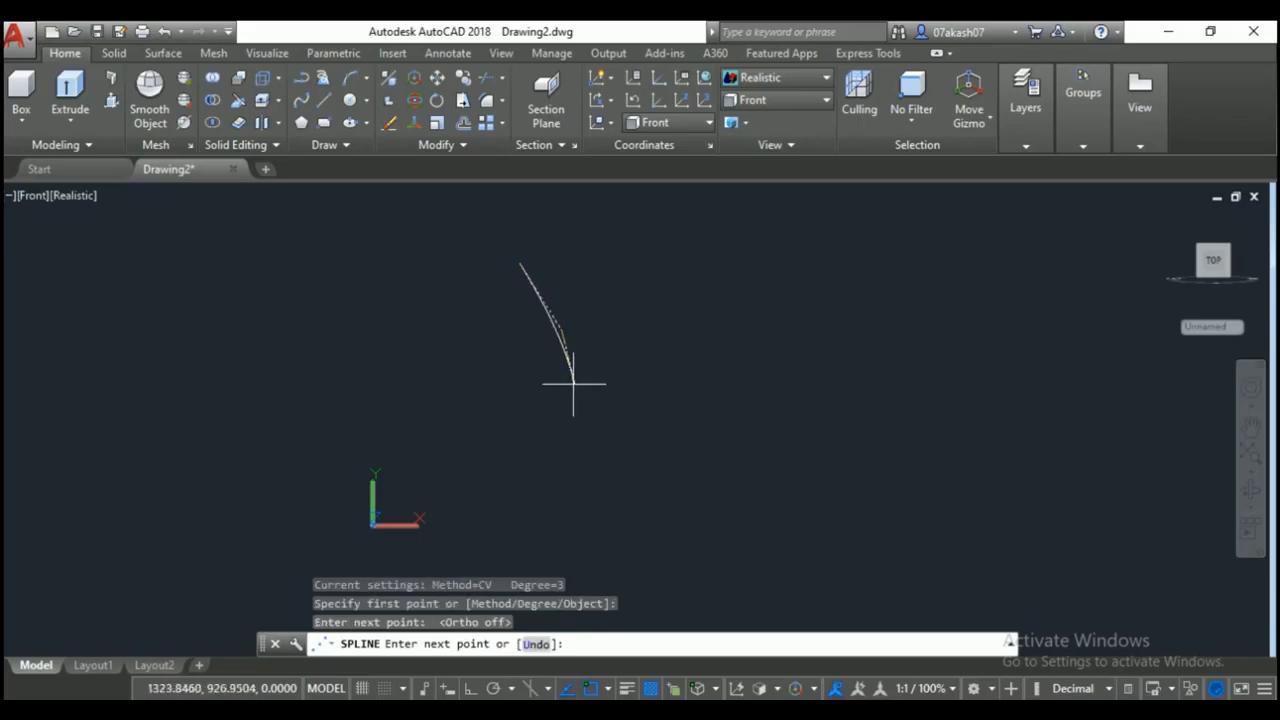
{"action": "left_click", "coordinate": [572, 381]}
{"action": "left_click", "coordinate": [536, 426]}
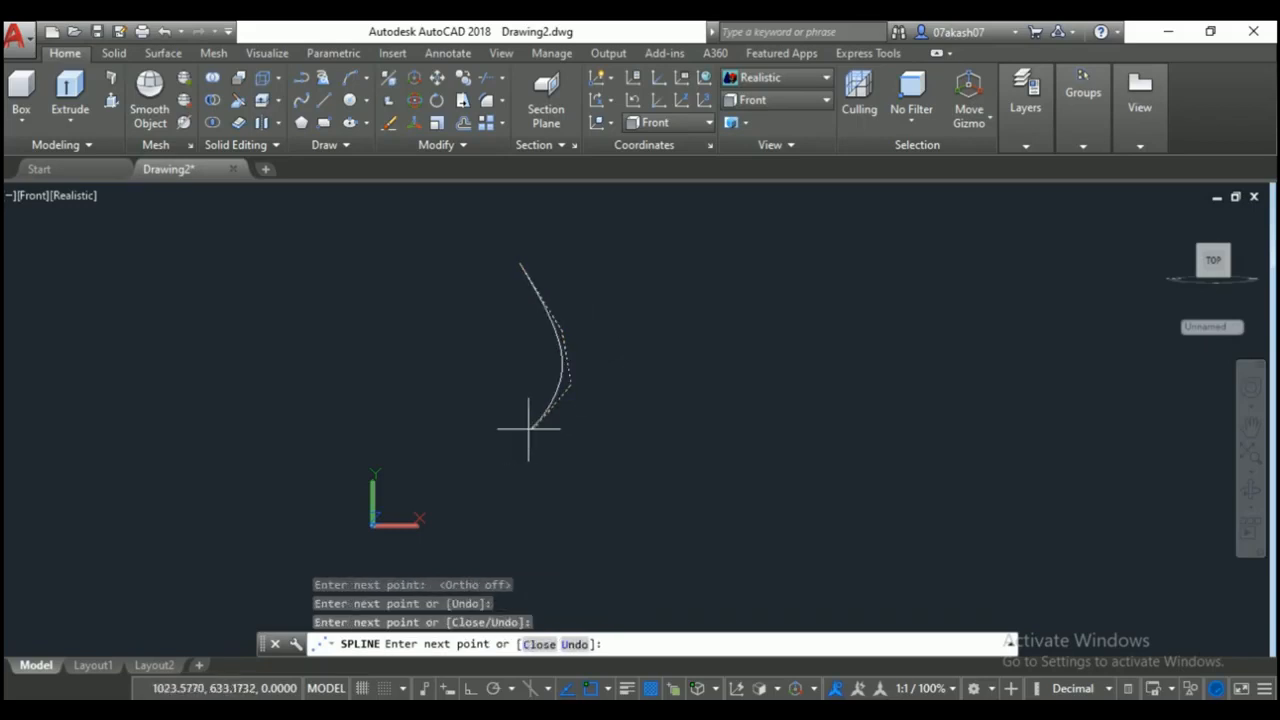
{"action": "key", "text": "Escape"}
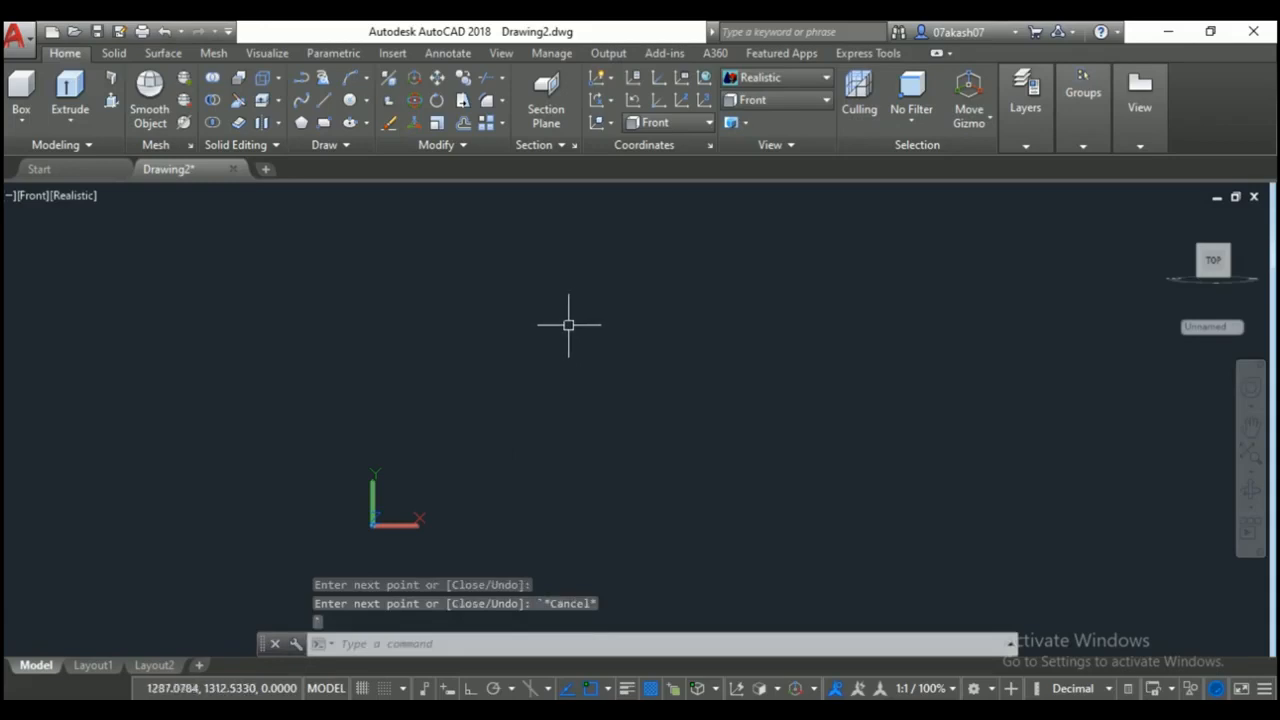
Draw an open S-shaped control-vertex spline as a vase profile, flaring at the rim and bulging outward above a flat base.
{"action": "key", "text": "Return"}
{"action": "left_click", "coordinate": [512, 273]}
{"action": "left_click", "coordinate": [583, 288]}
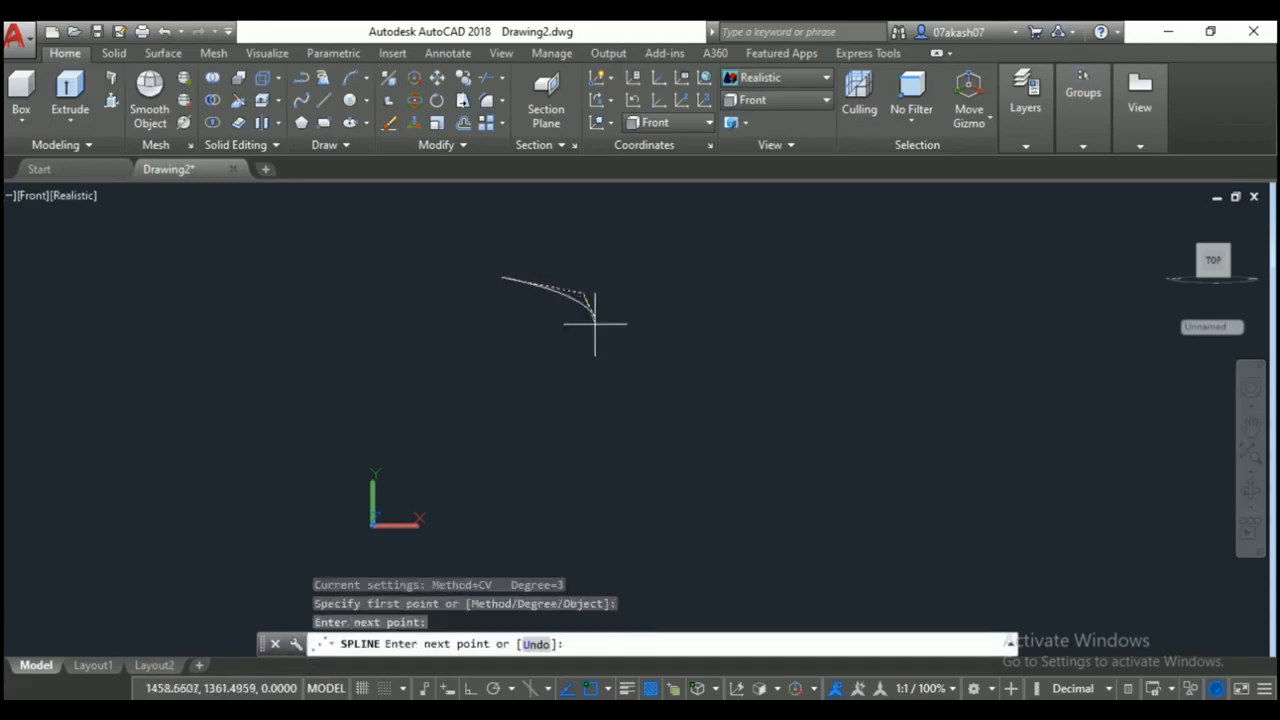
{"action": "left_click", "coordinate": [599, 355]}
{"action": "left_click", "coordinate": [570, 425]}
{"action": "left_click", "coordinate": [535, 450]}
{"action": "left_click", "coordinate": [500, 468]}
{"action": "scroll", "coordinate": [446, 514], "scroll_direction": "down", "scroll_amount": 4}
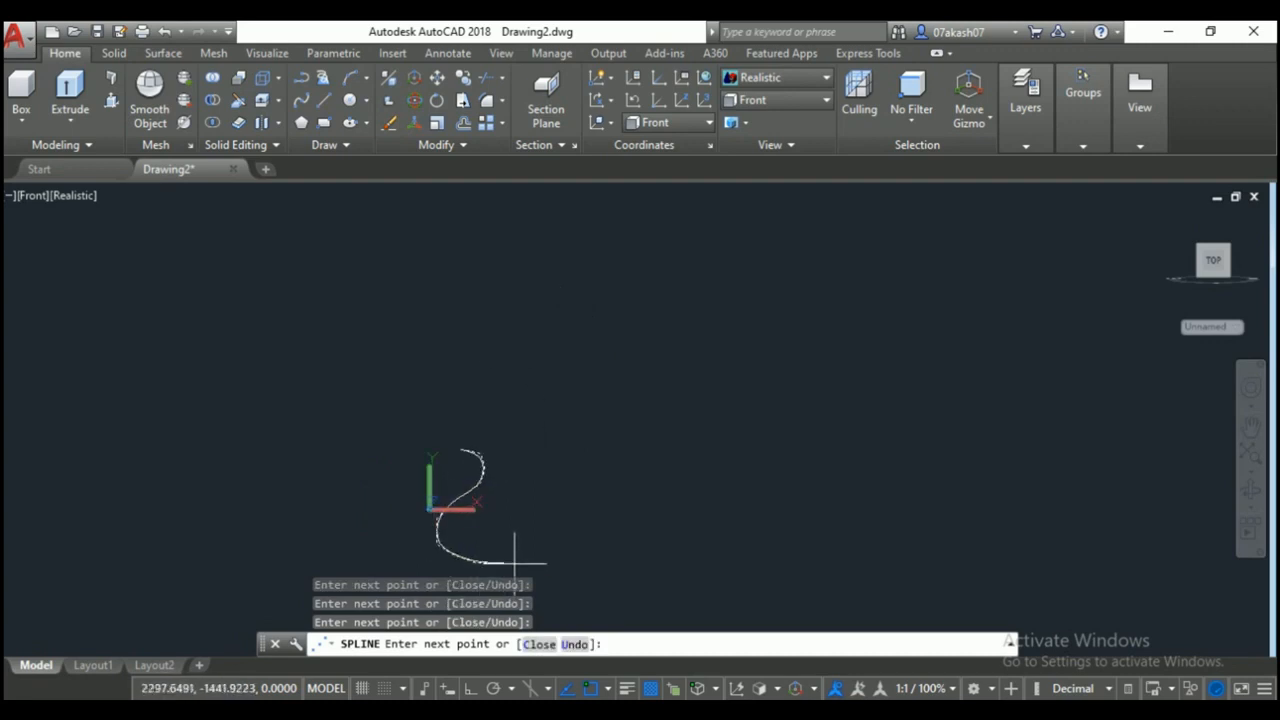
{"action": "key", "text": "Return"}
Draw a vertical axis line about 4840 units long upward from the profile spline's lower end, reaching above its rim.
{"action": "type", "text": "l"}
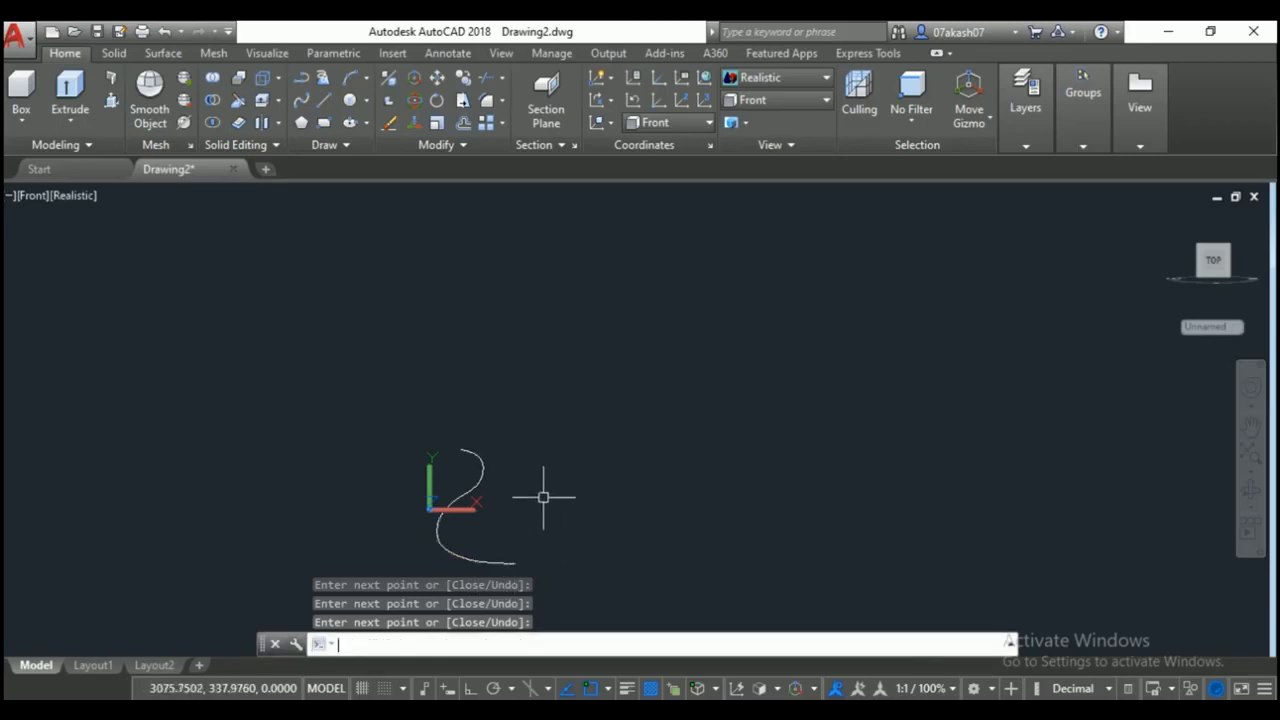
{"action": "key", "text": "Return"}
{"action": "left_click", "coordinate": [515, 564]}
{"action": "left_click", "coordinate": [515, 385]}
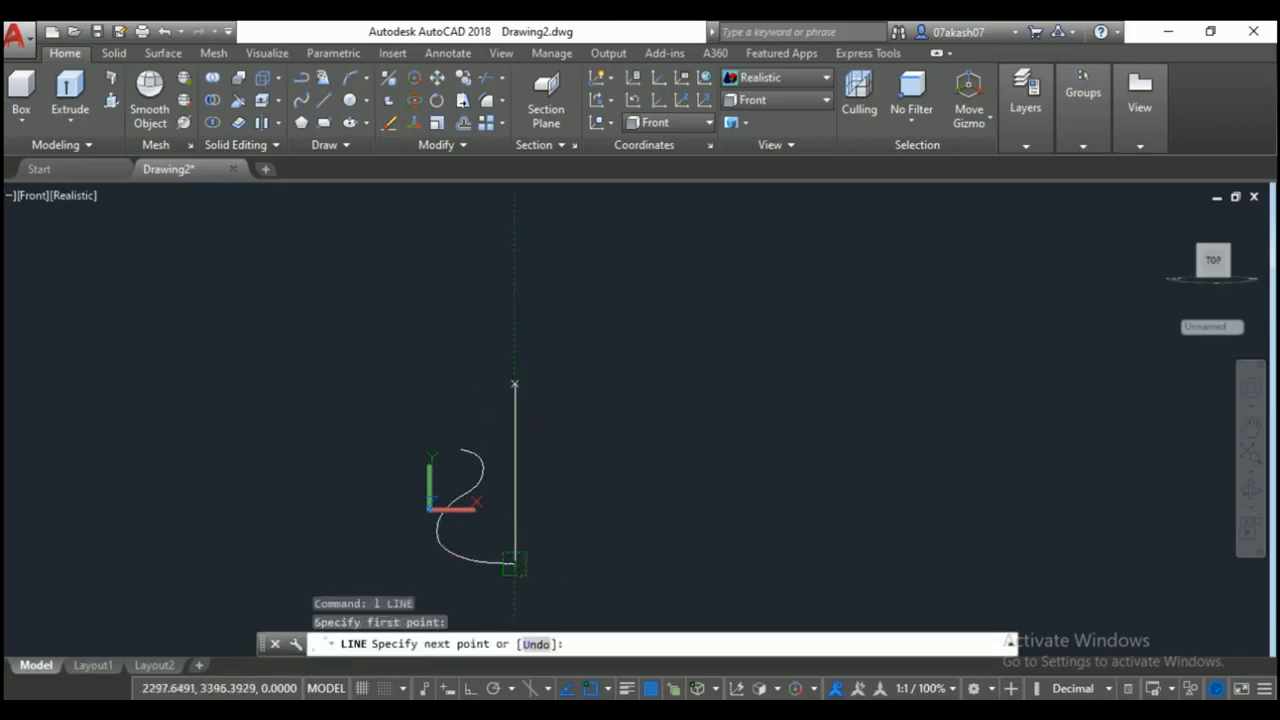
{"action": "key", "text": "Return"}
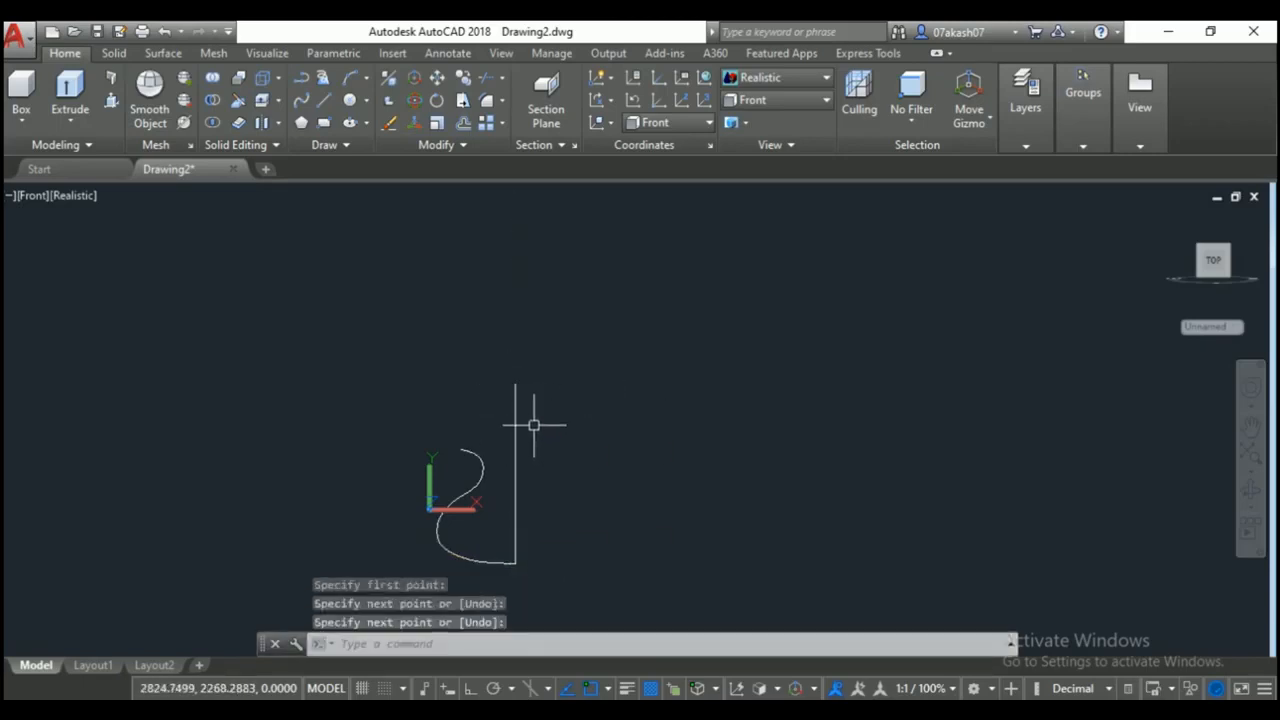
Revolve the profile spline 360 degrees about the vertical line to create a vase surface.
{"action": "left_click", "coordinate": [160, 52]}
{"action": "left_click", "coordinate": [112, 122]}
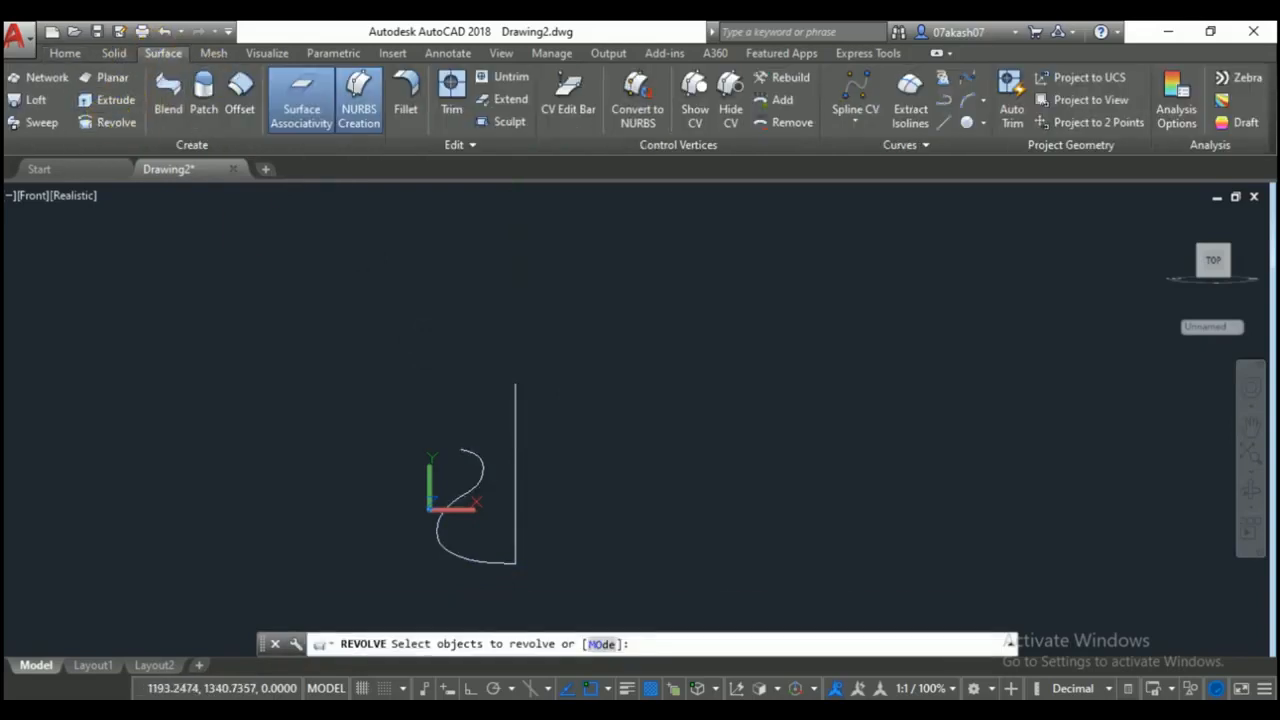
{"action": "left_click", "coordinate": [473, 460]}
{"action": "key", "text": "Return"}
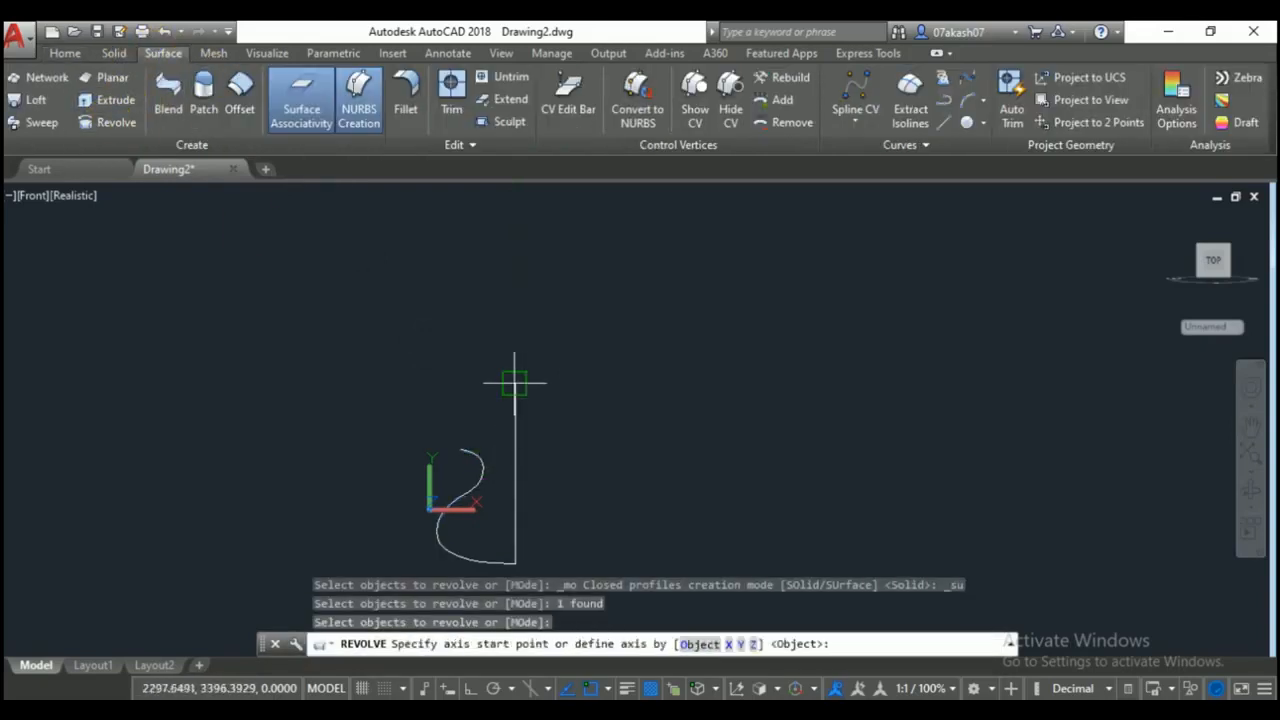
{"action": "left_click", "coordinate": [514, 383]}
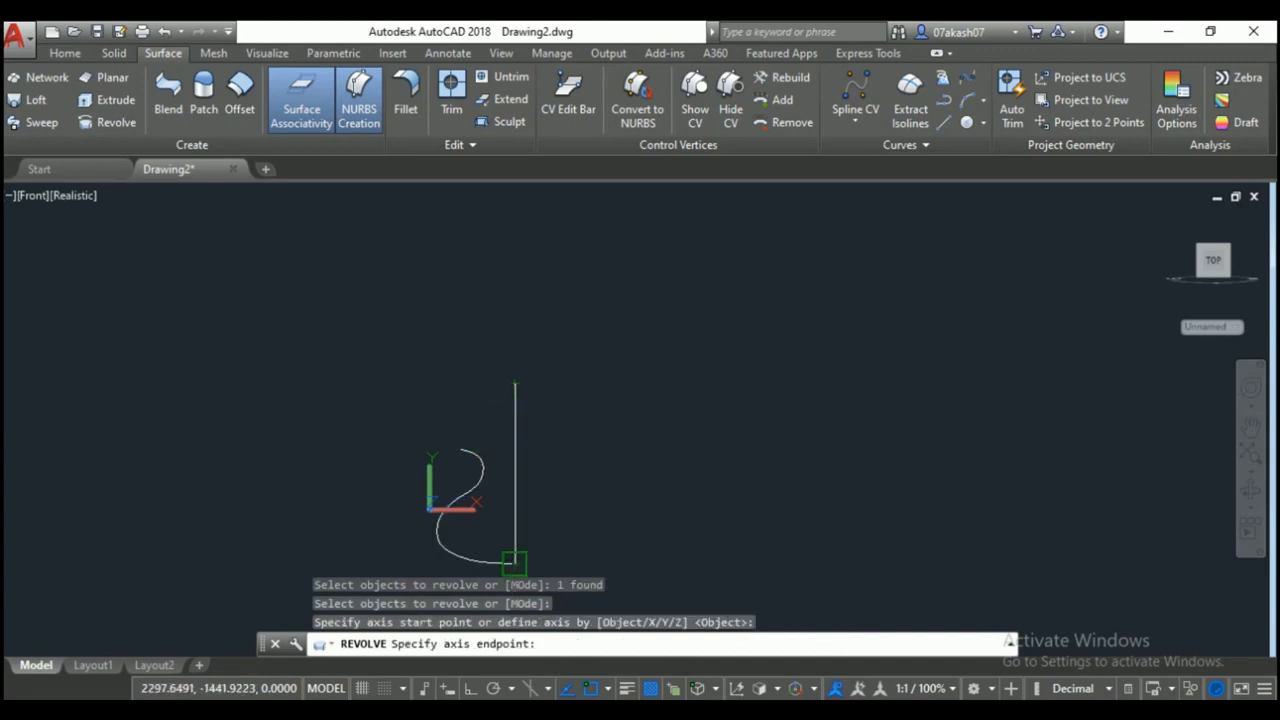
{"action": "left_click", "coordinate": [514, 563]}
{"action": "key", "text": "Return"}
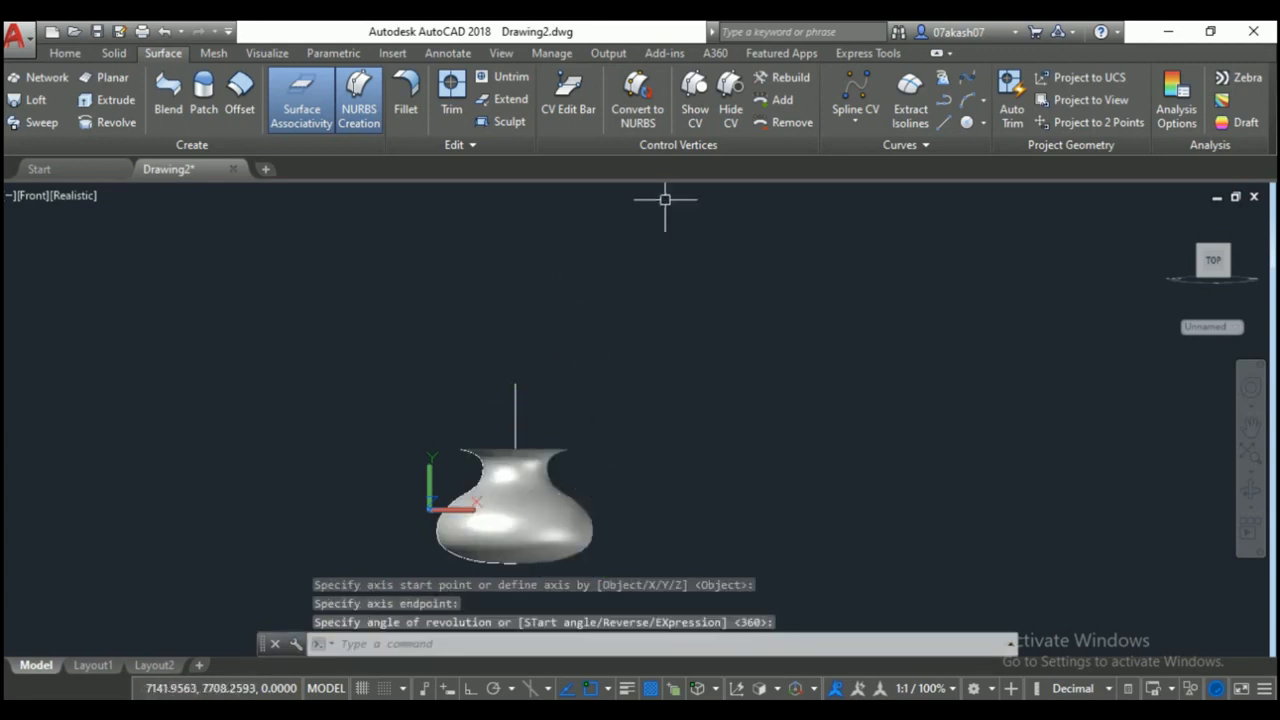
Switch the drawing to the SW Isometric view to show the revolved vase in 3D.
{"action": "left_click", "coordinate": [64, 55]}
{"action": "left_click", "coordinate": [765, 101]}
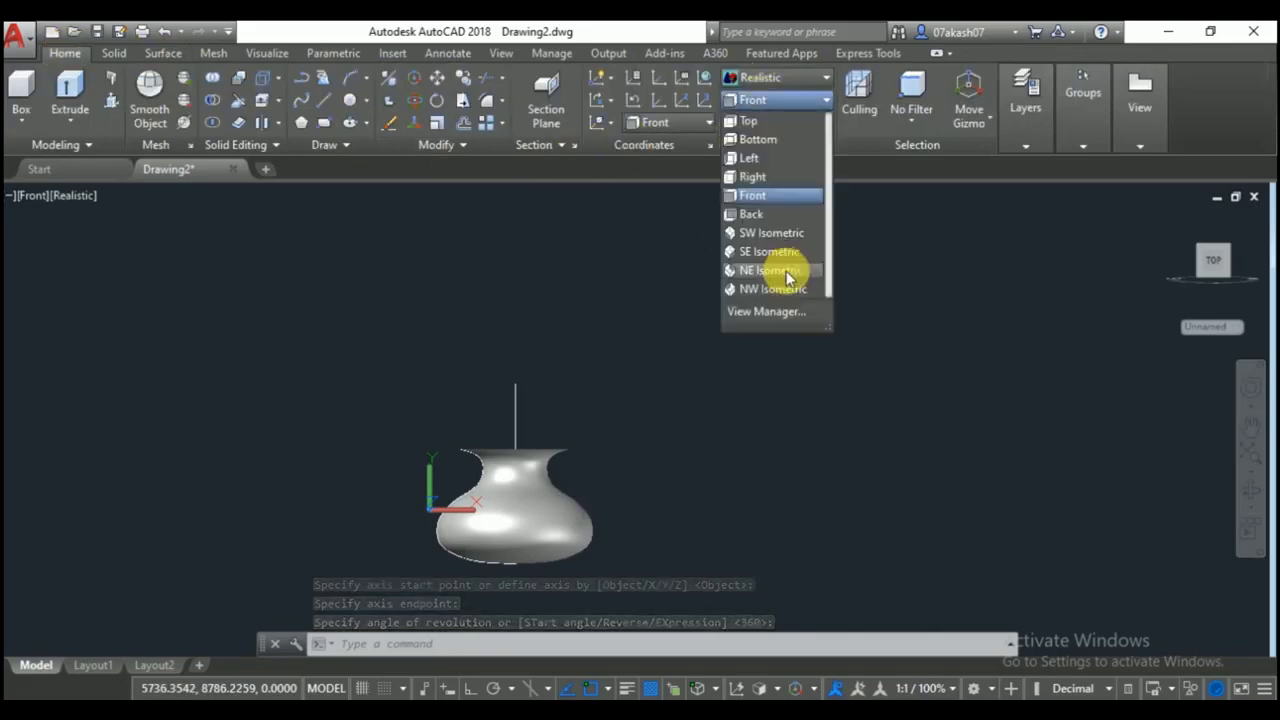
{"action": "left_click", "coordinate": [770, 238]}
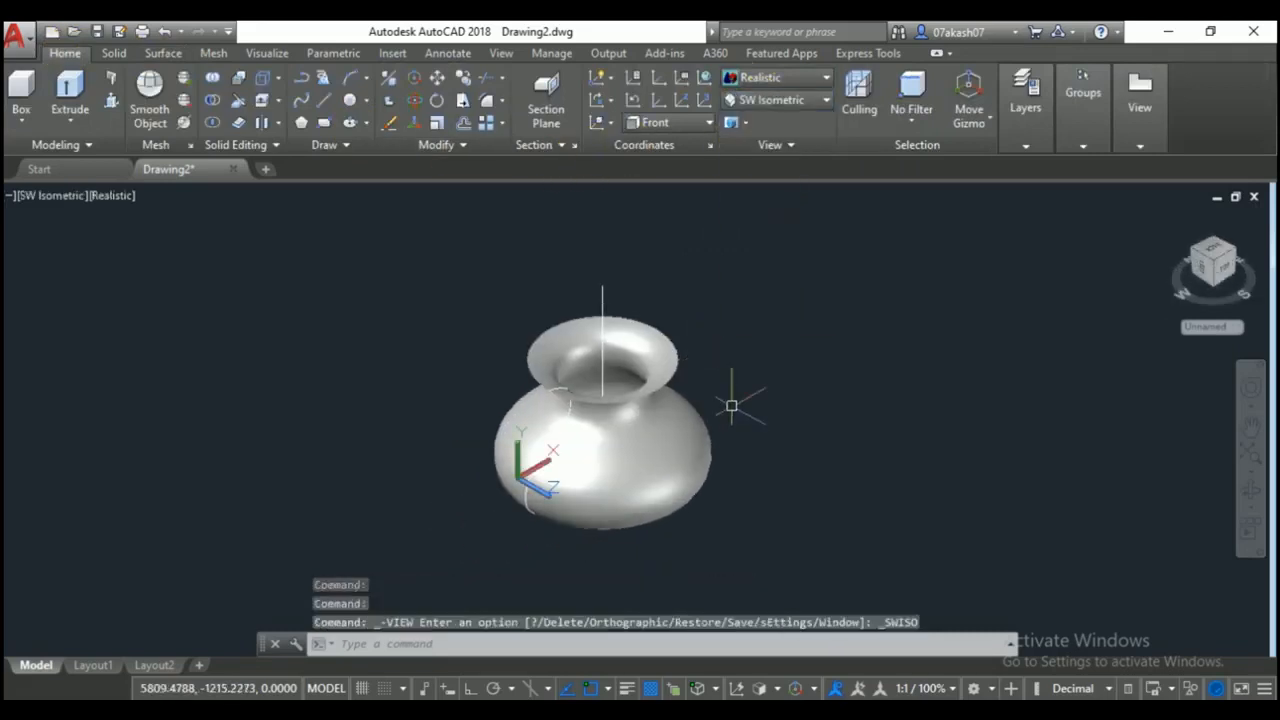
{"action": "scroll", "coordinate": [726, 528], "scroll_direction": "up", "scroll_amount": 3}
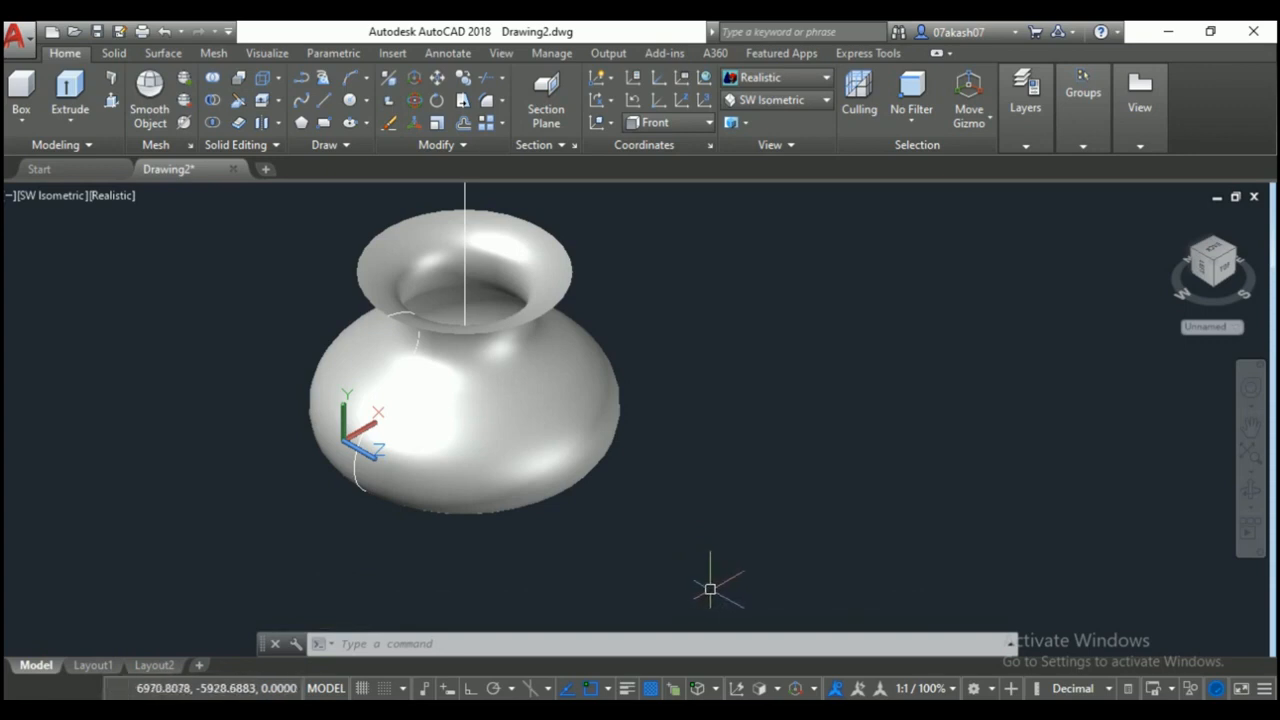
{"action": "middle_click_drag", "start_coordinate": [618, 474], "coordinate": [595, 547]}
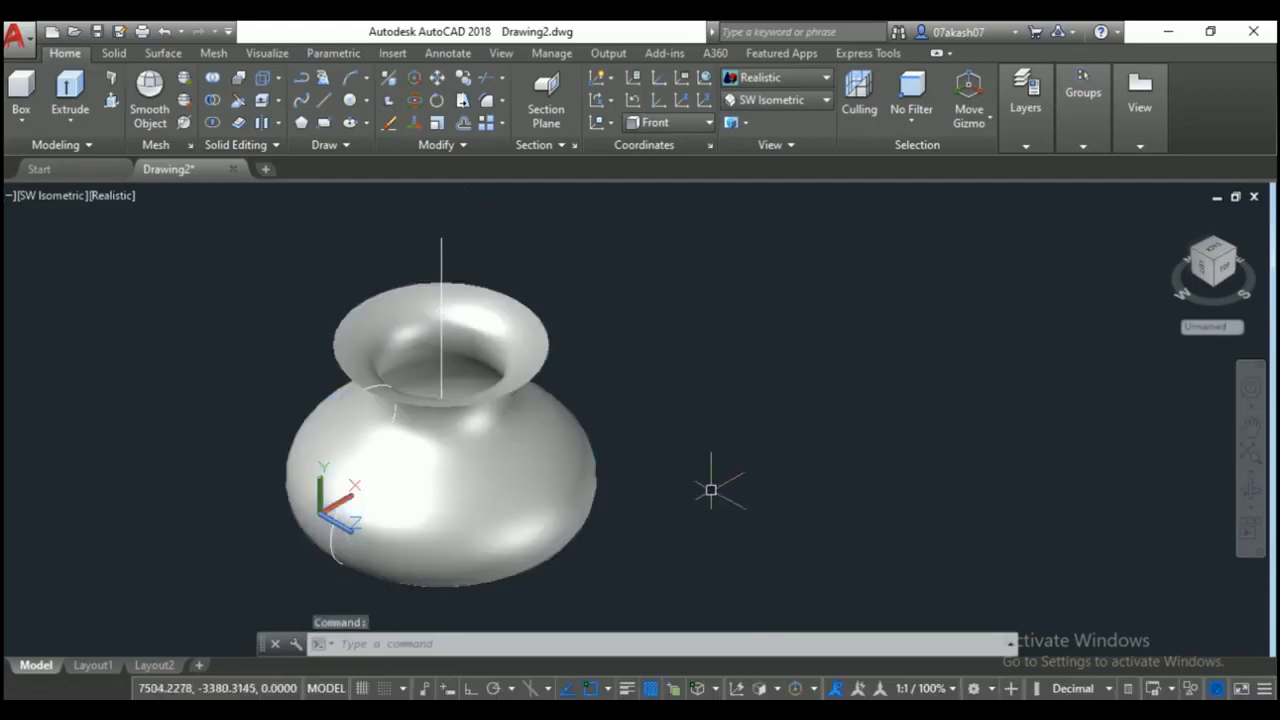
{"action": "middle_click_drag", "start_coordinate": [630, 387], "coordinate": [578, 384]}
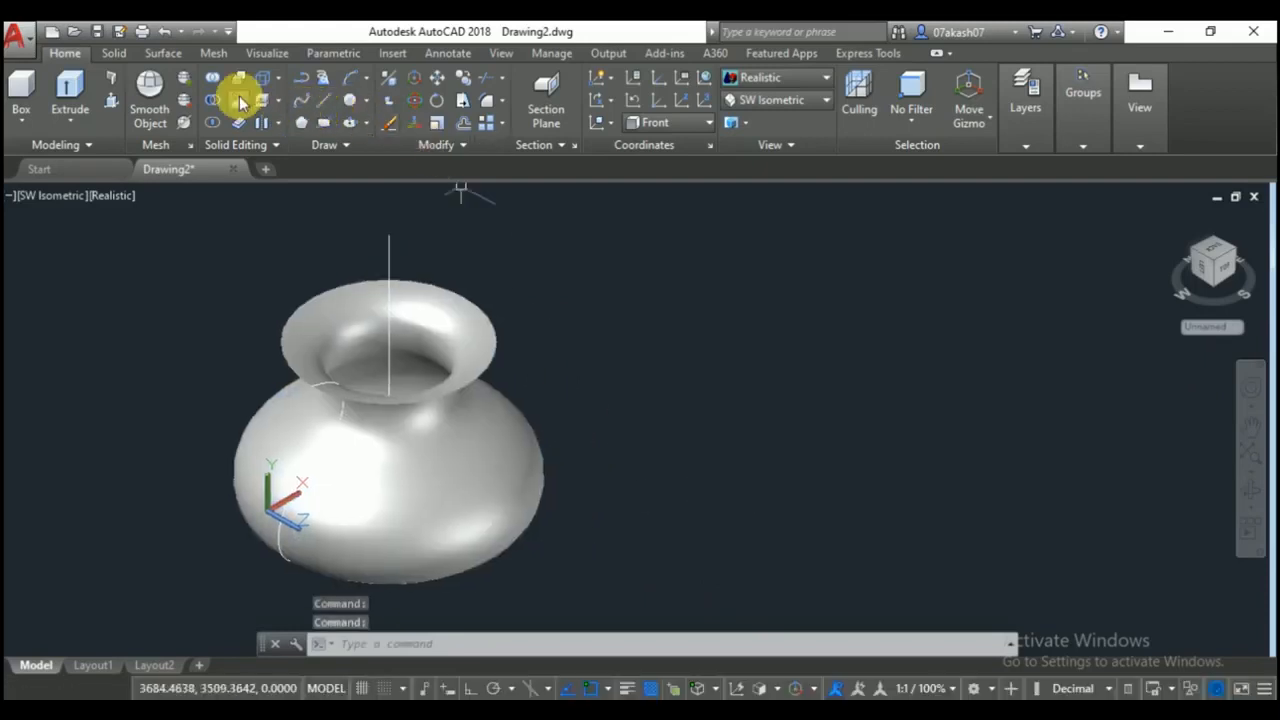
Create a rectangular planar surface by two opposite corners in the empty space beside the vase.
{"action": "left_click", "coordinate": [166, 52]}
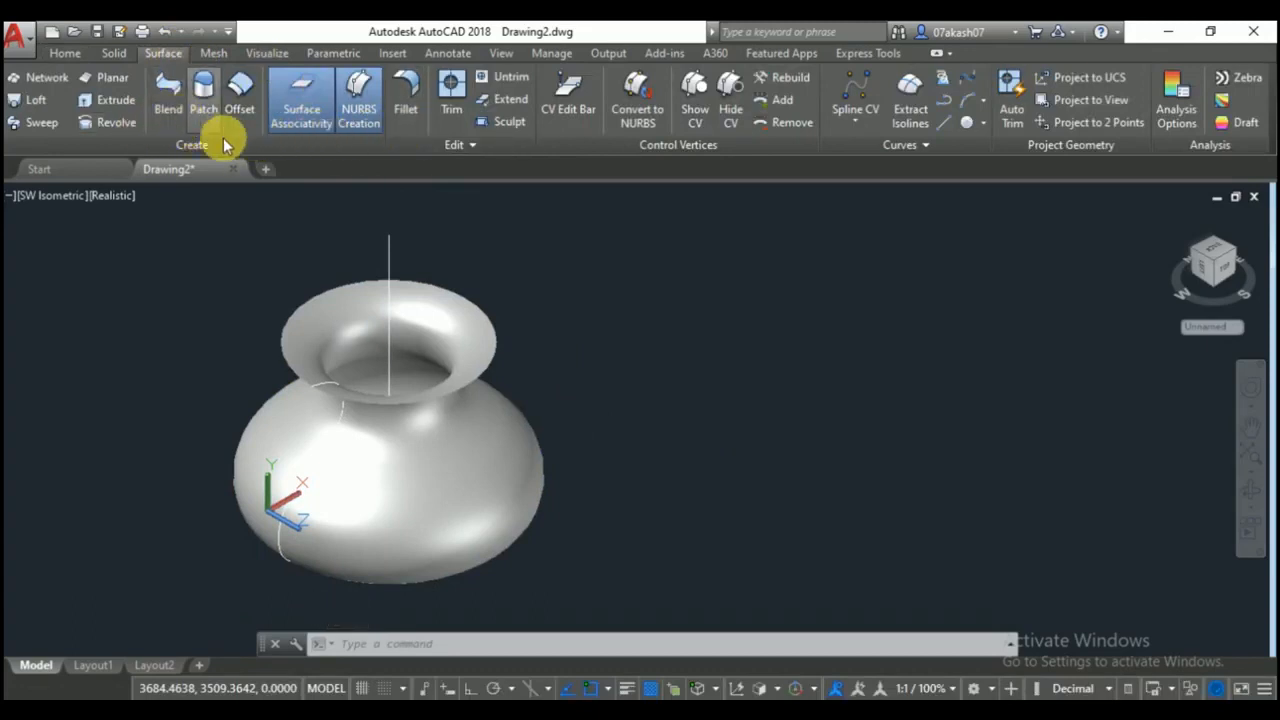
{"action": "middle_click_drag", "start_coordinate": [551, 371], "coordinate": [425, 376]}
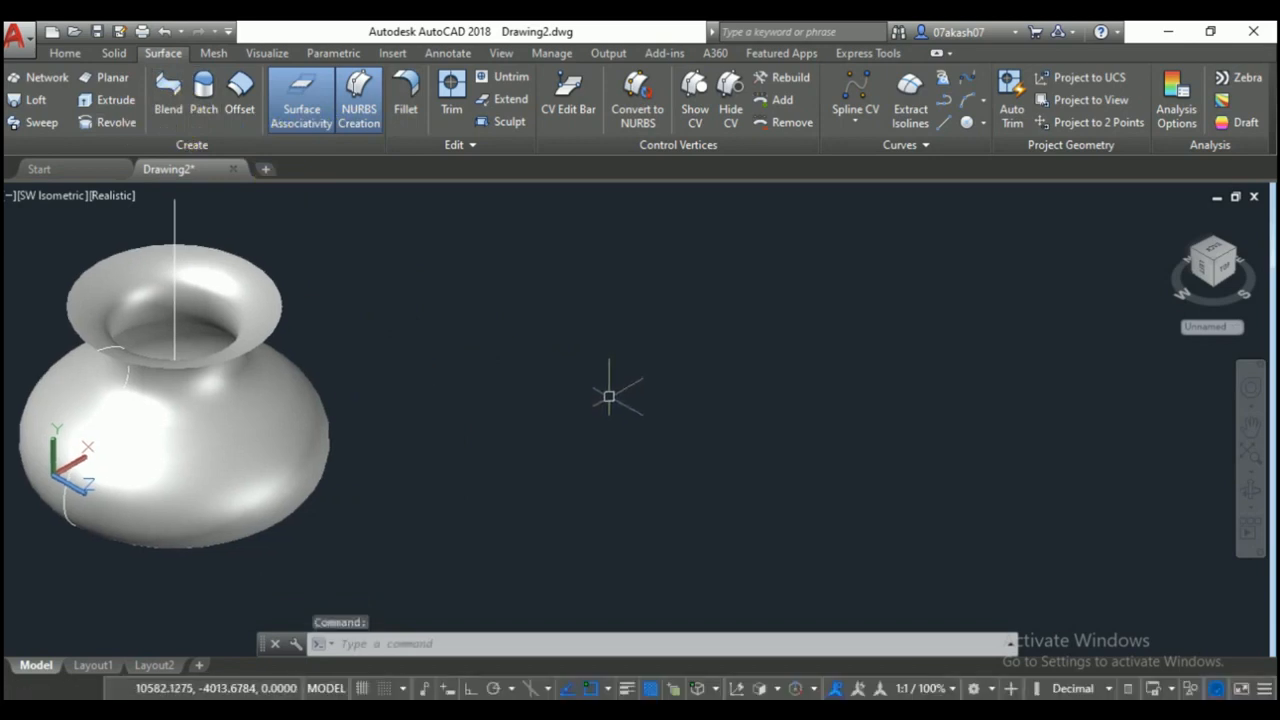
{"action": "left_click", "coordinate": [95, 78]}
{"action": "left_click", "coordinate": [468, 291]}
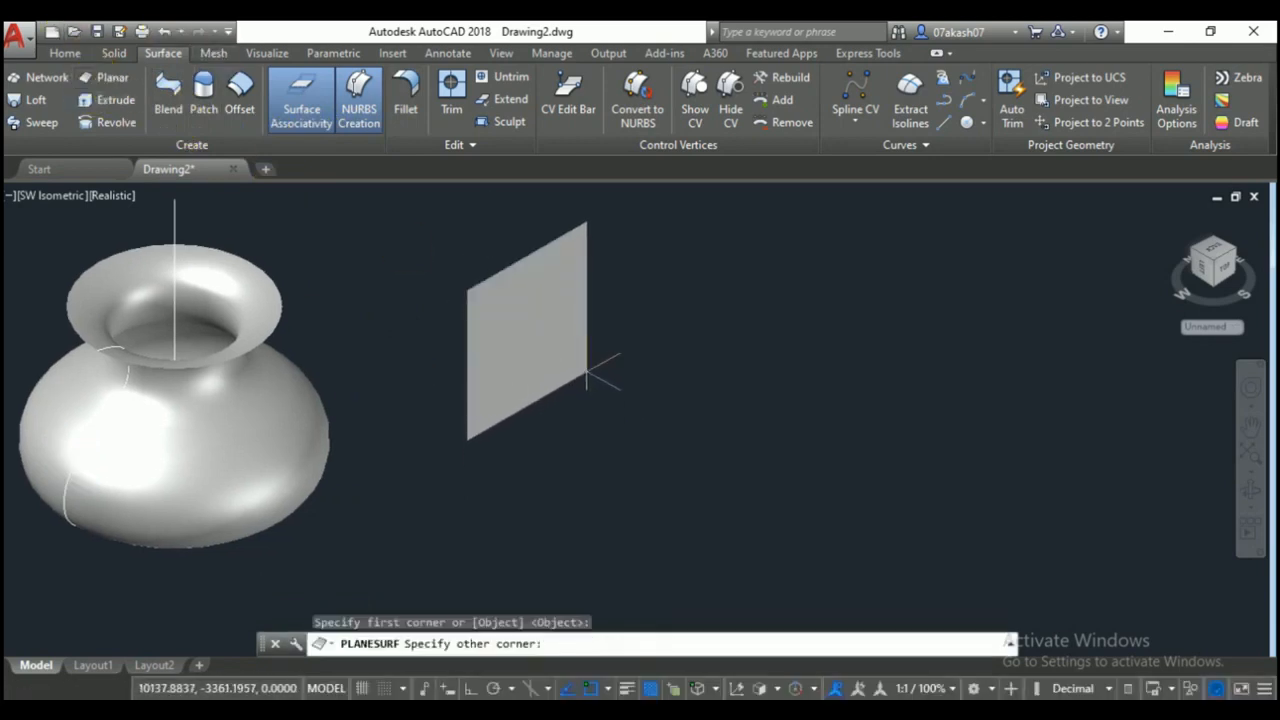
{"action": "left_click", "coordinate": [605, 385]}
Copy the planar surface once along the positive Z direction with Ortho on, leaving a gap between the two parallel surfaces.
{"action": "middle_click_drag", "start_coordinate": [667, 373], "coordinate": [669, 409]}
{"action": "left_click", "coordinate": [672, 328]}
{"action": "left_click", "coordinate": [566, 364]}
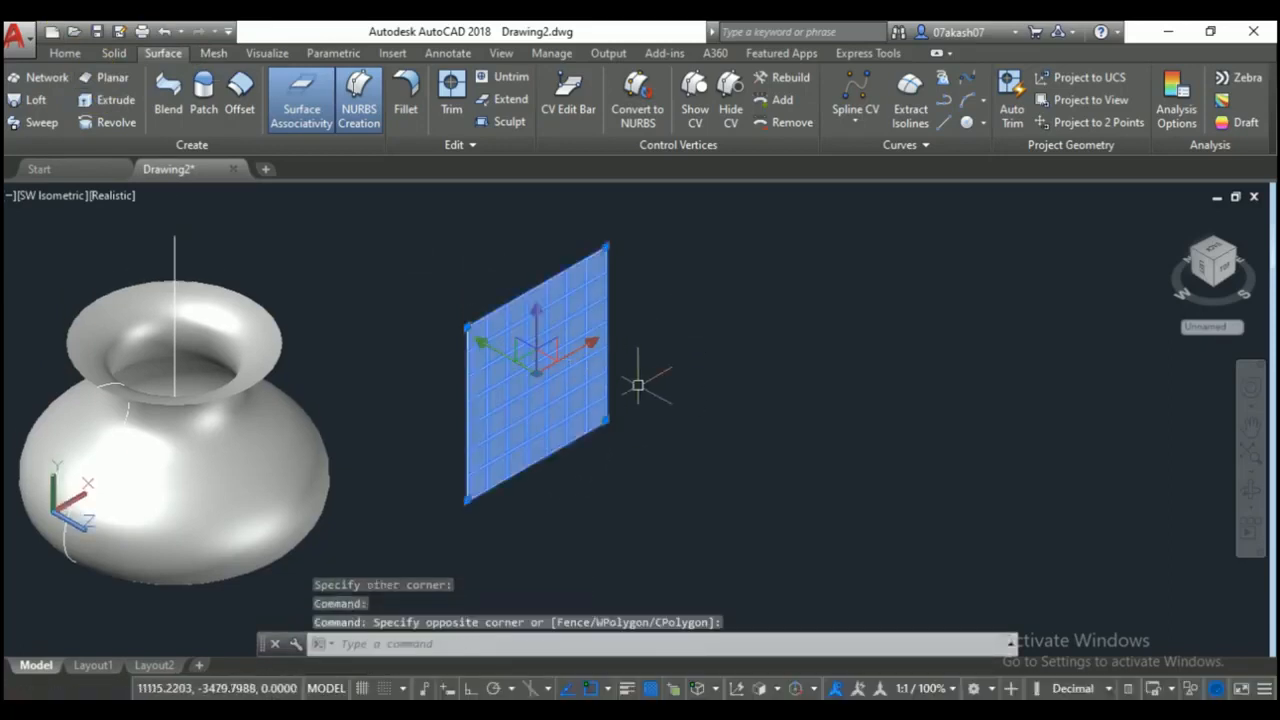
{"action": "type", "text": "co"}
{"action": "key", "text": "Return"}
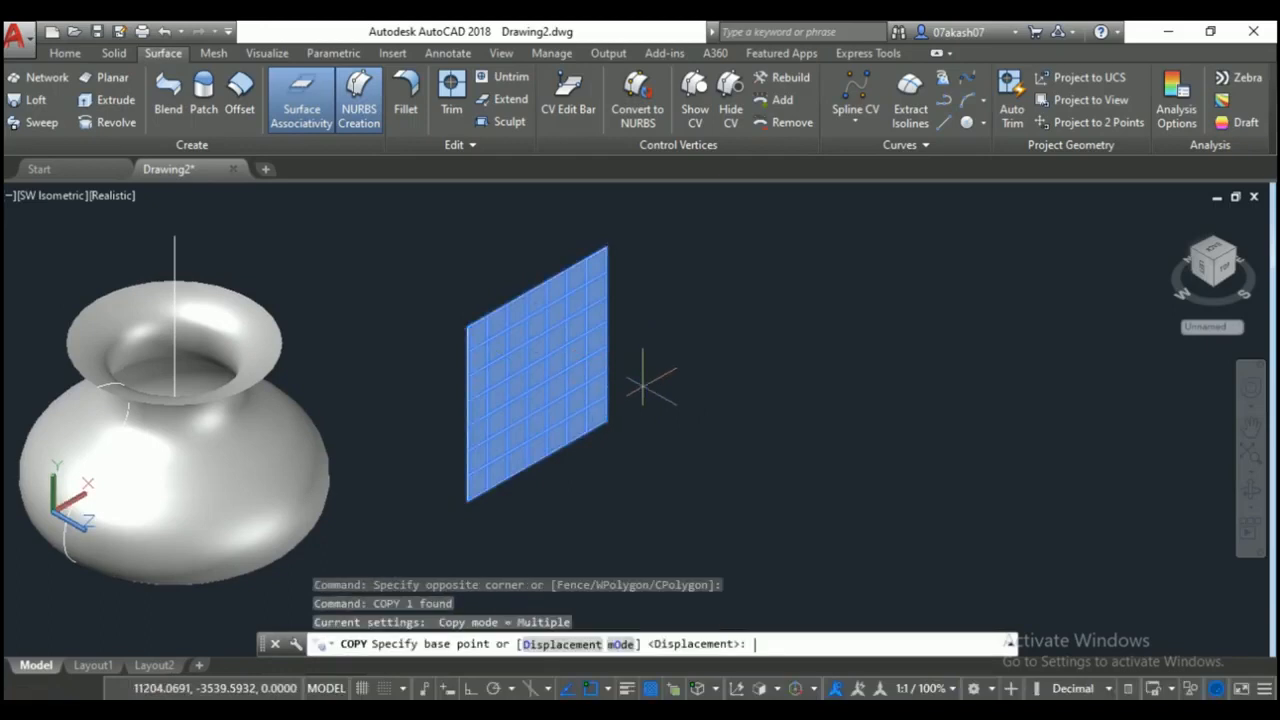
{"action": "left_click", "coordinate": [598, 370]}
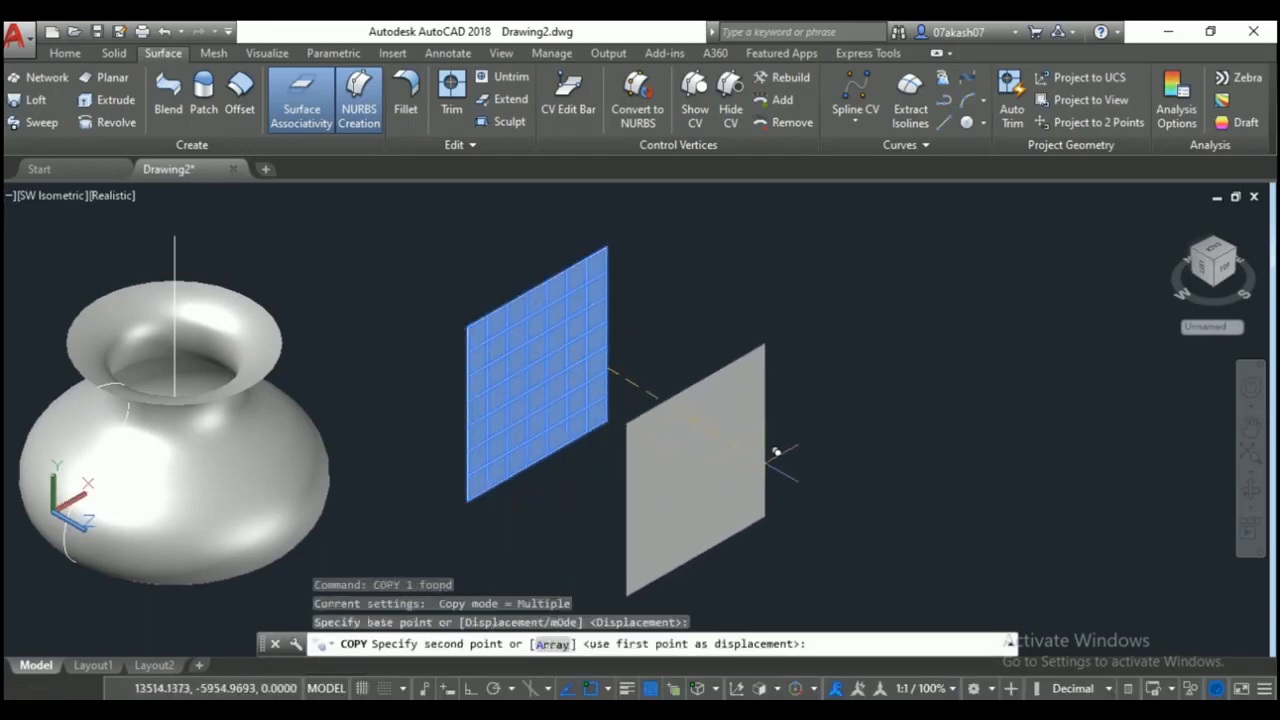
{"action": "left_click", "coordinate": [470, 688]}
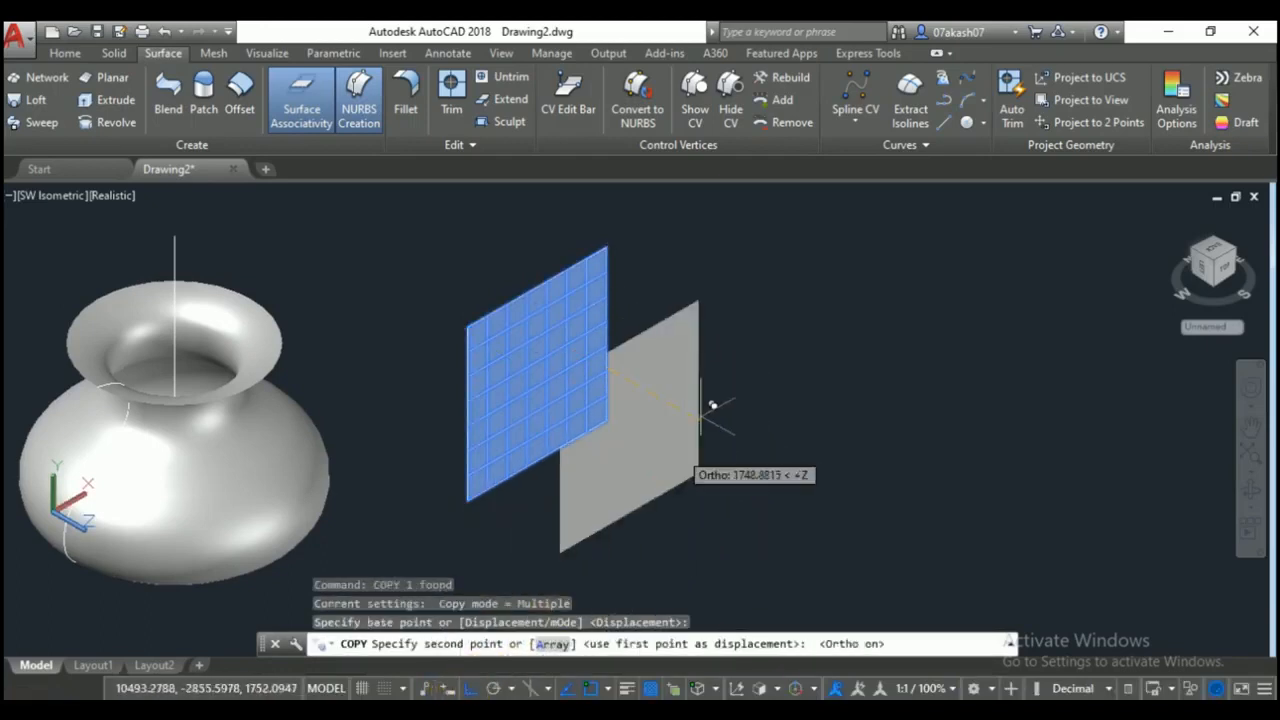
{"action": "left_click", "coordinate": [798, 422]}
{"action": "key", "text": "Return"}
Move the copied planar surface straight down along the Y axis so it sits lower than the original.
{"action": "left_click", "coordinate": [797, 371]}
{"action": "left_click", "coordinate": [709, 458]}
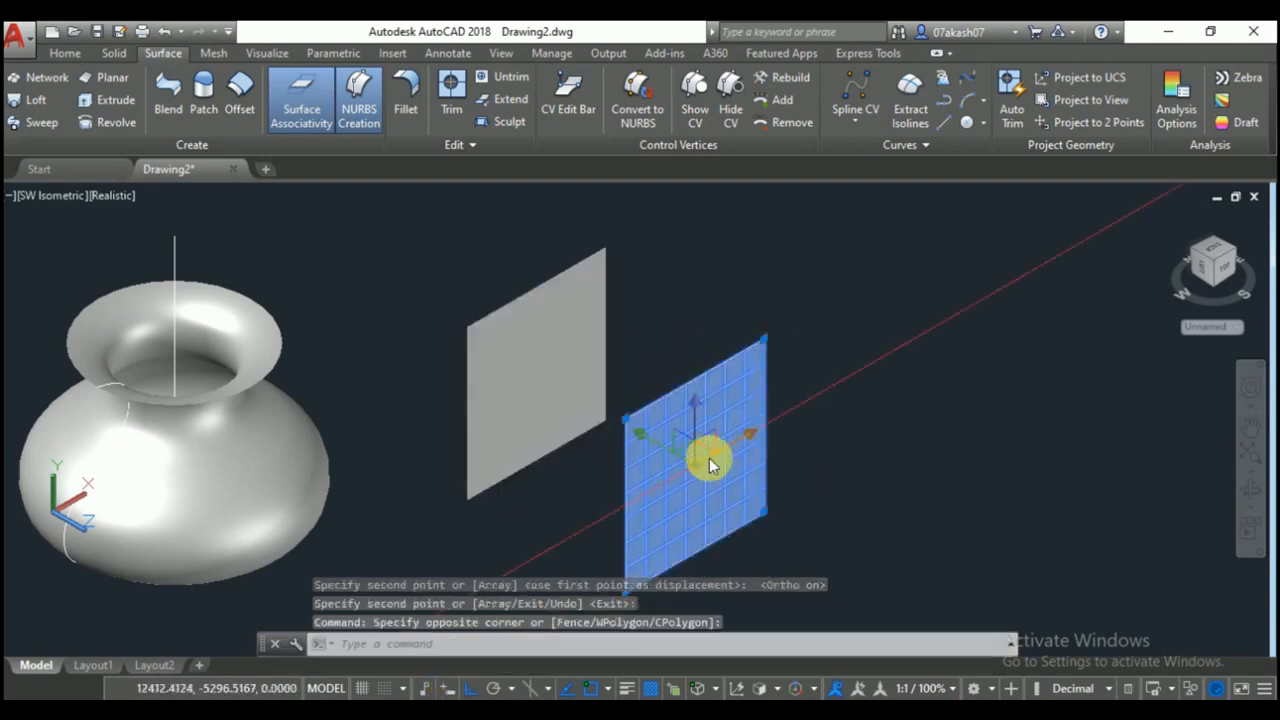
{"action": "type", "text": "m"}
{"action": "key", "text": "Return"}
{"action": "type", "text": "mn"}
{"action": "key", "text": "Return"}
{"action": "left_click", "coordinate": [886, 354]}
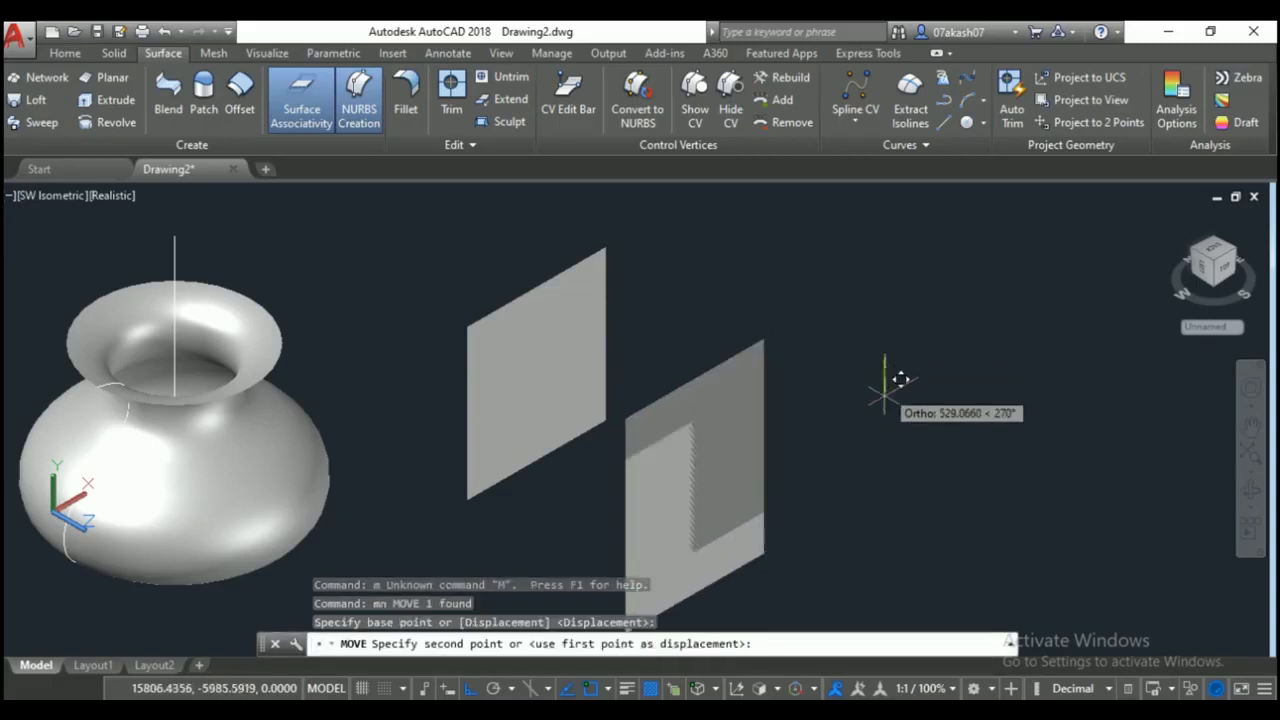
{"action": "left_click", "coordinate": [902, 435]}
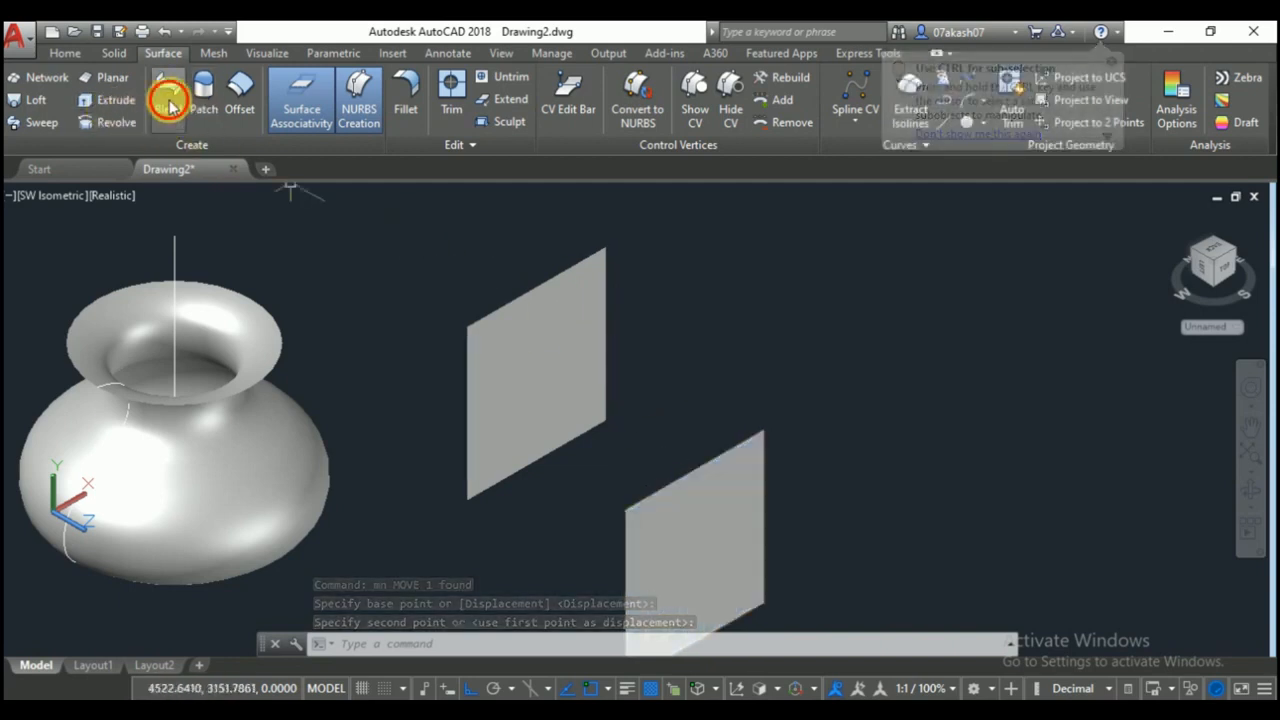
Blend the upper edges of the two planar surfaces with G0 continuity at both edges.
{"action": "left_click", "coordinate": [560, 270]}
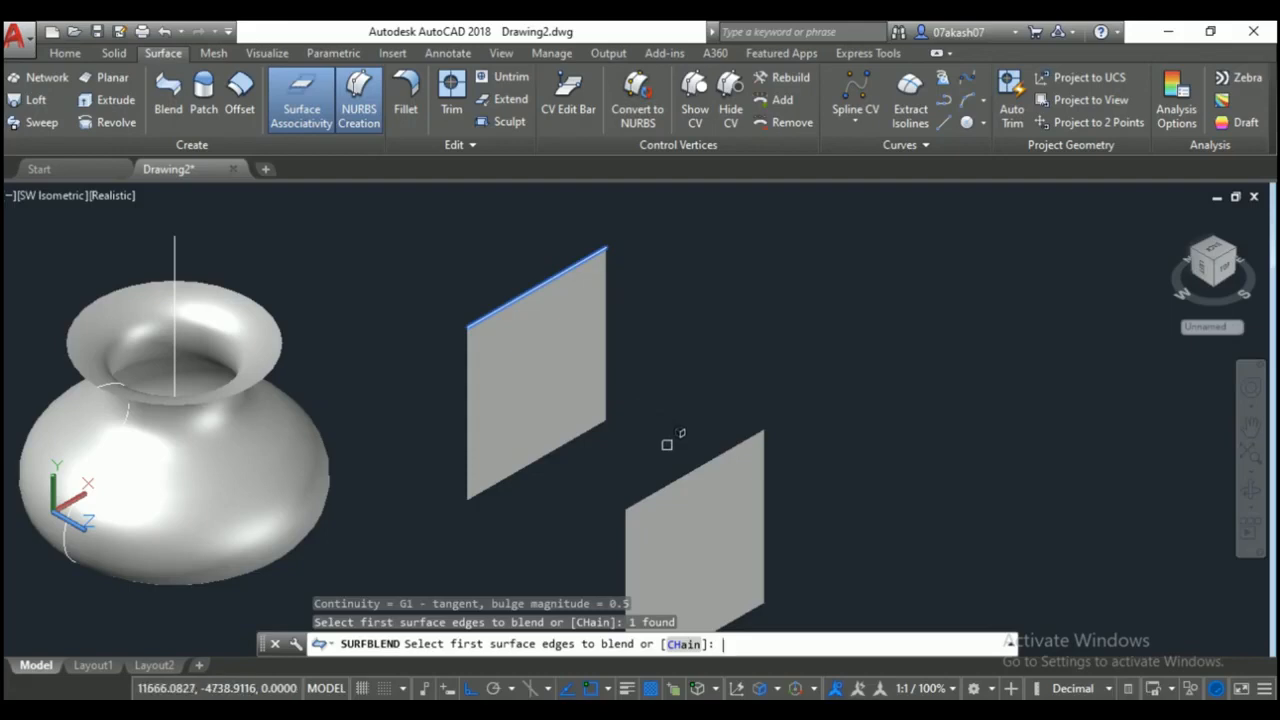
{"action": "key", "text": "Return"}
{"action": "left_click", "coordinate": [690, 468]}
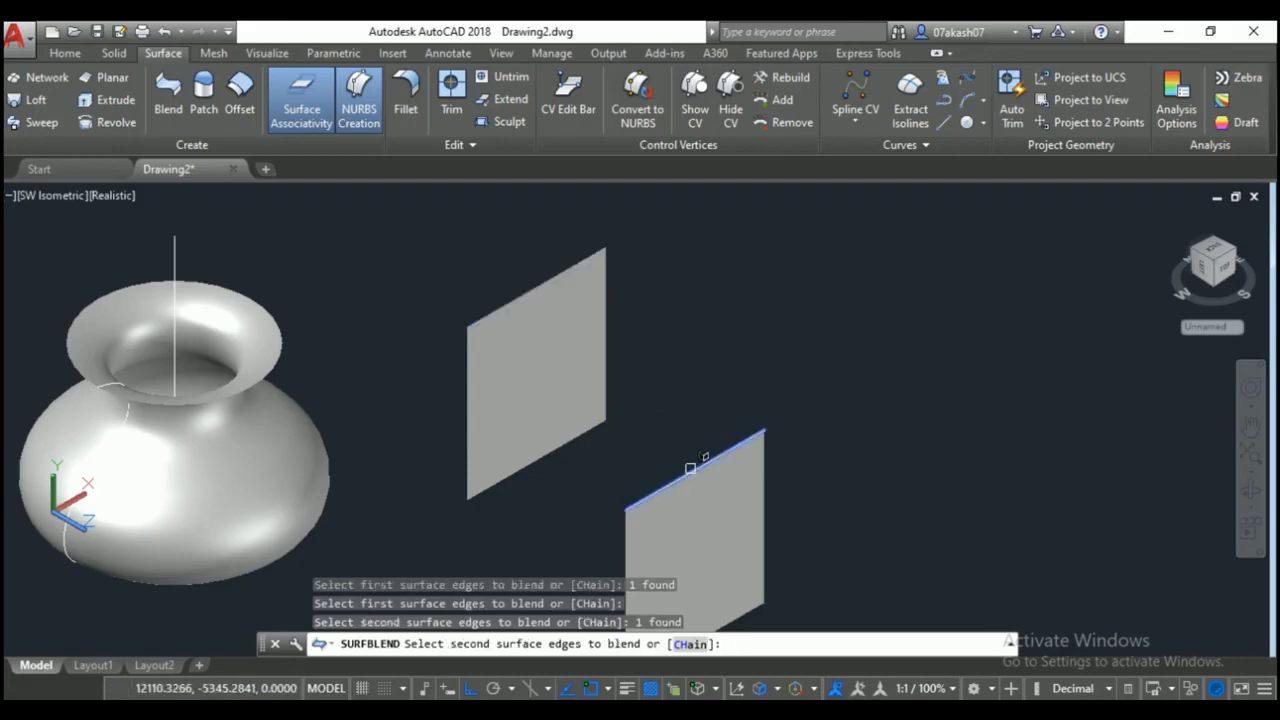
{"action": "key", "text": "Return"}
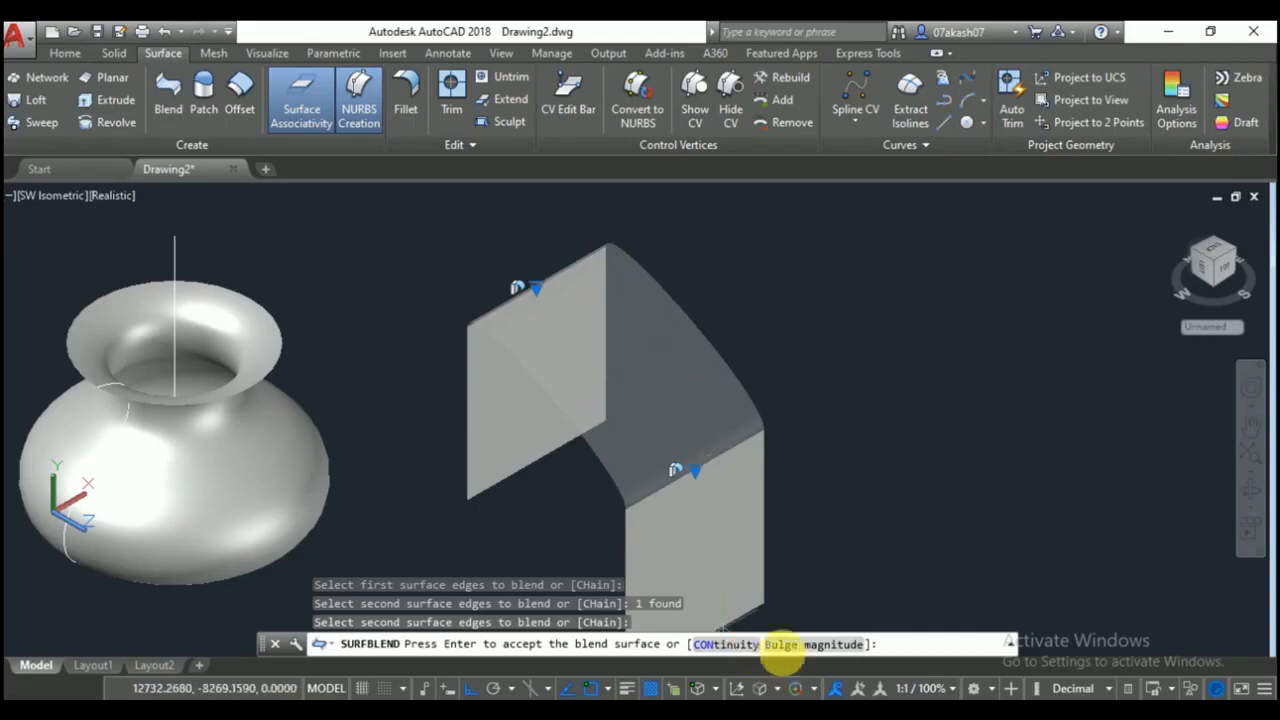
{"action": "left_click", "coordinate": [760, 646]}
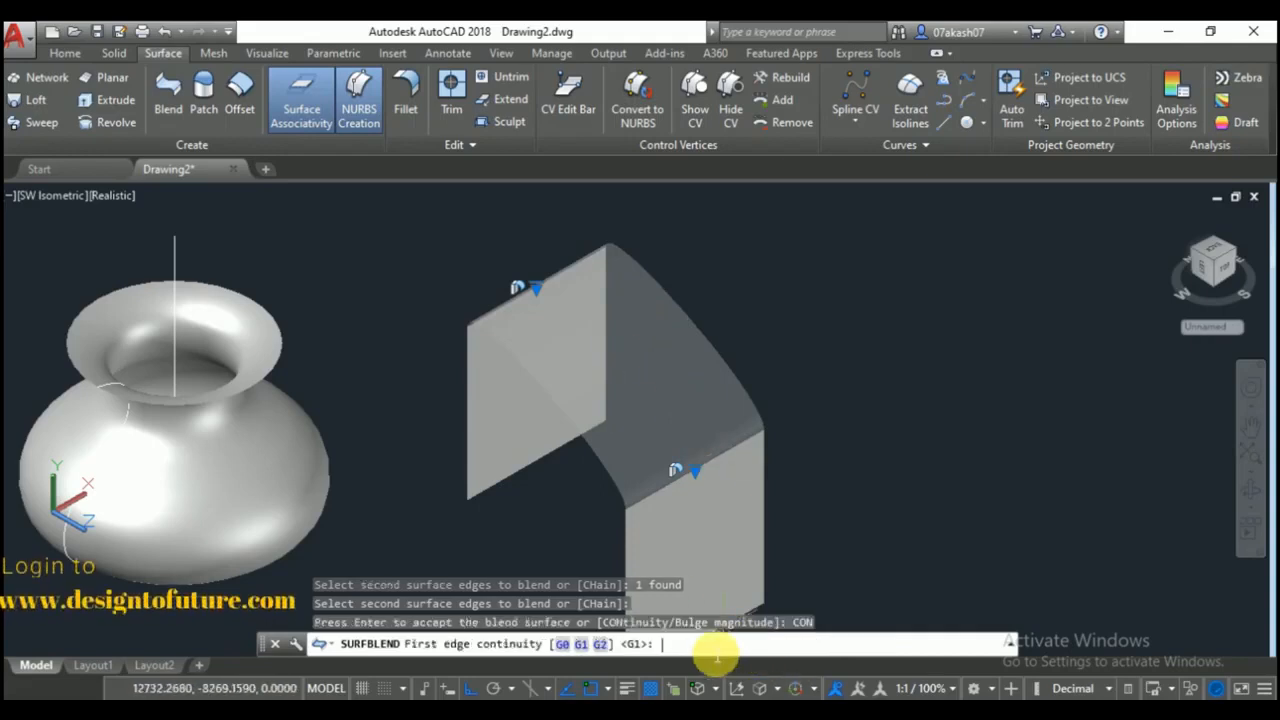
{"action": "left_click", "coordinate": [563, 646]}
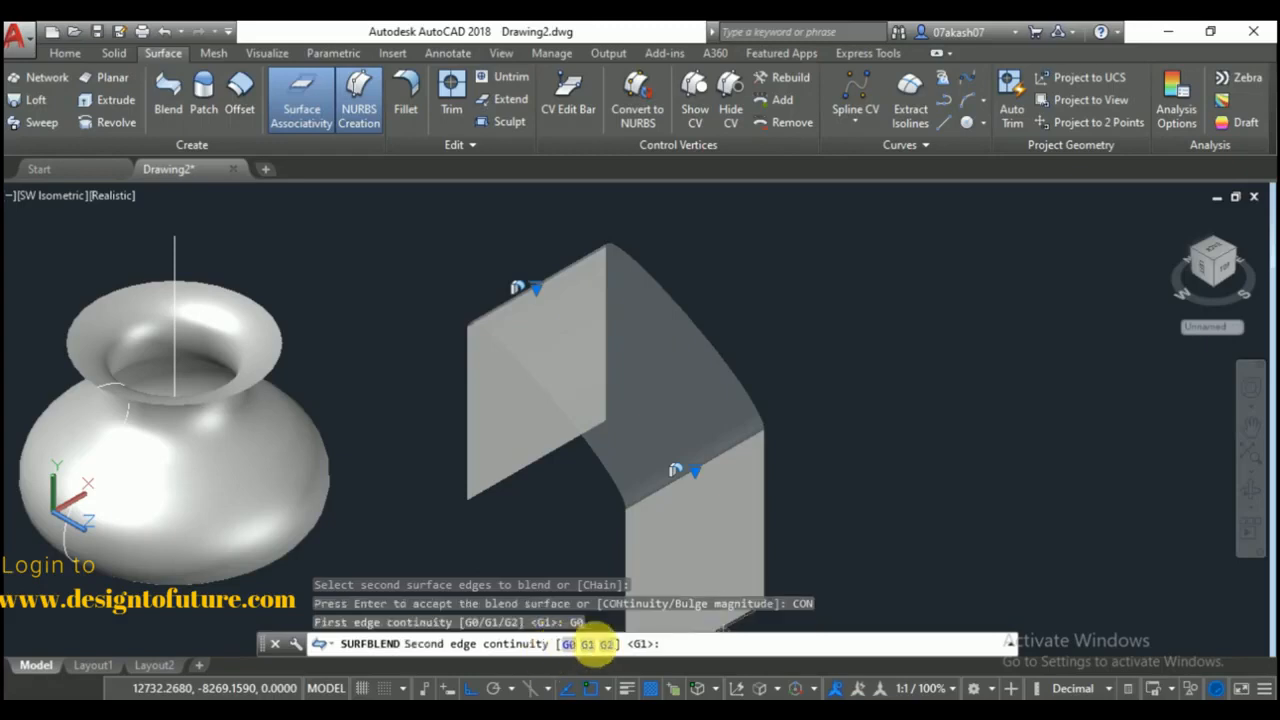
{"action": "left_click", "coordinate": [568, 645]}
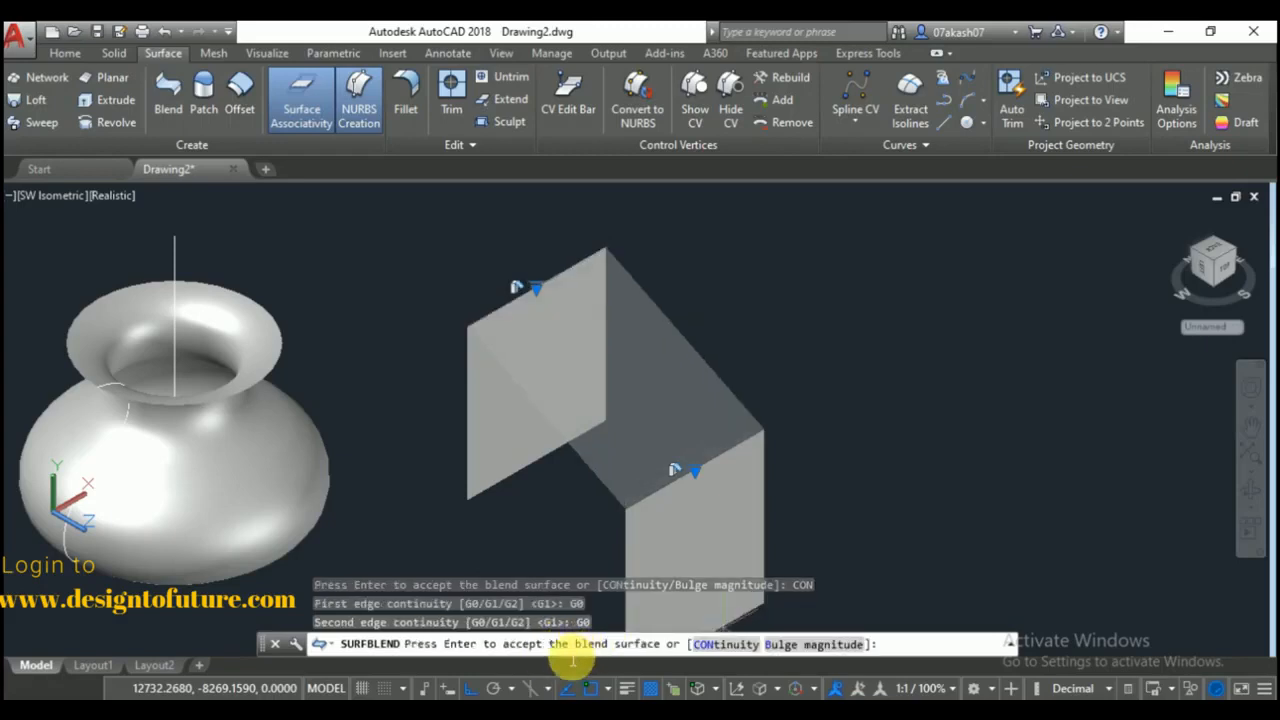
{"action": "key", "text": "Return"}
{"action": "key", "text": "Return"}
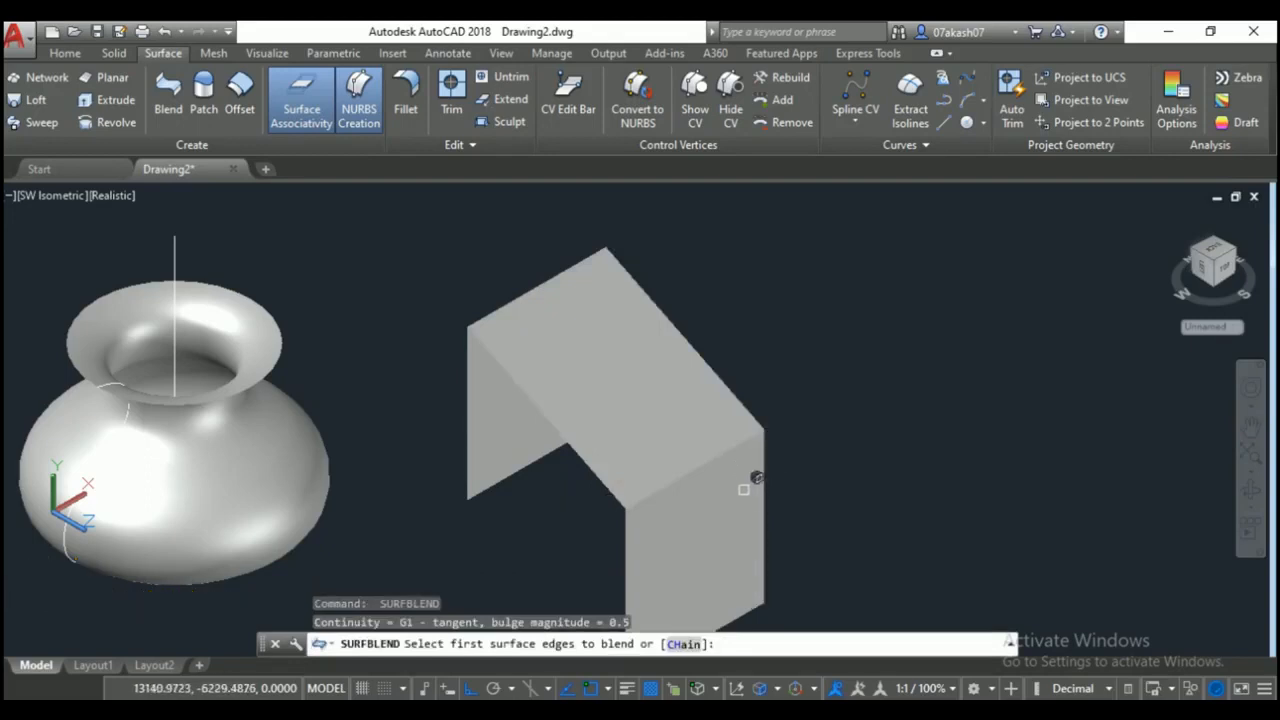
{"action": "key", "text": "Escape"}
{"action": "key", "text": "Escape"}
Delete the flat G0 blend surface between the two planar surfaces.
{"action": "left_click", "coordinate": [722, 381]}
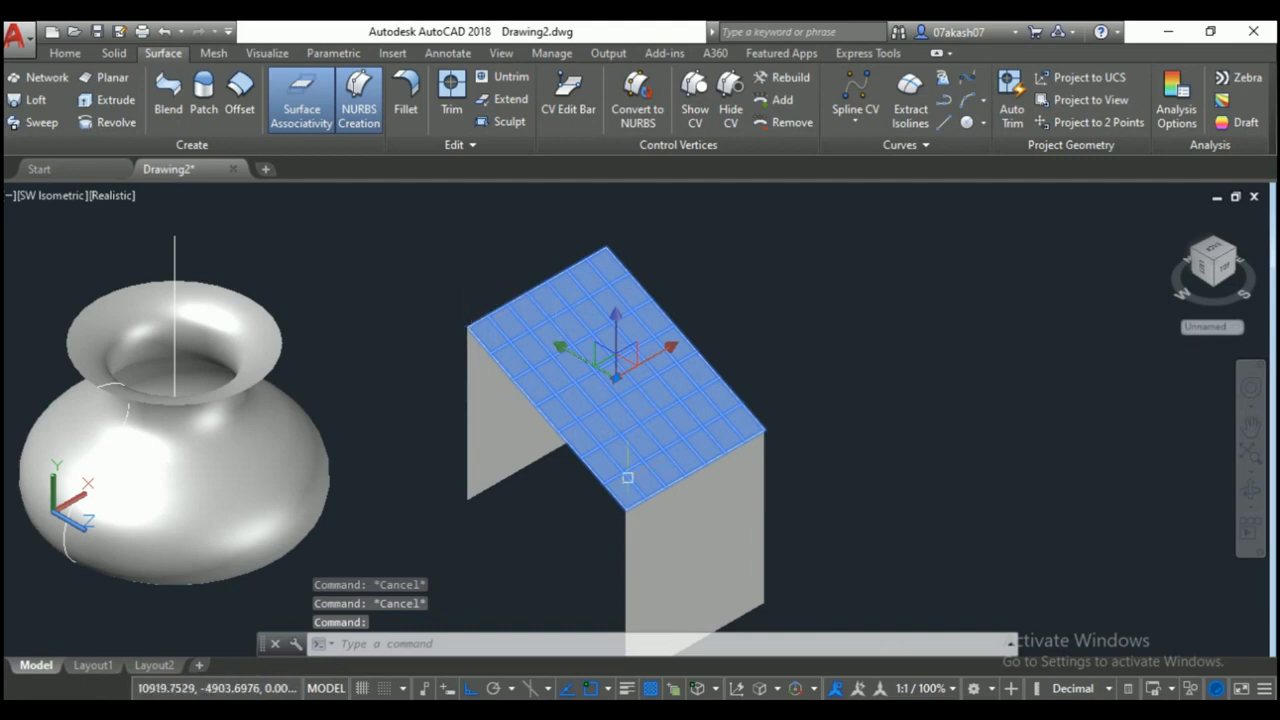
{"action": "key", "text": "Escape"}
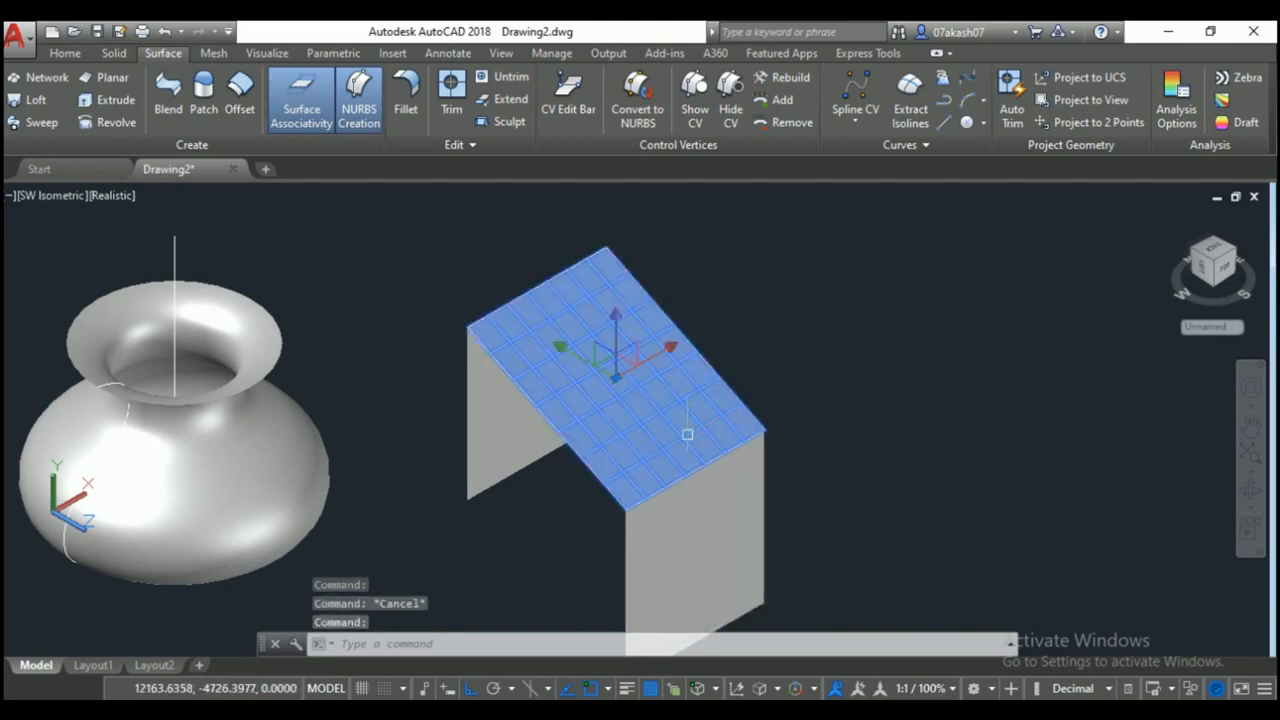
{"action": "key", "text": "Escape"}
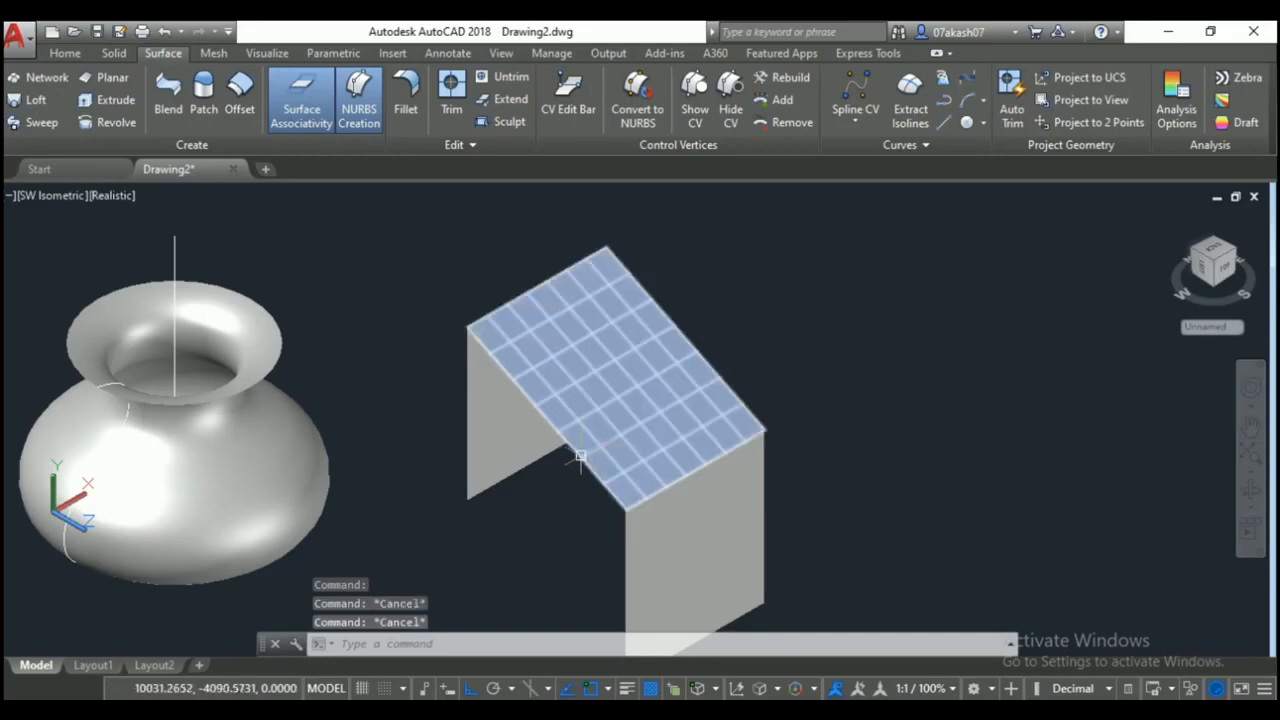
{"action": "left_click", "coordinate": [582, 460]}
{"action": "key", "text": "Delete"}
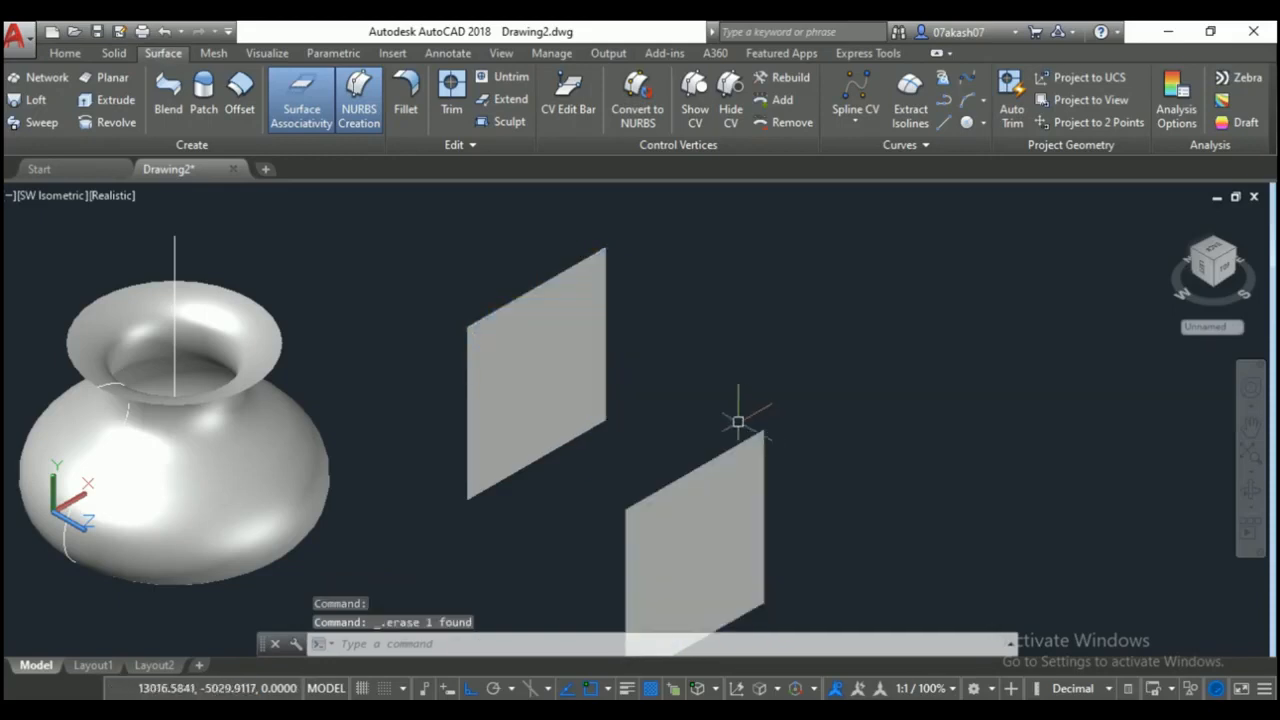
Blend the upper edges of the two planar surfaces, setting Curvature (G2) continuity at the lower surface's edge.
{"action": "left_click", "coordinate": [176, 97]}
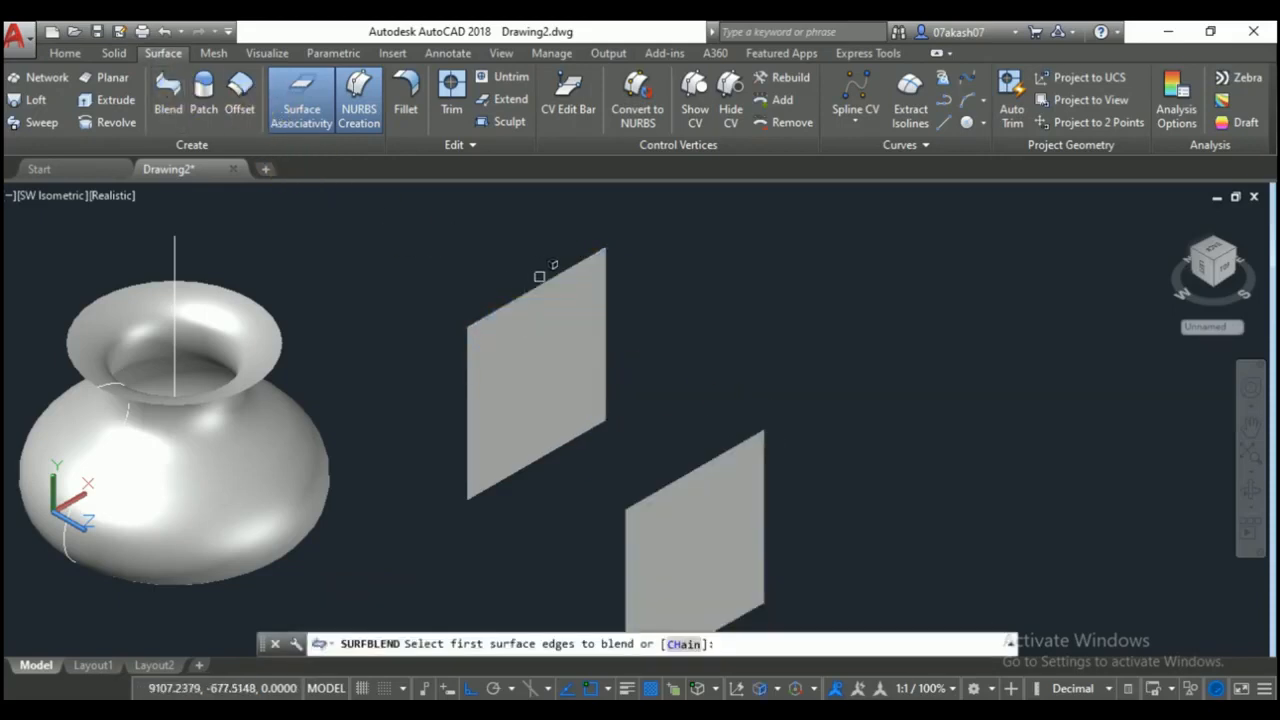
{"action": "left_click", "coordinate": [545, 281]}
{"action": "key", "text": "Return"}
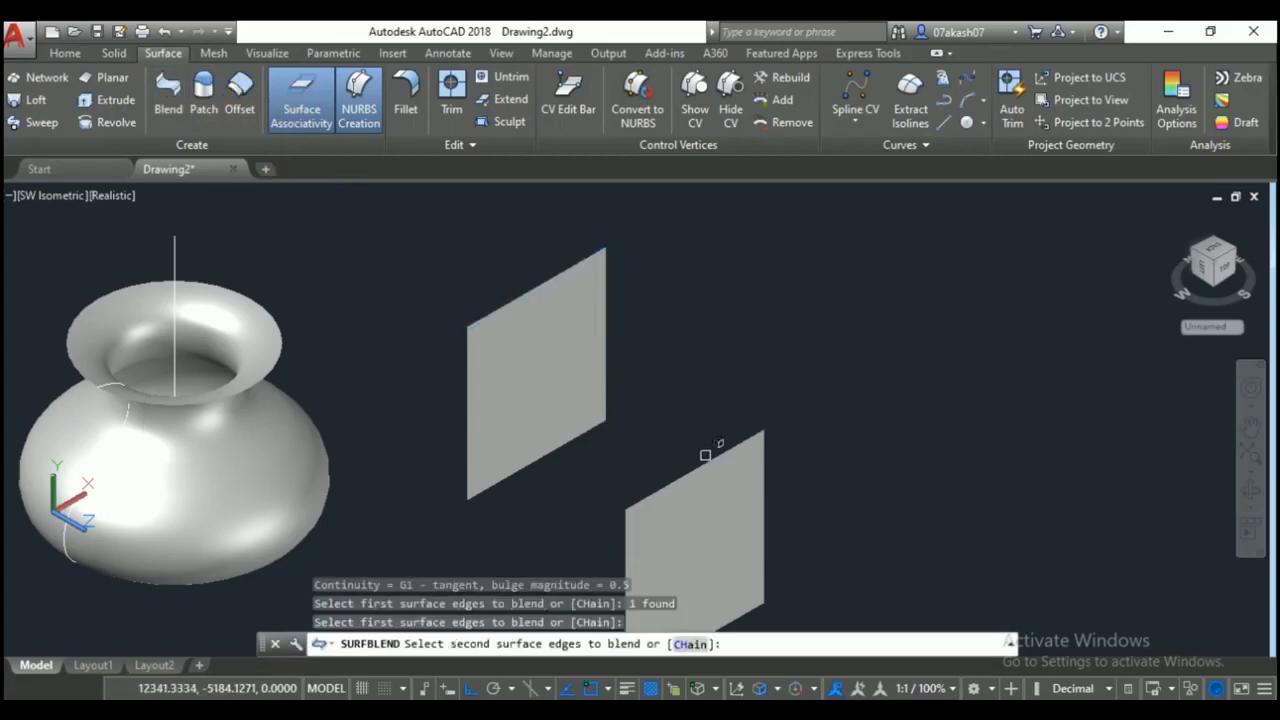
{"action": "left_click", "coordinate": [712, 462]}
{"action": "right_click", "coordinate": [670, 597]}
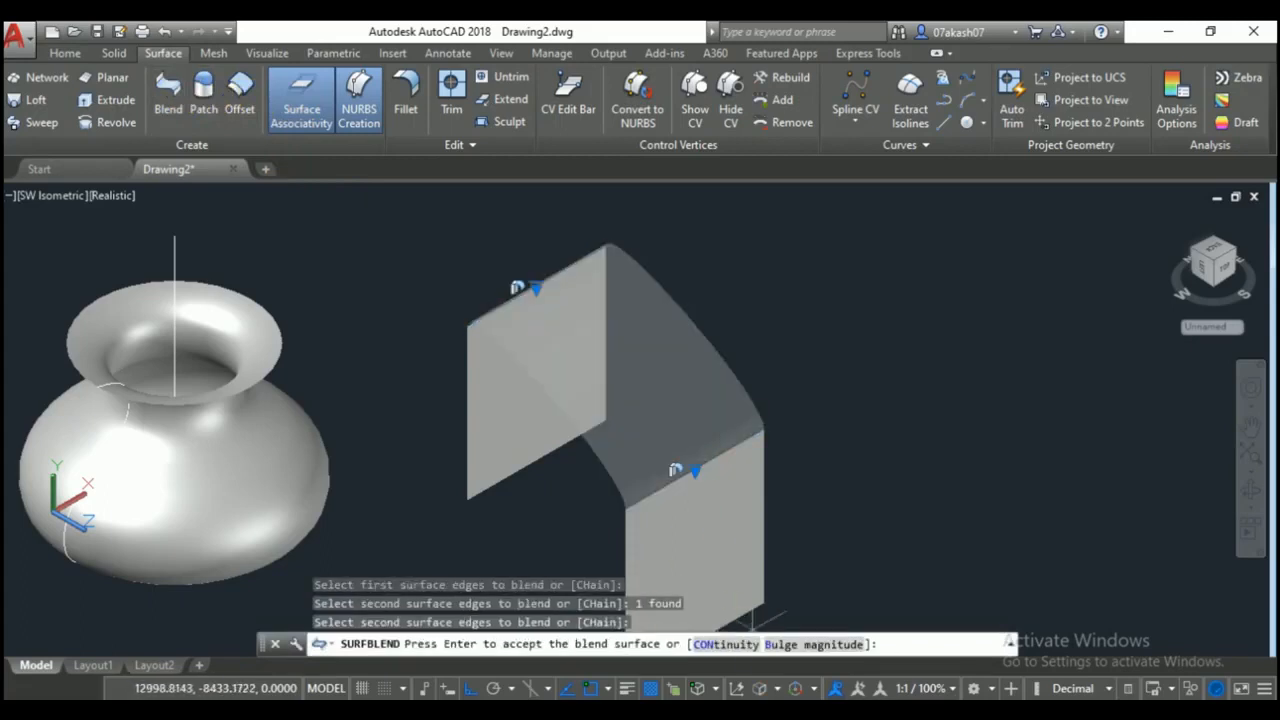
{"action": "left_click", "coordinate": [694, 469]}
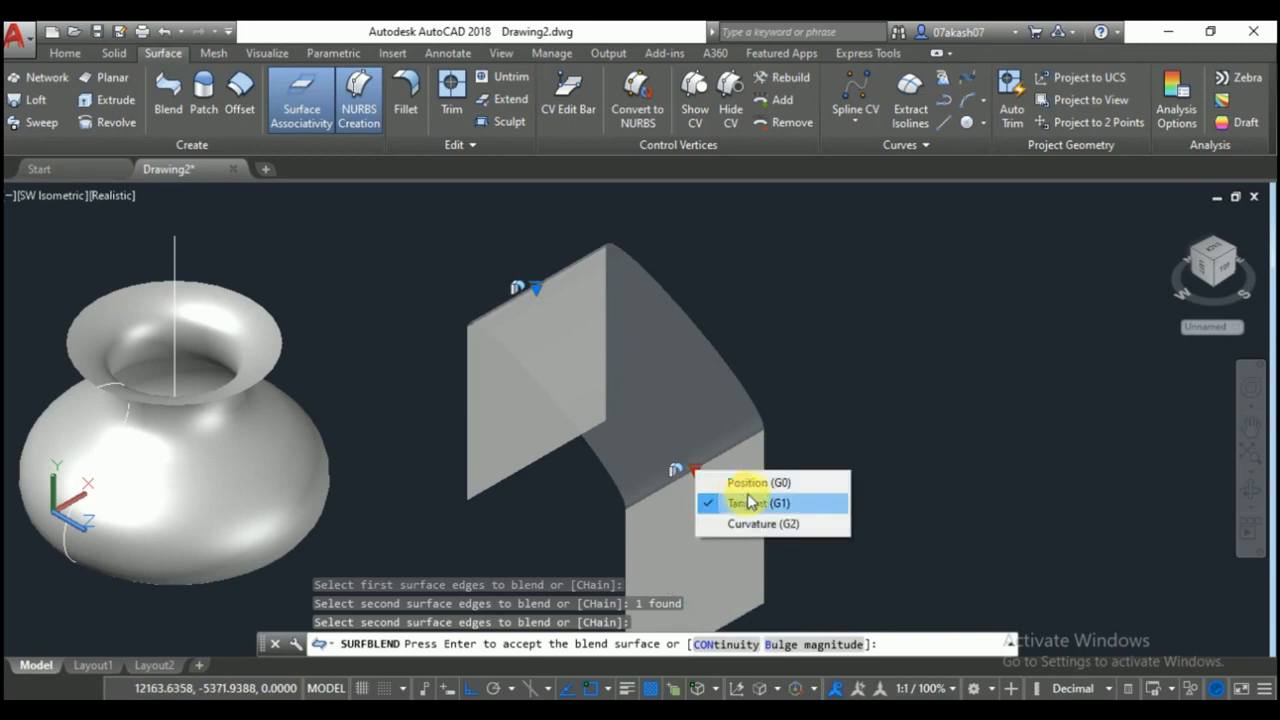
{"action": "left_click", "coordinate": [789, 525]}
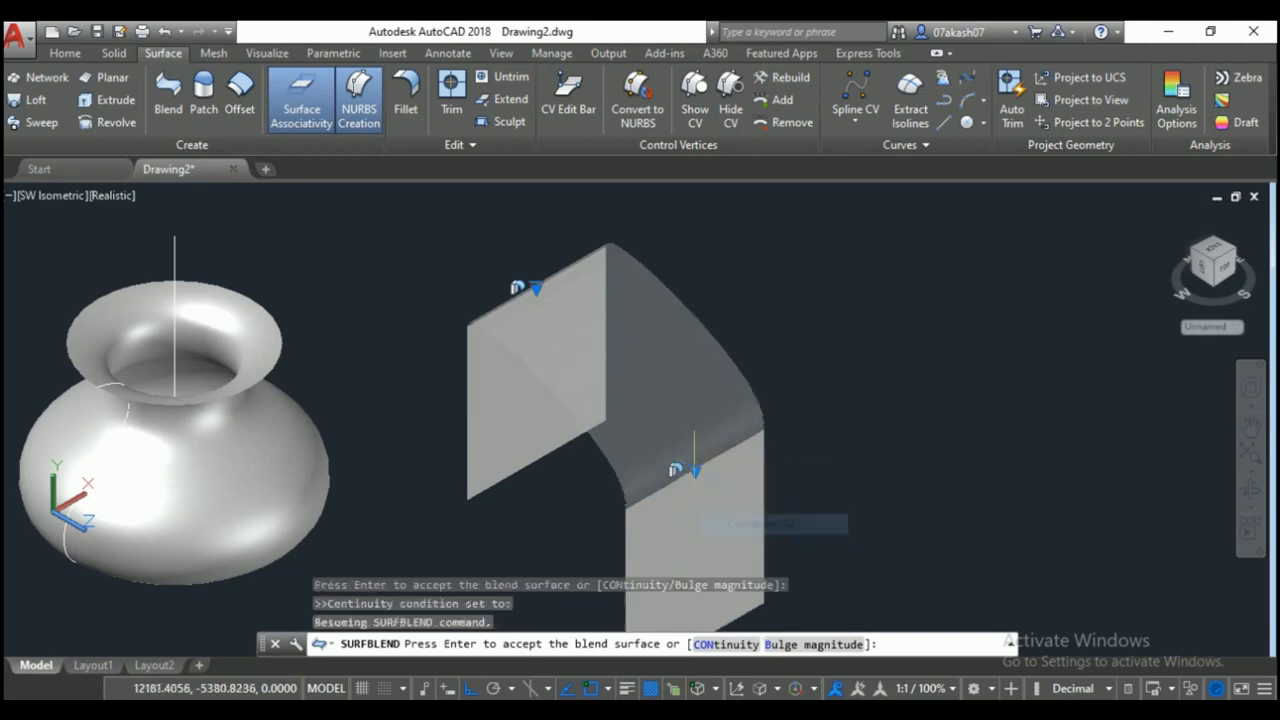
{"action": "key", "text": "Return"}
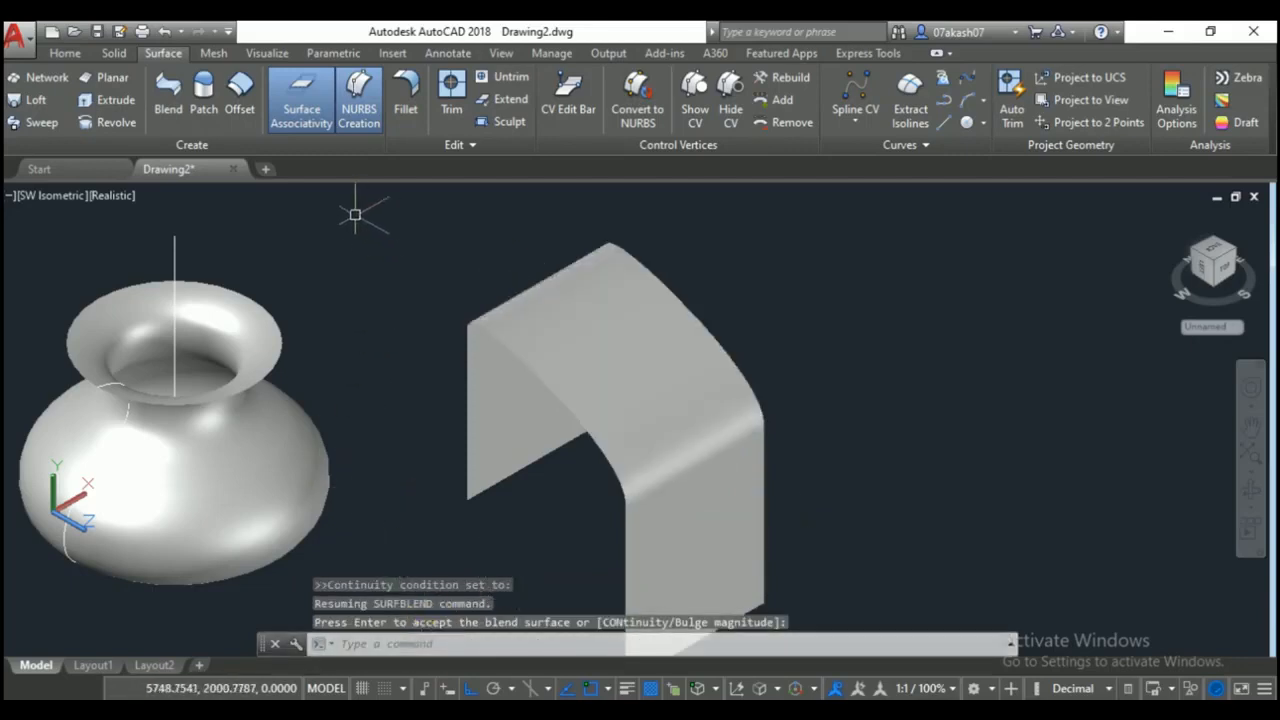
Draw a circle in the empty space beside the blended surfaces.
{"action": "middle_click_drag", "start_coordinate": [743, 472], "coordinate": [548, 477]}
{"action": "type", "text": "c"}
{"action": "key", "text": "Return"}
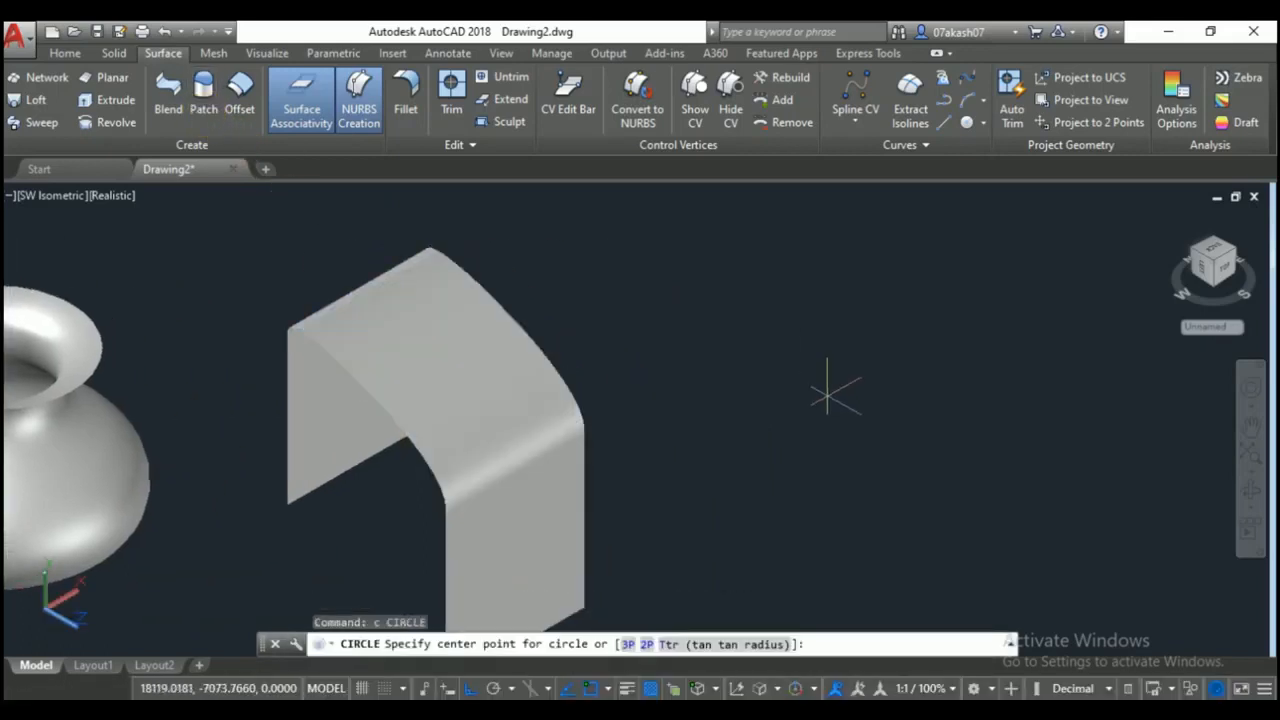
{"action": "left_click", "coordinate": [810, 428]}
{"action": "left_click", "coordinate": [866, 368]}
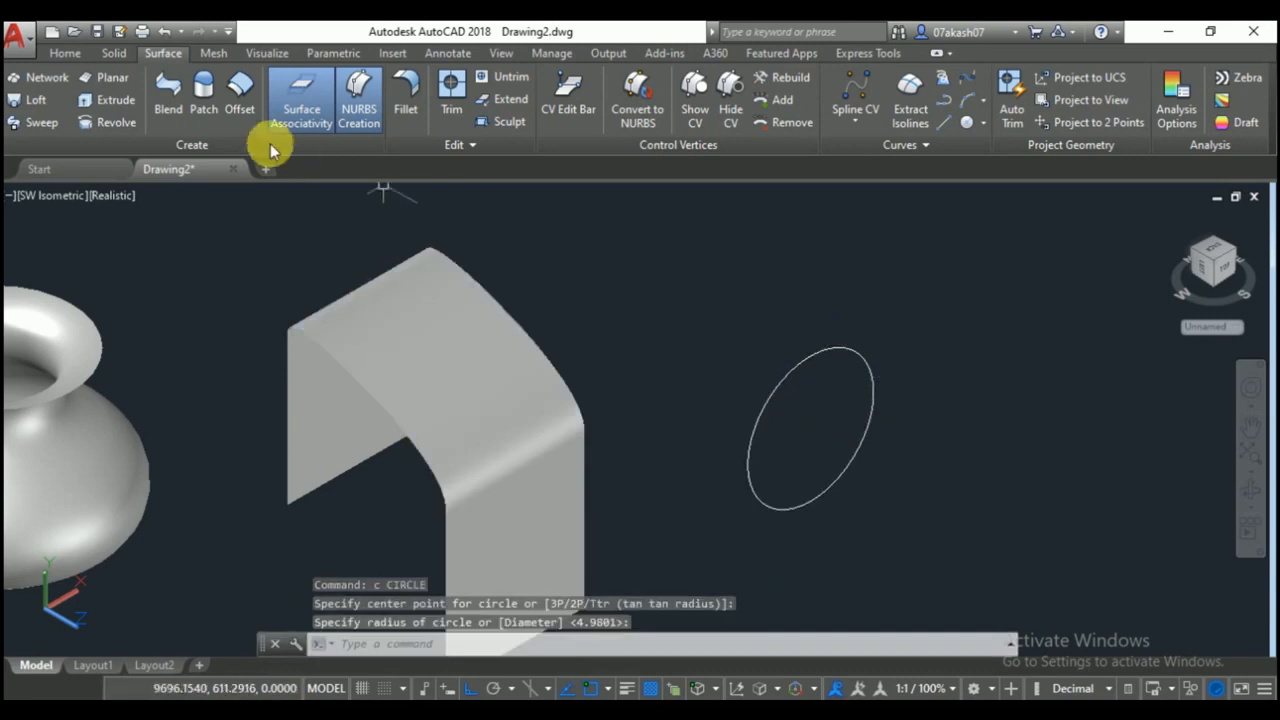
Extrude the circle beside the blended surfaces into an open cylindrical surface about 3015 units long.
{"action": "left_click", "coordinate": [105, 102]}
{"action": "left_click", "coordinate": [768, 281]}
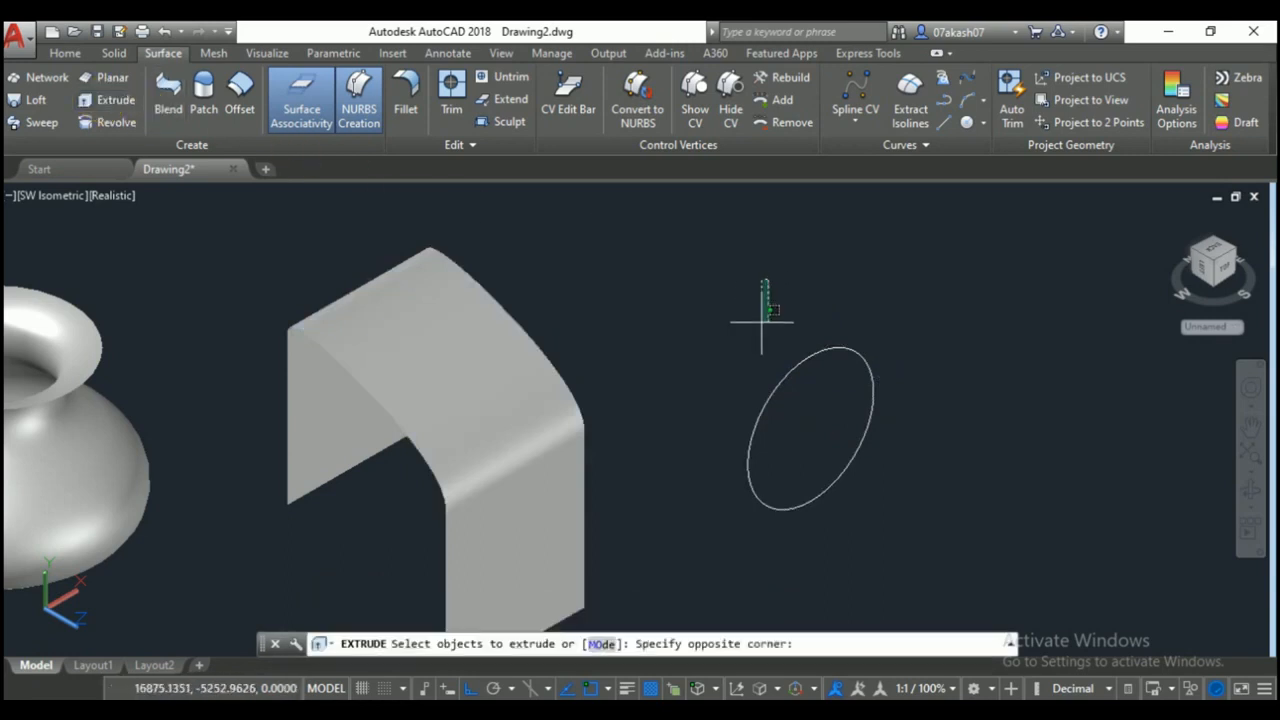
{"action": "left_click_drag", "start_coordinate": [750, 350], "coordinate": [677, 437]}
{"action": "left_click", "coordinate": [677, 437]}
{"action": "key", "text": "Return"}
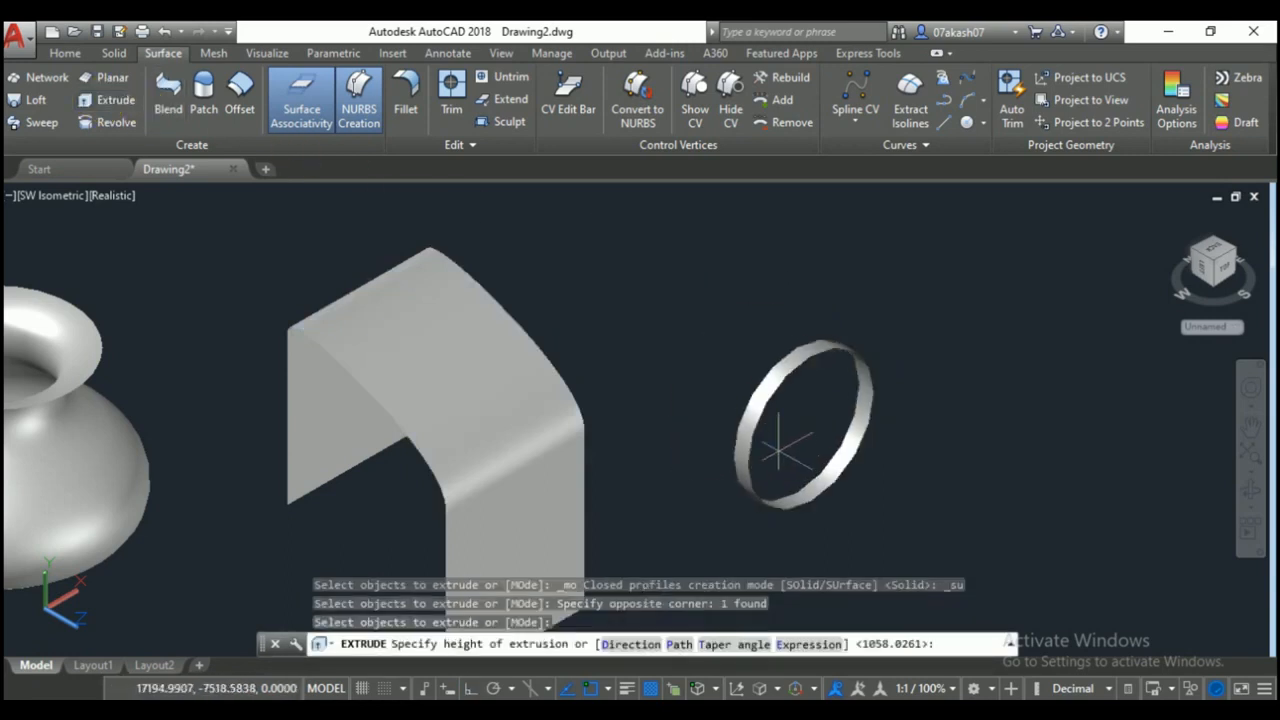
{"action": "left_click", "coordinate": [955, 540]}
{"action": "middle_click_drag", "start_coordinate": [980, 523], "coordinate": [671, 357]}
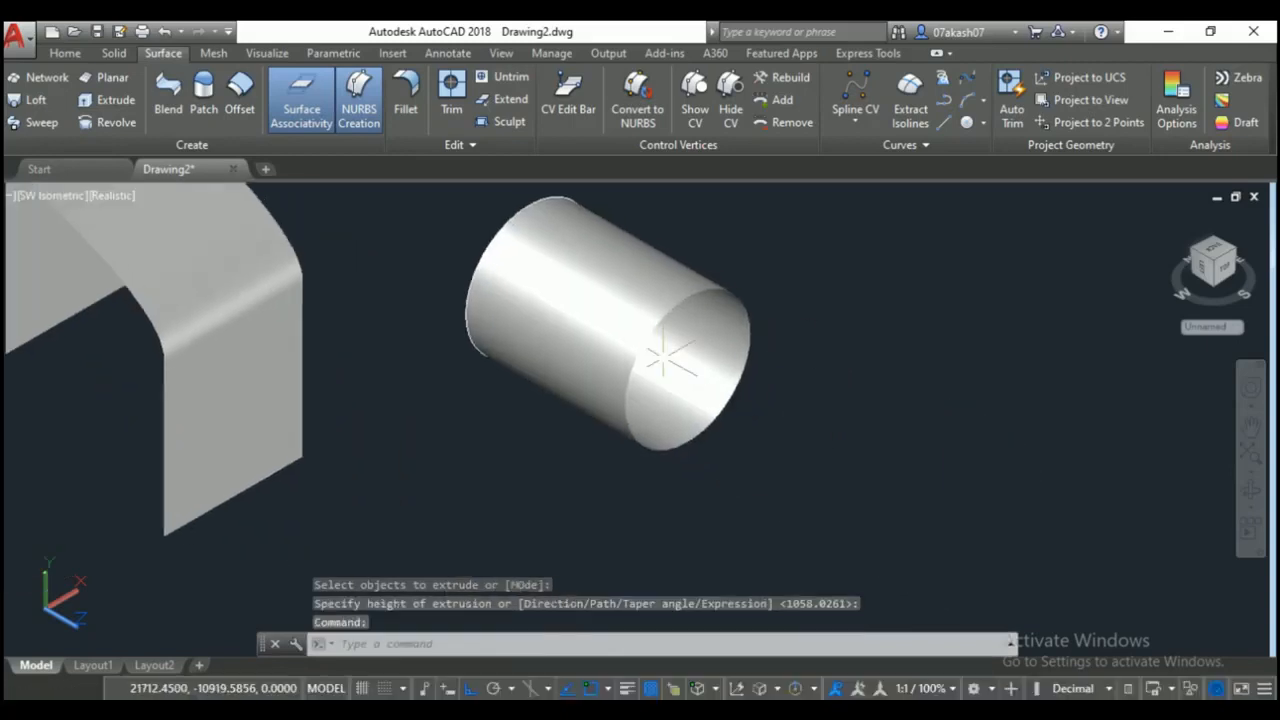
Patch the open front edge of the cylindrical surface with Position (G0) continuity.
{"action": "left_click", "coordinate": [203, 100]}
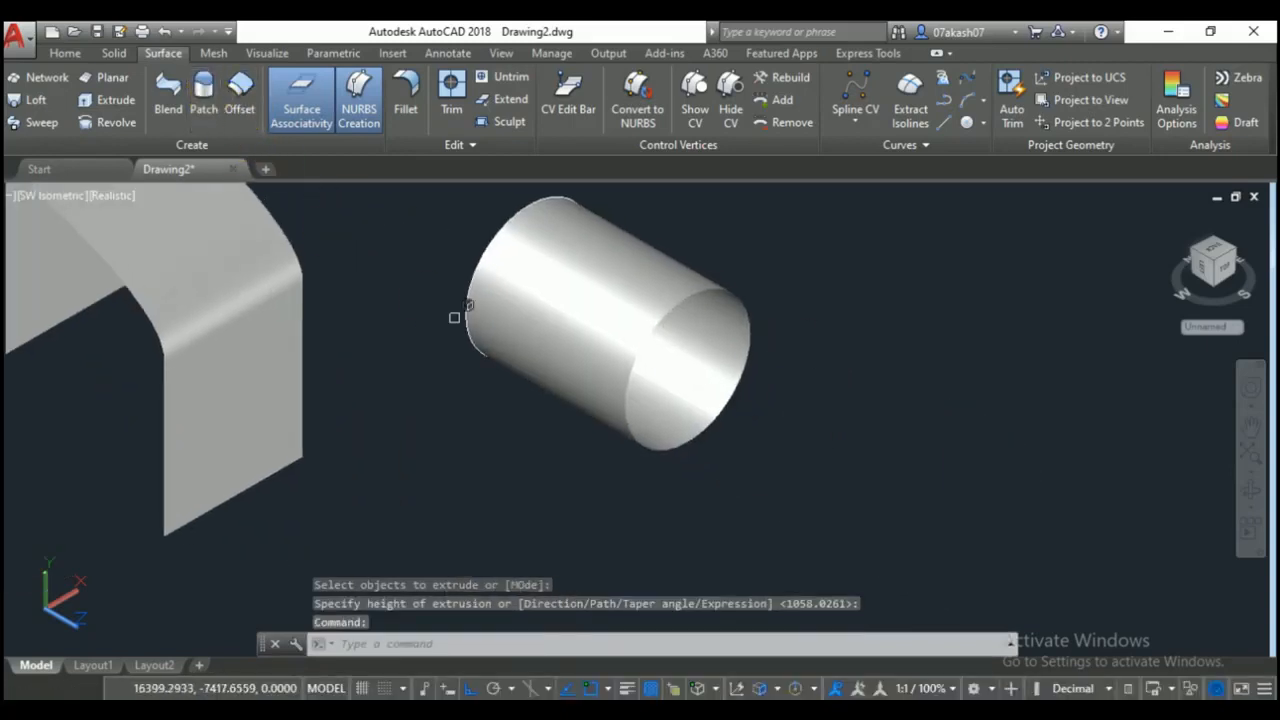
{"action": "left_click", "coordinate": [728, 288]}
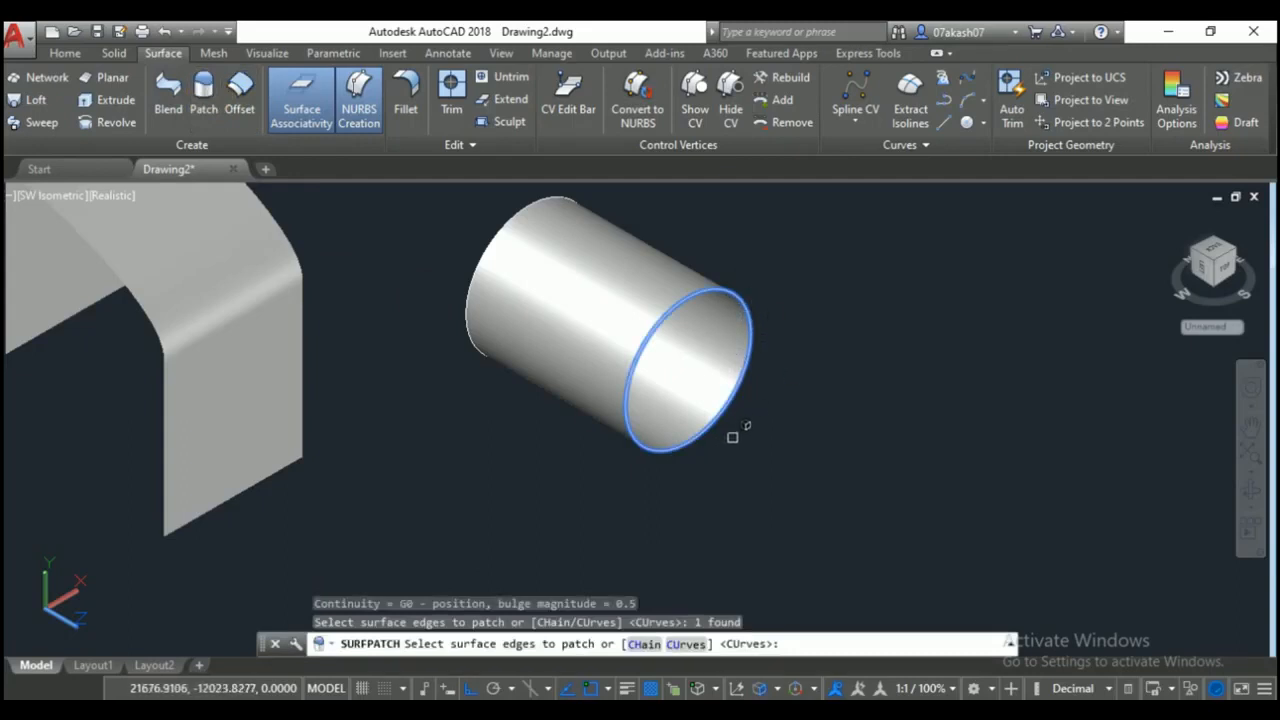
{"action": "key", "text": "Return"}
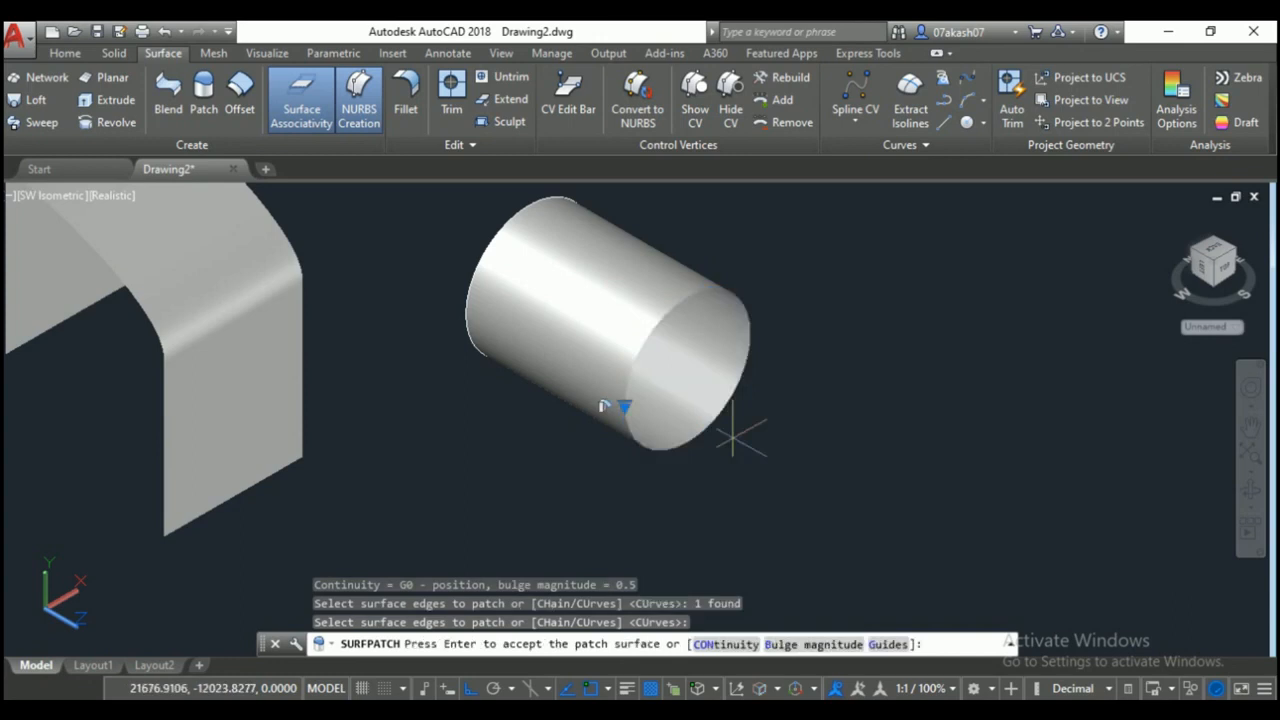
{"action": "left_click", "coordinate": [620, 407]}
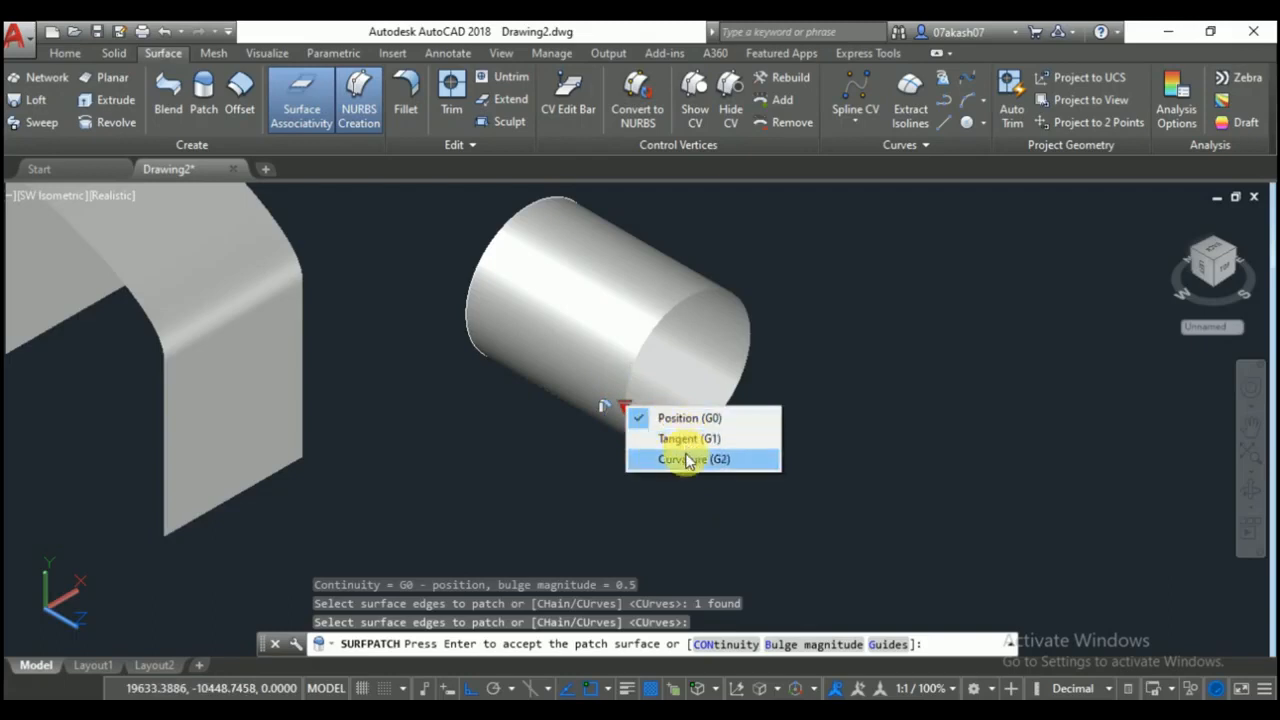
{"action": "left_click", "coordinate": [690, 418]}
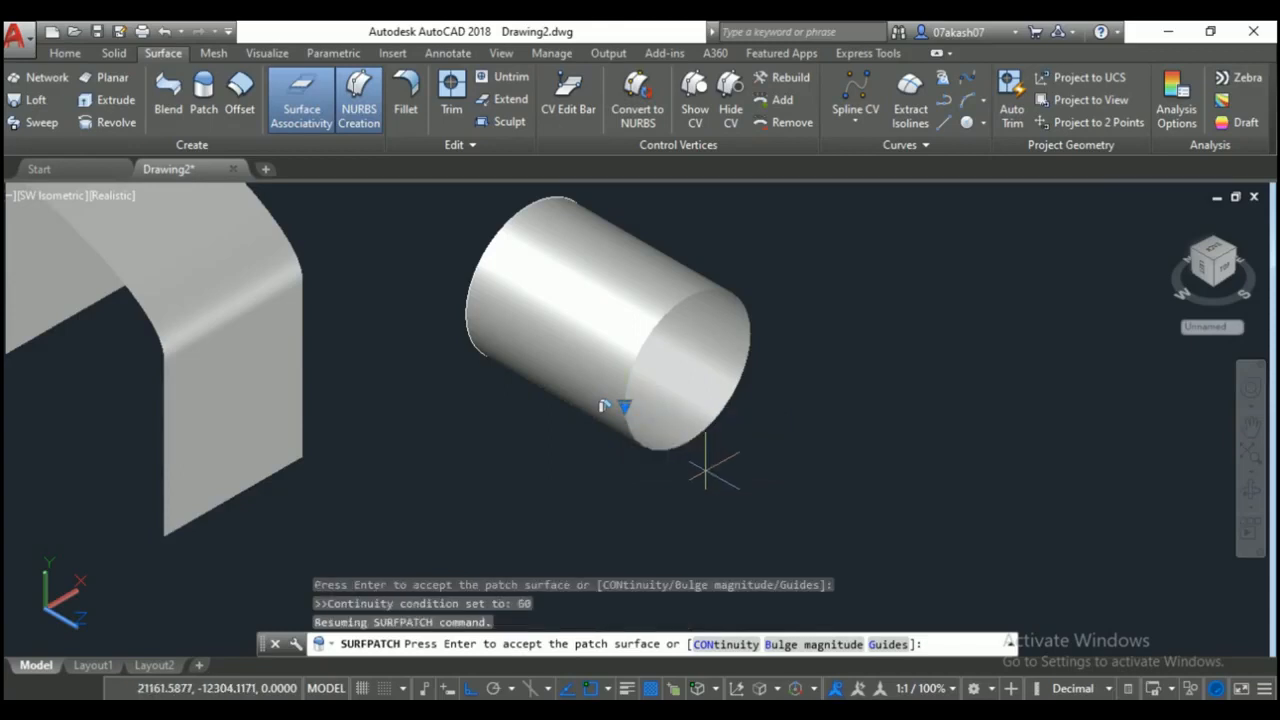
{"action": "key", "text": "Return"}
Delete the flat patch surface from the cylinder's front end.
{"action": "left_click", "coordinate": [705, 362]}
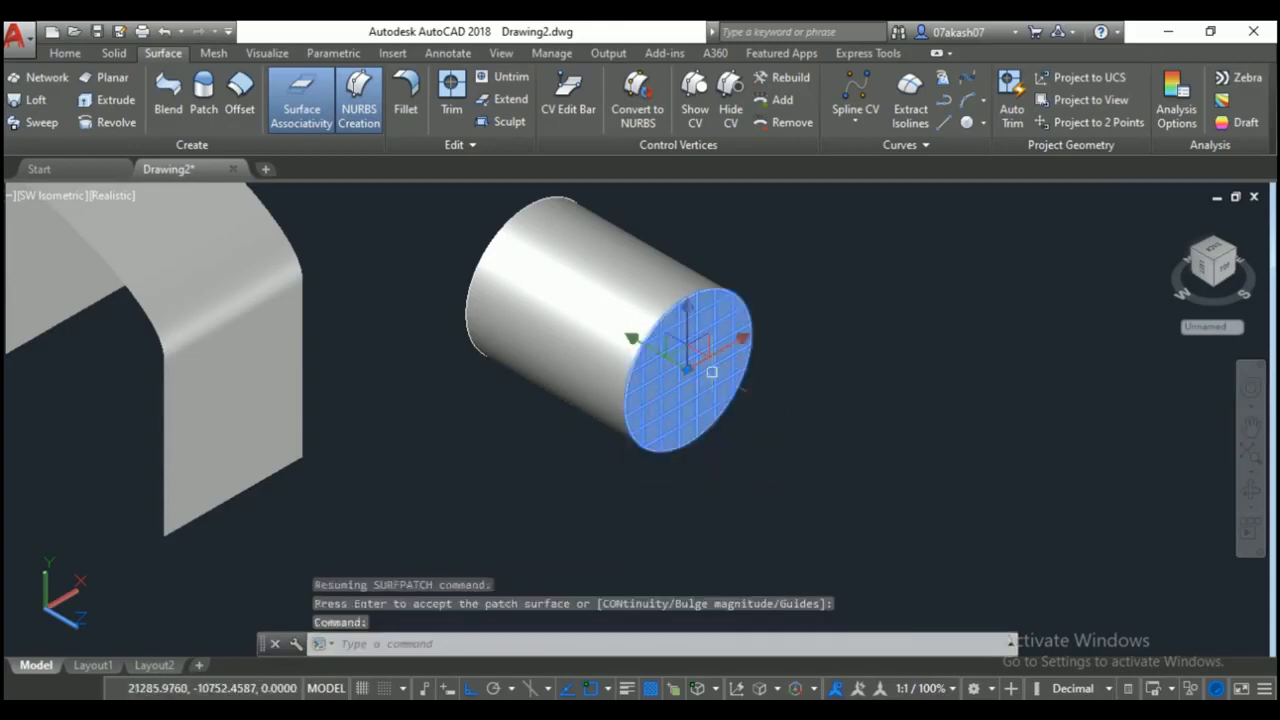
{"action": "key", "text": "Escape"}
{"action": "key", "text": "Escape"}
{"action": "left_click", "coordinate": [716, 416]}
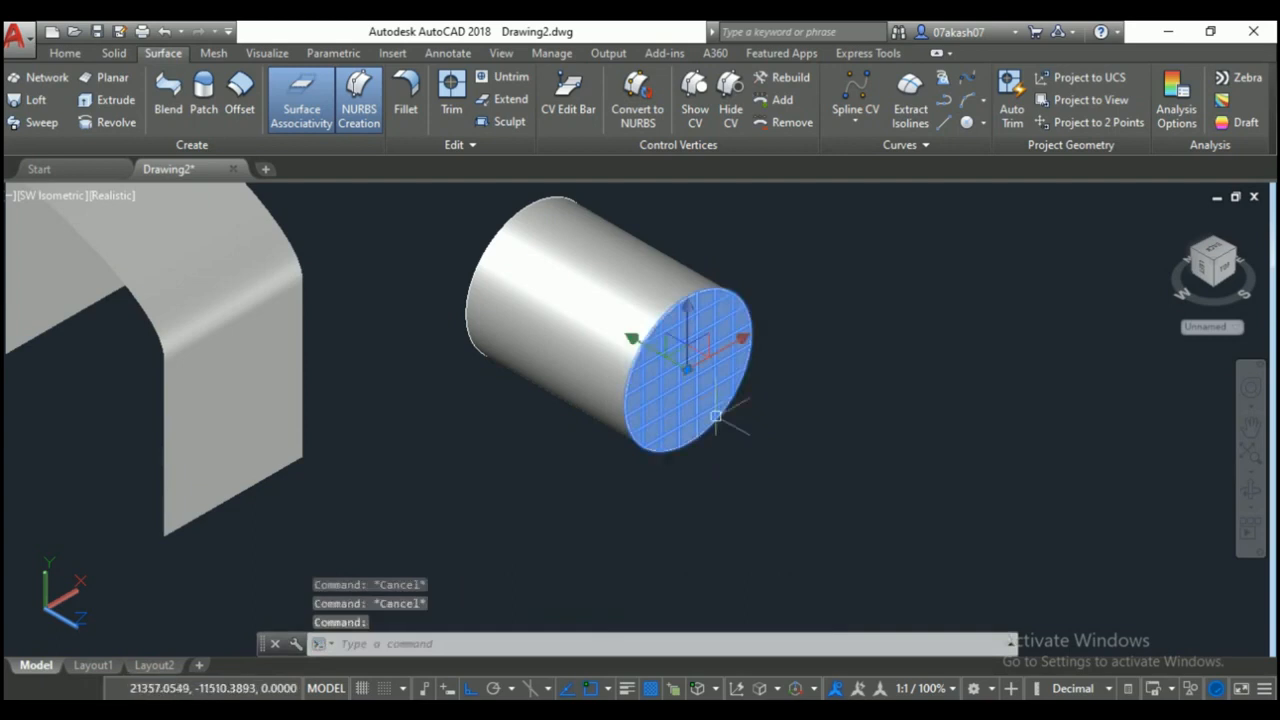
{"action": "key", "text": "Delete"}
Patch the cylinder's open front edge using a smooth continuity instead of Position (G0), forming a domed cap.
{"action": "left_click", "coordinate": [205, 100]}
{"action": "left_click", "coordinate": [747, 288]}
{"action": "key", "text": "Return"}
{"action": "left_click_drag", "start_coordinate": [622, 407], "coordinate": [663, 446]}
{"action": "left_click", "coordinate": [663, 446]}
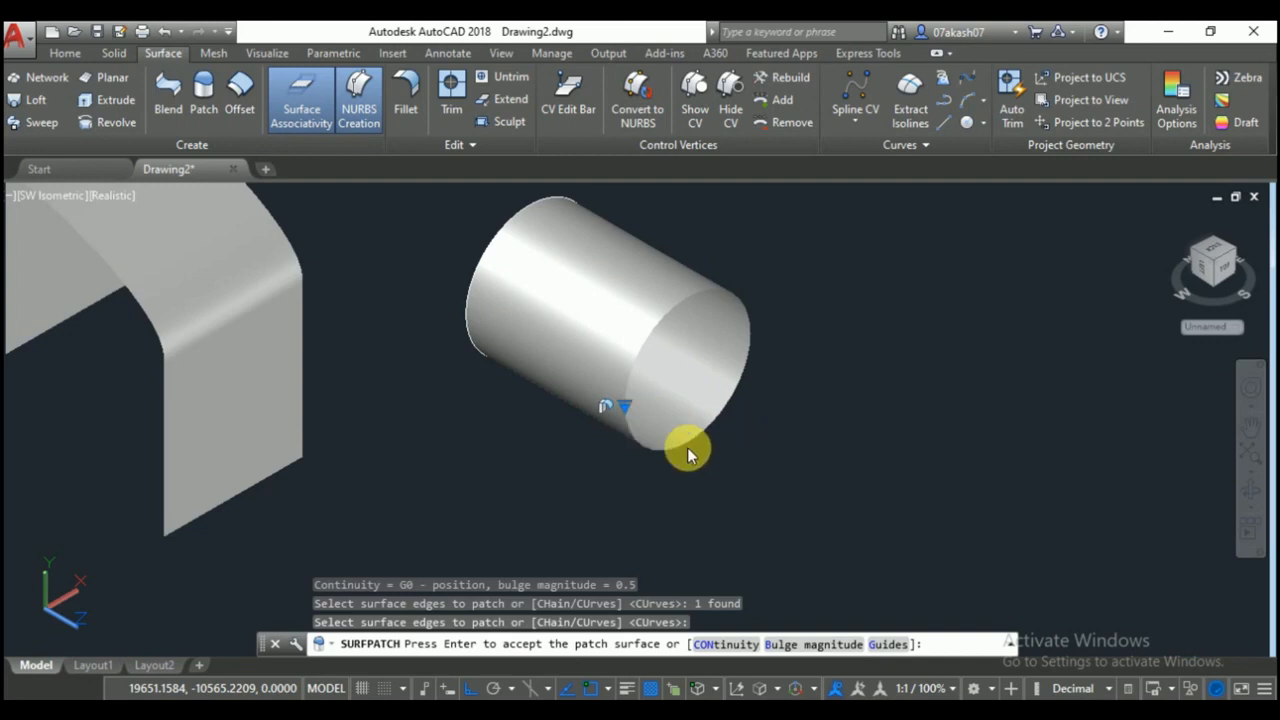
{"action": "key", "text": "Return"}
{"action": "key", "text": "Return"}
{"action": "key", "text": "Escape"}
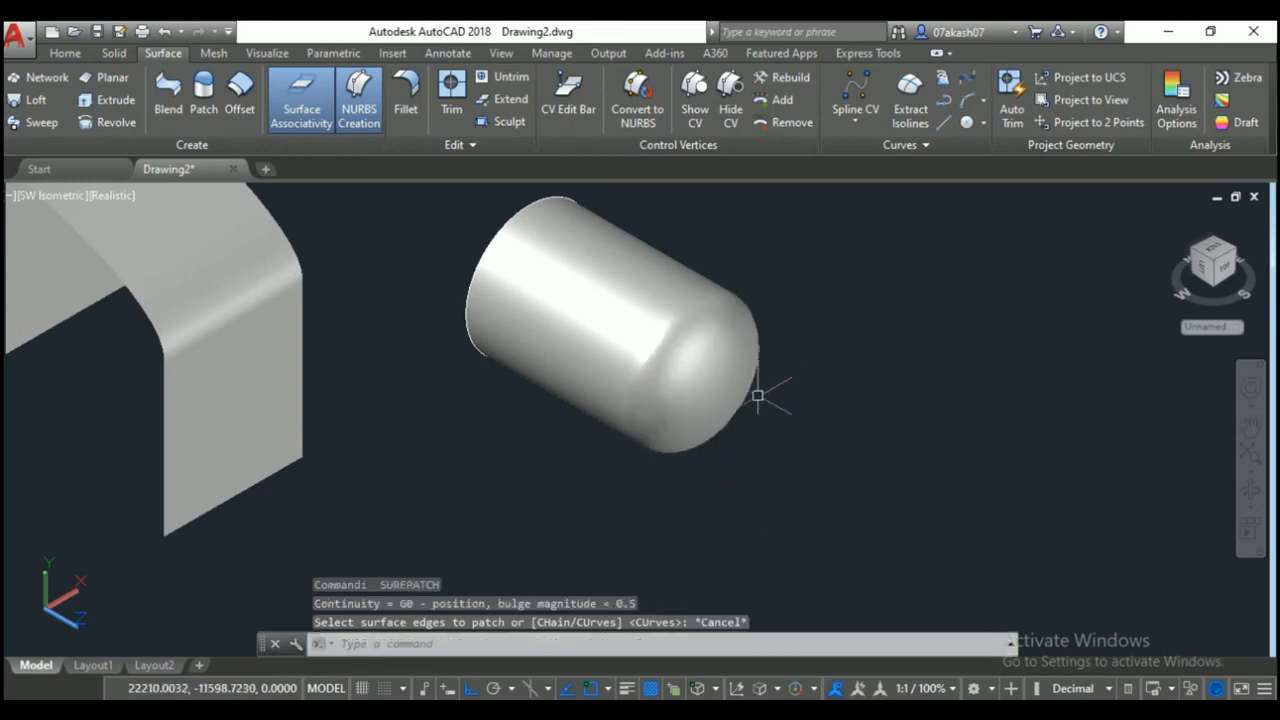
Offset the front planar surface of the blended shape outward by a short distance picked with two points.
{"action": "middle_click_drag", "start_coordinate": [810, 463], "coordinate": [678, 503]}
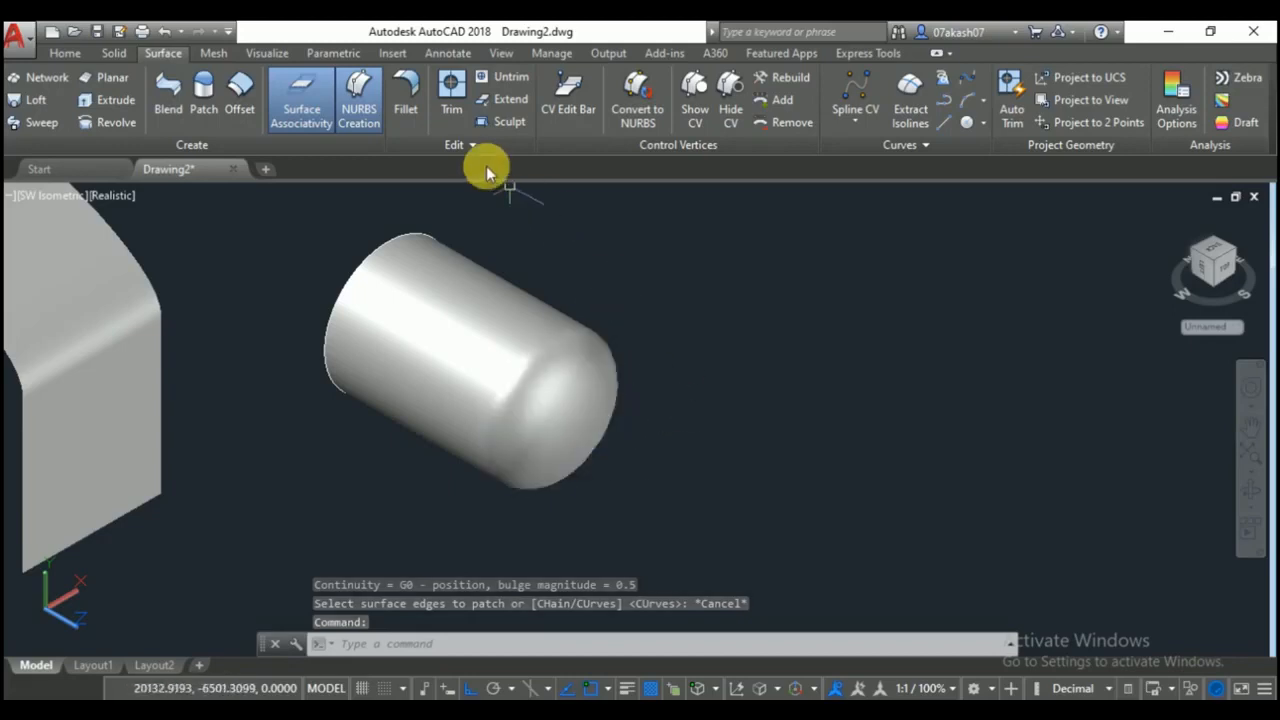
{"action": "left_click", "coordinate": [240, 110]}
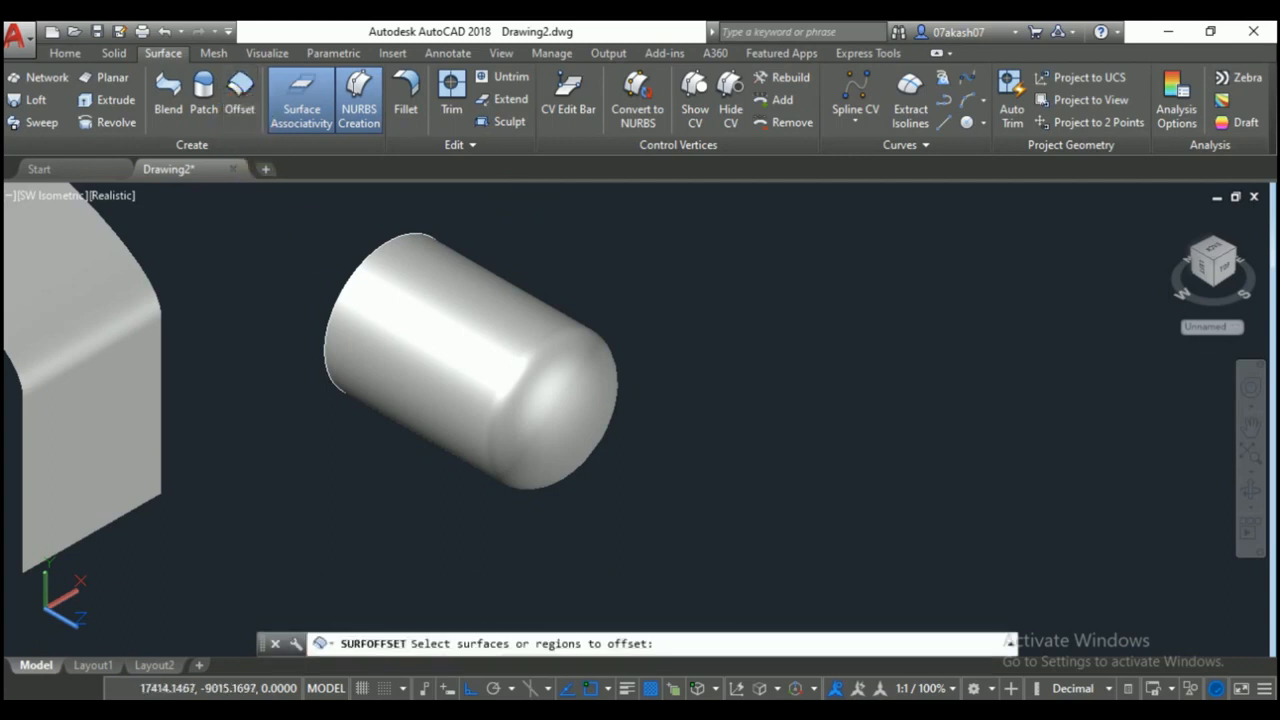
{"action": "middle_click_drag", "start_coordinate": [365, 426], "coordinate": [838, 461]}
{"action": "left_click", "coordinate": [570, 461]}
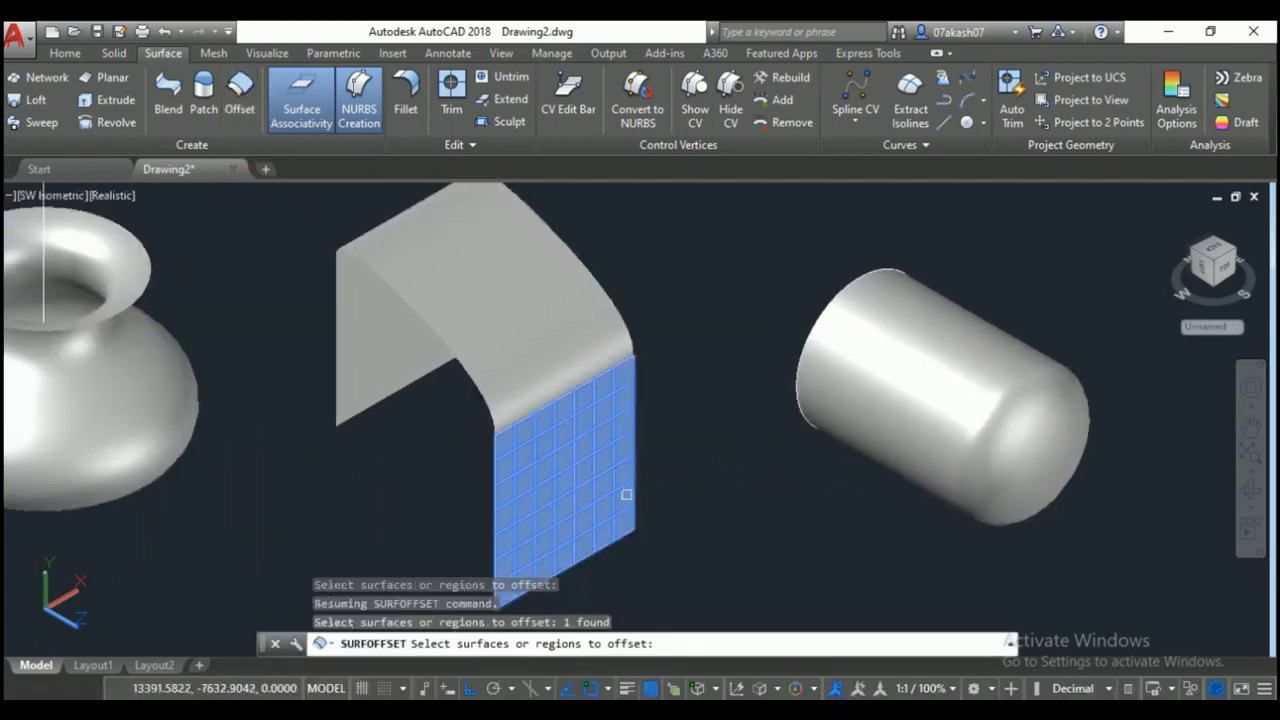
{"action": "key", "text": "Return"}
{"action": "left_click", "coordinate": [682, 494]}
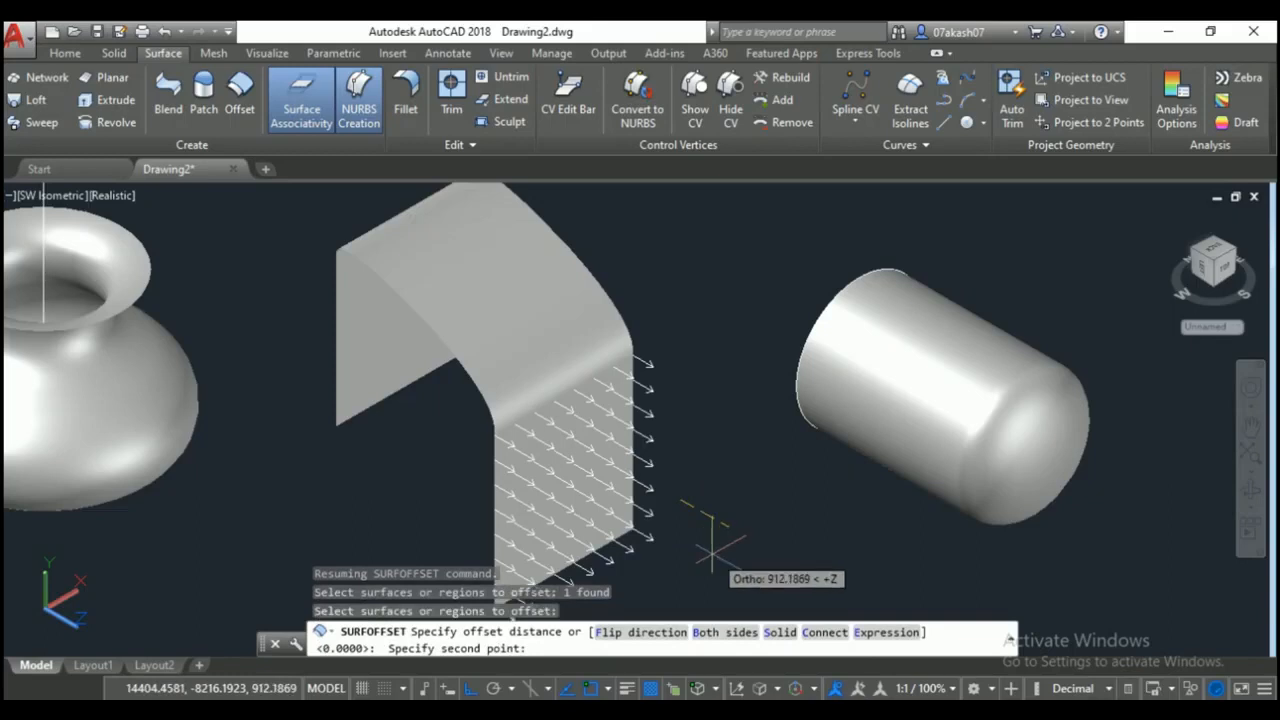
{"action": "left_click", "coordinate": [706, 530]}
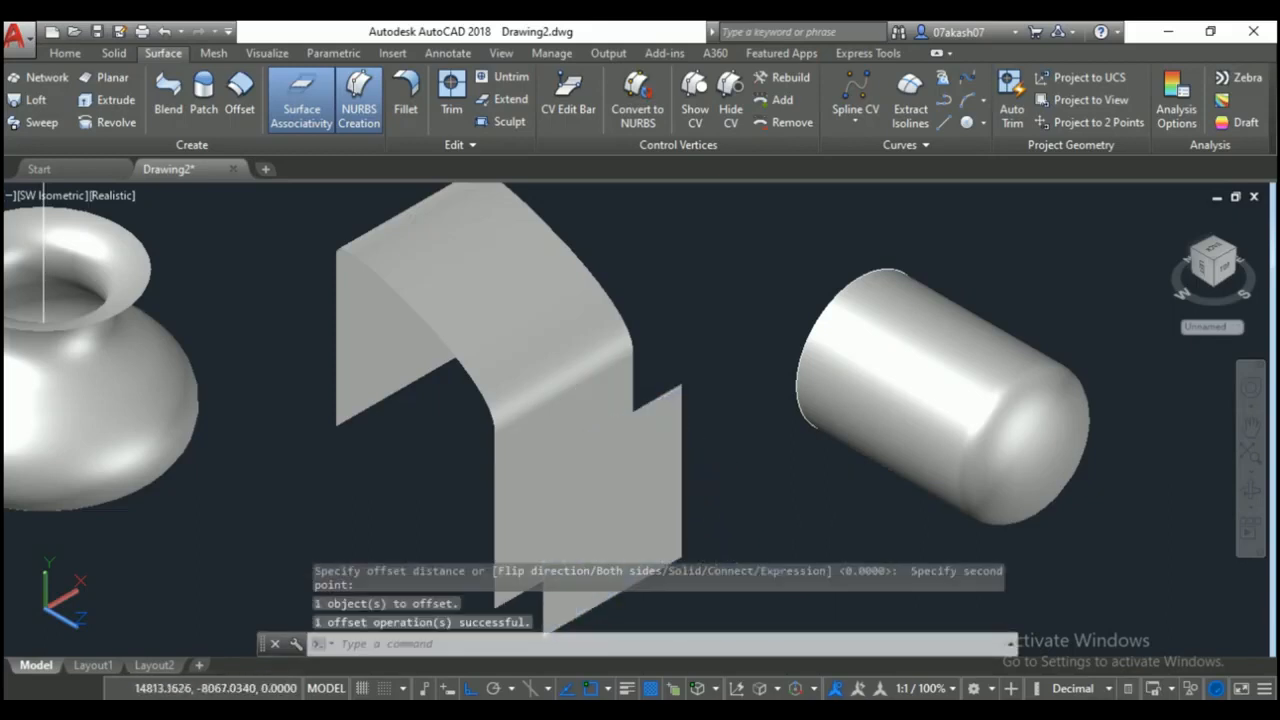
Draw an upright rectangle in the empty space behind the vase surface.
{"action": "middle_click_drag", "start_coordinate": [695, 470], "coordinate": [614, 415]}
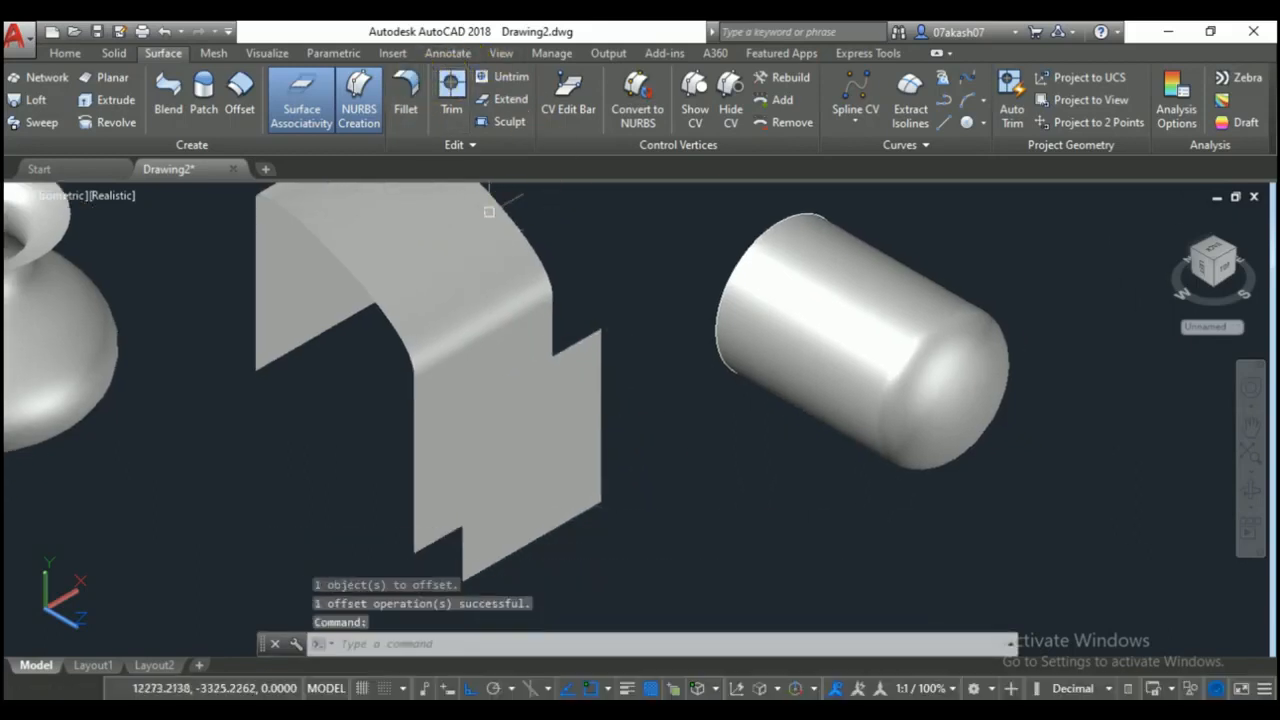
{"action": "scroll", "coordinate": [496, 226], "scroll_direction": "down", "scroll_amount": 3}
{"action": "middle_click_drag", "start_coordinate": [446, 292], "coordinate": [554, 425]}
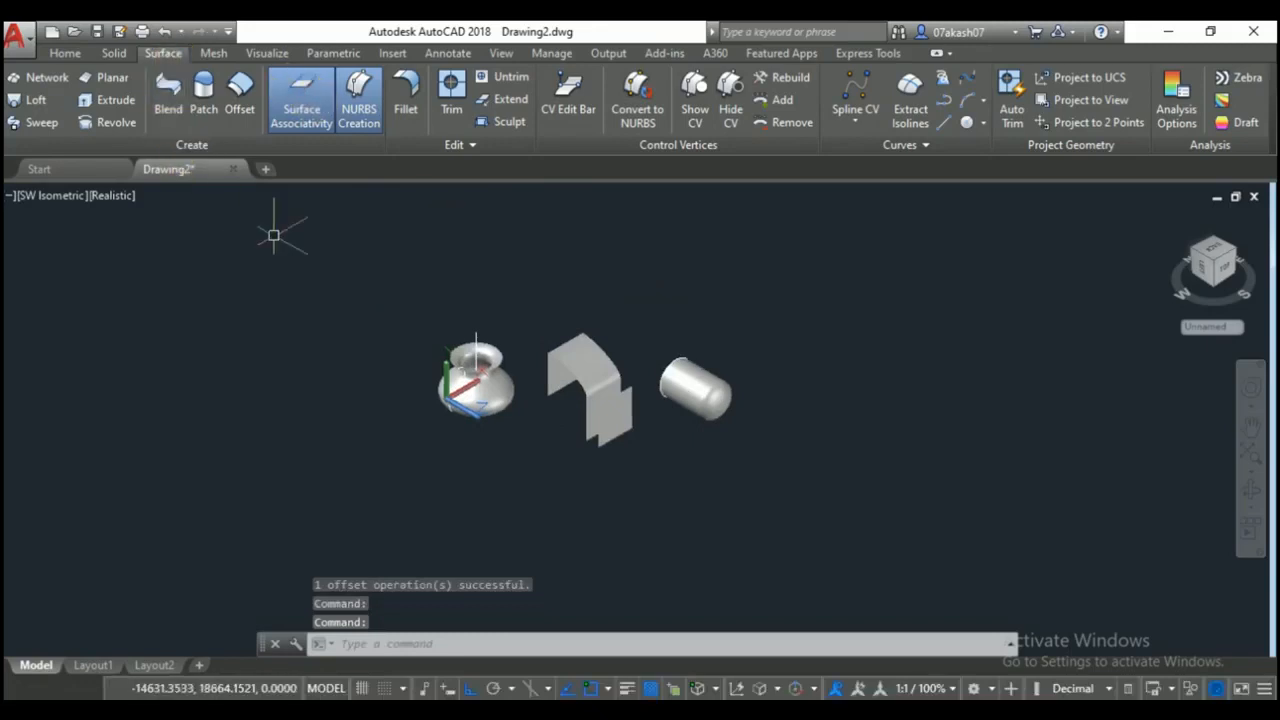
{"action": "type", "text": "c"}
{"action": "key", "text": "Return"}
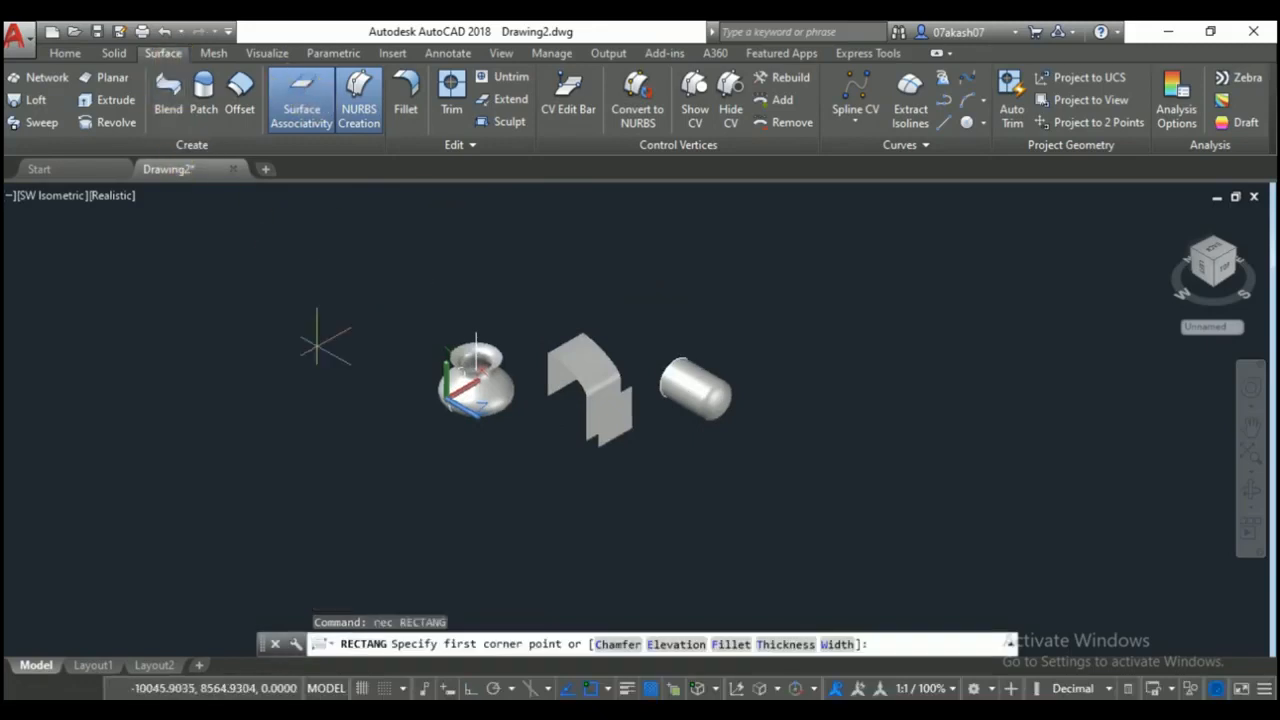
{"action": "left_click", "coordinate": [319, 346]}
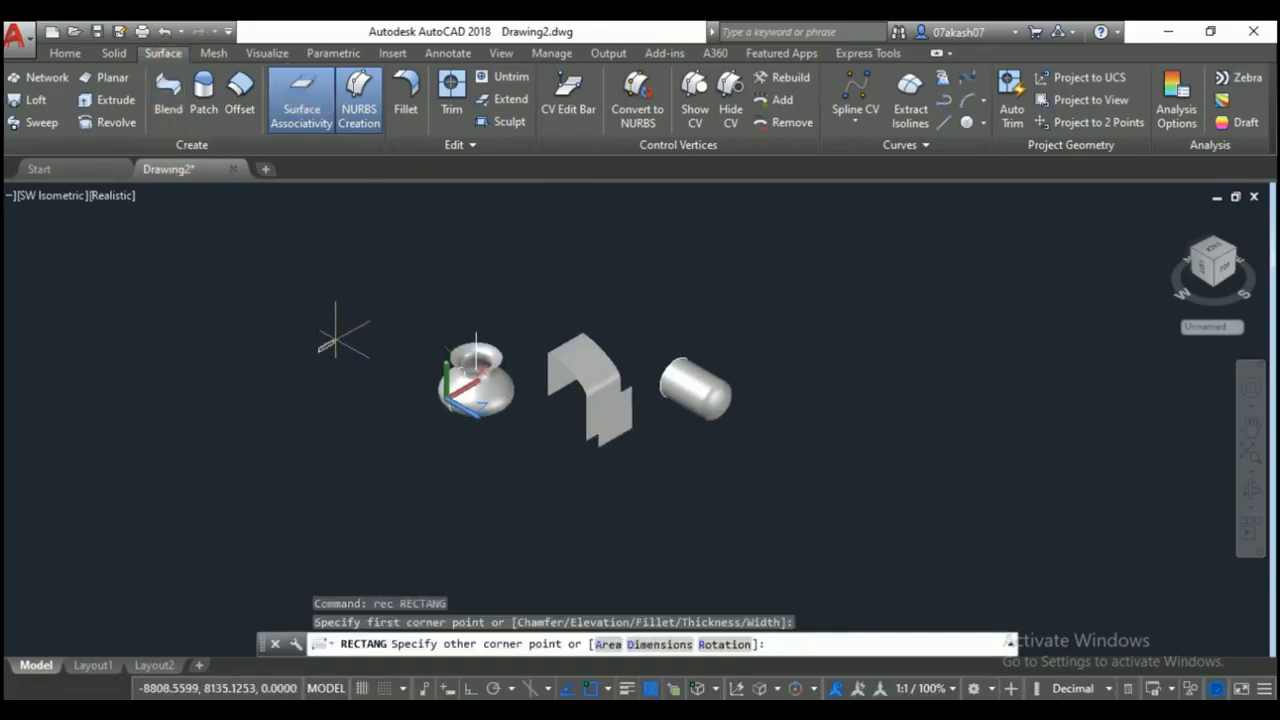
{"action": "left_click", "coordinate": [401, 231]}
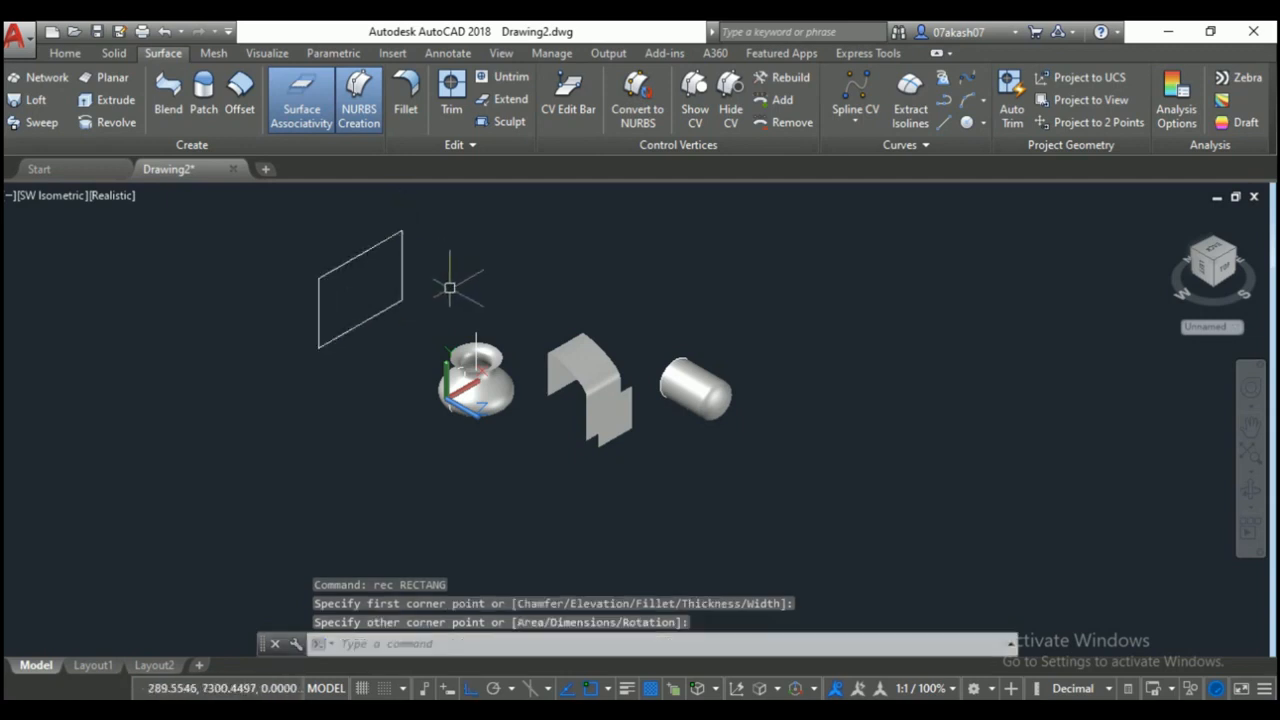
Extrude the rectangle toward the vase into an open-ended box surface.
{"action": "left_click", "coordinate": [120, 103]}
{"action": "left_click", "coordinate": [402, 268]}
{"action": "key", "text": "Return"}
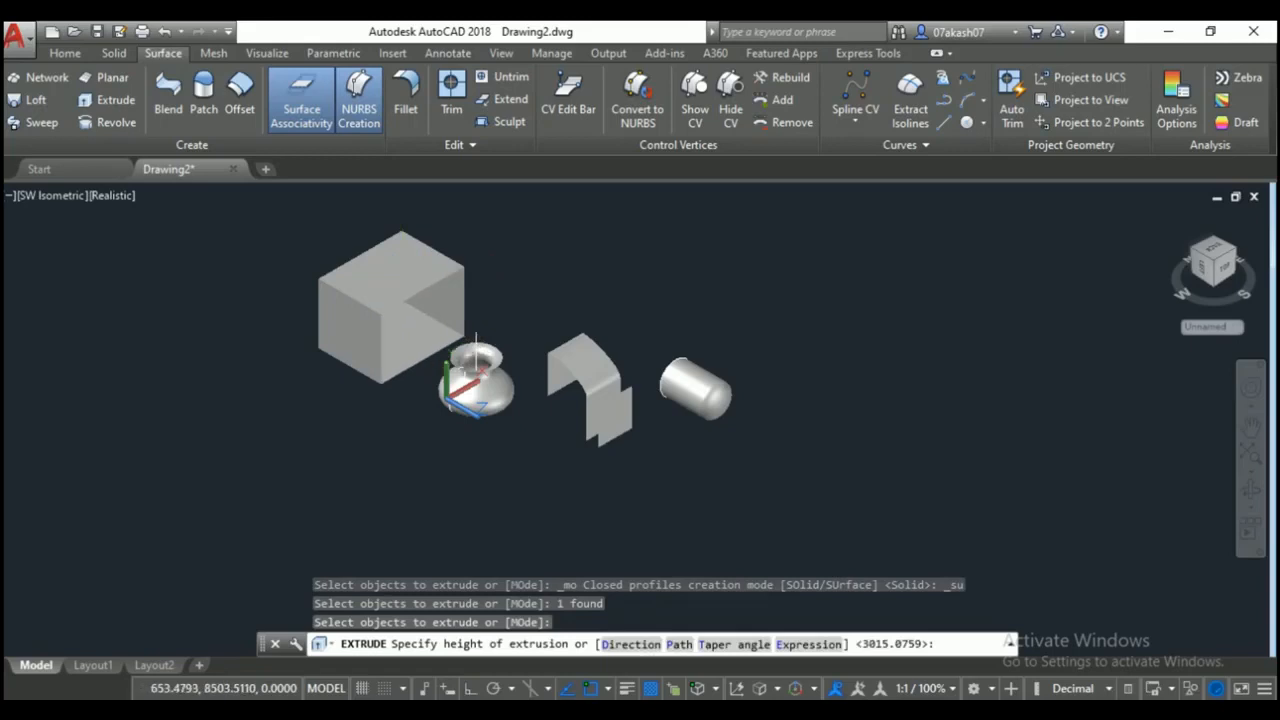
{"action": "left_click", "coordinate": [450, 268]}
Fillet the box's top surface with its adjoining outer side surface, using a radius of 20.
{"action": "scroll", "coordinate": [377, 292], "scroll_direction": "up", "scroll_amount": 4}
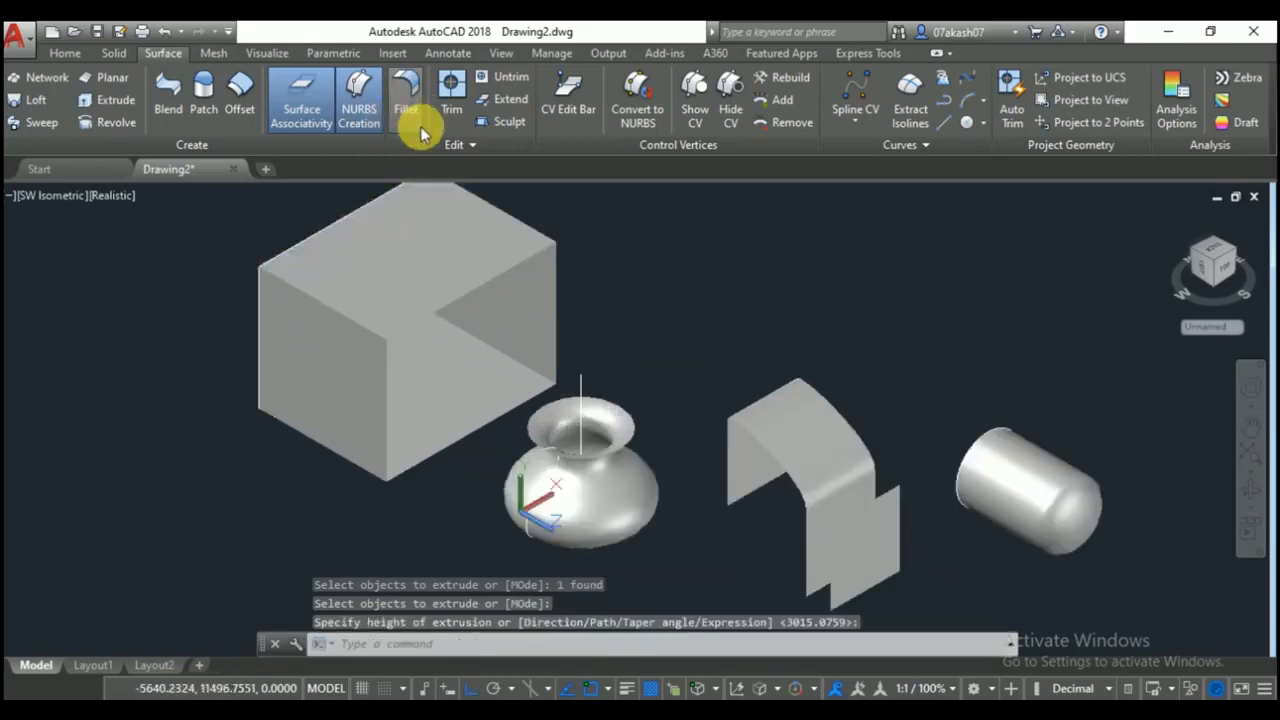
{"action": "left_click", "coordinate": [405, 100]}
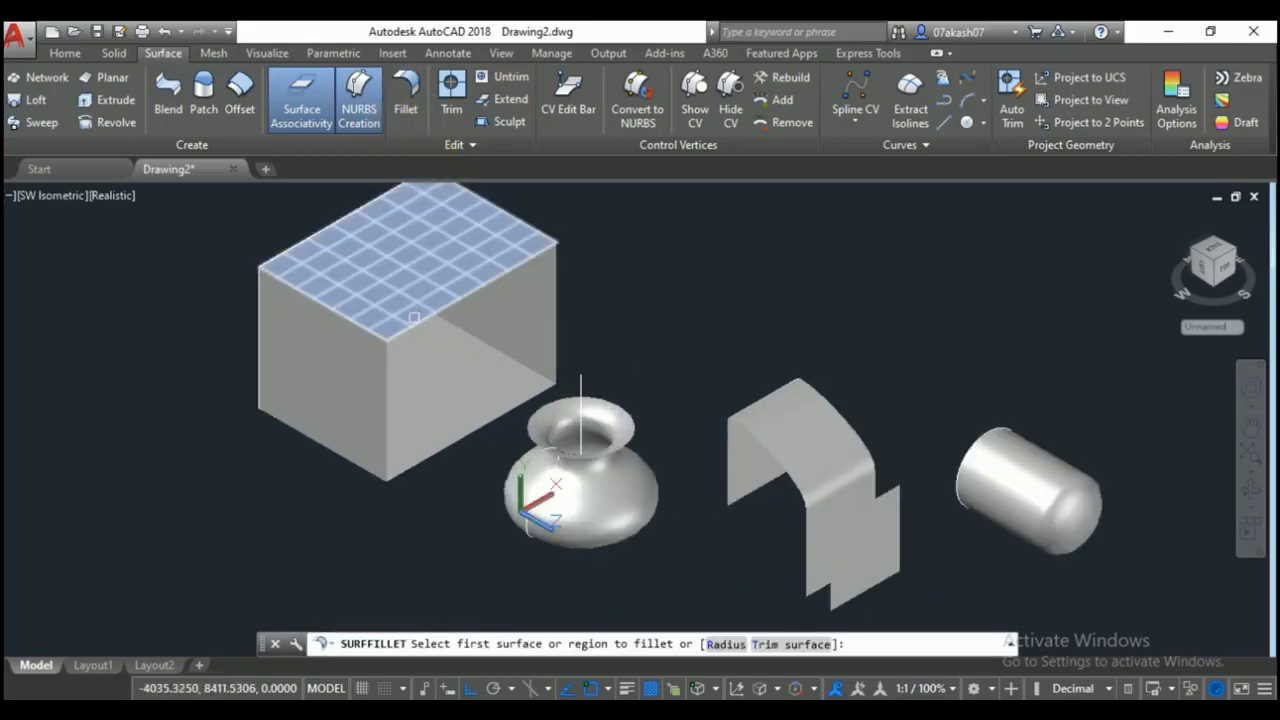
{"action": "left_click", "coordinate": [393, 320]}
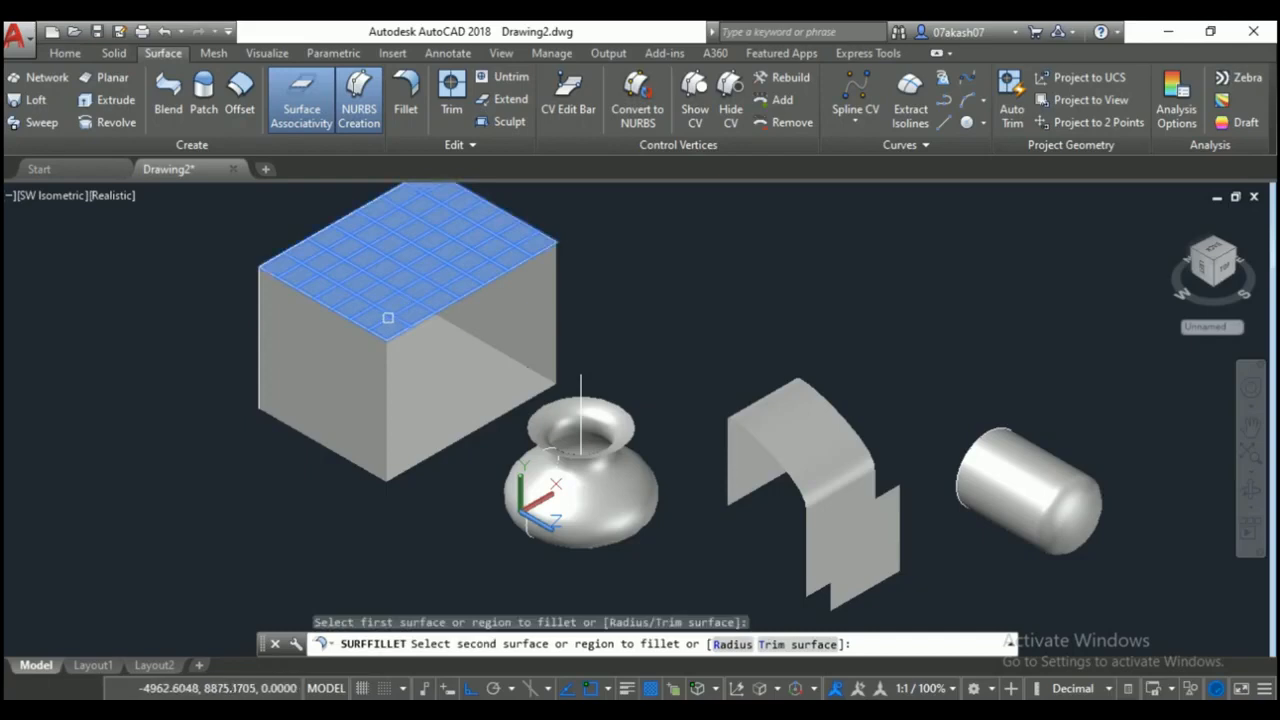
{"action": "left_click", "coordinate": [299, 346]}
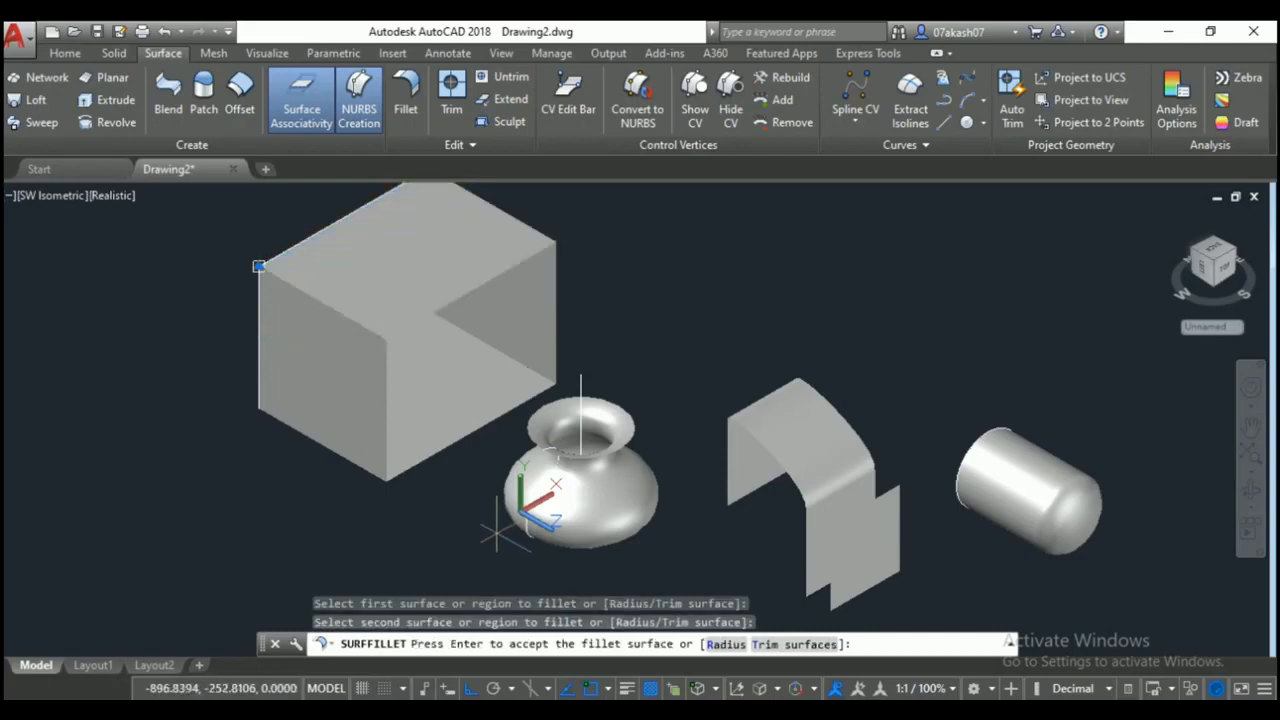
{"action": "left_click", "coordinate": [726, 644]}
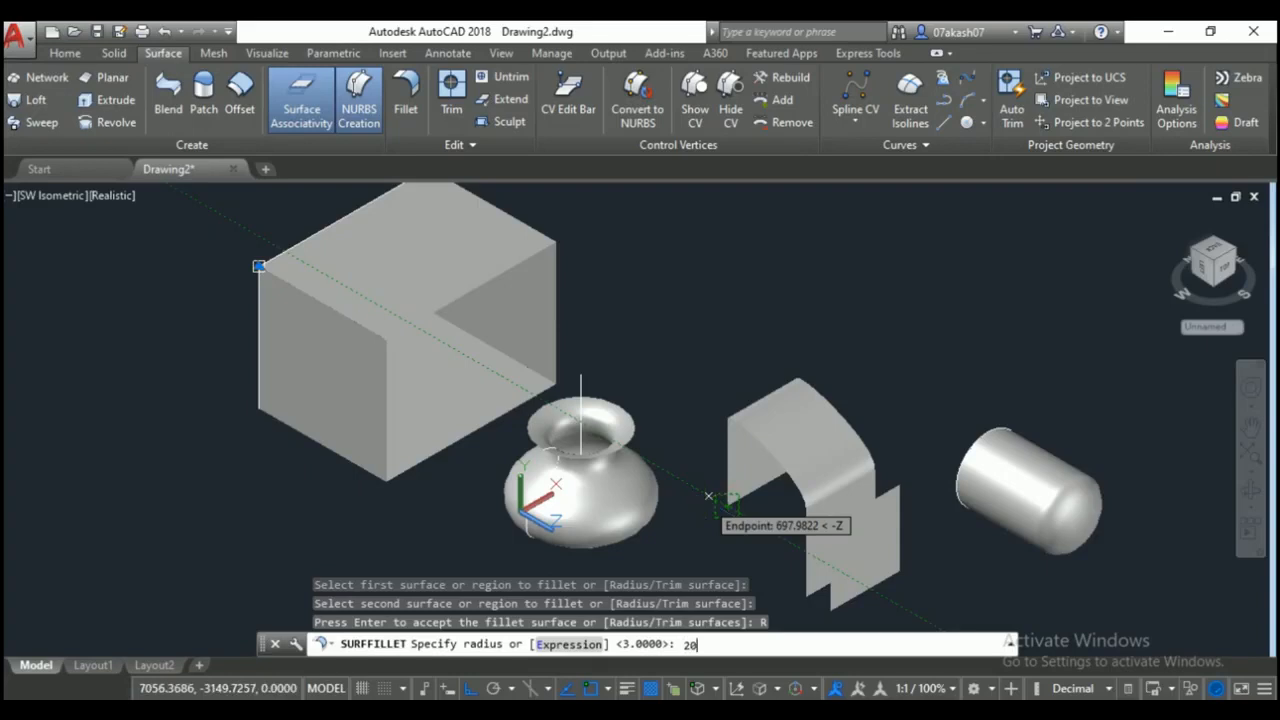
{"action": "type", "text": "20"}
{"action": "key", "text": "Return"}
{"action": "key", "text": "Return"}
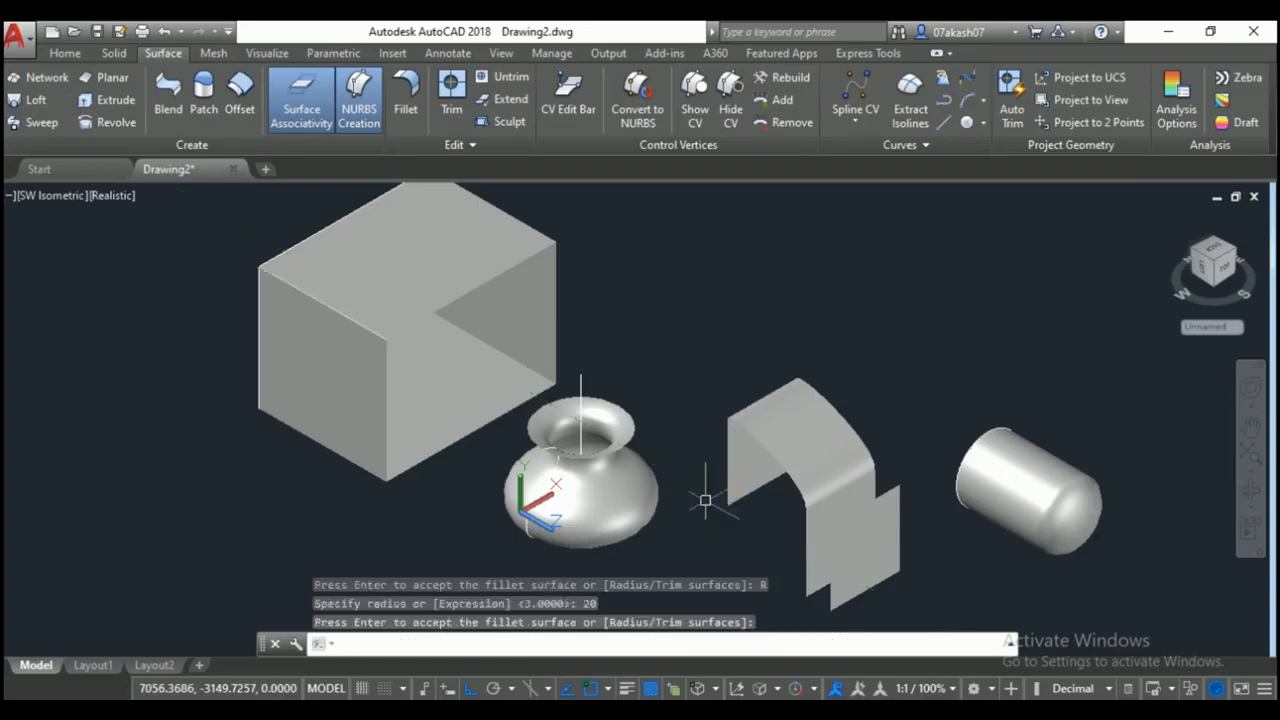
Examine the fillet along the box's upper edge and at its corner up close.
{"action": "scroll", "coordinate": [310, 275], "scroll_direction": "up", "scroll_amount": 5}
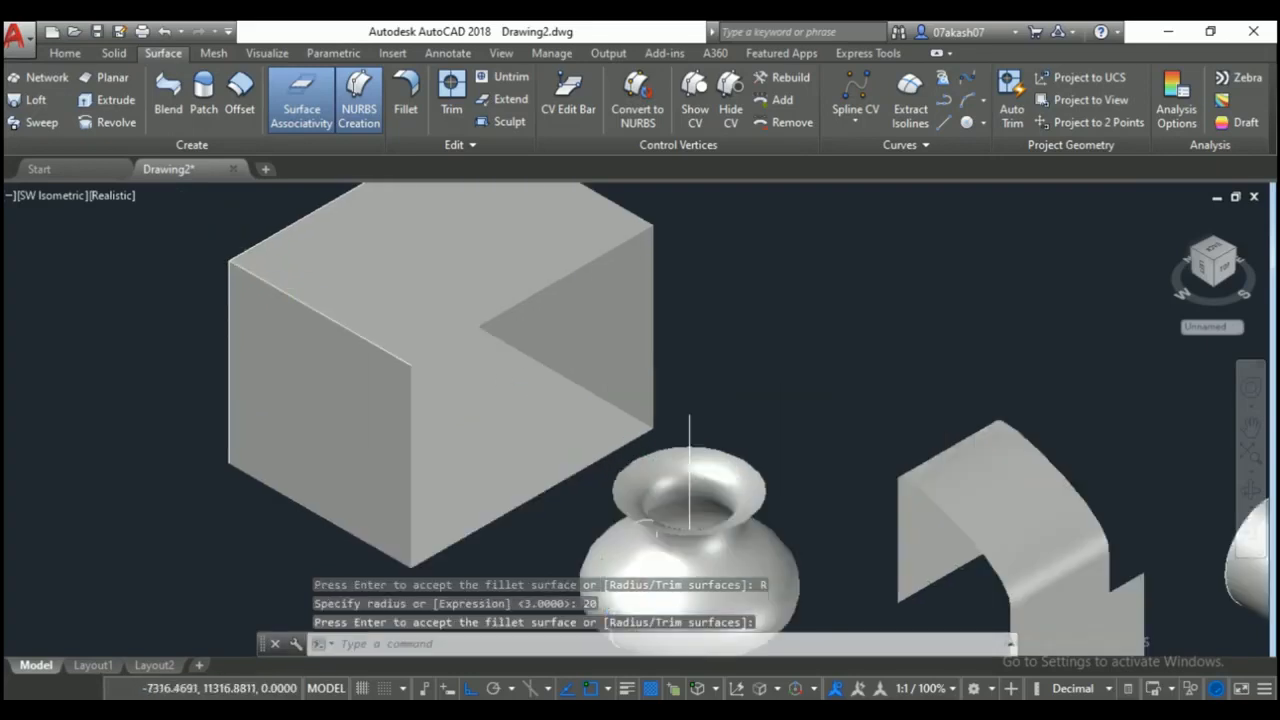
{"action": "scroll", "coordinate": [82, 248], "scroll_direction": "down", "scroll_amount": 3}
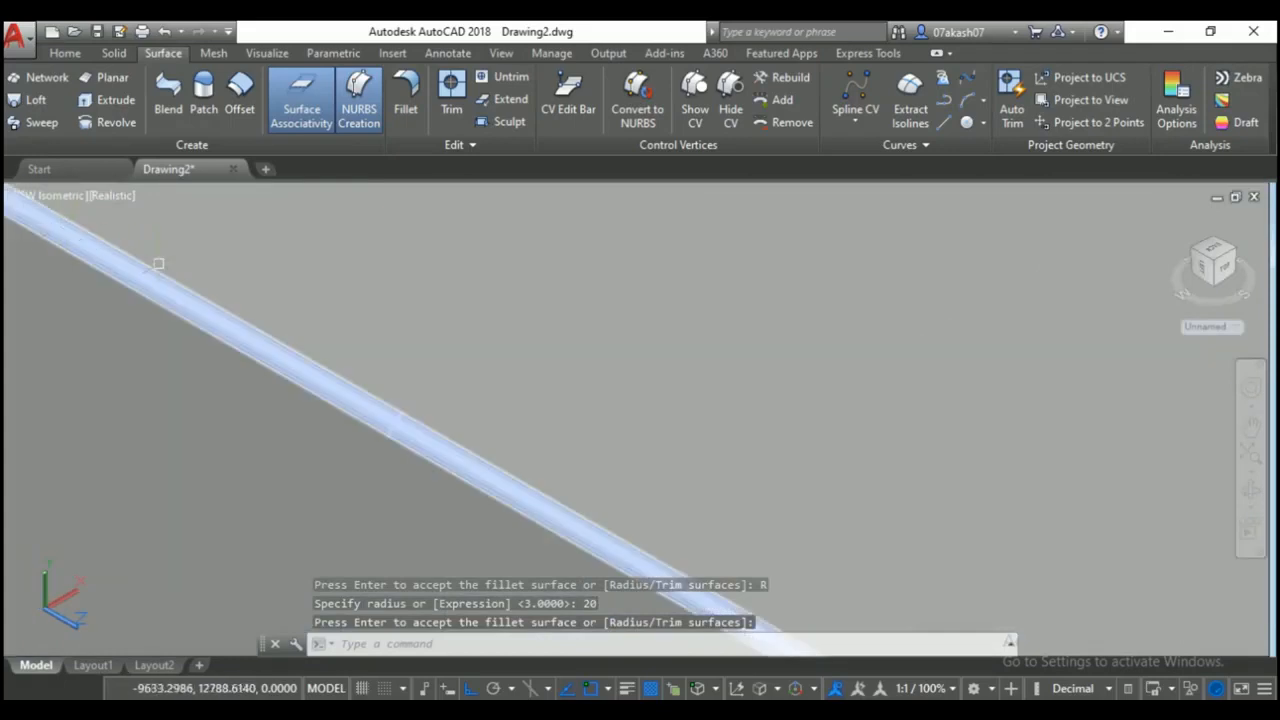
{"action": "scroll", "coordinate": [106, 251], "scroll_direction": "up", "scroll_amount": 5}
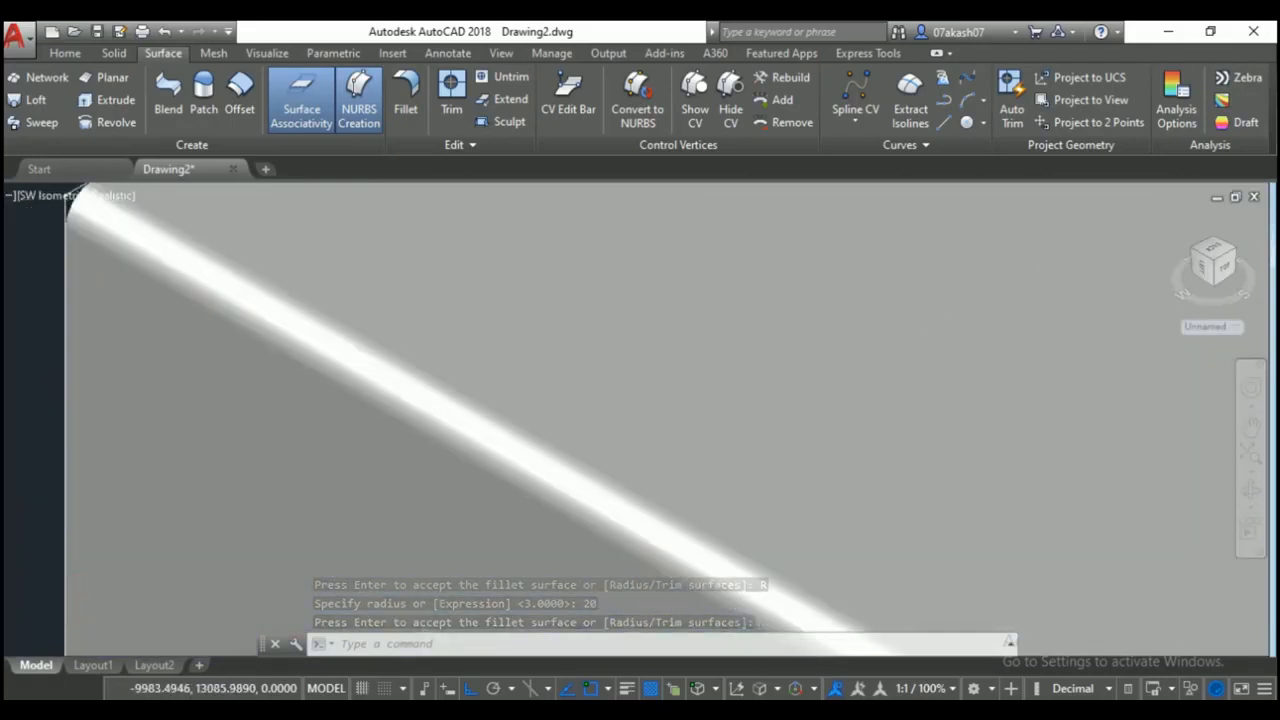
{"action": "middle_click_drag", "start_coordinate": [96, 296], "coordinate": [104, 310]}
{"action": "scroll", "coordinate": [170, 318], "scroll_direction": "down", "scroll_amount": 4}
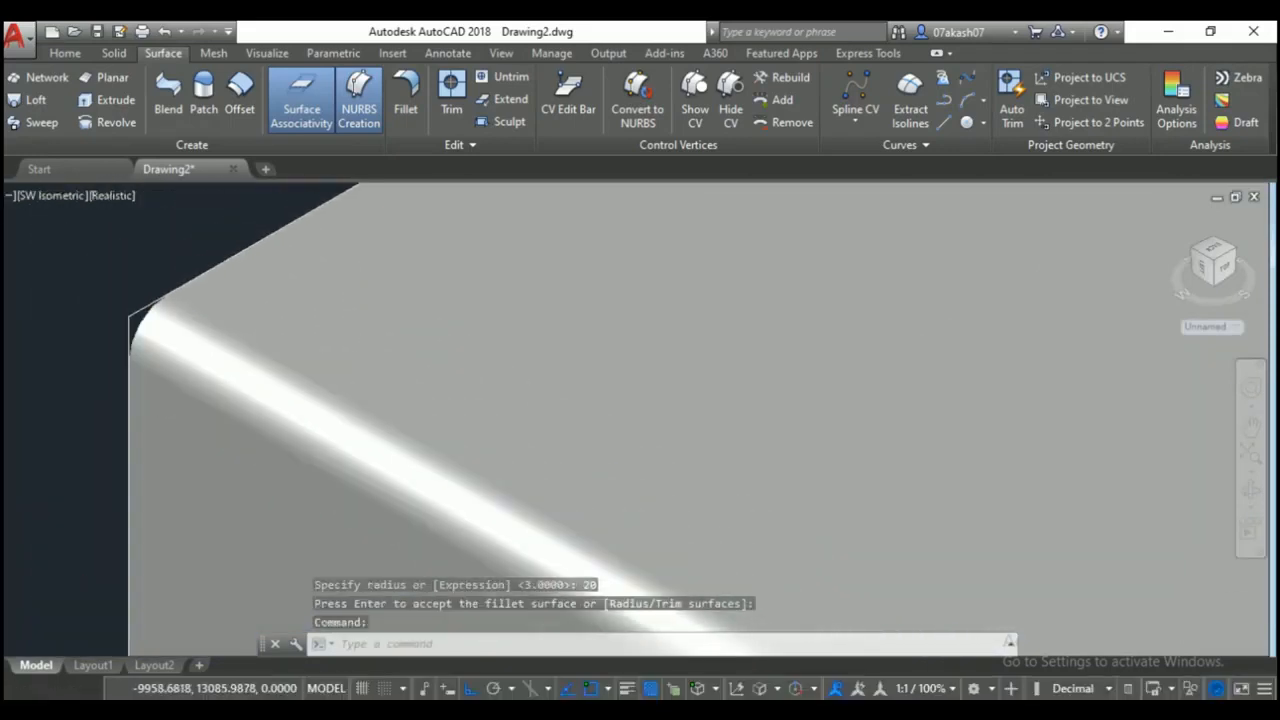
{"action": "scroll", "coordinate": [160, 330], "scroll_direction": "down", "scroll_amount": 5}
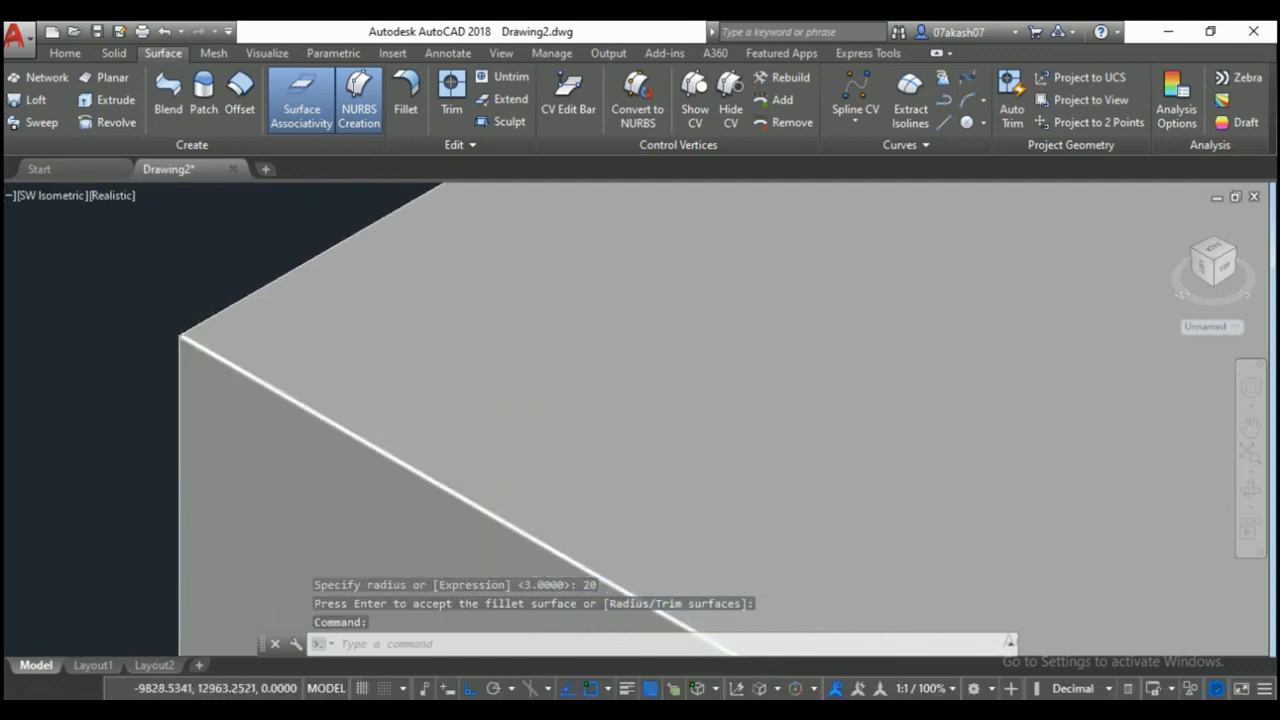
{"action": "scroll", "coordinate": [371, 466], "scroll_direction": "up", "scroll_amount": 3}
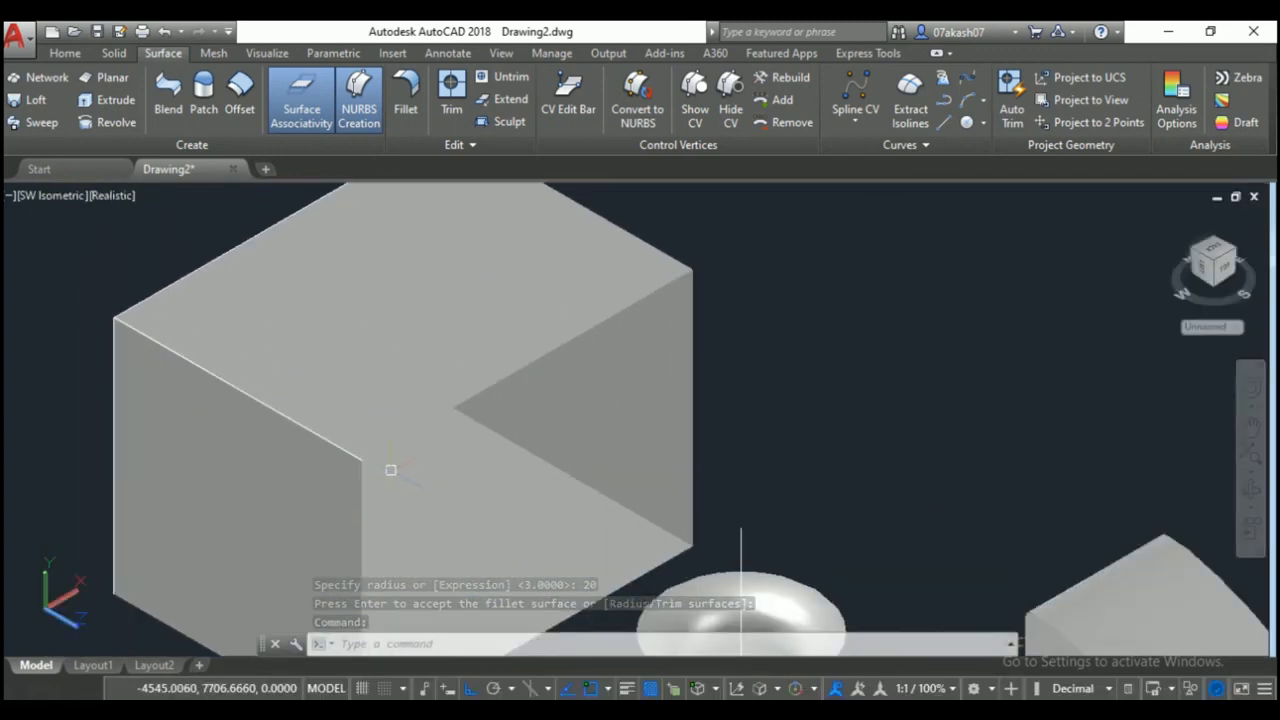
Create an upright planar surface that starts at the box's open-end vertical edge and reaches outward behind the vase.
{"action": "scroll", "coordinate": [388, 468], "scroll_direction": "down", "scroll_amount": 6}
{"action": "middle_click_drag", "start_coordinate": [381, 457], "coordinate": [337, 375]}
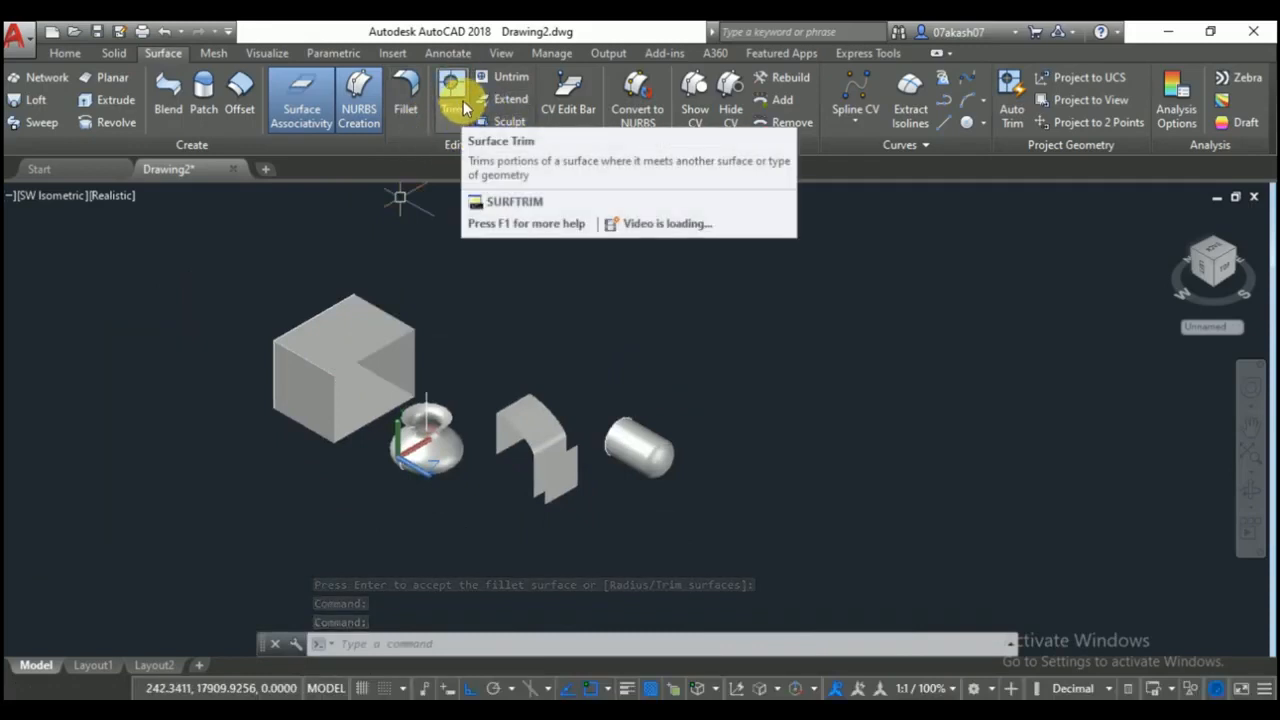
{"action": "scroll", "coordinate": [530, 458], "scroll_direction": "up", "scroll_amount": 2}
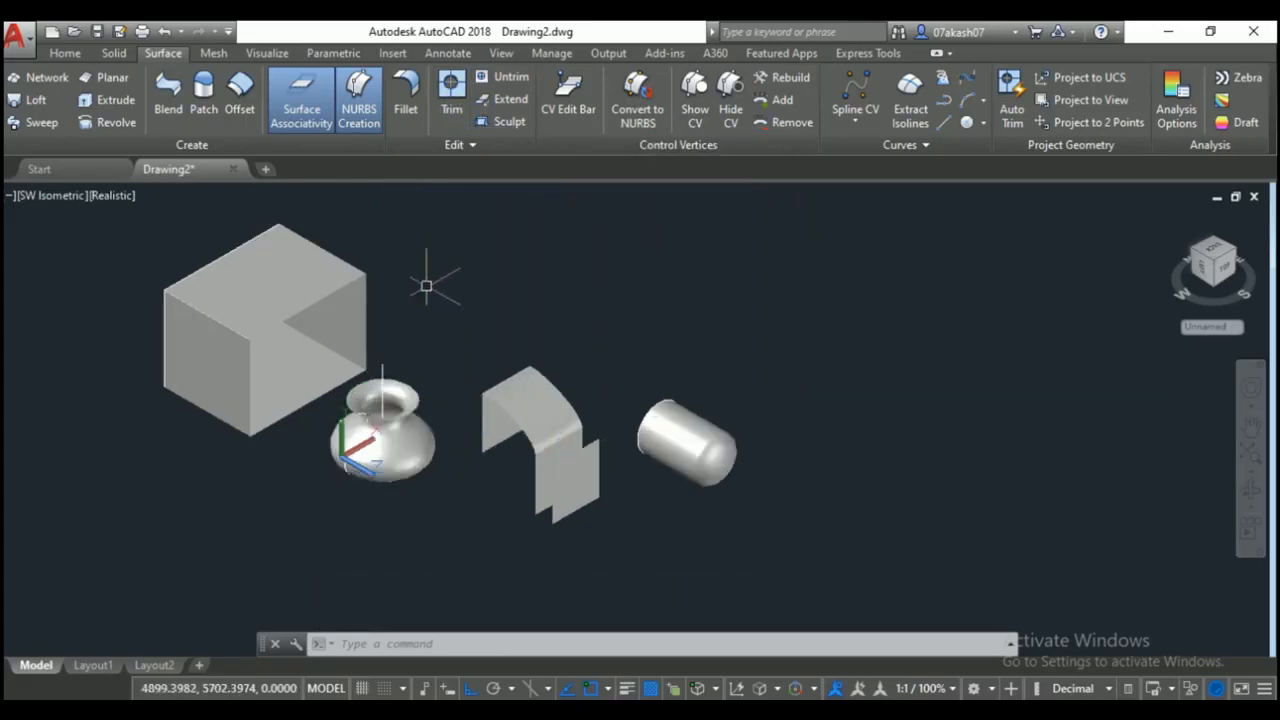
{"action": "left_click", "coordinate": [112, 77]}
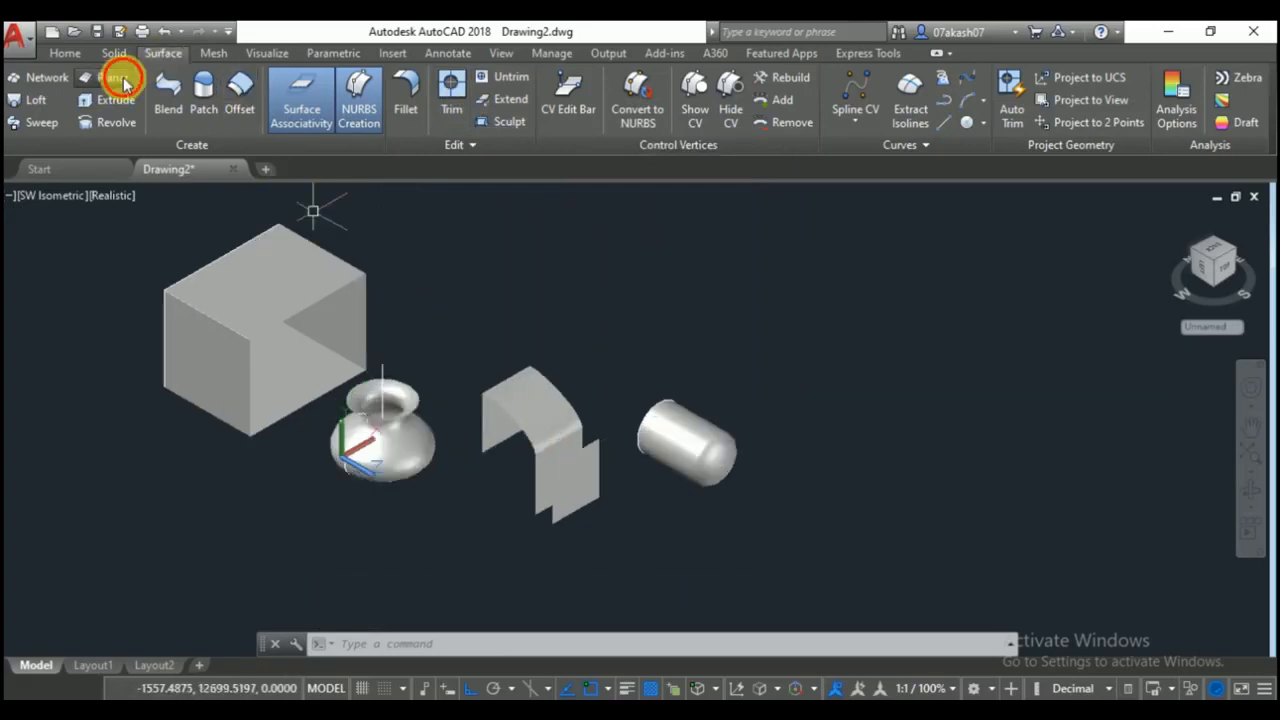
{"action": "left_click", "coordinate": [366, 302]}
{"action": "left_click", "coordinate": [470, 309]}
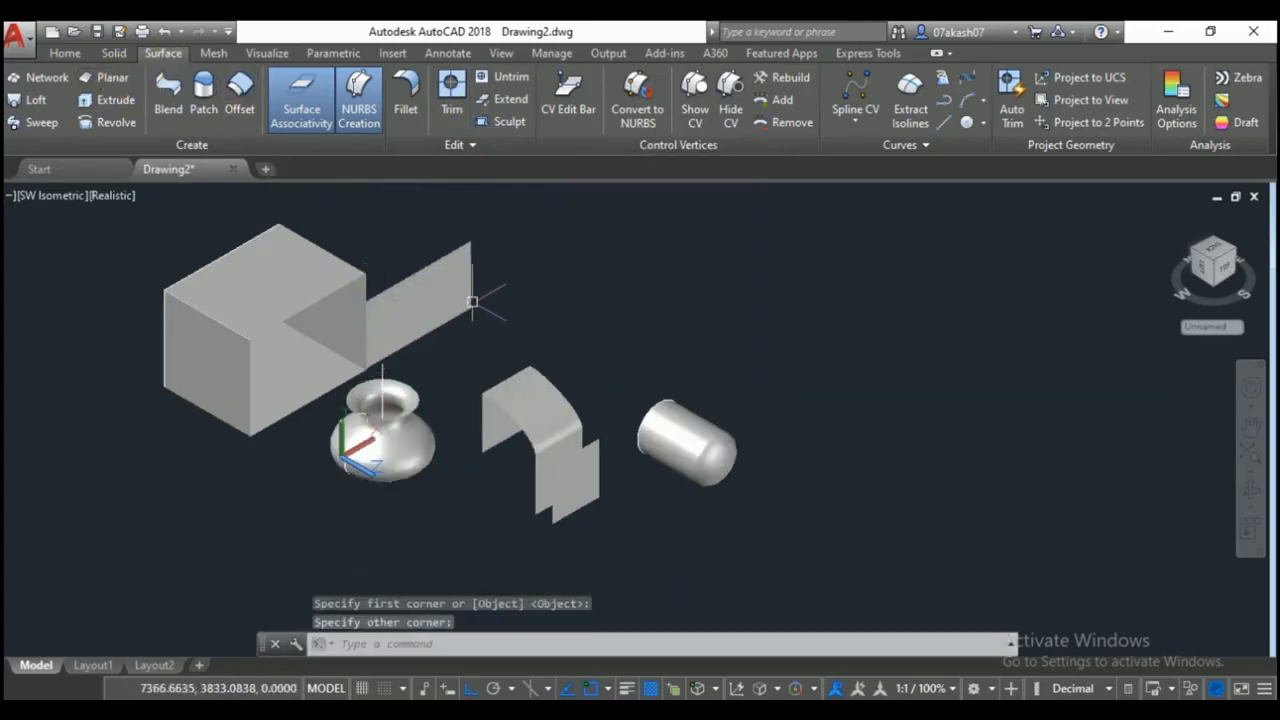
Move the planar surface so that it passes through the box's side wall, with one end inside the box.
{"action": "left_click", "coordinate": [488, 264]}
{"action": "left_click", "coordinate": [464, 281]}
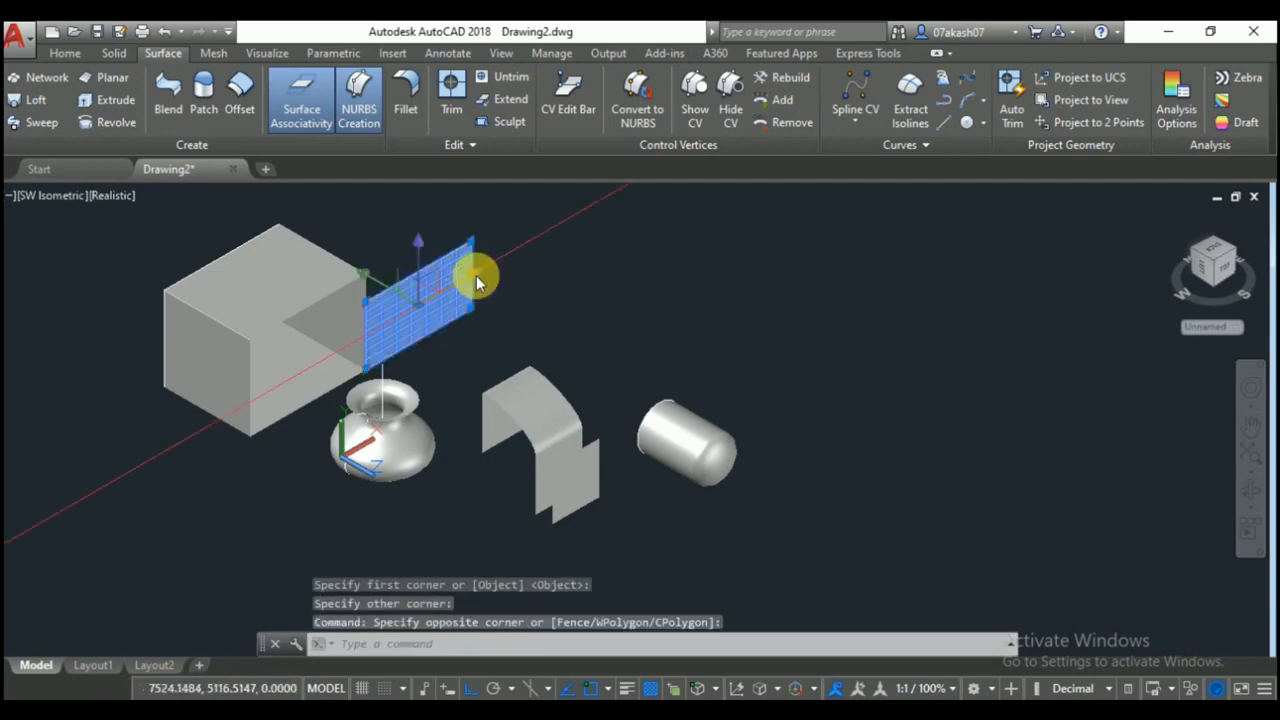
{"action": "left_click", "coordinate": [418, 303]}
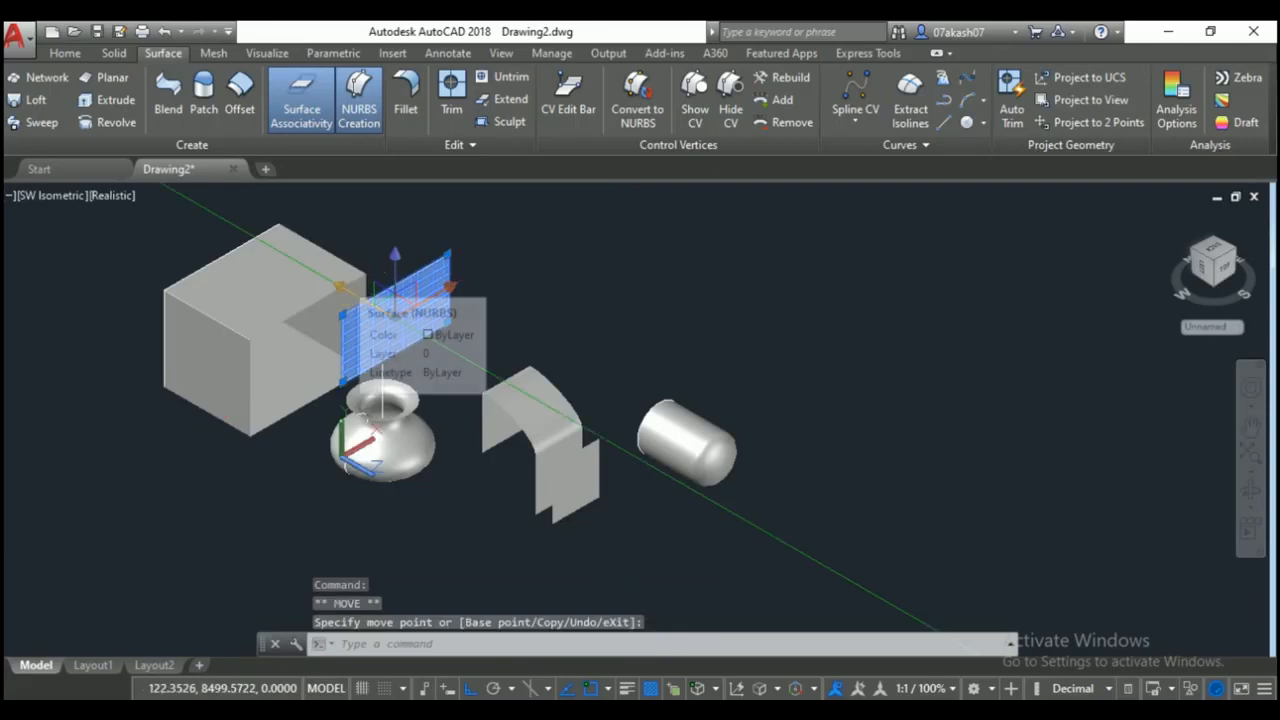
{"action": "left_click", "coordinate": [345, 288]}
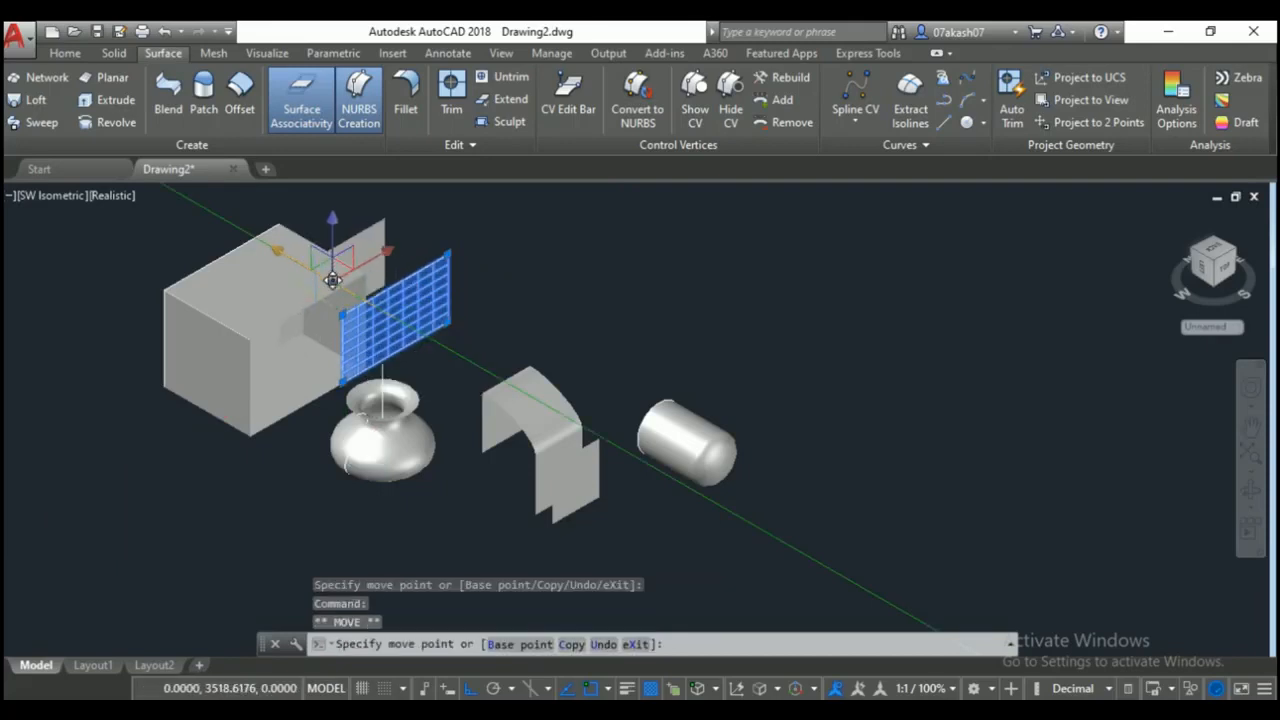
{"action": "scroll", "coordinate": [335, 313], "scroll_direction": "up", "scroll_amount": 3}
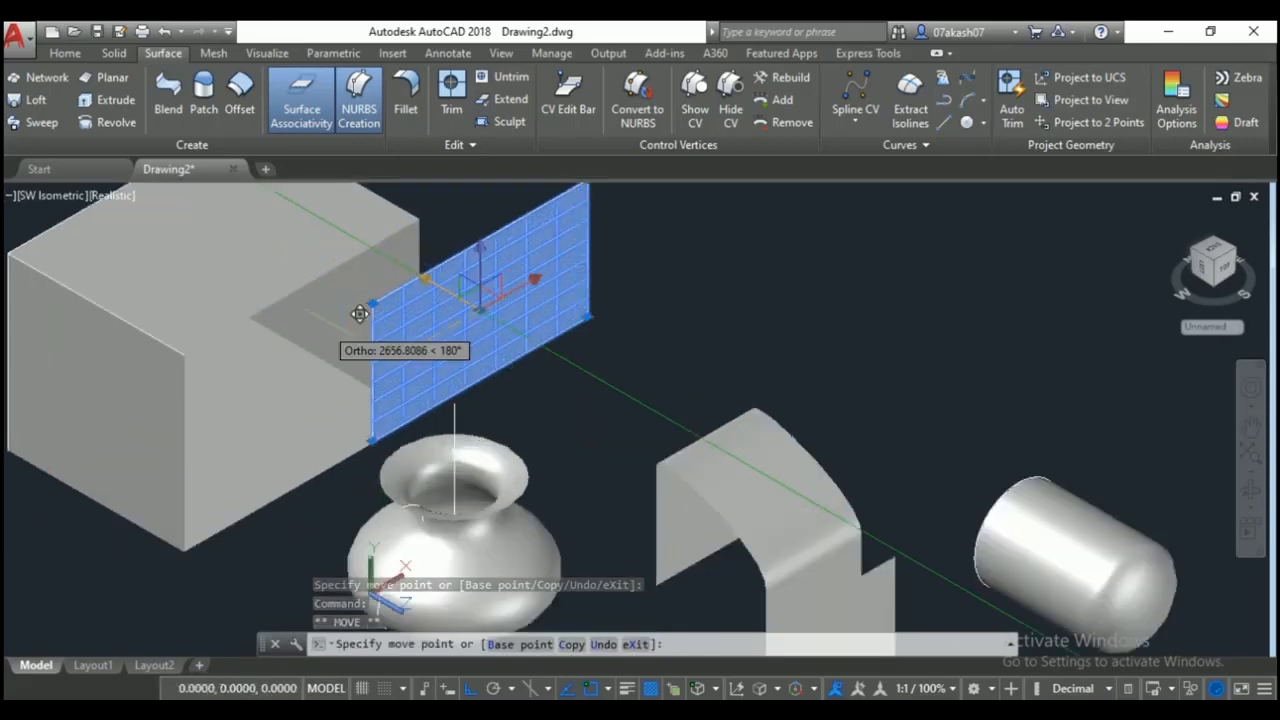
{"action": "left_click", "coordinate": [366, 267]}
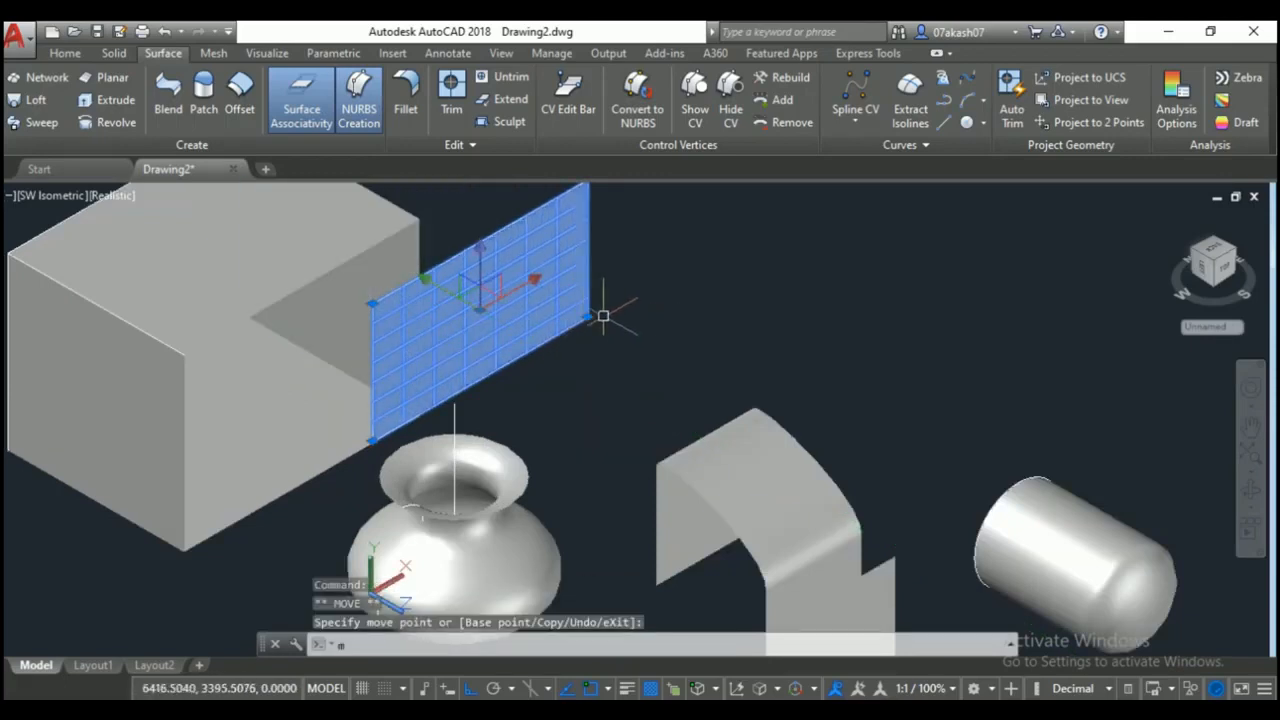
{"action": "type", "text": "m"}
{"action": "key", "text": "Return"}
{"action": "left_click", "coordinate": [750, 320]}
{"action": "left_click", "coordinate": [731, 296]}
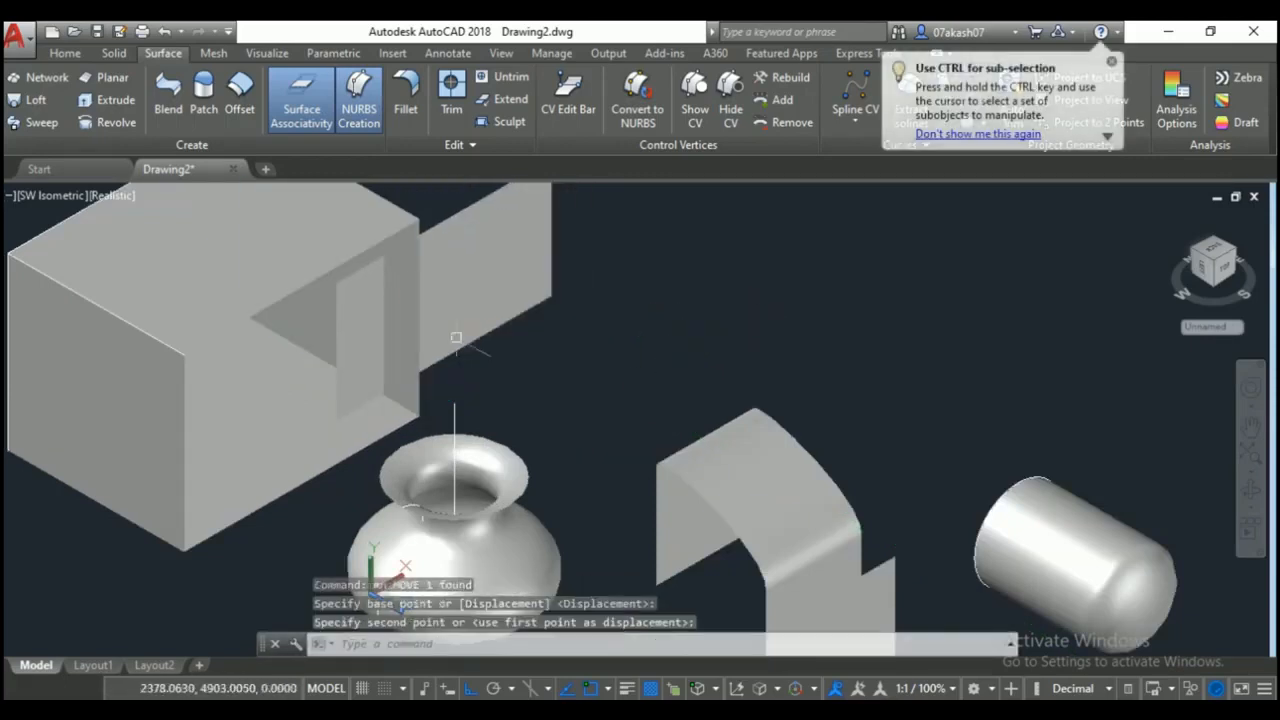
{"action": "left_click", "coordinate": [467, 117]}
{"action": "left_click", "coordinate": [420, 260]}
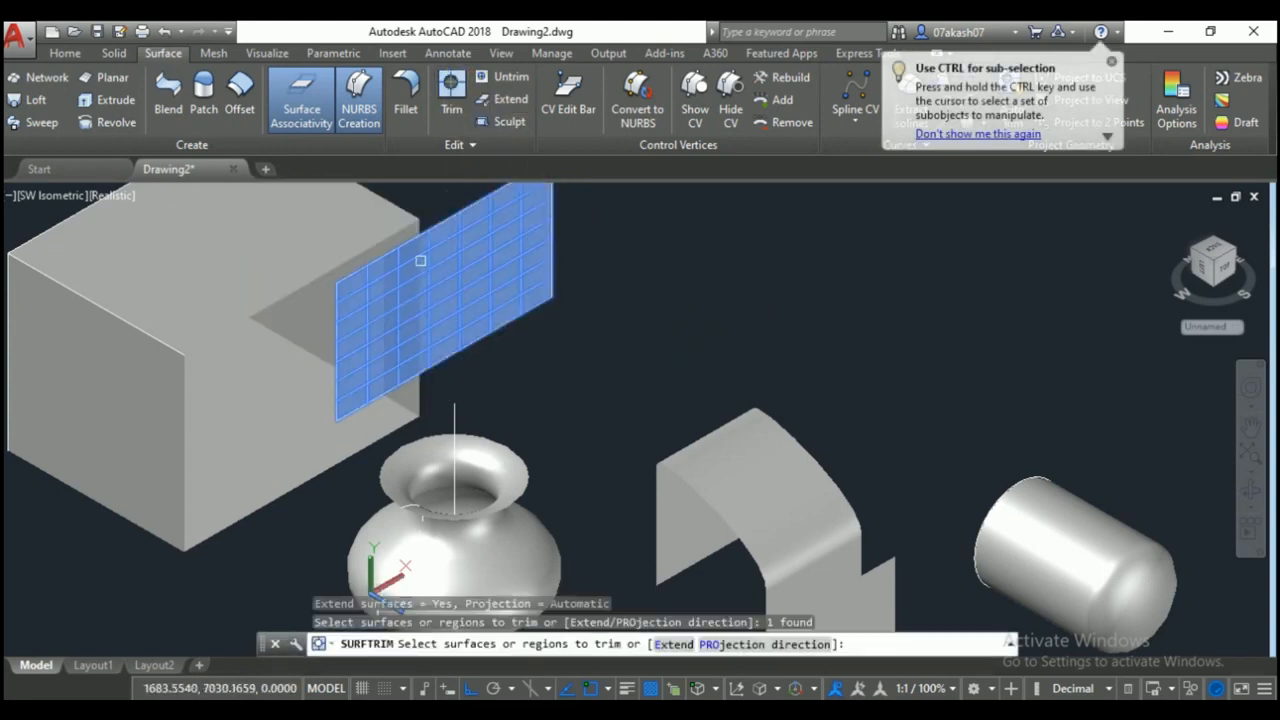
{"action": "left_click", "coordinate": [393, 264]}
{"action": "key", "text": "Return"}
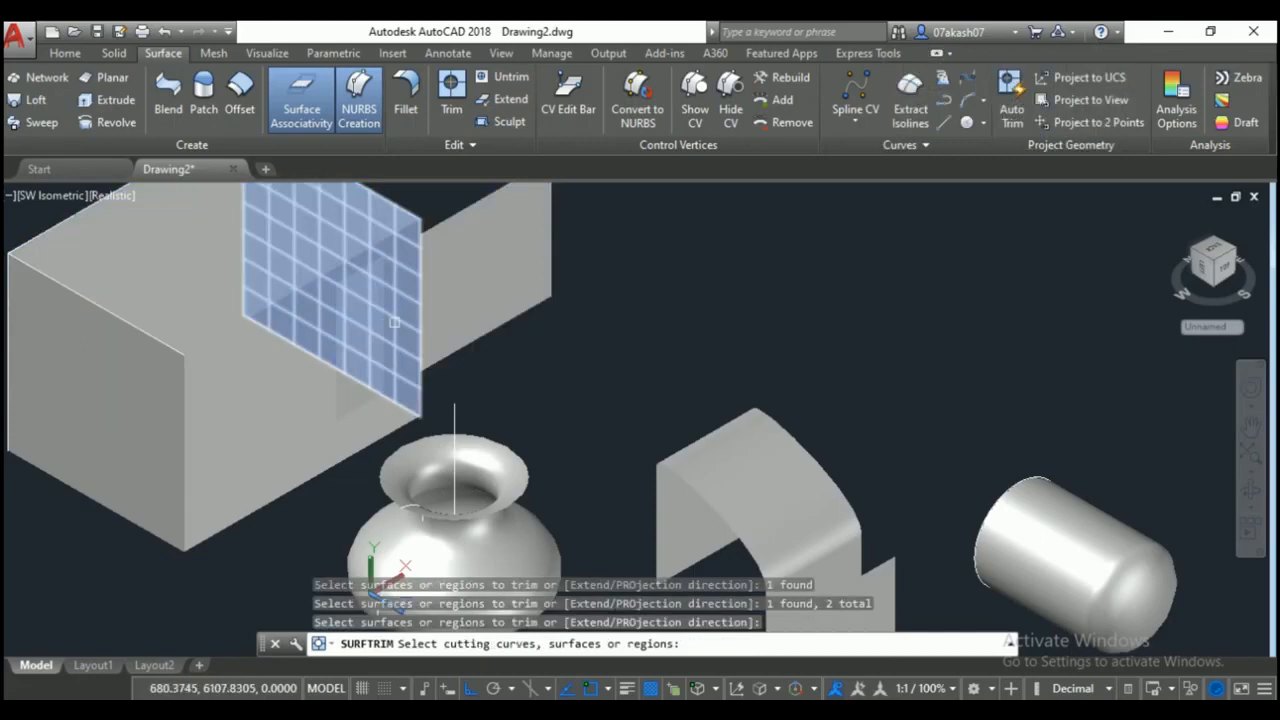
{"action": "key", "text": "Escape"}
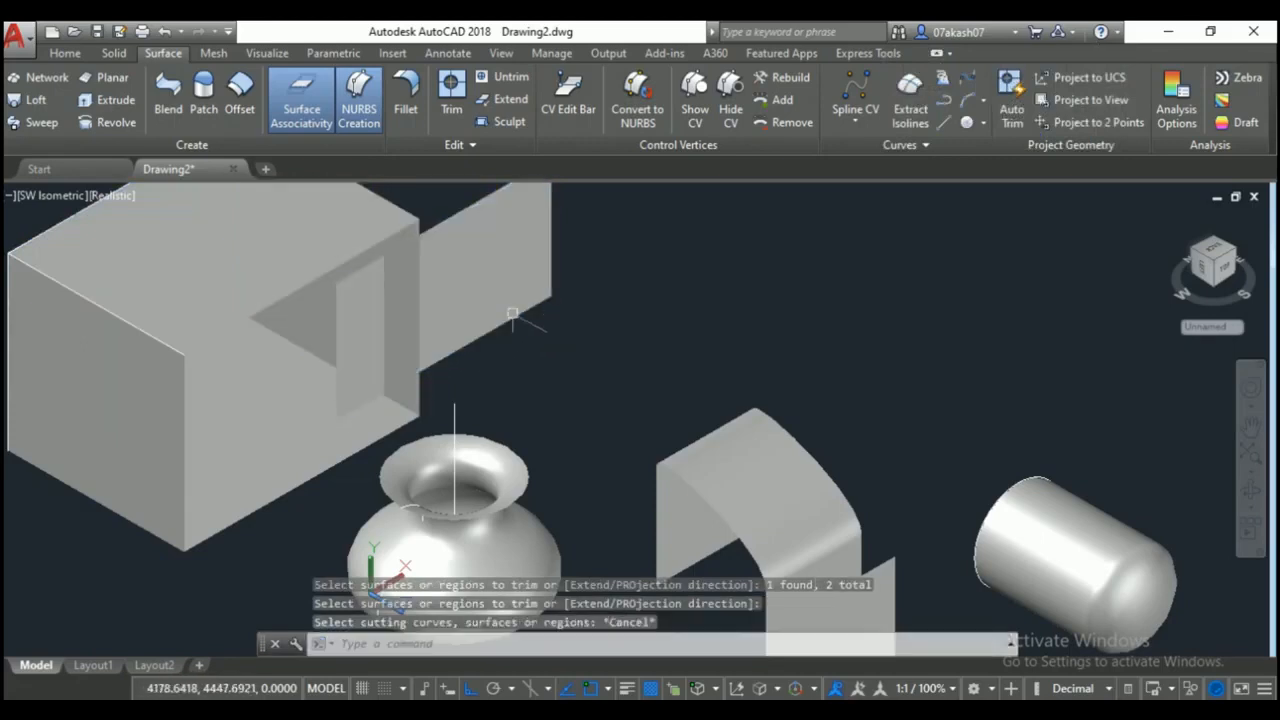
{"action": "key", "text": "Return"}
{"action": "left_click", "coordinate": [502, 288]}
{"action": "key", "text": "Return"}
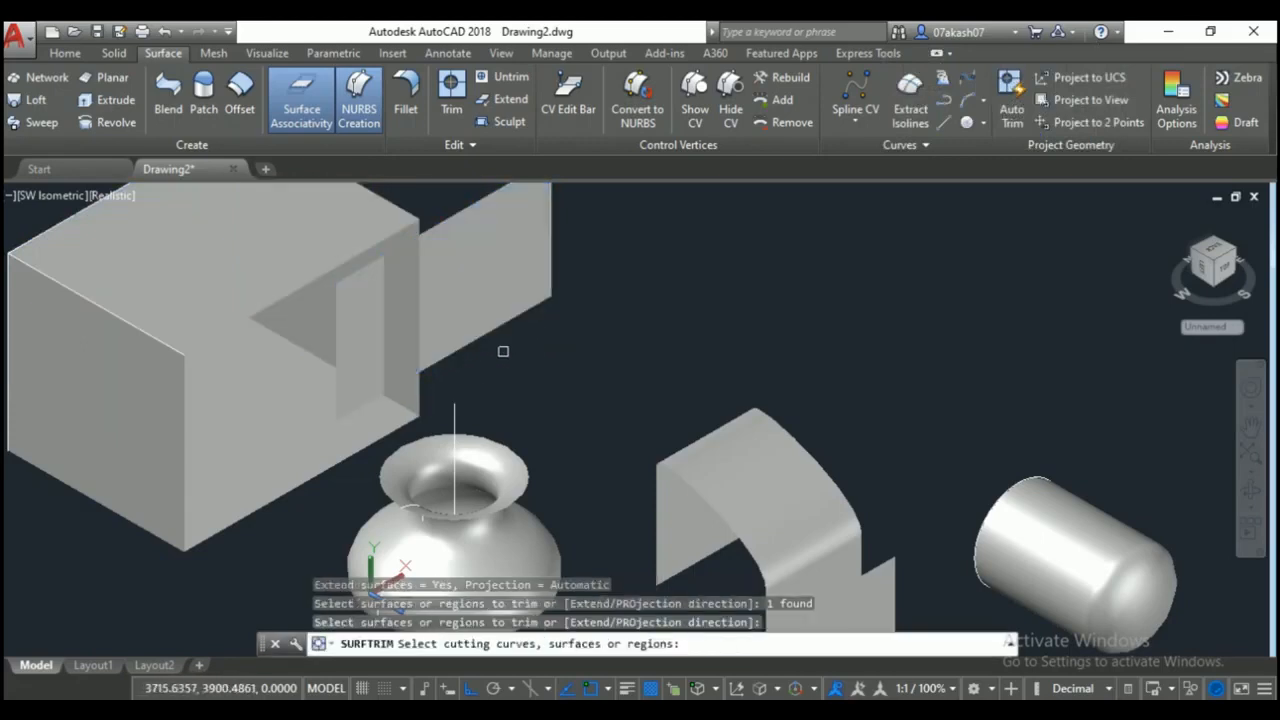
{"action": "left_click", "coordinate": [367, 218]}
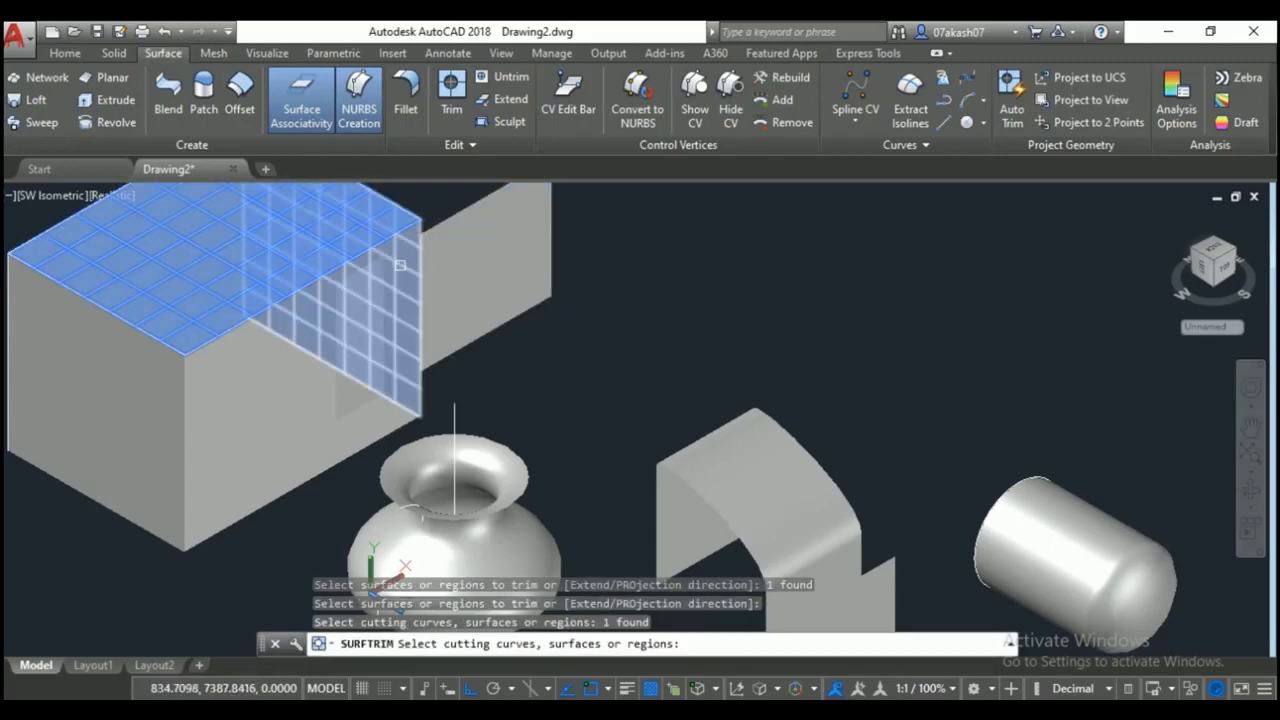
{"action": "key", "text": "Escape"}
{"action": "key", "text": "Escape"}
Trim the planar surface against the box's side wall it crosses, removing the portion inside the box.
{"action": "left_click", "coordinate": [485, 261]}
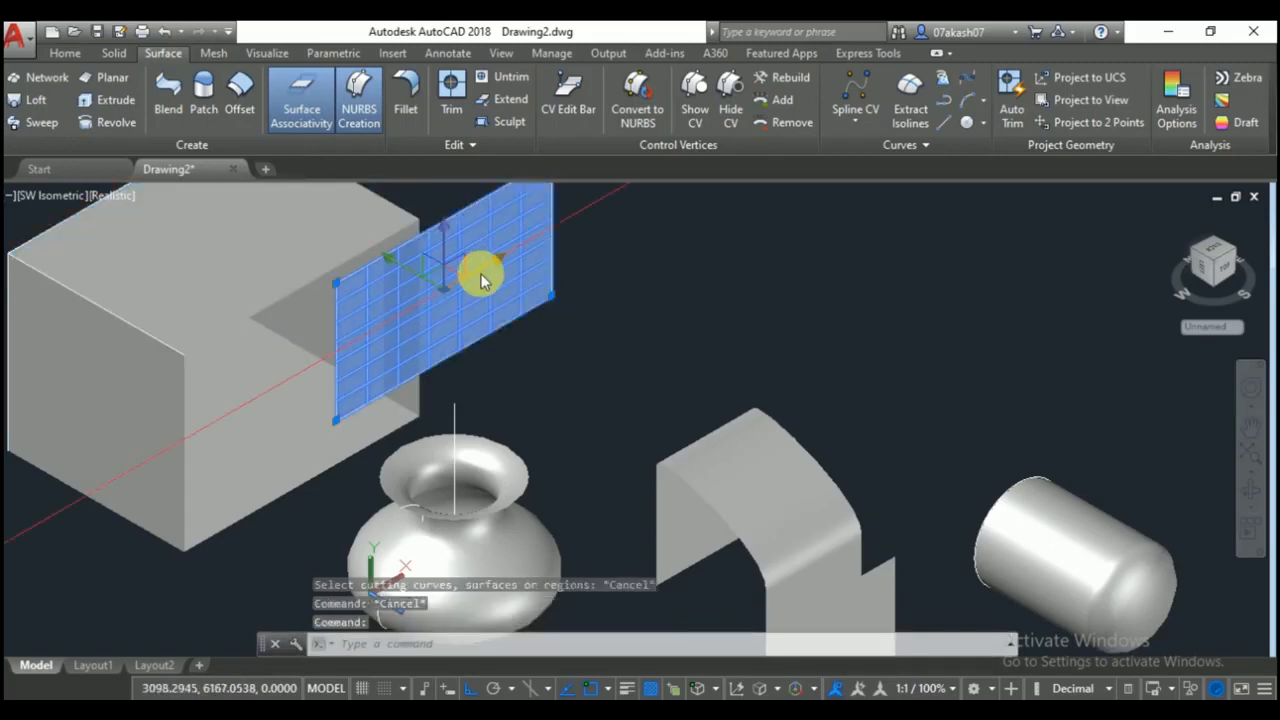
{"action": "left_click", "coordinate": [451, 97]}
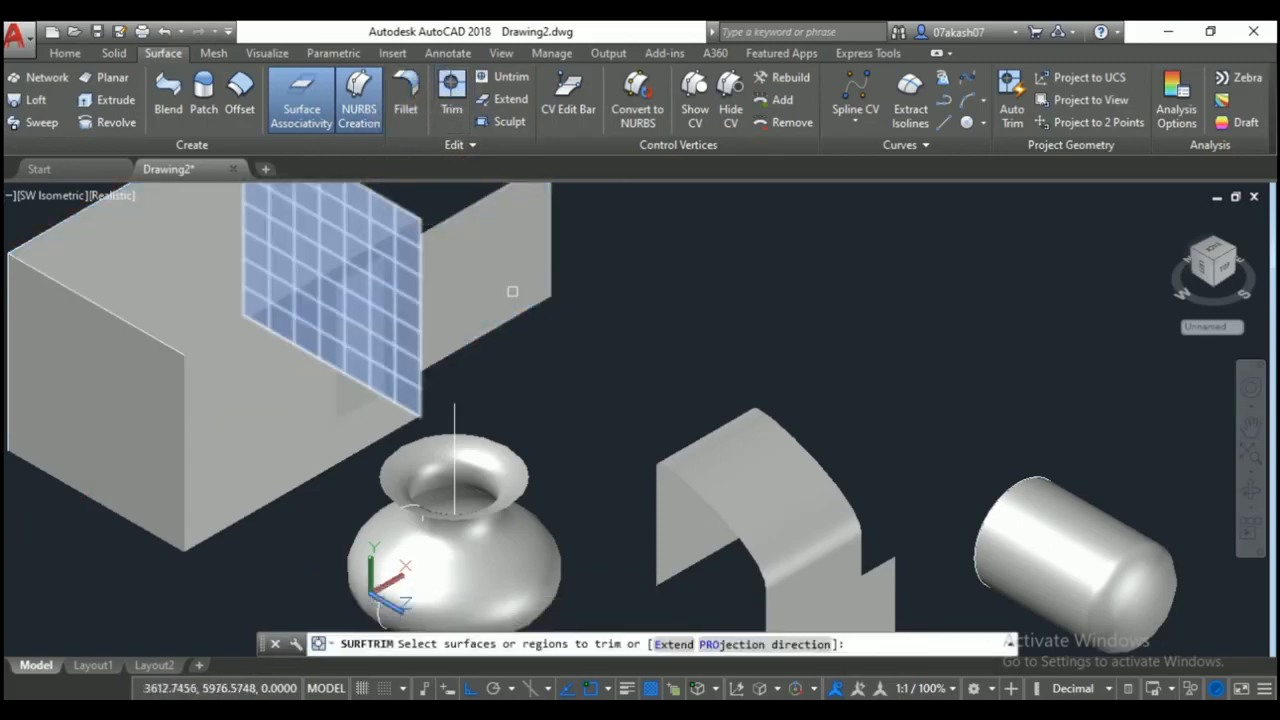
{"action": "left_click", "coordinate": [506, 248]}
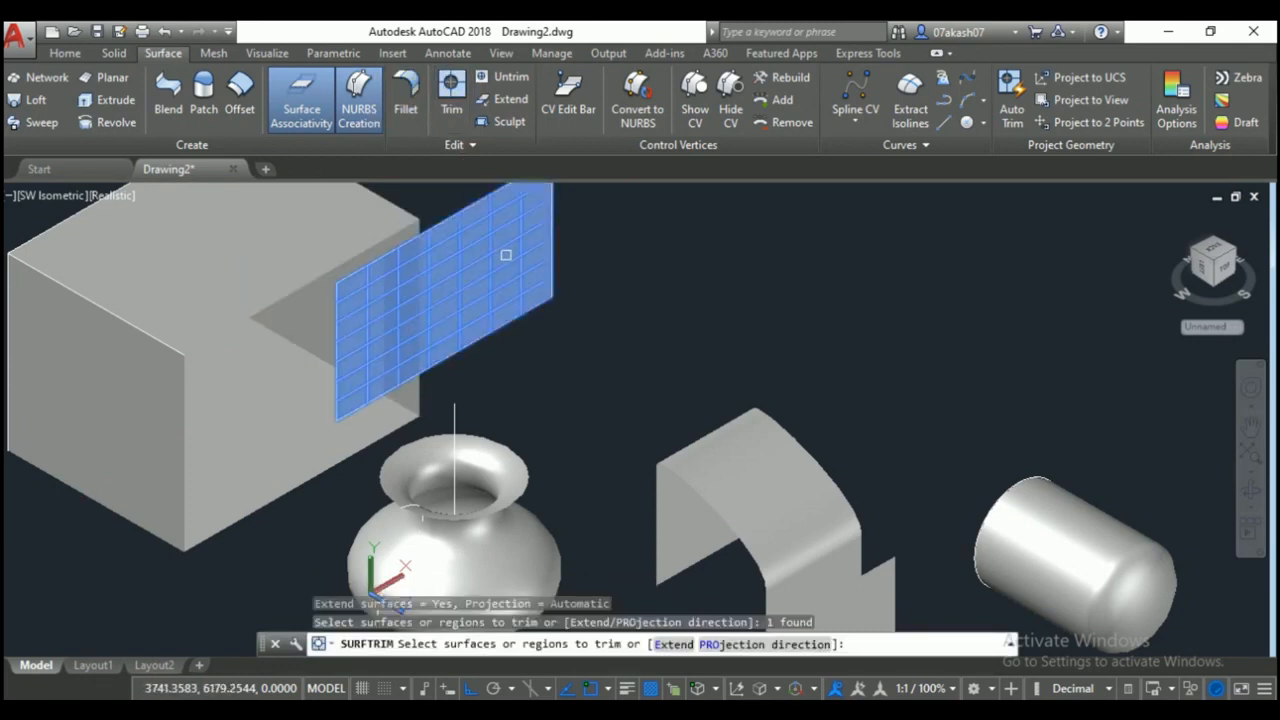
{"action": "key", "text": "Return"}
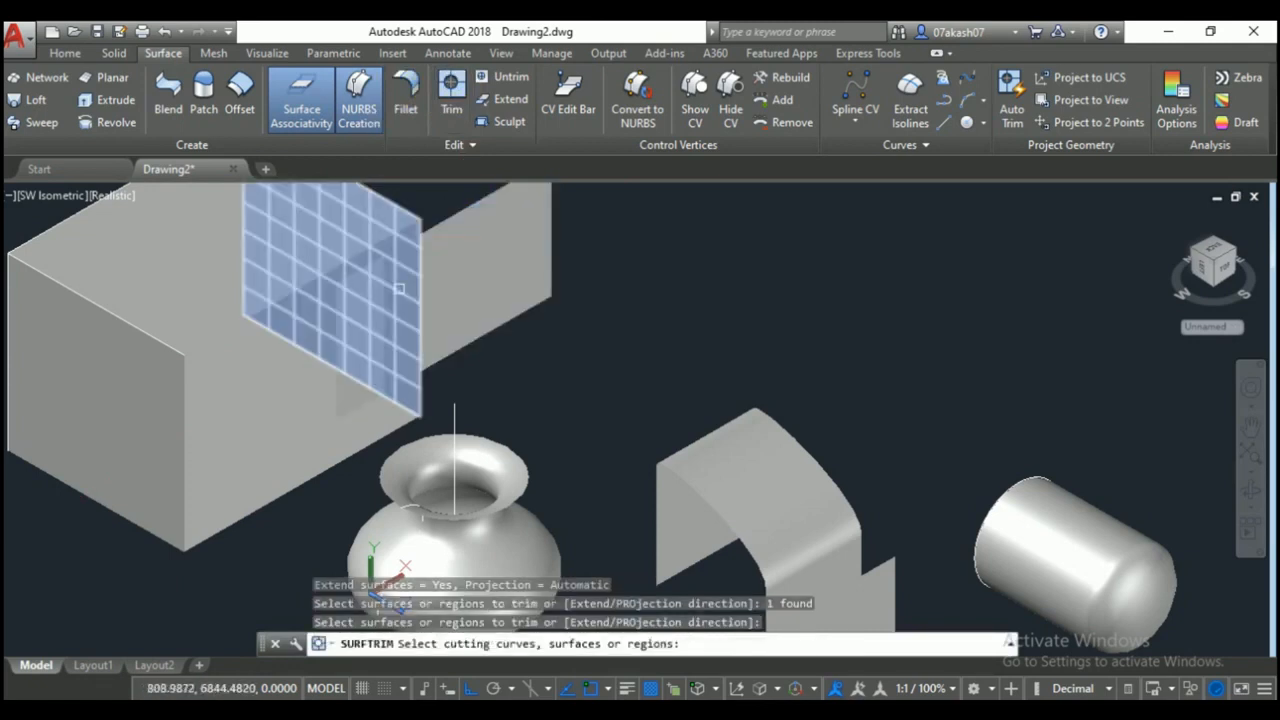
{"action": "left_click", "coordinate": [400, 289]}
{"action": "key", "text": "Return"}
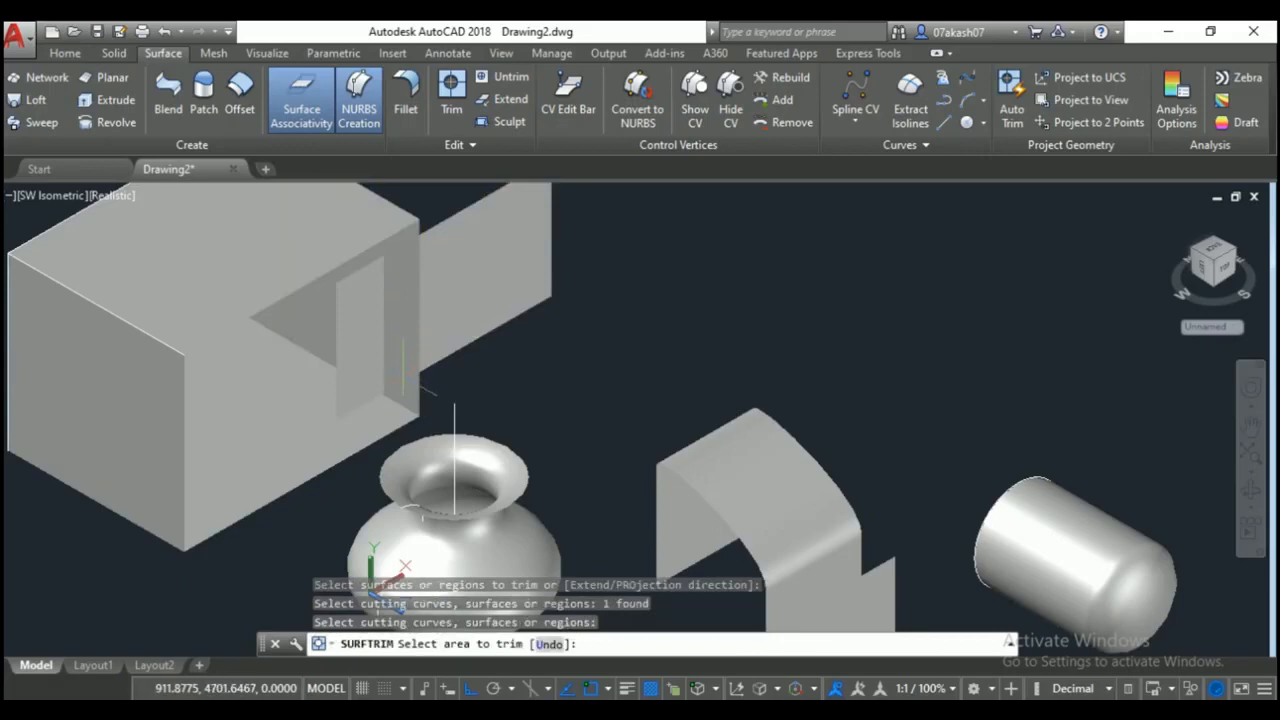
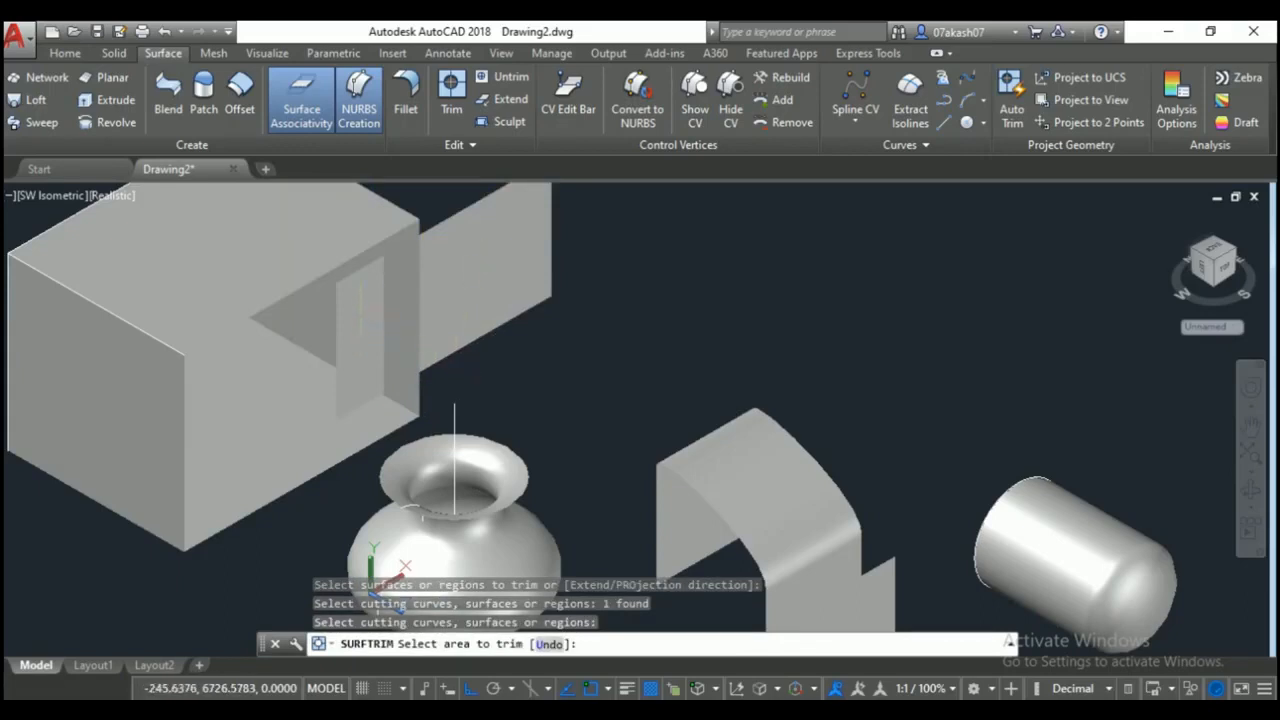
{"action": "left_click", "coordinate": [368, 310]}
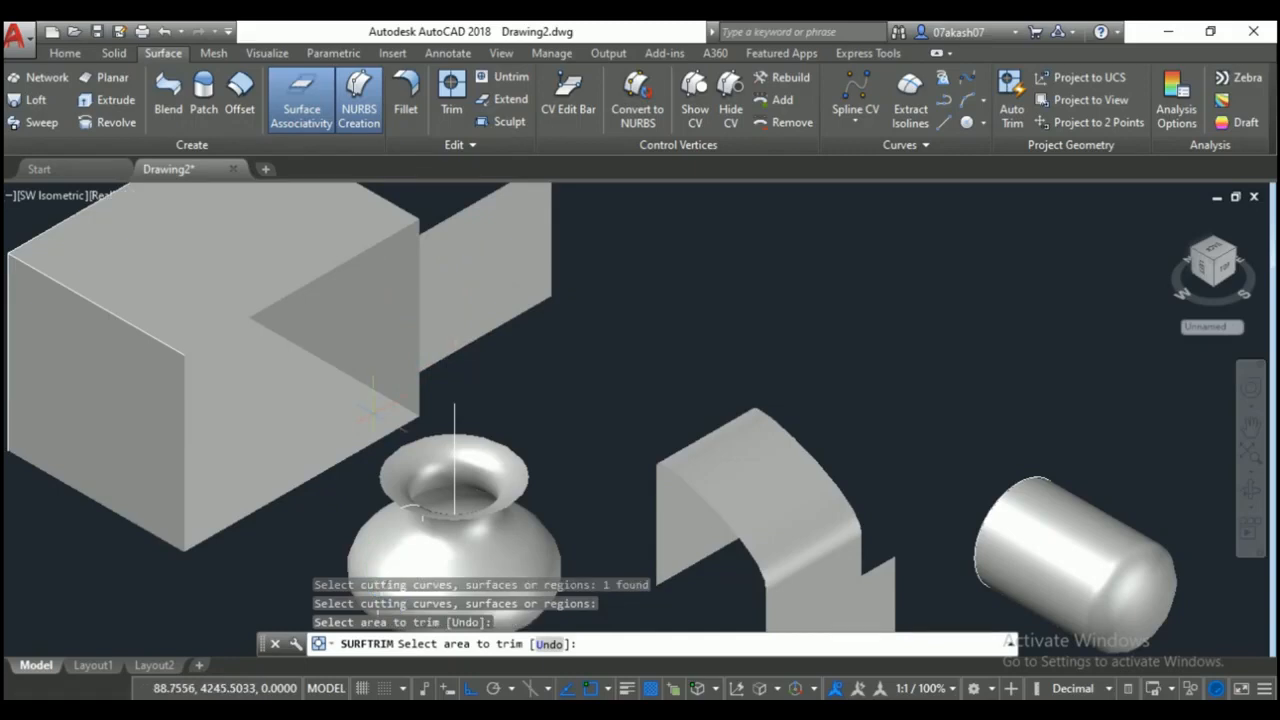
Untrim the planar surface at its cut edge along the box's side wall to restore the removed portion.
{"action": "left_click", "coordinate": [505, 80]}
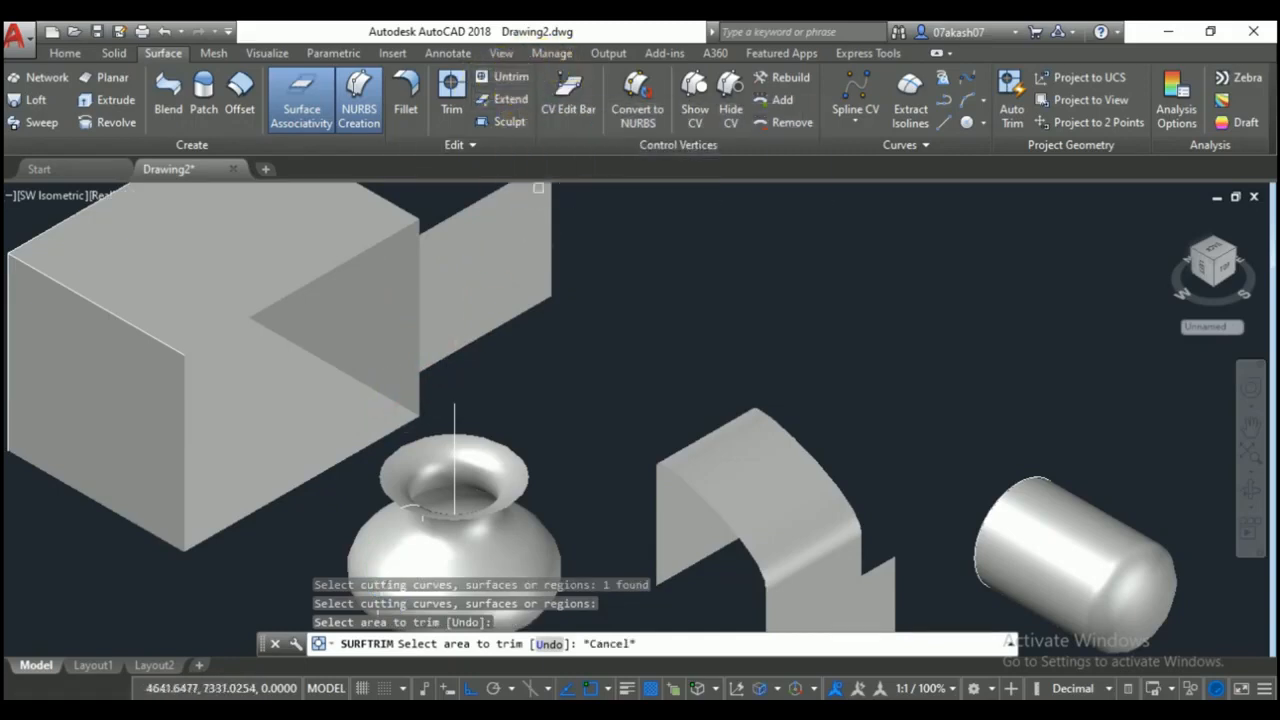
{"action": "left_click", "coordinate": [450, 279]}
{"action": "left_click", "coordinate": [370, 298]}
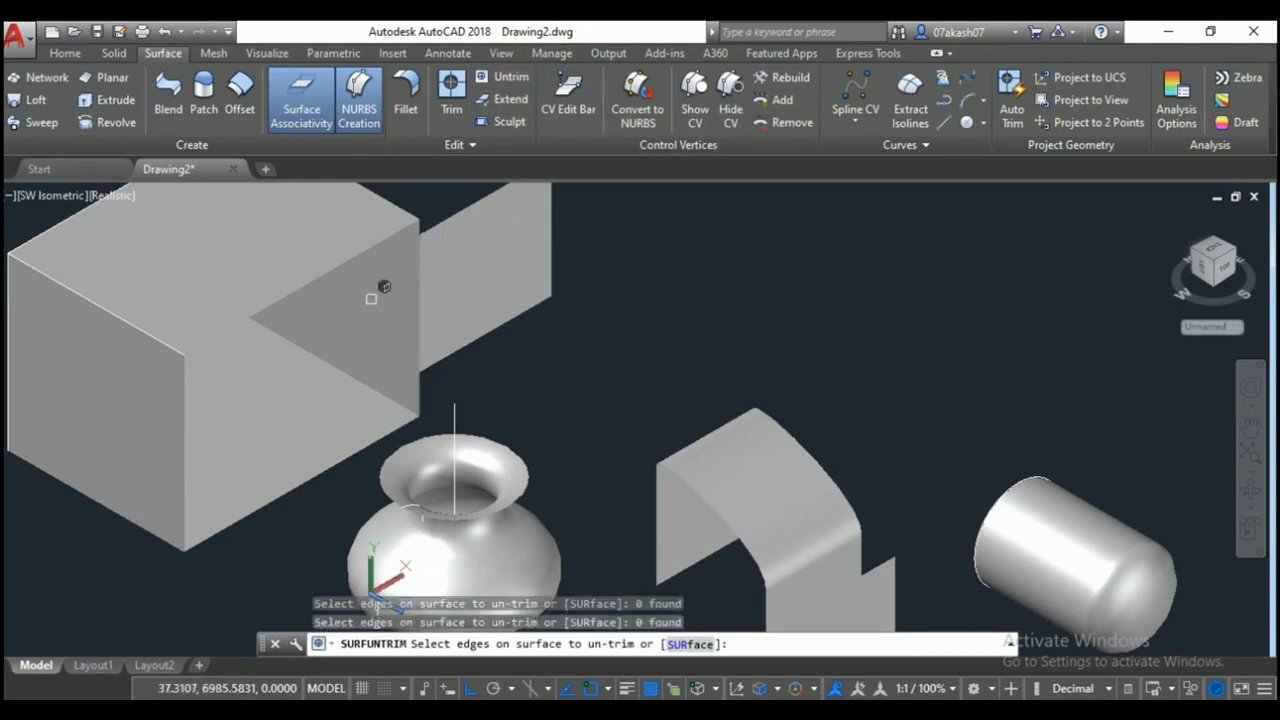
{"action": "left_click", "coordinate": [386, 306]}
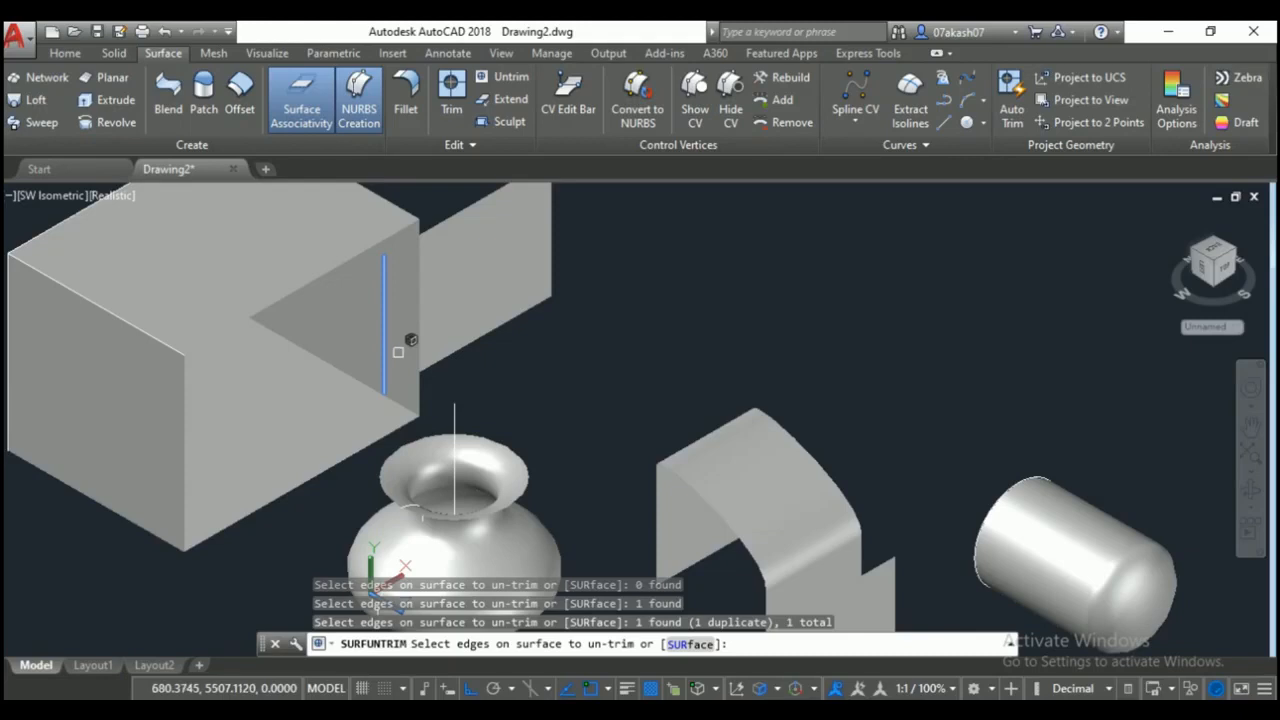
{"action": "key", "text": "Return"}
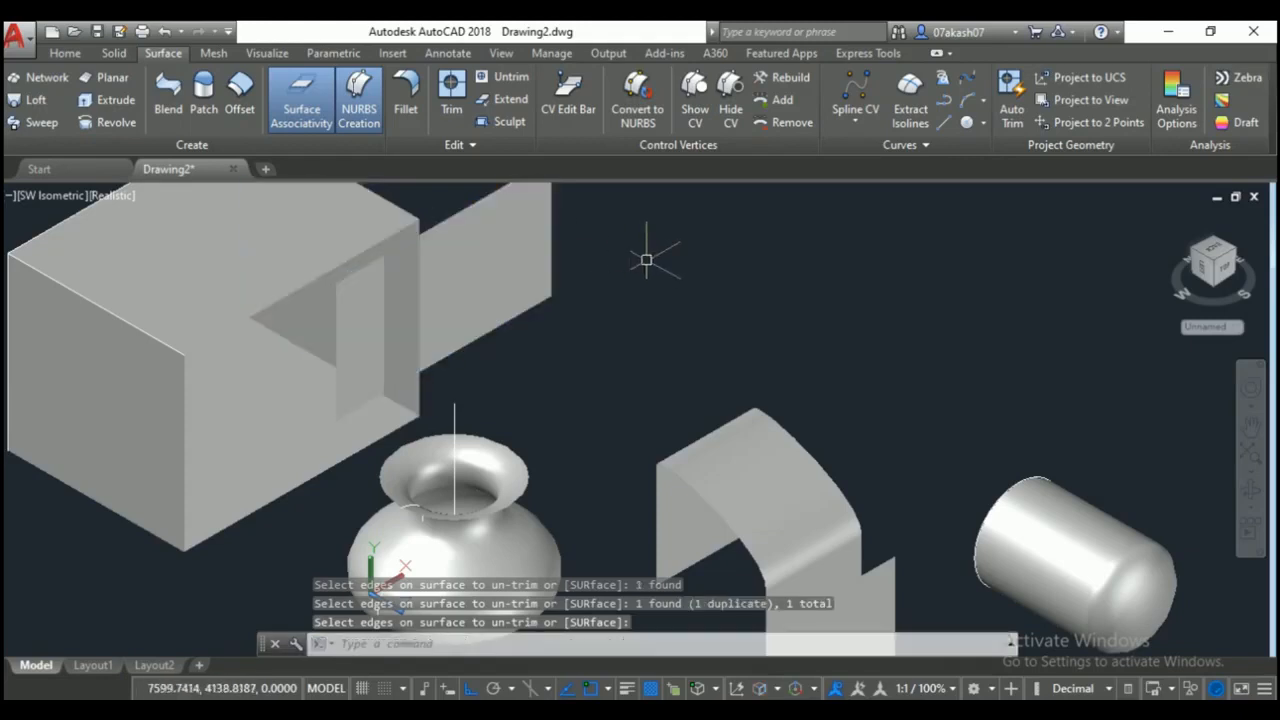
Extend the planar surface farther into the box from its inner vertical edge, using the Extend mode with Append creation.
{"action": "left_click", "coordinate": [500, 99]}
{"action": "left_click", "coordinate": [337, 319]}
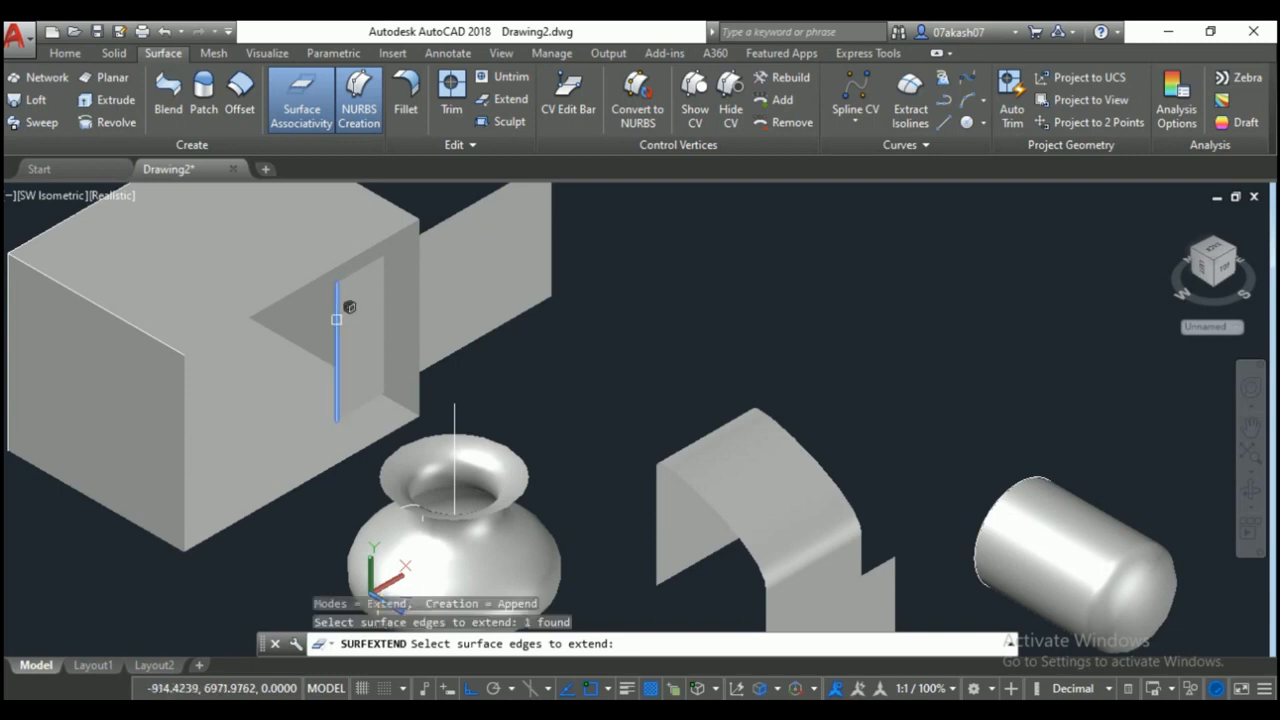
{"action": "key", "text": "Return"}
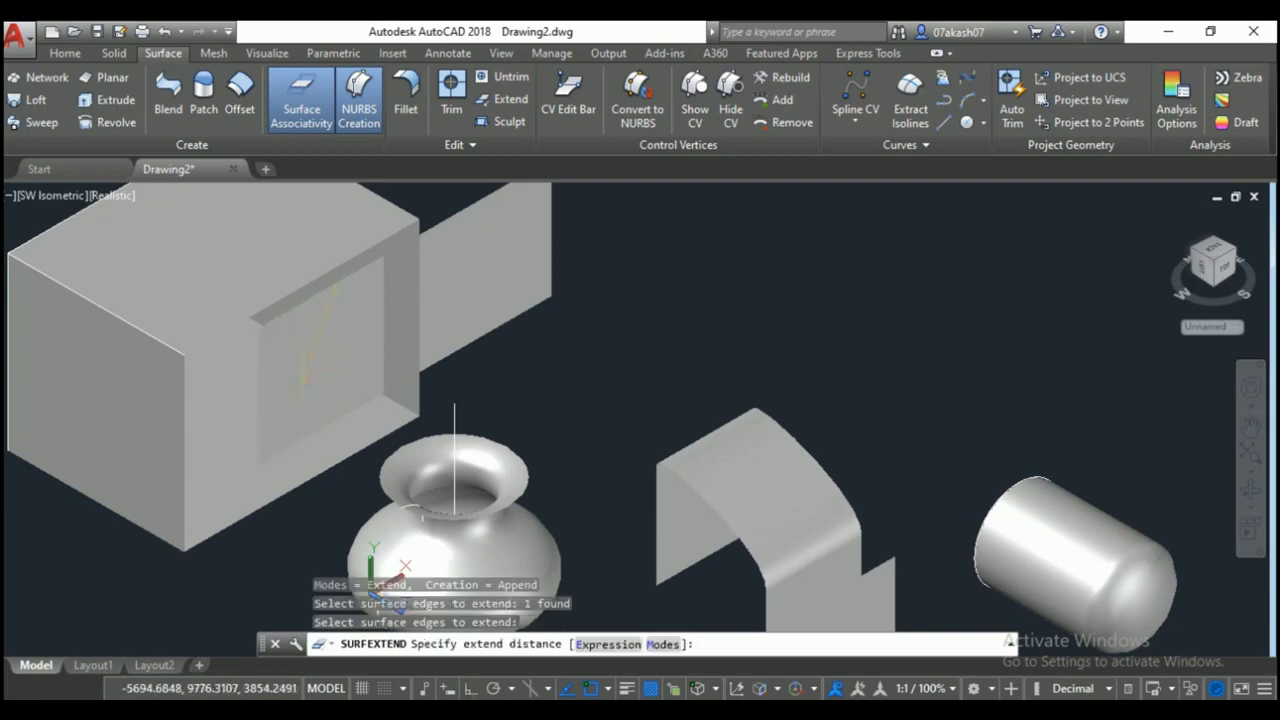
{"action": "key", "text": "Return"}
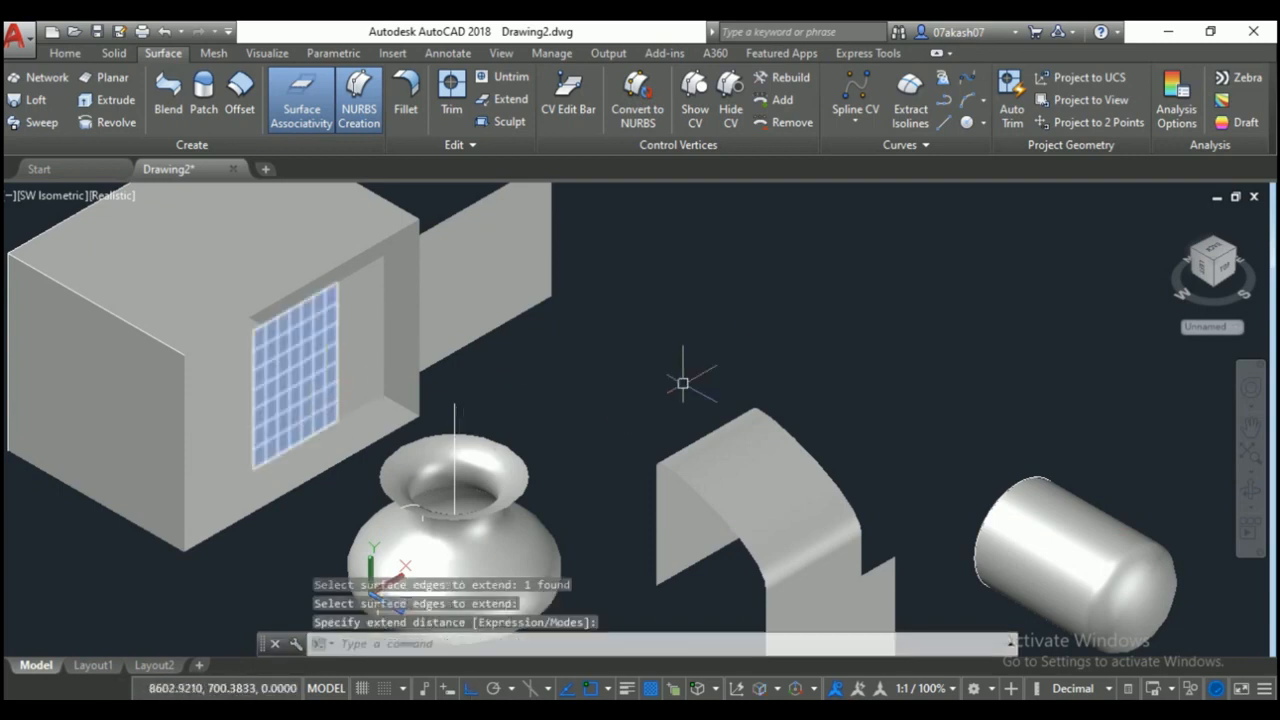
Create another upright planar surface in the empty space beyond the capped cylinder.
{"action": "scroll", "coordinate": [586, 490], "scroll_direction": "down", "scroll_amount": 3}
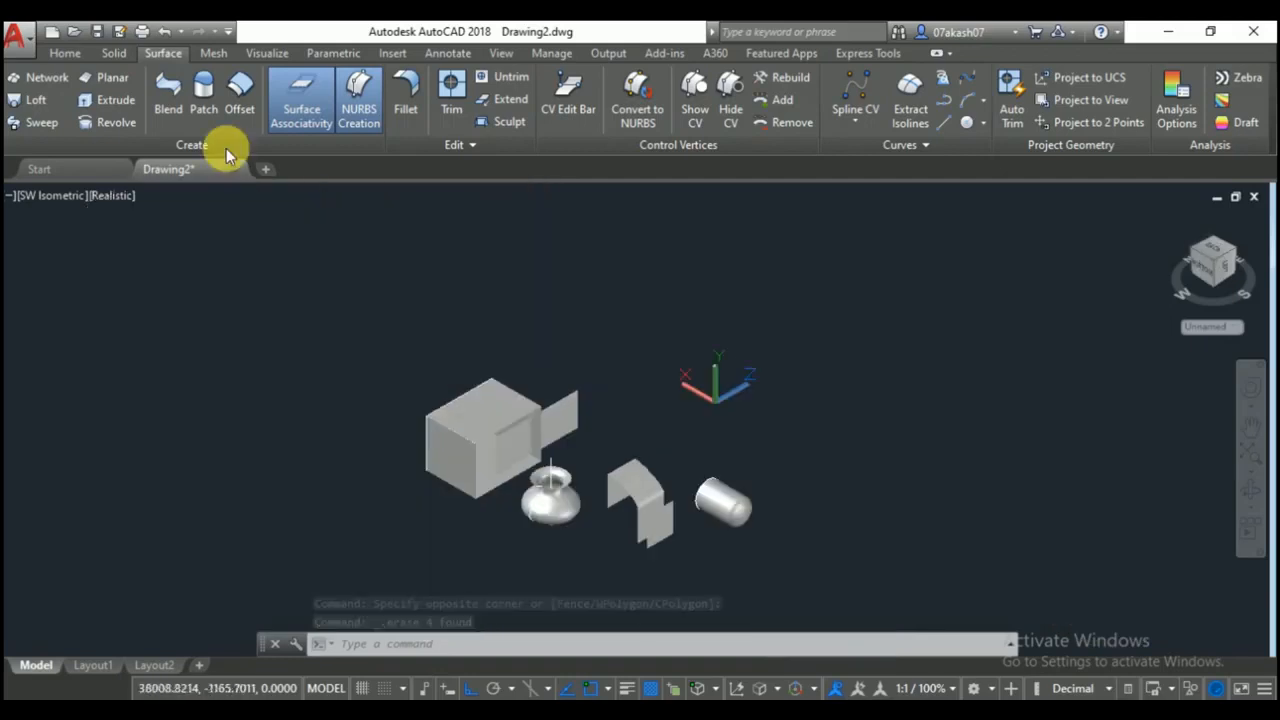
{"action": "left_click", "coordinate": [105, 77]}
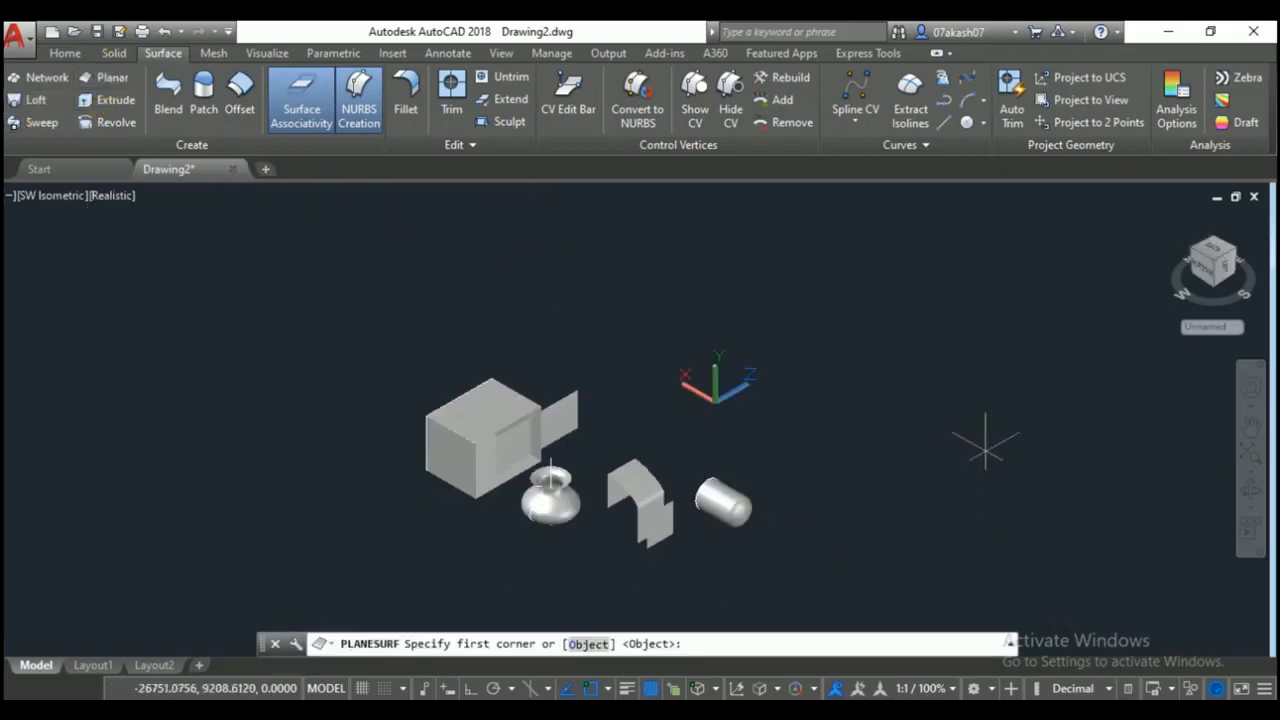
{"action": "middle_click_drag", "start_coordinate": [985, 447], "coordinate": [755, 407]}
{"action": "left_click", "coordinate": [682, 359]}
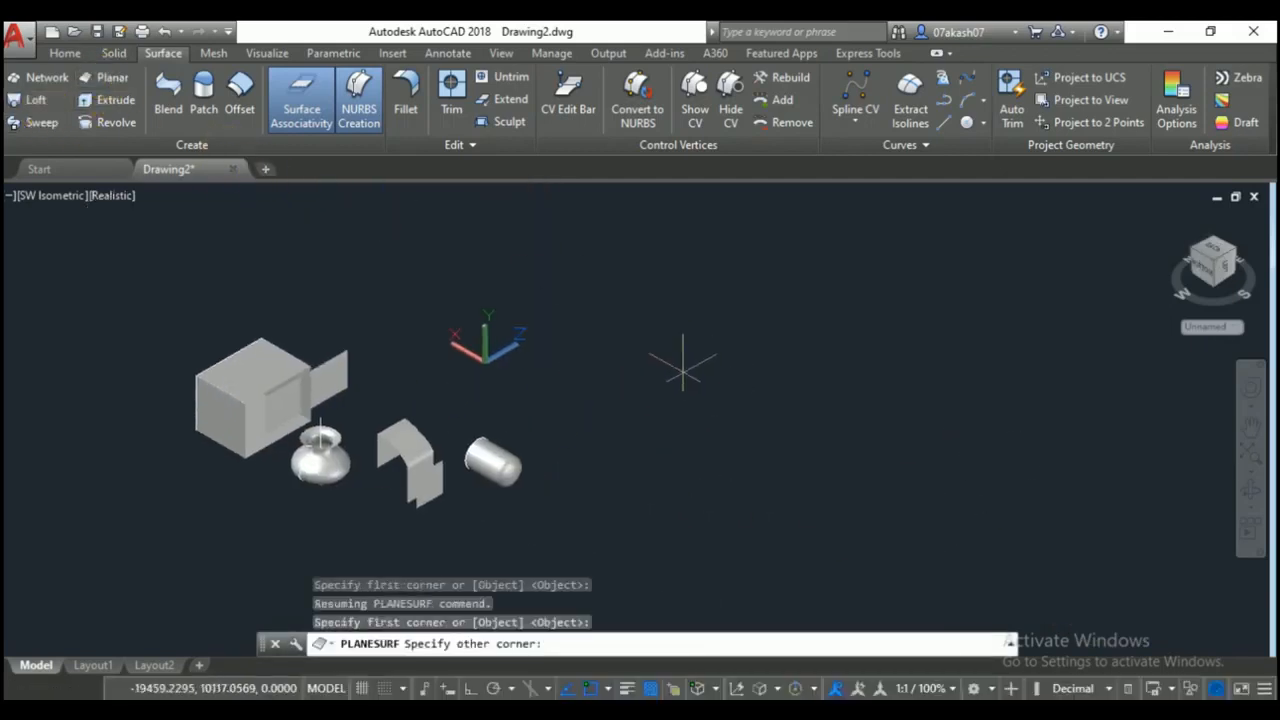
{"action": "left_click", "coordinate": [788, 507]}
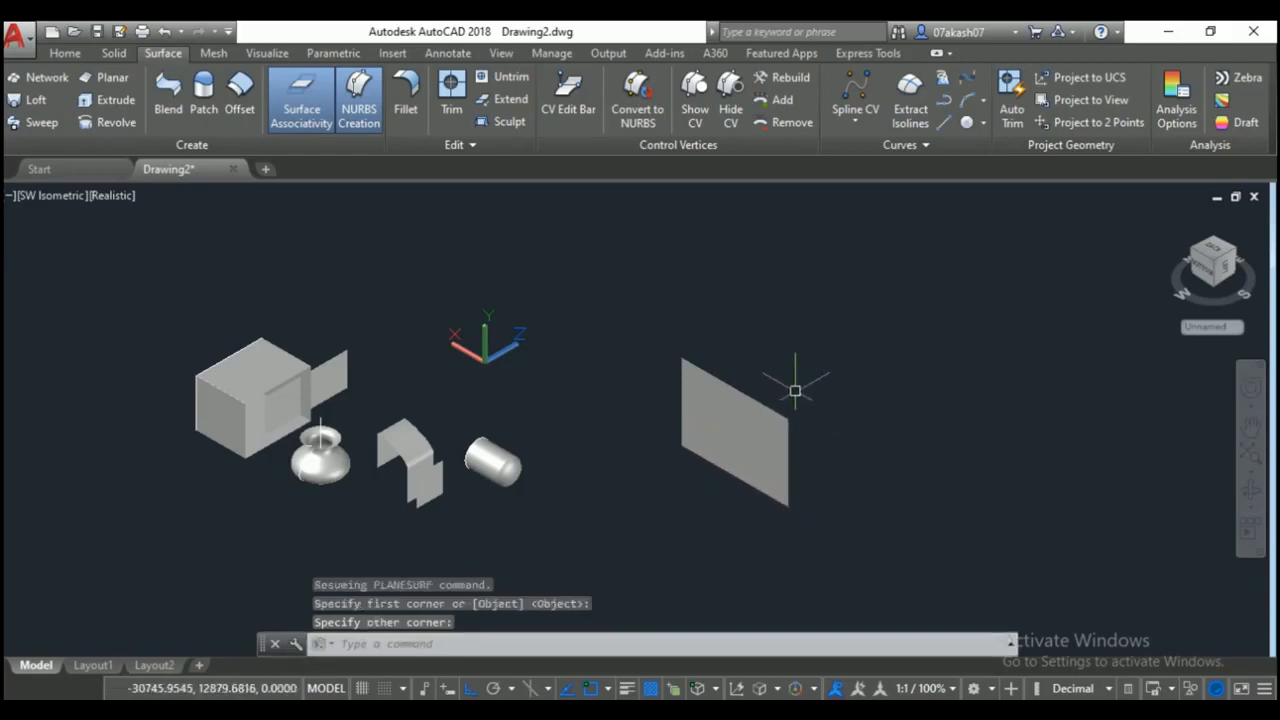
Copy the upright planar surface to a parallel position behind the original.
{"action": "type", "text": "c"}
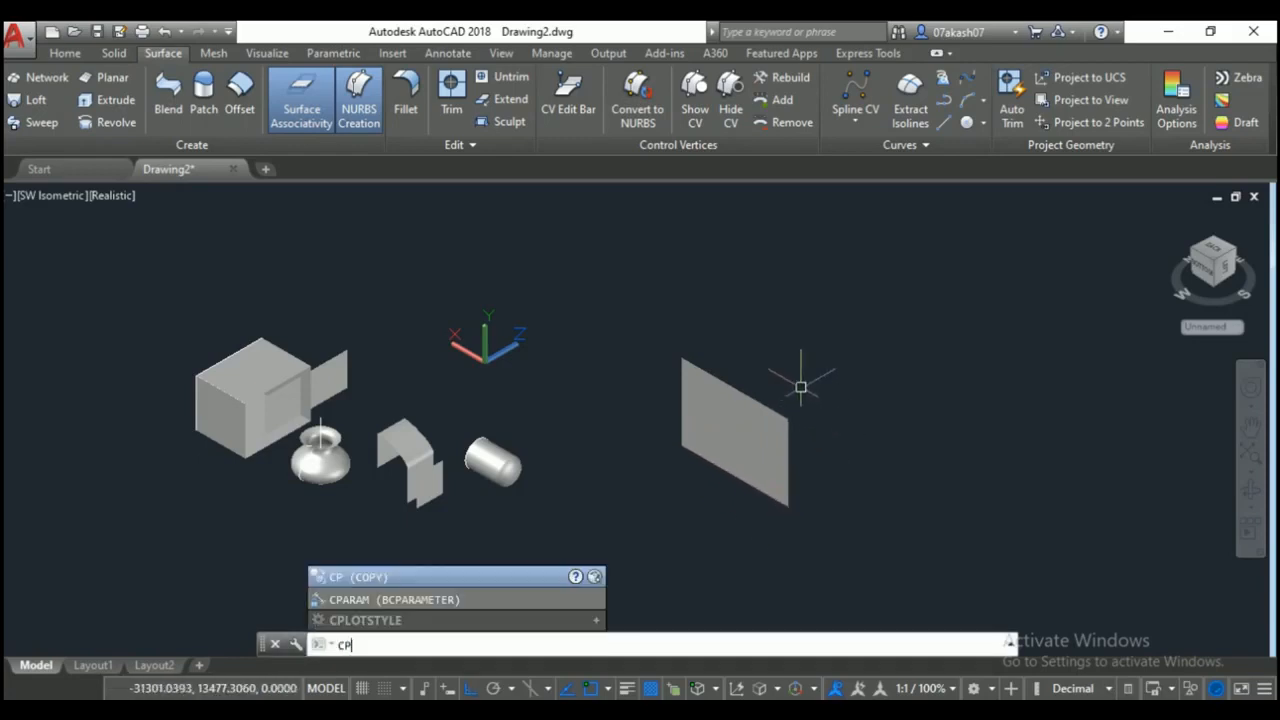
{"action": "key", "text": "Return"}
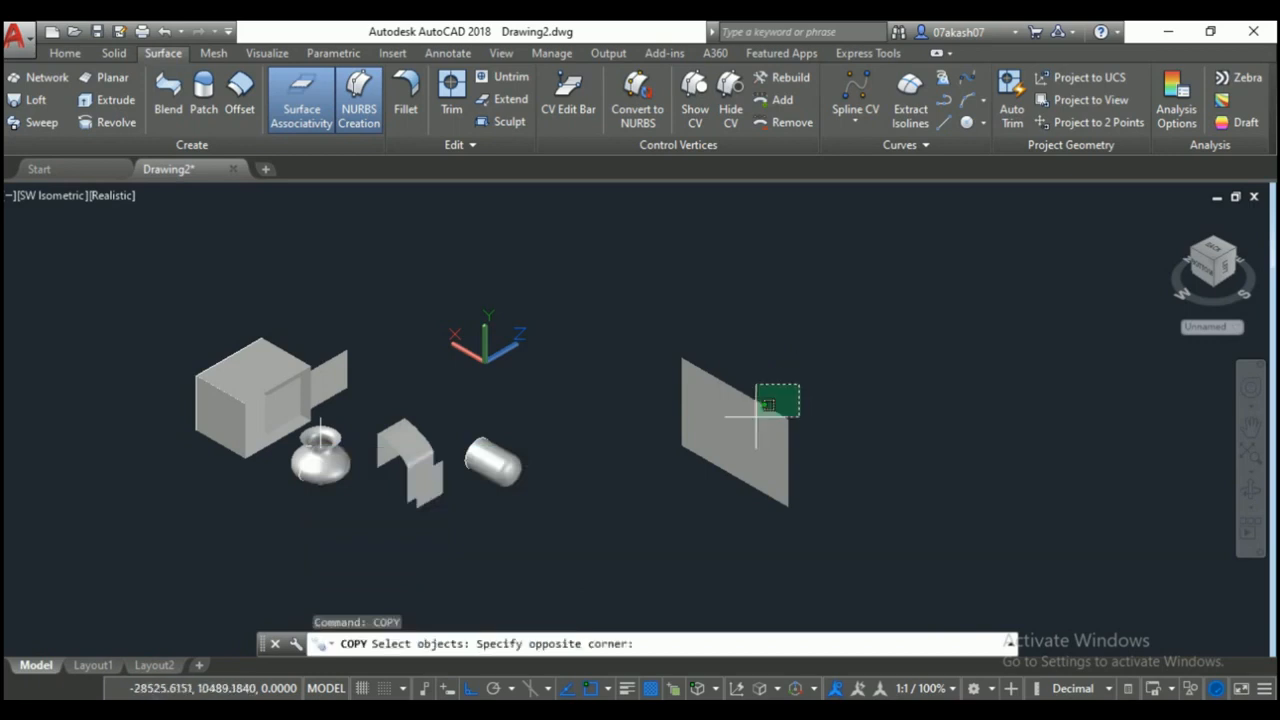
{"action": "left_click", "coordinate": [743, 428]}
{"action": "key", "text": "Return"}
{"action": "left_click", "coordinate": [834, 472]}
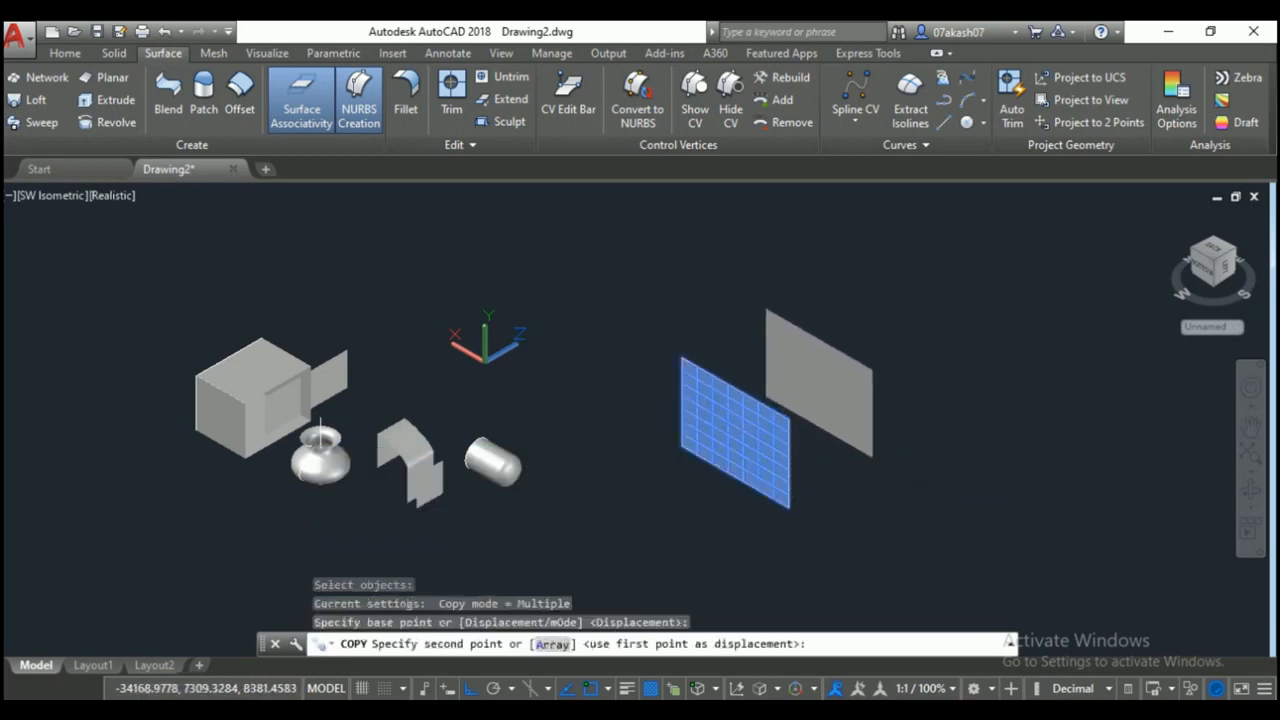
{"action": "left_click", "coordinate": [873, 404]}
{"action": "key", "text": "Return"}
Reorient the UCS with a new origin and Z-axis direction so its XY plane stands perpendicular to the two parallel surfaces.
{"action": "scroll", "coordinate": [837, 436], "scroll_direction": "up", "scroll_amount": 3}
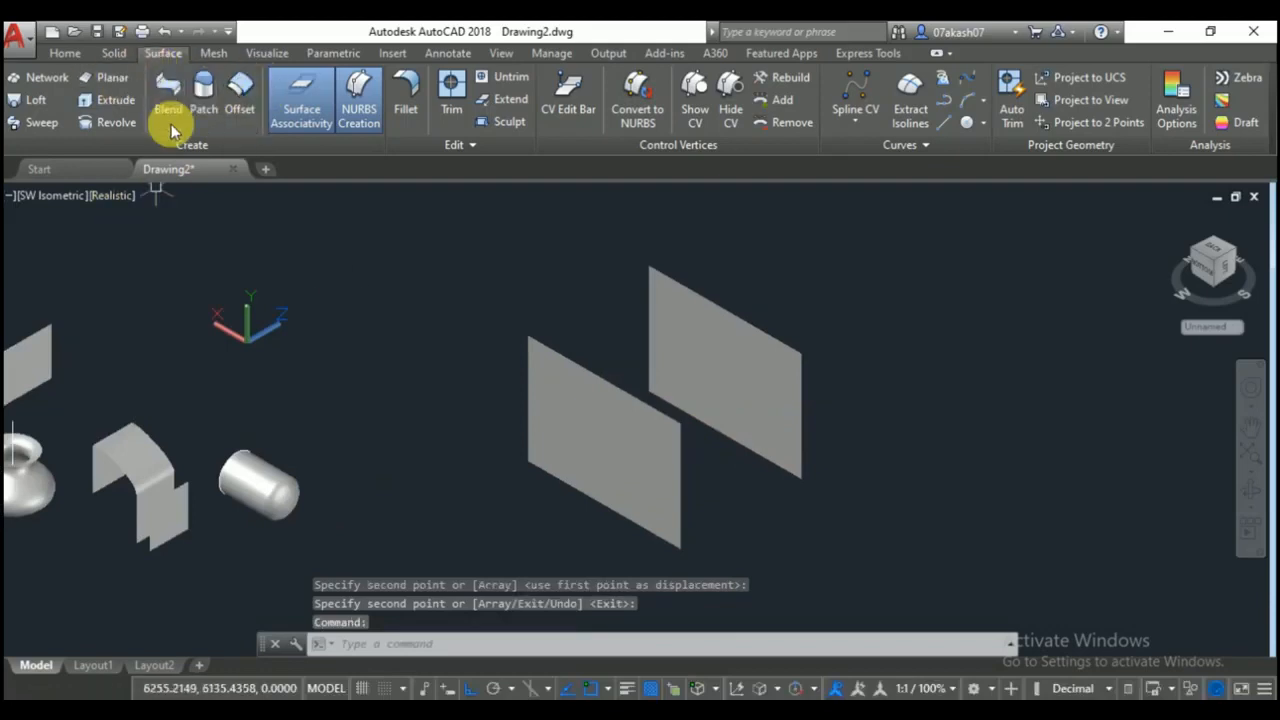
{"action": "left_click", "coordinate": [65, 53]}
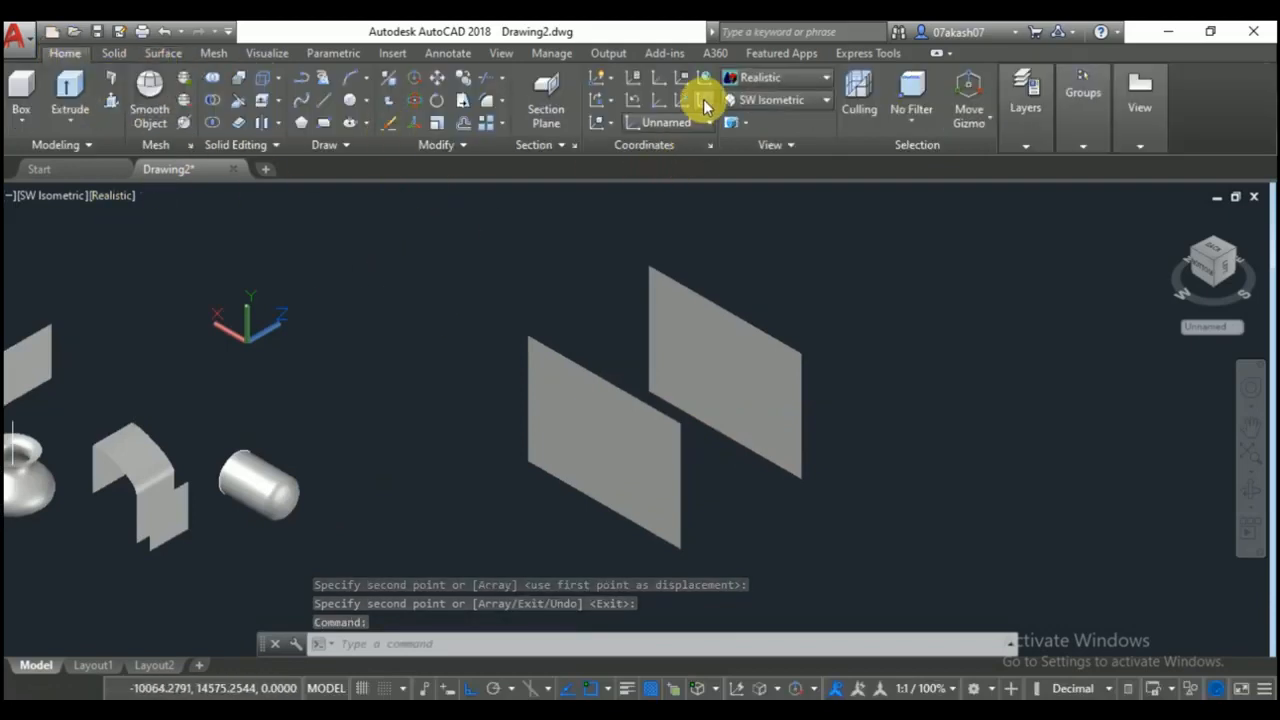
{"action": "left_click", "coordinate": [681, 97]}
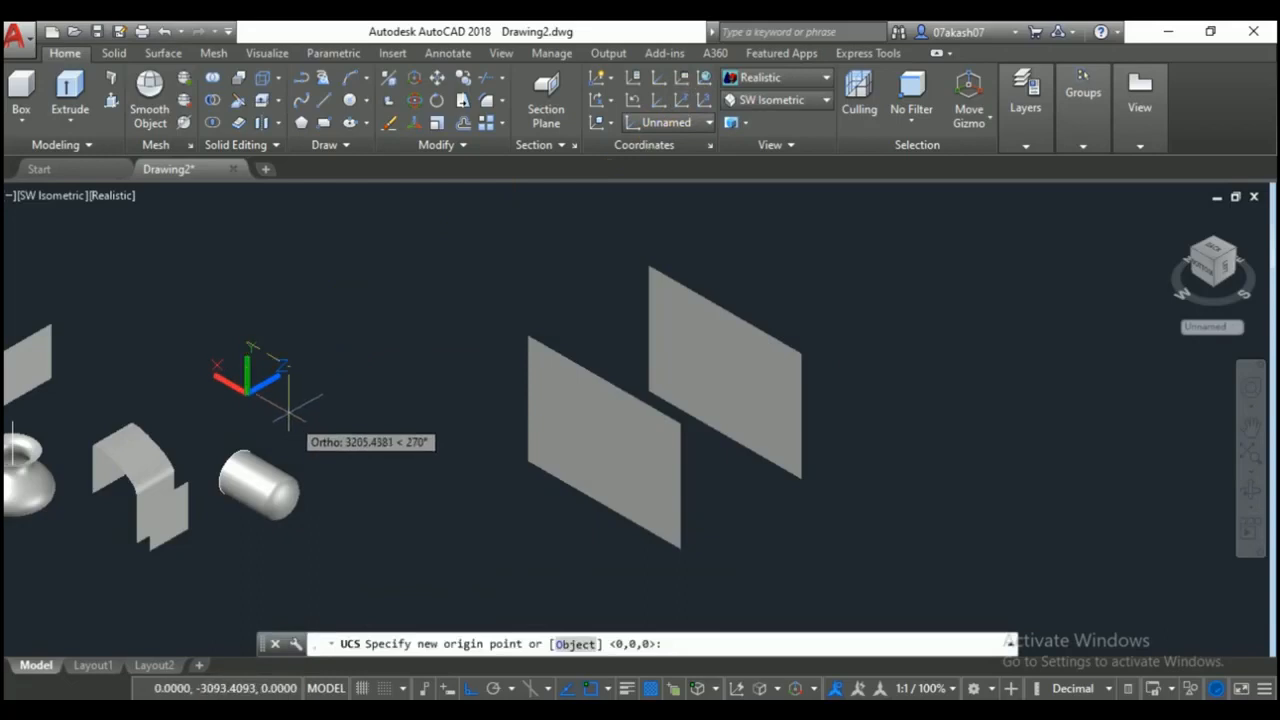
{"action": "left_click", "coordinate": [290, 414]}
{"action": "left_click", "coordinate": [417, 460]}
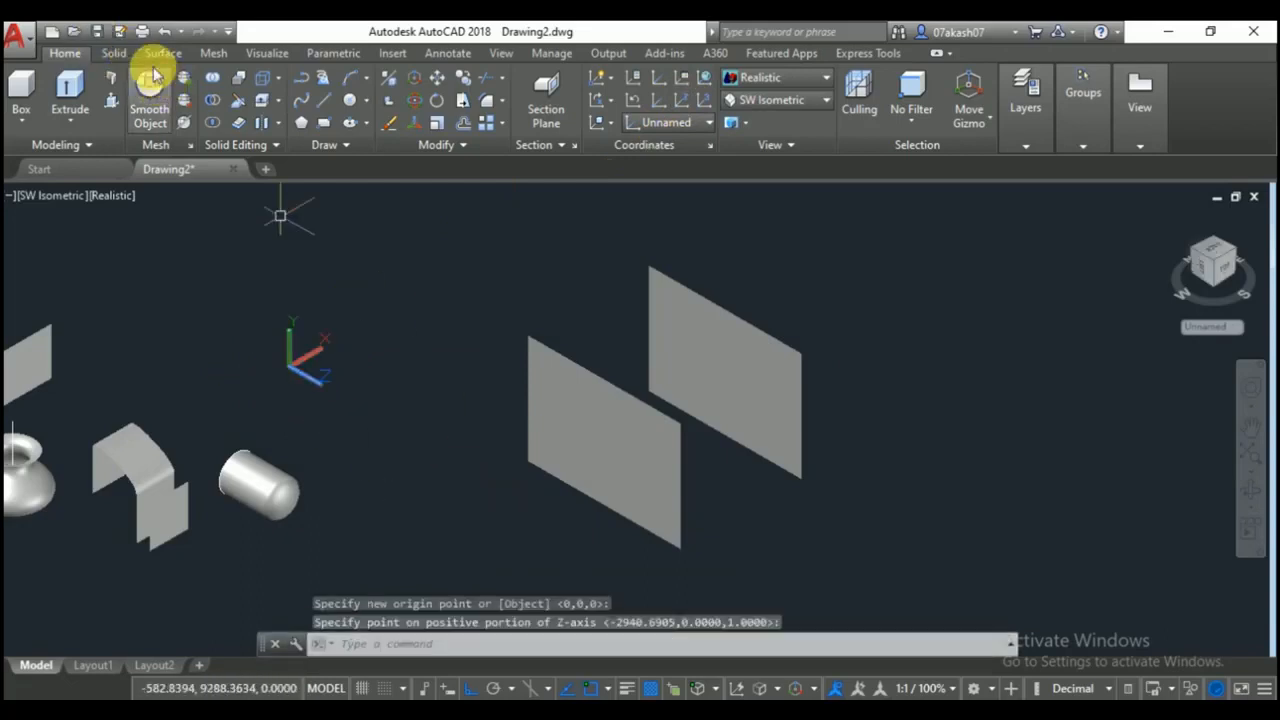
Create an upright planar surface perpendicular to the two parallel surfaces, in the empty space beyond them.
{"action": "left_click", "coordinate": [161, 55]}
{"action": "left_click", "coordinate": [112, 78]}
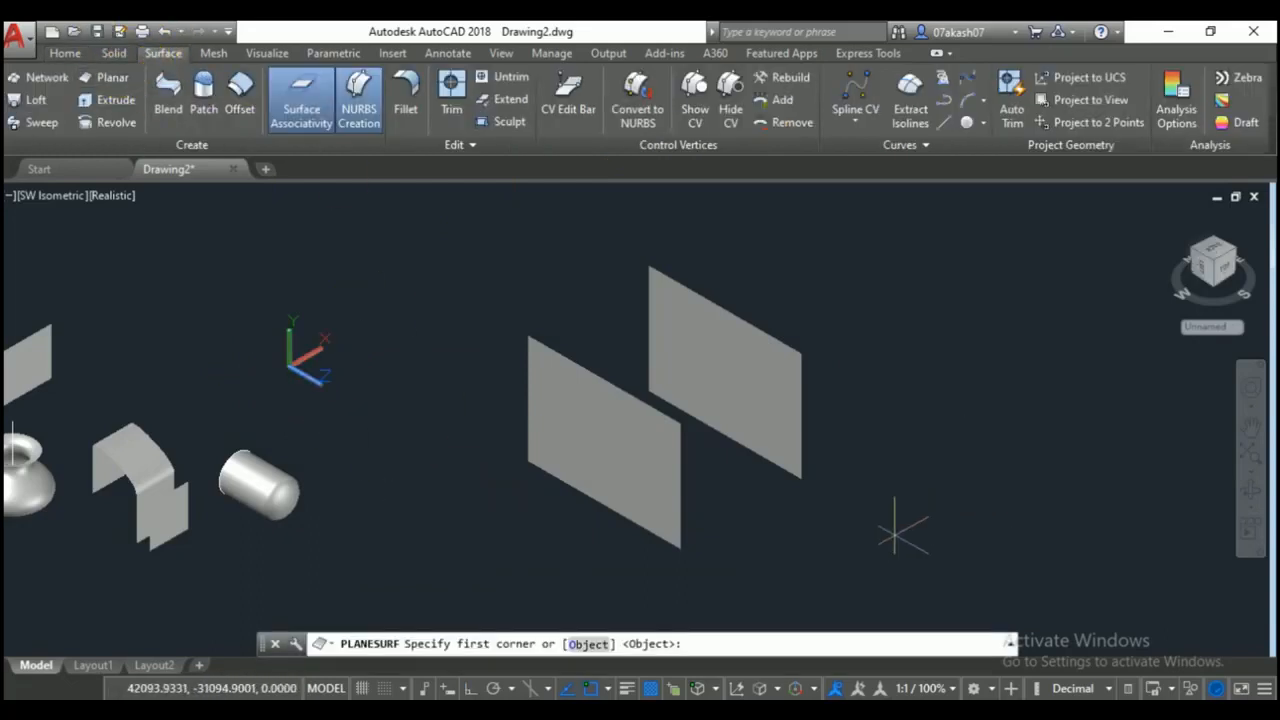
{"action": "left_click", "coordinate": [884, 536]}
{"action": "left_click", "coordinate": [1025, 355]}
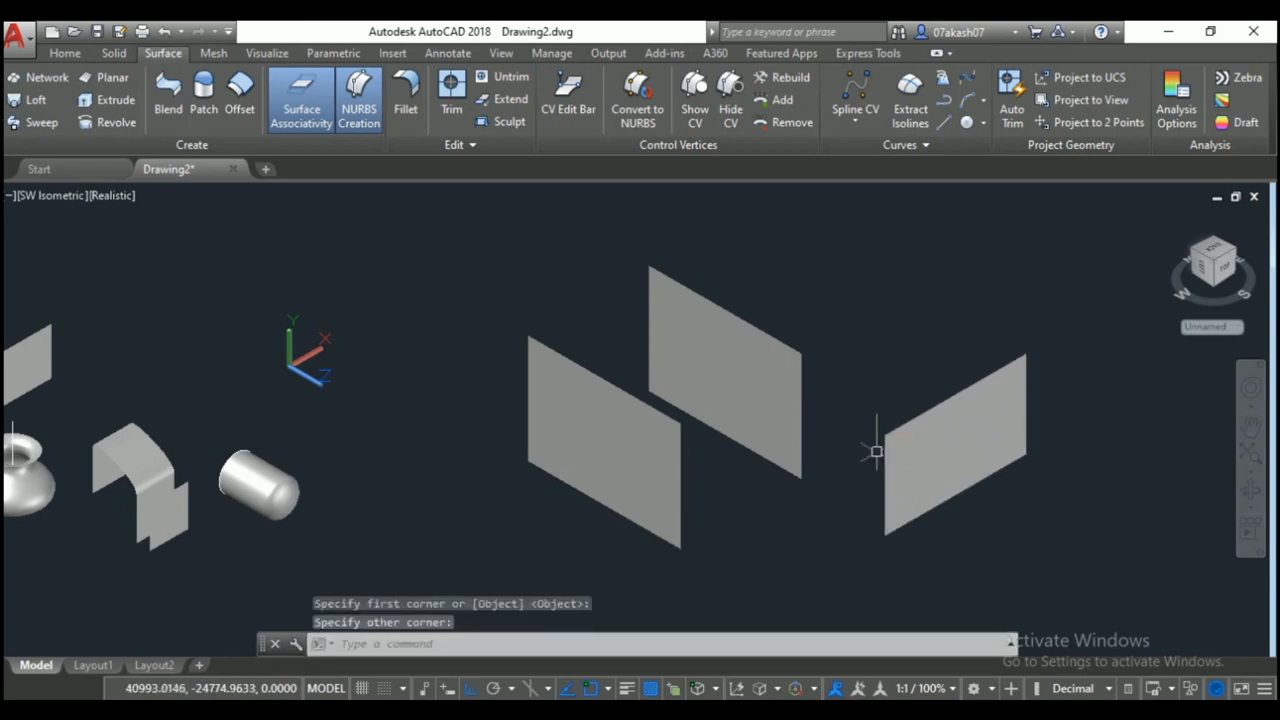
Move the perpendicular surface by its near upper corner onto the near upper corner of the front parallel surface.
{"action": "left_click", "coordinate": [877, 448]}
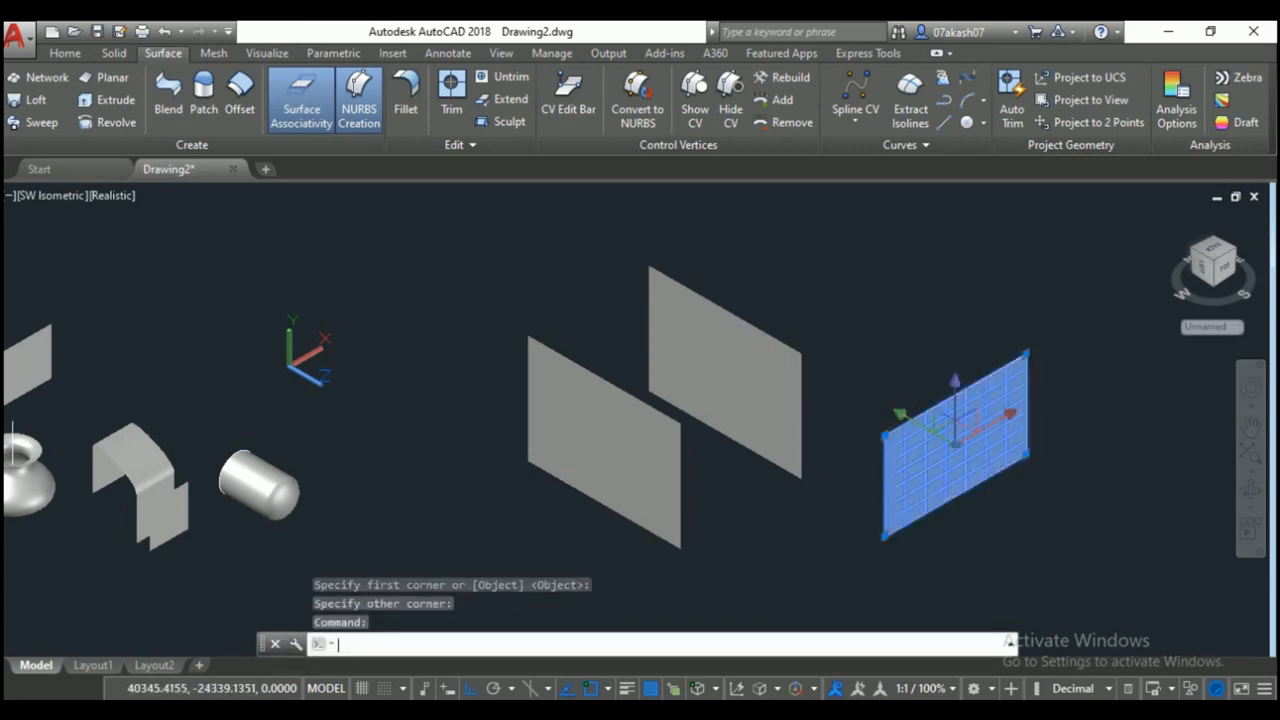
{"action": "type", "text": "mn"}
{"action": "key", "text": "Return"}
{"action": "type", "text": "ma"}
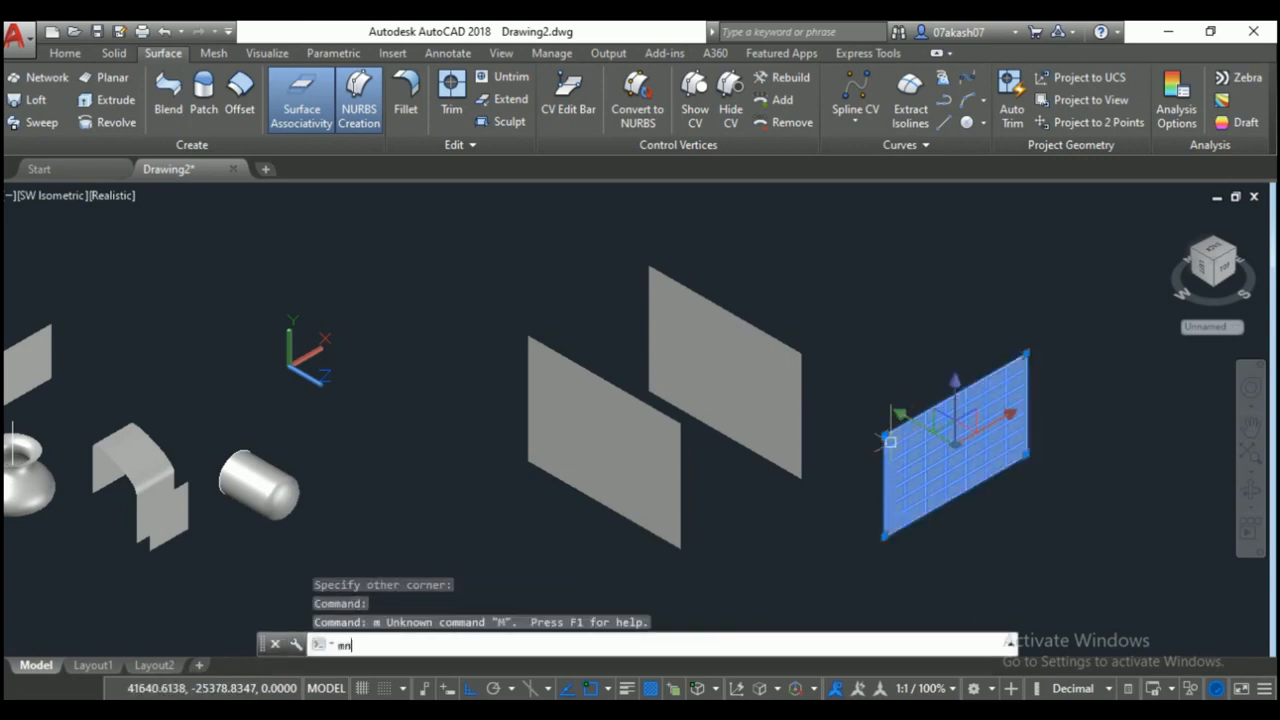
{"action": "type", "text": "n"}
{"action": "key", "text": "Return"}
{"action": "left_click", "coordinate": [886, 437]}
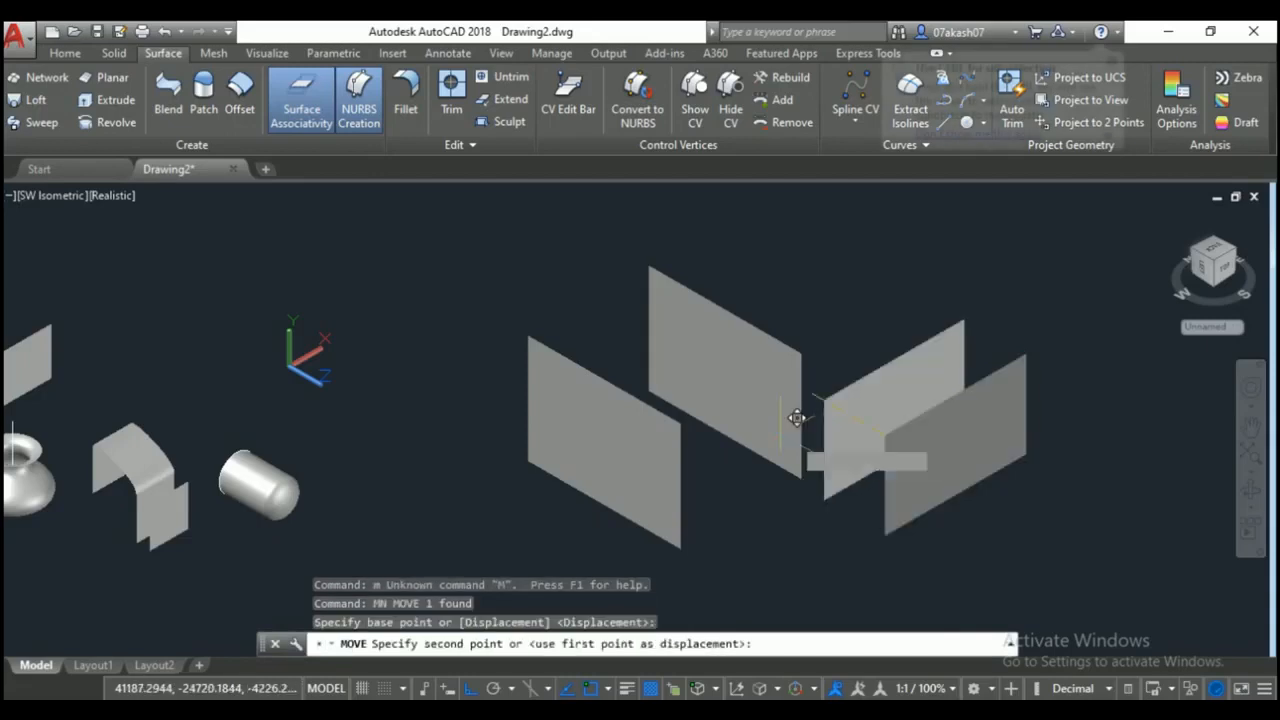
{"action": "left_click", "coordinate": [696, 407]}
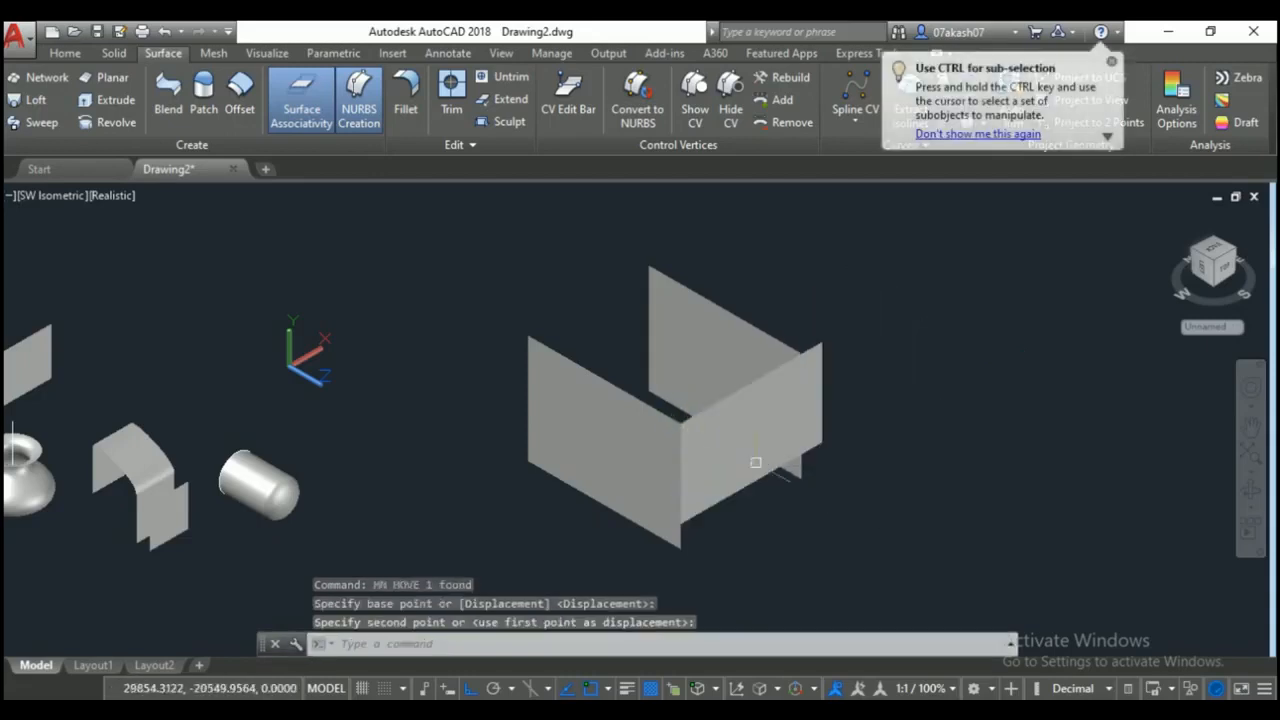
Shift the perpendicular surface along its length by its corner grip so it projects past the front parallel surface.
{"action": "left_click", "coordinate": [702, 408]}
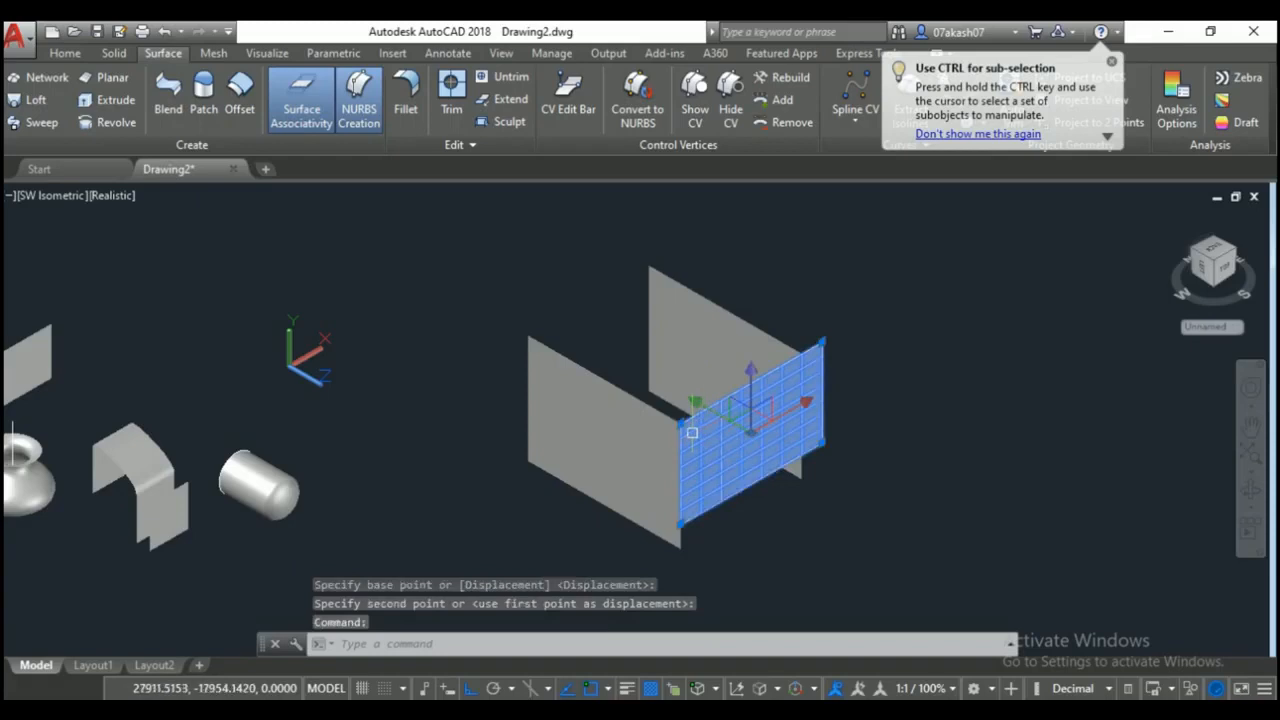
{"action": "left_click", "coordinate": [682, 429]}
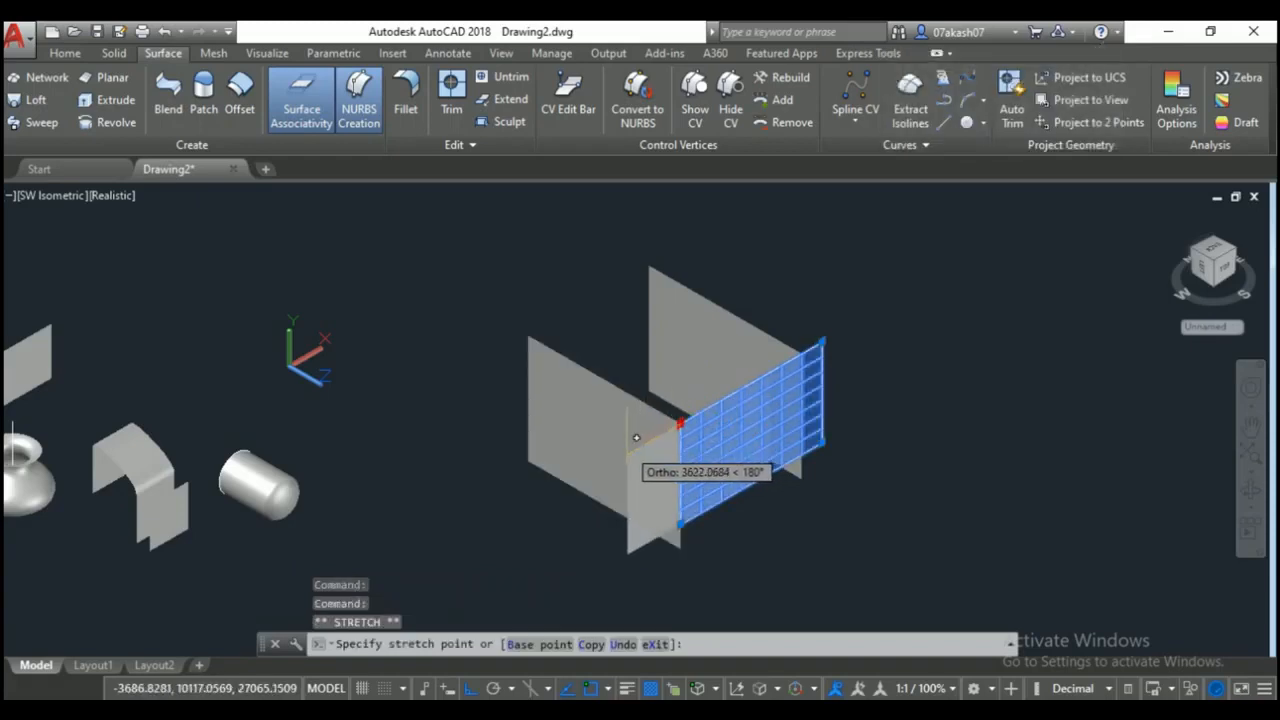
{"action": "left_click", "coordinate": [636, 437]}
{"action": "left_click", "coordinate": [757, 442]}
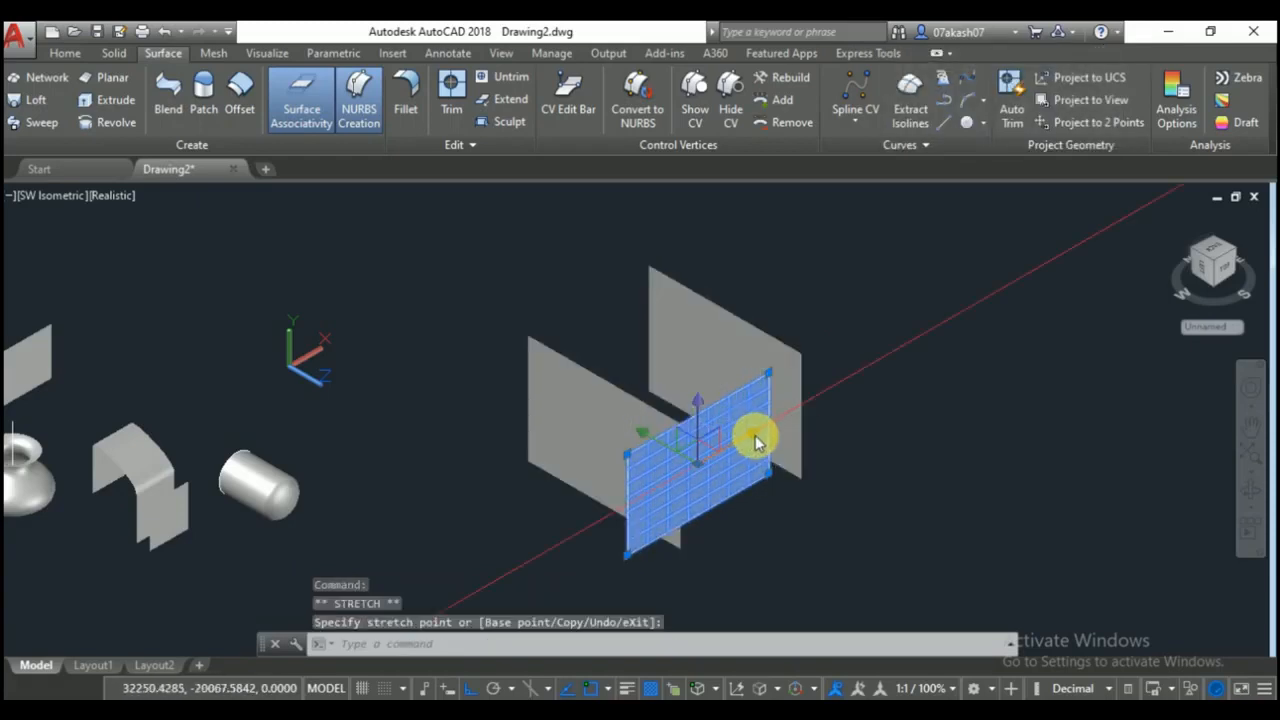
{"action": "key", "text": "space"}
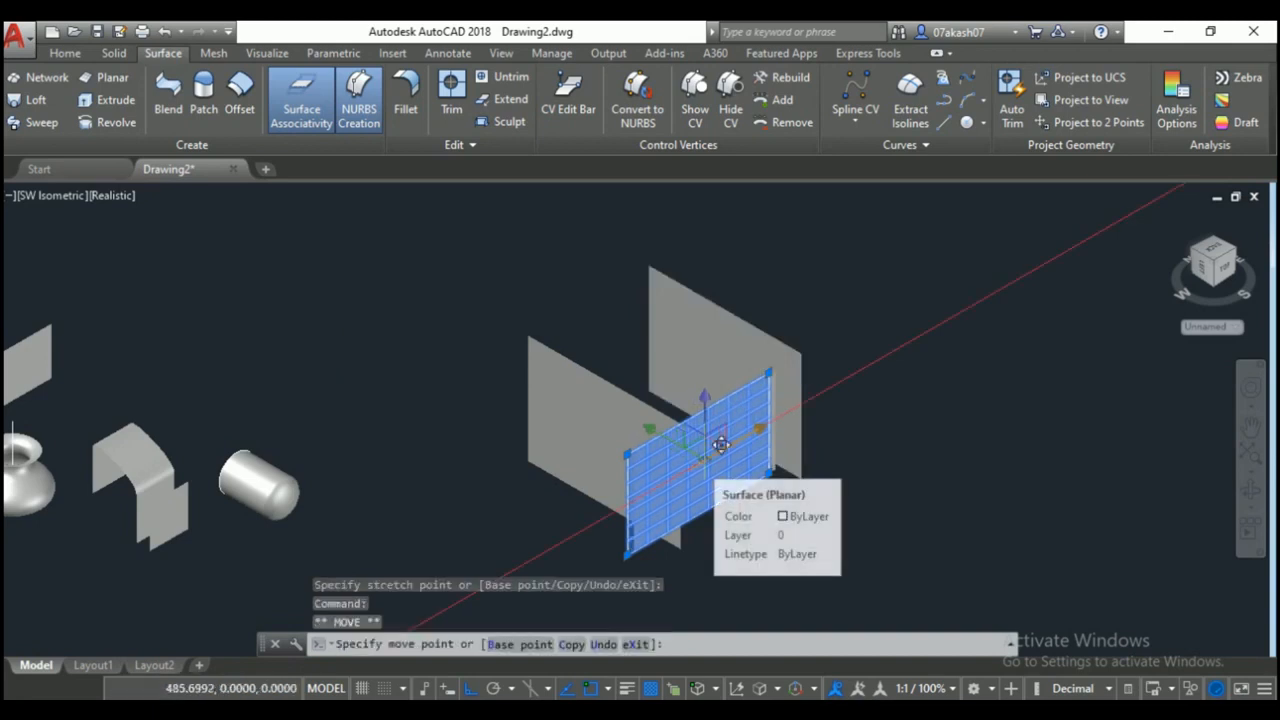
{"action": "key", "text": "Escape"}
{"action": "key", "text": "Escape"}
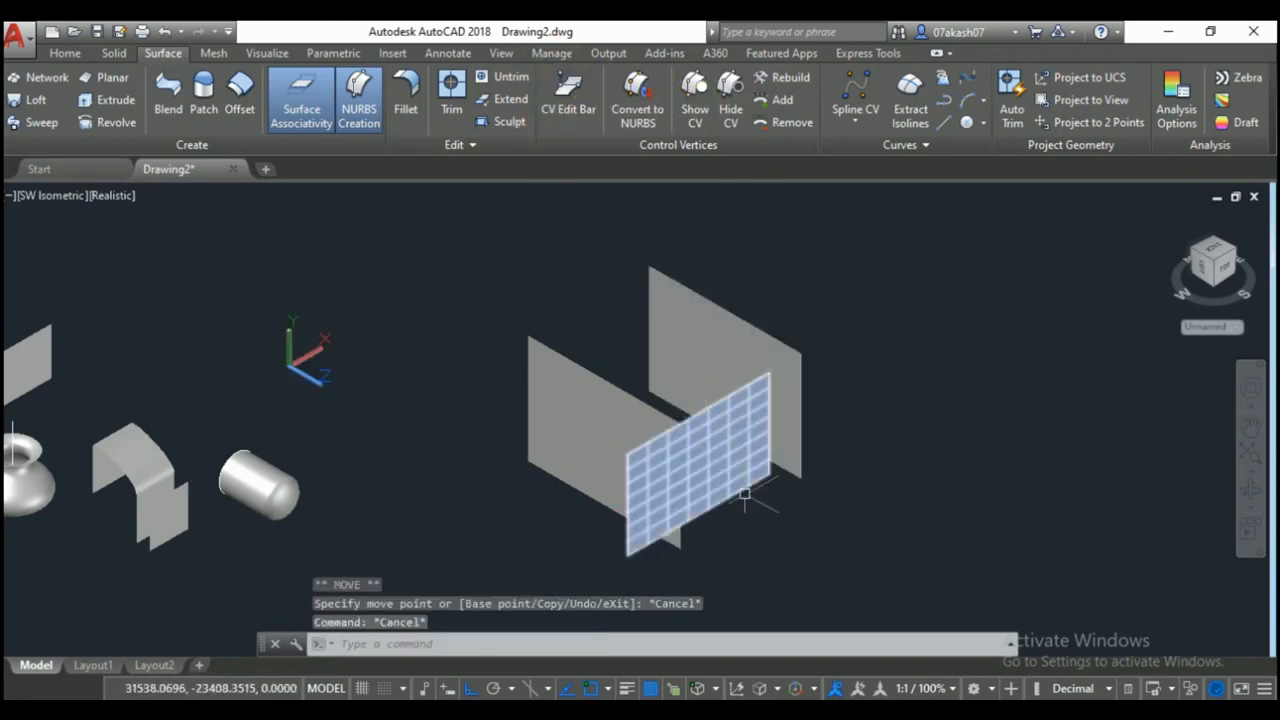
{"action": "left_click", "coordinate": [754, 453]}
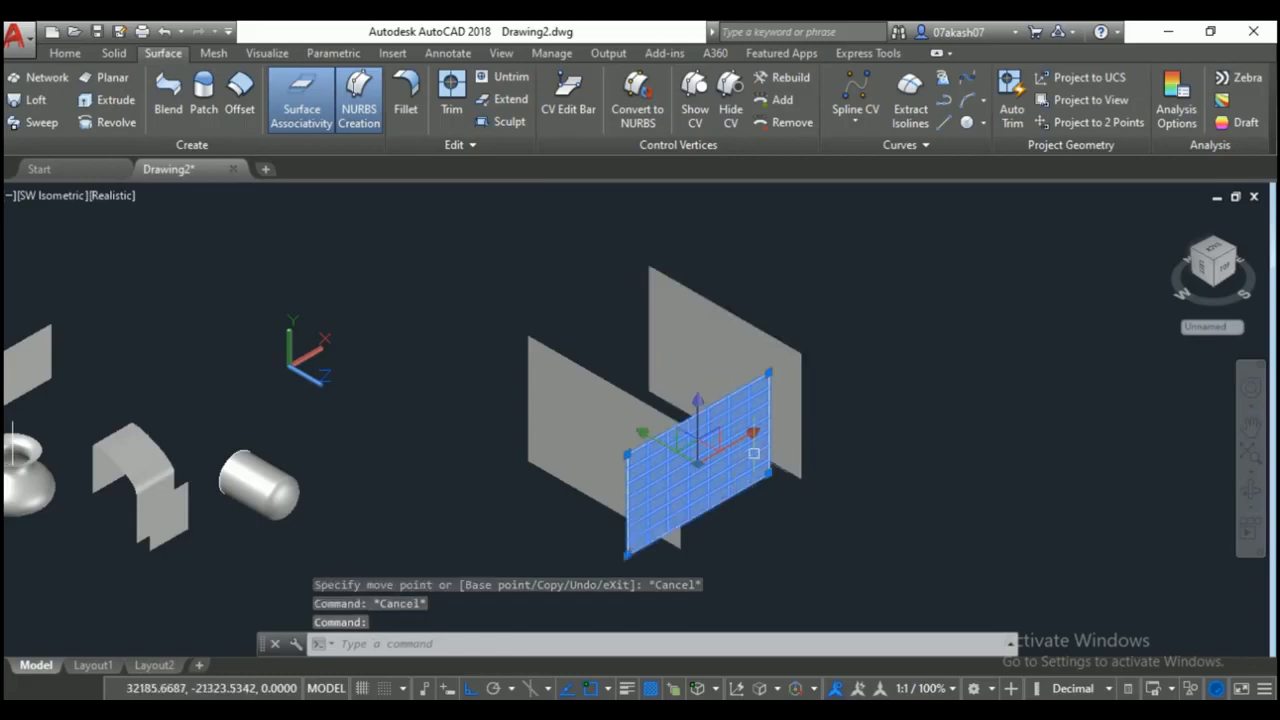
{"action": "left_click", "coordinate": [768, 374]}
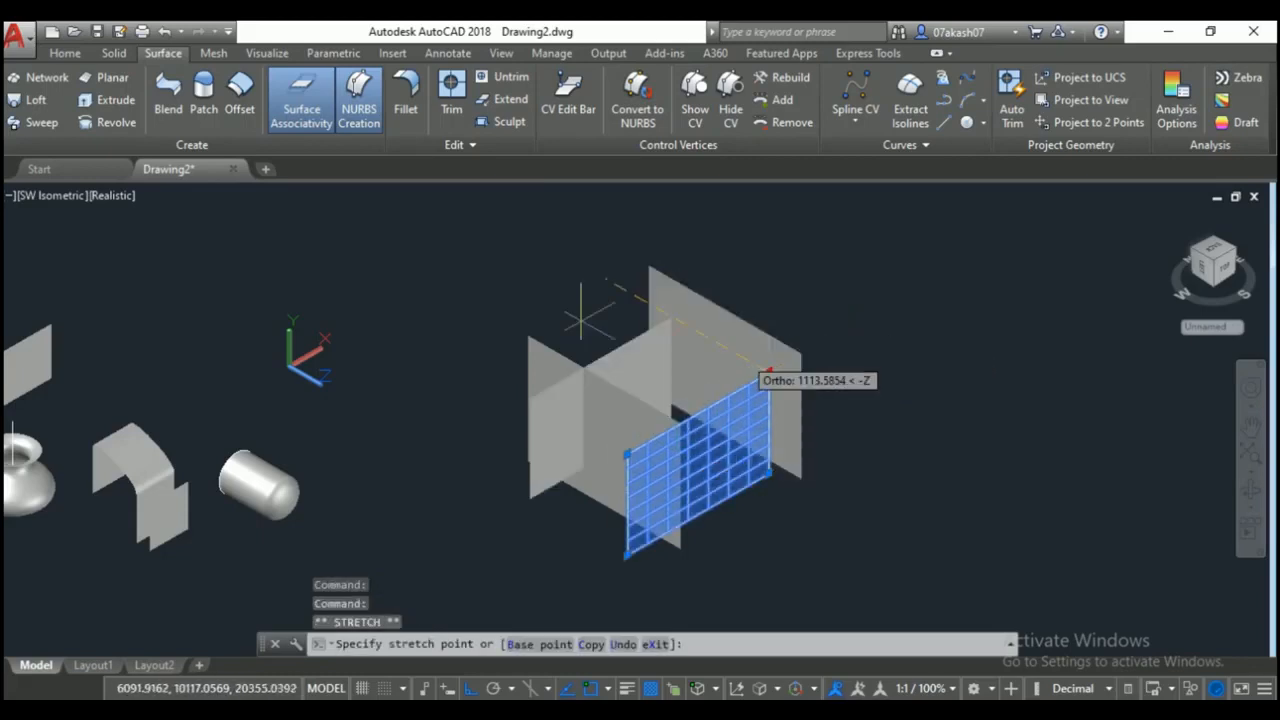
{"action": "key", "text": "Escape"}
{"action": "key", "text": "Escape"}
Extend the perpendicular surface from its far vertical edge past the rear parallel surface, using Extend mode with Append creation.
{"action": "left_click", "coordinate": [492, 100]}
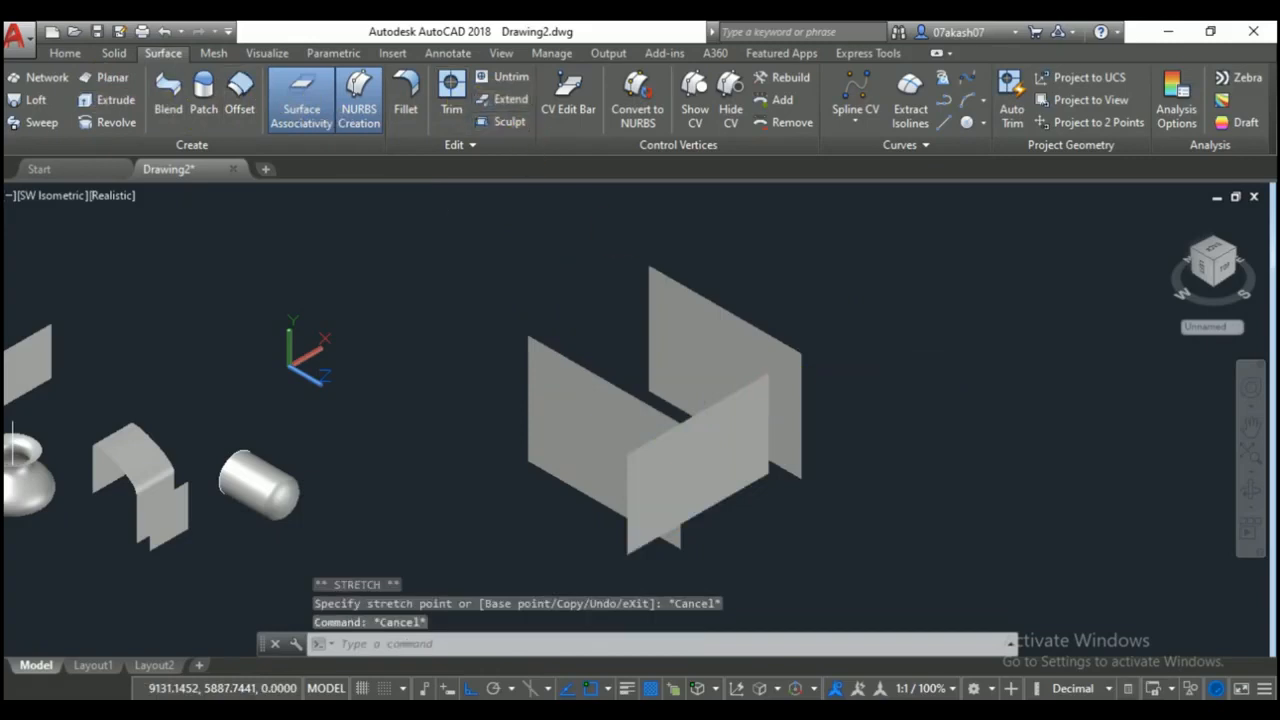
{"action": "left_click", "coordinate": [770, 408]}
{"action": "key", "text": "Return"}
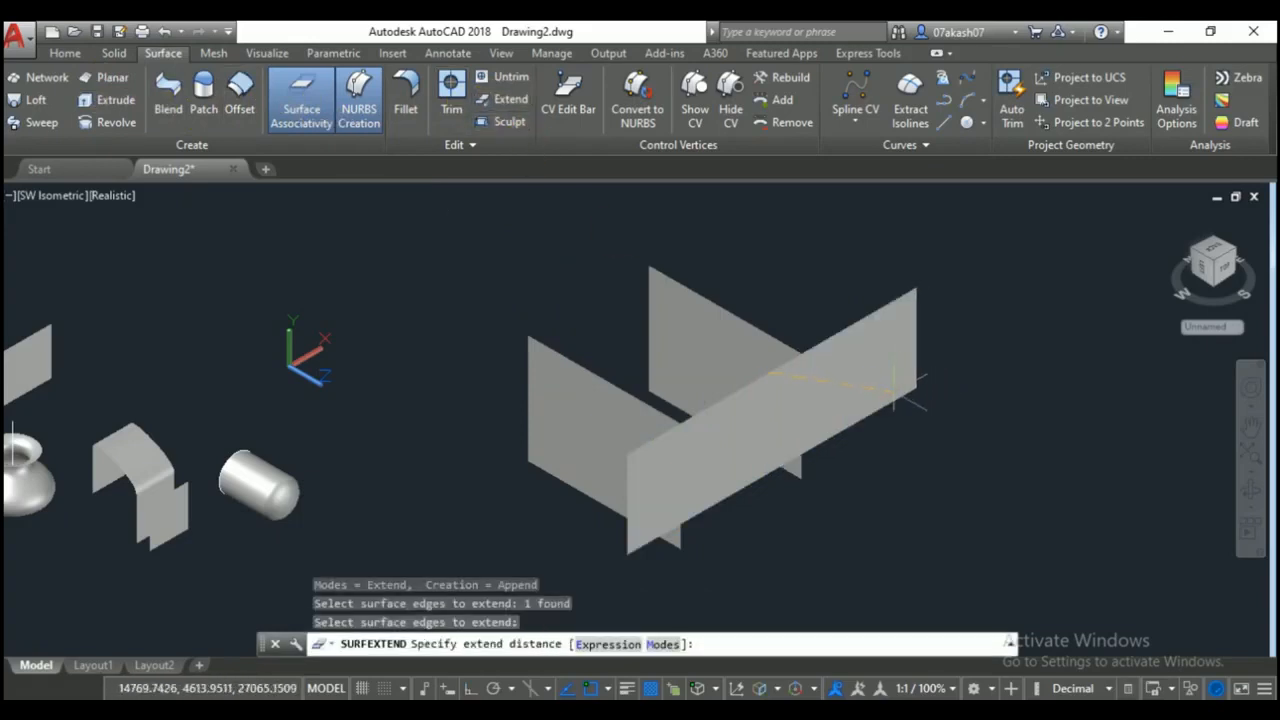
{"action": "left_click", "coordinate": [889, 384]}
{"action": "left_click", "coordinate": [900, 358]}
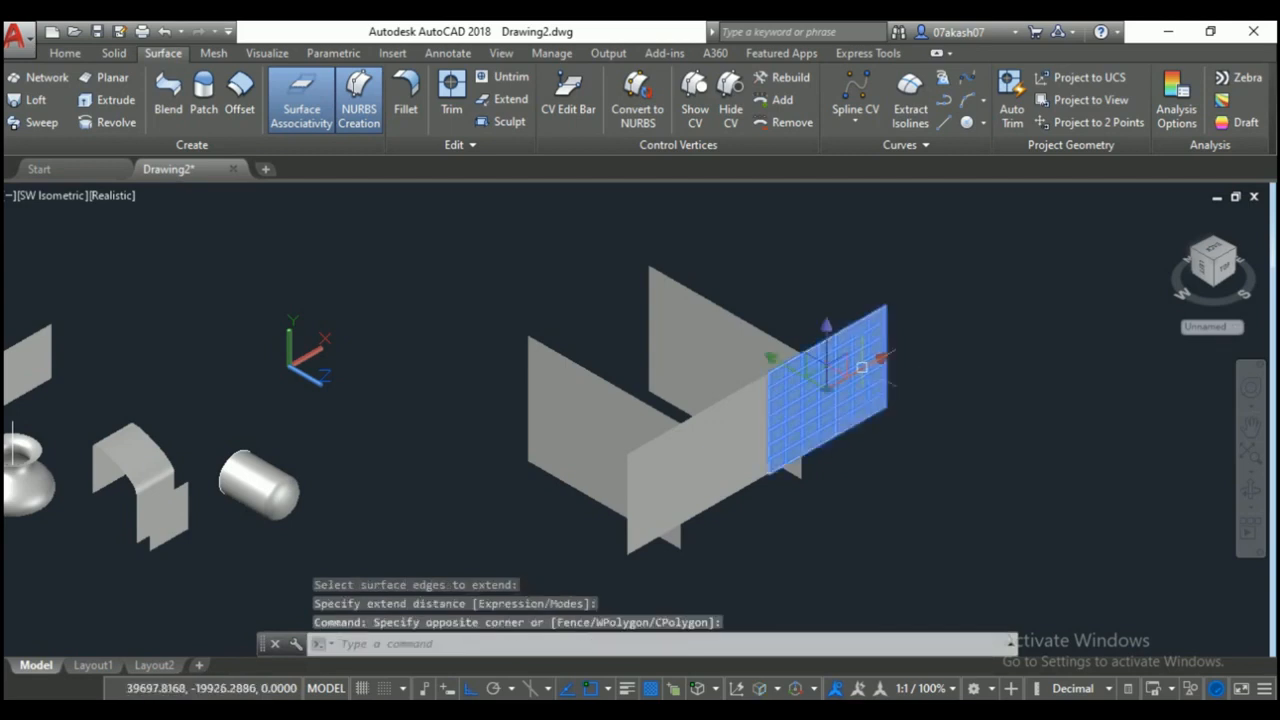
{"action": "key", "text": "Escape"}
{"action": "key", "text": "Escape"}
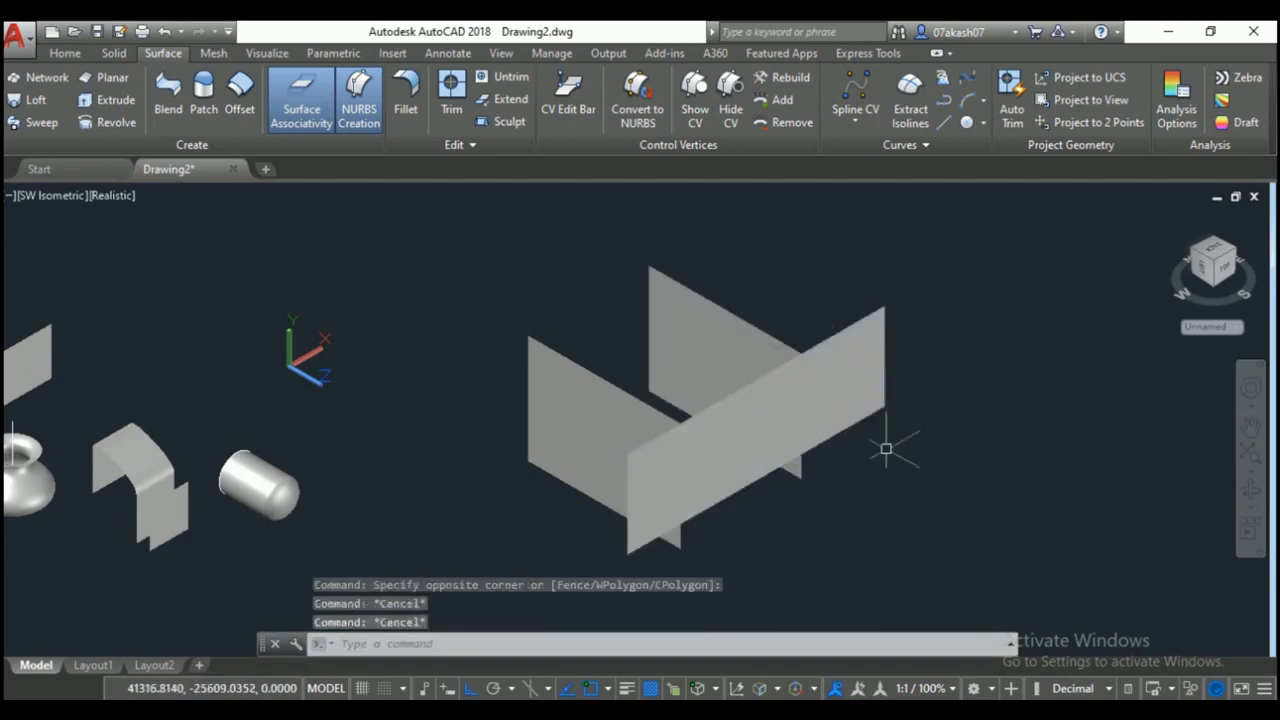
Undo the surface extension and delete the perpendicular planar surface.
{"action": "key", "text": "ctrl+z"}
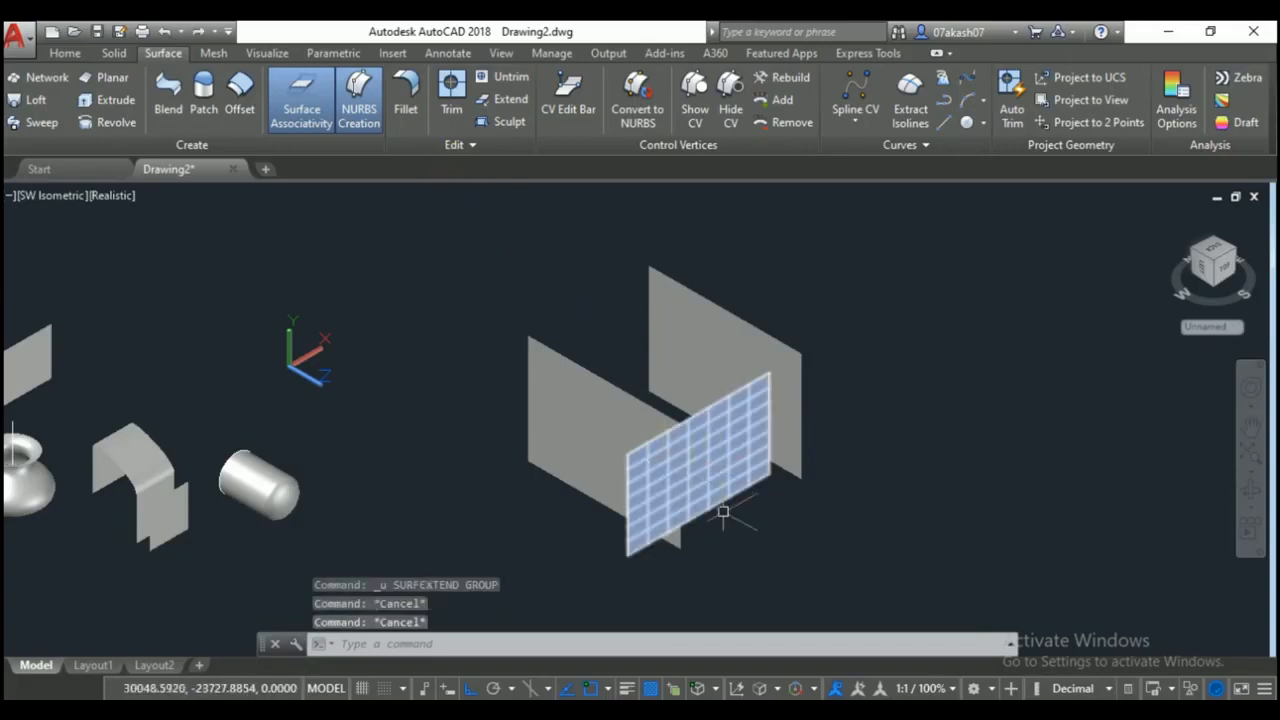
{"action": "left_click", "coordinate": [718, 506]}
{"action": "key", "text": "Delete"}
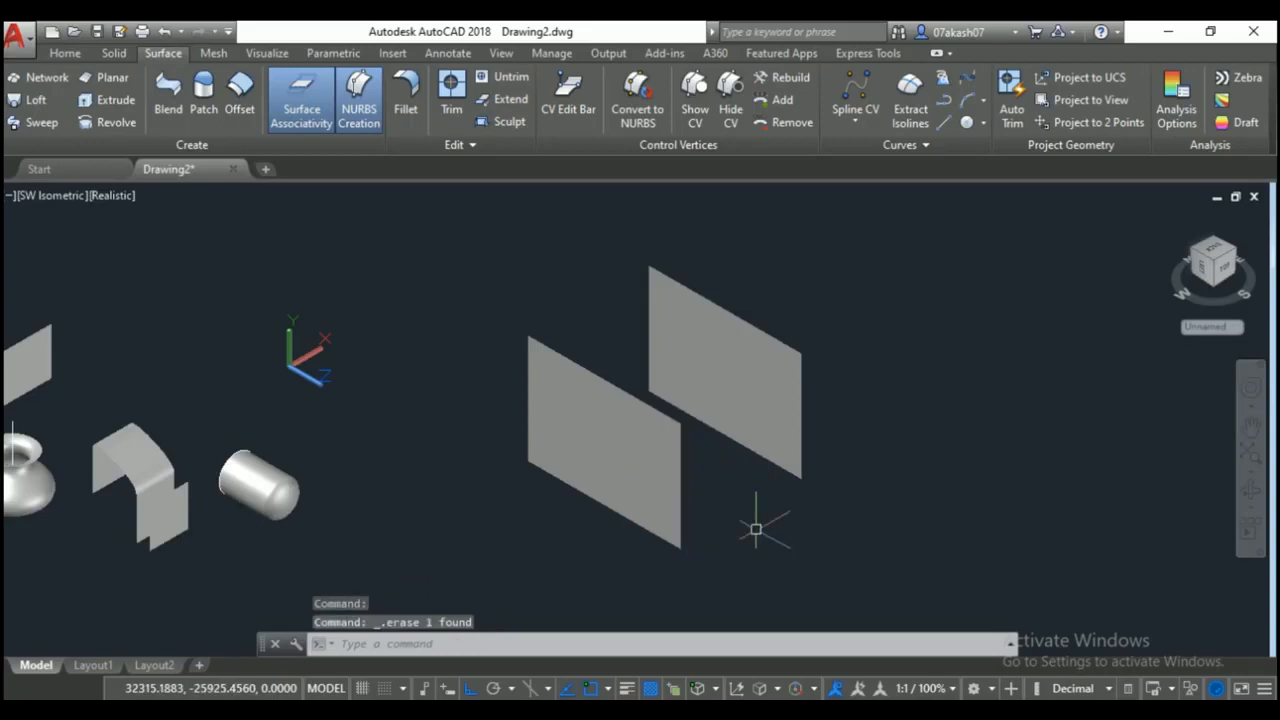
Create a long perpendicular planar surface from the front surface's near upper corner to beyond the rear parallel surface.
{"action": "left_click", "coordinate": [105, 77]}
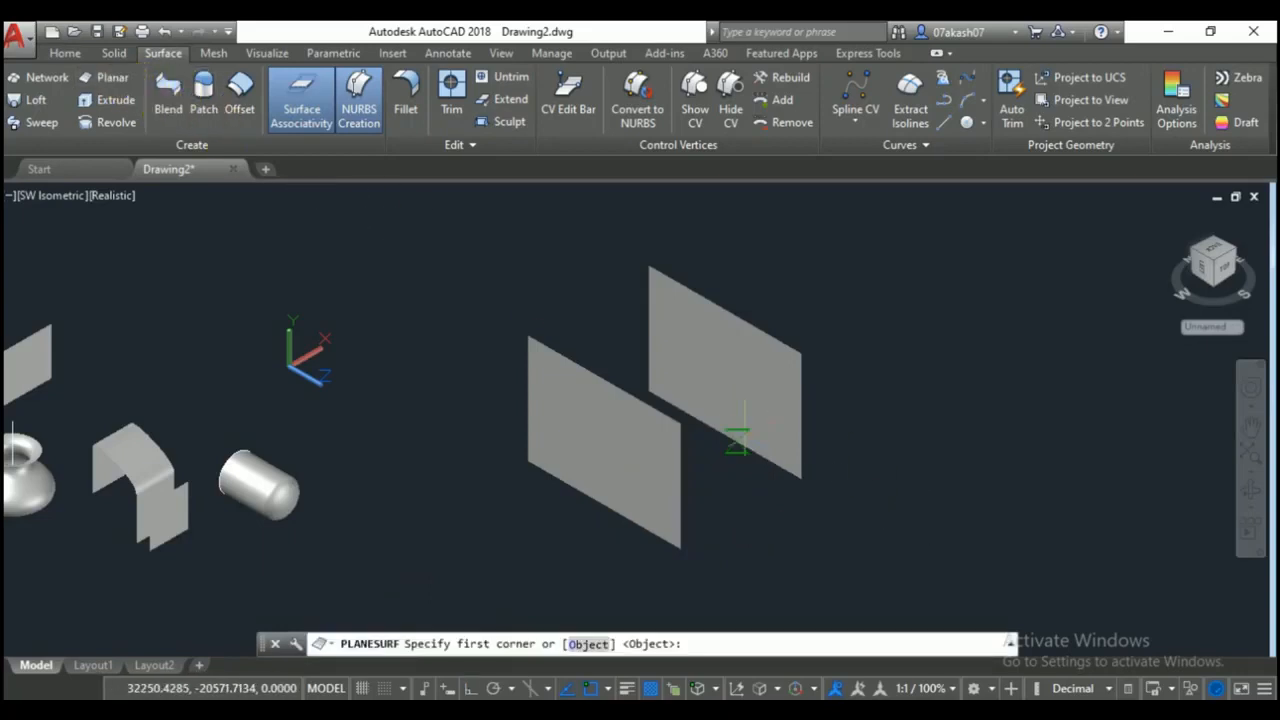
{"action": "left_click", "coordinate": [680, 424]}
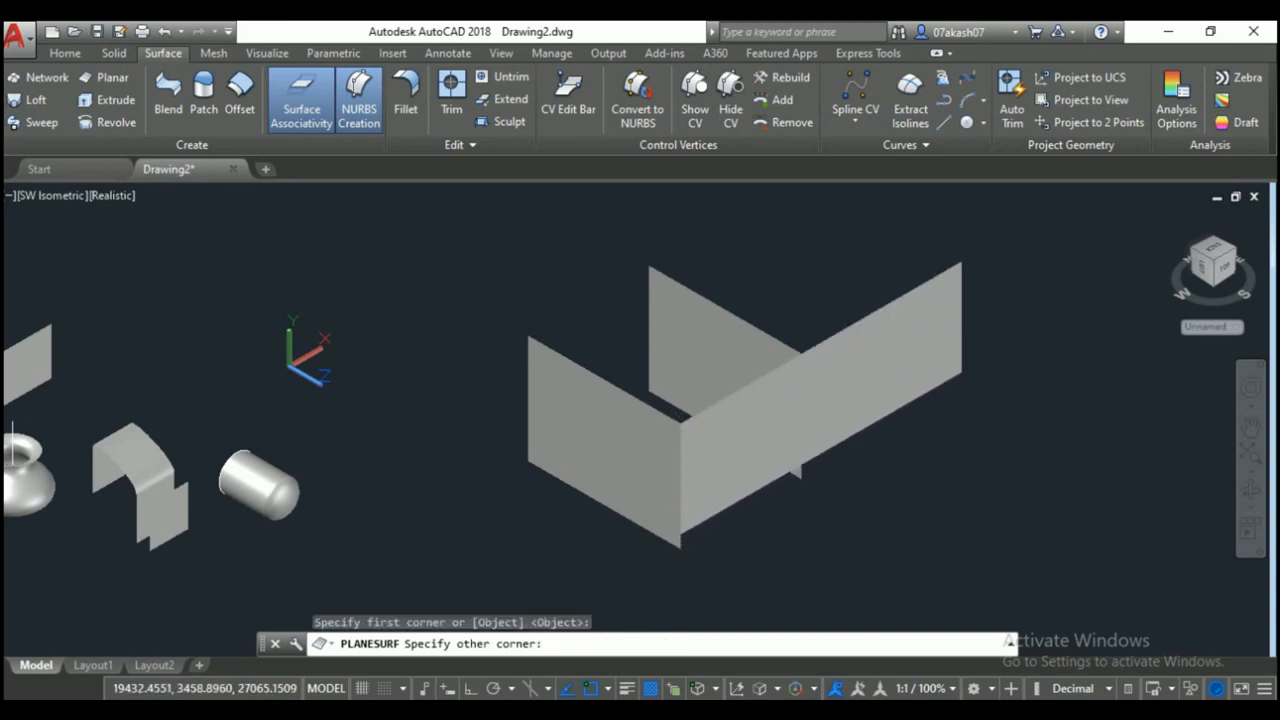
{"action": "left_click", "coordinate": [962, 263]}
Move the long perpendicular surface along its length so it projects in front of the front parallel surface.
{"action": "left_click", "coordinate": [880, 277]}
{"action": "left_click", "coordinate": [868, 310]}
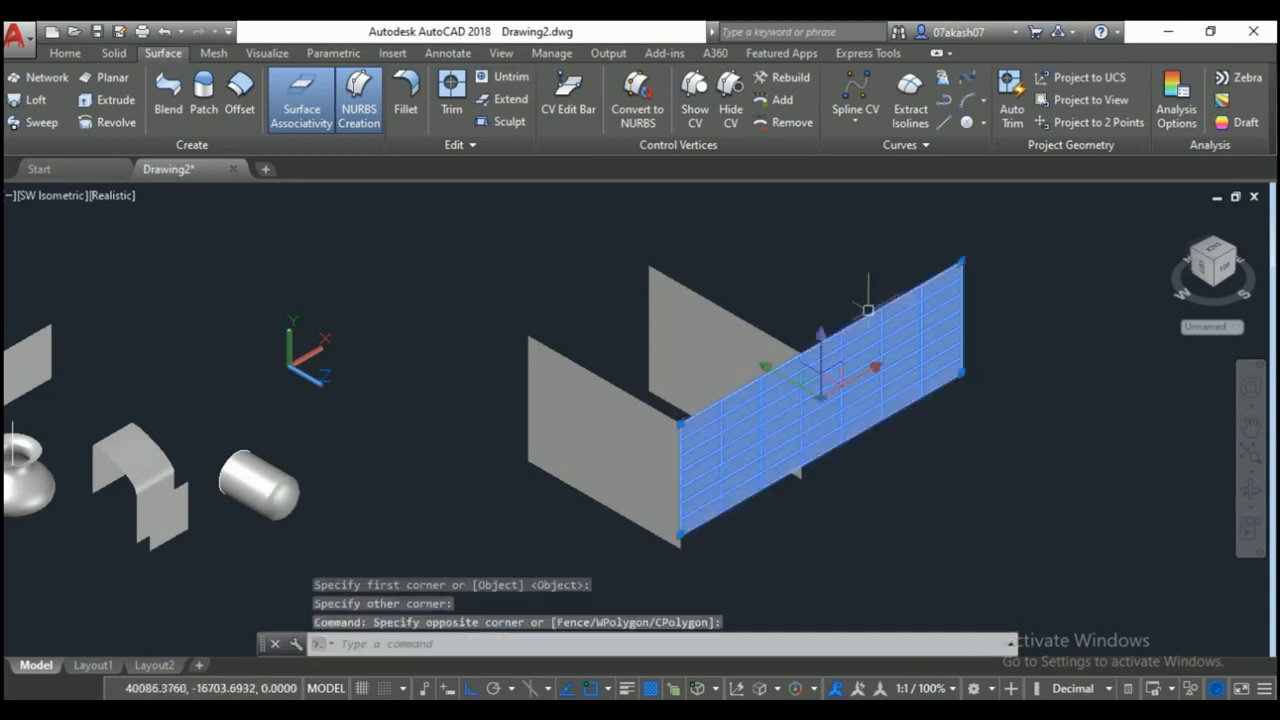
{"action": "type", "text": "mn"}
{"action": "key", "text": "Return"}
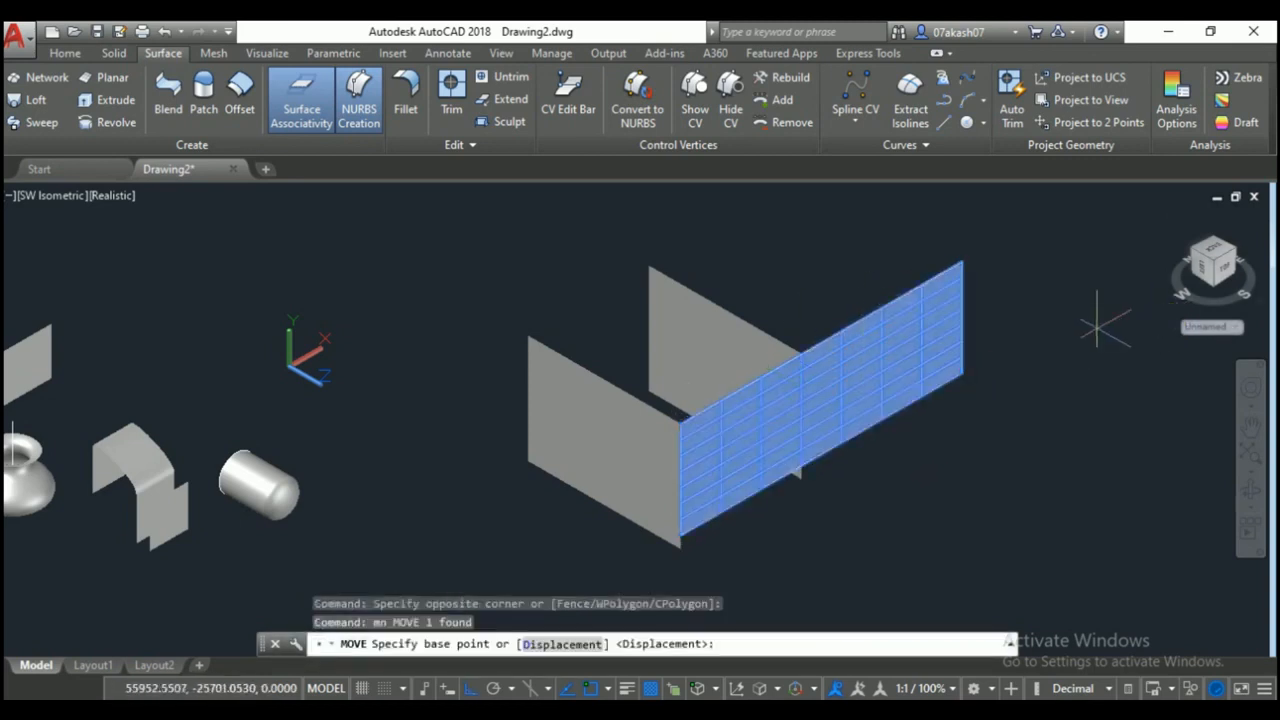
{"action": "left_click", "coordinate": [1097, 329]}
{"action": "left_click", "coordinate": [1060, 352]}
Move the long surface sideways in the negative Z direction so it cuts through both parallel surfaces.
{"action": "left_click", "coordinate": [983, 329]}
{"action": "left_click", "coordinate": [908, 320]}
{"action": "type", "text": "m"}
{"action": "key", "text": "Return"}
{"action": "left_click", "coordinate": [1012, 440]}
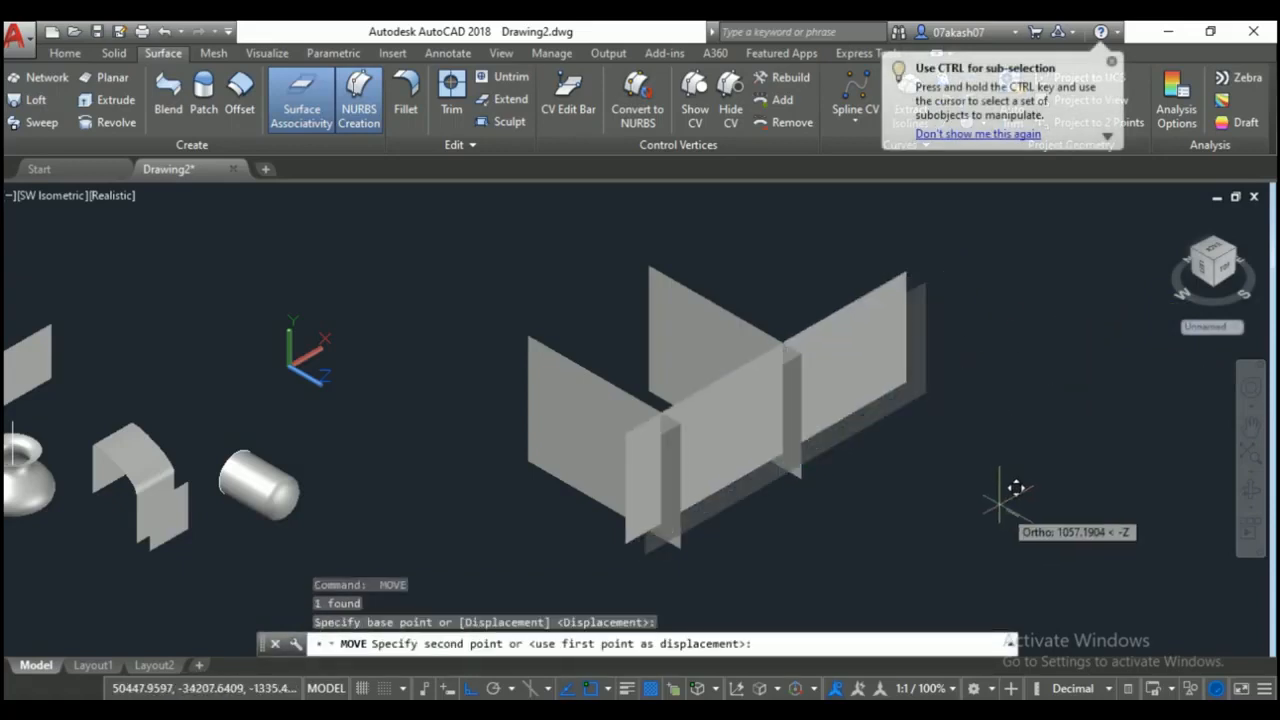
{"action": "left_click", "coordinate": [1012, 484]}
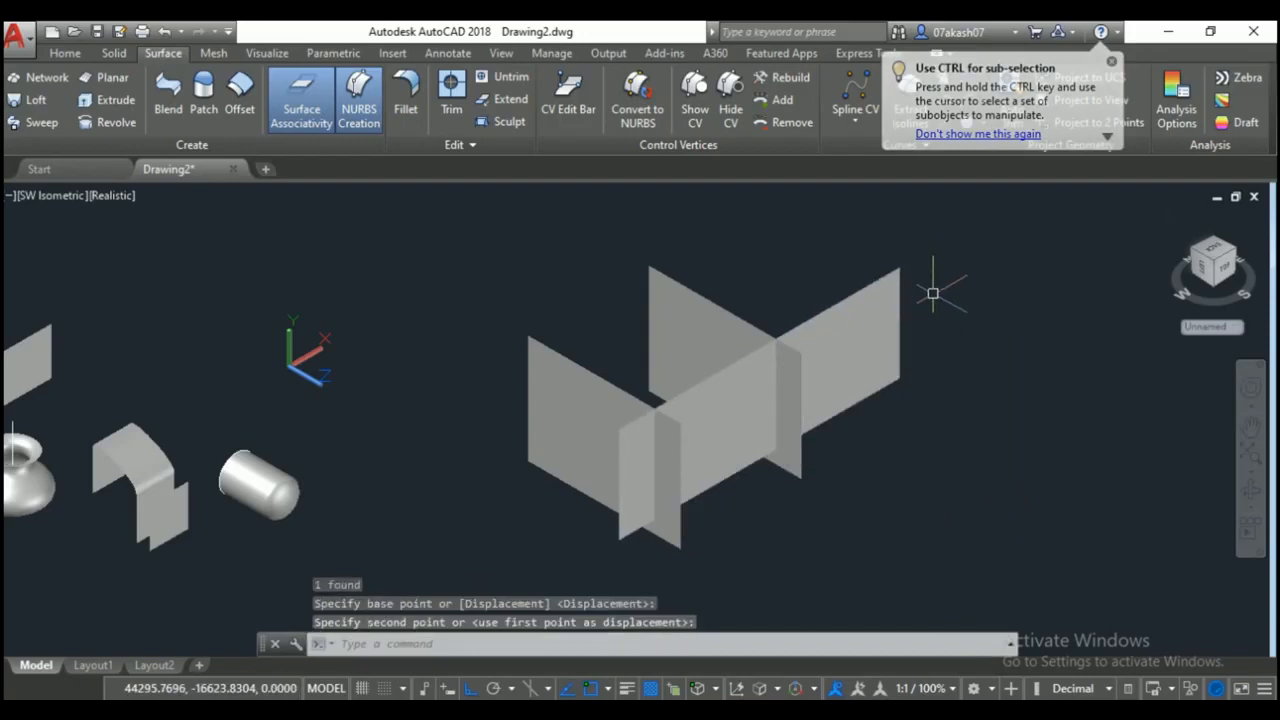
Move the long crossing surface slightly downward.
{"action": "left_click", "coordinate": [857, 347]}
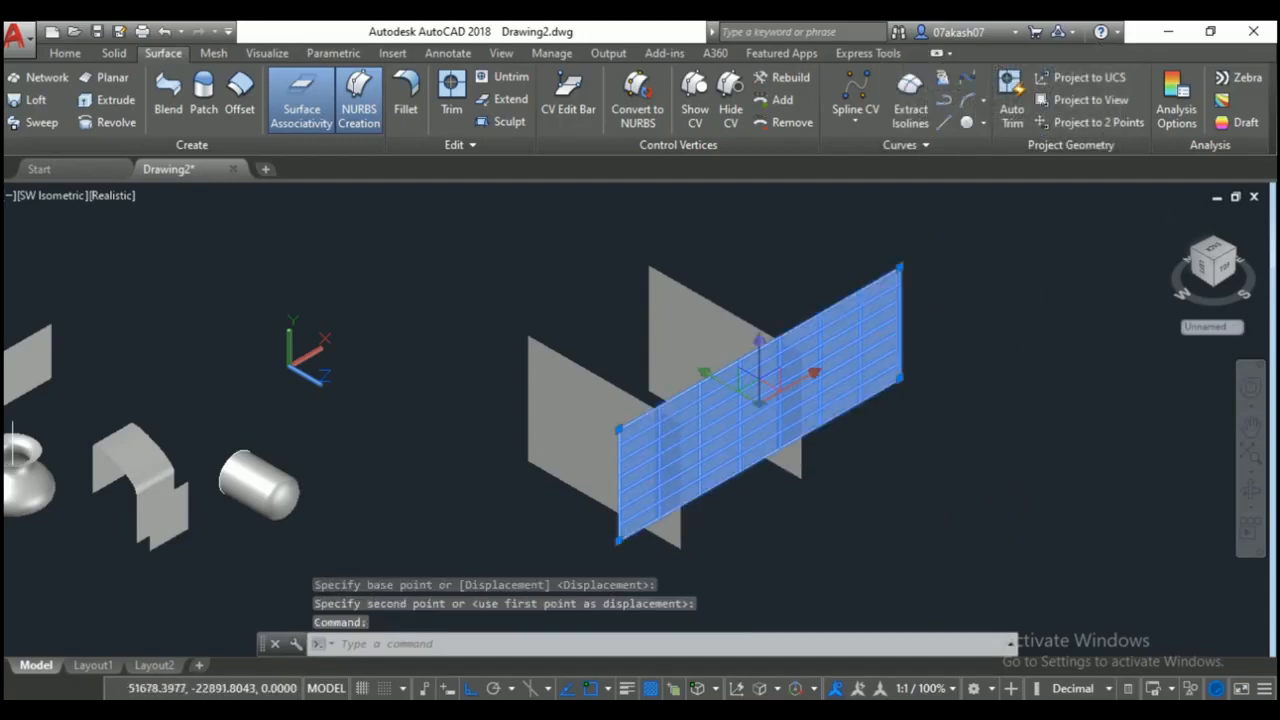
{"action": "key", "text": "Return"}
{"action": "left_click", "coordinate": [1025, 321]}
{"action": "left_click", "coordinate": [1025, 323]}
Copy the long crossing surface sideways to form a second parallel surface that cuts through both cross surfaces.
{"action": "left_click", "coordinate": [951, 305]}
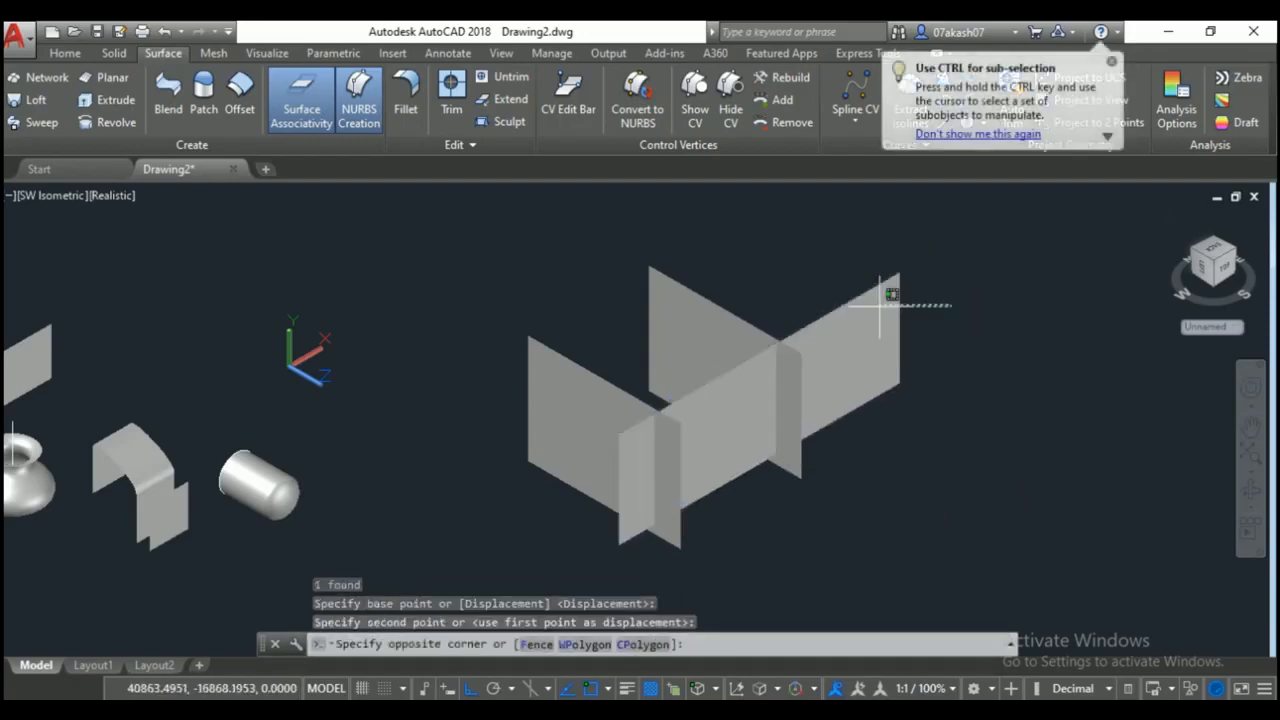
{"action": "left_click", "coordinate": [842, 281]}
{"action": "type", "text": "co"}
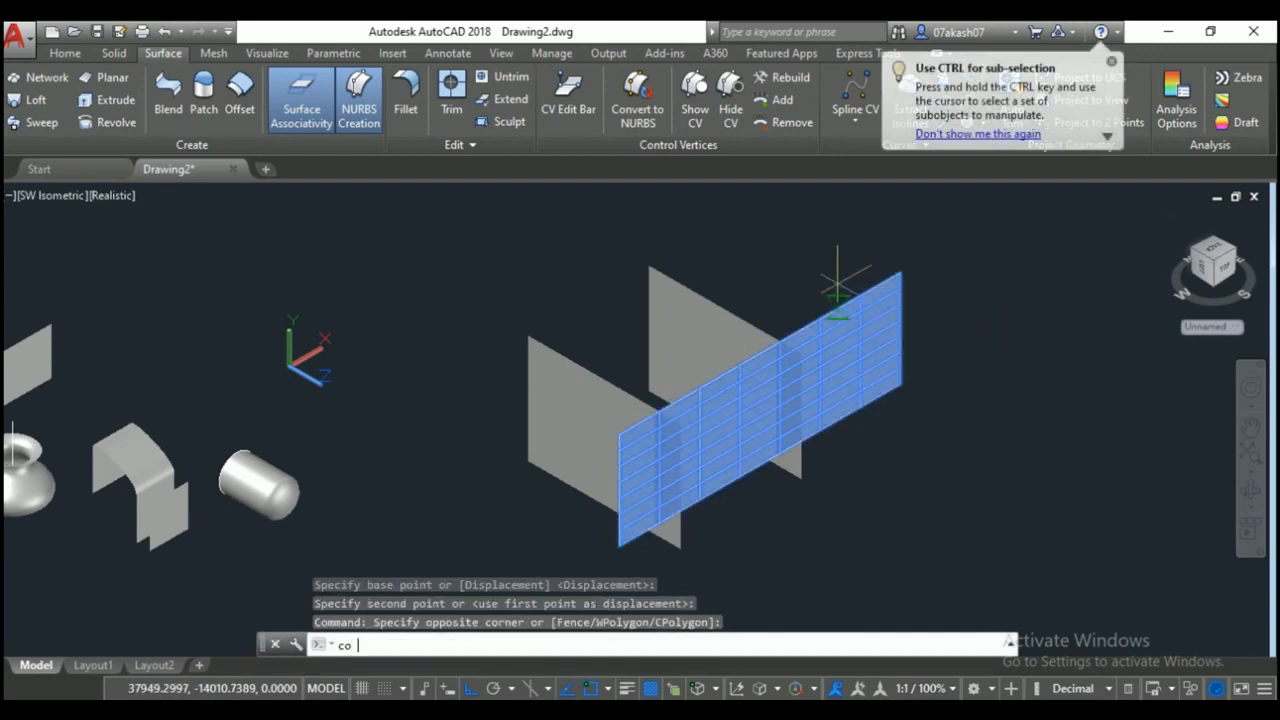
{"action": "key", "text": "Return"}
{"action": "left_click", "coordinate": [807, 258]}
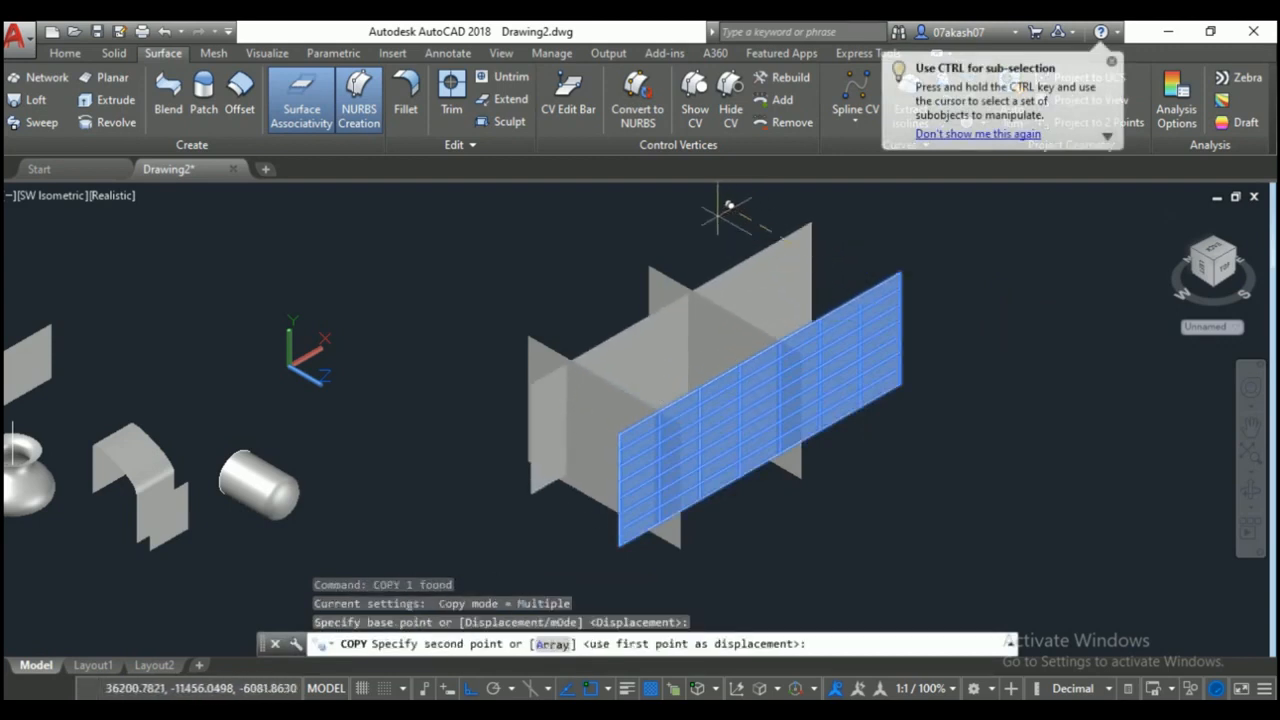
{"action": "left_click", "coordinate": [779, 304]}
{"action": "key", "text": "Return"}
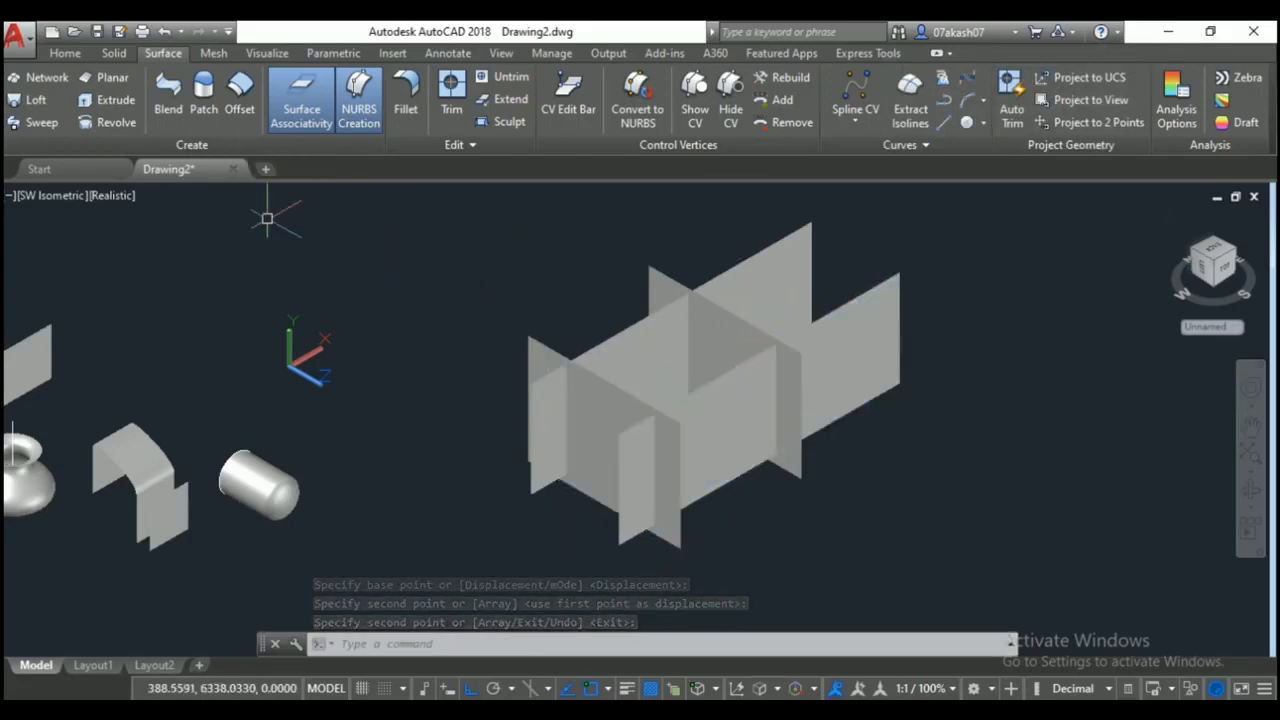
Reorient the UCS with a new origin beside the surfaces and its Z axis pointing vertically upward.
{"action": "left_click", "coordinate": [86, 55]}
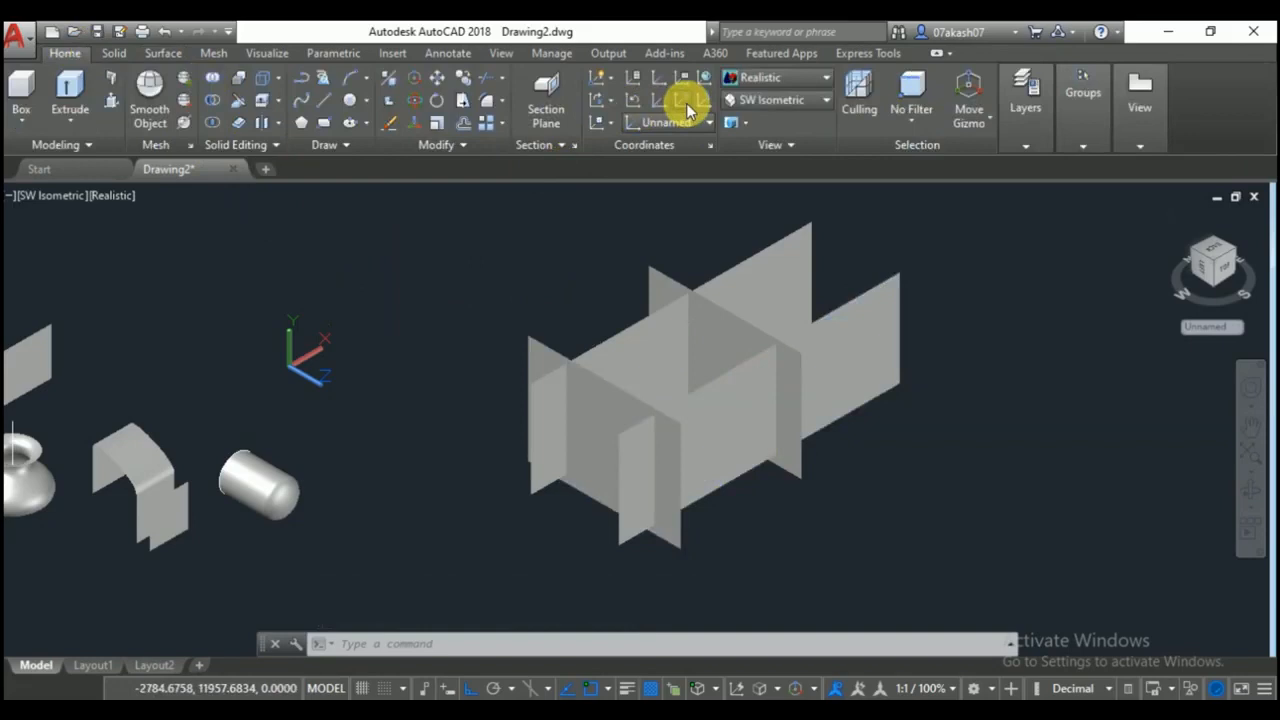
{"action": "left_click", "coordinate": [684, 101]}
{"action": "left_click", "coordinate": [349, 382]}
{"action": "key", "text": "Return"}
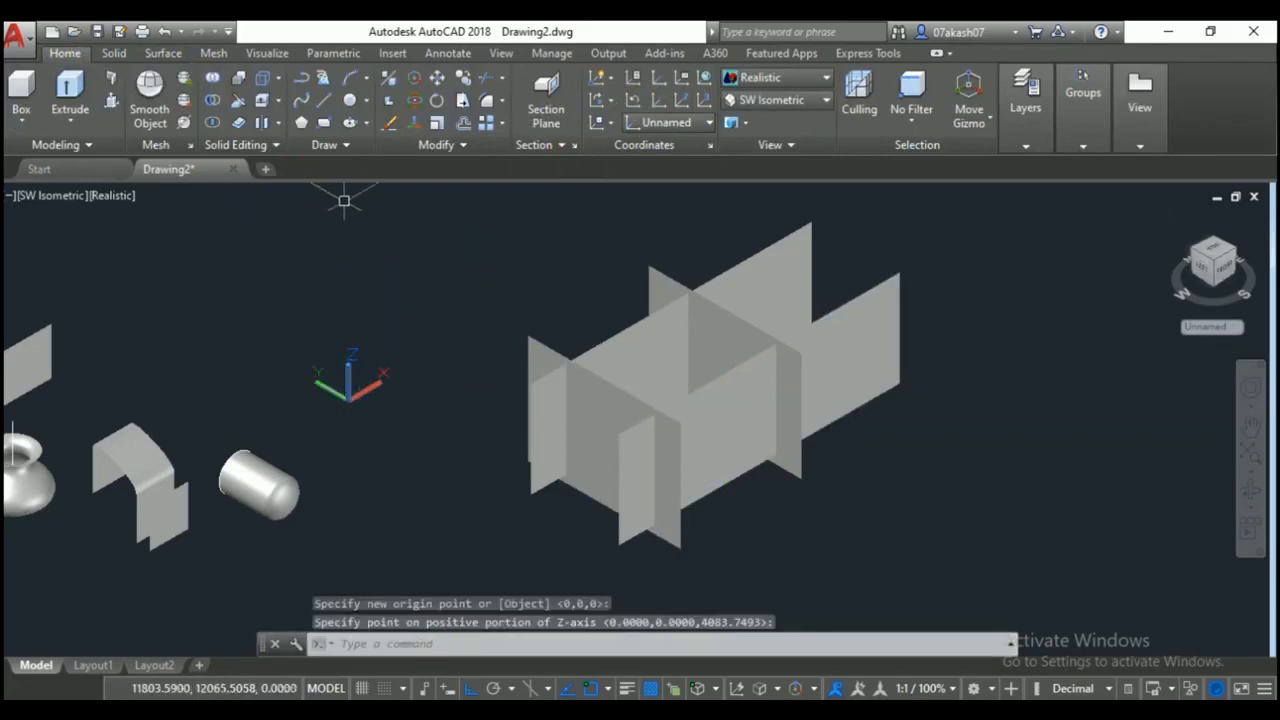
Create a large horizontal planar surface over the crossing vertical surfaces, from the rear corner to beyond the front corner.
{"action": "left_click", "coordinate": [163, 53]}
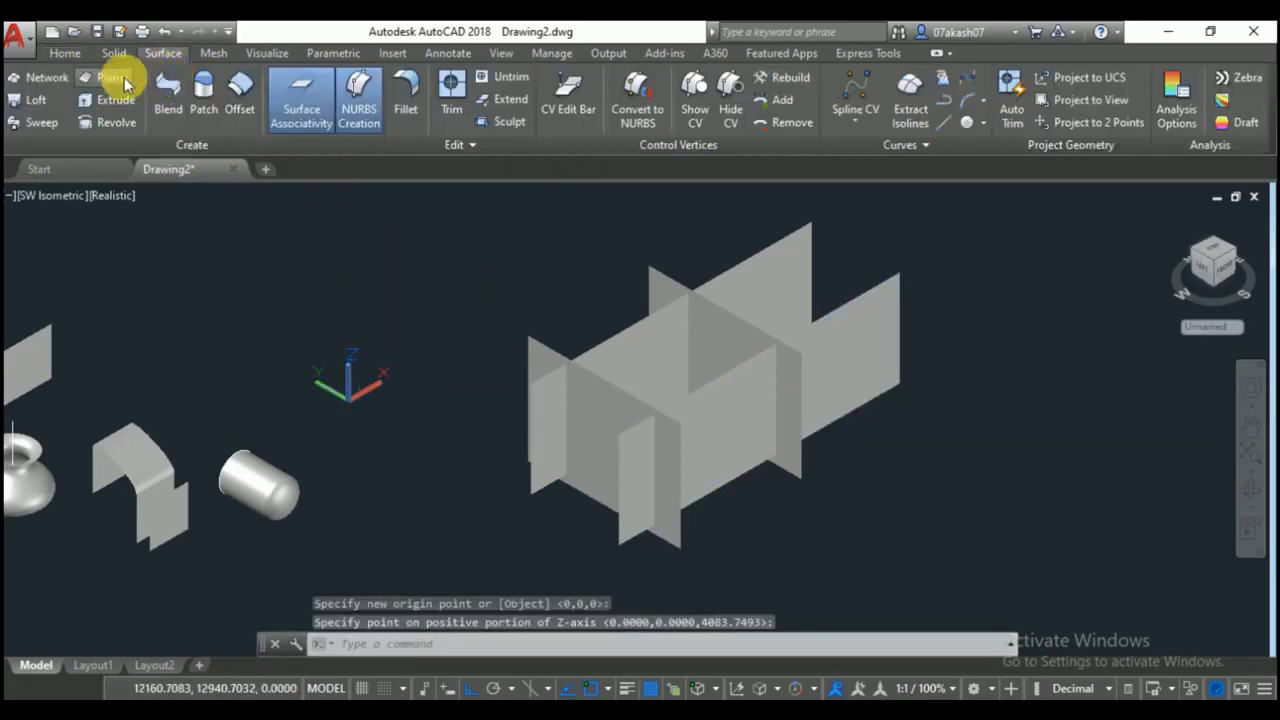
{"action": "left_click", "coordinate": [667, 268]}
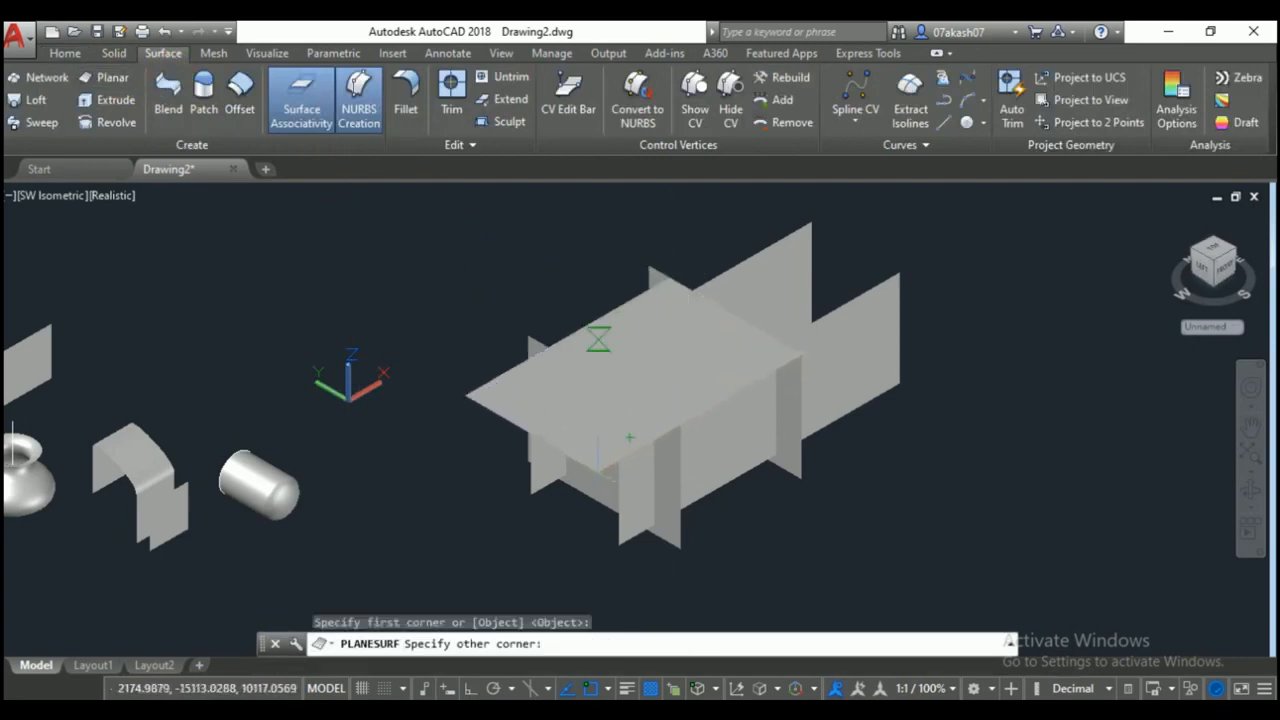
{"action": "scroll", "coordinate": [598, 462], "scroll_direction": "up", "scroll_amount": 3}
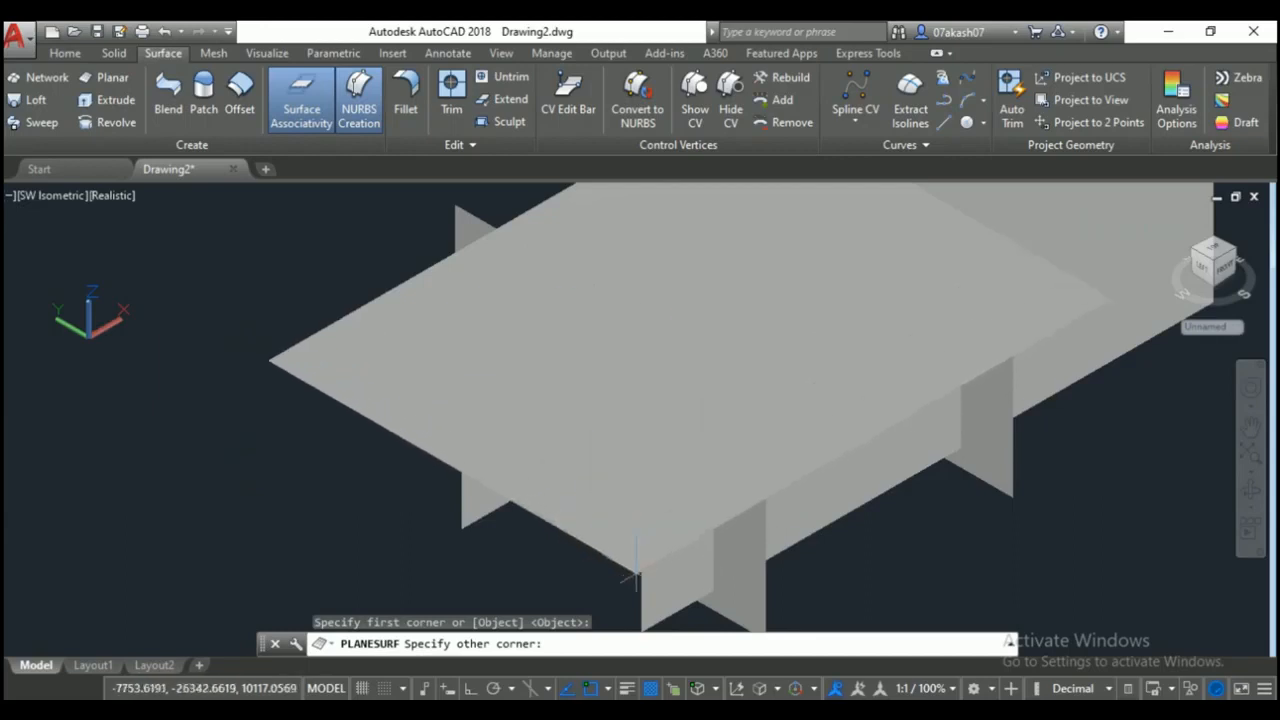
{"action": "scroll", "coordinate": [634, 575], "scroll_direction": "down", "scroll_amount": 3}
{"action": "key", "text": "Return"}
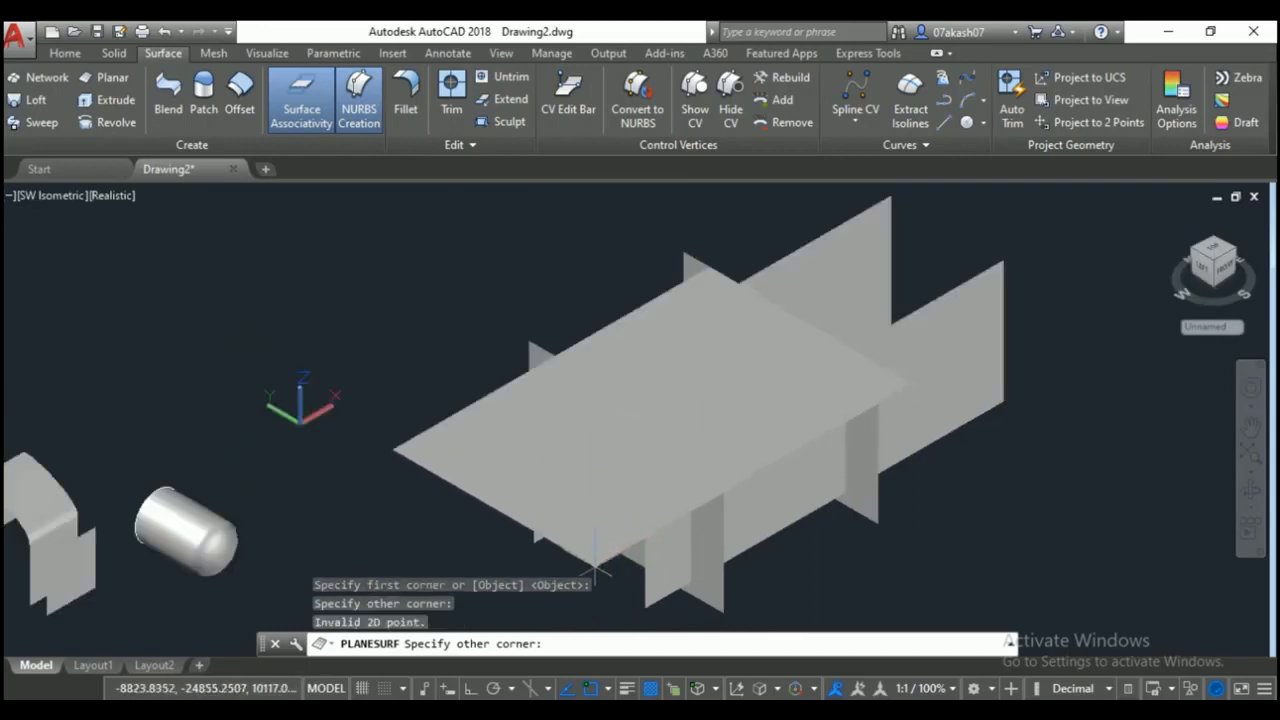
{"action": "key", "text": "Escape"}
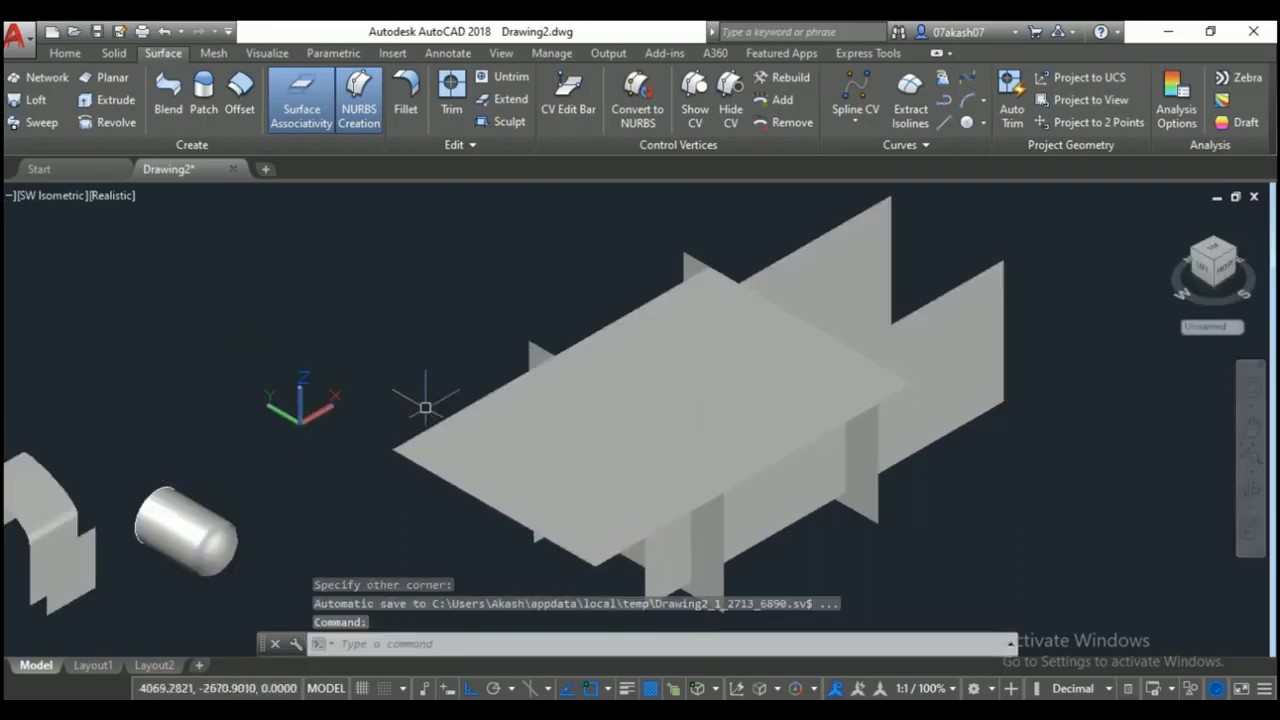
Move the horizontal surface down in the negative Z direction so it cuts through the upper part of the vertical surfaces.
{"action": "left_click", "coordinate": [399, 463]}
{"action": "type", "text": "mn"}
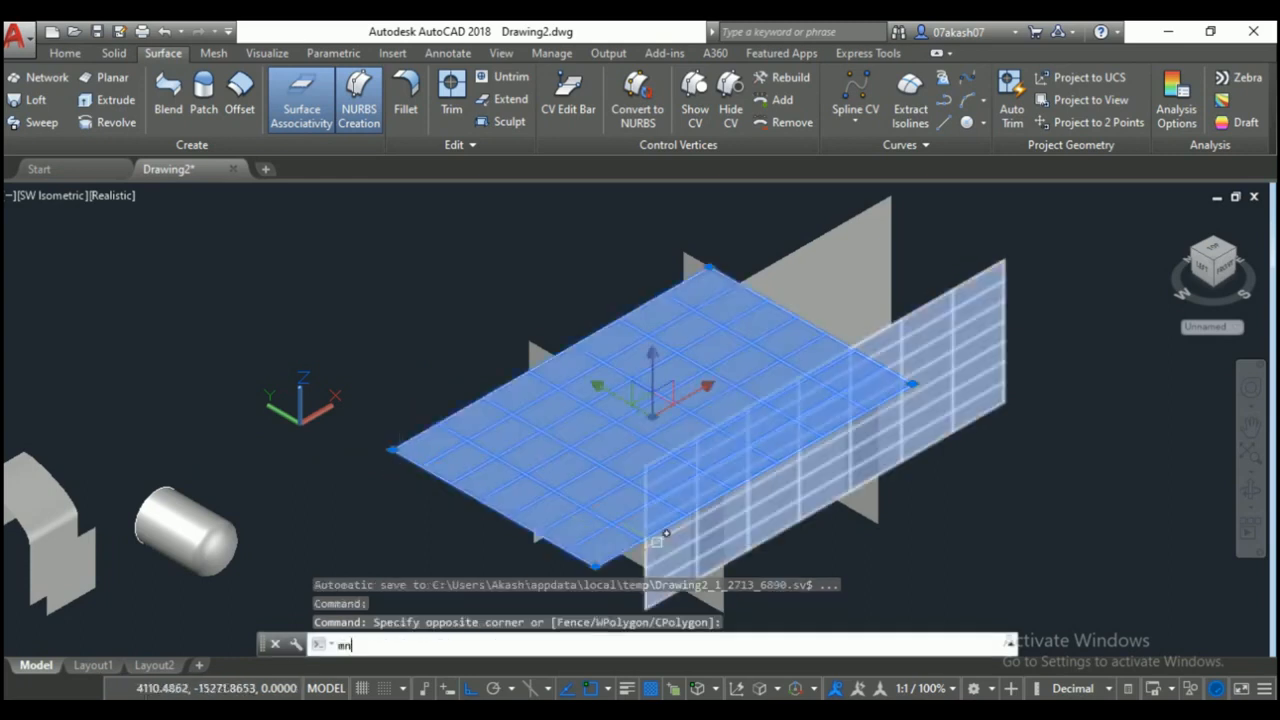
{"action": "key", "text": "Return"}
{"action": "left_click", "coordinate": [1145, 437]}
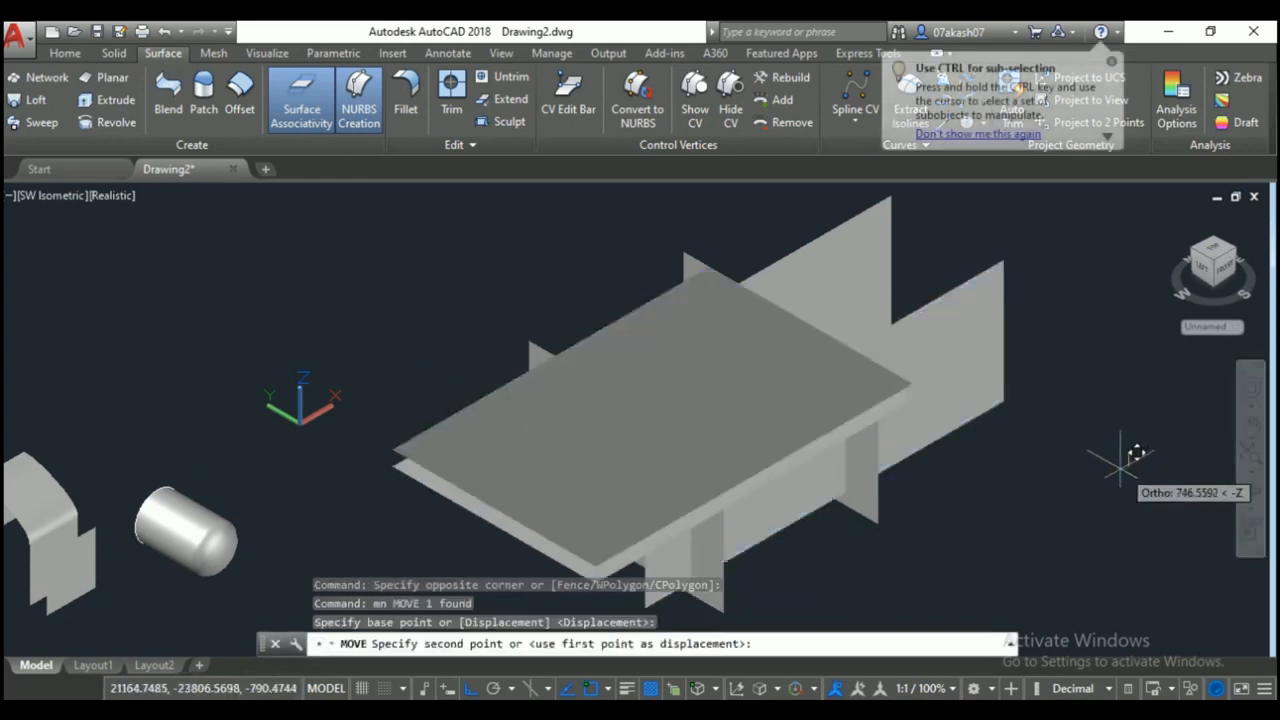
{"action": "left_click", "coordinate": [930, 508]}
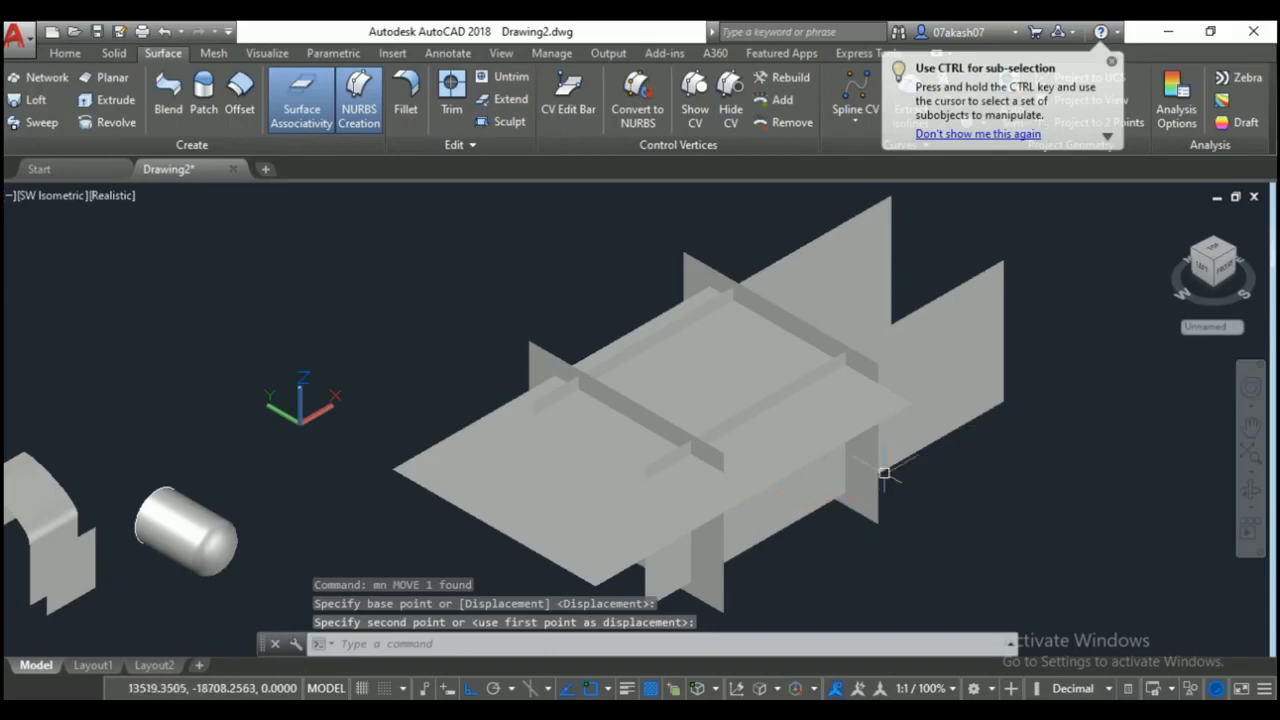
Move the horizontal surface slightly in the positive X direction.
{"action": "left_click", "coordinate": [410, 434]}
{"action": "left_click", "coordinate": [389, 466]}
{"action": "key", "text": "Return"}
{"action": "left_click", "coordinate": [395, 313]}
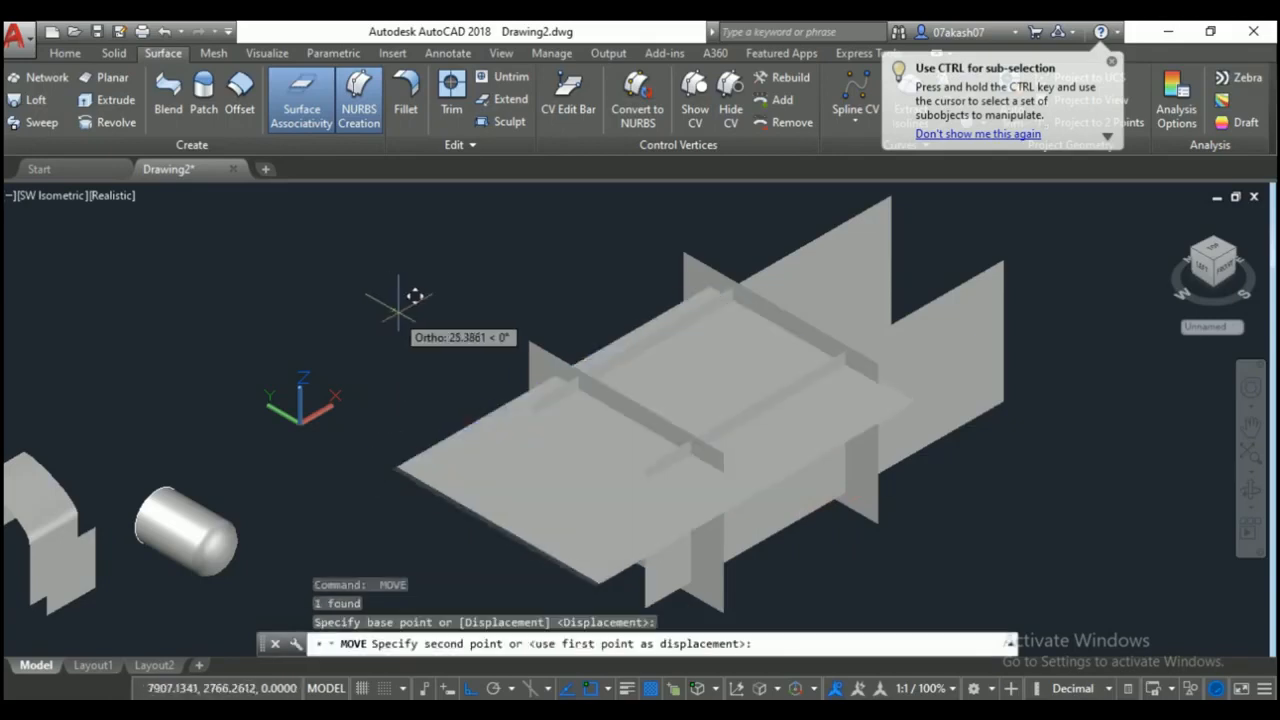
{"action": "left_click", "coordinate": [420, 323]}
Copy the horizontal surface straight down in the negative Z direction to close the lower side of the enclosed volume.
{"action": "middle_click_drag", "start_coordinate": [606, 477], "coordinate": [596, 348]}
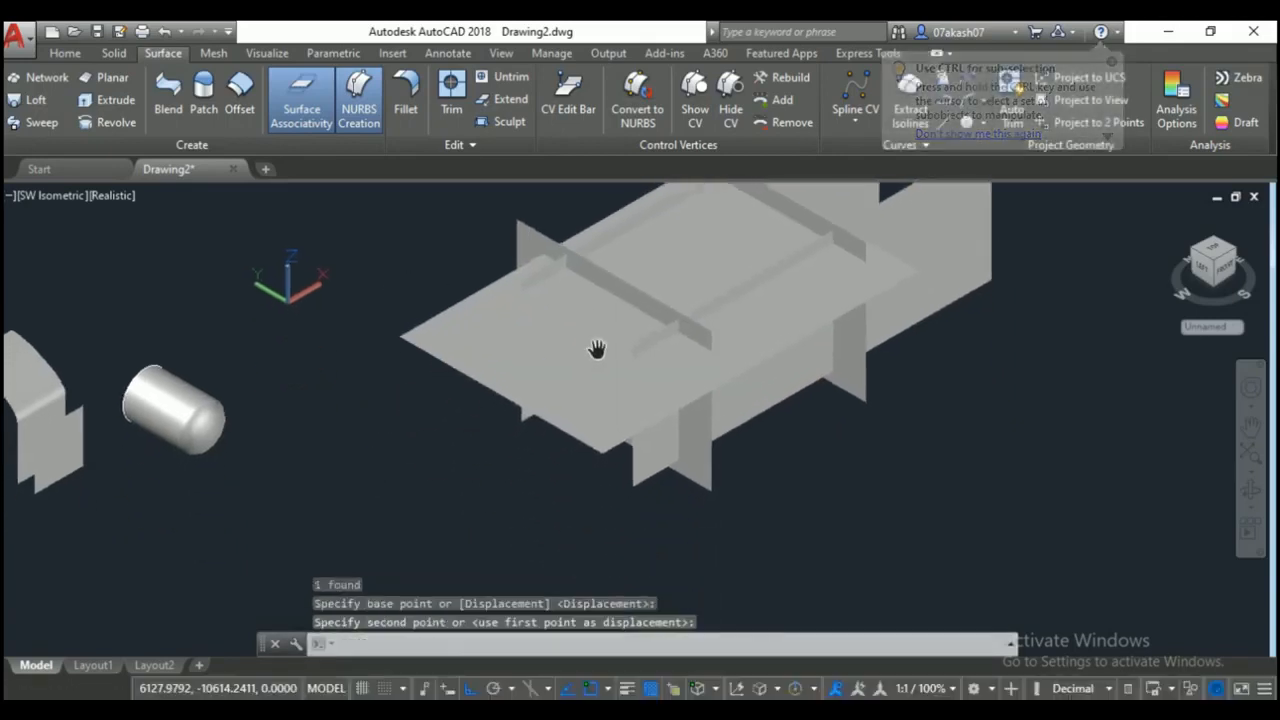
{"action": "left_click", "coordinate": [428, 286]}
{"action": "left_click", "coordinate": [392, 346]}
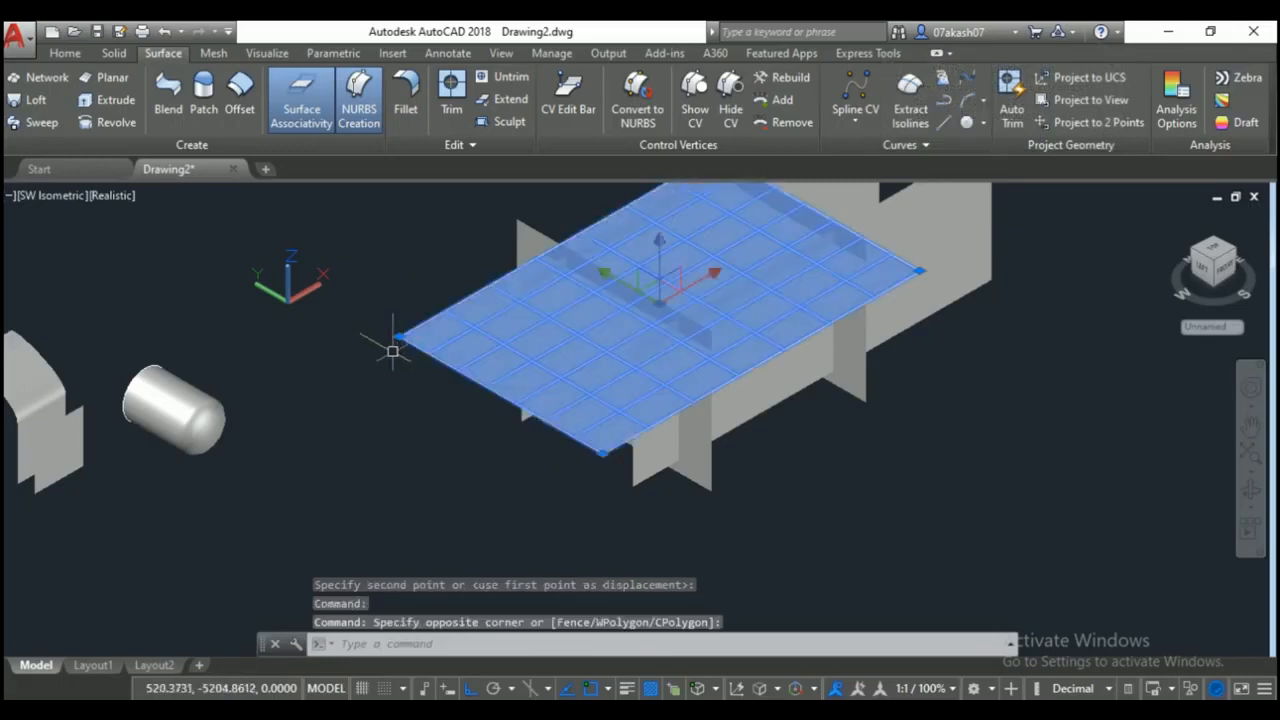
{"action": "type", "text": "co"}
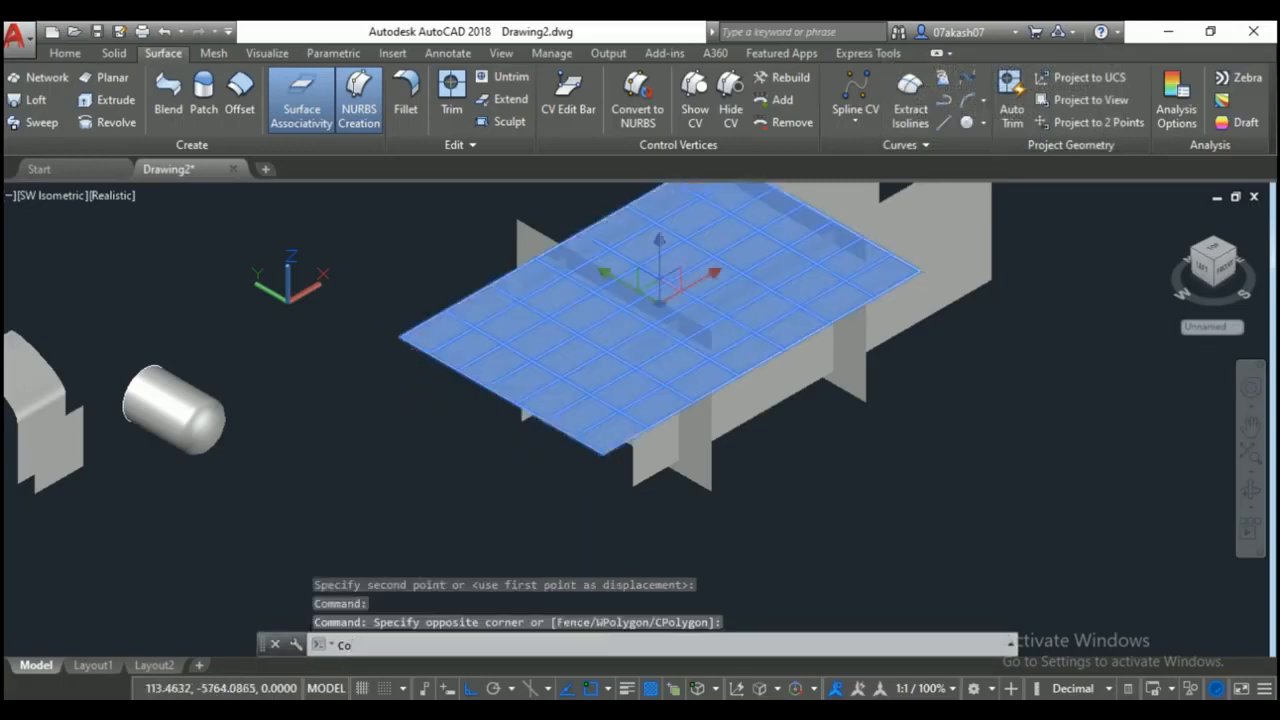
{"action": "key", "text": "Return"}
{"action": "left_click", "coordinate": [993, 494]}
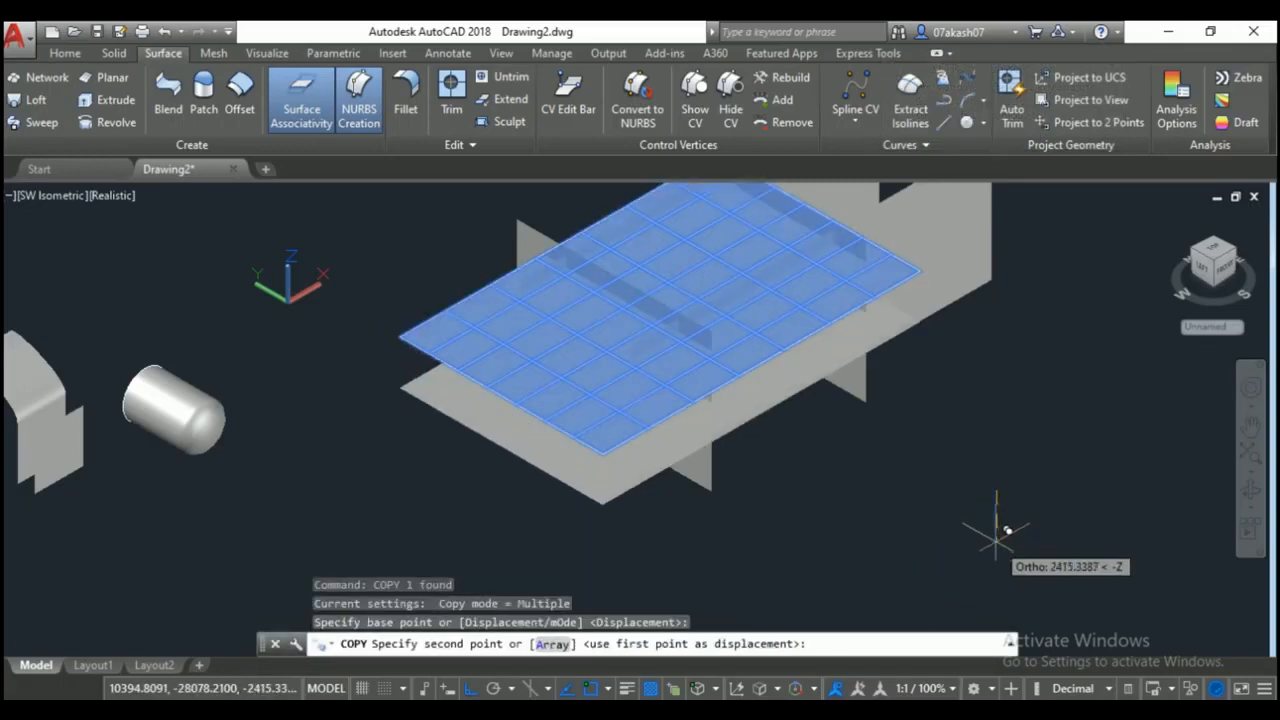
{"action": "left_click", "coordinate": [996, 547]}
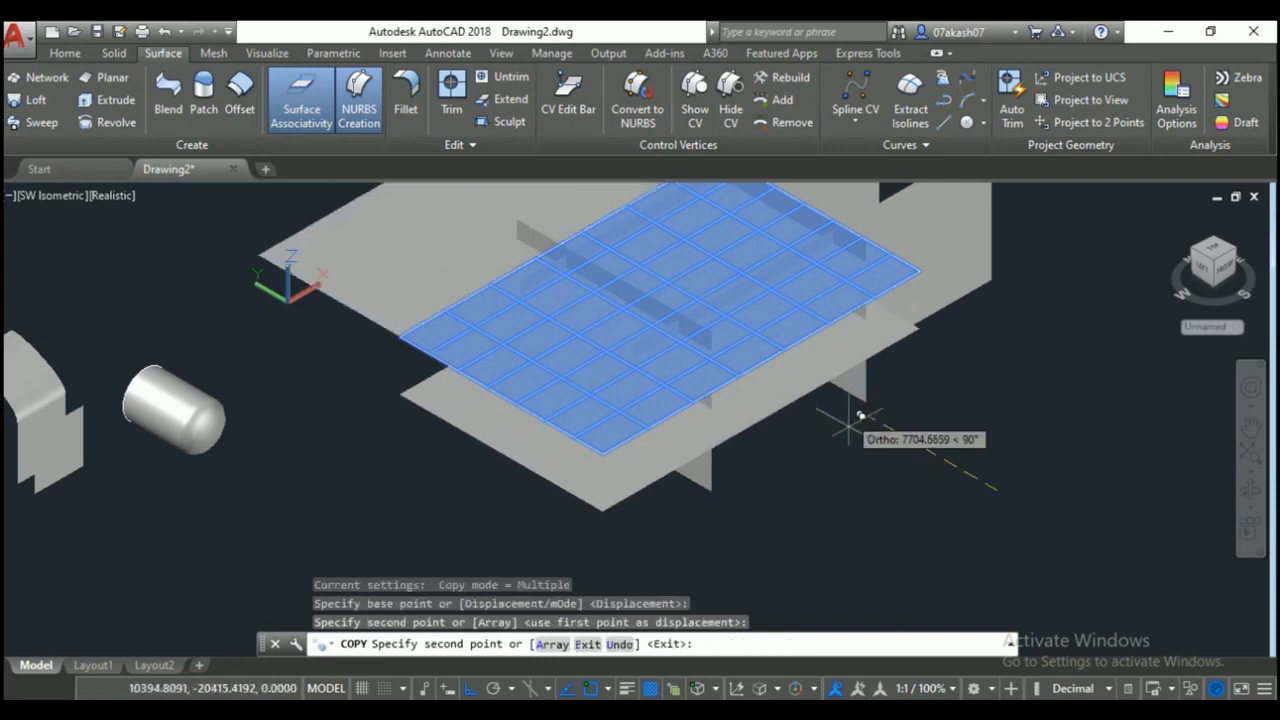
{"action": "key", "text": "Escape"}
{"action": "key", "text": "Escape"}
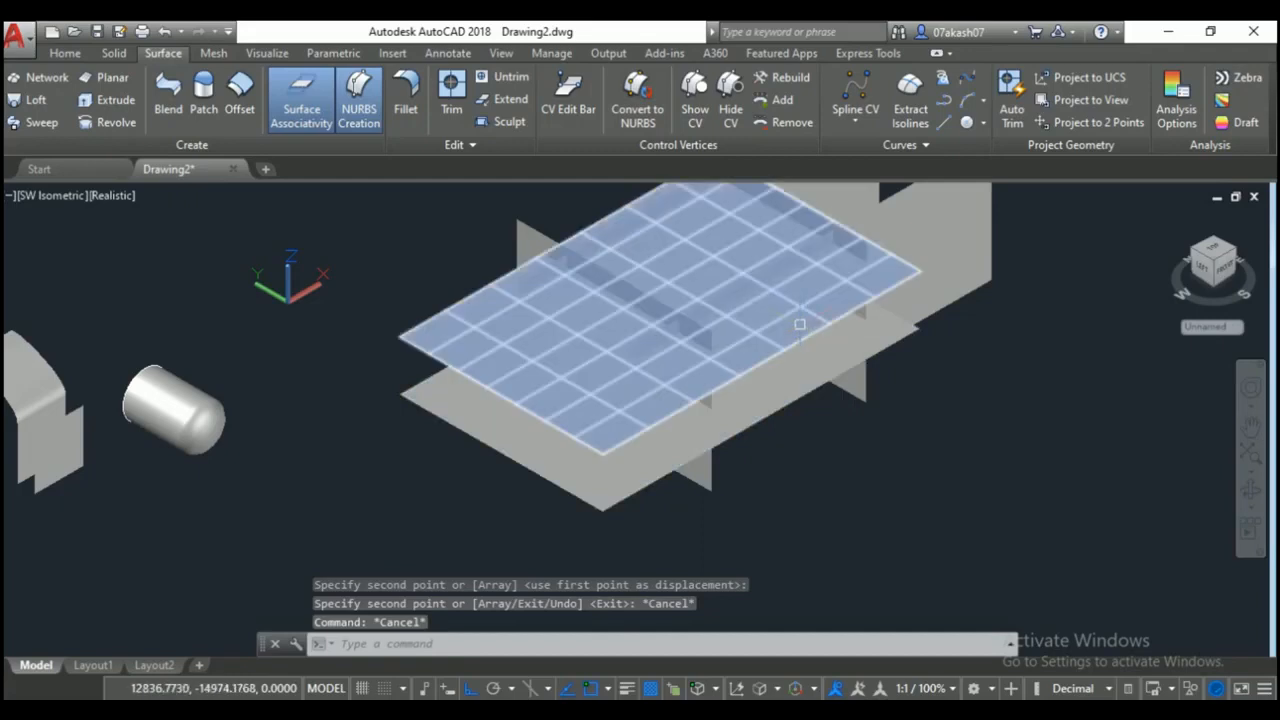
Sculpt the six intersecting planar surfaces into one solid box.
{"action": "mouse_move", "coordinate": [800, 324]}
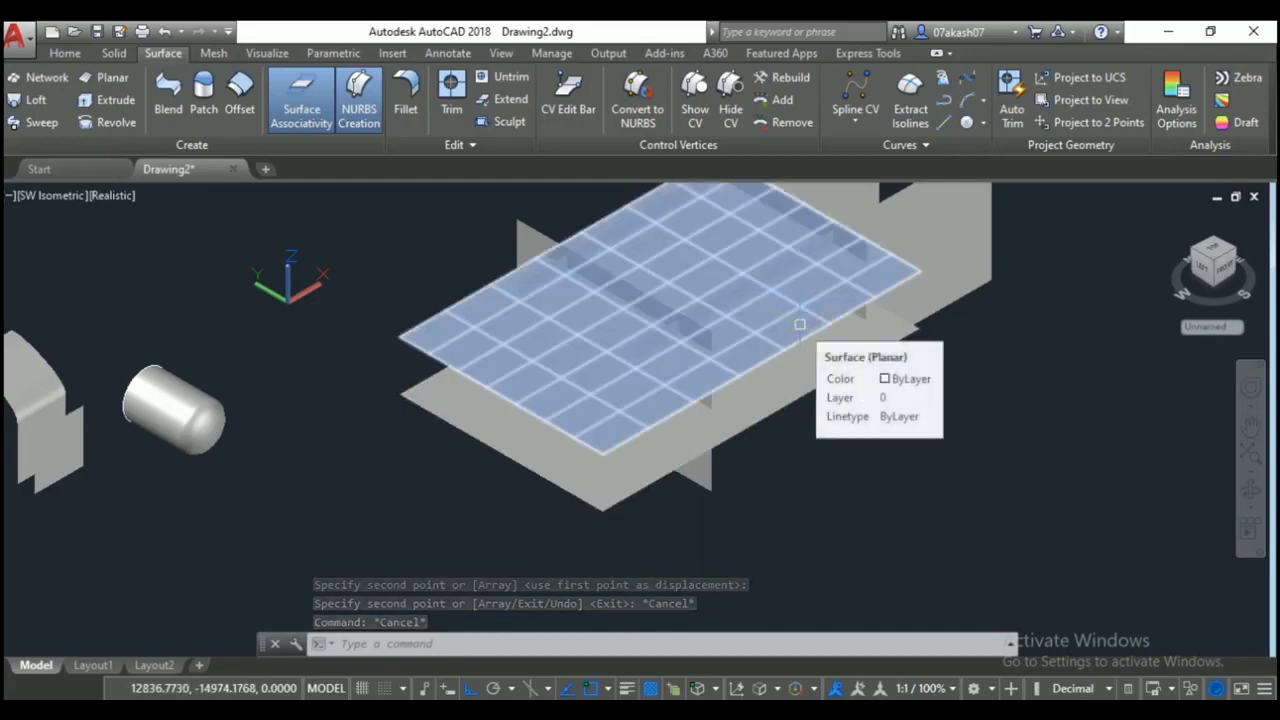
{"action": "left_click", "coordinate": [505, 119]}
{"action": "scroll", "coordinate": [616, 361], "scroll_direction": "down", "scroll_amount": 3}
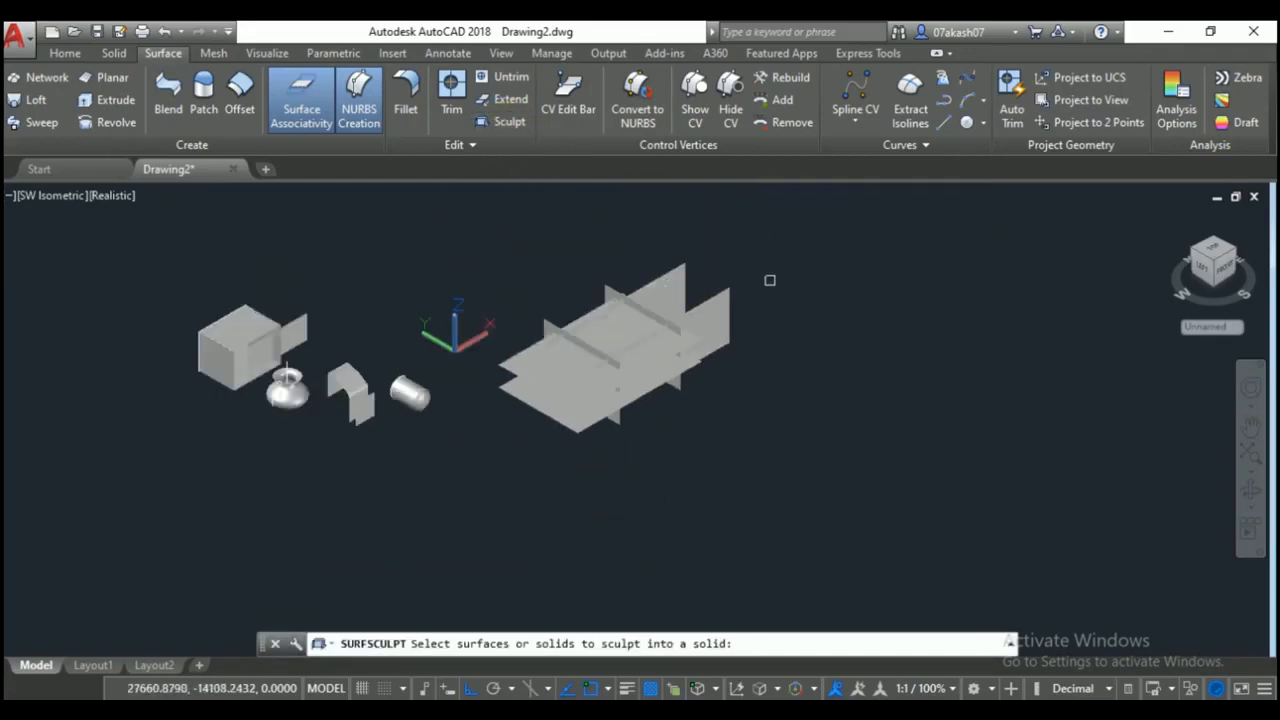
{"action": "left_click", "coordinate": [806, 231]}
{"action": "left_click", "coordinate": [498, 482]}
{"action": "key", "text": "Return"}
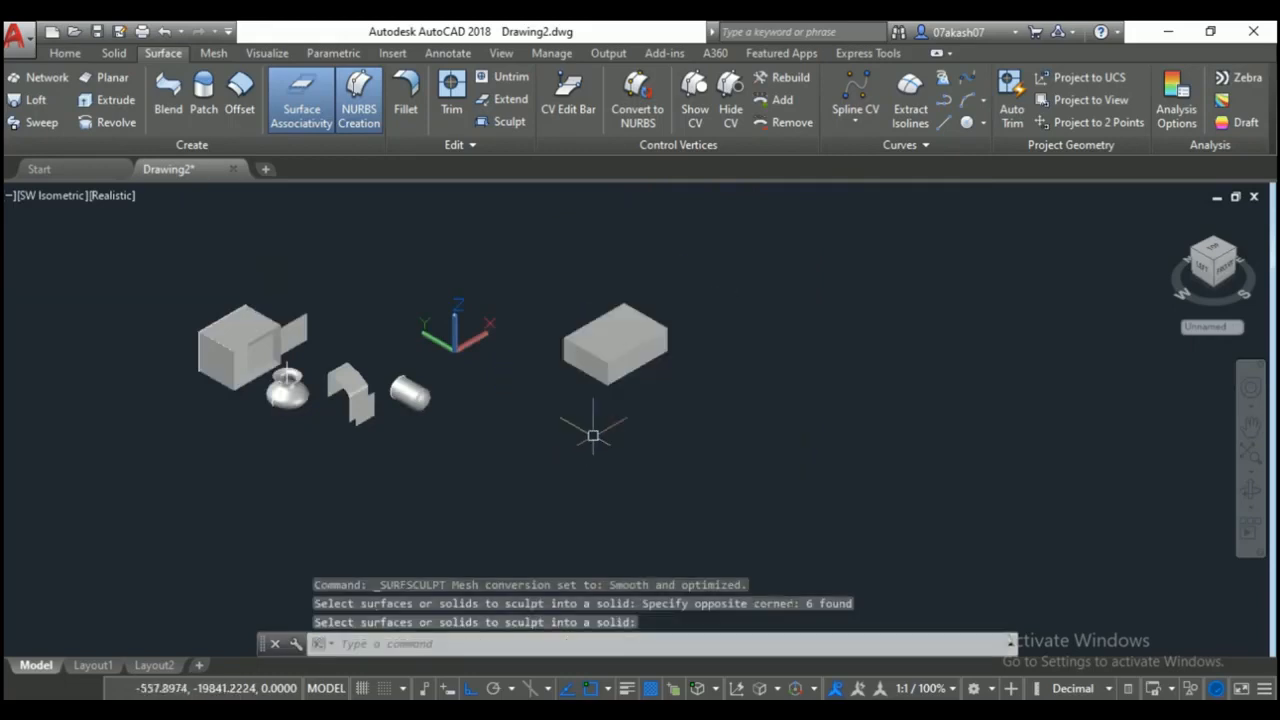
Create a horizontal rectangular planar surface in the empty area beside the sculpted box.
{"action": "scroll", "coordinate": [678, 328], "scroll_direction": "up", "scroll_amount": 3}
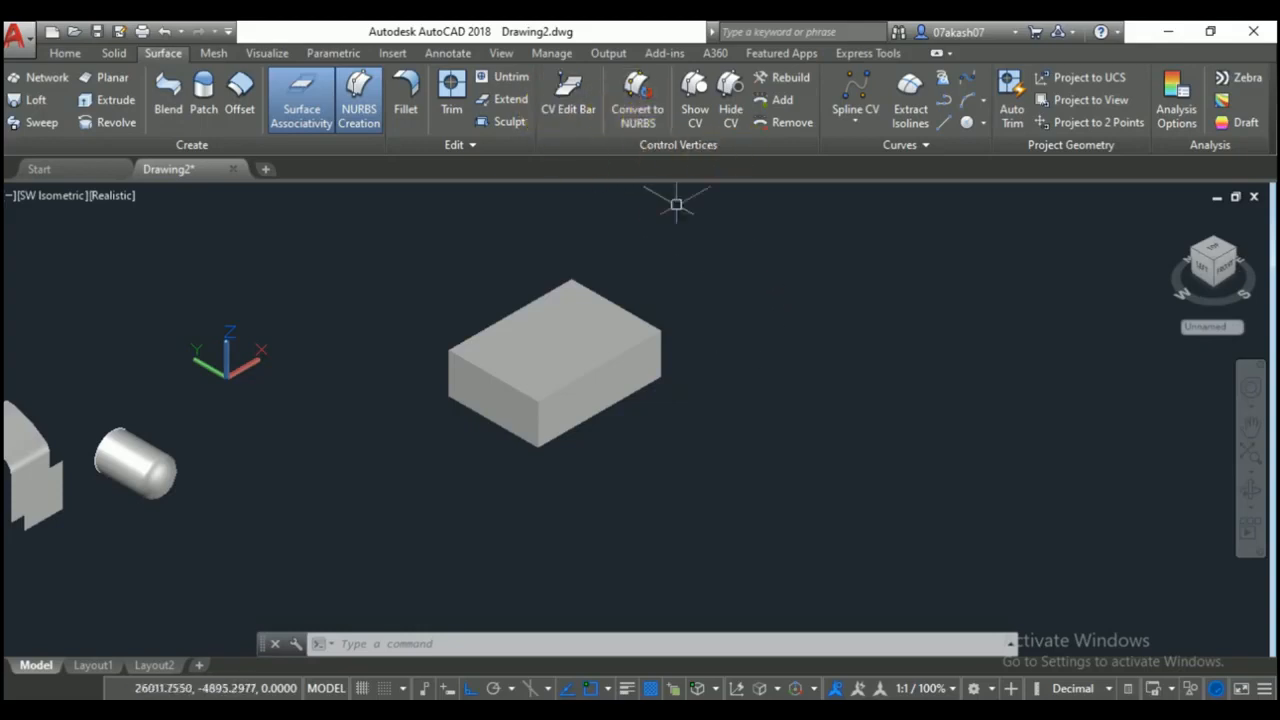
{"action": "left_click", "coordinate": [115, 78]}
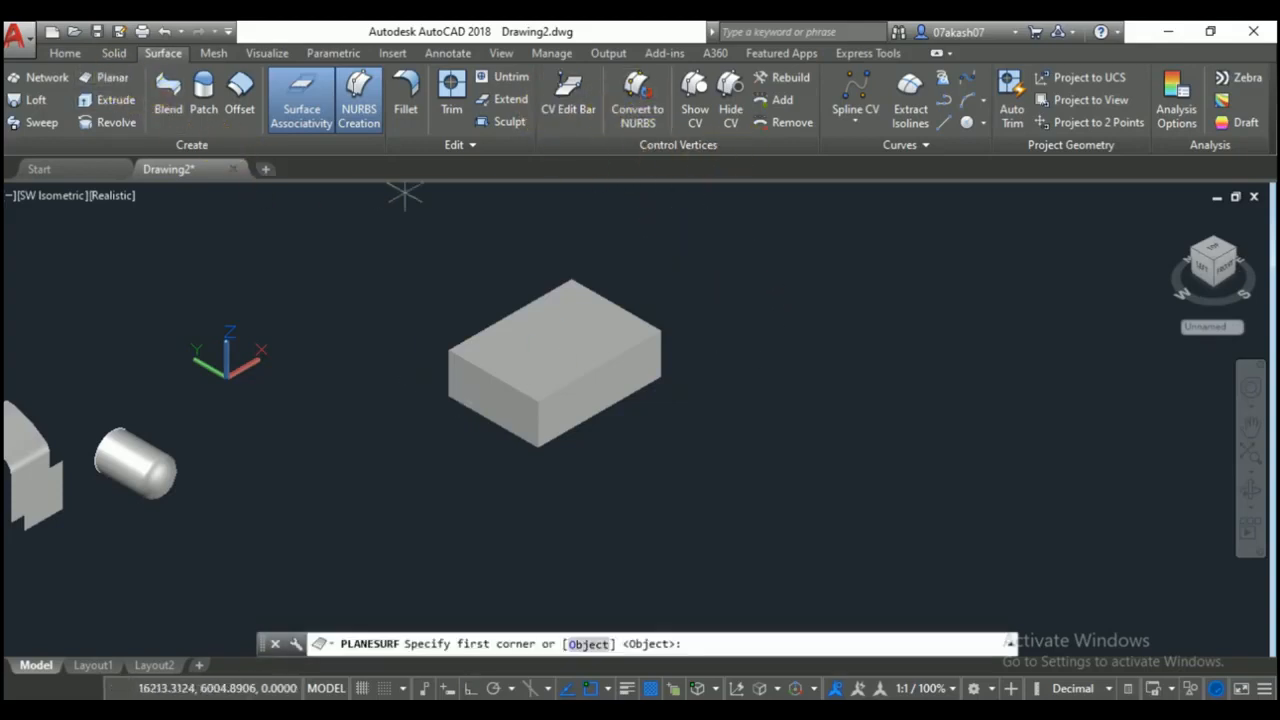
{"action": "left_click", "coordinate": [893, 312]}
{"action": "left_click", "coordinate": [800, 535]}
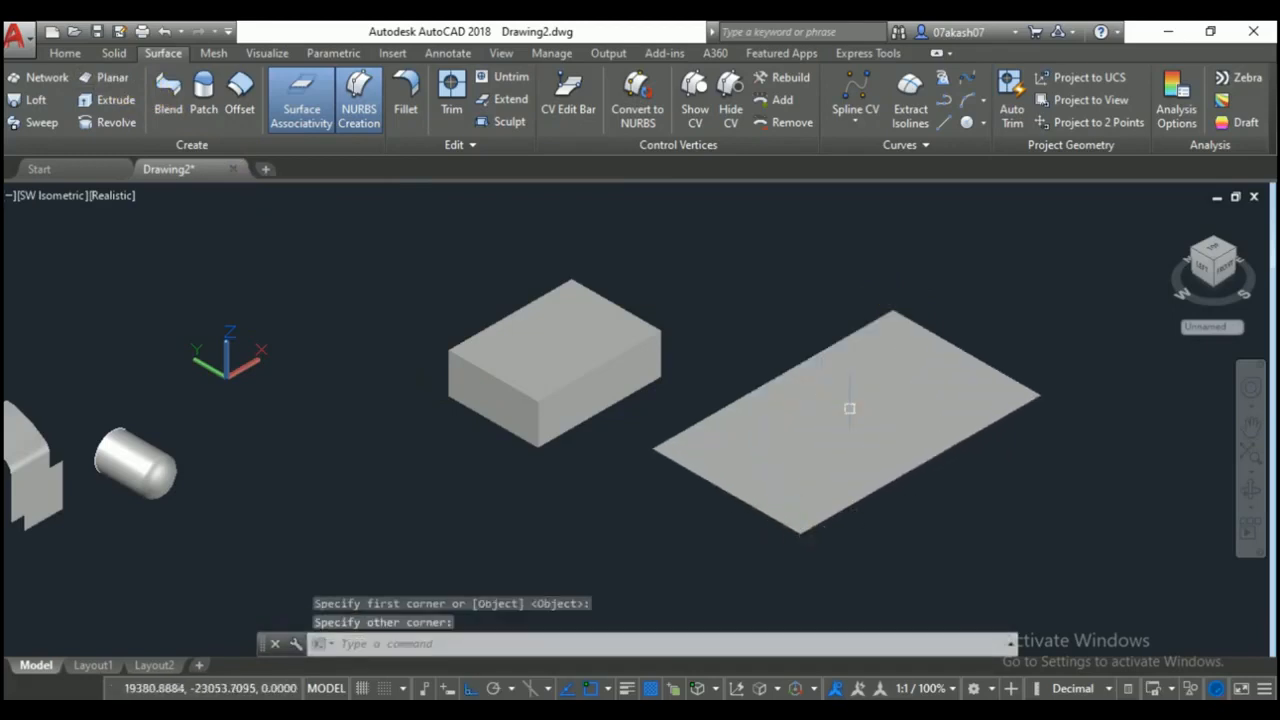
Switch the visual style of the view to 2D Wireframe.
{"action": "left_click", "coordinate": [70, 55]}
{"action": "left_click", "coordinate": [760, 77]}
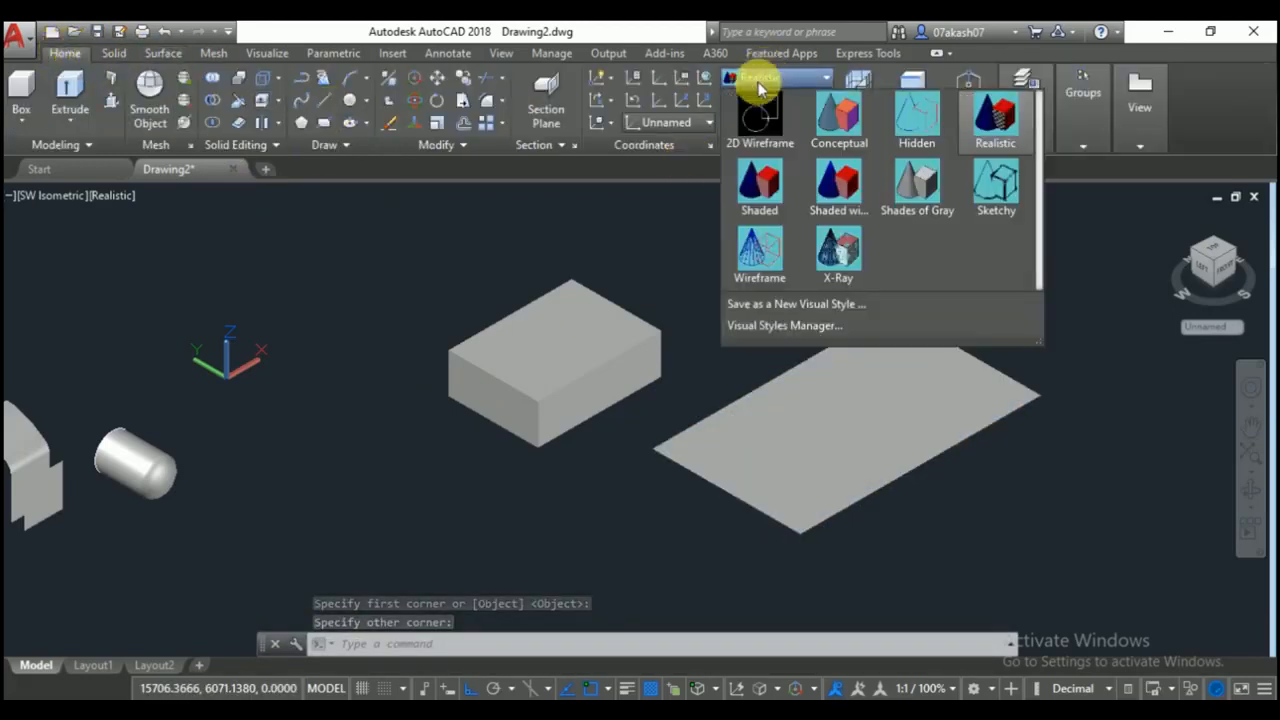
{"action": "left_click", "coordinate": [760, 115]}
{"action": "middle_click_drag", "start_coordinate": [777, 285], "coordinate": [711, 282]}
Convert the new rectangular planar surface beside the box to a NURBS surface.
{"action": "left_click", "coordinate": [176, 56]}
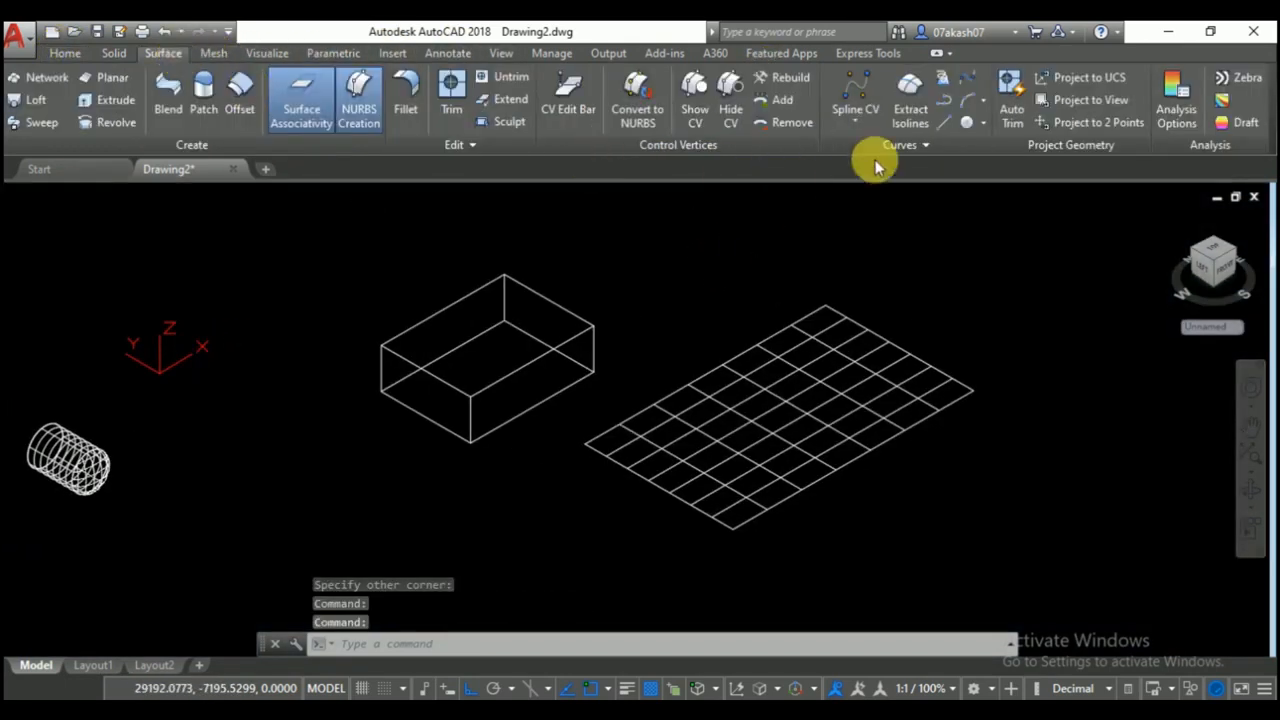
{"action": "left_click", "coordinate": [648, 120]}
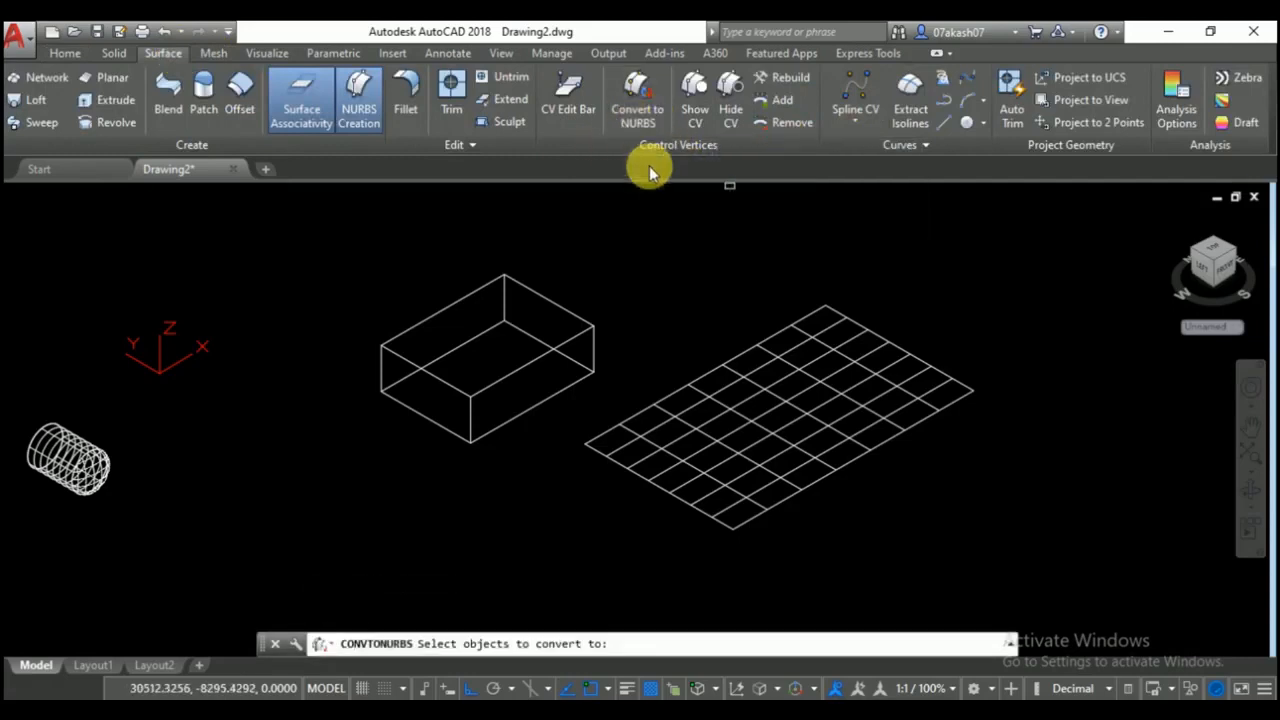
{"action": "left_click", "coordinate": [846, 312]}
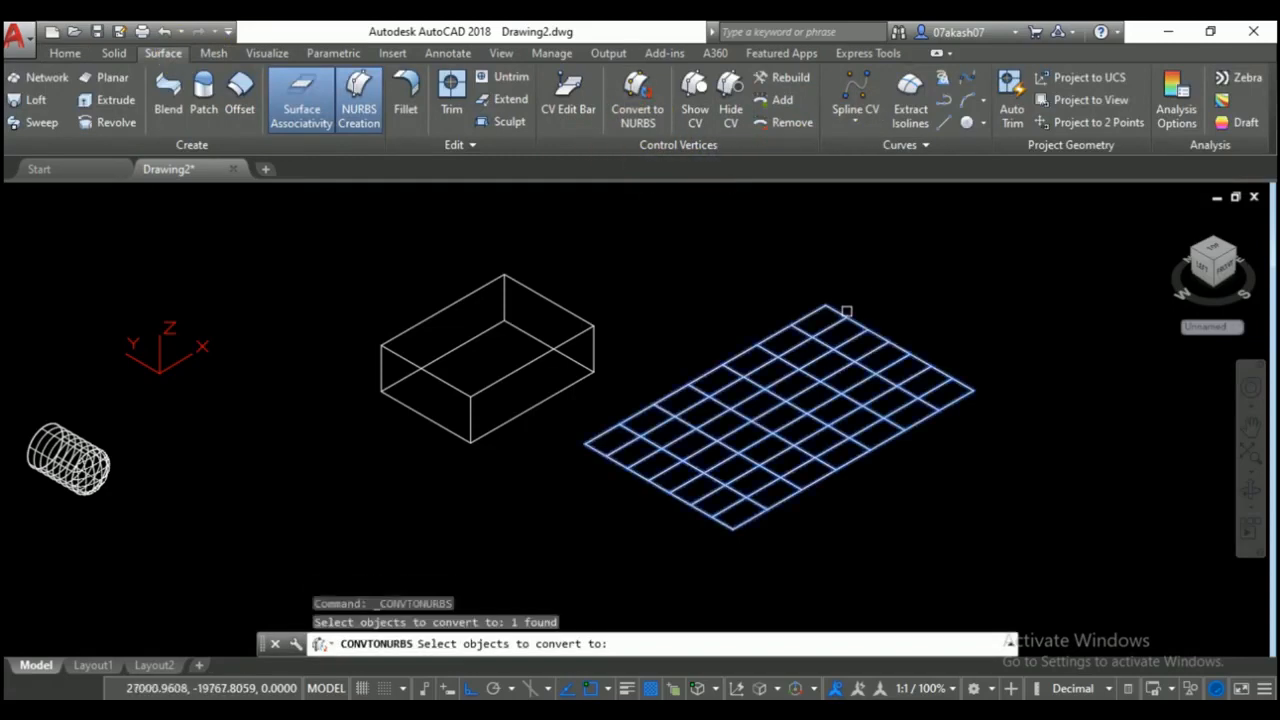
{"action": "key", "text": "Return"}
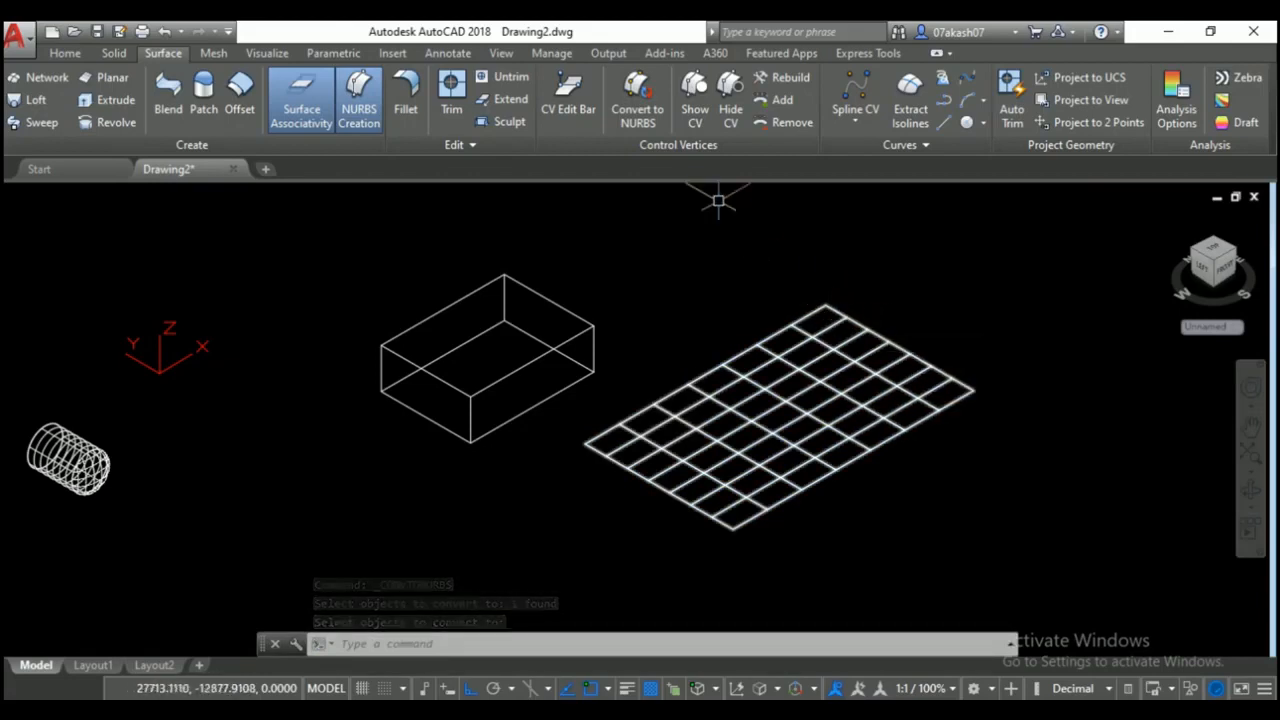
Show the control vertices of the rectangular NURBS surface.
{"action": "left_click", "coordinate": [698, 115]}
{"action": "left_click", "coordinate": [789, 324]}
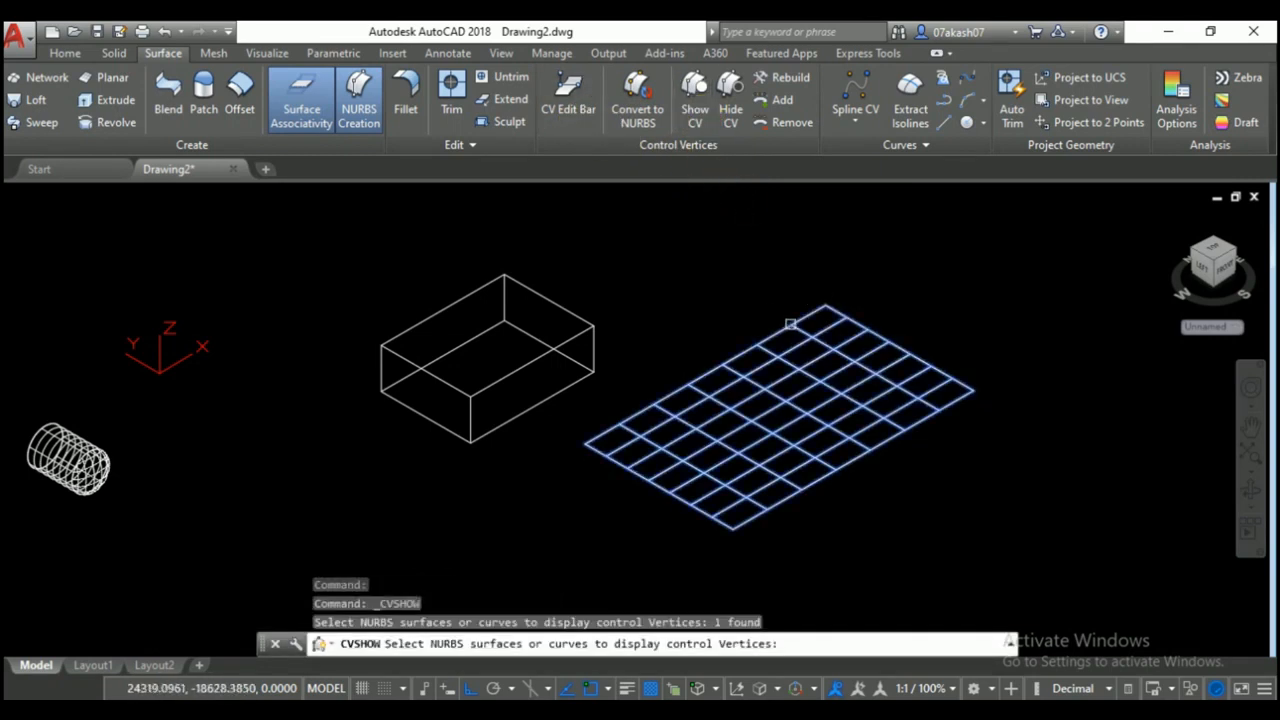
{"action": "key", "text": "Return"}
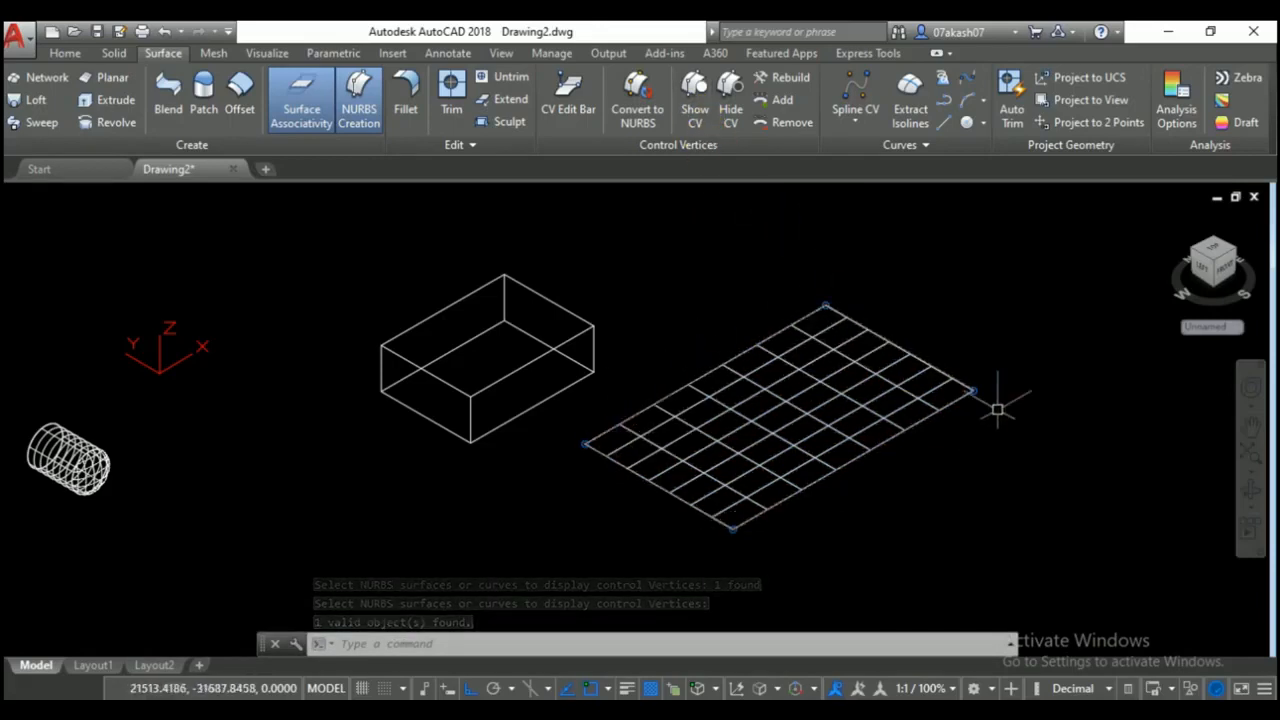
Place the CV edit bar near the NURBS surface's far corner, set it to Tangent Direction and stretch the surface by its tangent magnitude.
{"action": "left_click", "coordinate": [568, 105]}
{"action": "left_click", "coordinate": [800, 318]}
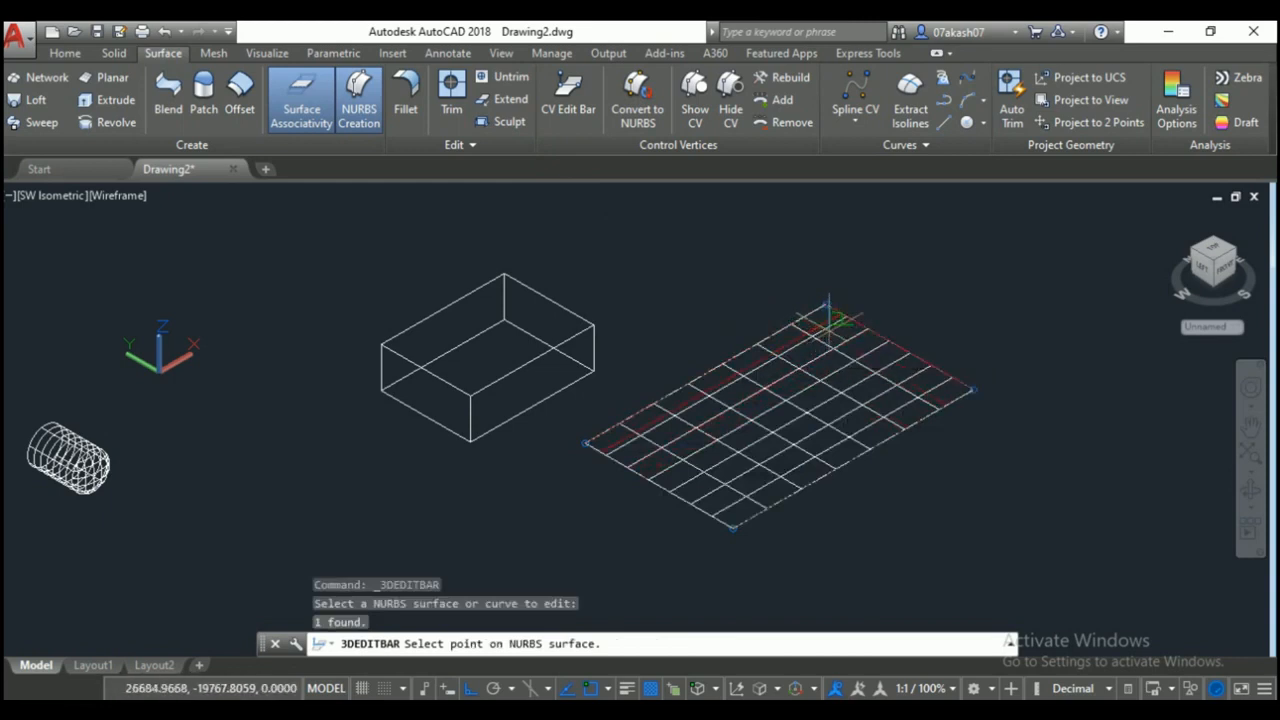
{"action": "left_click", "coordinate": [840, 332]}
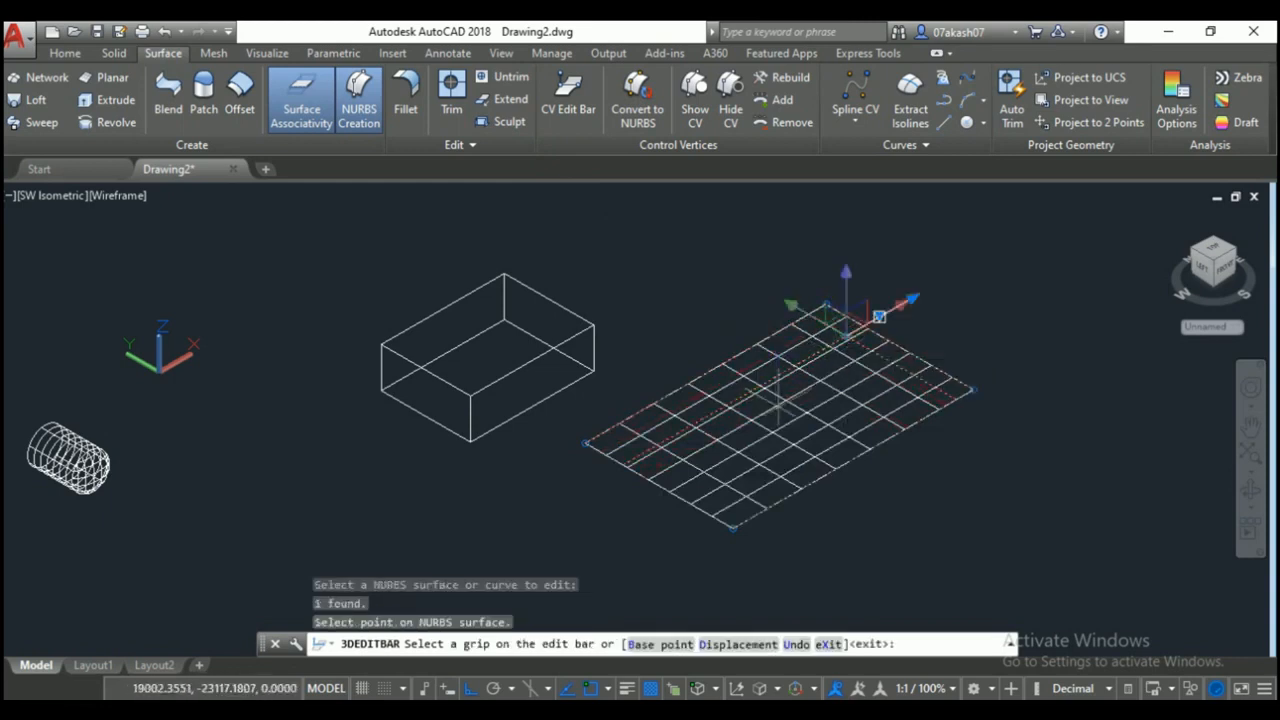
{"action": "left_click", "coordinate": [888, 318]}
{"action": "left_click", "coordinate": [942, 350]}
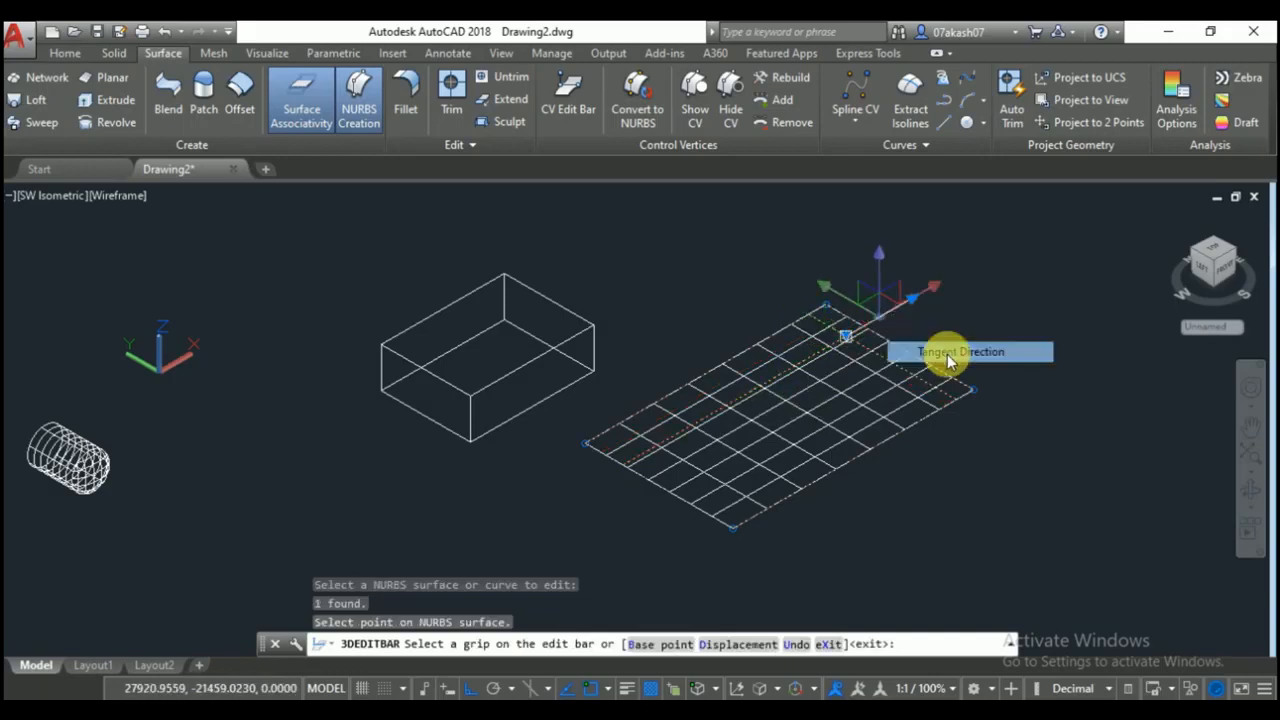
{"action": "left_click", "coordinate": [912, 297]}
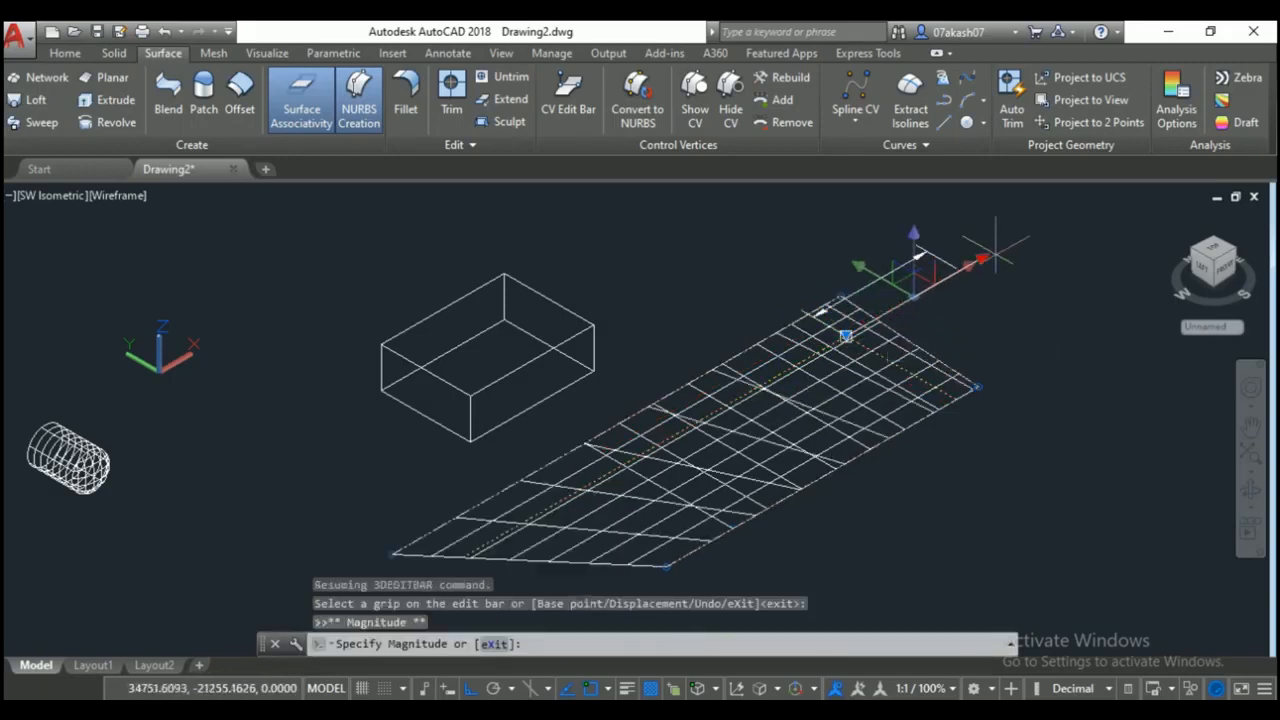
{"action": "left_click", "coordinate": [845, 336]}
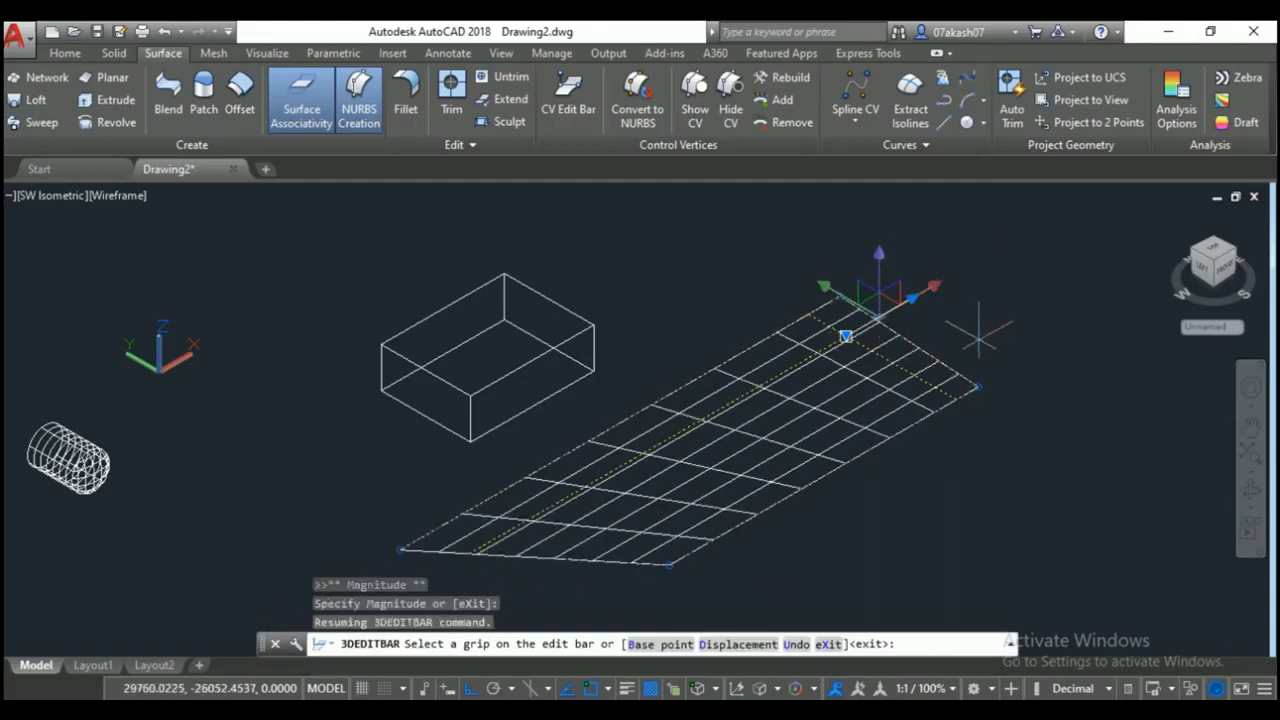
Switch the edit bar to Move Point and reduce the tangent magnitude to shorten the stretched surface.
{"action": "left_click", "coordinate": [845, 336]}
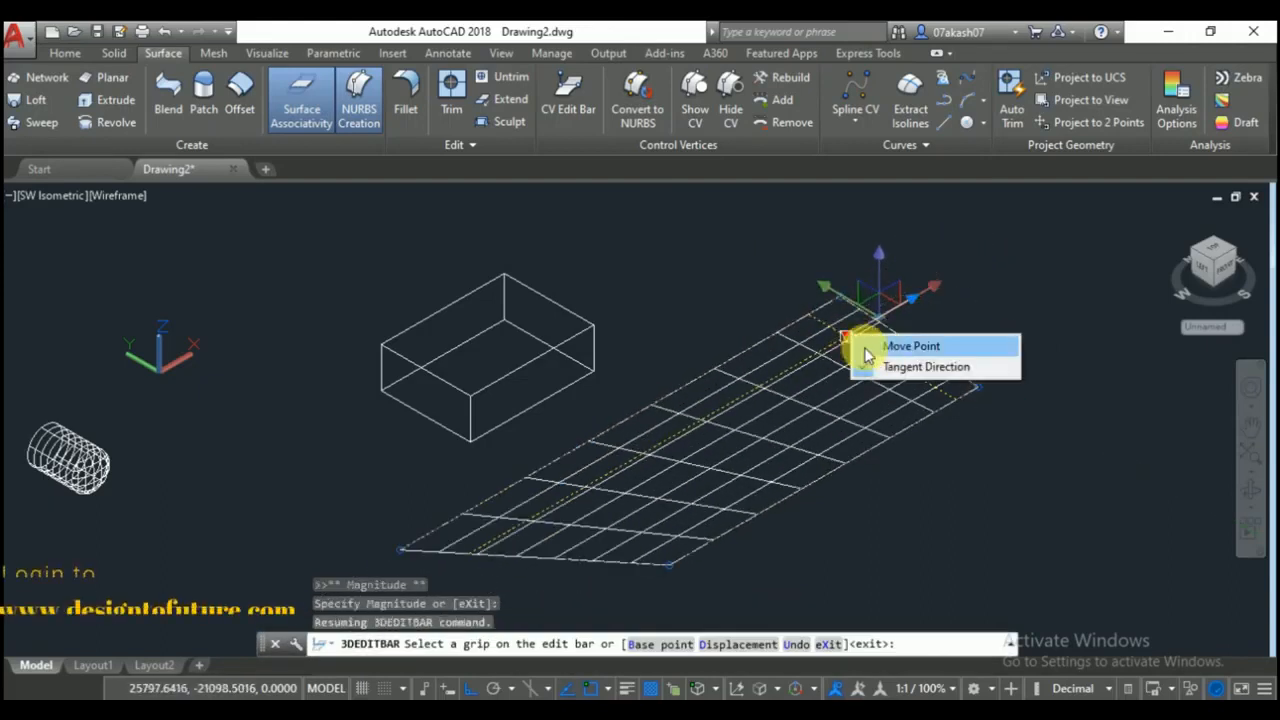
{"action": "left_click", "coordinate": [902, 343]}
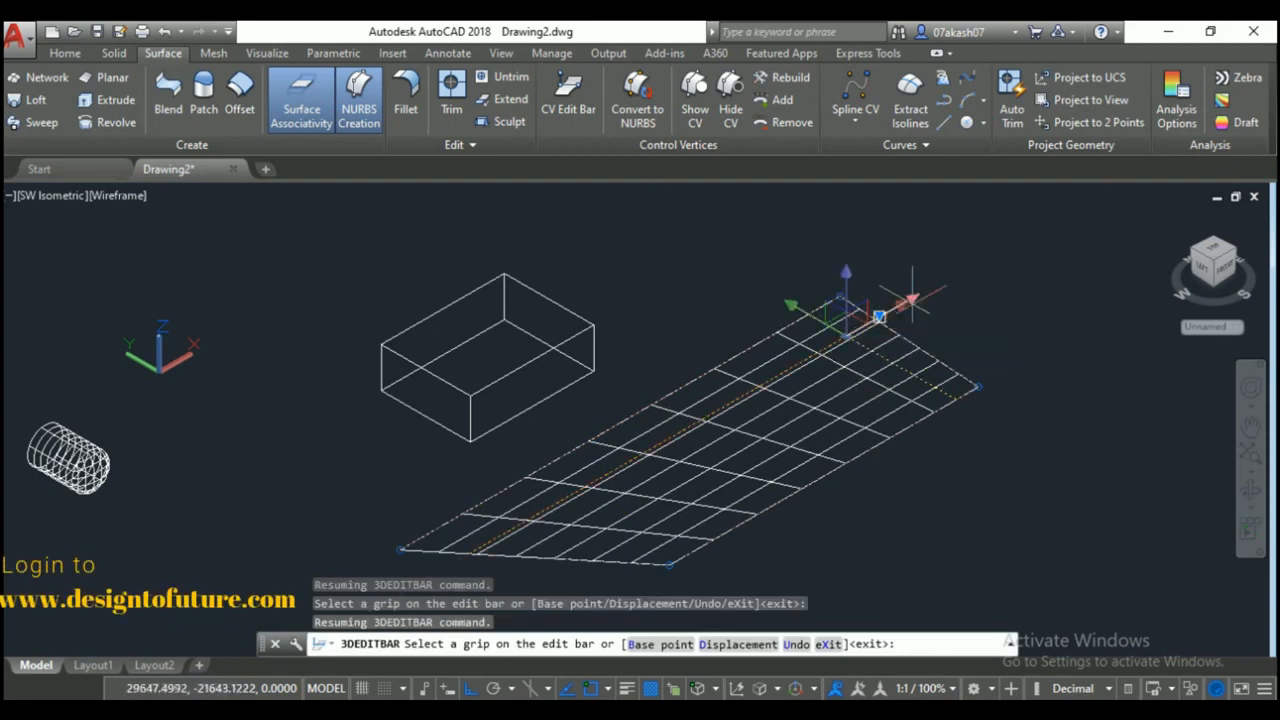
{"action": "left_click", "coordinate": [906, 299]}
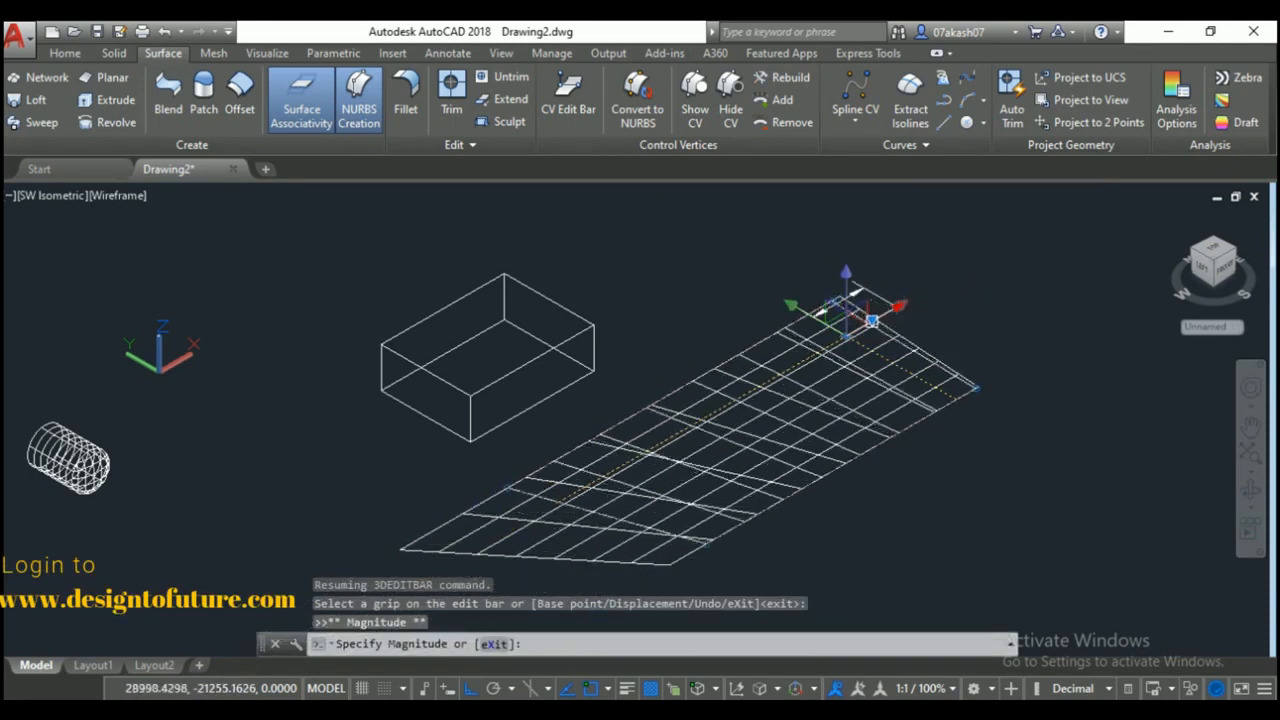
{"action": "left_click", "coordinate": [858, 290]}
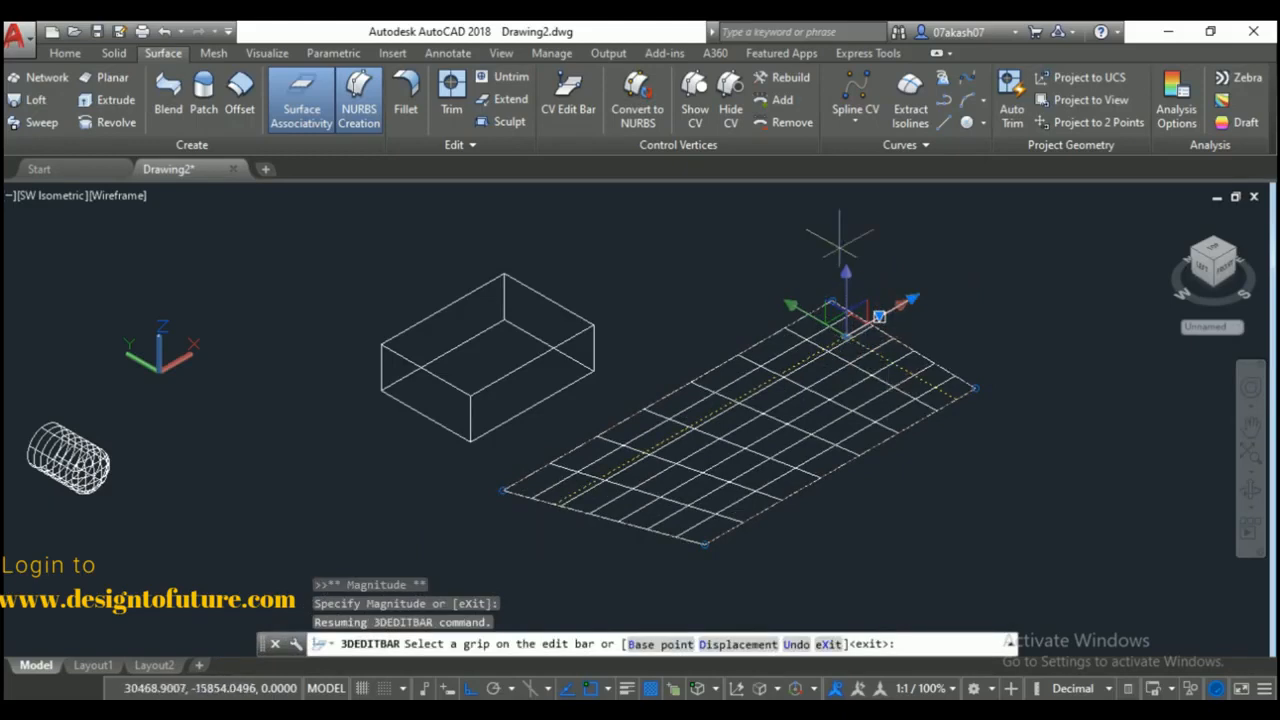
Hide the control vertices, and display them again on the reshaped NURBS surface.
{"action": "left_click", "coordinate": [732, 108]}
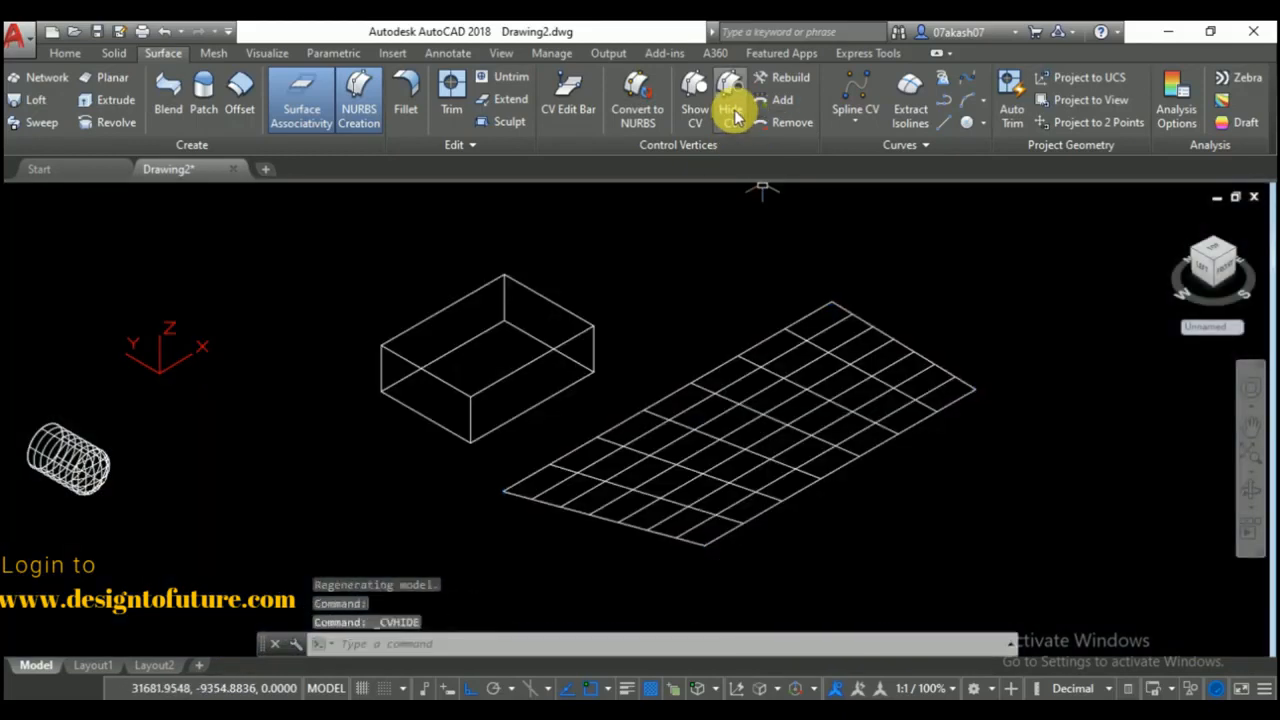
{"action": "left_click", "coordinate": [706, 116]}
{"action": "left_click", "coordinate": [818, 340]}
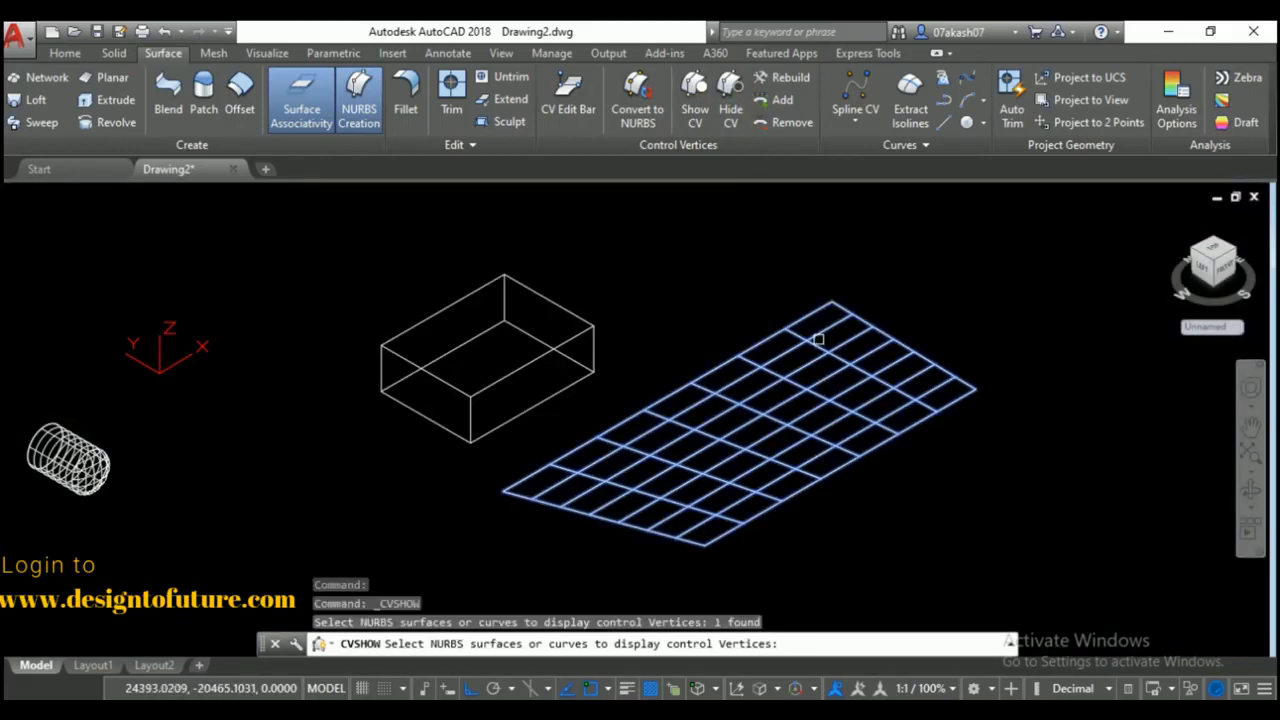
{"action": "key", "text": "Return"}
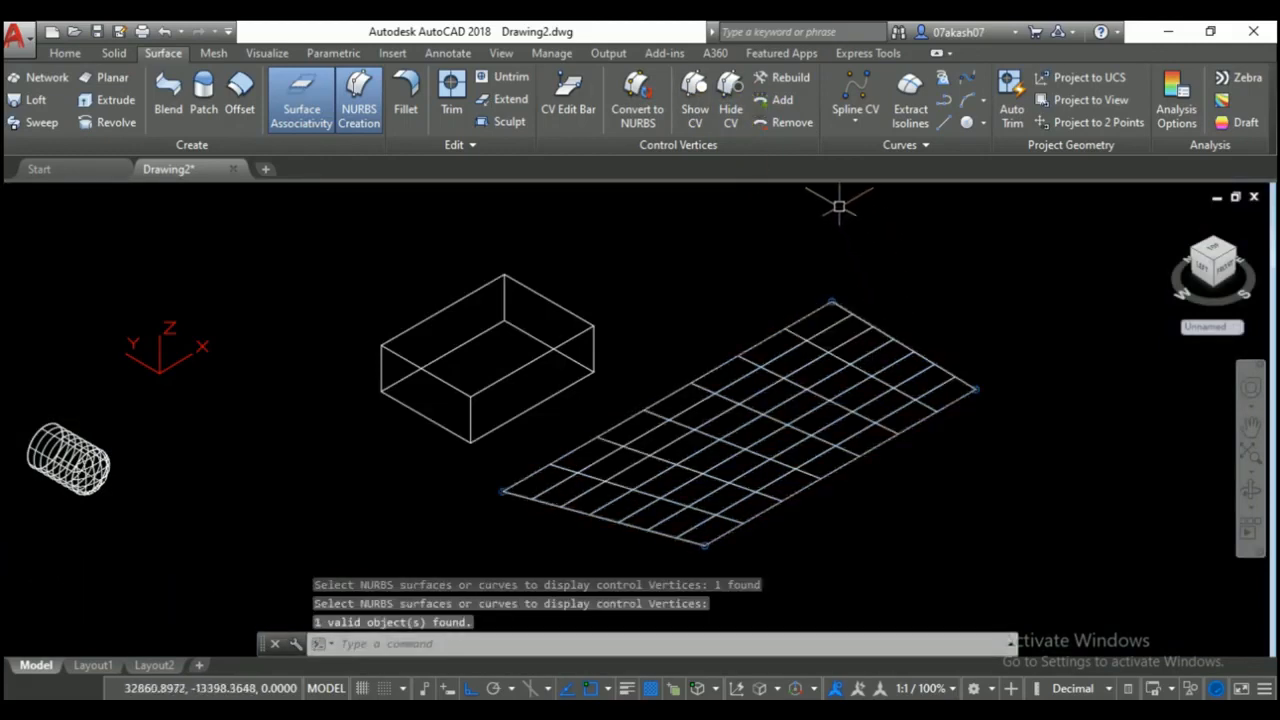
Rebuild the NURBS surface with 6 control vertices and degree 3 in both U and V directions, deleting the original geometry.
{"action": "left_click", "coordinate": [791, 80]}
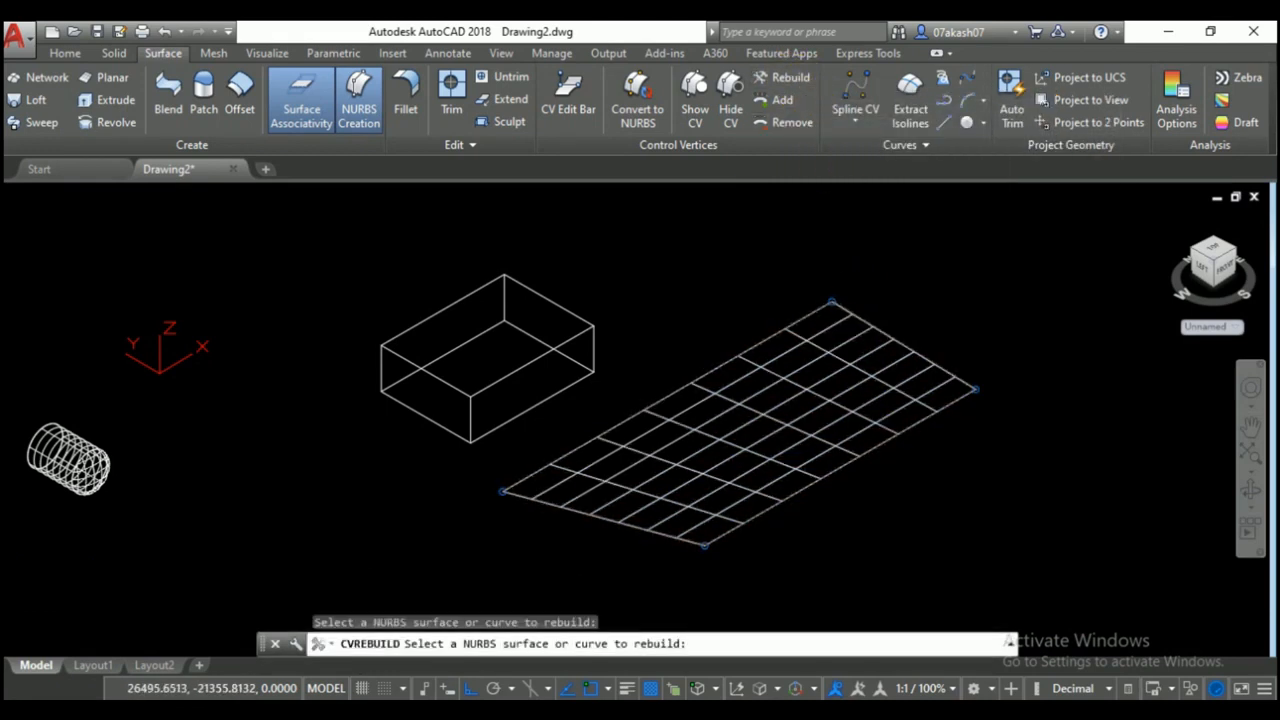
{"action": "left_click", "coordinate": [862, 332]}
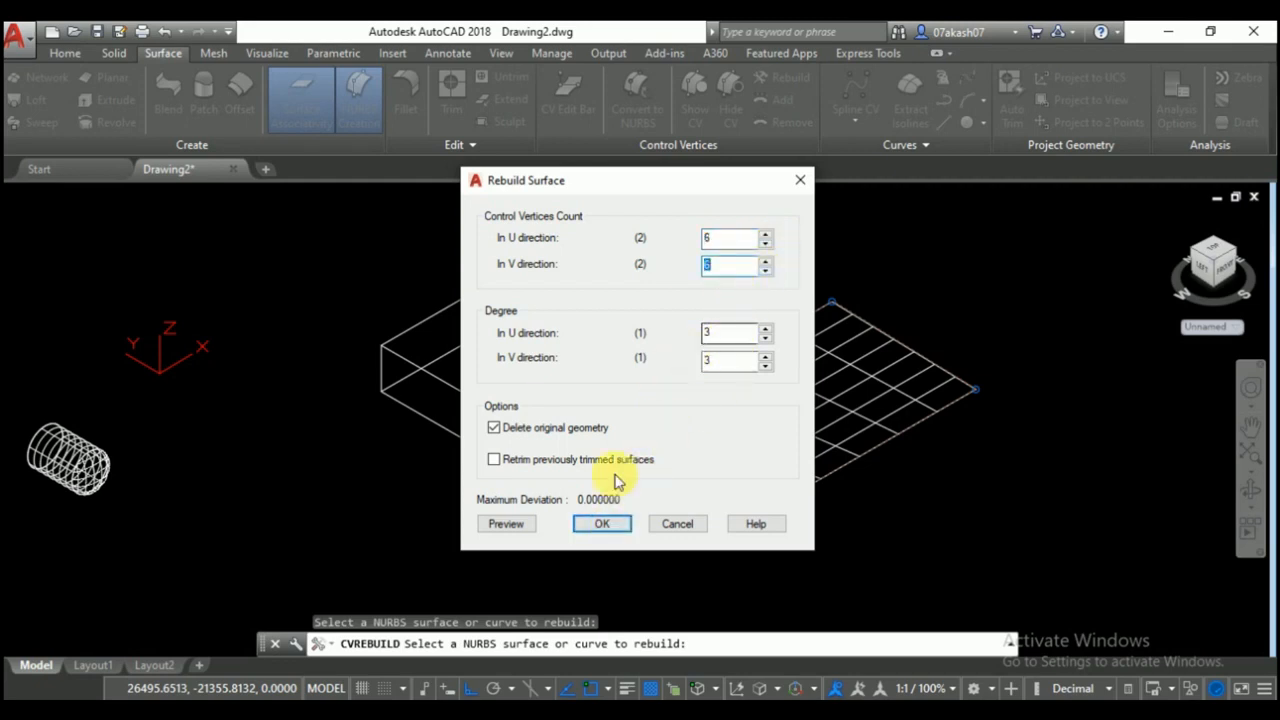
{"action": "left_click", "coordinate": [603, 525]}
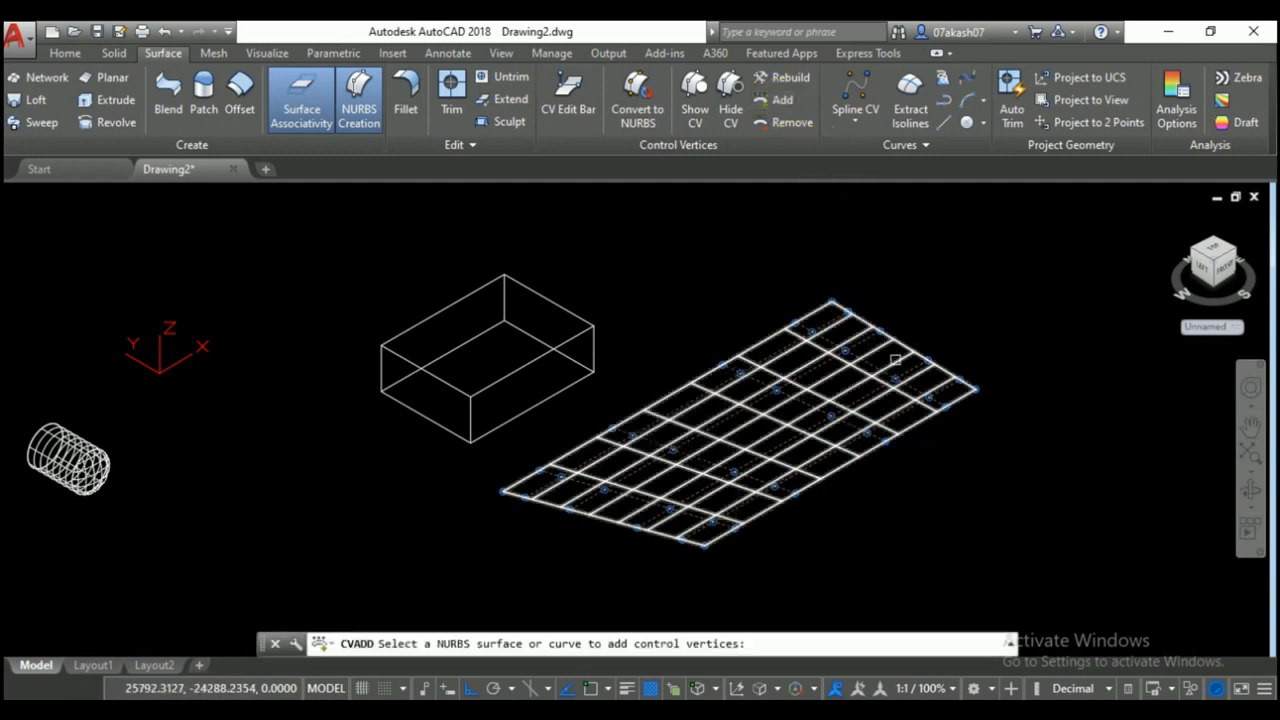
Try to add control vertices at a point on the rebuilt NURBS surface.
{"action": "left_click", "coordinate": [891, 344]}
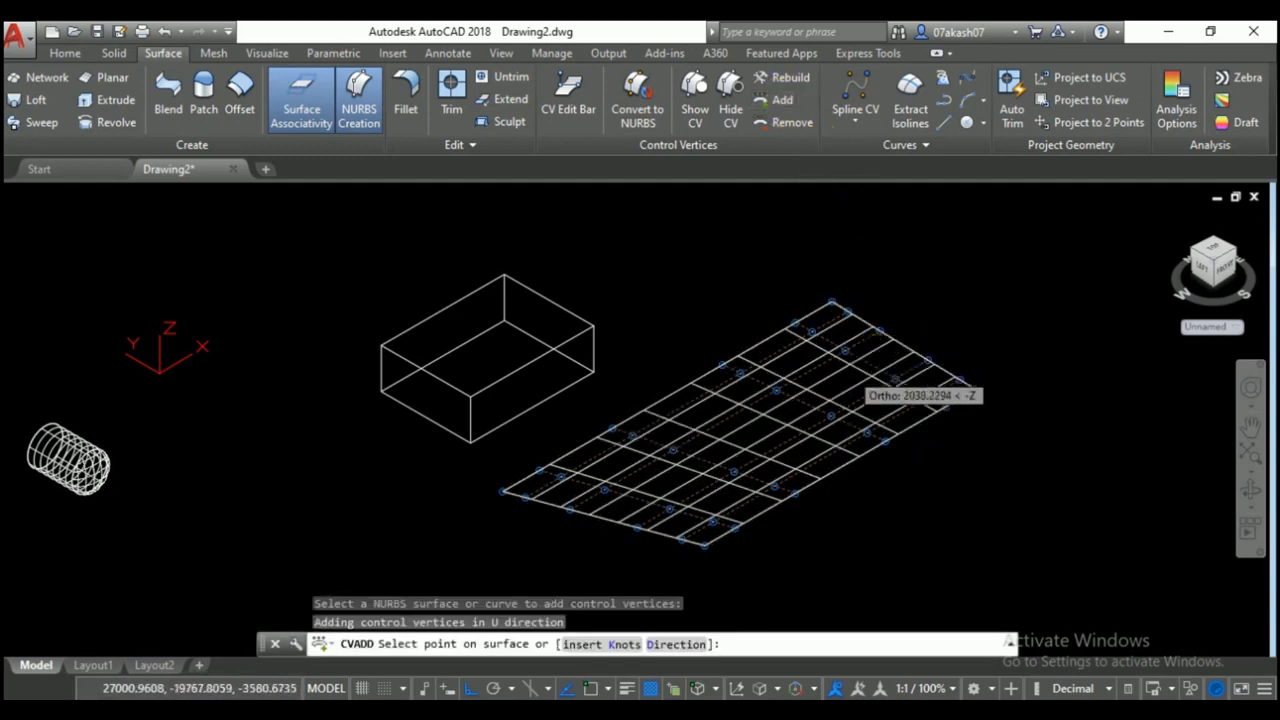
{"action": "left_click", "coordinate": [870, 368]}
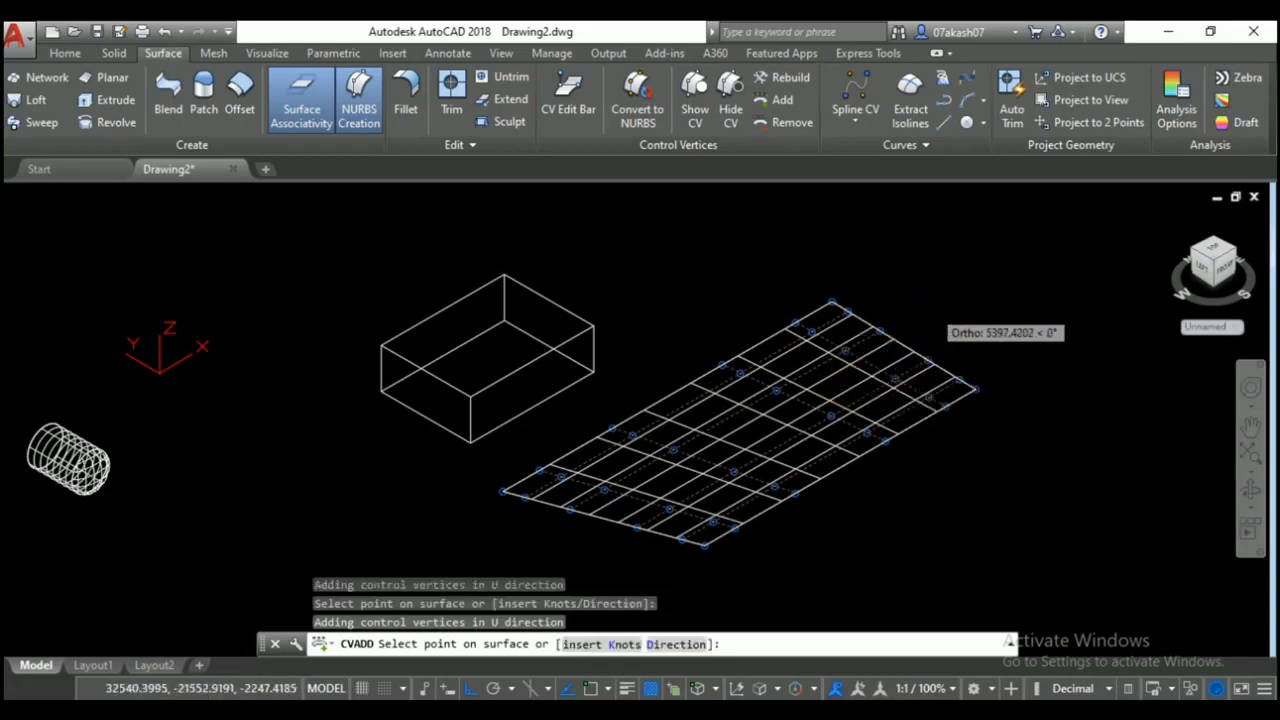
{"action": "left_click", "coordinate": [787, 108]}
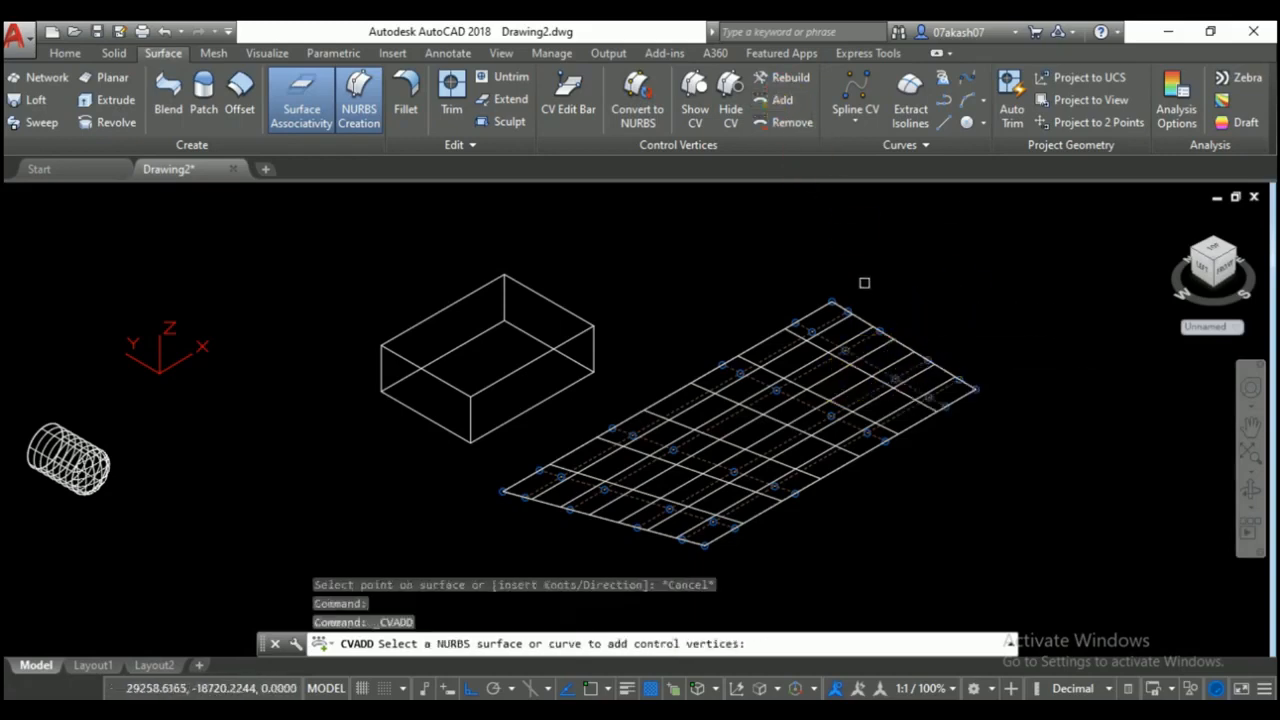
{"action": "left_click", "coordinate": [876, 362]}
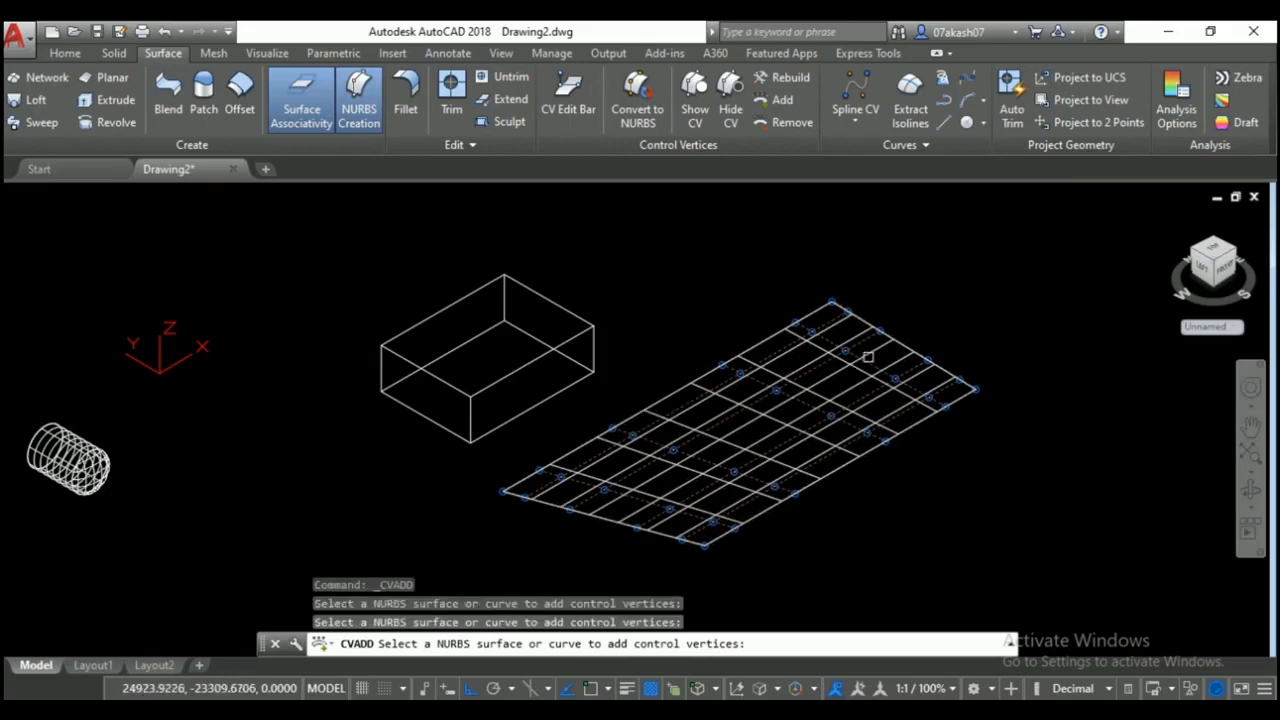
{"action": "left_click", "coordinate": [869, 359]}
{"action": "left_click", "coordinate": [785, 407]}
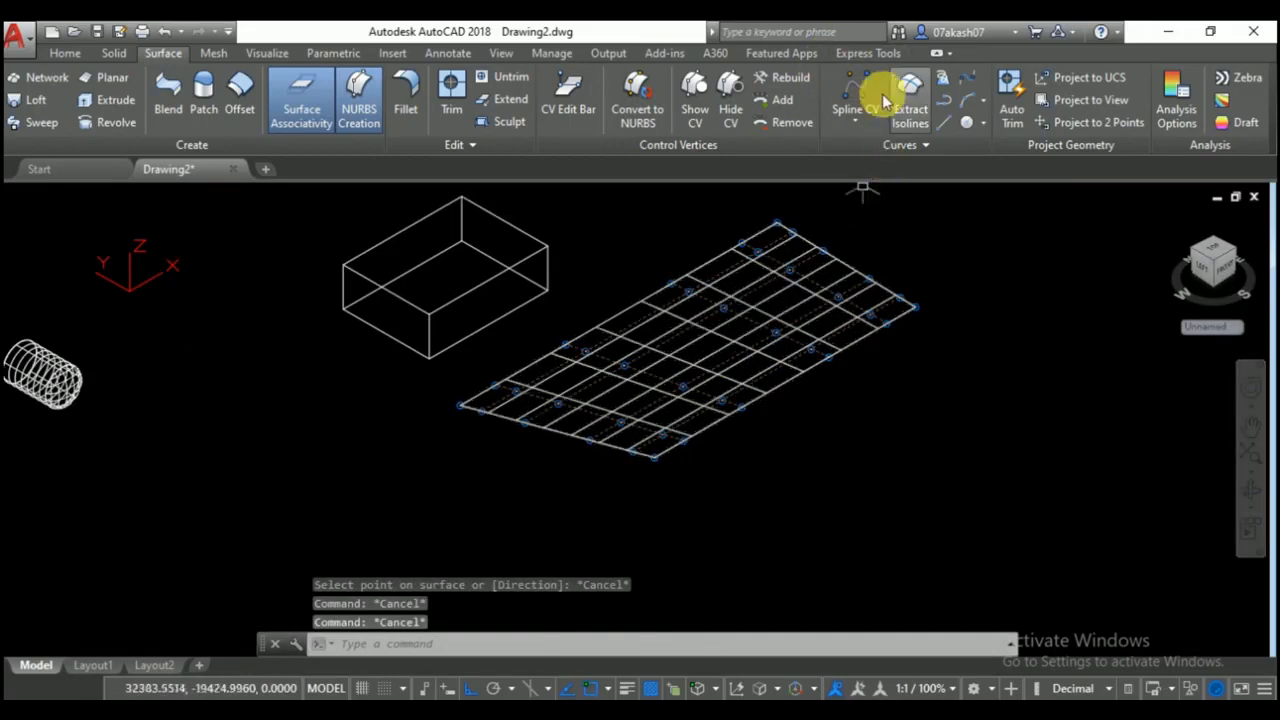
Draw an S-shaped control-vertex spline in the empty area beside the NURBS surface.
{"action": "scroll", "coordinate": [657, 366], "scroll_direction": "up", "scroll_amount": 4}
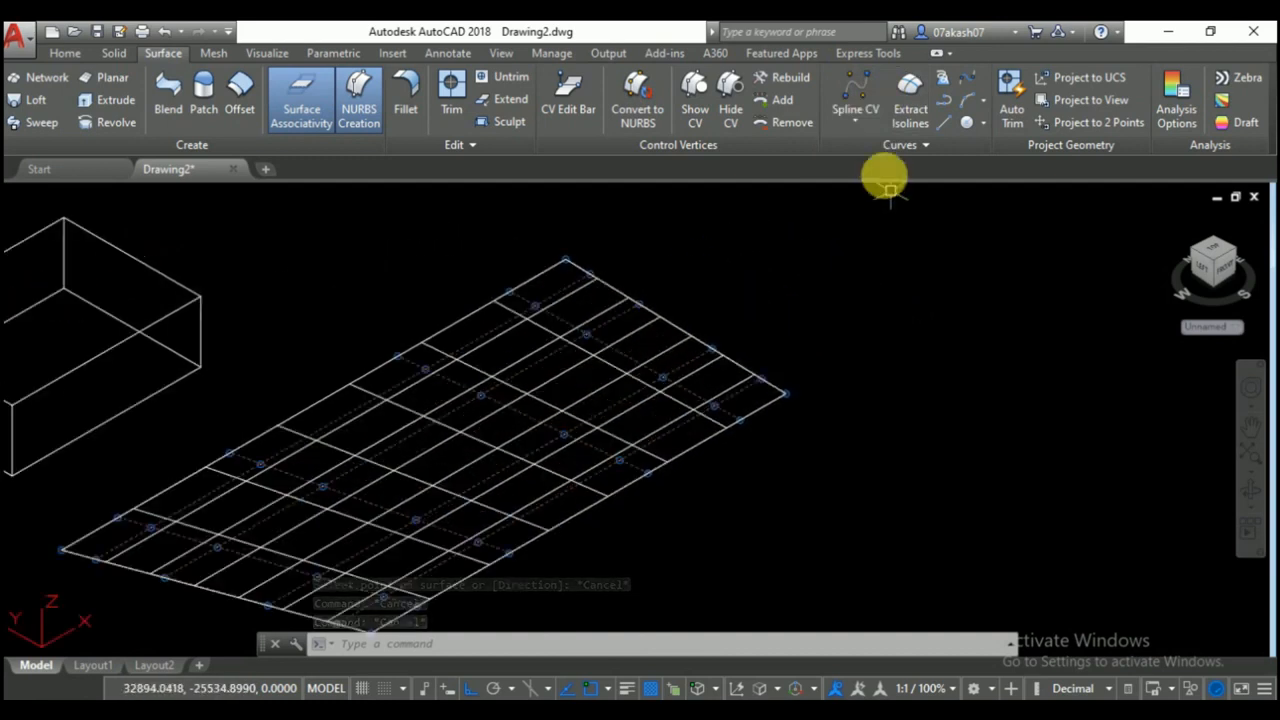
{"action": "left_click", "coordinate": [855, 122]}
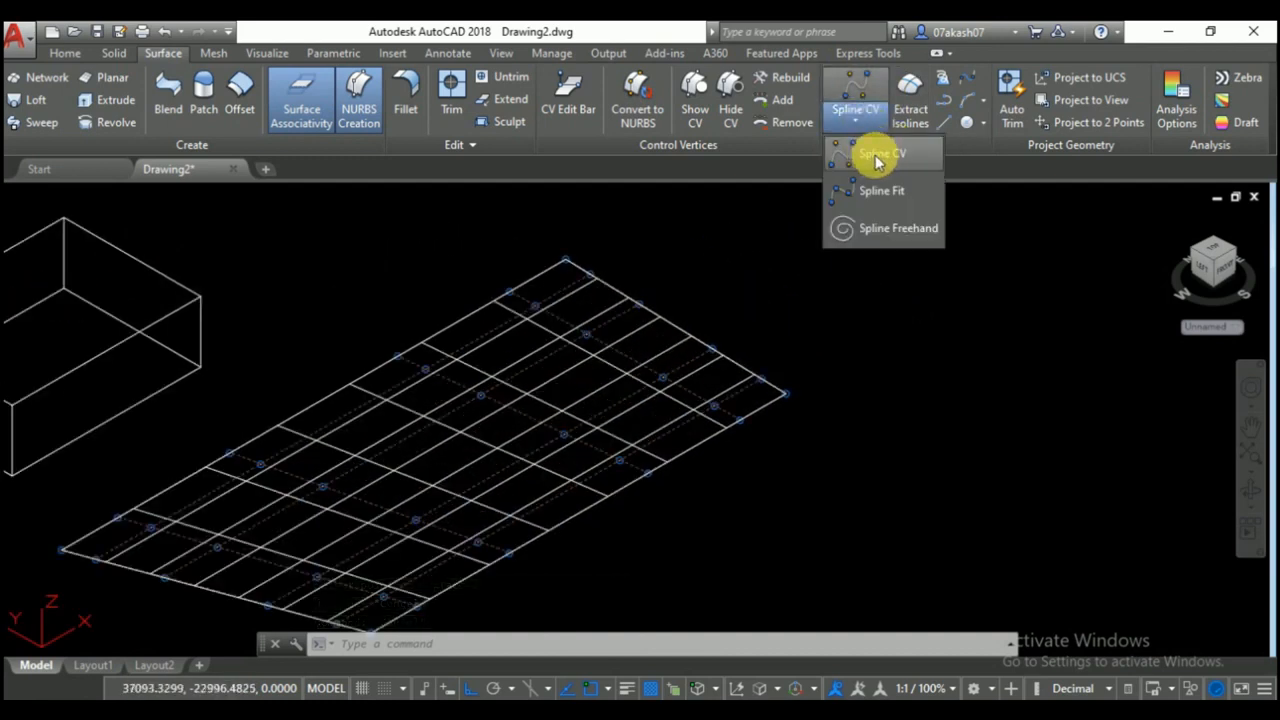
{"action": "left_click", "coordinate": [883, 160]}
{"action": "left_click", "coordinate": [914, 478]}
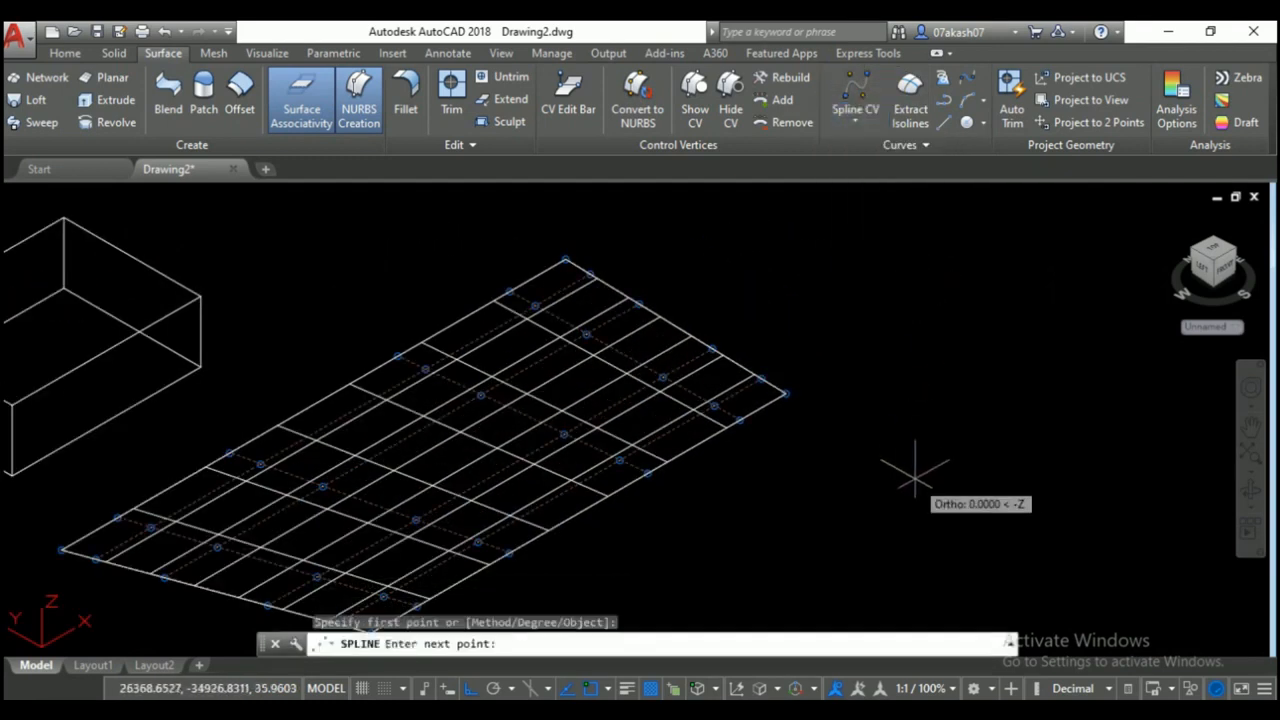
{"action": "left_click", "coordinate": [965, 385]}
{"action": "left_click", "coordinate": [983, 345]}
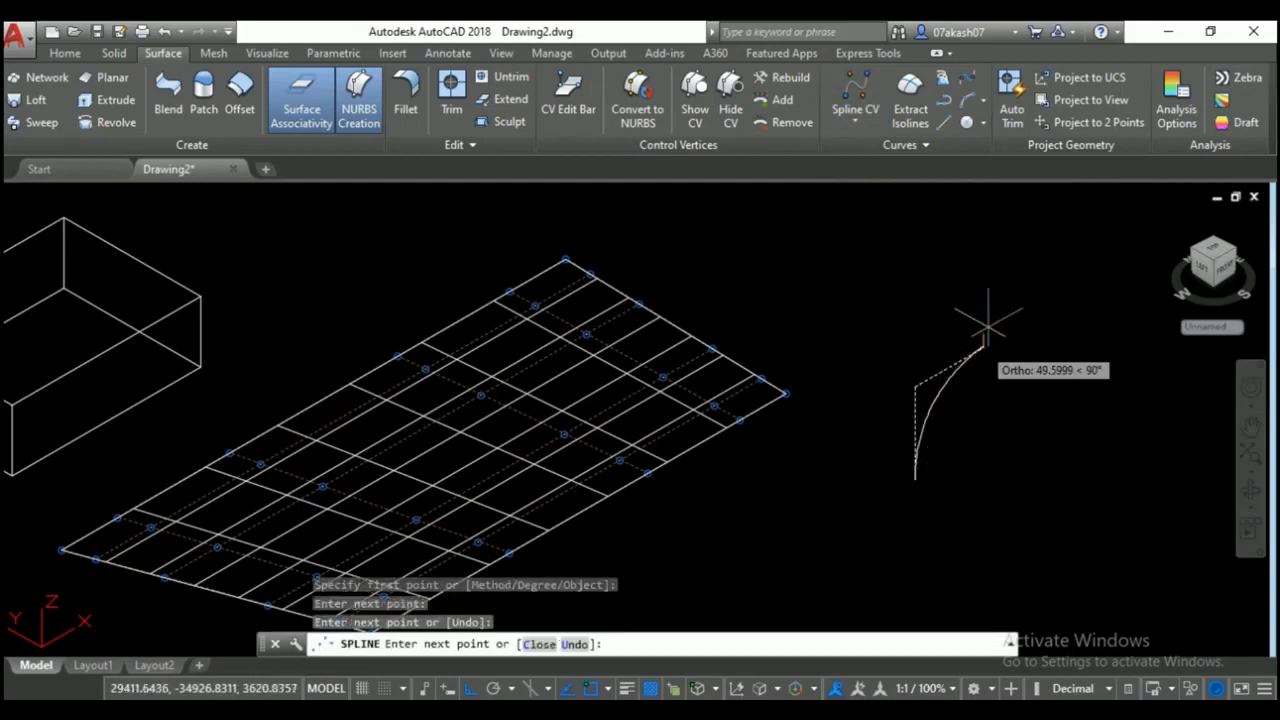
{"action": "left_click", "coordinate": [971, 248]}
{"action": "key", "text": "Return"}
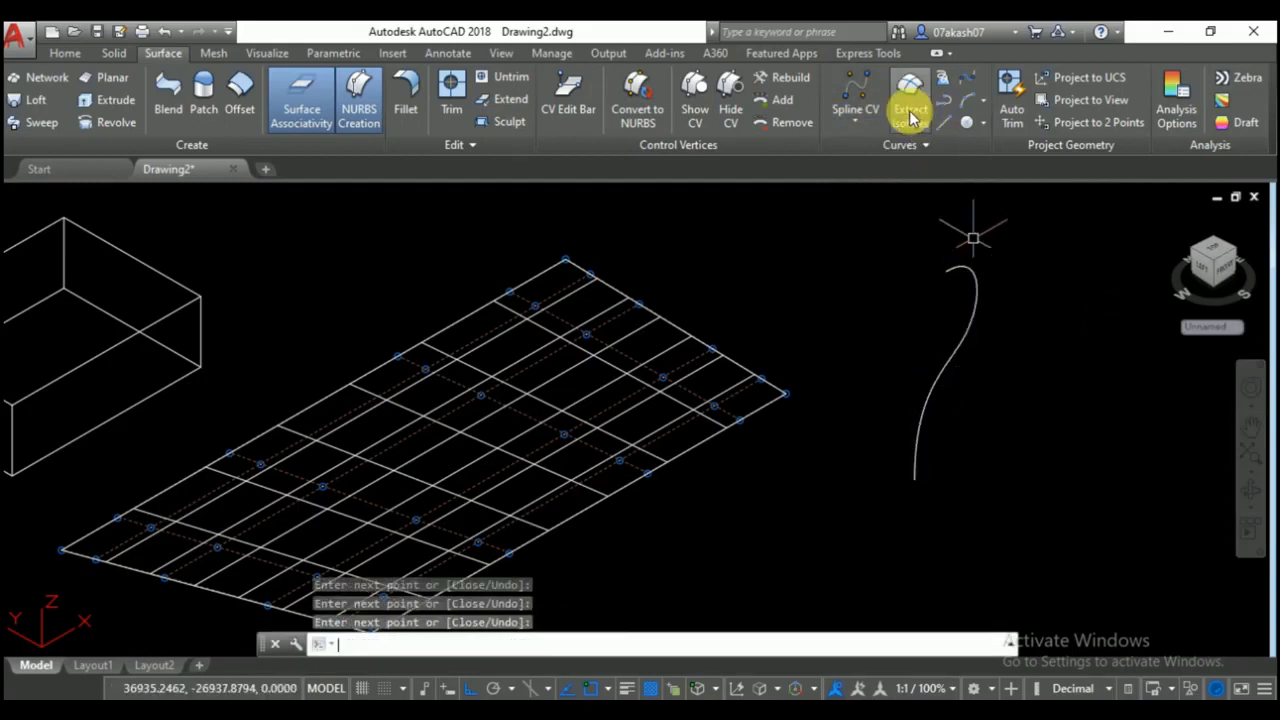
Draw an S-shaped fit-point spline next to the control-vertex spline.
{"action": "left_click", "coordinate": [850, 118]}
{"action": "left_click", "coordinate": [897, 203]}
{"action": "middle_click_drag", "start_coordinate": [957, 366], "coordinate": [543, 349]}
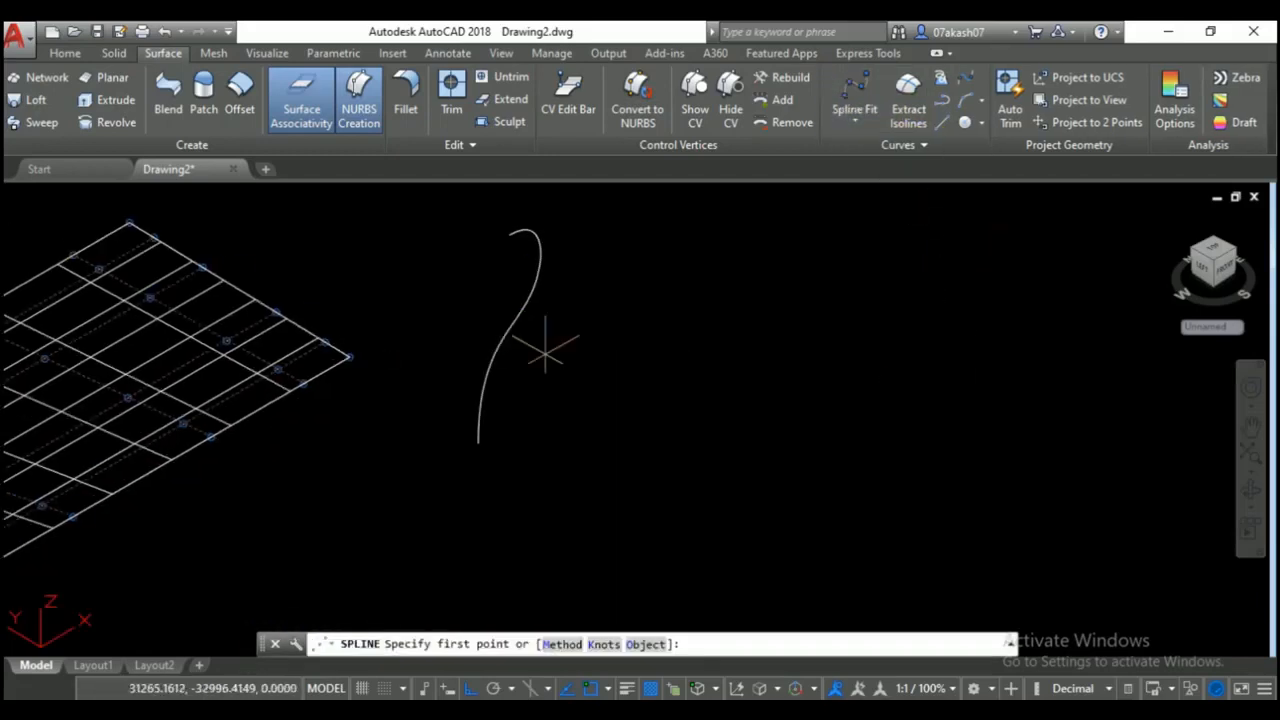
{"action": "left_click", "coordinate": [620, 420]}
{"action": "left_click", "coordinate": [700, 250]}
{"action": "middle_click_drag", "start_coordinate": [713, 245], "coordinate": [742, 375]}
{"action": "left_click", "coordinate": [766, 300]}
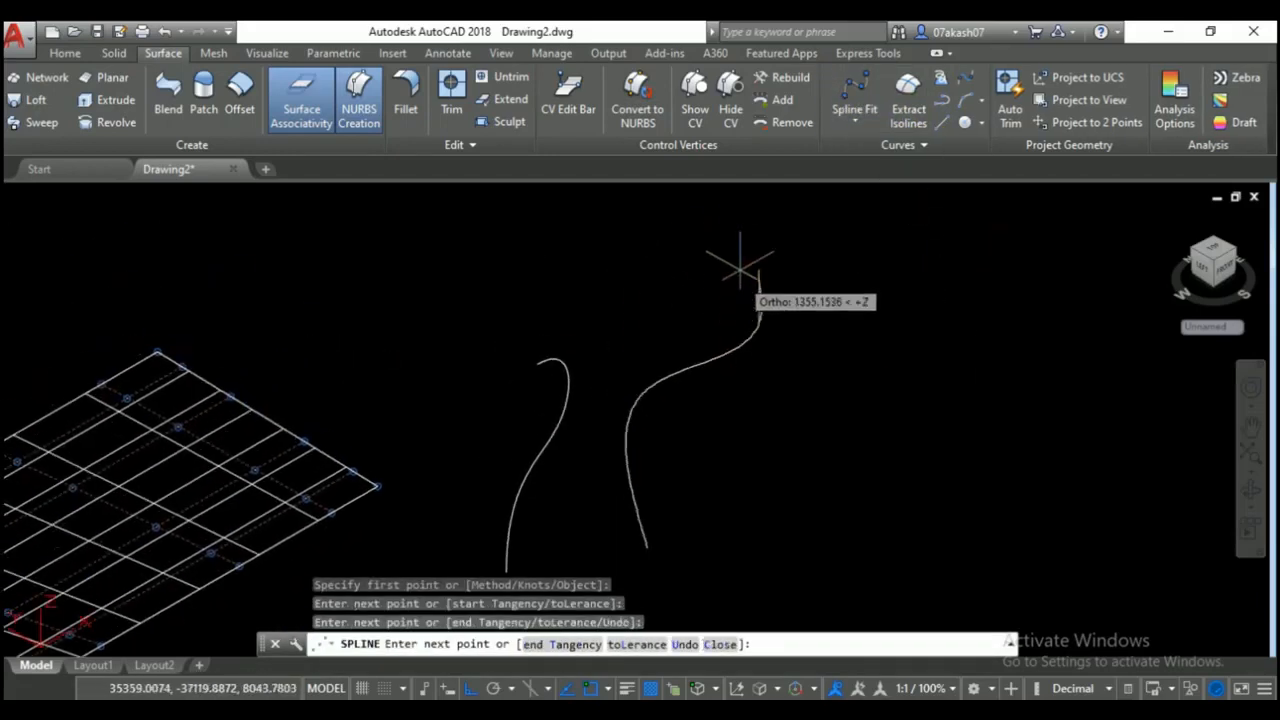
{"action": "left_click", "coordinate": [758, 232]}
{"action": "key", "text": "Return"}
Select both splines to compare the grips of the fit-point curve with those of the control-vertex curve.
{"action": "left_click", "coordinate": [728, 363]}
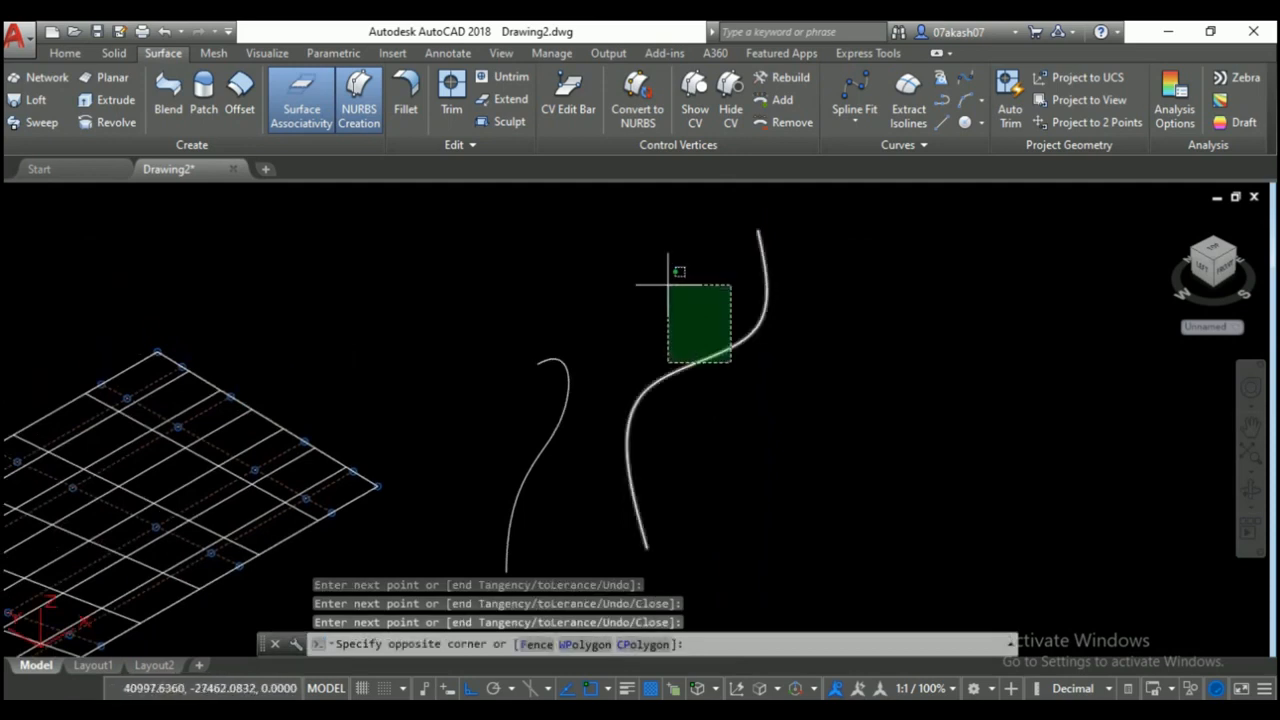
{"action": "left_click", "coordinate": [675, 268]}
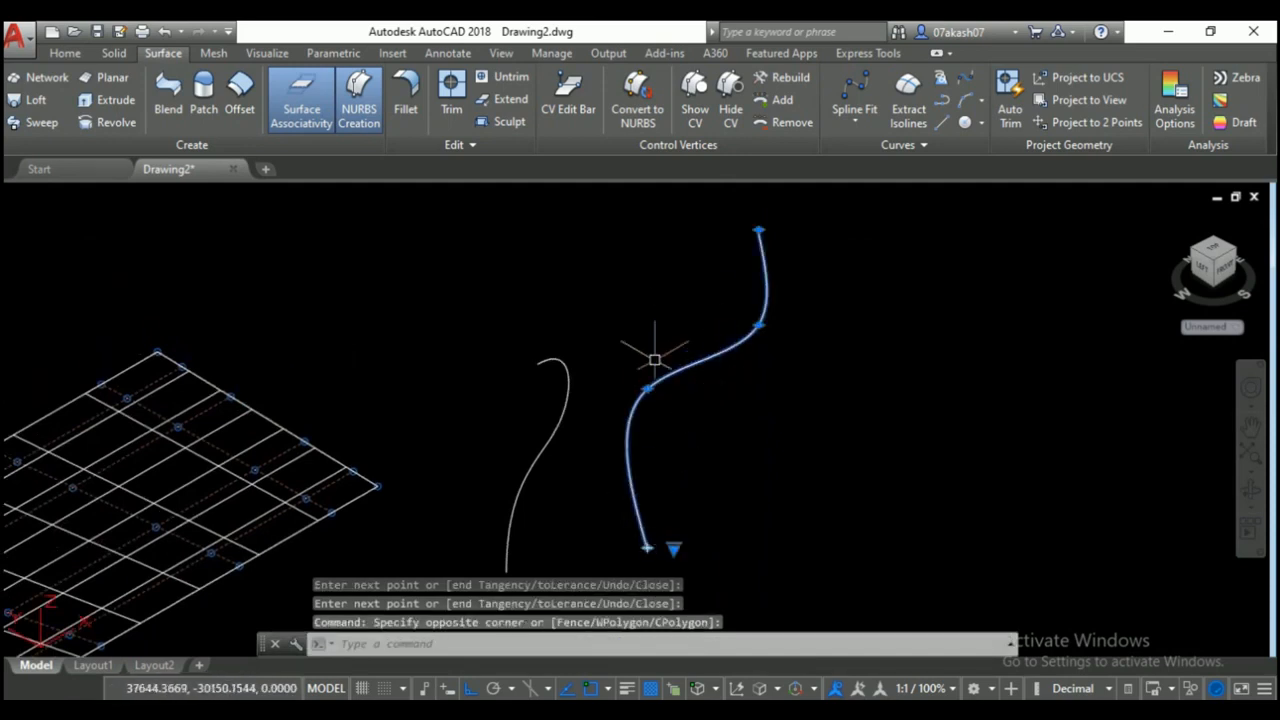
{"action": "left_click", "coordinate": [586, 380]}
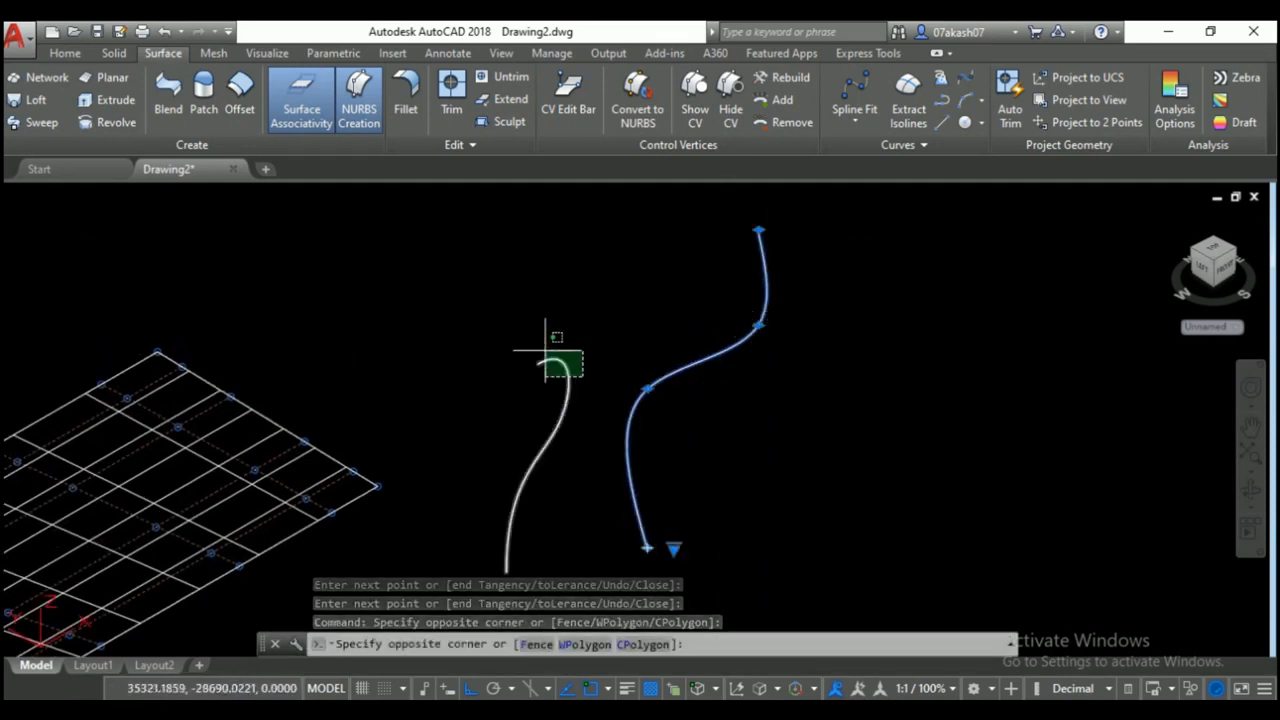
{"action": "left_click", "coordinate": [543, 357]}
{"action": "middle_click_drag", "start_coordinate": [586, 406], "coordinate": [763, 290]}
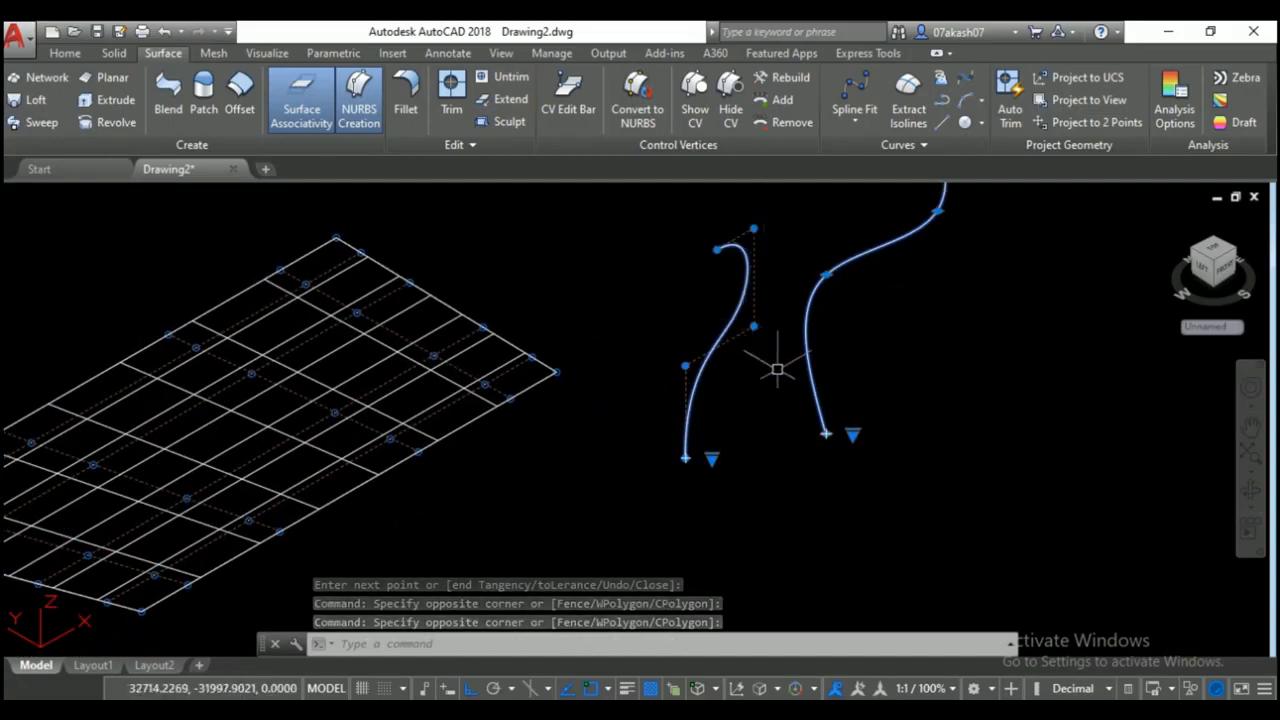
{"action": "middle_click_drag", "start_coordinate": [757, 251], "coordinate": [739, 333]}
Try to sketch a large arch-like freehand spline in the empty area beside the two splines.
{"action": "left_click", "coordinate": [855, 121]}
{"action": "left_click", "coordinate": [870, 229]}
{"action": "middle_click_drag", "start_coordinate": [931, 366], "coordinate": [700, 337]}
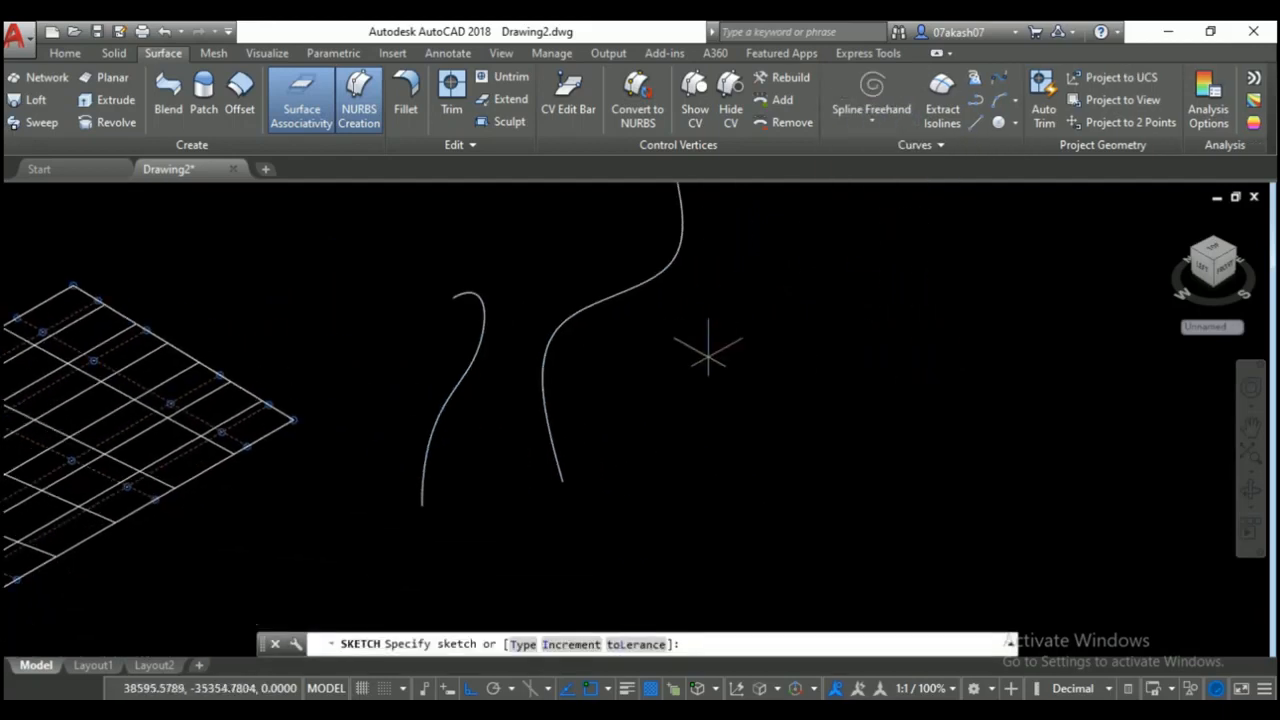
{"action": "left_click", "coordinate": [801, 458]}
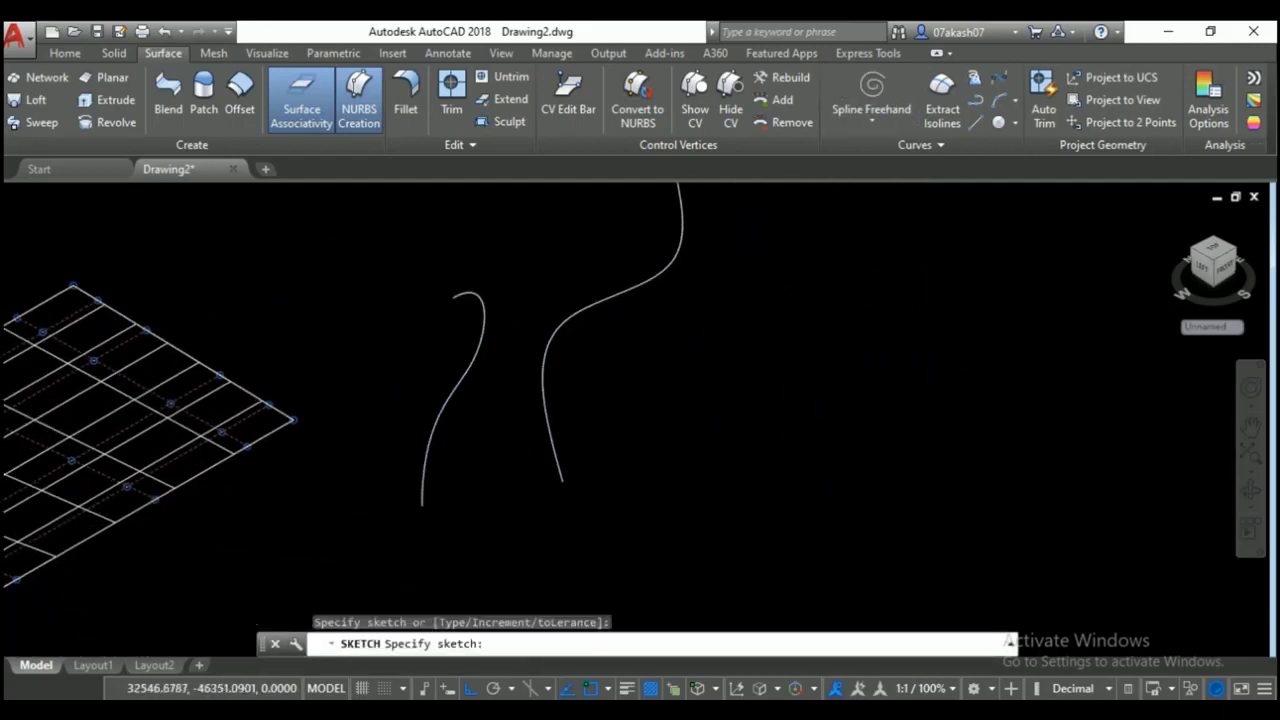
{"action": "scroll", "coordinate": [790, 415], "scroll_direction": "down", "scroll_amount": 5}
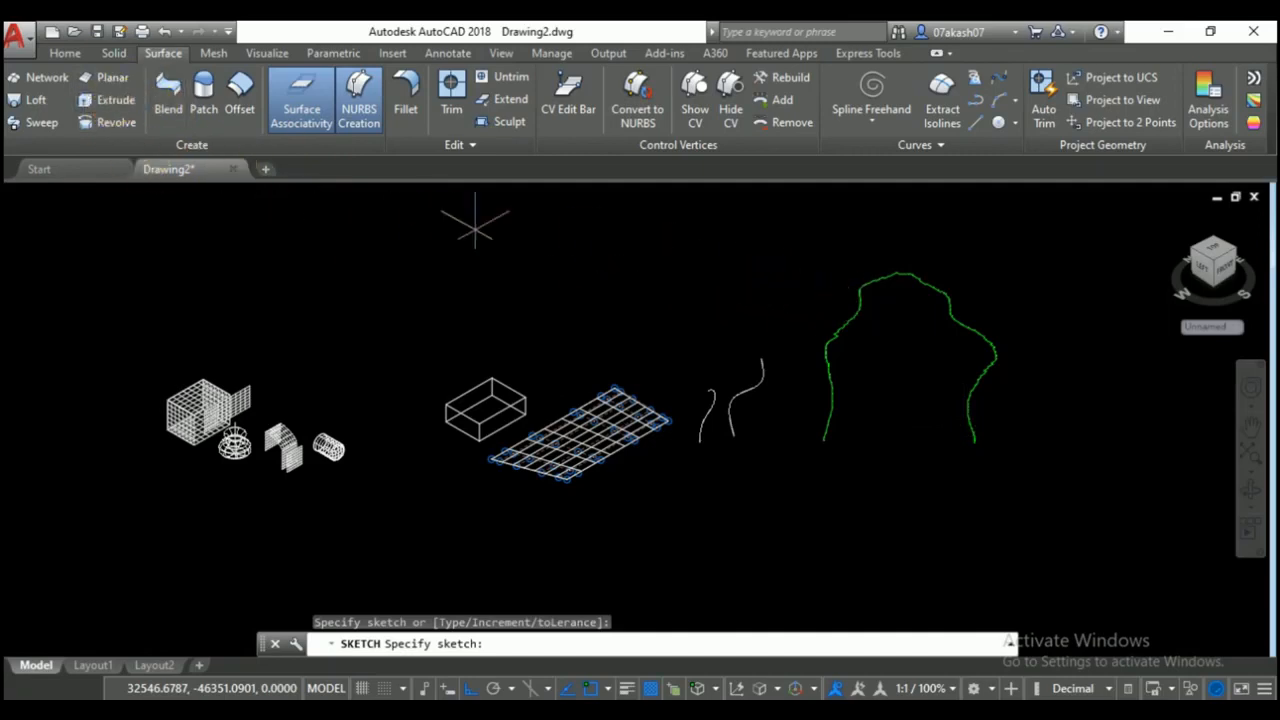
{"action": "key", "text": "Escape"}
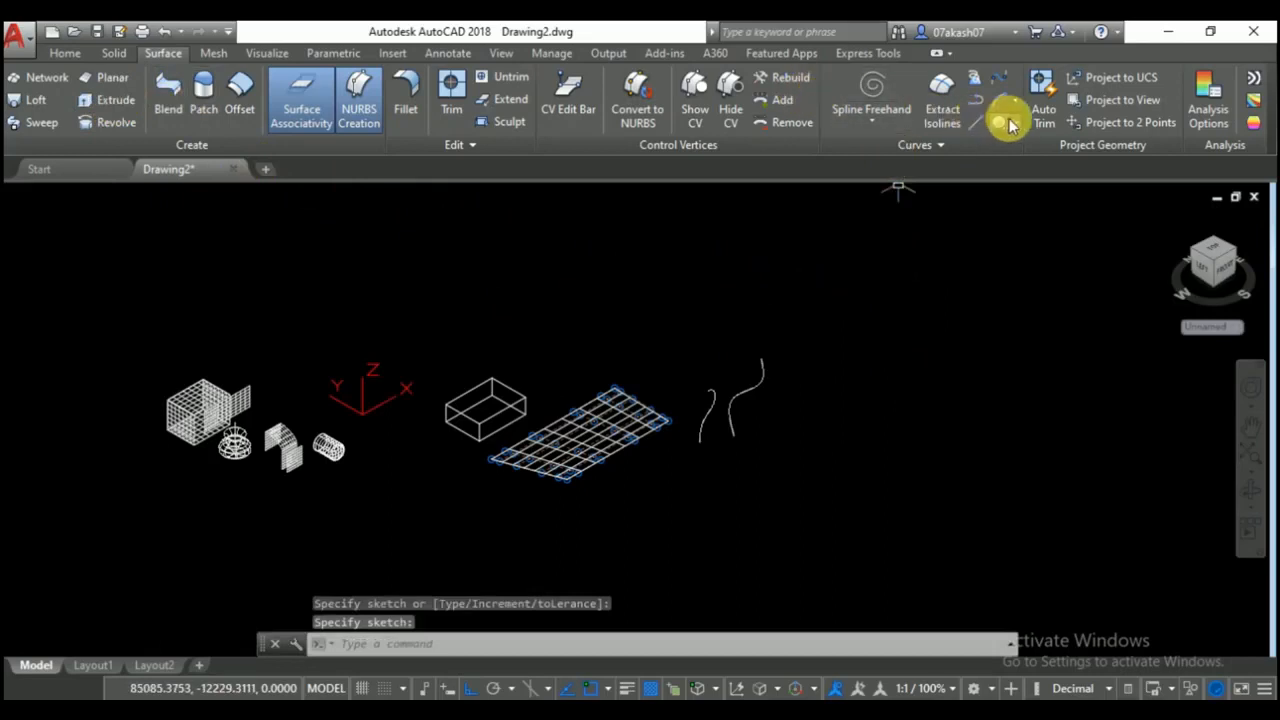
Sketch a large arch-like freehand spline in the empty area and extrude it upward about 14433 units as a surface.
{"action": "left_click", "coordinate": [871, 95]}
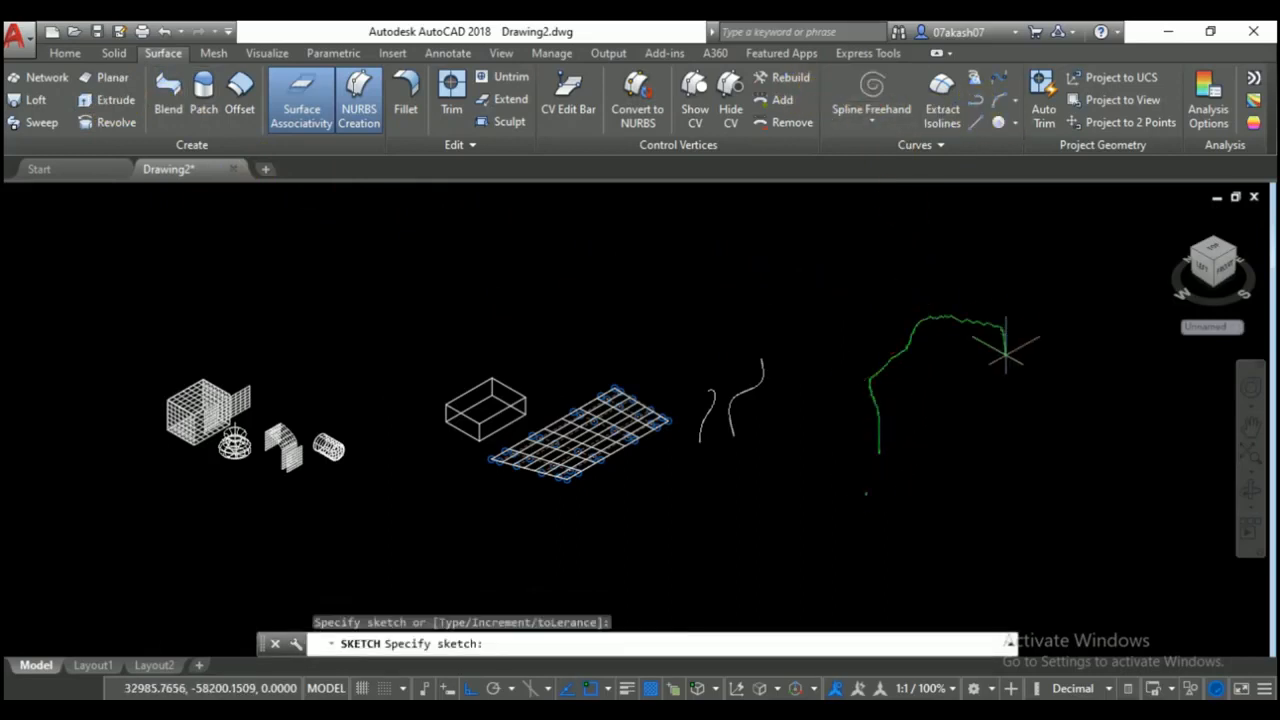
{"action": "key", "text": "Return"}
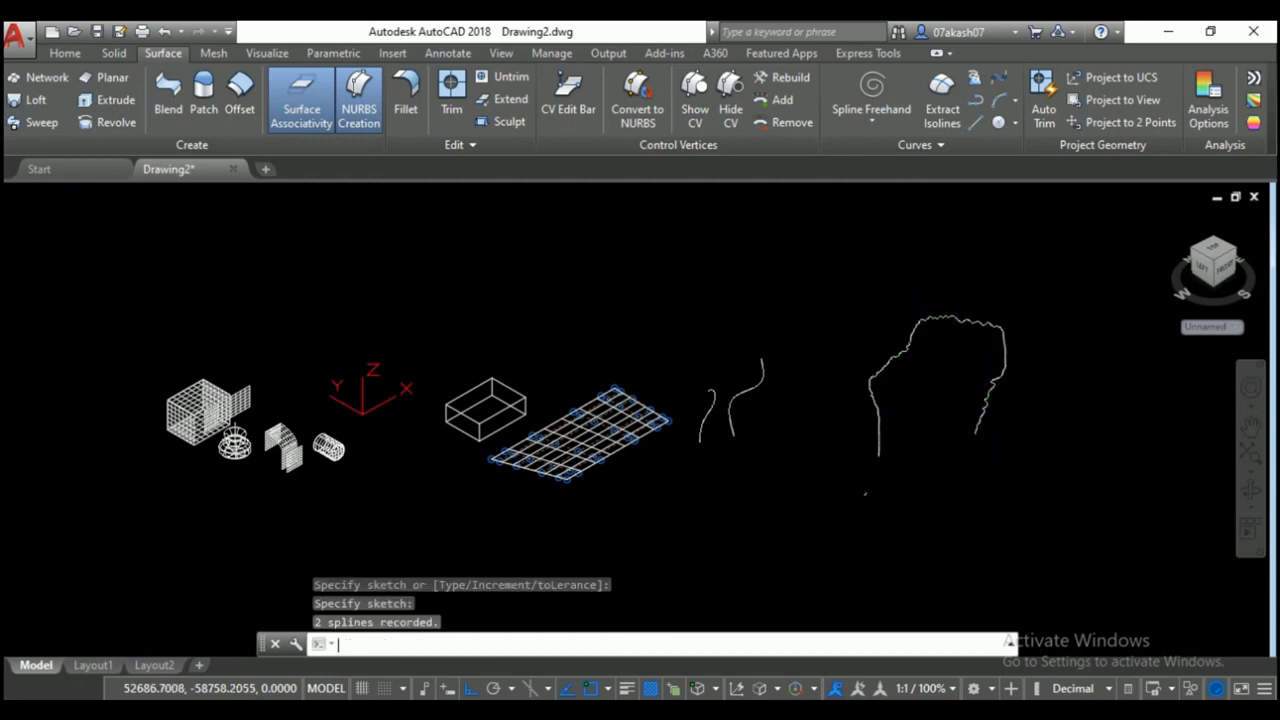
{"action": "left_click", "coordinate": [110, 100]}
{"action": "left_click", "coordinate": [1005, 330]}
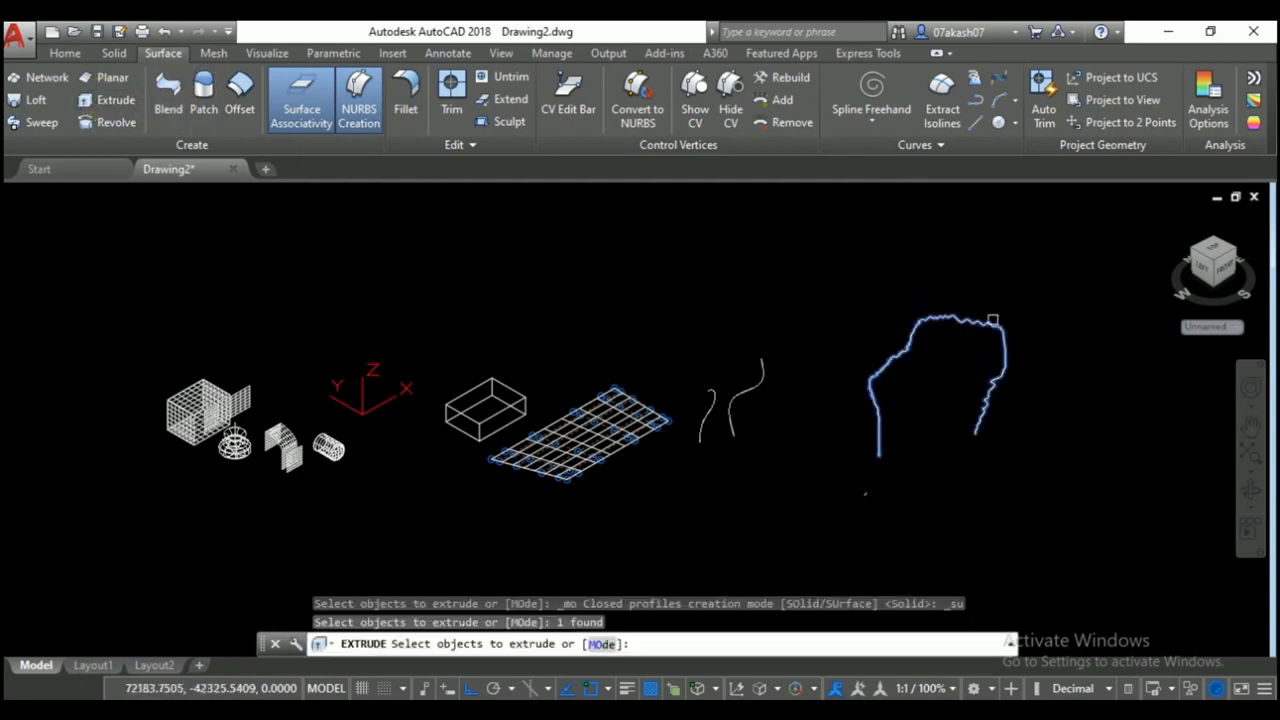
{"action": "key", "text": "Return"}
{"action": "left_click", "coordinate": [890, 226]}
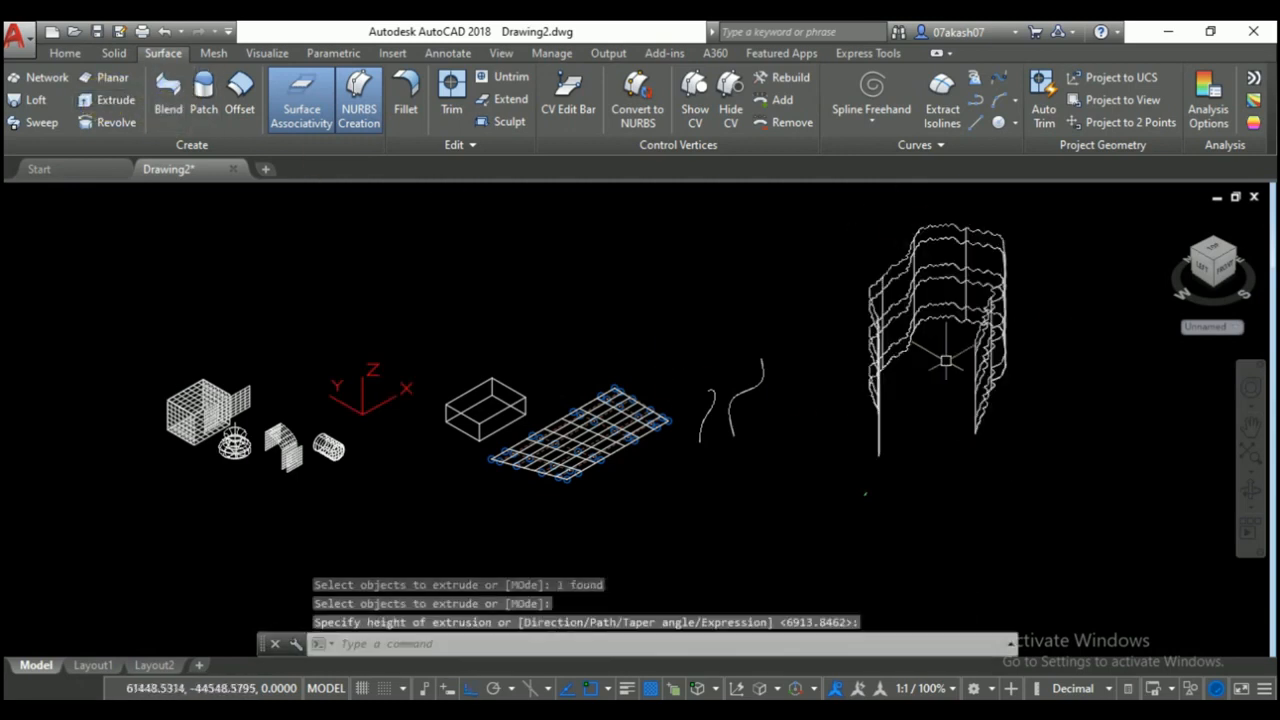
{"action": "middle_click_drag", "start_coordinate": [944, 361], "coordinate": [883, 388]}
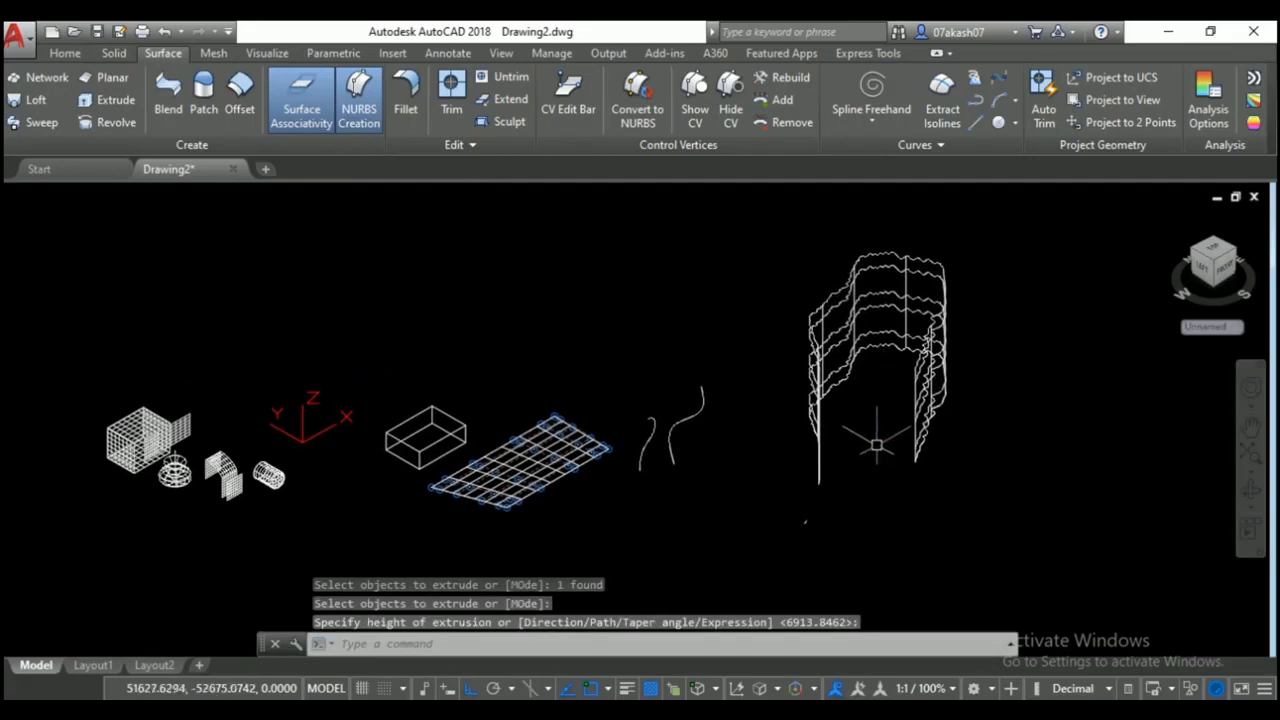
{"action": "mouse_move", "coordinate": [966, 263]}
{"action": "middle_mouse_down"}
{"action": "mouse_move", "coordinate": [820, 229]}
{"action": "mouse_move", "coordinate": [797, 188]}
{"action": "middle_mouse_up"}
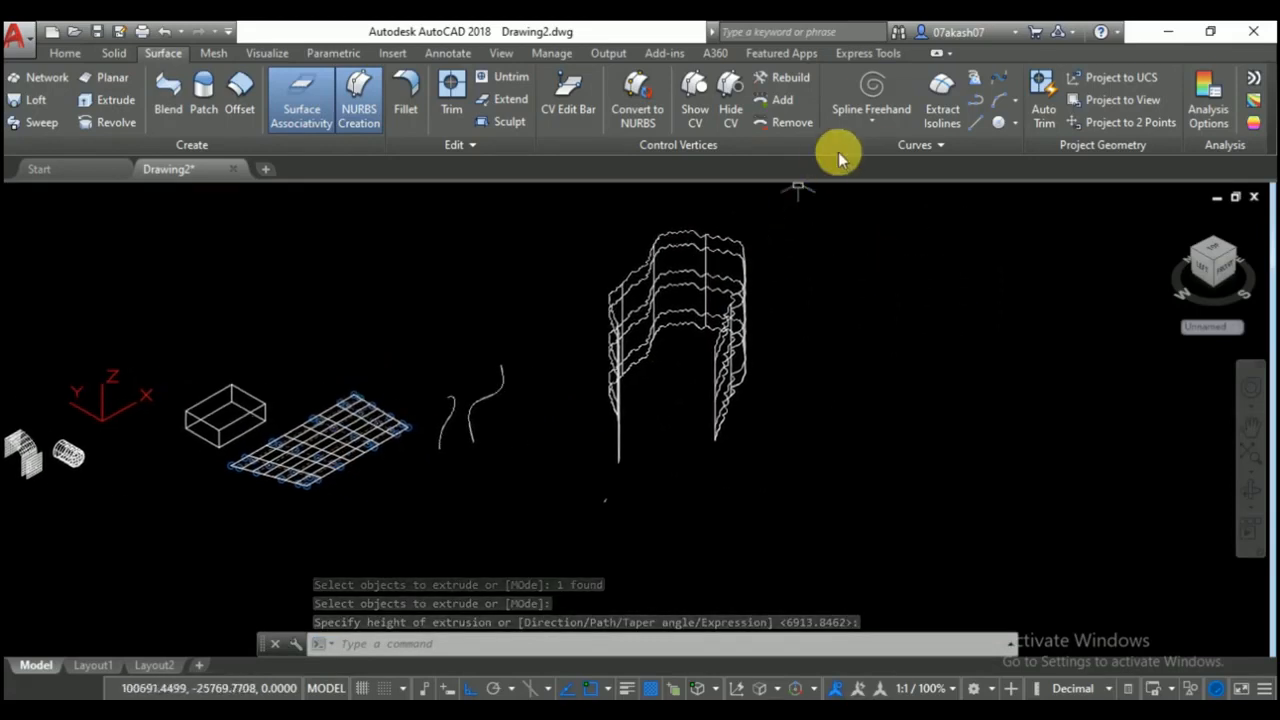
Extrude the larger S-shaped spline into a surface.
{"action": "left_click", "coordinate": [110, 100]}
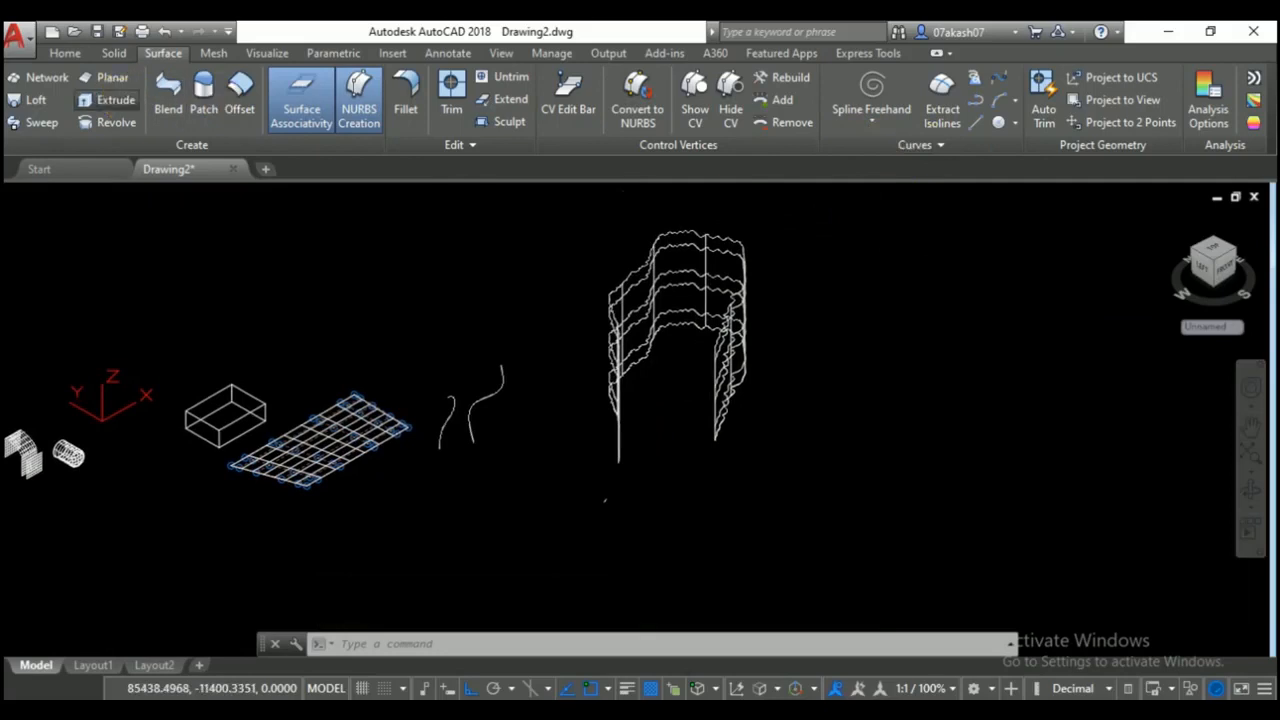
{"action": "left_click", "coordinate": [487, 398]}
{"action": "key", "text": "Return"}
{"action": "left_click", "coordinate": [550, 452]}
Change the visual style of the model view to Realistic.
{"action": "left_click", "coordinate": [65, 53]}
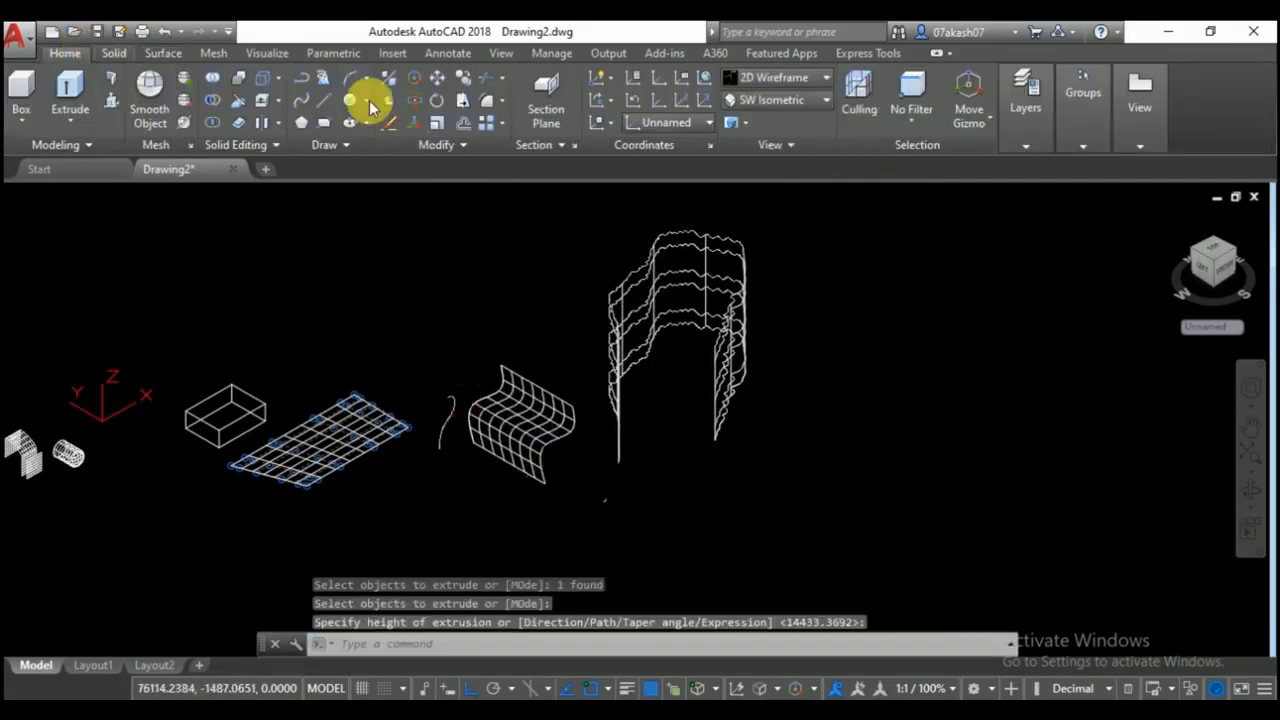
{"action": "left_click", "coordinate": [828, 78]}
{"action": "left_click", "coordinate": [990, 110]}
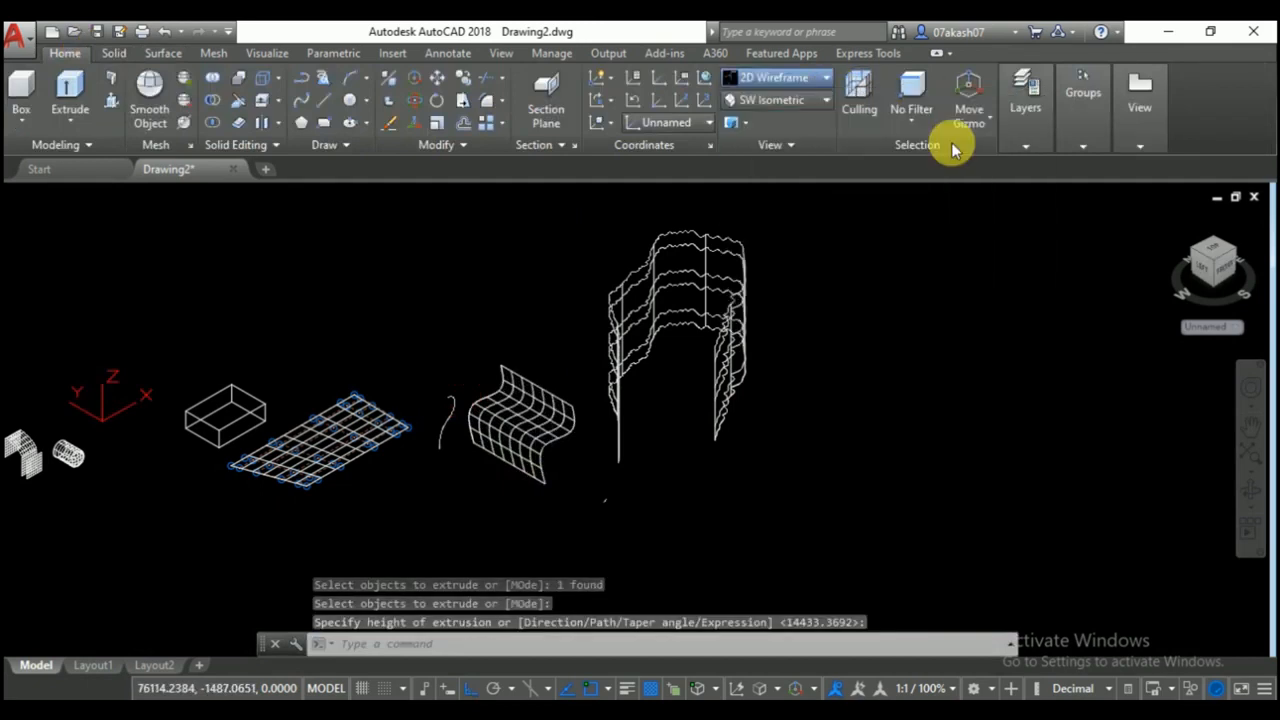
{"action": "left_click", "coordinate": [1005, 148]}
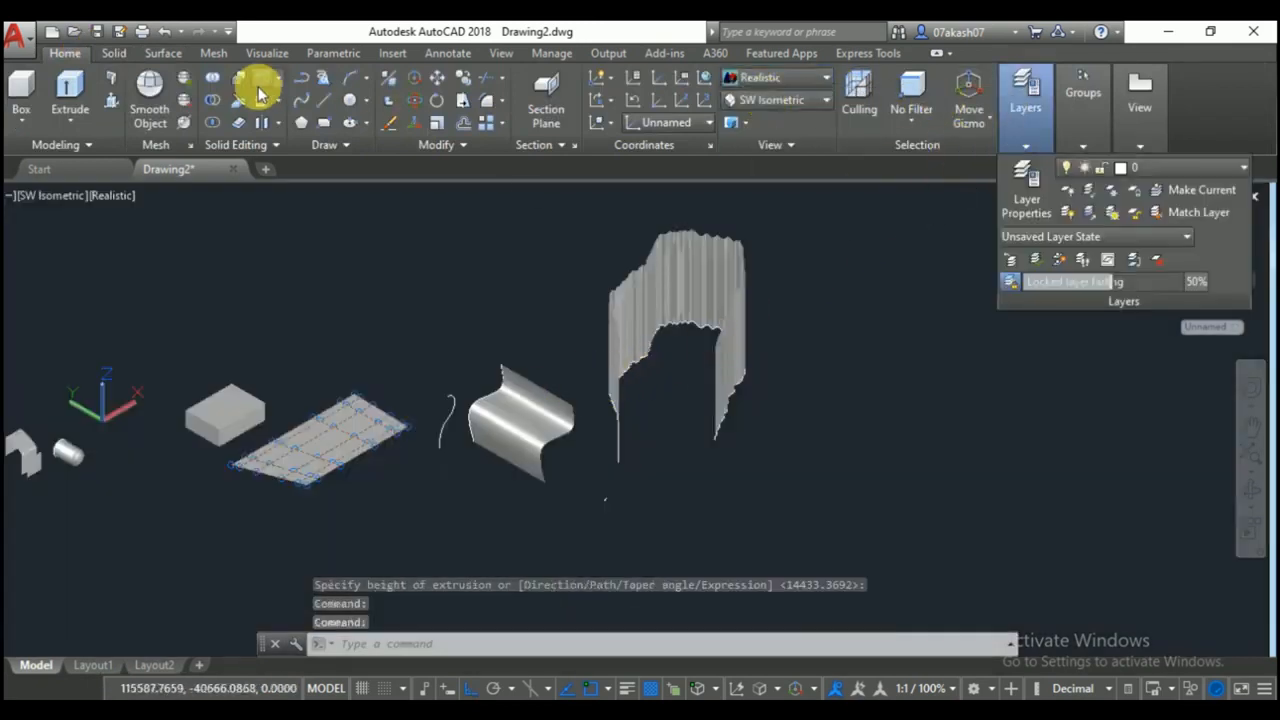
Extract isoline curves in the U direction from the extruded S-shaped surface.
{"action": "left_click", "coordinate": [168, 55]}
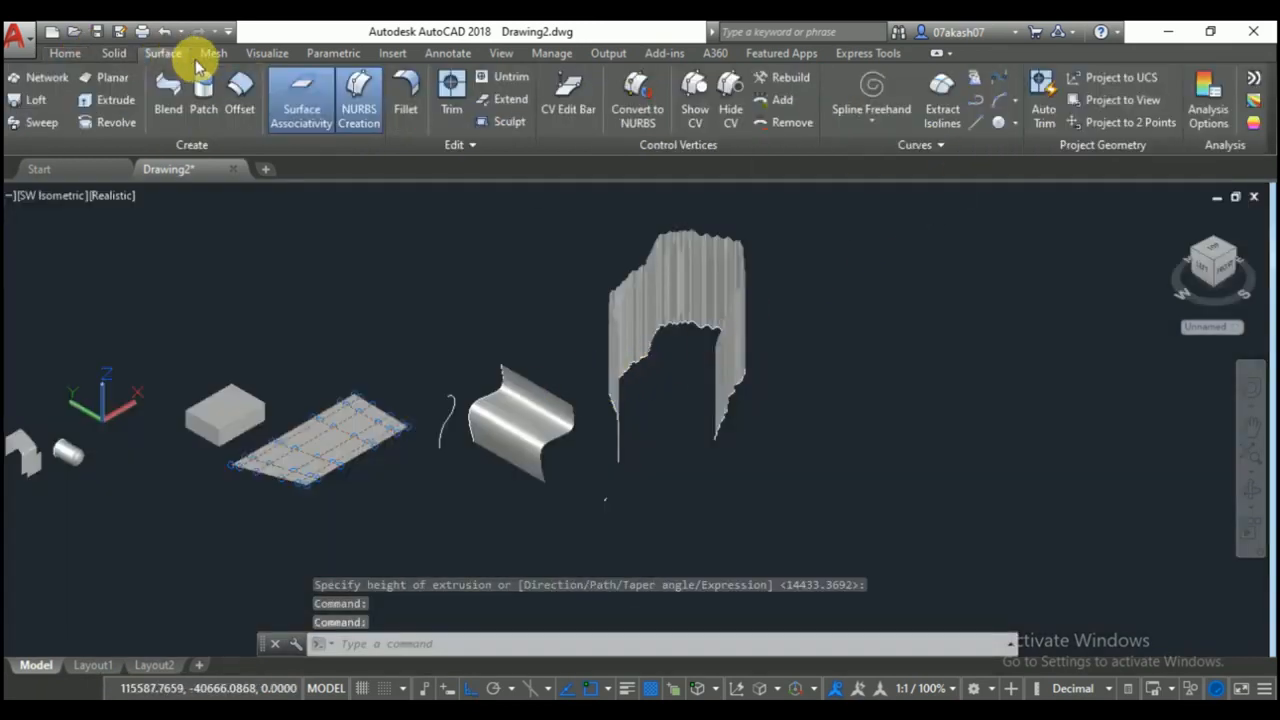
{"action": "left_click", "coordinate": [943, 92]}
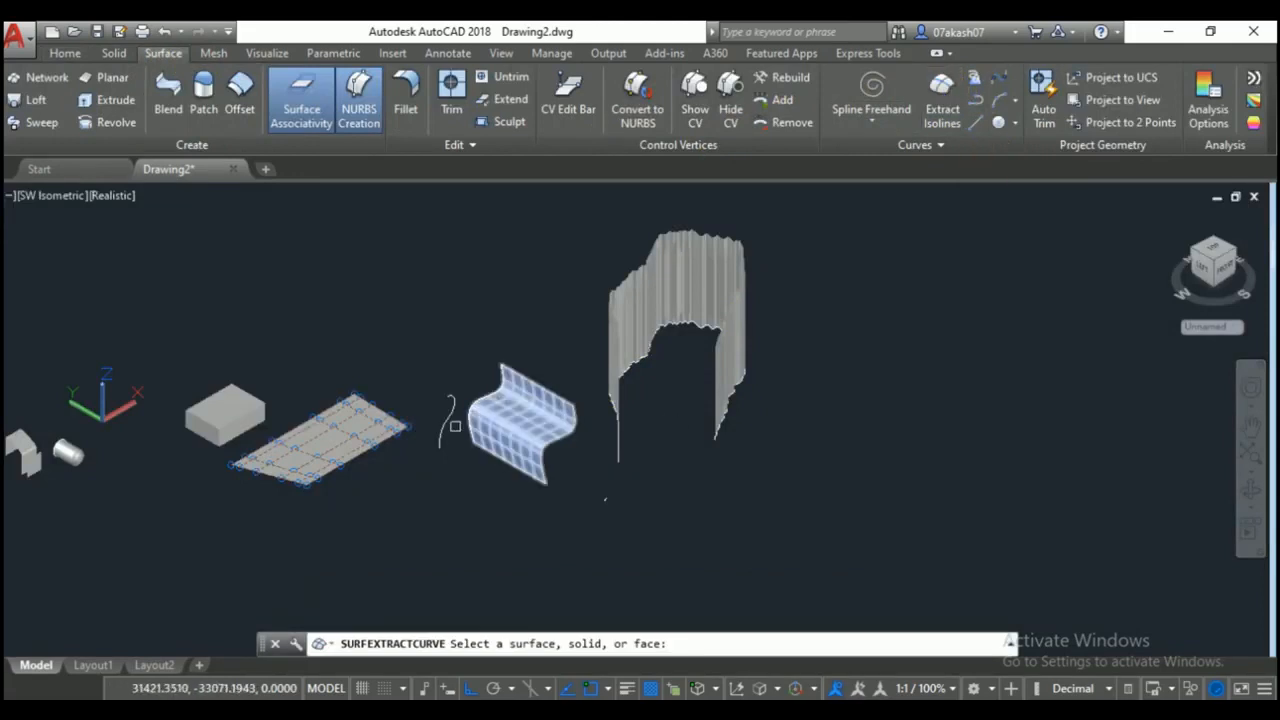
{"action": "scroll", "coordinate": [433, 434], "scroll_direction": "up", "scroll_amount": 3}
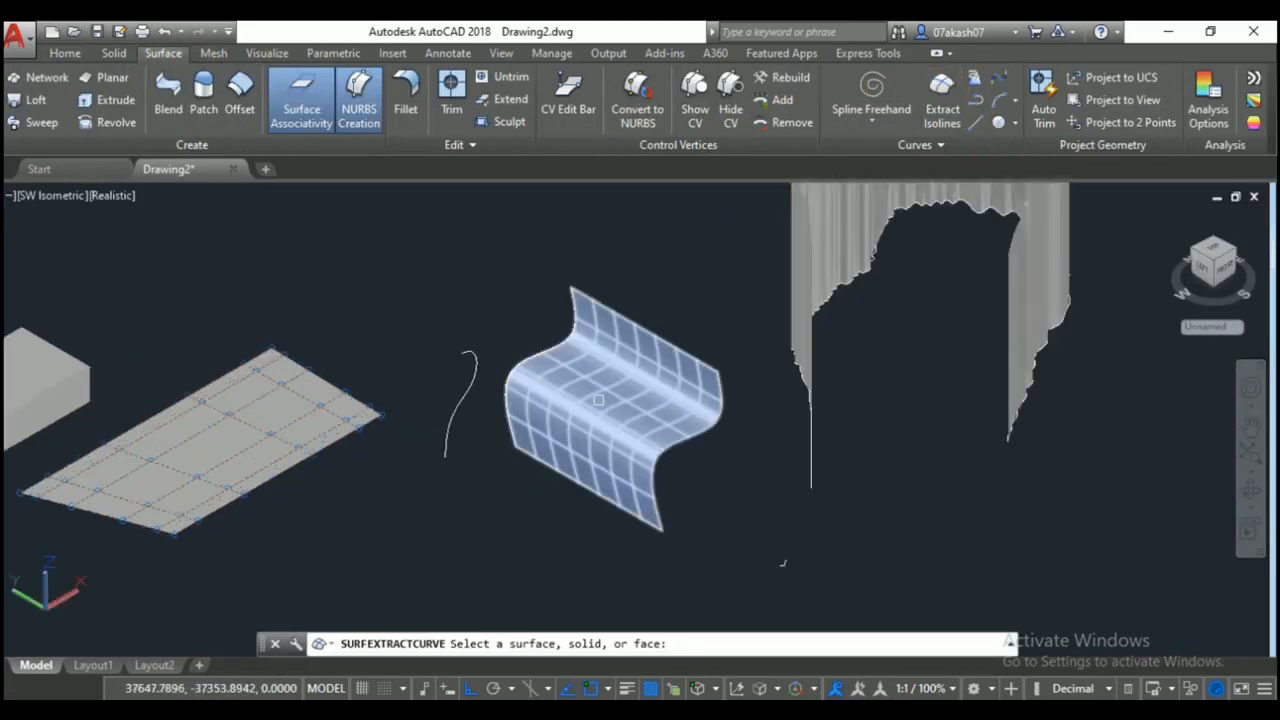
{"action": "left_click", "coordinate": [617, 403]}
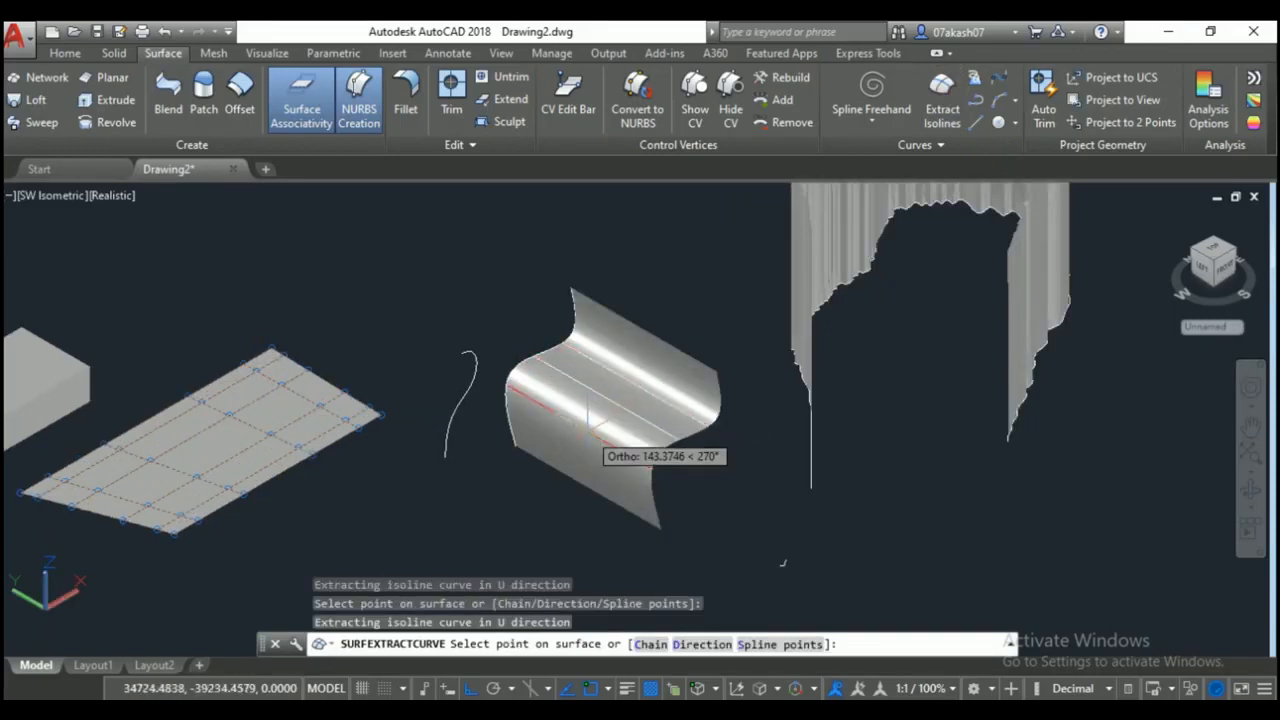
{"action": "key", "text": "Return"}
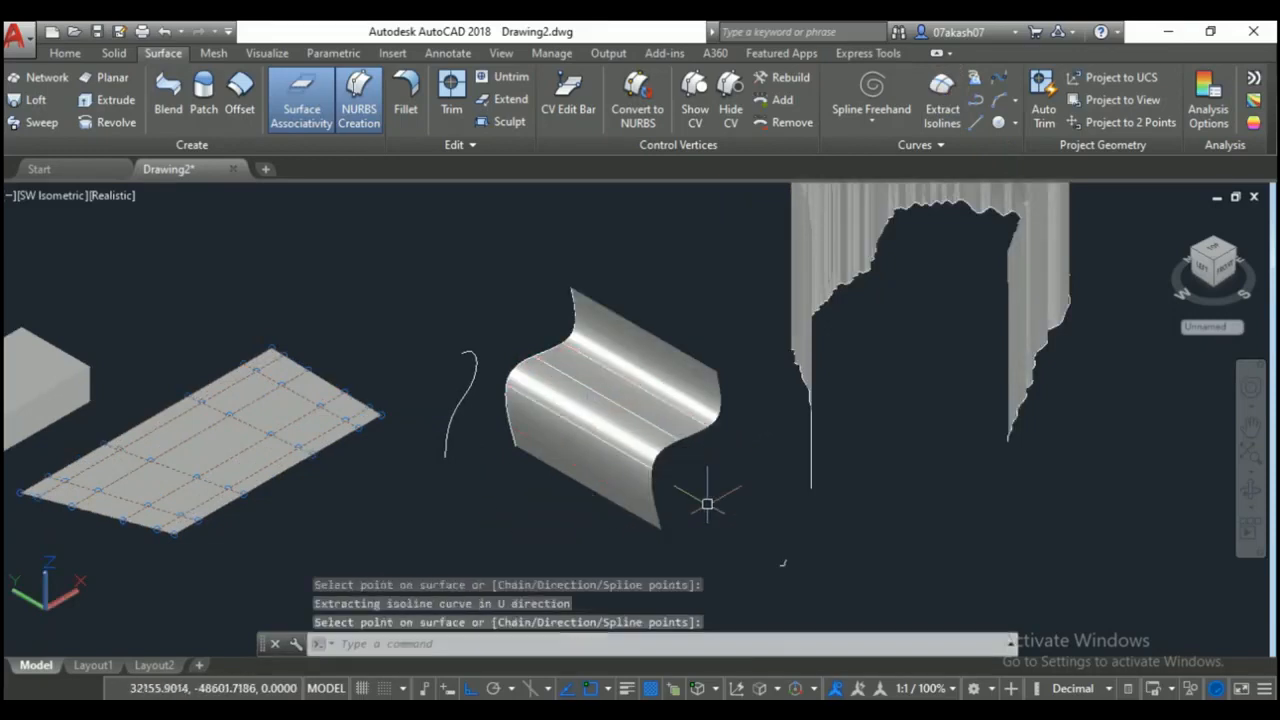
{"action": "left_click", "coordinate": [963, 245]}
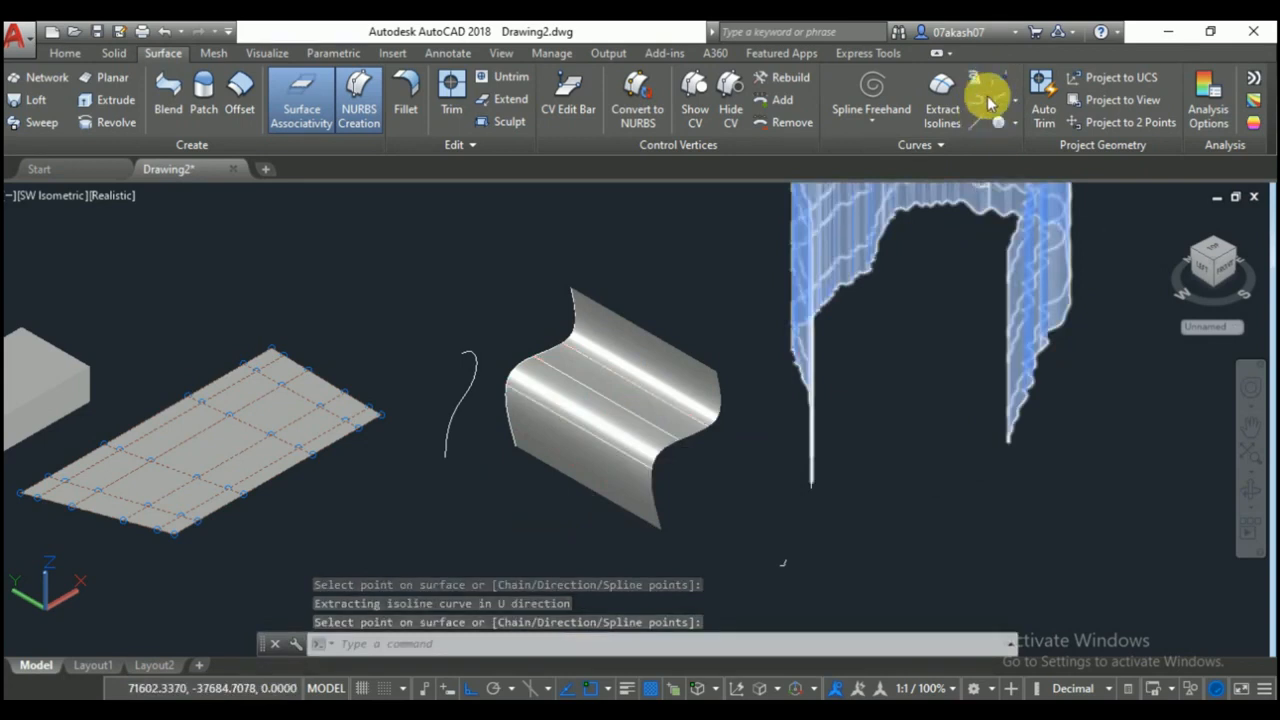
{"action": "key", "text": "Escape"}
Apply a zebra analysis with thick vertical Cylinder stripes to the extruded S-shaped surface.
{"action": "middle_click_drag", "start_coordinate": [971, 343], "coordinate": [454, 347]}
{"action": "left_click", "coordinate": [1207, 112]}
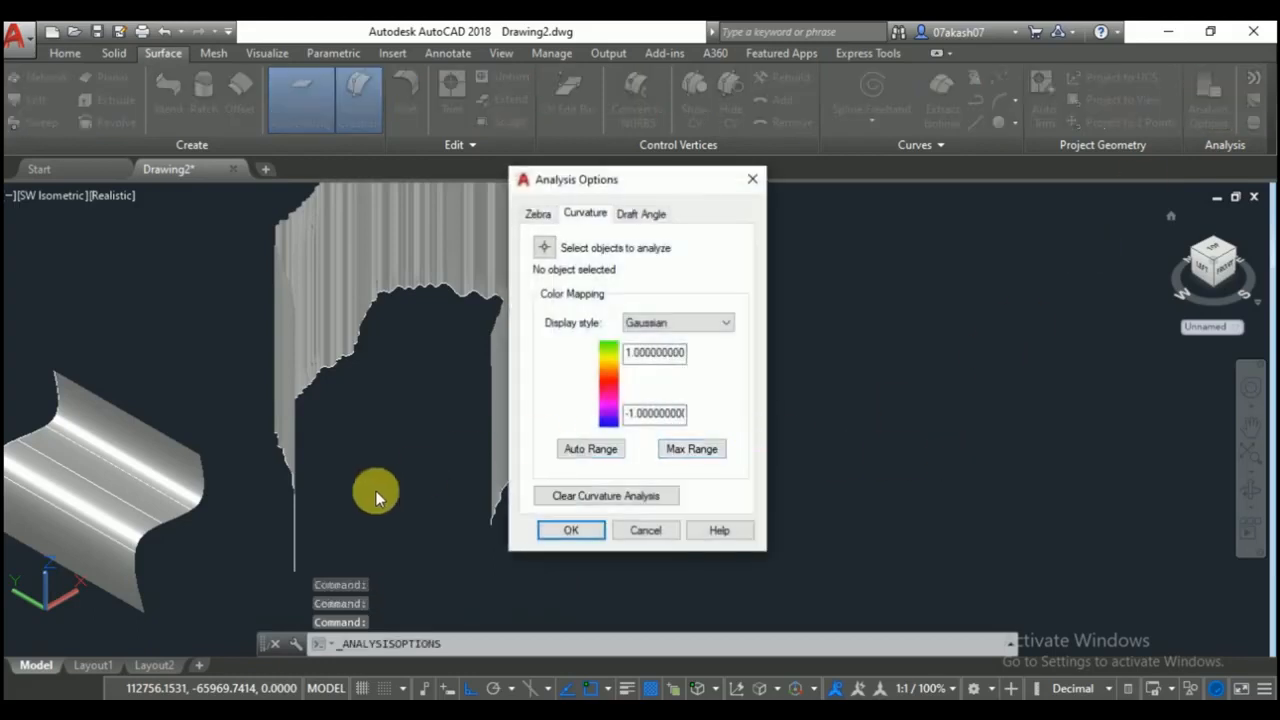
{"action": "left_click", "coordinate": [540, 215]}
{"action": "left_click", "coordinate": [545, 248]}
{"action": "left_click", "coordinate": [172, 467]}
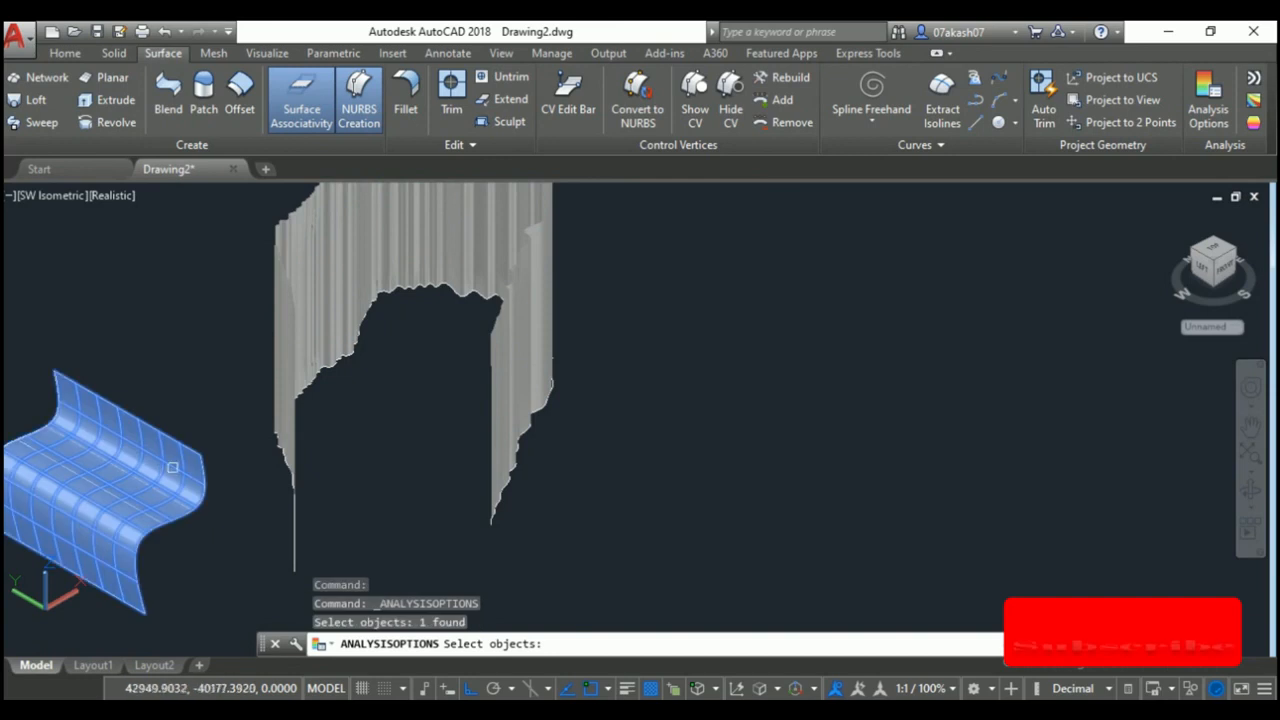
{"action": "key", "text": "Return"}
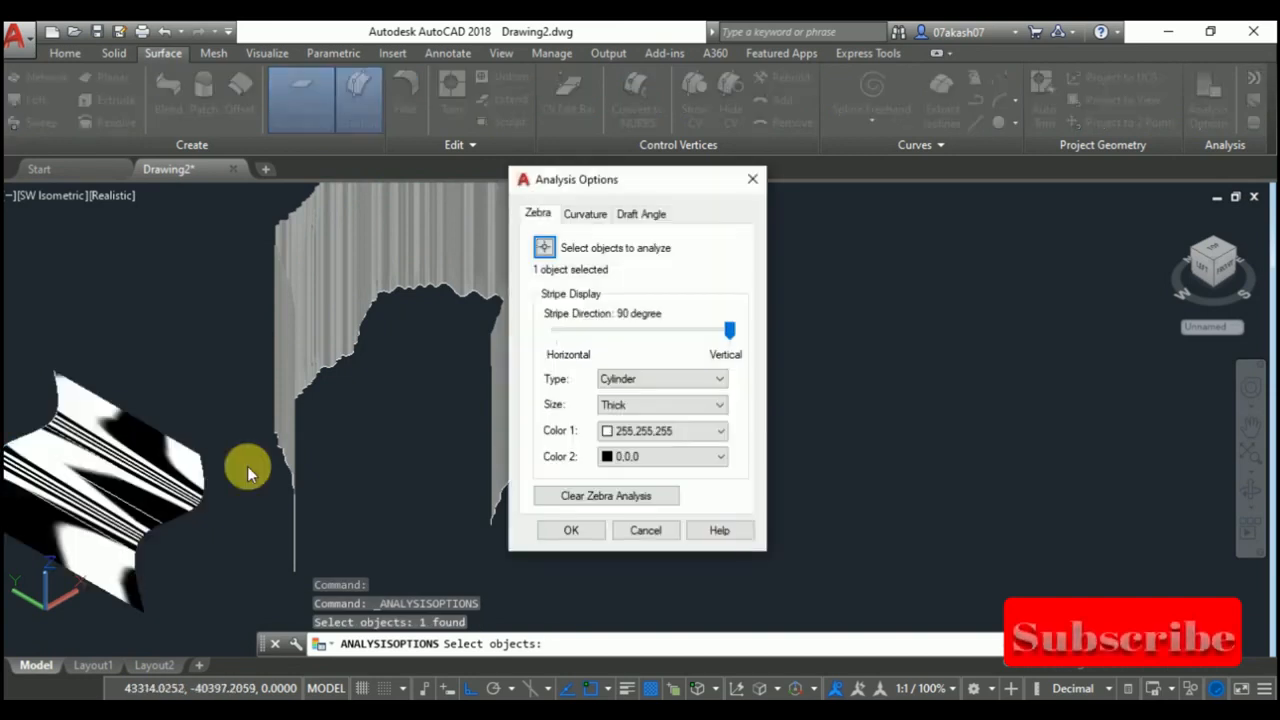
{"action": "left_click", "coordinate": [545, 537]}
{"action": "scroll", "coordinate": [383, 541], "scroll_direction": "down", "scroll_amount": 3}
{"action": "middle_click_drag", "start_coordinate": [583, 463], "coordinate": [940, 463]}
{"action": "key", "text": "Return"}
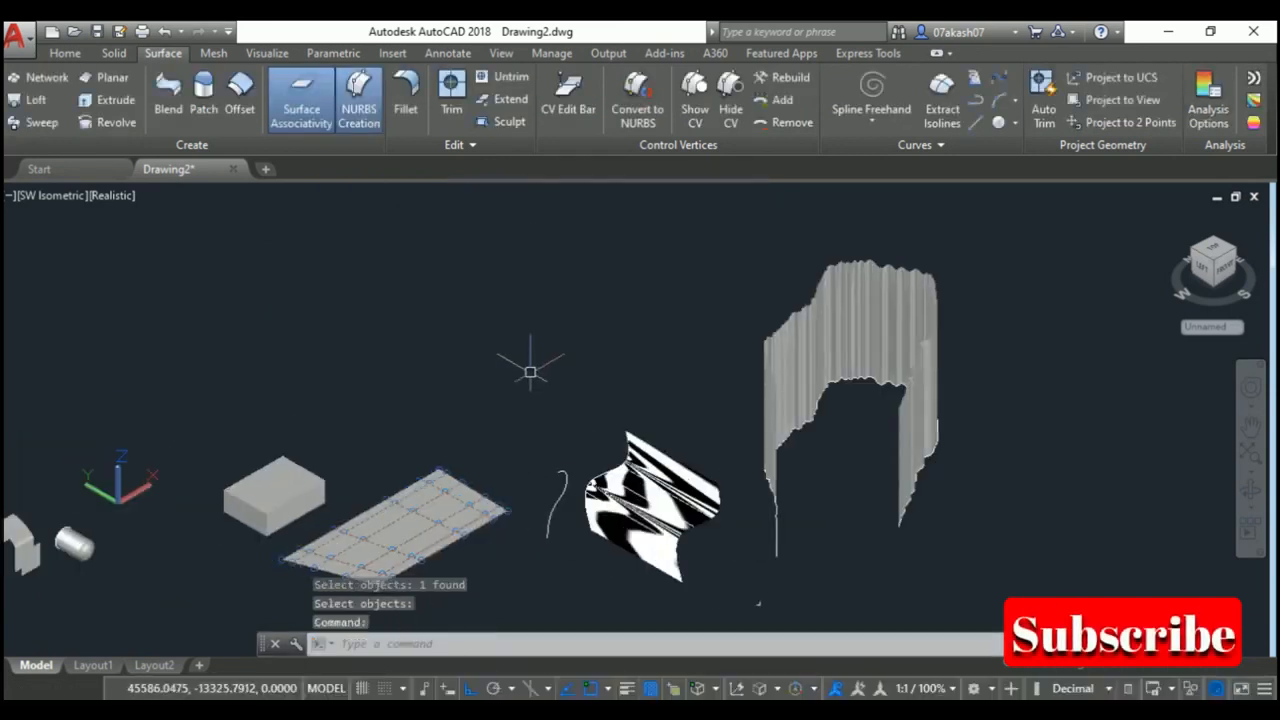
Run a curvature analysis on the flat NURBS surface.
{"action": "left_click", "coordinate": [1255, 102]}
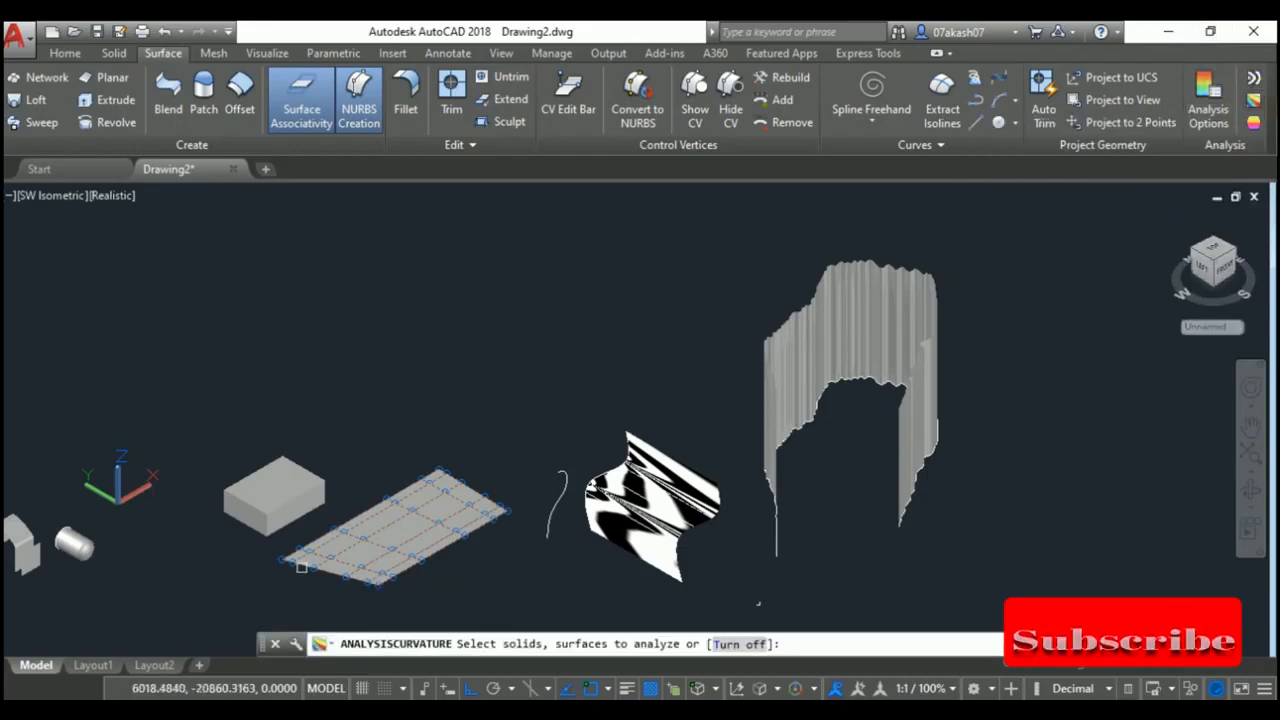
{"action": "left_click", "coordinate": [362, 533]}
{"action": "key", "text": "Return"}
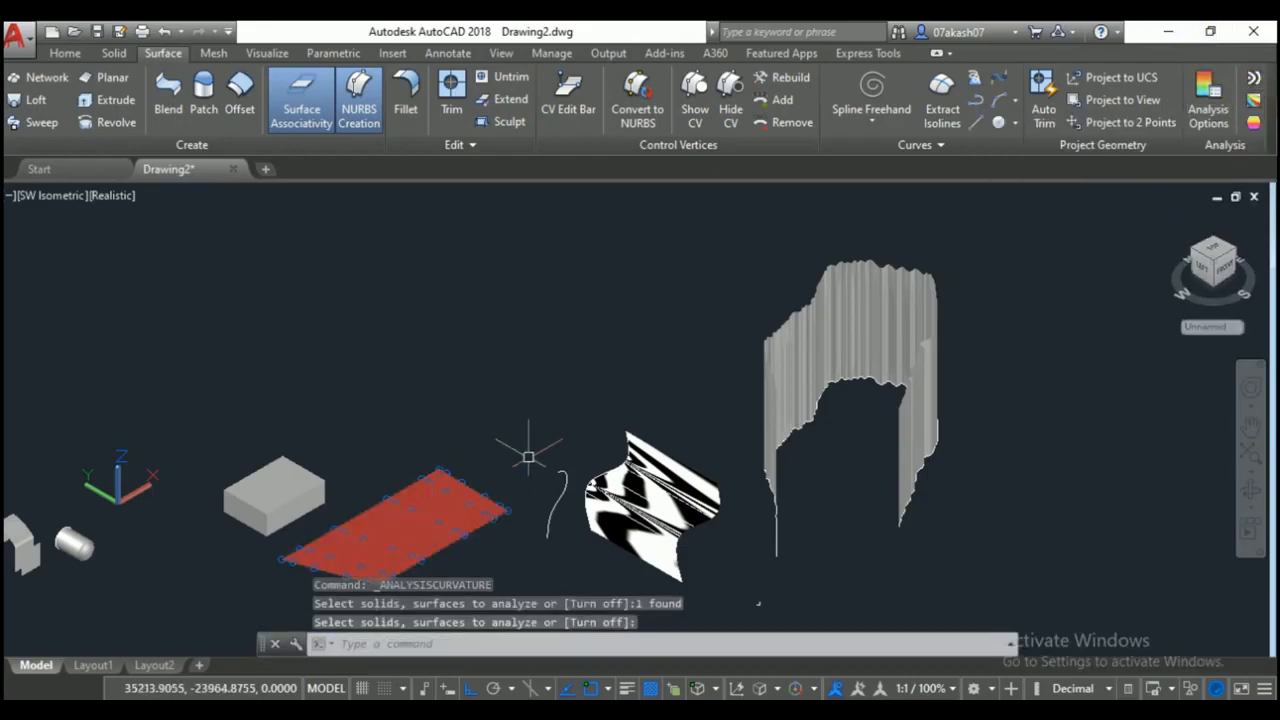
{"action": "scroll", "coordinate": [440, 515], "scroll_direction": "up", "scroll_amount": 3}
{"action": "key", "text": "Return"}
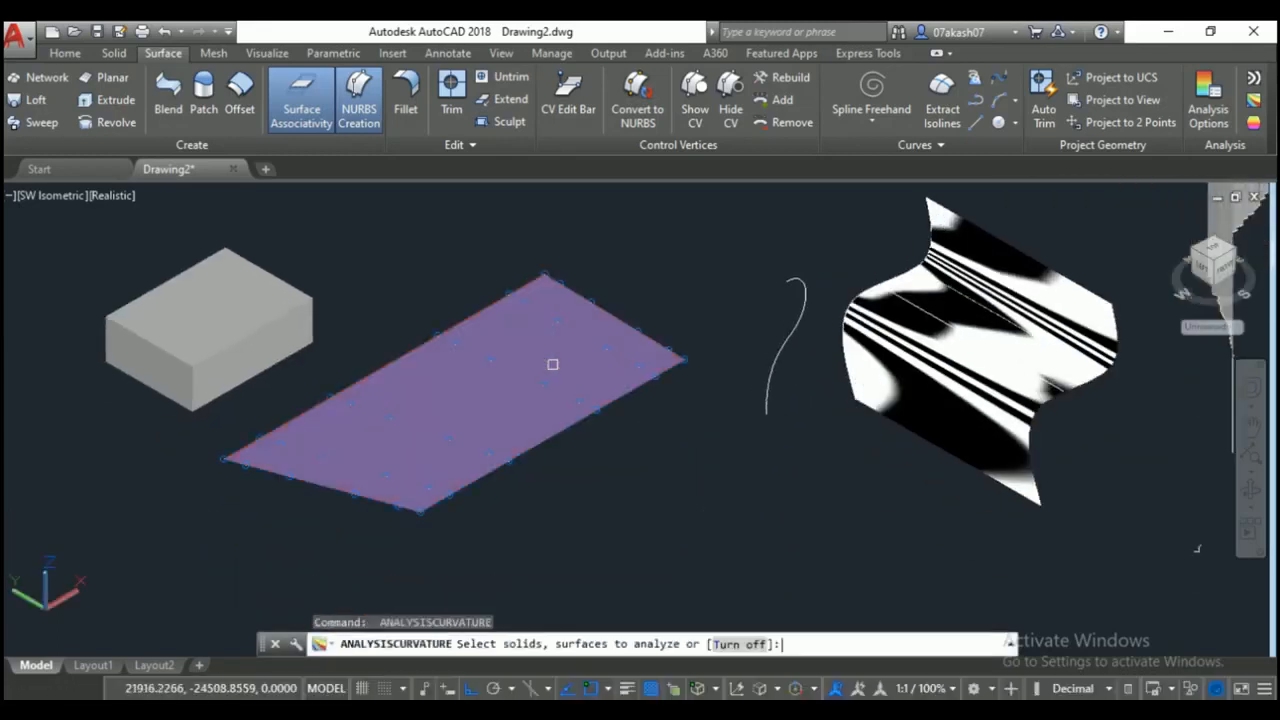
Run a draft angle analysis on the flat NURBS surface.
{"action": "left_click", "coordinate": [1253, 122]}
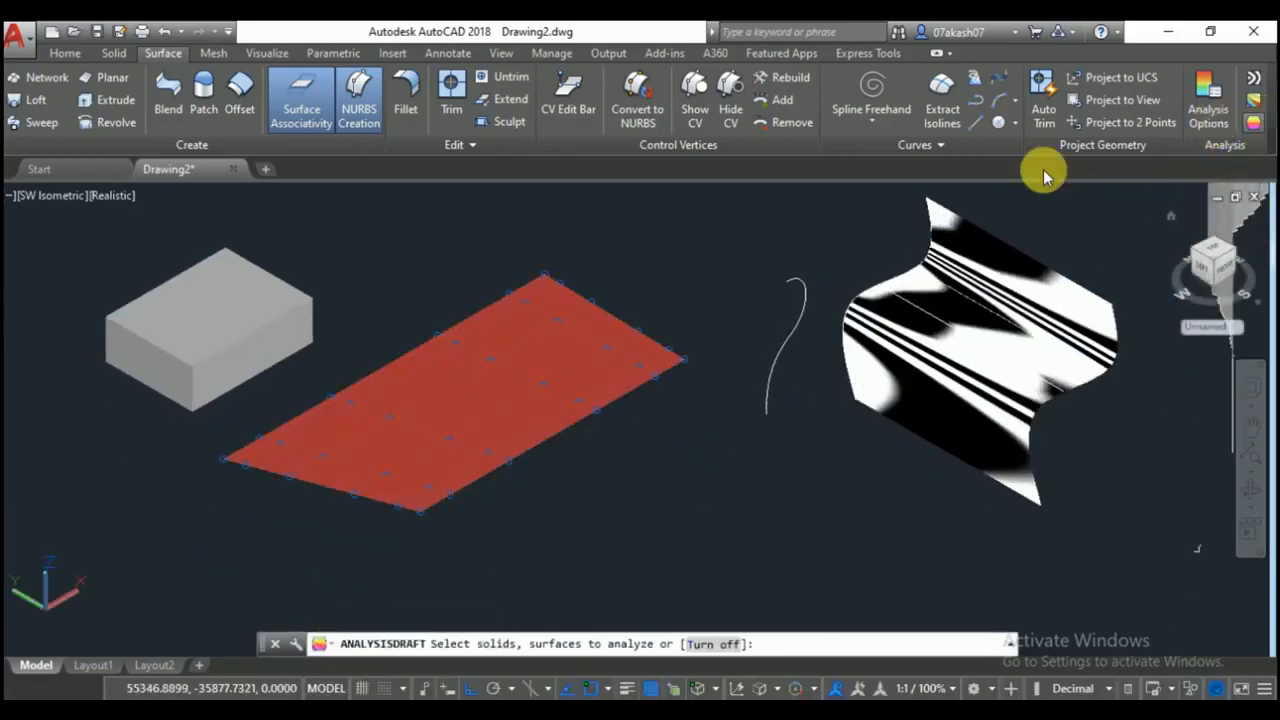
{"action": "left_click", "coordinate": [664, 329]}
{"action": "left_click", "coordinate": [575, 362]}
{"action": "key", "text": "Return"}
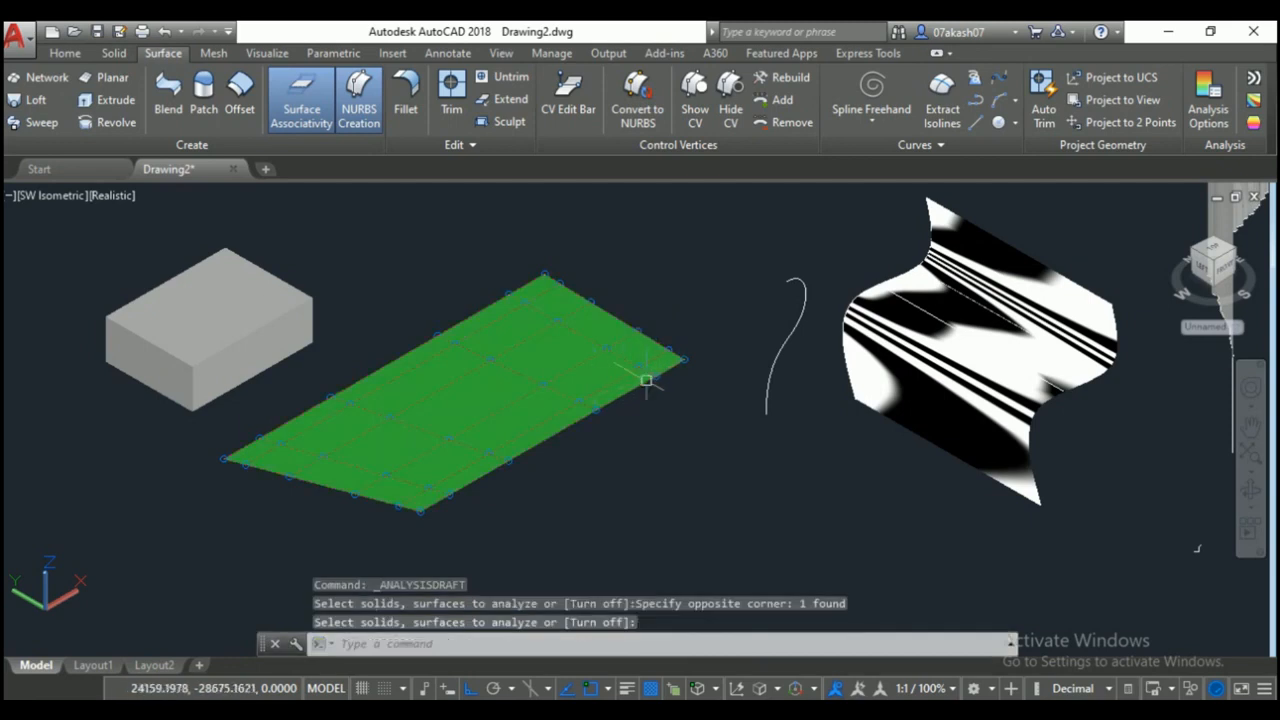
{"action": "scroll", "coordinate": [594, 485], "scroll_direction": "down", "scroll_amount": 3}
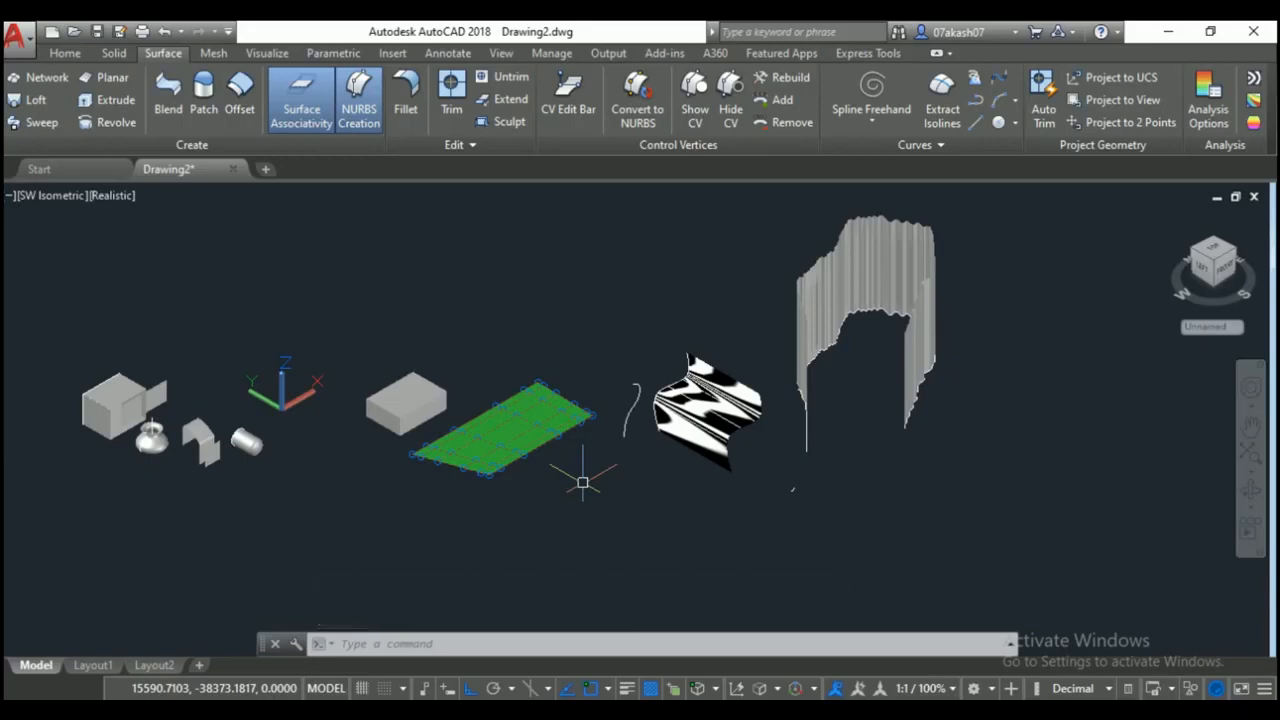
Run a curvature analysis on the tall wavy surface extruded from the freehand spline.
{"action": "mouse_move", "coordinate": [571, 705]}
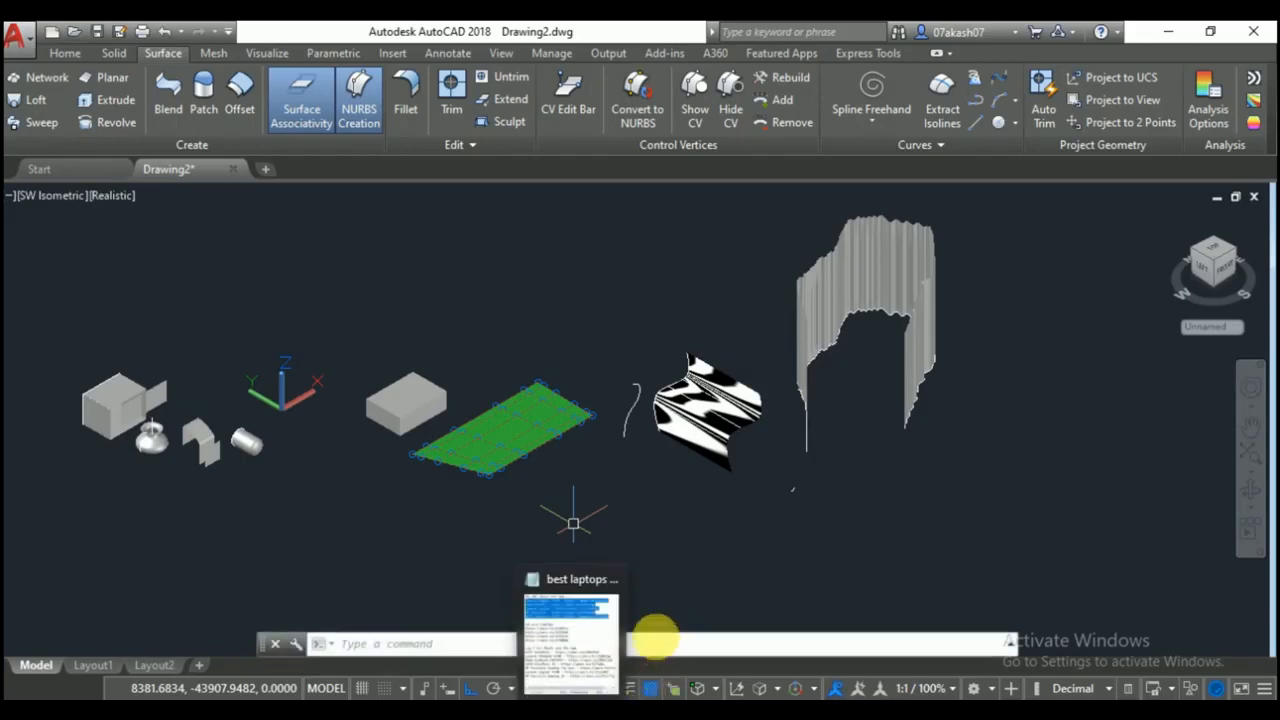
{"action": "middle_click_drag", "start_coordinate": [591, 571], "coordinate": [501, 606]}
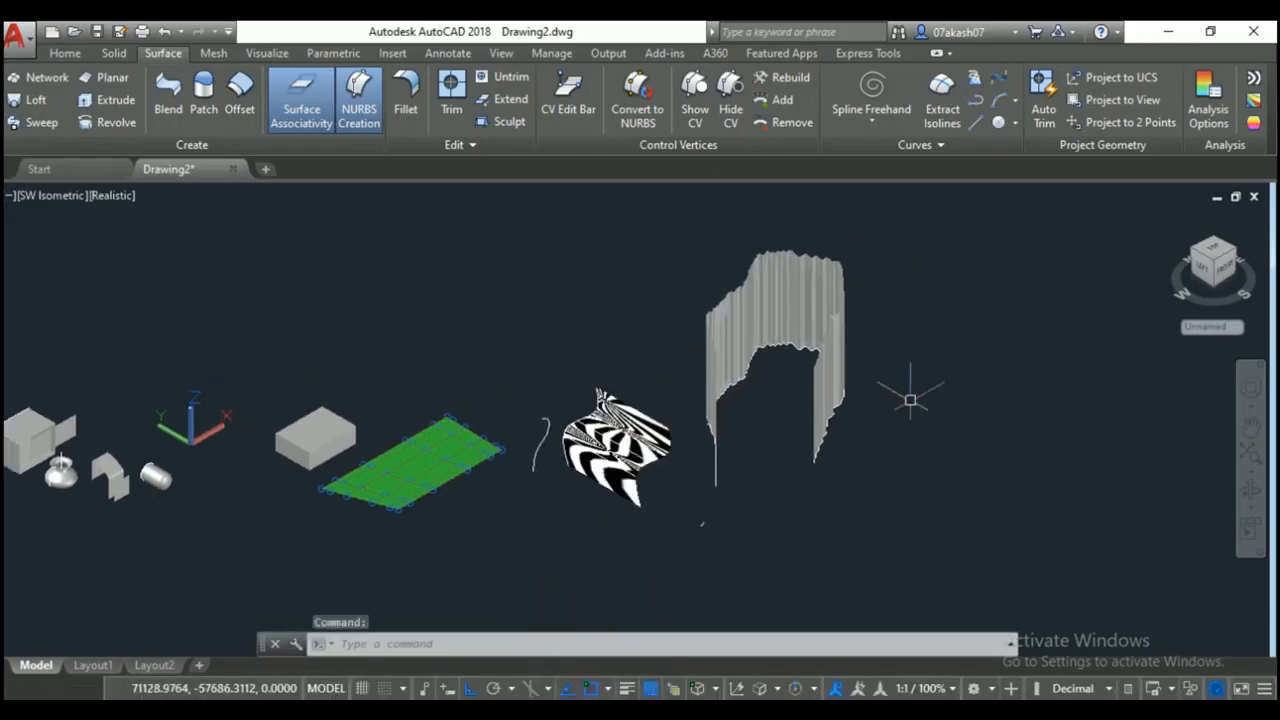
{"action": "left_click", "coordinate": [1253, 100]}
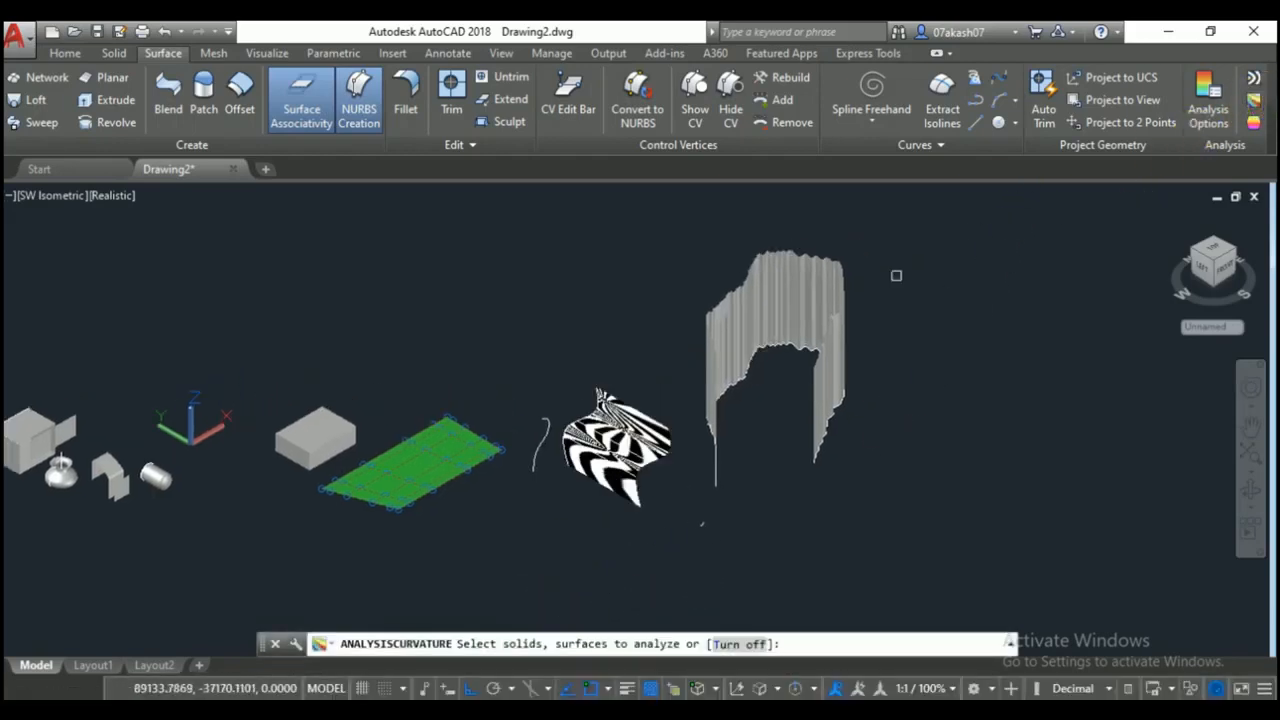
{"action": "left_click", "coordinate": [806, 303]}
{"action": "key", "text": "Return"}
{"action": "scroll", "coordinate": [674, 251], "scroll_direction": "up", "scroll_amount": 3}
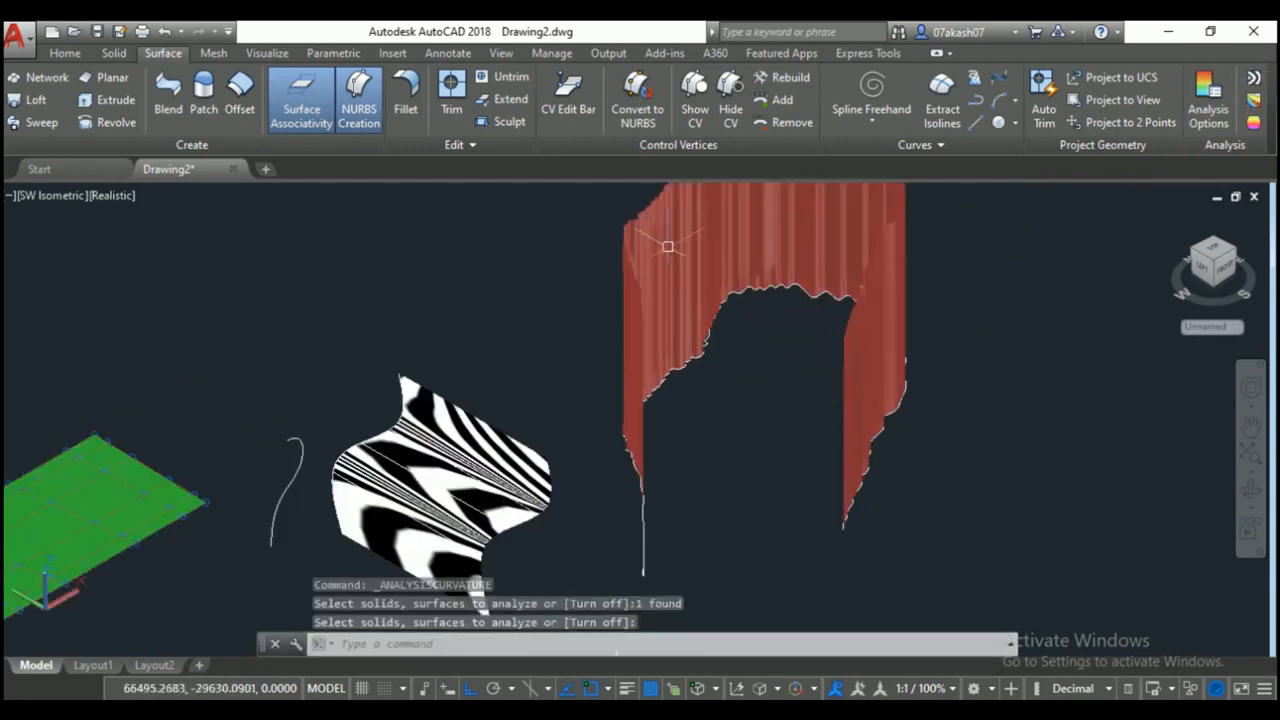
{"action": "scroll", "coordinate": [686, 277], "scroll_direction": "down", "scroll_amount": 3}
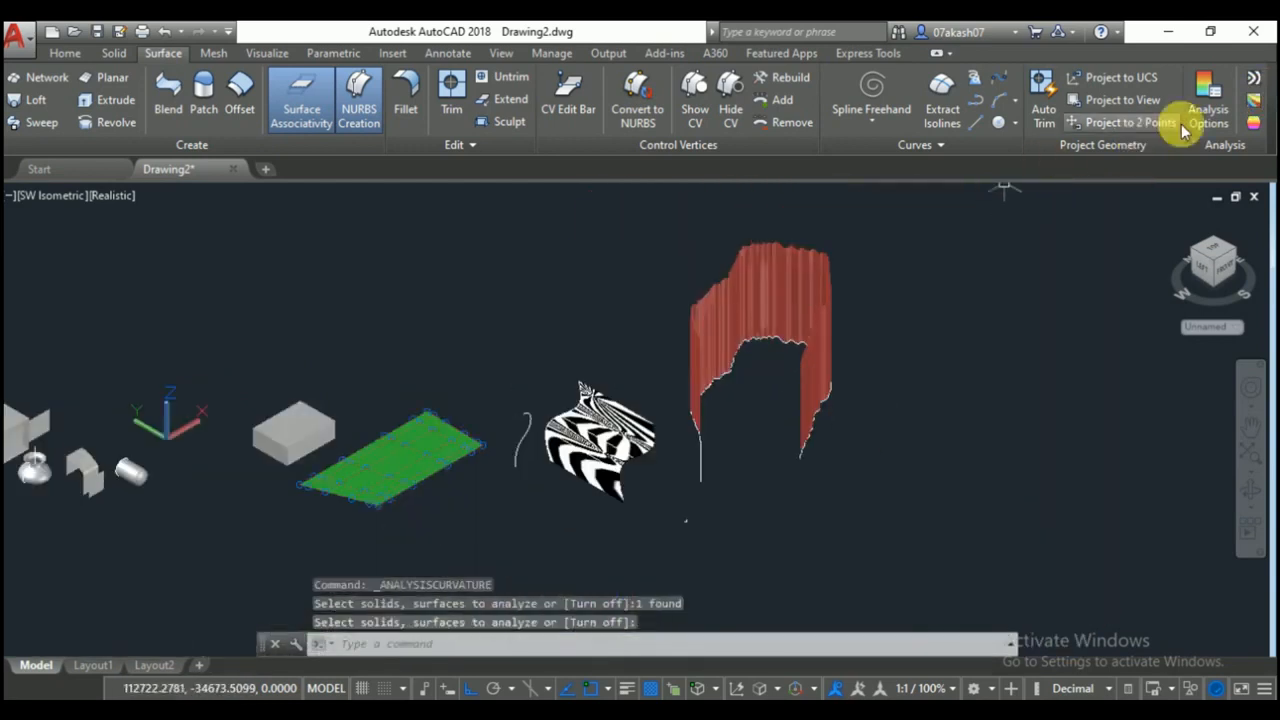
Run a draft angle analysis on the tall wavy extruded surface.
{"action": "left_click", "coordinate": [1253, 122]}
{"action": "left_click", "coordinate": [787, 287]}
{"action": "key", "text": "Return"}
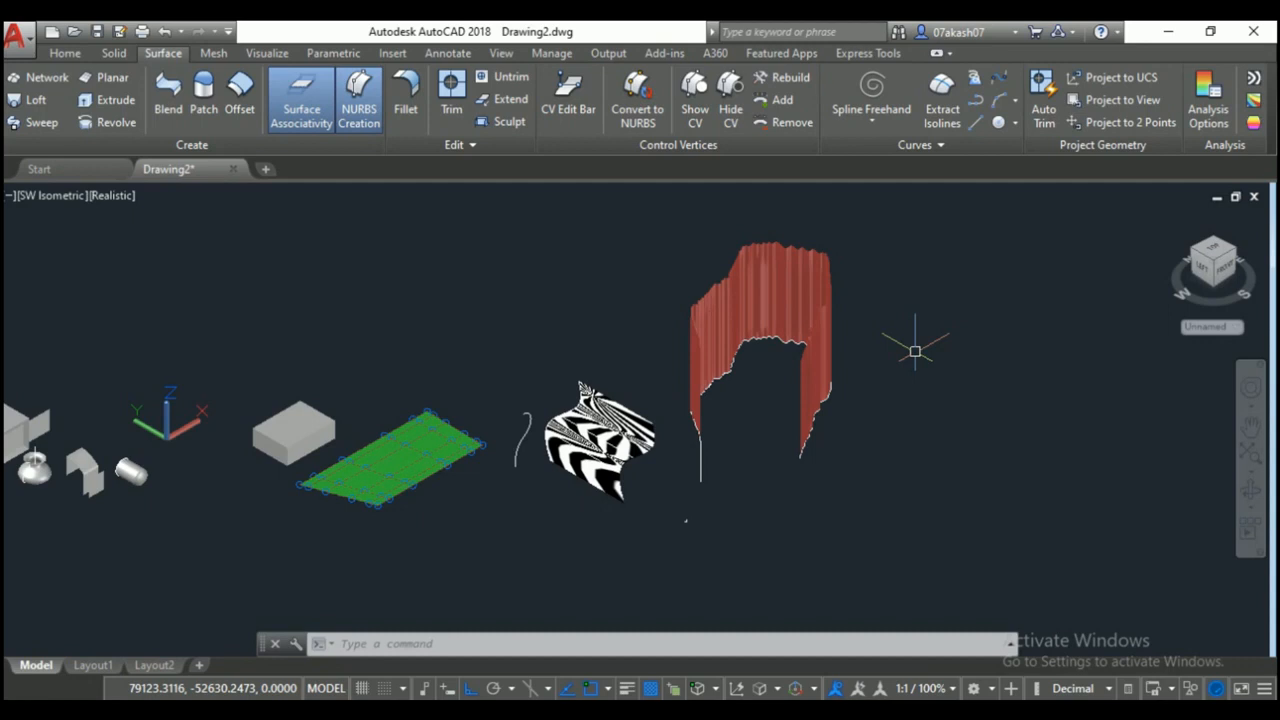
Erase all the solids, surfaces and curves from the drawing.
{"action": "scroll", "coordinate": [825, 415], "scroll_direction": "down", "scroll_amount": 4}
{"action": "left_click", "coordinate": [891, 294]}
{"action": "left_click", "coordinate": [560, 421]}
{"action": "key", "text": "Delete"}
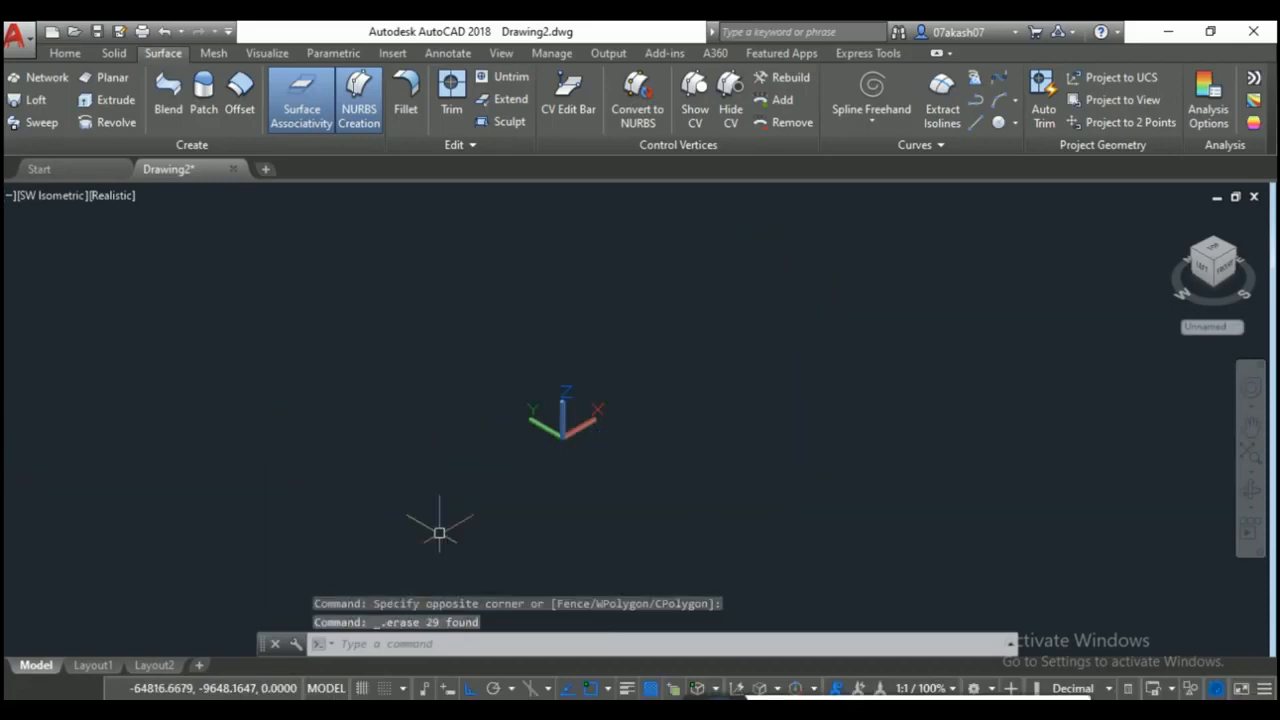
Create a long rectangular mesh box in the empty drawing, picking two opposite base corners and extending its height downward.
{"action": "left_click", "coordinate": [213, 53]}
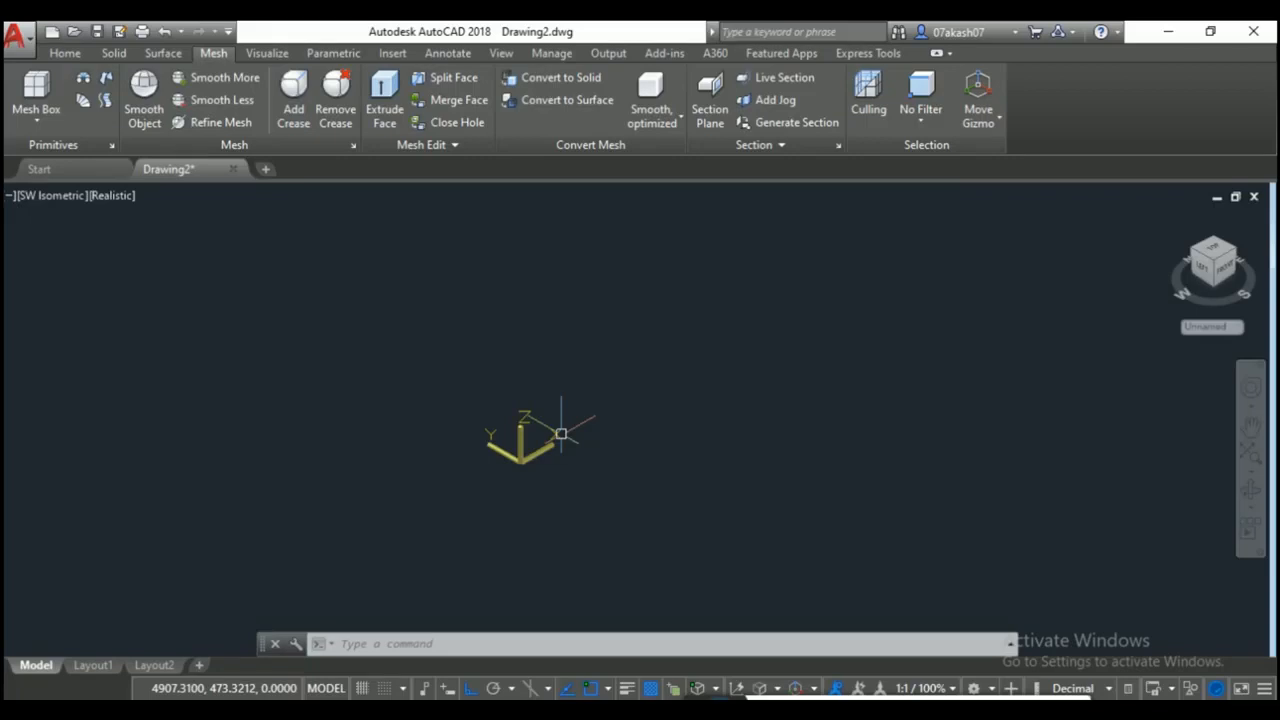
{"action": "left_click", "coordinate": [45, 120]}
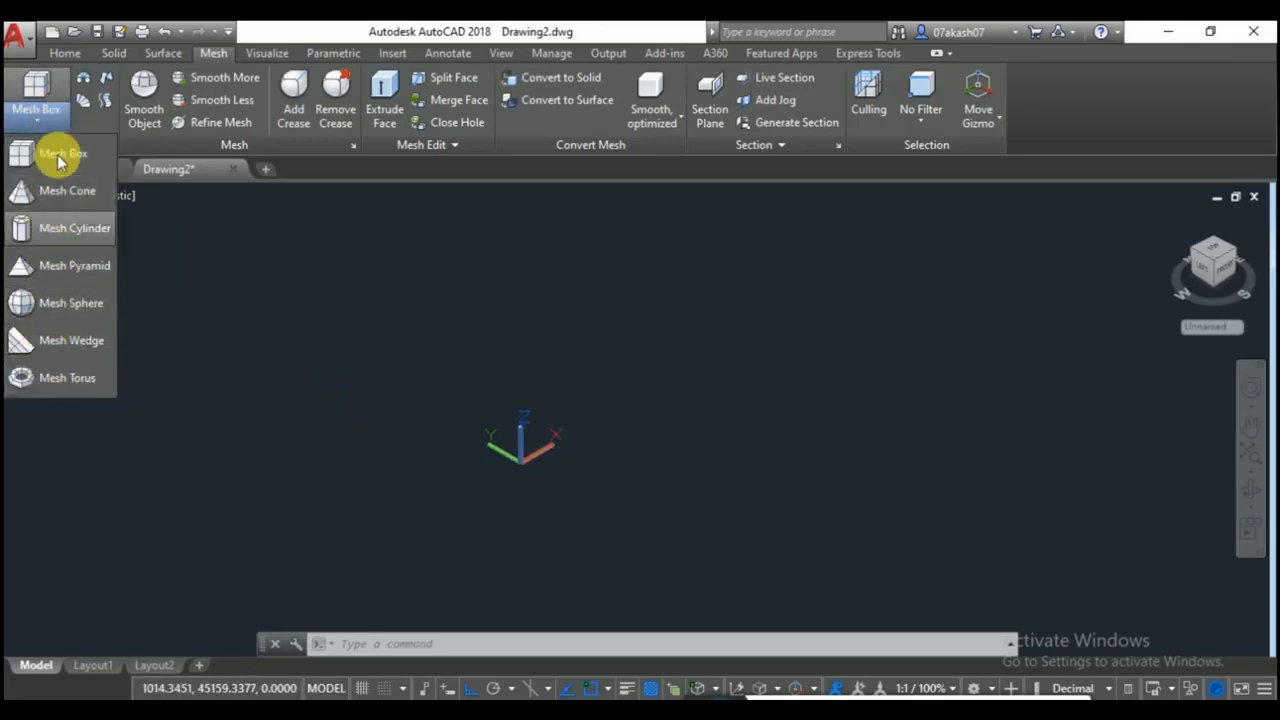
{"action": "left_click", "coordinate": [83, 172]}
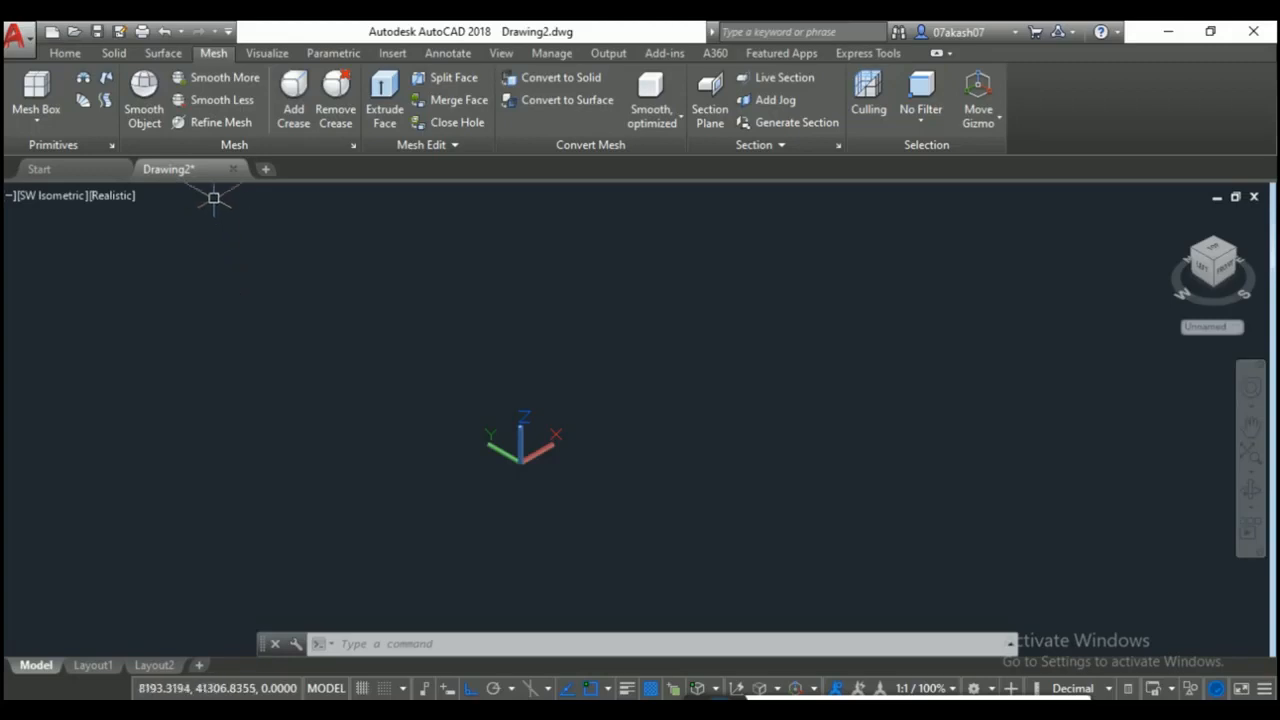
{"action": "left_click", "coordinate": [44, 128]}
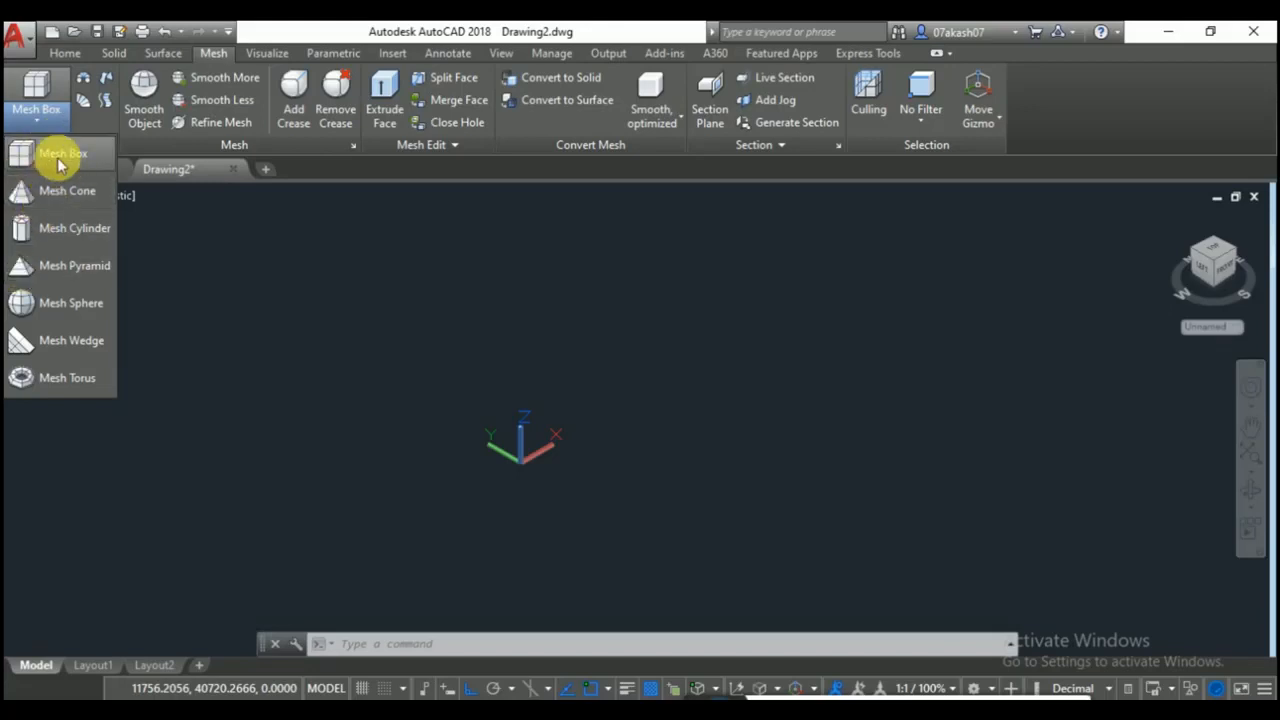
{"action": "left_click", "coordinate": [55, 160]}
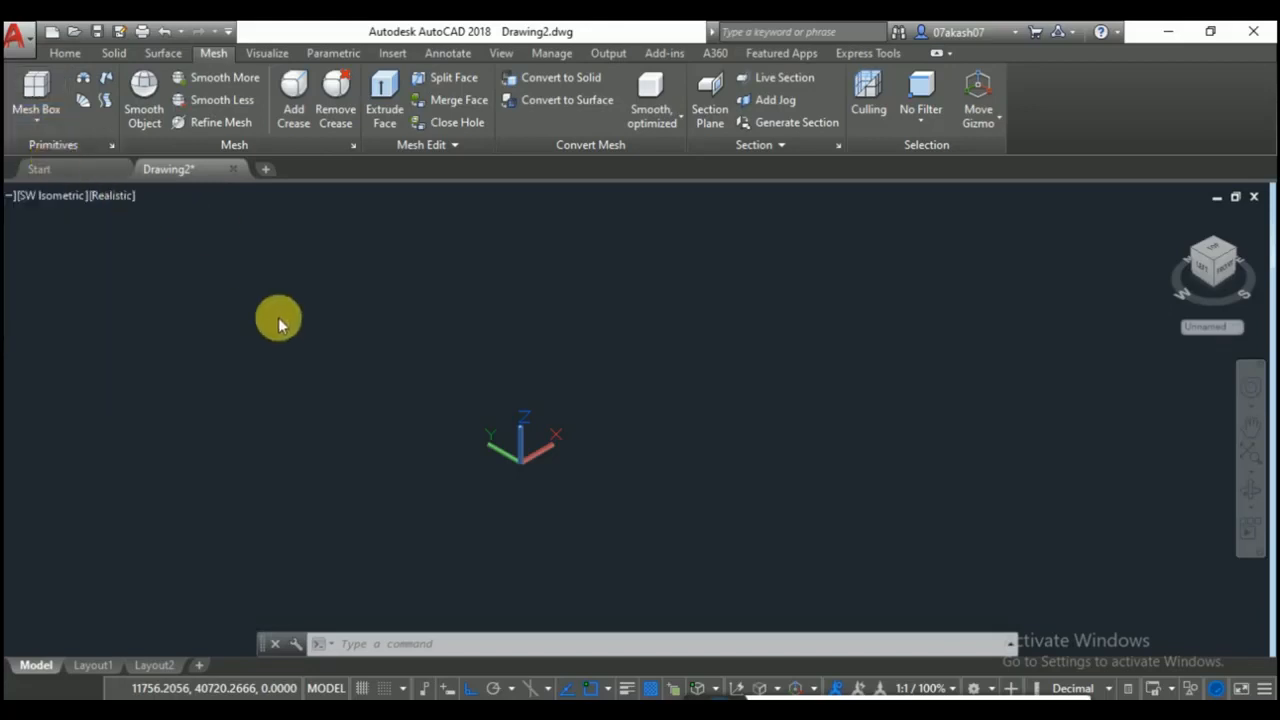
{"action": "left_click", "coordinate": [222, 369]}
{"action": "left_click", "coordinate": [606, 250]}
{"action": "left_click", "coordinate": [600, 336]}
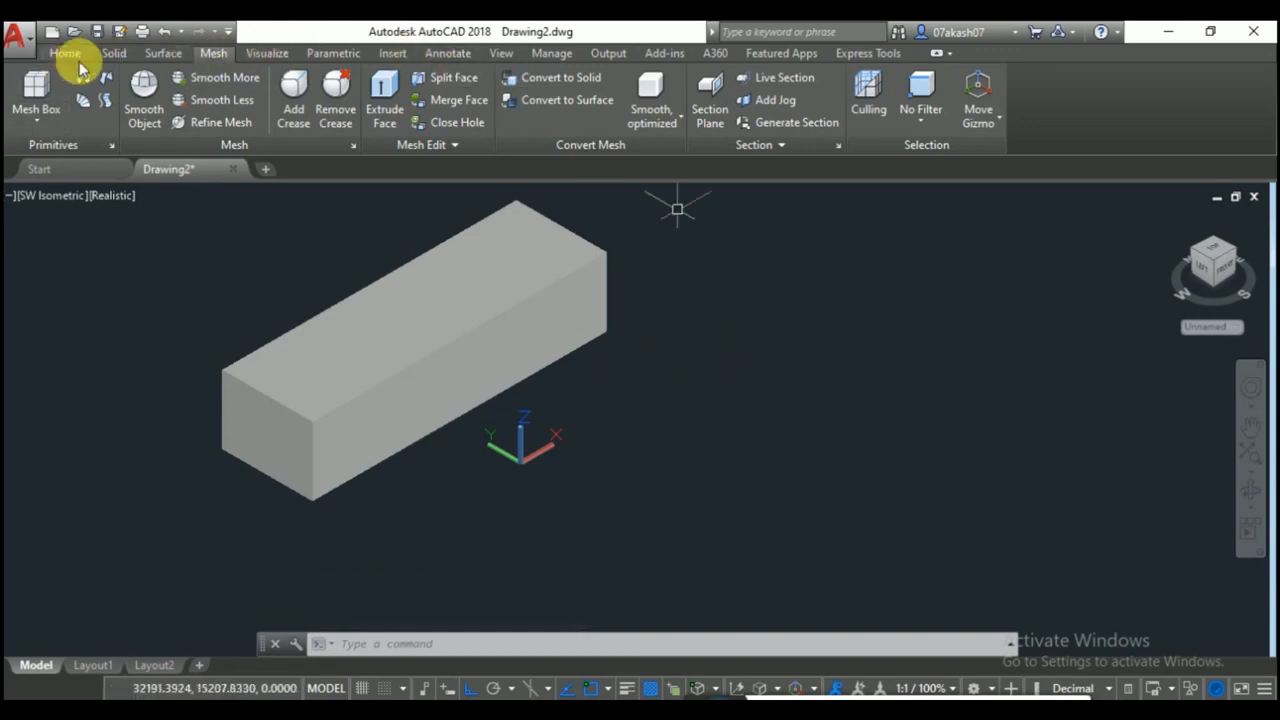
Create a solid box of similar proportions beside the mesh box, with its height extending downward.
{"action": "left_click", "coordinate": [113, 53]}
{"action": "left_click", "coordinate": [33, 77]}
{"action": "left_click", "coordinate": [790, 362]}
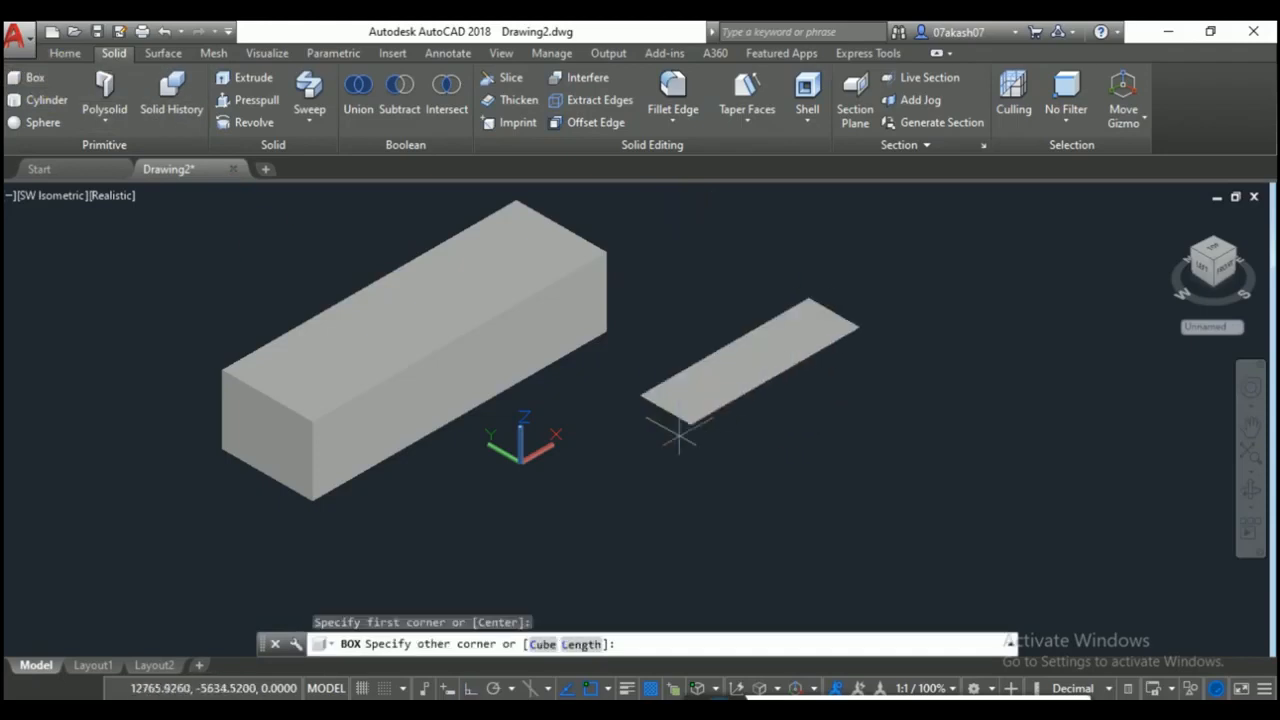
{"action": "left_click", "coordinate": [678, 510]}
{"action": "left_click", "coordinate": [639, 449]}
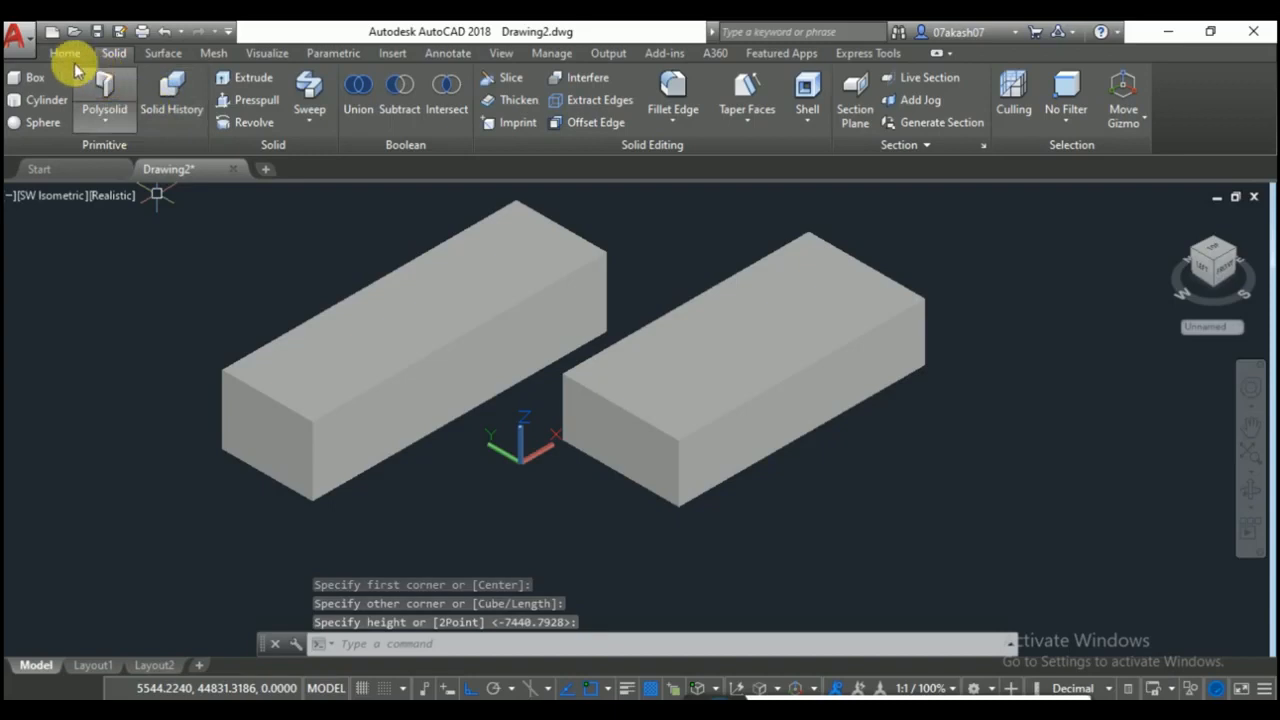
Compare the mesh box and the solid box in the 2D Wireframe visual style and restore the Realistic style.
{"action": "left_click", "coordinate": [65, 53]}
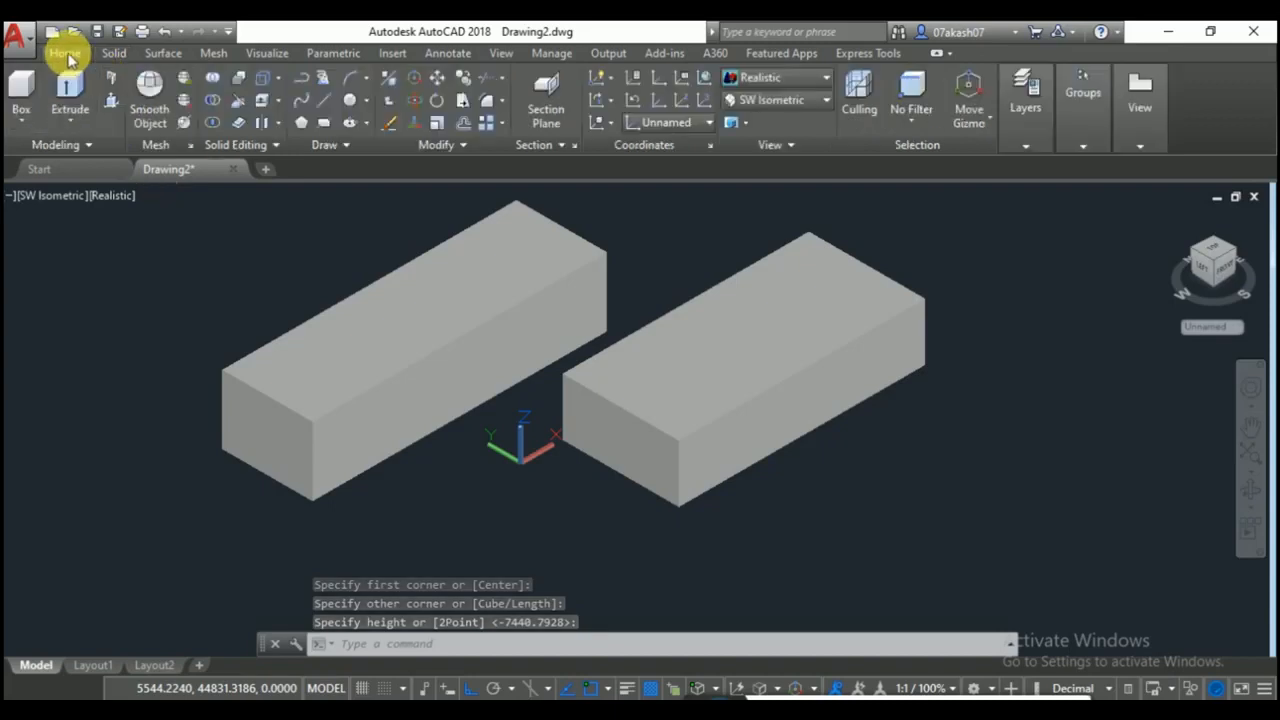
{"action": "left_click", "coordinate": [770, 80]}
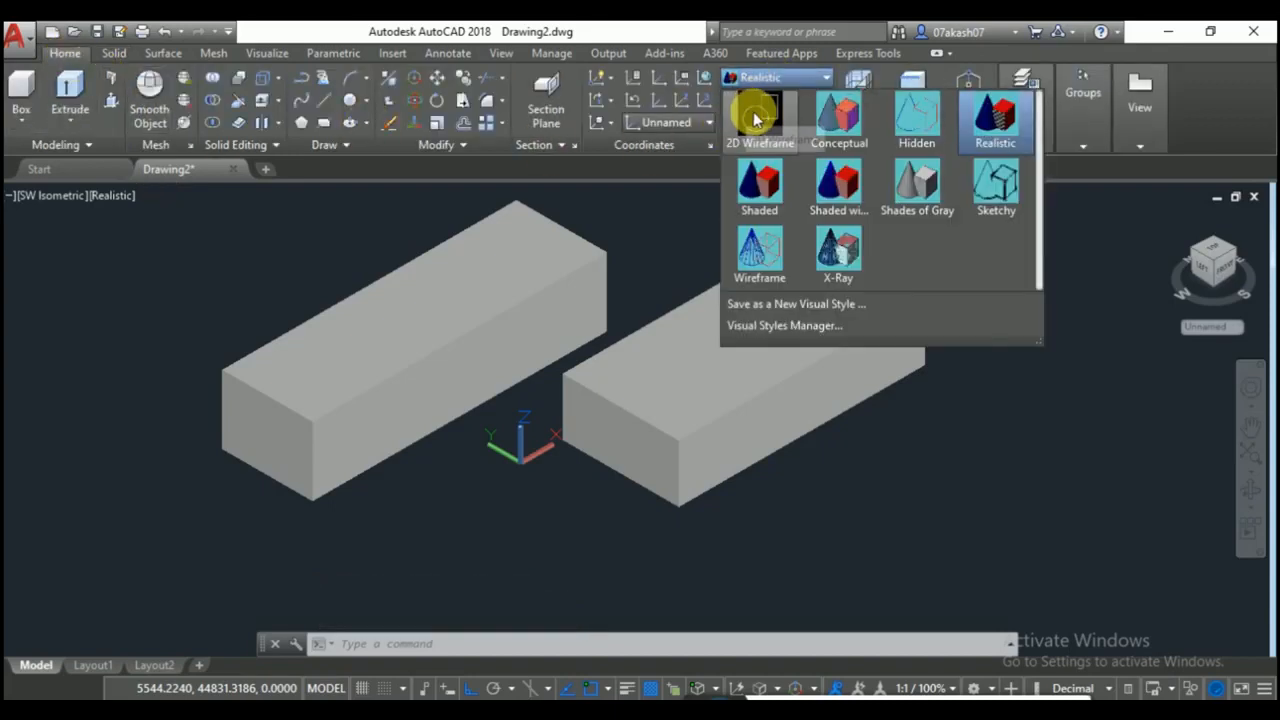
{"action": "left_click", "coordinate": [759, 112]}
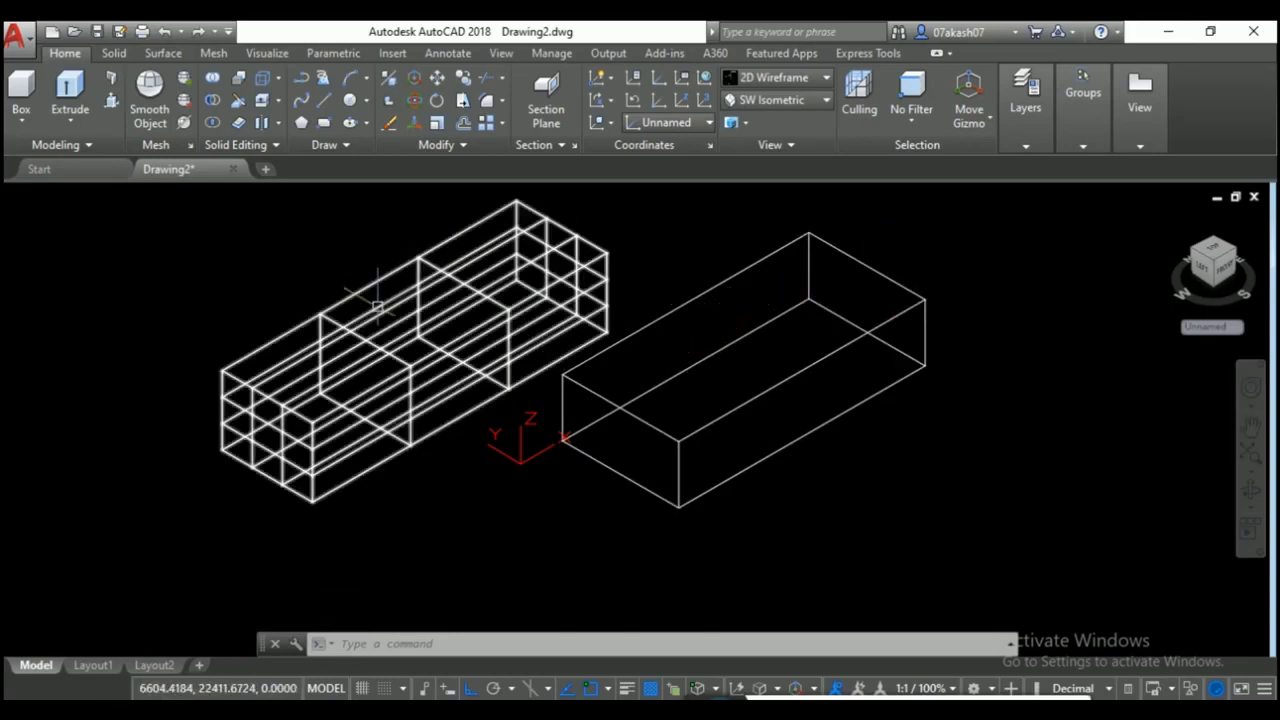
{"action": "left_click", "coordinate": [777, 78]}
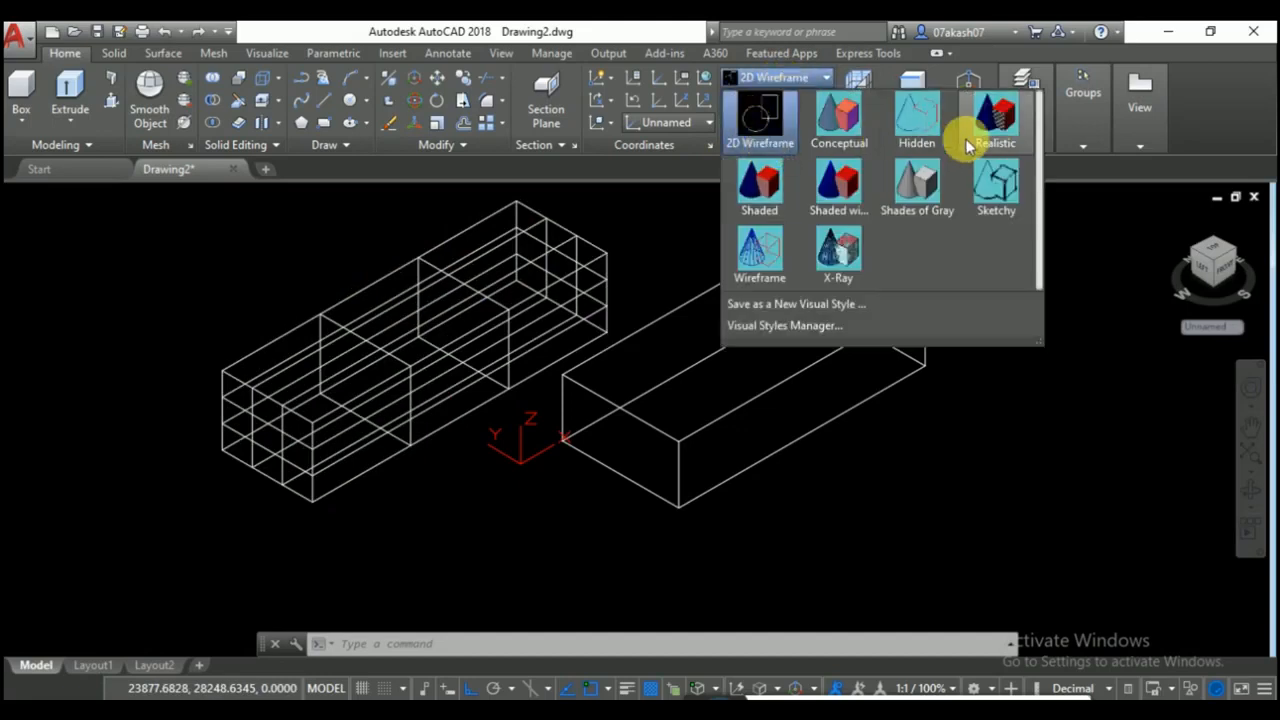
{"action": "left_click", "coordinate": [1000, 135]}
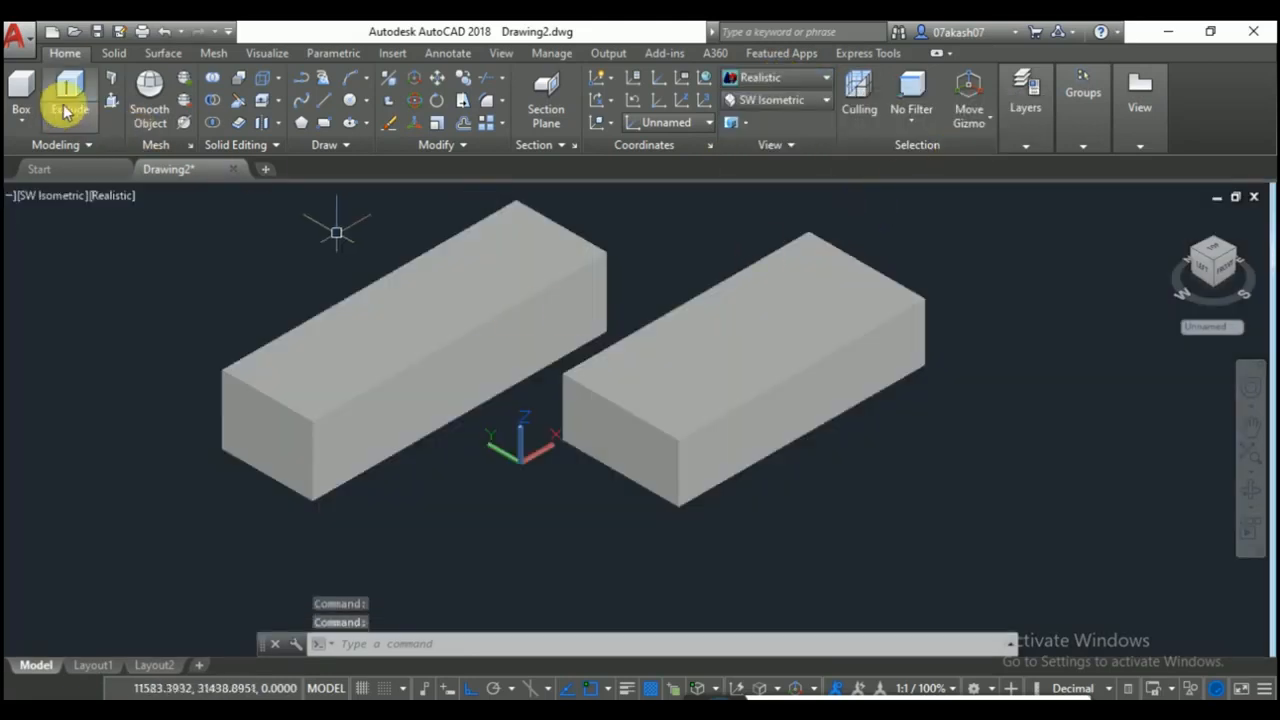
Select the solid box beside the mesh box and try to move it.
{"action": "left_click", "coordinate": [214, 53]}
{"action": "left_click", "coordinate": [857, 218]}
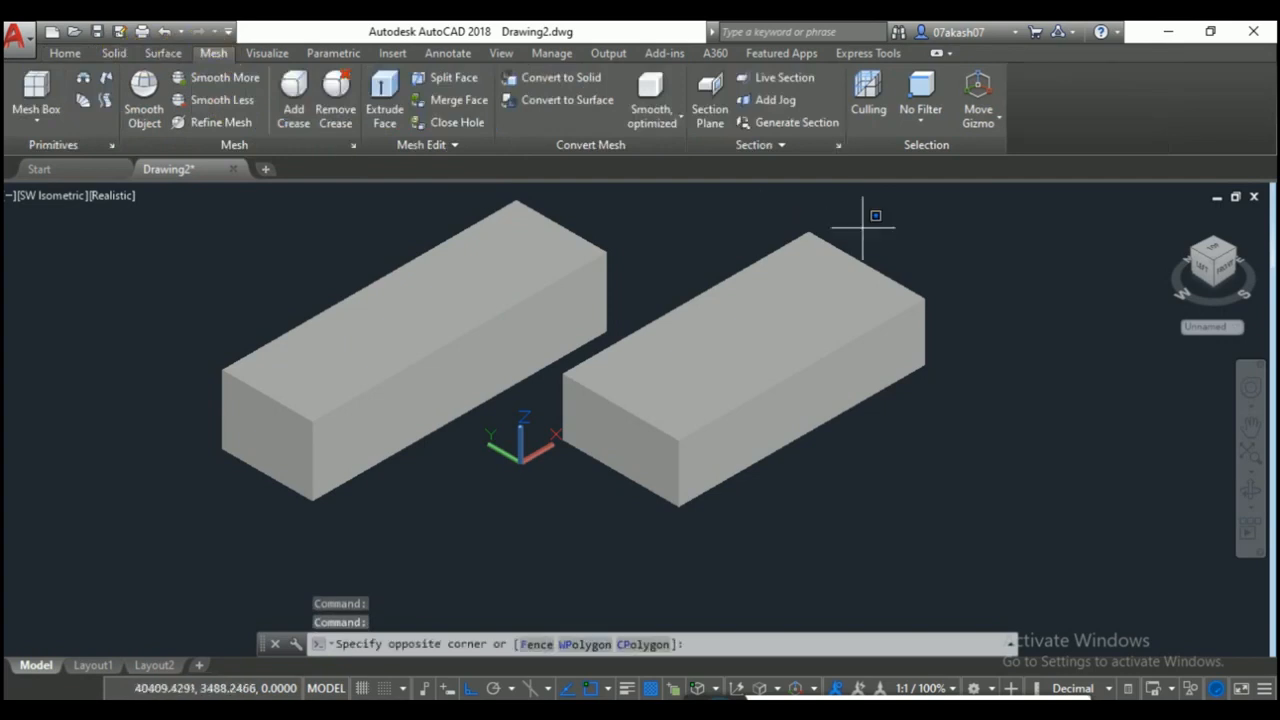
{"action": "type", "text": "m"}
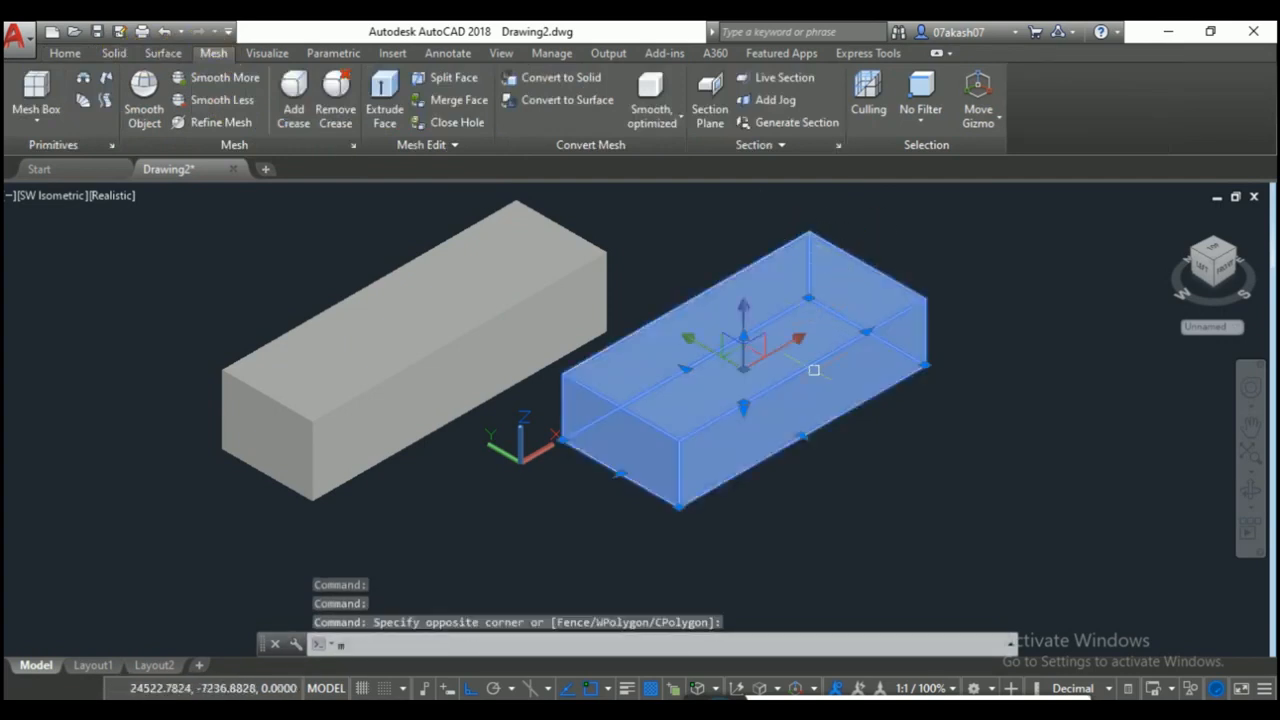
{"action": "key", "text": "Return"}
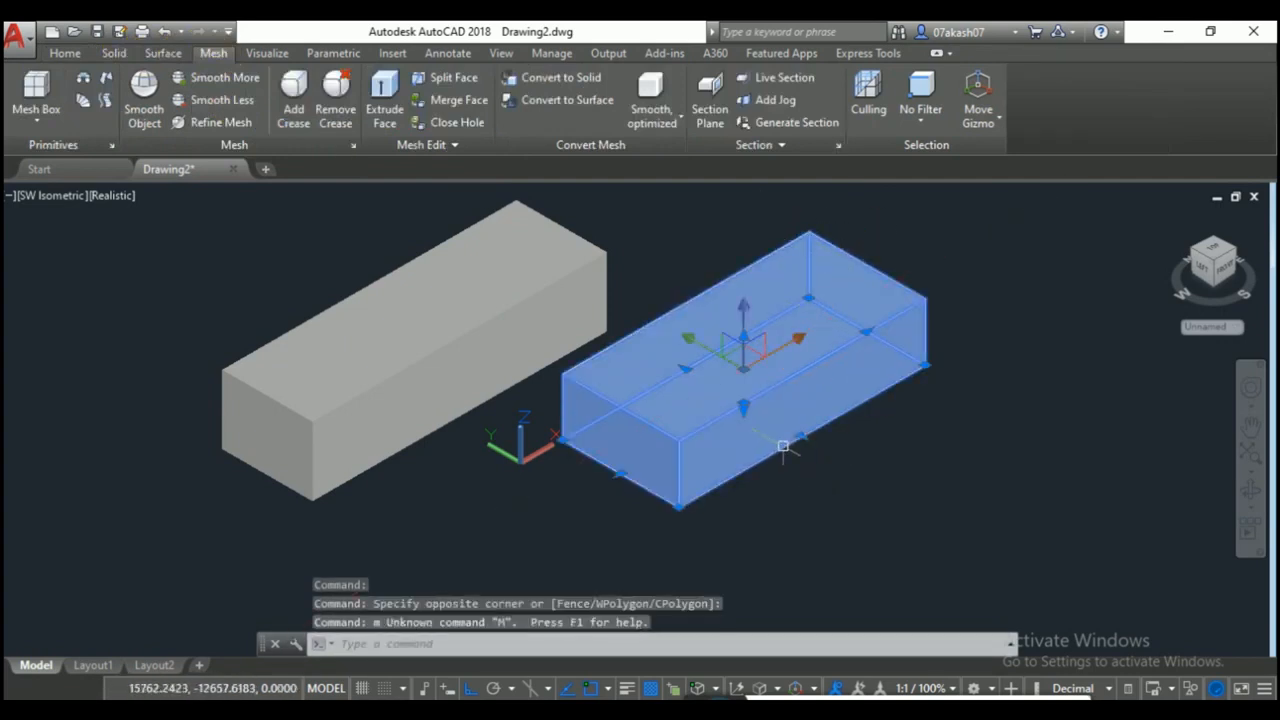
Move the selected mesh box farther away from the other box.
{"action": "scroll", "coordinate": [783, 447], "scroll_direction": "down", "scroll_amount": 3}
{"action": "left_click", "coordinate": [775, 410]}
{"action": "left_click", "coordinate": [932, 507]}
{"action": "key", "text": "Escape"}
Create a mesh cone behind the boxes with a base radius of about 10389 and a height of about 19945.
{"action": "left_click", "coordinate": [38, 115]}
{"action": "left_click", "coordinate": [55, 192]}
{"action": "left_click", "coordinate": [512, 360]}
{"action": "left_click", "coordinate": [518, 330]}
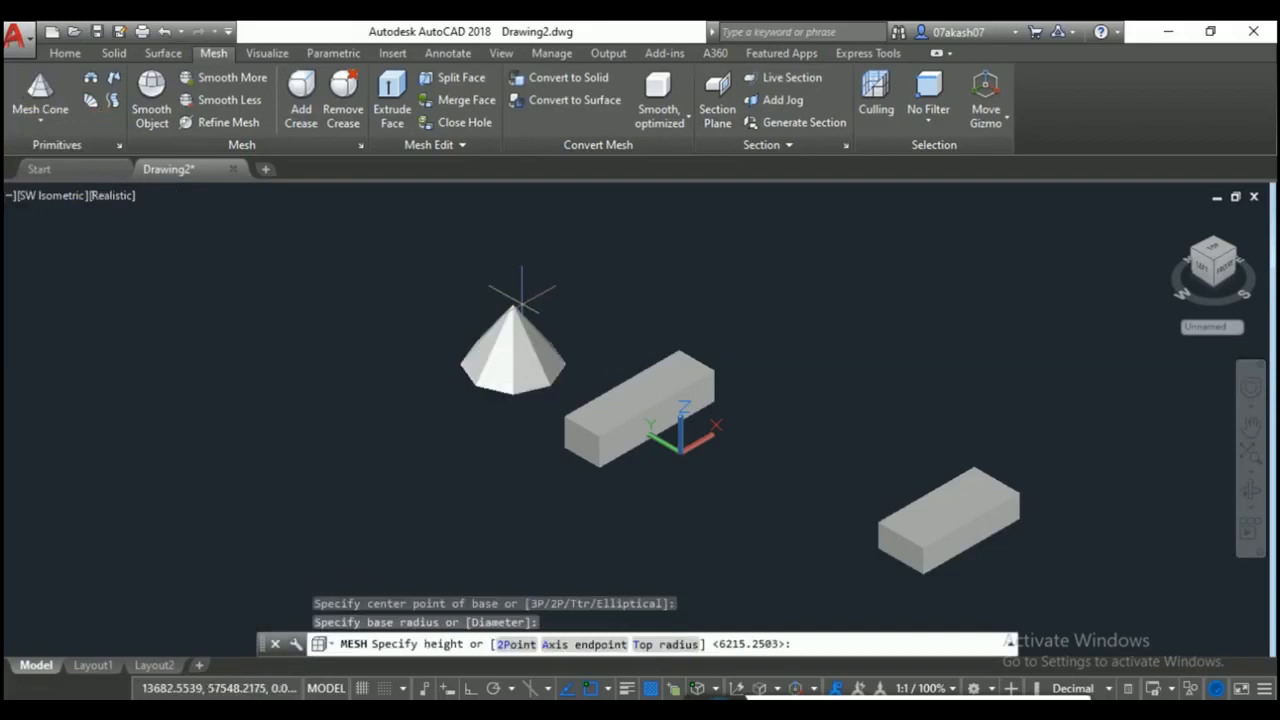
{"action": "left_click", "coordinate": [521, 292]}
Create a mesh cylinder beside the cone with a base radius of about 14034 and a height of about 28461.
{"action": "left_click", "coordinate": [40, 115]}
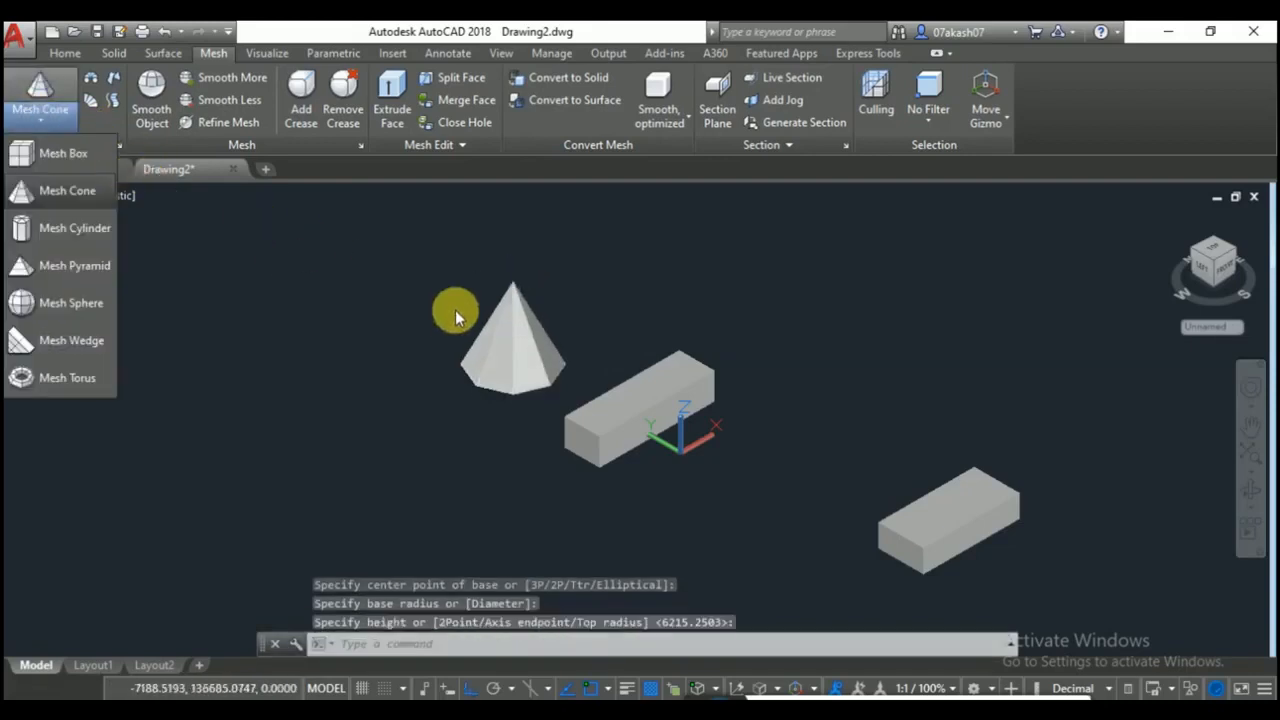
{"action": "left_click", "coordinate": [55, 228]}
{"action": "left_click", "coordinate": [356, 440]}
{"action": "left_click", "coordinate": [428, 445]}
{"action": "left_click", "coordinate": [357, 300]}
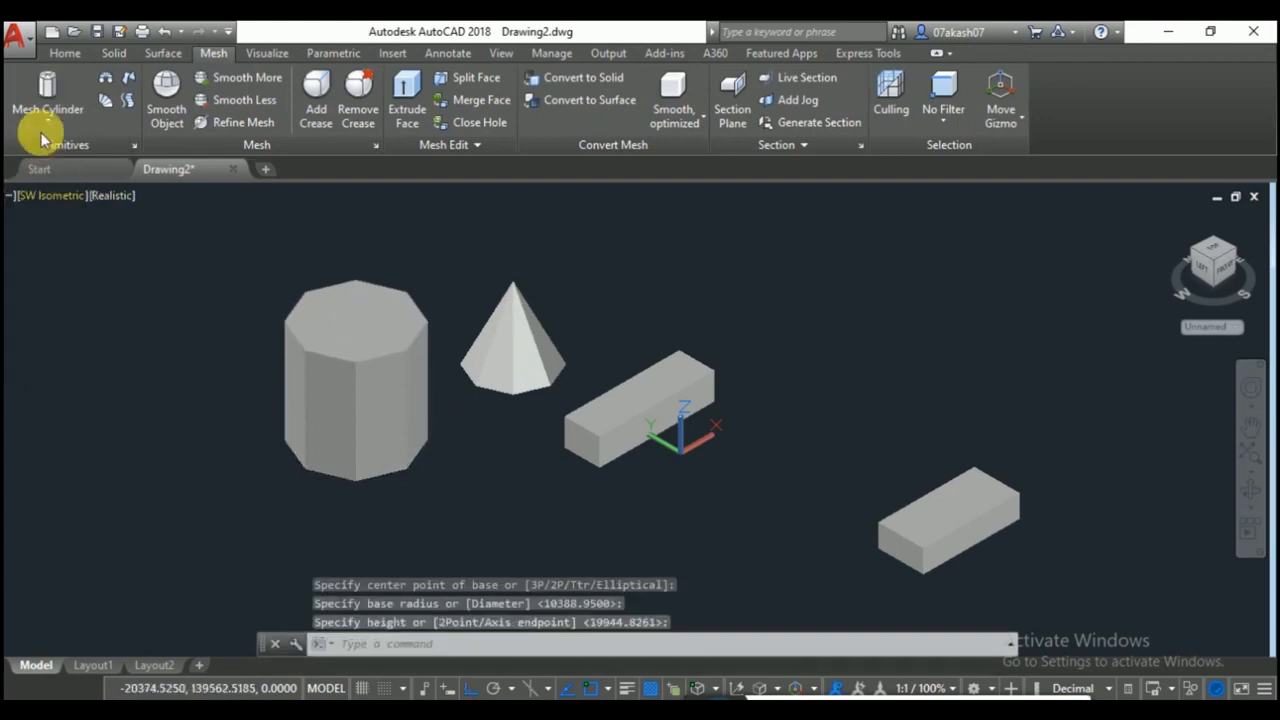
Create a large four-sided mesh pyramid on the far side of the cylinder from the cone.
{"action": "left_click", "coordinate": [47, 117]}
{"action": "left_click", "coordinate": [80, 263]}
{"action": "left_click", "coordinate": [144, 410]}
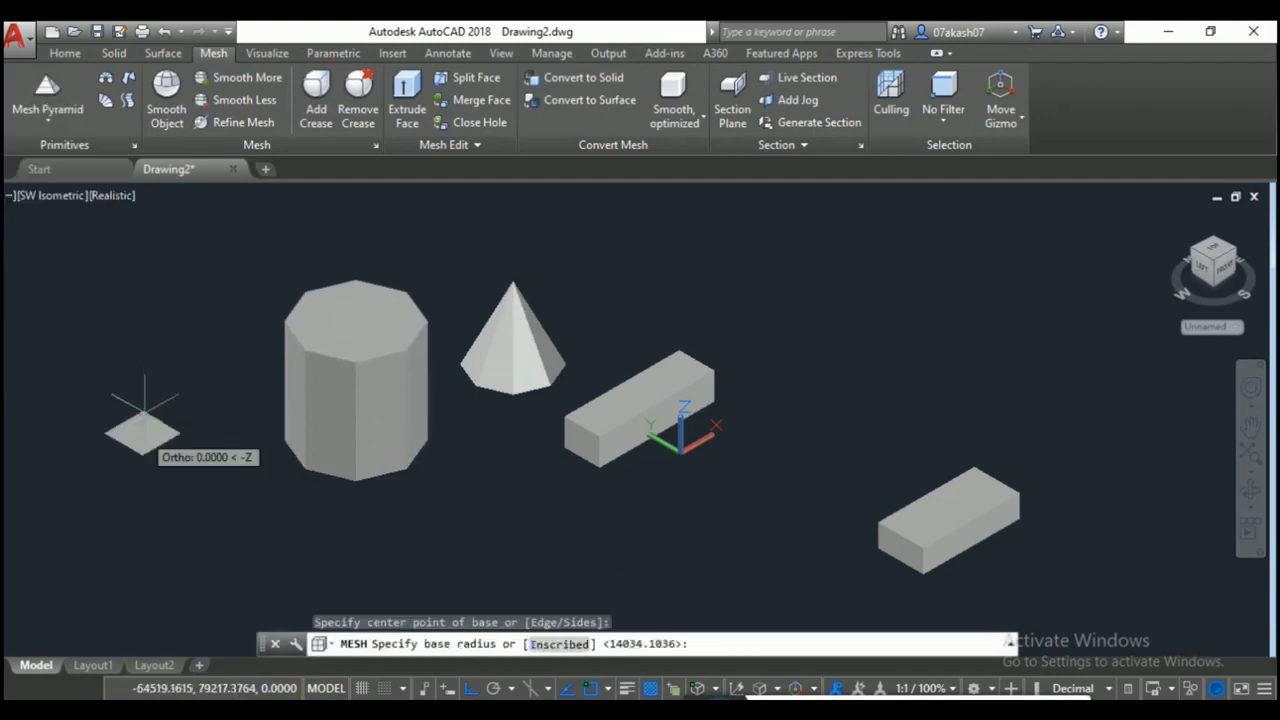
{"action": "left_click", "coordinate": [128, 316]}
{"action": "left_click", "coordinate": [128, 244]}
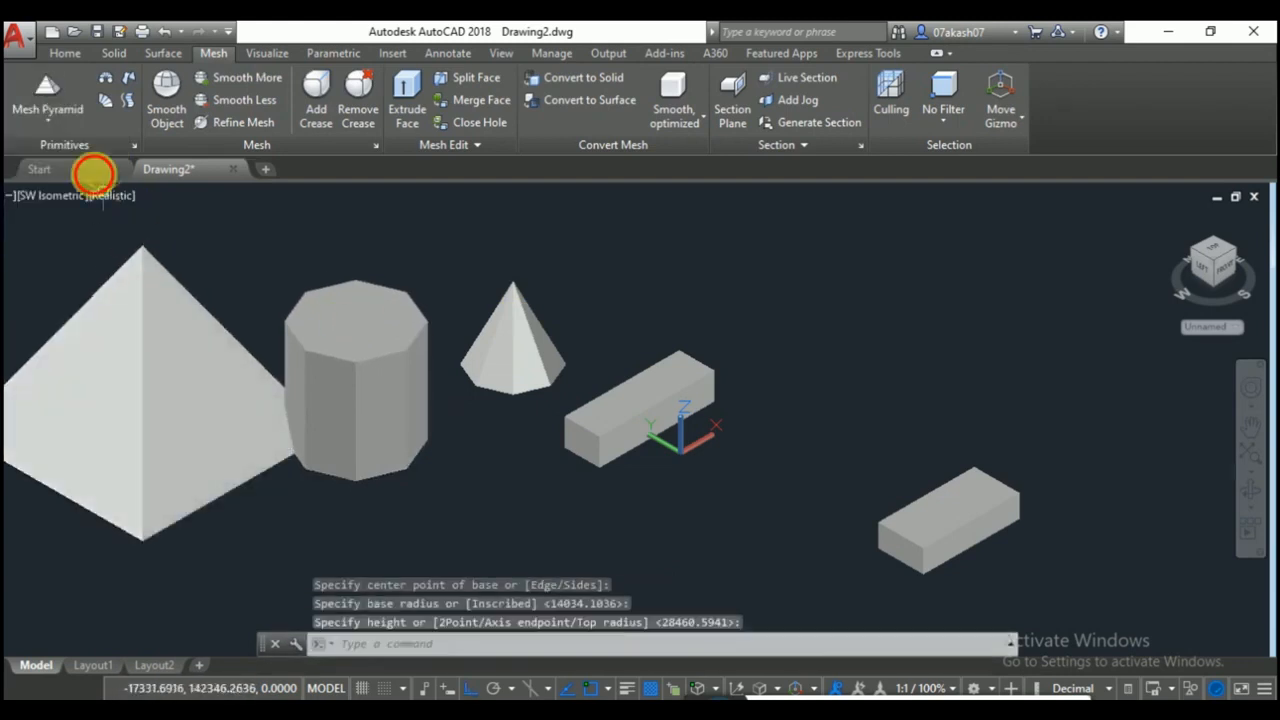
Create a small mesh sphere behind the long box, beside the cone.
{"action": "left_click", "coordinate": [60, 120]}
{"action": "left_click", "coordinate": [80, 301]}
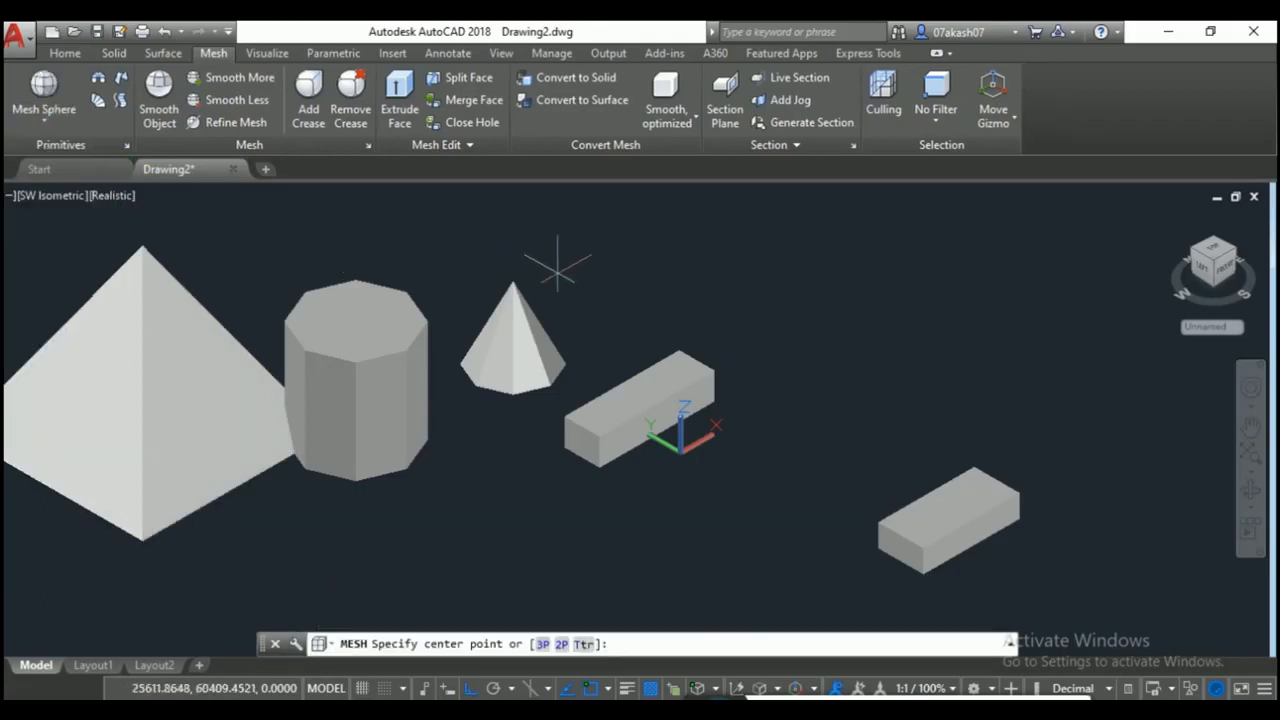
{"action": "left_click", "coordinate": [640, 271]}
{"action": "left_click", "coordinate": [660, 292]}
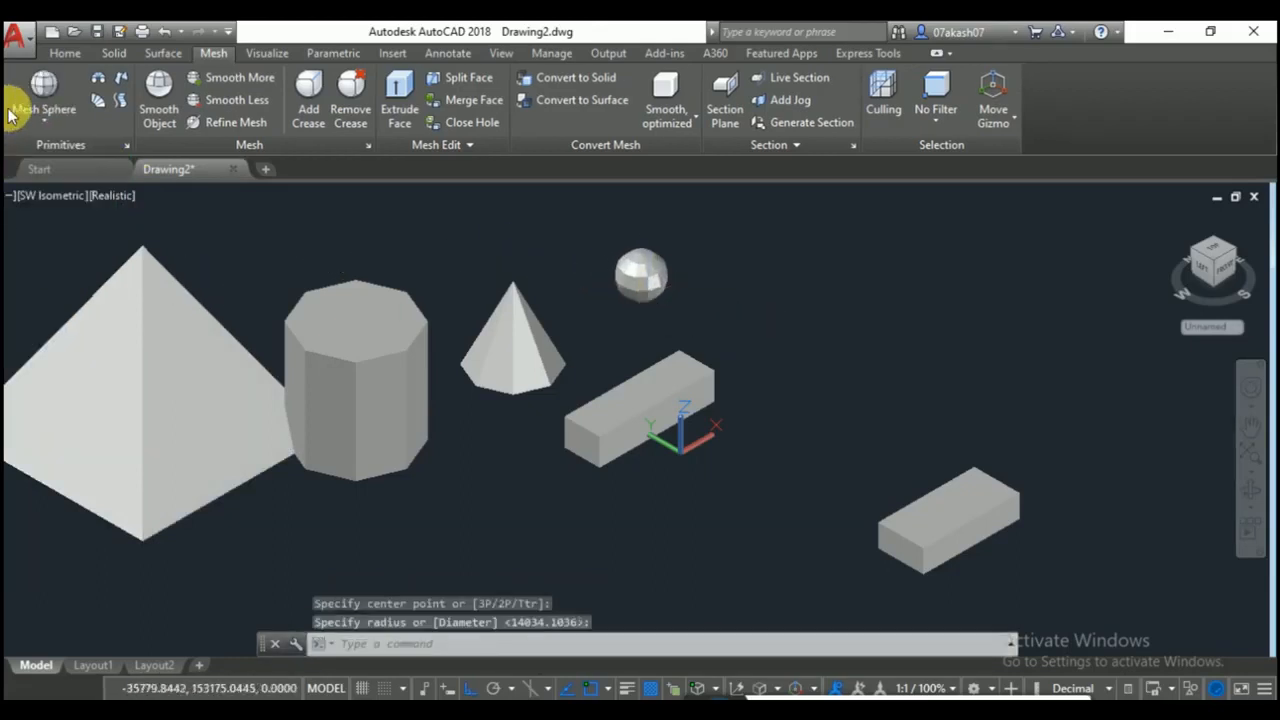
Create a mesh wedge beside the sphere, on the side away from the cone.
{"action": "left_click", "coordinate": [44, 118]}
{"action": "left_click", "coordinate": [60, 334]}
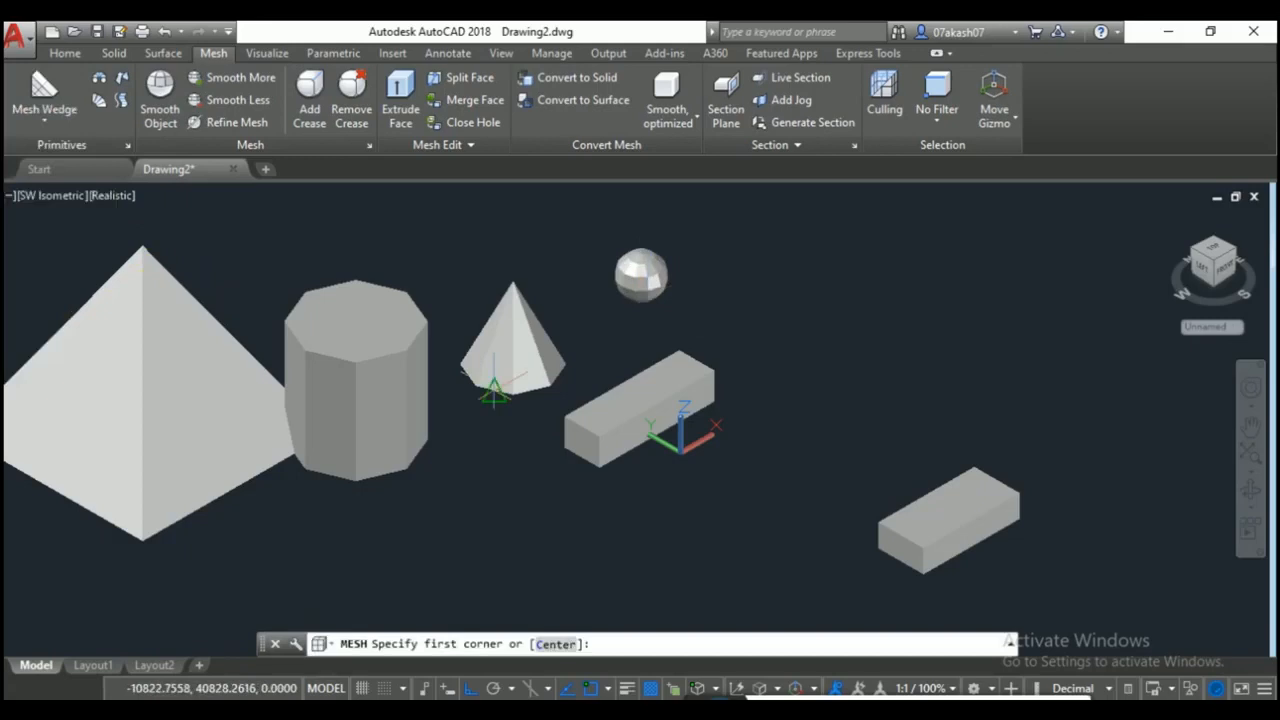
{"action": "left_click", "coordinate": [825, 348]}
{"action": "left_click", "coordinate": [815, 266]}
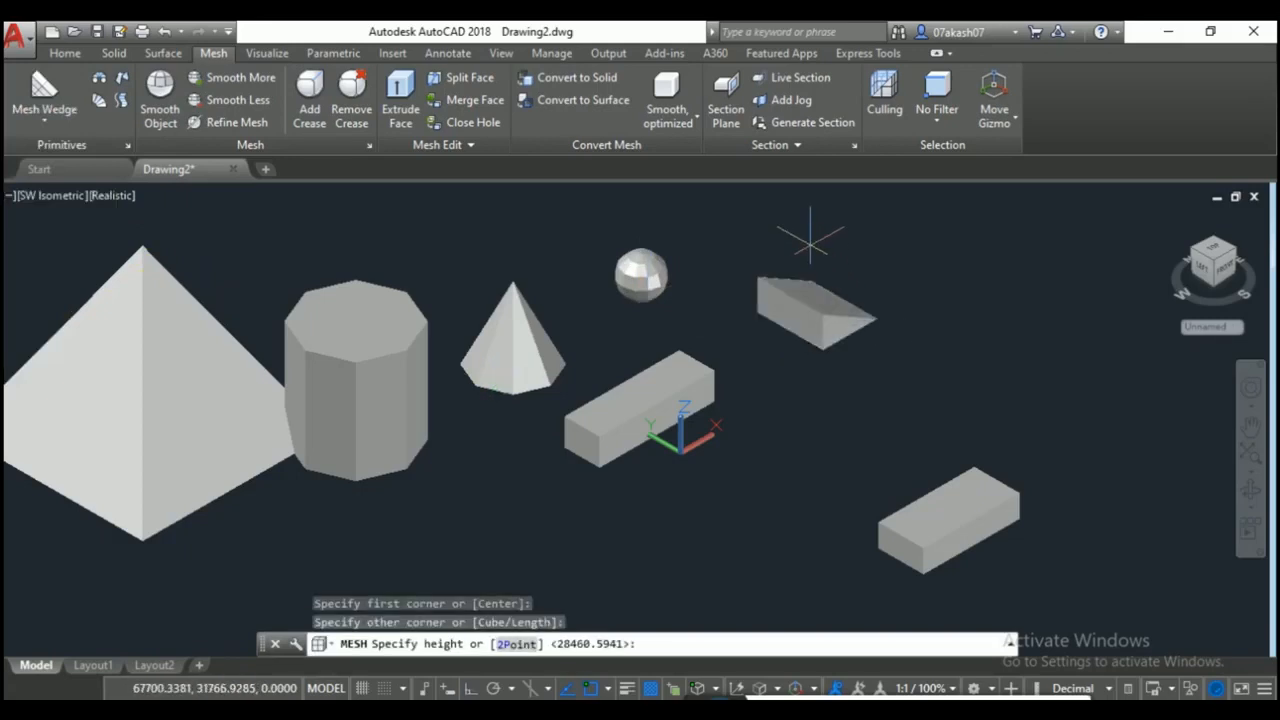
{"action": "left_click", "coordinate": [810, 227]}
Create a mesh torus in front of the long box, setting its radius and tube radius freehand.
{"action": "left_click", "coordinate": [28, 114]}
{"action": "left_click", "coordinate": [105, 377]}
{"action": "left_click", "coordinate": [560, 551]}
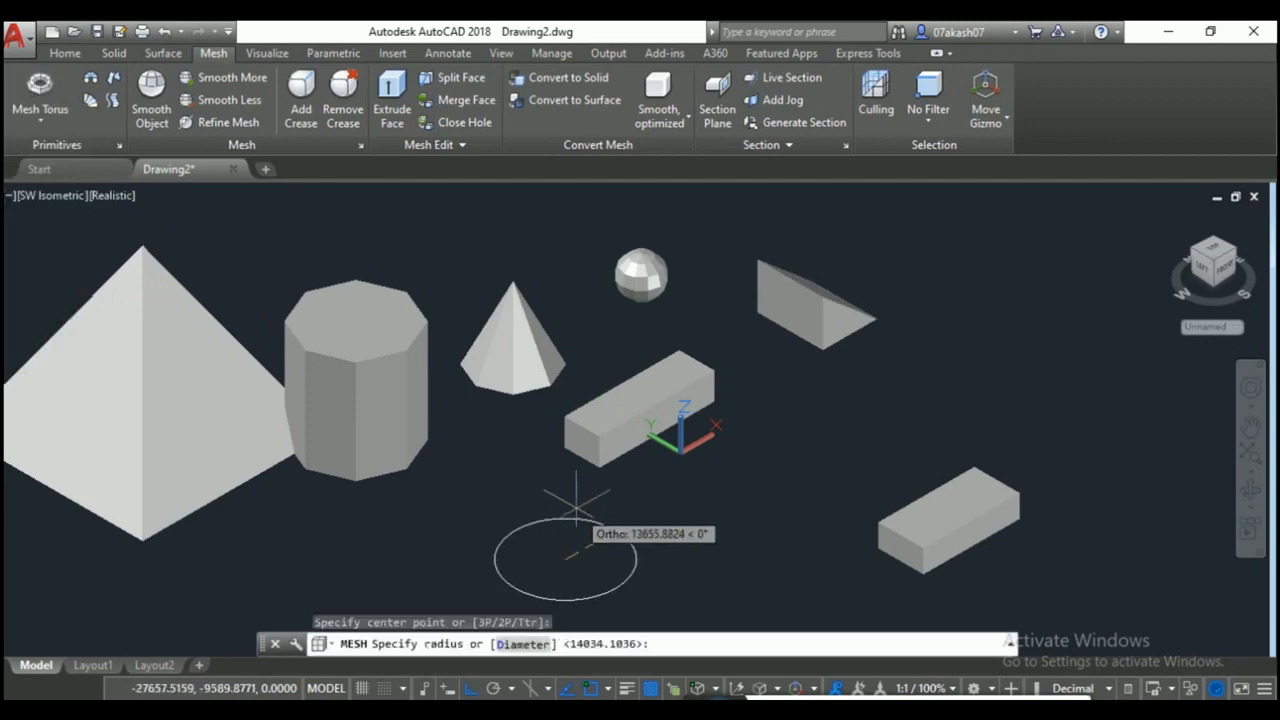
{"action": "left_click", "coordinate": [565, 515]}
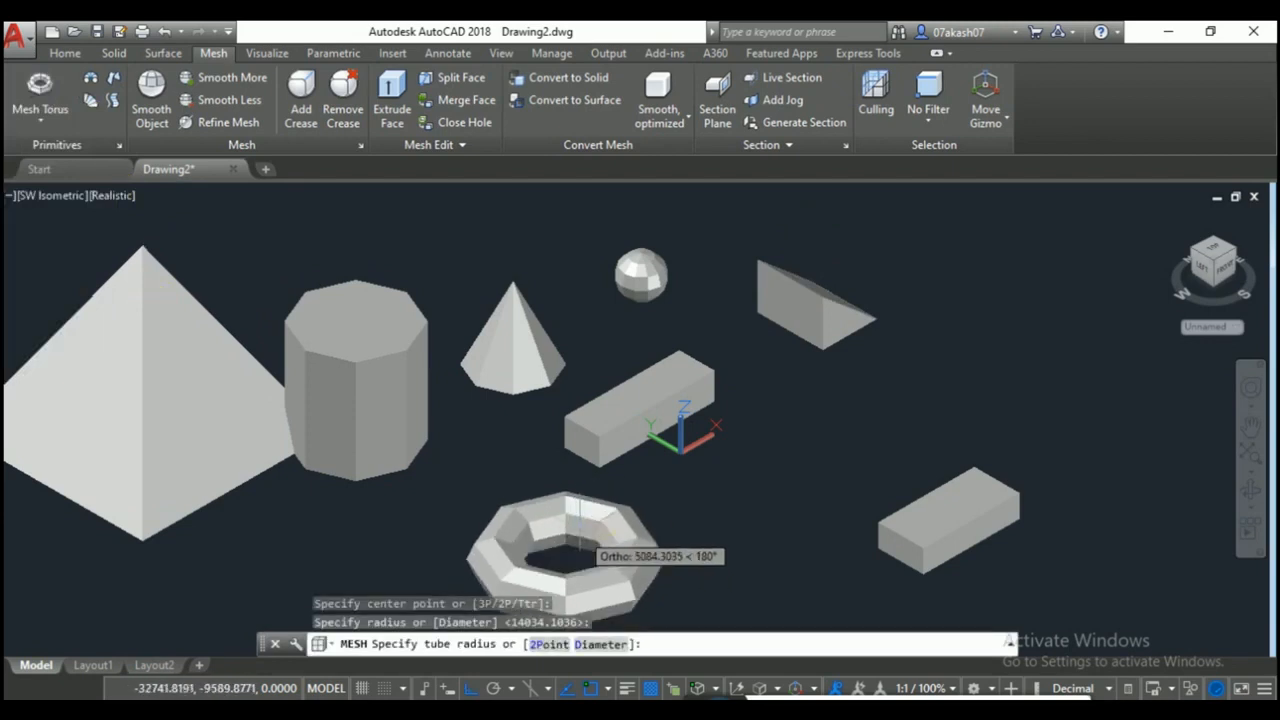
{"action": "left_click", "coordinate": [578, 548]}
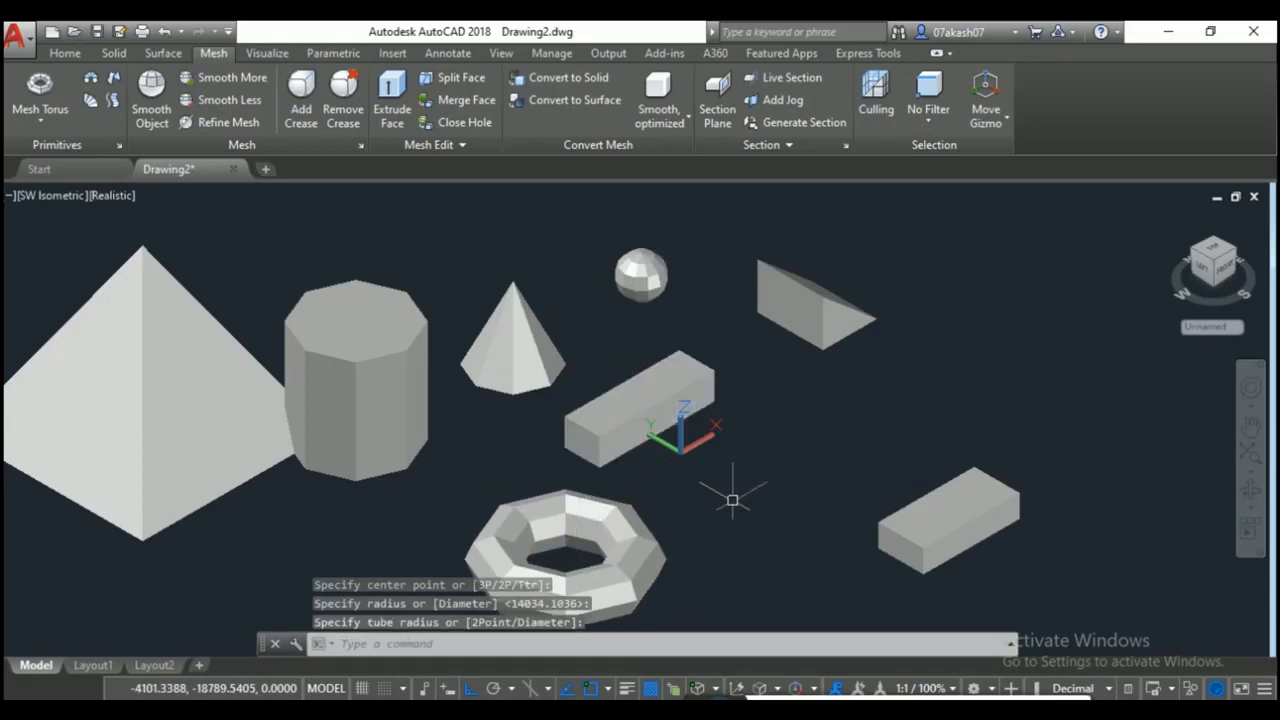
Examine the faceted surfaces of the cylinder, cone and sphere meshes up close.
{"action": "scroll", "coordinate": [588, 436], "scroll_direction": "up", "scroll_amount": 4}
{"action": "middle_click_drag", "start_coordinate": [270, 333], "coordinate": [466, 436]}
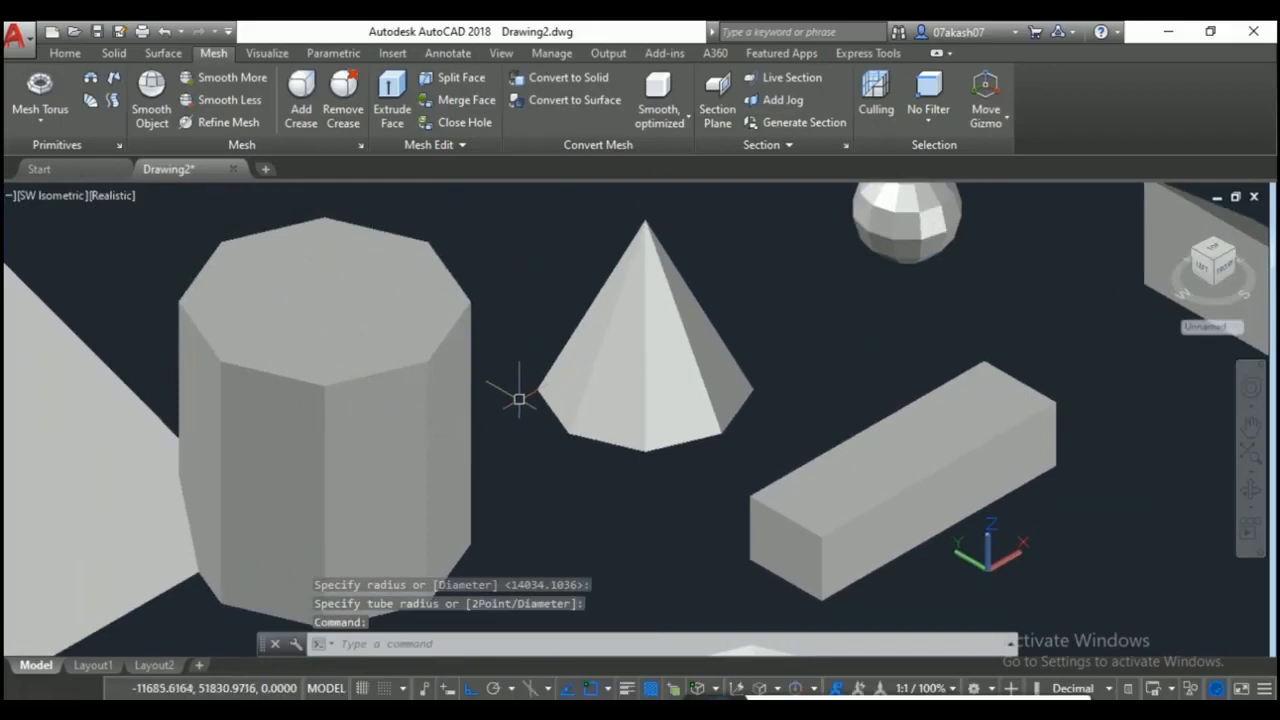
{"action": "middle_click_drag", "start_coordinate": [655, 395], "coordinate": [534, 477]}
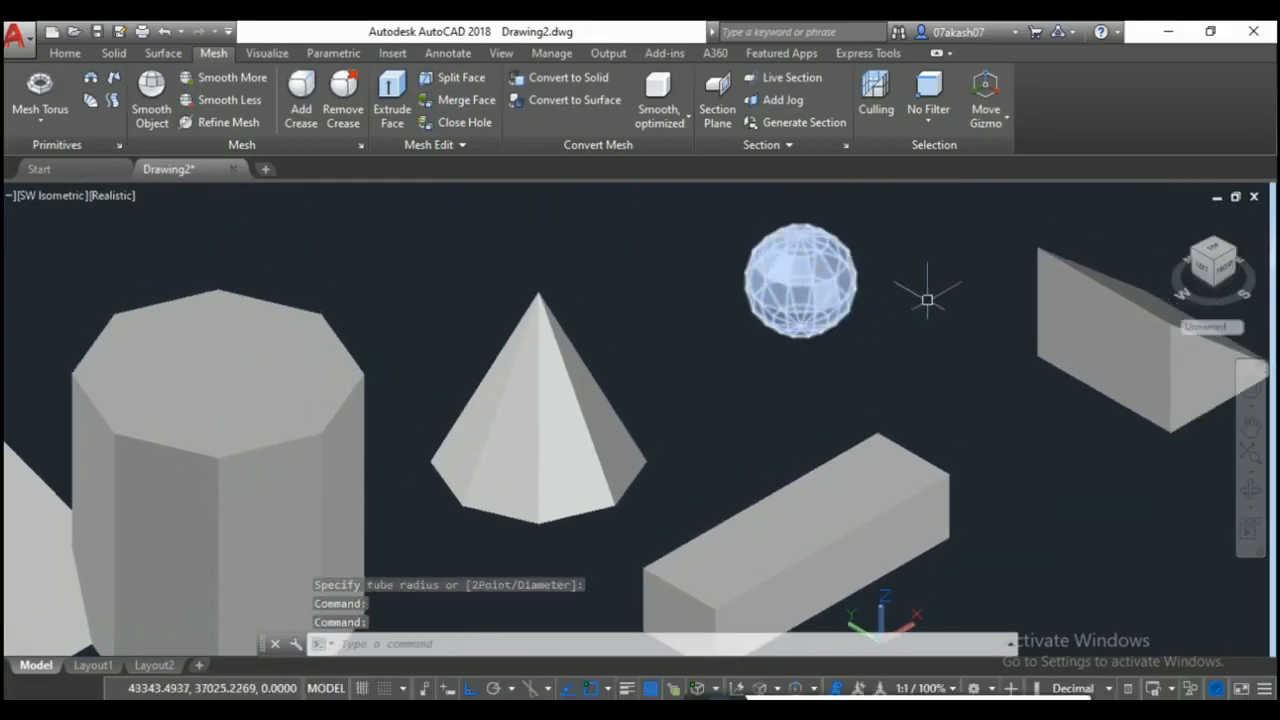
{"action": "scroll", "coordinate": [830, 295], "scroll_direction": "up", "scroll_amount": 2}
{"action": "middle_click_drag", "start_coordinate": [831, 305], "coordinate": [837, 334]}
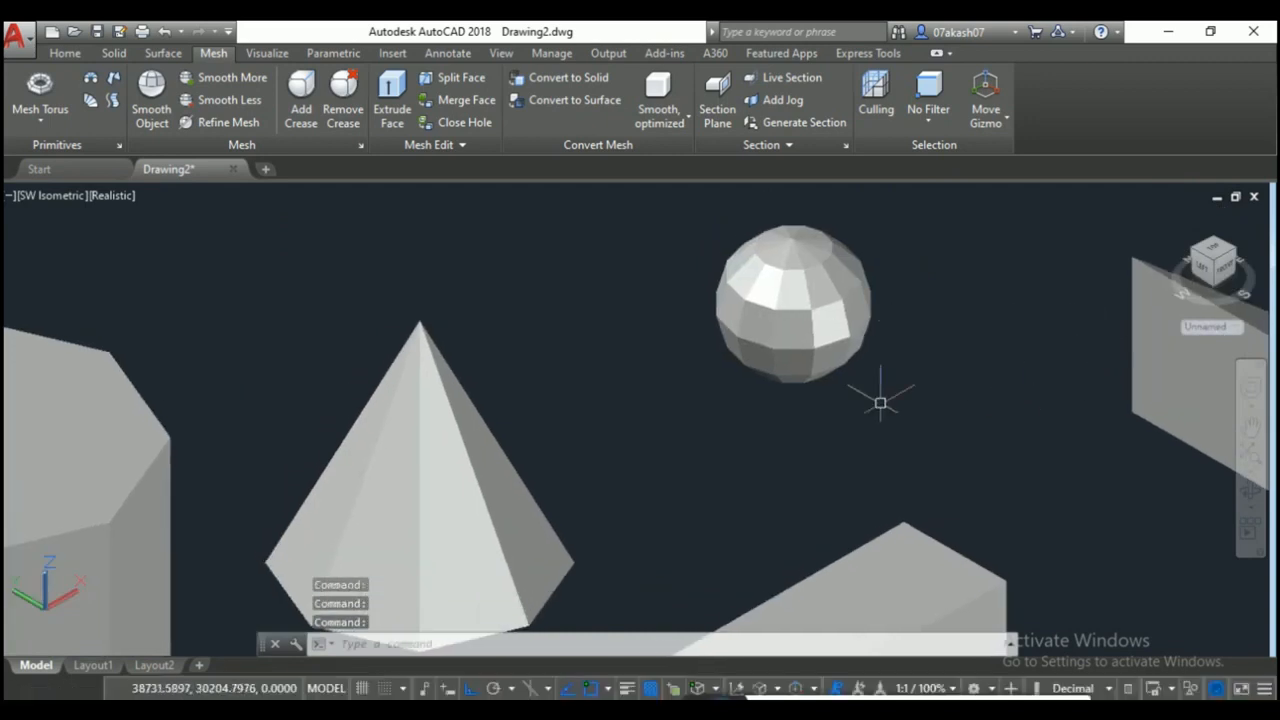
{"action": "scroll", "coordinate": [678, 415], "scroll_direction": "down", "scroll_amount": 8}
{"action": "middle_click_drag", "start_coordinate": [723, 405], "coordinate": [741, 381]}
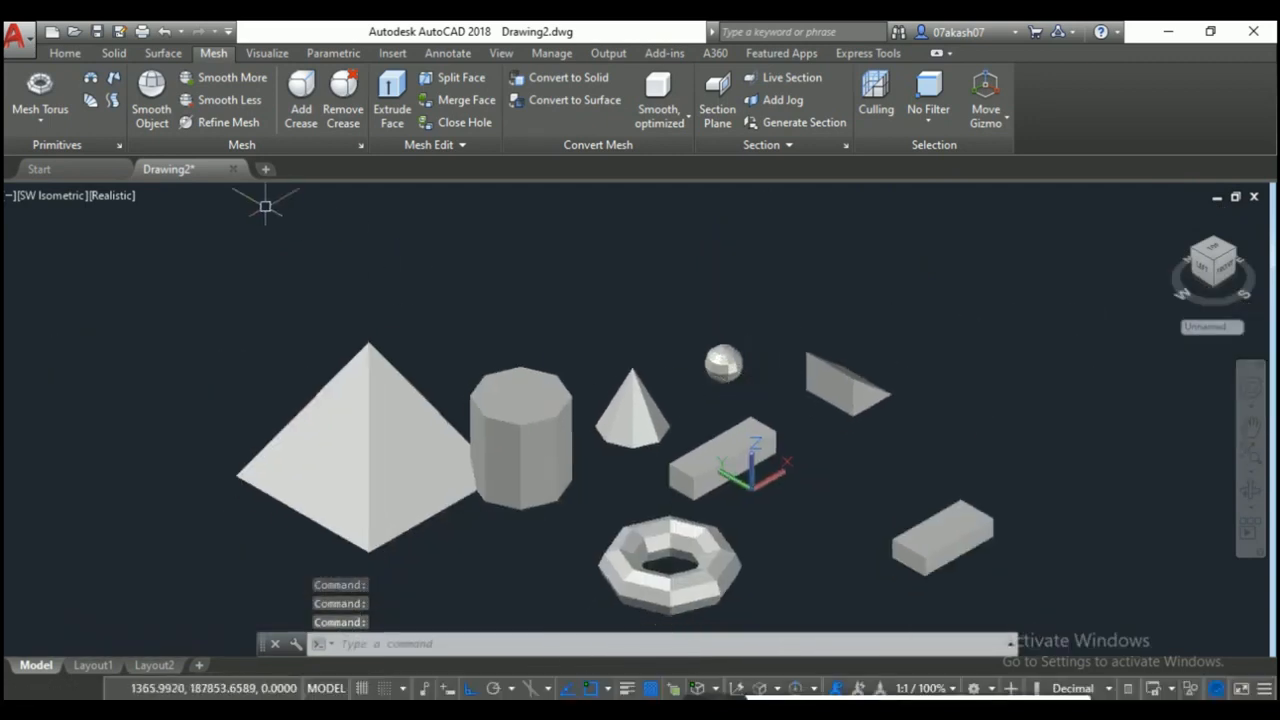
Increase the smoothness of the sphere mesh by one level with Smooth More.
{"action": "left_click", "coordinate": [200, 80]}
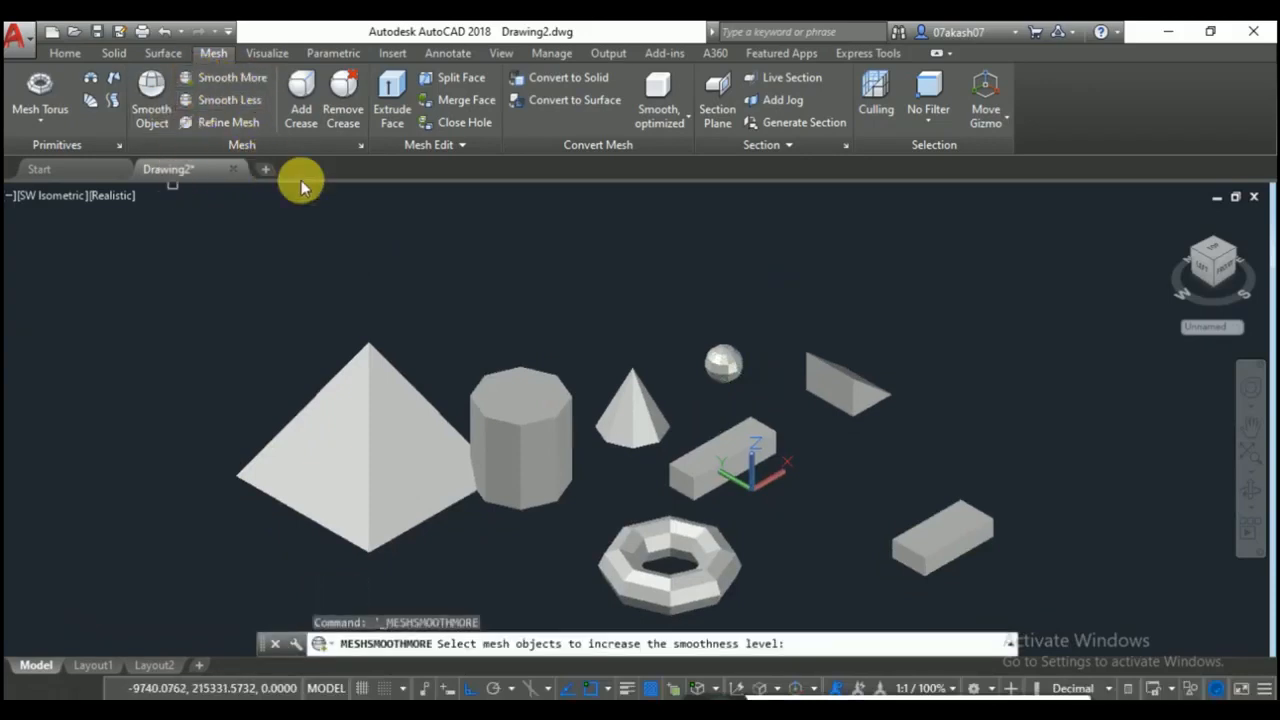
{"action": "scroll", "coordinate": [741, 381], "scroll_direction": "up", "scroll_amount": 4}
{"action": "left_click", "coordinate": [704, 333]}
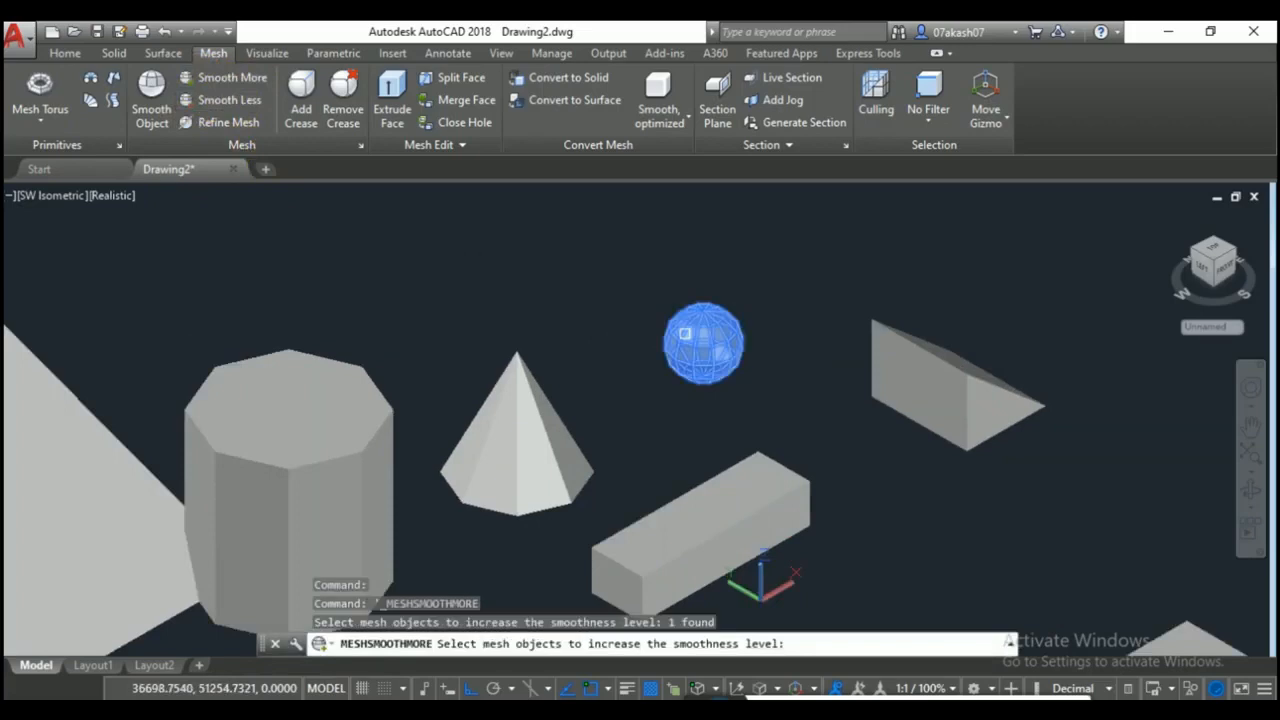
{"action": "key", "text": "Return"}
Repeat Smooth More on the sphere mesh until it reaches smoothness Level 4, and check its mesh properties.
{"action": "scroll", "coordinate": [736, 351], "scroll_direction": "up", "scroll_amount": 2}
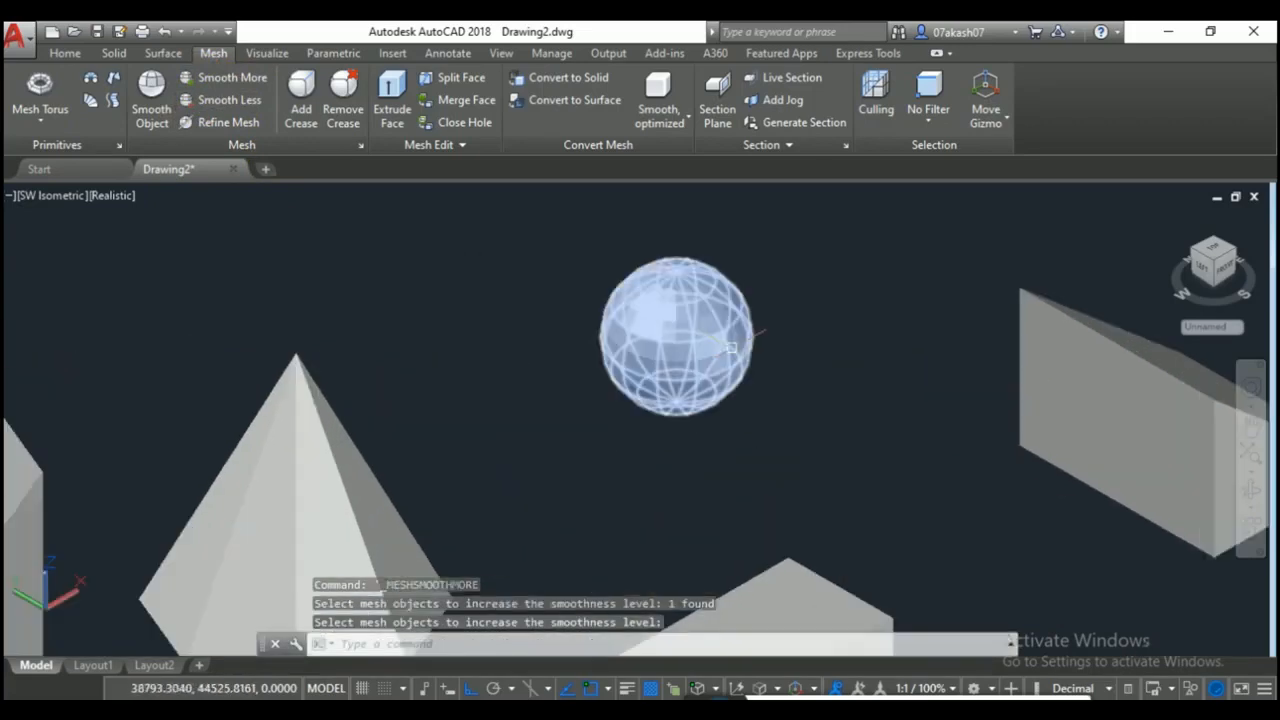
{"action": "key", "text": "Return"}
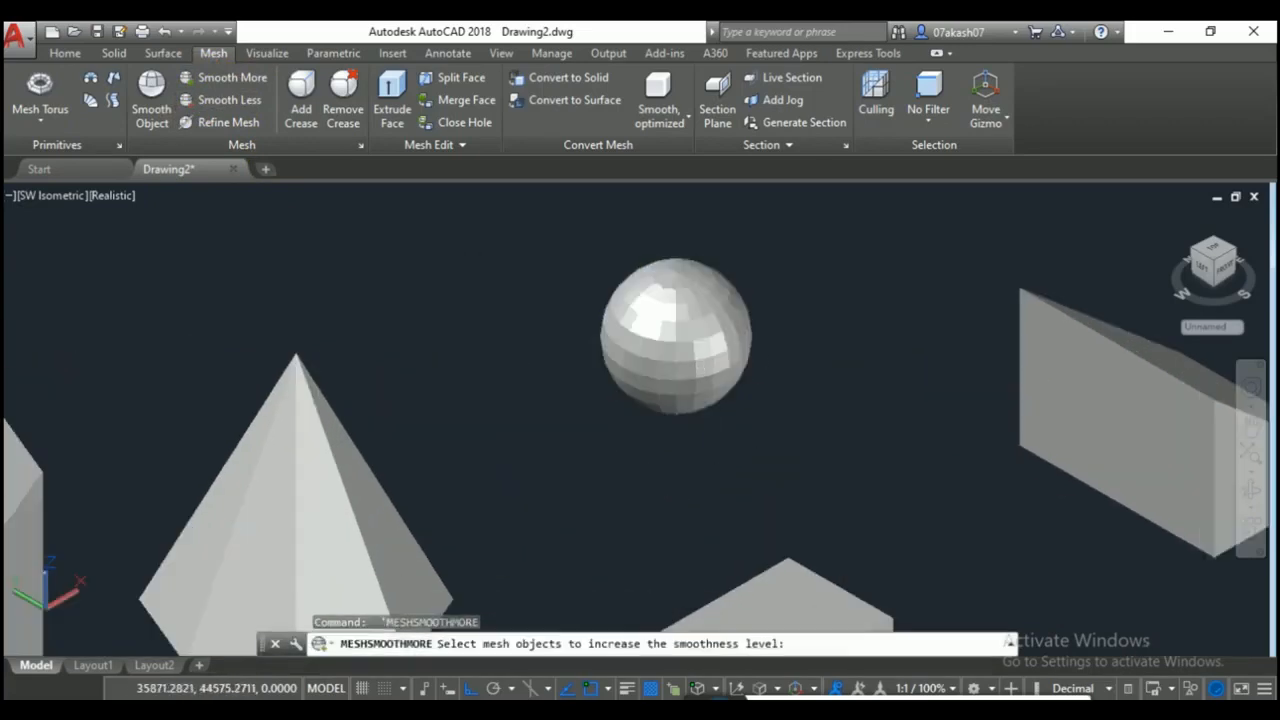
{"action": "left_click", "coordinate": [692, 383]}
{"action": "key", "text": "Return"}
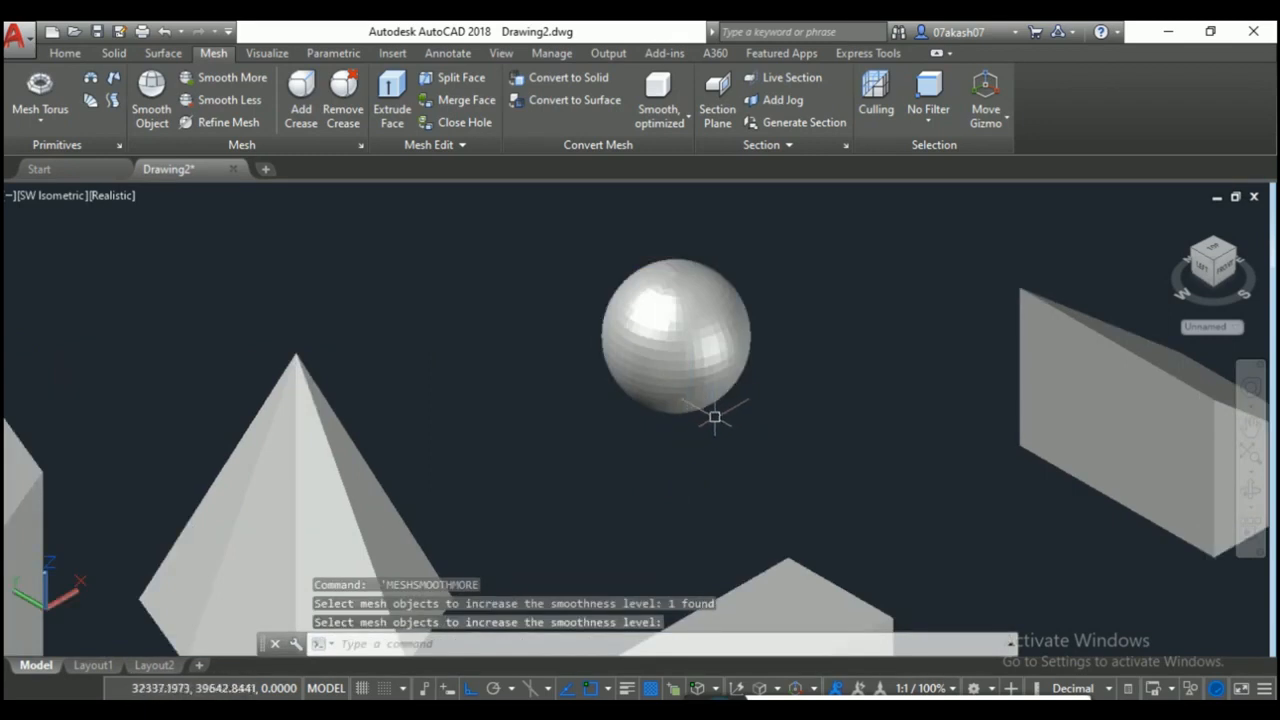
{"action": "key", "text": "Return"}
{"action": "left_click", "coordinate": [700, 354]}
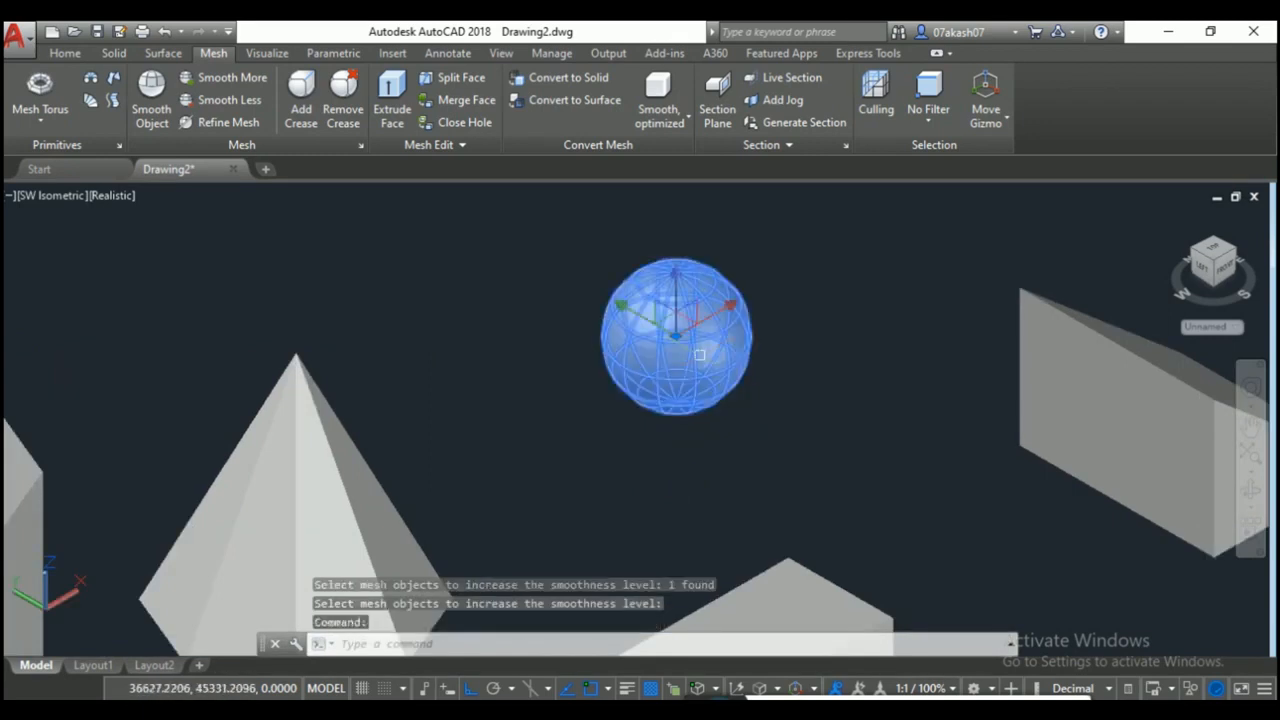
{"action": "key", "text": "Return"}
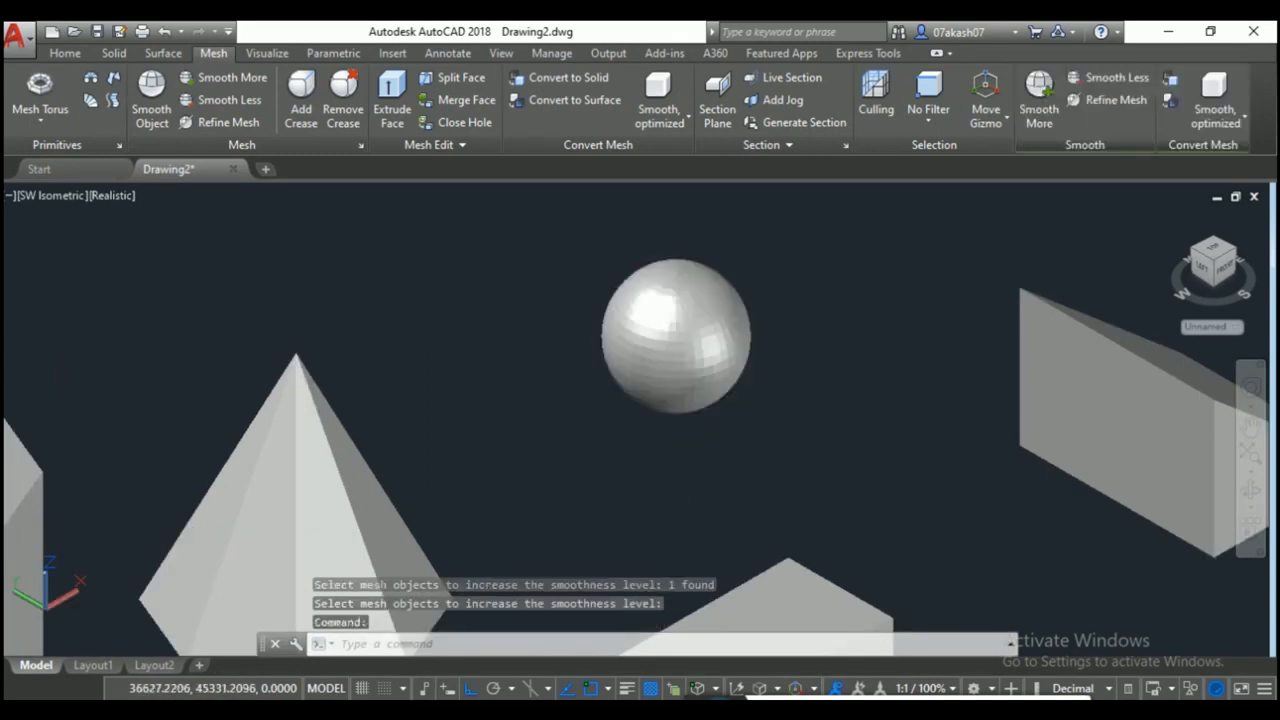
{"action": "key", "text": "Return"}
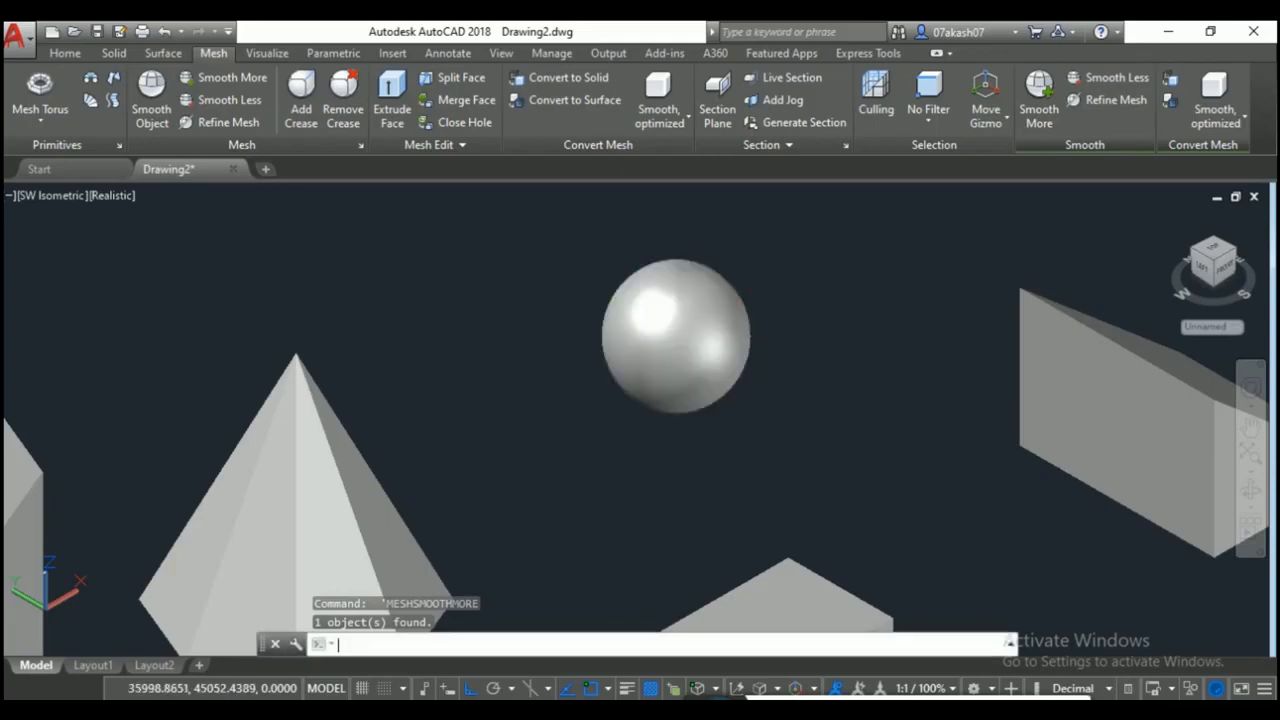
{"action": "left_click", "coordinate": [752, 403]}
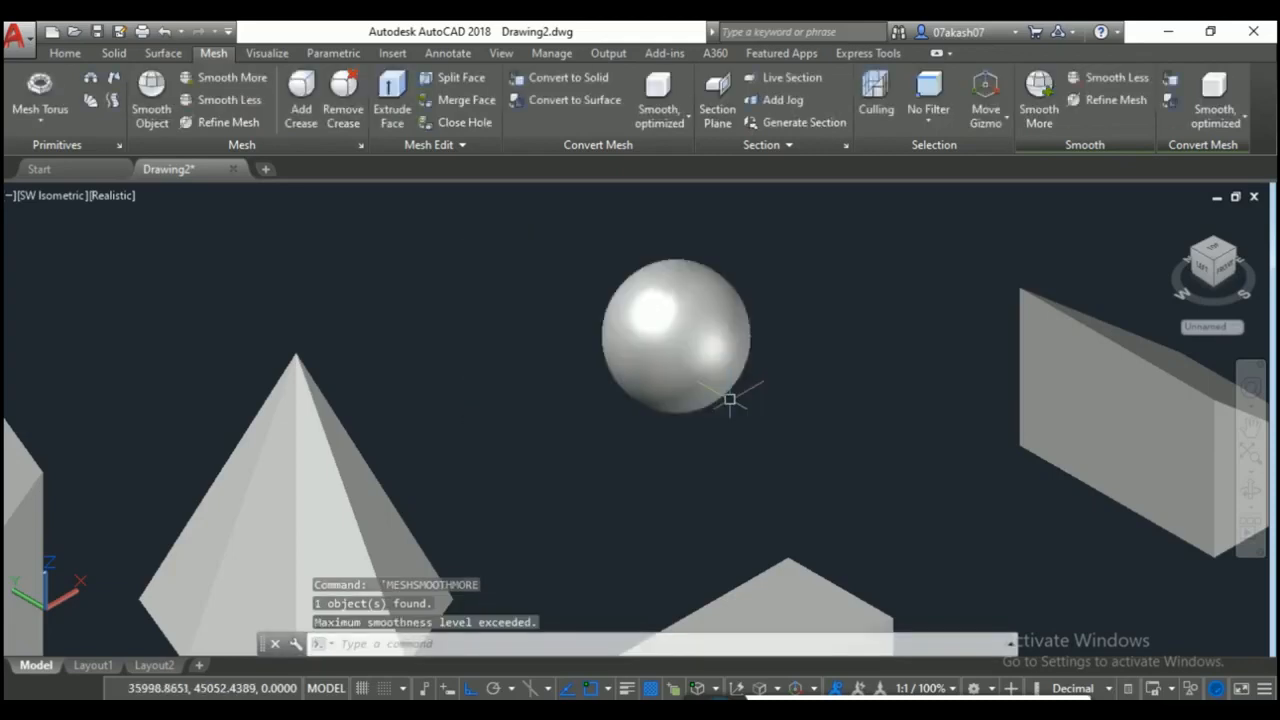
{"action": "mouse_move", "coordinate": [706, 388]}
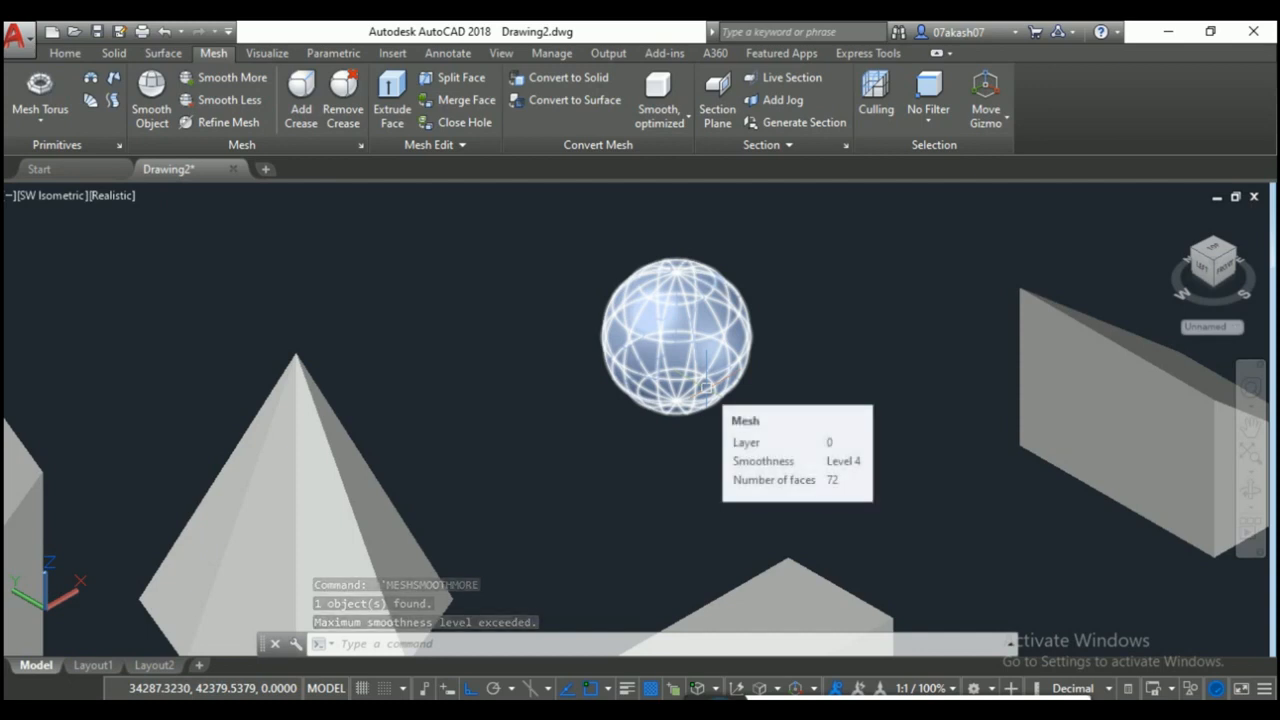
Apply Smooth More to the cone mesh twice.
{"action": "left_click", "coordinate": [192, 80]}
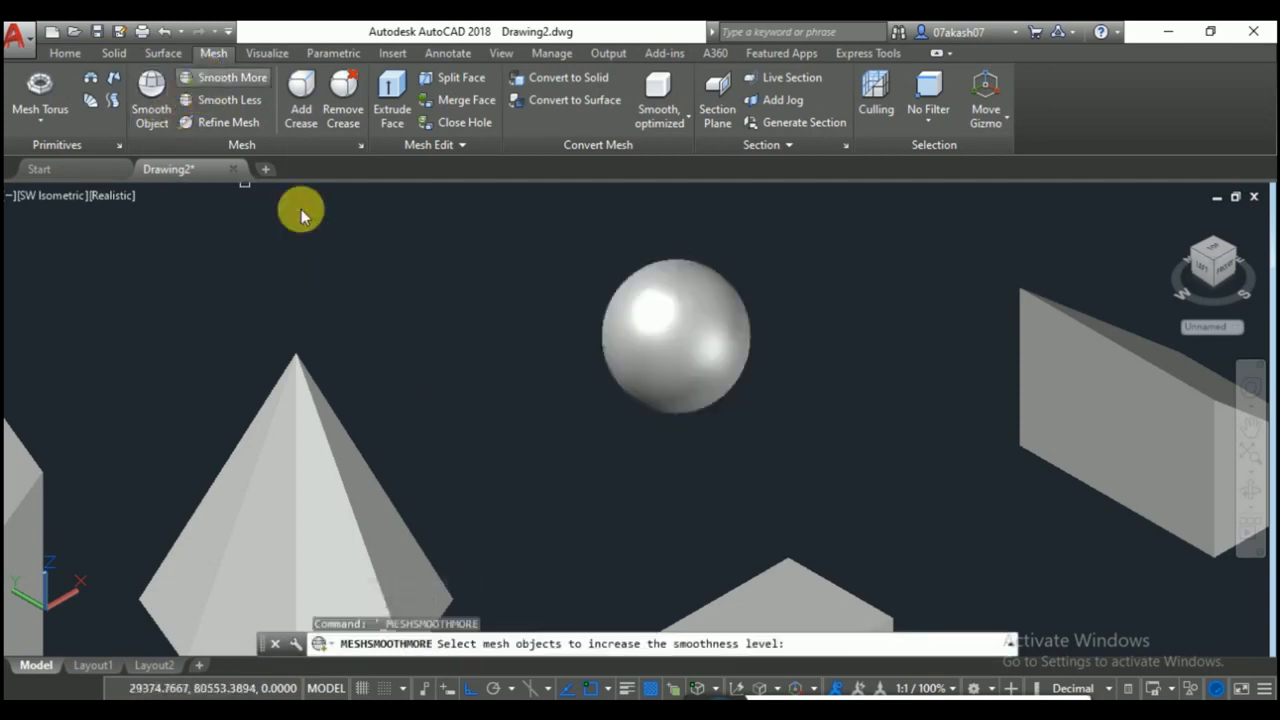
{"action": "left_click", "coordinate": [318, 470]}
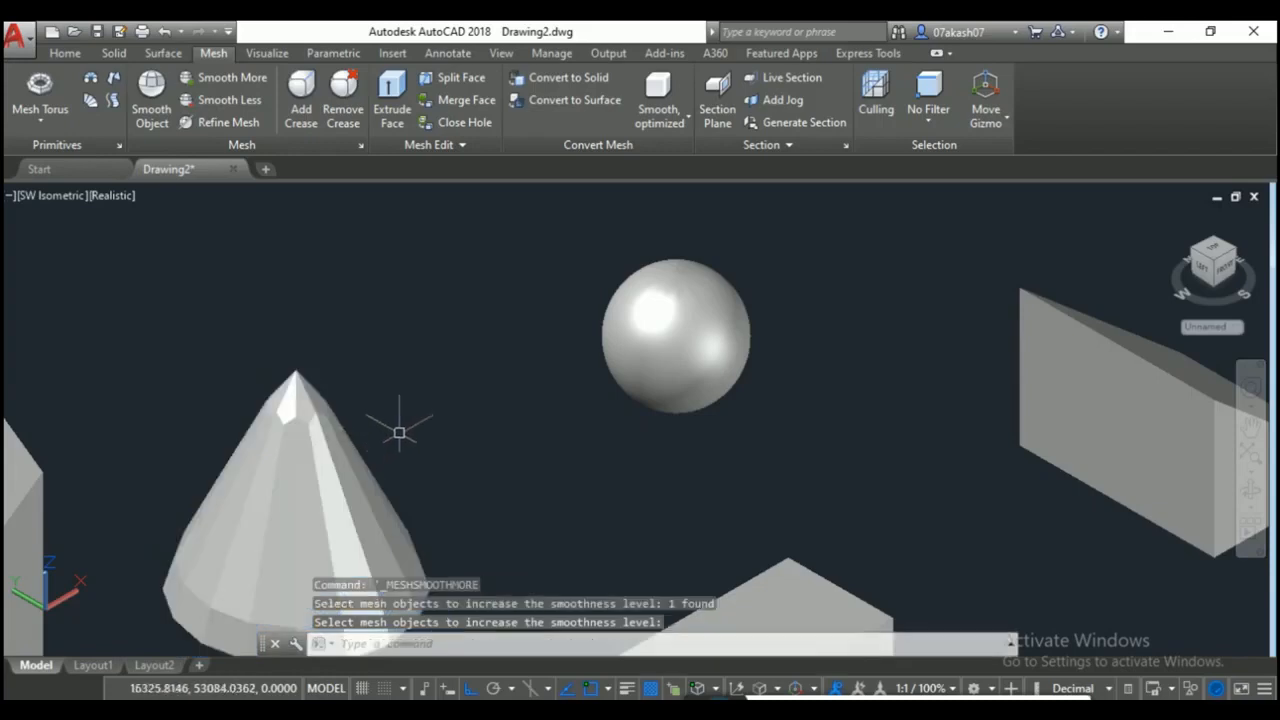
{"action": "key", "text": "Return"}
{"action": "left_click", "coordinate": [384, 423]}
{"action": "left_click", "coordinate": [279, 471]}
{"action": "key", "text": "Return"}
Keep applying Smooth More to the cone mesh until it reaches the maximum smoothness level.
{"action": "left_click", "coordinate": [395, 395]}
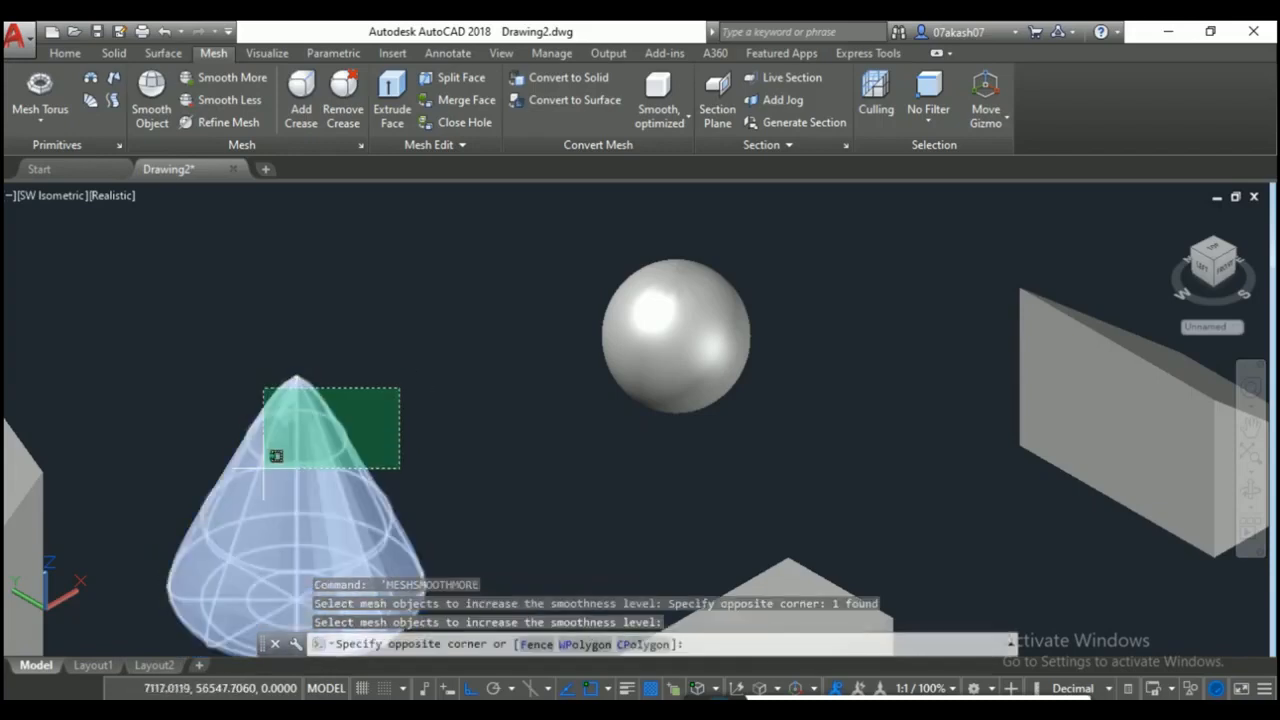
{"action": "left_click", "coordinate": [260, 470]}
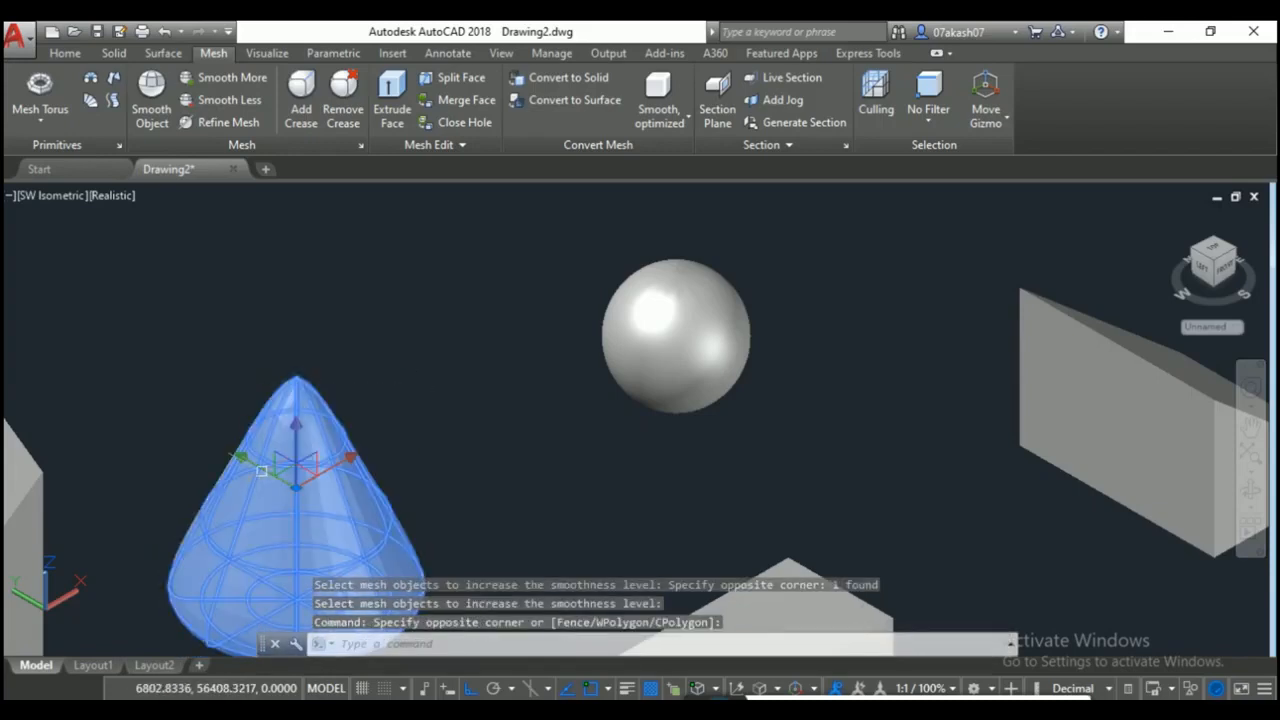
{"action": "key", "text": "Return"}
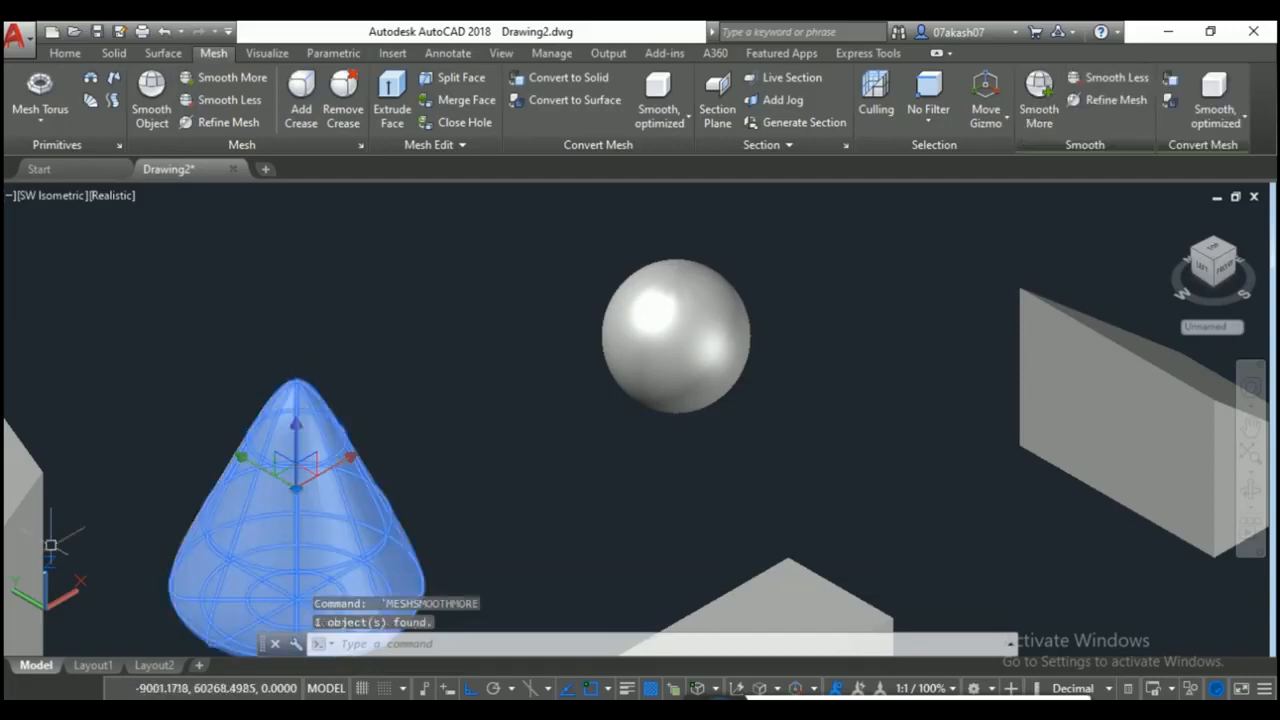
{"action": "left_click", "coordinate": [404, 400]}
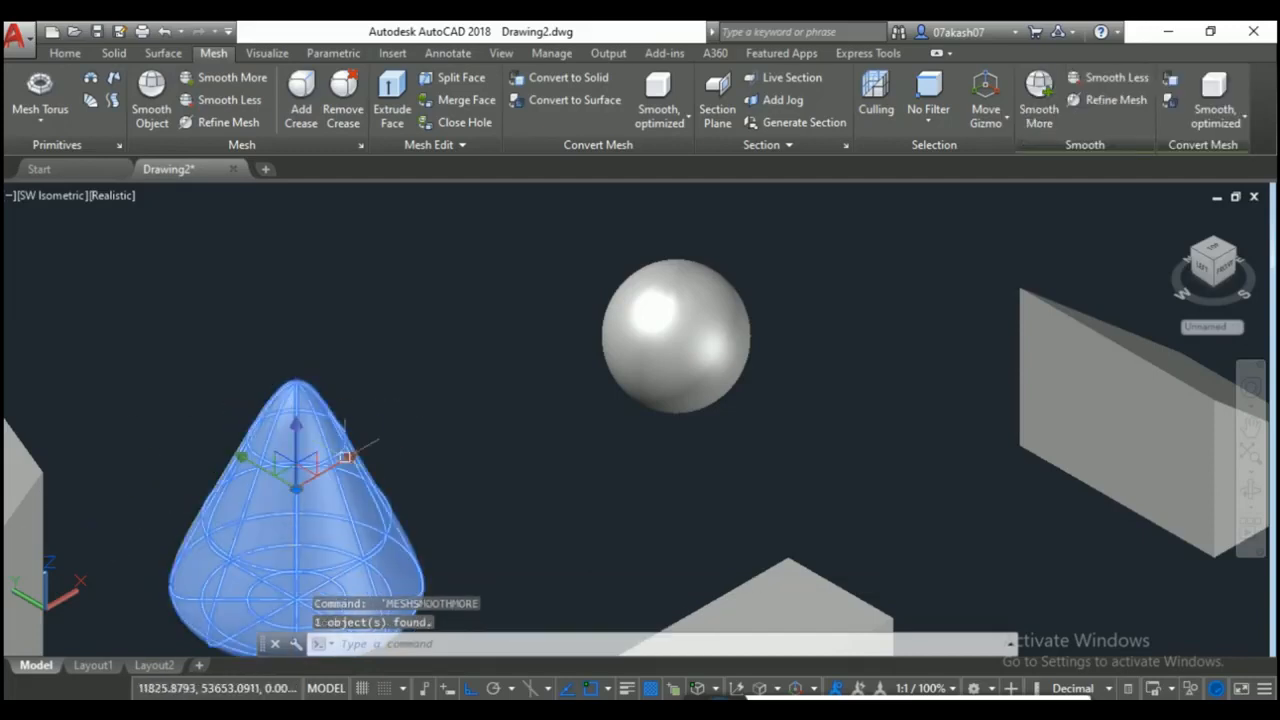
{"action": "left_click", "coordinate": [260, 506]}
{"action": "key", "text": "Return"}
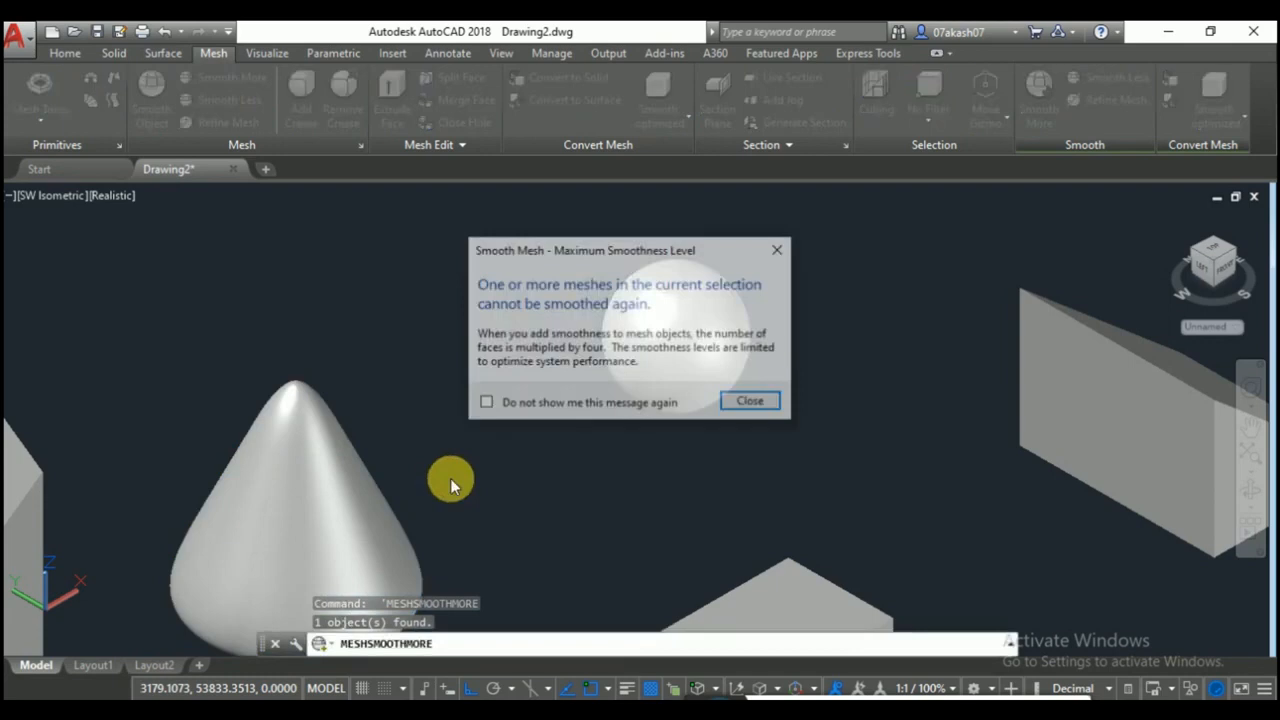
{"action": "left_click", "coordinate": [730, 404]}
{"action": "scroll", "coordinate": [400, 500], "scroll_direction": "down", "scroll_amount": 3}
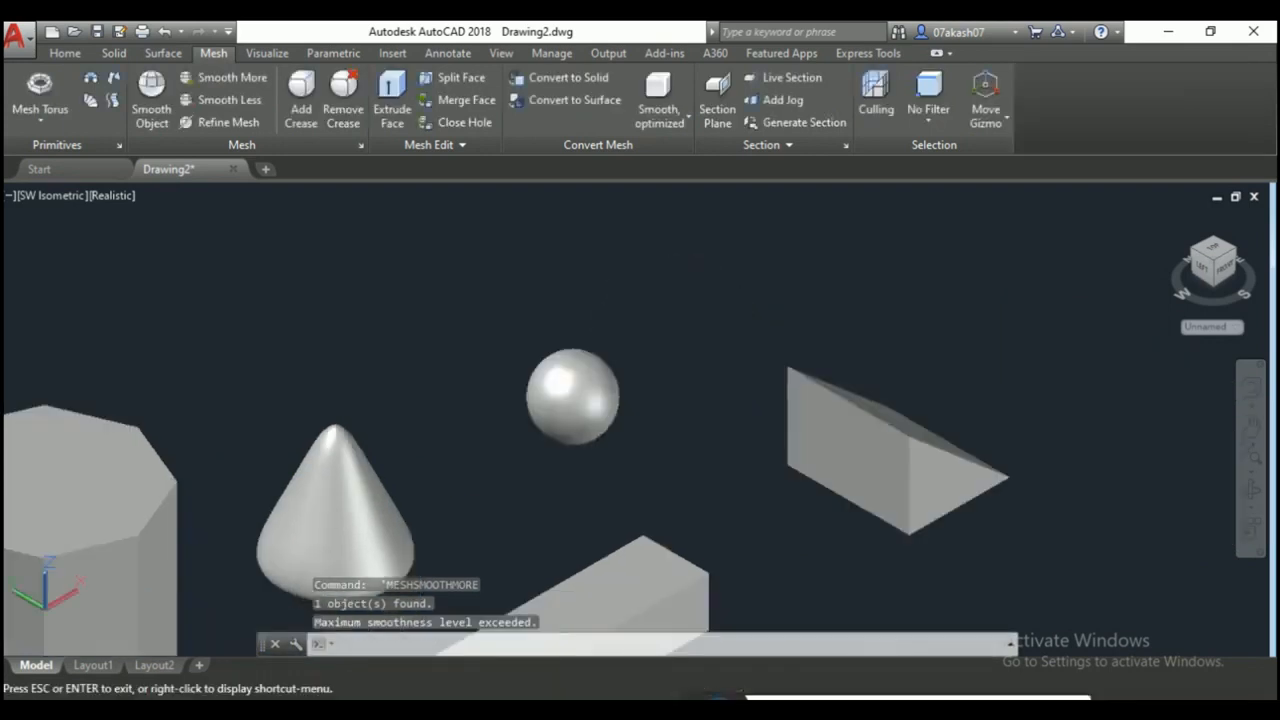
{"action": "middle_click_drag", "start_coordinate": [423, 514], "coordinate": [631, 325]}
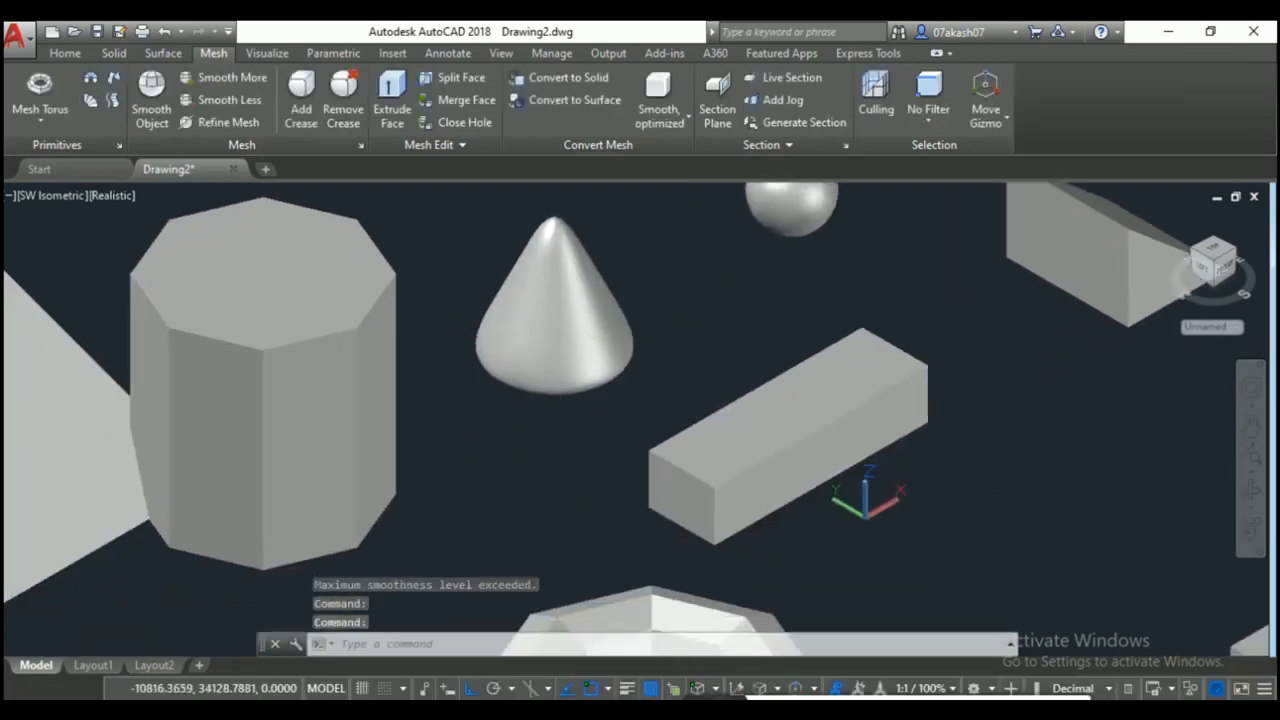
Apply Smooth More repeatedly to the long box mesh beside the cone to round its edges.
{"action": "scroll", "coordinate": [403, 616], "scroll_direction": "down", "scroll_amount": 2}
{"action": "scroll", "coordinate": [505, 414], "scroll_direction": "up", "scroll_amount": 3}
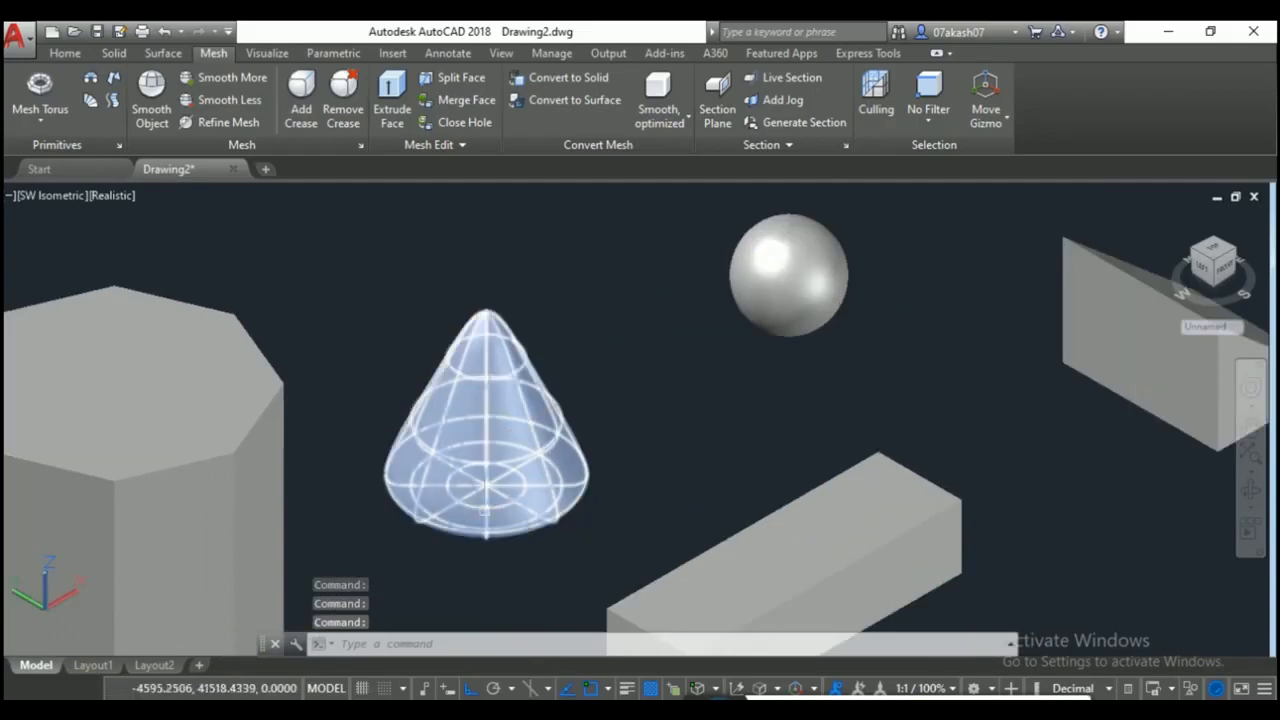
{"action": "middle_click_drag", "start_coordinate": [691, 542], "coordinate": [500, 380]}
{"action": "left_click", "coordinate": [576, 365]}
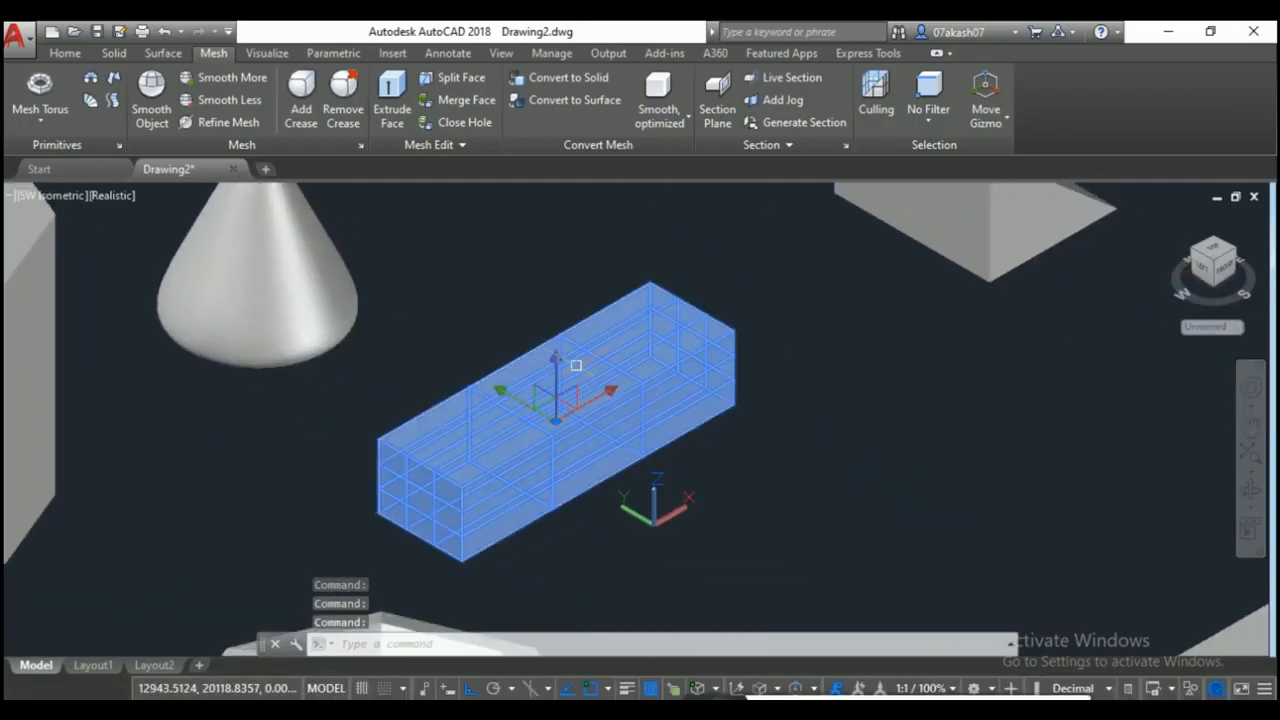
{"action": "left_click", "coordinate": [224, 77]}
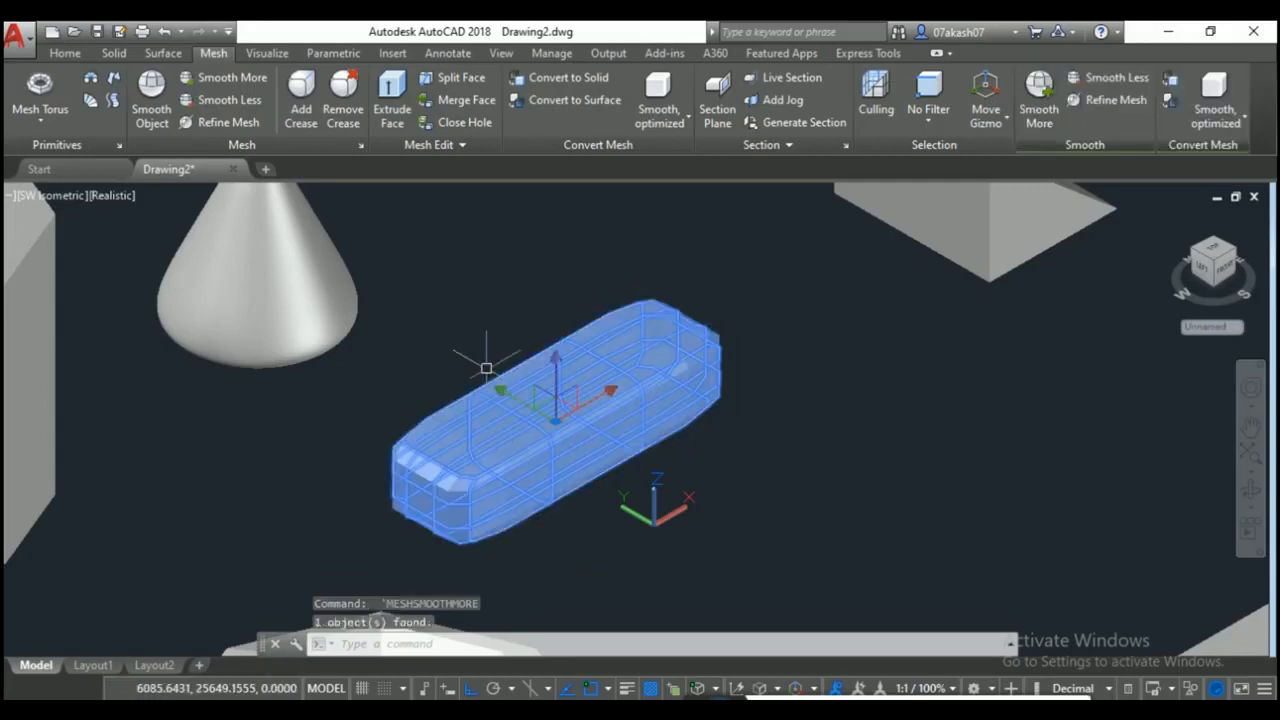
{"action": "key", "text": "Return"}
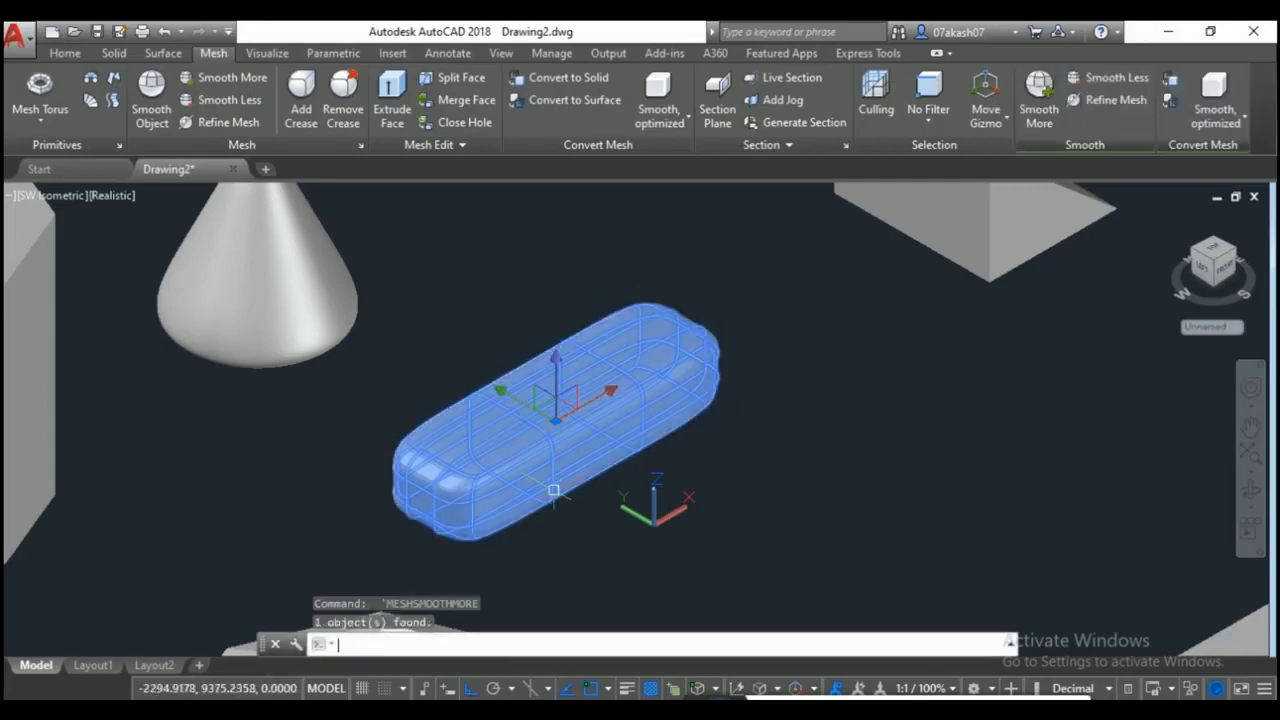
{"action": "key", "text": "Escape"}
{"action": "key", "text": "Escape"}
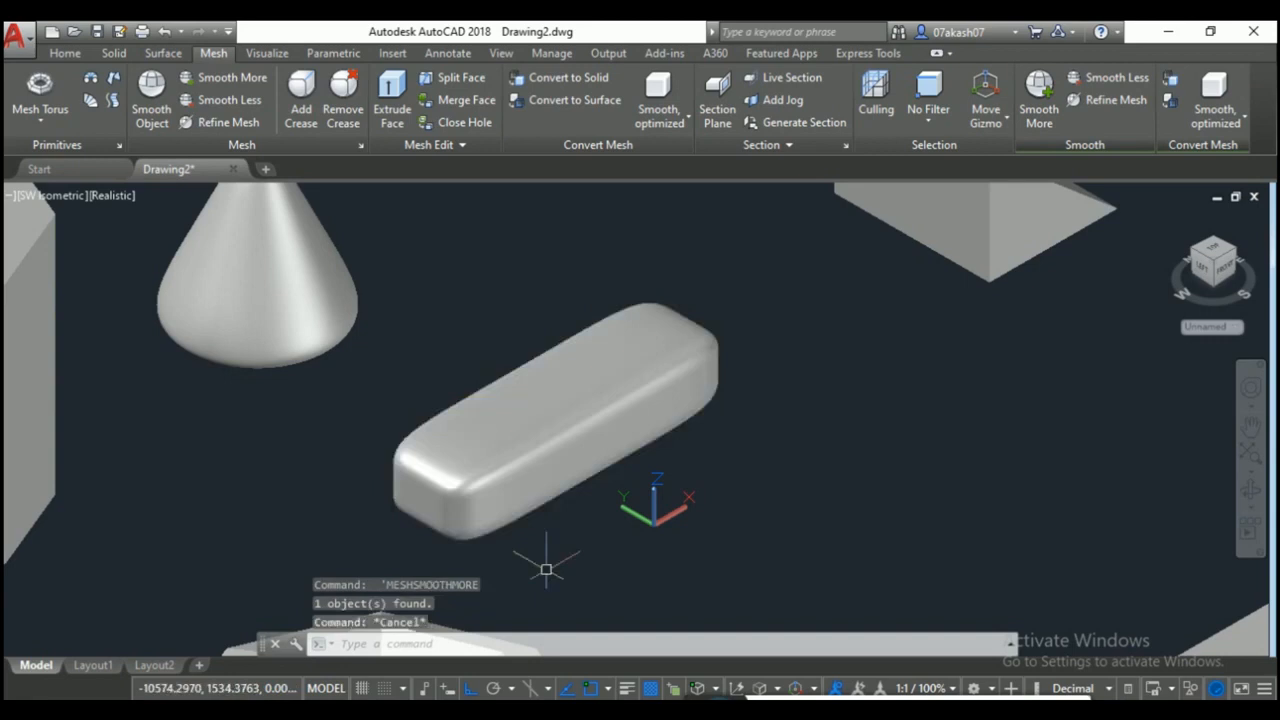
Apply Smooth Less repeatedly to the cone mesh until it is back to flat, unsmoothed facets.
{"action": "middle_click_drag", "start_coordinate": [431, 431], "coordinate": [628, 511]}
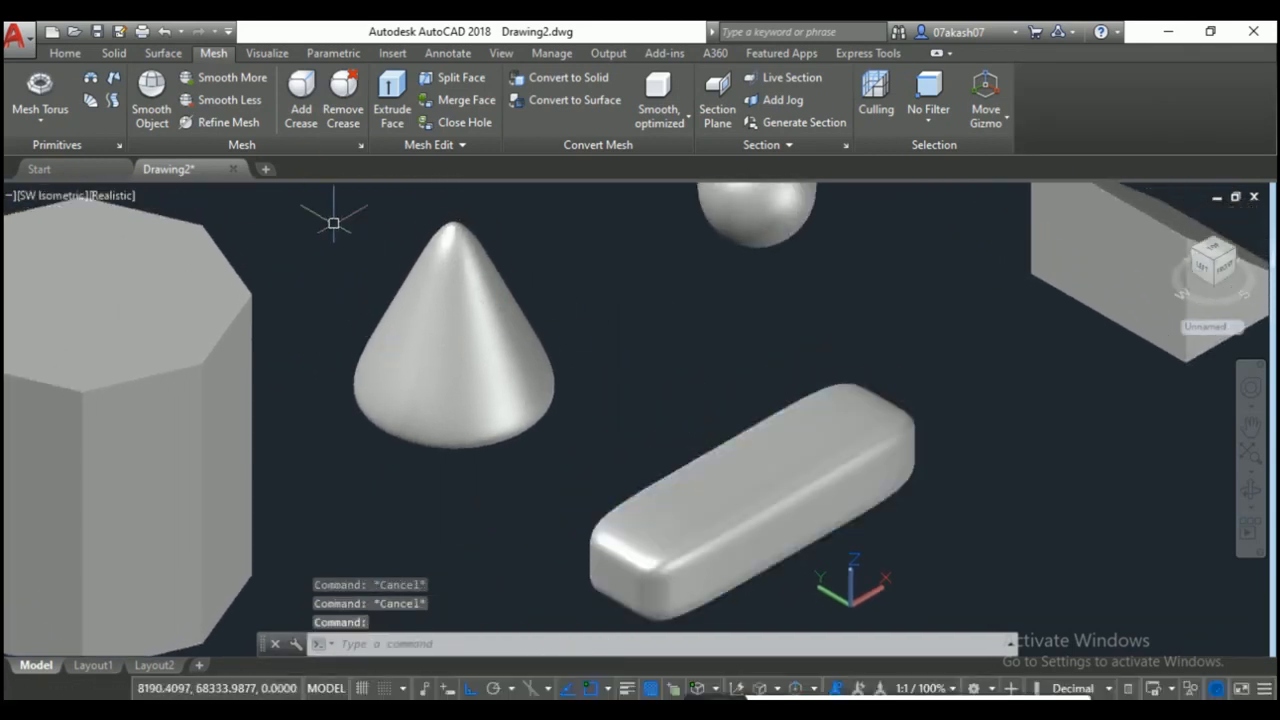
{"action": "left_click", "coordinate": [245, 101]}
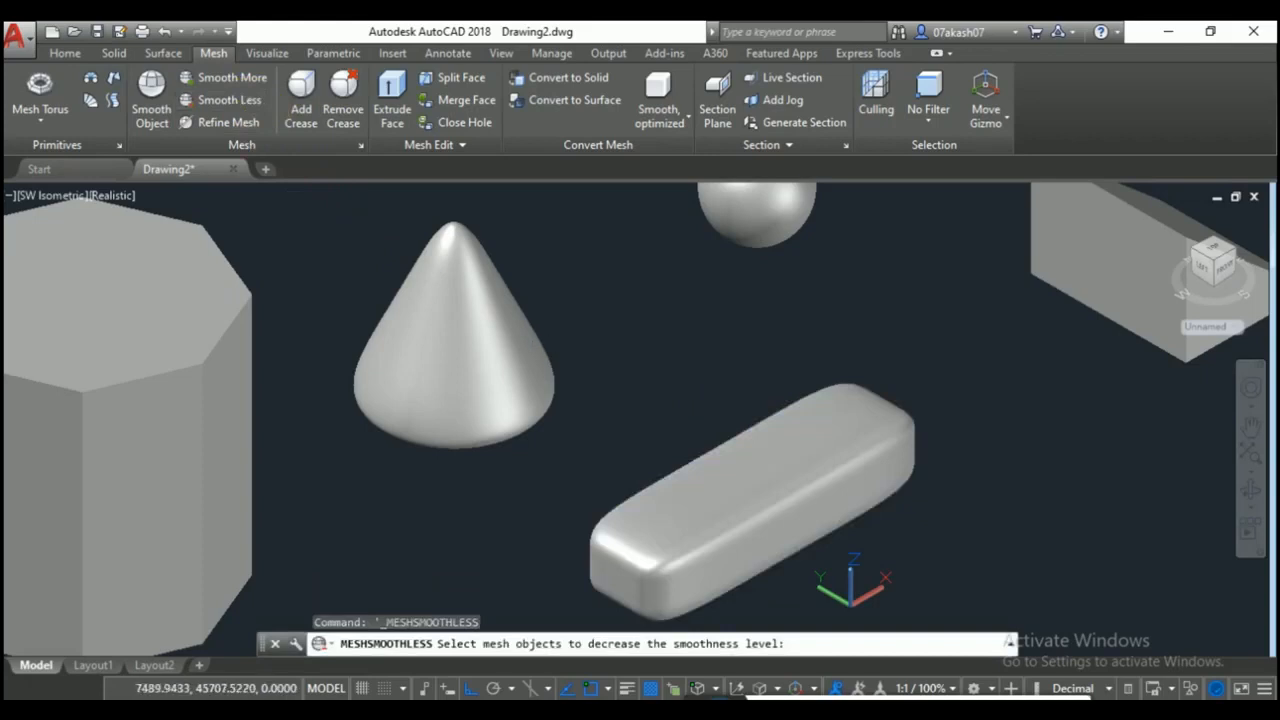
{"action": "left_click", "coordinate": [523, 343]}
{"action": "key", "text": "Return"}
{"action": "key", "text": "Return"}
{"action": "left_click", "coordinate": [529, 372]}
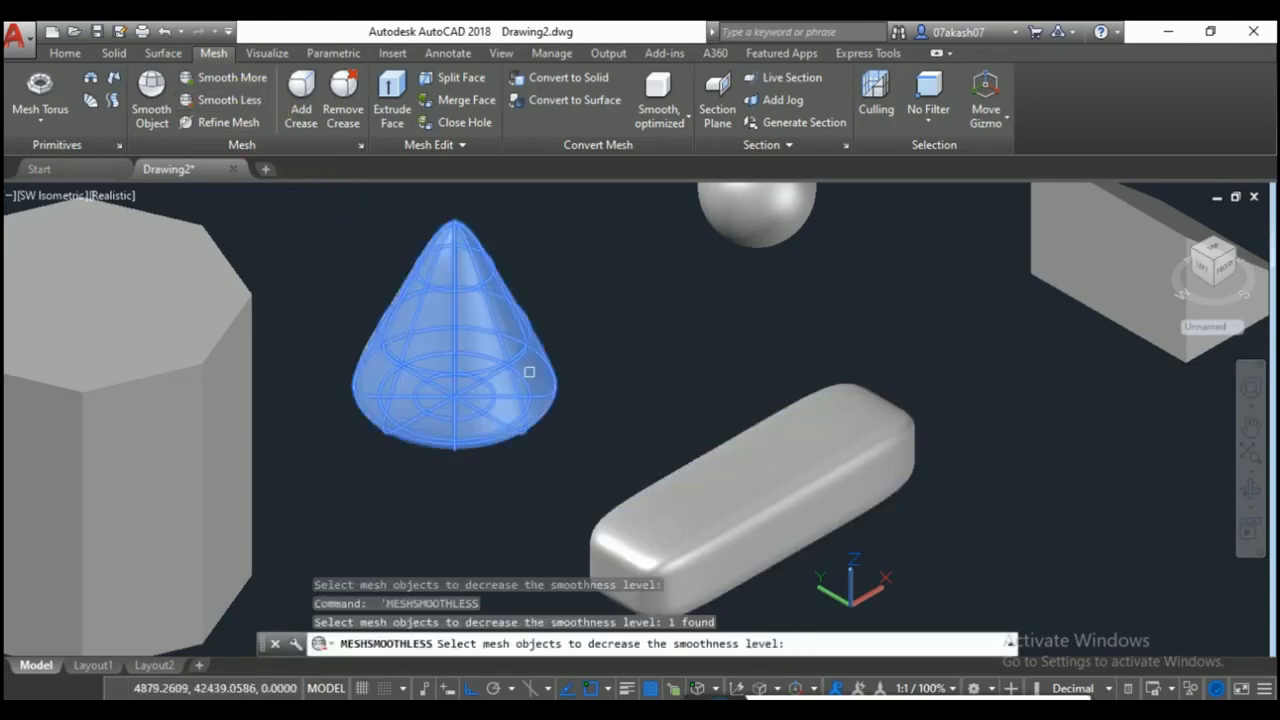
{"action": "key", "text": "Return"}
{"action": "left_click", "coordinate": [529, 373]}
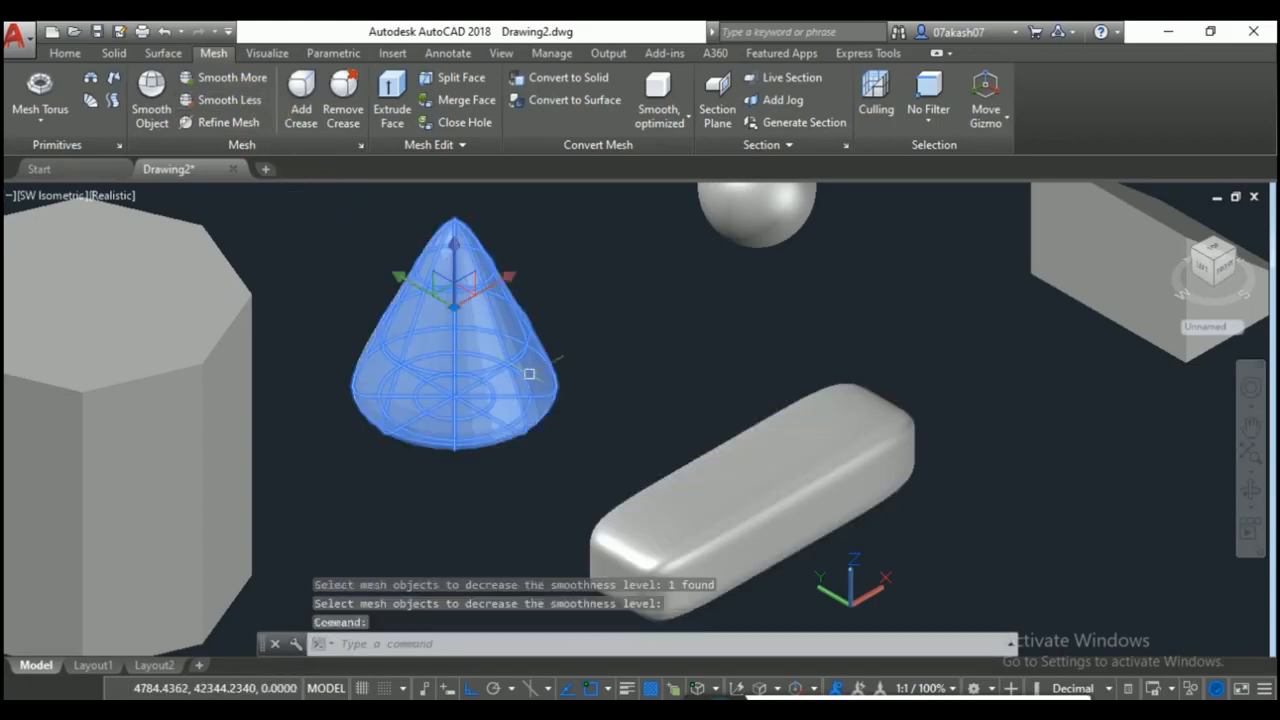
{"action": "key", "text": "Return"}
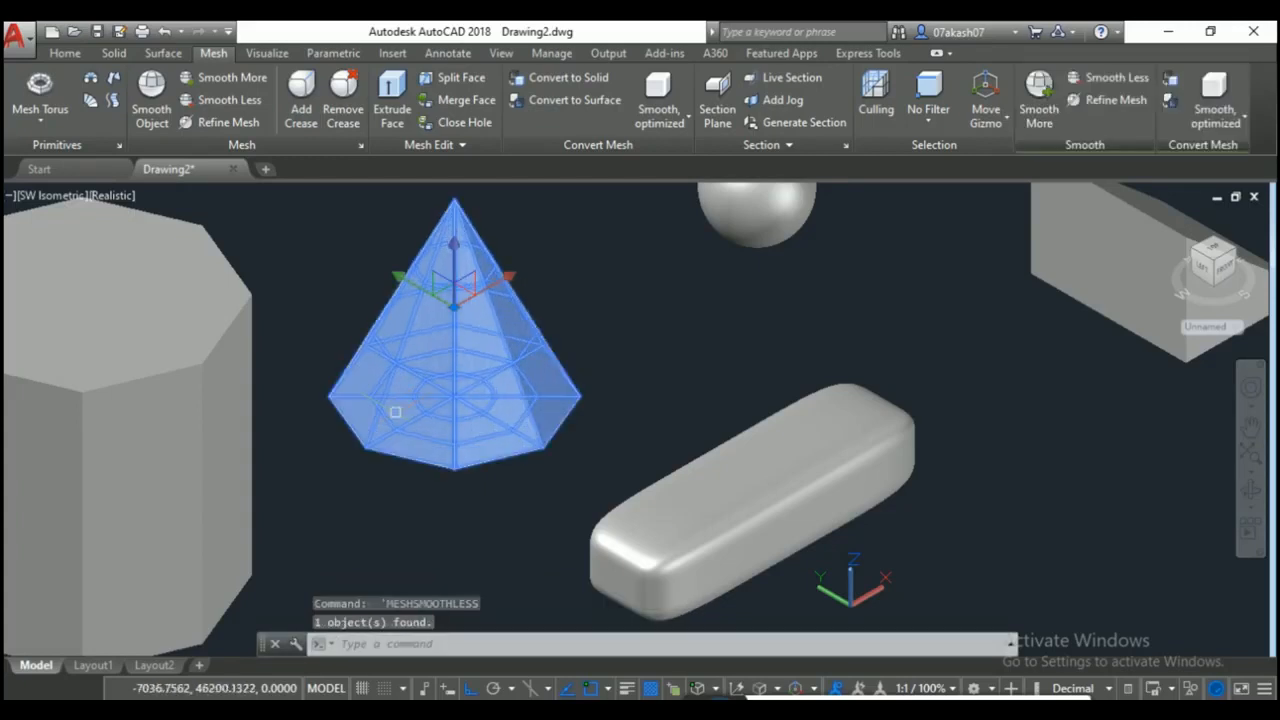
{"action": "key", "text": "Escape"}
{"action": "key", "text": "Escape"}
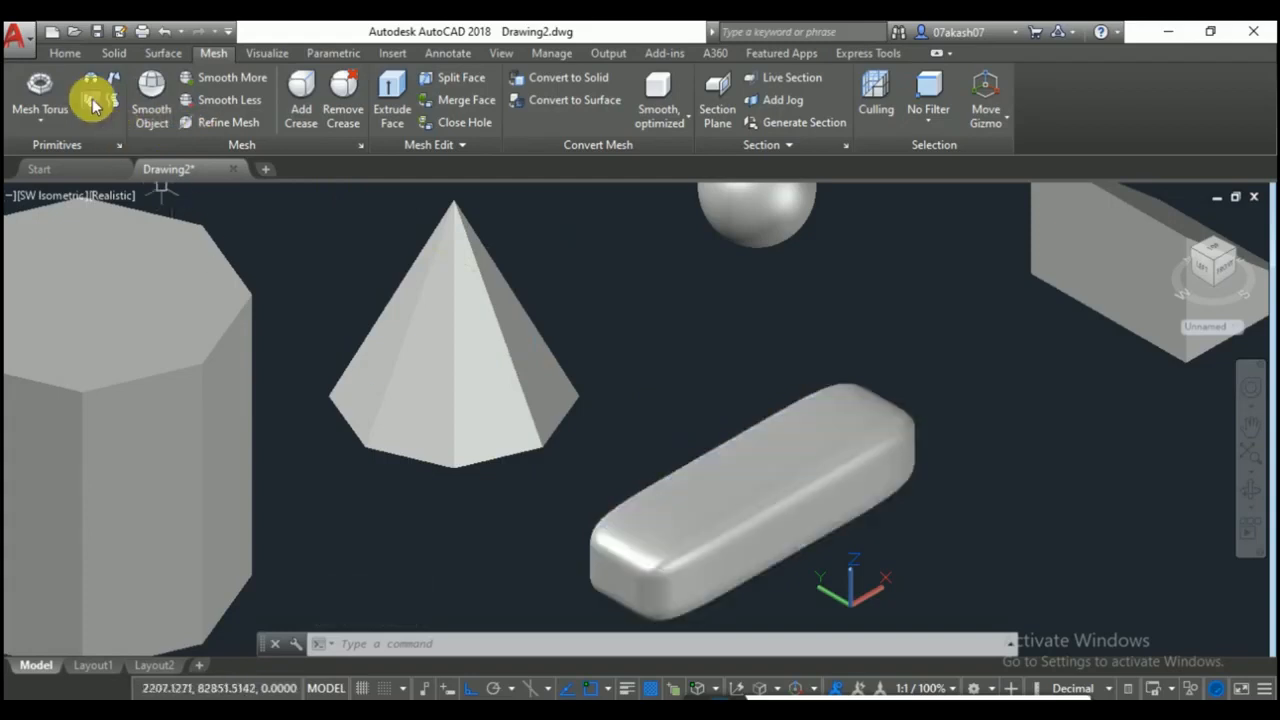
Set the visual style to 2D Wireframe.
{"action": "left_click", "coordinate": [64, 53]}
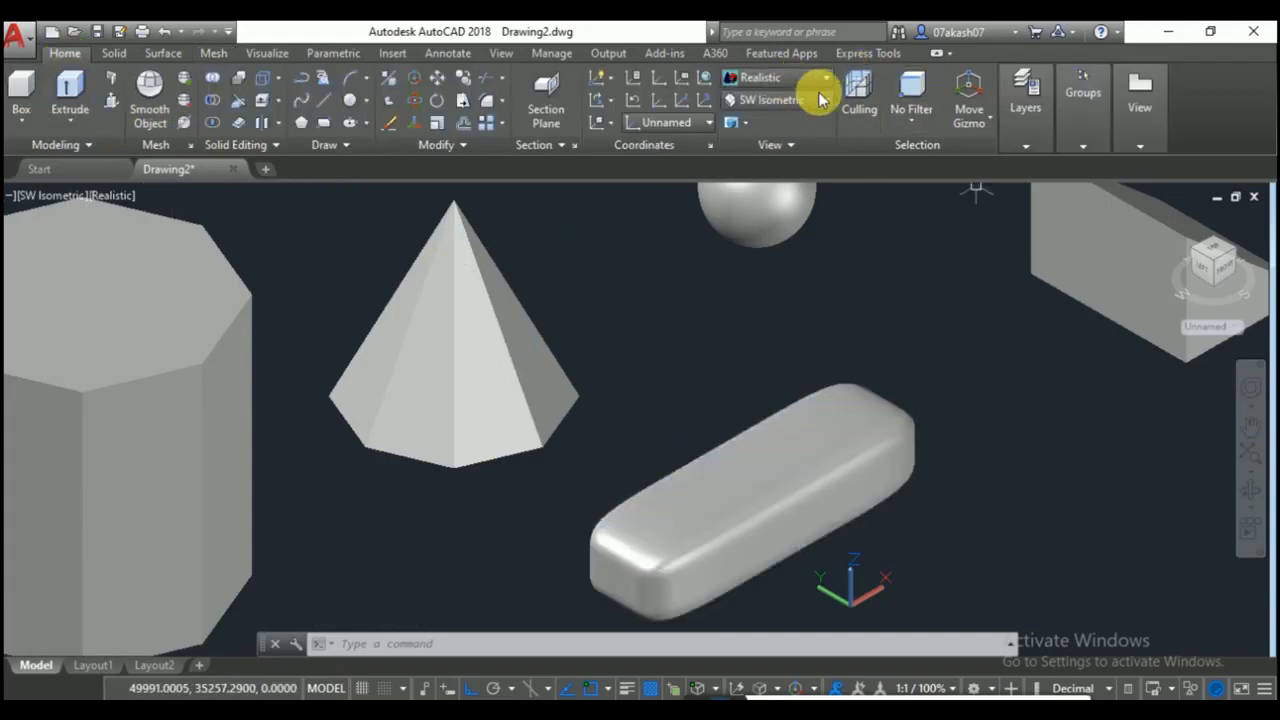
{"action": "left_click", "coordinate": [765, 85]}
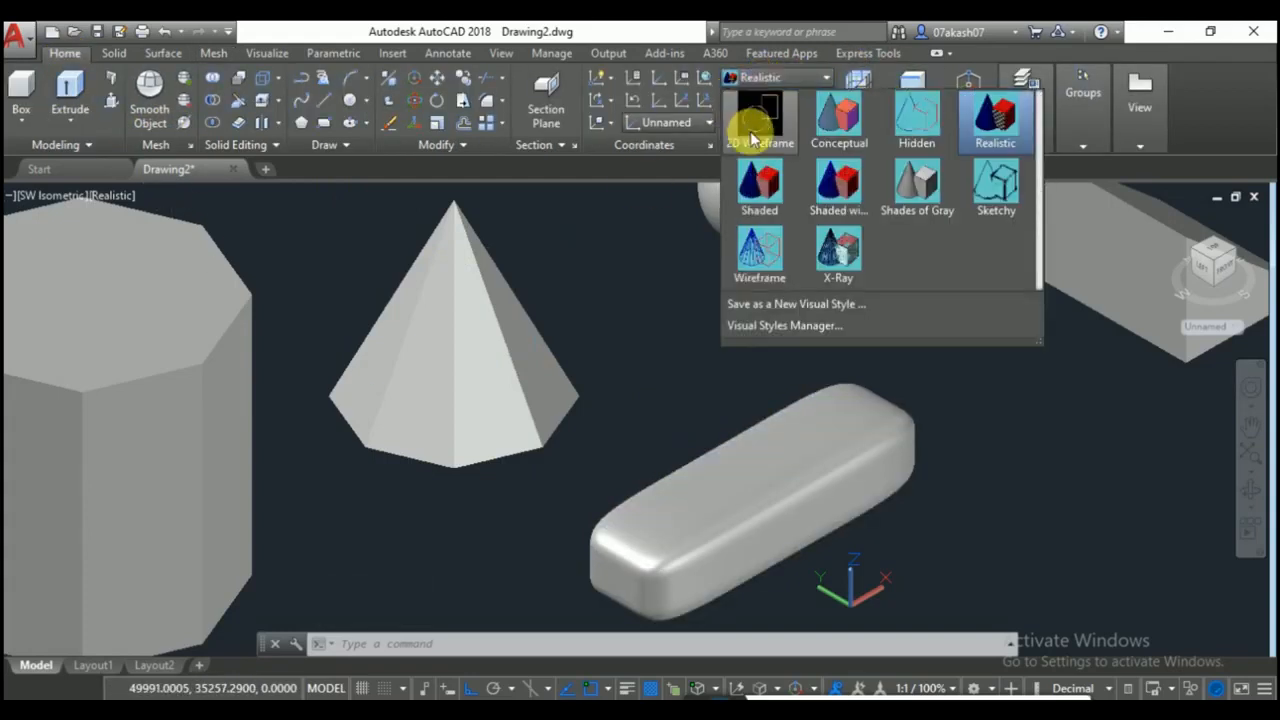
{"action": "left_click", "coordinate": [762, 118]}
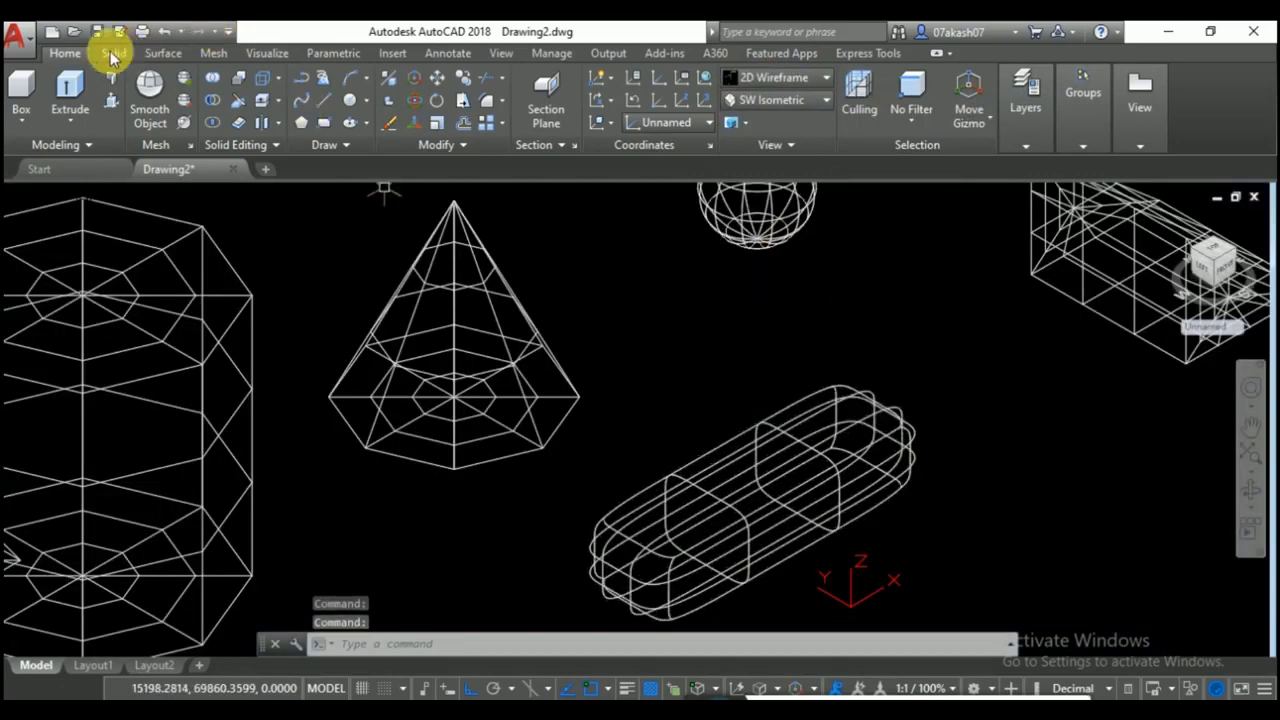
Refine the smoothed box mesh with Refine Mesh and inspect its denser face grid up close.
{"action": "left_click", "coordinate": [211, 54]}
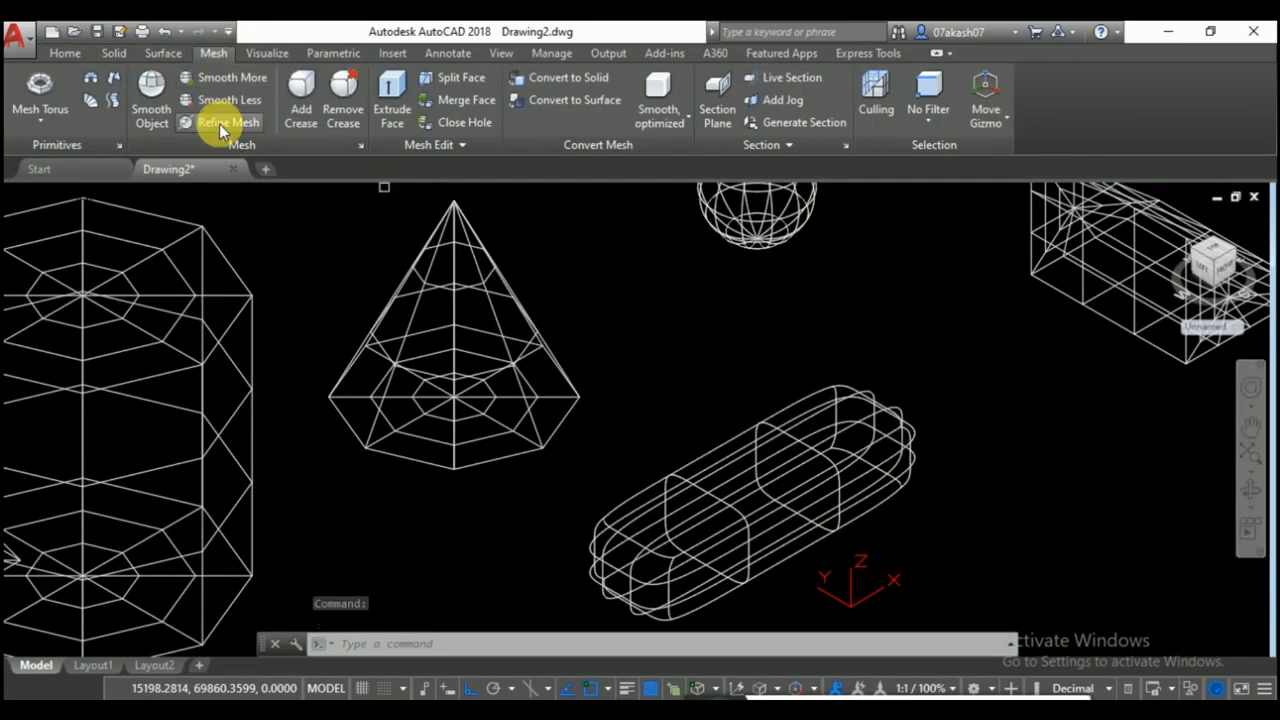
{"action": "left_click", "coordinate": [225, 124]}
{"action": "left_click", "coordinate": [760, 422]}
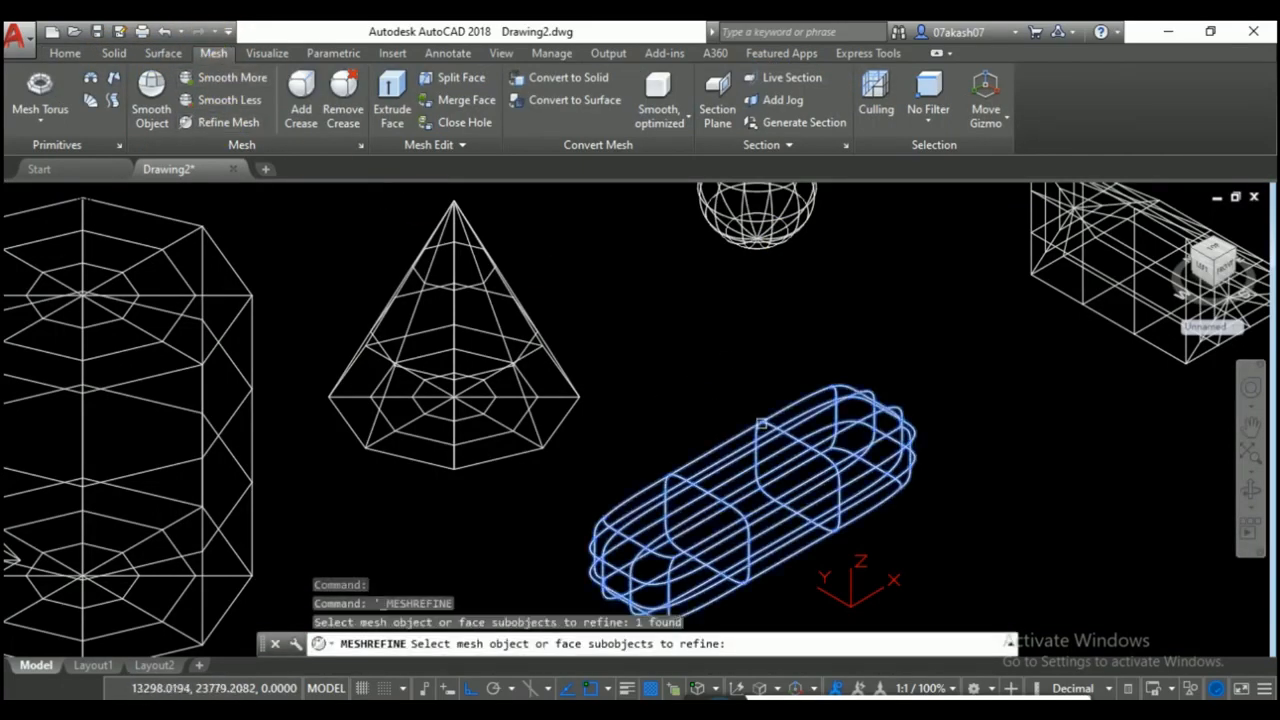
{"action": "scroll", "coordinate": [774, 486], "scroll_direction": "up", "scroll_amount": 2}
{"action": "key", "text": "Return"}
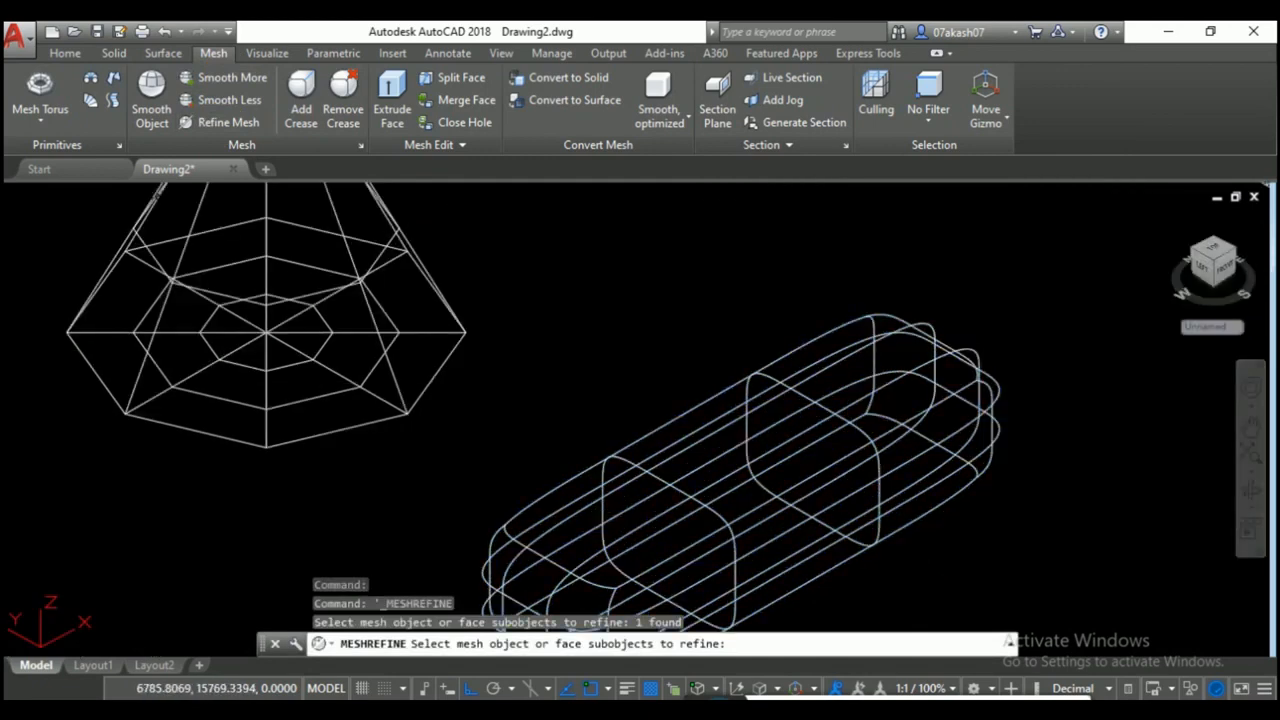
{"action": "scroll", "coordinate": [573, 465], "scroll_direction": "up", "scroll_amount": 8}
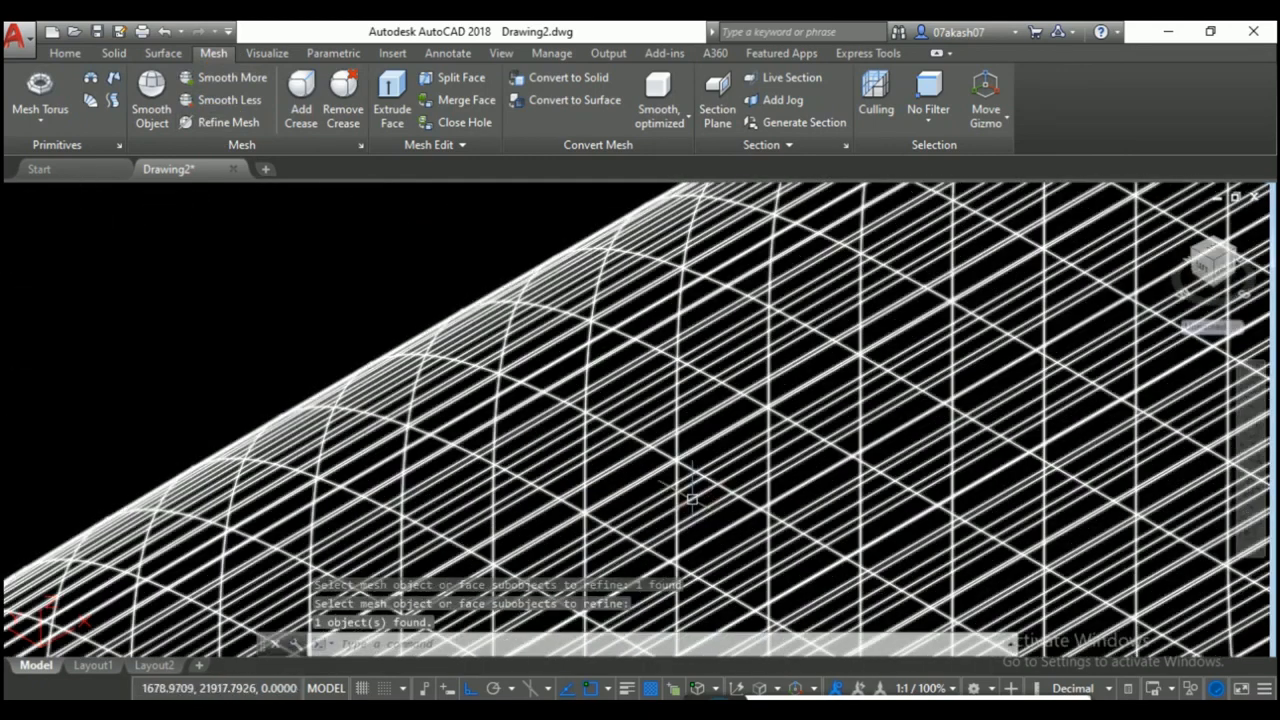
{"action": "scroll", "coordinate": [738, 367], "scroll_direction": "down", "scroll_amount": 10}
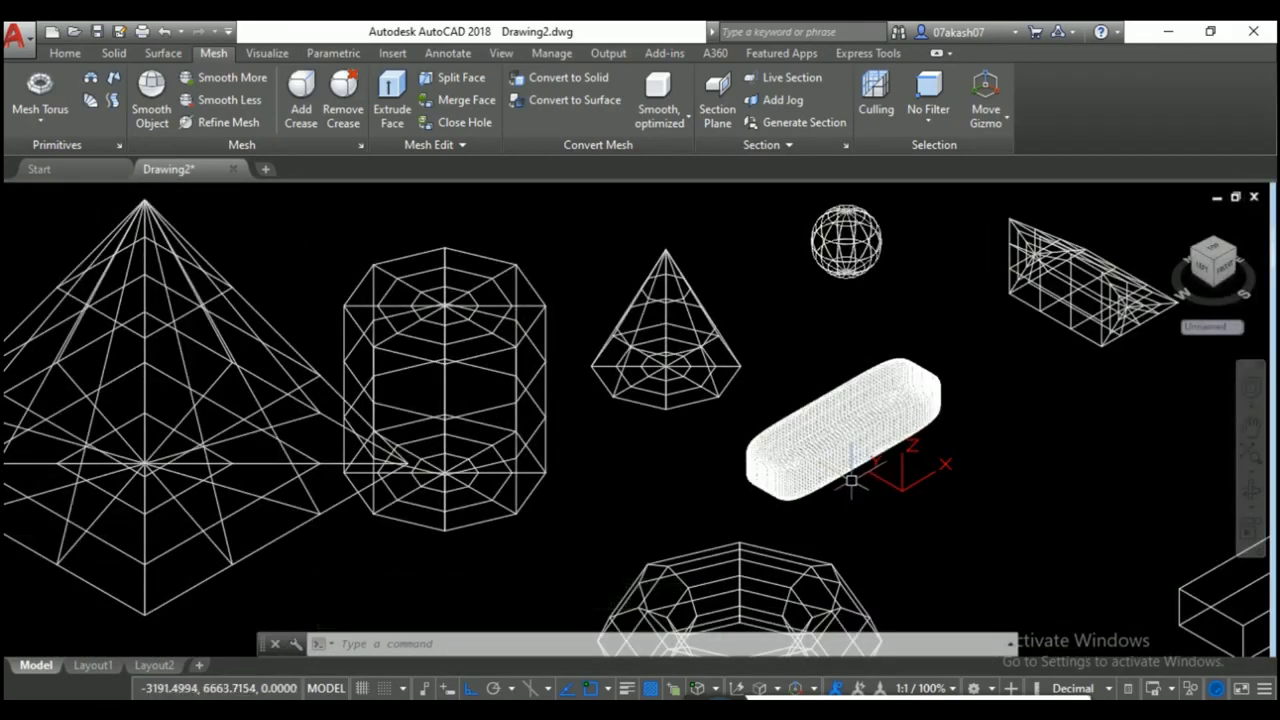
{"action": "middle_click_drag", "start_coordinate": [849, 476], "coordinate": [763, 414]}
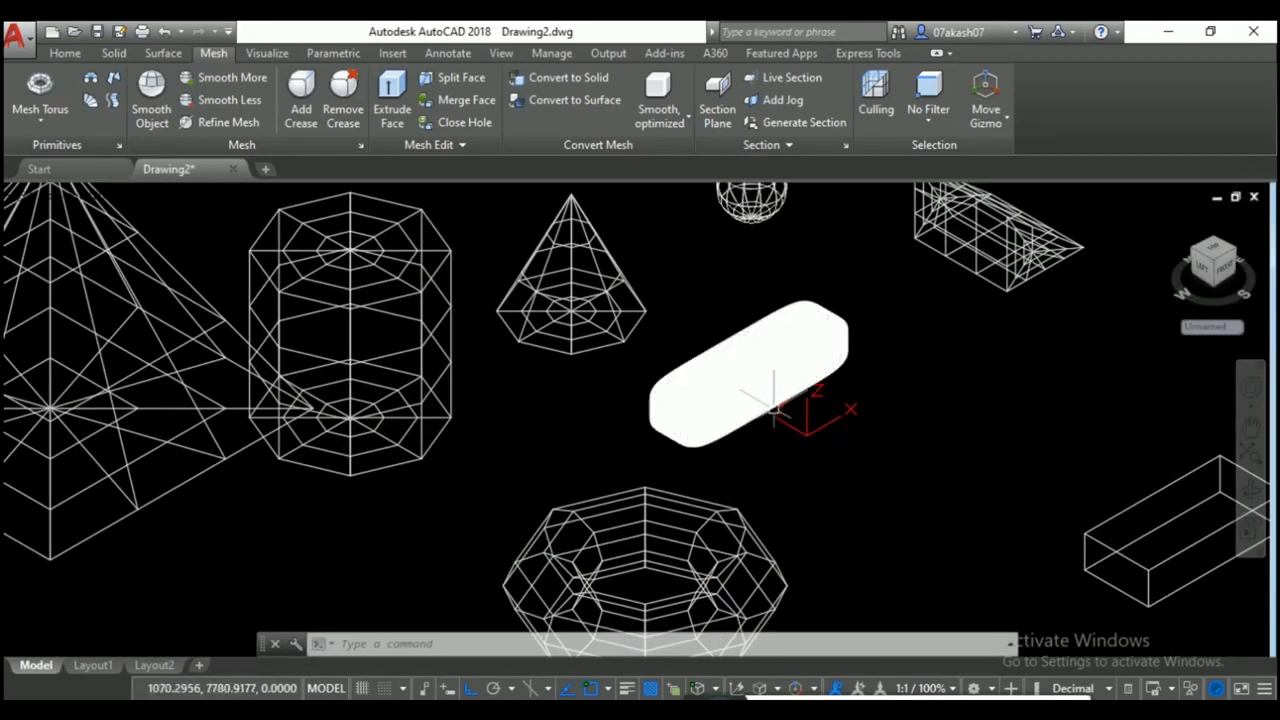
{"action": "scroll", "coordinate": [770, 407], "scroll_direction": "up", "scroll_amount": 5}
{"action": "scroll", "coordinate": [770, 407], "scroll_direction": "down", "scroll_amount": 8}
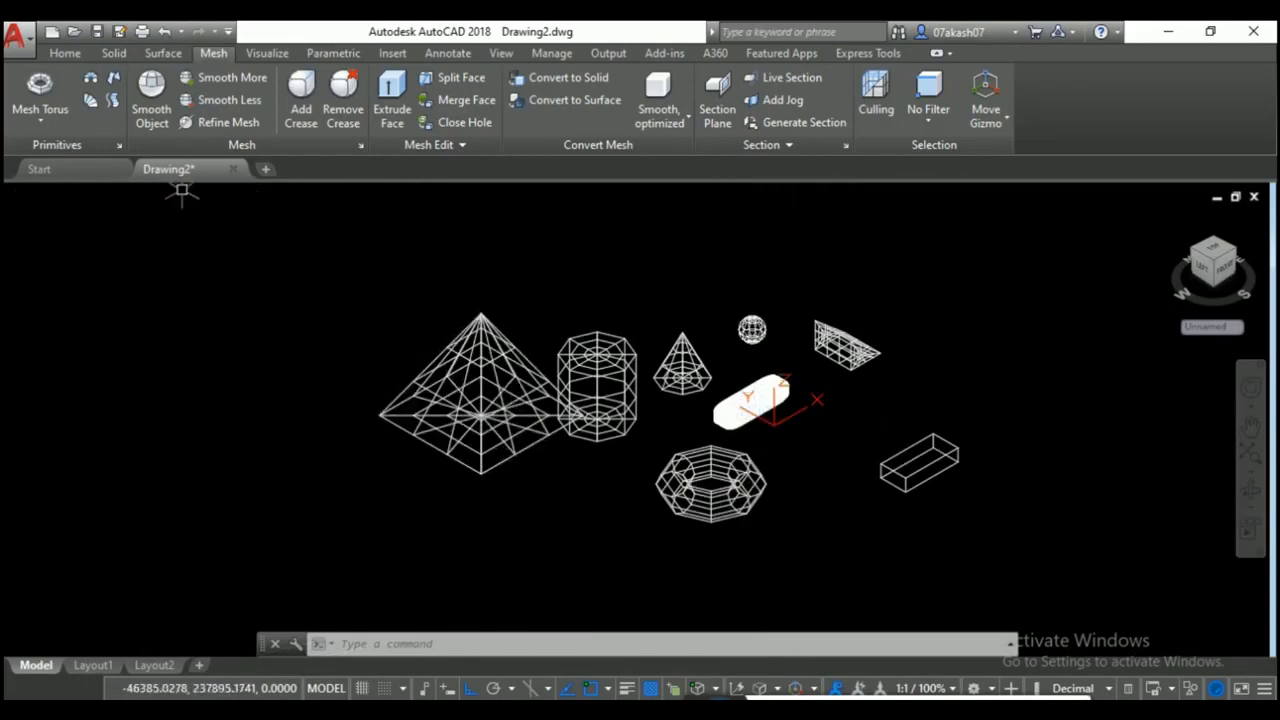
Try to refine the unsmoothed torus mesh with Refine Mesh.
{"action": "left_click", "coordinate": [234, 121]}
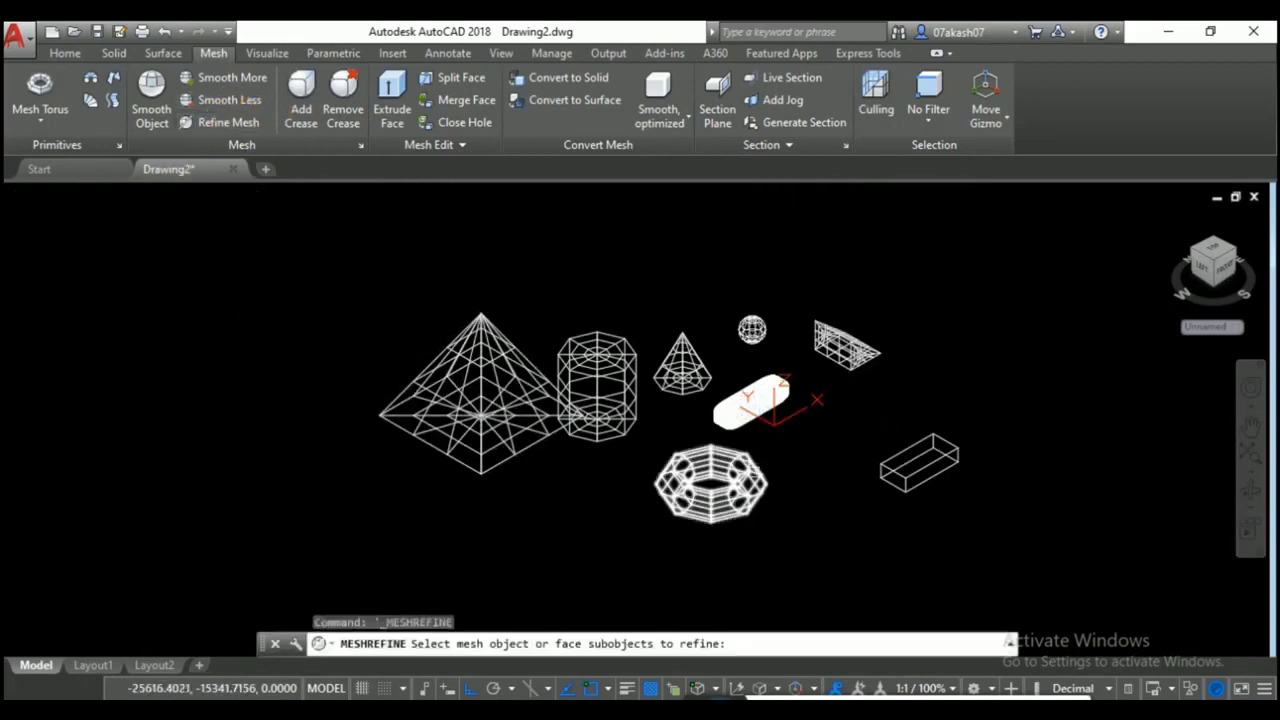
{"action": "left_click", "coordinate": [754, 470]}
{"action": "right_click", "coordinate": [755, 484]}
{"action": "left_click", "coordinate": [750, 396]}
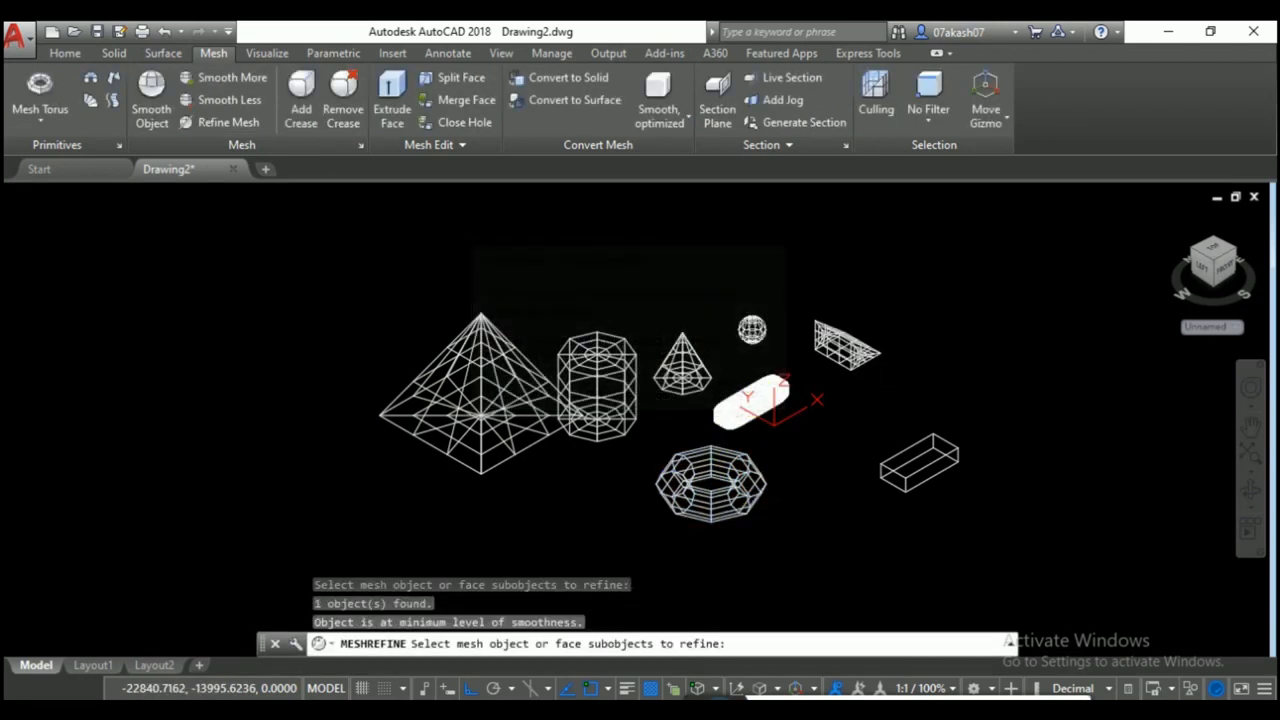
{"action": "left_click", "coordinate": [750, 404]}
{"action": "key", "text": "Escape"}
{"action": "key", "text": "Escape"}
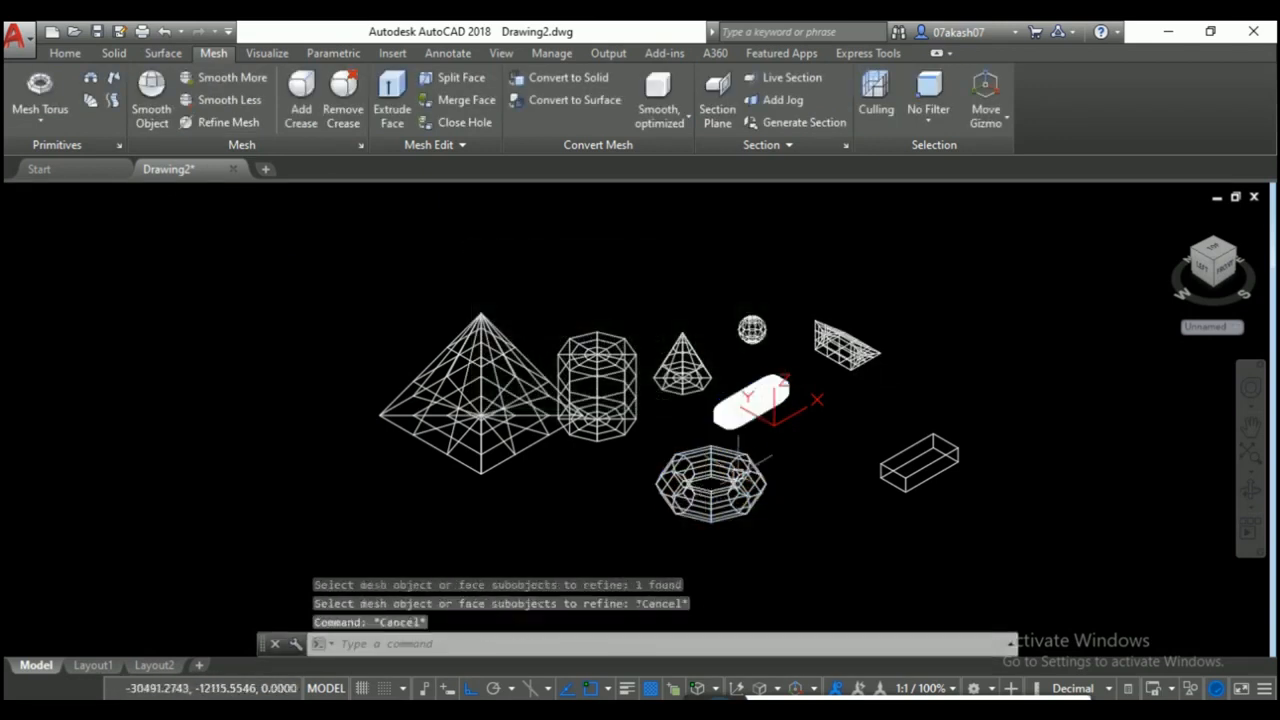
Increase the smoothness of the torus mesh by one level with Smooth More.
{"action": "scroll", "coordinate": [748, 468], "scroll_direction": "up", "scroll_amount": 4}
{"action": "left_click", "coordinate": [214, 77]}
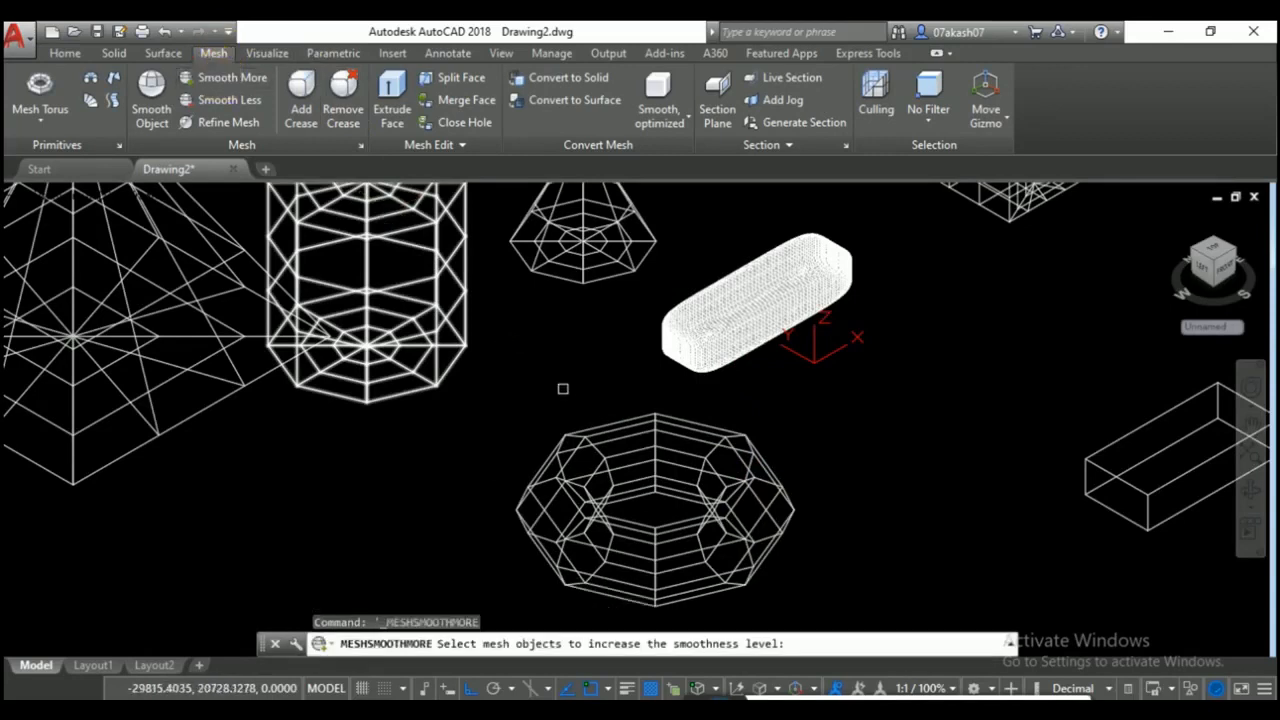
{"action": "left_click", "coordinate": [627, 441]}
{"action": "key", "text": "Return"}
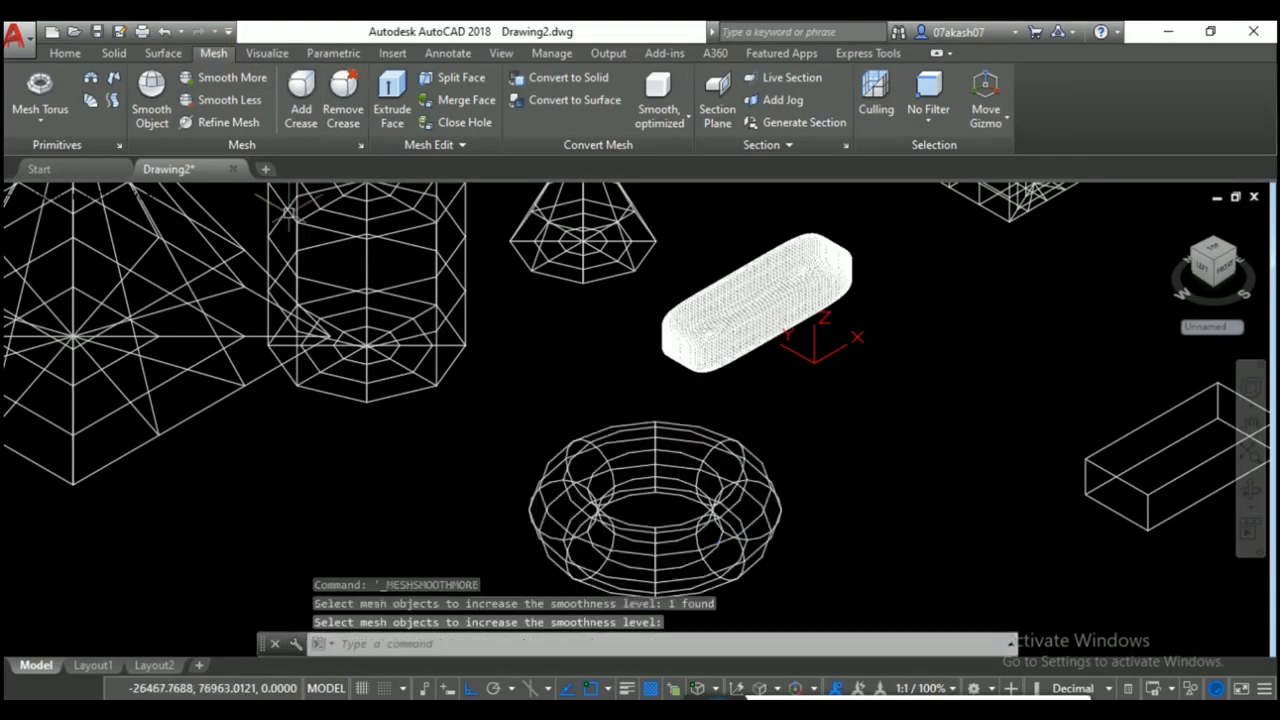
Refine the smoothed torus mesh with Refine Mesh to subdivide its faces.
{"action": "left_click", "coordinate": [195, 122]}
{"action": "left_click", "coordinate": [624, 450]}
{"action": "key", "text": "Return"}
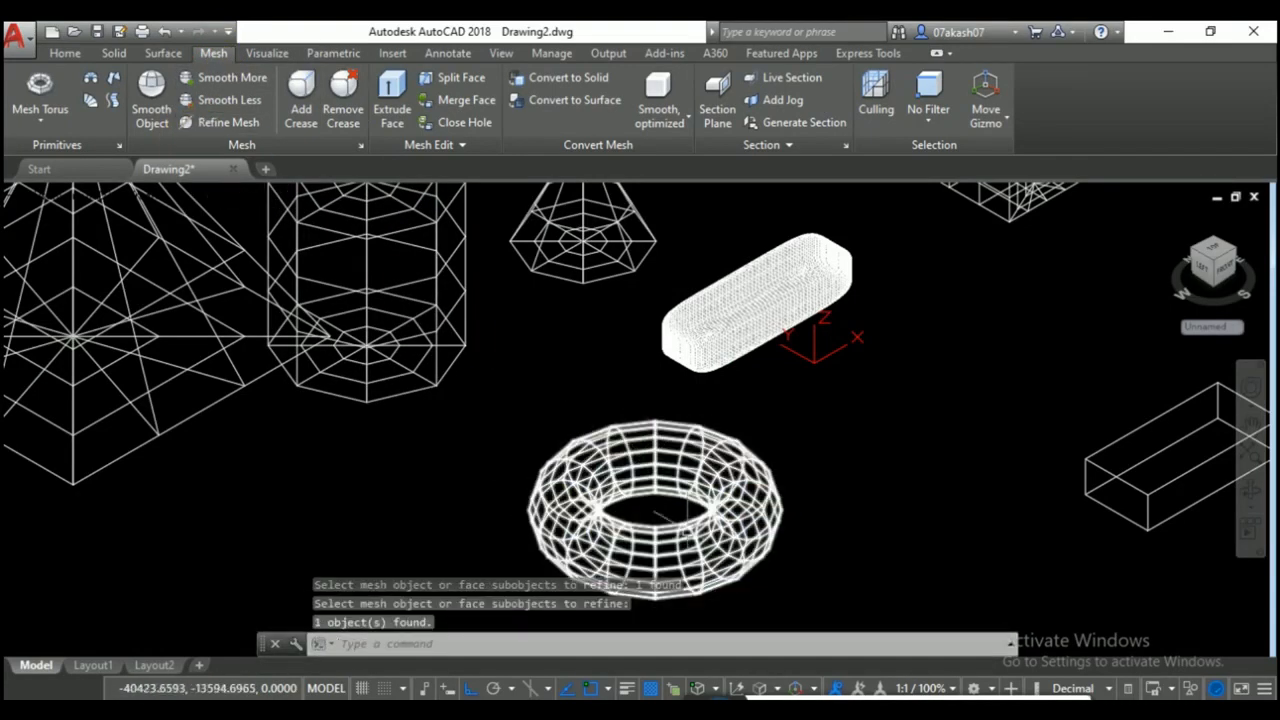
{"action": "scroll", "coordinate": [960, 535], "scroll_direction": "up", "scroll_amount": 2}
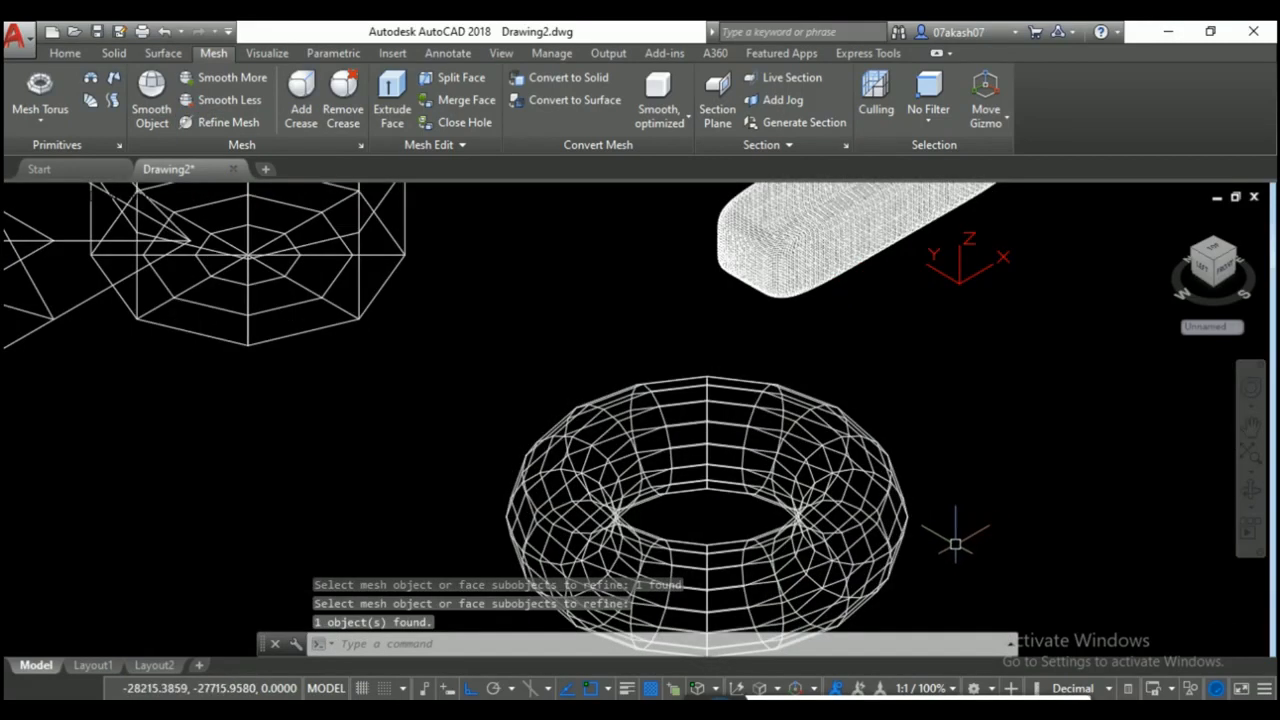
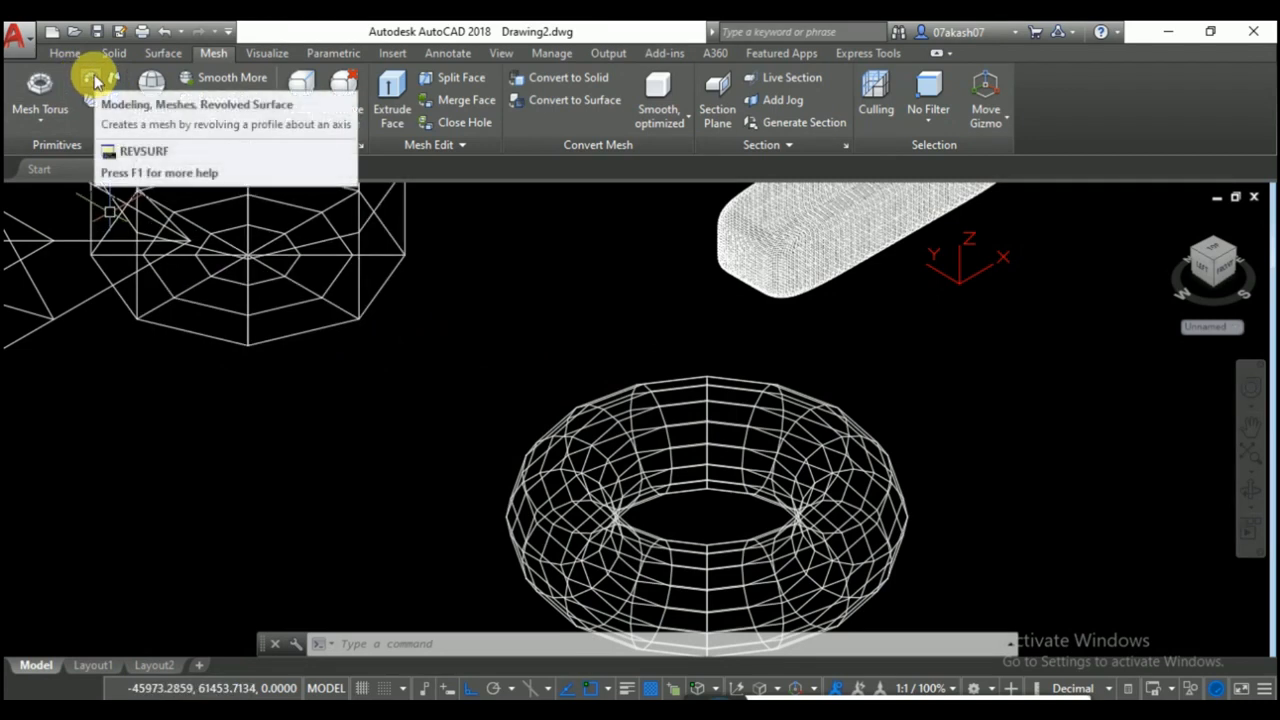
Set the visual style to Realistic and switch the drawing to the Front view.
{"action": "scroll", "coordinate": [407, 378], "scroll_direction": "down", "scroll_amount": 7}
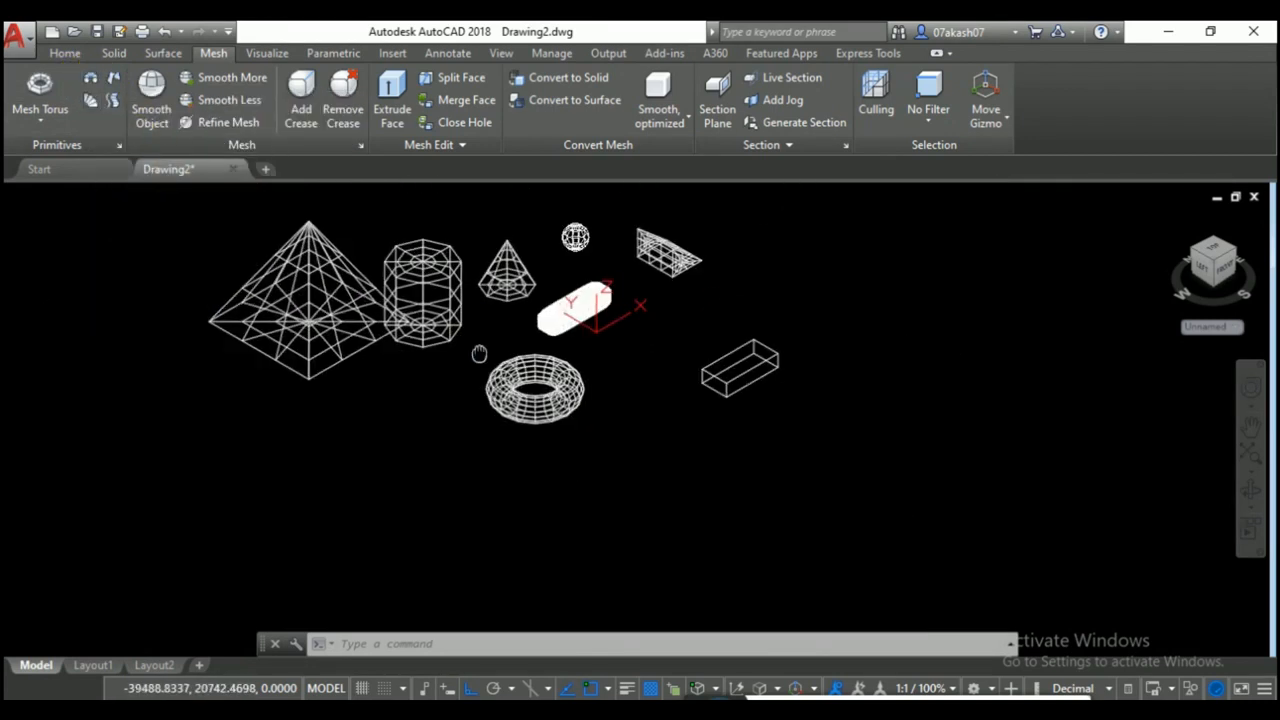
{"action": "scroll", "coordinate": [407, 382], "scroll_direction": "up", "scroll_amount": 1}
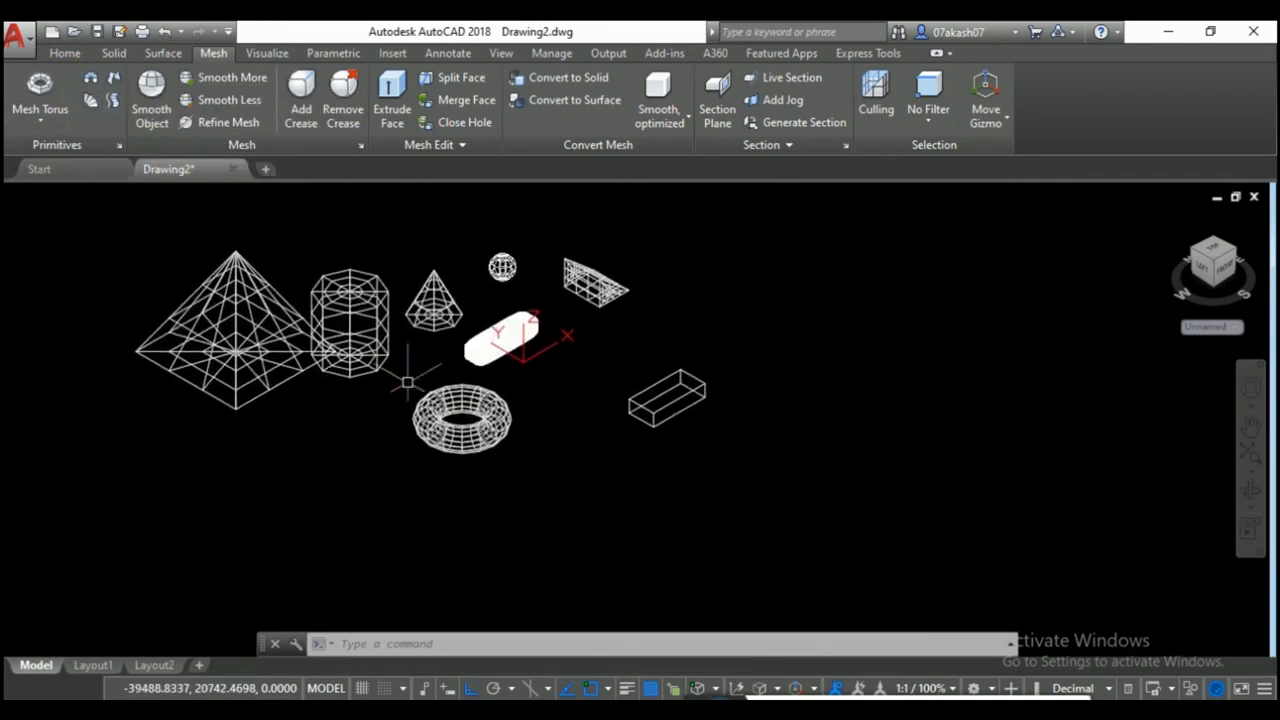
{"action": "left_click", "coordinate": [64, 53]}
{"action": "left_click", "coordinate": [778, 84]}
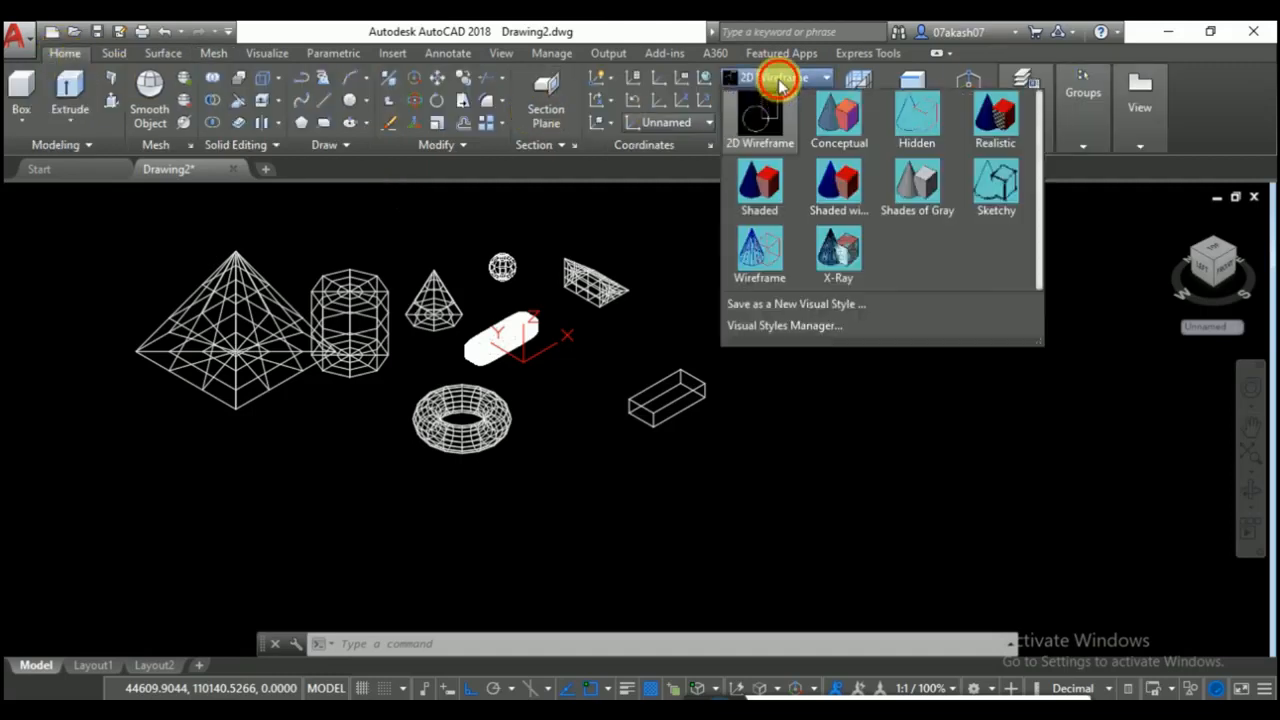
{"action": "left_click", "coordinate": [991, 114]}
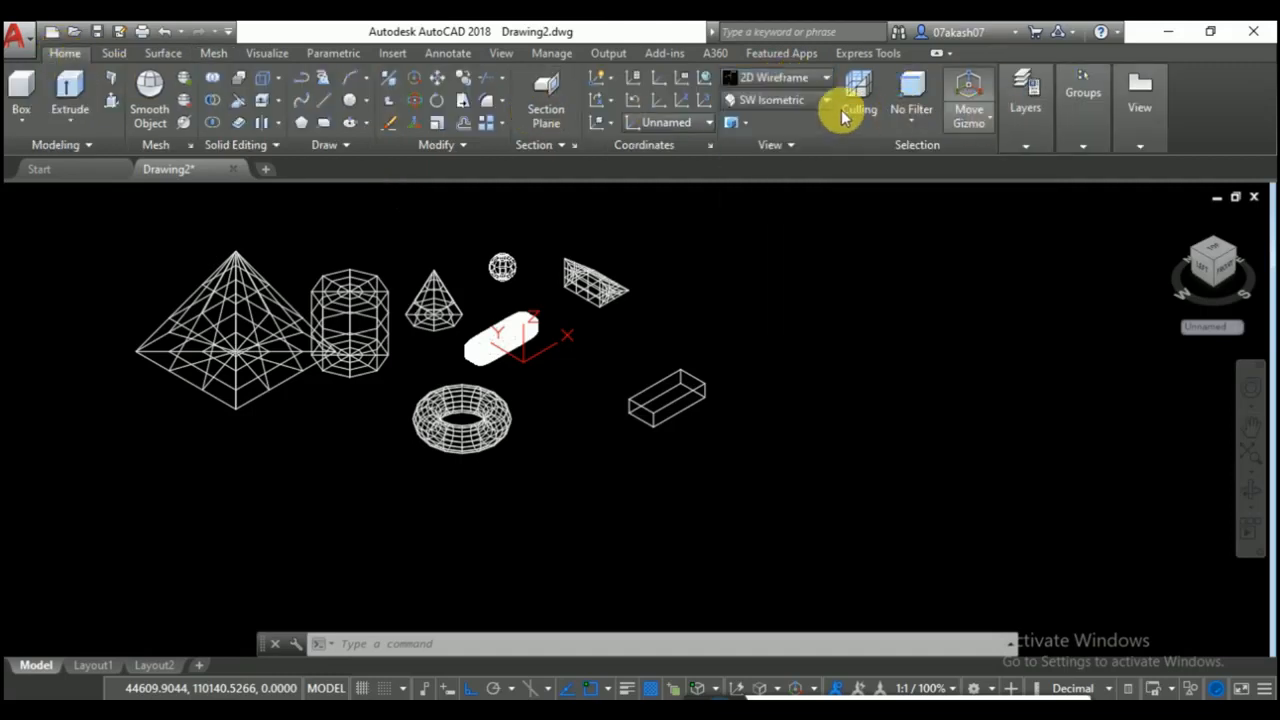
{"action": "left_click", "coordinate": [790, 100]}
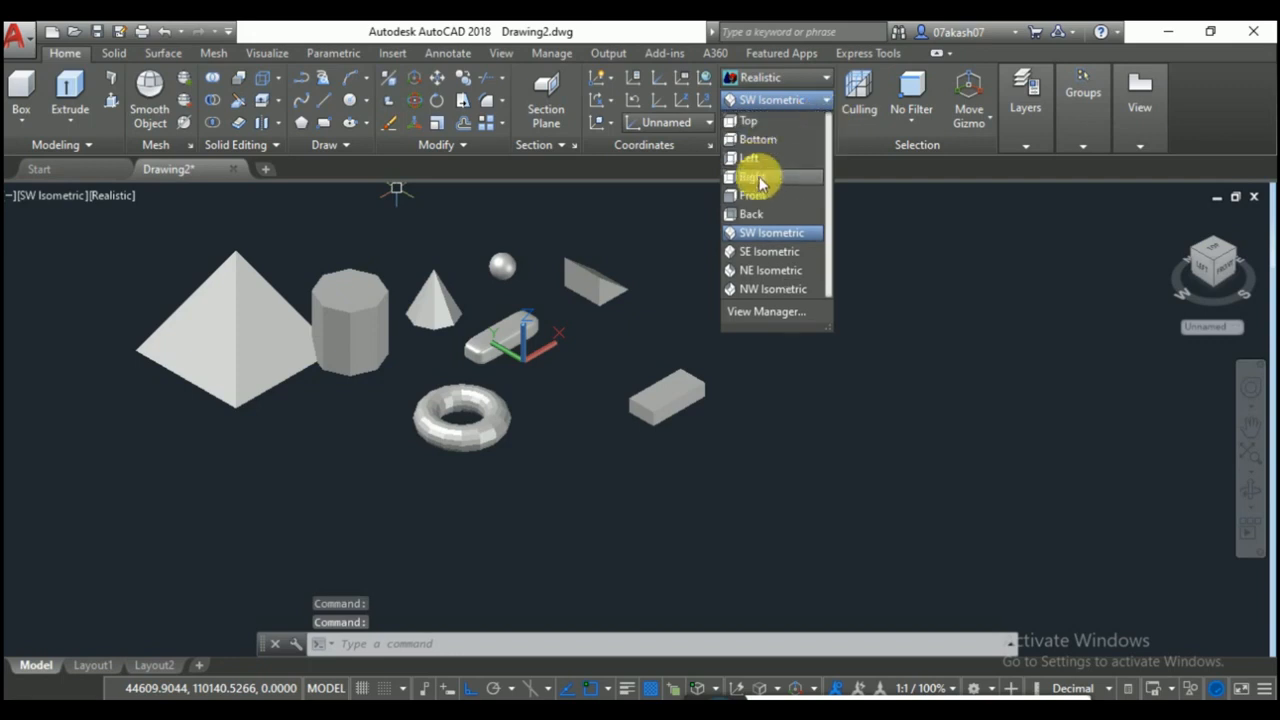
{"action": "left_click", "coordinate": [758, 203]}
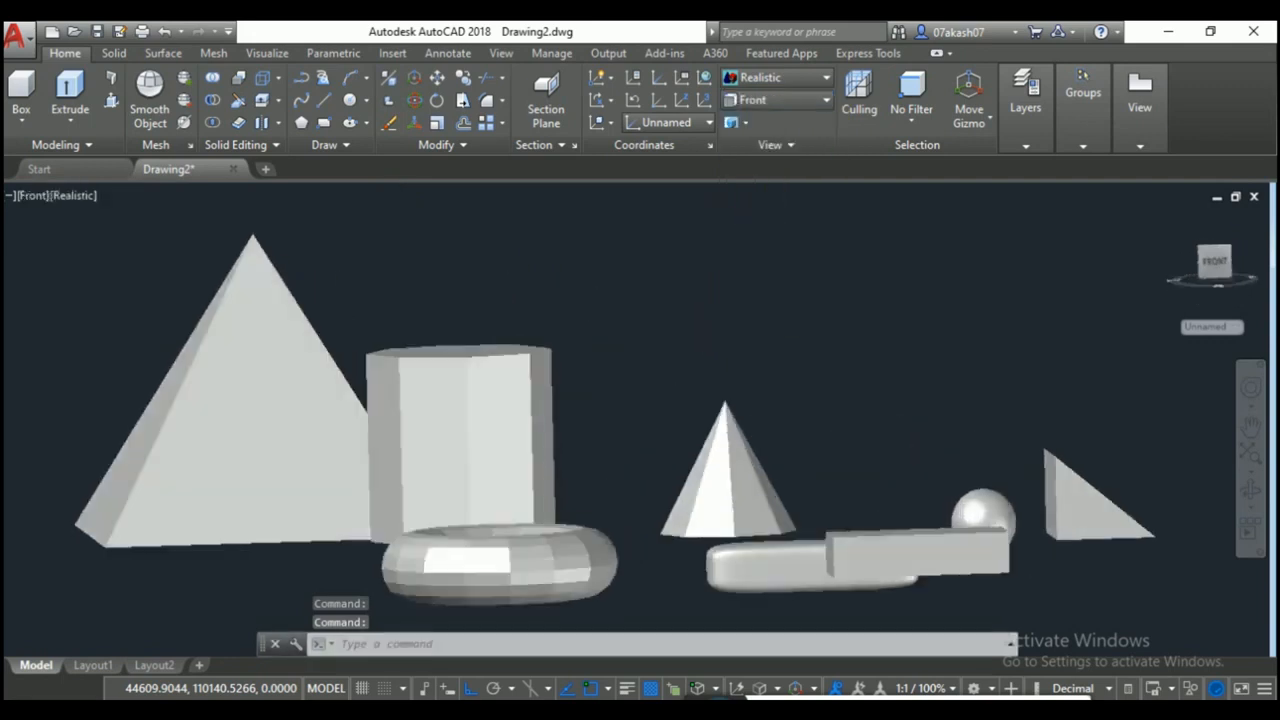
Draw a closed stepped profile with Line beside the mesh primitives, with three descending steps above a straight horizontal base.
{"action": "scroll", "coordinate": [856, 333], "scroll_direction": "down", "scroll_amount": 3}
{"action": "middle_click_drag", "start_coordinate": [856, 332], "coordinate": [456, 348]}
{"action": "scroll", "coordinate": [472, 326], "scroll_direction": "down", "scroll_amount": 2}
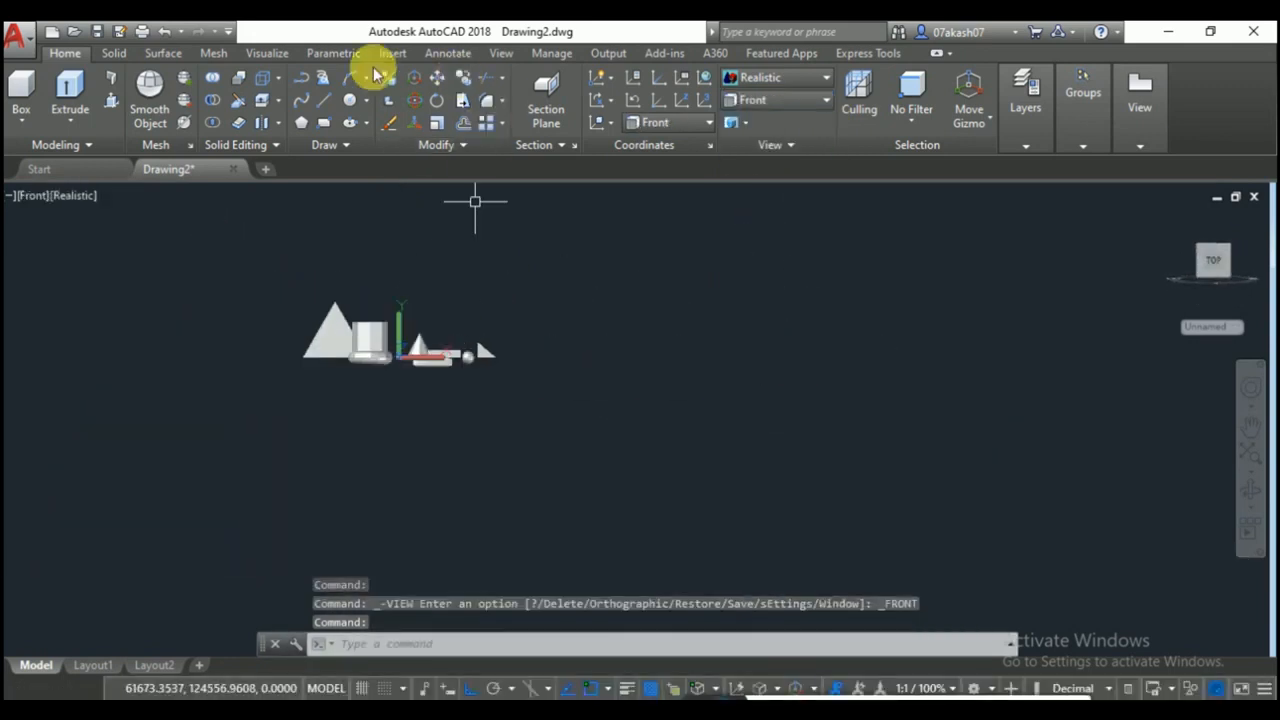
{"action": "left_click", "coordinate": [331, 103]}
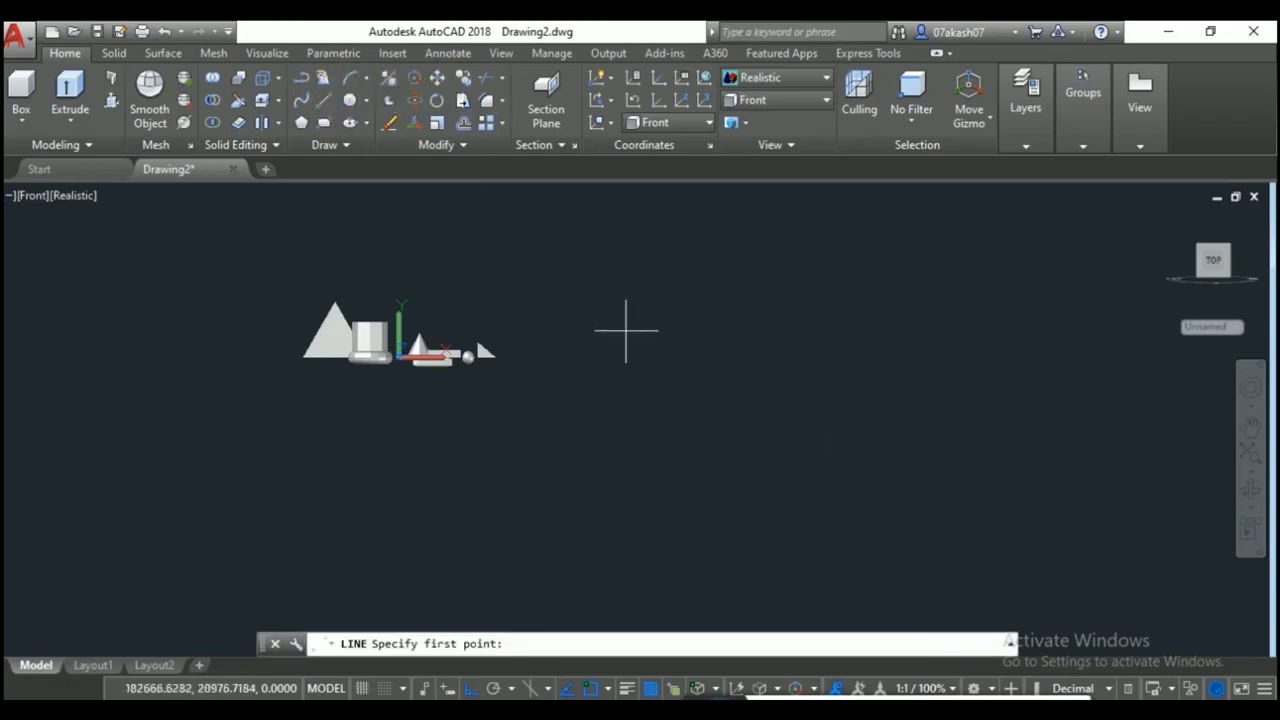
{"action": "left_click", "coordinate": [604, 310]}
{"action": "left_click", "coordinate": [733, 300]}
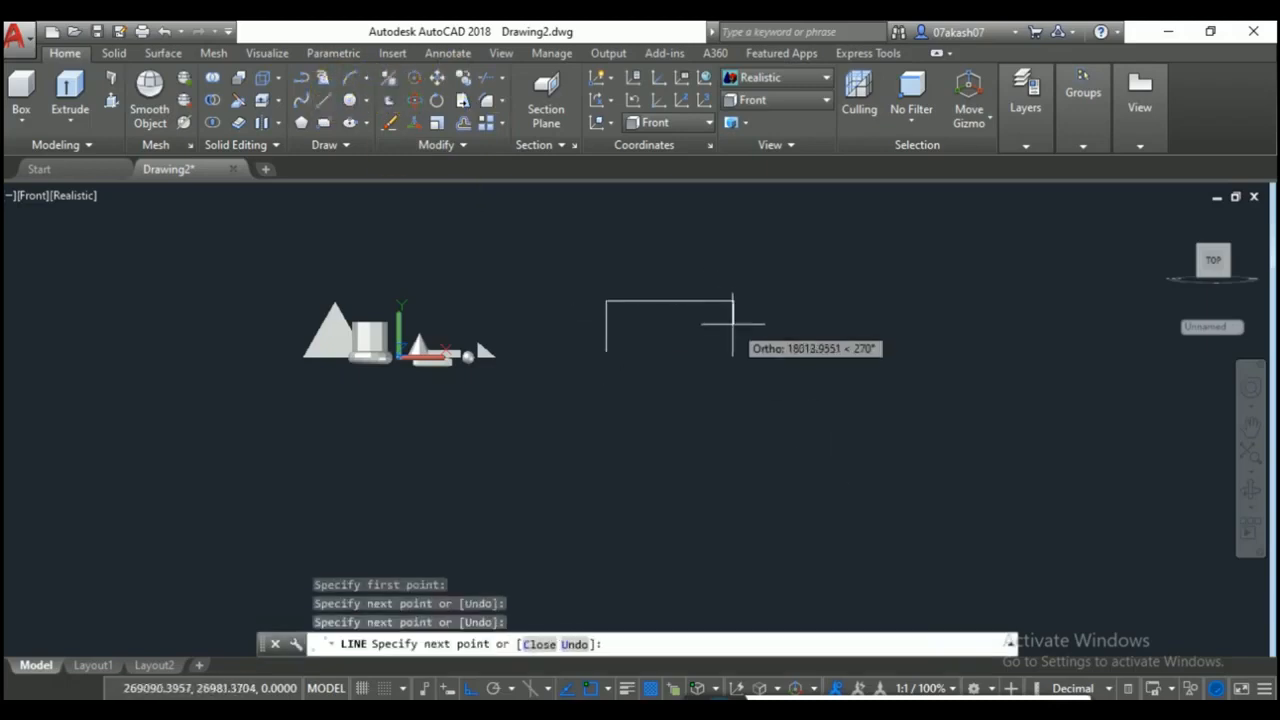
{"action": "left_click", "coordinate": [733, 323]}
{"action": "left_click", "coordinate": [834, 323]}
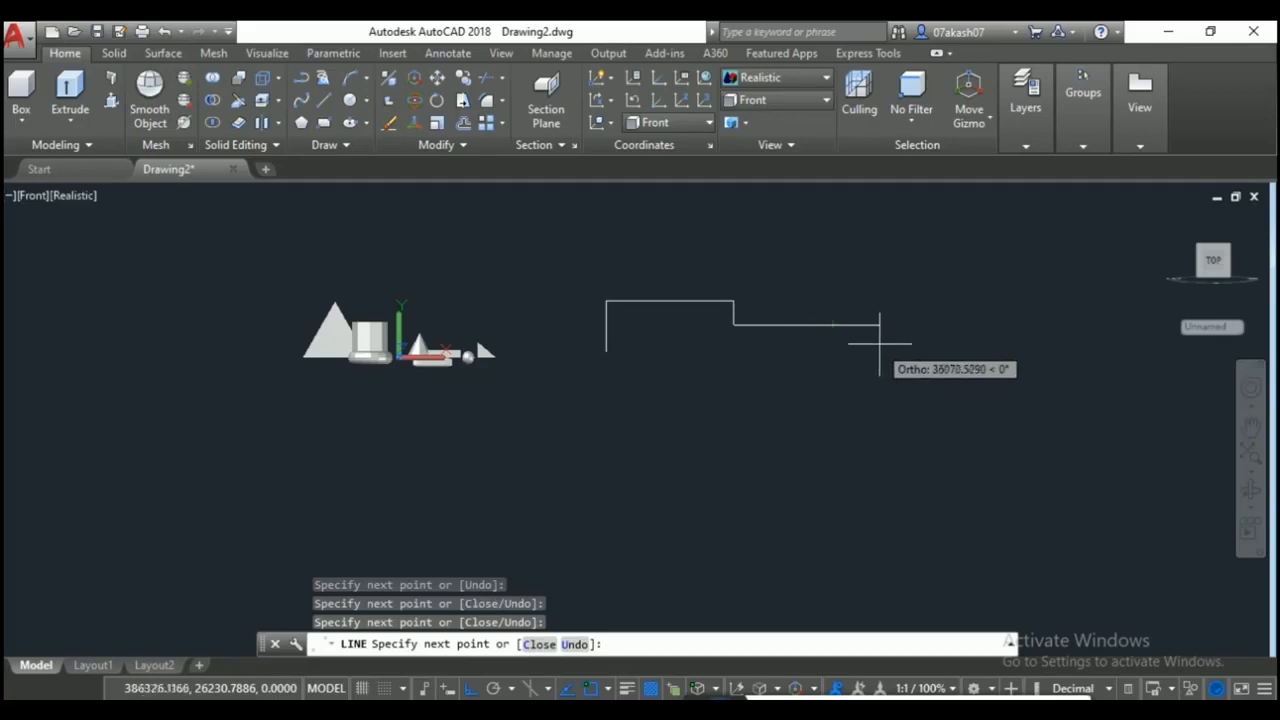
{"action": "scroll", "coordinate": [835, 337], "scroll_direction": "up", "scroll_amount": 2}
{"action": "left_click", "coordinate": [836, 328]}
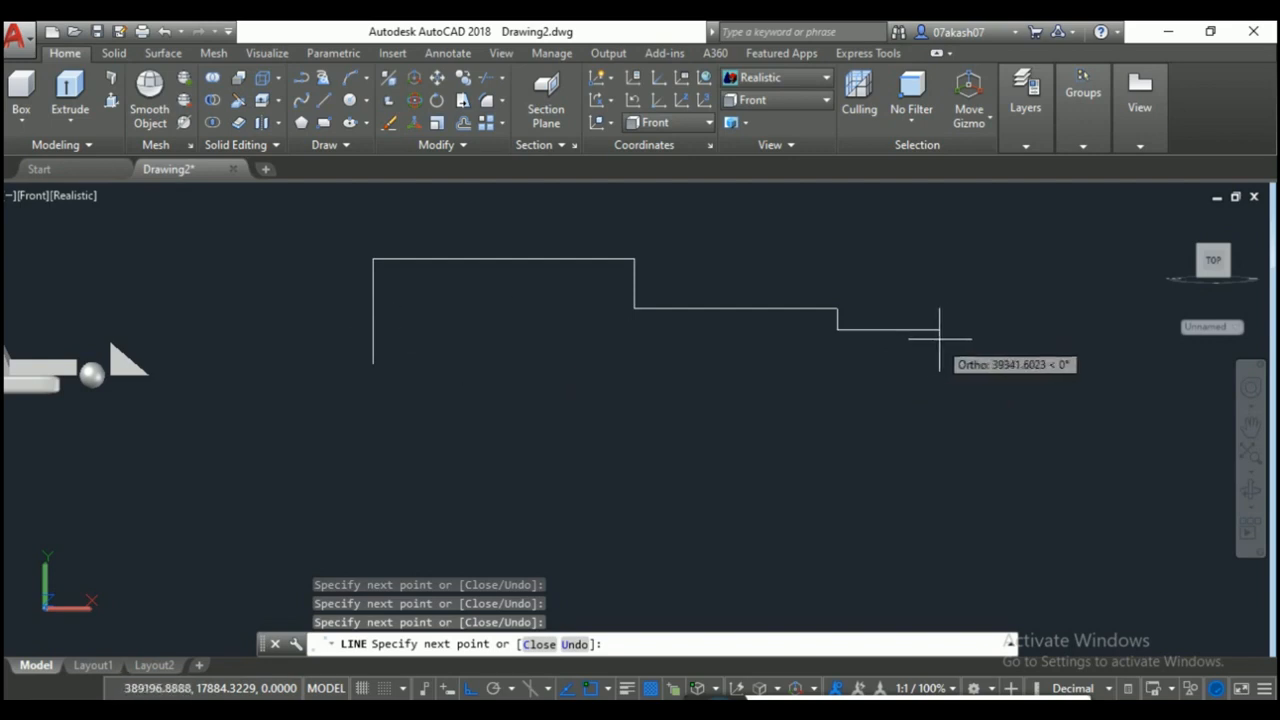
{"action": "left_click", "coordinate": [1144, 328]}
{"action": "left_click", "coordinate": [1144, 374]}
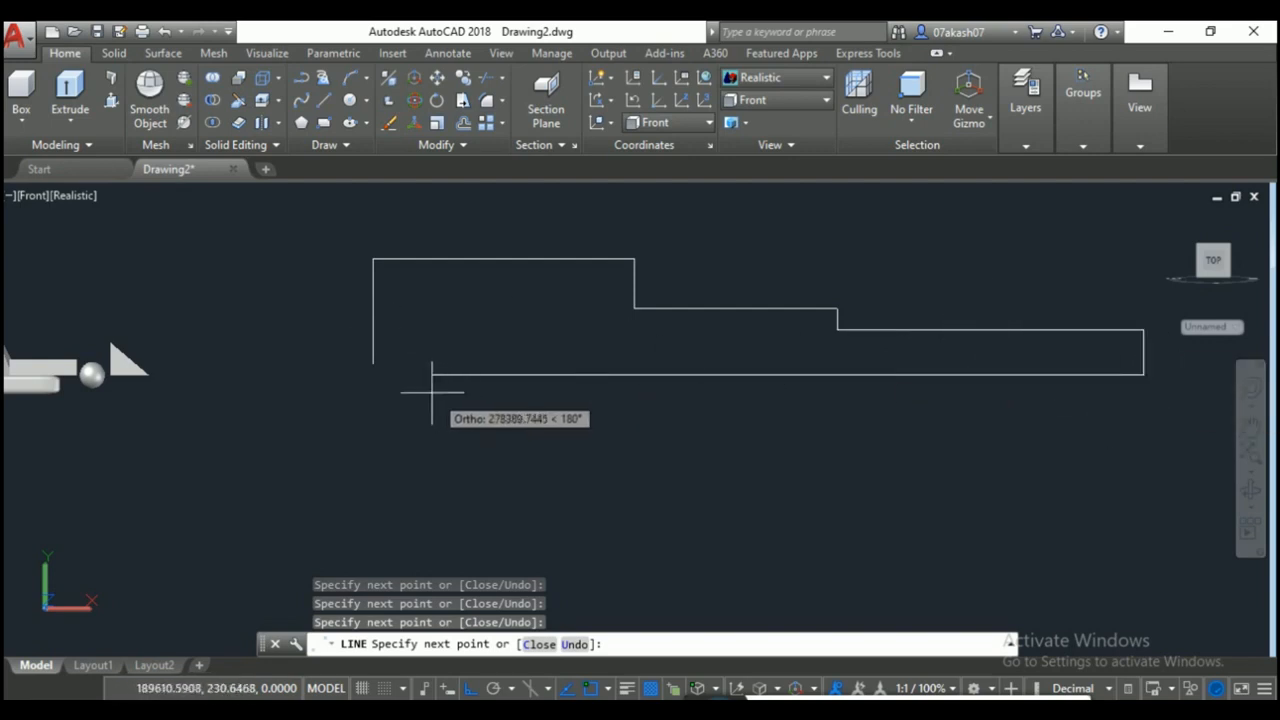
{"action": "left_click", "coordinate": [372, 363]}
{"action": "right_click", "coordinate": [500, 342]}
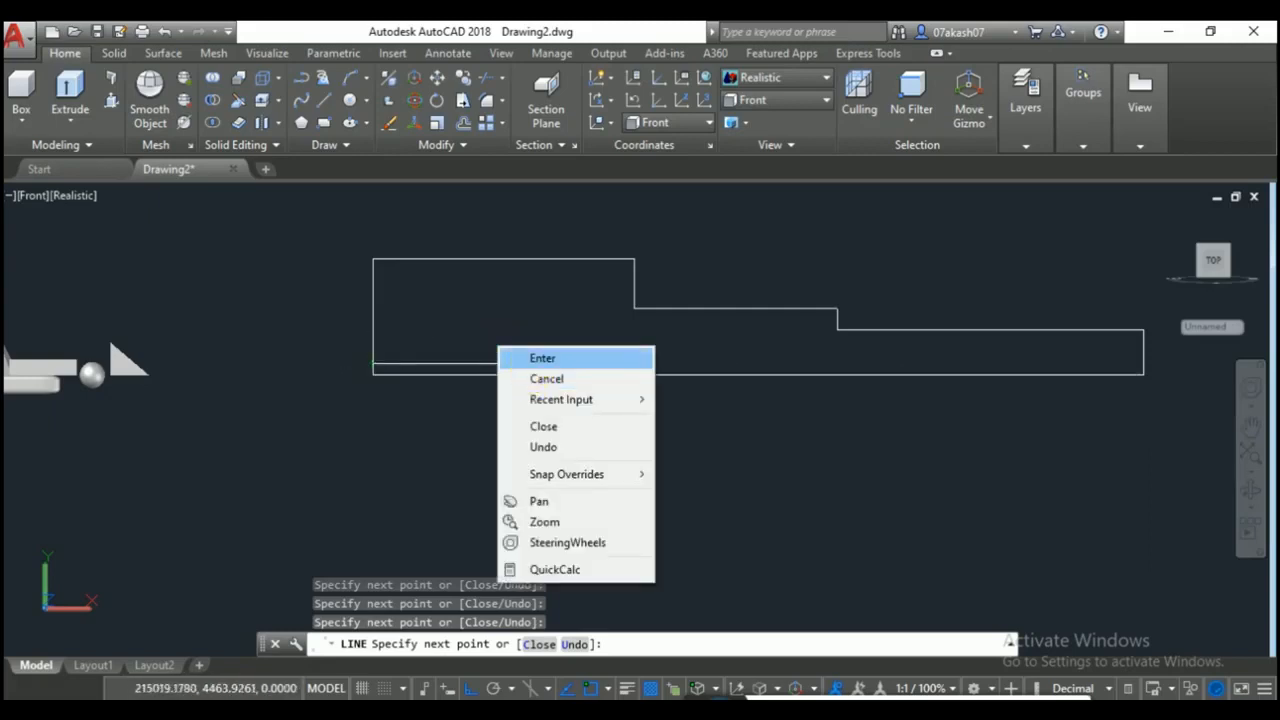
{"action": "left_click", "coordinate": [532, 361]}
Join the line segments of the stepped profile into a single polyline.
{"action": "scroll", "coordinate": [645, 387], "scroll_direction": "down", "scroll_amount": 3}
{"action": "middle_click_drag", "start_coordinate": [895, 283], "coordinate": [800, 320]}
{"action": "left_click", "coordinate": [831, 291]}
{"action": "left_click", "coordinate": [366, 434]}
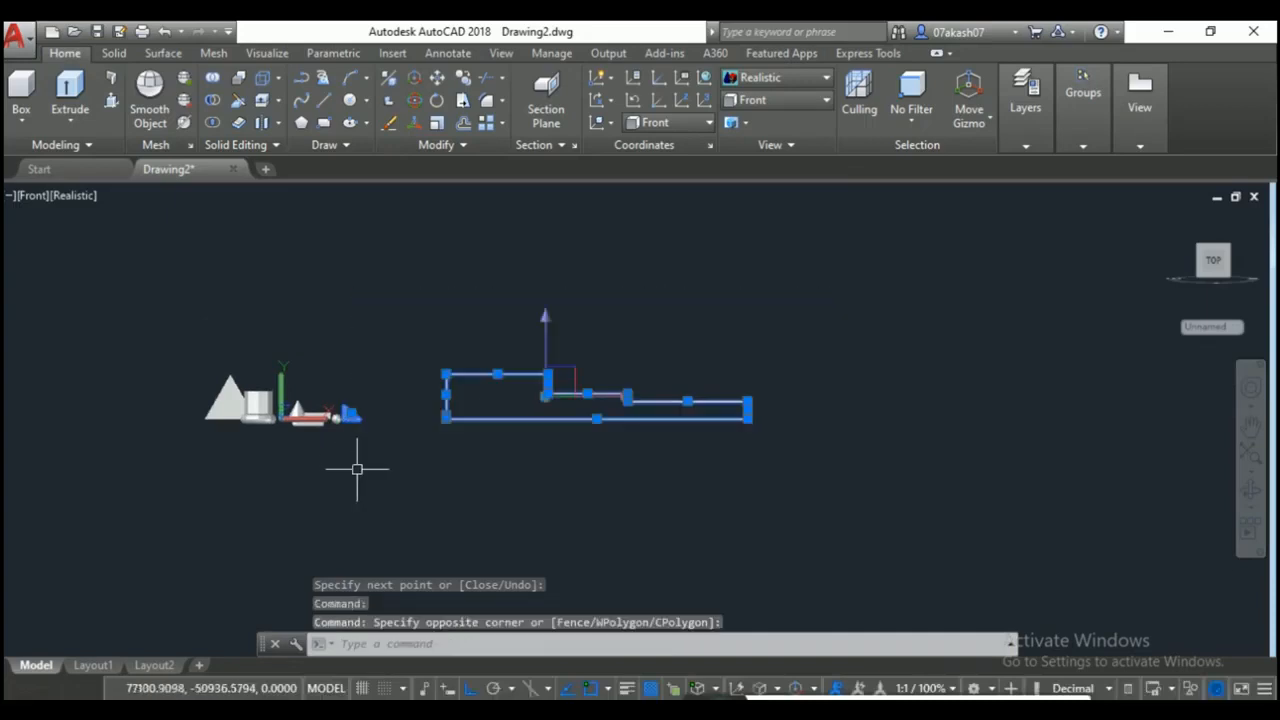
{"action": "key", "text": "Escape"}
{"action": "left_click", "coordinate": [780, 293]}
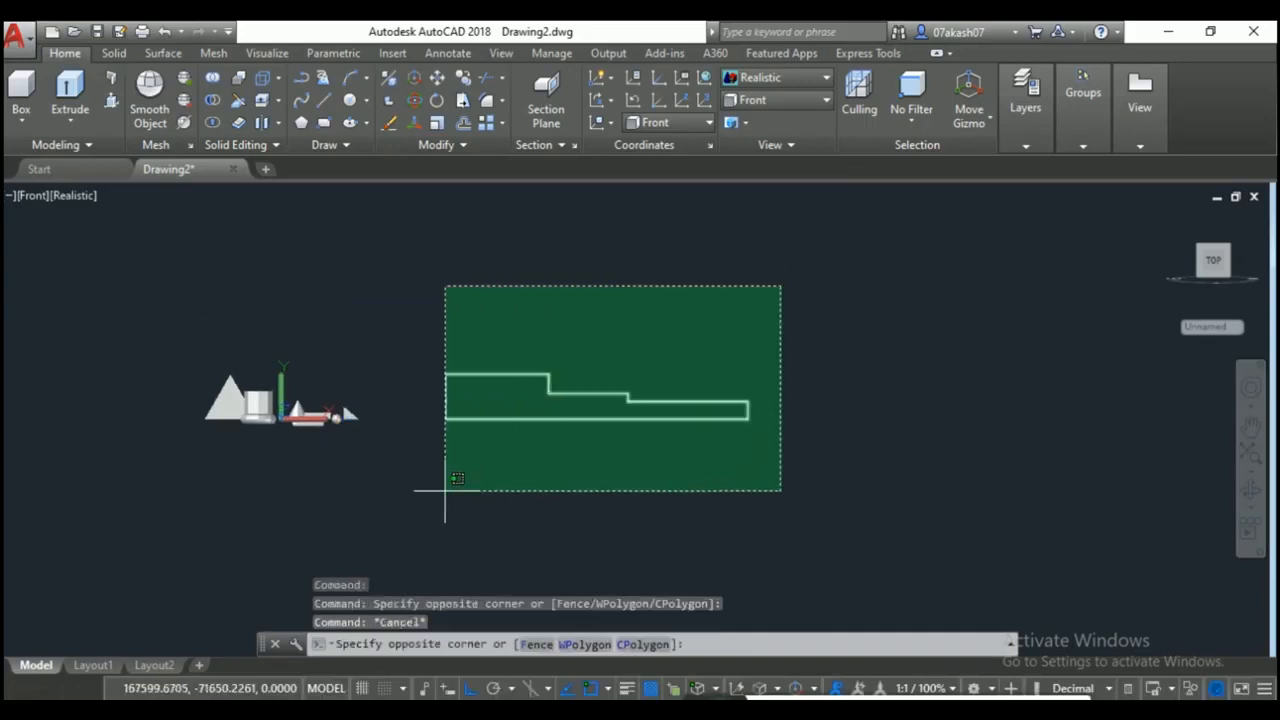
{"action": "left_click", "coordinate": [435, 496]}
{"action": "type", "text": "j"}
{"action": "key", "text": "Return"}
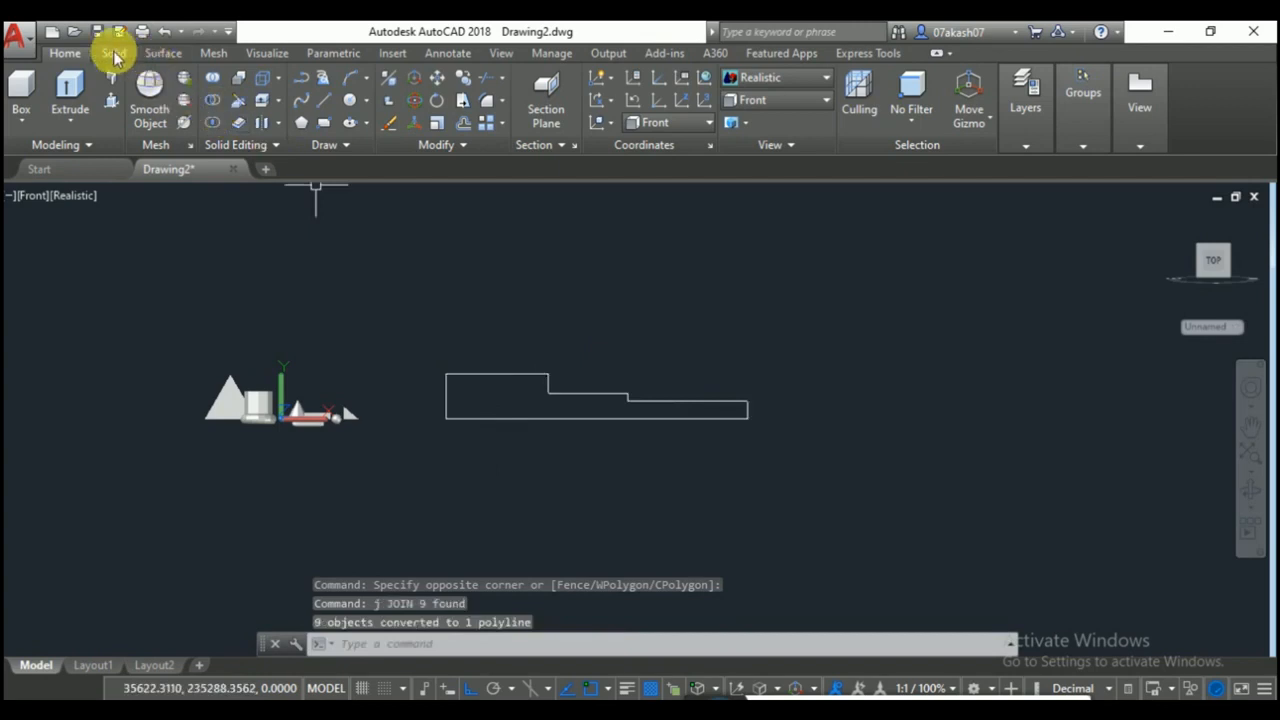
{"action": "left_click", "coordinate": [213, 53]}
{"action": "left_click", "coordinate": [96, 90]}
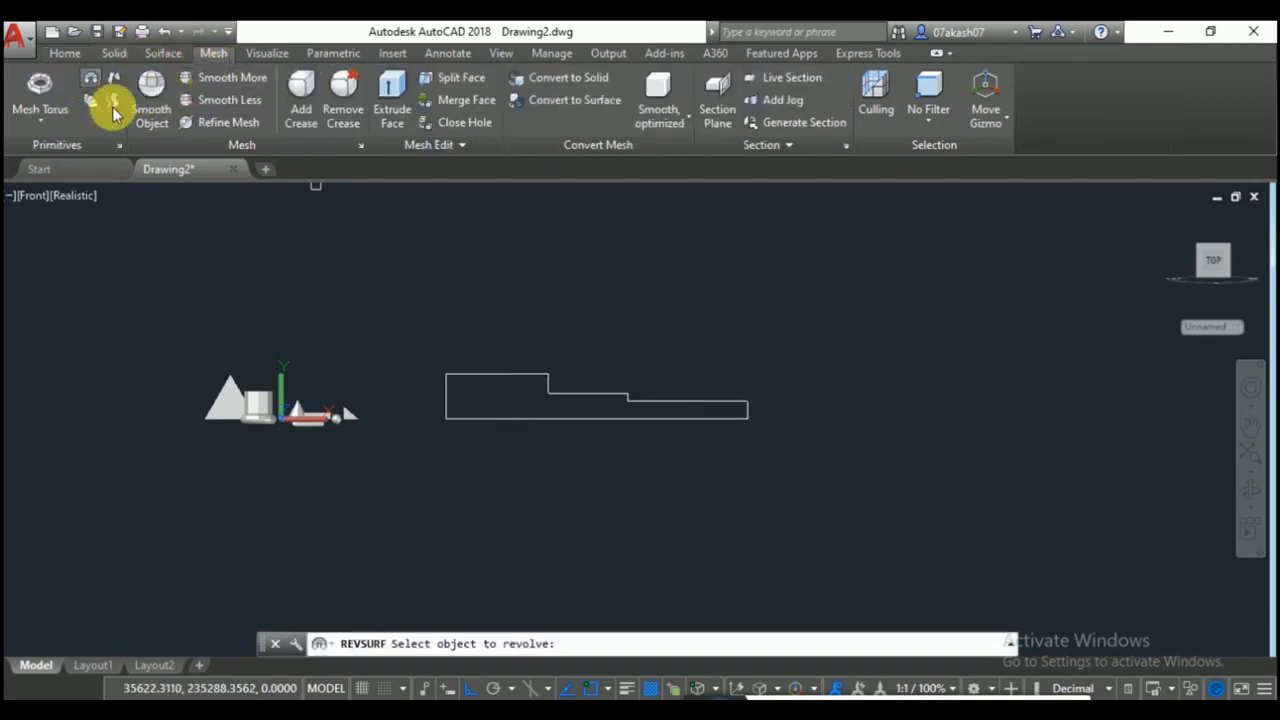
{"action": "left_click", "coordinate": [527, 375]}
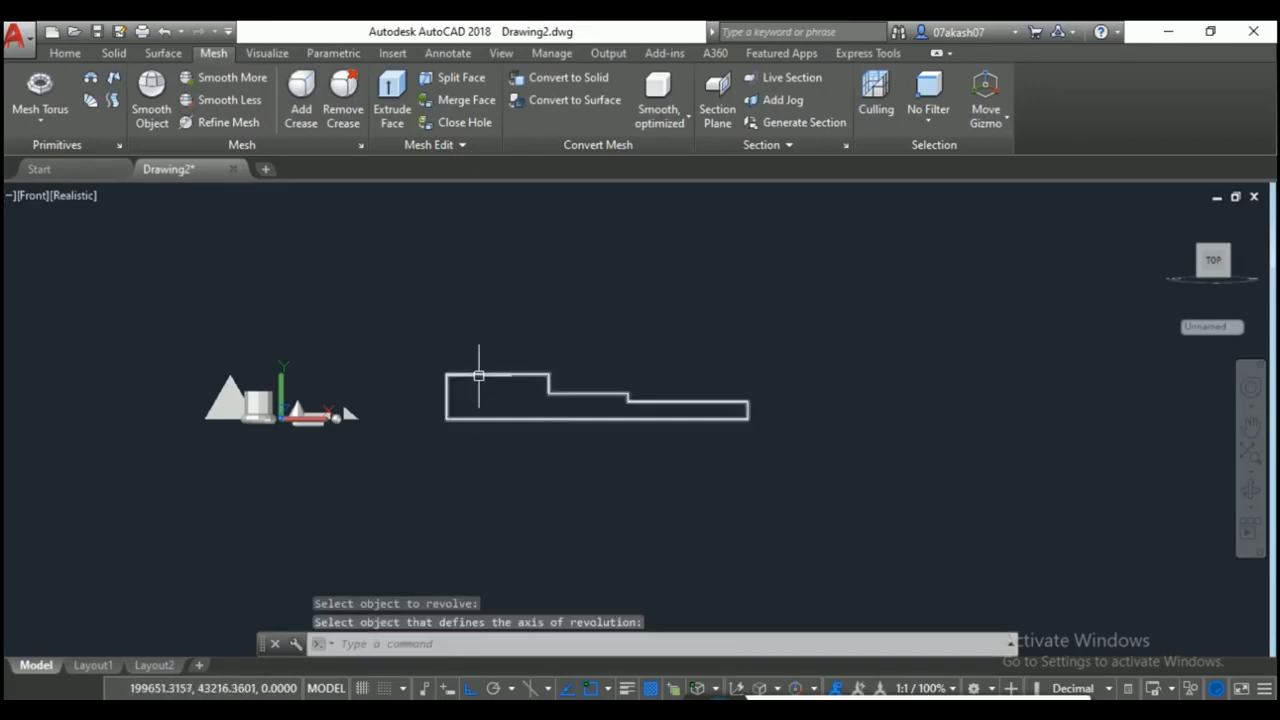
{"action": "key", "text": "Return"}
{"action": "left_click", "coordinate": [468, 375]}
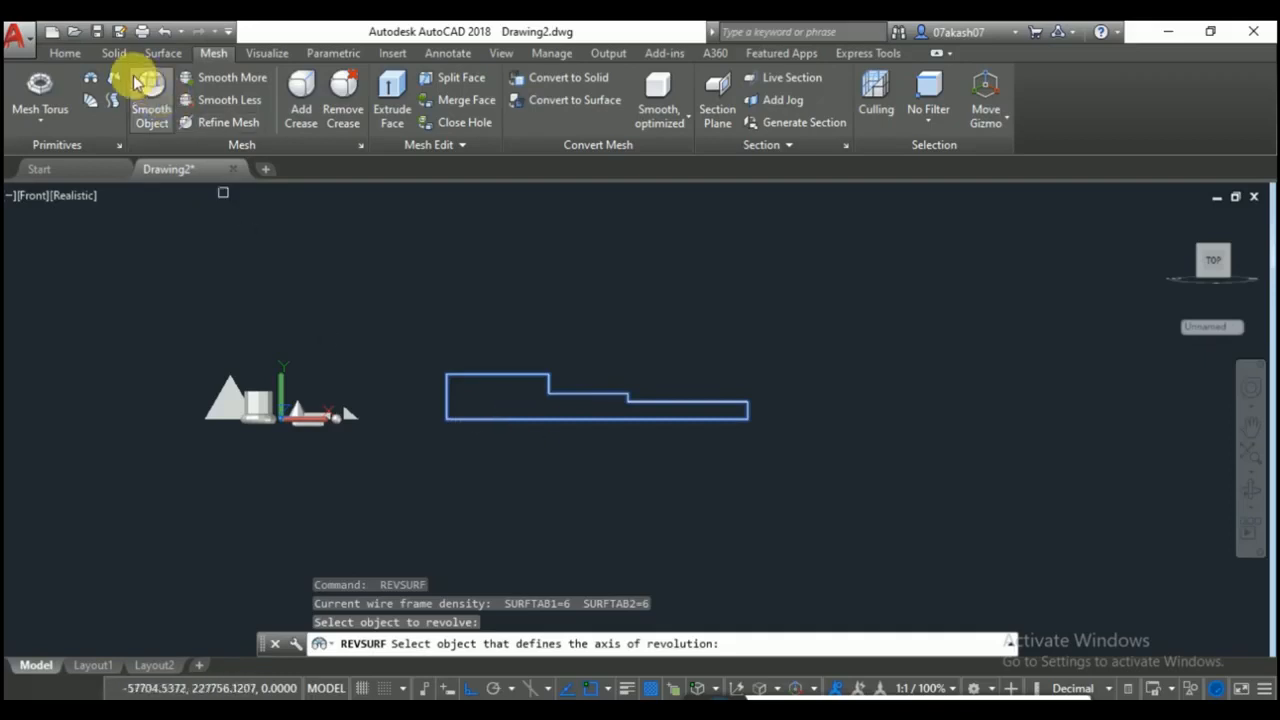
Draw a horizontal axis line below the stepped profile, starting in line with its tall end and extending past its narrow end.
{"action": "left_click", "coordinate": [64, 53]}
{"action": "left_click", "coordinate": [325, 100]}
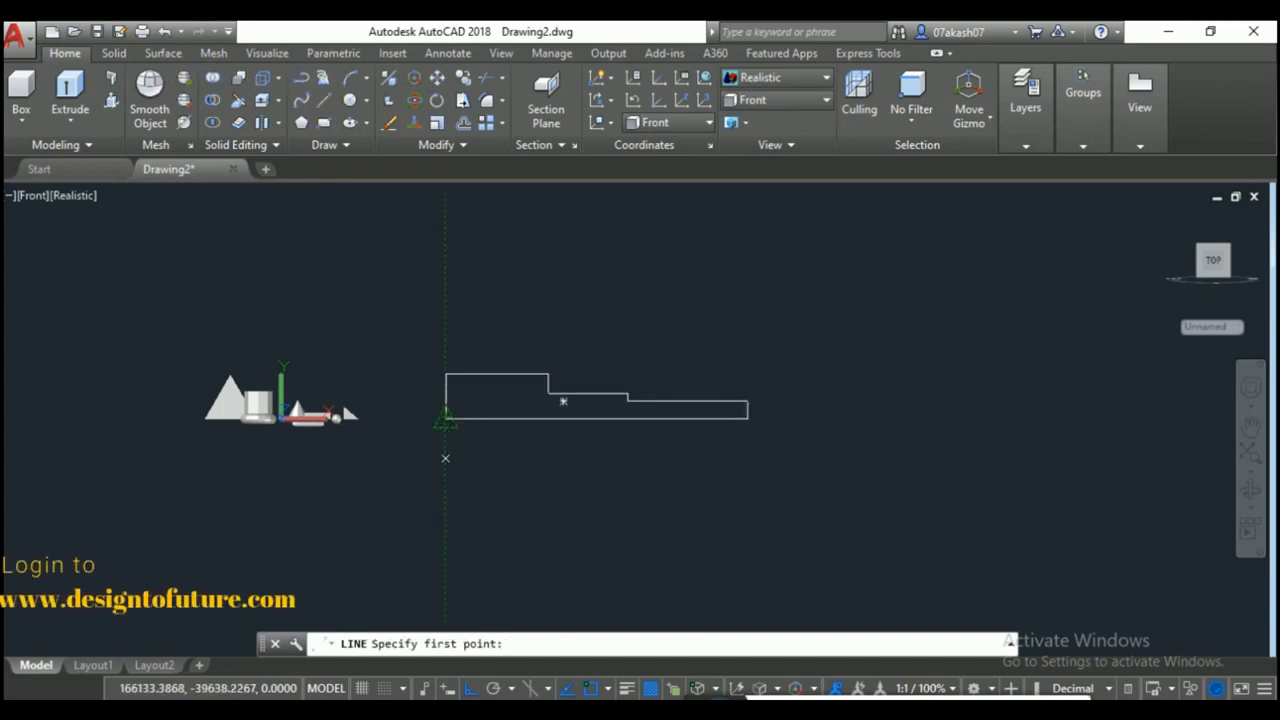
{"action": "left_click", "coordinate": [445, 458]}
{"action": "left_click", "coordinate": [849, 457]}
{"action": "key", "text": "Return"}
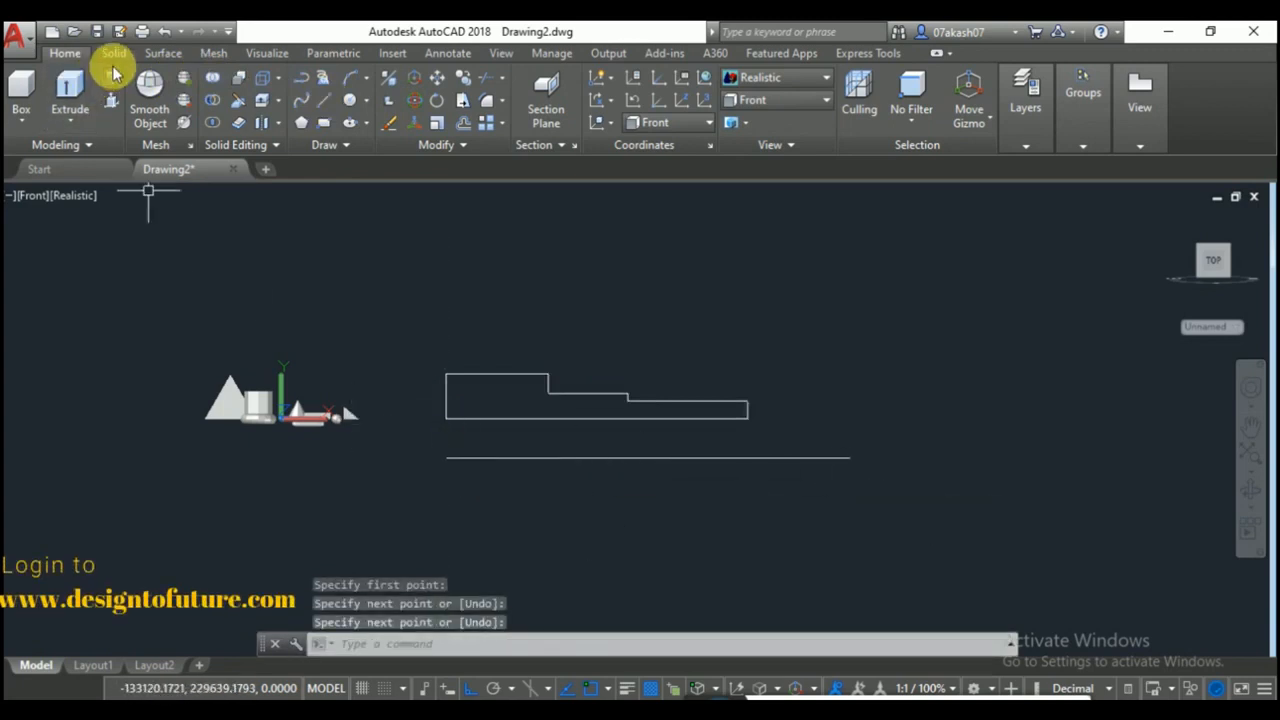
Revolve the stepped profile through 360 degrees around the horizontal axis line with the Revolved Surface mesh command.
{"action": "left_click", "coordinate": [212, 53]}
{"action": "left_click", "coordinate": [90, 78]}
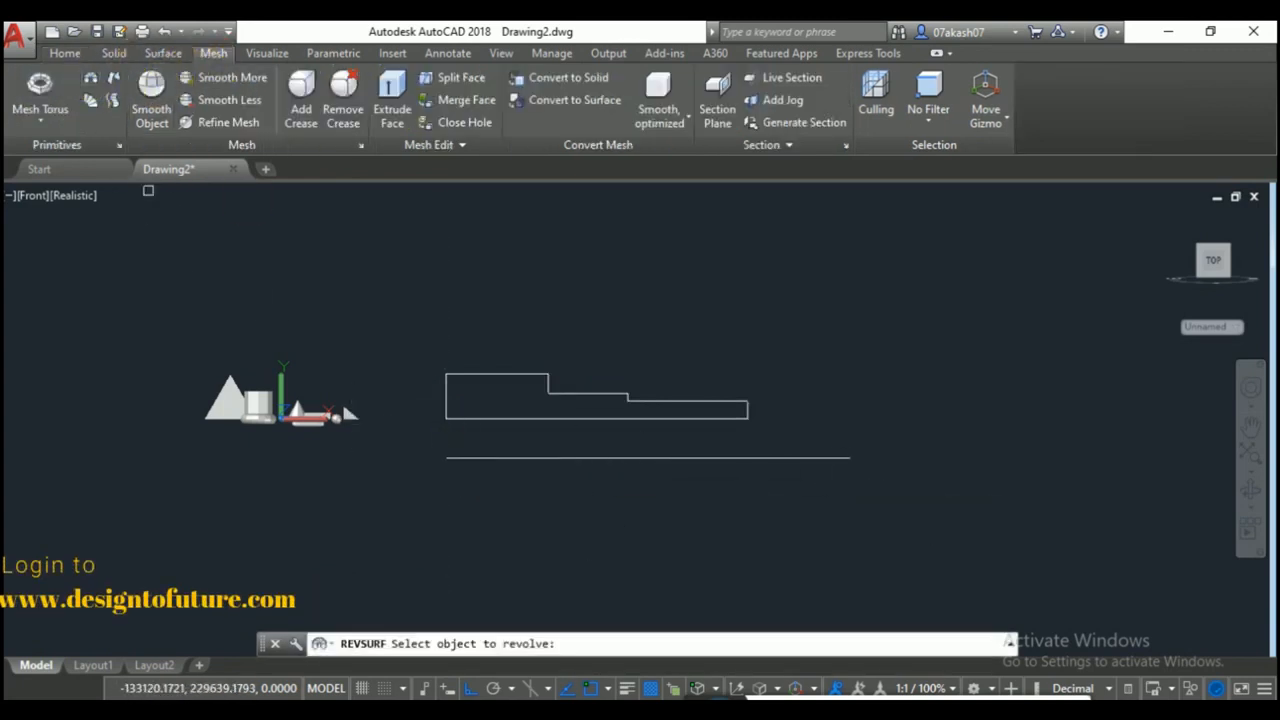
{"action": "left_click", "coordinate": [497, 374]}
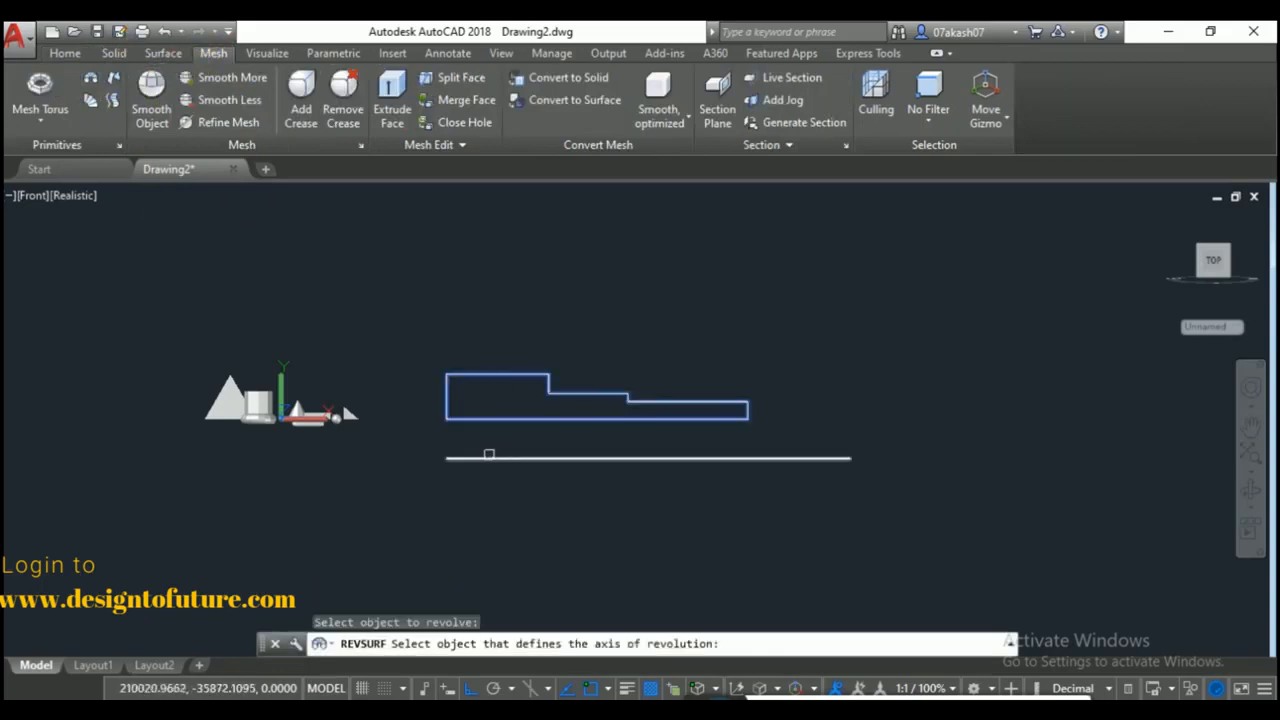
{"action": "left_click", "coordinate": [487, 457]}
{"action": "left_click", "coordinate": [849, 457]}
{"action": "left_click", "coordinate": [446, 458]}
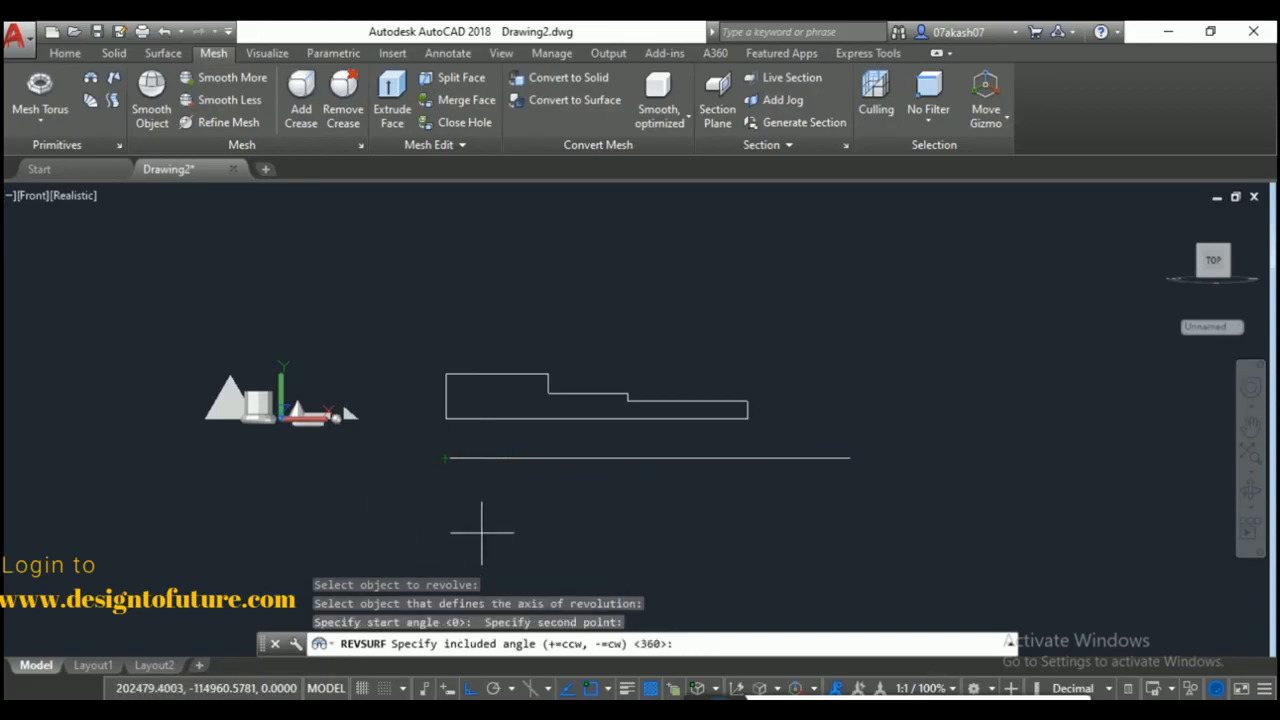
{"action": "key", "text": "Return"}
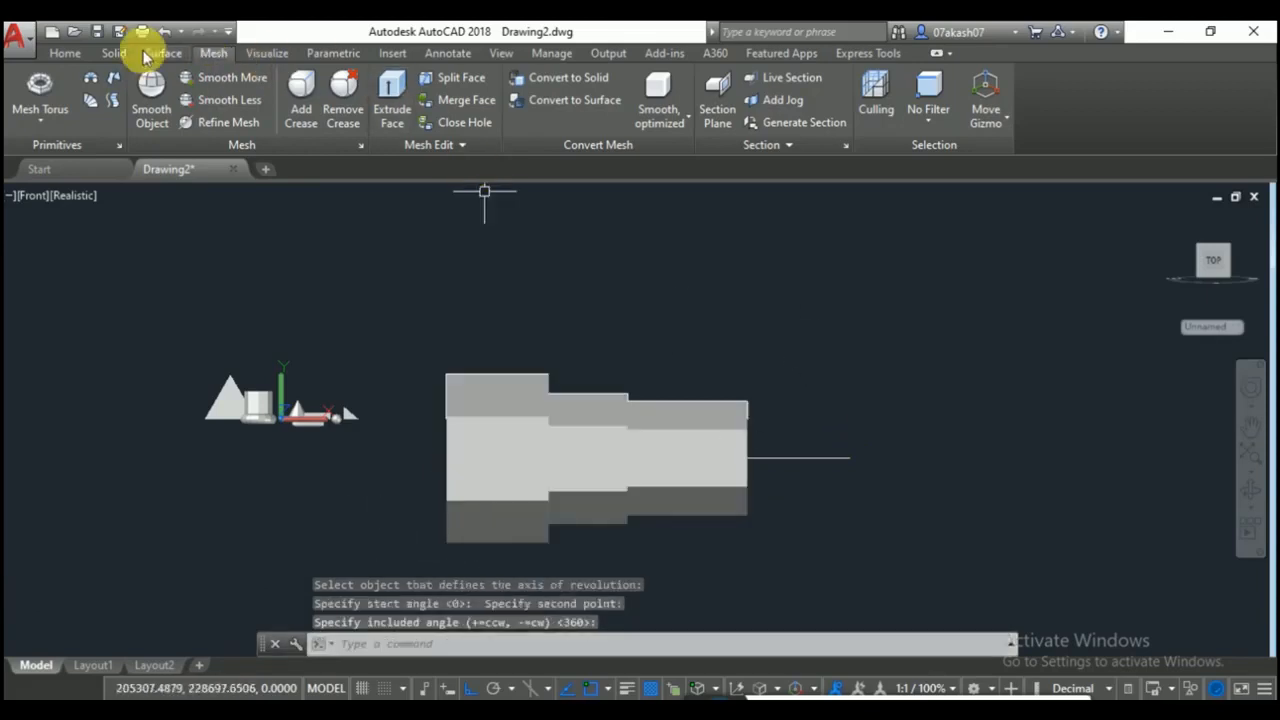
Switch the drawing to the SW Isometric view to show the revolved mesh in 3D.
{"action": "left_click", "coordinate": [63, 53]}
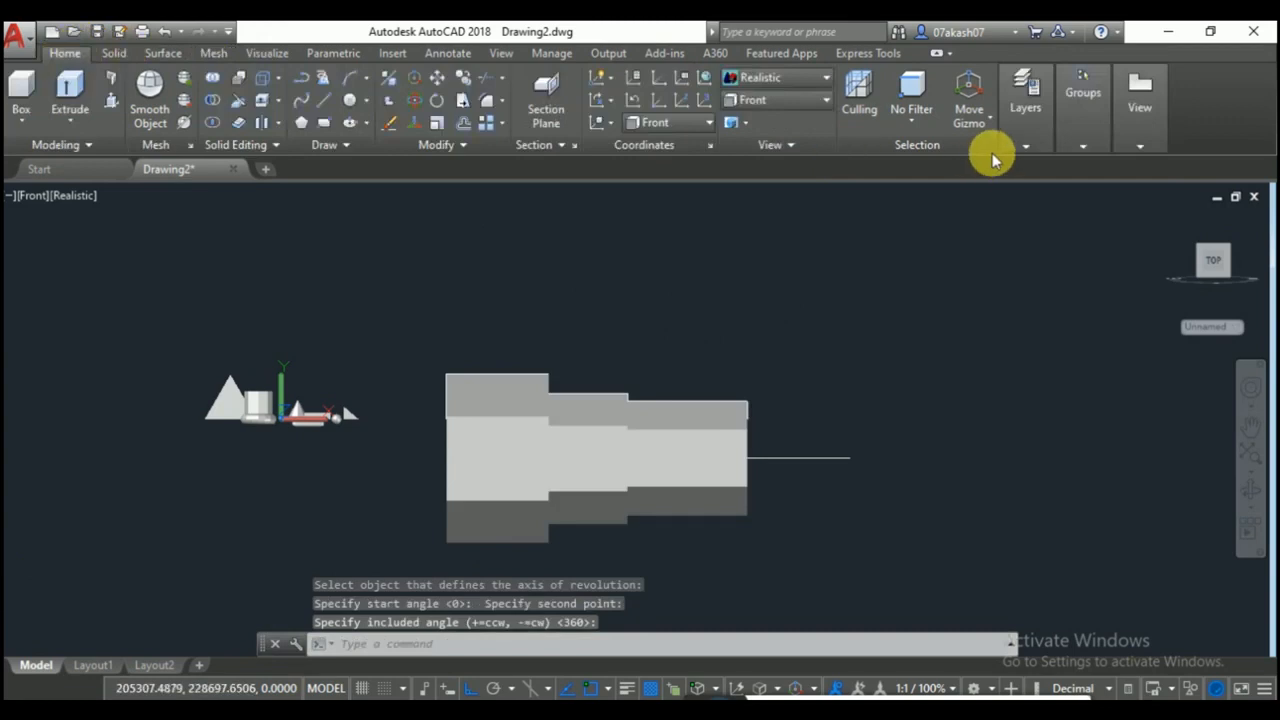
{"action": "left_click", "coordinate": [782, 88]}
{"action": "left_click", "coordinate": [782, 88]}
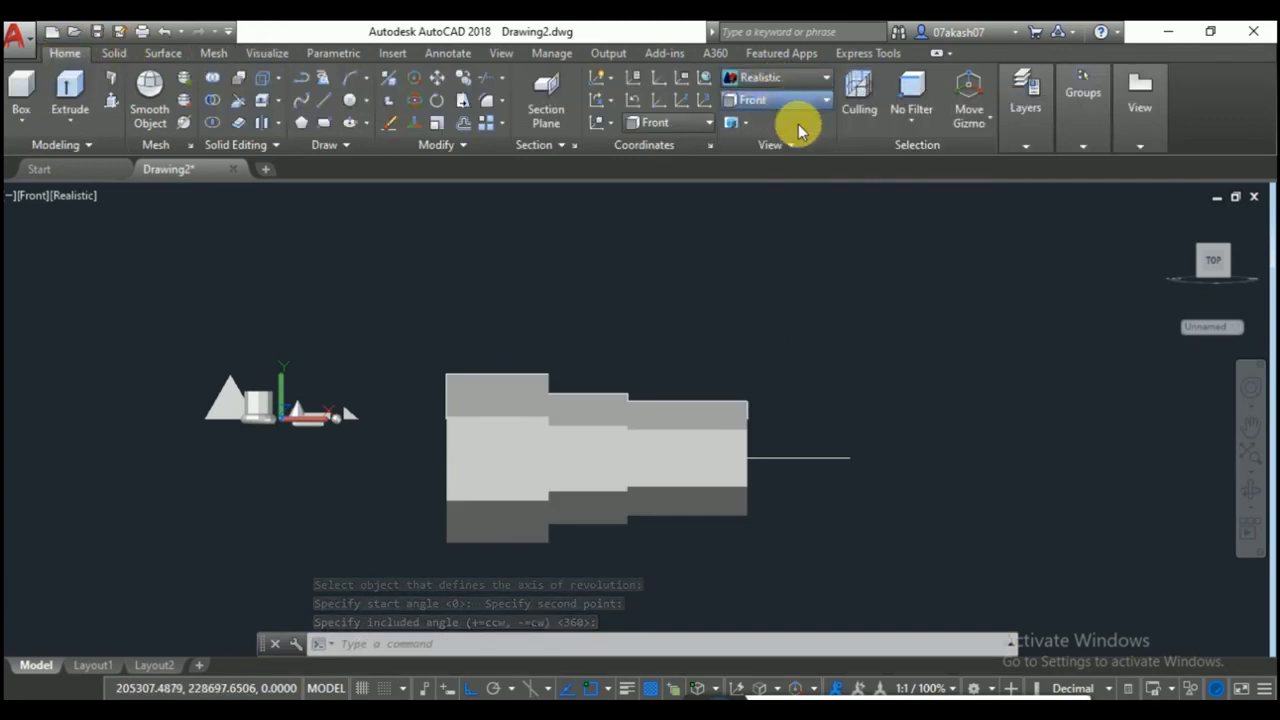
{"action": "left_click", "coordinate": [782, 100]}
{"action": "left_click", "coordinate": [750, 238]}
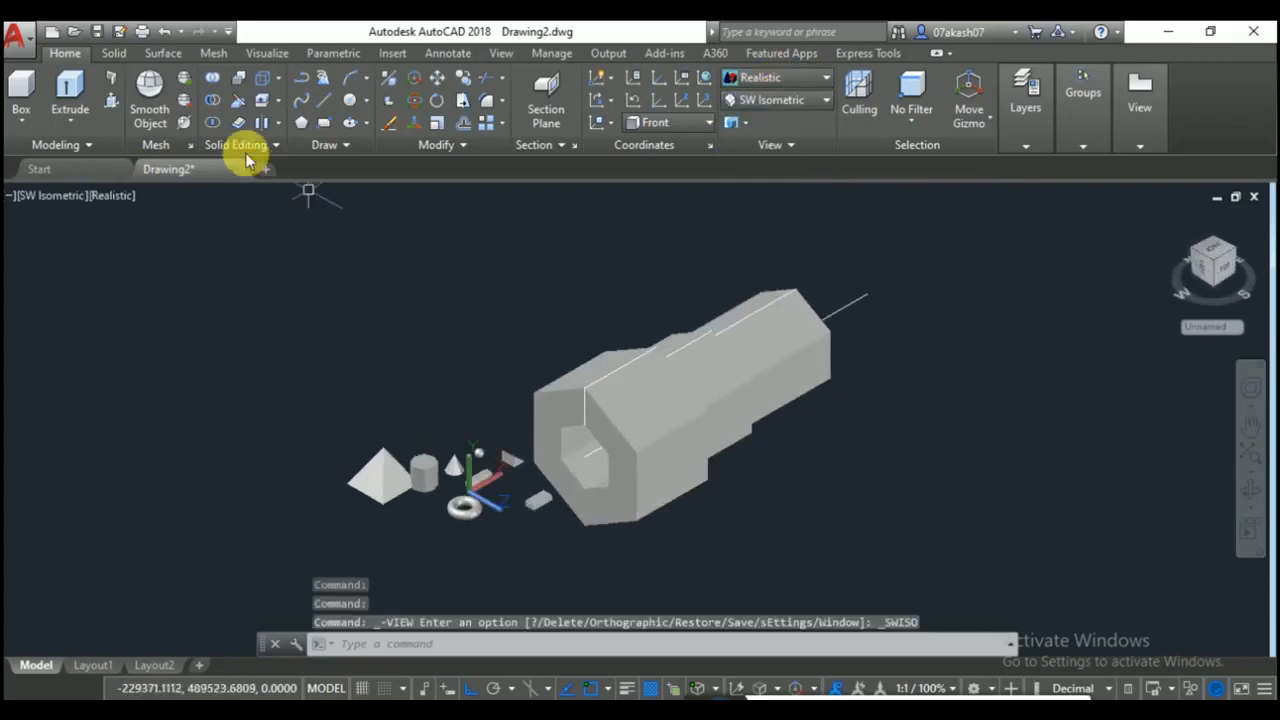
{"action": "scroll", "coordinate": [619, 432], "scroll_direction": "up", "scroll_amount": 2}
{"action": "middle_click_drag", "start_coordinate": [642, 442], "coordinate": [447, 420]}
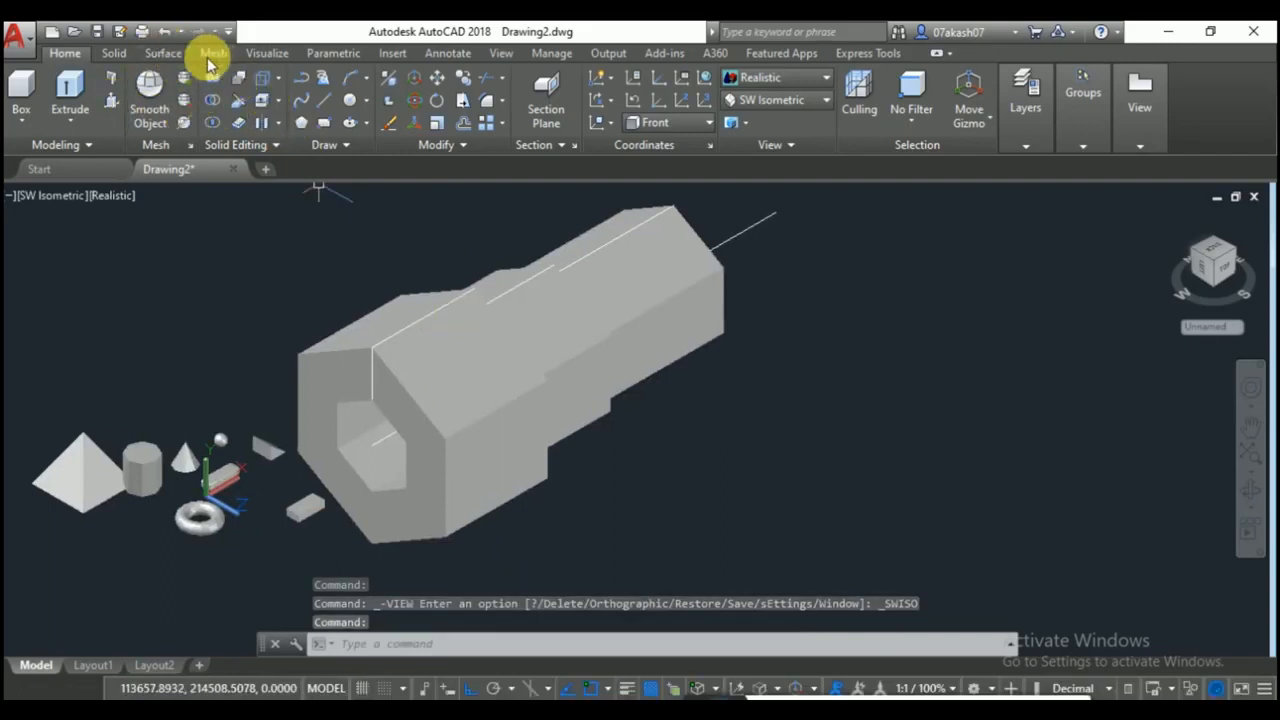
Increase the smoothness of the revolved mesh by two levels with Smooth More.
{"action": "left_click", "coordinate": [211, 53]}
{"action": "left_click", "coordinate": [225, 77]}
{"action": "left_click", "coordinate": [527, 324]}
{"action": "key", "text": "Return"}
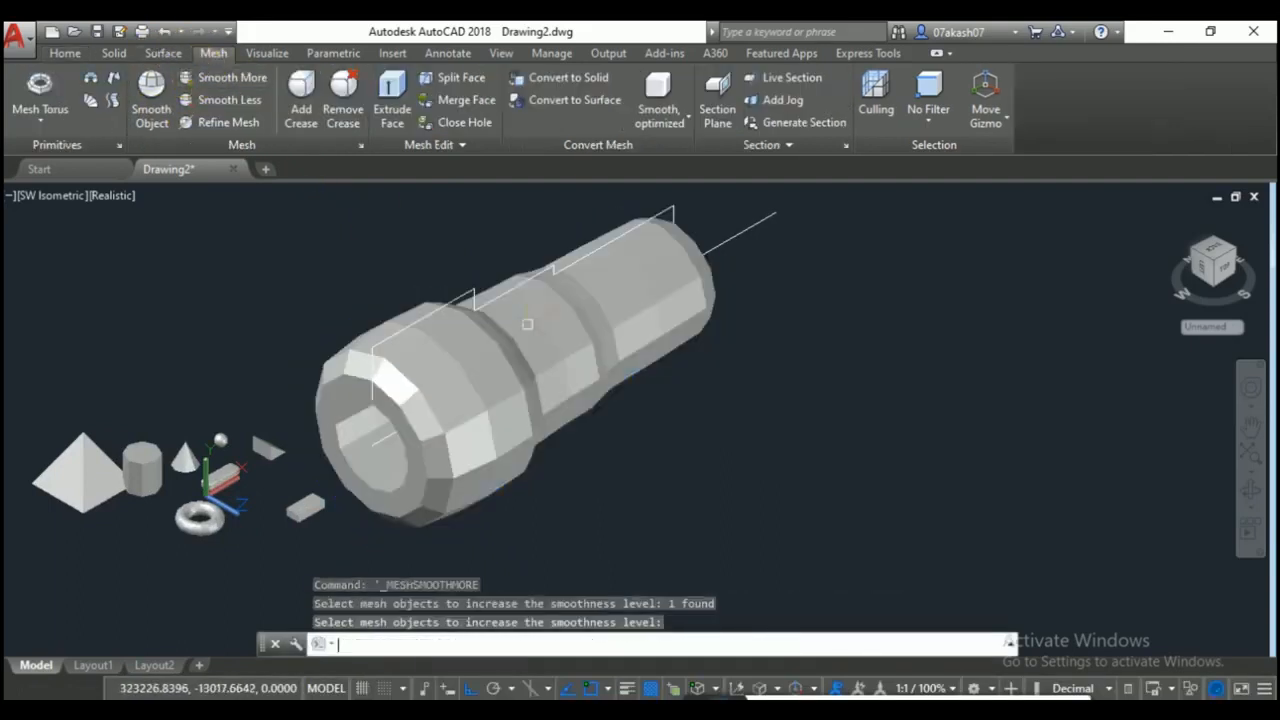
{"action": "key", "text": "Return"}
{"action": "left_click", "coordinate": [549, 327]}
{"action": "key", "text": "Return"}
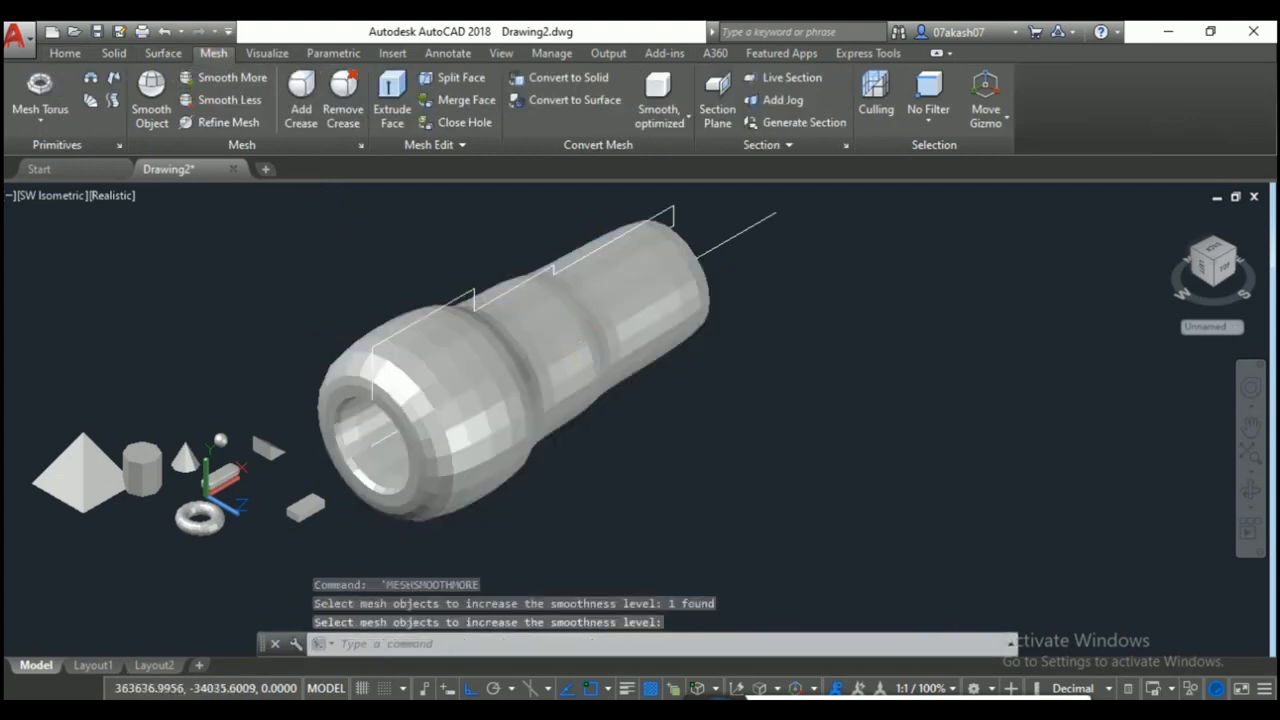
Apply Smooth More once again to the revolved mesh and clear the selection.
{"action": "left_click", "coordinate": [567, 325]}
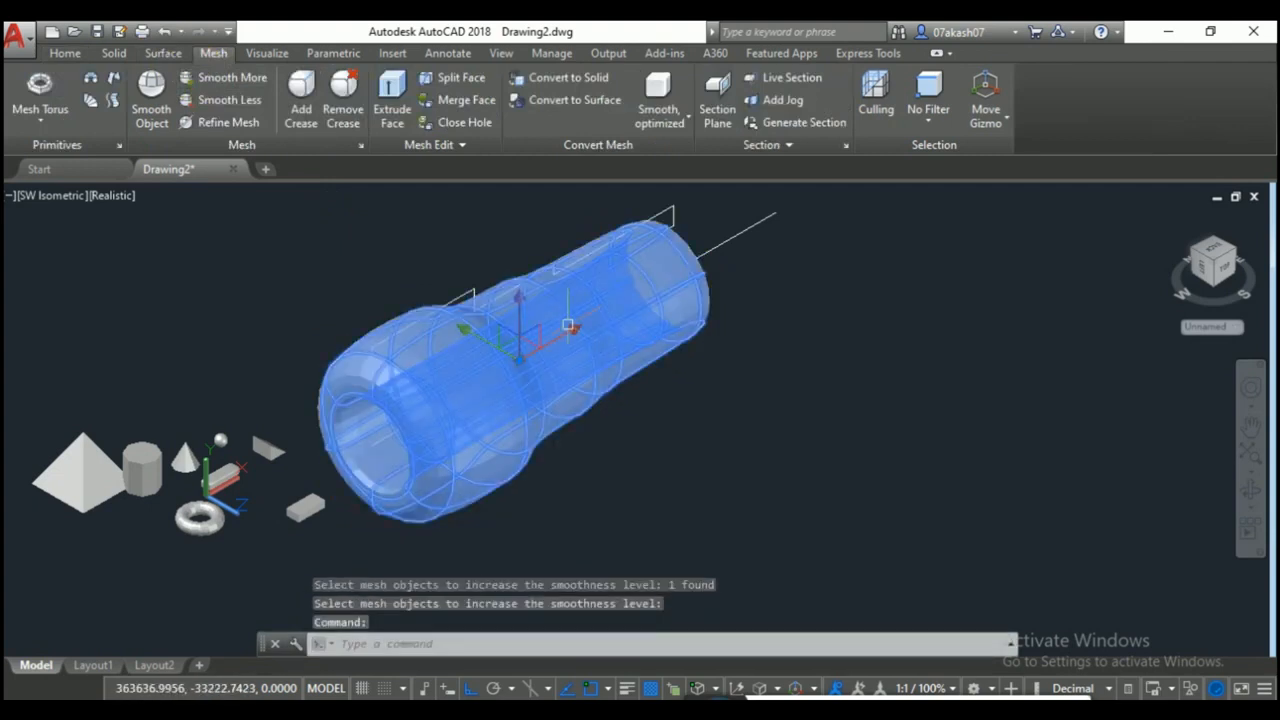
{"action": "left_click", "coordinate": [1039, 95]}
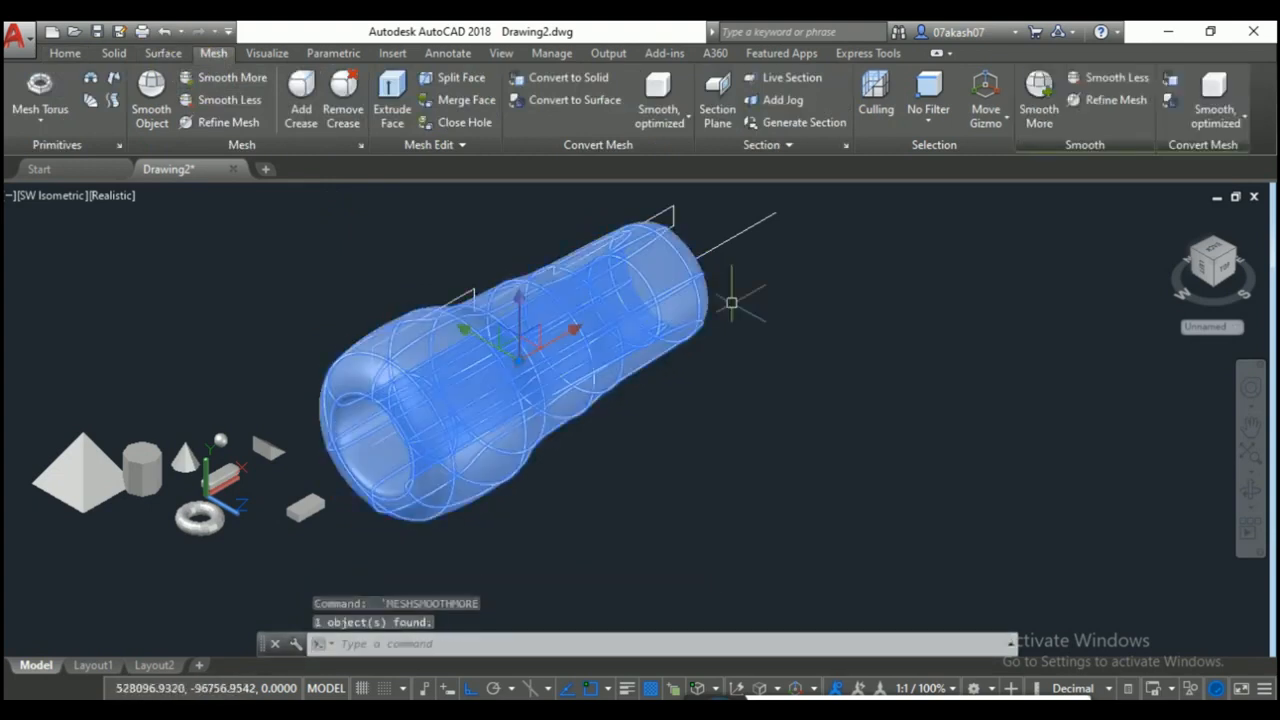
{"action": "left_click", "coordinate": [752, 404]}
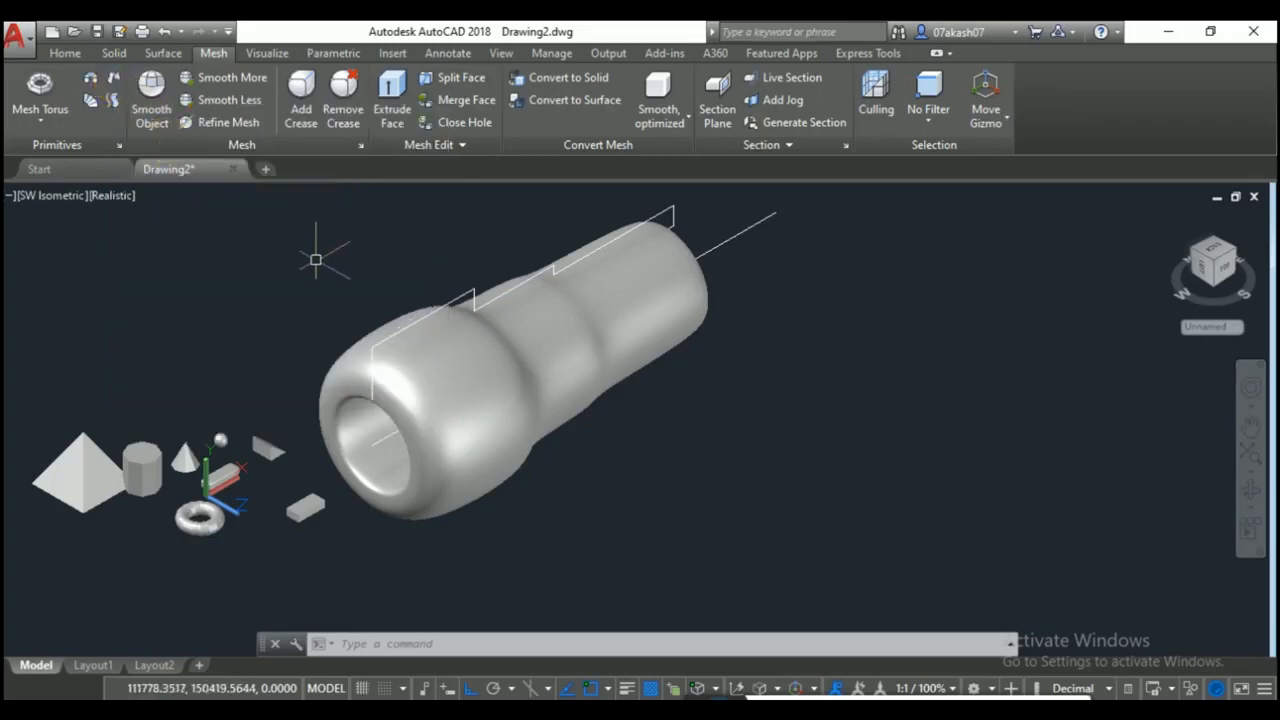
{"action": "key", "text": "Escape"}
{"action": "key", "text": "Escape"}
Undo the last edge surface, recreate it from the four lines of the rectangle with Edge Surface, and select the mesh.
{"action": "middle_click_drag", "start_coordinate": [748, 448], "coordinate": [668, 458]}
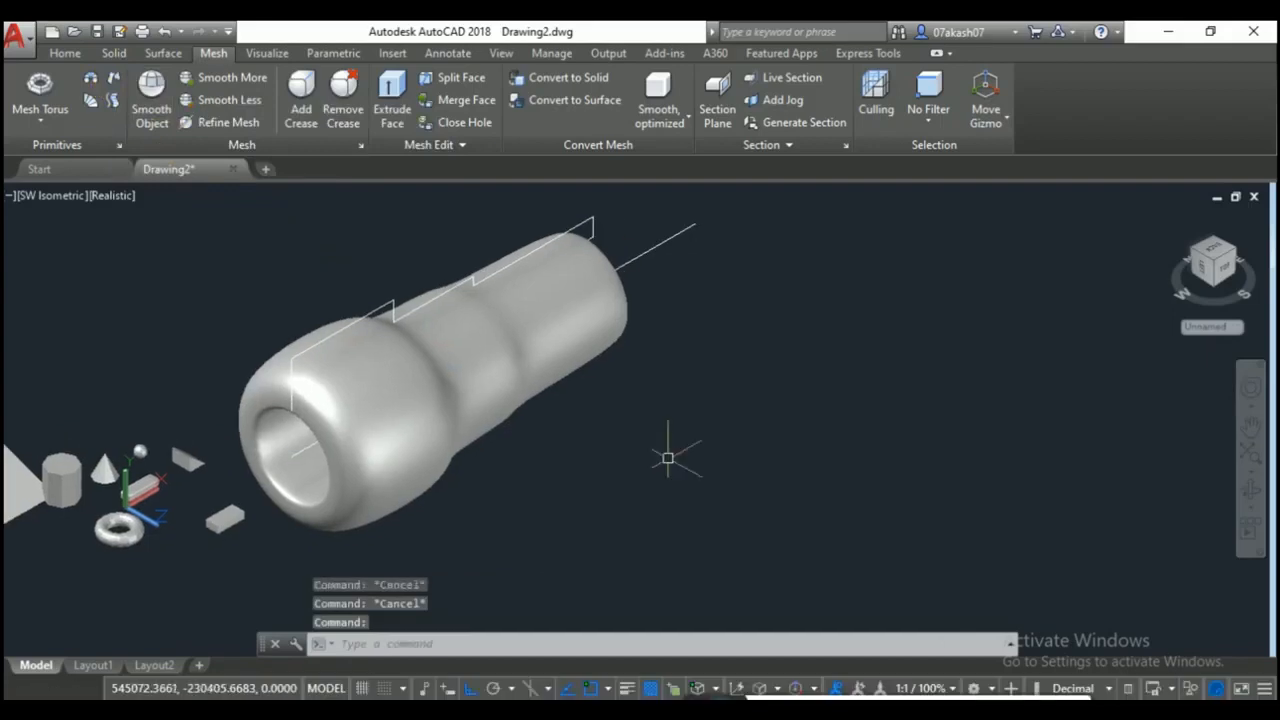
{"action": "key", "text": "ctrl+z"}
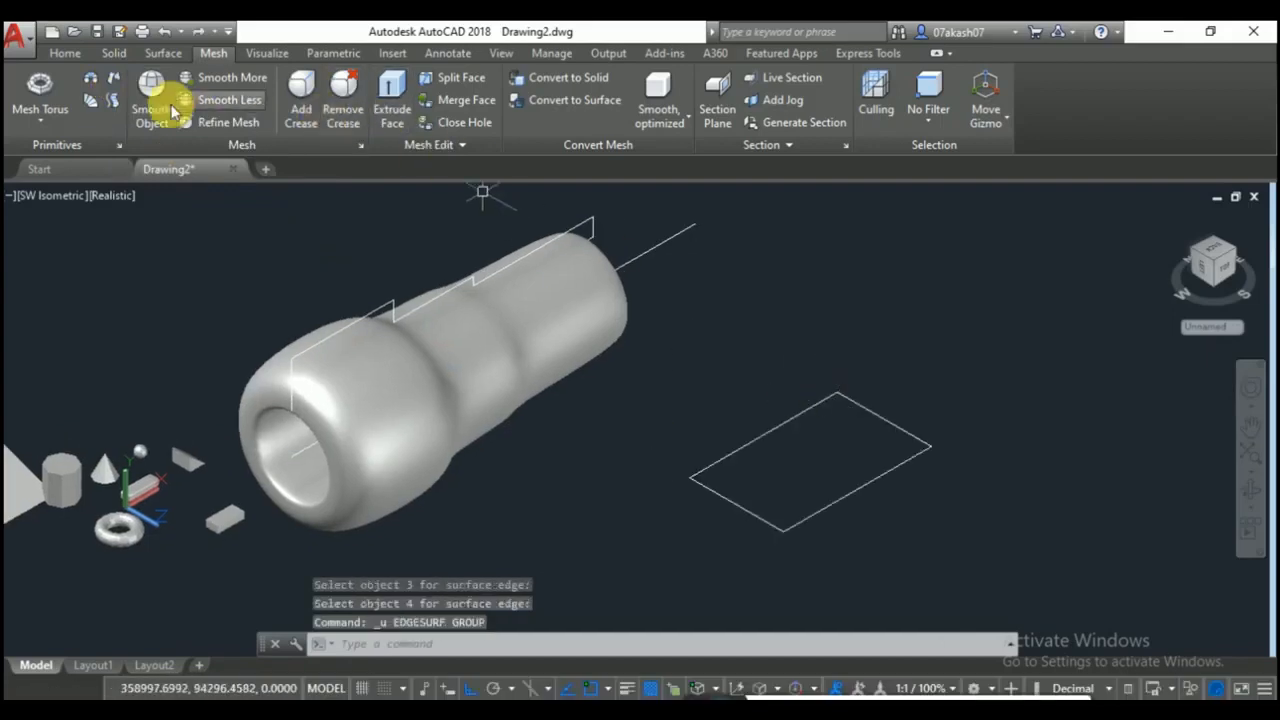
{"action": "left_click", "coordinate": [115, 86]}
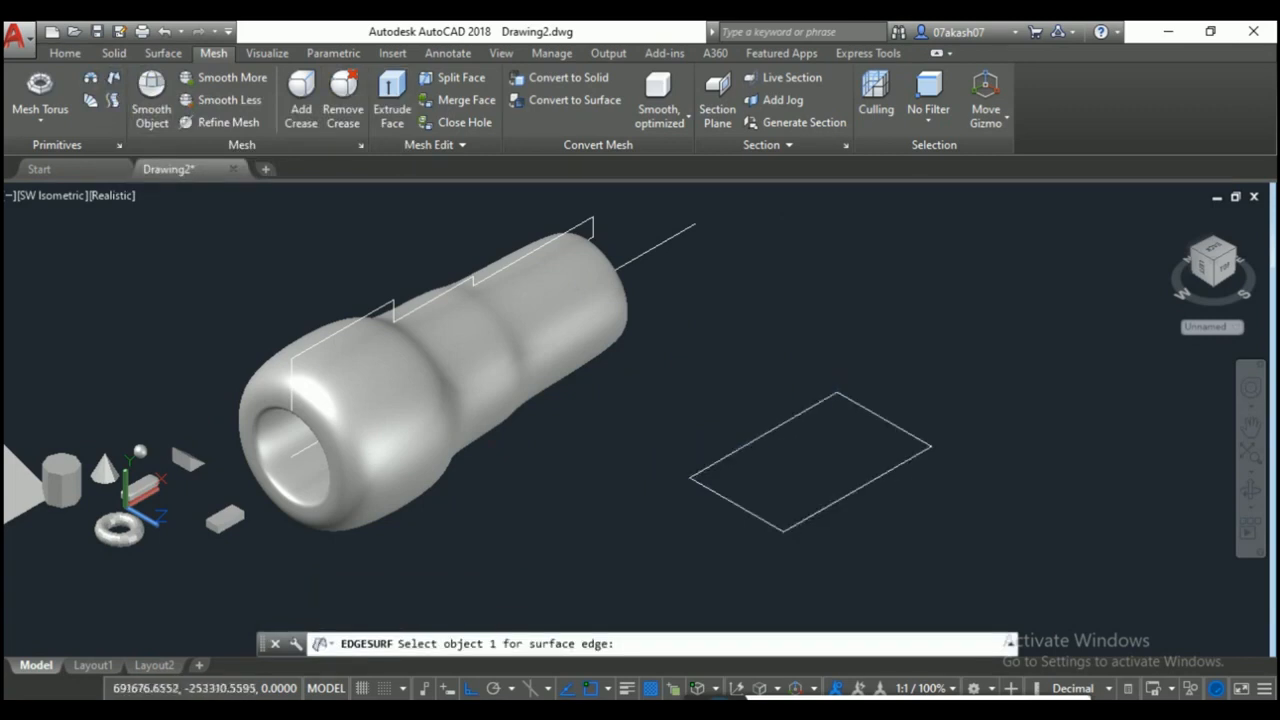
{"action": "left_click", "coordinate": [816, 406]}
{"action": "left_click", "coordinate": [877, 479]}
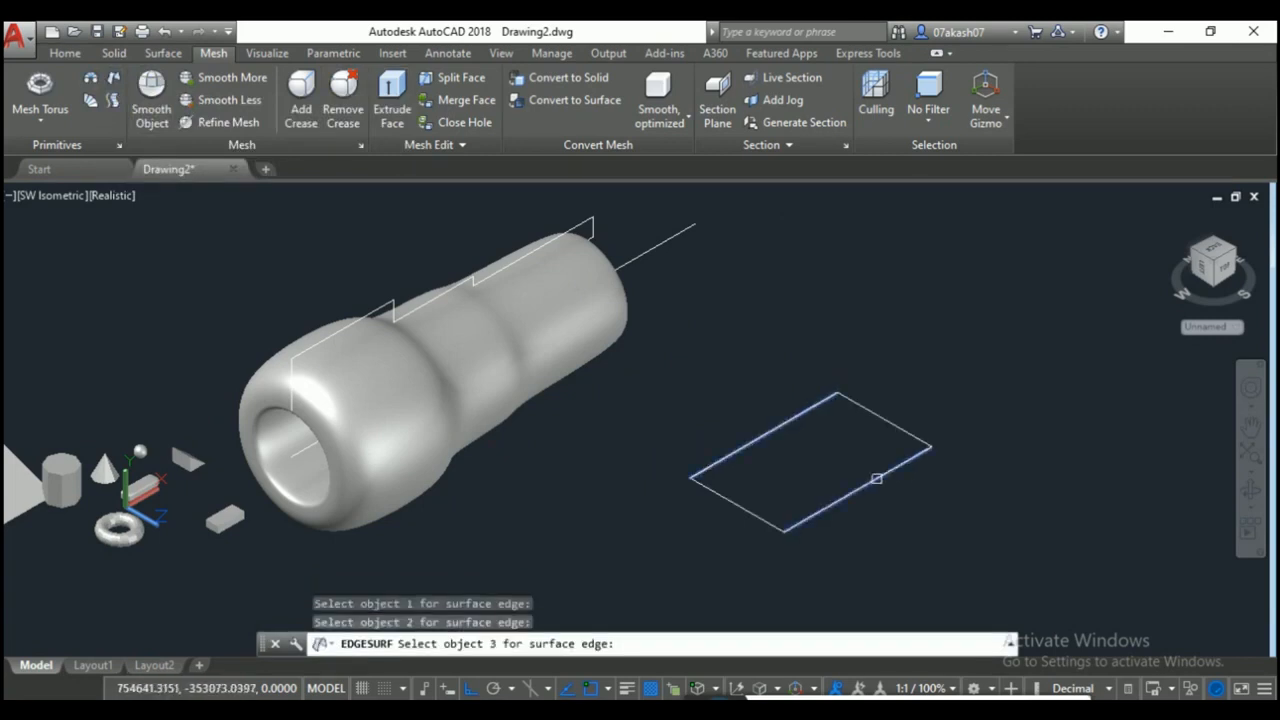
{"action": "left_click", "coordinate": [888, 421]}
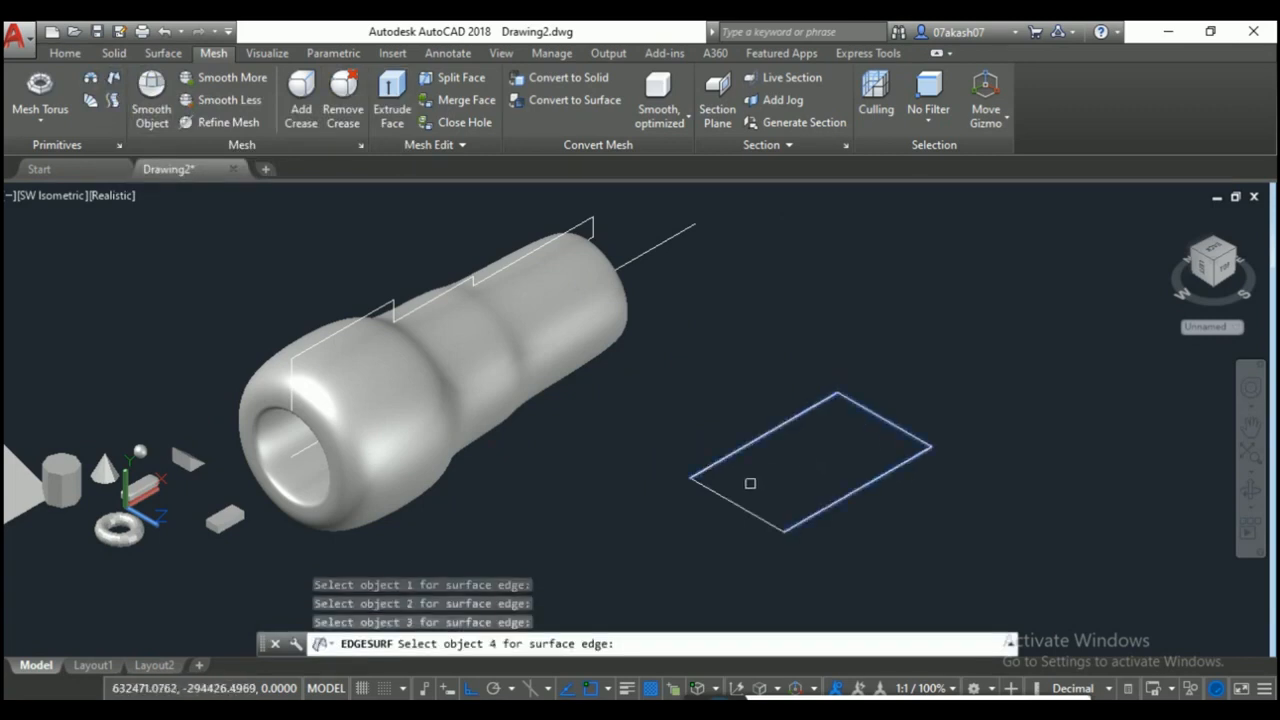
{"action": "left_click", "coordinate": [730, 493]}
{"action": "left_click", "coordinate": [775, 481]}
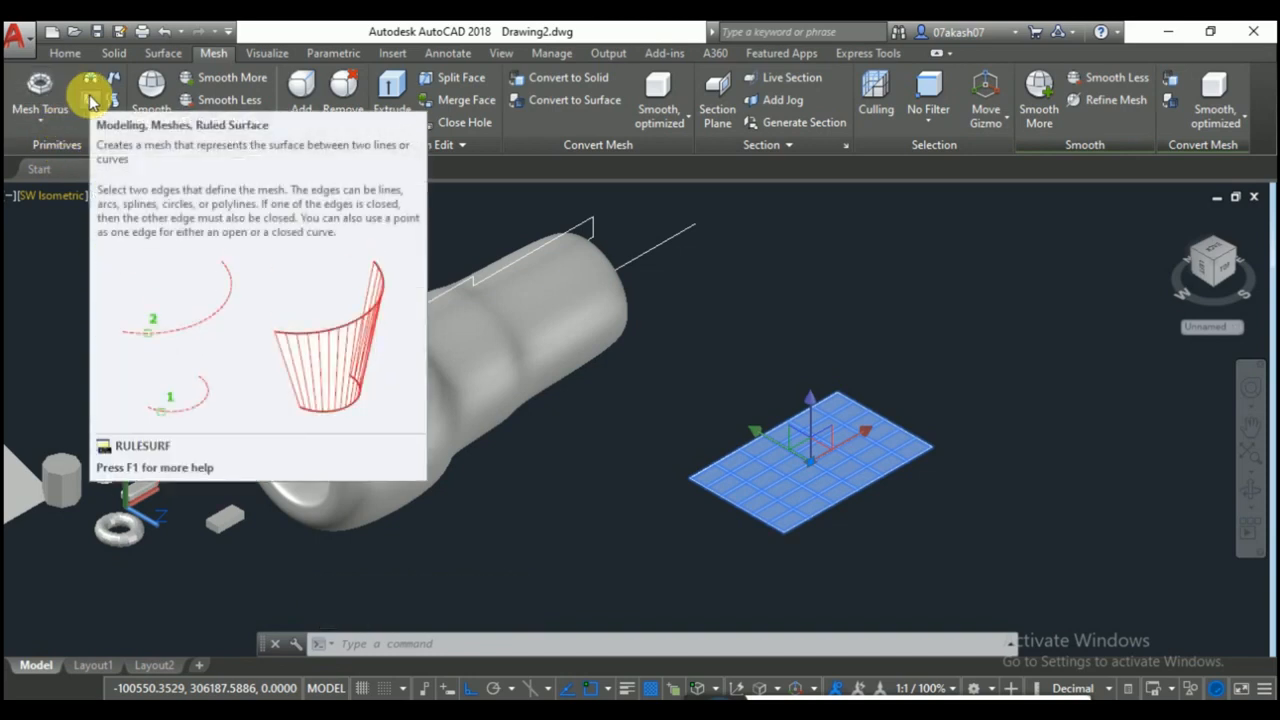
{"action": "middle_click_drag", "start_coordinate": [924, 390], "coordinate": [726, 426]}
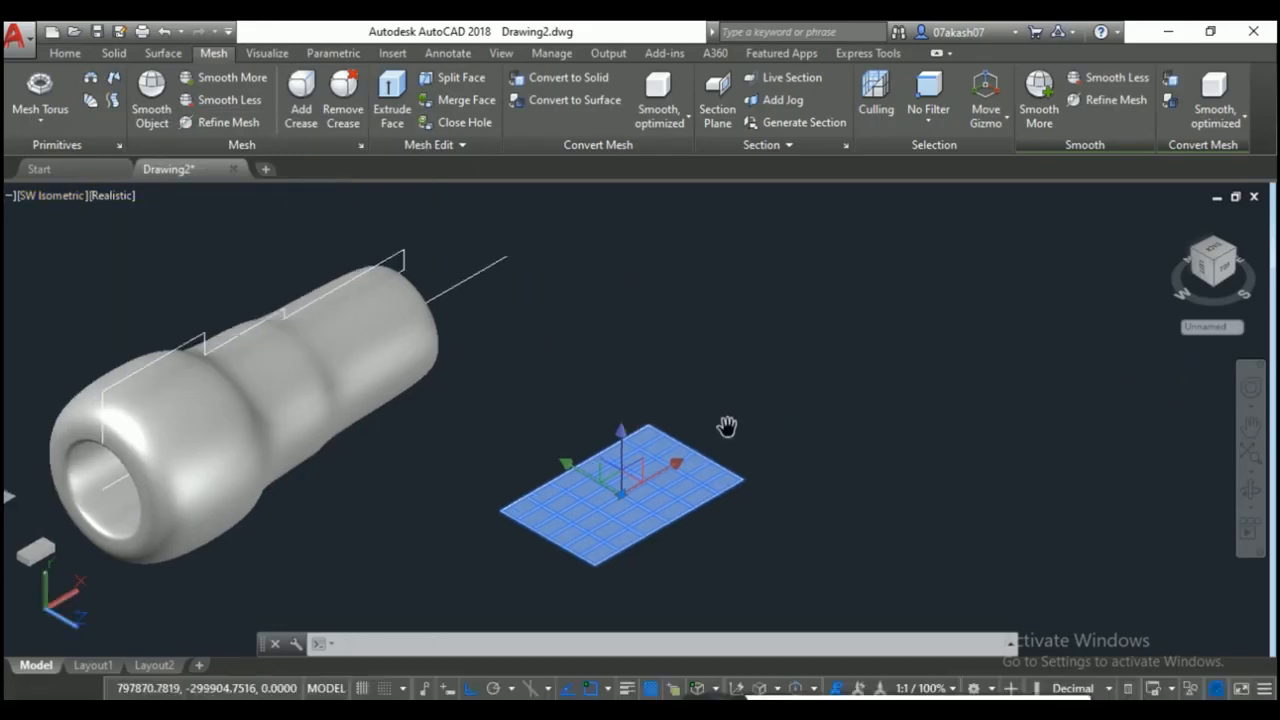
Clear the mesh selection and draw a three-point arc beside the rectangular edge surface mesh.
{"action": "key", "text": "Escape"}
{"action": "key", "text": "Escape"}
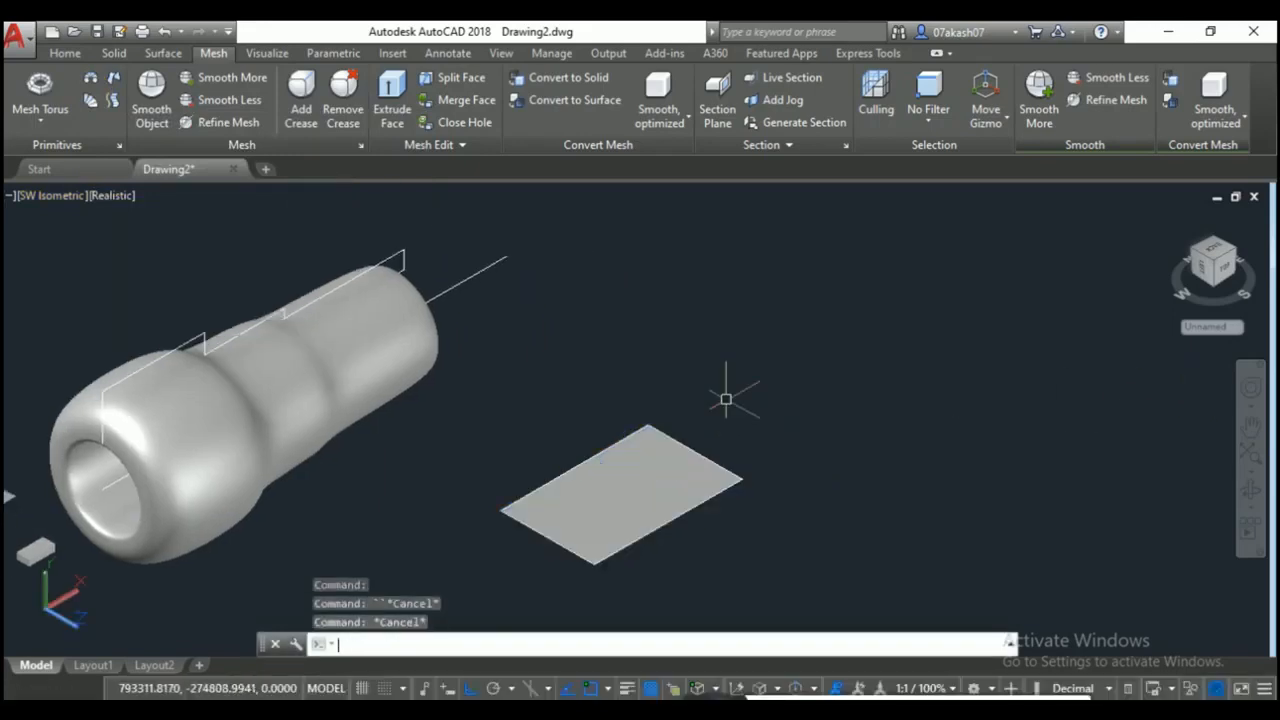
{"action": "type", "text": "a"}
{"action": "key", "text": "Return"}
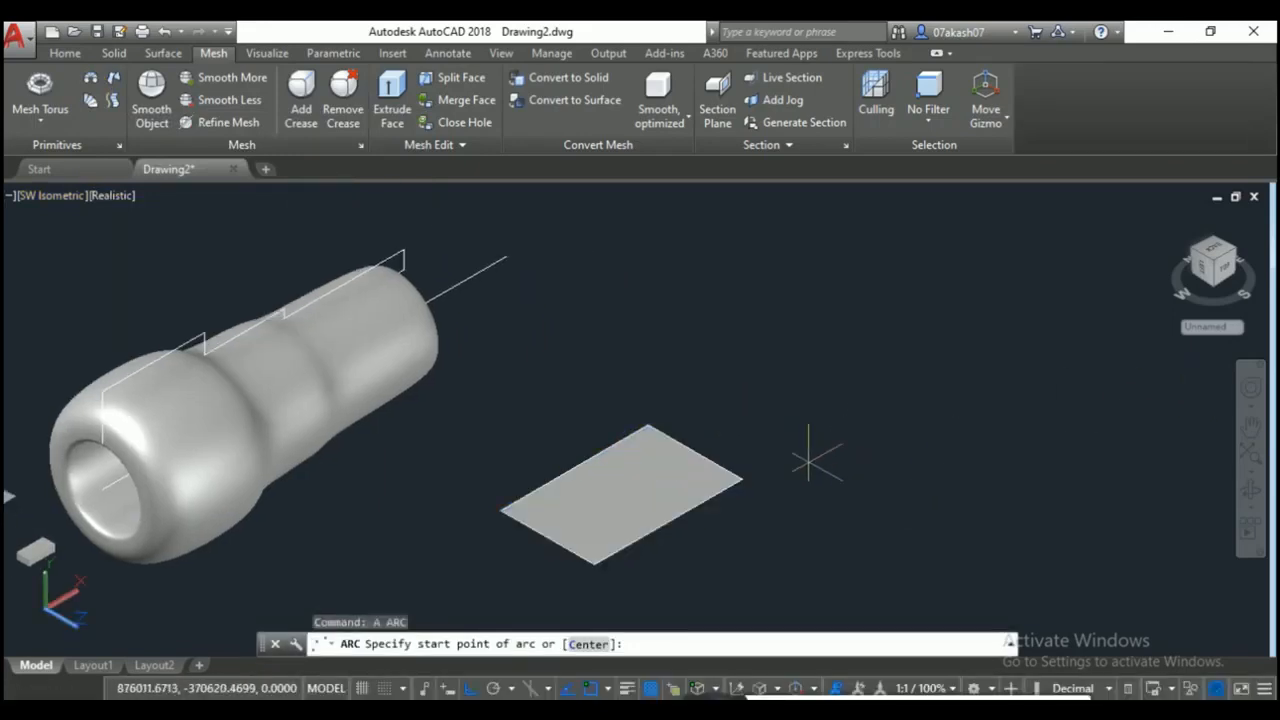
{"action": "left_click", "coordinate": [810, 459]}
{"action": "left_click", "coordinate": [886, 362]}
{"action": "left_click", "coordinate": [962, 407]}
Copy the arc once, placing the duplicate parallel to the original along the Z direction.
{"action": "type", "text": "co"}
{"action": "key", "text": "Return"}
{"action": "left_click", "coordinate": [830, 413]}
{"action": "key", "text": "Return"}
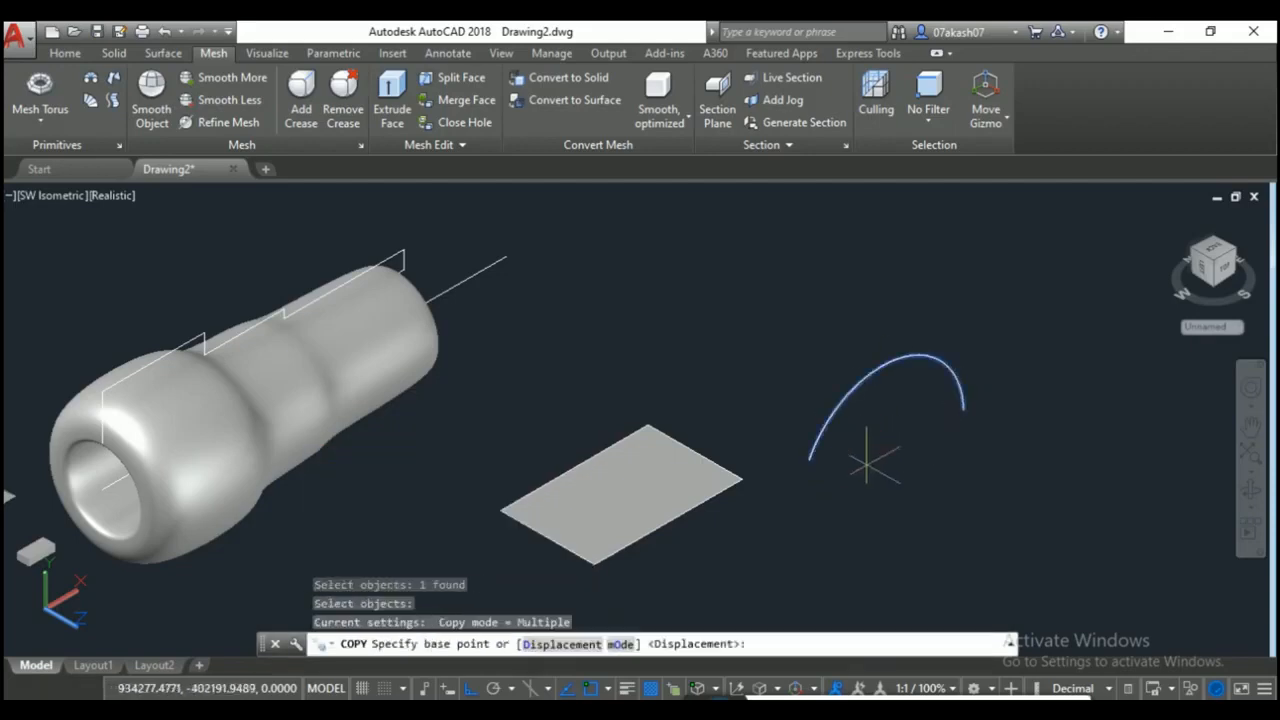
{"action": "left_click", "coordinate": [867, 462]}
{"action": "left_click", "coordinate": [985, 530]}
{"action": "key", "text": "Return"}
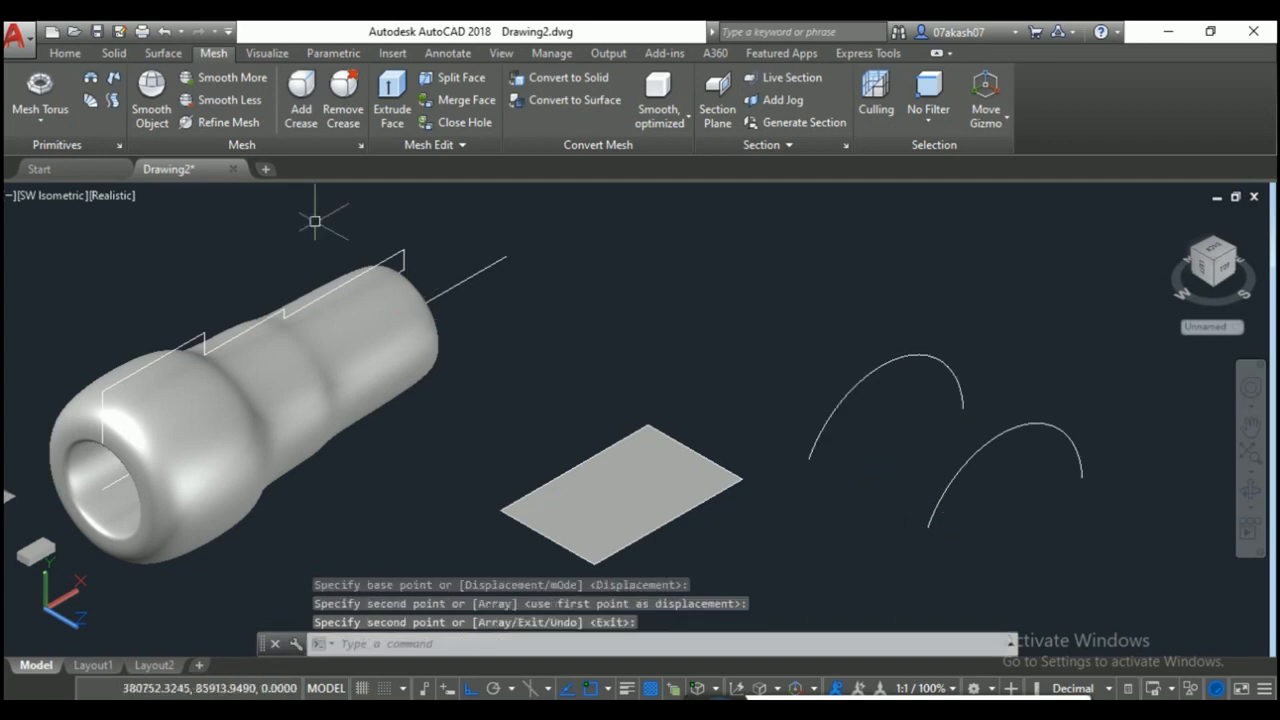
Create a ruled surface mesh between the original arc and its copy.
{"action": "left_click", "coordinate": [91, 99]}
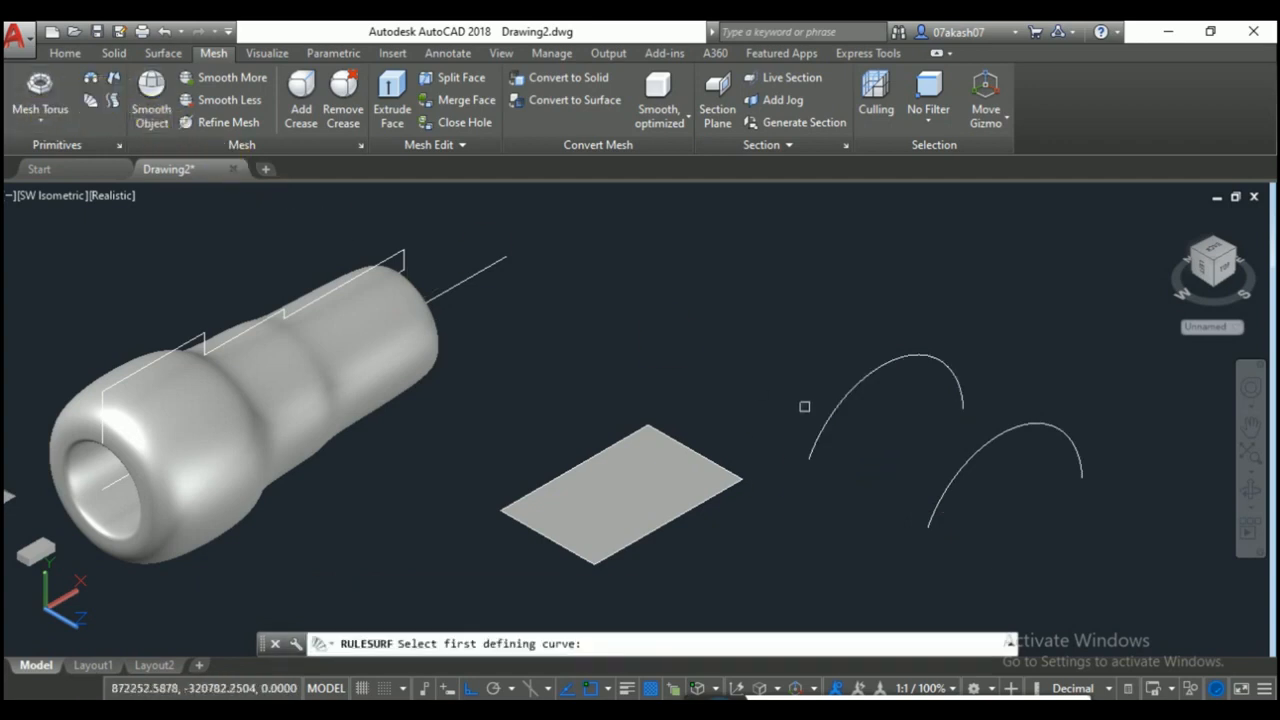
{"action": "left_click", "coordinate": [822, 437]}
{"action": "left_click", "coordinate": [928, 514]}
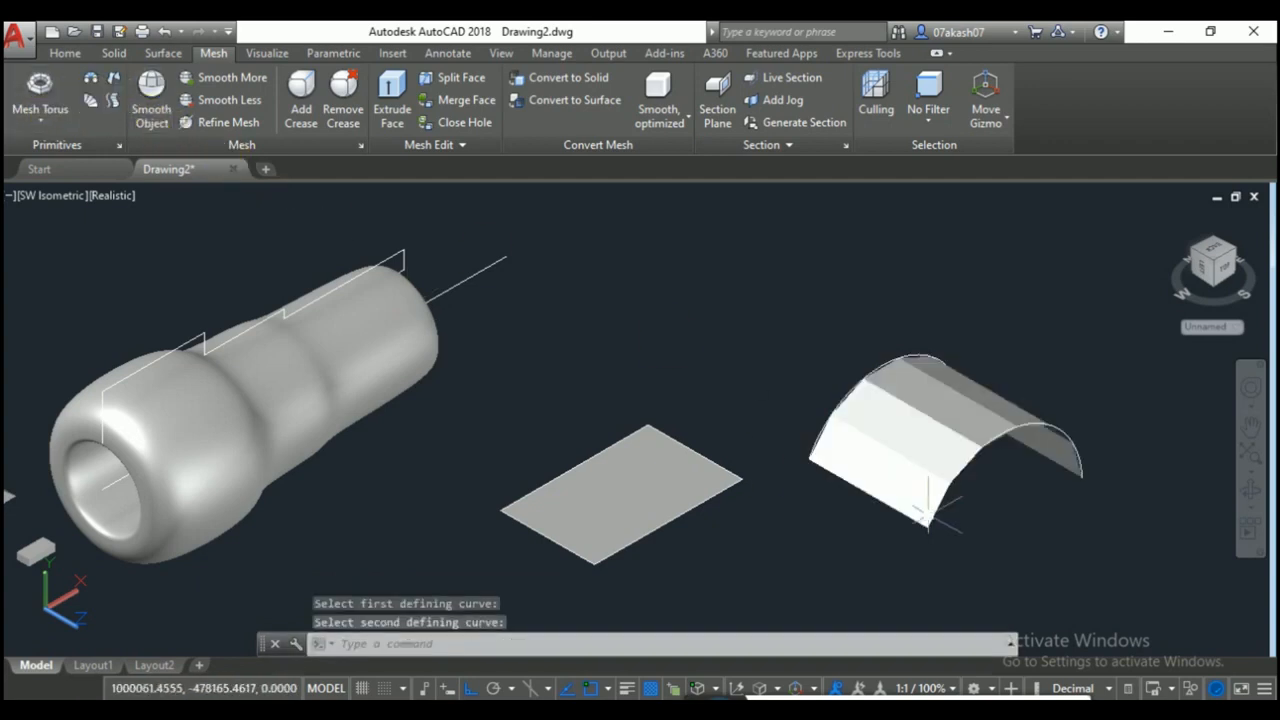
Undo the tabulated surface and the ruled surface built on the two arcs.
{"action": "middle_click_drag", "start_coordinate": [905, 438], "coordinate": [698, 416]}
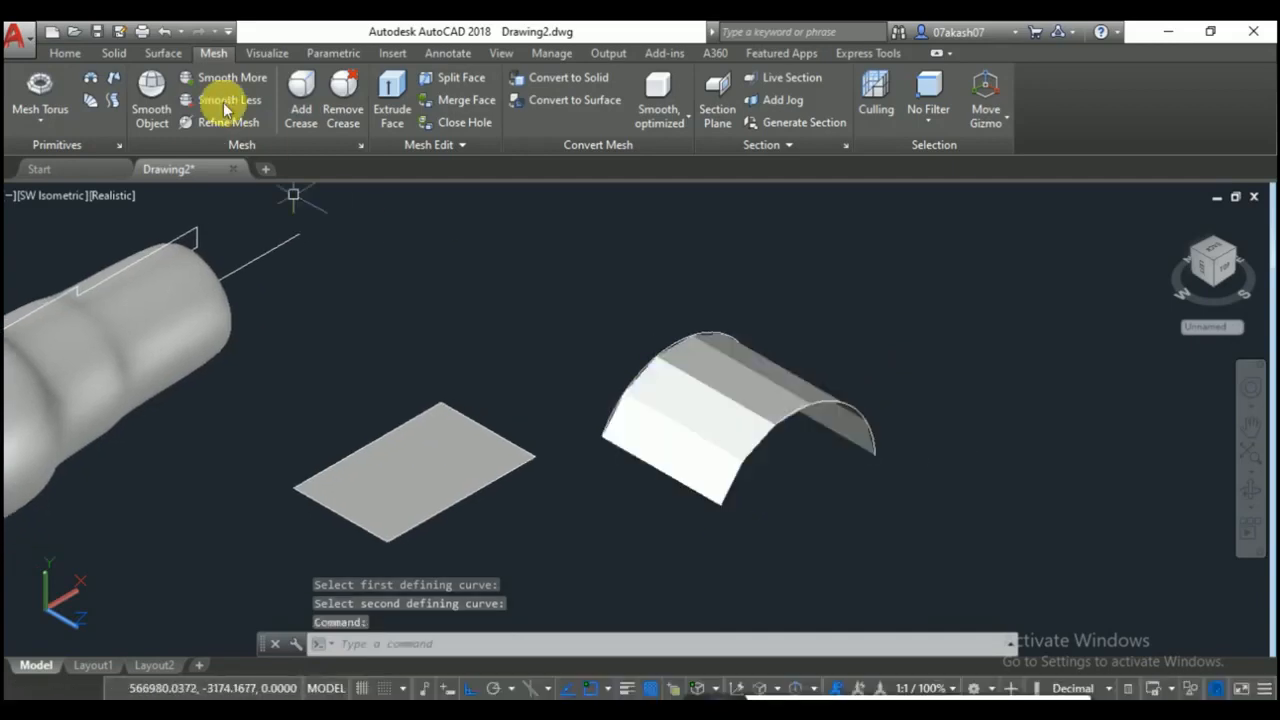
{"action": "left_click", "coordinate": [199, 85]}
{"action": "left_click", "coordinate": [650, 362]}
{"action": "key", "text": "Return"}
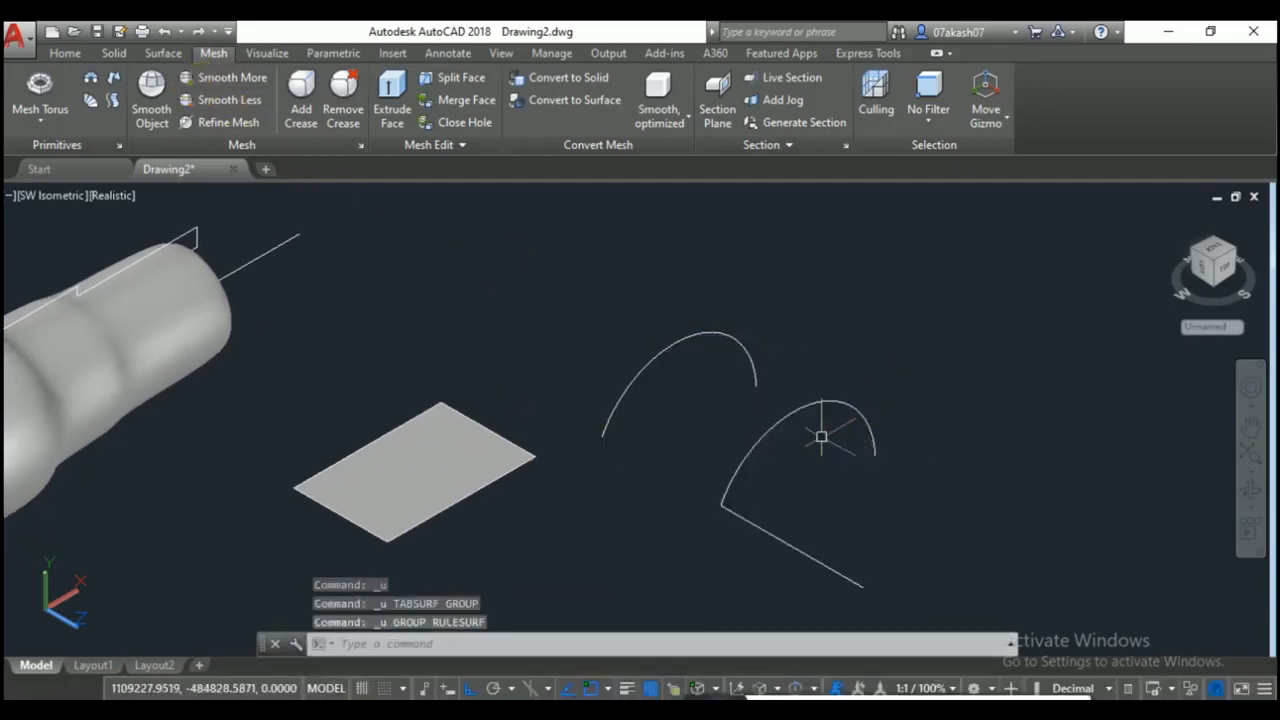
Delete the straight line that starts at the end of the copied arc.
{"action": "middle_click_drag", "start_coordinate": [771, 491], "coordinate": [608, 423]}
{"action": "left_click", "coordinate": [648, 404]}
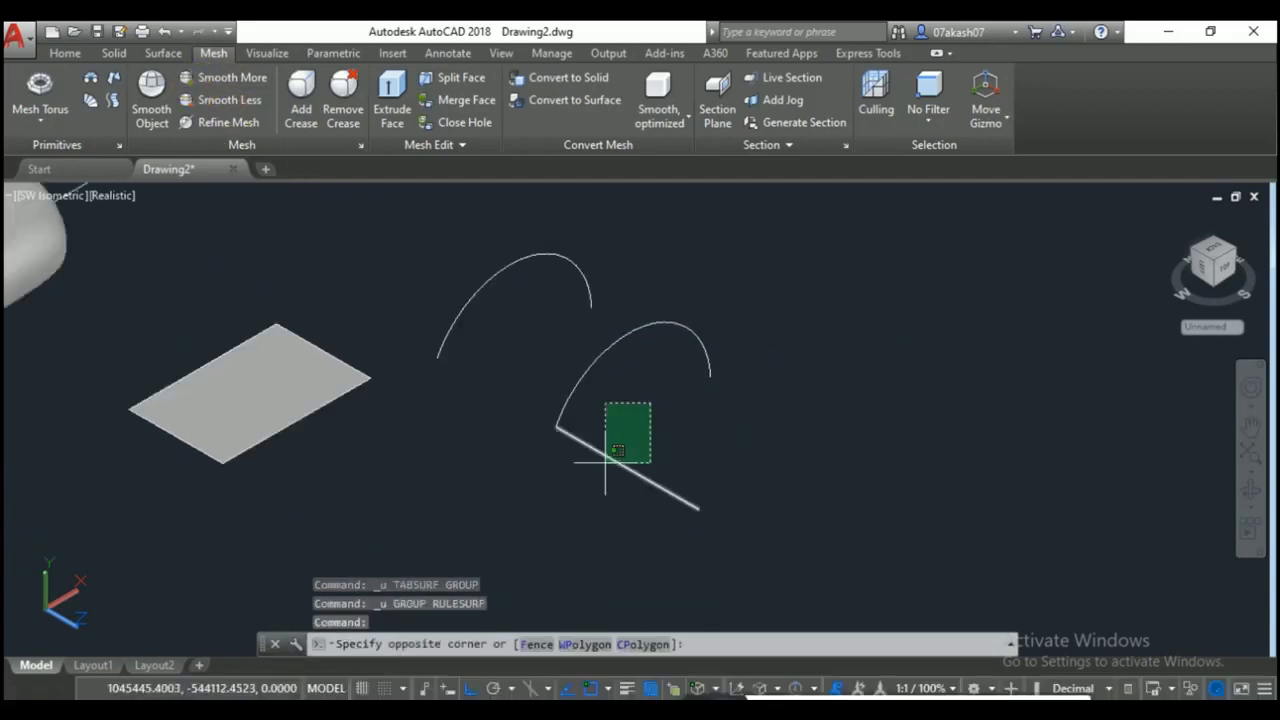
{"action": "left_click", "coordinate": [591, 481]}
{"action": "key", "text": "Delete"}
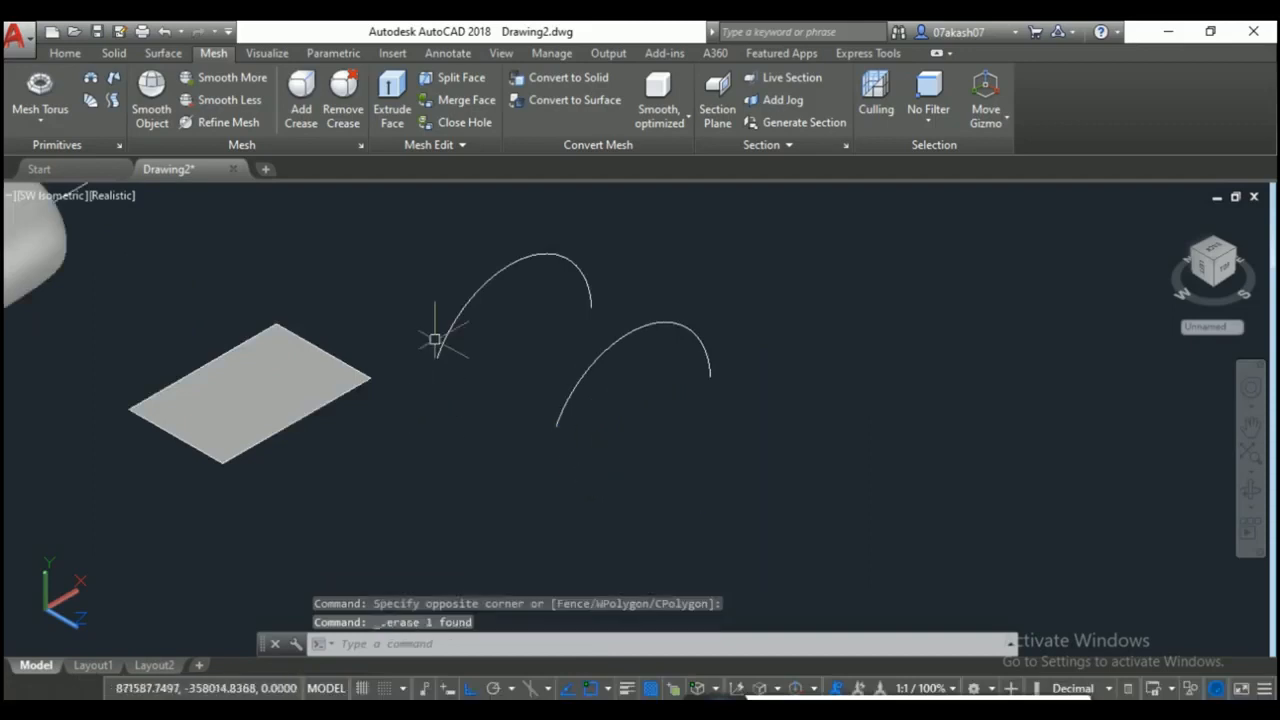
Draw a long straight line from the lower endpoint of the copied arc, running away along the Z direction.
{"action": "type", "text": "l"}
{"action": "key", "text": "Return"}
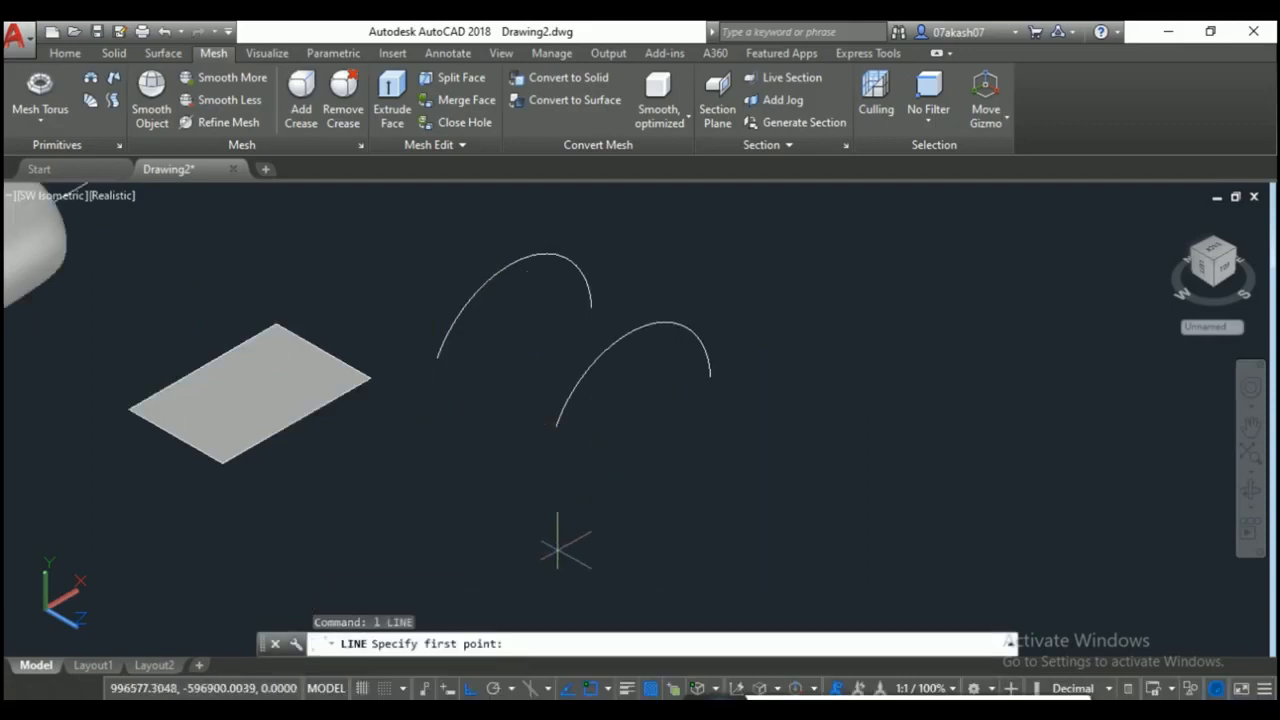
{"action": "left_click", "coordinate": [557, 427]}
{"action": "left_click", "coordinate": [815, 575]}
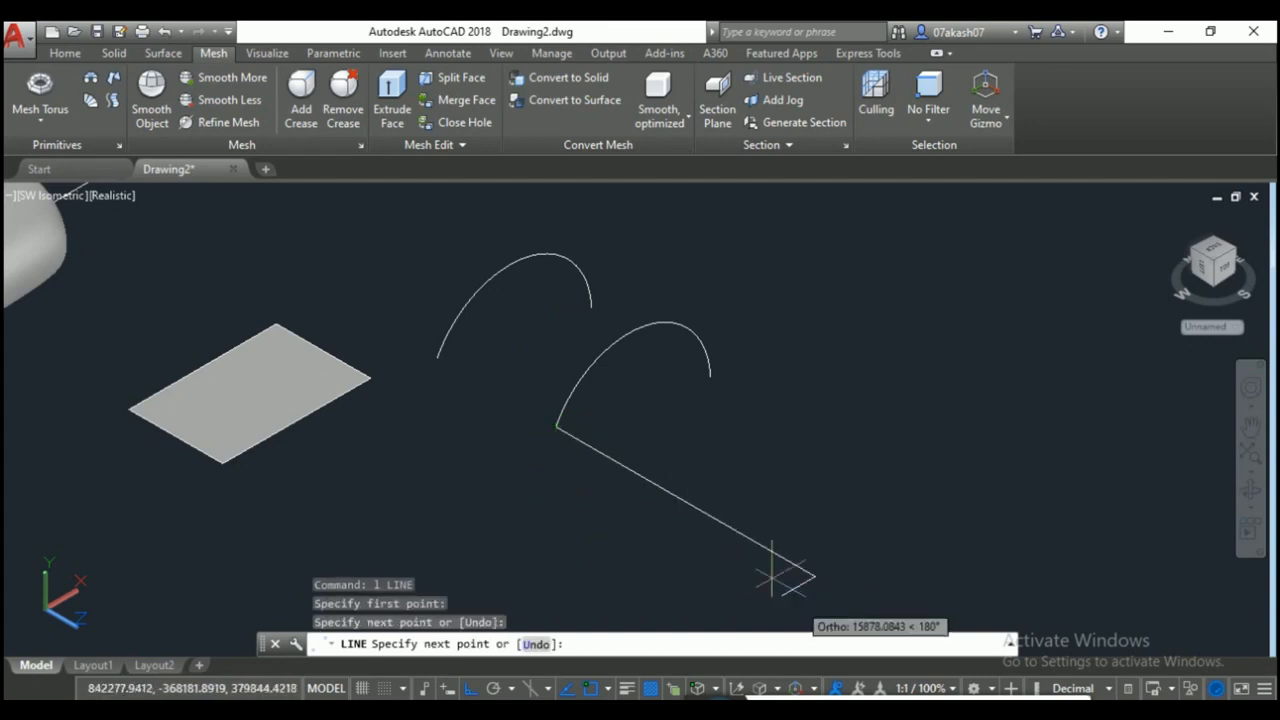
{"action": "key", "text": "Return"}
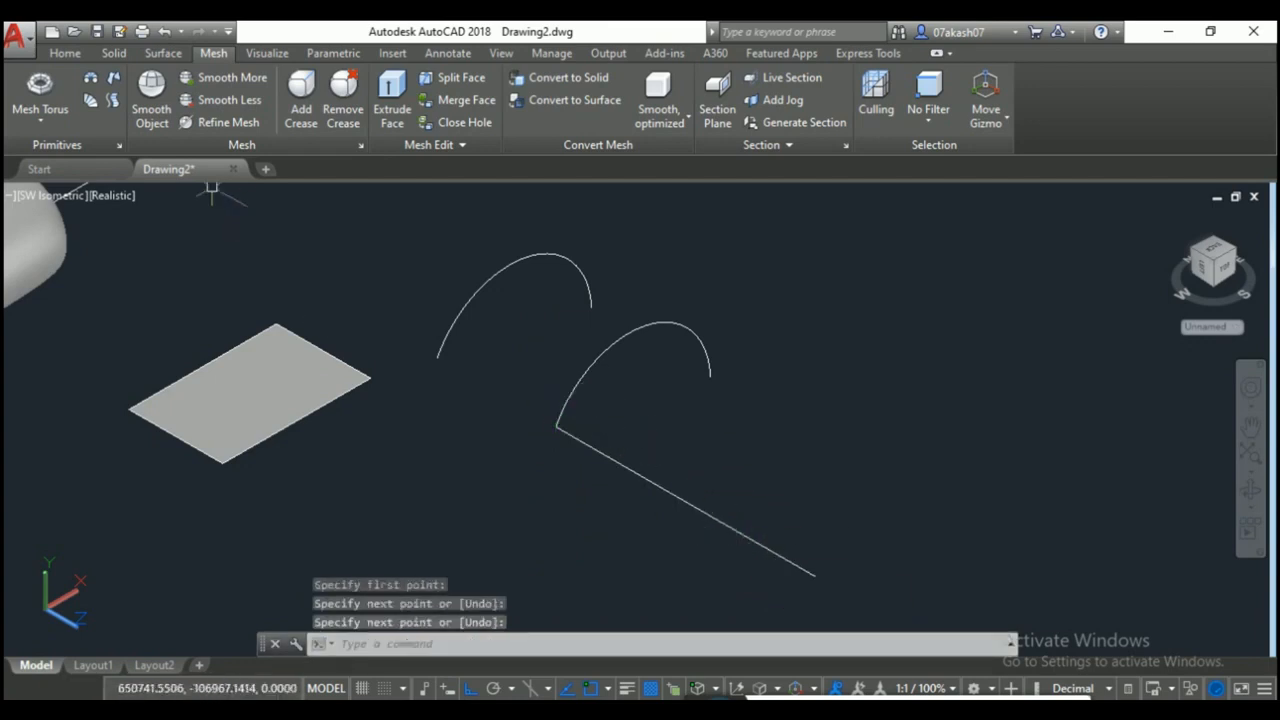
Create a tabulated surface mesh from the copied arc as path curve, with the line as direction vector.
{"action": "left_click", "coordinate": [112, 100]}
{"action": "left_click", "coordinate": [605, 358]}
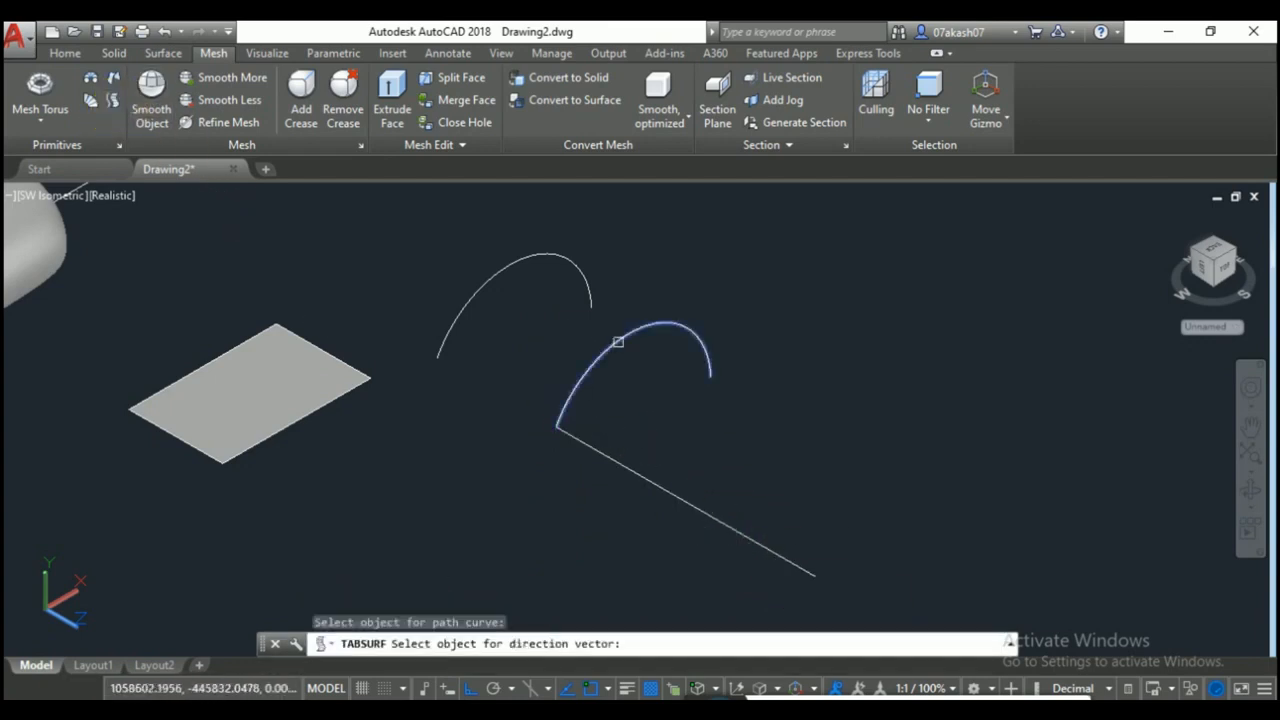
{"action": "left_click", "coordinate": [625, 467]}
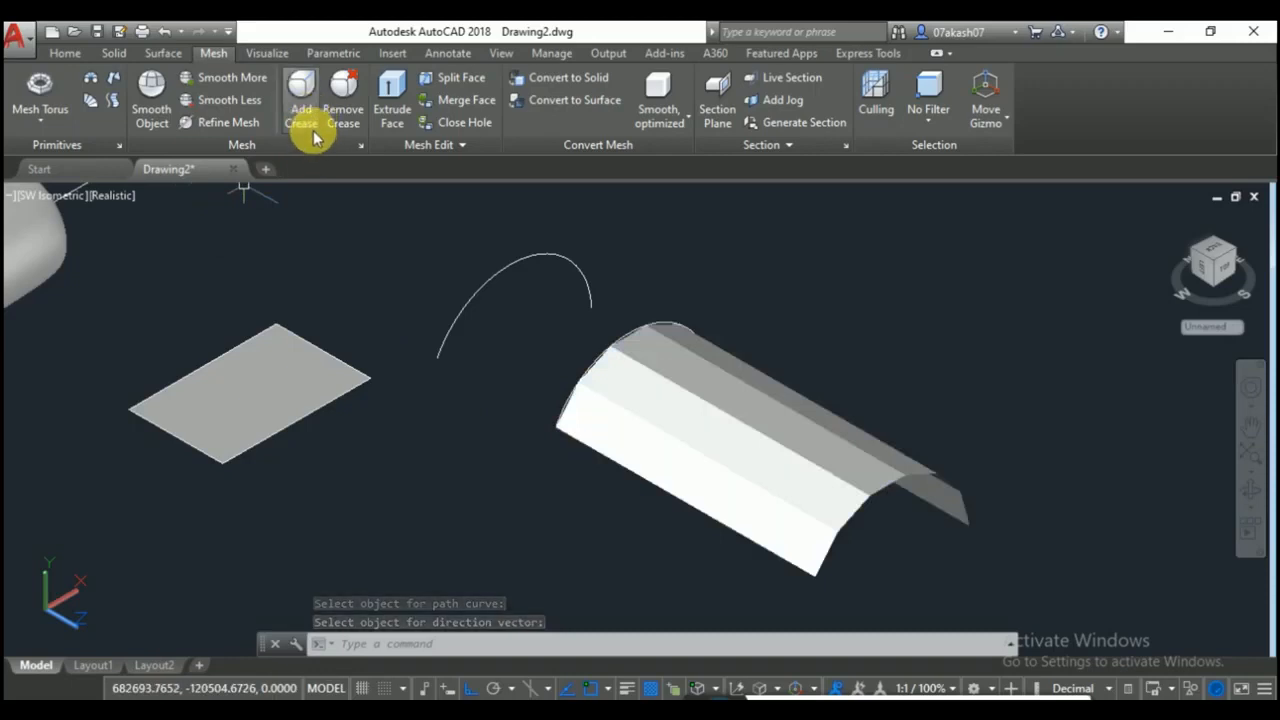
Erase all objects in the drawing.
{"action": "scroll", "coordinate": [414, 263], "scroll_direction": "down", "scroll_amount": 2}
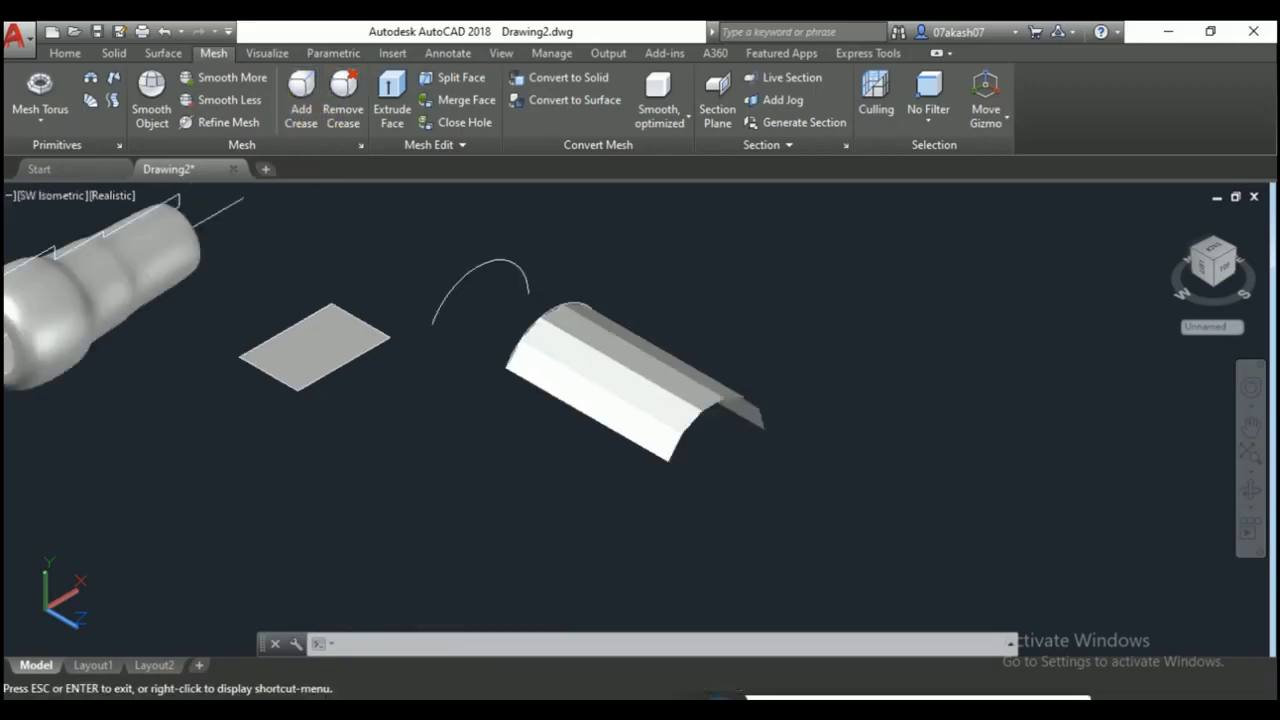
{"action": "middle_click_drag", "start_coordinate": [423, 279], "coordinate": [563, 309]}
{"action": "scroll", "coordinate": [281, 239], "scroll_direction": "up", "scroll_amount": 2}
{"action": "scroll", "coordinate": [280, 239], "scroll_direction": "down", "scroll_amount": 3}
{"action": "middle_click_drag", "start_coordinate": [167, 386], "coordinate": [317, 405]}
{"action": "key", "text": "ctrl+a"}
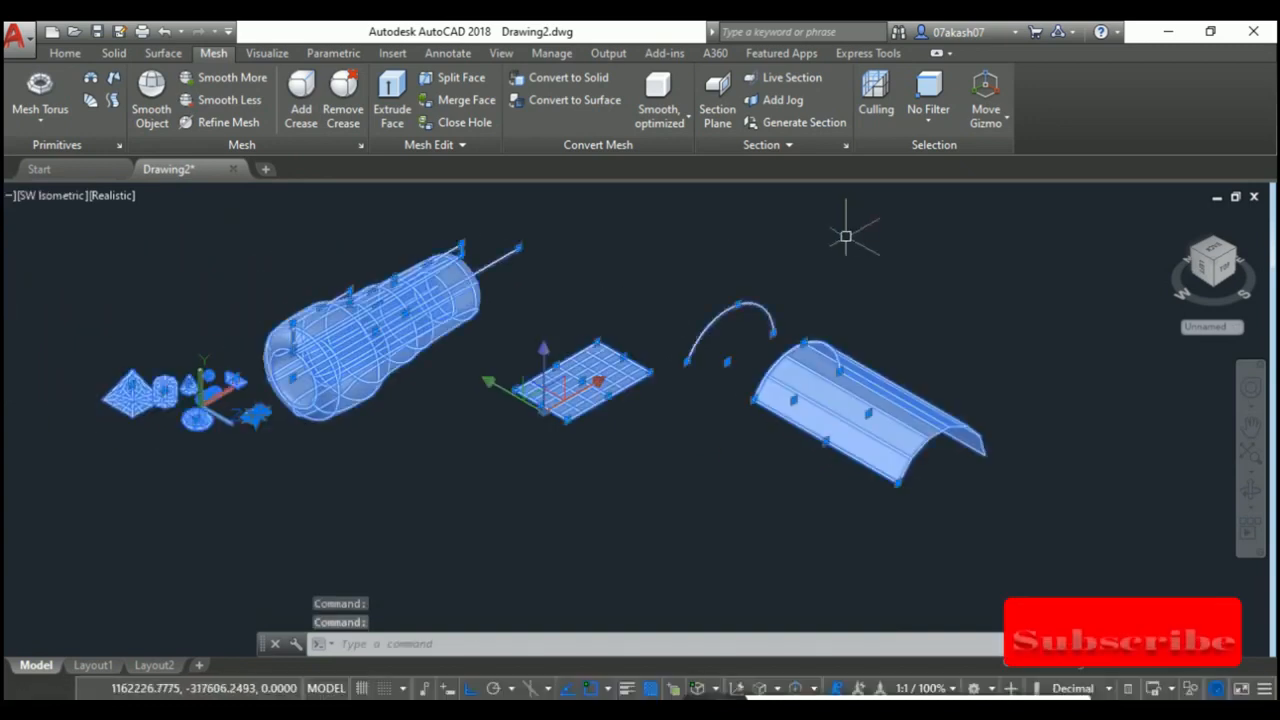
{"action": "key", "text": "Delete"}
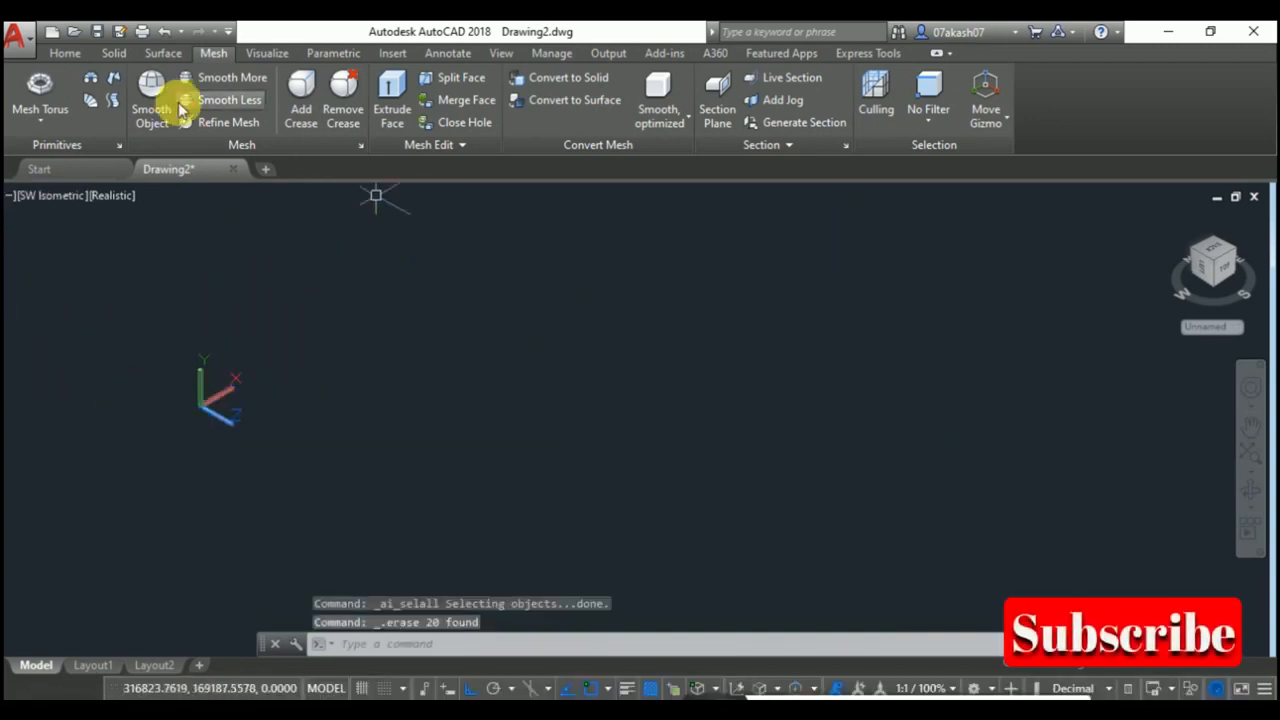
Create a mesh box in the empty drawing by picking two base corners and a height.
{"action": "left_click", "coordinate": [52, 118]}
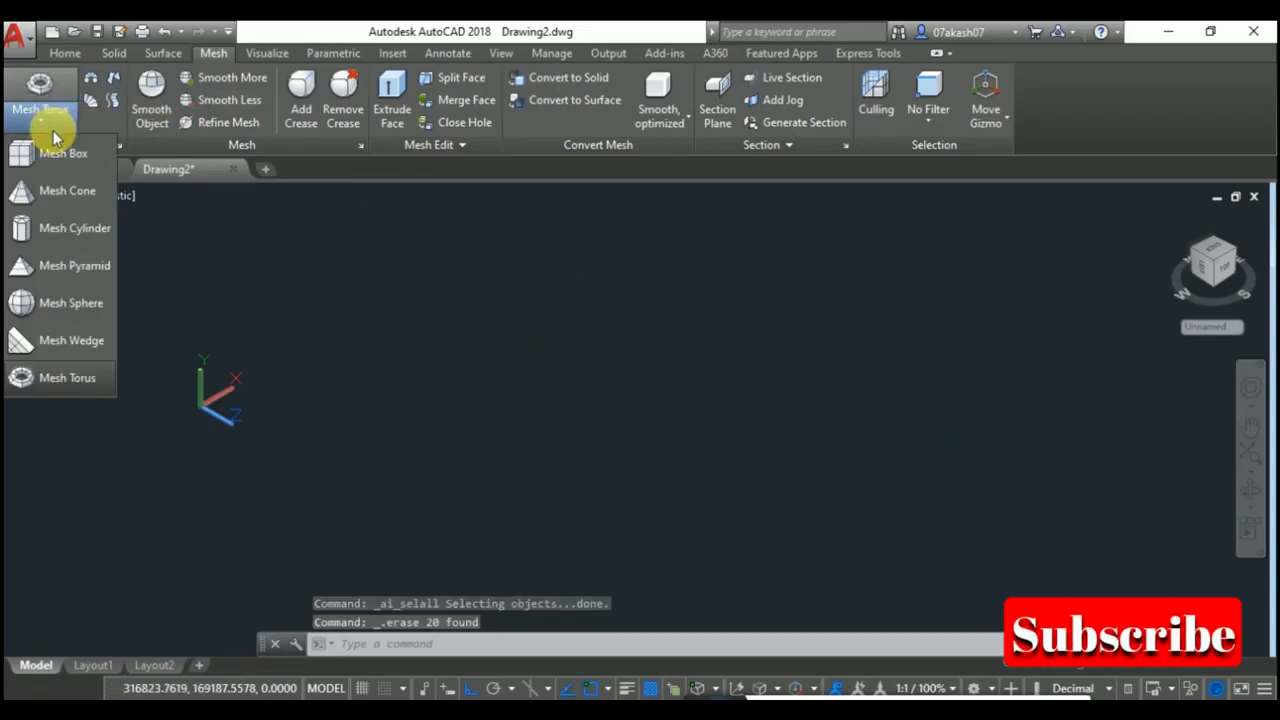
{"action": "left_click", "coordinate": [56, 150]}
{"action": "left_click", "coordinate": [570, 300]}
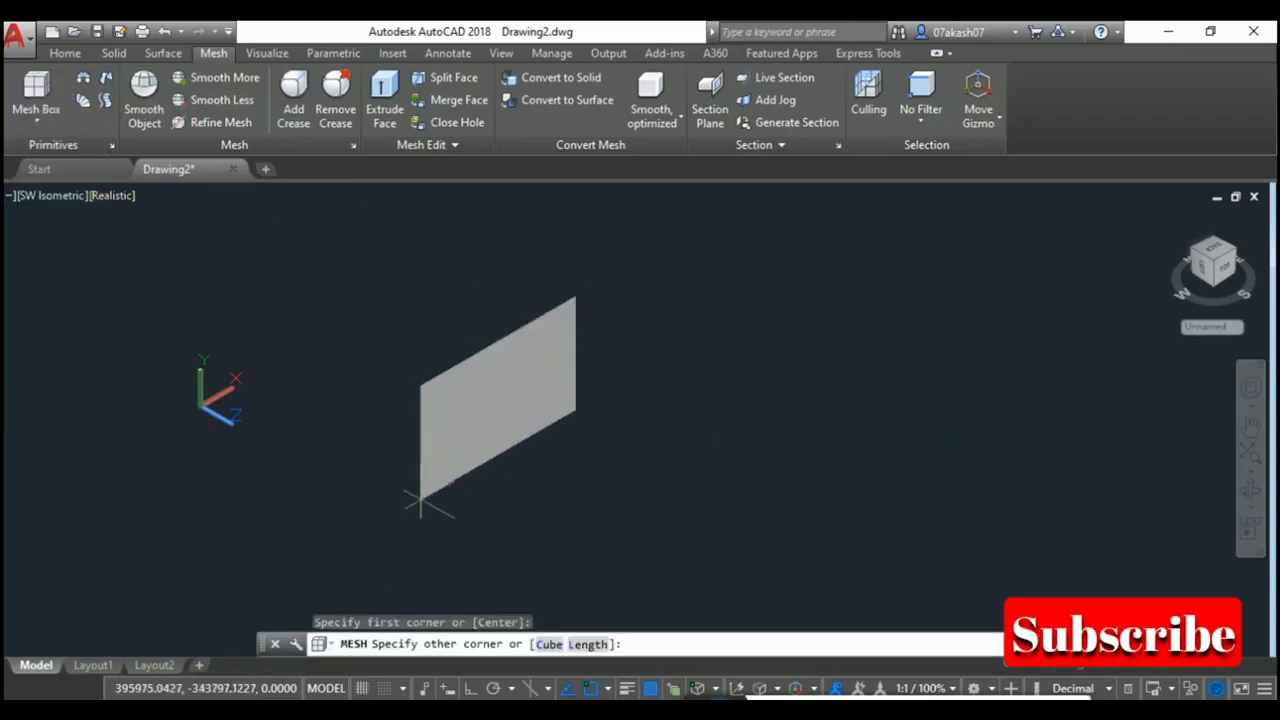
{"action": "left_click", "coordinate": [420, 505]}
{"action": "left_click", "coordinate": [568, 495]}
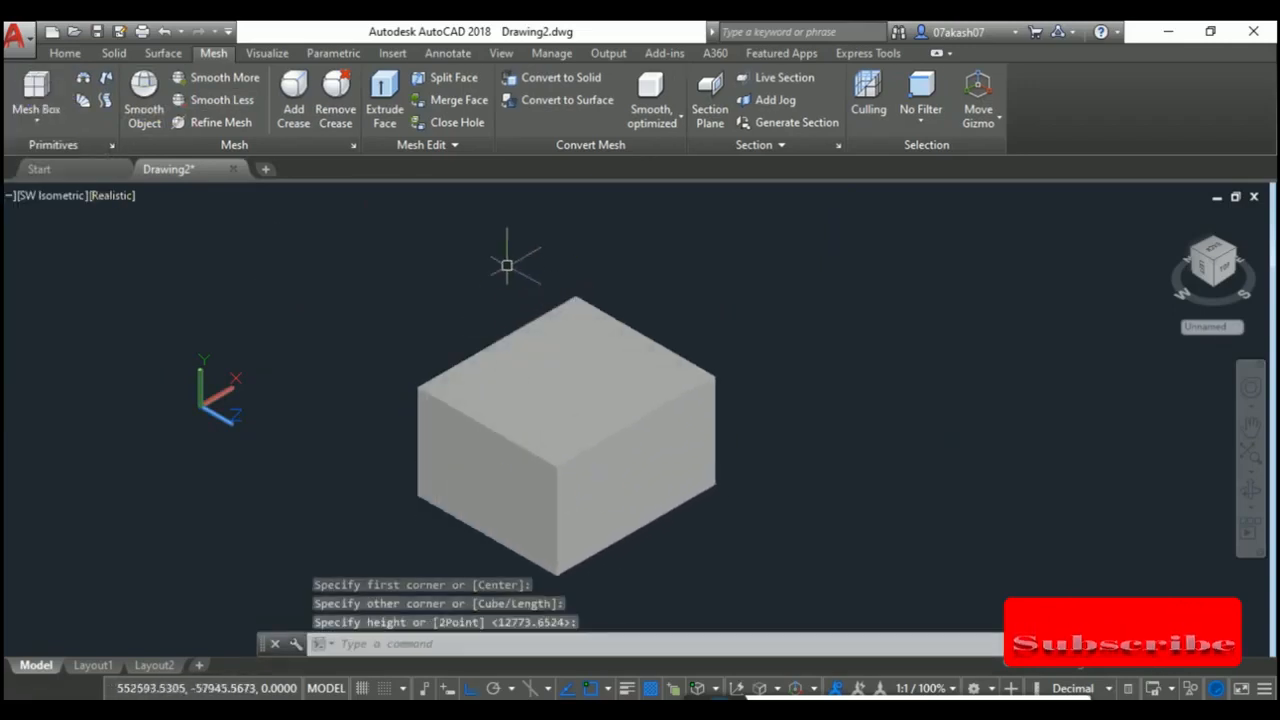
Increase the smoothness of the mesh box by one level with Smooth More.
{"action": "left_click", "coordinate": [528, 243]}
{"action": "left_click", "coordinate": [487, 320]}
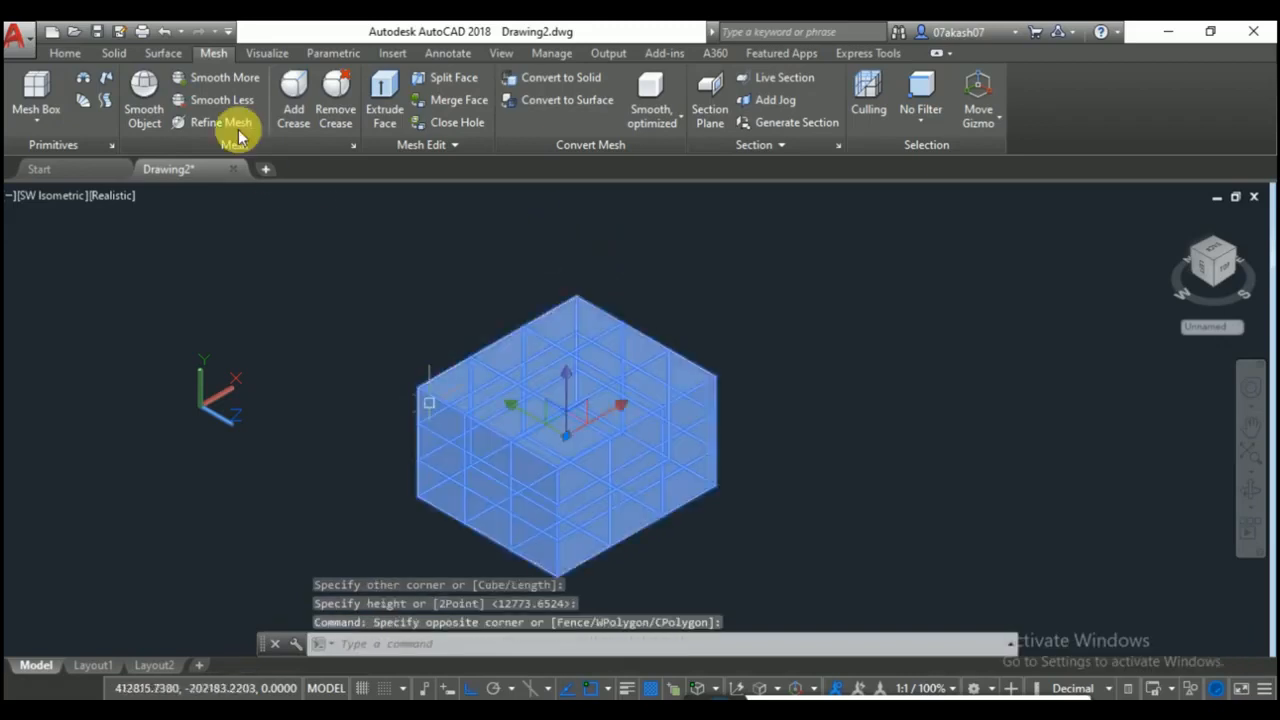
{"action": "left_click", "coordinate": [221, 77]}
{"action": "scroll", "coordinate": [587, 378], "scroll_direction": "up", "scroll_amount": 3}
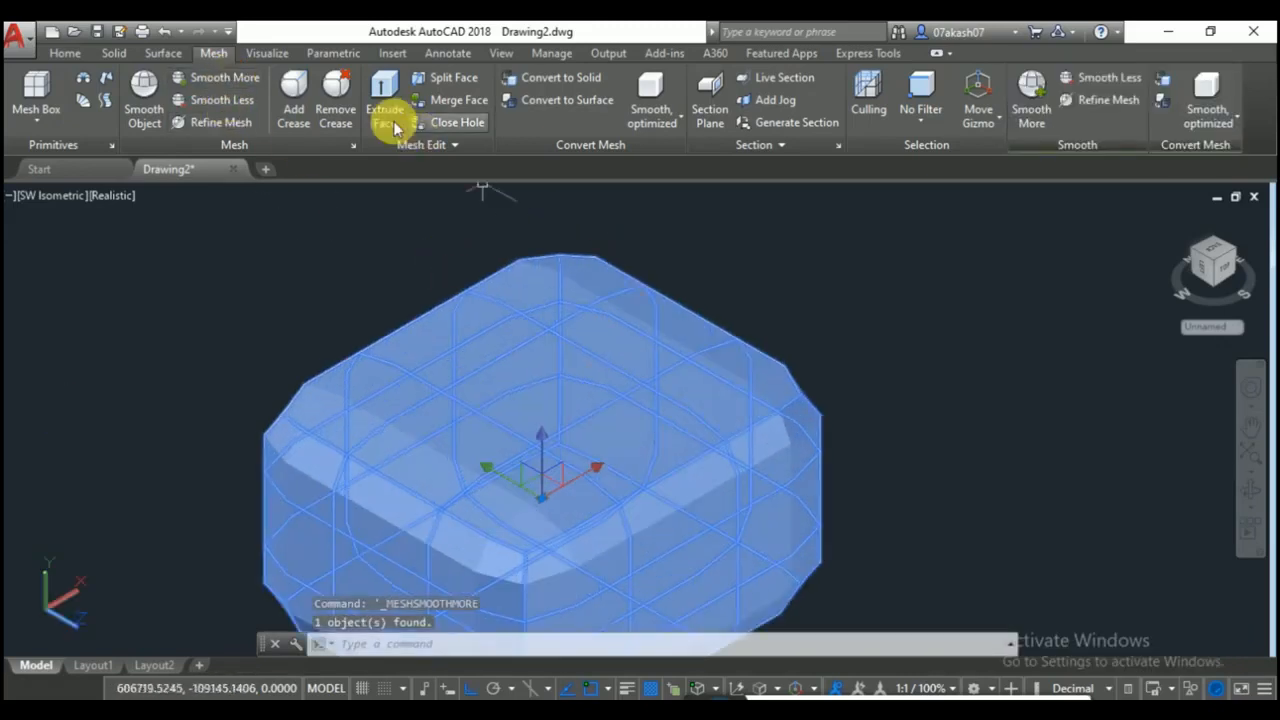
Add a crease with value 1 to the mesh face at the box's front upper corner.
{"action": "left_click", "coordinate": [295, 90]}
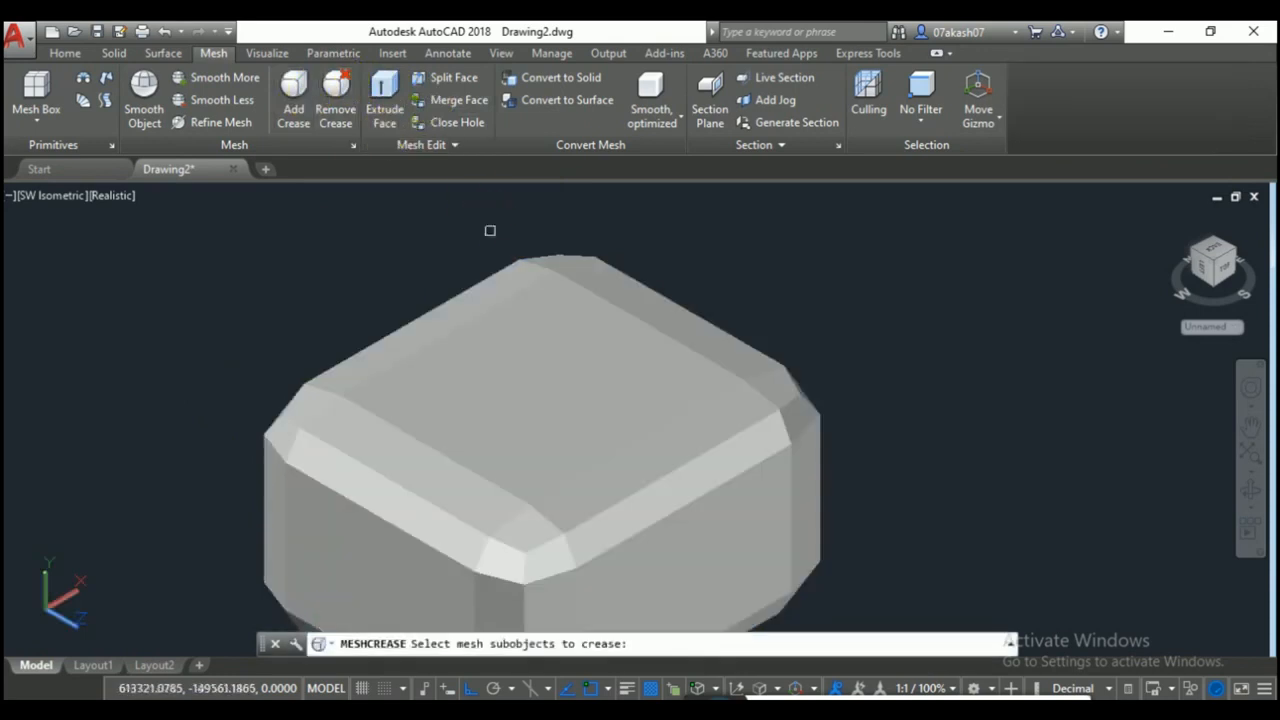
{"action": "left_click", "coordinate": [417, 355]}
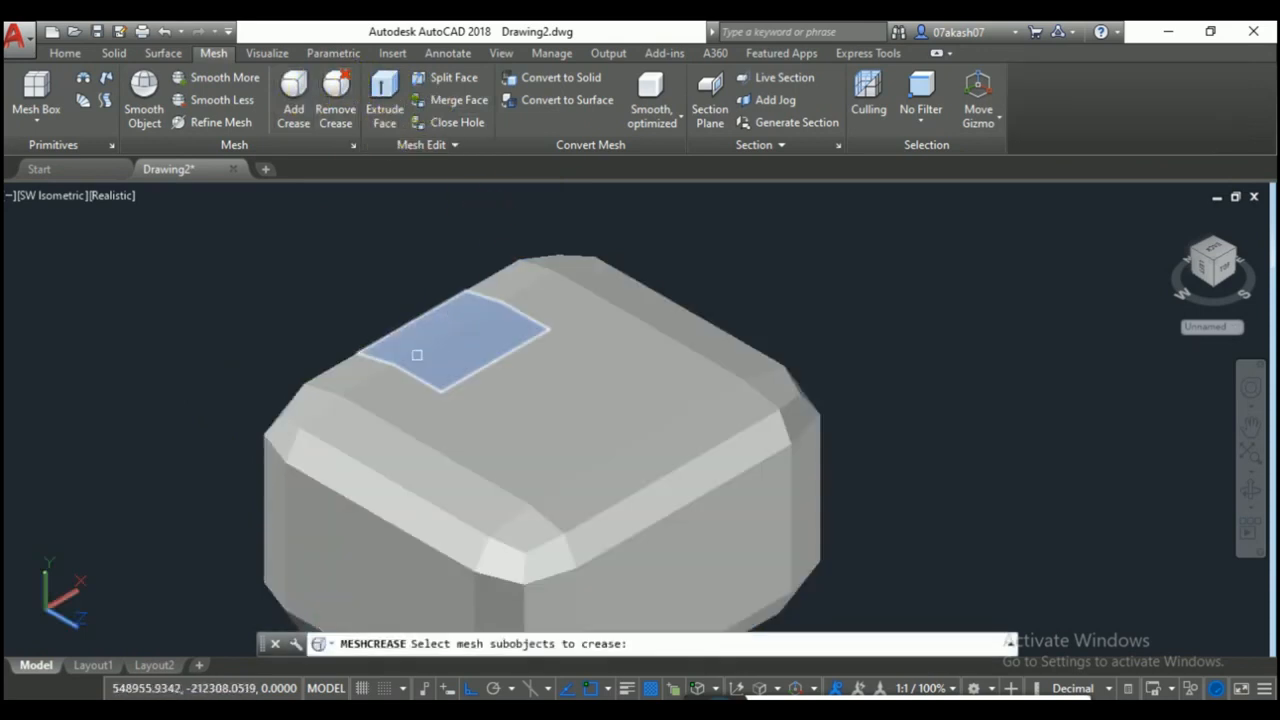
{"action": "left_click", "coordinate": [508, 563]}
{"action": "key", "text": "Return"}
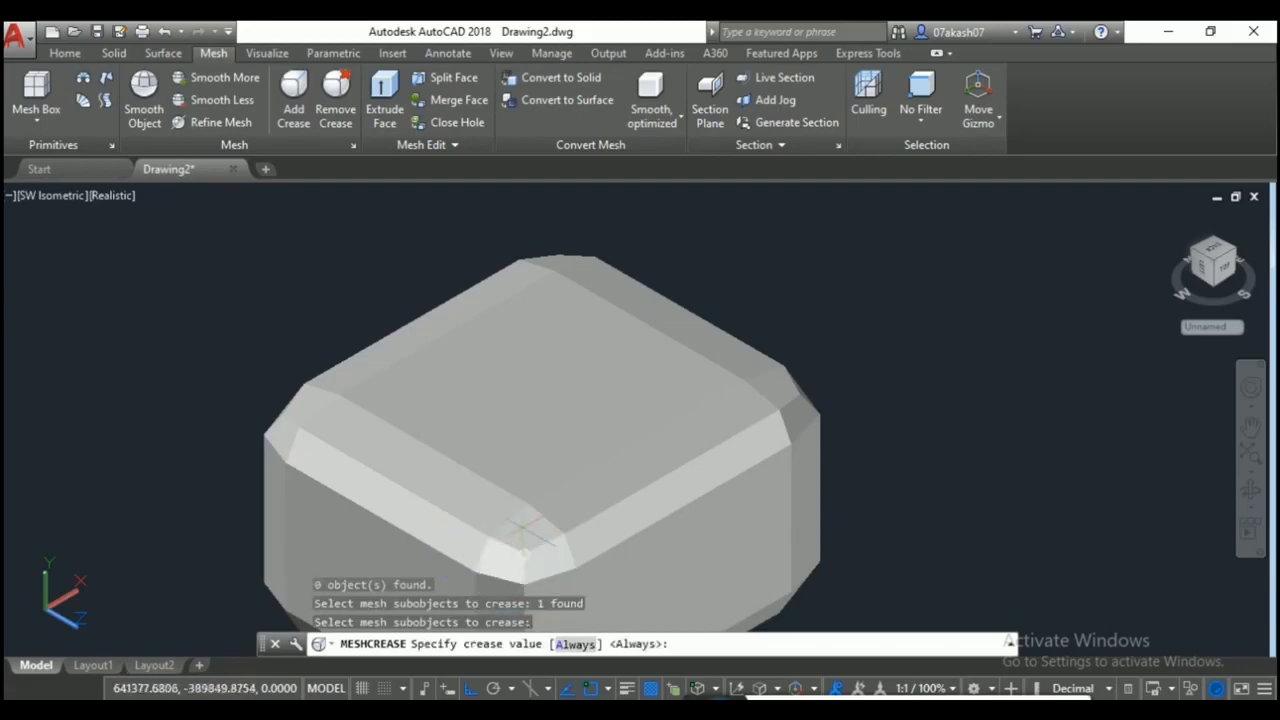
{"action": "scroll", "coordinate": [520, 491], "scroll_direction": "down", "scroll_amount": 3}
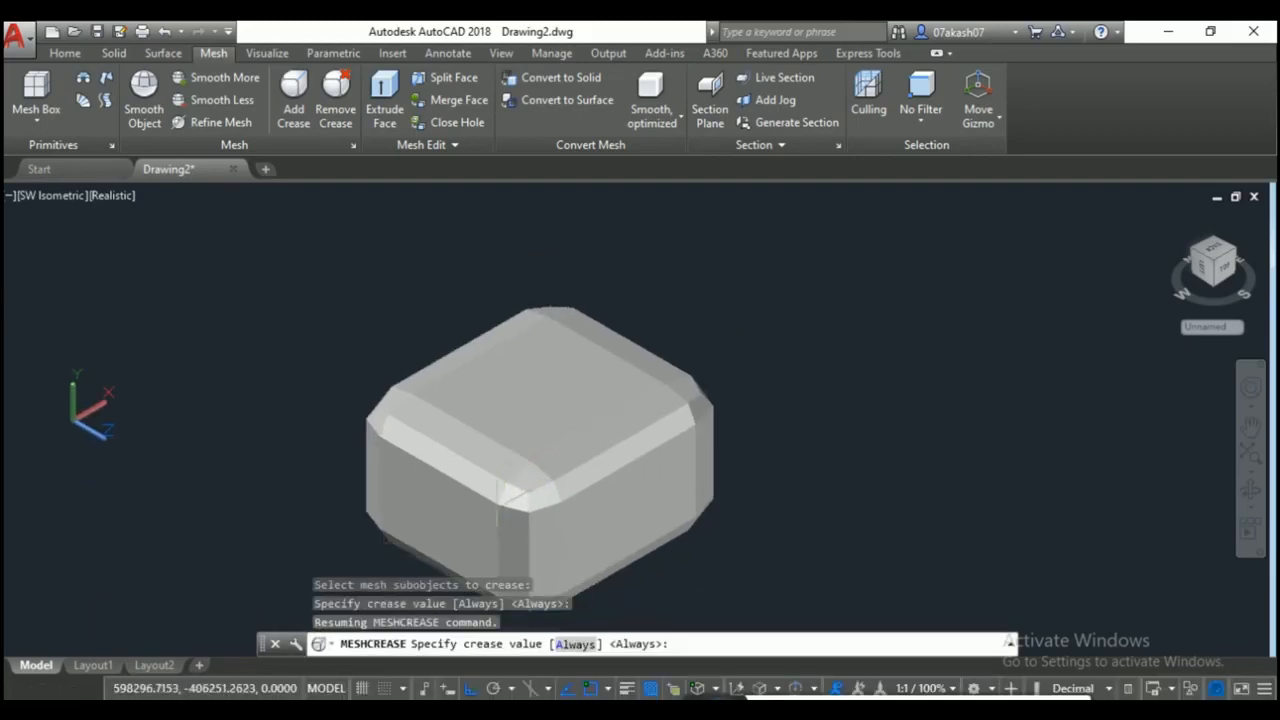
{"action": "key", "text": "Return"}
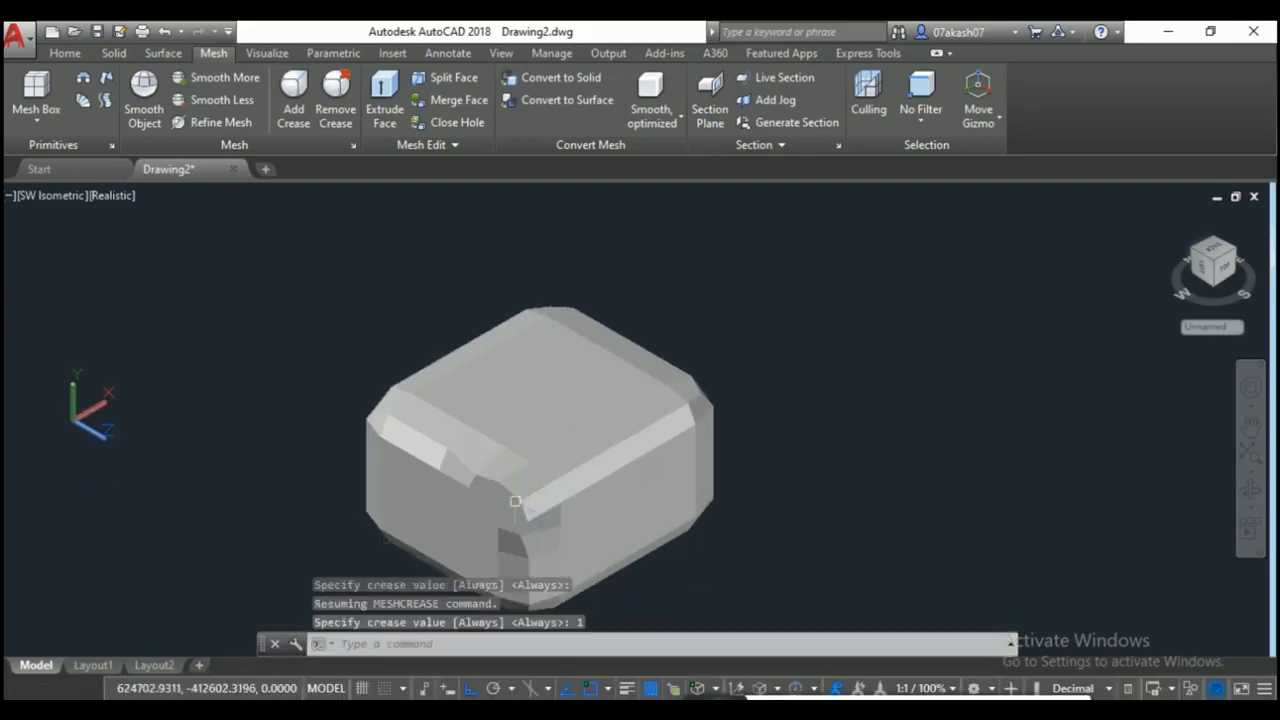
Check the creased mesh box by selecting it, and remove the crease from its front corner face.
{"action": "left_click", "coordinate": [515, 503]}
{"action": "scroll", "coordinate": [543, 495], "scroll_direction": "up", "scroll_amount": 3}
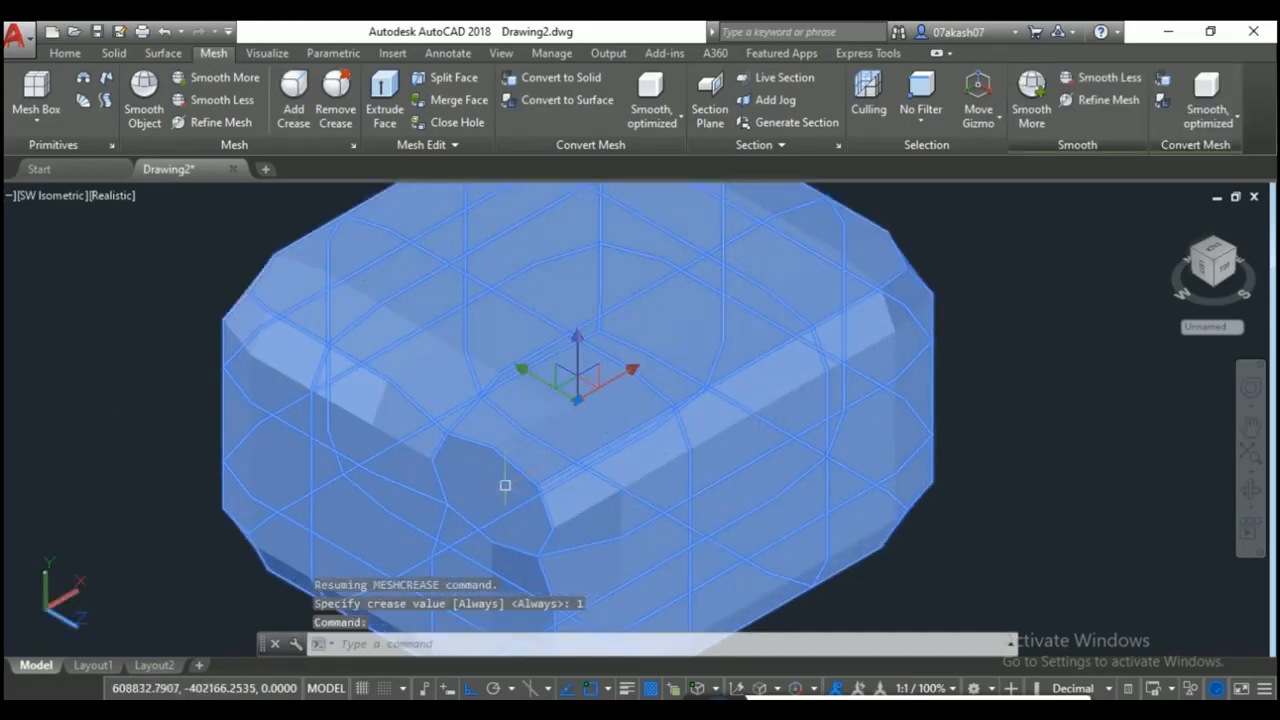
{"action": "scroll", "coordinate": [518, 515], "scroll_direction": "down", "scroll_amount": 2}
{"action": "middle_click_drag", "start_coordinate": [520, 512], "coordinate": [506, 399]}
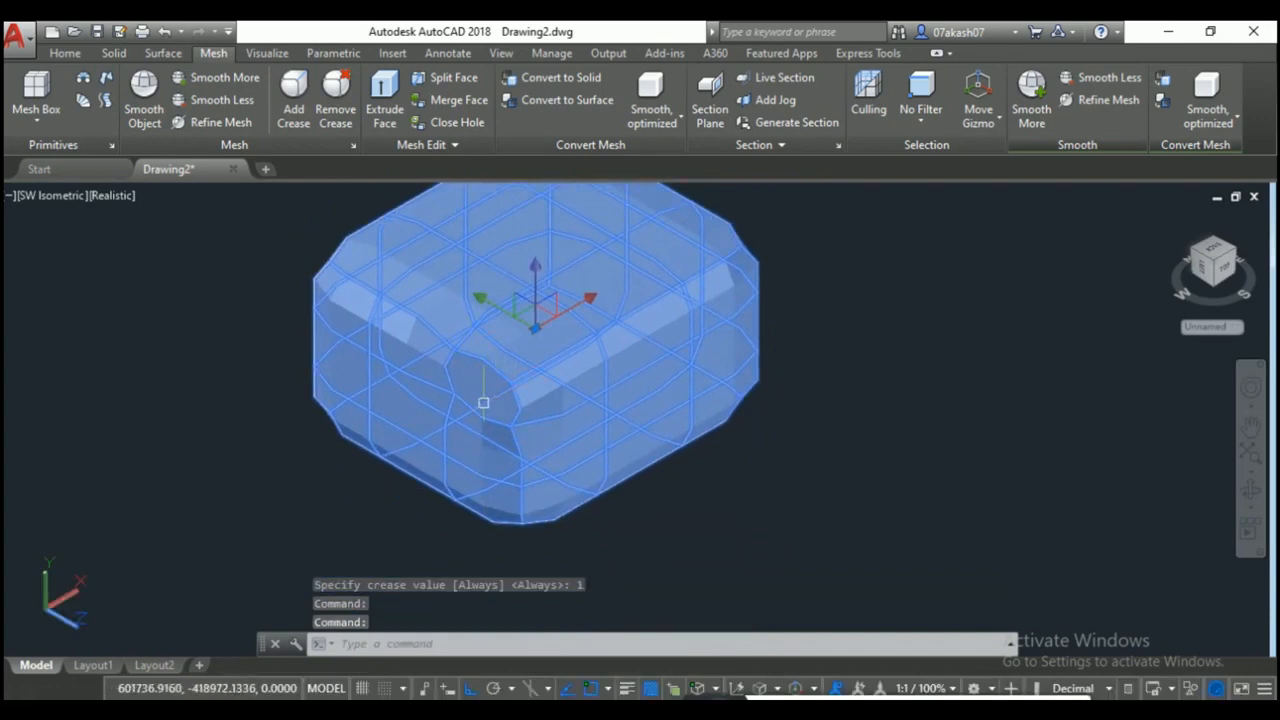
{"action": "left_click", "coordinate": [335, 108]}
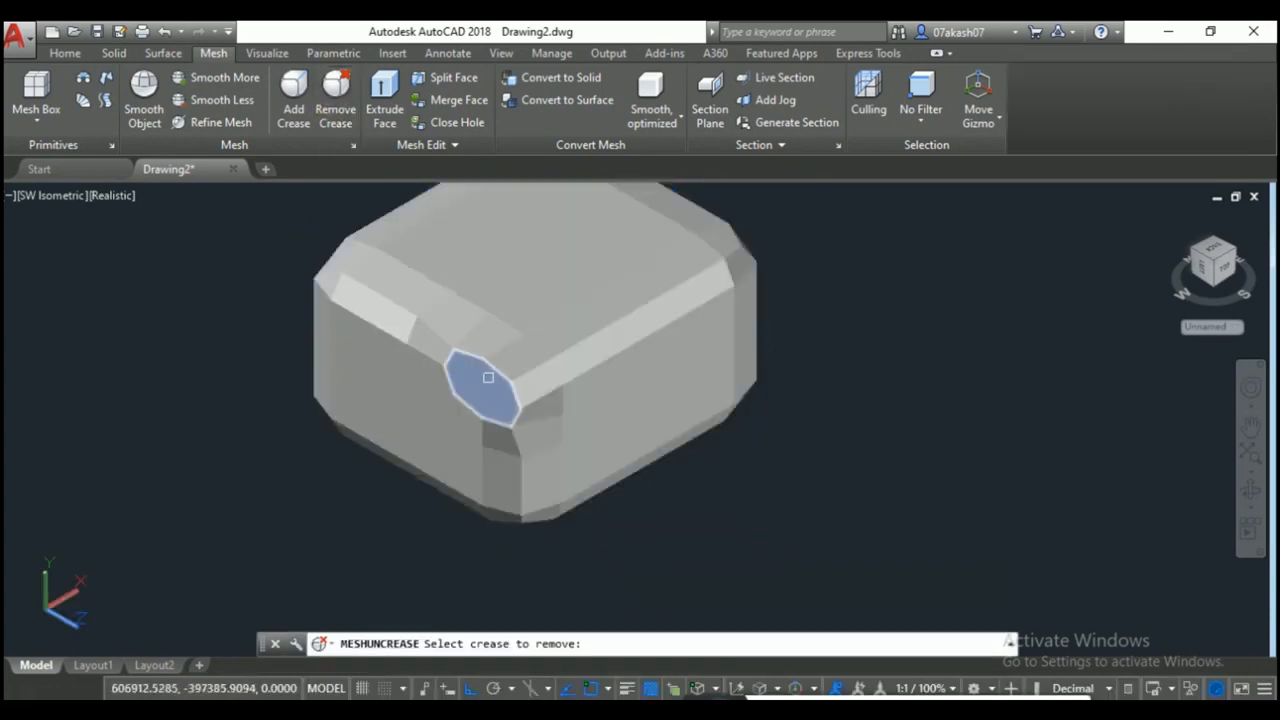
{"action": "left_click", "coordinate": [489, 377]}
{"action": "key", "text": "Return"}
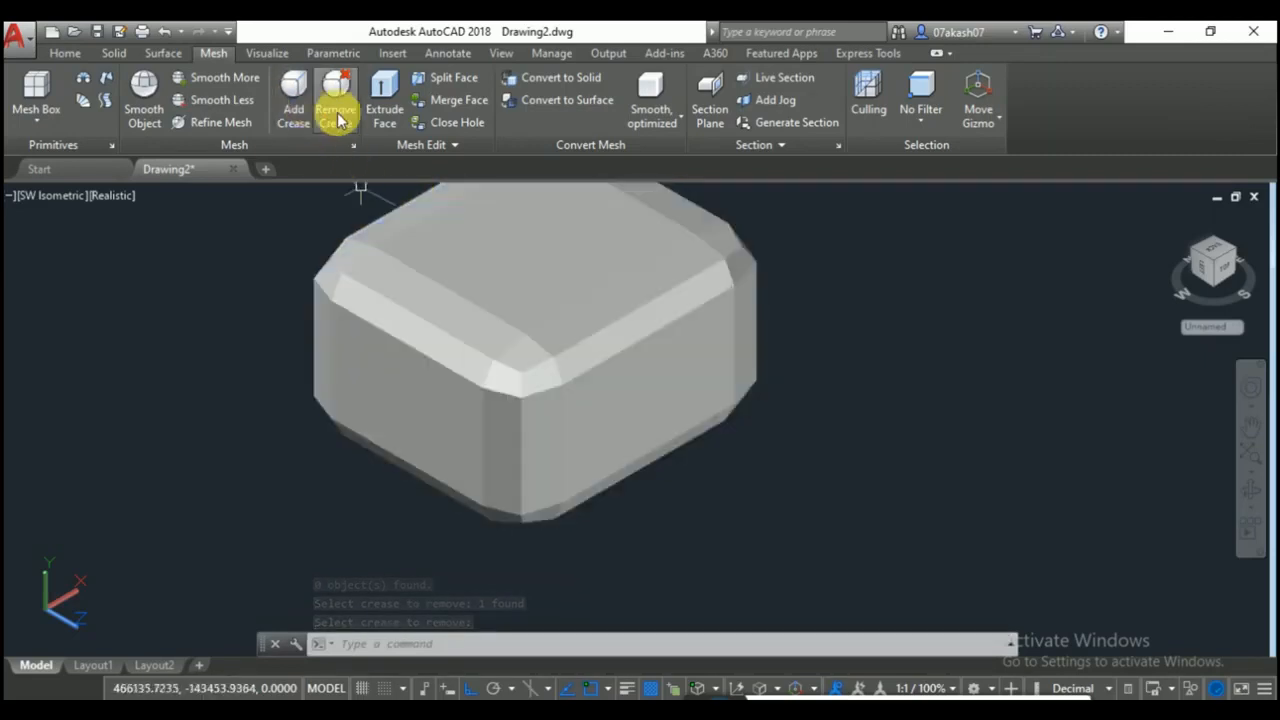
Extrude the mesh face at the left corner of the box's top surface upward to a picked height.
{"action": "middle_click_drag", "start_coordinate": [456, 271], "coordinate": [400, 360]}
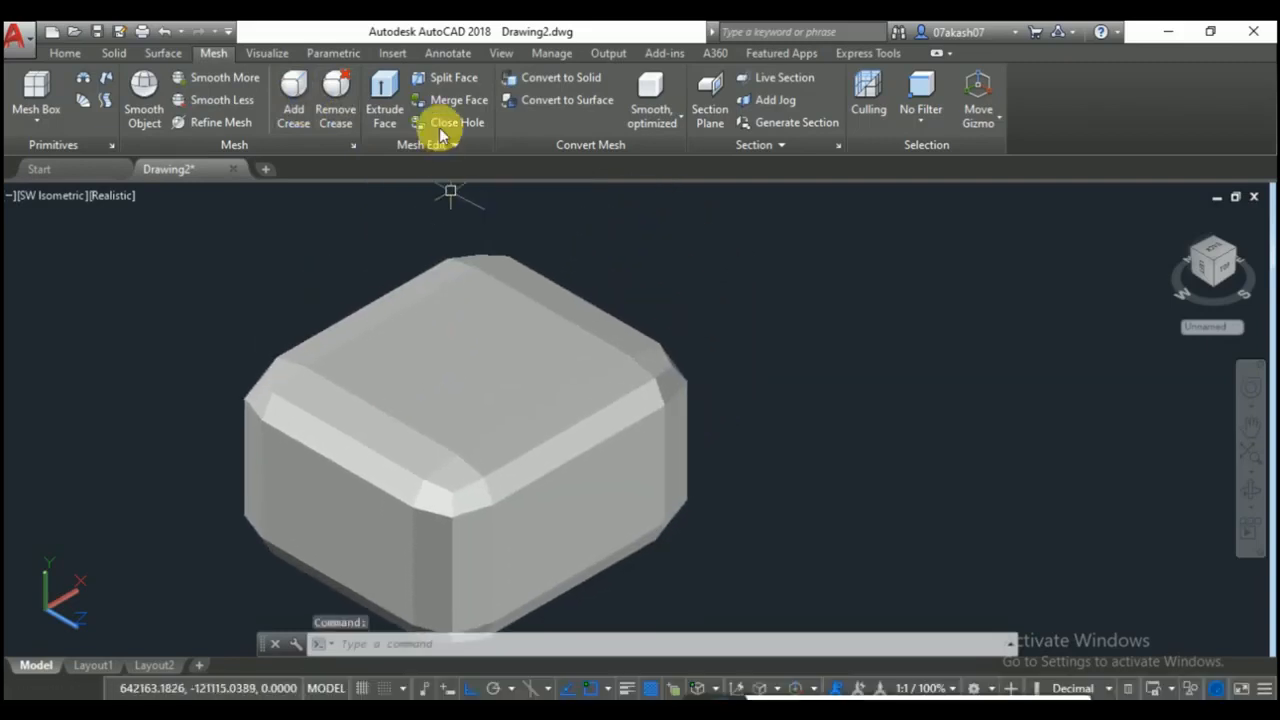
{"action": "scroll", "coordinate": [303, 400], "scroll_direction": "down", "scroll_amount": 3}
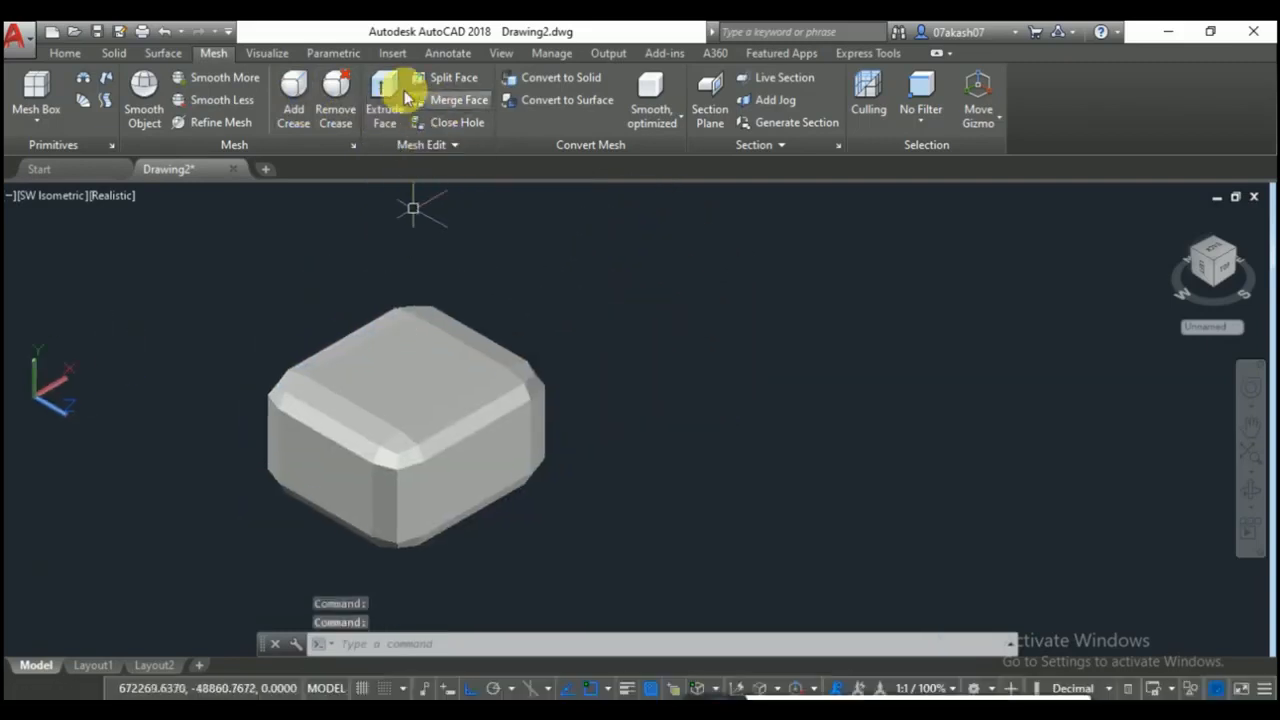
{"action": "left_click", "coordinate": [331, 381]}
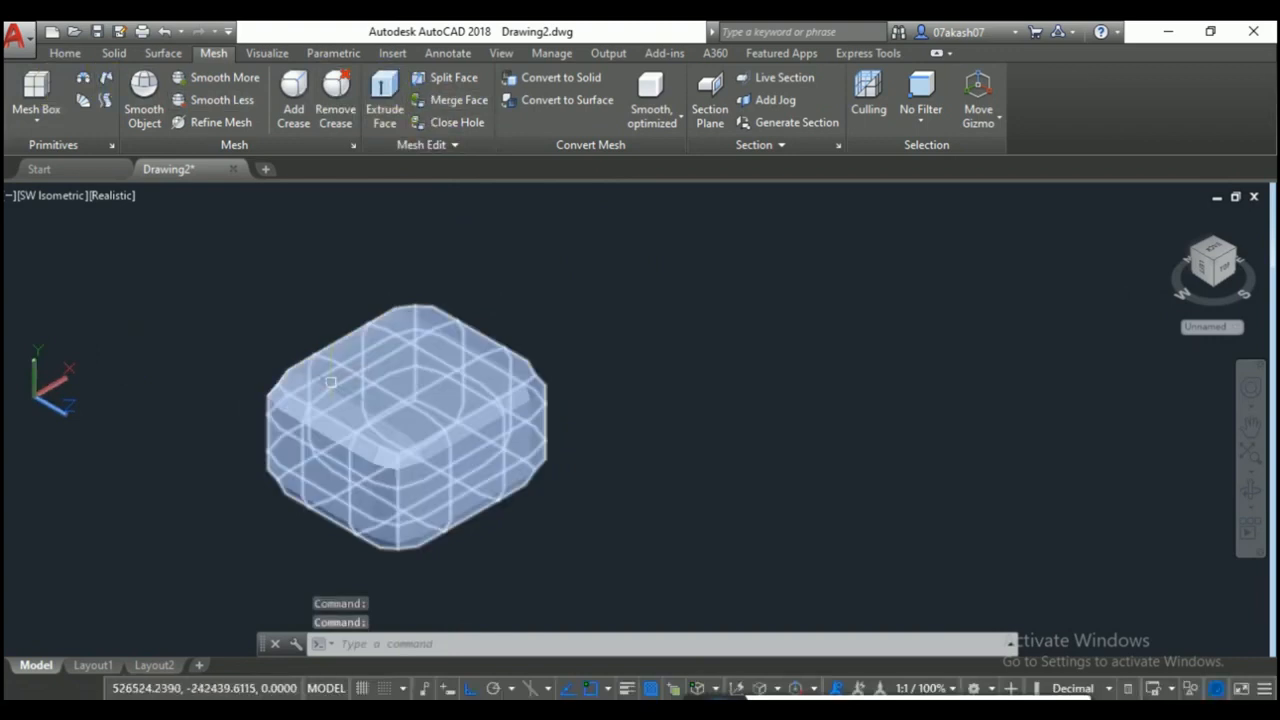
{"action": "scroll", "coordinate": [329, 363], "scroll_direction": "up", "scroll_amount": 4}
{"action": "left_click", "coordinate": [398, 95]}
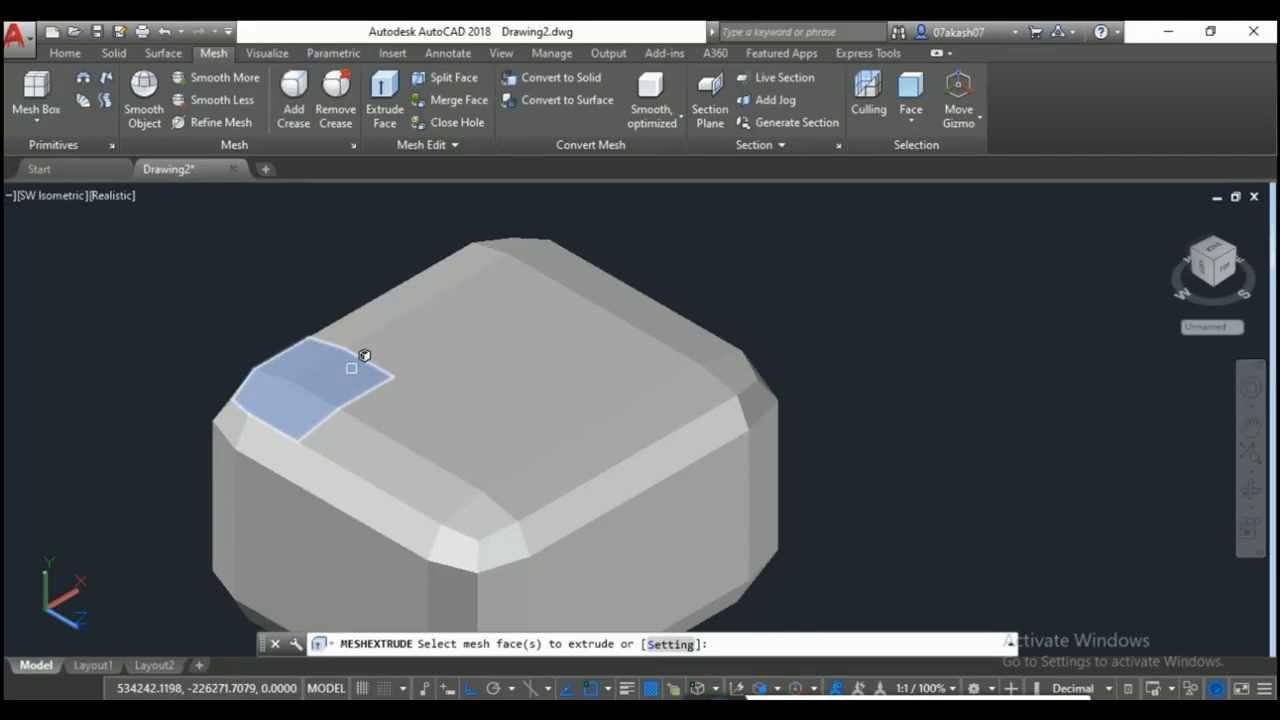
{"action": "left_click", "coordinate": [351, 368]}
{"action": "key", "text": "Return"}
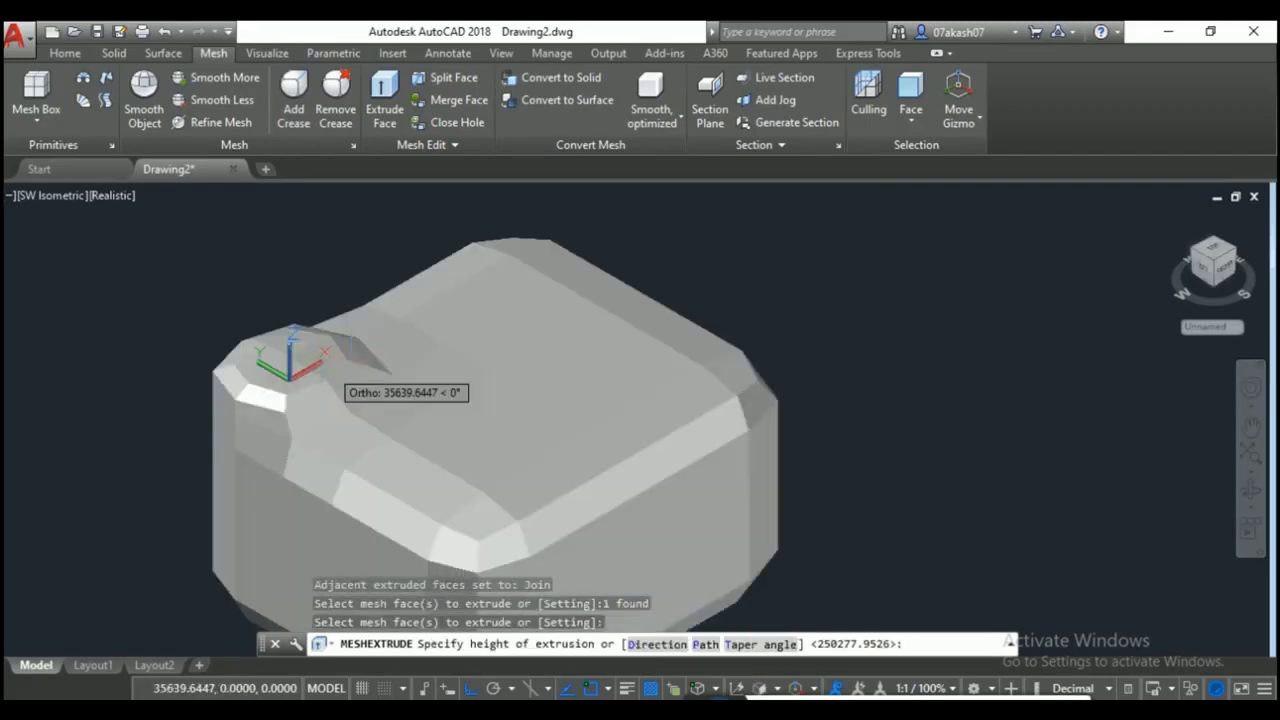
{"action": "left_click", "coordinate": [351, 232]}
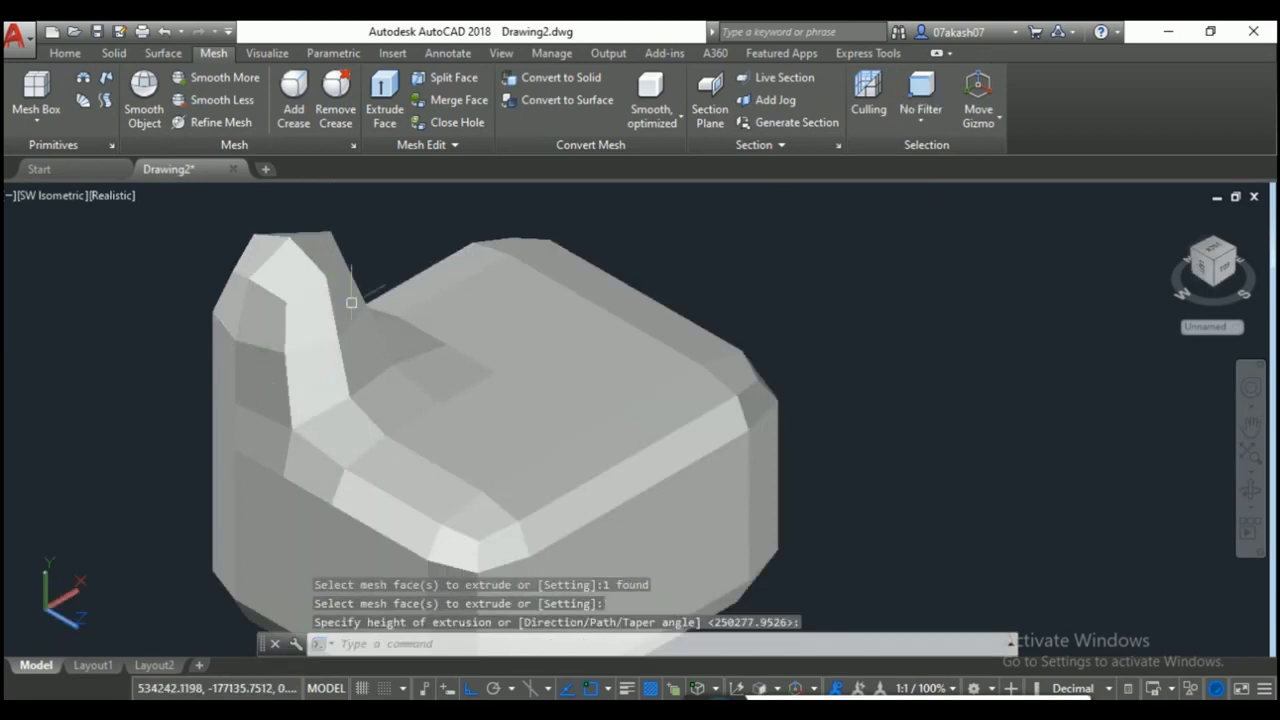
Extrude the center face and the right corner face of the box's top surface upward to picked heights.
{"action": "left_click", "coordinate": [384, 100]}
{"action": "left_click", "coordinate": [579, 363]}
{"action": "key", "text": "Return"}
{"action": "left_click", "coordinate": [594, 295]}
{"action": "key", "text": "Return"}
{"action": "left_click", "coordinate": [688, 380]}
{"action": "key", "text": "Return"}
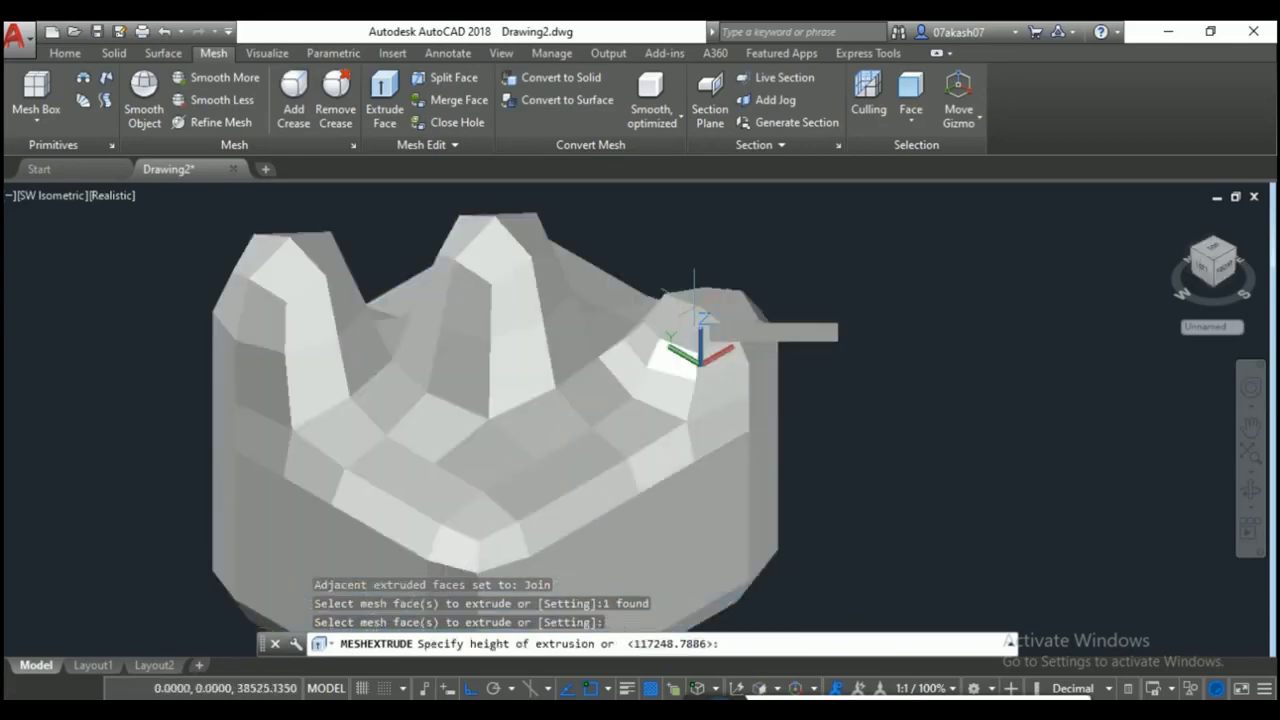
{"action": "left_click", "coordinate": [695, 252]}
Extrude the mesh face at the front corner of the box's top surface upward to a picked height.
{"action": "key", "text": "Return"}
{"action": "left_click", "coordinate": [531, 439]}
{"action": "key", "text": "Return"}
{"action": "left_click", "coordinate": [528, 334]}
{"action": "scroll", "coordinate": [616, 393], "scroll_direction": "down", "scroll_amount": 1}
{"action": "middle_click_drag", "start_coordinate": [615, 393], "coordinate": [520, 416]}
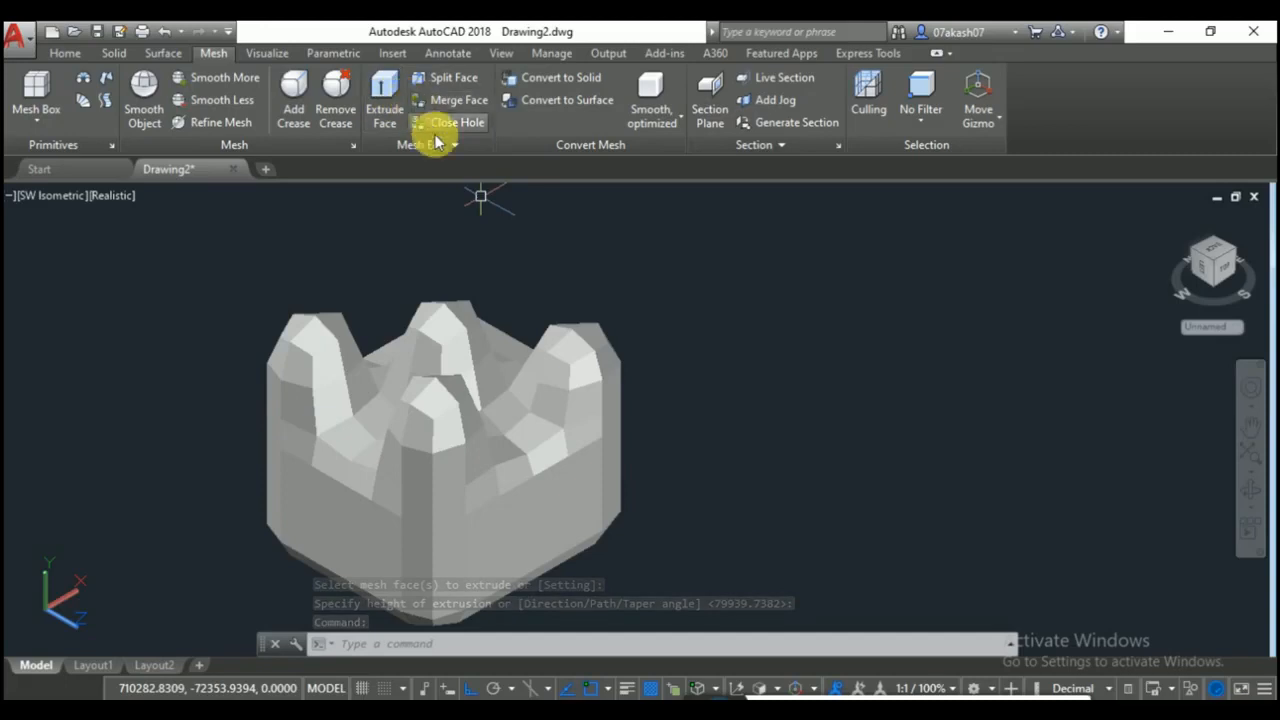
Undo all the face extrusions on the mesh box's top surface.
{"action": "key", "text": "ctrl+z"}
{"action": "key", "text": "ctrl+z"}
{"action": "key", "text": "ctrl+z"}
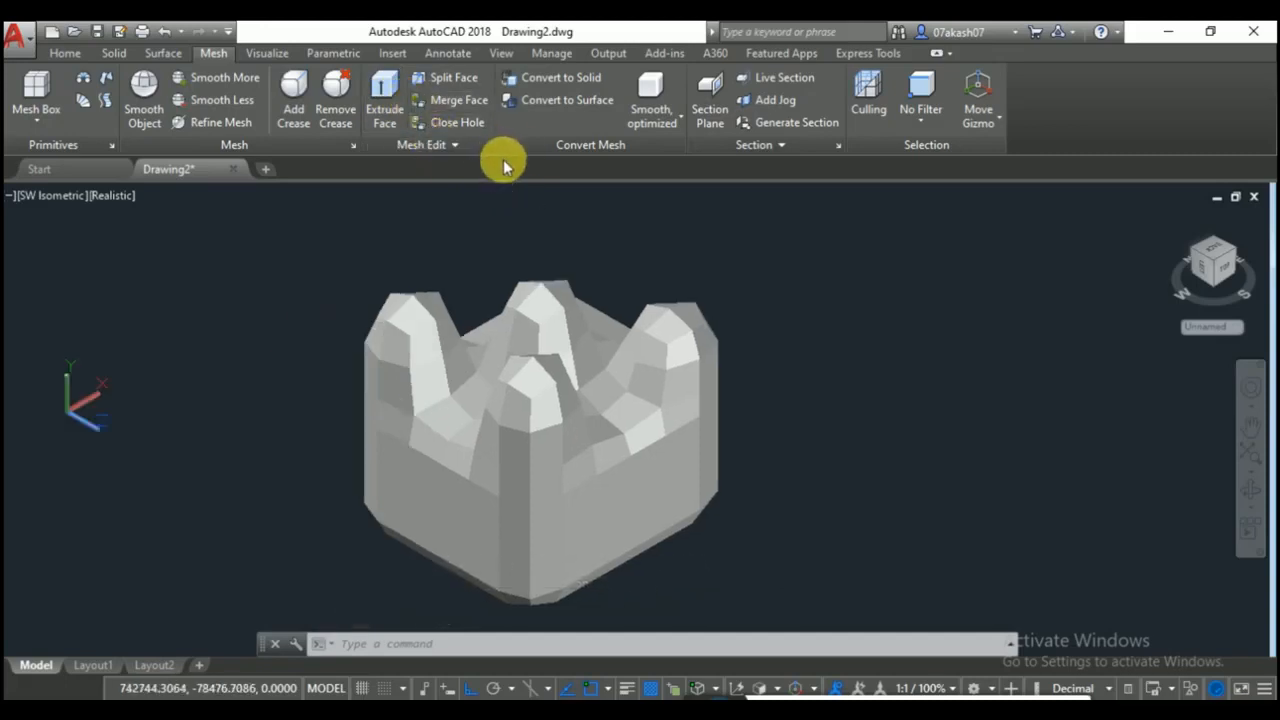
{"action": "key", "text": "ctrl+z"}
{"action": "key", "text": "ctrl+z"}
{"action": "key", "text": "ctrl+z"}
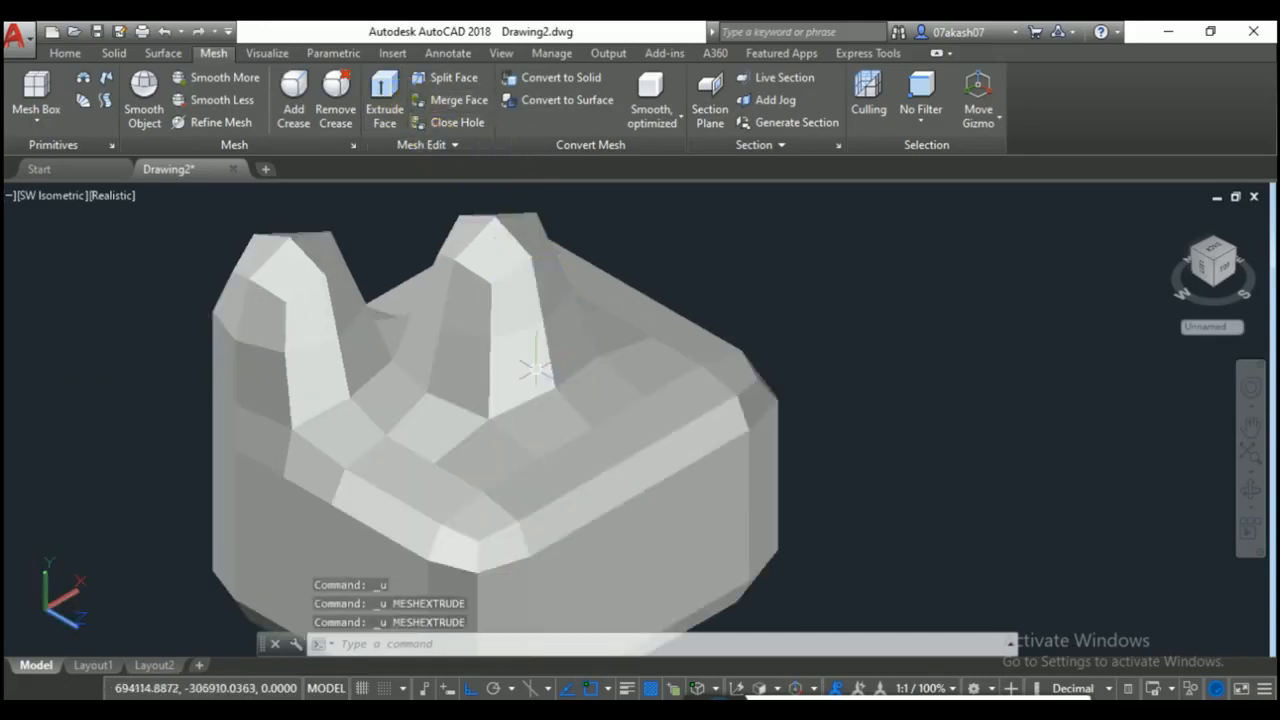
{"action": "key", "text": "ctrl+z"}
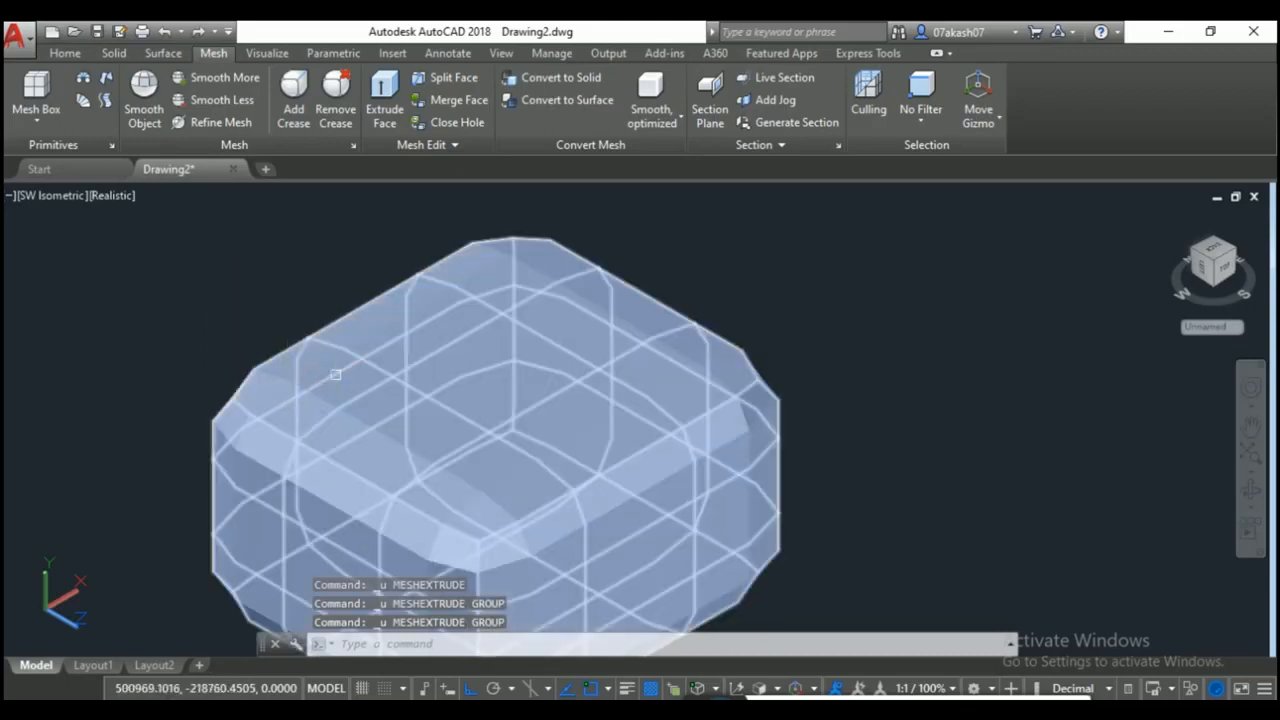
Split the mesh face at the top surface's left corner between points on two opposite face edges.
{"action": "left_click", "coordinate": [452, 78]}
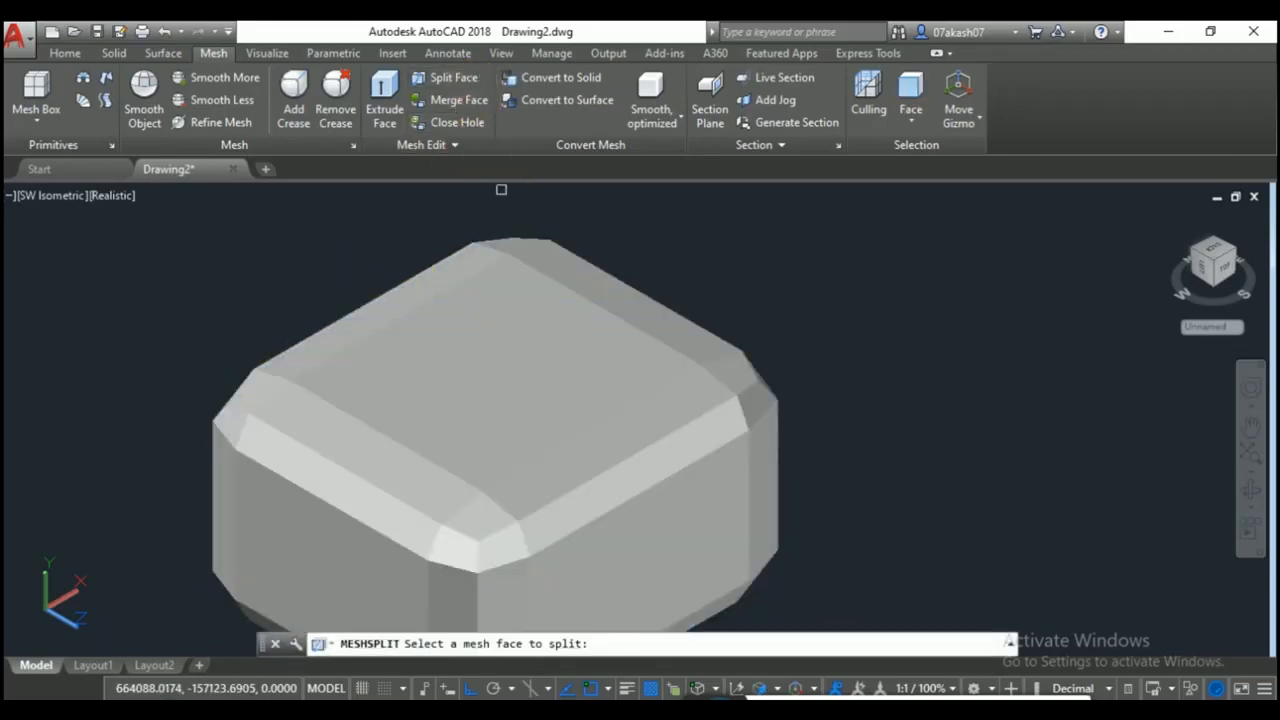
{"action": "scroll", "coordinate": [283, 357], "scroll_direction": "up", "scroll_amount": 3}
{"action": "left_click", "coordinate": [288, 360]}
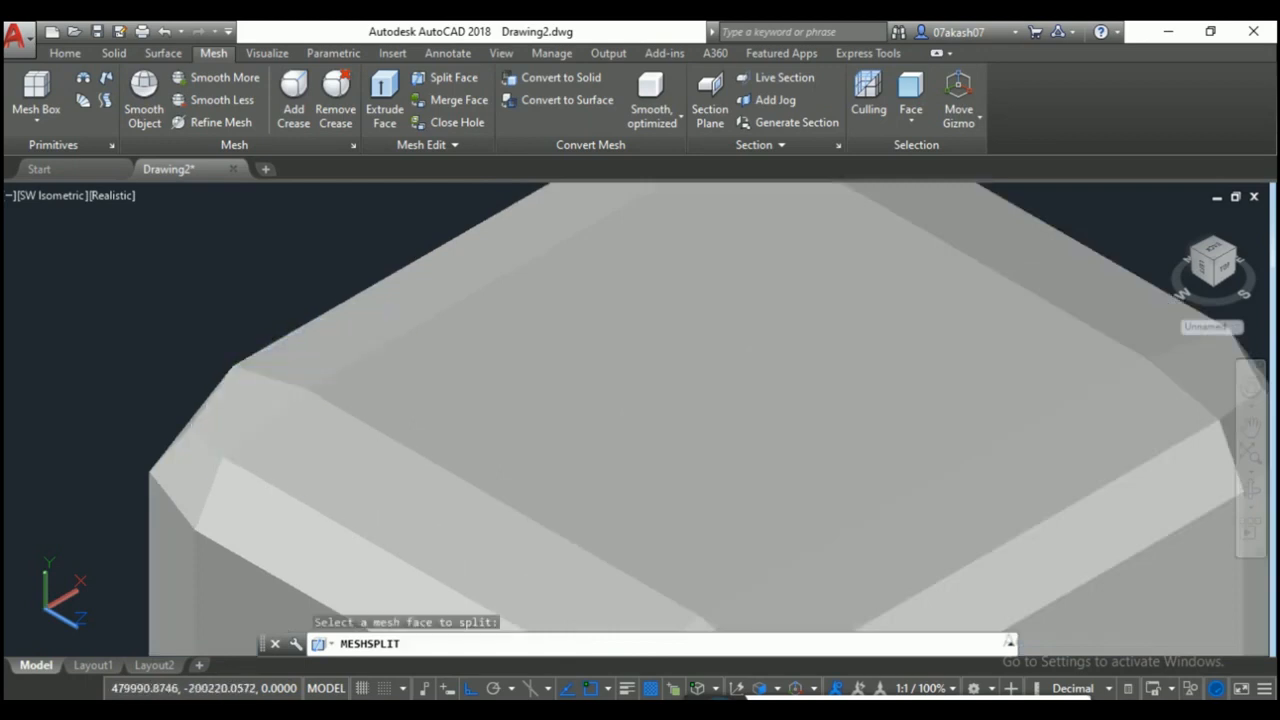
{"action": "left_click", "coordinate": [281, 336]}
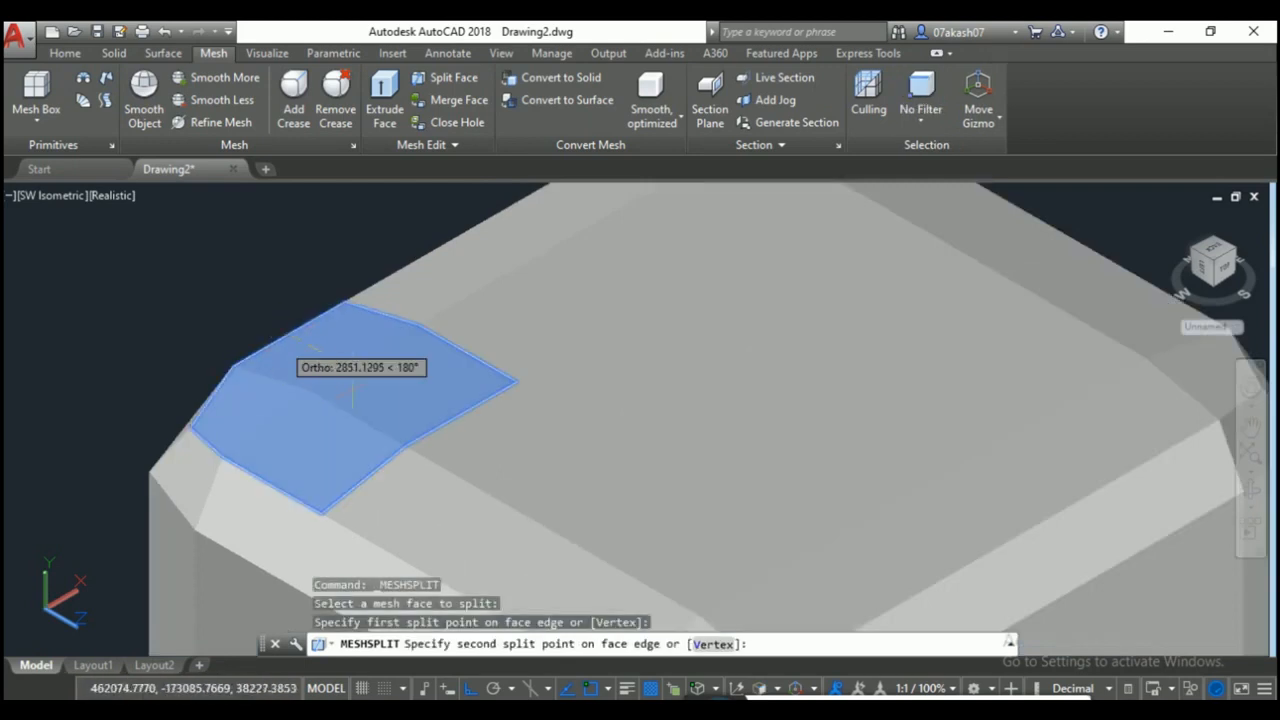
{"action": "left_click", "coordinate": [460, 418]}
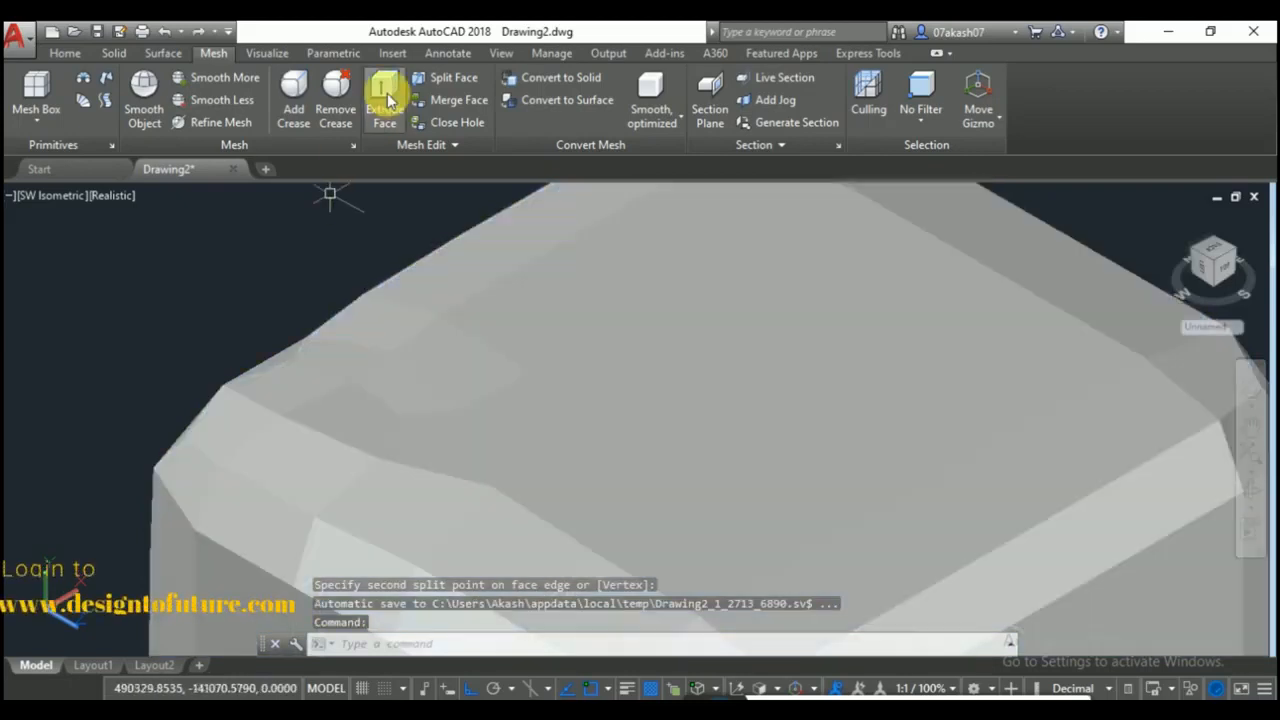
Extrude the rear part of the split left corner face about 51005 units outward.
{"action": "left_click", "coordinate": [384, 100]}
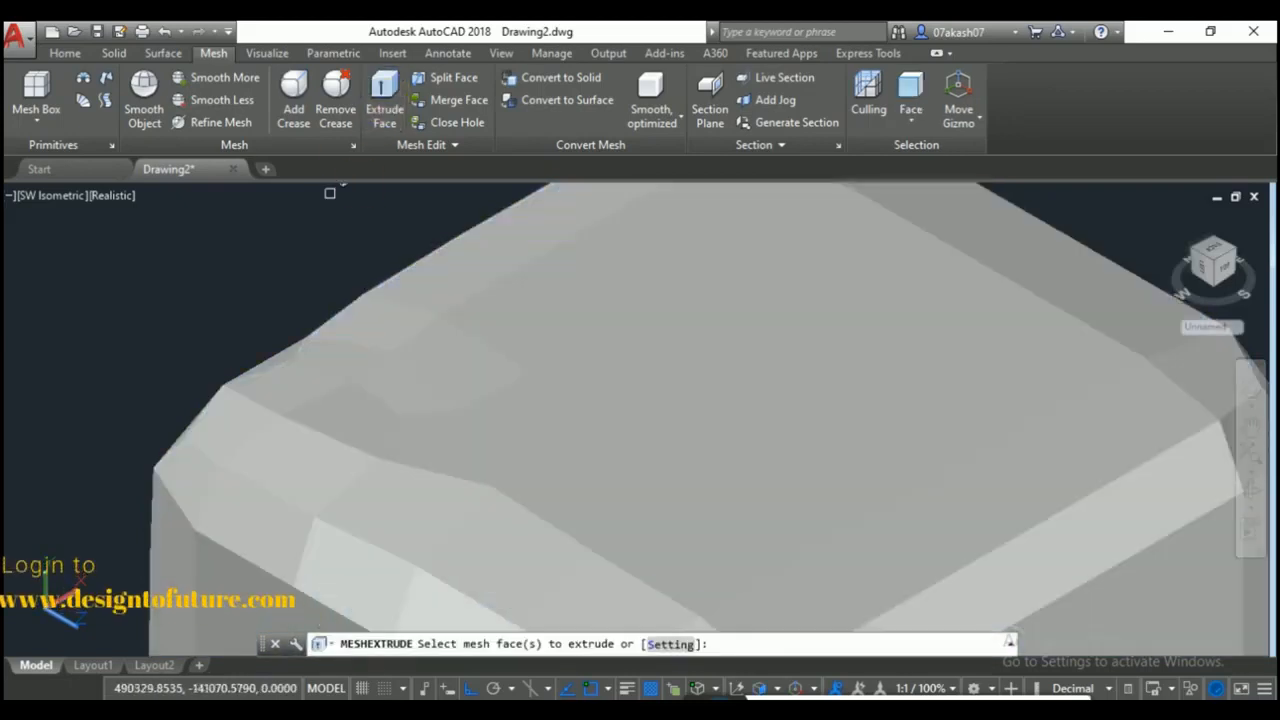
{"action": "left_click", "coordinate": [374, 323]}
{"action": "key", "text": "Return"}
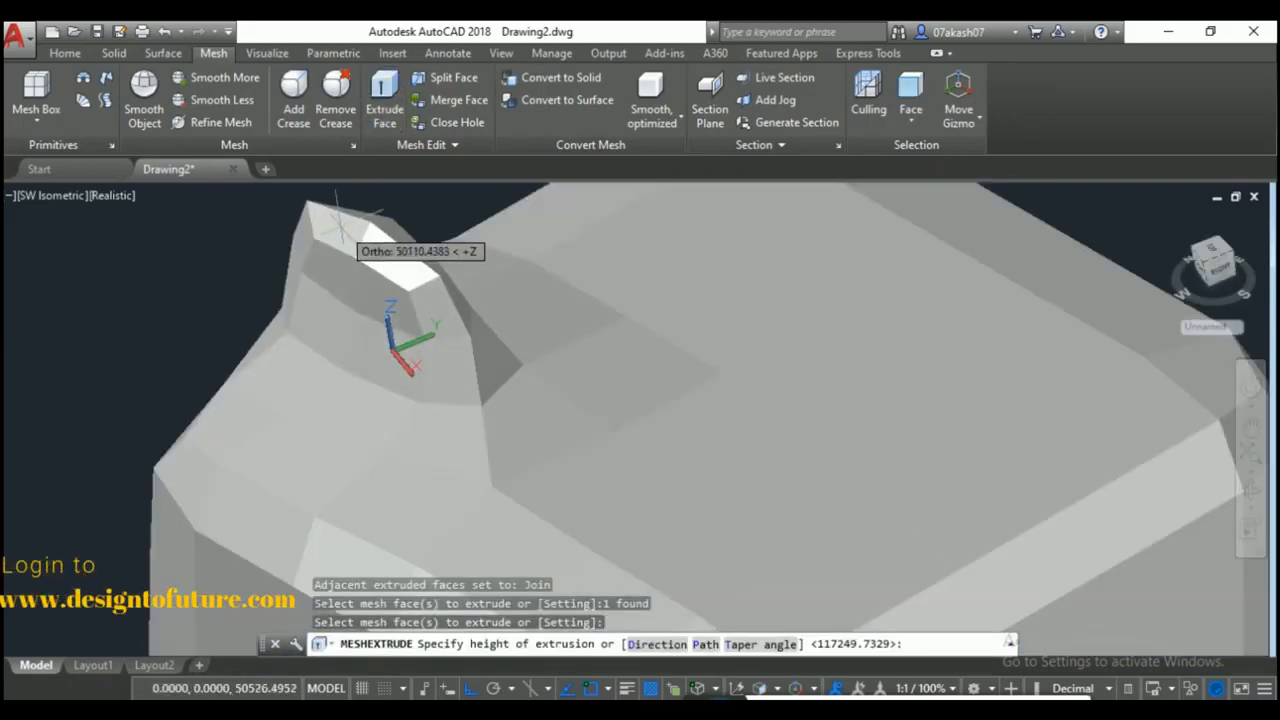
{"action": "left_click", "coordinate": [385, 330]}
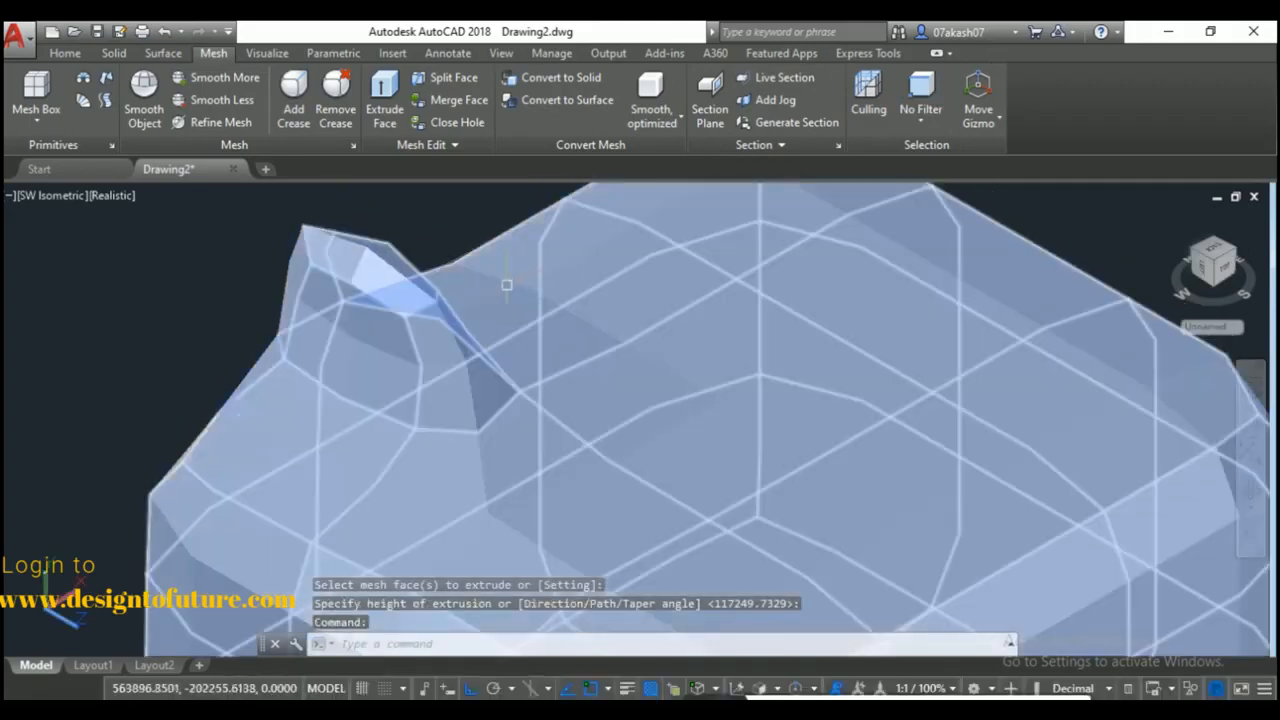
{"action": "key", "text": "ctrl+z"}
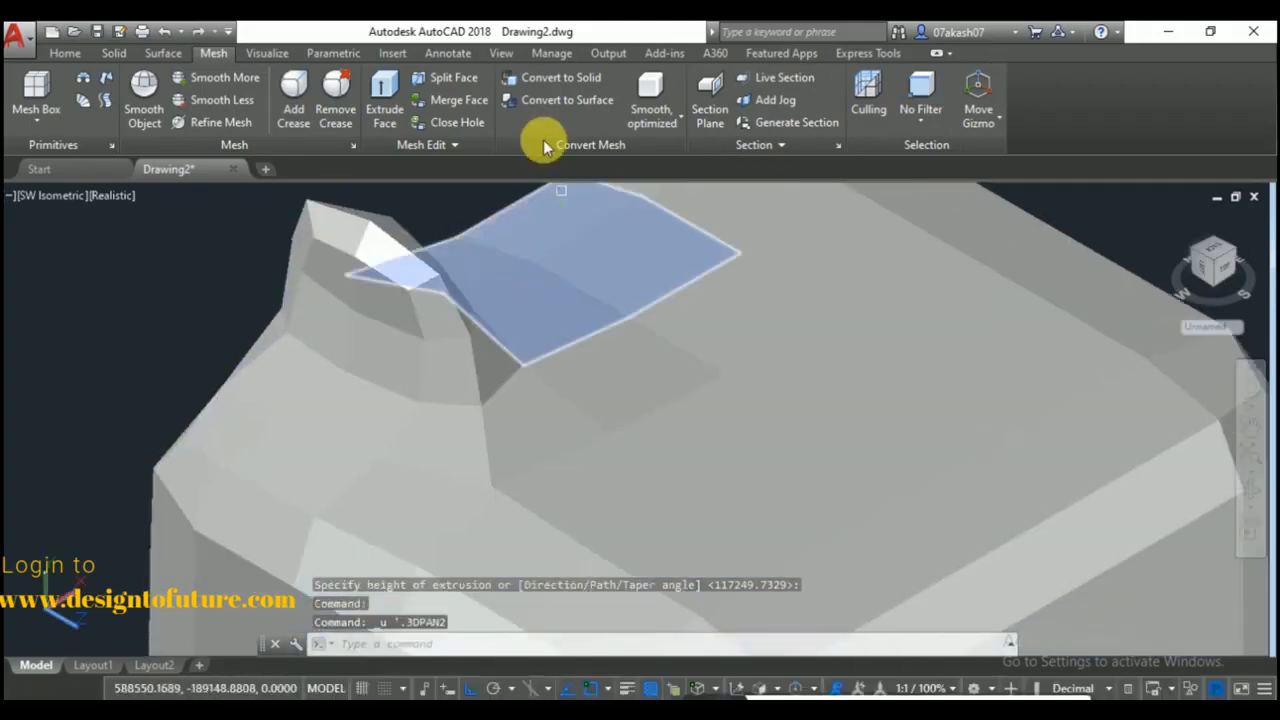
Merge the top surface's front corner face with the adjacent face toward the right corner.
{"action": "scroll", "coordinate": [565, 315], "scroll_direction": "down", "scroll_amount": 5}
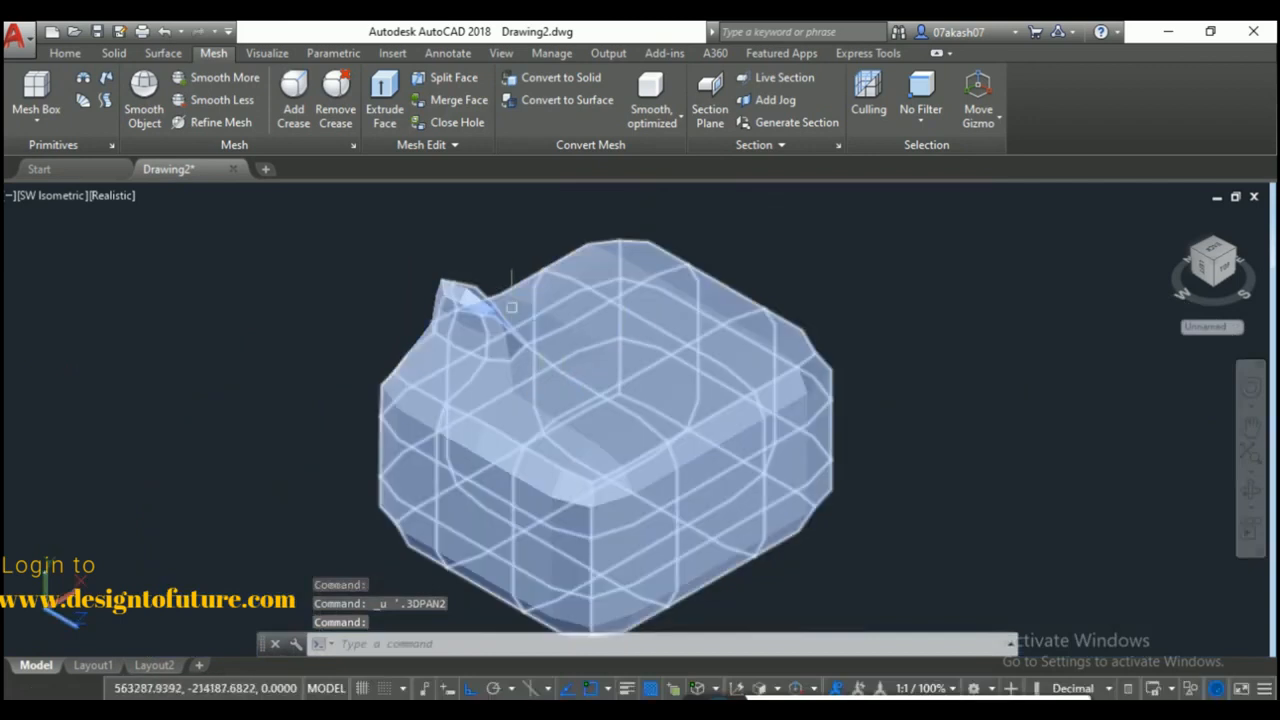
{"action": "left_click", "coordinate": [459, 100]}
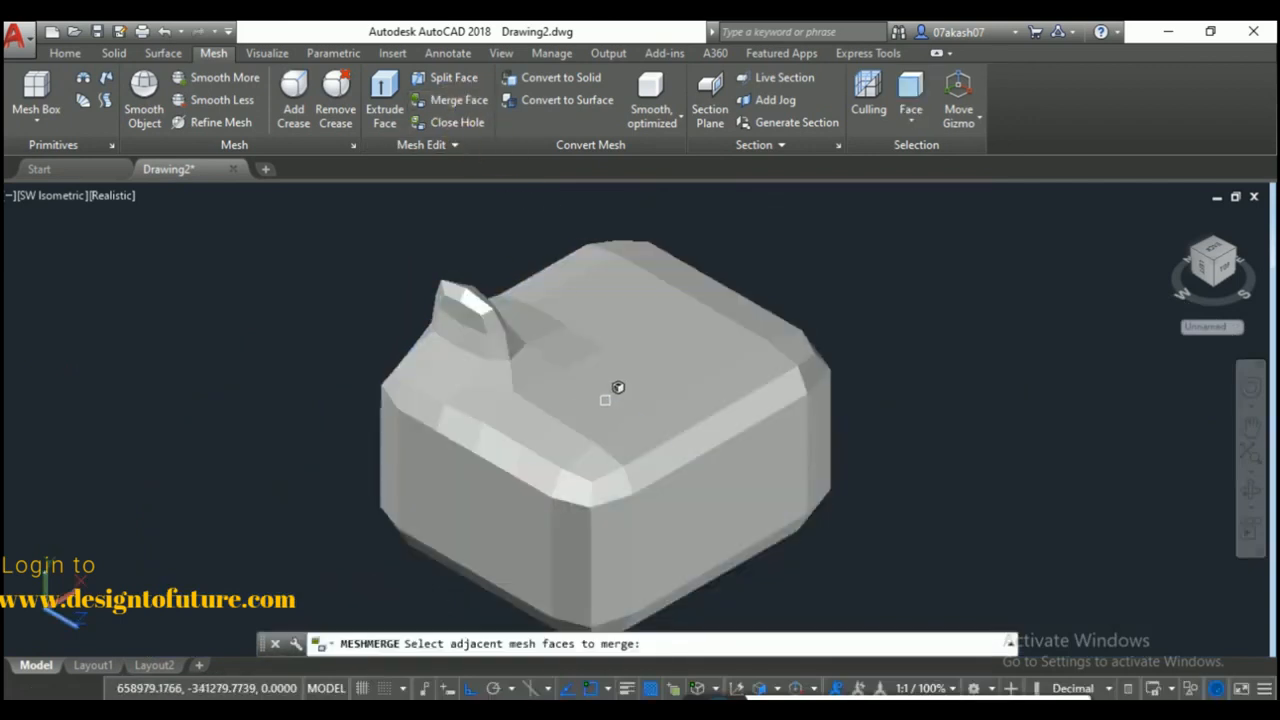
{"action": "left_click", "coordinate": [595, 438]}
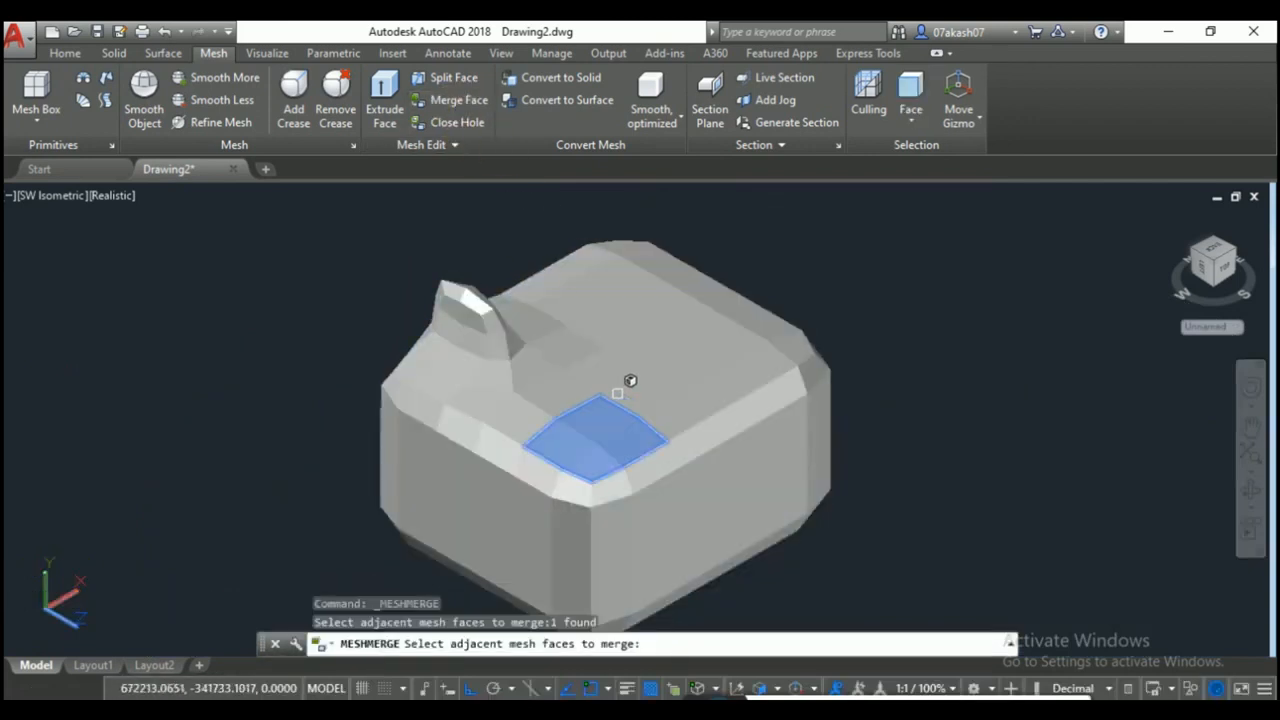
{"action": "left_click", "coordinate": [681, 381]}
{"action": "key", "text": "Return"}
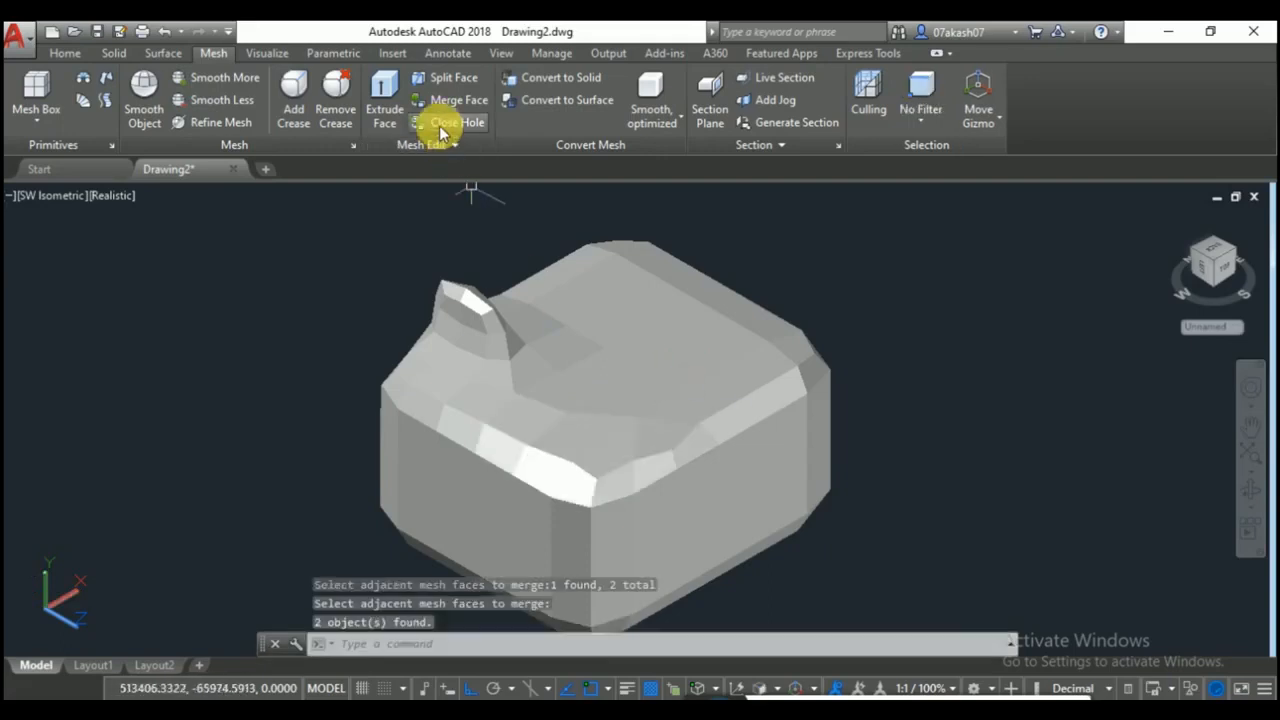
{"action": "left_click", "coordinate": [384, 105]}
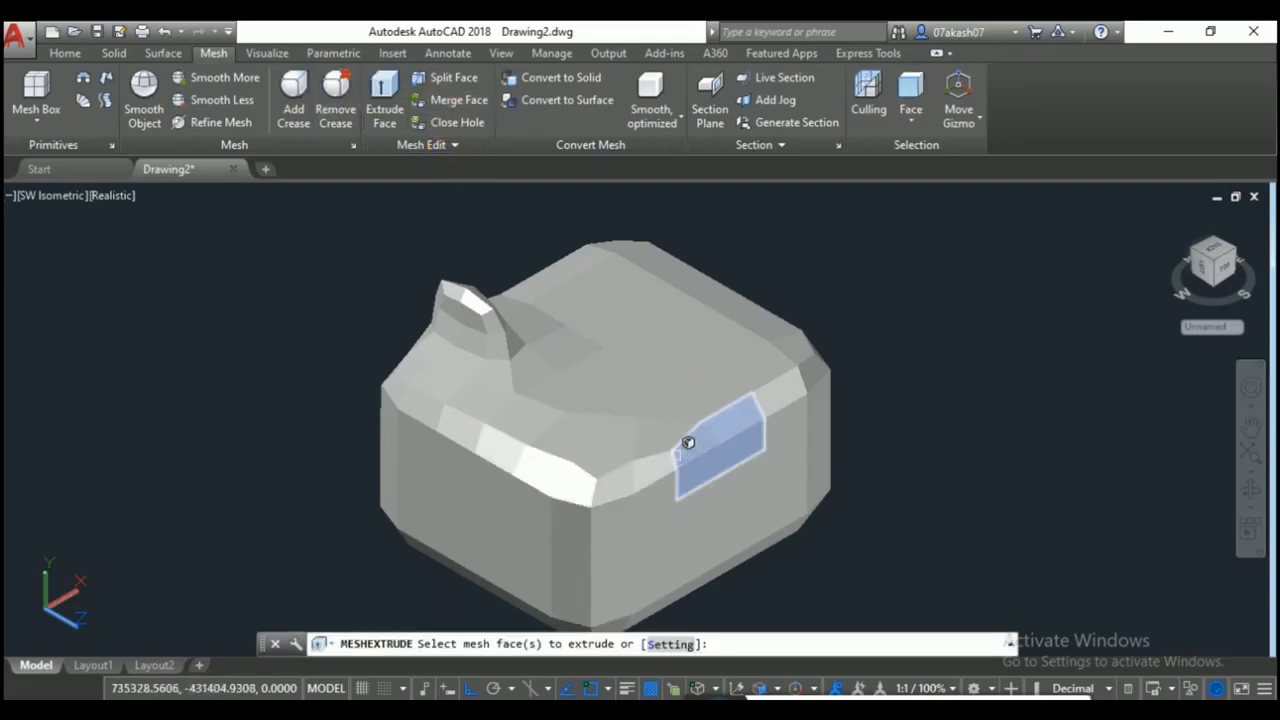
{"action": "left_click", "coordinate": [672, 400]}
{"action": "key", "text": "Return"}
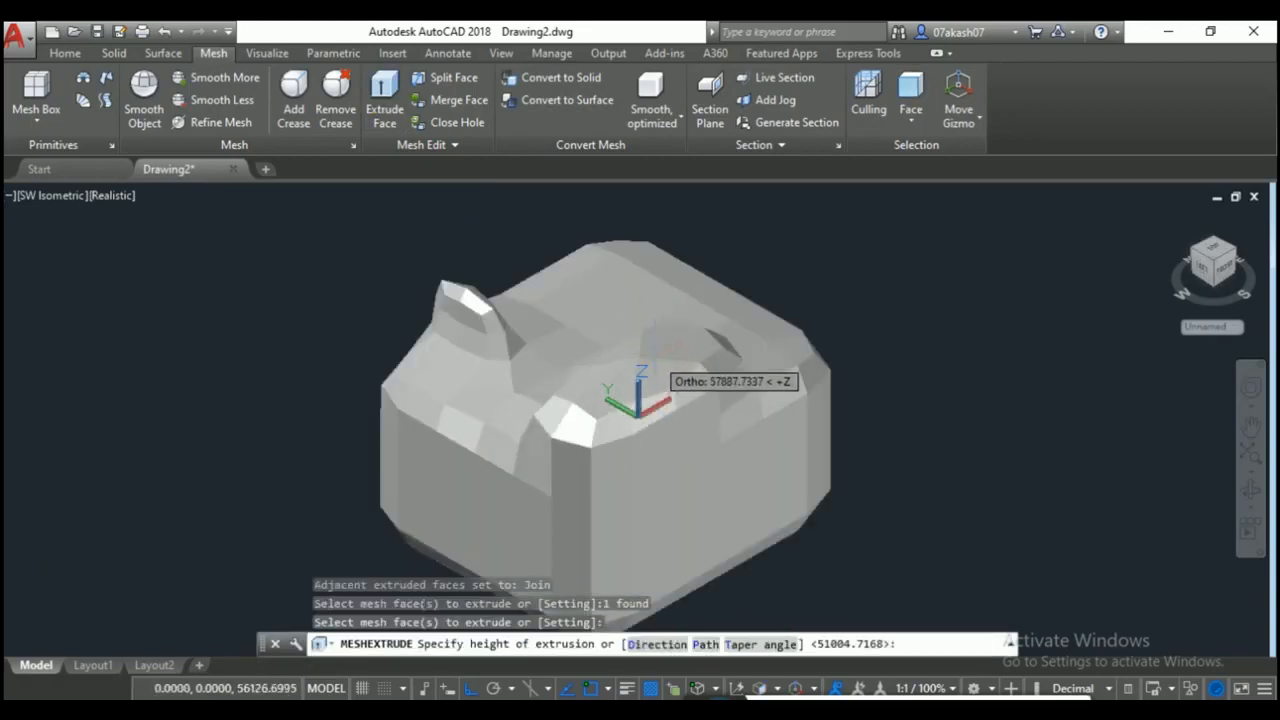
{"action": "key", "text": "Escape"}
Create a second, elongated mesh box about 144878 units high beside the first by picking two base corners and a height.
{"action": "middle_click_drag", "start_coordinate": [675, 305], "coordinate": [206, 277]}
{"action": "left_click", "coordinate": [36, 92]}
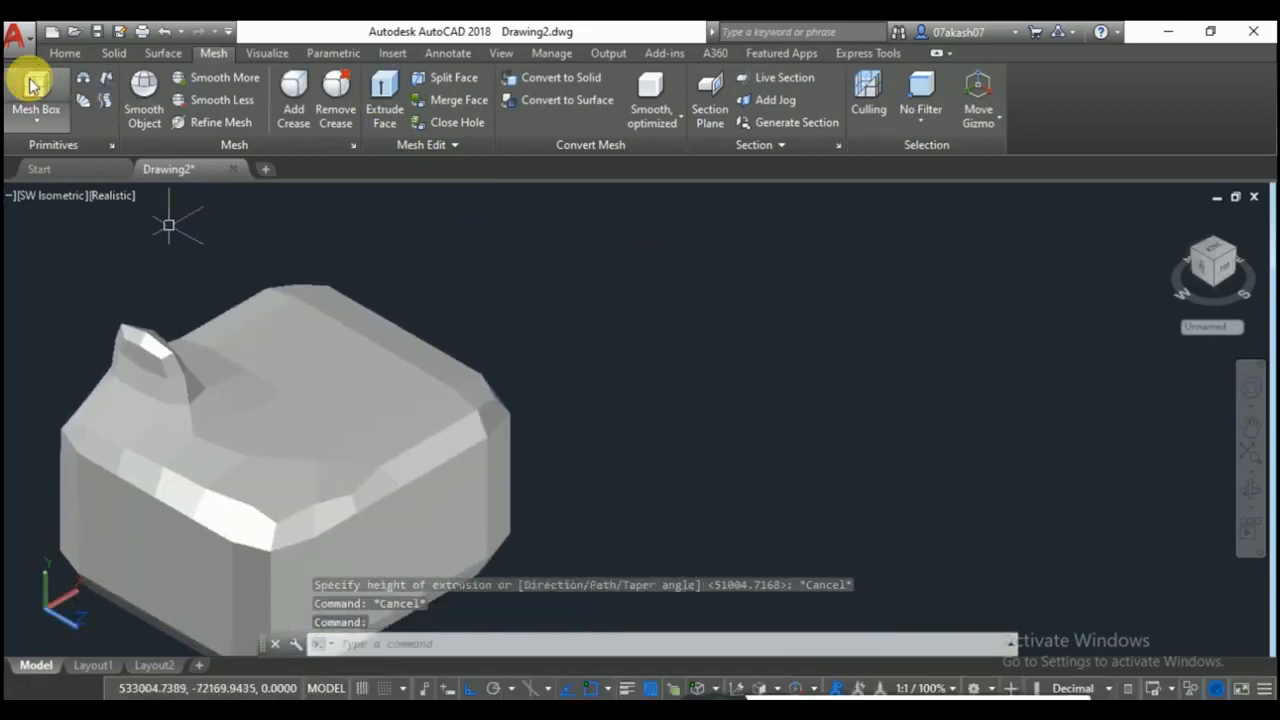
{"action": "scroll", "coordinate": [888, 360], "scroll_direction": "down", "scroll_amount": 2}
{"action": "middle_click_drag", "start_coordinate": [888, 360], "coordinate": [608, 390]}
{"action": "left_click", "coordinate": [809, 343]}
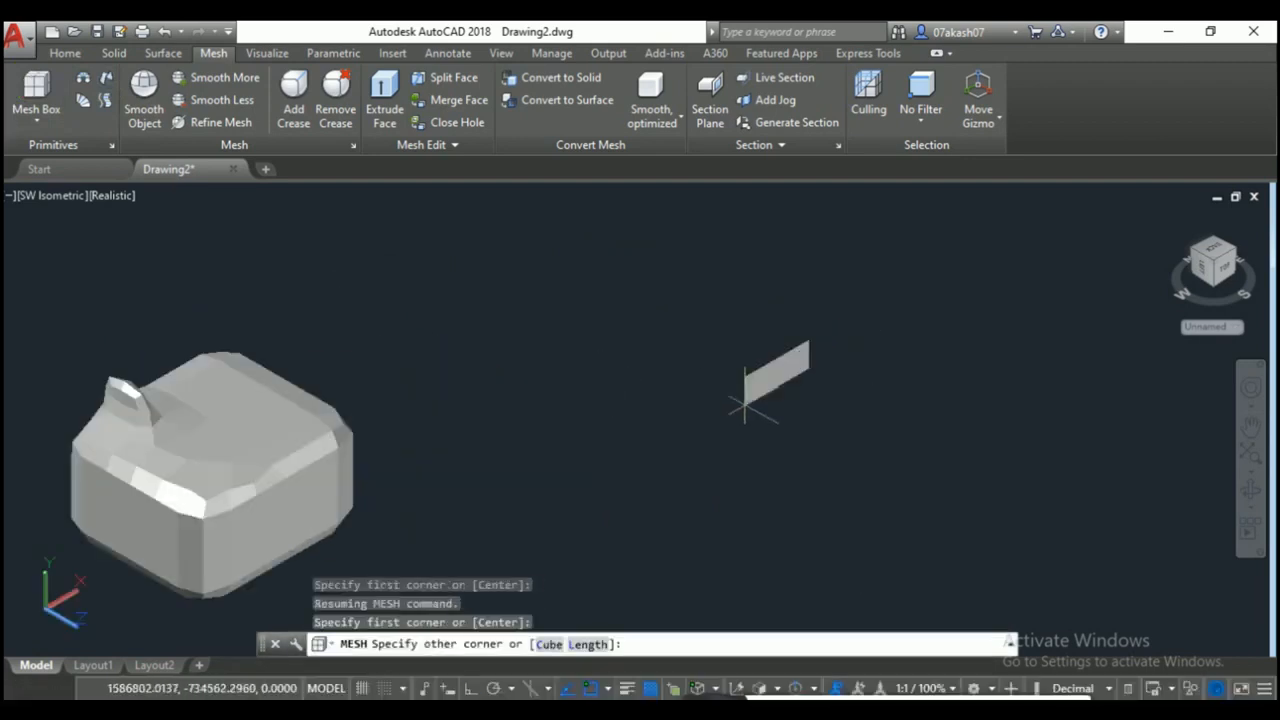
{"action": "left_click", "coordinate": [567, 541]}
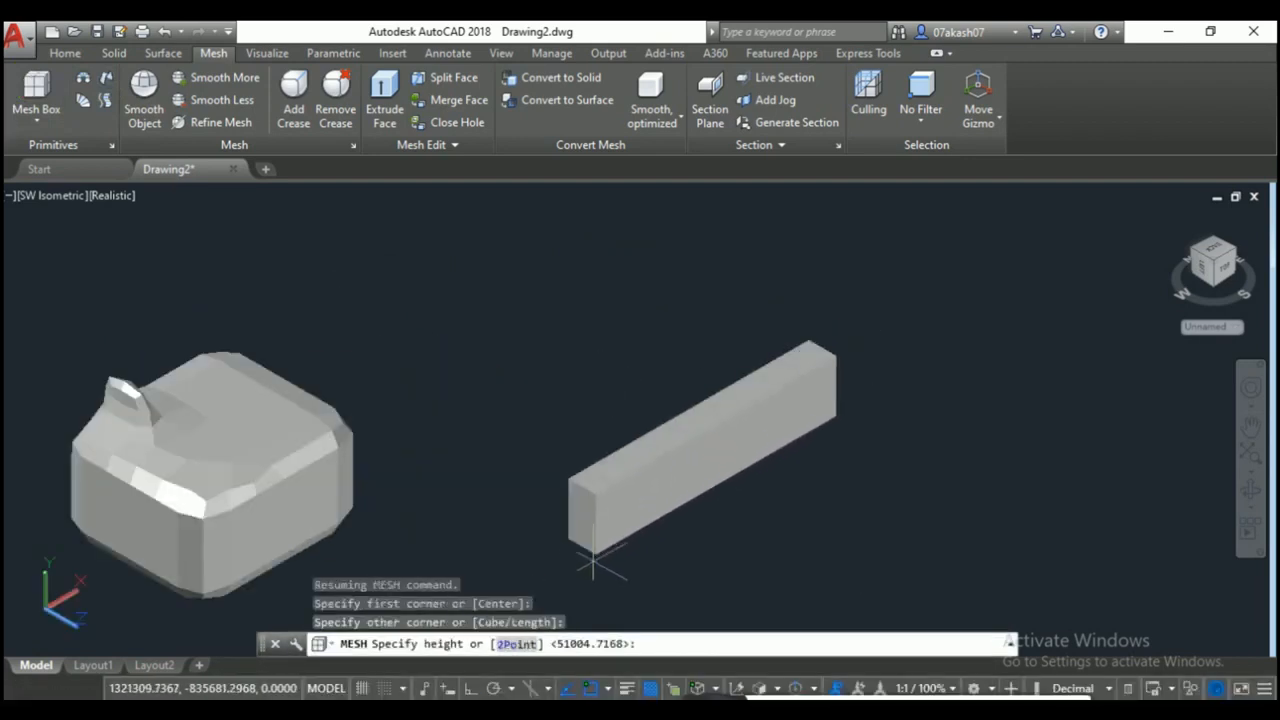
{"action": "left_click", "coordinate": [628, 591]}
Try to convert the new elongated mesh box with Smooth Object.
{"action": "left_click", "coordinate": [142, 88]}
{"action": "left_click", "coordinate": [758, 388]}
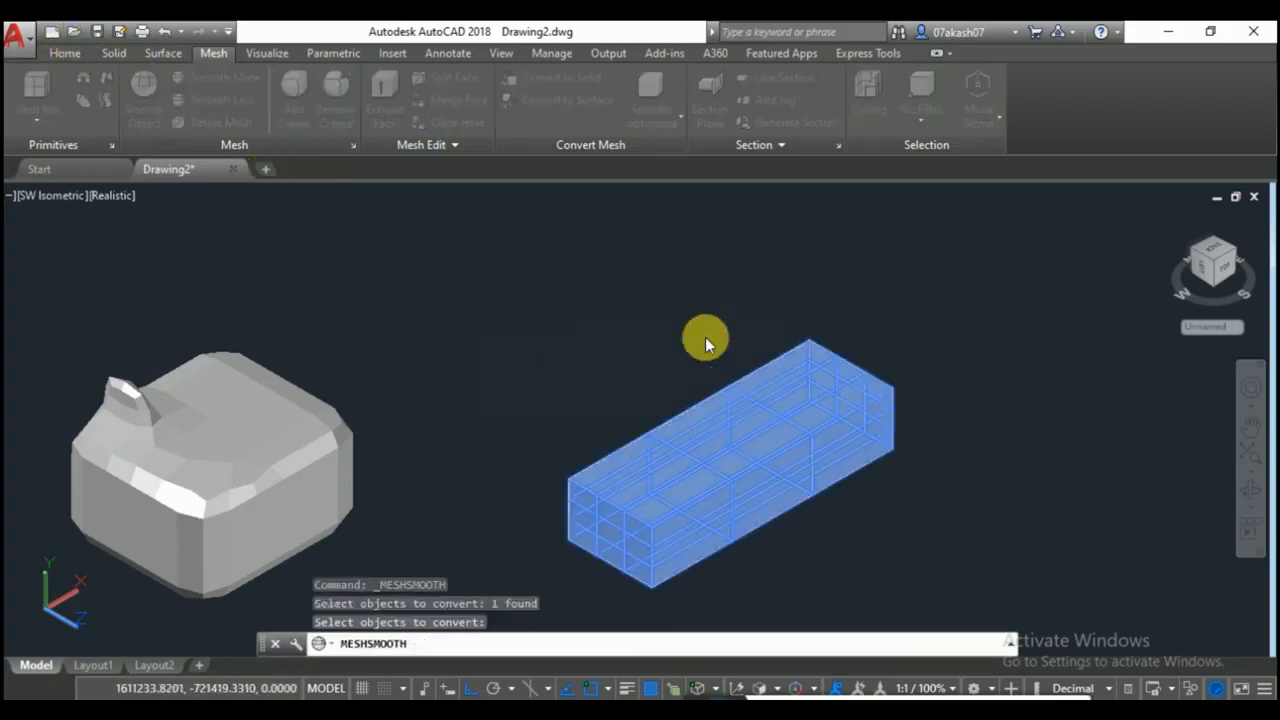
{"action": "key", "text": "Return"}
{"action": "left_click", "coordinate": [733, 405]}
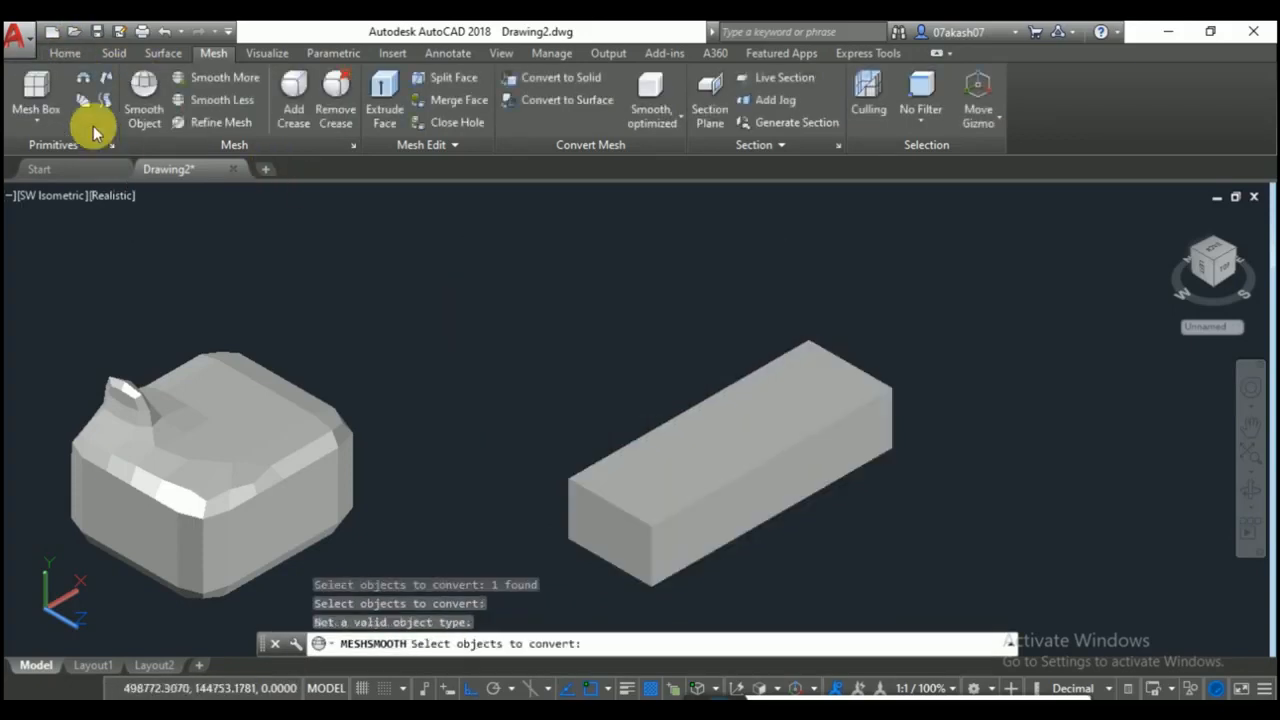
Increase the smoothness of the elongated mesh box by one level with Smooth More.
{"action": "left_click", "coordinate": [214, 78]}
{"action": "left_click", "coordinate": [710, 395]}
{"action": "key", "text": "Return"}
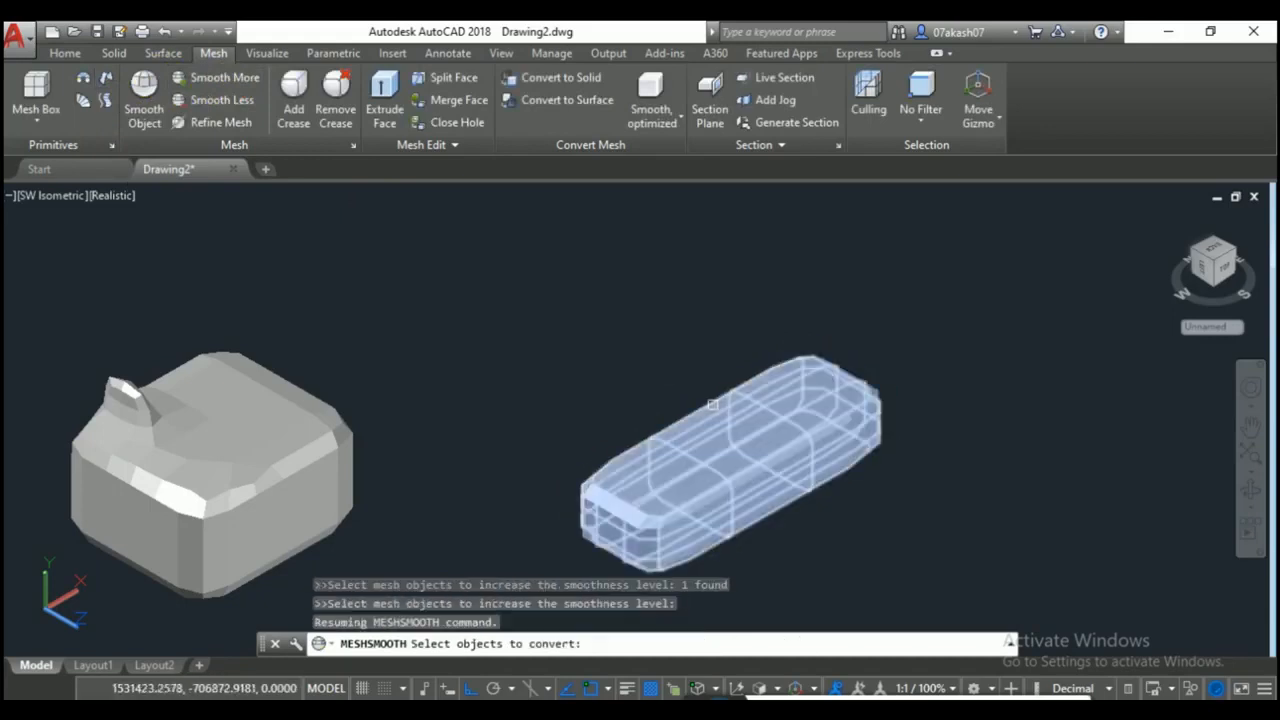
Merge the three adjacent top faces along the elongated mesh box's rear long edge into one face.
{"action": "left_click", "coordinate": [455, 100]}
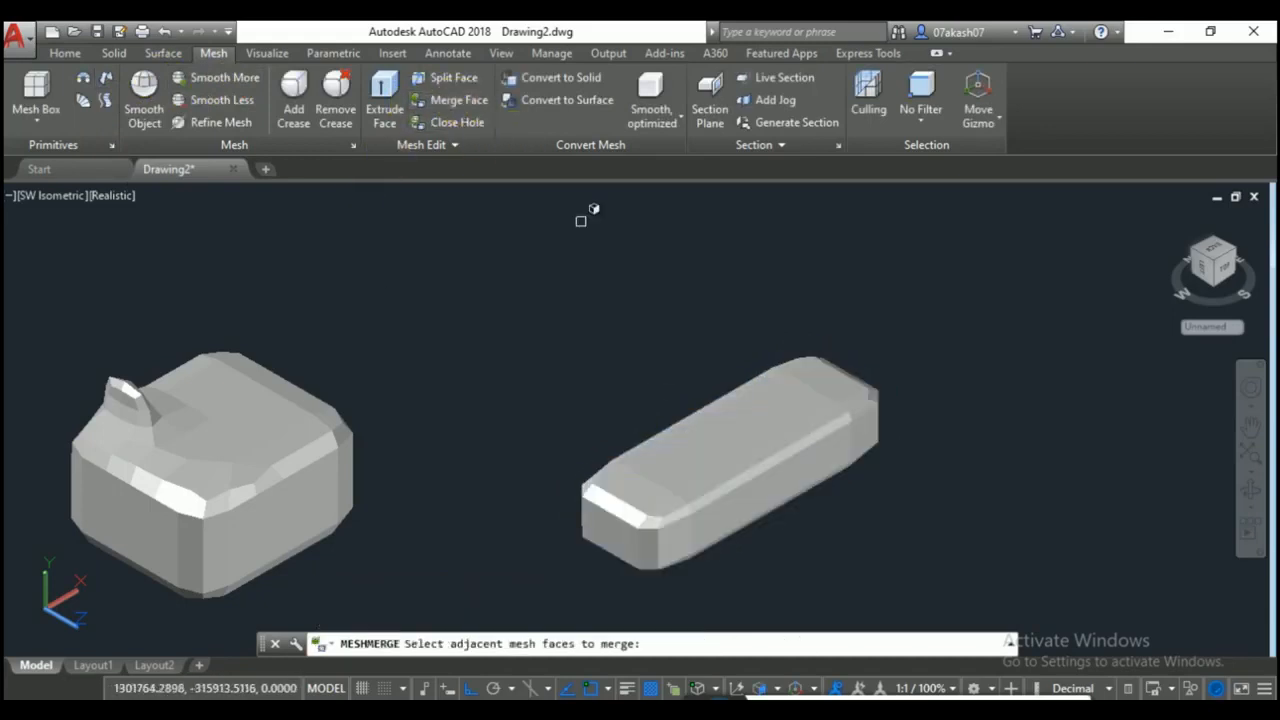
{"action": "left_click", "coordinate": [634, 451]}
{"action": "left_click", "coordinate": [700, 425]}
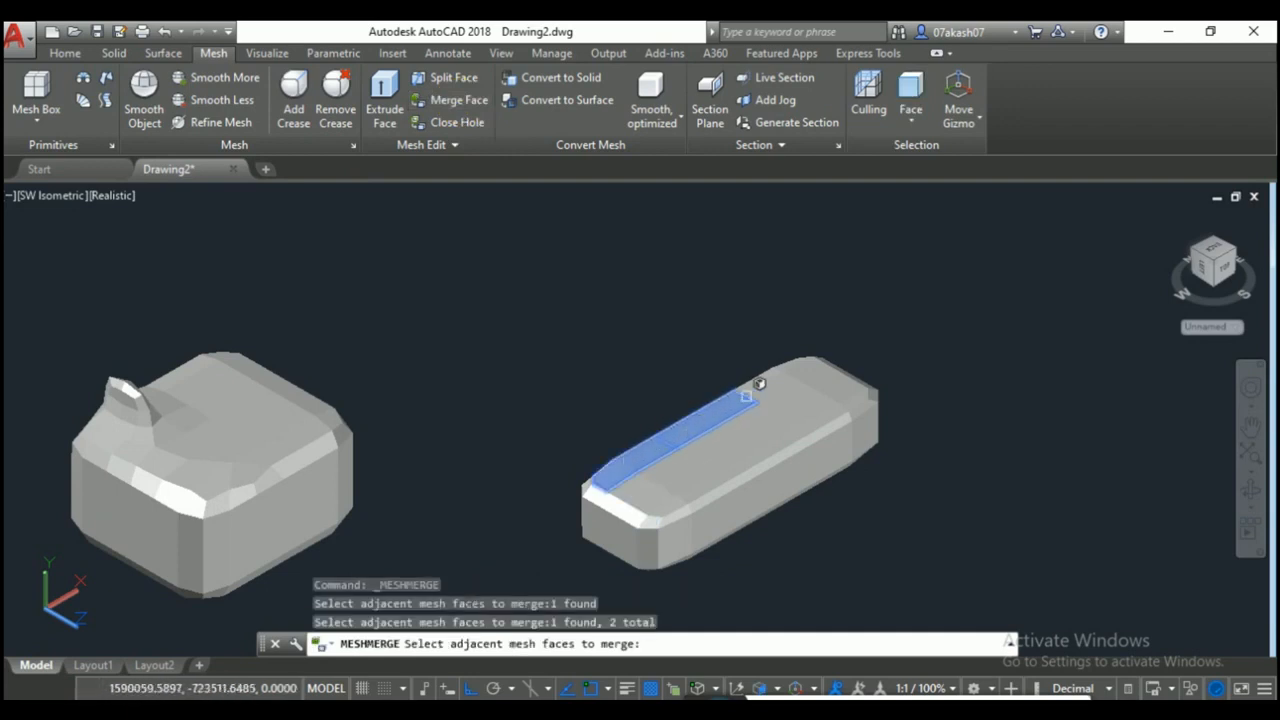
{"action": "left_click", "coordinate": [782, 364]}
{"action": "key", "text": "Return"}
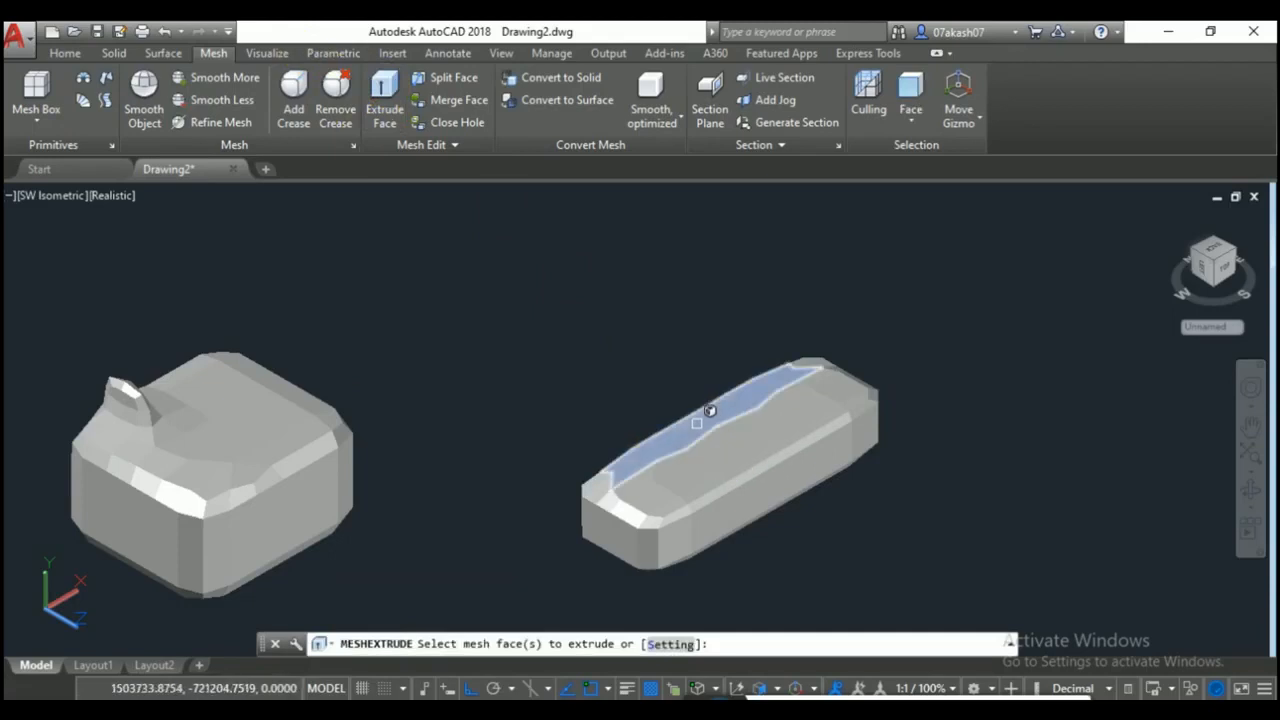
Extrude the merged long face of the elongated mesh box upward to a picked height.
{"action": "left_click", "coordinate": [715, 415]}
{"action": "key", "text": "Return"}
{"action": "left_click", "coordinate": [676, 372]}
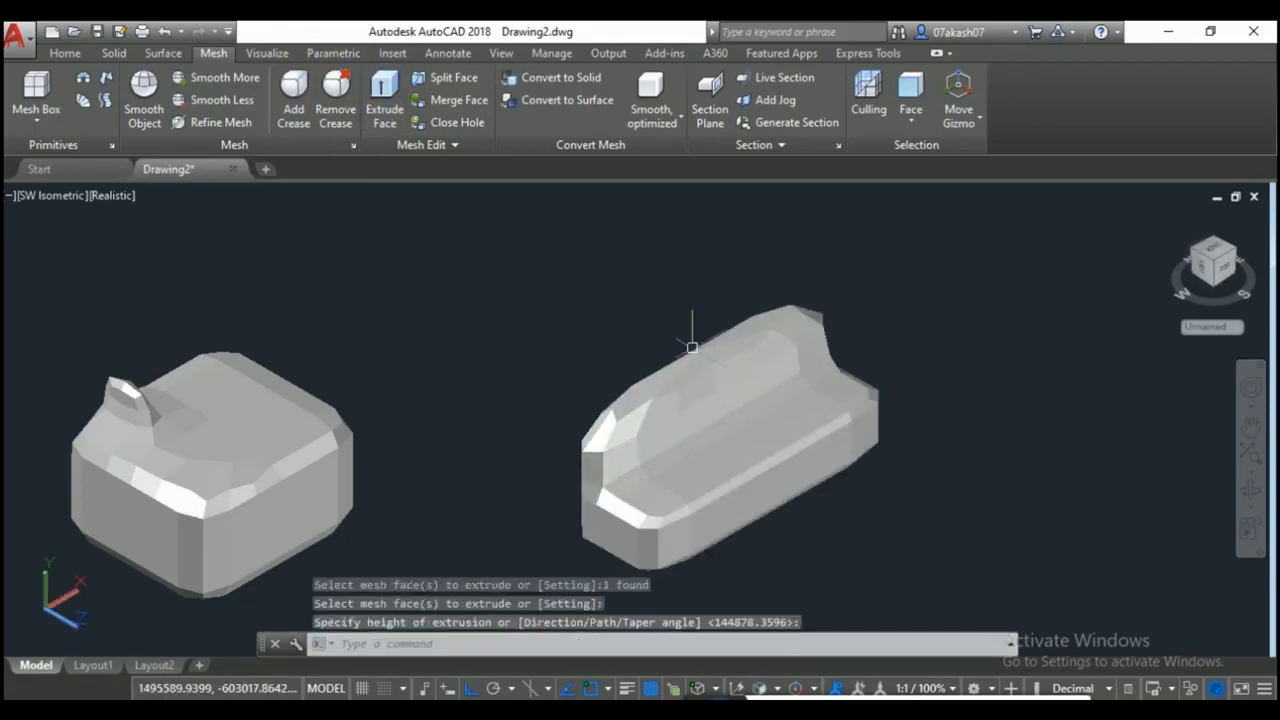
Merge the two adjacent seat faces at the near end of the elongated mesh into one face.
{"action": "scroll", "coordinate": [628, 505], "scroll_direction": "up", "scroll_amount": 4}
{"action": "left_click", "coordinate": [666, 487]}
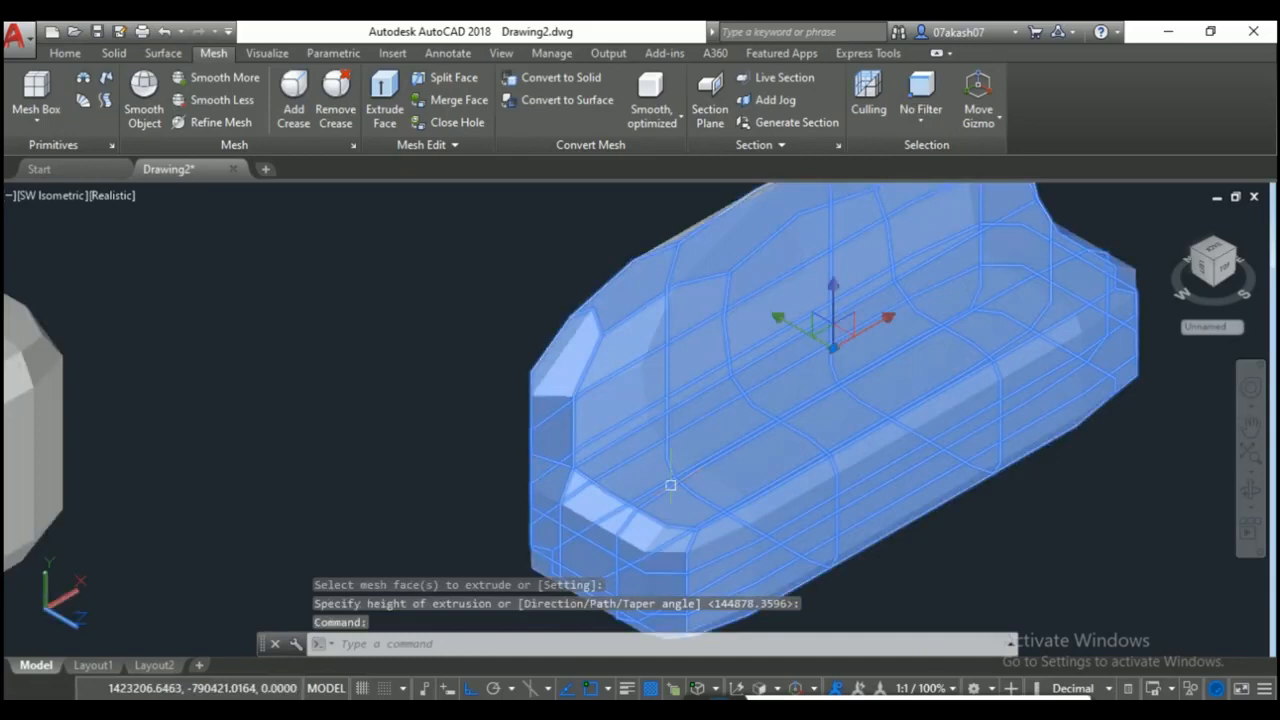
{"action": "key", "text": "Escape"}
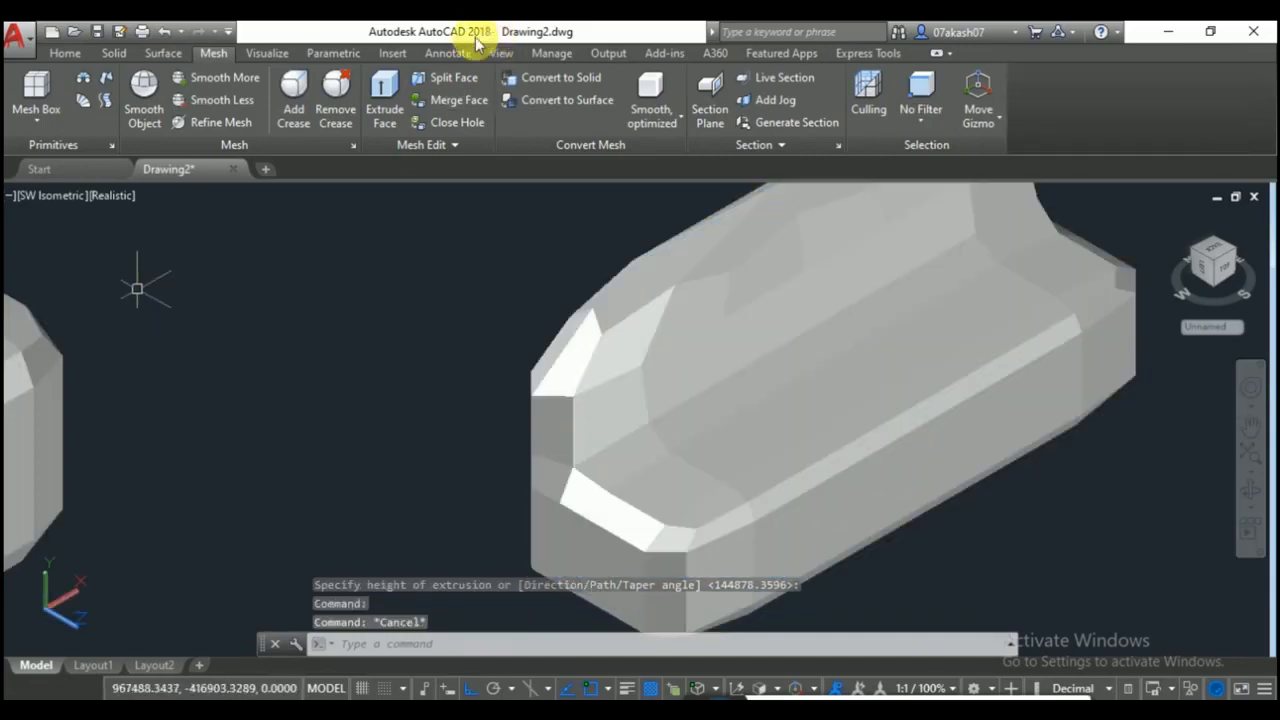
{"action": "left_click", "coordinate": [445, 77]}
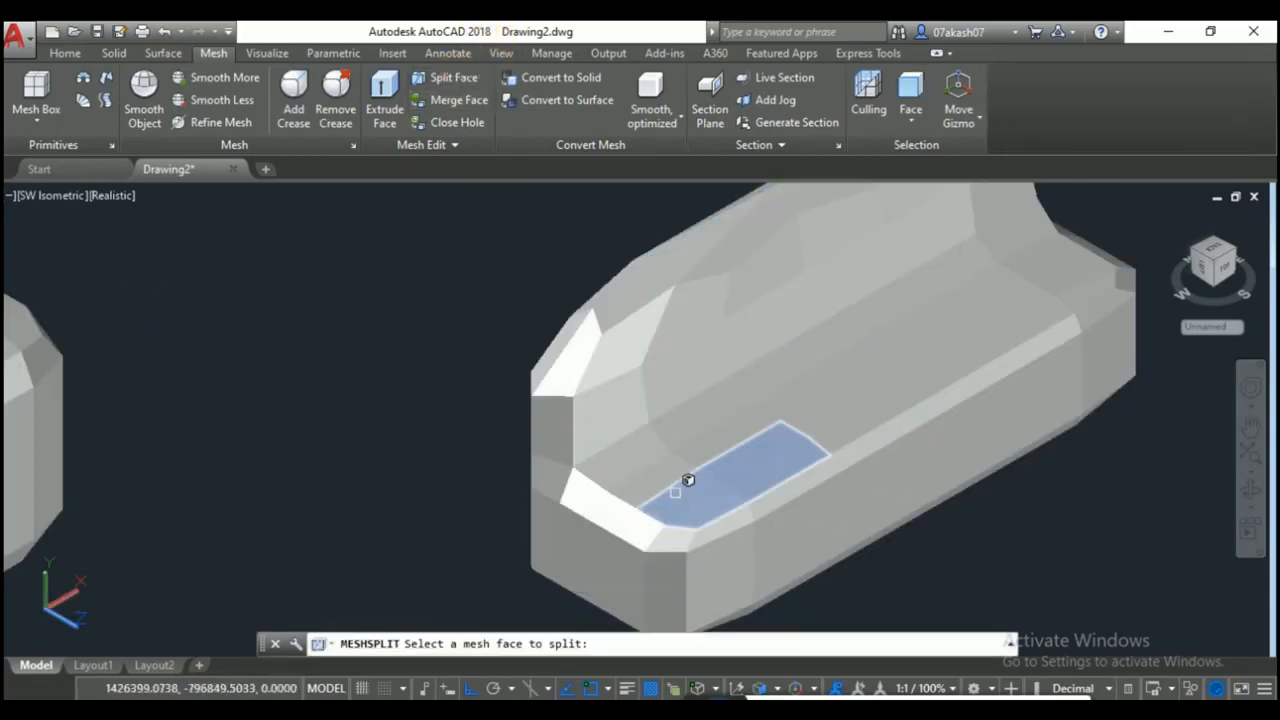
{"action": "left_click", "coordinate": [457, 98]}
{"action": "left_click", "coordinate": [676, 459]}
{"action": "left_click", "coordinate": [708, 488]}
{"action": "key", "text": "Return"}
Merge the two adjacent seat faces at the far end of the elongated mesh into one face.
{"action": "key", "text": "Return"}
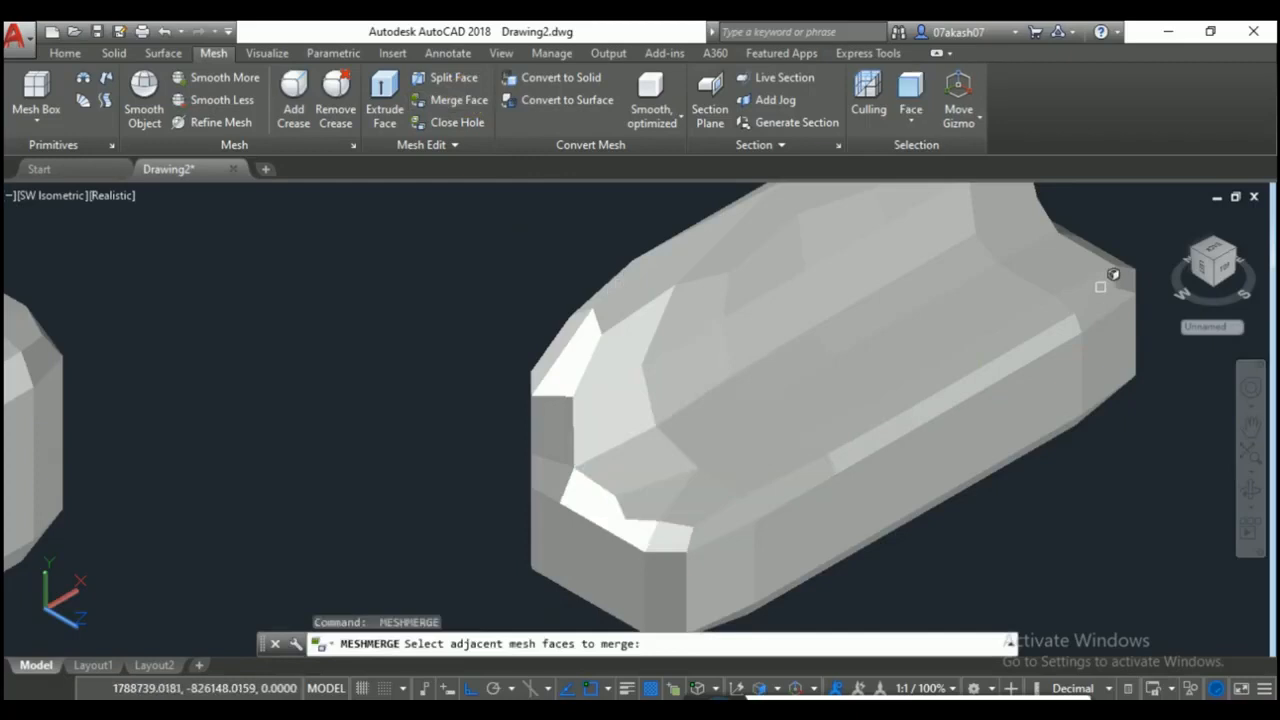
{"action": "left_click", "coordinate": [1076, 270]}
{"action": "left_click", "coordinate": [1052, 256]}
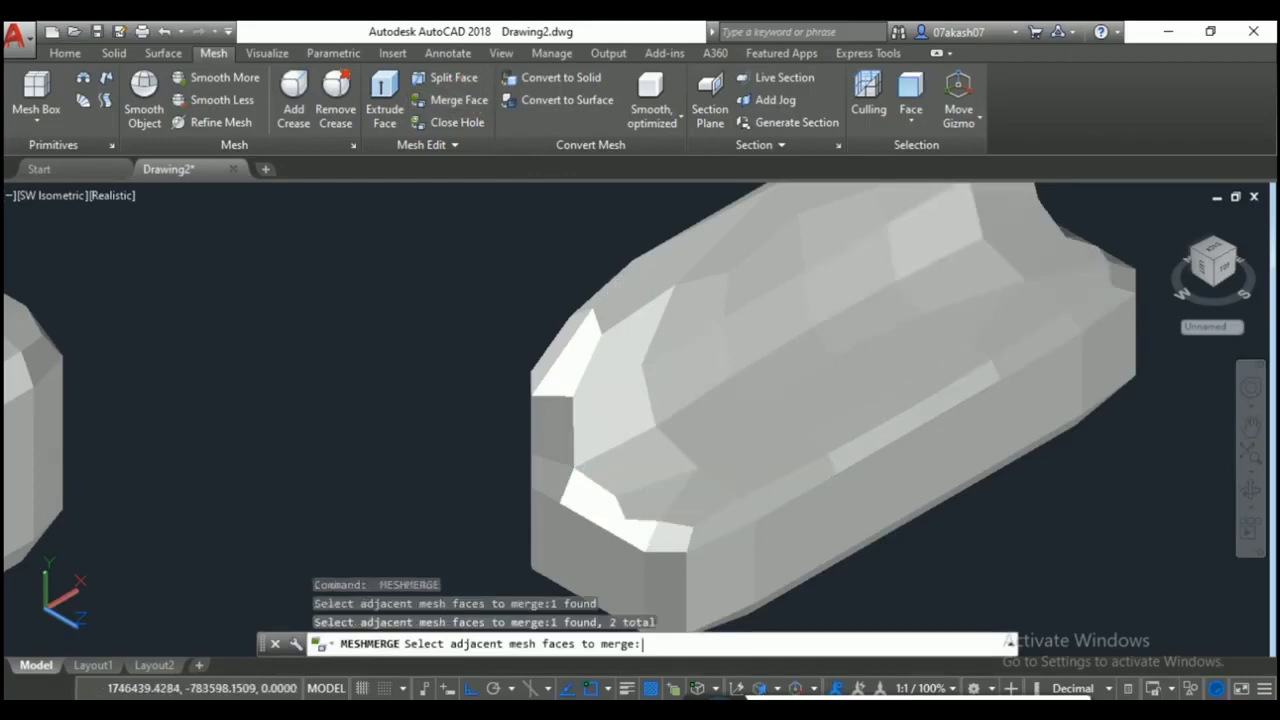
{"action": "key", "text": "Return"}
Split the merged near-end seat face crosswise between picked points on its rear and front edges.
{"action": "left_click", "coordinate": [453, 78]}
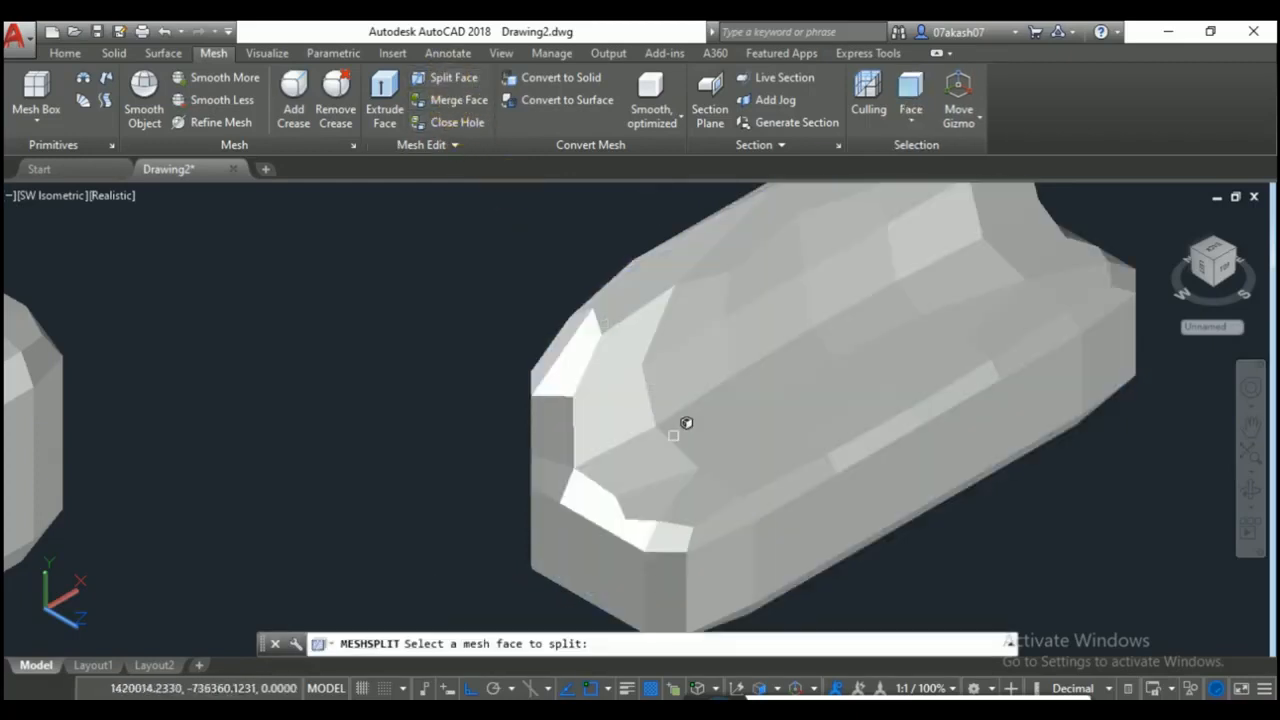
{"action": "left_click", "coordinate": [690, 465]}
{"action": "left_click", "coordinate": [655, 426]}
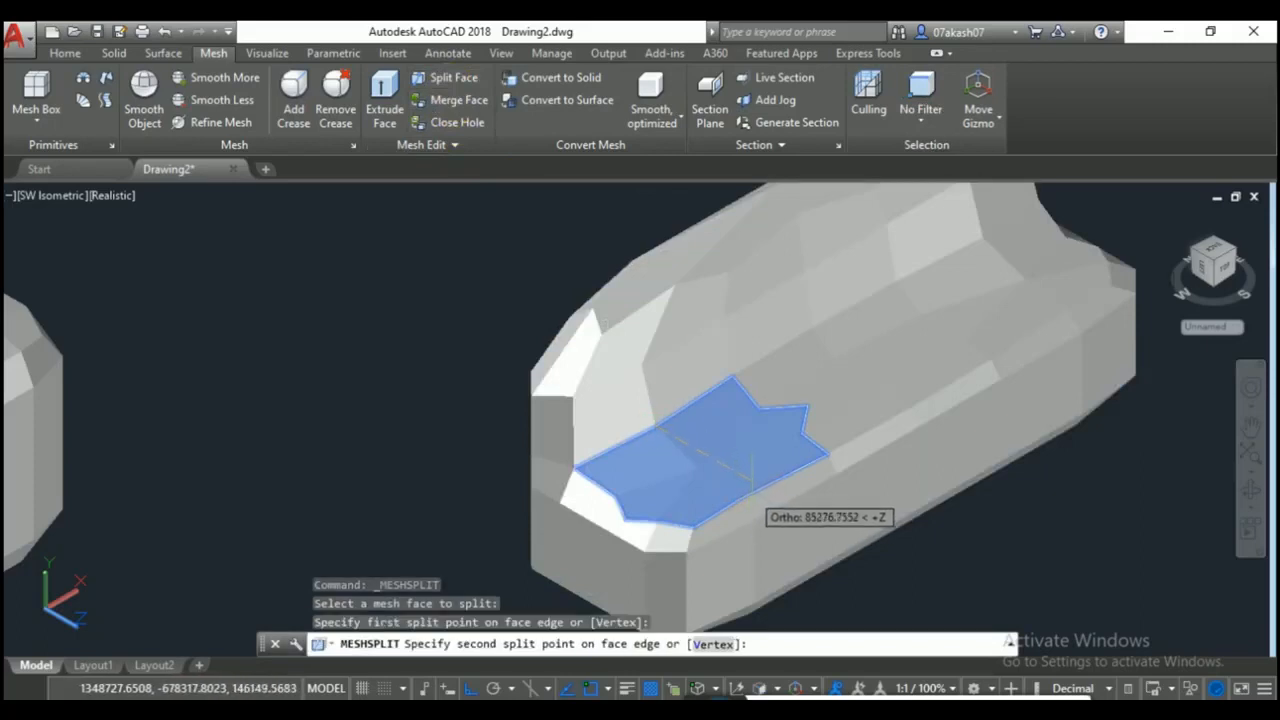
{"action": "left_click", "coordinate": [775, 482]}
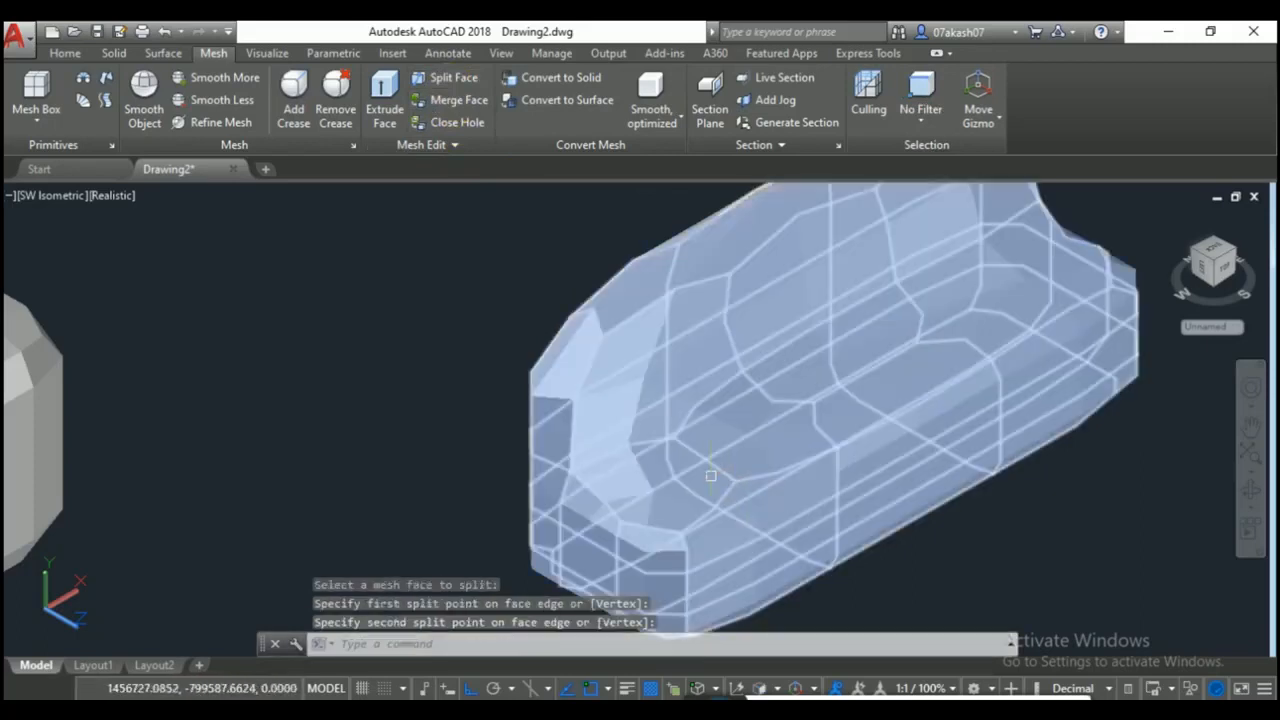
Split the merged far-end seat face crosswise from its rear edge to its front edge.
{"action": "key", "text": "Return"}
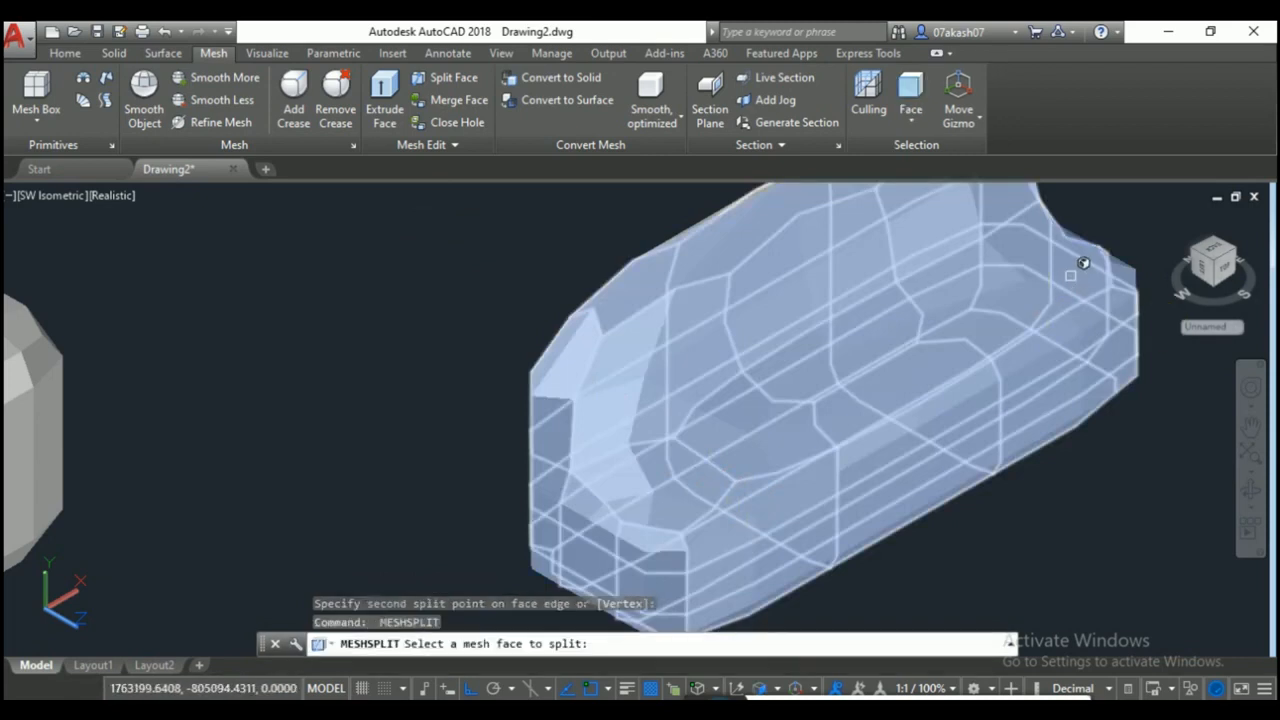
{"action": "left_click", "coordinate": [1080, 262]}
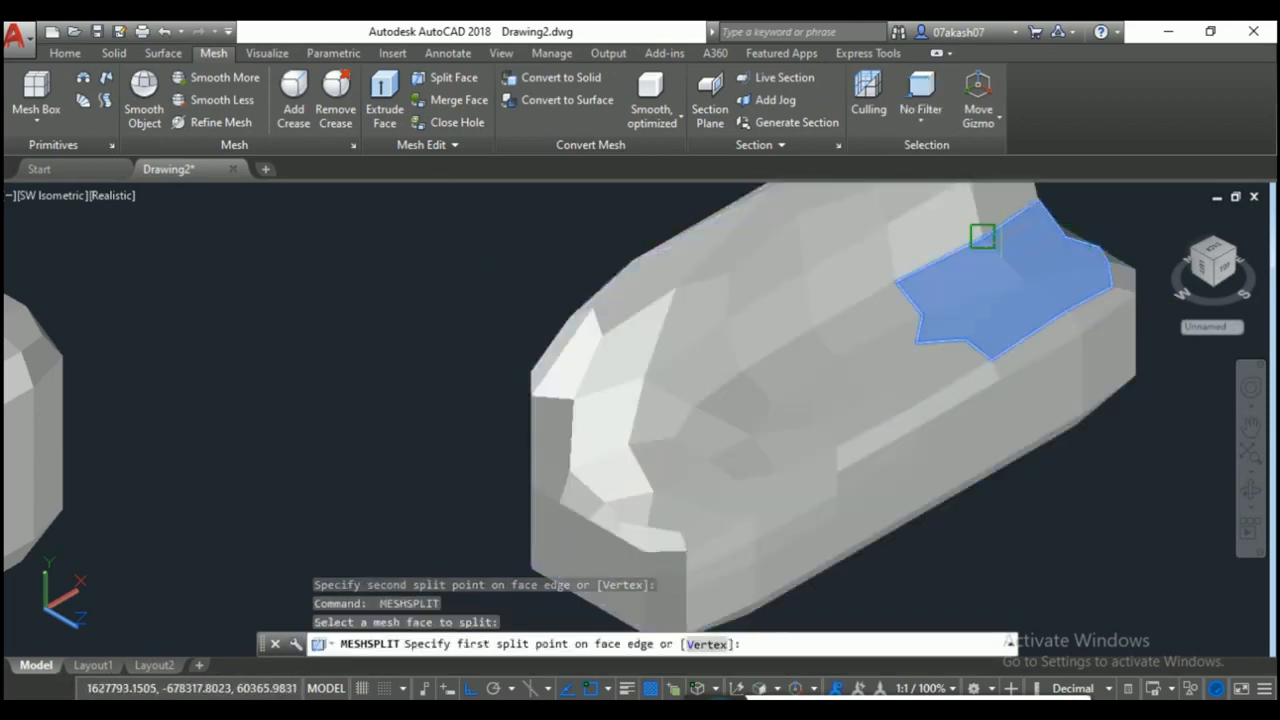
{"action": "left_click", "coordinate": [982, 236]}
{"action": "left_click", "coordinate": [1084, 325]}
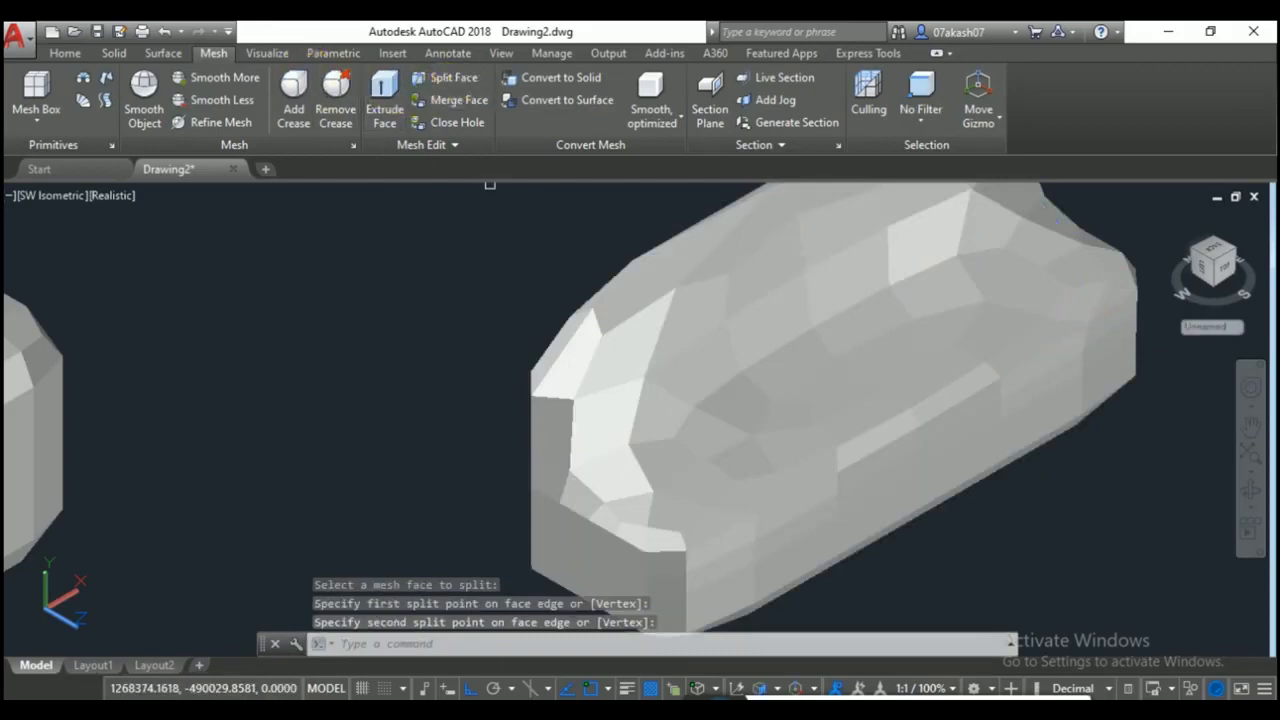
Try to extrude both split end faces of the seat together, using two picked points for the height, and undo it.
{"action": "left_click", "coordinate": [703, 482]}
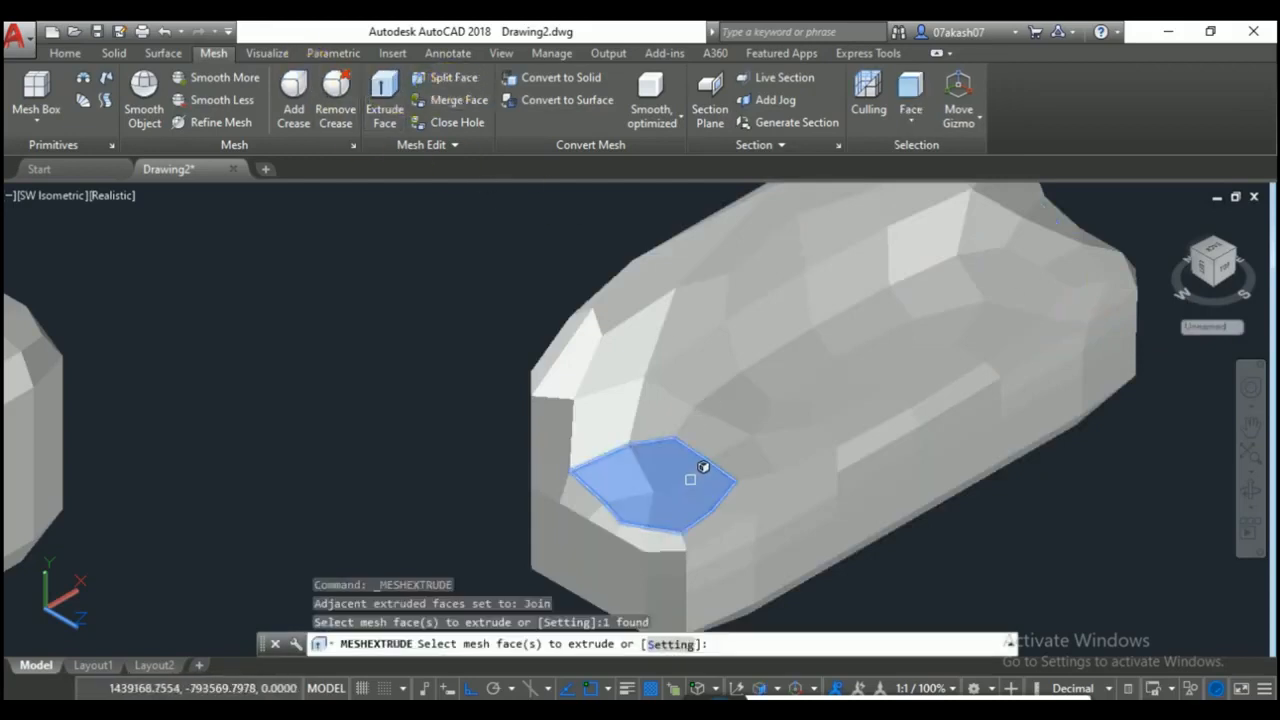
{"action": "left_click", "coordinate": [1112, 236]}
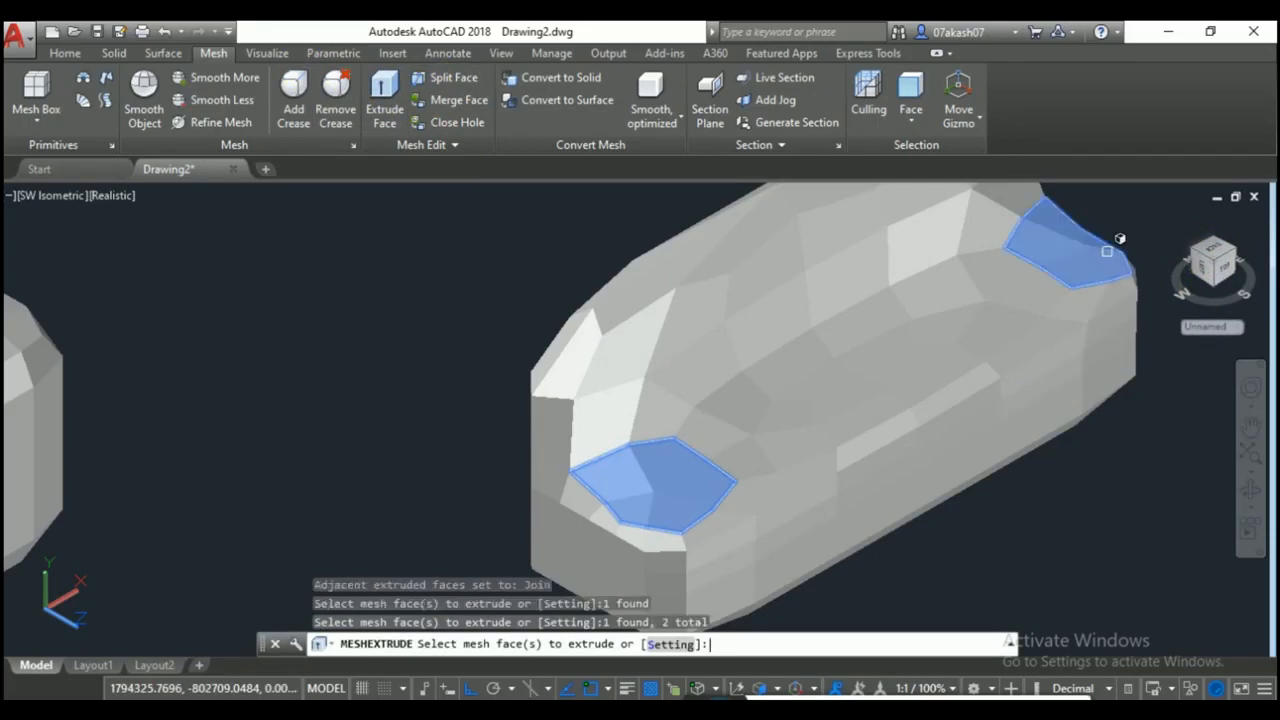
{"action": "key", "text": "Return"}
{"action": "middle_click_drag", "start_coordinate": [1112, 228], "coordinate": [1106, 214]}
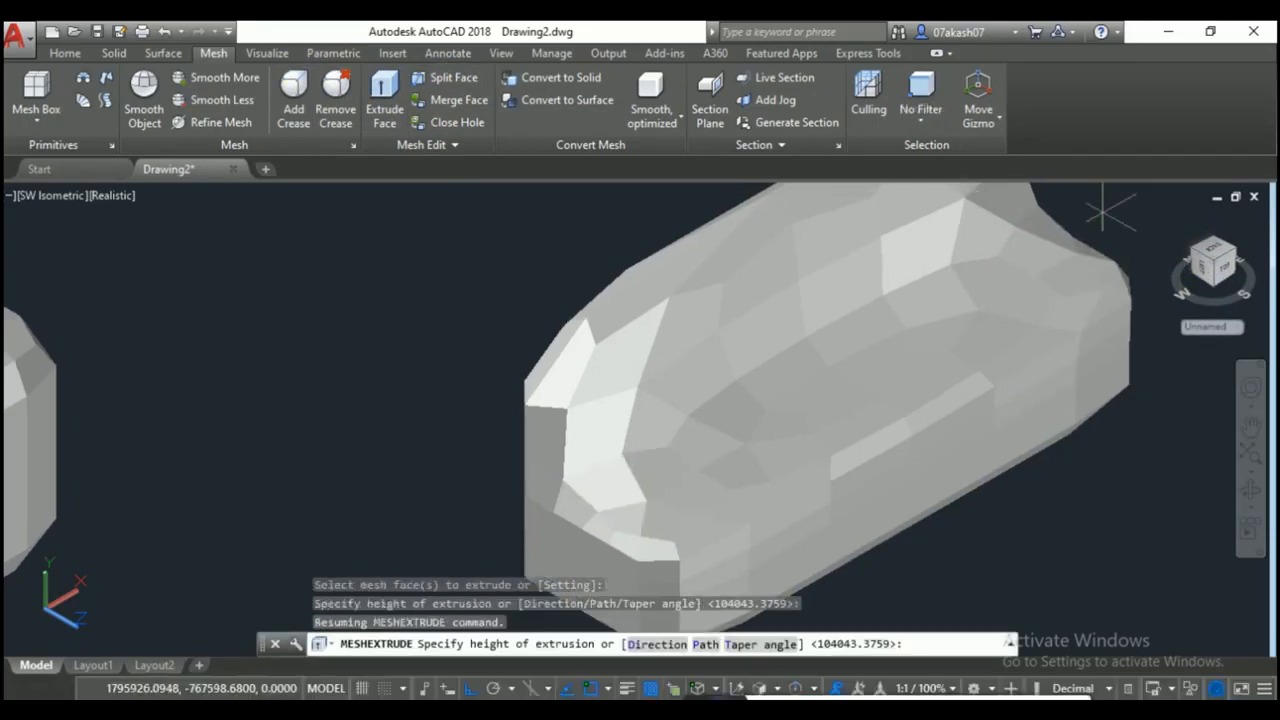
{"action": "left_click", "coordinate": [1106, 214]}
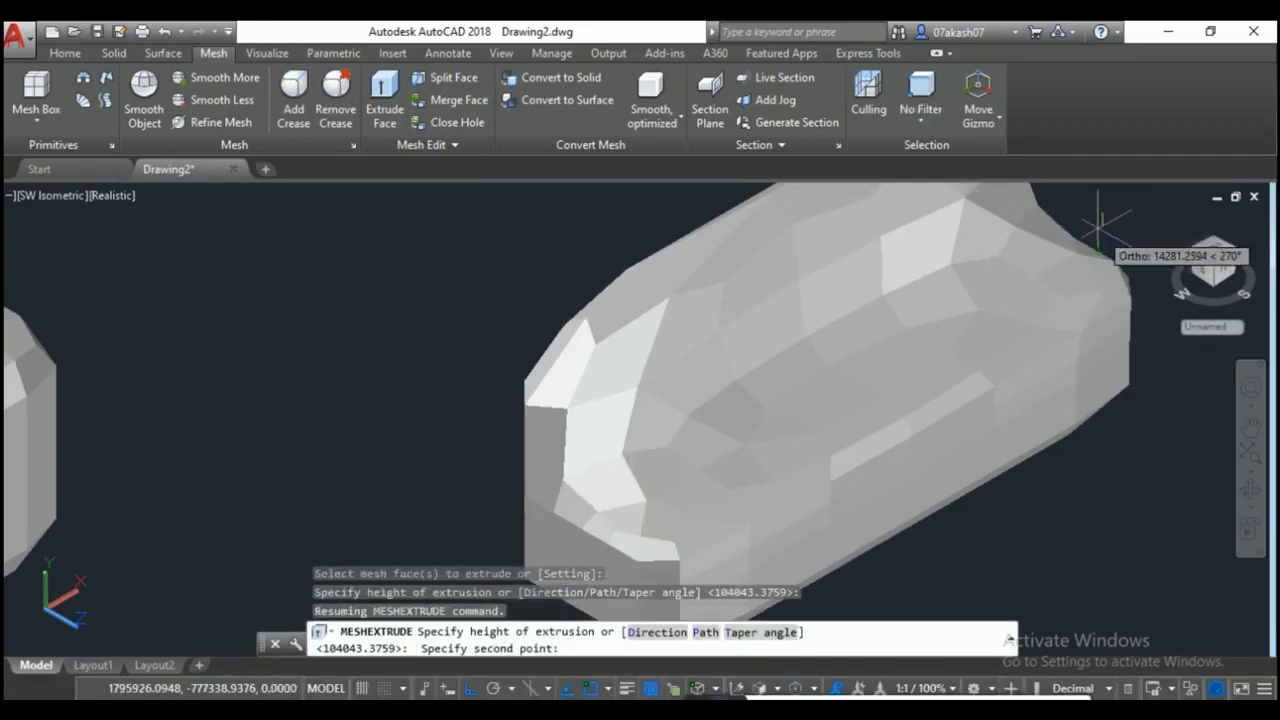
{"action": "left_click", "coordinate": [1098, 205]}
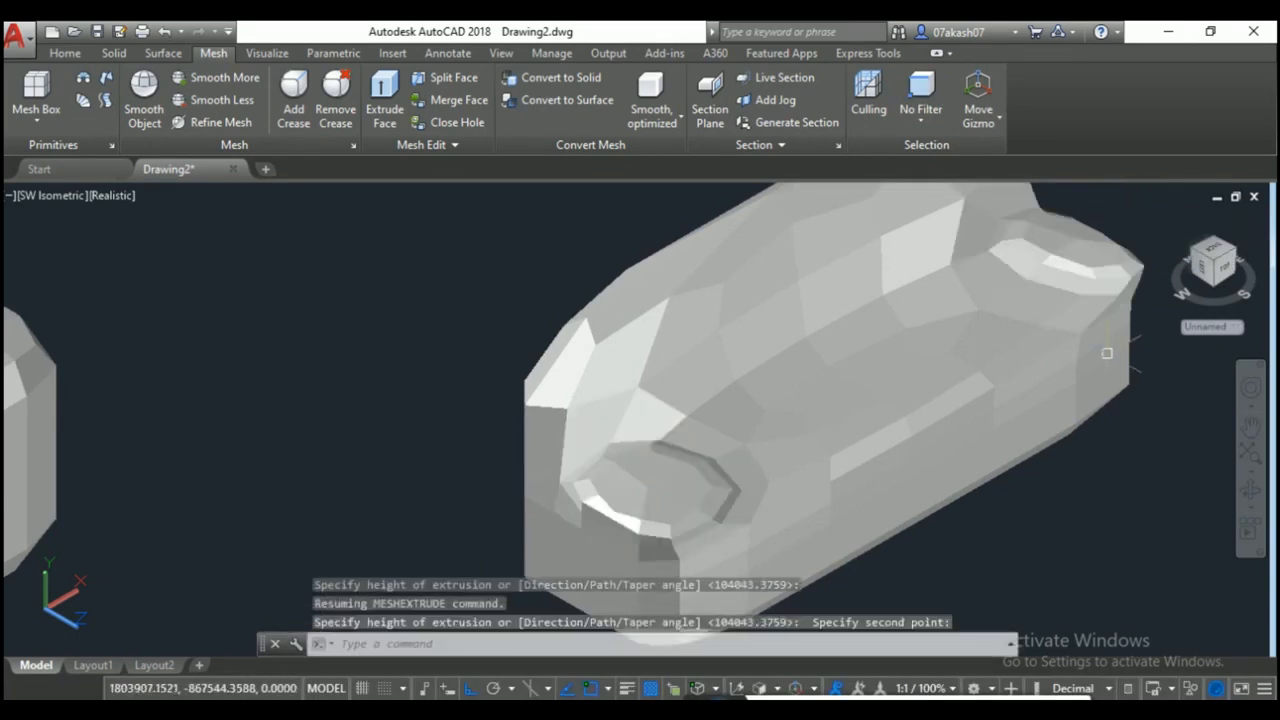
{"action": "key", "text": "ctrl+z"}
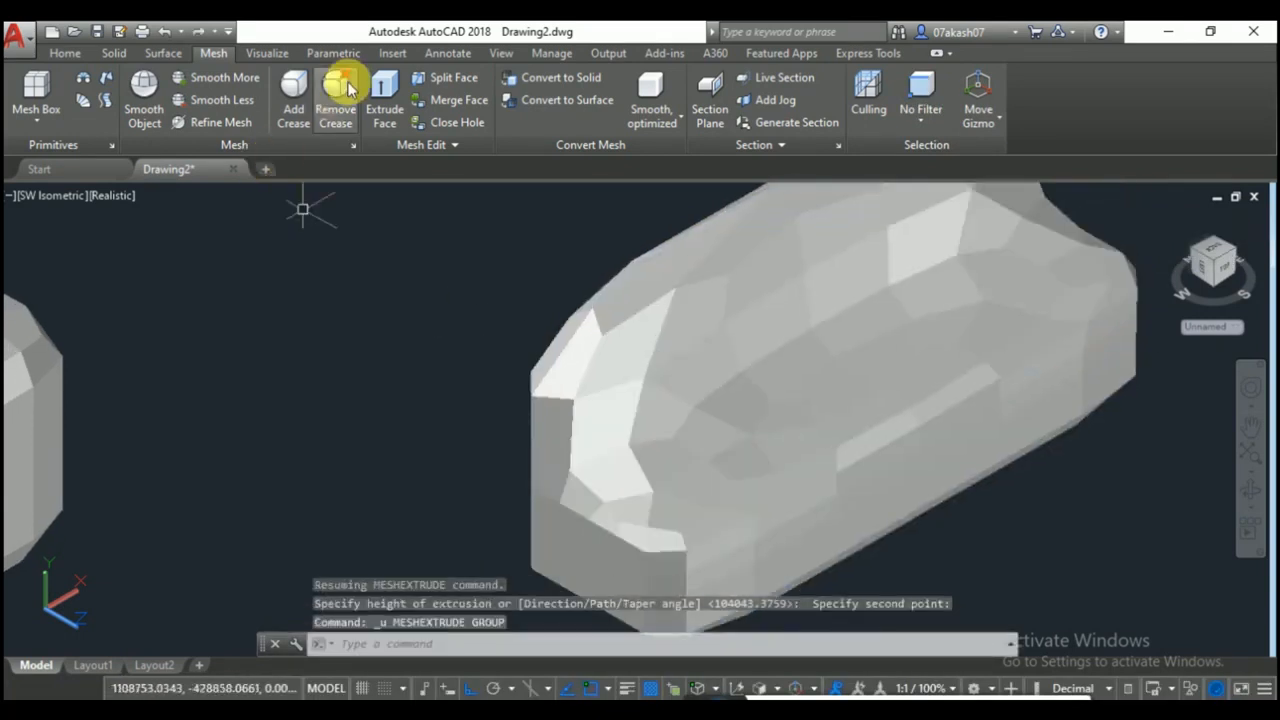
Extrude the near-end split face of the seat upward about 46844 units as an armrest.
{"action": "left_click", "coordinate": [381, 97]}
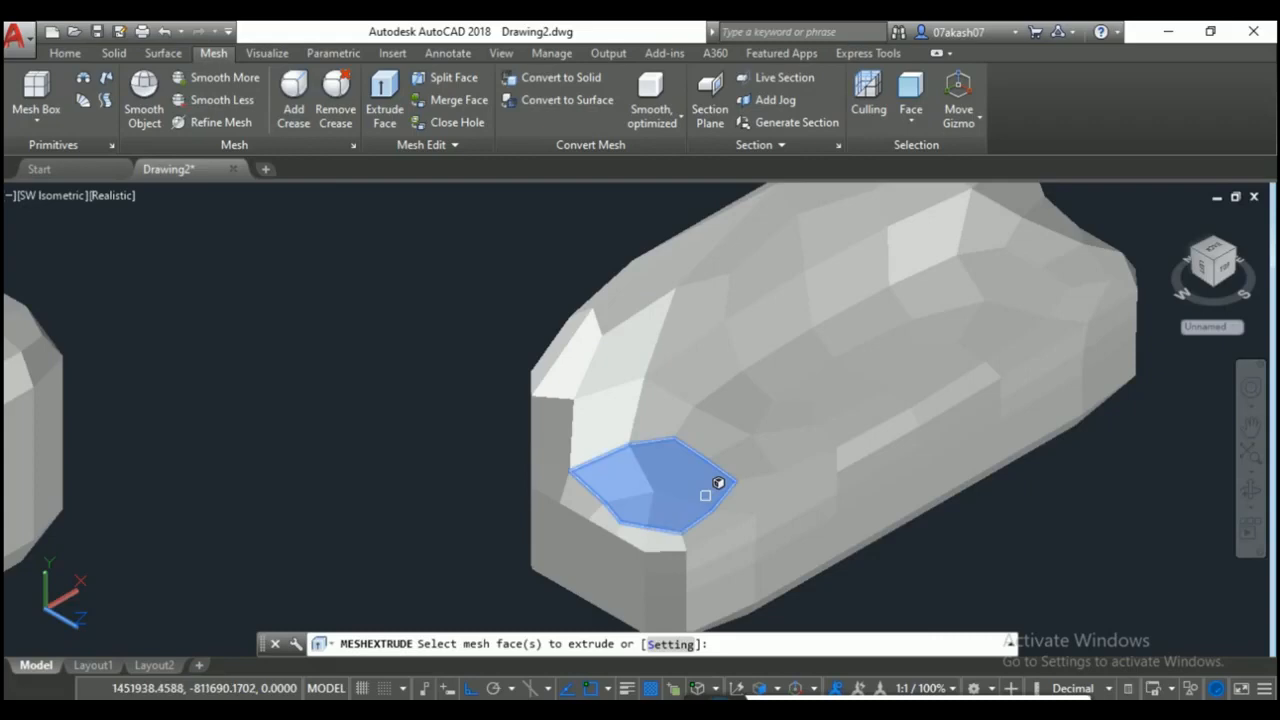
{"action": "left_click", "coordinate": [705, 495]}
{"action": "key", "text": "Return"}
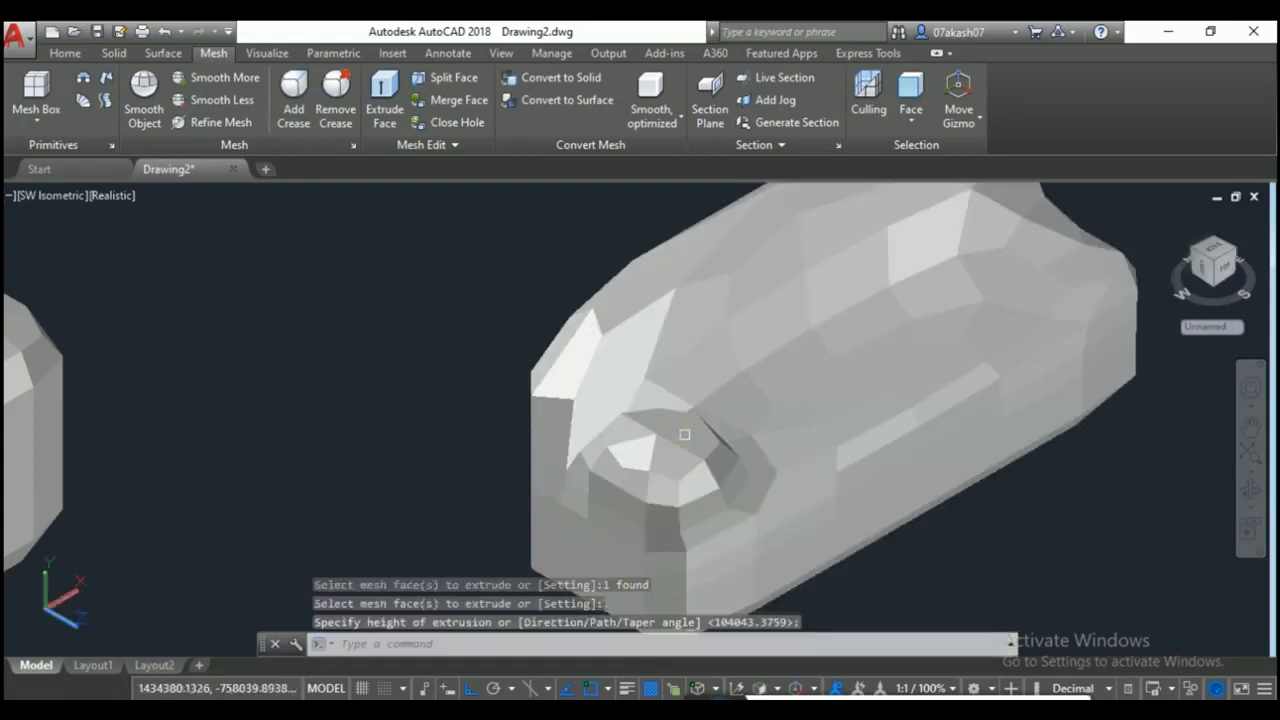
Extrude the far-end split face of the seat upward by the default height as the second armrest.
{"action": "key", "text": "Return"}
{"action": "left_click", "coordinate": [1083, 261]}
{"action": "key", "text": "Return"}
{"action": "key", "text": "Return"}
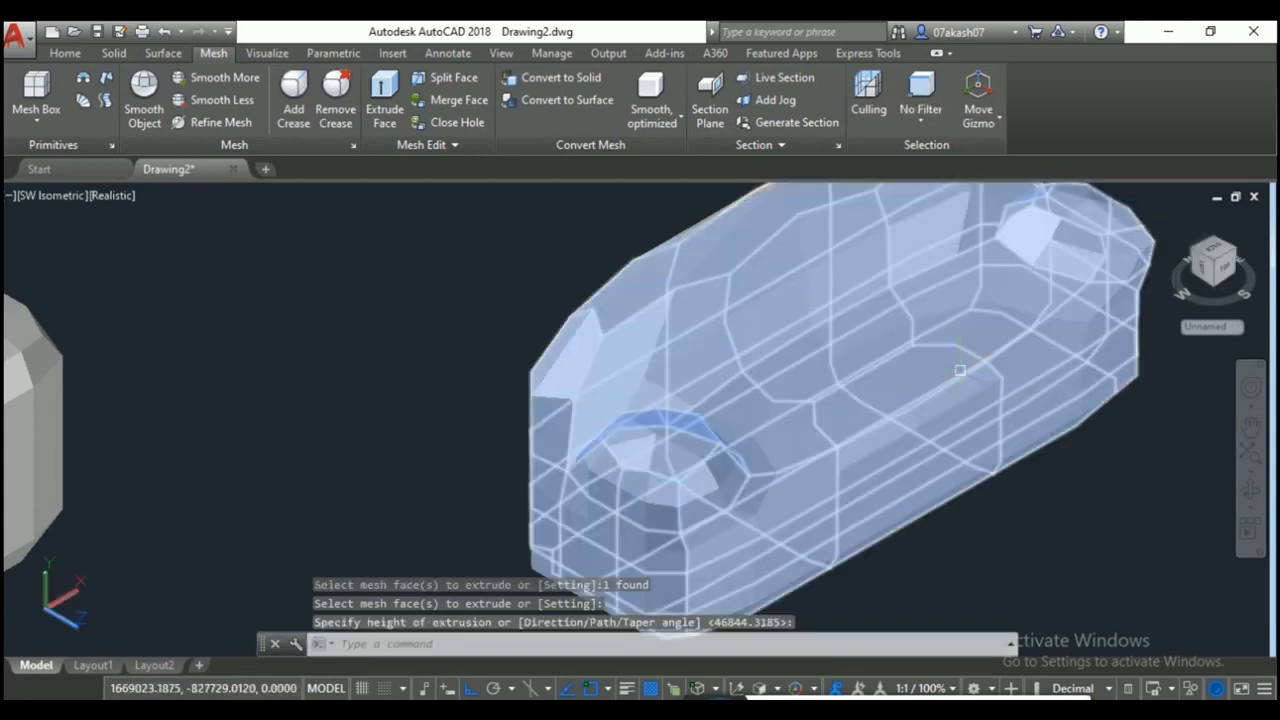
Increase the smoothness of the sofa-shaped mesh by applying Smooth More repeatedly.
{"action": "scroll", "coordinate": [959, 370], "scroll_direction": "down", "scroll_amount": 2}
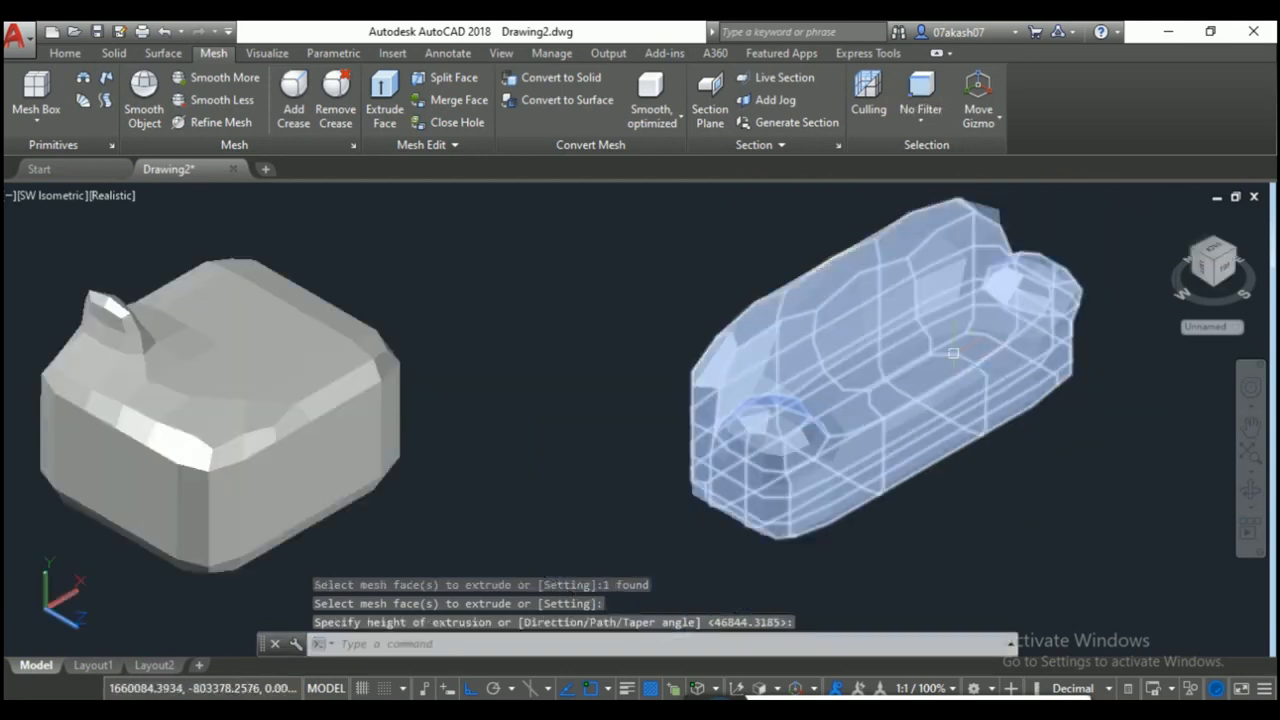
{"action": "left_click", "coordinate": [216, 85]}
{"action": "left_click", "coordinate": [876, 319]}
{"action": "key", "text": "Return"}
{"action": "key", "text": "Return"}
{"action": "left_click", "coordinate": [876, 319]}
{"action": "key", "text": "Return"}
{"action": "key", "text": "Return"}
{"action": "left_click", "coordinate": [951, 460]}
{"action": "middle_click_drag", "start_coordinate": [951, 466], "coordinate": [747, 467]}
{"action": "key", "text": "Return"}
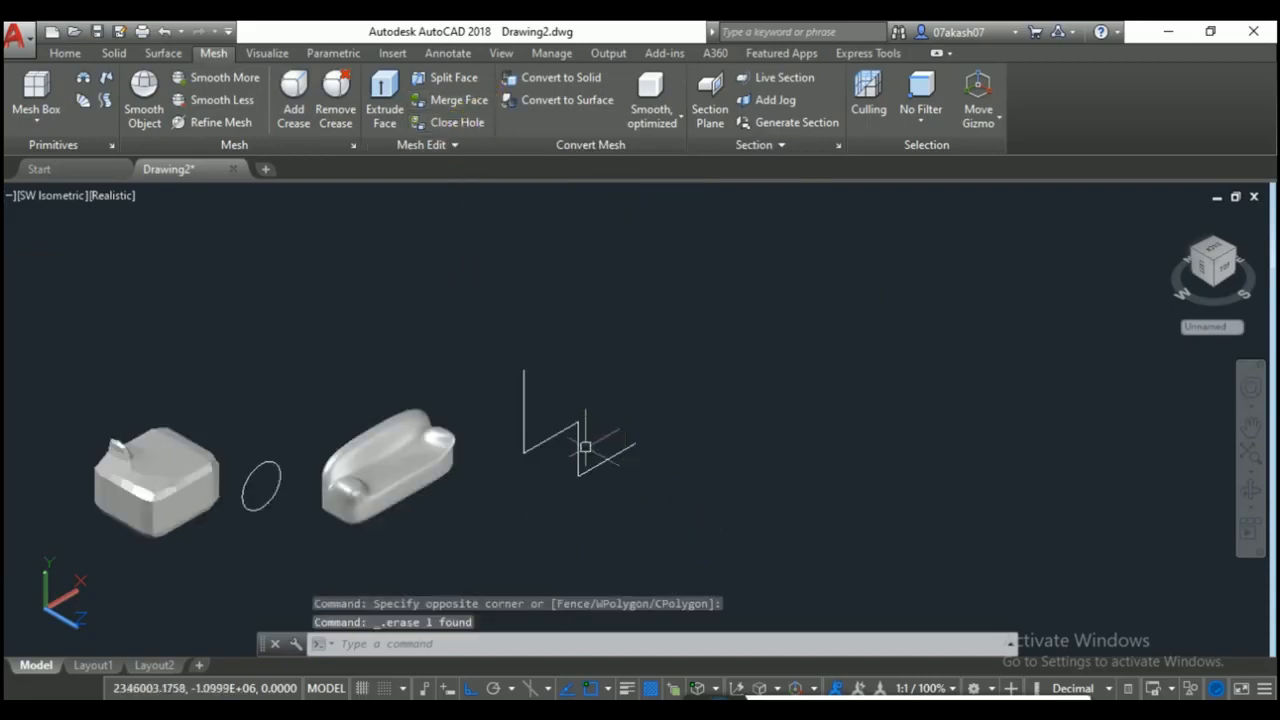
Draw a straight line along the Z axis from the lower free end of the zigzag polyline.
{"action": "scroll", "coordinate": [585, 447], "scroll_direction": "up", "scroll_amount": 3}
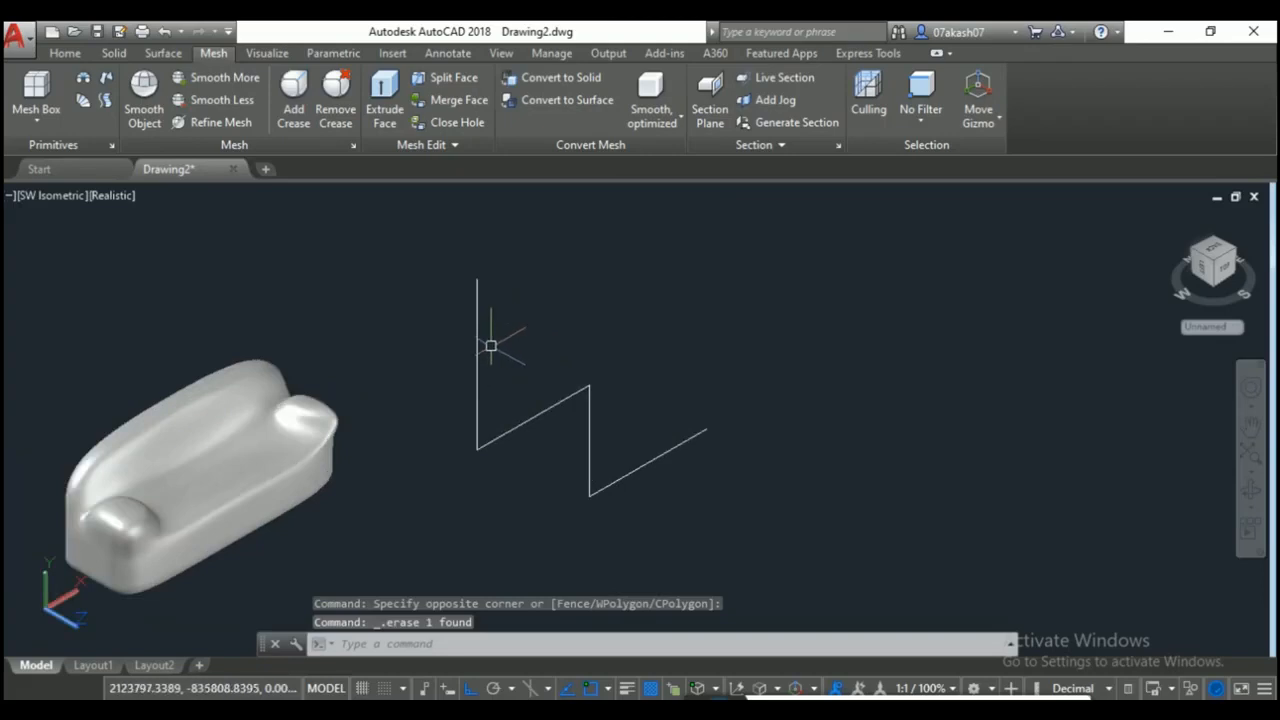
{"action": "type", "text": "l"}
{"action": "key", "text": "Return"}
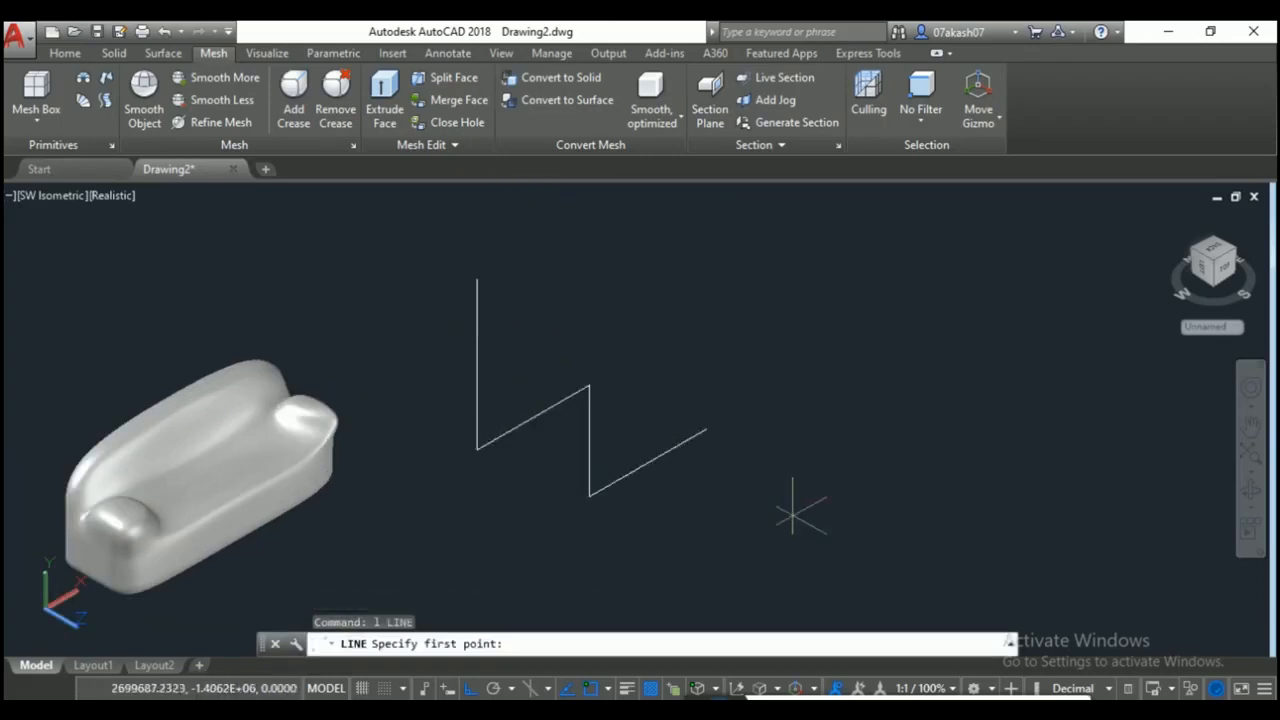
{"action": "left_click", "coordinate": [706, 428]}
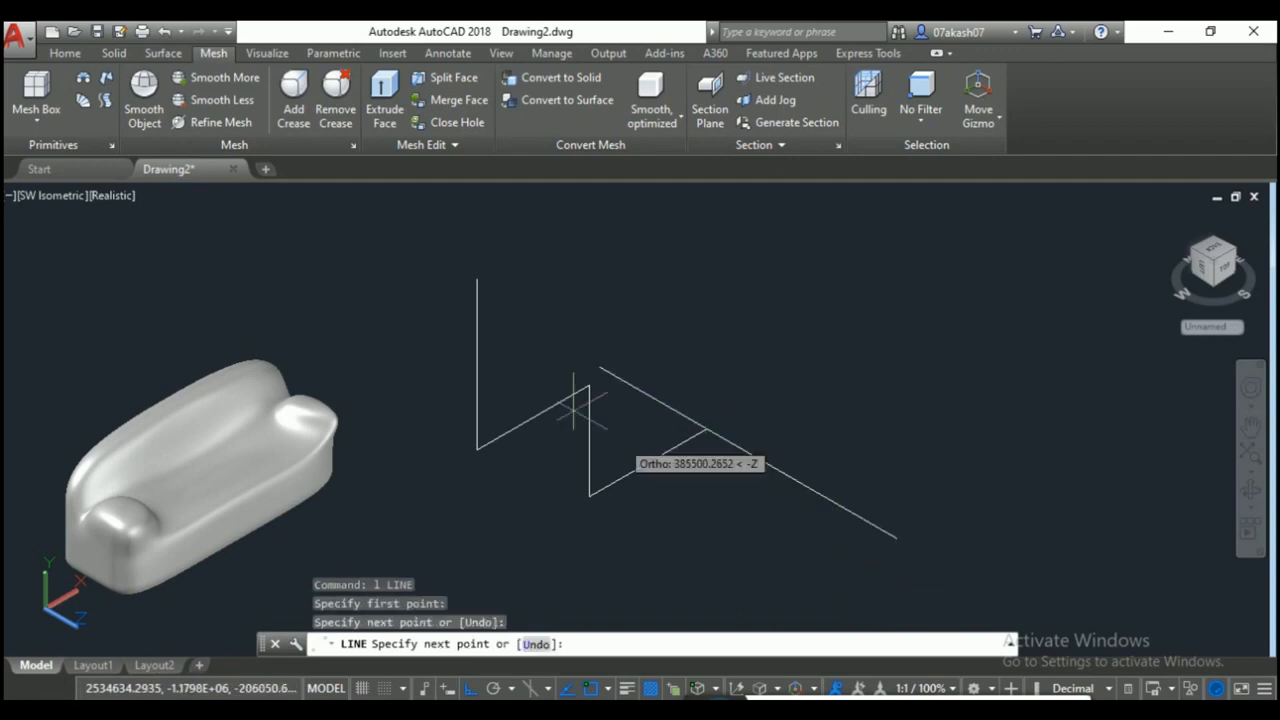
{"action": "key", "text": "Return"}
Create a tabulated surface mesh with the zigzag polyline as path curve and the new line as direction vector.
{"action": "left_click", "coordinate": [112, 98]}
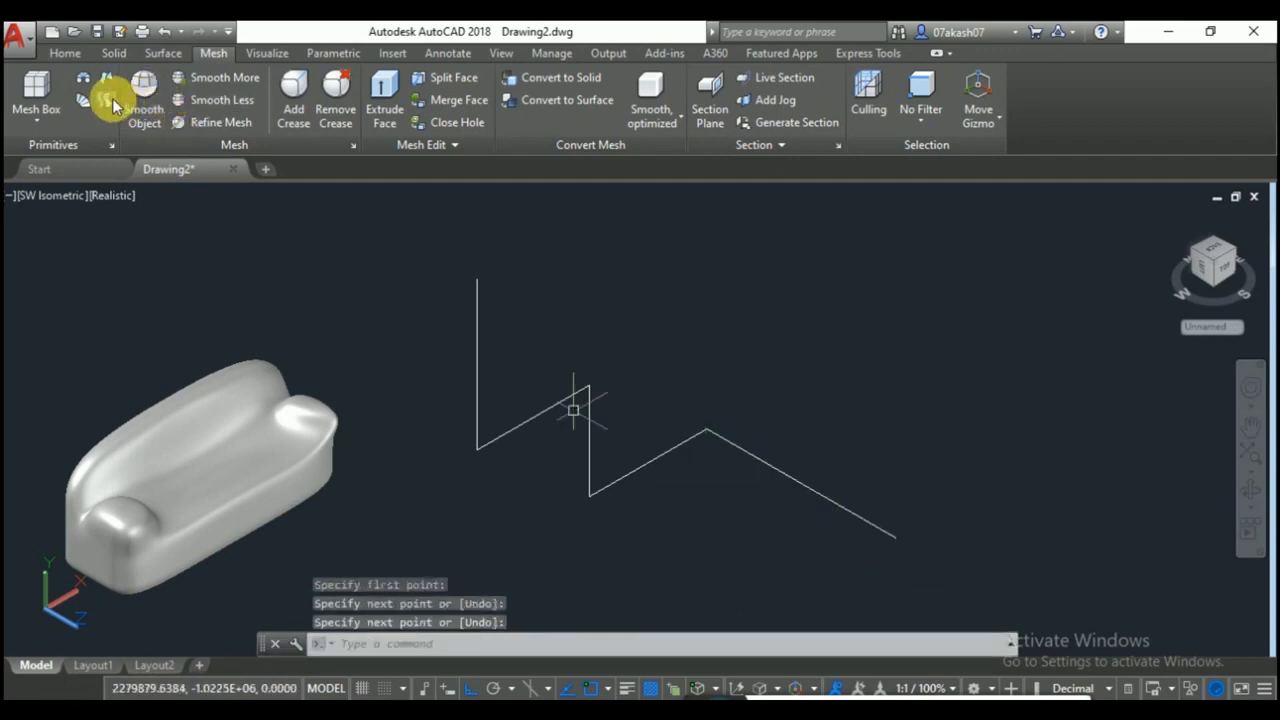
{"action": "left_click", "coordinate": [647, 463]}
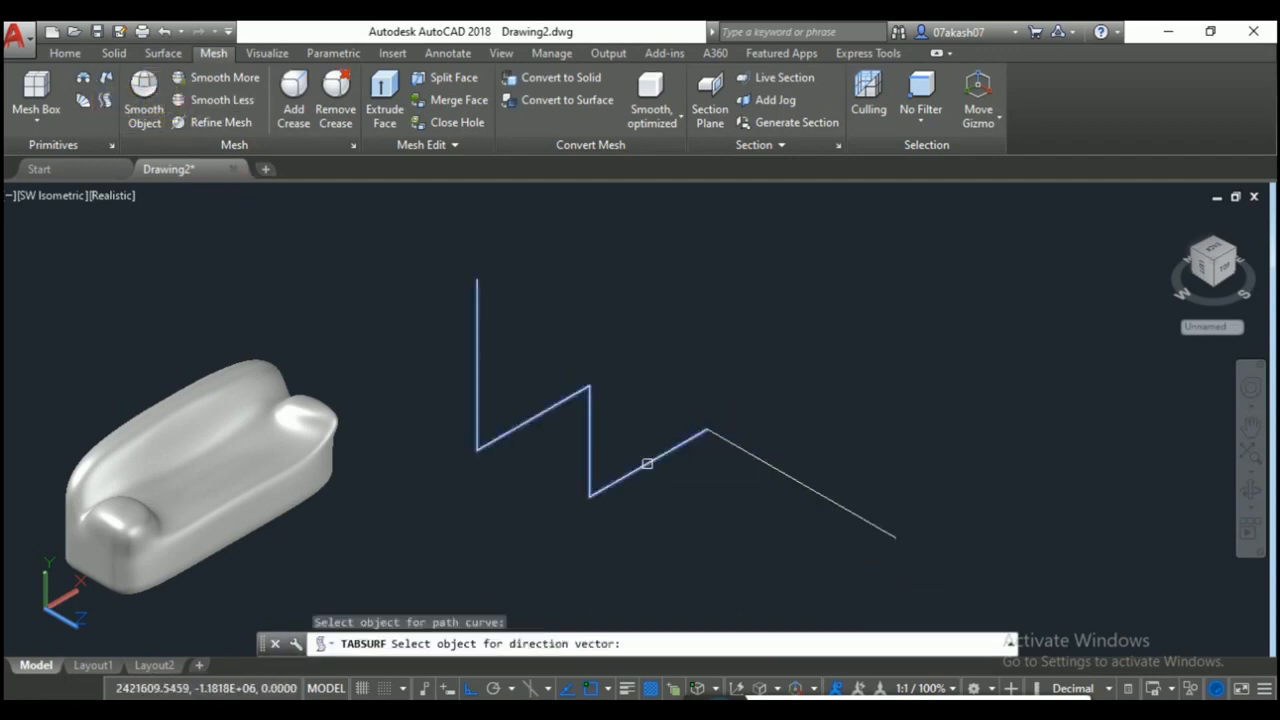
{"action": "left_click", "coordinate": [740, 452]}
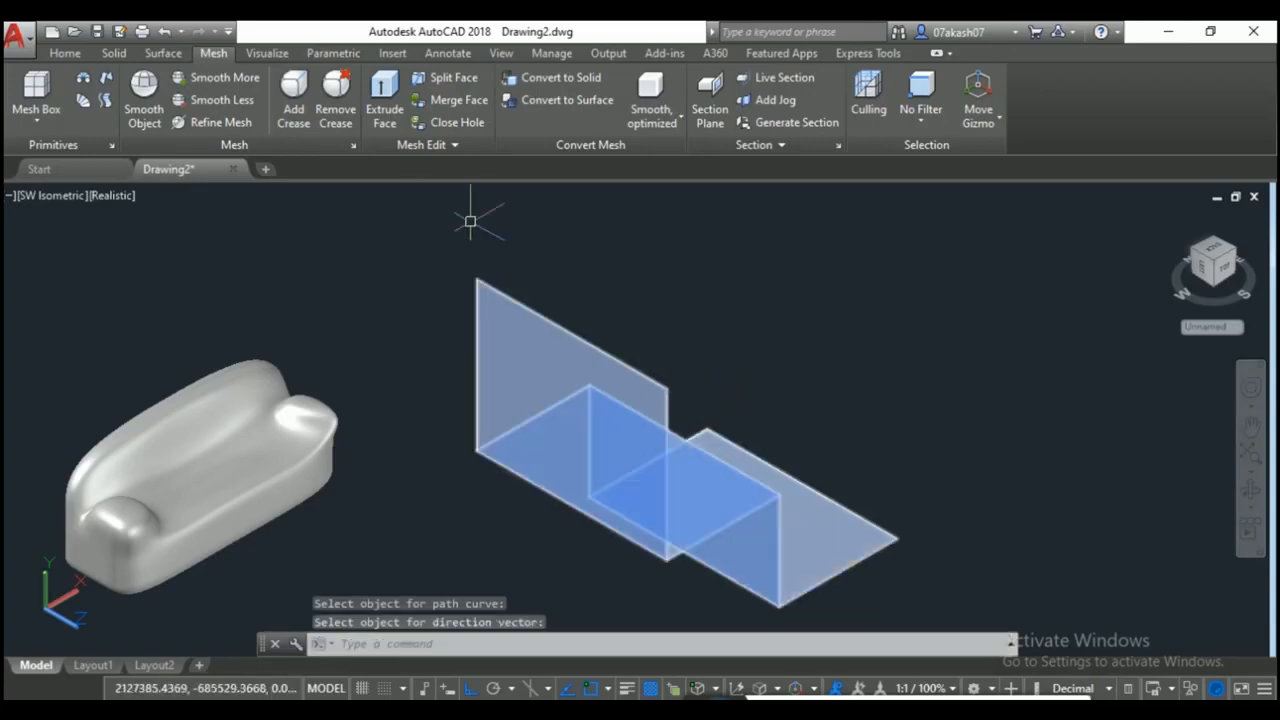
Close the near open side of the stepped mesh with Close Hole, using its four connected zigzag edges.
{"action": "left_click", "coordinate": [433, 124]}
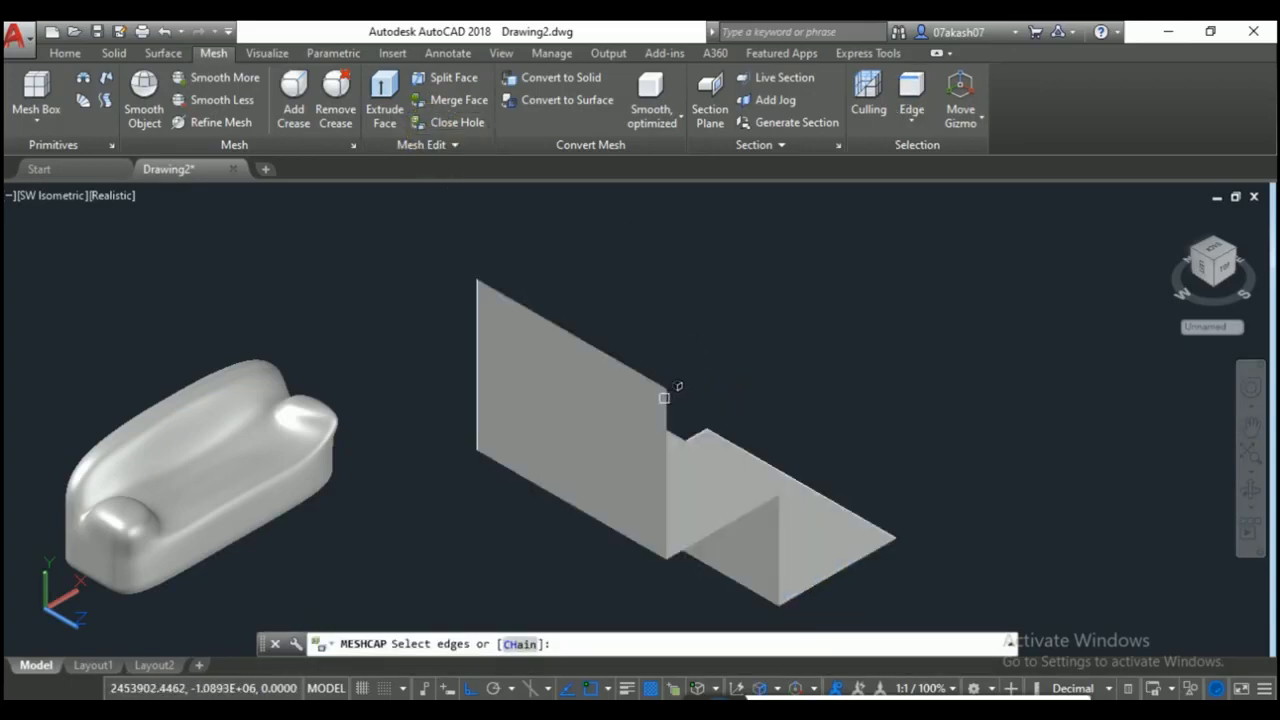
{"action": "left_click", "coordinate": [668, 408]}
{"action": "left_click", "coordinate": [719, 528]}
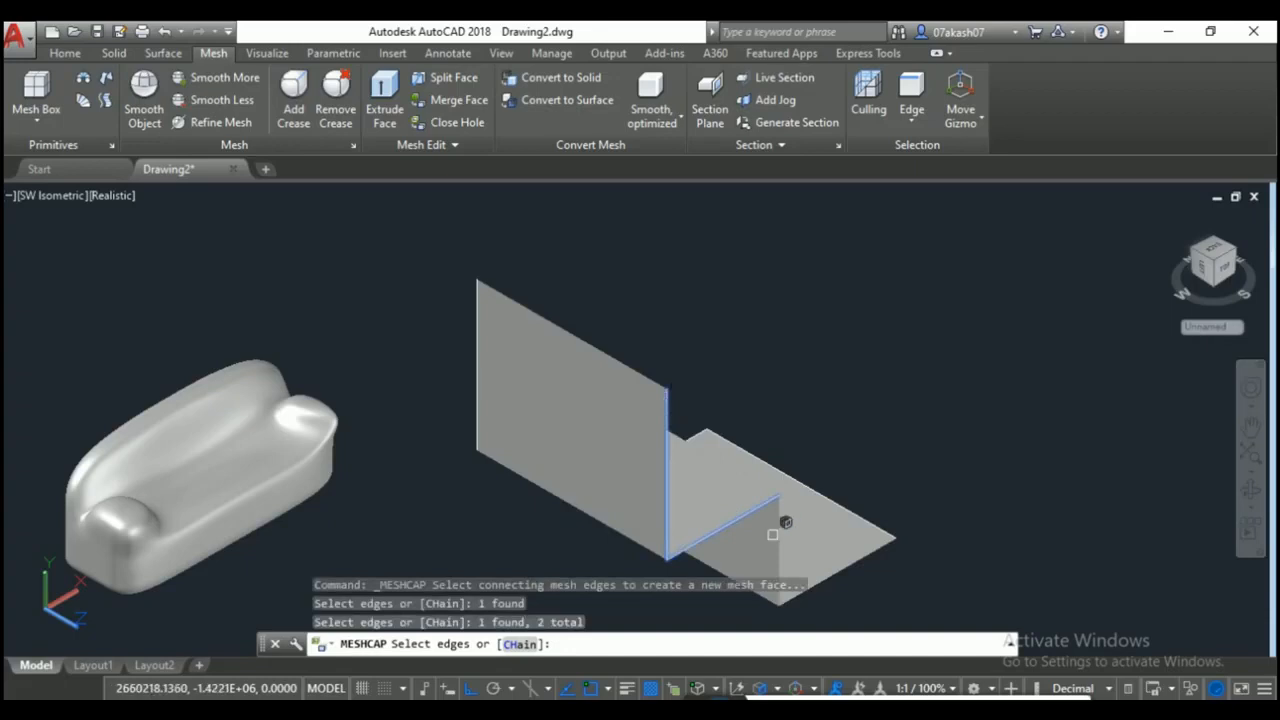
{"action": "left_click", "coordinate": [777, 530]}
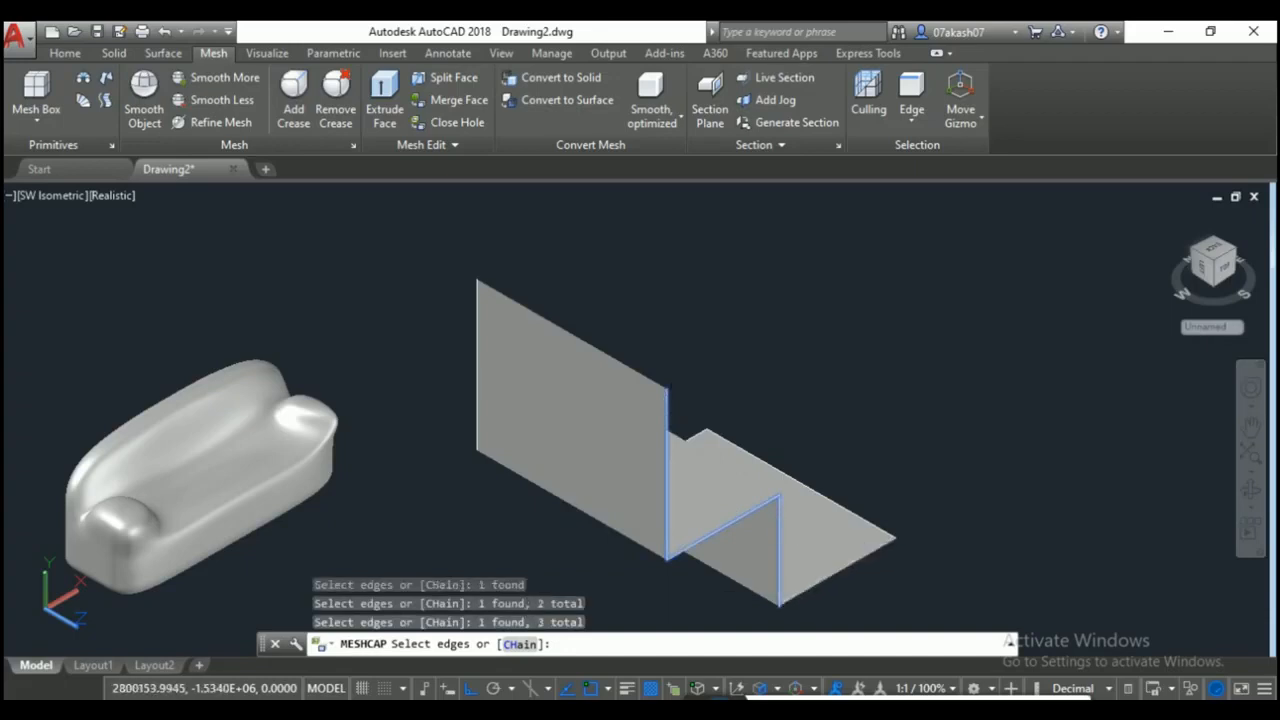
{"action": "key", "text": "Return"}
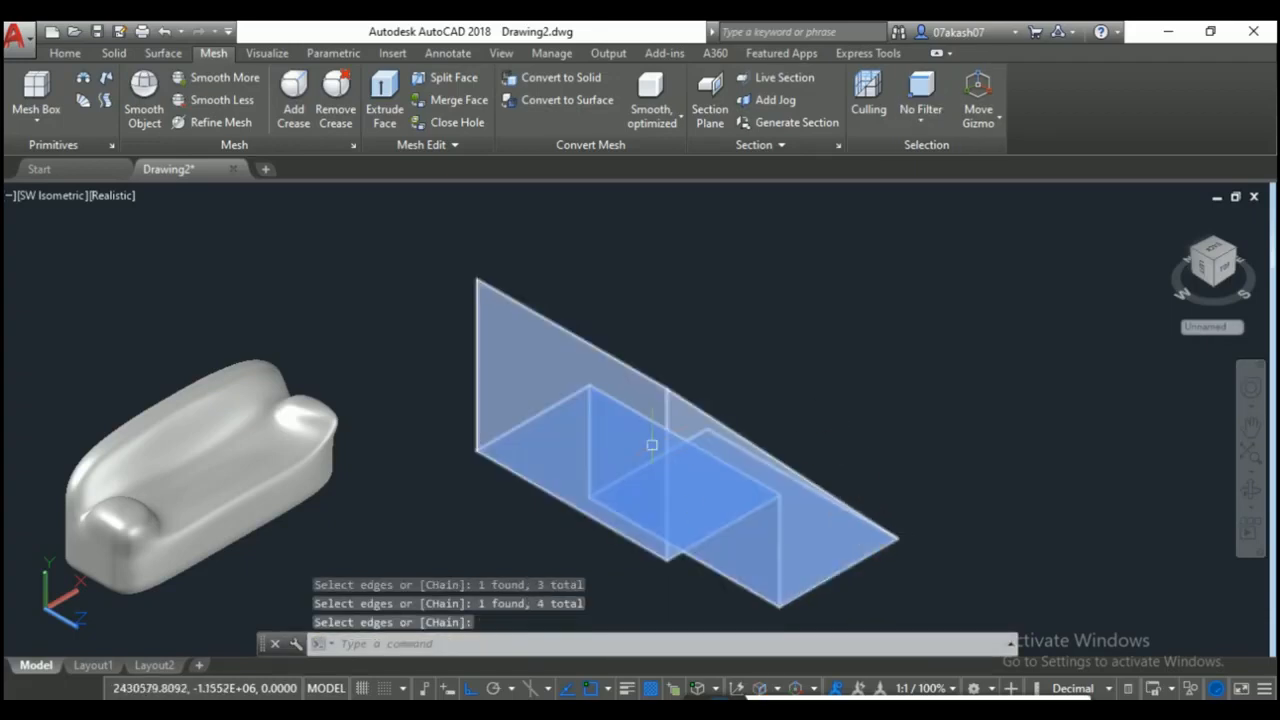
Try to close the opposite open side of the stepped mesh with Close Hole, using its four connected zigzag edges.
{"action": "middle_click_drag", "start_coordinate": [804, 490], "coordinate": [391, 455], "text": "shift"}
{"action": "middle_click_drag", "start_coordinate": [250, 640], "coordinate": [420, 410]}
{"action": "scroll", "coordinate": [420, 410], "scroll_direction": "up", "scroll_amount": 1}
{"action": "scroll", "coordinate": [390, 470], "scroll_direction": "down", "scroll_amount": 4}
{"action": "left_click", "coordinate": [452, 122]}
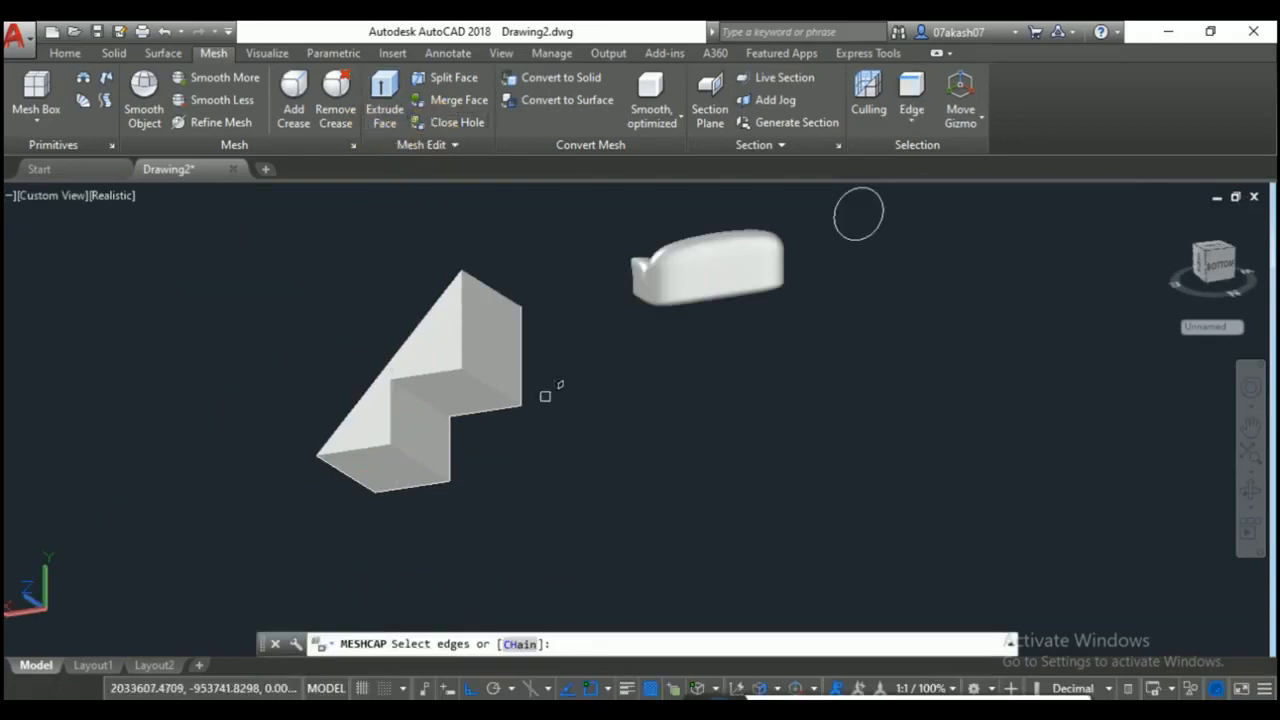
{"action": "left_click", "coordinate": [520, 336]}
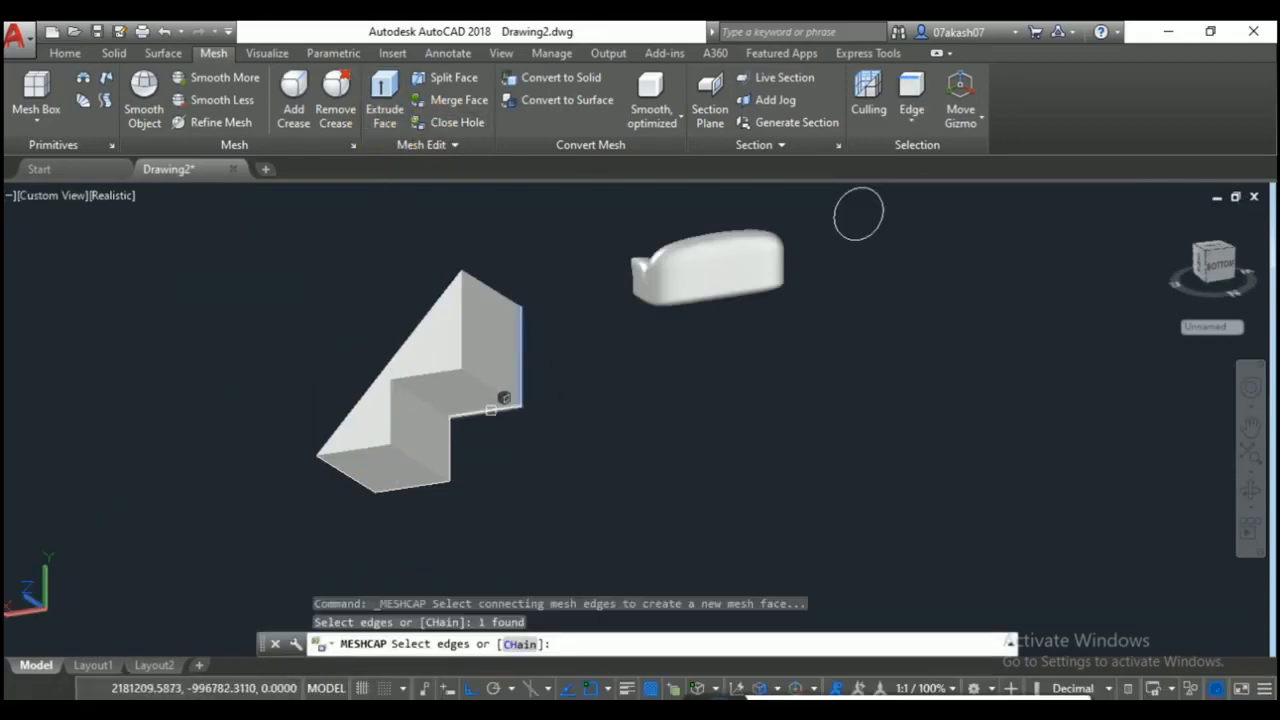
{"action": "left_click", "coordinate": [490, 409]}
{"action": "left_click", "coordinate": [448, 445]}
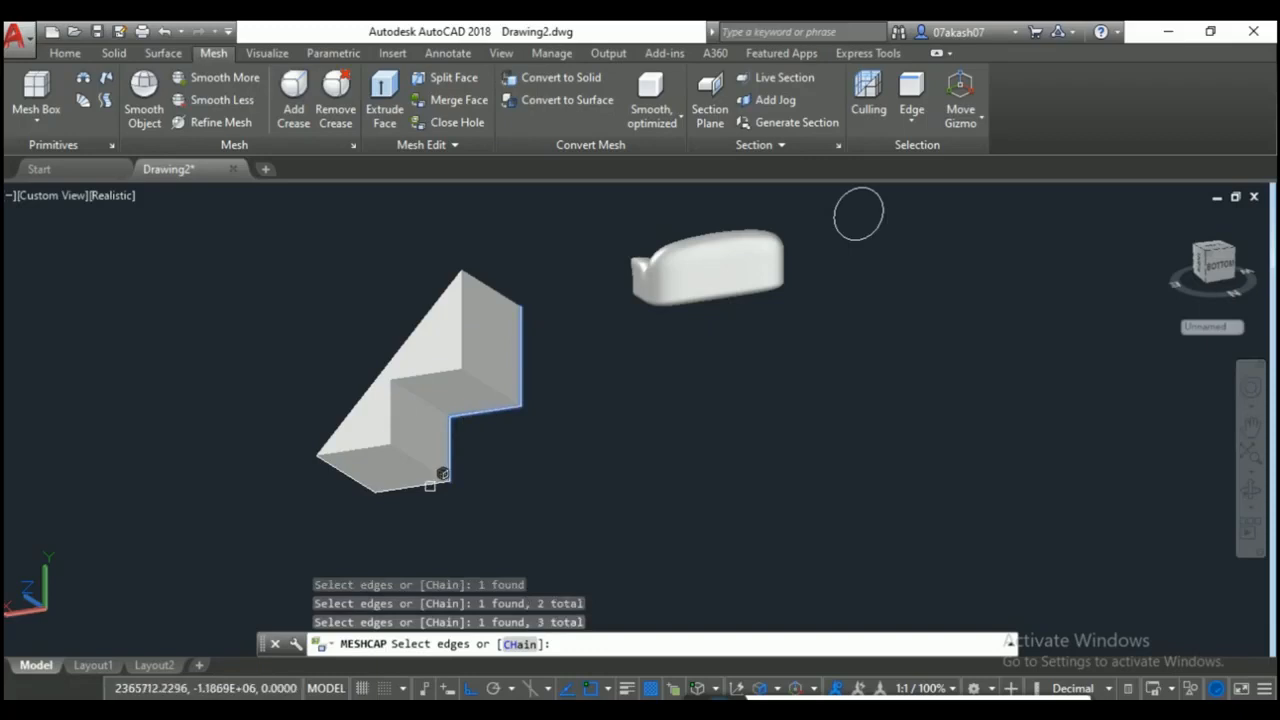
{"action": "left_click", "coordinate": [423, 484]}
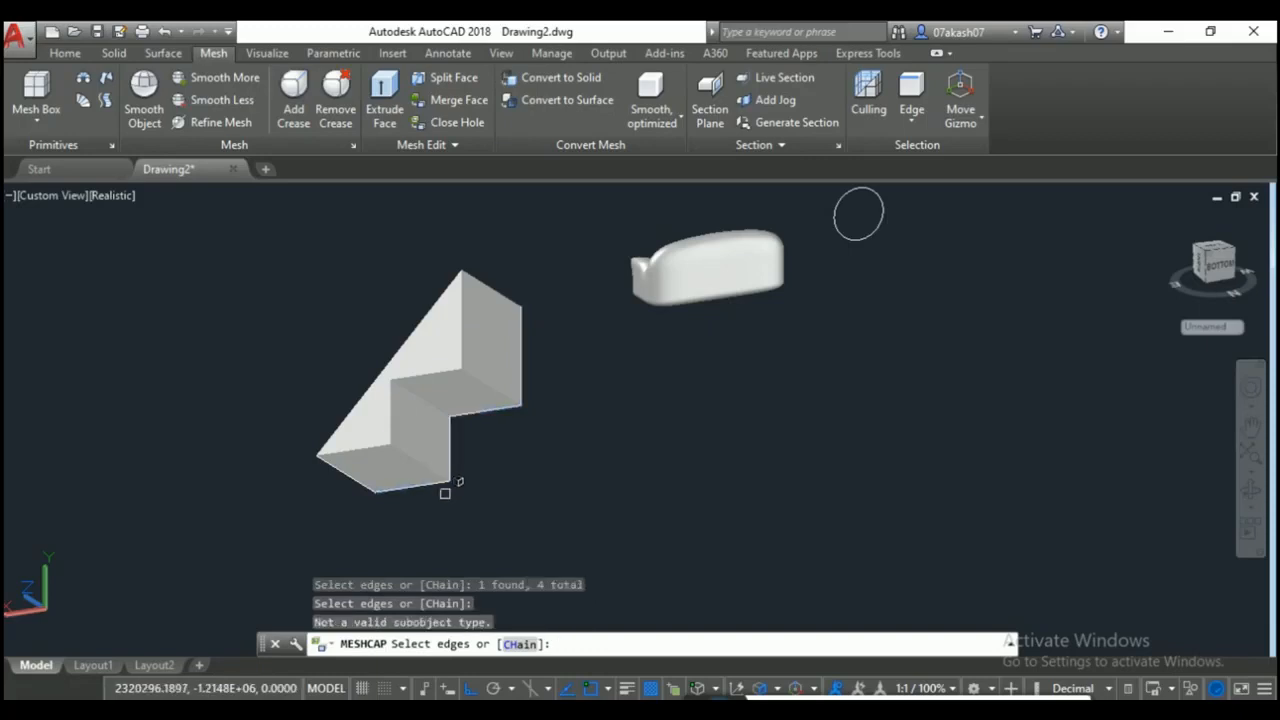
{"action": "key", "text": "Return"}
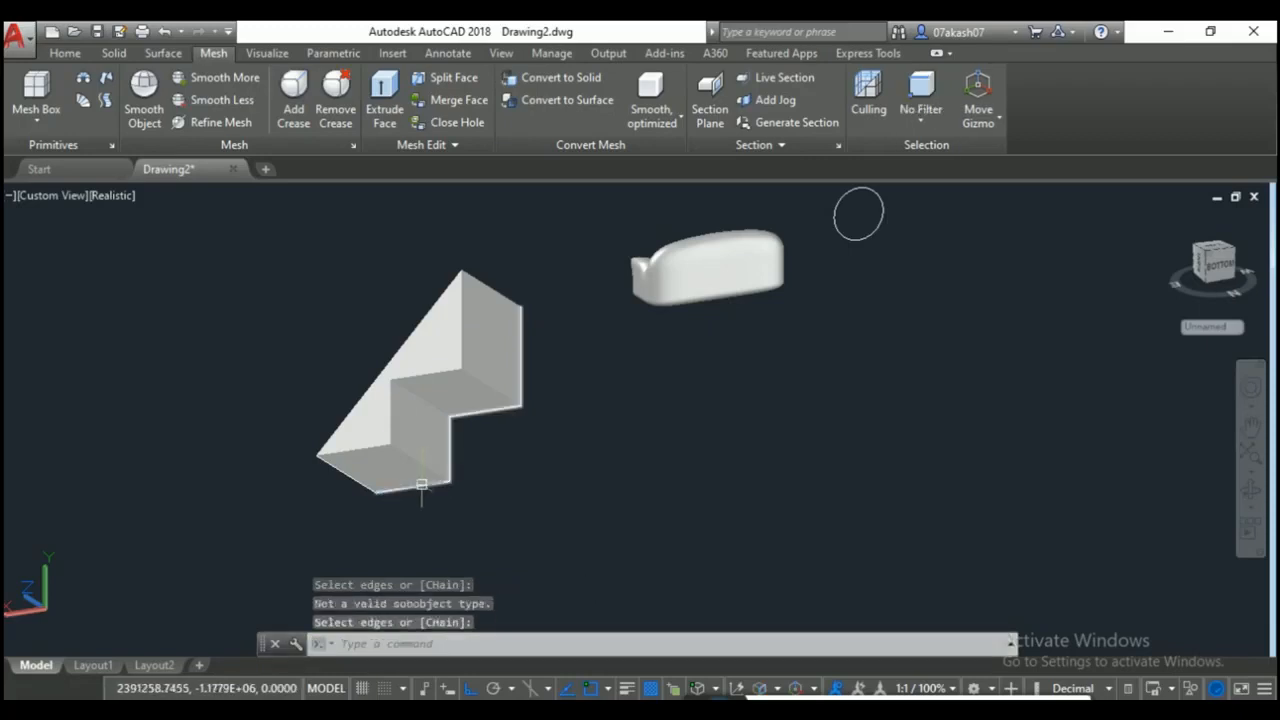
Erase the leftover polyline along the open zigzag side and close that side with Close Hole from its four connected mesh edges.
{"action": "key", "text": "Delete"}
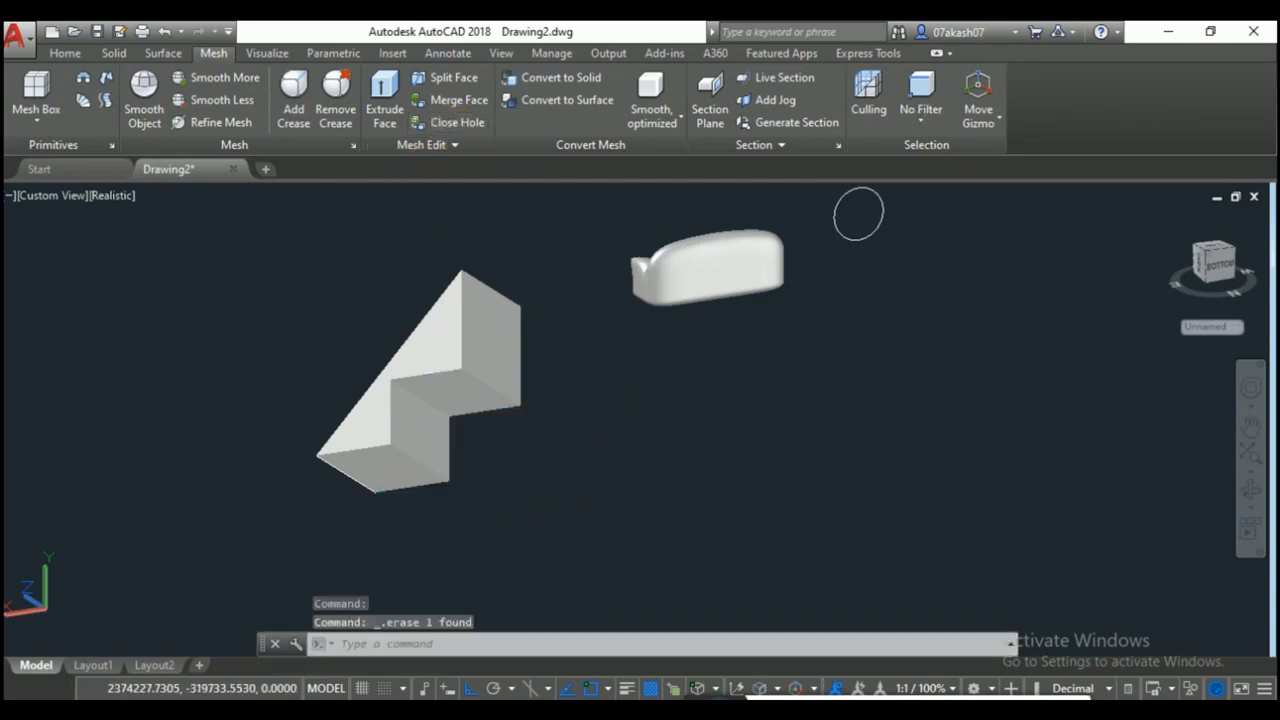
{"action": "left_click", "coordinate": [449, 123]}
{"action": "left_click", "coordinate": [514, 355]}
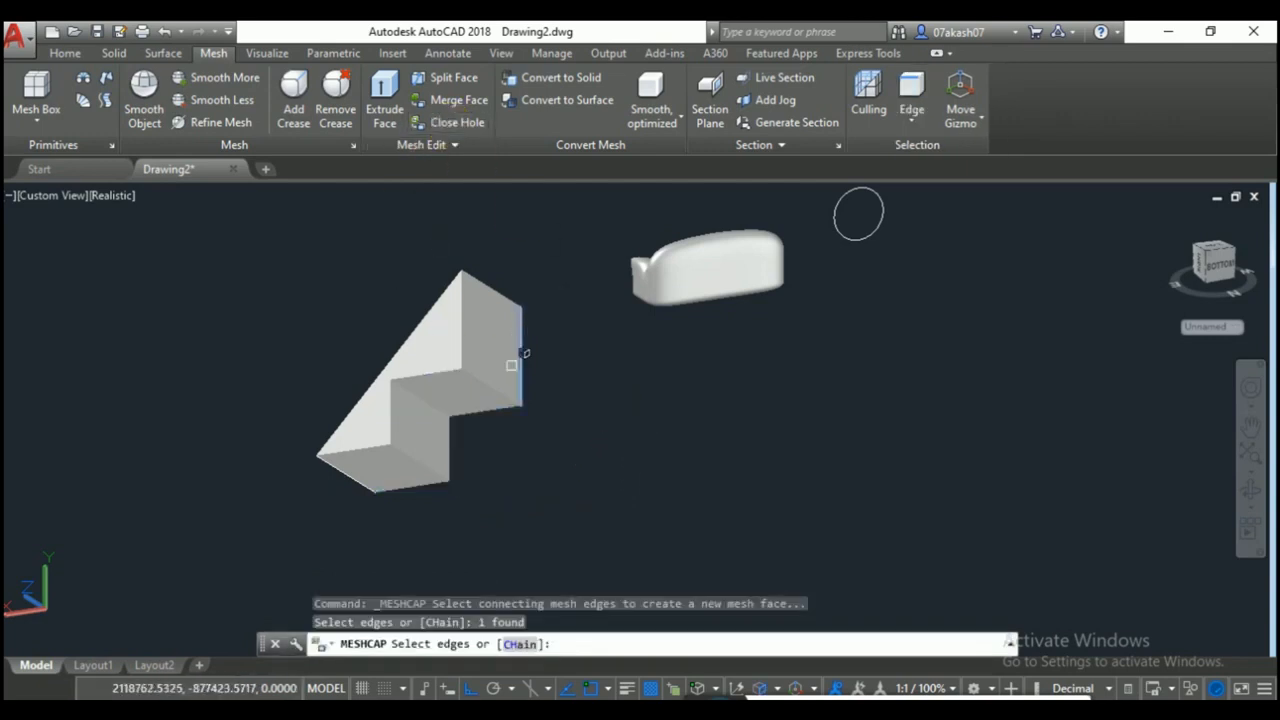
{"action": "left_click", "coordinate": [491, 411]}
{"action": "left_click", "coordinate": [450, 439]}
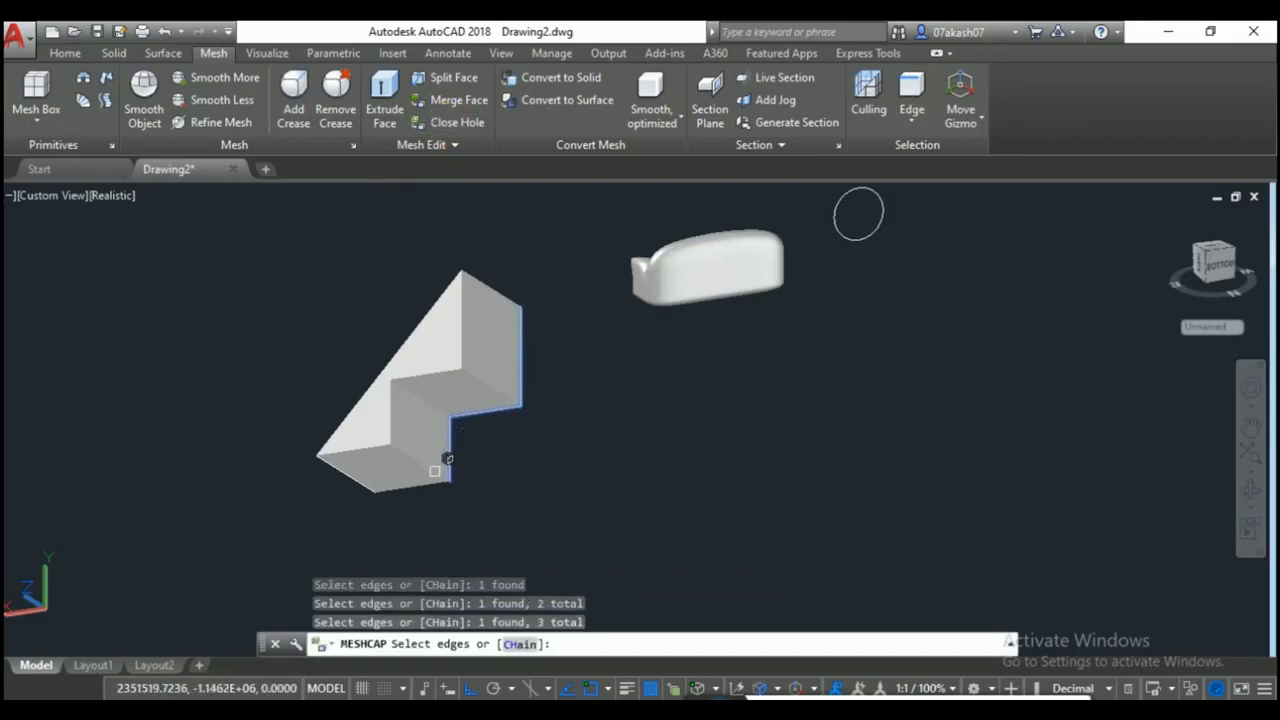
{"action": "left_click", "coordinate": [425, 482]}
{"action": "middle_click_drag", "start_coordinate": [508, 391], "coordinate": [808, 320], "text": "shift"}
{"action": "key", "text": "Escape"}
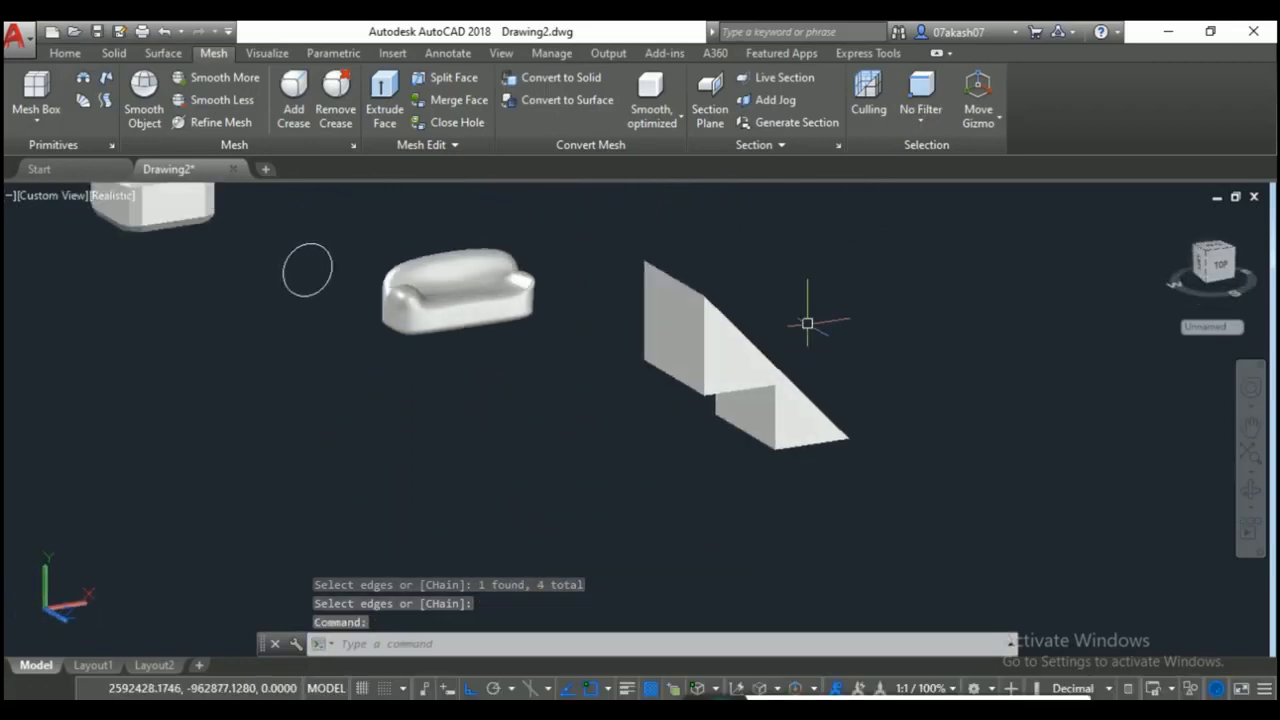
Restore the SW Isometric view of the drawing.
{"action": "left_click", "coordinate": [65, 53]}
{"action": "left_click", "coordinate": [770, 100]}
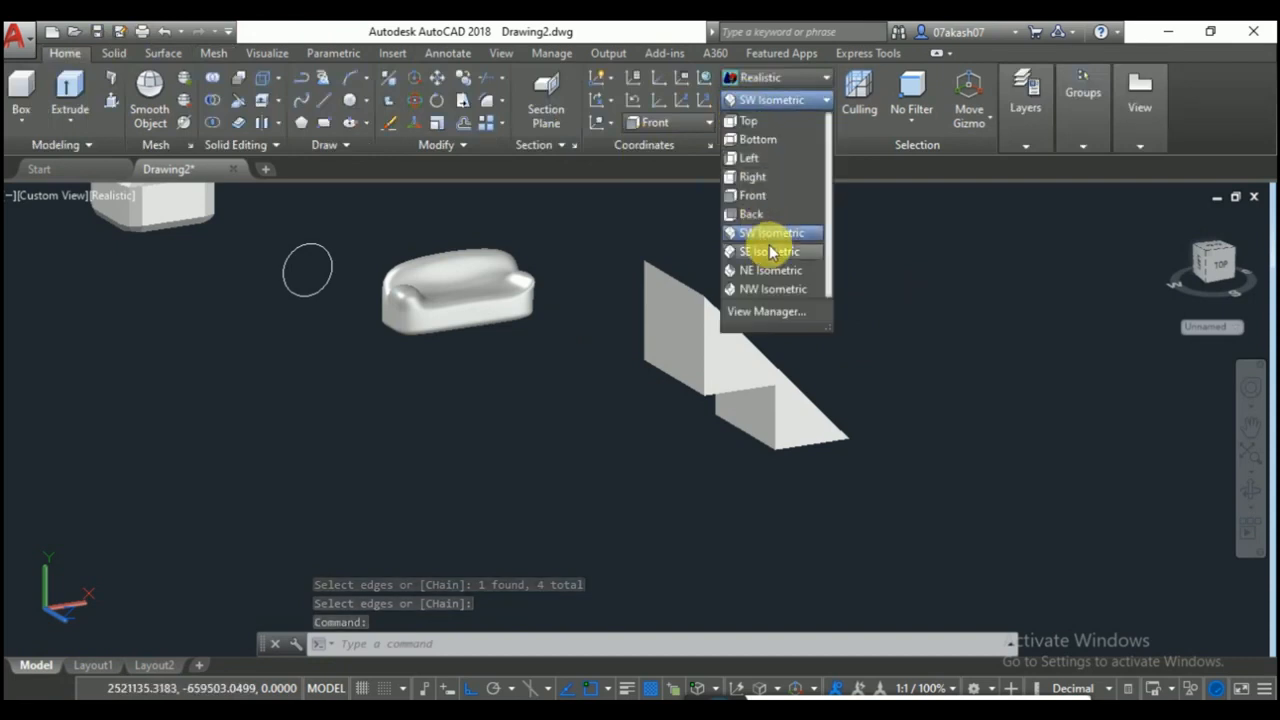
{"action": "left_click", "coordinate": [771, 233]}
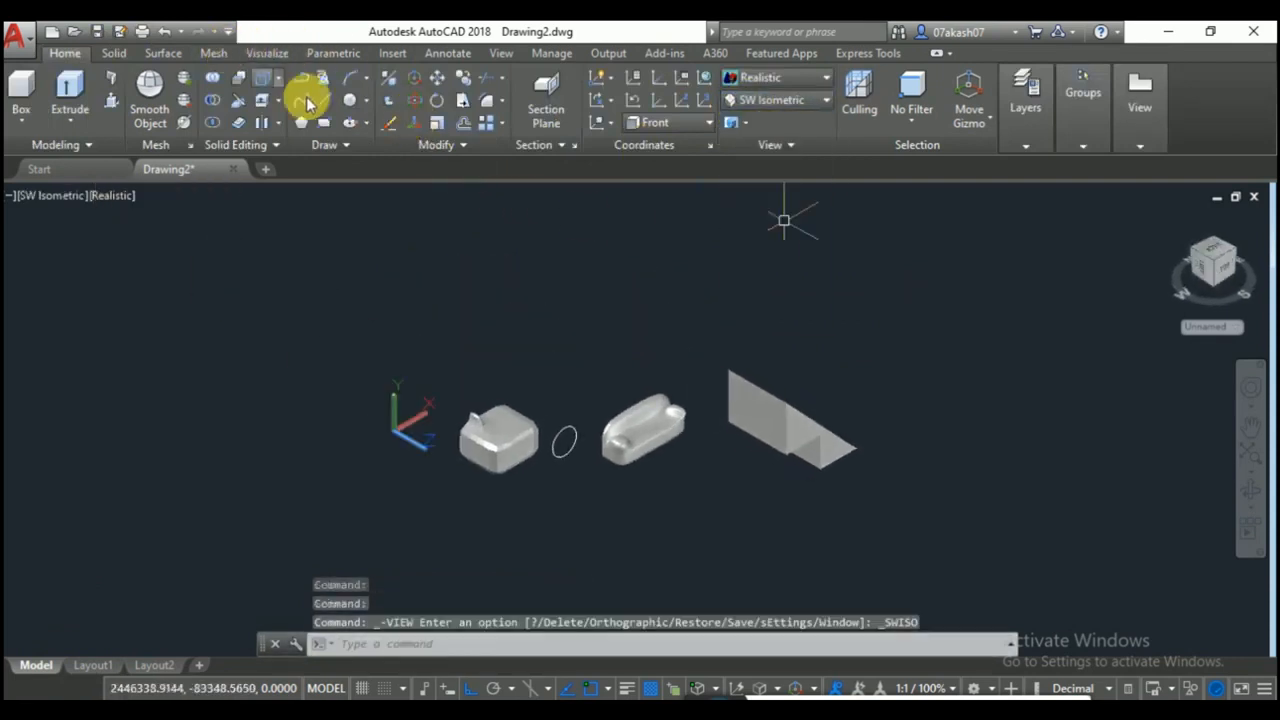
Create a long mesh box in the empty space behind the rounded cube-shaped mesh, setting its corners and height freehand.
{"action": "left_click", "coordinate": [213, 53]}
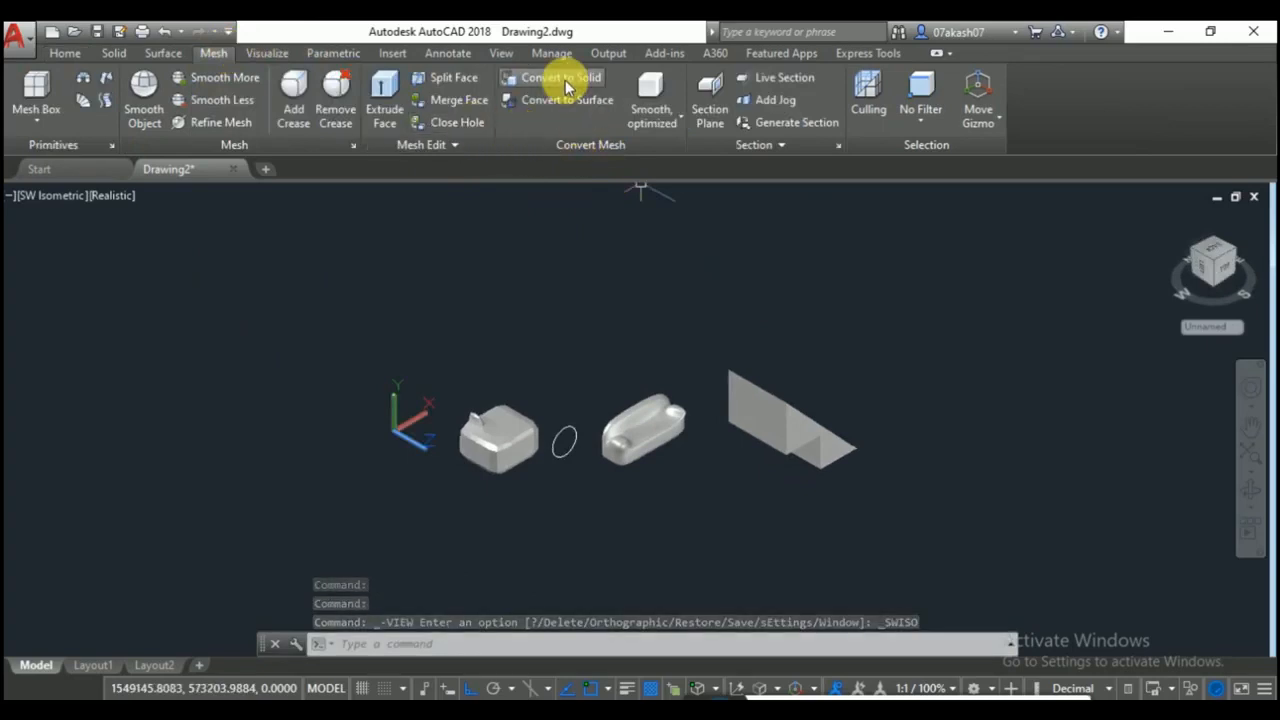
{"action": "scroll", "coordinate": [563, 440], "scroll_direction": "up", "scroll_amount": 3}
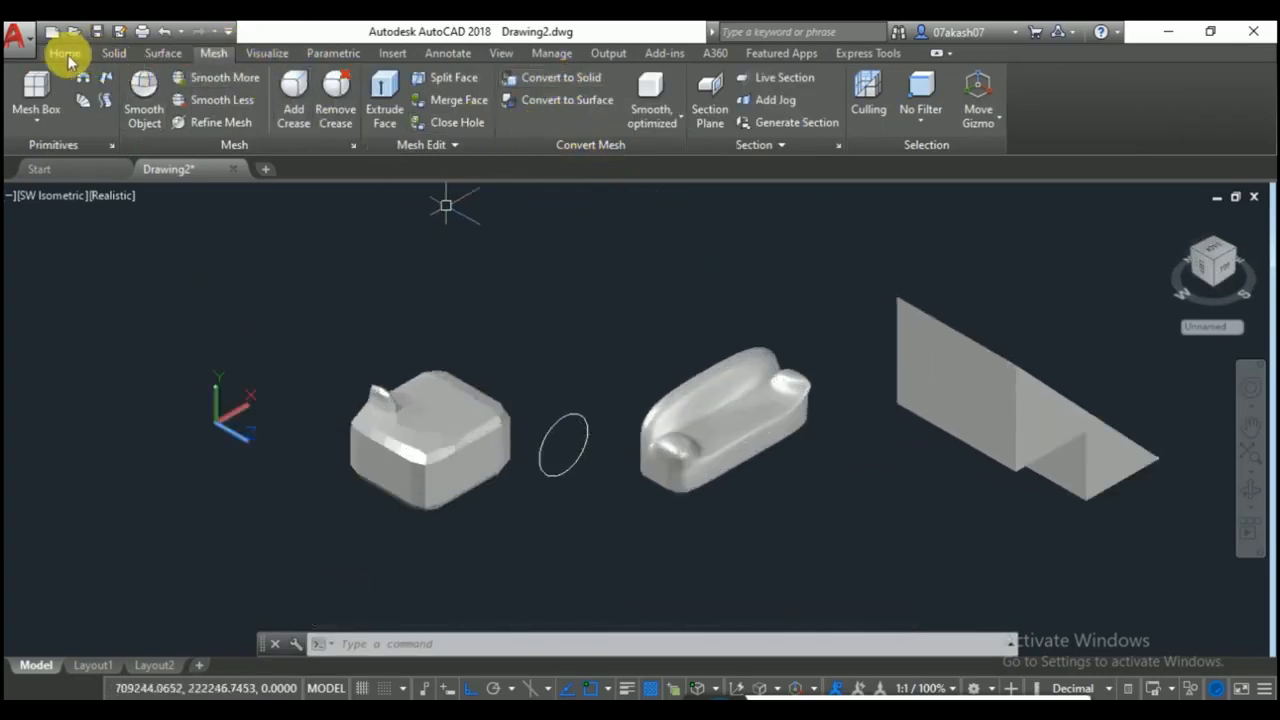
{"action": "left_click", "coordinate": [70, 53]}
{"action": "left_click", "coordinate": [163, 53]}
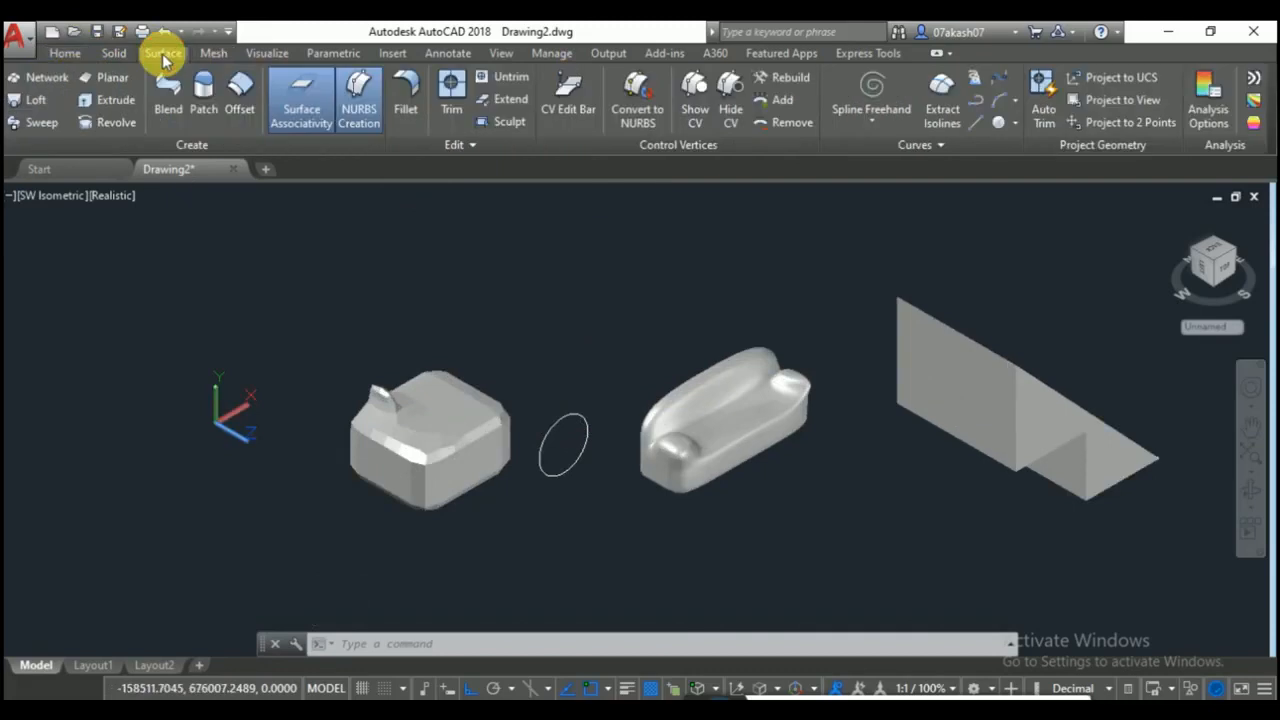
{"action": "left_click", "coordinate": [213, 53]}
{"action": "left_click", "coordinate": [35, 105]}
{"action": "left_click", "coordinate": [316, 250]}
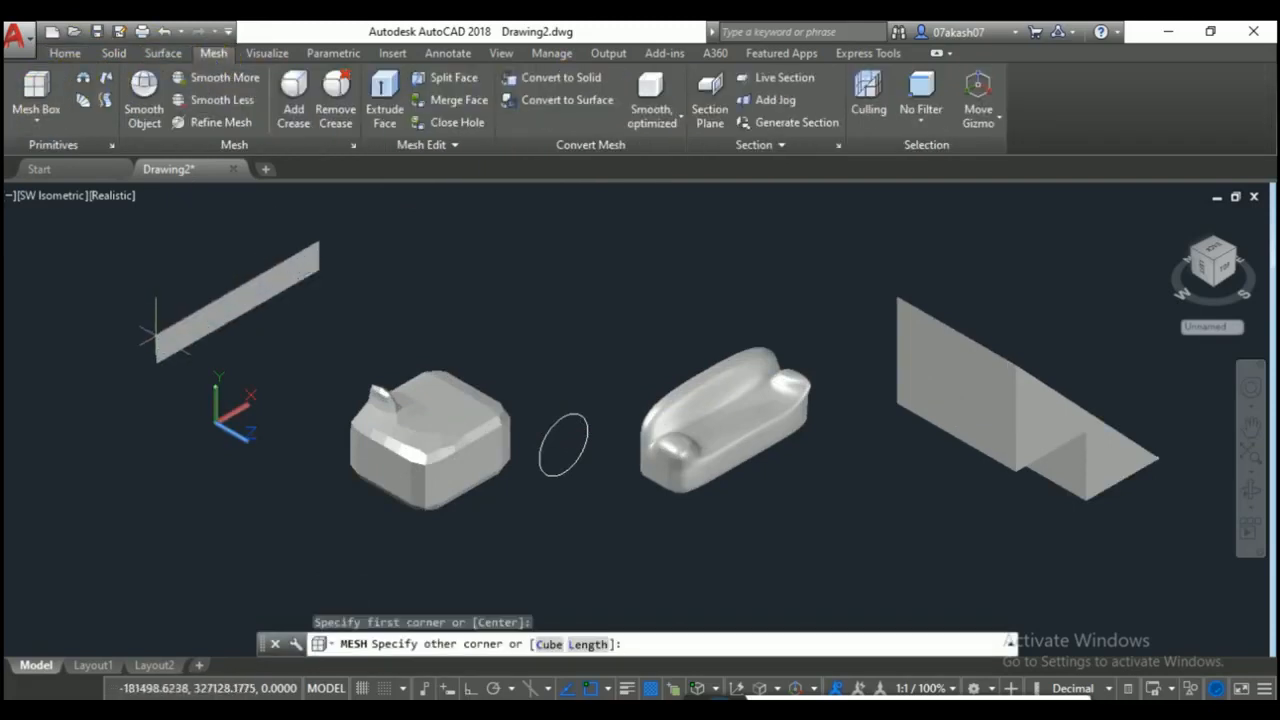
{"action": "left_click", "coordinate": [110, 313]}
{"action": "left_click", "coordinate": [118, 298]}
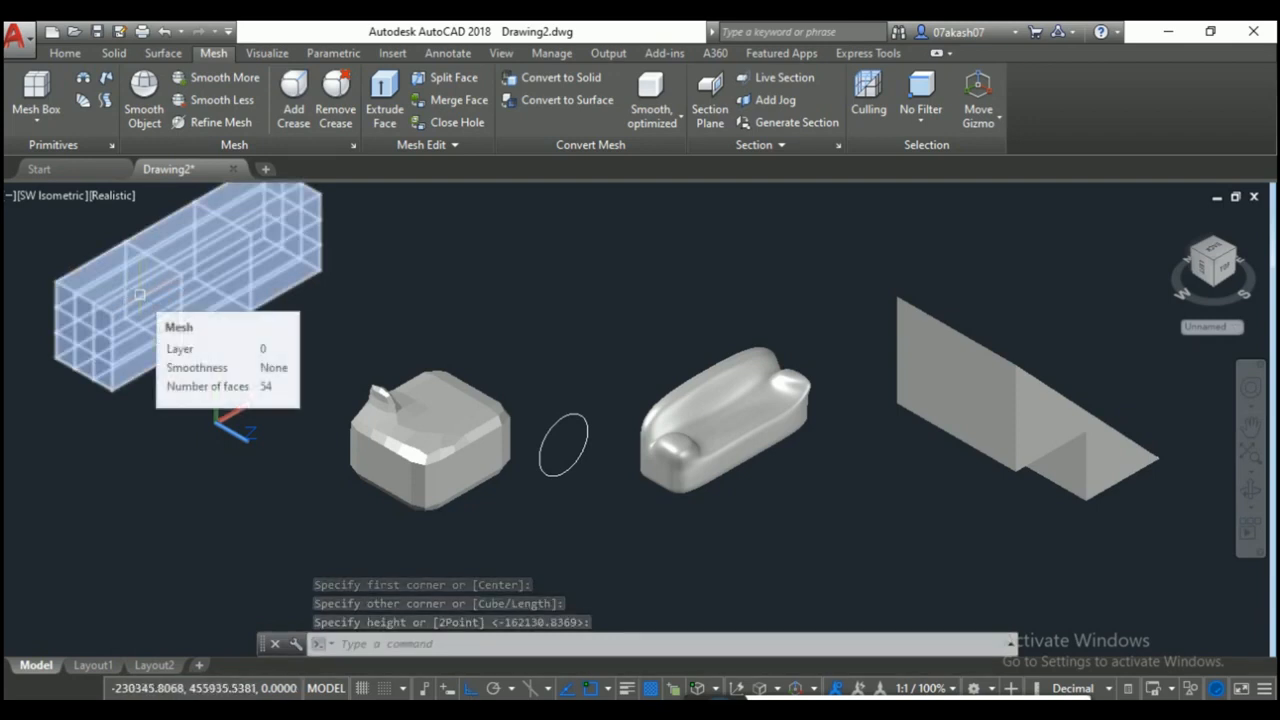
Convert the new mesh box to a solid with the smooth, optimized conversion.
{"action": "left_click", "coordinate": [558, 78]}
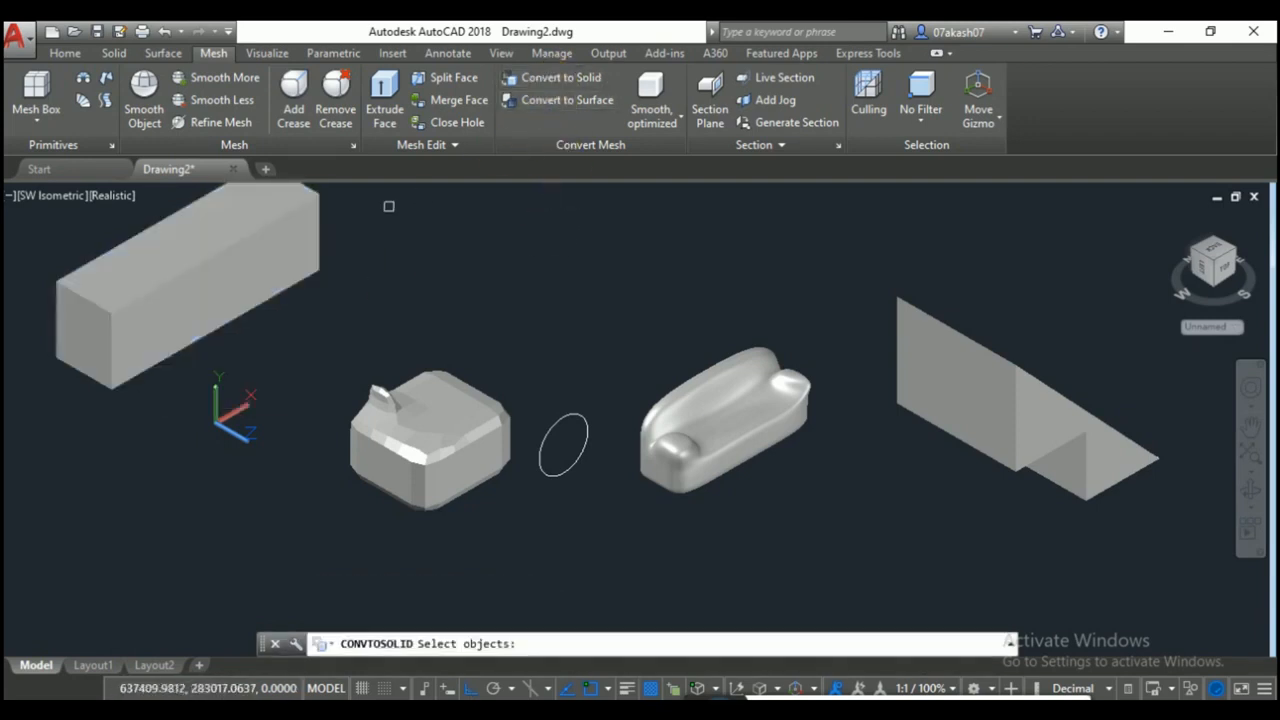
{"action": "left_click", "coordinate": [271, 211]}
{"action": "key", "text": "Return"}
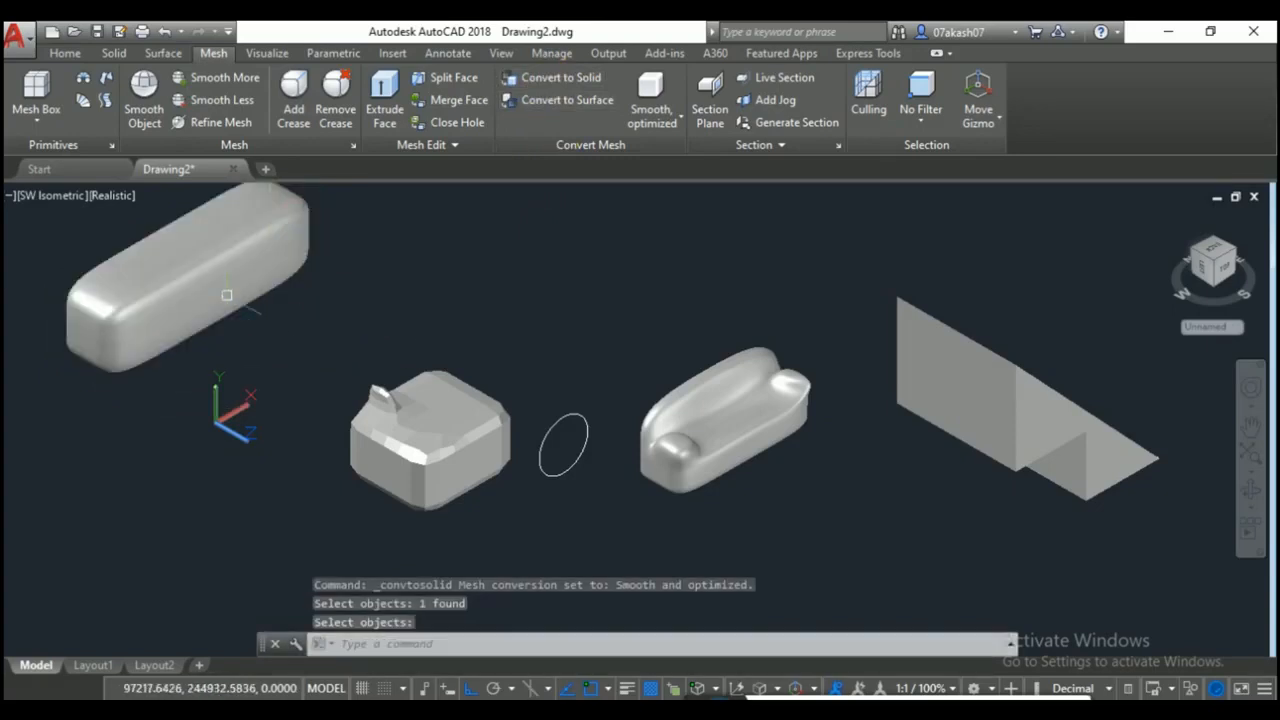
Convert the rounded long box to a surface with the smooth, optimized conversion.
{"action": "left_click", "coordinate": [578, 106]}
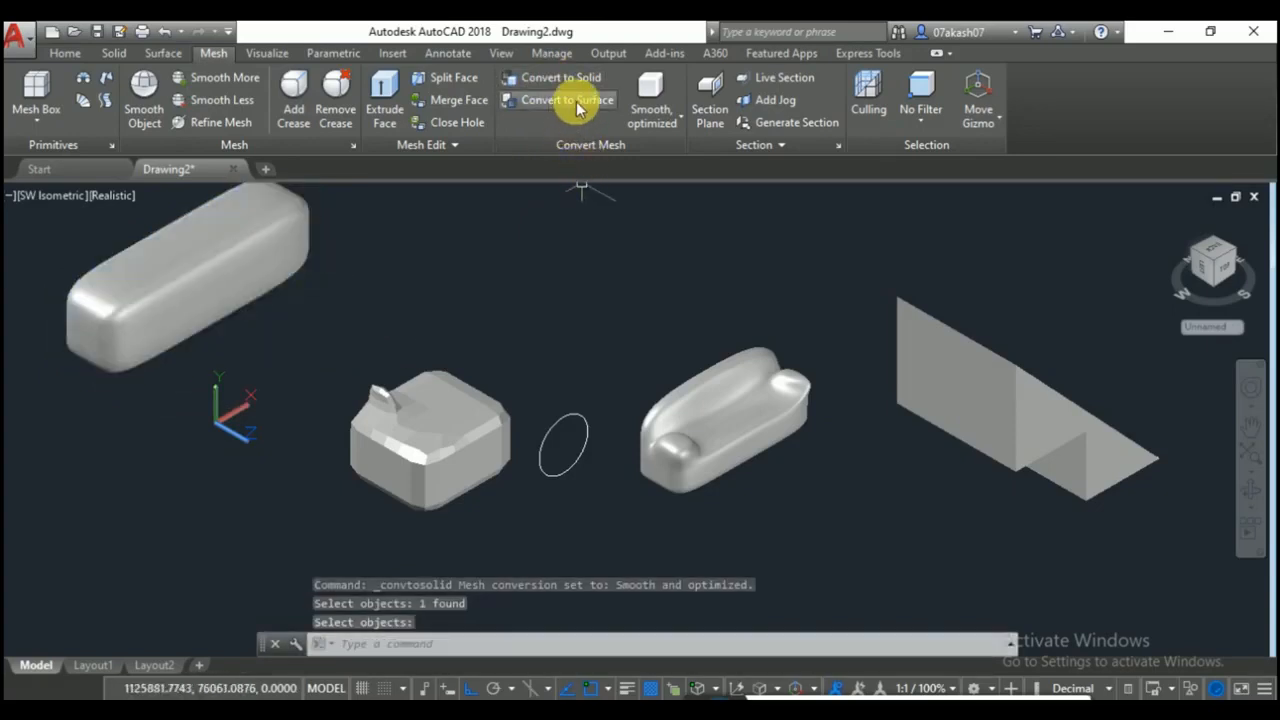
{"action": "left_click", "coordinate": [220, 264]}
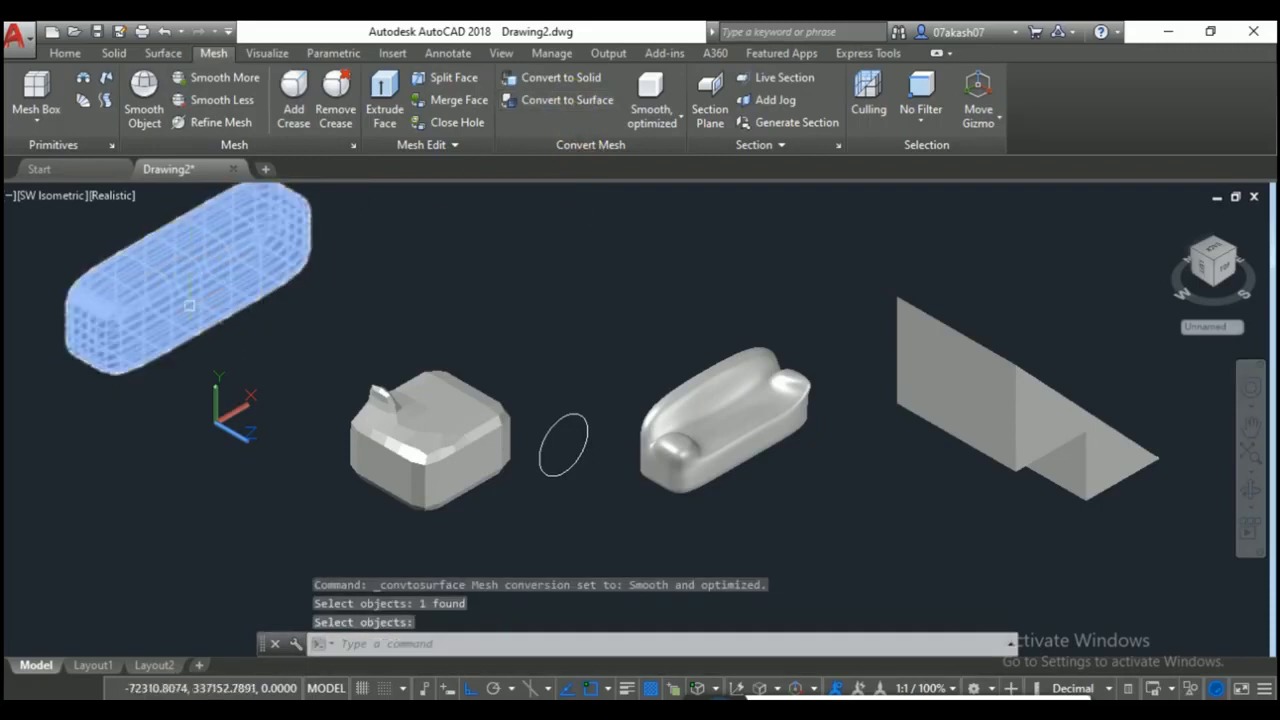
{"action": "middle_click_drag", "start_coordinate": [260, 395], "coordinate": [316, 512]}
{"action": "key", "text": "Return"}
{"action": "middle_click_drag", "start_coordinate": [718, 338], "coordinate": [657, 197]}
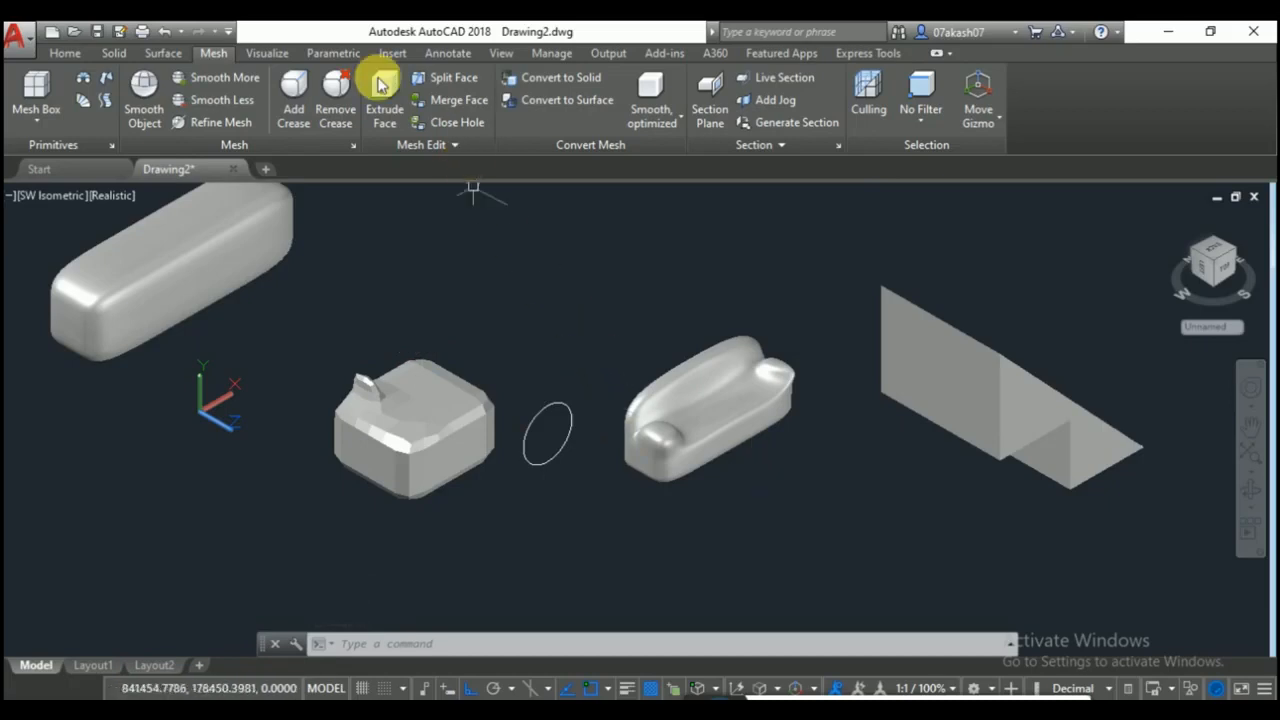
Erase the rounded cube-shaped mesh, the circle, the stepped mesh and the leftover direction line.
{"action": "left_click", "coordinate": [262, 54]}
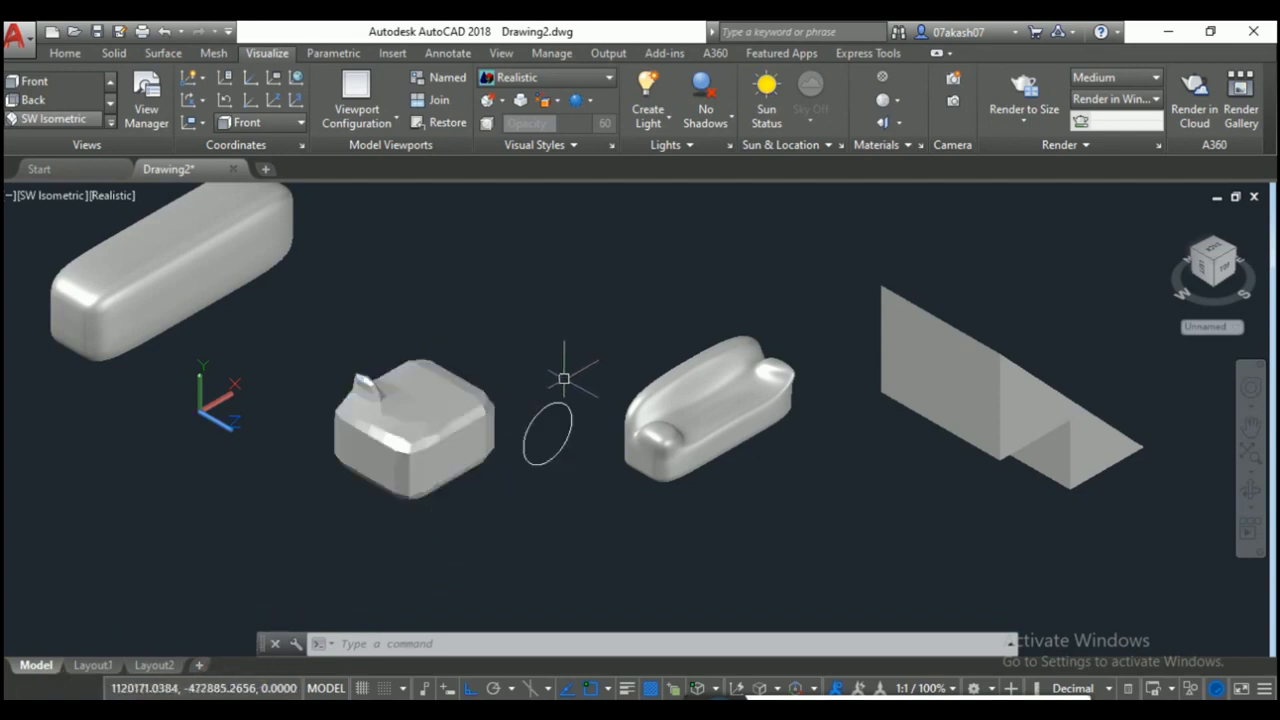
{"action": "left_click", "coordinate": [558, 345]}
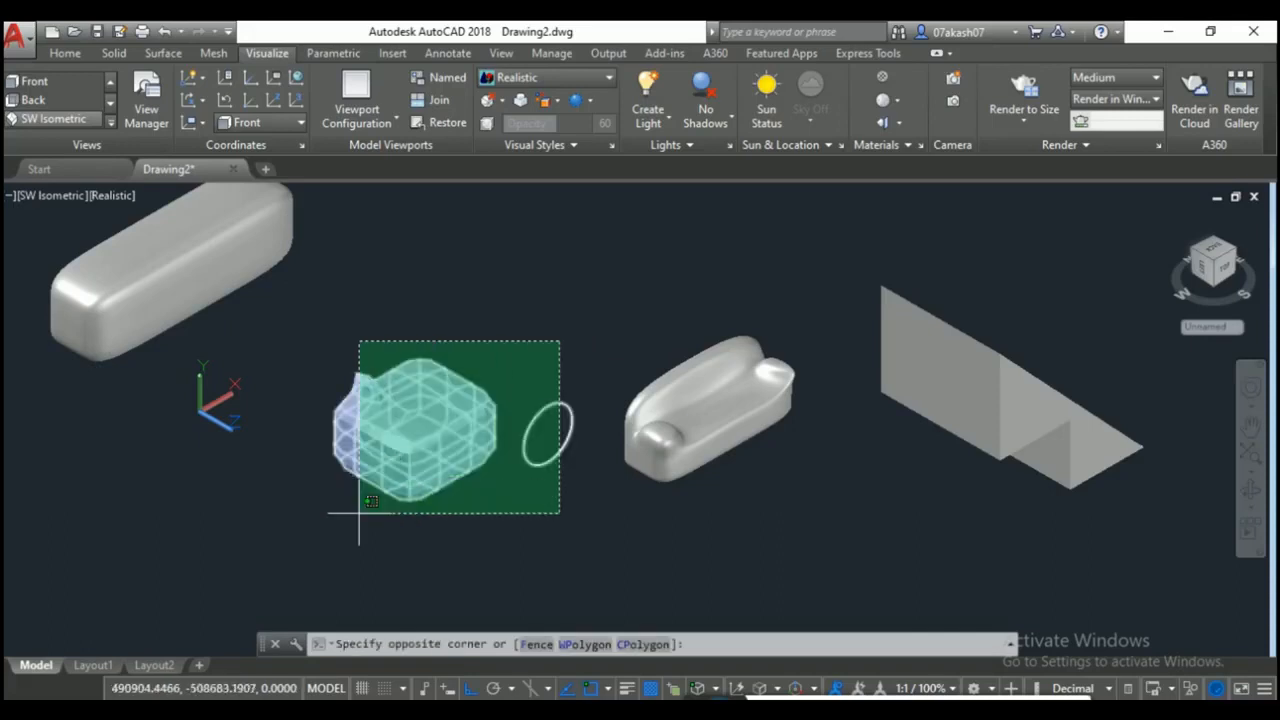
{"action": "left_click", "coordinate": [330, 540]}
{"action": "left_click", "coordinate": [900, 421]}
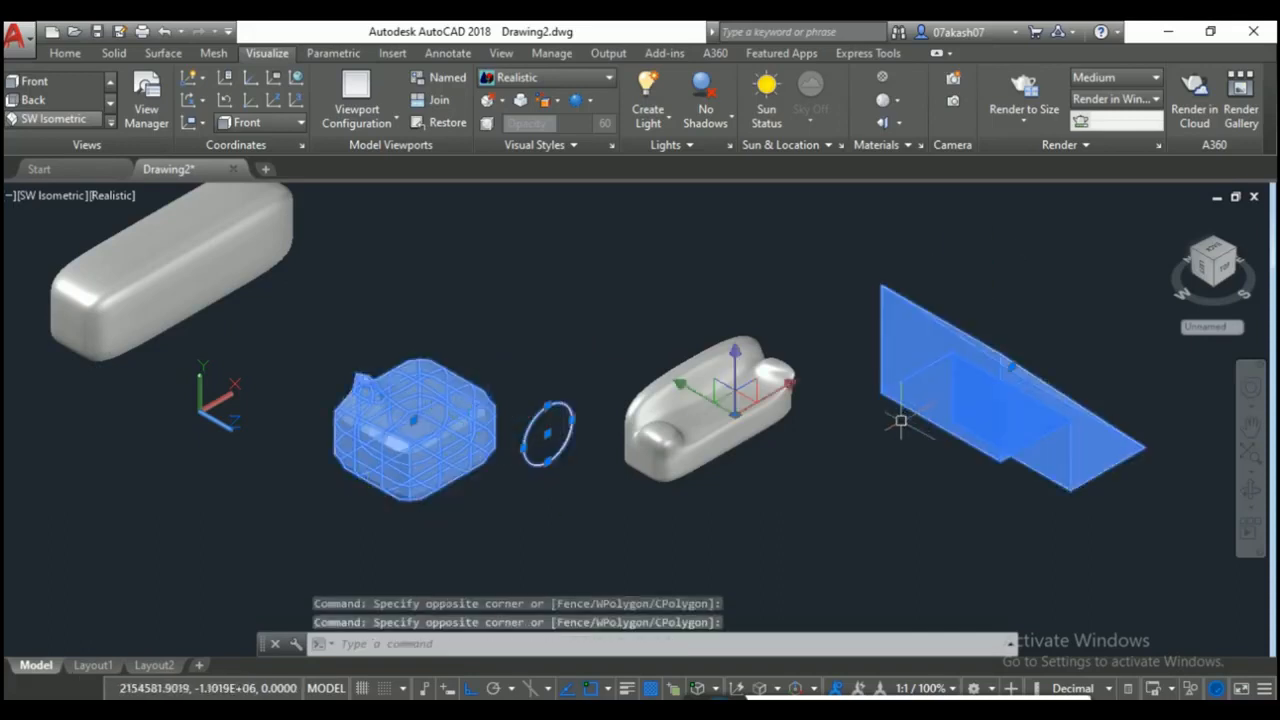
{"action": "key", "text": "Delete"}
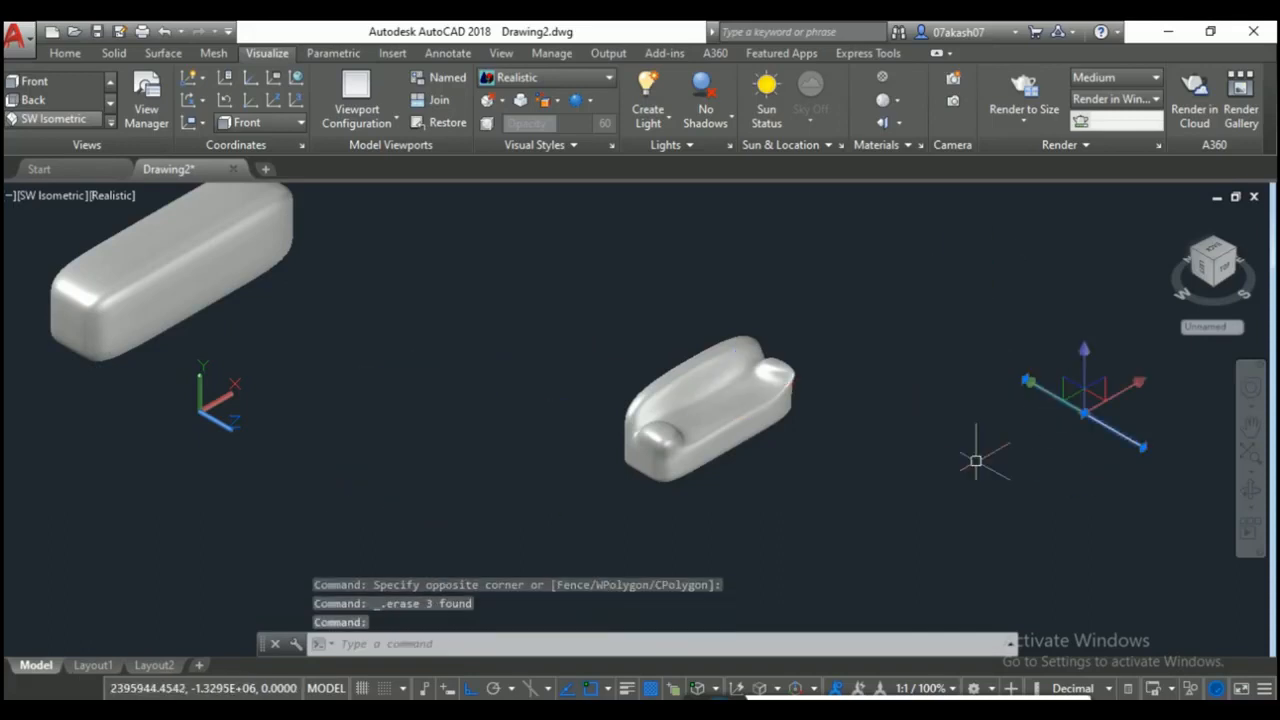
{"action": "key", "text": "Delete"}
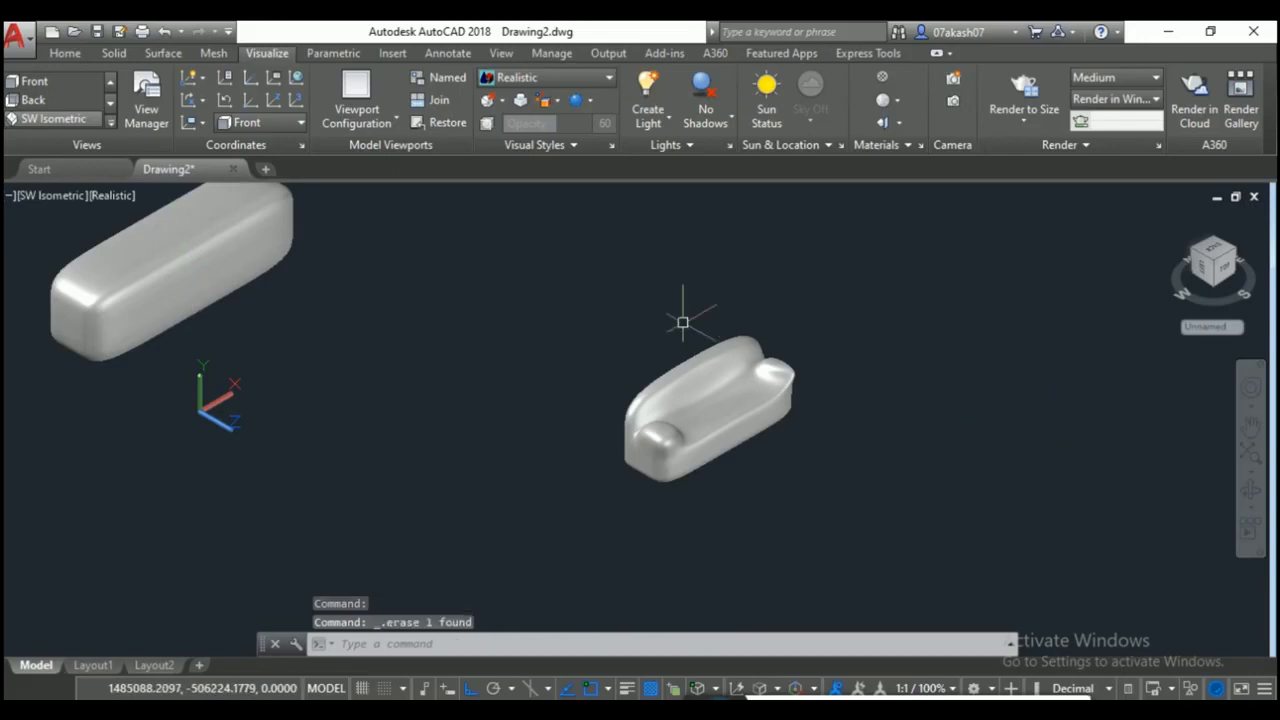
Open the Materials Browser and display the Fabric category of the Autodesk Library.
{"action": "scroll", "coordinate": [786, 370], "scroll_direction": "up", "scroll_amount": 3}
{"action": "middle_click_drag", "start_coordinate": [623, 526], "coordinate": [672, 372], "text": "shift"}
{"action": "mouse_move", "coordinate": [678, 445]}
{"action": "middle_mouse_down", "text": "shift"}
{"action": "mouse_move", "coordinate": [737, 457]}
{"action": "mouse_move", "coordinate": [434, 443]}
{"action": "middle_mouse_up", "text": "shift"}
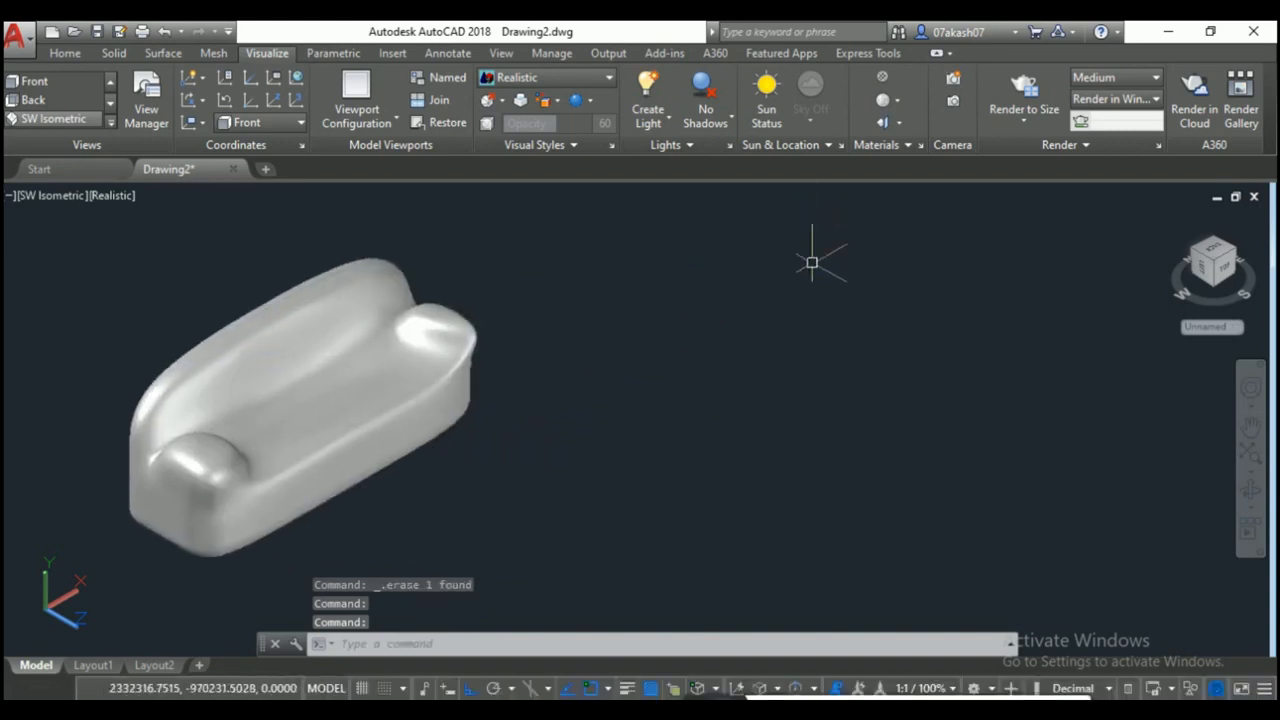
{"action": "left_click", "coordinate": [880, 82]}
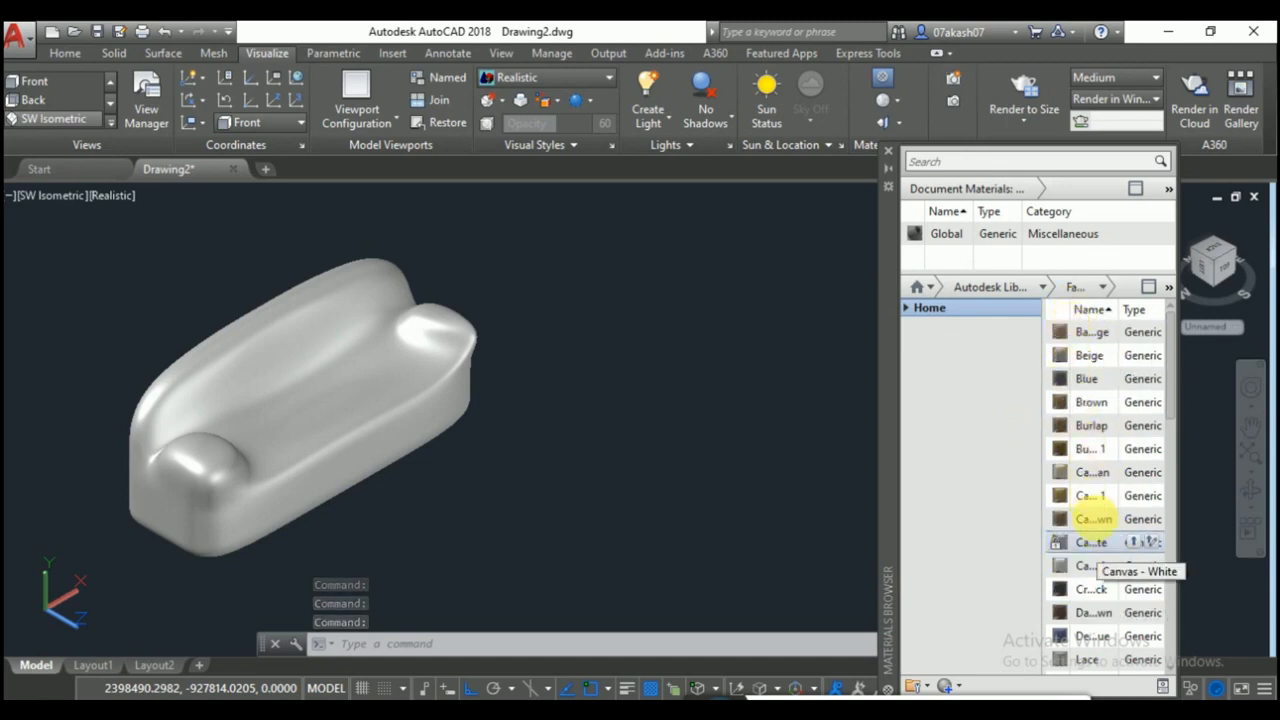
{"action": "left_click_drag", "start_coordinate": [1052, 383], "coordinate": [1018, 378]}
{"action": "left_click", "coordinate": [1042, 289]}
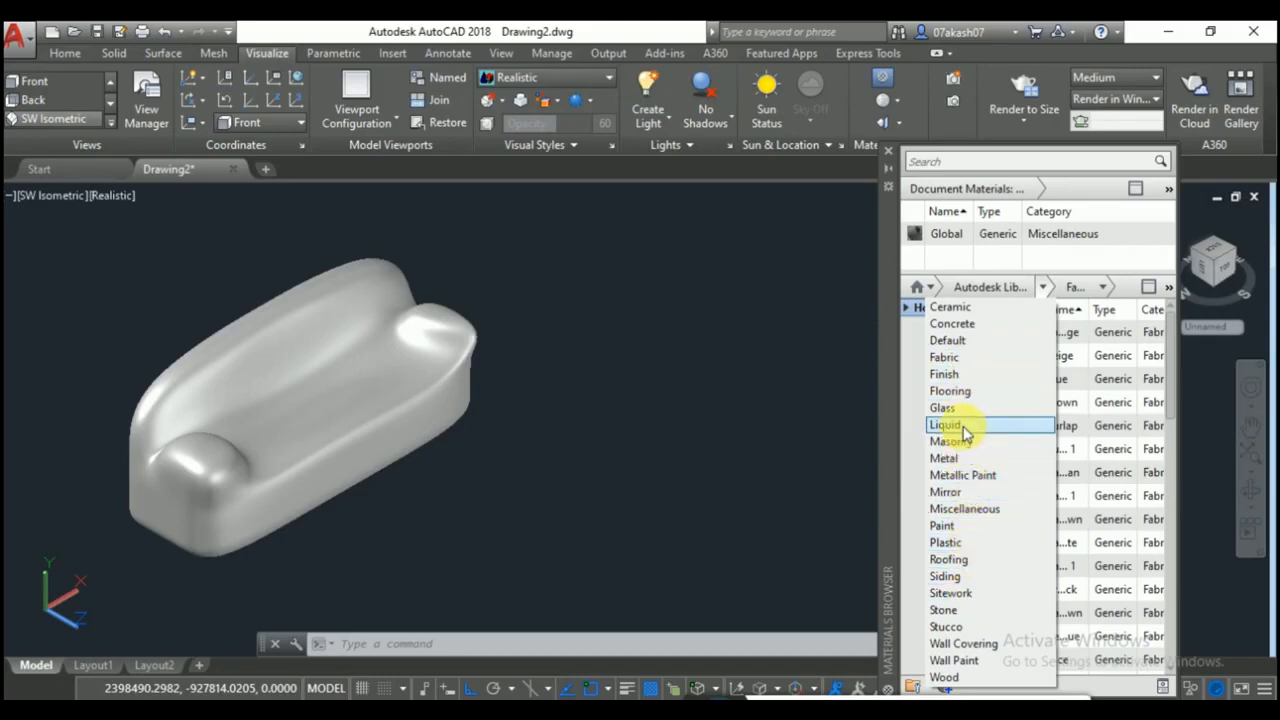
{"action": "left_click", "coordinate": [955, 358]}
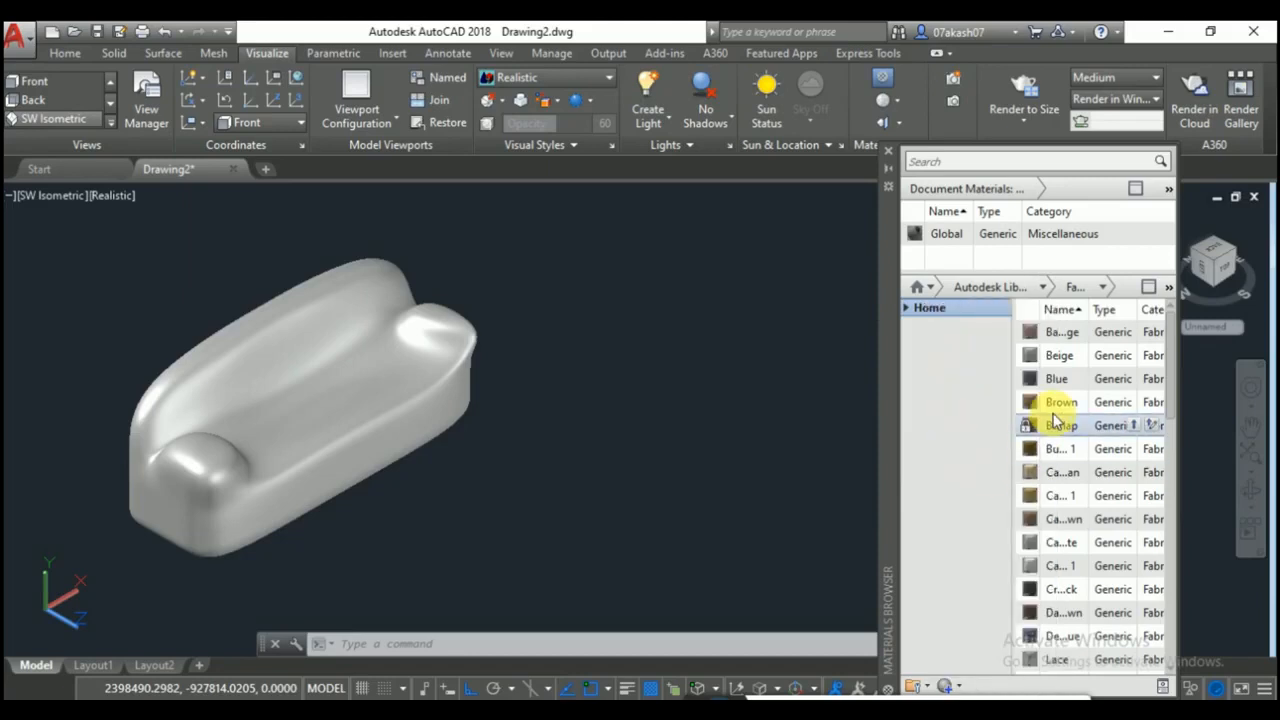
Apply the first listed reddish-brown fabric to the sofa-shaped mesh, and replace it with a yellow-brown fabric.
{"action": "left_click_drag", "start_coordinate": [1057, 341], "coordinate": [378, 385]}
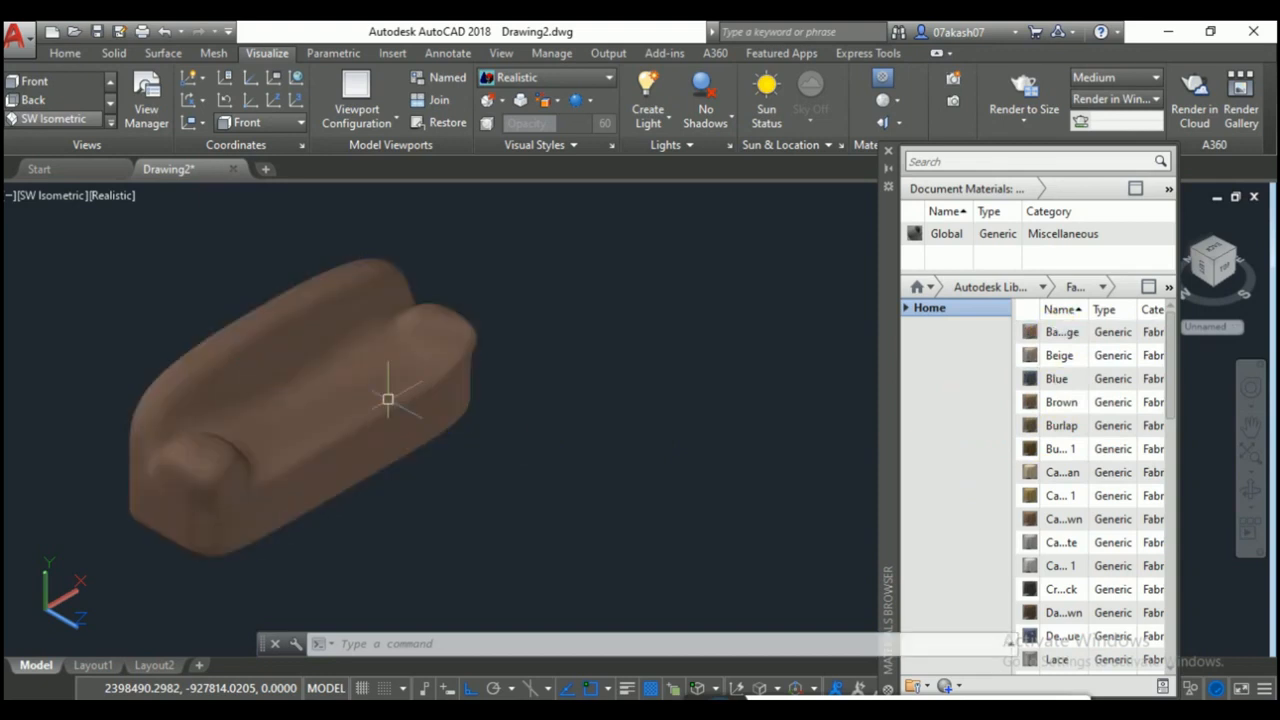
{"action": "left_click_drag", "start_coordinate": [1057, 494], "coordinate": [370, 400]}
{"action": "left_click_drag", "start_coordinate": [451, 494], "coordinate": [456, 472]}
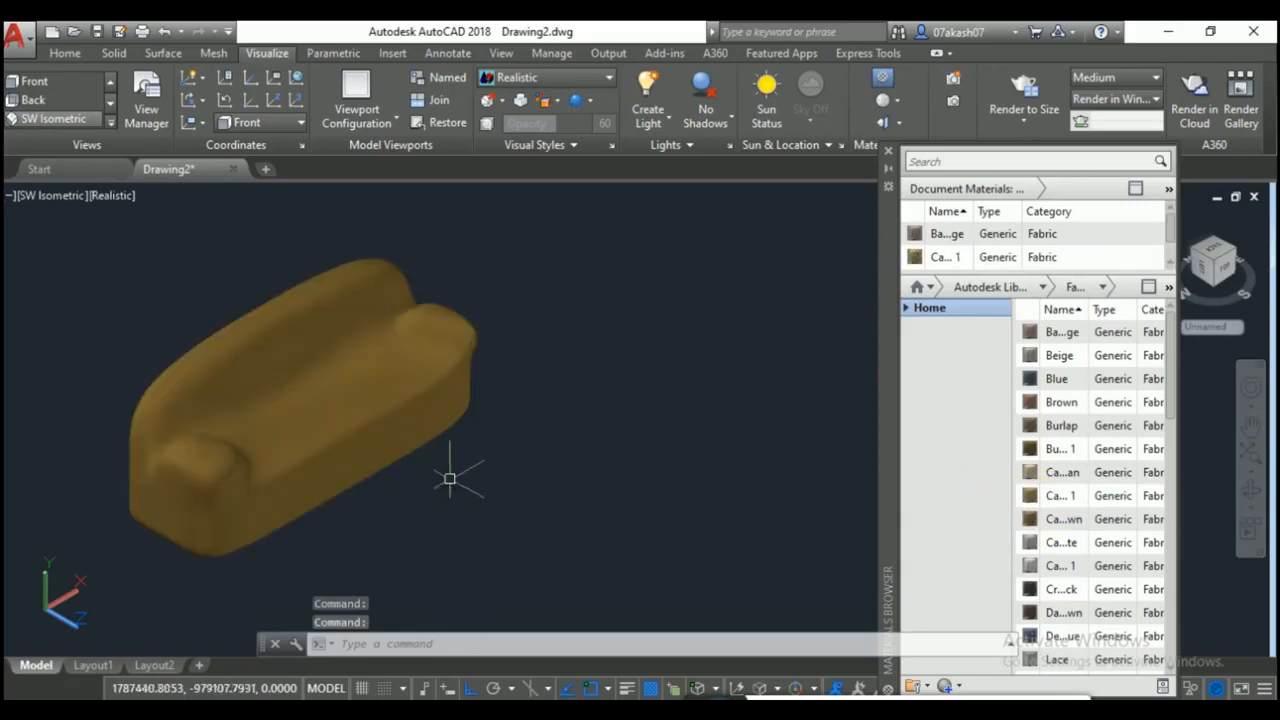
Try a black fabric on the sofa-shaped mesh and replace it with the red fabric from further down the Fabric list.
{"action": "left_click_drag", "start_coordinate": [438, 415], "coordinate": [395, 383]}
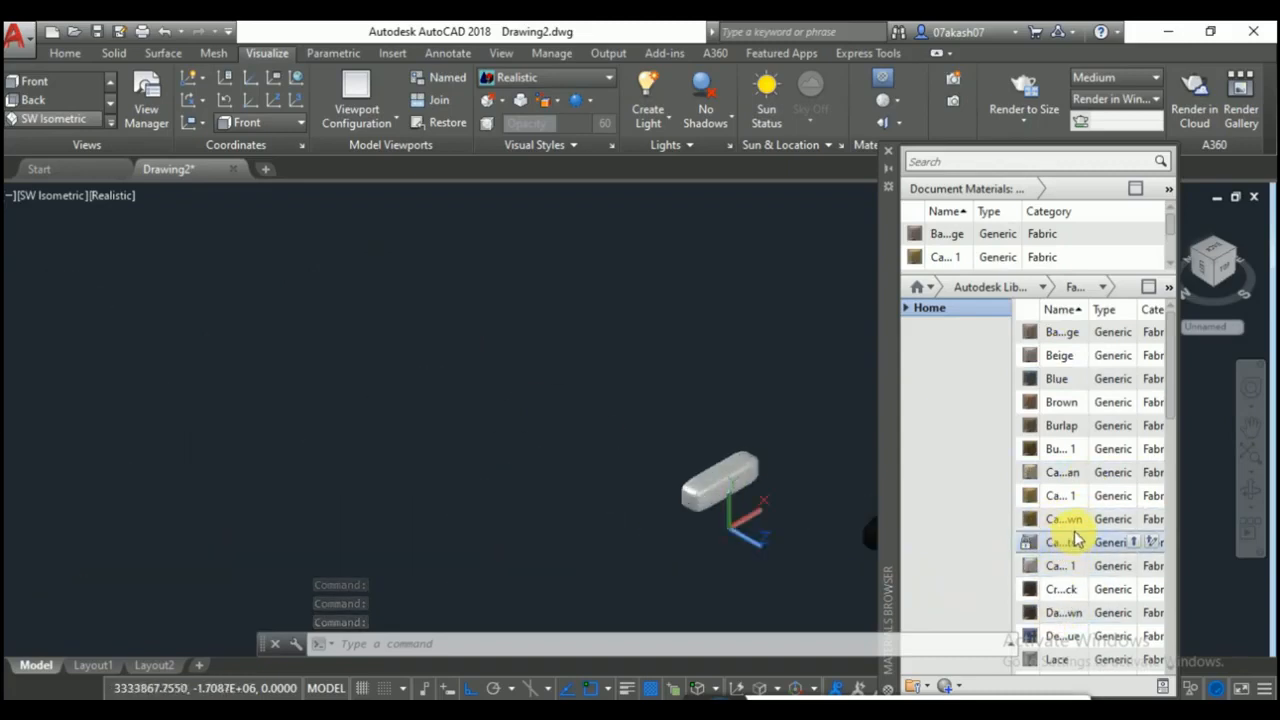
{"action": "scroll", "coordinate": [1073, 534], "scroll_direction": "up", "scroll_amount": 6}
{"action": "left_click_drag", "start_coordinate": [1171, 397], "coordinate": [1166, 571]}
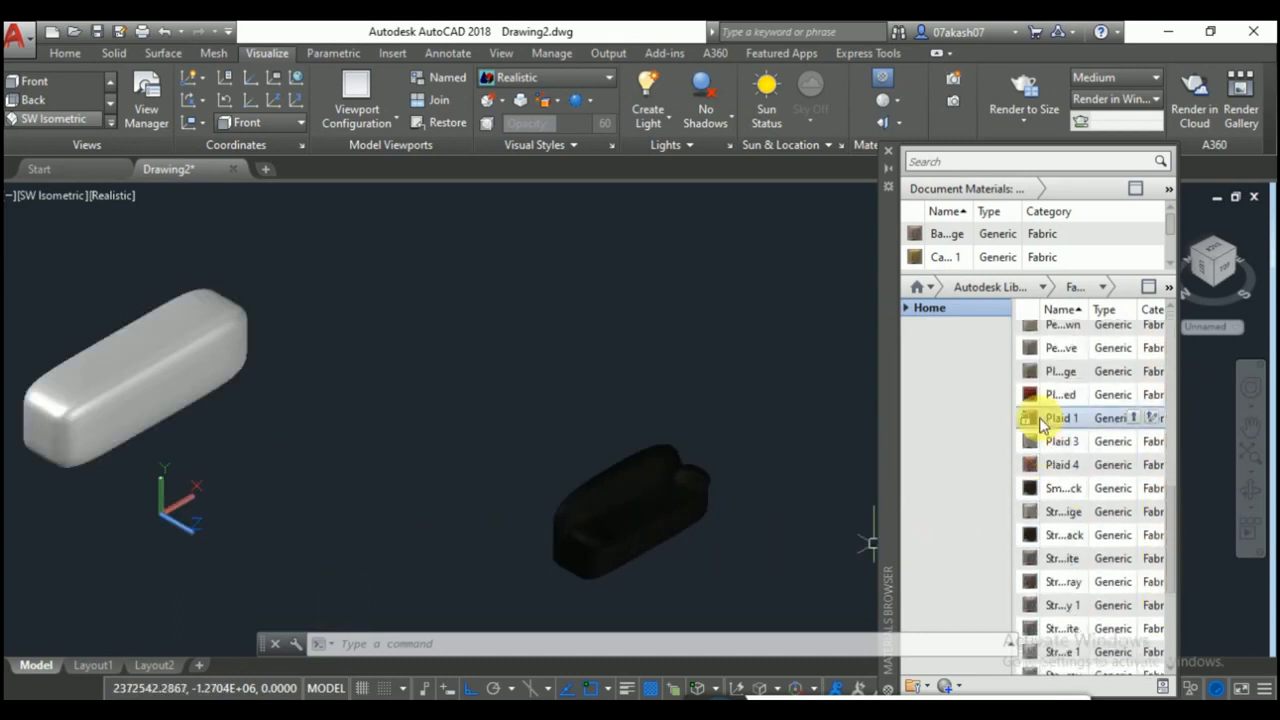
{"action": "left_click_drag", "start_coordinate": [655, 496], "coordinate": [665, 496]}
{"action": "scroll", "coordinate": [665, 496], "scroll_direction": "up", "scroll_amount": 2}
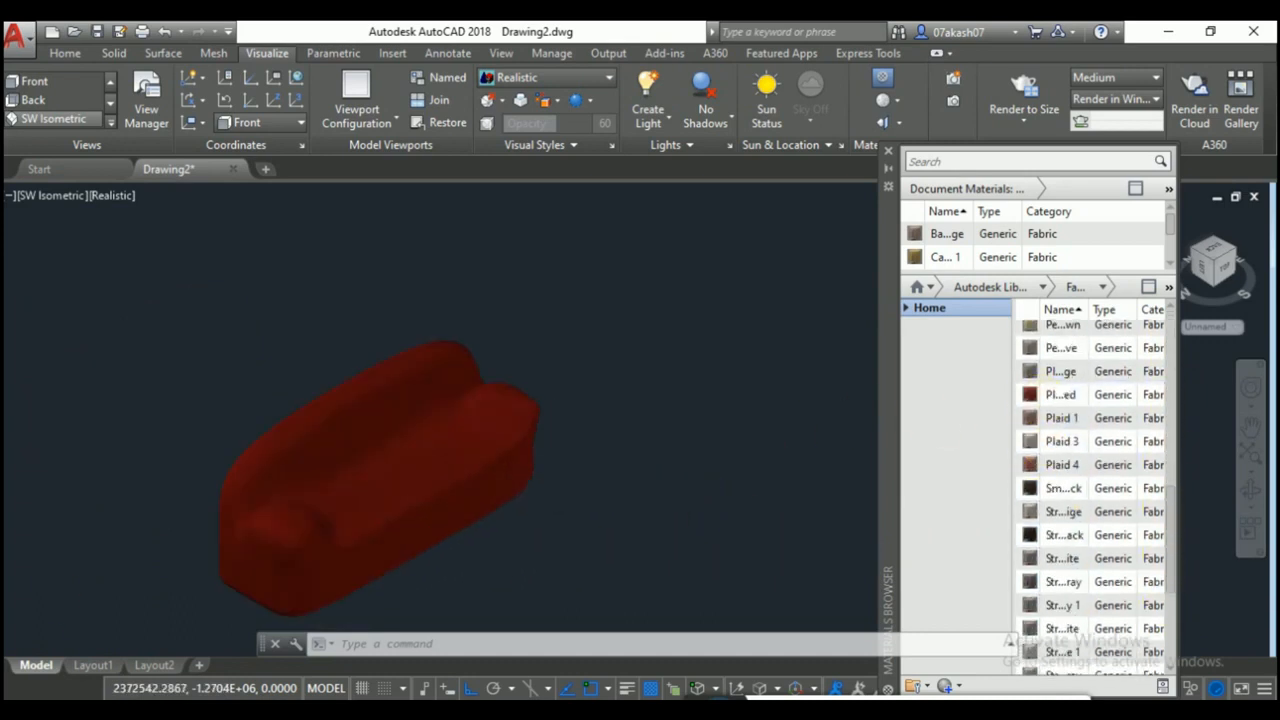
Try the Plaid 4 fabric on the sofa-shaped mesh, and replace it with the first birch material from the Wood category.
{"action": "left_click_drag", "start_coordinate": [1040, 464], "coordinate": [454, 506]}
{"action": "middle_click_drag", "start_coordinate": [454, 506], "coordinate": [539, 461]}
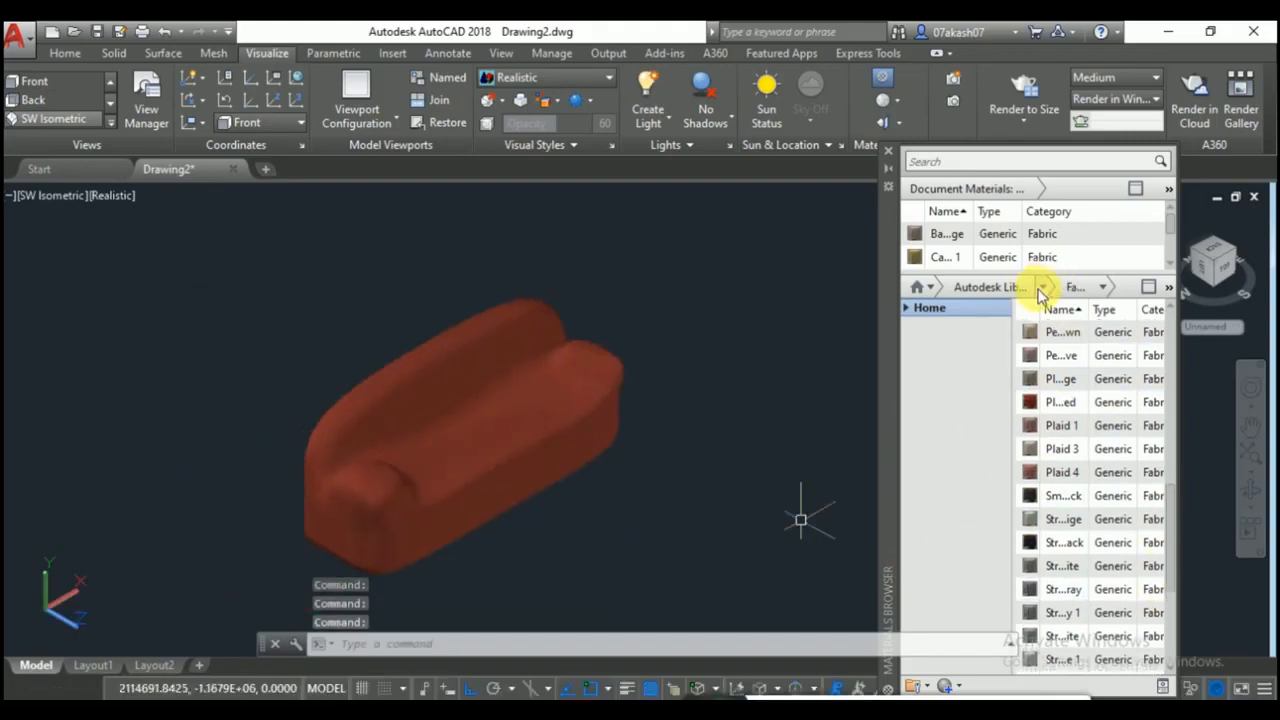
{"action": "left_click", "coordinate": [1041, 287]}
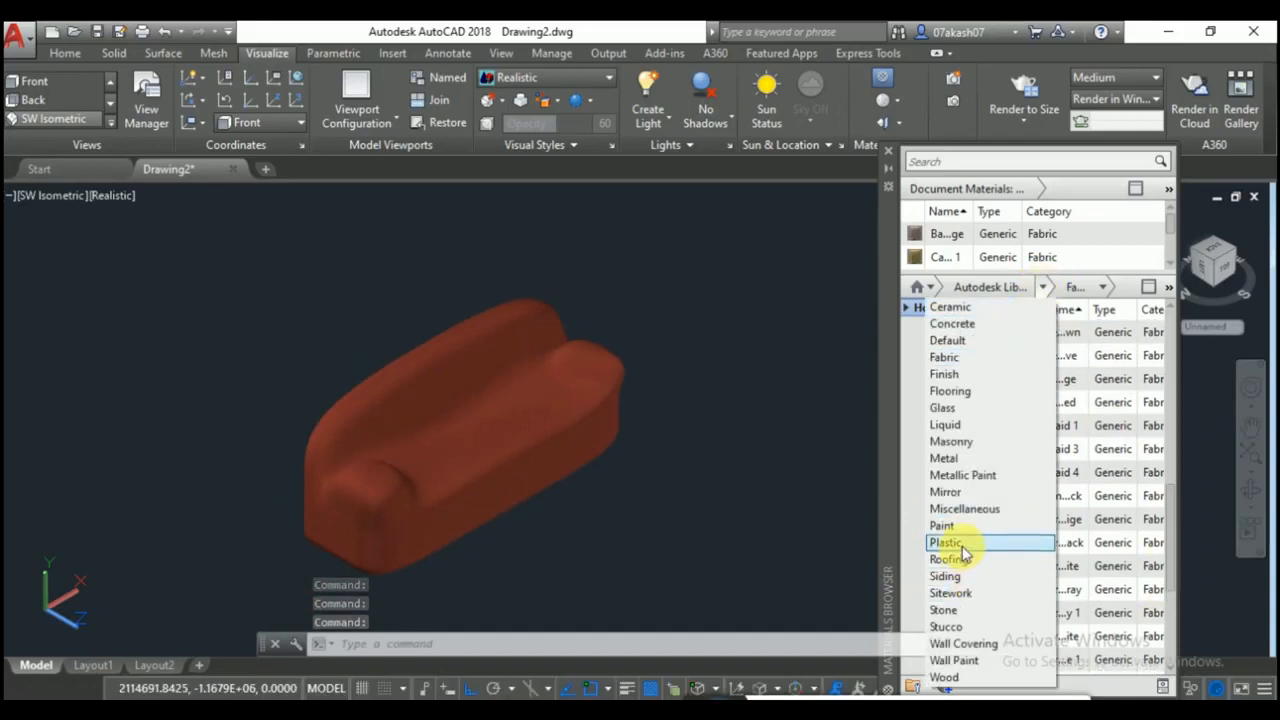
{"action": "left_click", "coordinate": [975, 678]}
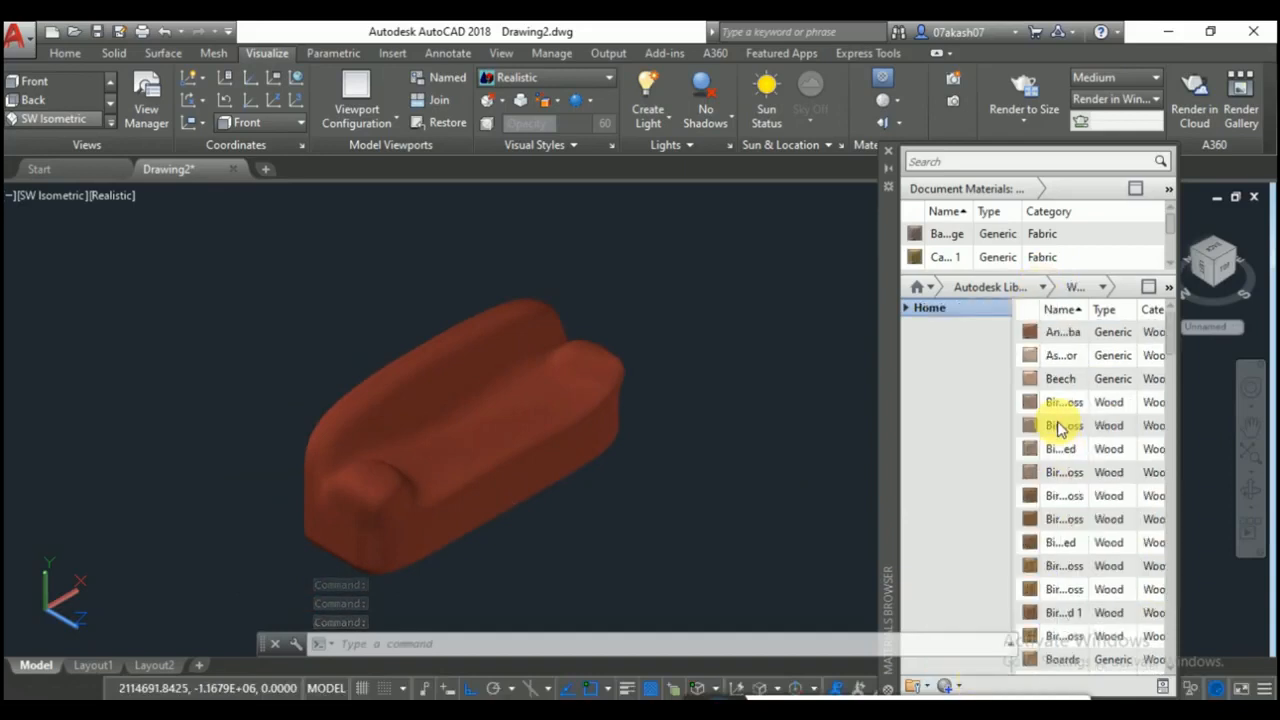
{"action": "left_click_drag", "start_coordinate": [1051, 404], "coordinate": [649, 408]}
{"action": "left_click_drag", "start_coordinate": [500, 401], "coordinate": [614, 426]}
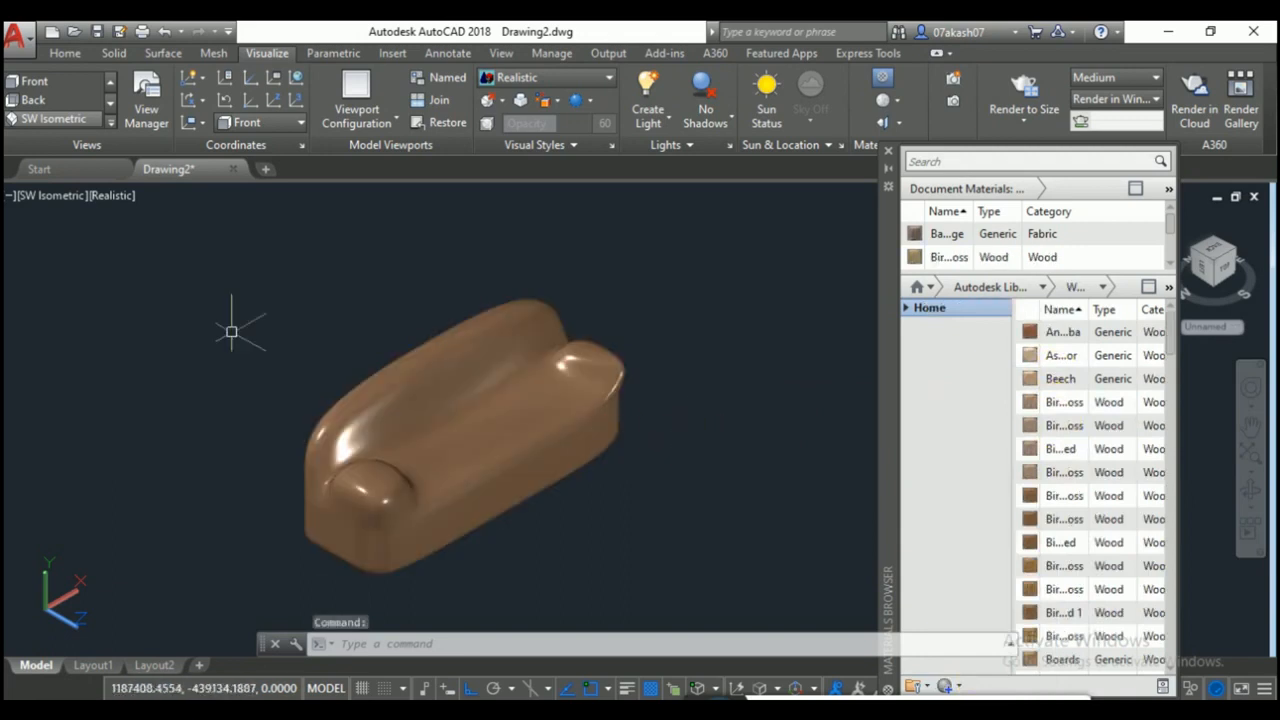
Erase the elongated rounded mesh beside the sofa-shaped mesh.
{"action": "scroll", "coordinate": [322, 448], "scroll_direction": "down", "scroll_amount": 4}
{"action": "left_click", "coordinate": [330, 283]}
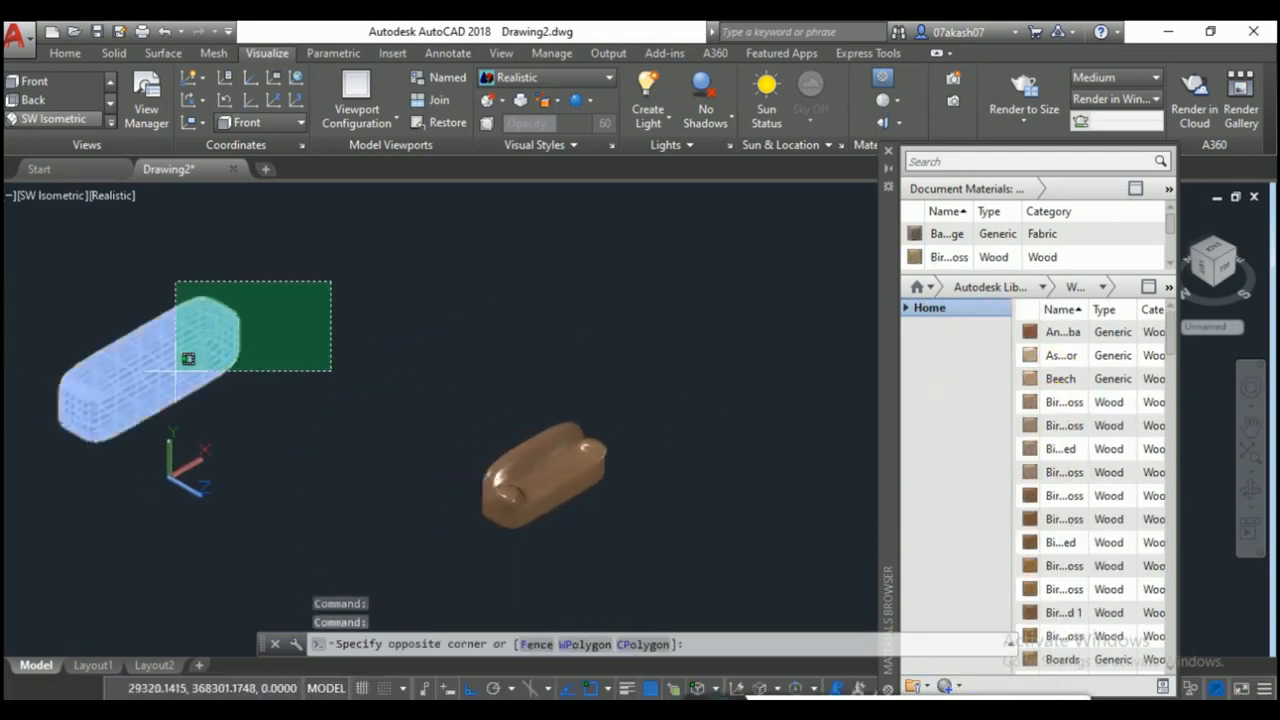
{"action": "left_click", "coordinate": [215, 395]}
{"action": "key", "text": "Delete"}
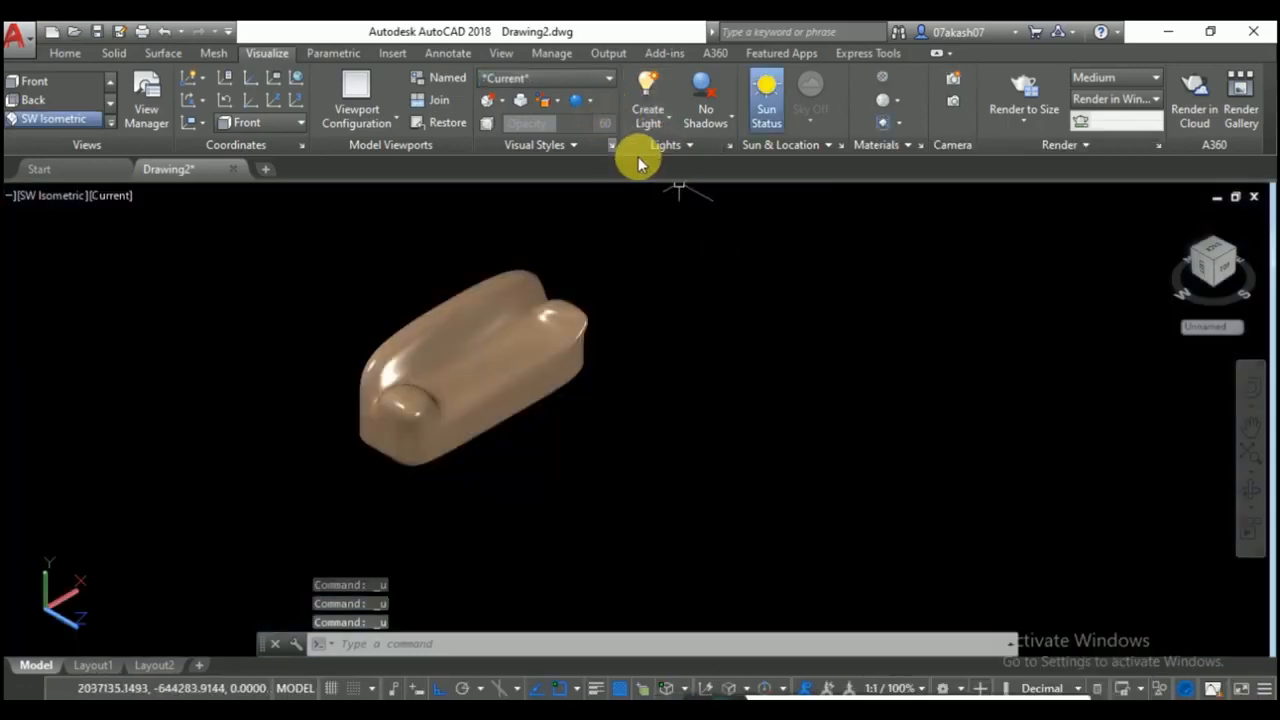
Turn off the sunlight and look at the available ways to set the geographic location.
{"action": "left_click", "coordinate": [768, 110]}
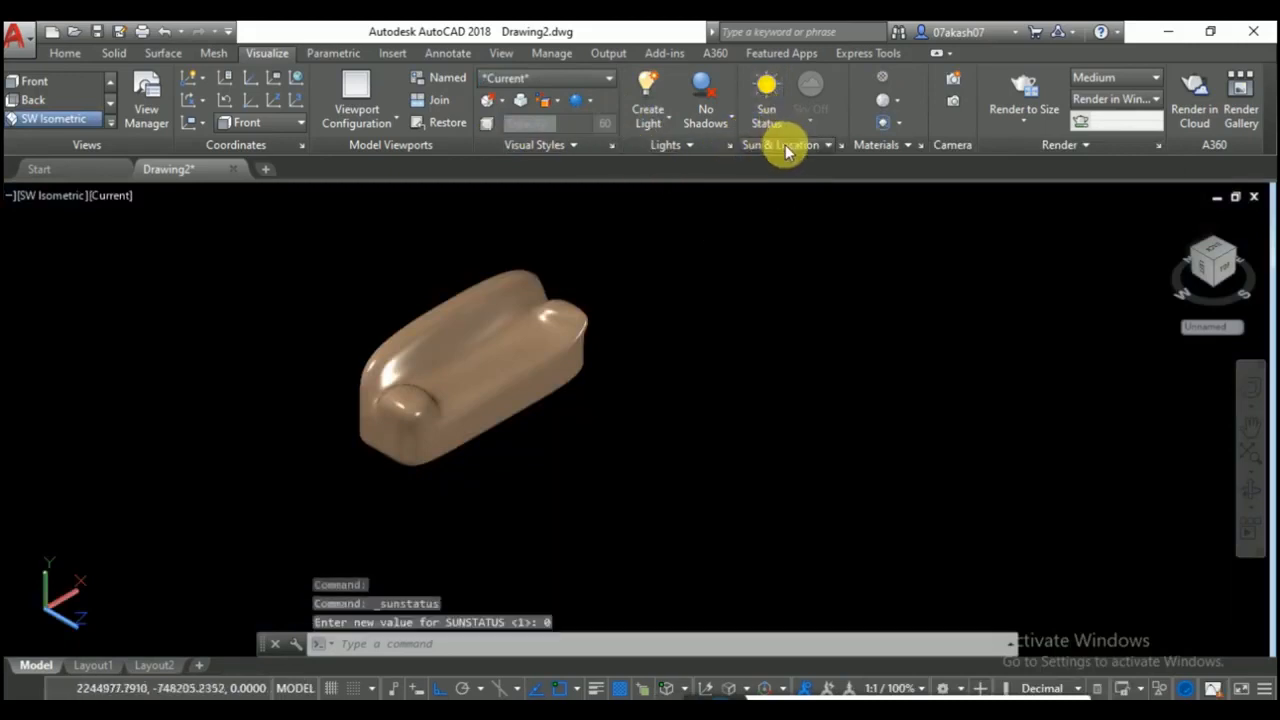
{"action": "left_click", "coordinate": [795, 145]}
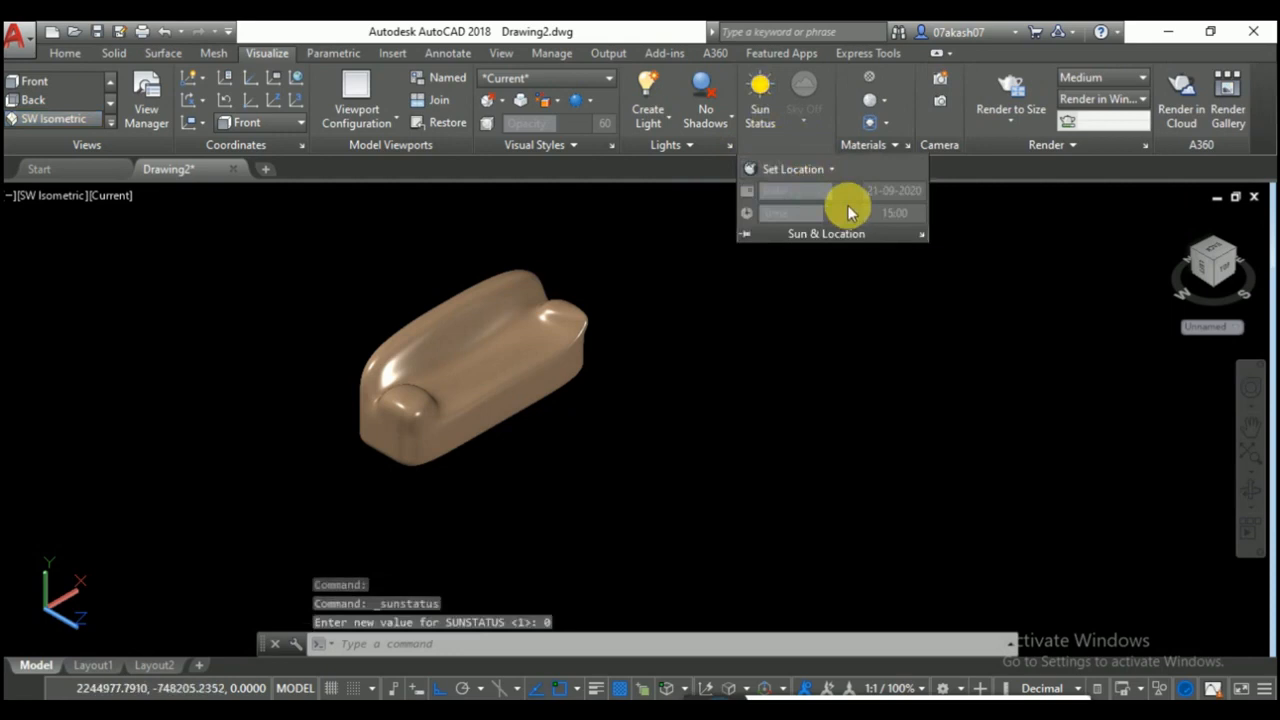
{"action": "left_click", "coordinate": [831, 171]}
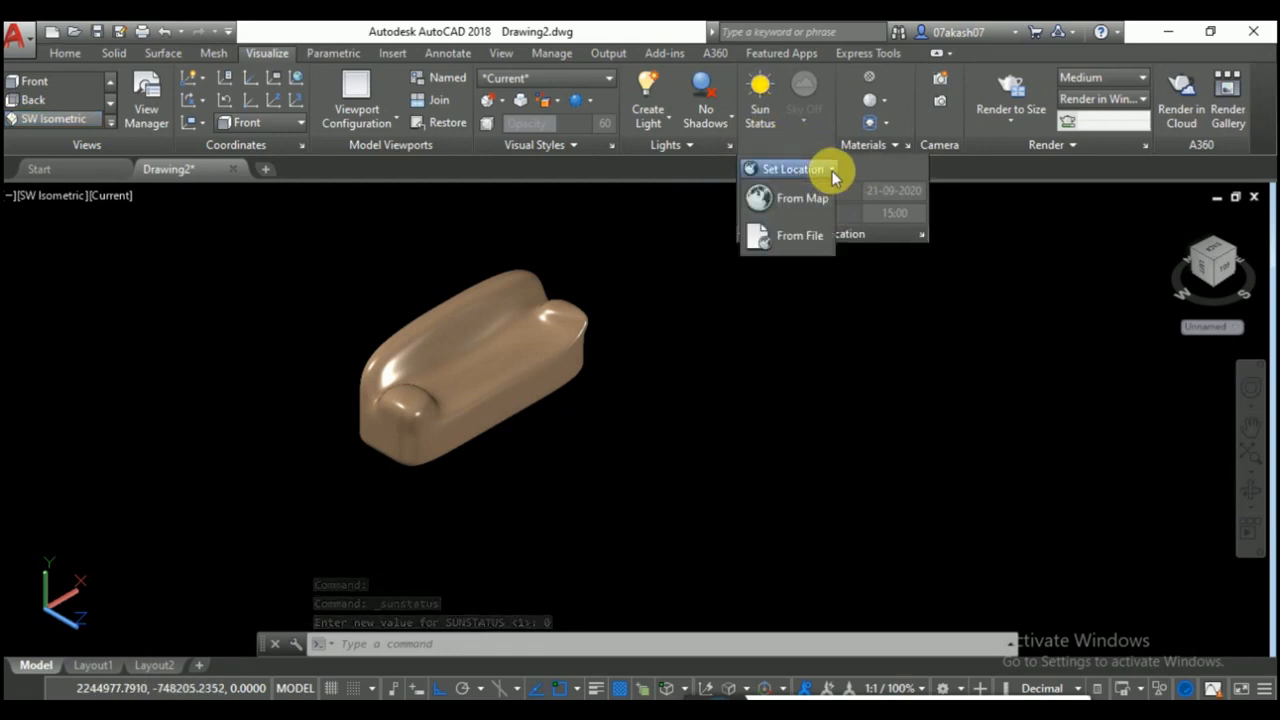
{"action": "left_click", "coordinate": [832, 172]}
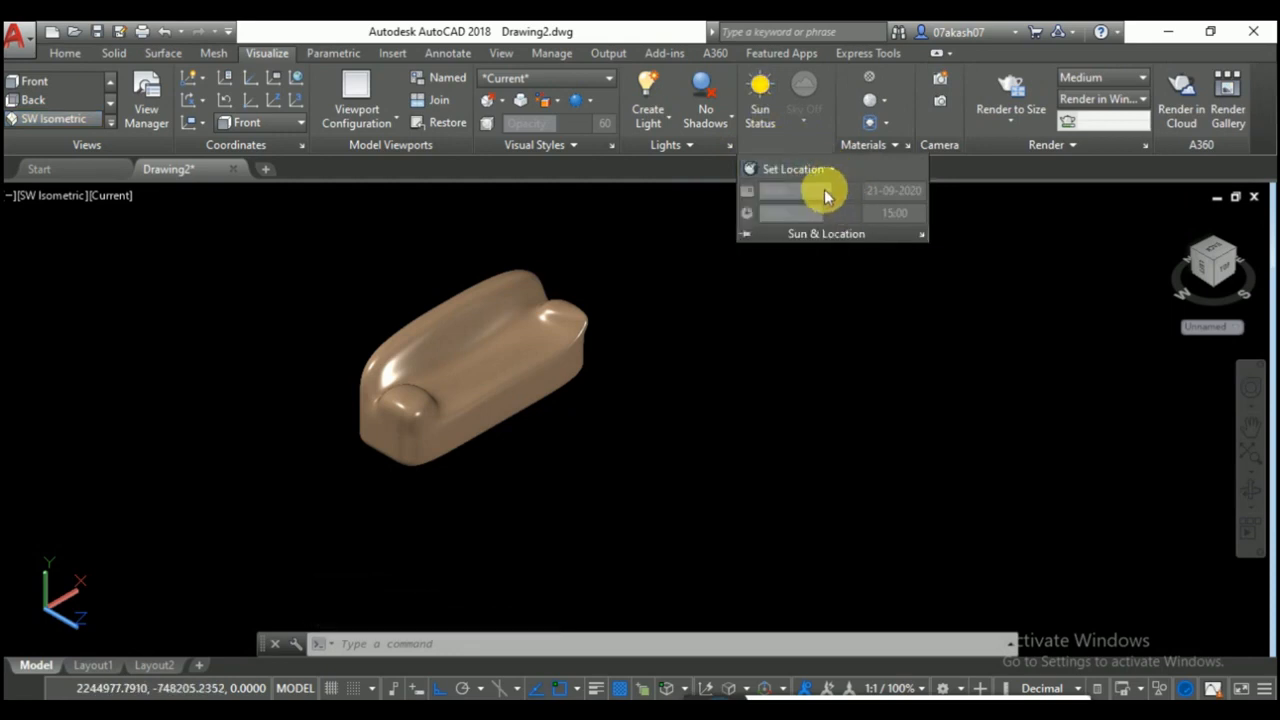
Turn on the sunlight, keeping the default lighting on and choosing to adjust the exposure settings.
{"action": "left_click", "coordinate": [760, 95]}
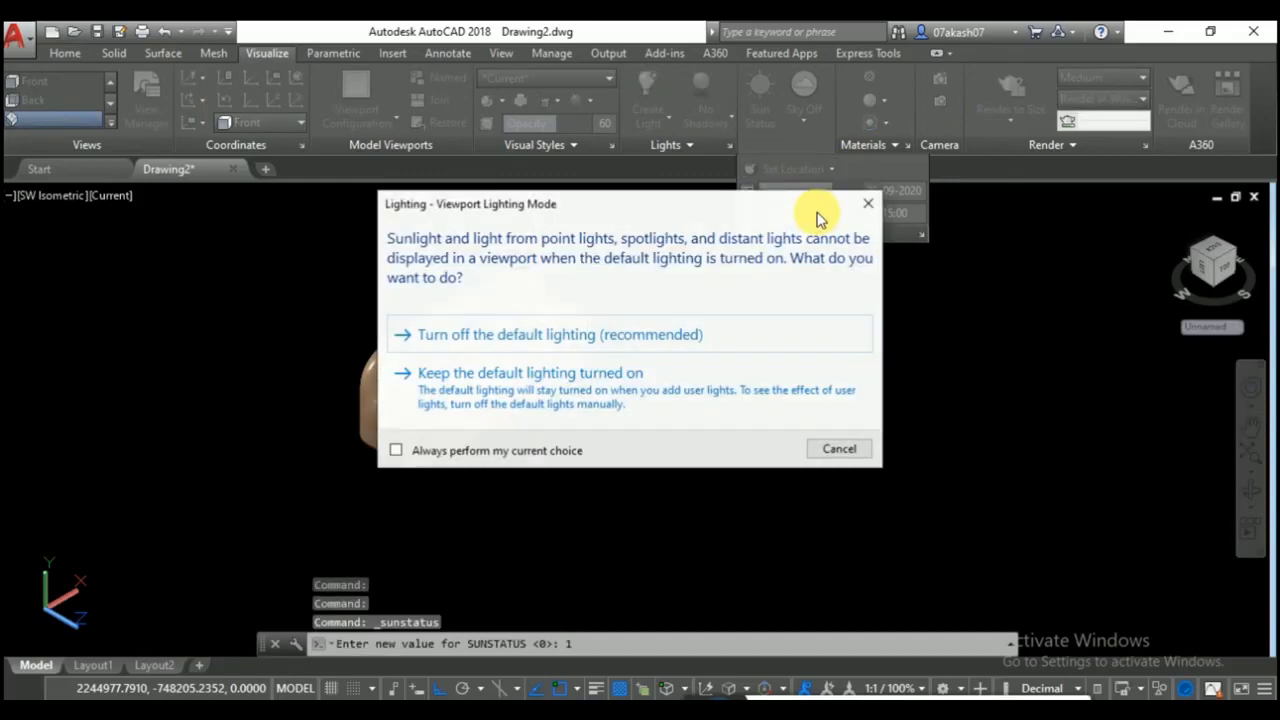
{"action": "left_click", "coordinate": [538, 376]}
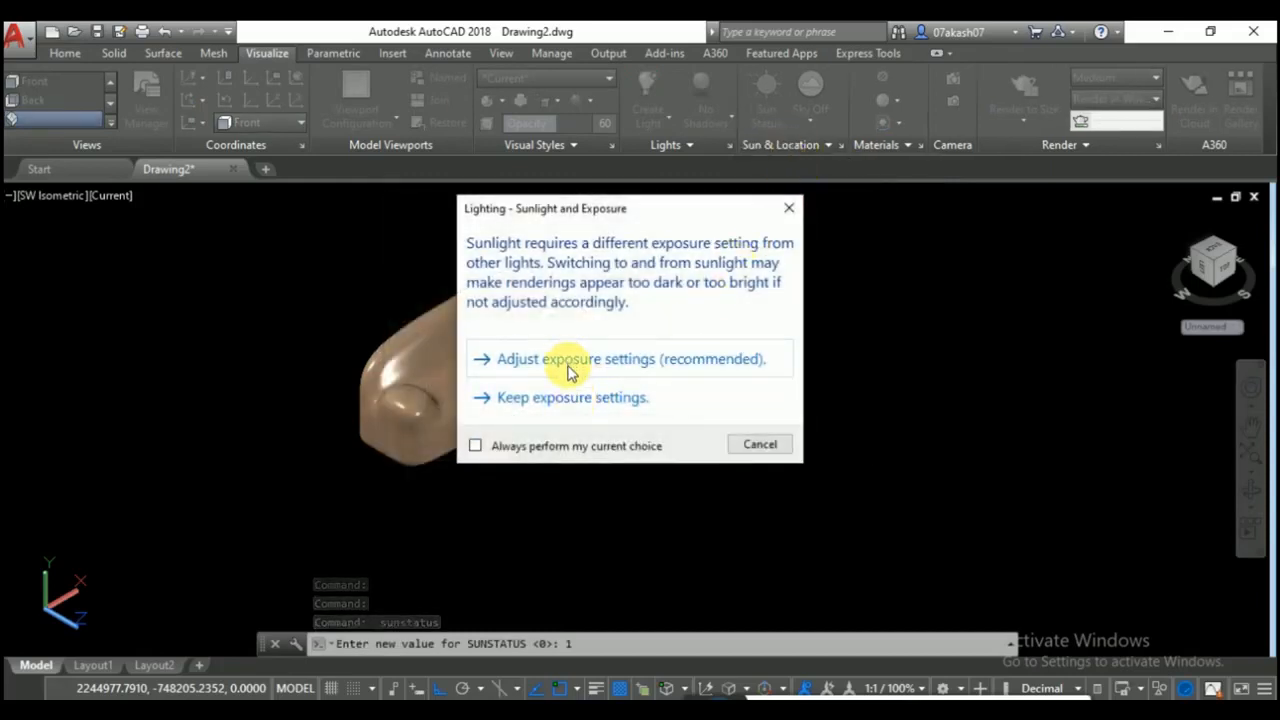
{"action": "left_click", "coordinate": [570, 362]}
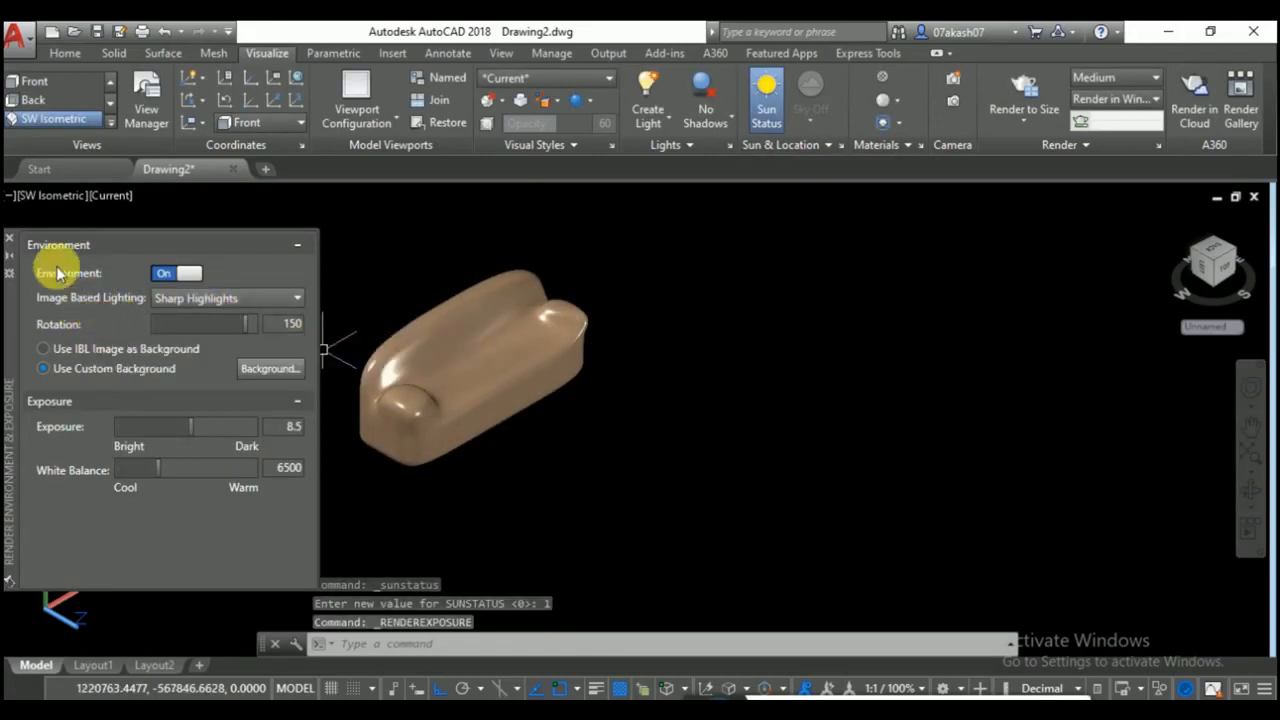
Use the IBL image as the render background, and set the exposure to 7.6 and the white balance to about 7817.
{"action": "left_click", "coordinate": [57, 348]}
{"action": "left_click_drag", "start_coordinate": [199, 430], "coordinate": [183, 471]}
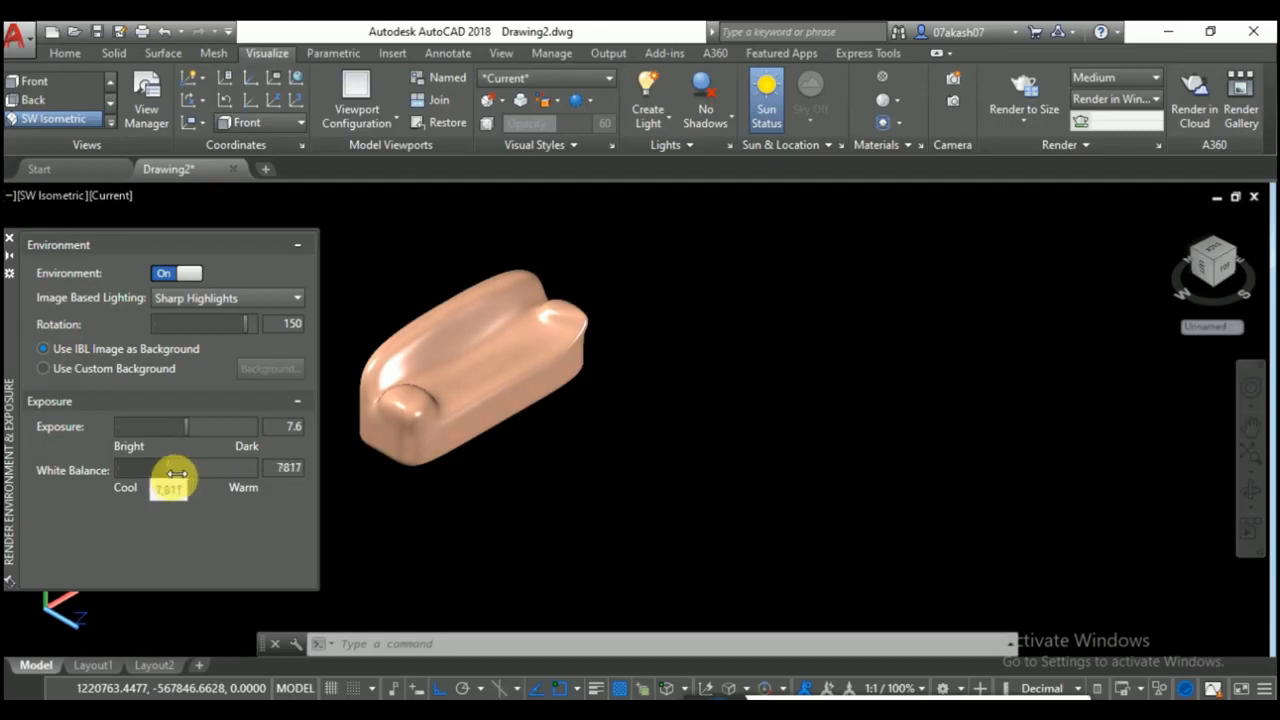
Switch the render environment to a custom background of type Solid with a light green color.
{"action": "left_click", "coordinate": [128, 369]}
{"action": "left_click", "coordinate": [256, 371]}
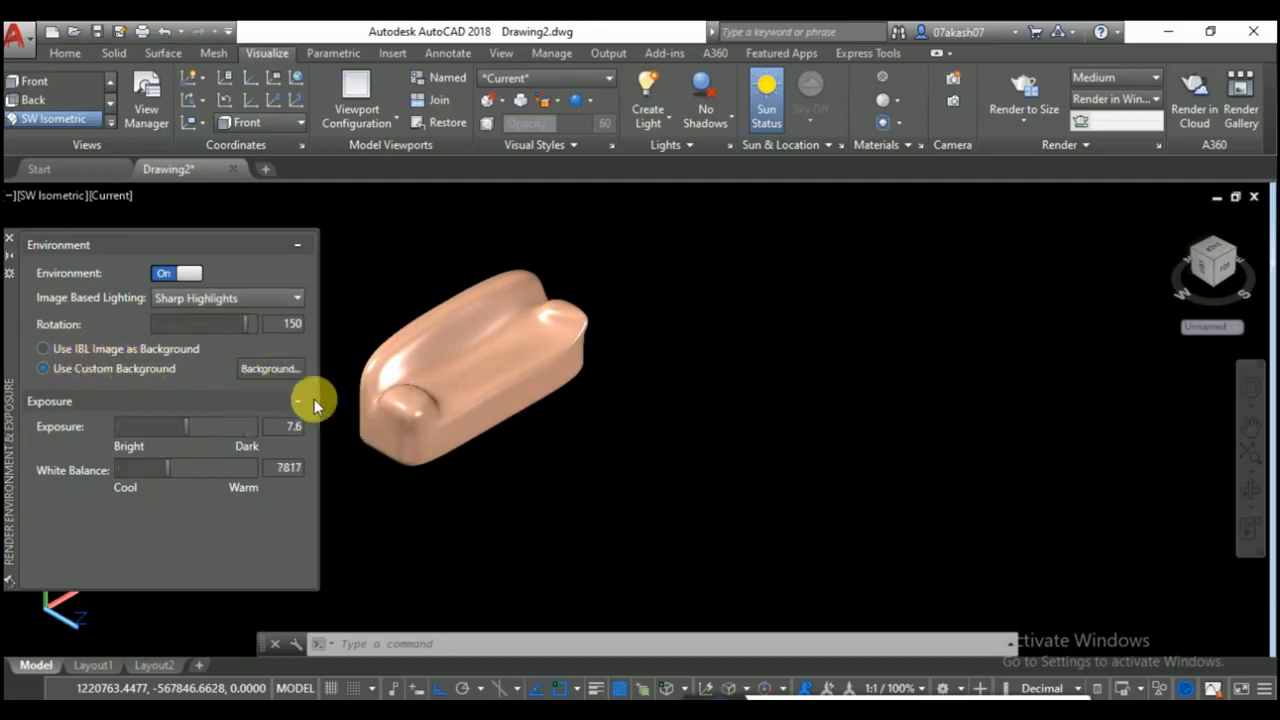
{"action": "left_click", "coordinate": [594, 225]}
{"action": "left_click", "coordinate": [567, 255]}
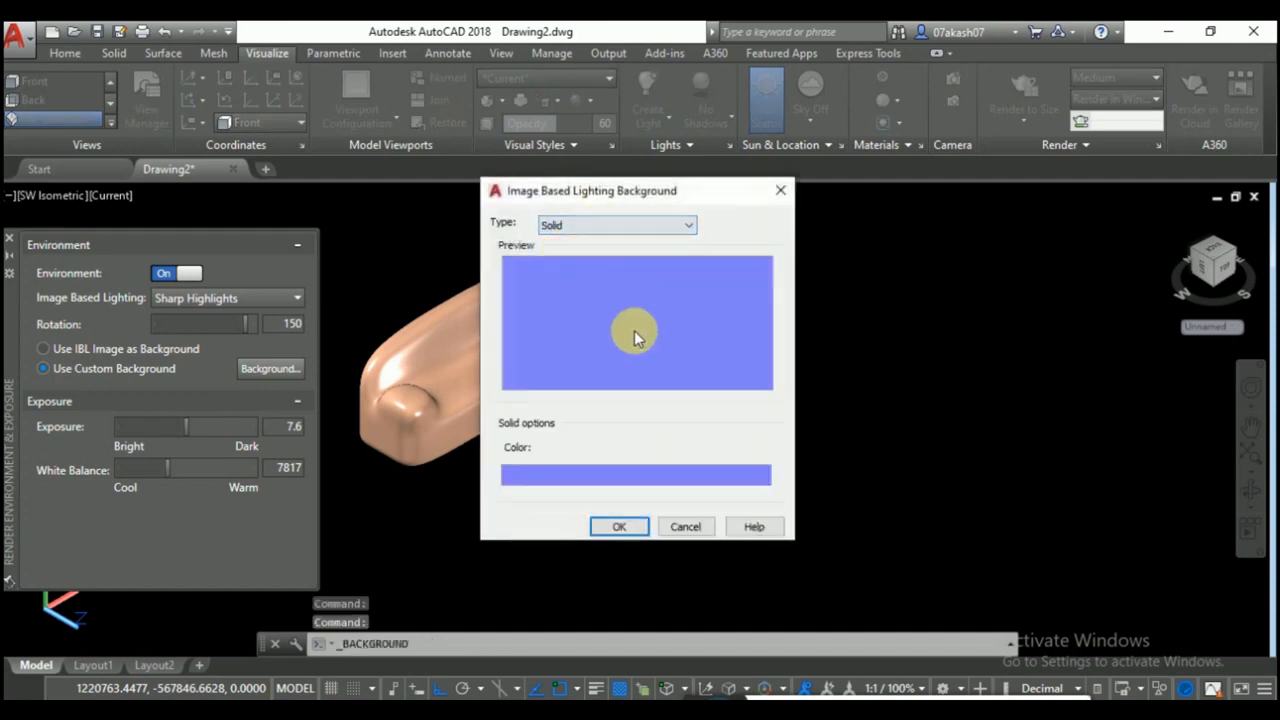
{"action": "left_click", "coordinate": [598, 474]}
{"action": "left_click", "coordinate": [558, 332]}
{"action": "left_click", "coordinate": [547, 320]}
{"action": "left_click", "coordinate": [614, 517]}
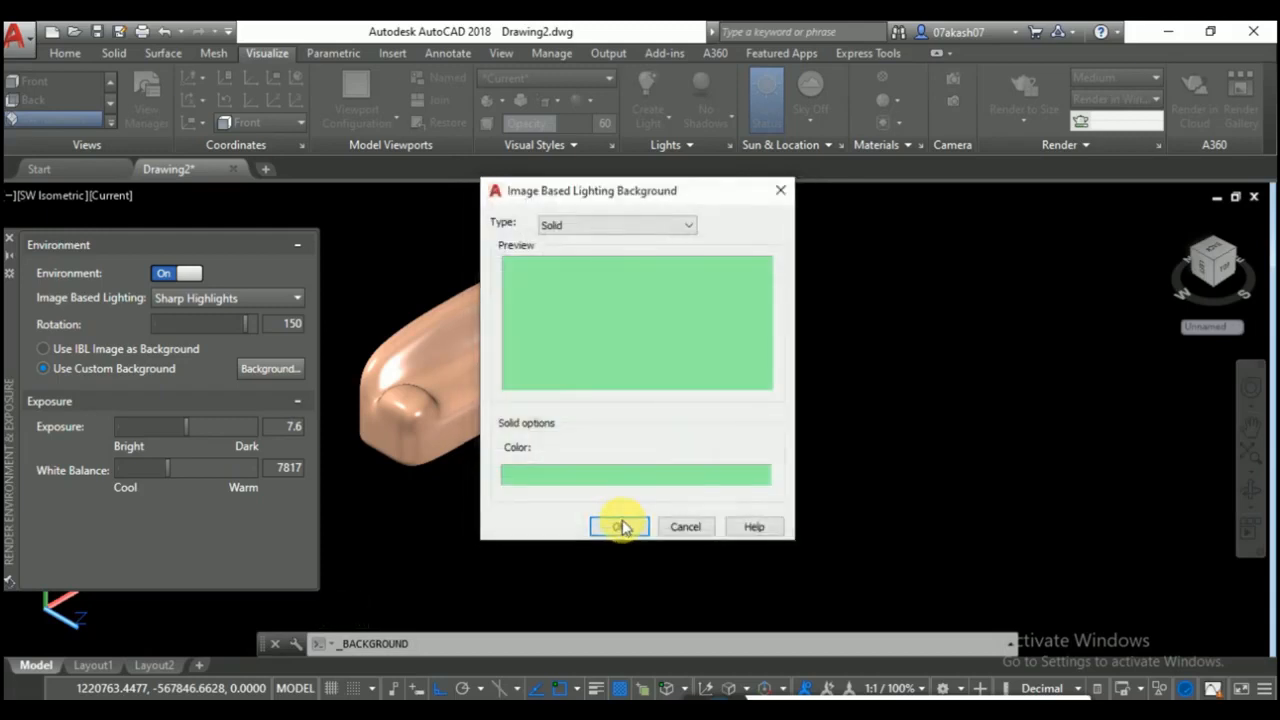
{"action": "left_click", "coordinate": [620, 527]}
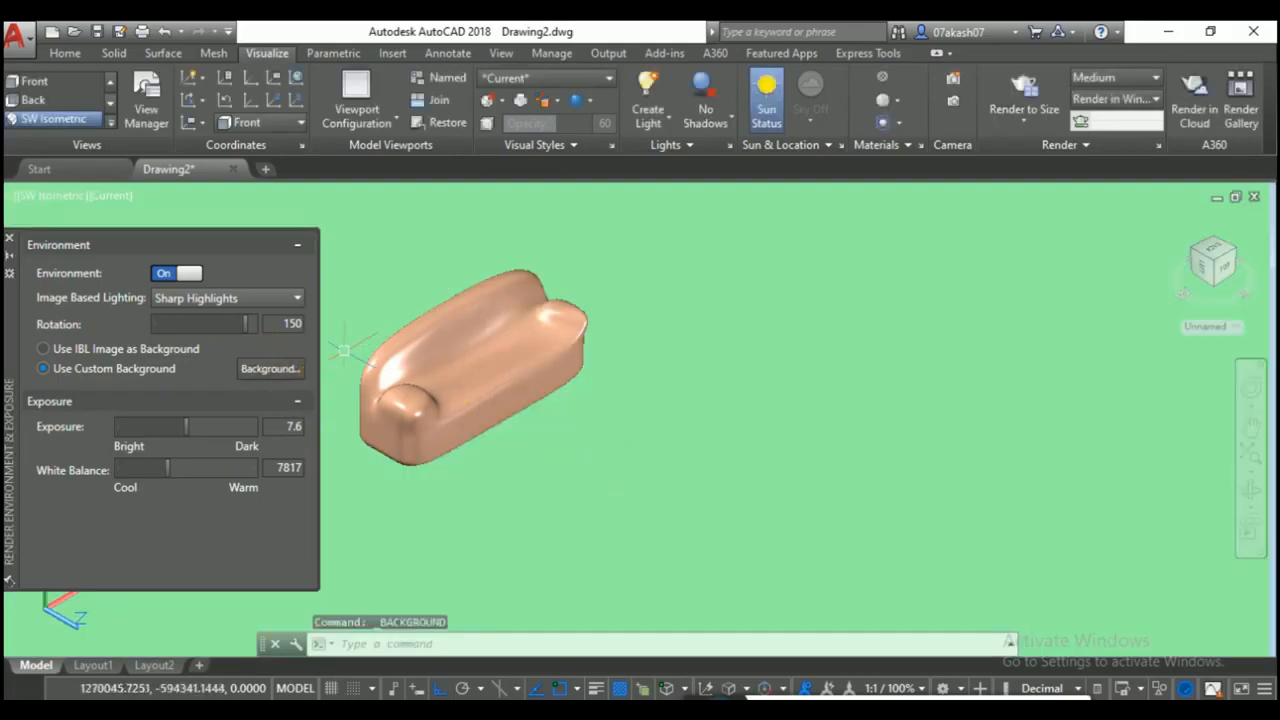
Change the custom background to a Gradient with a dark blue bottom color.
{"action": "left_click", "coordinate": [605, 229]}
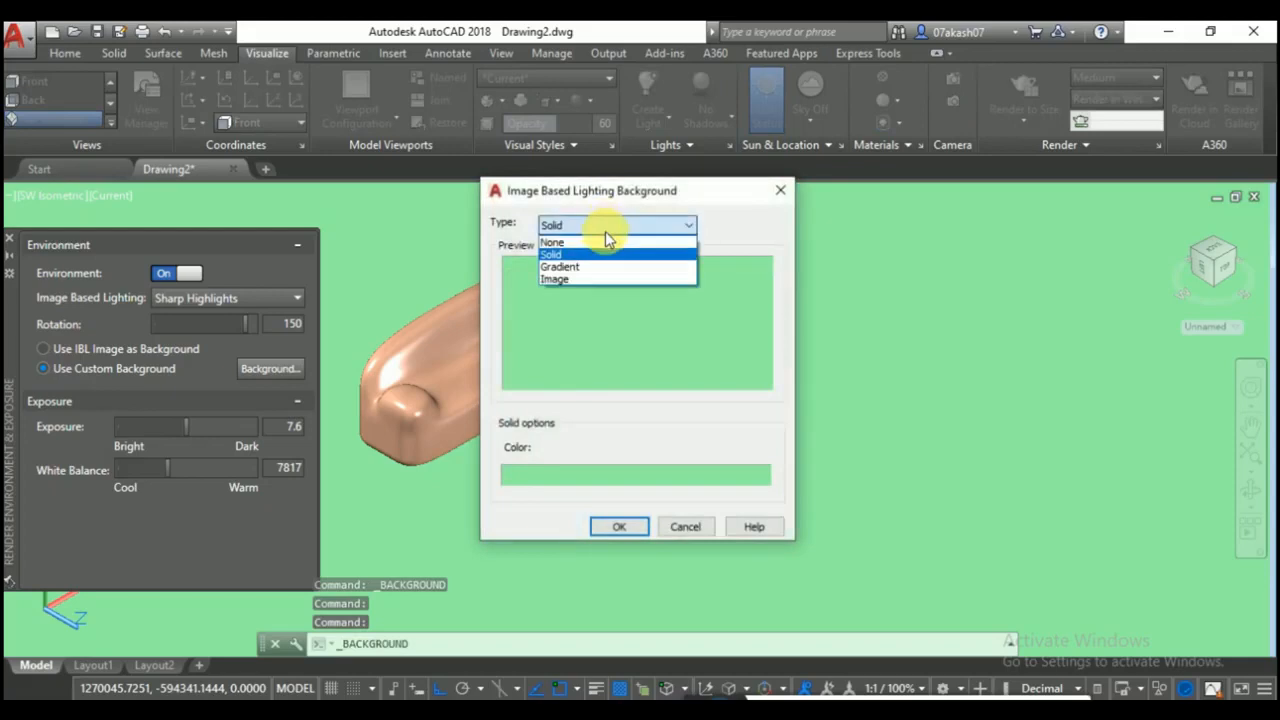
{"action": "left_click", "coordinate": [582, 267]}
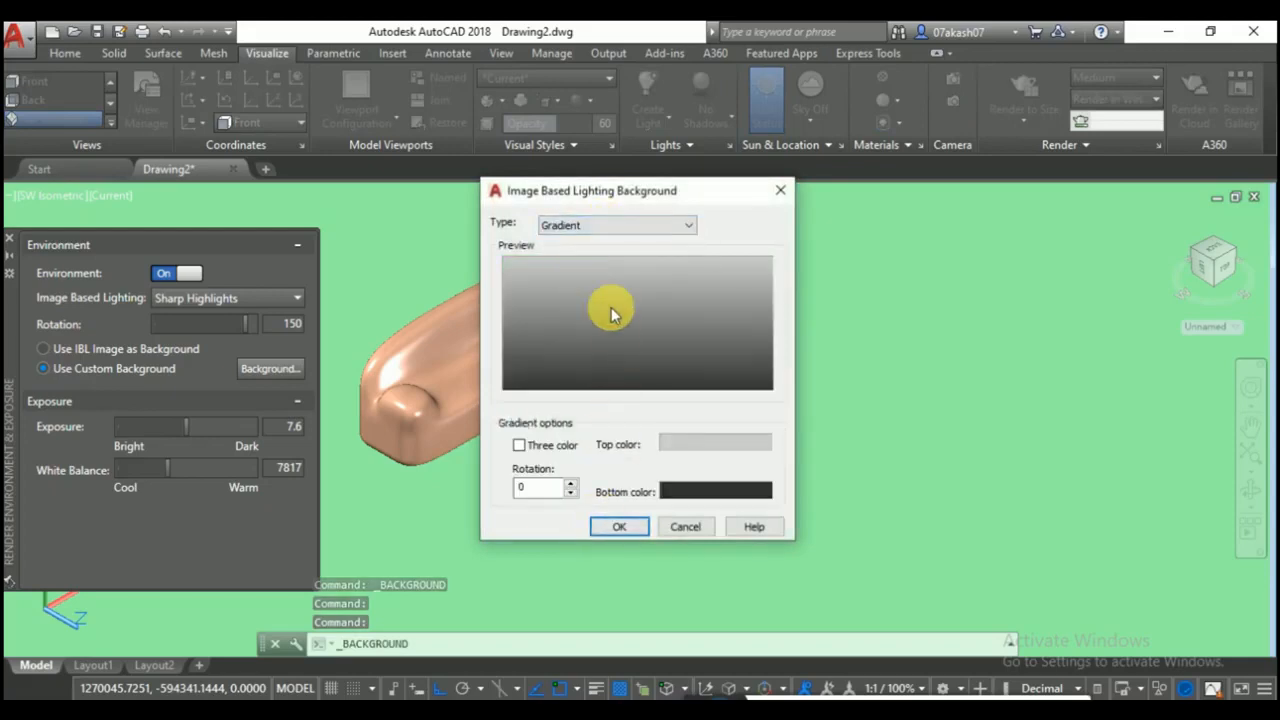
{"action": "left_click", "coordinate": [683, 496]}
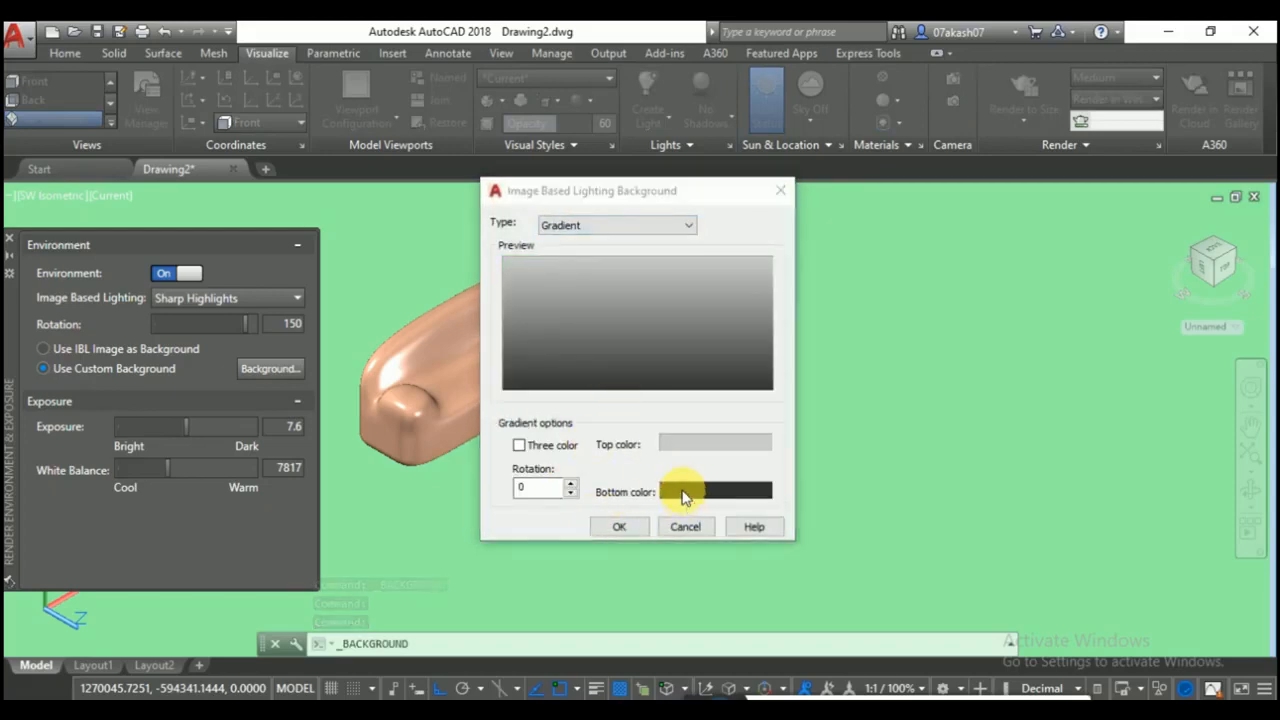
{"action": "left_click", "coordinate": [590, 319]}
{"action": "left_click", "coordinate": [637, 518]}
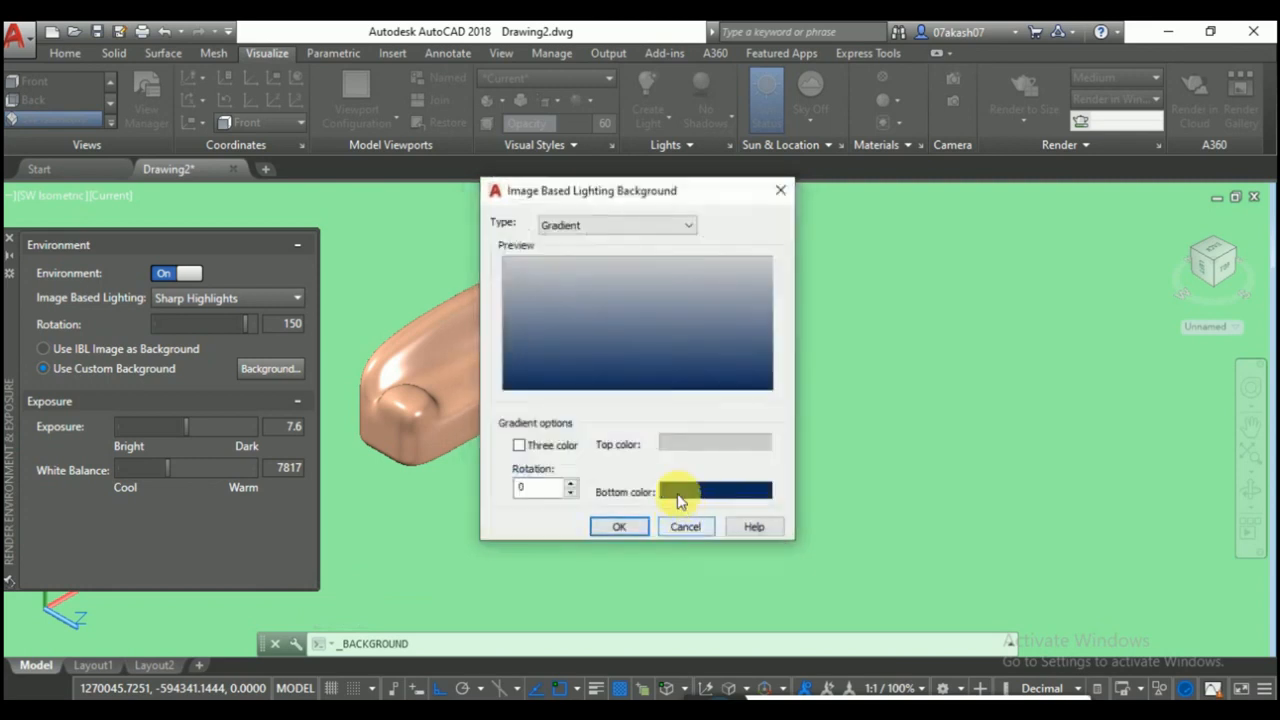
{"action": "left_click", "coordinate": [636, 528]}
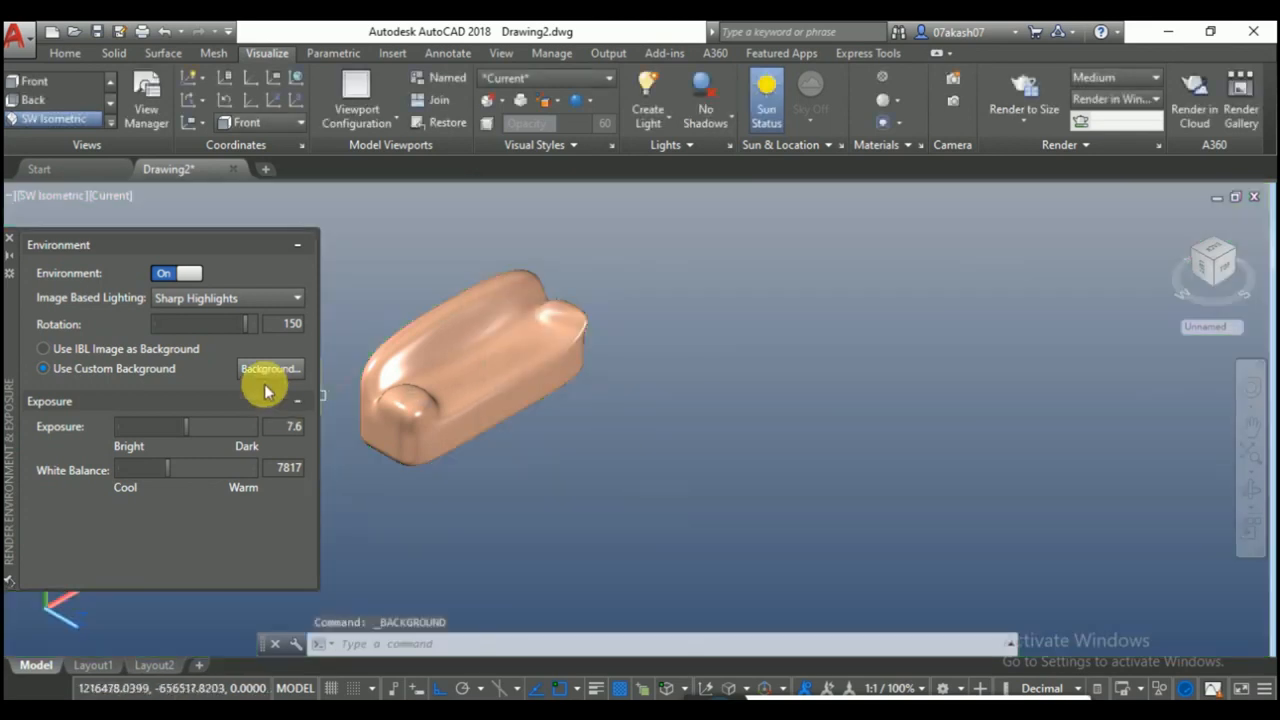
Set the custom background type to Image and start browsing for an image file.
{"action": "left_click", "coordinate": [268, 378]}
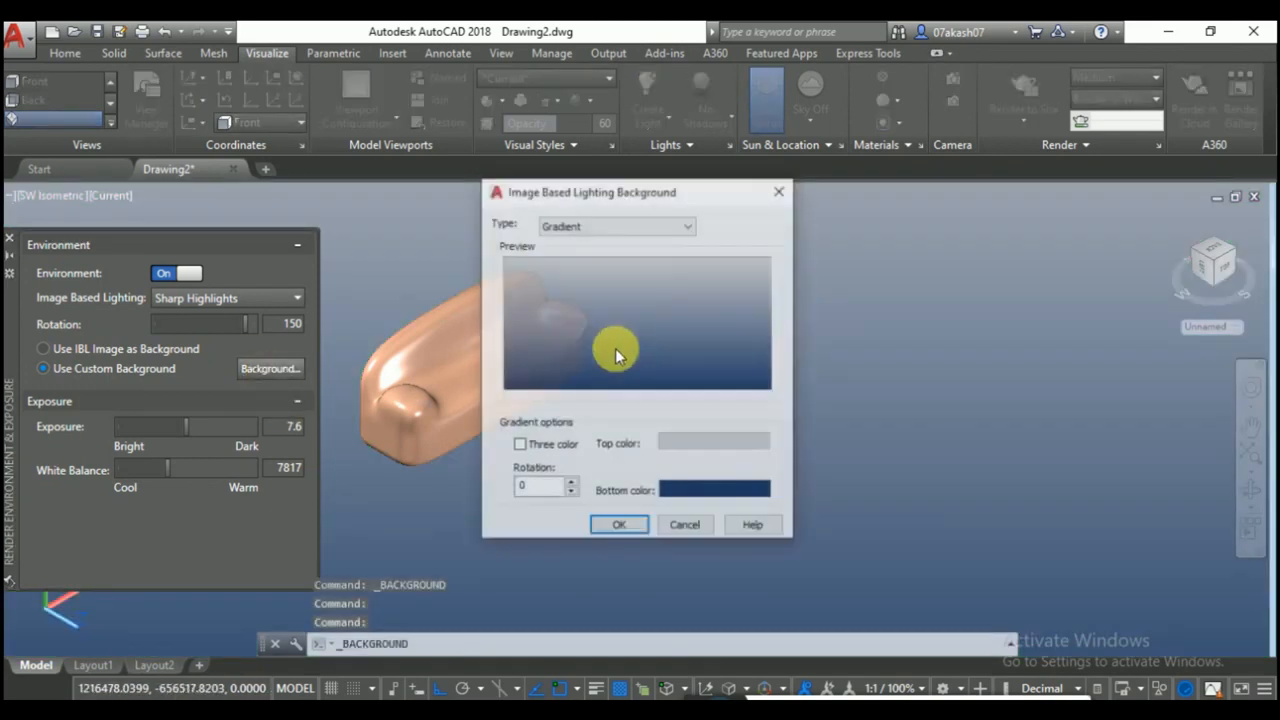
{"action": "left_click", "coordinate": [620, 224]}
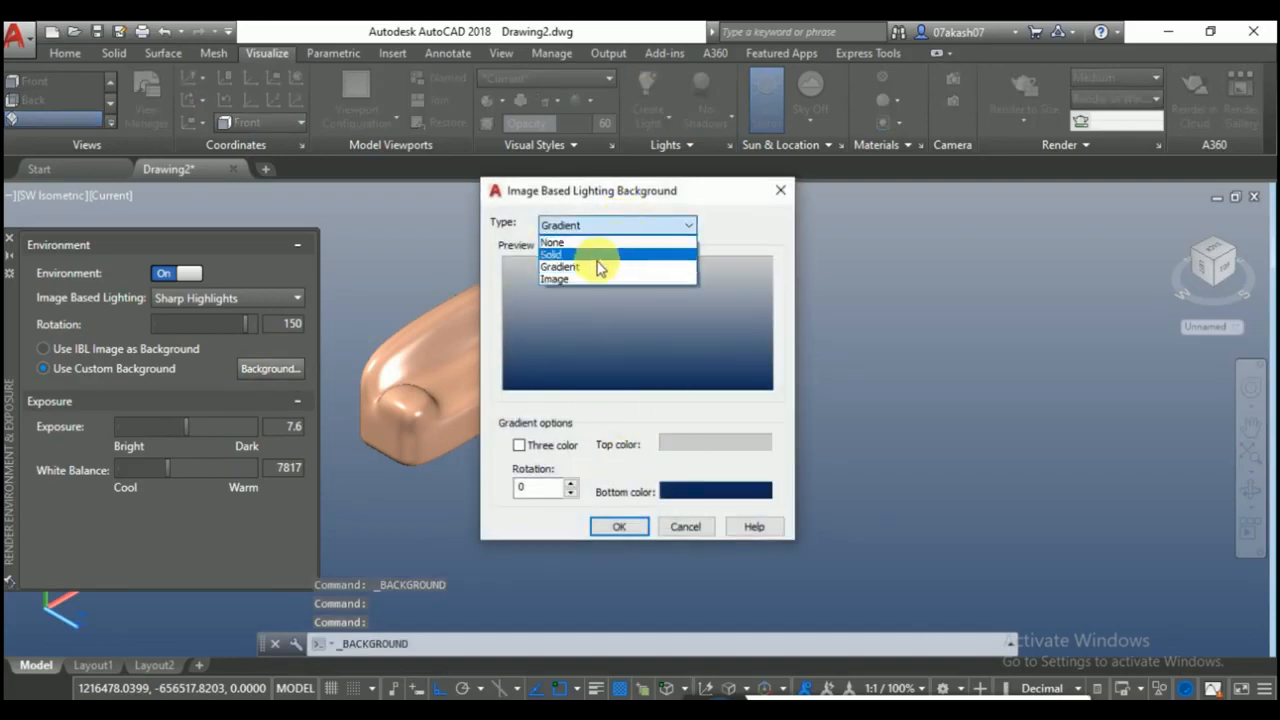
{"action": "left_click", "coordinate": [620, 278]}
{"action": "left_click", "coordinate": [718, 455]}
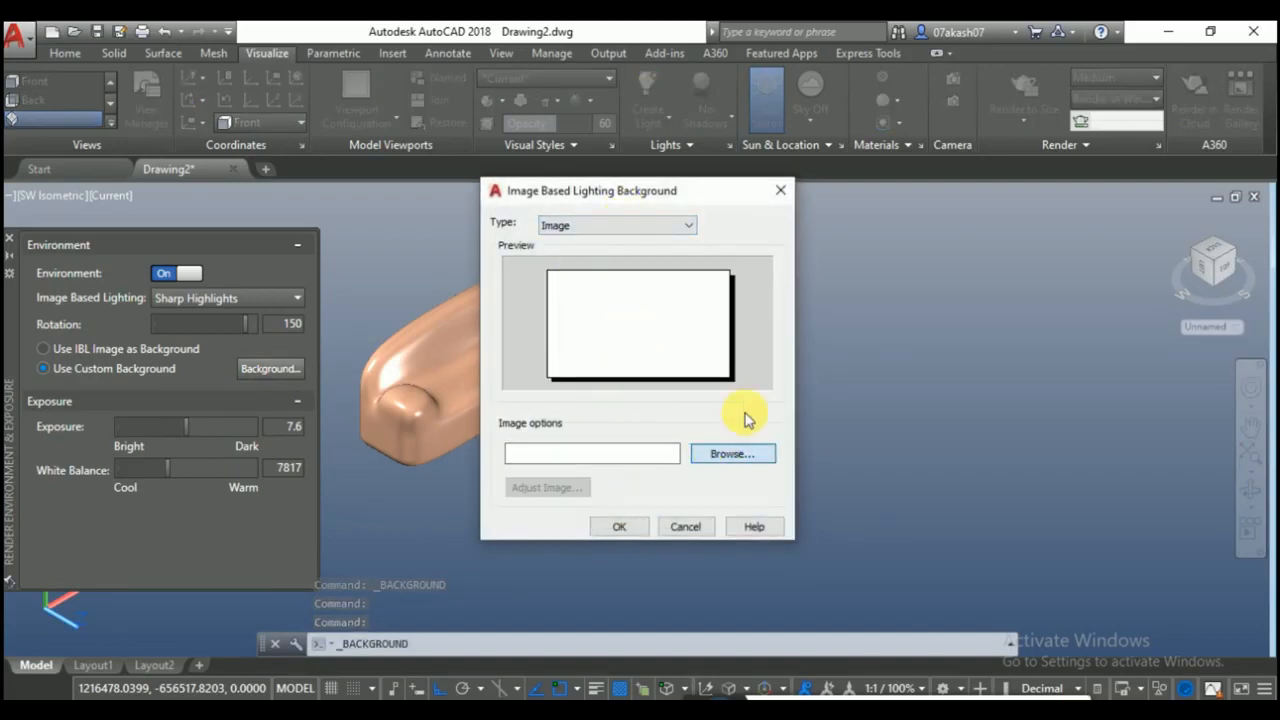
Look through the Official Data (E:) drive and the Desktop for background images, and open the trek folder.
{"action": "scroll", "coordinate": [578, 425], "scroll_direction": "down", "scroll_amount": 4}
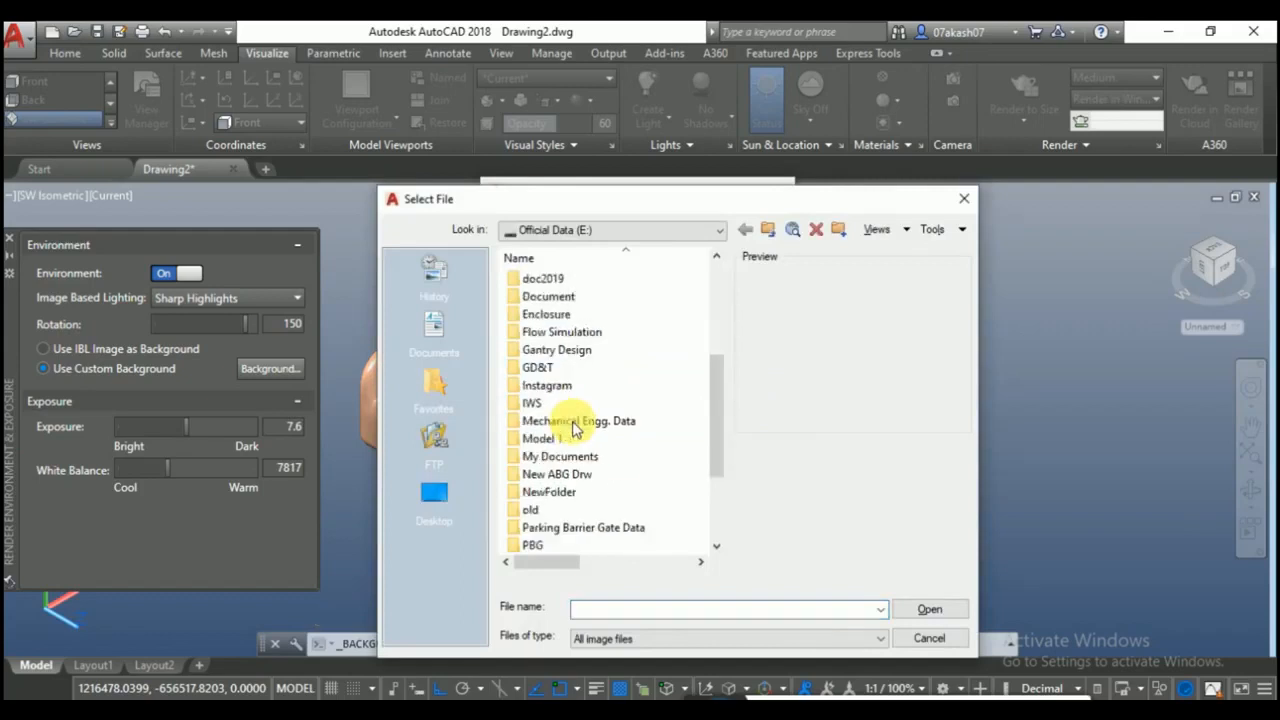
{"action": "scroll", "coordinate": [578, 425], "scroll_direction": "down", "scroll_amount": 3}
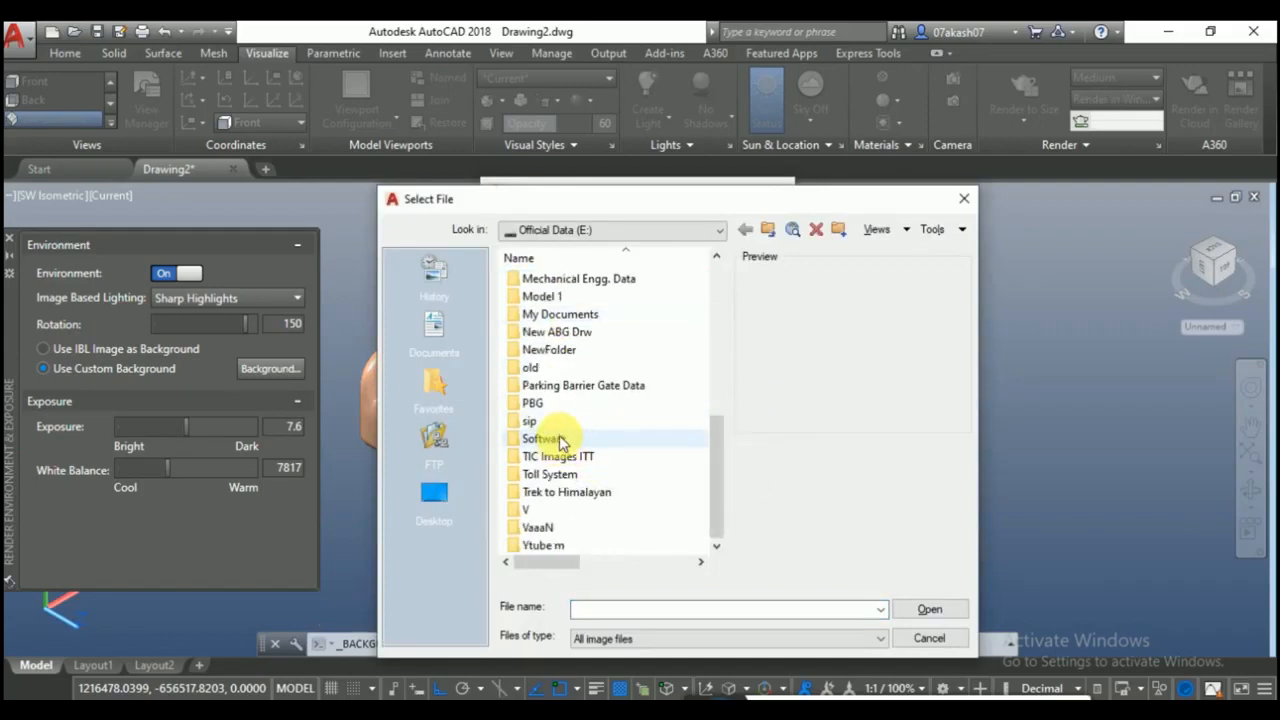
{"action": "left_click", "coordinate": [565, 455]}
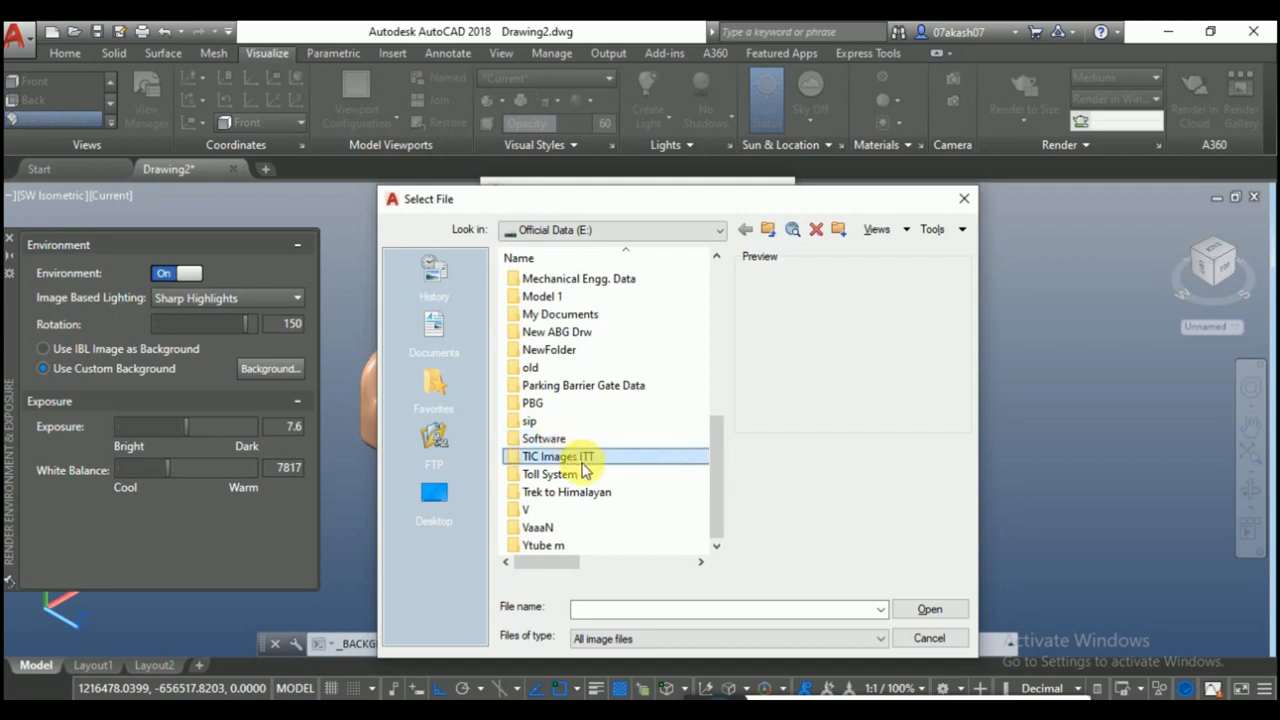
{"action": "scroll", "coordinate": [580, 468], "scroll_direction": "up", "scroll_amount": 7}
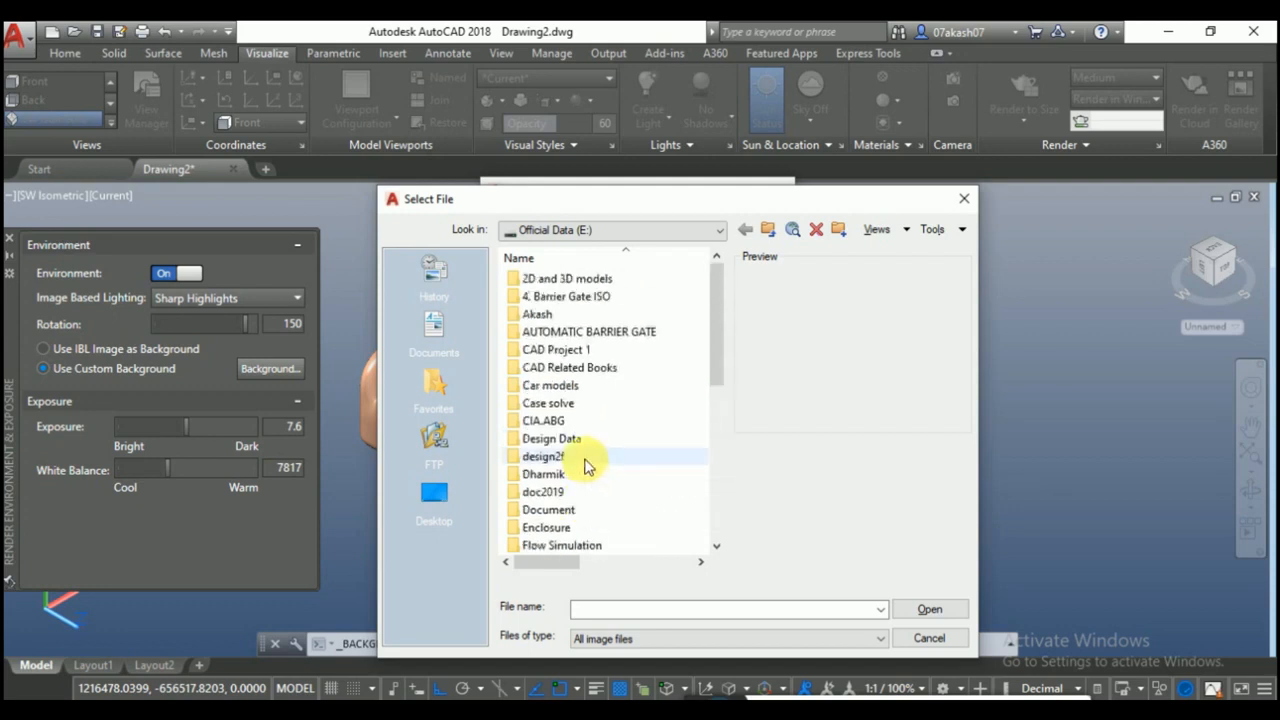
{"action": "left_click", "coordinate": [435, 495]}
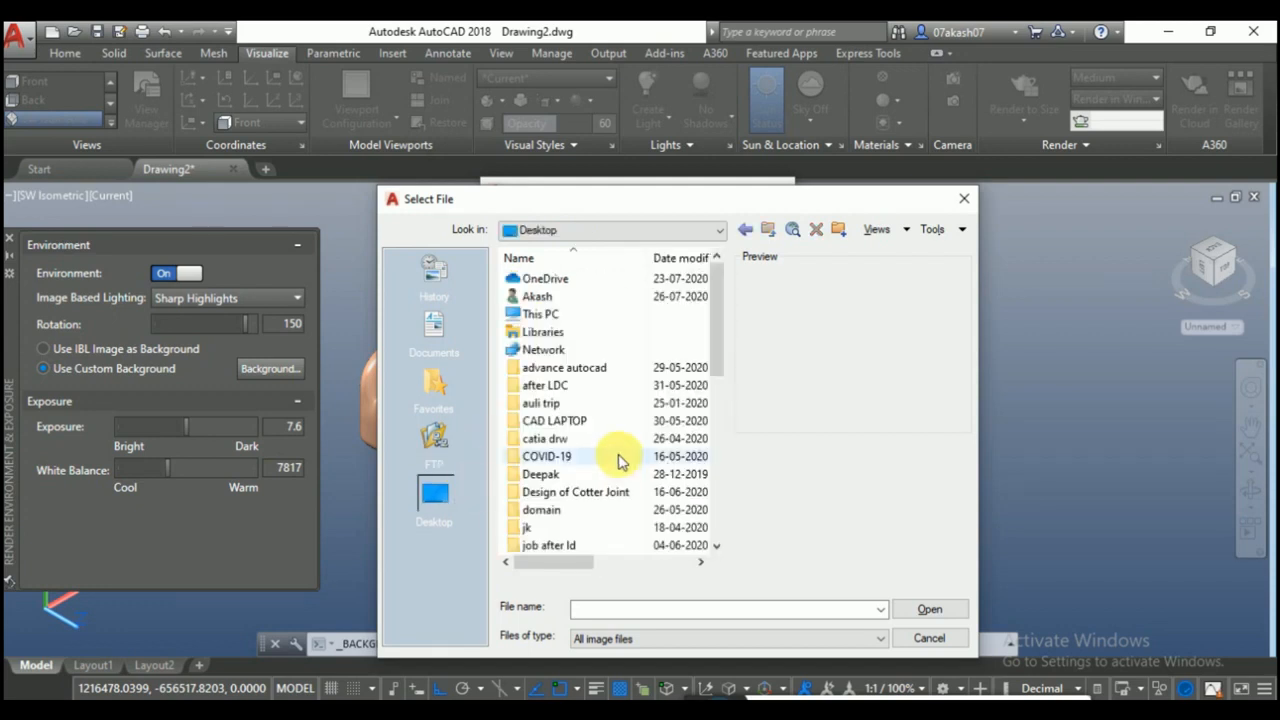
{"action": "scroll", "coordinate": [600, 461], "scroll_direction": "down", "scroll_amount": 8}
{"action": "scroll", "coordinate": [580, 462], "scroll_direction": "up", "scroll_amount": 7}
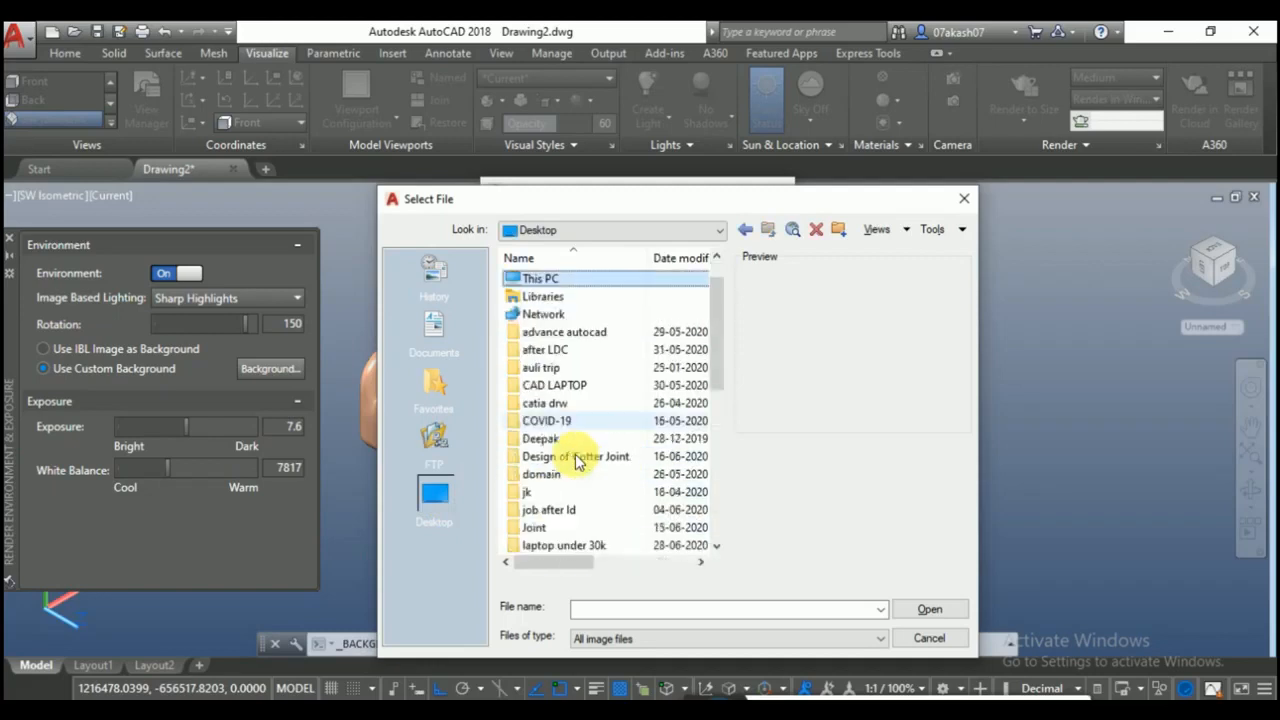
{"action": "scroll", "coordinate": [555, 360], "scroll_direction": "down", "scroll_amount": 5}
{"action": "double_click", "coordinate": [543, 314]}
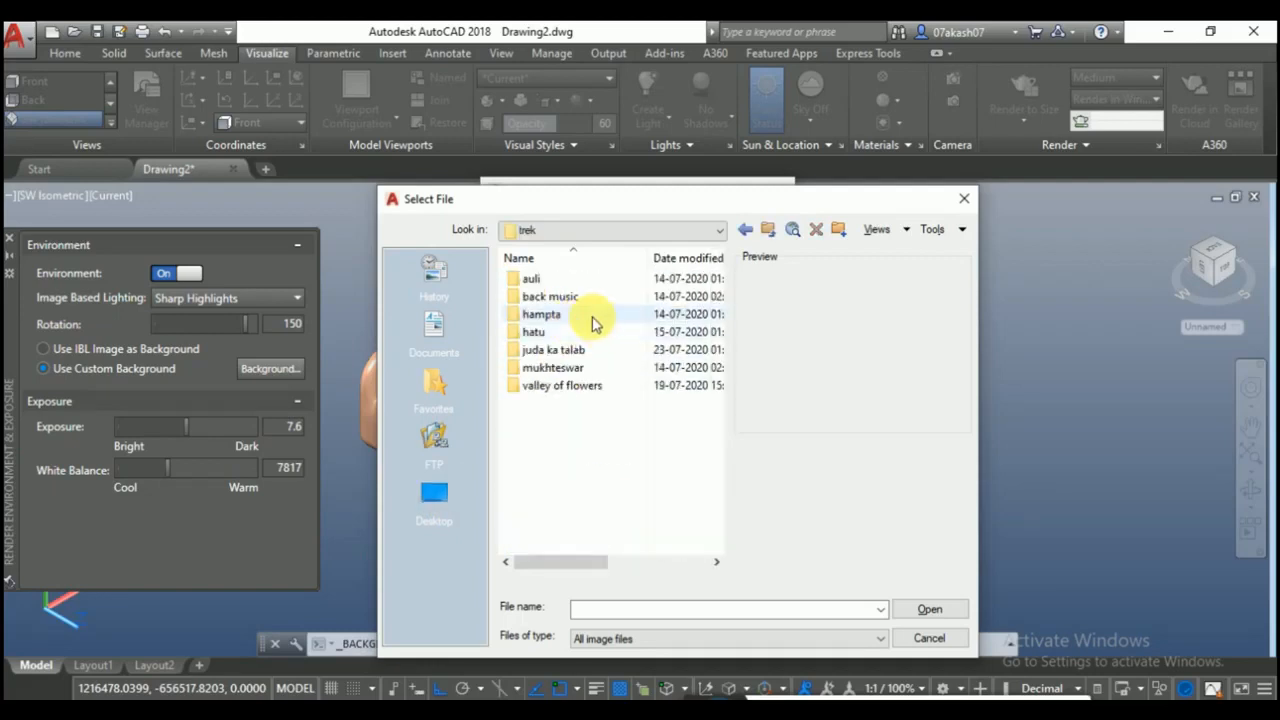
Apply the third JPG photo in the juda ka talab folder as the custom background image behind the sofa.
{"action": "double_click", "coordinate": [540, 314]}
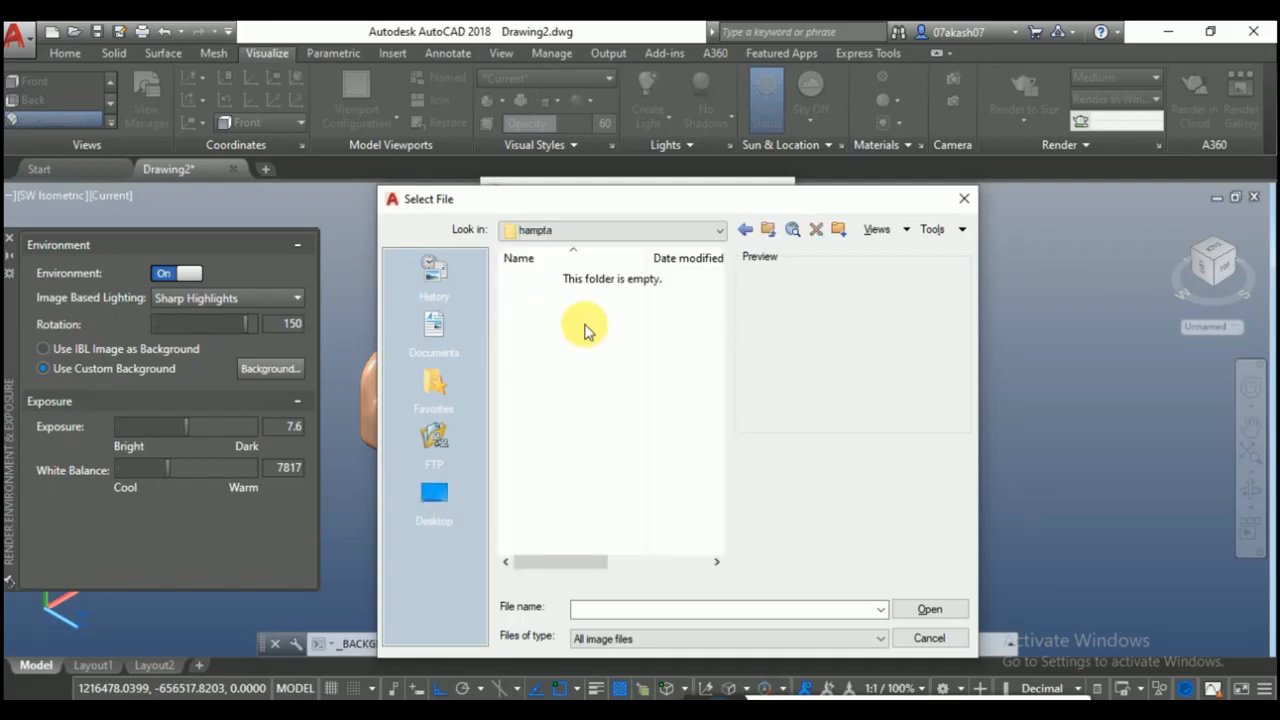
{"action": "left_click", "coordinate": [744, 230]}
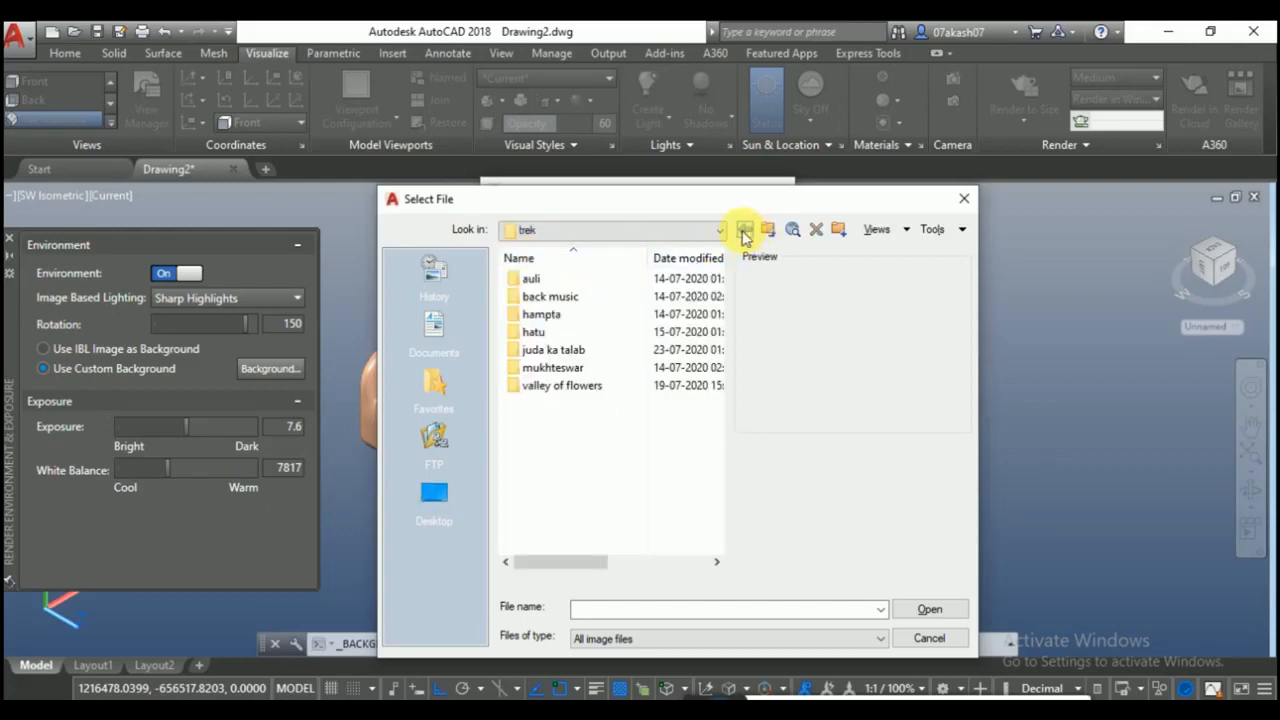
{"action": "double_click", "coordinate": [588, 386]}
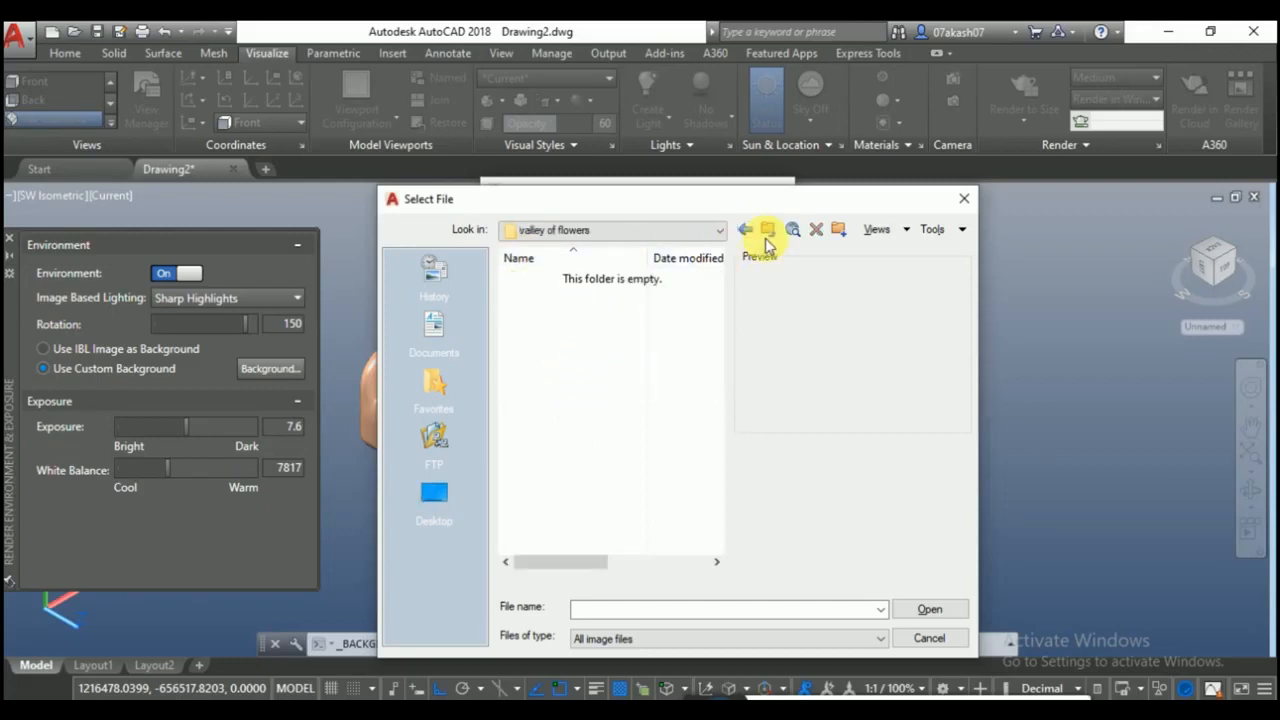
{"action": "left_click", "coordinate": [746, 231]}
{"action": "double_click", "coordinate": [557, 349]}
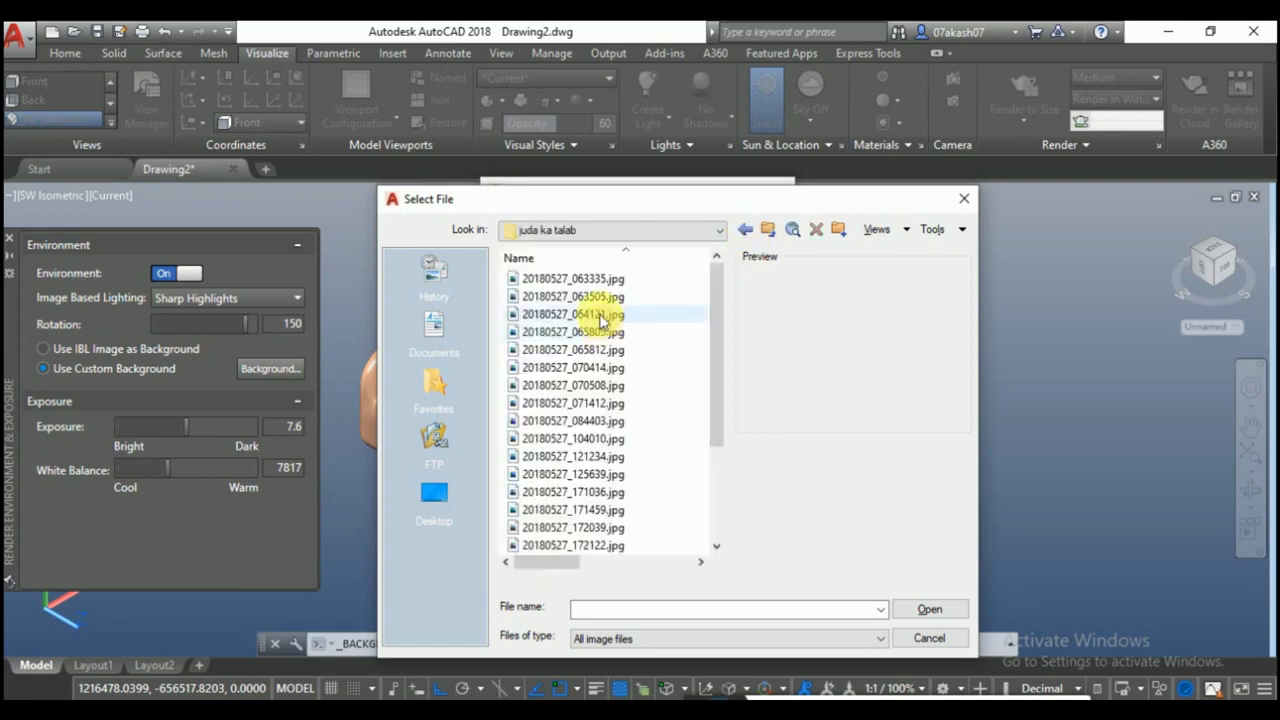
{"action": "left_click", "coordinate": [587, 317]}
{"action": "left_click", "coordinate": [896, 606]}
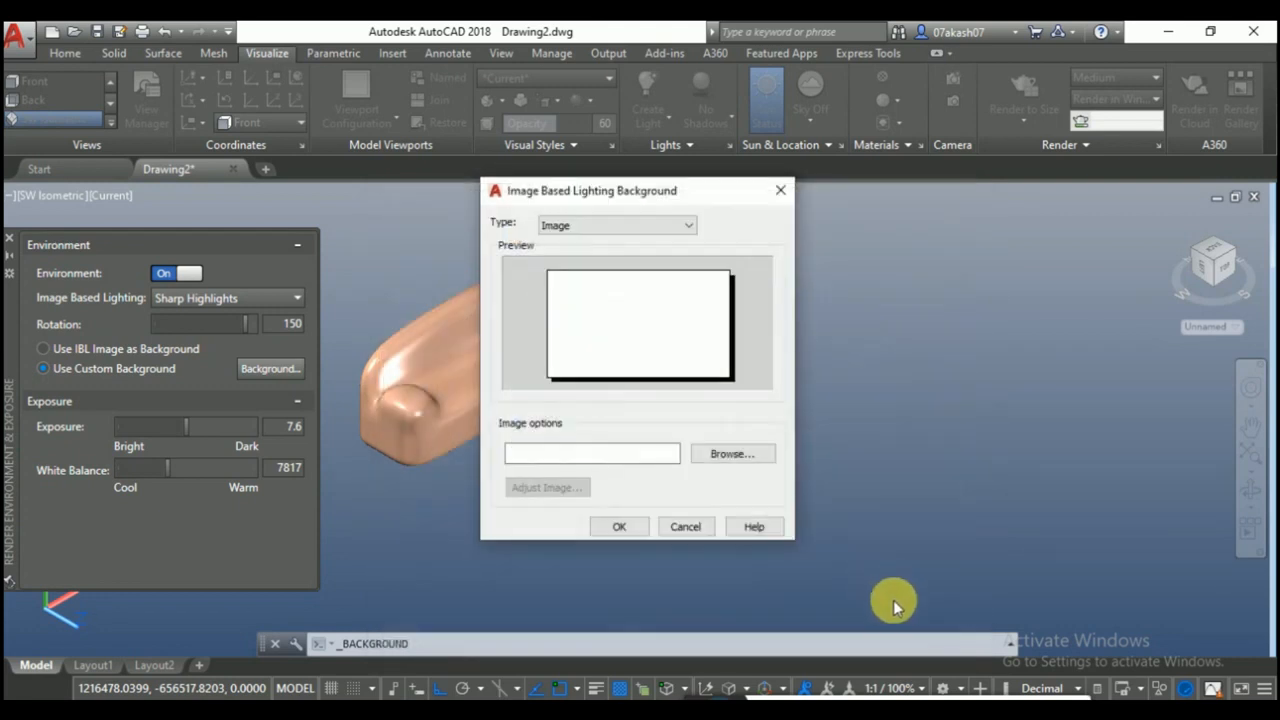
{"action": "left_click", "coordinate": [634, 527]}
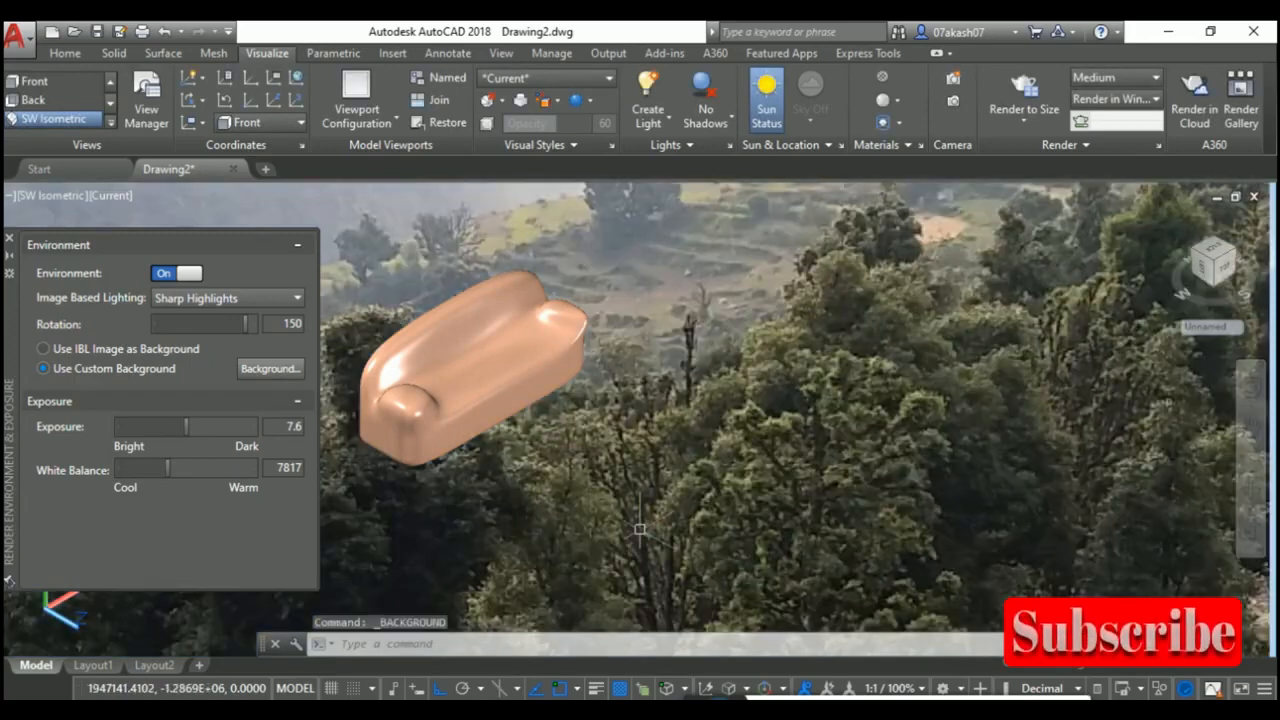
{"action": "scroll", "coordinate": [750, 460], "scroll_direction": "down", "scroll_amount": 2}
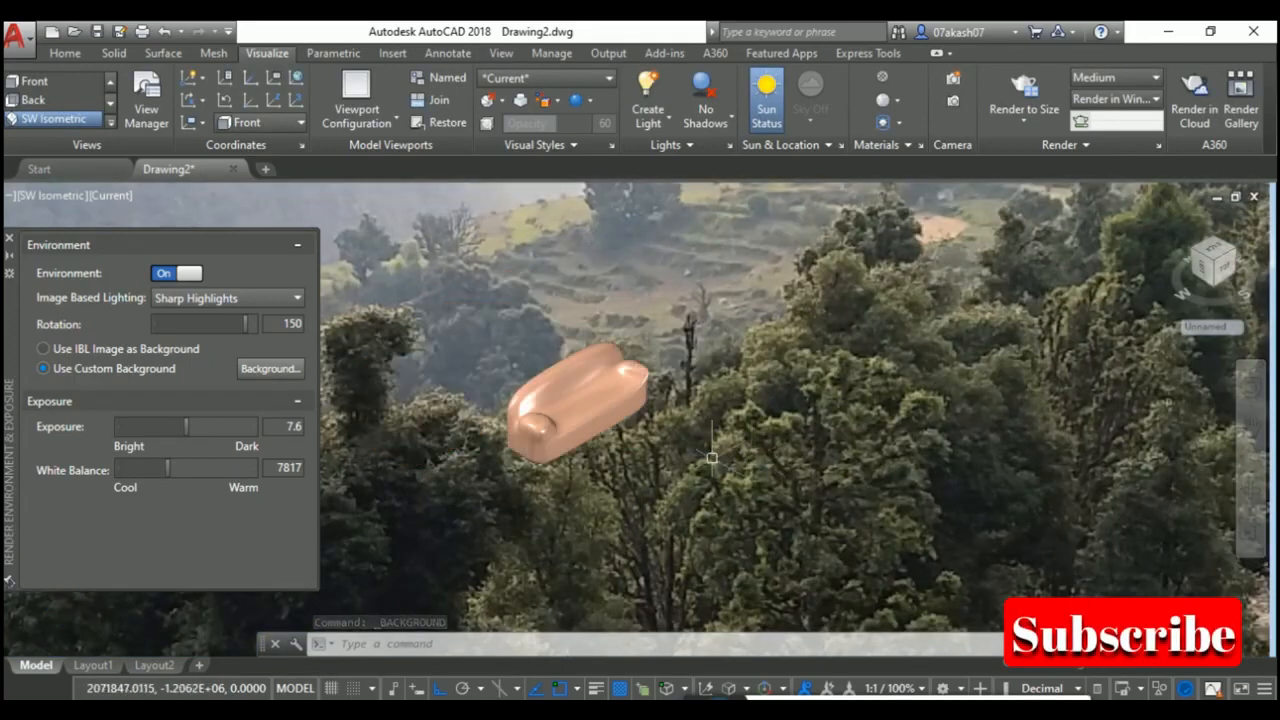
{"action": "scroll", "coordinate": [705, 458], "scroll_direction": "up", "scroll_amount": 2}
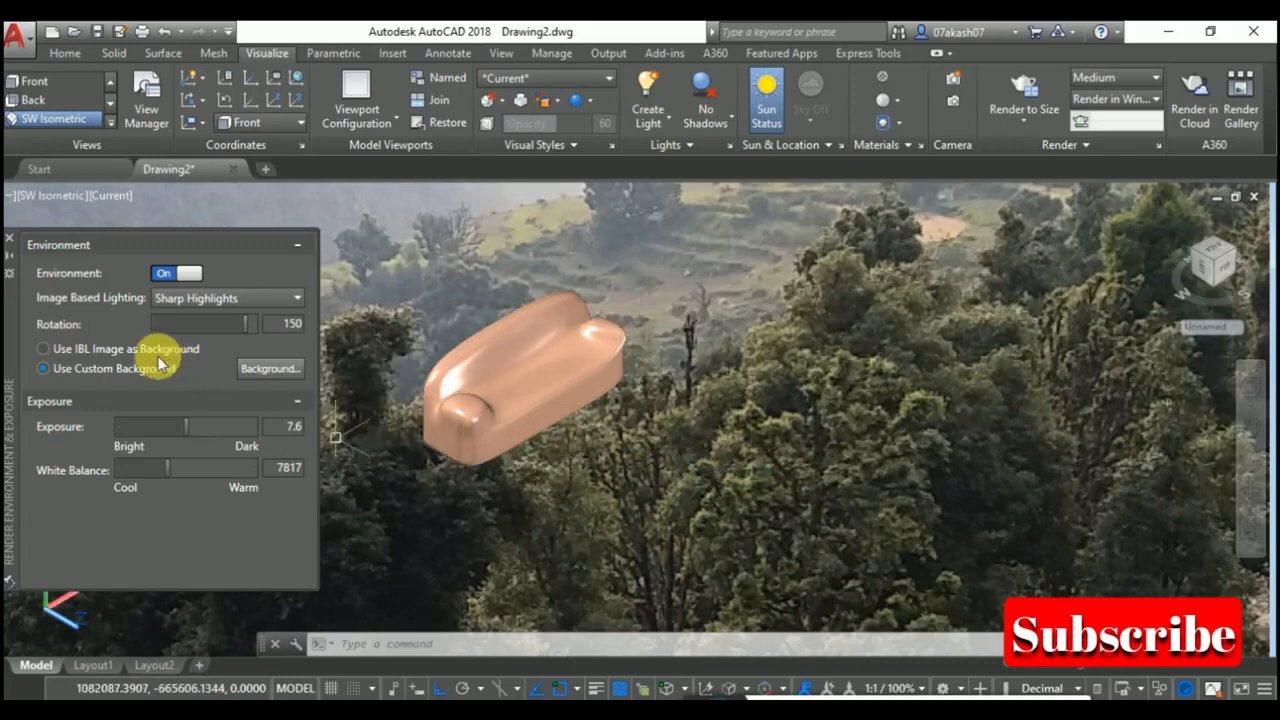
Close the render environment settings and undo the background and environment changes back to the sofa's original dark view.
{"action": "left_click", "coordinate": [12, 238]}
{"action": "key", "text": "ctrl+z"}
{"action": "key", "text": "ctrl+z"}
{"action": "key", "text": "ctrl+z"}
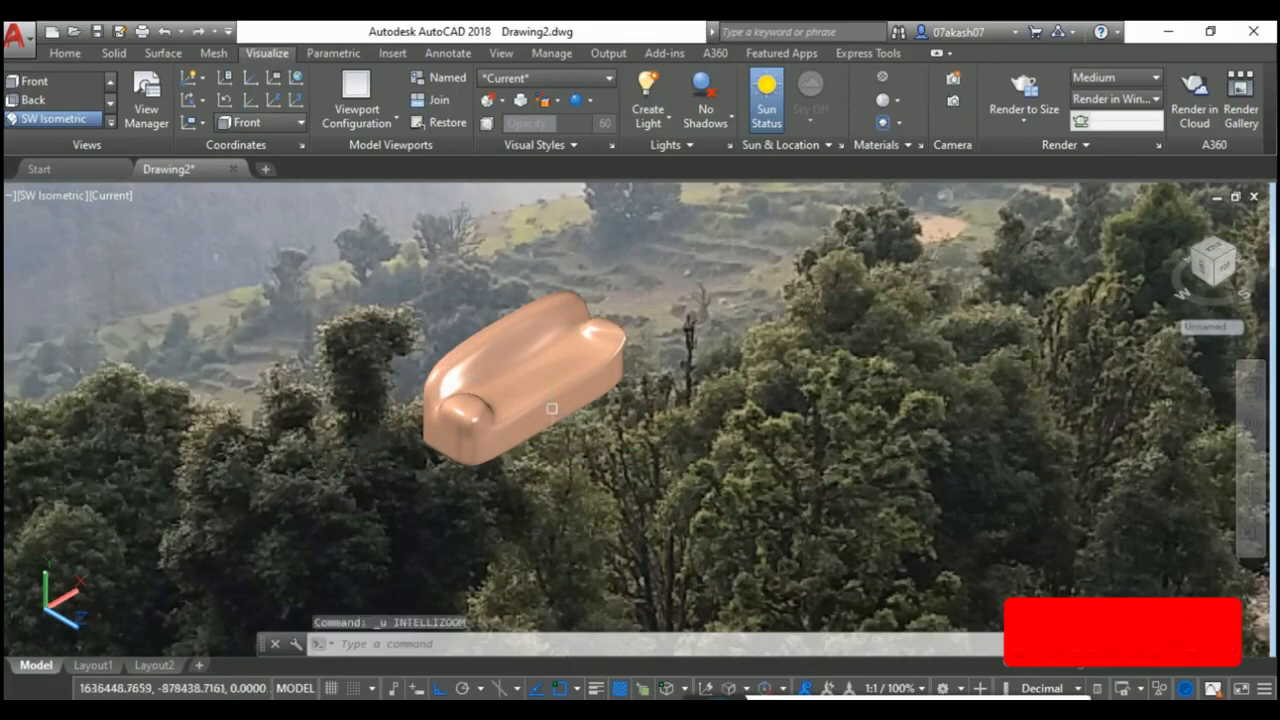
{"action": "key", "text": "ctrl+z"}
{"action": "key", "text": "ctrl+z"}
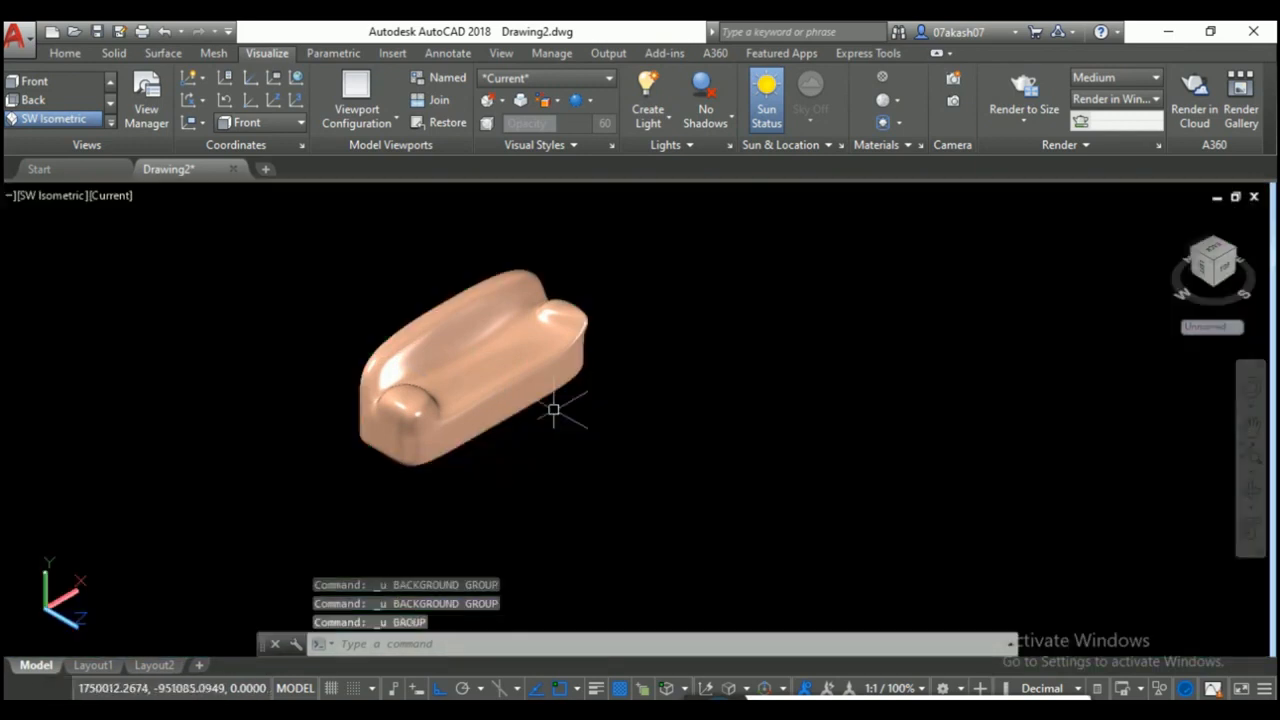
{"action": "key", "text": "ctrl+z"}
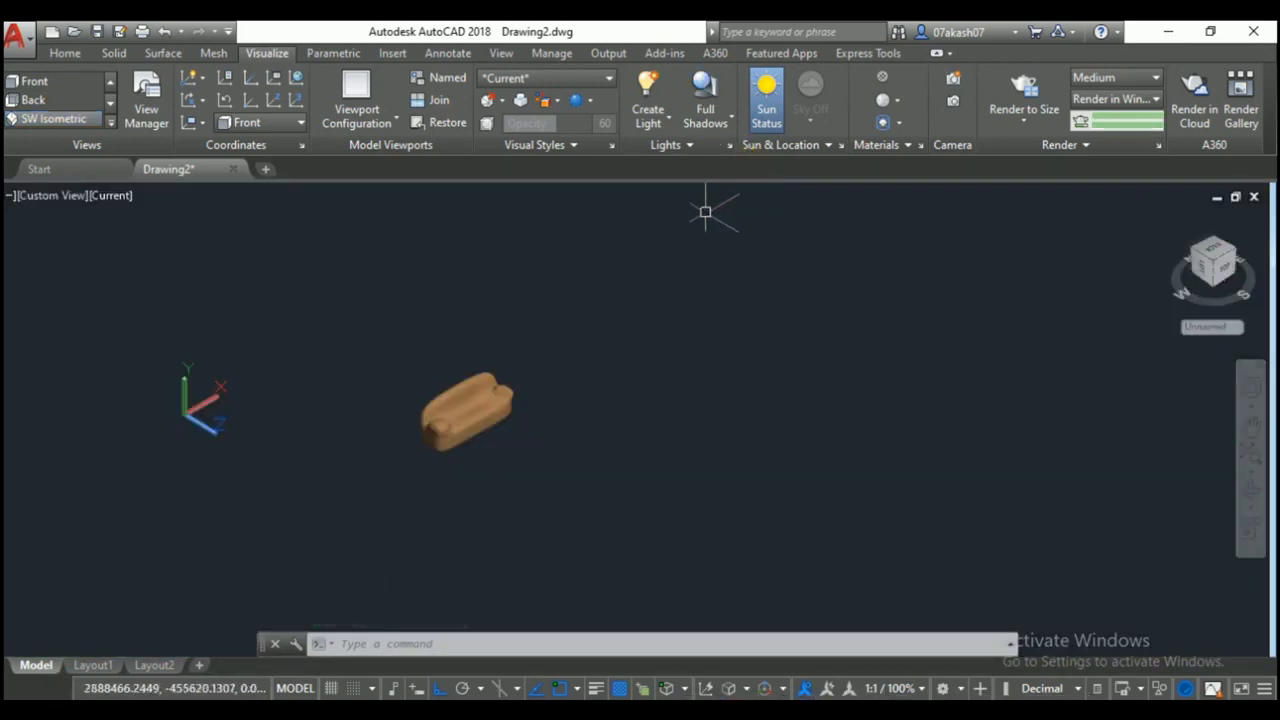
{"action": "scroll", "coordinate": [429, 410], "scroll_direction": "up", "scroll_amount": 3}
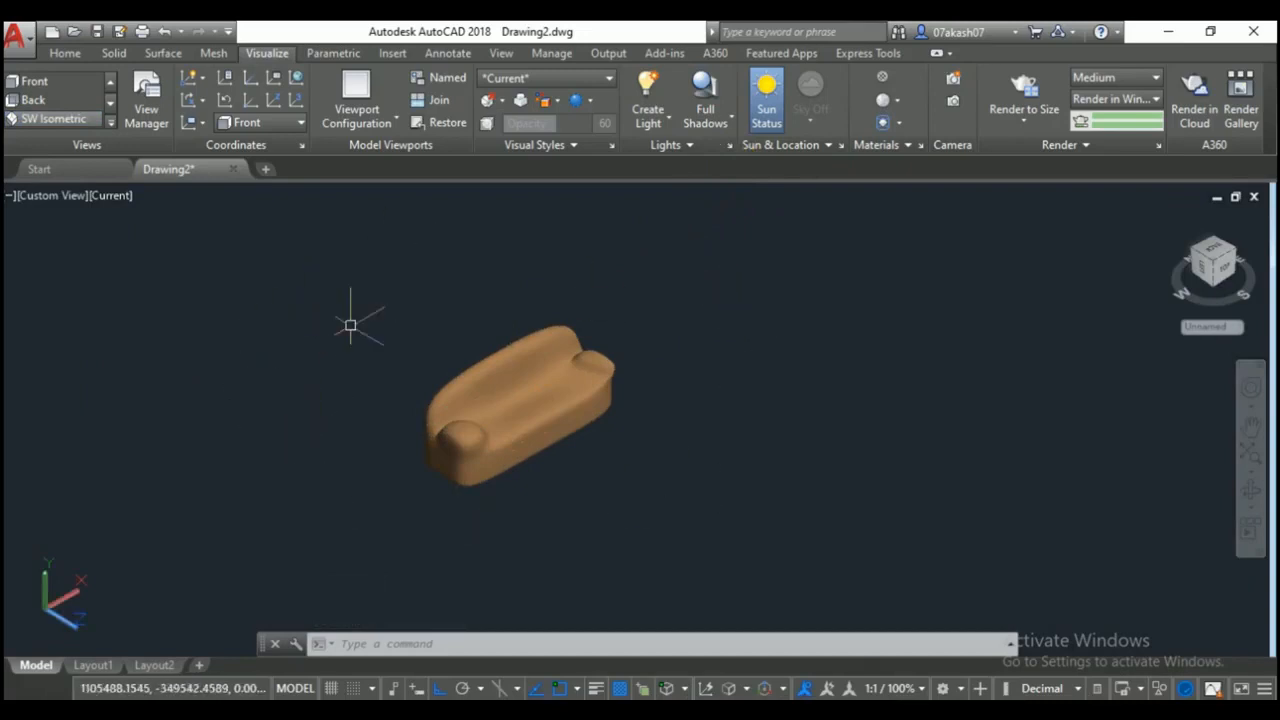
Turn on sunlight with the recommended exposure adjustment and close the render environment settings.
{"action": "left_click", "coordinate": [770, 95]}
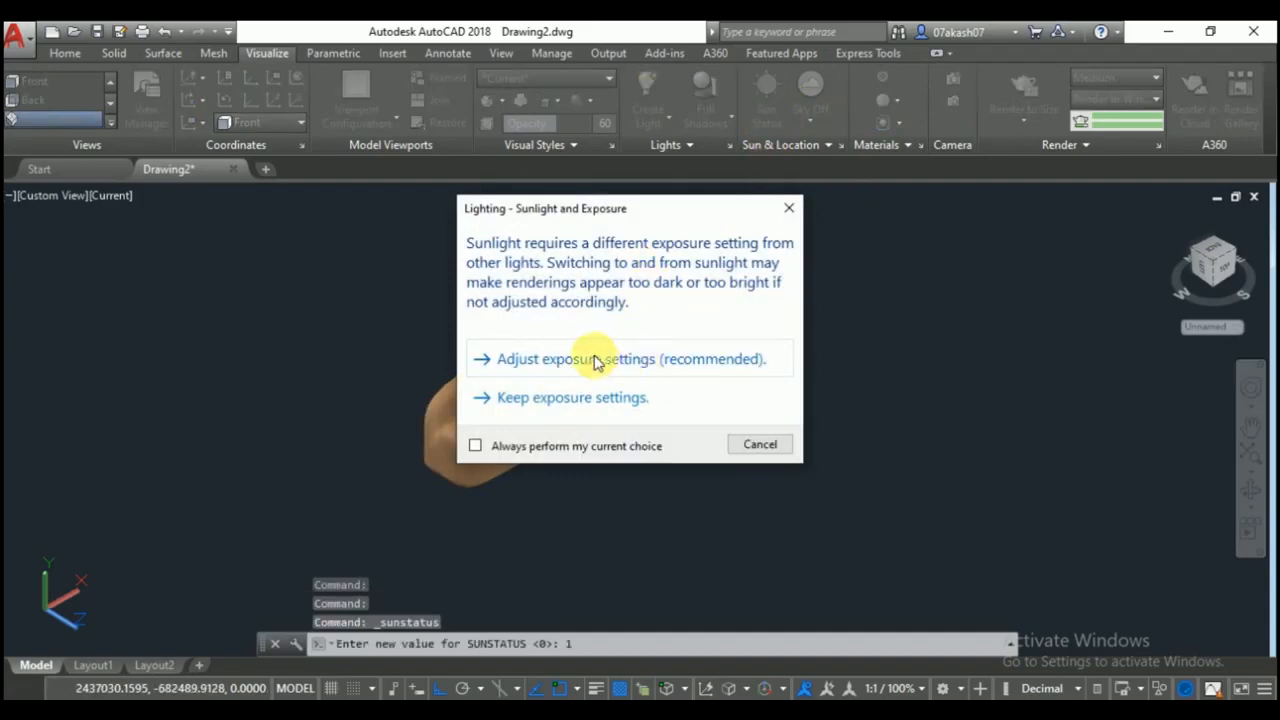
{"action": "left_click", "coordinate": [604, 360]}
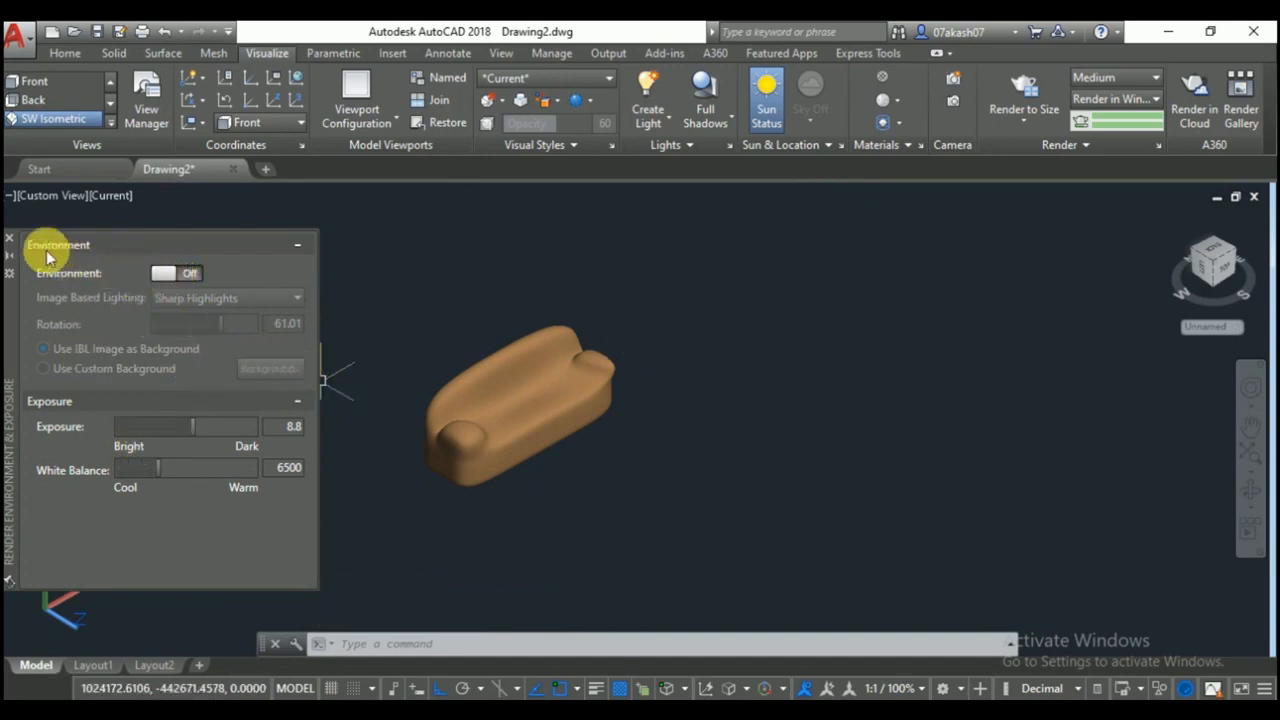
{"action": "left_click", "coordinate": [12, 244]}
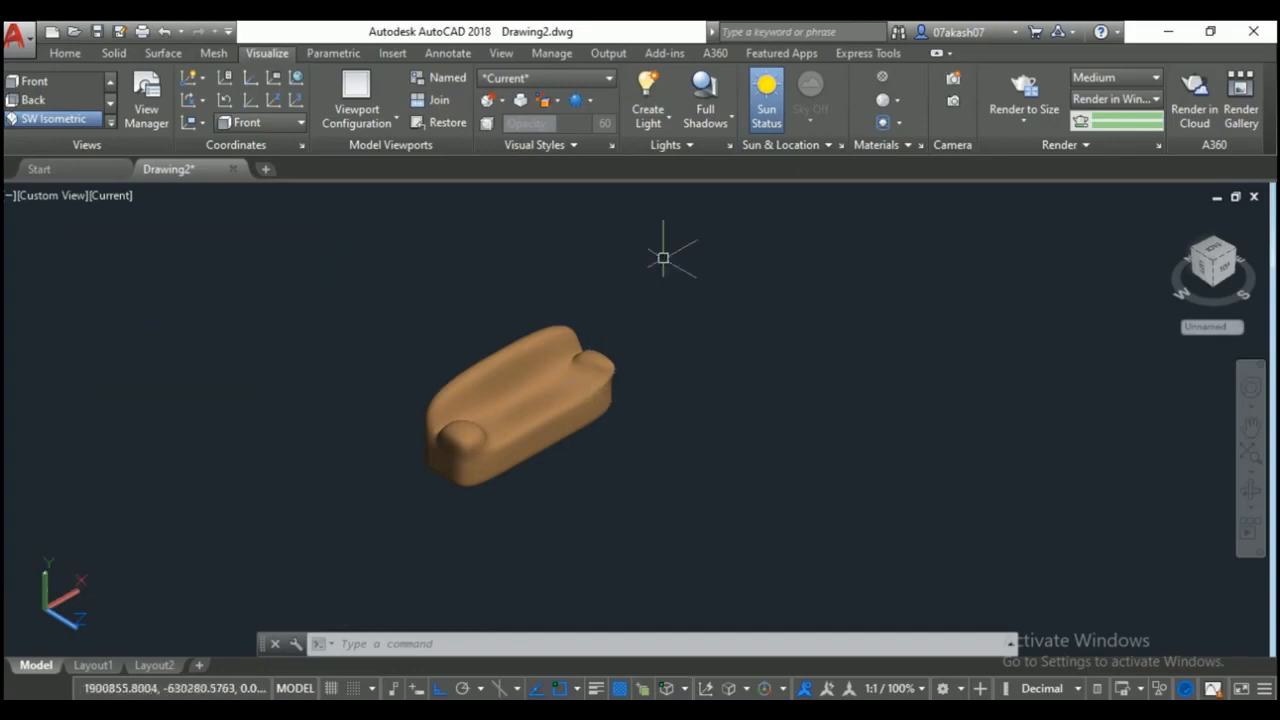
Examine the sun's date and time settings and the lit sofa from a slightly different angle.
{"action": "left_click", "coordinate": [802, 146]}
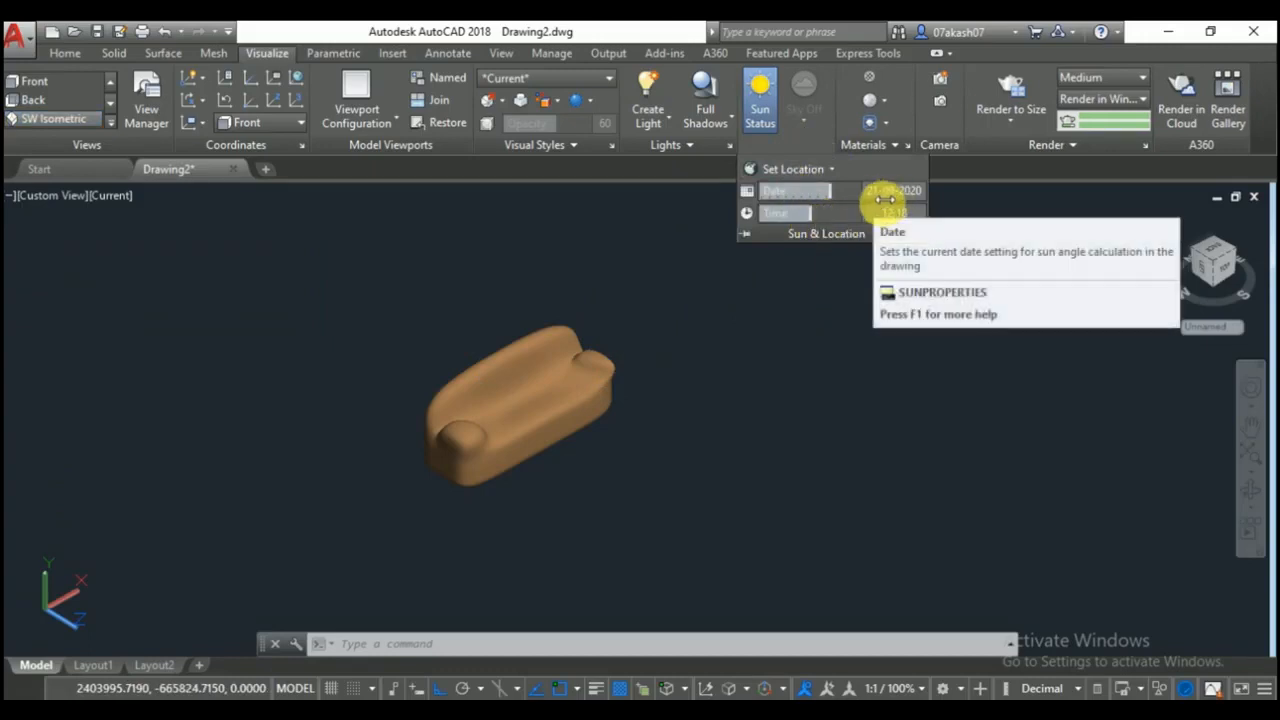
{"action": "left_click", "coordinate": [706, 414]}
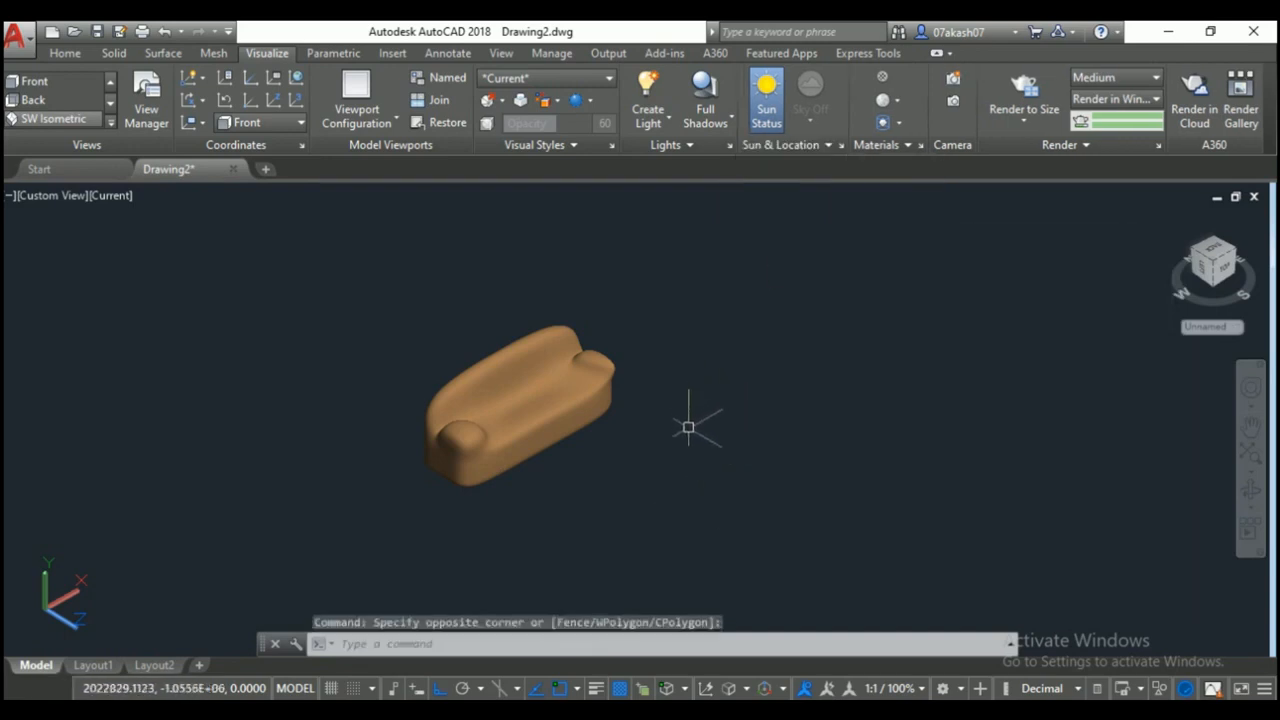
{"action": "mouse_move", "coordinate": [682, 455]}
{"action": "middle_mouse_down", "text": "shift"}
{"action": "mouse_move", "coordinate": [591, 283]}
{"action": "mouse_move", "coordinate": [688, 259]}
{"action": "mouse_move", "coordinate": [777, 257]}
{"action": "mouse_move", "coordinate": [834, 214]}
{"action": "mouse_move", "coordinate": [674, 314]}
{"action": "mouse_move", "coordinate": [500, 316]}
{"action": "mouse_move", "coordinate": [491, 386]}
{"action": "mouse_move", "coordinate": [609, 400]}
{"action": "mouse_move", "coordinate": [670, 462]}
{"action": "middle_mouse_up", "text": "shift"}
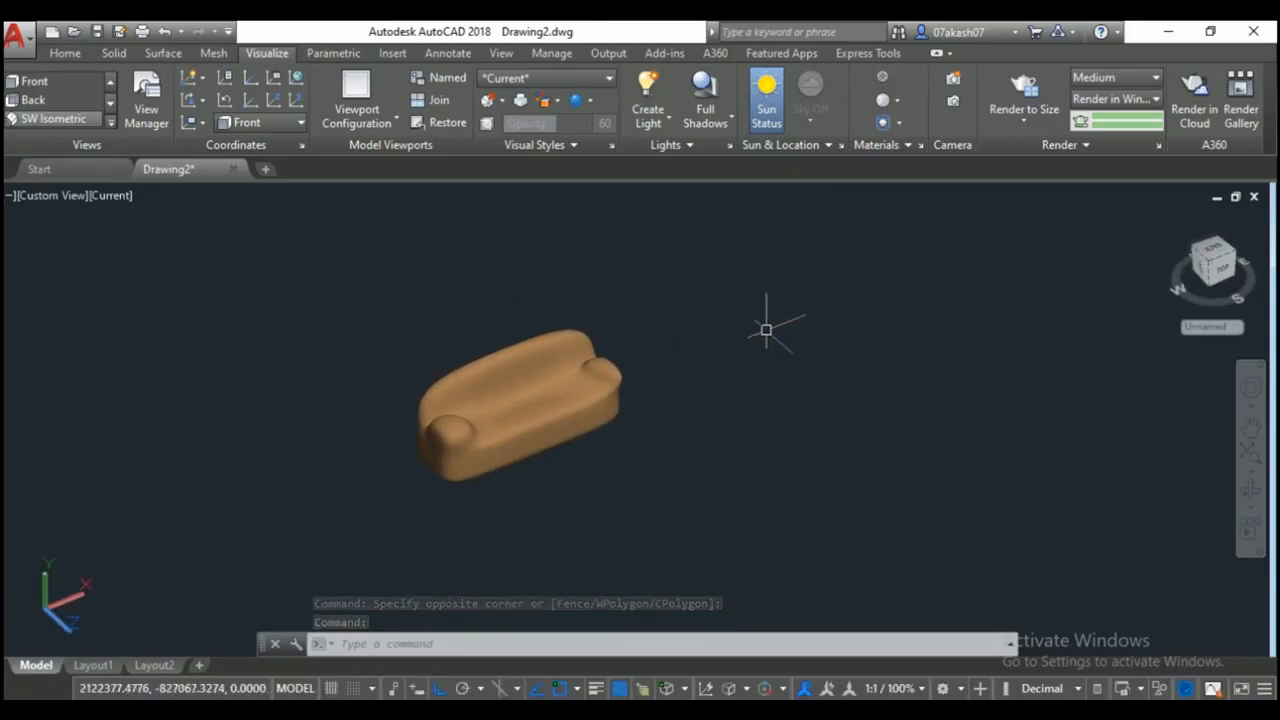
Open the sun properties with the SUNPROPERTIES command to show the sky, horizon and sun angle settings.
{"action": "type", "text": "sun"}
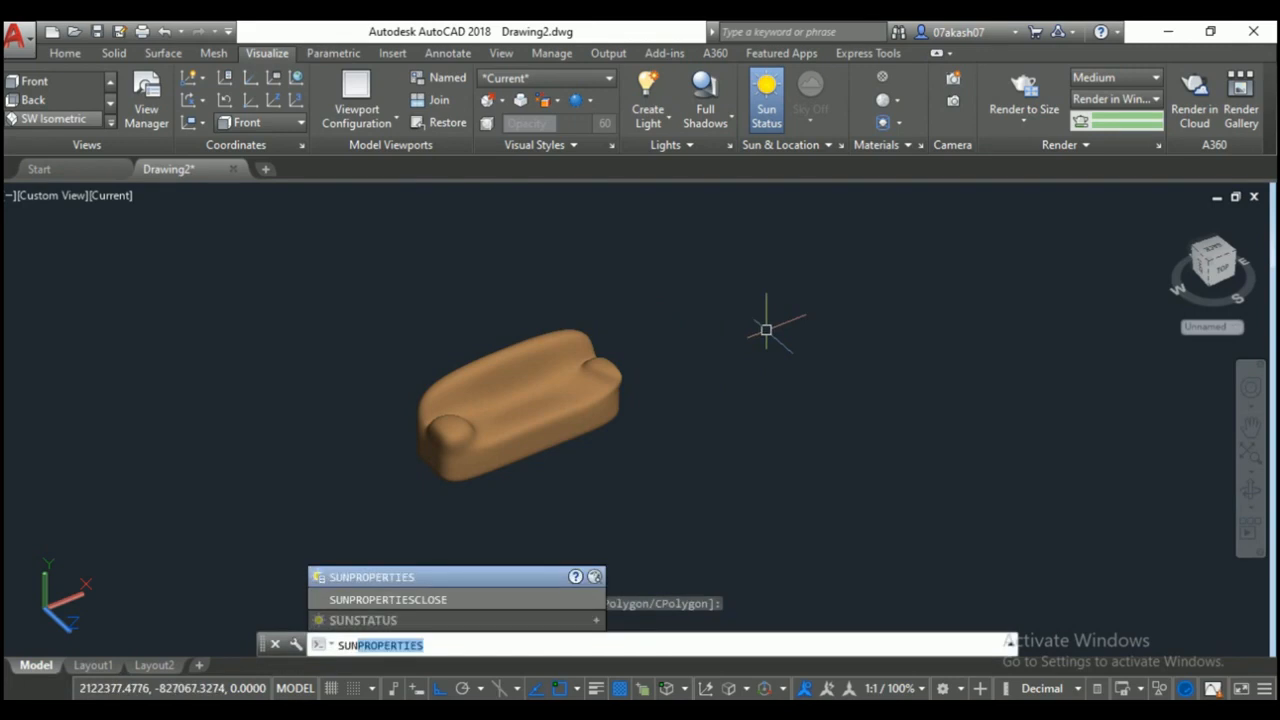
{"action": "key", "text": "Return"}
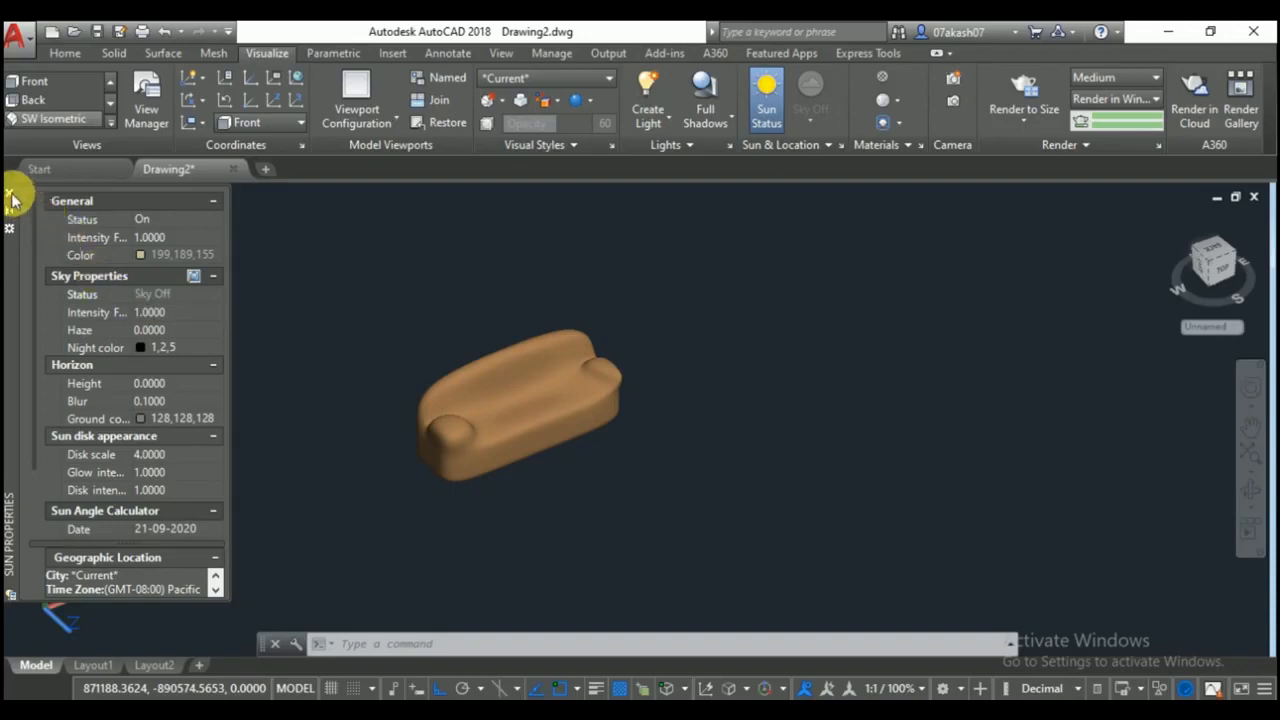
{"action": "left_click", "coordinate": [571, 514]}
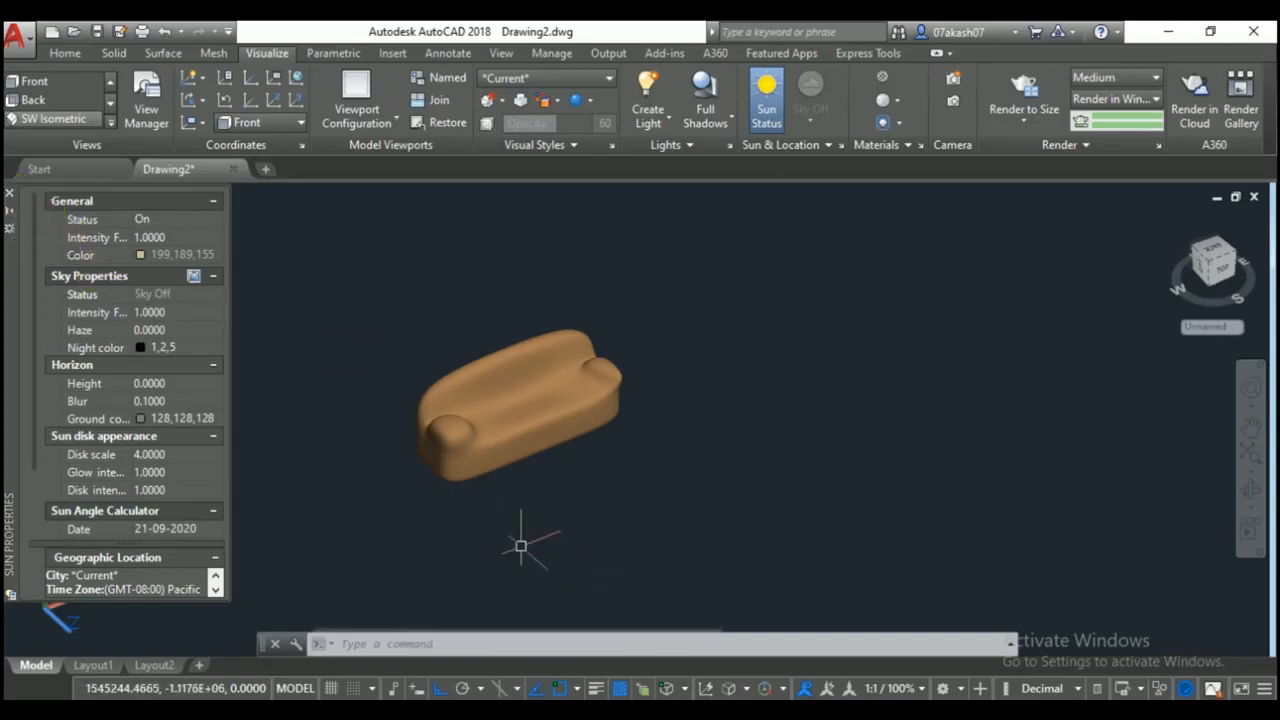
Try to turn on the sky background by setting SKYSTATUS to 1 in the parallel view.
{"action": "type", "text": "sky"}
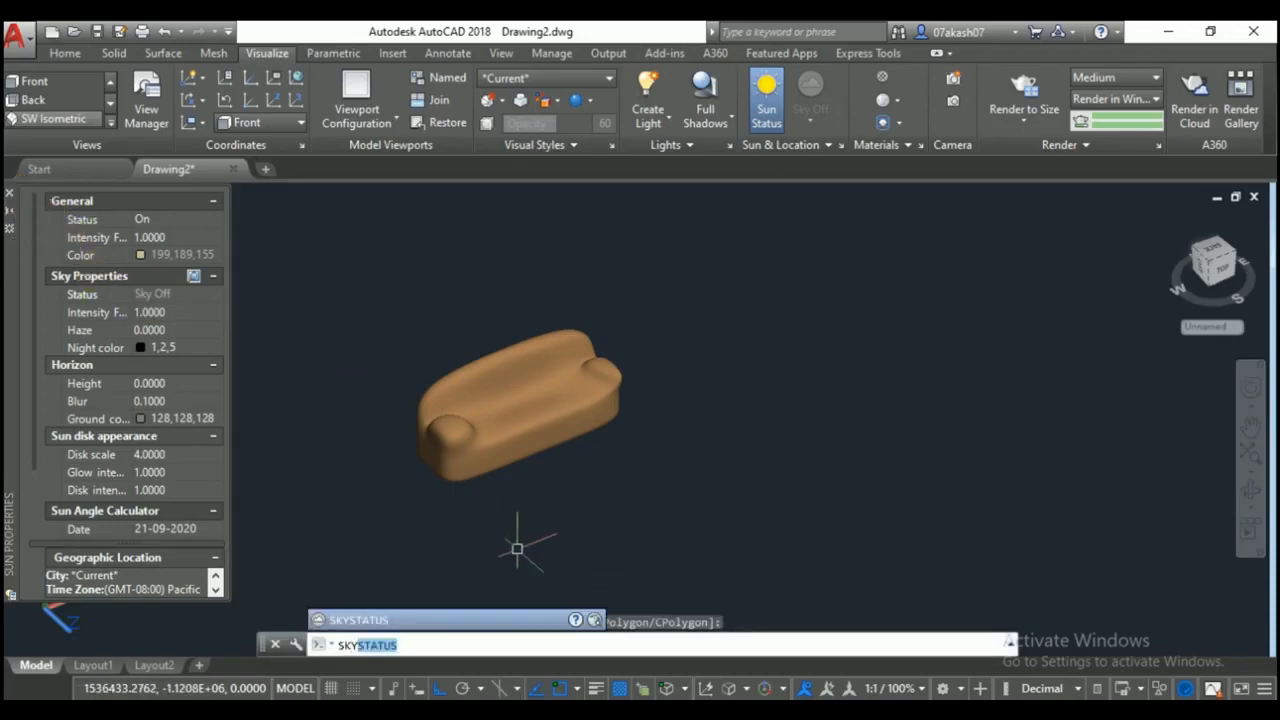
{"action": "key", "text": "Return"}
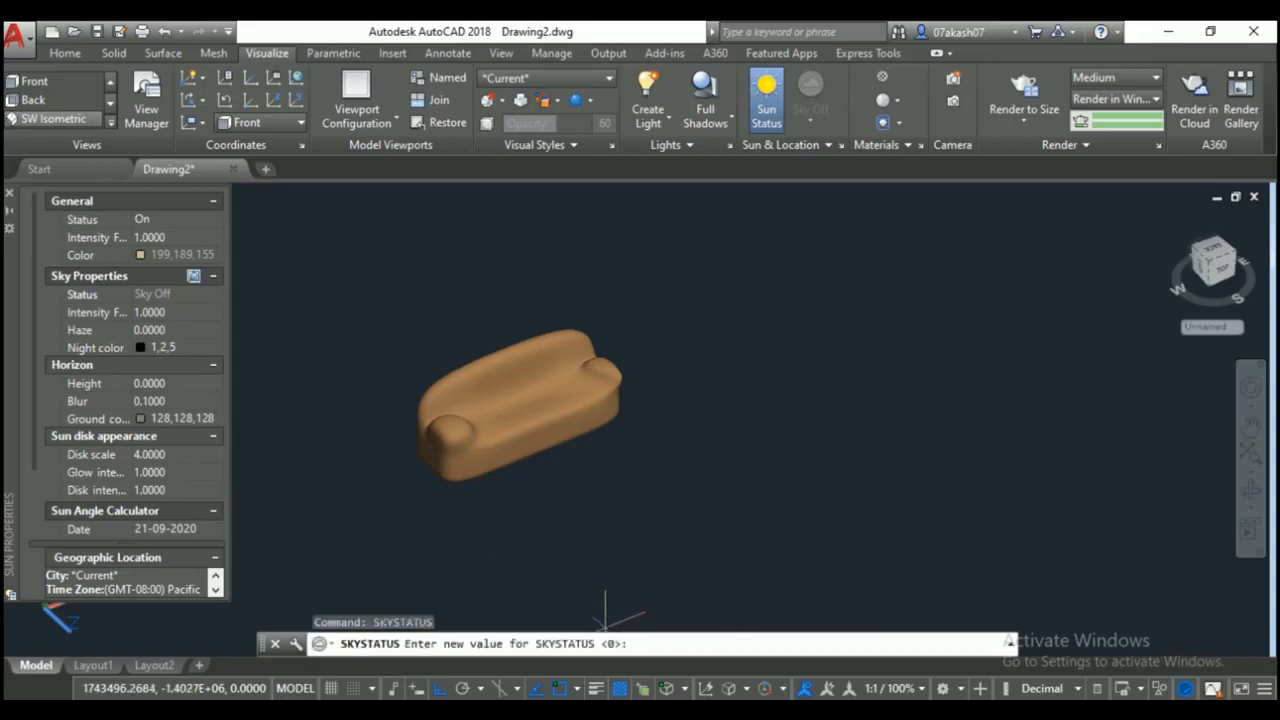
{"action": "key", "text": "Return"}
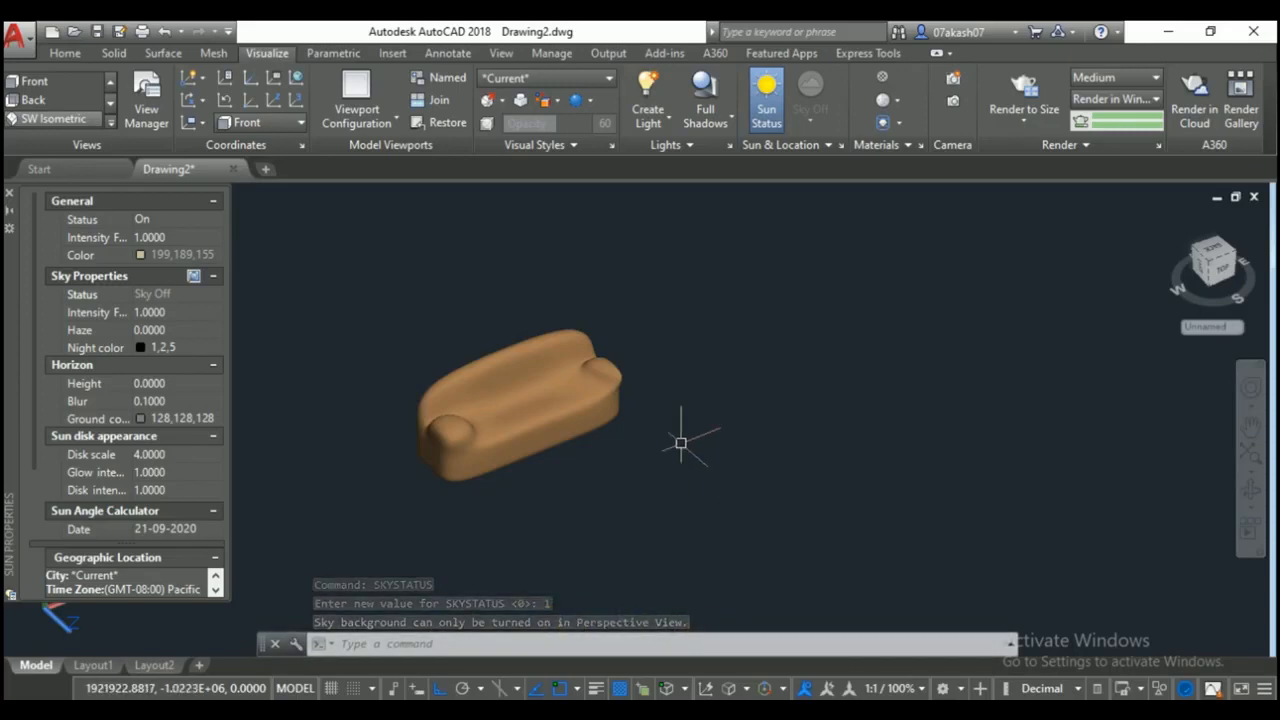
Switch the viewport to perspective projection by setting PERSPECTIVE to 1.
{"action": "type", "text": "pe"}
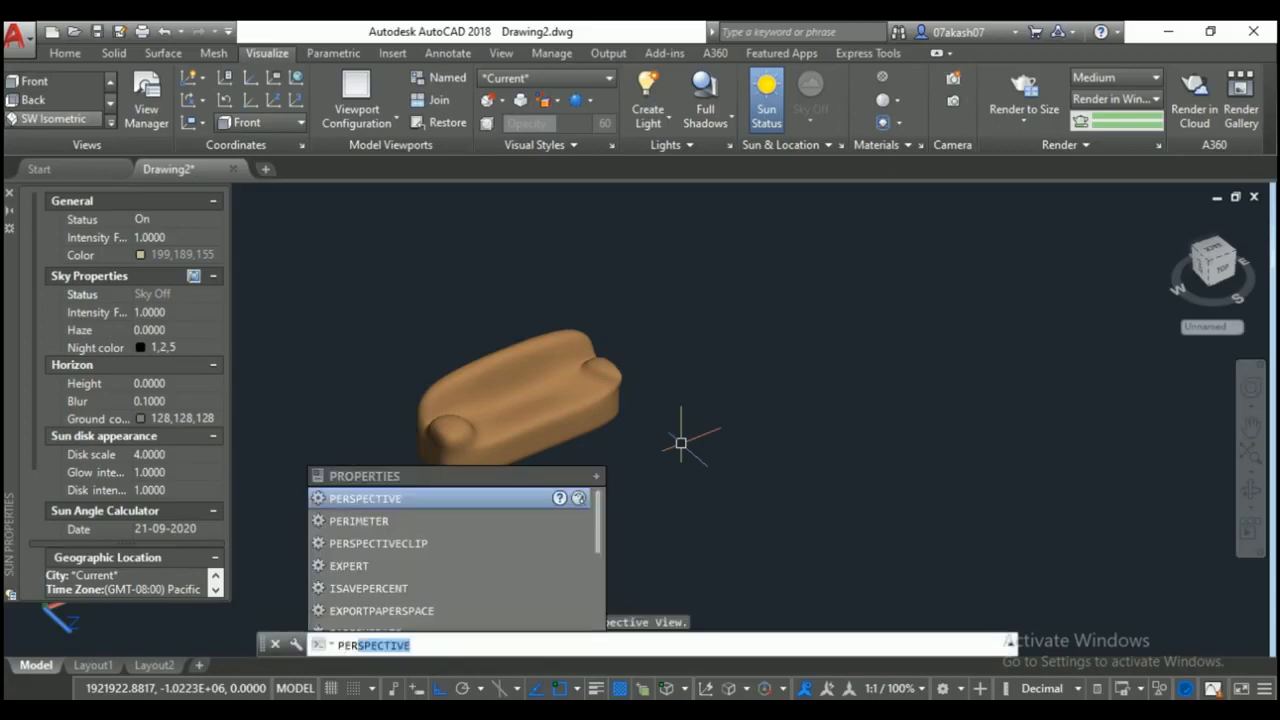
{"action": "key", "text": "Return"}
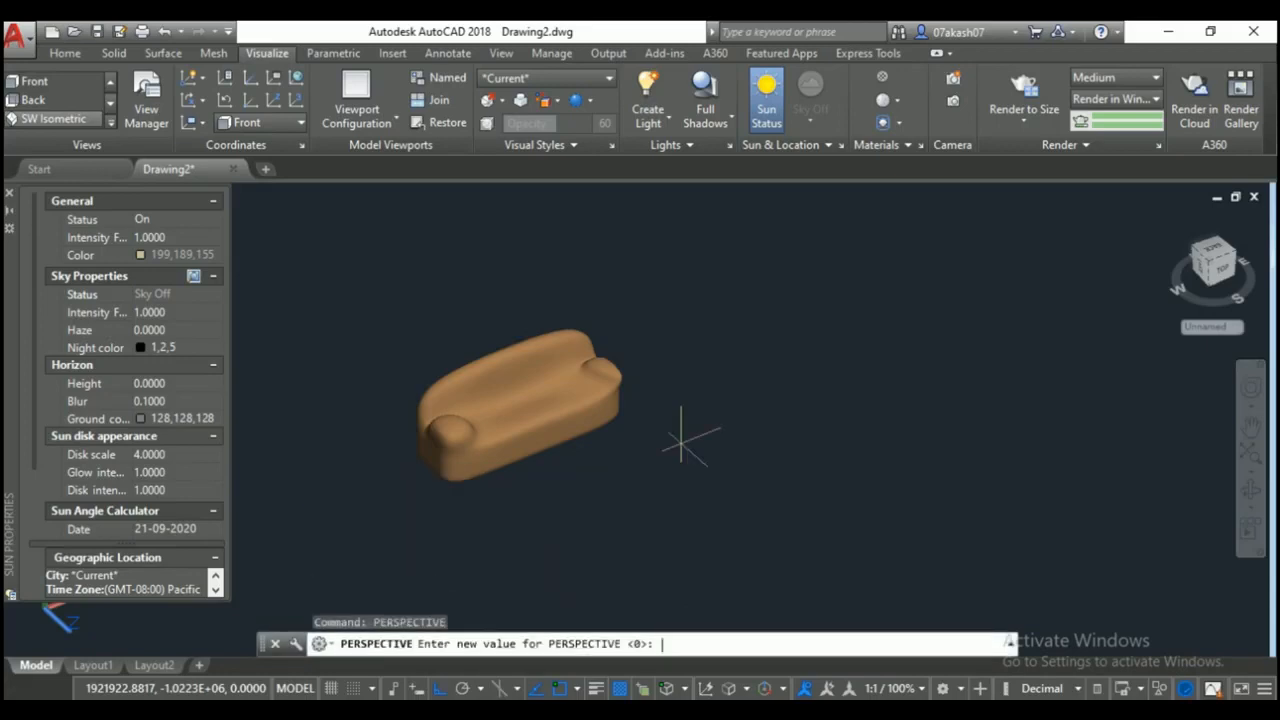
{"action": "type", "text": "1"}
{"action": "key", "text": "Return"}
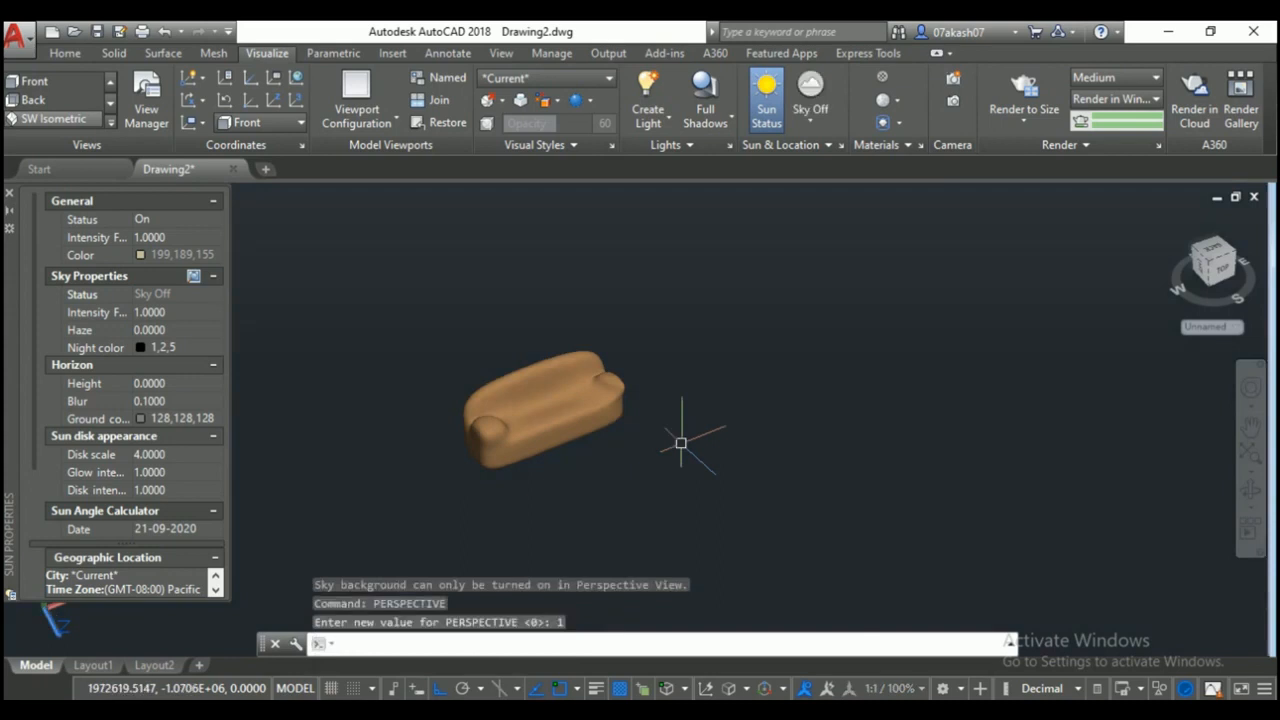
Turn on the sky background by setting SKYSTATUS to 1 and close the sun properties palette.
{"action": "key", "text": "Return"}
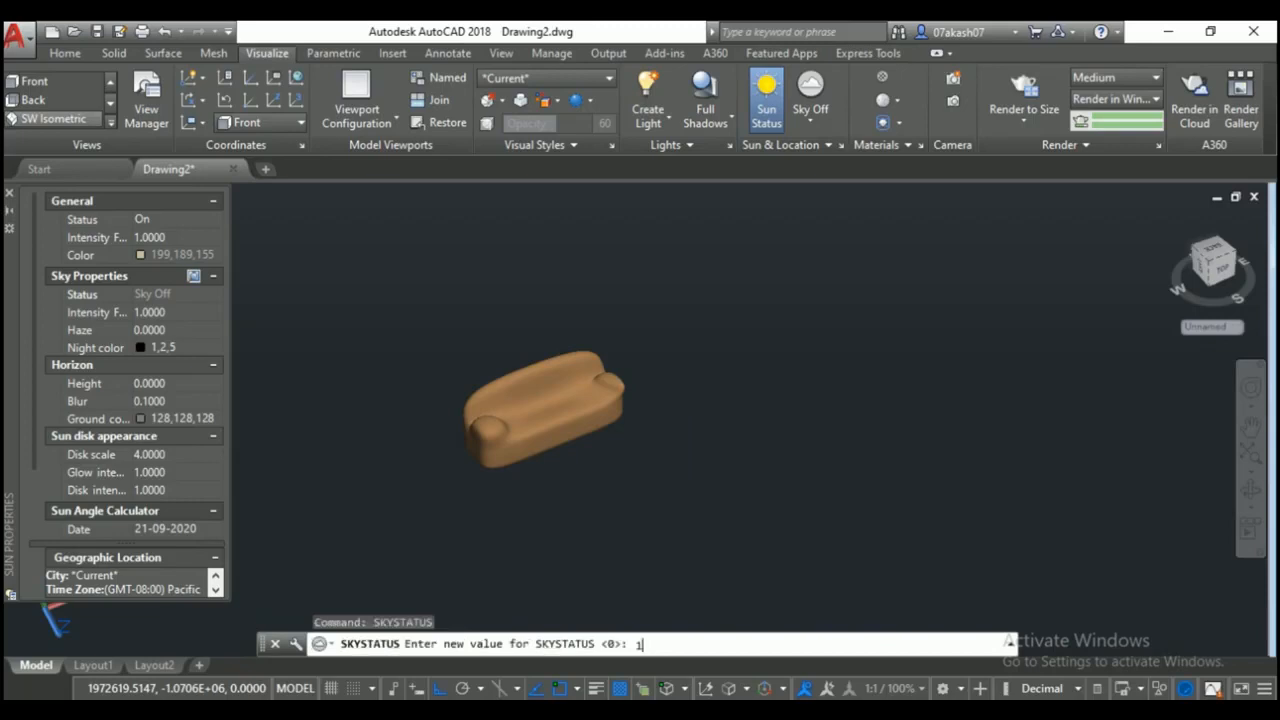
{"action": "key", "text": "Return"}
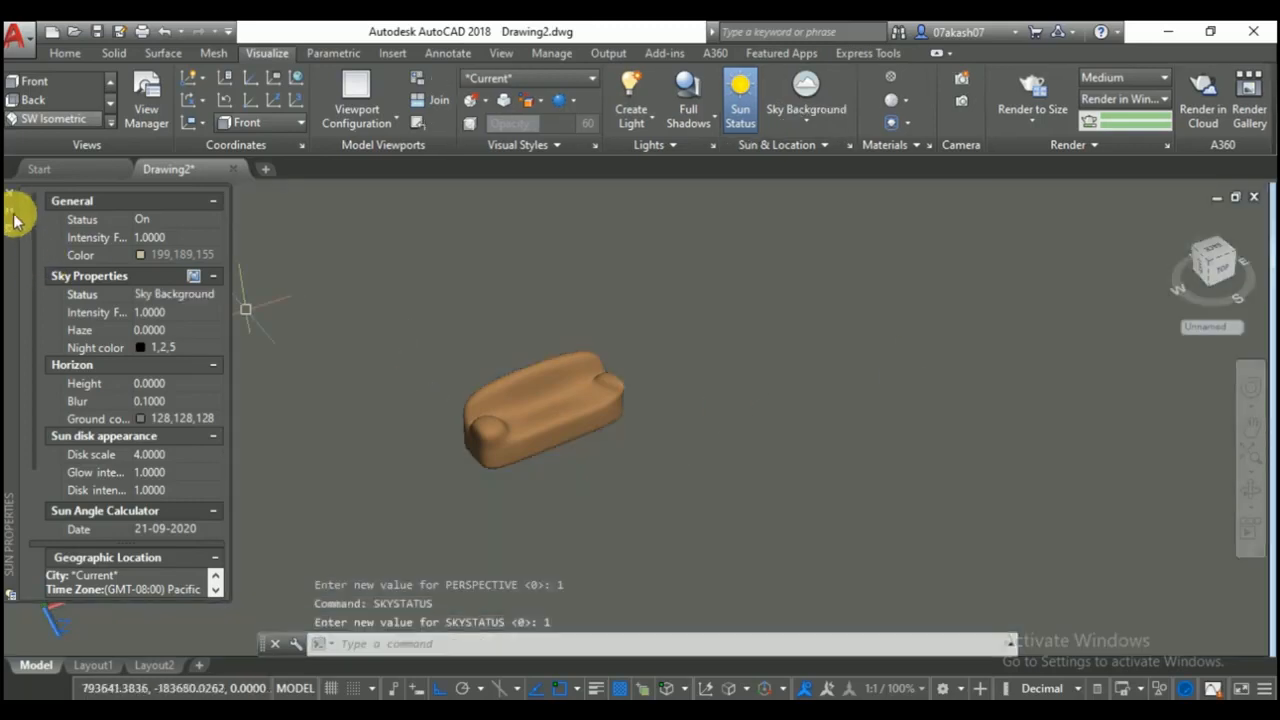
{"action": "left_click", "coordinate": [12, 193]}
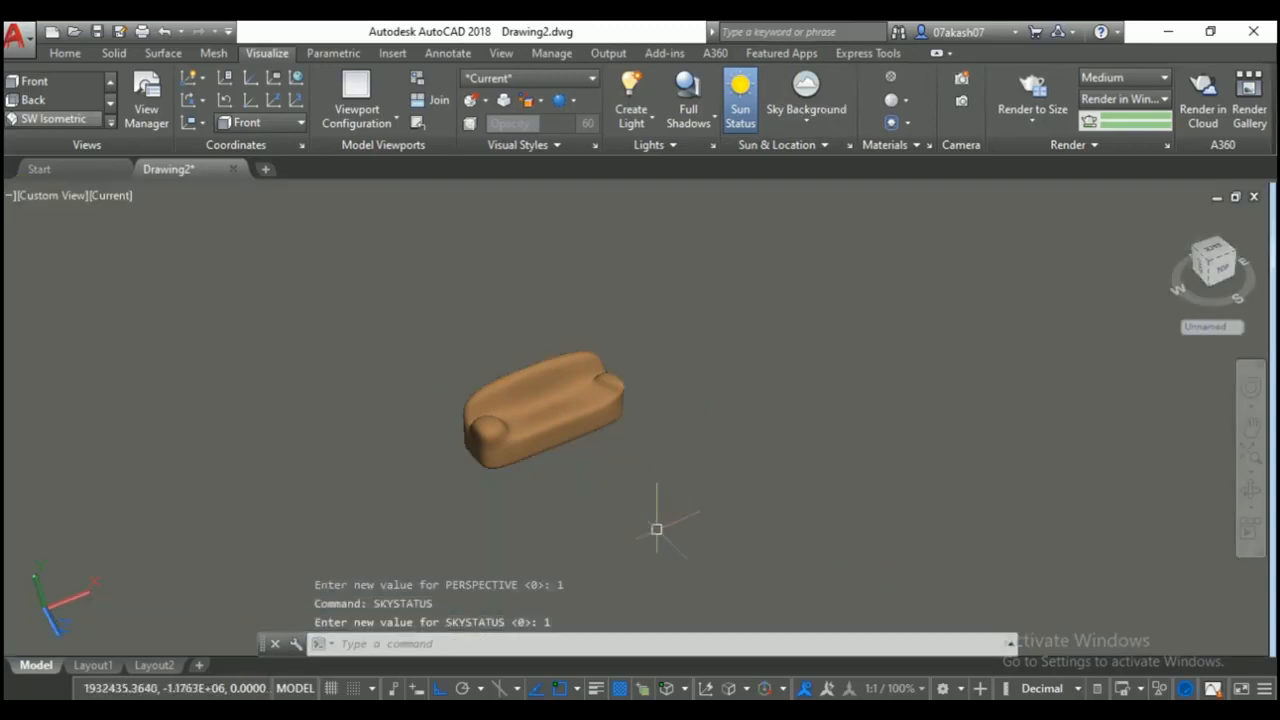
{"action": "middle_click_drag", "start_coordinate": [562, 555], "coordinate": [886, 379], "text": "shift"}
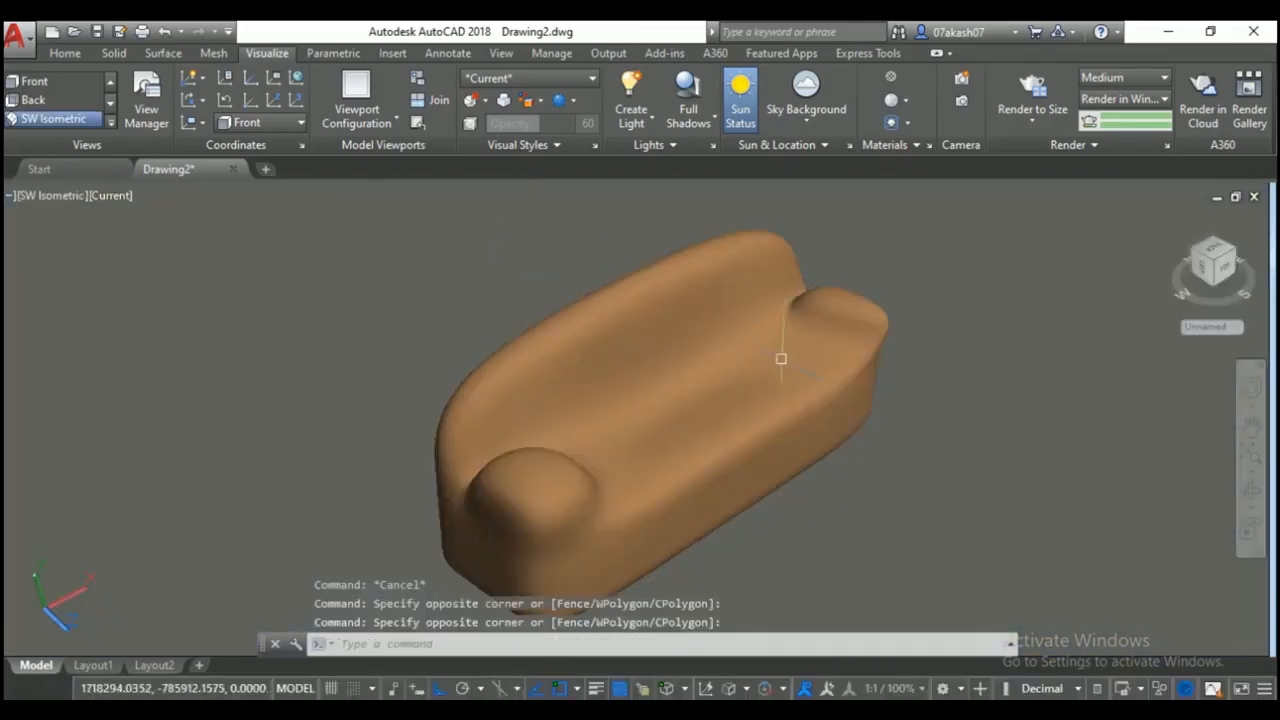
{"action": "mouse_move", "coordinate": [780, 357]}
{"action": "middle_mouse_down"}
{"action": "mouse_move", "coordinate": [720, 371]}
{"action": "mouse_move", "coordinate": [623, 363]}
{"action": "middle_mouse_up"}
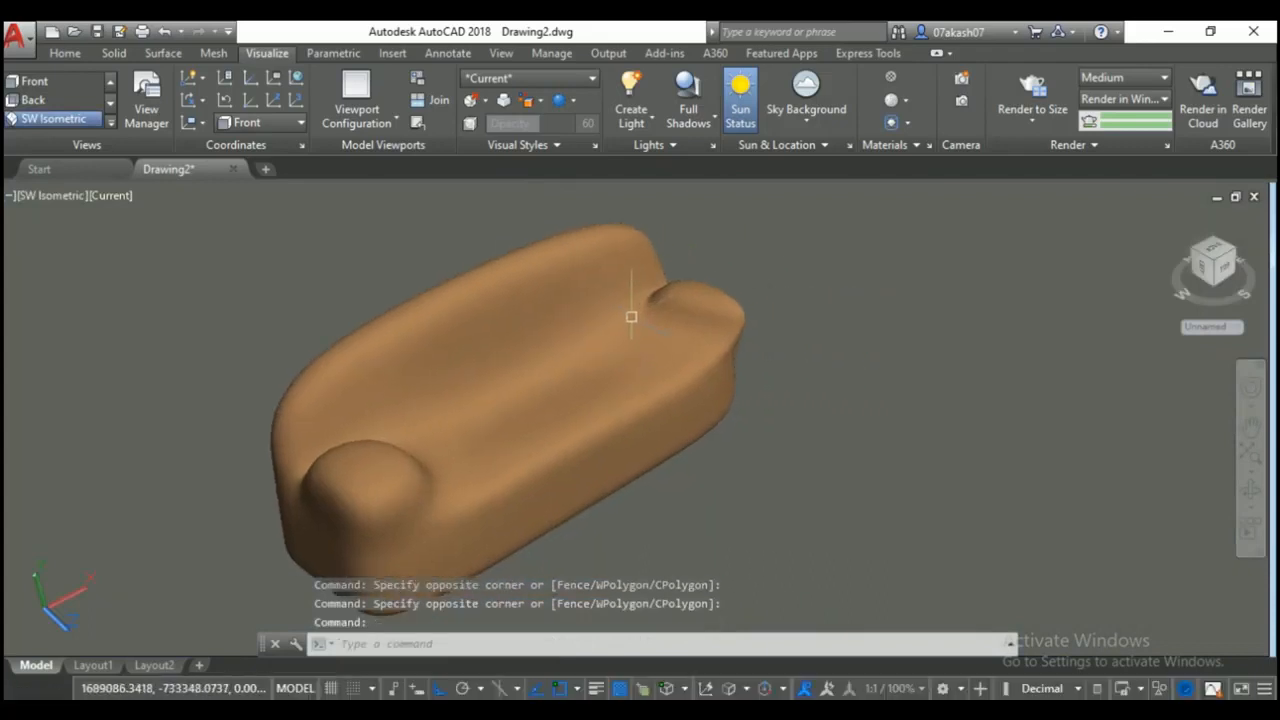
{"action": "scroll", "coordinate": [628, 314], "scroll_direction": "down", "scroll_amount": 1}
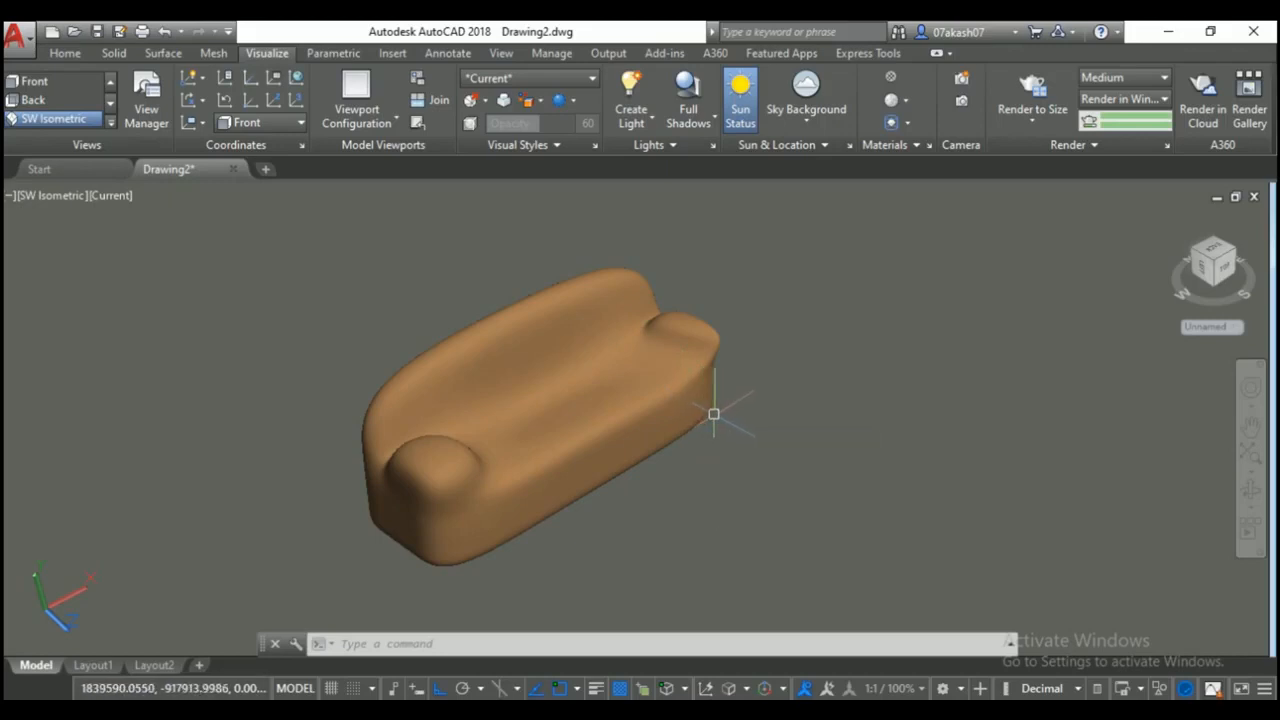
Set the render preset to High and the render output size to 1920 x 1080 px Full HDTV.
{"action": "left_click", "coordinate": [1131, 79]}
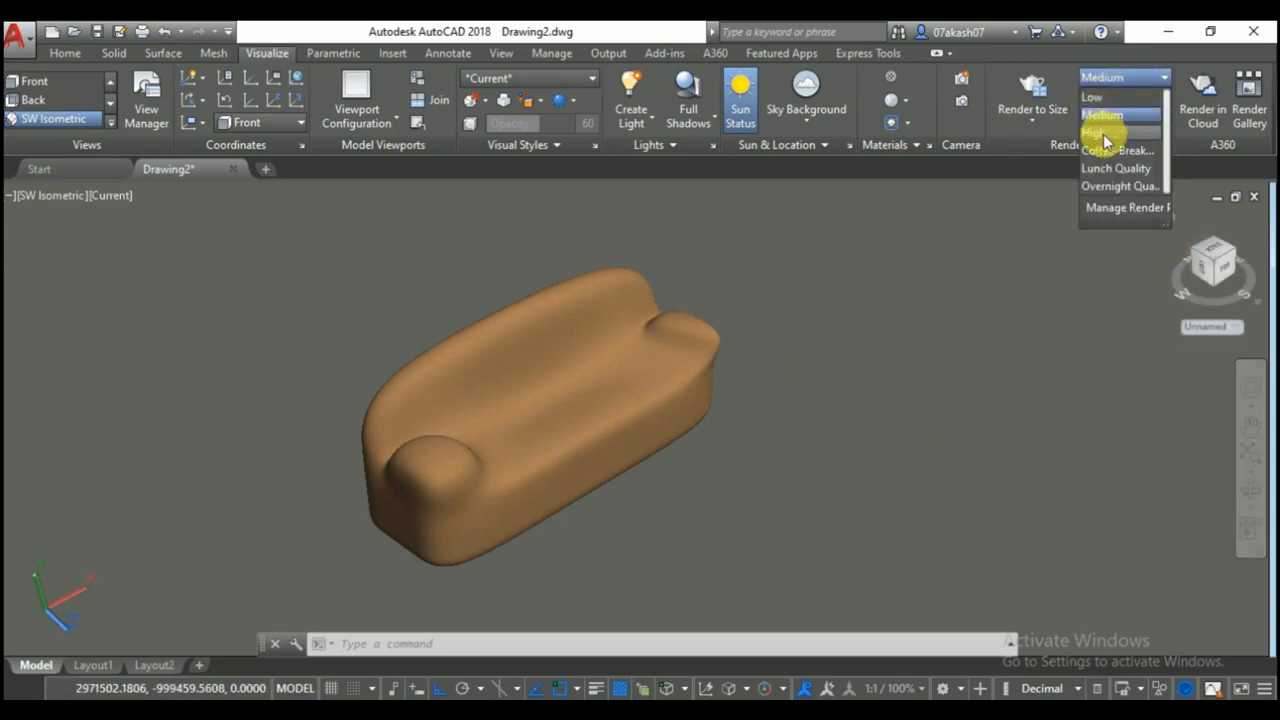
{"action": "left_click", "coordinate": [1095, 132]}
{"action": "left_click", "coordinate": [1123, 100]}
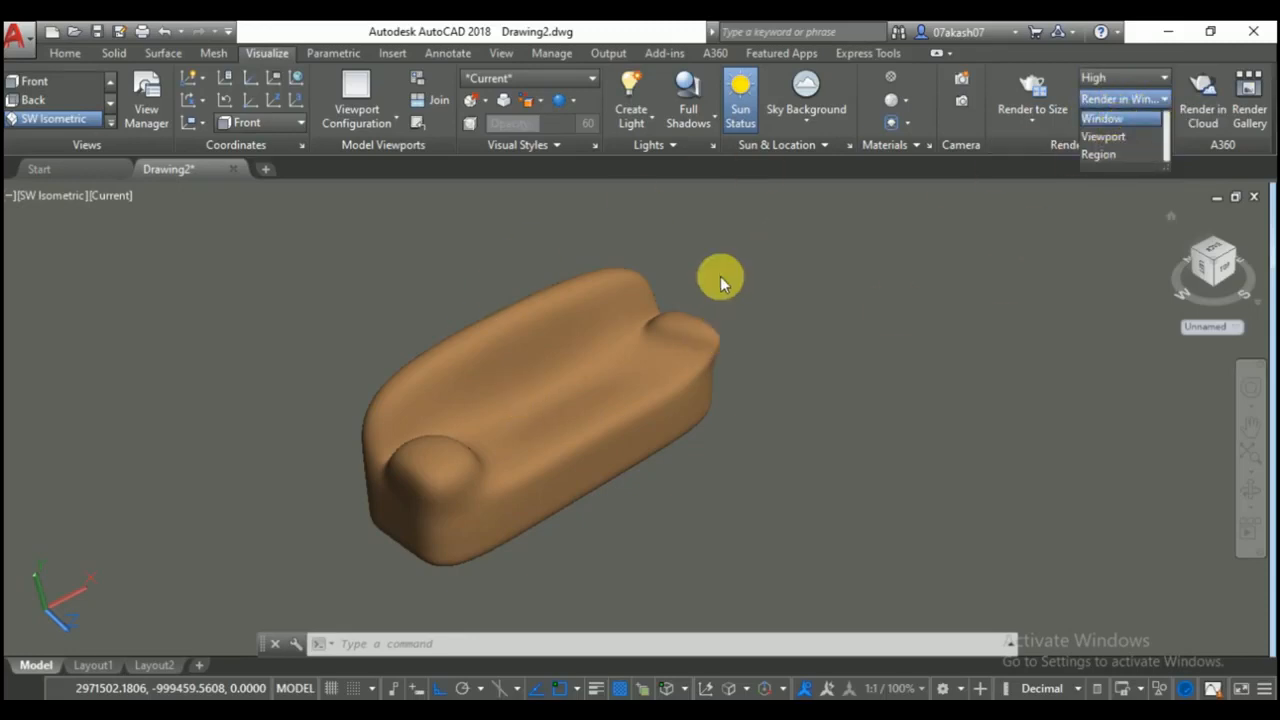
{"action": "left_click", "coordinate": [853, 320]}
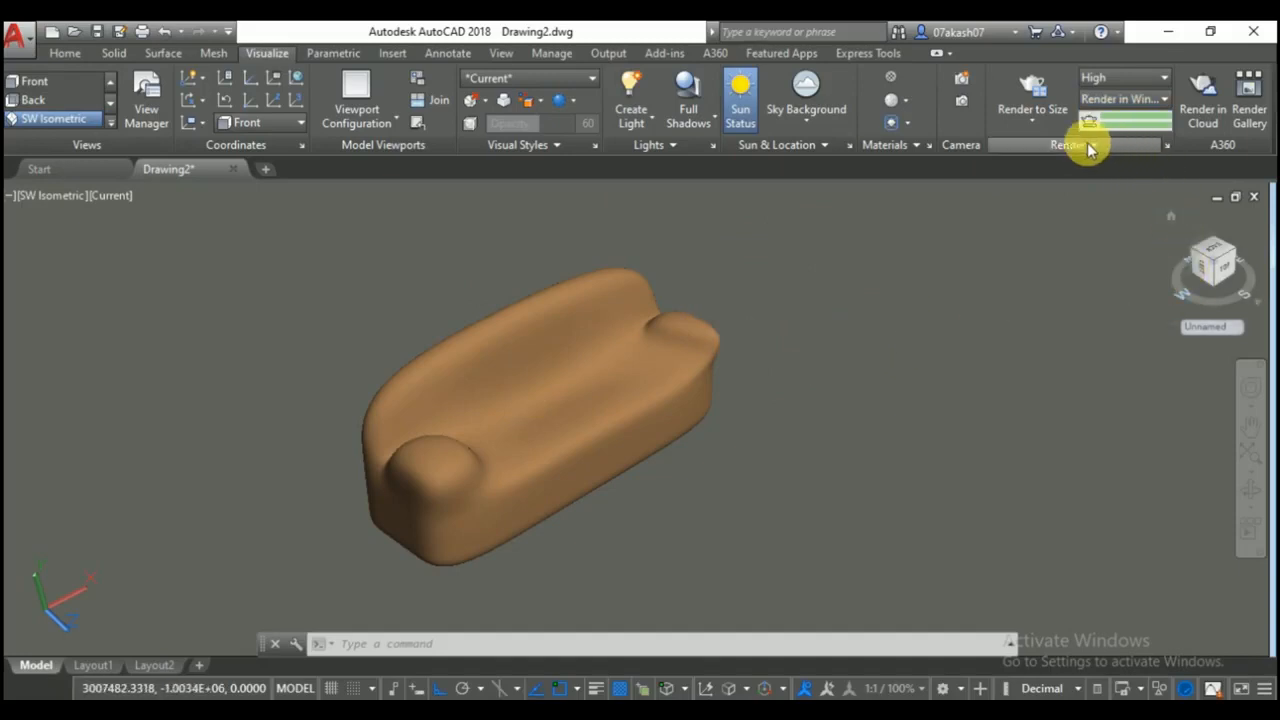
{"action": "left_click", "coordinate": [1050, 127]}
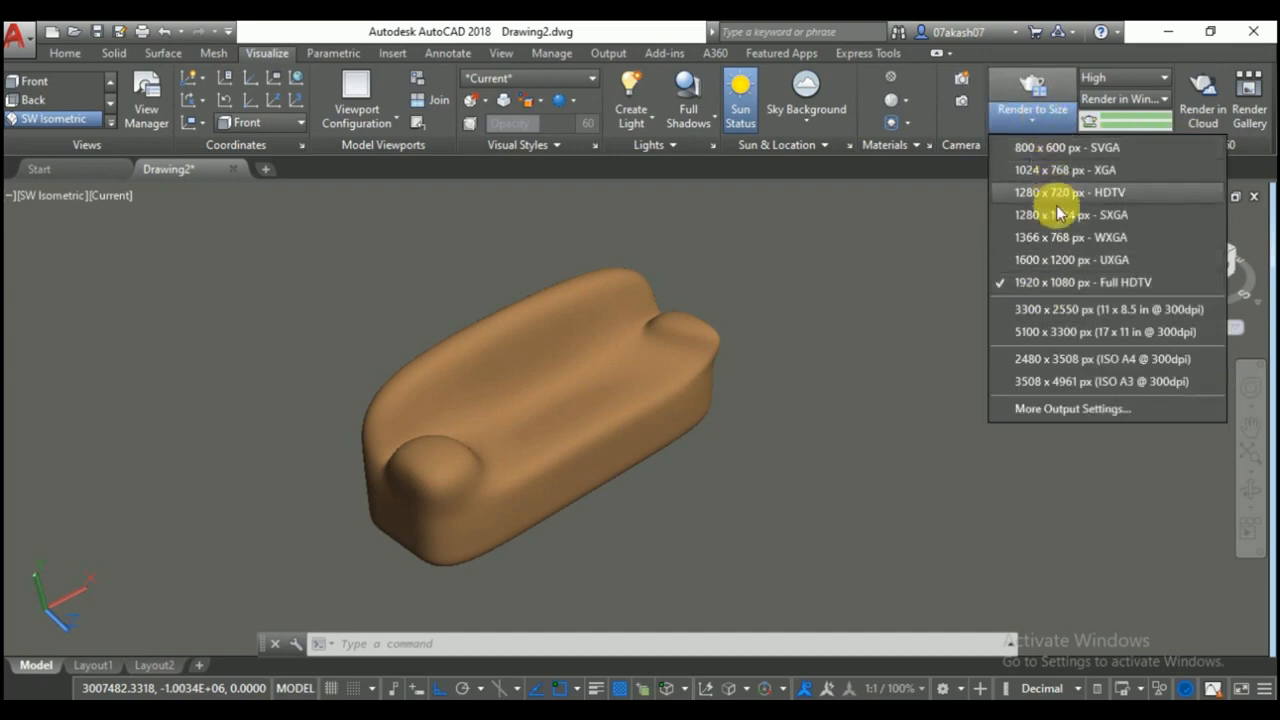
{"action": "left_click", "coordinate": [1090, 284]}
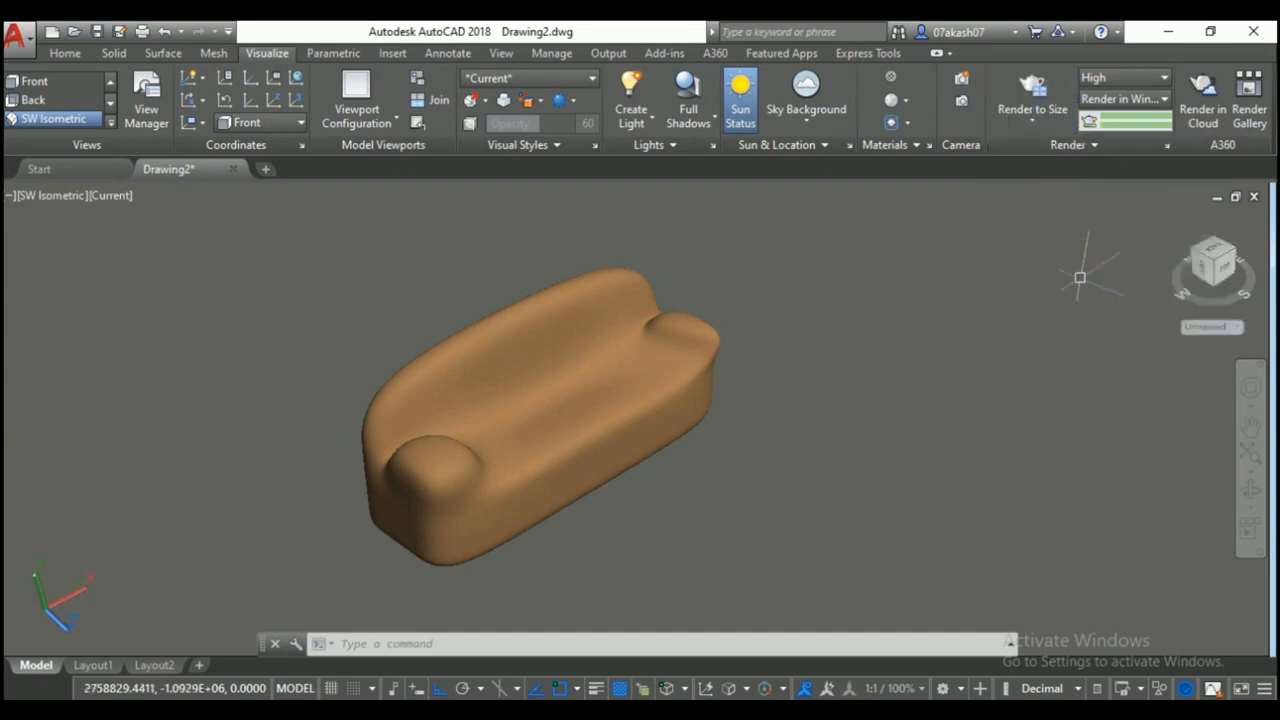
{"action": "left_click", "coordinate": [1096, 148]}
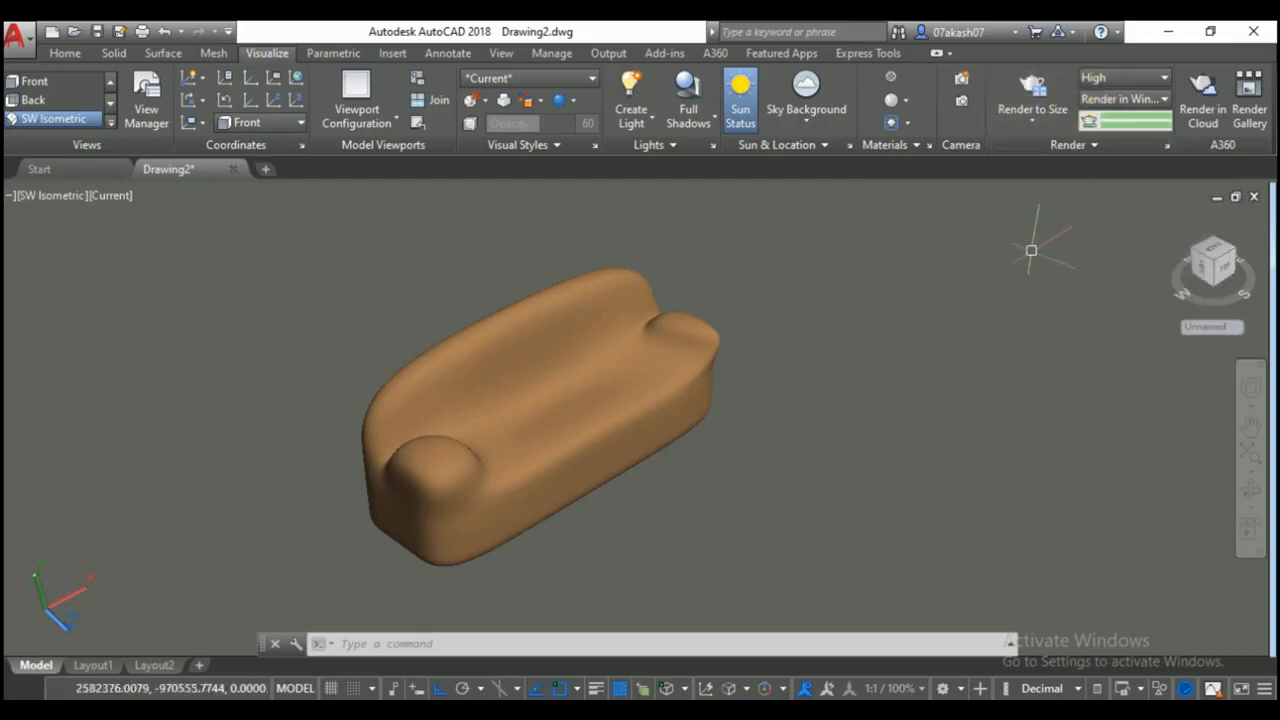
Try to render the sofa with the RR command, working without the Medium Images Library.
{"action": "type", "text": "r"}
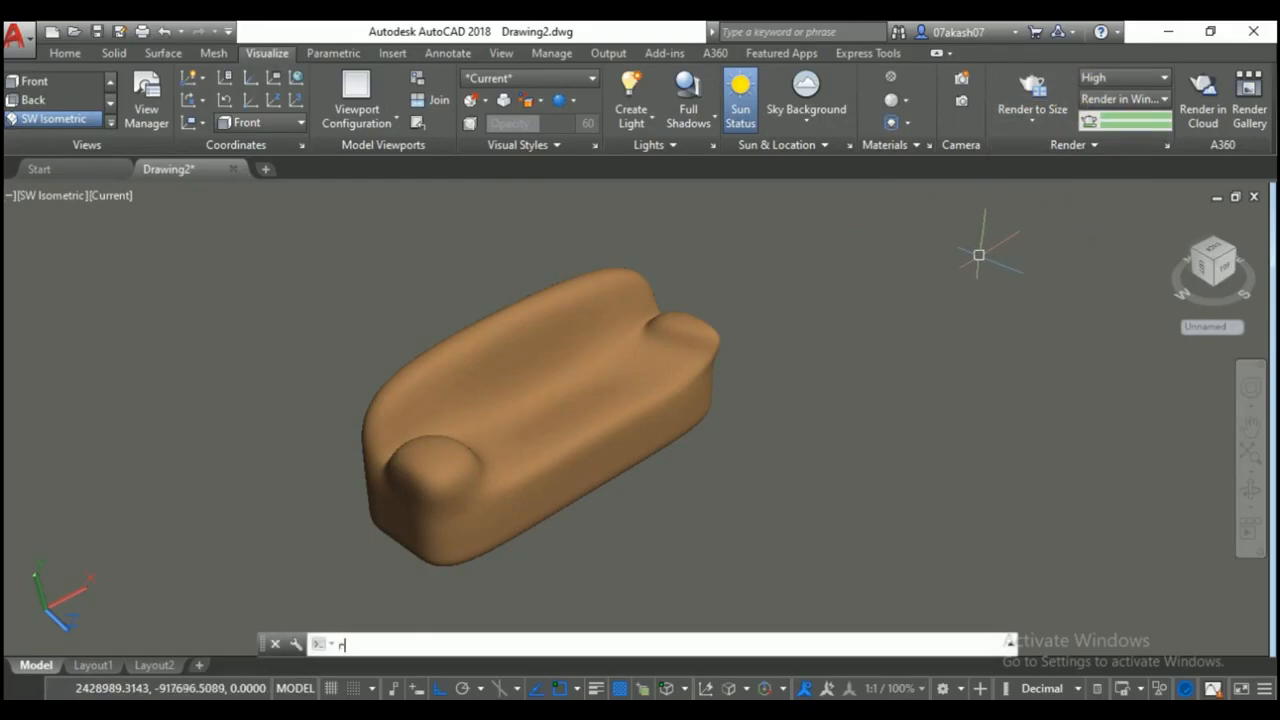
{"action": "key", "text": "Return"}
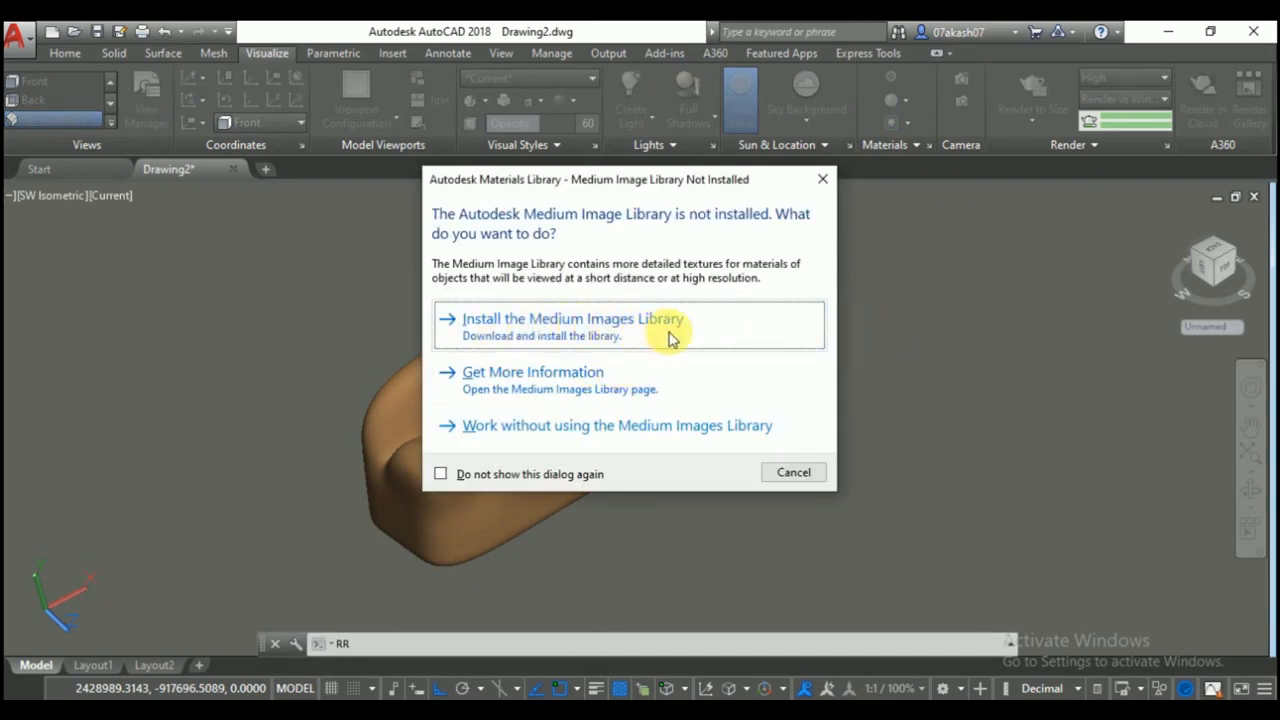
{"action": "left_click", "coordinate": [659, 426]}
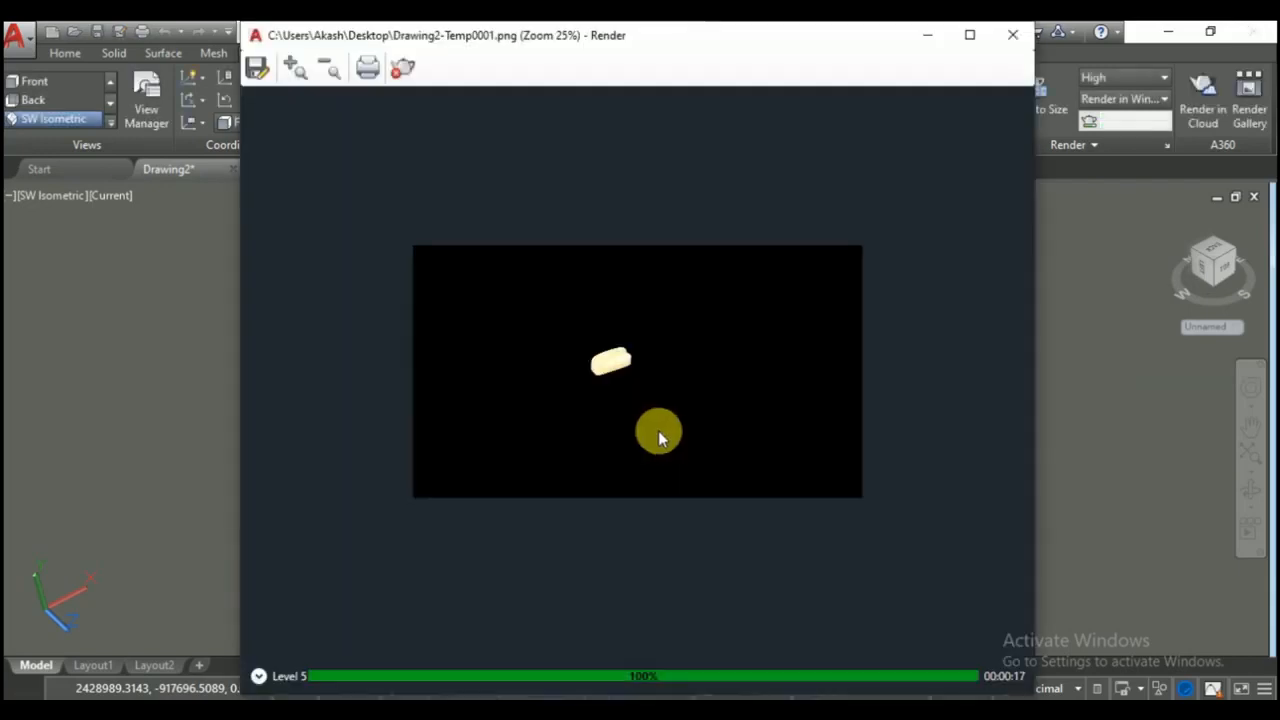
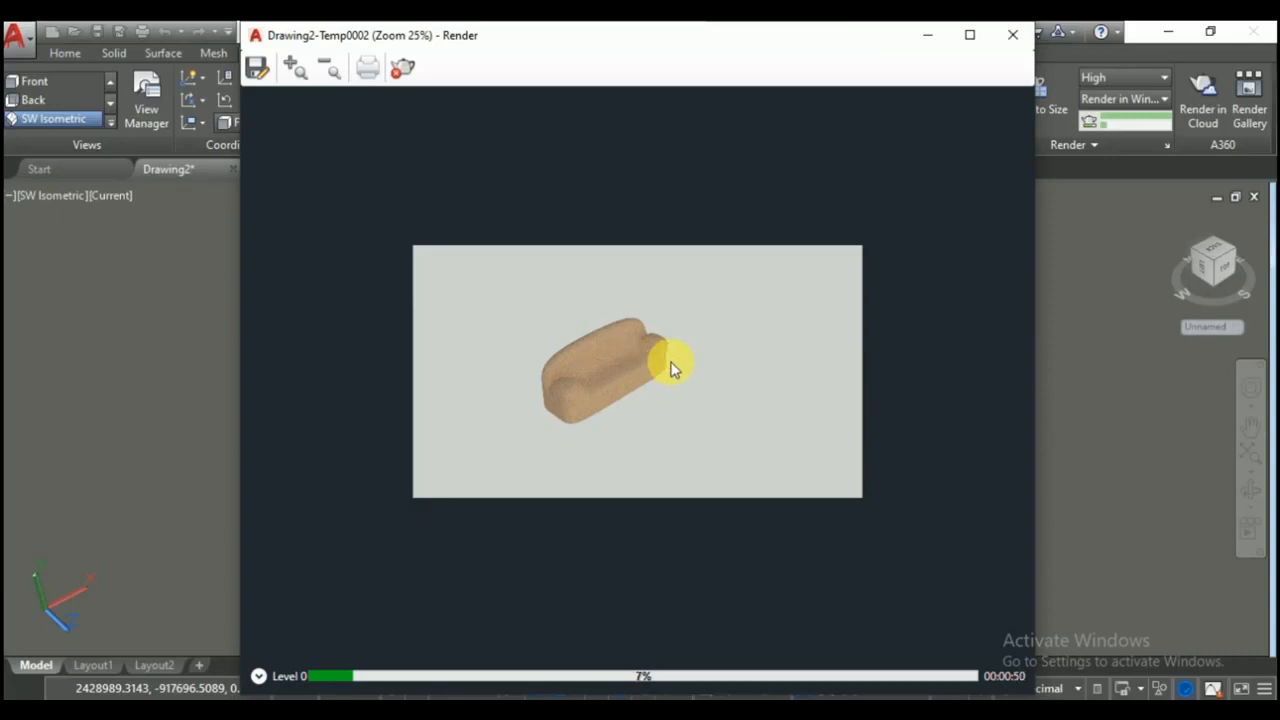
{"action": "left_click", "coordinate": [1012, 35]}
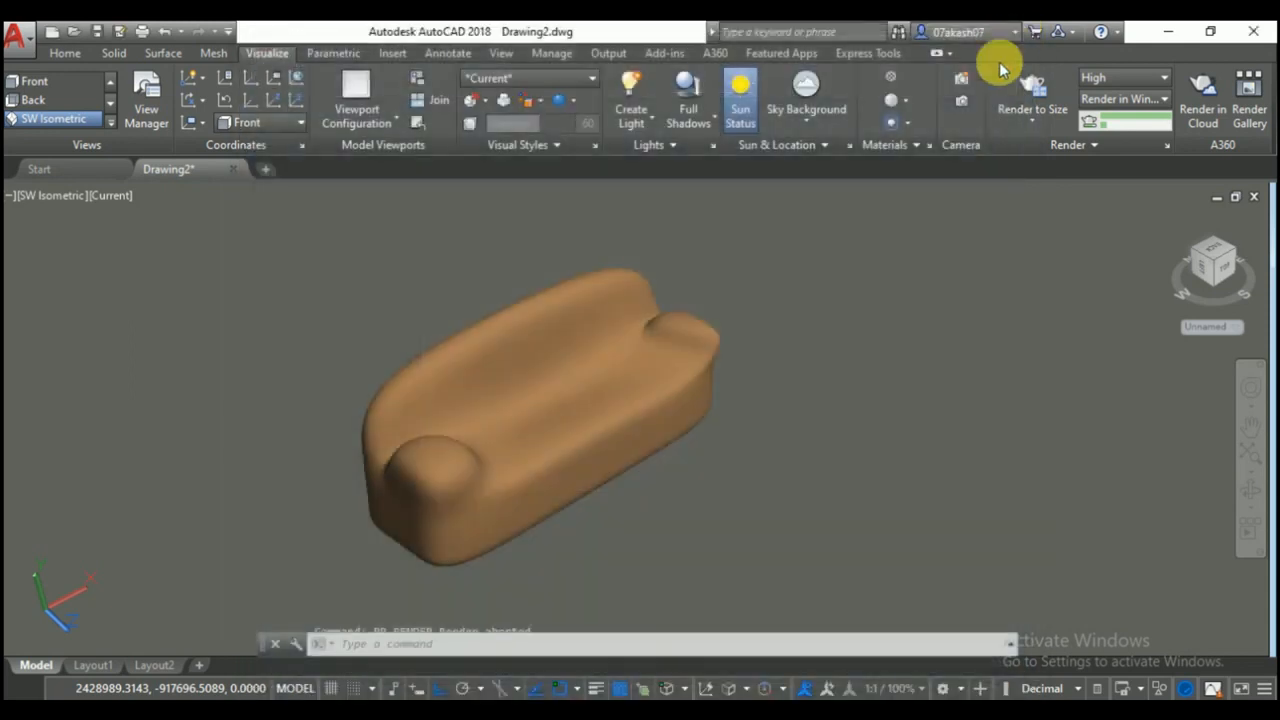
Set the render output size to 1024 x 768 px XGA and try rendering the sofa at the High preset.
{"action": "left_click", "coordinate": [1038, 128]}
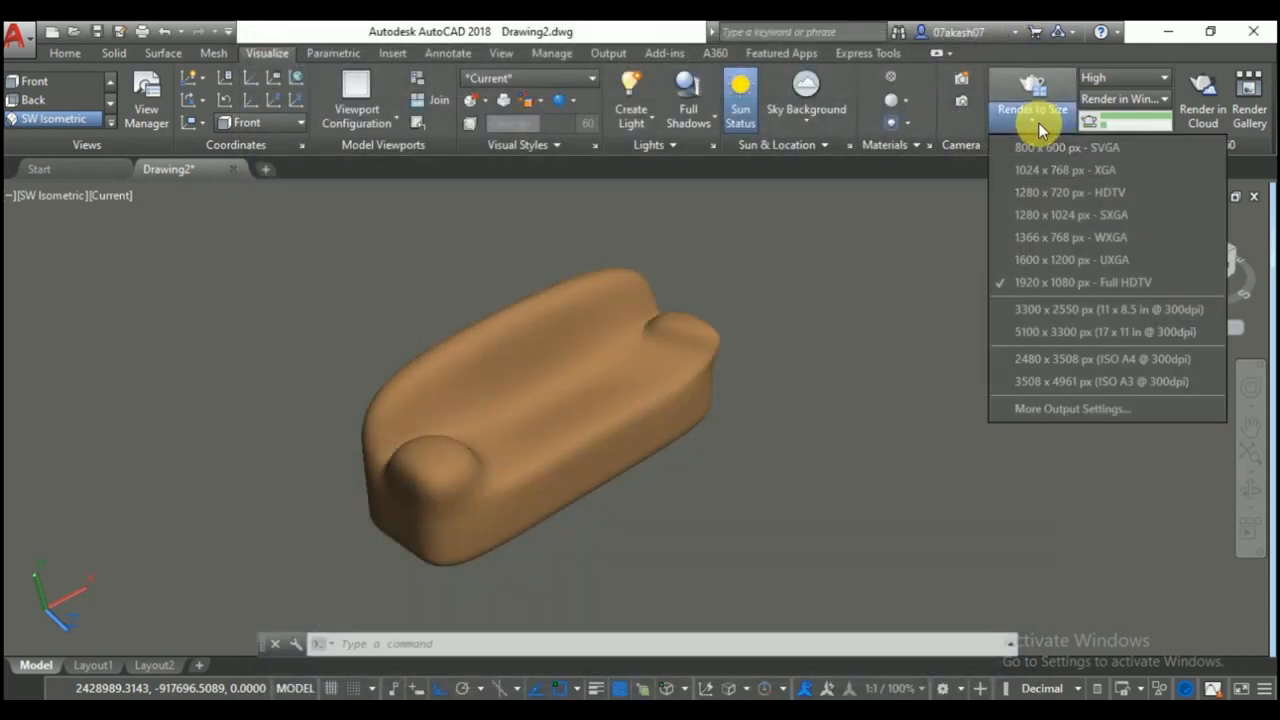
{"action": "left_click", "coordinate": [1034, 191]}
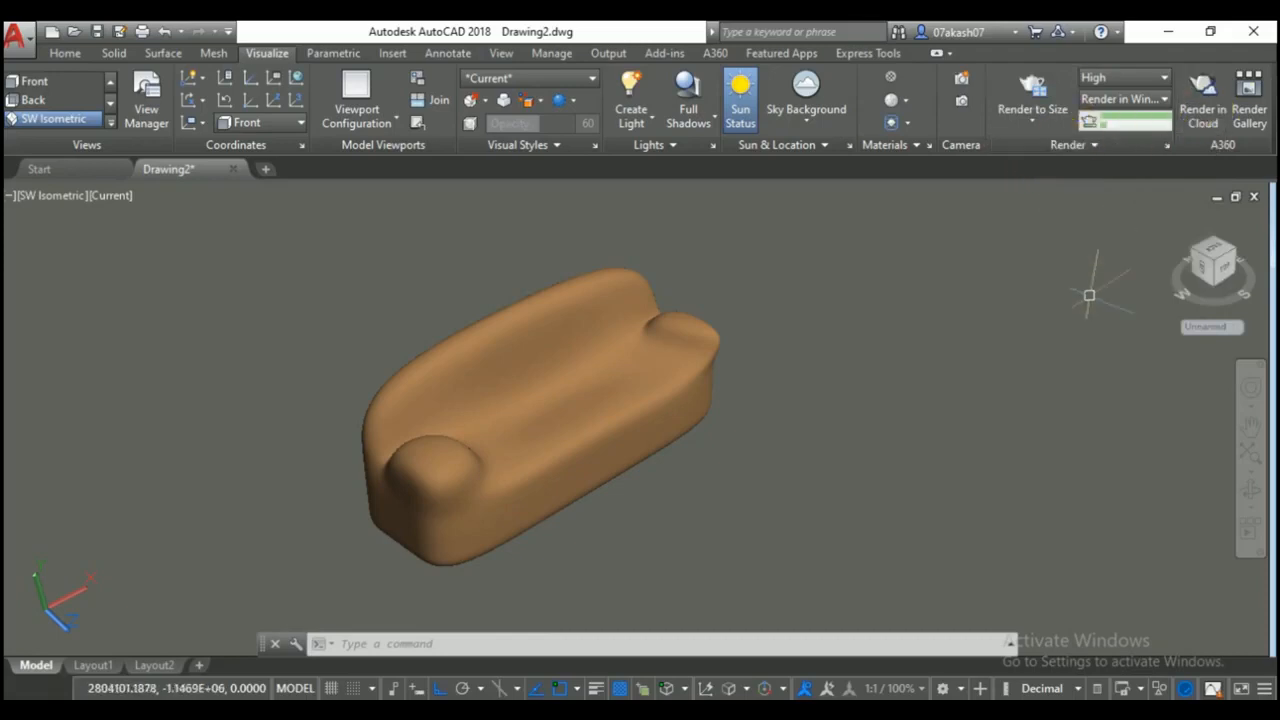
{"action": "type", "text": "RR"}
{"action": "key", "text": "Return"}
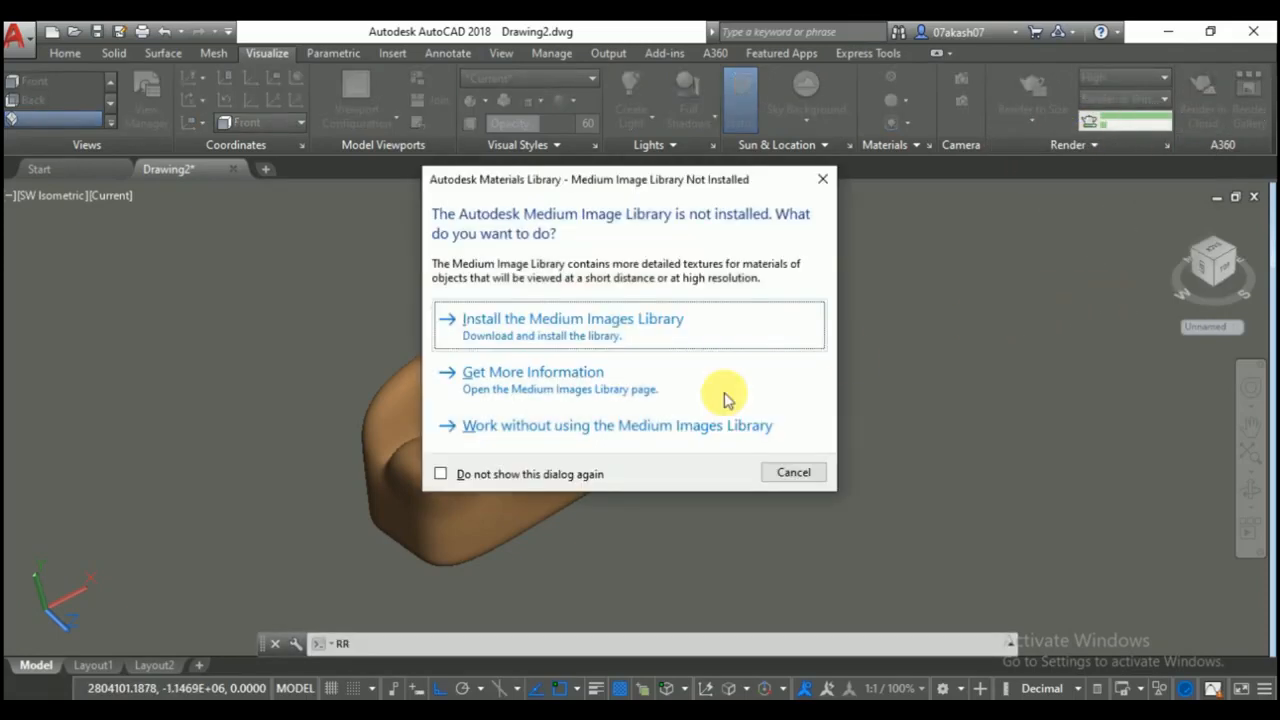
{"action": "left_click", "coordinate": [480, 425]}
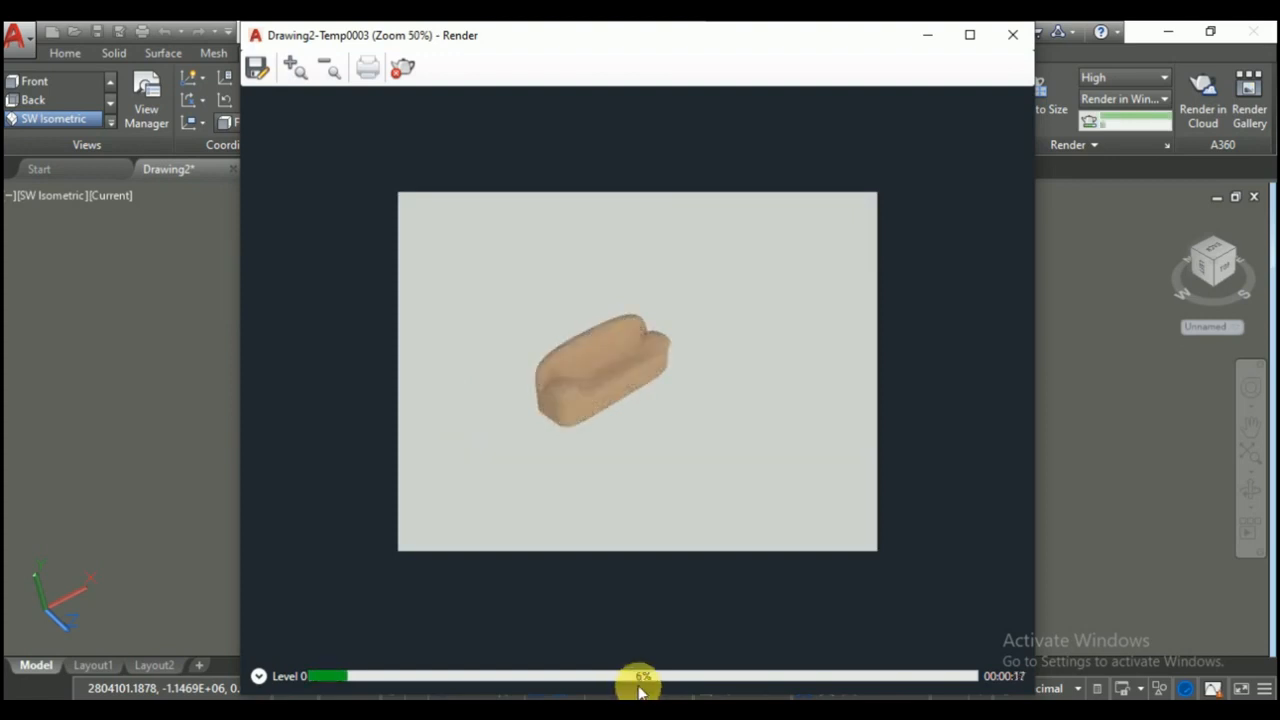
{"action": "left_click", "coordinate": [1016, 38]}
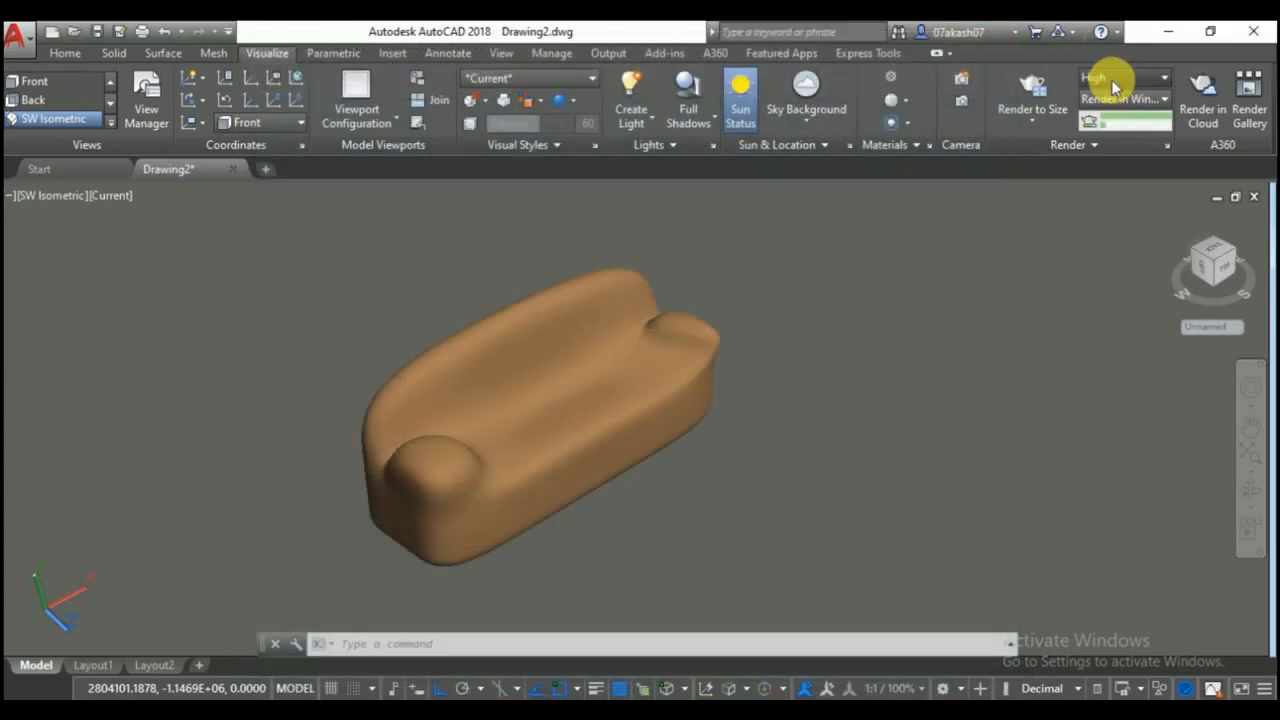
Switch the render preset to Low and render the sofa without using the Medium Images Library.
{"action": "left_click", "coordinate": [1110, 79]}
{"action": "left_click", "coordinate": [1117, 116]}
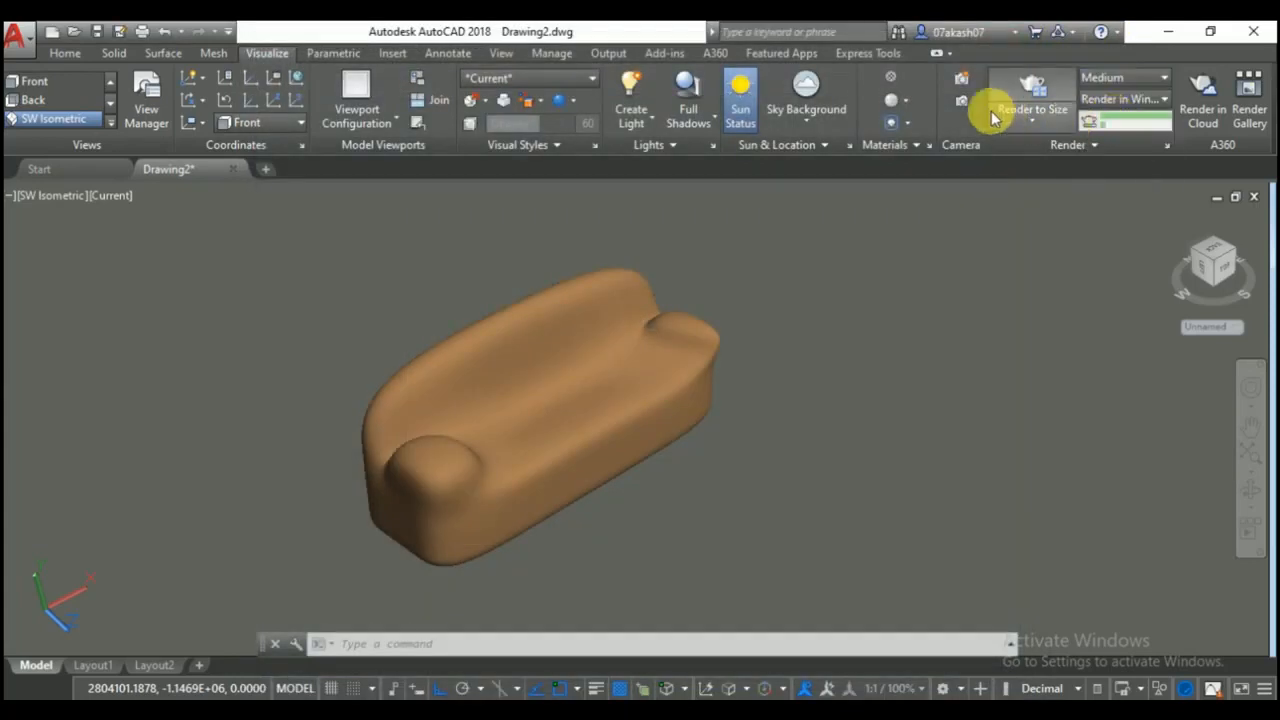
{"action": "left_click", "coordinate": [1110, 80]}
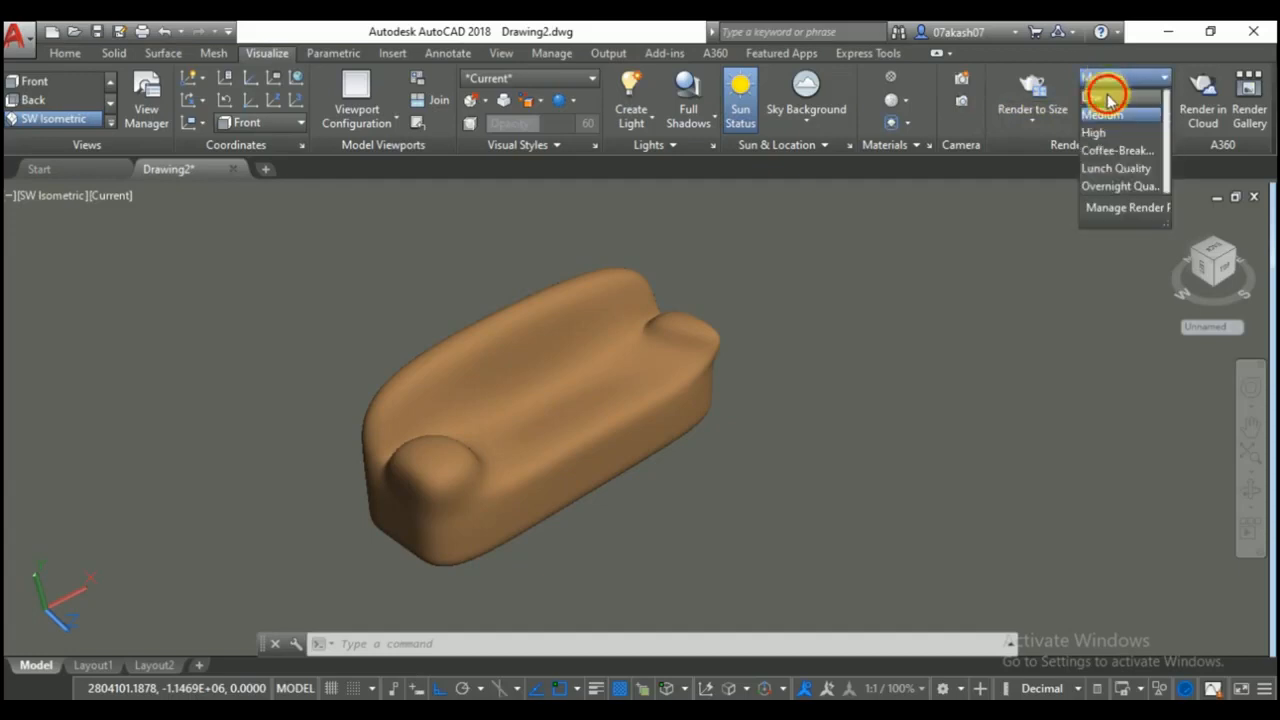
{"action": "left_click", "coordinate": [1105, 88]}
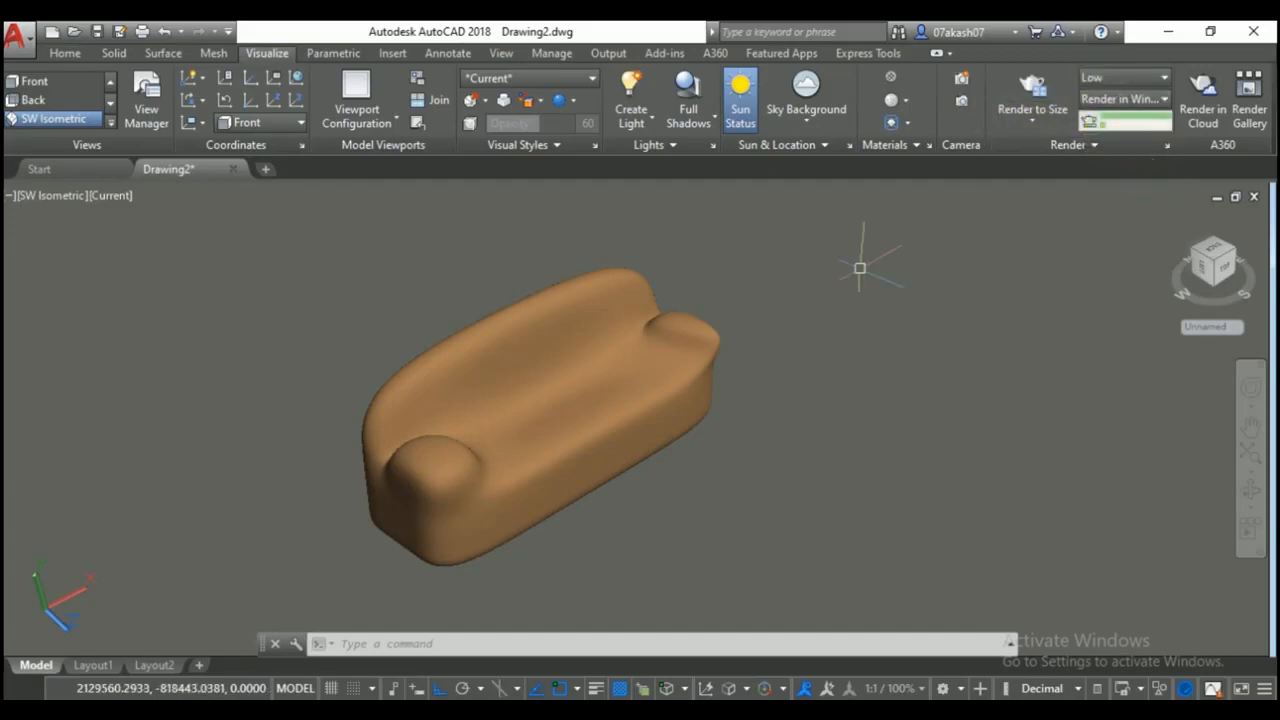
{"action": "type", "text": "rr"}
{"action": "key", "text": "Return"}
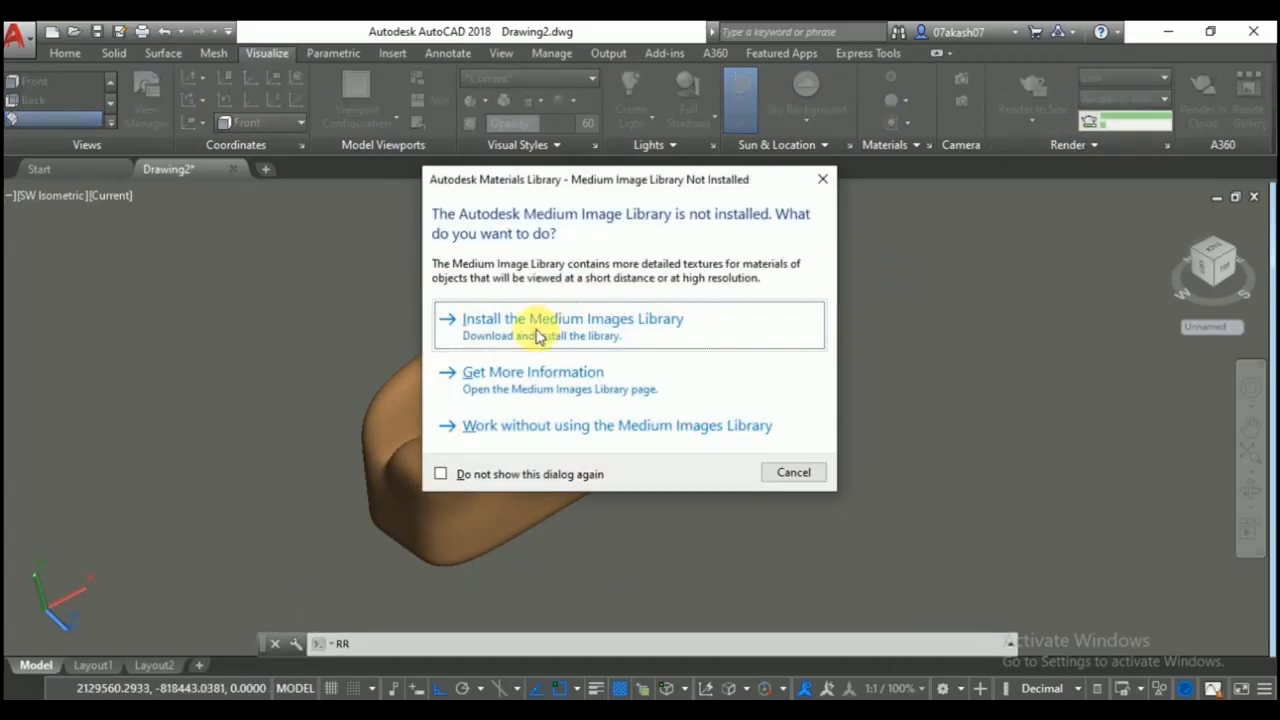
{"action": "left_click", "coordinate": [455, 425]}
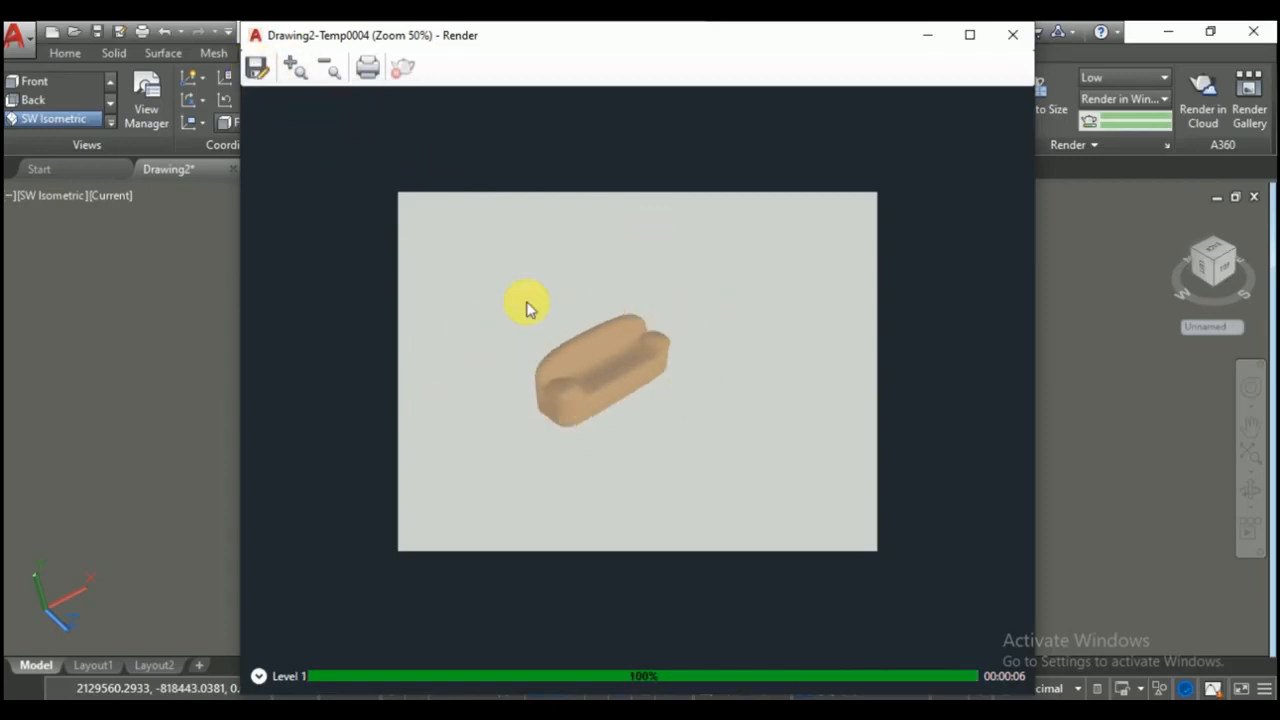
Save the rendered sofa image to the Desktop as Drawing2-Temp0004.png and accept the PNG options.
{"action": "left_click", "coordinate": [262, 70]}
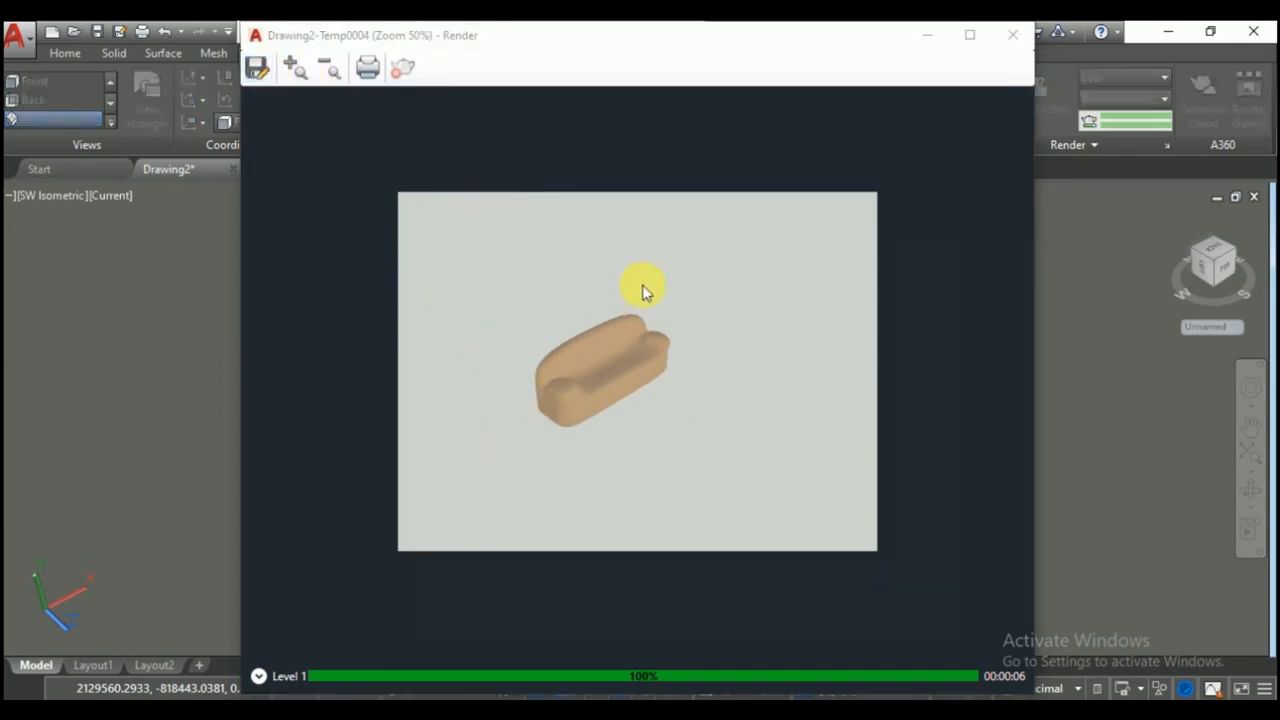
{"action": "left_click", "coordinate": [434, 492]}
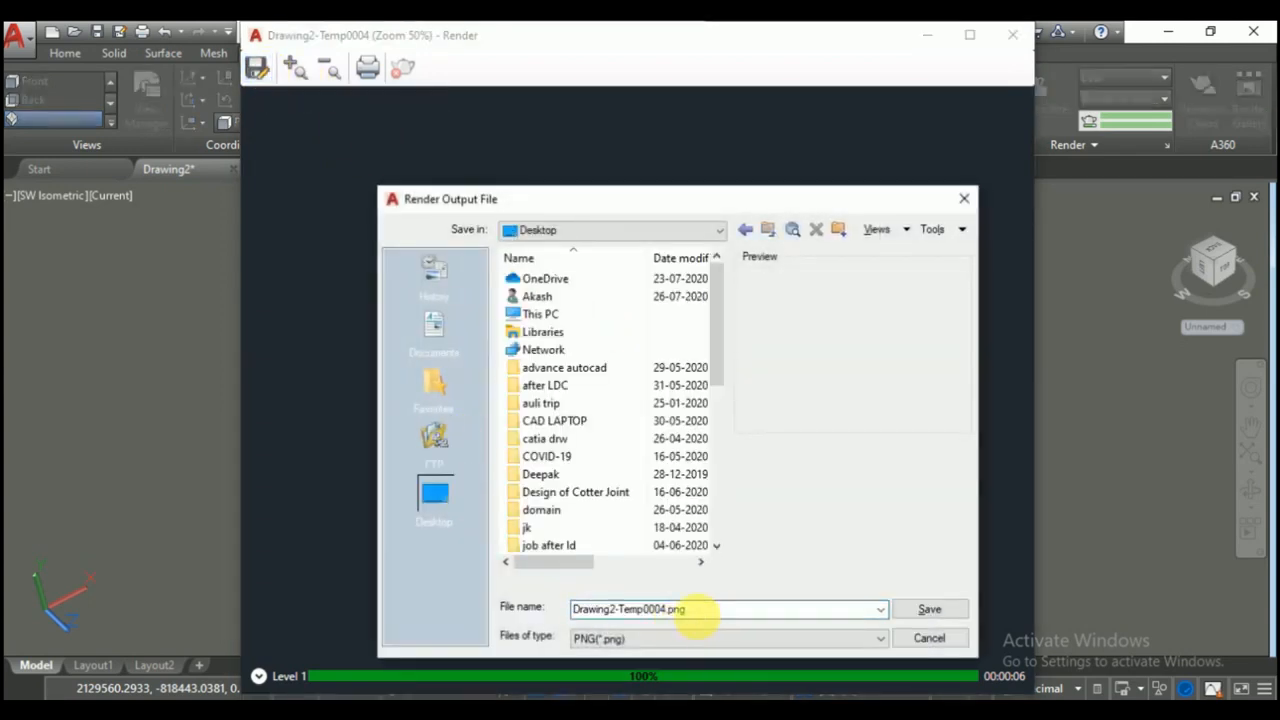
{"action": "key", "text": "Return"}
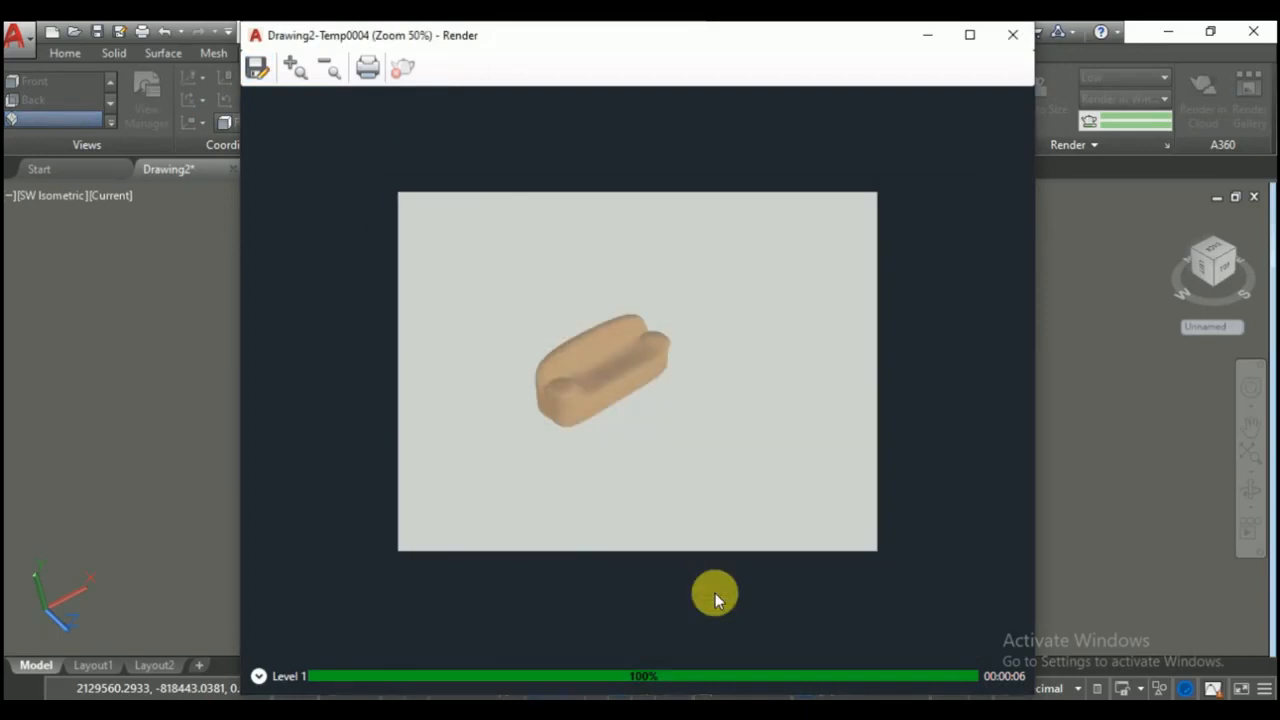
{"action": "left_click", "coordinate": [590, 474]}
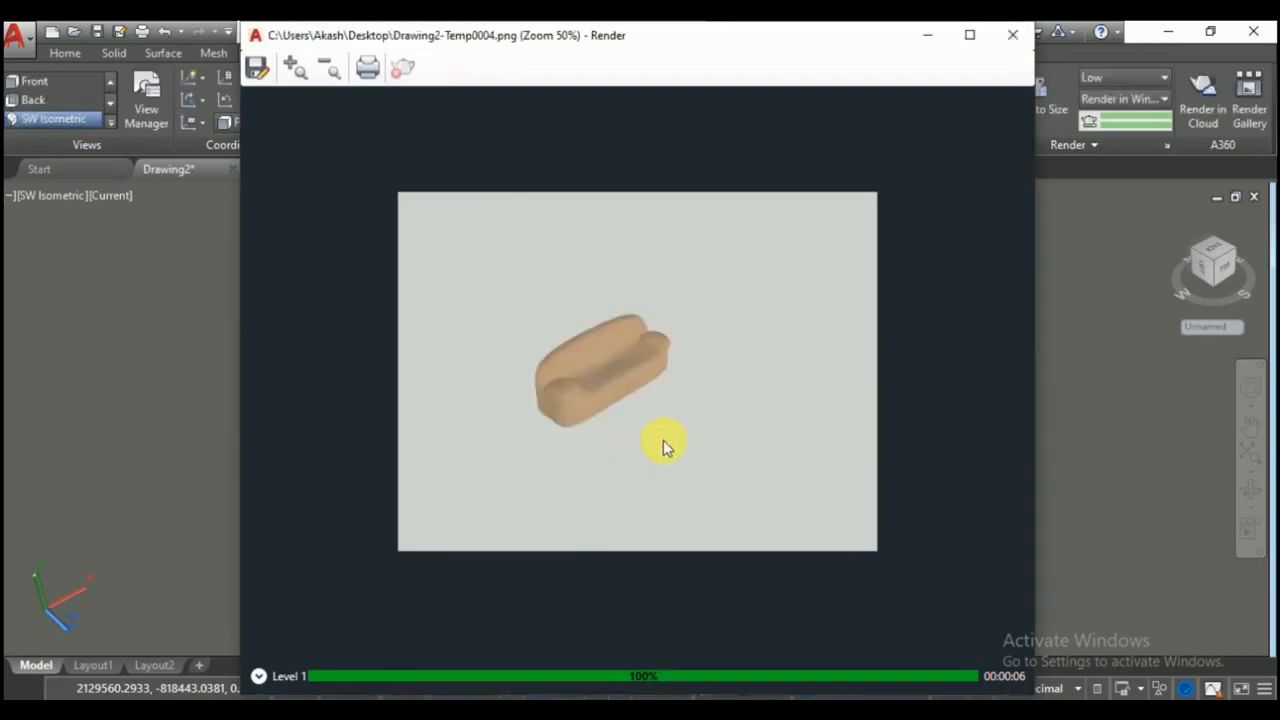
Minimise the drawing, close the render window and view the saved Drawing2-Temp0004.png from the desktop in Photos.
{"action": "left_click", "coordinate": [1170, 32]}
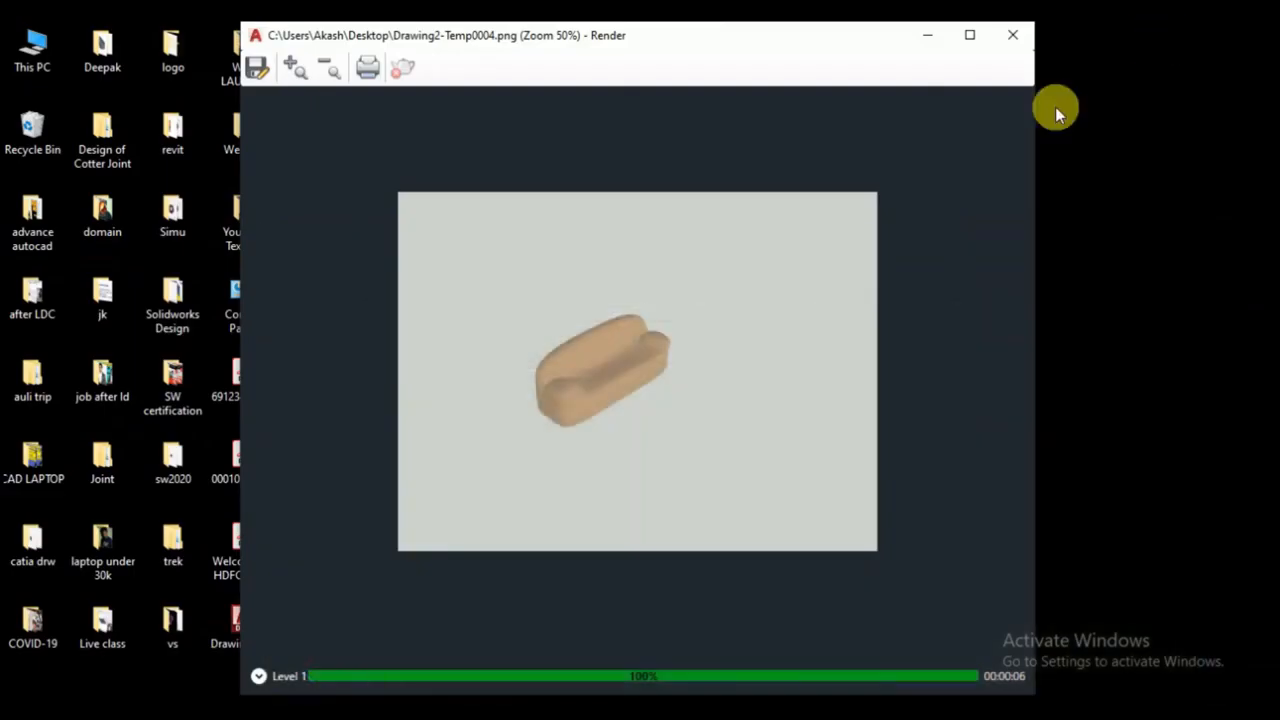
{"action": "left_click", "coordinate": [1013, 35]}
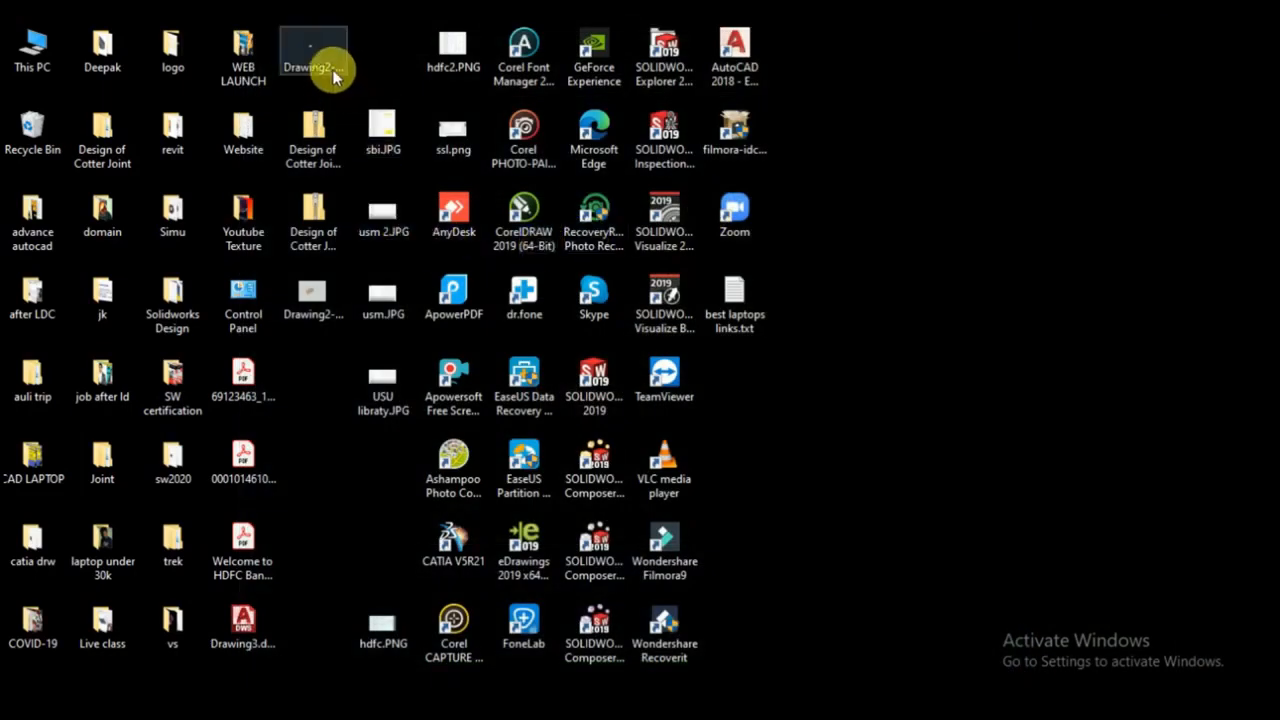
{"action": "double_click", "coordinate": [314, 300]}
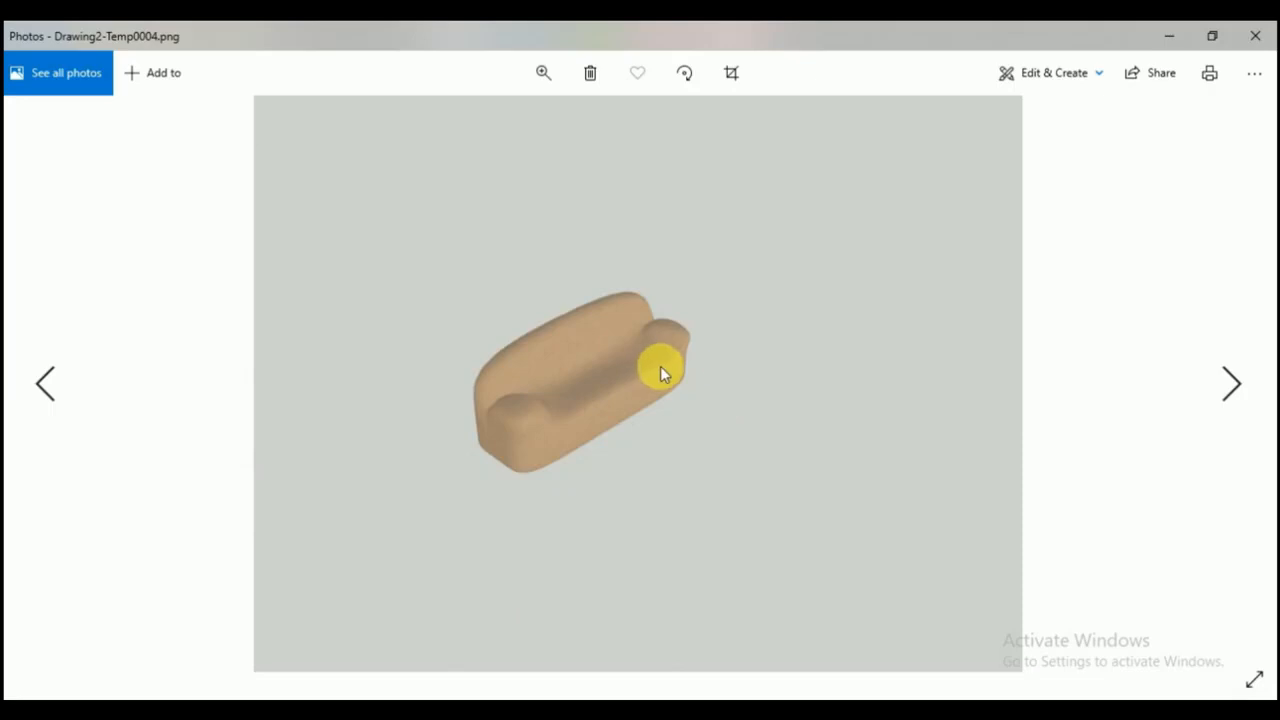
{"action": "scroll", "coordinate": [613, 376], "scroll_direction": "up", "scroll_amount": 3}
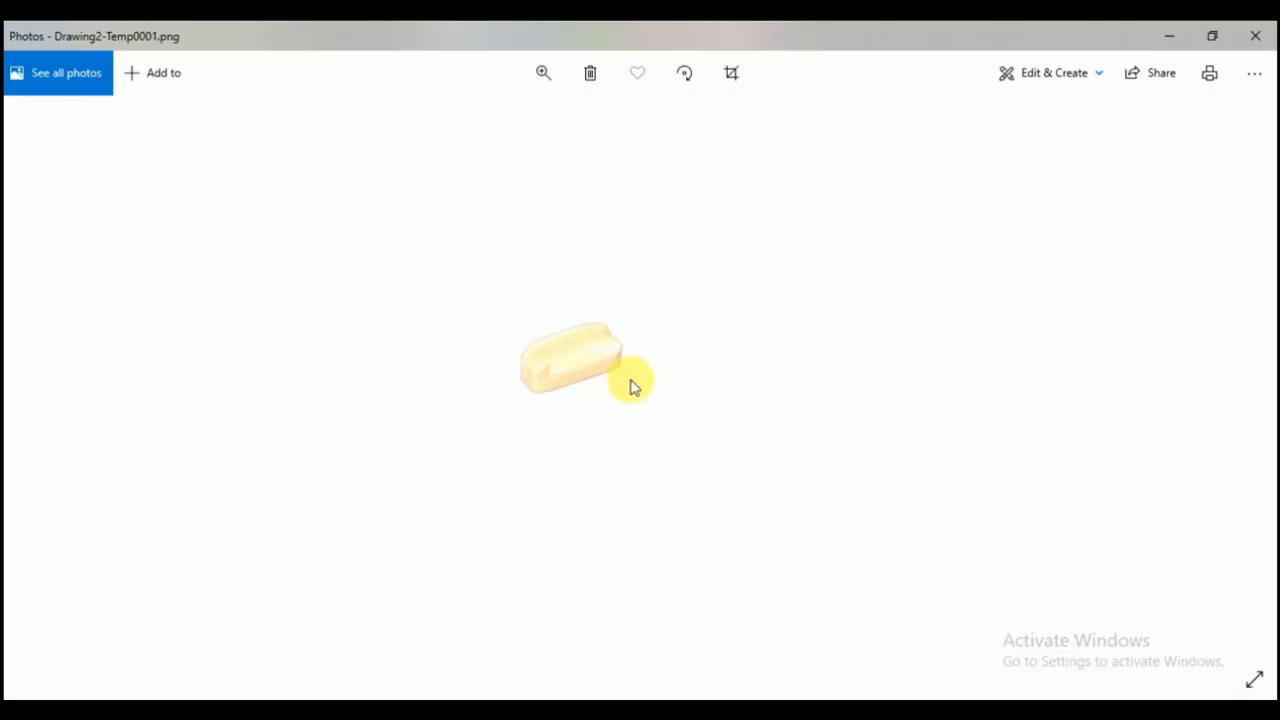
View the saved sofa render Drawing2-Temp0004.png, minimise Photos and switch back to the AutoCAD drawing.
{"action": "scroll", "coordinate": [632, 386], "scroll_direction": "down", "scroll_amount": 3}
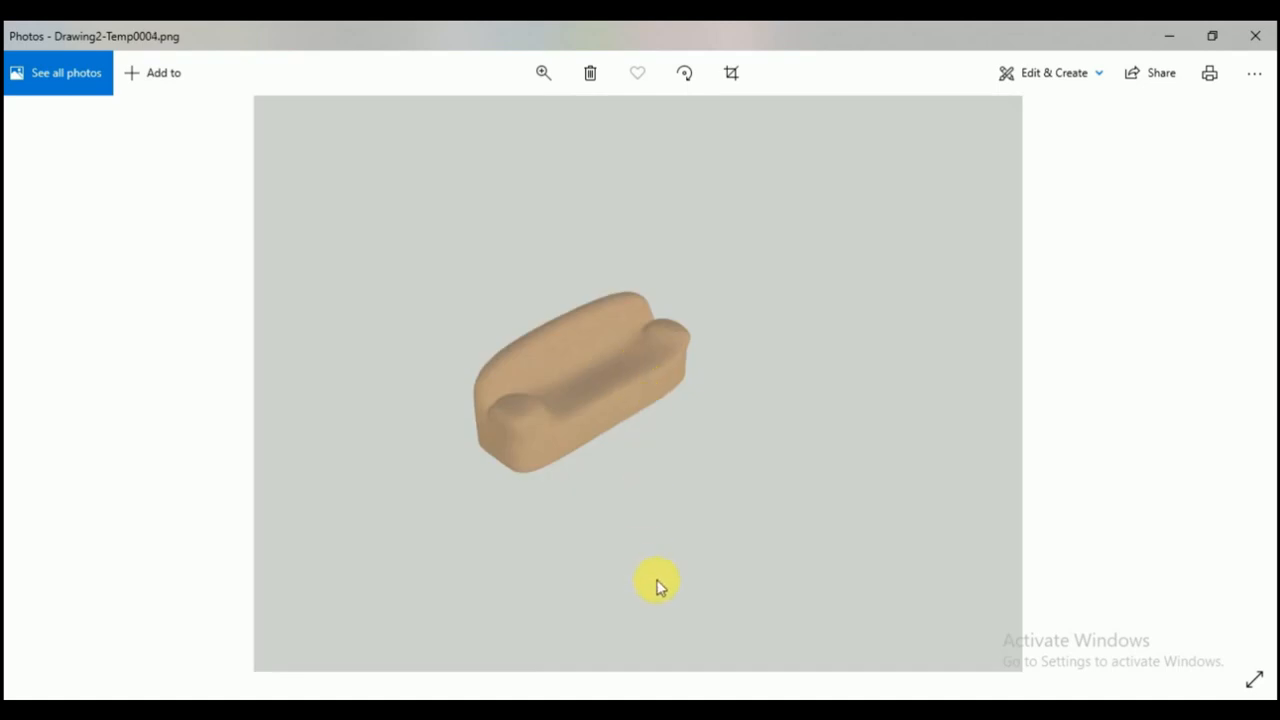
{"action": "left_click", "coordinate": [1166, 35]}
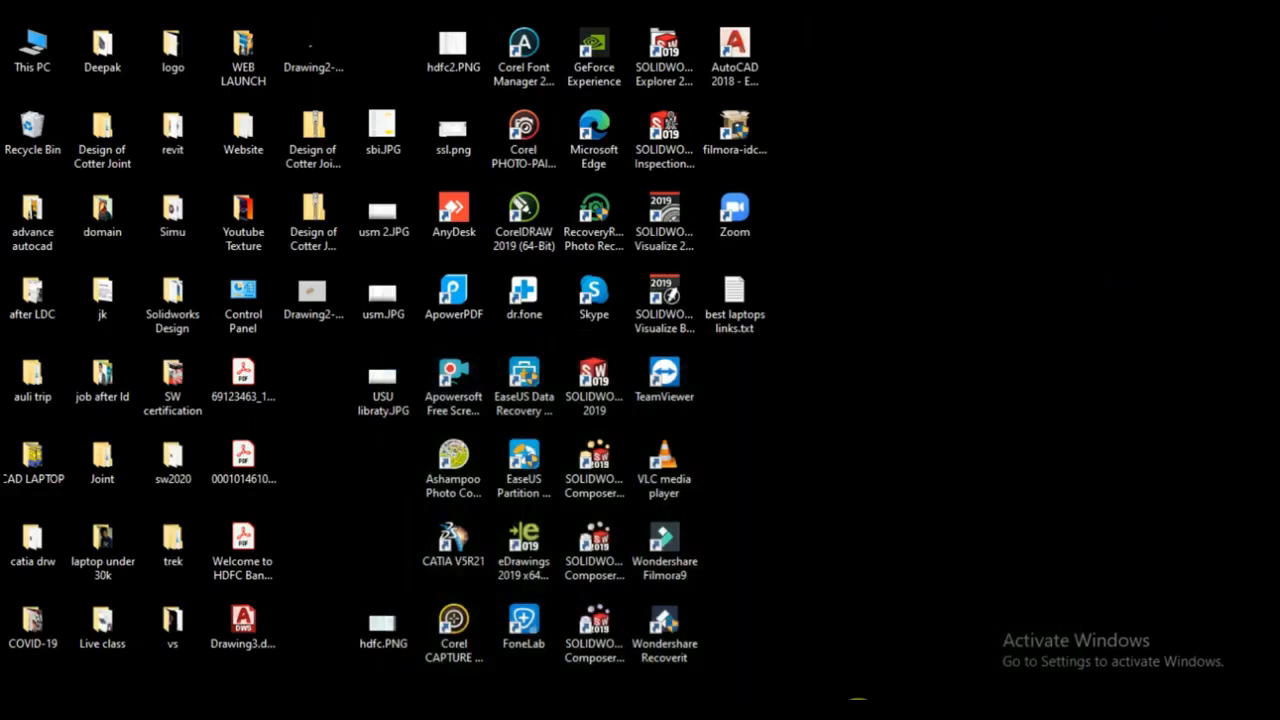
{"action": "left_click", "coordinate": [908, 714]}
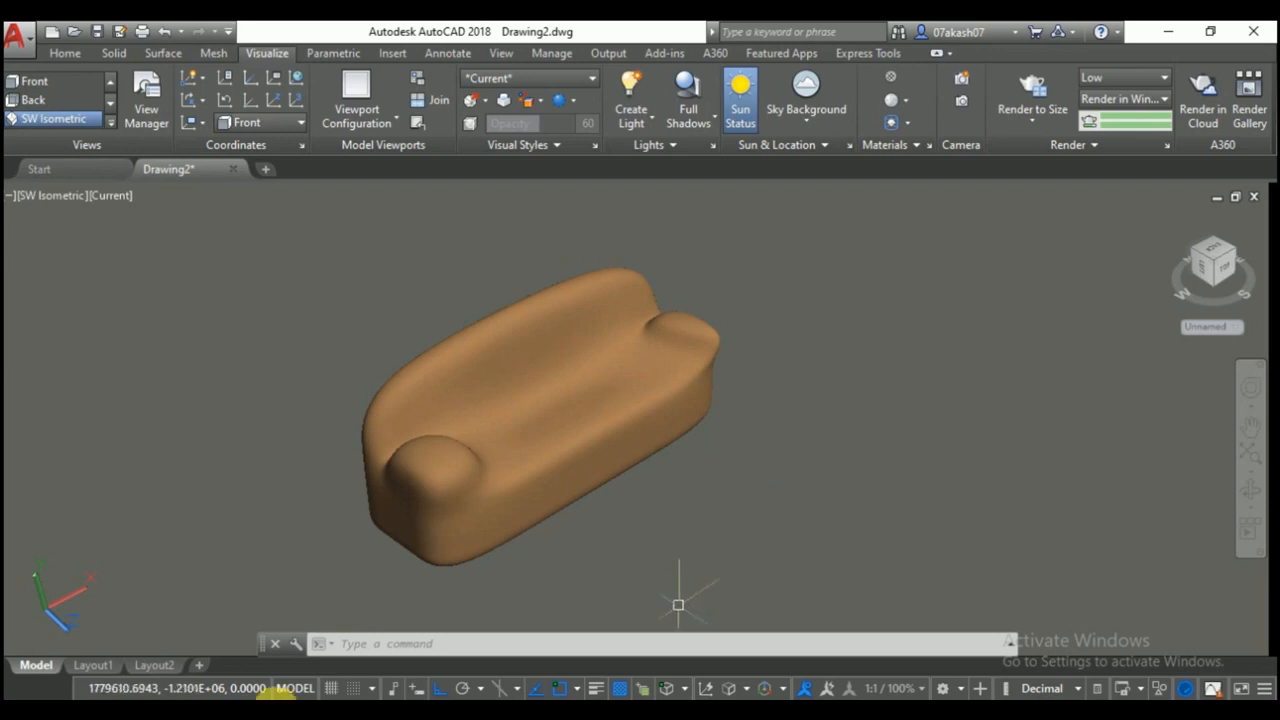
Open Layout1 and delete its existing sofa viewport from the sheet.
{"action": "left_click", "coordinate": [108, 665]}
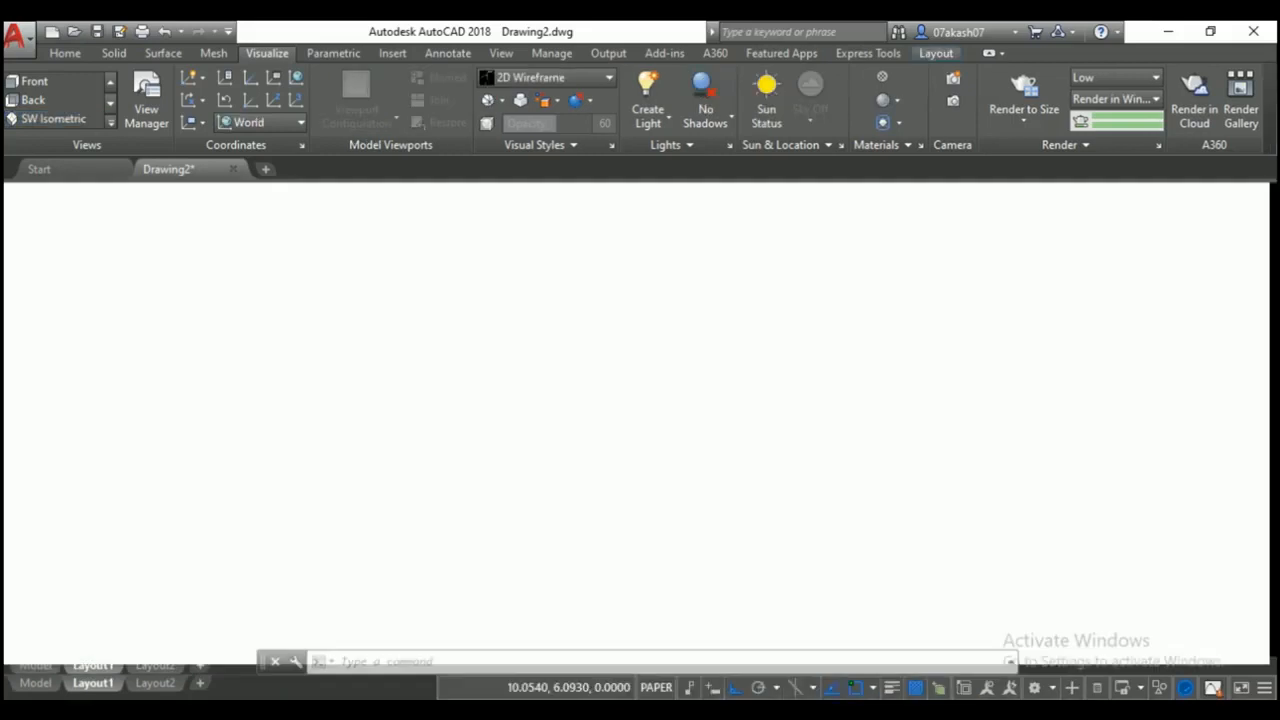
{"action": "scroll", "coordinate": [923, 334], "scroll_direction": "down", "scroll_amount": 4}
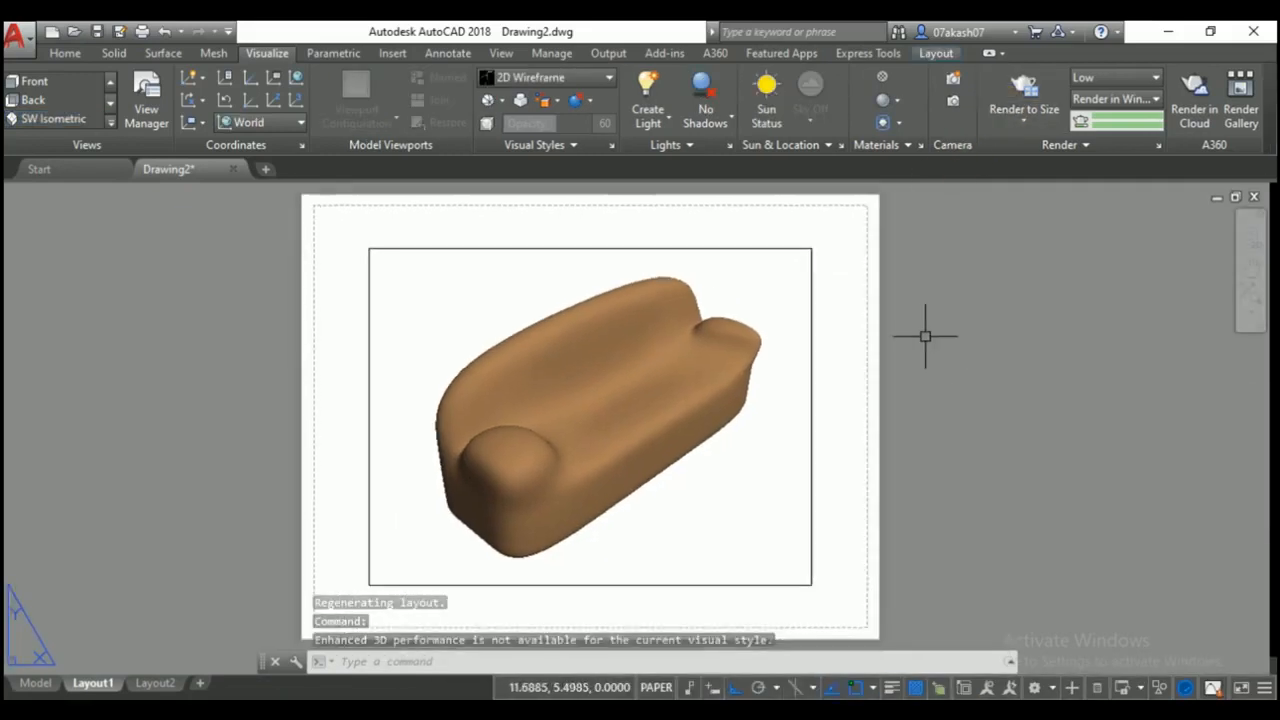
{"action": "left_click", "coordinate": [906, 316]}
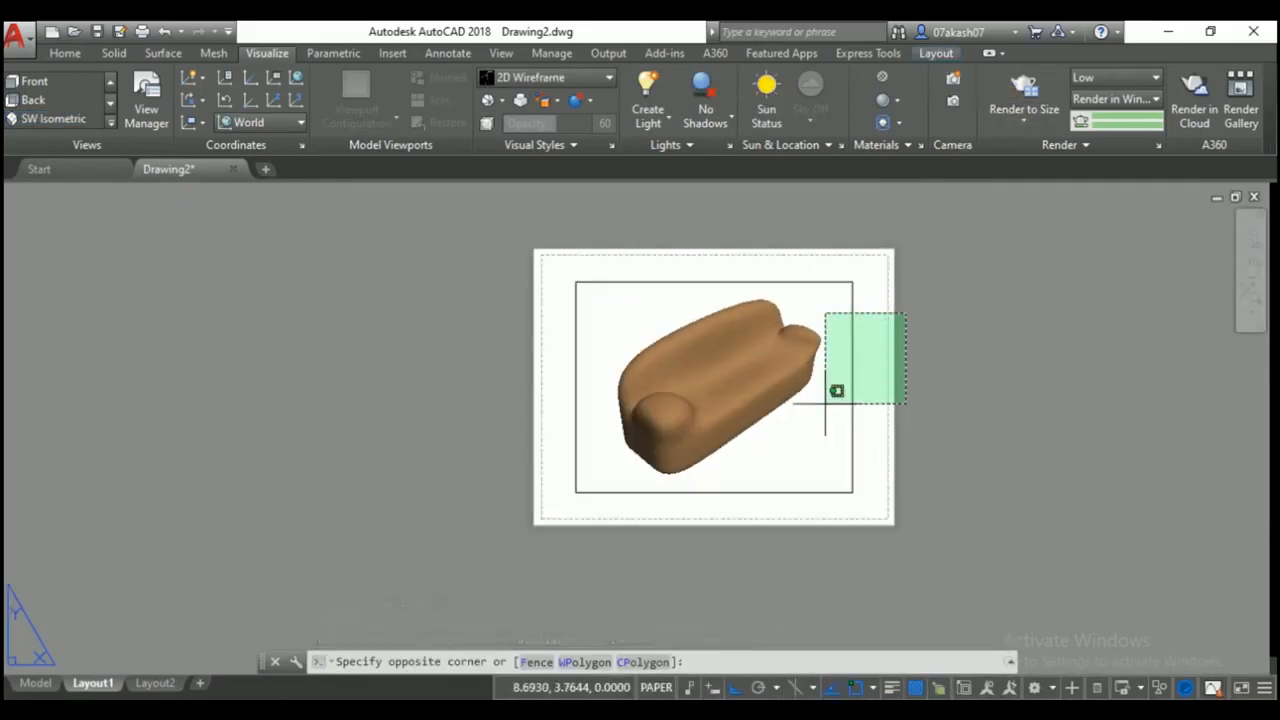
{"action": "left_click", "coordinate": [846, 415]}
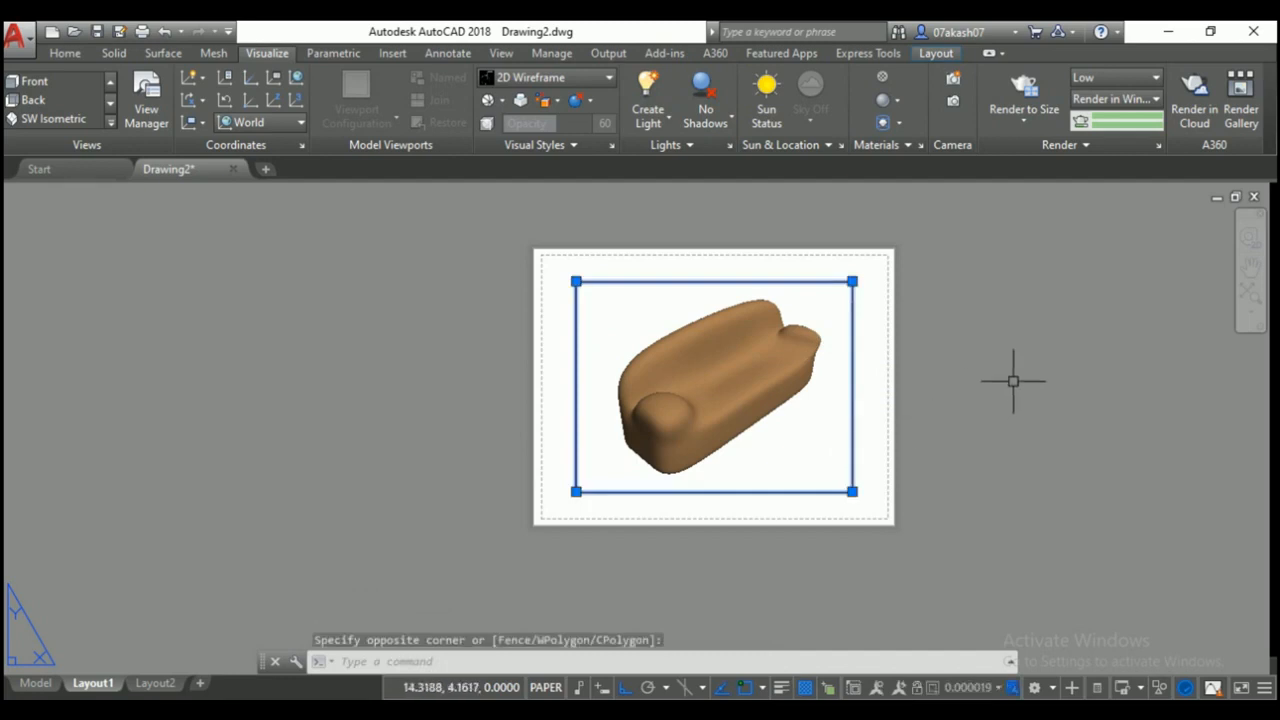
{"action": "key", "text": "Delete"}
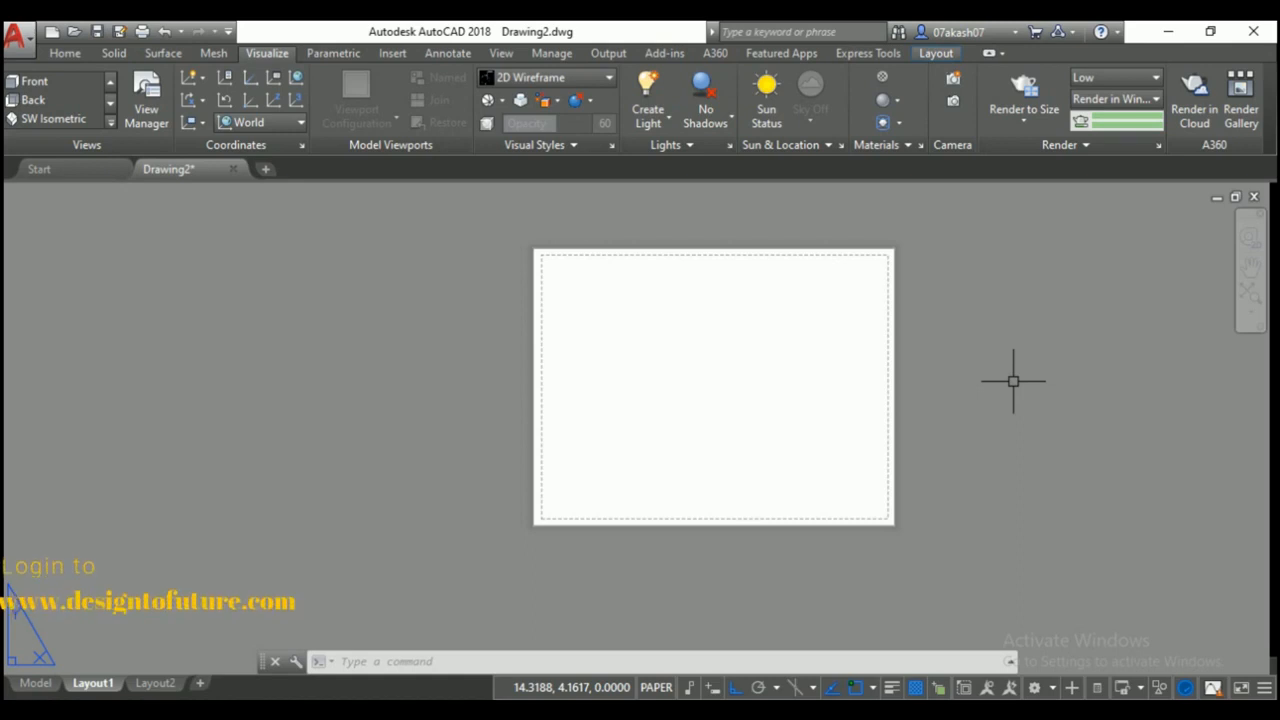
{"action": "type", "text": "v"}
{"action": "key", "text": "Return"}
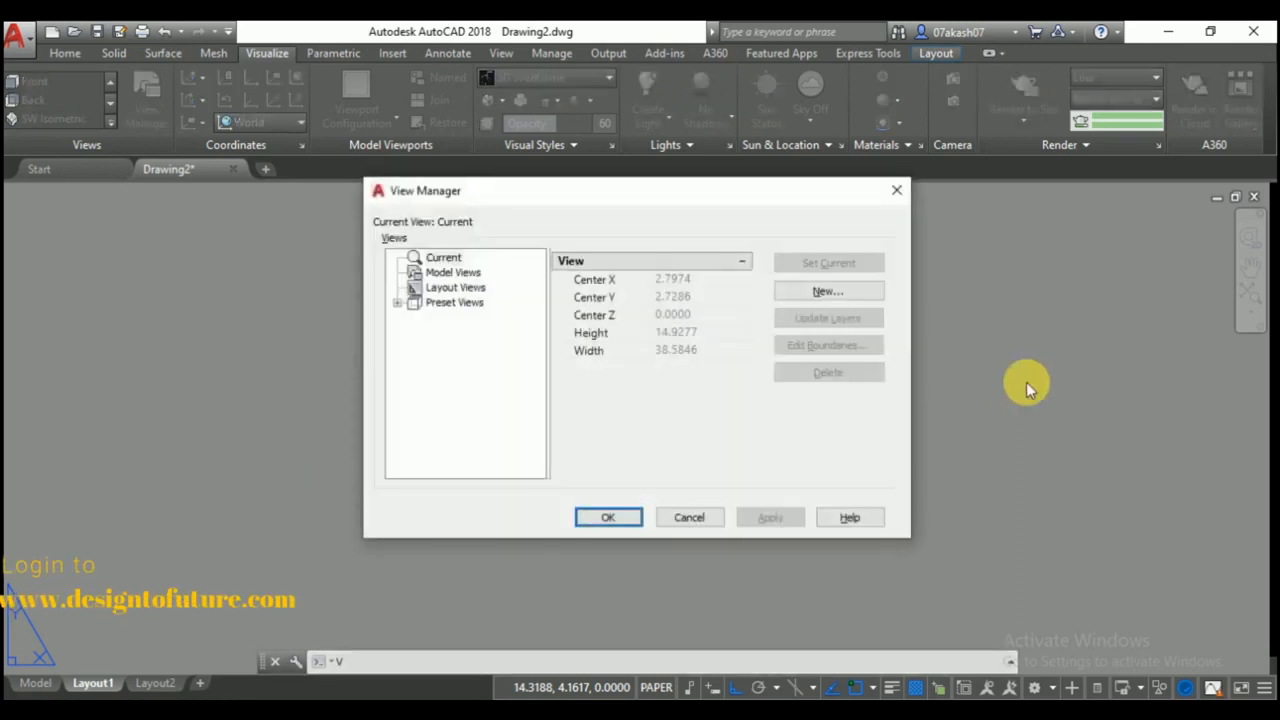
{"action": "key", "text": "Escape"}
{"action": "key", "text": "Escape"}
{"action": "key", "text": "Escape"}
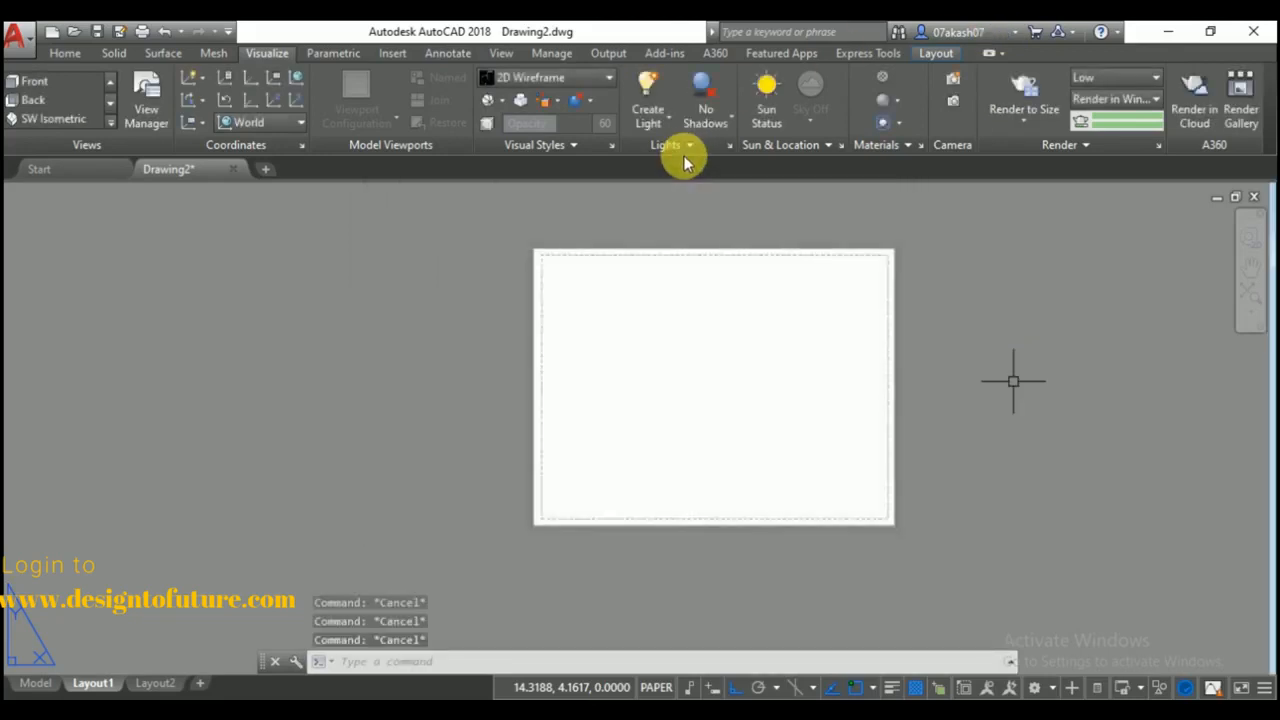
{"action": "type", "text": "vp"}
{"action": "key", "text": "Return"}
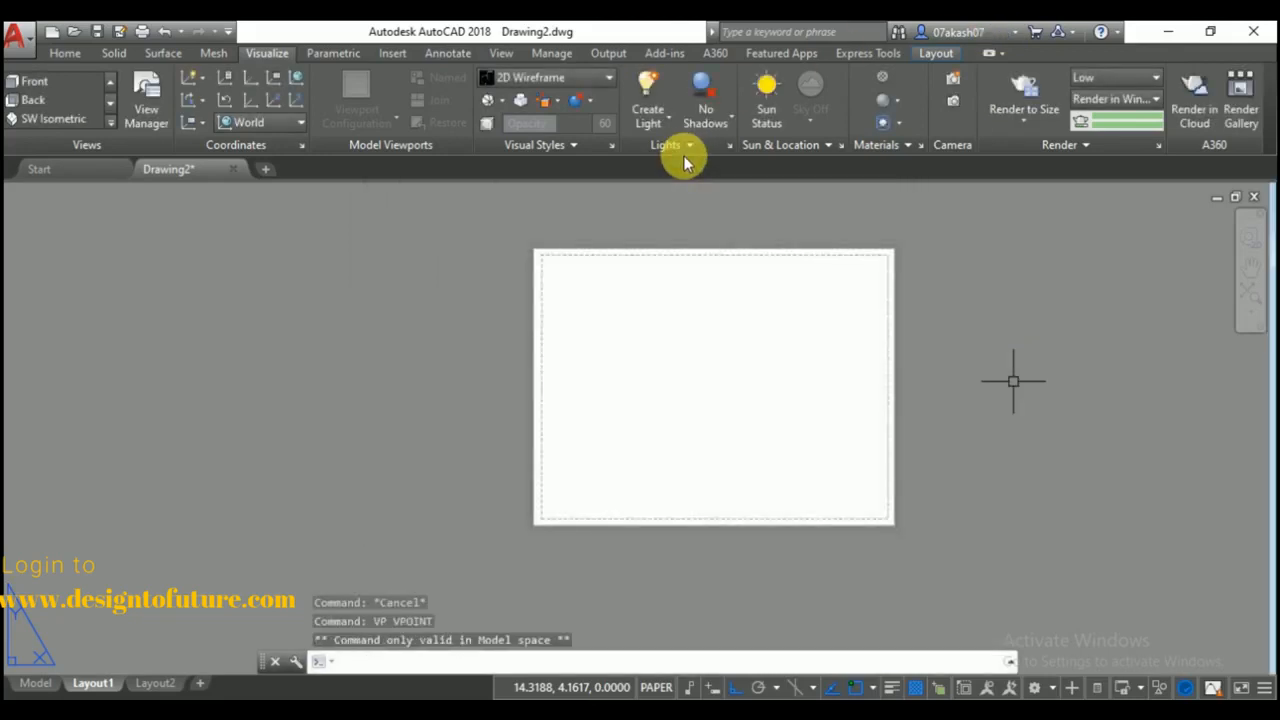
Create a Three: Below viewport arrangement with the VIEWPORTS command, filling the printable area of the Layout1 sheet.
{"action": "type", "text": "vi"}
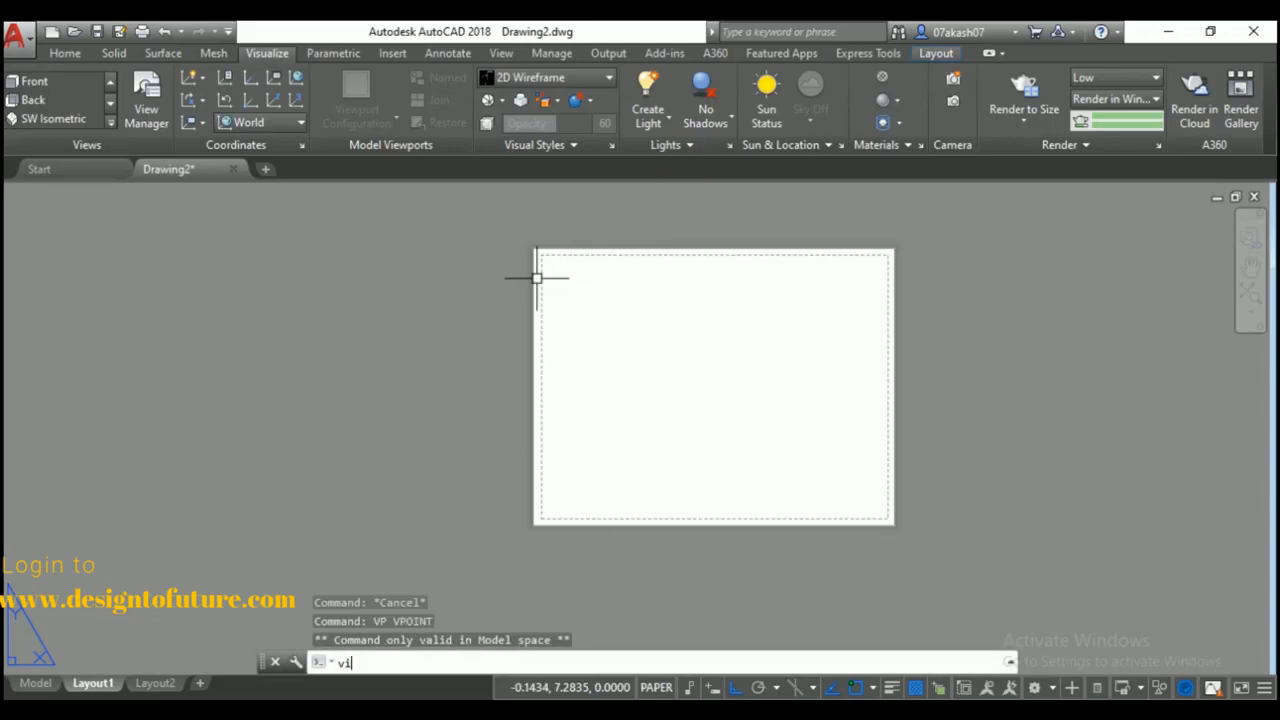
{"action": "type", "text": "ewp"}
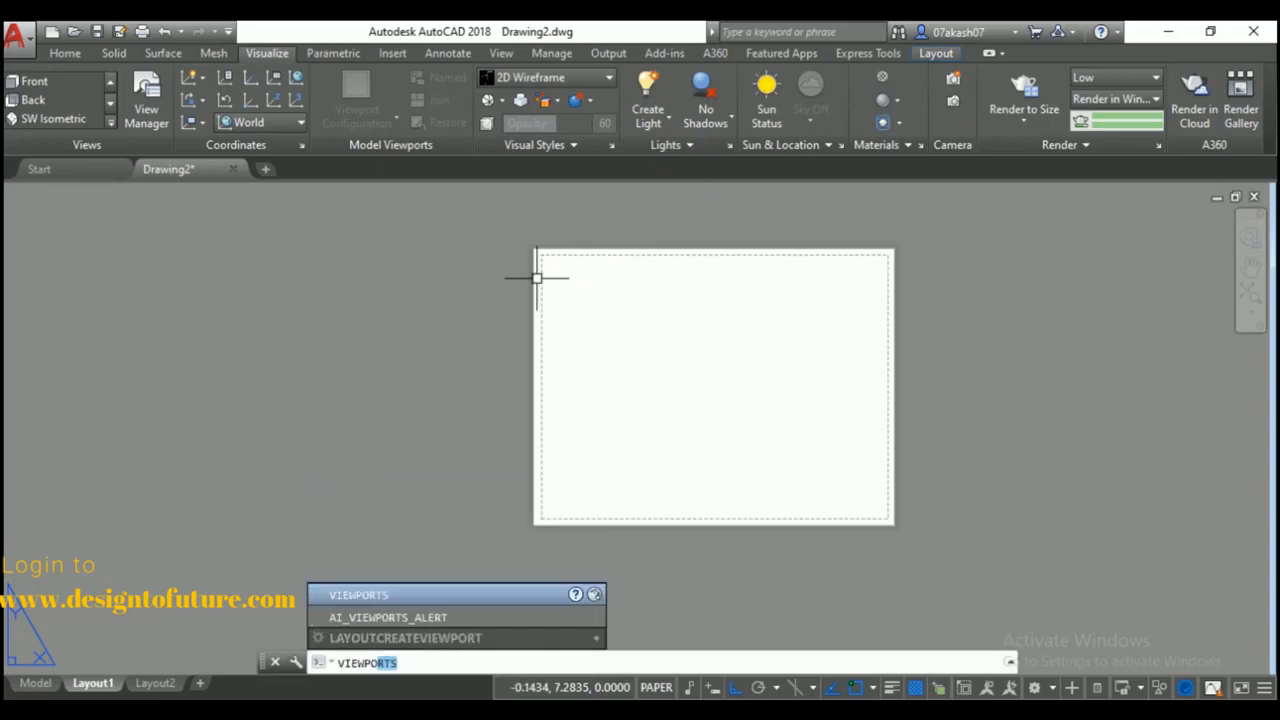
{"action": "key", "text": "Return"}
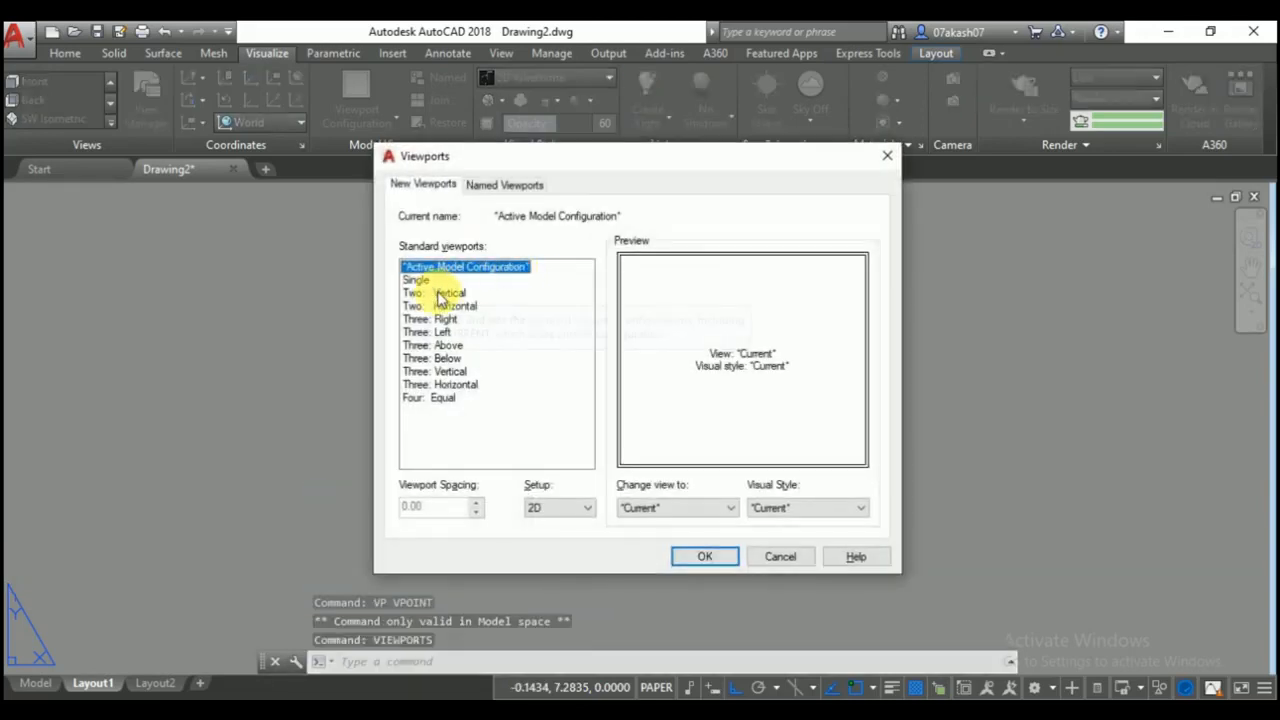
{"action": "left_click", "coordinate": [438, 293]}
{"action": "left_click", "coordinate": [442, 306]}
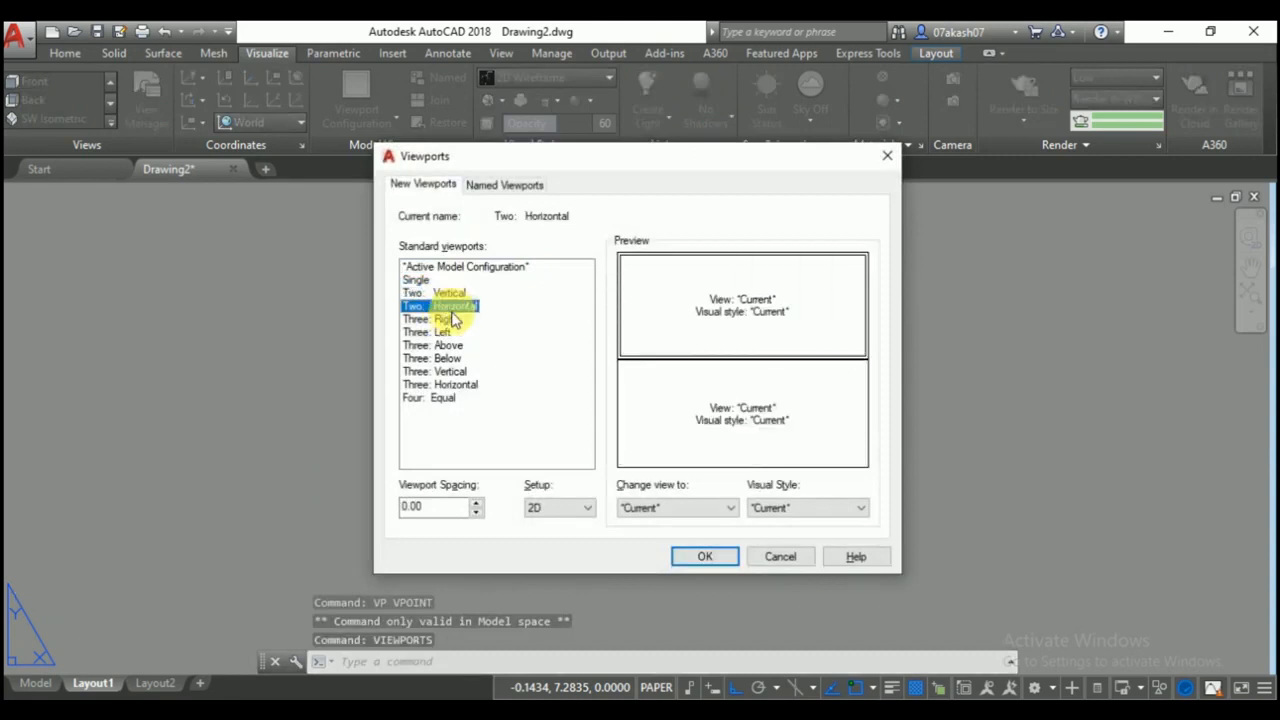
{"action": "left_click", "coordinate": [432, 319]}
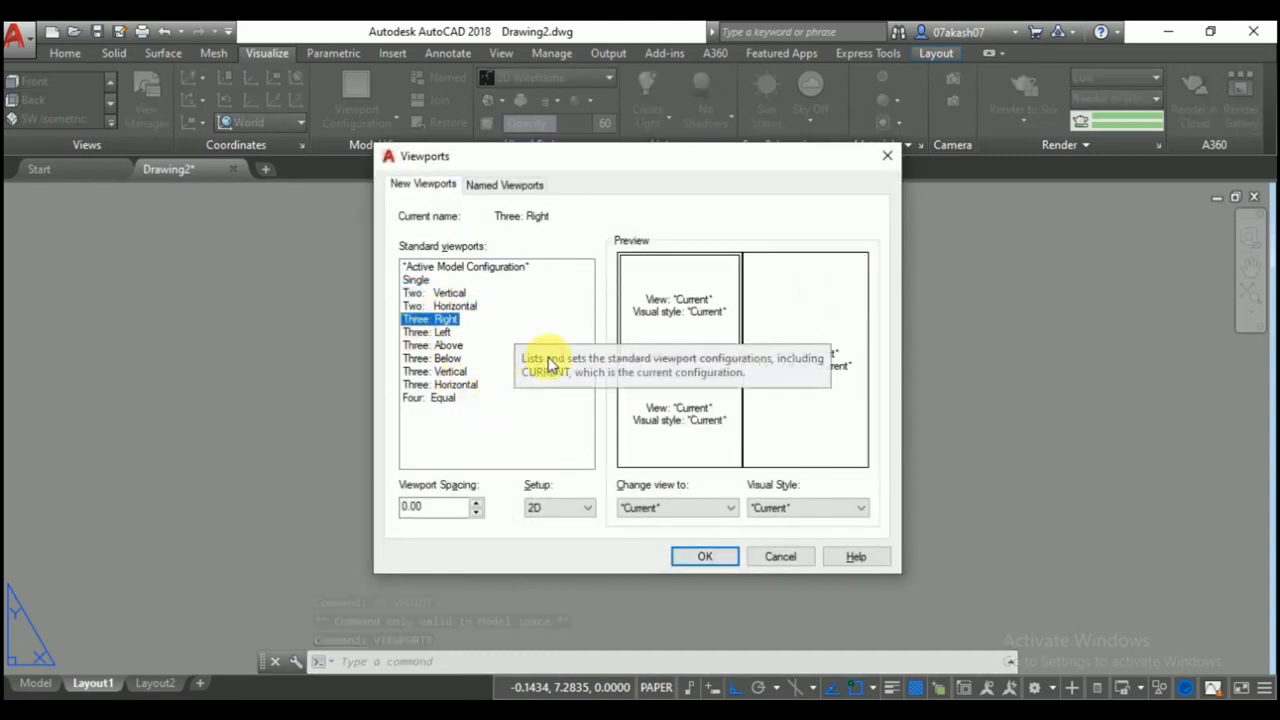
{"action": "left_click", "coordinate": [443, 360]}
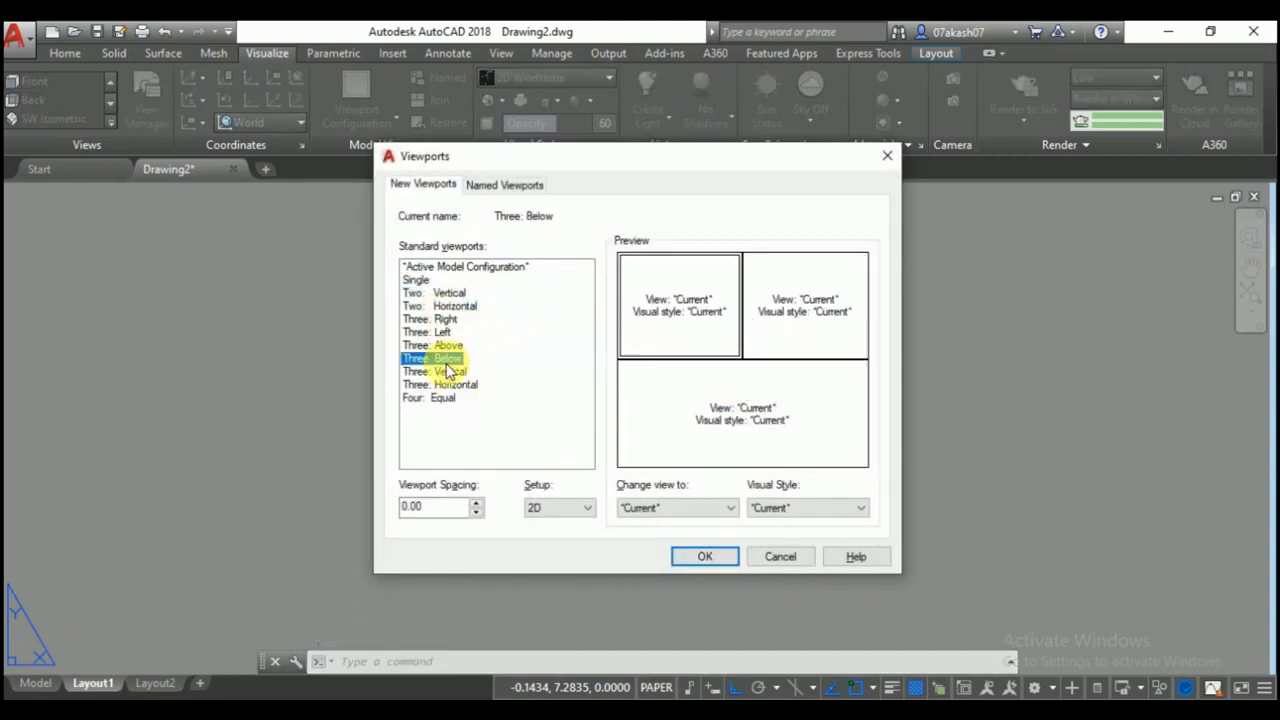
{"action": "left_click", "coordinate": [700, 556]}
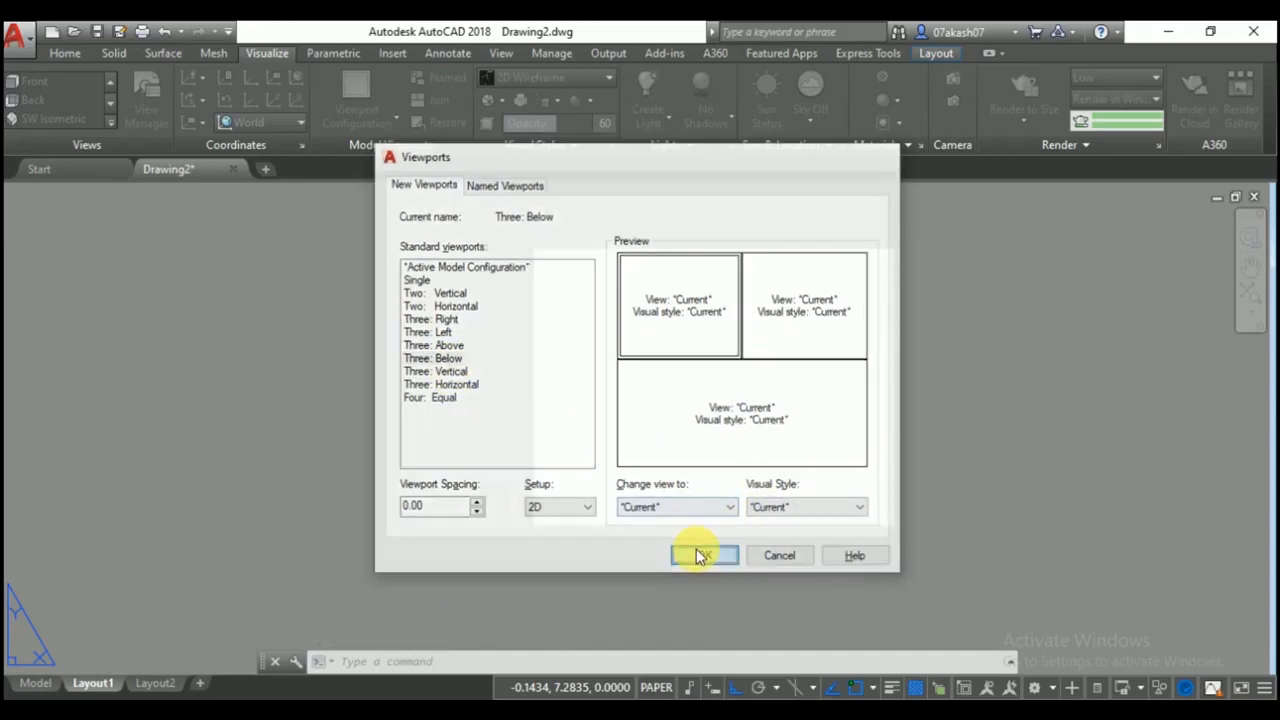
{"action": "left_click", "coordinate": [545, 260]}
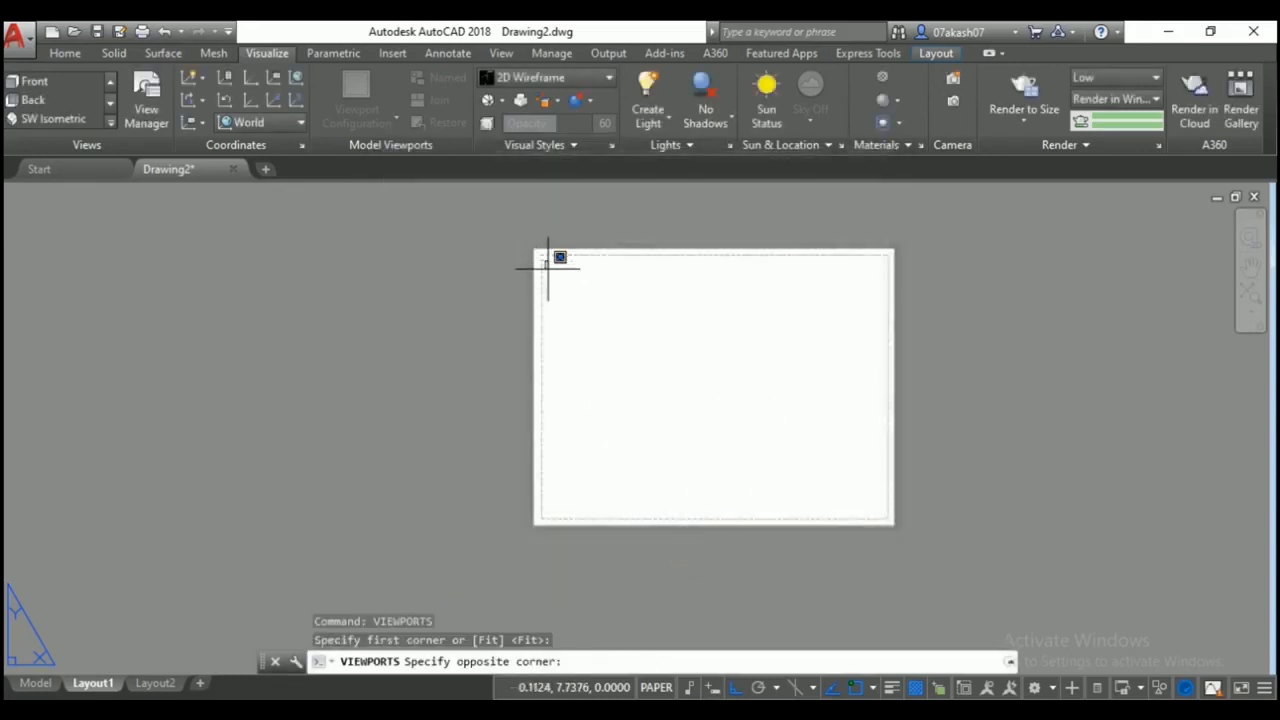
{"action": "left_click", "coordinate": [888, 514]}
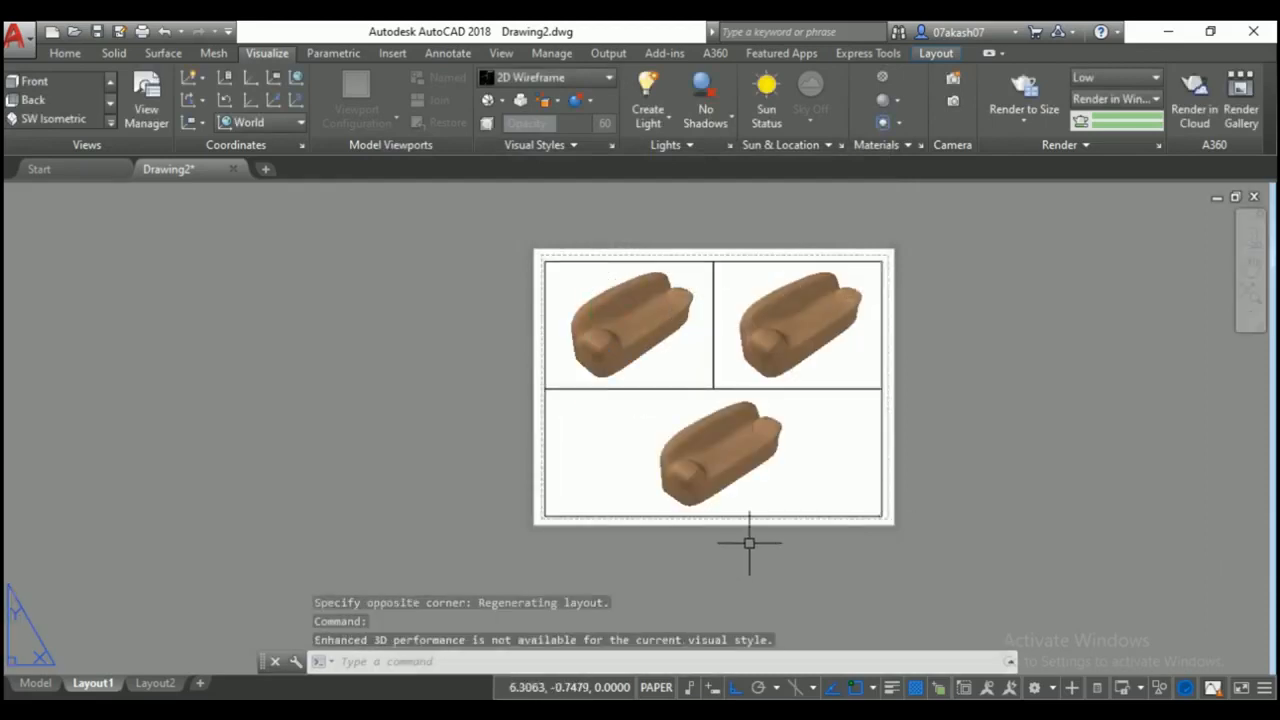
Activate the upper-left viewport on the sheet and set its sofa view to Top.
{"action": "scroll", "coordinate": [903, 371], "scroll_direction": "up", "scroll_amount": 2}
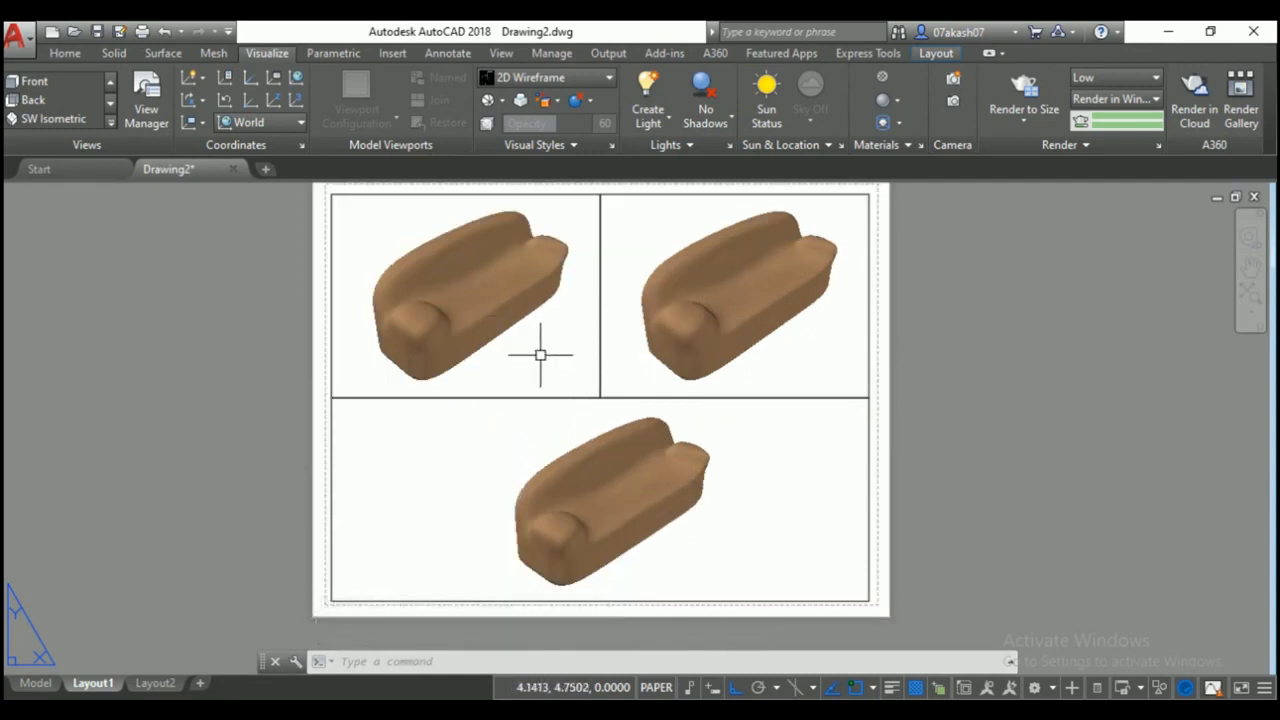
{"action": "double_click", "coordinate": [523, 321]}
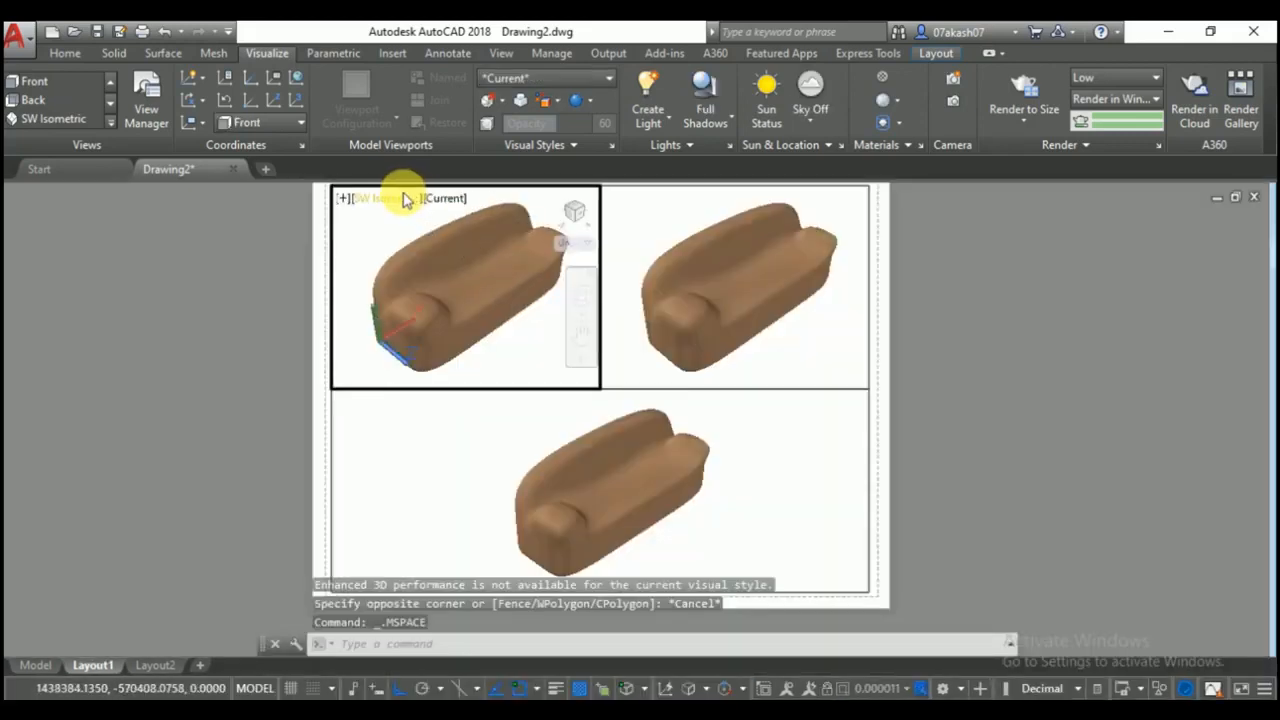
{"action": "left_click", "coordinate": [440, 200]}
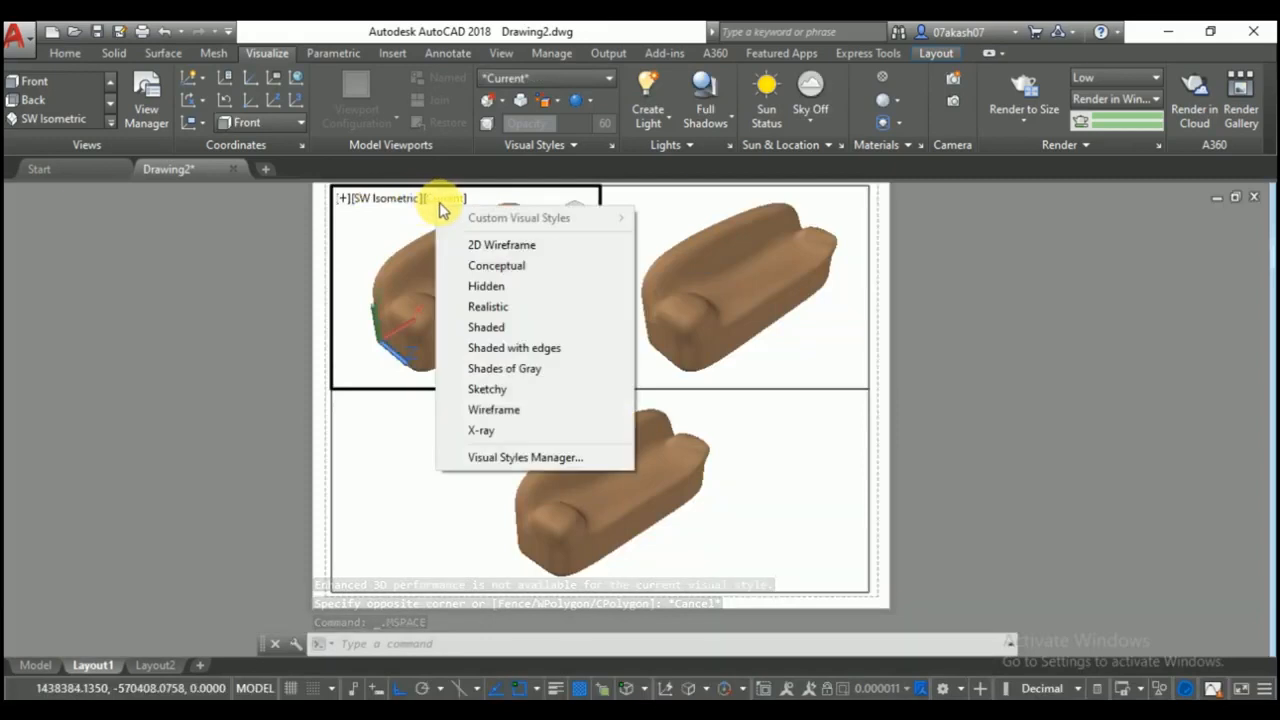
{"action": "left_click", "coordinate": [408, 204]}
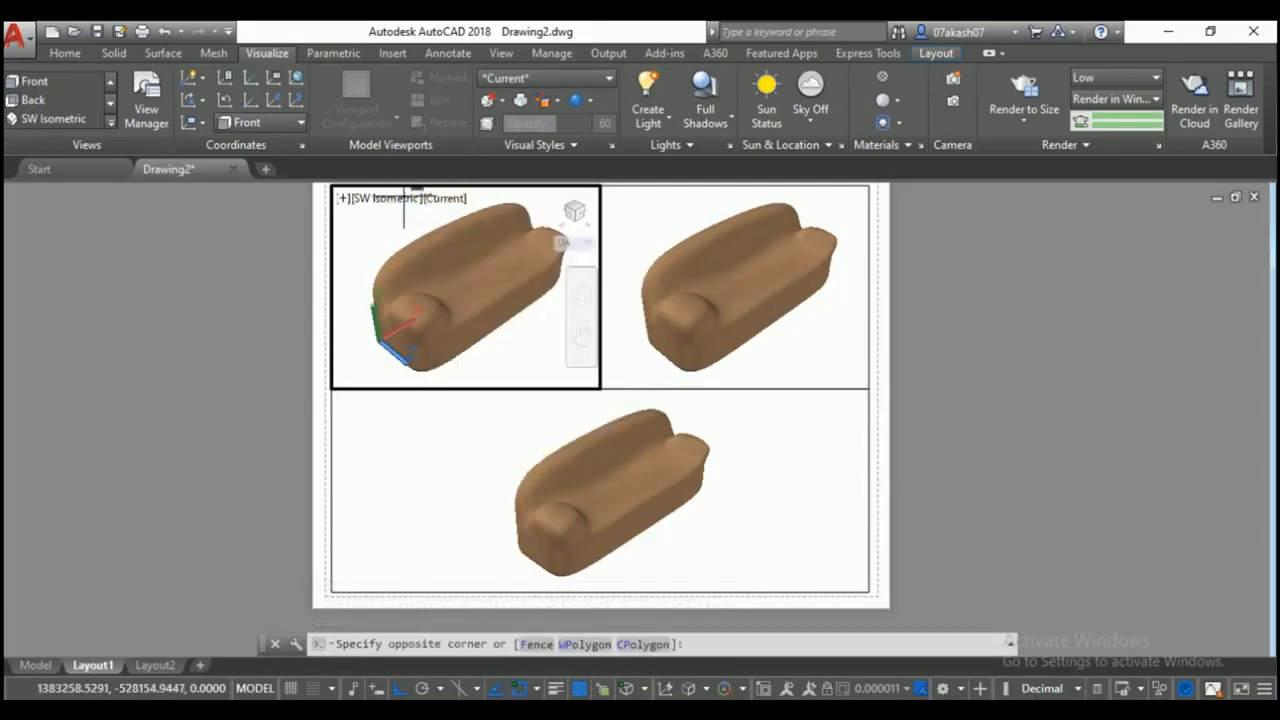
{"action": "left_click", "coordinate": [398, 210]}
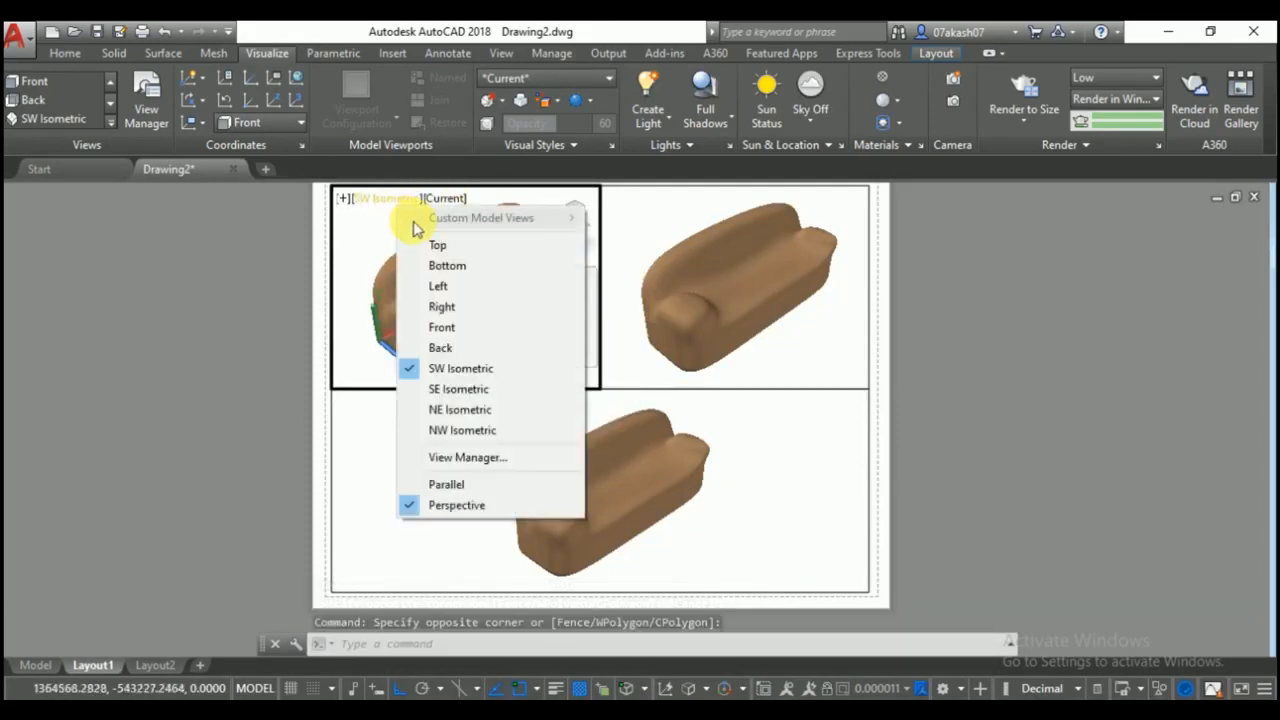
{"action": "left_click", "coordinate": [443, 245]}
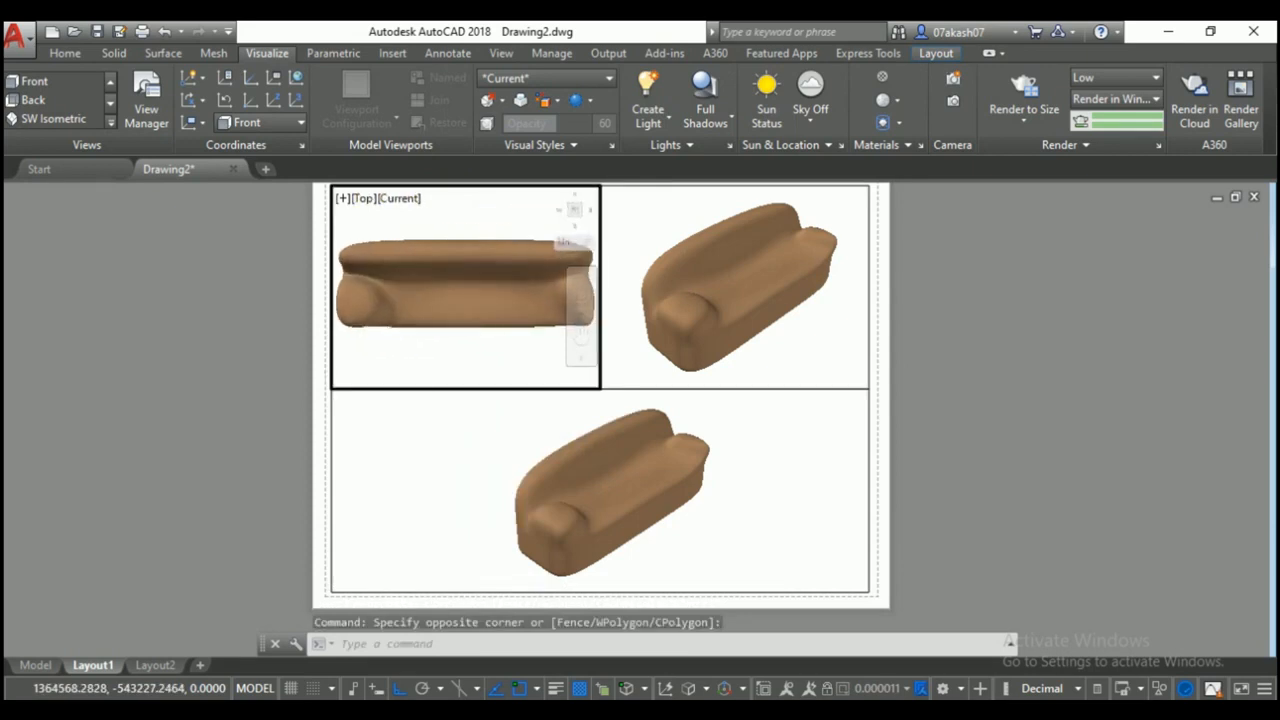
Set the upper-right viewport's sofa view to Front and return to paper space.
{"action": "left_click", "coordinate": [733, 271]}
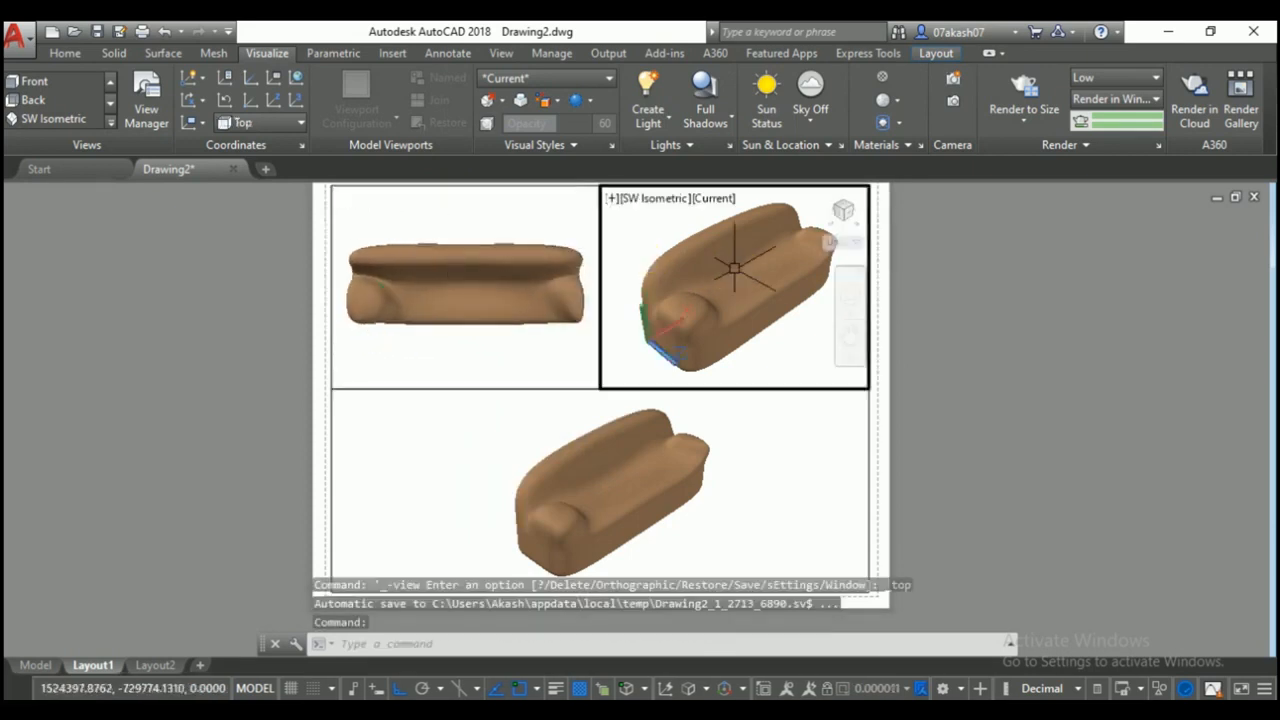
{"action": "left_click", "coordinate": [670, 205]}
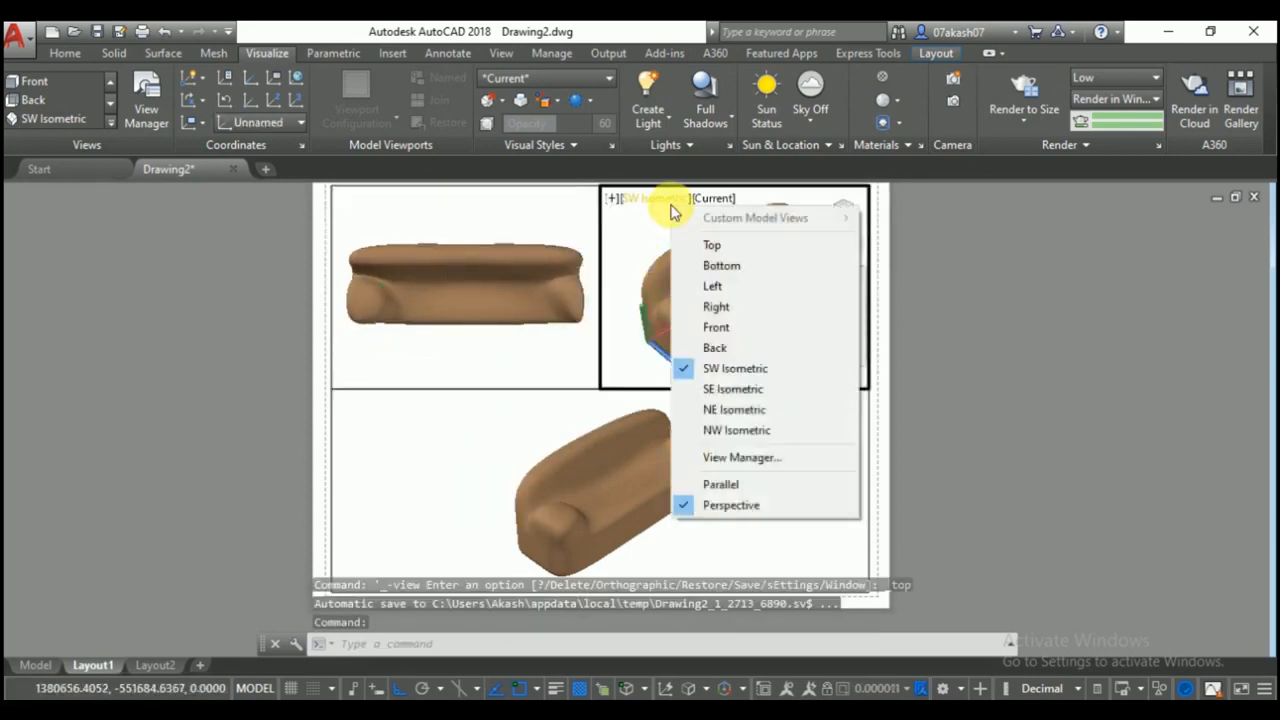
{"action": "left_click", "coordinate": [716, 326]}
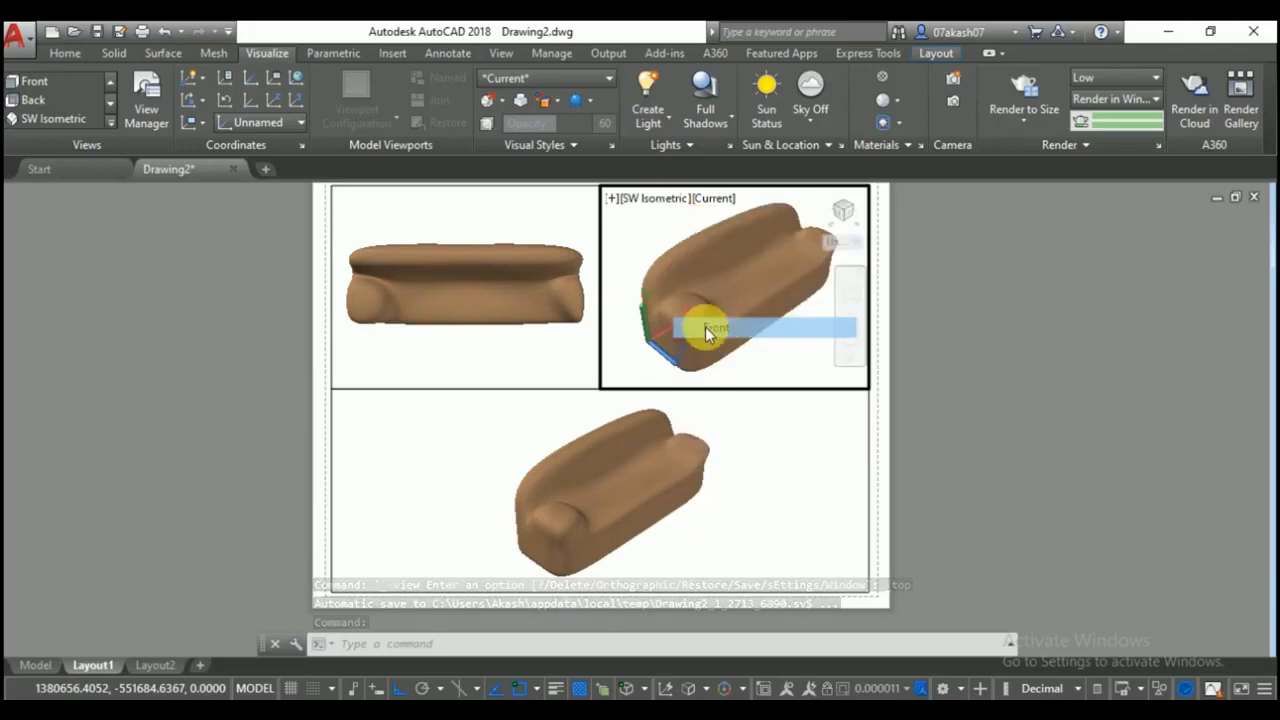
{"action": "double_click", "coordinate": [884, 388]}
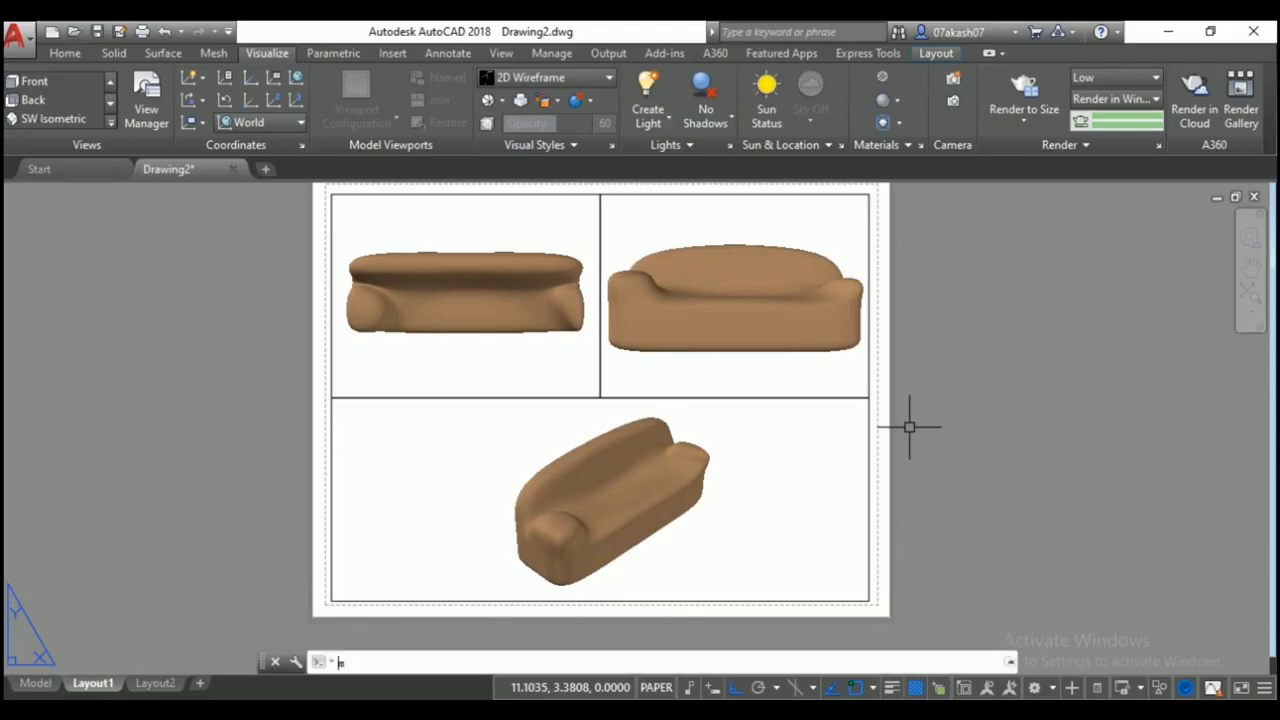
Add a small rectangular MVIEW viewport in the upper-left corner of the lower viewport, reposition the sofa inside it and return to paper space.
{"action": "key", "text": "Return"}
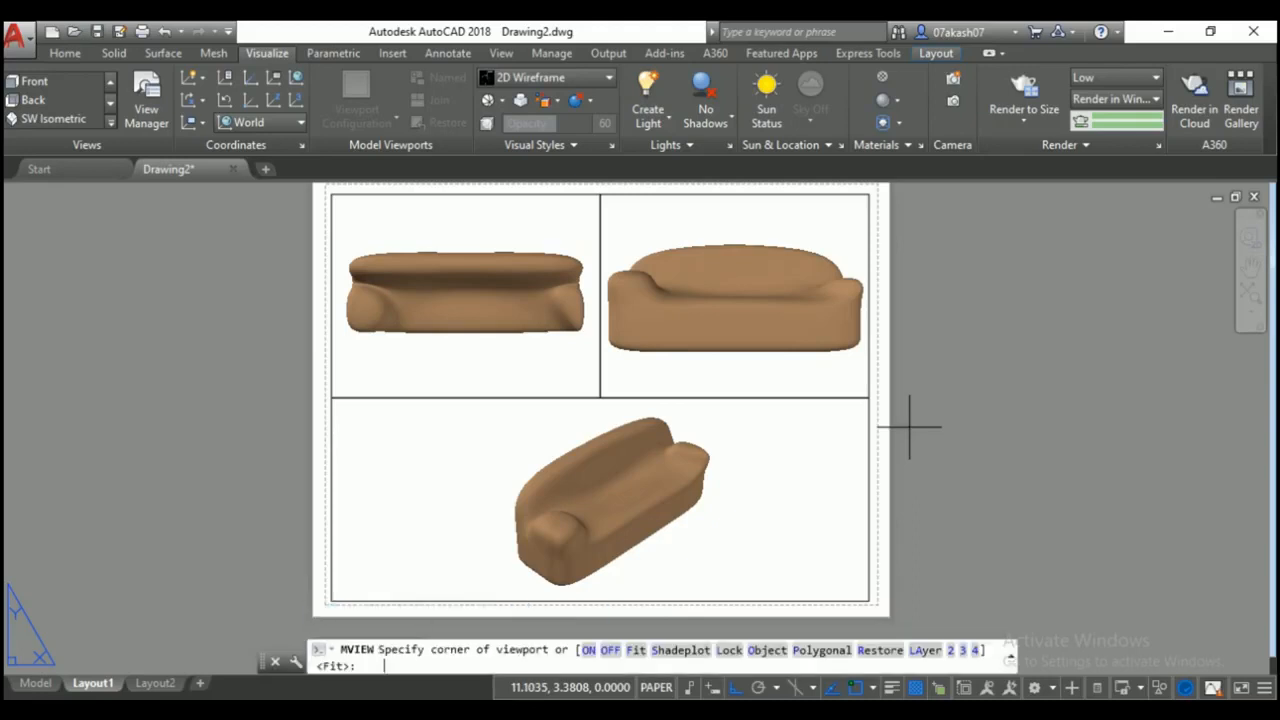
{"action": "left_click", "coordinate": [331, 399]}
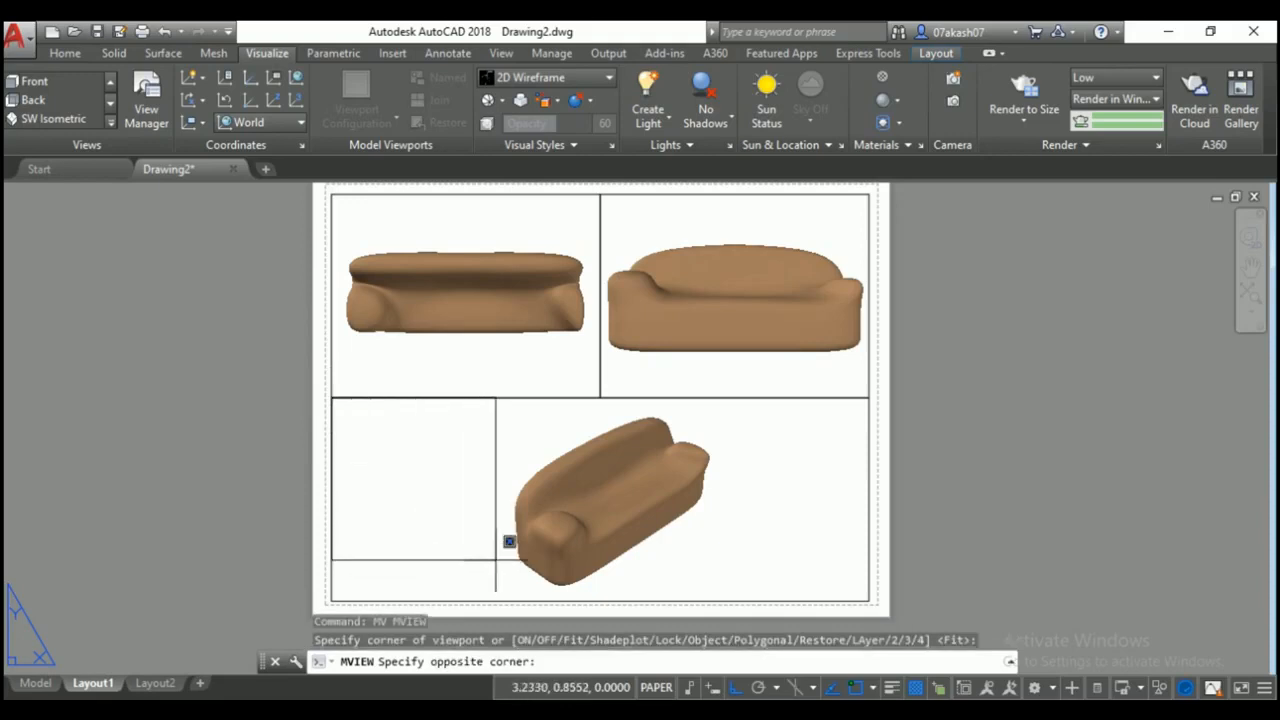
{"action": "left_click", "coordinate": [496, 470]}
{"action": "double_click", "coordinate": [431, 441]}
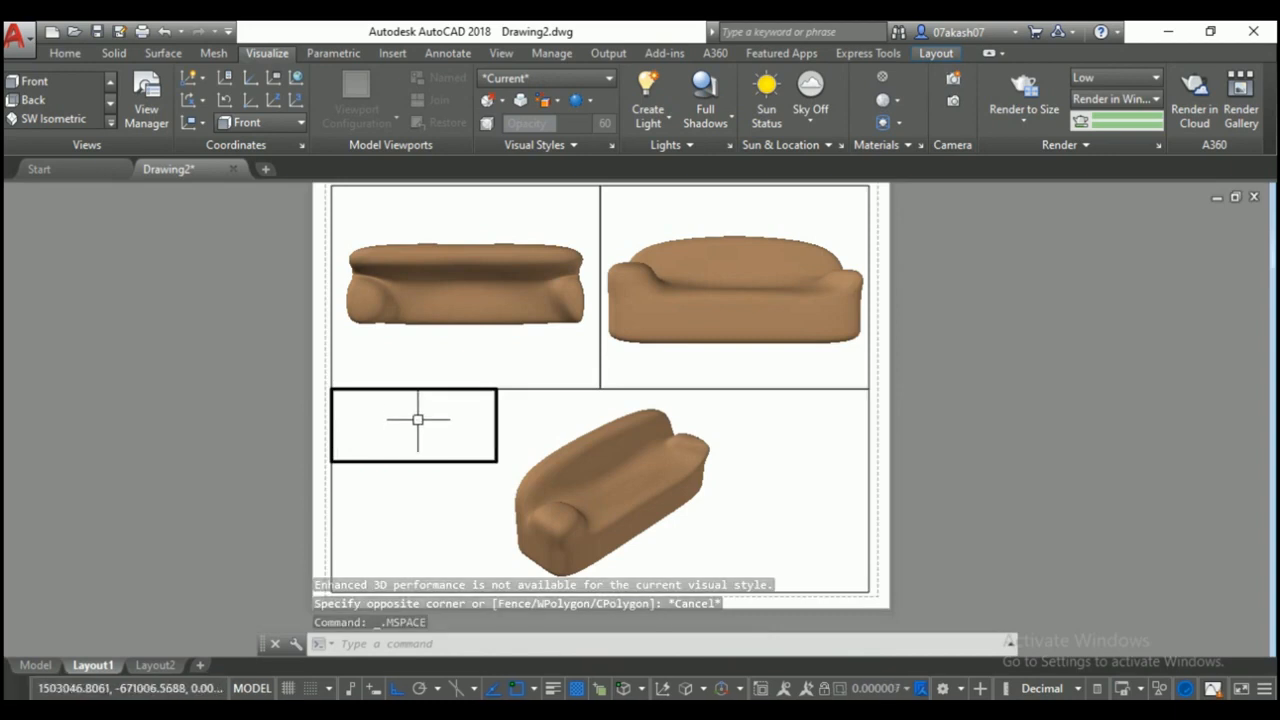
{"action": "mouse_move", "coordinate": [424, 426]}
{"action": "middle_mouse_down"}
{"action": "mouse_move", "coordinate": [446, 433]}
{"action": "mouse_move", "coordinate": [409, 446]}
{"action": "middle_mouse_up"}
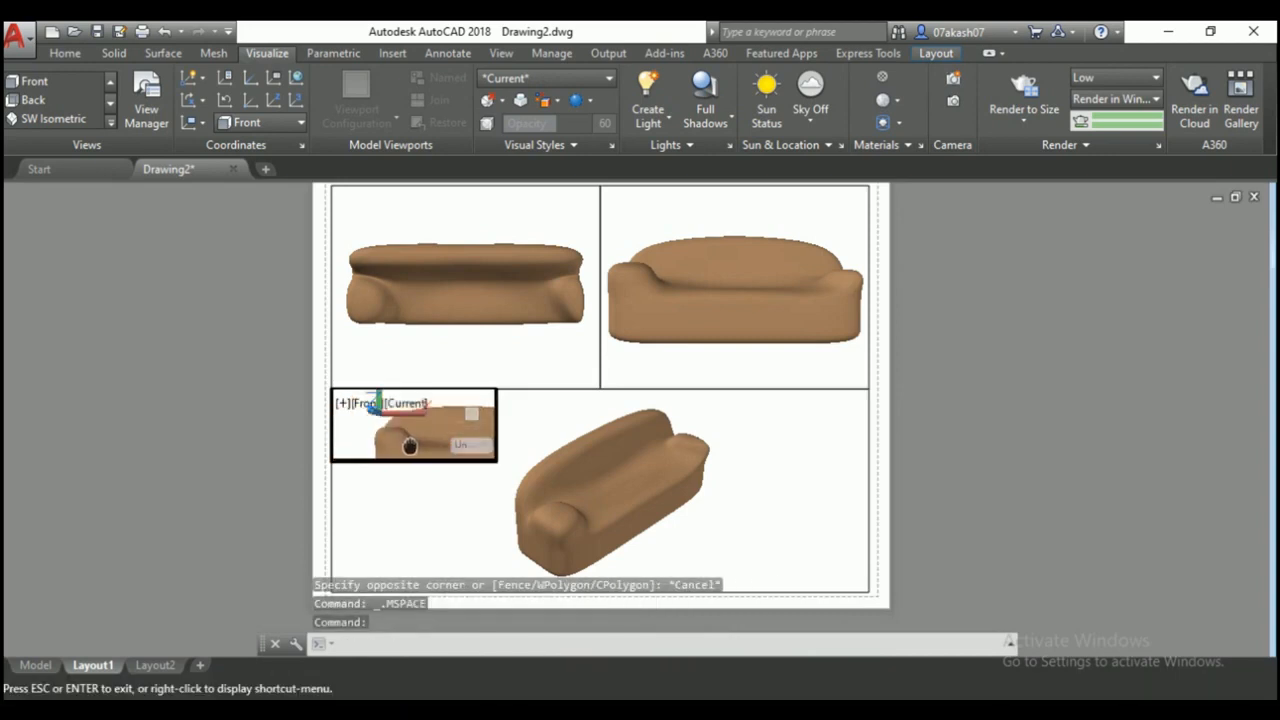
{"action": "double_click", "coordinate": [251, 406]}
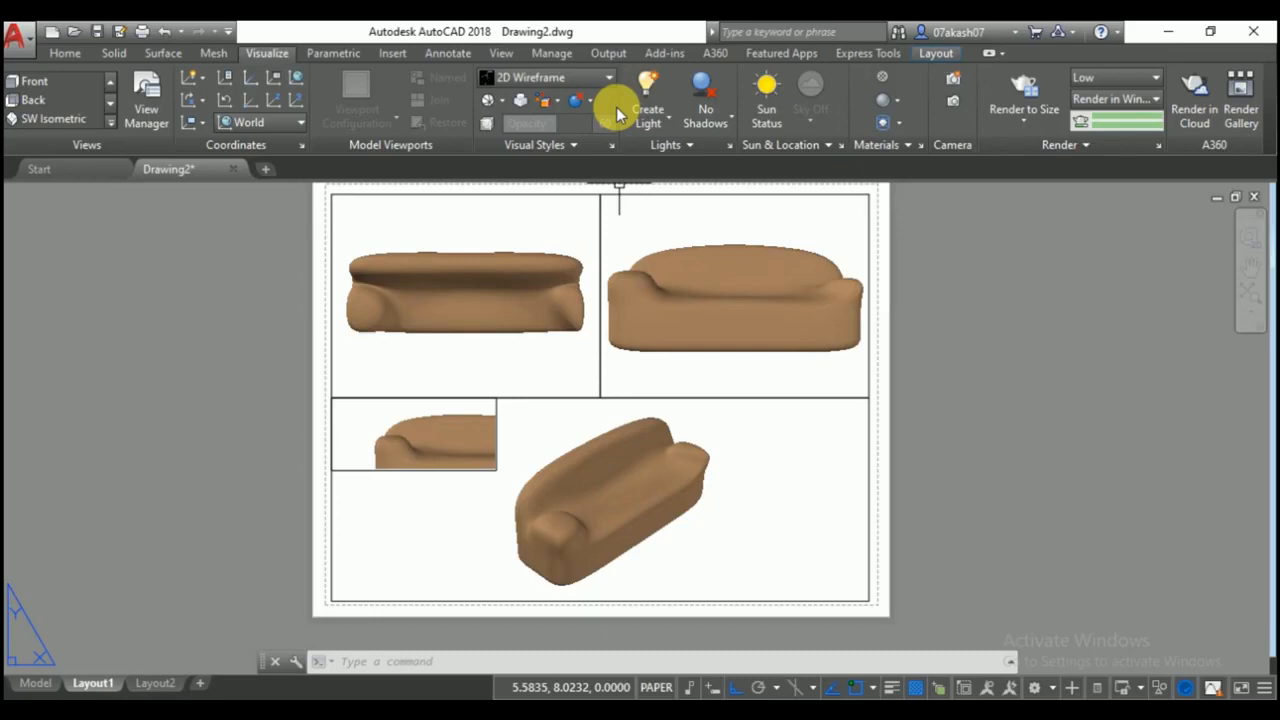
Modify Layout1's page setup to use the DWG To PDF.pc3 plotter and ISO A4 (297.00 x 210.00 MM) paper.
{"action": "type", "text": "pagesetup"}
{"action": "key", "text": "Return"}
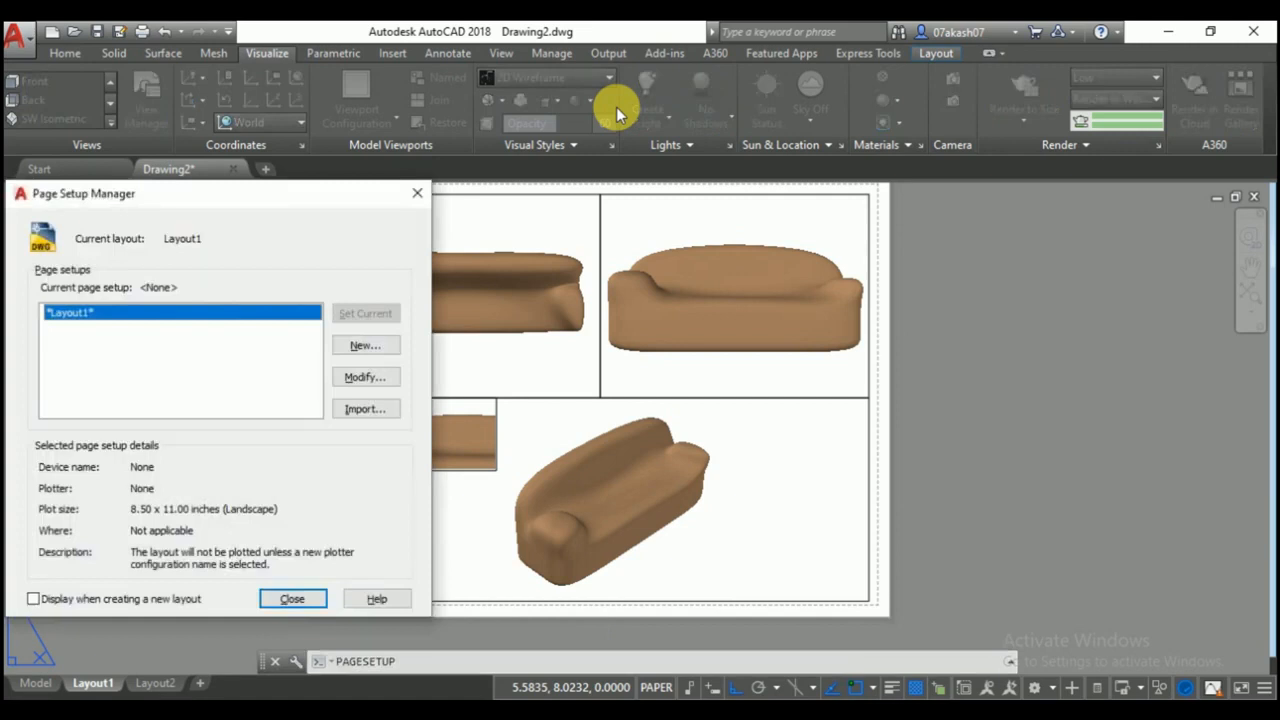
{"action": "left_click", "coordinate": [366, 374]}
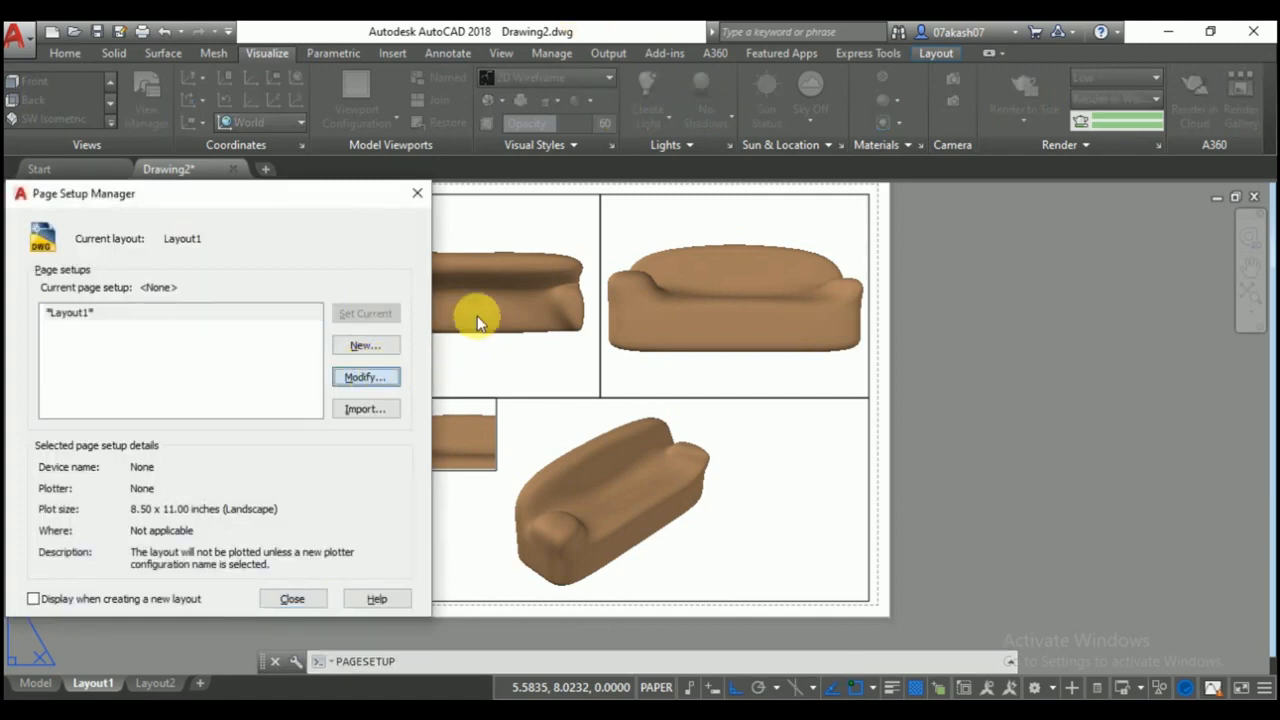
{"action": "left_click", "coordinate": [225, 272]}
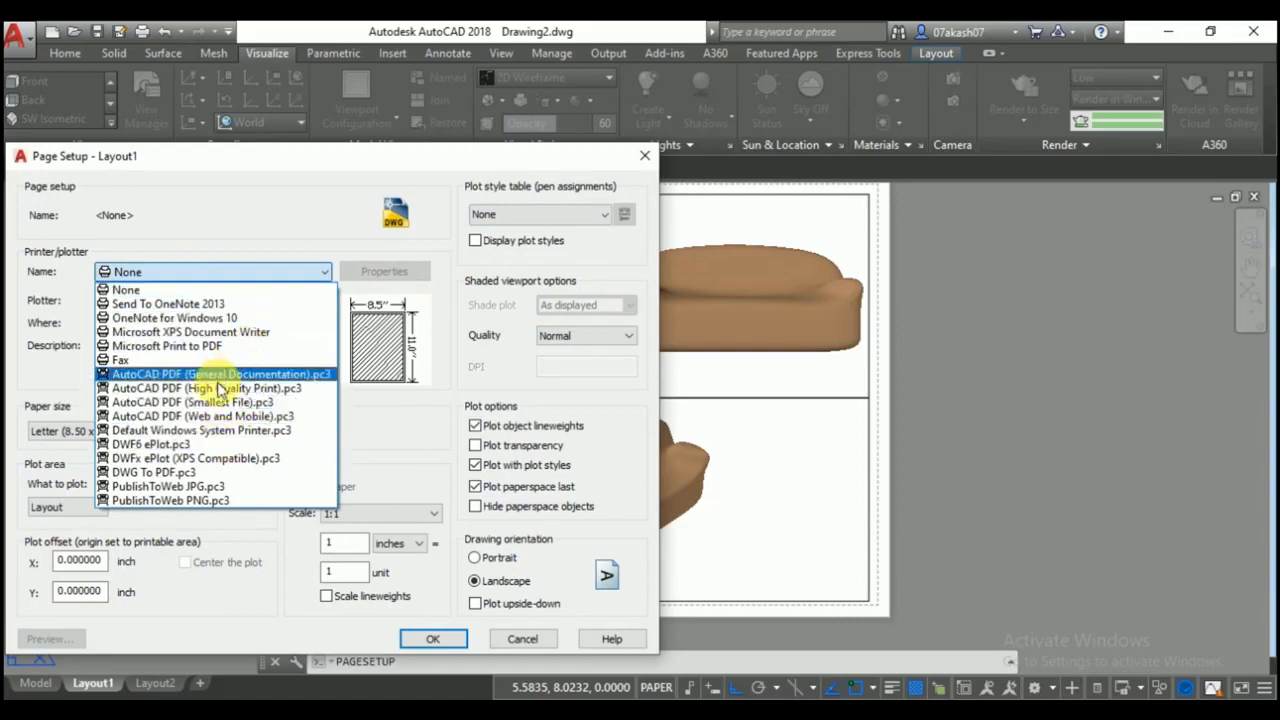
{"action": "left_click", "coordinate": [170, 474]}
{"action": "left_click", "coordinate": [160, 436]}
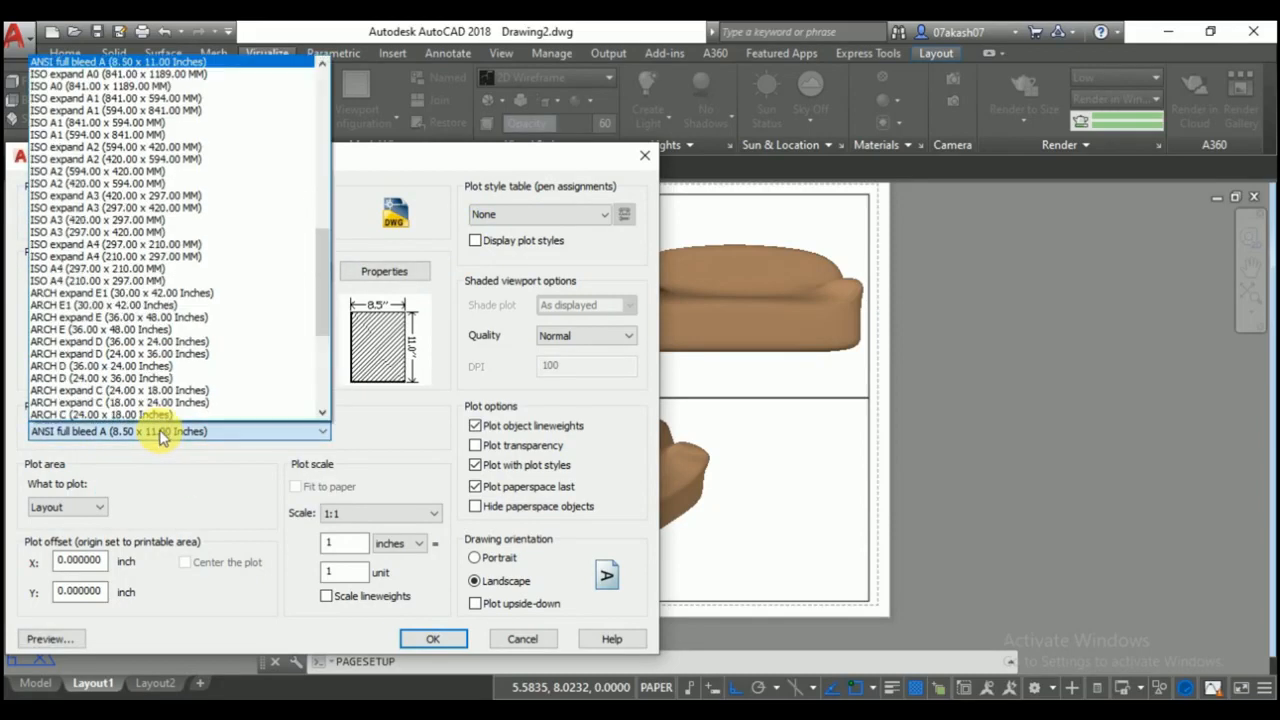
{"action": "left_click", "coordinate": [112, 268]}
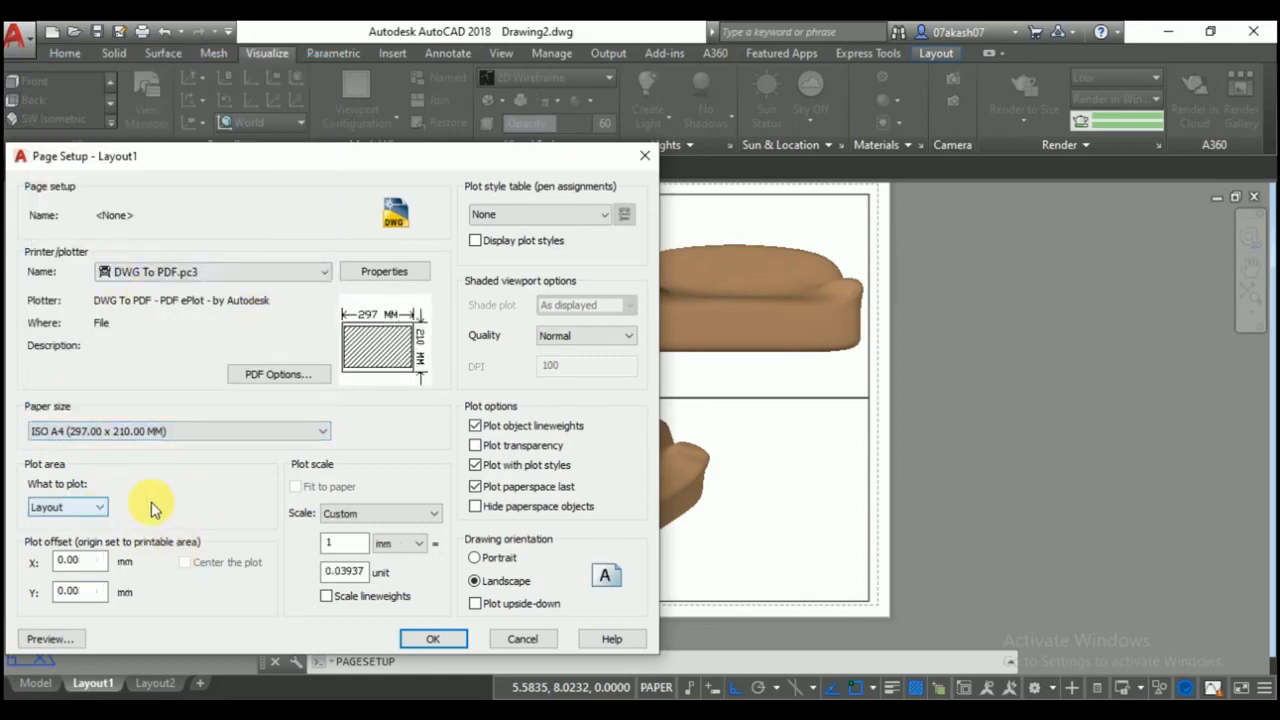
Set the plot area to a window around the outer viewport frame, centred on the sheet and scaled to fit the paper.
{"action": "left_click", "coordinate": [77, 510]}
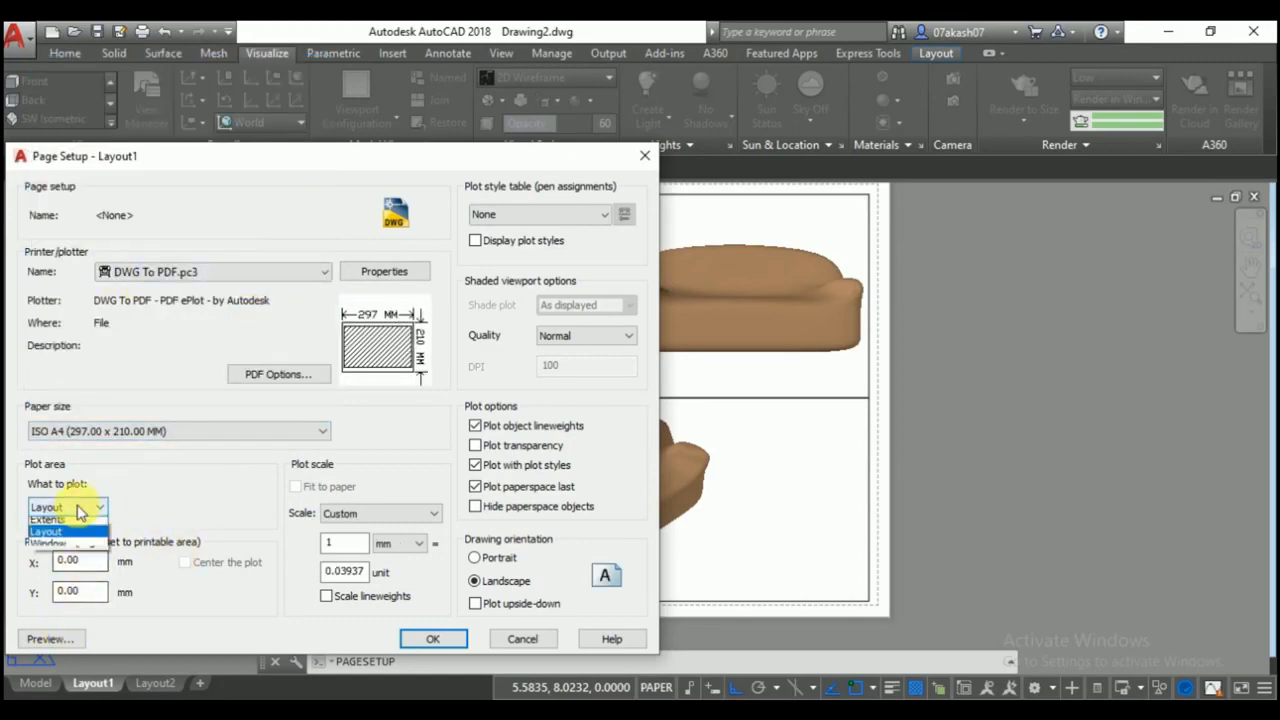
{"action": "left_click", "coordinate": [60, 563]}
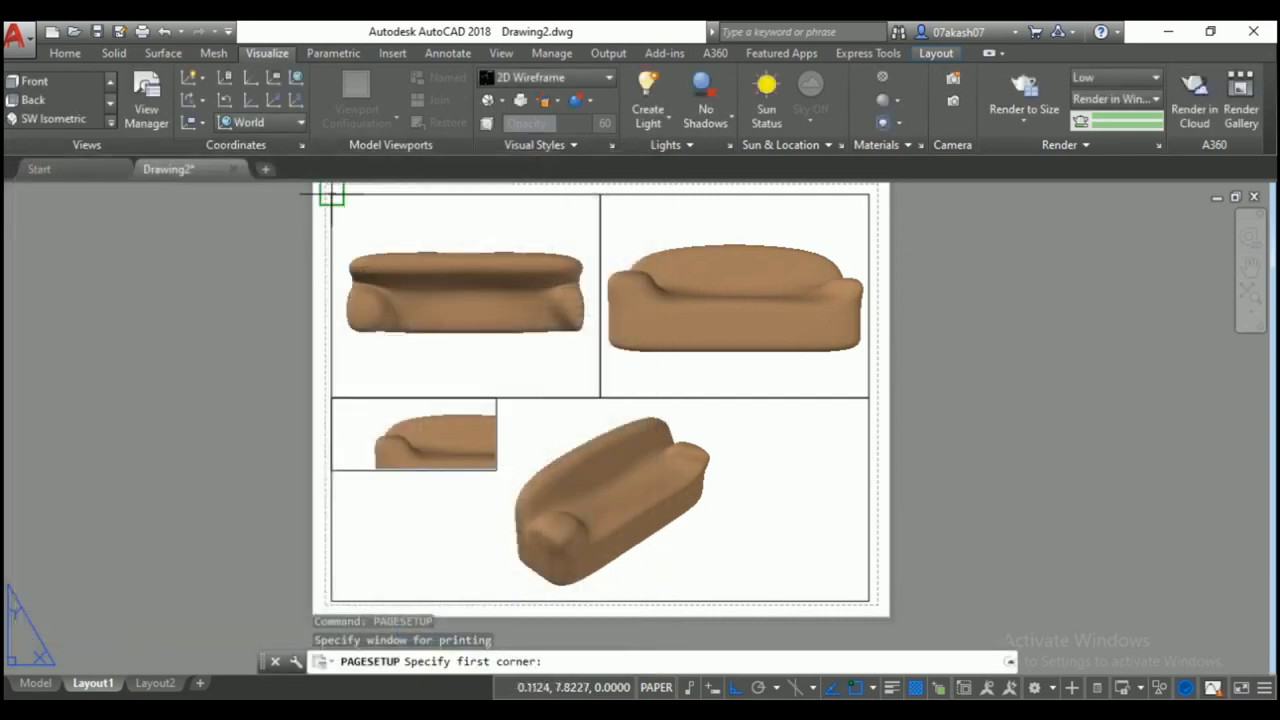
{"action": "left_click", "coordinate": [331, 194]}
{"action": "left_click", "coordinate": [869, 601]}
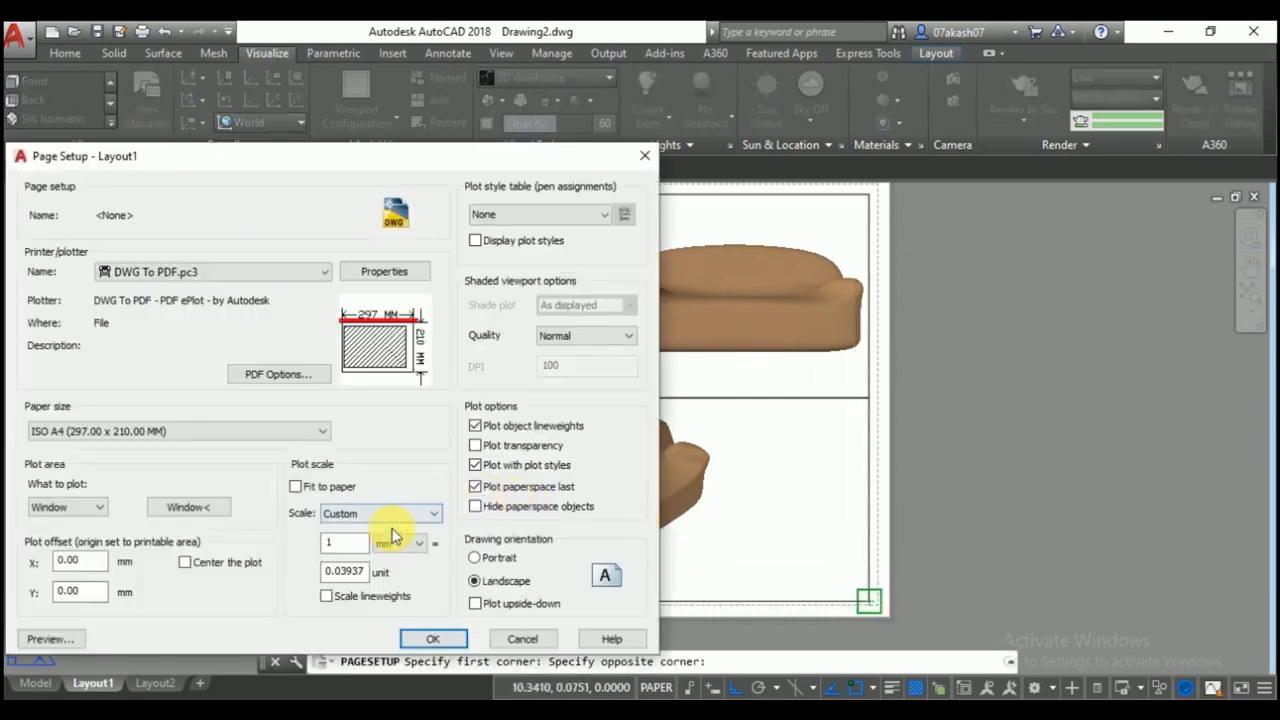
{"action": "left_click", "coordinate": [187, 562]}
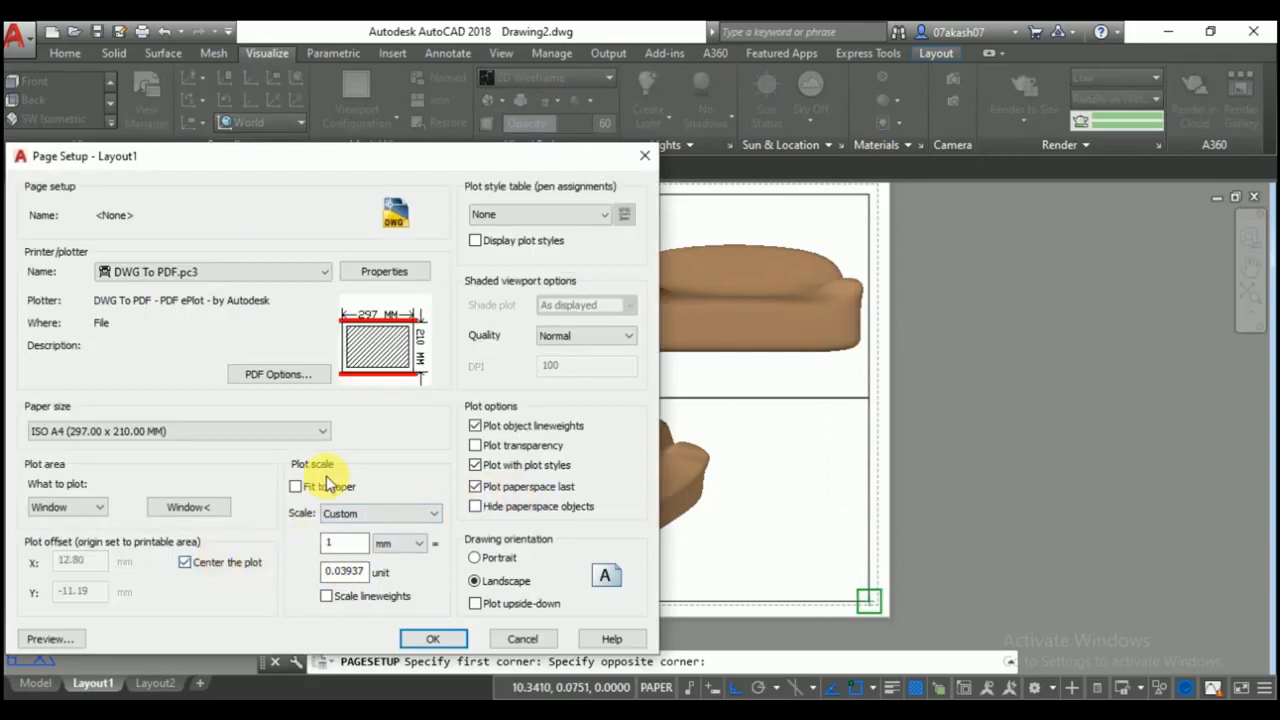
{"action": "left_click", "coordinate": [328, 485]}
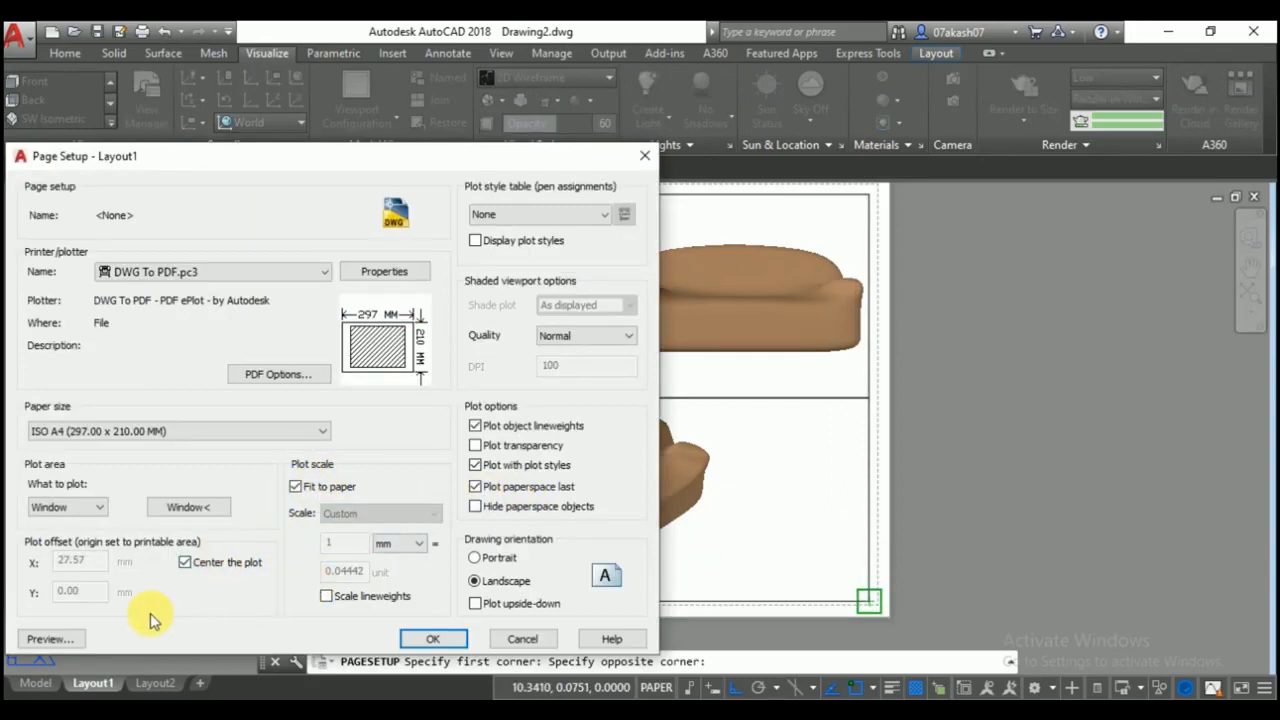
Preview the Layout1 plot, accept the page setup and close the Page Setup Manager.
{"action": "left_click", "coordinate": [62, 630]}
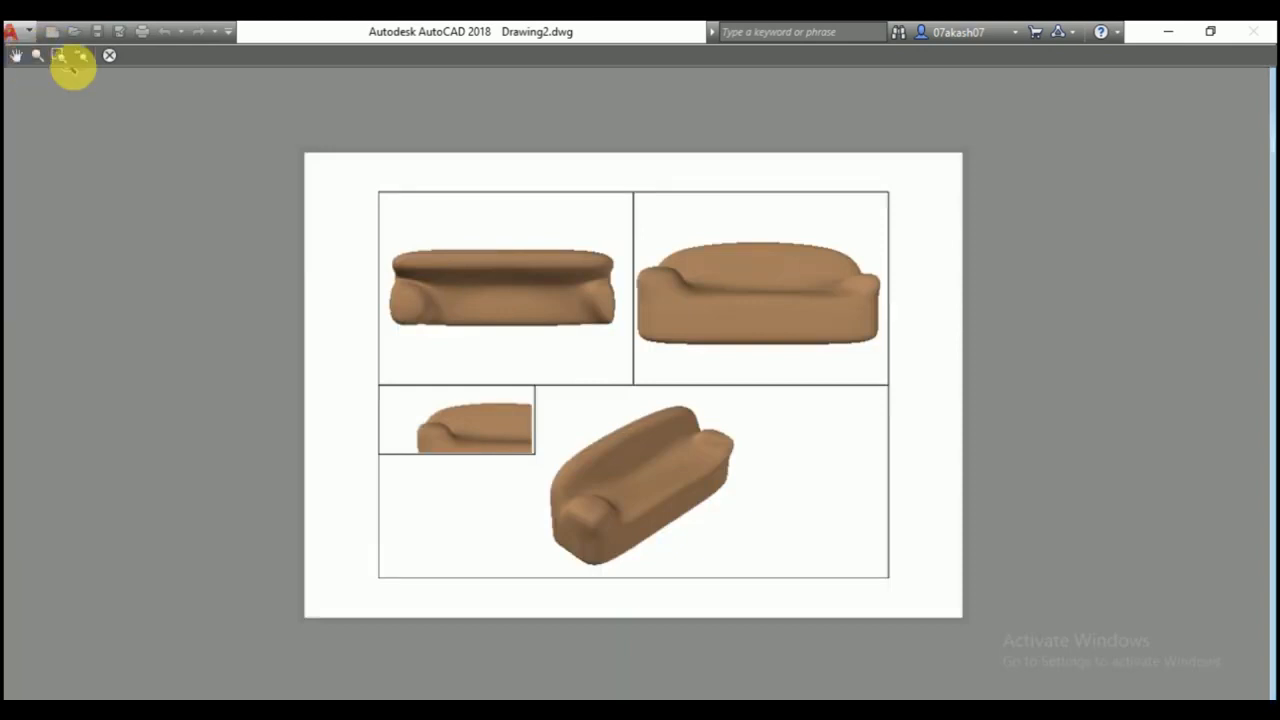
{"action": "left_click", "coordinate": [109, 57]}
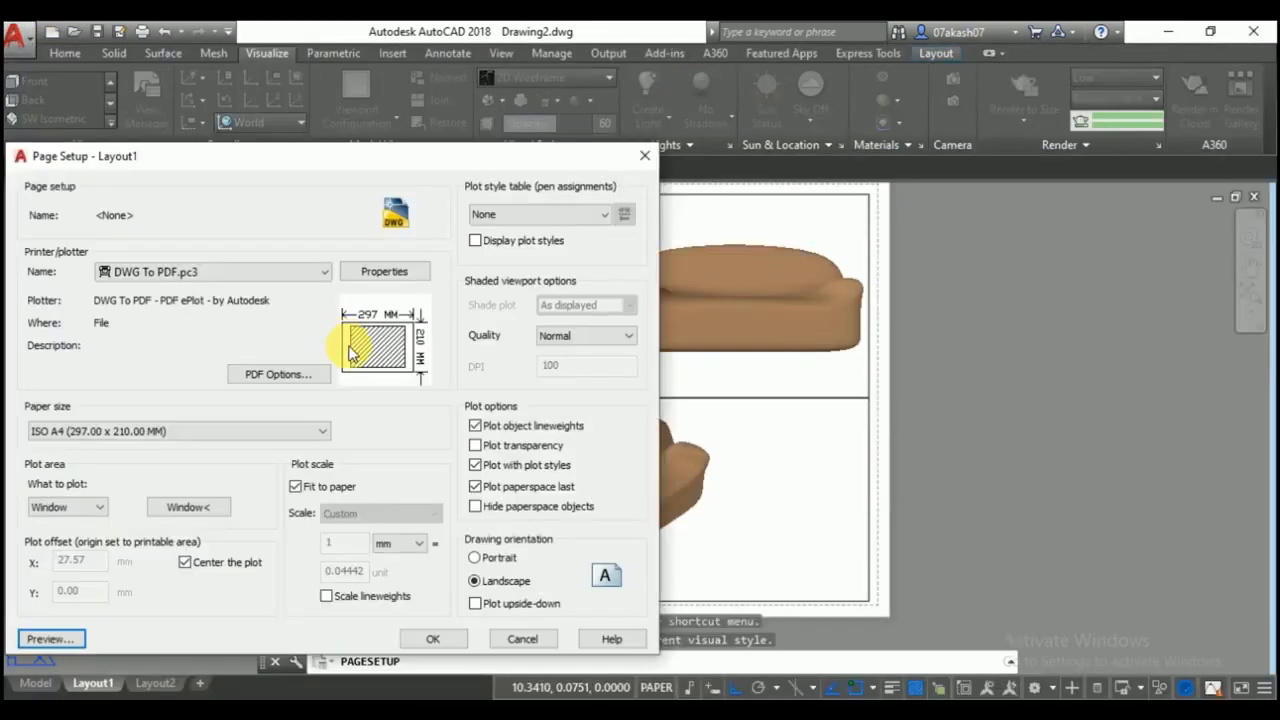
{"action": "left_click", "coordinate": [432, 640]}
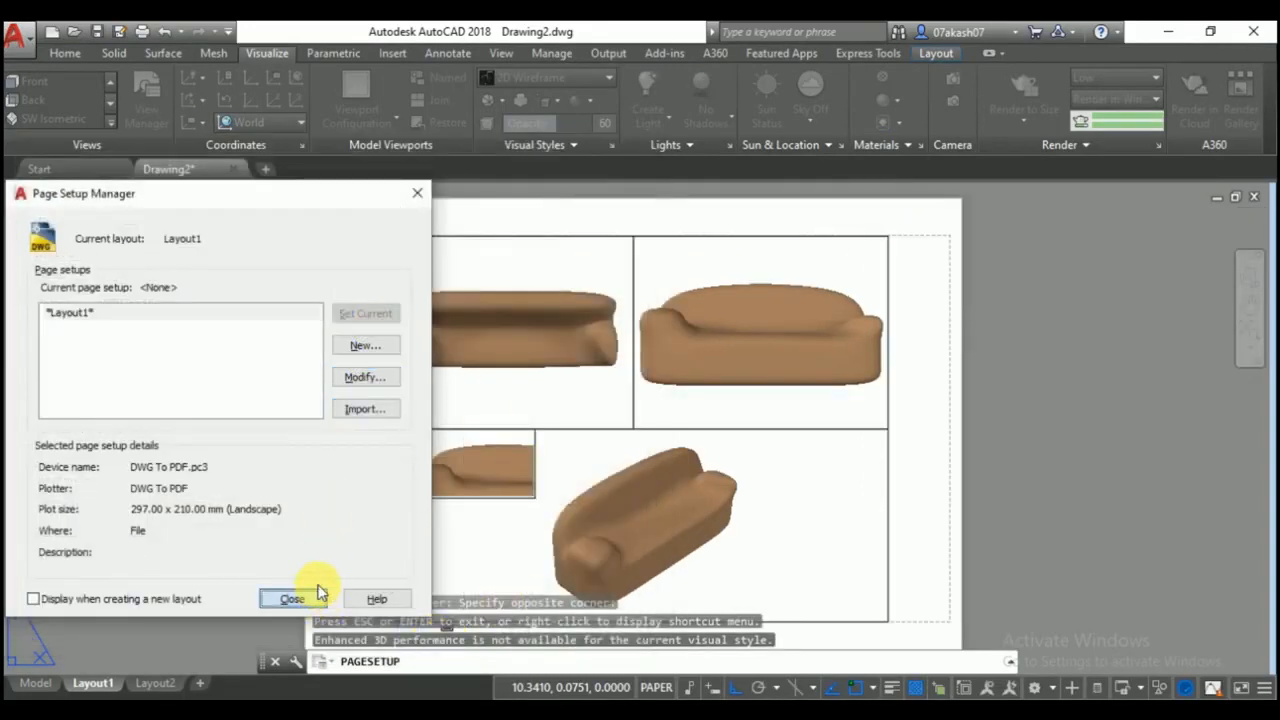
{"action": "left_click", "coordinate": [313, 598]}
{"action": "scroll", "coordinate": [843, 371], "scroll_direction": "down", "scroll_amount": 2}
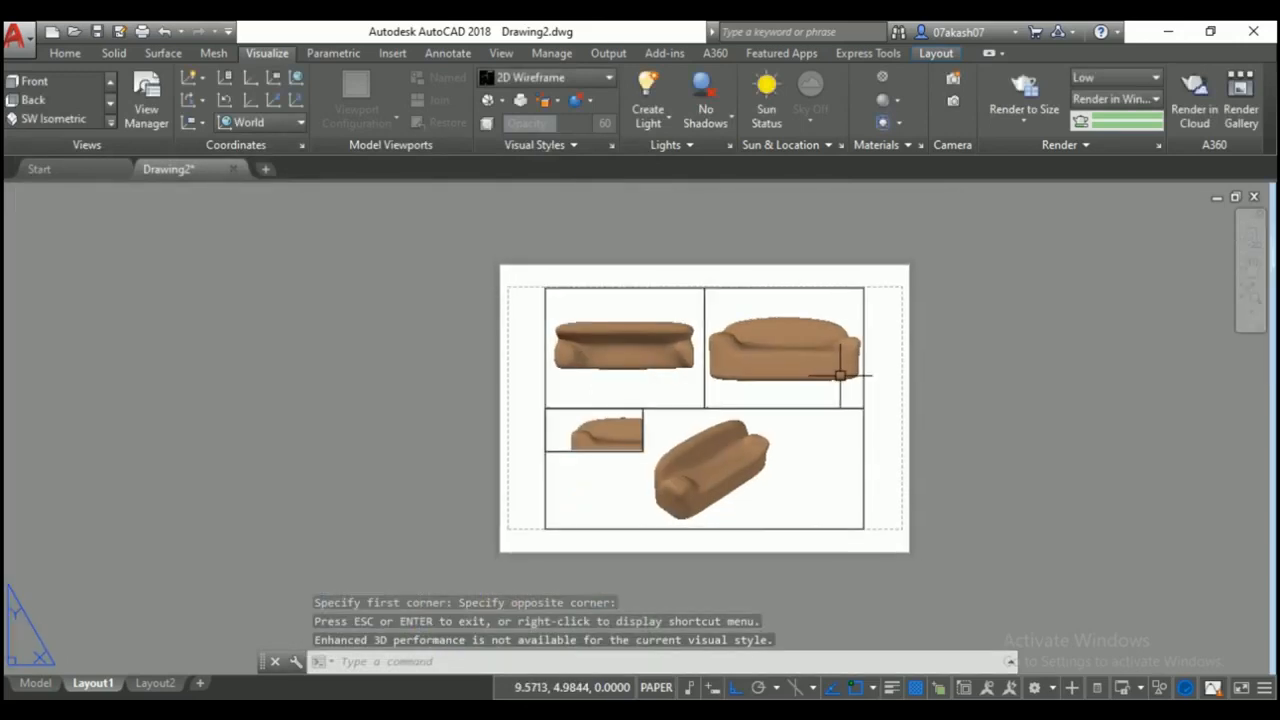
{"action": "scroll", "coordinate": [840, 375], "scroll_direction": "up", "scroll_amount": 2}
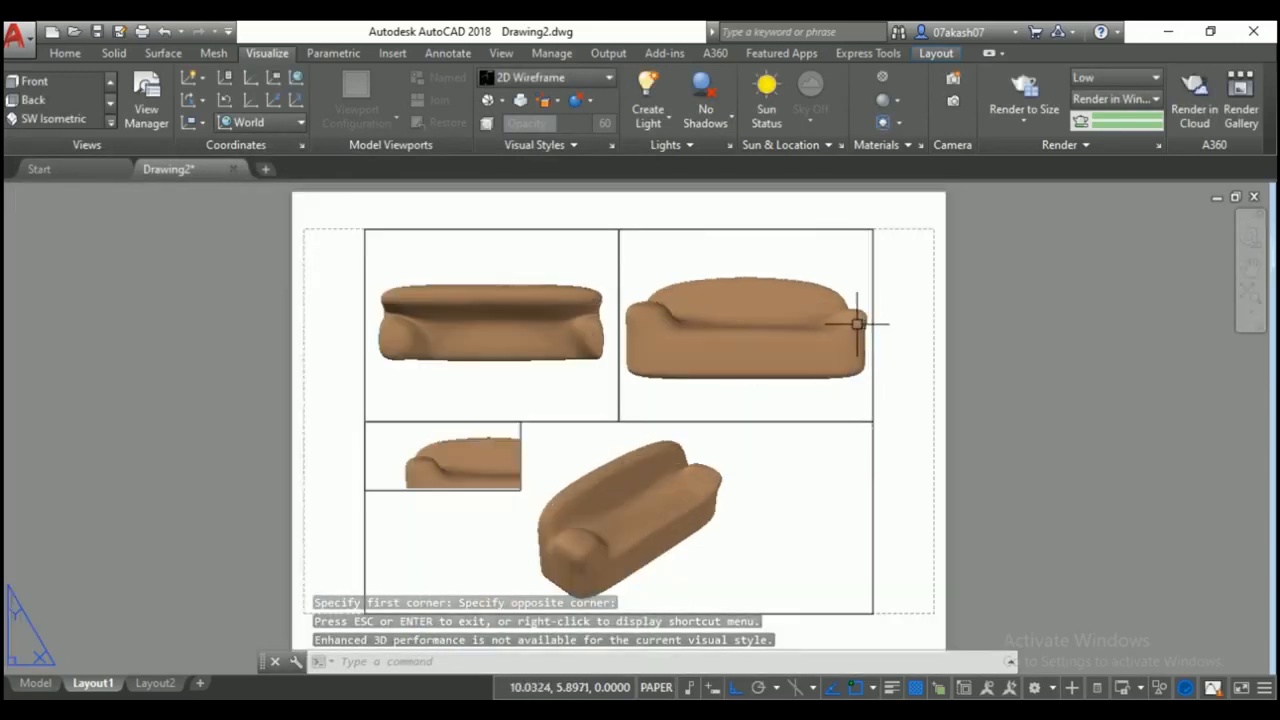